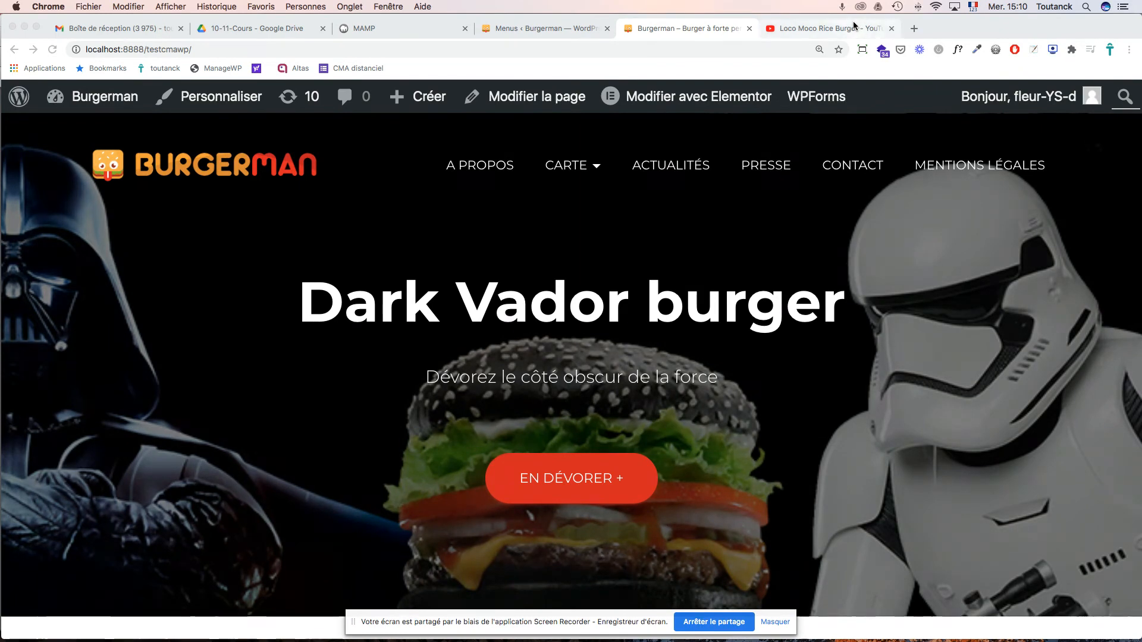
- Check the admin menu settings and the list of all site pages
{"action": "left_click", "coordinate": [550, 29]}
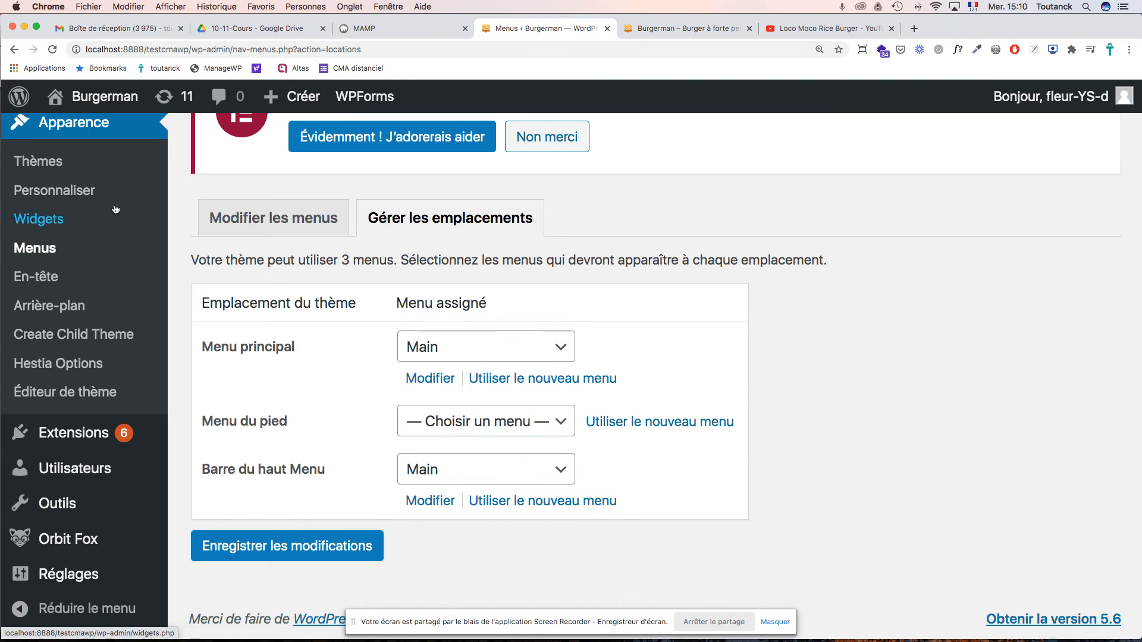
{"action": "scroll", "coordinate": [121, 203], "scroll_direction": "up", "scroll_amount": 6}
{"action": "scroll", "coordinate": [117, 206], "scroll_direction": "up", "scroll_amount": 2}
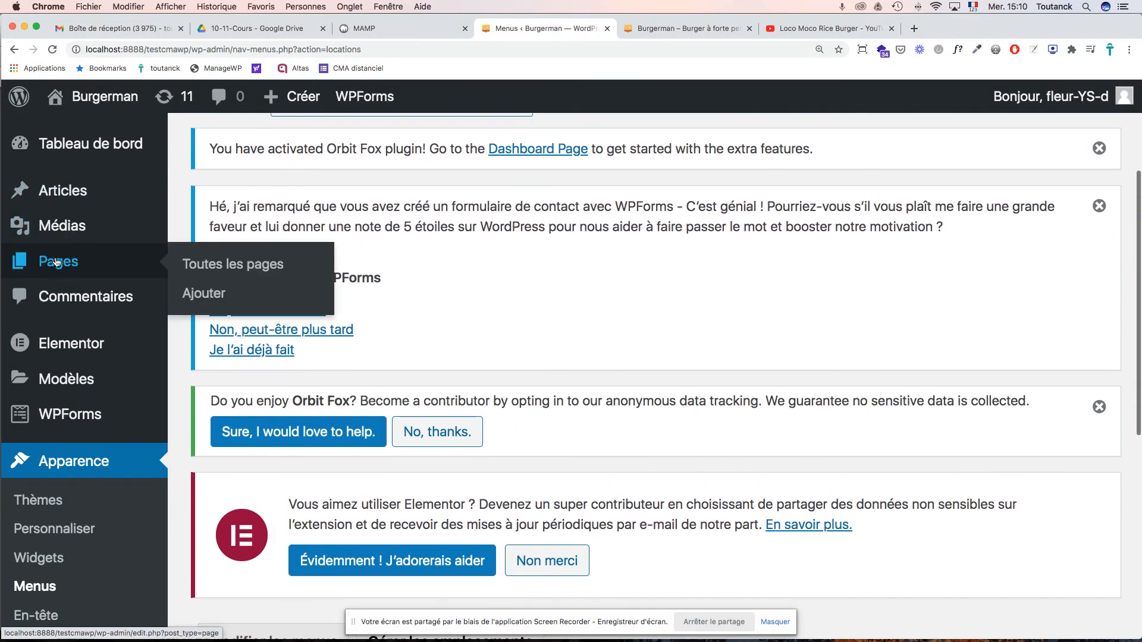
{"action": "left_click", "coordinate": [76, 264]}
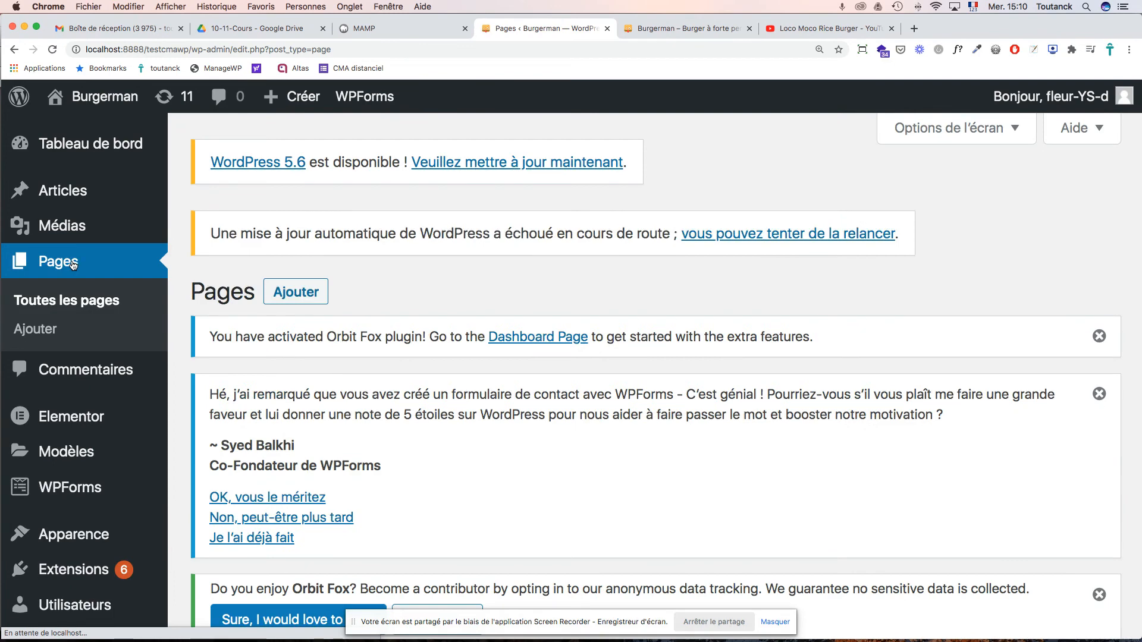
{"action": "scroll", "coordinate": [961, 271], "scroll_direction": "down", "scroll_amount": 10}
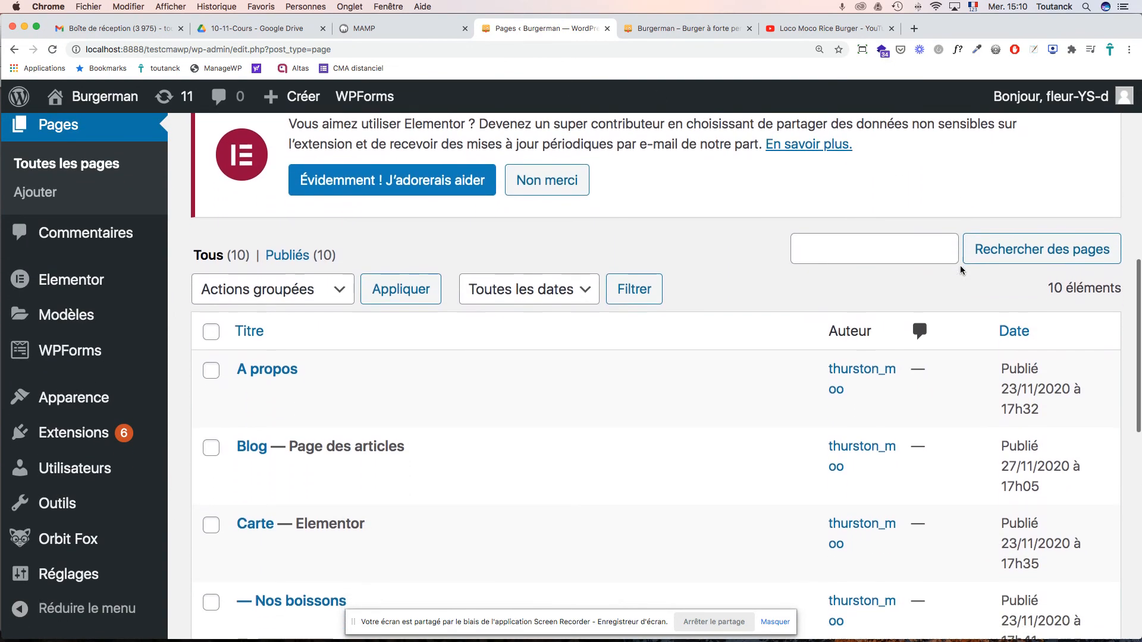
{"action": "scroll", "coordinate": [960, 266], "scroll_direction": "down", "scroll_amount": 4}
{"action": "scroll", "coordinate": [960, 266], "scroll_direction": "up", "scroll_amount": 2}
{"action": "scroll", "coordinate": [960, 265], "scroll_direction": "up", "scroll_amount": 3}
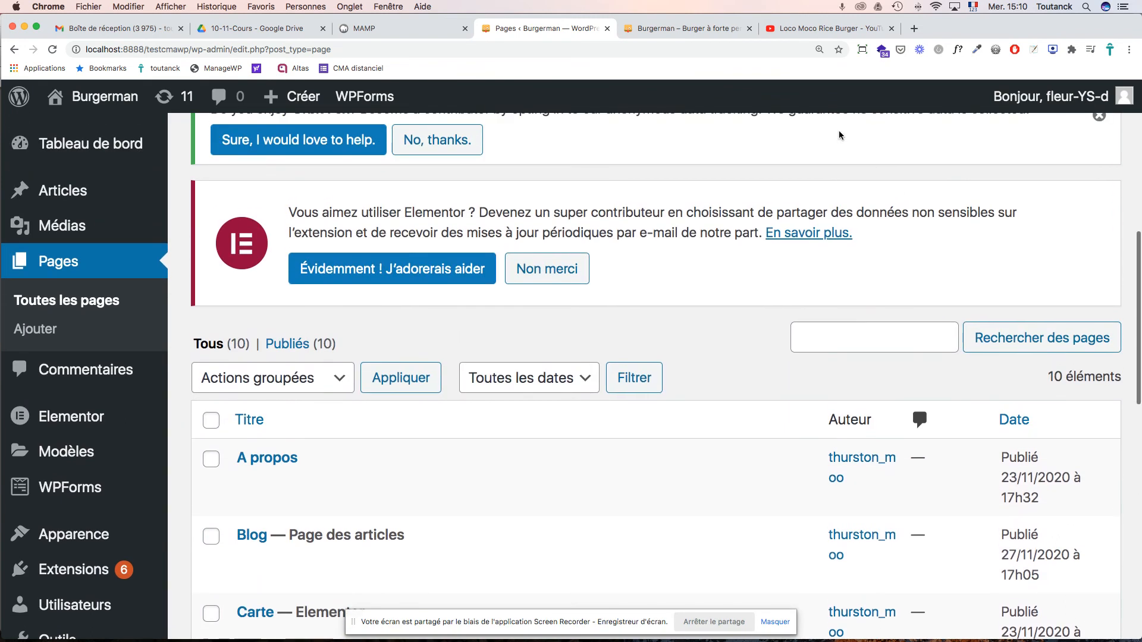
- View the live site's front page and its A propos page
{"action": "left_click", "coordinate": [673, 29]}
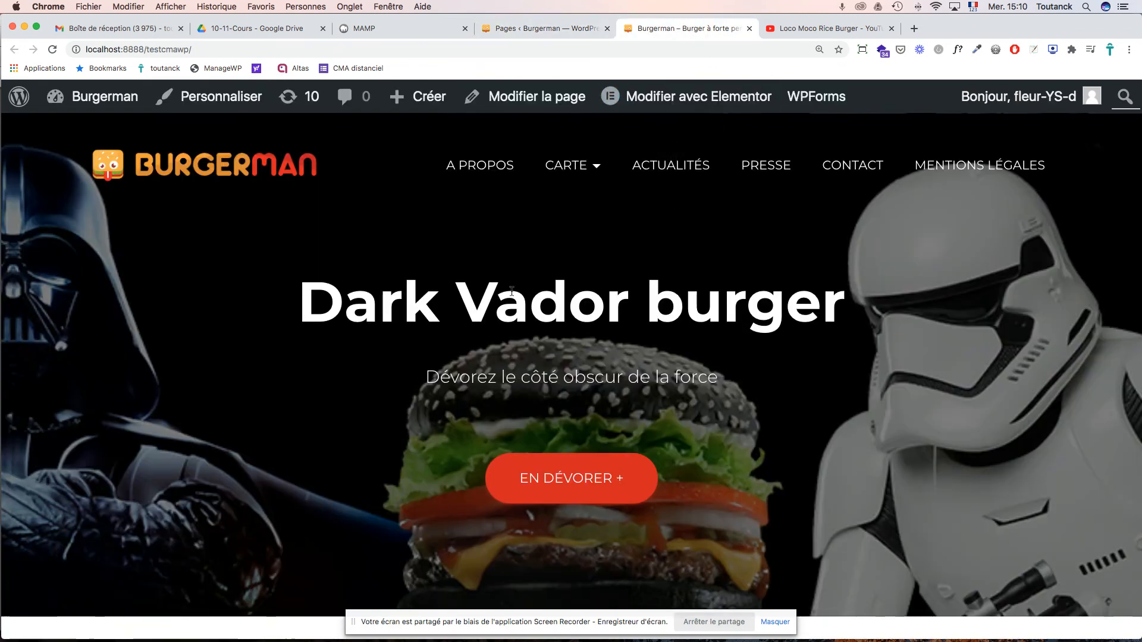
{"action": "scroll", "coordinate": [511, 292], "scroll_direction": "down", "scroll_amount": 10}
{"action": "scroll", "coordinate": [506, 289], "scroll_direction": "up", "scroll_amount": 15}
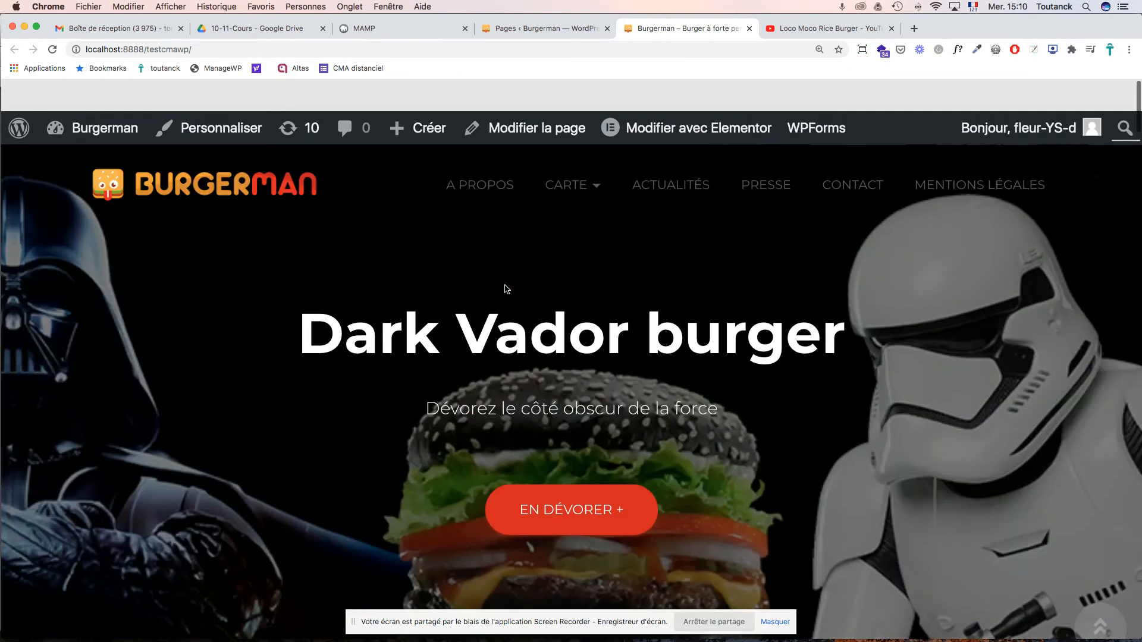
{"action": "left_click", "coordinate": [481, 171]}
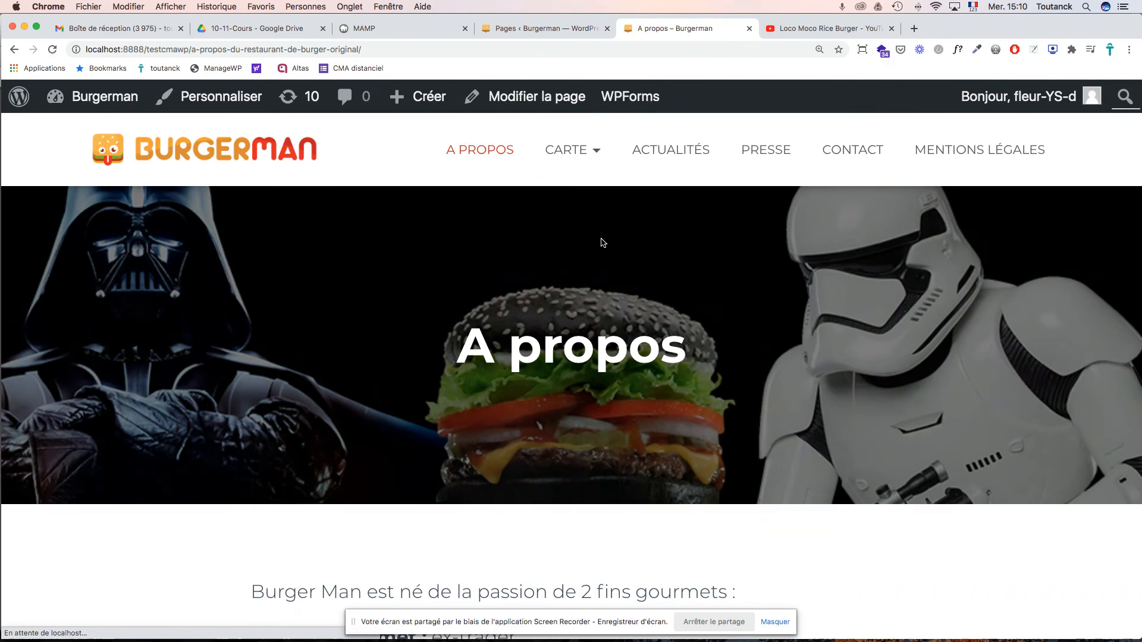
{"action": "scroll", "coordinate": [604, 247], "scroll_direction": "down", "scroll_amount": 5}
{"action": "scroll", "coordinate": [610, 262], "scroll_direction": "up", "scroll_amount": 5}
{"action": "mouse_move", "coordinate": [572, 157]}
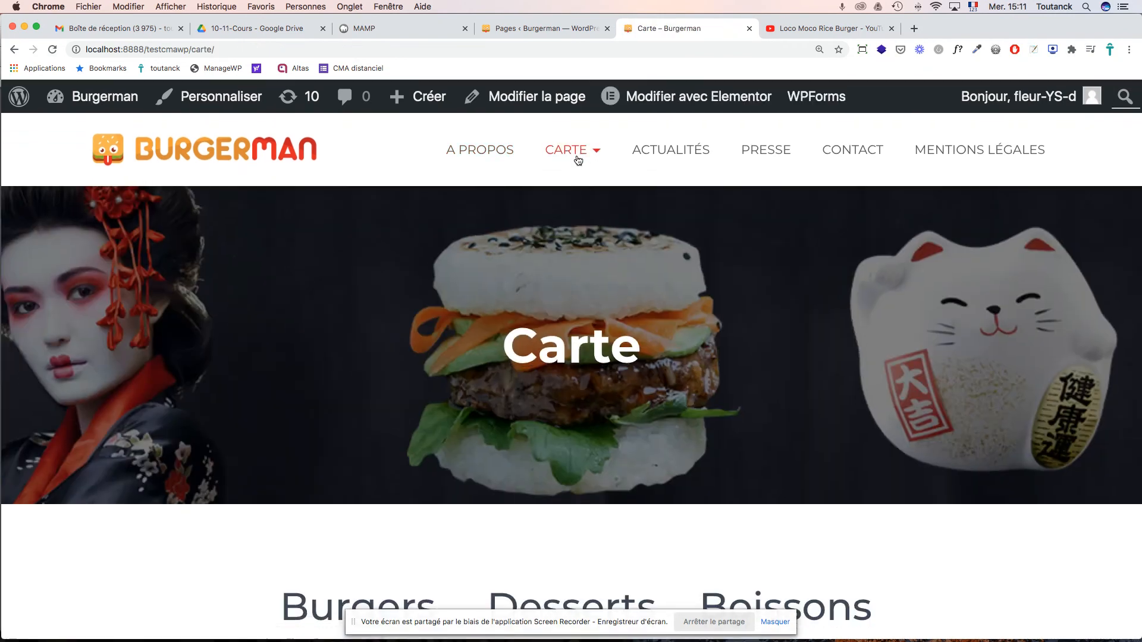
{"action": "scroll", "coordinate": [733, 282], "scroll_direction": "down", "scroll_amount": 5}
{"action": "scroll", "coordinate": [734, 283], "scroll_direction": "down", "scroll_amount": 2}
{"action": "scroll", "coordinate": [734, 286], "scroll_direction": "up", "scroll_amount": 5}
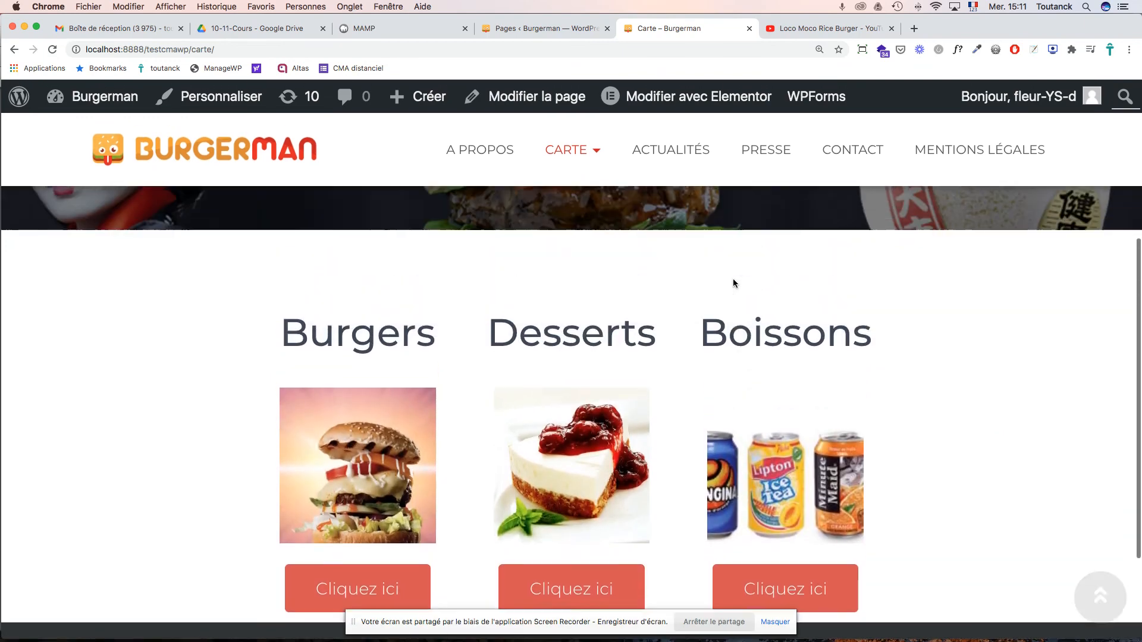
{"action": "scroll", "coordinate": [535, 310], "scroll_direction": "down", "scroll_amount": 5}
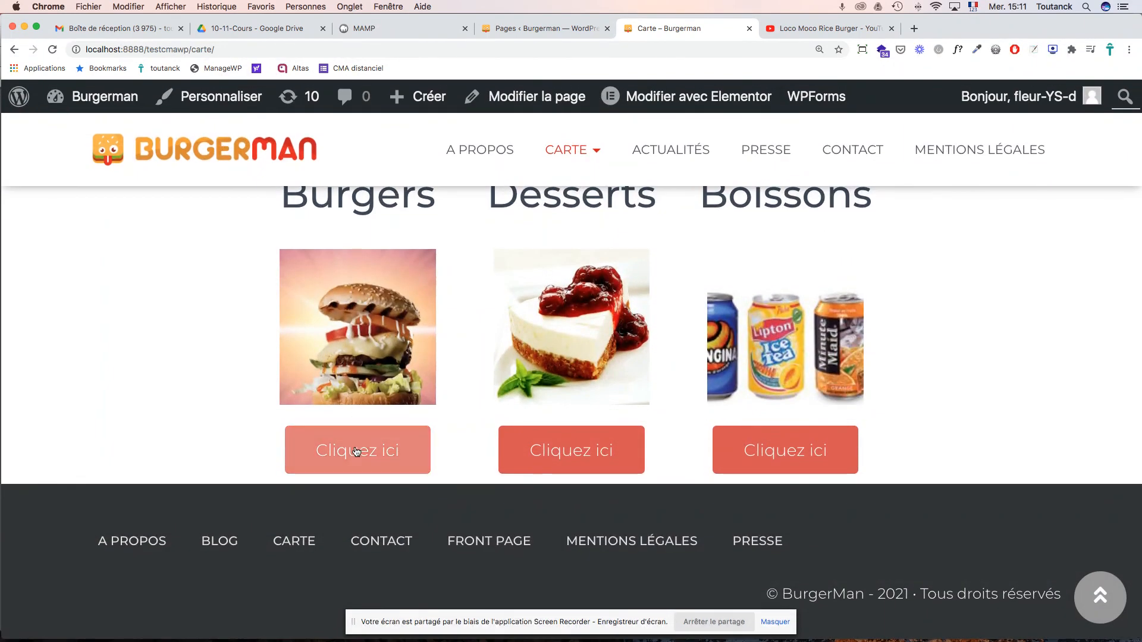
{"action": "scroll", "coordinate": [356, 452], "scroll_direction": "up", "scroll_amount": 2}
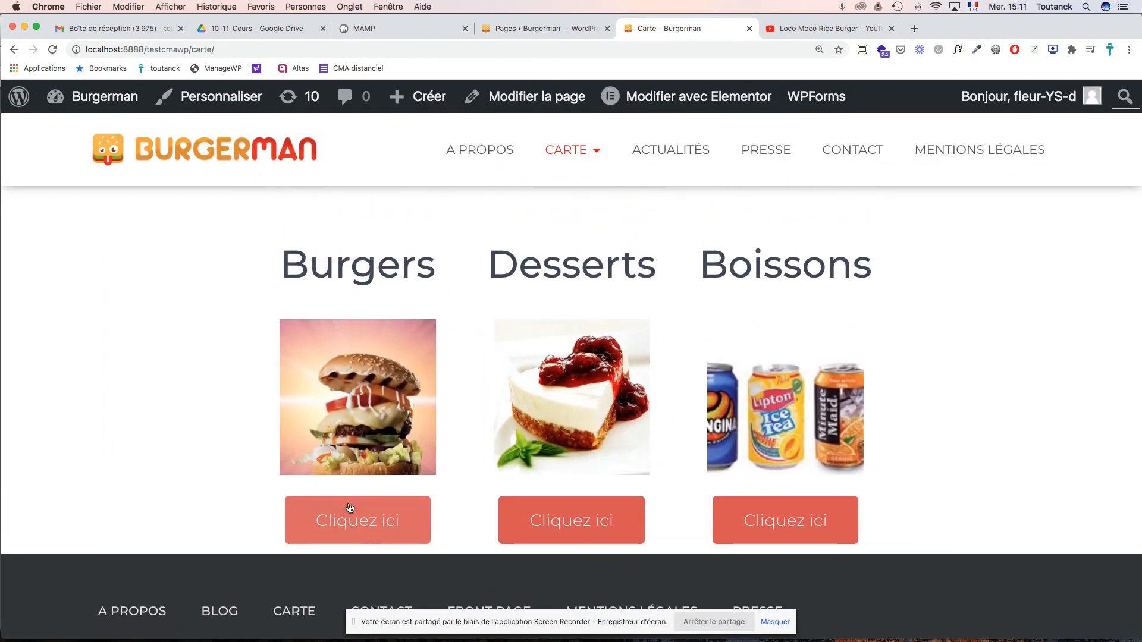
- Open the burgers page and expand, then collapse, the Dark Vador burger details
{"action": "left_click", "coordinate": [348, 511]}
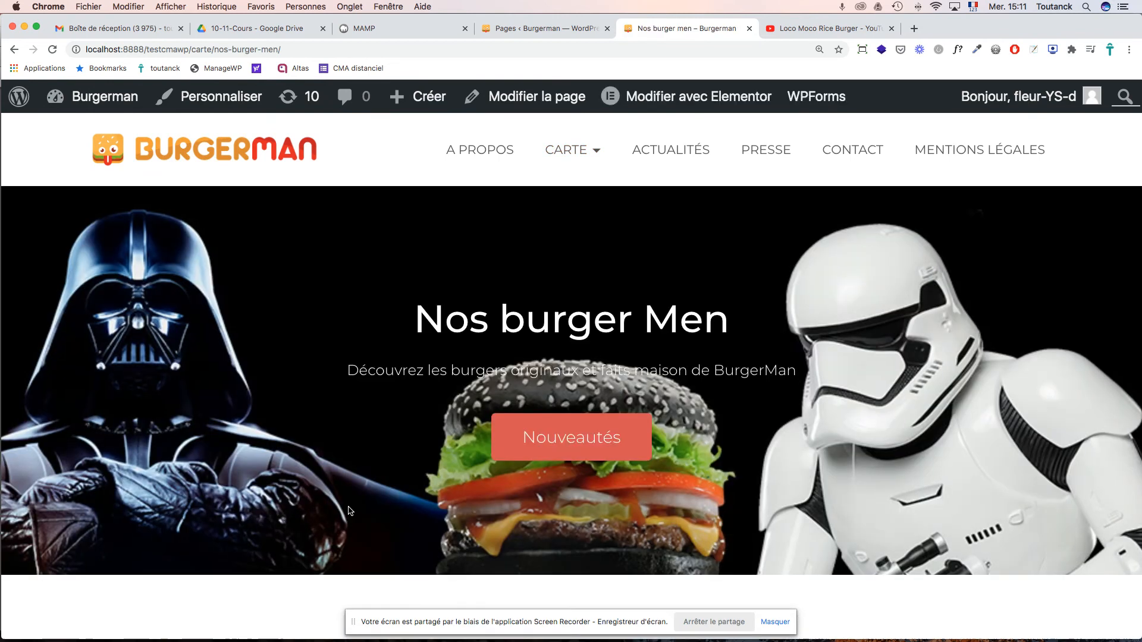
{"action": "scroll", "coordinate": [363, 508], "scroll_direction": "down", "scroll_amount": 5}
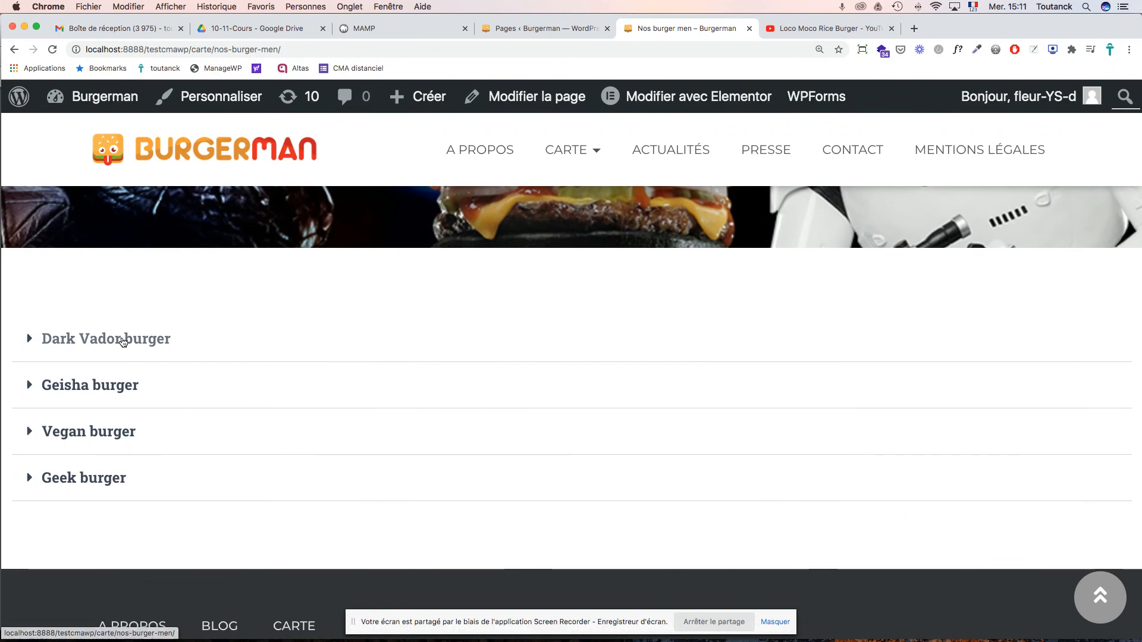
{"action": "left_click", "coordinate": [122, 339]}
{"action": "left_click", "coordinate": [123, 339]}
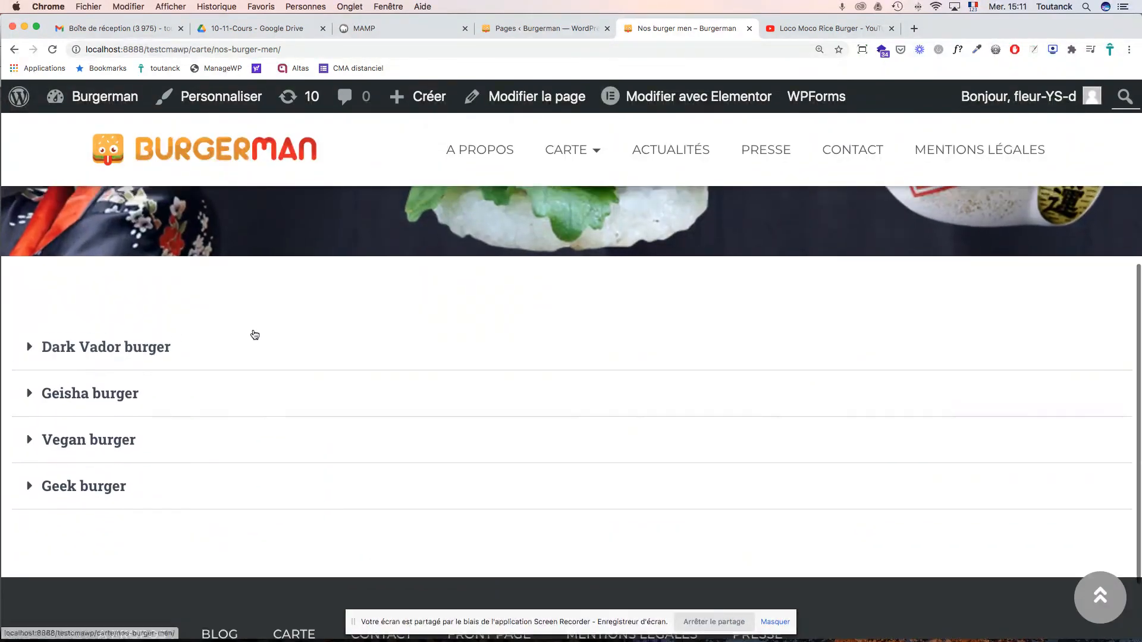
{"action": "scroll", "coordinate": [254, 327], "scroll_direction": "up", "scroll_amount": 5}
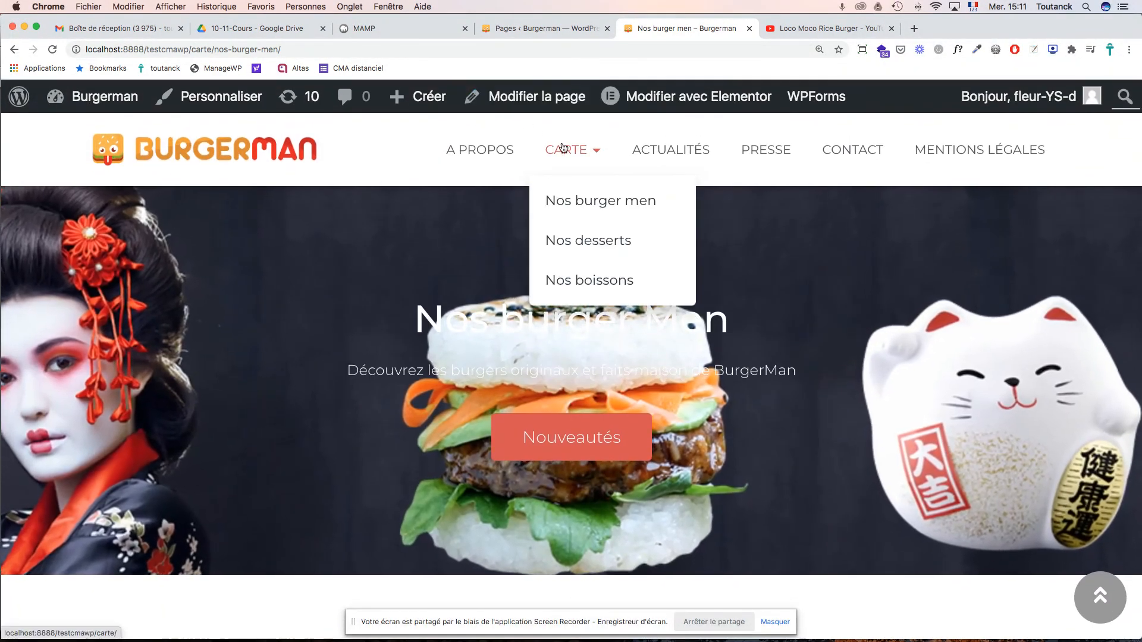
- Check the live Nos boissons drinks page, then go back to the admin Pages list
{"action": "left_click", "coordinate": [584, 284]}
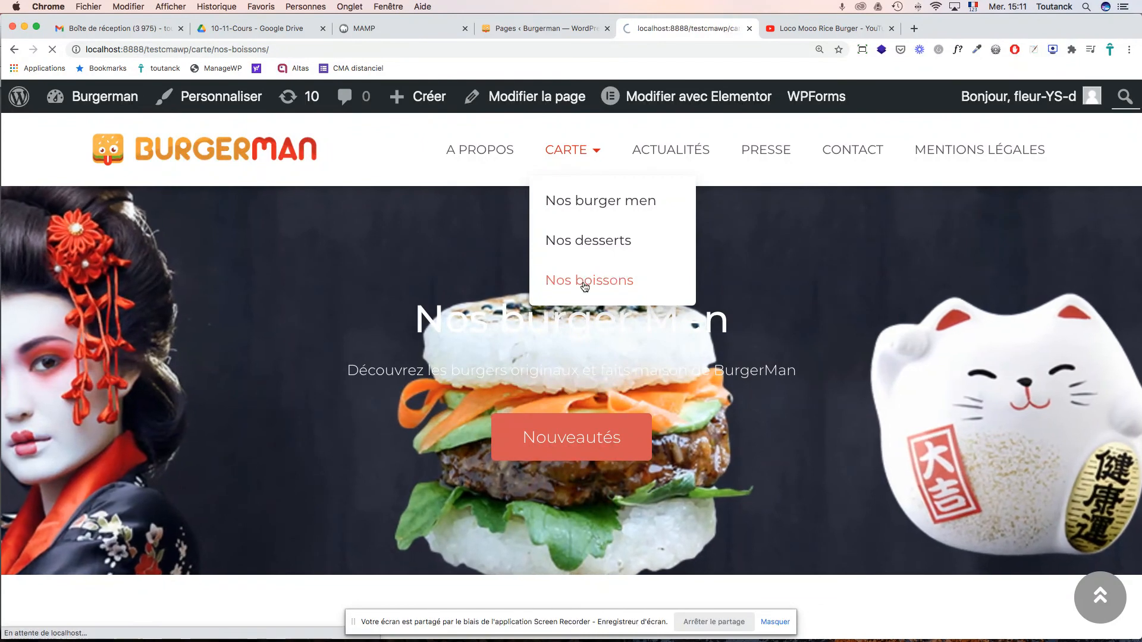
{"action": "scroll", "coordinate": [584, 288], "scroll_direction": "down", "scroll_amount": 8}
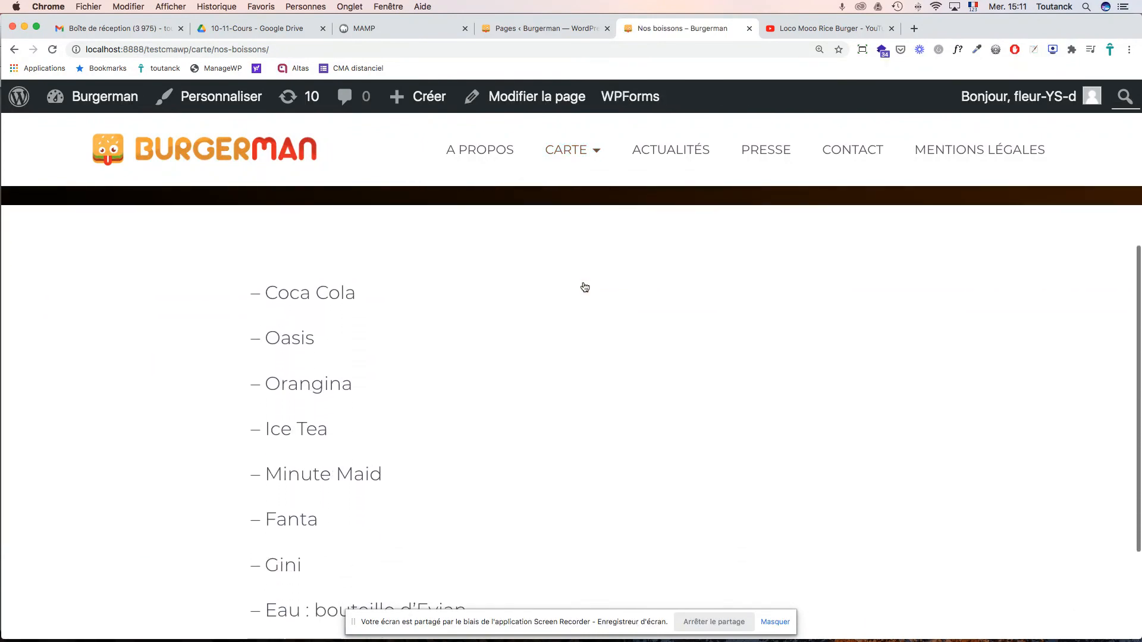
{"action": "scroll", "coordinate": [584, 287], "scroll_direction": "up", "scroll_amount": 10}
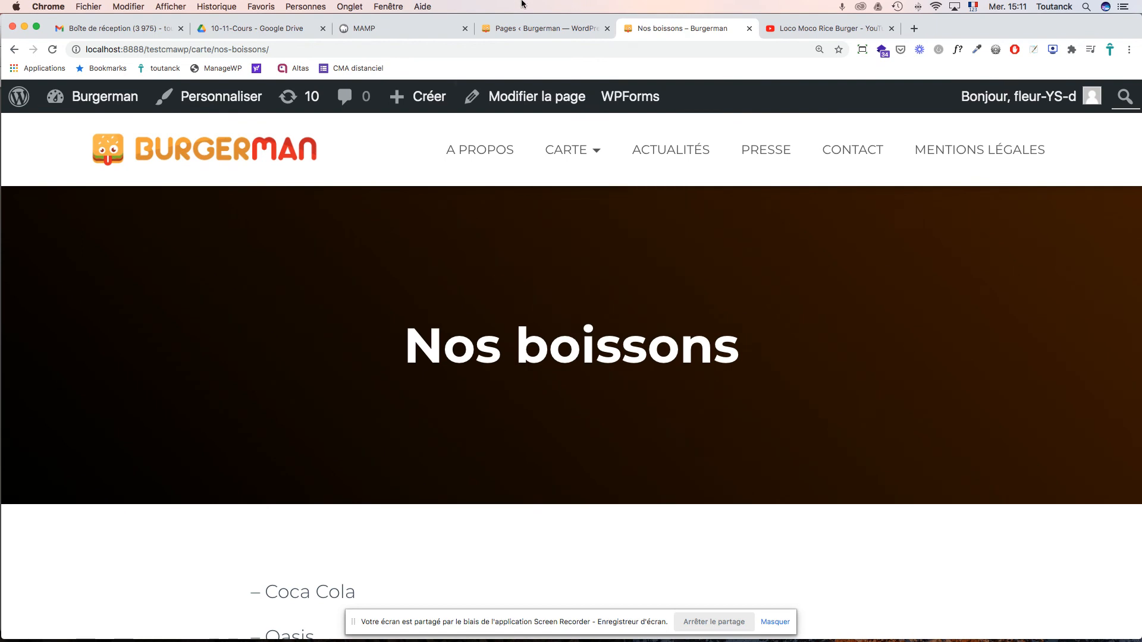
{"action": "left_click", "coordinate": [504, 27]}
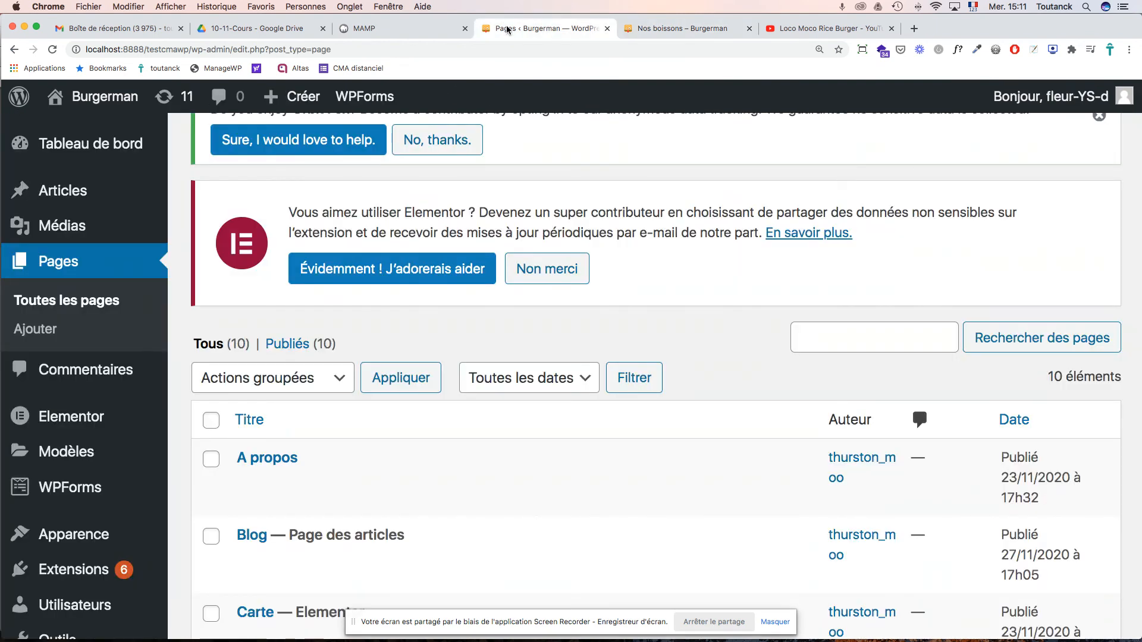
- Edit Nos boissons in the block editor without the welcome guide, with the Document settings sidebar showing
{"action": "scroll", "coordinate": [490, 321], "scroll_direction": "down", "scroll_amount": 5}
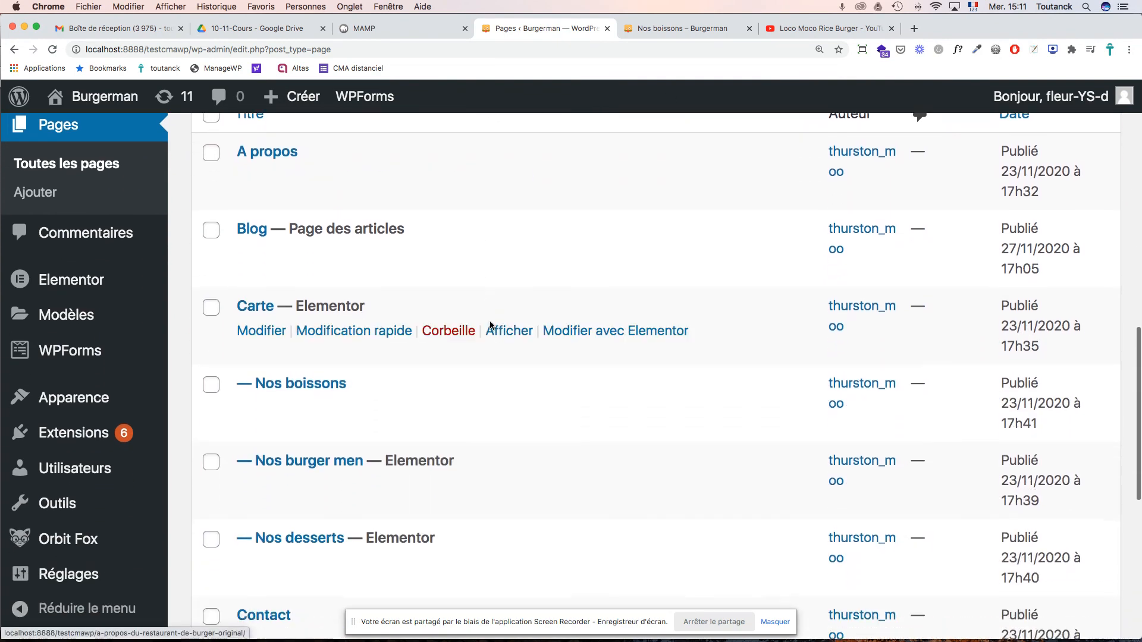
{"action": "left_click", "coordinate": [316, 369]}
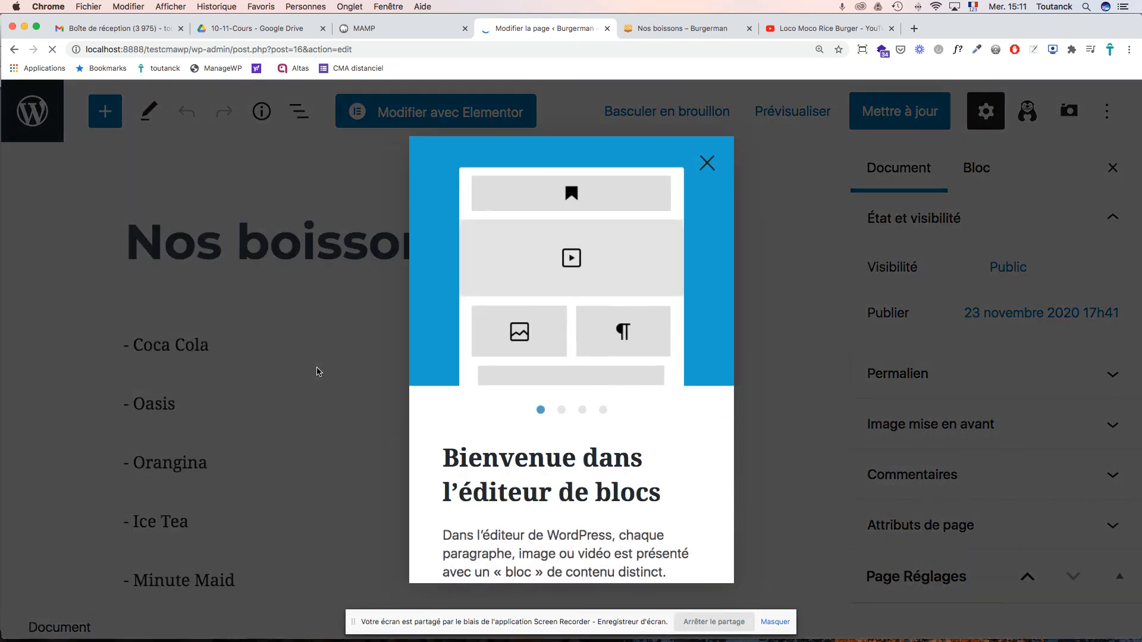
{"action": "left_click", "coordinate": [706, 163]}
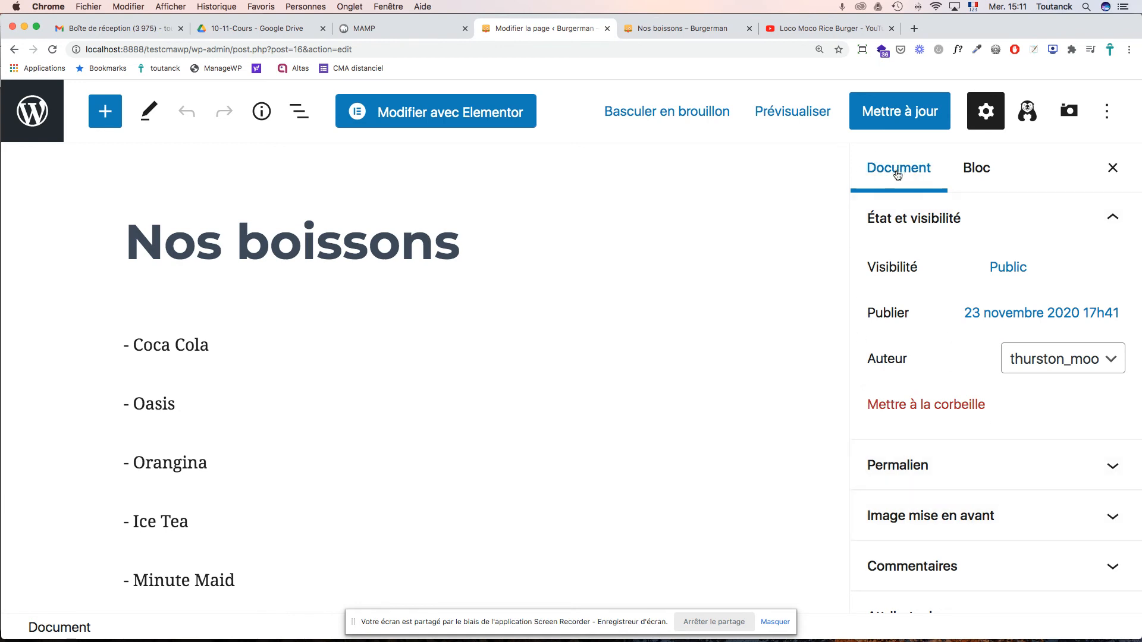
{"action": "left_click", "coordinate": [990, 113]}
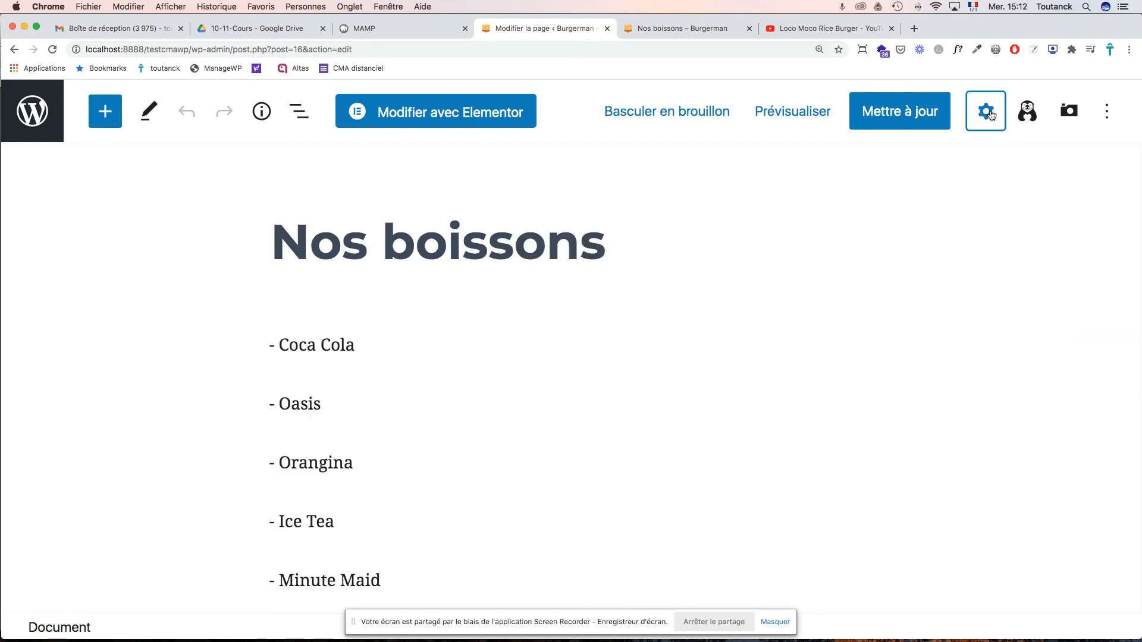
{"action": "left_click", "coordinate": [991, 115]}
{"action": "left_click", "coordinate": [990, 115]}
{"action": "left_click", "coordinate": [991, 115]}
{"action": "left_click", "coordinate": [990, 115]}
{"action": "left_click", "coordinate": [991, 115]}
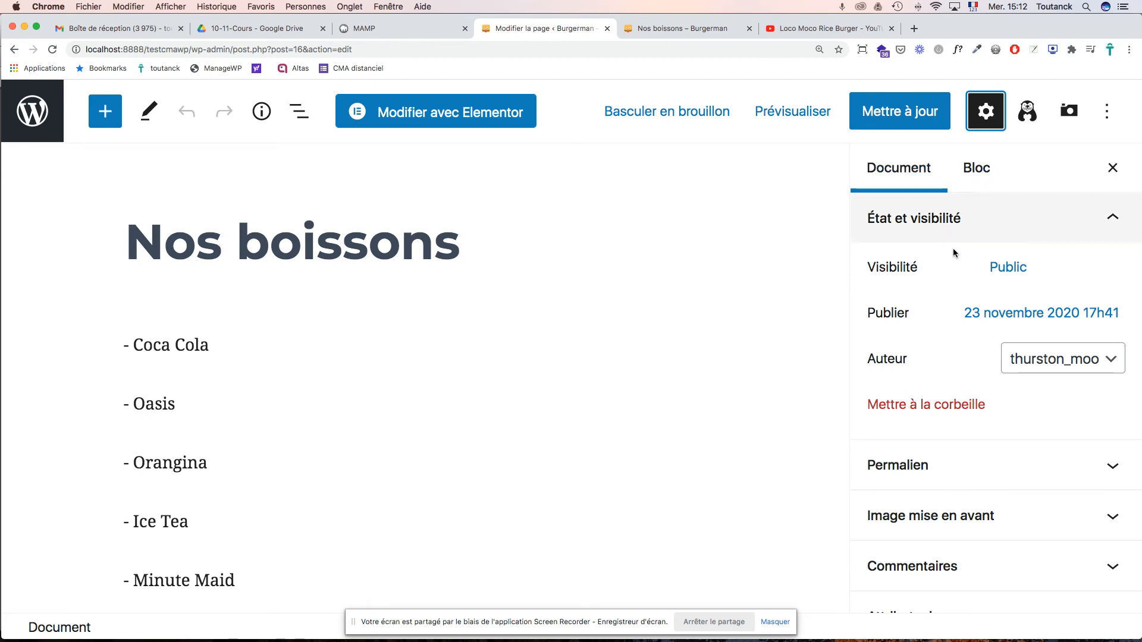
{"action": "scroll", "coordinate": [908, 427], "scroll_direction": "down", "scroll_amount": 2}
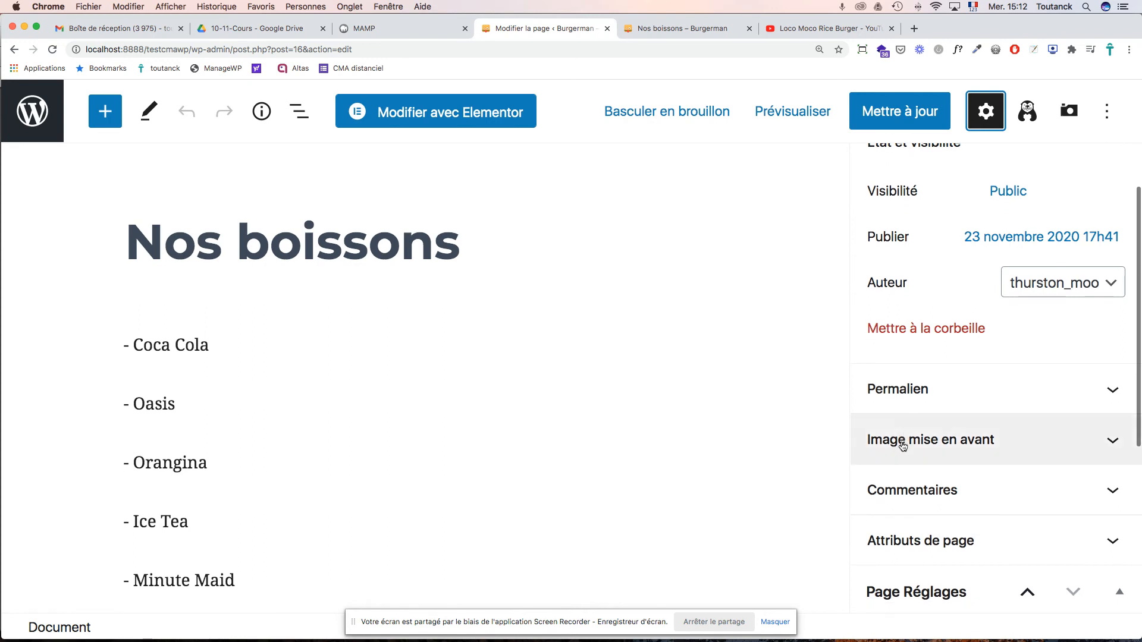
- Set burgerman-geek-burger-1026x326-1.jpg from the Médiathèque as the page's featured image
{"action": "left_click", "coordinate": [899, 445]}
{"action": "left_click", "coordinate": [932, 517]}
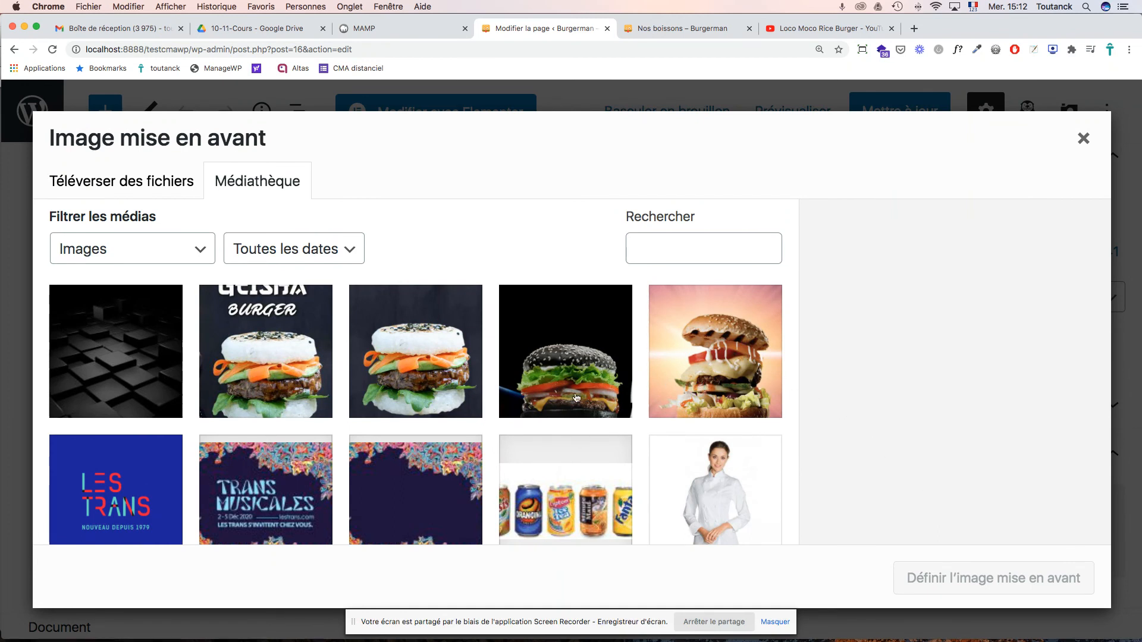
{"action": "scroll", "coordinate": [500, 452], "scroll_direction": "down", "scroll_amount": 5}
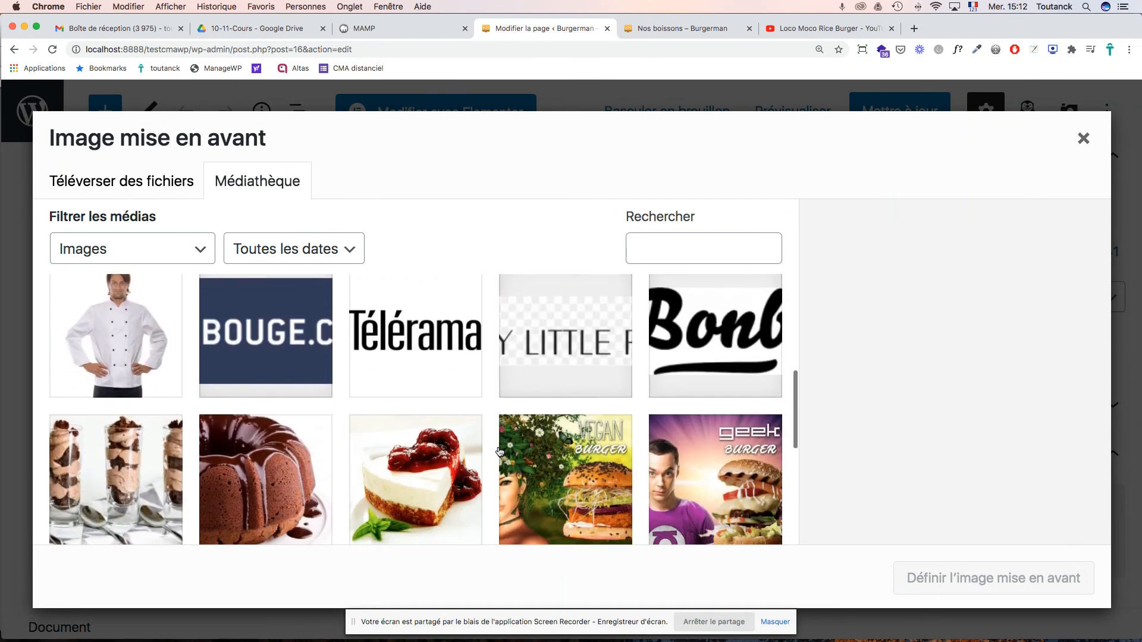
{"action": "scroll", "coordinate": [499, 452], "scroll_direction": "down", "scroll_amount": 5}
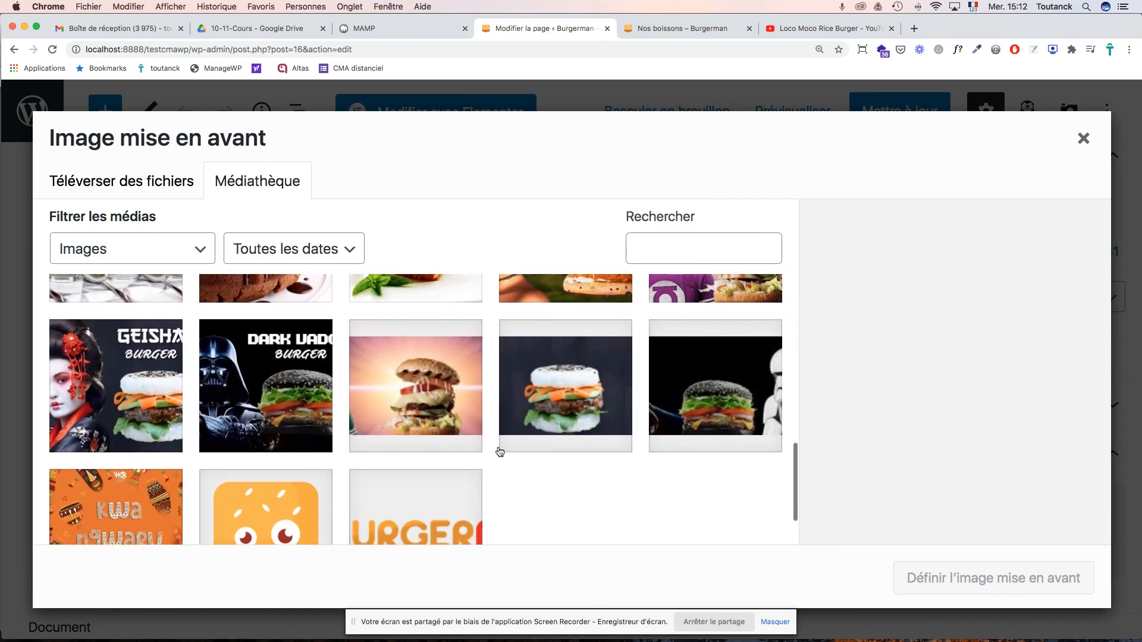
{"action": "scroll", "coordinate": [500, 452], "scroll_direction": "down", "scroll_amount": 2}
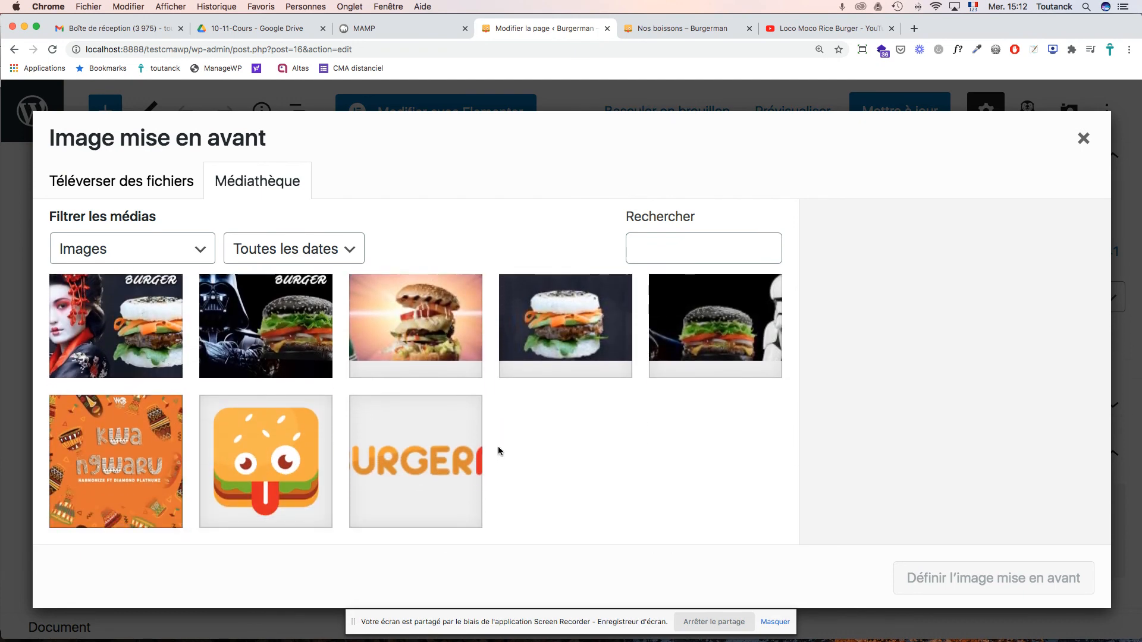
{"action": "scroll", "coordinate": [498, 446], "scroll_direction": "up", "scroll_amount": 2}
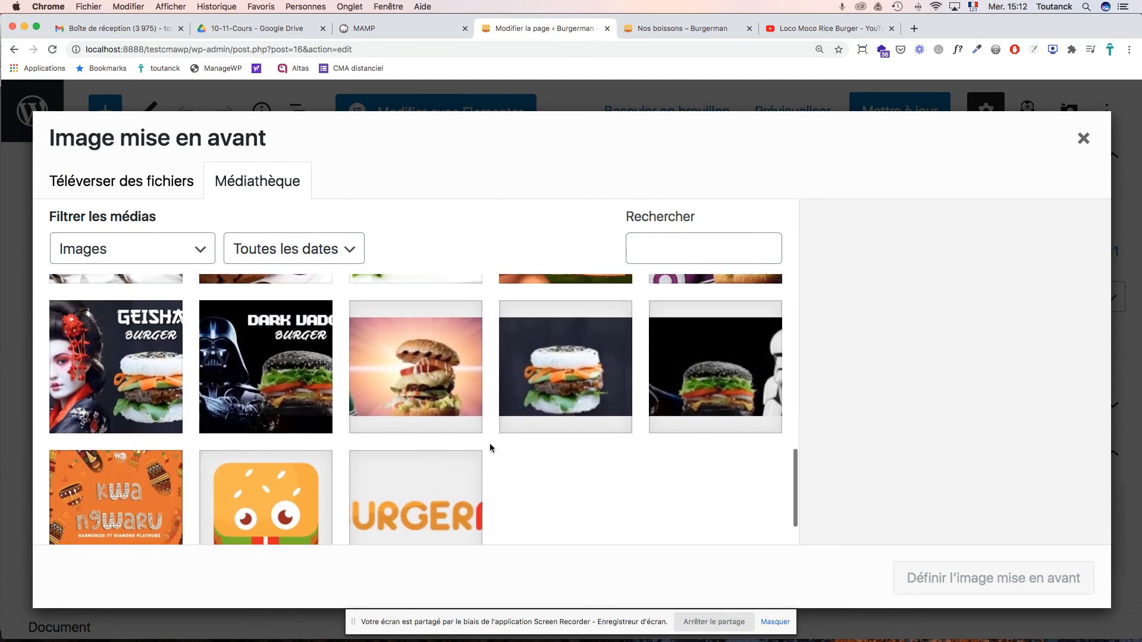
{"action": "left_click", "coordinate": [437, 369]}
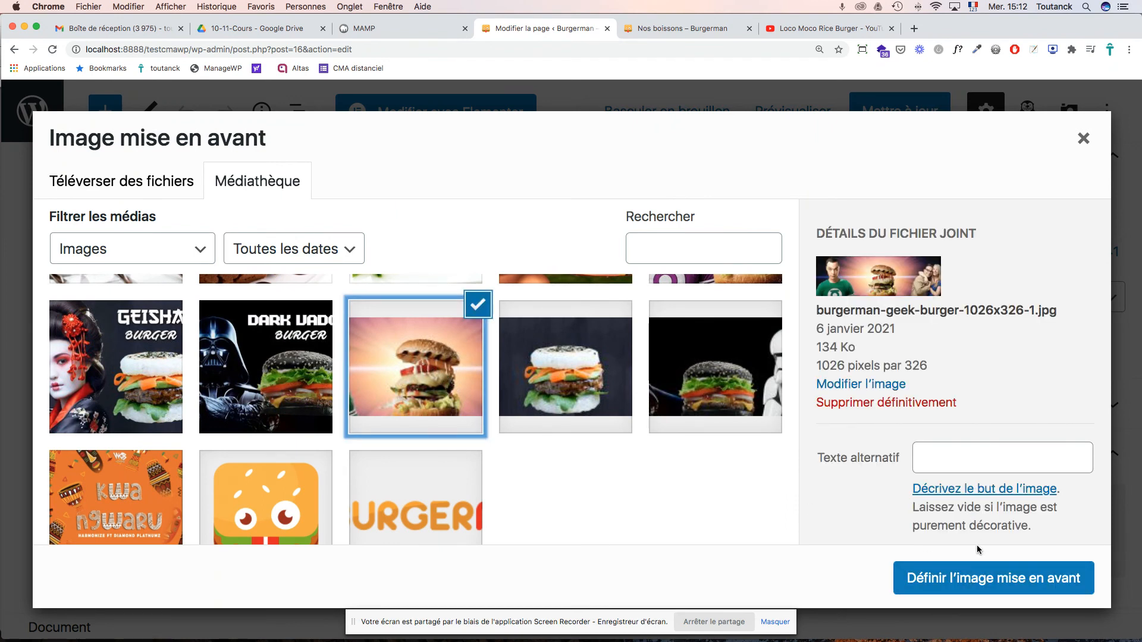
{"action": "left_click", "coordinate": [974, 578]}
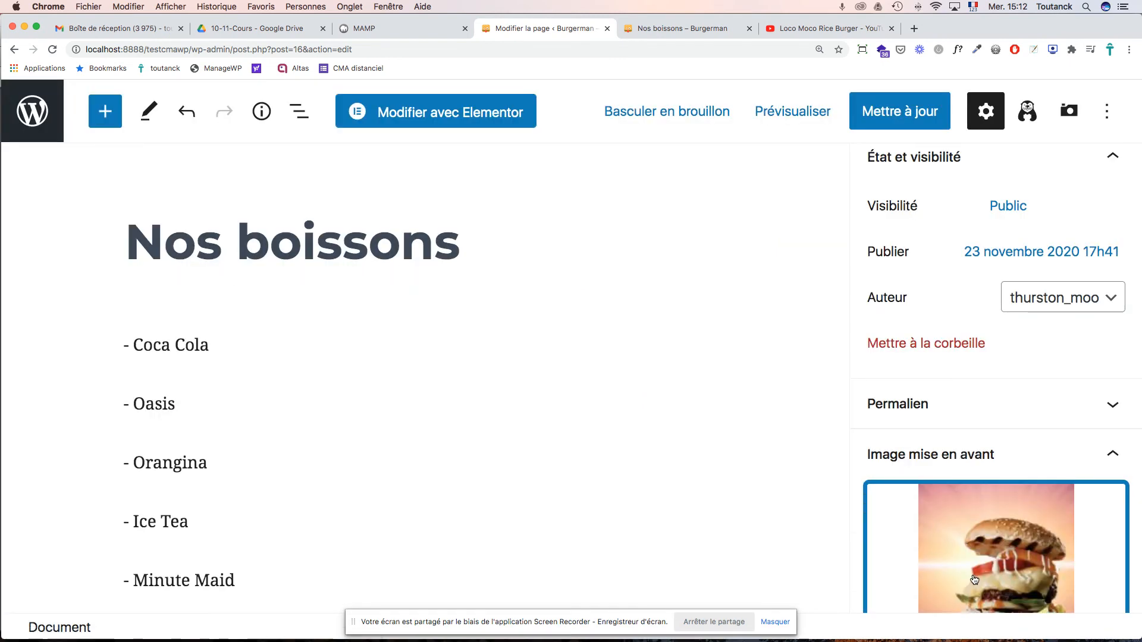
{"action": "scroll", "coordinate": [975, 571], "scroll_direction": "down", "scroll_amount": 3}
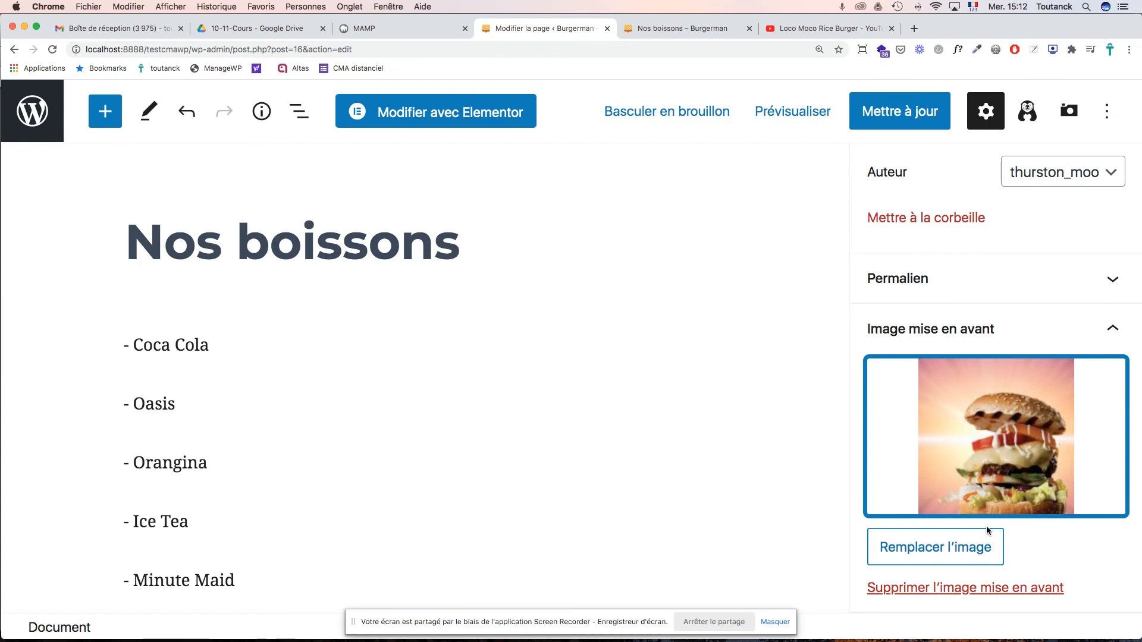
- Reselect the same burger photo as the featured image to confirm it
{"action": "left_click", "coordinate": [1009, 469]}
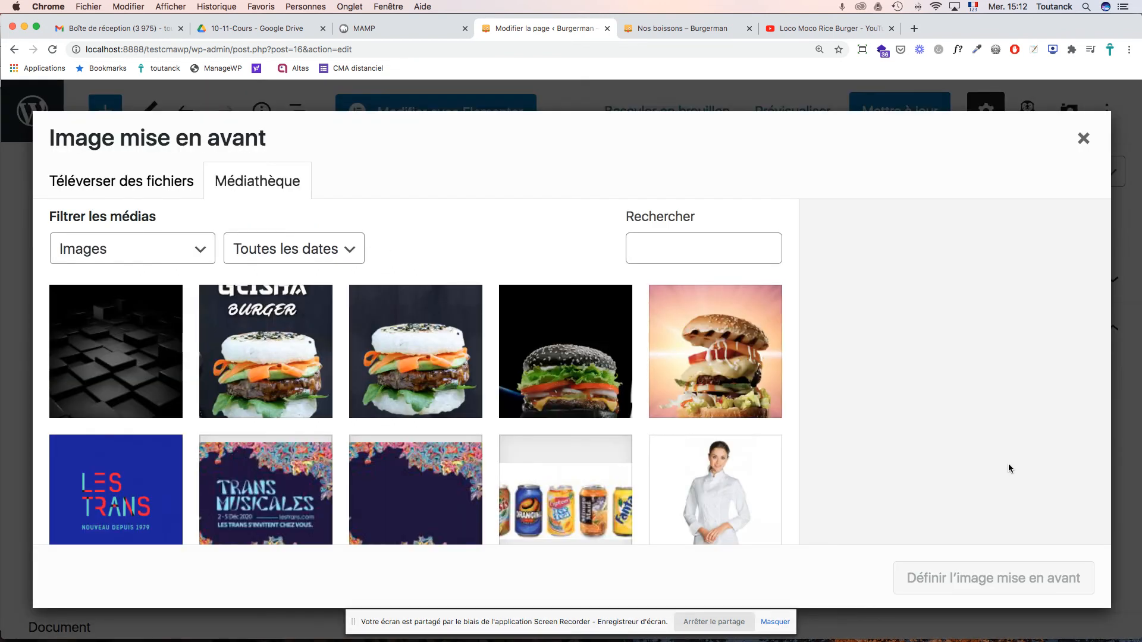
{"action": "scroll", "coordinate": [699, 418], "scroll_direction": "down", "scroll_amount": 10}
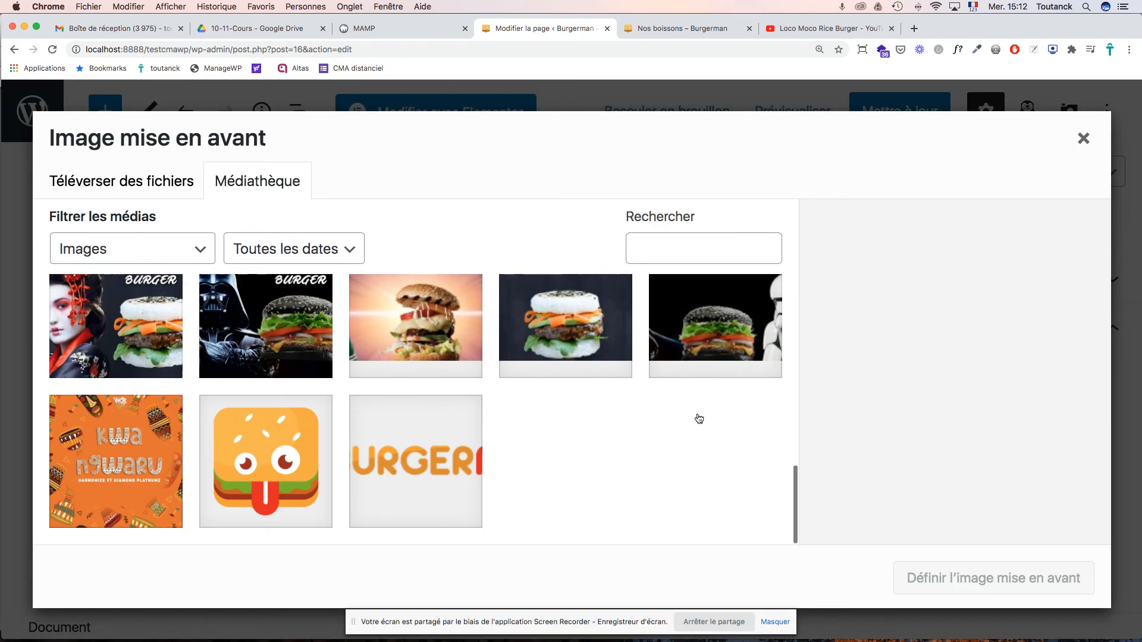
{"action": "left_click", "coordinate": [453, 332]}
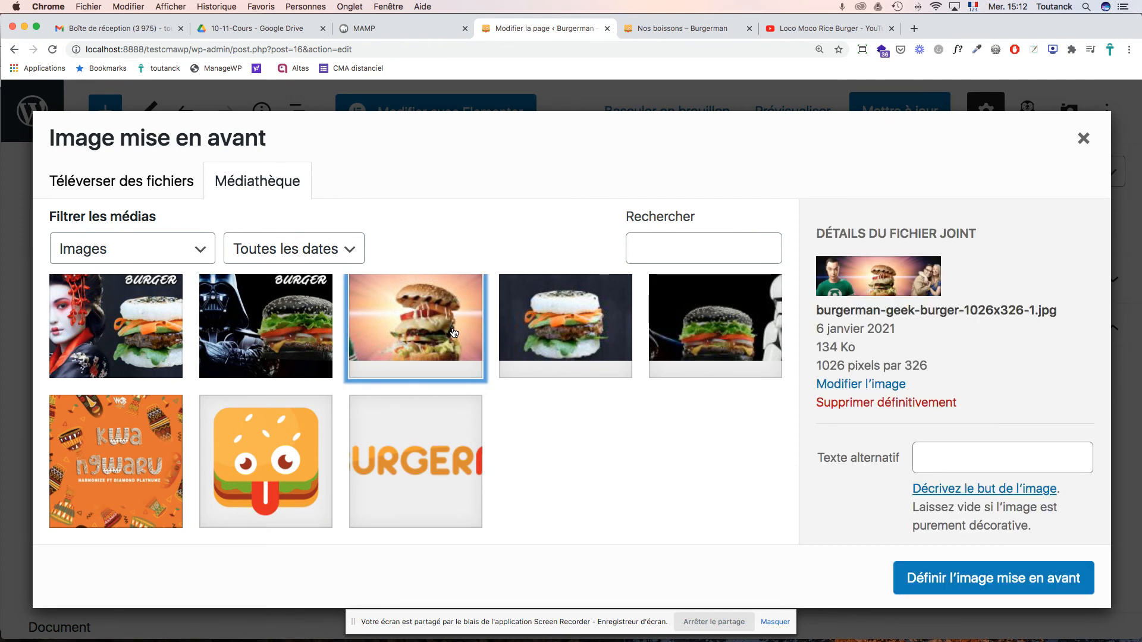
{"action": "left_click", "coordinate": [991, 592]}
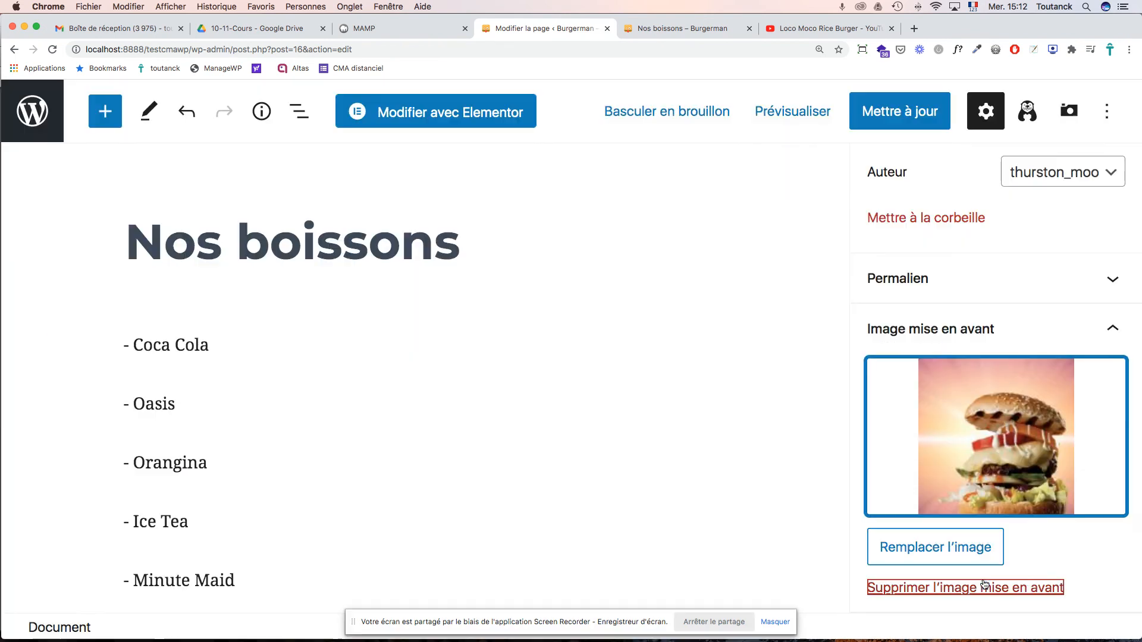
{"action": "scroll", "coordinate": [1000, 476], "scroll_direction": "down", "scroll_amount": 5}
{"action": "scroll", "coordinate": [1003, 469], "scroll_direction": "down", "scroll_amount": 3}
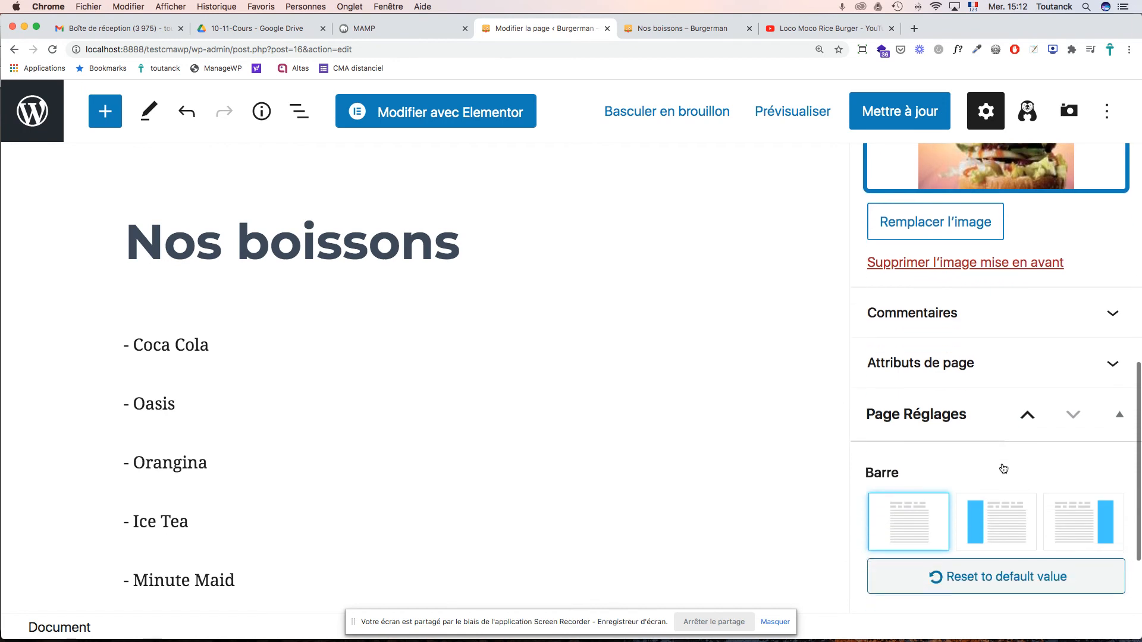
{"action": "scroll", "coordinate": [1002, 468], "scroll_direction": "up", "scroll_amount": 7}
{"action": "scroll", "coordinate": [1001, 463], "scroll_direction": "up", "scroll_amount": 5}
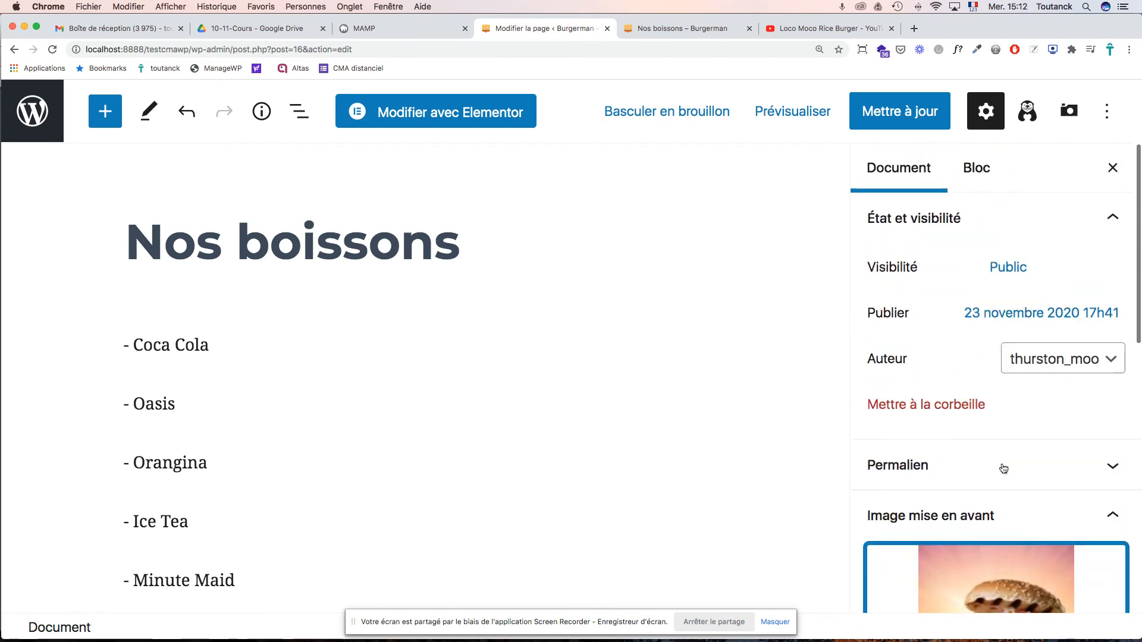
- Save the Nos boissons update and check the burger banner on the reloaded live page
{"action": "left_click", "coordinate": [909, 112]}
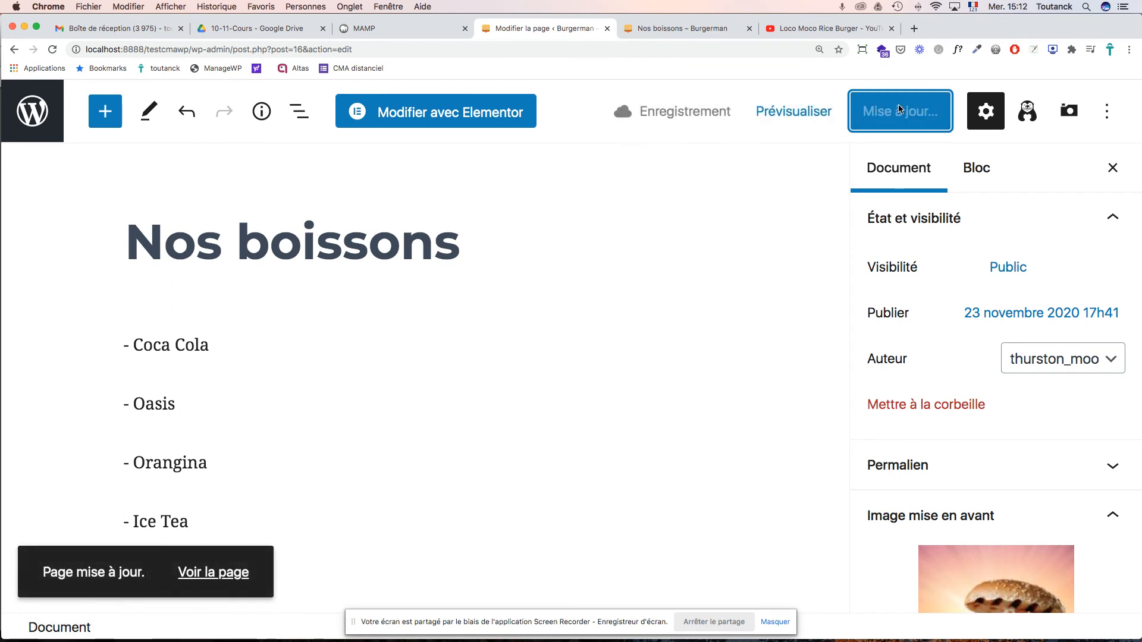
{"action": "left_click", "coordinate": [687, 29]}
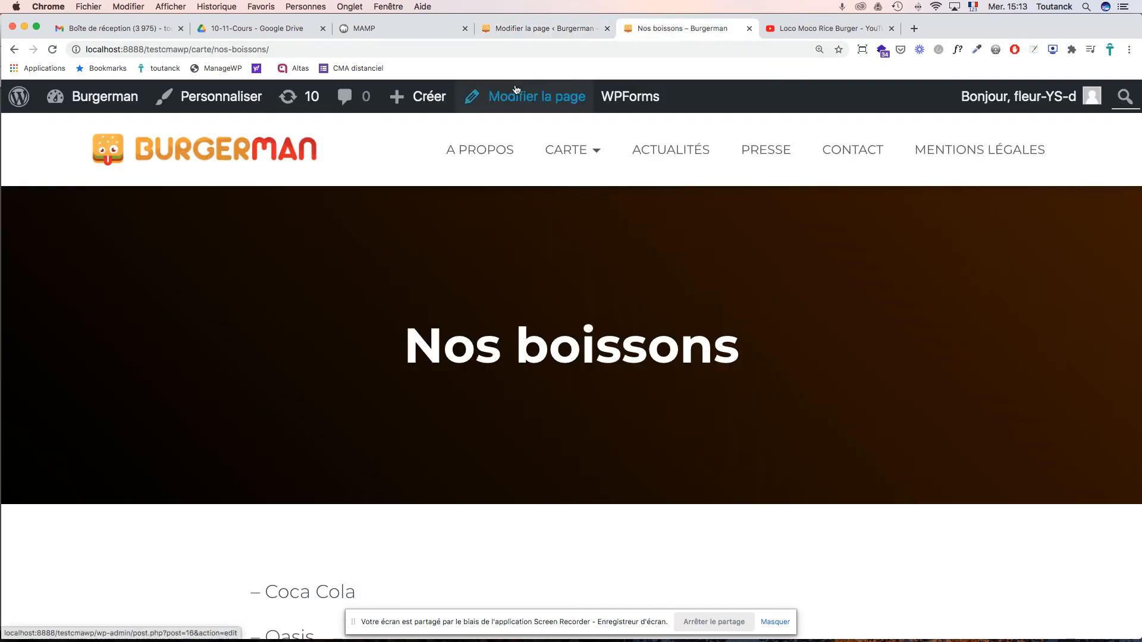
{"action": "left_click", "coordinate": [506, 95]}
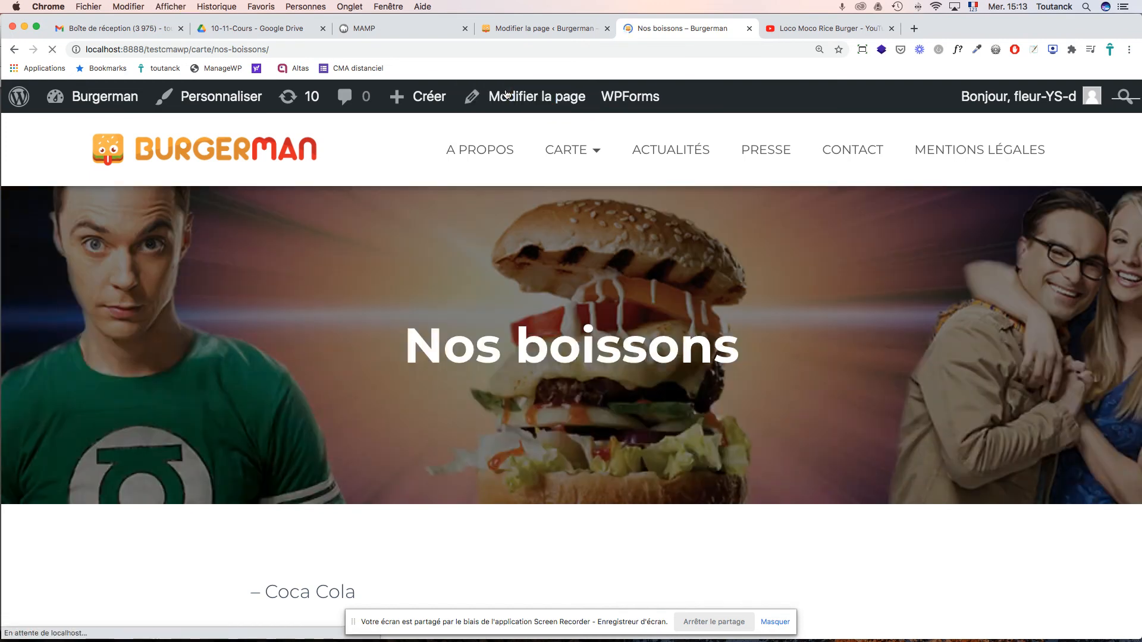
{"action": "scroll", "coordinate": [522, 276], "scroll_direction": "down", "scroll_amount": 10}
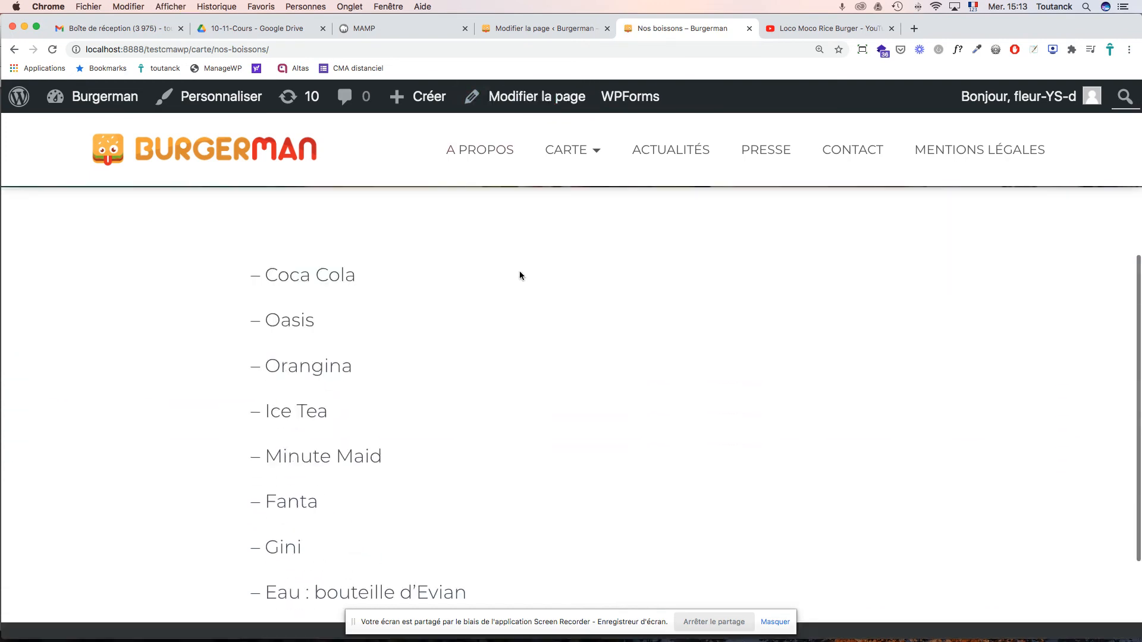
{"action": "scroll", "coordinate": [521, 262], "scroll_direction": "up", "scroll_amount": 10}
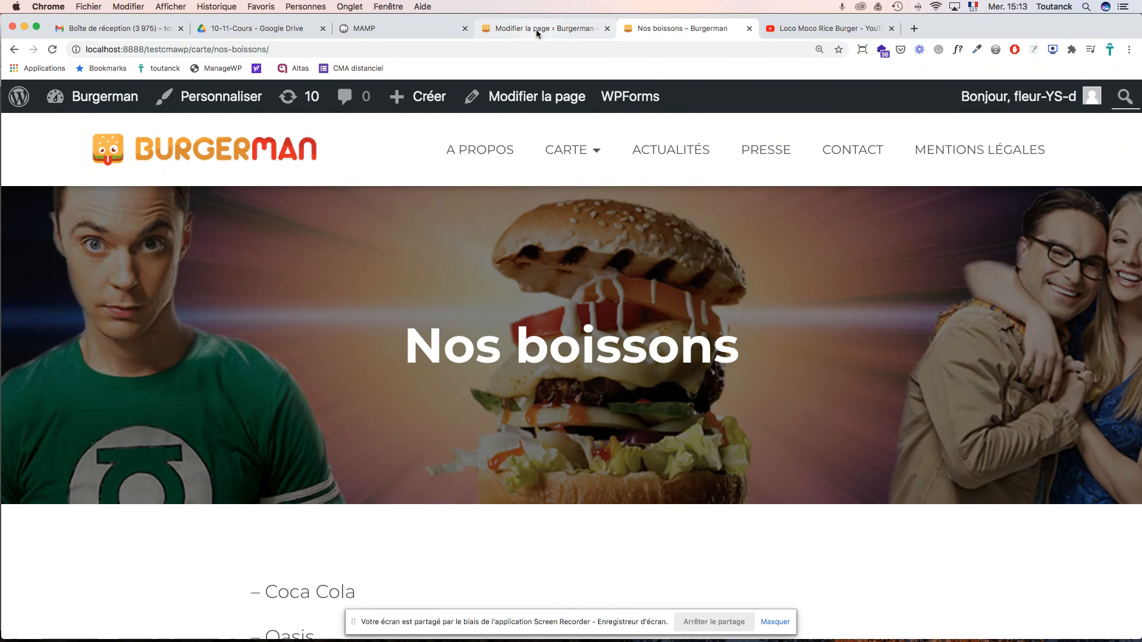
{"action": "left_click", "coordinate": [543, 28]}
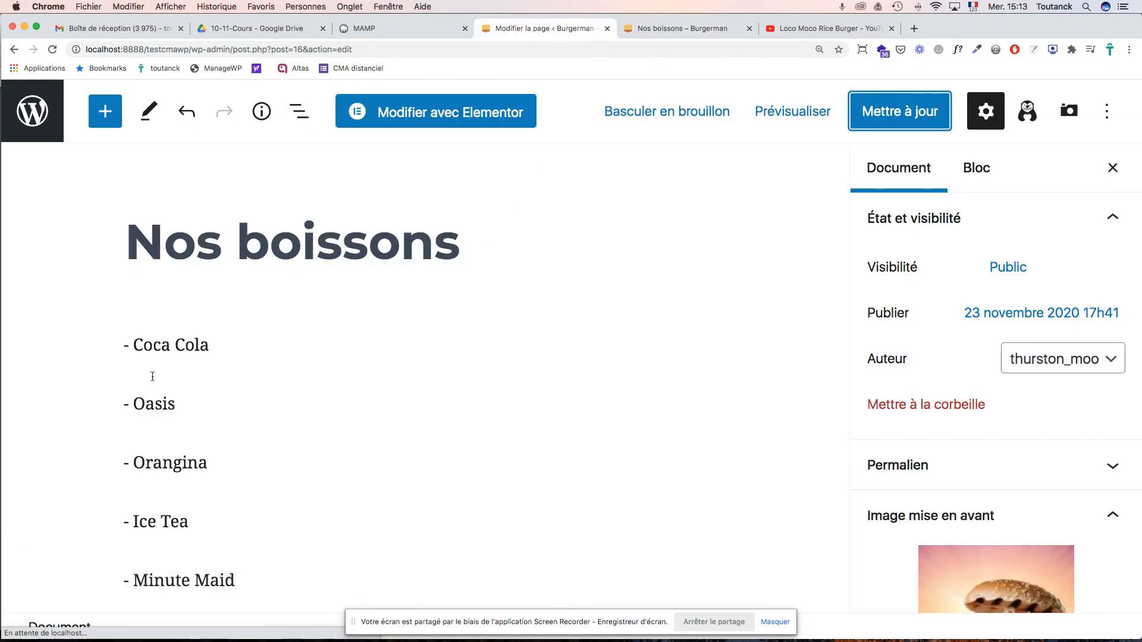
- Add an Image block after the 'Eau : bouteille d'Evian' line of the drinks list
{"action": "left_click", "coordinate": [161, 405]}
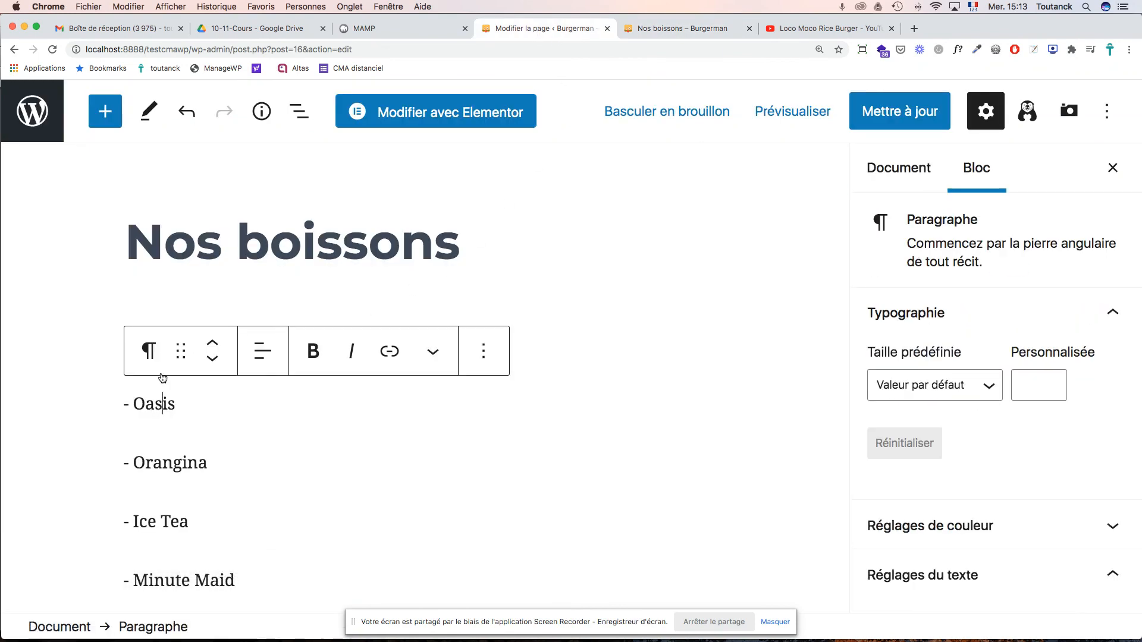
{"action": "left_click", "coordinate": [158, 315]}
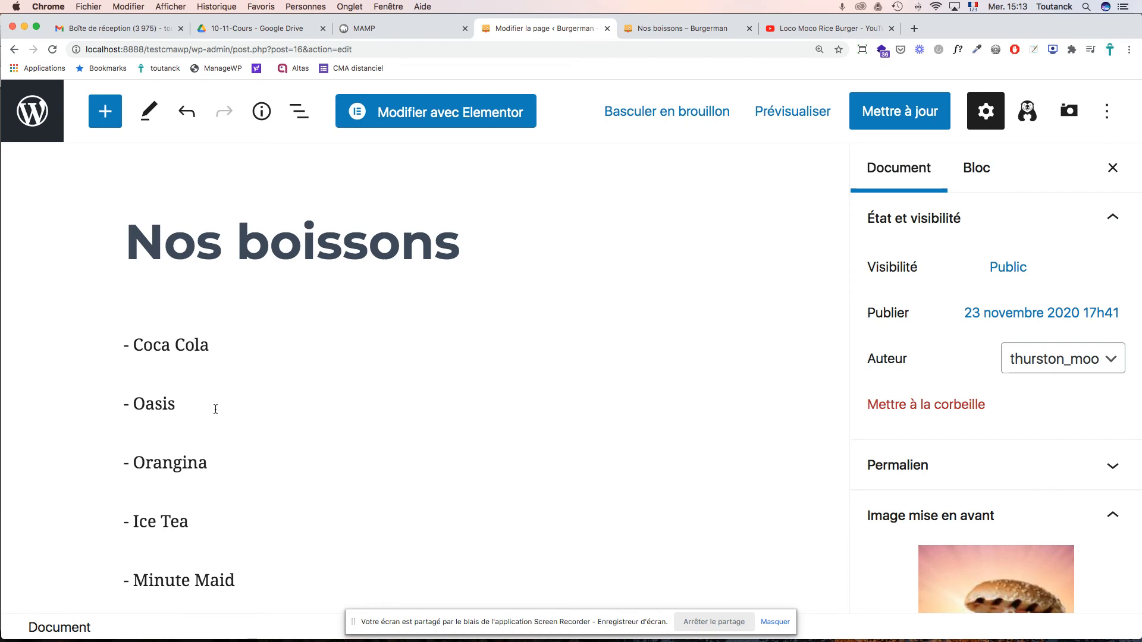
{"action": "scroll", "coordinate": [224, 402], "scroll_direction": "down", "scroll_amount": 5}
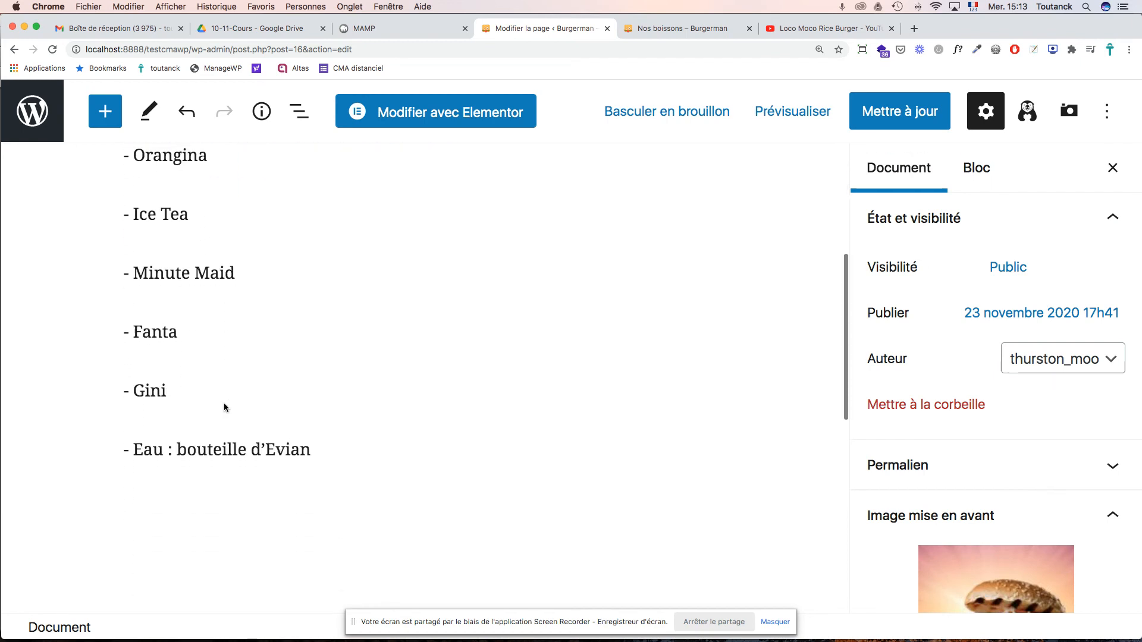
{"action": "scroll", "coordinate": [224, 407], "scroll_direction": "down", "scroll_amount": 3}
{"action": "left_click", "coordinate": [321, 294]}
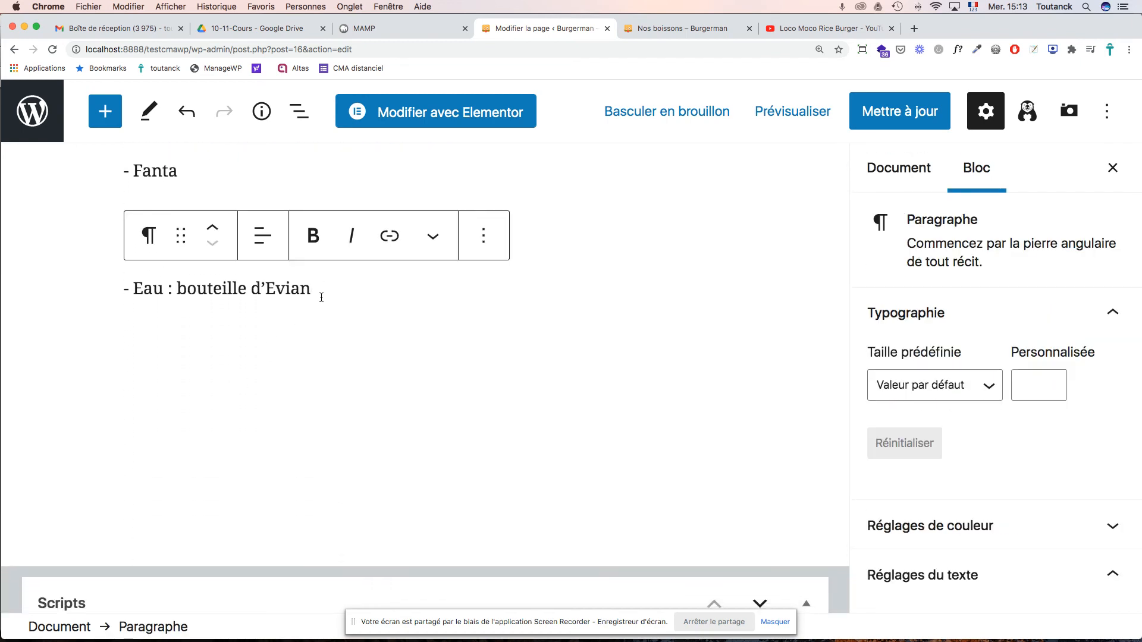
{"action": "key", "text": "Return"}
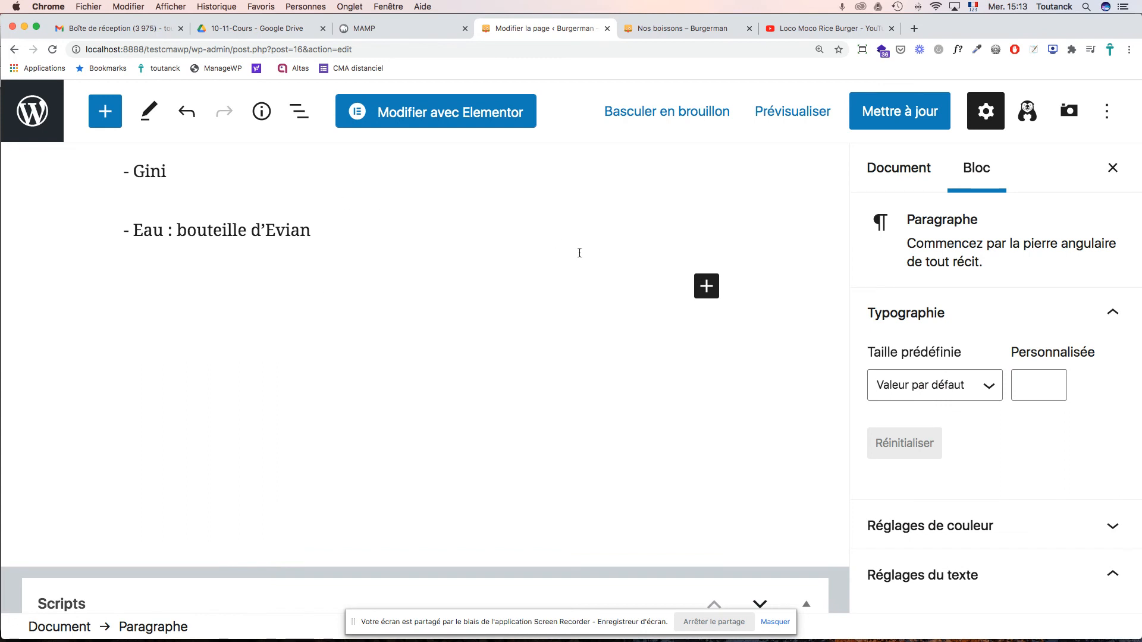
{"action": "left_click", "coordinate": [707, 287]}
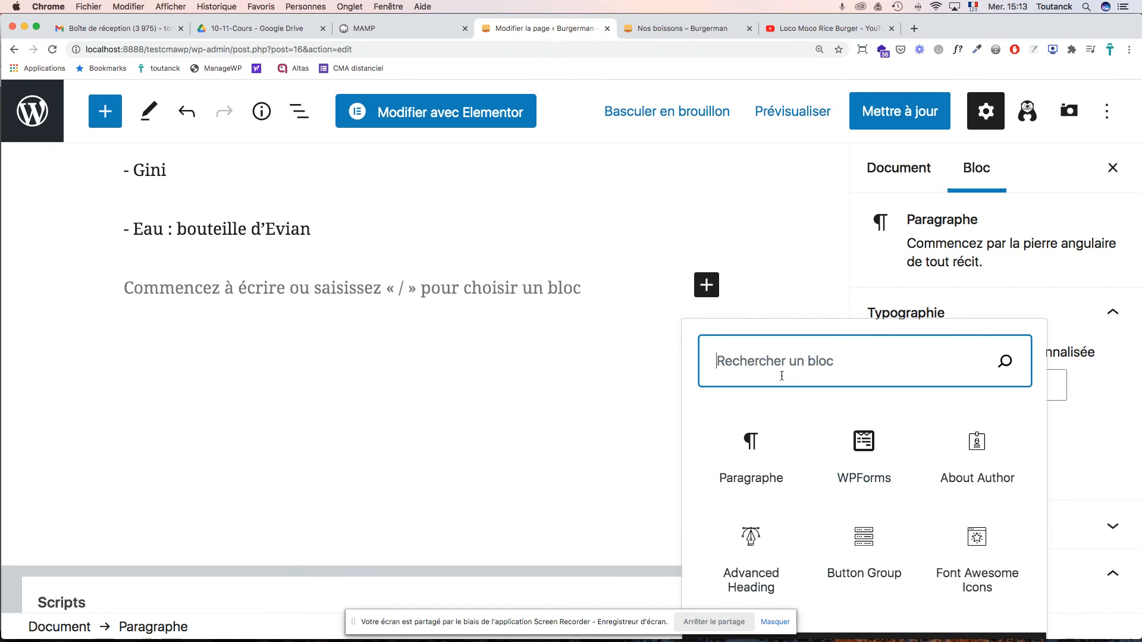
{"action": "type", "text": "im"}
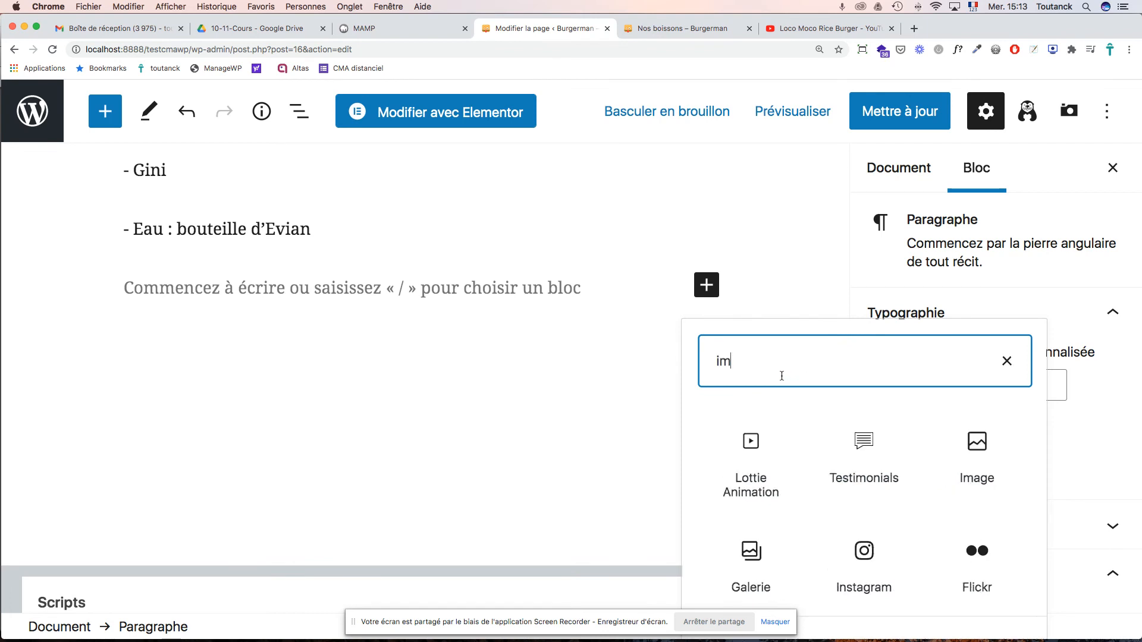
{"action": "left_click", "coordinate": [980, 444]}
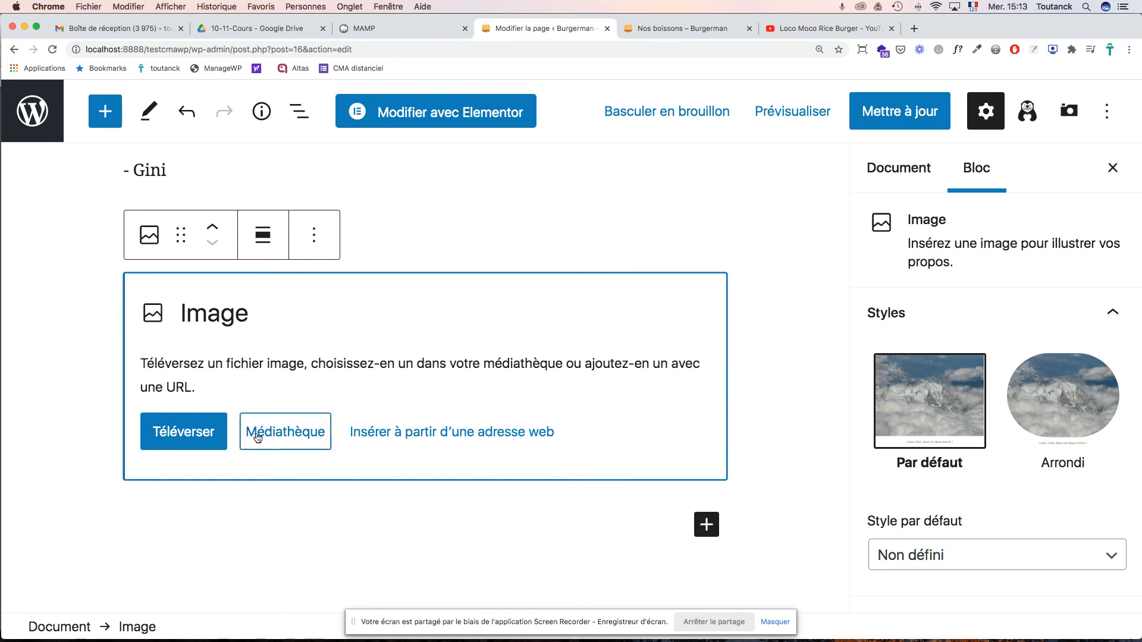
{"action": "left_click", "coordinate": [287, 435]}
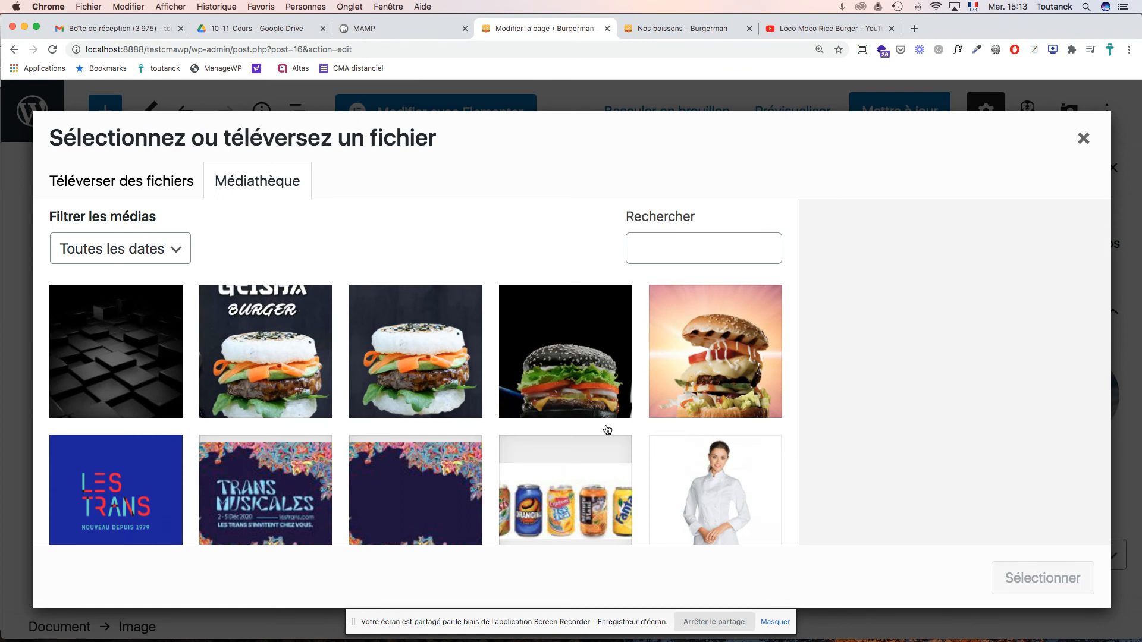
- Insert produits-boissons-fraiches.jpg with alt text and title 'Boissons Burgerman'
{"action": "scroll", "coordinate": [591, 485], "scroll_direction": "down", "scroll_amount": 5}
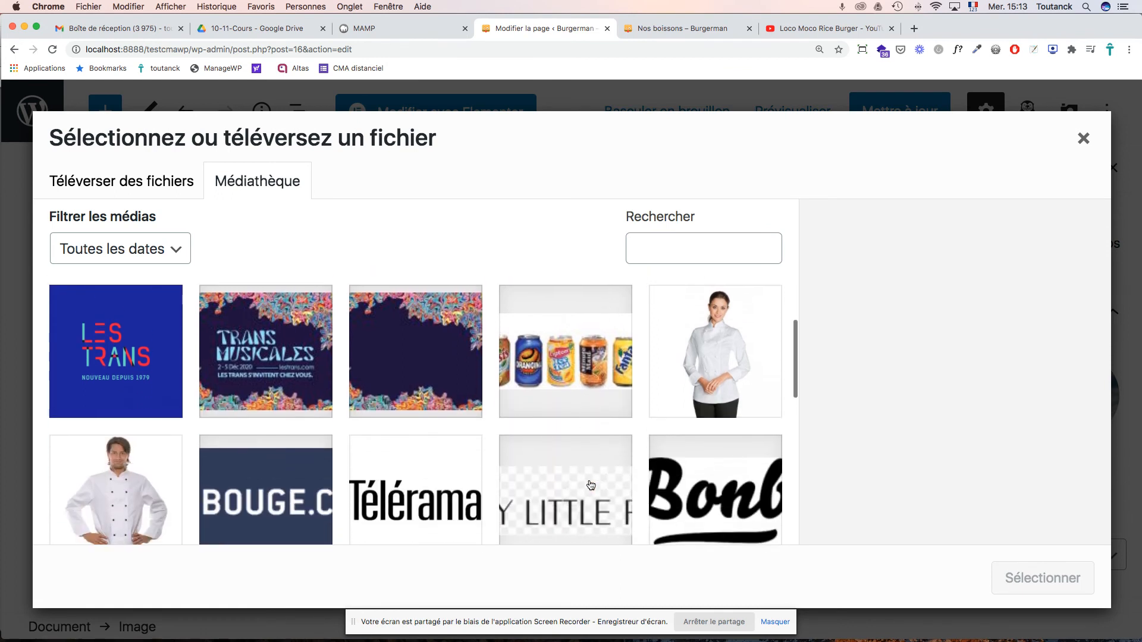
{"action": "left_click", "coordinate": [572, 373]}
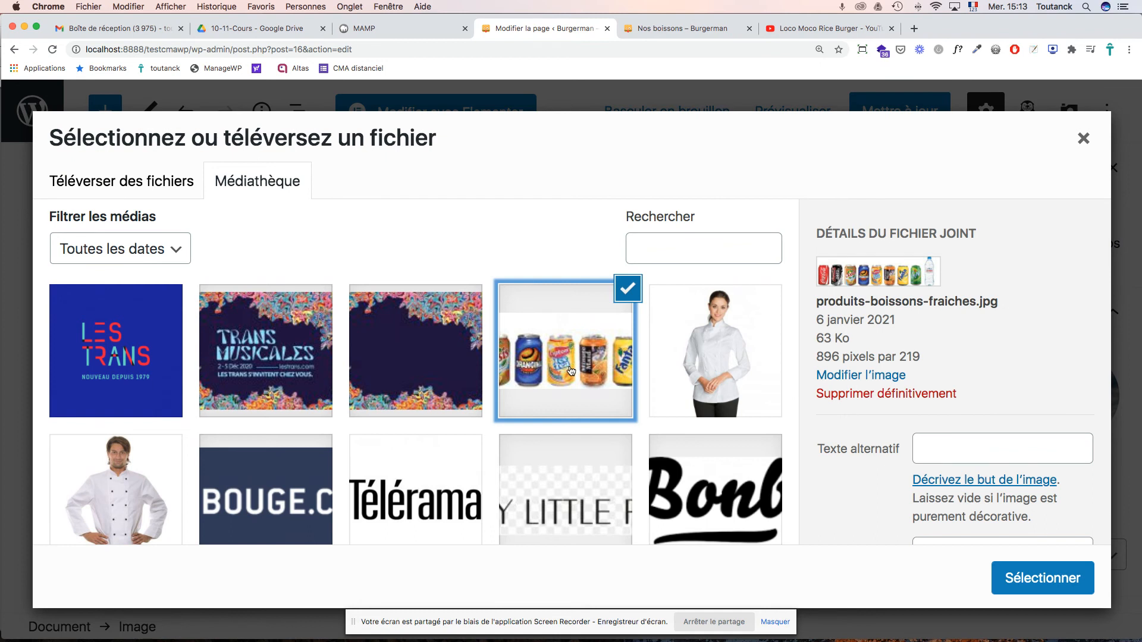
{"action": "scroll", "coordinate": [1030, 437], "scroll_direction": "down", "scroll_amount": 3}
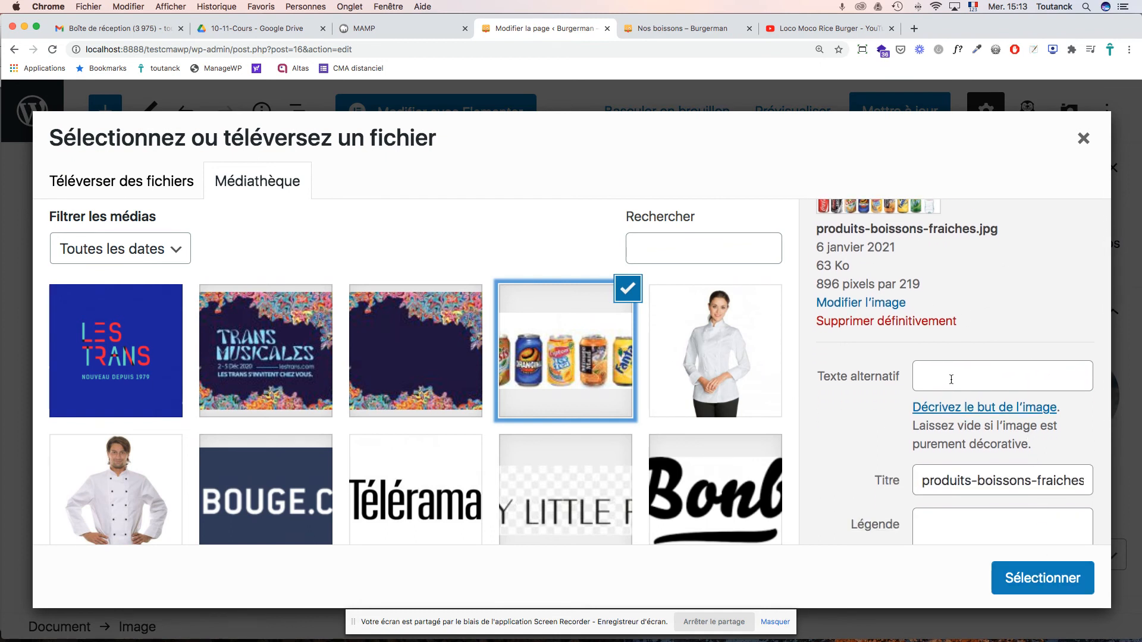
{"action": "left_click", "coordinate": [951, 380]}
{"action": "type", "text": "Boissons Burgerman"}
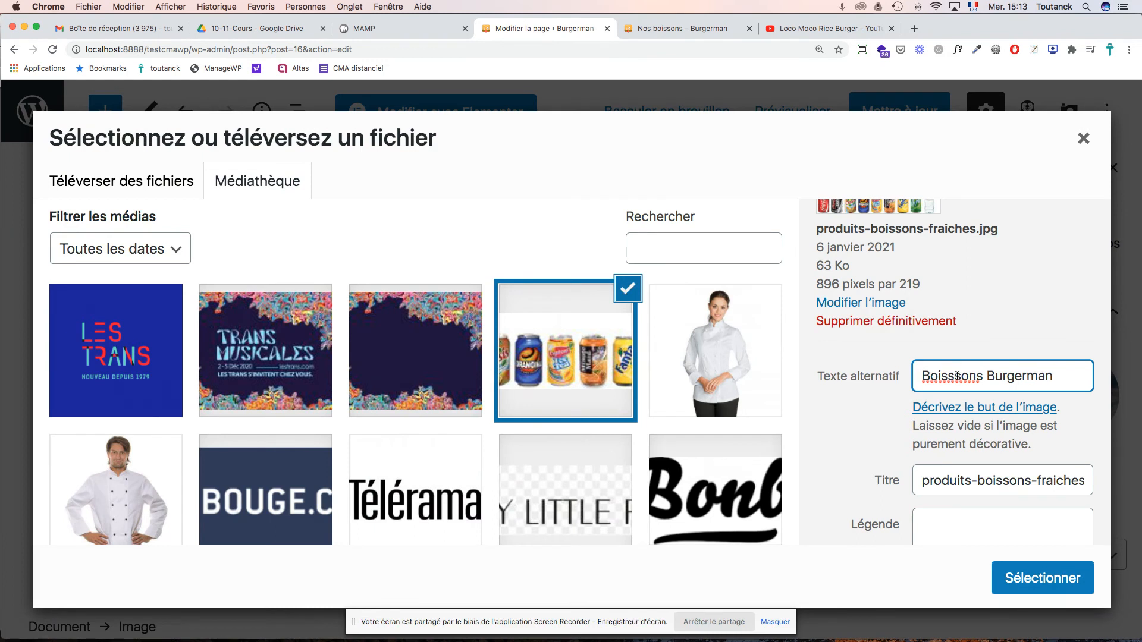
{"action": "key", "text": "BackSpace"}
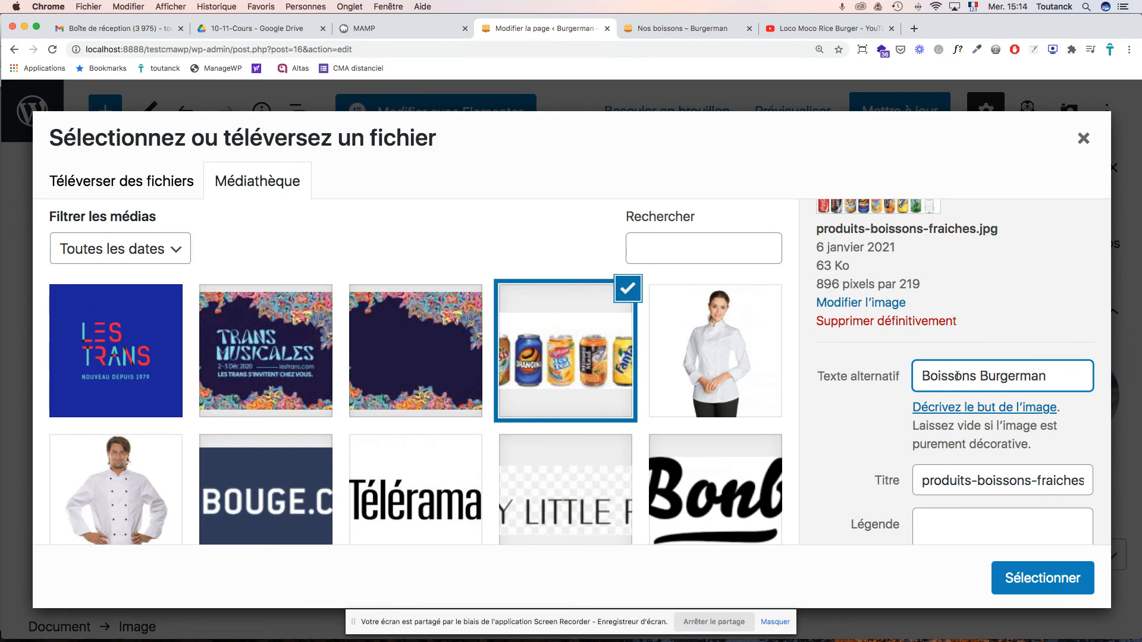
{"action": "triple_click", "coordinate": [975, 482]}
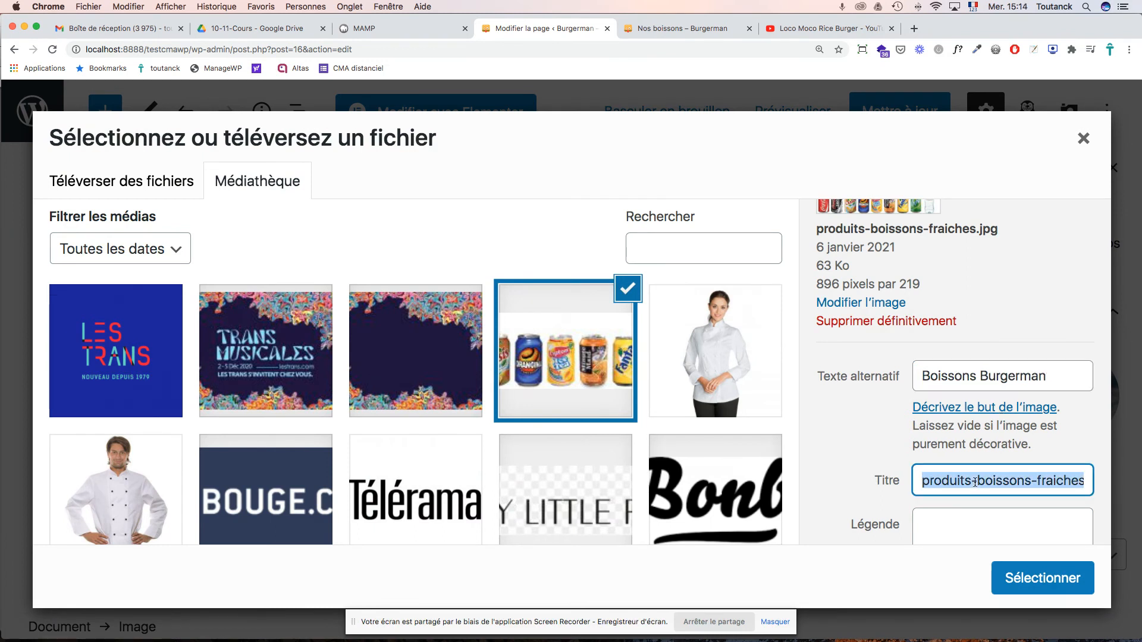
{"action": "type", "text": "Boissons Burgerman"}
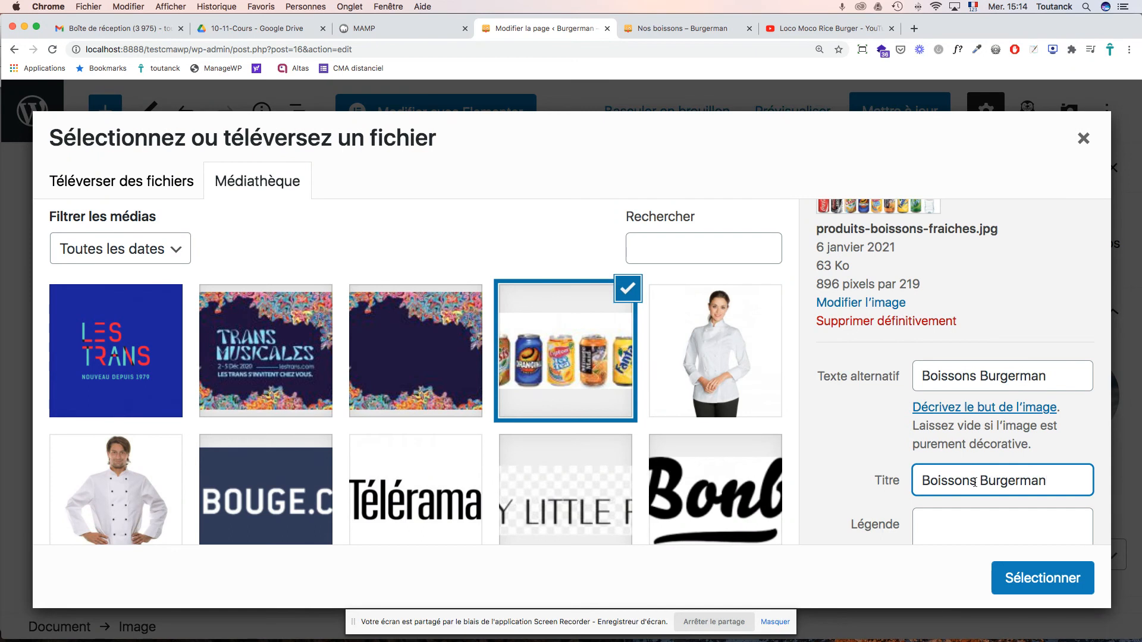
{"action": "left_click", "coordinate": [1025, 580]}
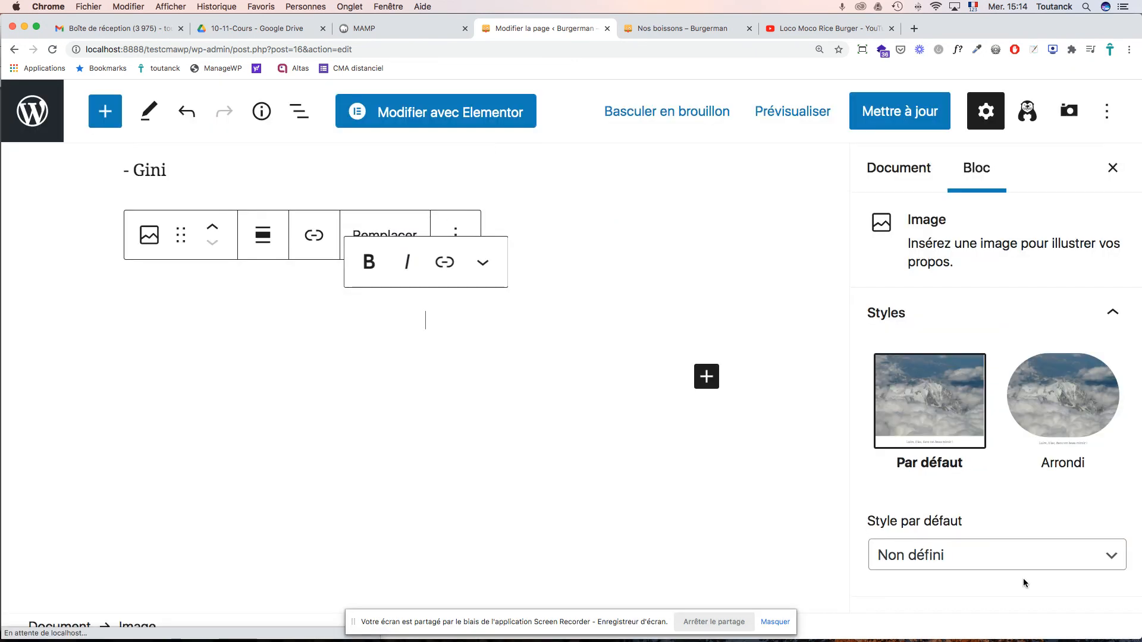
- Delete the Coca Cola and Oasis paragraphs from the drinks list
{"action": "scroll", "coordinate": [487, 358], "scroll_direction": "up", "scroll_amount": 5}
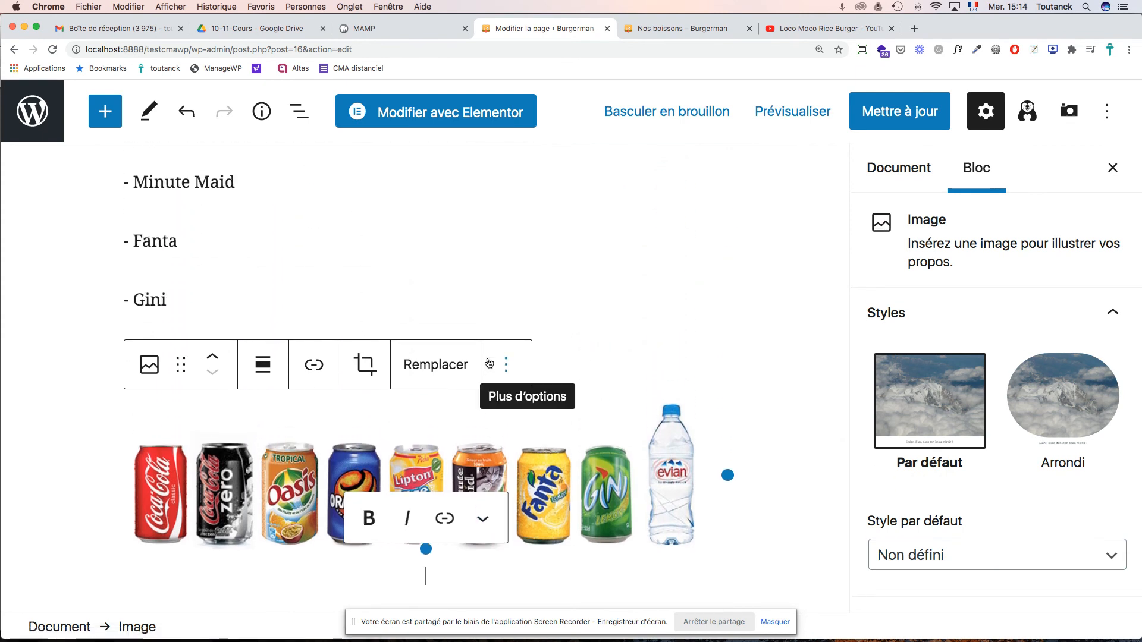
{"action": "scroll", "coordinate": [489, 363], "scroll_direction": "up", "scroll_amount": 2}
{"action": "left_click", "coordinate": [145, 350]}
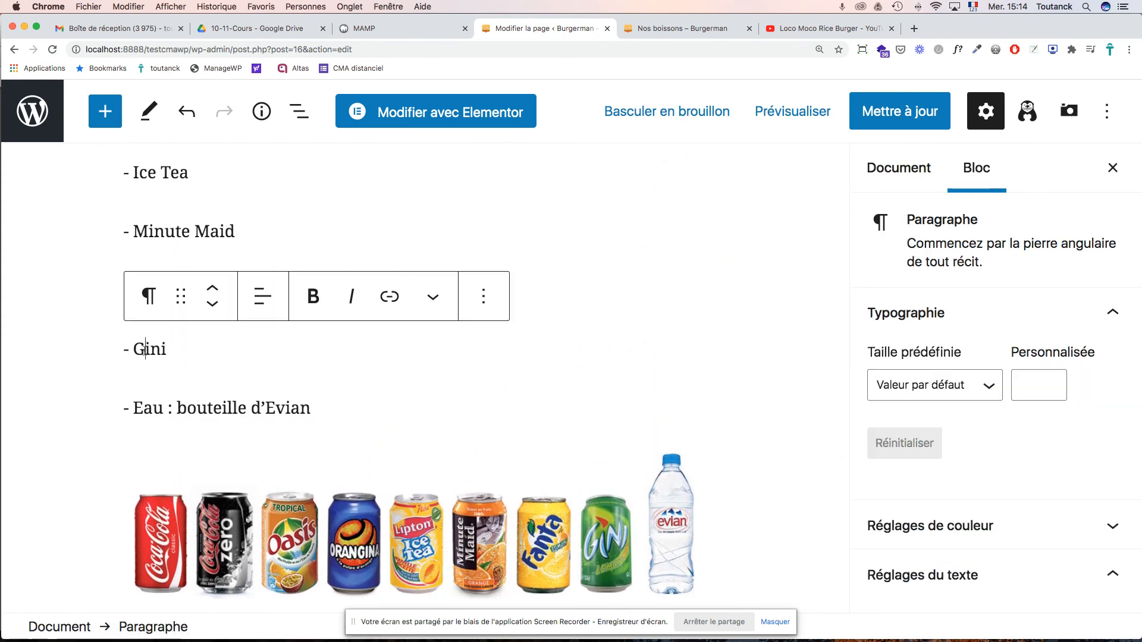
{"action": "scroll", "coordinate": [181, 335], "scroll_direction": "up", "scroll_amount": 7}
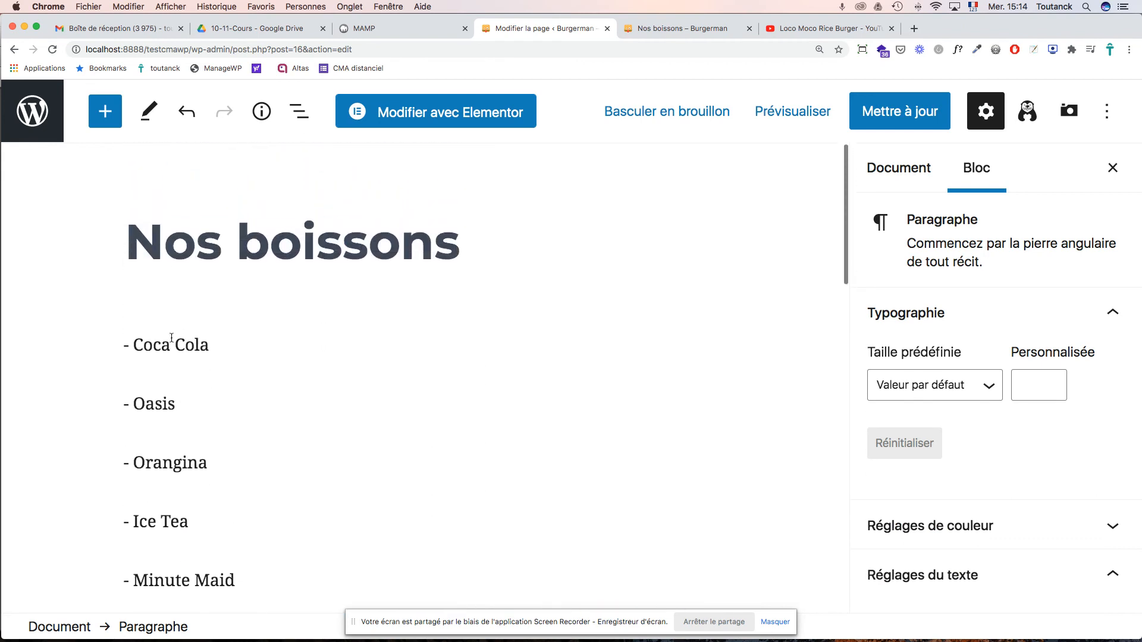
{"action": "left_click", "coordinate": [171, 342]}
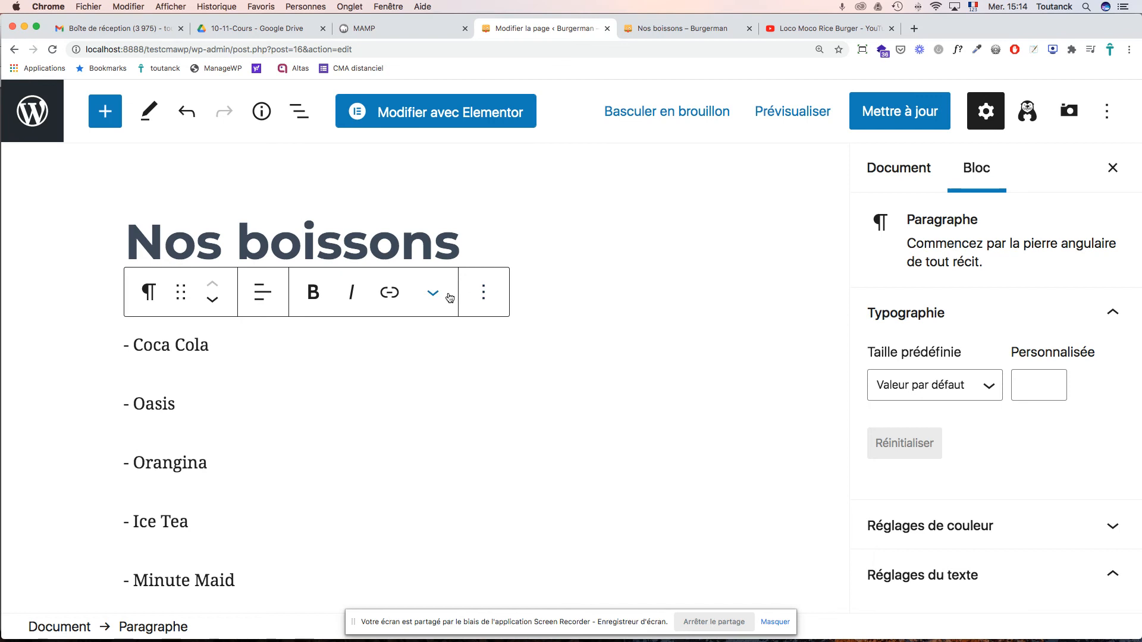
{"action": "left_click", "coordinate": [484, 293]}
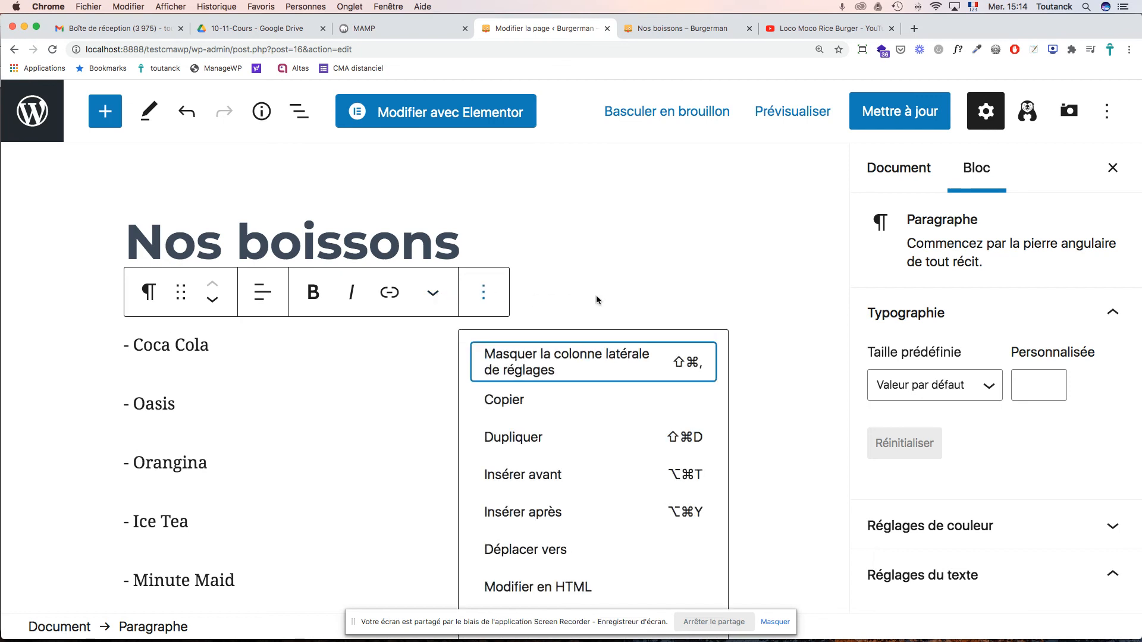
{"action": "scroll", "coordinate": [607, 299], "scroll_direction": "down", "scroll_amount": 3}
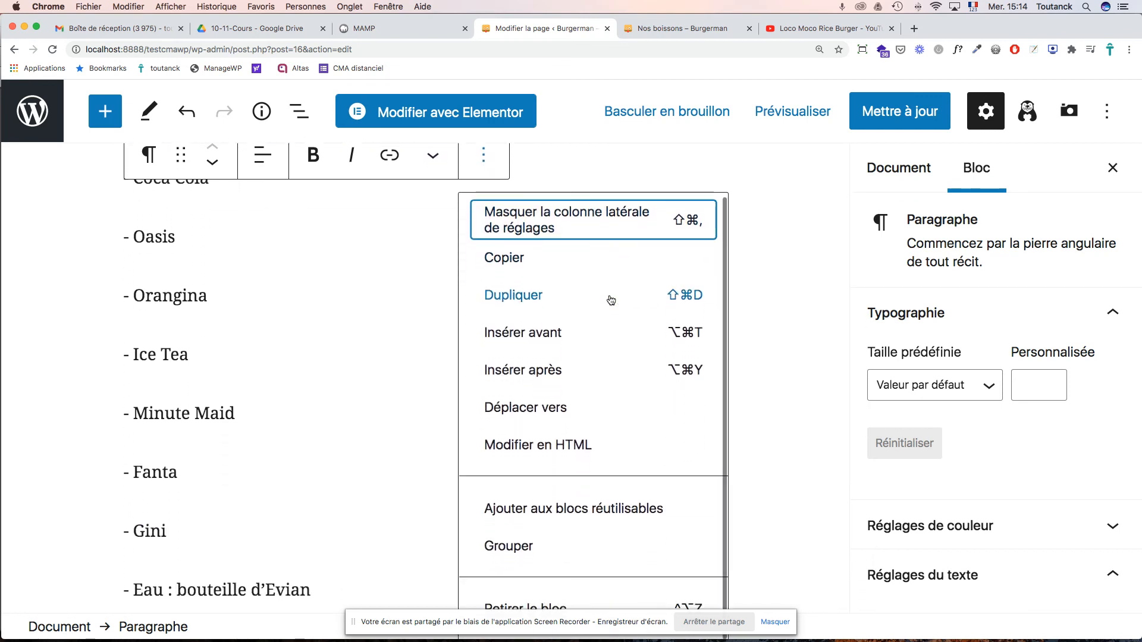
{"action": "left_click", "coordinate": [516, 604]}
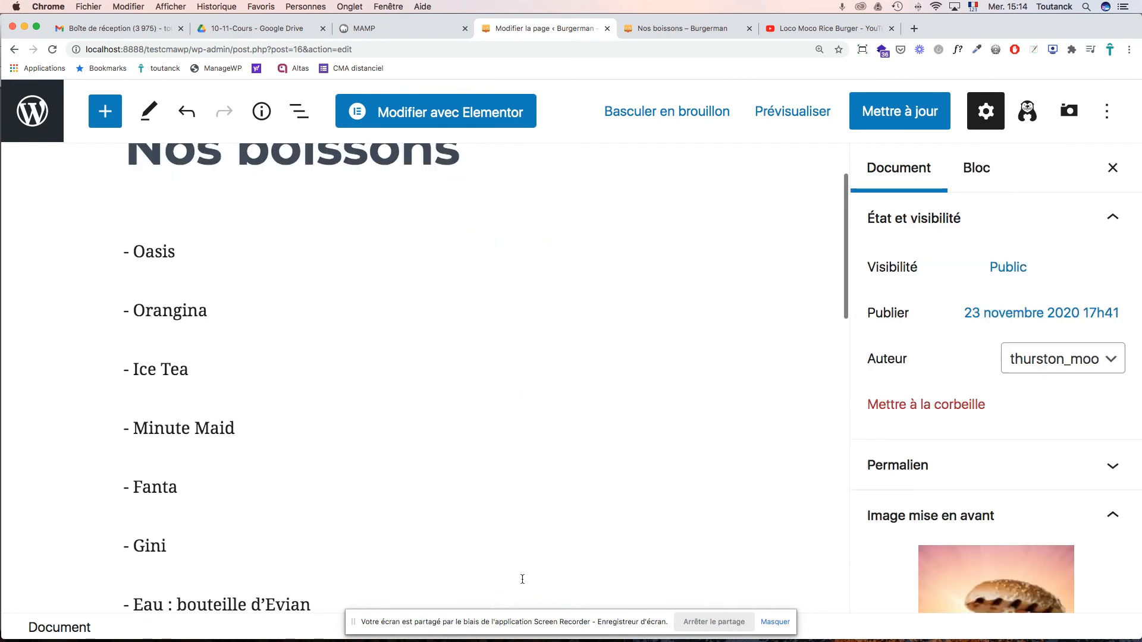
{"action": "left_click", "coordinate": [168, 250]}
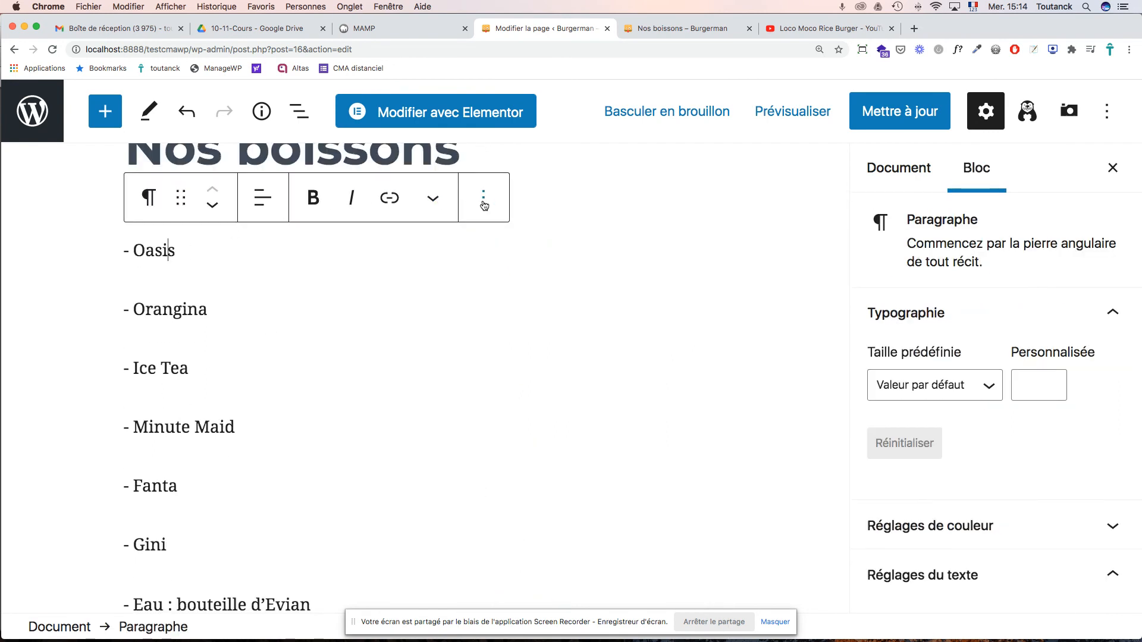
{"action": "left_click", "coordinate": [483, 199]}
{"action": "scroll", "coordinate": [615, 429], "scroll_direction": "down", "scroll_amount": 2}
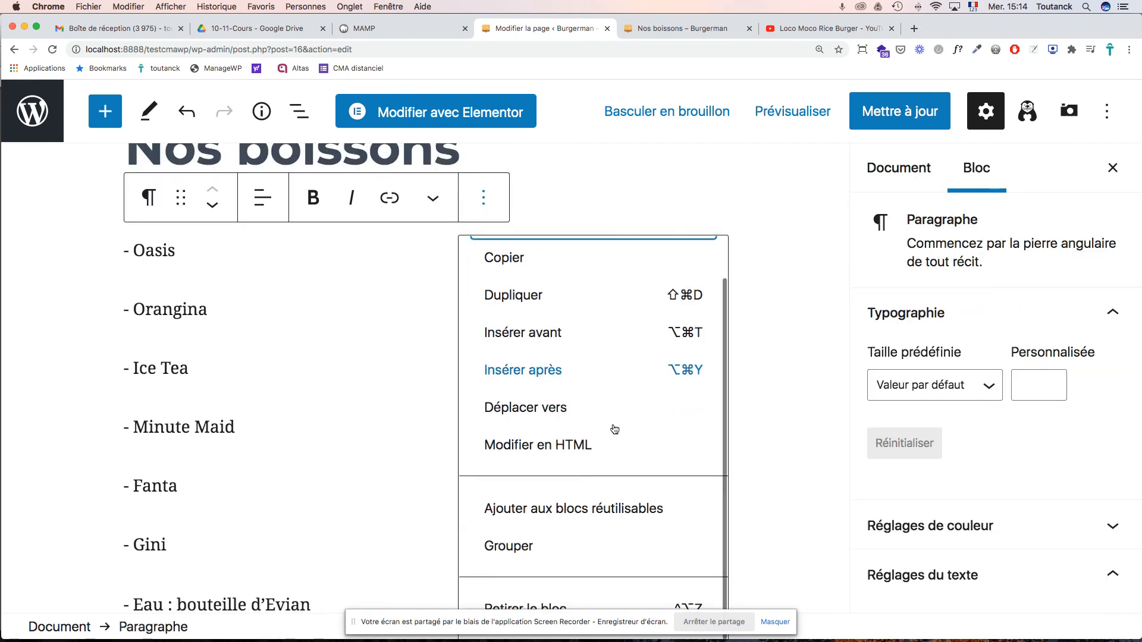
{"action": "left_click", "coordinate": [513, 606]}
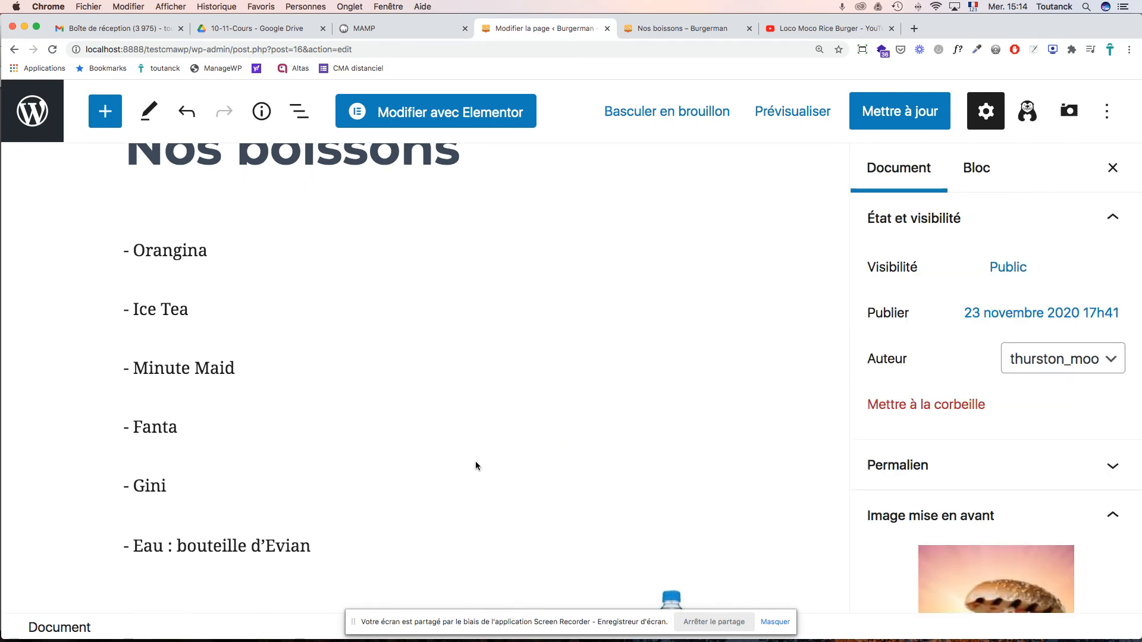
- Delete the Orangina, Ice Tea and Minute Maid paragraphs
{"action": "left_click", "coordinate": [187, 248]}
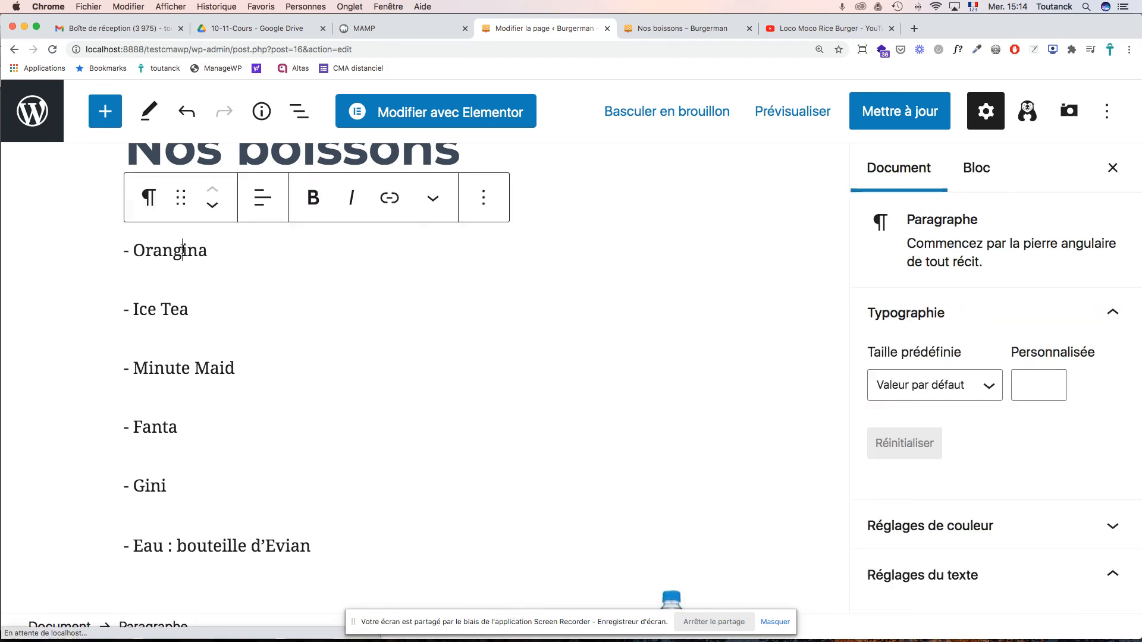
{"action": "left_click", "coordinate": [483, 198]}
{"action": "scroll", "coordinate": [524, 470], "scroll_direction": "down", "scroll_amount": 1}
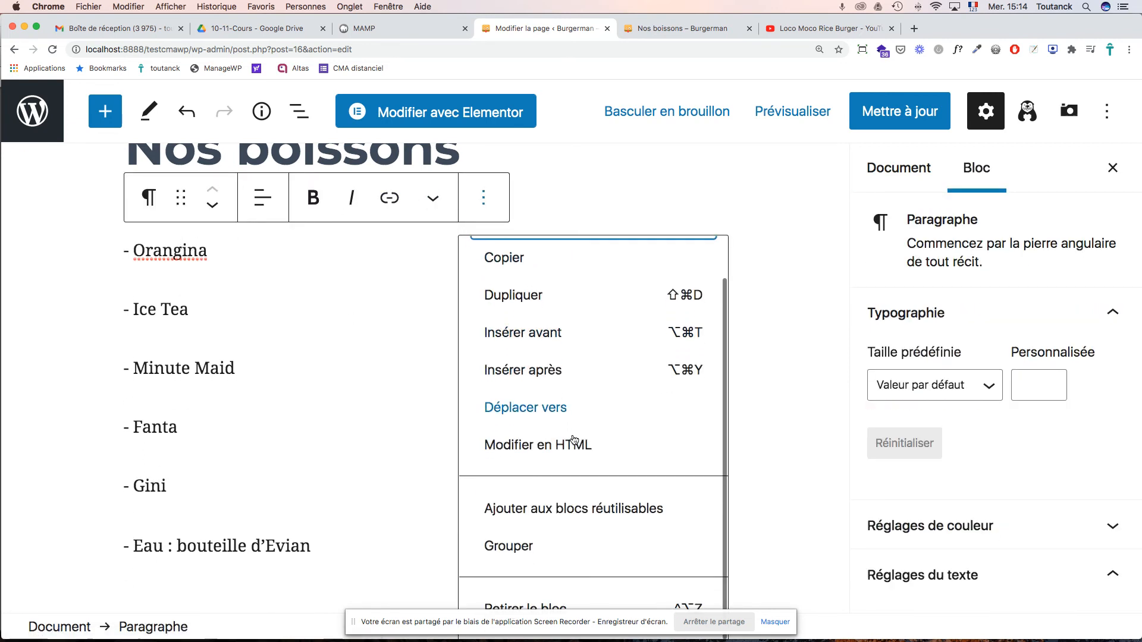
{"action": "left_click", "coordinate": [511, 604]}
{"action": "left_click", "coordinate": [157, 249]}
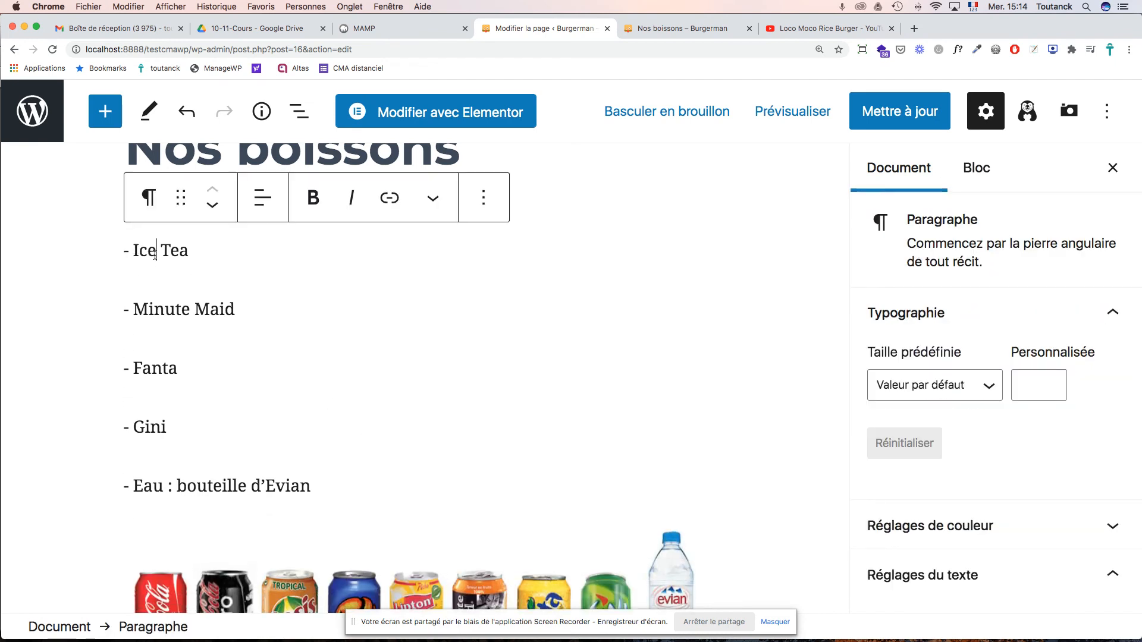
{"action": "left_click", "coordinate": [484, 198]}
{"action": "scroll", "coordinate": [562, 381], "scroll_direction": "down", "scroll_amount": 1}
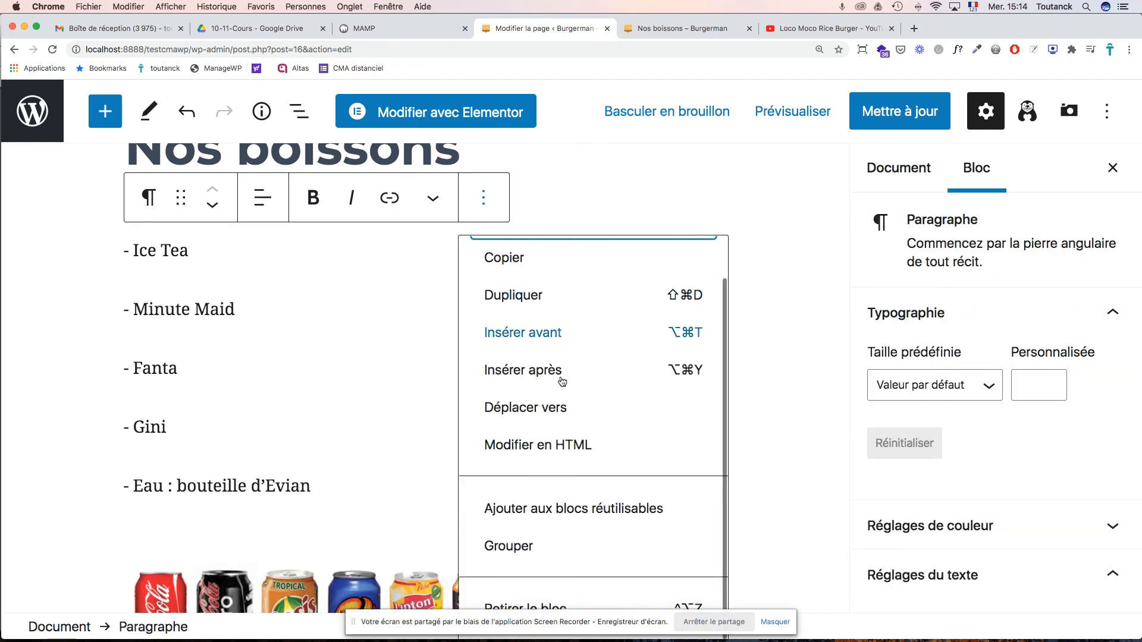
{"action": "left_click", "coordinate": [518, 606]}
{"action": "left_click", "coordinate": [190, 250]}
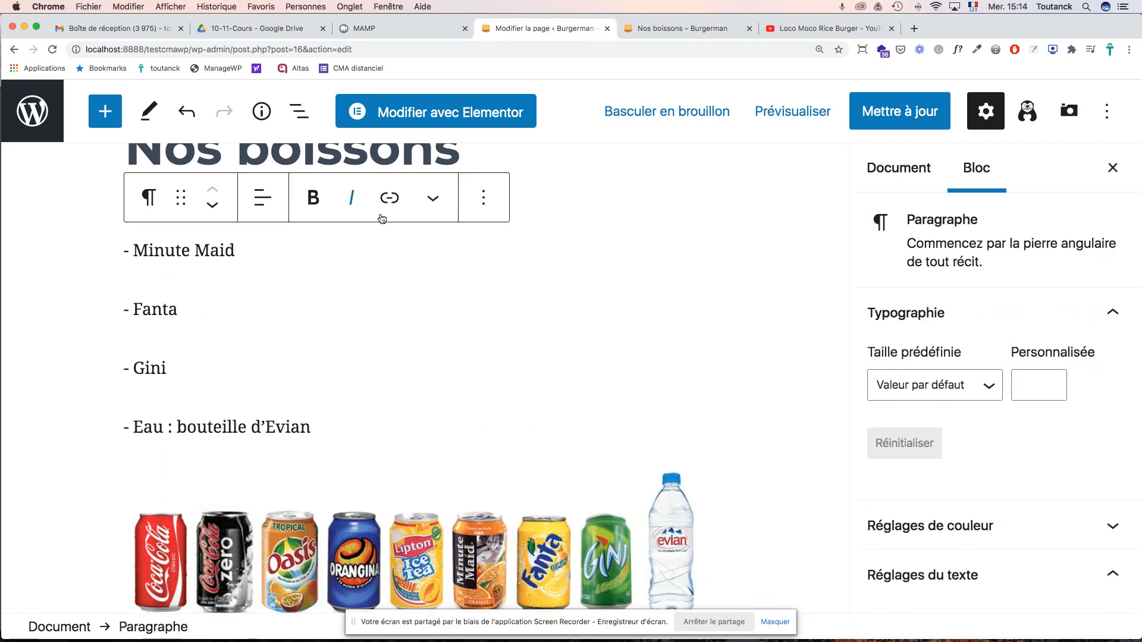
{"action": "left_click", "coordinate": [474, 209]}
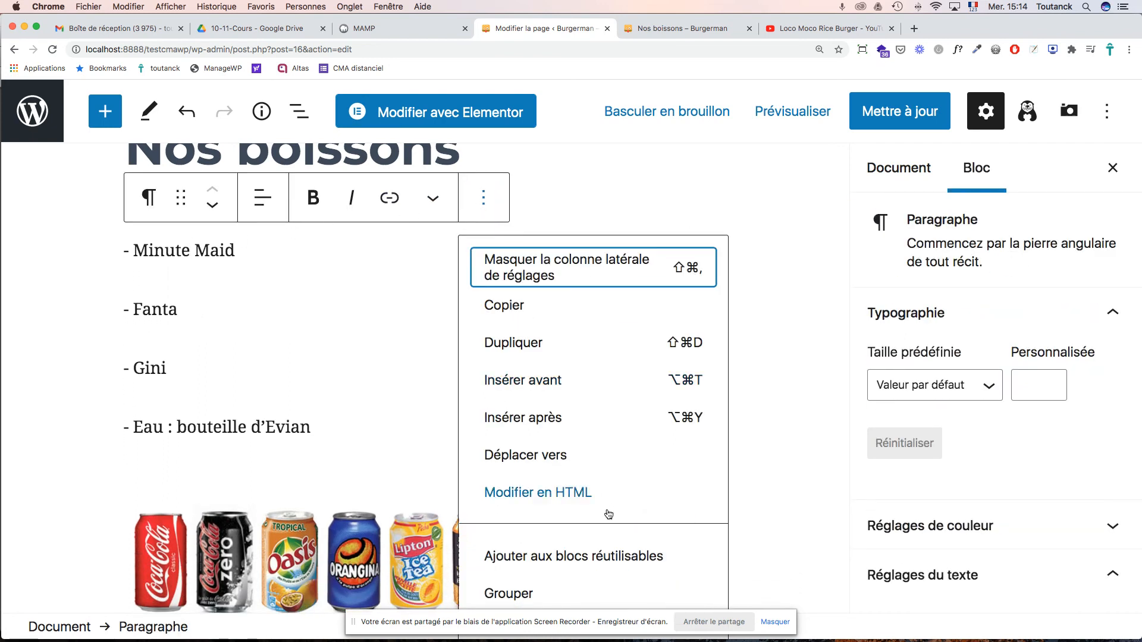
{"action": "scroll", "coordinate": [586, 535], "scroll_direction": "down", "scroll_amount": 2}
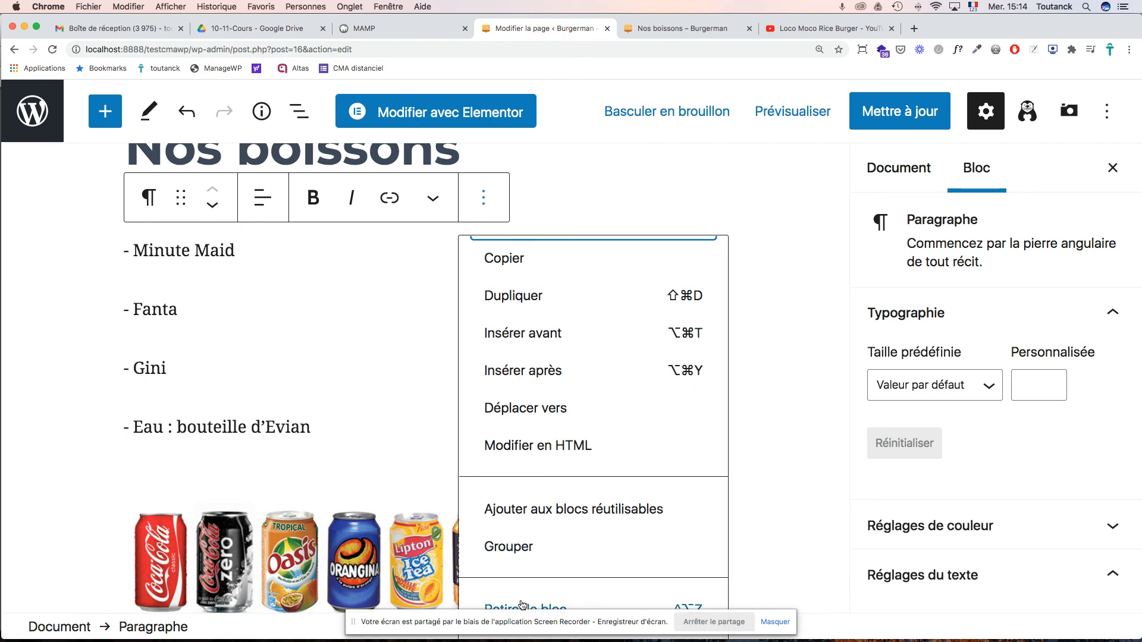
{"action": "left_click", "coordinate": [523, 606]}
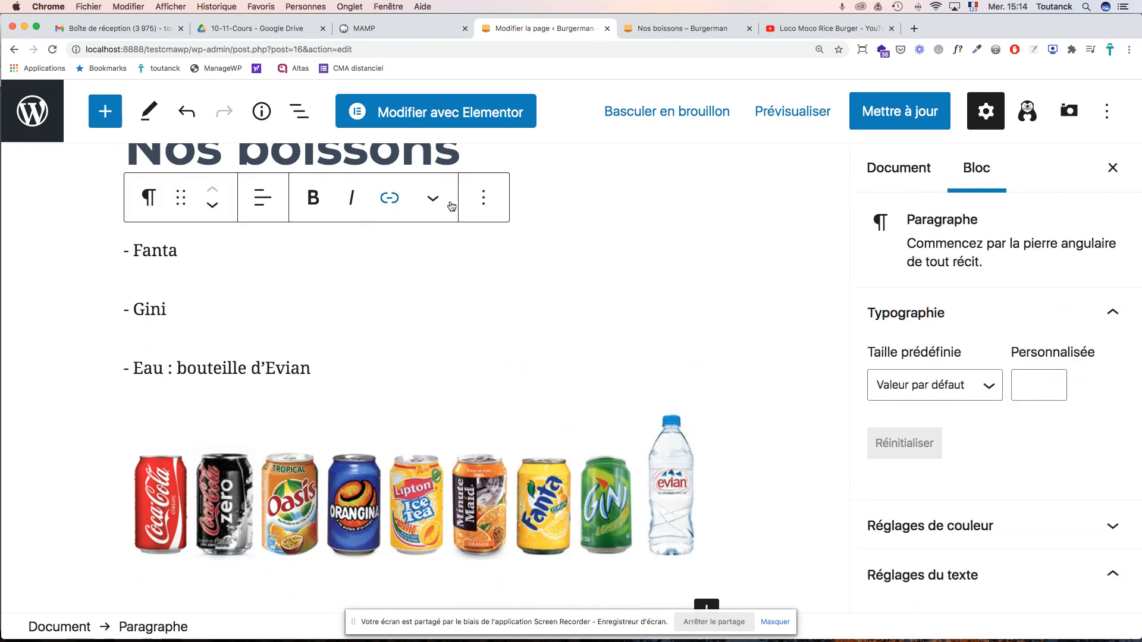
- Delete the Fanta, Gini and Evian water paragraphs and save the page update
{"action": "left_click", "coordinate": [482, 206]}
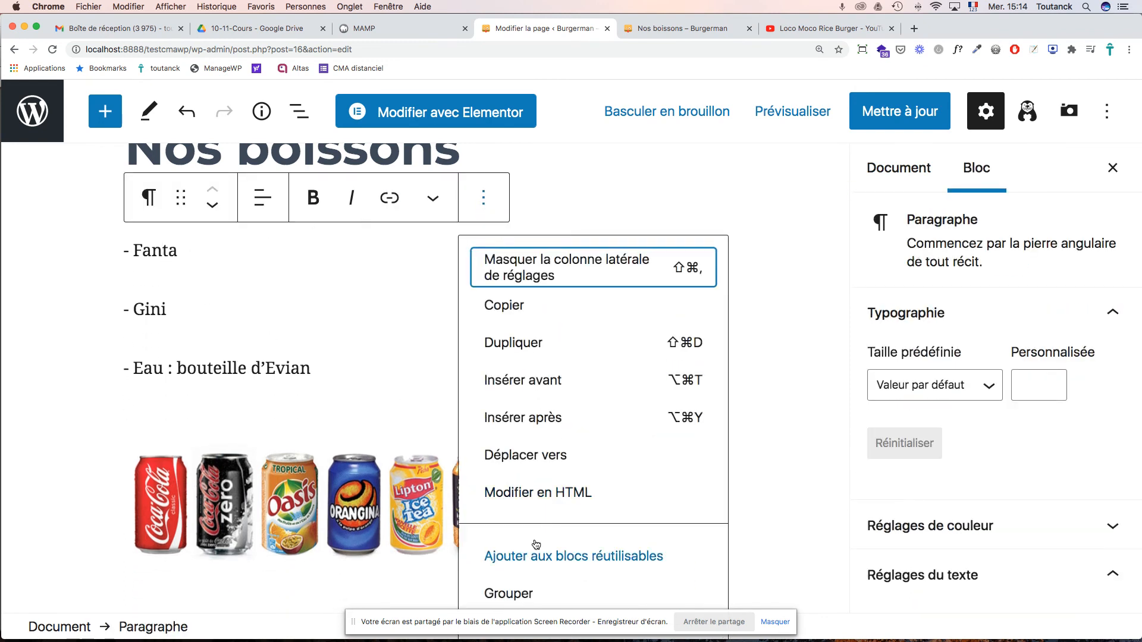
{"action": "scroll", "coordinate": [534, 543], "scroll_direction": "down", "scroll_amount": 2}
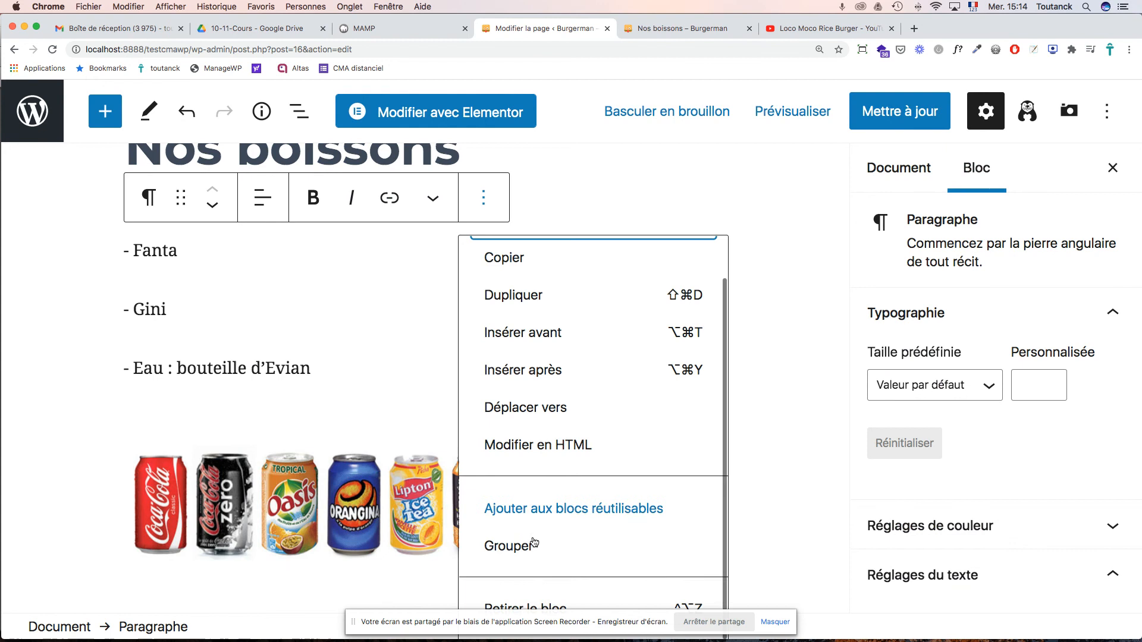
{"action": "left_click", "coordinate": [518, 605]}
{"action": "left_click", "coordinate": [164, 252]}
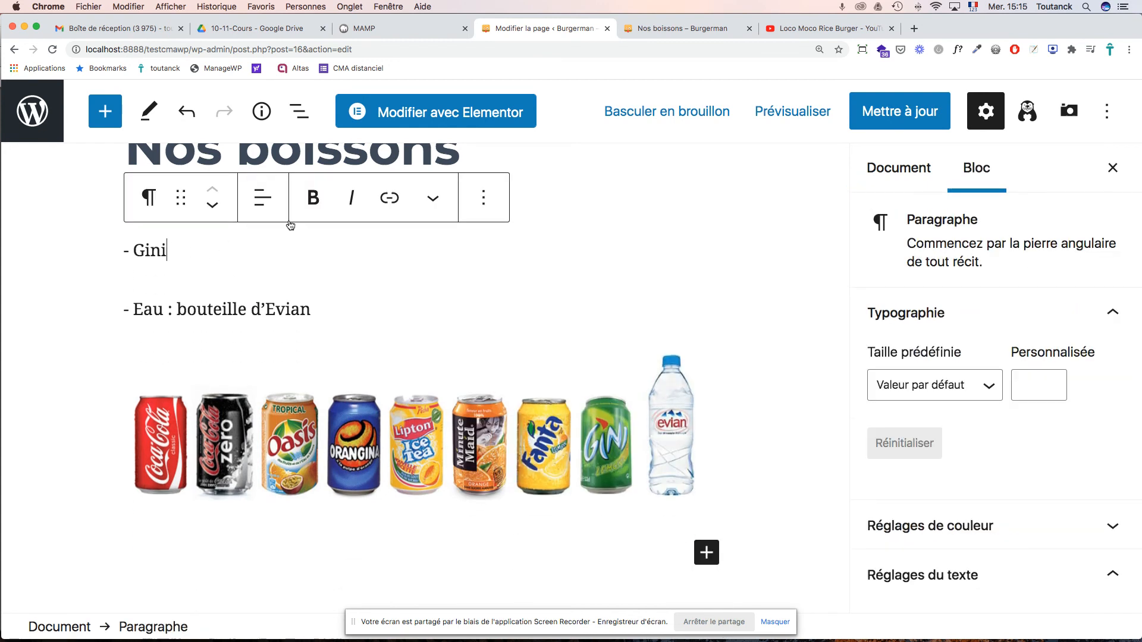
{"action": "left_click", "coordinate": [486, 208]}
{"action": "scroll", "coordinate": [577, 565], "scroll_direction": "down", "scroll_amount": 2}
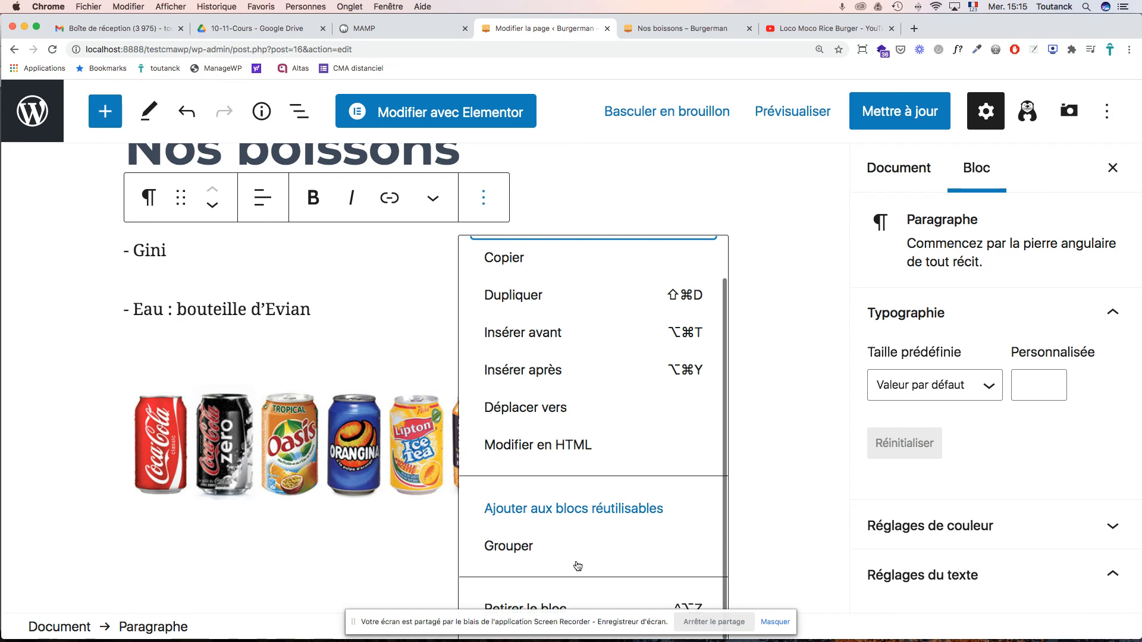
{"action": "left_click", "coordinate": [530, 606]}
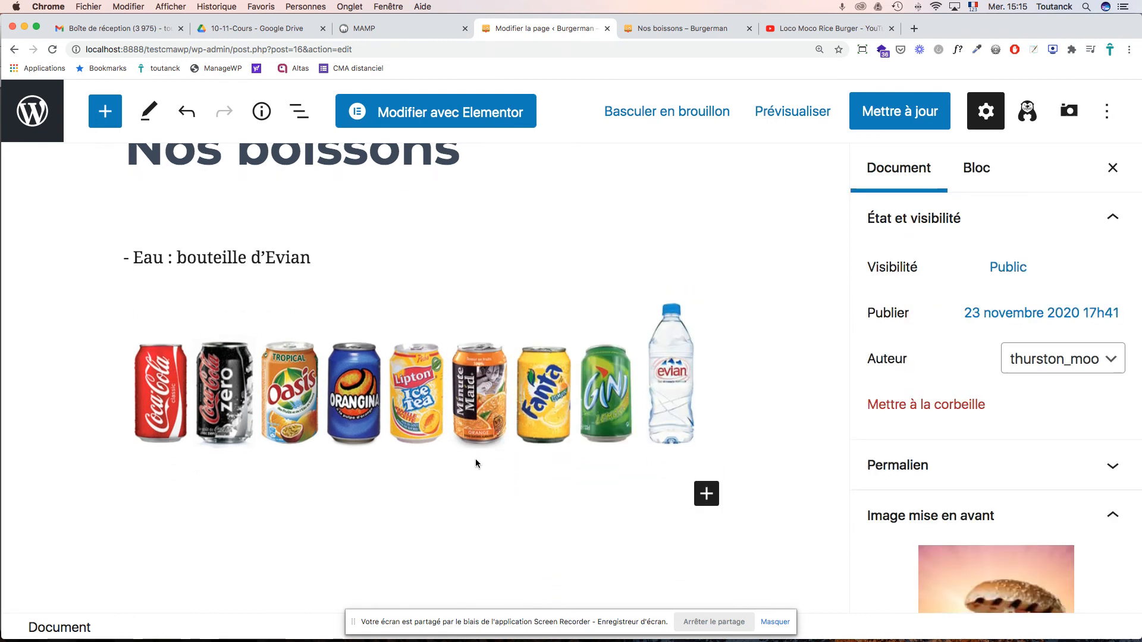
{"action": "left_click", "coordinate": [277, 250]}
{"action": "left_click", "coordinate": [493, 198]}
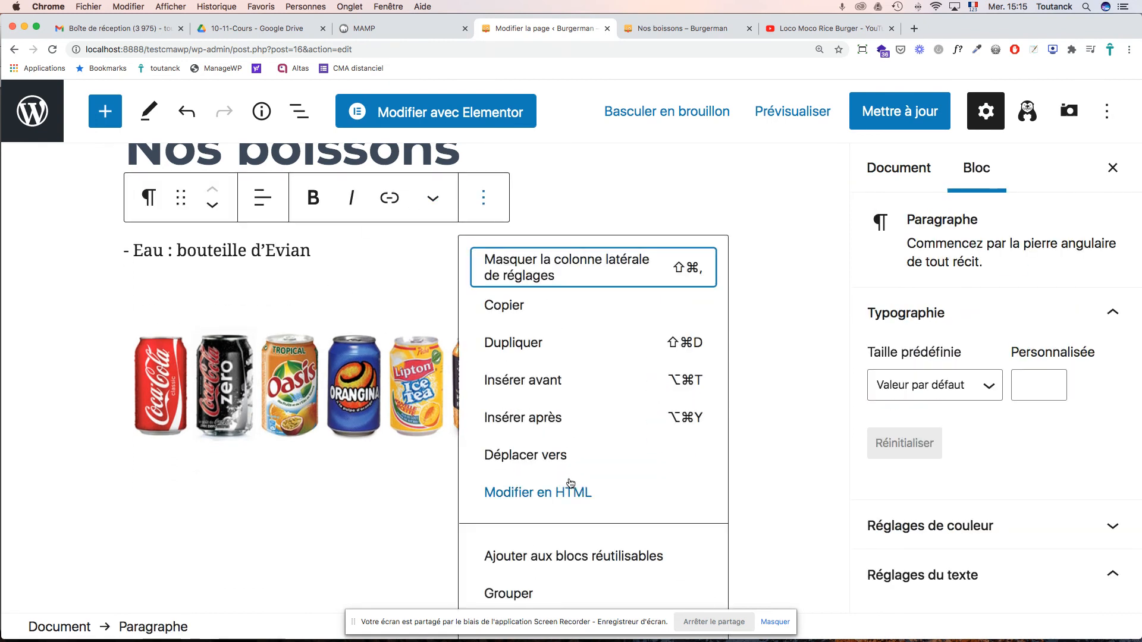
{"action": "scroll", "coordinate": [568, 494], "scroll_direction": "down", "scroll_amount": 2}
{"action": "left_click", "coordinate": [528, 602]}
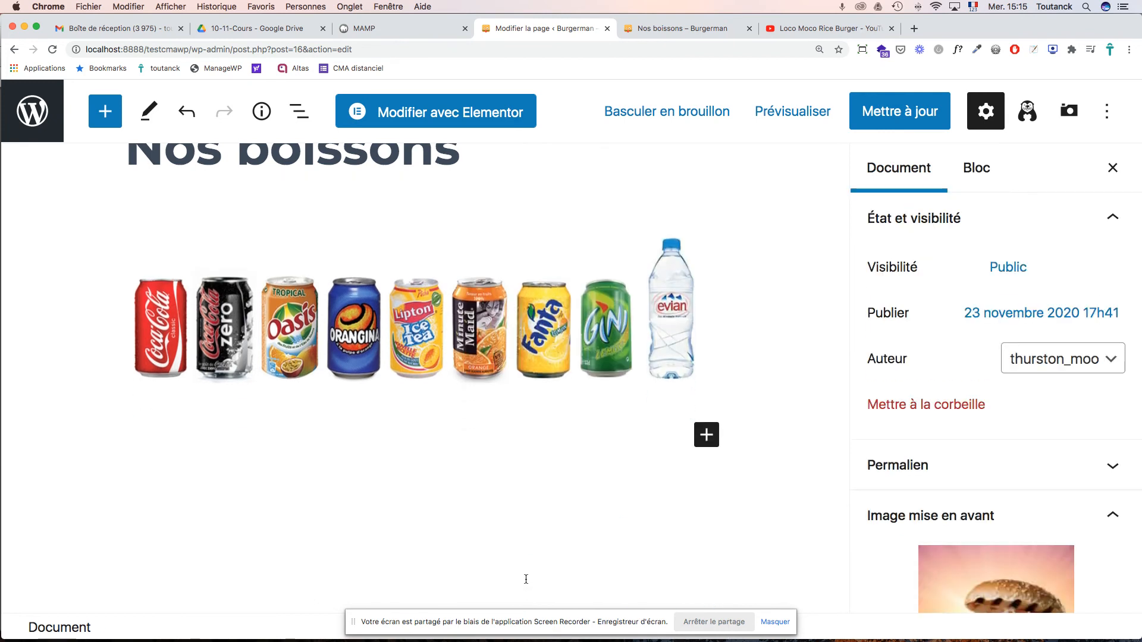
{"action": "scroll", "coordinate": [534, 293], "scroll_direction": "up", "scroll_amount": 2}
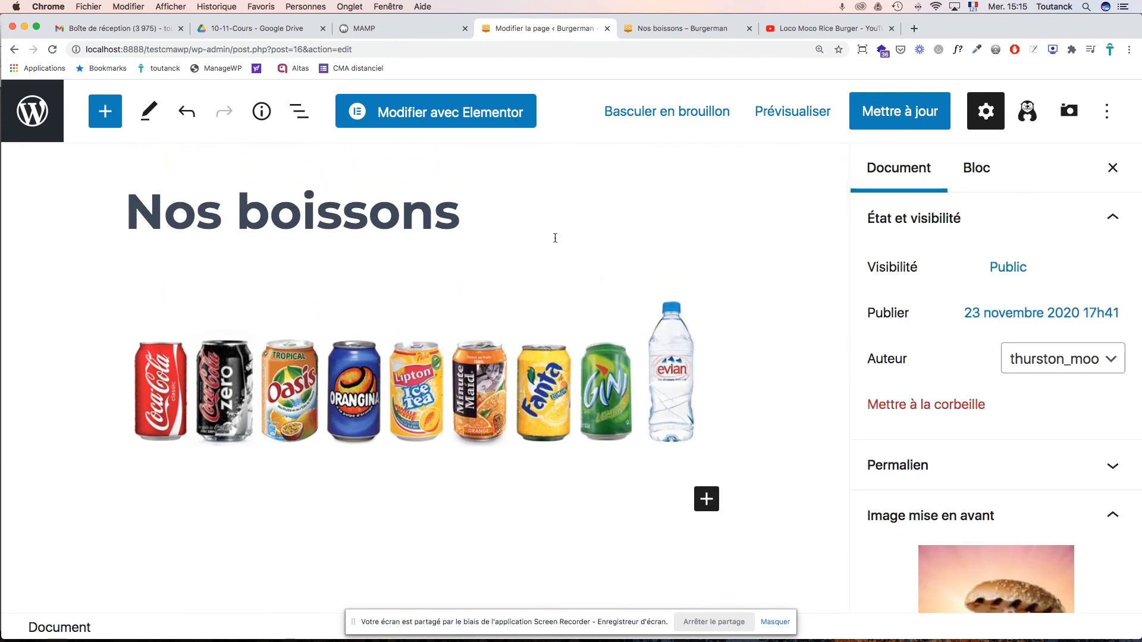
{"action": "left_click", "coordinate": [901, 112]}
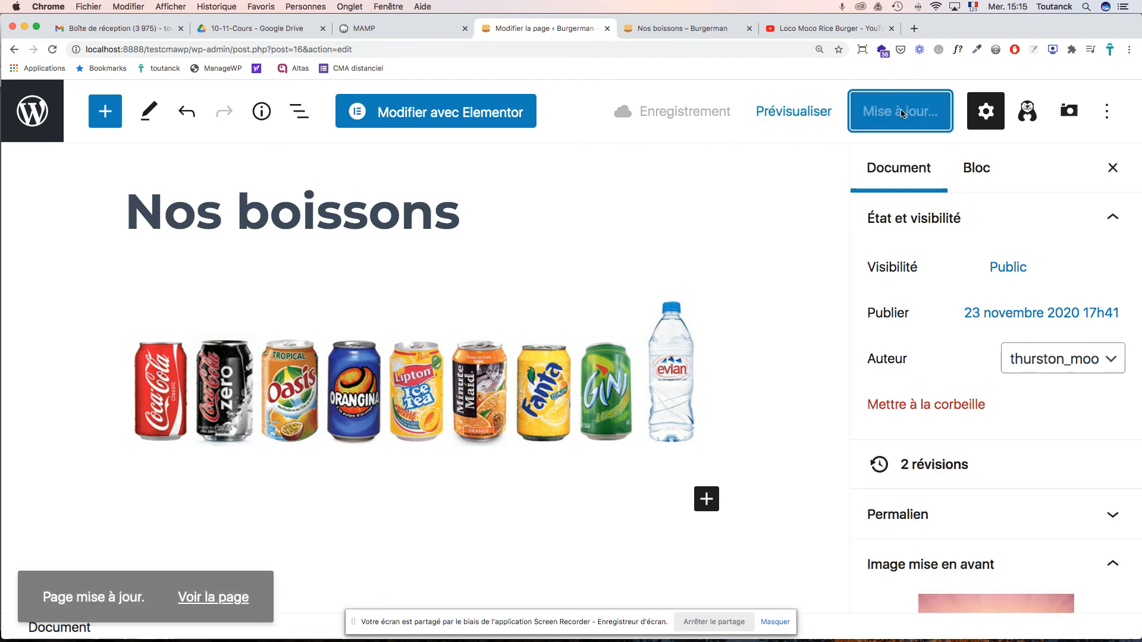
- Reload the live Nos boissons page to see the drink-cans photo below the banner
{"action": "left_click", "coordinate": [666, 30]}
{"action": "key", "text": "super+r"}
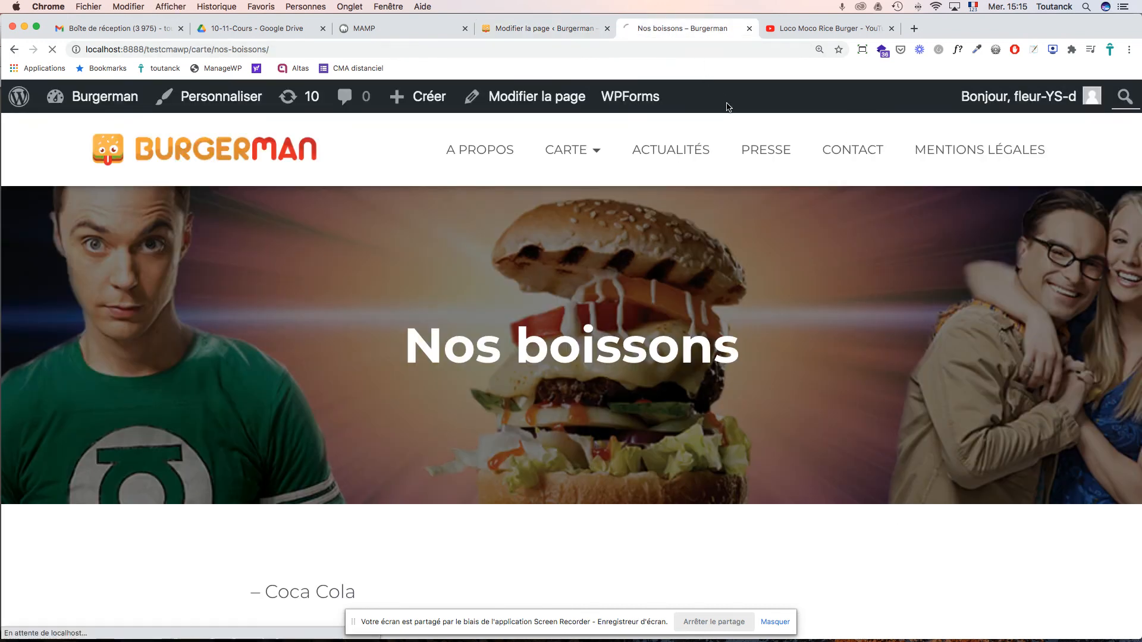
{"action": "scroll", "coordinate": [808, 153], "scroll_direction": "down", "scroll_amount": 5}
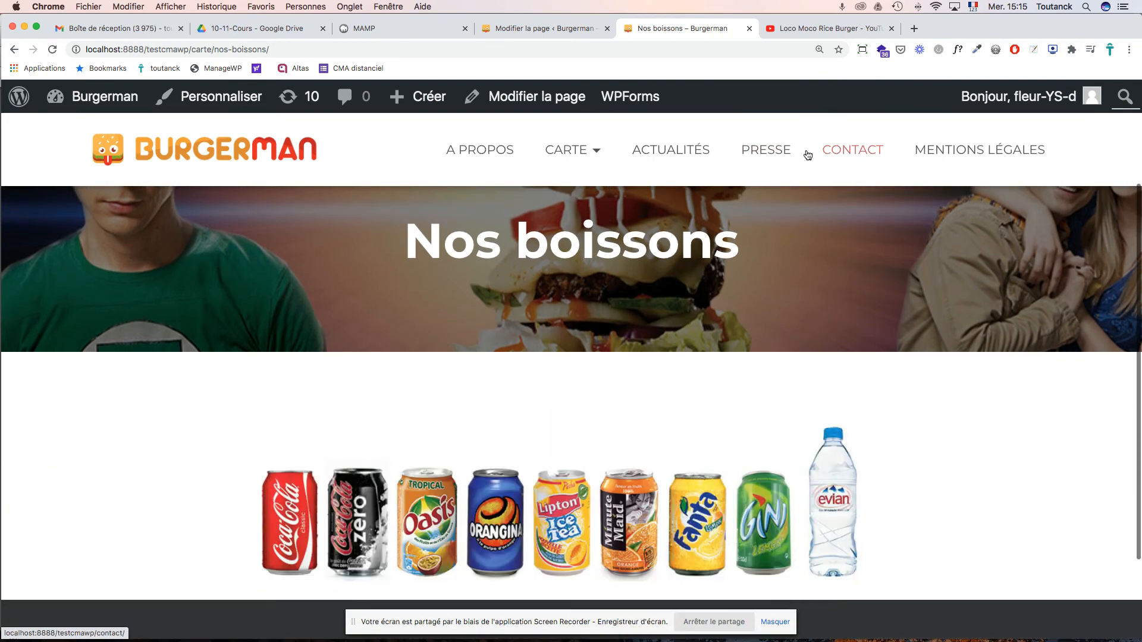
{"action": "scroll", "coordinate": [807, 155], "scroll_direction": "up", "scroll_amount": 5}
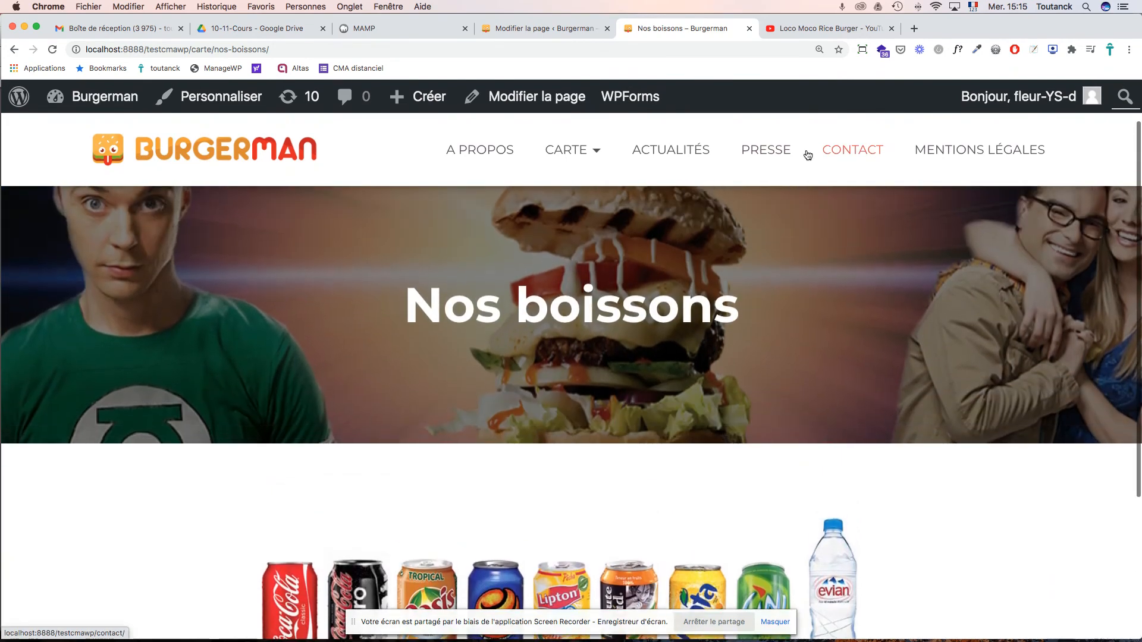
{"action": "scroll", "coordinate": [808, 154], "scroll_direction": "down", "scroll_amount": 5}
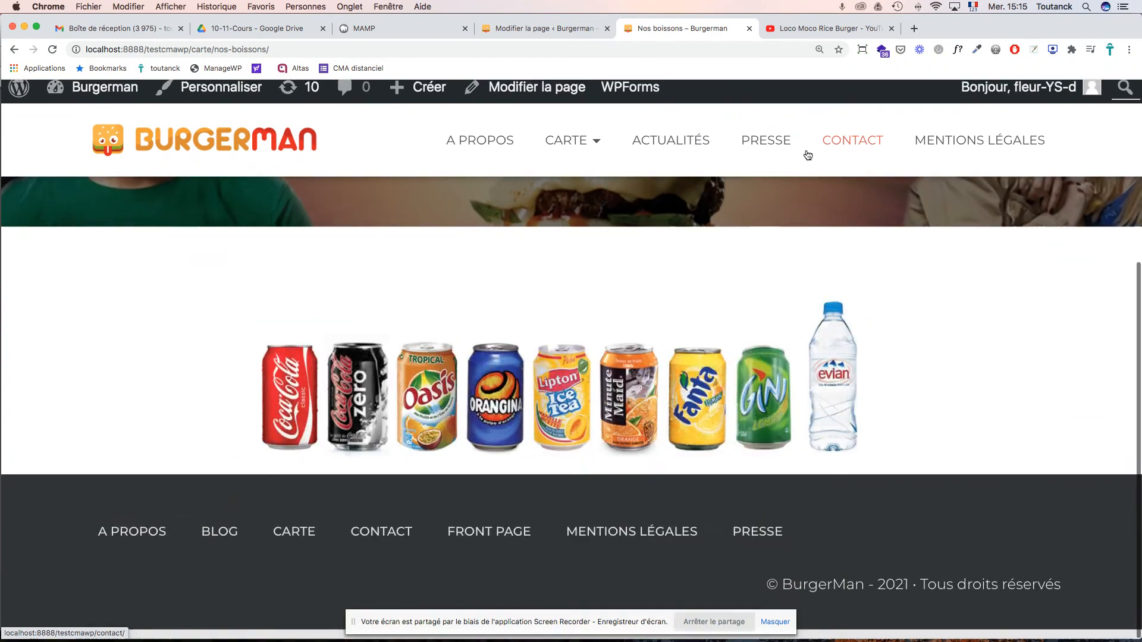
{"action": "scroll", "coordinate": [808, 154], "scroll_direction": "up", "scroll_amount": 5}
- Browse the site's Actualités news page, then go back to the Nos boissons editor
{"action": "mouse_move", "coordinate": [585, 154]}
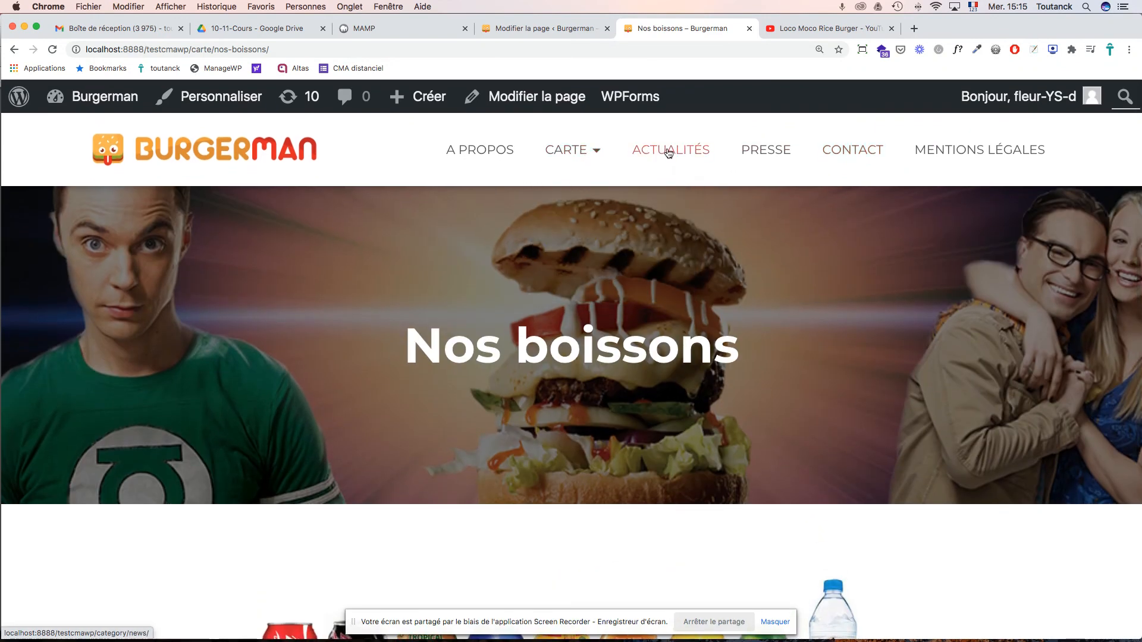
{"action": "left_click", "coordinate": [668, 153]}
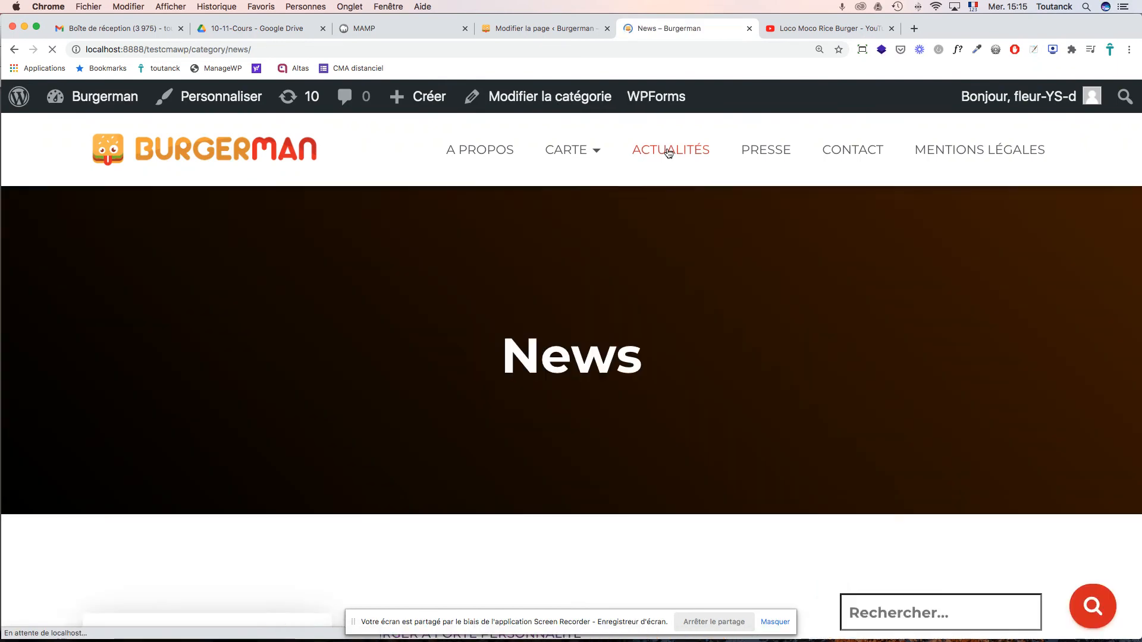
{"action": "scroll", "coordinate": [686, 204], "scroll_direction": "down", "scroll_amount": 15}
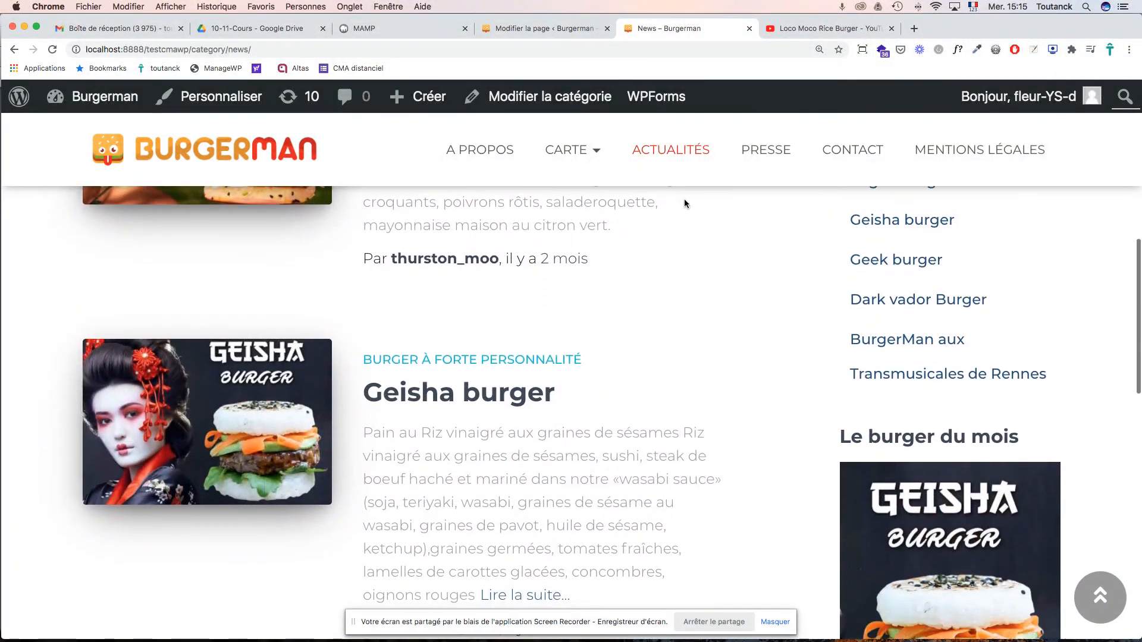
{"action": "scroll", "coordinate": [684, 203], "scroll_direction": "up", "scroll_amount": 15}
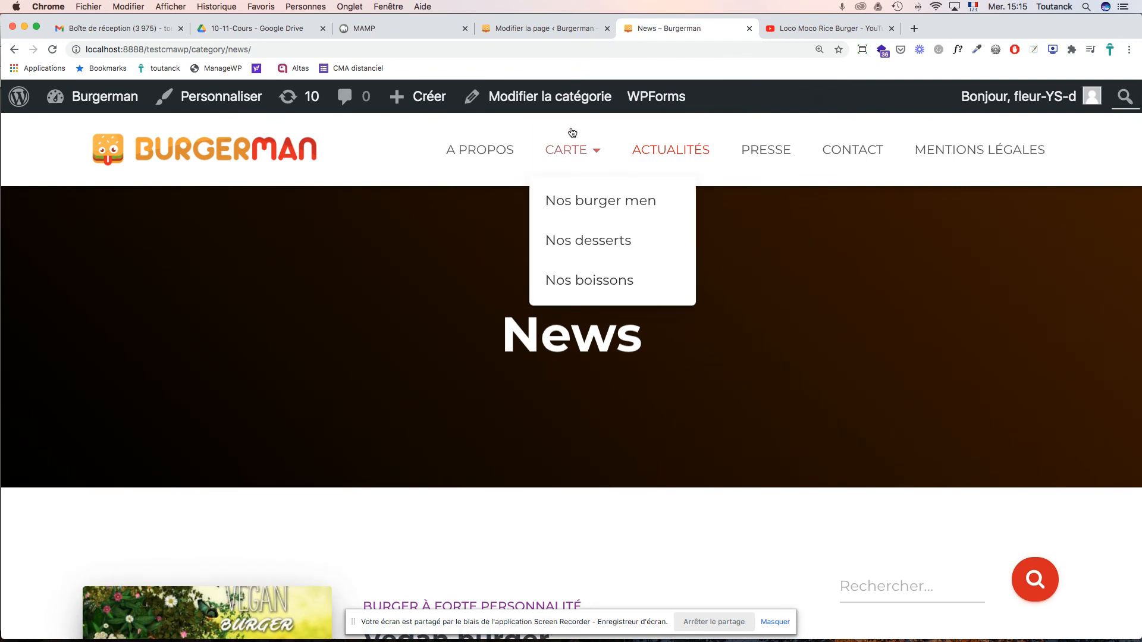
{"action": "left_click", "coordinate": [544, 28]}
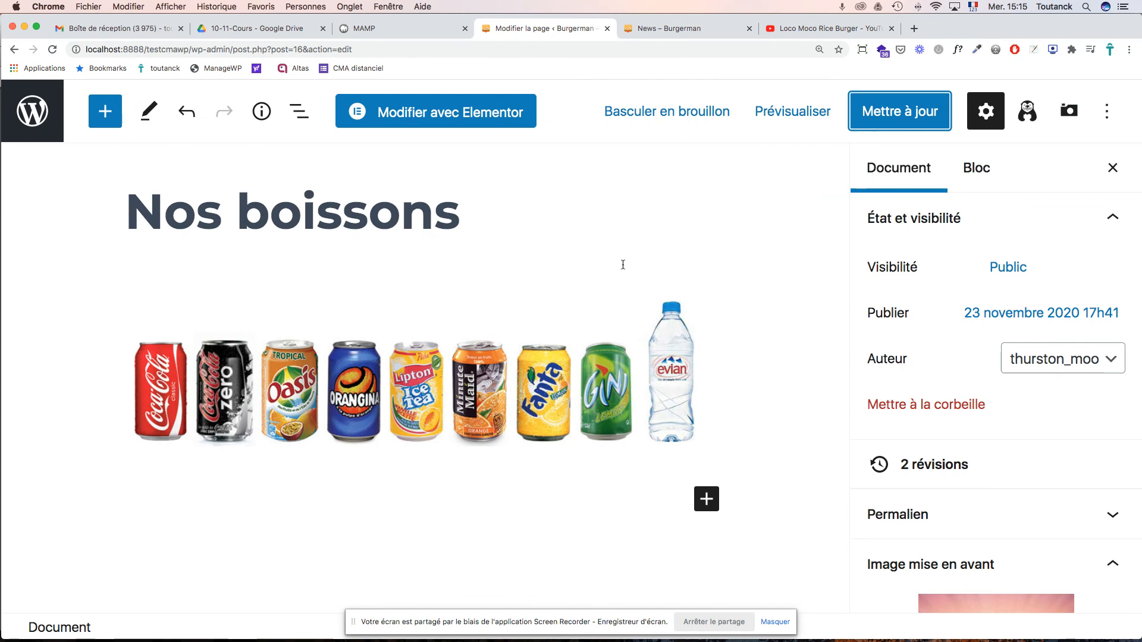
- Exit the Nos boissons editor to the admin Pages list and browse all 10 pages
{"action": "scroll", "coordinate": [622, 265], "scroll_direction": "up", "scroll_amount": 1}
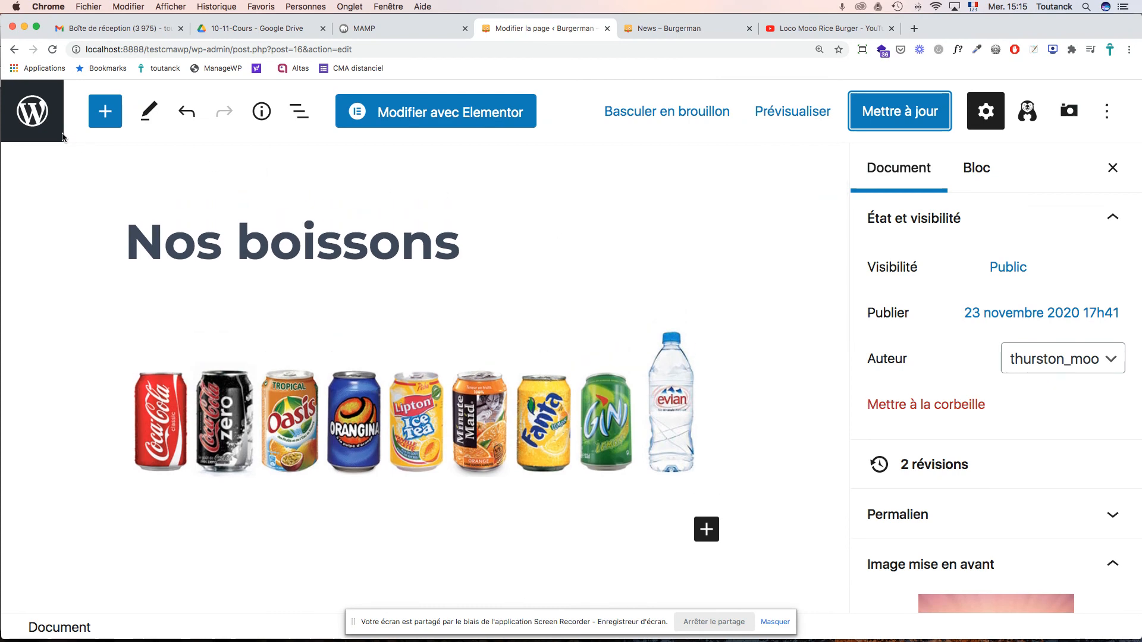
{"action": "left_click", "coordinate": [44, 127]}
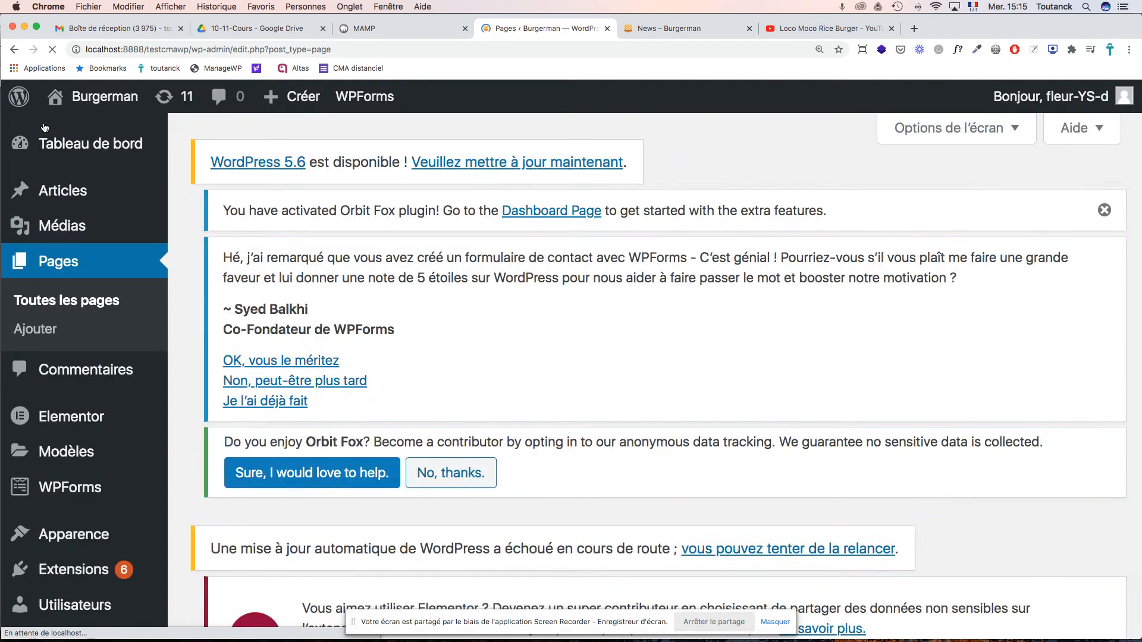
{"action": "scroll", "coordinate": [582, 334], "scroll_direction": "down", "scroll_amount": 15}
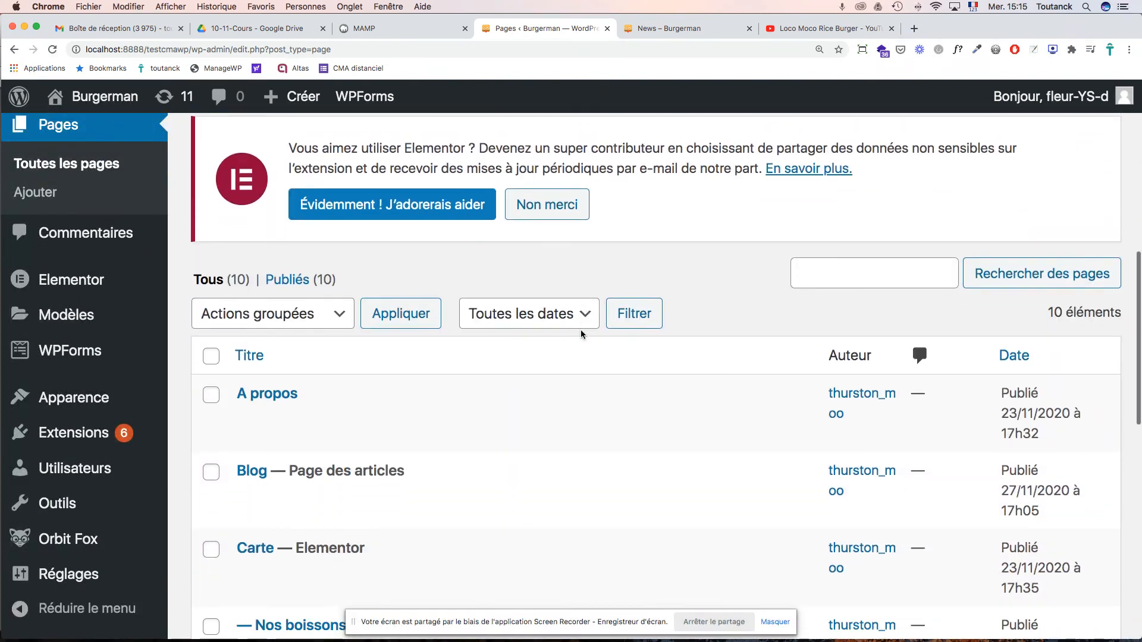
{"action": "scroll", "coordinate": [580, 335], "scroll_direction": "down", "scroll_amount": 3}
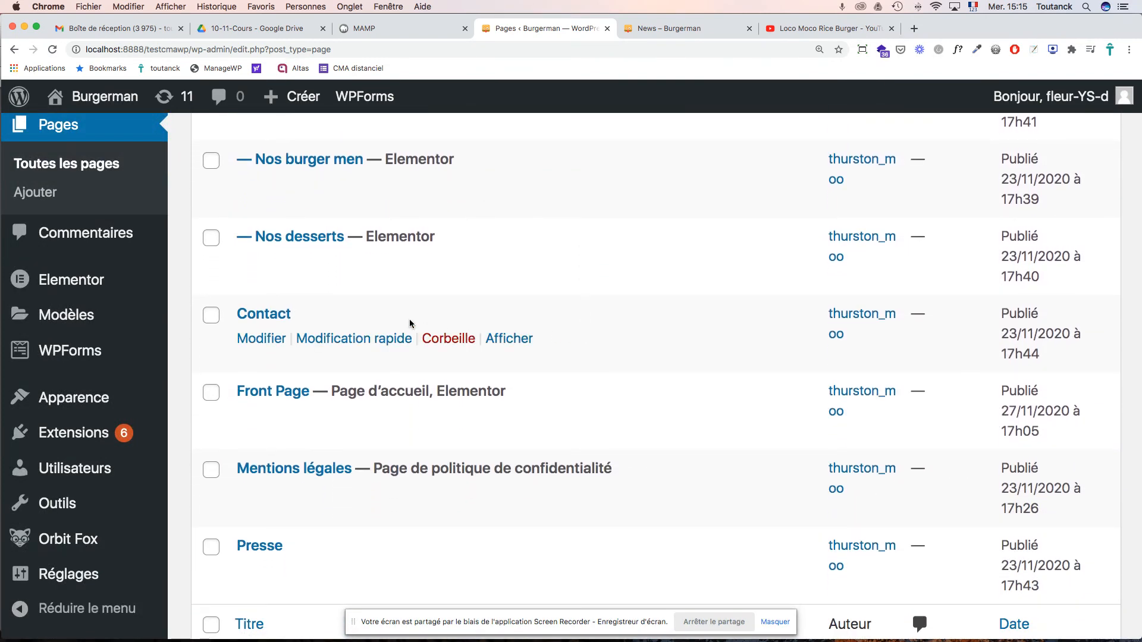
{"action": "scroll", "coordinate": [410, 322], "scroll_direction": "down", "scroll_amount": 3}
{"action": "scroll", "coordinate": [410, 322], "scroll_direction": "up", "scroll_amount": 5}
{"action": "scroll", "coordinate": [409, 323], "scroll_direction": "up", "scroll_amount": 6}
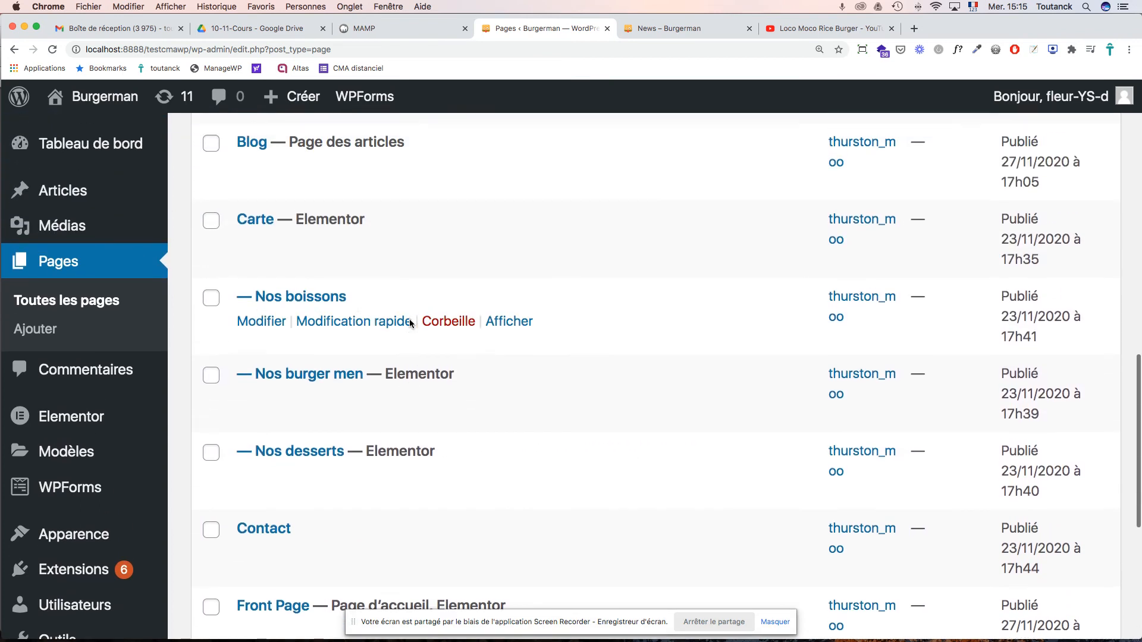
{"action": "scroll", "coordinate": [409, 323], "scroll_direction": "down", "scroll_amount": 8}
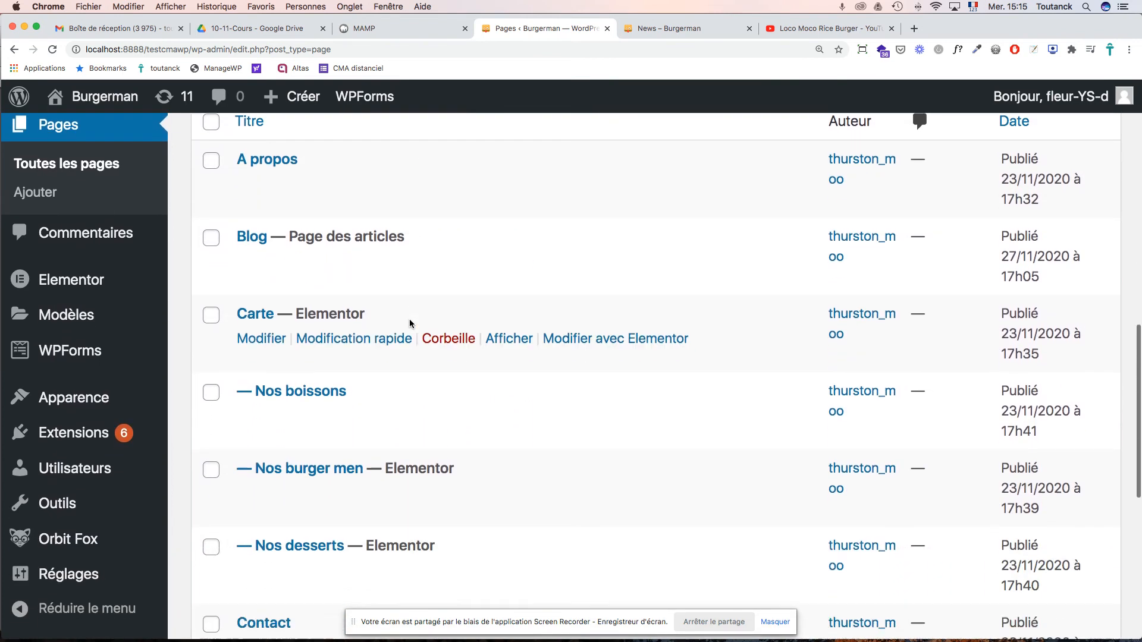
{"action": "scroll", "coordinate": [410, 319], "scroll_direction": "down", "scroll_amount": 2}
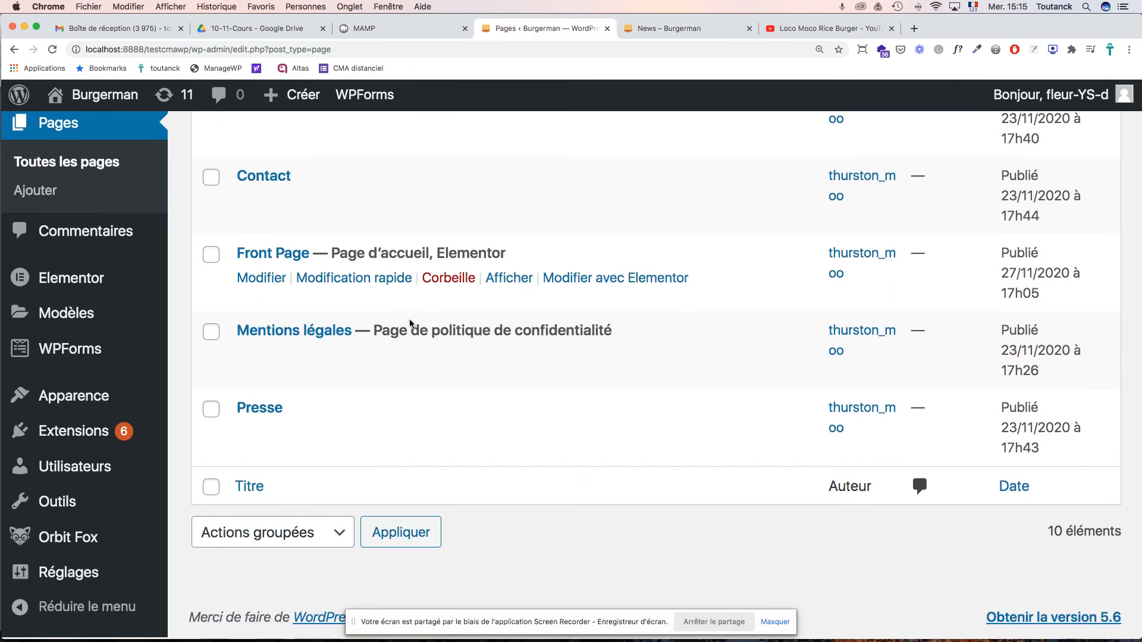
{"action": "scroll", "coordinate": [409, 318], "scroll_direction": "up", "scroll_amount": 10}
{"action": "scroll", "coordinate": [409, 318], "scroll_direction": "down", "scroll_amount": 2}
{"action": "scroll", "coordinate": [409, 321], "scroll_direction": "down", "scroll_amount": 7}
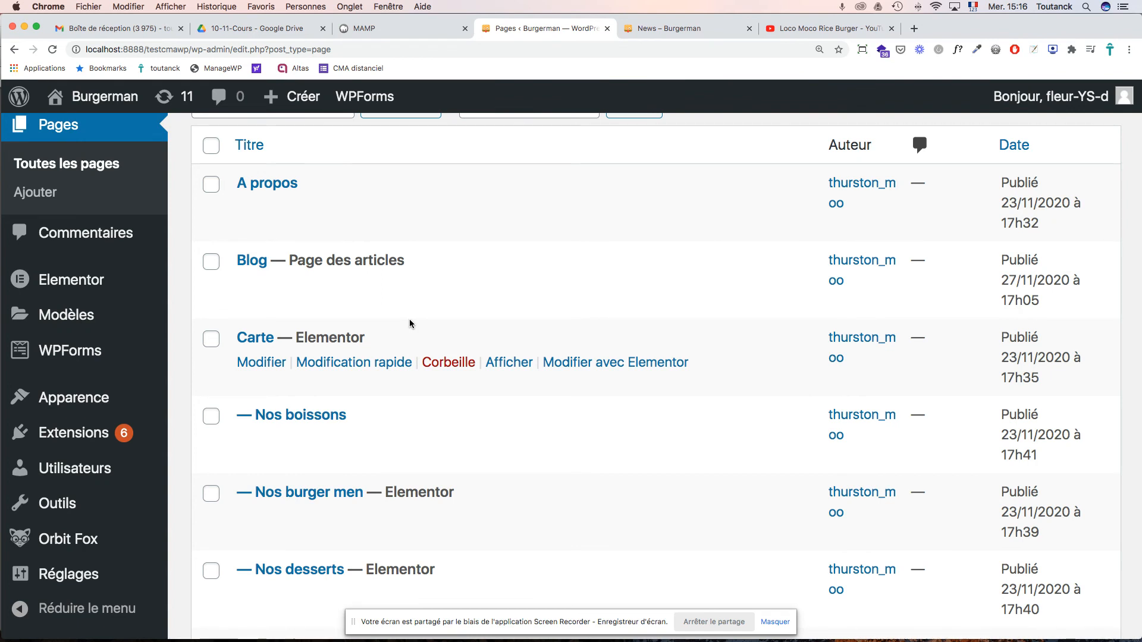
- Open the Blog page for editing and bring up the featured image media library
{"action": "left_click", "coordinate": [256, 266]}
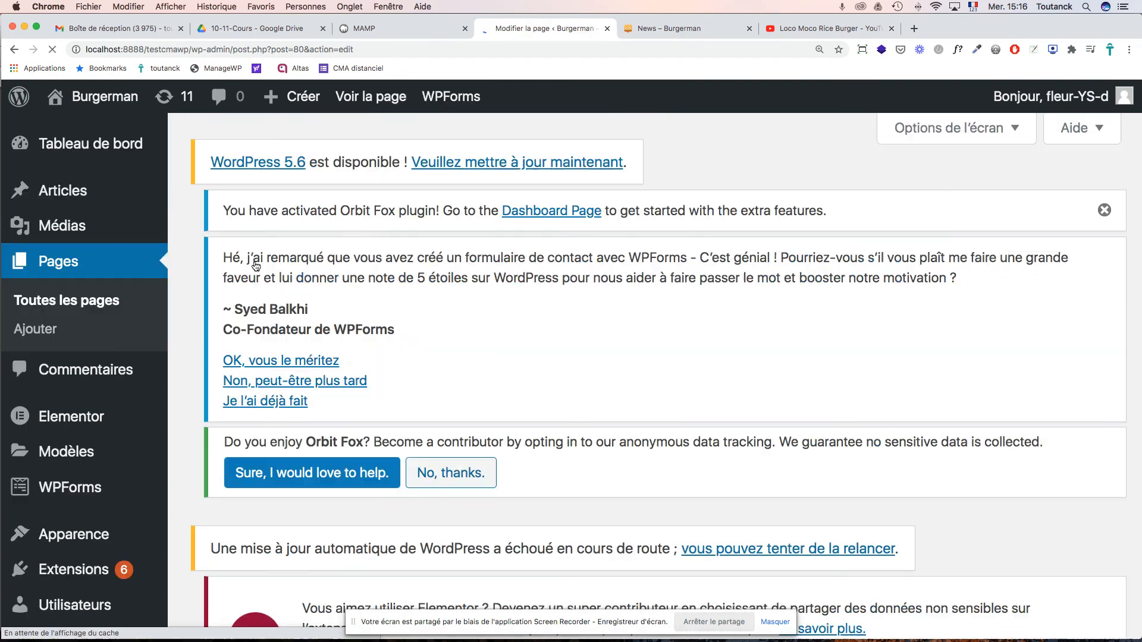
{"action": "scroll", "coordinate": [611, 369], "scroll_direction": "down", "scroll_amount": 10}
{"action": "scroll", "coordinate": [611, 368], "scroll_direction": "down", "scroll_amount": 10}
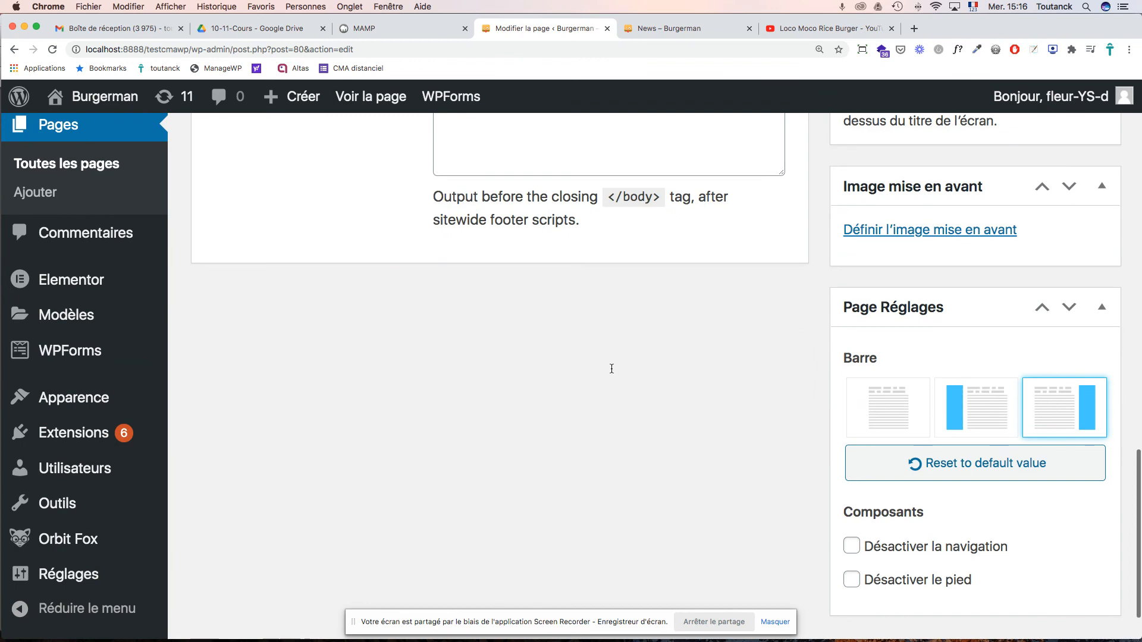
{"action": "scroll", "coordinate": [611, 373], "scroll_direction": "up", "scroll_amount": 15}
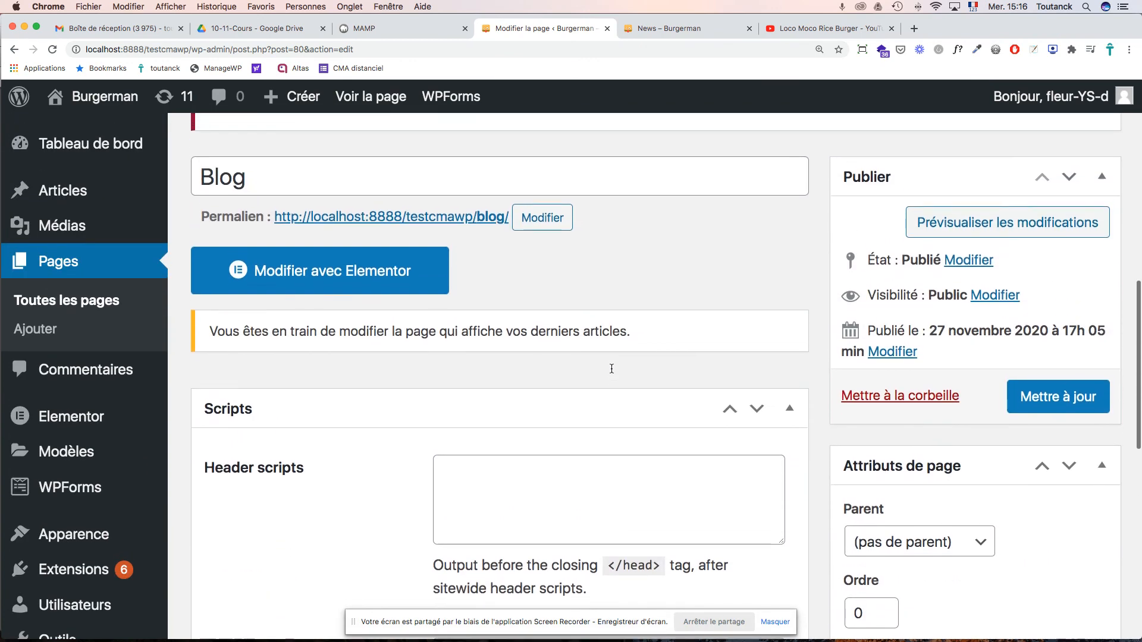
{"action": "scroll", "coordinate": [611, 373], "scroll_direction": "down", "scroll_amount": 10}
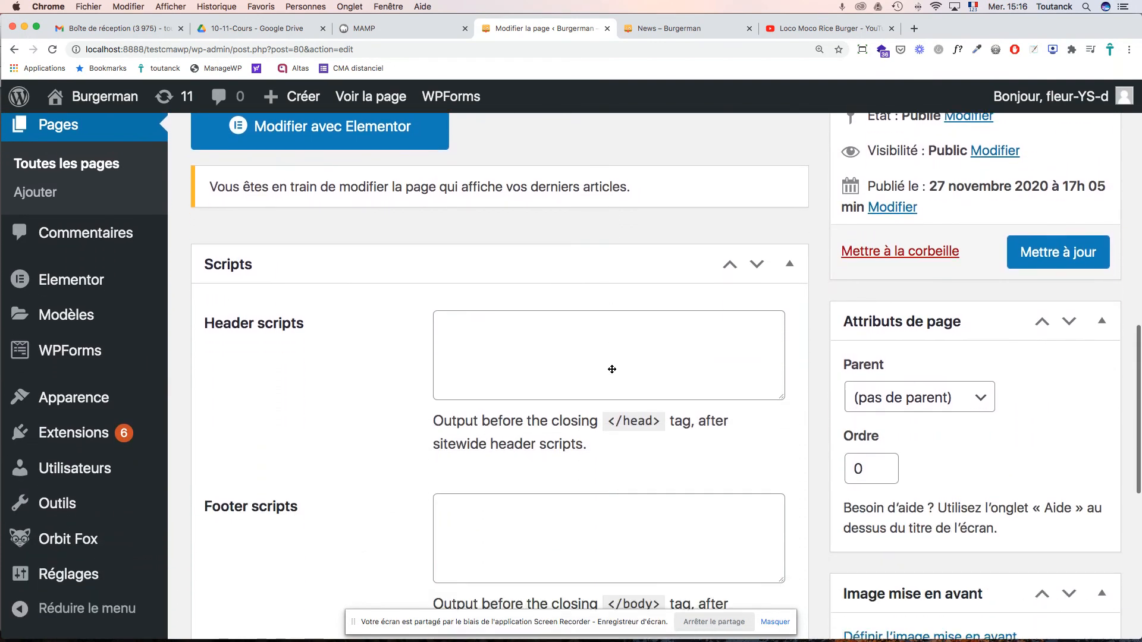
{"action": "scroll", "coordinate": [612, 369], "scroll_direction": "down", "scroll_amount": 3}
{"action": "scroll", "coordinate": [612, 369], "scroll_direction": "up", "scroll_amount": 5}
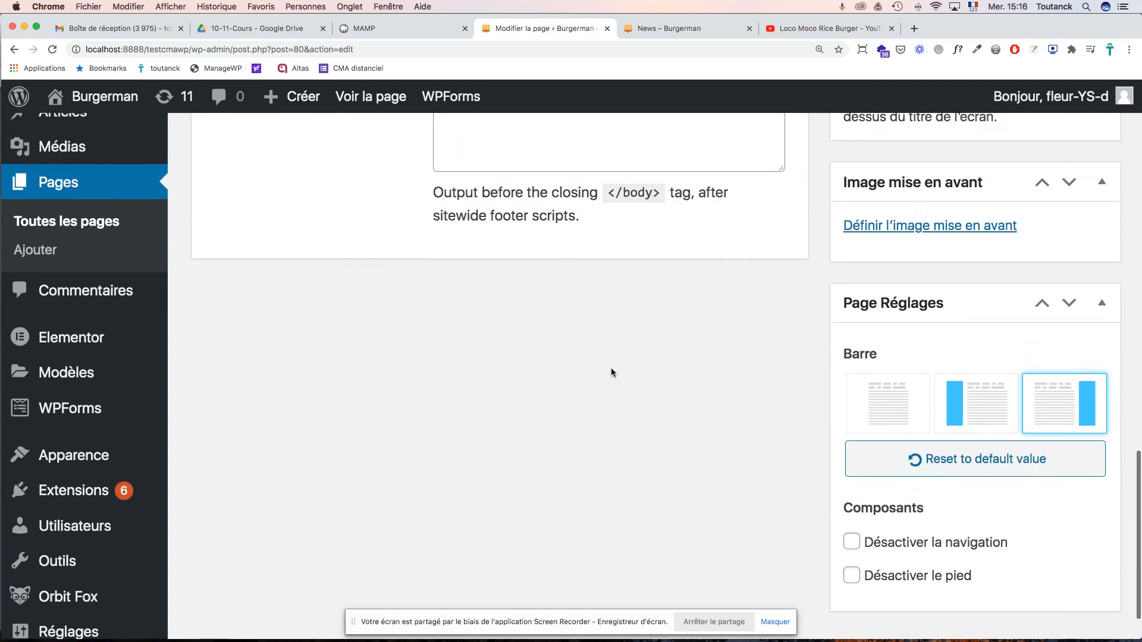
{"action": "scroll", "coordinate": [612, 372], "scroll_direction": "up", "scroll_amount": 8}
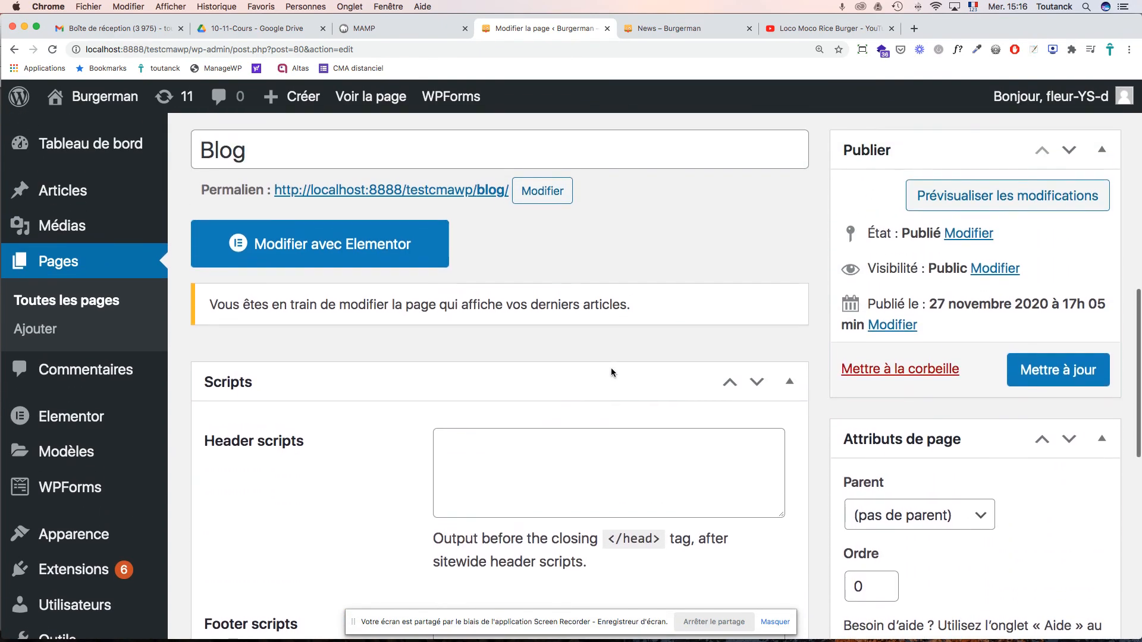
{"action": "scroll", "coordinate": [612, 369], "scroll_direction": "down", "scroll_amount": 10}
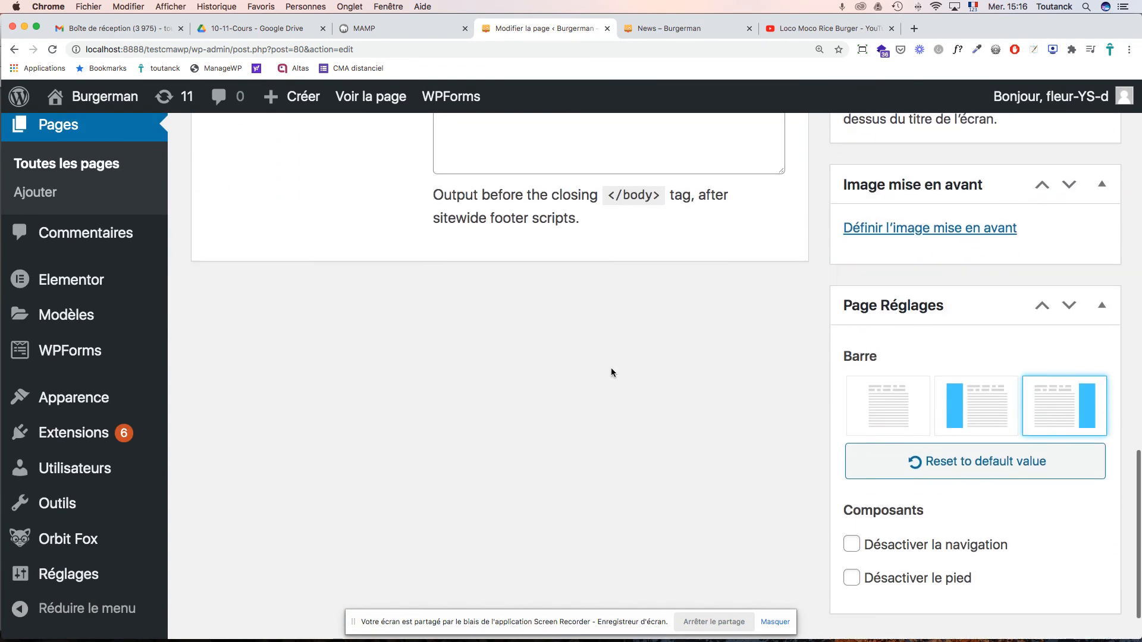
{"action": "scroll", "coordinate": [611, 373], "scroll_direction": "up", "scroll_amount": 4}
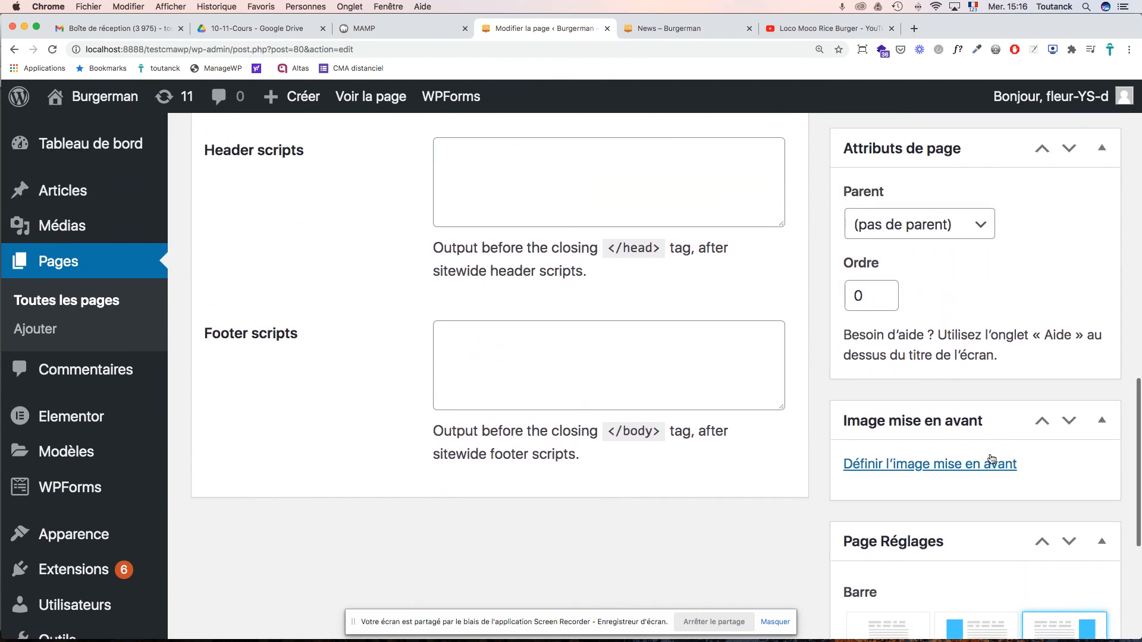
{"action": "left_click", "coordinate": [916, 465]}
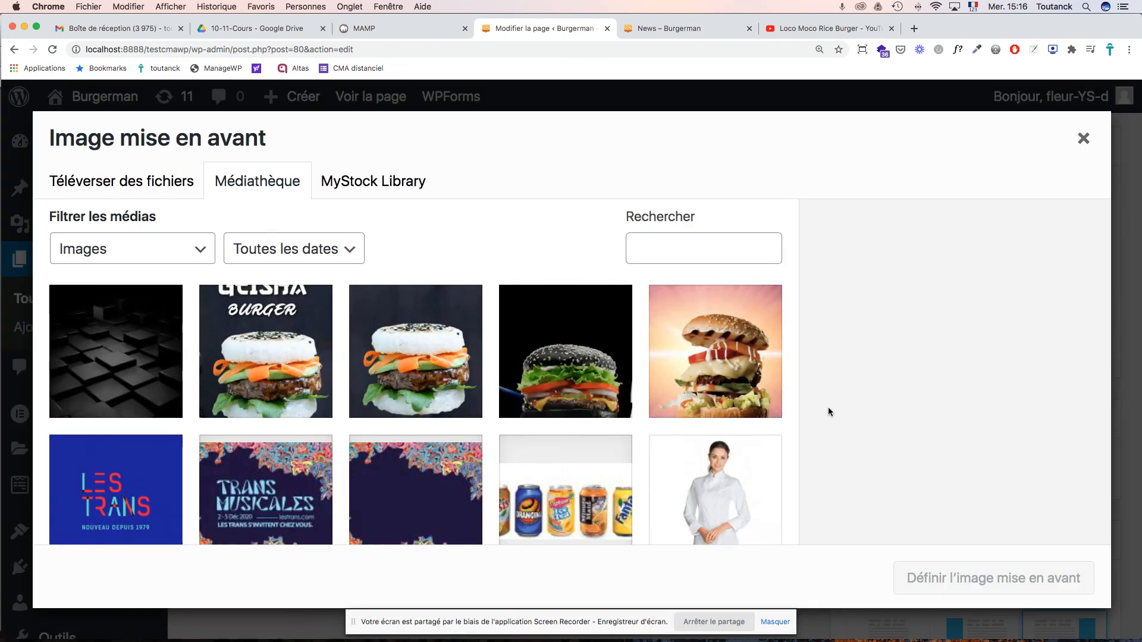
- Set the Dark Vador burger photo (burgerman-geisha-burger-1026x326-1.jpg) as the Blog page's featured image
{"action": "scroll", "coordinate": [668, 403], "scroll_direction": "down", "scroll_amount": 15}
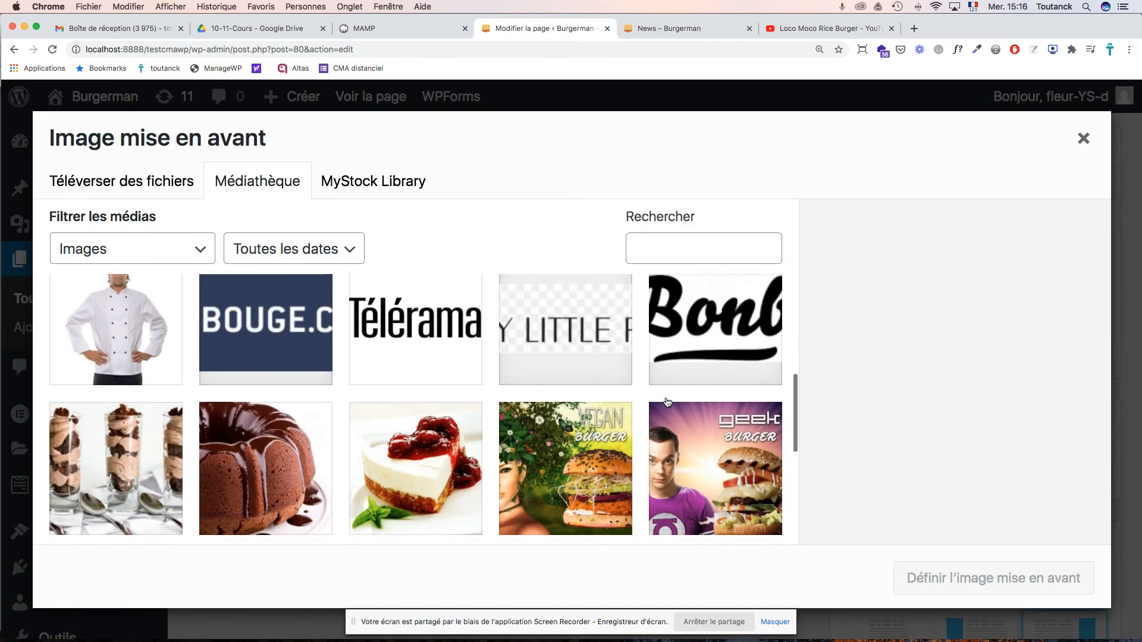
{"action": "scroll", "coordinate": [667, 403], "scroll_direction": "up", "scroll_amount": 1}
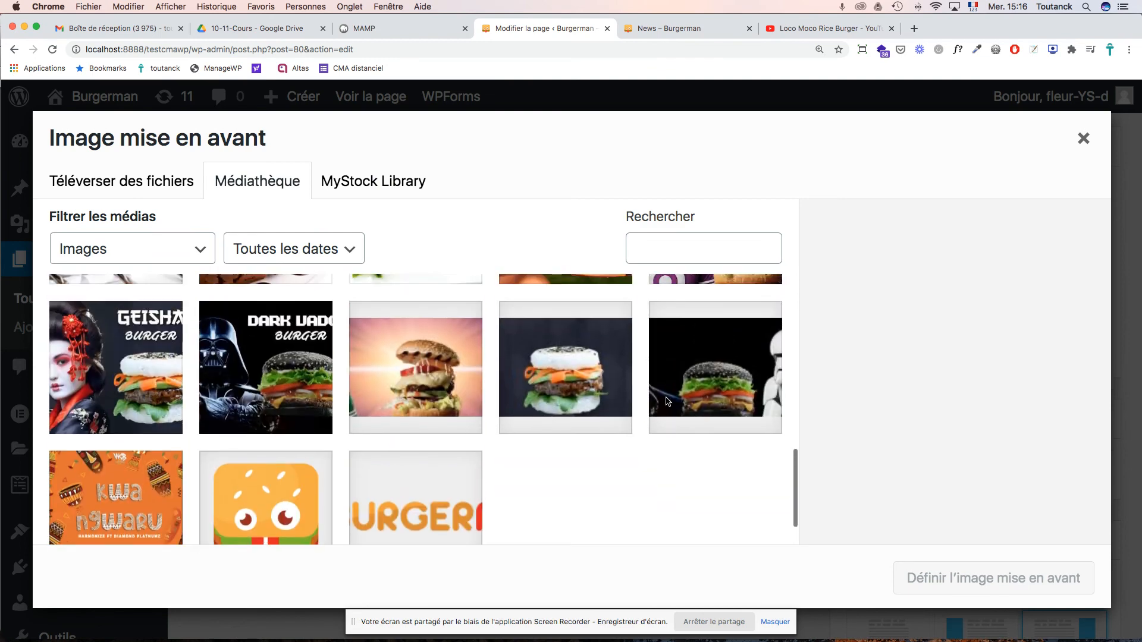
{"action": "left_click", "coordinate": [586, 390]}
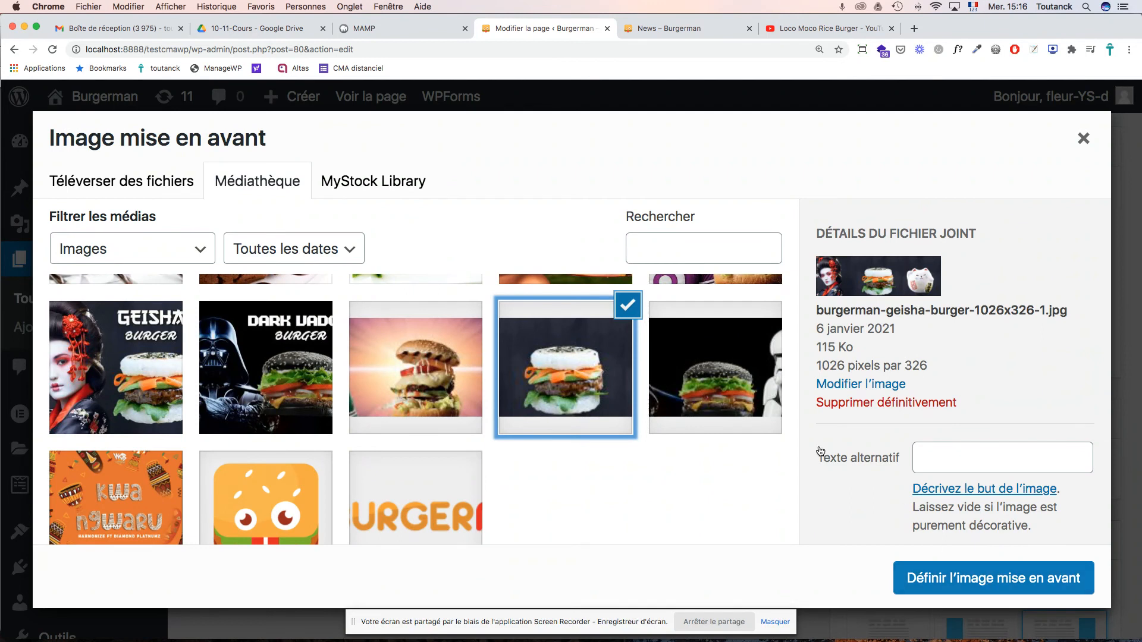
{"action": "left_click", "coordinate": [718, 357]}
{"action": "left_click", "coordinate": [967, 580]}
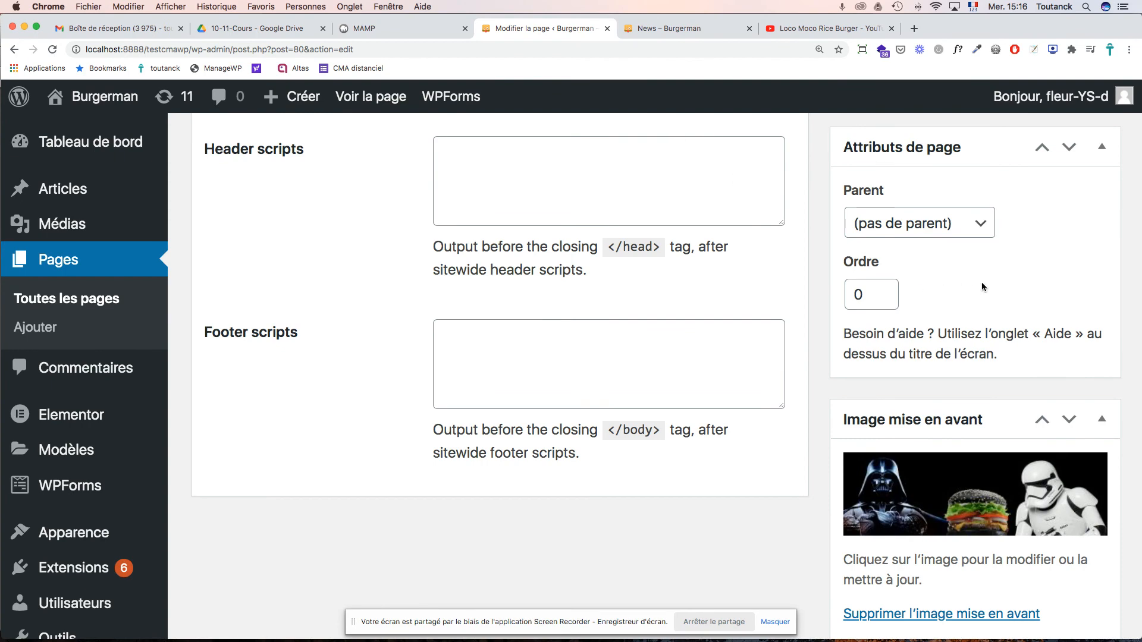
{"action": "scroll", "coordinate": [981, 281], "scroll_direction": "up", "scroll_amount": 15}
{"action": "scroll", "coordinate": [981, 282], "scroll_direction": "down", "scroll_amount": 6}
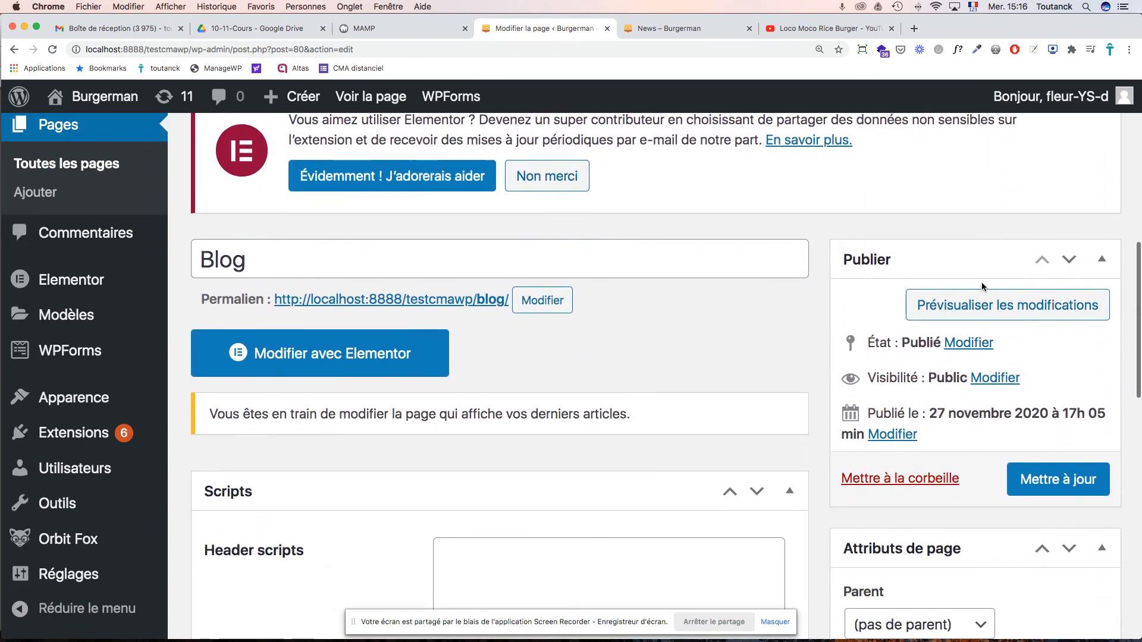
- Save the Blog page and reload the public News page to check the change
{"action": "left_click", "coordinate": [1050, 481]}
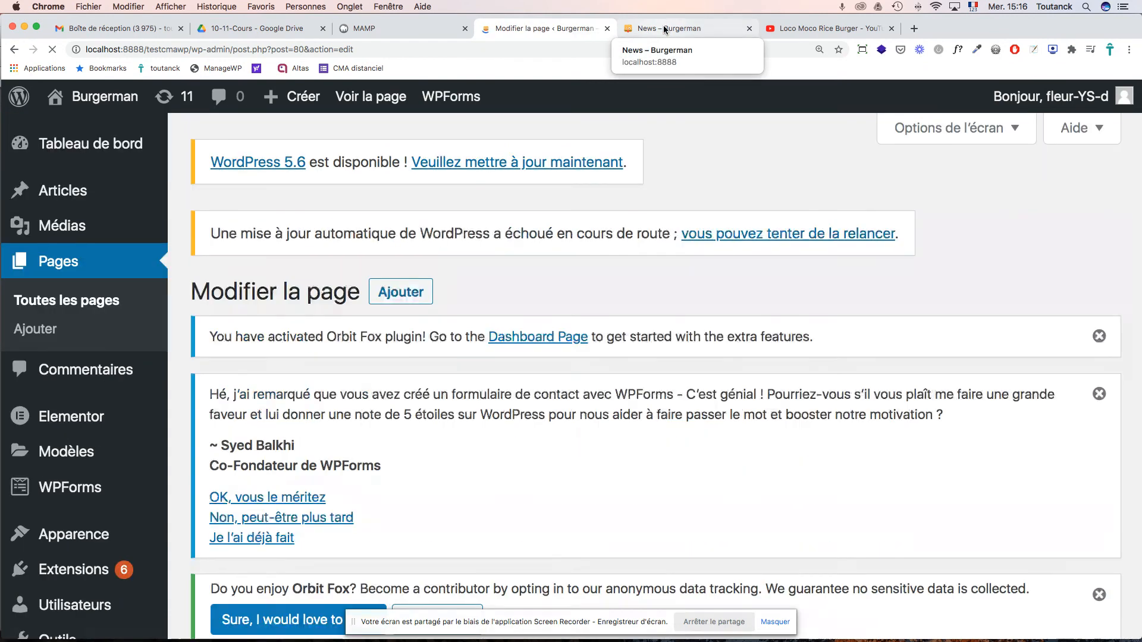
{"action": "left_click", "coordinate": [663, 27]}
{"action": "key", "text": "super+r"}
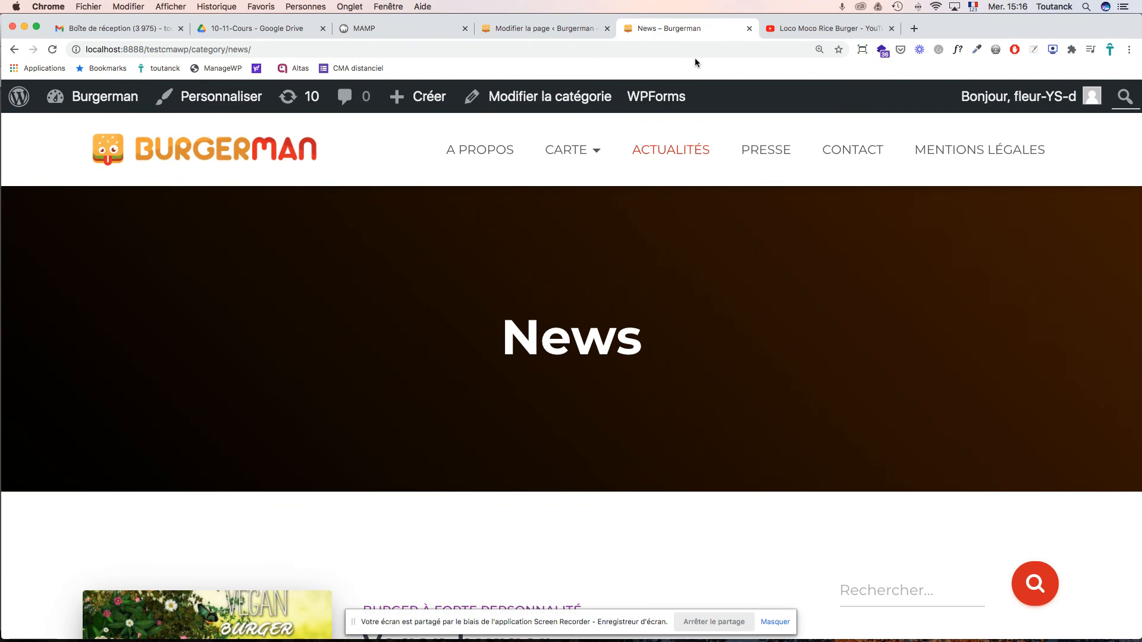
{"action": "scroll", "coordinate": [740, 179], "scroll_direction": "down", "scroll_amount": 8}
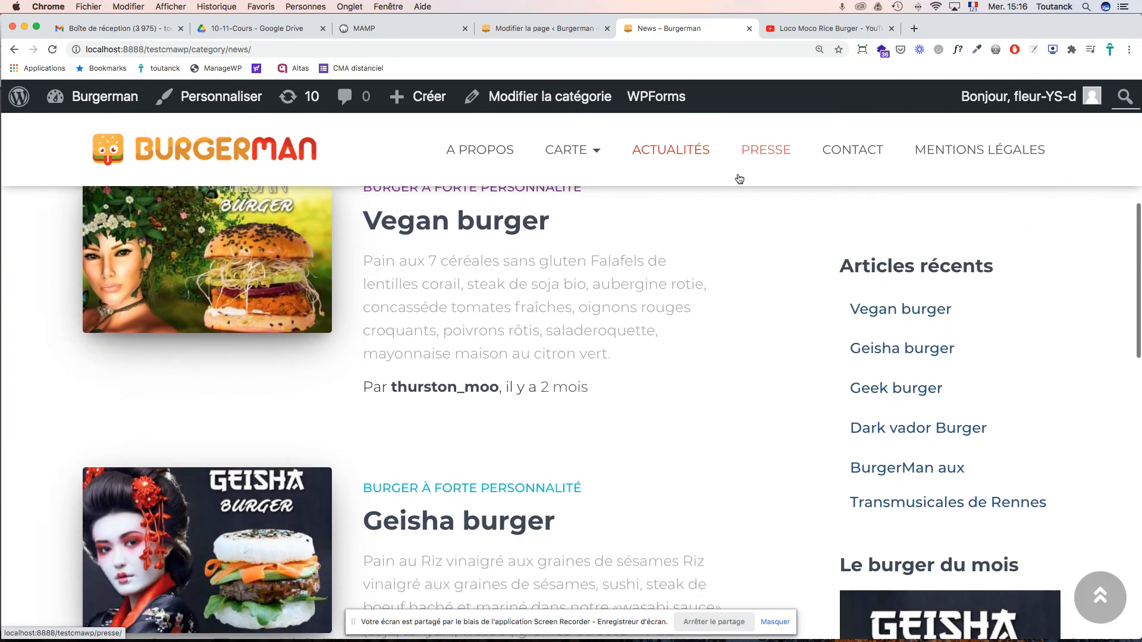
{"action": "scroll", "coordinate": [740, 179], "scroll_direction": "up", "scroll_amount": 8}
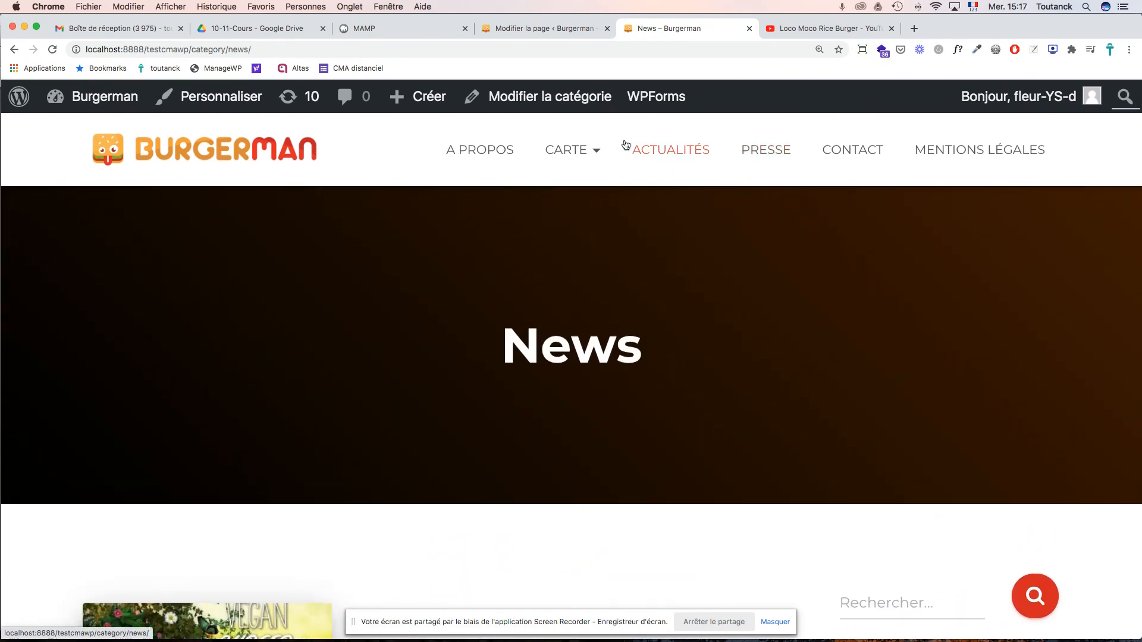
- Review the live Presse page and its press quotes, then return to the page editor
{"action": "left_click", "coordinate": [558, 30]}
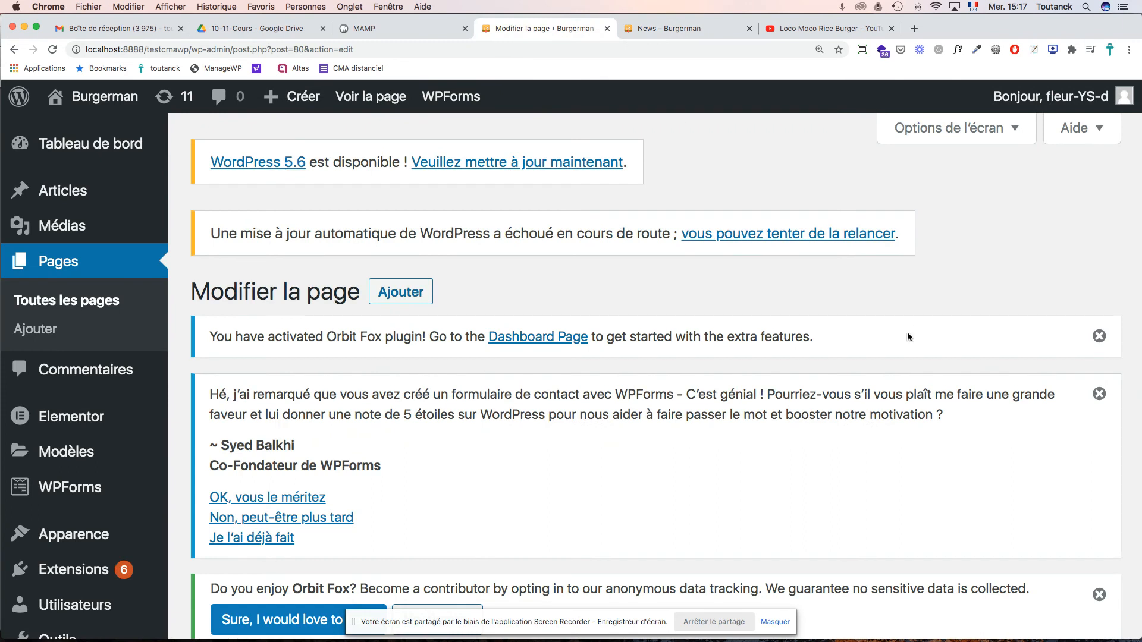
{"action": "left_click", "coordinate": [682, 29]}
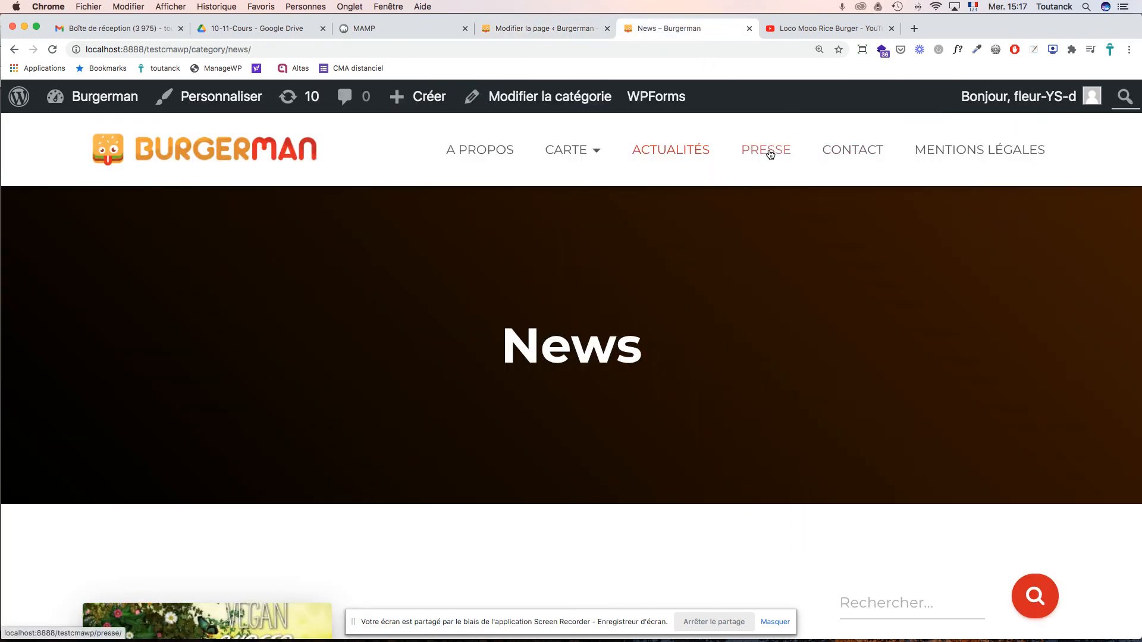
{"action": "left_click", "coordinate": [769, 154]}
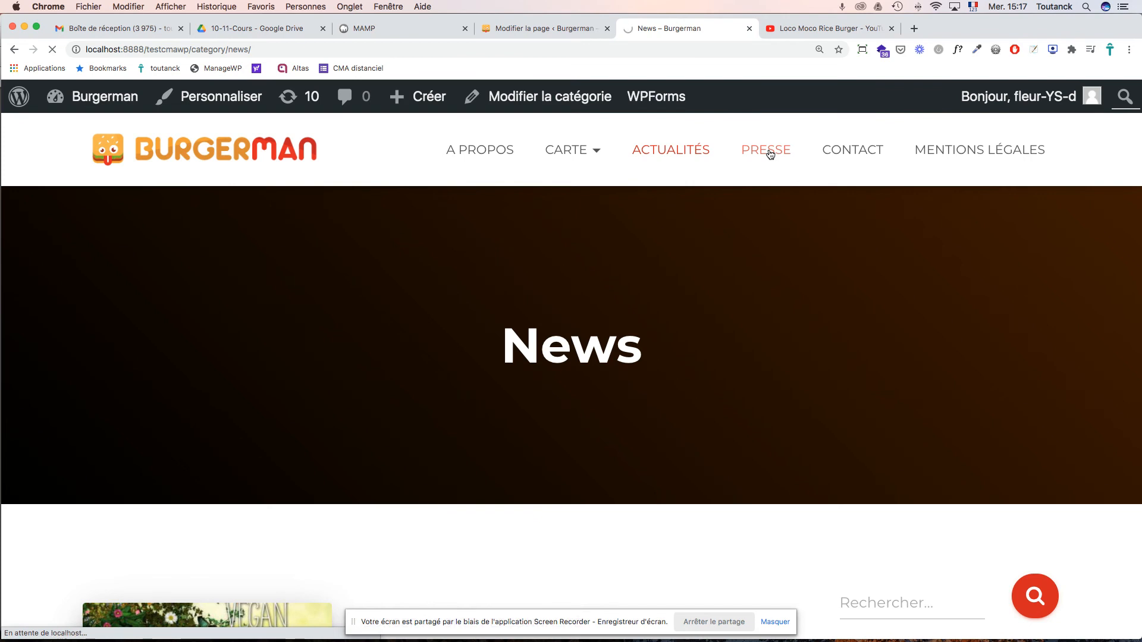
{"action": "scroll", "coordinate": [908, 257], "scroll_direction": "down", "scroll_amount": 10}
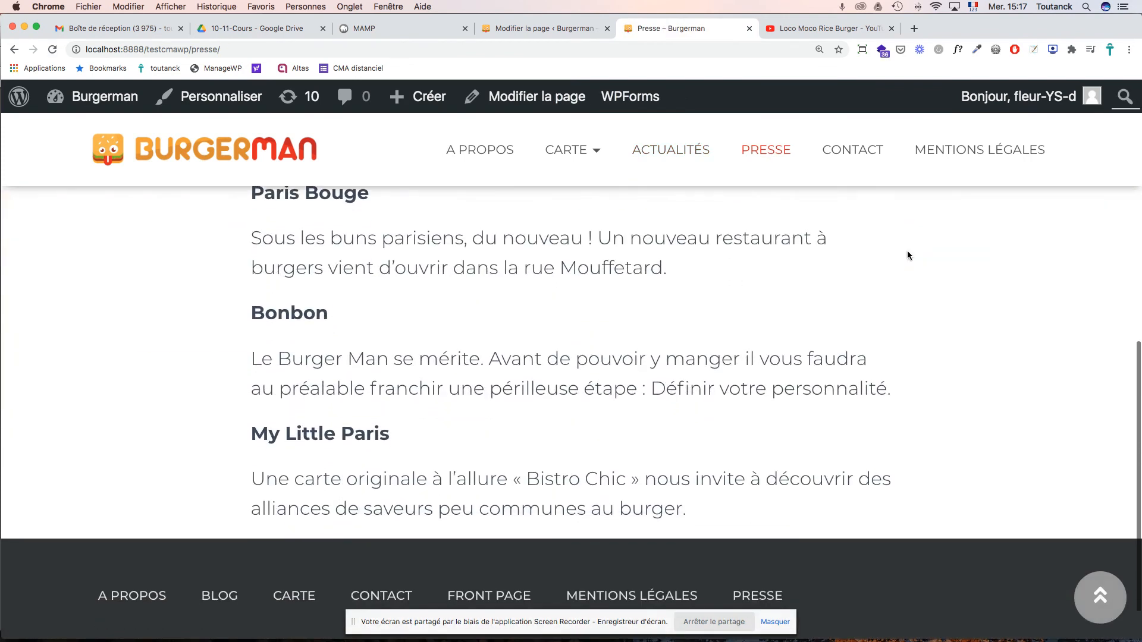
{"action": "scroll", "coordinate": [909, 256], "scroll_direction": "up", "scroll_amount": 8}
{"action": "scroll", "coordinate": [909, 256], "scroll_direction": "up", "scroll_amount": 3}
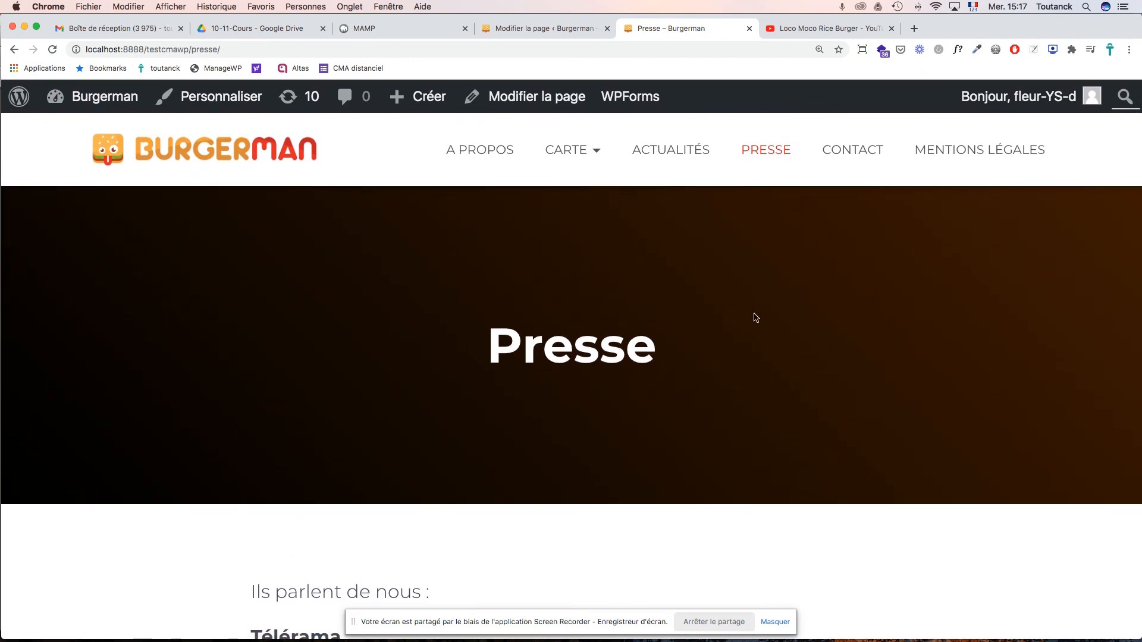
{"action": "scroll", "coordinate": [755, 317], "scroll_direction": "down", "scroll_amount": 7}
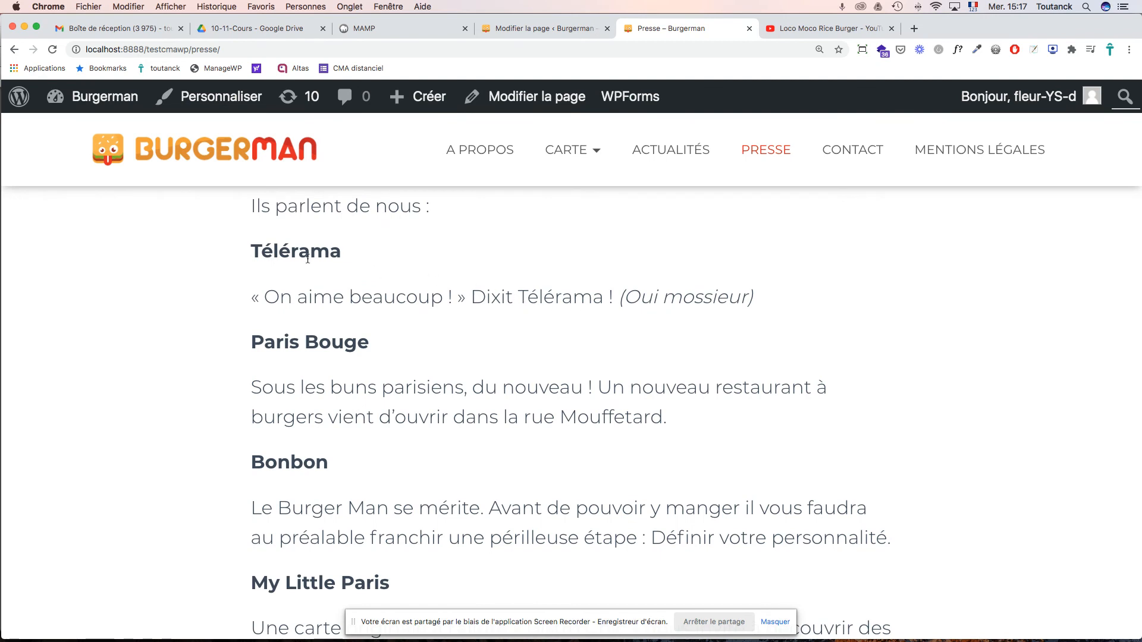
{"action": "scroll", "coordinate": [307, 260], "scroll_direction": "down", "scroll_amount": 5}
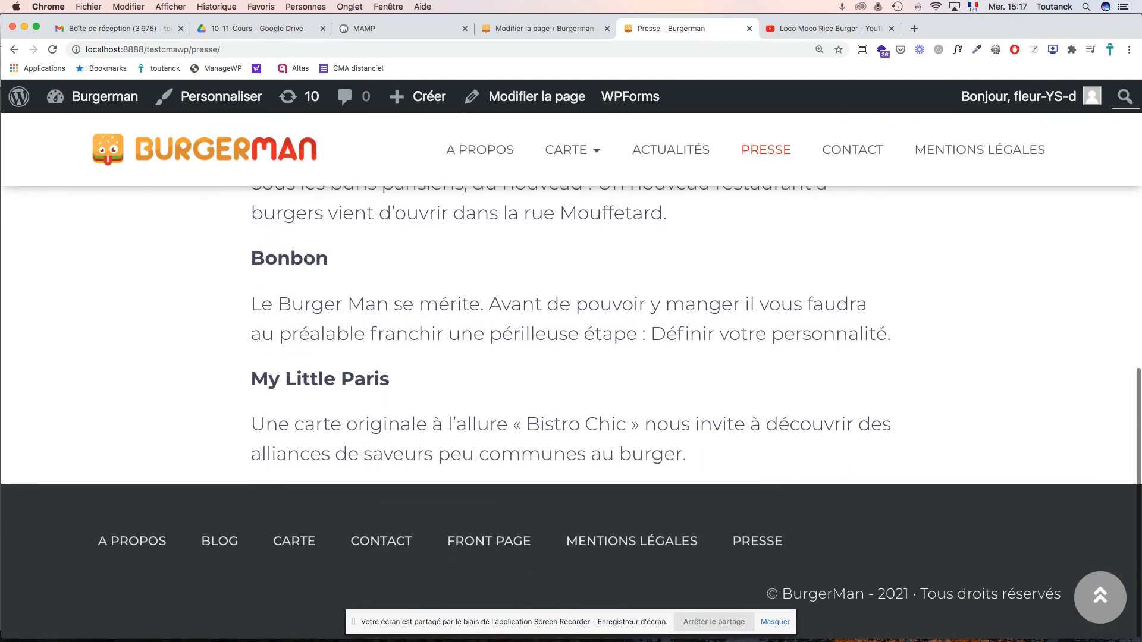
{"action": "scroll", "coordinate": [320, 268], "scroll_direction": "up", "scroll_amount": 5}
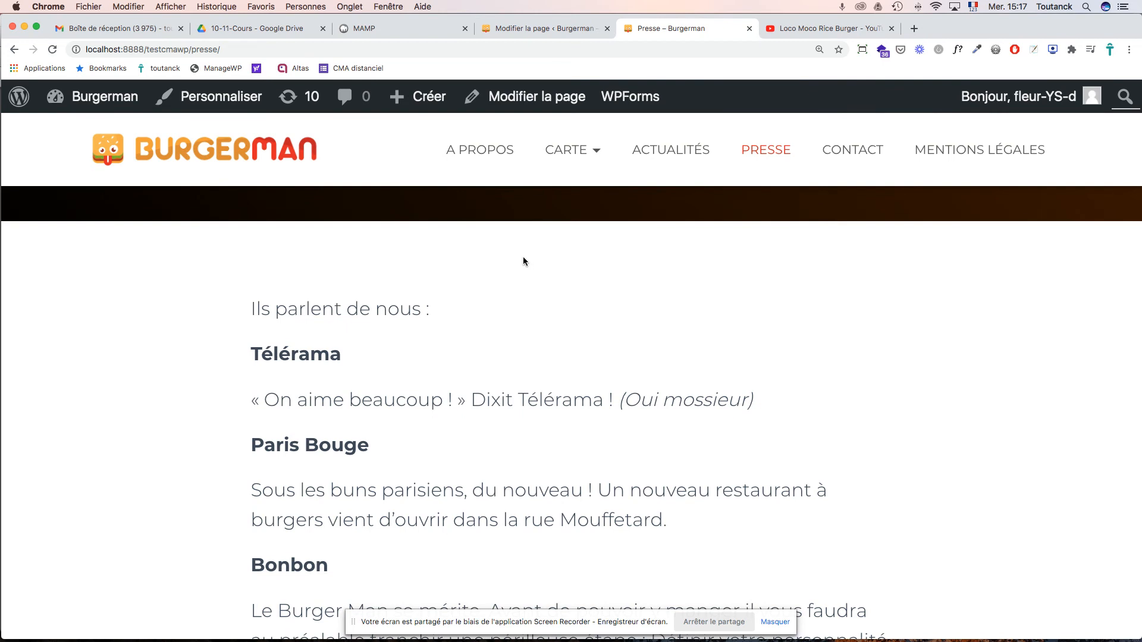
{"action": "left_click", "coordinate": [552, 34]}
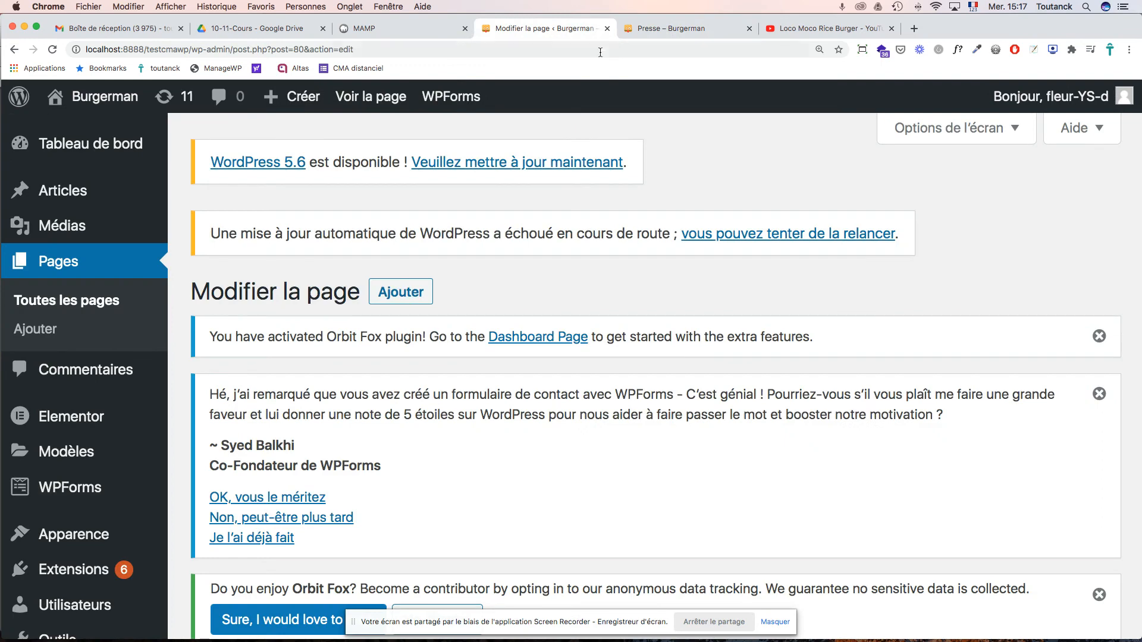
{"action": "scroll", "coordinate": [714, 255], "scroll_direction": "down", "scroll_amount": 3}
- Go to Pages > Toutes les pages and open the Presse page for editing
{"action": "scroll", "coordinate": [704, 259], "scroll_direction": "down", "scroll_amount": 10}
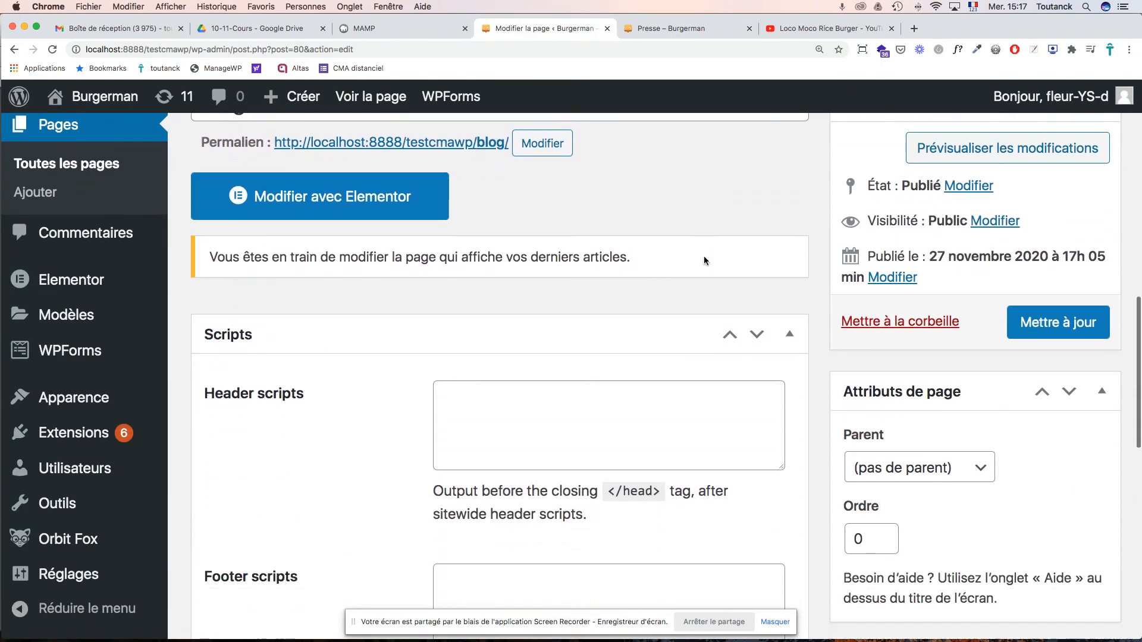
{"action": "scroll", "coordinate": [66, 236], "scroll_direction": "up", "scroll_amount": 5}
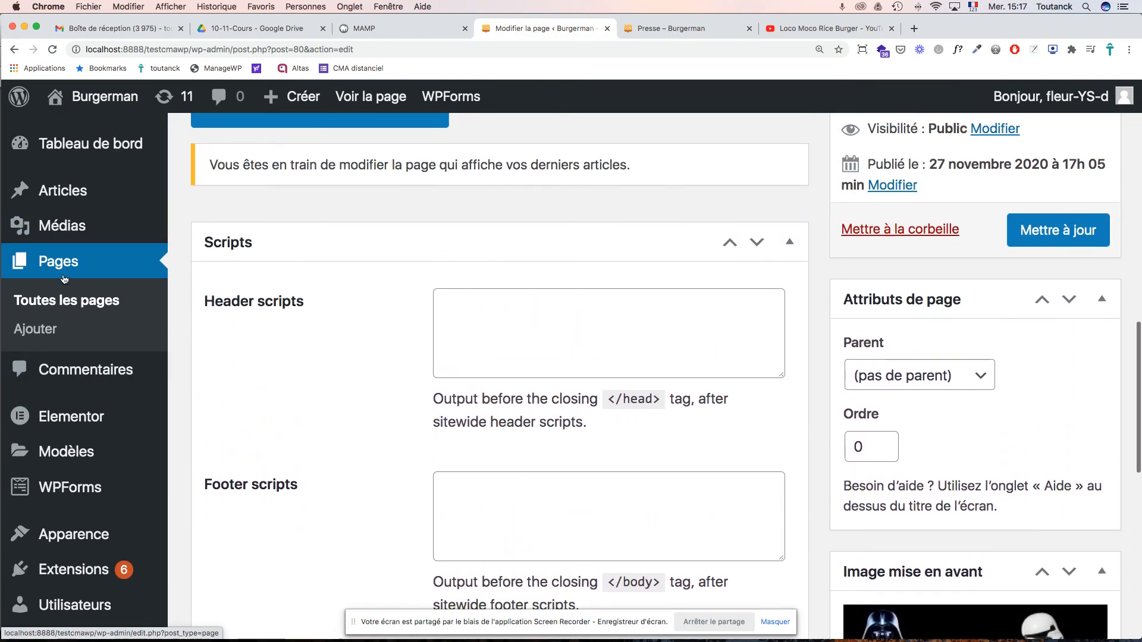
{"action": "left_click", "coordinate": [61, 303]}
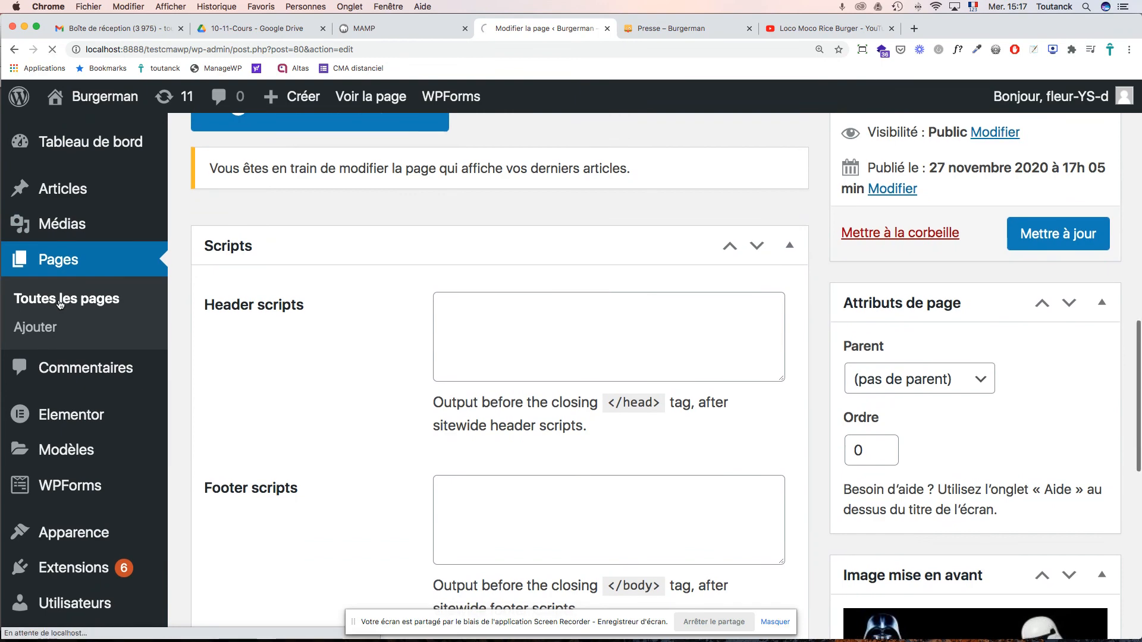
{"action": "scroll", "coordinate": [581, 287], "scroll_direction": "down", "scroll_amount": 12}
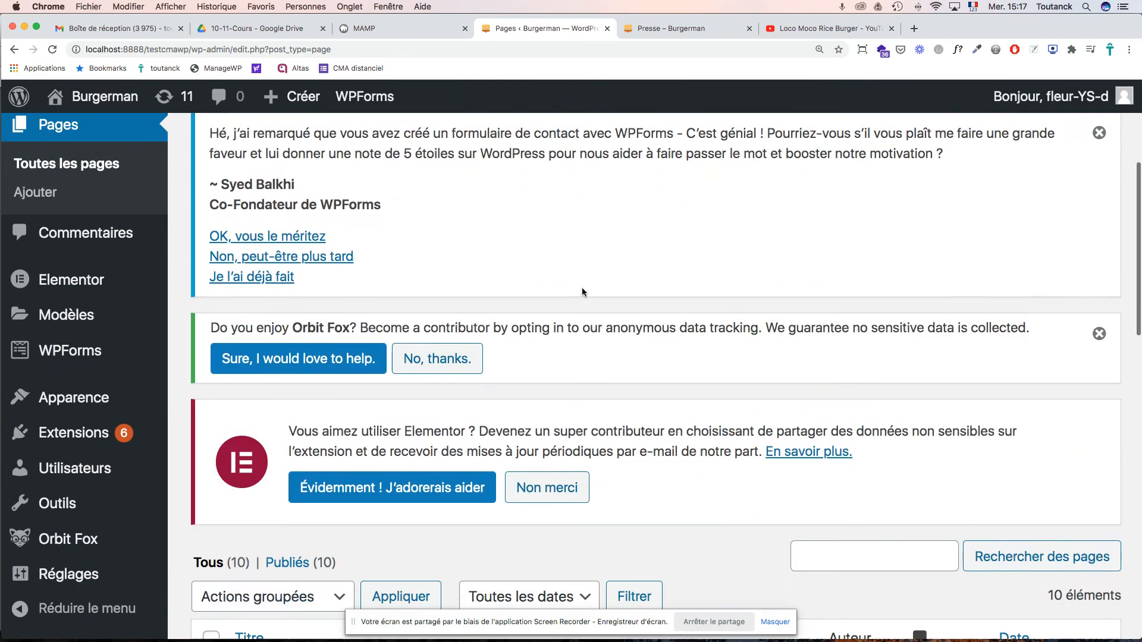
{"action": "scroll", "coordinate": [582, 292], "scroll_direction": "down", "scroll_amount": 6}
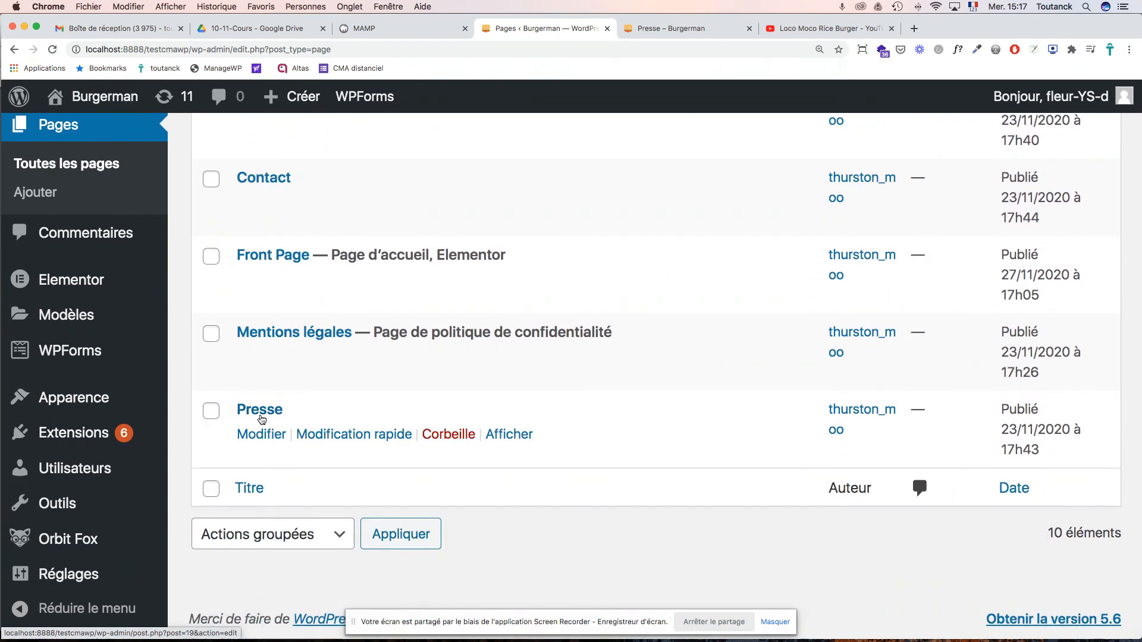
{"action": "left_click", "coordinate": [261, 415]}
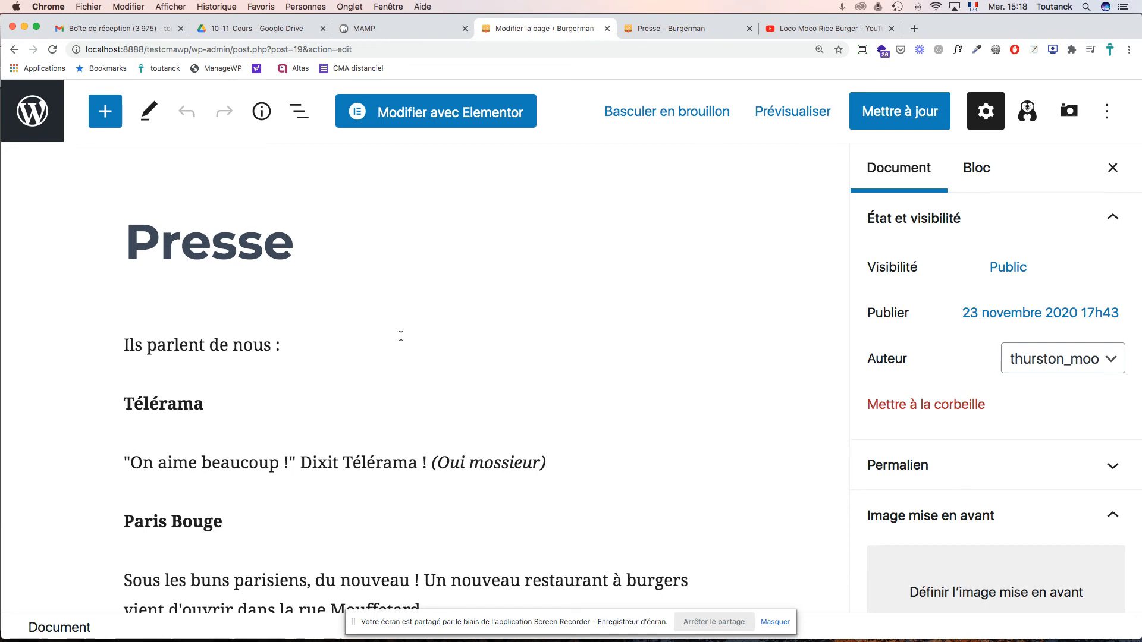
- Set the Presse page template to 'Constructeur de page en pleine largeur', update, and view it live
{"action": "scroll", "coordinate": [1016, 438], "scroll_direction": "down", "scroll_amount": 1}
{"action": "scroll", "coordinate": [1016, 437], "scroll_direction": "down", "scroll_amount": 10}
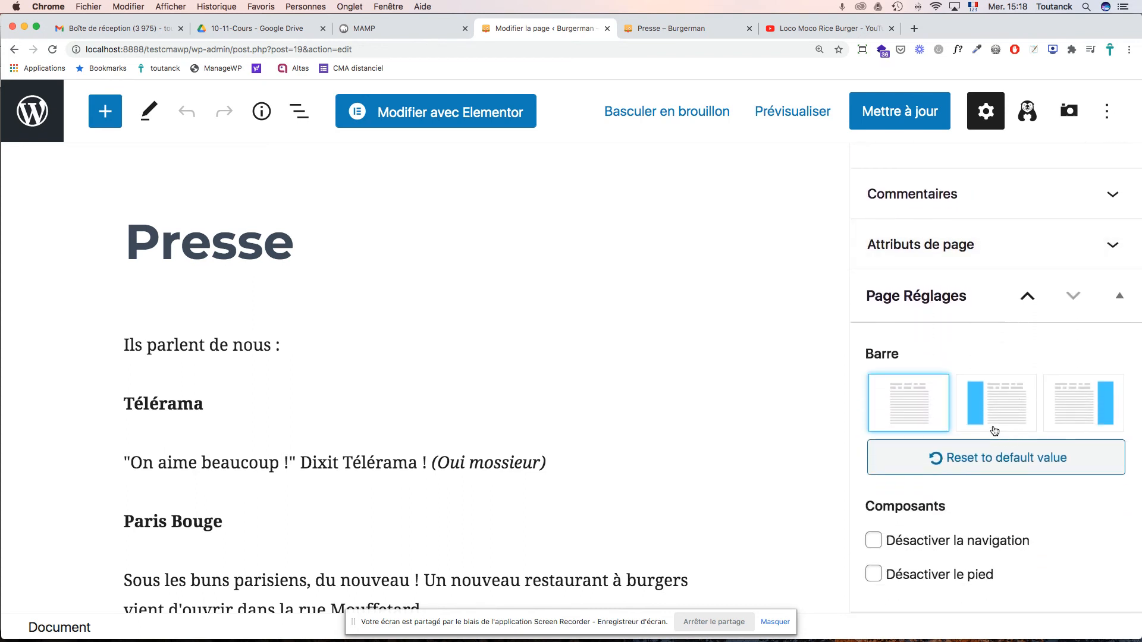
{"action": "scroll", "coordinate": [994, 430], "scroll_direction": "up", "scroll_amount": 10}
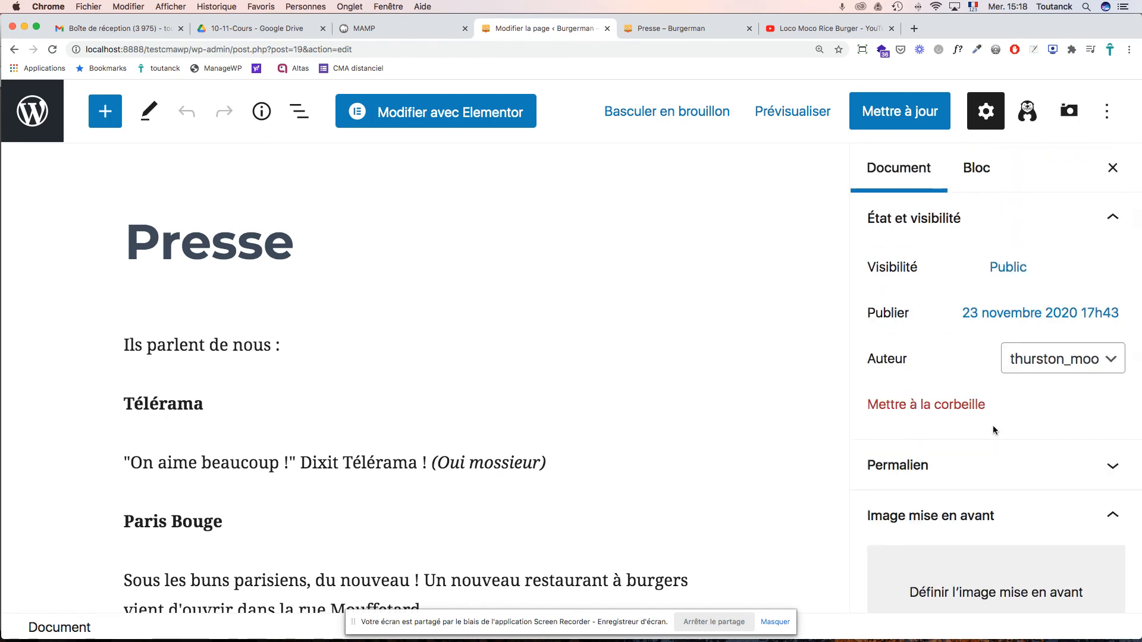
{"action": "scroll", "coordinate": [993, 430], "scroll_direction": "down", "scroll_amount": 10}
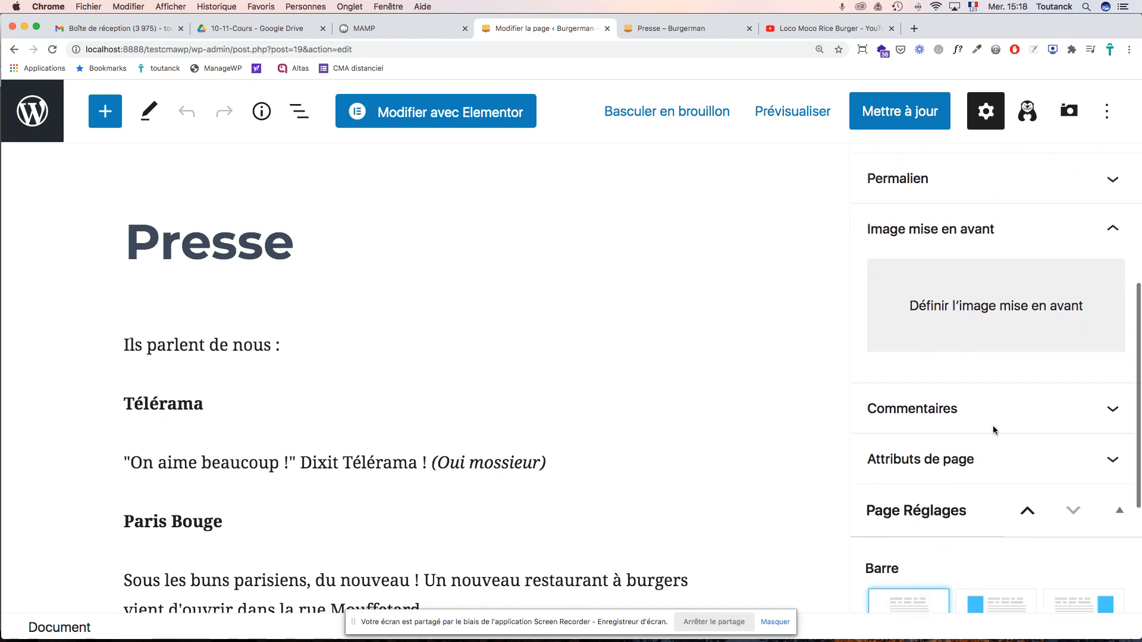
{"action": "left_click", "coordinate": [945, 372]}
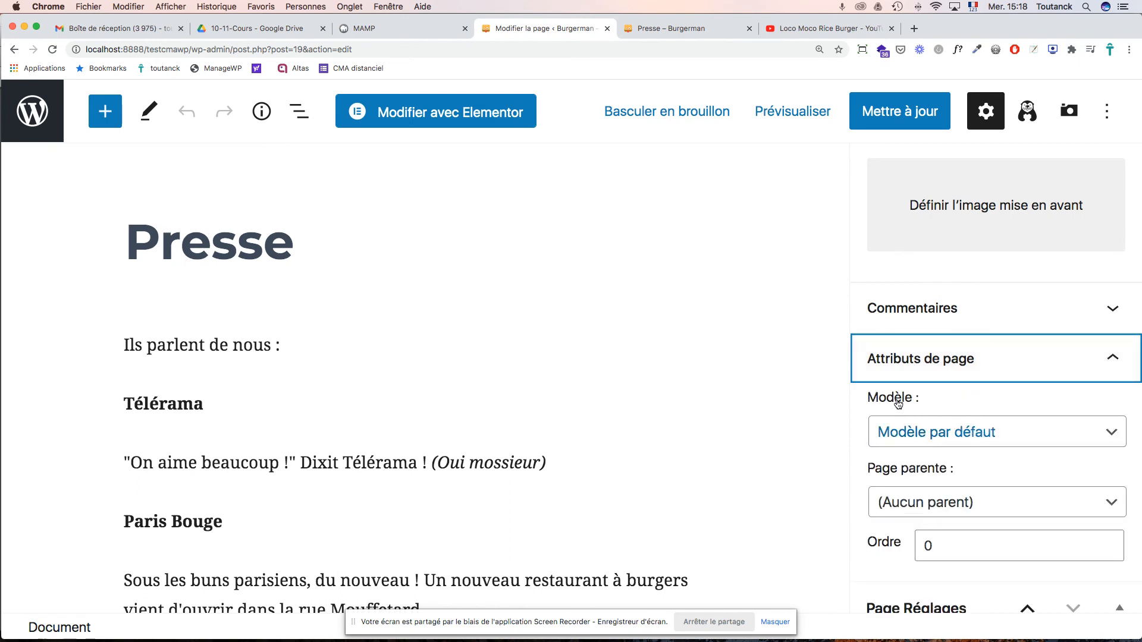
{"action": "left_click", "coordinate": [935, 437]}
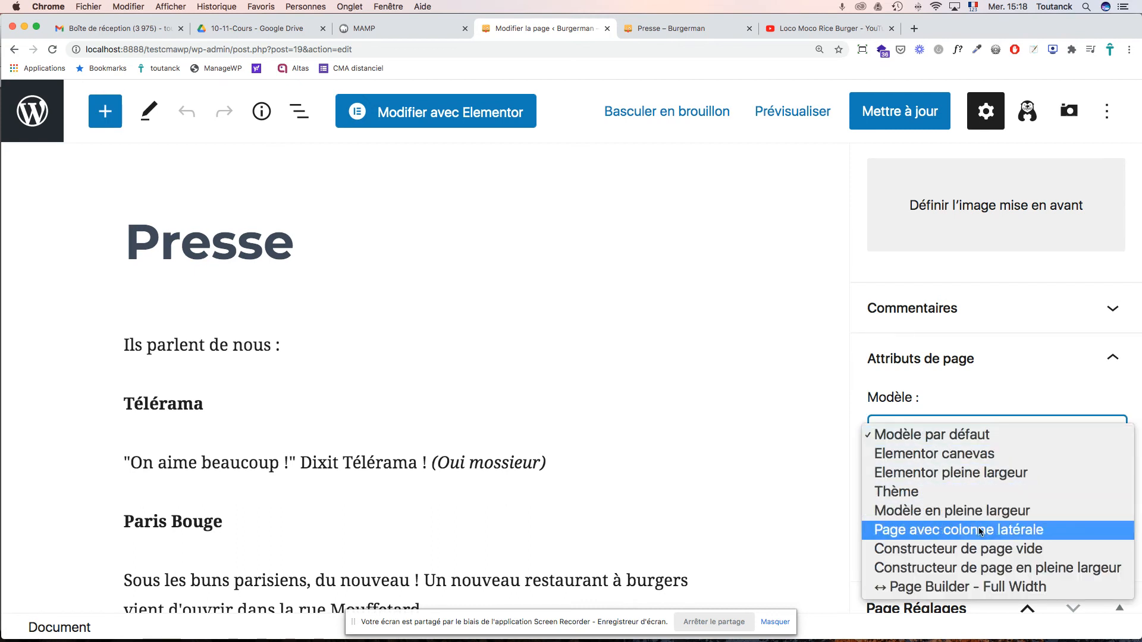
{"action": "left_click", "coordinate": [982, 568]}
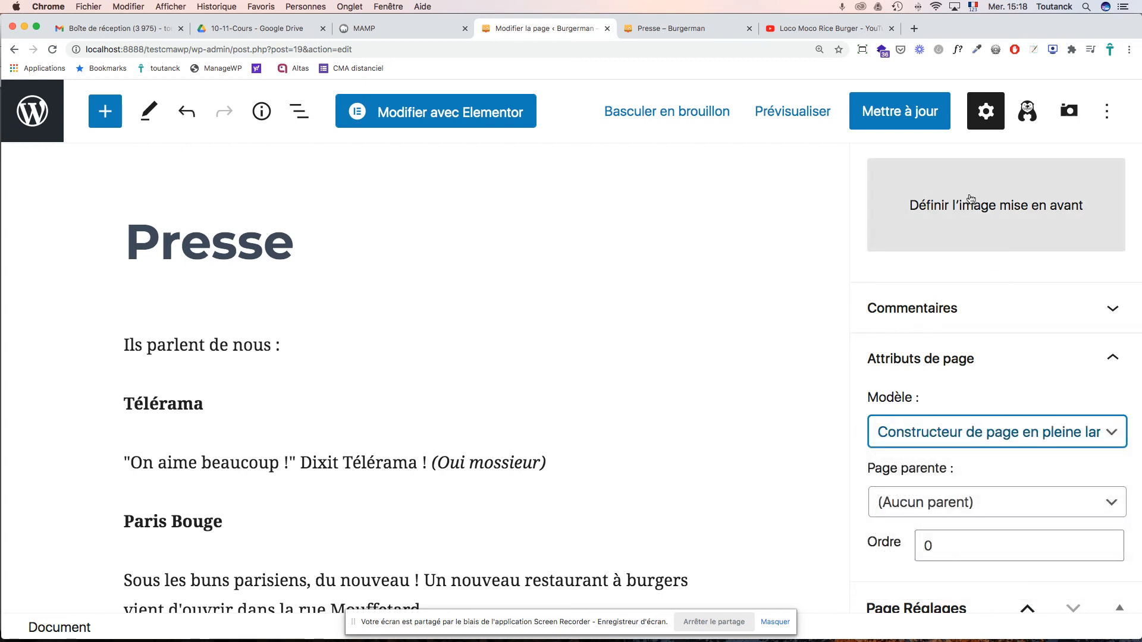
{"action": "left_click", "coordinate": [911, 118]}
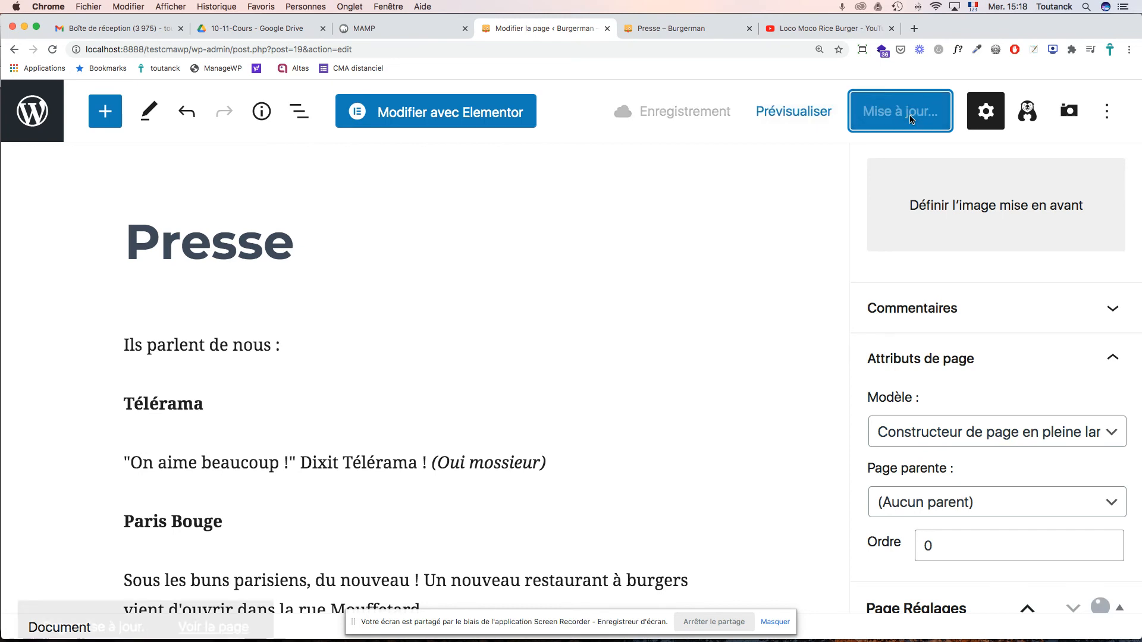
{"action": "left_click", "coordinate": [684, 32]}
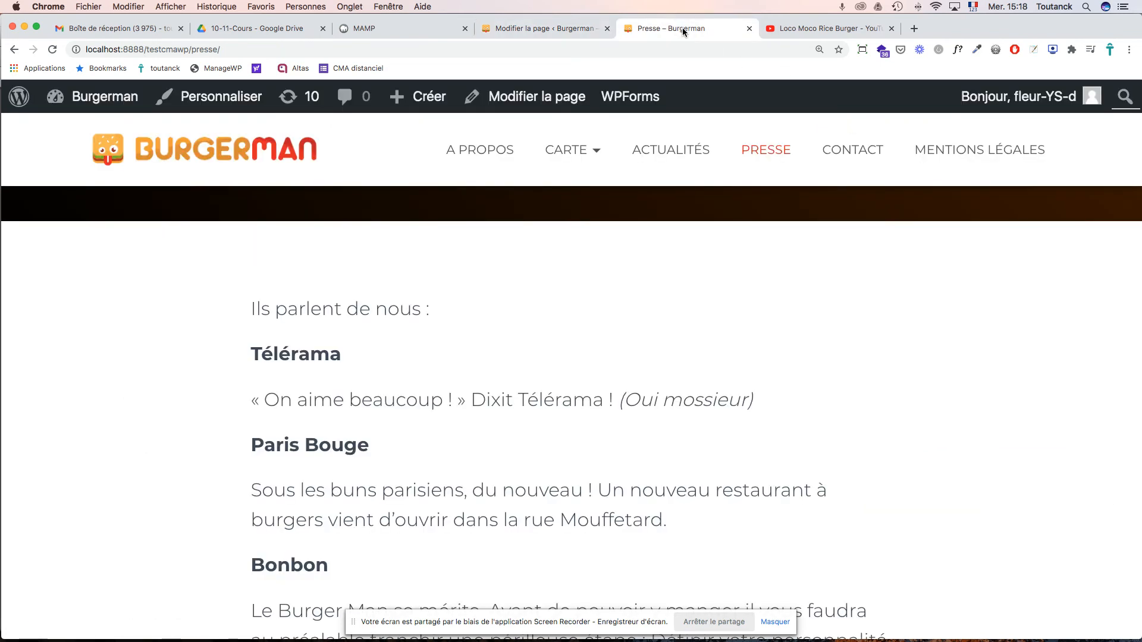
- Reload the live Presse page to check the full-width layout, then open it in Elementor
{"action": "key", "text": "super+r"}
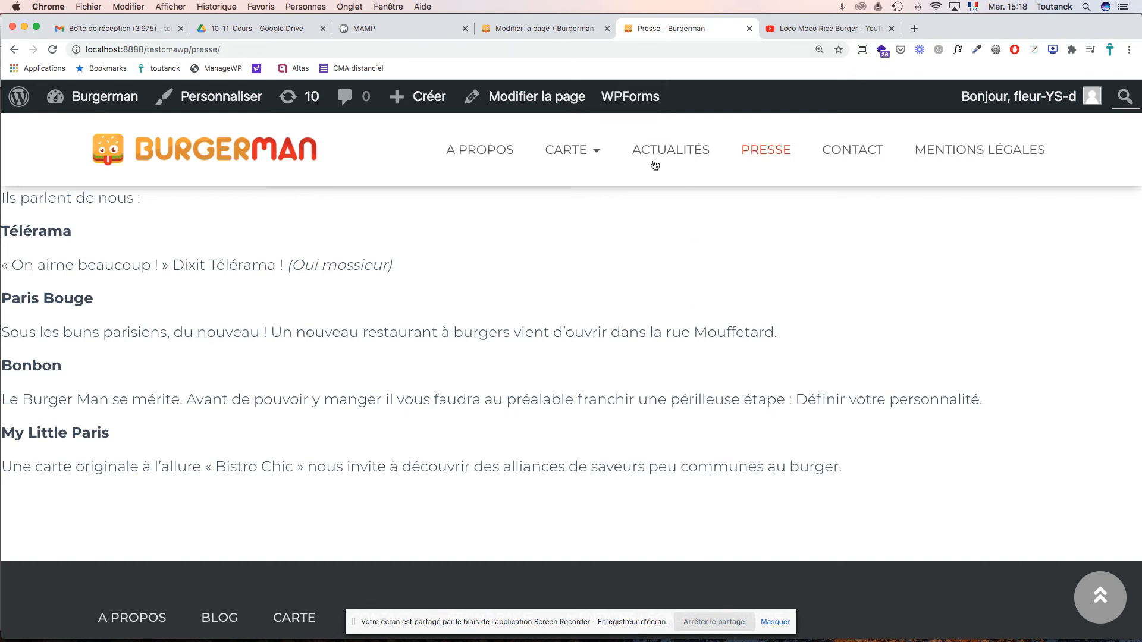
{"action": "scroll", "coordinate": [655, 169], "scroll_direction": "down", "scroll_amount": 3}
{"action": "left_click", "coordinate": [548, 27]}
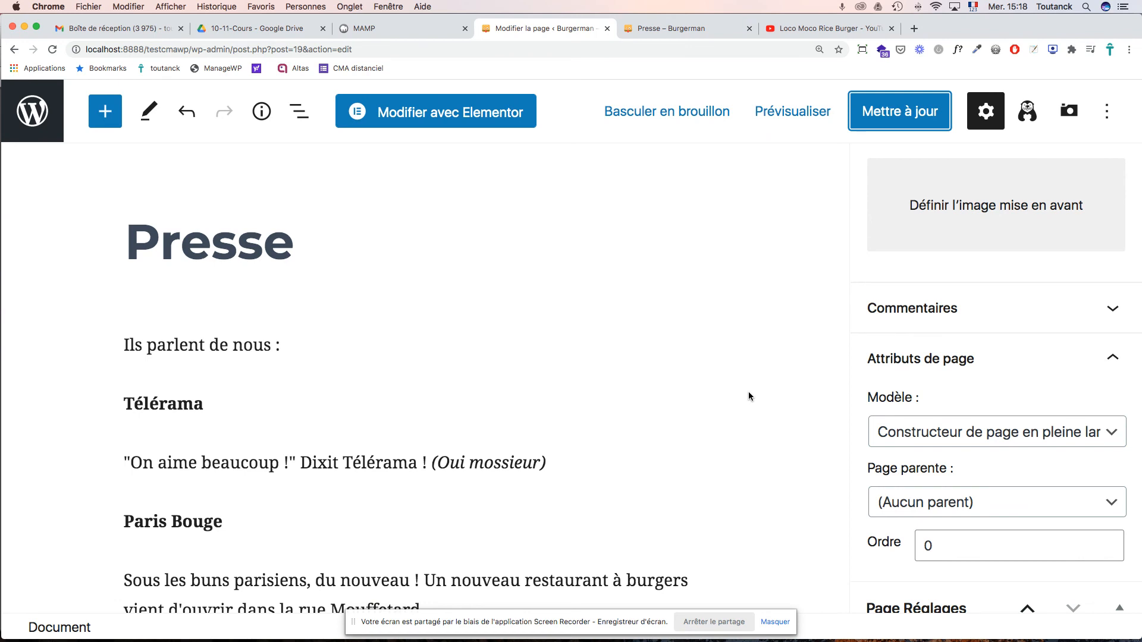
{"action": "left_click", "coordinate": [479, 116]}
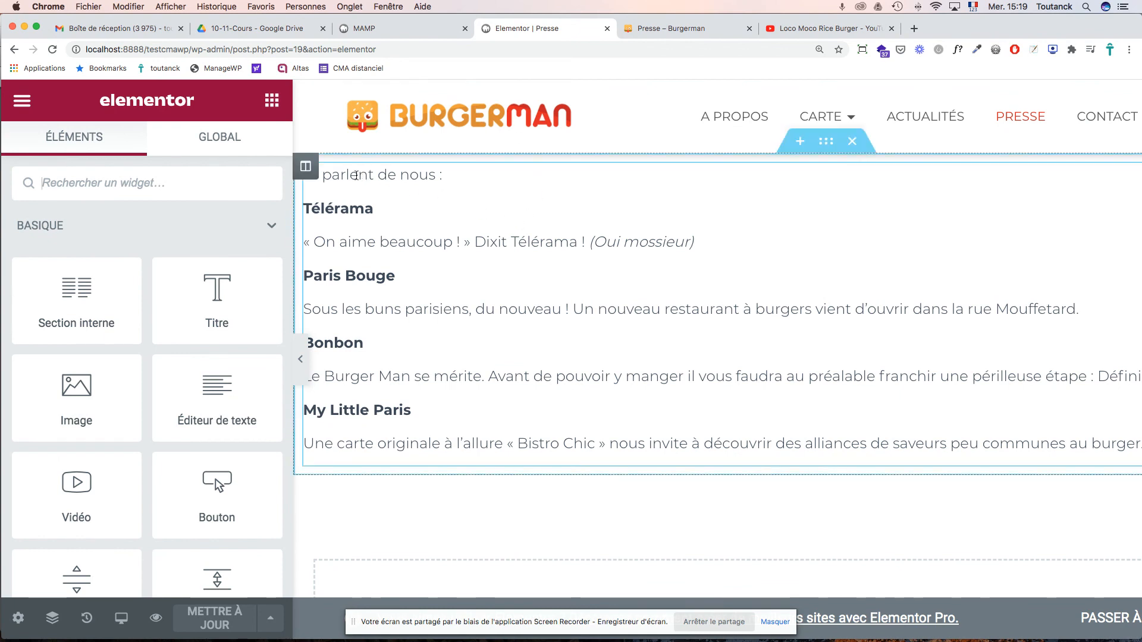
- Select the press text column and show its Advanced spacing settings
{"action": "left_click", "coordinate": [306, 169]}
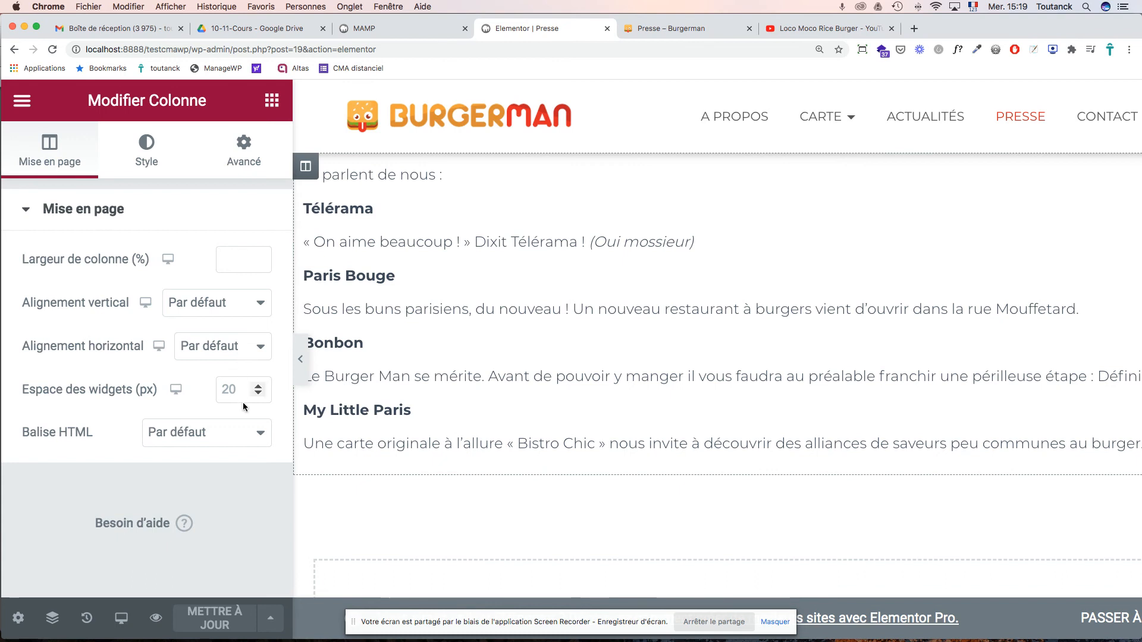
{"action": "left_click", "coordinate": [142, 150]}
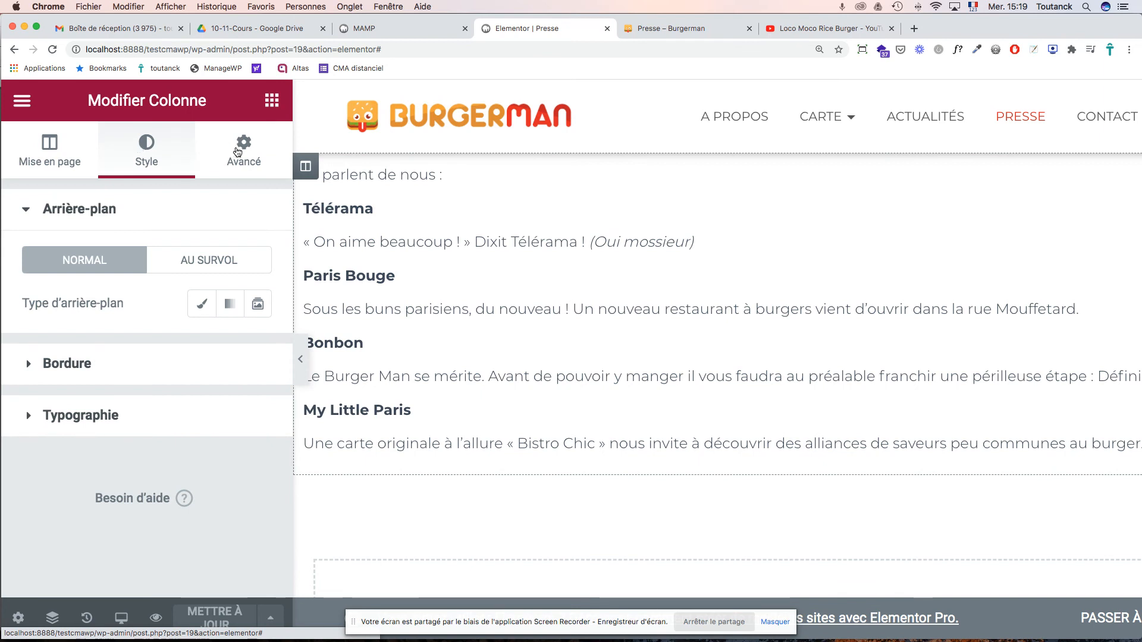
{"action": "left_click", "coordinate": [246, 149]}
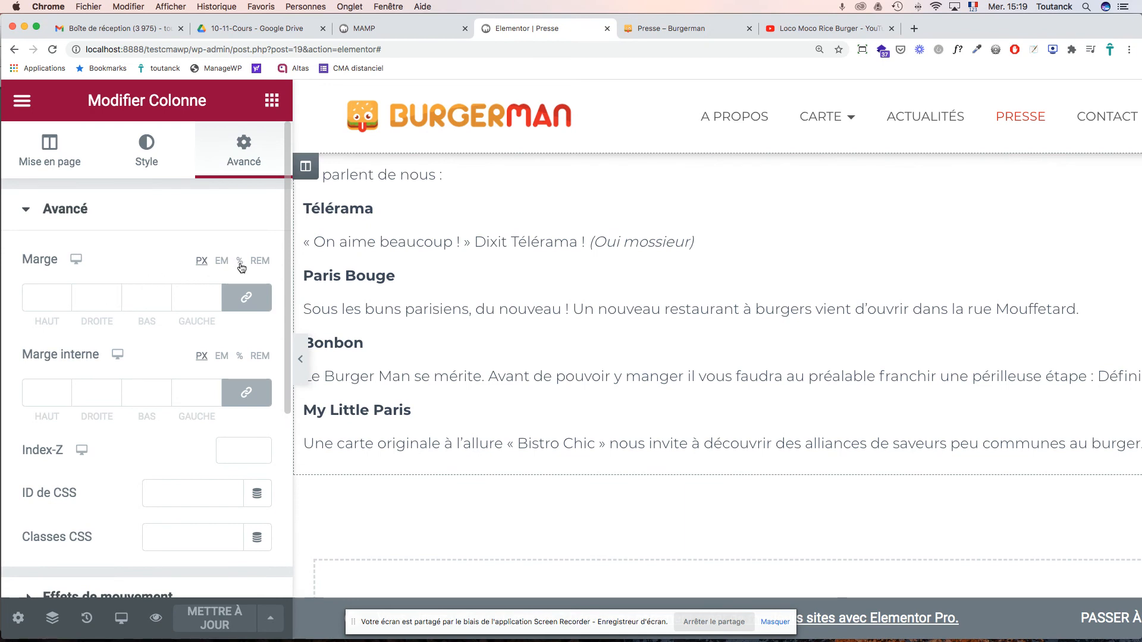
{"action": "scroll", "coordinate": [241, 268], "scroll_direction": "down", "scroll_amount": 1}
{"action": "scroll", "coordinate": [241, 267], "scroll_direction": "up", "scroll_amount": 1}
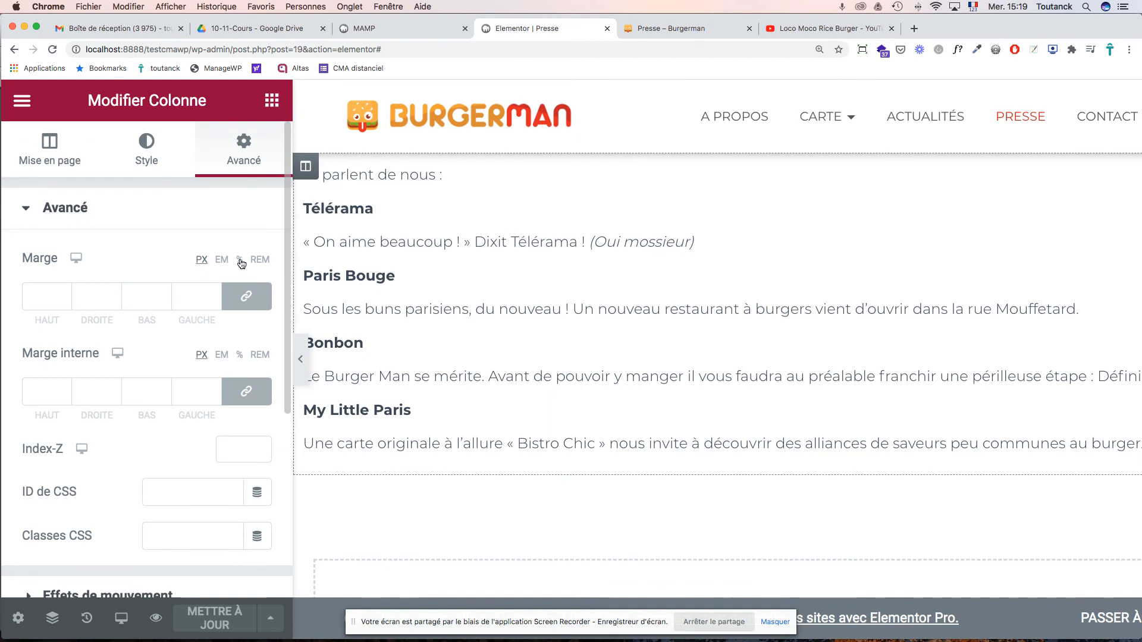
{"action": "scroll", "coordinate": [241, 265], "scroll_direction": "down", "scroll_amount": 1}
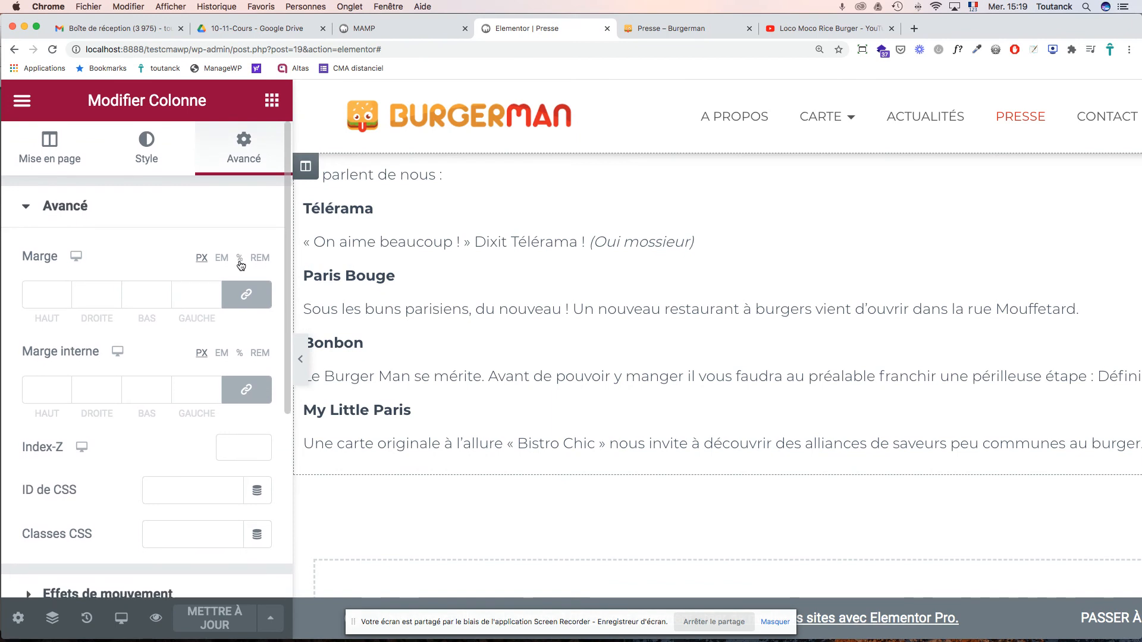
- Give the column a 5% margin on all four sides and save the page
{"action": "left_click", "coordinate": [240, 258]}
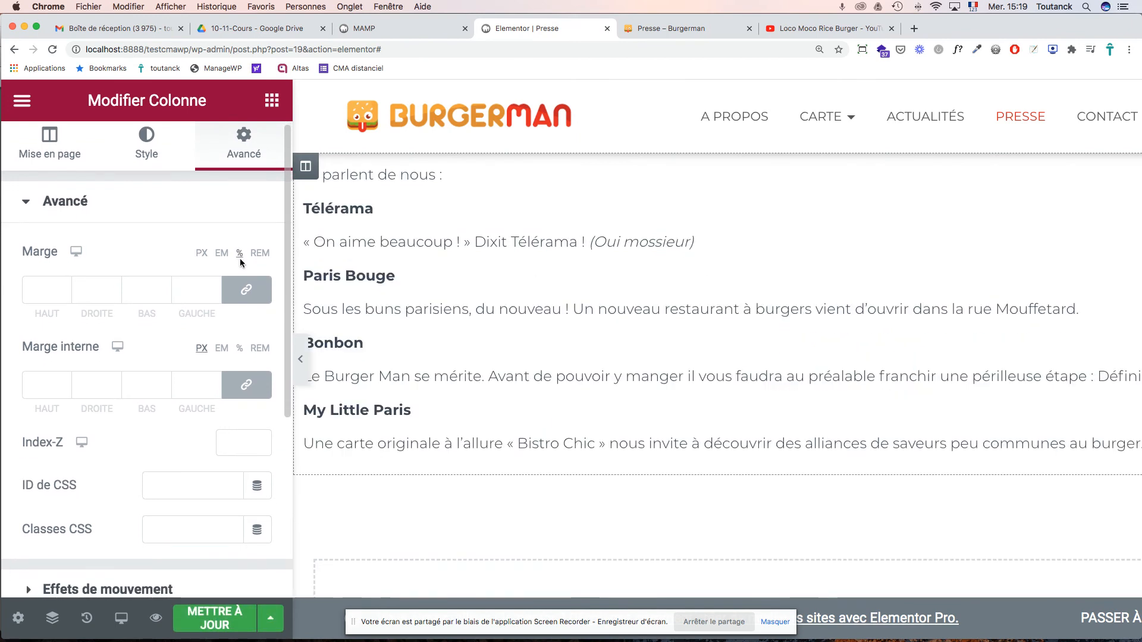
{"action": "scroll", "coordinate": [231, 261], "scroll_direction": "down", "scroll_amount": 1}
{"action": "left_click", "coordinate": [32, 296]}
{"action": "scroll", "coordinate": [32, 295], "scroll_direction": "up", "scroll_amount": 1}
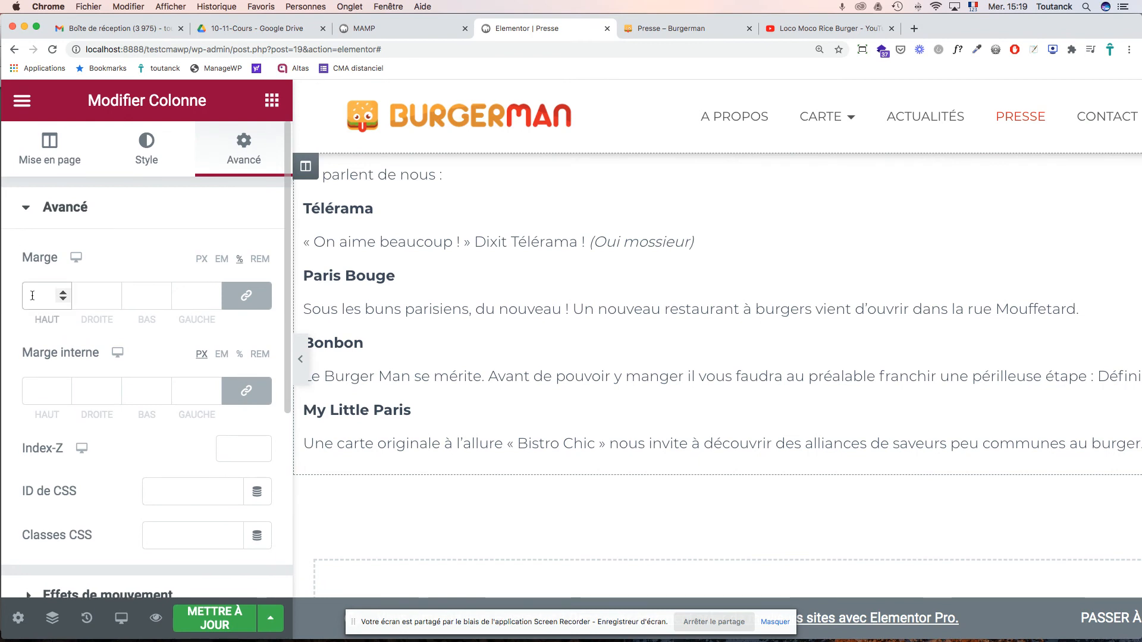
{"action": "type", "text": "5"}
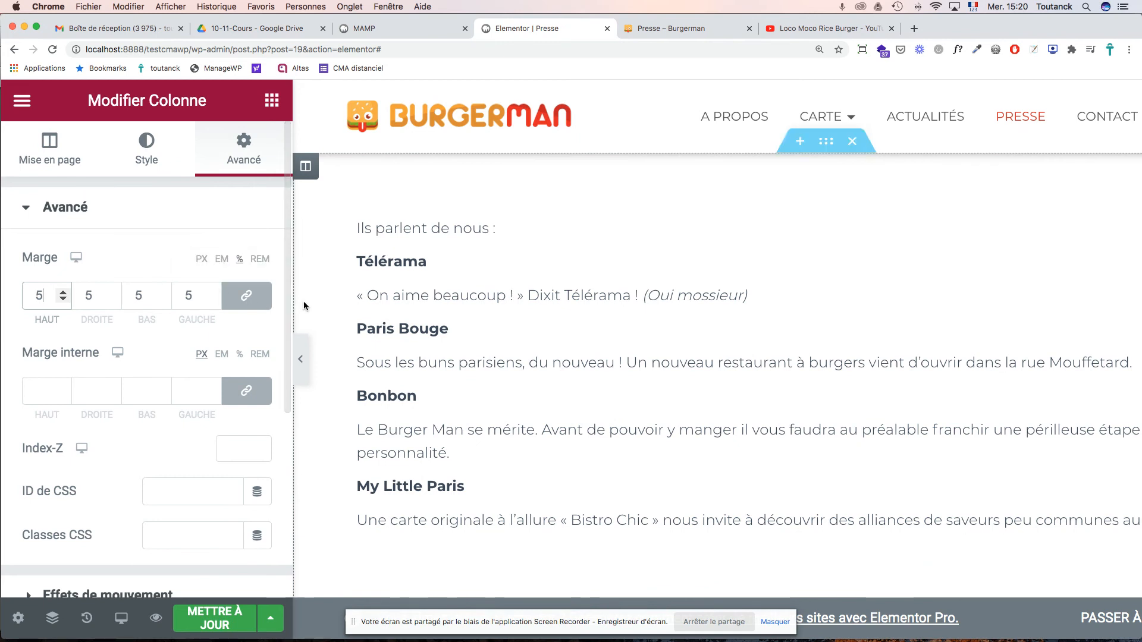
{"action": "scroll", "coordinate": [650, 292], "scroll_direction": "right", "scroll_amount": 2}
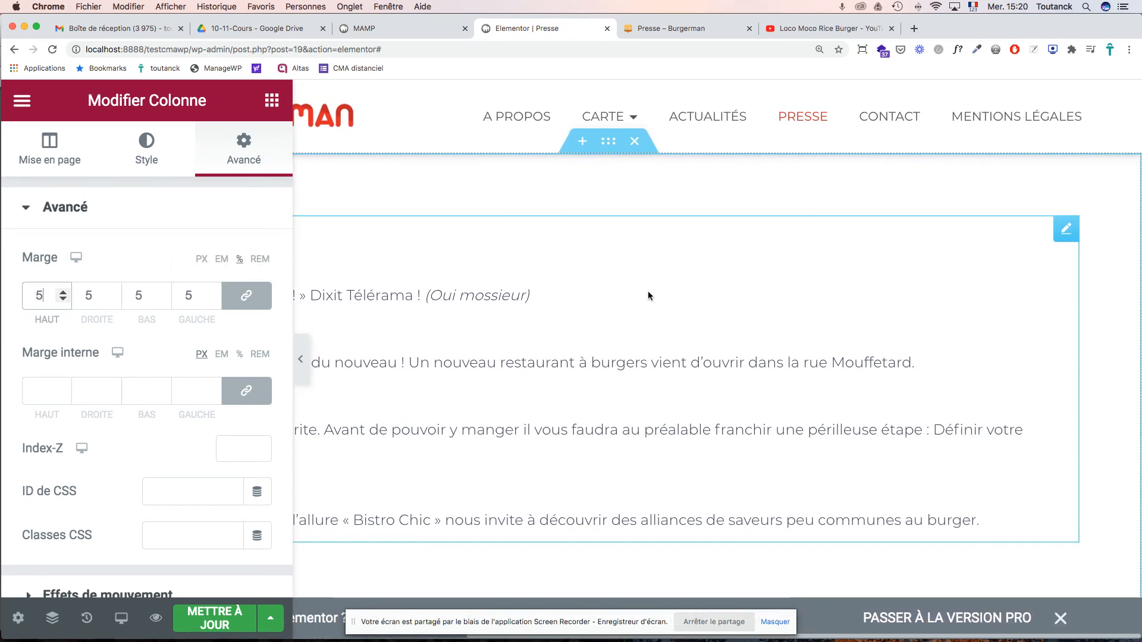
{"action": "scroll", "coordinate": [647, 292], "scroll_direction": "left", "scroll_amount": 4}
{"action": "scroll", "coordinate": [647, 293], "scroll_direction": "down", "scroll_amount": 5}
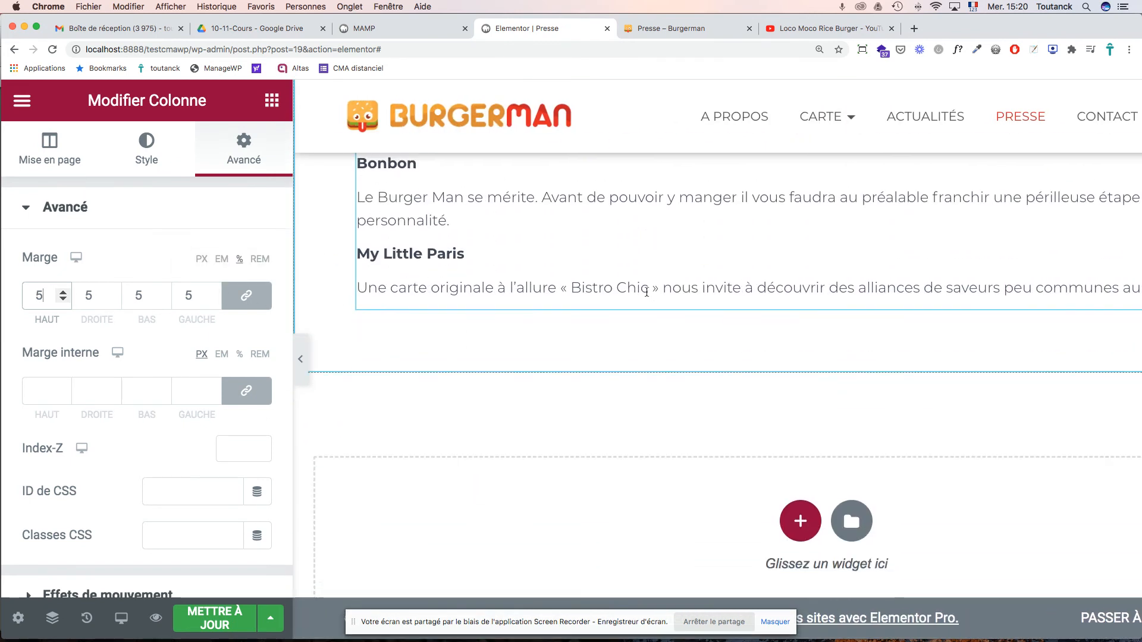
{"action": "scroll", "coordinate": [648, 294], "scroll_direction": "up", "scroll_amount": 5}
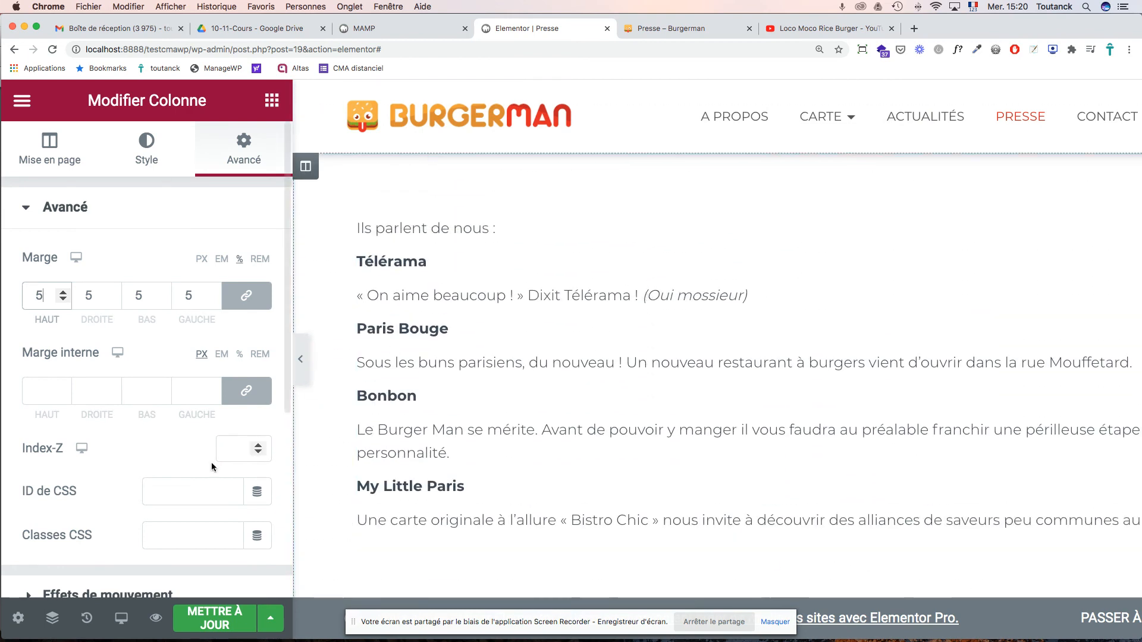
{"action": "left_click", "coordinate": [199, 616]}
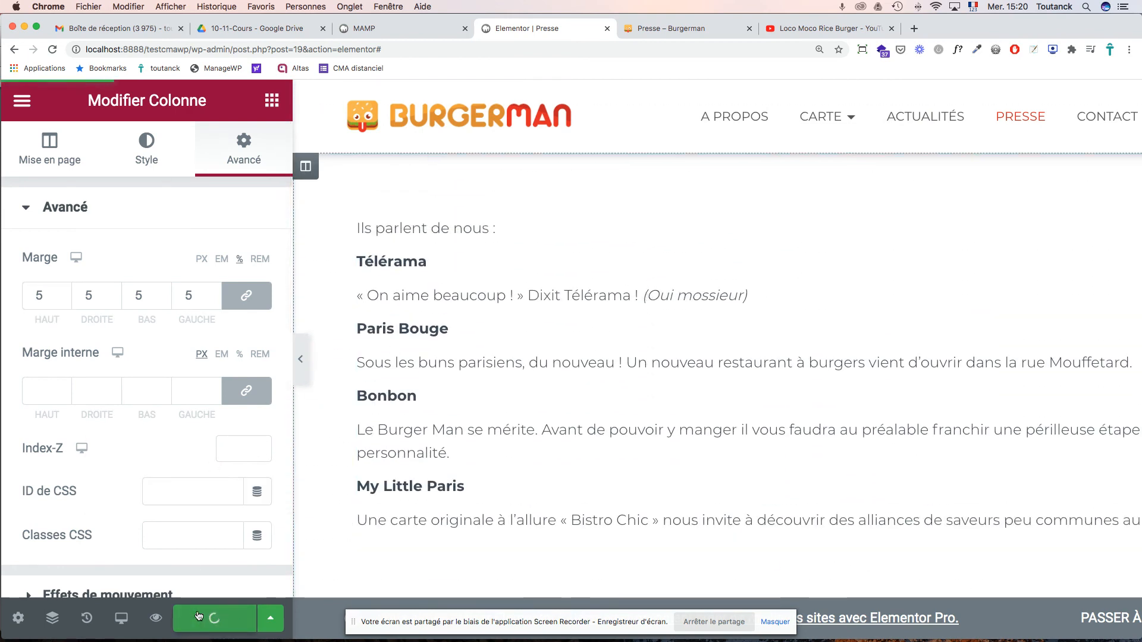
{"action": "left_click", "coordinate": [22, 102]}
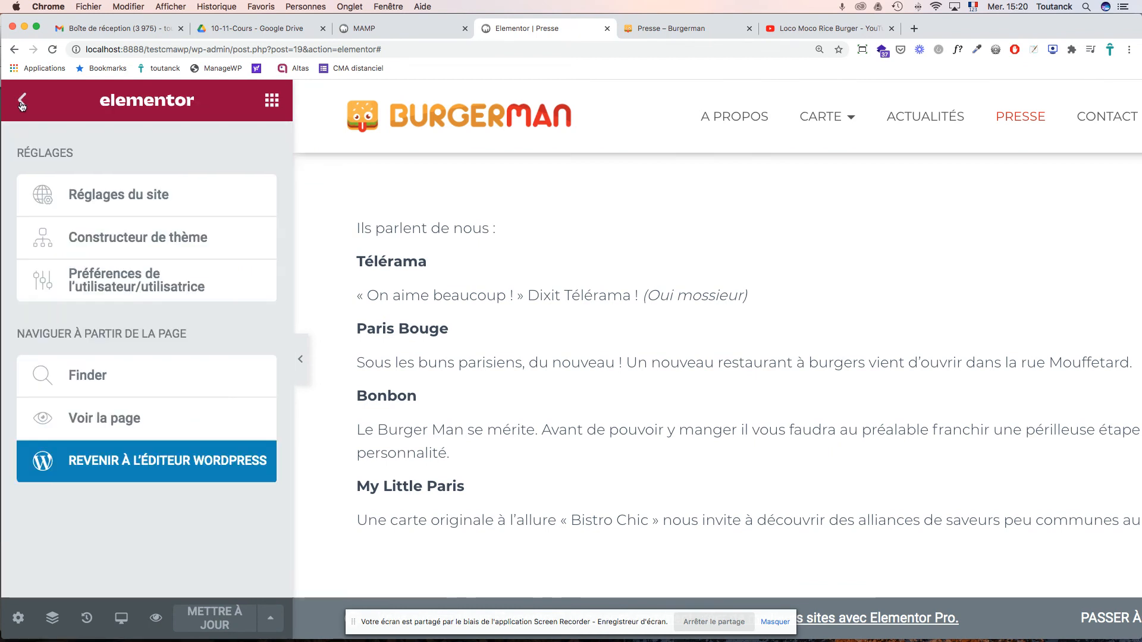
- Back in the WordPress editor, update the Presse page and reload it live to check the new margins
{"action": "left_click", "coordinate": [102, 473]}
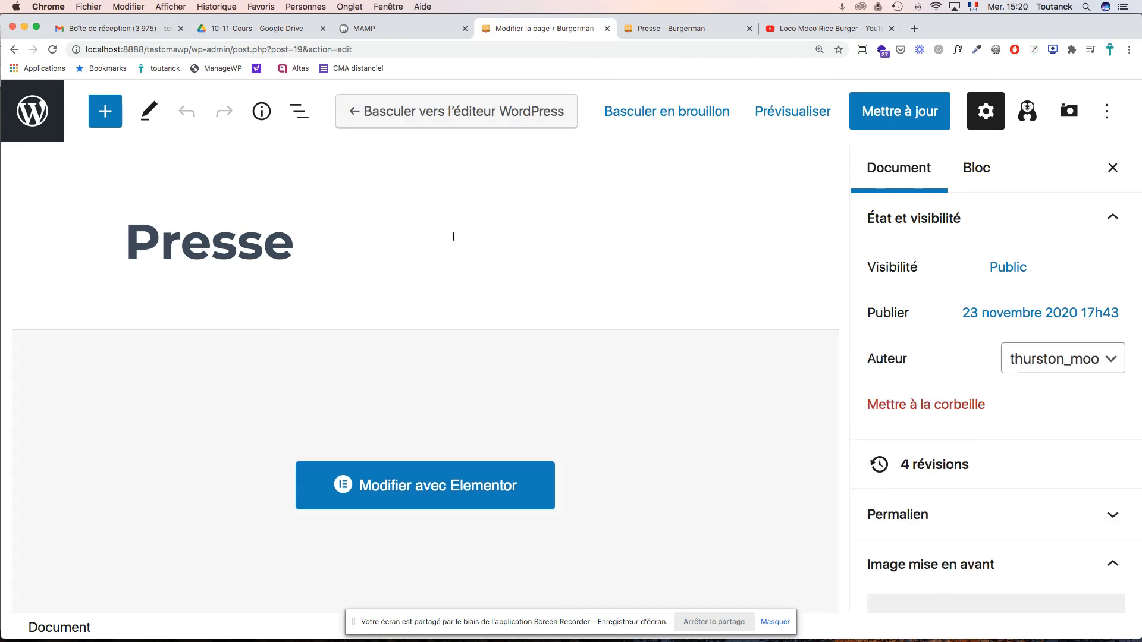
{"action": "left_click", "coordinate": [915, 117]}
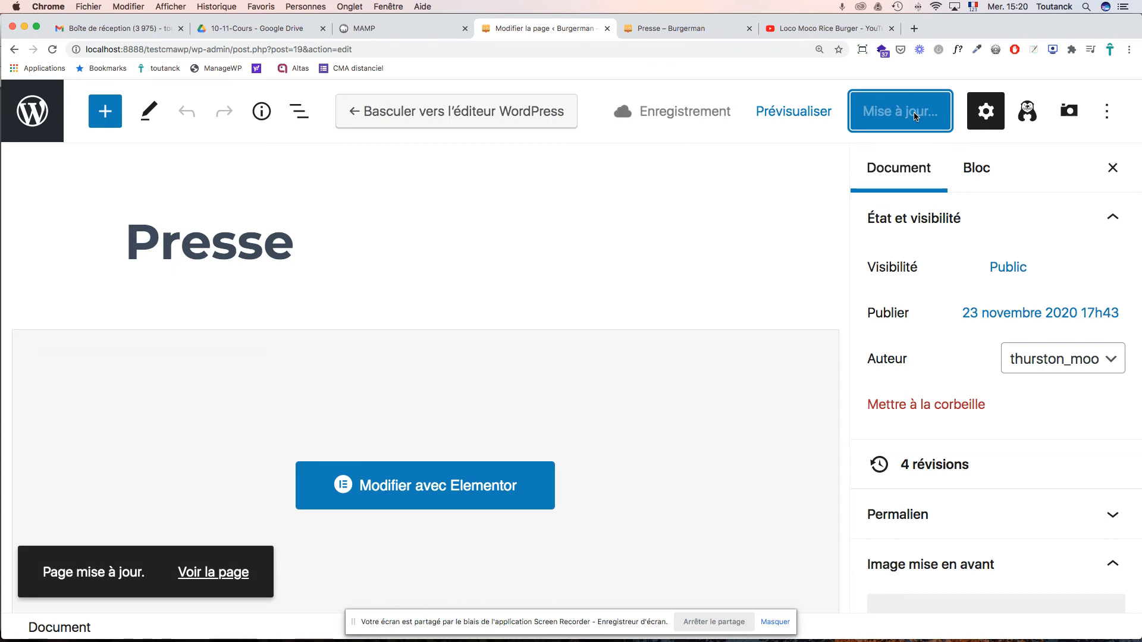
{"action": "left_click", "coordinate": [683, 28]}
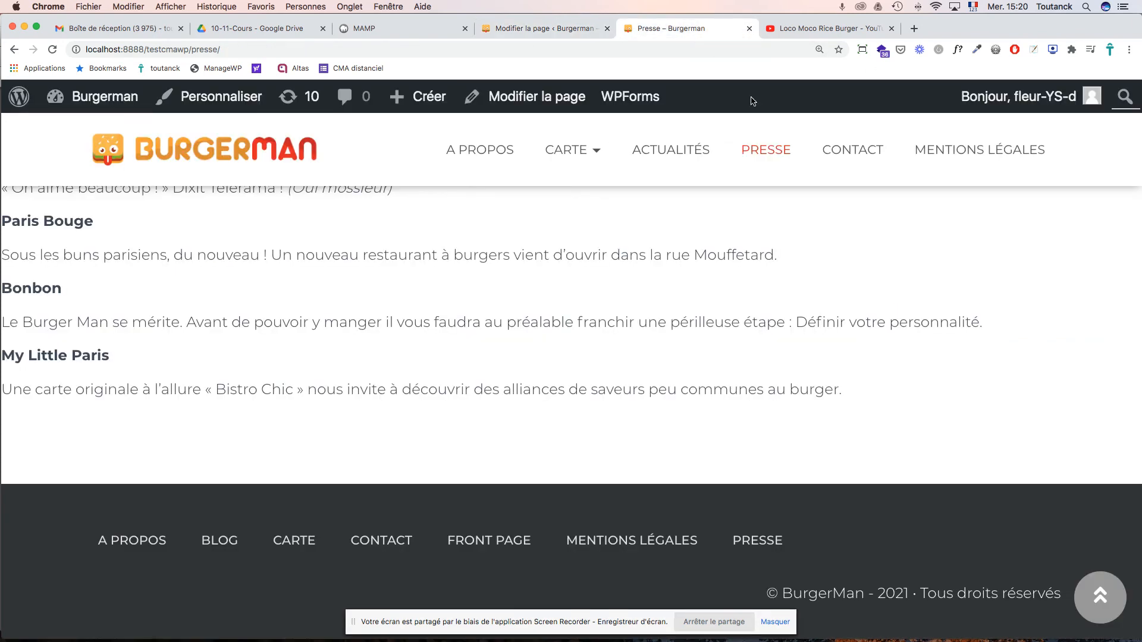
{"action": "key", "text": "super+r"}
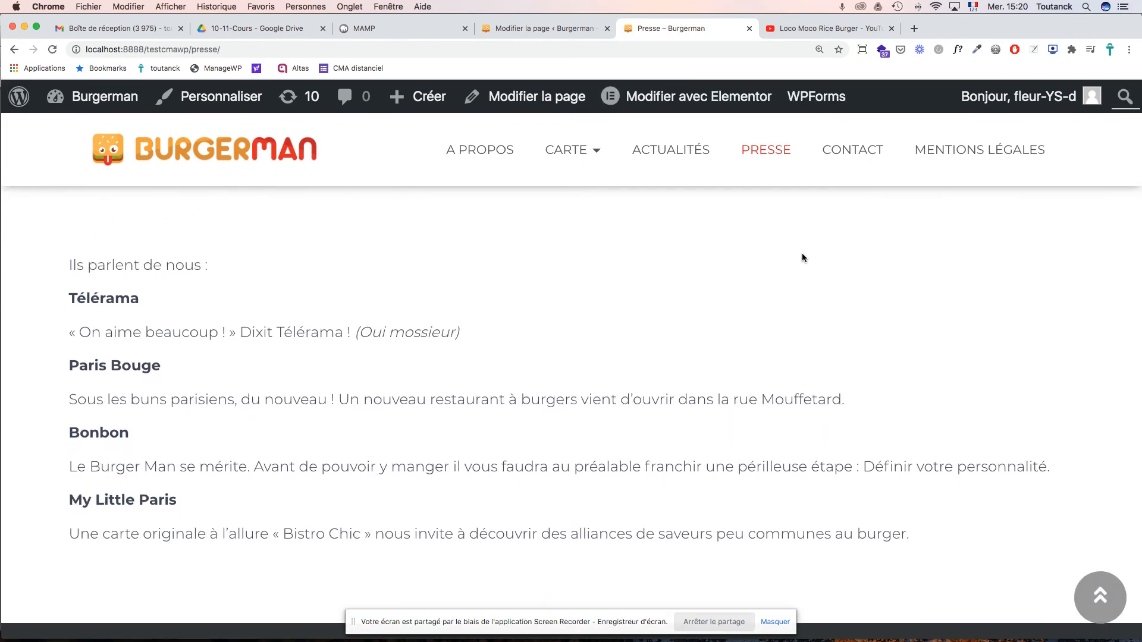
{"action": "scroll", "coordinate": [802, 253], "scroll_direction": "down", "scroll_amount": 3}
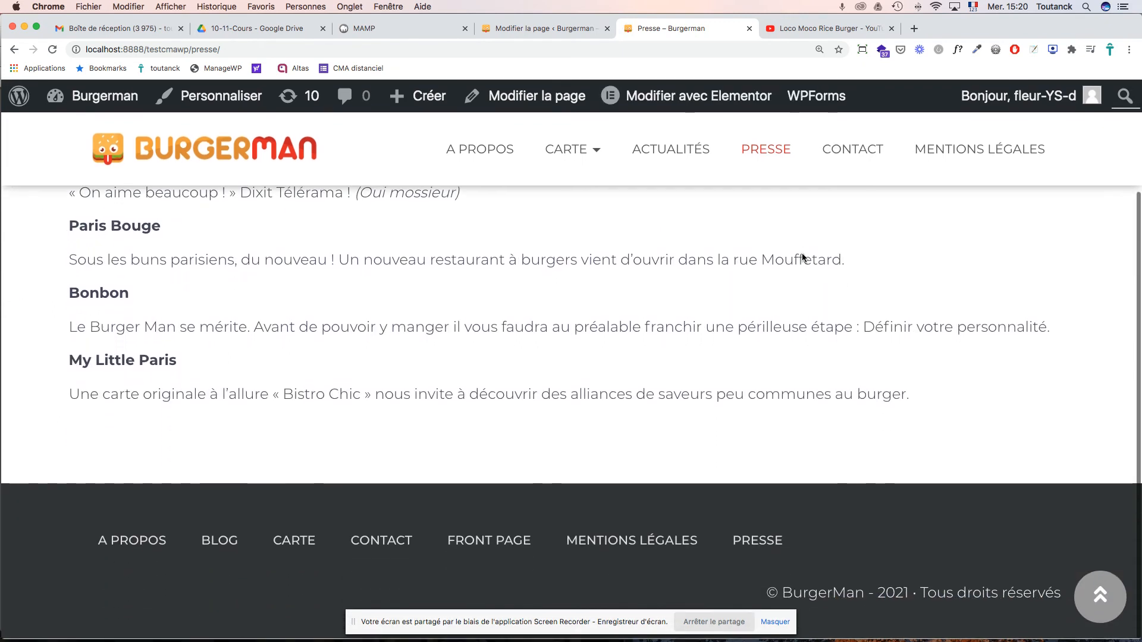
{"action": "scroll", "coordinate": [802, 252], "scroll_direction": "up", "scroll_amount": 3}
{"action": "scroll", "coordinate": [803, 254], "scroll_direction": "up", "scroll_amount": 2}
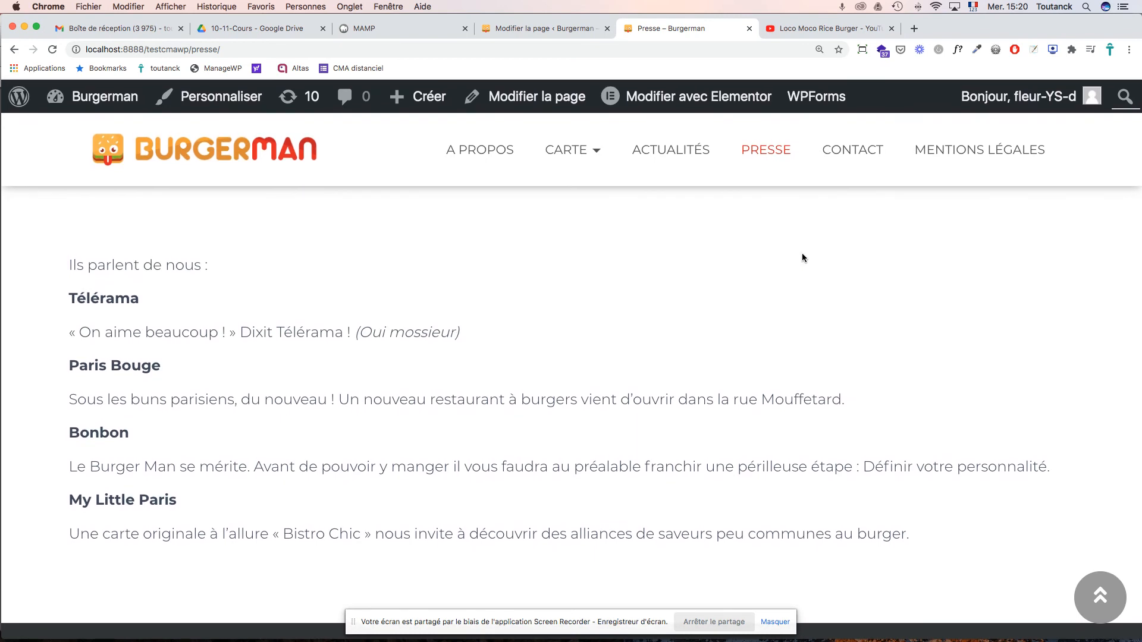
{"action": "left_click", "coordinate": [570, 33]}
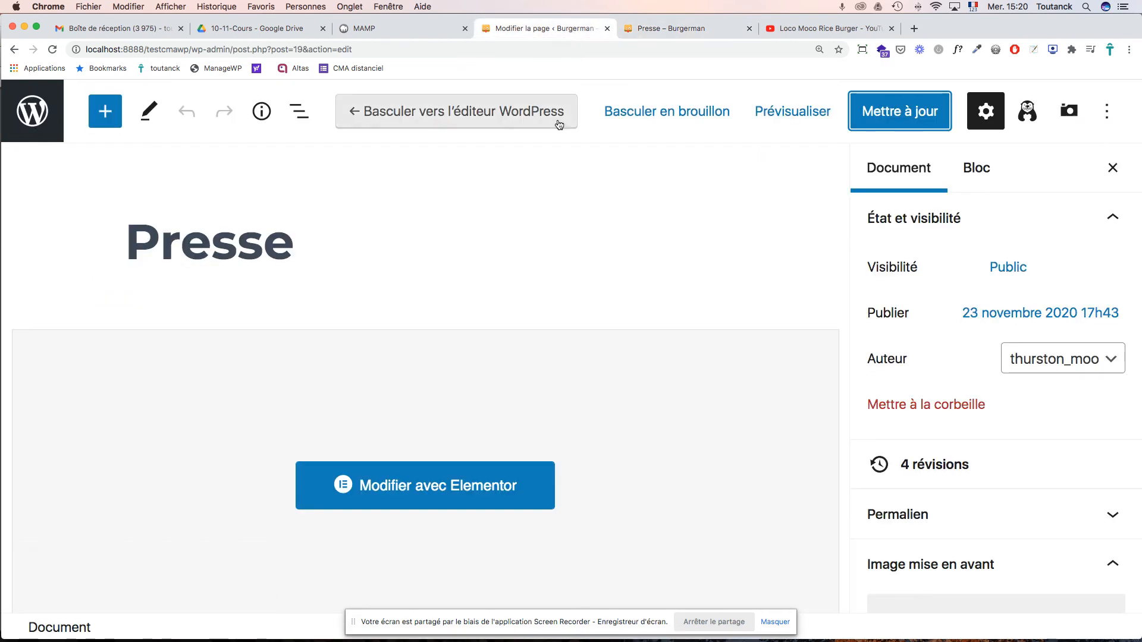
- Reopen the Presse page in Elementor and scroll to the empty drop area below the press text
{"action": "left_click", "coordinate": [503, 485]}
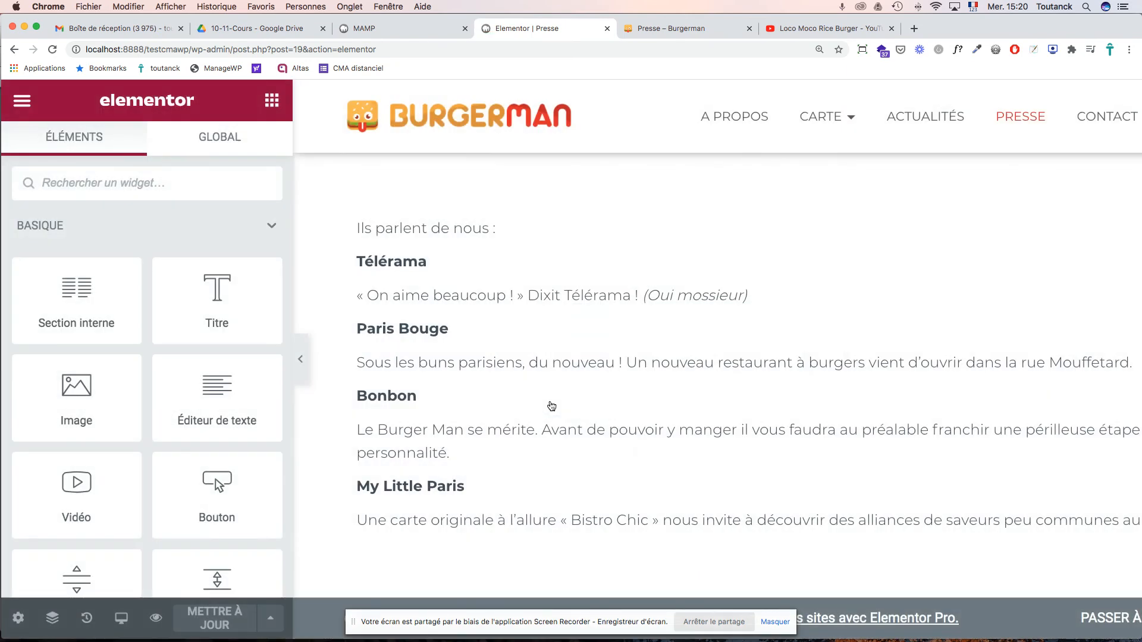
{"action": "scroll", "coordinate": [552, 407], "scroll_direction": "down", "scroll_amount": 3}
{"action": "scroll", "coordinate": [552, 407], "scroll_direction": "down", "scroll_amount": 3}
{"action": "scroll", "coordinate": [552, 406], "scroll_direction": "up", "scroll_amount": 5}
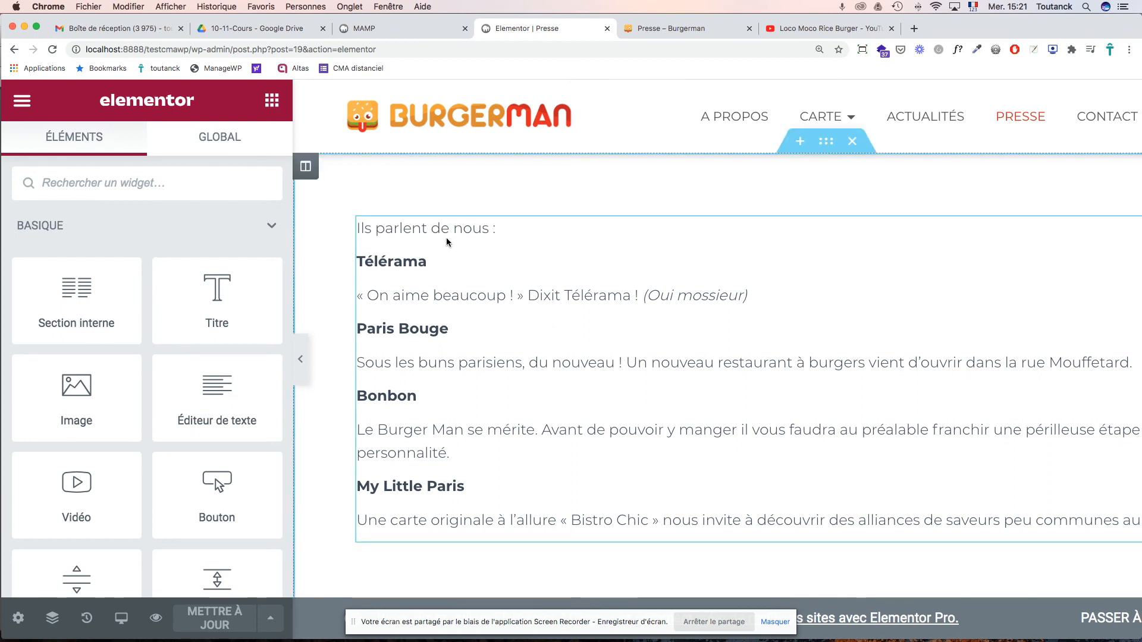
{"action": "scroll", "coordinate": [797, 355], "scroll_direction": "down", "scroll_amount": 5}
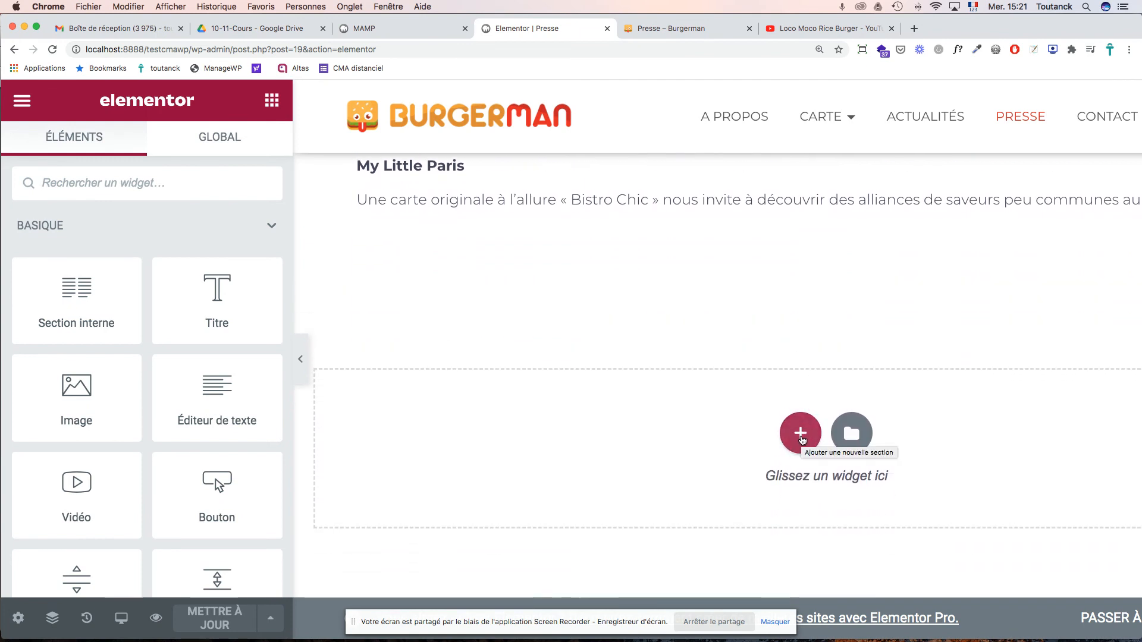
- Add a one-column section below the press text with a heading reading 'Presse'
{"action": "left_click", "coordinate": [801, 437]}
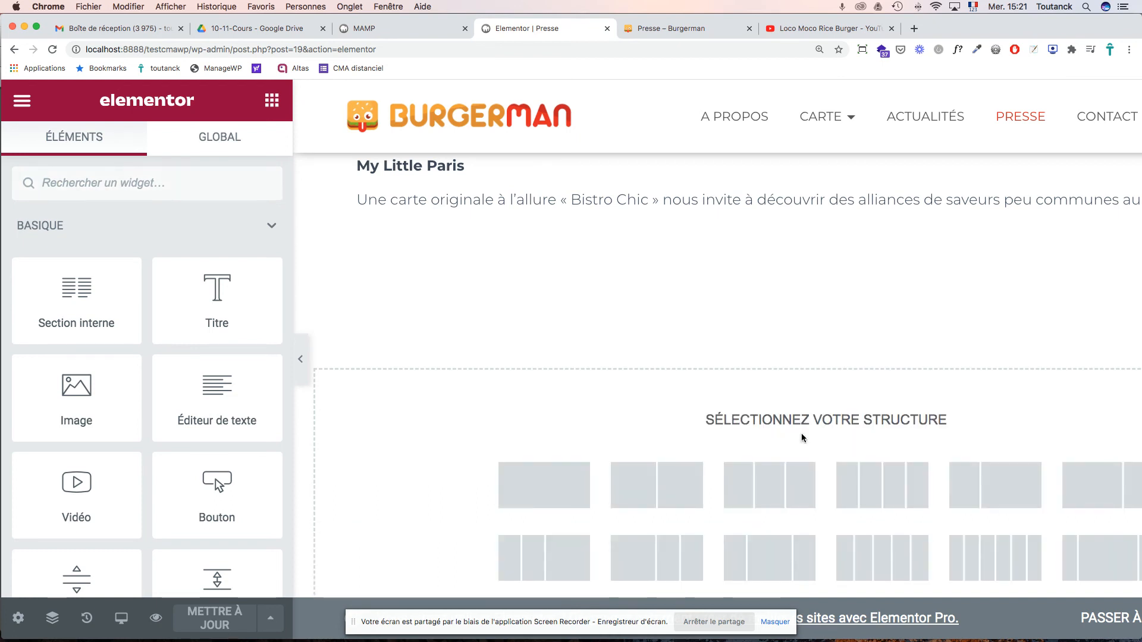
{"action": "left_click", "coordinate": [545, 493]}
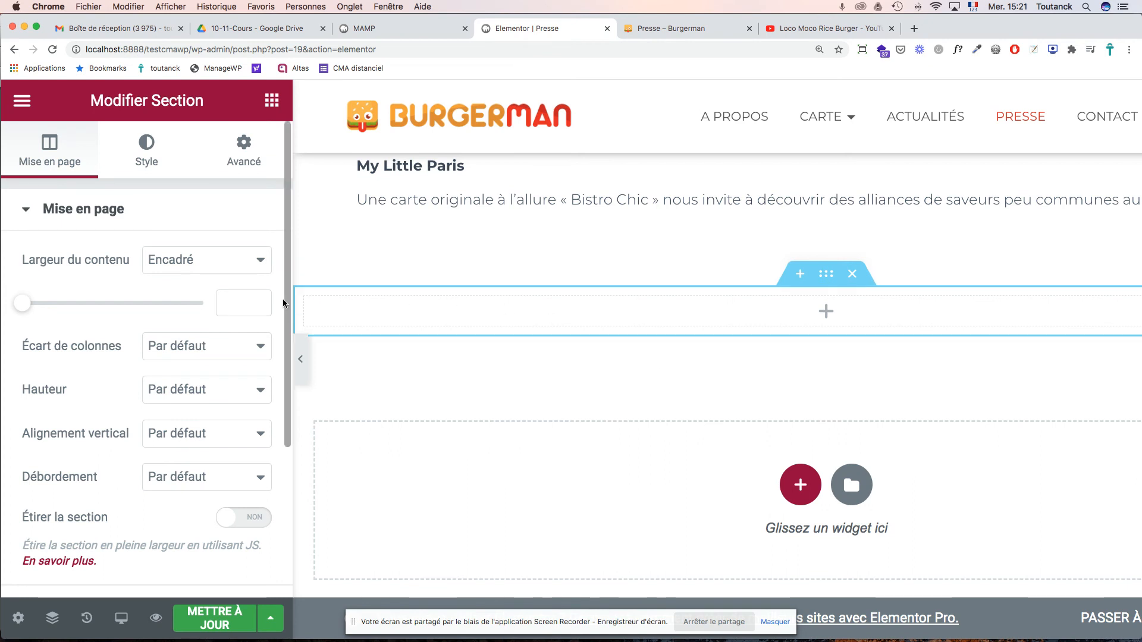
{"action": "left_click", "coordinate": [274, 106]}
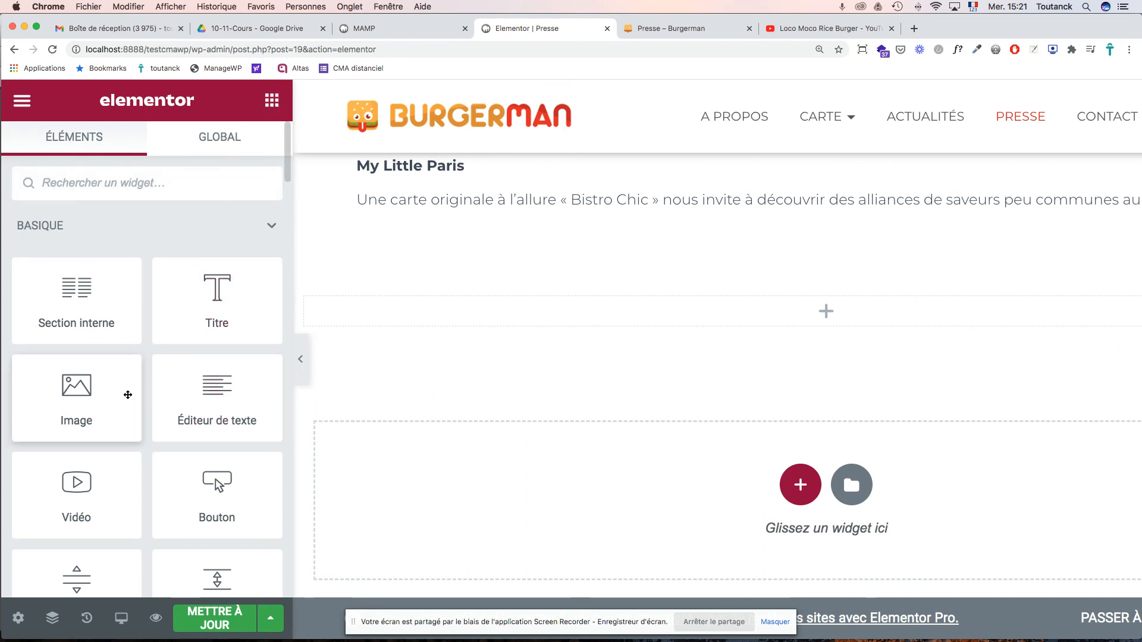
{"action": "left_click_drag", "start_coordinate": [217, 295], "coordinate": [414, 317]}
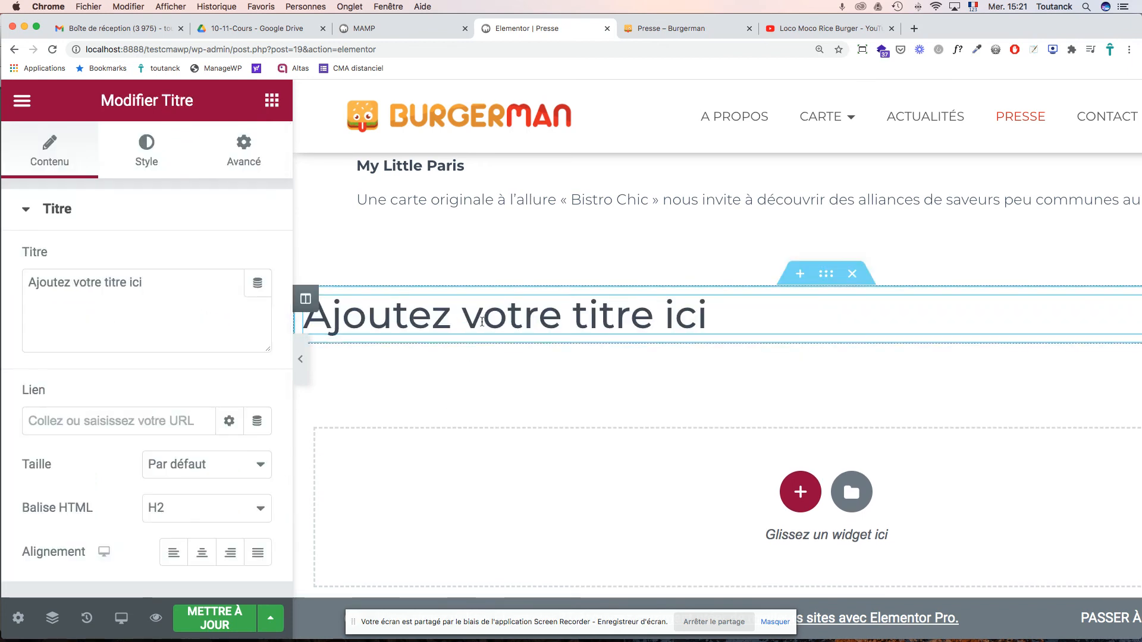
{"action": "left_click_drag", "start_coordinate": [716, 319], "coordinate": [359, 281]}
{"action": "type", "text": "Presse"}
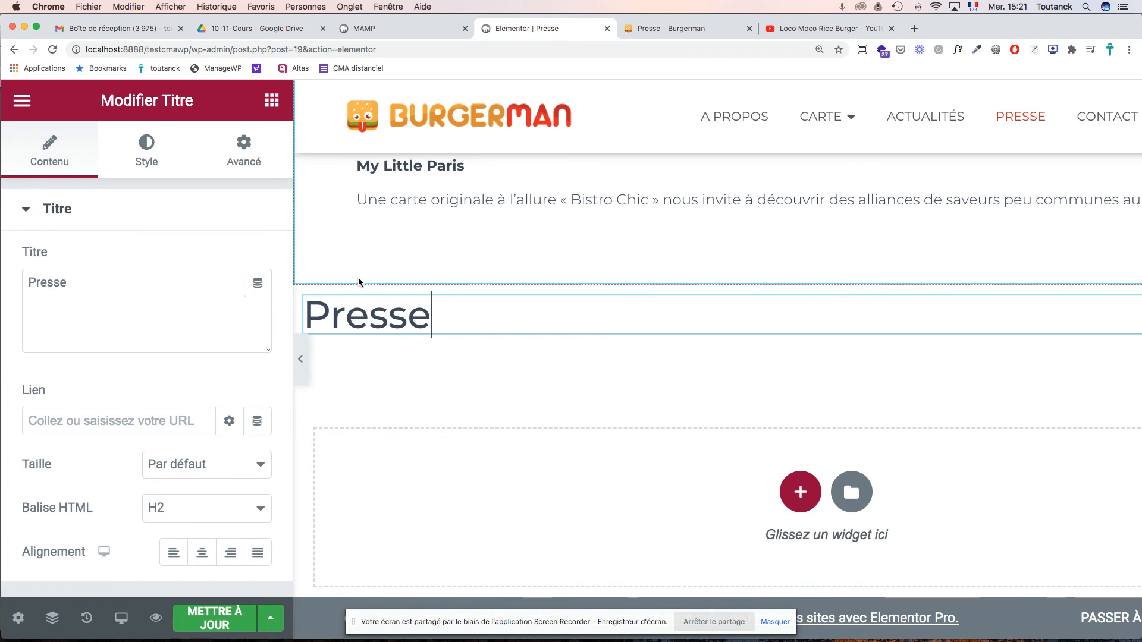
- Make the Presse heading an H1, centre it, and drop a second heading beneath it
{"action": "double_click", "coordinate": [378, 317]}
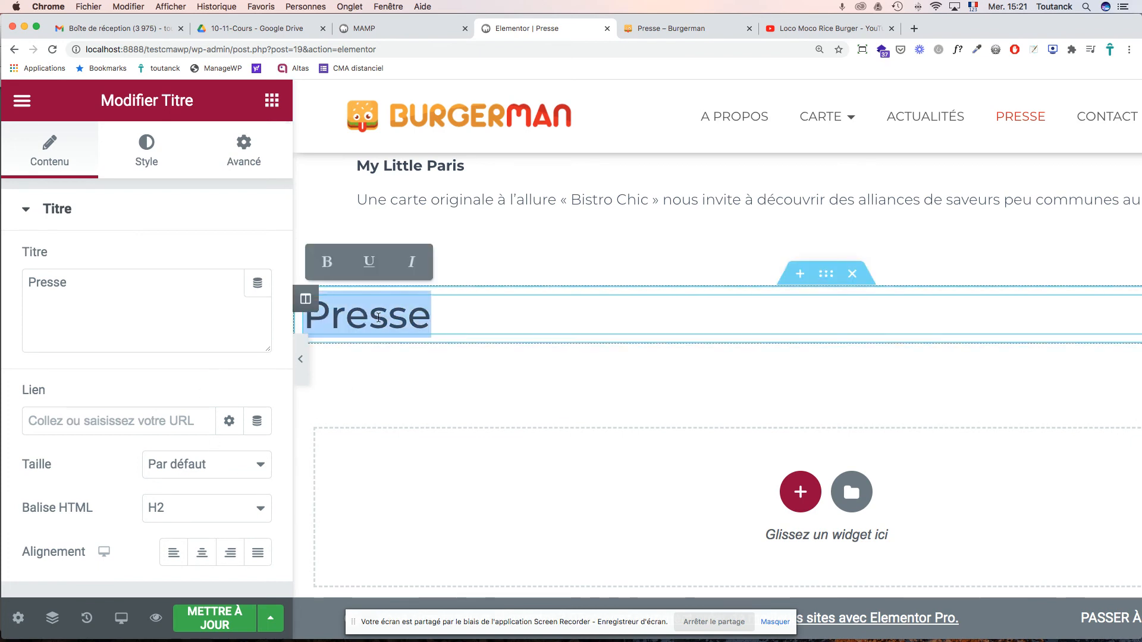
{"action": "left_click", "coordinate": [259, 509]}
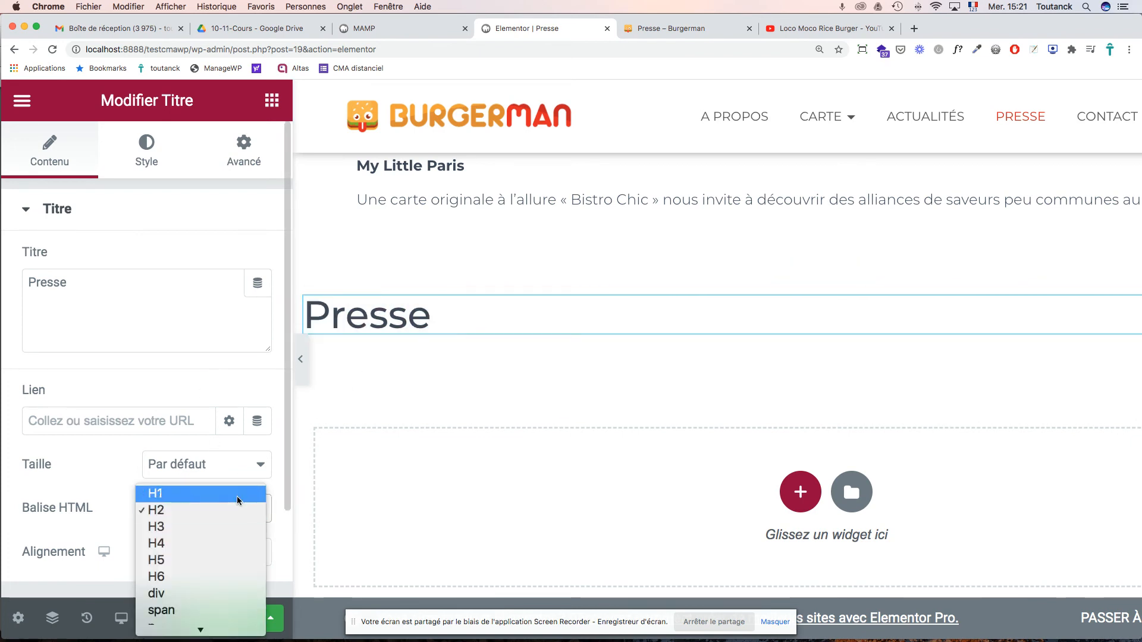
{"action": "left_click", "coordinate": [236, 498]}
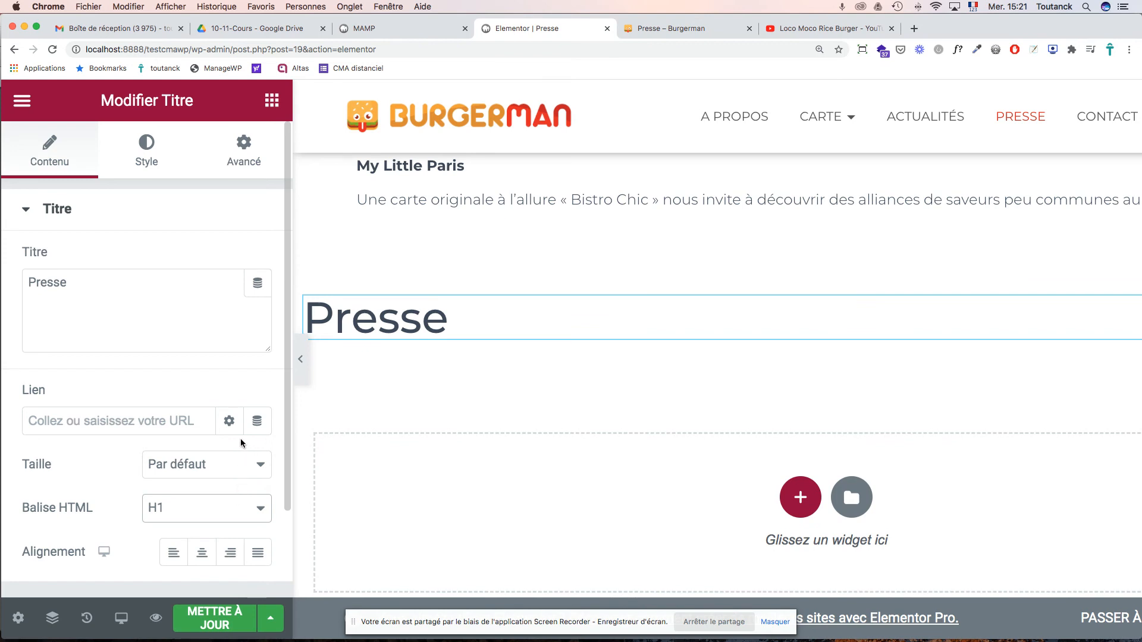
{"action": "scroll", "coordinate": [241, 441], "scroll_direction": "down", "scroll_amount": 3}
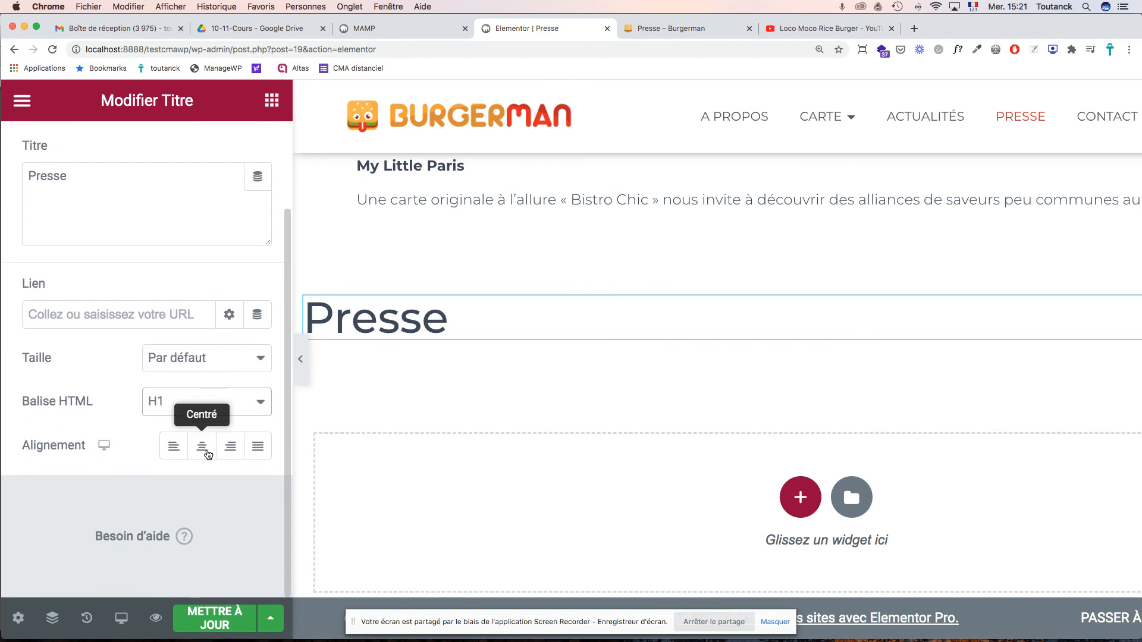
{"action": "left_click", "coordinate": [208, 455]}
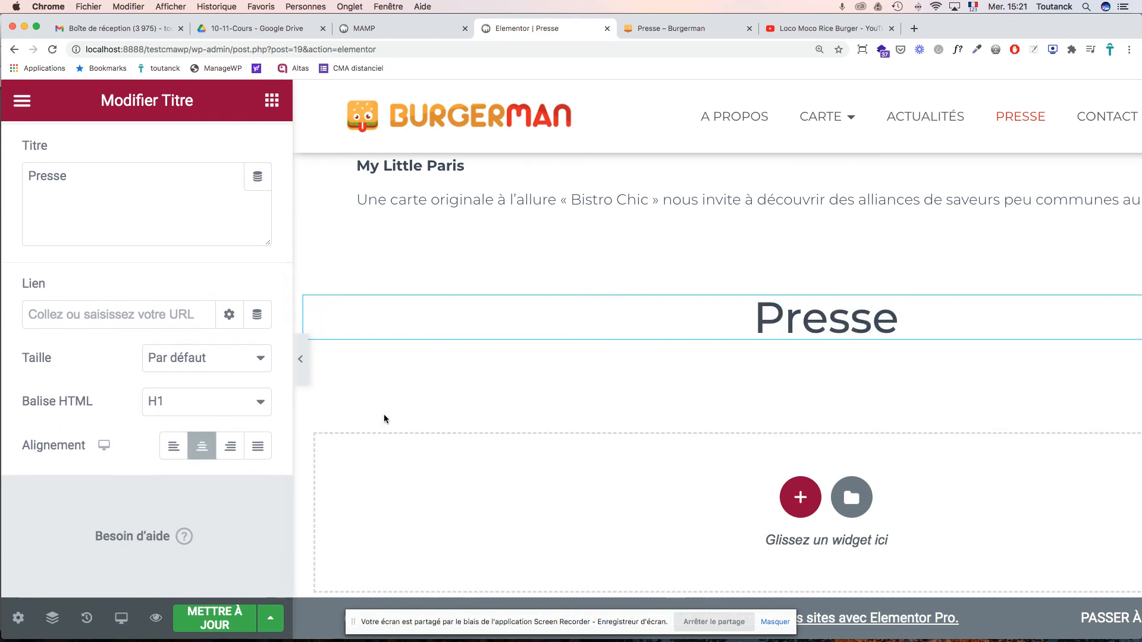
{"action": "scroll", "coordinate": [385, 418], "scroll_direction": "up", "scroll_amount": 1}
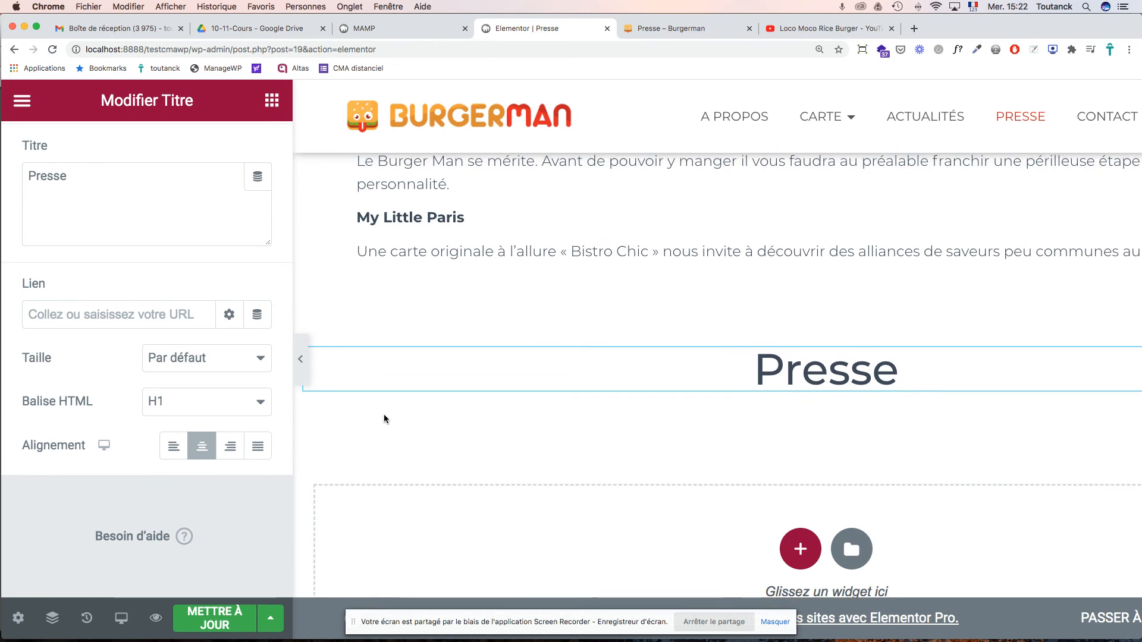
{"action": "left_click", "coordinate": [273, 112]}
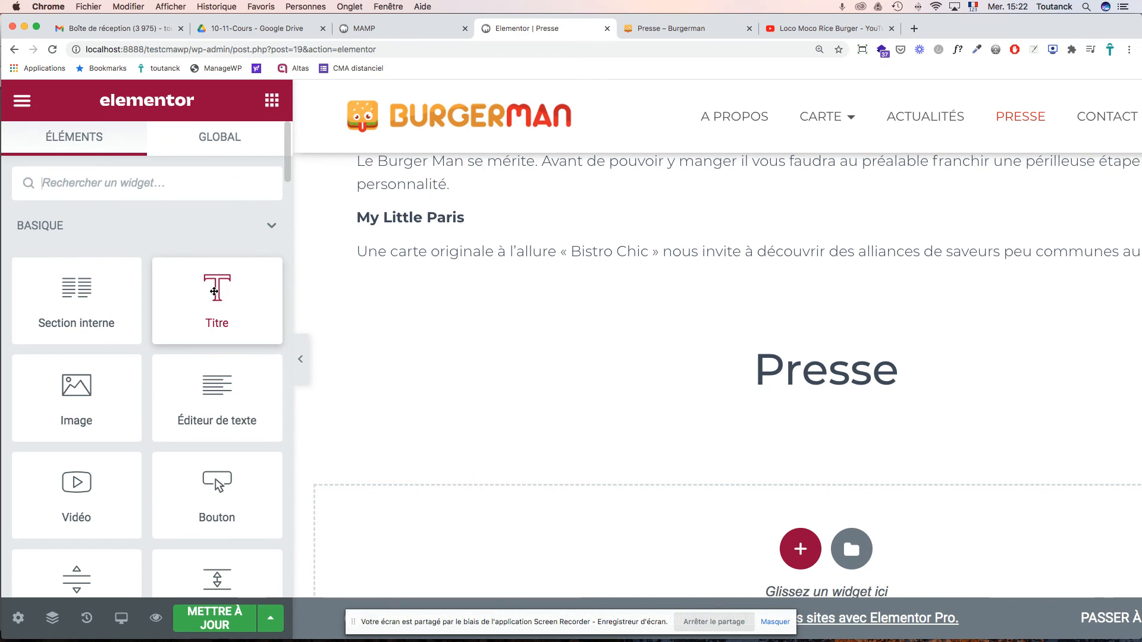
{"action": "left_click_drag", "start_coordinate": [216, 299], "coordinate": [621, 401]}
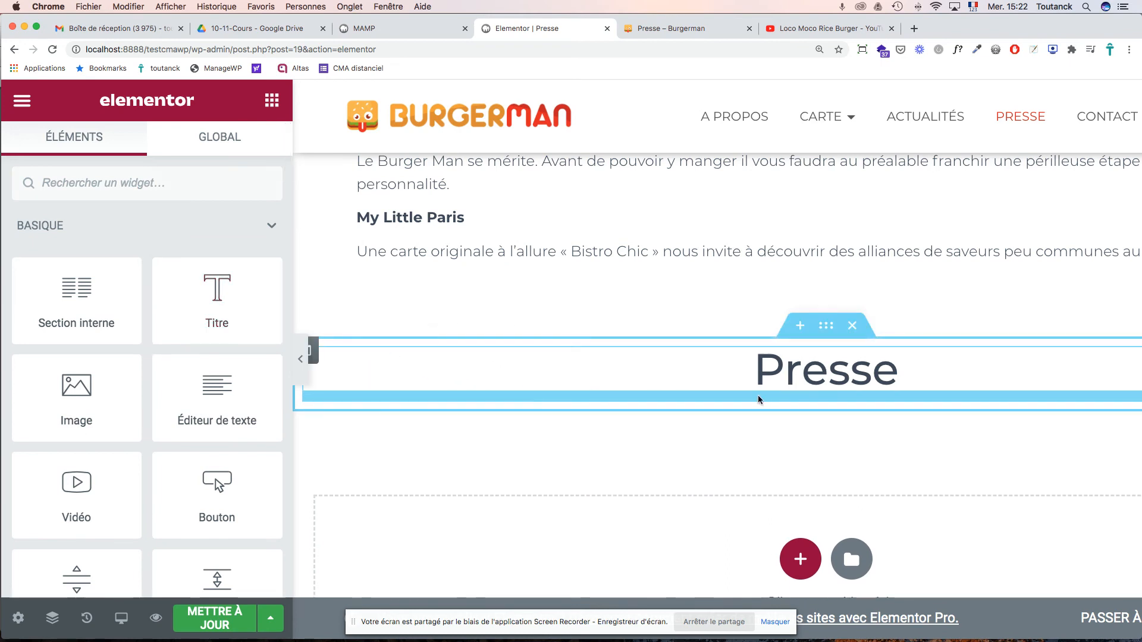
- Place a second heading below Presse and delete the misplaced 'Ils parlent de nous :' line from the text block
{"action": "left_click", "coordinate": [842, 383]}
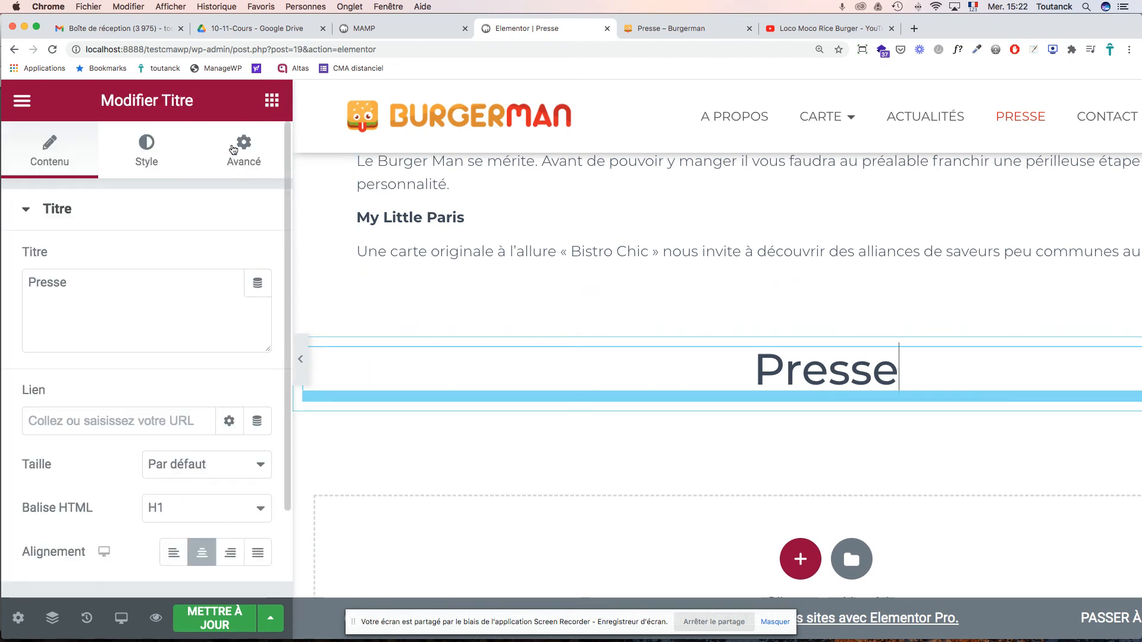
{"action": "left_click", "coordinate": [271, 102]}
{"action": "left_click_drag", "start_coordinate": [219, 304], "coordinate": [406, 376]}
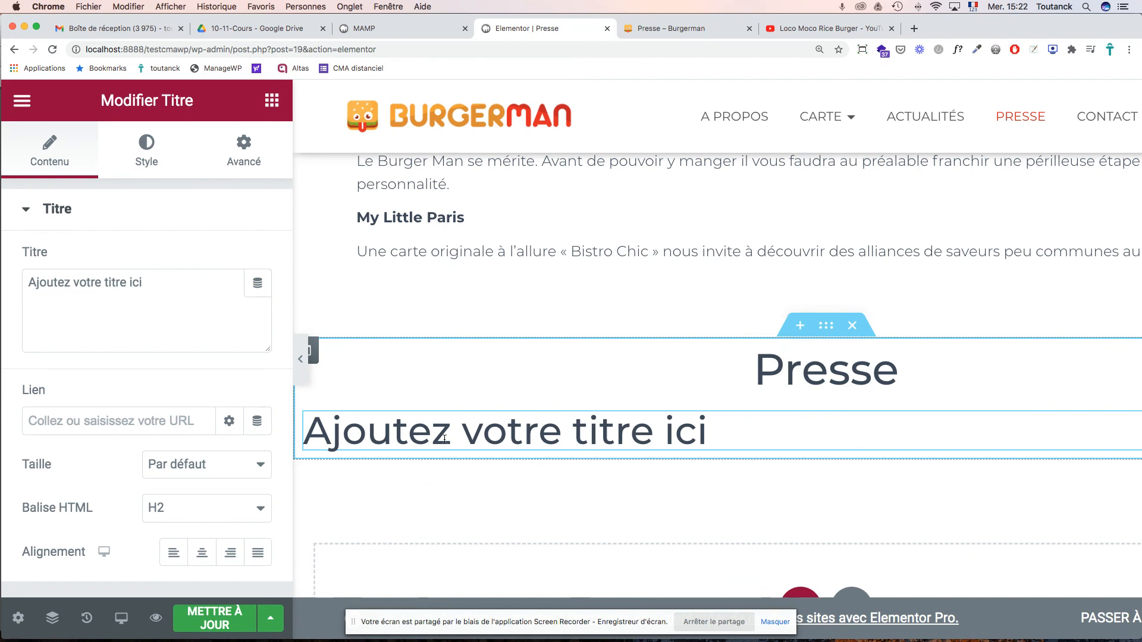
{"action": "scroll", "coordinate": [452, 433], "scroll_direction": "up", "scroll_amount": 5}
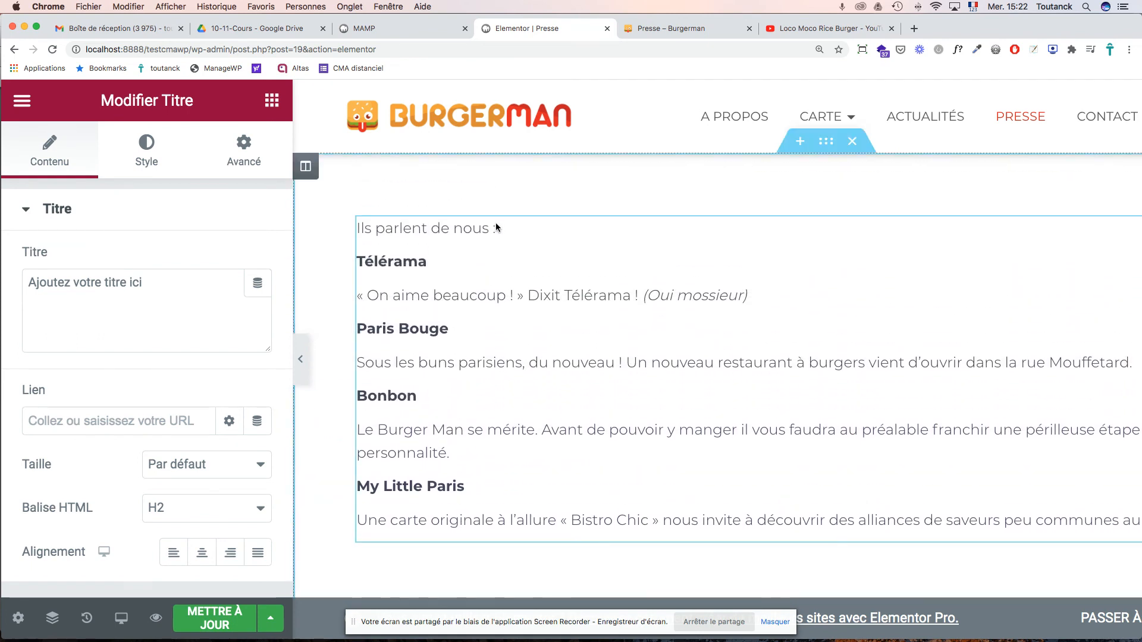
{"action": "left_click", "coordinate": [497, 228]}
{"action": "left_click_drag", "start_coordinate": [498, 238], "coordinate": [354, 243]}
{"action": "key", "text": "super+c"}
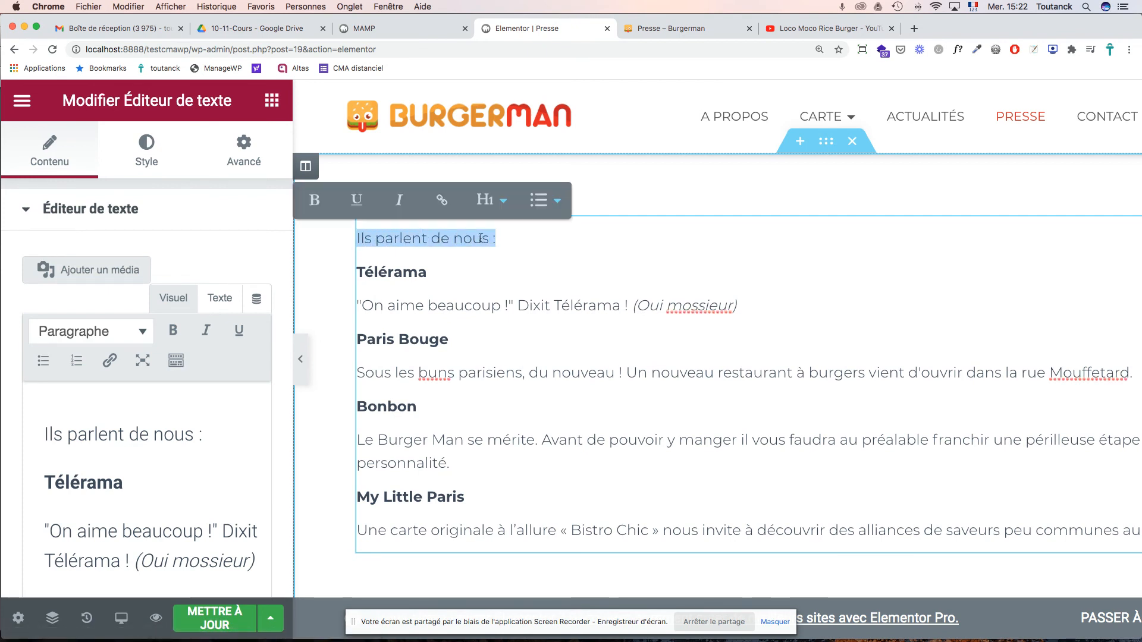
{"action": "key", "text": "BackSpace"}
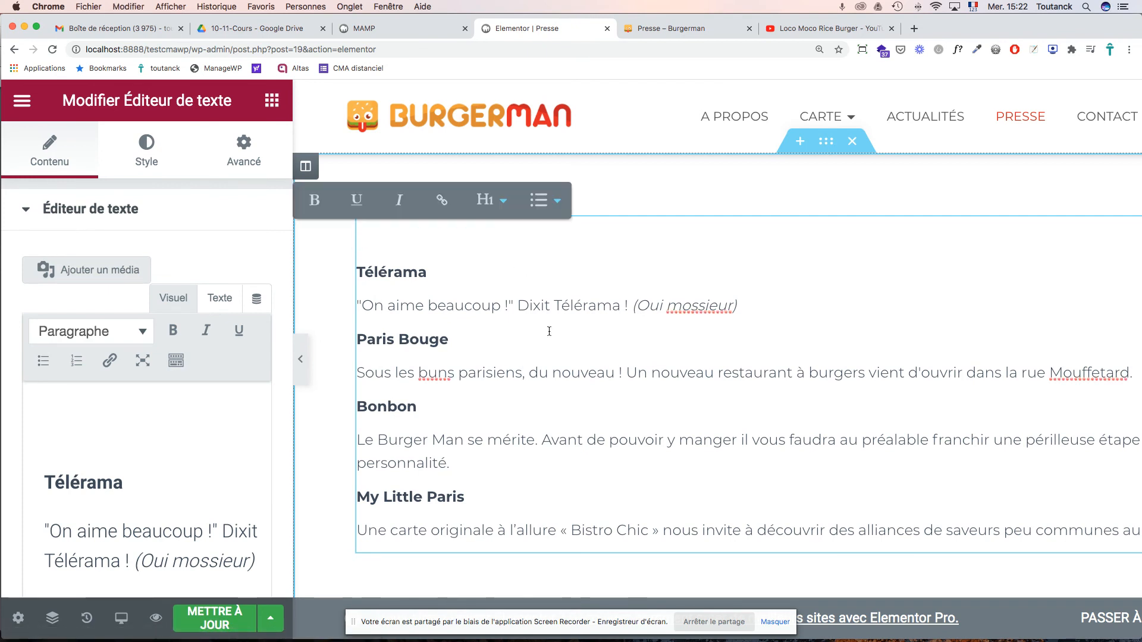
- Replace the placeholder heading text with the pasted 'Ils parlent de nous :'
{"action": "scroll", "coordinate": [560, 383], "scroll_direction": "down", "scroll_amount": 5}
{"action": "scroll", "coordinate": [560, 383], "scroll_direction": "down", "scroll_amount": 4}
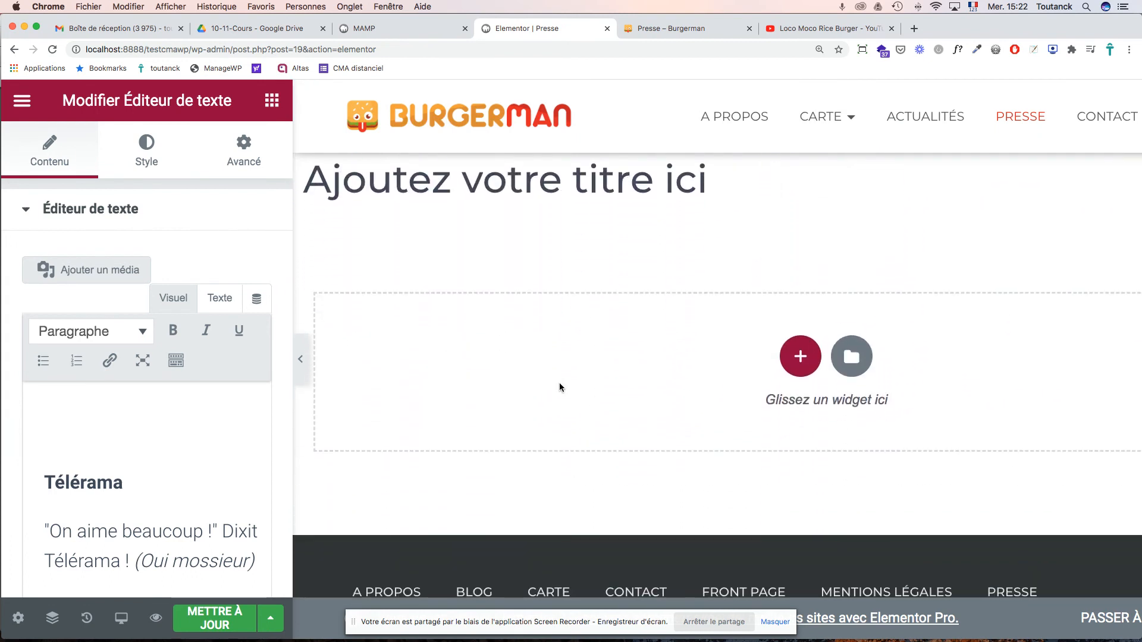
{"action": "left_click", "coordinate": [530, 202]}
{"action": "left_click", "coordinate": [711, 244]}
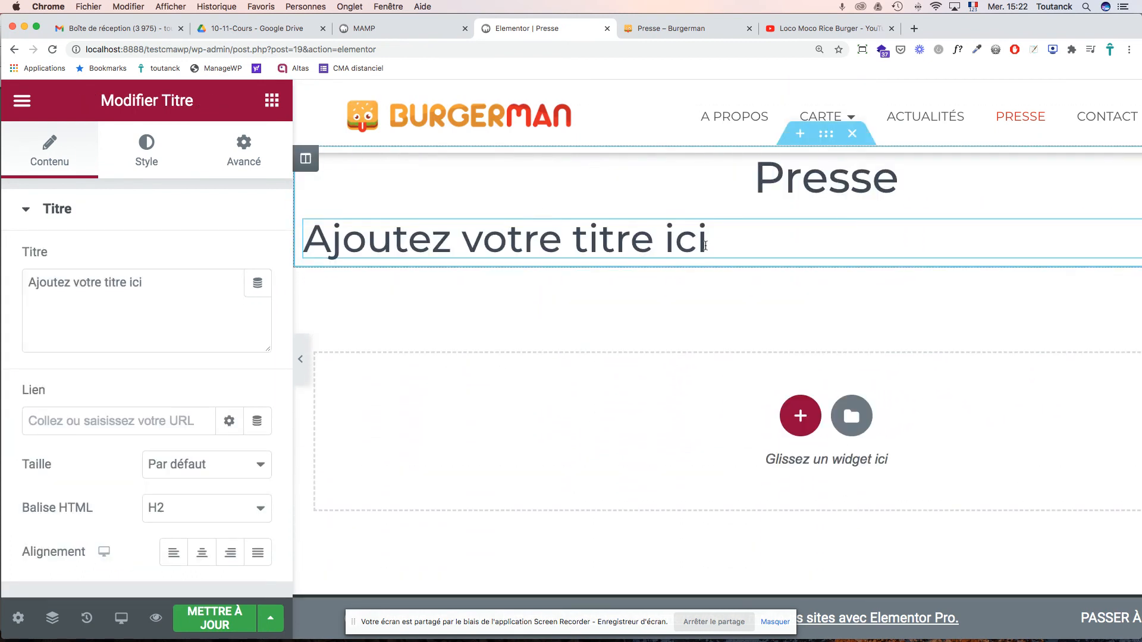
{"action": "left_click_drag", "start_coordinate": [712, 246], "coordinate": [314, 241]}
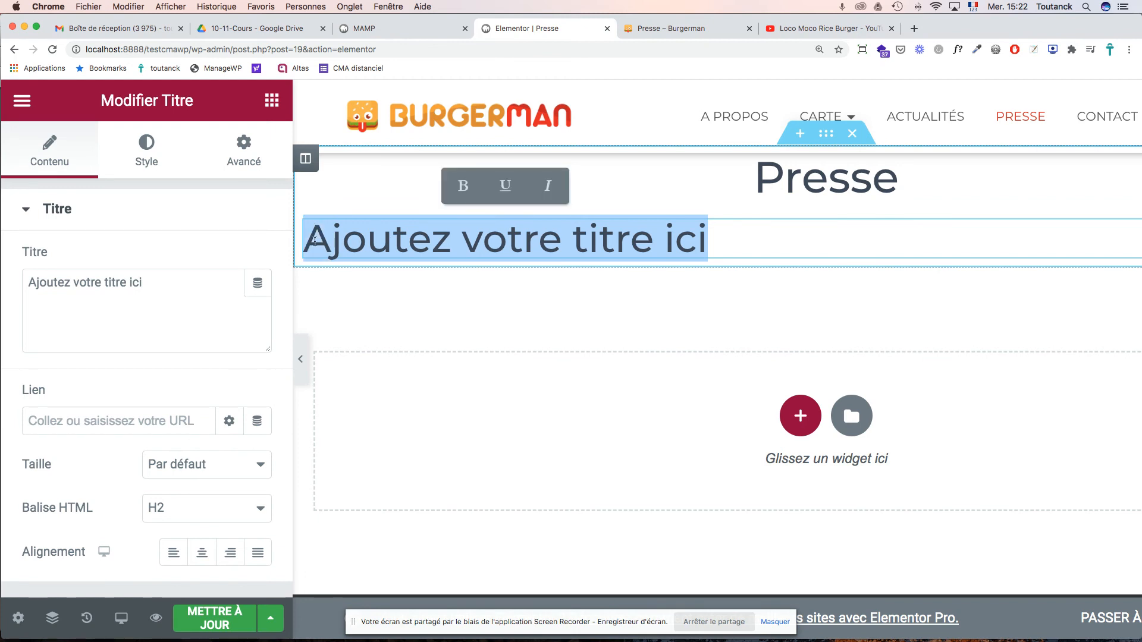
{"action": "key", "text": "super+v"}
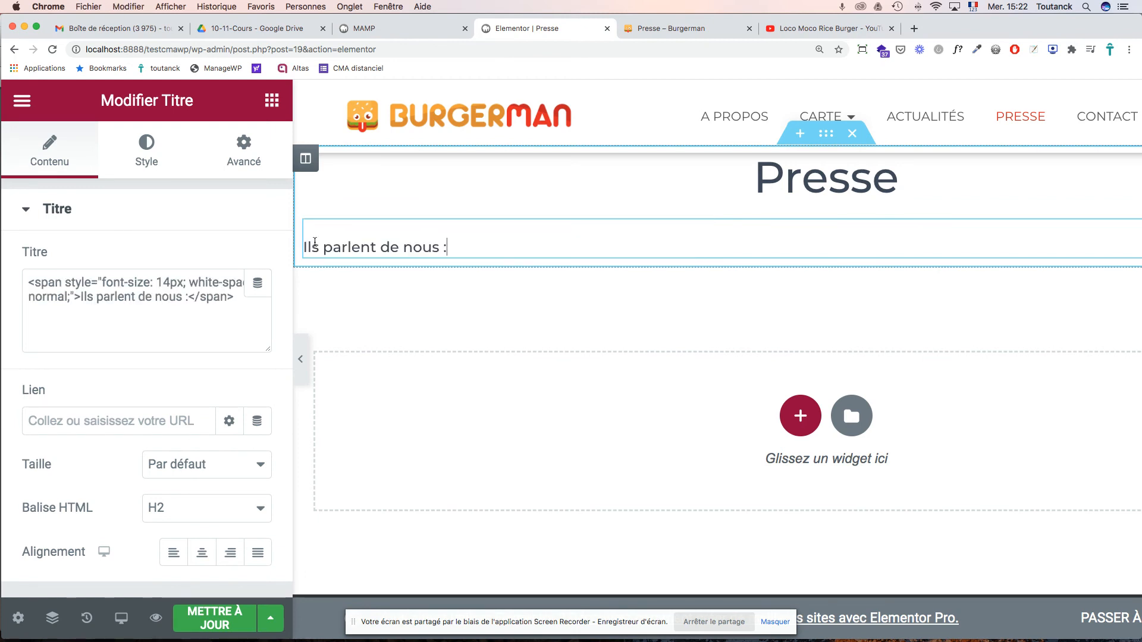
{"action": "left_click", "coordinate": [72, 285]}
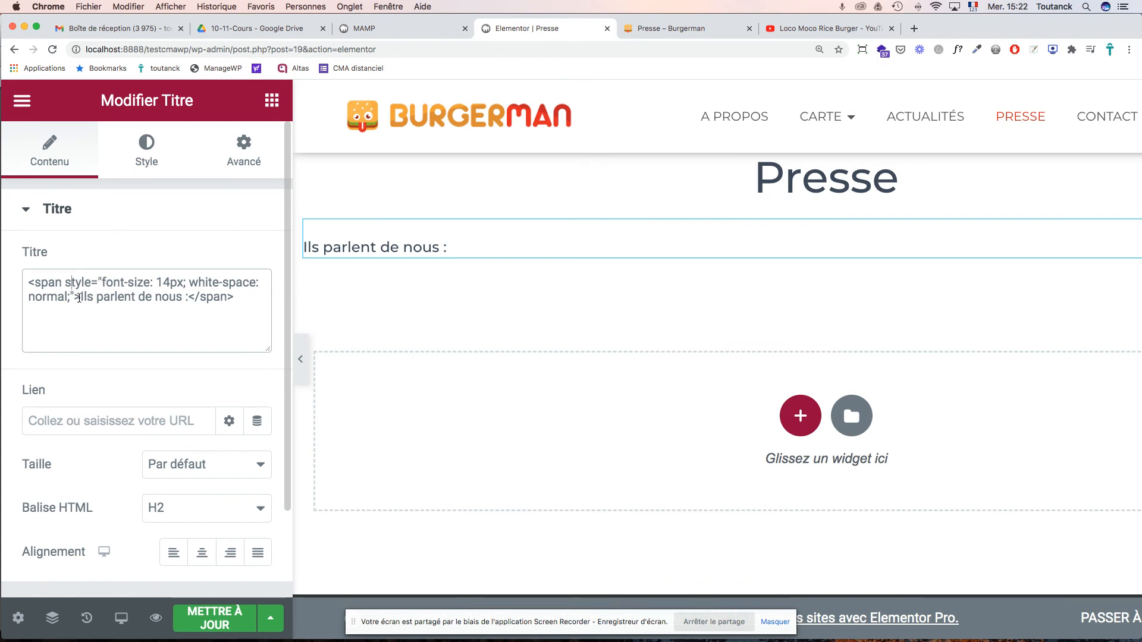
- Strip the opening and closing <span> tags from the 'Ils parlent de nous :' title text
{"action": "left_click_drag", "start_coordinate": [79, 298], "coordinate": [65, 297]}
{"action": "double_click", "coordinate": [42, 283]}
{"action": "left_click", "coordinate": [82, 282]}
{"action": "left_click_drag", "start_coordinate": [81, 297], "coordinate": [16, 289]}
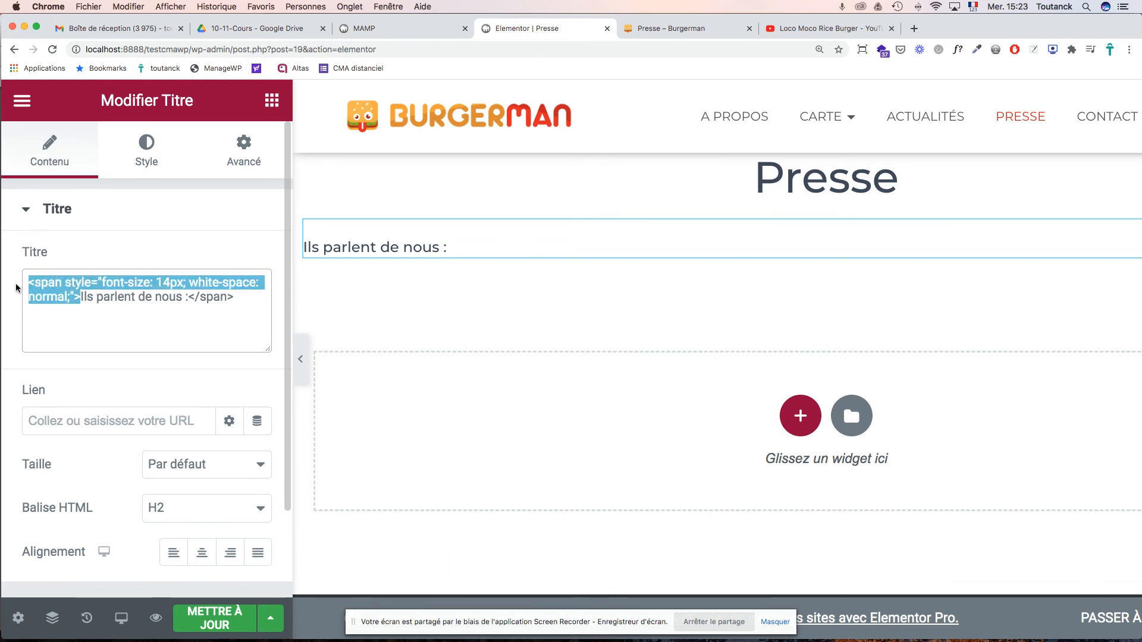
{"action": "key", "text": "BackSpace"}
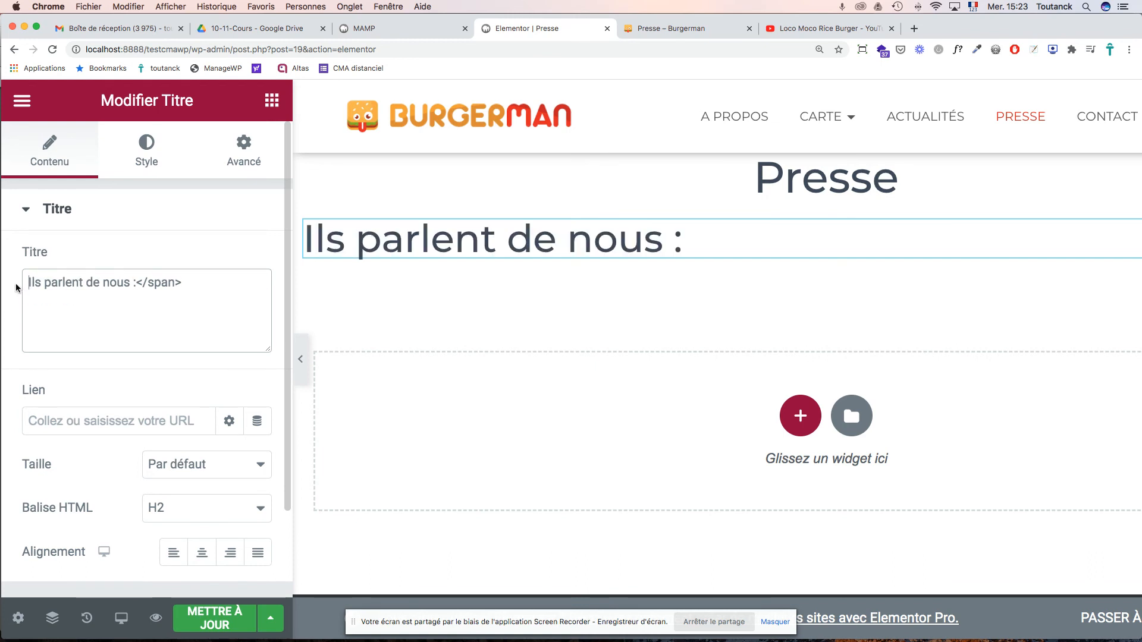
{"action": "left_click_drag", "start_coordinate": [182, 284], "coordinate": [136, 285]}
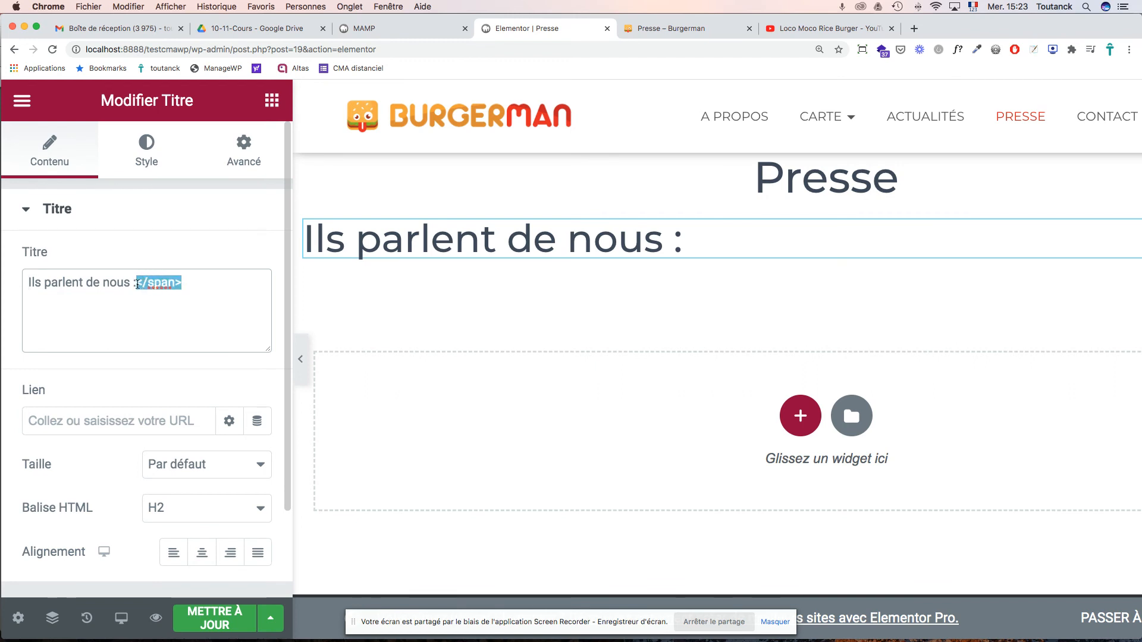
{"action": "key", "text": "BackSpace"}
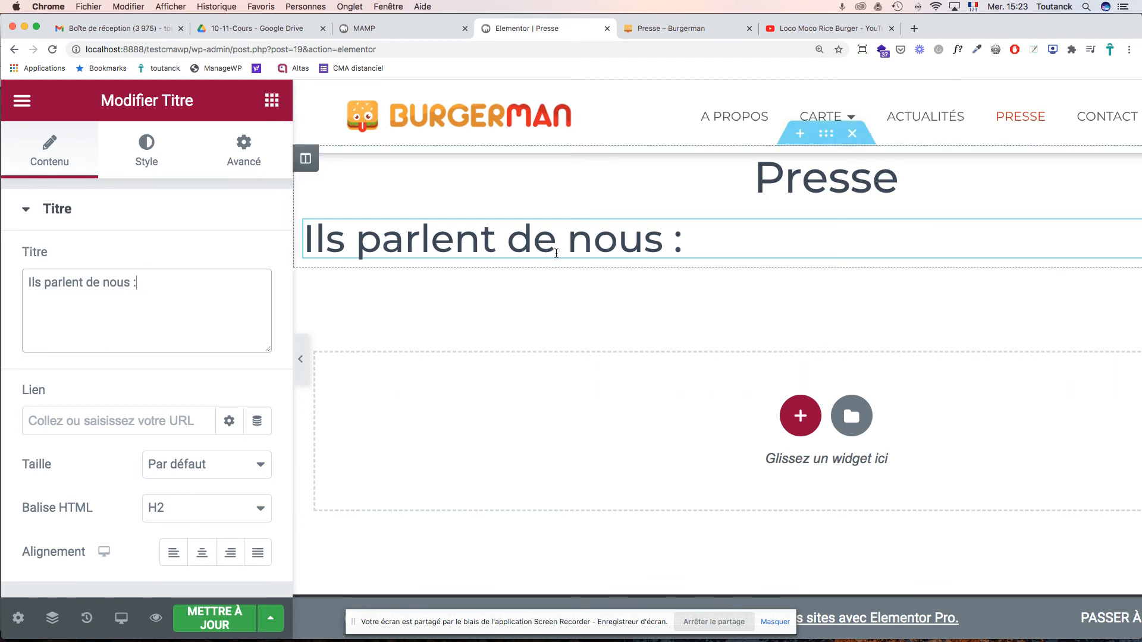
{"action": "left_click", "coordinate": [525, 243]}
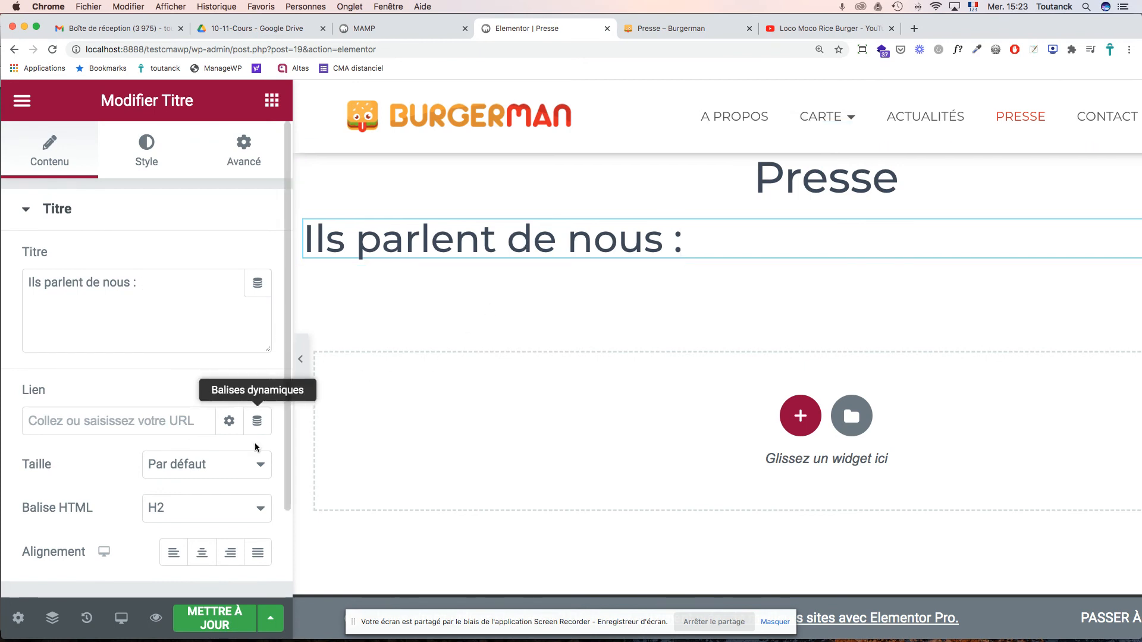
- Set the 'Ils parlent de nous :' heading to H3 and centre it
{"action": "left_click", "coordinate": [260, 509]}
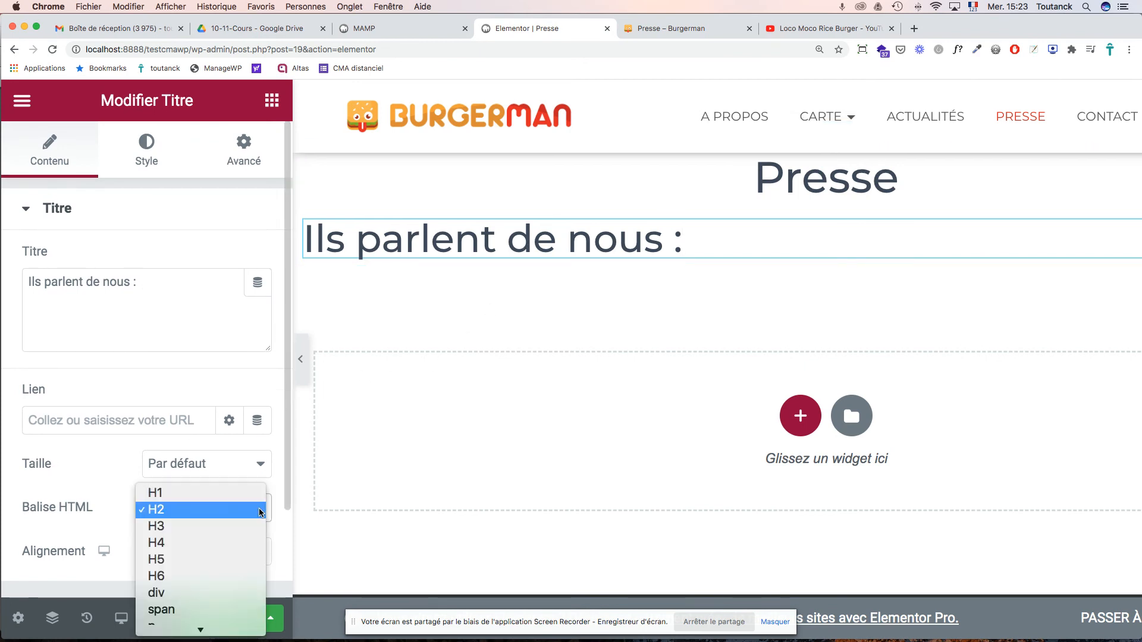
{"action": "left_click", "coordinate": [249, 527]}
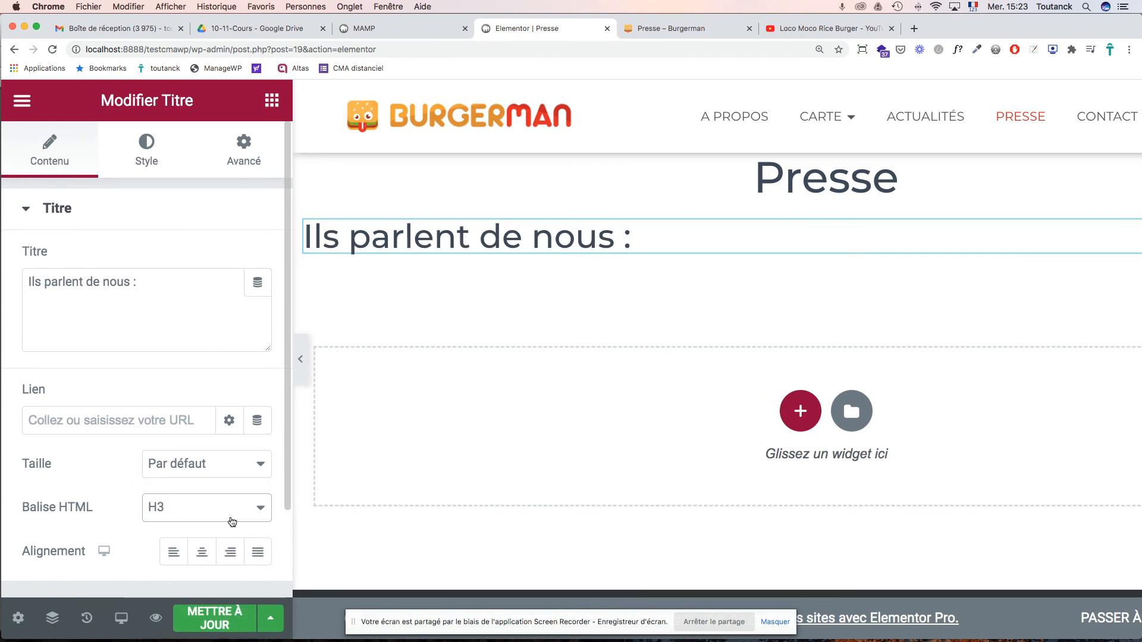
{"action": "left_click", "coordinate": [203, 560]}
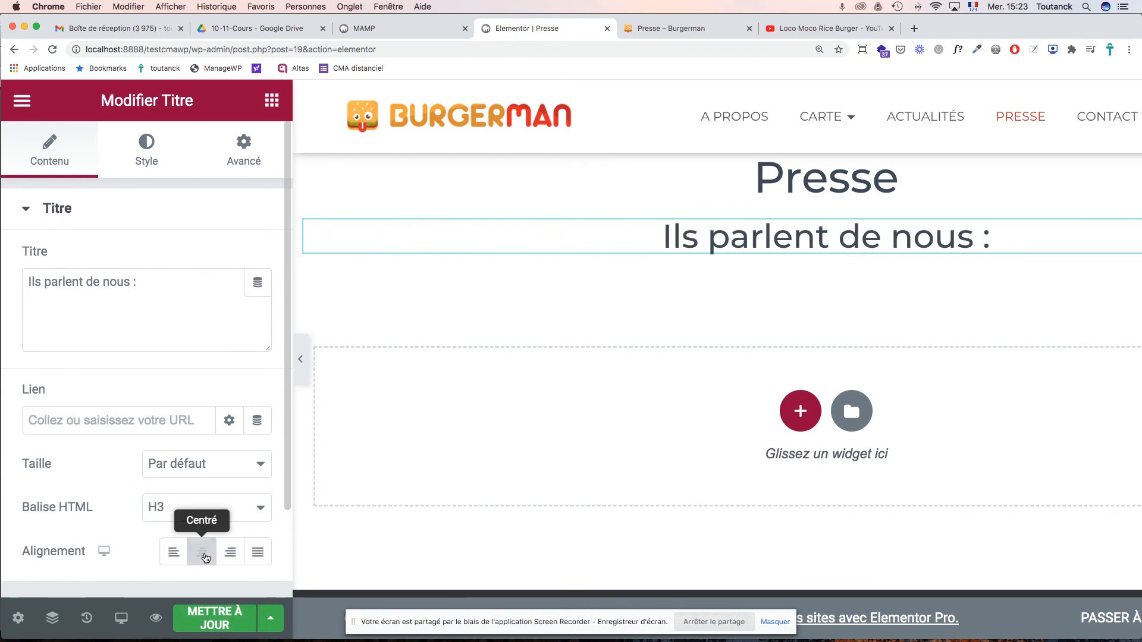
{"action": "scroll", "coordinate": [753, 334], "scroll_direction": "up", "scroll_amount": 3}
{"action": "scroll", "coordinate": [754, 334], "scroll_direction": "up", "scroll_amount": 2}
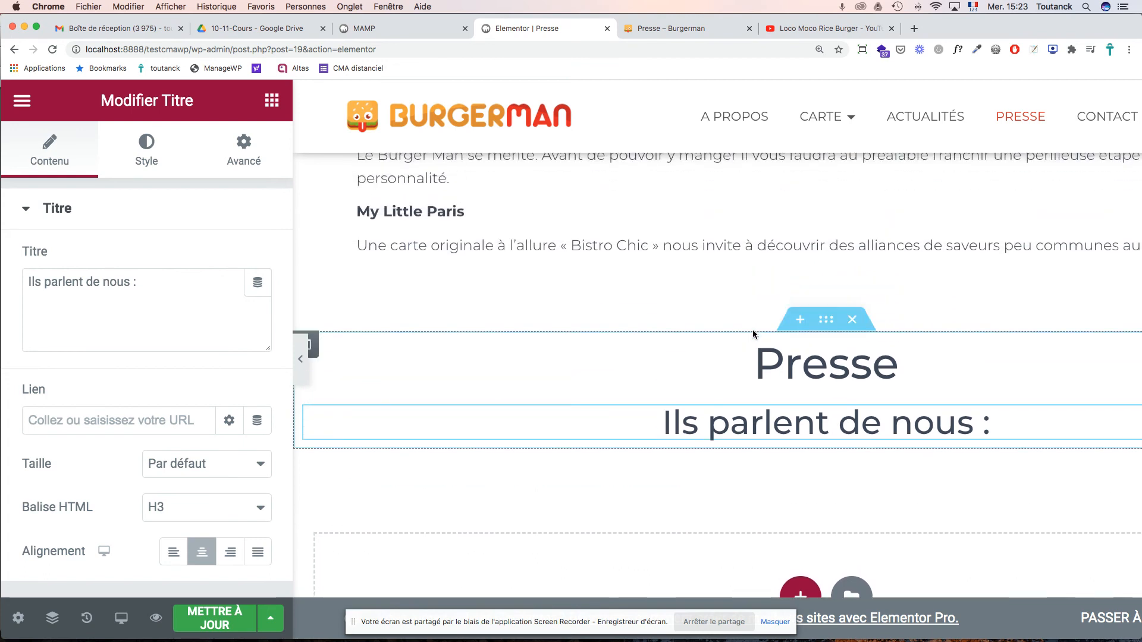
- Reorder the sections so the Télérama press-quotes text sits directly beneath the 'Ils parlent de nous :' heading
{"action": "scroll", "coordinate": [752, 334], "scroll_direction": "up", "scroll_amount": 5}
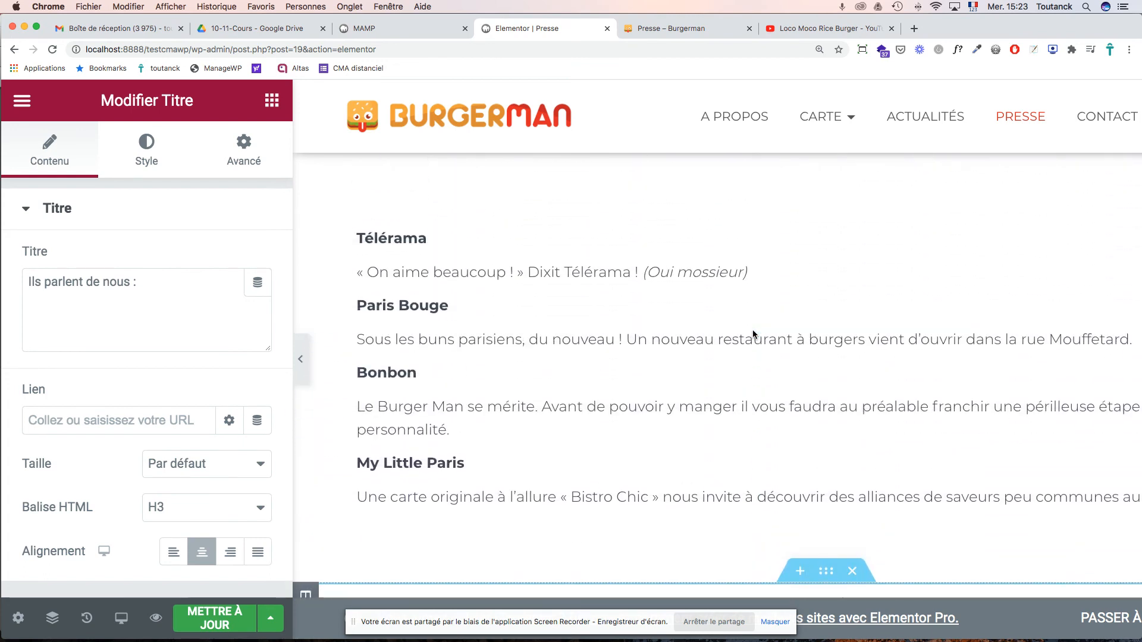
{"action": "scroll", "coordinate": [775, 359], "scroll_direction": "down", "scroll_amount": 5}
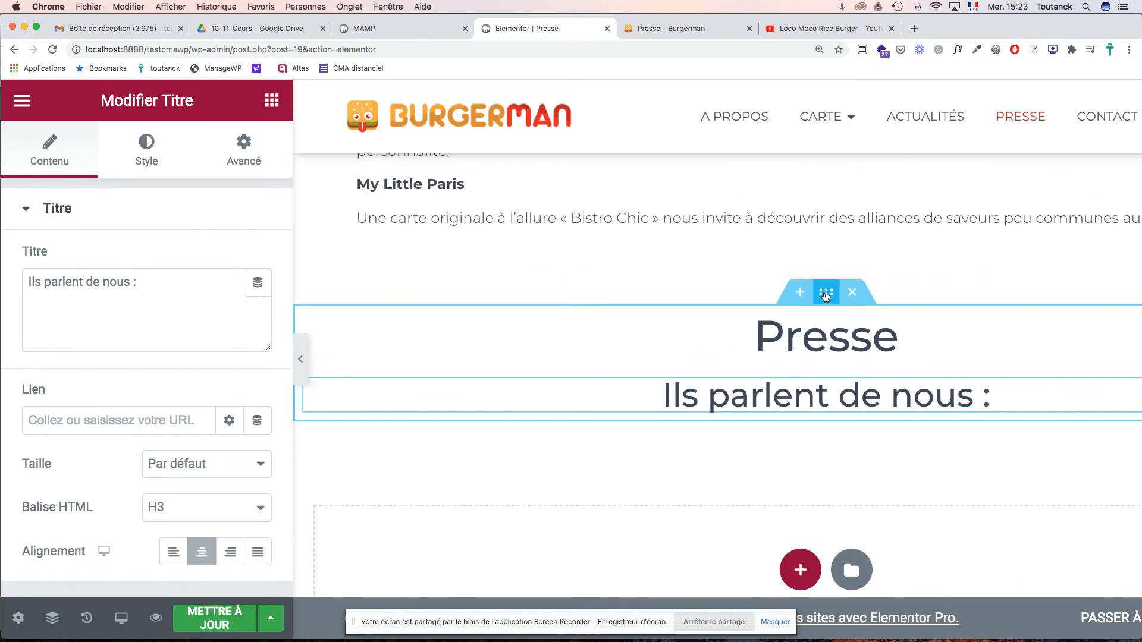
{"action": "left_click_drag", "start_coordinate": [826, 295], "coordinate": [684, 131]}
{"action": "left_click_drag", "start_coordinate": [836, 113], "coordinate": [831, 369]}
{"action": "scroll", "coordinate": [833, 368], "scroll_direction": "up", "scroll_amount": 5}
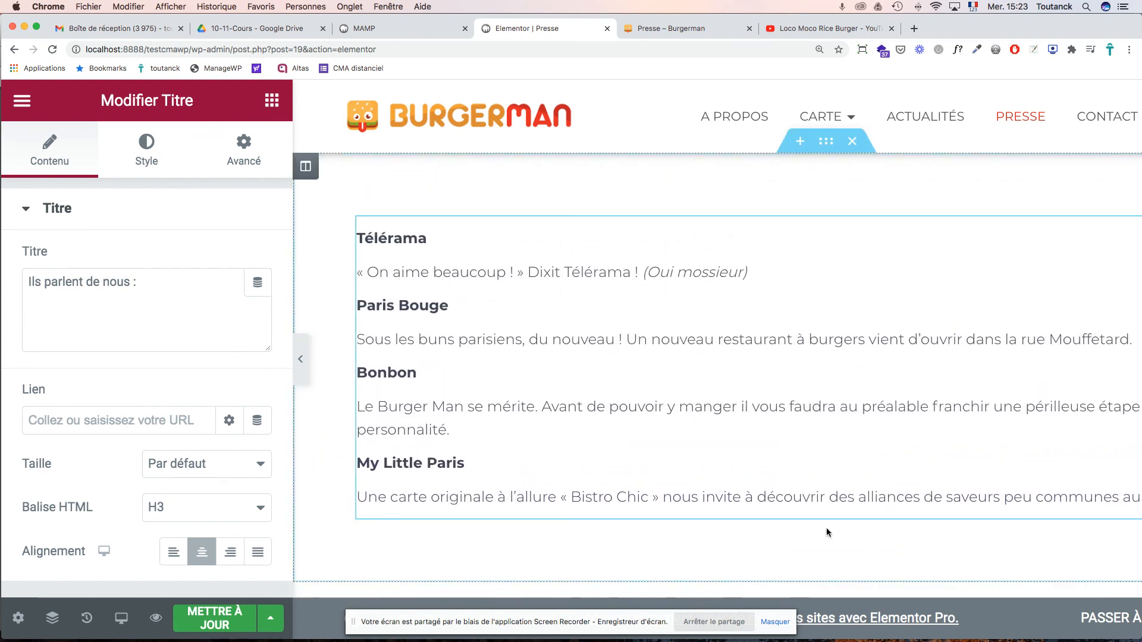
{"action": "scroll", "coordinate": [822, 563], "scroll_direction": "down", "scroll_amount": 1}
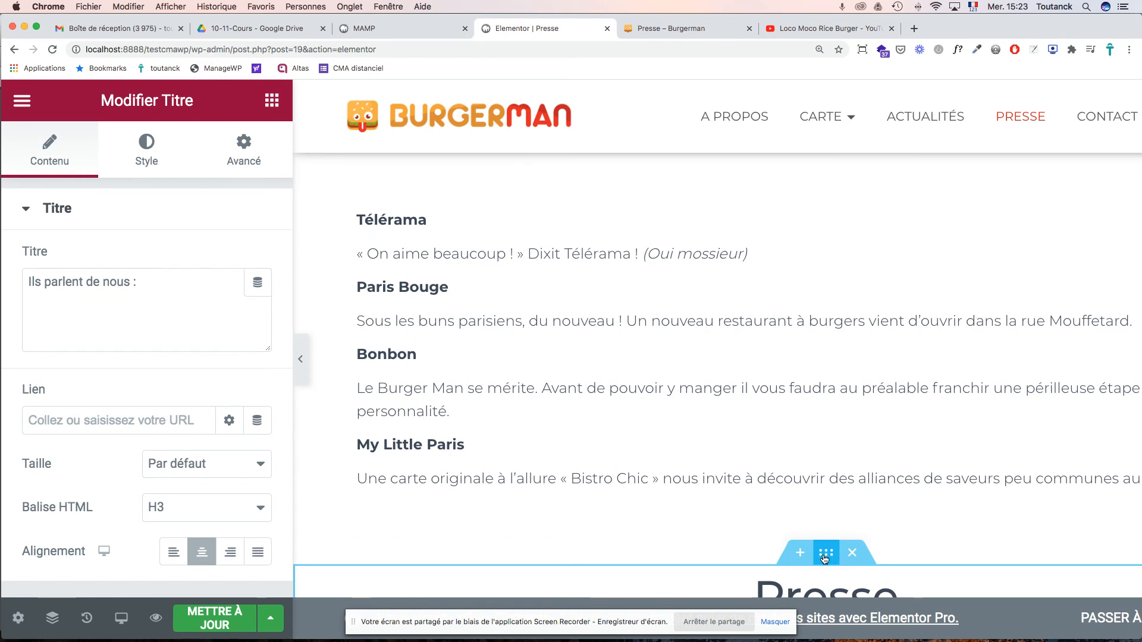
{"action": "left_click_drag", "start_coordinate": [826, 554], "coordinate": [391, 192]}
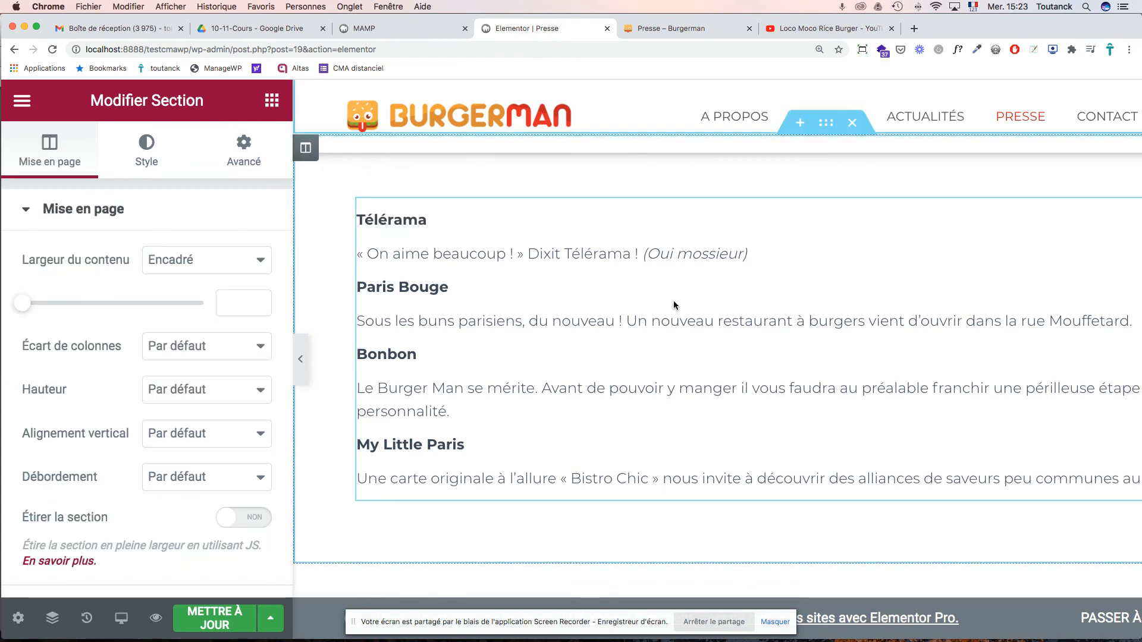
{"action": "left_click", "coordinate": [798, 224]}
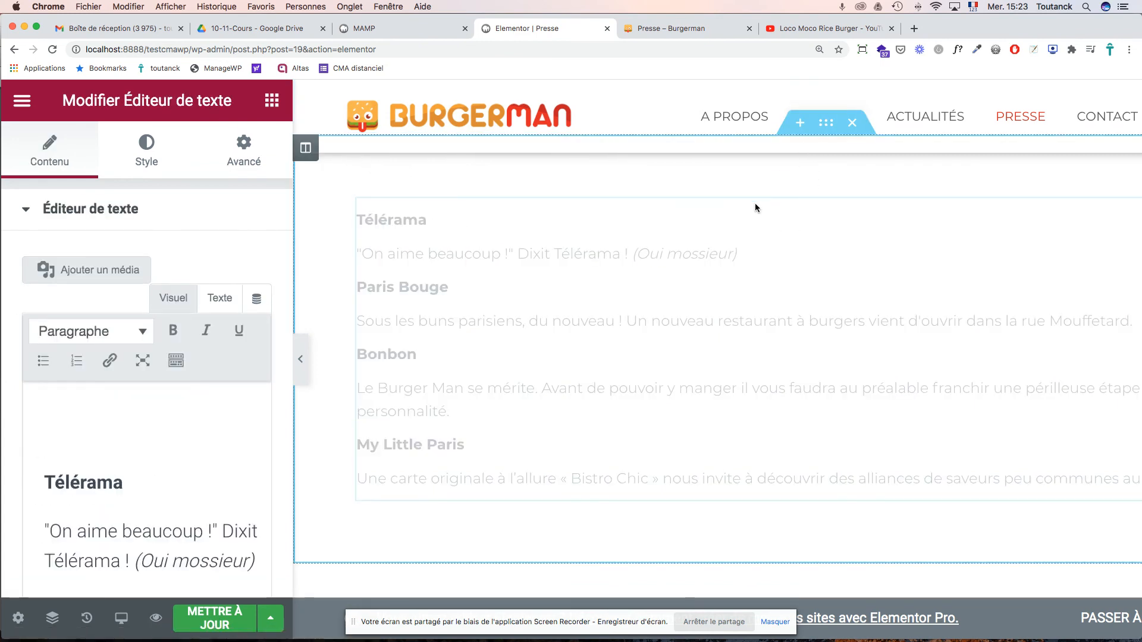
{"action": "left_click_drag", "start_coordinate": [827, 123], "coordinate": [813, 259]}
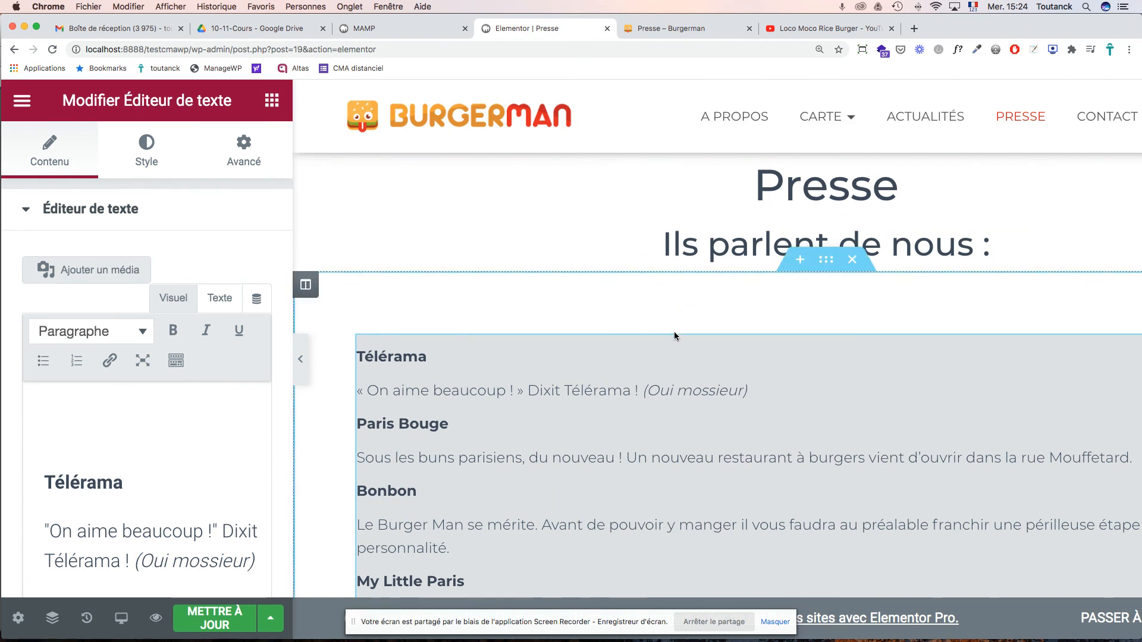
{"action": "scroll", "coordinate": [674, 333], "scroll_direction": "down", "scroll_amount": 2}
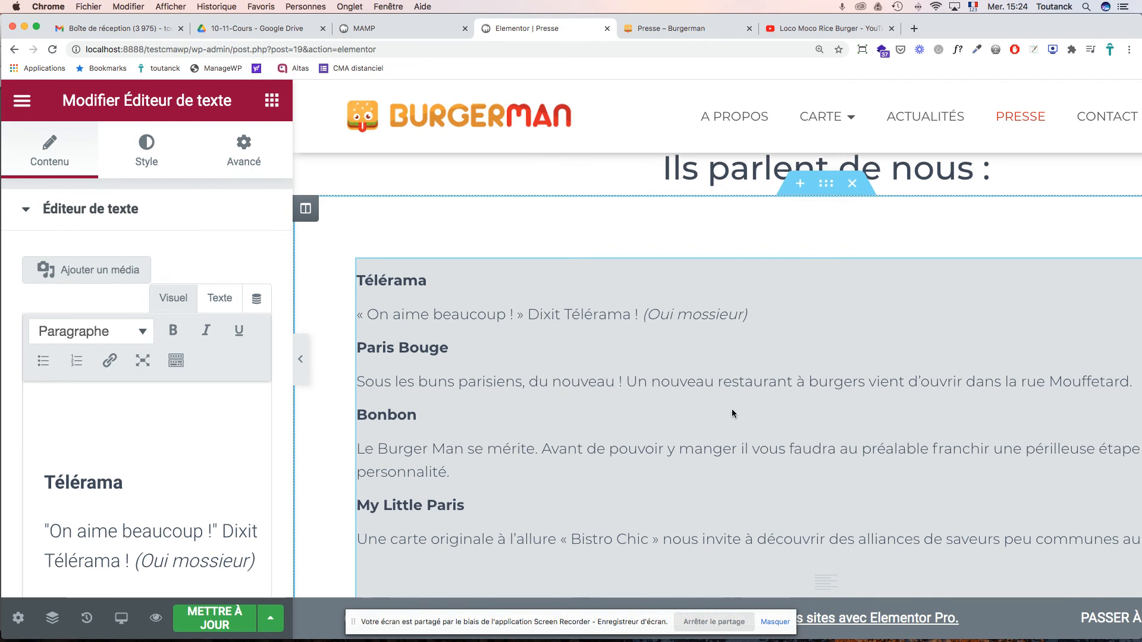
{"action": "scroll", "coordinate": [745, 409], "scroll_direction": "down", "scroll_amount": 5}
{"action": "scroll", "coordinate": [745, 411], "scroll_direction": "down", "scroll_amount": 1}
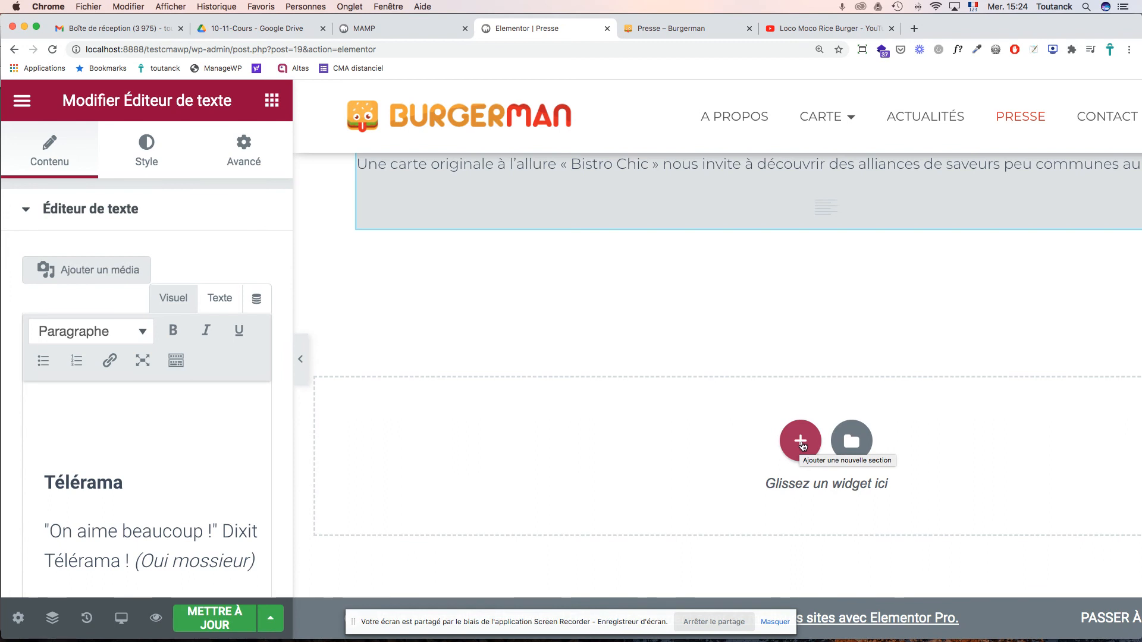
- Add a one-column section at the bottom of the page containing an empty Image widget
{"action": "left_click", "coordinate": [801, 443]}
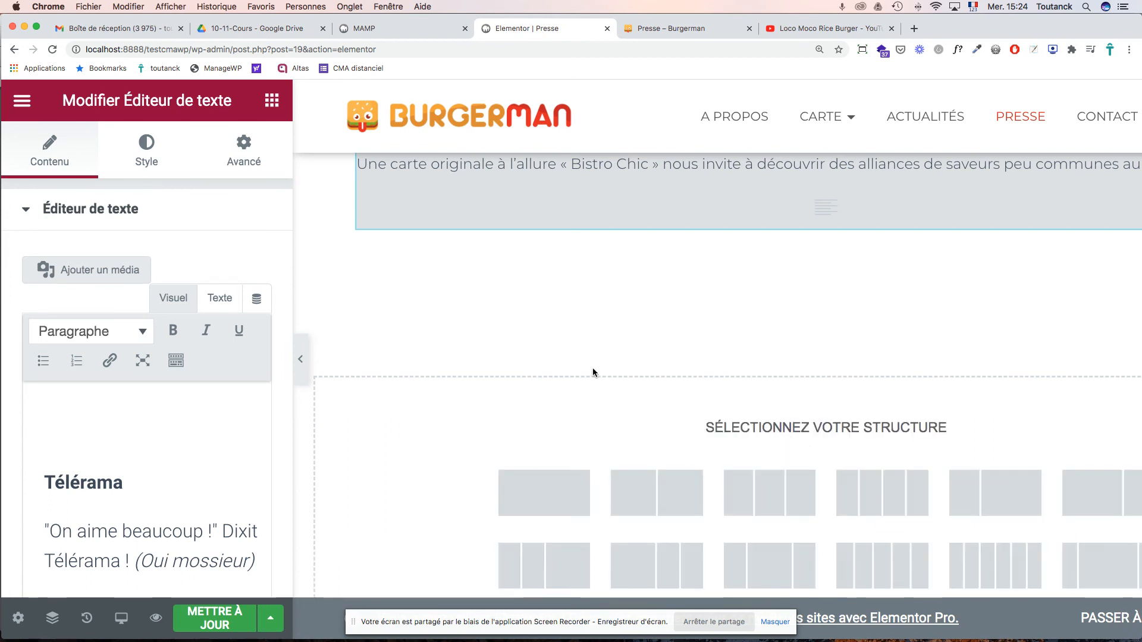
{"action": "scroll", "coordinate": [593, 372], "scroll_direction": "down", "scroll_amount": 1}
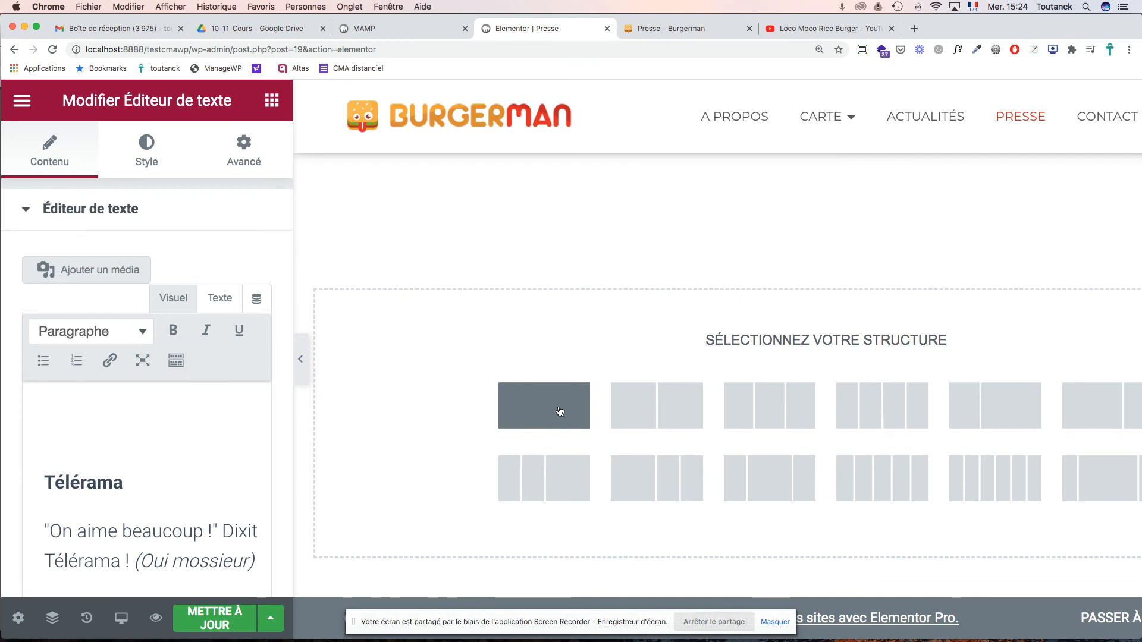
{"action": "left_click", "coordinate": [560, 411]}
{"action": "scroll", "coordinate": [629, 351], "scroll_direction": "up", "scroll_amount": 5}
{"action": "scroll", "coordinate": [629, 350], "scroll_direction": "down", "scroll_amount": 2}
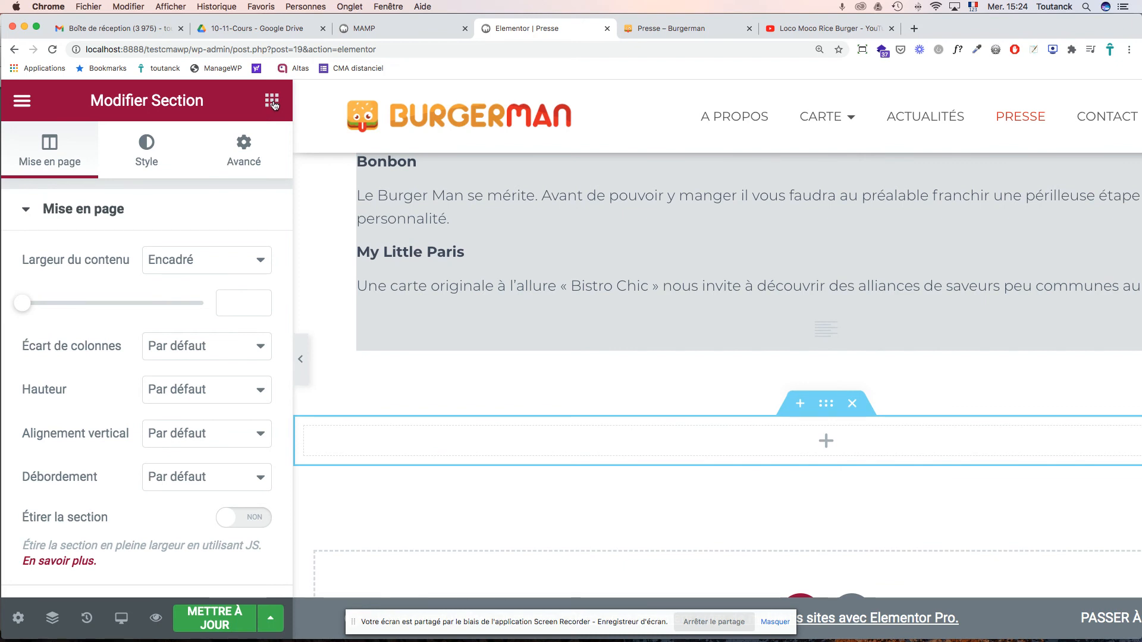
{"action": "left_click", "coordinate": [272, 102]}
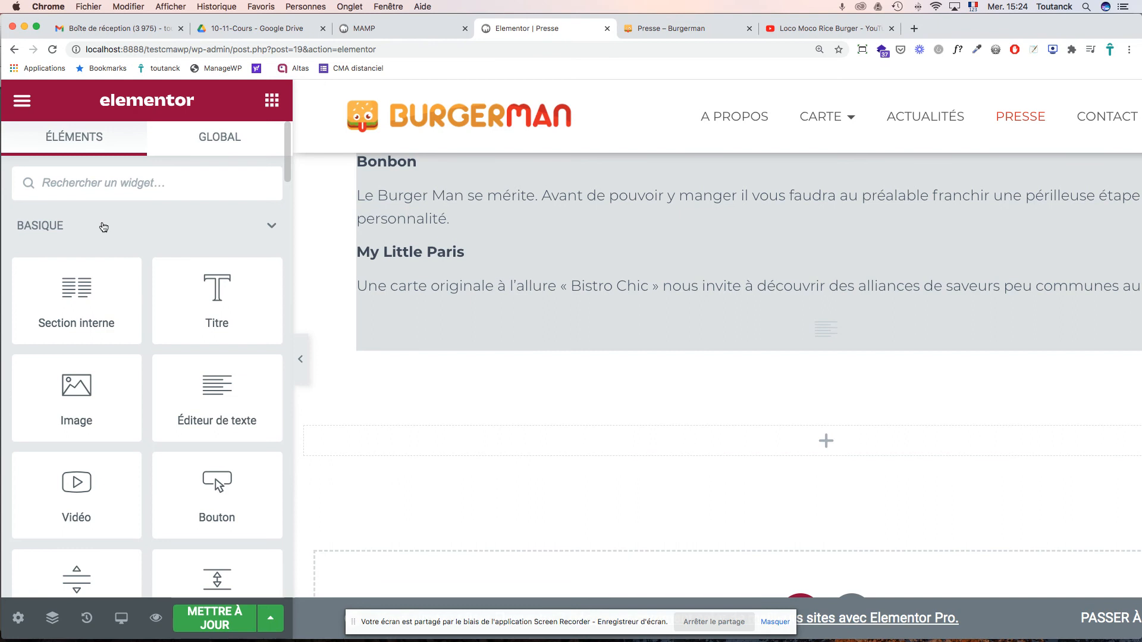
{"action": "scroll", "coordinate": [482, 299], "scroll_direction": "up", "scroll_amount": 5}
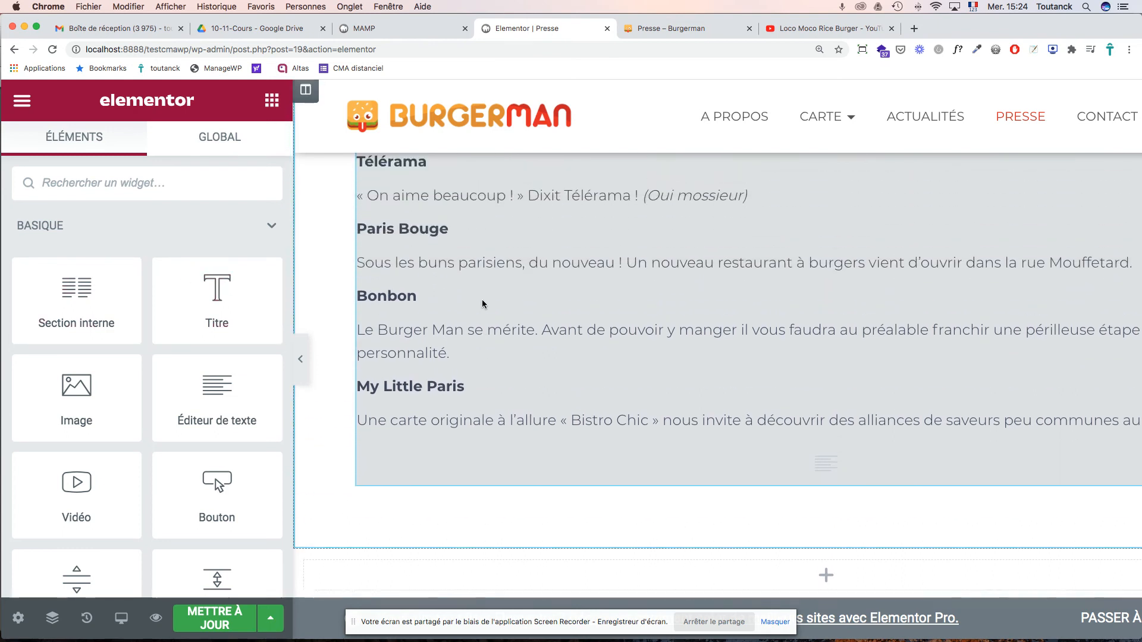
{"action": "scroll", "coordinate": [483, 303], "scroll_direction": "down", "scroll_amount": 7}
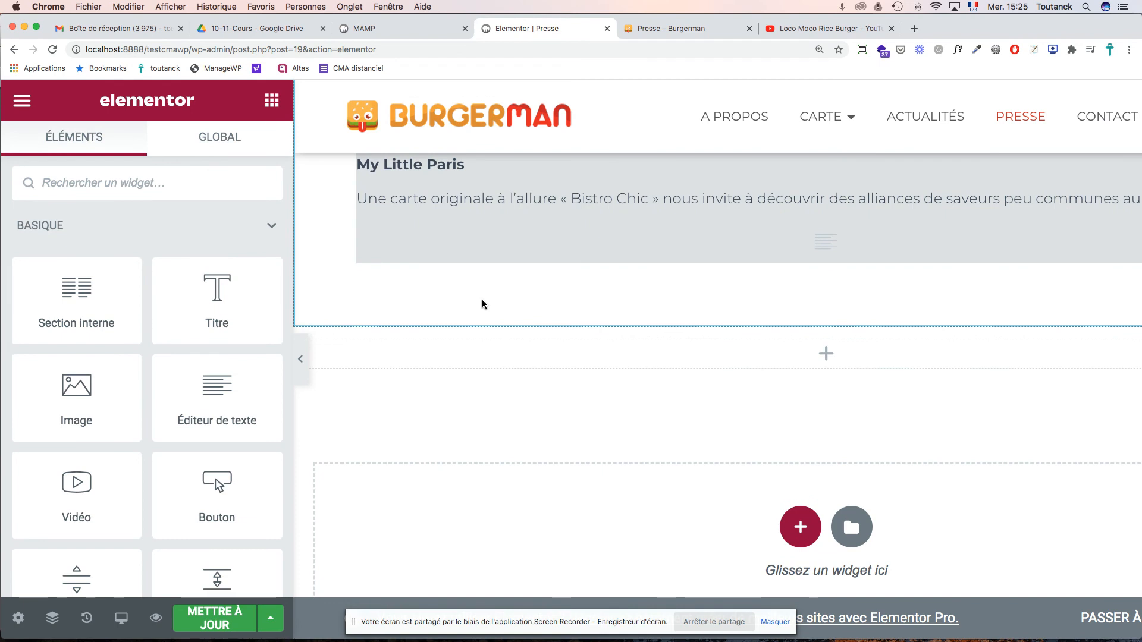
{"action": "left_click_drag", "start_coordinate": [71, 391], "coordinate": [549, 351]}
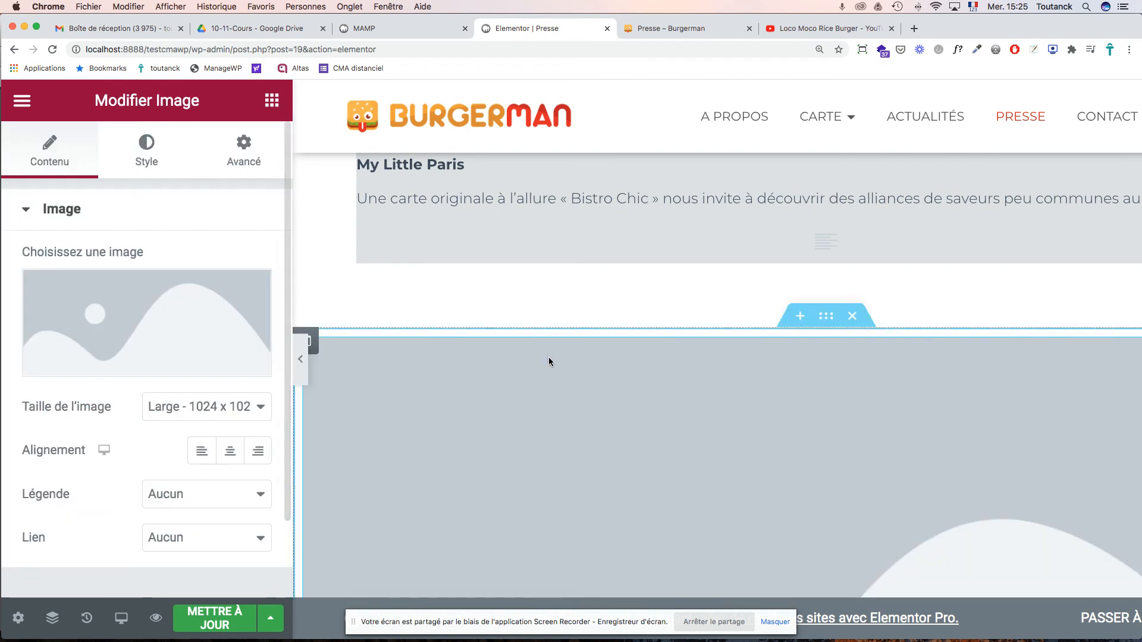
{"action": "scroll", "coordinate": [548, 365], "scroll_direction": "down", "scroll_amount": 3}
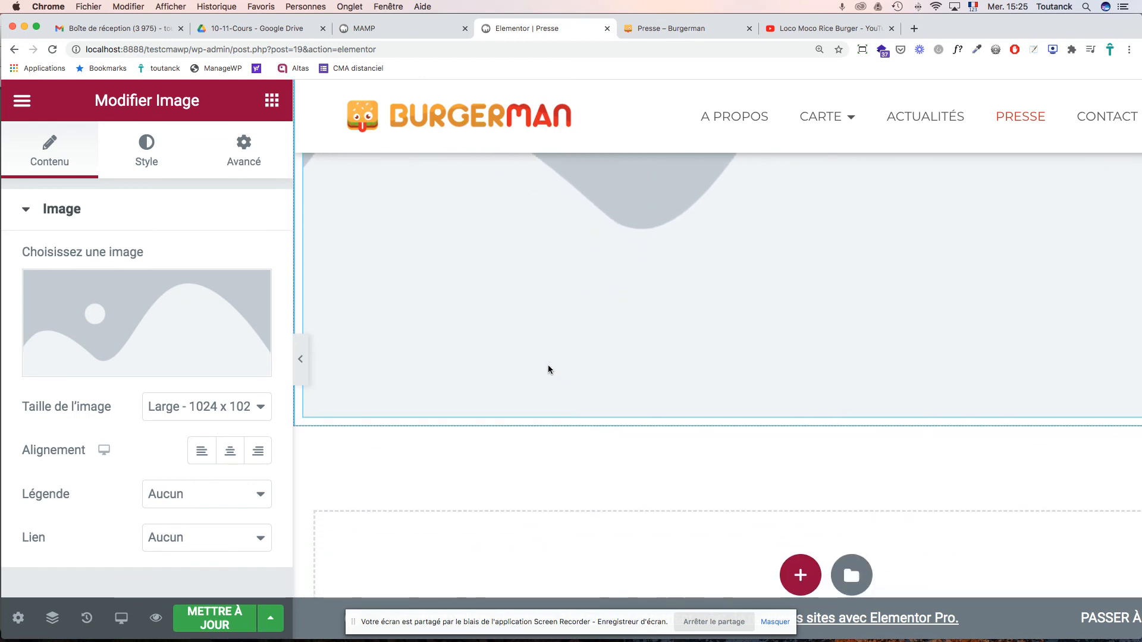
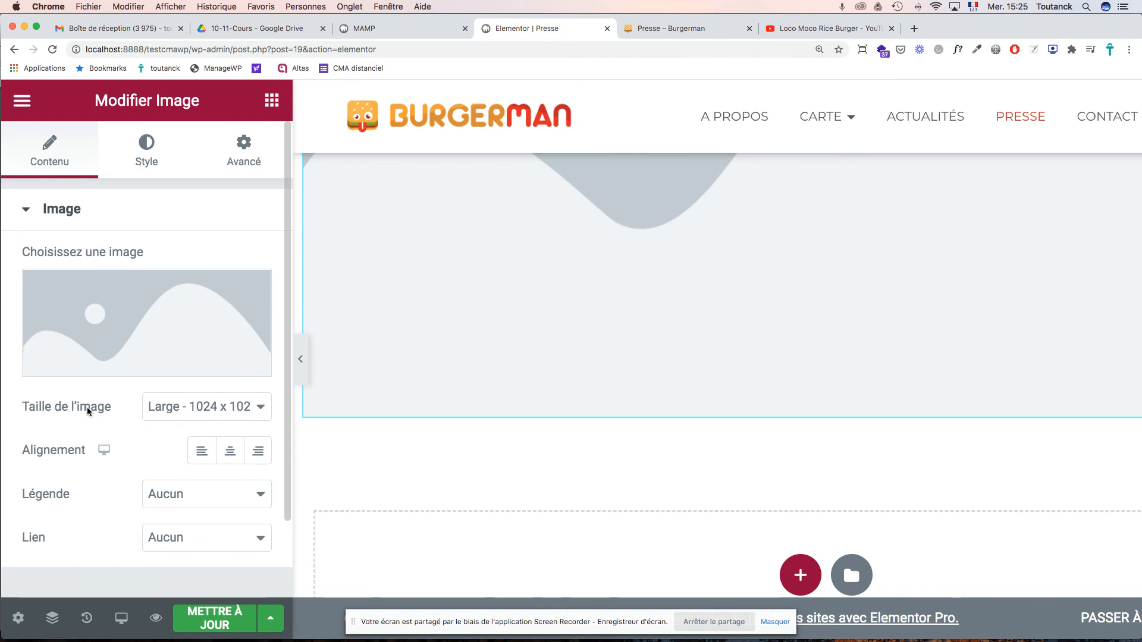
- Change the image widget size from Large to Thumbnail 150 x 150, after briefly trying Medium
{"action": "left_click", "coordinate": [263, 413]}
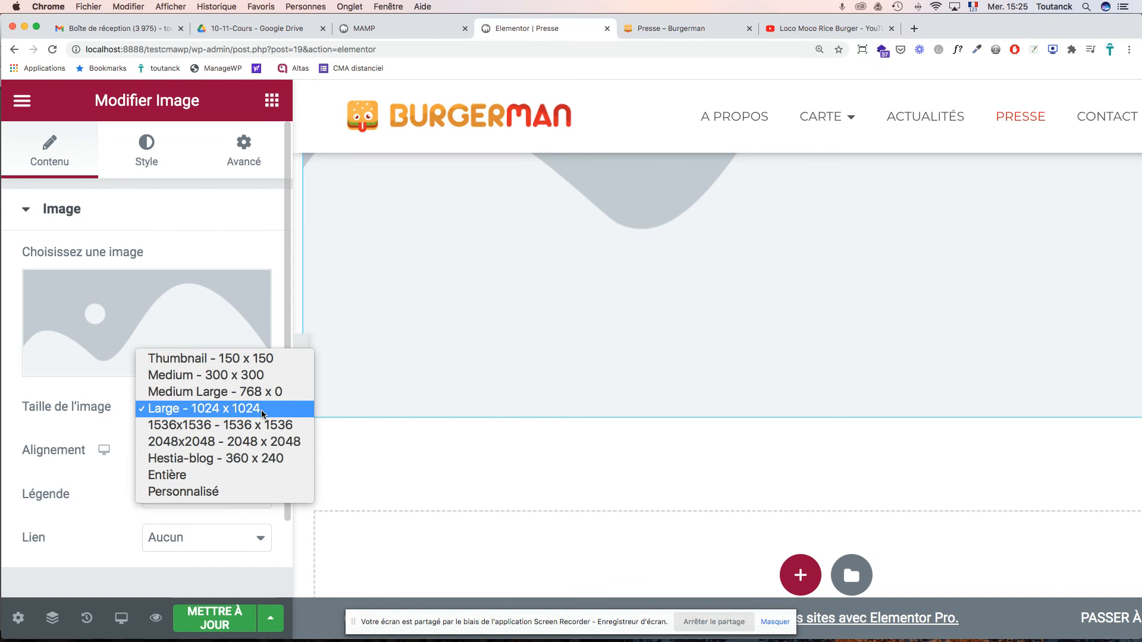
{"action": "left_click", "coordinate": [257, 375]}
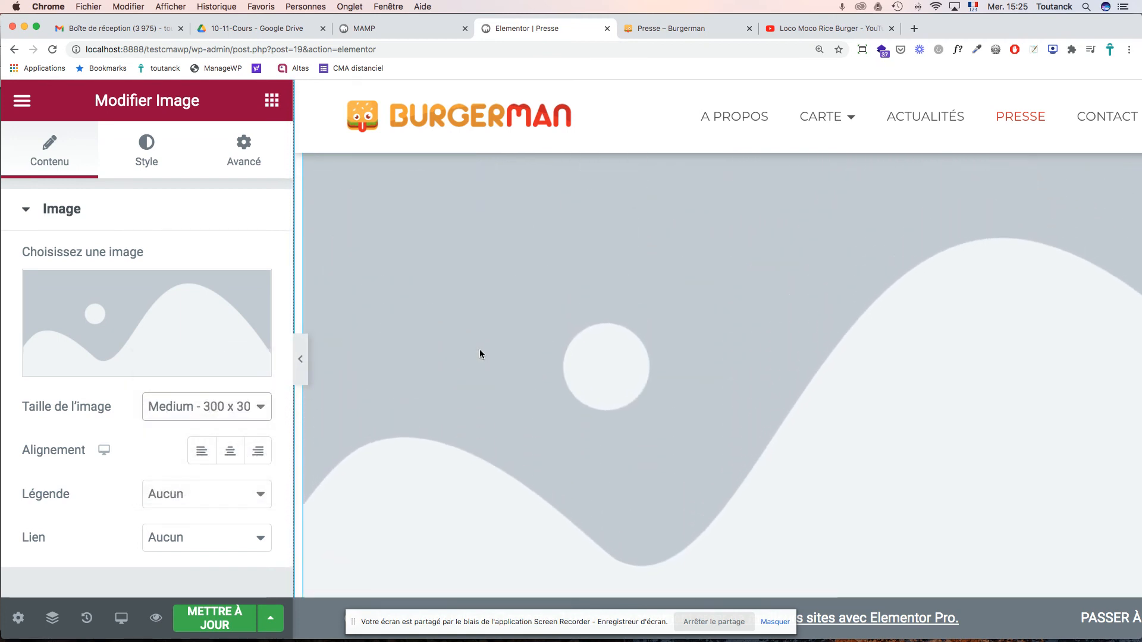
{"action": "scroll", "coordinate": [480, 350], "scroll_direction": "up", "scroll_amount": 6}
{"action": "scroll", "coordinate": [479, 349], "scroll_direction": "down", "scroll_amount": 3}
{"action": "scroll", "coordinate": [479, 349], "scroll_direction": "down", "scroll_amount": 3}
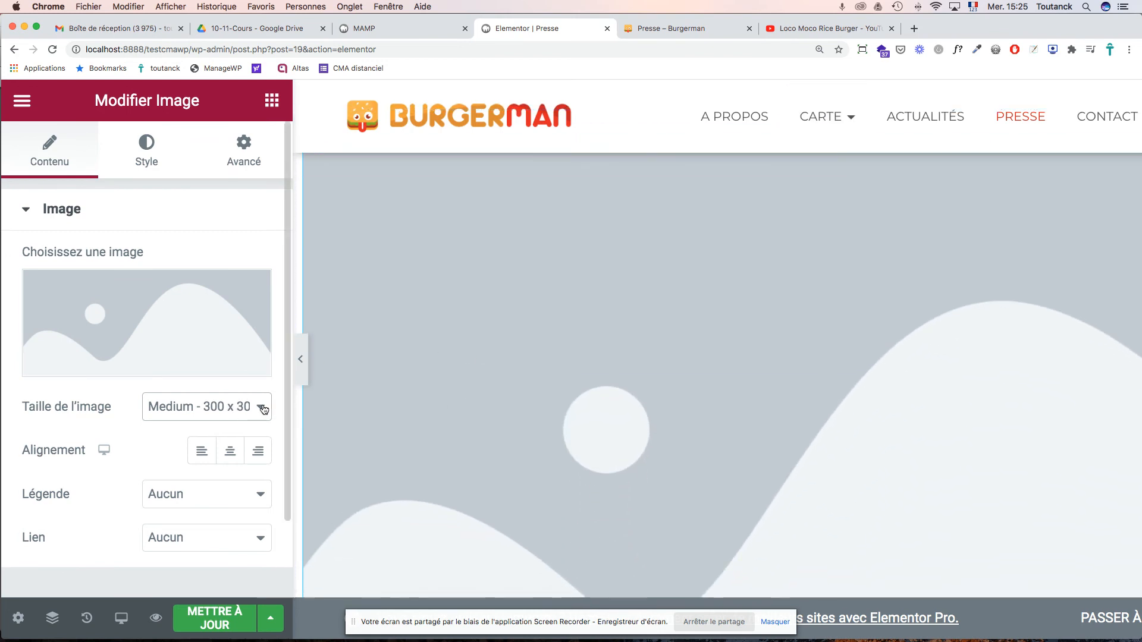
{"action": "left_click", "coordinate": [263, 409]}
{"action": "left_click", "coordinate": [262, 389]}
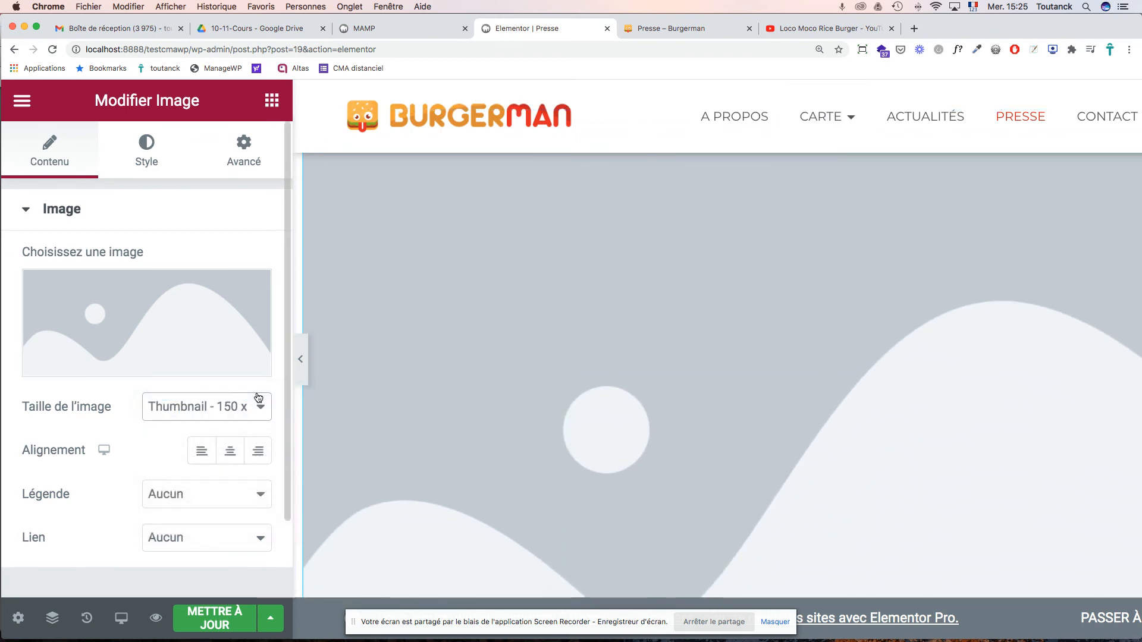
{"action": "scroll", "coordinate": [474, 369], "scroll_direction": "up", "scroll_amount": 10}
{"action": "scroll", "coordinate": [475, 370], "scroll_direction": "down", "scroll_amount": 5}
{"action": "scroll", "coordinate": [475, 369], "scroll_direction": "down", "scroll_amount": 10}
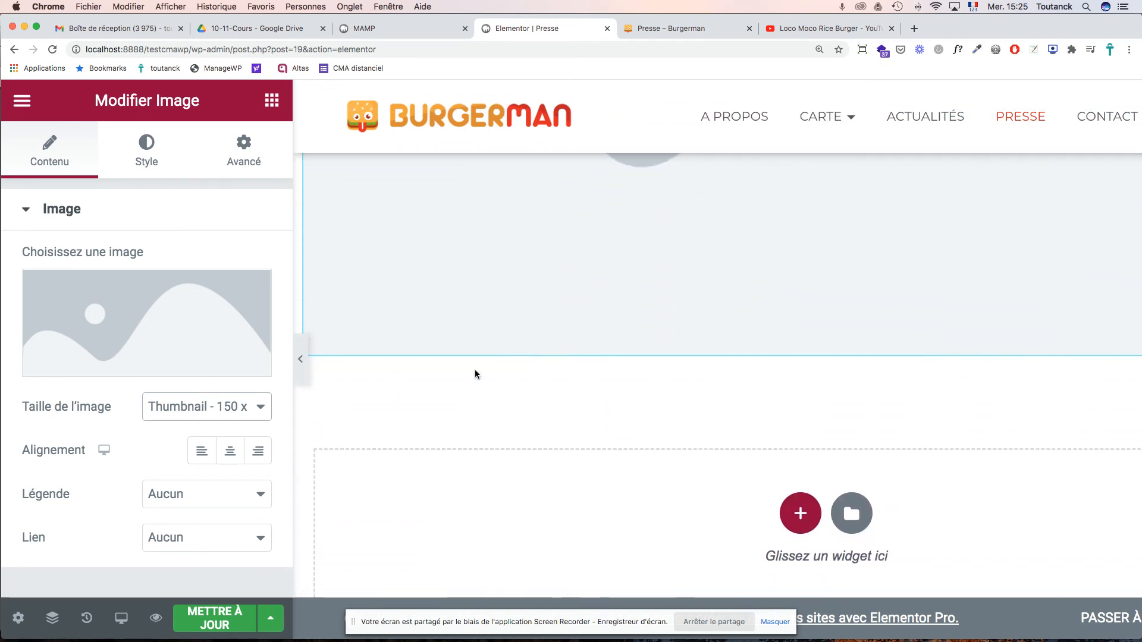
- Review the image widget's Advanced settings, then return to the widget list
{"action": "left_click", "coordinate": [240, 154]}
{"action": "scroll", "coordinate": [535, 206], "scroll_direction": "up", "scroll_amount": 10}
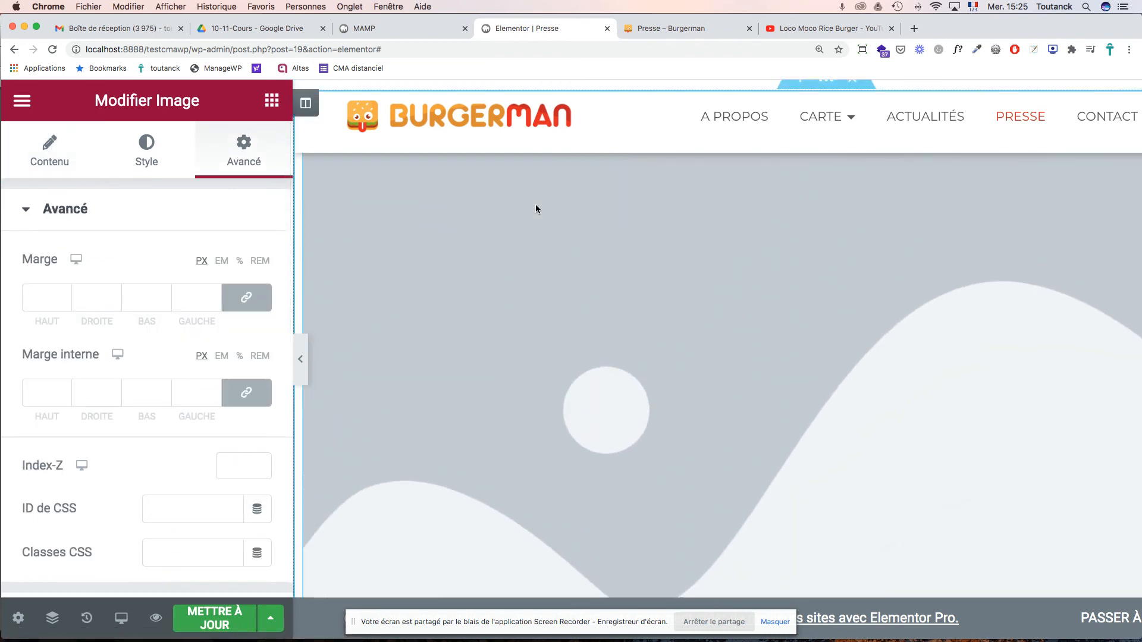
{"action": "scroll", "coordinate": [536, 209], "scroll_direction": "up", "scroll_amount": 5}
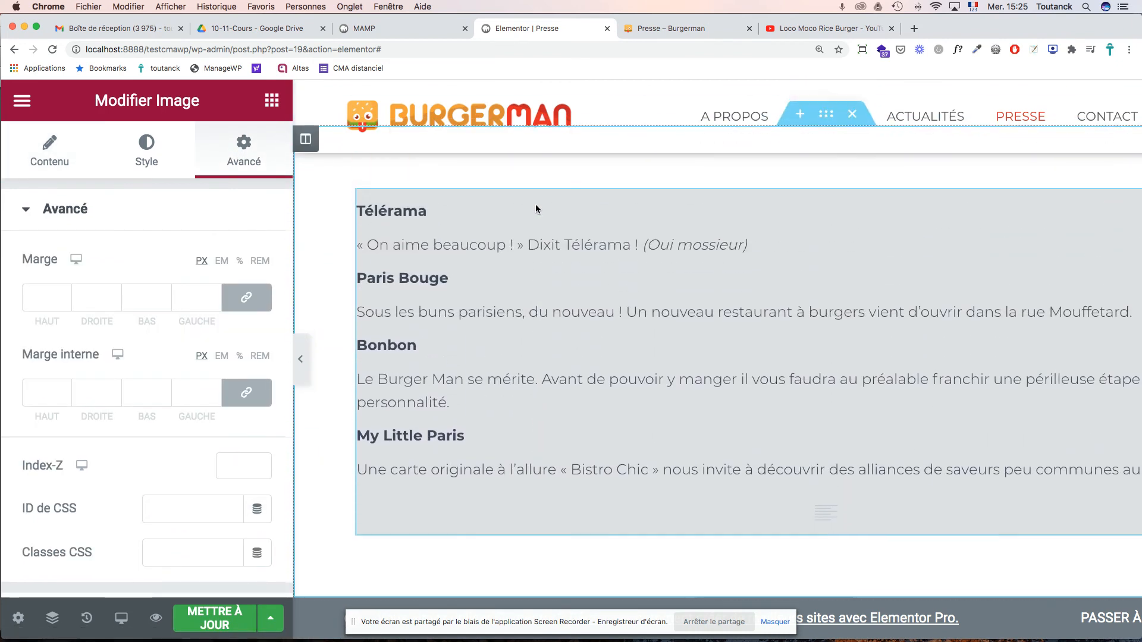
{"action": "scroll", "coordinate": [535, 208], "scroll_direction": "down", "scroll_amount": 10}
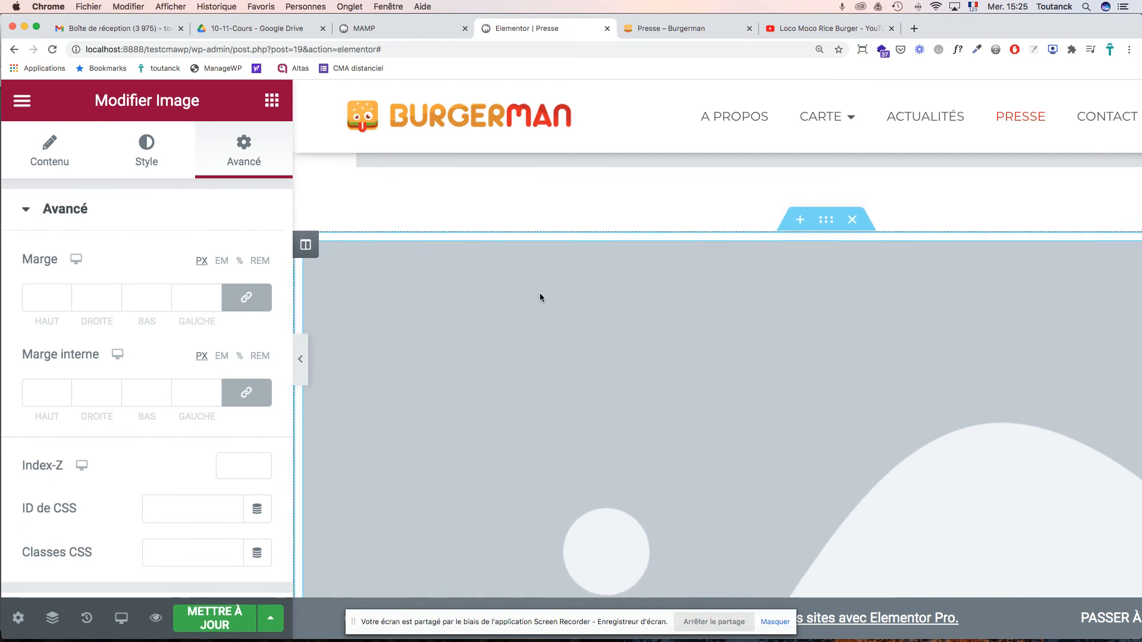
{"action": "scroll", "coordinate": [540, 295], "scroll_direction": "down", "scroll_amount": 3}
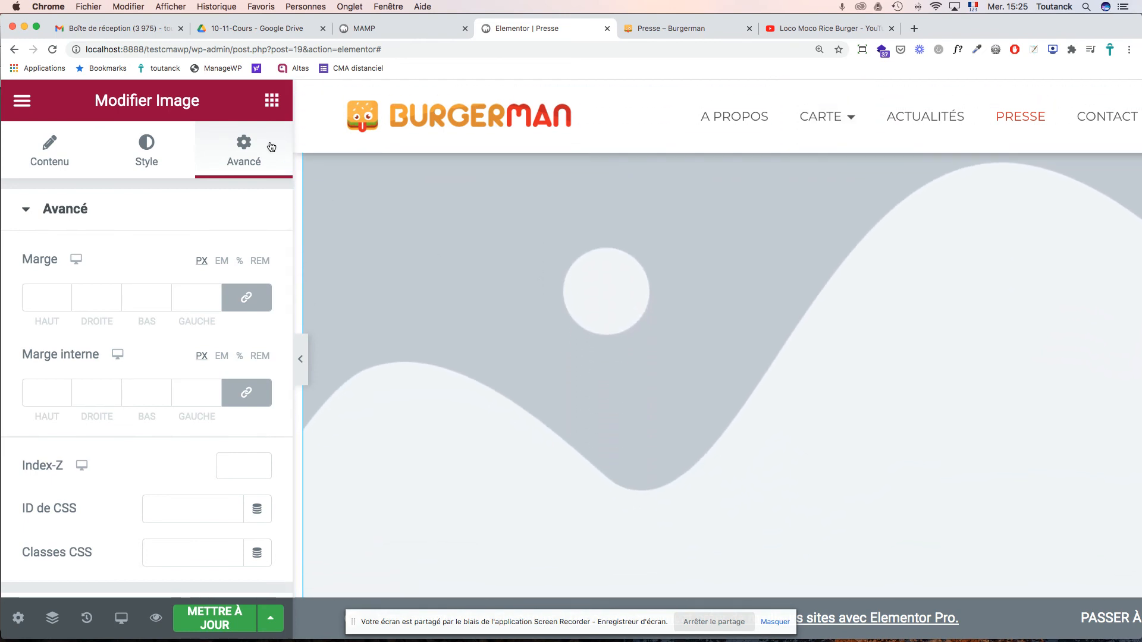
{"action": "left_click", "coordinate": [273, 103]}
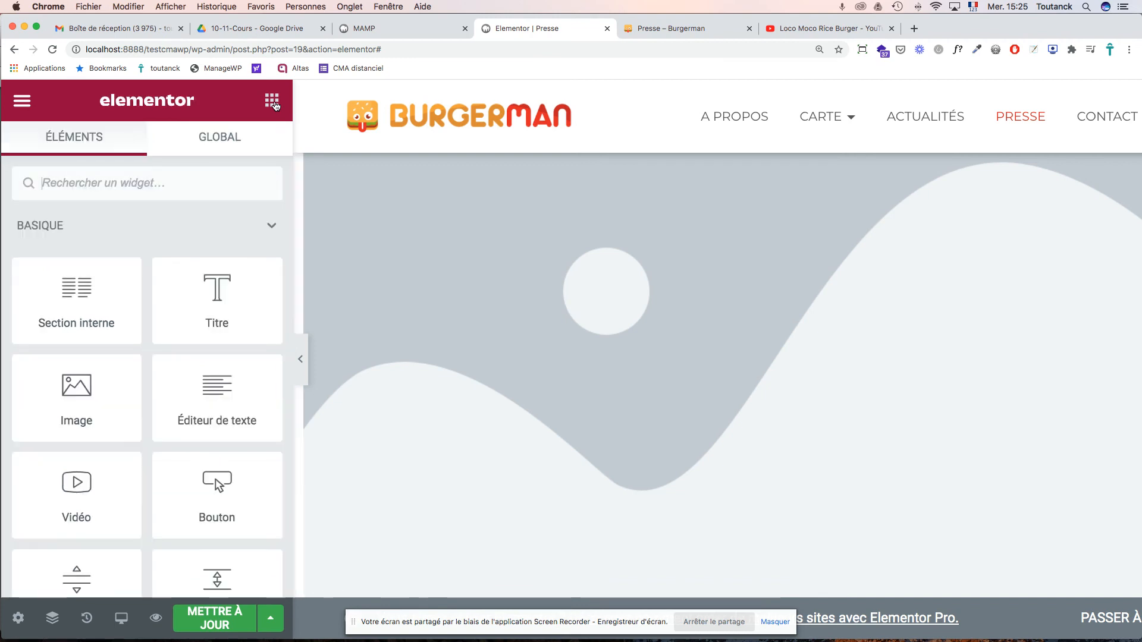
- Add a star rating under the image, set to 4 out of 5 and centred
{"action": "scroll", "coordinate": [207, 308], "scroll_direction": "down", "scroll_amount": 3}
{"action": "scroll", "coordinate": [206, 308], "scroll_direction": "down", "scroll_amount": 12}
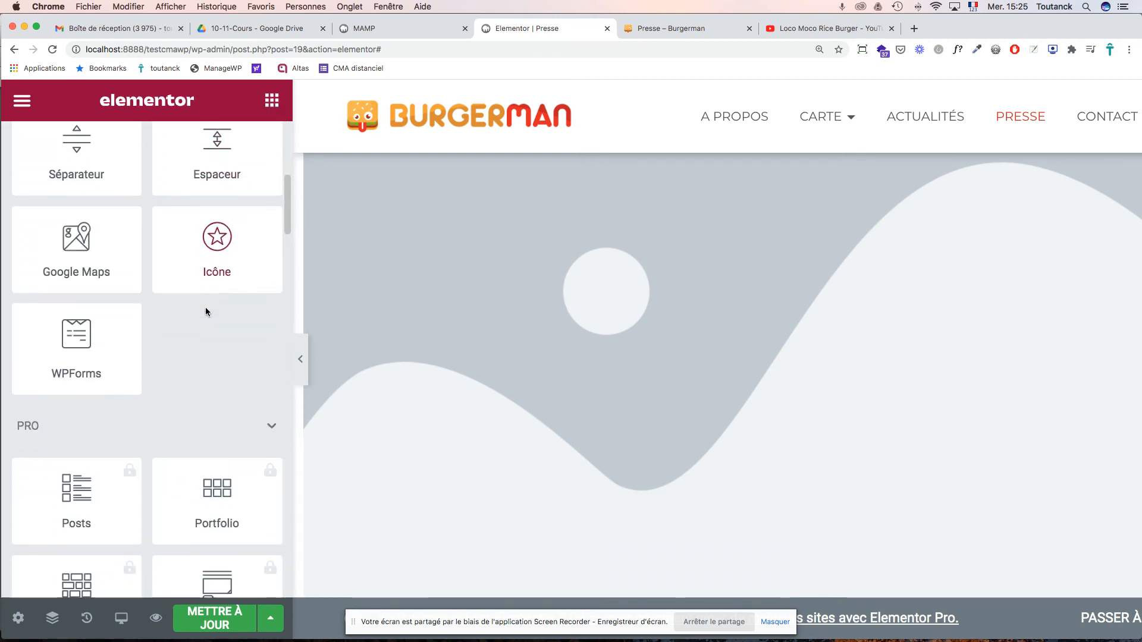
{"action": "scroll", "coordinate": [206, 311], "scroll_direction": "down", "scroll_amount": 13}
{"action": "scroll", "coordinate": [207, 312], "scroll_direction": "down", "scroll_amount": 9}
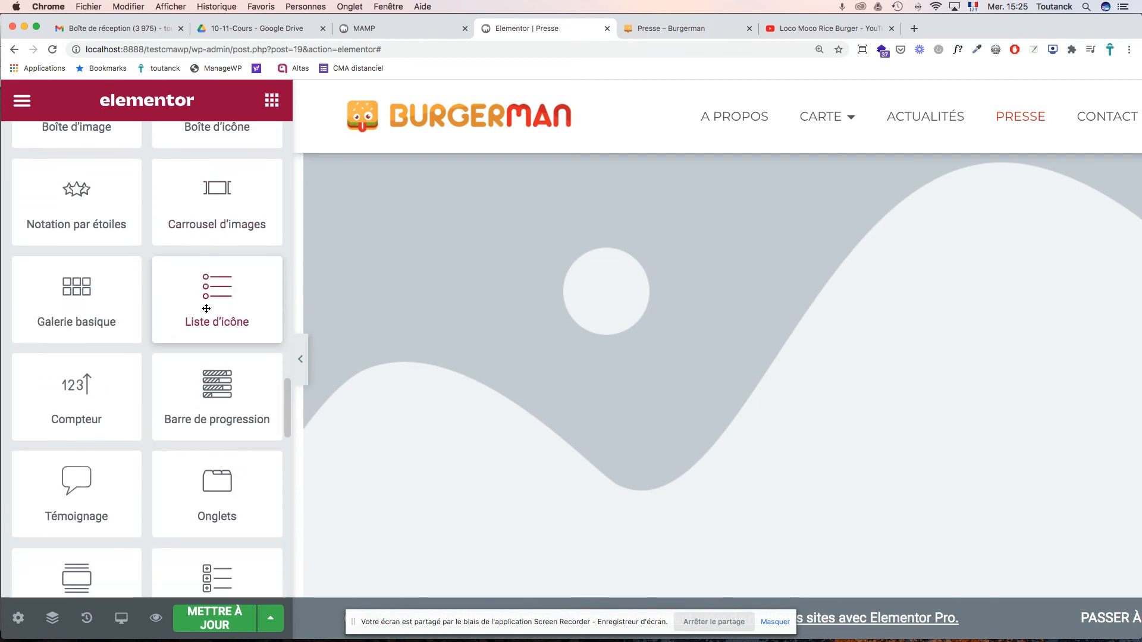
{"action": "scroll", "coordinate": [204, 305], "scroll_direction": "up", "scroll_amount": 4}
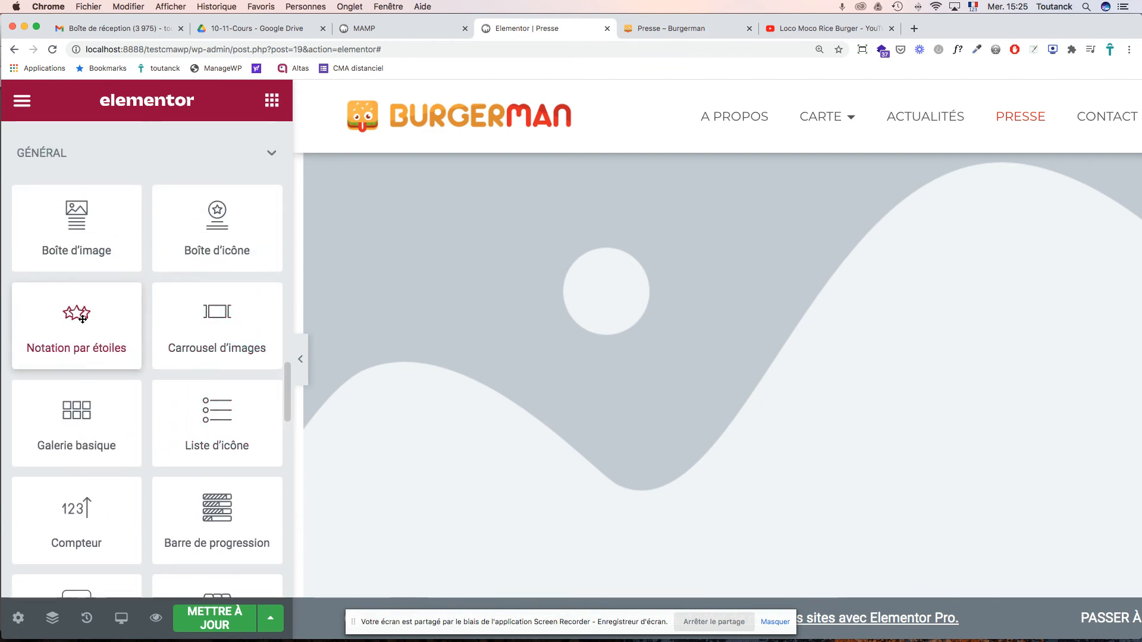
{"action": "scroll", "coordinate": [412, 297], "scroll_direction": "down", "scroll_amount": 5}
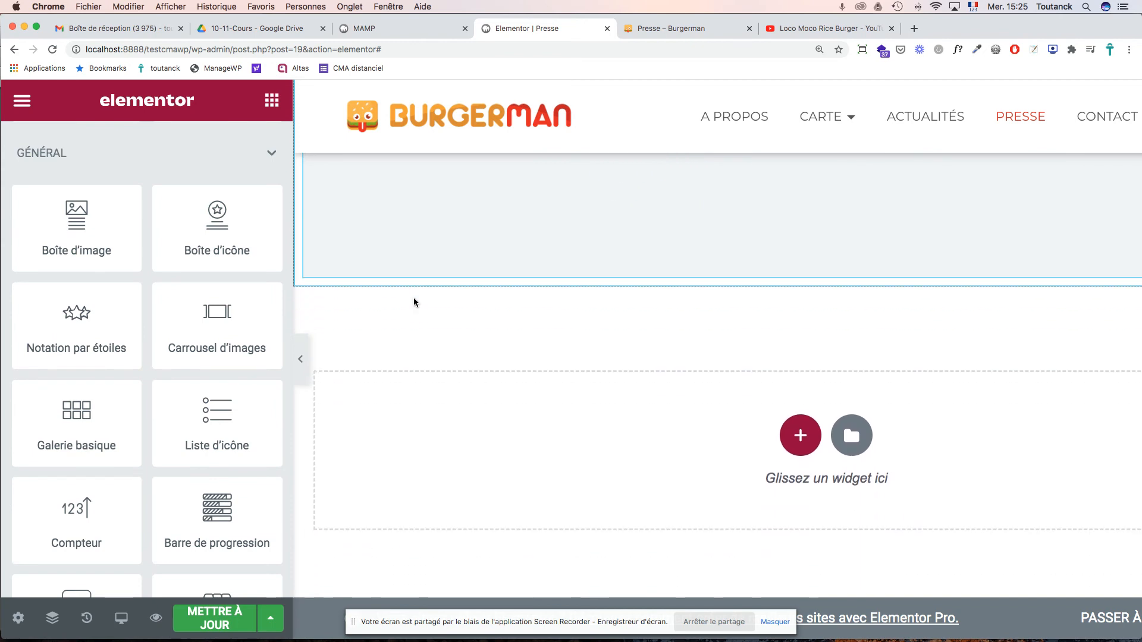
{"action": "scroll", "coordinate": [77, 327], "scroll_direction": "up", "scroll_amount": 1}
{"action": "left_click_drag", "start_coordinate": [77, 329], "coordinate": [394, 228]}
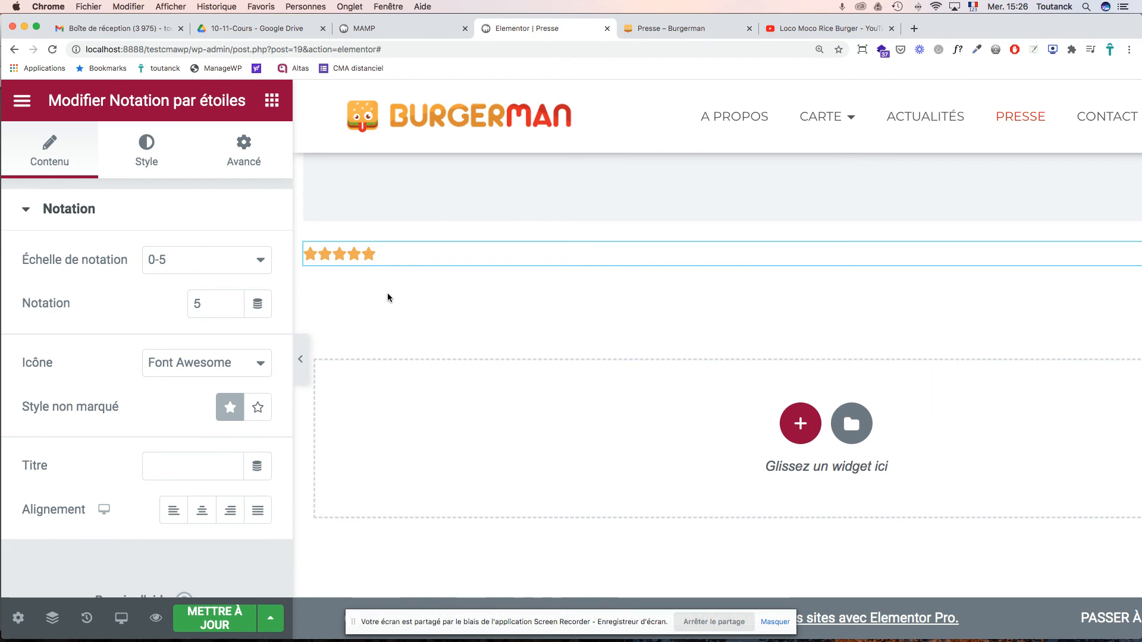
{"action": "left_click_drag", "start_coordinate": [201, 305], "coordinate": [180, 308]}
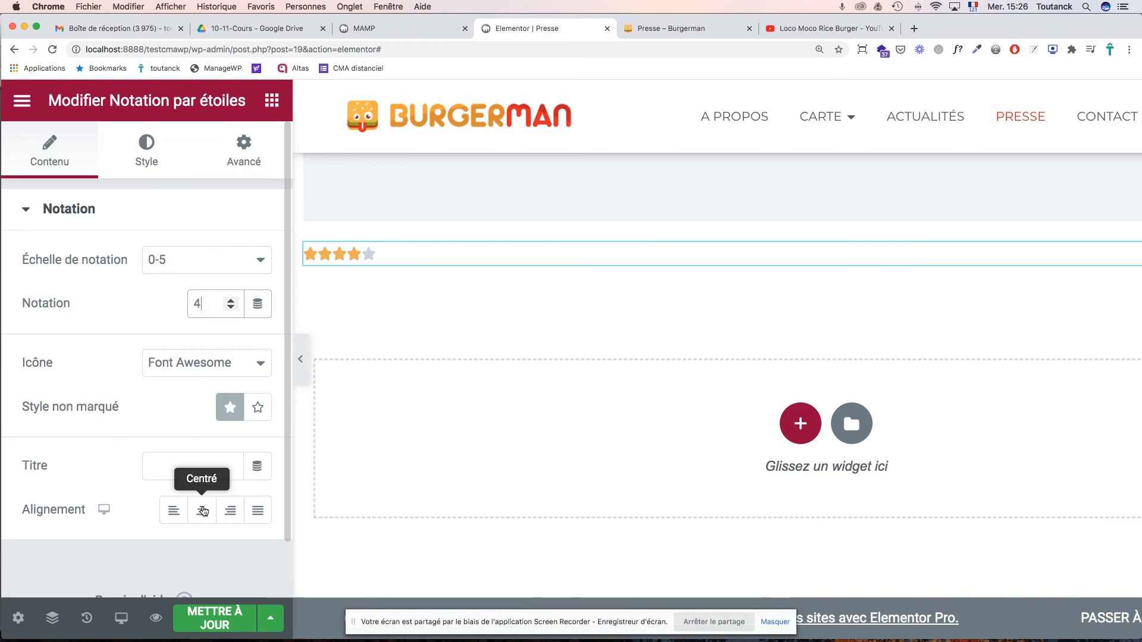
{"action": "left_click", "coordinate": [203, 511]}
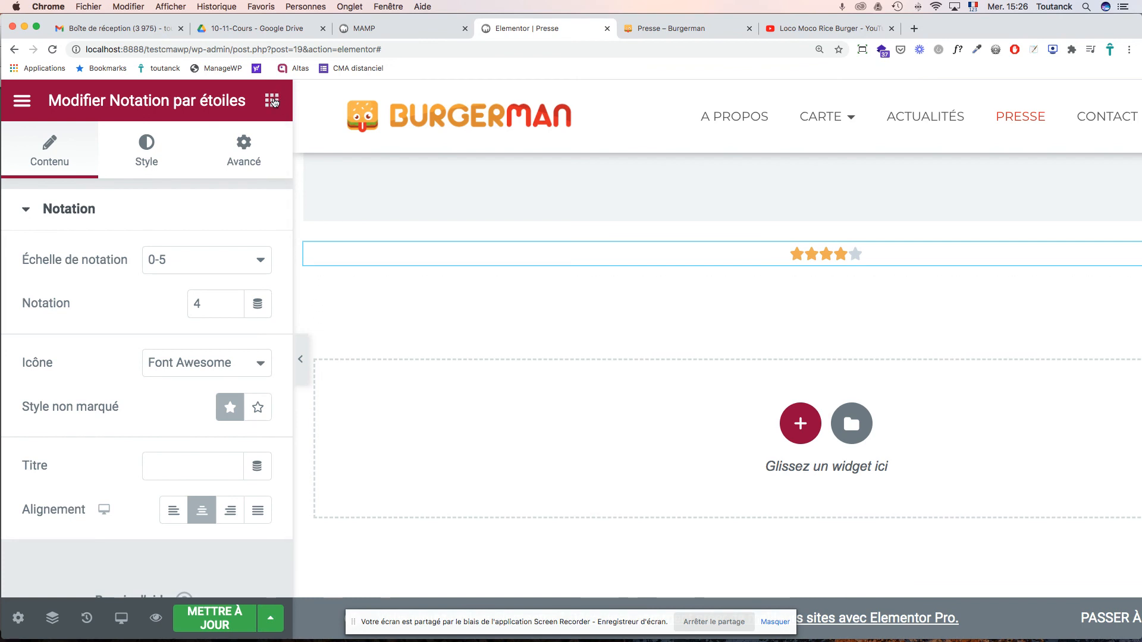
{"action": "left_click", "coordinate": [273, 101]}
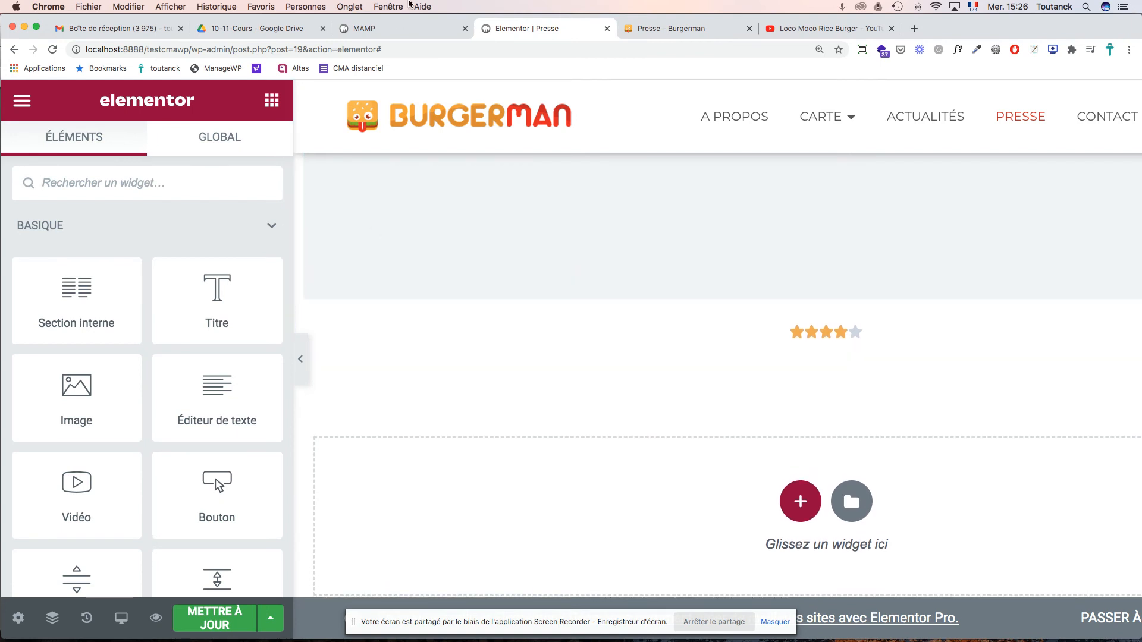
{"action": "left_click", "coordinate": [666, 30]}
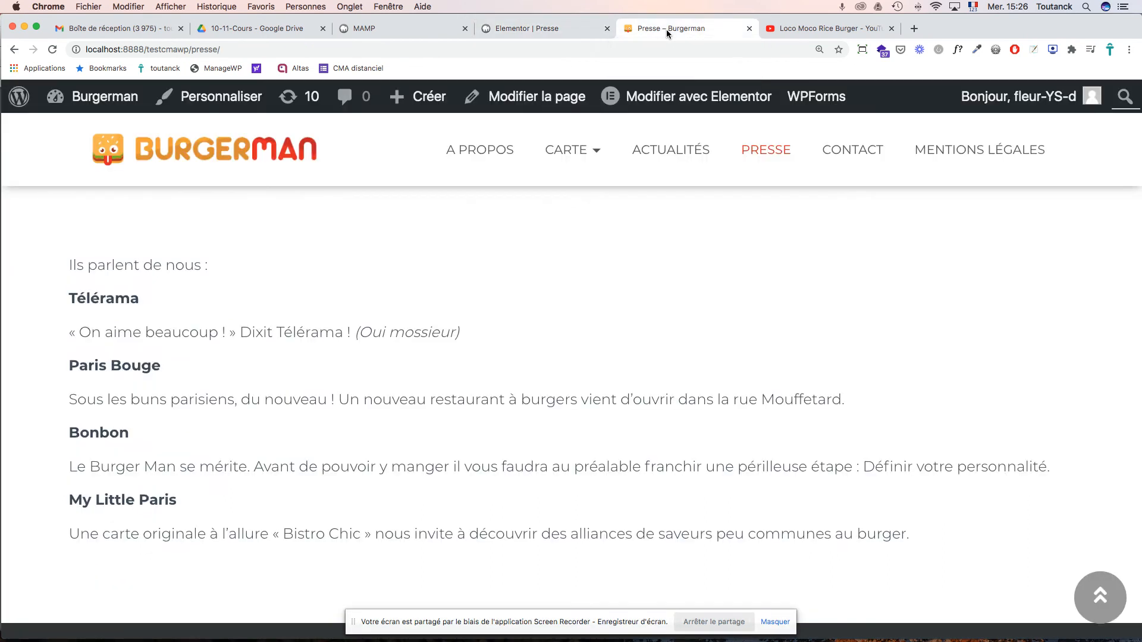
{"action": "left_click", "coordinate": [552, 29]}
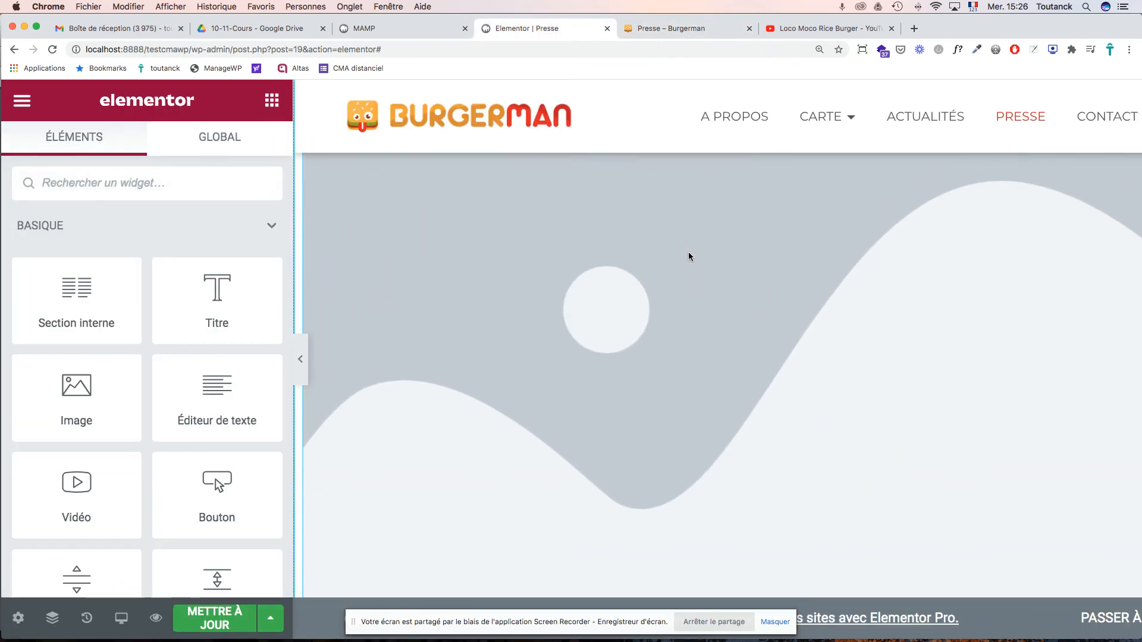
{"action": "scroll", "coordinate": [688, 256], "scroll_direction": "up", "scroll_amount": 4}
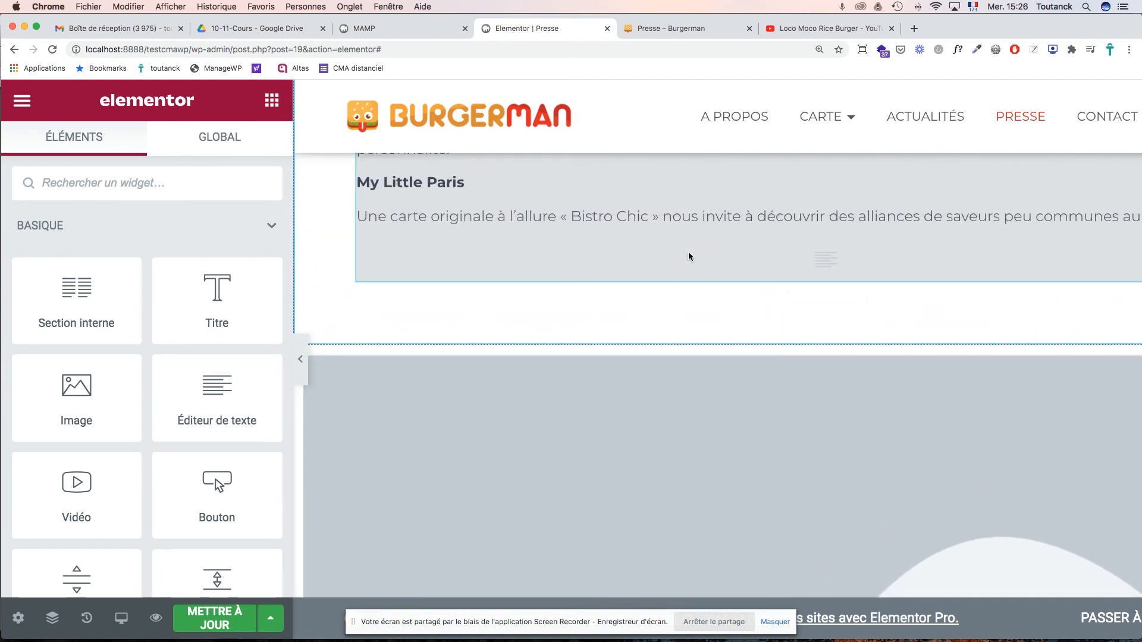
{"action": "scroll", "coordinate": [689, 256], "scroll_direction": "down", "scroll_amount": 5}
{"action": "scroll", "coordinate": [689, 256], "scroll_direction": "down", "scroll_amount": 1}
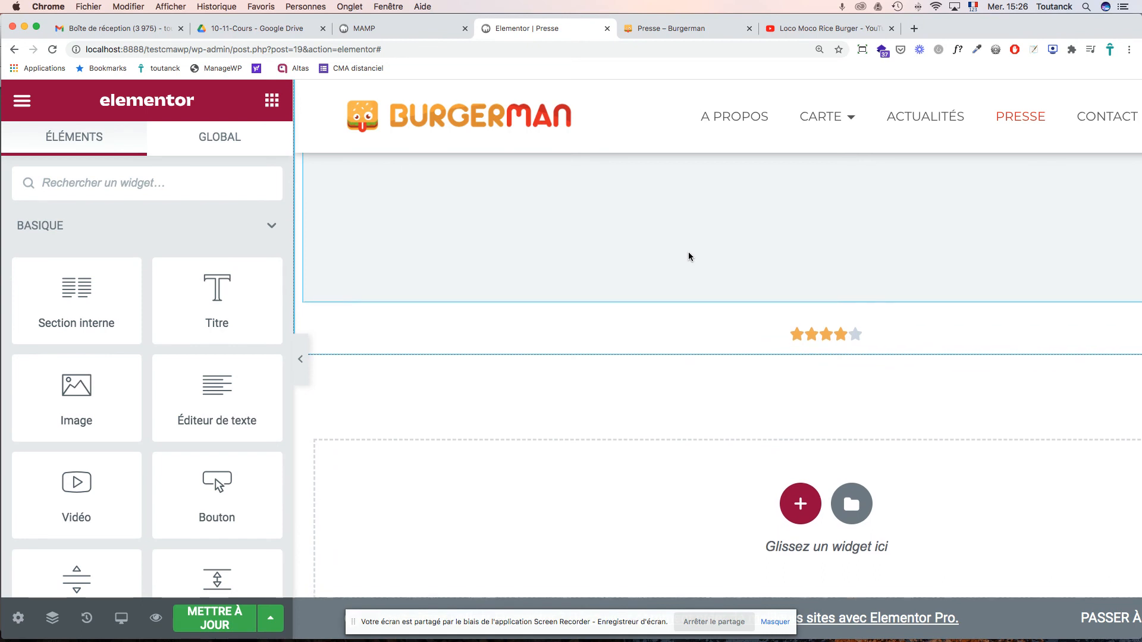
{"action": "scroll", "coordinate": [689, 257], "scroll_direction": "down", "scroll_amount": 2}
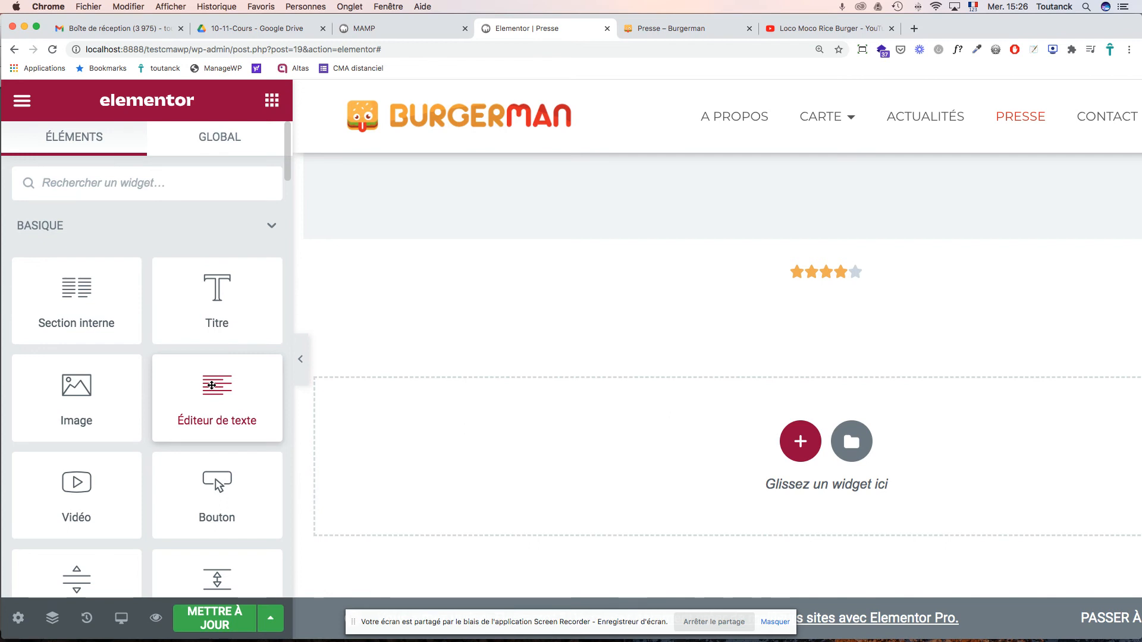
- Add a Lorem ipsum text block beneath the stars and open the image section's column settings
{"action": "left_click_drag", "start_coordinate": [214, 384], "coordinate": [805, 285]}
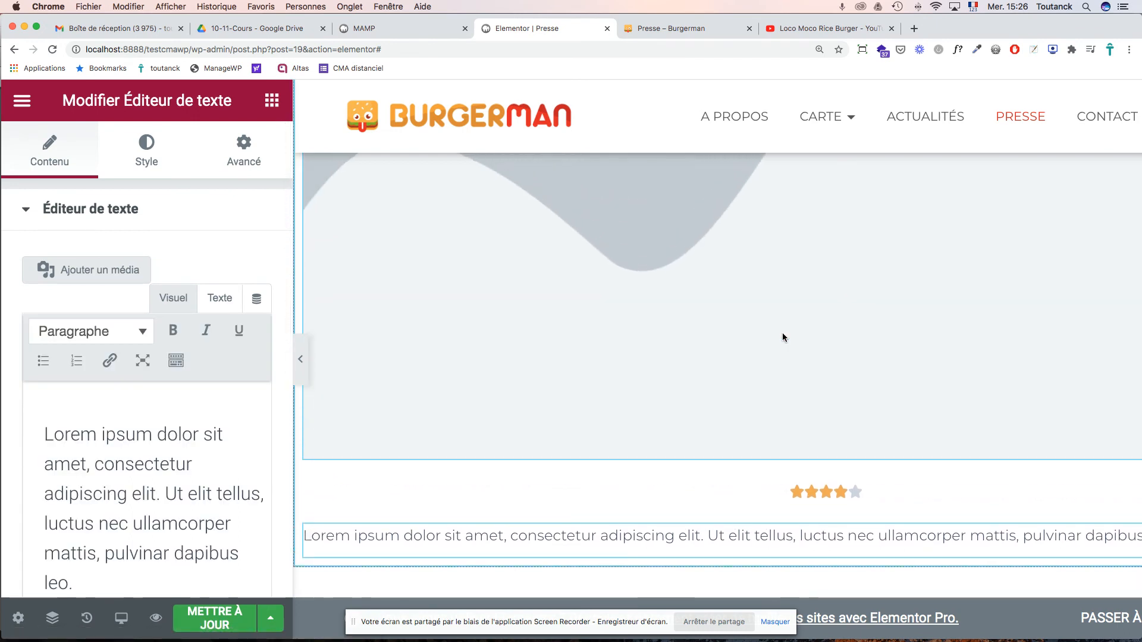
{"action": "scroll", "coordinate": [782, 336], "scroll_direction": "up", "scroll_amount": 8}
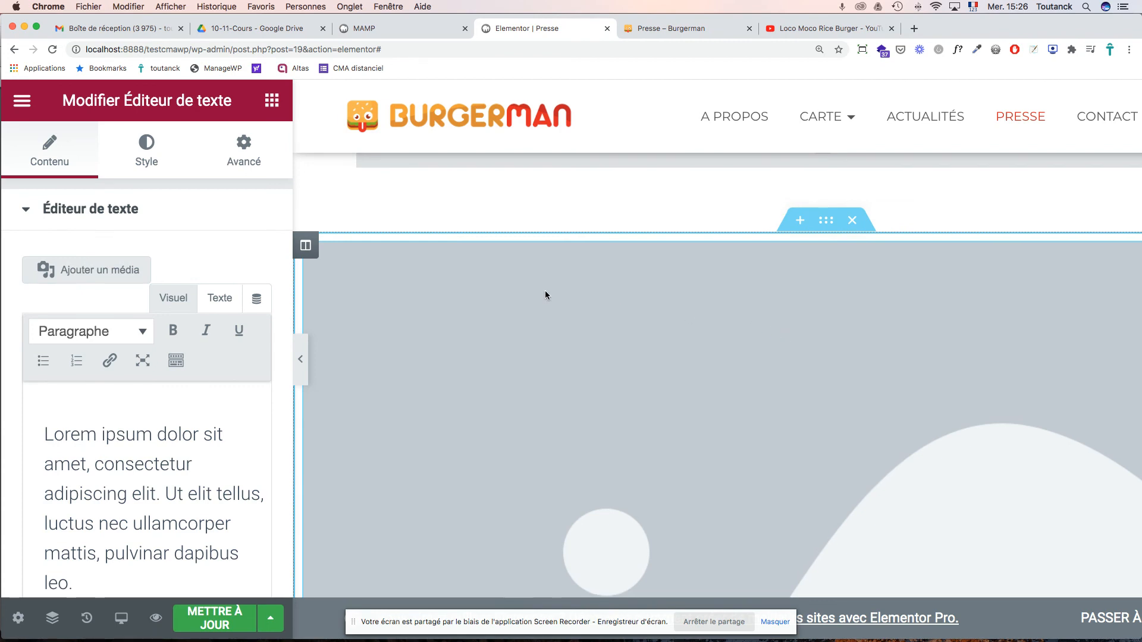
{"action": "left_click", "coordinate": [306, 246]}
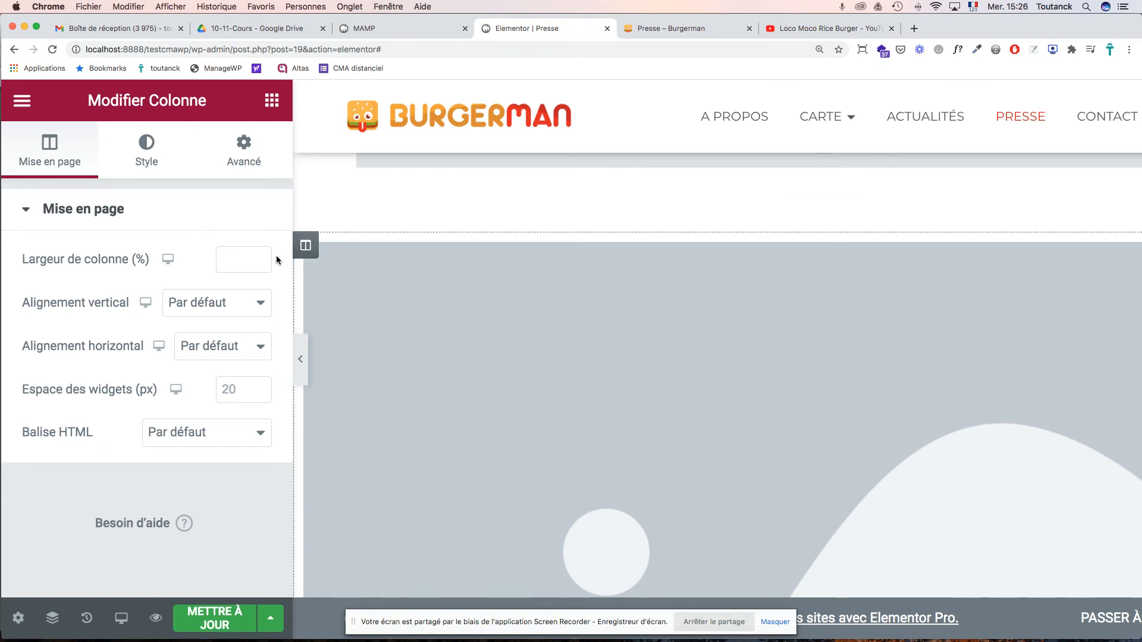
- Set the column's HTML tag to section and look over its Style and Advanced settings
{"action": "left_click", "coordinate": [218, 436]}
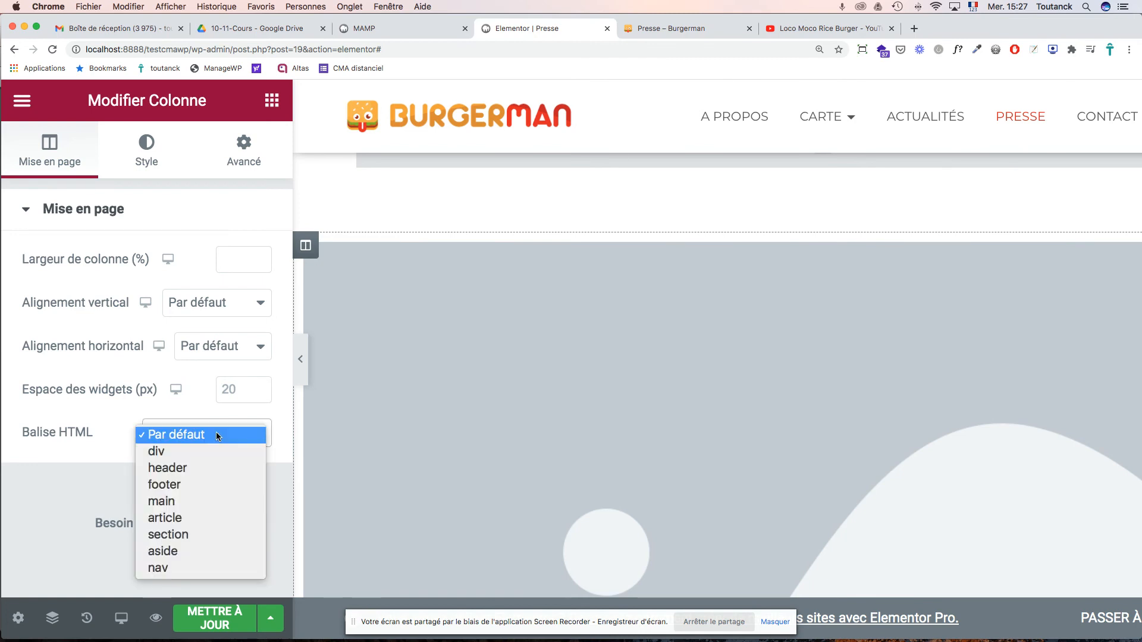
{"action": "left_click", "coordinate": [200, 533]}
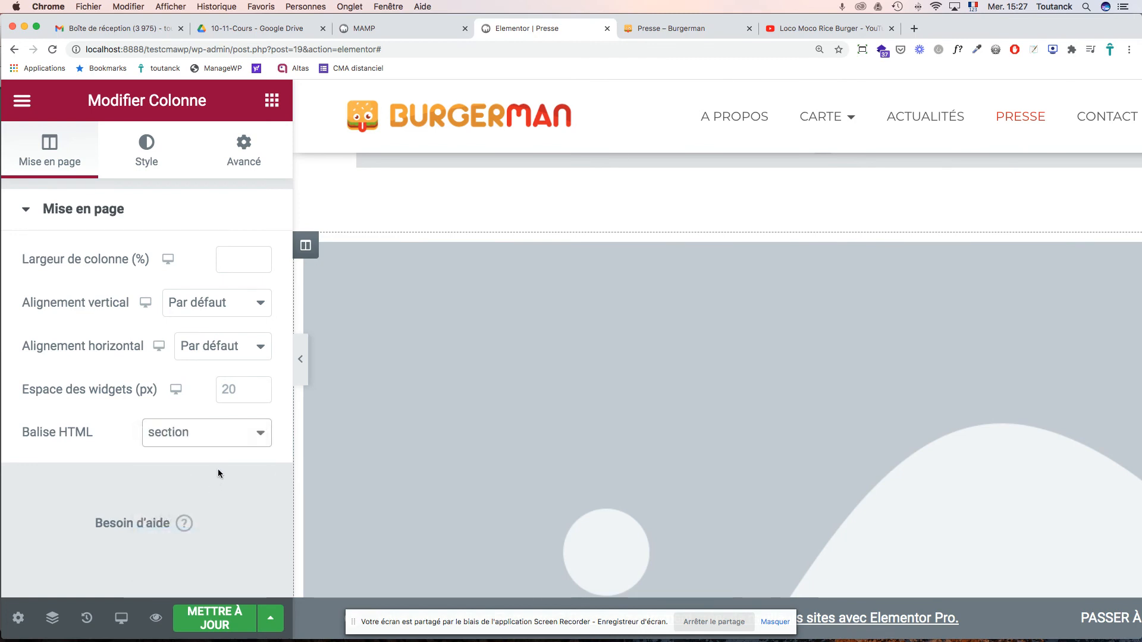
{"action": "left_click", "coordinate": [152, 159]}
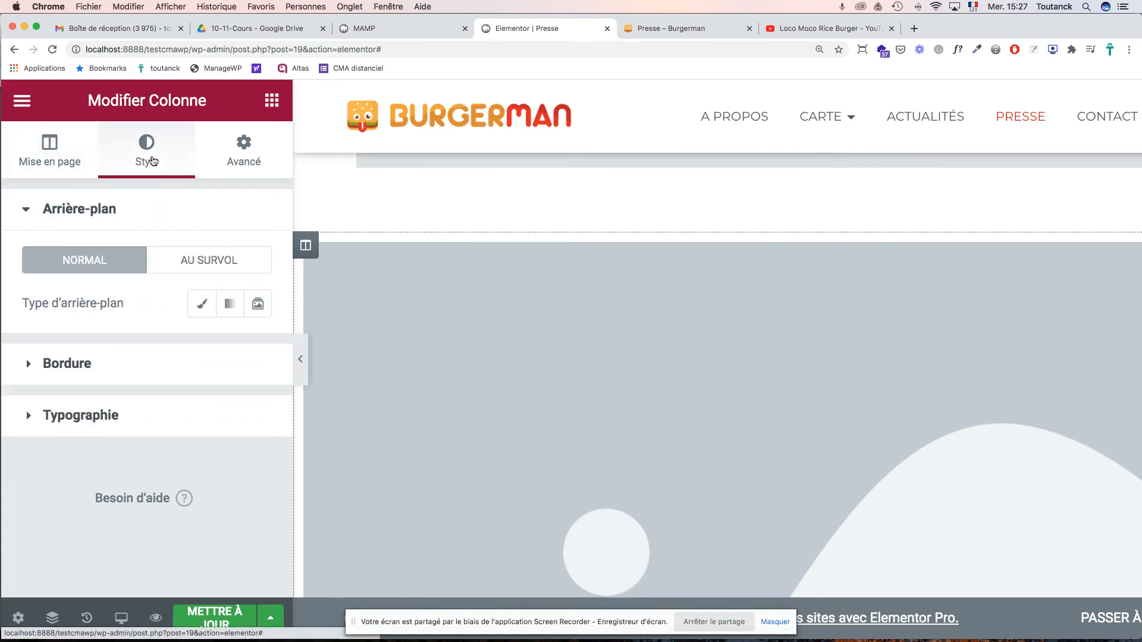
{"action": "left_click", "coordinate": [240, 132]}
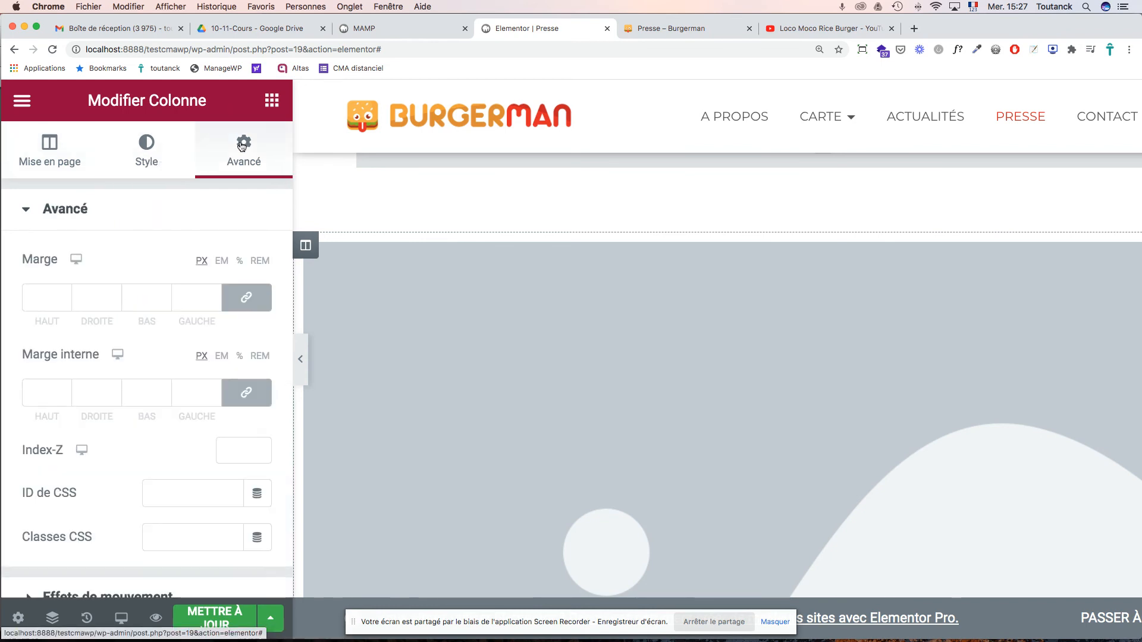
{"action": "scroll", "coordinate": [251, 250], "scroll_direction": "down", "scroll_amount": 5}
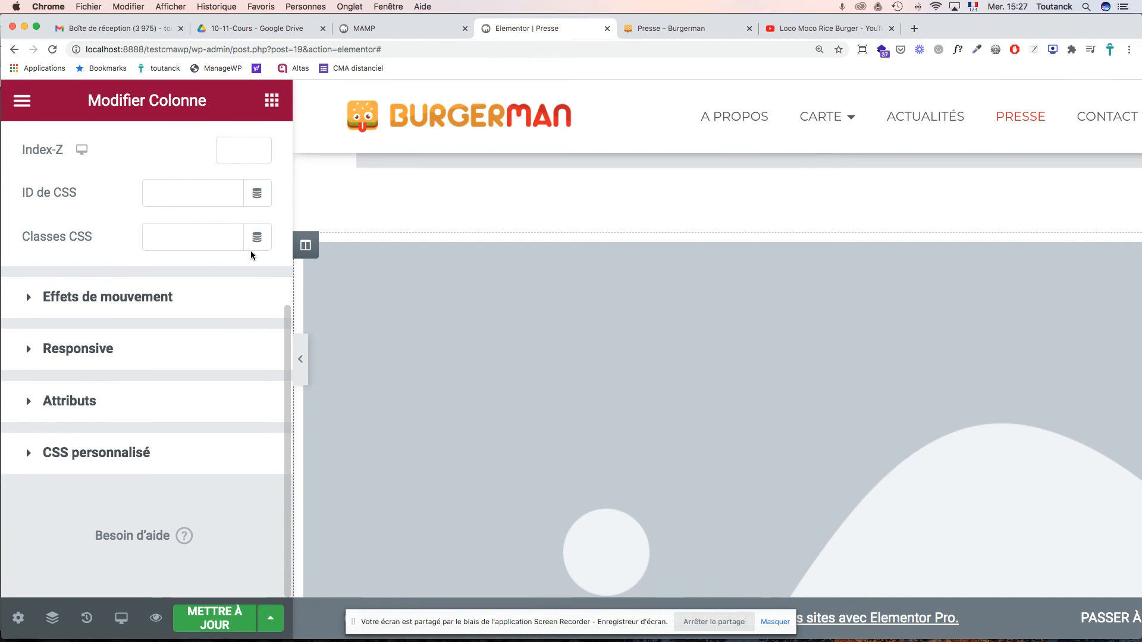
{"action": "scroll", "coordinate": [126, 280], "scroll_direction": "up", "scroll_amount": 5}
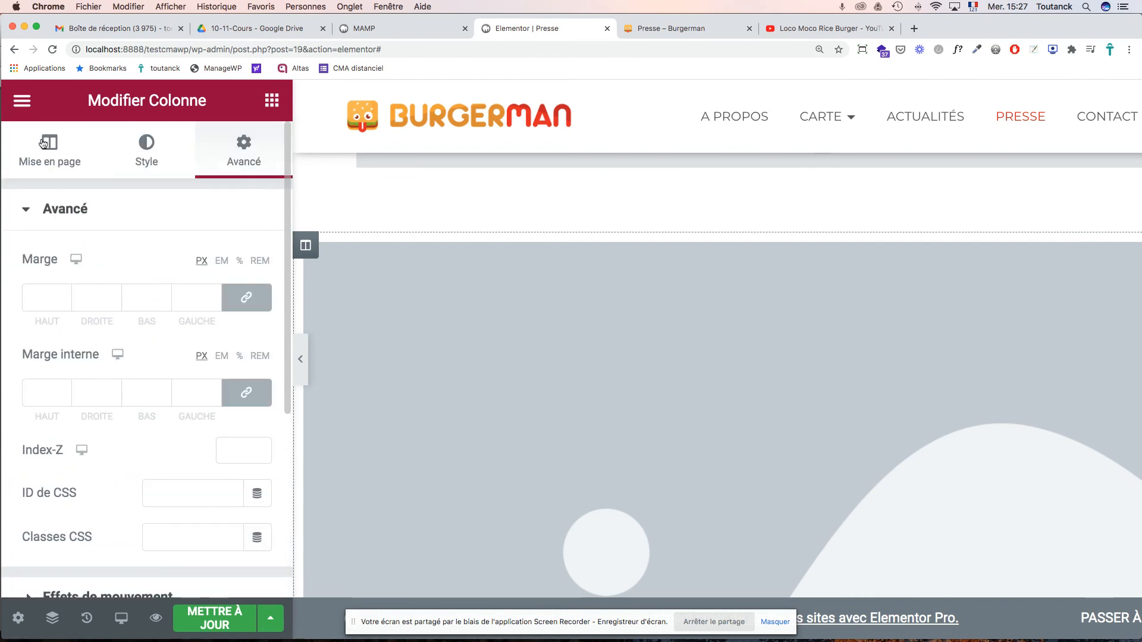
- Set the column width to 100% and select the placeholder image widget
{"action": "left_click", "coordinate": [44, 142]}
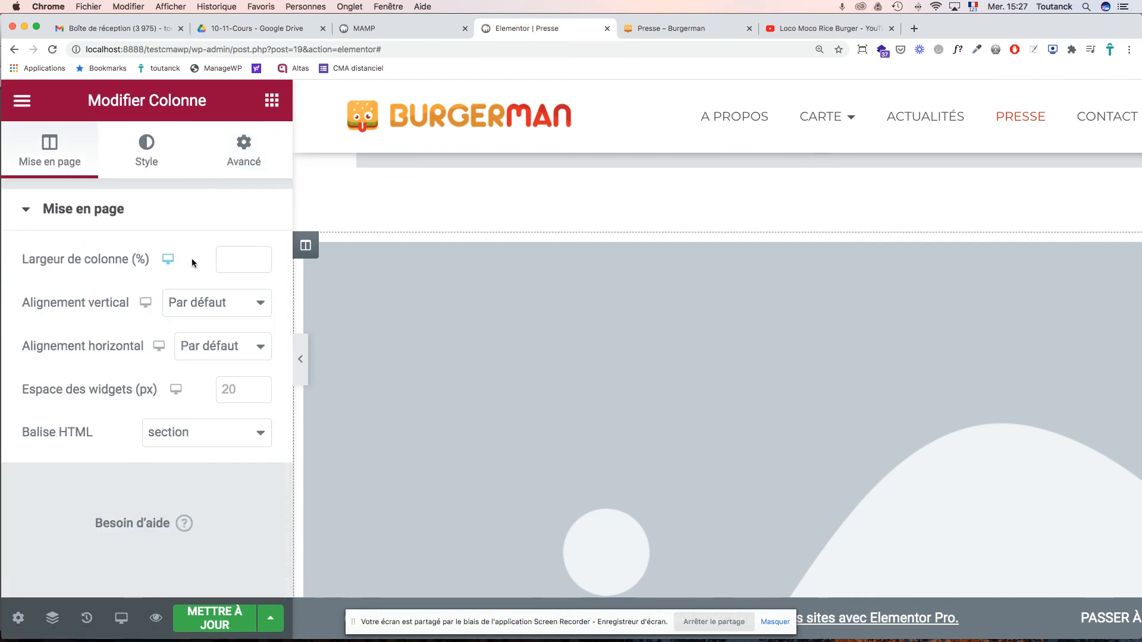
{"action": "left_click", "coordinate": [256, 257]}
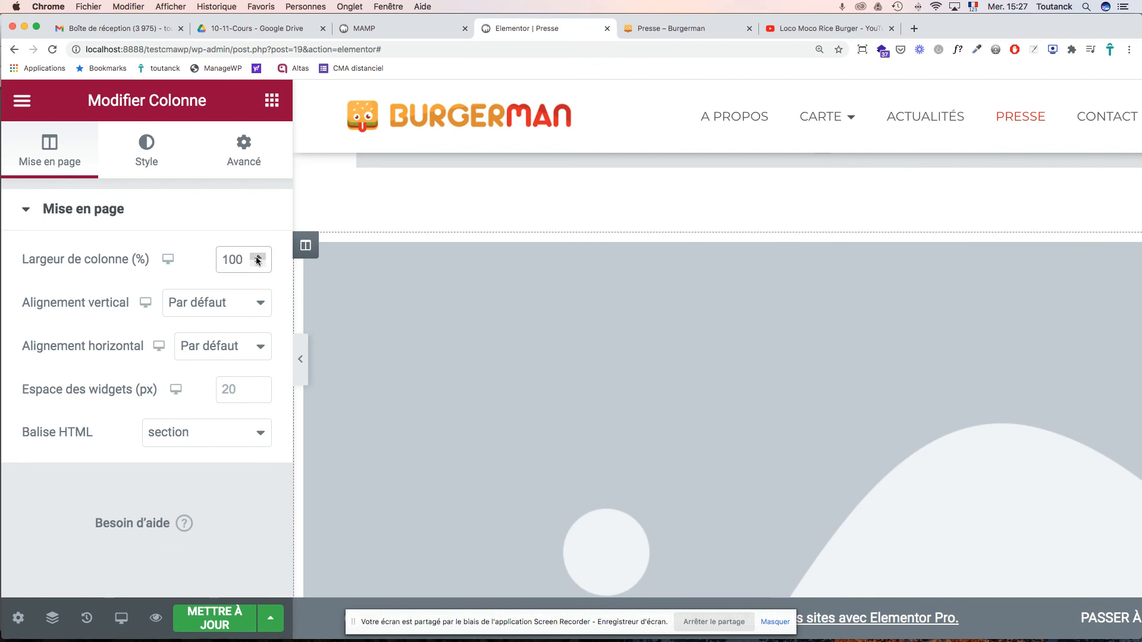
{"action": "left_click", "coordinate": [262, 304]}
{"action": "left_click", "coordinate": [76, 291]}
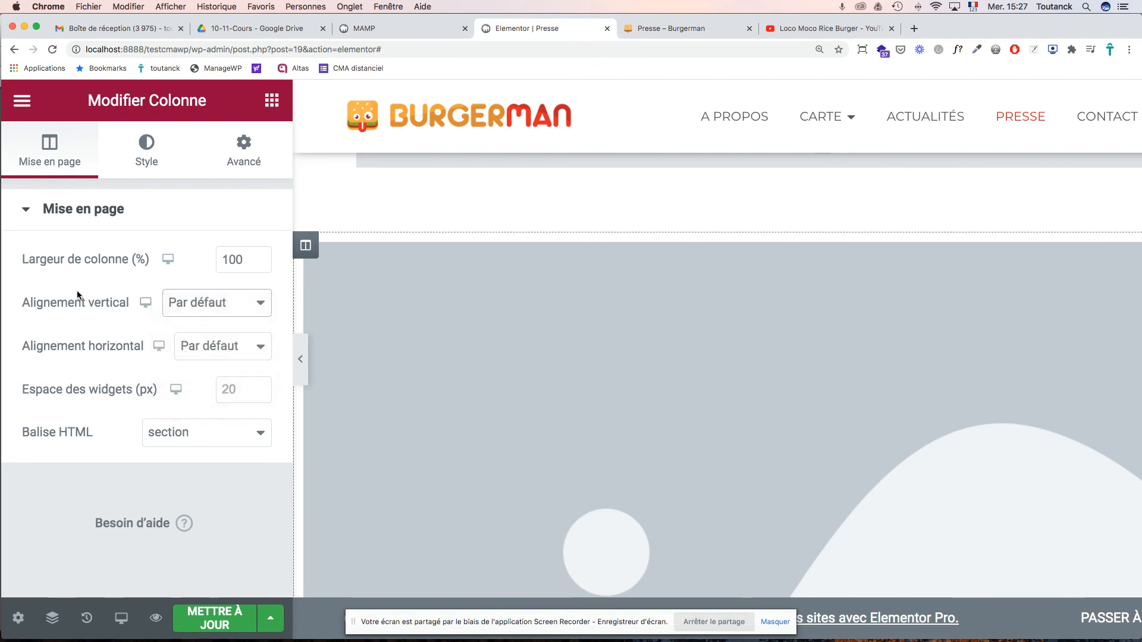
{"action": "scroll", "coordinate": [361, 350], "scroll_direction": "down", "scroll_amount": 12}
{"action": "scroll", "coordinate": [395, 340], "scroll_direction": "up", "scroll_amount": 4}
{"action": "left_click", "coordinate": [410, 305]}
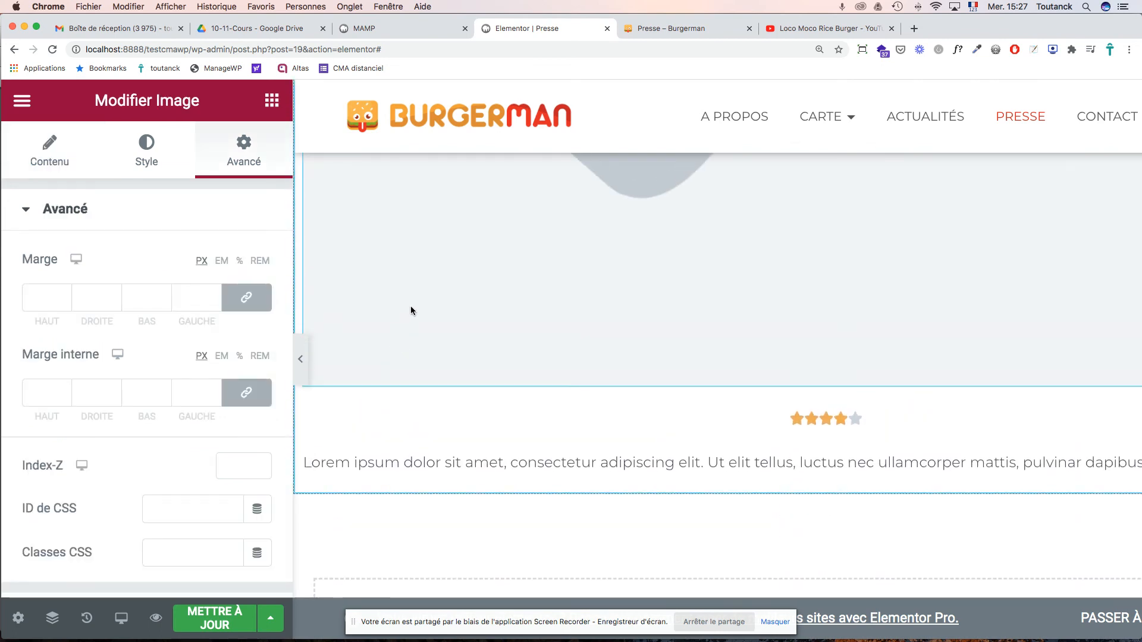
- Pick the Télérama logo (telerama.jpg) from the media library for the image widget
{"action": "left_click", "coordinate": [58, 159]}
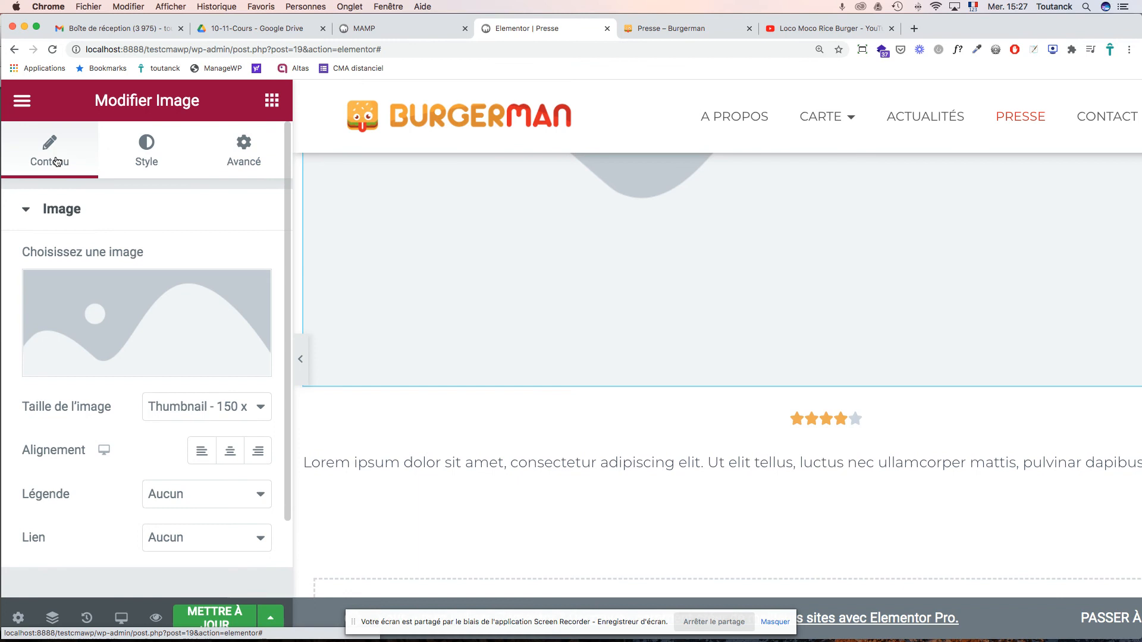
{"action": "left_click", "coordinate": [114, 308]}
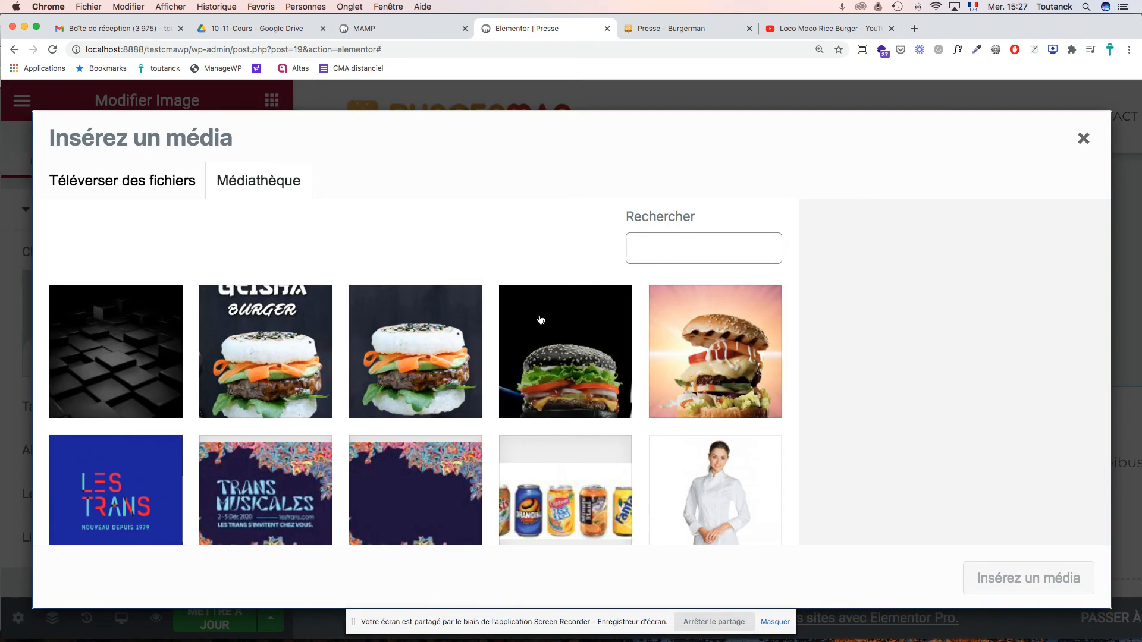
{"action": "scroll", "coordinate": [489, 316], "scroll_direction": "down", "scroll_amount": 10}
{"action": "scroll", "coordinate": [586, 326], "scroll_direction": "up", "scroll_amount": 3}
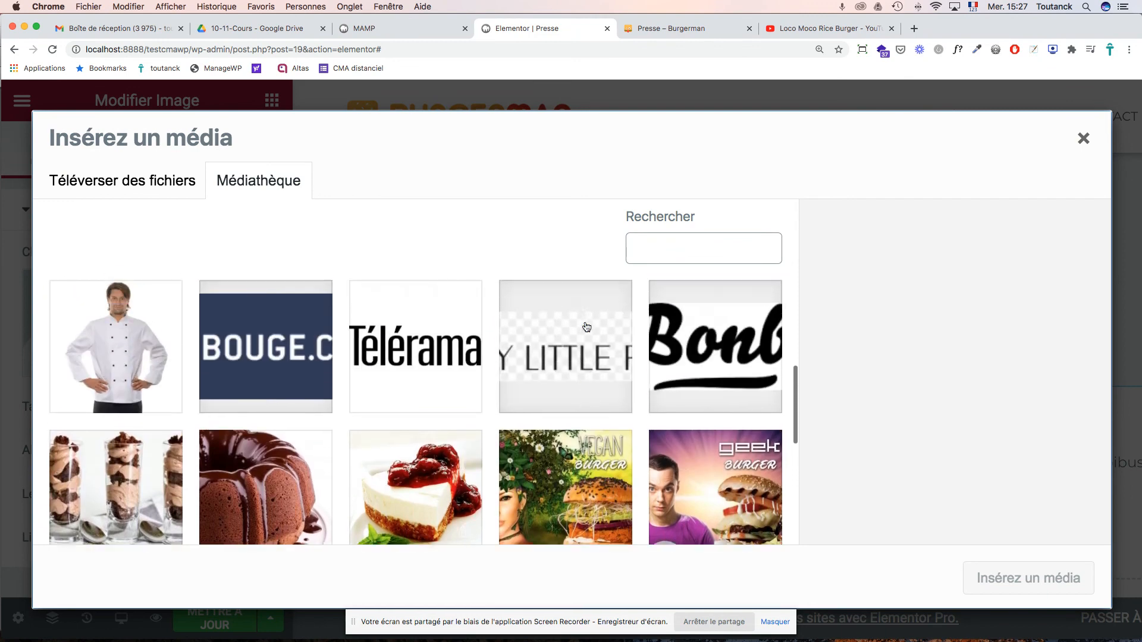
{"action": "scroll", "coordinate": [535, 357], "scroll_direction": "up", "scroll_amount": 1}
{"action": "left_click", "coordinate": [421, 399]}
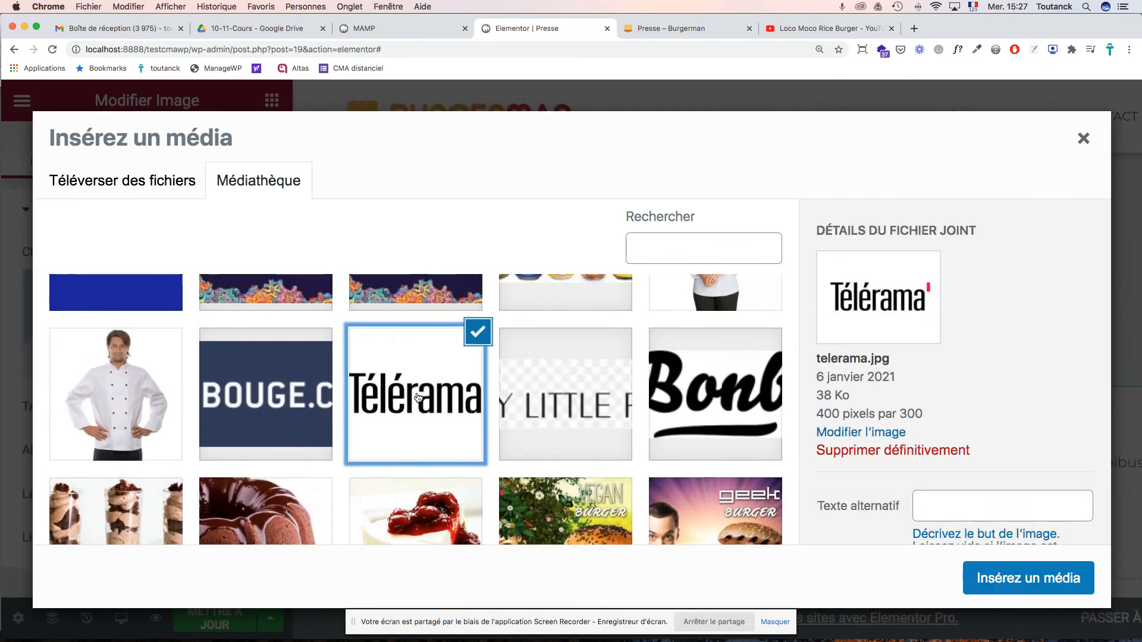
- Set the logo's alt text and title both to 'Télérama' and insert it
{"action": "left_click", "coordinate": [972, 508]}
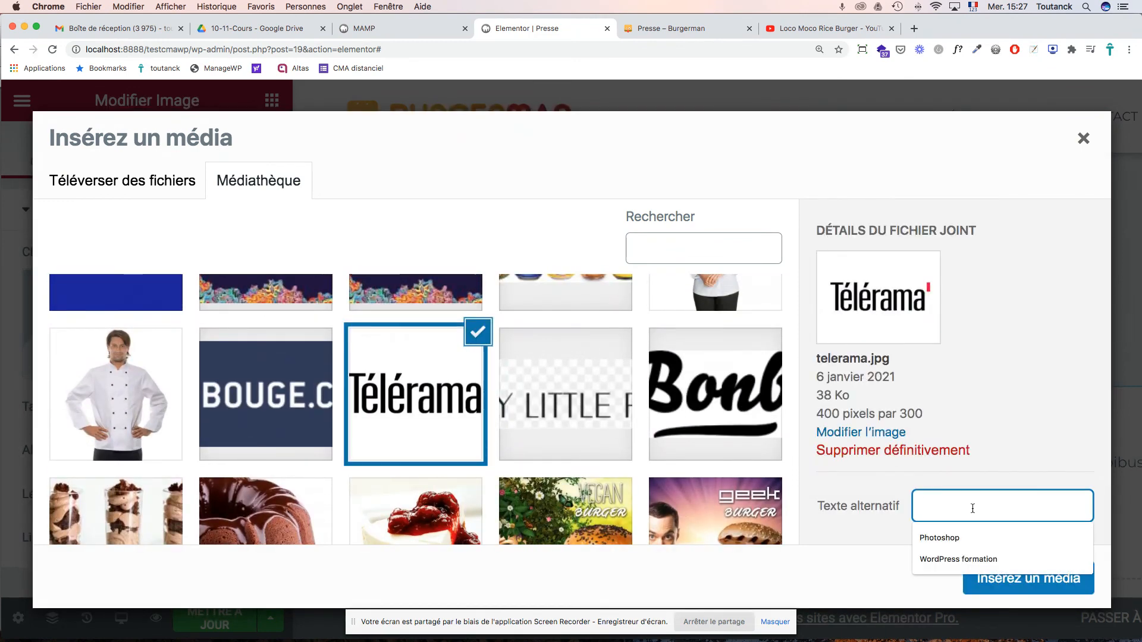
{"action": "type", "text": "Télérama"}
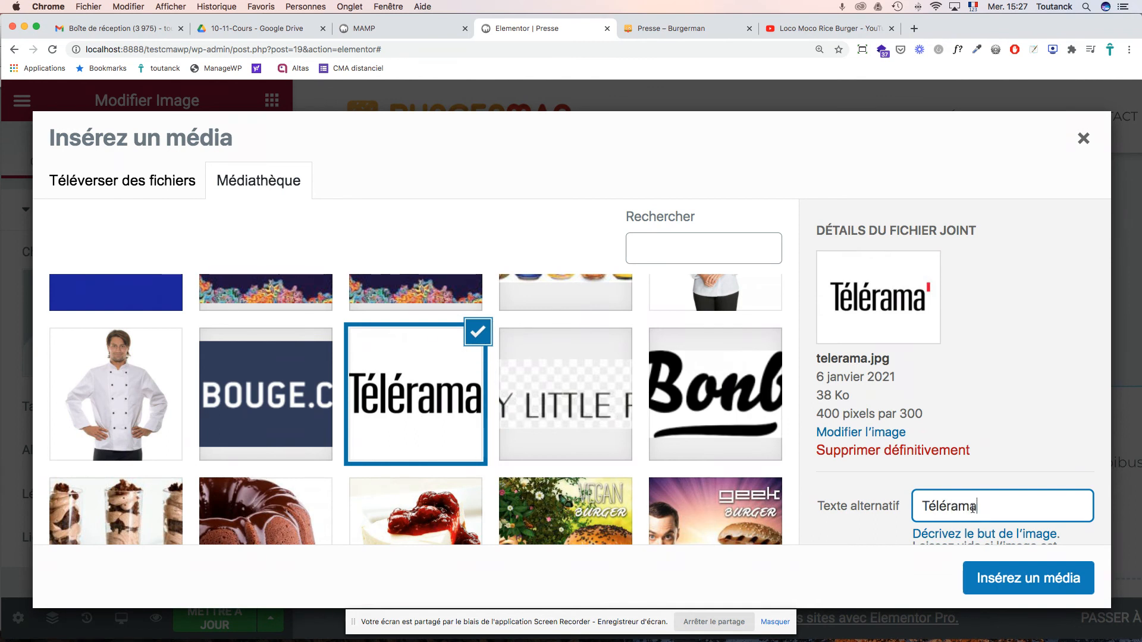
{"action": "scroll", "coordinate": [984, 450], "scroll_direction": "down", "scroll_amount": 5}
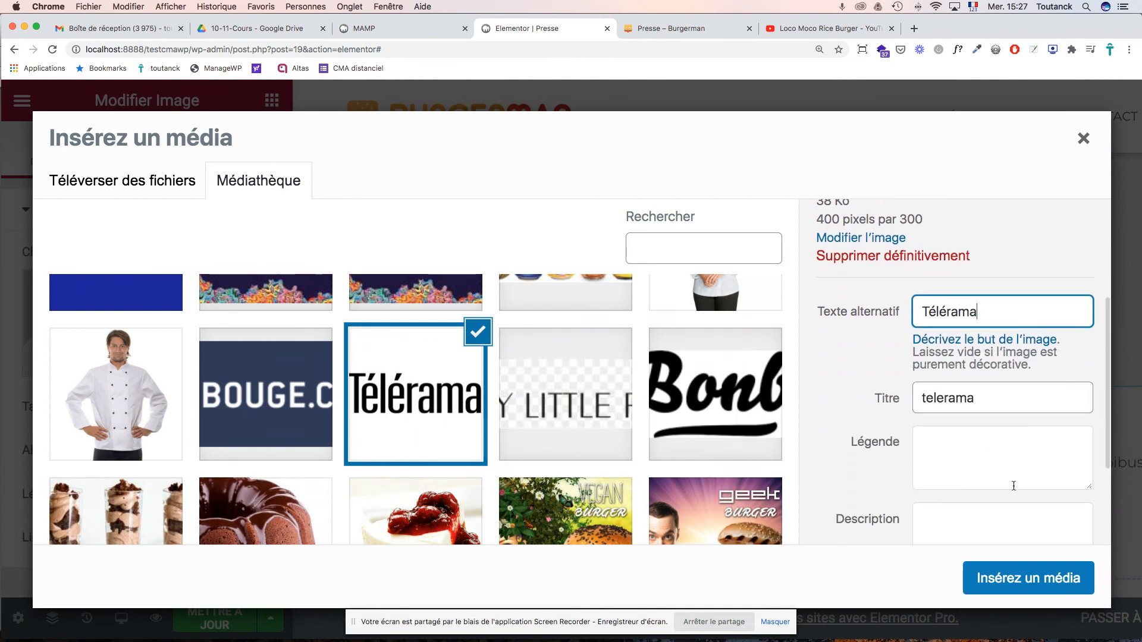
{"action": "left_click_drag", "start_coordinate": [954, 406], "coordinate": [899, 392]}
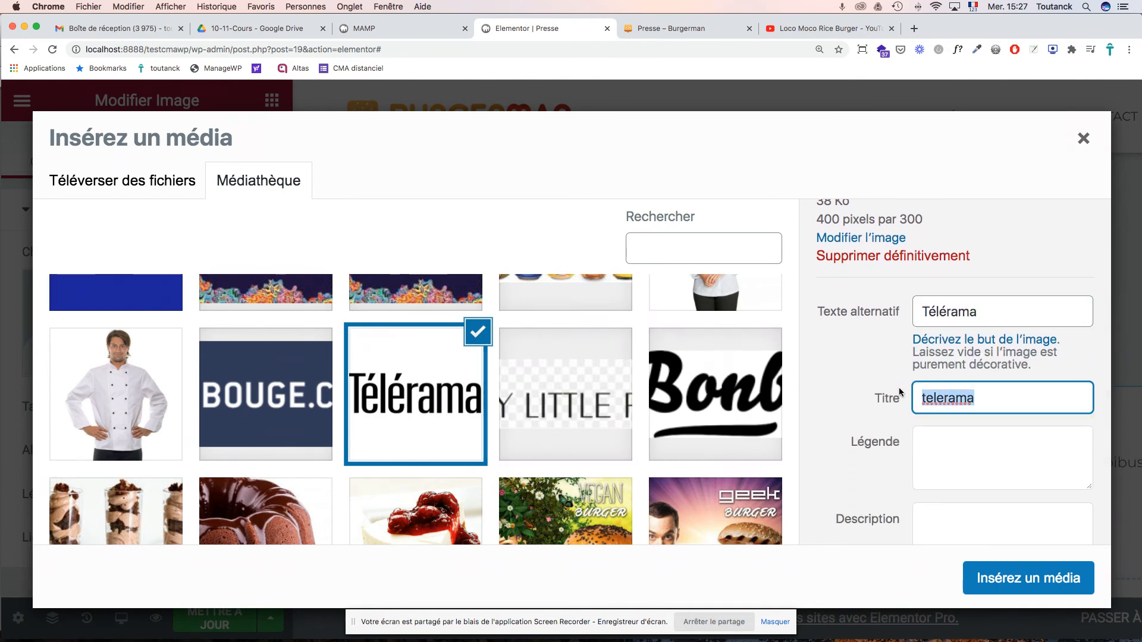
{"action": "double_click", "coordinate": [938, 314]}
{"action": "key", "text": "cmd+c"}
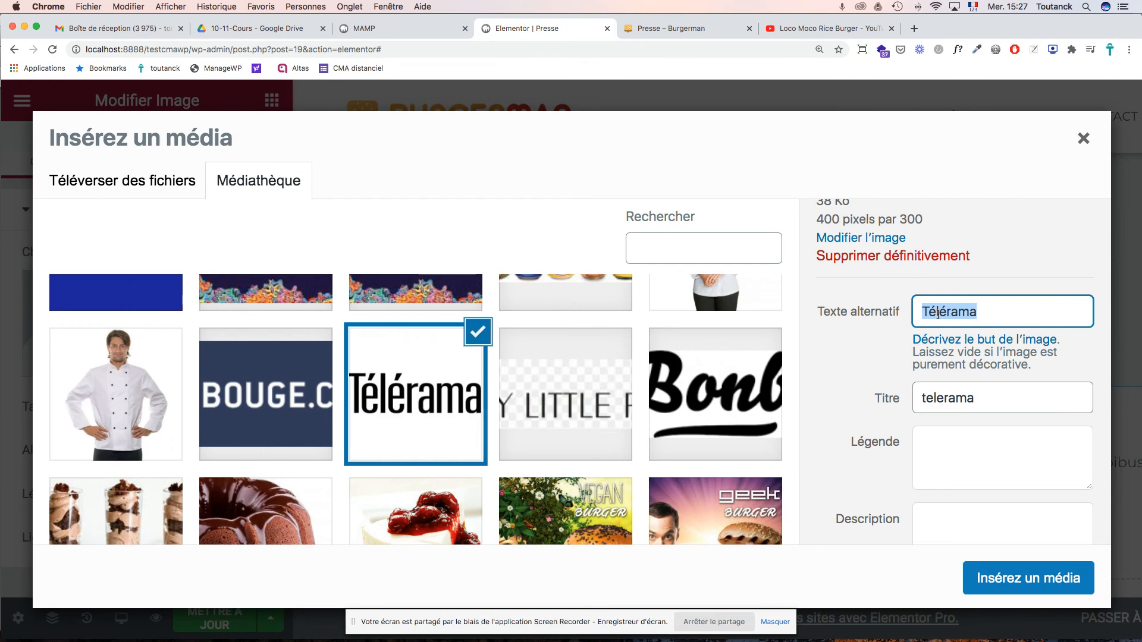
{"action": "double_click", "coordinate": [947, 399]}
{"action": "key", "text": "cmd+v"}
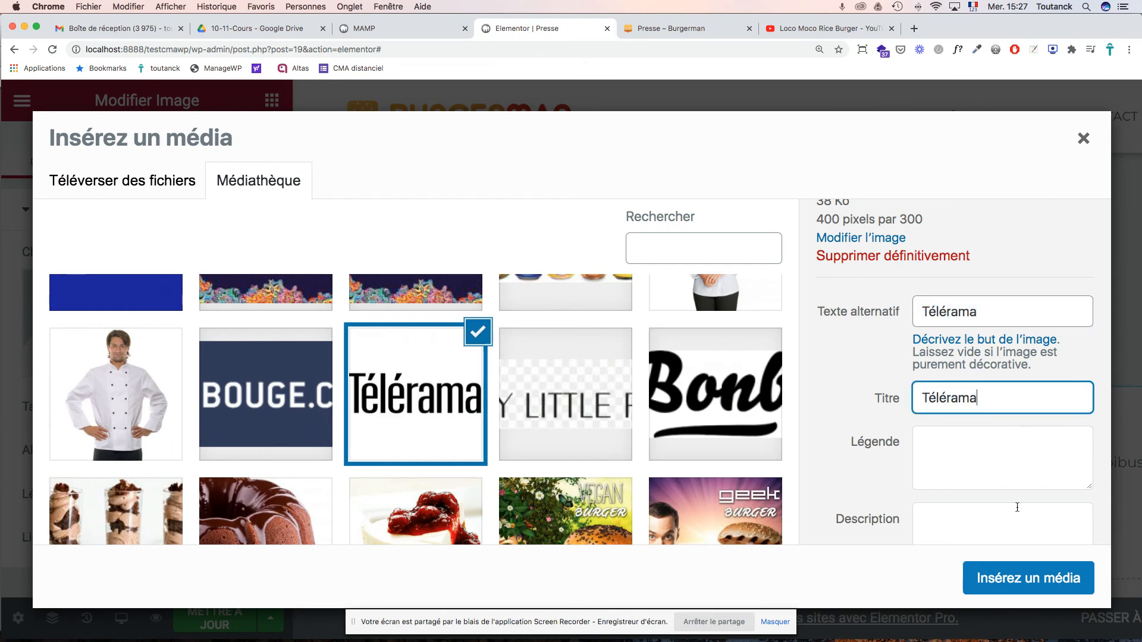
{"action": "left_click", "coordinate": [1000, 580]}
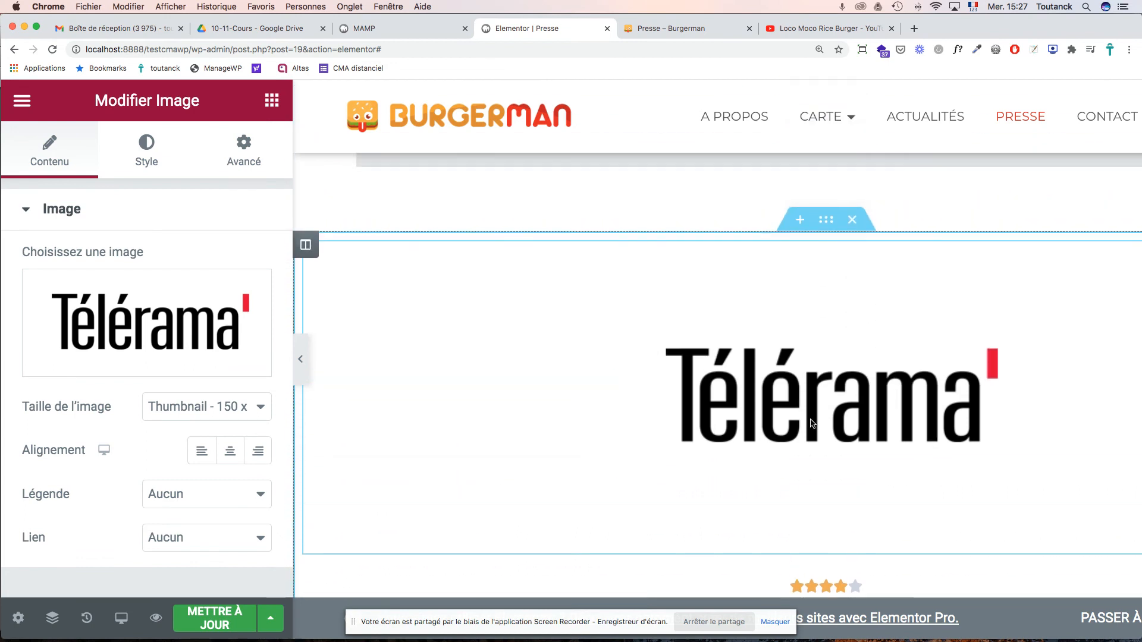
- Give the Télérama logo a custom image size with a width of 500 px
{"action": "left_click", "coordinate": [257, 408]}
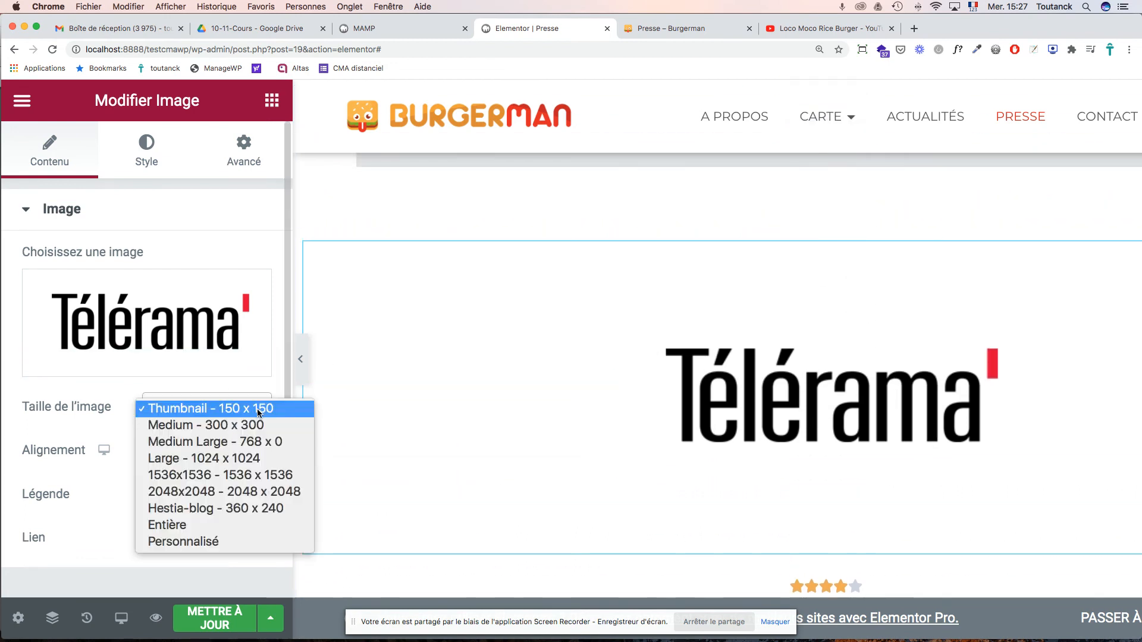
{"action": "left_click", "coordinate": [257, 409]}
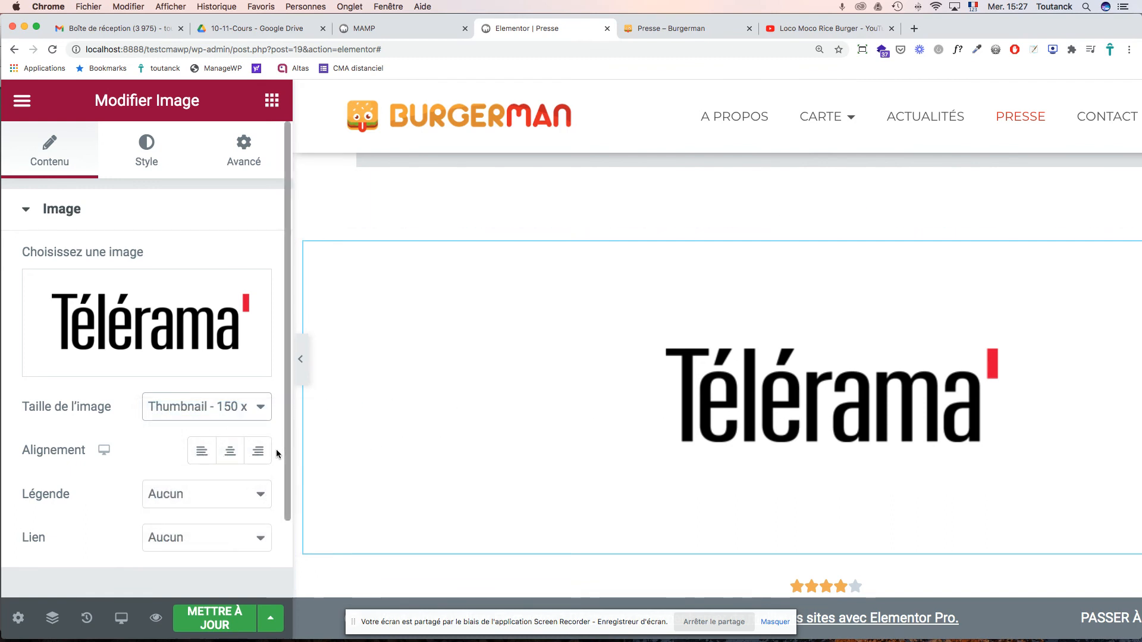
{"action": "left_click", "coordinate": [262, 407]}
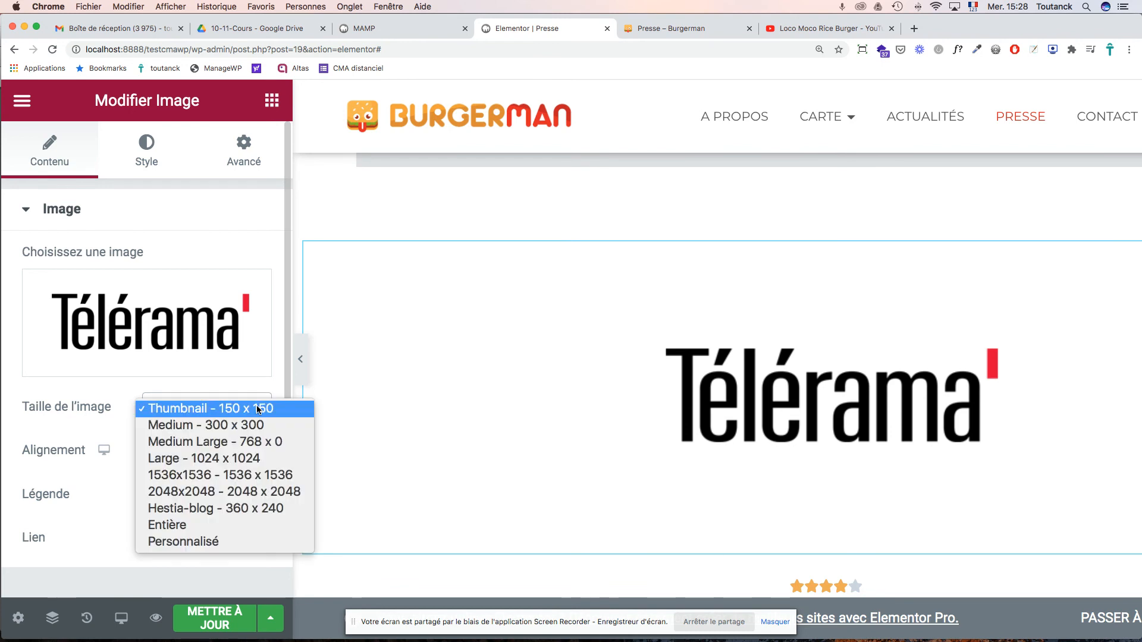
{"action": "left_click", "coordinate": [221, 542]}
{"action": "scroll", "coordinate": [231, 473], "scroll_direction": "down", "scroll_amount": 1}
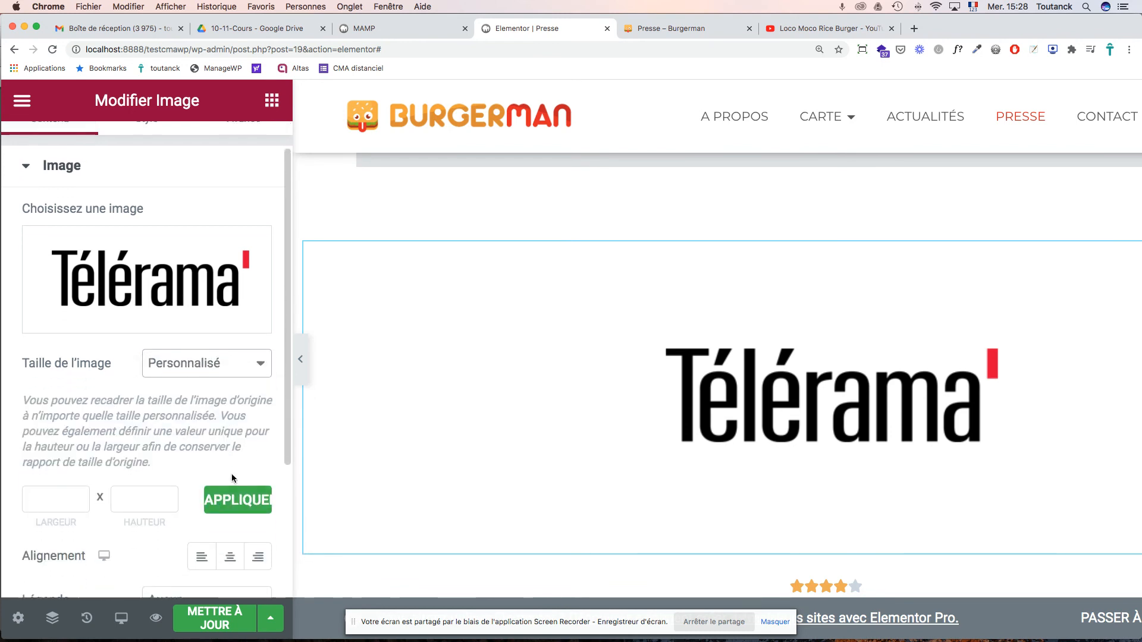
{"action": "scroll", "coordinate": [231, 473], "scroll_direction": "down", "scroll_amount": 2}
{"action": "left_click", "coordinate": [44, 439]}
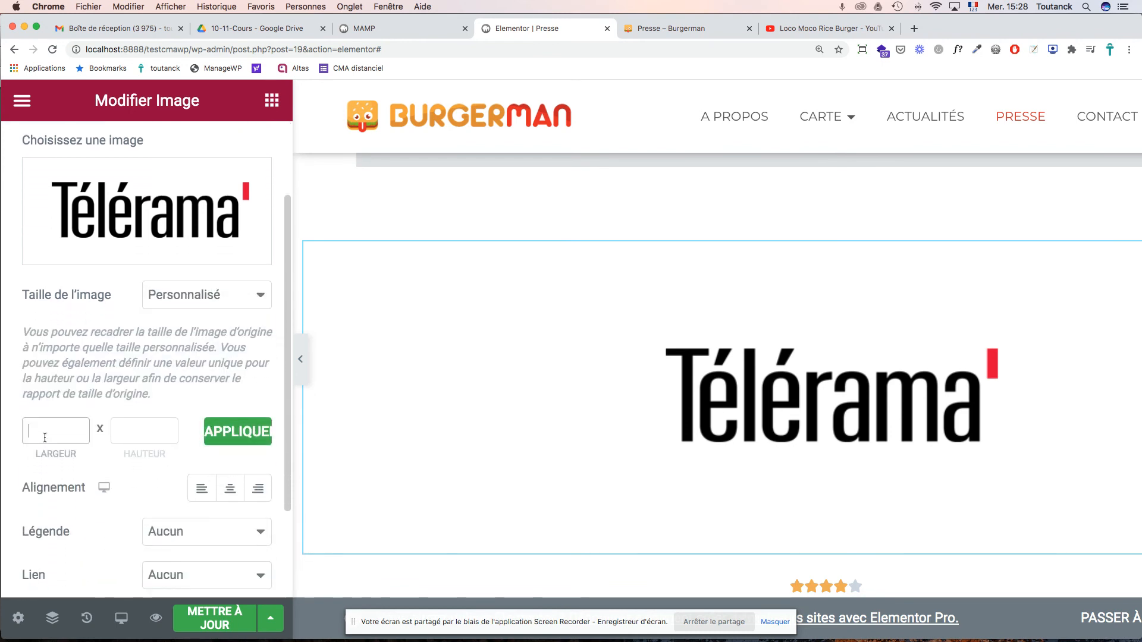
{"action": "type", "text": "500"}
{"action": "key", "text": "Tab"}
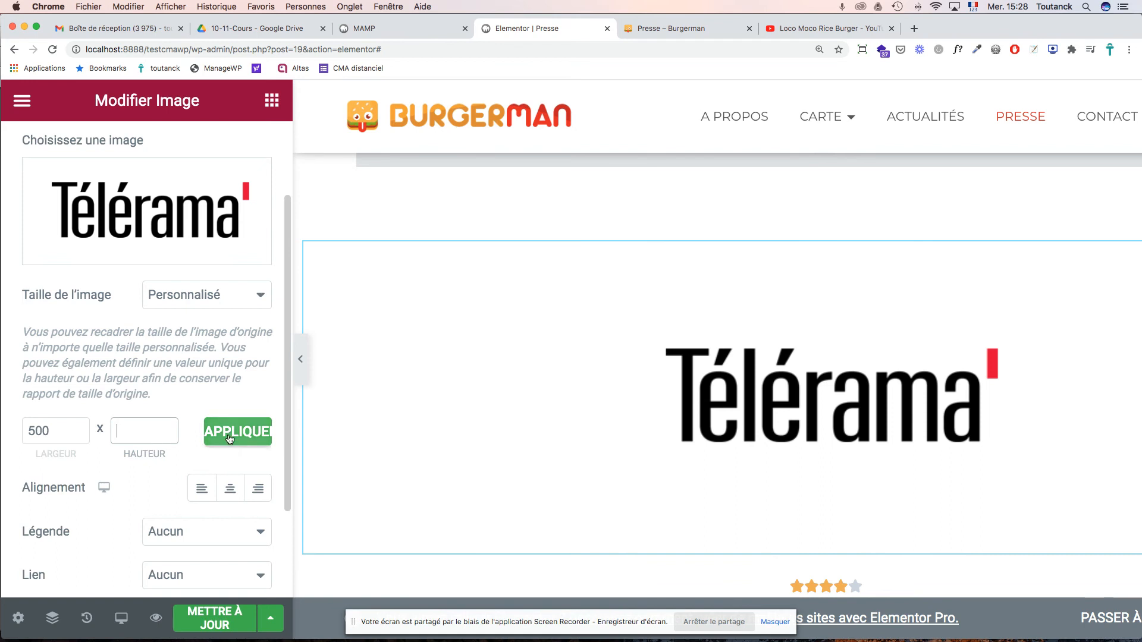
{"action": "left_click", "coordinate": [254, 436]}
{"action": "scroll", "coordinate": [727, 407], "scroll_direction": "up", "scroll_amount": 3}
{"action": "scroll", "coordinate": [727, 407], "scroll_direction": "down", "scroll_amount": 3}
{"action": "scroll", "coordinate": [724, 404], "scroll_direction": "down", "scroll_amount": 1}
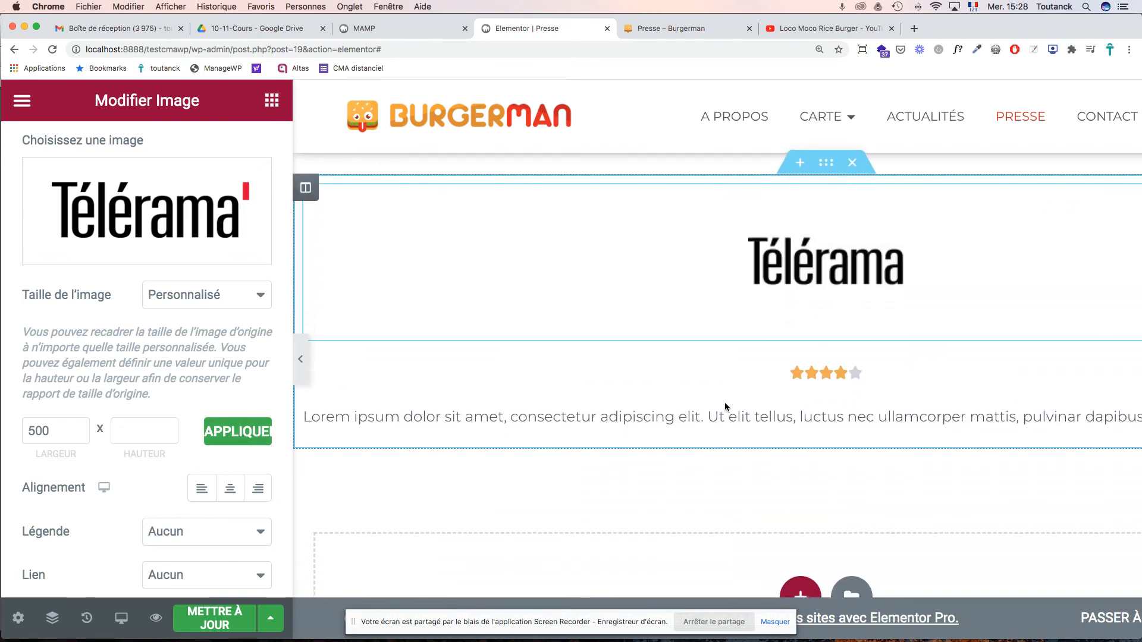
{"action": "scroll", "coordinate": [725, 406], "scroll_direction": "up", "scroll_amount": 2}
{"action": "scroll", "coordinate": [724, 406], "scroll_direction": "down", "scroll_amount": 2}
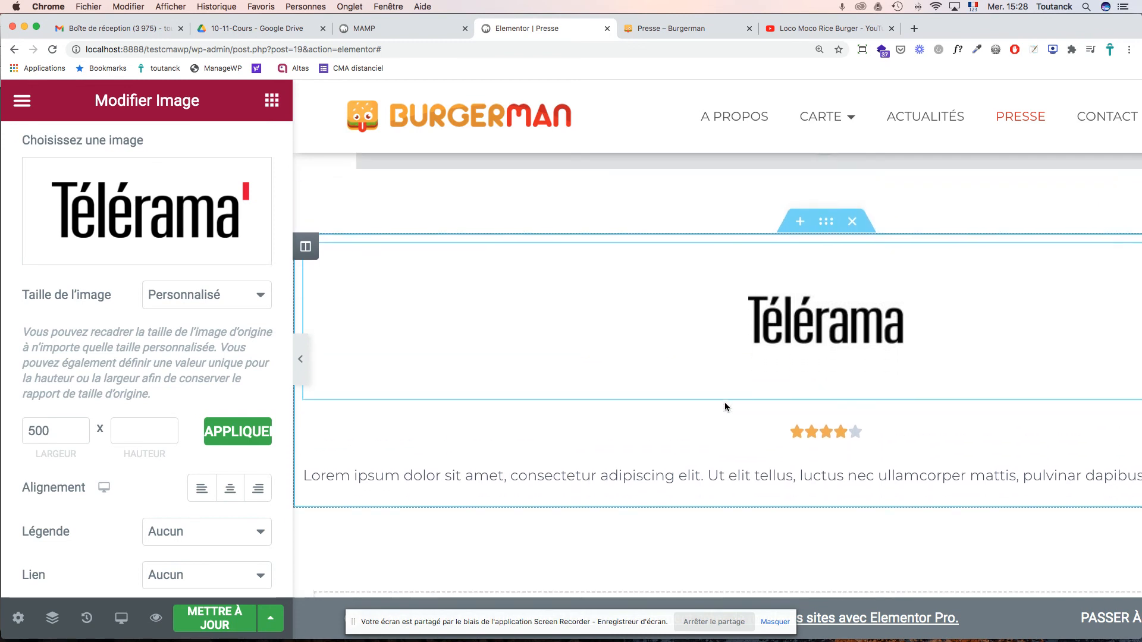
{"action": "scroll", "coordinate": [725, 407], "scroll_direction": "down", "scroll_amount": 3}
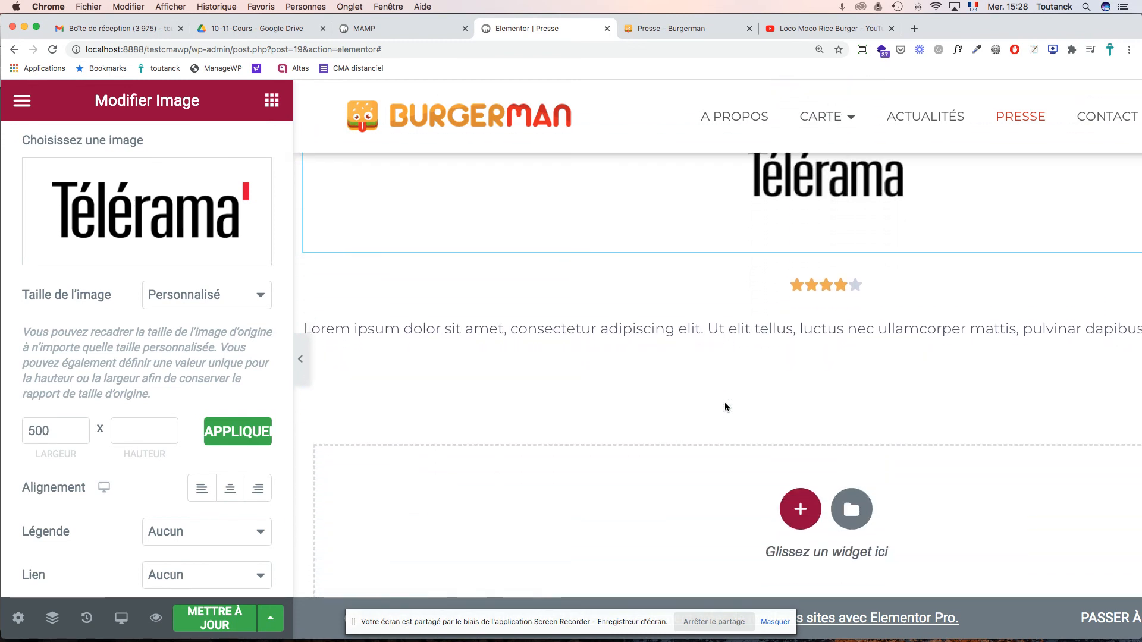
{"action": "scroll", "coordinate": [725, 404], "scroll_direction": "up", "scroll_amount": 4}
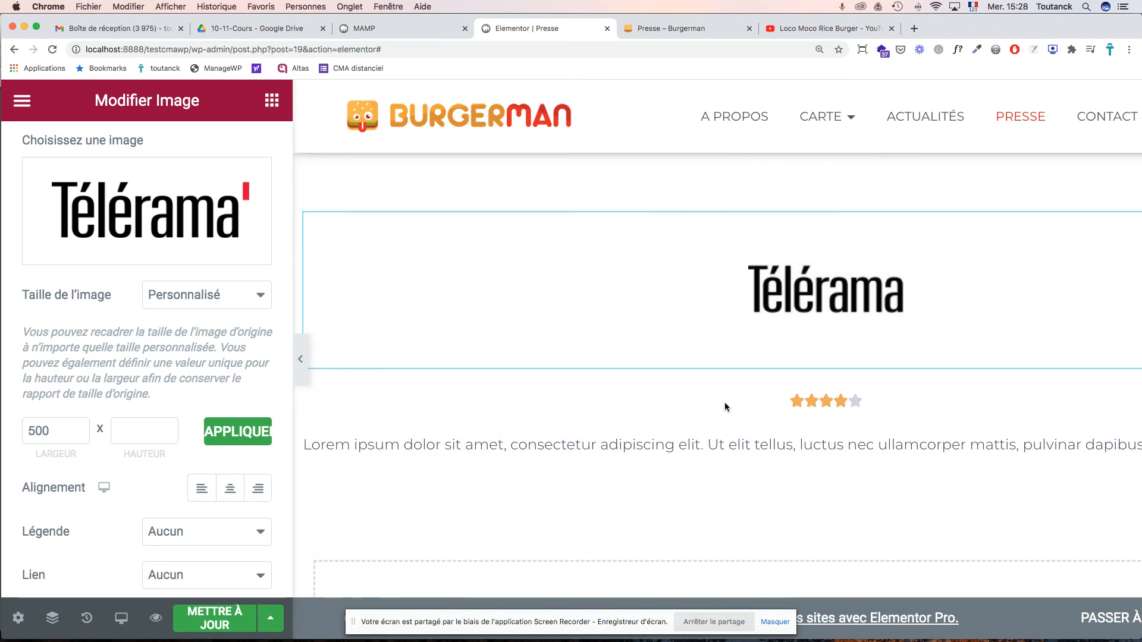
{"action": "scroll", "coordinate": [206, 411], "scroll_direction": "down", "scroll_amount": 3}
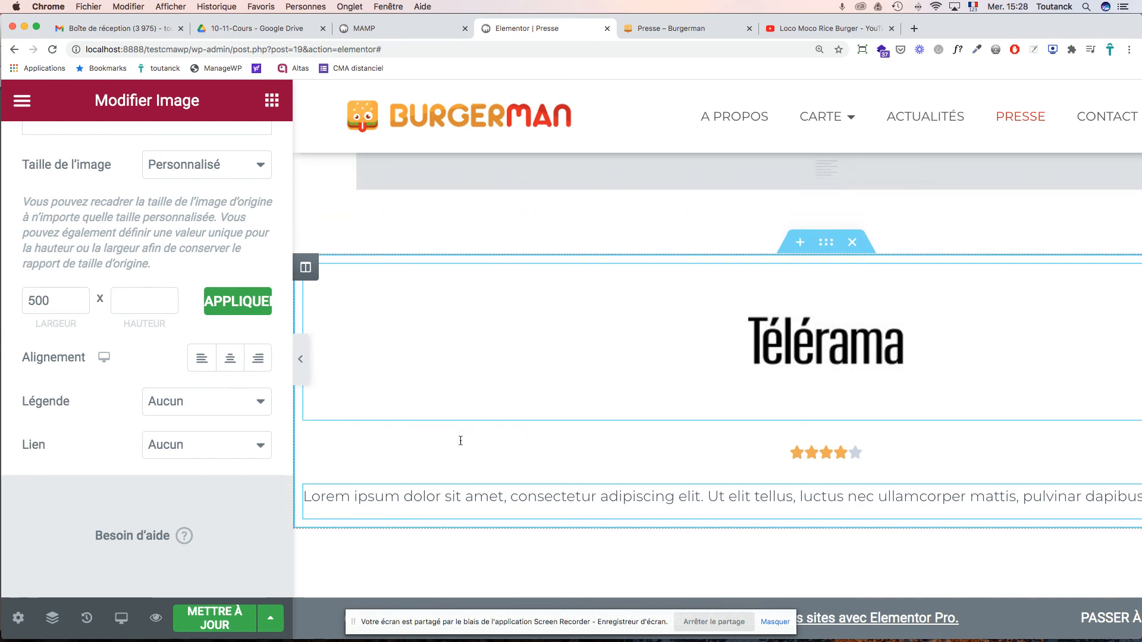
{"action": "scroll", "coordinate": [458, 438], "scroll_direction": "down", "scroll_amount": 5}
- Remove the Télérama quote line from the press-quotes text block
{"action": "left_click", "coordinate": [742, 263]}
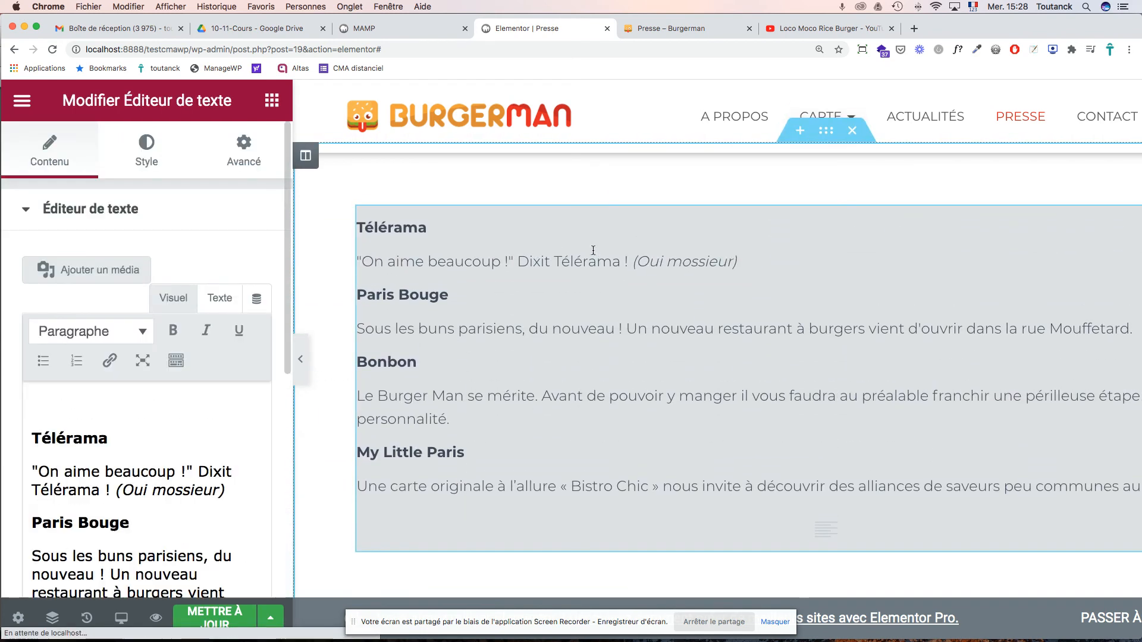
{"action": "left_click_drag", "start_coordinate": [742, 262], "coordinate": [353, 263]}
{"action": "key", "text": "super+c"}
{"action": "key", "text": "BackSpace"}
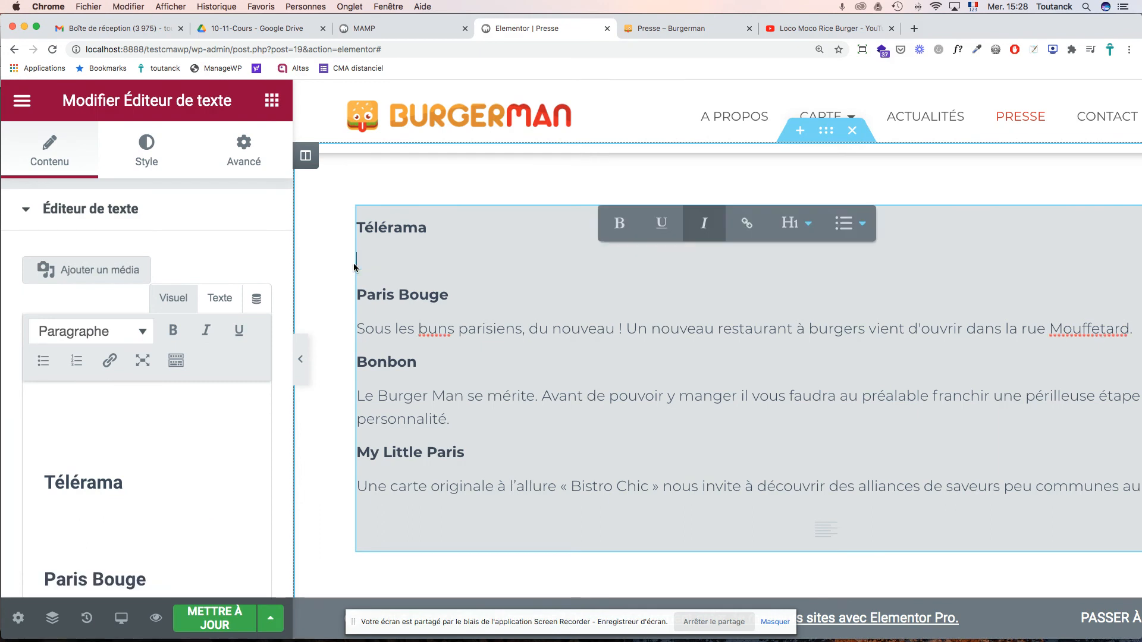
{"action": "scroll", "coordinate": [667, 450], "scroll_direction": "down", "scroll_amount": 4}
{"action": "scroll", "coordinate": [668, 450], "scroll_direction": "down", "scroll_amount": 5}
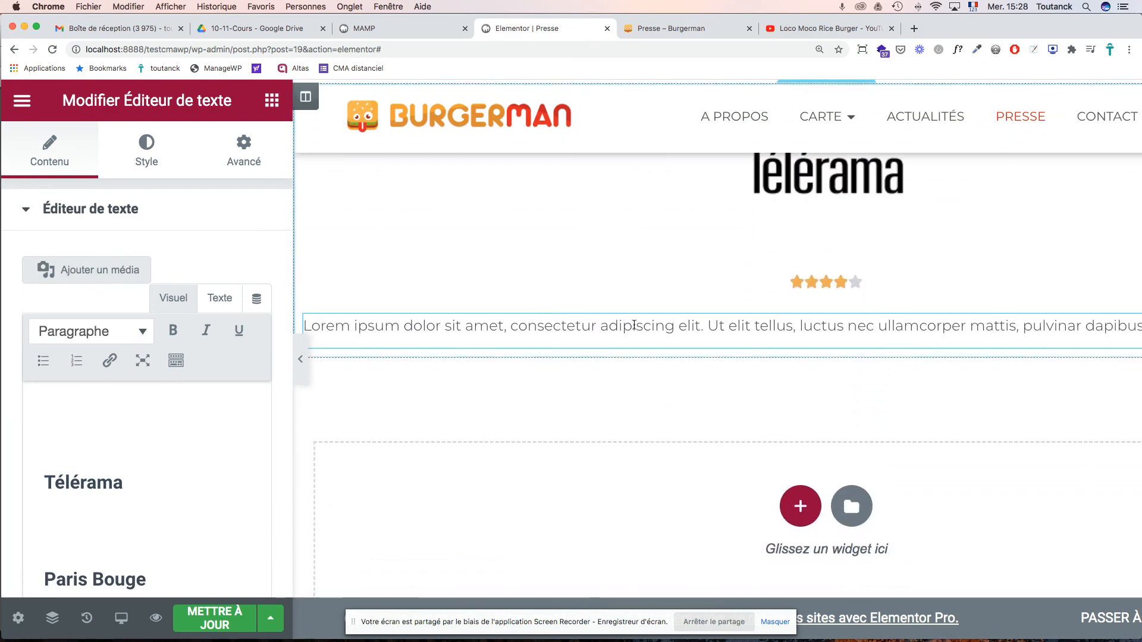
- Replace the Lorem ipsum below the stars with the pasted Télérama quote
{"action": "left_click", "coordinate": [631, 332]}
{"action": "scroll", "coordinate": [625, 351], "scroll_direction": "down", "scroll_amount": 3}
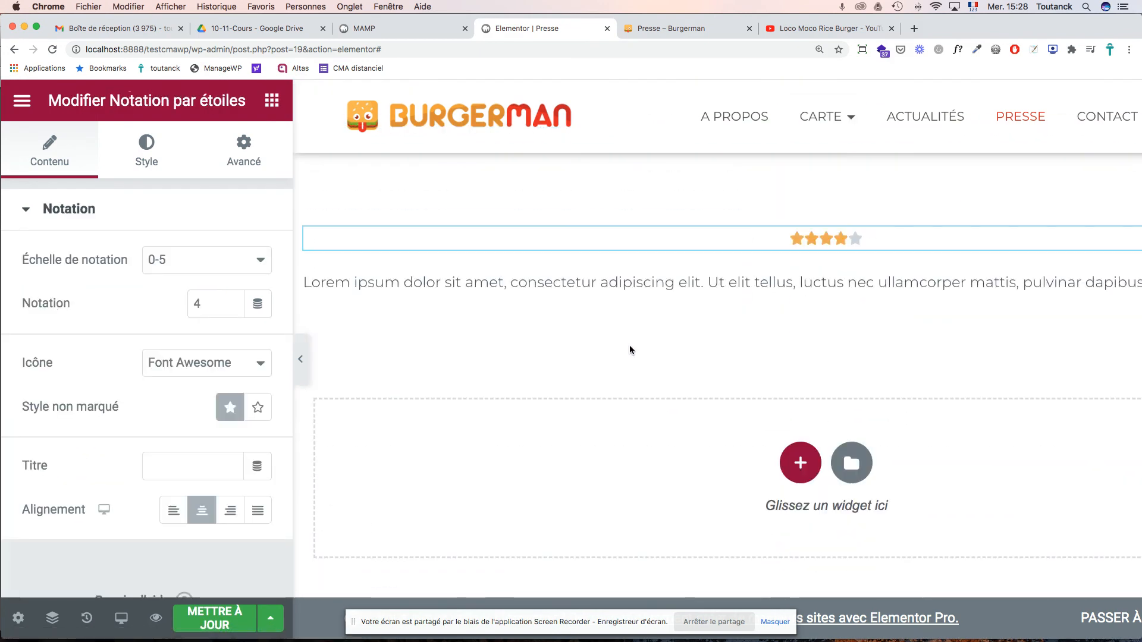
{"action": "scroll", "coordinate": [624, 355], "scroll_direction": "down", "scroll_amount": 1}
{"action": "left_click", "coordinate": [629, 261]}
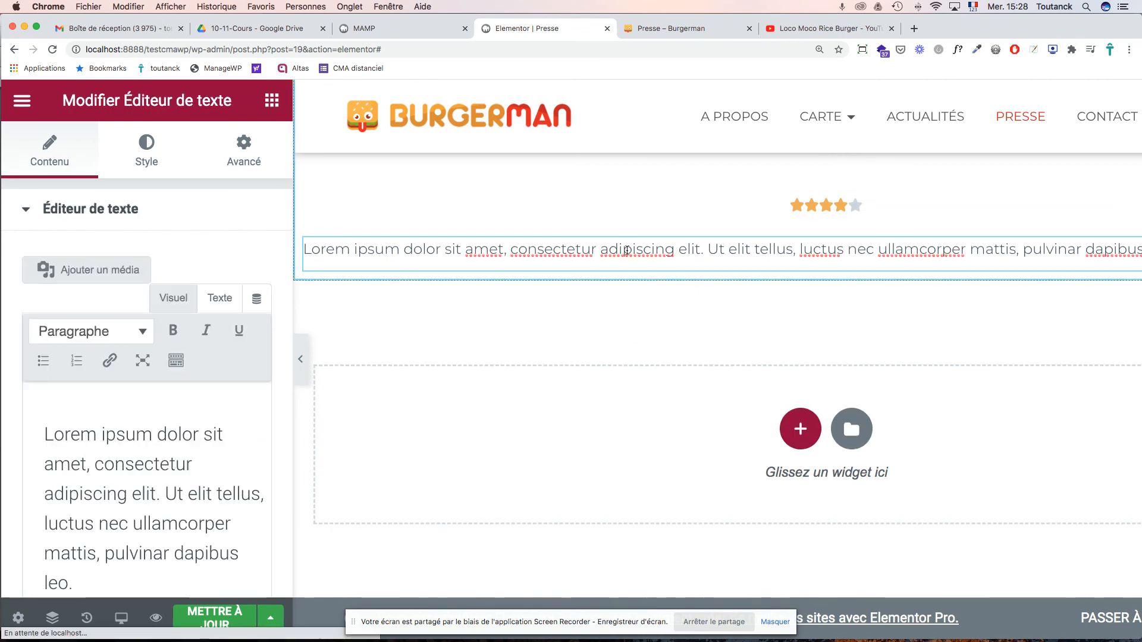
{"action": "left_click", "coordinate": [84, 579]}
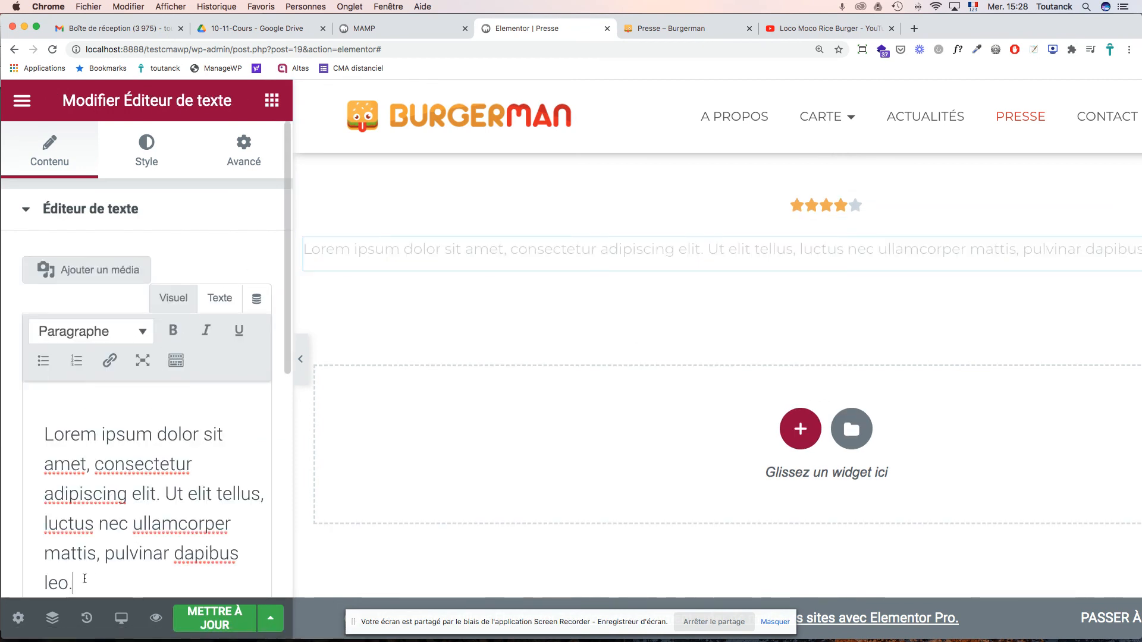
{"action": "key", "text": "super+a"}
{"action": "key", "text": "super+v"}
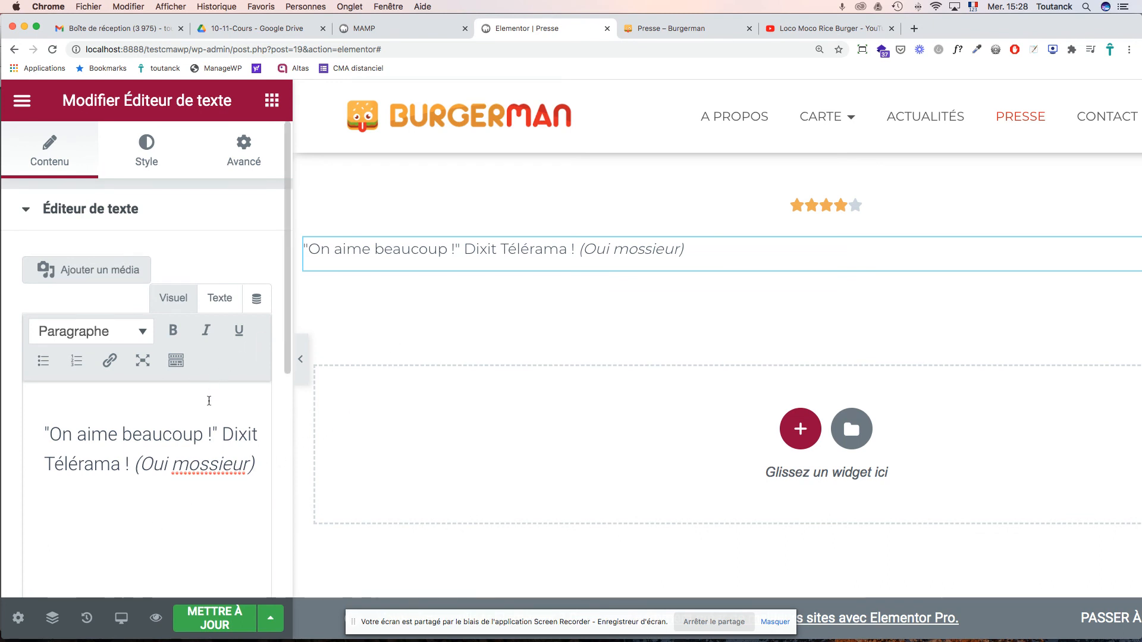
{"action": "scroll", "coordinate": [237, 256], "scroll_direction": "down", "scroll_amount": 3}
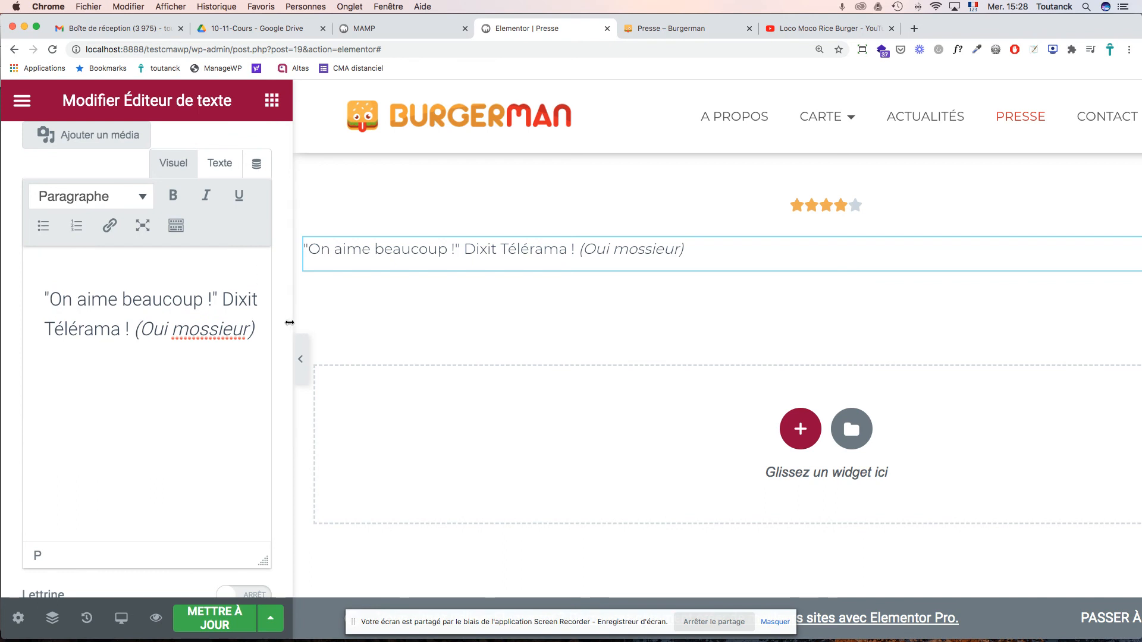
{"action": "scroll", "coordinate": [285, 327], "scroll_direction": "down", "scroll_amount": 6}
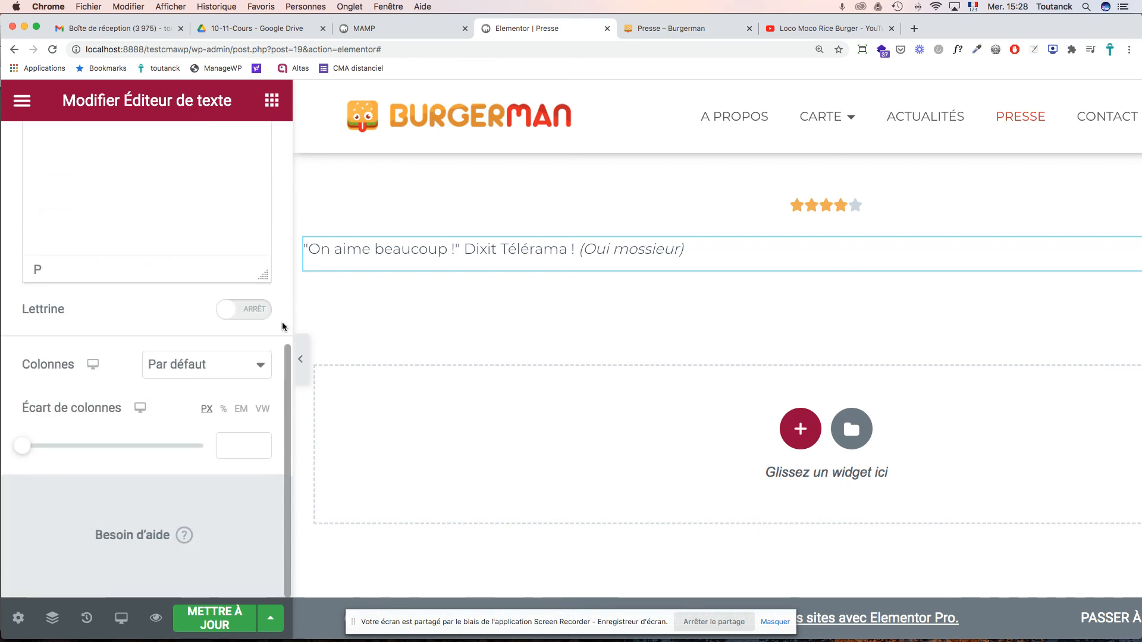
{"action": "scroll", "coordinate": [285, 326], "scroll_direction": "up", "scroll_amount": 9}
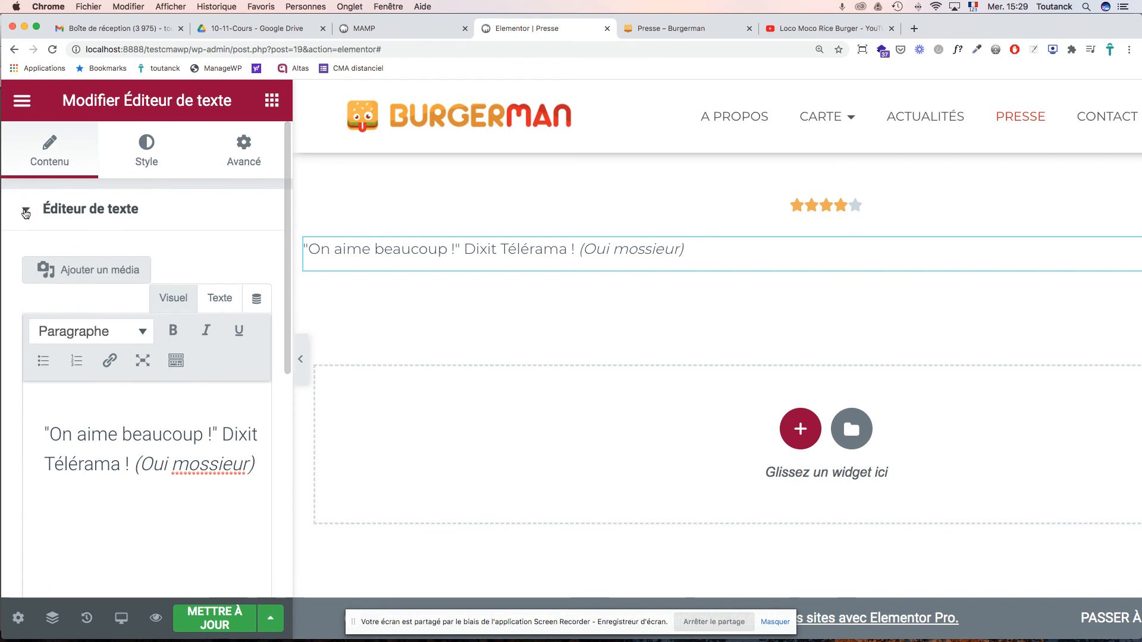
- Centre-align the Télérama quote text beneath the four-star rating
{"action": "left_click", "coordinate": [30, 210]}
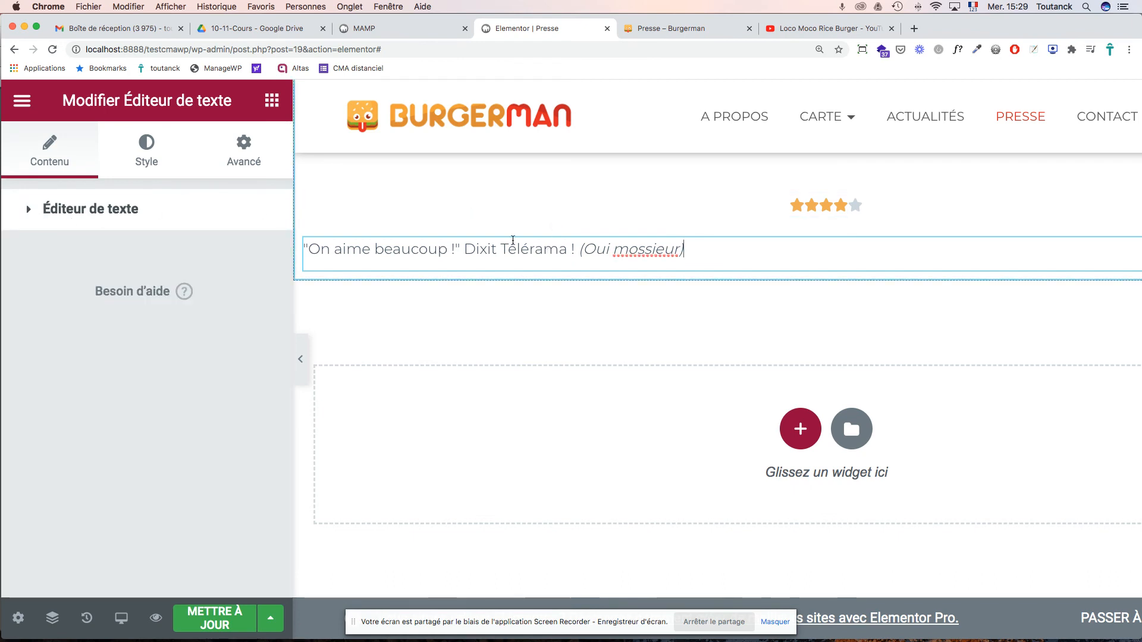
{"action": "left_click", "coordinate": [153, 158]}
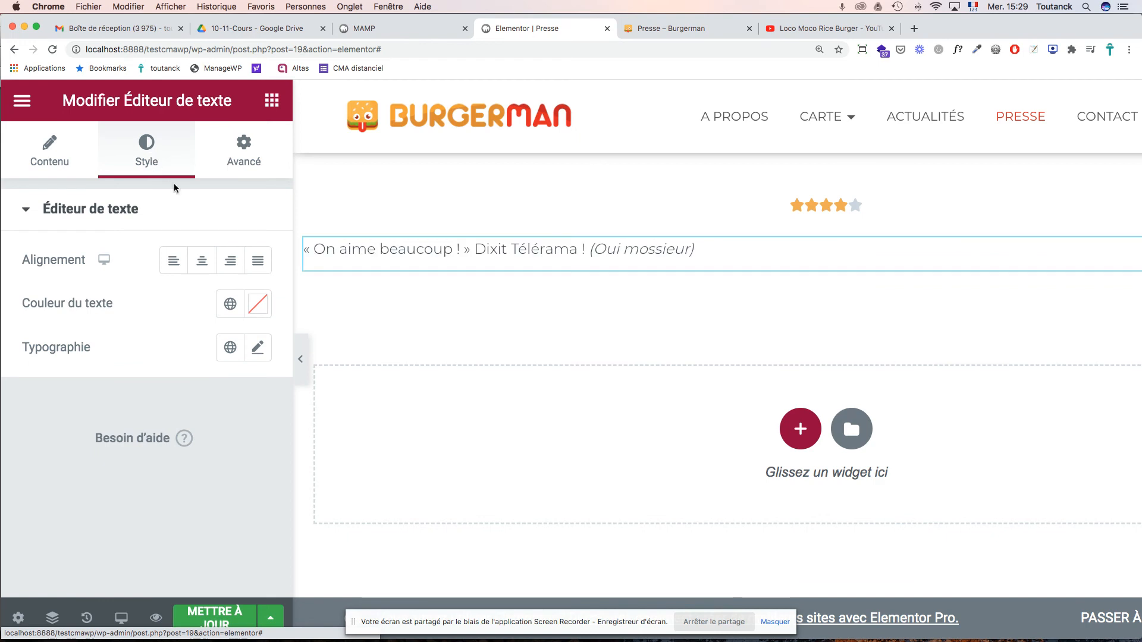
{"action": "left_click", "coordinate": [203, 262]}
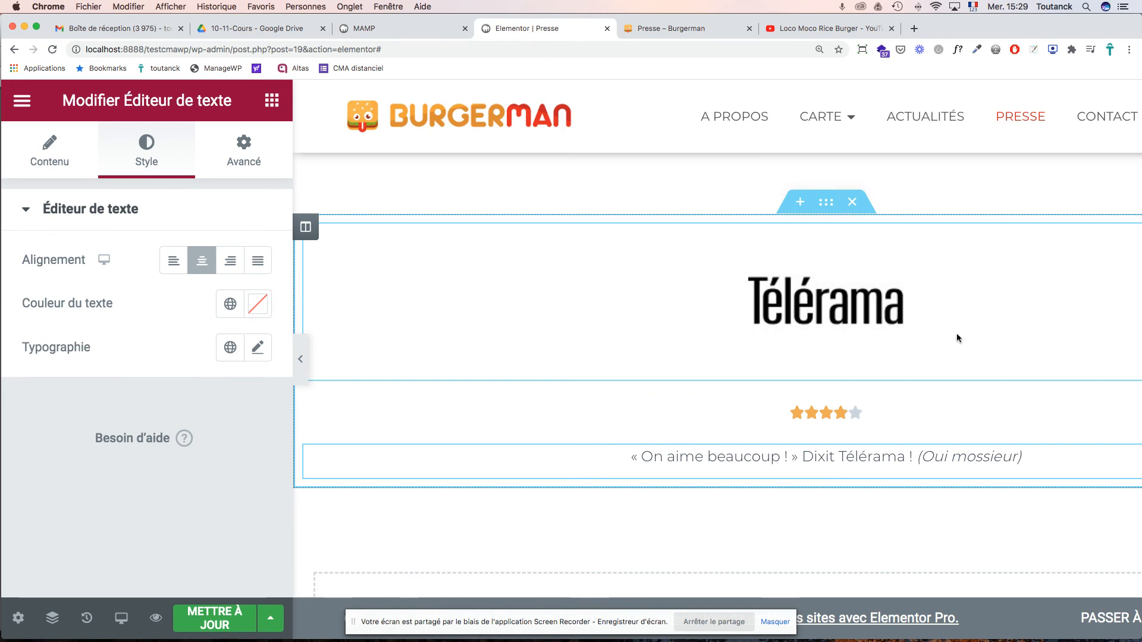
{"action": "scroll", "coordinate": [952, 341], "scroll_direction": "down", "scroll_amount": 5}
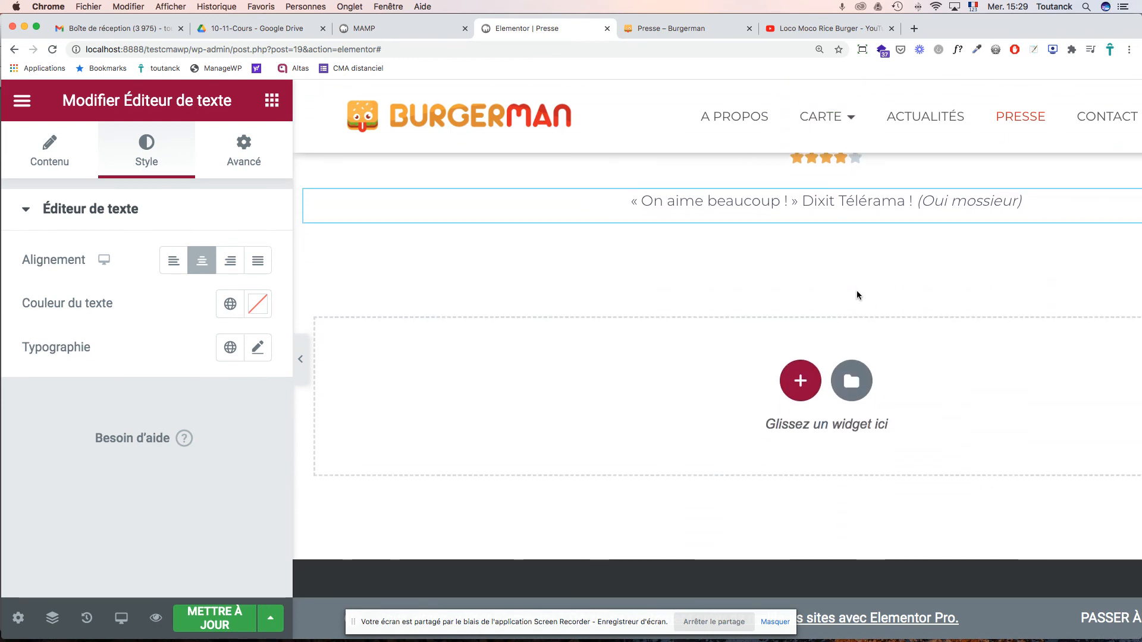
{"action": "scroll", "coordinate": [857, 291], "scroll_direction": "up", "scroll_amount": 6}
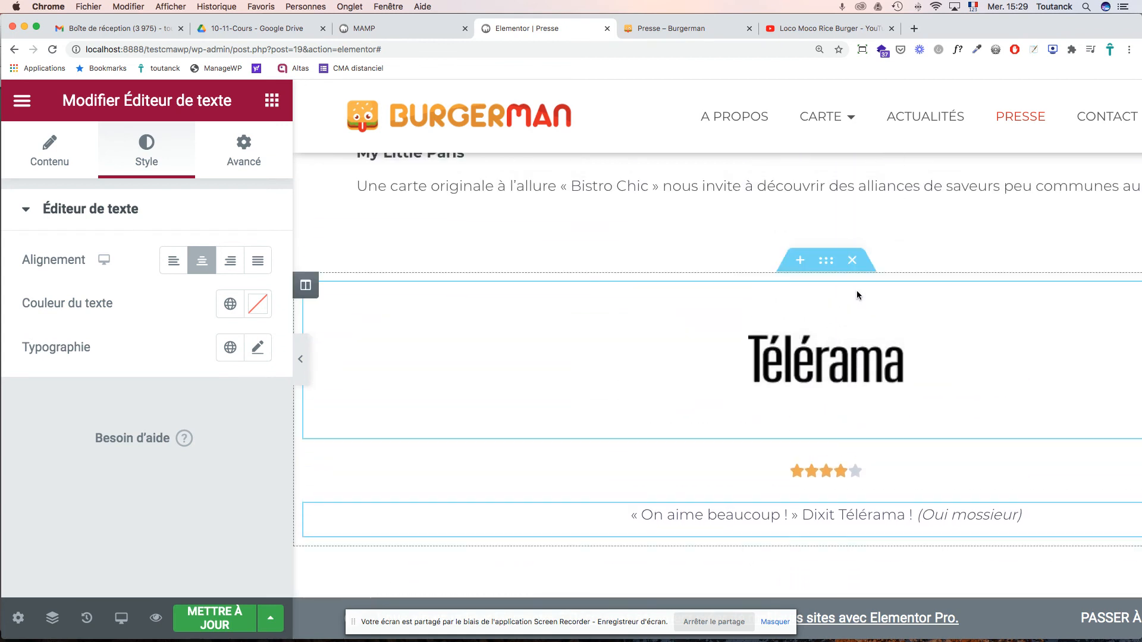
{"action": "scroll", "coordinate": [856, 290], "scroll_direction": "up", "scroll_amount": 5}
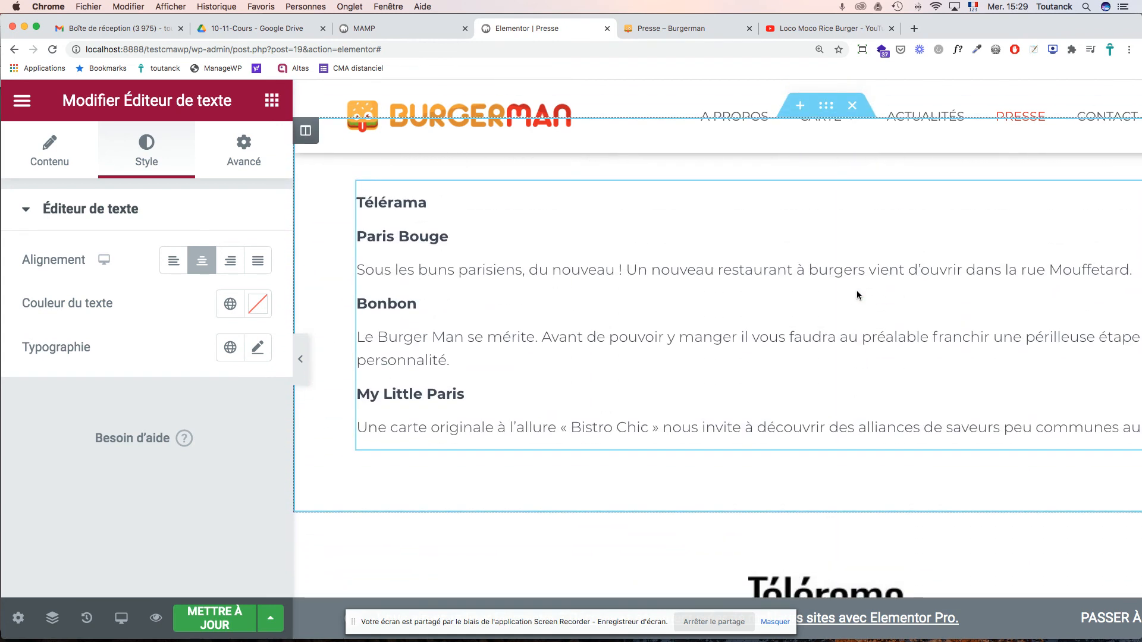
{"action": "scroll", "coordinate": [856, 291], "scroll_direction": "down", "scroll_amount": 1}
{"action": "scroll", "coordinate": [592, 265], "scroll_direction": "up", "scroll_amount": 2}
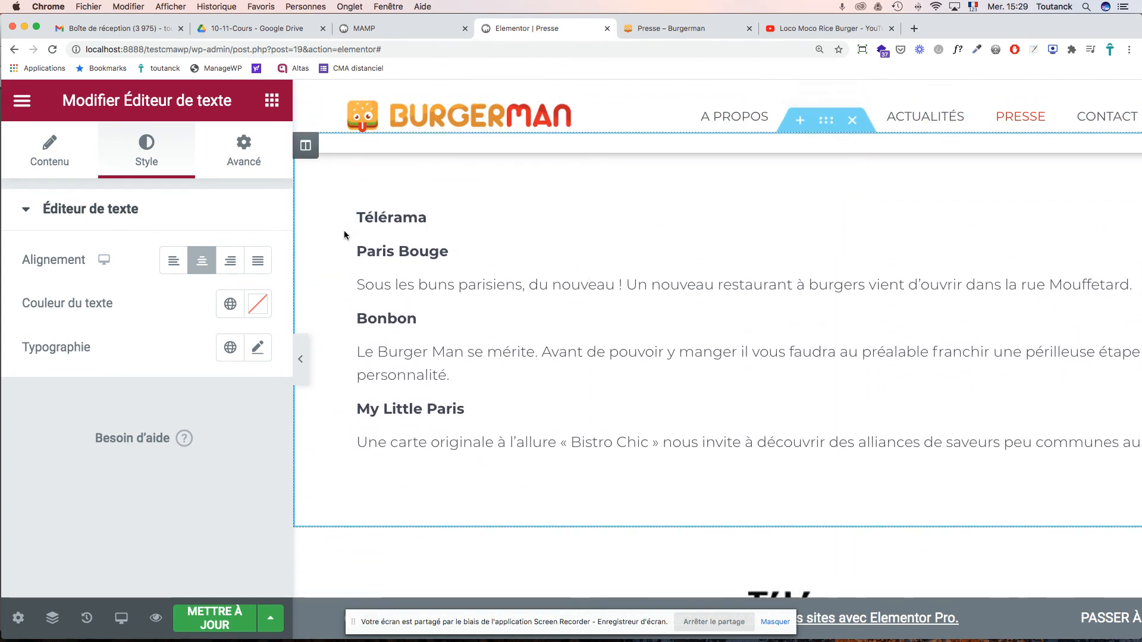
- Delete the leftover 'Télérama' heading and its empty line from the press-quotes text
{"action": "double_click", "coordinate": [392, 217]}
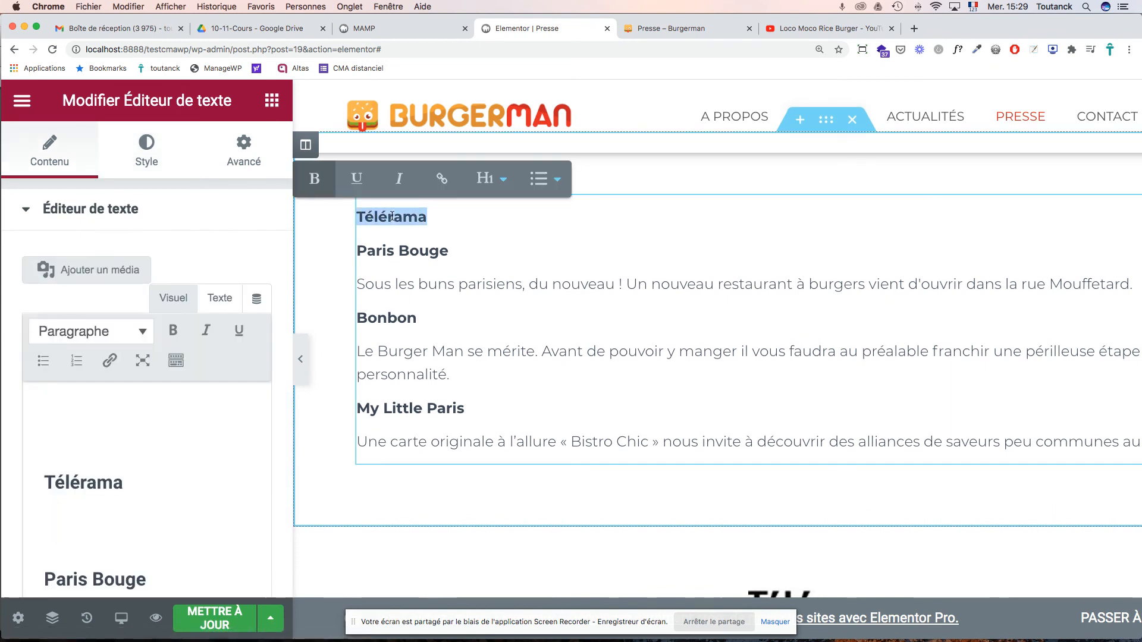
{"action": "key", "text": "BackSpace"}
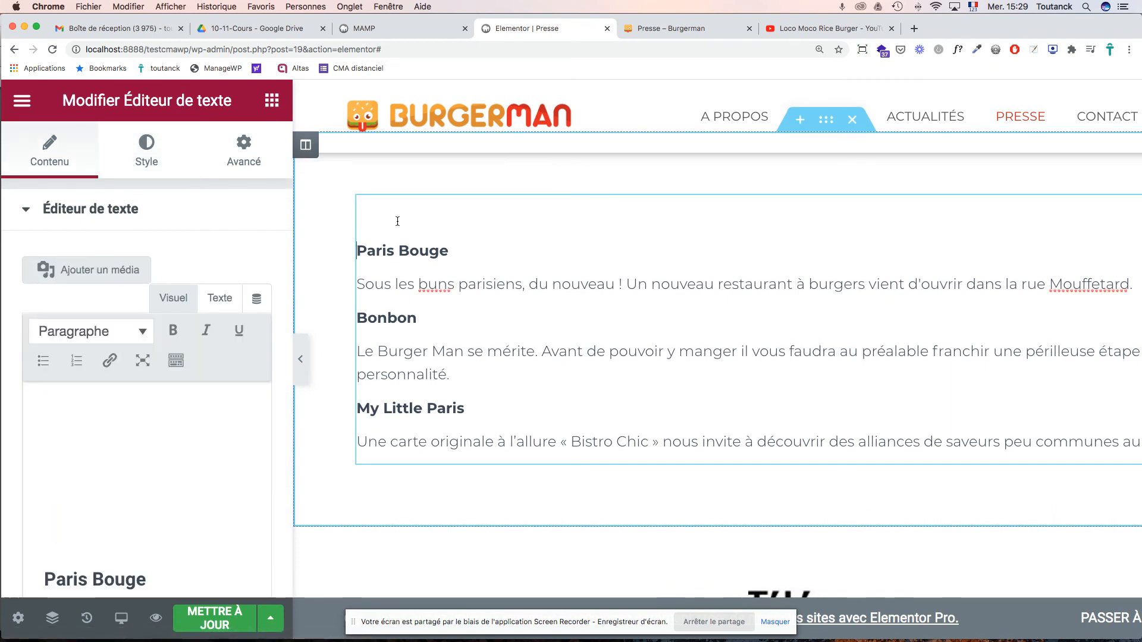
{"action": "key", "text": "BackSpace"}
{"action": "scroll", "coordinate": [762, 336], "scroll_direction": "down", "scroll_amount": 1}
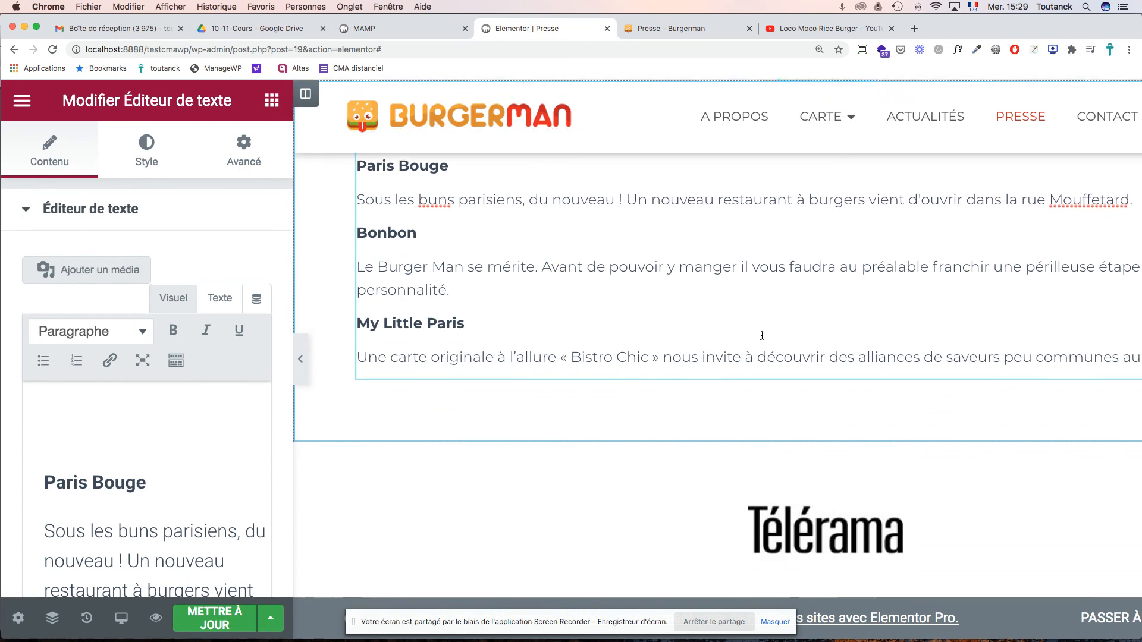
{"action": "scroll", "coordinate": [761, 336], "scroll_direction": "right", "scroll_amount": 3}
{"action": "scroll", "coordinate": [763, 335], "scroll_direction": "down", "scroll_amount": 3}
{"action": "scroll", "coordinate": [764, 334], "scroll_direction": "down", "scroll_amount": 2}
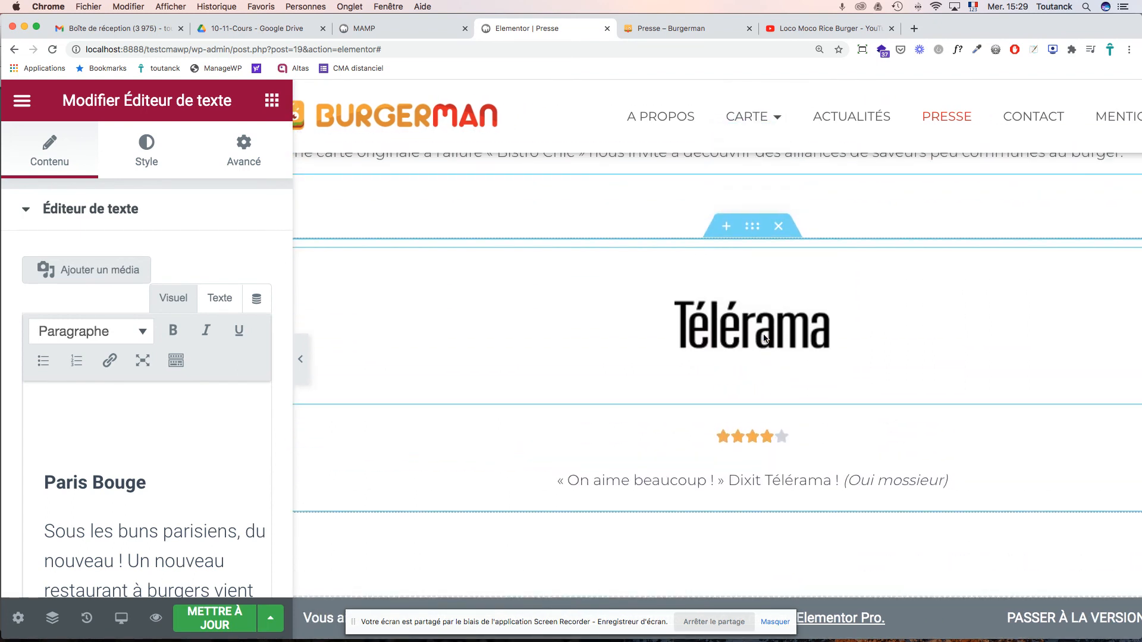
{"action": "left_click", "coordinate": [752, 231]}
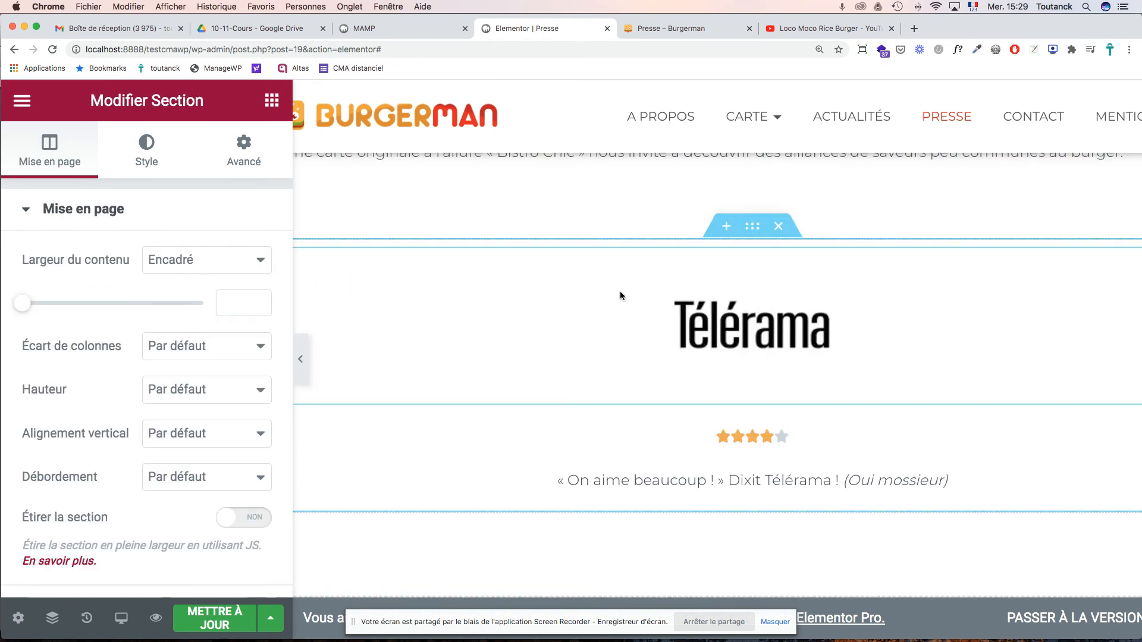
{"action": "scroll", "coordinate": [620, 290], "scroll_direction": "left", "scroll_amount": 2}
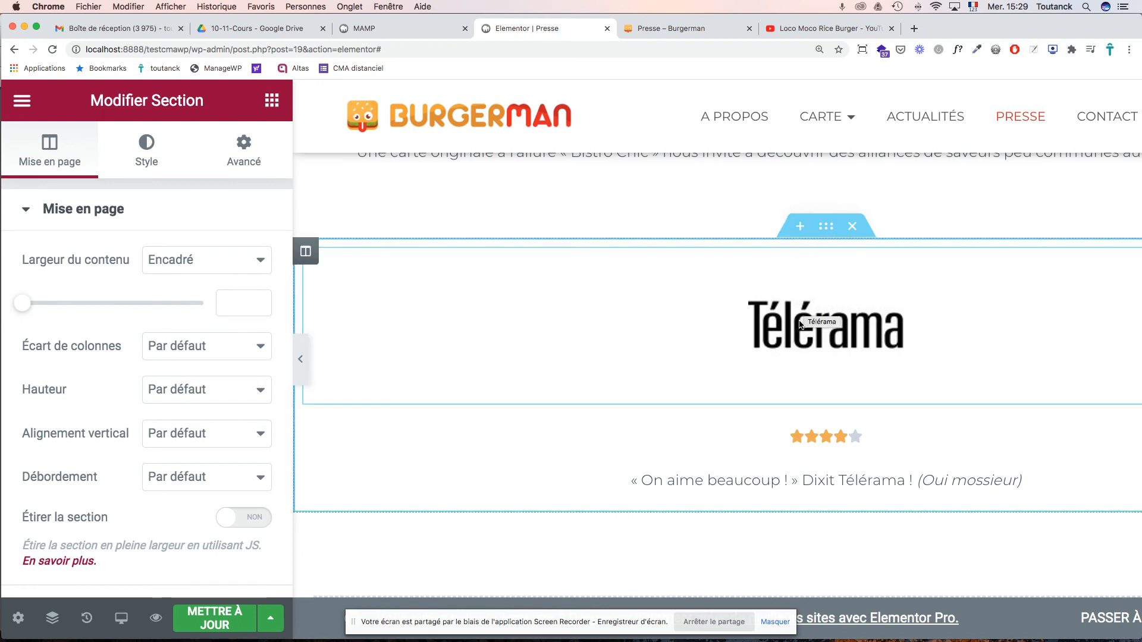
- Duplicate the Télérama section once using Dupliquer from its context menu
{"action": "left_click", "coordinate": [306, 252]}
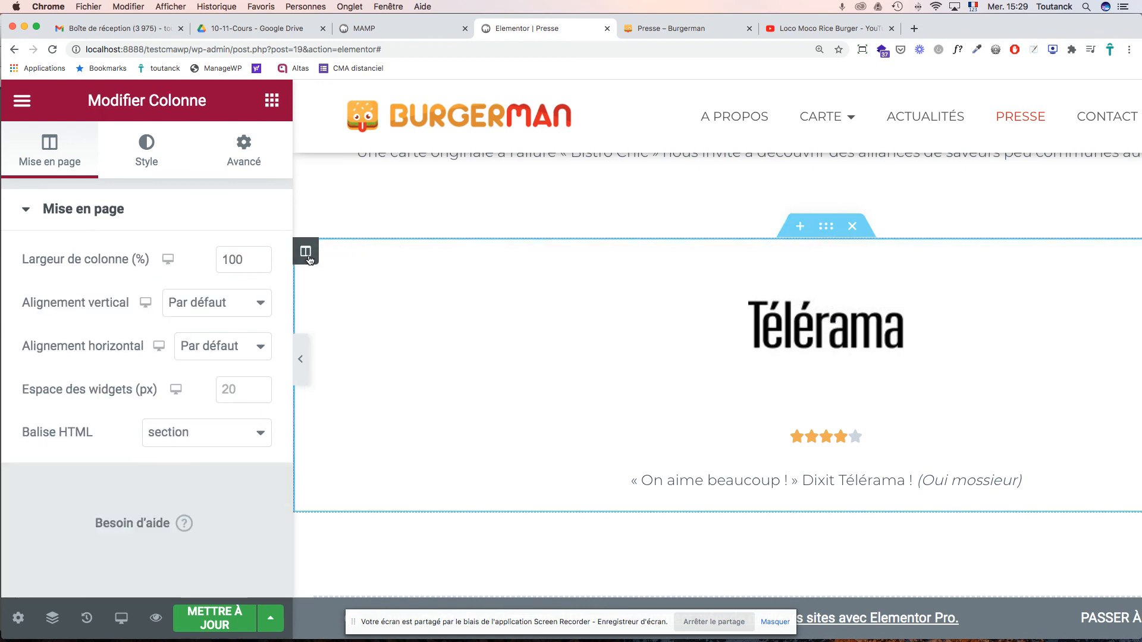
{"action": "right_click", "coordinate": [828, 227]}
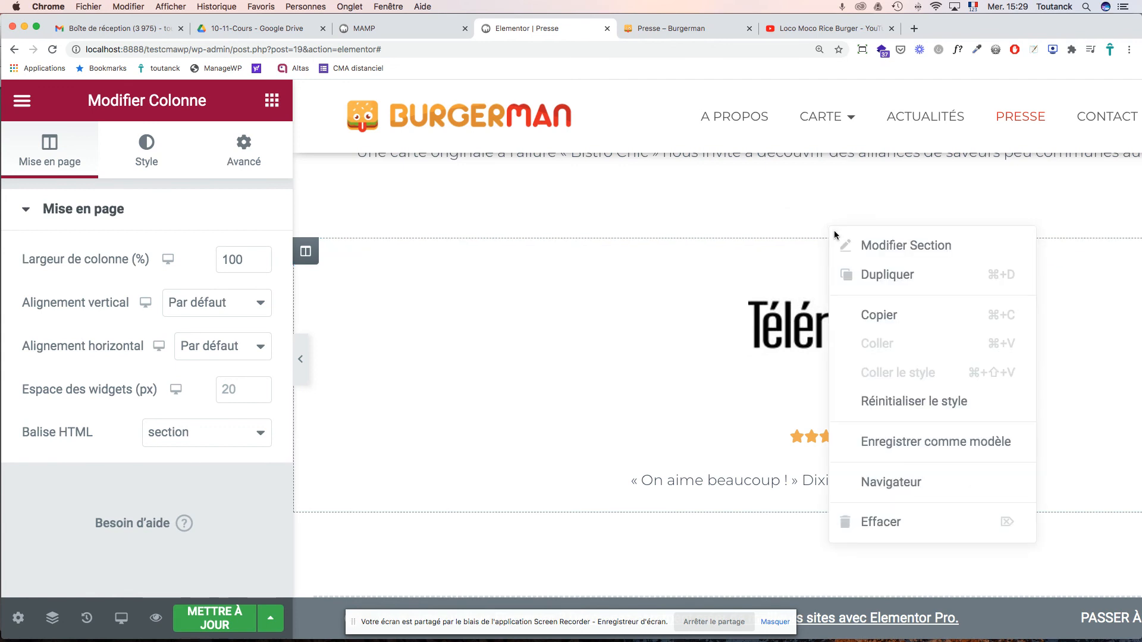
{"action": "left_click_drag", "start_coordinate": [827, 229], "coordinate": [779, 249]}
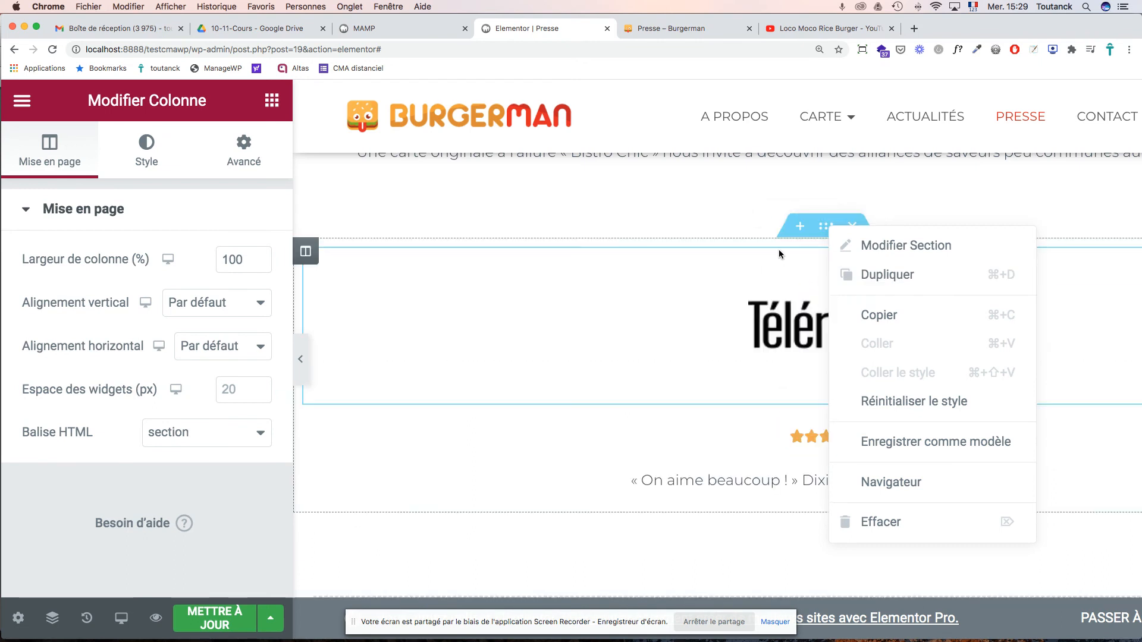
{"action": "right_click", "coordinate": [824, 229]}
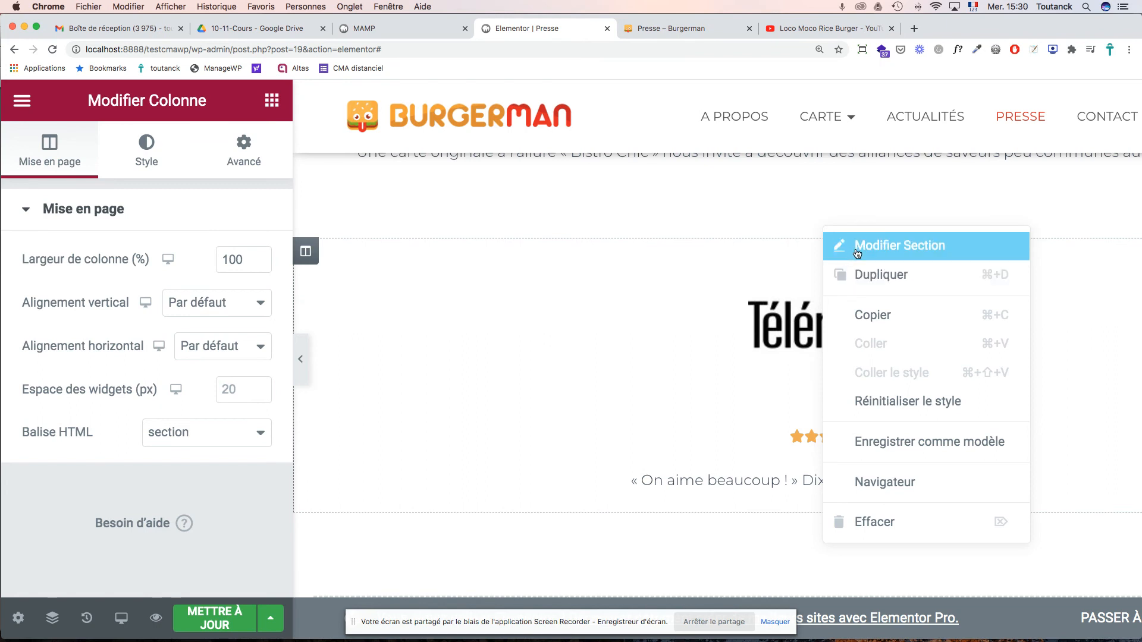
{"action": "left_click", "coordinate": [864, 280]}
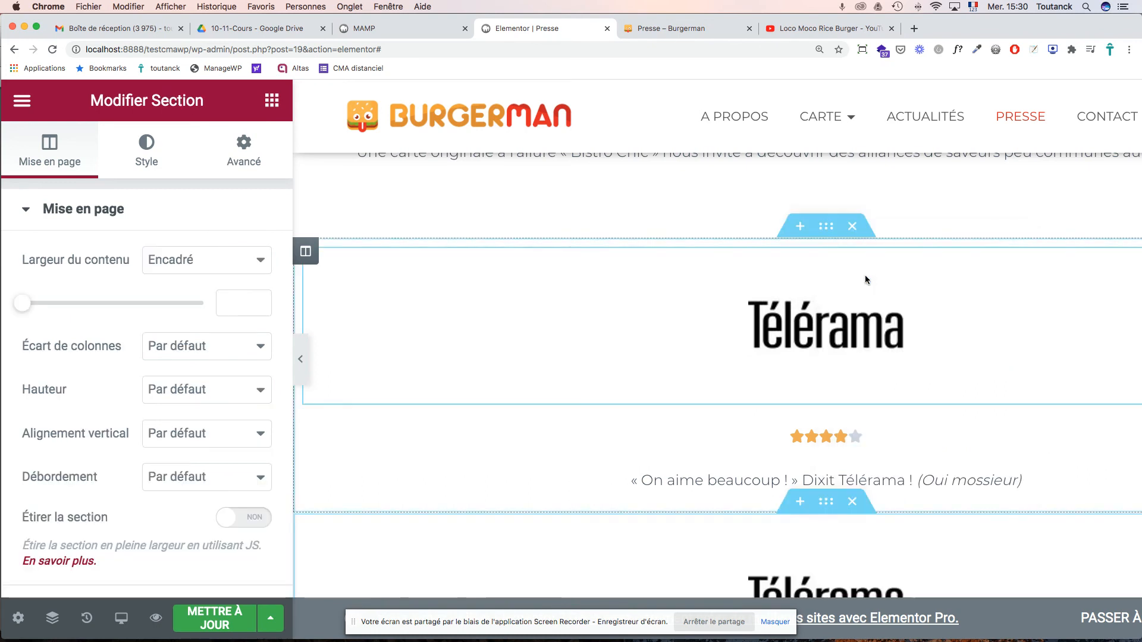
{"action": "left_click_drag", "start_coordinate": [865, 274], "coordinate": [889, 286]}
{"action": "scroll", "coordinate": [884, 311], "scroll_direction": "down", "scroll_amount": 5}
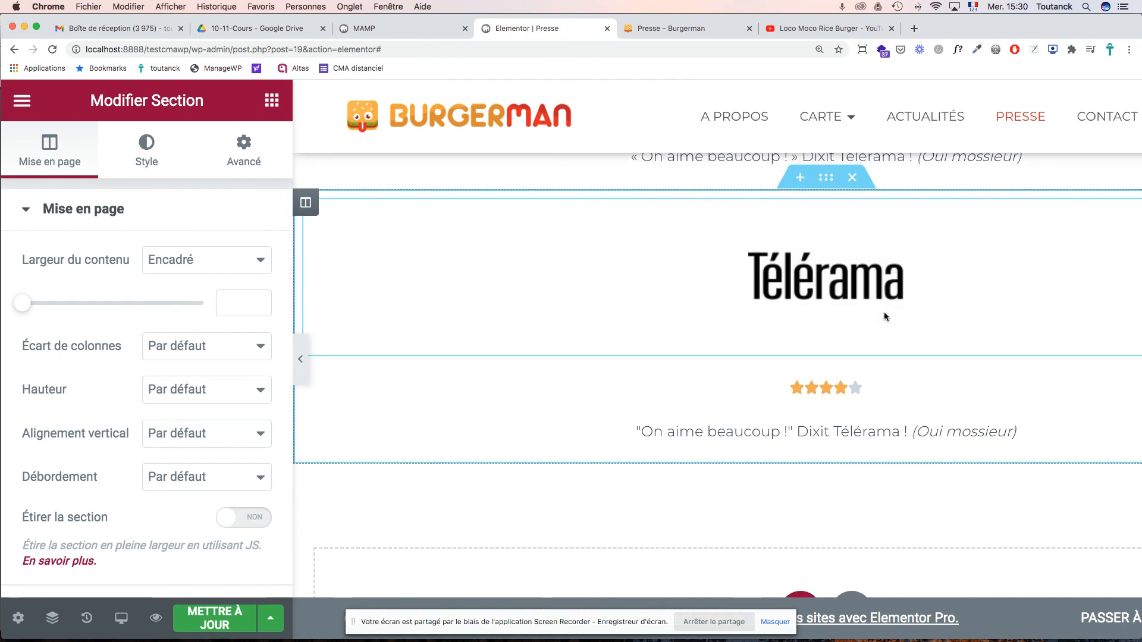
- Make two more copies of the Télérama section, stacked below the original
{"action": "right_click", "coordinate": [827, 182]}
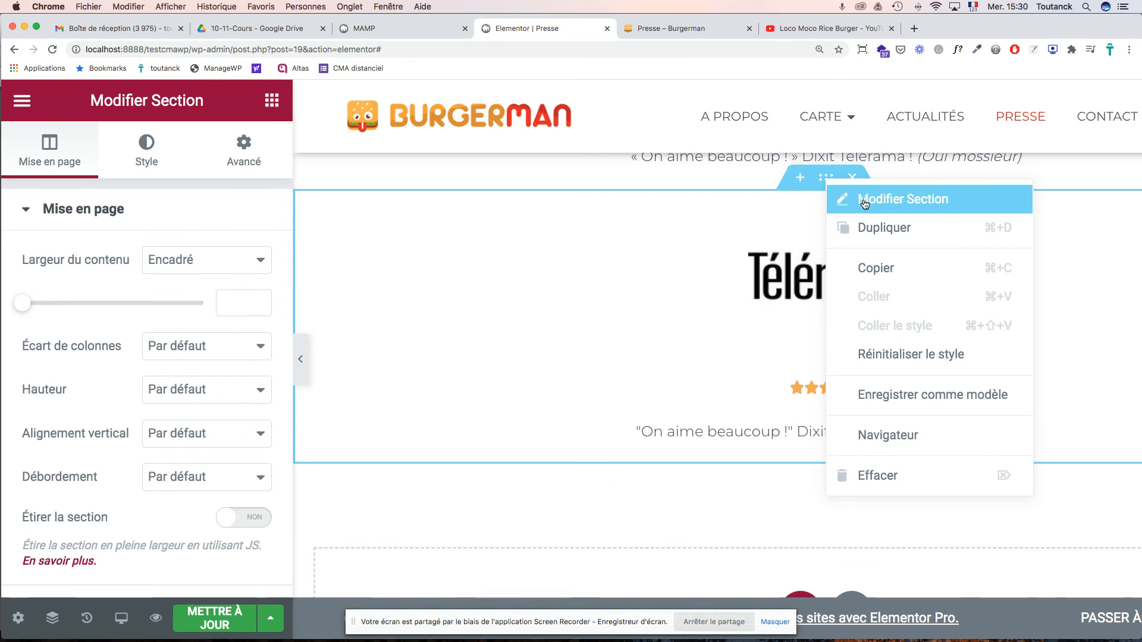
{"action": "left_click", "coordinate": [869, 231]}
{"action": "left_click_drag", "start_coordinate": [827, 178], "coordinate": [852, 263]}
{"action": "scroll", "coordinate": [854, 270], "scroll_direction": "down", "scroll_amount": 5}
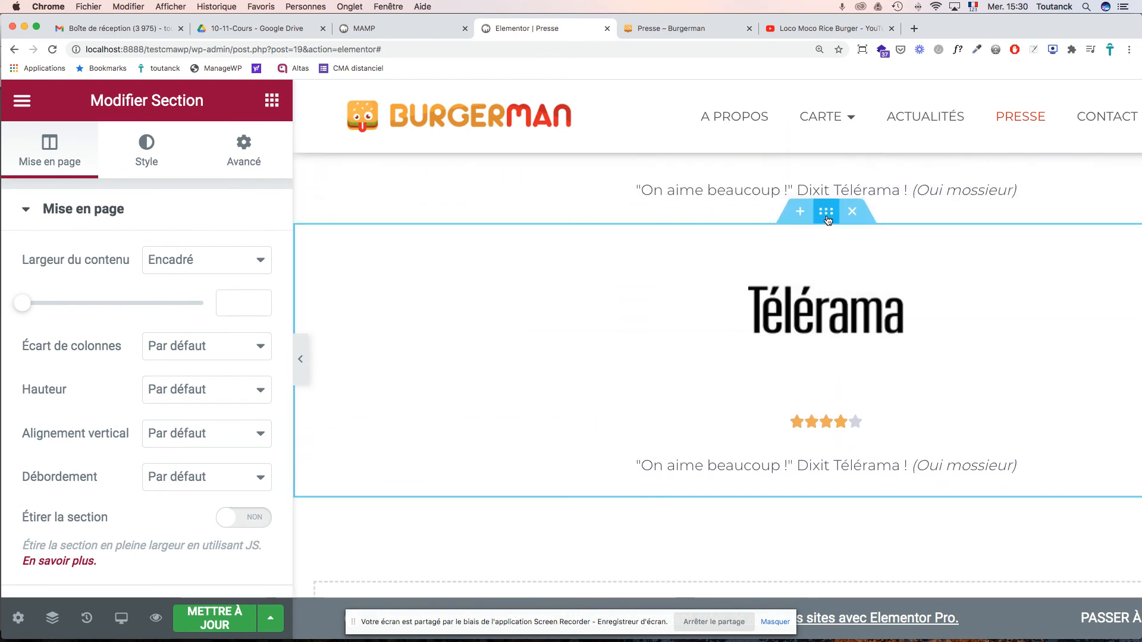
{"action": "right_click", "coordinate": [827, 220]}
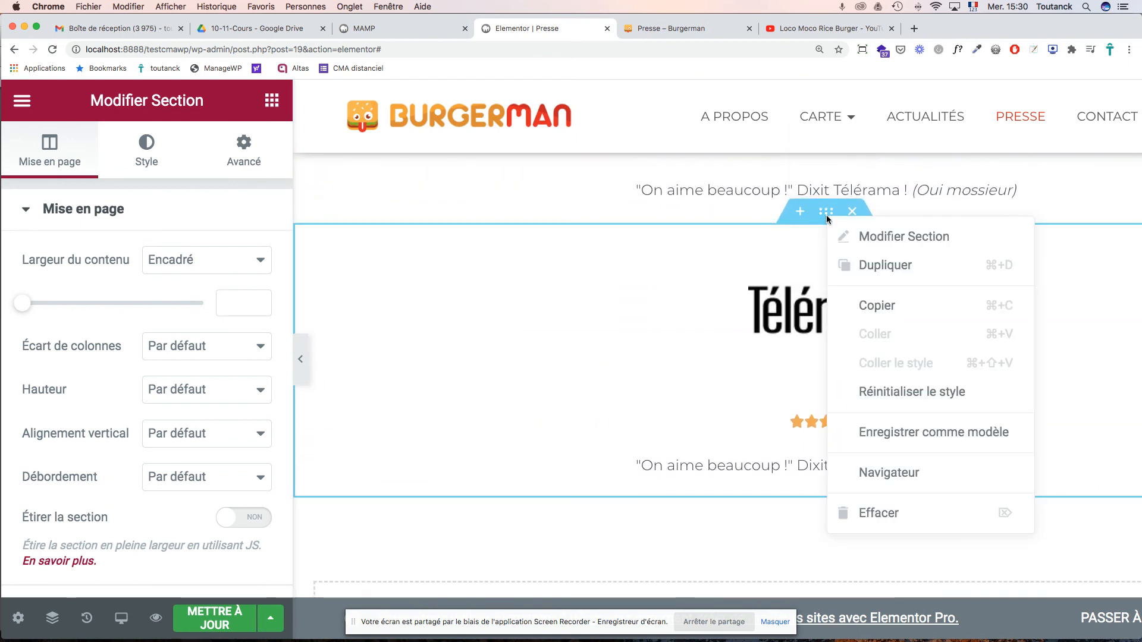
{"action": "left_click", "coordinate": [859, 264]}
{"action": "left_click_drag", "start_coordinate": [826, 211], "coordinate": [886, 351]}
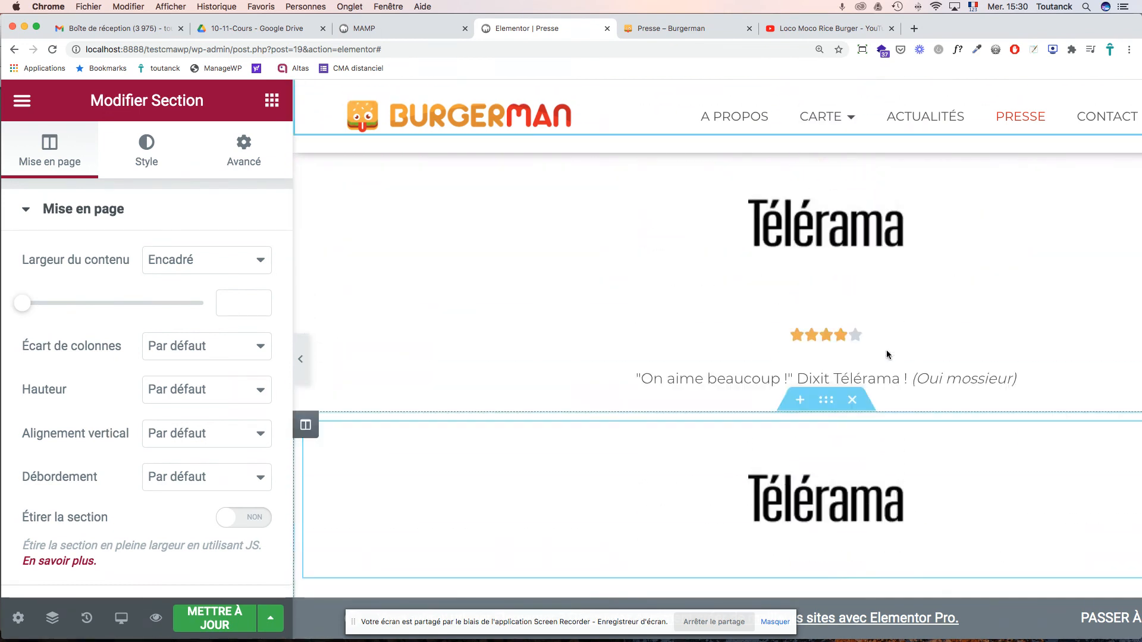
{"action": "scroll", "coordinate": [886, 354], "scroll_direction": "down", "scroll_amount": 10}
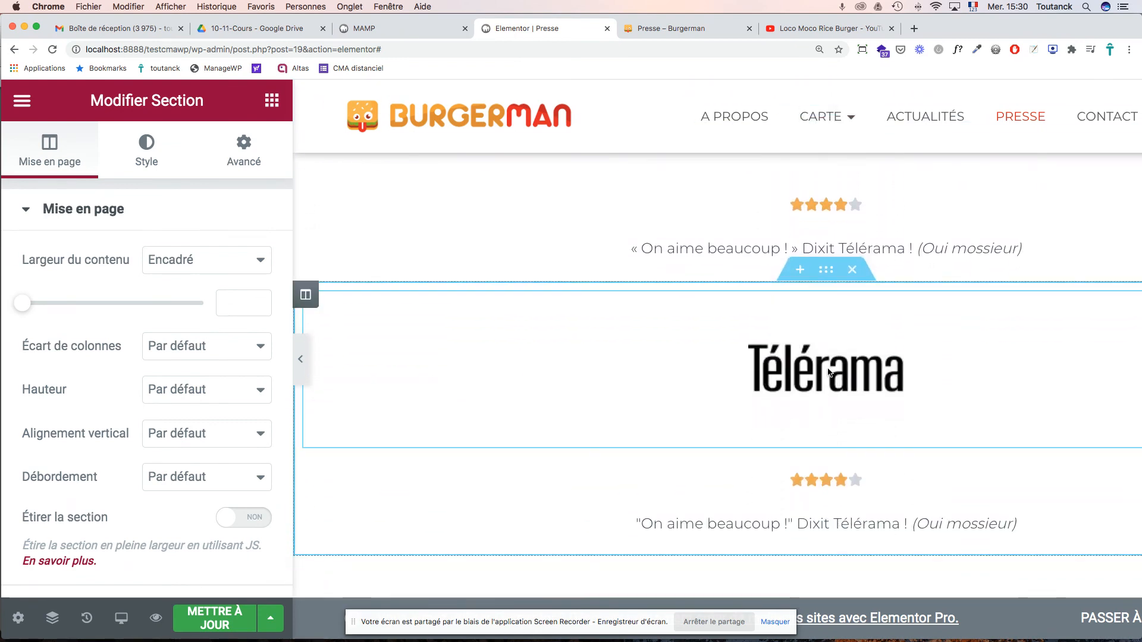
- Select the Télérama logo image widget and browse the media library without changing it
{"action": "left_click", "coordinate": [827, 377]}
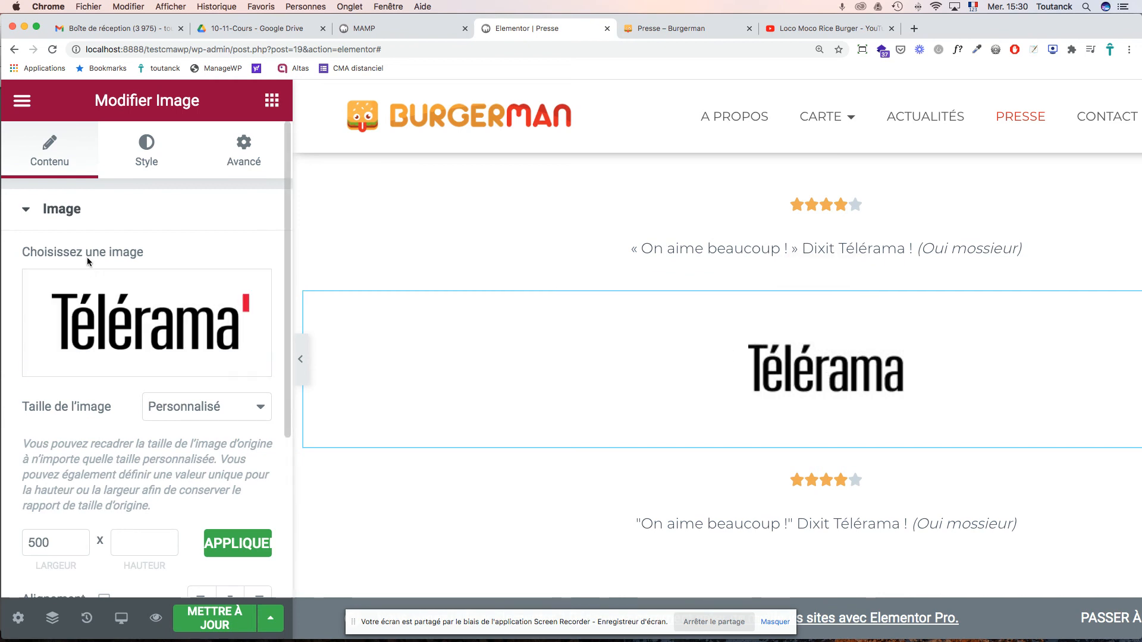
{"action": "left_click", "coordinate": [121, 364]}
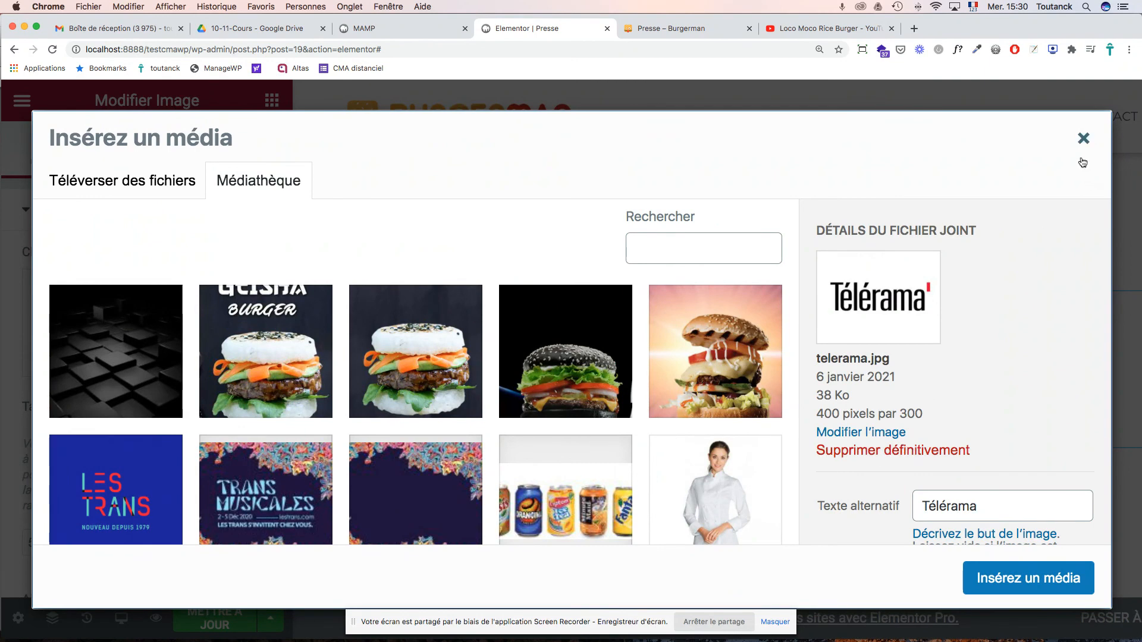
{"action": "left_click", "coordinate": [1083, 138]}
{"action": "scroll", "coordinate": [858, 311], "scroll_direction": "up", "scroll_amount": 9}
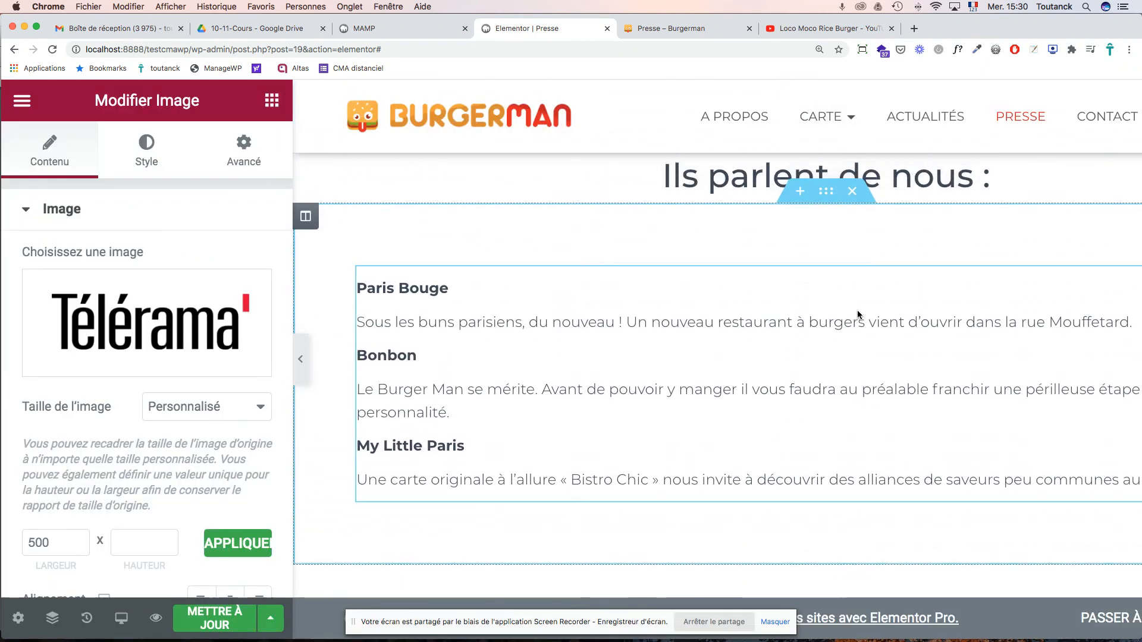
{"action": "scroll", "coordinate": [858, 311], "scroll_direction": "down", "scroll_amount": 10}
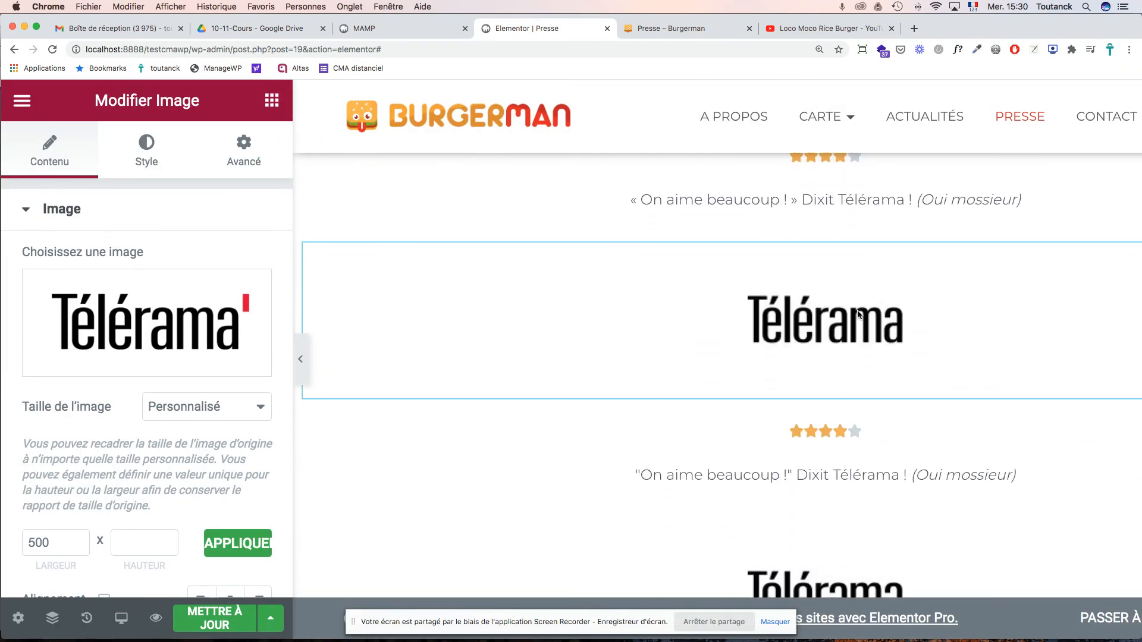
{"action": "scroll", "coordinate": [857, 311], "scroll_direction": "up", "scroll_amount": 7}
{"action": "scroll", "coordinate": [858, 310], "scroll_direction": "down", "scroll_amount": 6}
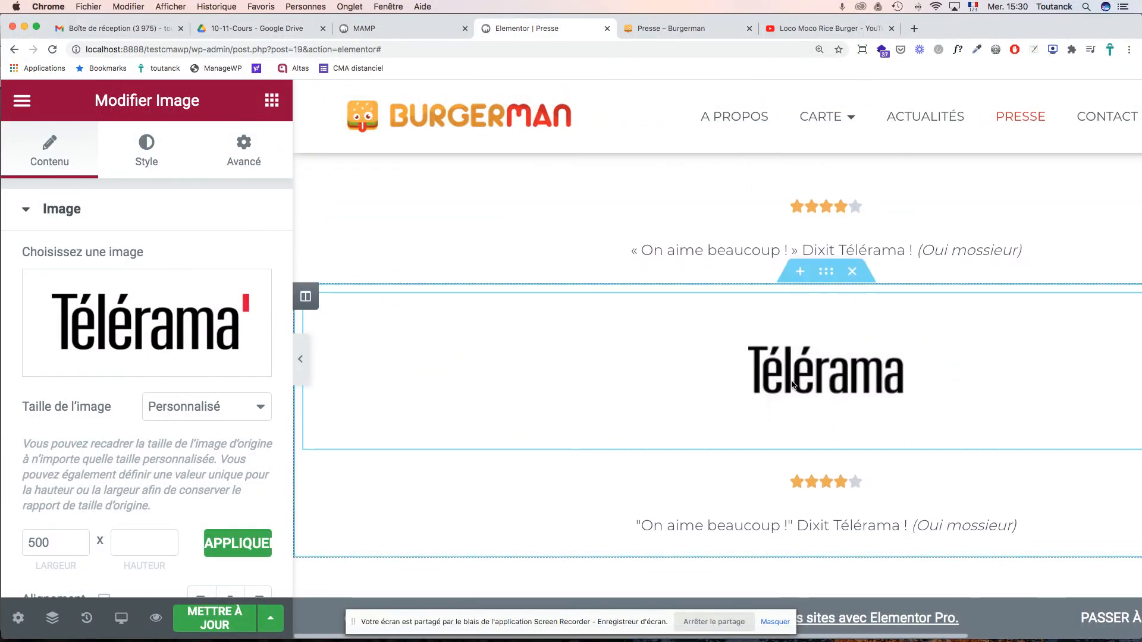
- Replace the logo with ParisBouge.png, giving it alt text and title 'Paris Bouge'
{"action": "left_click", "coordinate": [103, 369]}
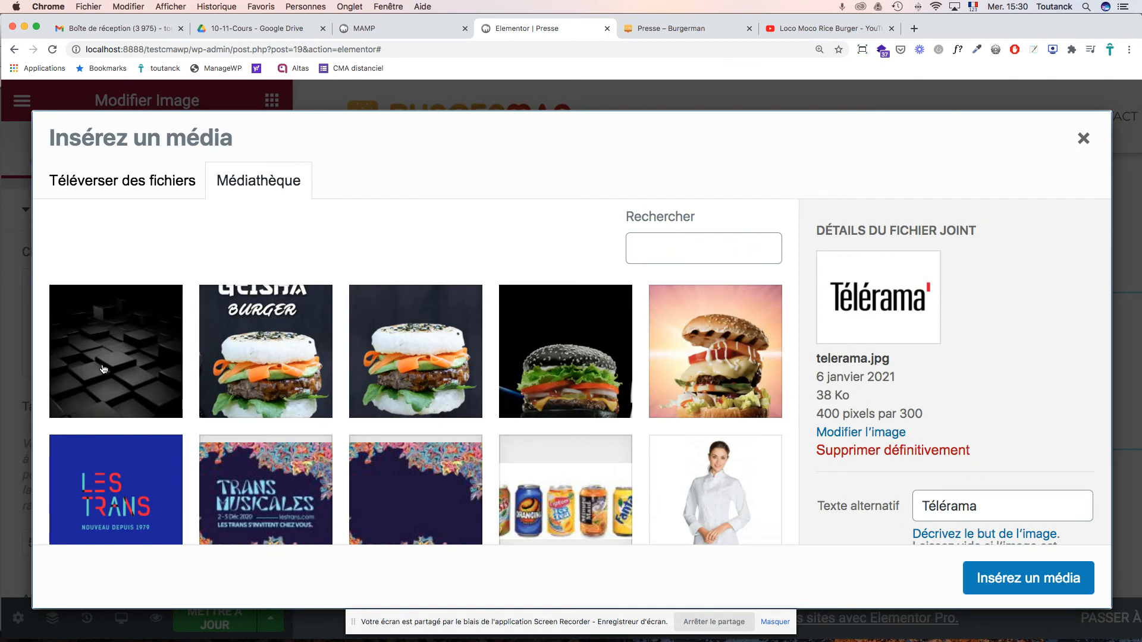
{"action": "scroll", "coordinate": [660, 433], "scroll_direction": "down", "scroll_amount": 8}
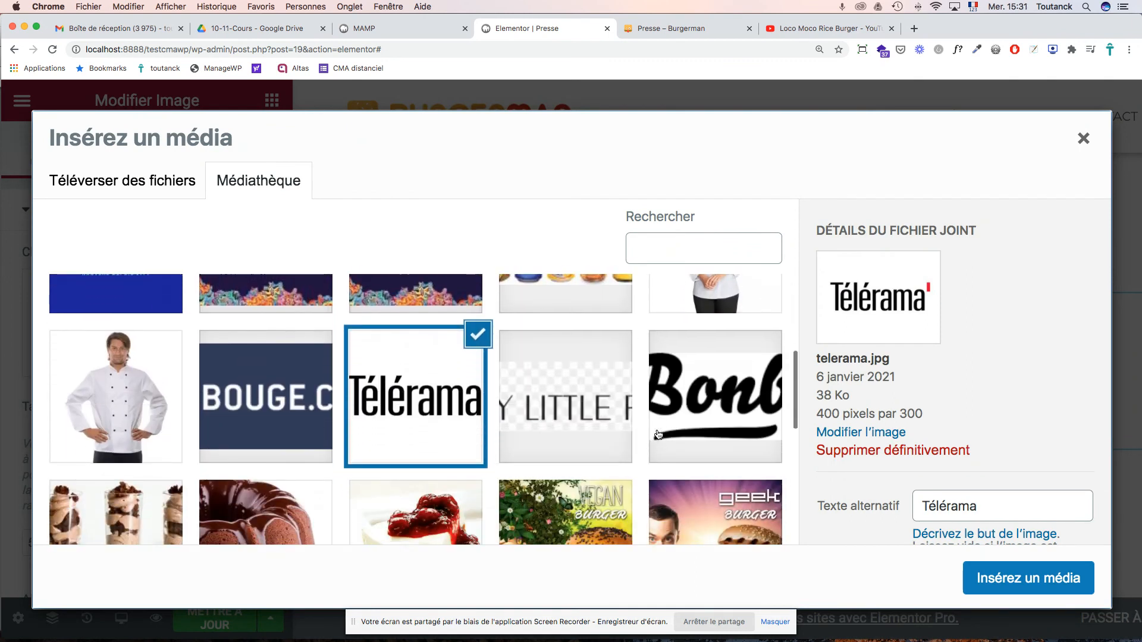
{"action": "left_click", "coordinate": [287, 396]}
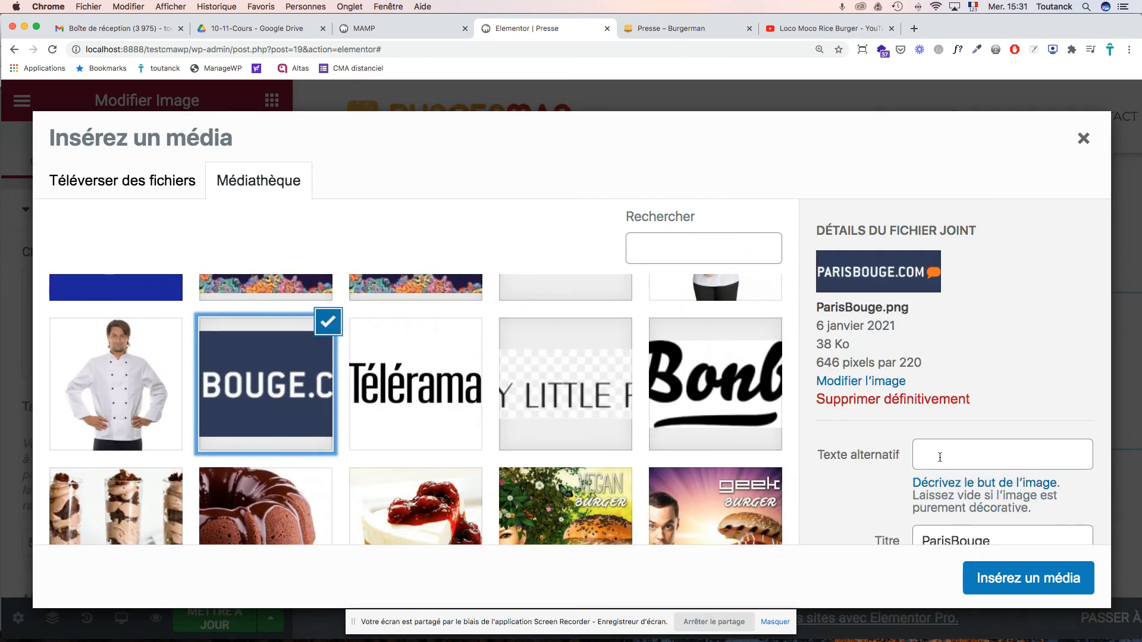
{"action": "left_click", "coordinate": [963, 459]}
{"action": "type", "text": "Paris Bouge"}
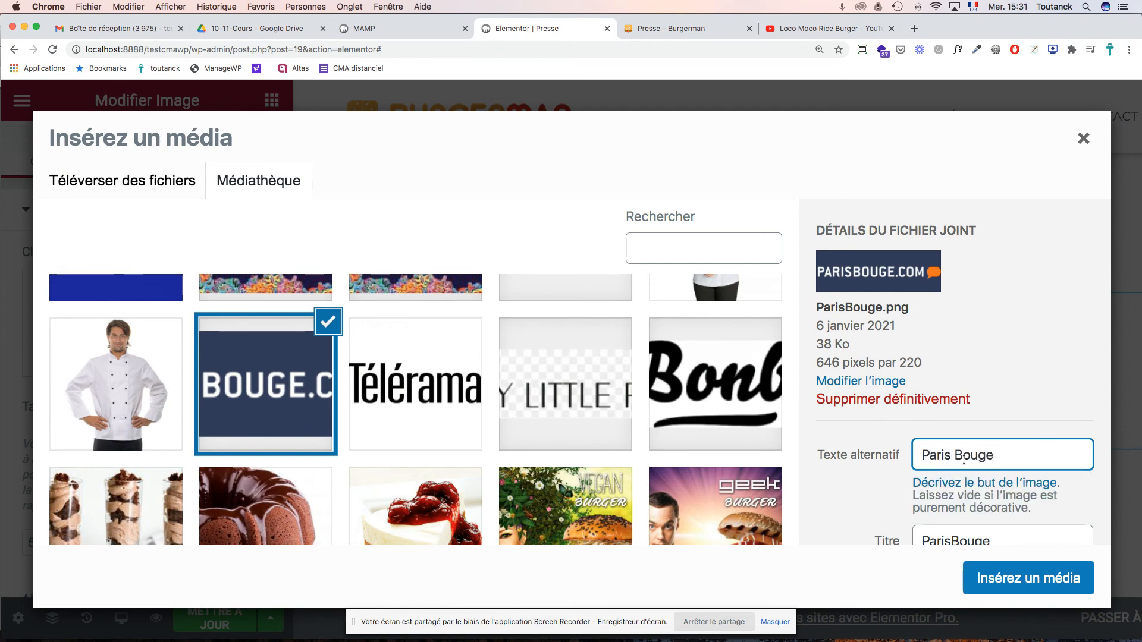
{"action": "scroll", "coordinate": [964, 460], "scroll_direction": "down", "scroll_amount": 5}
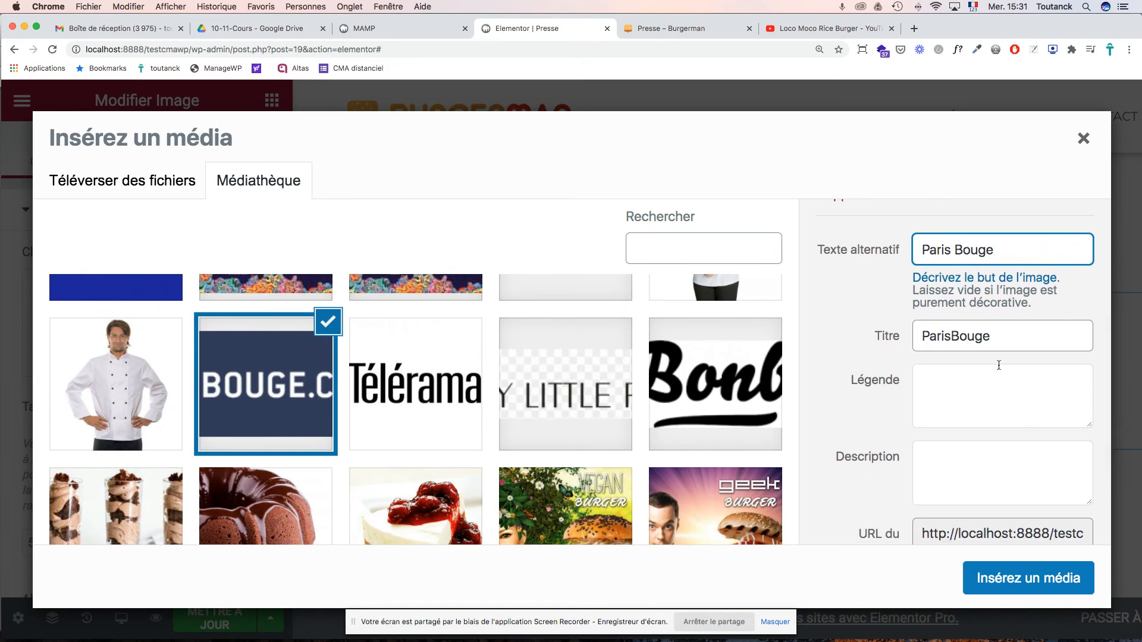
{"action": "left_click", "coordinate": [945, 336]}
{"action": "left_click", "coordinate": [1016, 562]}
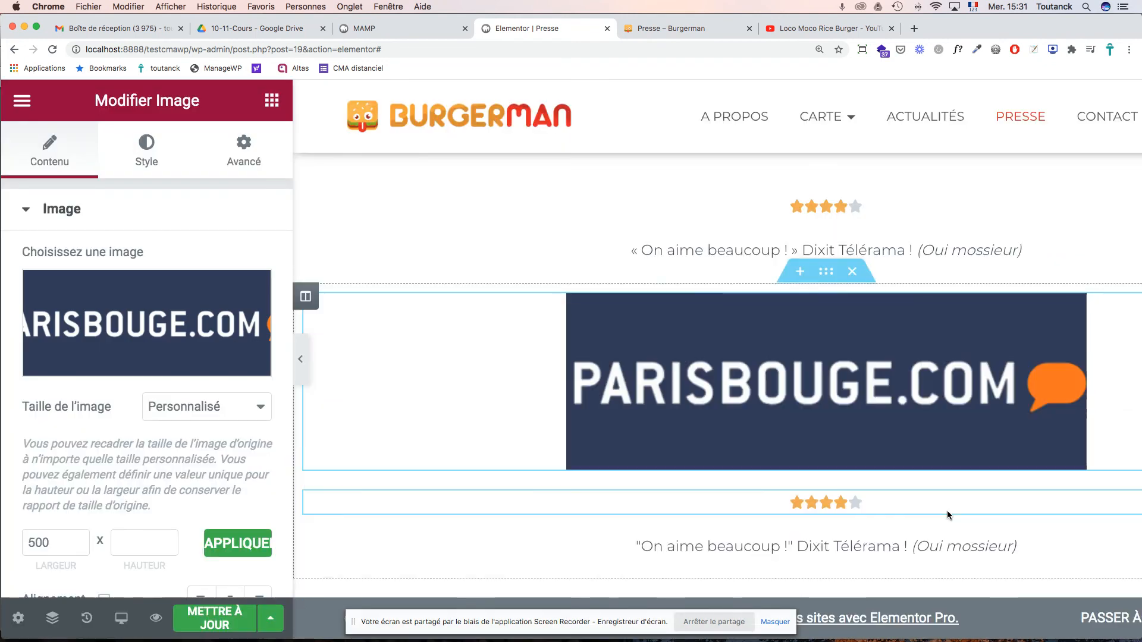
- Set the ParisBouge logo's custom width to 300 px and apply it
{"action": "scroll", "coordinate": [947, 506], "scroll_direction": "down", "scroll_amount": 2}
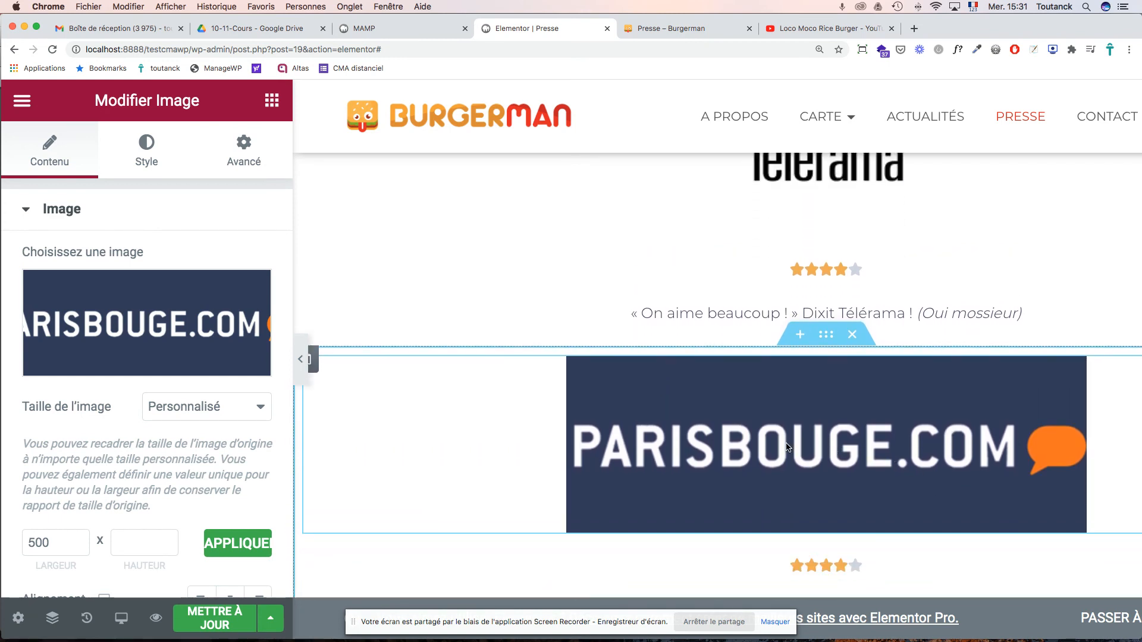
{"action": "scroll", "coordinate": [338, 438], "scroll_direction": "down", "scroll_amount": 2}
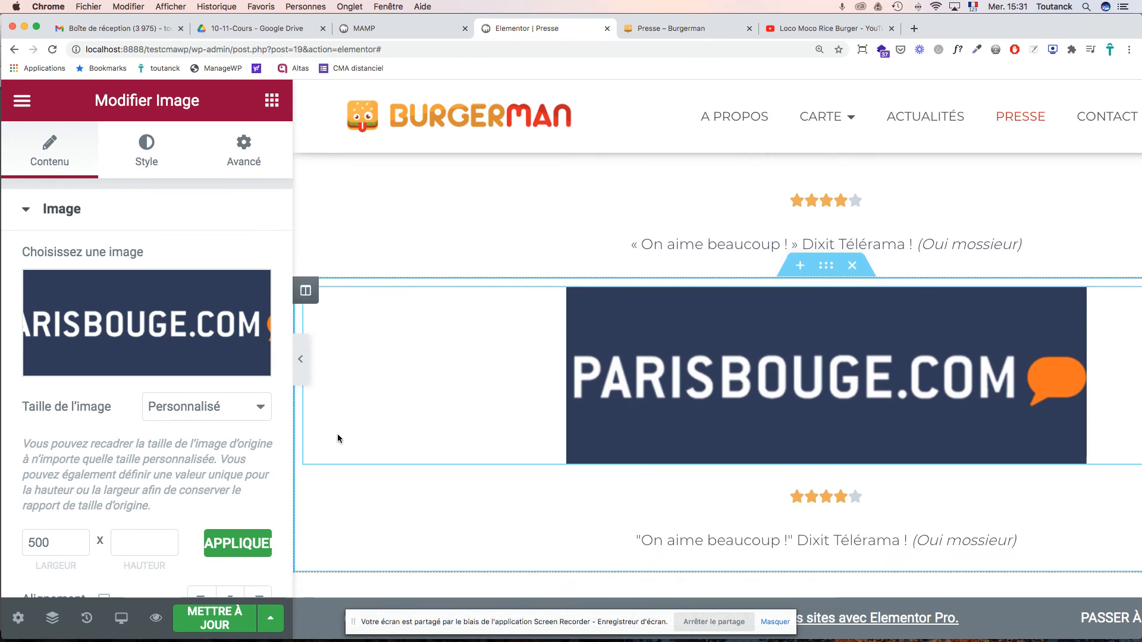
{"action": "left_click", "coordinate": [48, 543]}
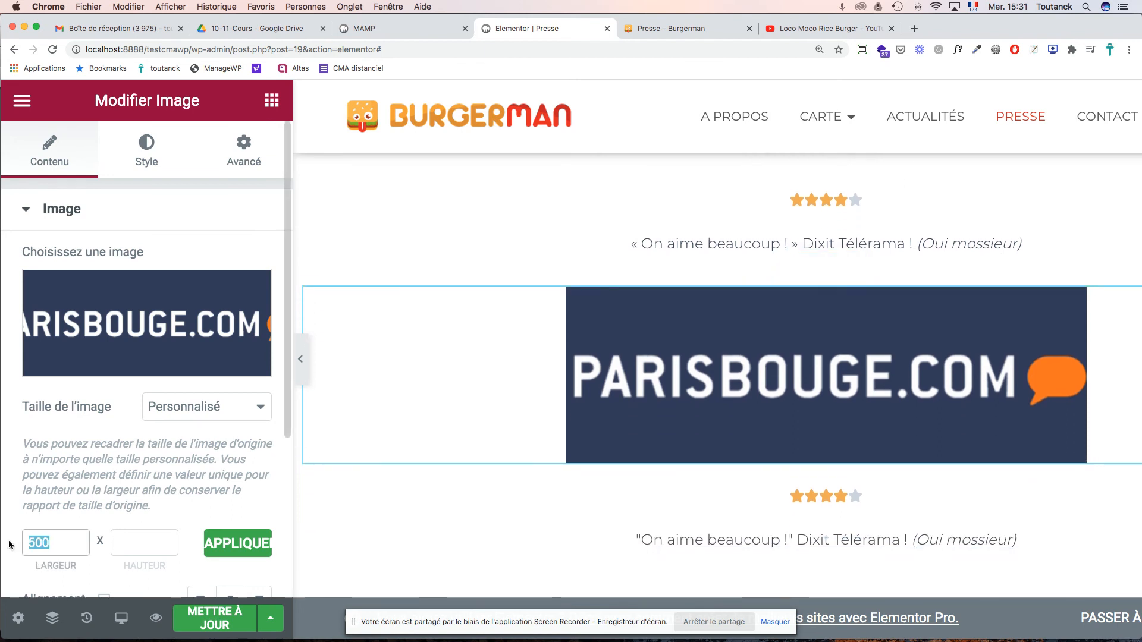
{"action": "type", "text": "3"}
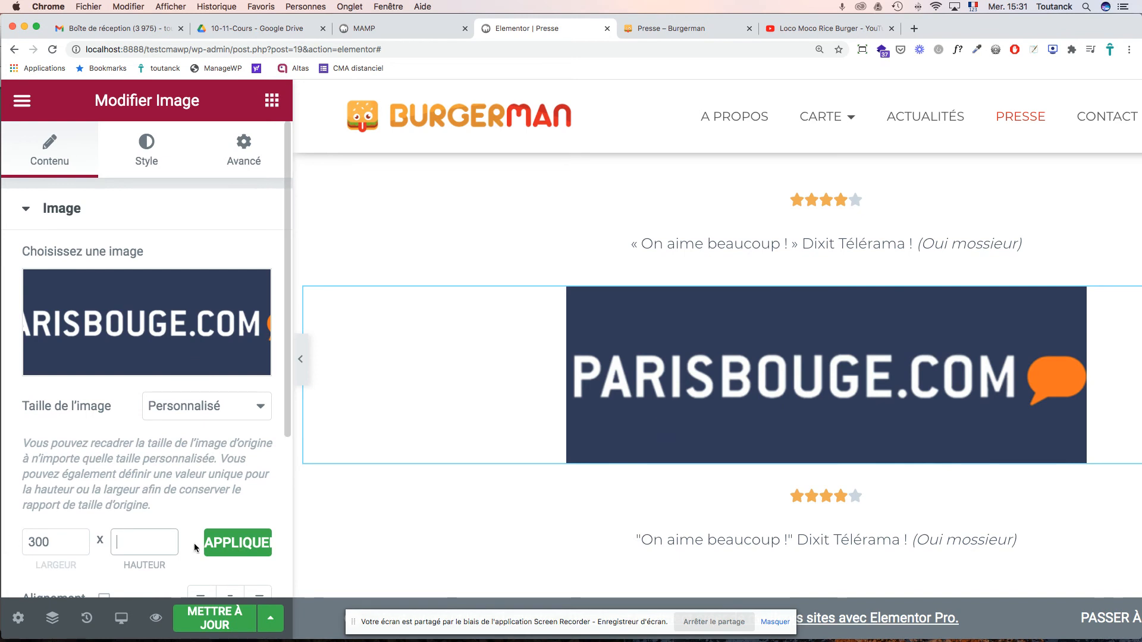
{"action": "left_click", "coordinate": [215, 548]}
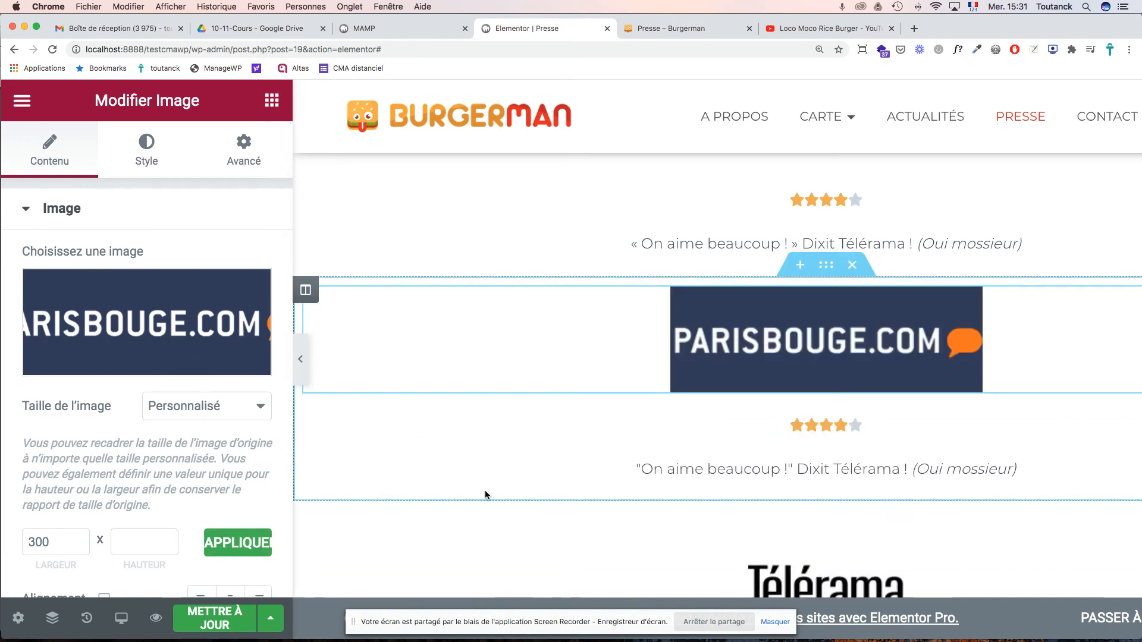
- Reduce the ParisBouge logo's custom width to 200 px and apply it
{"action": "scroll", "coordinate": [577, 470], "scroll_direction": "up", "scroll_amount": 5}
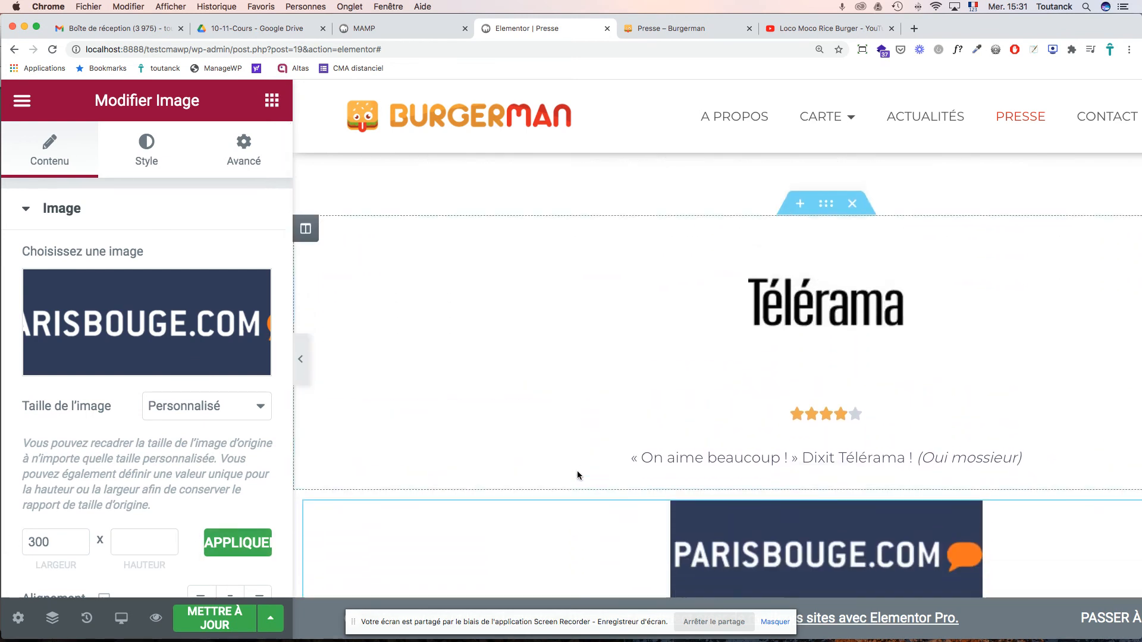
{"action": "left_click_drag", "start_coordinate": [61, 539], "coordinate": [13, 542]}
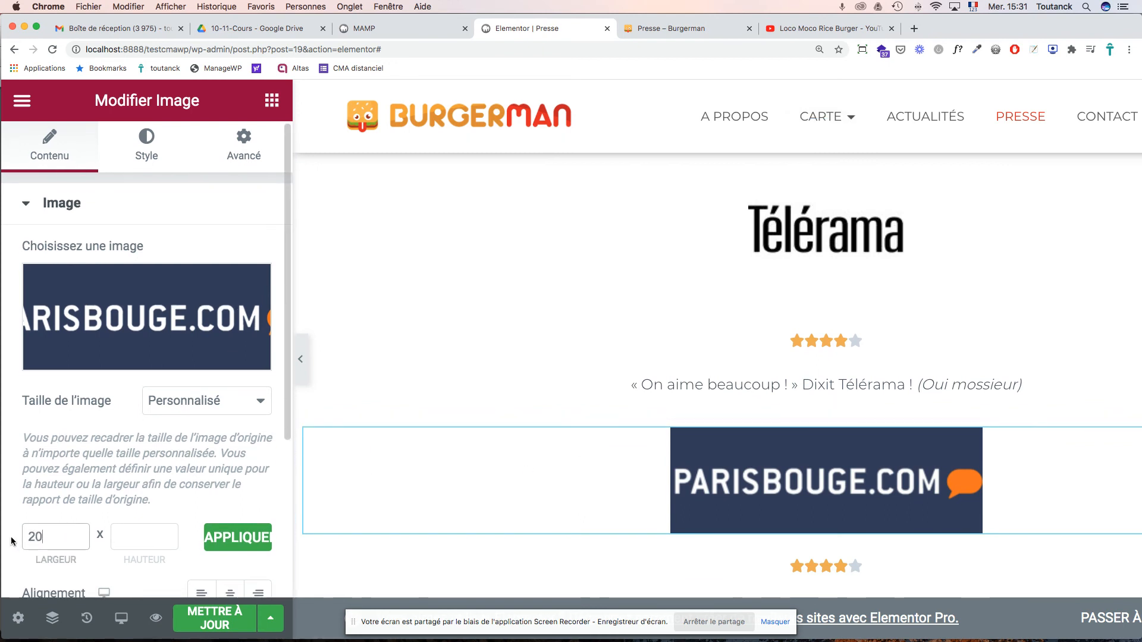
{"action": "scroll", "coordinate": [28, 539], "scroll_direction": "up", "scroll_amount": 1}
{"action": "left_click", "coordinate": [206, 553]}
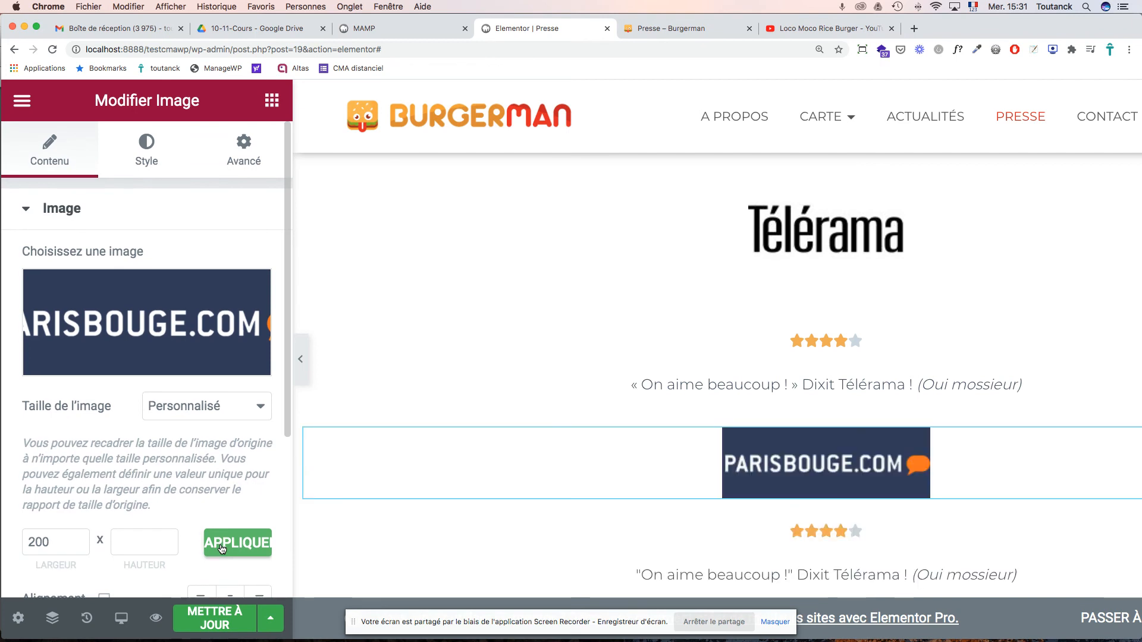
{"action": "scroll", "coordinate": [835, 462], "scroll_direction": "up", "scroll_amount": 4}
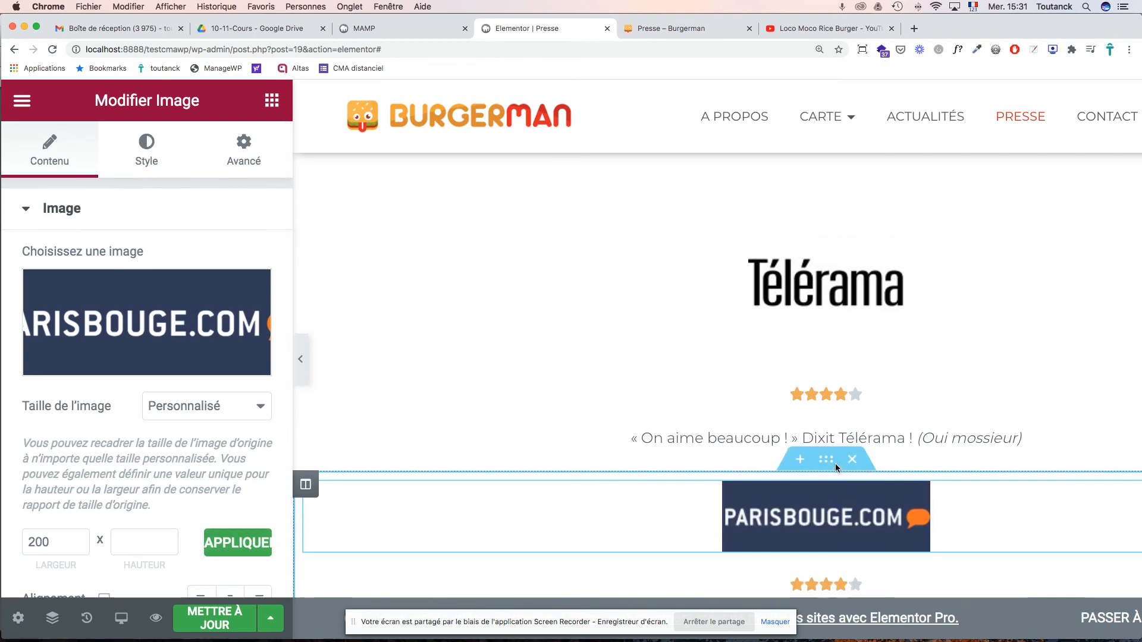
{"action": "scroll", "coordinate": [835, 463], "scroll_direction": "down", "scroll_amount": 10}
{"action": "scroll", "coordinate": [835, 463], "scroll_direction": "up", "scroll_amount": 5}
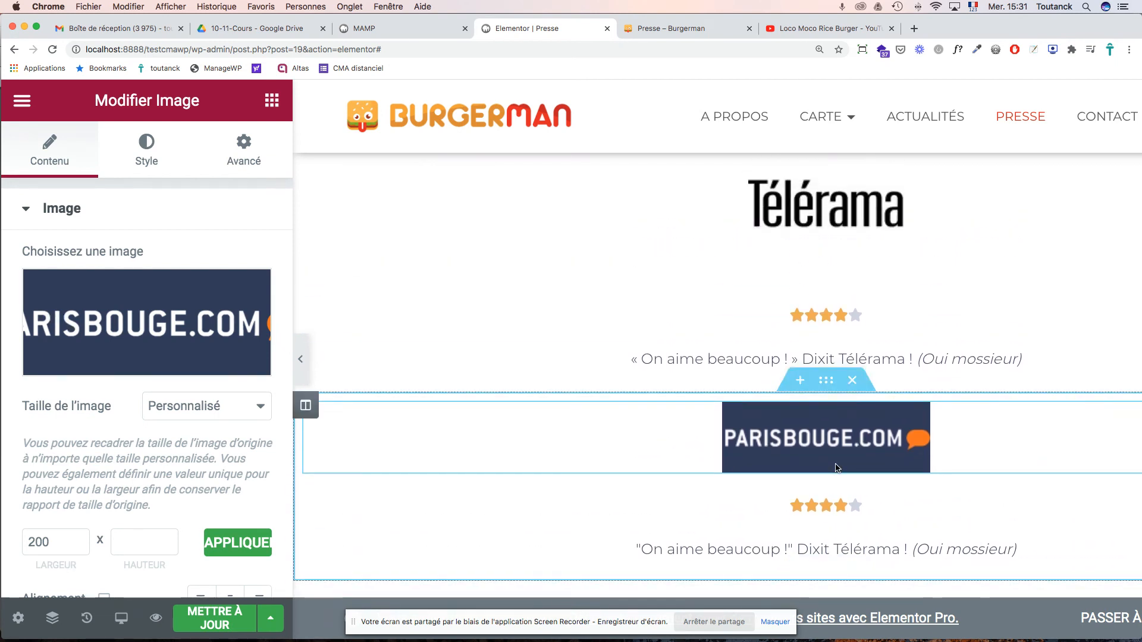
{"action": "scroll", "coordinate": [836, 467], "scroll_direction": "up", "scroll_amount": 2}
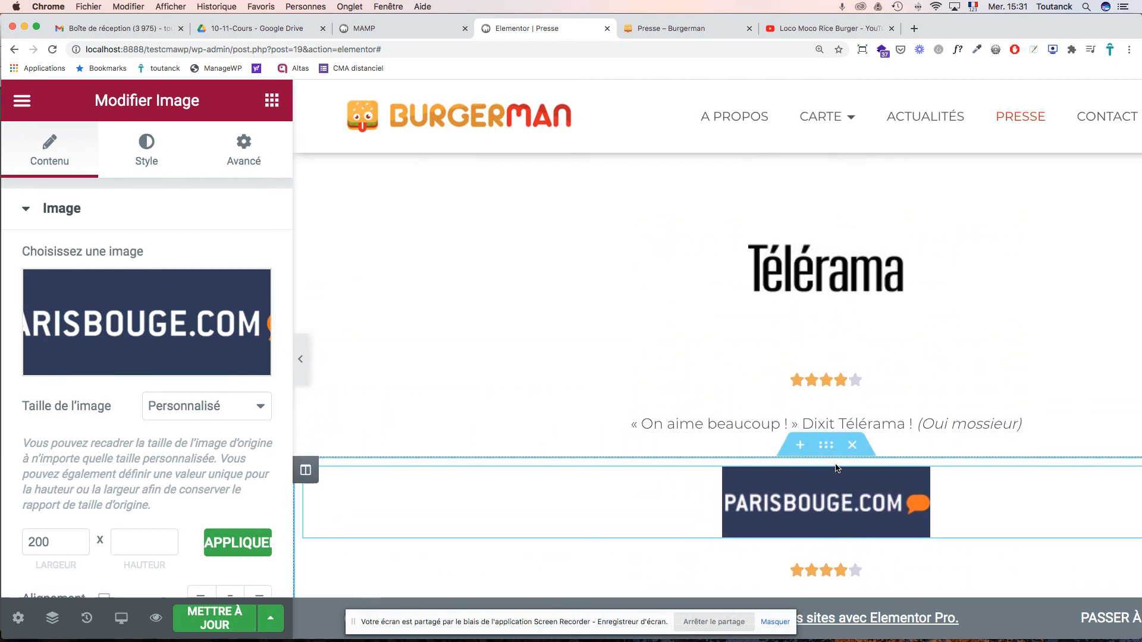
- Compare the ParisBouge logo with the Télérama logo above, then reselect it
{"action": "left_click", "coordinate": [826, 287]}
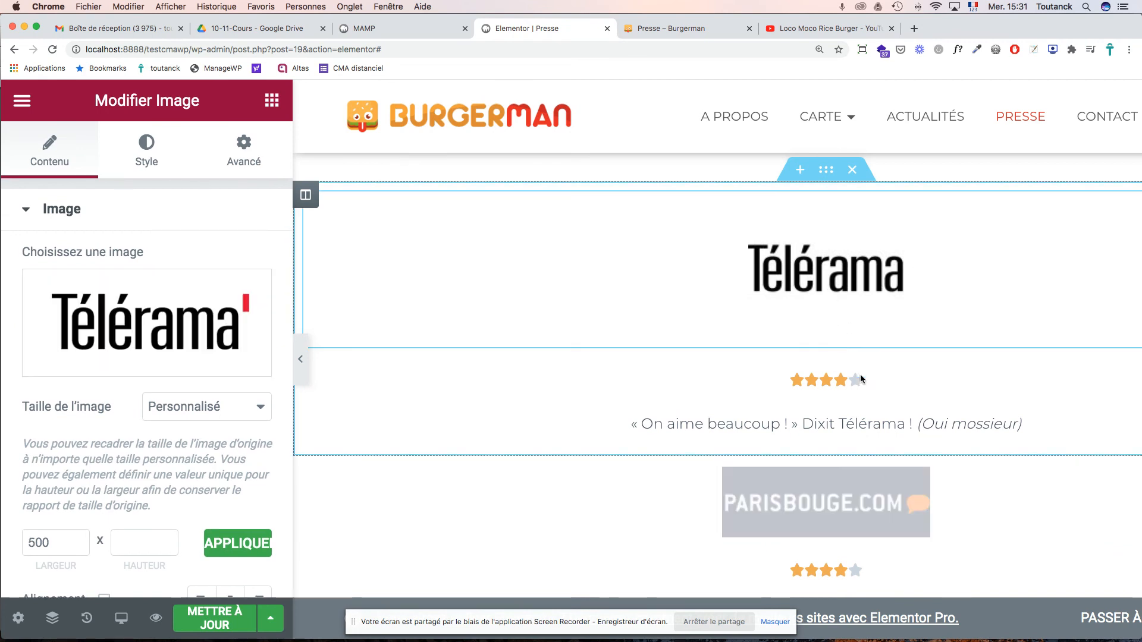
{"action": "left_click", "coordinate": [820, 503]}
{"action": "scroll", "coordinate": [819, 503], "scroll_direction": "down", "scroll_amount": 2}
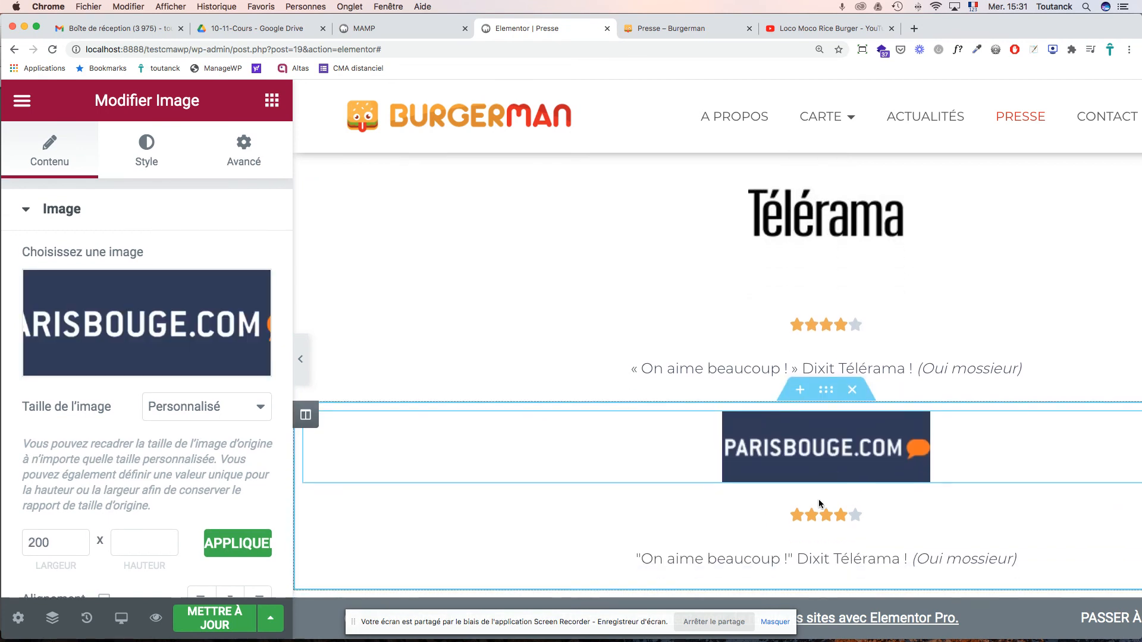
{"action": "scroll", "coordinate": [819, 503], "scroll_direction": "down", "scroll_amount": 6}
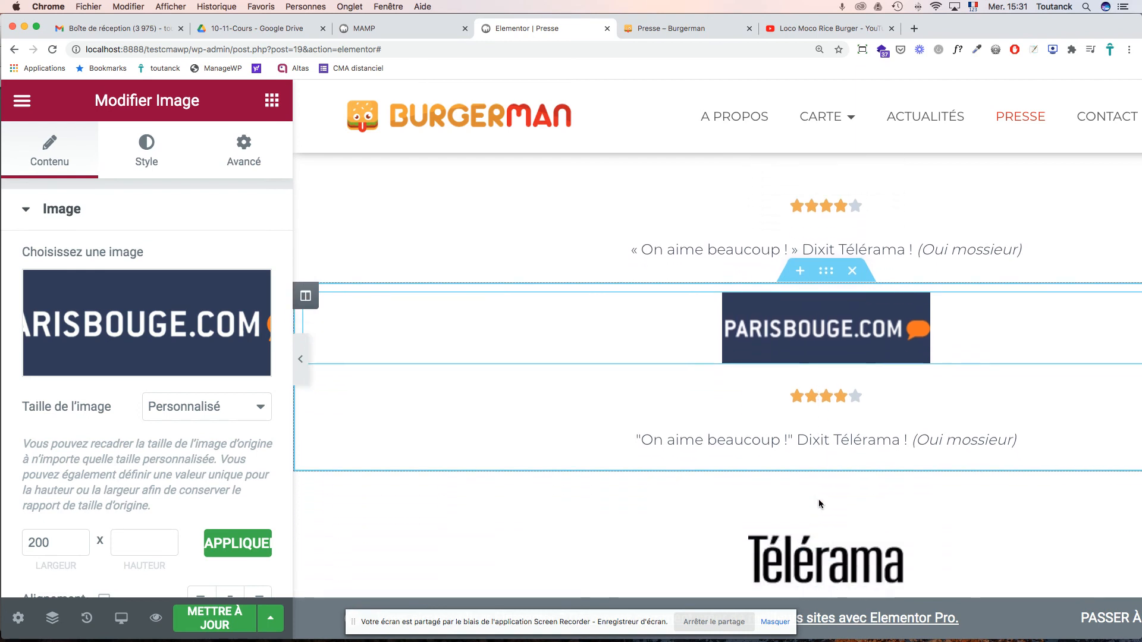
{"action": "scroll", "coordinate": [819, 502], "scroll_direction": "up", "scroll_amount": 2}
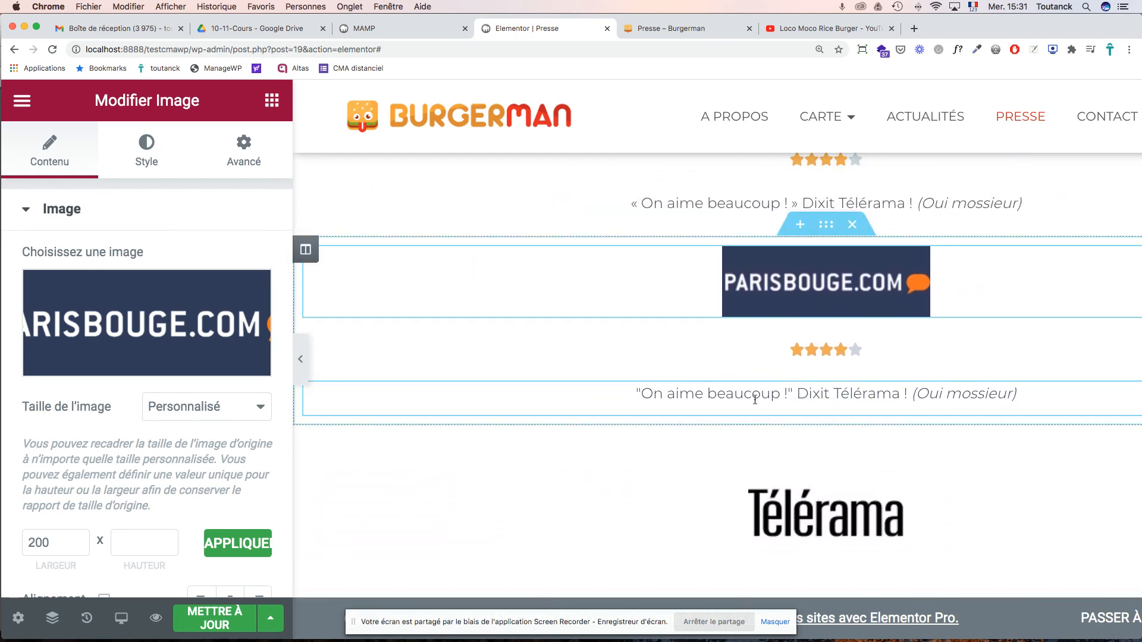
{"action": "scroll", "coordinate": [754, 399], "scroll_direction": "up", "scroll_amount": 15}
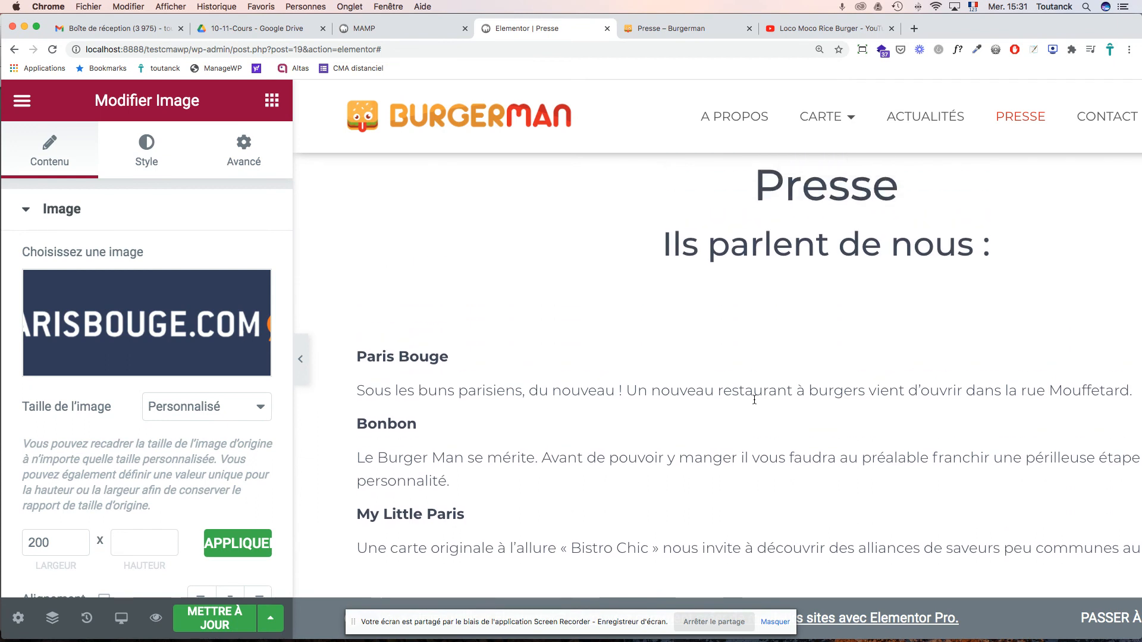
- Delete the Paris Bouge heading and description paragraph from the intro text
{"action": "triple_click", "coordinate": [402, 392]}
{"action": "key", "text": "super+c"}
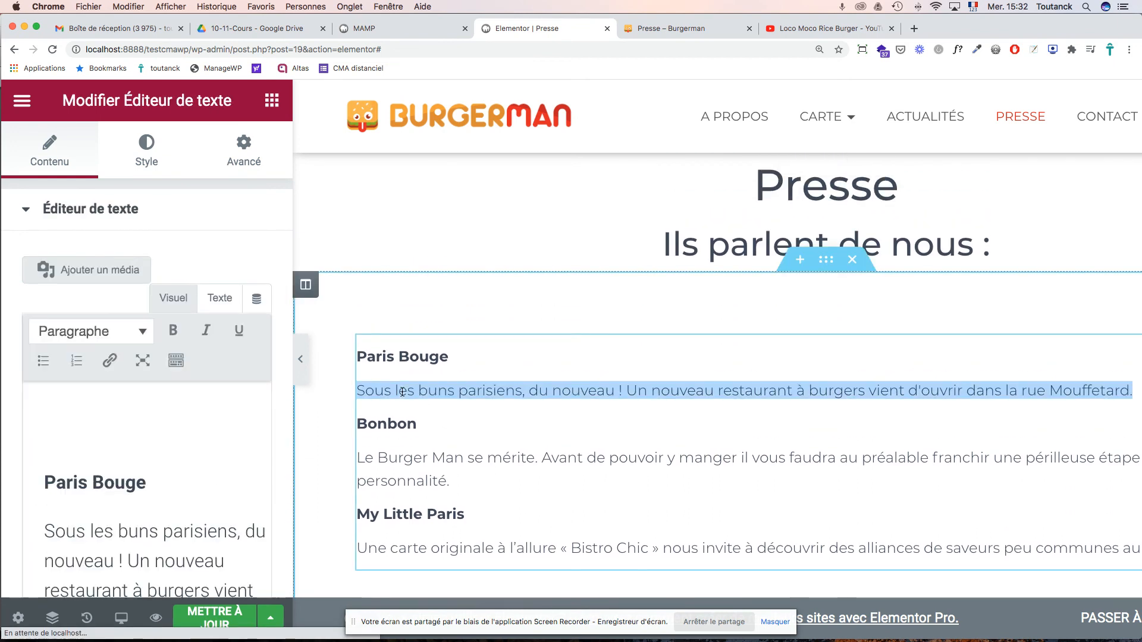
{"action": "key", "text": "BackSpace"}
{"action": "left_click_drag", "start_coordinate": [449, 356], "coordinate": [358, 355]}
{"action": "key", "text": "BackSpace"}
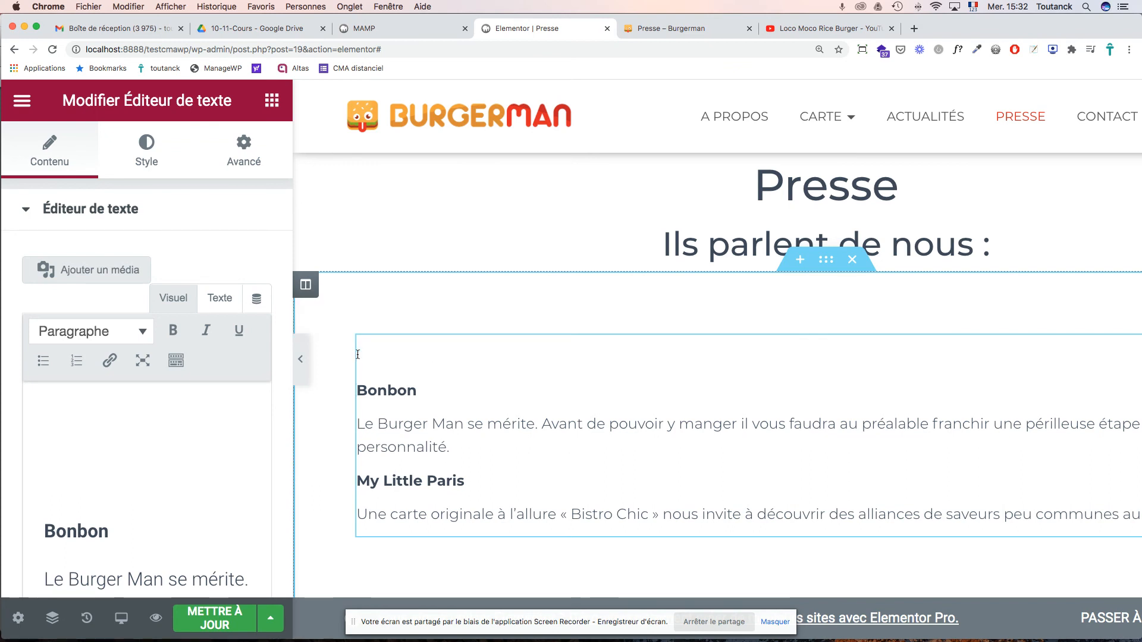
{"action": "key", "text": "BackSpace"}
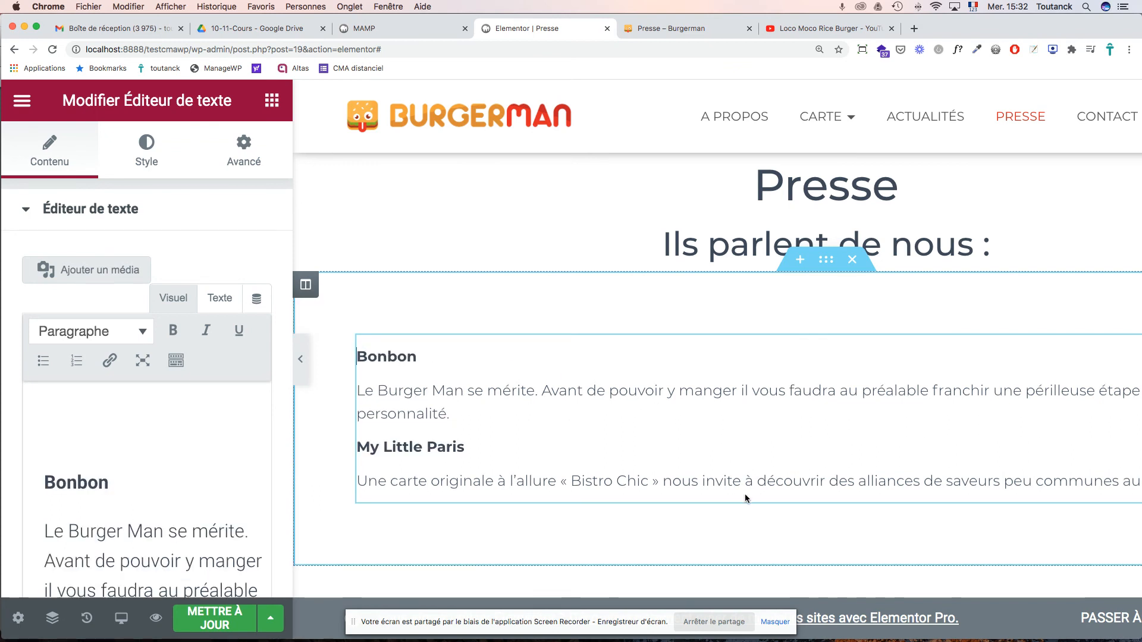
- Replace the quote under the PARISBOUGE.COM logo with the pasted Mouffetard sentence
{"action": "scroll", "coordinate": [747, 498], "scroll_direction": "down", "scroll_amount": 10}
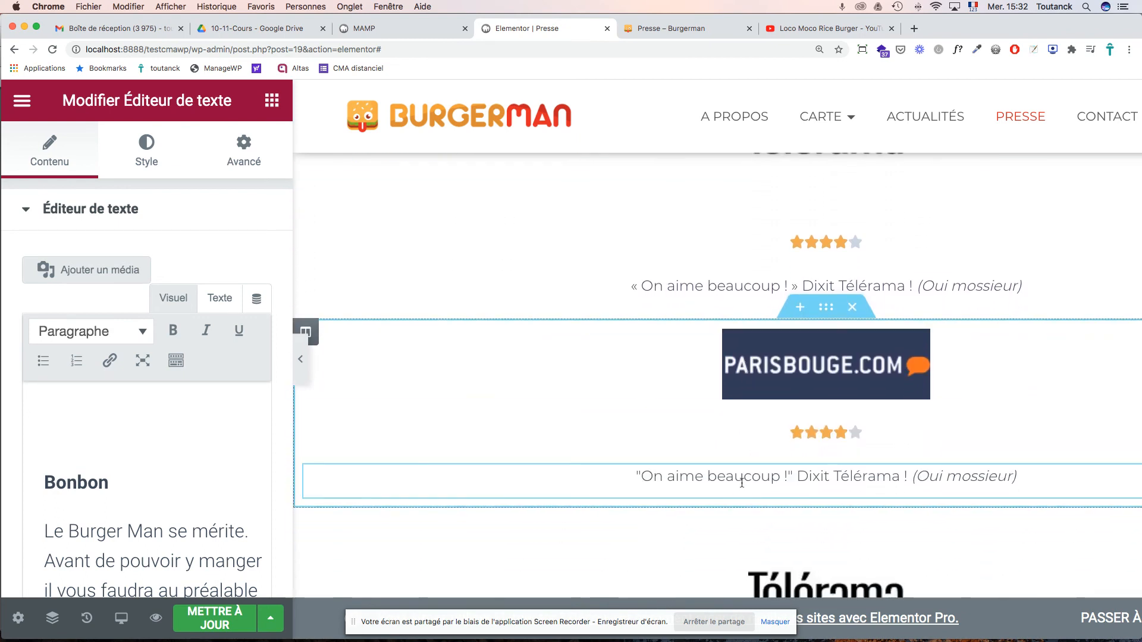
{"action": "left_click", "coordinate": [742, 477]}
{"action": "left_click", "coordinate": [171, 435]}
{"action": "key", "text": "super+a"}
{"action": "key", "text": "super+v"}
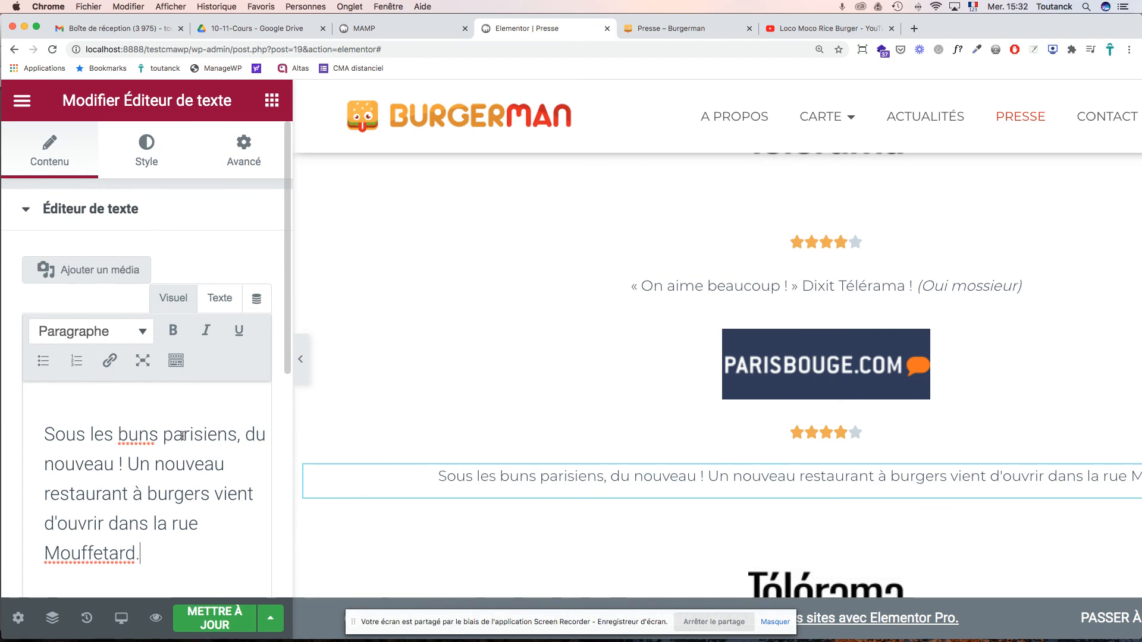
- Insert a line break in the quote before 'Un nouveau restaurant'
{"action": "left_click", "coordinate": [128, 466]}
{"action": "key", "text": "Return"}
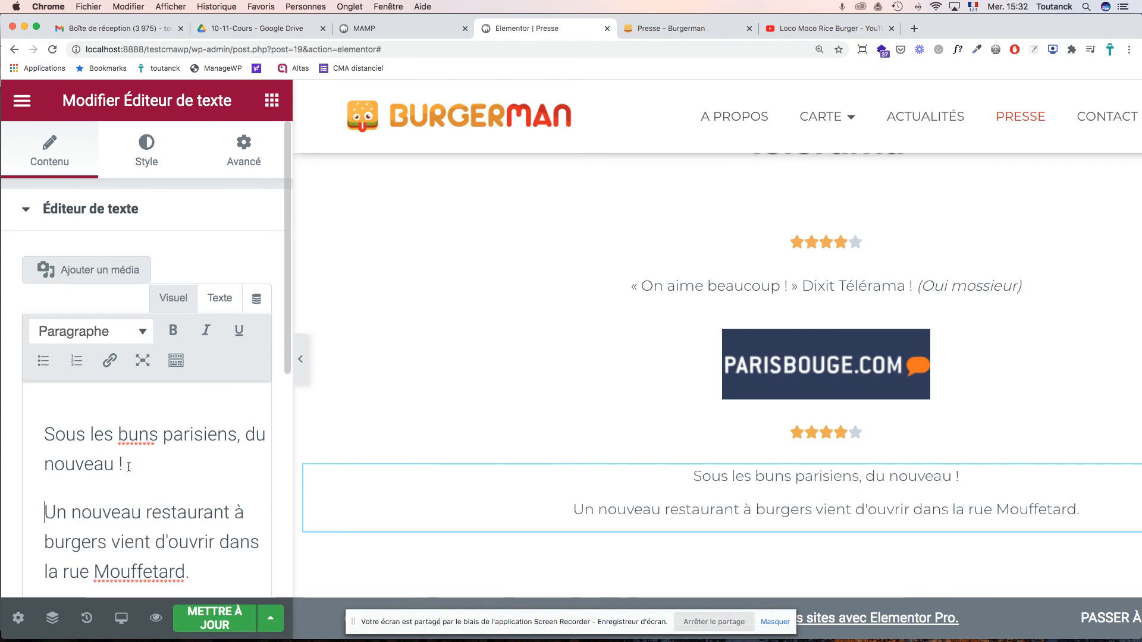
{"action": "key", "text": "BackSpace"}
{"action": "key", "text": "shift+Return"}
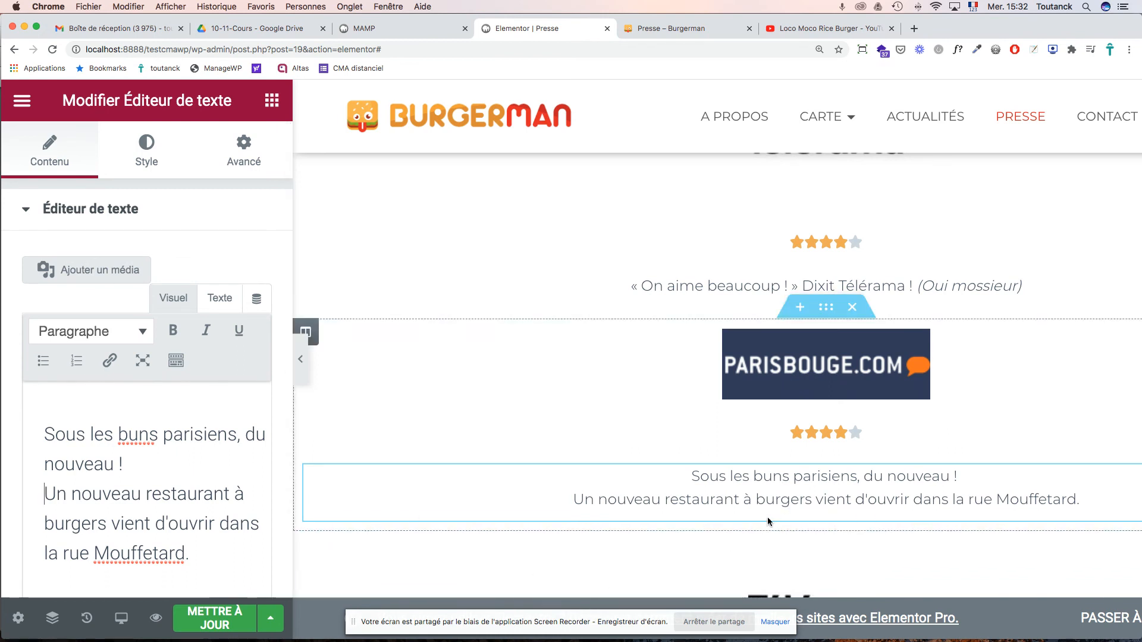
{"action": "scroll", "coordinate": [786, 507], "scroll_direction": "up", "scroll_amount": 2}
{"action": "scroll", "coordinate": [786, 507], "scroll_direction": "down", "scroll_amount": 2}
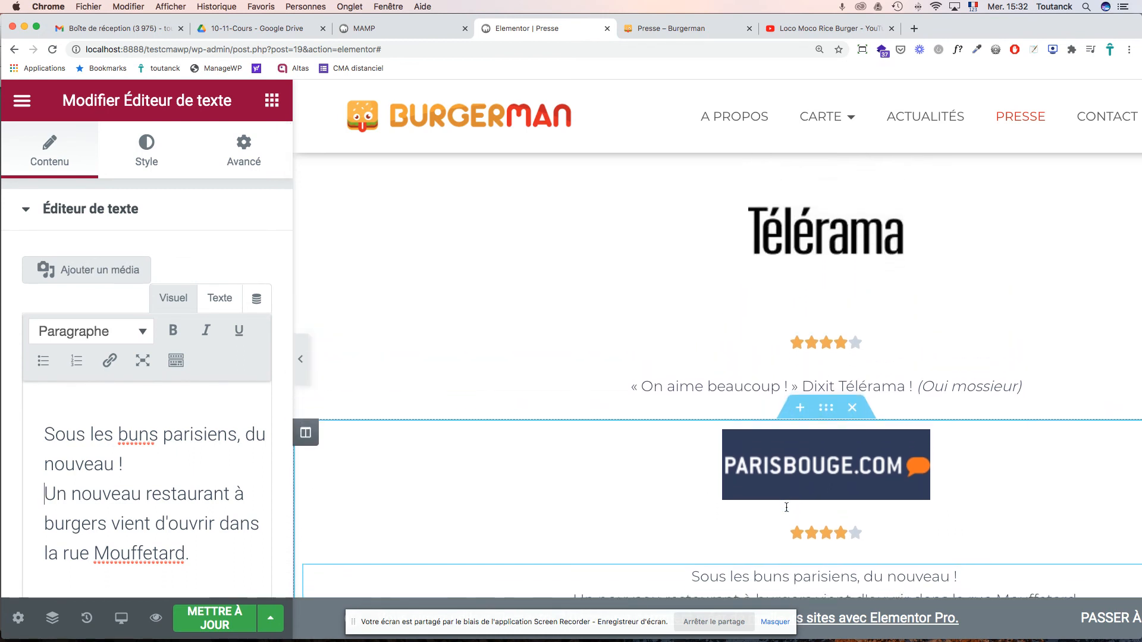
{"action": "scroll", "coordinate": [786, 507], "scroll_direction": "down", "scroll_amount": 2}
{"action": "scroll", "coordinate": [786, 507], "scroll_direction": "up", "scroll_amount": 1}
{"action": "scroll", "coordinate": [786, 507], "scroll_direction": "up", "scroll_amount": 1}
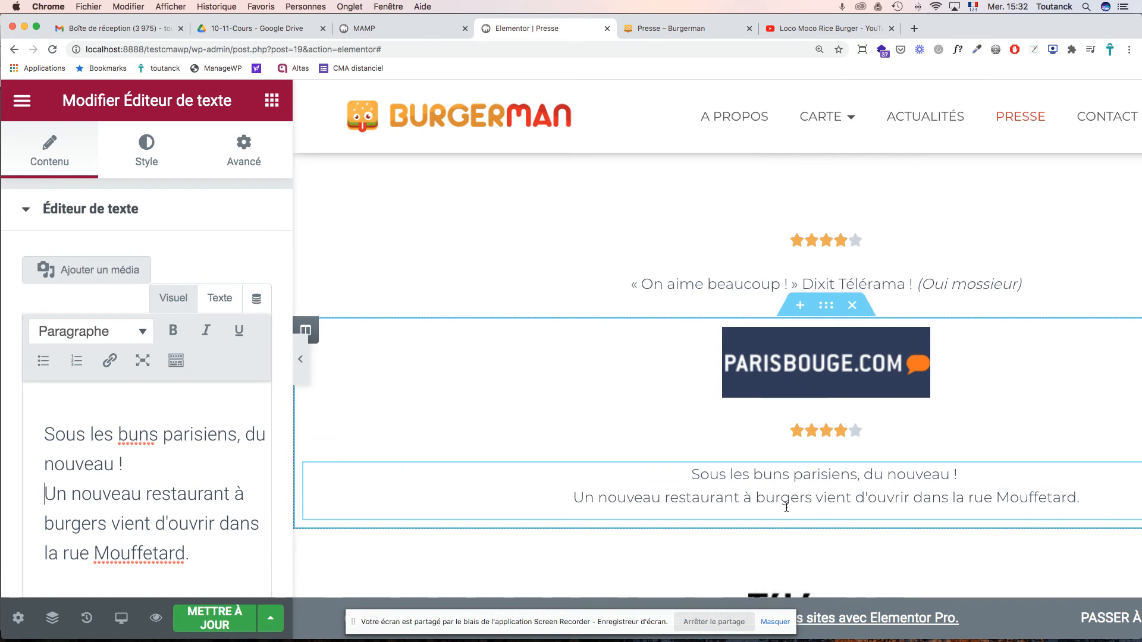
{"action": "scroll", "coordinate": [786, 508], "scroll_direction": "up", "scroll_amount": 2}
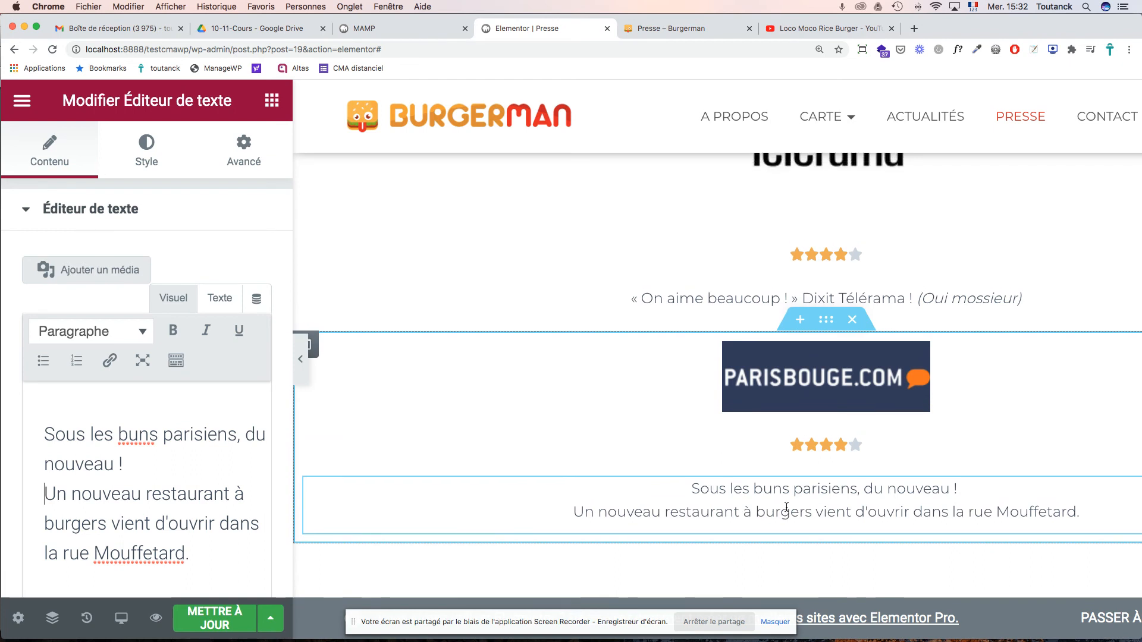
- Save the Presse page with Mettre à jour and review the result
{"action": "left_click", "coordinate": [216, 622]}
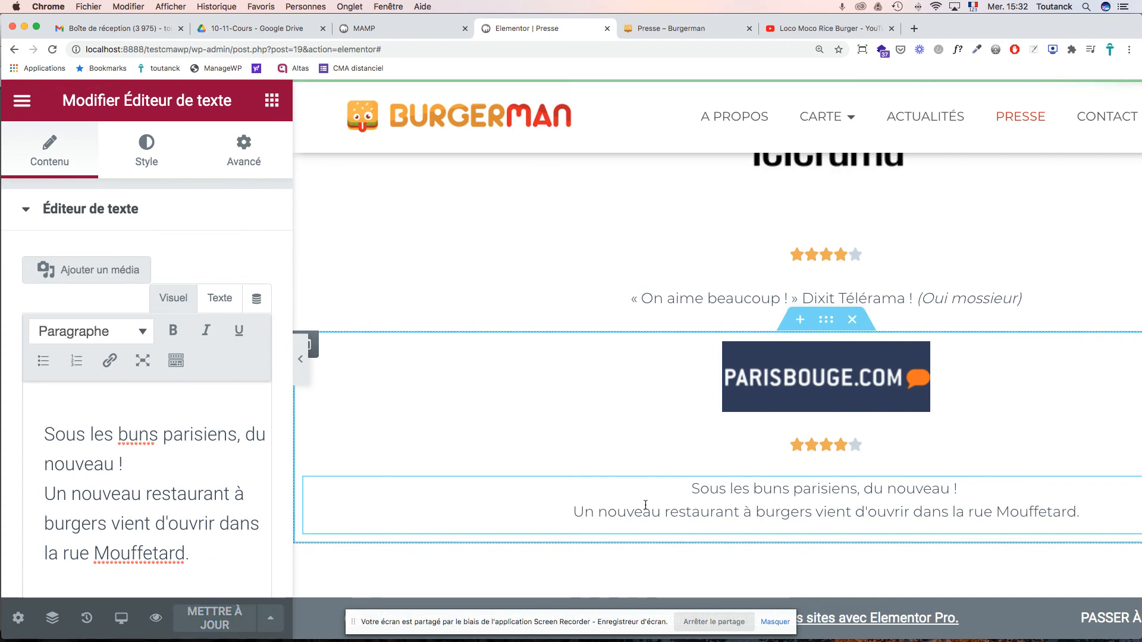
{"action": "scroll", "coordinate": [645, 504], "scroll_direction": "down", "scroll_amount": 3}
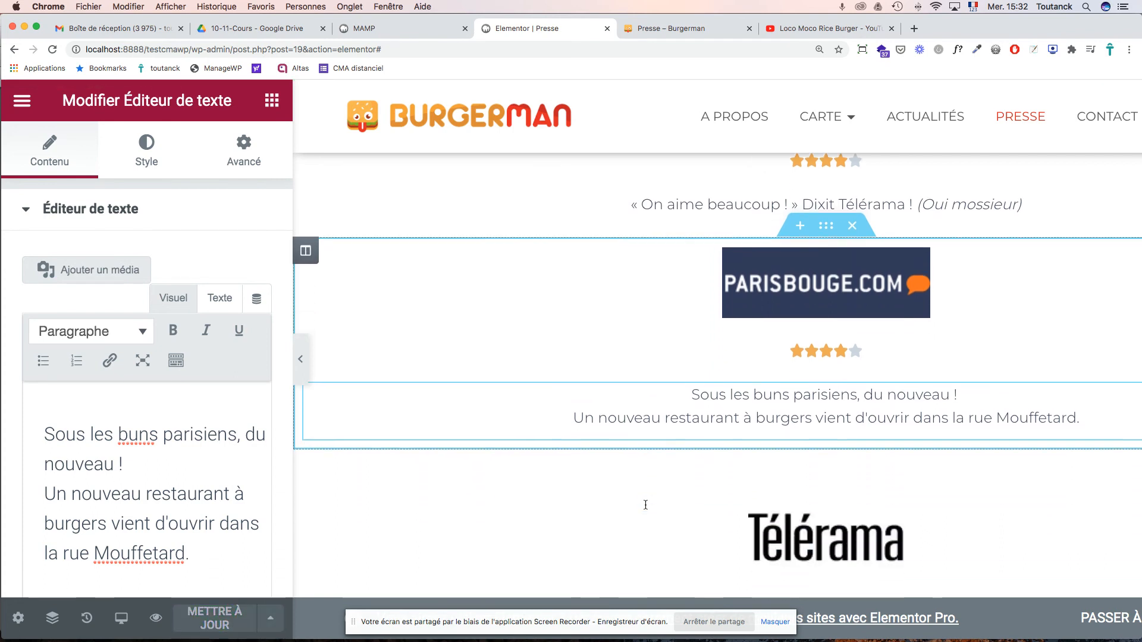
{"action": "scroll", "coordinate": [645, 504], "scroll_direction": "up", "scroll_amount": 10}
{"action": "scroll", "coordinate": [645, 504], "scroll_direction": "up", "scroll_amount": 3}
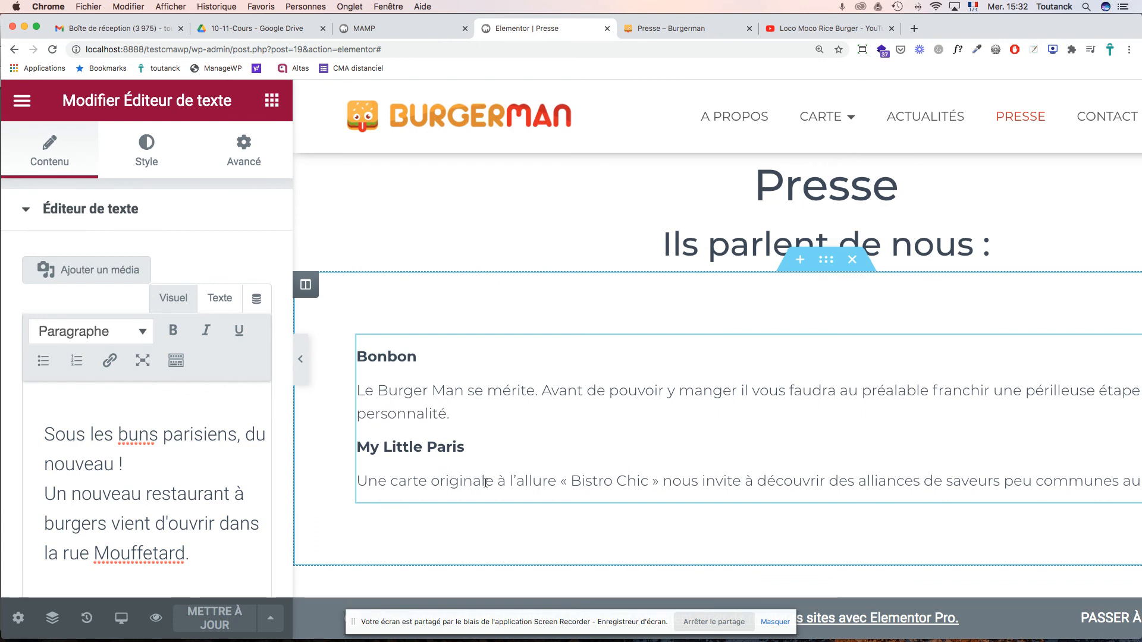
{"action": "scroll", "coordinate": [529, 480], "scroll_direction": "down", "scroll_amount": 5}
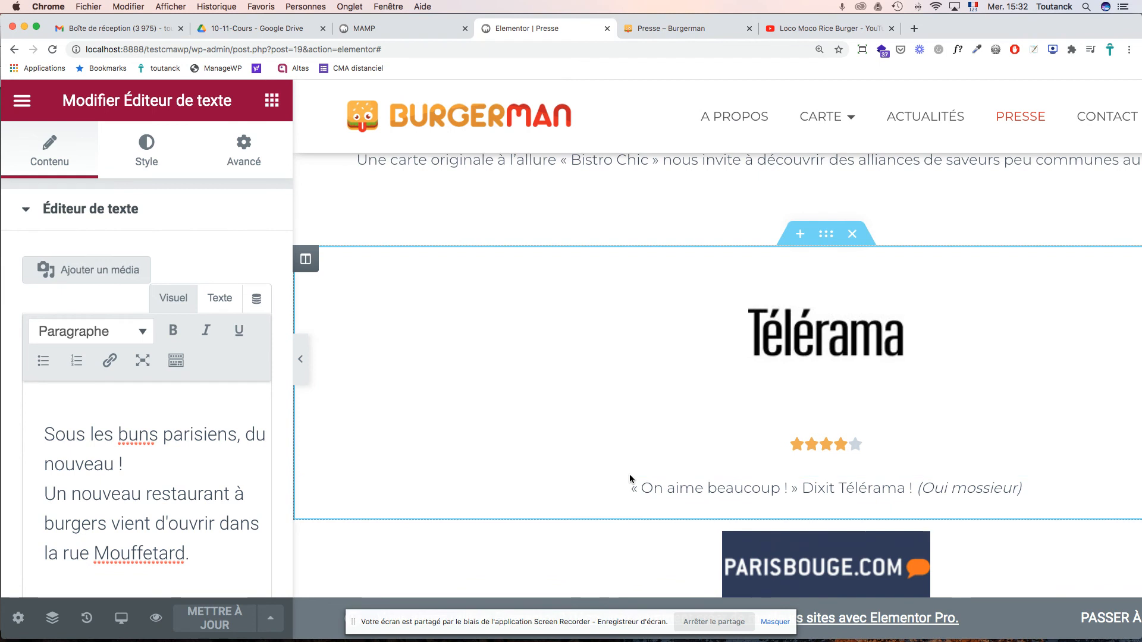
{"action": "scroll", "coordinate": [816, 550], "scroll_direction": "down", "scroll_amount": 3}
{"action": "scroll", "coordinate": [815, 550], "scroll_direction": "down", "scroll_amount": 2}
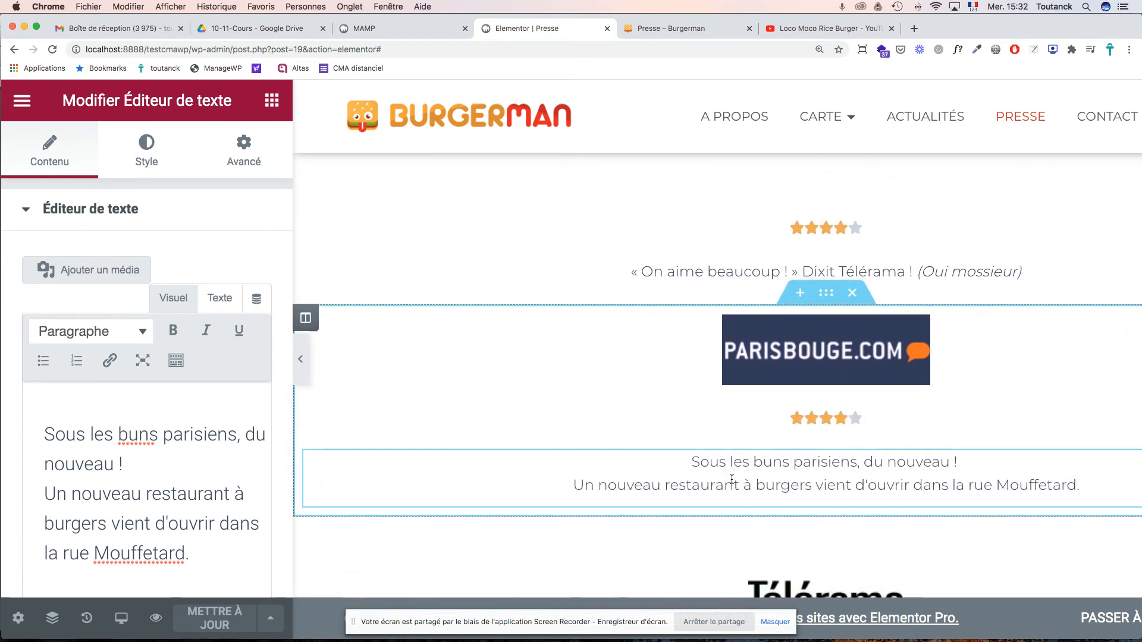
{"action": "scroll", "coordinate": [737, 482], "scroll_direction": "up", "scroll_amount": 7}
{"action": "scroll", "coordinate": [730, 479], "scroll_direction": "down", "scroll_amount": 10}
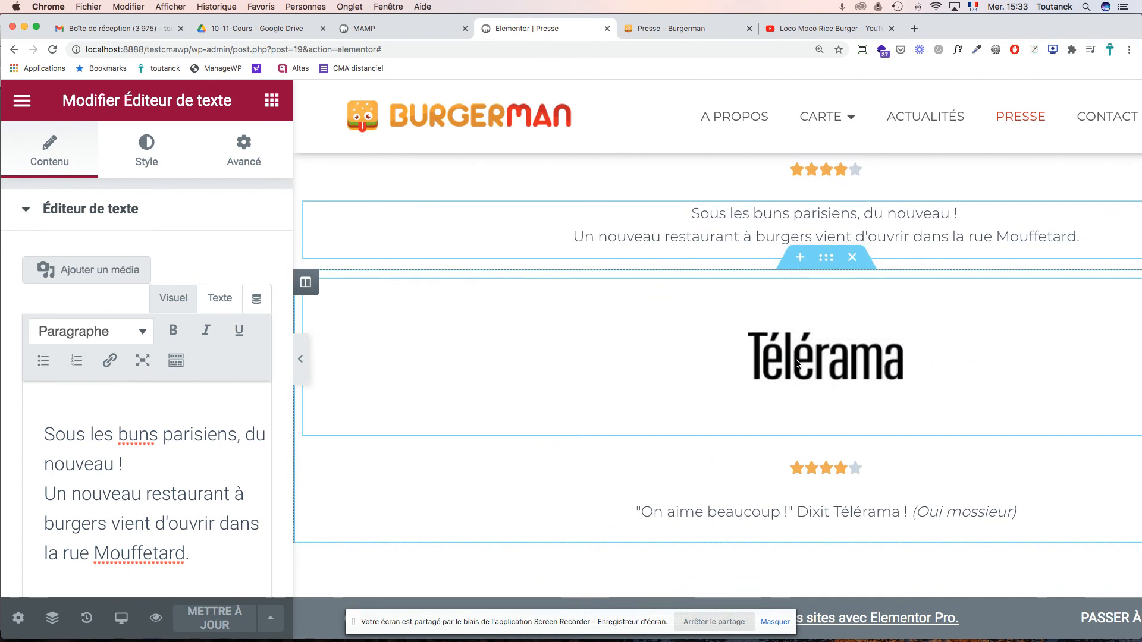
- Choose le-bonbon.png from the Médiathèque for the second Télérama logo
{"action": "left_click", "coordinate": [795, 366]}
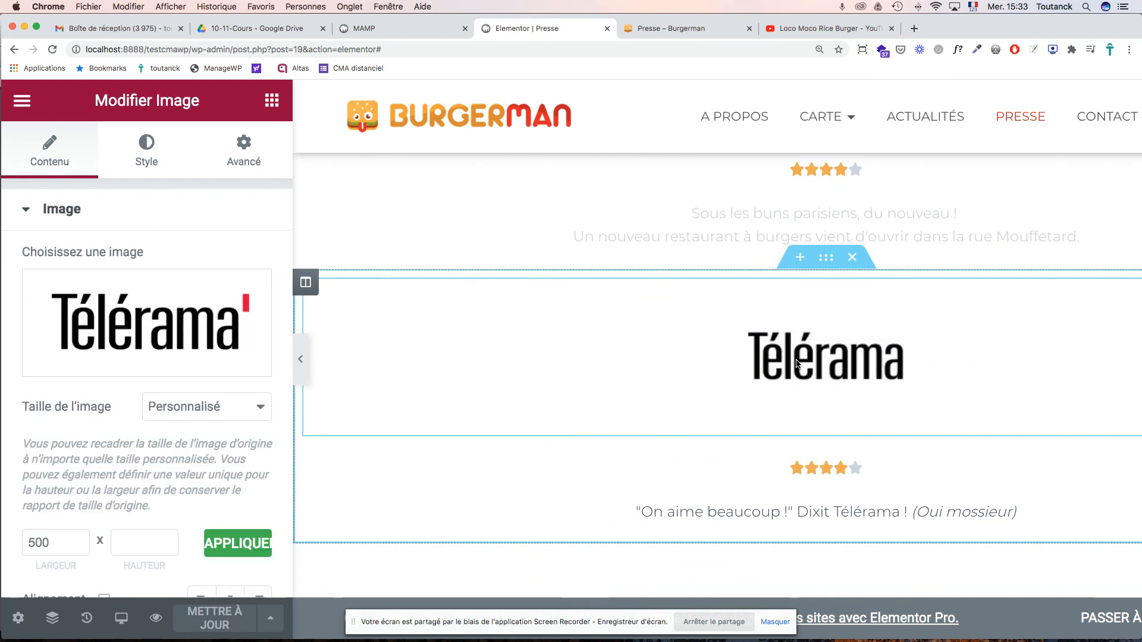
{"action": "left_click", "coordinate": [79, 367]}
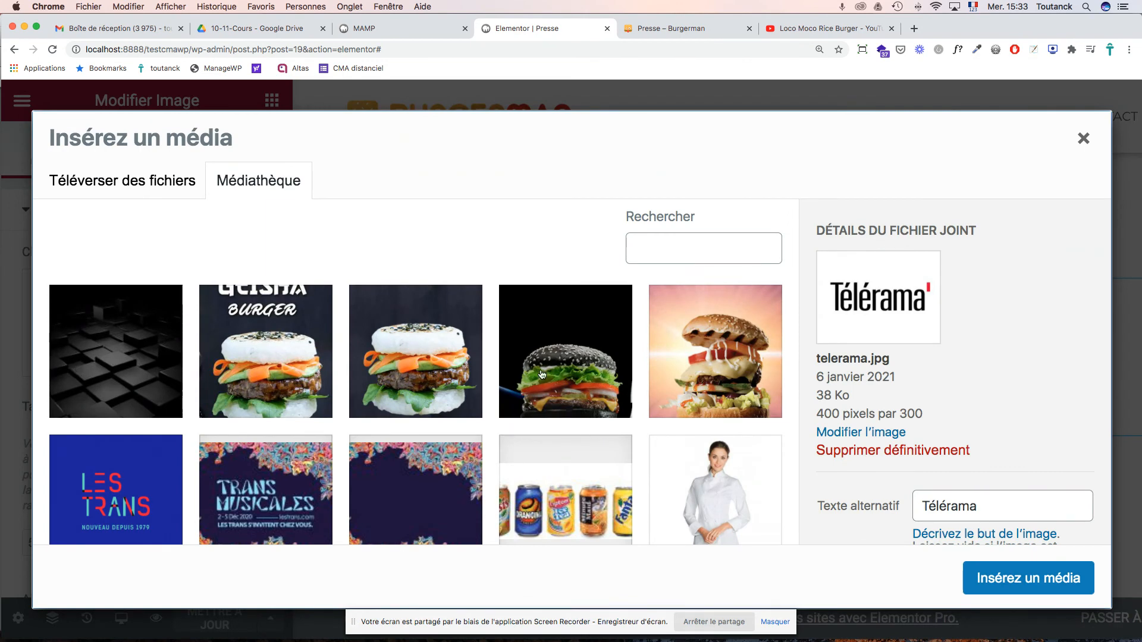
{"action": "scroll", "coordinate": [648, 440], "scroll_direction": "down", "scroll_amount": 5}
{"action": "scroll", "coordinate": [630, 422], "scroll_direction": "up", "scroll_amount": 1}
{"action": "left_click", "coordinate": [574, 363]}
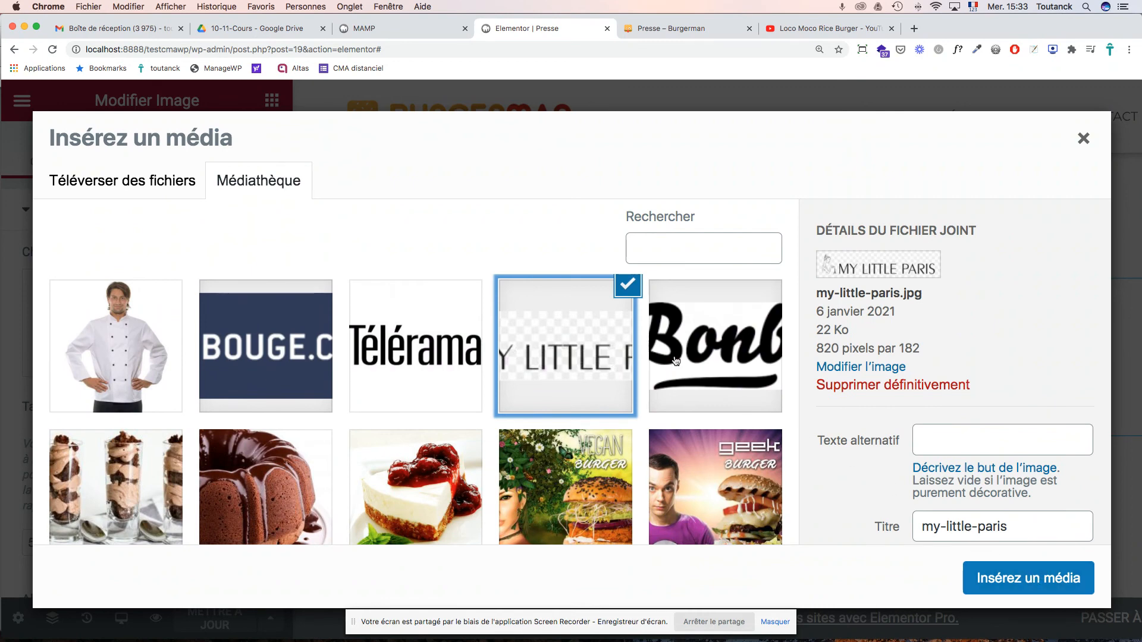
{"action": "left_click", "coordinate": [699, 346]}
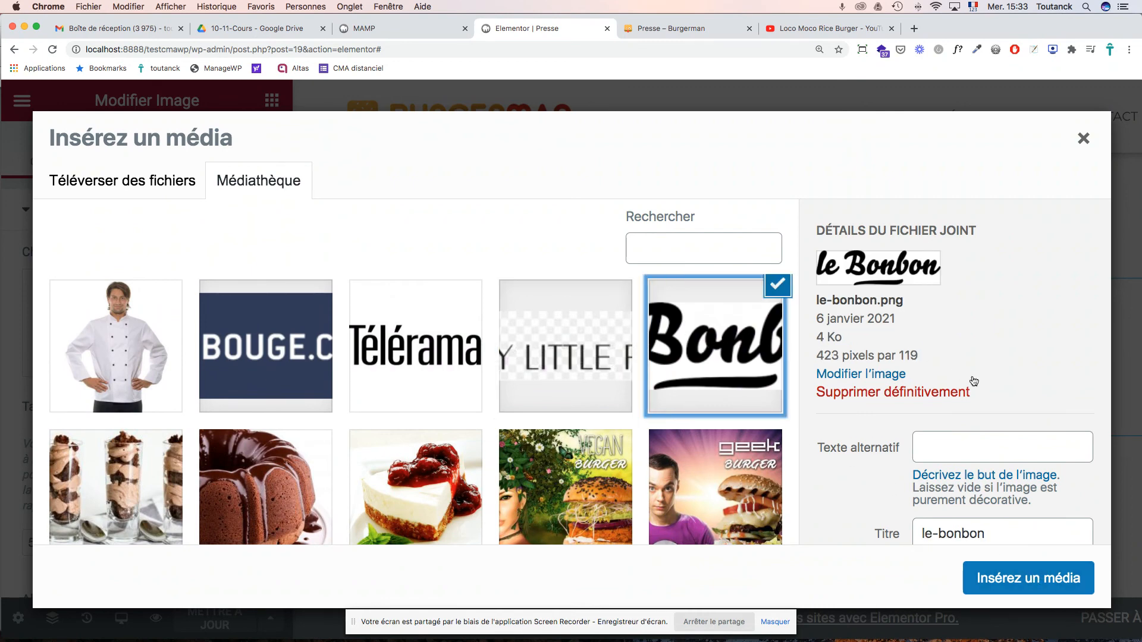
- Set the logo's alt text and title to 'Le Bonbon' and insert it
{"action": "left_click", "coordinate": [955, 447]}
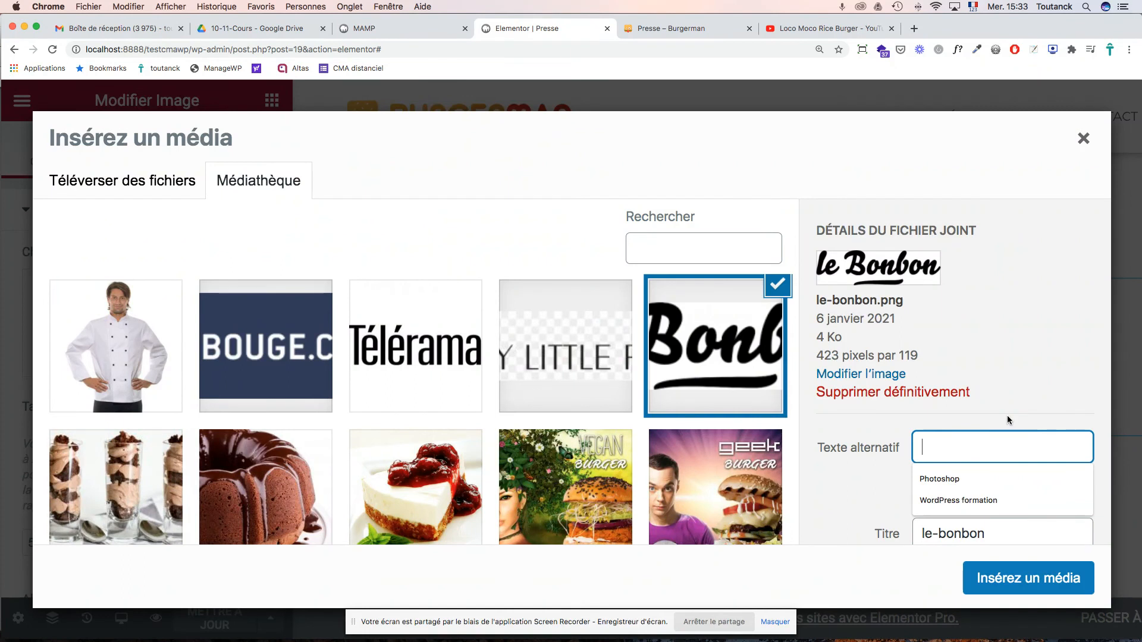
{"action": "type", "text": "Le Bonbon"}
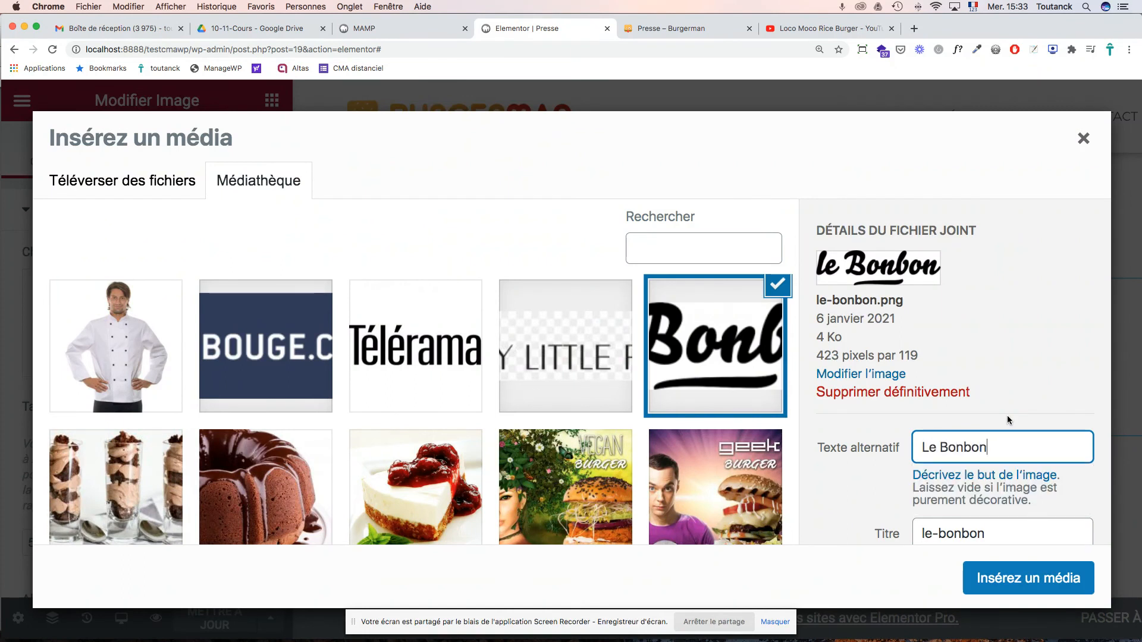
{"action": "key", "text": "Tab"}
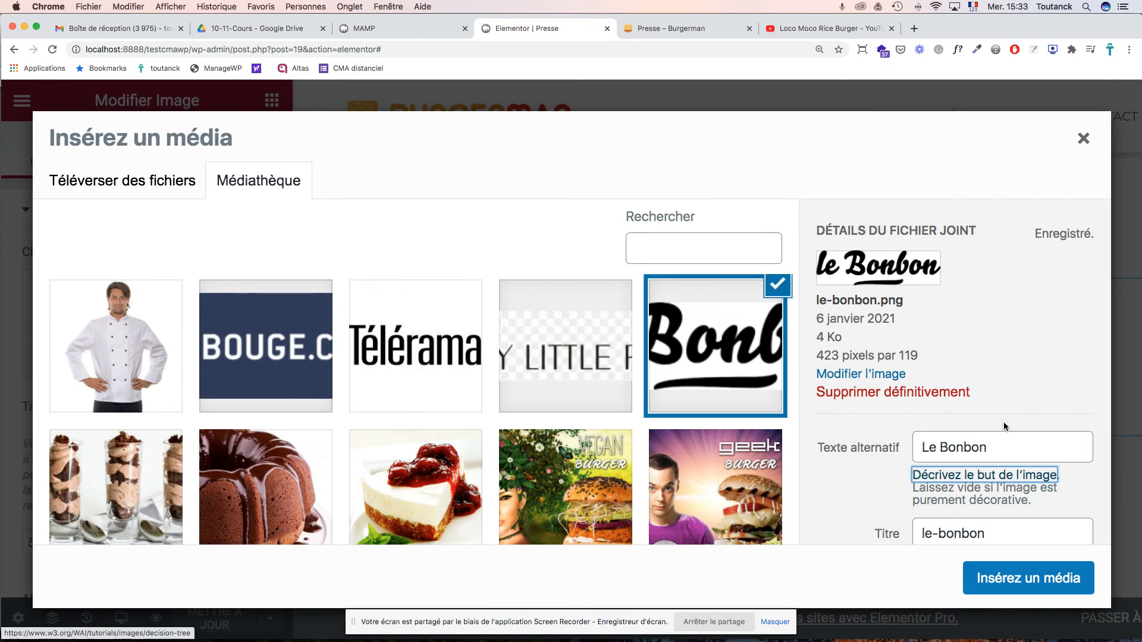
{"action": "triple_click", "coordinate": [963, 447]}
{"action": "key", "text": "super+c"}
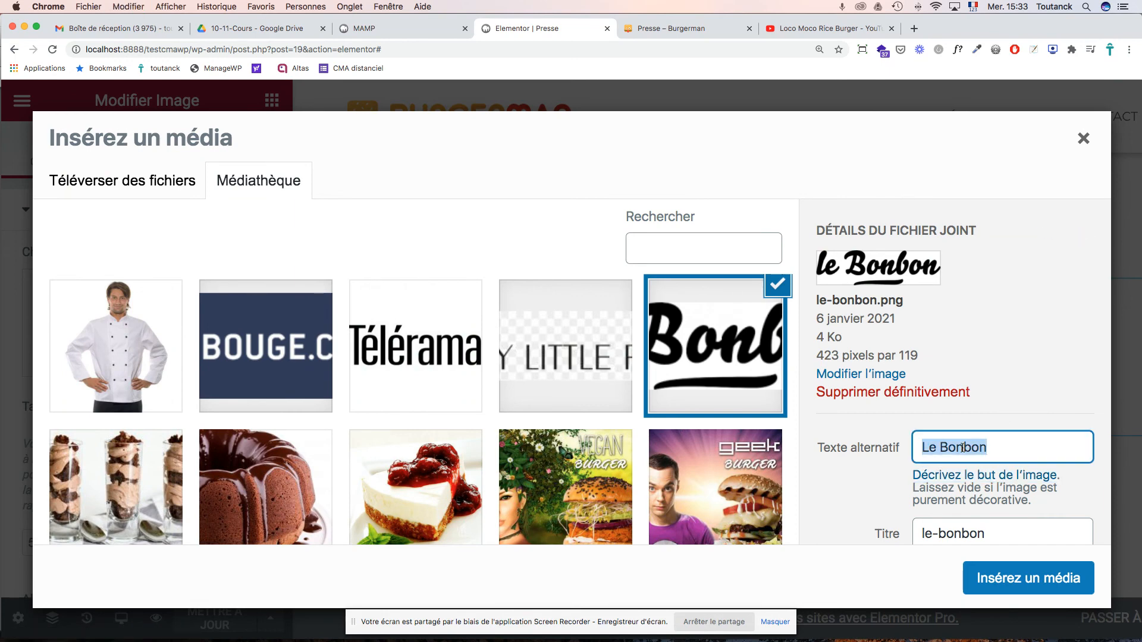
{"action": "scroll", "coordinate": [963, 447], "scroll_direction": "down", "scroll_amount": 3}
{"action": "double_click", "coordinate": [963, 445]}
{"action": "triple_click", "coordinate": [963, 448]}
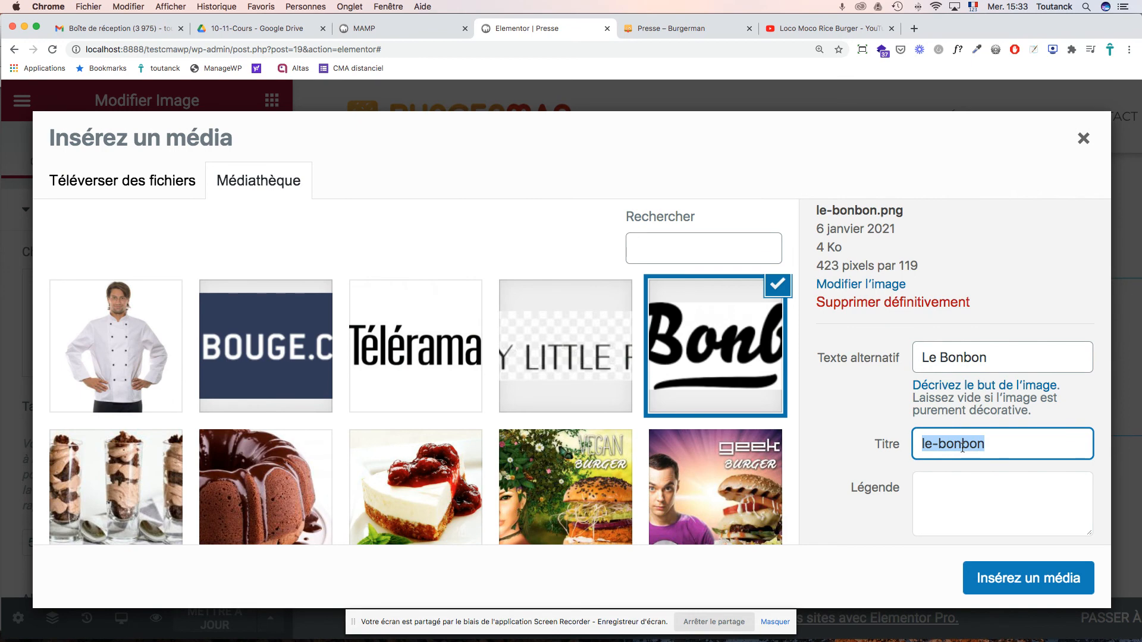
{"action": "key", "text": "super+v"}
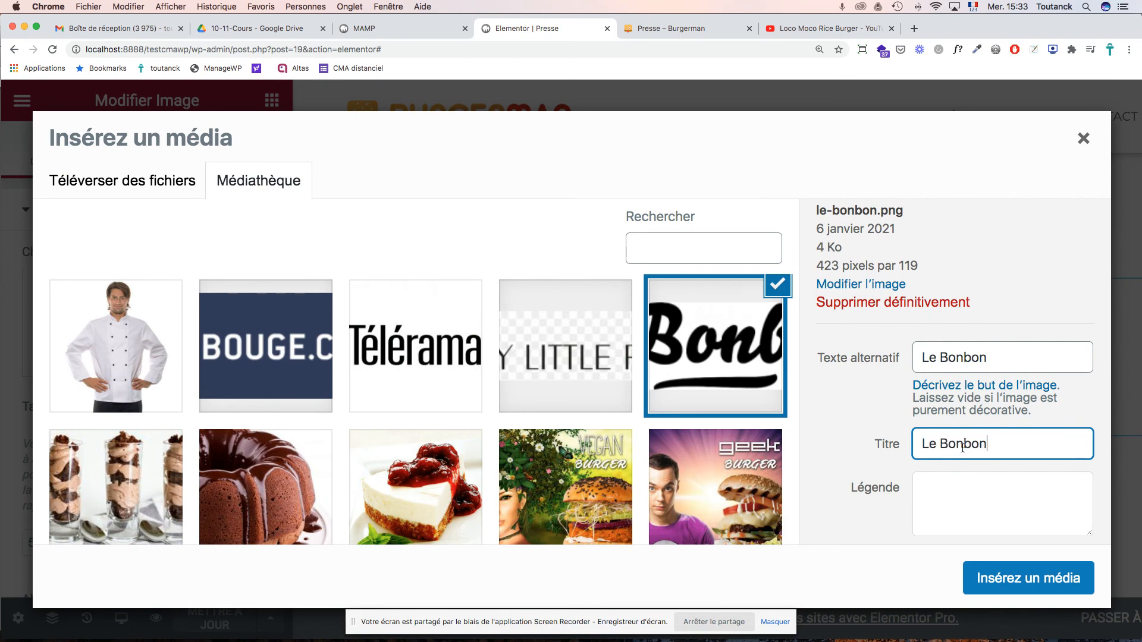
{"action": "left_click", "coordinate": [1021, 581]}
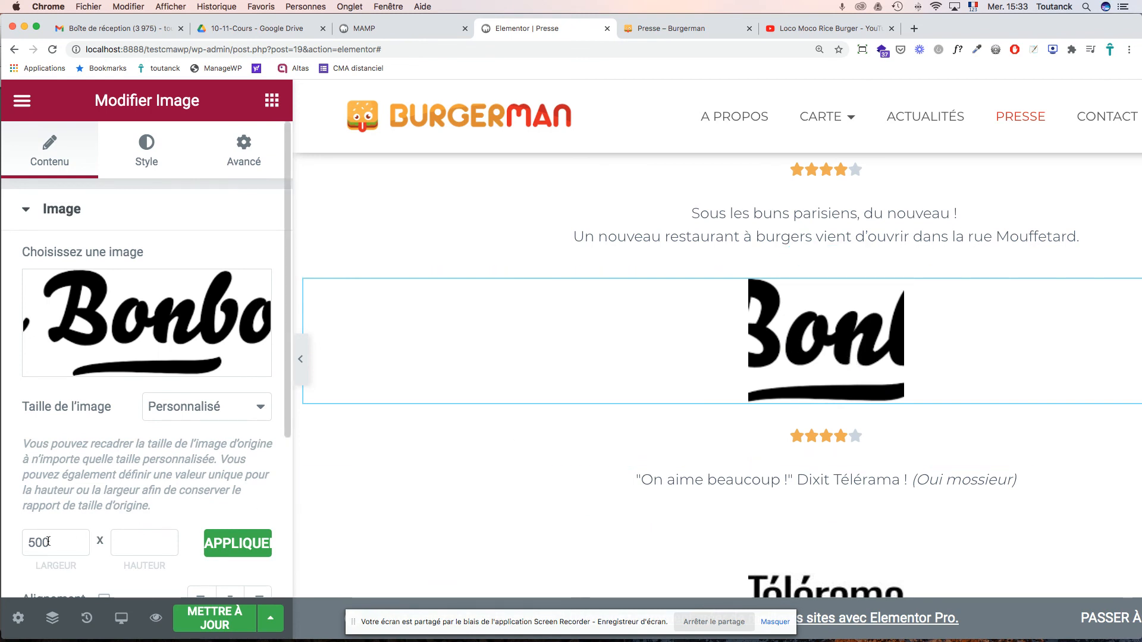
- Try the Full image size for the Le Bonbon logo, then return to Personnalisé
{"action": "left_click", "coordinate": [212, 415]}
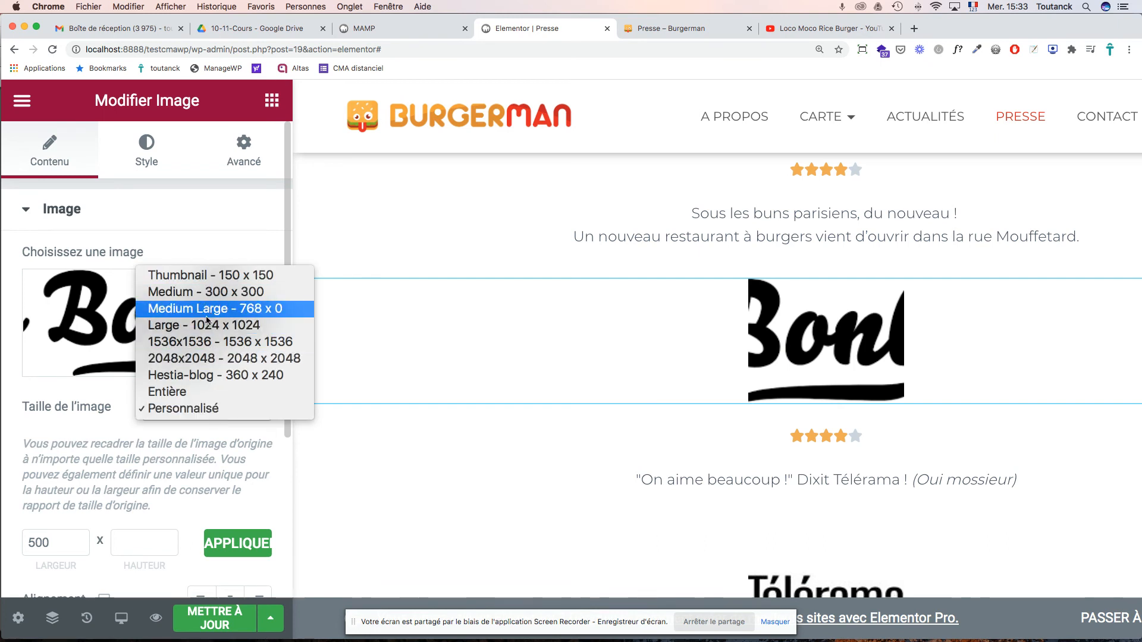
{"action": "left_click", "coordinate": [197, 392]}
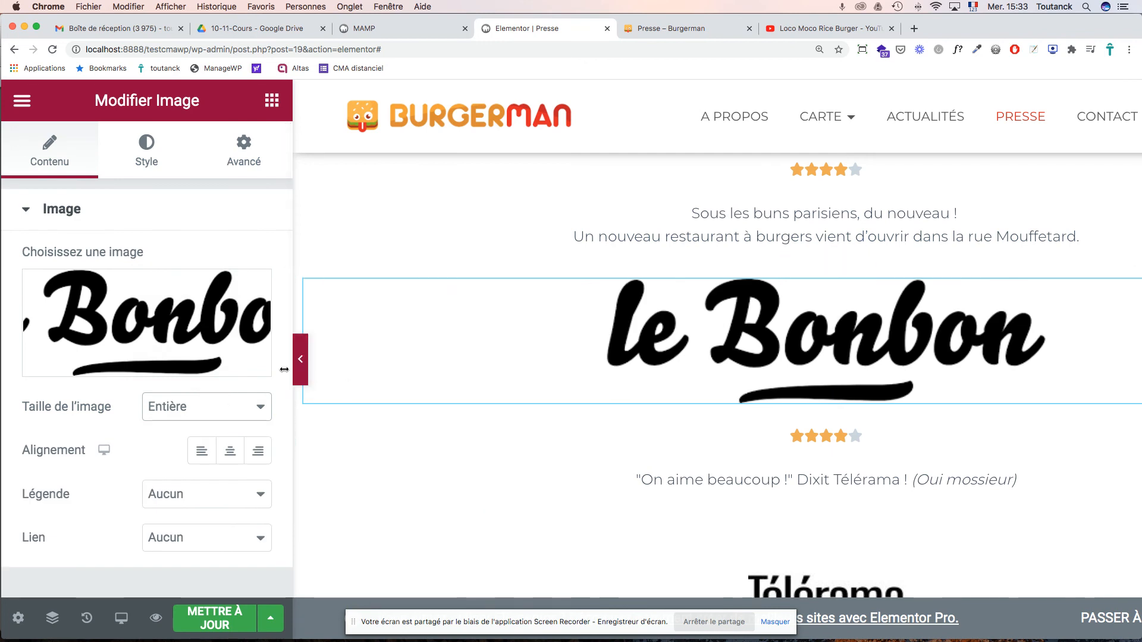
{"action": "mouse_move", "coordinate": [181, 370]}
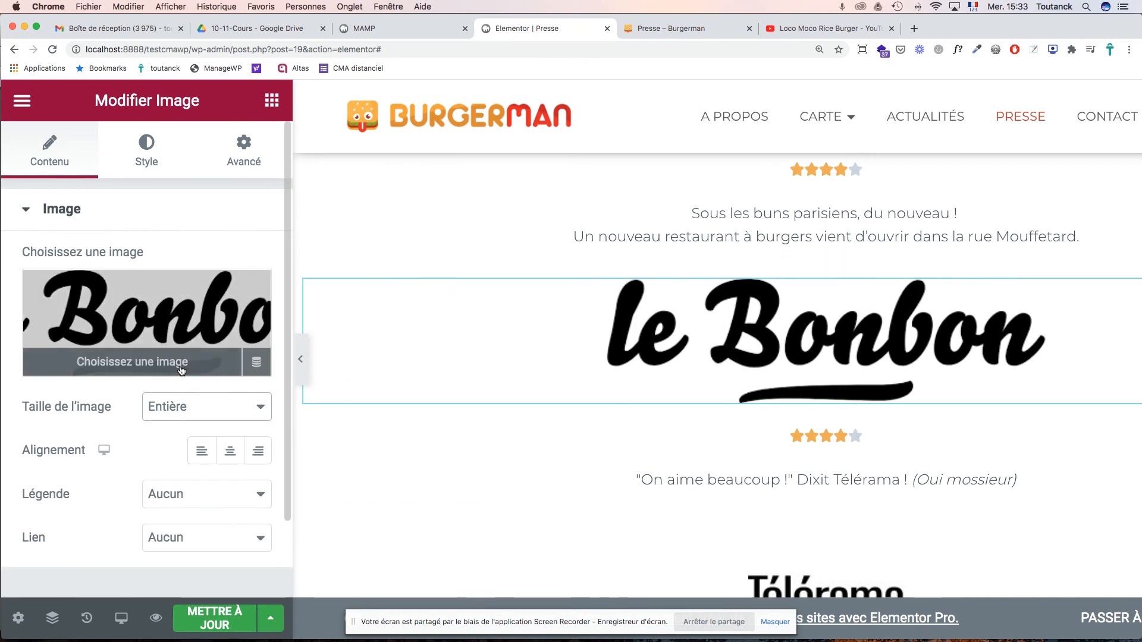
{"action": "left_click", "coordinate": [200, 406]}
{"action": "left_click", "coordinate": [193, 425]}
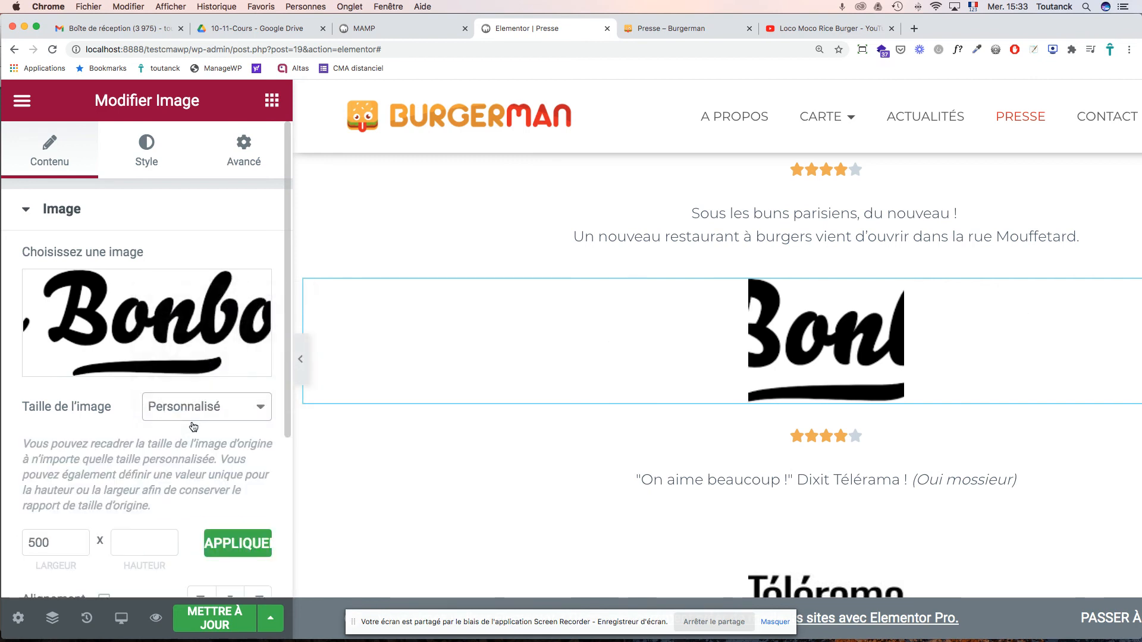
- Clear the 500 width and apply a 100 px custom height
{"action": "scroll", "coordinate": [184, 441], "scroll_direction": "down", "scroll_amount": 5}
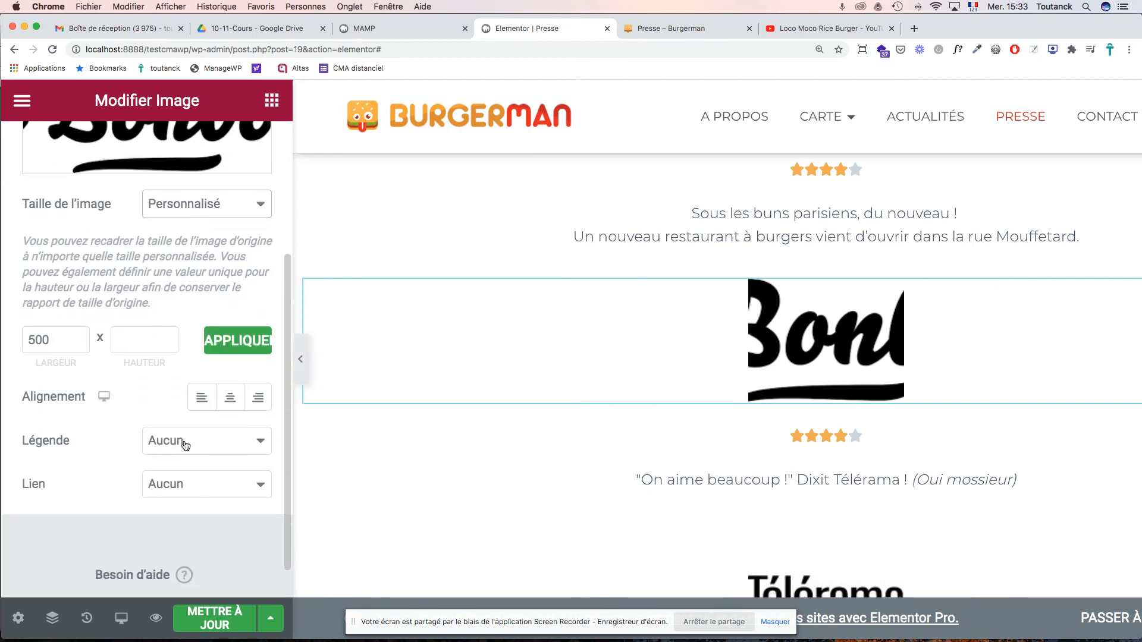
{"action": "left_click_drag", "start_coordinate": [53, 334], "coordinate": [3, 335]}
{"action": "key", "text": "BackSpace"}
{"action": "left_click", "coordinate": [146, 336]}
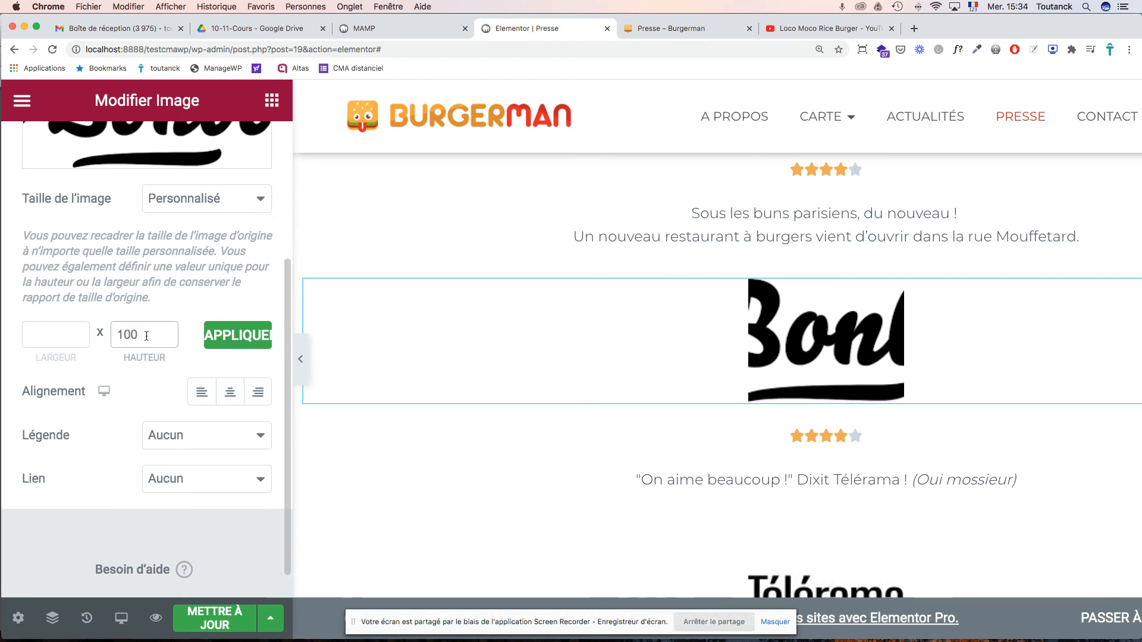
{"action": "left_click", "coordinate": [238, 335]}
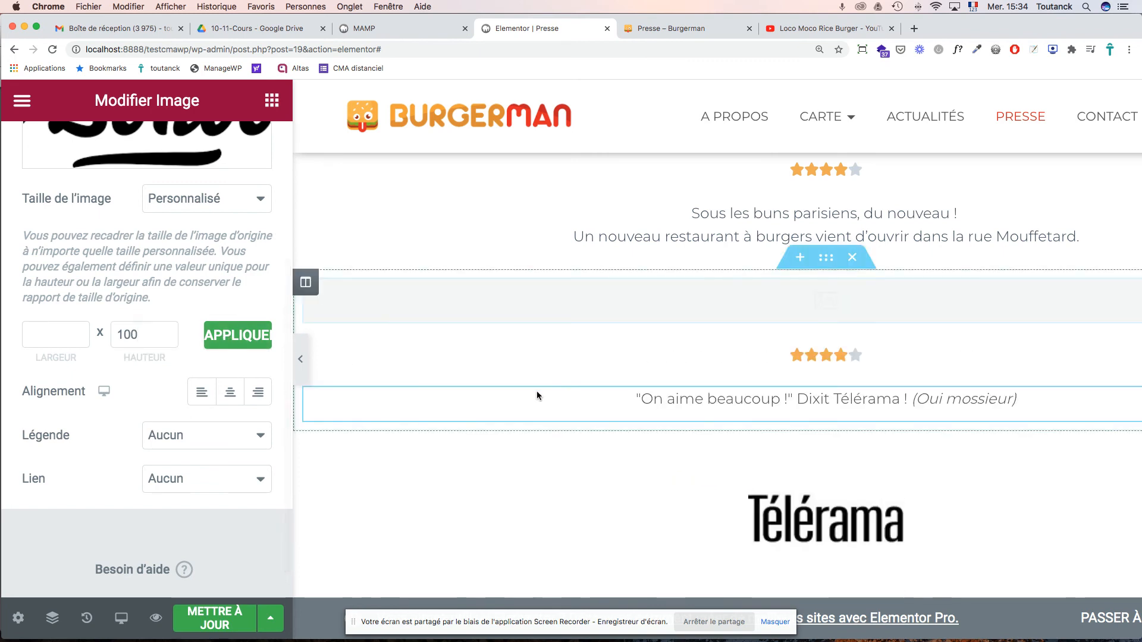
- Change the Le Bonbon logo's custom height to 50 px and apply it
{"action": "scroll", "coordinate": [579, 396], "scroll_direction": "up", "scroll_amount": 5}
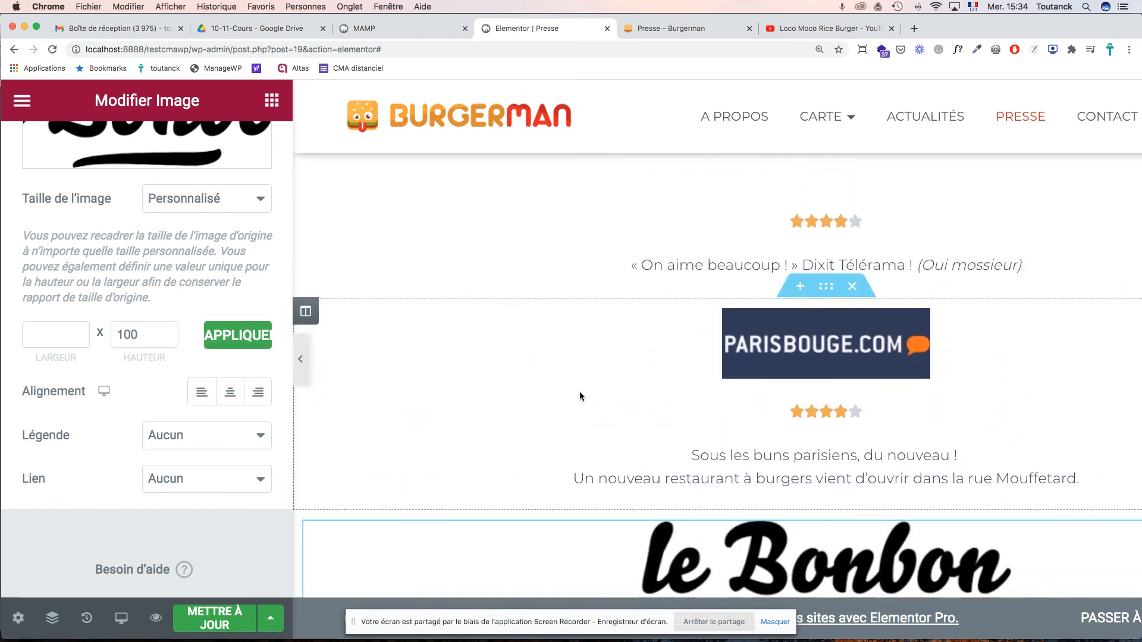
{"action": "scroll", "coordinate": [579, 396], "scroll_direction": "down", "scroll_amount": 1}
{"action": "left_click_drag", "start_coordinate": [141, 334], "coordinate": [98, 330]}
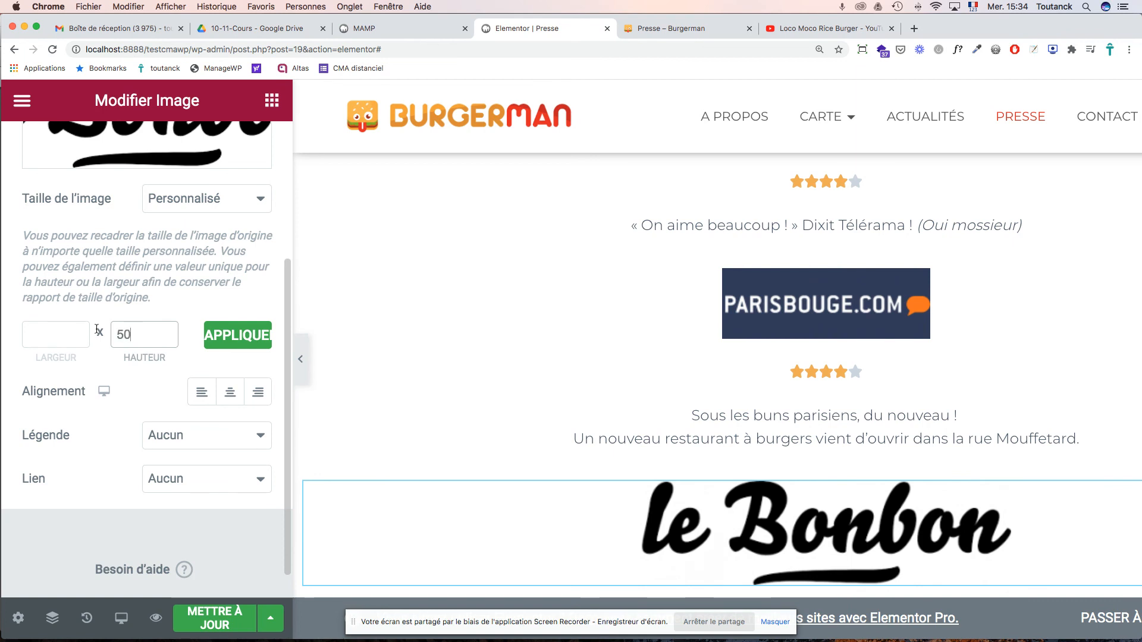
{"action": "left_click", "coordinate": [216, 337]}
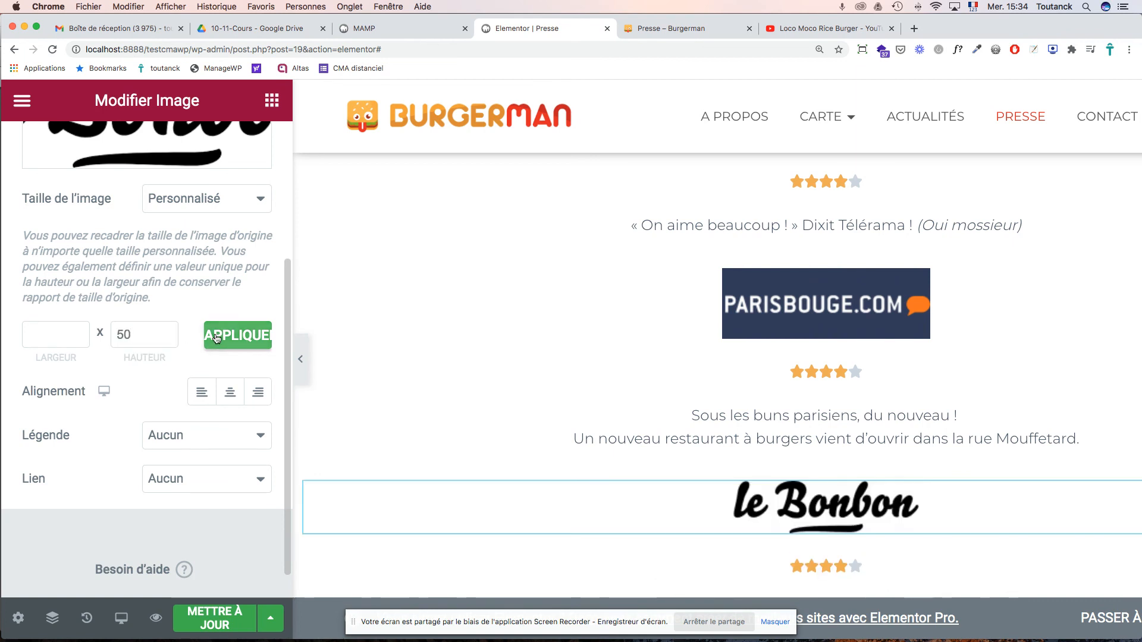
{"action": "scroll", "coordinate": [704, 336], "scroll_direction": "up", "scroll_amount": 3}
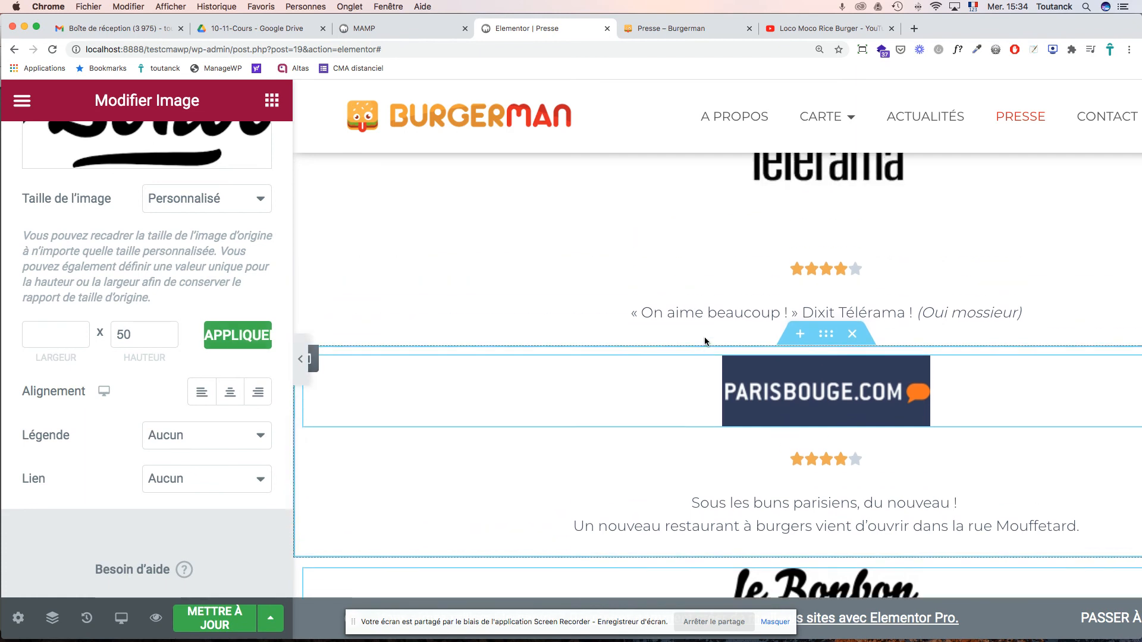
{"action": "scroll", "coordinate": [704, 336], "scroll_direction": "down", "scroll_amount": 5}
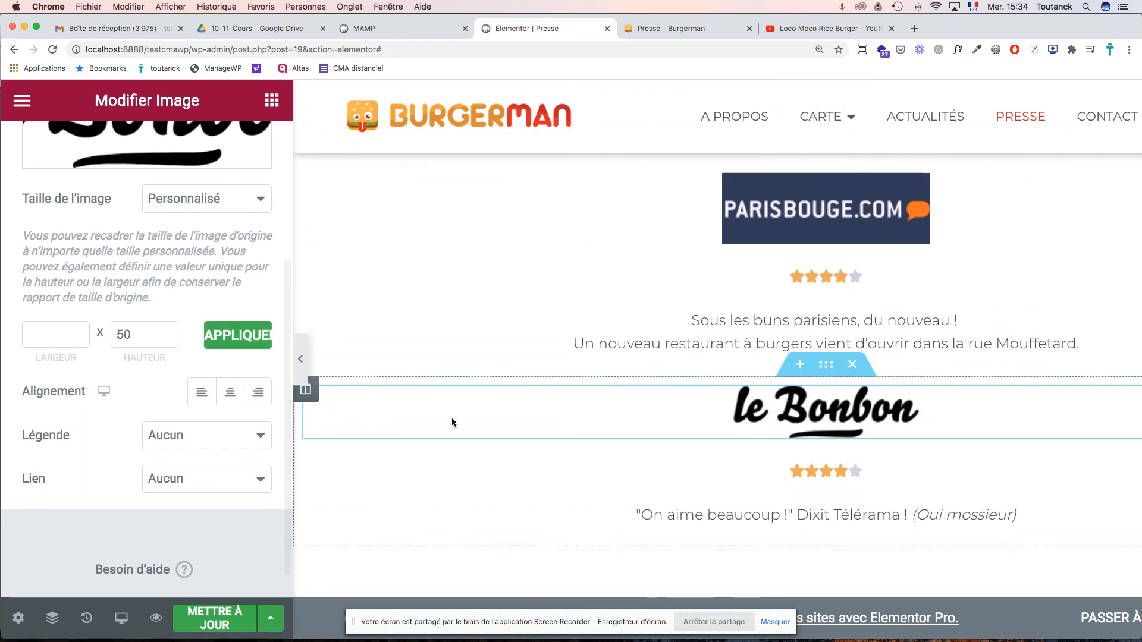
{"action": "scroll", "coordinate": [583, 427], "scroll_direction": "up", "scroll_amount": 8}
{"action": "scroll", "coordinate": [584, 426], "scroll_direction": "up", "scroll_amount": 4}
- Cut the Bonbon review paragraph out of the intro text widget
{"action": "left_click", "coordinate": [426, 314]}
{"action": "left_click_drag", "start_coordinate": [450, 315], "coordinate": [347, 294]}
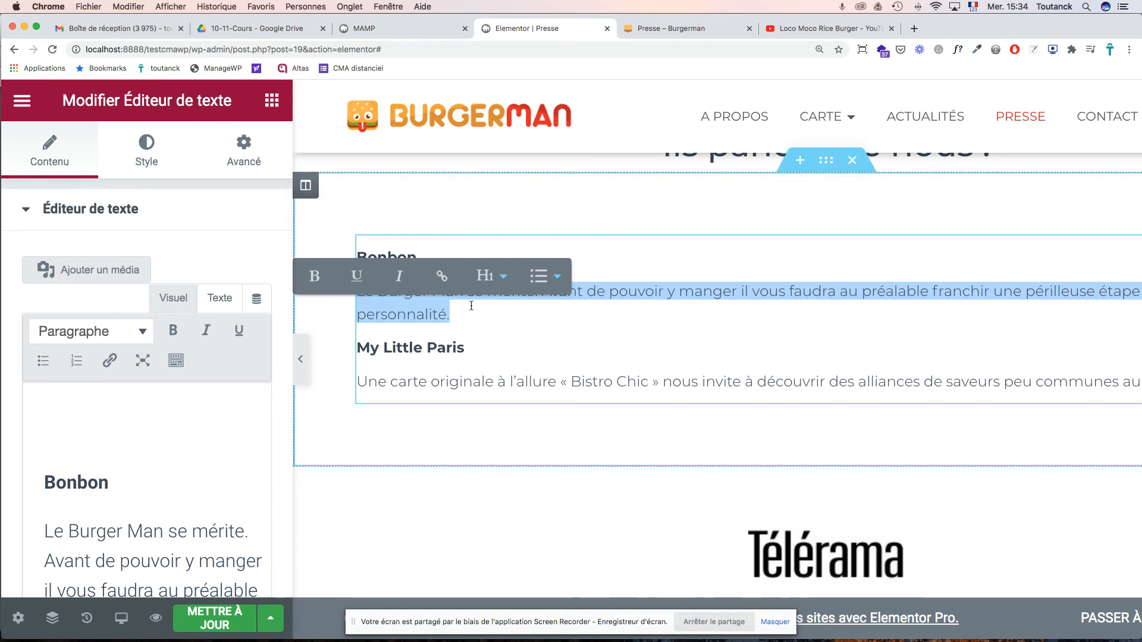
{"action": "key", "text": "BackSpace"}
{"action": "key", "text": "BackSpace"}
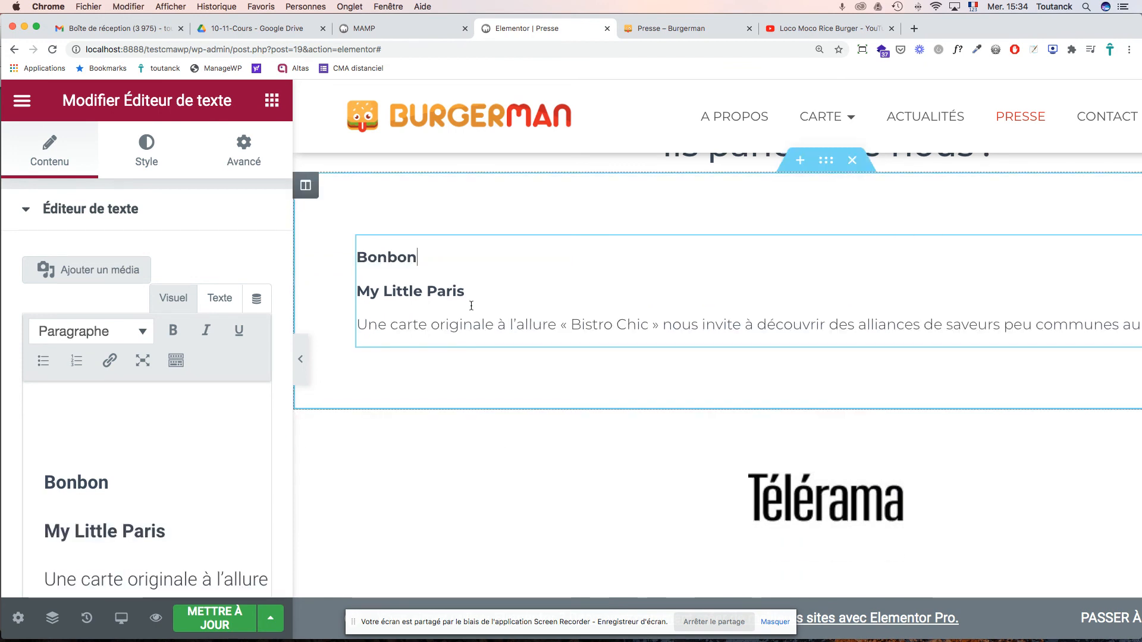
{"action": "key", "text": "BackSpace"}
{"action": "key", "text": "BackSpace"}
{"action": "key", "text": "BackSpace"}
{"action": "key", "text": "BackSpace"}
{"action": "key", "text": "BackSpace"}
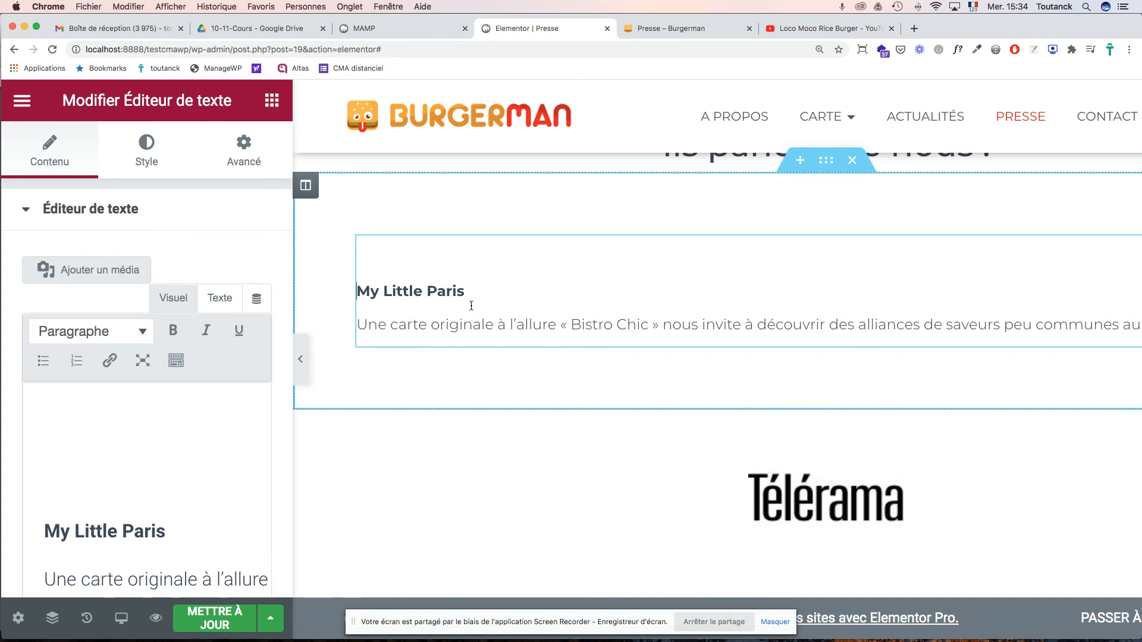
{"action": "key", "text": "BackSpace"}
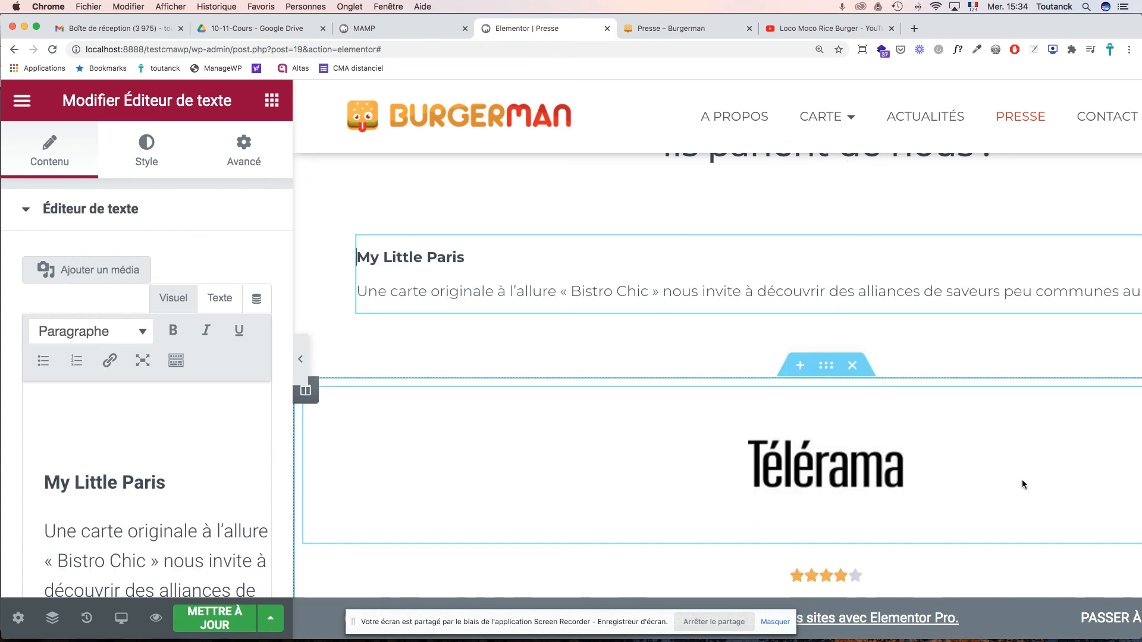
- Paste the Bonbon review over the quote under the le Bonbon logo
{"action": "scroll", "coordinate": [1022, 483], "scroll_direction": "down", "scroll_amount": 10}
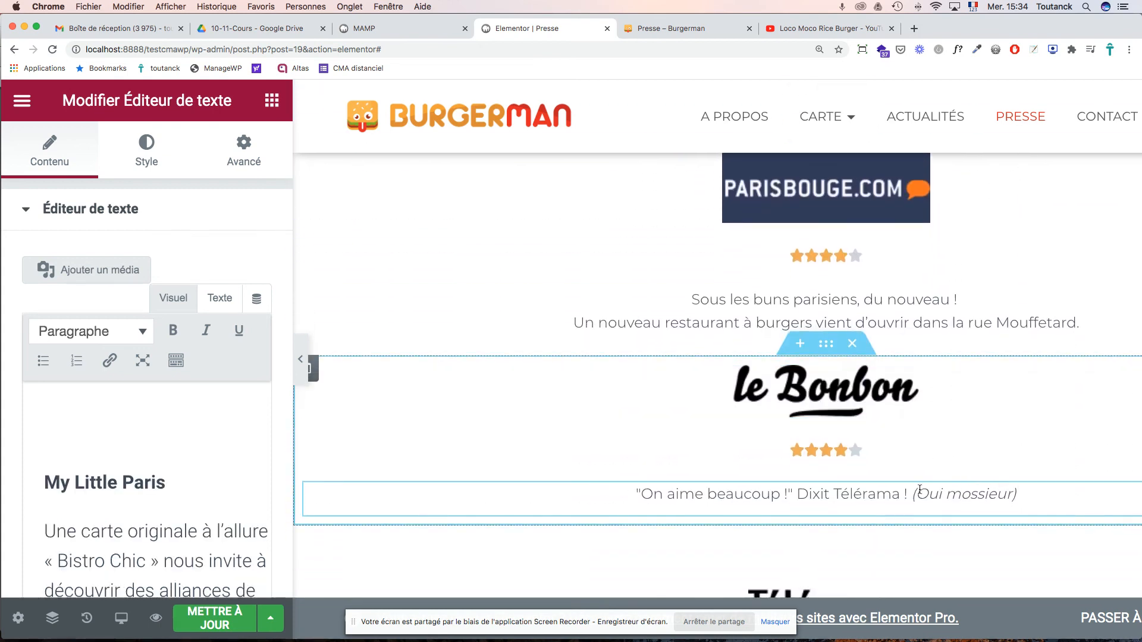
{"action": "triple_click", "coordinate": [893, 492]}
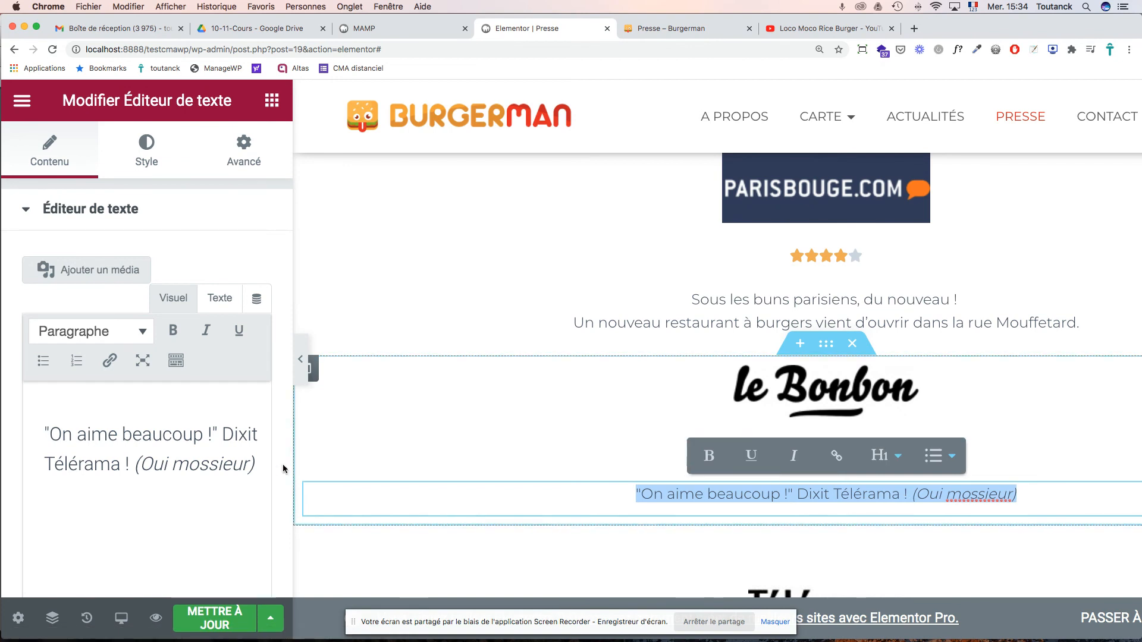
{"action": "triple_click", "coordinate": [214, 466]}
{"action": "type", "text": "Le Burger Man se mérite. Avant de pouvoir y manger il vous faudra au préalable franchir une périlleuse étape : Définir votre personnalité."}
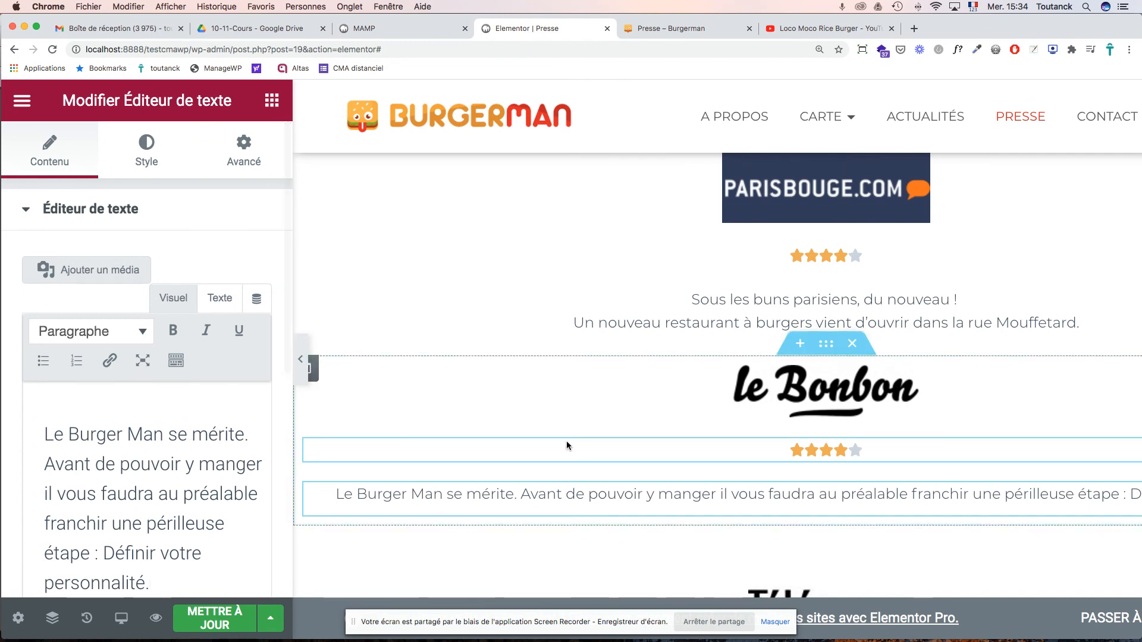
- Remove the My Little Paris review paragraph from the intro text widget
{"action": "scroll", "coordinate": [780, 449], "scroll_direction": "down", "scroll_amount": 2}
{"action": "scroll", "coordinate": [780, 449], "scroll_direction": "down", "scroll_amount": 8}
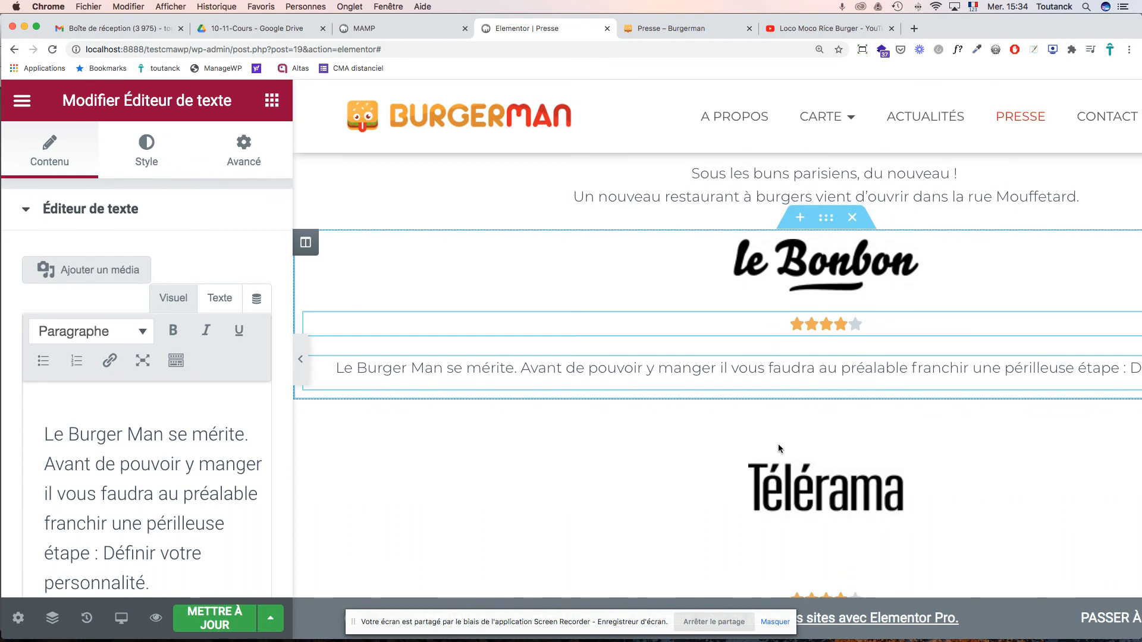
{"action": "scroll", "coordinate": [780, 449], "scroll_direction": "up", "scroll_amount": 8}
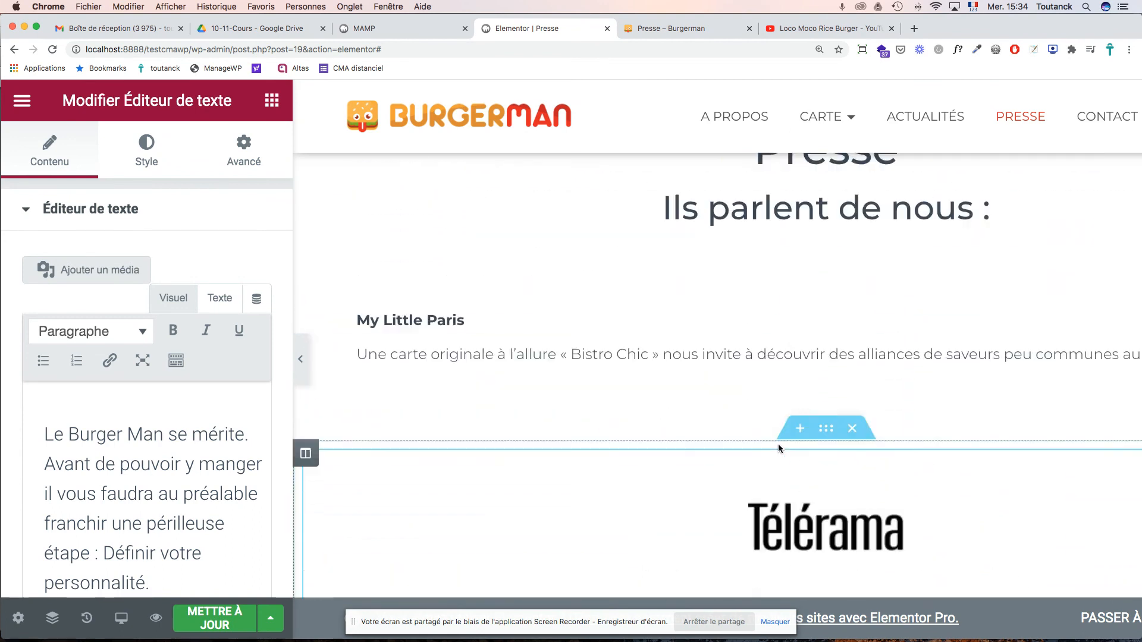
{"action": "left_click", "coordinate": [411, 391]}
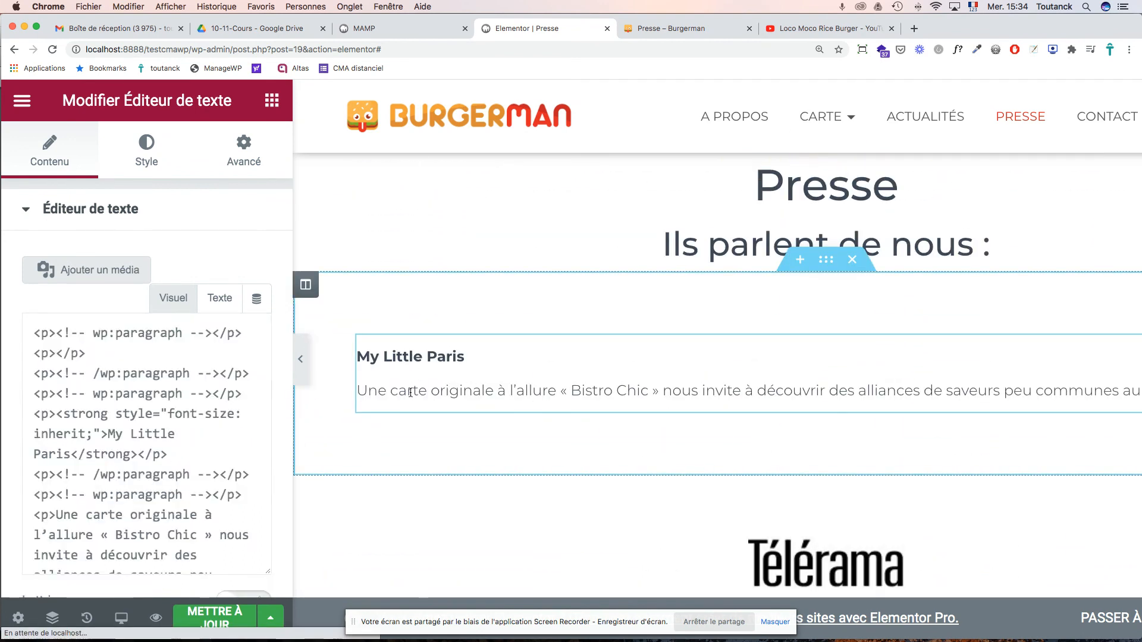
{"action": "triple_click", "coordinate": [411, 391]}
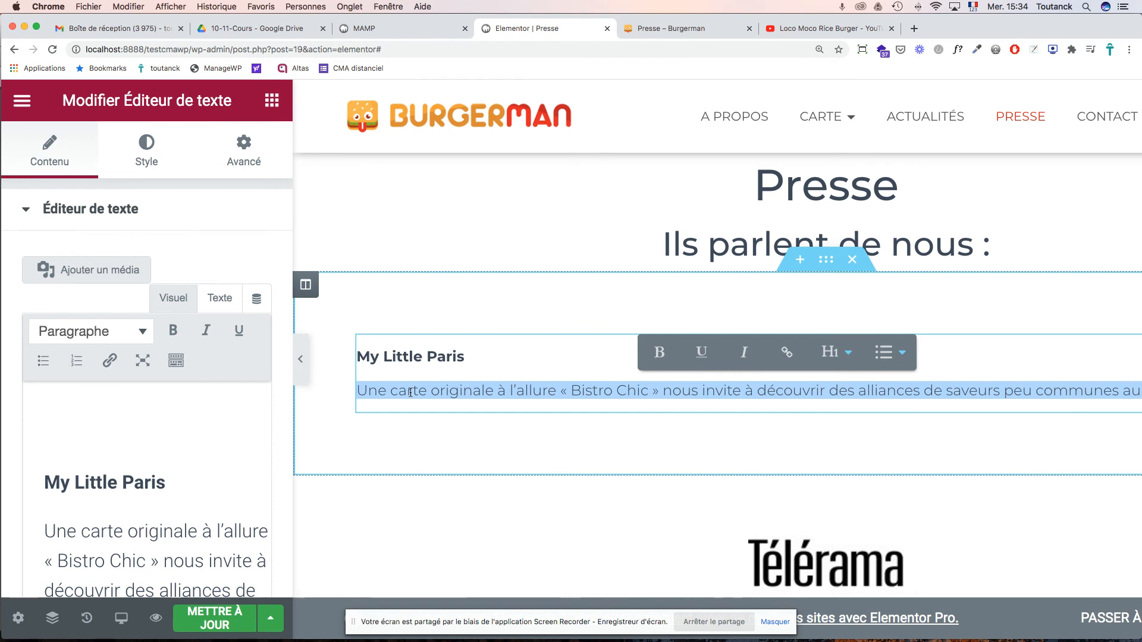
{"action": "key", "text": "BackSpace"}
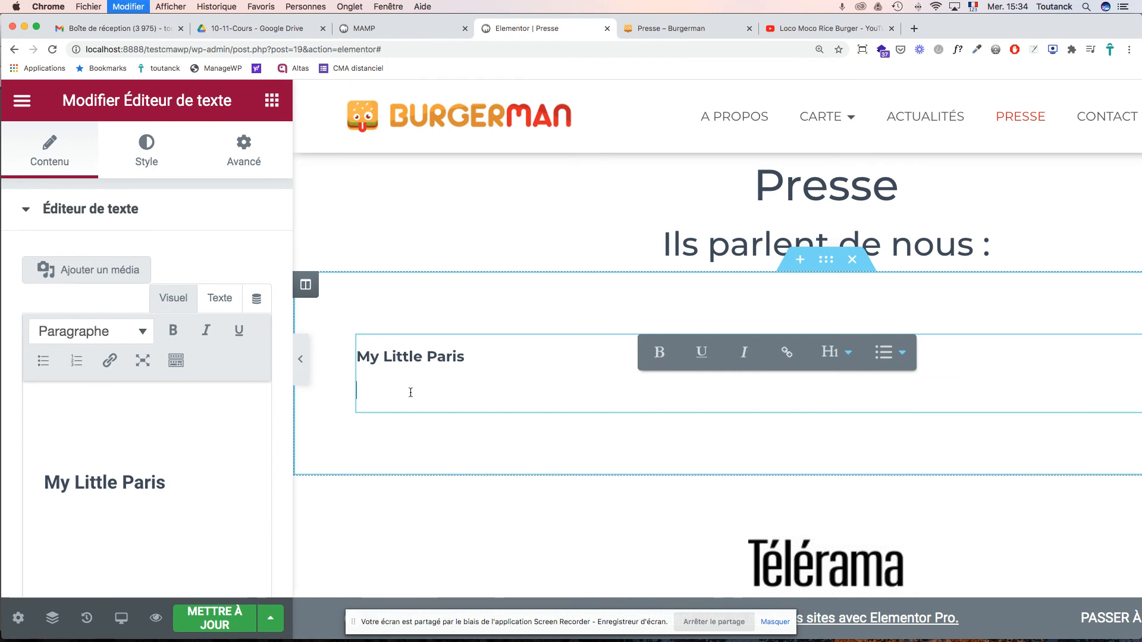
- Paste the My Little Paris review over the second Télérama quote
{"action": "scroll", "coordinate": [619, 455], "scroll_direction": "down", "scroll_amount": 1}
{"action": "scroll", "coordinate": [619, 455], "scroll_direction": "down", "scroll_amount": 10}
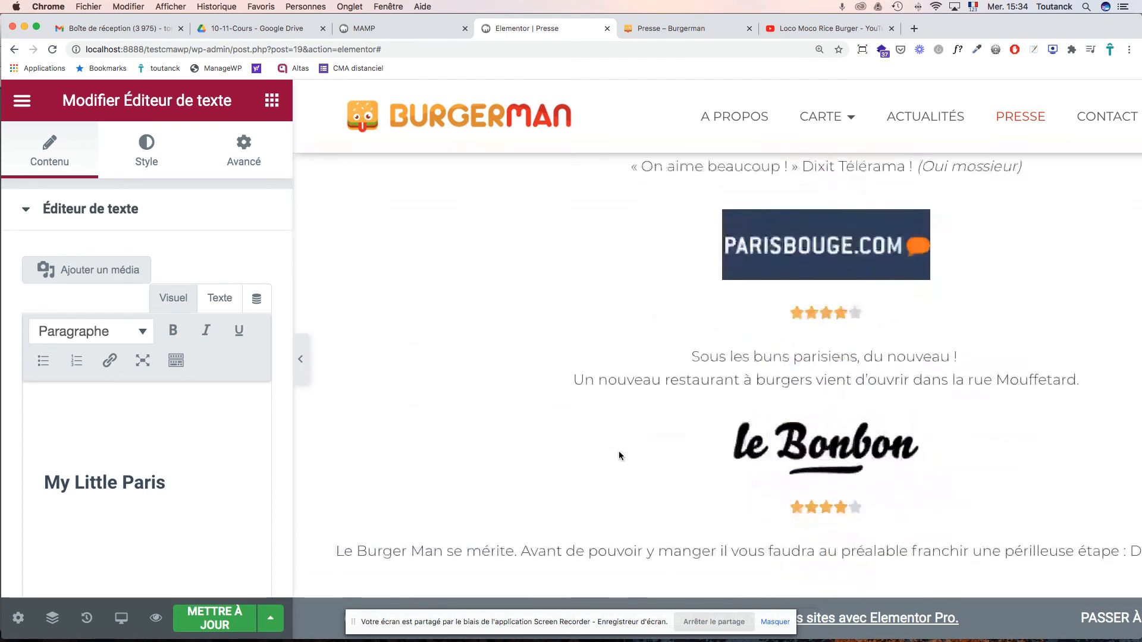
{"action": "left_click", "coordinate": [684, 486]}
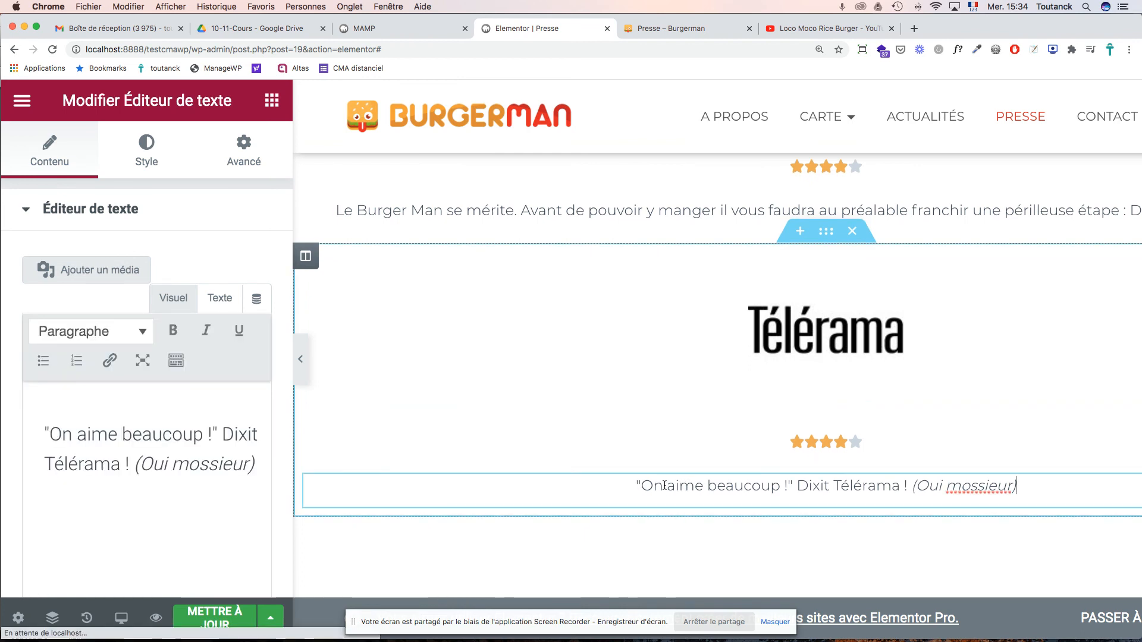
{"action": "key", "text": "ctrl+a"}
{"action": "type", "text": "Une carte originale à l’allure « Bistro Chic » nous invite à découvrir des alliances de saveurs peu communes au burger."}
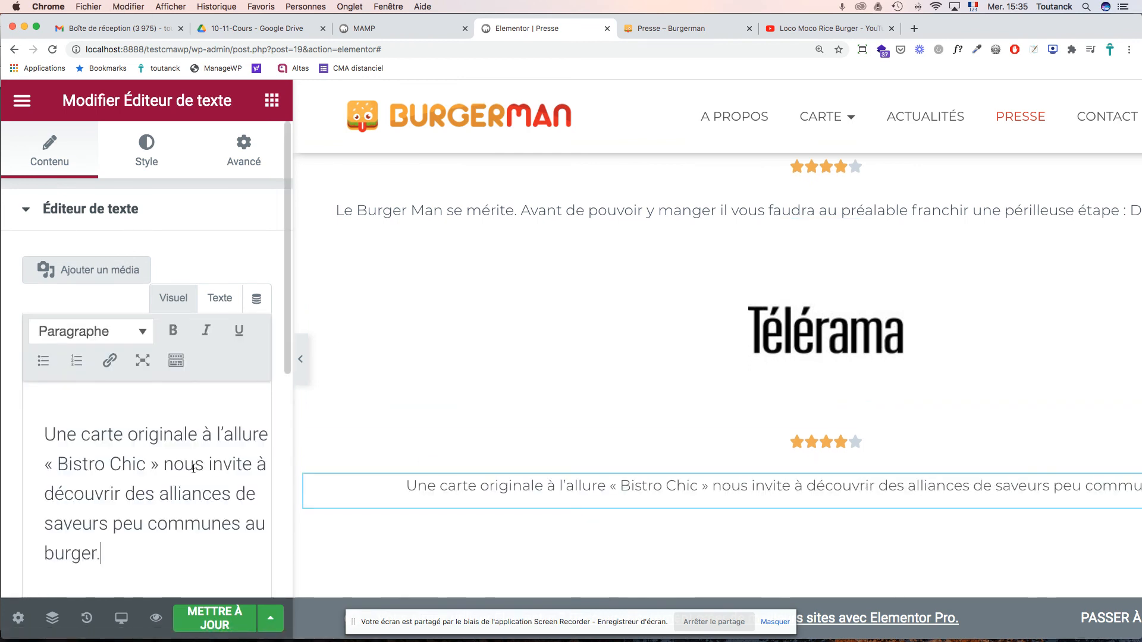
{"action": "left_click", "coordinate": [799, 341]}
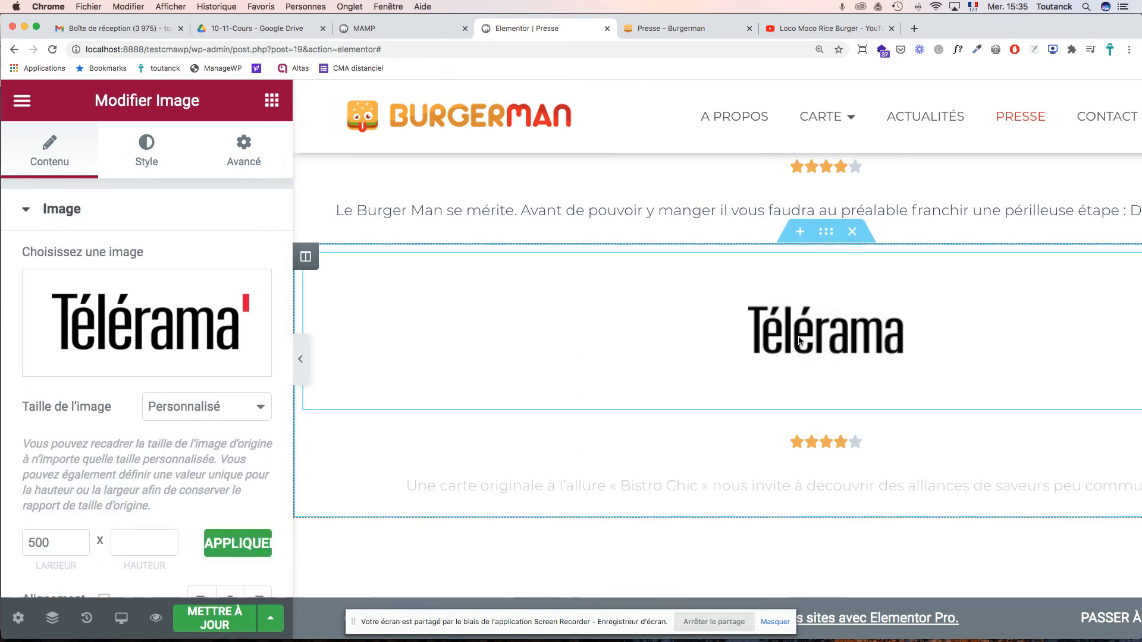
- Swap in my-little-paris.jpg with alt text and title 'My little Paris', then open a new tab
{"action": "left_click", "coordinate": [91, 362]}
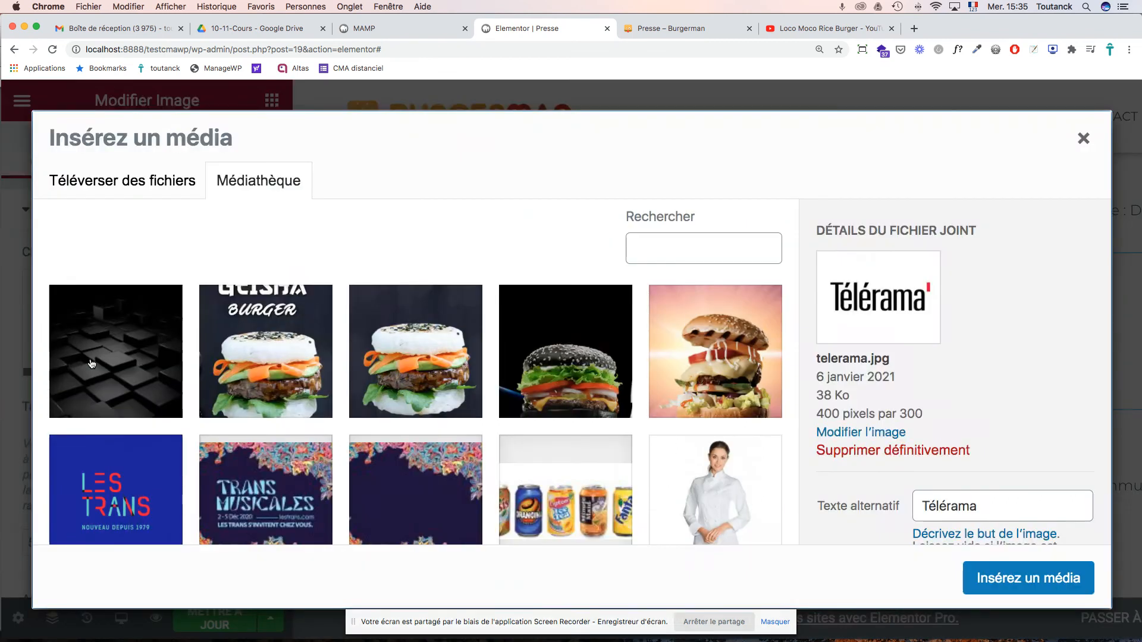
{"action": "scroll", "coordinate": [642, 383], "scroll_direction": "down", "scroll_amount": 7}
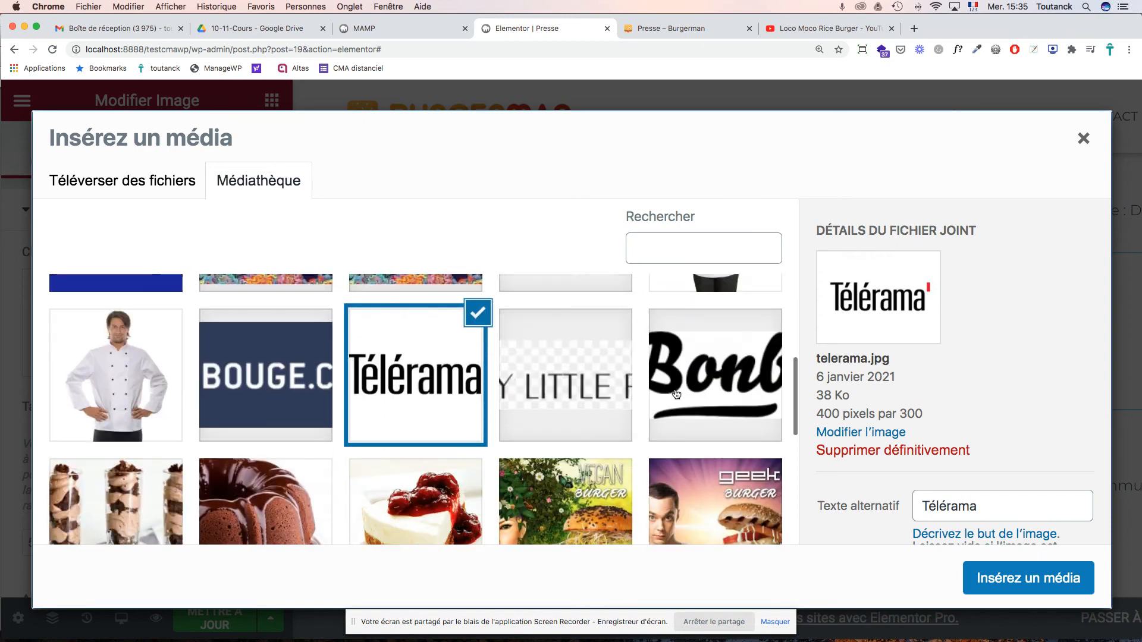
{"action": "left_click", "coordinate": [575, 293]}
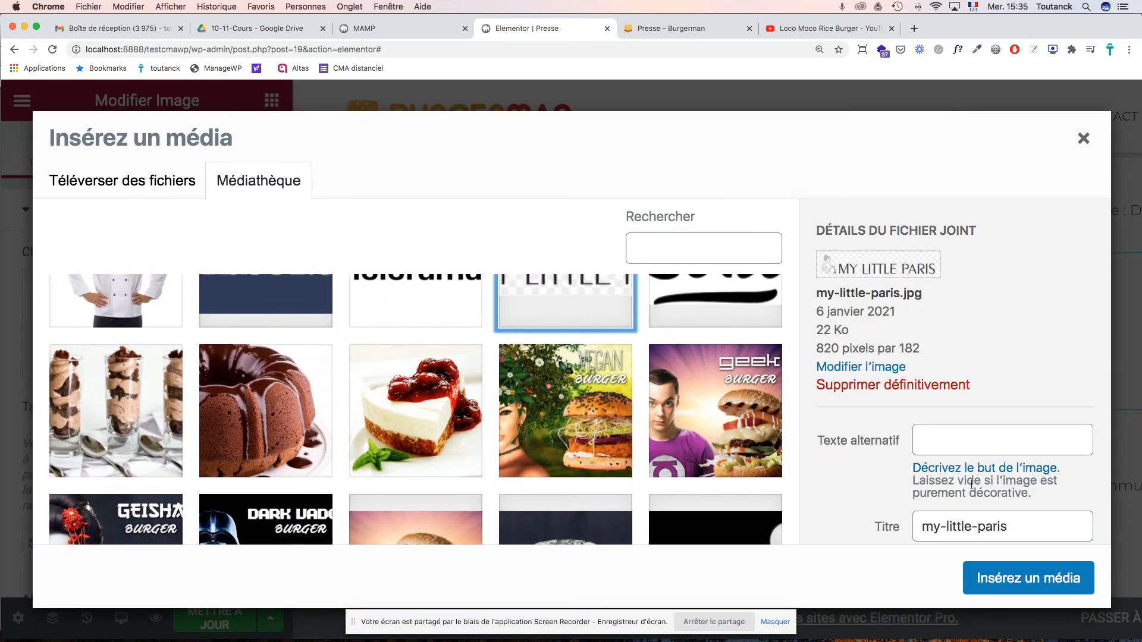
{"action": "left_click", "coordinate": [937, 439]}
{"action": "type", "text": "My little Paris"}
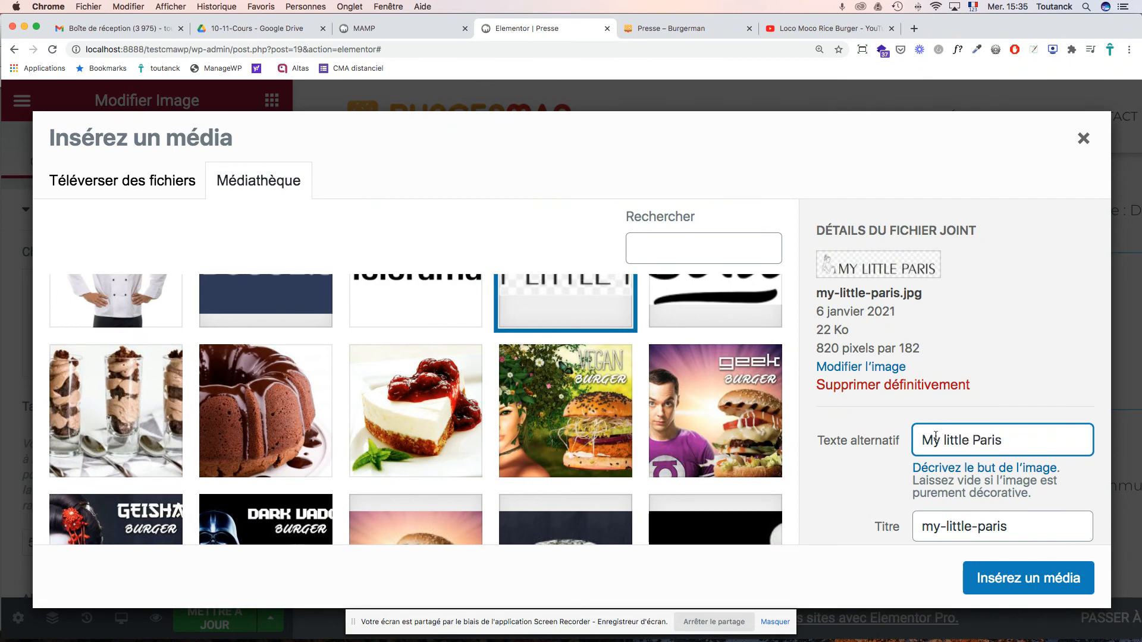
{"action": "key", "text": "super+a"}
{"action": "key", "text": "super+c"}
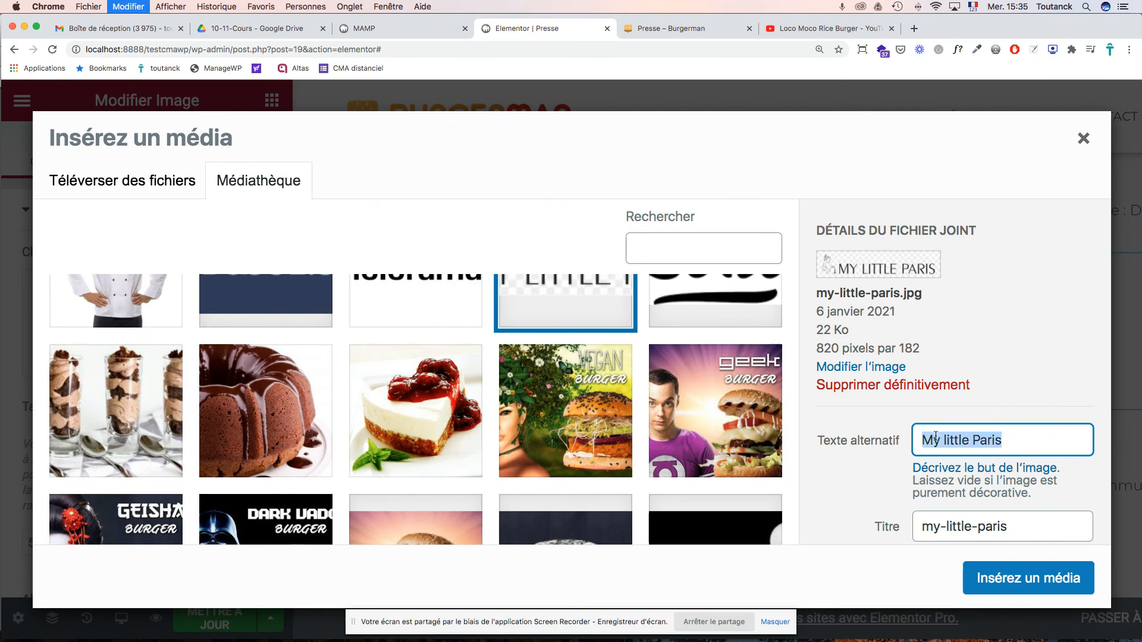
{"action": "double_click", "coordinate": [949, 525]}
{"action": "key", "text": "super+a"}
{"action": "key", "text": "super+v"}
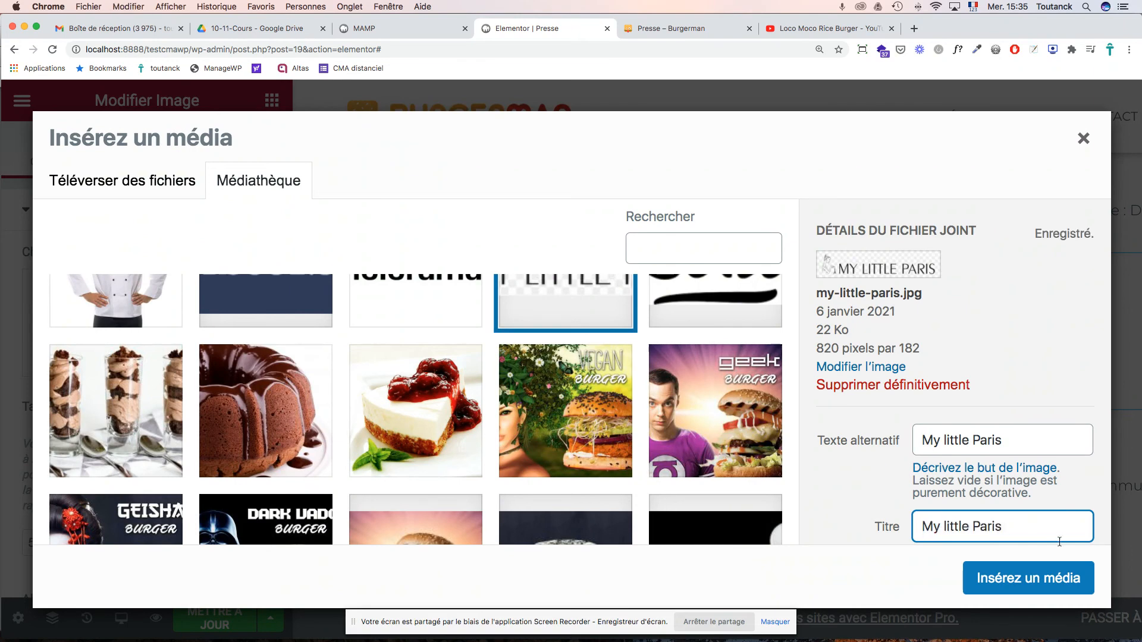
{"action": "left_click", "coordinate": [1028, 579]}
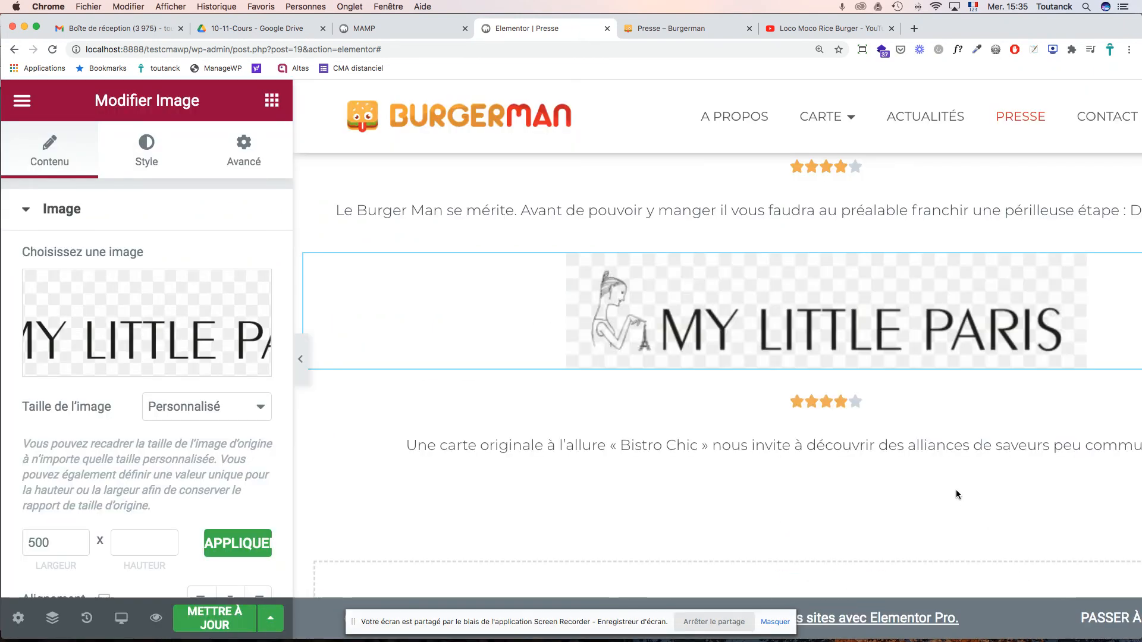
{"action": "scroll", "coordinate": [933, 459], "scroll_direction": "up", "scroll_amount": 2}
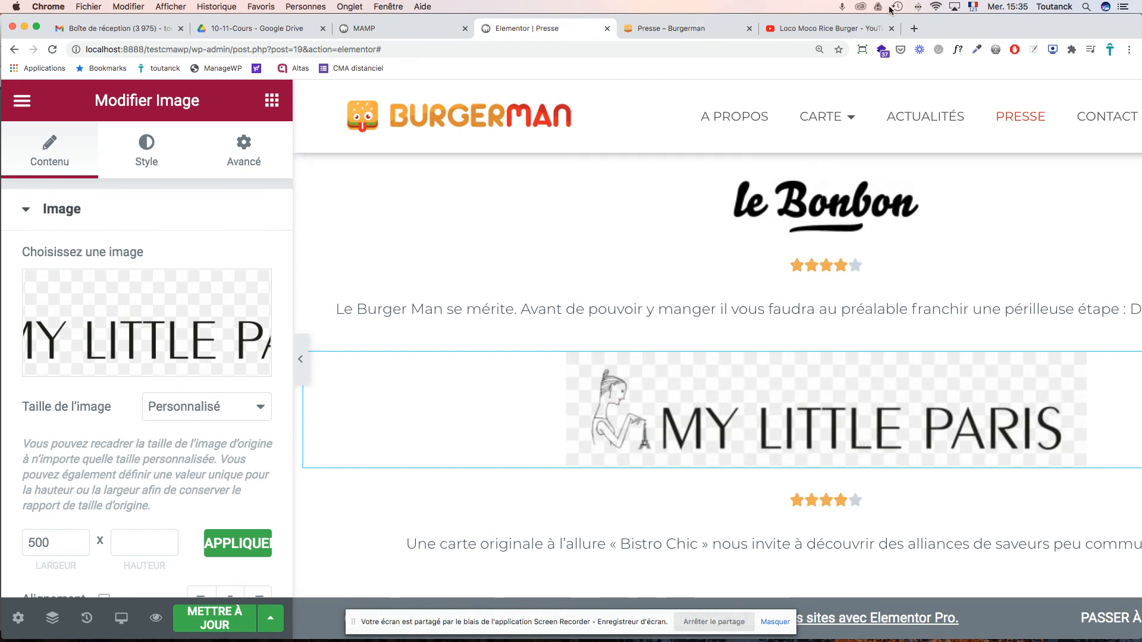
{"action": "left_click", "coordinate": [914, 28]}
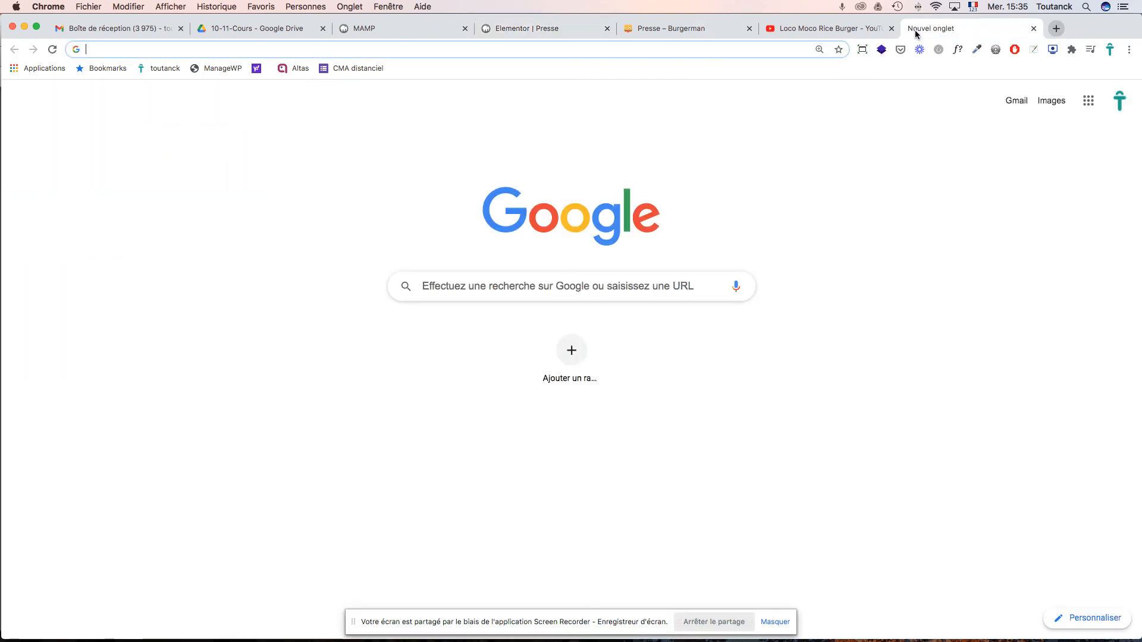
- Search Google for 'my little paris logo' and show the image results
{"action": "type", "text": "my little "}
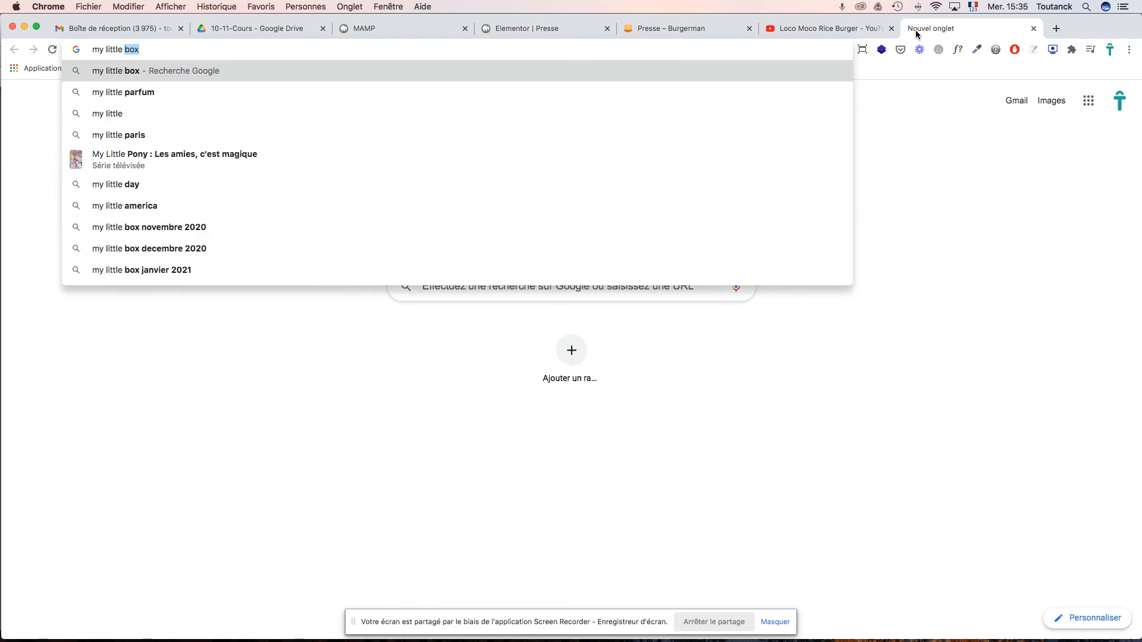
{"action": "type", "text": "paris lo"}
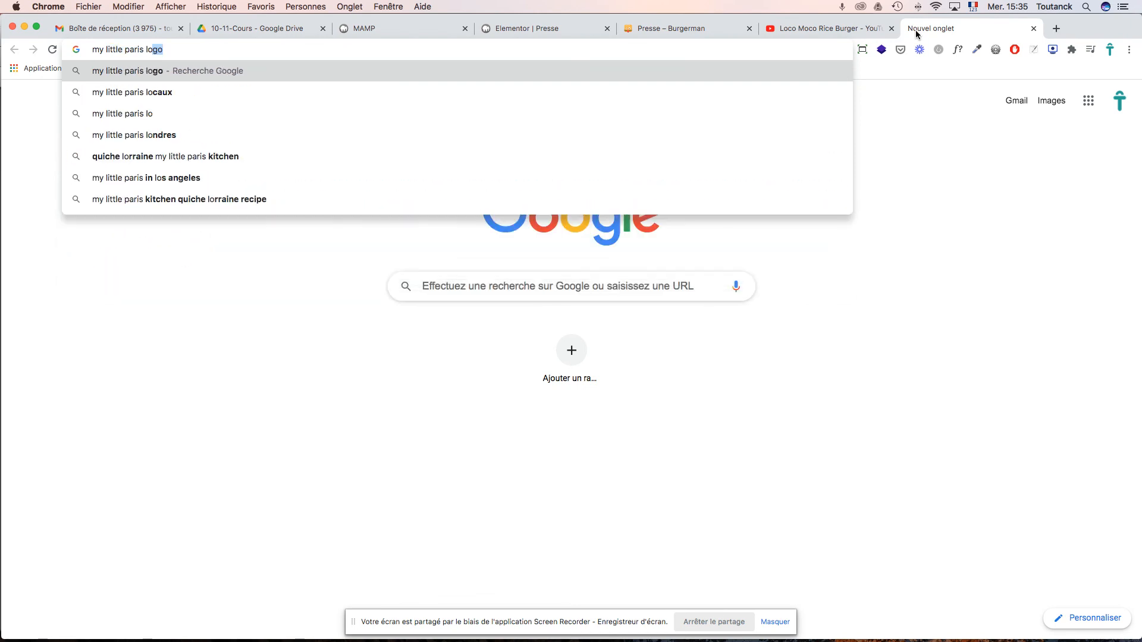
{"action": "type", "text": "g"}
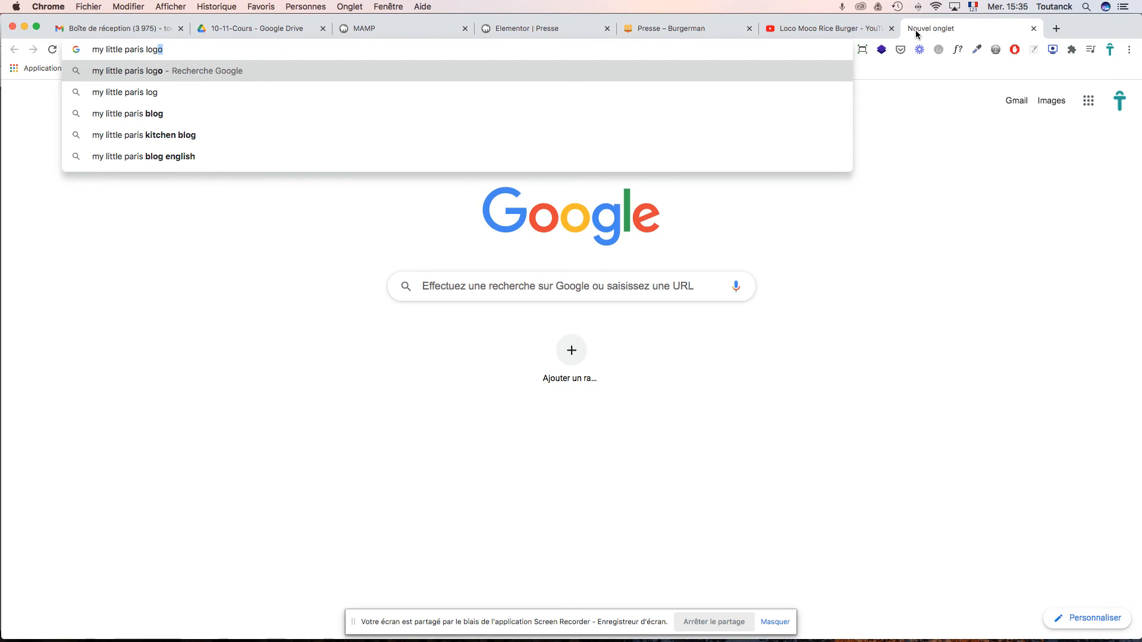
{"action": "type", "text": "o"}
{"action": "key", "text": "Return"}
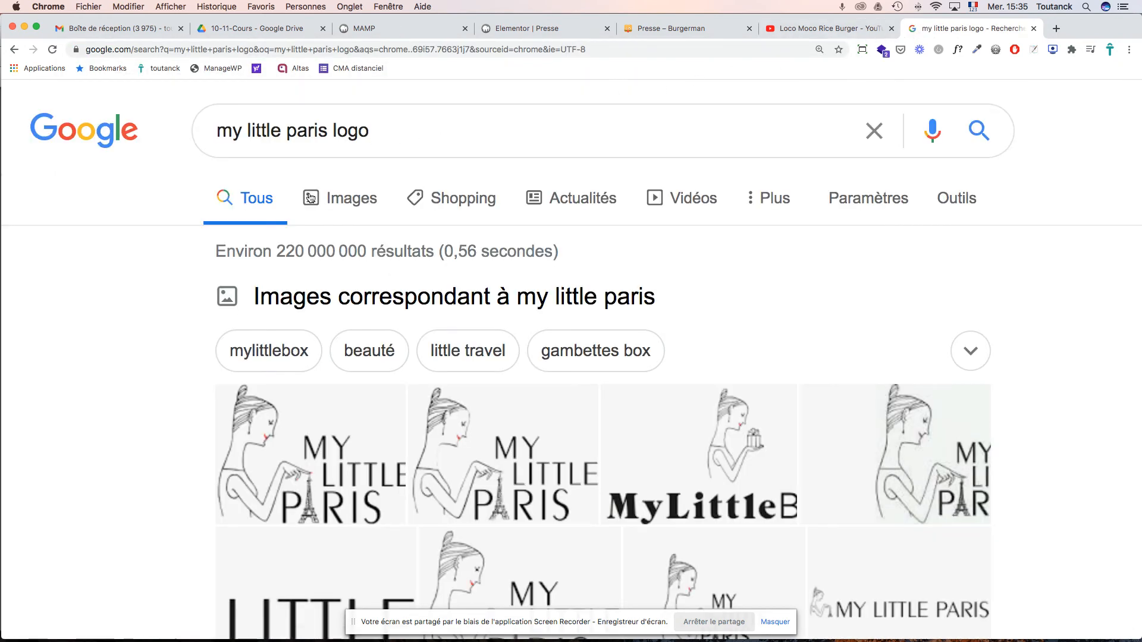
{"action": "left_click", "coordinate": [344, 205]}
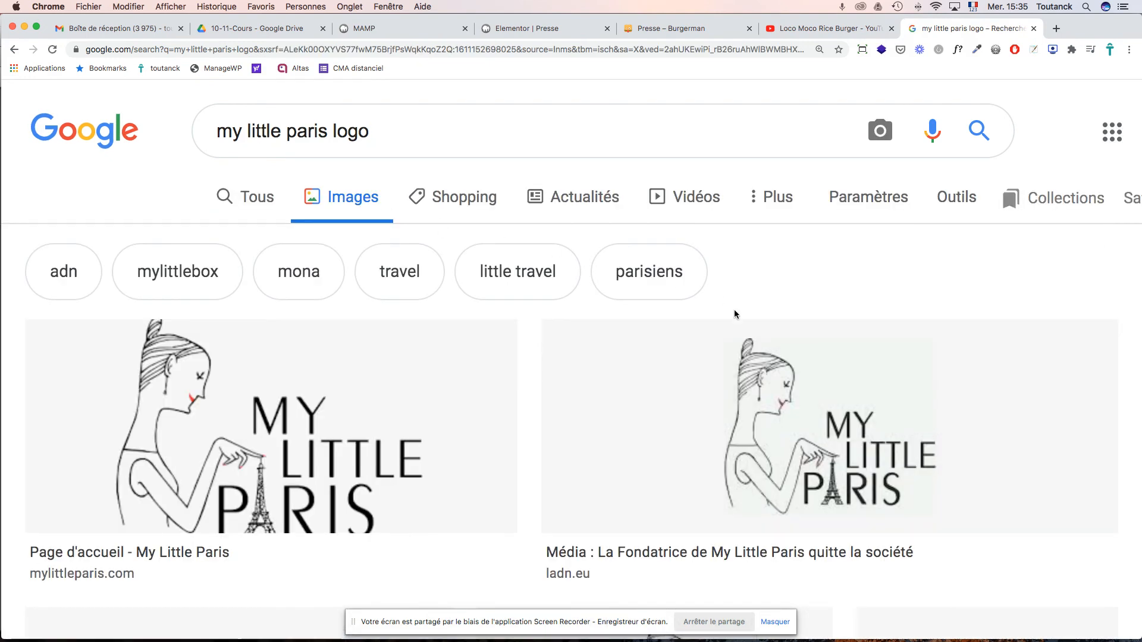
- Preview the wide MY LITTLE PARIS logo from the image results
{"action": "scroll", "coordinate": [734, 309], "scroll_direction": "down", "scroll_amount": 2}
{"action": "scroll", "coordinate": [735, 315], "scroll_direction": "down", "scroll_amount": 4}
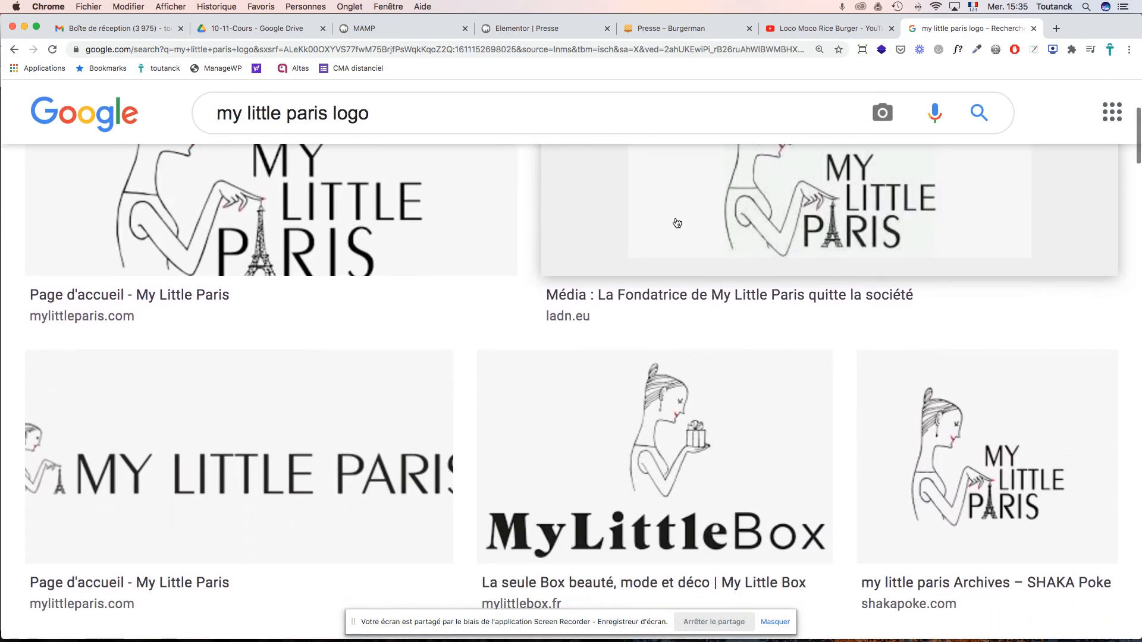
{"action": "scroll", "coordinate": [677, 222], "scroll_direction": "down", "scroll_amount": 2}
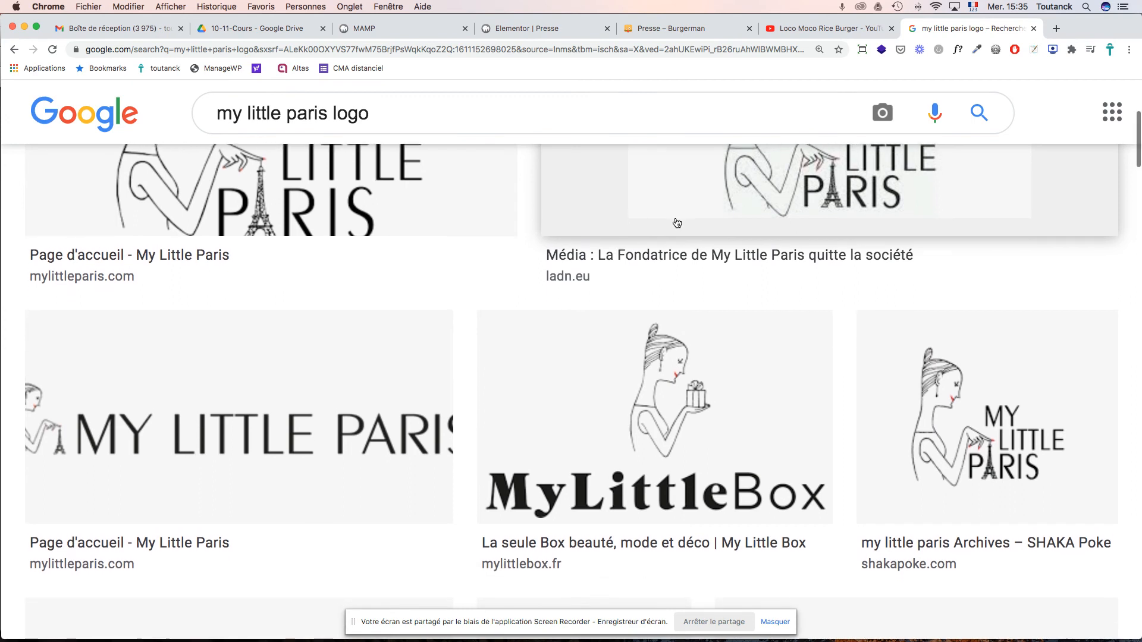
{"action": "scroll", "coordinate": [677, 222], "scroll_direction": "down", "scroll_amount": 1}
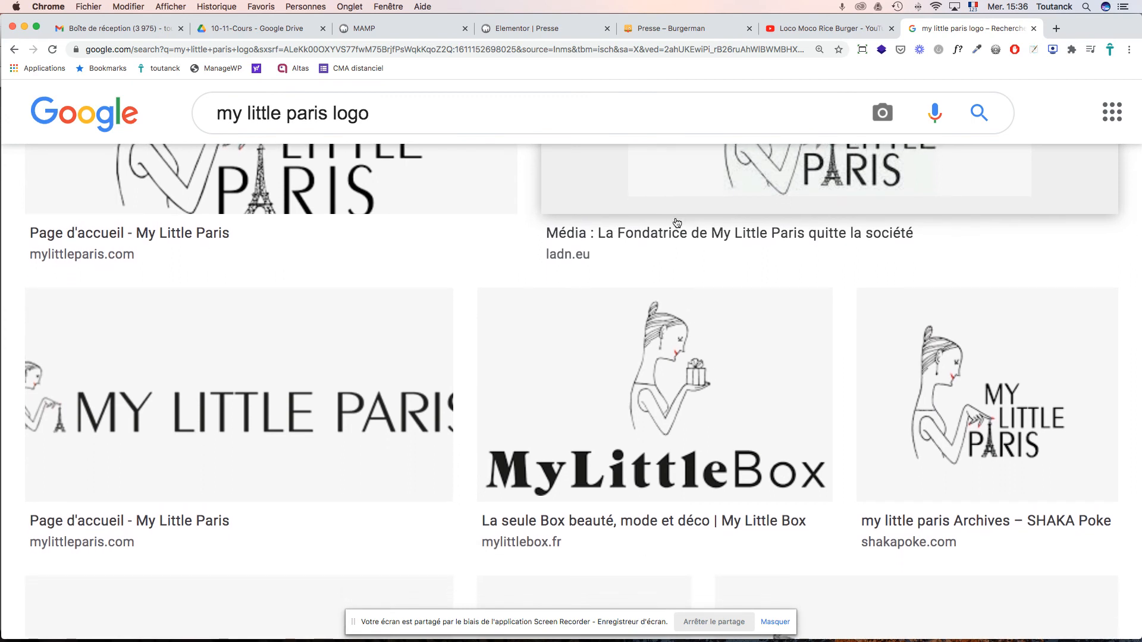
{"action": "scroll", "coordinate": [677, 223], "scroll_direction": "down", "scroll_amount": 2}
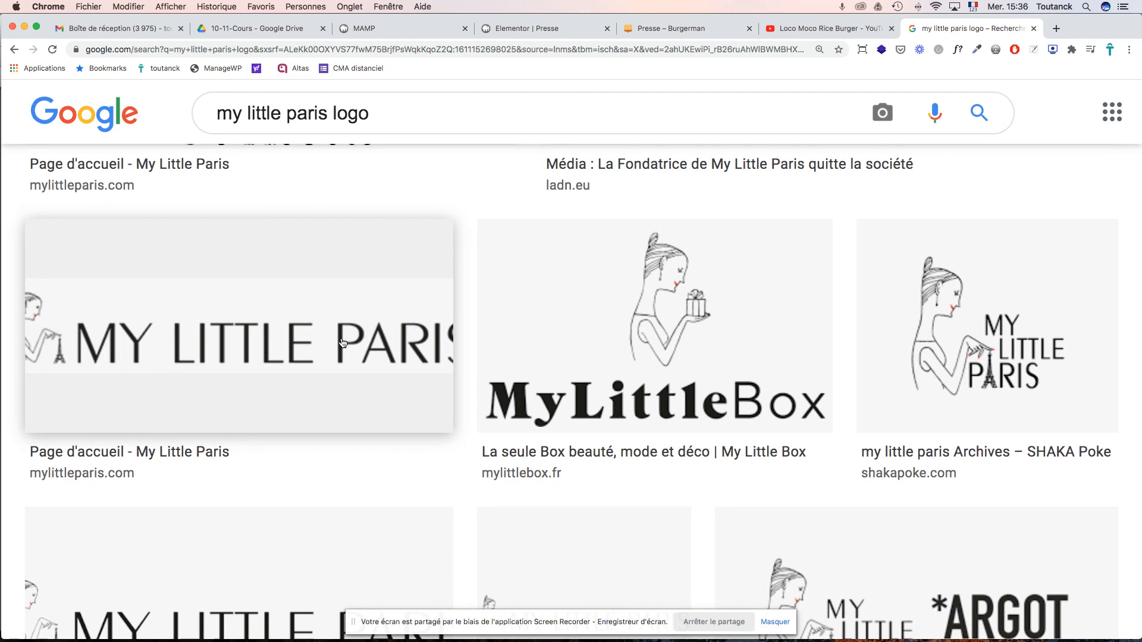
{"action": "scroll", "coordinate": [344, 343], "scroll_direction": "up", "scroll_amount": 6}
{"action": "scroll", "coordinate": [343, 343], "scroll_direction": "down", "scroll_amount": 4}
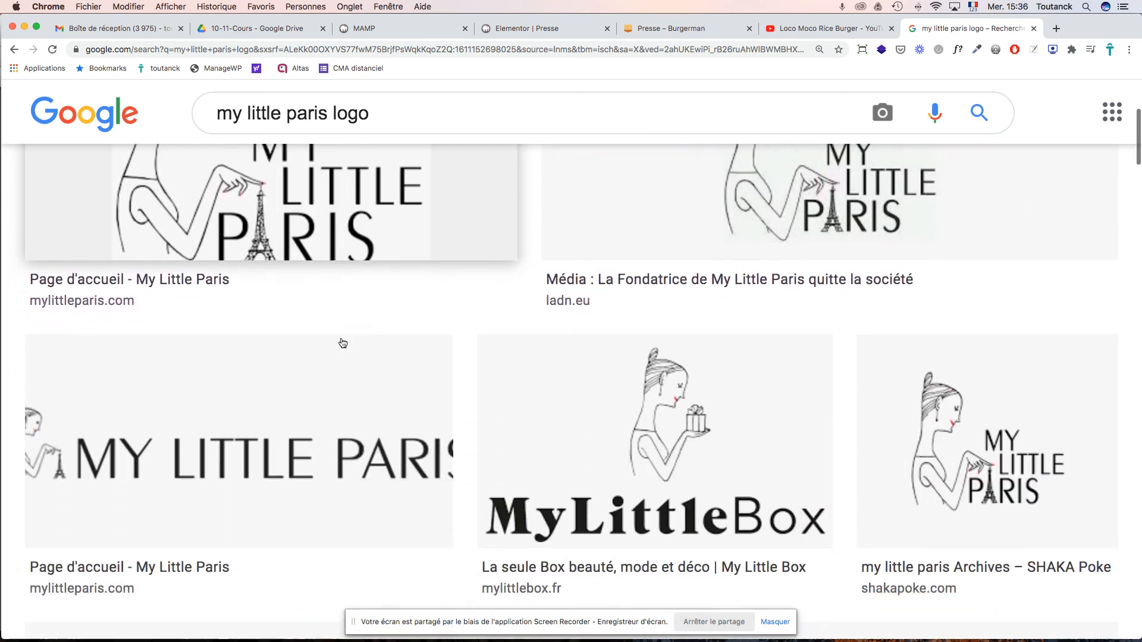
{"action": "scroll", "coordinate": [343, 343], "scroll_direction": "down", "scroll_amount": 2}
{"action": "left_click", "coordinate": [286, 379]}
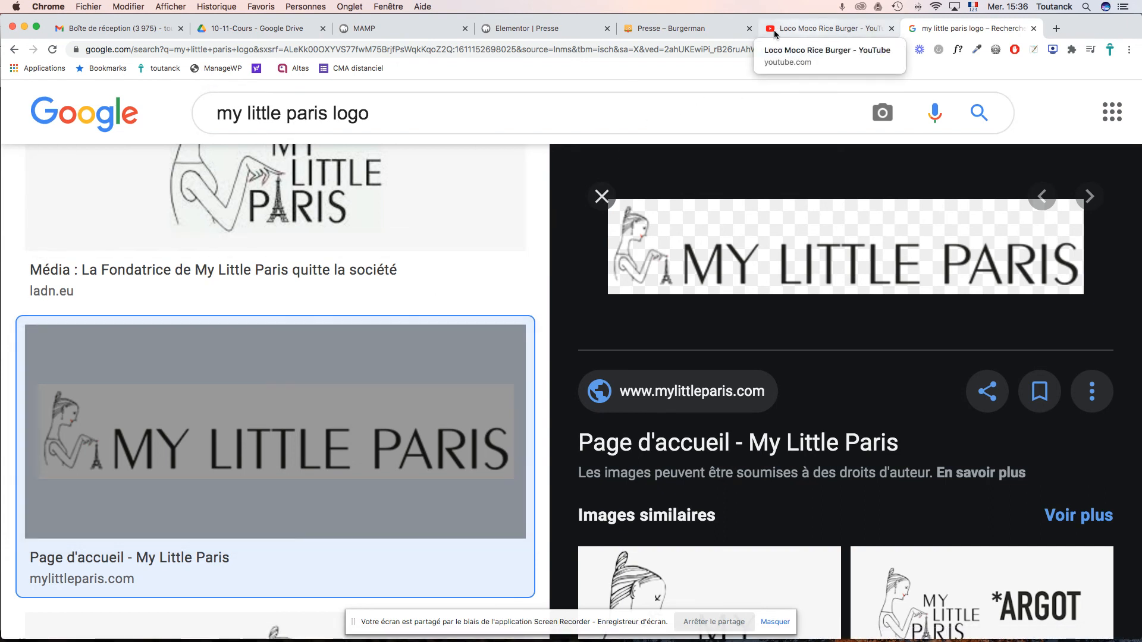
- Compare the live Presse page and logo results, then return to the Elementor editor
{"action": "left_click", "coordinate": [674, 31]}
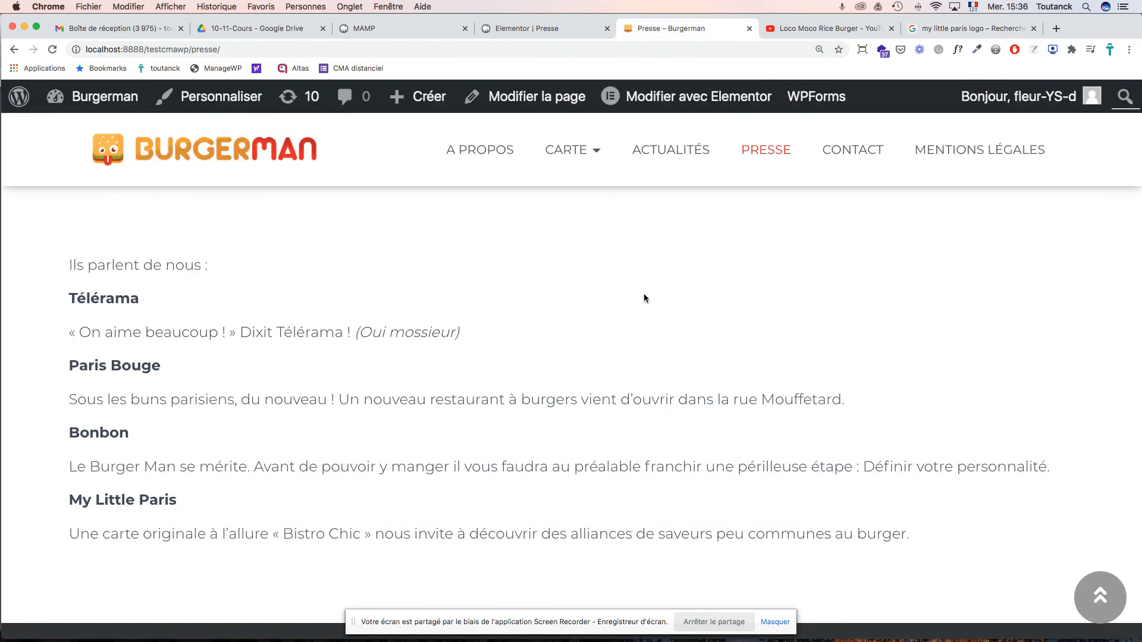
{"action": "left_click", "coordinate": [544, 28]}
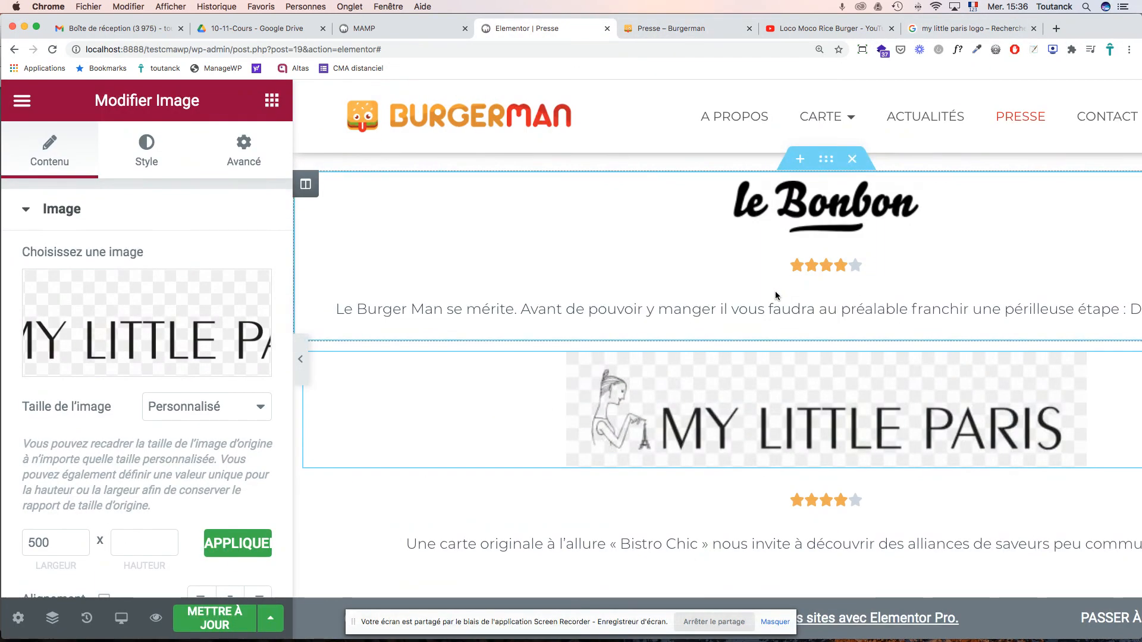
{"action": "left_click", "coordinate": [947, 30]}
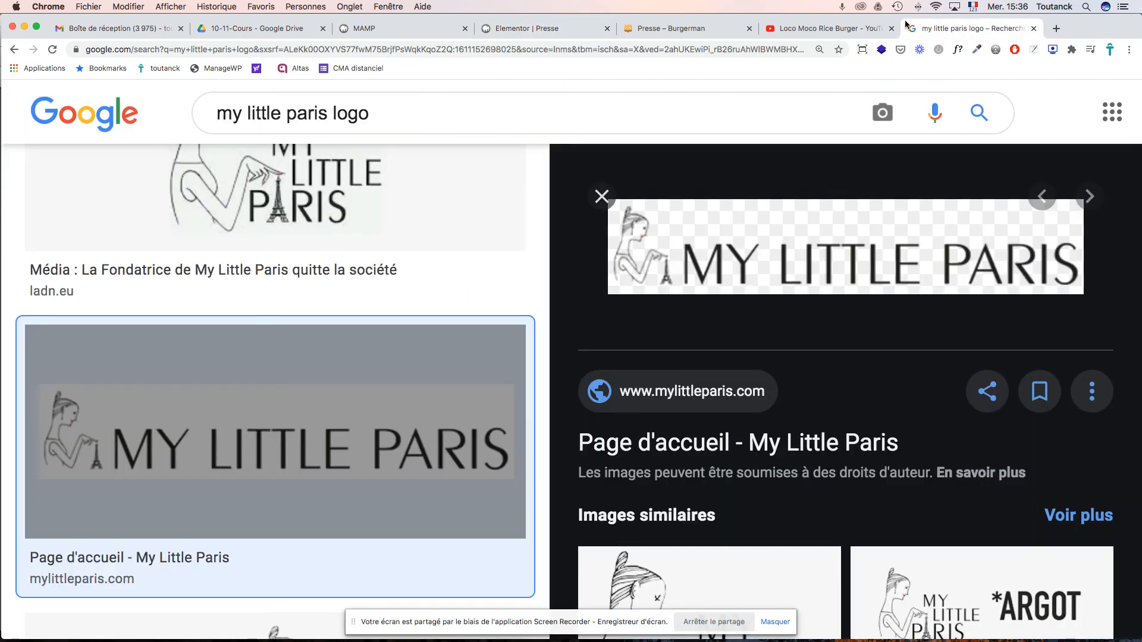
{"action": "left_click", "coordinate": [811, 28]}
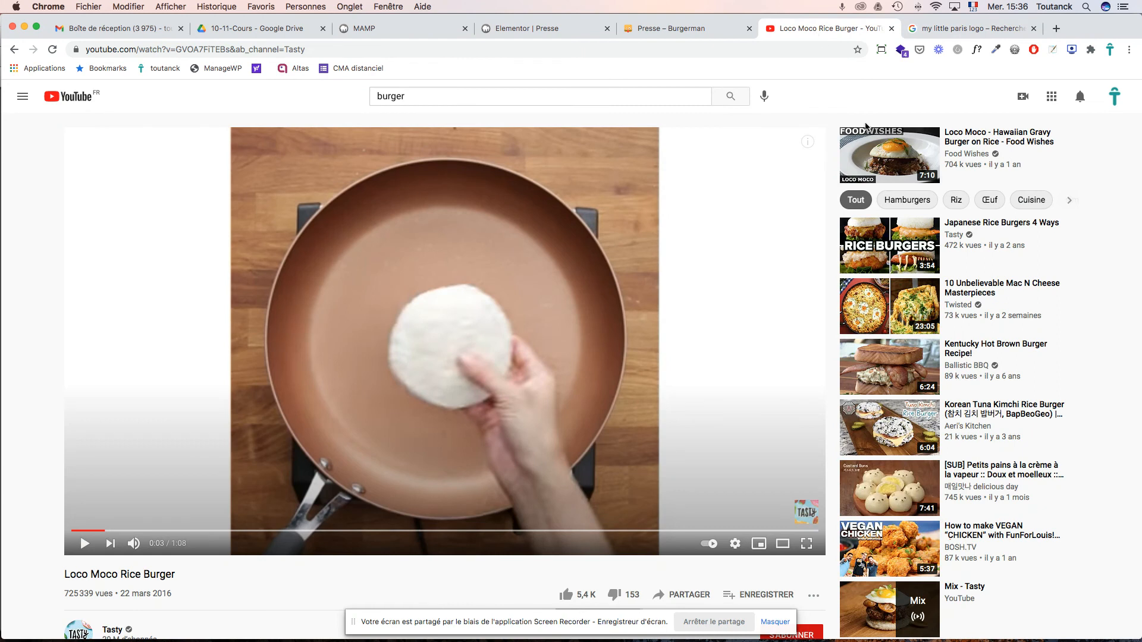
{"action": "left_click", "coordinate": [690, 30]}
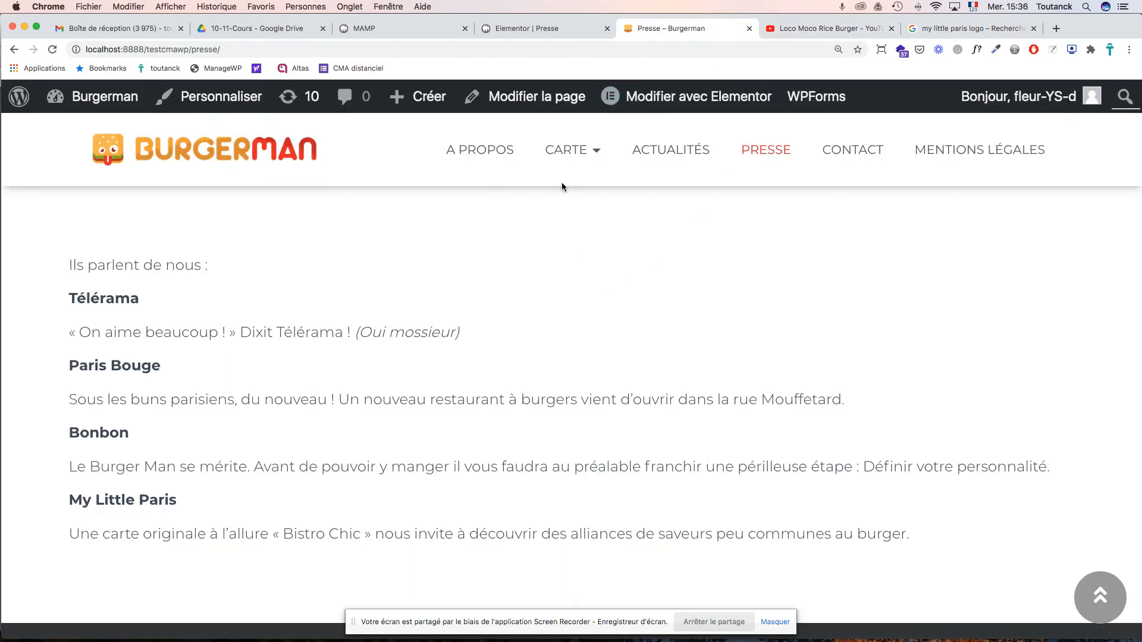
{"action": "left_click", "coordinate": [524, 28]}
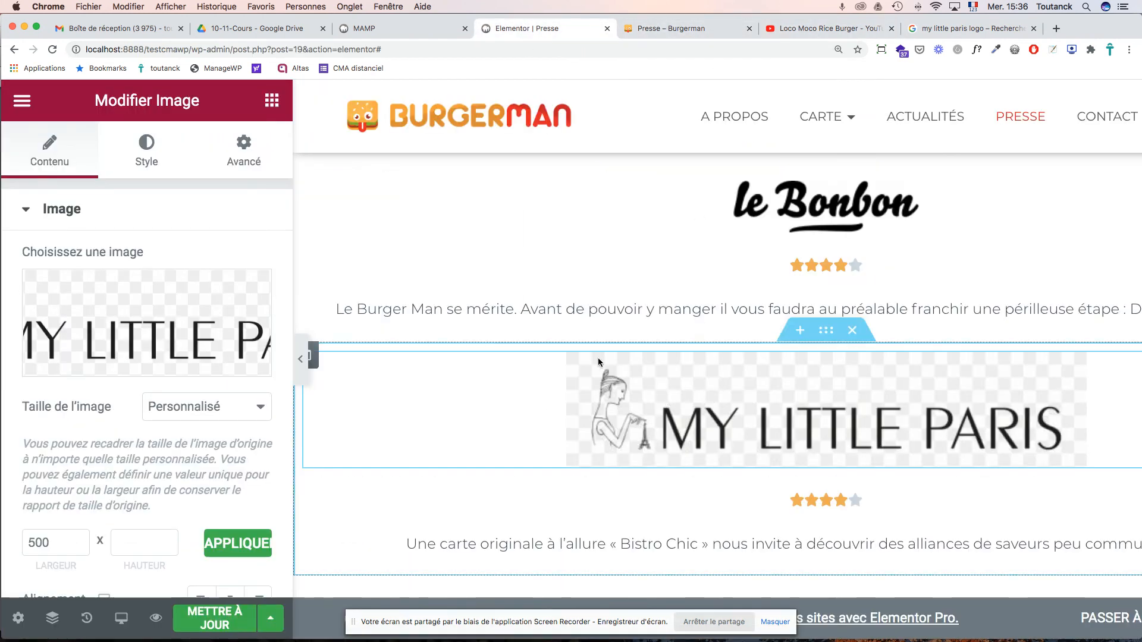
{"action": "scroll", "coordinate": [615, 394], "scroll_direction": "down", "scroll_amount": 5}
{"action": "scroll", "coordinate": [615, 395], "scroll_direction": "up", "scroll_amount": 3}
{"action": "scroll", "coordinate": [615, 395], "scroll_direction": "up", "scroll_amount": 3}
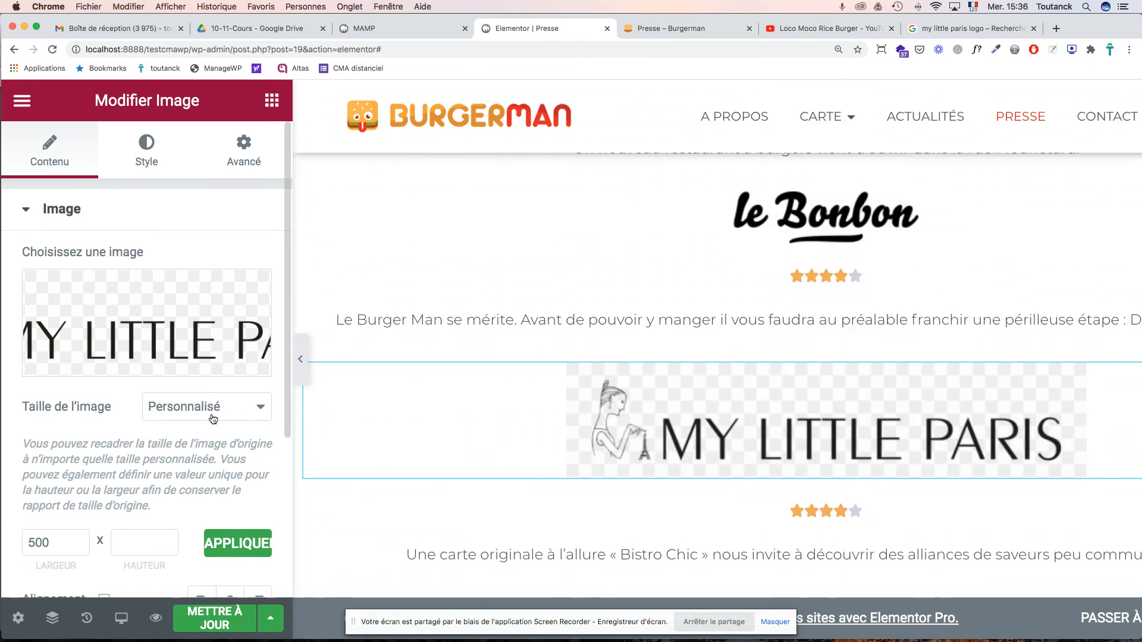
- Set the My Little Paris logo width to 400, then reduce it to 300
{"action": "double_click", "coordinate": [65, 536]}
{"action": "mouse_move", "coordinate": [214, 376]}
{"action": "type", "text": "40"}
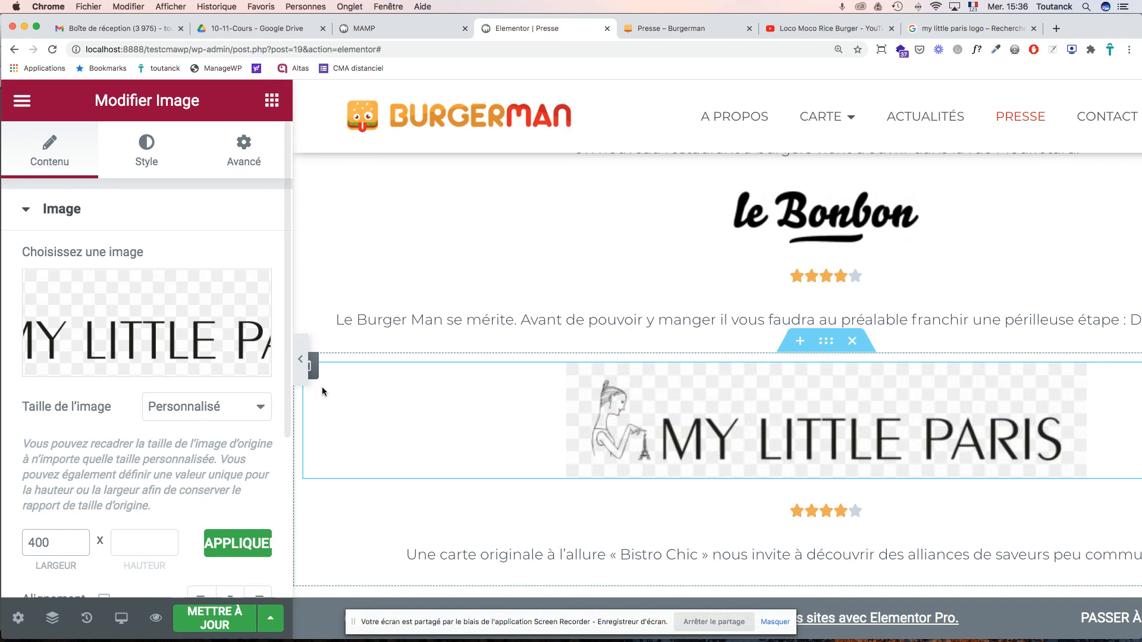
{"action": "left_click", "coordinate": [236, 546]}
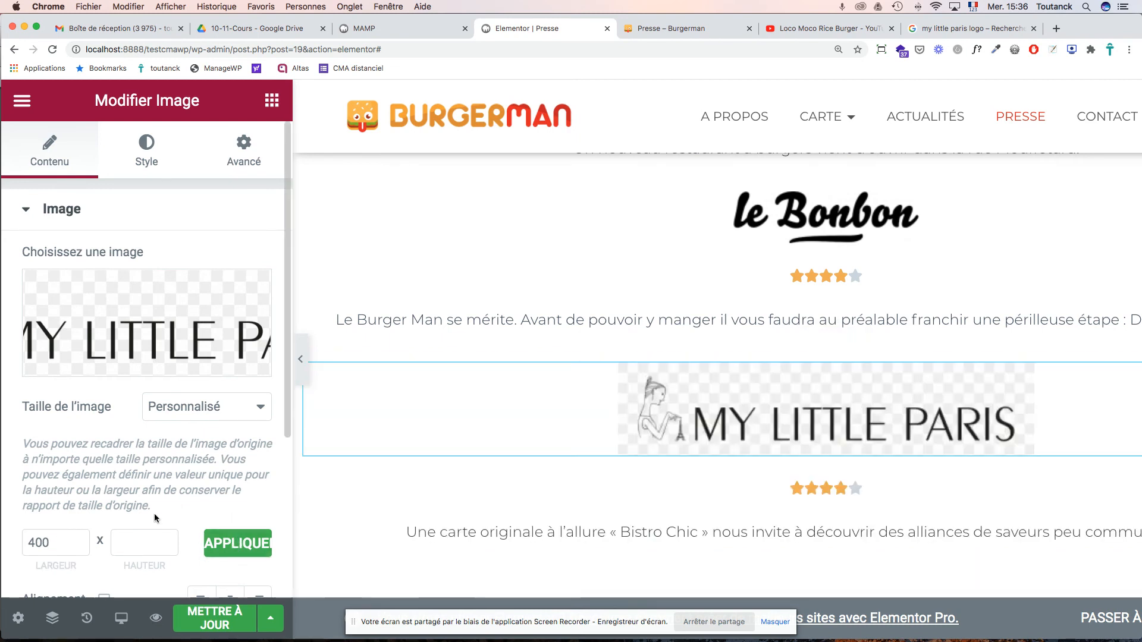
{"action": "left_click_drag", "start_coordinate": [60, 543], "coordinate": [2, 523]}
{"action": "type", "text": "30"}
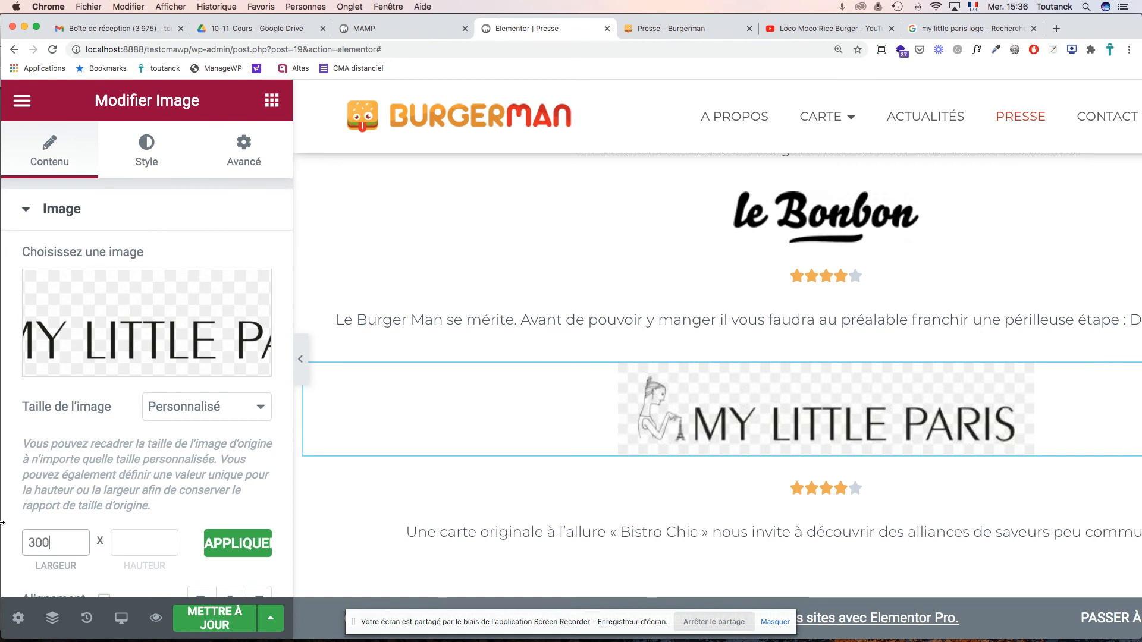
{"action": "type", "text": "0"}
{"action": "left_click", "coordinate": [240, 543]}
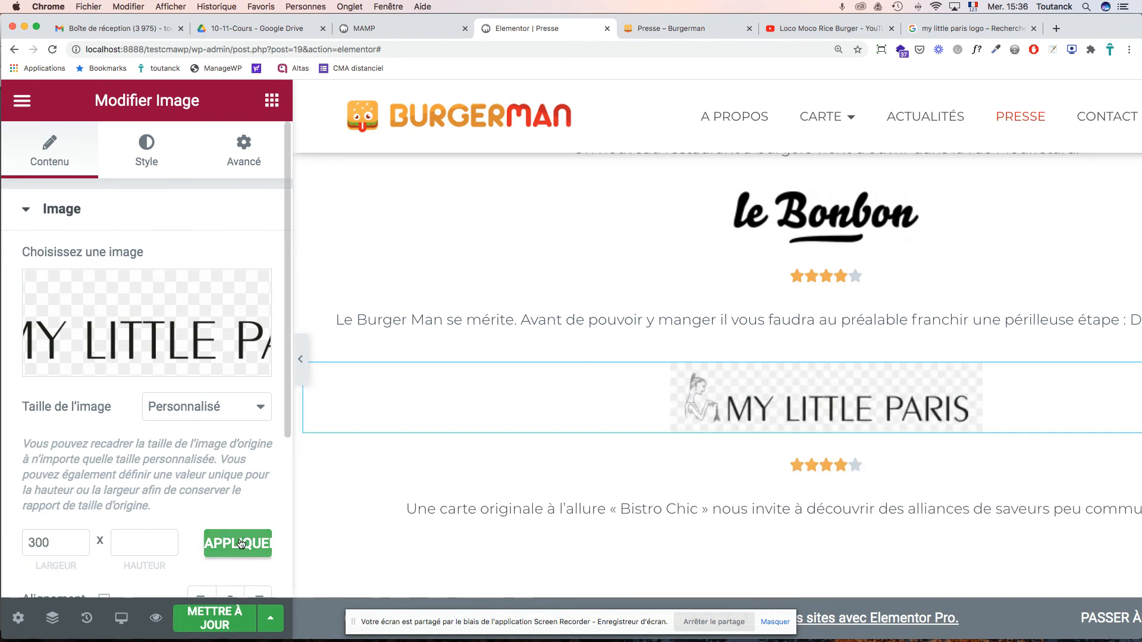
- Save the Presse page changes with METTRE À JOUR
{"action": "scroll", "coordinate": [702, 496], "scroll_direction": "up", "scroll_amount": 5}
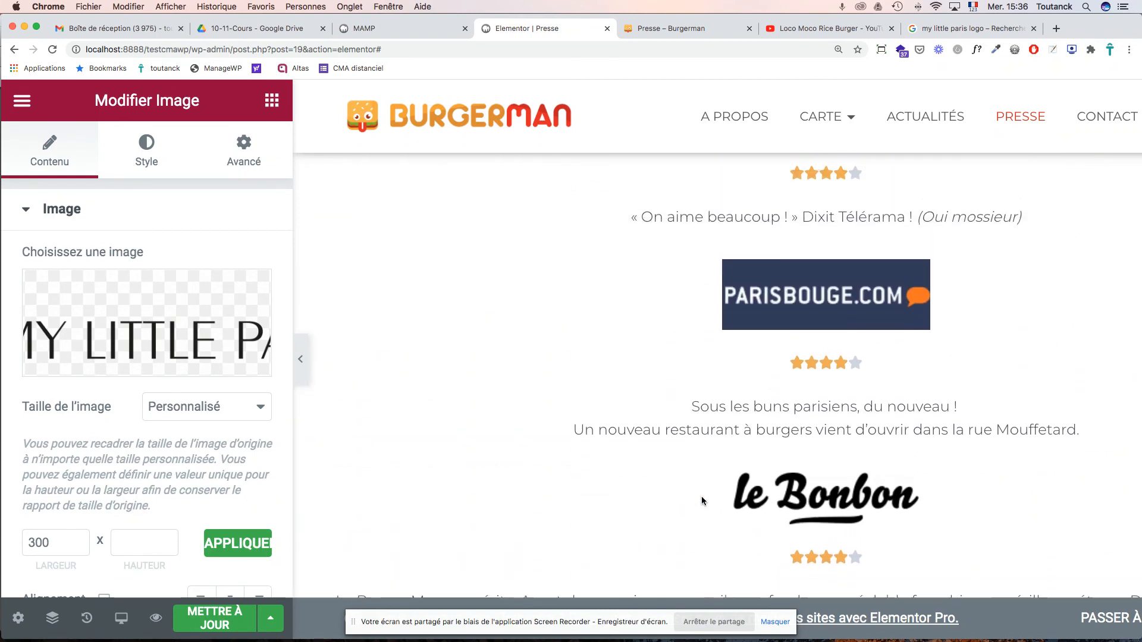
{"action": "scroll", "coordinate": [701, 496], "scroll_direction": "up", "scroll_amount": 1}
{"action": "left_click", "coordinate": [200, 621]}
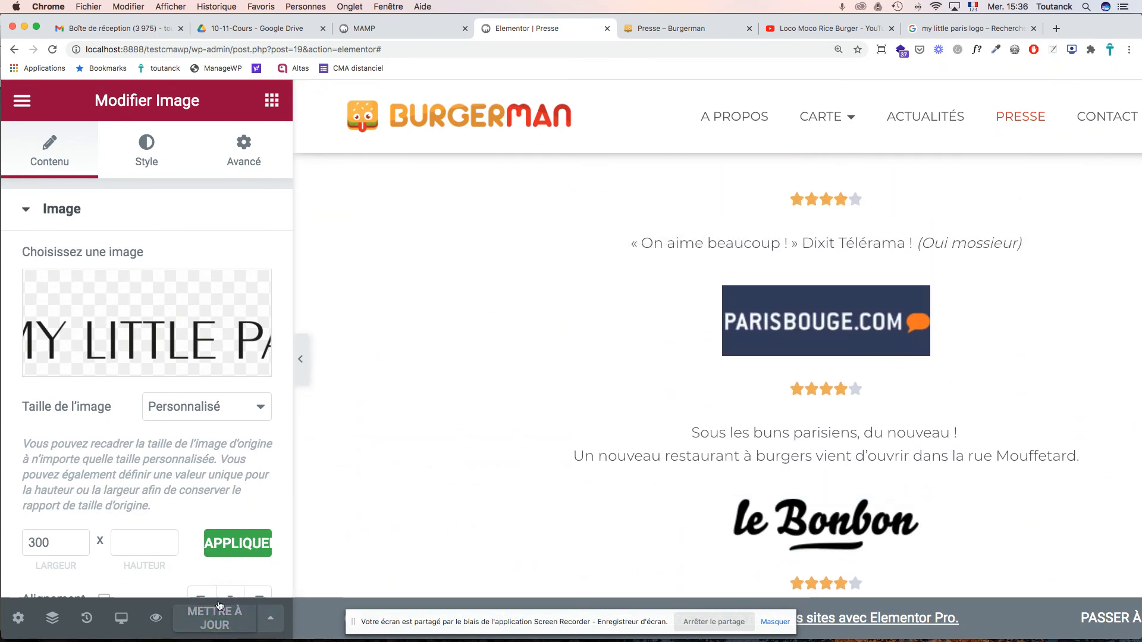
{"action": "left_click", "coordinate": [22, 103]}
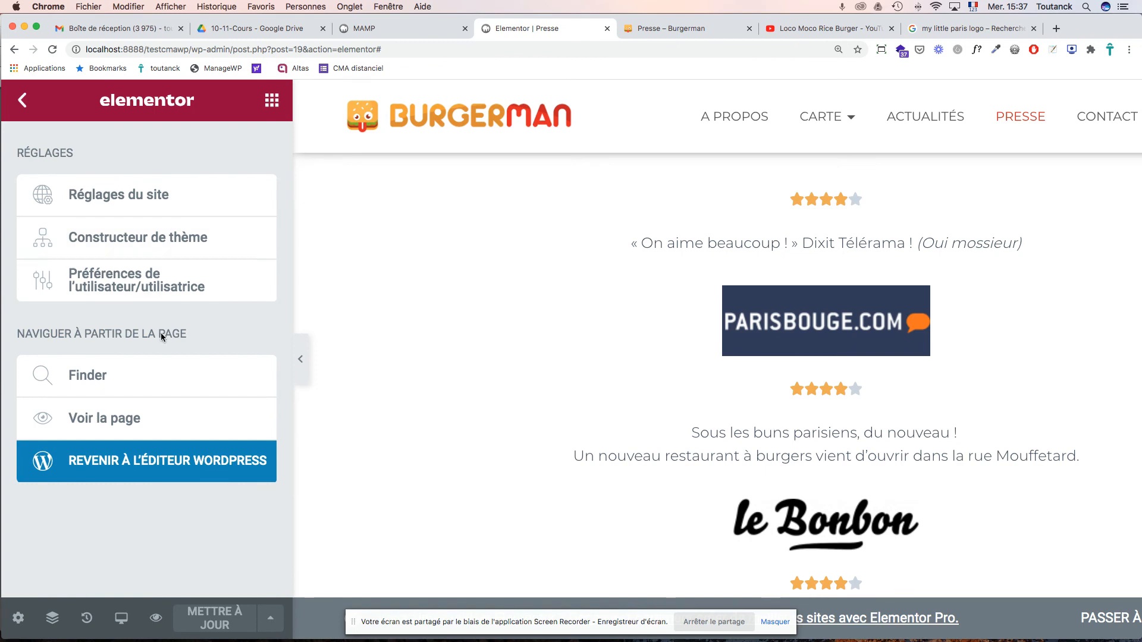
- Update the Presse page from the WordPress editor and view the live Presse – Burgerman page
{"action": "left_click", "coordinate": [132, 474]}
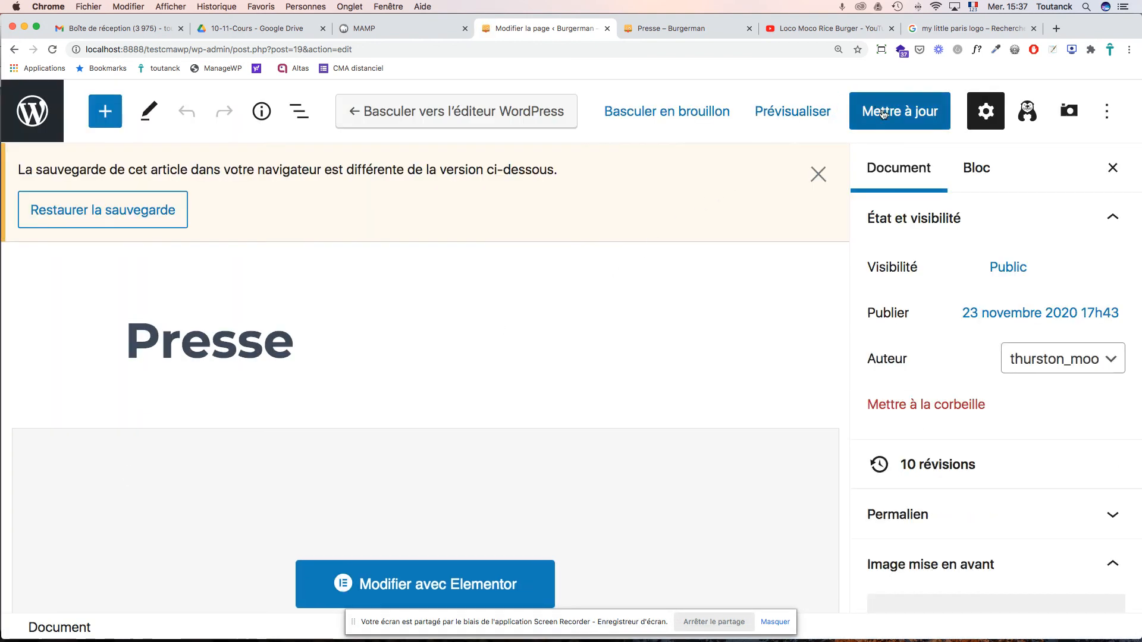
{"action": "left_click", "coordinate": [860, 98]}
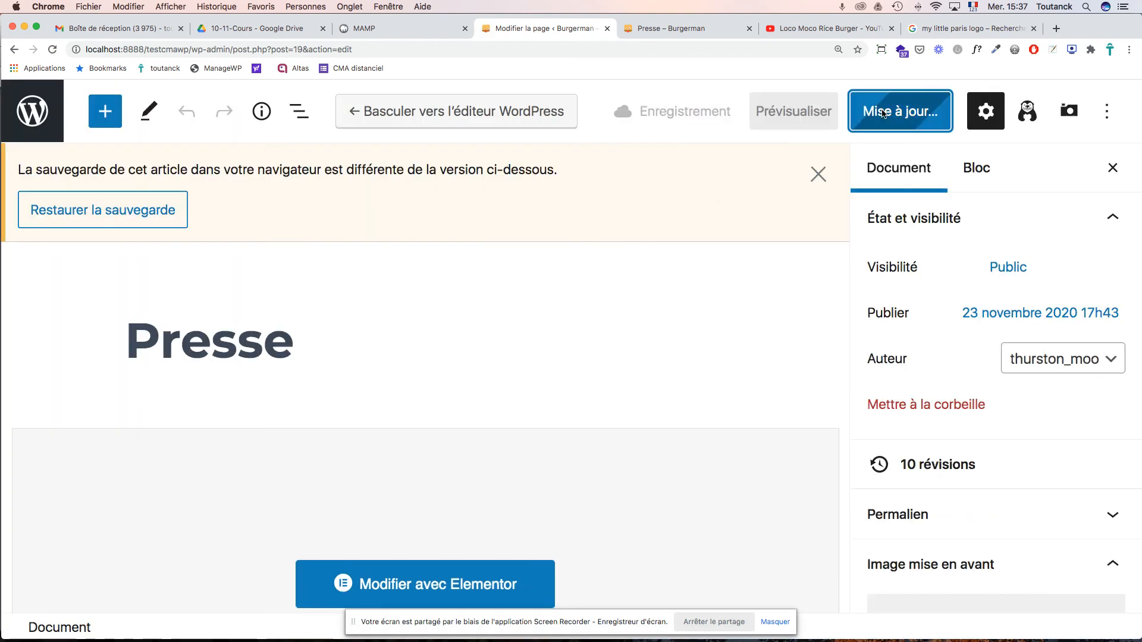
{"action": "left_click", "coordinate": [708, 30]}
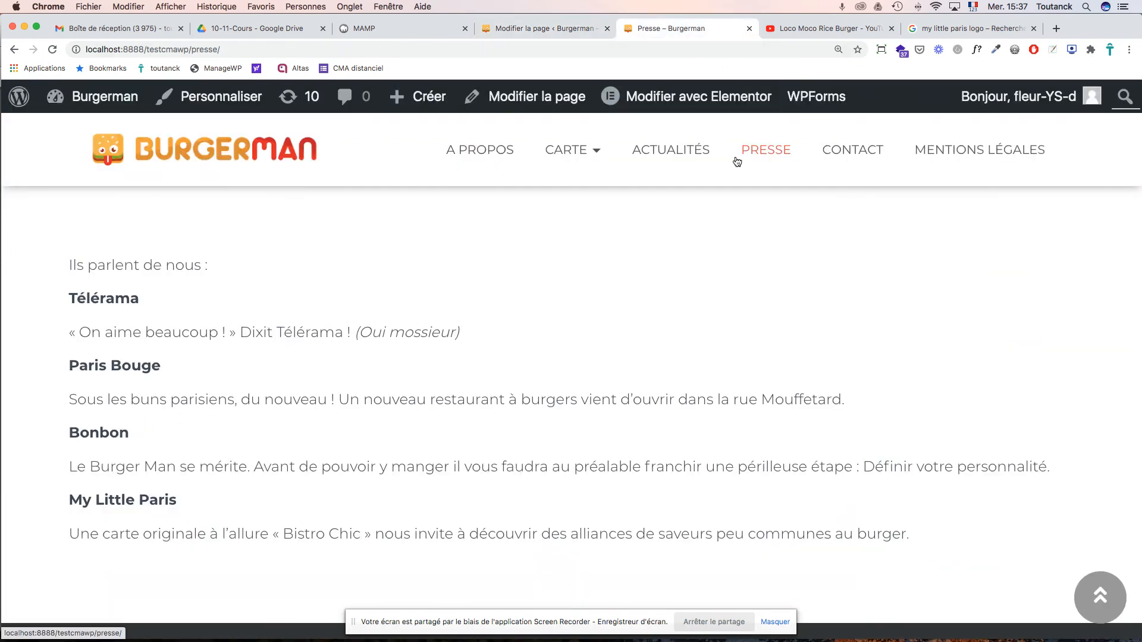
{"action": "left_click", "coordinate": [736, 162]}
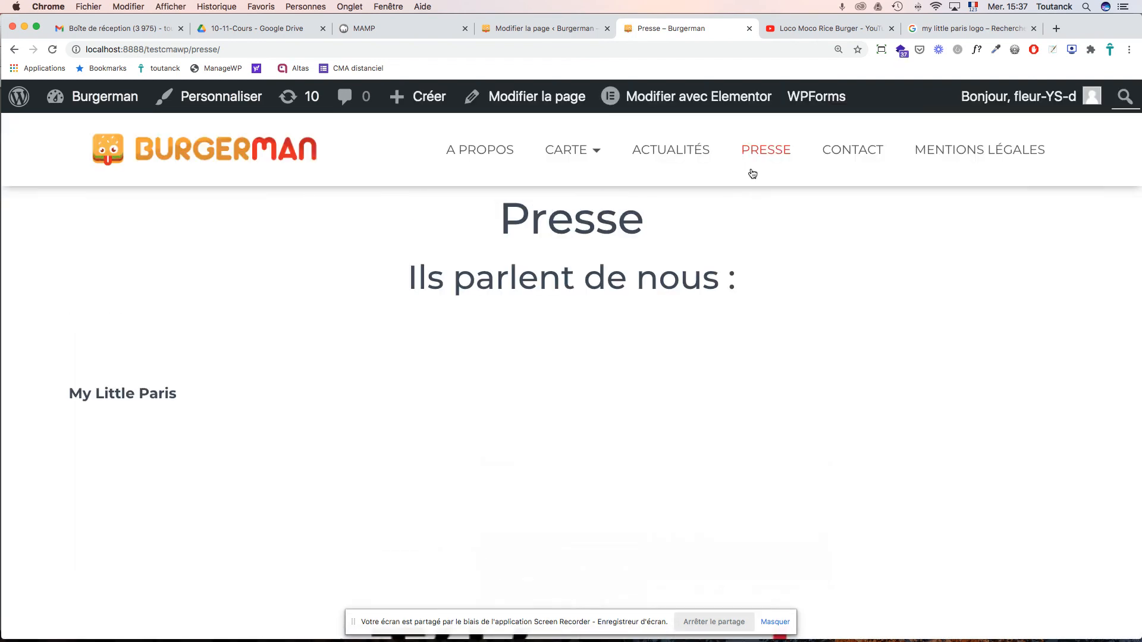
{"action": "scroll", "coordinate": [777, 303], "scroll_direction": "down", "scroll_amount": 10}
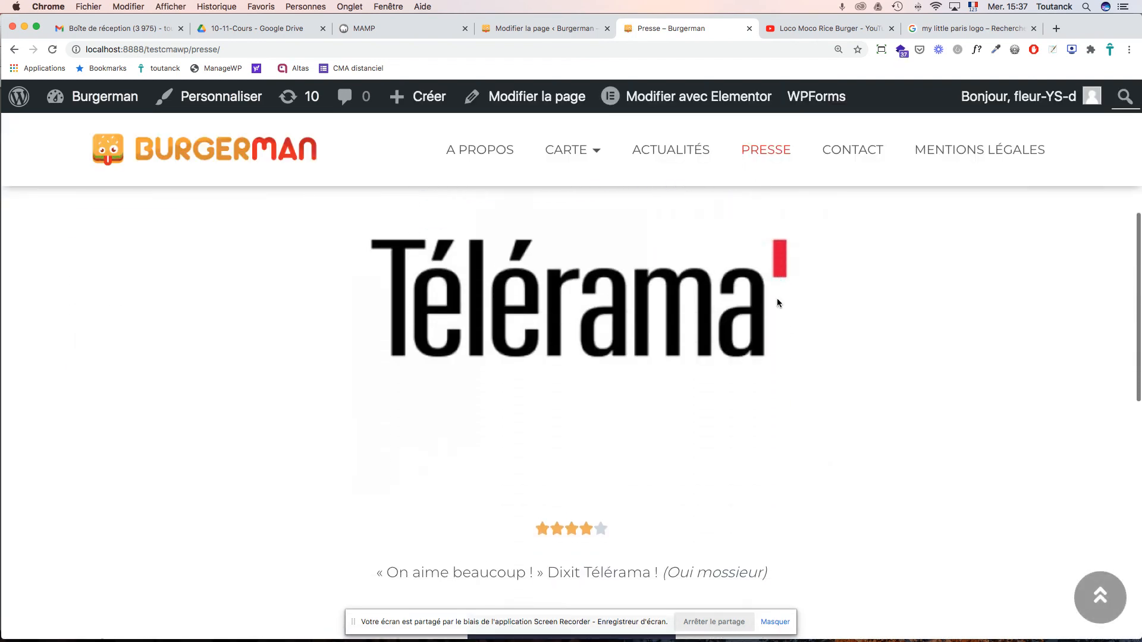
{"action": "scroll", "coordinate": [778, 303], "scroll_direction": "down", "scroll_amount": 10}
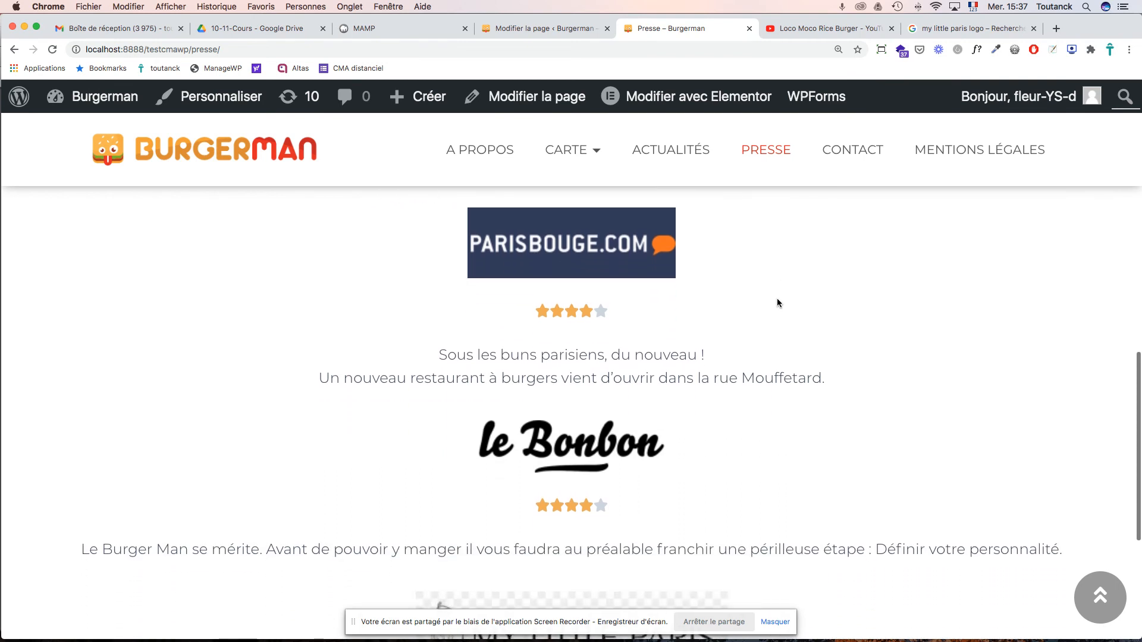
{"action": "scroll", "coordinate": [777, 303], "scroll_direction": "down", "scroll_amount": 3}
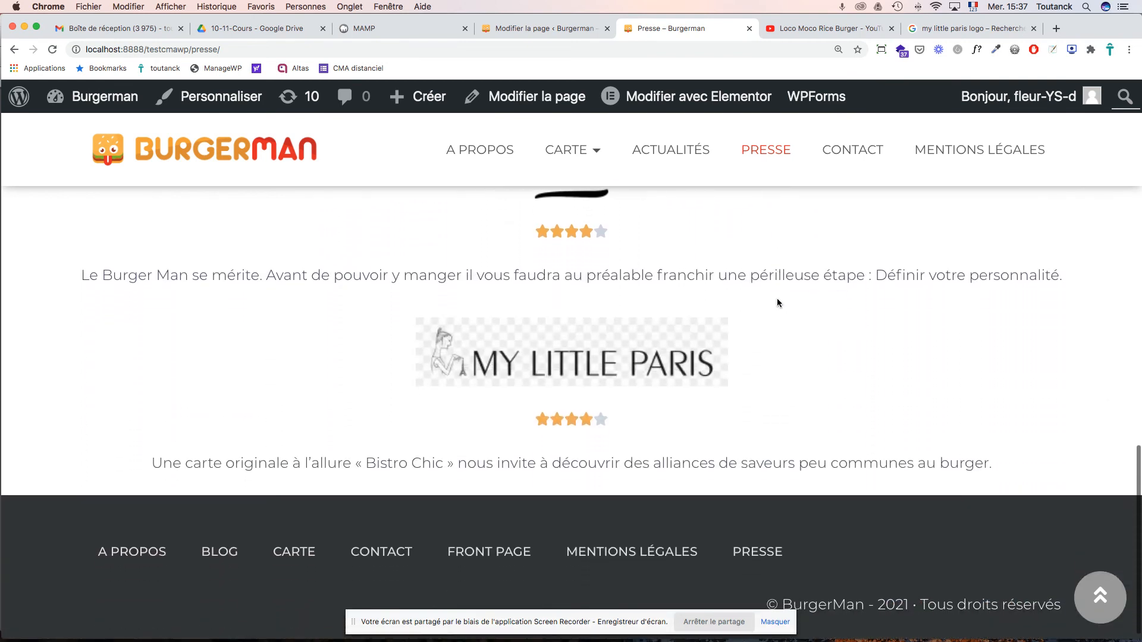
{"action": "scroll", "coordinate": [777, 303], "scroll_direction": "up", "scroll_amount": 4}
{"action": "scroll", "coordinate": [778, 304], "scroll_direction": "up", "scroll_amount": 8}
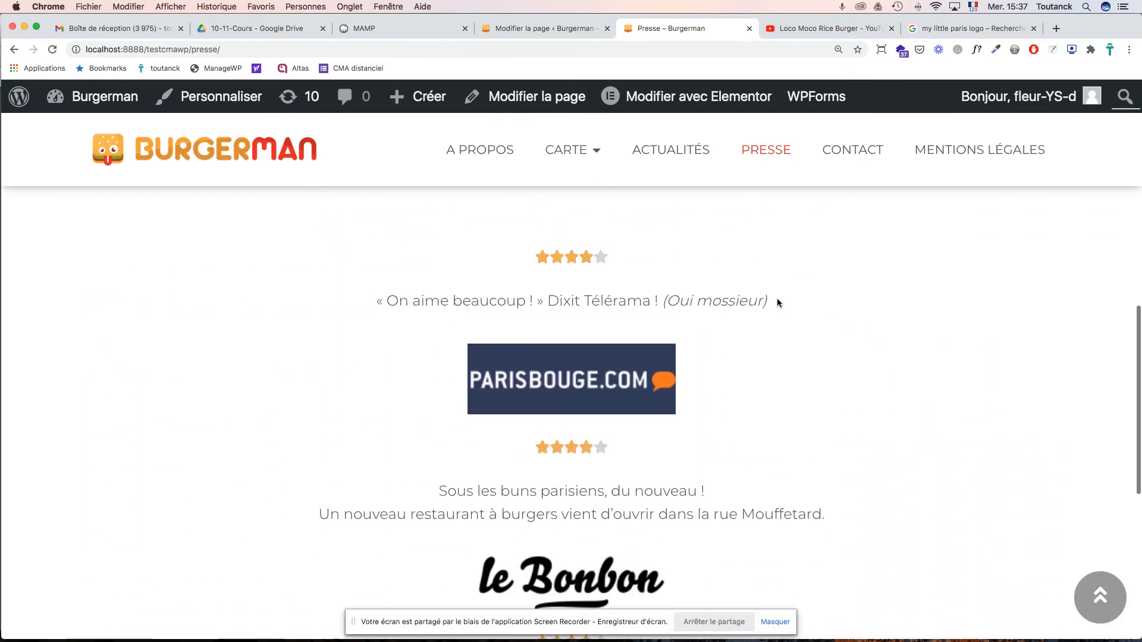
{"action": "scroll", "coordinate": [778, 303], "scroll_direction": "up", "scroll_amount": 6}
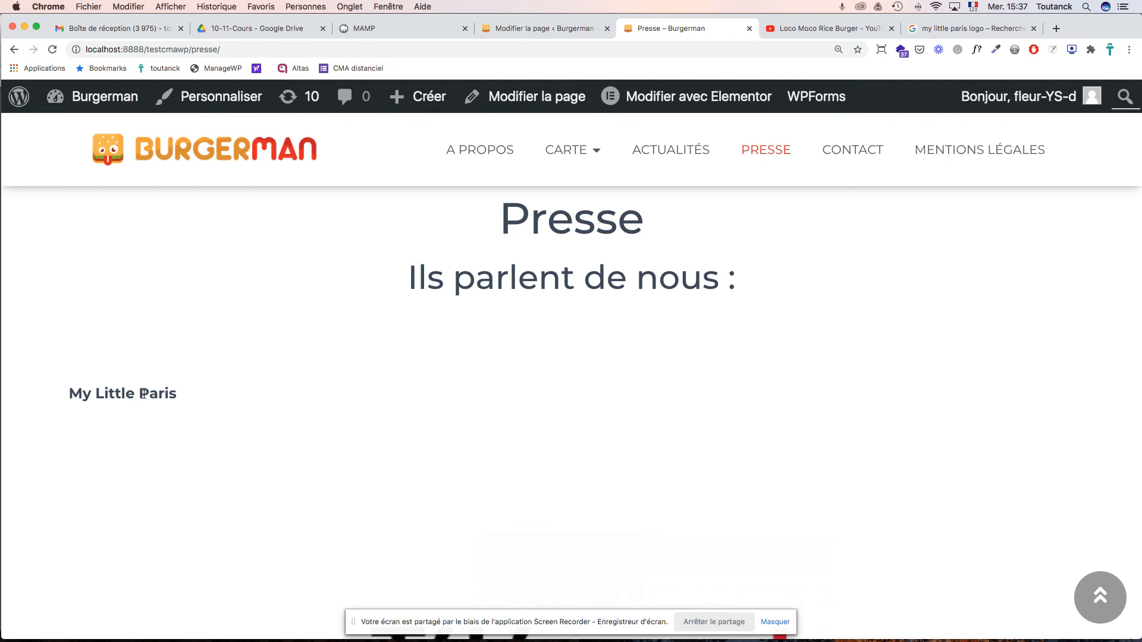
{"action": "scroll", "coordinate": [754, 208], "scroll_direction": "up", "scroll_amount": 2}
{"action": "scroll", "coordinate": [862, 282], "scroll_direction": "down", "scroll_amount": 6}
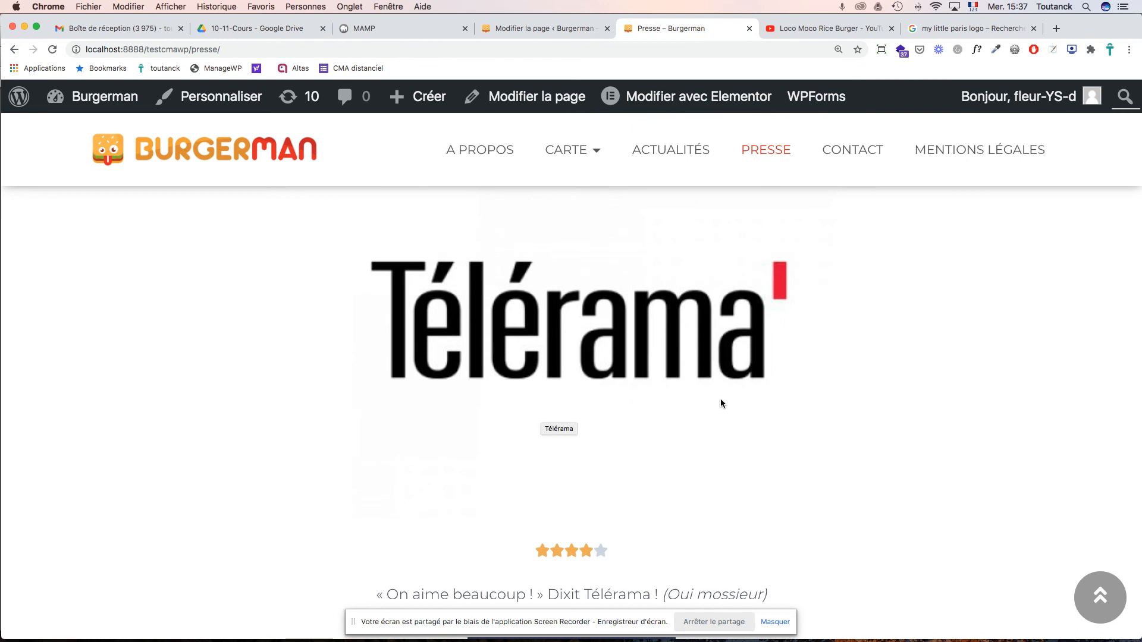
{"action": "scroll", "coordinate": [722, 403], "scroll_direction": "up", "scroll_amount": 8}
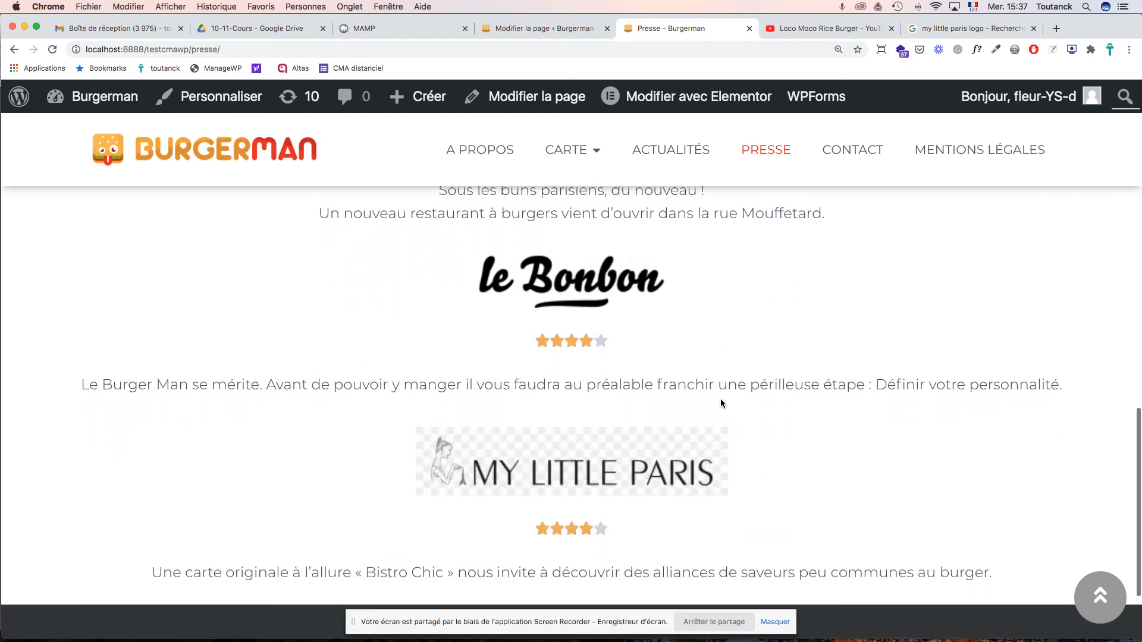
{"action": "scroll", "coordinate": [722, 404], "scroll_direction": "down", "scroll_amount": 3}
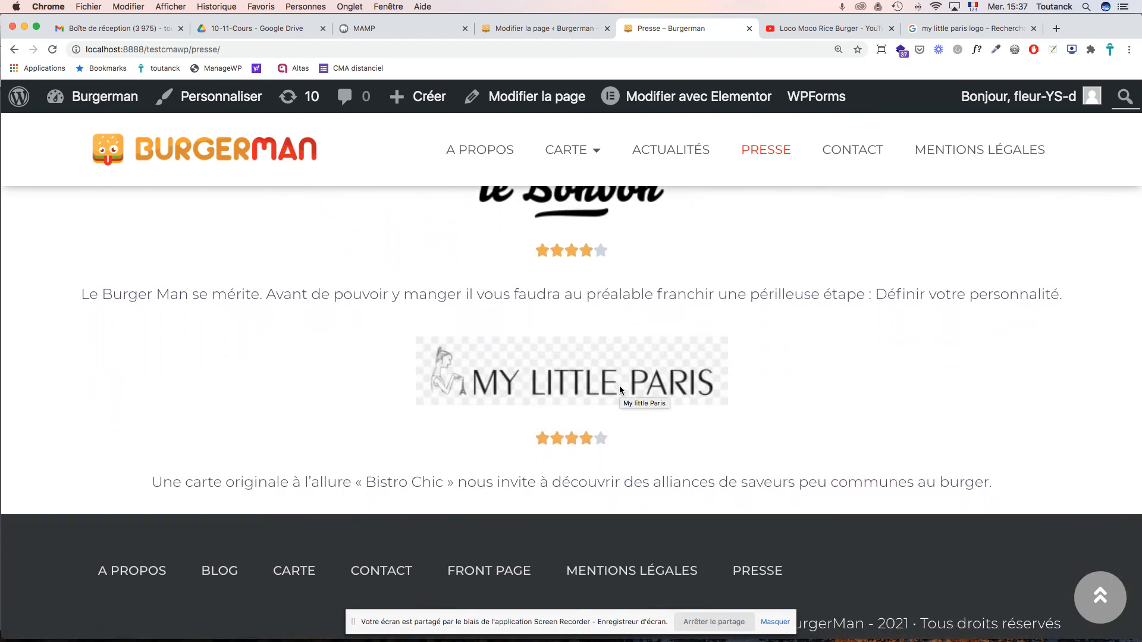
- Browse the My Little Paris logo results, checking the ladn.eu and mylittleparis.com previews
{"action": "left_click", "coordinate": [964, 29]}
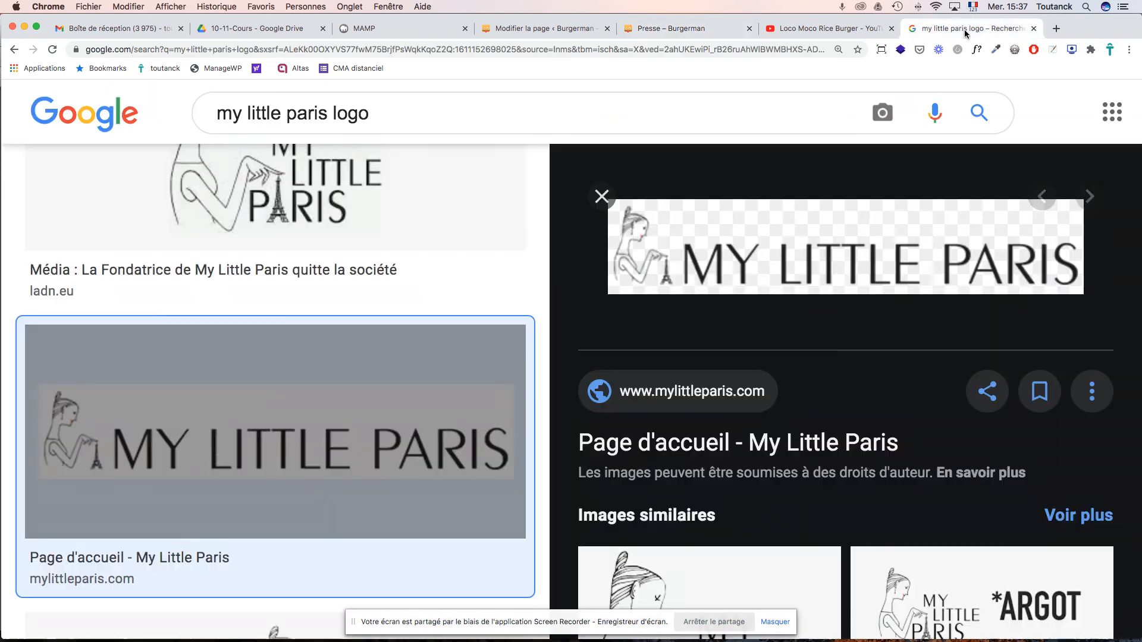
{"action": "left_click", "coordinate": [600, 198]}
{"action": "scroll", "coordinate": [676, 268], "scroll_direction": "up", "scroll_amount": 5}
{"action": "scroll", "coordinate": [675, 268], "scroll_direction": "up", "scroll_amount": 2}
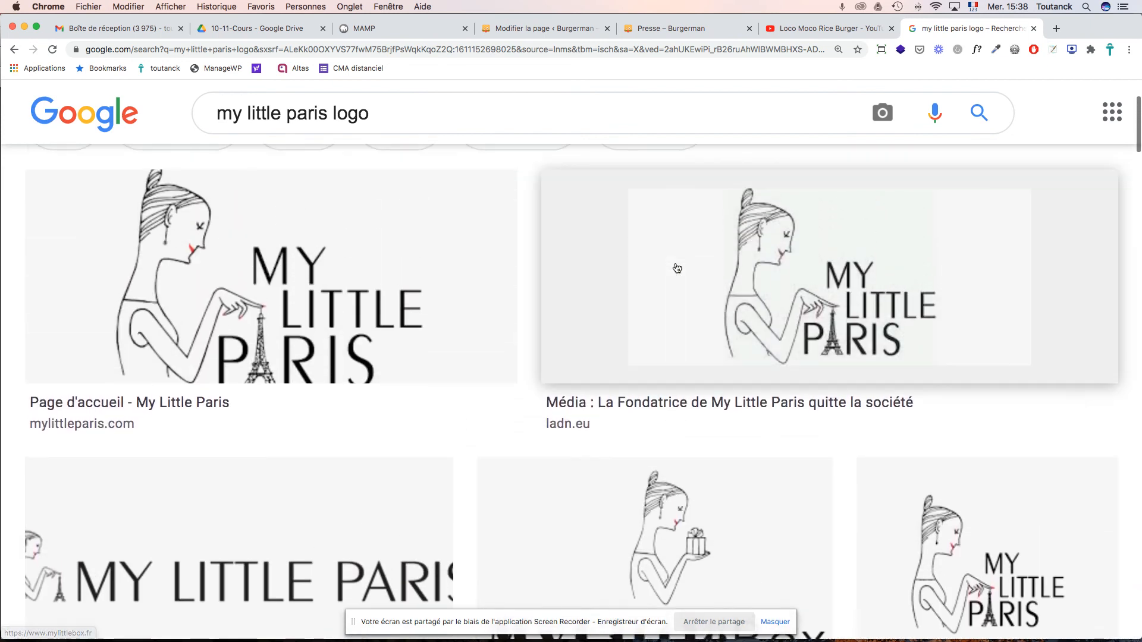
{"action": "left_click", "coordinate": [749, 272]}
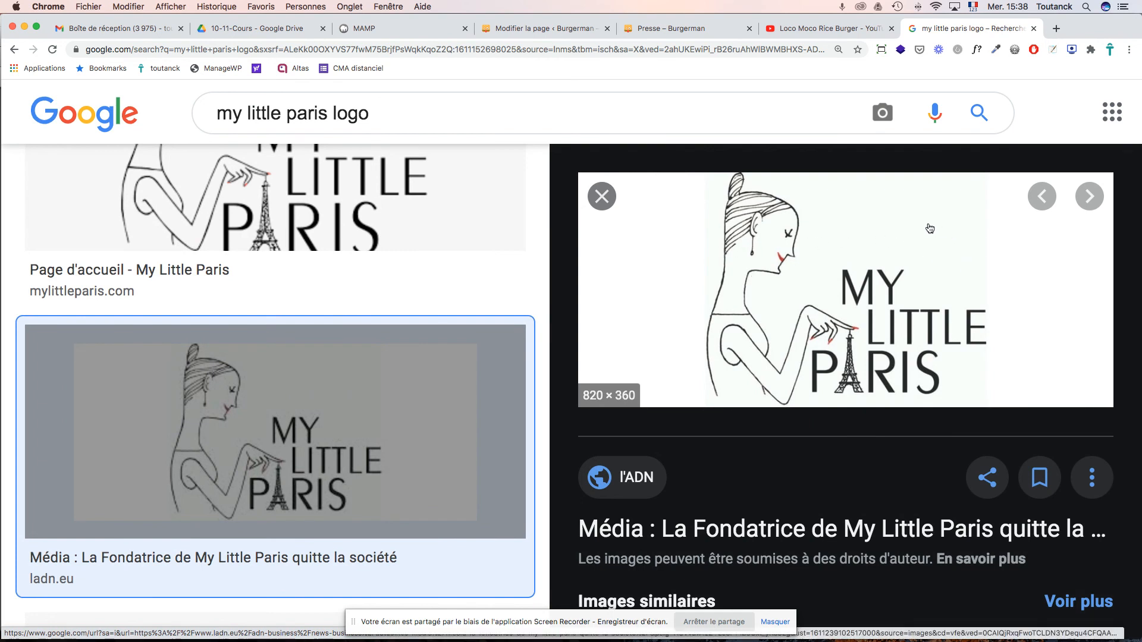
{"action": "left_click", "coordinate": [602, 197]}
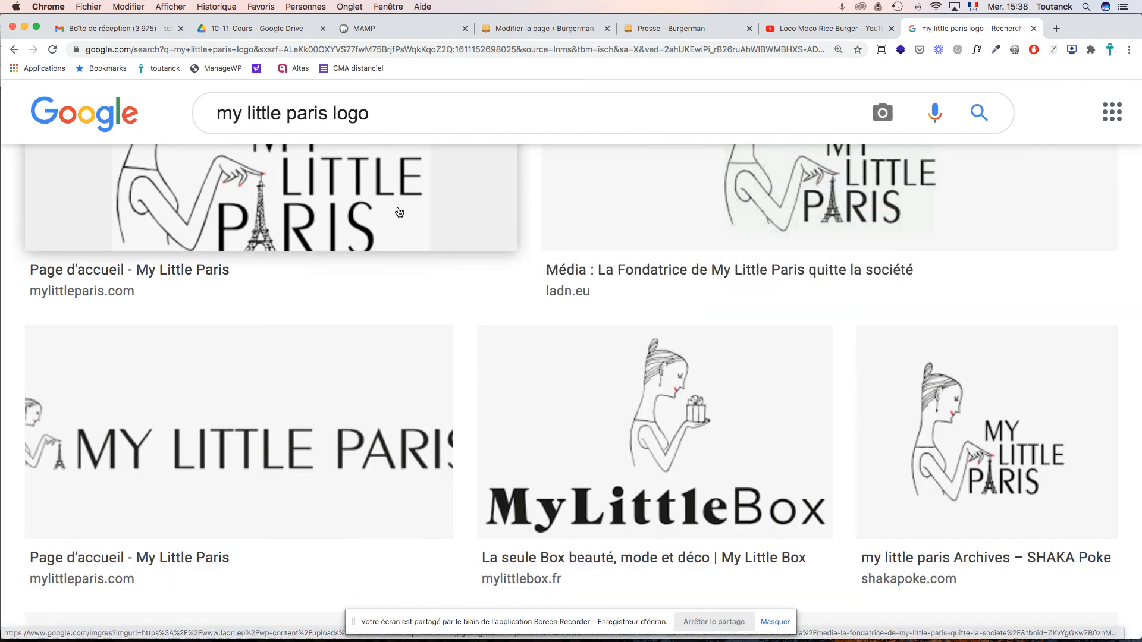
{"action": "left_click", "coordinate": [399, 212]}
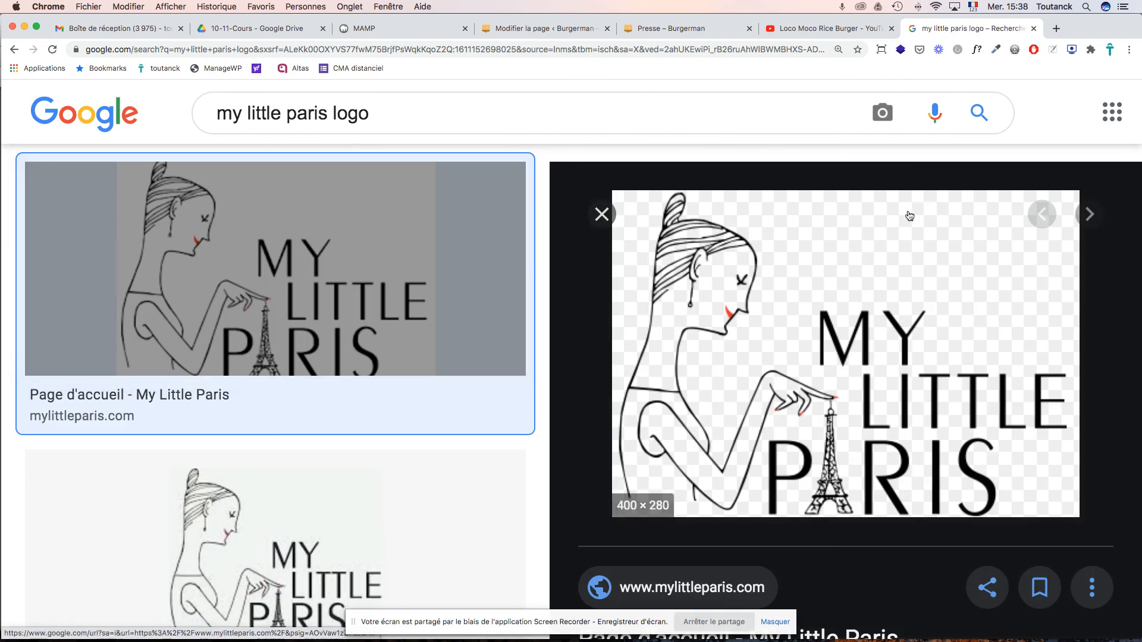
{"action": "left_click", "coordinate": [601, 214]}
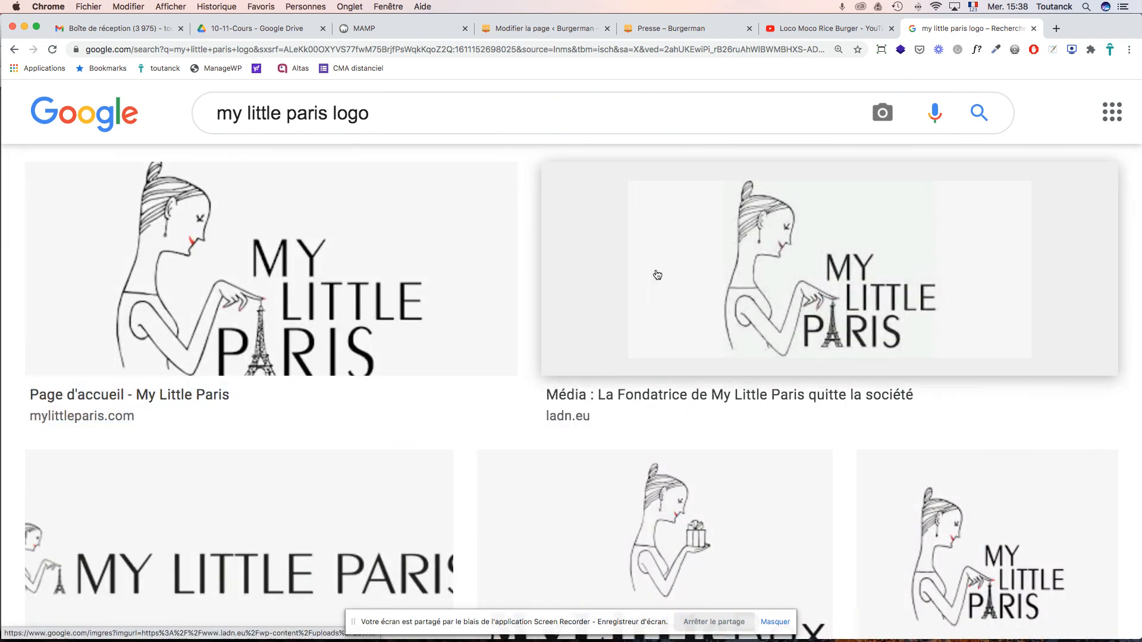
- Preview the square 800 × 800 SHAKA Poke logo and bring up its image options
{"action": "scroll", "coordinate": [655, 273], "scroll_direction": "down", "scroll_amount": 3}
{"action": "scroll", "coordinate": [658, 274], "scroll_direction": "down", "scroll_amount": 1}
{"action": "left_click", "coordinate": [964, 363]}
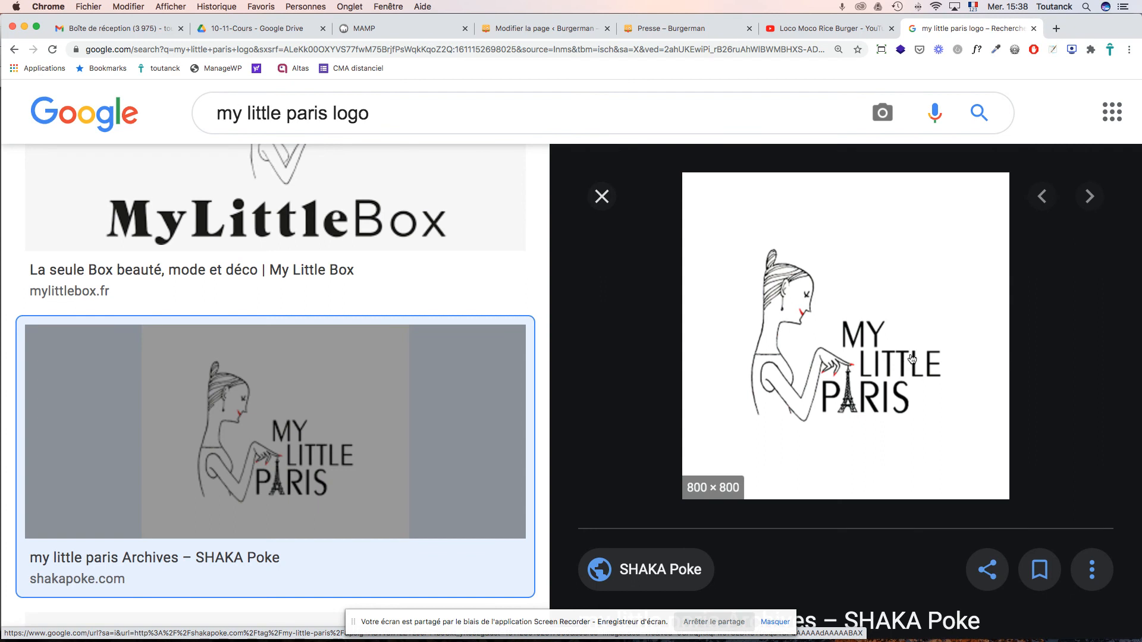
{"action": "scroll", "coordinate": [846, 265], "scroll_direction": "right", "scroll_amount": 1}
{"action": "scroll", "coordinate": [846, 264], "scroll_direction": "down", "scroll_amount": 1}
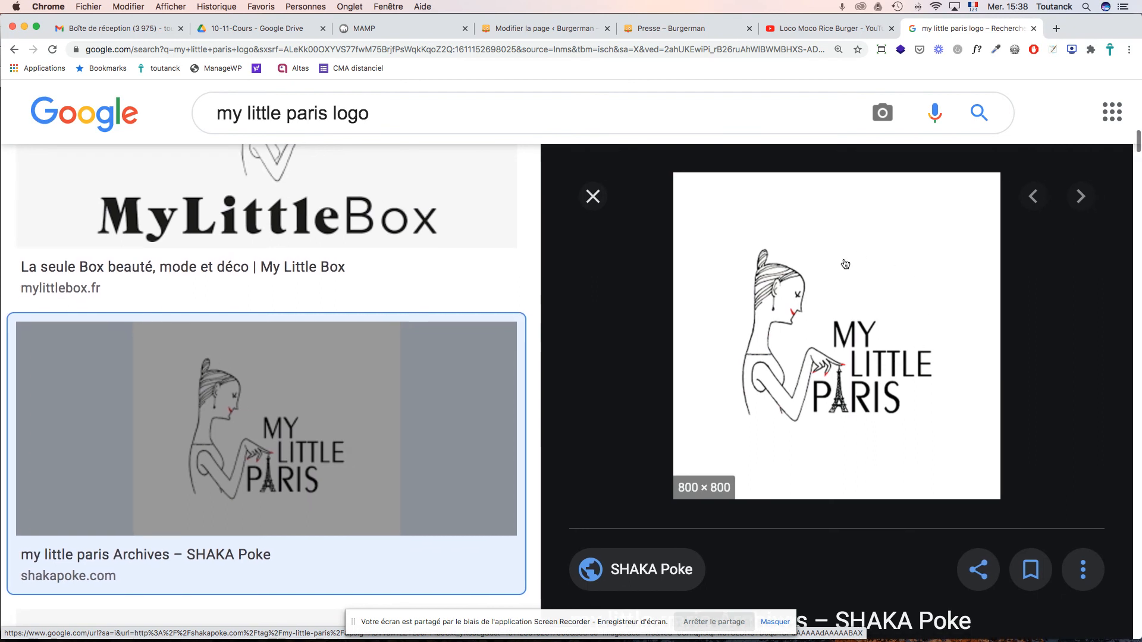
{"action": "right_click", "coordinate": [844, 262]}
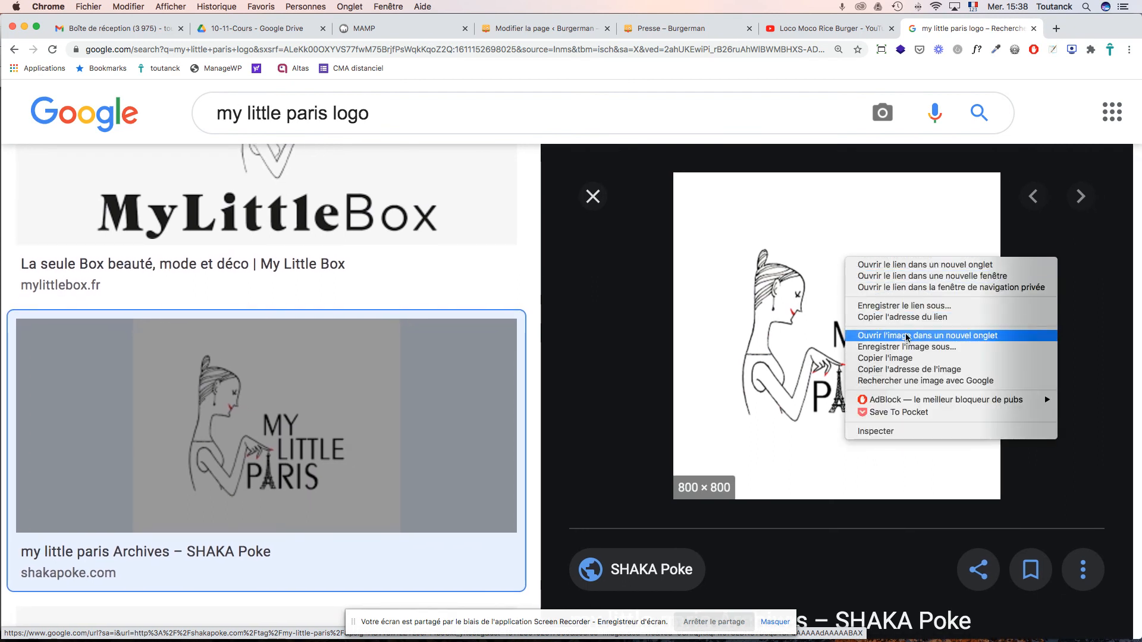
- Save the logo as My-Little-Paris-logo.png in _Cours > 6-7-8-9-Cours > images > presse
{"action": "left_click", "coordinate": [906, 348]}
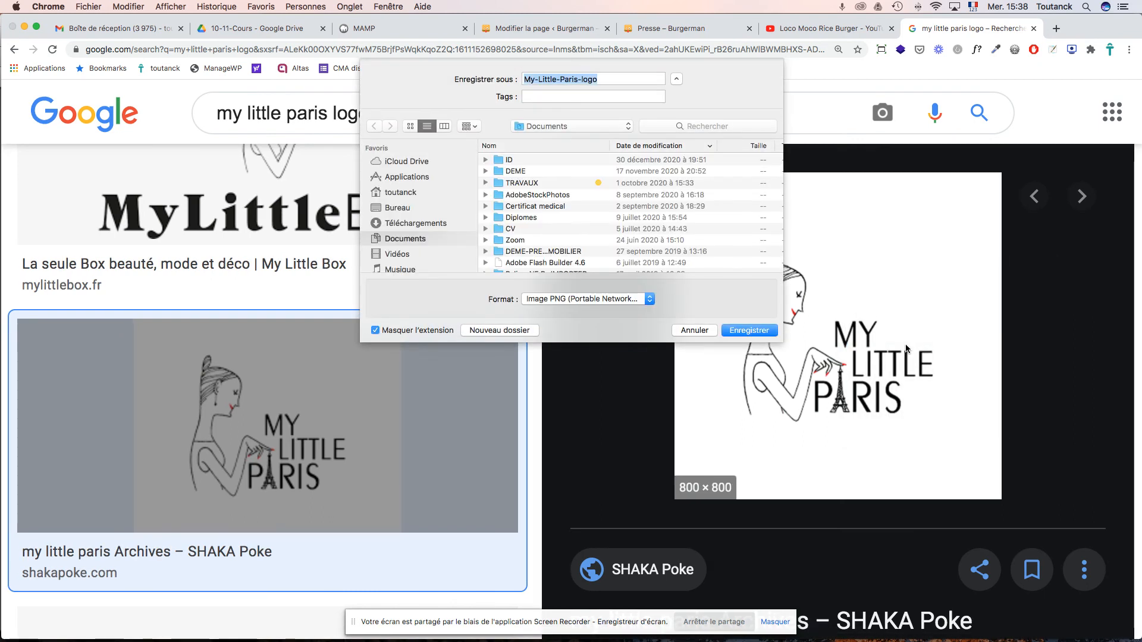
{"action": "left_click", "coordinate": [607, 129]}
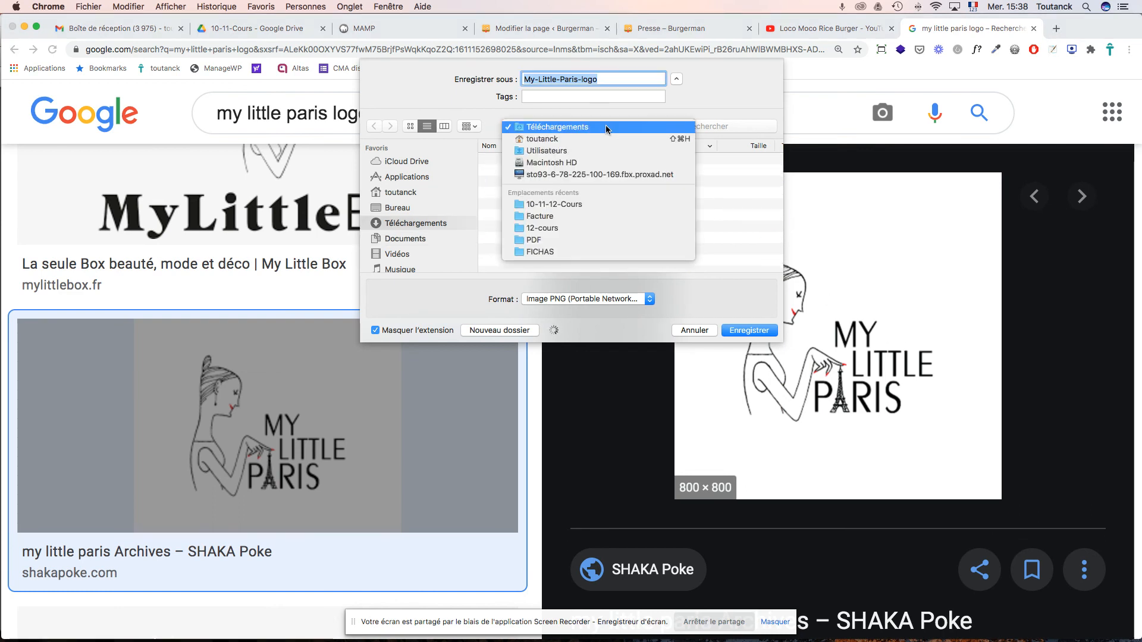
{"action": "left_click", "coordinate": [593, 204]}
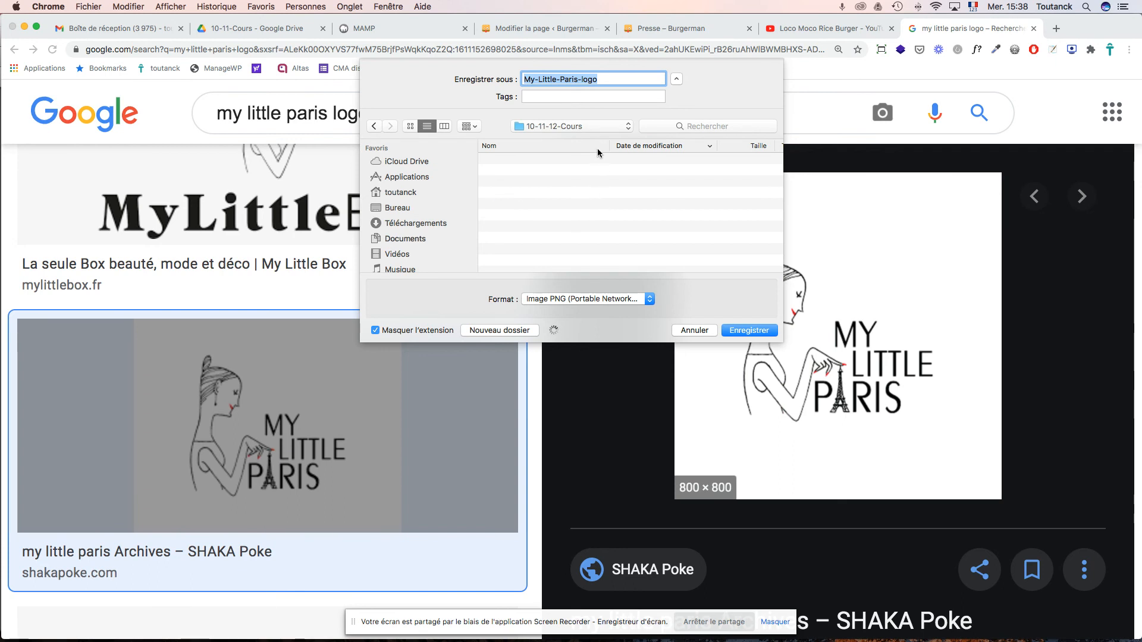
{"action": "left_click", "coordinate": [557, 127]}
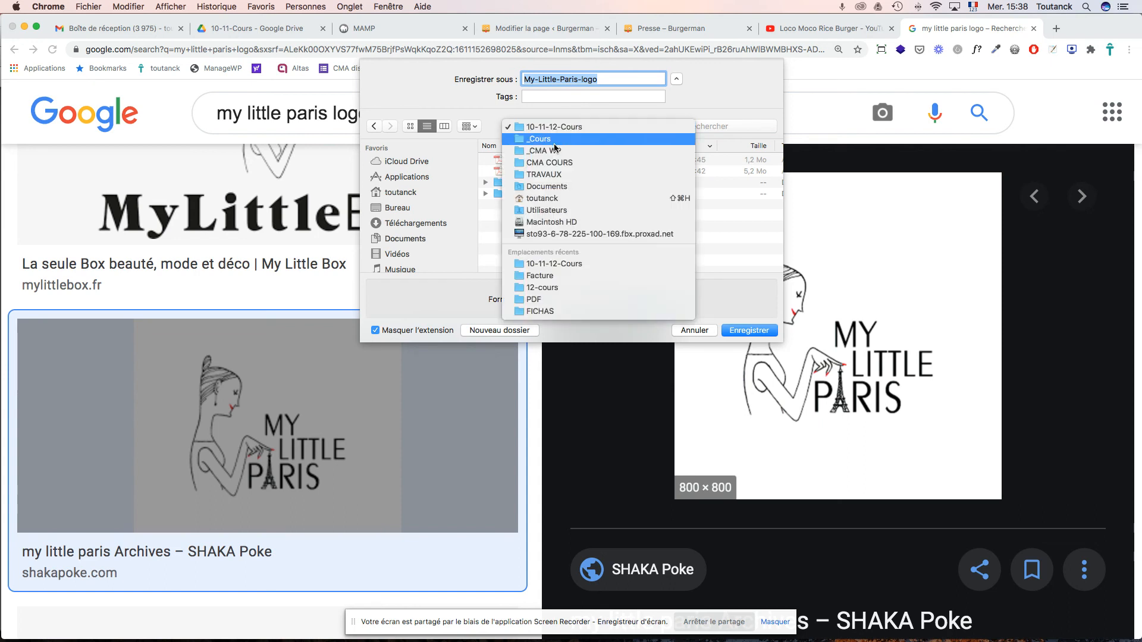
{"action": "left_click", "coordinate": [543, 139]}
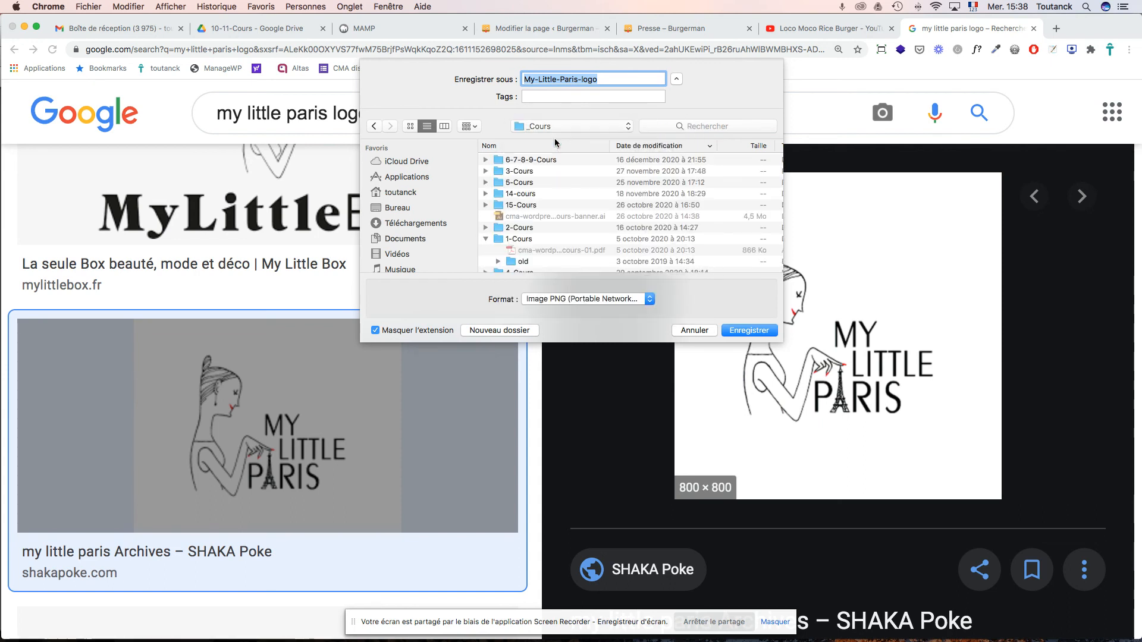
{"action": "double_click", "coordinate": [529, 160]}
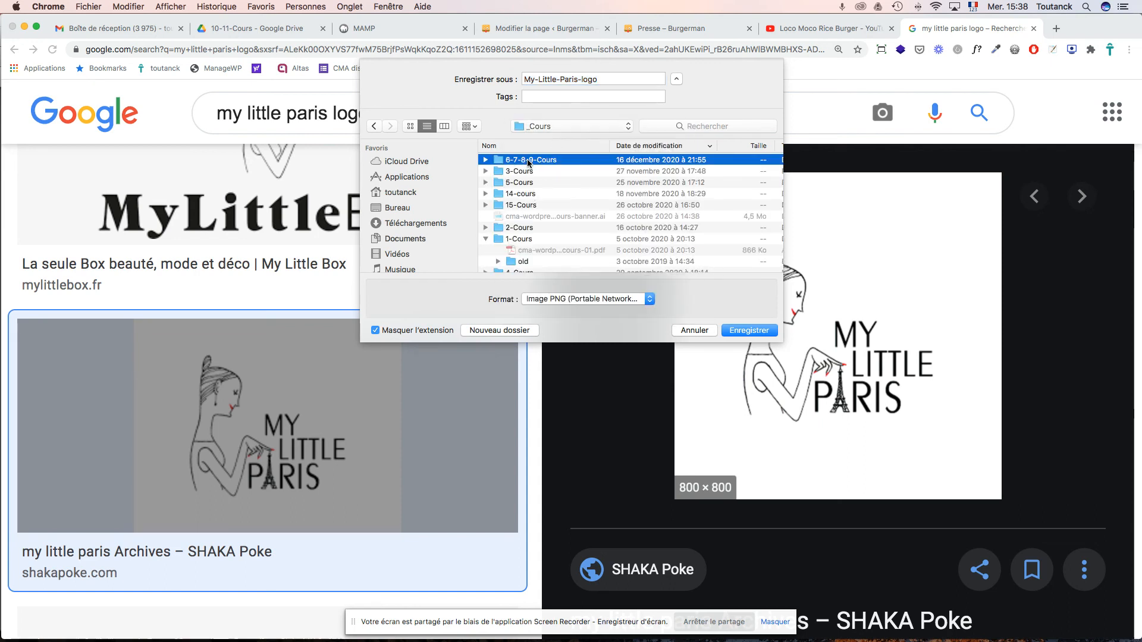
{"action": "double_click", "coordinate": [517, 172]}
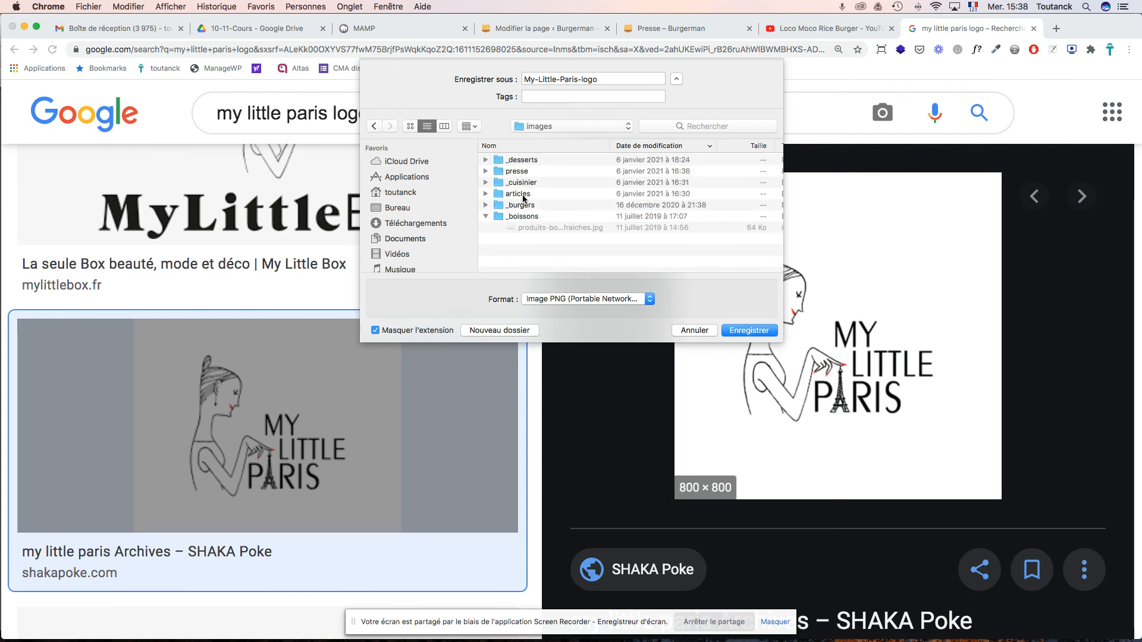
{"action": "double_click", "coordinate": [523, 172]}
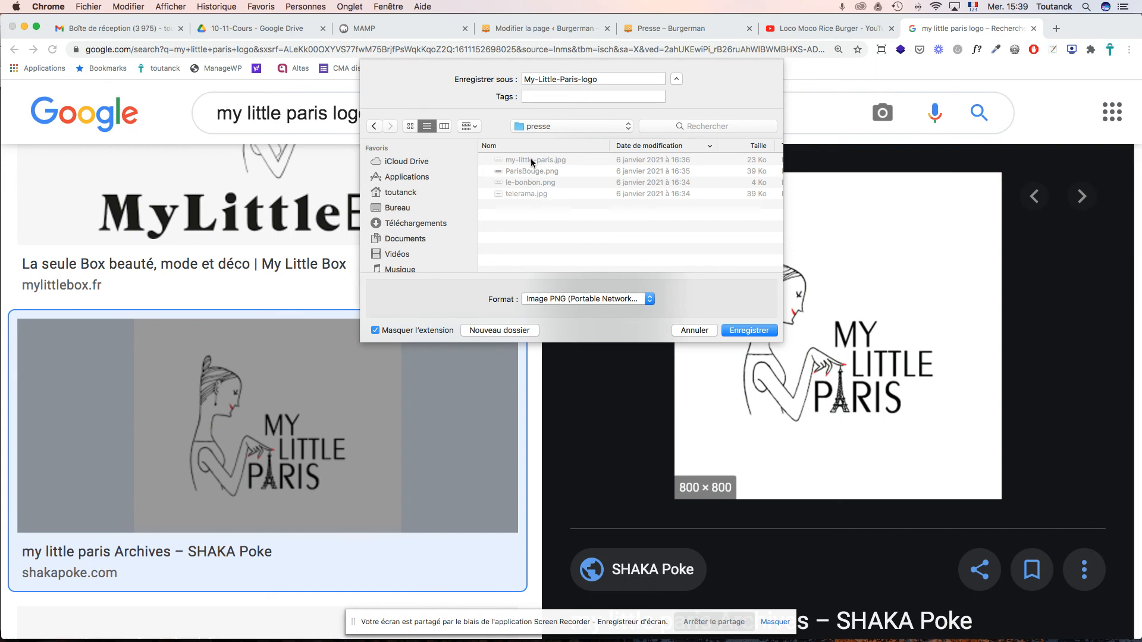
{"action": "left_click", "coordinate": [749, 331]}
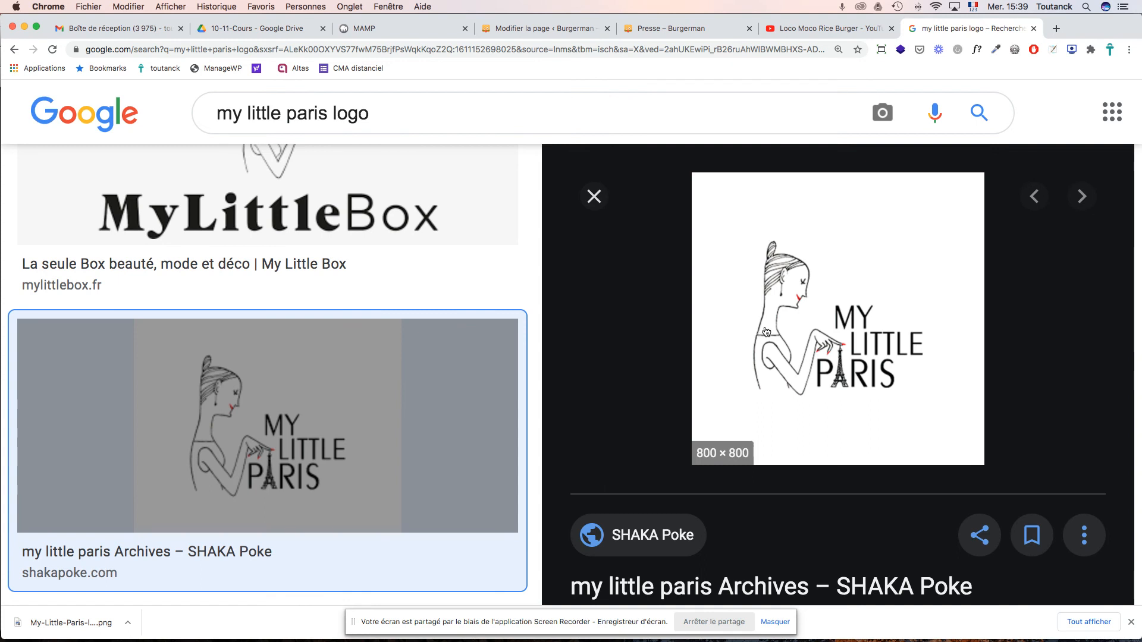
{"action": "left_click", "coordinate": [560, 27]}
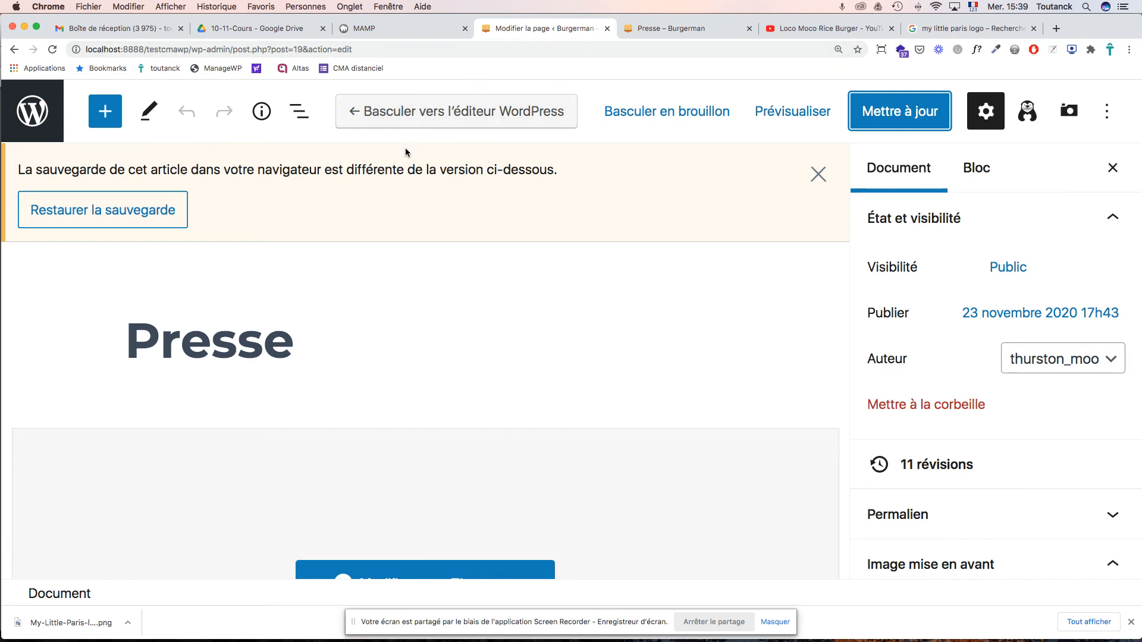
- Open the Presse page with Modifier avec Elementor
{"action": "scroll", "coordinate": [499, 264], "scroll_direction": "down", "scroll_amount": 5}
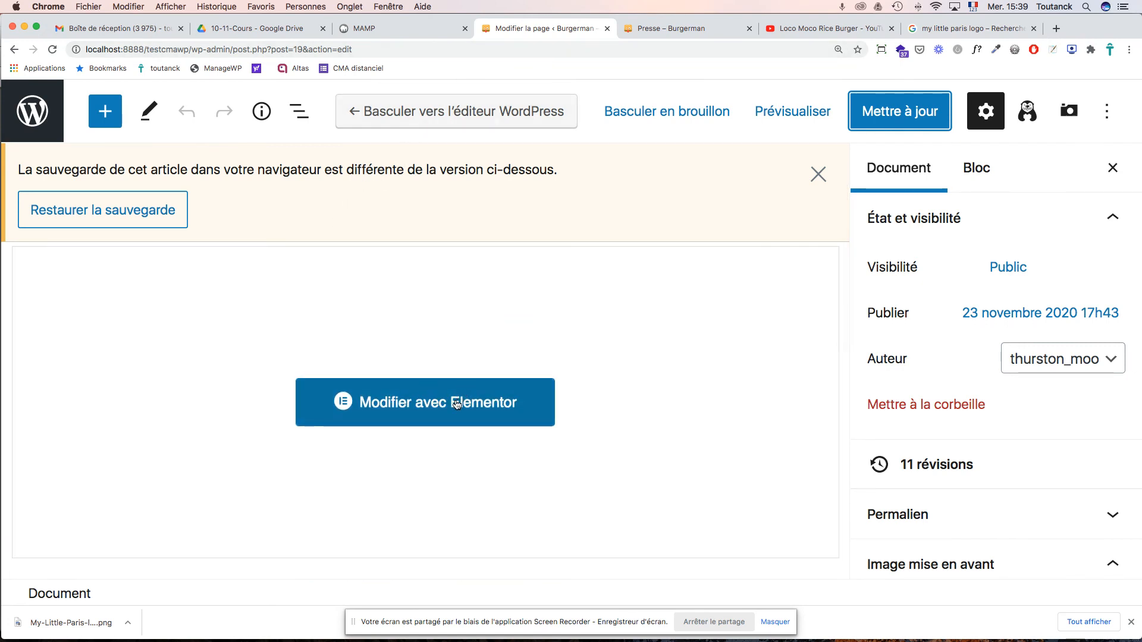
{"action": "left_click", "coordinate": [459, 402]}
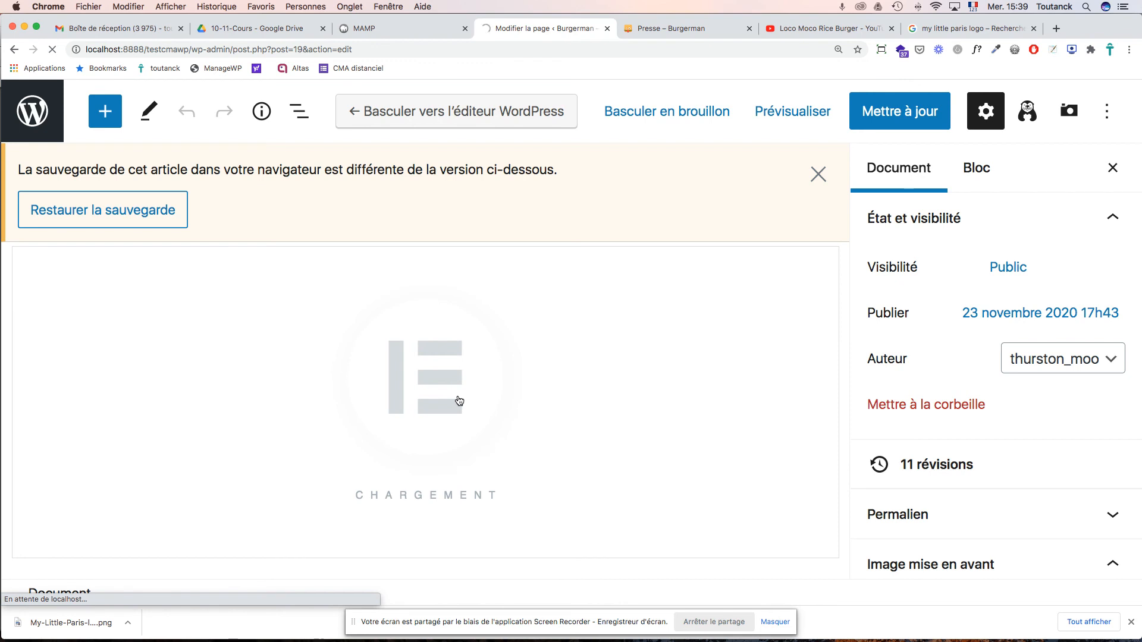
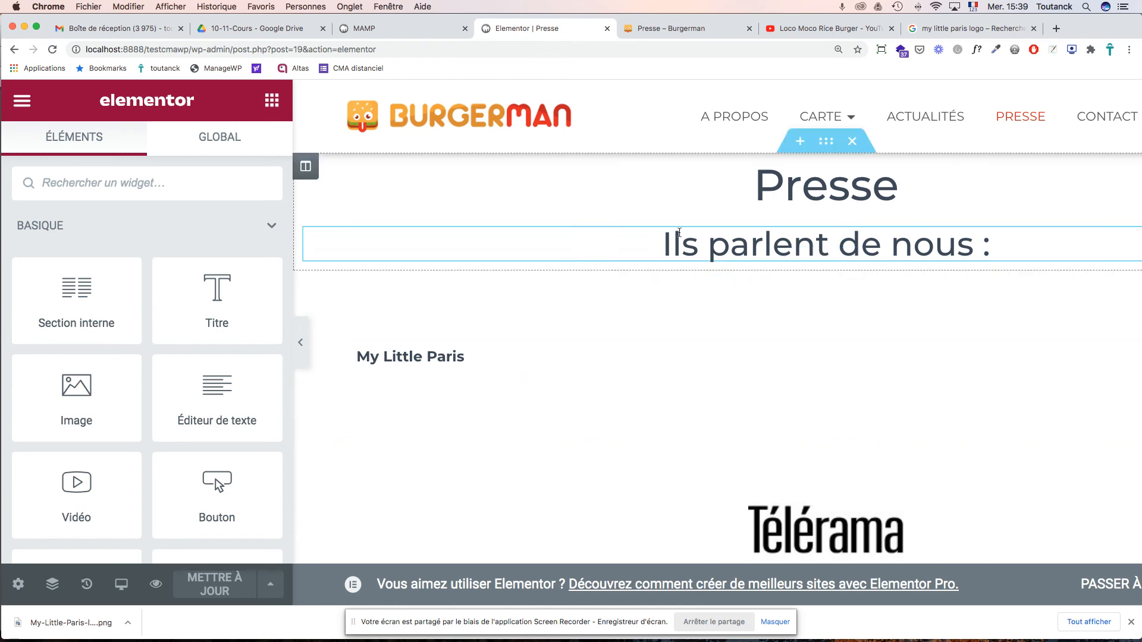
- Select the My Little Paris text block and delete its whole section
{"action": "left_click", "coordinate": [405, 356]}
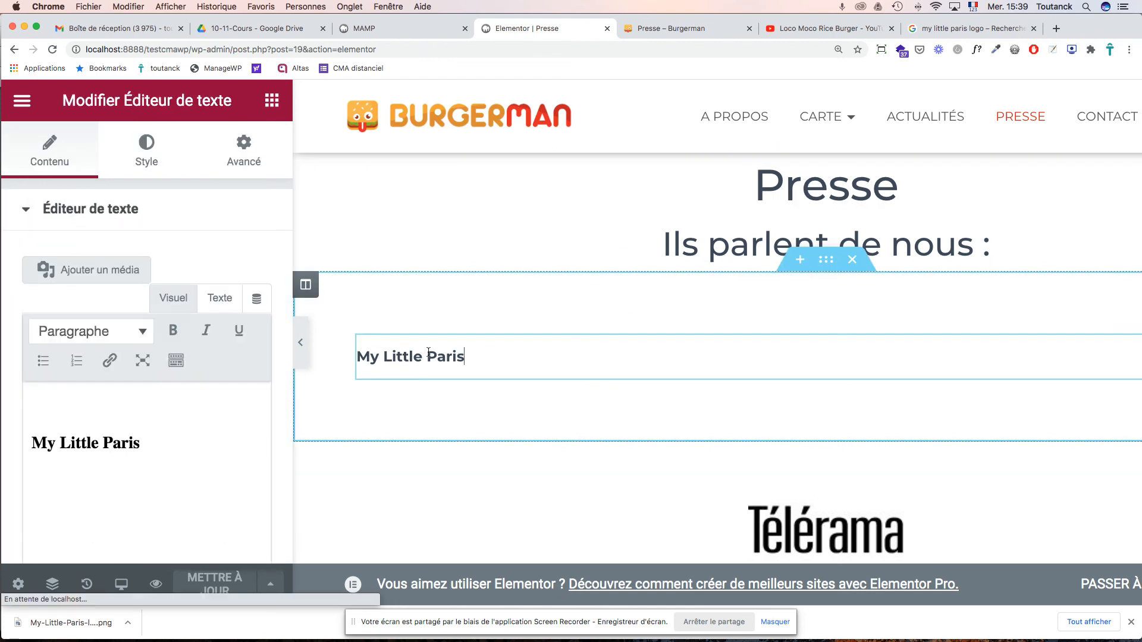
{"action": "left_click", "coordinate": [852, 260]}
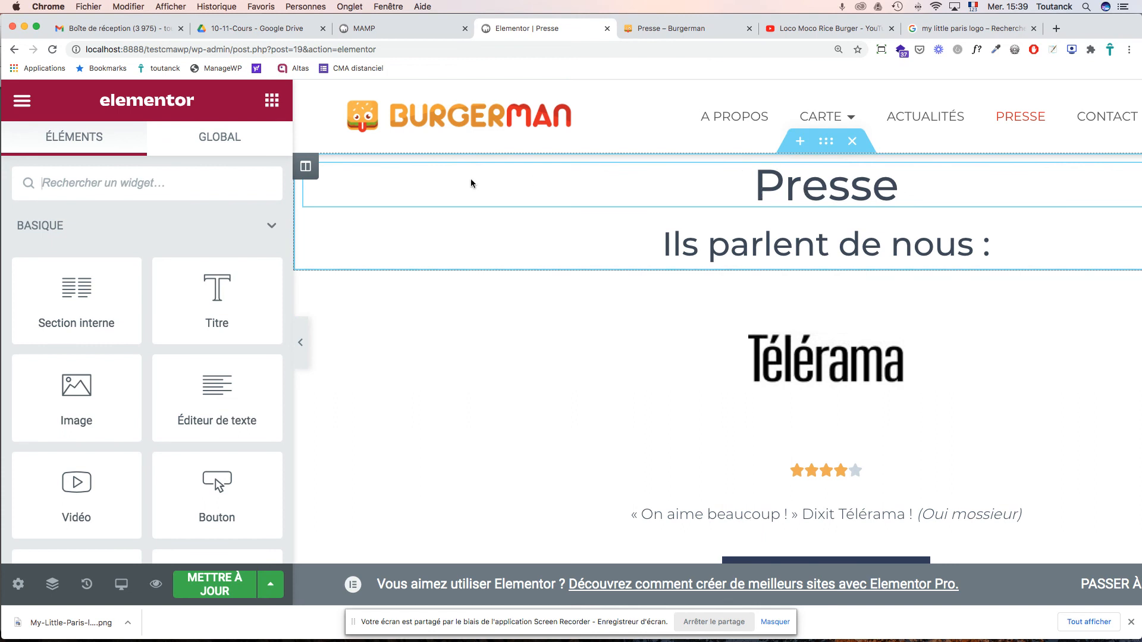
- Give the Presse heading's column a linked 5% margin and update the page
{"action": "left_click", "coordinate": [305, 171]}
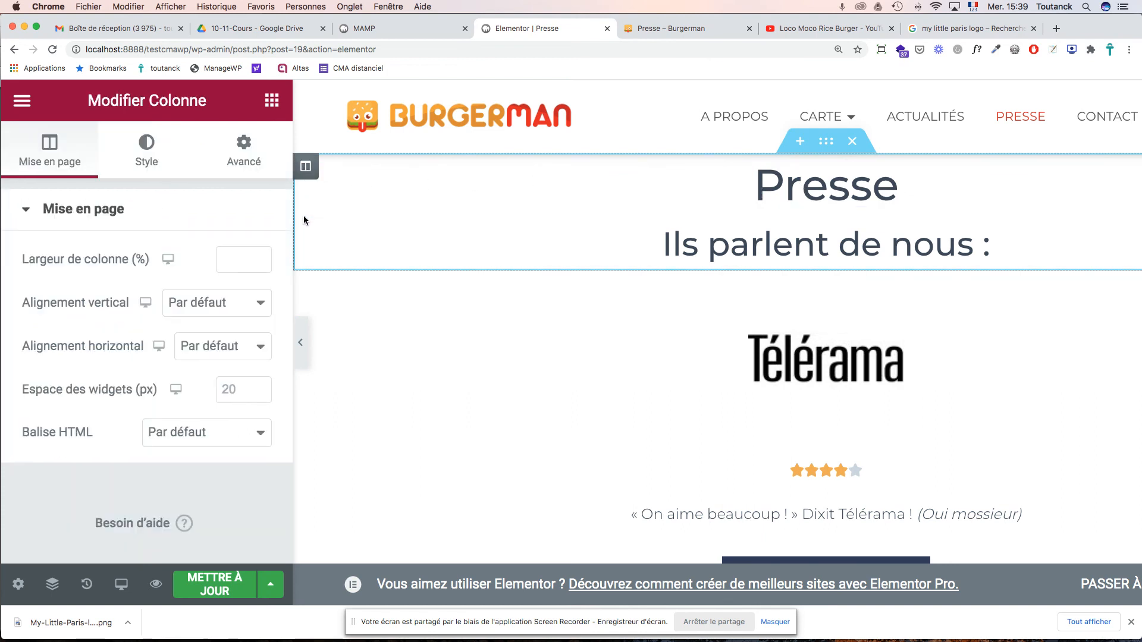
{"action": "left_click", "coordinate": [245, 145]}
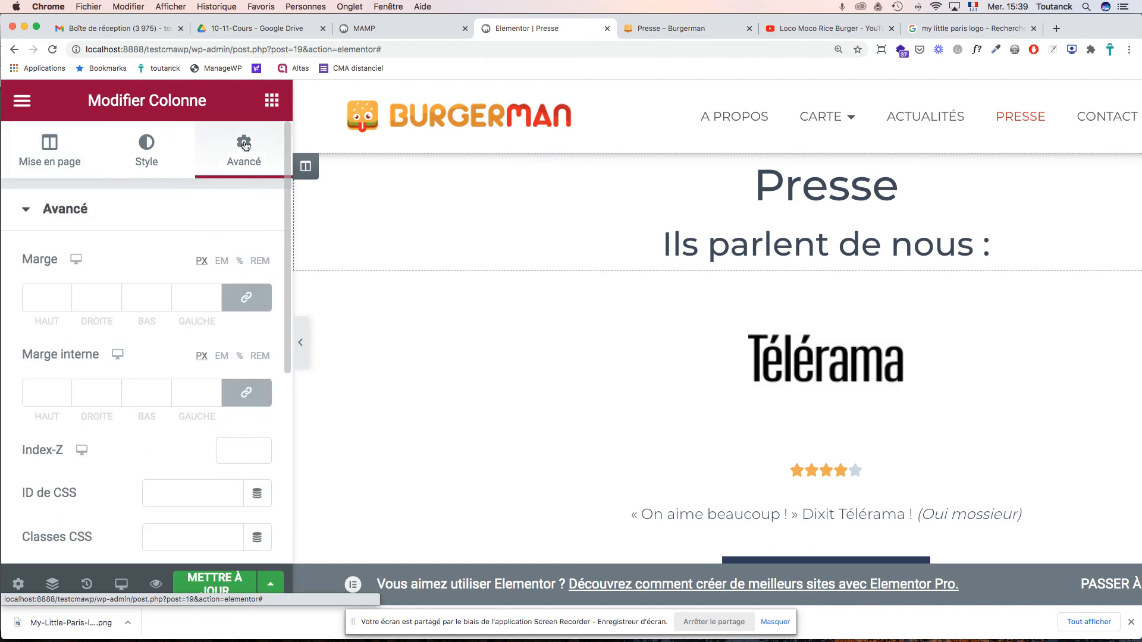
{"action": "left_click", "coordinate": [240, 262]}
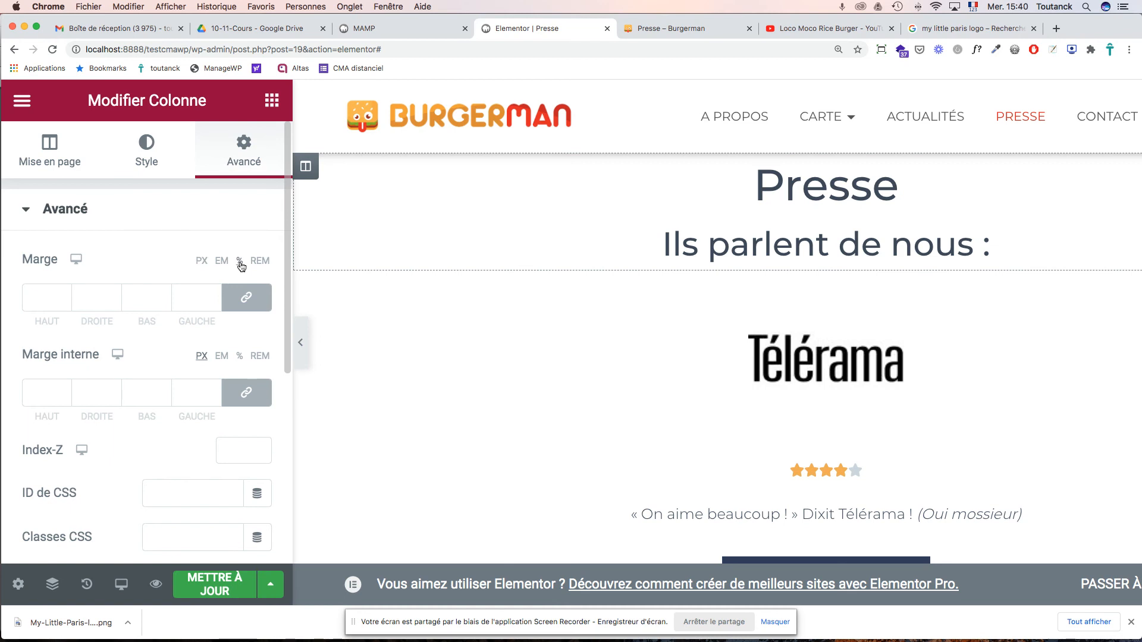
{"action": "left_click", "coordinate": [42, 298]}
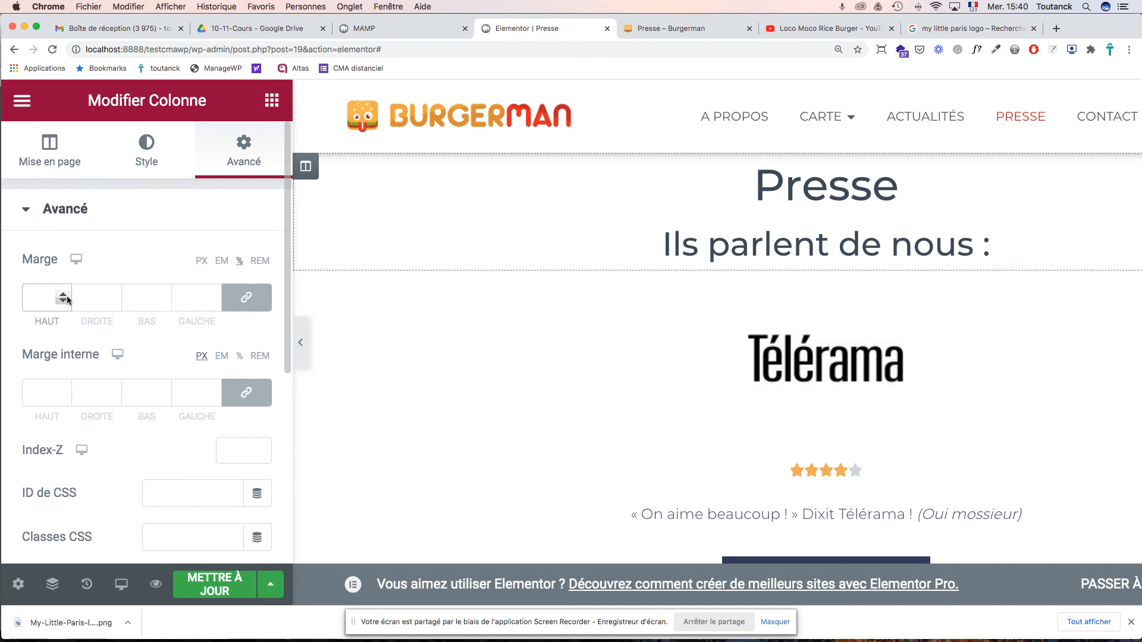
{"action": "type", "text": "5"}
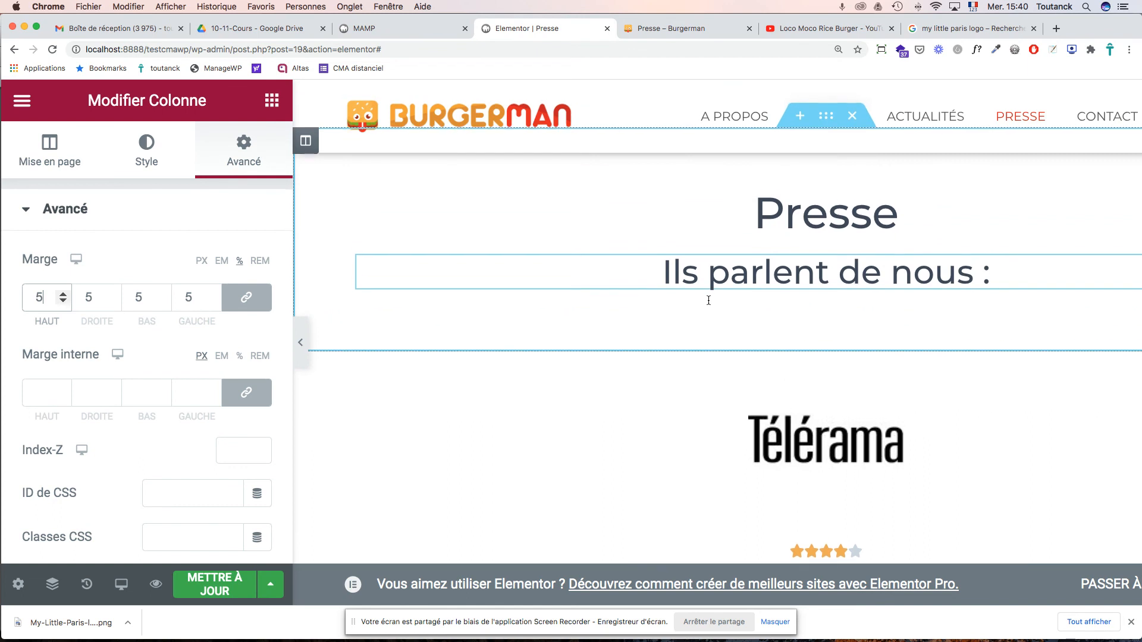
{"action": "left_click", "coordinate": [220, 588]}
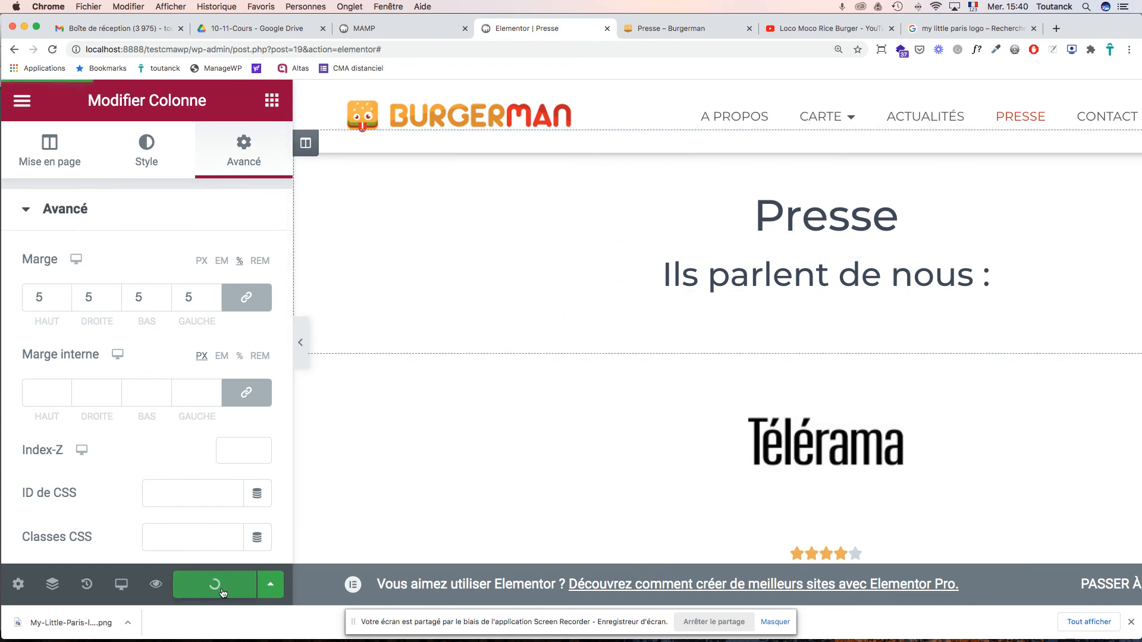
{"action": "scroll", "coordinate": [709, 332], "scroll_direction": "down", "scroll_amount": 2}
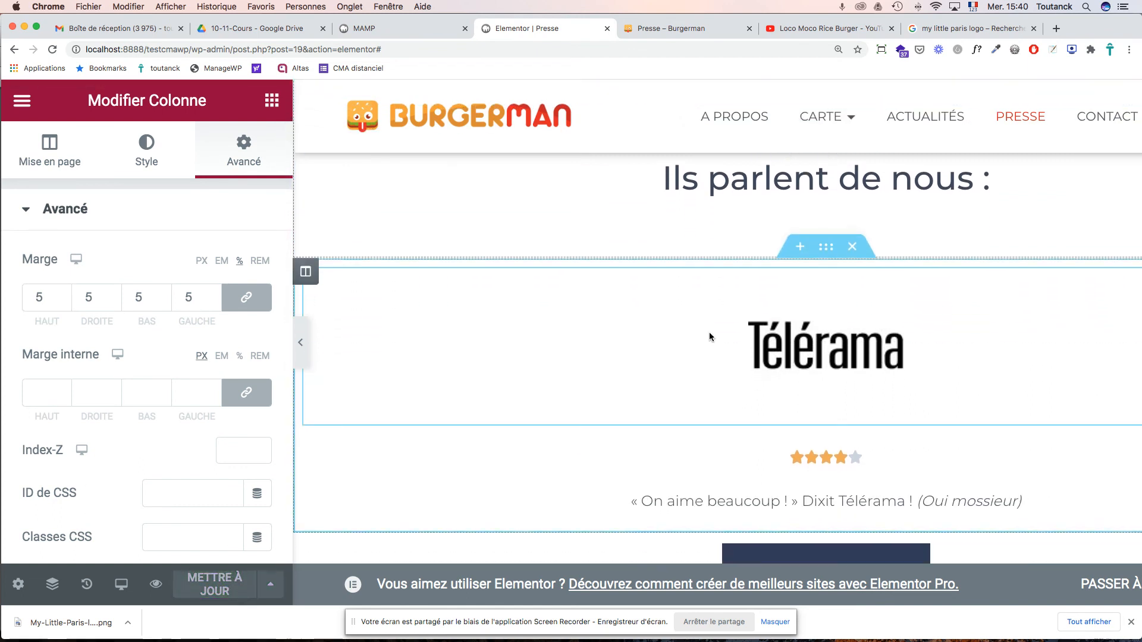
- From the Télérama image widget, select telerama.jpg in the Médiathèque and open it in the image editor
{"action": "left_click", "coordinate": [749, 340]}
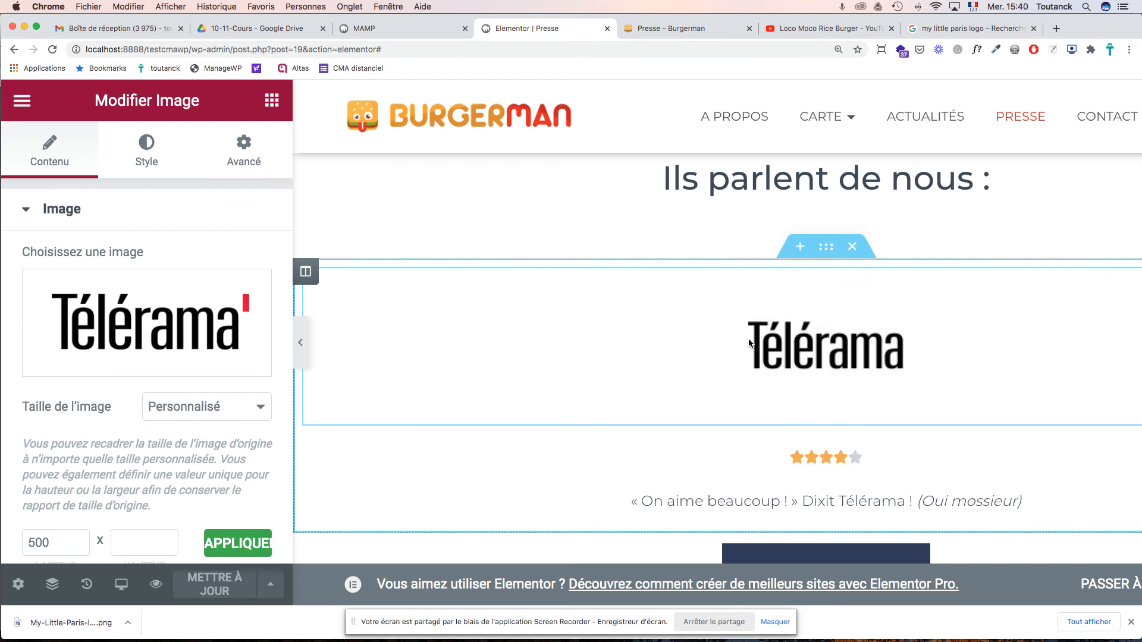
{"action": "mouse_move", "coordinate": [121, 339]}
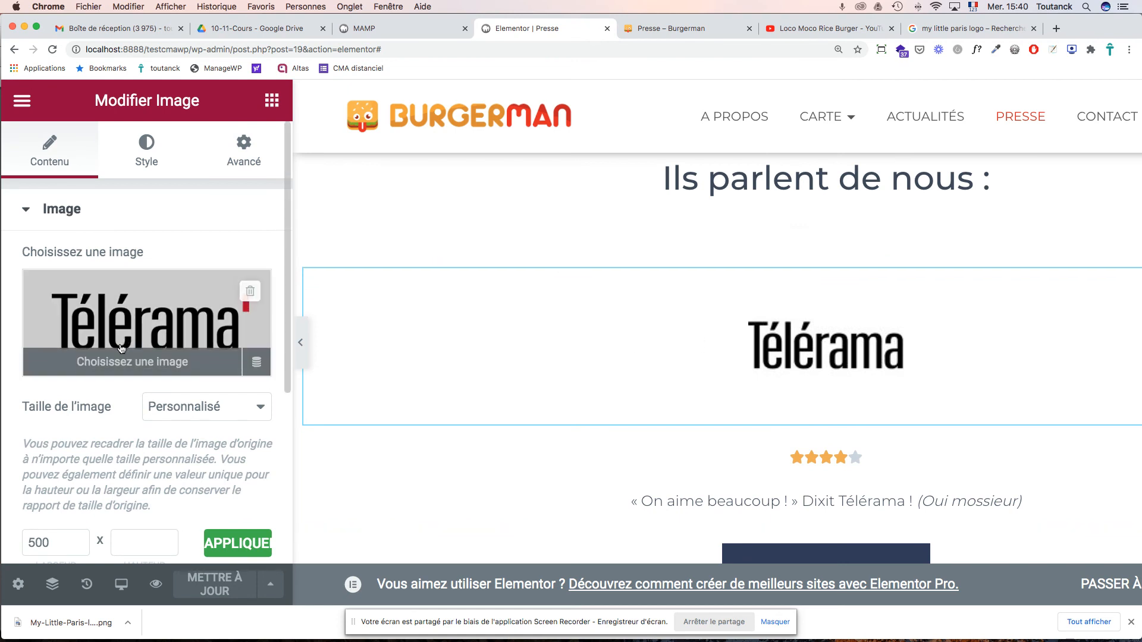
{"action": "left_click", "coordinate": [119, 364]}
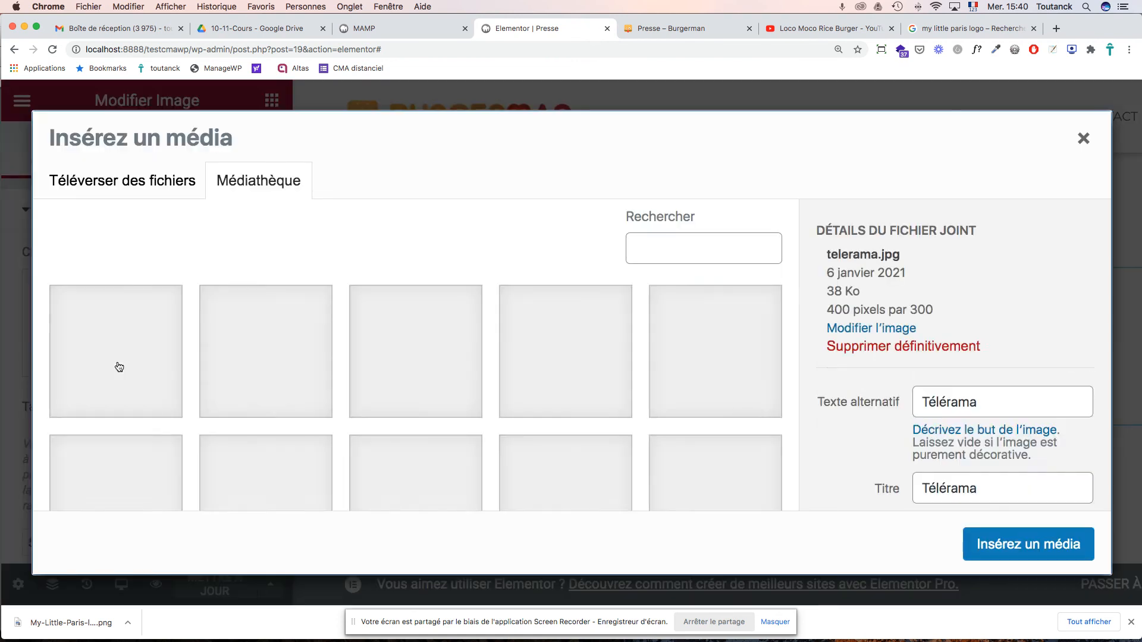
{"action": "scroll", "coordinate": [493, 334], "scroll_direction": "down", "scroll_amount": 10}
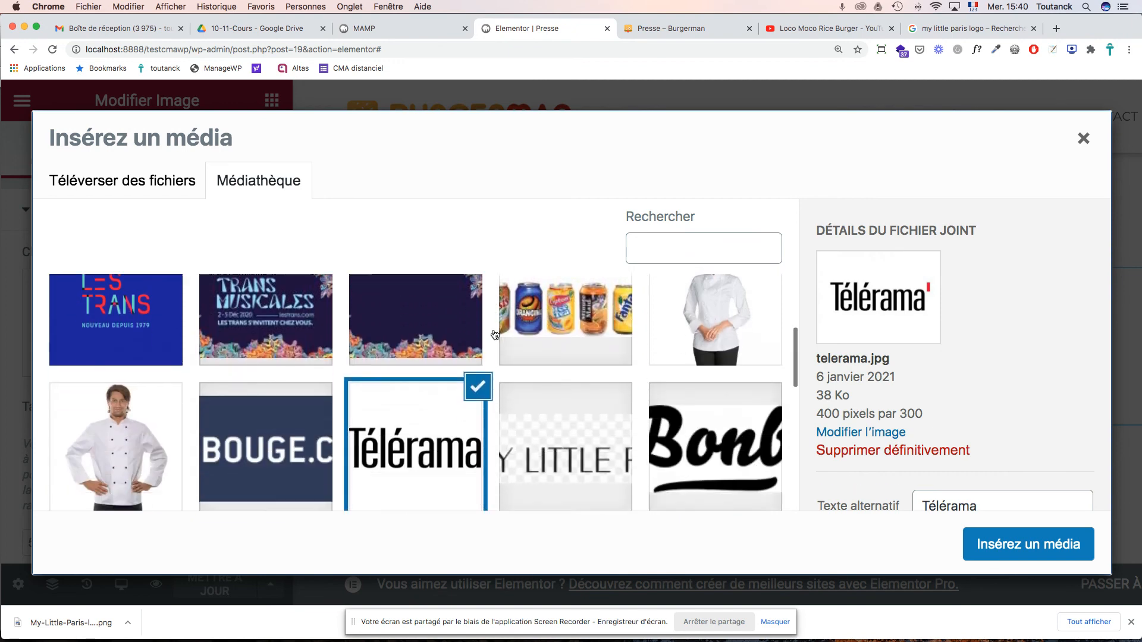
{"action": "left_click", "coordinate": [415, 343]}
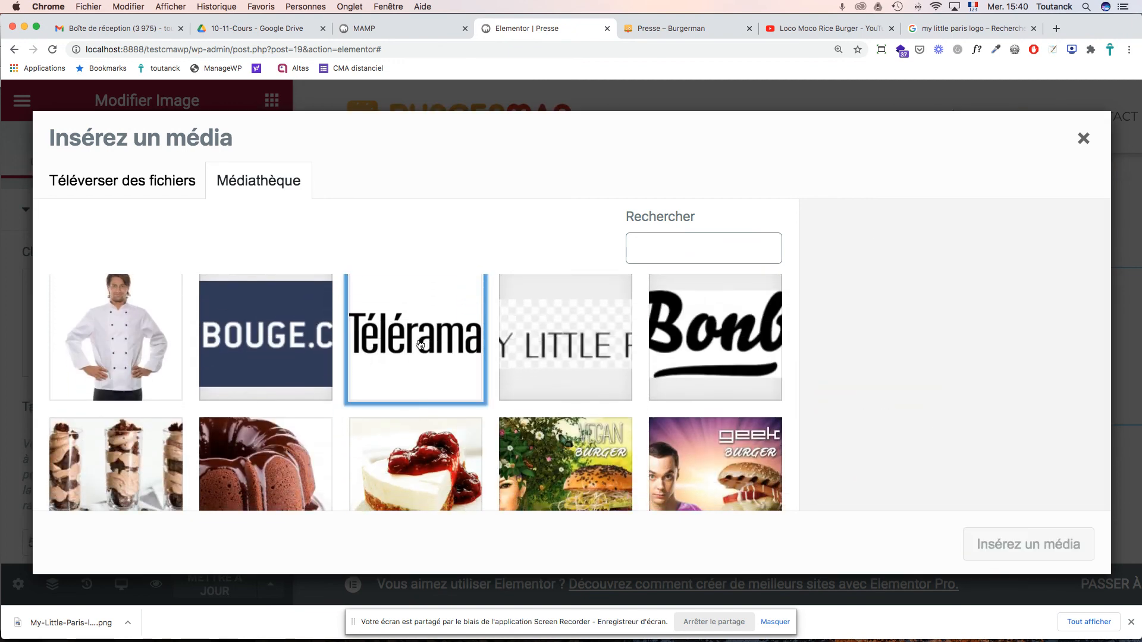
{"action": "scroll", "coordinate": [577, 340], "scroll_direction": "down", "scroll_amount": 5}
{"action": "scroll", "coordinate": [535, 357], "scroll_direction": "up", "scroll_amount": 10}
{"action": "left_click", "coordinate": [465, 389]}
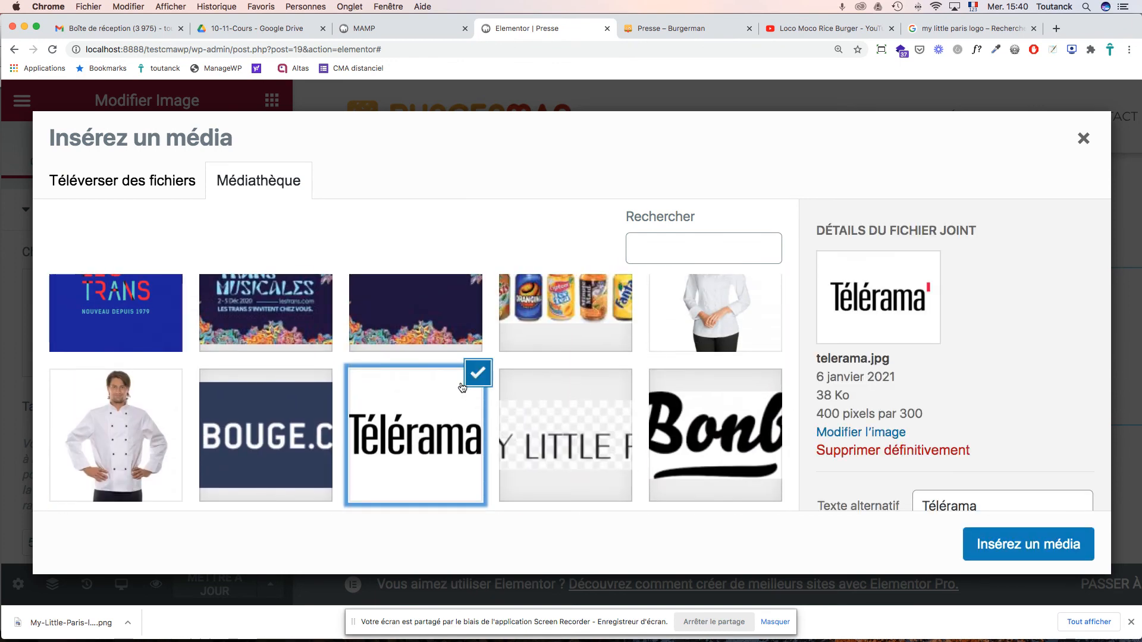
{"action": "scroll", "coordinate": [1005, 369], "scroll_direction": "down", "scroll_amount": 5}
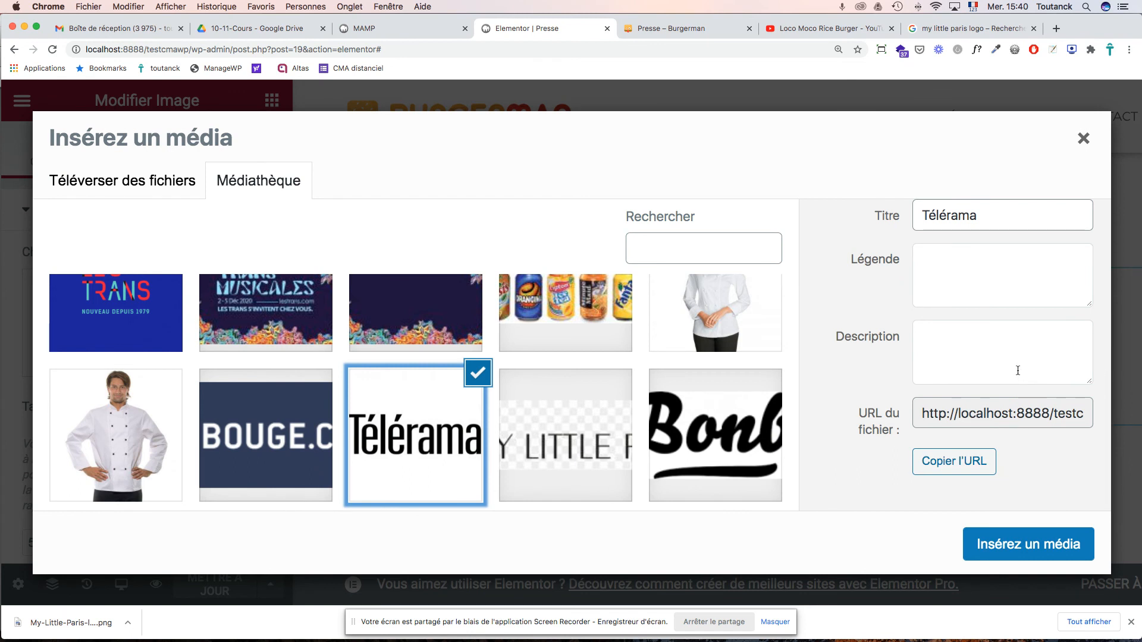
{"action": "scroll", "coordinate": [1017, 370], "scroll_direction": "up", "scroll_amount": 5}
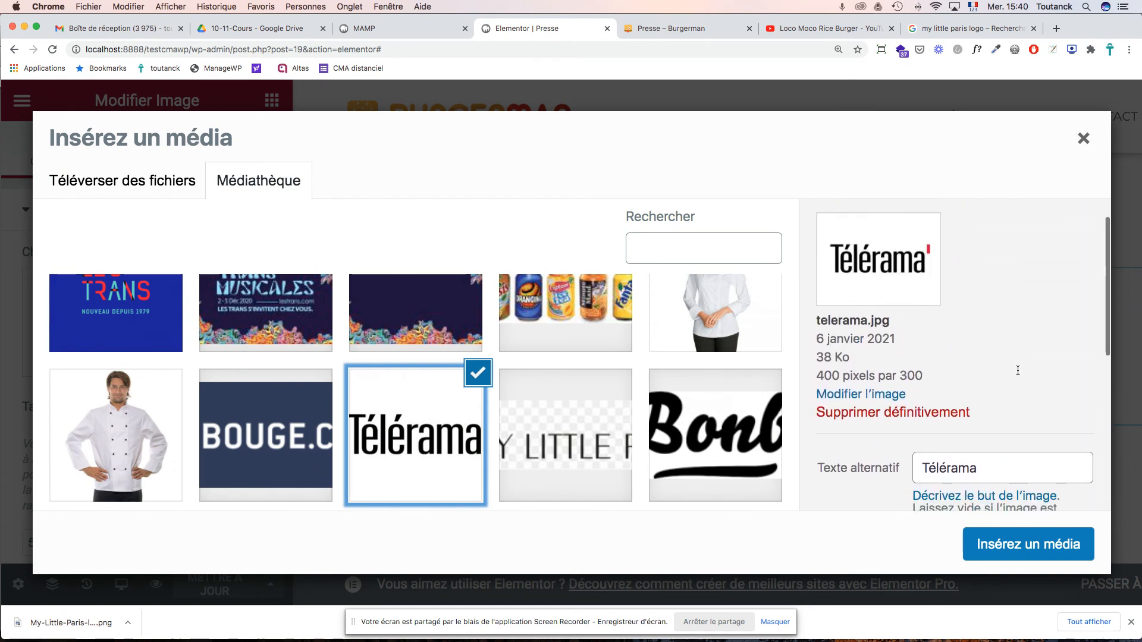
{"action": "scroll", "coordinate": [1018, 370], "scroll_direction": "up", "scroll_amount": 2}
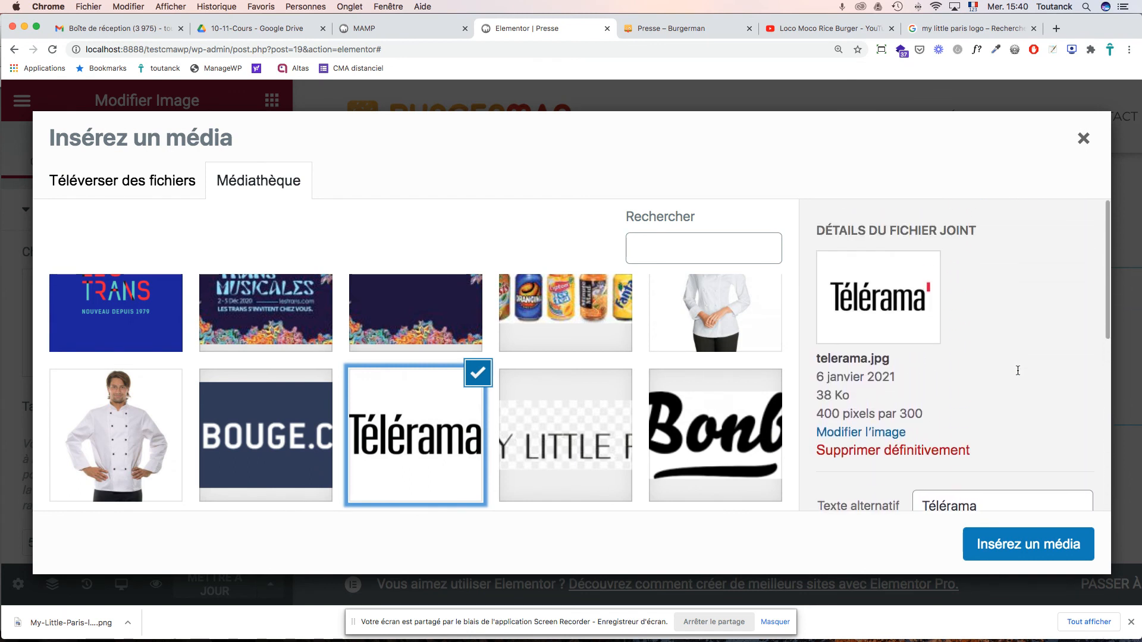
{"action": "left_click", "coordinate": [876, 433]}
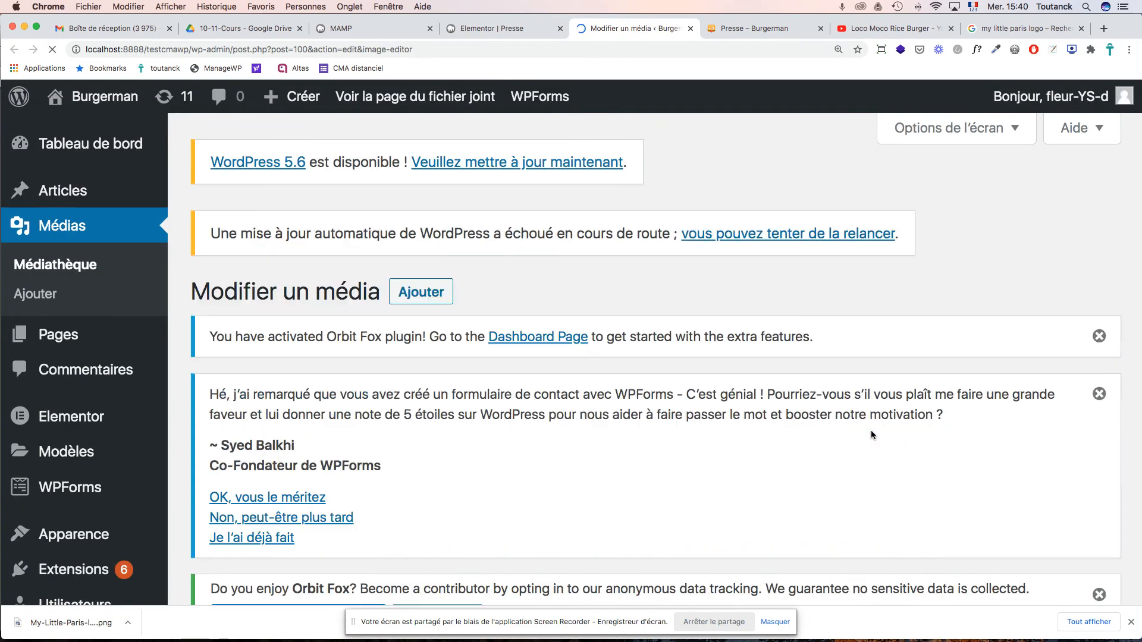
- Crop telerama.jpg to a 400 × 118 strip around the logo and save it
{"action": "scroll", "coordinate": [796, 365], "scroll_direction": "down", "scroll_amount": 15}
{"action": "scroll", "coordinate": [796, 365], "scroll_direction": "up", "scroll_amount": 1}
{"action": "scroll", "coordinate": [796, 368], "scroll_direction": "down", "scroll_amount": 7}
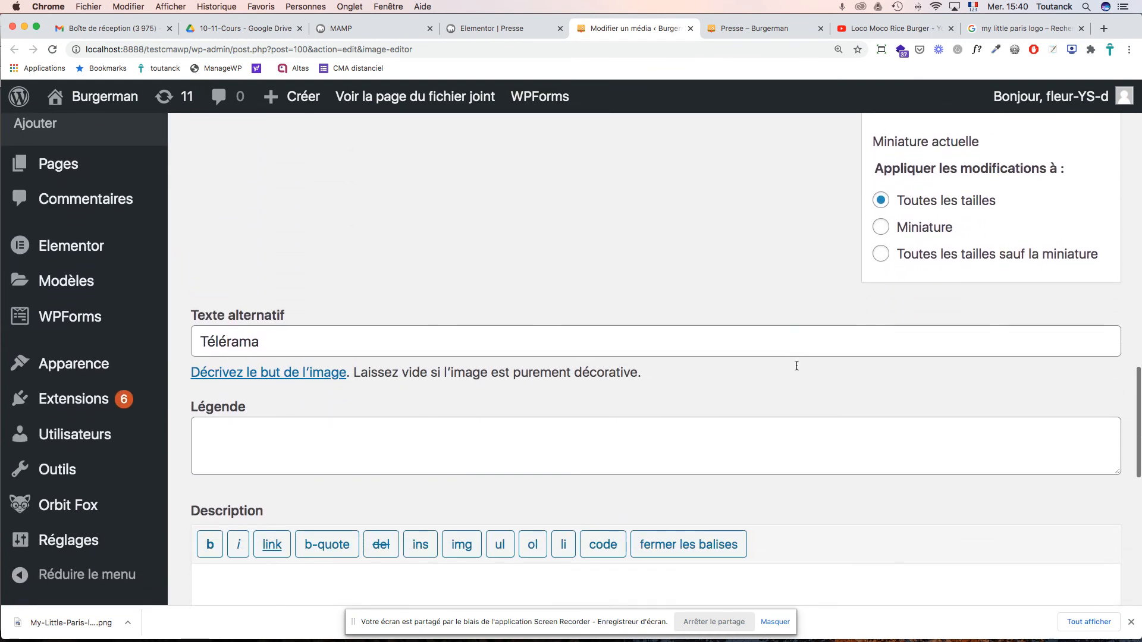
{"action": "scroll", "coordinate": [797, 366], "scroll_direction": "down", "scroll_amount": 6}
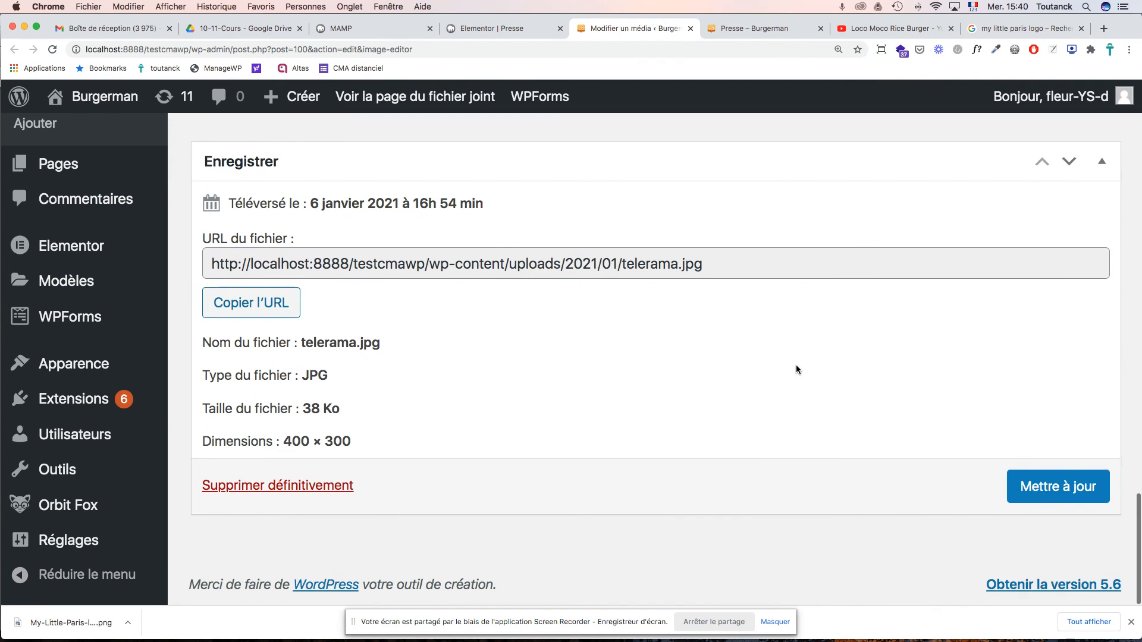
{"action": "scroll", "coordinate": [795, 365], "scroll_direction": "up", "scroll_amount": 15}
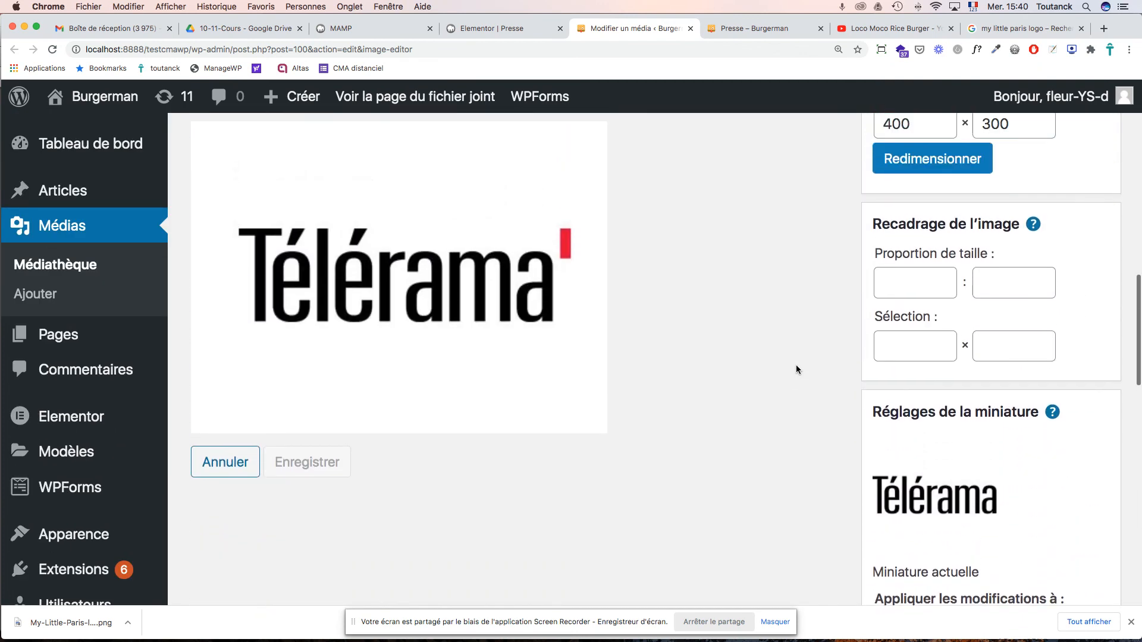
{"action": "scroll", "coordinate": [795, 365], "scroll_direction": "up", "scroll_amount": 4}
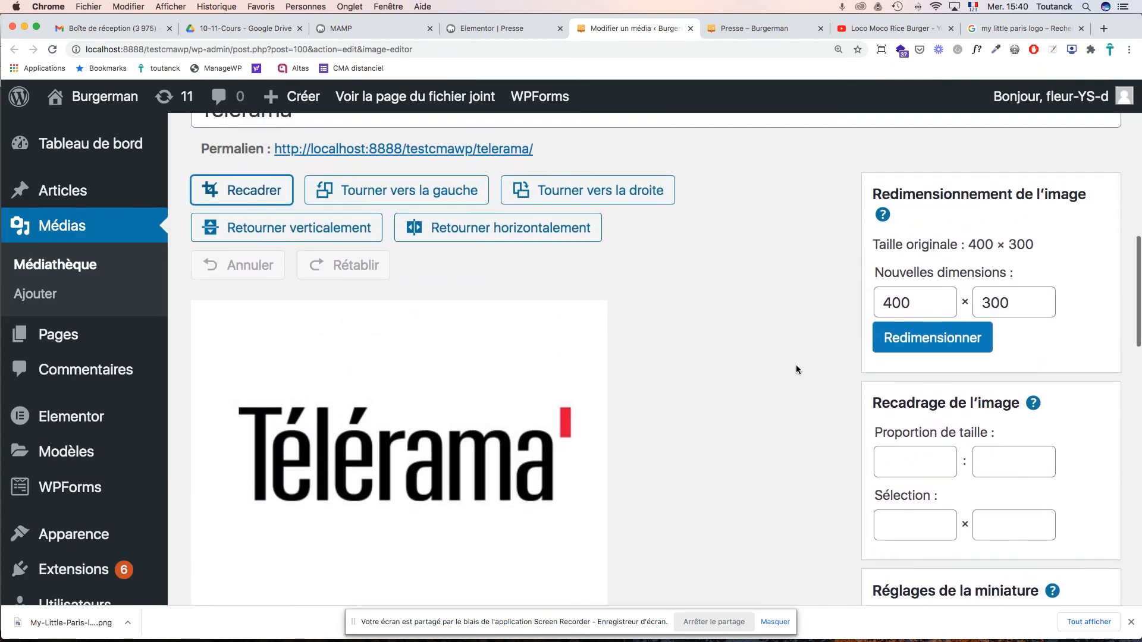
{"action": "scroll", "coordinate": [796, 365], "scroll_direction": "down", "scroll_amount": 1}
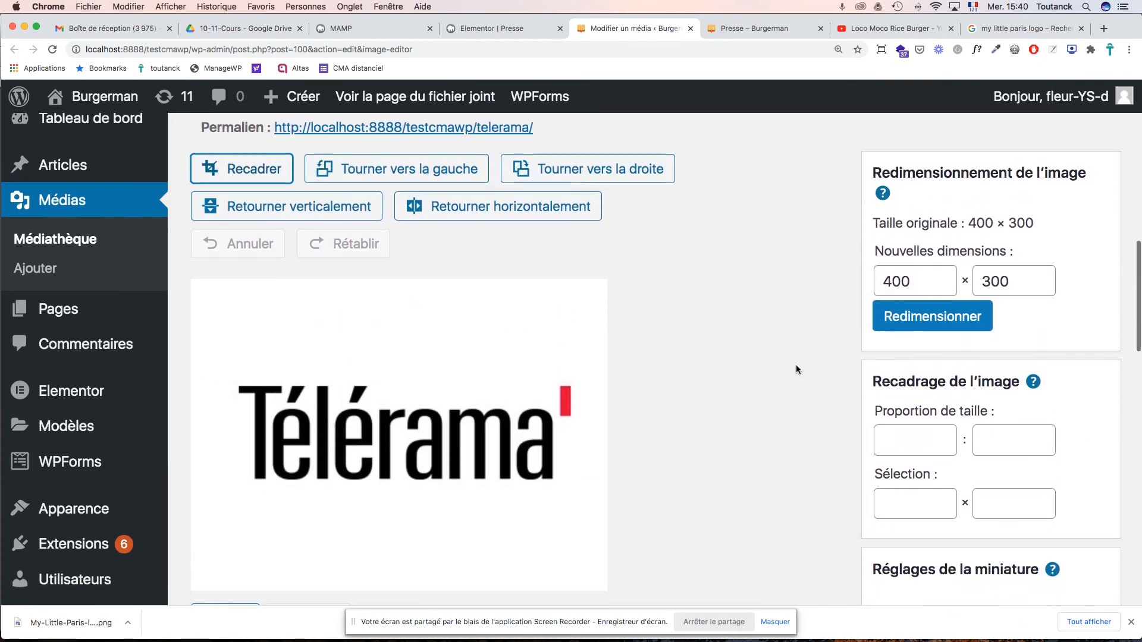
{"action": "left_click", "coordinate": [257, 173]}
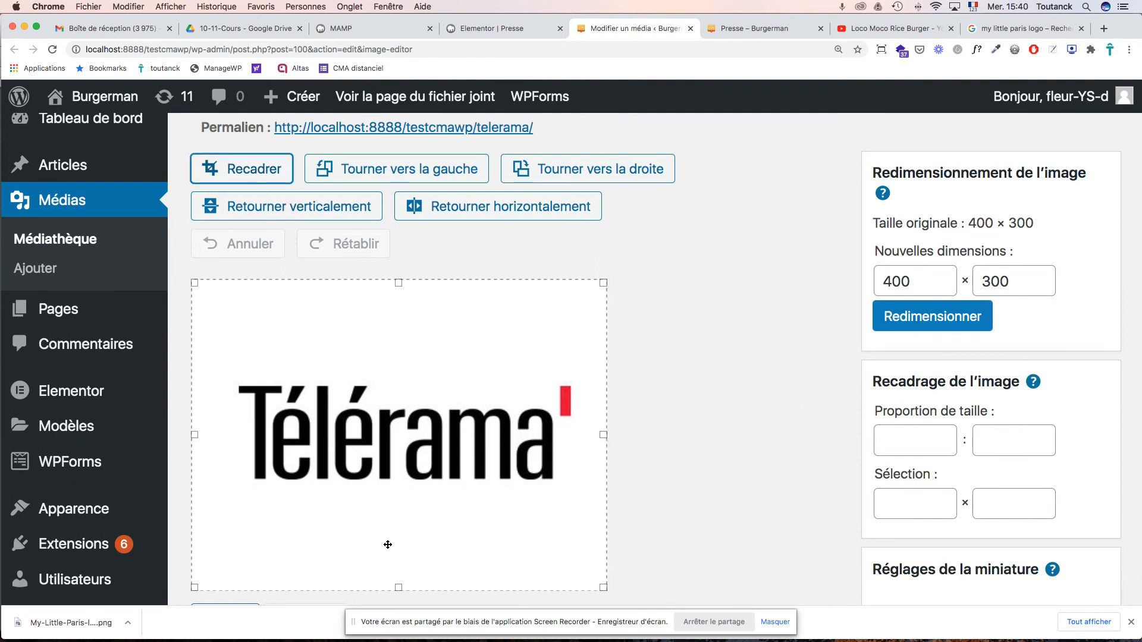
{"action": "left_click_drag", "start_coordinate": [399, 588], "coordinate": [403, 495]}
{"action": "scroll", "coordinate": [404, 470], "scroll_direction": "down", "scroll_amount": 1}
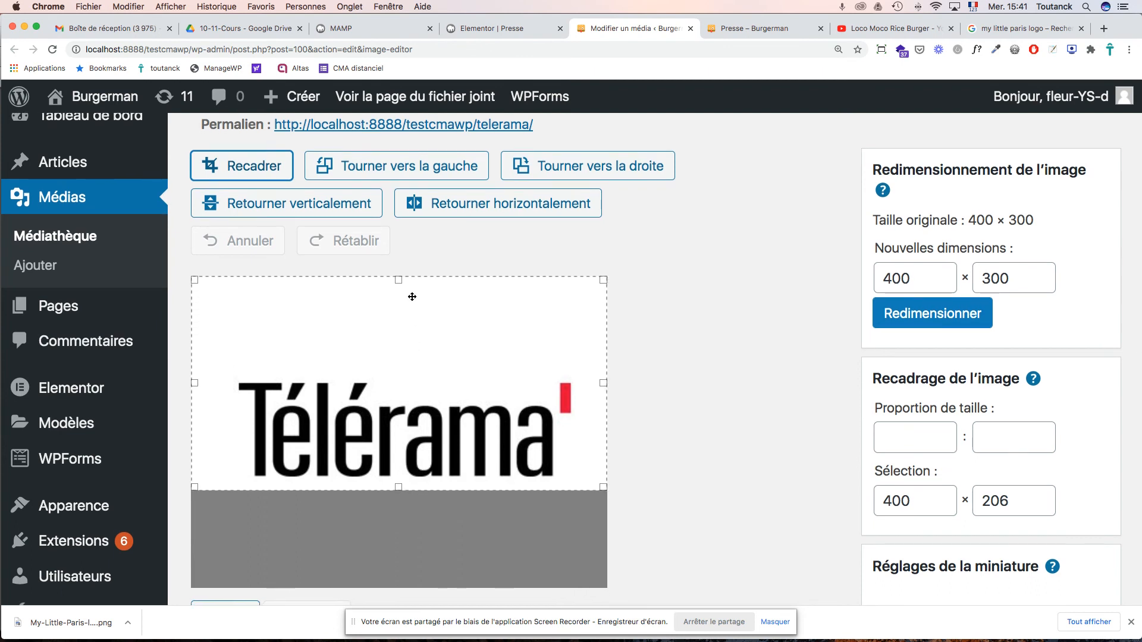
{"action": "left_click_drag", "start_coordinate": [400, 282], "coordinate": [406, 367]}
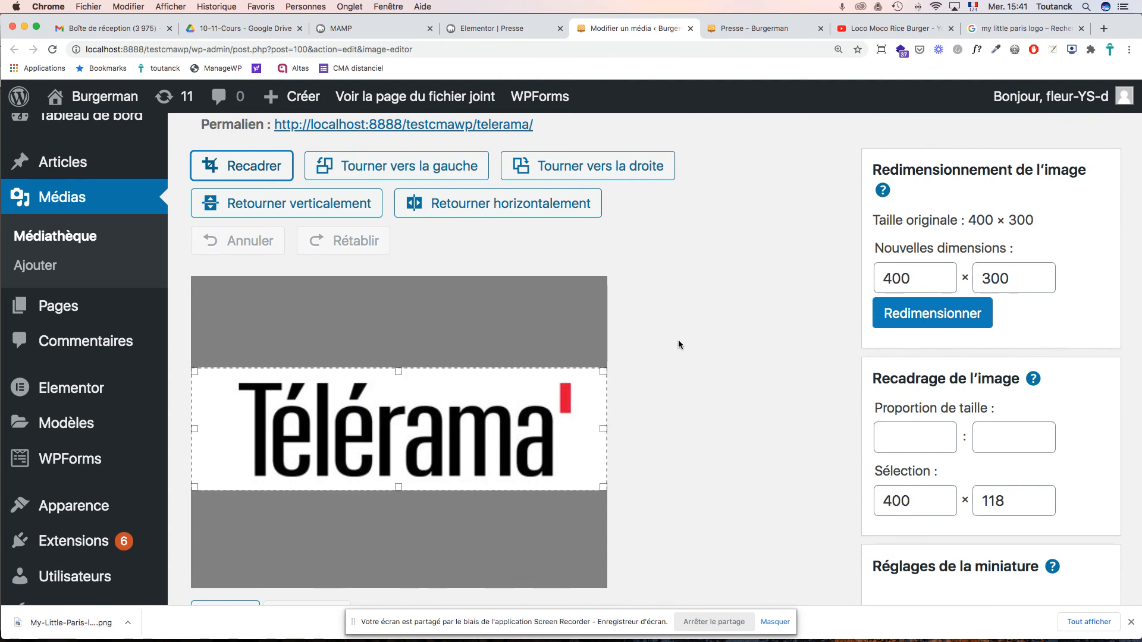
{"action": "left_click", "coordinate": [268, 167]}
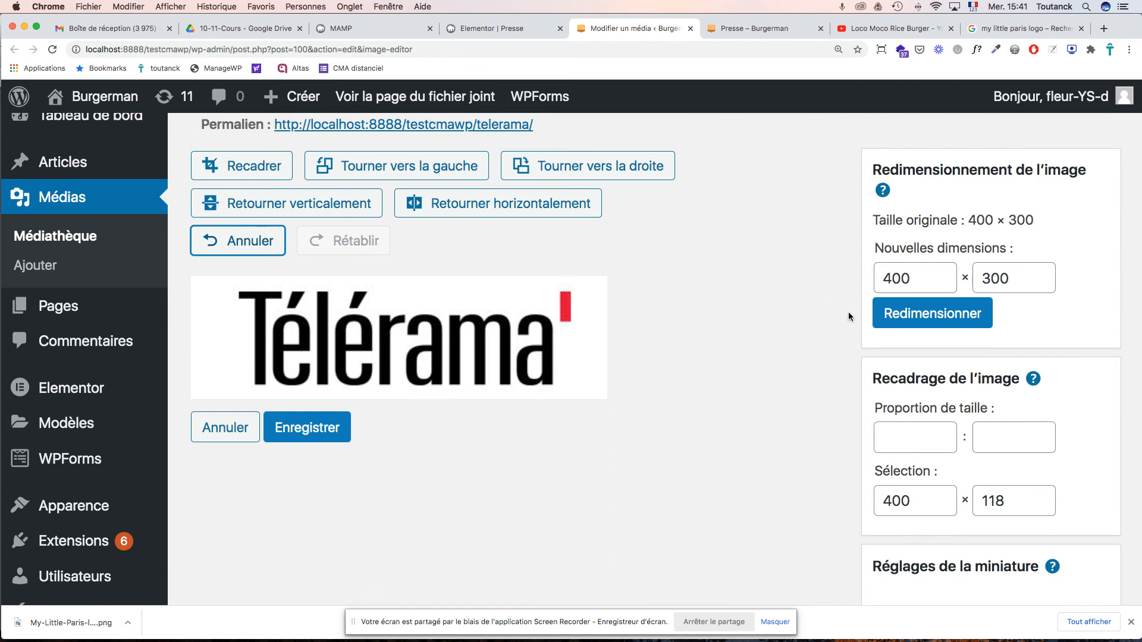
{"action": "left_click", "coordinate": [315, 427]}
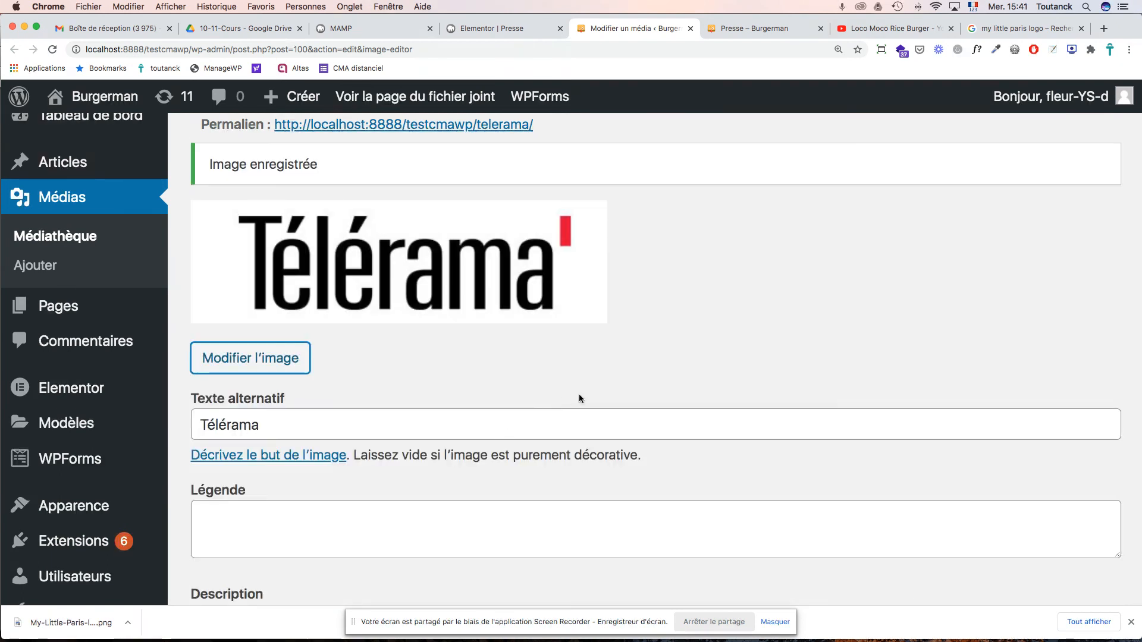
- Update the Télérama media file and check it is now telerama-e1611153675641.jpg, 400 × 118, 9 Ko
{"action": "scroll", "coordinate": [579, 399], "scroll_direction": "down", "scroll_amount": 15}
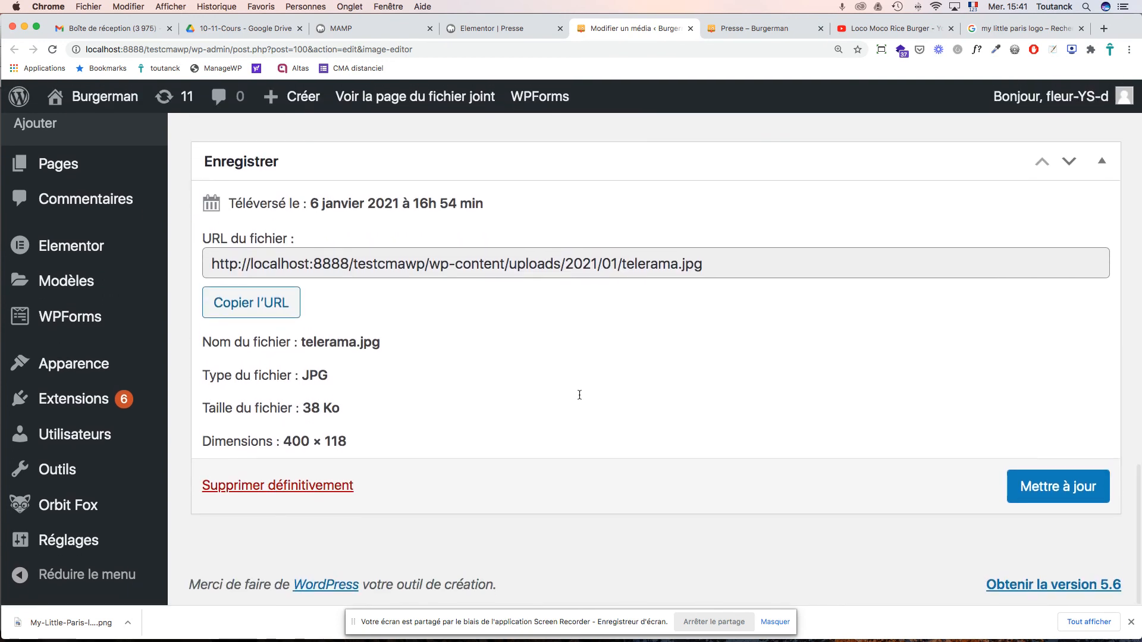
{"action": "left_click", "coordinate": [1042, 495]}
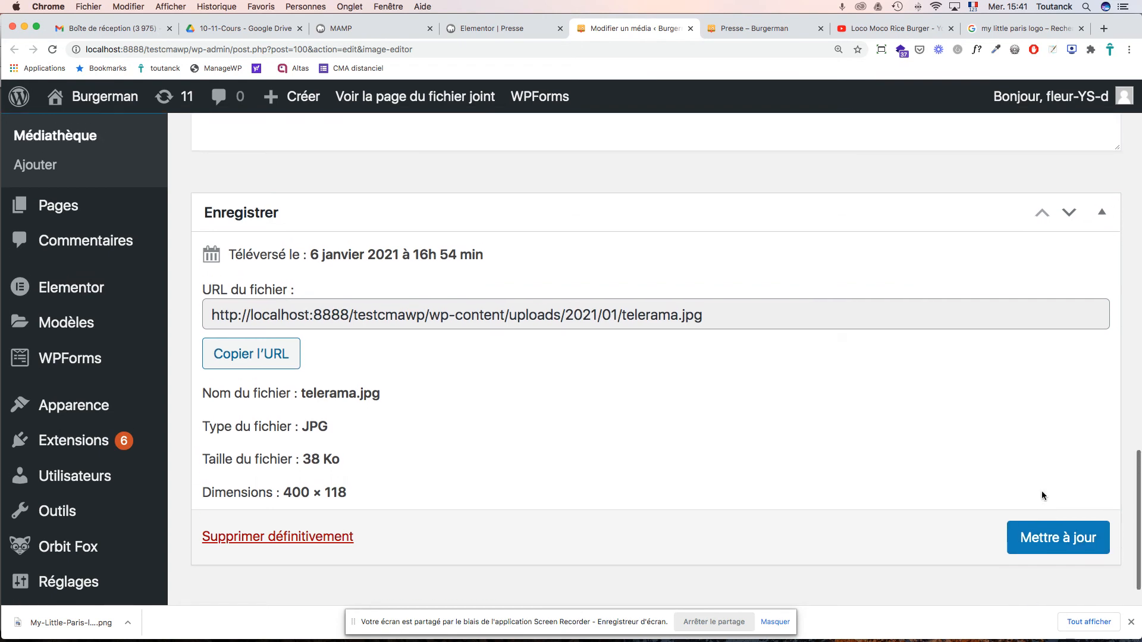
{"action": "scroll", "coordinate": [1041, 495], "scroll_direction": "up", "scroll_amount": 5}
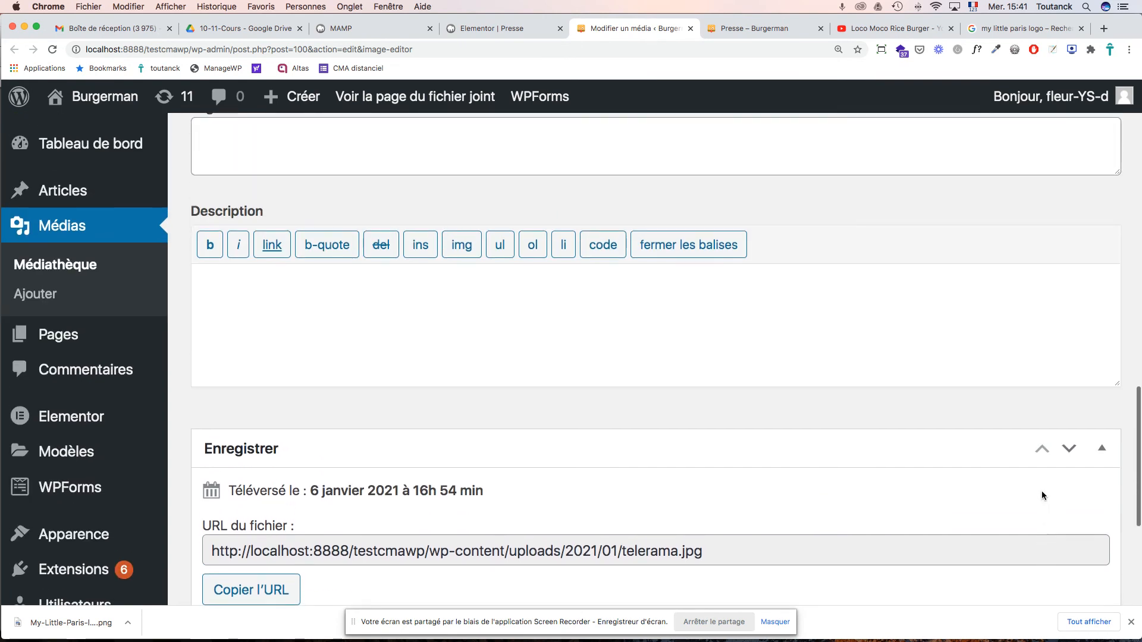
{"action": "scroll", "coordinate": [1047, 511], "scroll_direction": "down", "scroll_amount": 6}
{"action": "left_click", "coordinate": [1053, 484]}
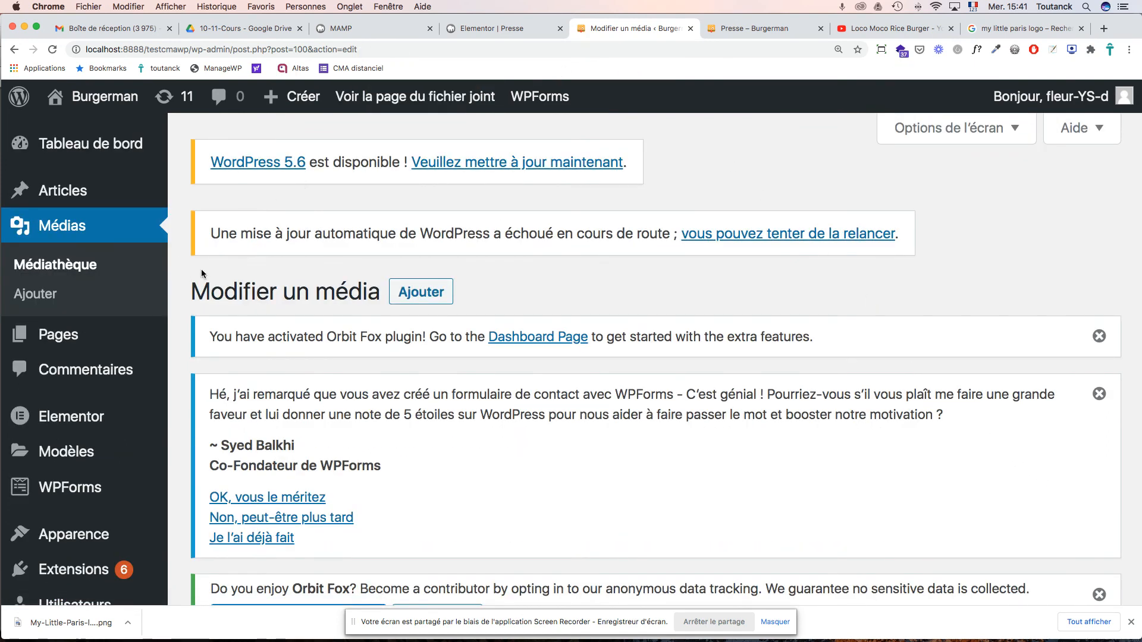
{"action": "scroll", "coordinate": [246, 263], "scroll_direction": "down", "scroll_amount": 5}
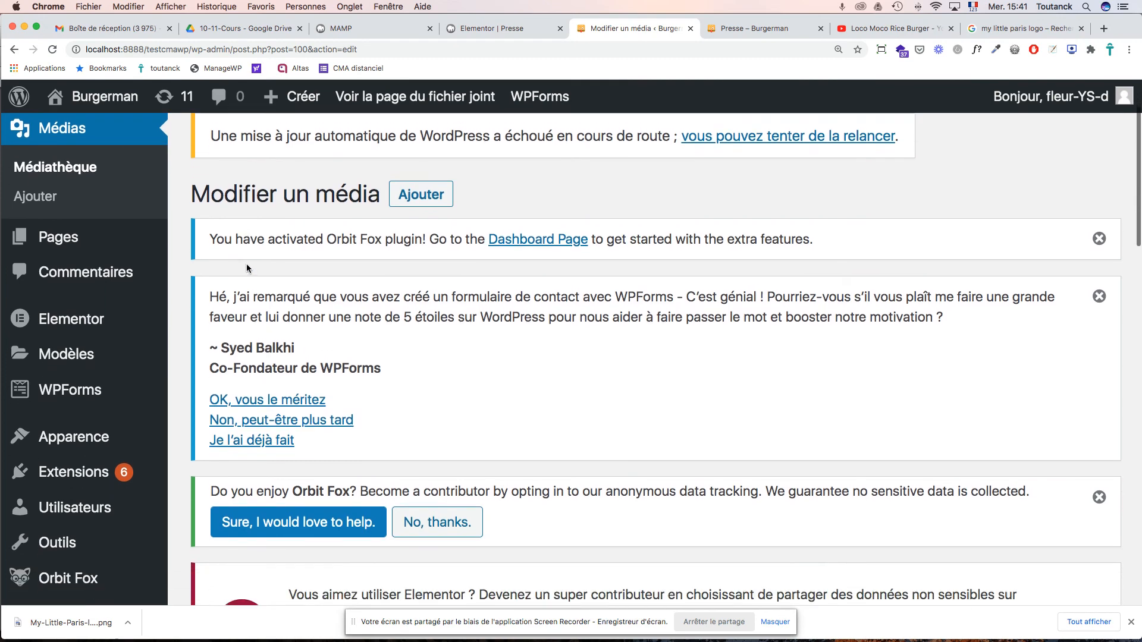
{"action": "scroll", "coordinate": [246, 264], "scroll_direction": "down", "scroll_amount": 5}
{"action": "scroll", "coordinate": [246, 266], "scroll_direction": "up", "scroll_amount": 4}
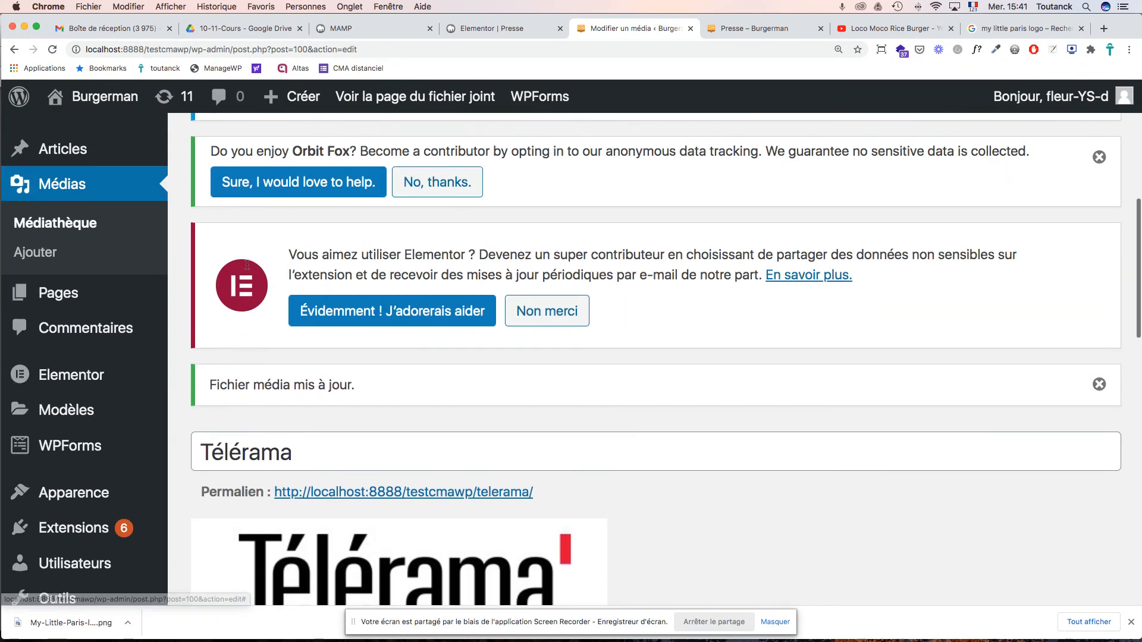
{"action": "scroll", "coordinate": [247, 267], "scroll_direction": "down", "scroll_amount": 15}
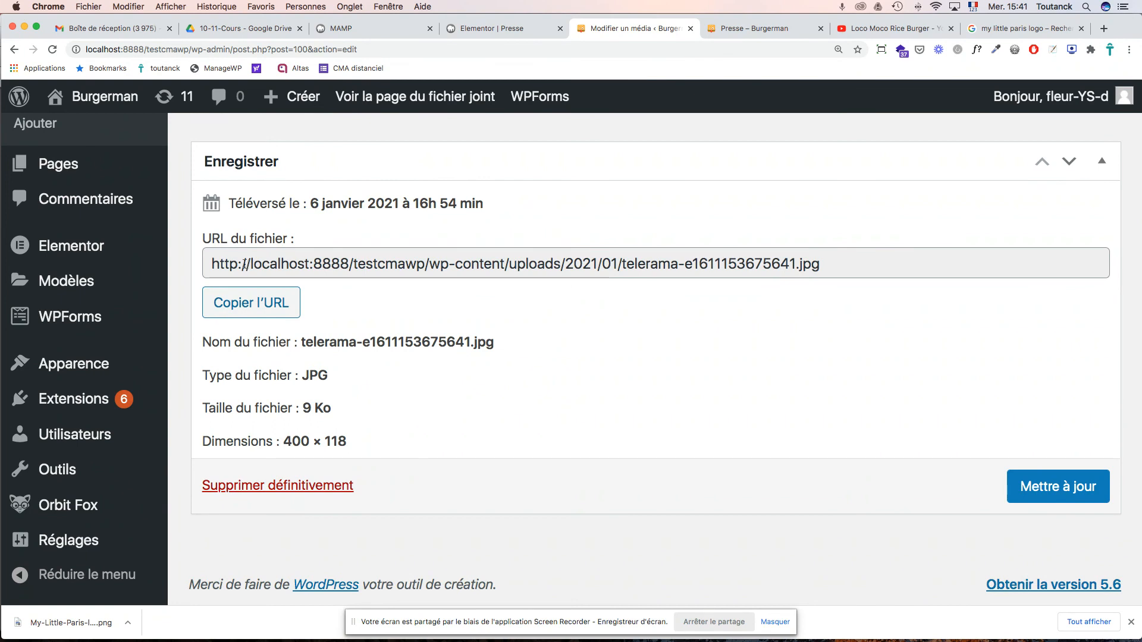
- Find Presse in the Pages list and edit it with Elementor
{"action": "mouse_move", "coordinate": [75, 257]}
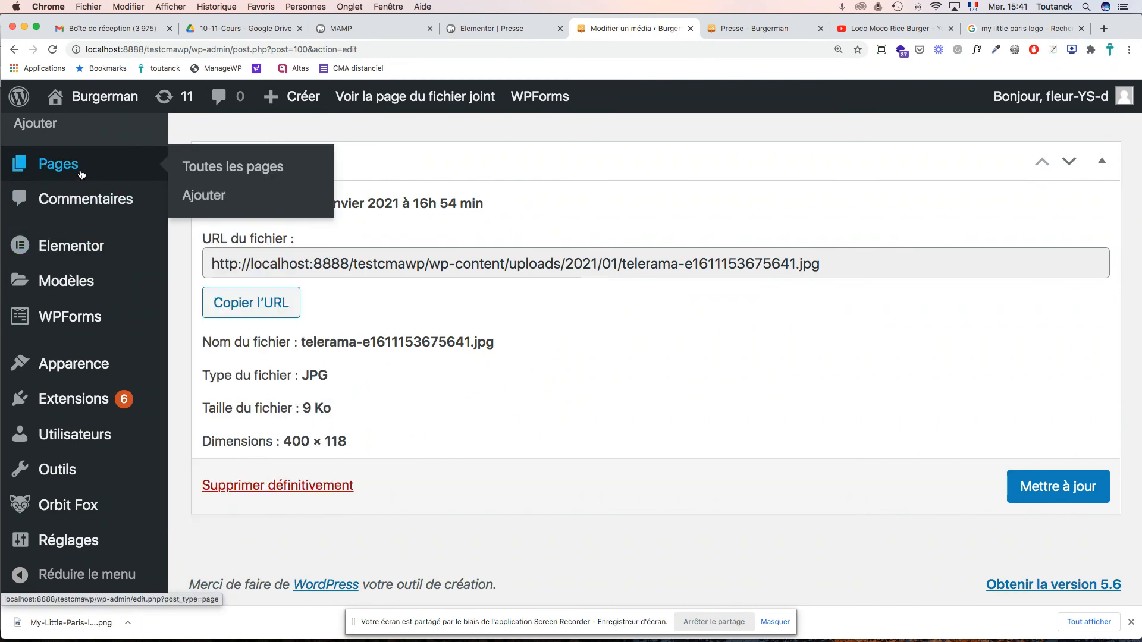
{"action": "left_click", "coordinate": [81, 174]}
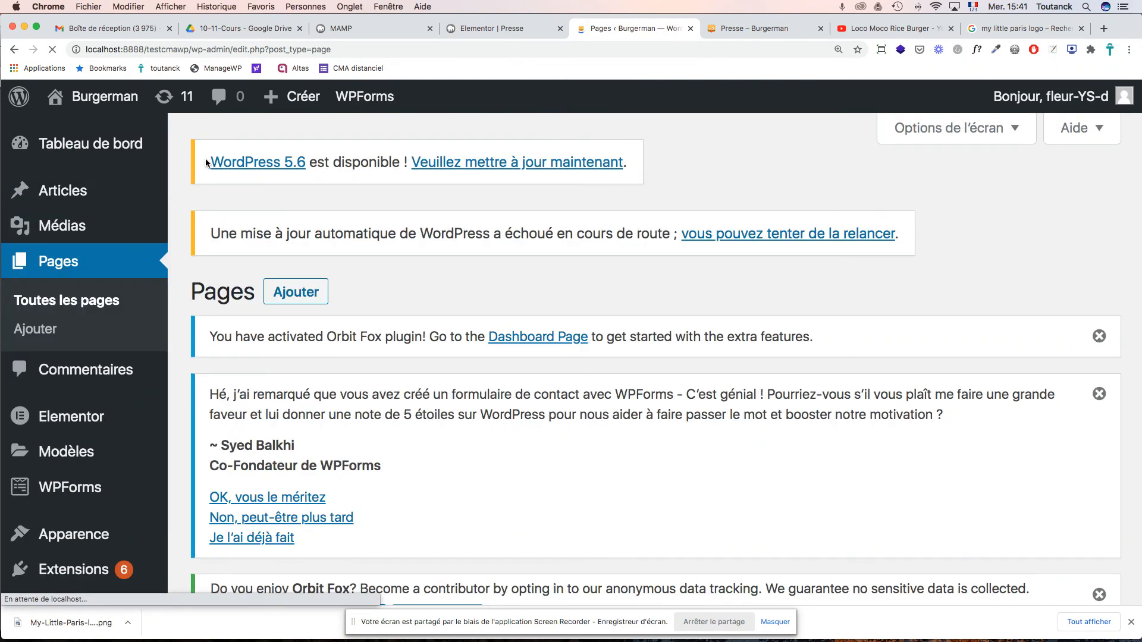
{"action": "scroll", "coordinate": [560, 325], "scroll_direction": "down", "scroll_amount": 10}
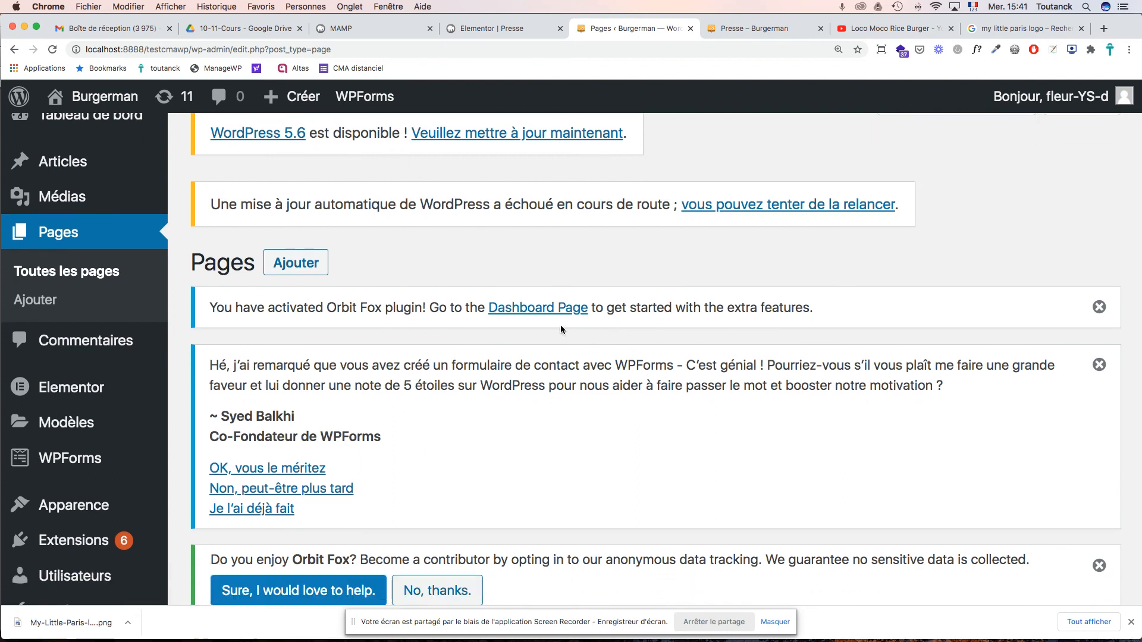
{"action": "scroll", "coordinate": [560, 325], "scroll_direction": "down", "scroll_amount": 2}
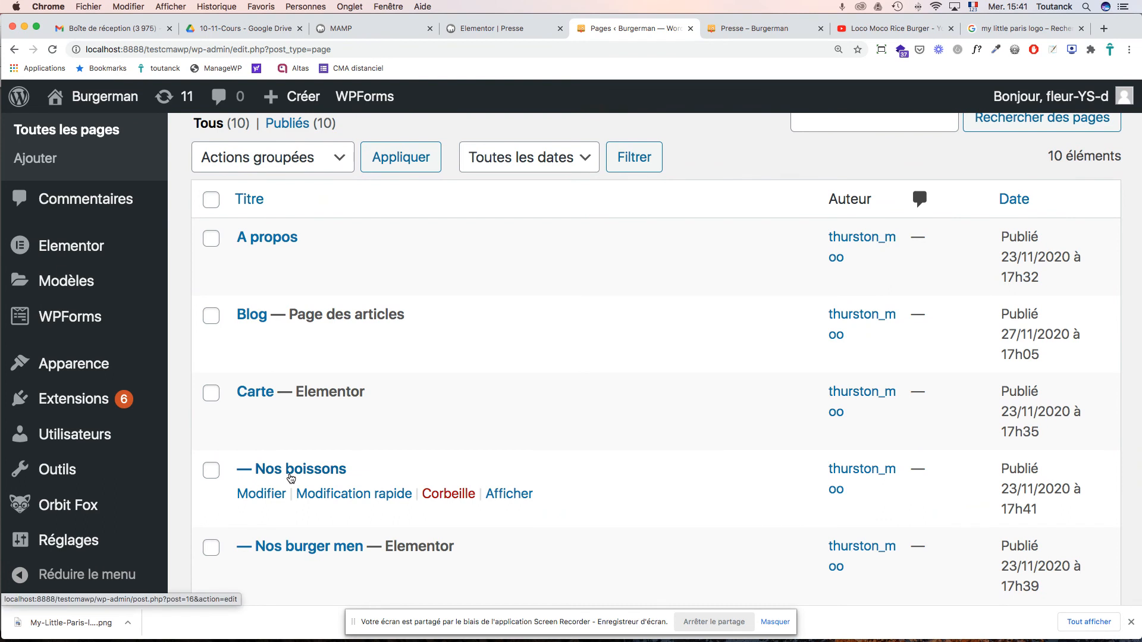
{"action": "scroll", "coordinate": [291, 478], "scroll_direction": "down", "scroll_amount": 10}
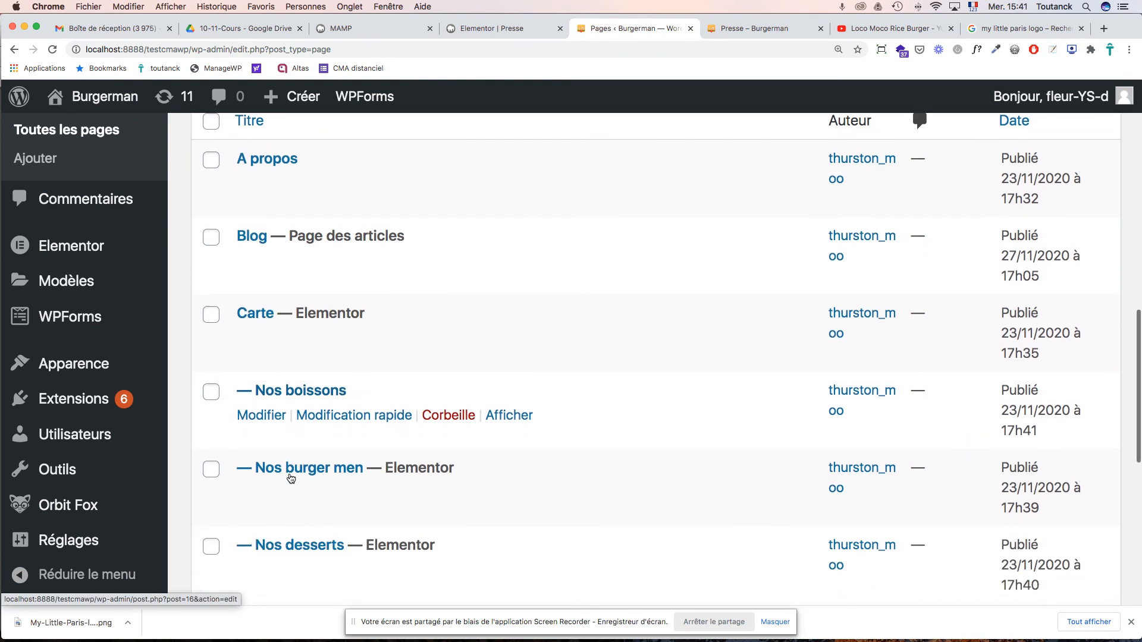
{"action": "scroll", "coordinate": [290, 478], "scroll_direction": "down", "scroll_amount": 4}
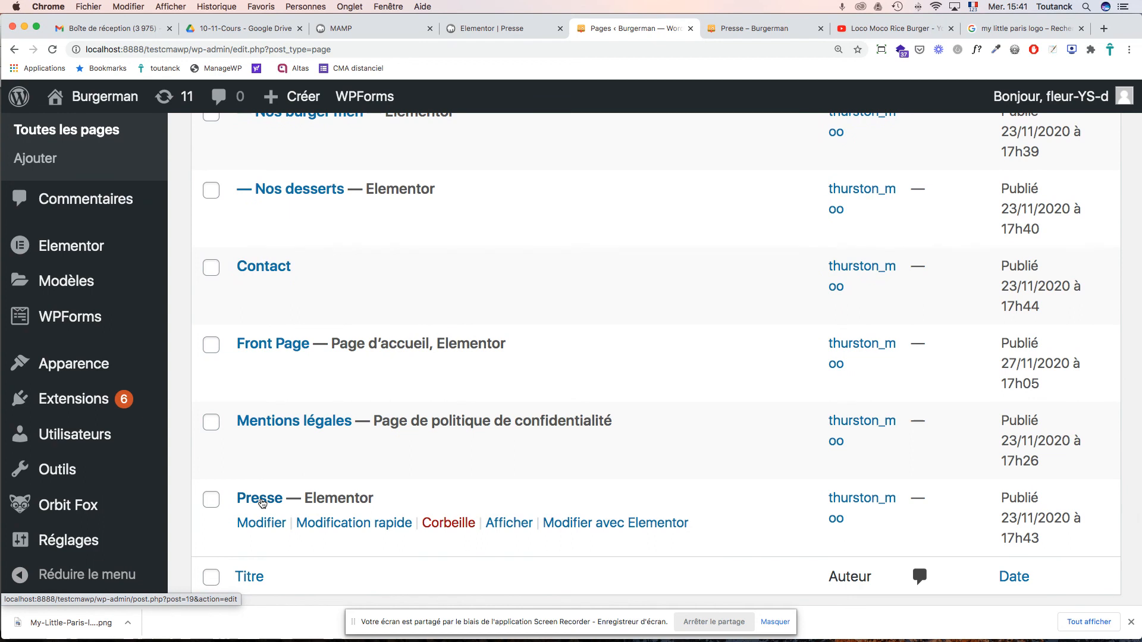
{"action": "left_click", "coordinate": [576, 525]}
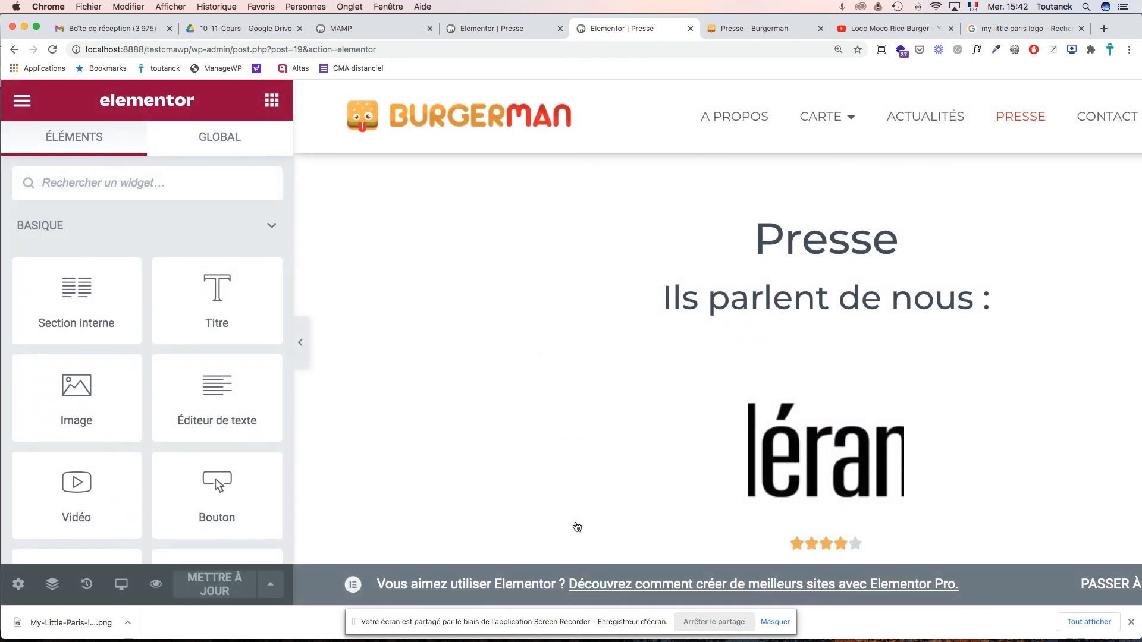
- Switch the Télérama logo's image size to Personnalisé and try a 700 width
{"action": "scroll", "coordinate": [598, 448], "scroll_direction": "down", "scroll_amount": 3}
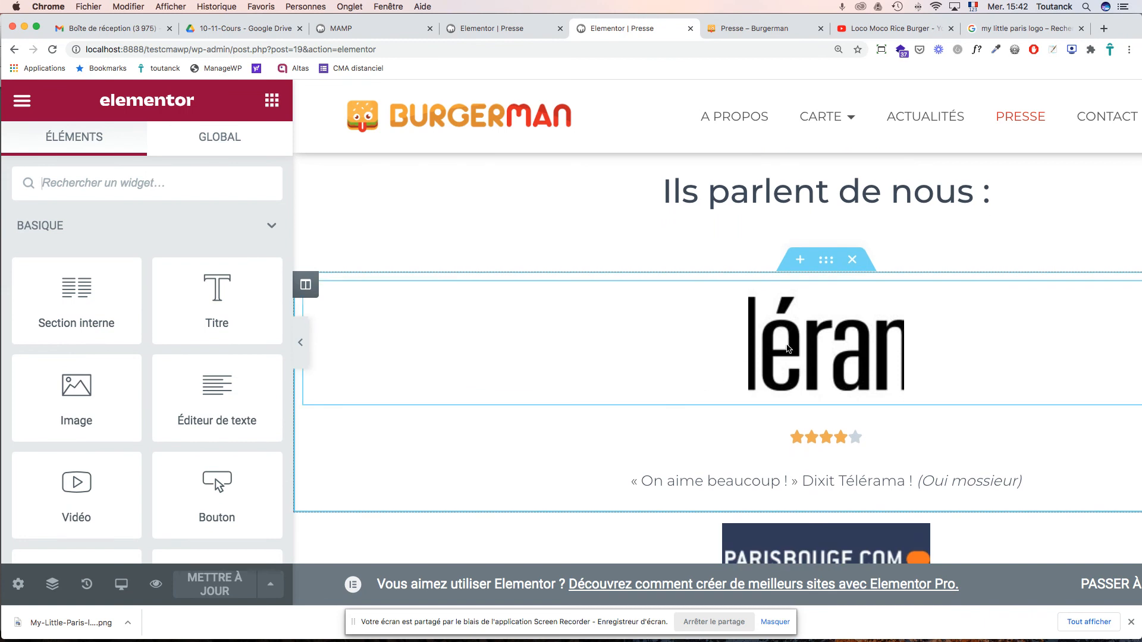
{"action": "left_click", "coordinate": [790, 348]}
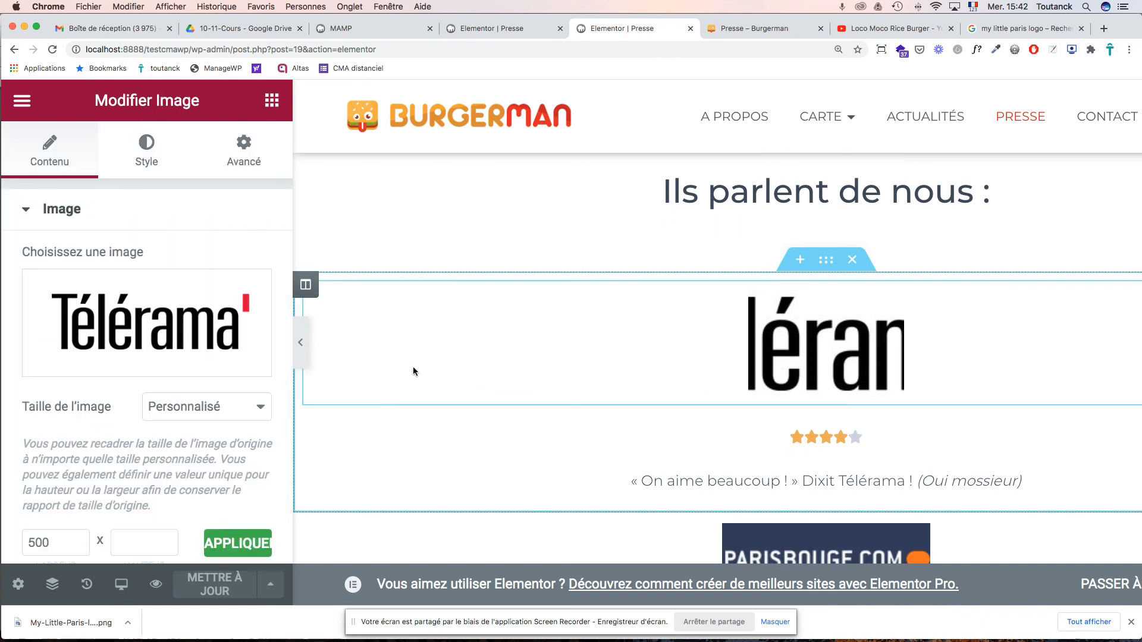
{"action": "left_click", "coordinate": [211, 406]}
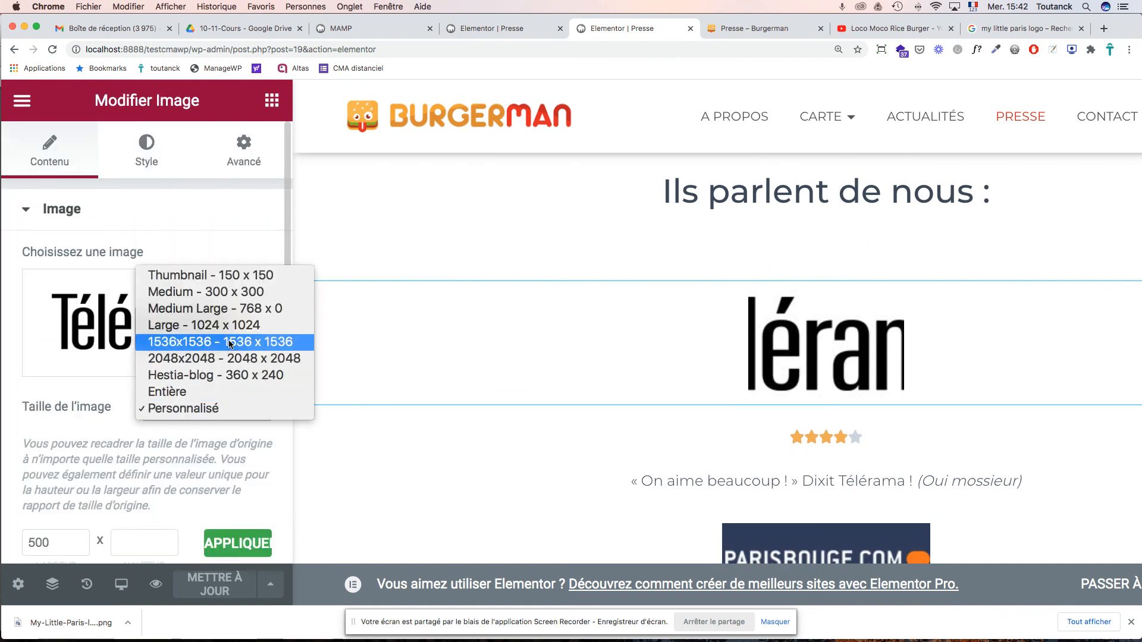
{"action": "left_click", "coordinate": [197, 391]}
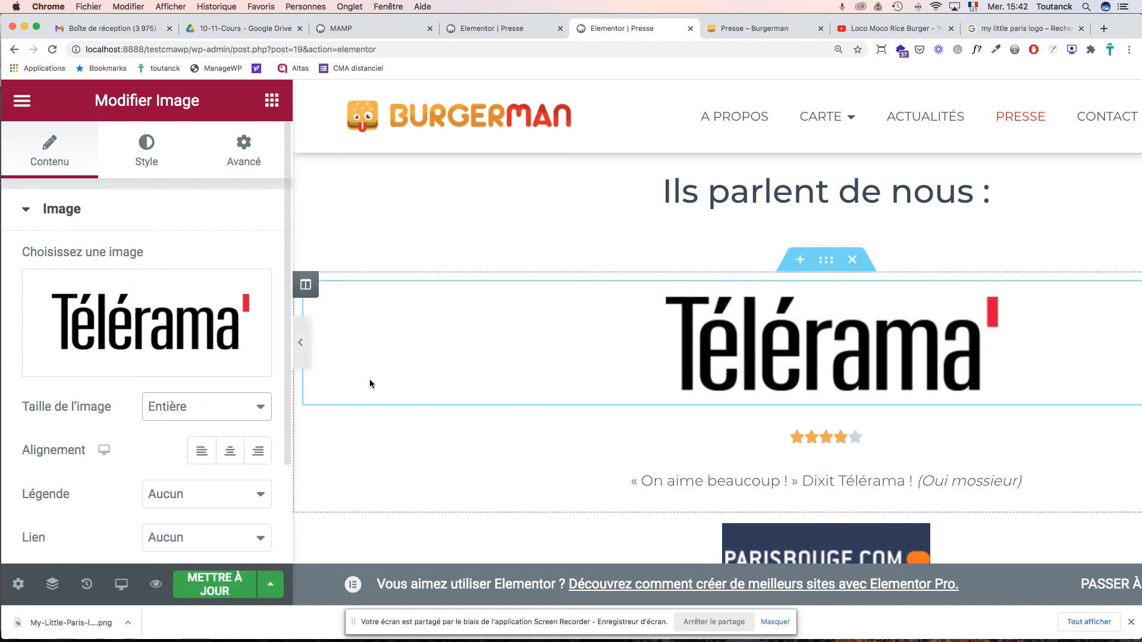
{"action": "scroll", "coordinate": [227, 391], "scroll_direction": "down", "scroll_amount": 4}
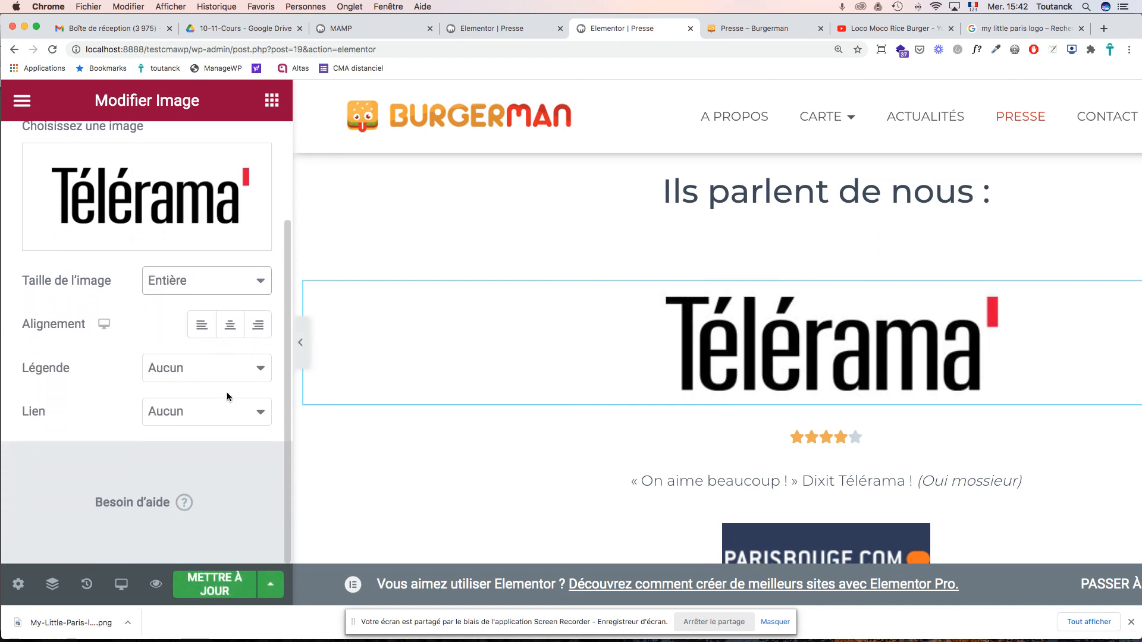
{"action": "scroll", "coordinate": [778, 364], "scroll_direction": "right", "scroll_amount": 1}
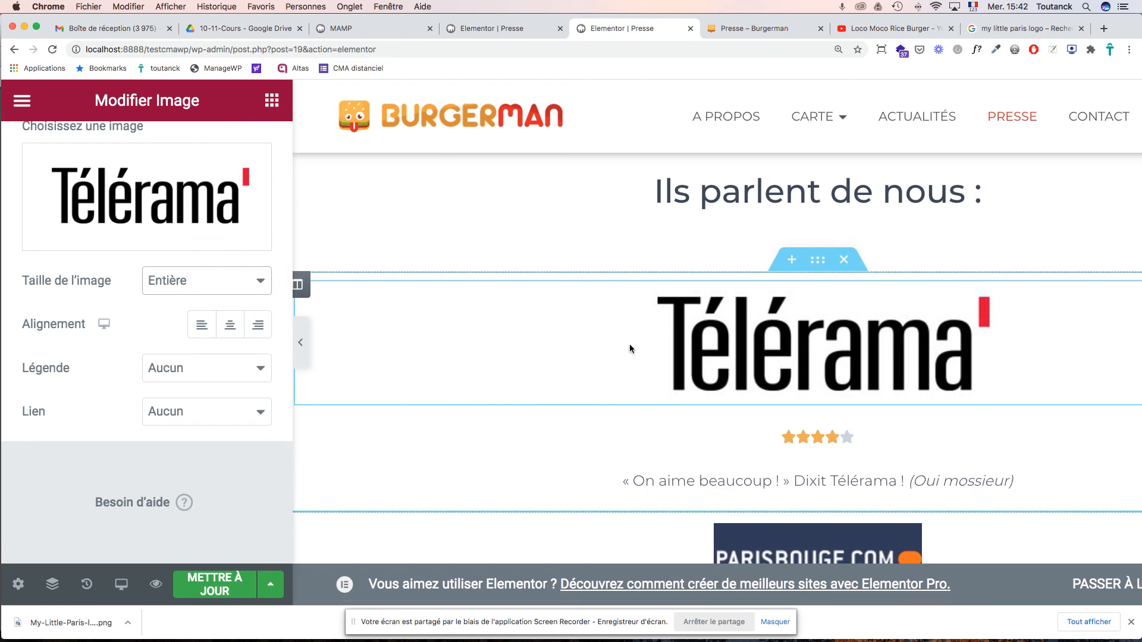
{"action": "left_click", "coordinate": [259, 287]}
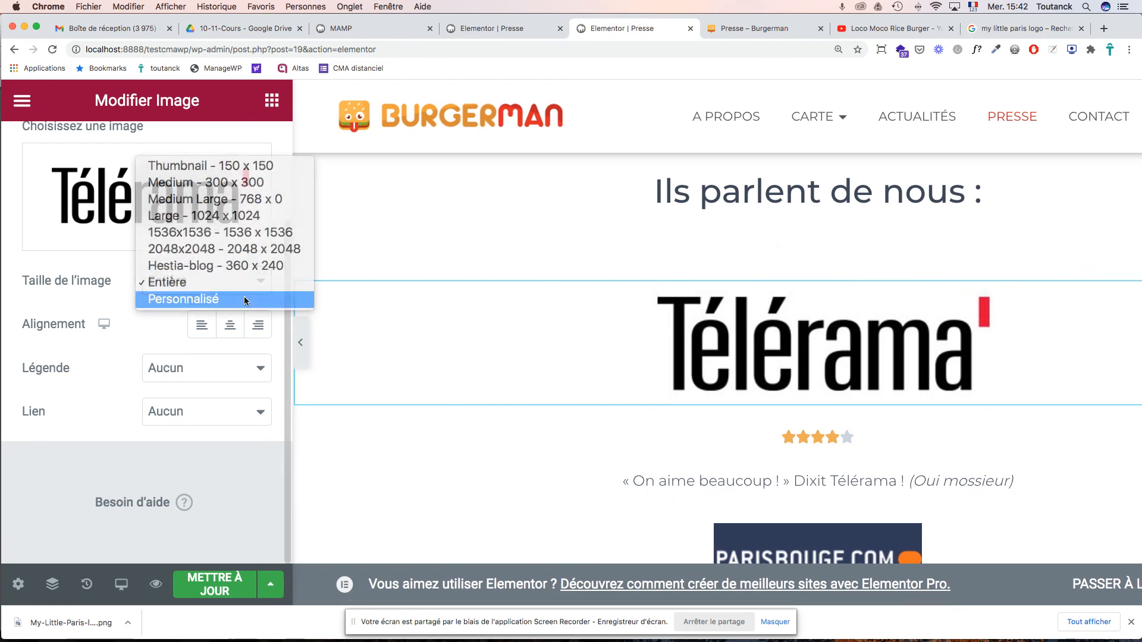
{"action": "left_click", "coordinate": [244, 296]}
{"action": "double_click", "coordinate": [38, 416]}
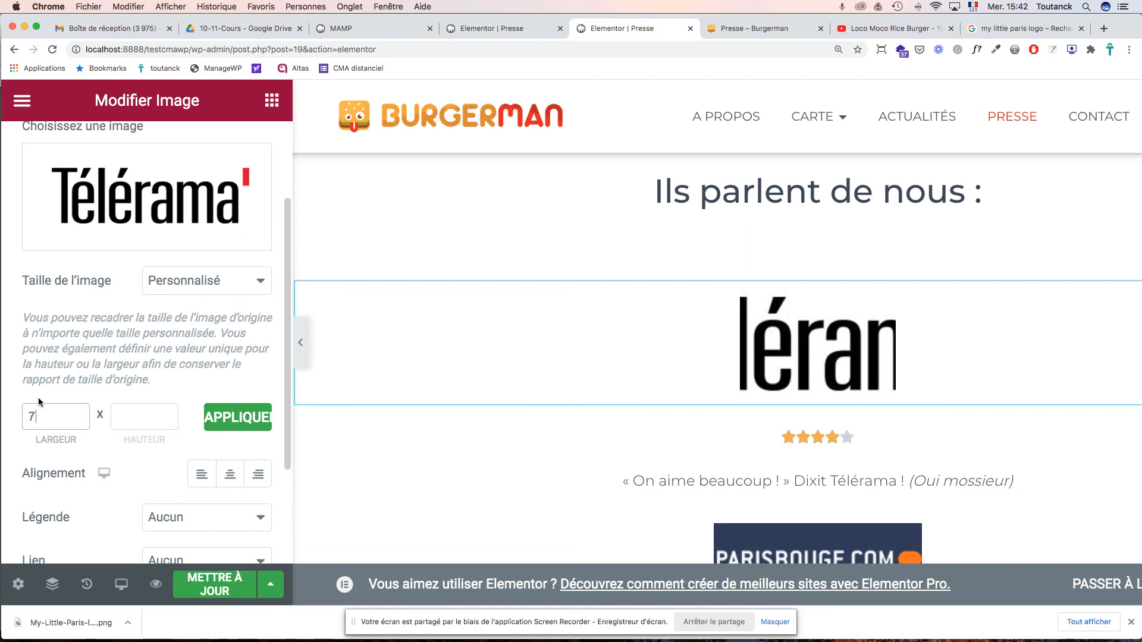
{"action": "type", "text": "700"}
{"action": "left_click", "coordinate": [231, 419]}
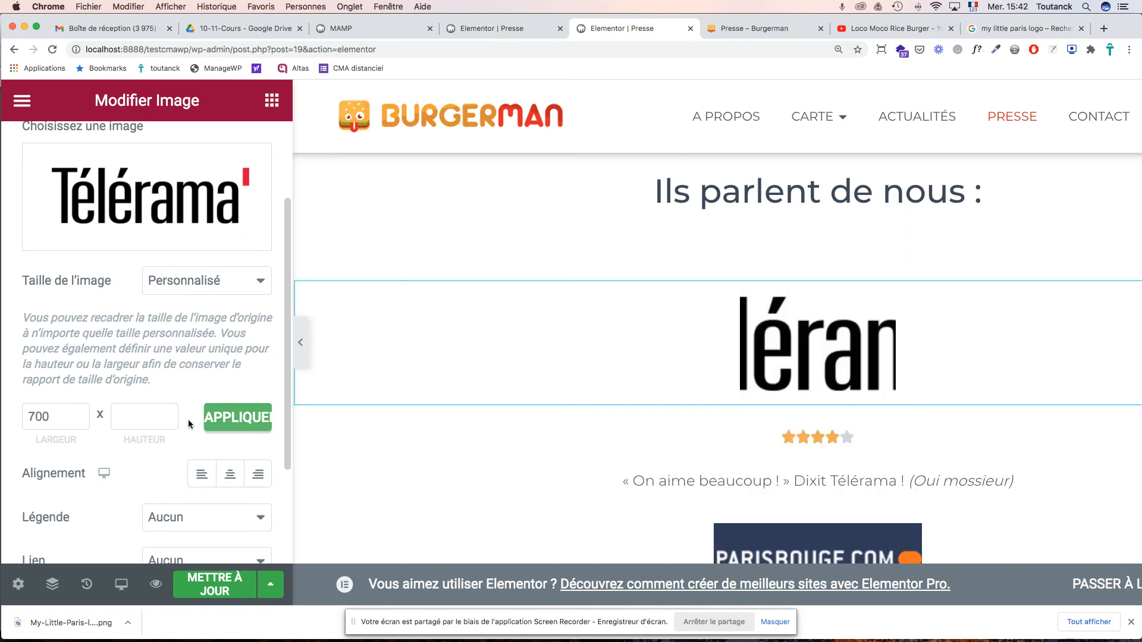
- Clear the width and apply a custom height of 200 to the Télérama logo
{"action": "double_click", "coordinate": [44, 417]}
{"action": "key", "text": "BackSpace"}
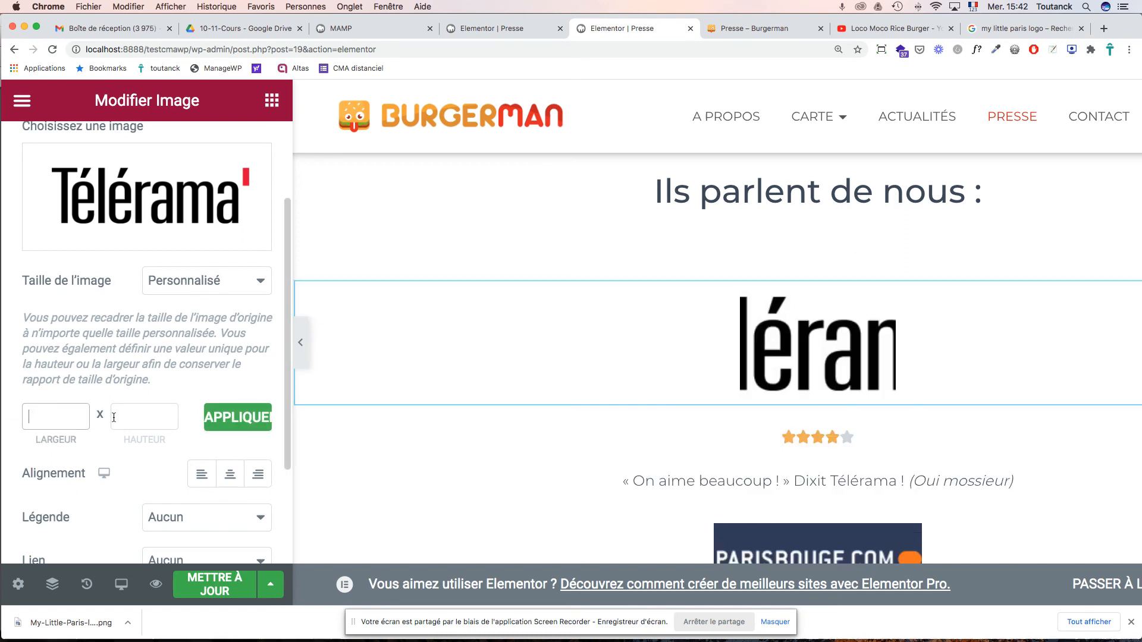
{"action": "left_click", "coordinate": [152, 421]}
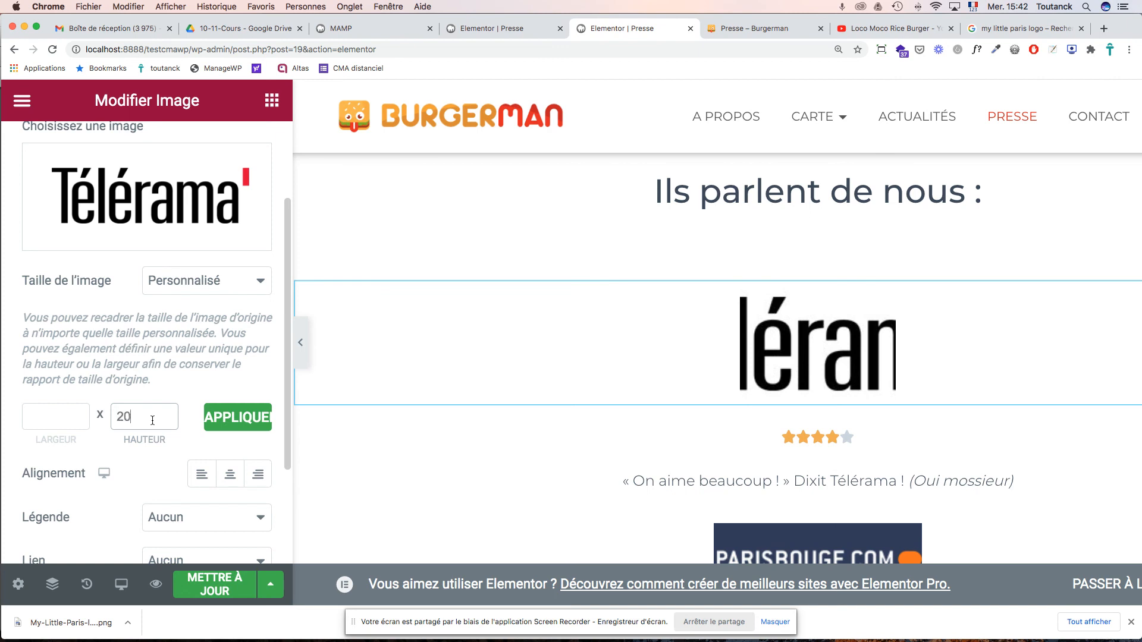
{"action": "type", "text": "200"}
{"action": "key", "text": "Return"}
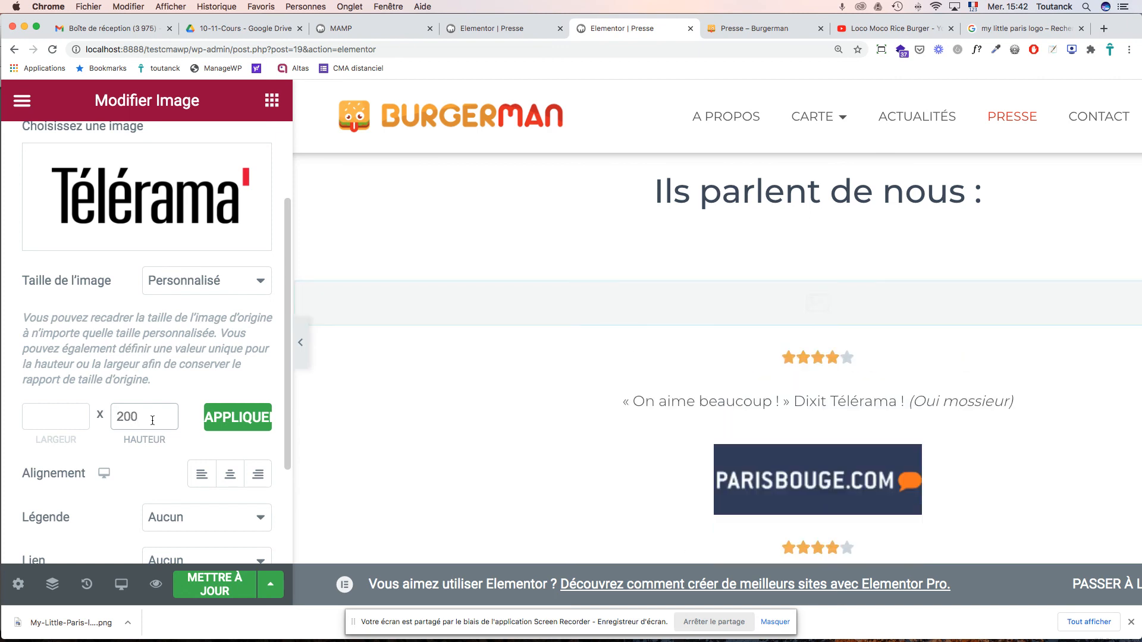
{"action": "scroll", "coordinate": [503, 444], "scroll_direction": "down", "scroll_amount": 2}
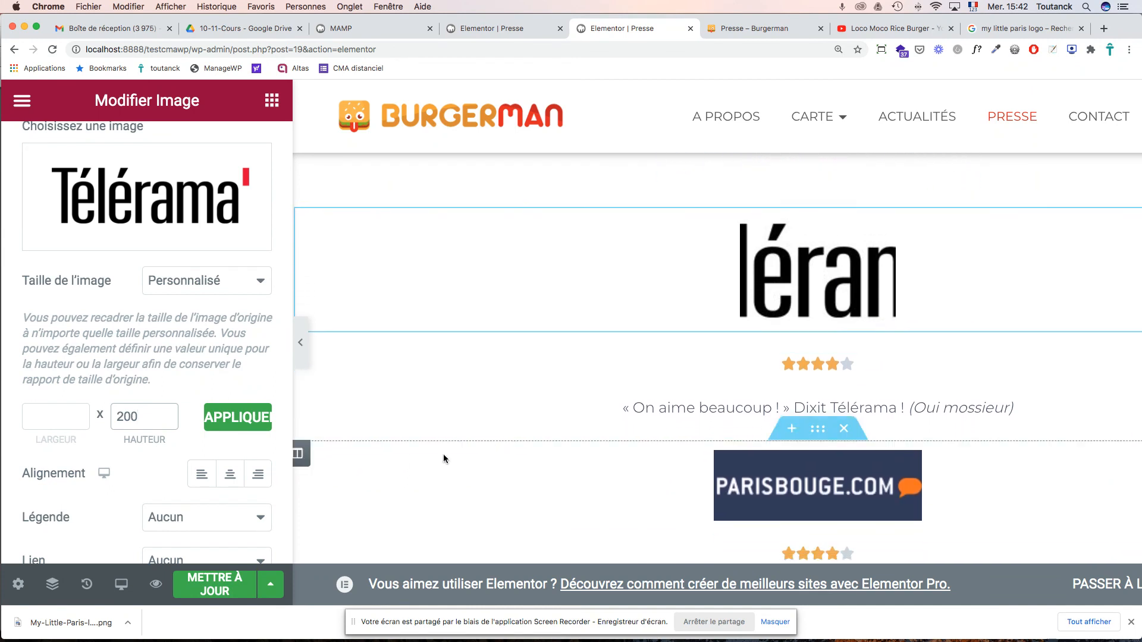
{"action": "left_click", "coordinate": [208, 417]}
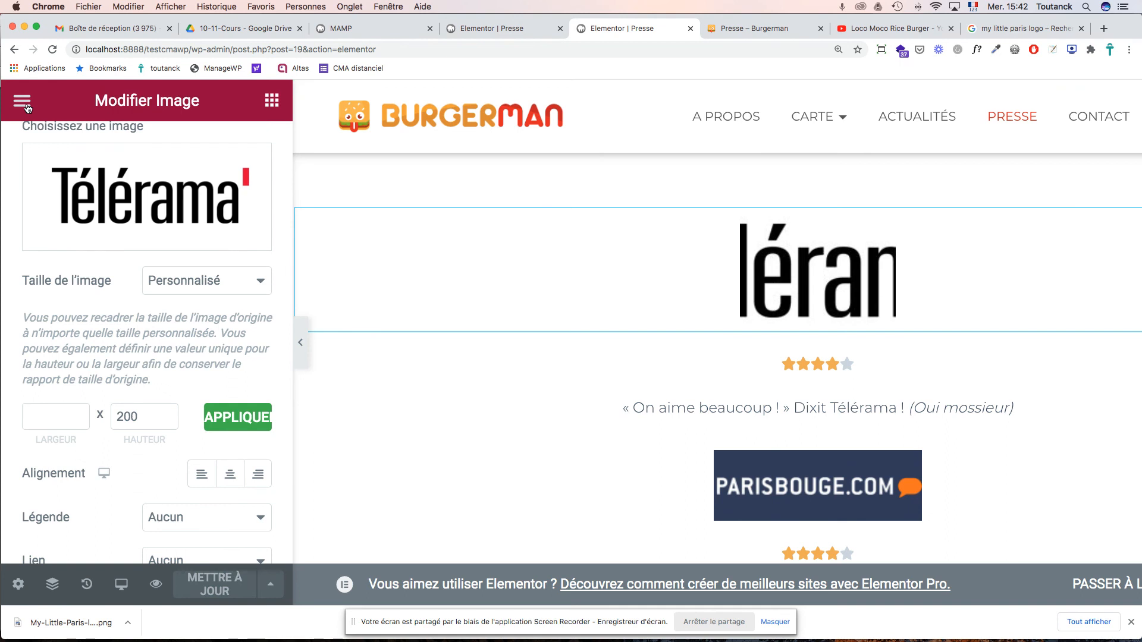
- Return to the WordPress editor, save Presse, and reload the live page to check it
{"action": "left_click", "coordinate": [27, 108]}
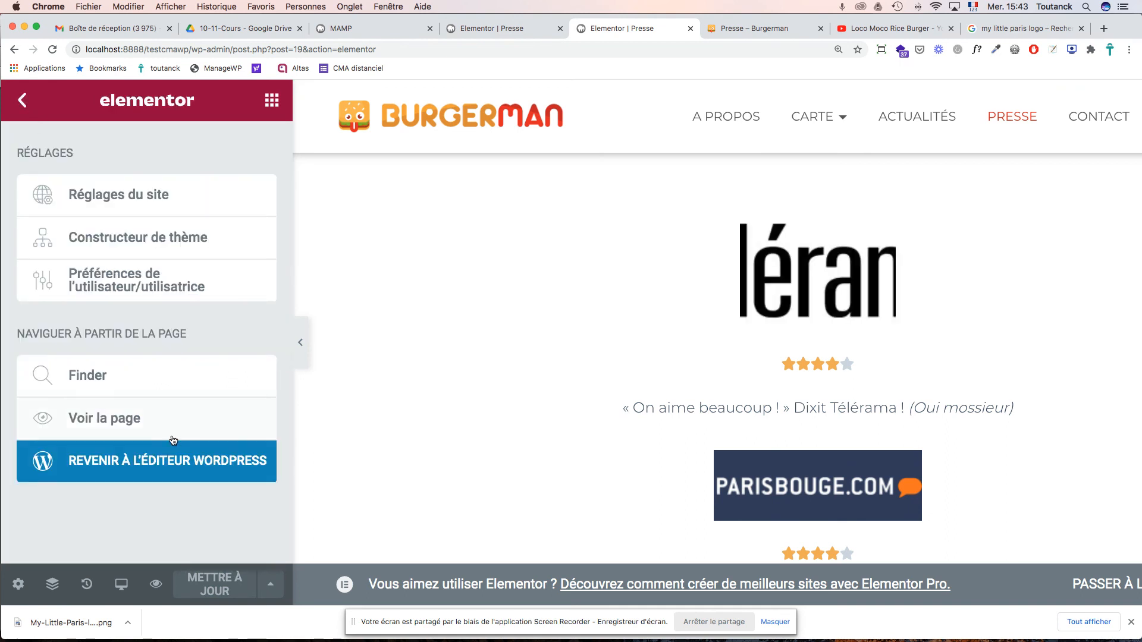
{"action": "left_click", "coordinate": [167, 470]}
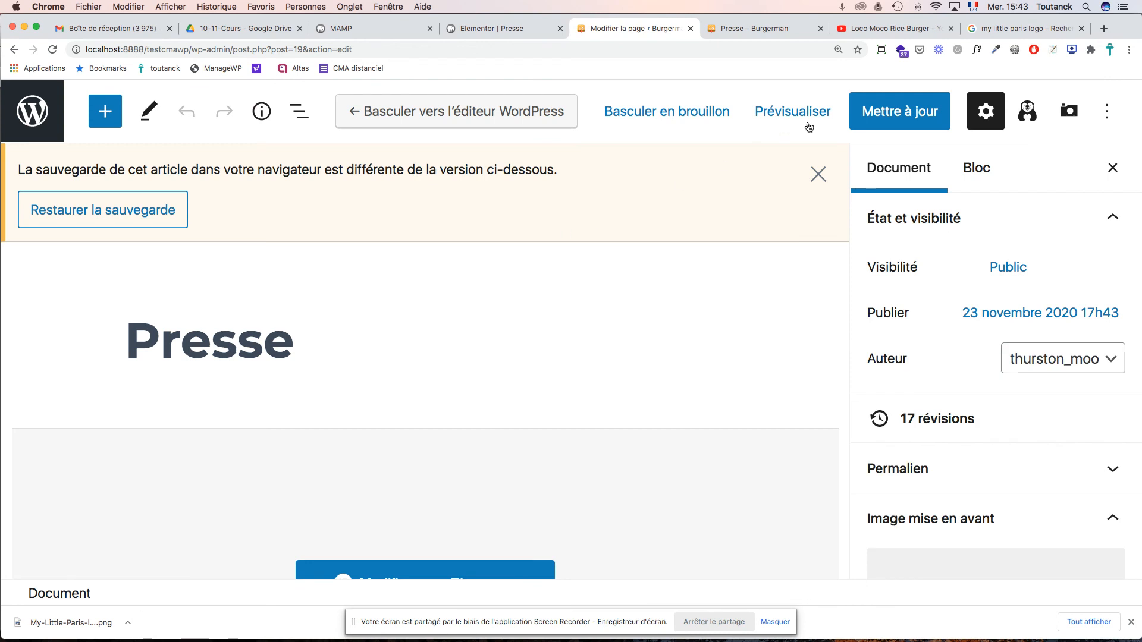
{"action": "left_click", "coordinate": [900, 111]}
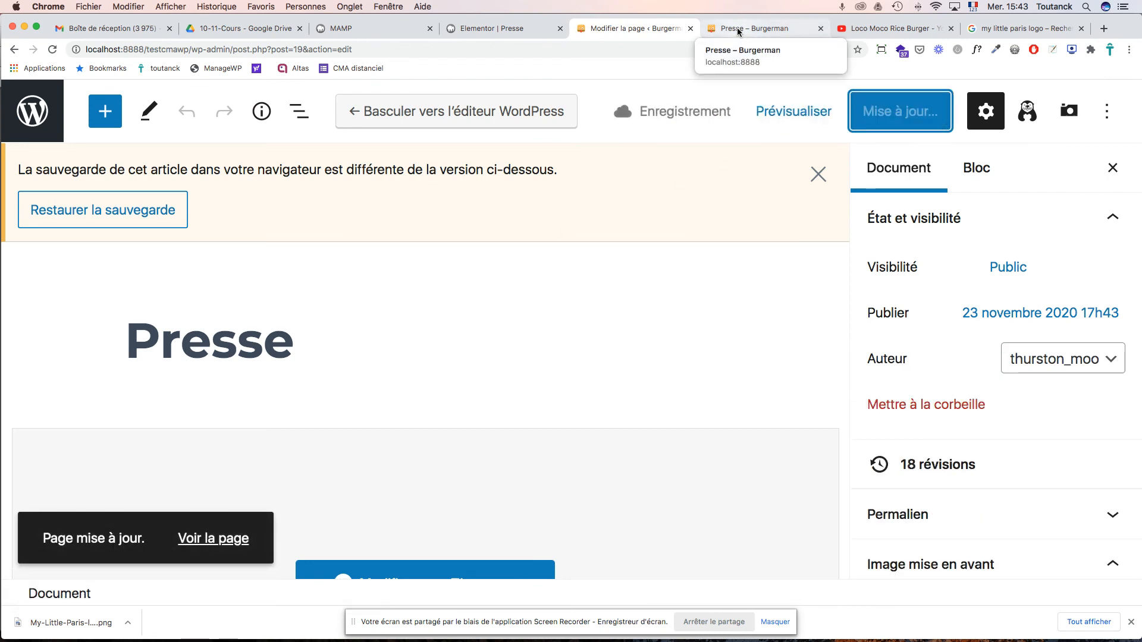
{"action": "left_click", "coordinate": [738, 30]}
{"action": "key", "text": "super+r"}
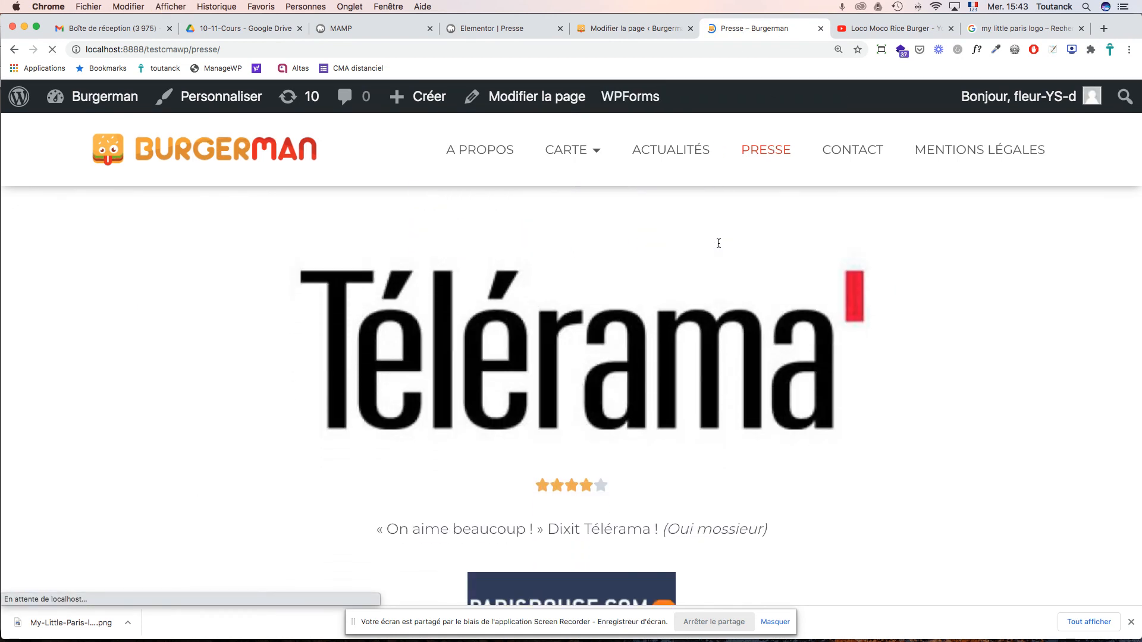
- Close the outdated Elementor tab and reopen the Presse page in Elementor
{"action": "left_click", "coordinate": [657, 27]}
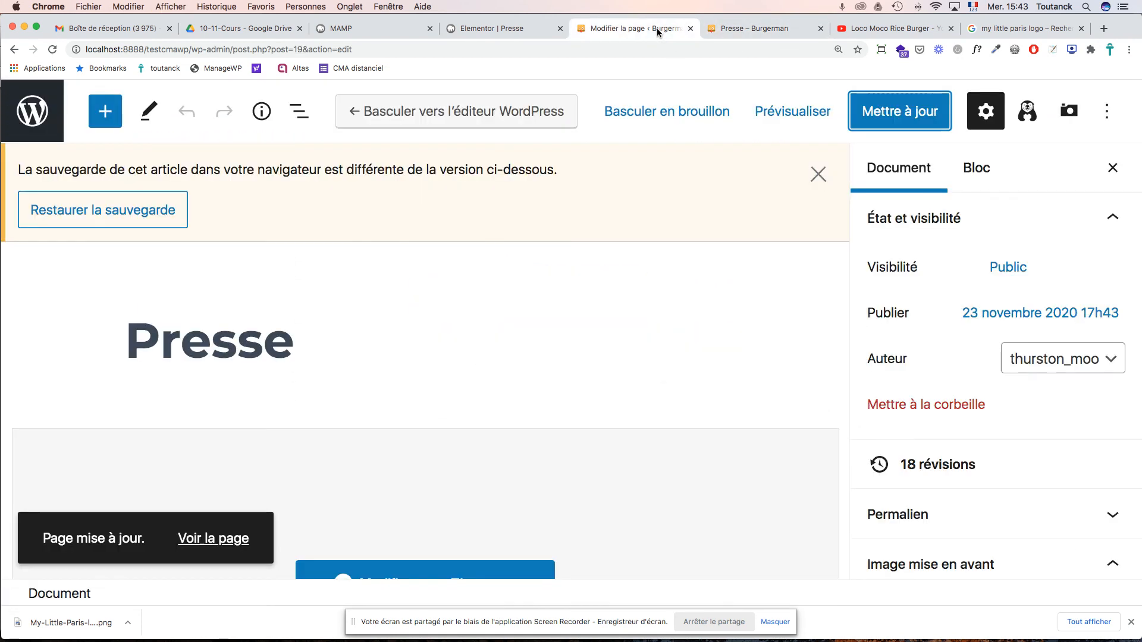
{"action": "left_click", "coordinate": [750, 27]}
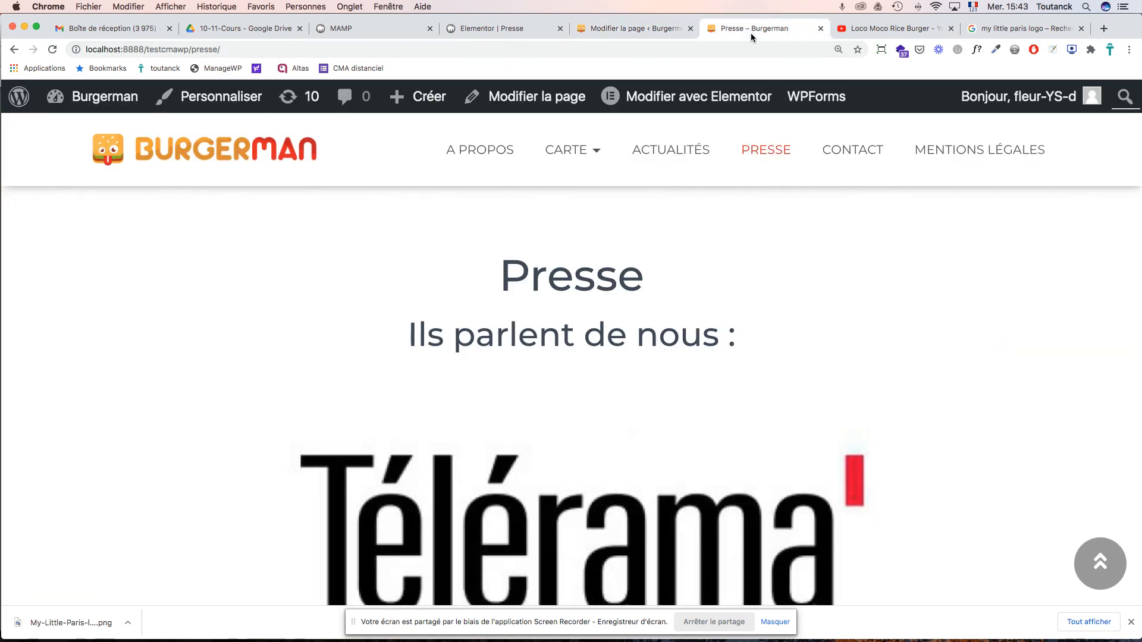
{"action": "left_click", "coordinate": [497, 29]}
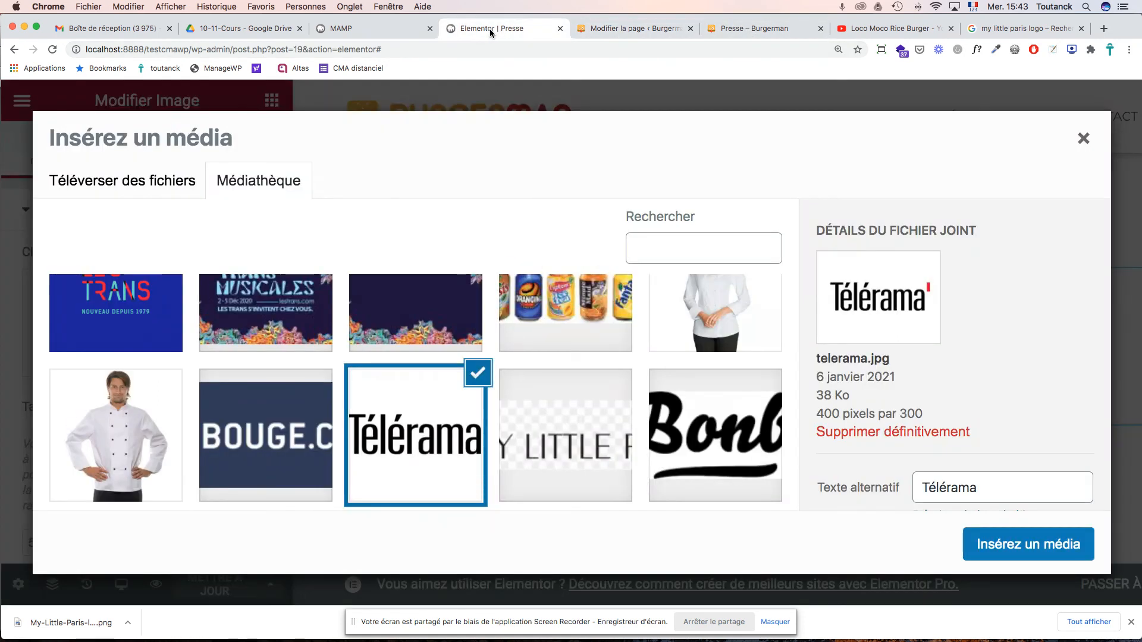
{"action": "left_click", "coordinate": [560, 28]}
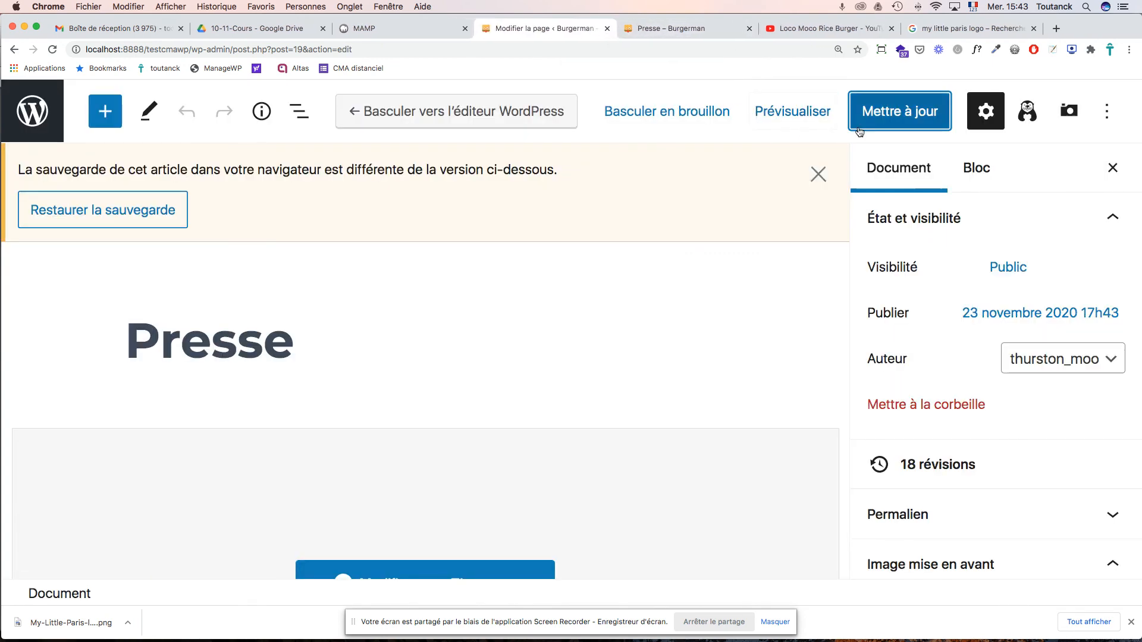
{"action": "scroll", "coordinate": [484, 428], "scroll_direction": "down", "scroll_amount": 5}
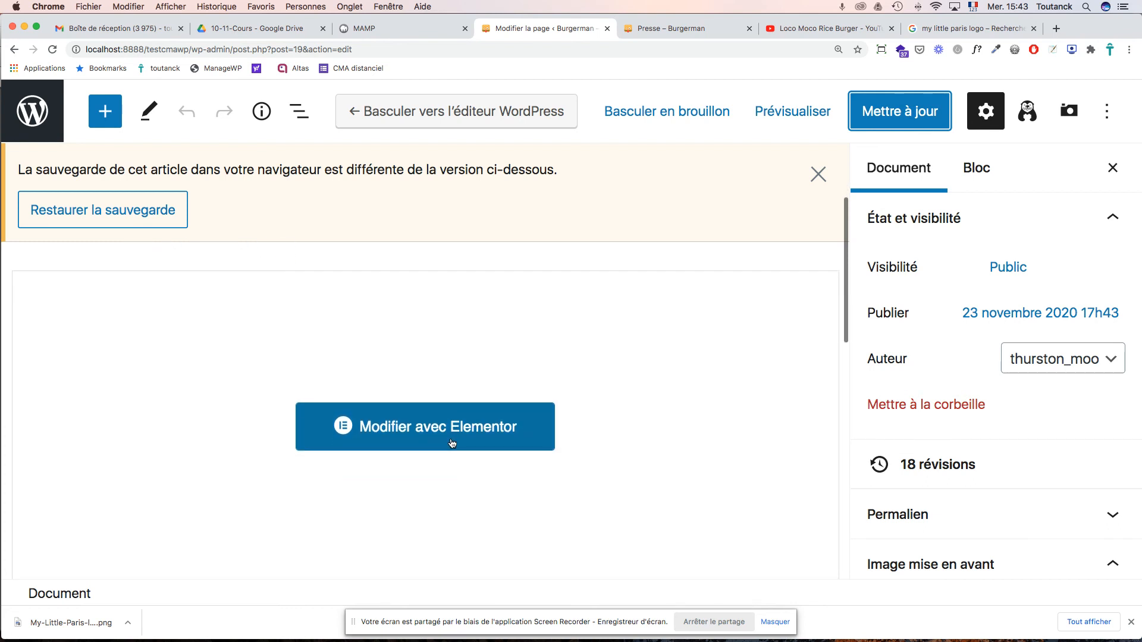
{"action": "left_click", "coordinate": [451, 441]}
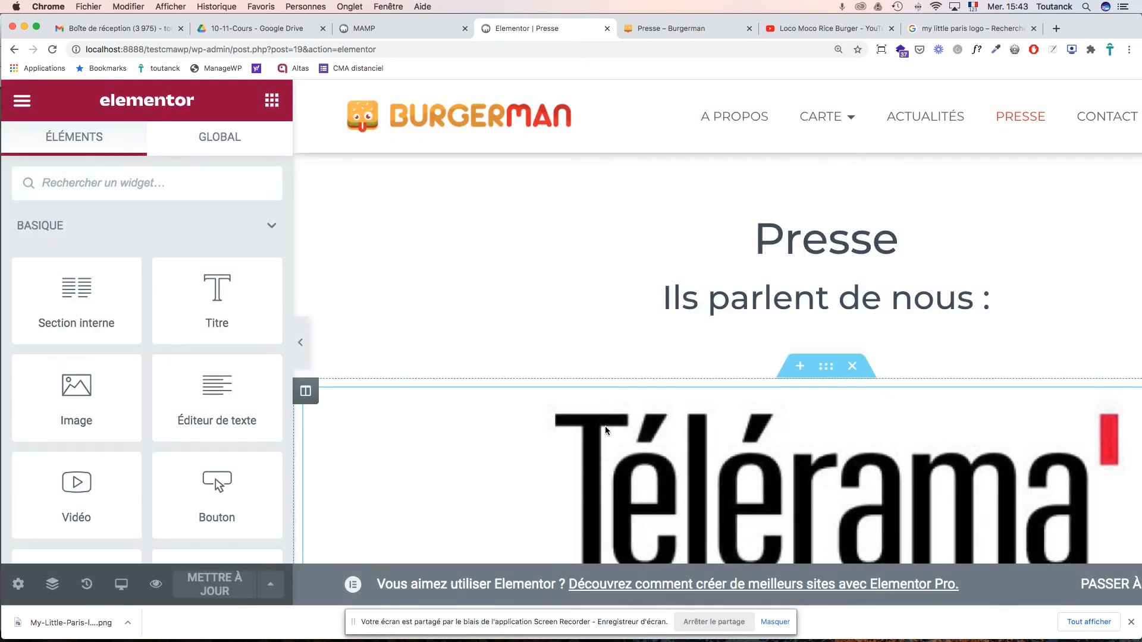
- Keep the Télérama logo on Personnalisé and apply a custom height of 50
{"action": "scroll", "coordinate": [631, 428], "scroll_direction": "down", "scroll_amount": 1}
{"action": "scroll", "coordinate": [631, 429], "scroll_direction": "down", "scroll_amount": 2}
{"action": "left_click", "coordinate": [657, 412]}
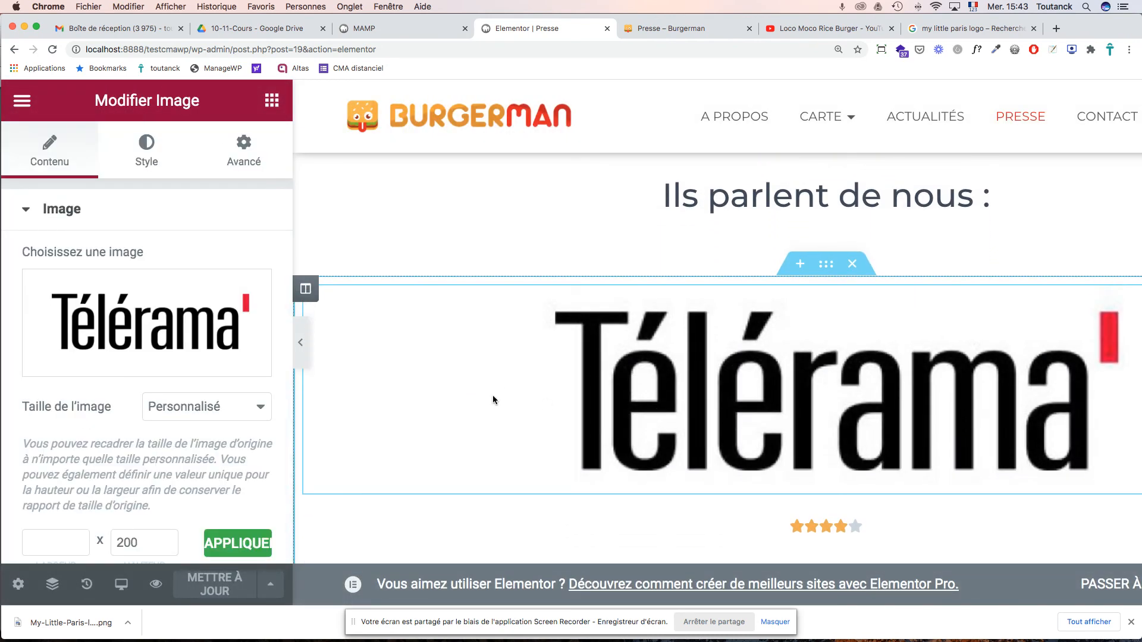
{"action": "left_click", "coordinate": [217, 409]}
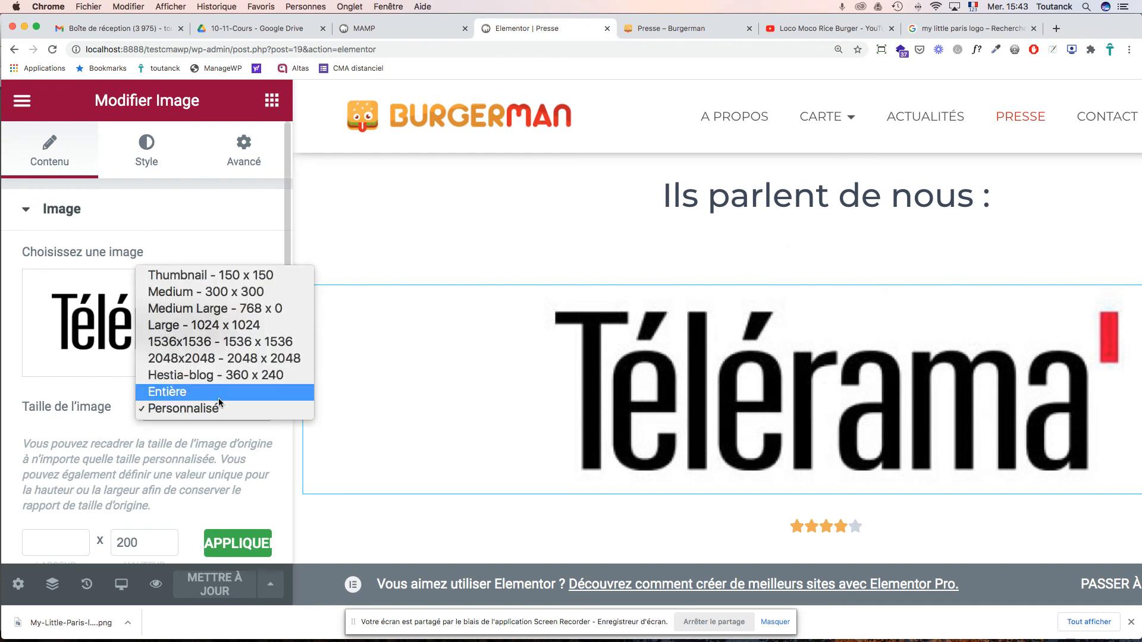
{"action": "left_click", "coordinate": [206, 408]}
{"action": "scroll", "coordinate": [209, 412], "scroll_direction": "down", "scroll_amount": 3}
{"action": "left_click_drag", "start_coordinate": [160, 410], "coordinate": [82, 407]}
{"action": "type", "text": "50"}
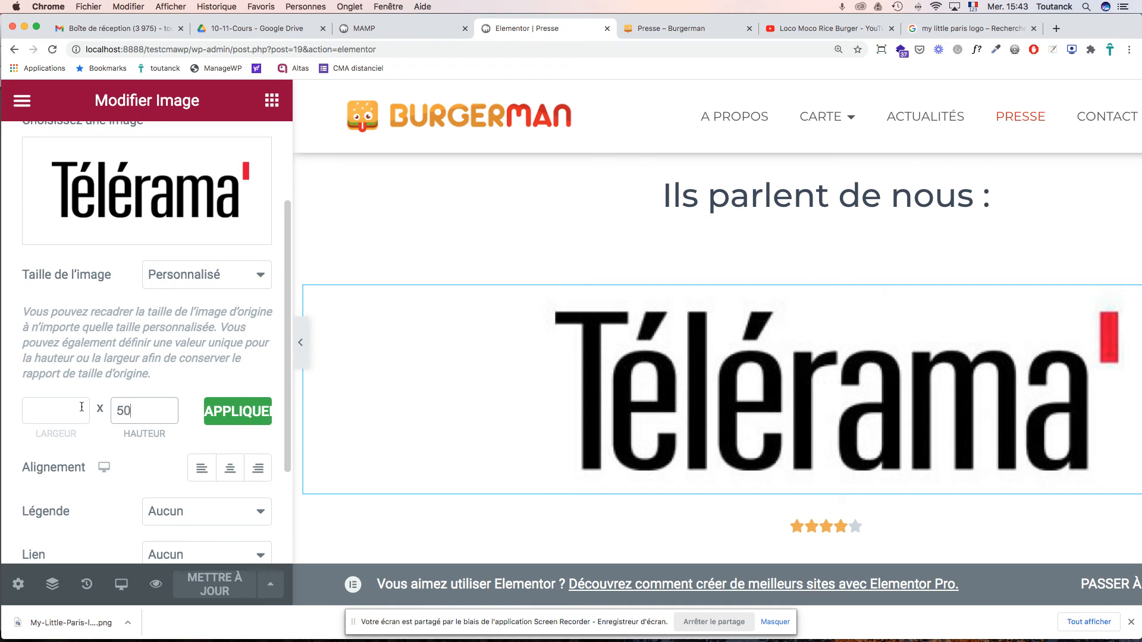
{"action": "left_click", "coordinate": [212, 416]}
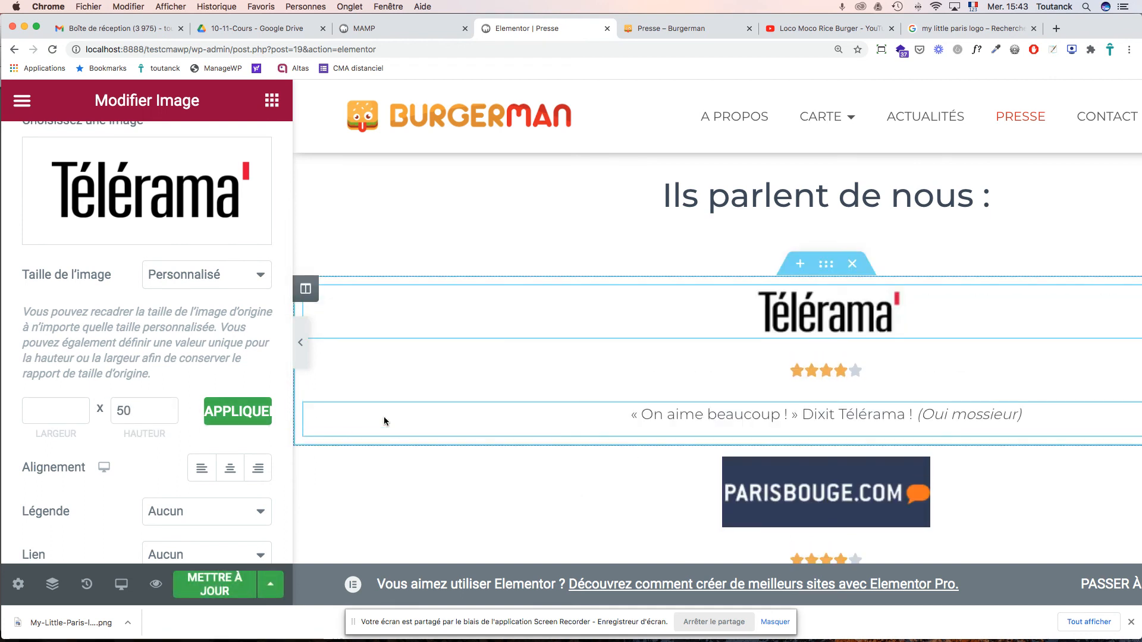
- Save the Presse page changes with Mettre à jour
{"action": "scroll", "coordinate": [671, 415], "scroll_direction": "down", "scroll_amount": 5}
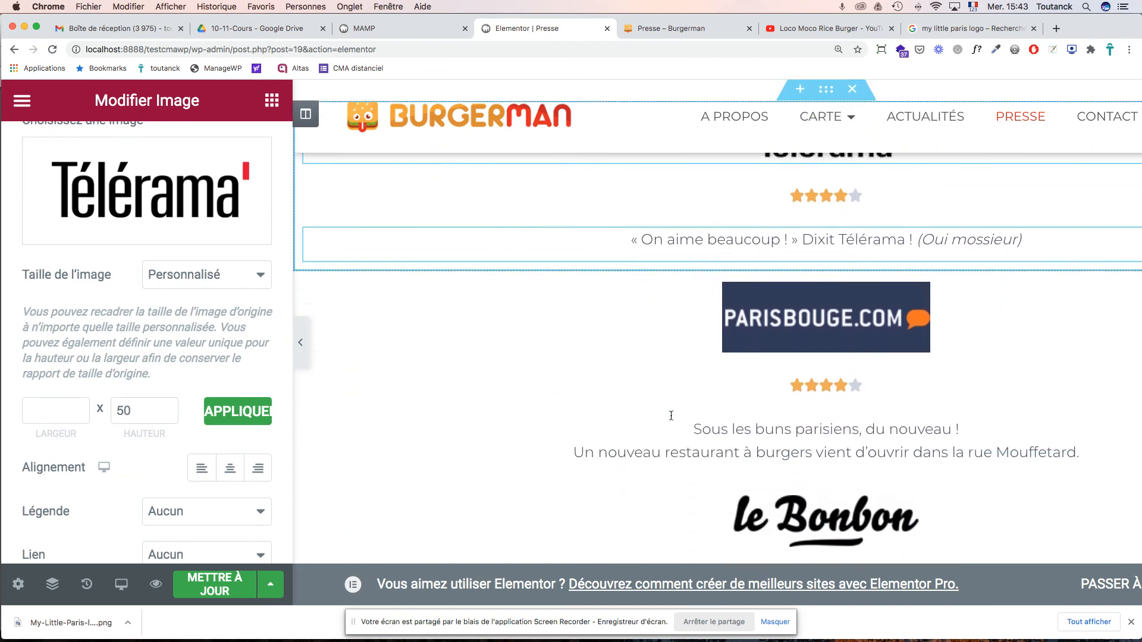
{"action": "scroll", "coordinate": [671, 420], "scroll_direction": "up", "scroll_amount": 3}
{"action": "scroll", "coordinate": [669, 415], "scroll_direction": "up", "scroll_amount": 1}
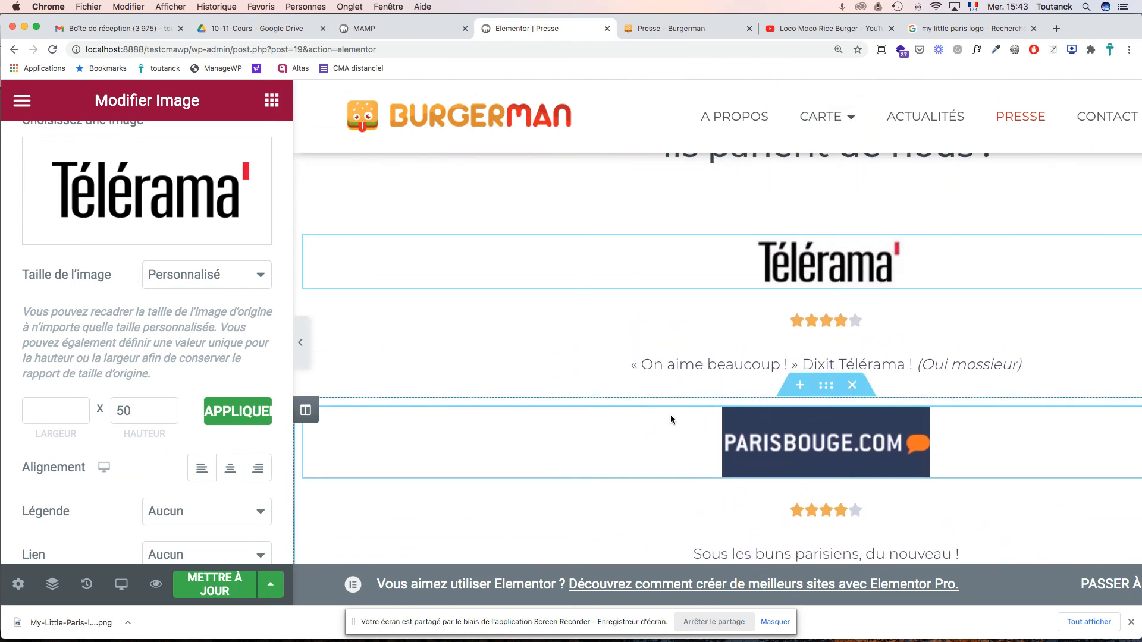
{"action": "scroll", "coordinate": [669, 415], "scroll_direction": "up", "scroll_amount": 2}
{"action": "scroll", "coordinate": [669, 415], "scroll_direction": "down", "scroll_amount": 3}
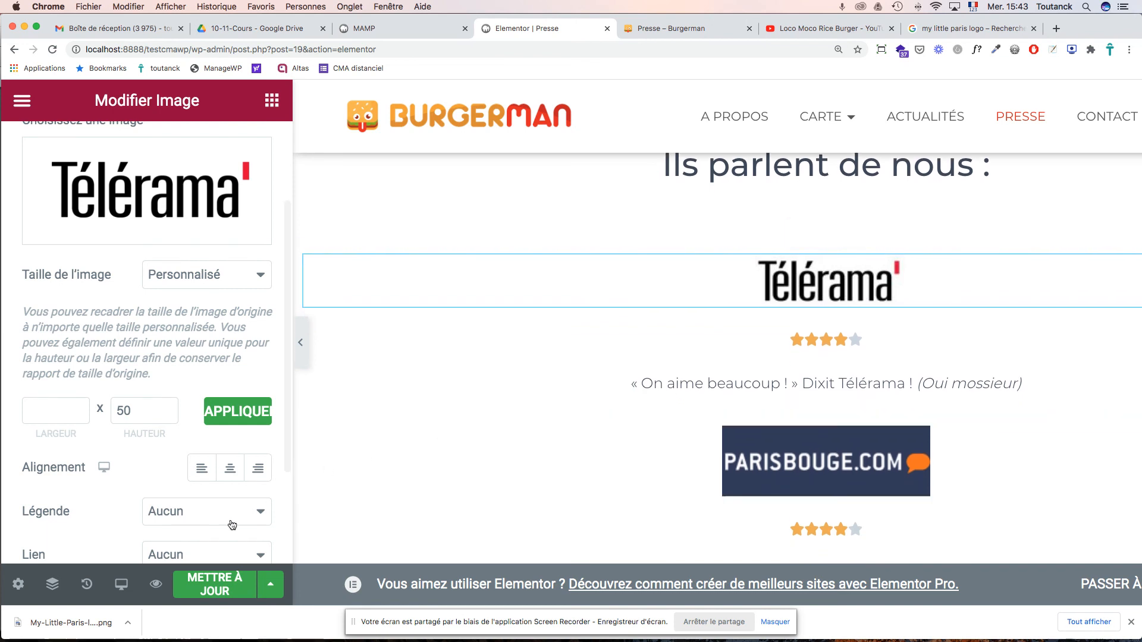
{"action": "left_click", "coordinate": [215, 580]}
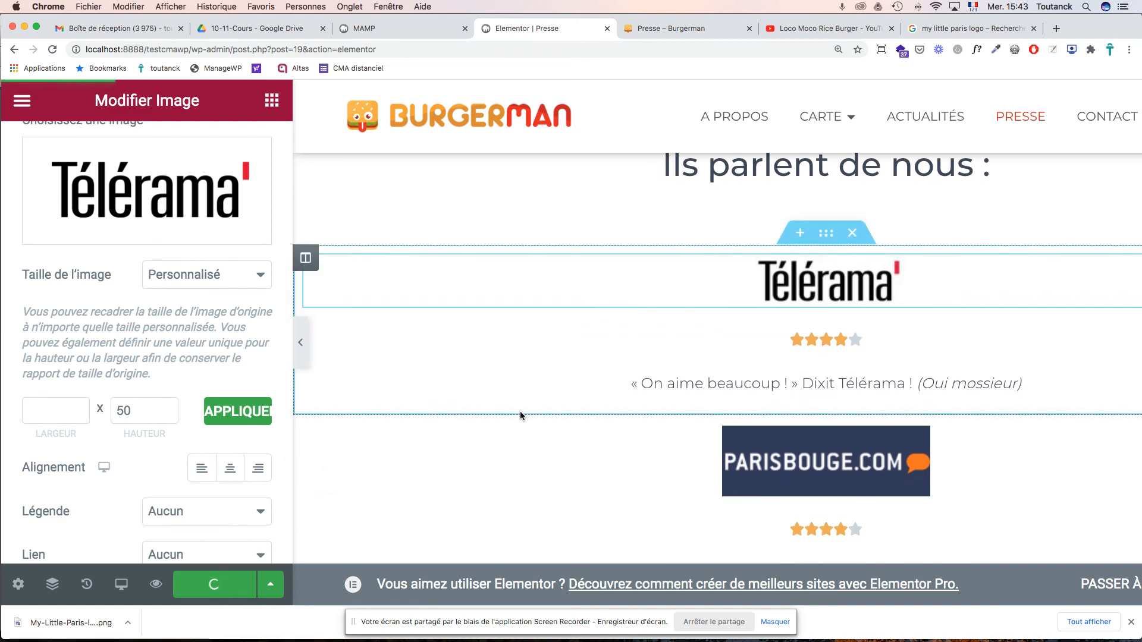
{"action": "scroll", "coordinate": [520, 414], "scroll_direction": "down", "scroll_amount": 4}
{"action": "scroll", "coordinate": [520, 412], "scroll_direction": "down", "scroll_amount": 5}
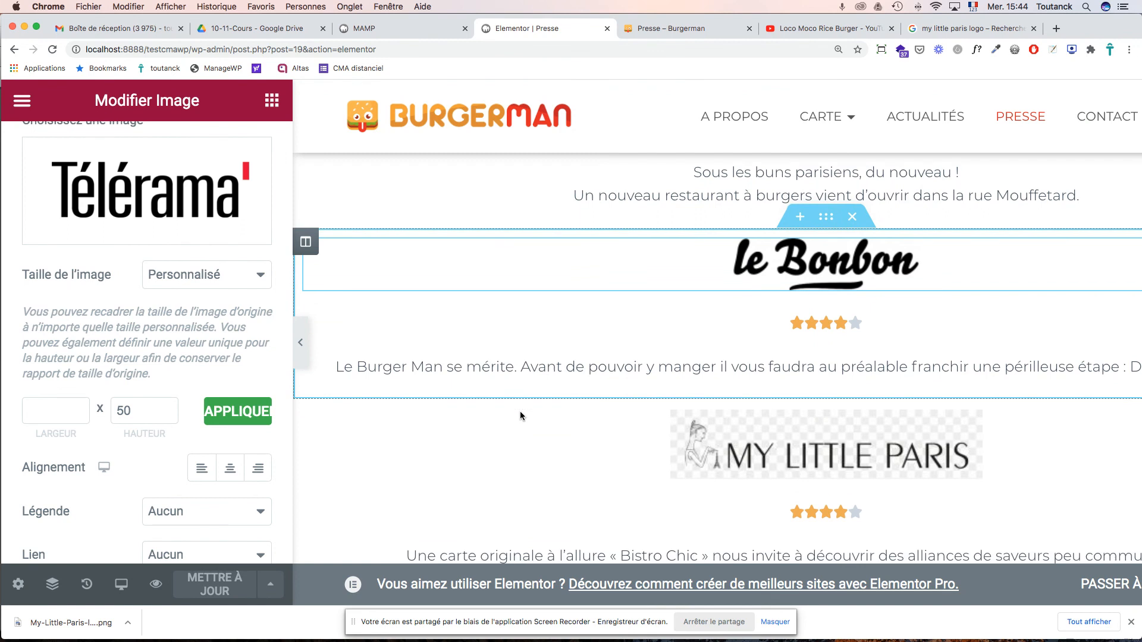
- Open the MY LITTLE PARIS image's media chooser on the file upload tab
{"action": "left_click", "coordinate": [713, 418]}
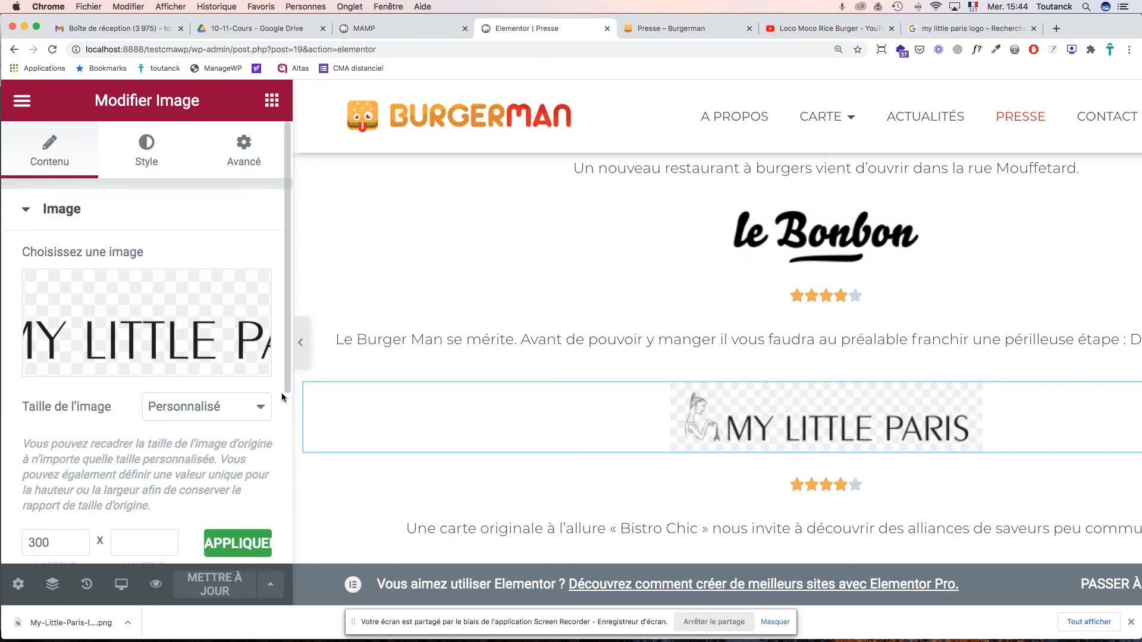
{"action": "left_click", "coordinate": [142, 364]}
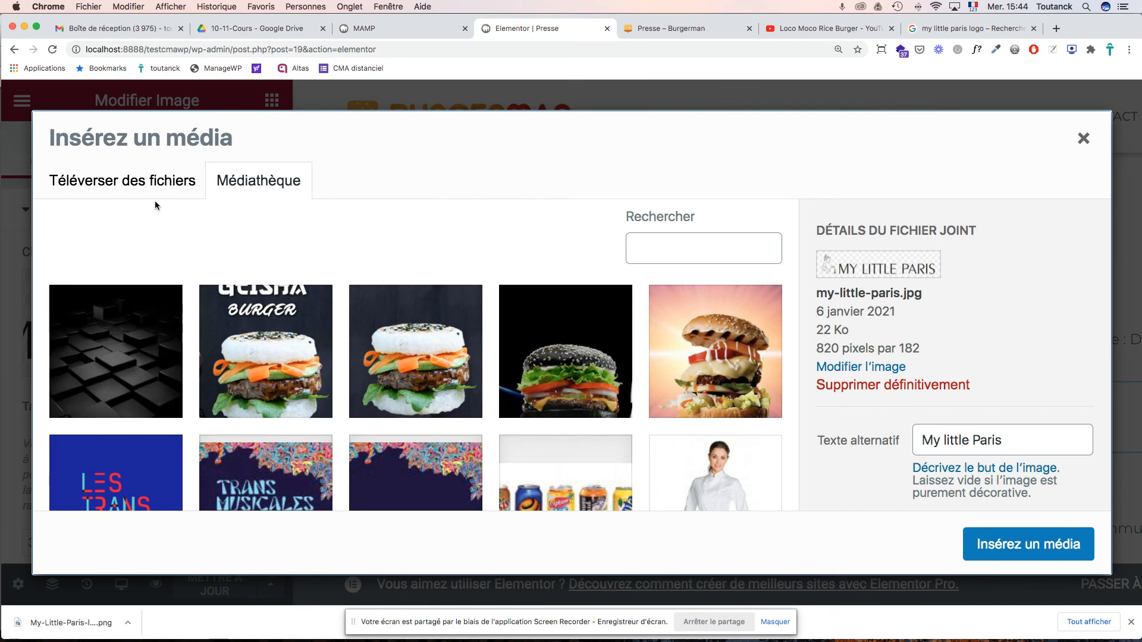
{"action": "left_click", "coordinate": [149, 182]}
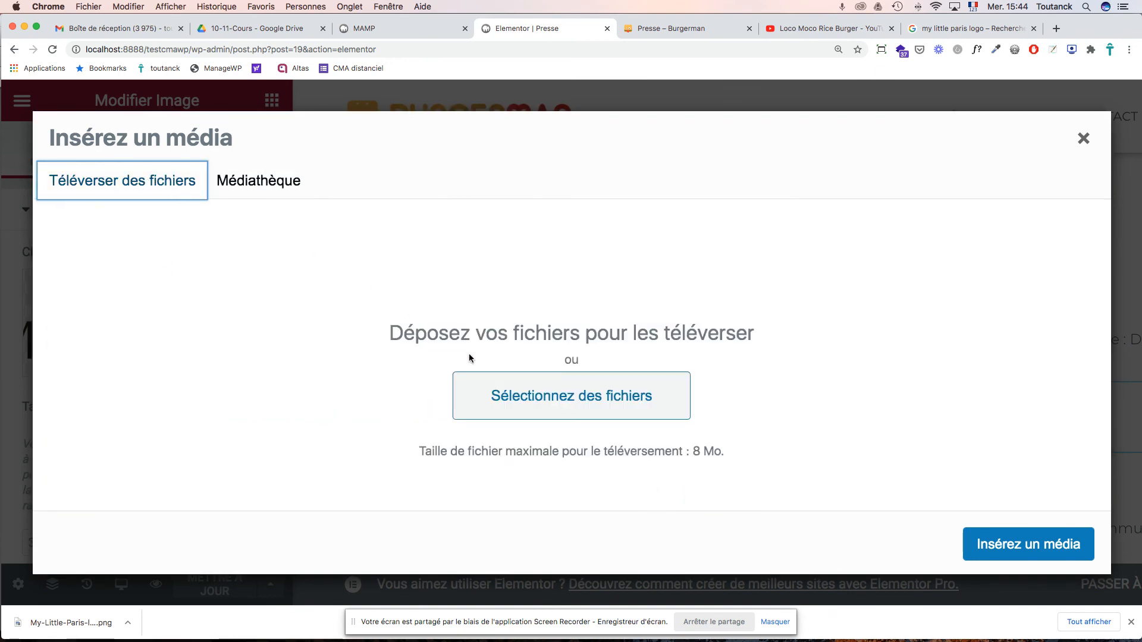
{"action": "left_click", "coordinate": [509, 411]}
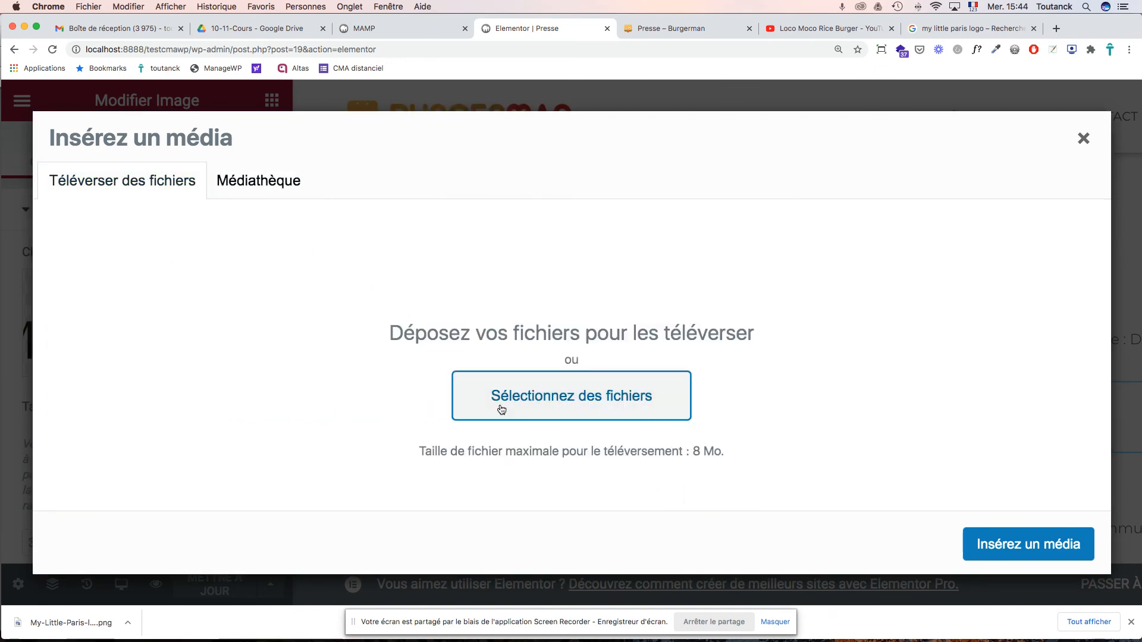
{"action": "left_click", "coordinate": [501, 409]}
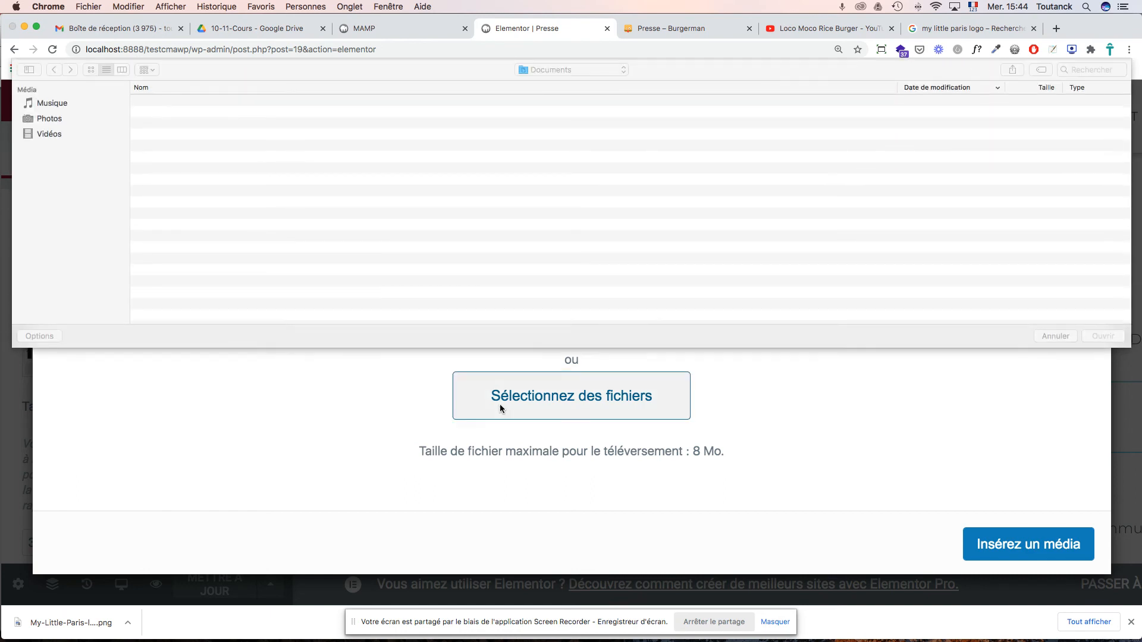
- Upload My-Little-Paris-logo.png from the presse folder to the media library
{"action": "left_click", "coordinate": [605, 70]}
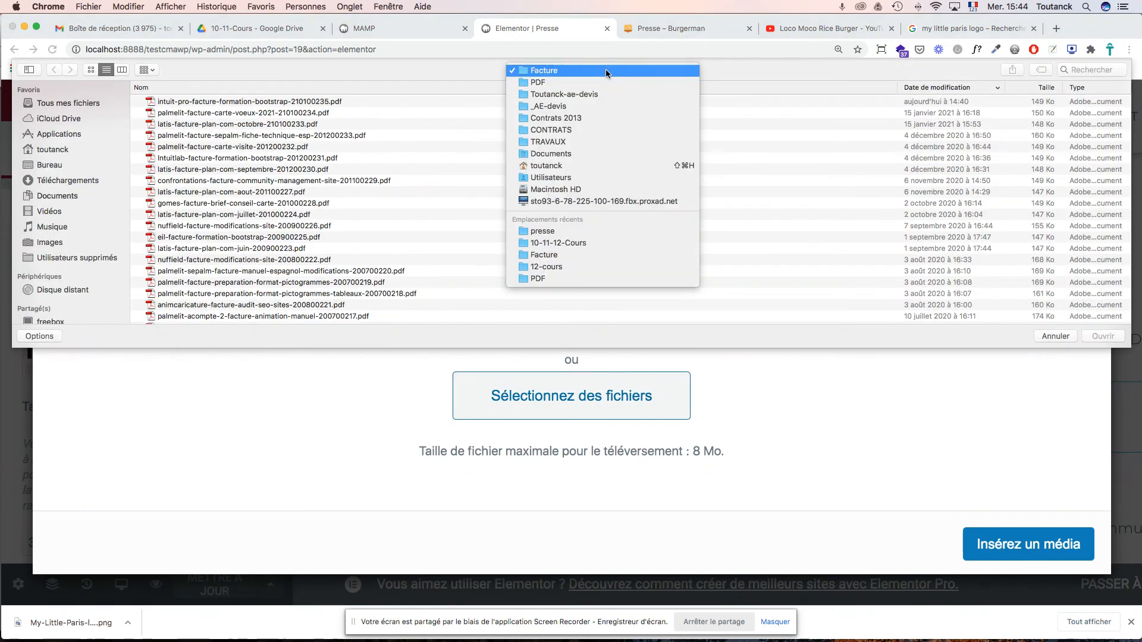
{"action": "left_click", "coordinate": [553, 231]}
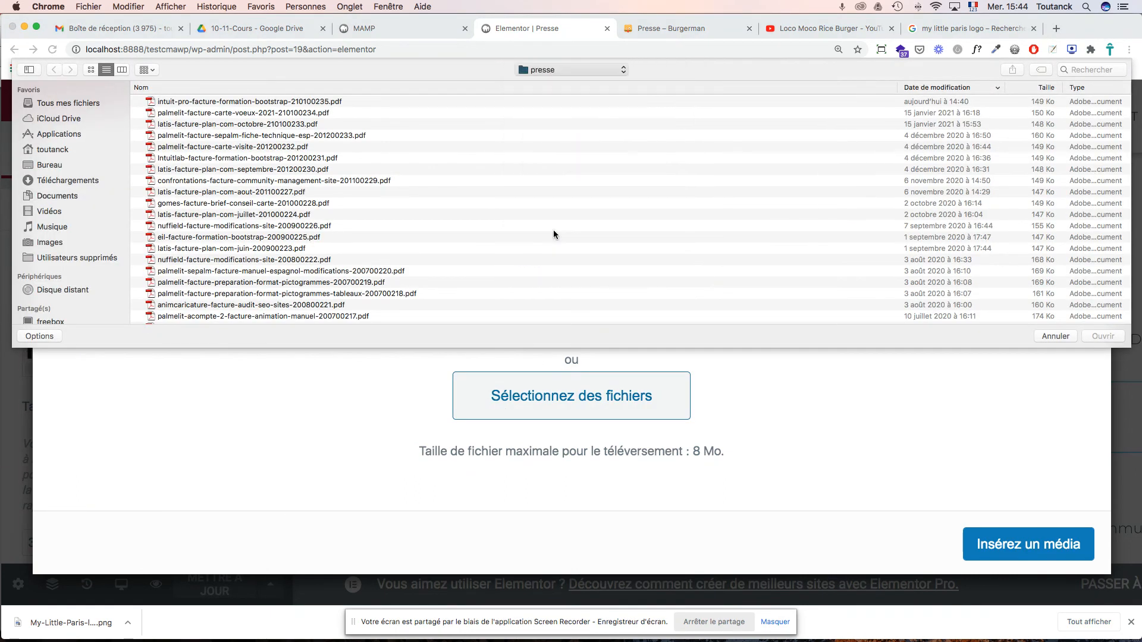
{"action": "left_click", "coordinate": [199, 102]}
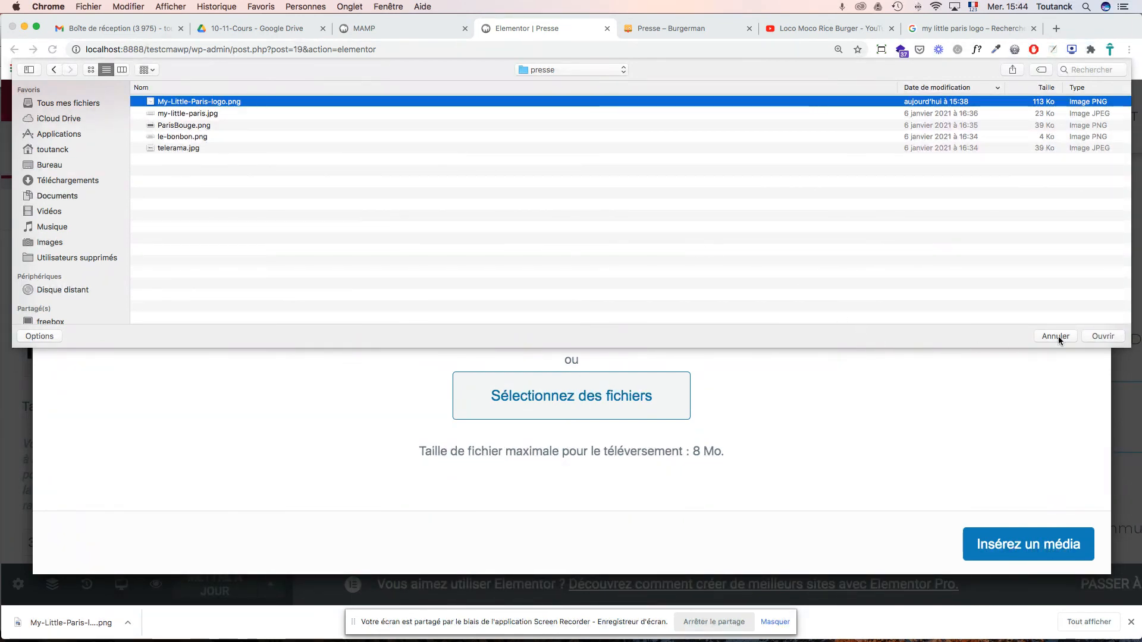
{"action": "key", "text": "space"}
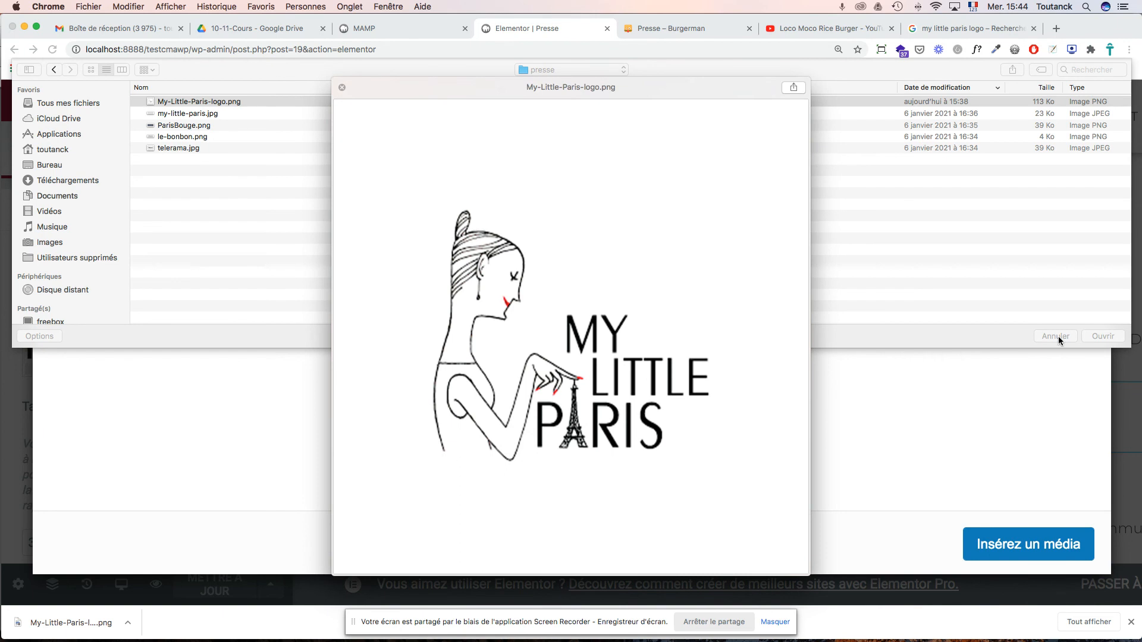
{"action": "key", "text": "space"}
{"action": "left_click", "coordinate": [1099, 337]}
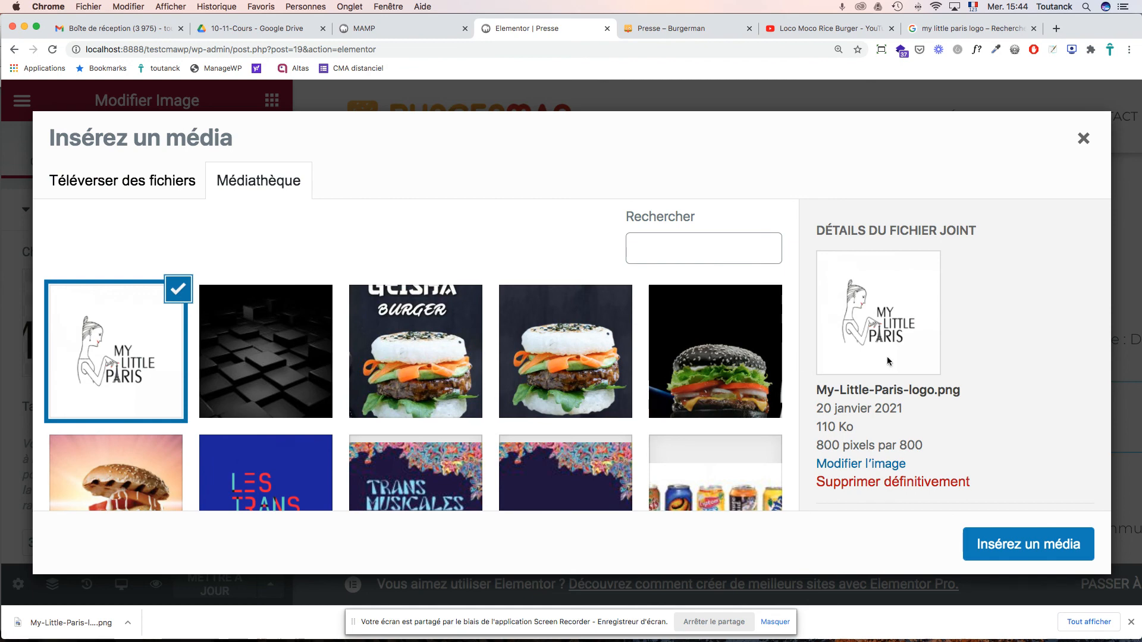
- Open the My Little Paris logo's image editor and trim the empty space above and below it
{"action": "left_click", "coordinate": [869, 464]}
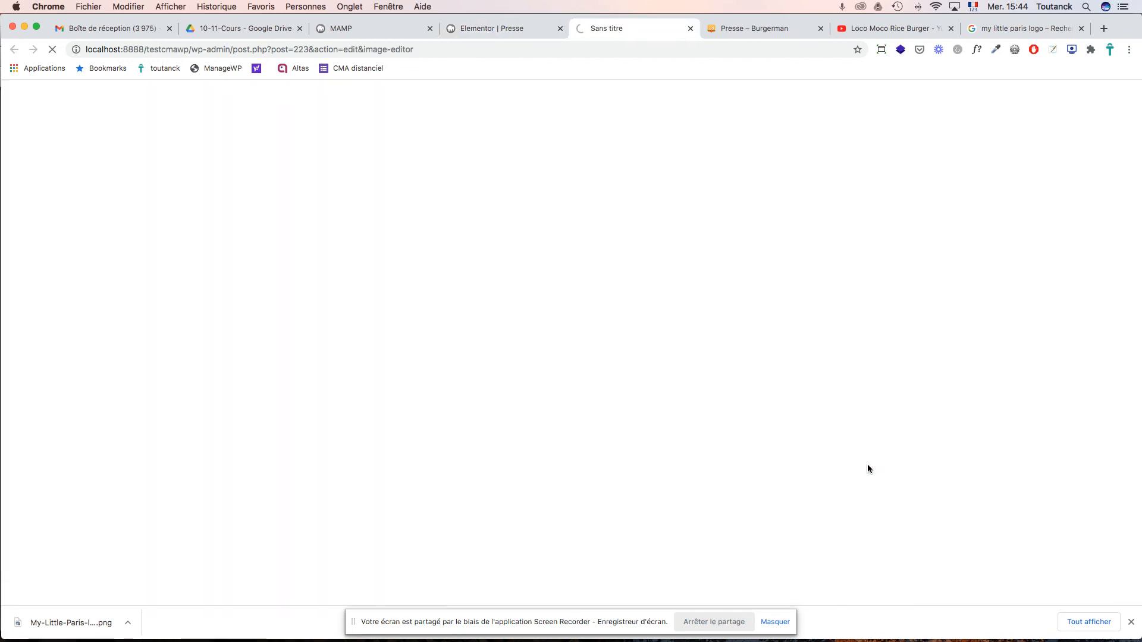
{"action": "scroll", "coordinate": [685, 376], "scroll_direction": "down", "scroll_amount": 12}
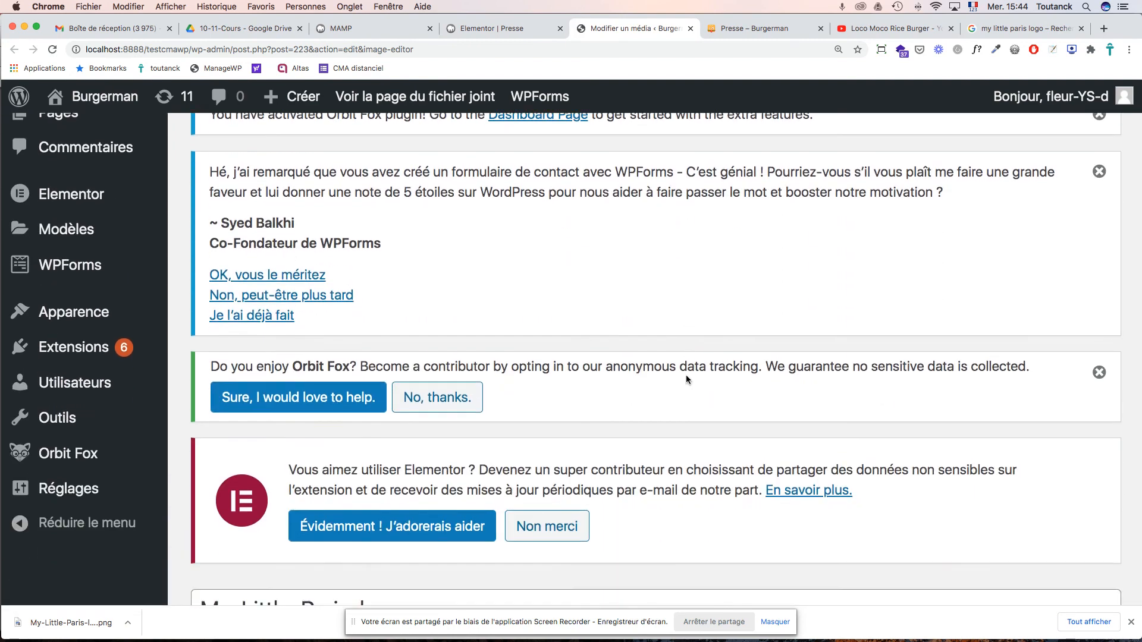
{"action": "scroll", "coordinate": [686, 377], "scroll_direction": "up", "scroll_amount": 5}
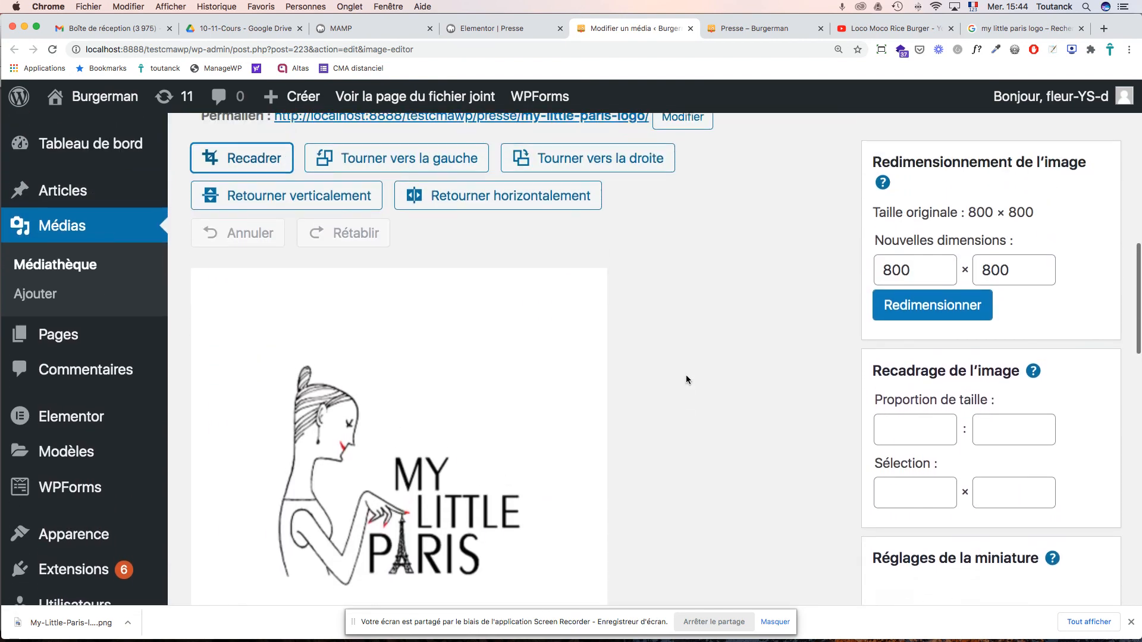
{"action": "left_click", "coordinate": [387, 290]}
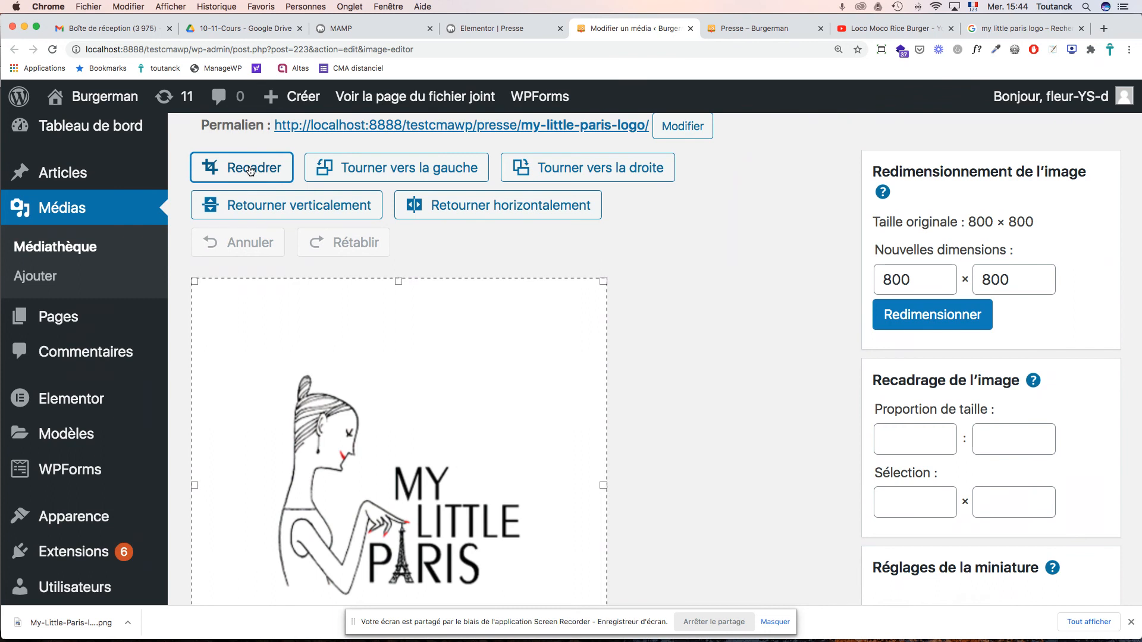
{"action": "left_click_drag", "start_coordinate": [398, 282], "coordinate": [398, 365]}
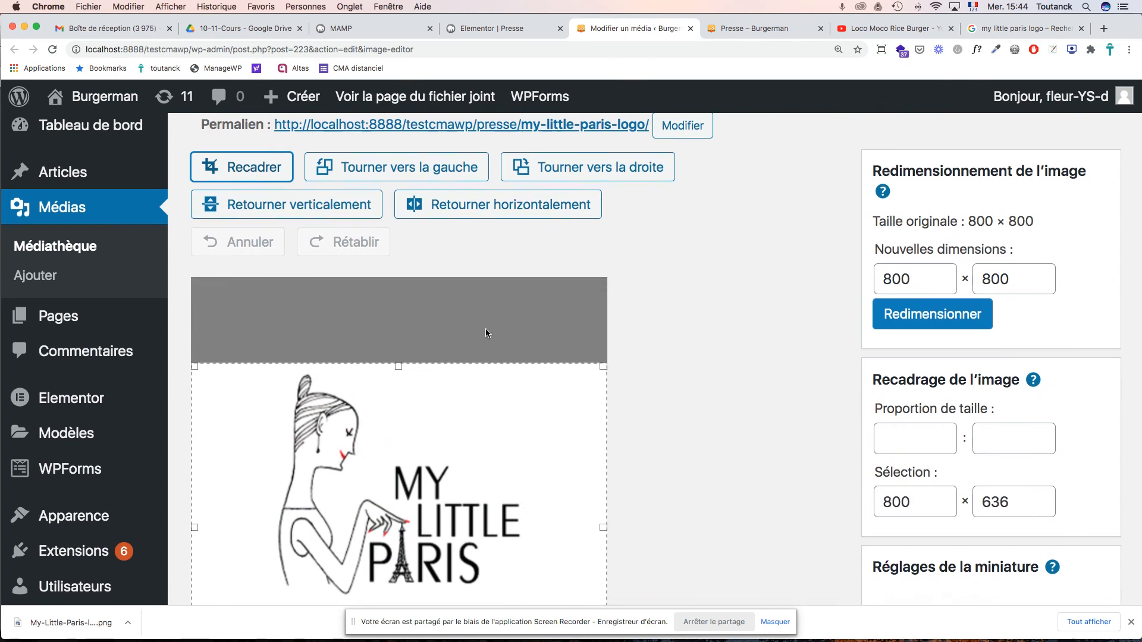
{"action": "scroll", "coordinate": [485, 329], "scroll_direction": "down", "scroll_amount": 5}
{"action": "left_click_drag", "start_coordinate": [399, 504], "coordinate": [406, 429]}
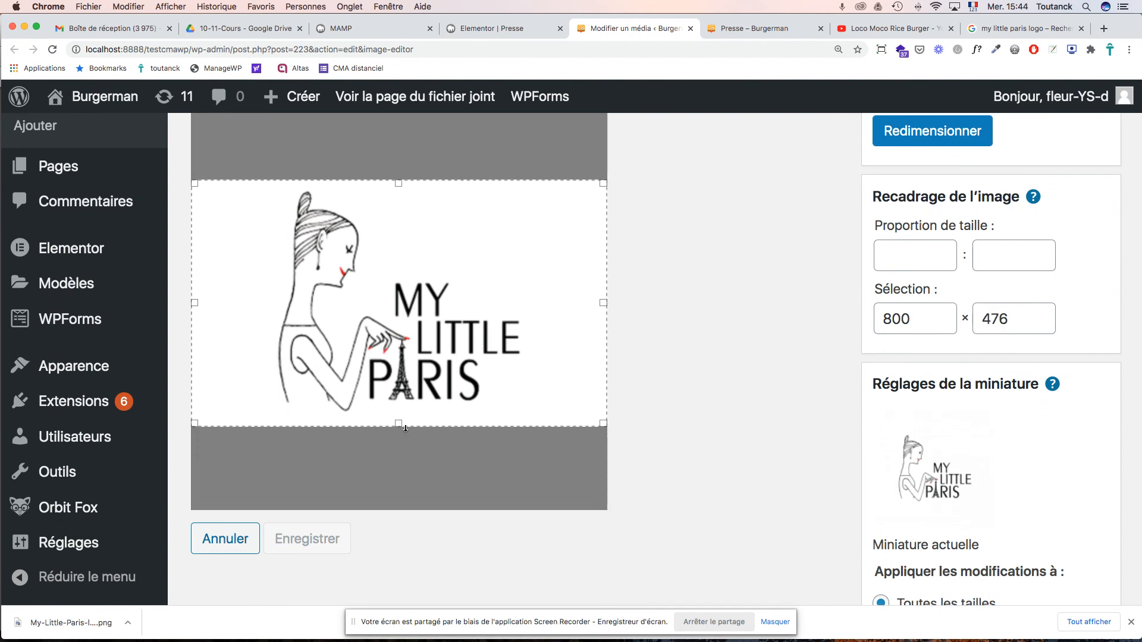
{"action": "scroll", "coordinate": [406, 428], "scroll_direction": "down", "scroll_amount": 1}
{"action": "scroll", "coordinate": [583, 285], "scroll_direction": "up", "scroll_amount": 5}
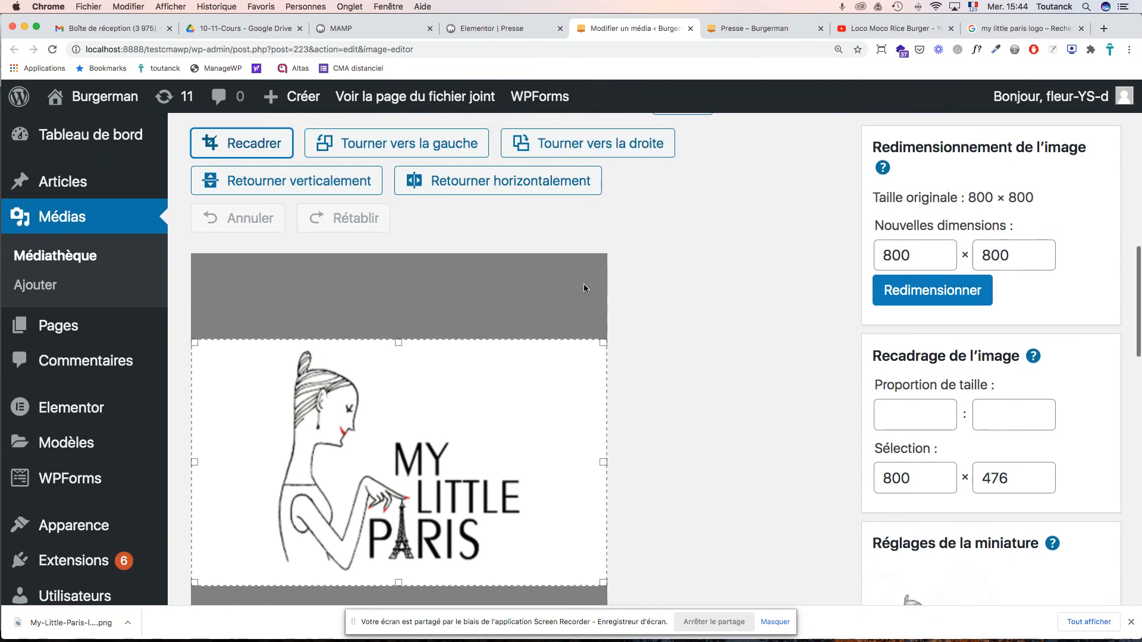
- Apply the 800 × 476 crop, save the image and update the media item
{"action": "left_click", "coordinate": [273, 145]}
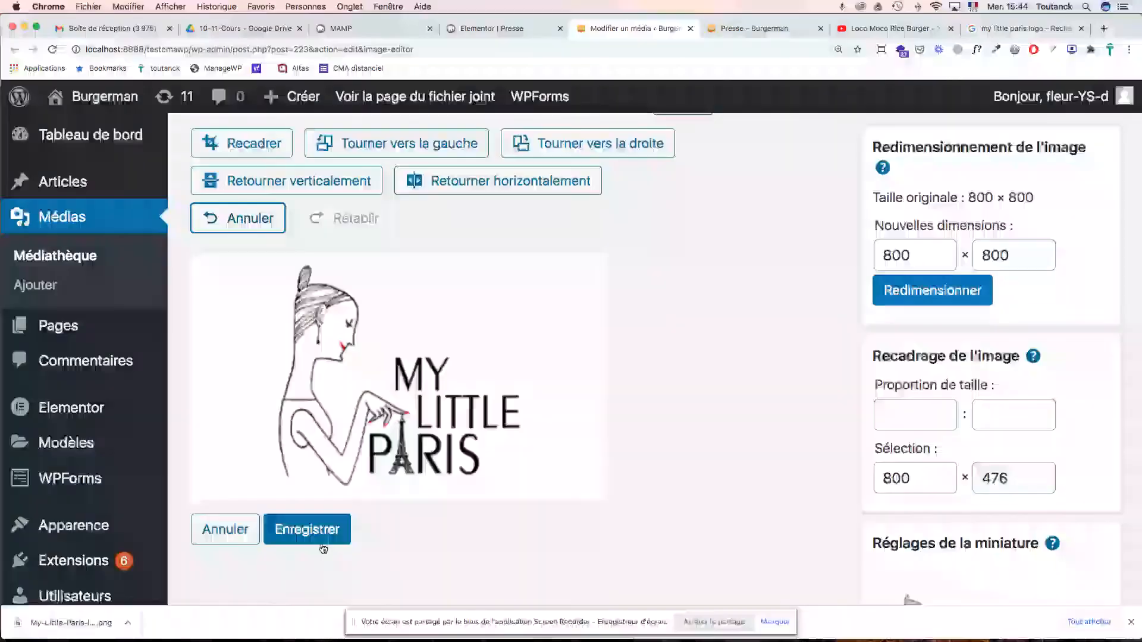
{"action": "left_click", "coordinate": [306, 528]}
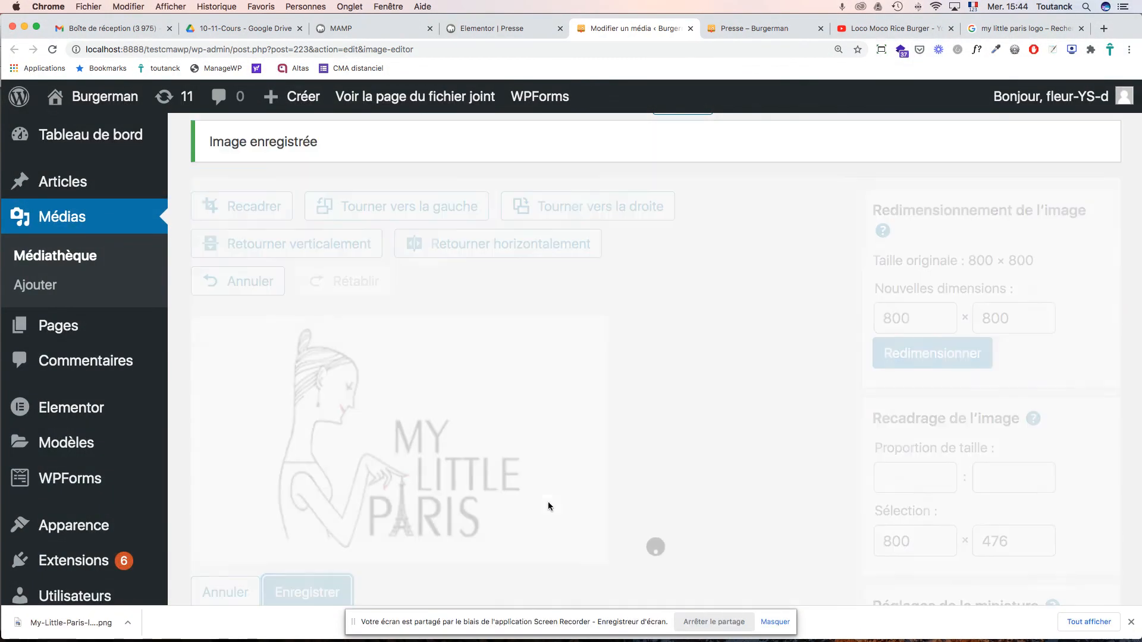
{"action": "scroll", "coordinate": [548, 503], "scroll_direction": "down", "scroll_amount": 10}
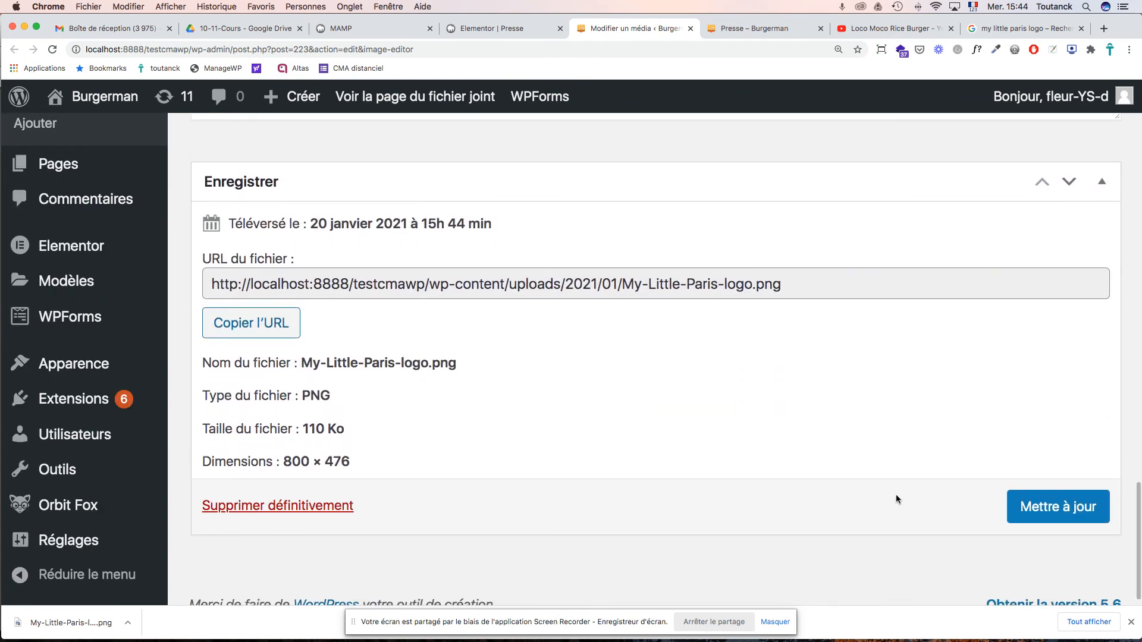
{"action": "left_click", "coordinate": [1018, 504]}
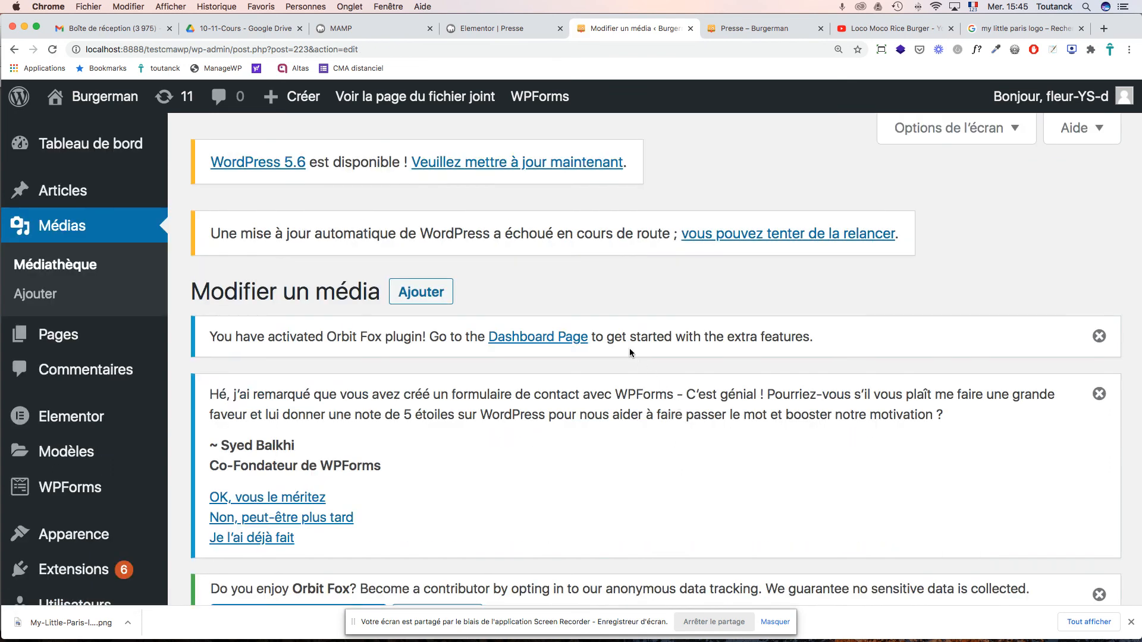
- Review the logo's attachment page, then close that tab
{"action": "left_click", "coordinate": [441, 105]}
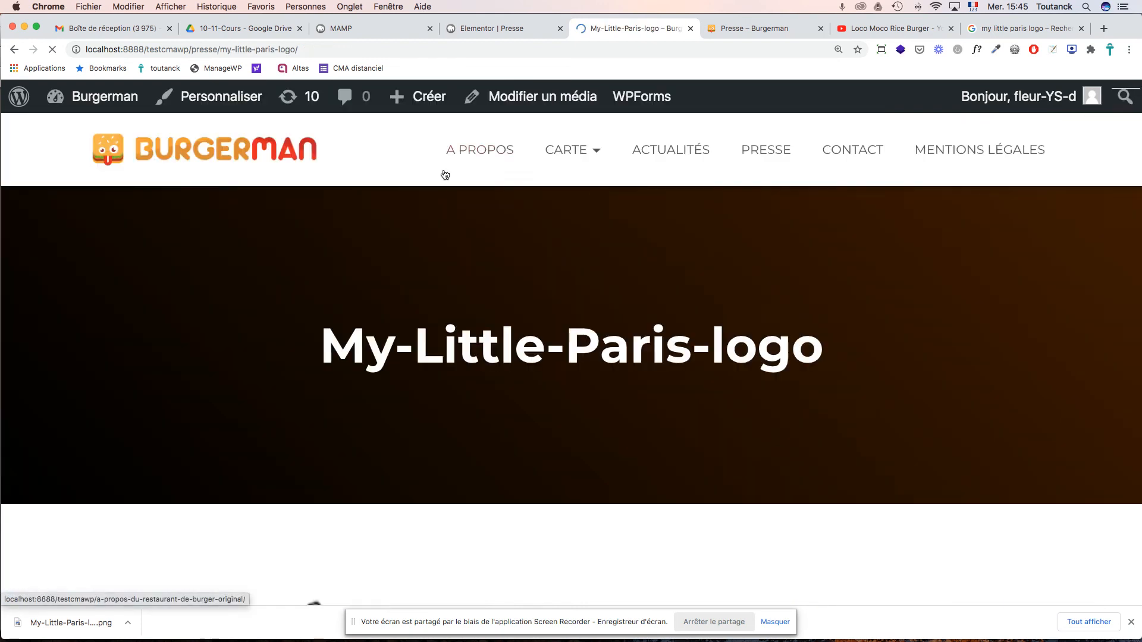
{"action": "scroll", "coordinate": [613, 284], "scroll_direction": "down", "scroll_amount": 10}
{"action": "scroll", "coordinate": [614, 285], "scroll_direction": "up", "scroll_amount": 3}
{"action": "scroll", "coordinate": [613, 285], "scroll_direction": "up", "scroll_amount": 2}
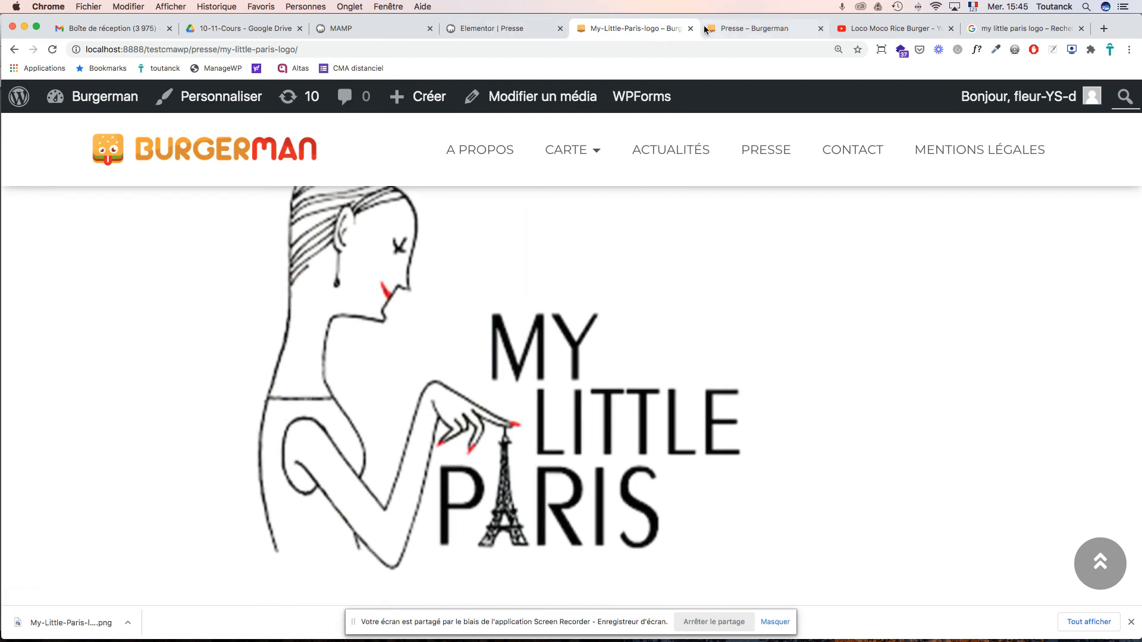
{"action": "left_click", "coordinate": [688, 28]}
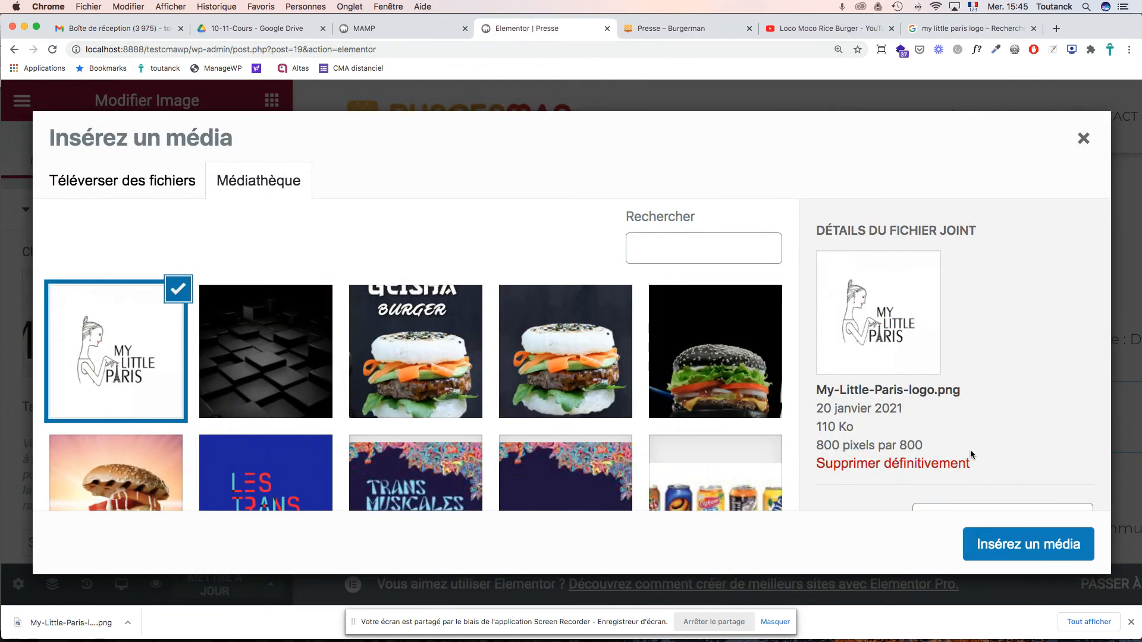
- Set the logo's alternative text and title to 'My little Paris' and insert it into the page
{"action": "scroll", "coordinate": [951, 436], "scroll_direction": "down", "scroll_amount": 5}
{"action": "left_click", "coordinate": [956, 297]}
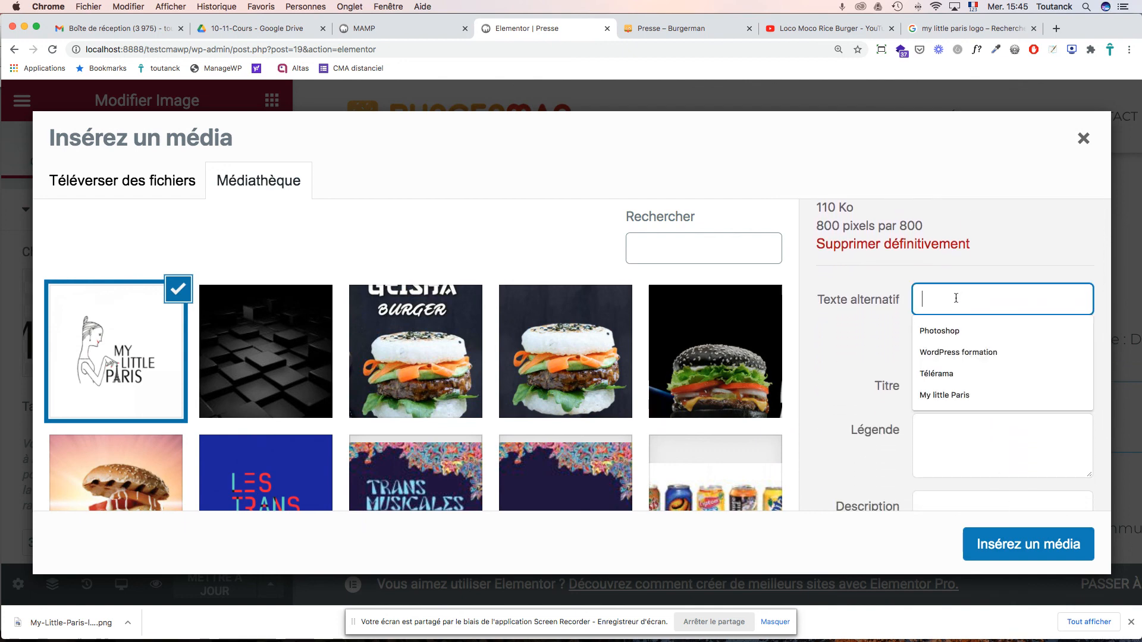
{"action": "type", "text": "My little Paris"}
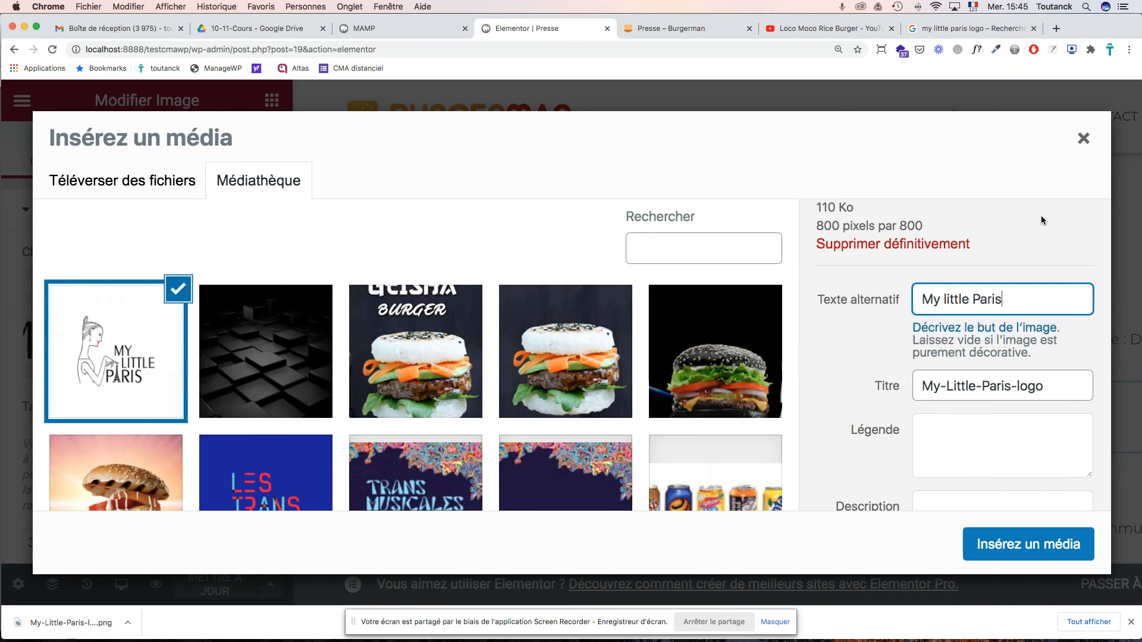
{"action": "key", "text": "super+a"}
{"action": "key", "text": "super+c"}
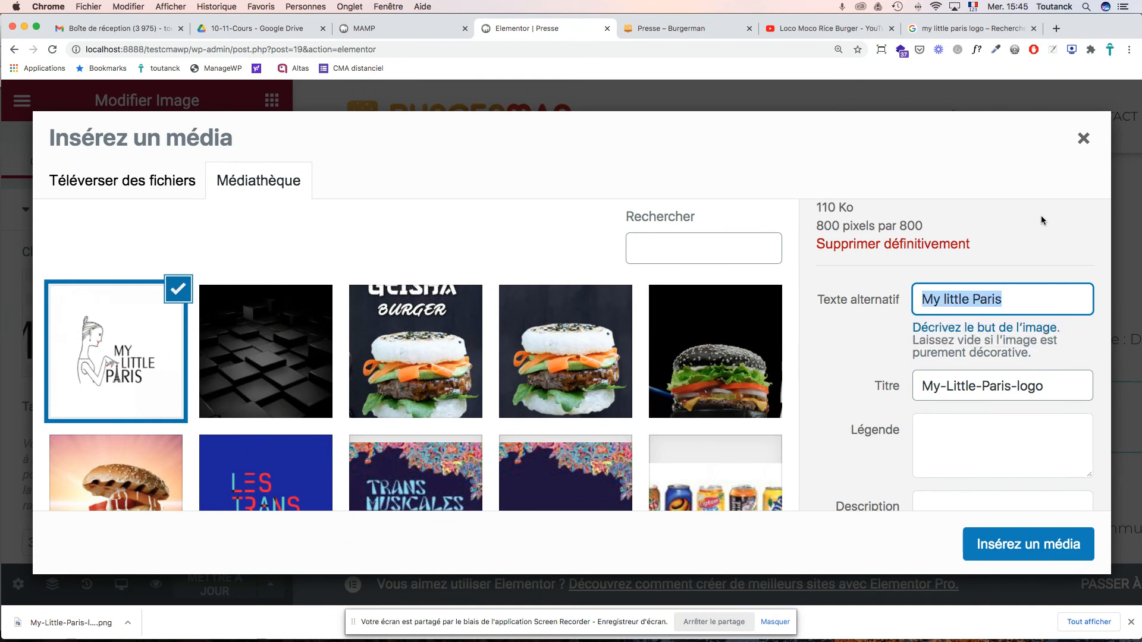
{"action": "triple_click", "coordinate": [972, 389]}
{"action": "key", "text": "super+v"}
{"action": "left_click", "coordinate": [1055, 538]}
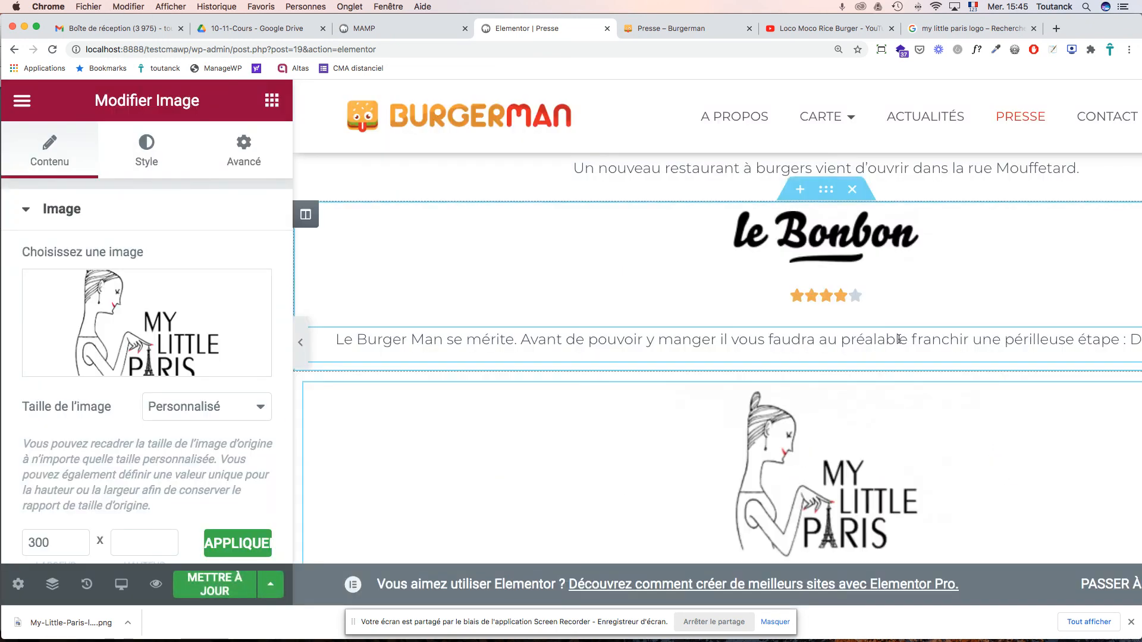
- Check the placed logo and save the updated Presse page
{"action": "scroll", "coordinate": [899, 339], "scroll_direction": "down", "scroll_amount": 2}
{"action": "scroll", "coordinate": [897, 350], "scroll_direction": "up", "scroll_amount": 2}
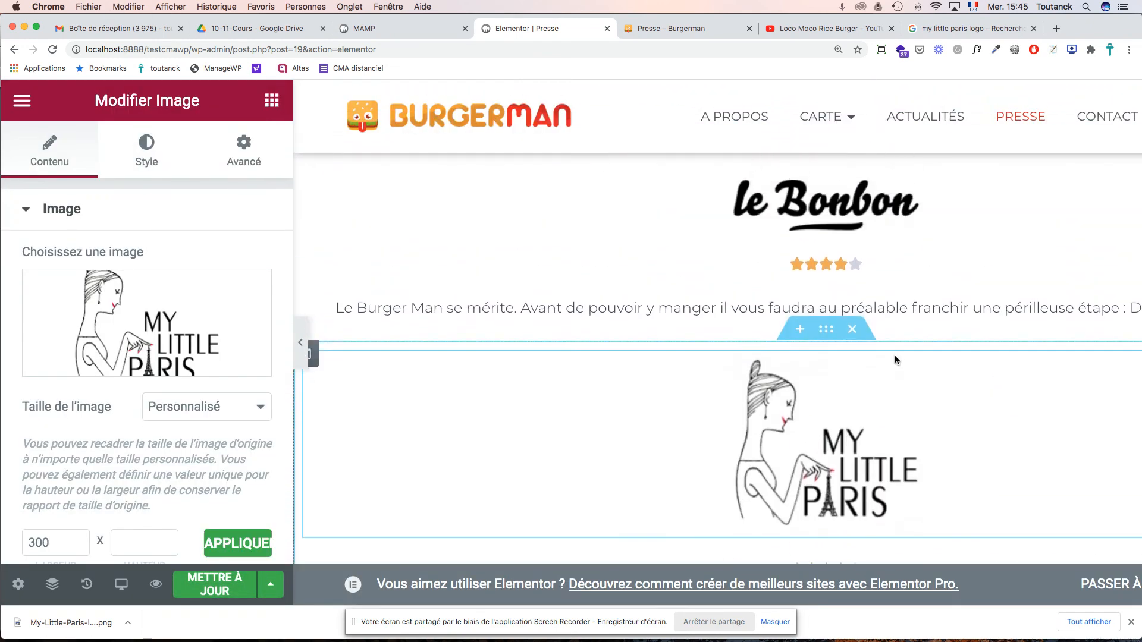
{"action": "scroll", "coordinate": [895, 359], "scroll_direction": "down", "scroll_amount": 4}
{"action": "scroll", "coordinate": [895, 359], "scroll_direction": "up", "scroll_amount": 2}
{"action": "scroll", "coordinate": [895, 359], "scroll_direction": "up", "scroll_amount": 3}
{"action": "scroll", "coordinate": [895, 359], "scroll_direction": "down", "scroll_amount": 6}
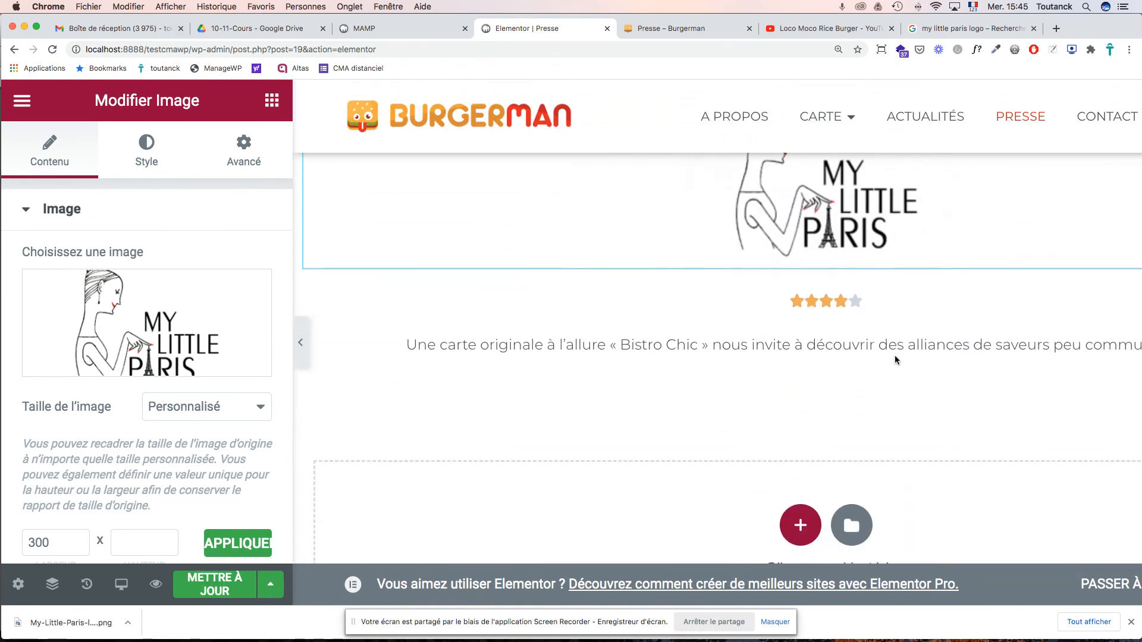
{"action": "scroll", "coordinate": [895, 360], "scroll_direction": "down", "scroll_amount": 3}
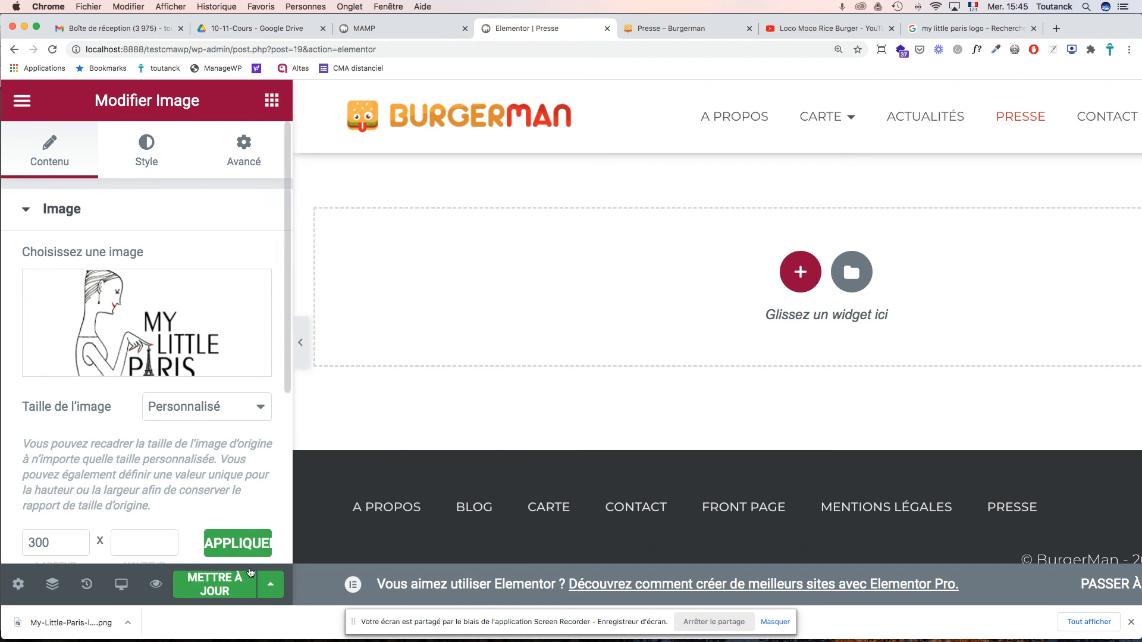
{"action": "left_click", "coordinate": [237, 585]}
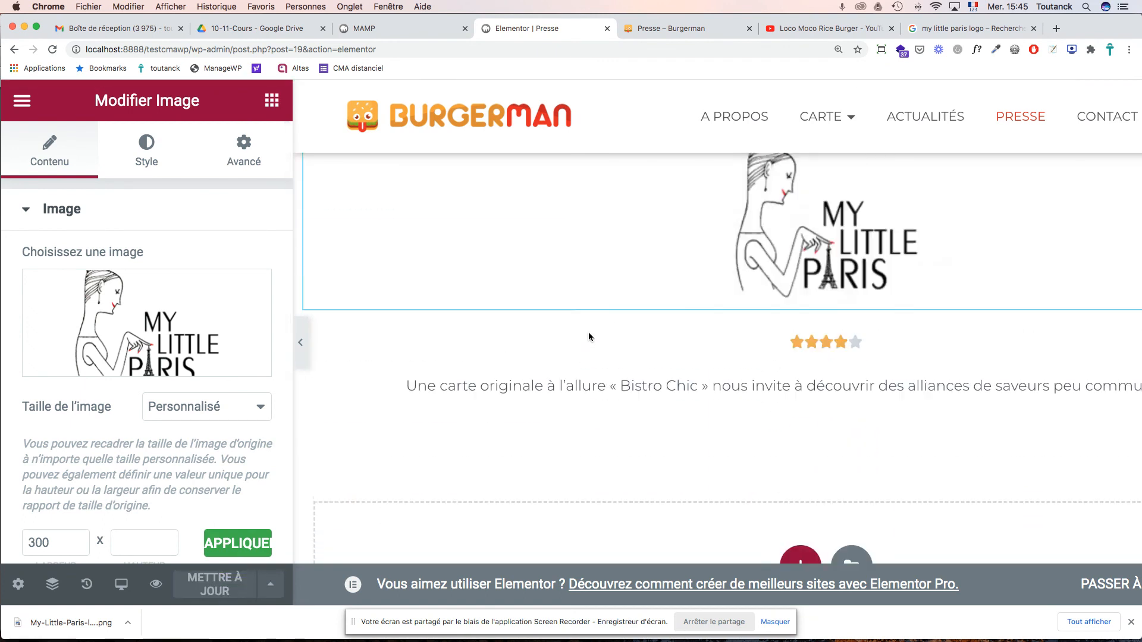
- Select the star rating widget under the le Bonbon review
{"action": "scroll", "coordinate": [588, 332], "scroll_direction": "up", "scroll_amount": 15}
{"action": "scroll", "coordinate": [588, 332], "scroll_direction": "down", "scroll_amount": 2}
{"action": "scroll", "coordinate": [589, 334], "scroll_direction": "down", "scroll_amount": 10}
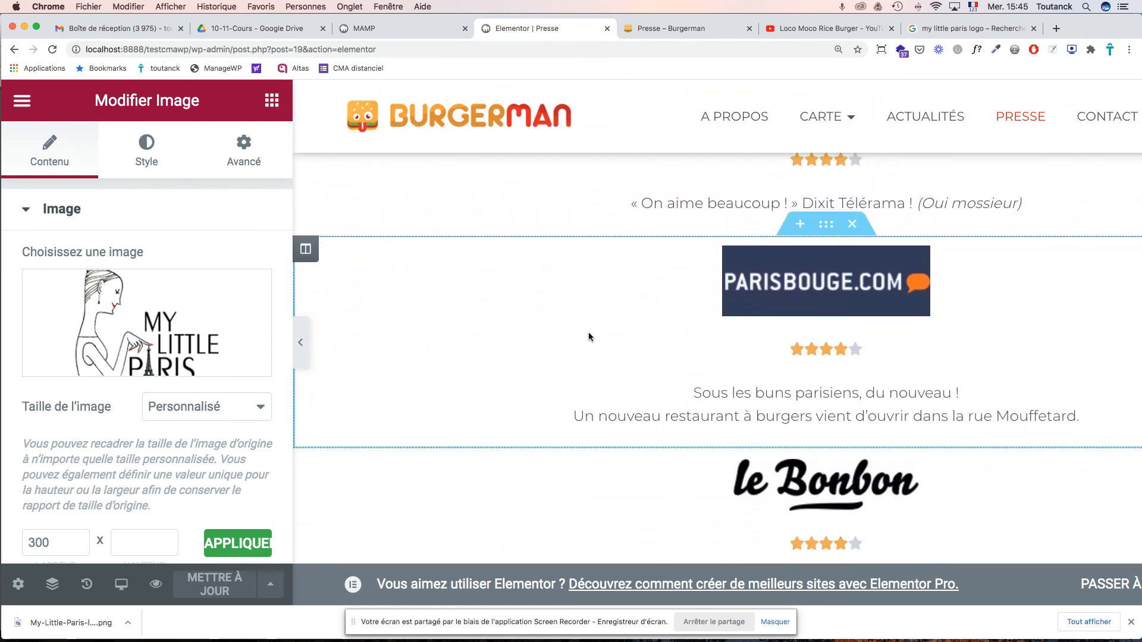
{"action": "scroll", "coordinate": [587, 337], "scroll_direction": "down", "scroll_amount": 2}
{"action": "scroll", "coordinate": [587, 336], "scroll_direction": "up", "scroll_amount": 4}
{"action": "scroll", "coordinate": [588, 337], "scroll_direction": "down", "scroll_amount": 3}
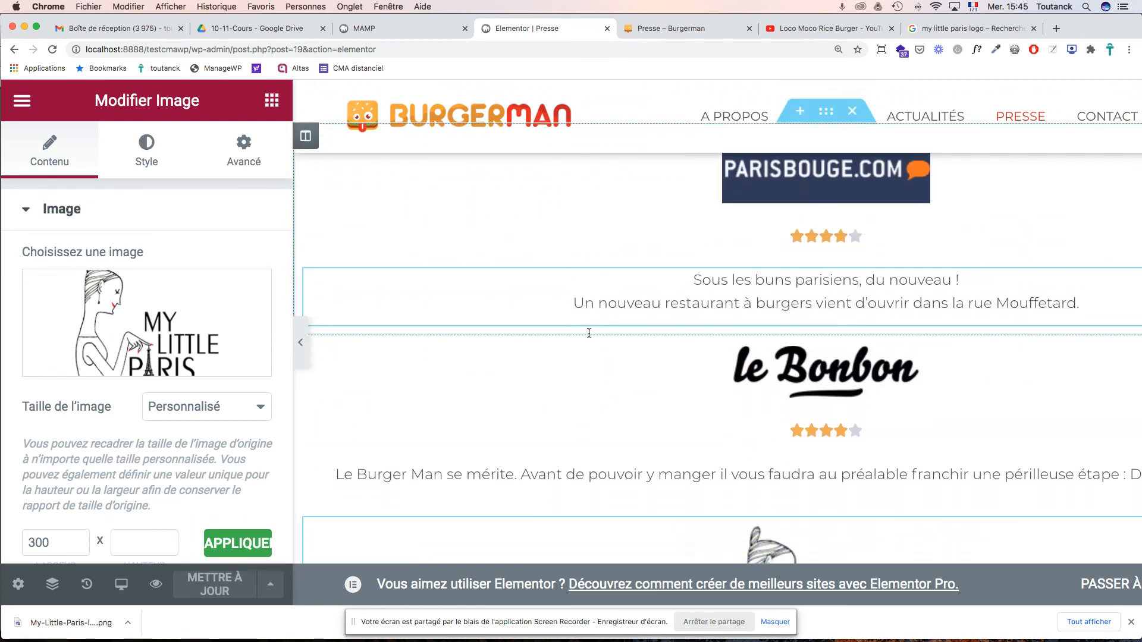
{"action": "left_click", "coordinate": [815, 395]}
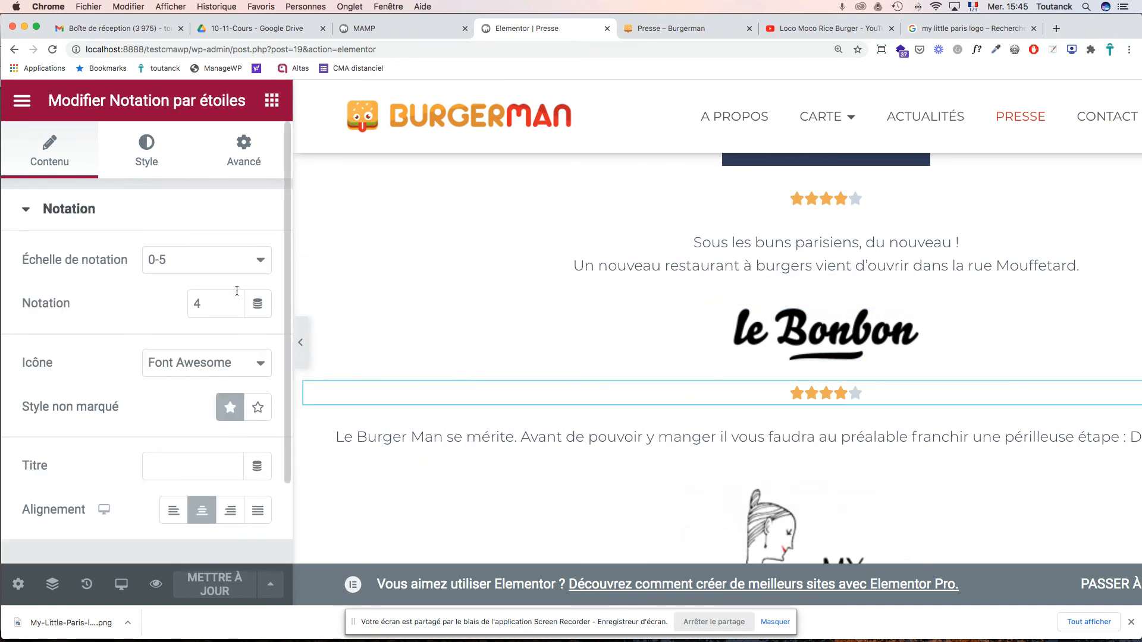
- Raise the le Bonbon star rating to 4,5
{"action": "left_click", "coordinate": [231, 300]}
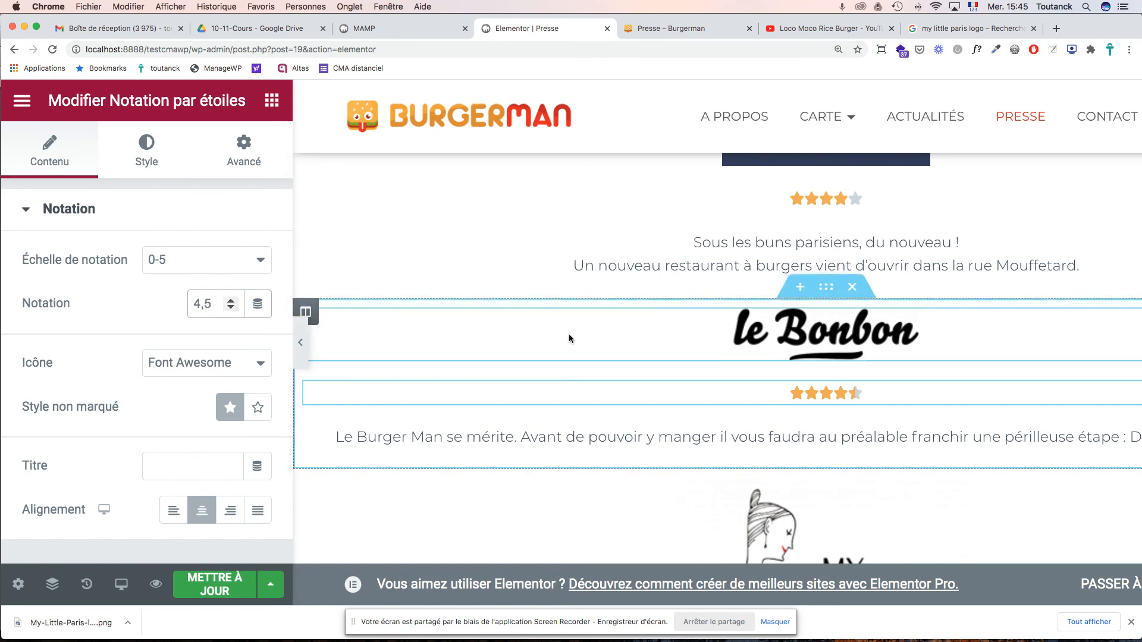
{"action": "scroll", "coordinate": [568, 334], "scroll_direction": "up", "scroll_amount": 5}
{"action": "scroll", "coordinate": [569, 338], "scroll_direction": "down", "scroll_amount": 8}
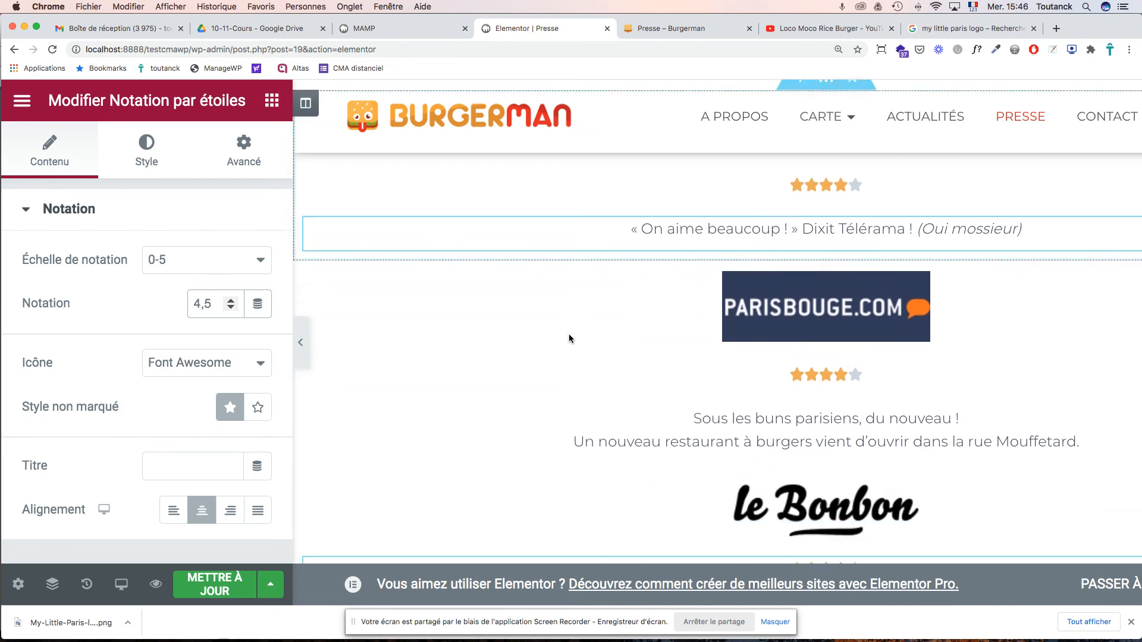
{"action": "scroll", "coordinate": [569, 334], "scroll_direction": "down", "scroll_amount": 4}
- Raise the My Little Paris star rating and scroll the preview back to the top
{"action": "left_click", "coordinate": [690, 411]}
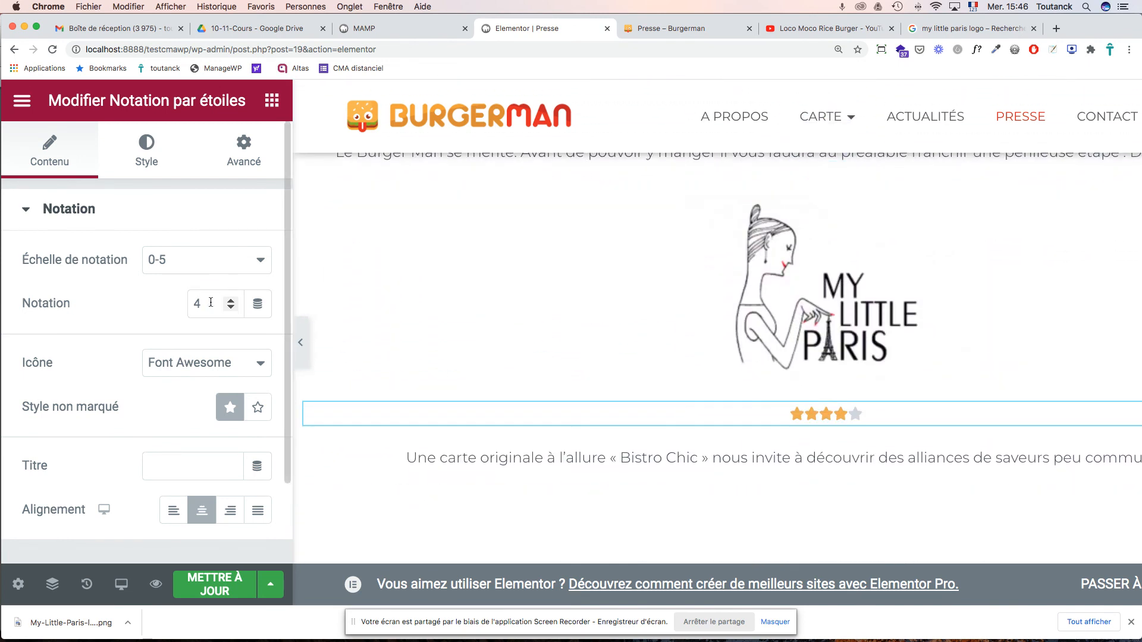
{"action": "double_click", "coordinate": [231, 303]}
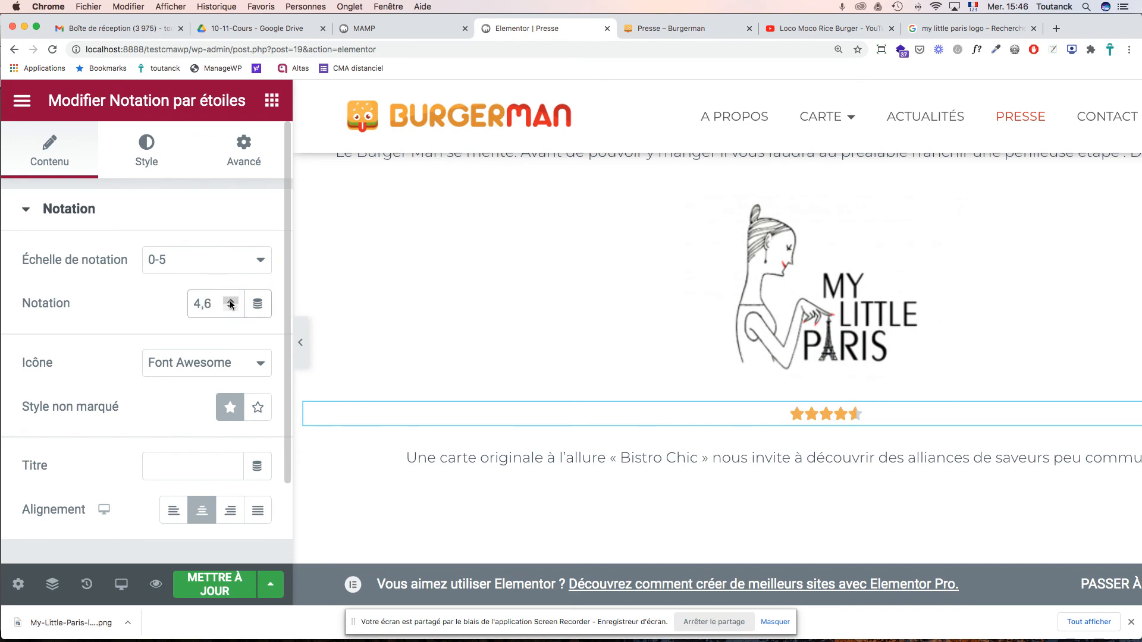
{"action": "scroll", "coordinate": [388, 302], "scroll_direction": "up", "scroll_amount": 10}
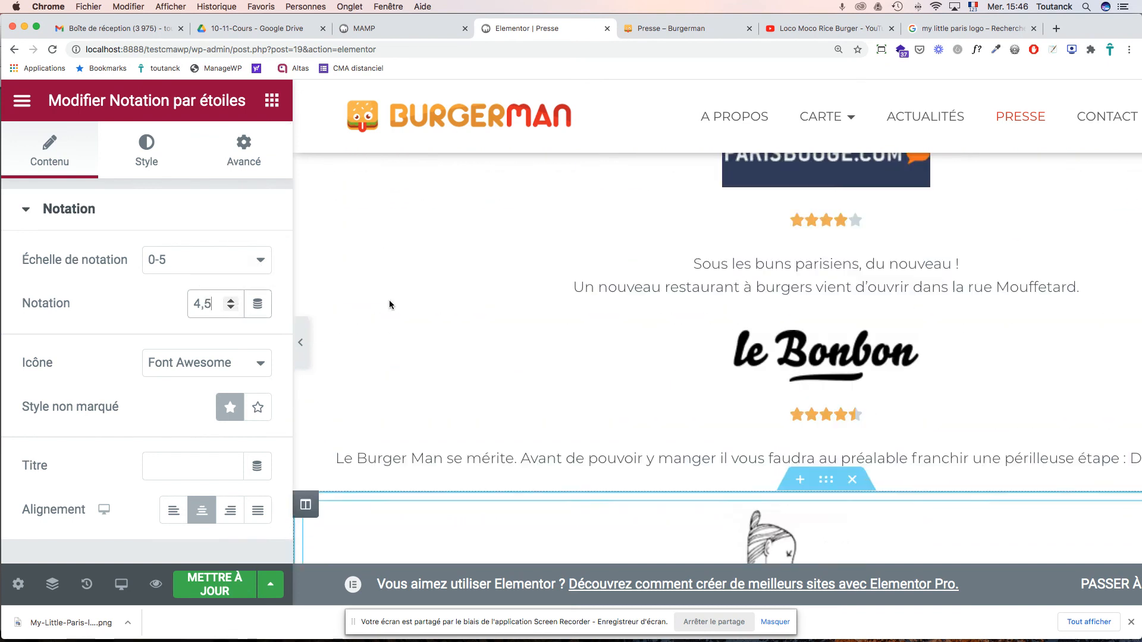
{"action": "scroll", "coordinate": [389, 303], "scroll_direction": "down", "scroll_amount": 8}
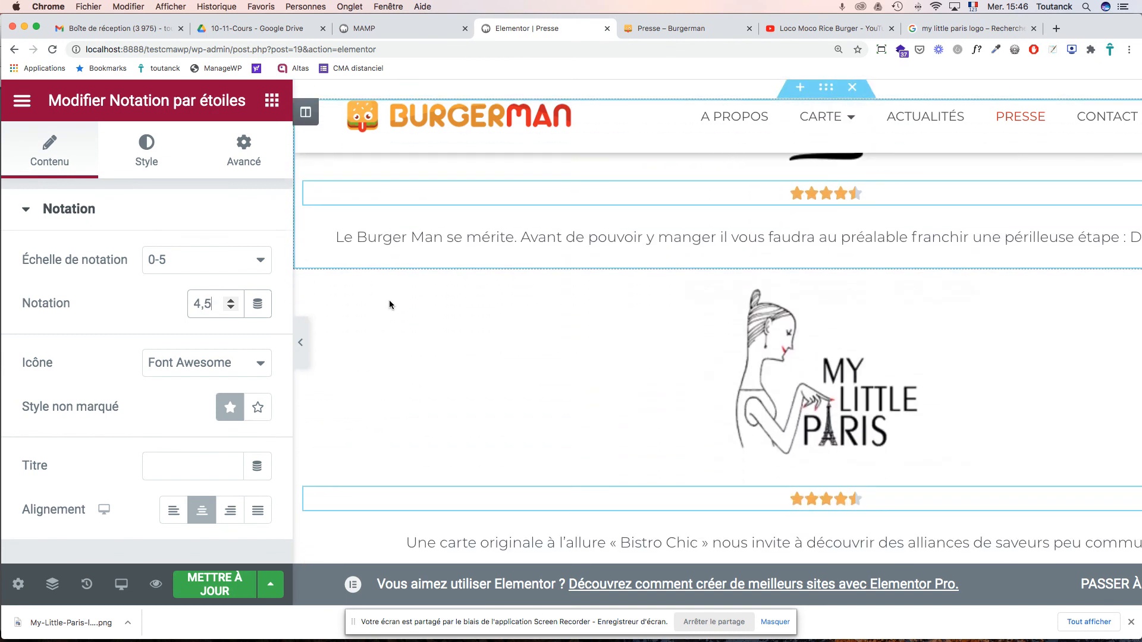
{"action": "scroll", "coordinate": [389, 303], "scroll_direction": "up", "scroll_amount": 3}
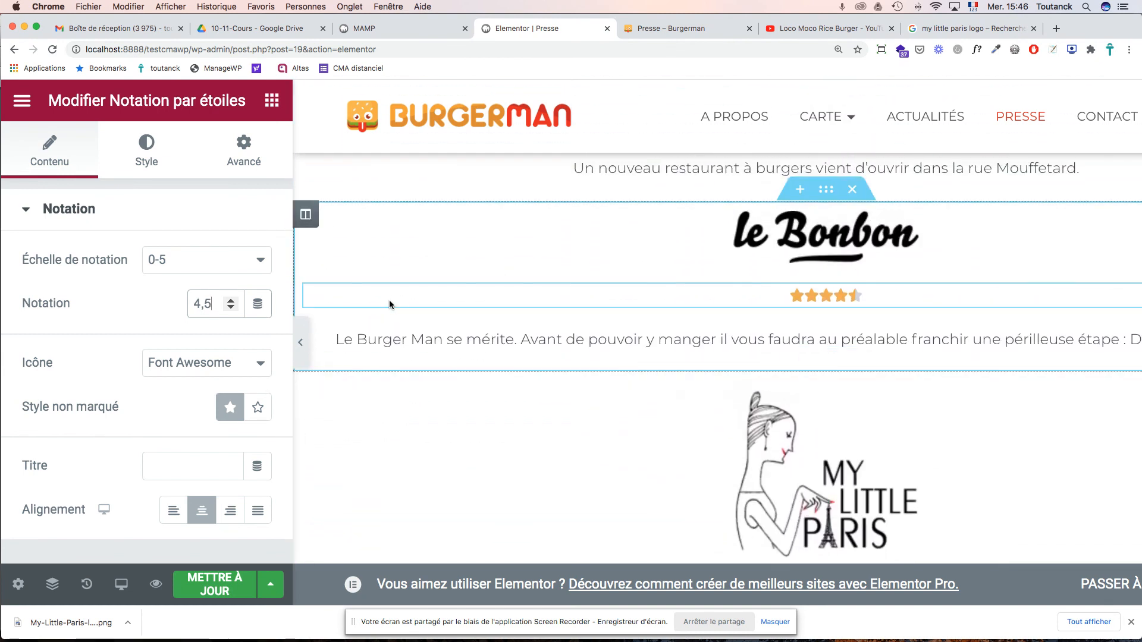
{"action": "scroll", "coordinate": [389, 304], "scroll_direction": "up", "scroll_amount": 6}
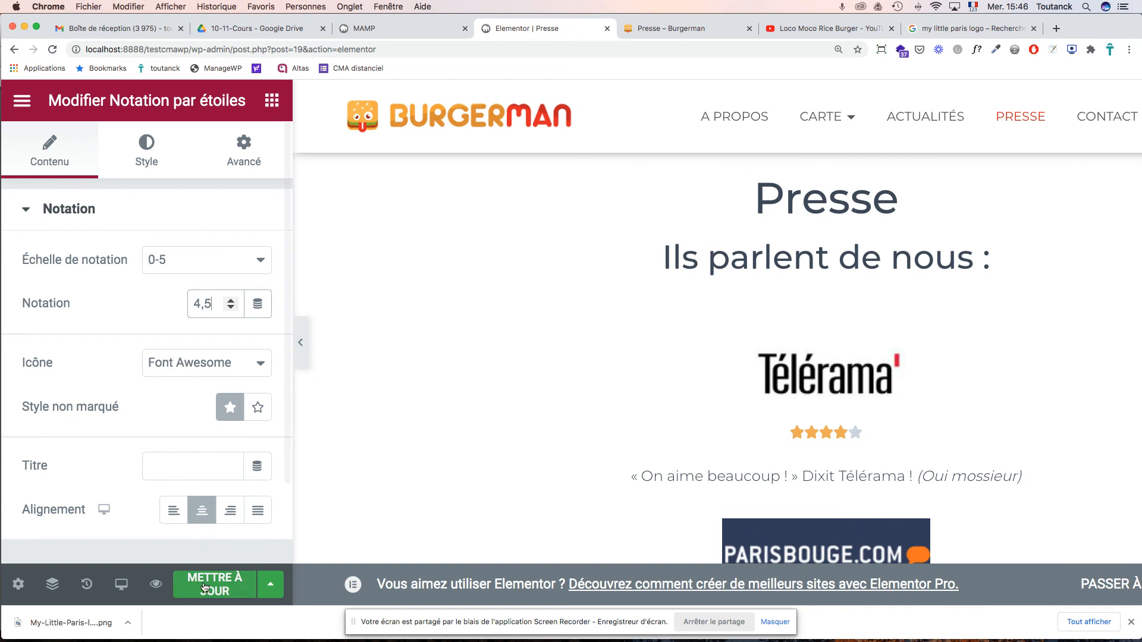
{"action": "scroll", "coordinate": [433, 367], "scroll_direction": "up", "scroll_amount": 1}
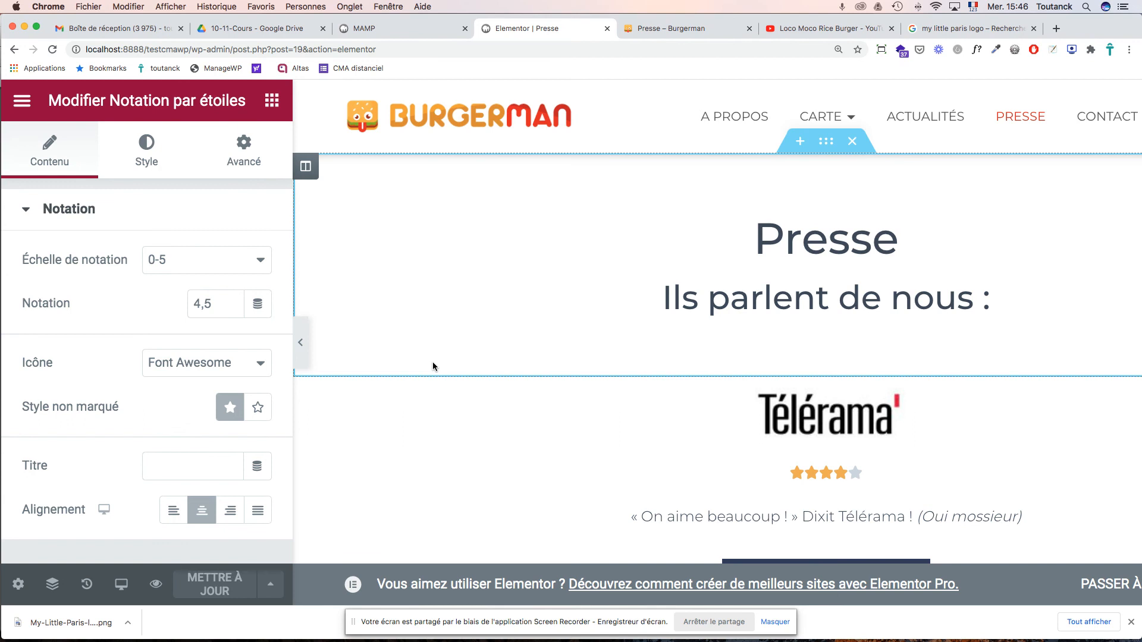
- Bring back the Elementor widgets list, scroll to the empty section, then go to the Loco Moco Rice Burger video
{"action": "left_click", "coordinate": [272, 101]}
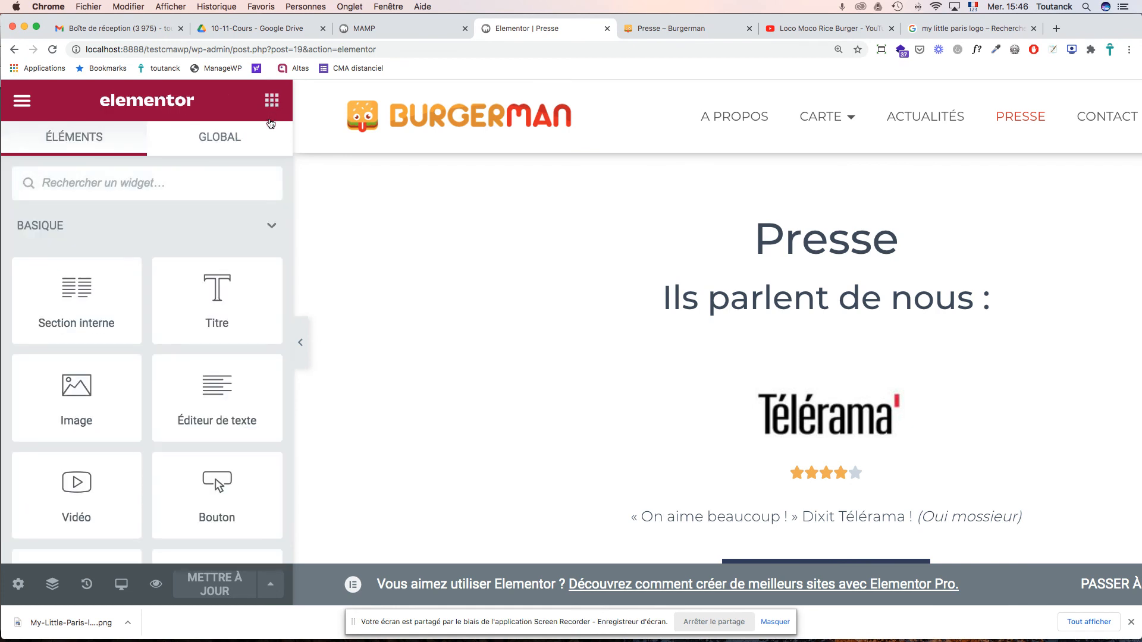
{"action": "scroll", "coordinate": [246, 237], "scroll_direction": "down", "scroll_amount": 3}
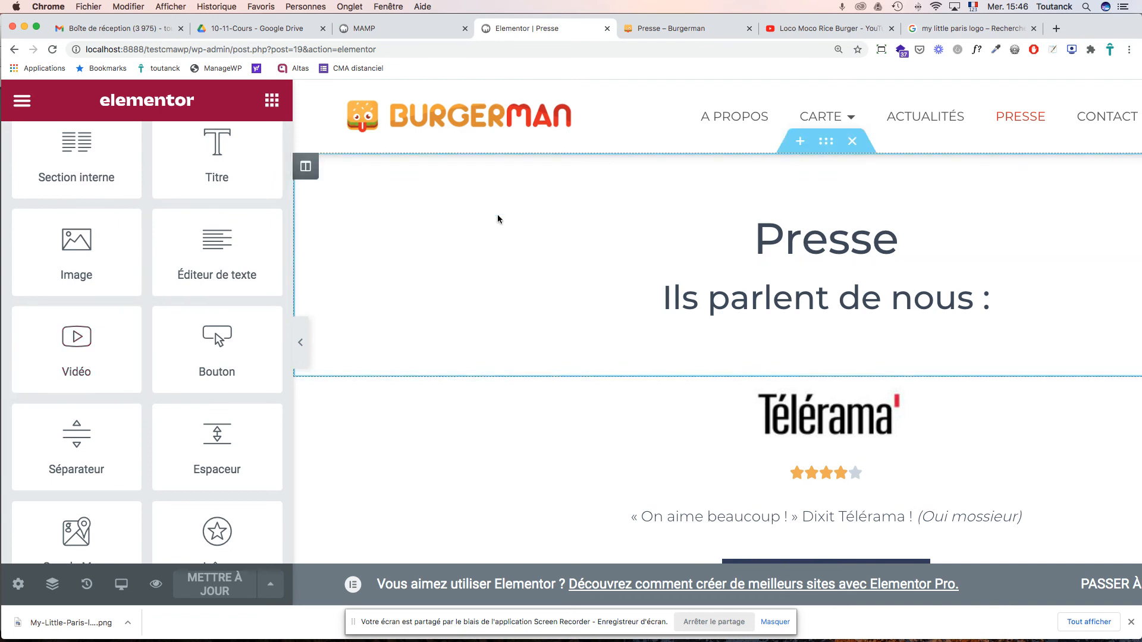
{"action": "scroll", "coordinate": [576, 325], "scroll_direction": "down", "scroll_amount": 10}
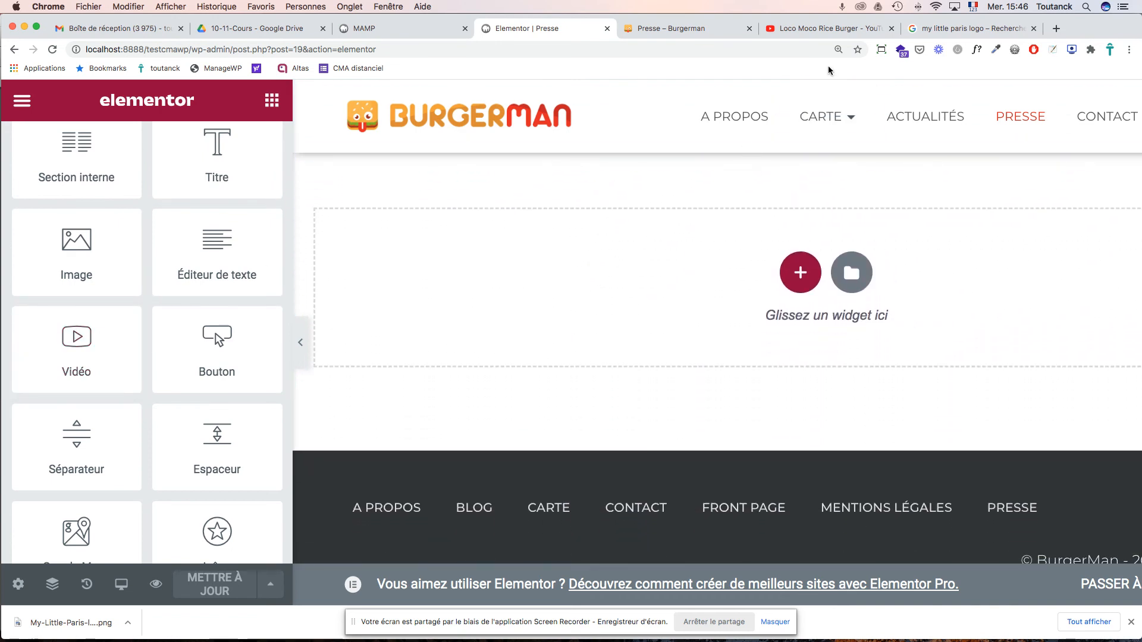
{"action": "left_click", "coordinate": [828, 28]}
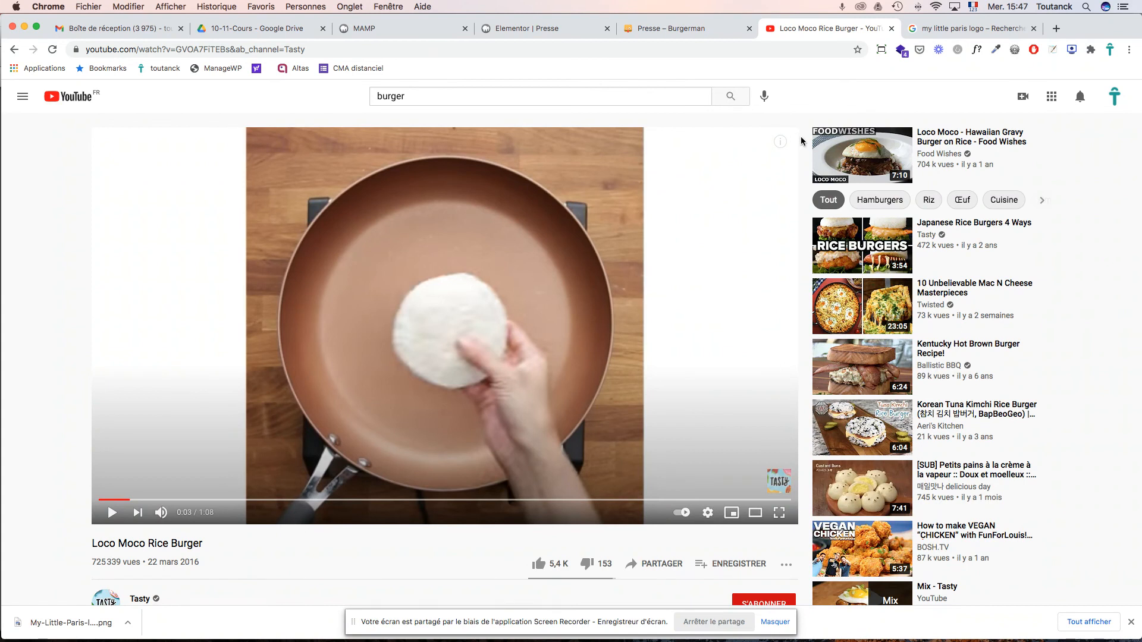
- Open the Intégrer embed panel from the Loco Moco Rice Burger video's share options
{"action": "scroll", "coordinate": [801, 141], "scroll_direction": "down", "scroll_amount": 5}
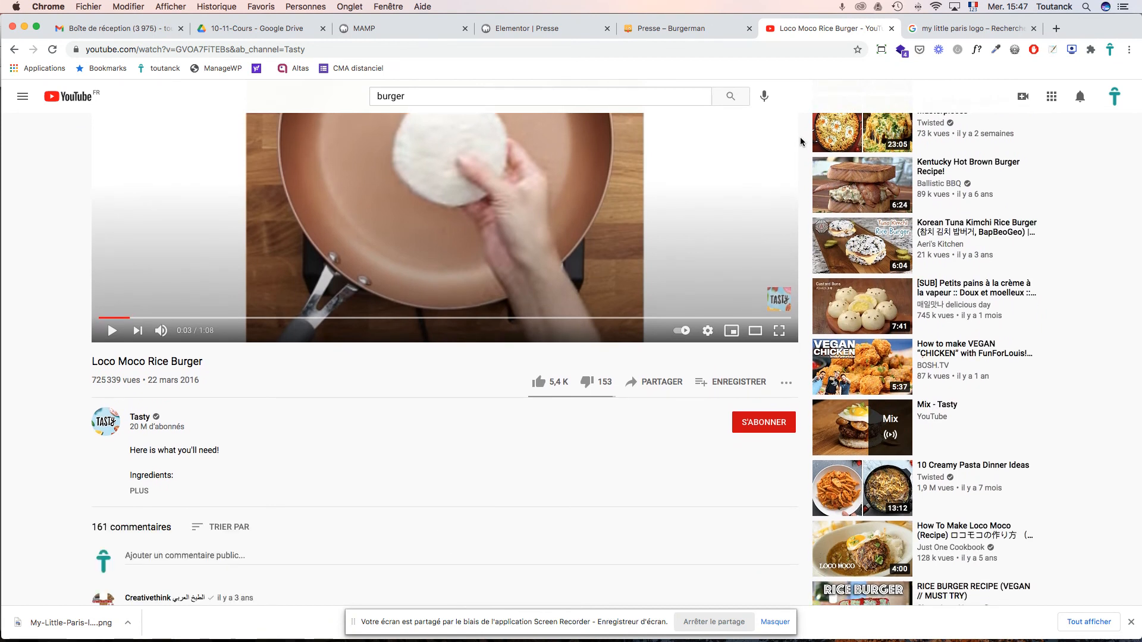
{"action": "scroll", "coordinate": [803, 141], "scroll_direction": "up", "scroll_amount": 5}
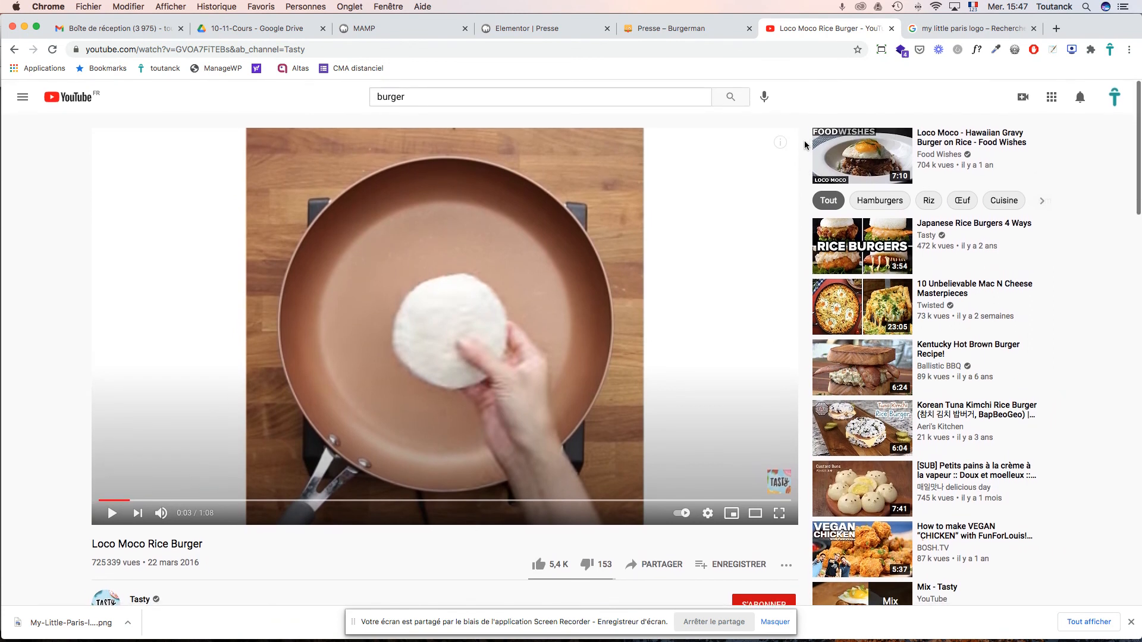
{"action": "scroll", "coordinate": [793, 153], "scroll_direction": "down", "scroll_amount": 6}
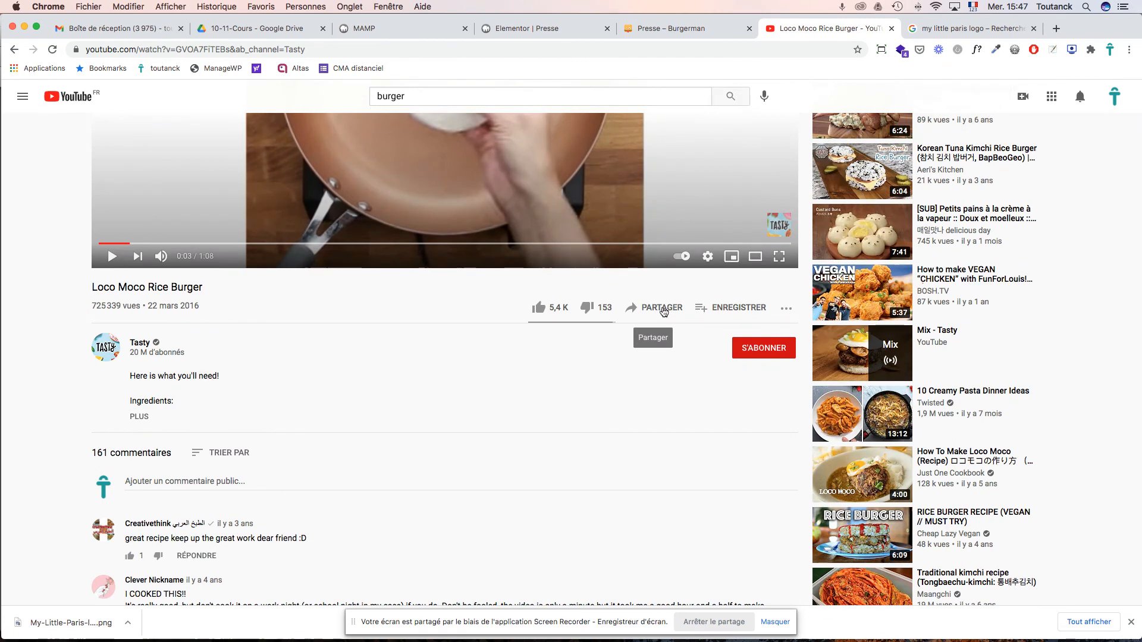
{"action": "left_click", "coordinate": [663, 310]}
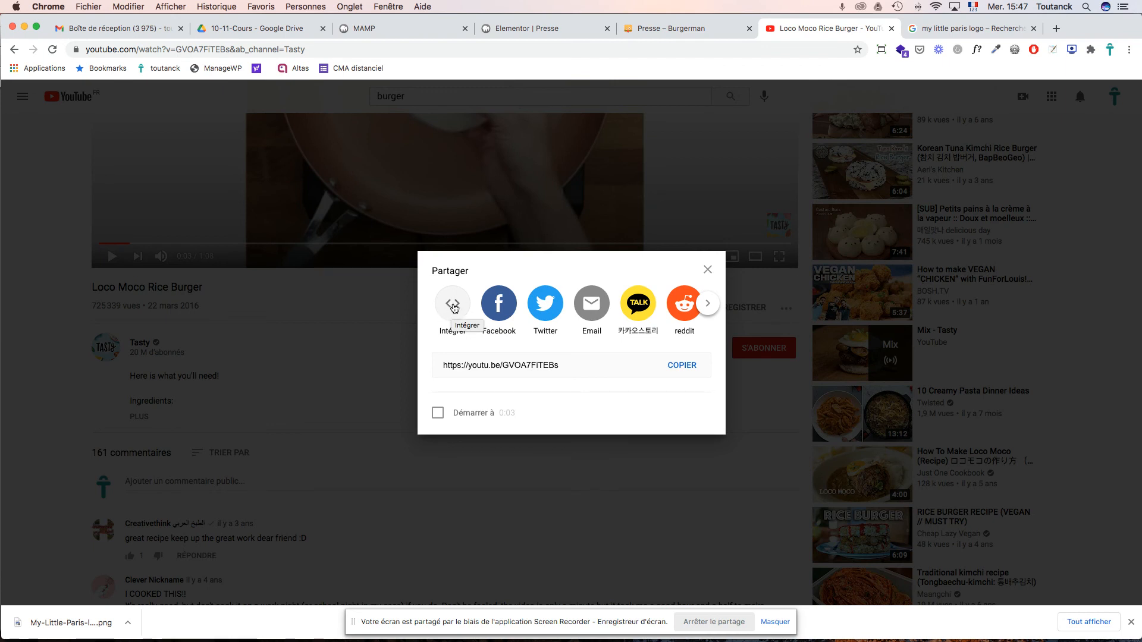
{"action": "left_click", "coordinate": [453, 306]}
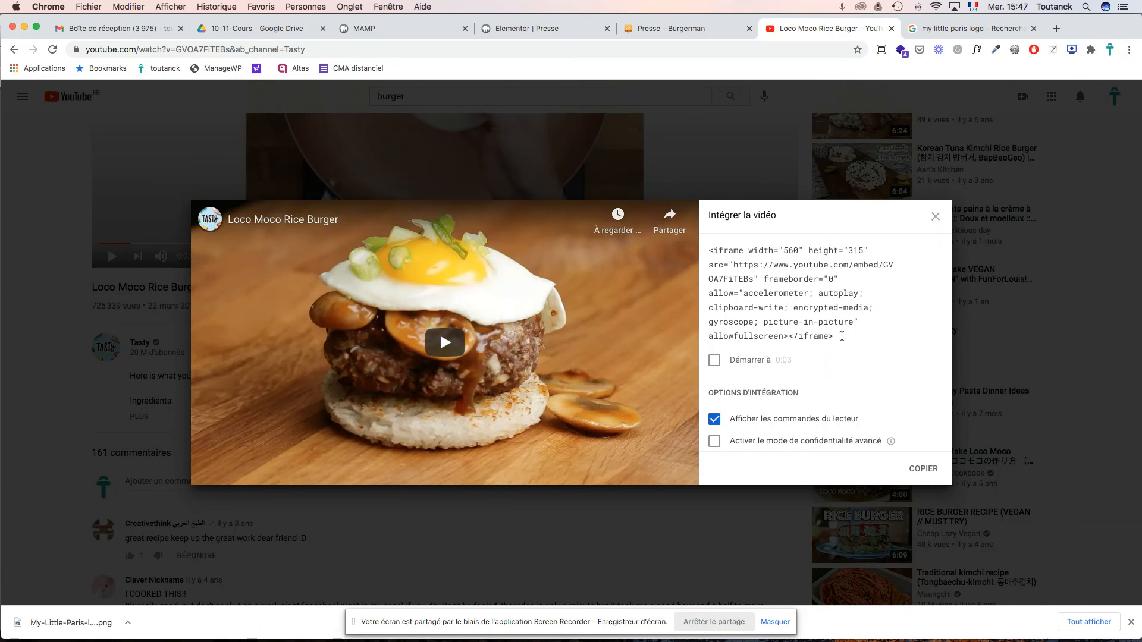
- Copy the video's iframe embed code and close the Intégrer la vidéo dialog
{"action": "left_click_drag", "start_coordinate": [841, 336], "coordinate": [702, 258]}
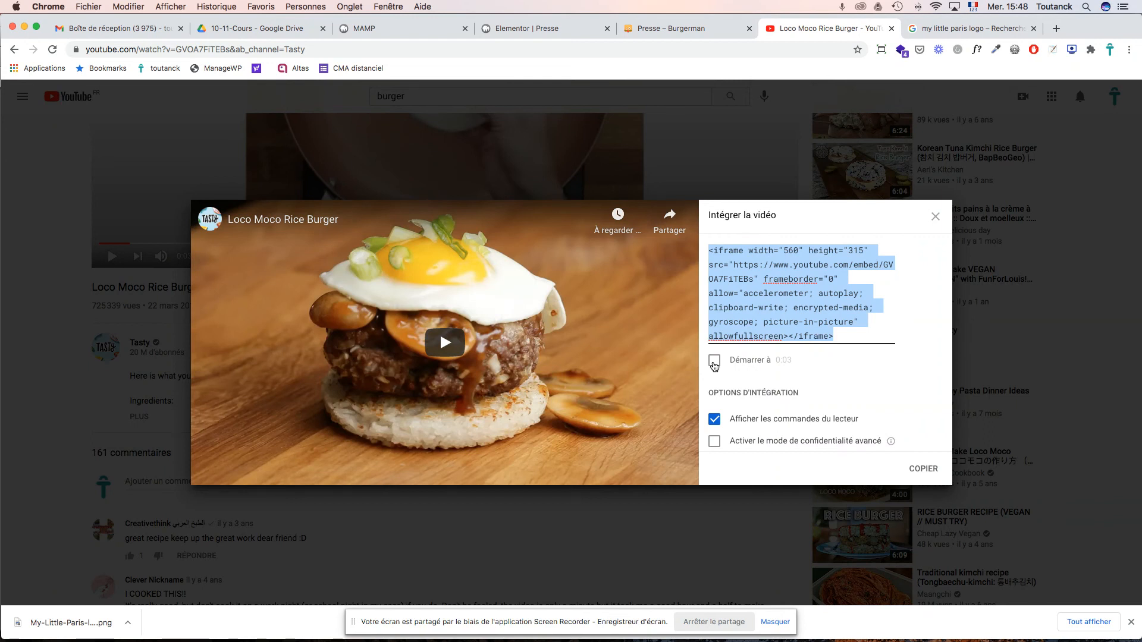
{"action": "scroll", "coordinate": [867, 352], "scroll_direction": "down", "scroll_amount": 3}
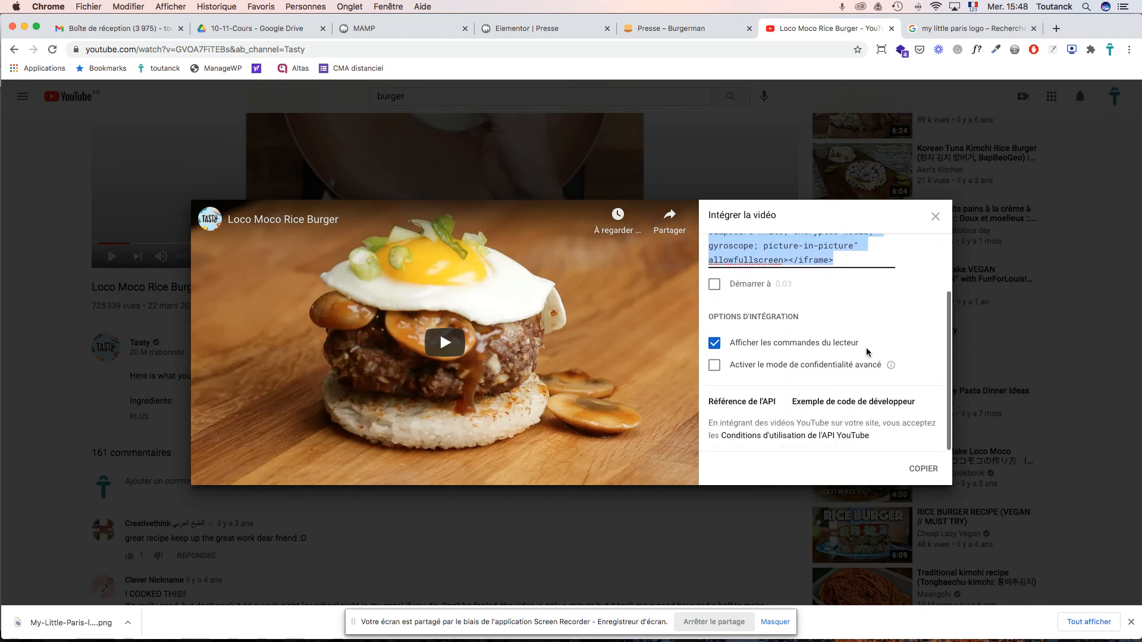
{"action": "scroll", "coordinate": [890, 408], "scroll_direction": "up", "scroll_amount": 3}
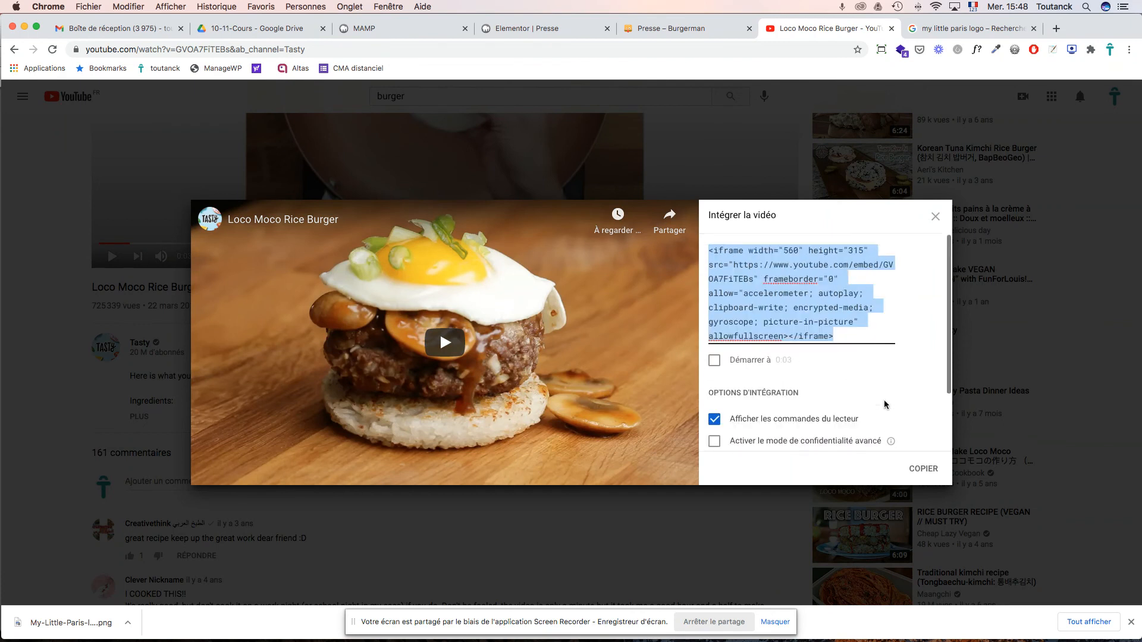
{"action": "left_click", "coordinate": [919, 468]}
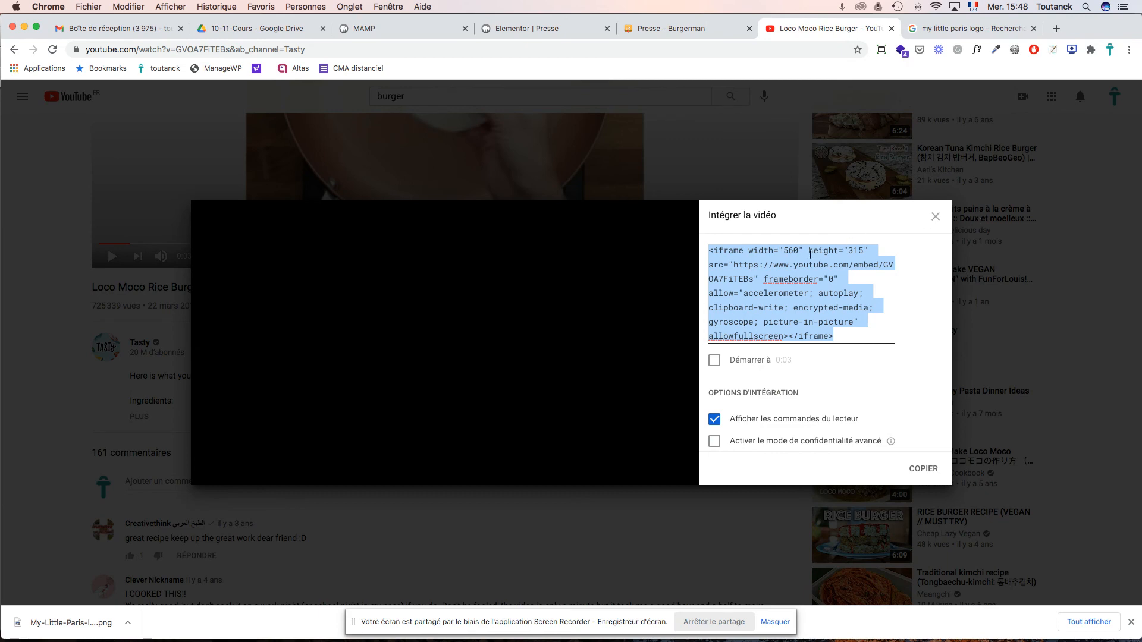
{"action": "left_click", "coordinate": [936, 218]}
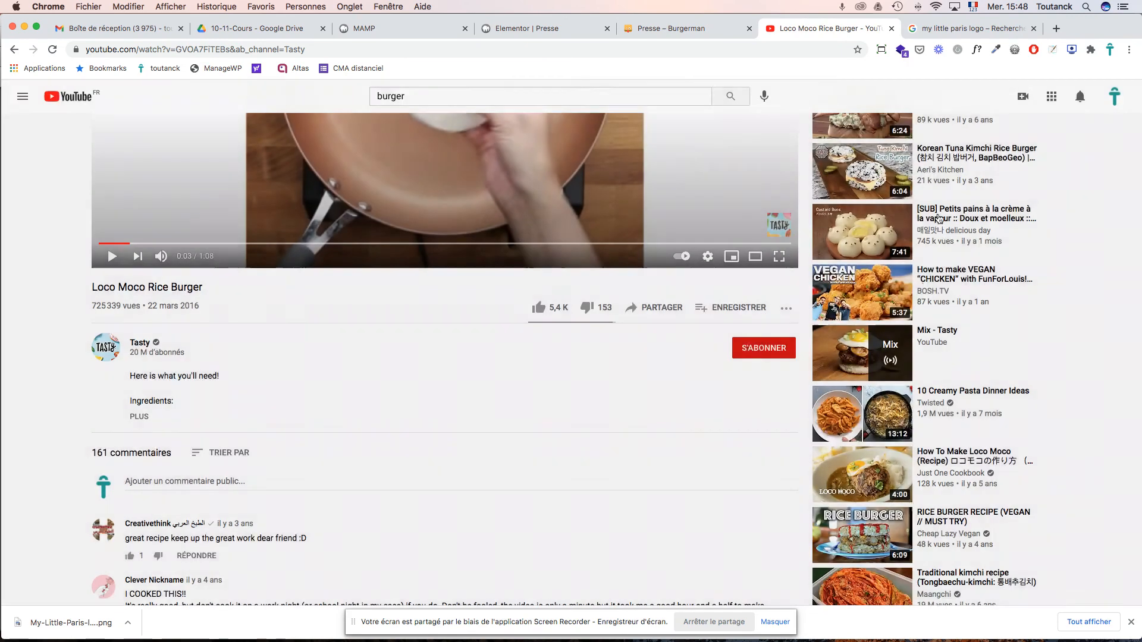
- Reload and review the live Presse page, then return to the Elementor editor
{"action": "left_click", "coordinate": [680, 29]}
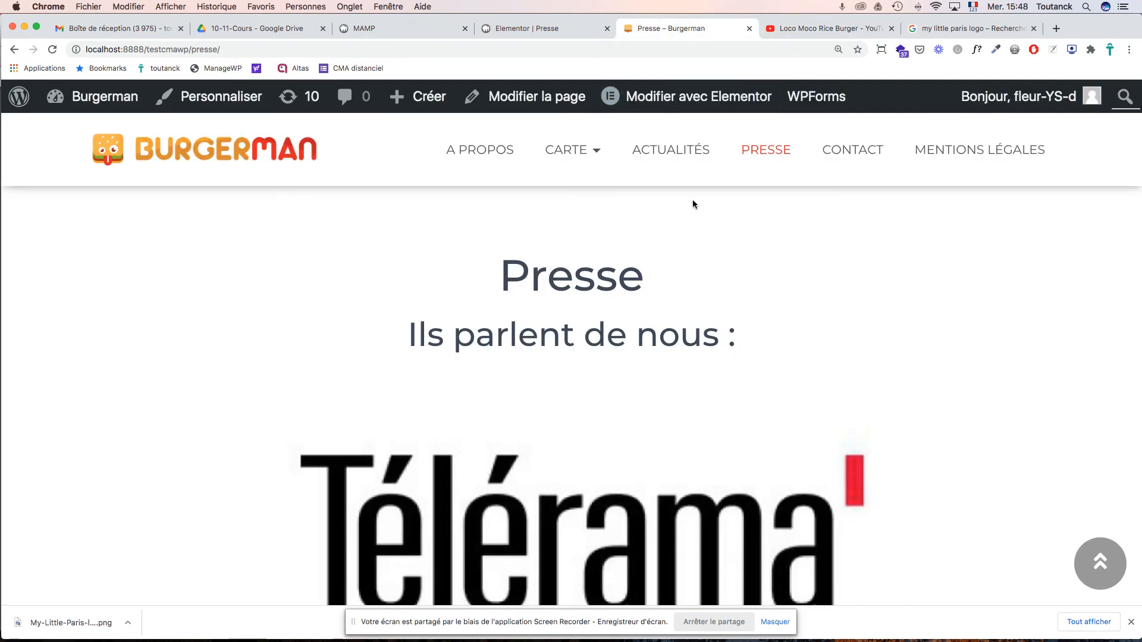
{"action": "key", "text": "super+r"}
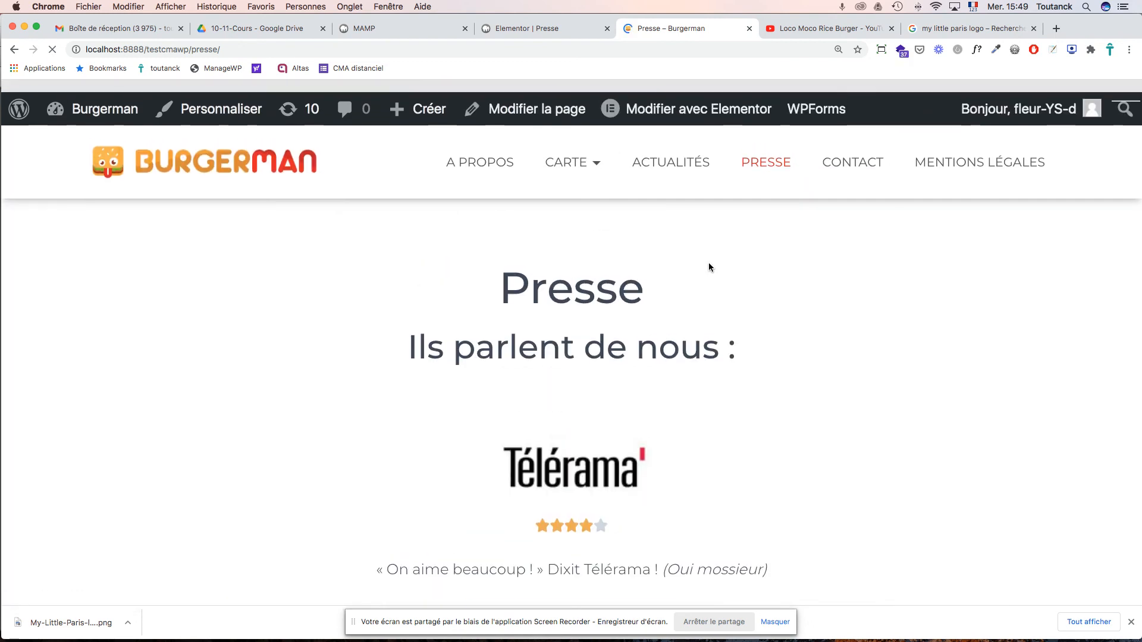
{"action": "scroll", "coordinate": [709, 263], "scroll_direction": "down", "scroll_amount": 15}
{"action": "scroll", "coordinate": [707, 262], "scroll_direction": "up", "scroll_amount": 15}
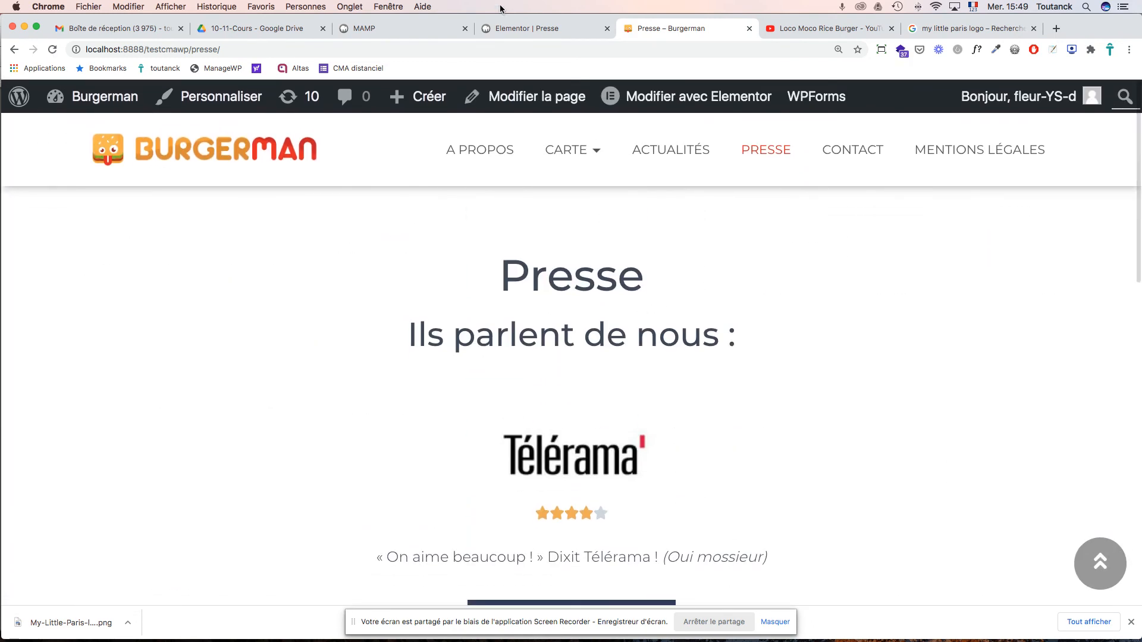
{"action": "left_click", "coordinate": [501, 28]}
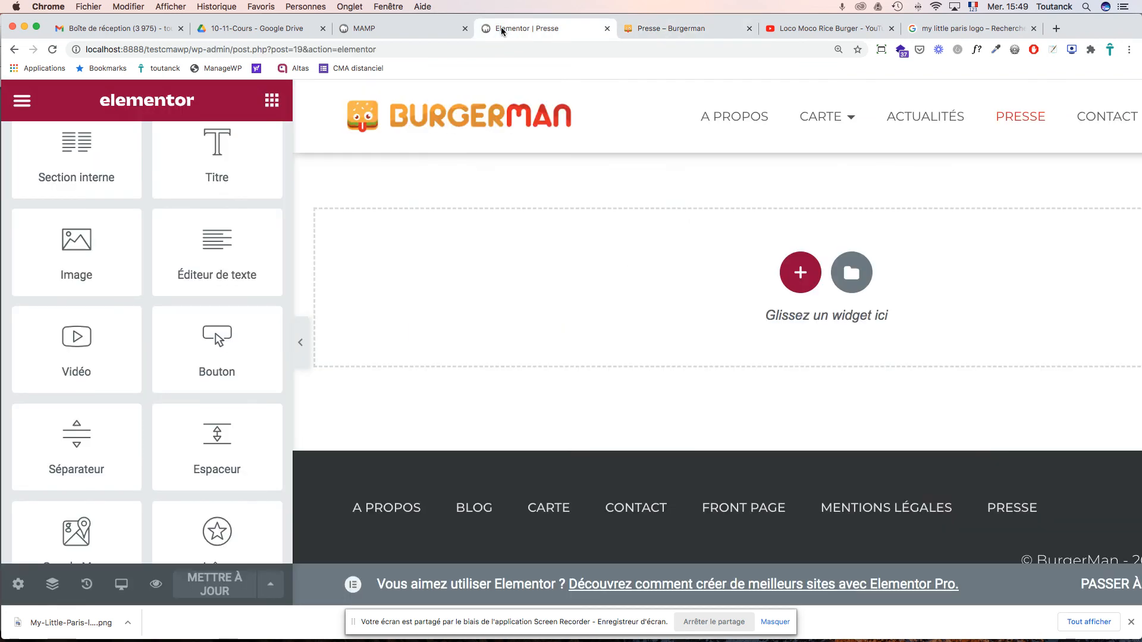
- Add a single-column section below the last review and drop a Vidéo widget into it
{"action": "left_click", "coordinate": [801, 275]}
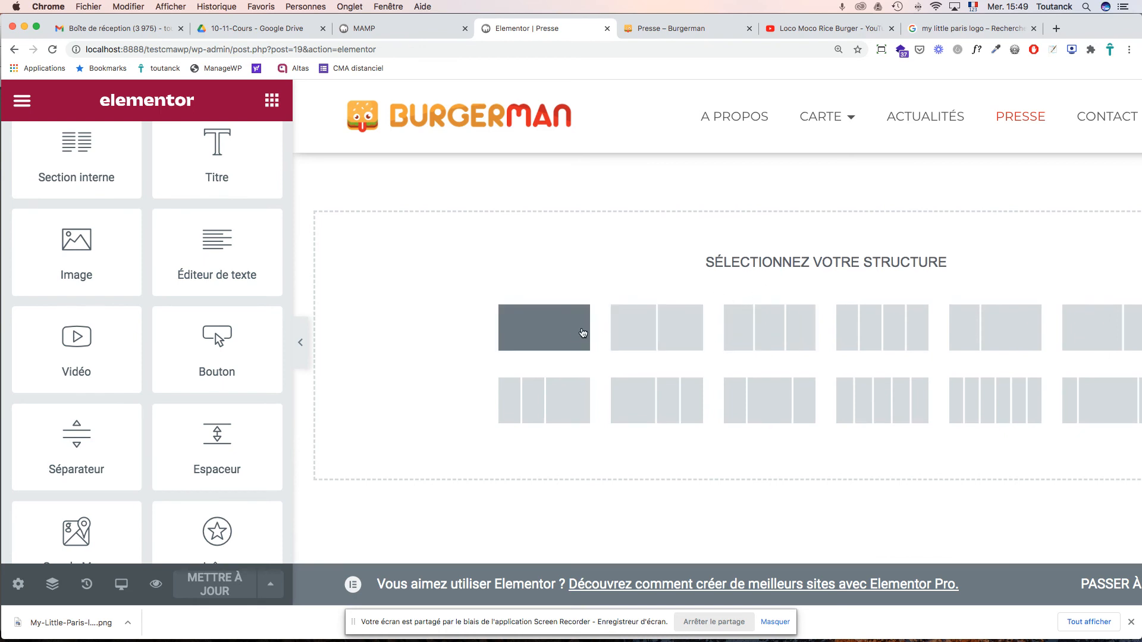
{"action": "left_click", "coordinate": [561, 338]}
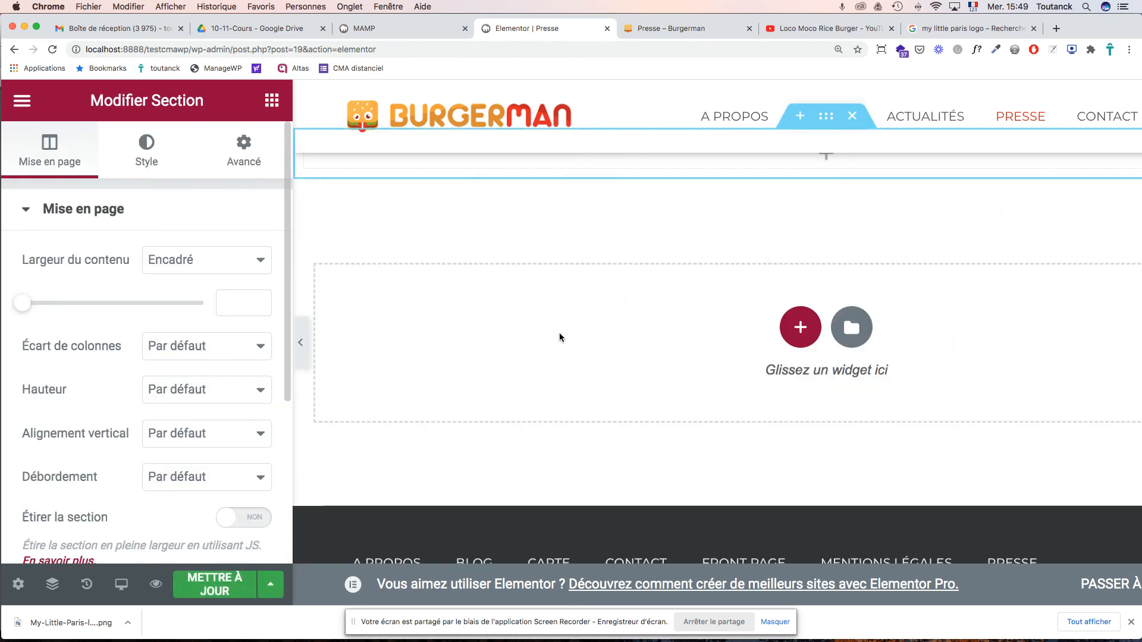
{"action": "scroll", "coordinate": [584, 326], "scroll_direction": "up", "scroll_amount": 2}
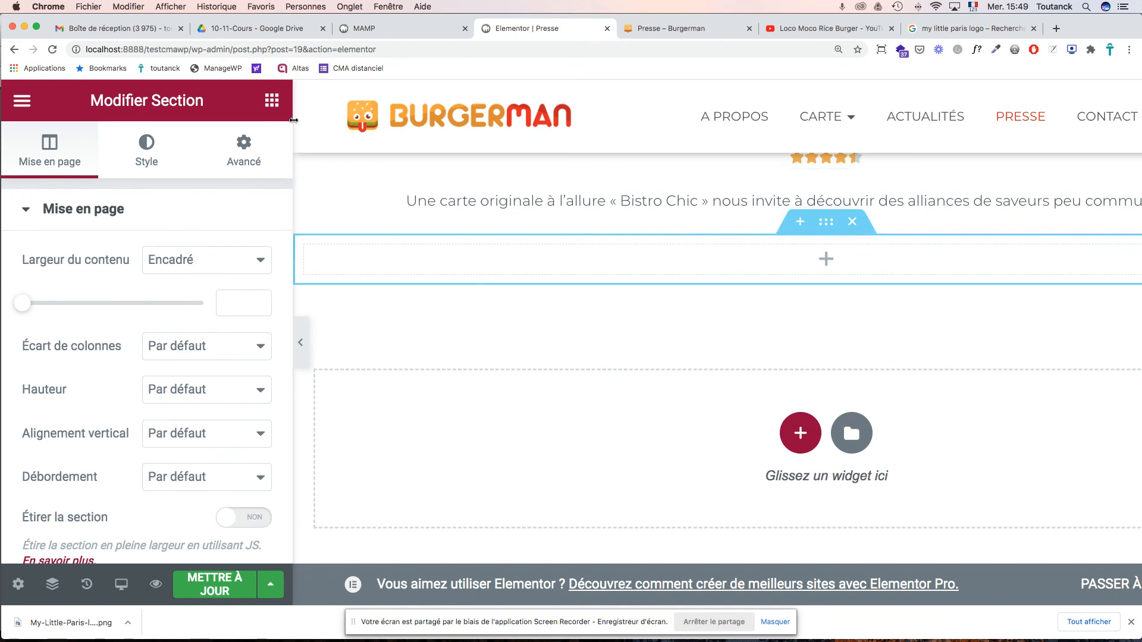
{"action": "left_click", "coordinate": [272, 102]}
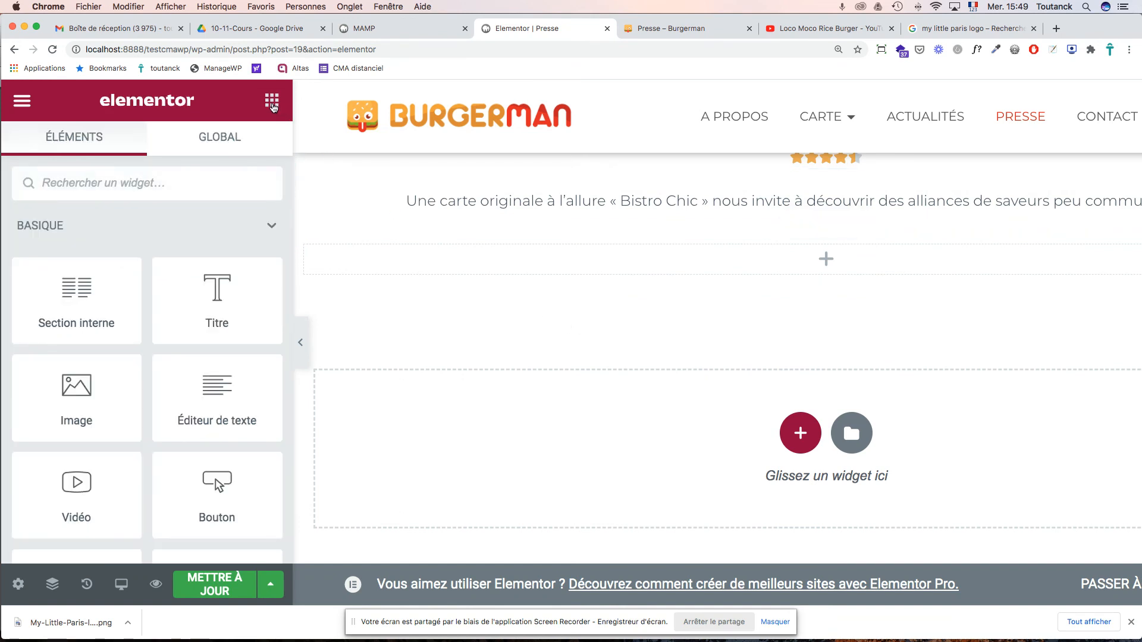
{"action": "left_click_drag", "start_coordinate": [78, 483], "coordinate": [467, 264]}
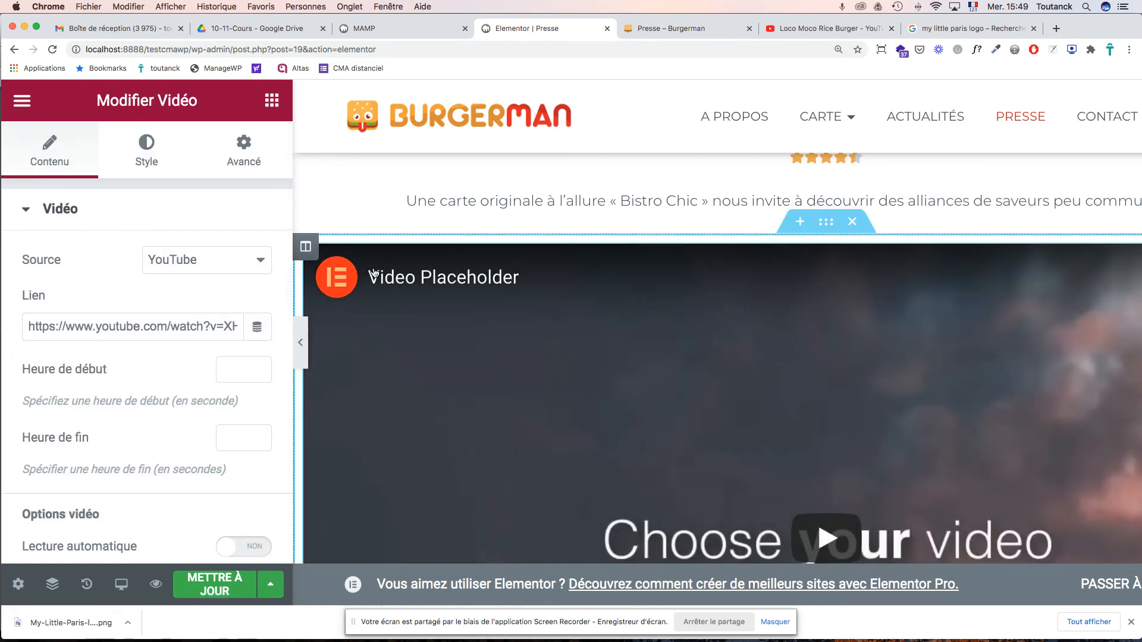
- Copy the Loco Moco Rice Burger YouTube URL and paste it into the Vidéo widget's Lien field
{"action": "left_click", "coordinate": [803, 31]}
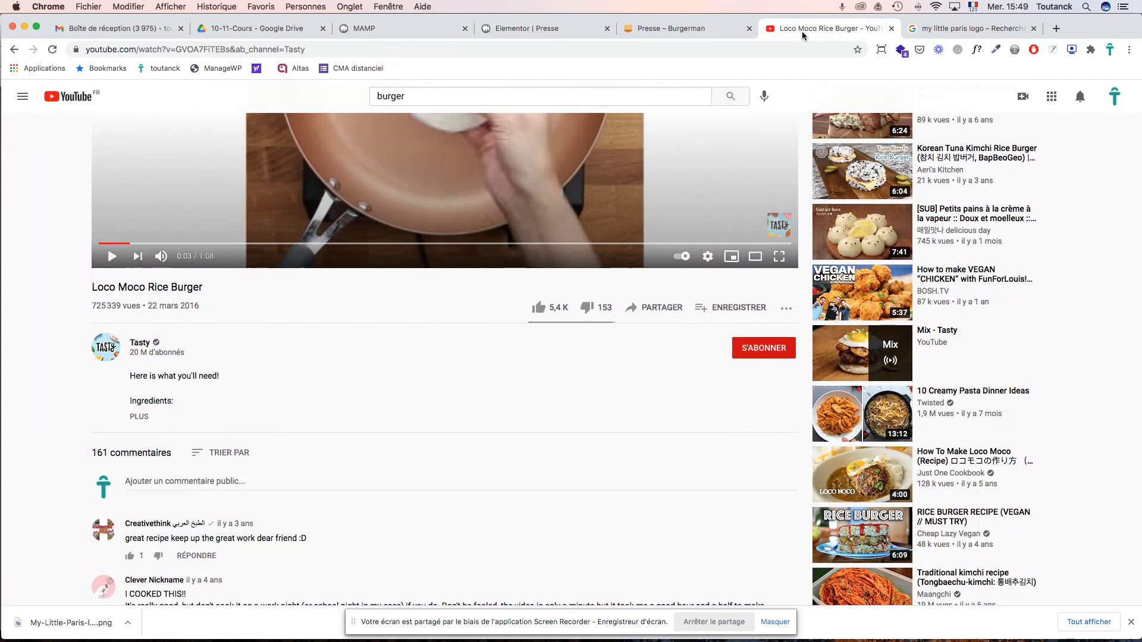
{"action": "double_click", "coordinate": [289, 51]}
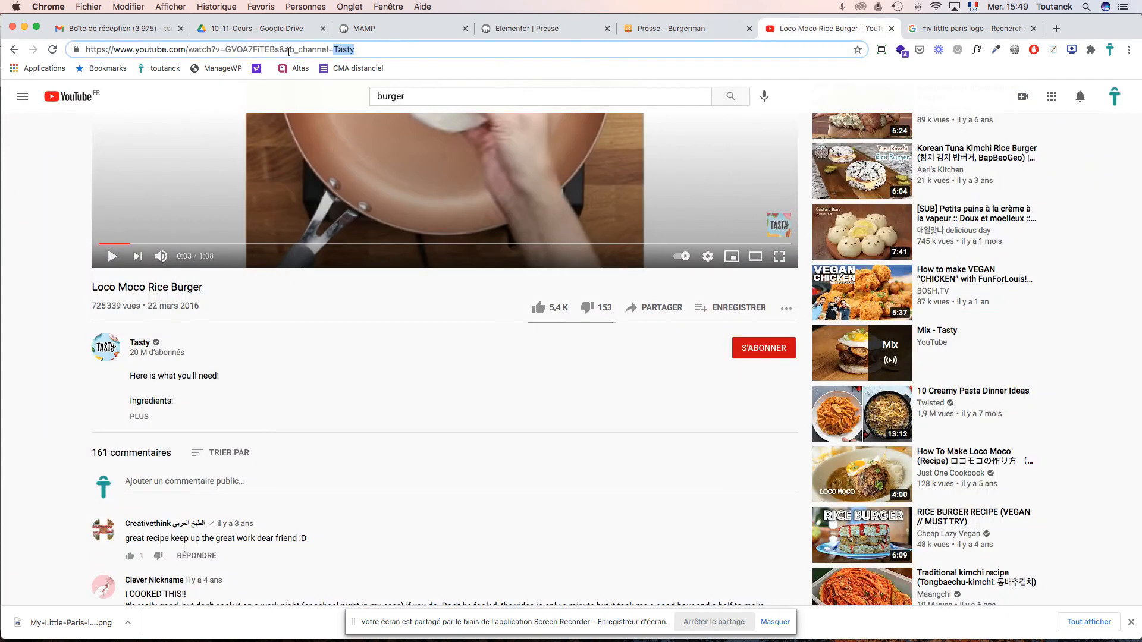
{"action": "triple_click", "coordinate": [289, 51]}
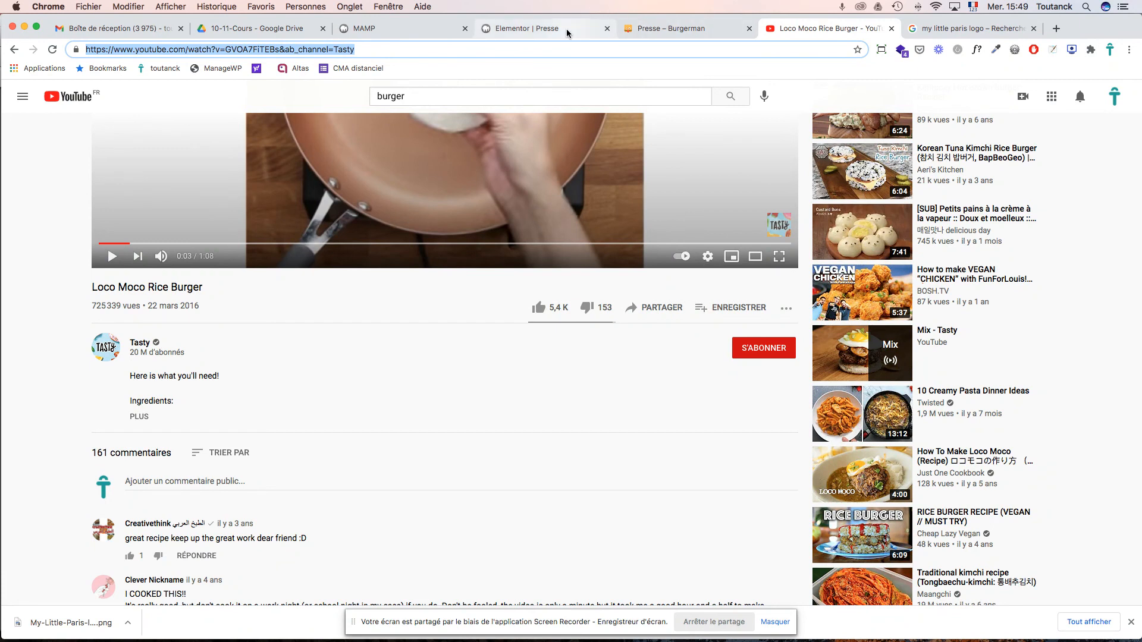
{"action": "left_click", "coordinate": [678, 31]}
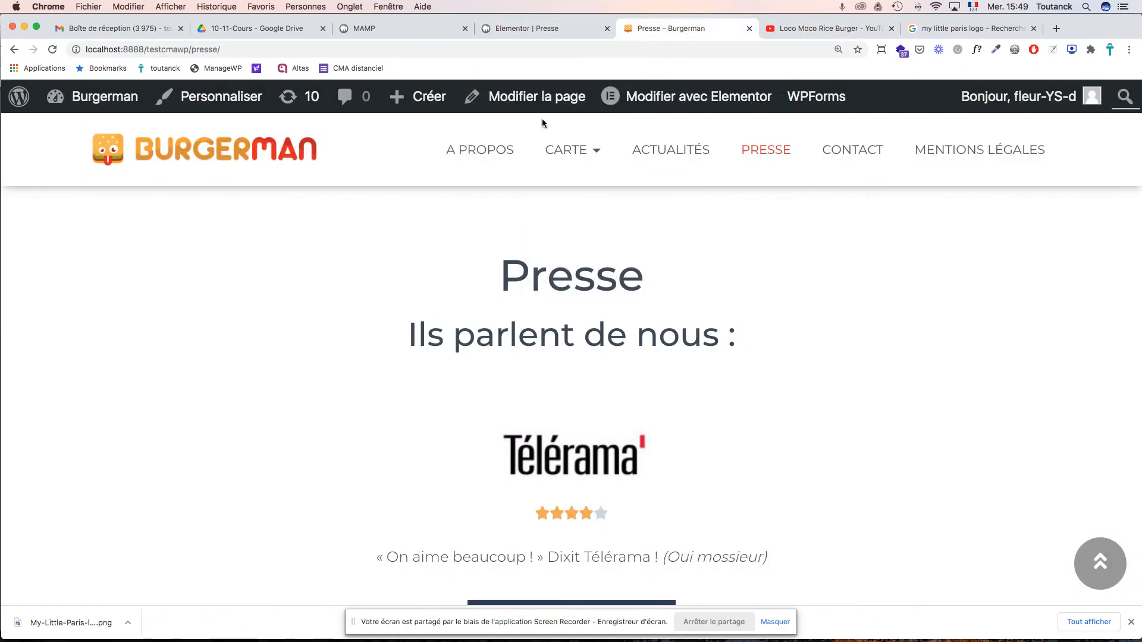
{"action": "left_click", "coordinate": [542, 32]}
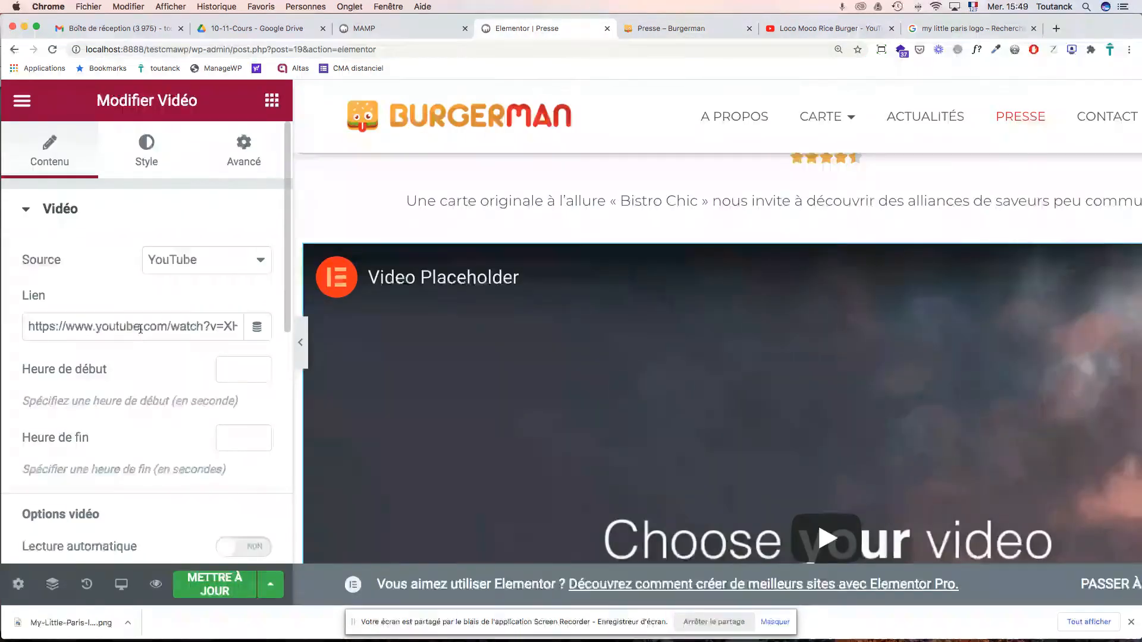
{"action": "triple_click", "coordinate": [140, 328]}
{"action": "key", "text": "super+v"}
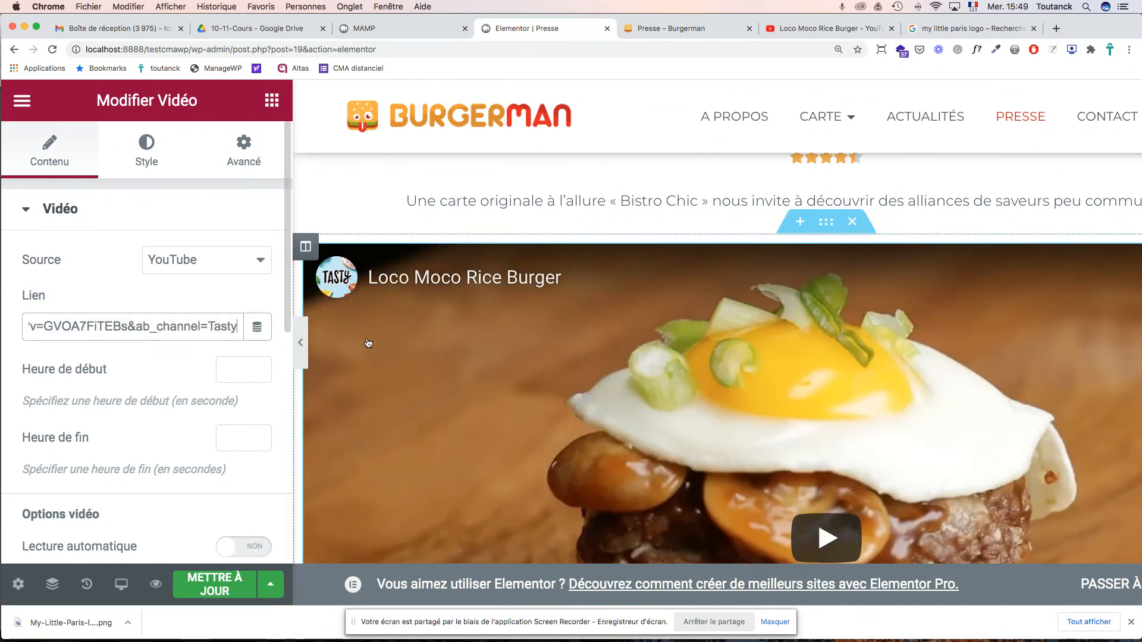
{"action": "scroll", "coordinate": [499, 367], "scroll_direction": "down", "scroll_amount": 8}
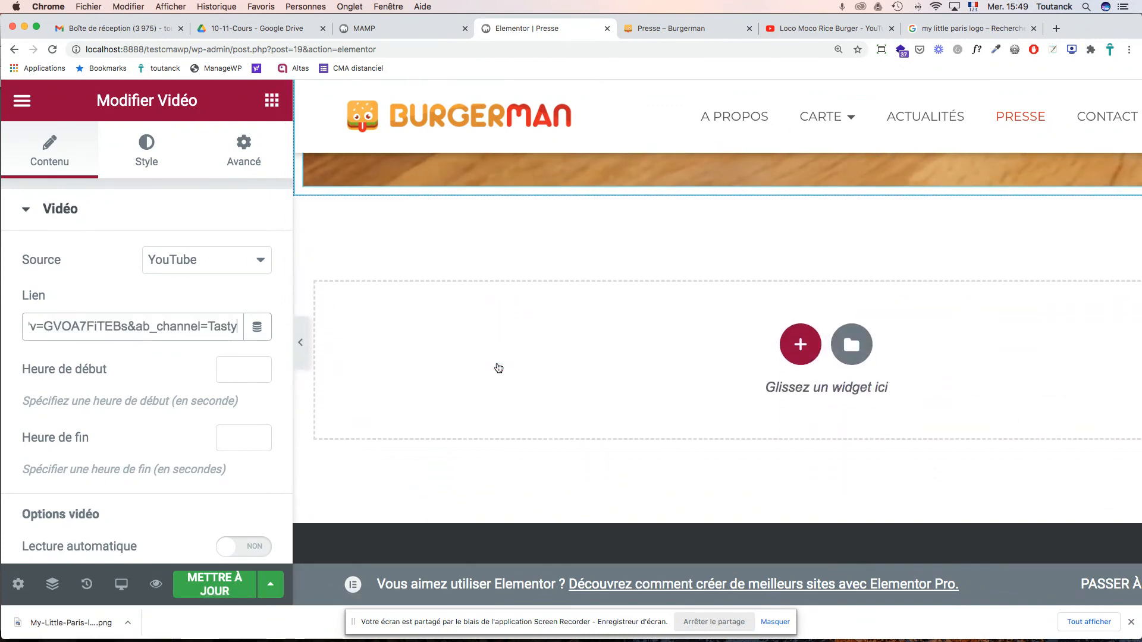
{"action": "scroll", "coordinate": [498, 367], "scroll_direction": "up", "scroll_amount": 2}
{"action": "scroll", "coordinate": [498, 367], "scroll_direction": "up", "scroll_amount": 2}
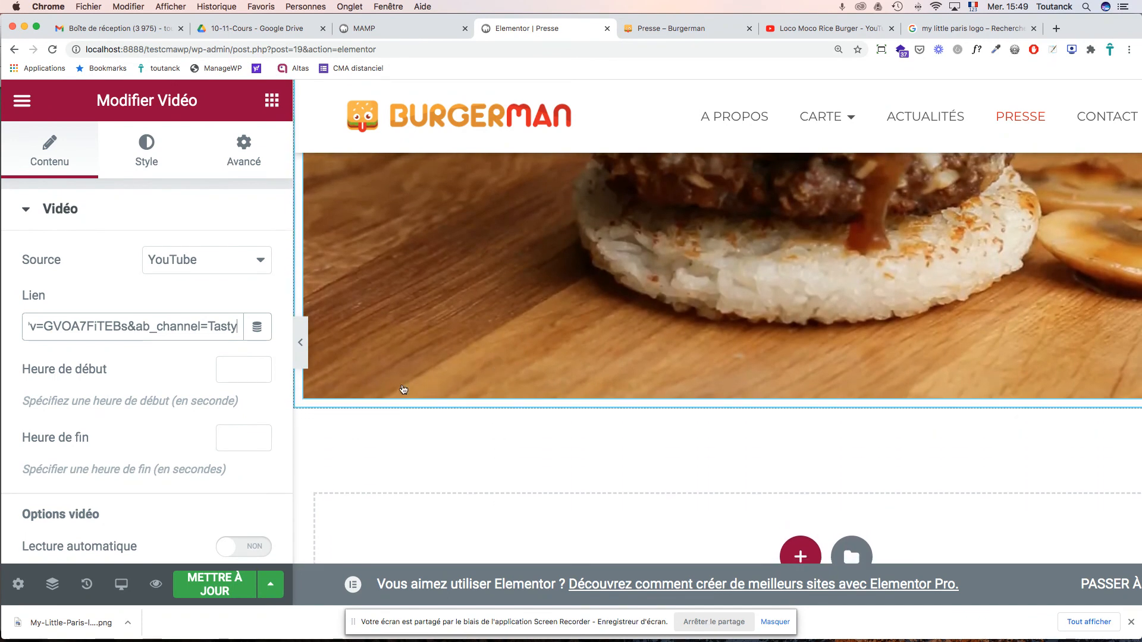
{"action": "scroll", "coordinate": [232, 422], "scroll_direction": "down", "scroll_amount": 5}
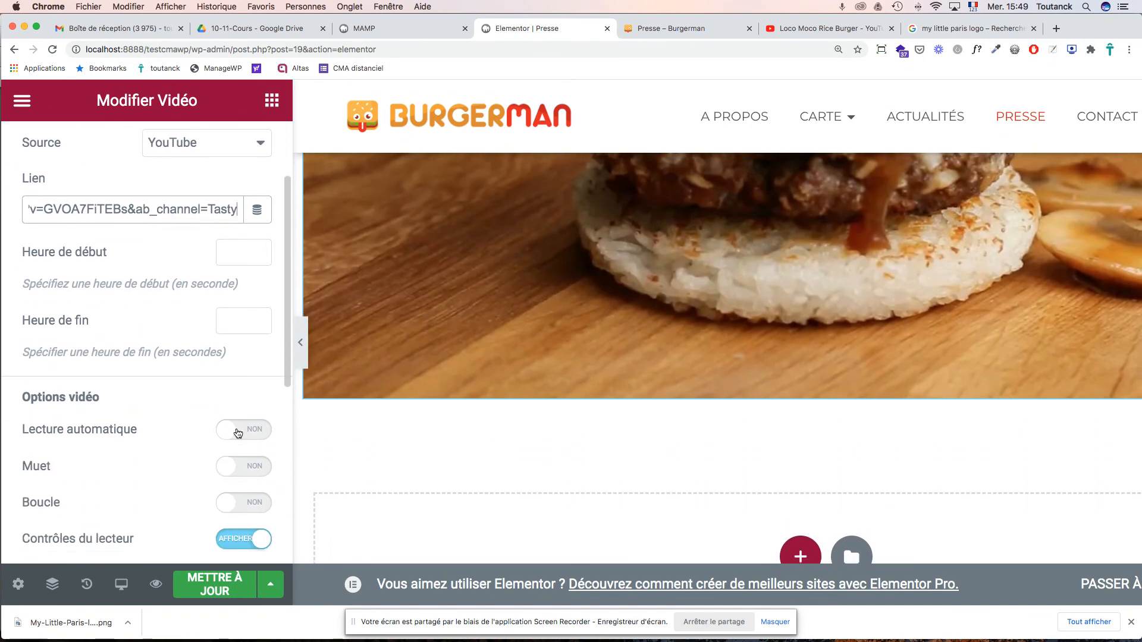
{"action": "scroll", "coordinate": [237, 427], "scroll_direction": "down", "scroll_amount": 1}
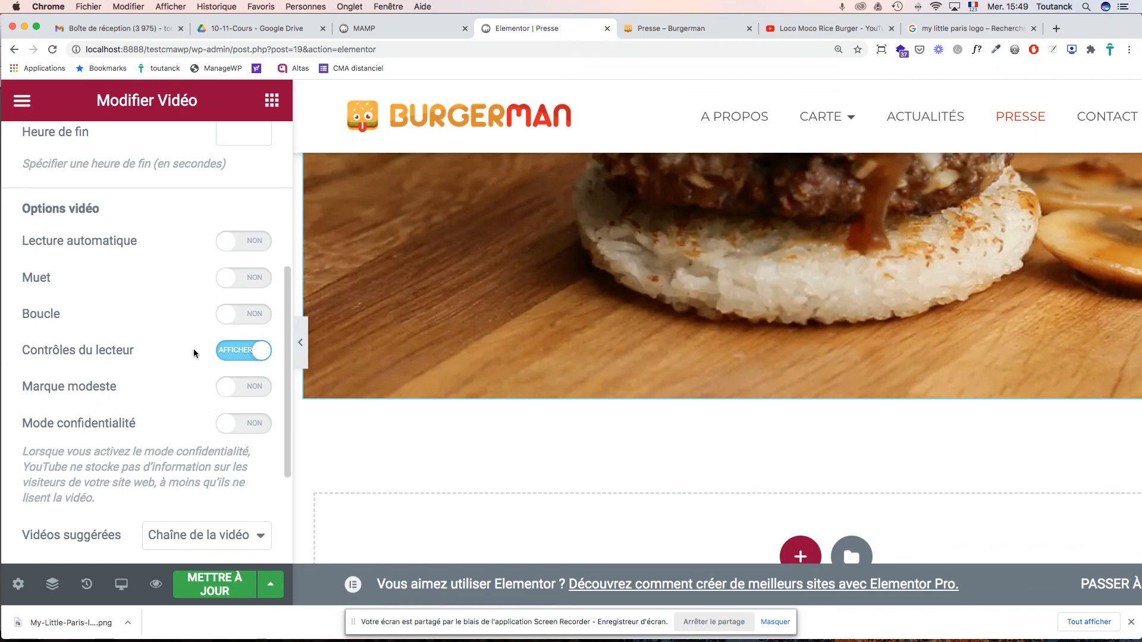
{"action": "scroll", "coordinate": [186, 430], "scroll_direction": "up", "scroll_amount": 6}
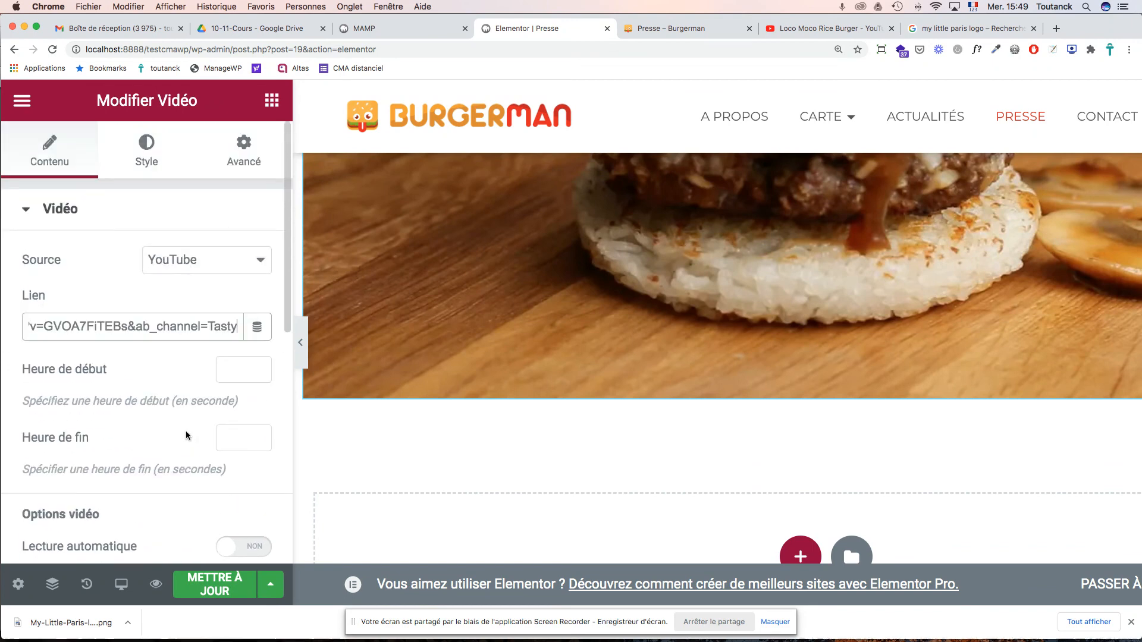
{"action": "left_click", "coordinate": [154, 157]}
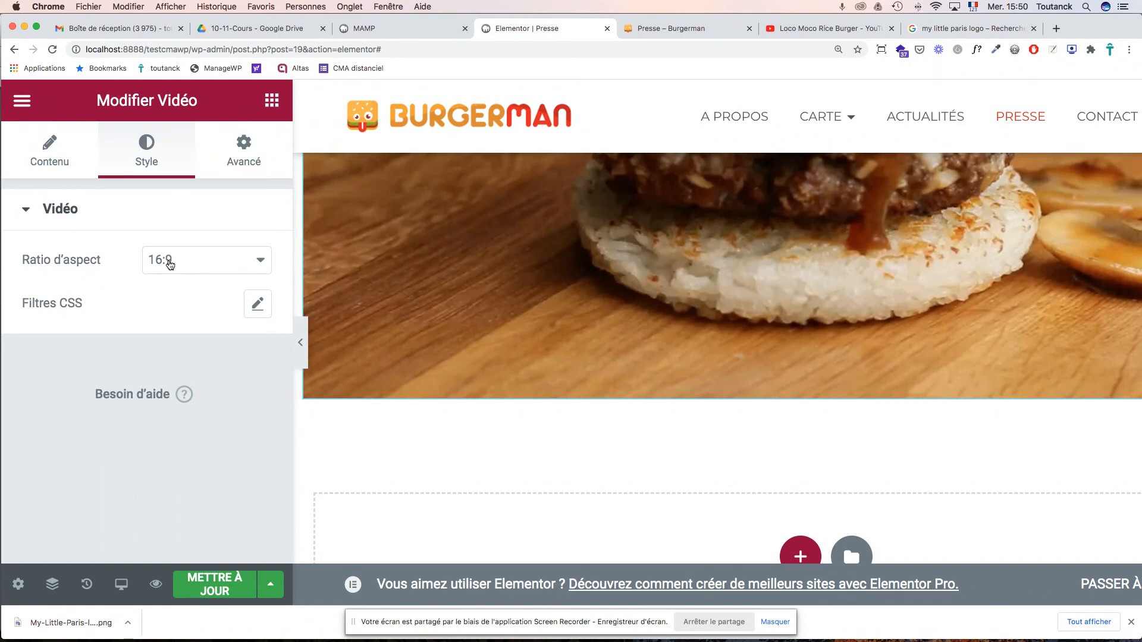
{"action": "left_click", "coordinate": [244, 169]}
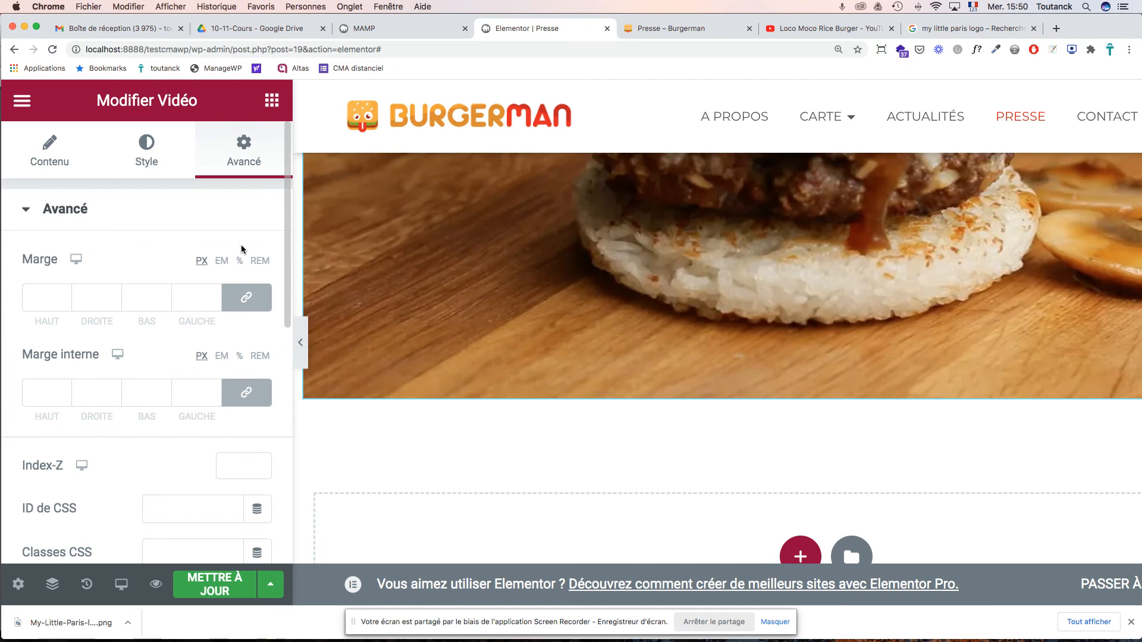
{"action": "left_click", "coordinate": [49, 158]}
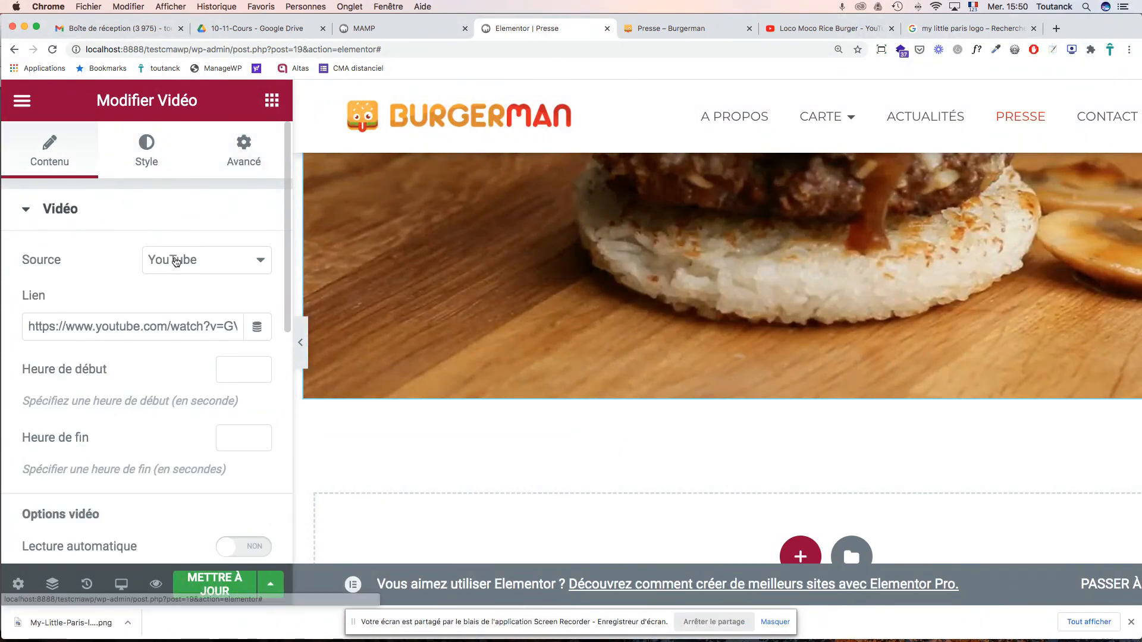
{"action": "scroll", "coordinate": [184, 305], "scroll_direction": "down", "scroll_amount": 10}
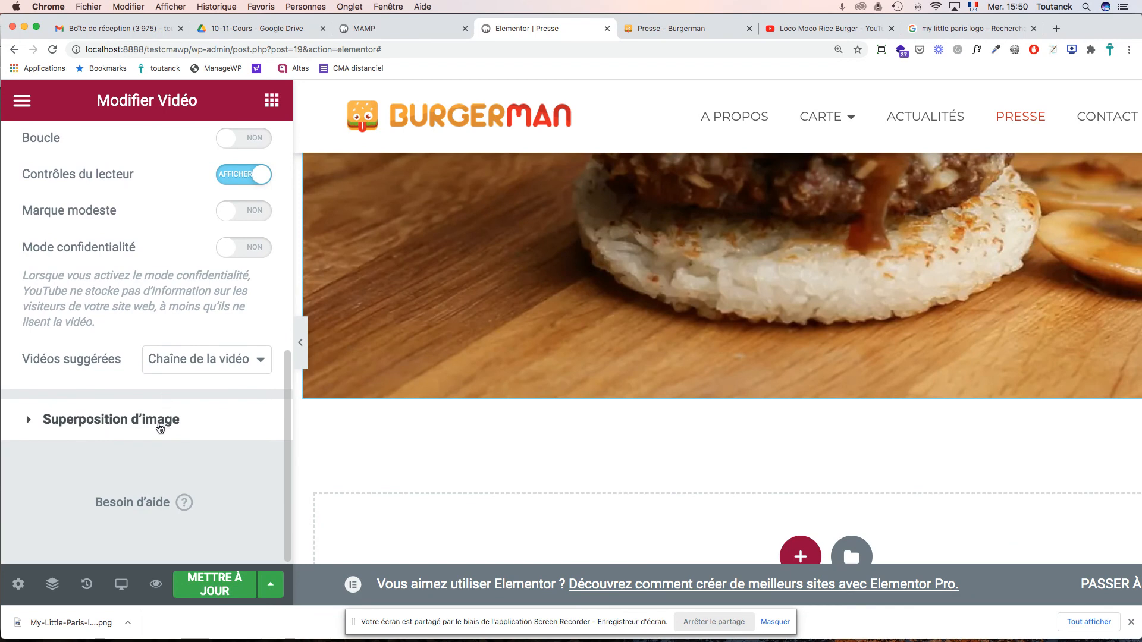
{"action": "left_click", "coordinate": [158, 426]}
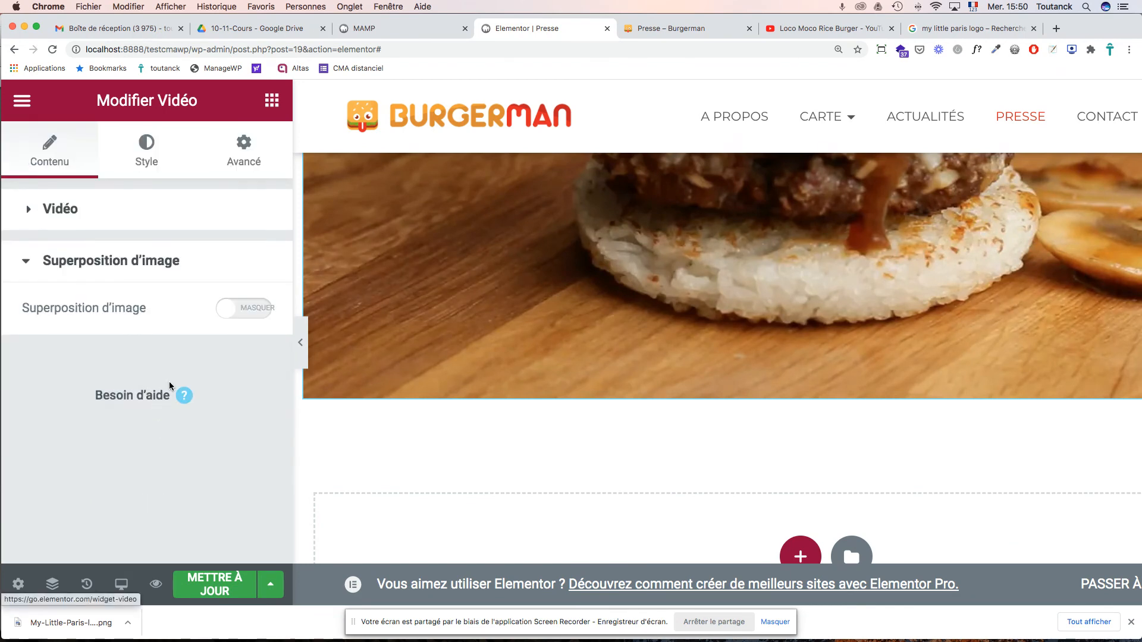
{"action": "left_click", "coordinate": [226, 307]}
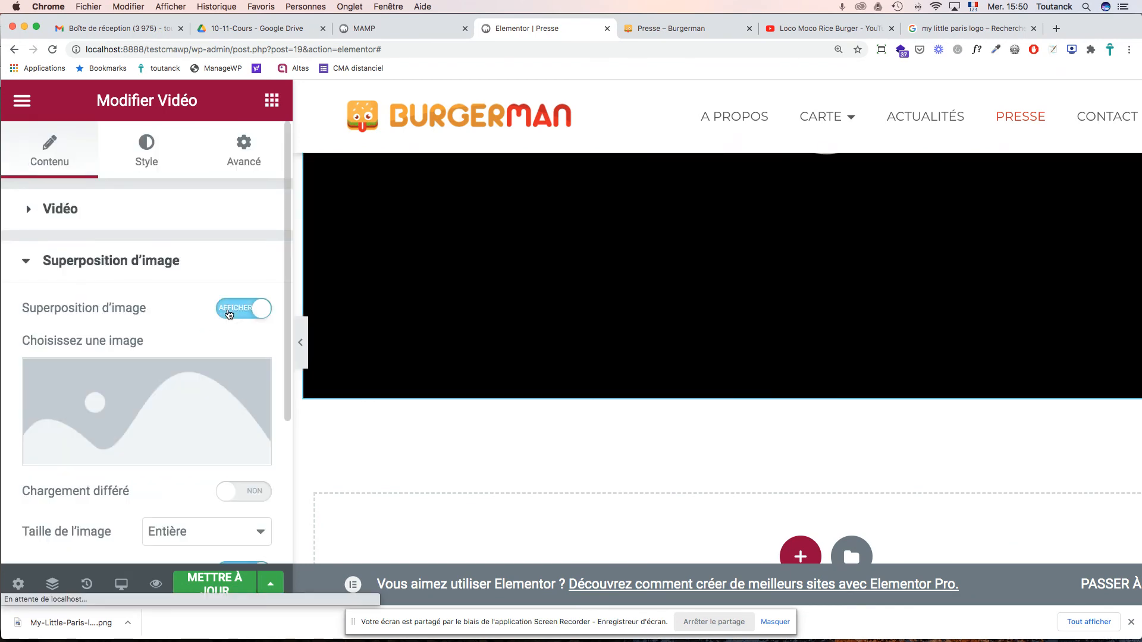
{"action": "scroll", "coordinate": [226, 315], "scroll_direction": "down", "scroll_amount": 5}
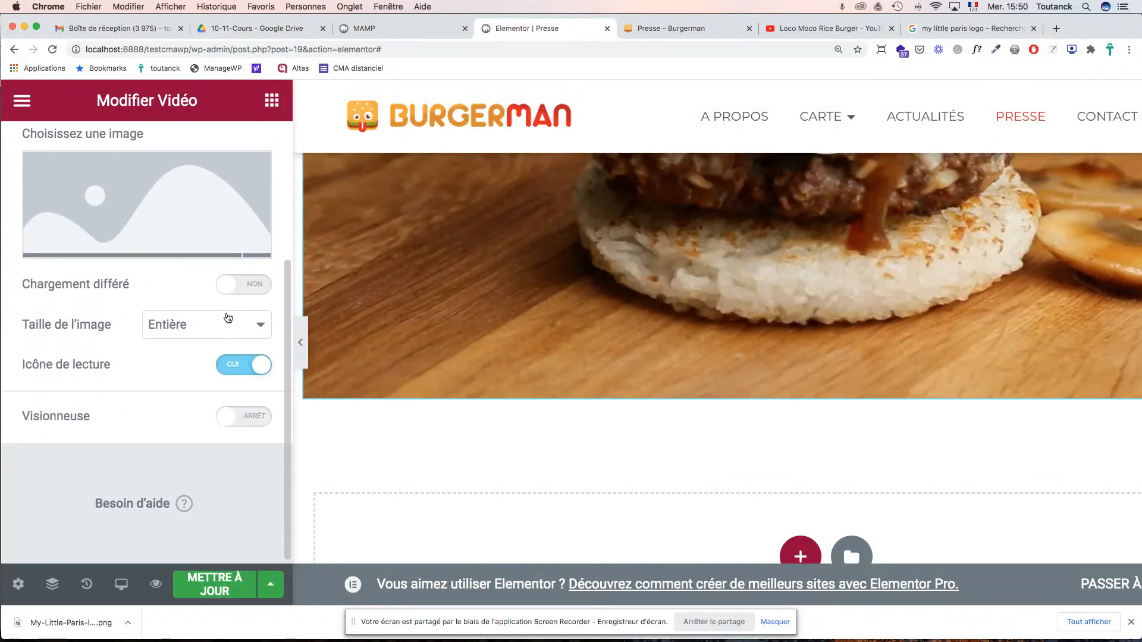
{"action": "scroll", "coordinate": [226, 317], "scroll_direction": "up", "scroll_amount": 5}
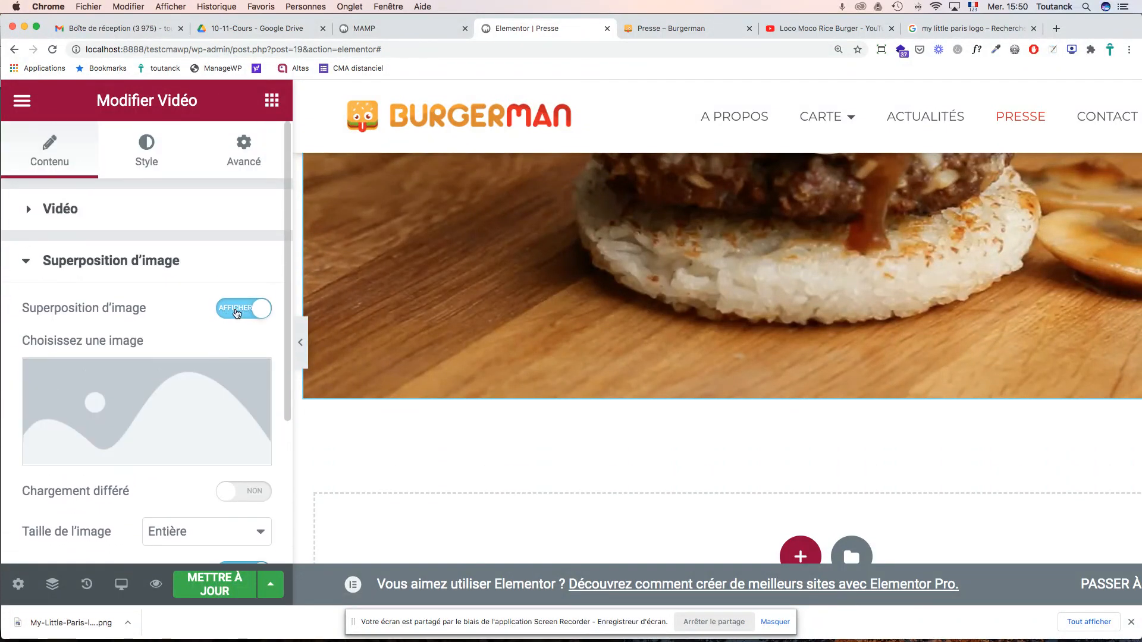
{"action": "left_click", "coordinate": [232, 314]}
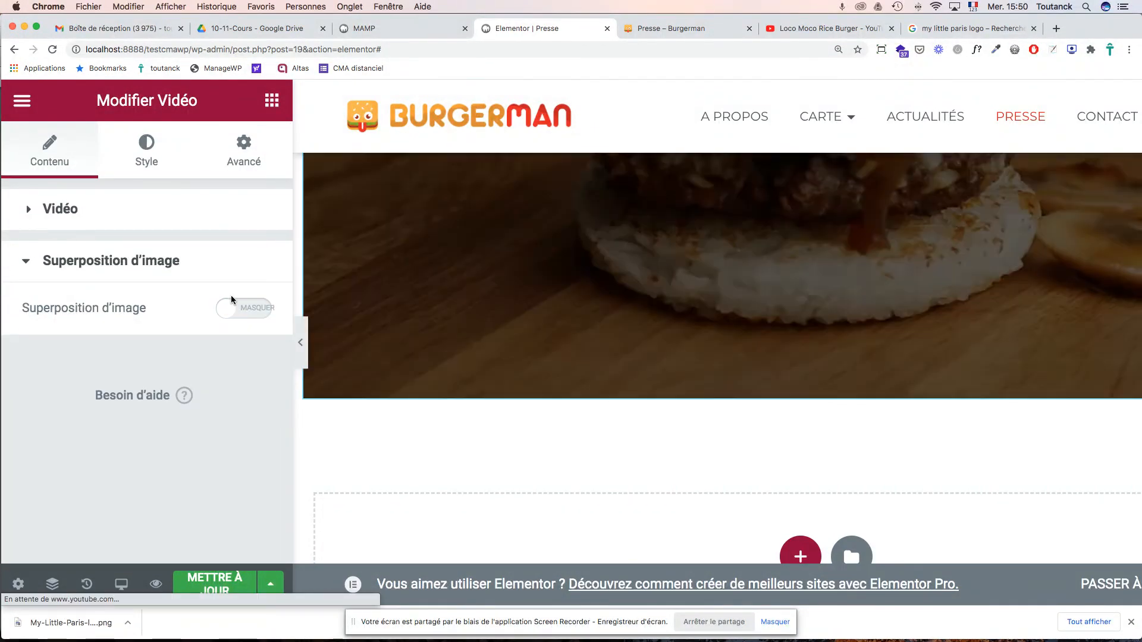
- Set the video widget's Positionnement width to Pleine largeur (100%) under Avancé
{"action": "left_click", "coordinate": [243, 158]}
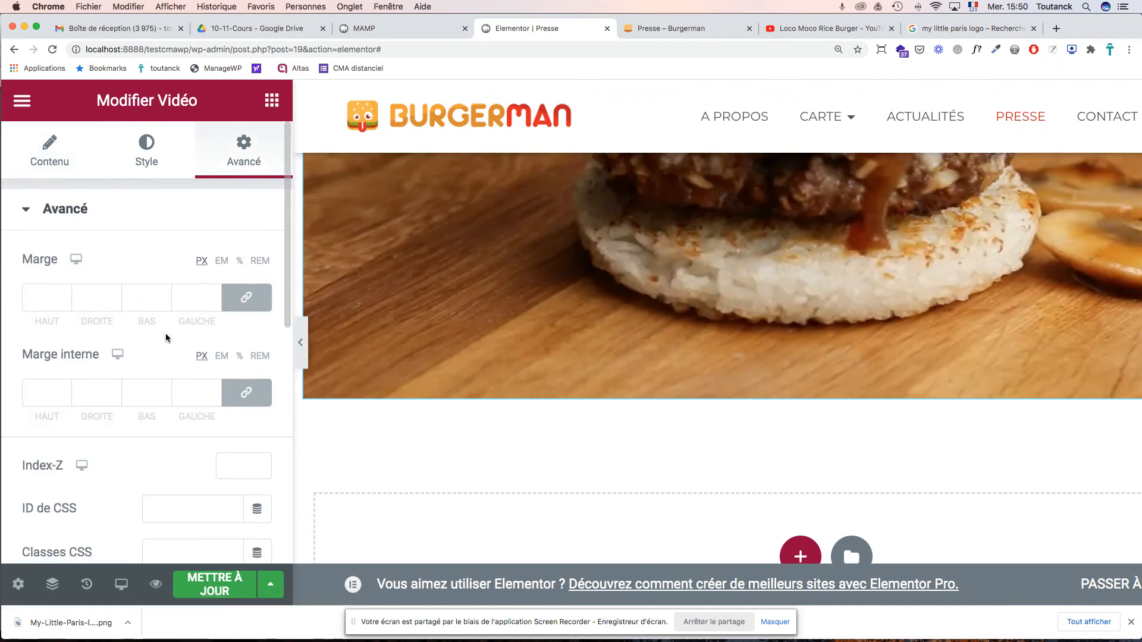
{"action": "scroll", "coordinate": [166, 338], "scroll_direction": "down", "scroll_amount": 7}
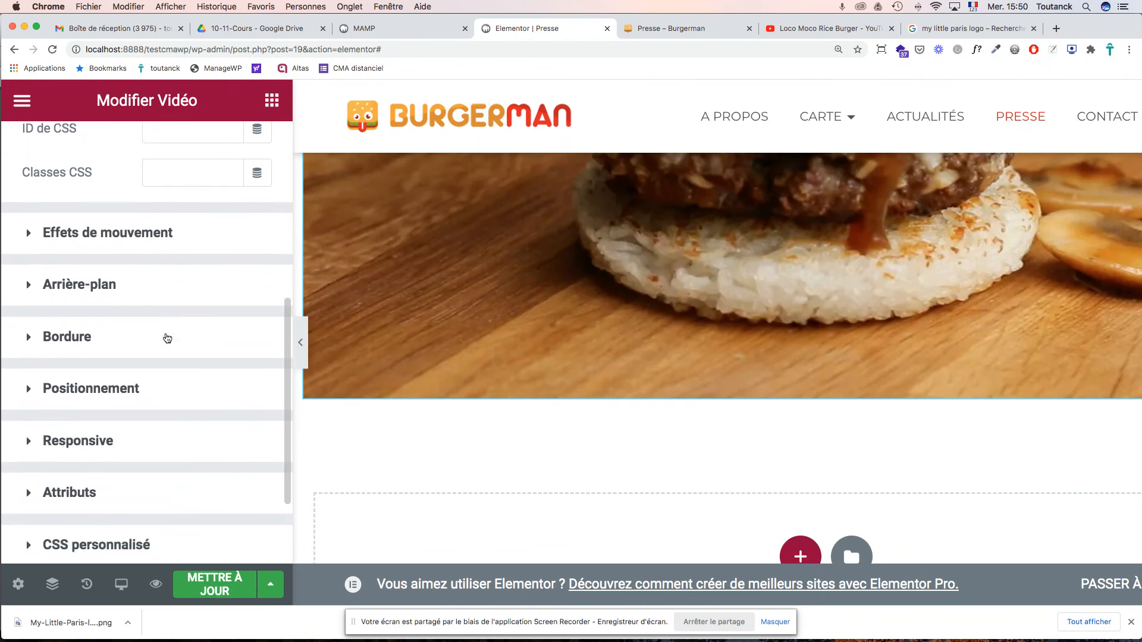
{"action": "left_click", "coordinate": [74, 274]}
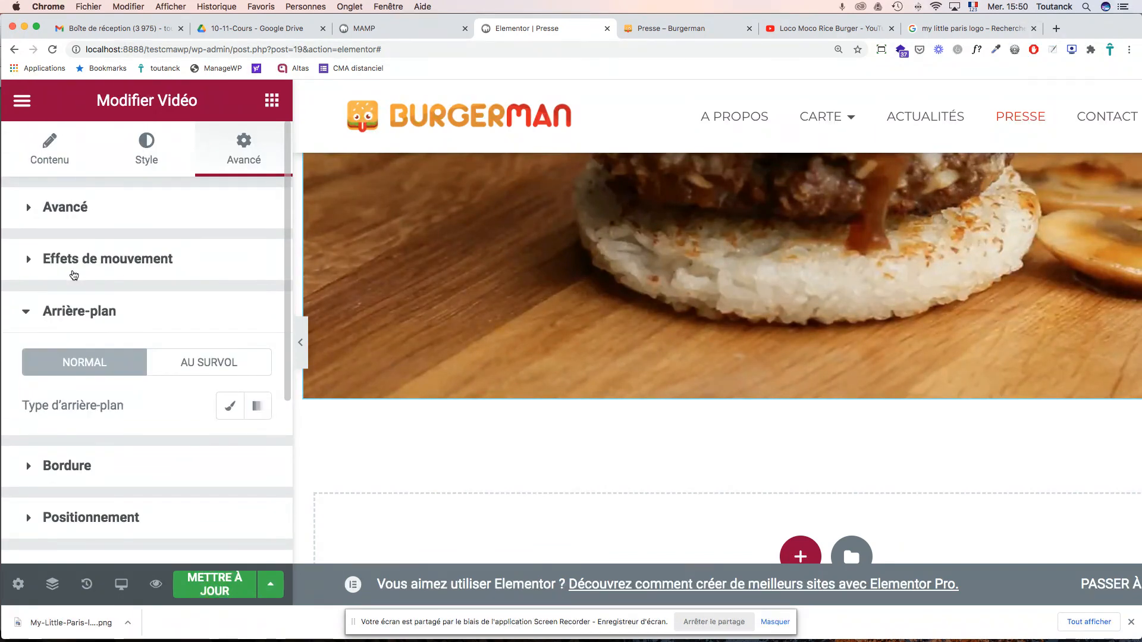
{"action": "scroll", "coordinate": [133, 333], "scroll_direction": "down", "scroll_amount": 5}
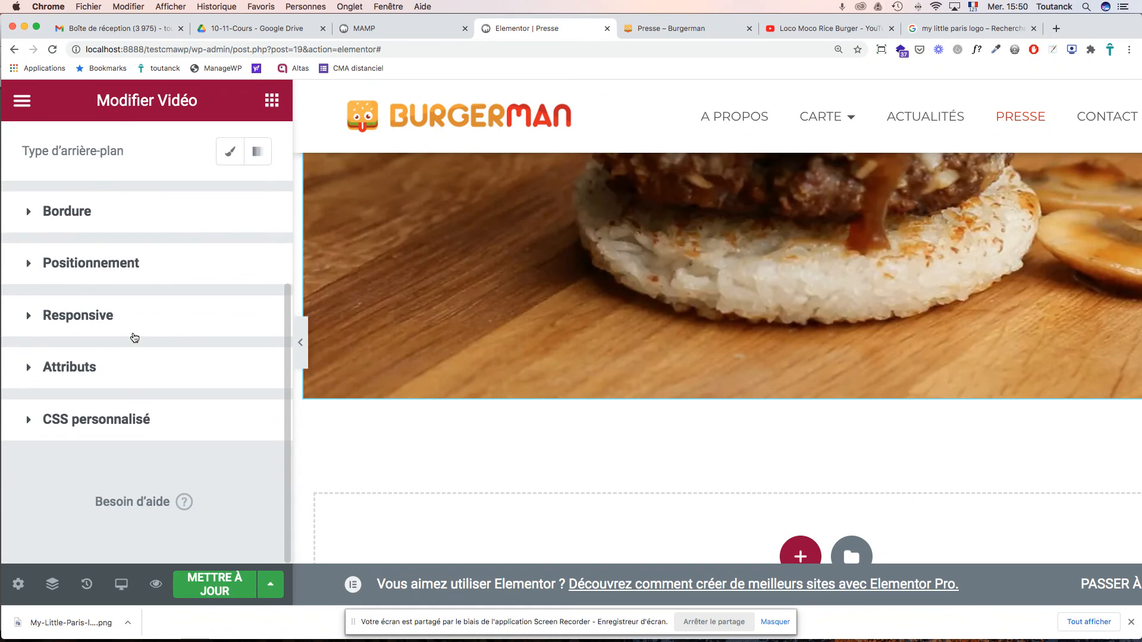
{"action": "scroll", "coordinate": [134, 338], "scroll_direction": "up", "scroll_amount": 2}
{"action": "left_click", "coordinate": [121, 339]}
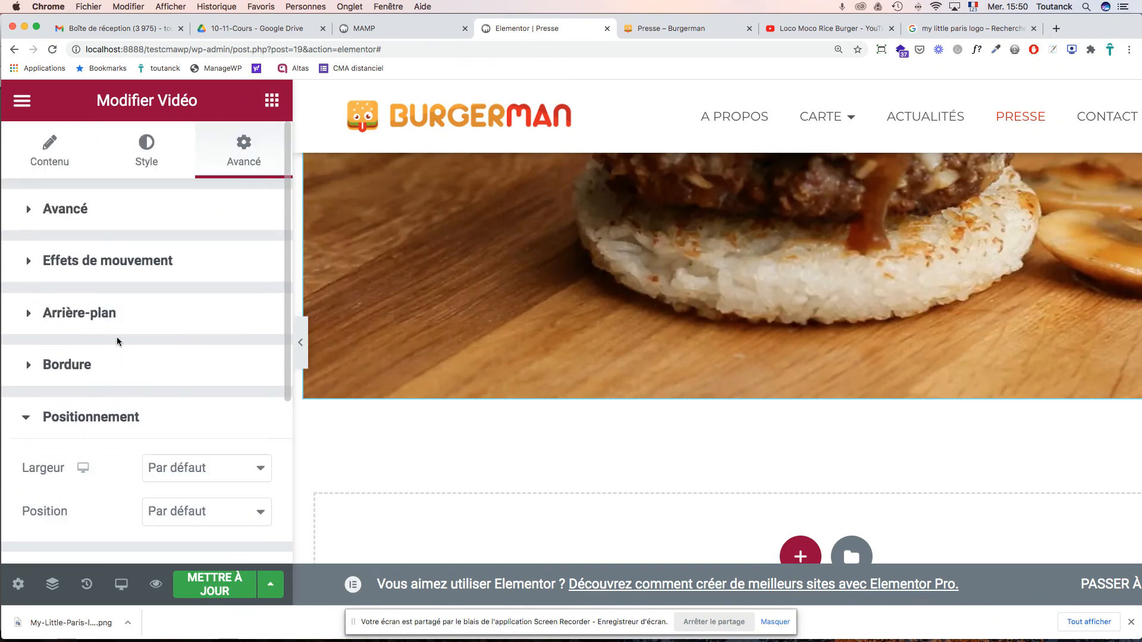
{"action": "scroll", "coordinate": [127, 334], "scroll_direction": "down", "scroll_amount": 3}
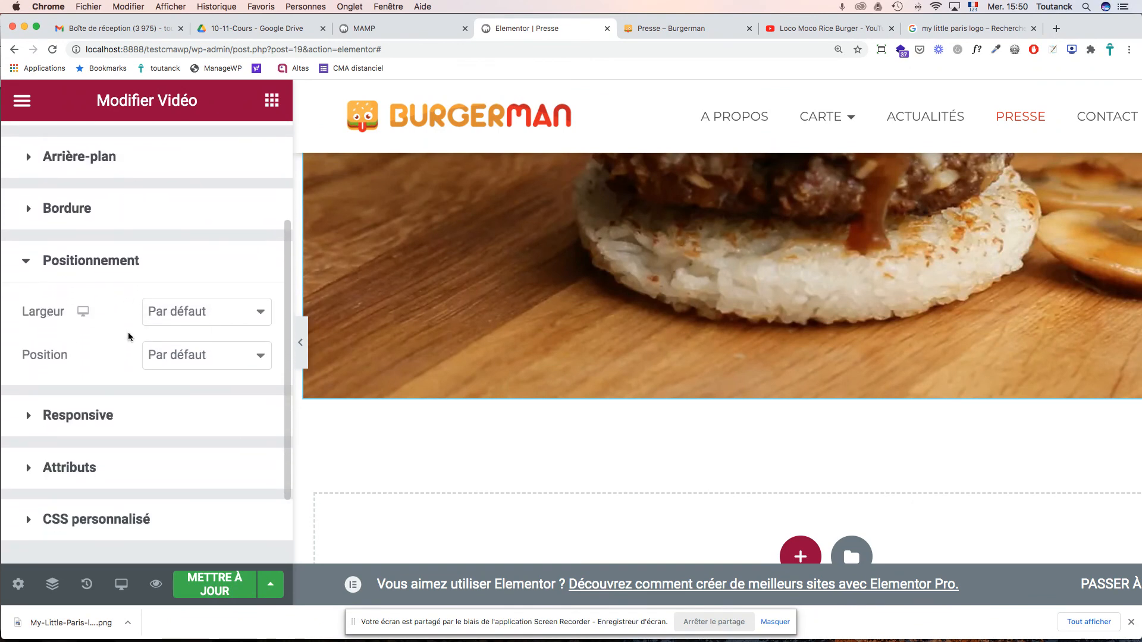
{"action": "left_click", "coordinate": [204, 316]}
{"action": "left_click", "coordinate": [212, 330]}
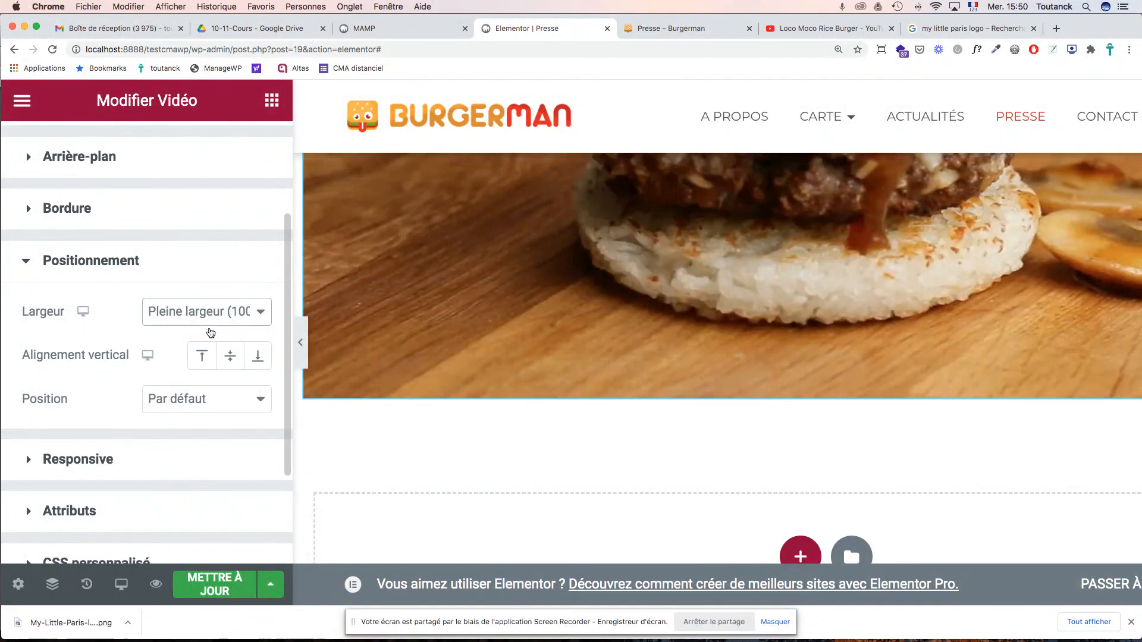
{"action": "left_click", "coordinate": [263, 314]}
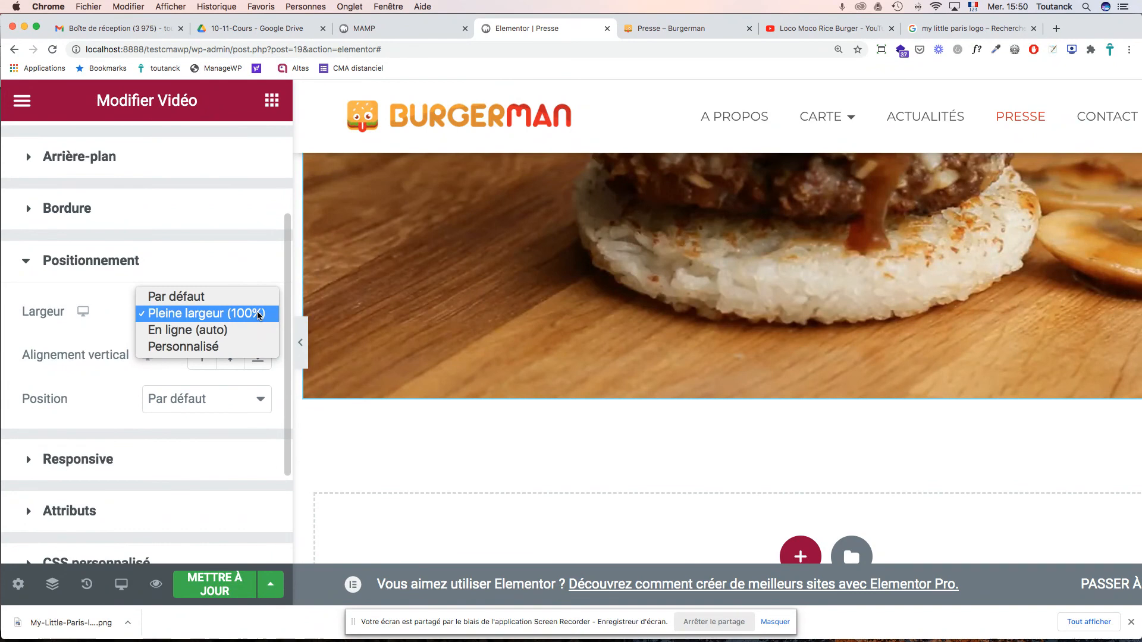
{"action": "left_click", "coordinate": [83, 343]}
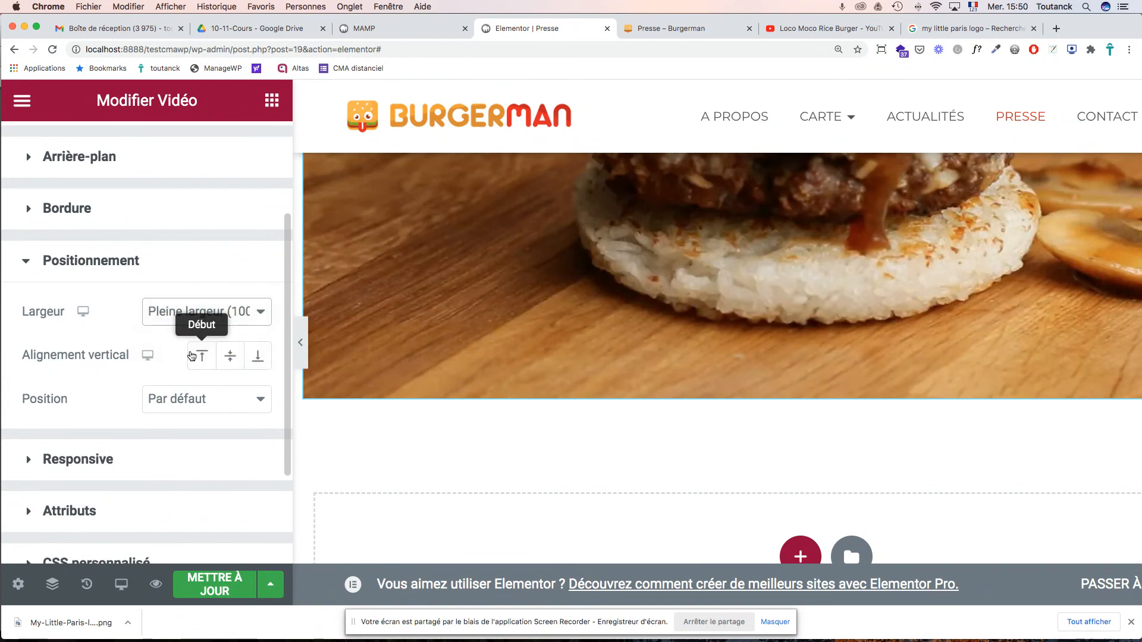
- Keep Position at Par défaut and select the column holding the video
{"action": "left_click", "coordinate": [212, 400]}
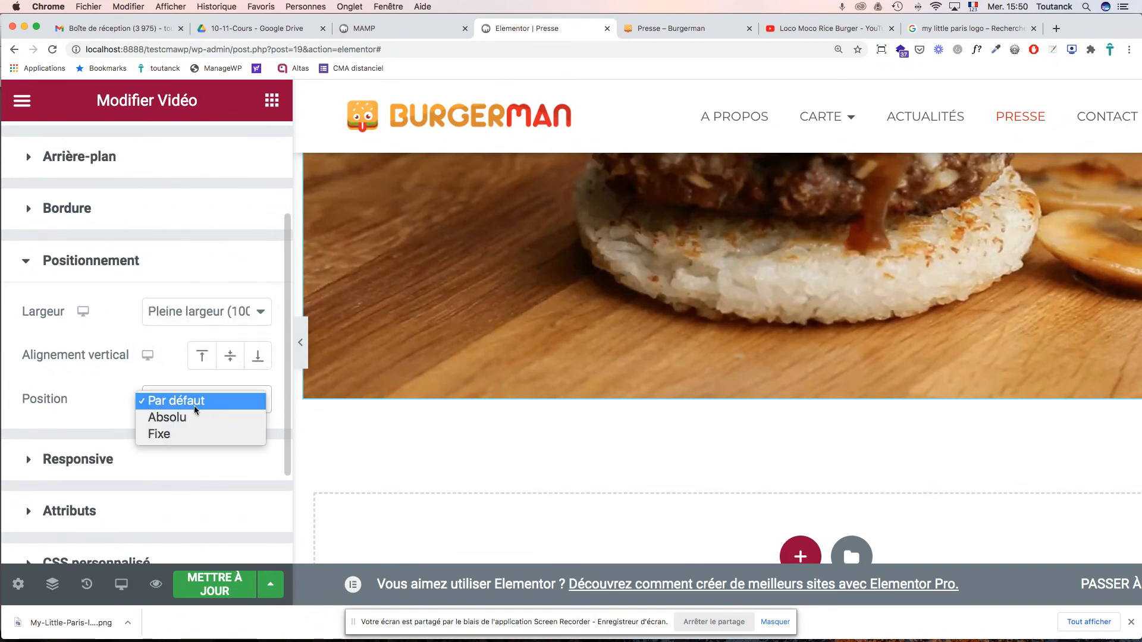
{"action": "left_click", "coordinate": [99, 414]}
{"action": "scroll", "coordinate": [114, 401], "scroll_direction": "down", "scroll_amount": 4}
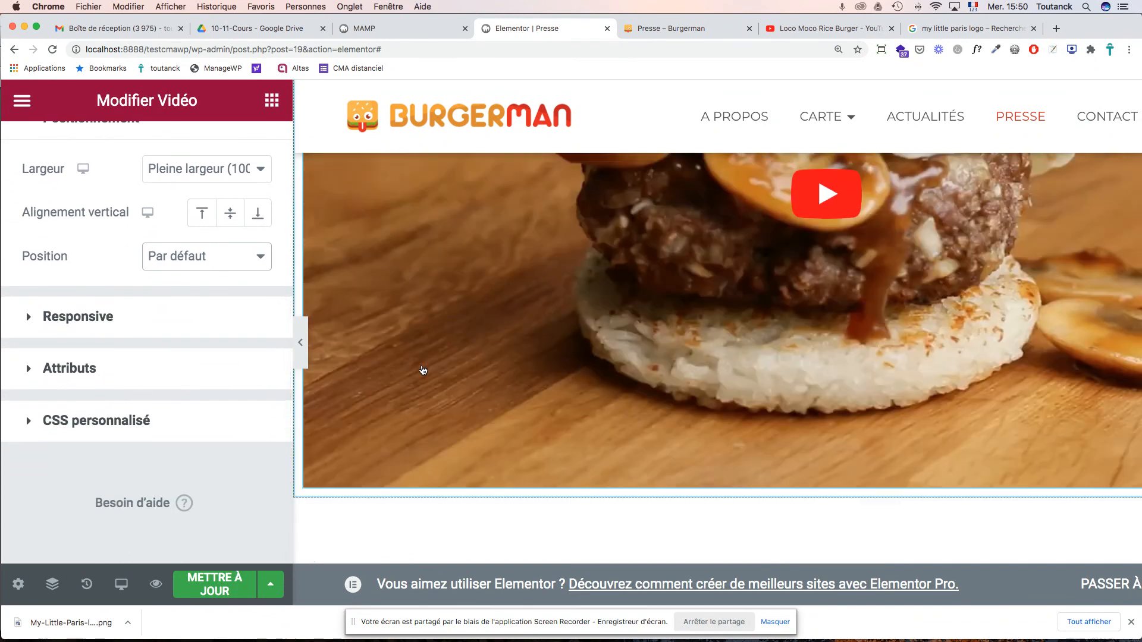
{"action": "scroll", "coordinate": [422, 370], "scroll_direction": "down", "scroll_amount": 10}
{"action": "scroll", "coordinate": [423, 371], "scroll_direction": "down", "scroll_amount": 9}
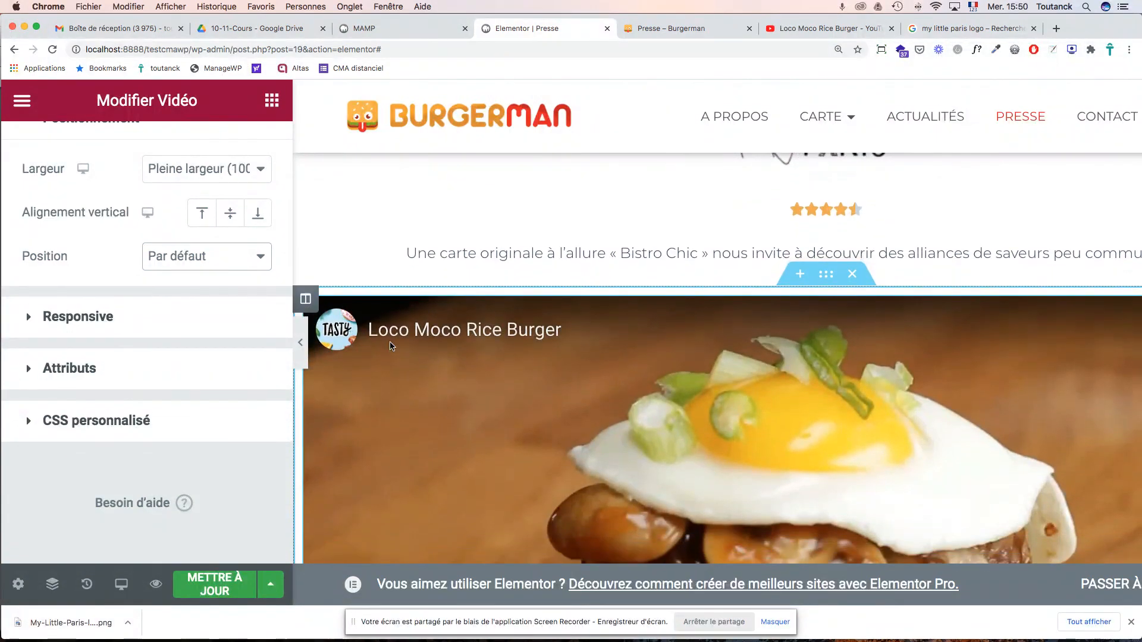
{"action": "left_click", "coordinate": [306, 300]}
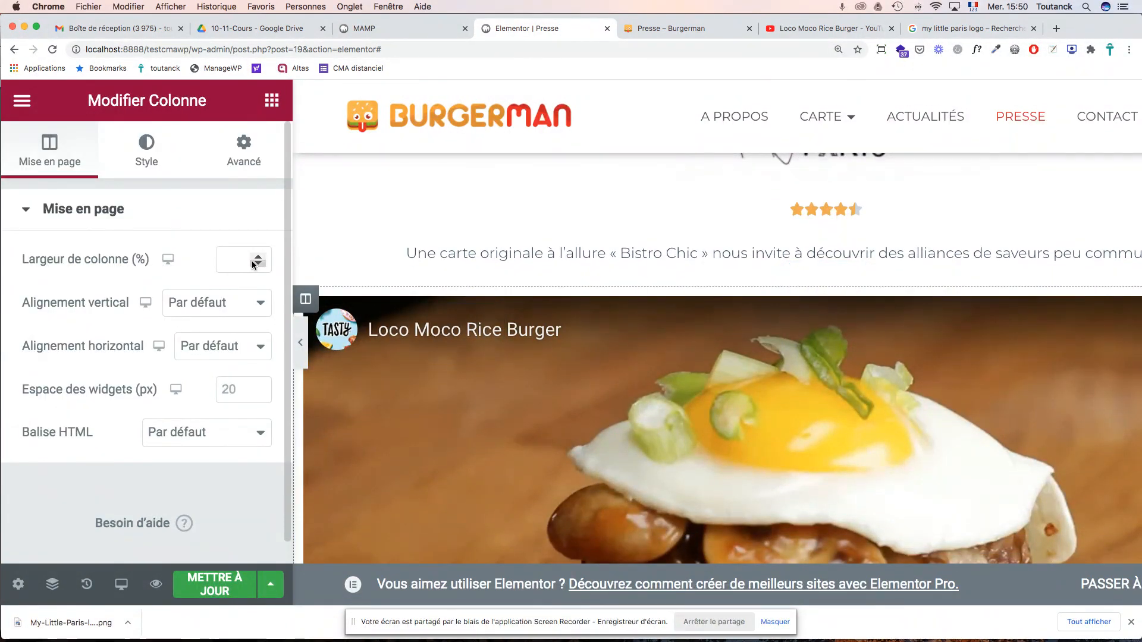
{"action": "left_click", "coordinate": [243, 151]}
{"action": "scroll", "coordinate": [231, 328], "scroll_direction": "down", "scroll_amount": 5}
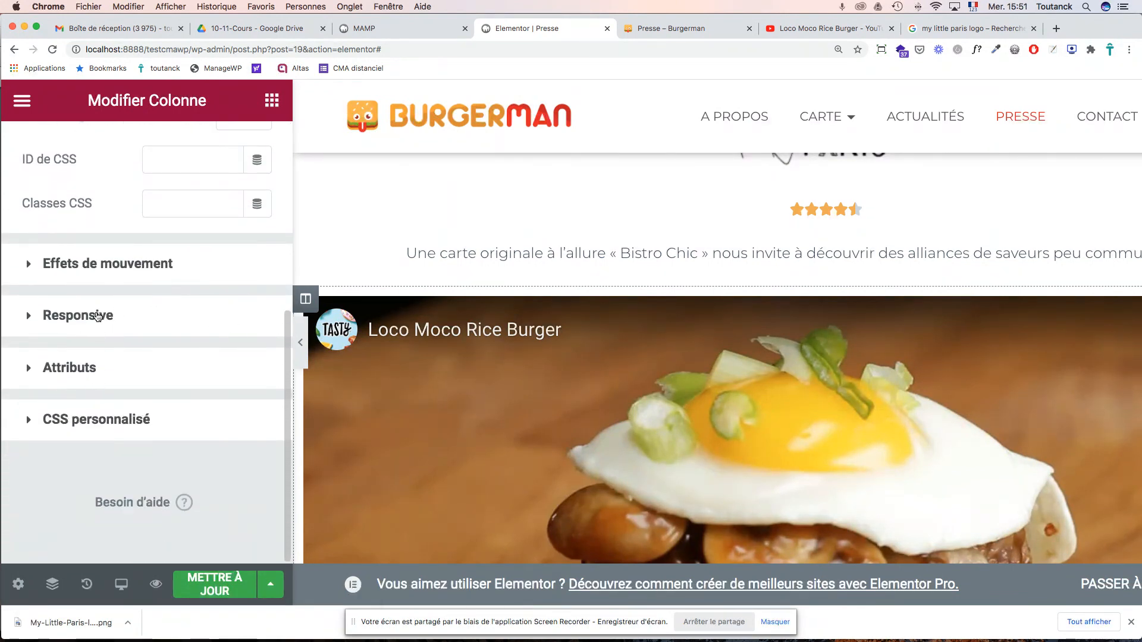
{"action": "left_click", "coordinate": [98, 315]}
{"action": "left_click", "coordinate": [98, 316]}
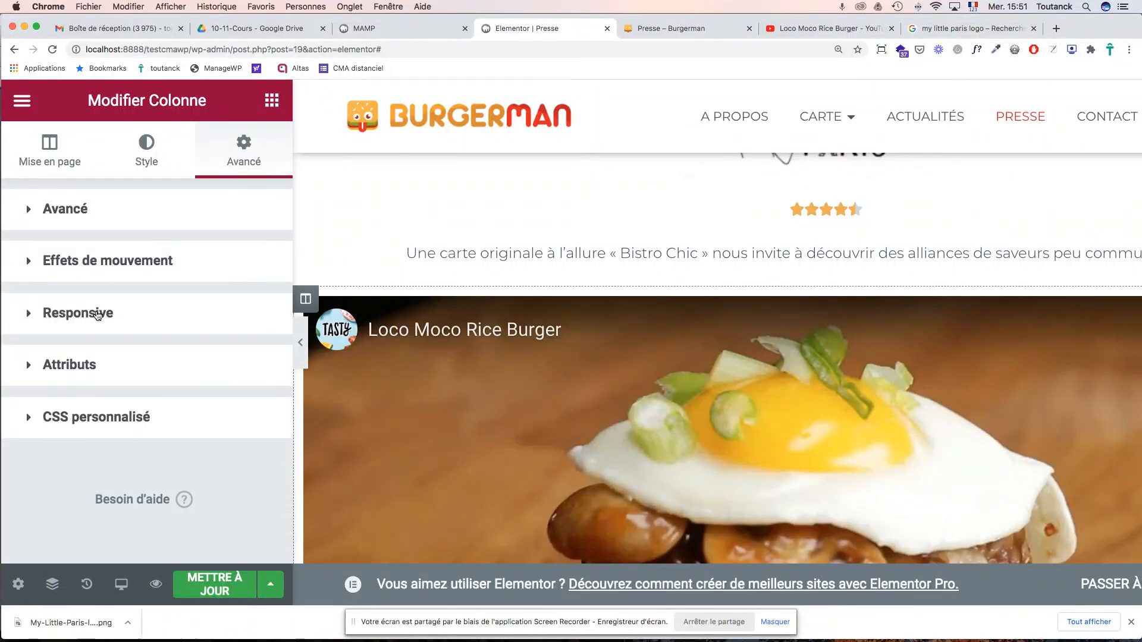
{"action": "left_click", "coordinate": [100, 262]}
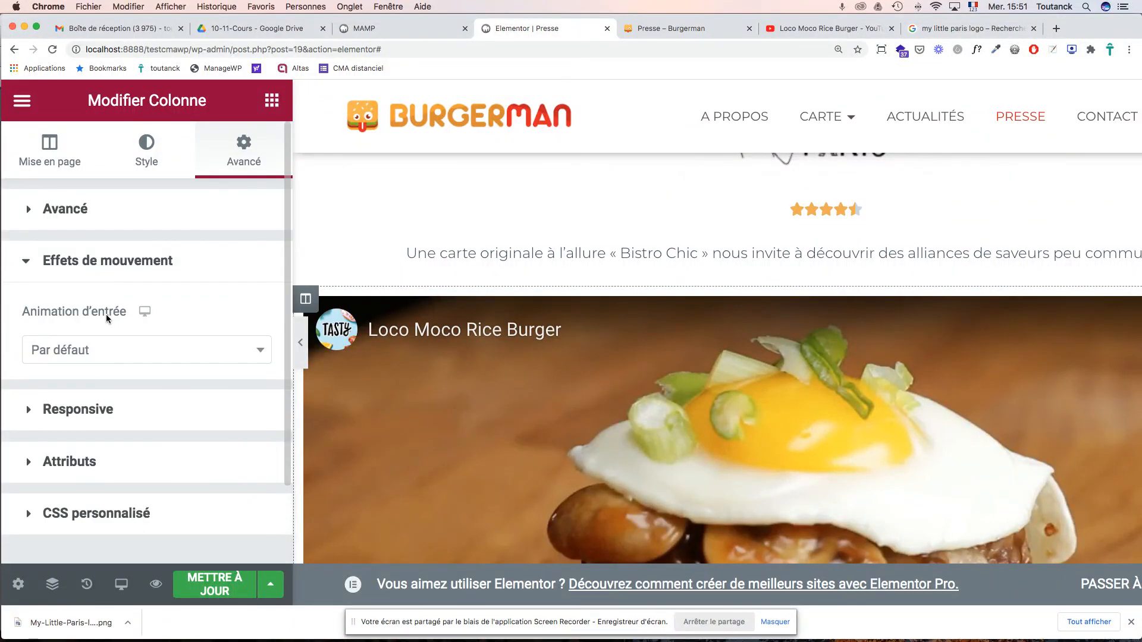
{"action": "left_click", "coordinate": [86, 462]}
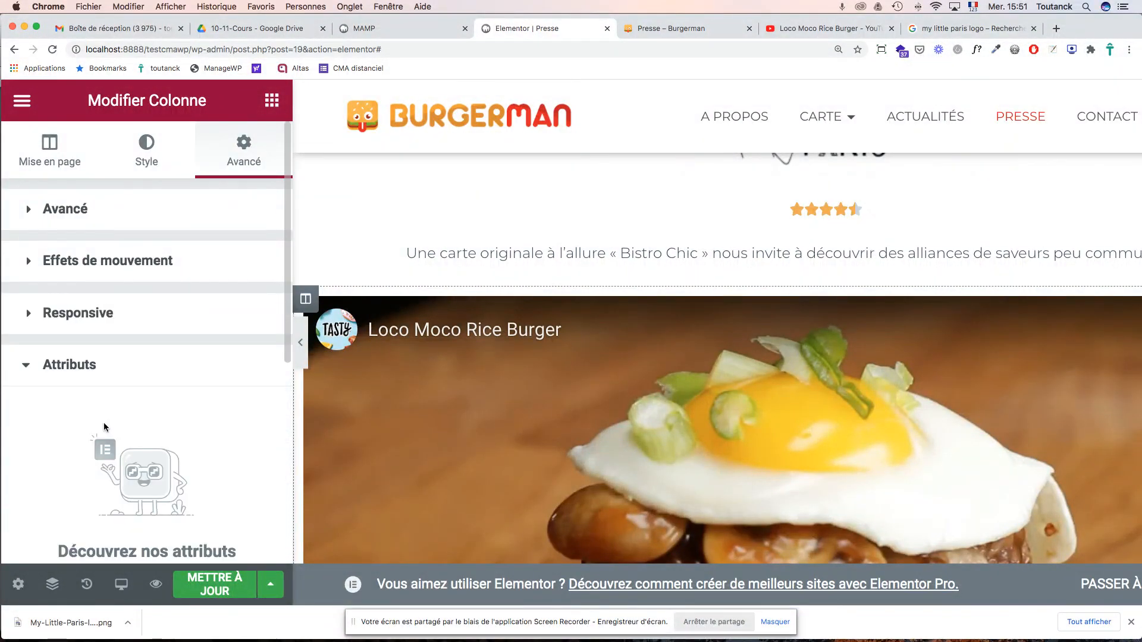
{"action": "scroll", "coordinate": [107, 416], "scroll_direction": "down", "scroll_amount": 5}
{"action": "scroll", "coordinate": [119, 345], "scroll_direction": "up", "scroll_amount": 5}
{"action": "left_click", "coordinate": [470, 390]}
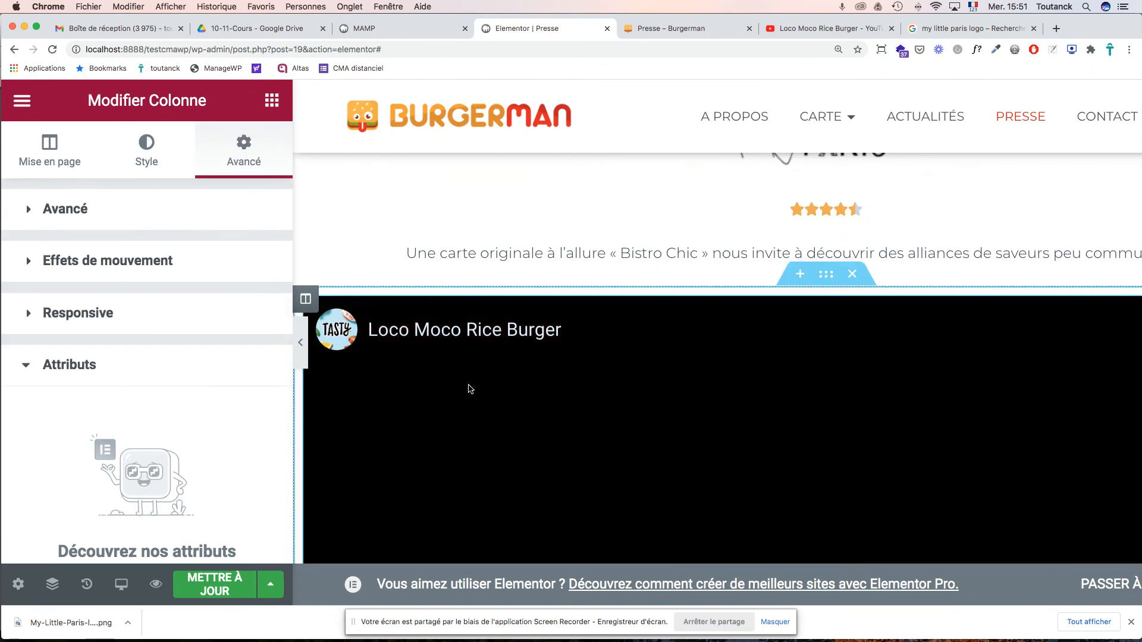
{"action": "scroll", "coordinate": [486, 389], "scroll_direction": "down", "scroll_amount": 4}
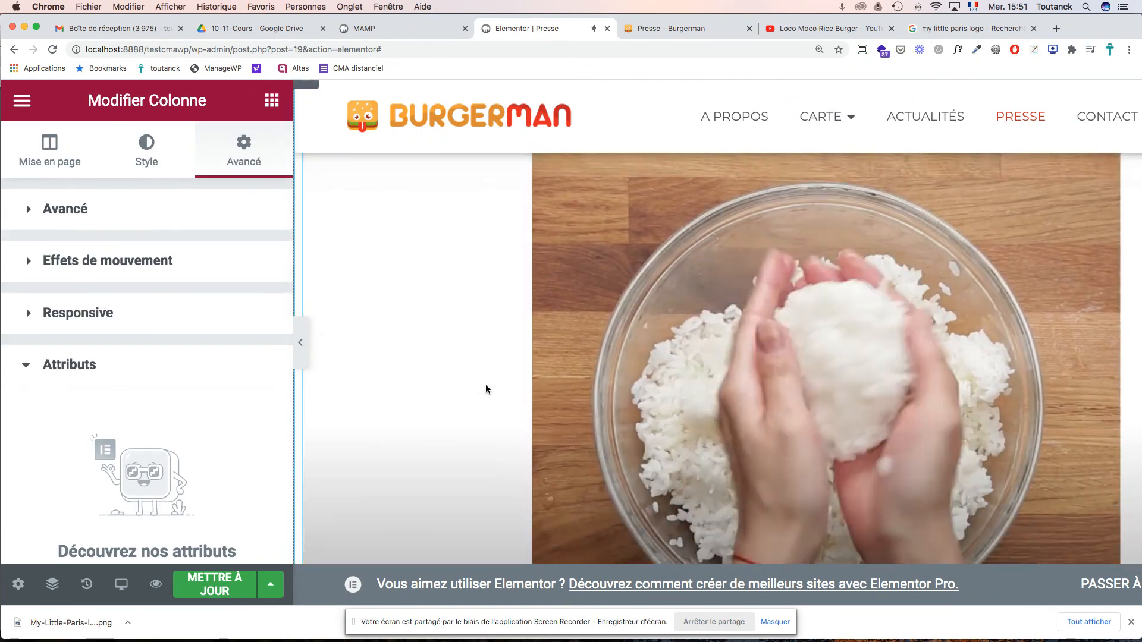
{"action": "scroll", "coordinate": [486, 389], "scroll_direction": "down", "scroll_amount": 5}
{"action": "scroll", "coordinate": [484, 388], "scroll_direction": "up", "scroll_amount": 1}
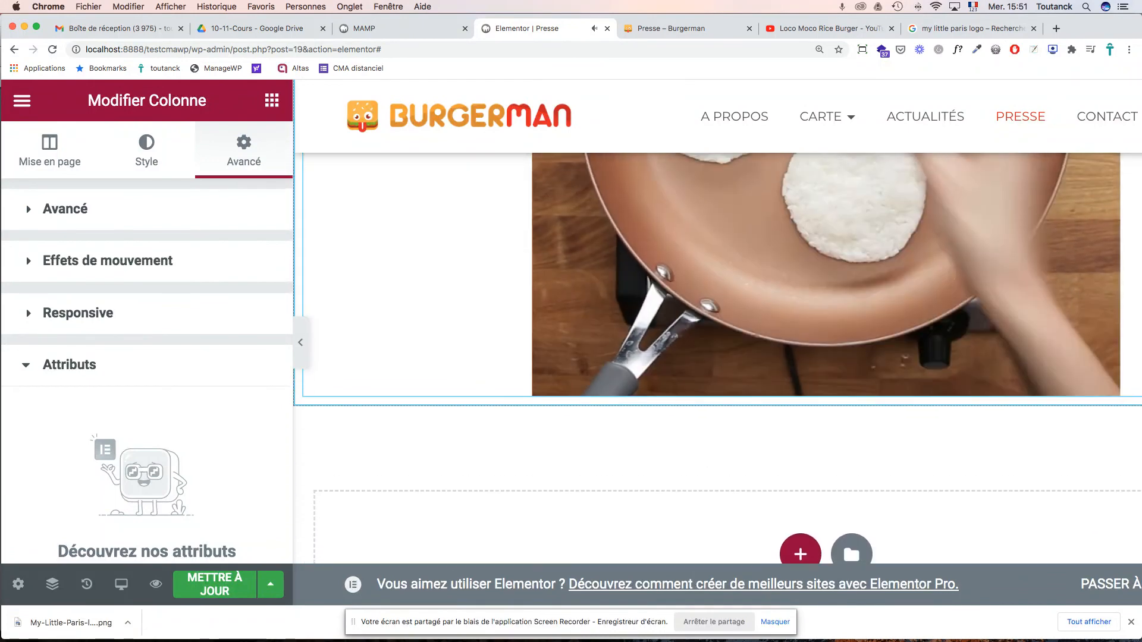
{"action": "scroll", "coordinate": [484, 387], "scroll_direction": "up", "scroll_amount": 3}
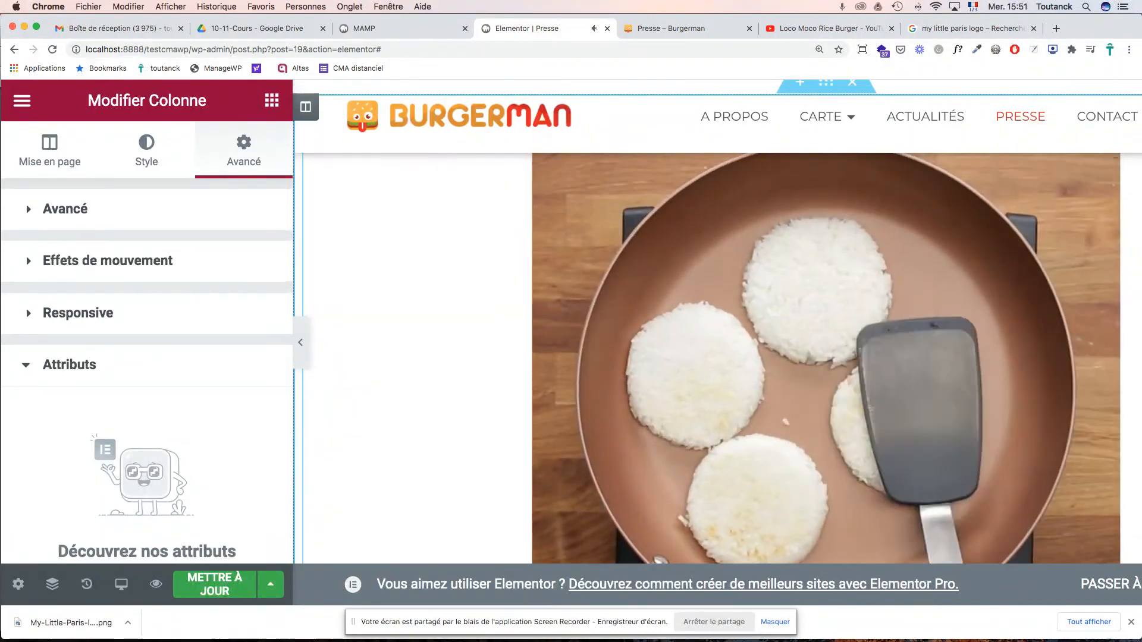
{"action": "scroll", "coordinate": [484, 387], "scroll_direction": "up", "scroll_amount": 2}
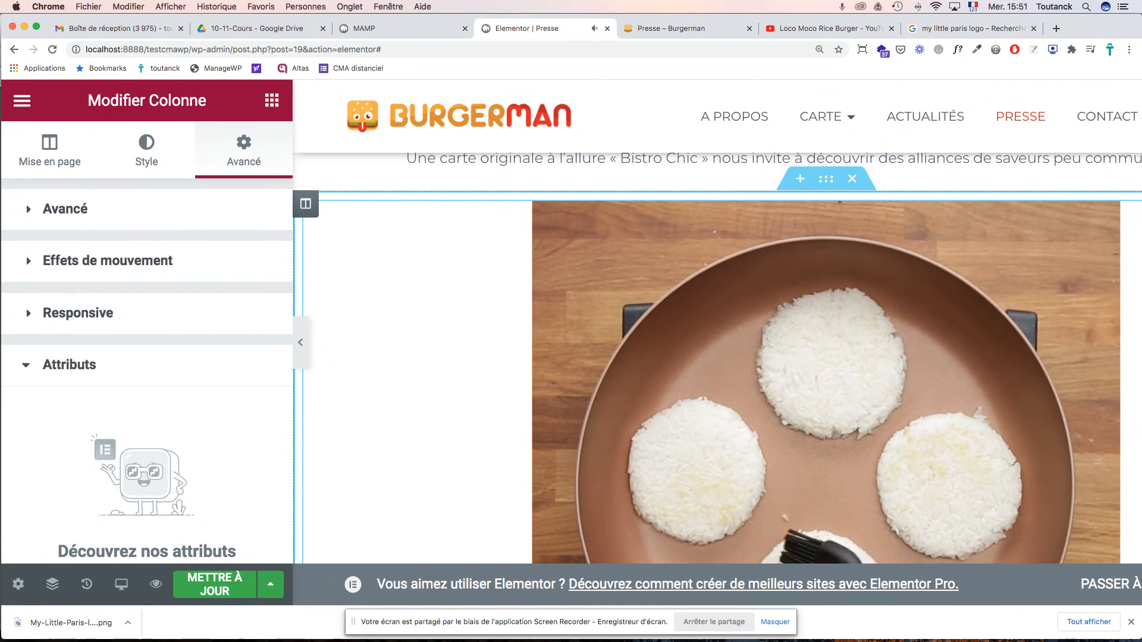
{"action": "scroll", "coordinate": [484, 387], "scroll_direction": "down", "scroll_amount": 3}
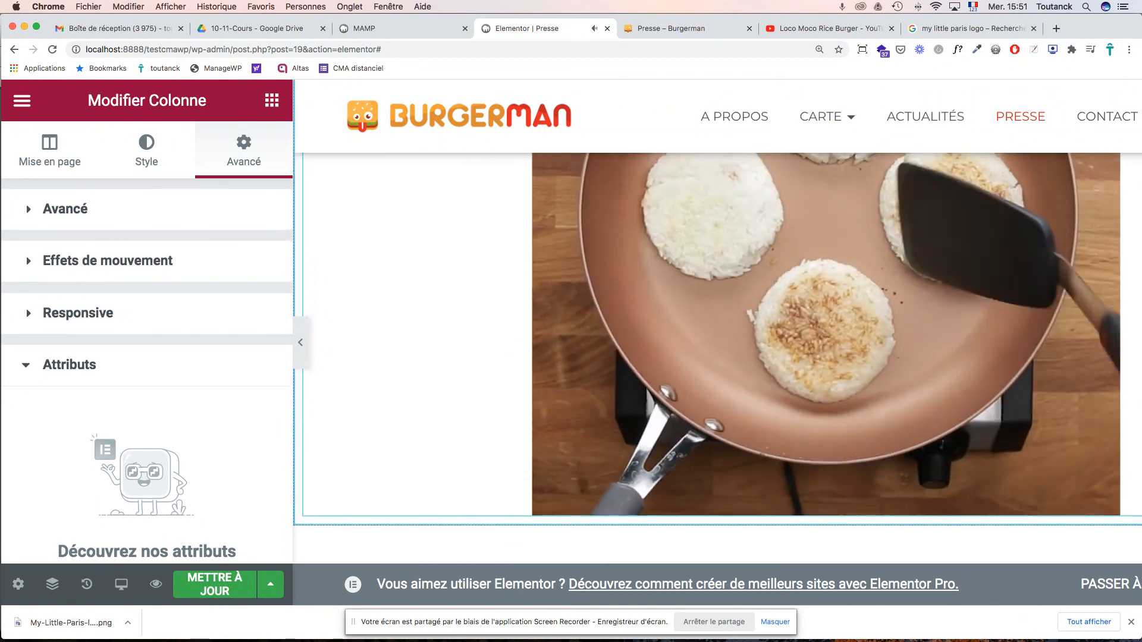
{"action": "scroll", "coordinate": [484, 387], "scroll_direction": "down", "scroll_amount": 1}
{"action": "scroll", "coordinate": [484, 387], "scroll_direction": "up", "scroll_amount": 2}
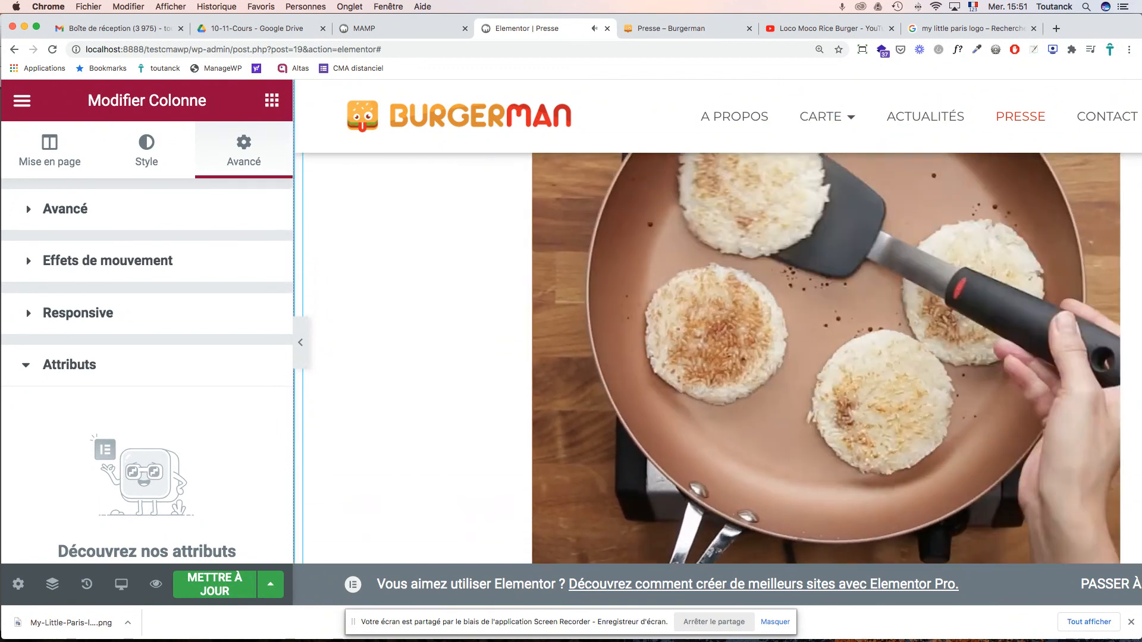
{"action": "scroll", "coordinate": [484, 388], "scroll_direction": "down", "scroll_amount": 5}
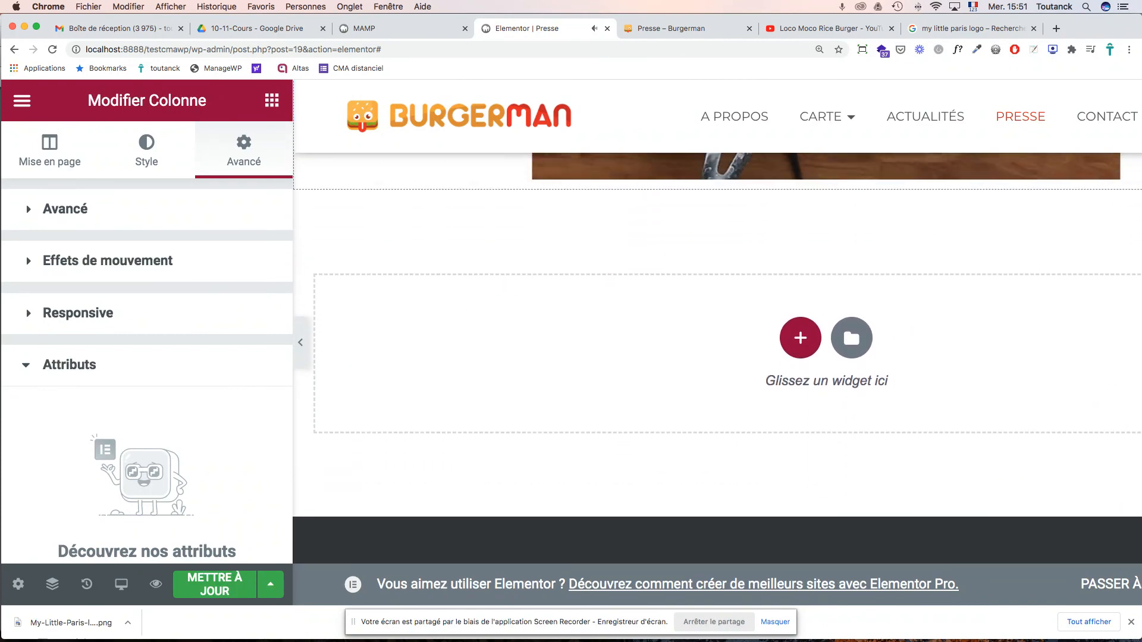
{"action": "scroll", "coordinate": [484, 387], "scroll_direction": "up", "scroll_amount": 3}
{"action": "scroll", "coordinate": [484, 387], "scroll_direction": "up", "scroll_amount": 8}
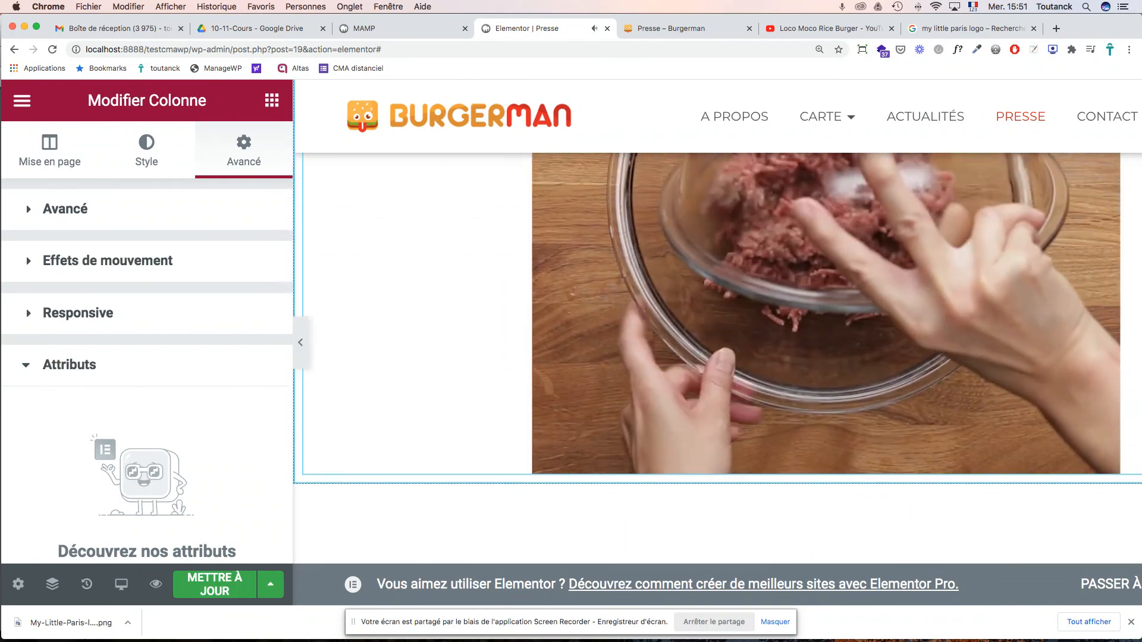
{"action": "scroll", "coordinate": [484, 387], "scroll_direction": "up", "scroll_amount": 1}
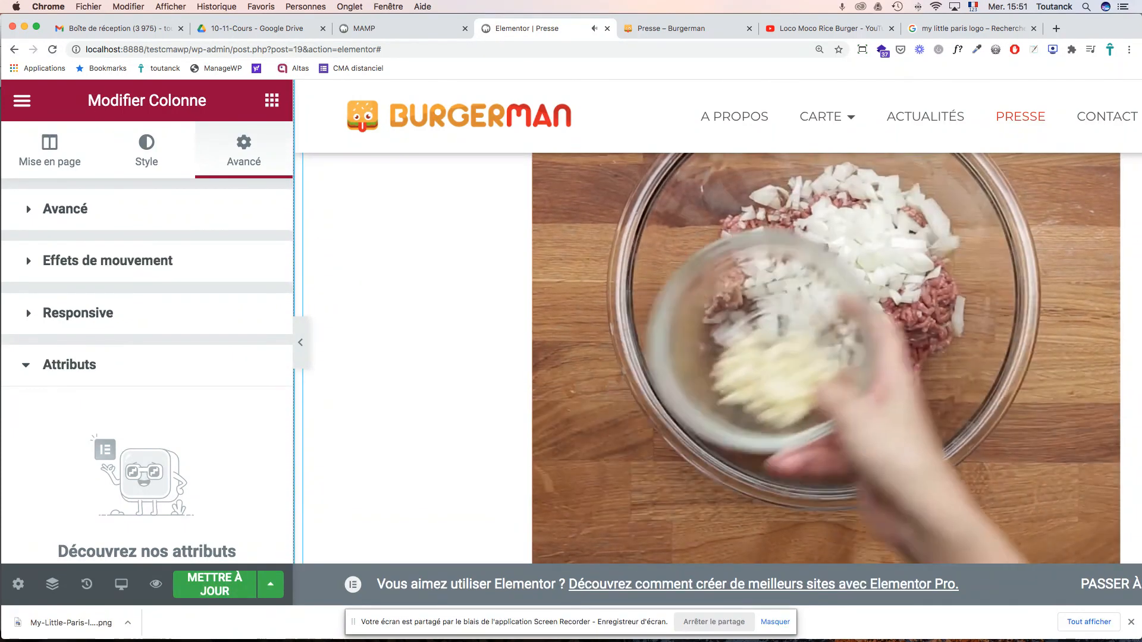
{"action": "left_click", "coordinate": [820, 29]}
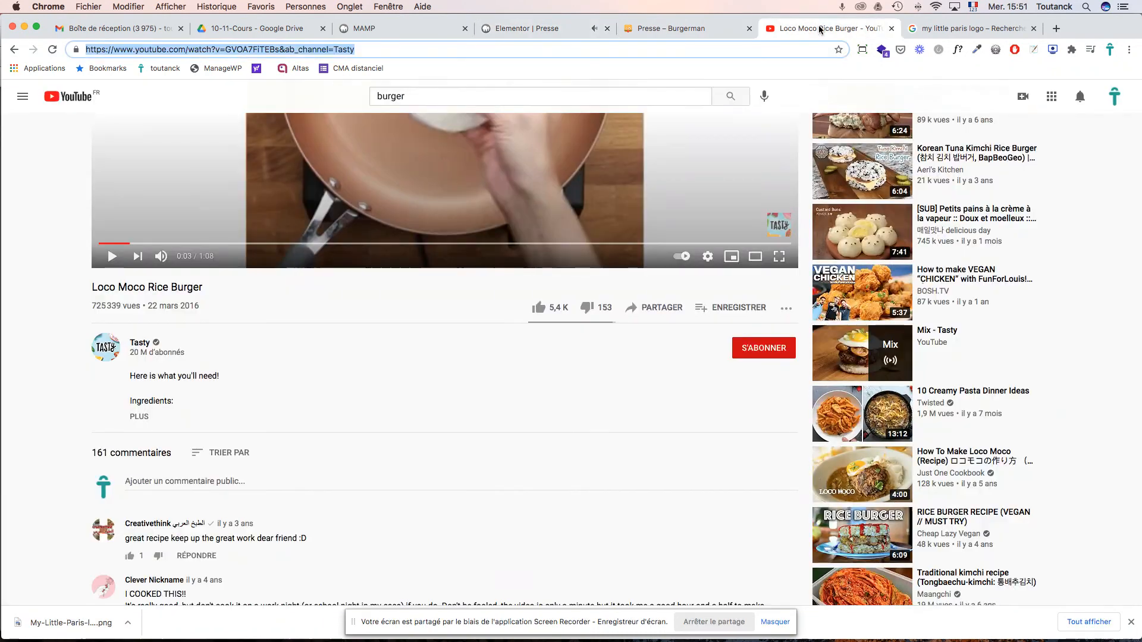
{"action": "left_click", "coordinate": [684, 29]}
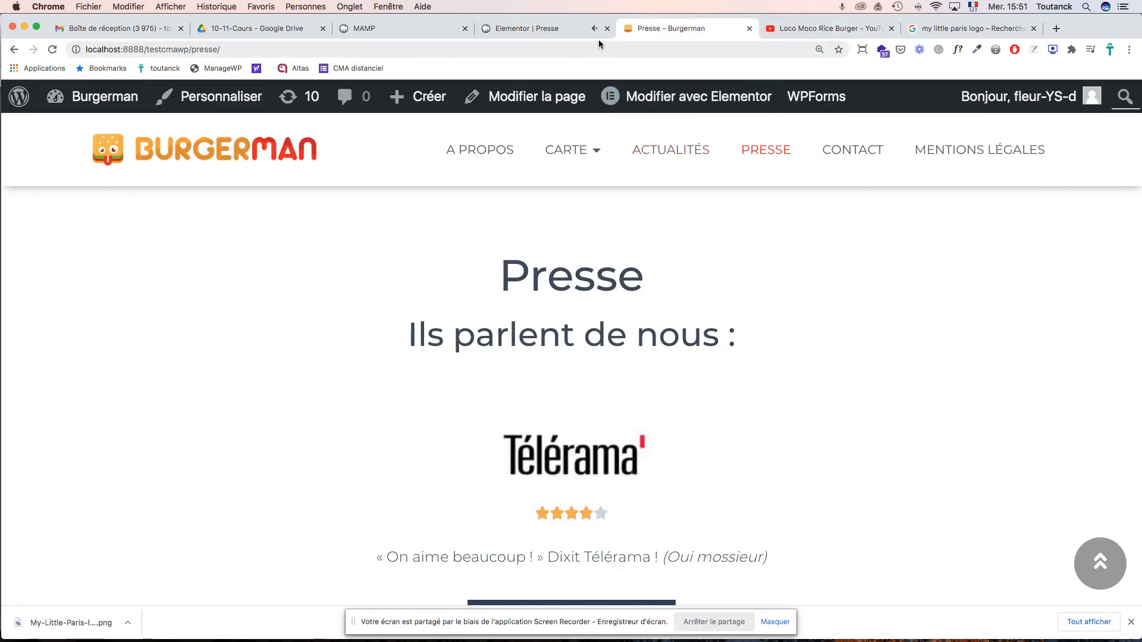
{"action": "left_click", "coordinate": [552, 28]}
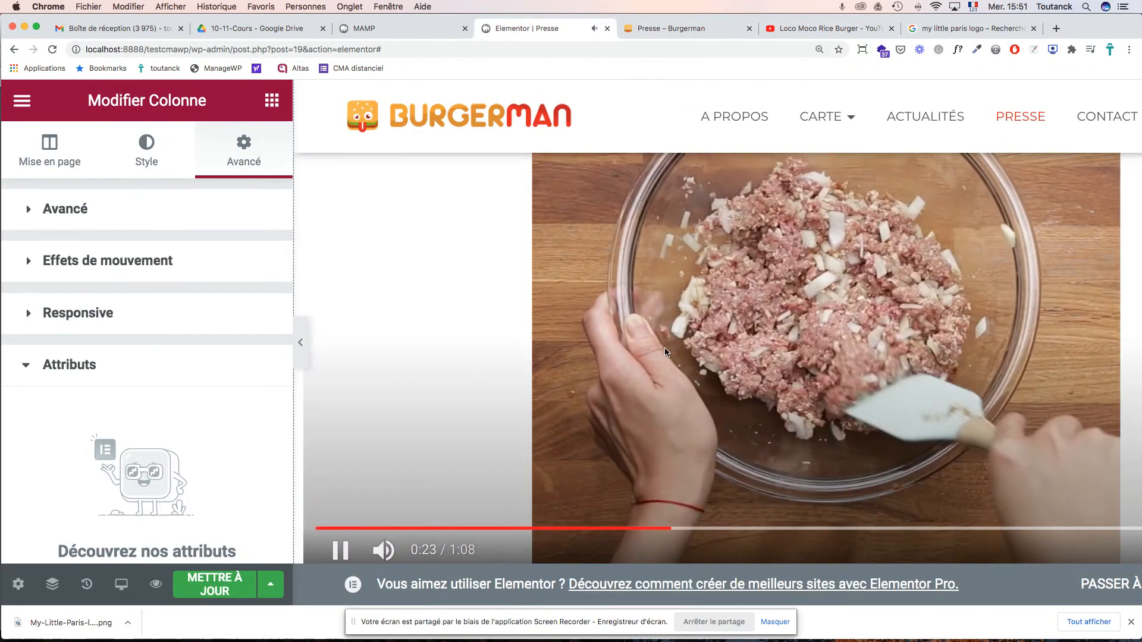
{"action": "scroll", "coordinate": [654, 348], "scroll_direction": "down", "scroll_amount": 2}
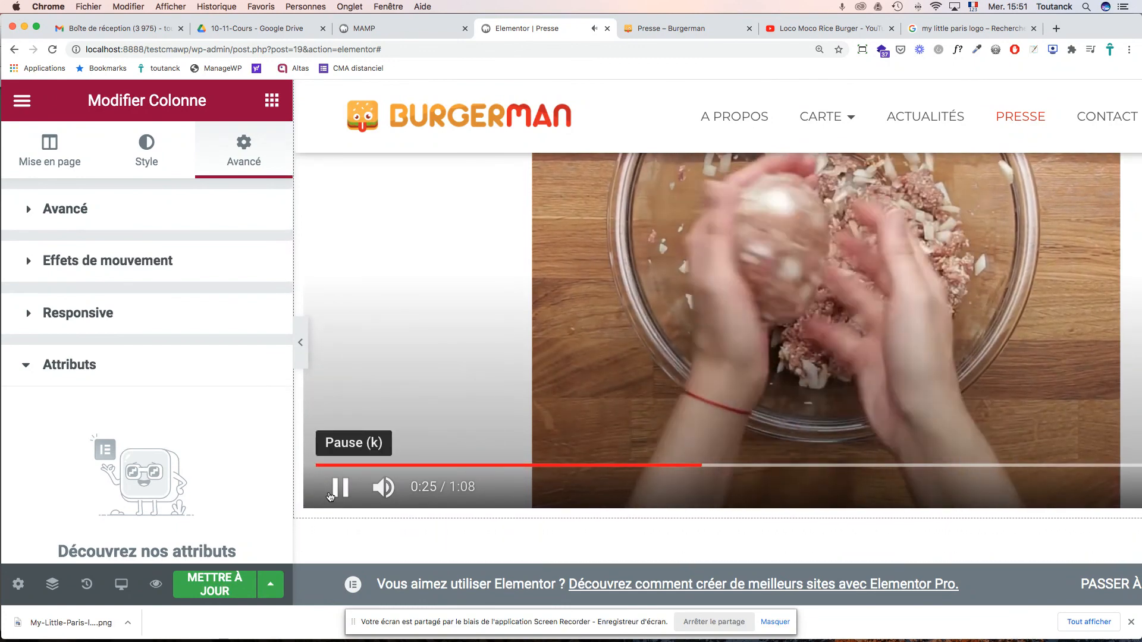
{"action": "left_click", "coordinate": [336, 494]}
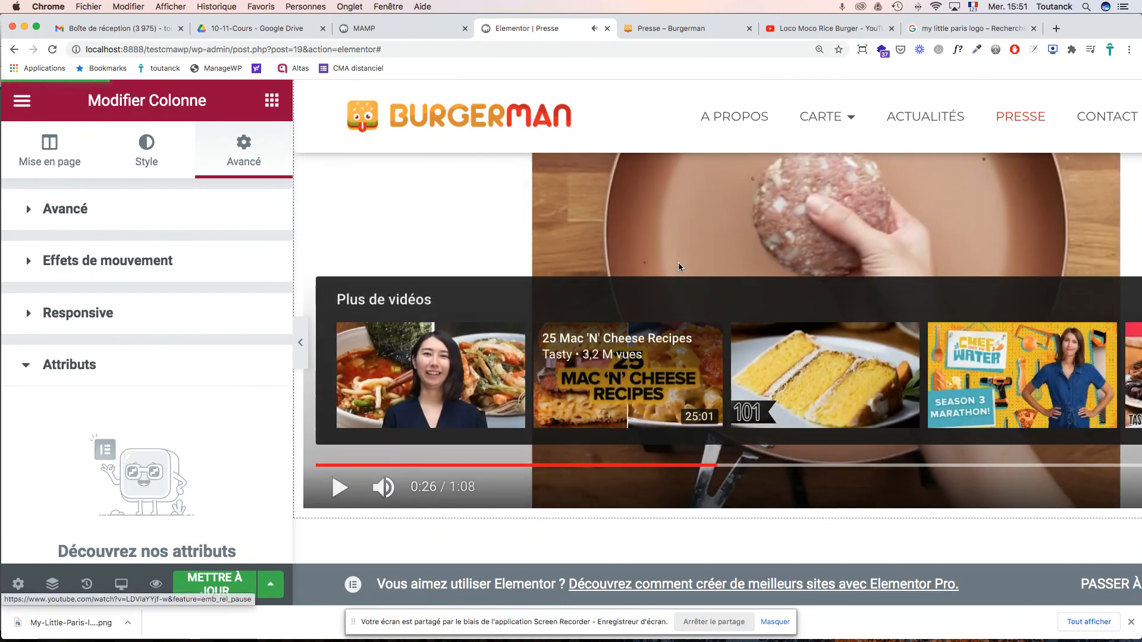
{"action": "scroll", "coordinate": [678, 198], "scroll_direction": "up", "scroll_amount": 5}
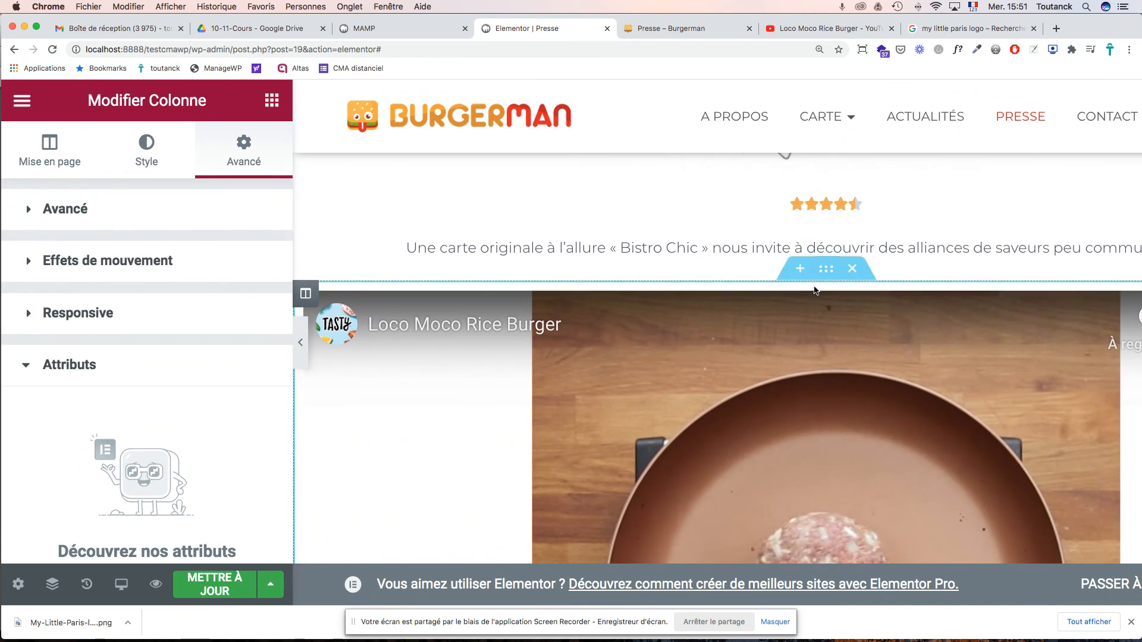
{"action": "left_click", "coordinate": [36, 151]}
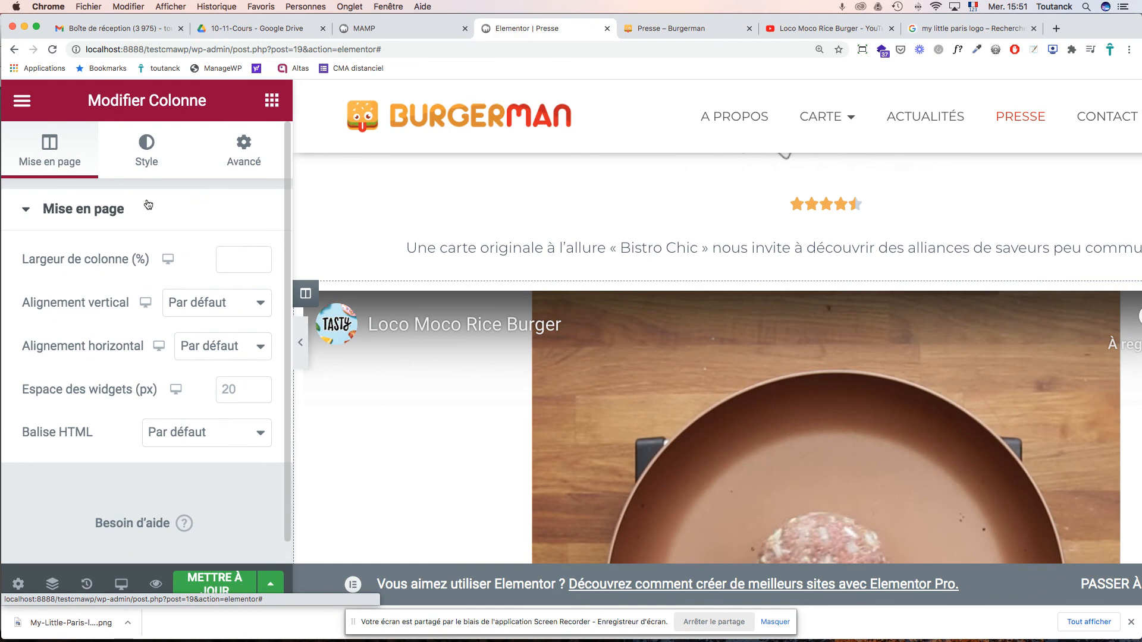
- Play and then pause the embedded Loco Moco Rice Burger video to check it
{"action": "scroll", "coordinate": [659, 353], "scroll_direction": "down", "scroll_amount": 4}
{"action": "left_click", "coordinate": [629, 348]}
{"action": "left_click", "coordinate": [638, 352]}
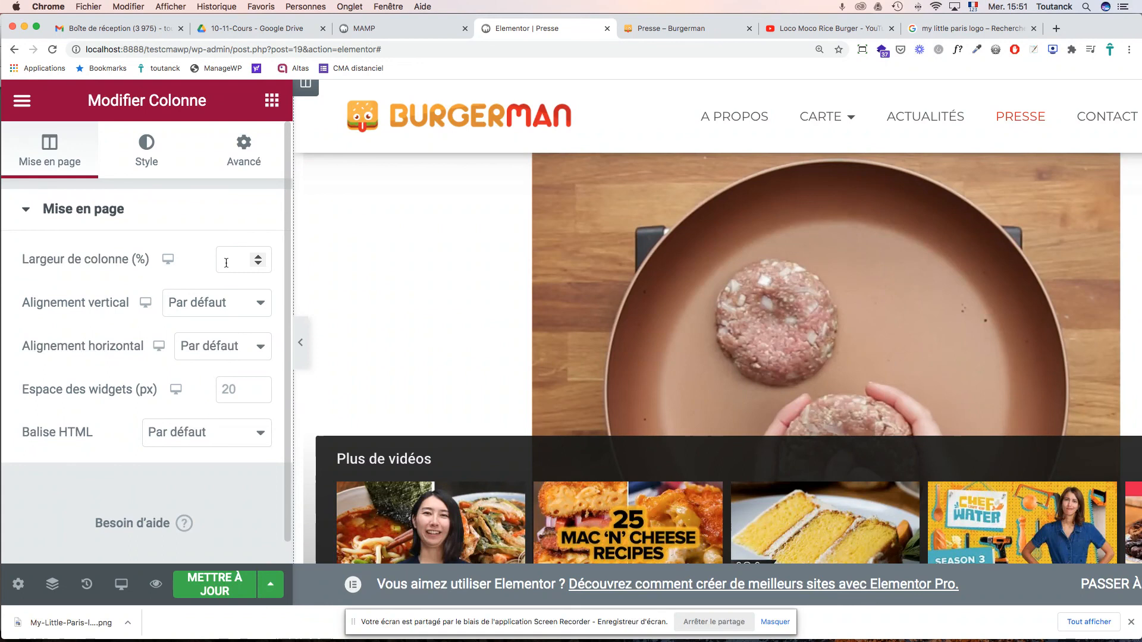
- Set the video column's Largeur de colonne to 100%, fixing the mistyped 1000
{"action": "scroll", "coordinate": [690, 285], "scroll_direction": "up", "scroll_amount": 3}
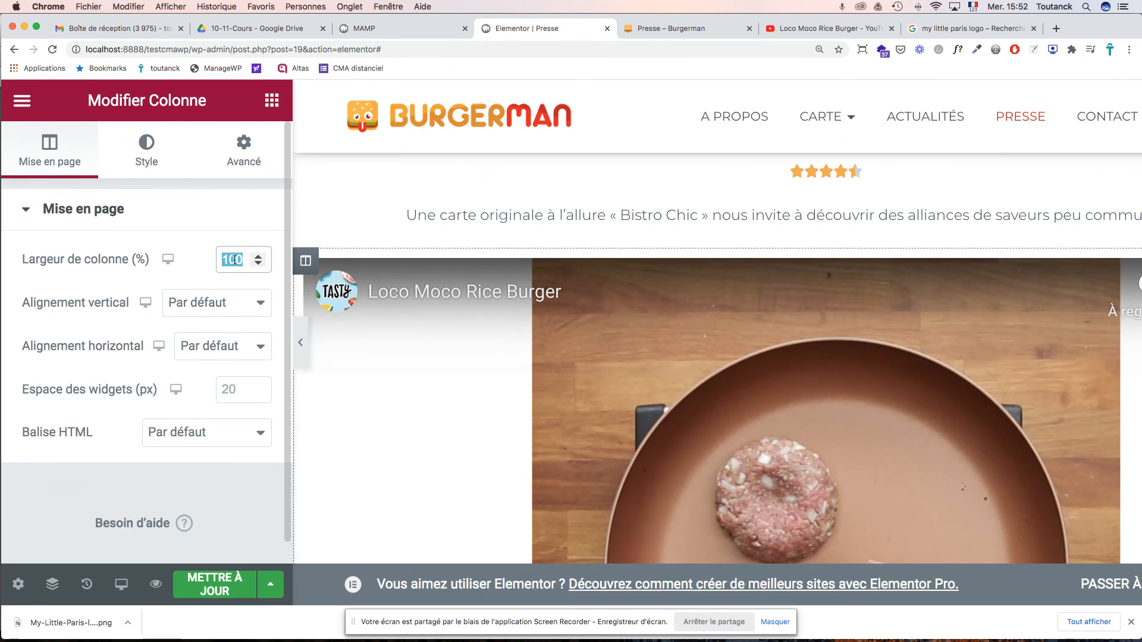
{"action": "type", "text": "1000"}
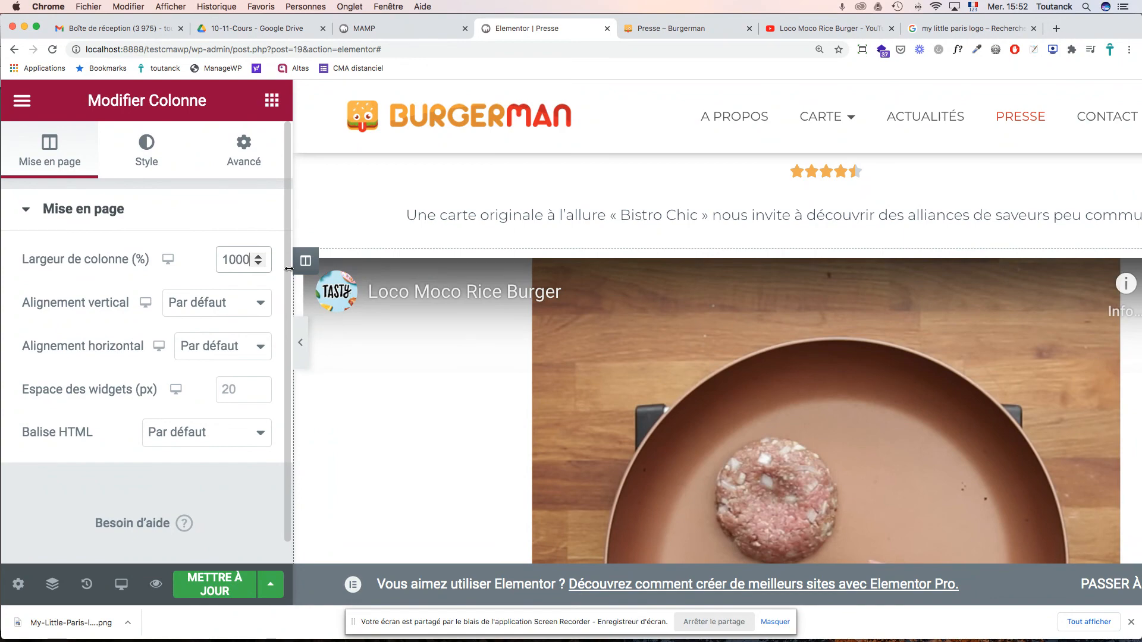
{"action": "key", "text": "BackSpace"}
{"action": "scroll", "coordinate": [637, 400], "scroll_direction": "down", "scroll_amount": 5}
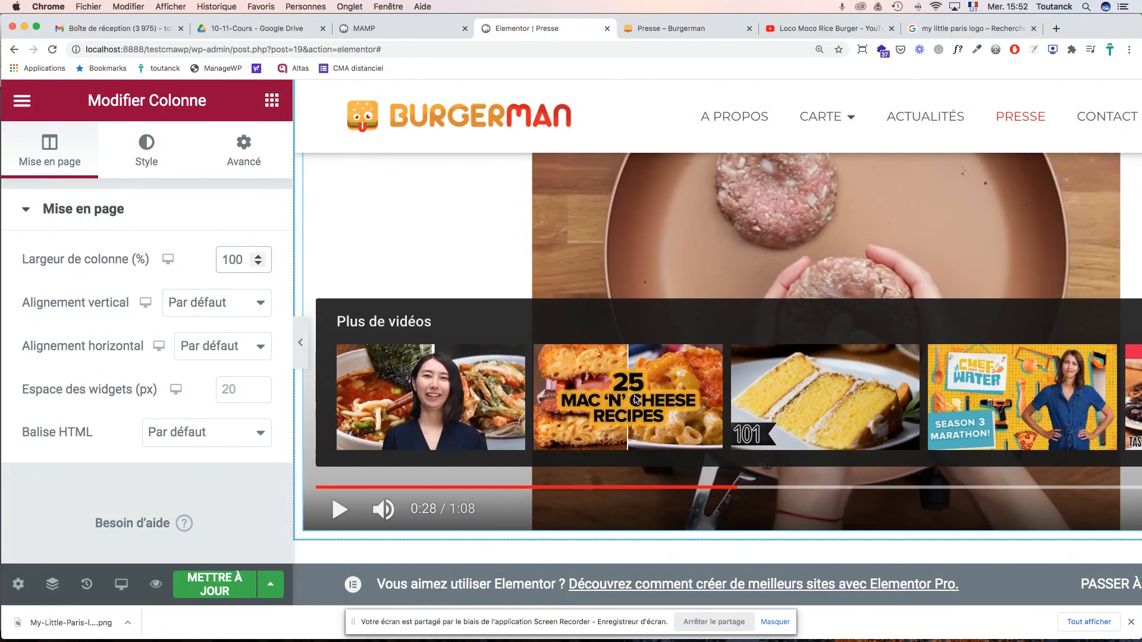
{"action": "scroll", "coordinate": [618, 392], "scroll_direction": "up", "scroll_amount": 5}
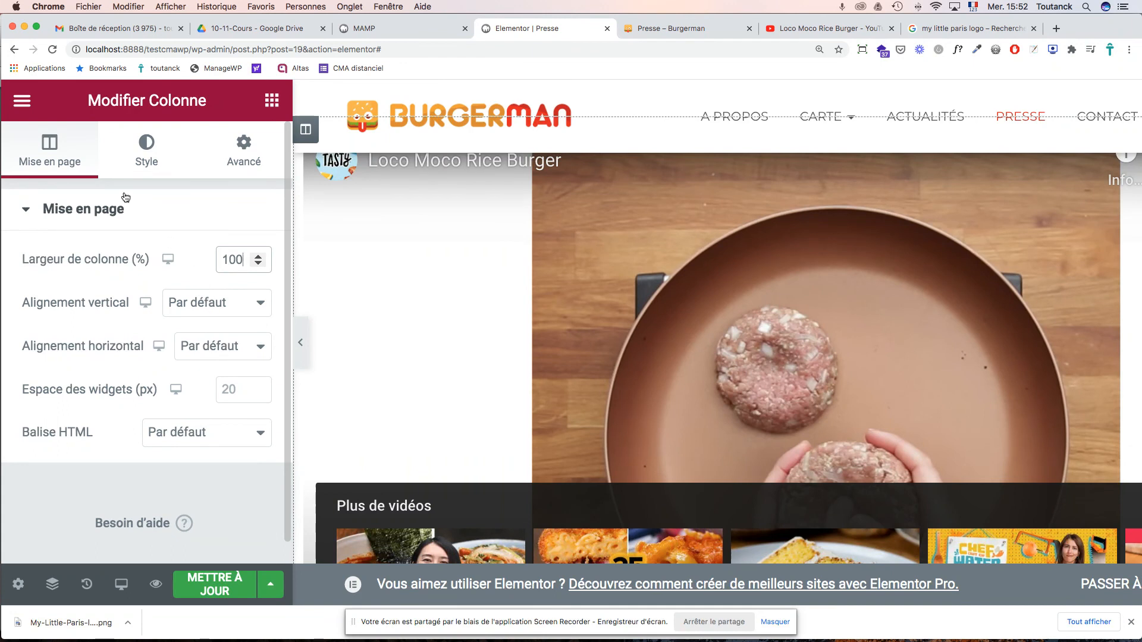
- Review the column's Style, Avancé and Mise en page settings tabs
{"action": "left_click", "coordinate": [149, 165]}
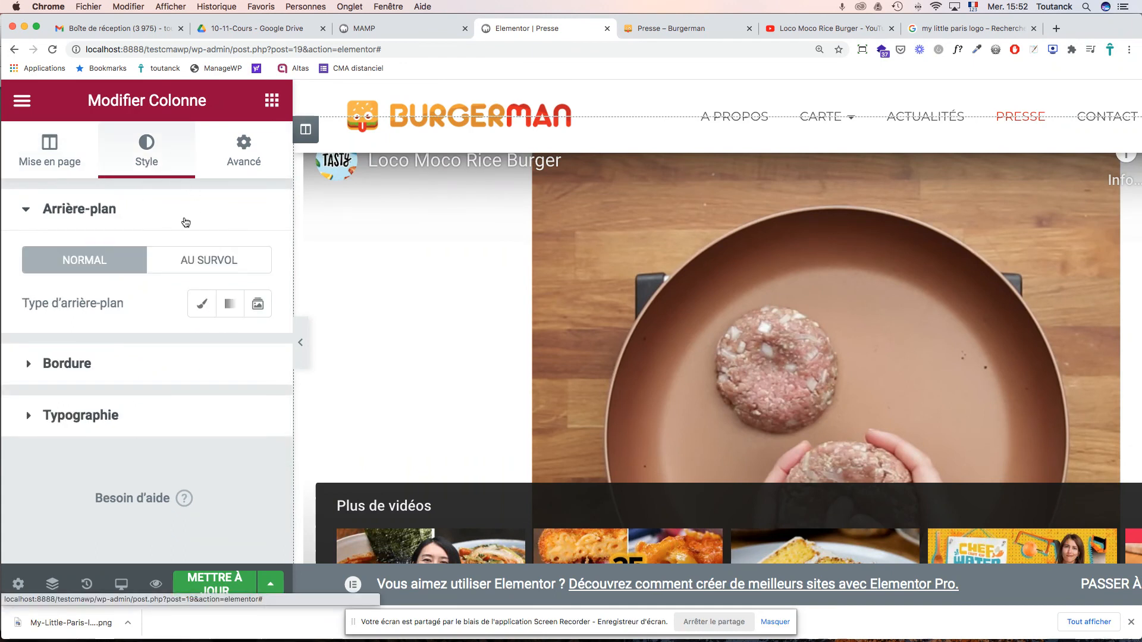
{"action": "left_click", "coordinate": [243, 166]}
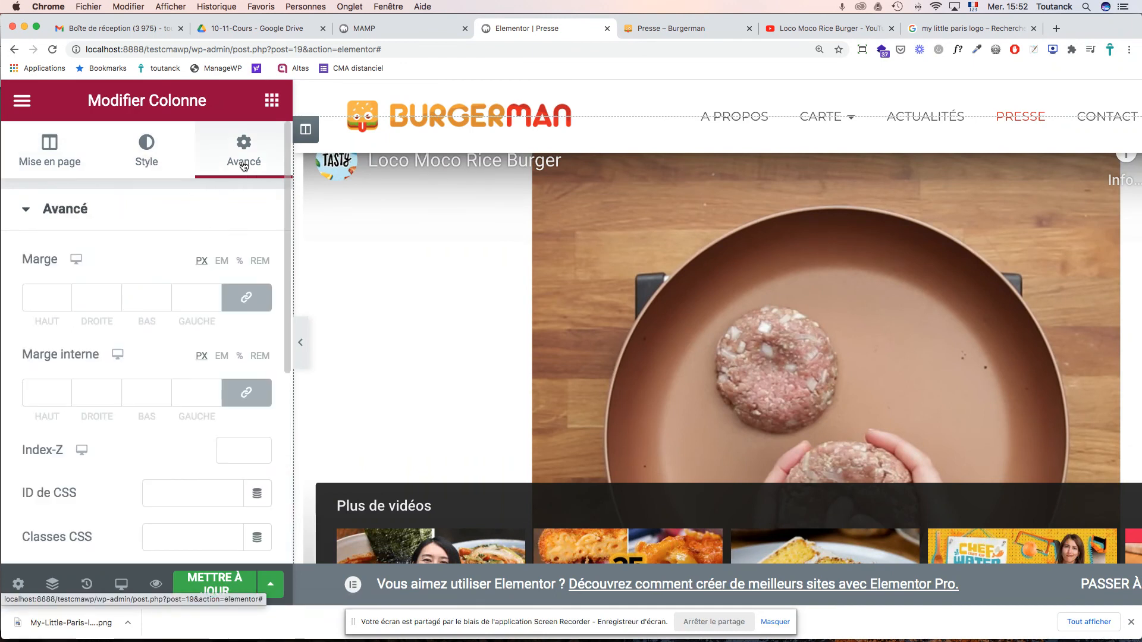
{"action": "scroll", "coordinate": [246, 288], "scroll_direction": "down", "scroll_amount": 5}
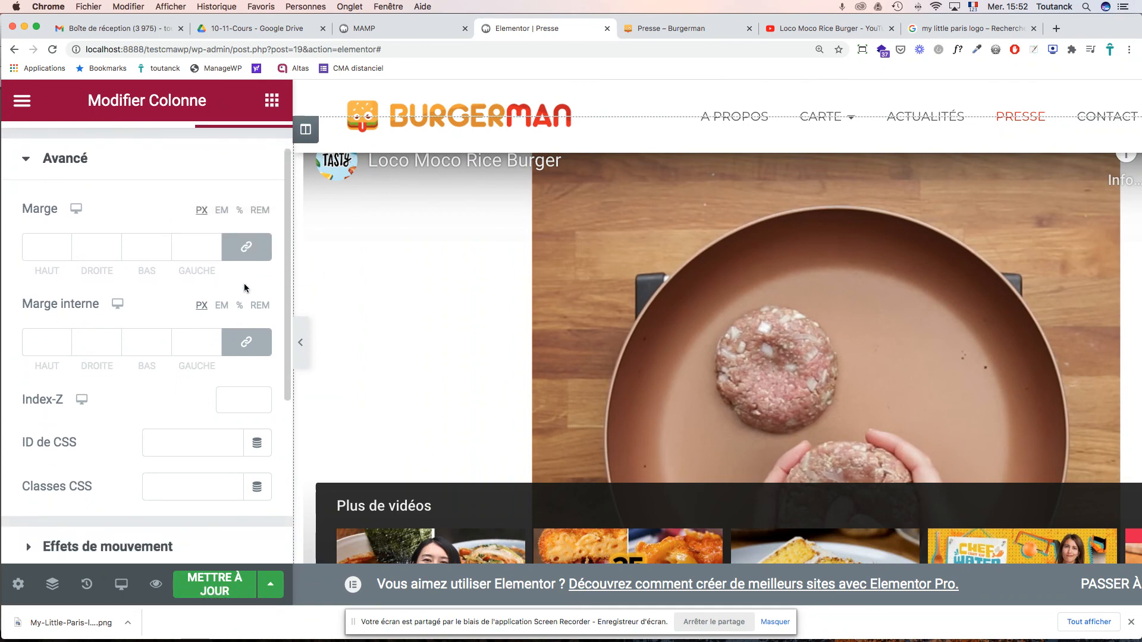
{"action": "scroll", "coordinate": [246, 289], "scroll_direction": "up", "scroll_amount": 5}
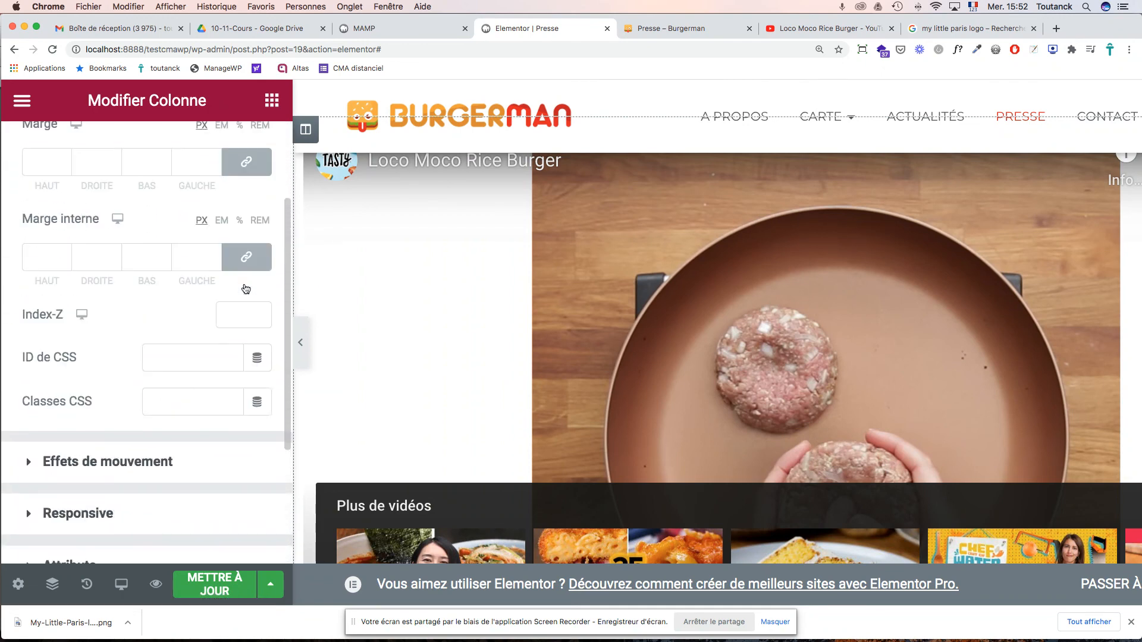
{"action": "left_click", "coordinate": [50, 149]}
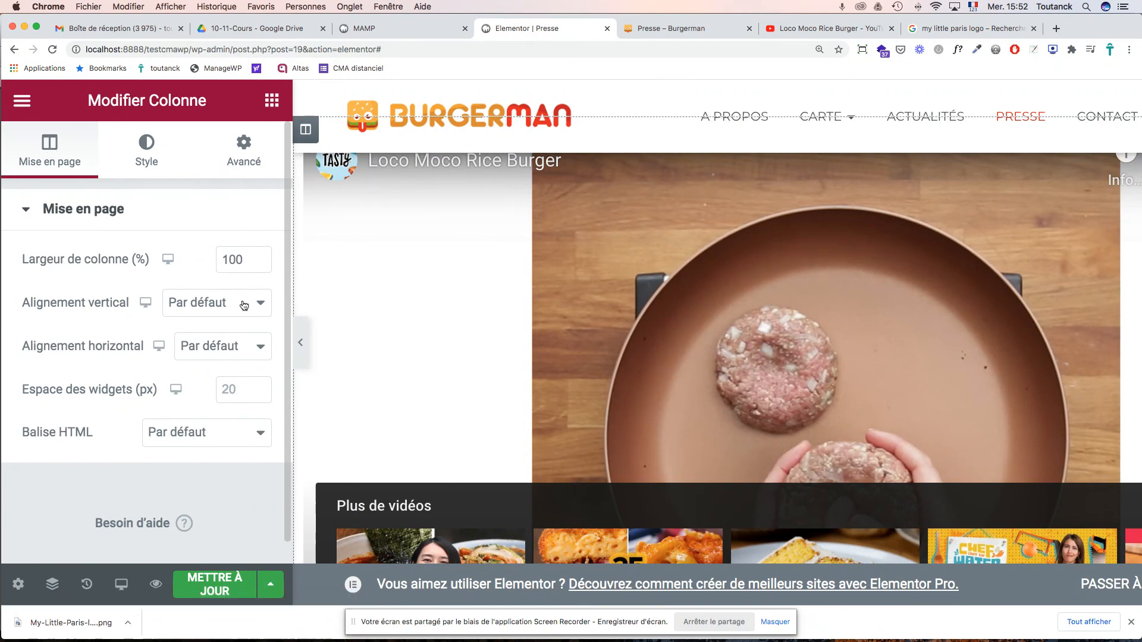
{"action": "scroll", "coordinate": [603, 313], "scroll_direction": "down", "scroll_amount": 2}
{"action": "scroll", "coordinate": [603, 313], "scroll_direction": "up", "scroll_amount": 5}
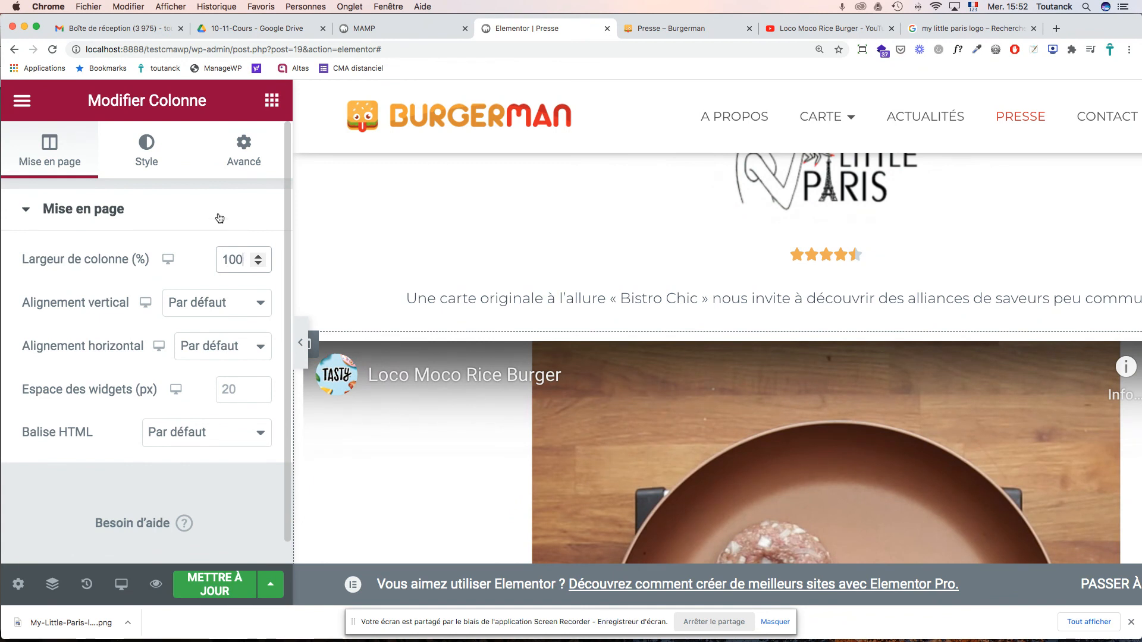
{"action": "left_click", "coordinate": [148, 166]}
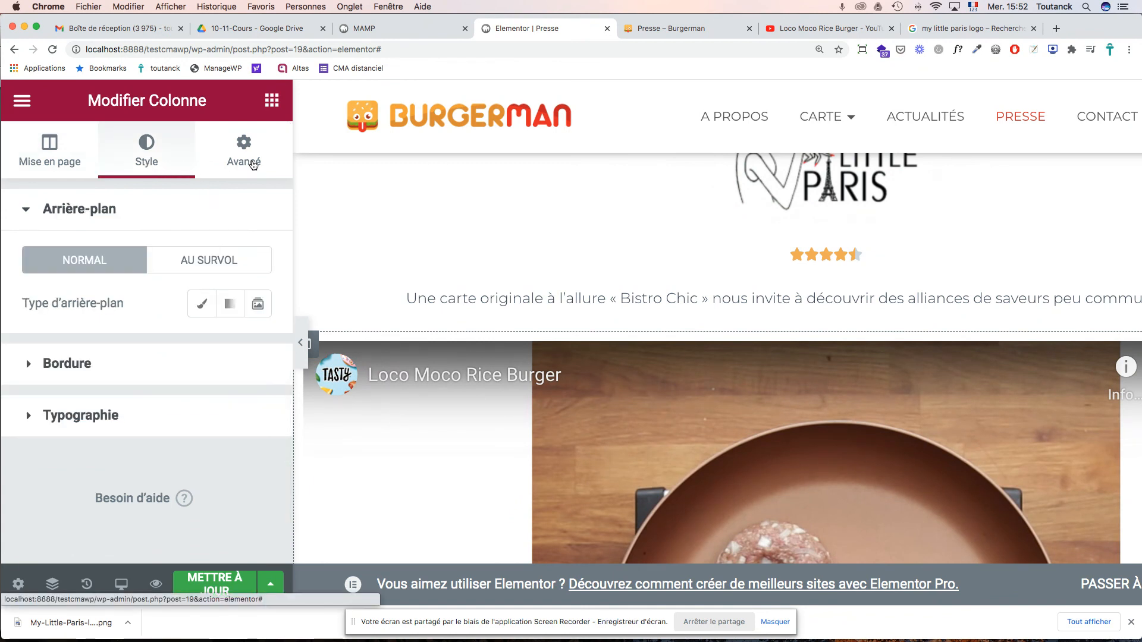
{"action": "left_click", "coordinate": [253, 162]}
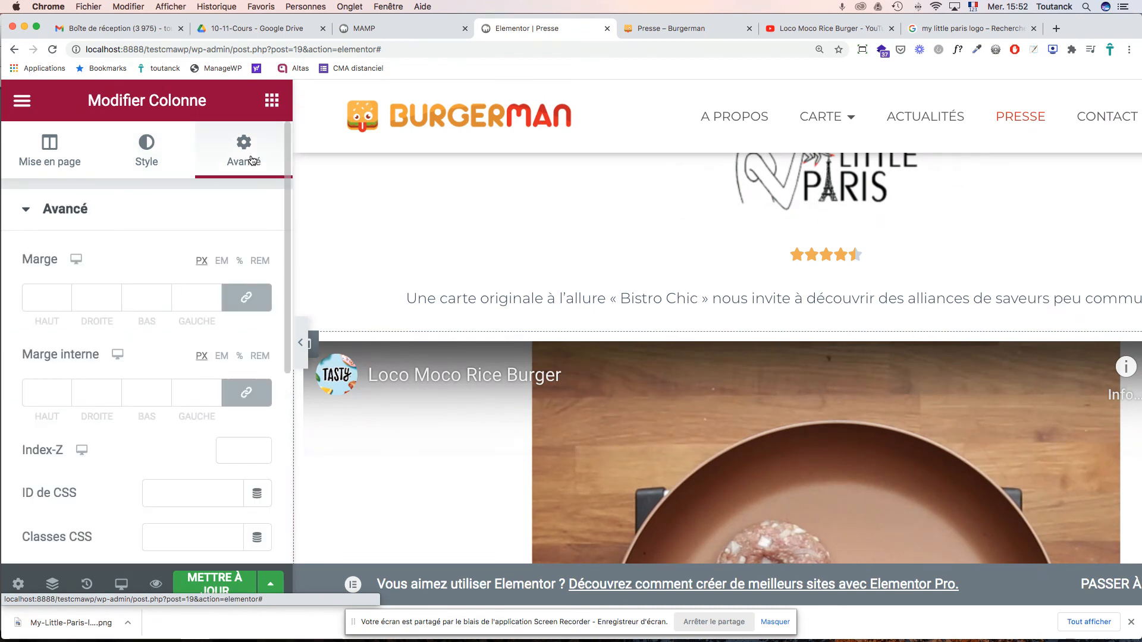
{"action": "scroll", "coordinate": [184, 327], "scroll_direction": "down", "scroll_amount": 6}
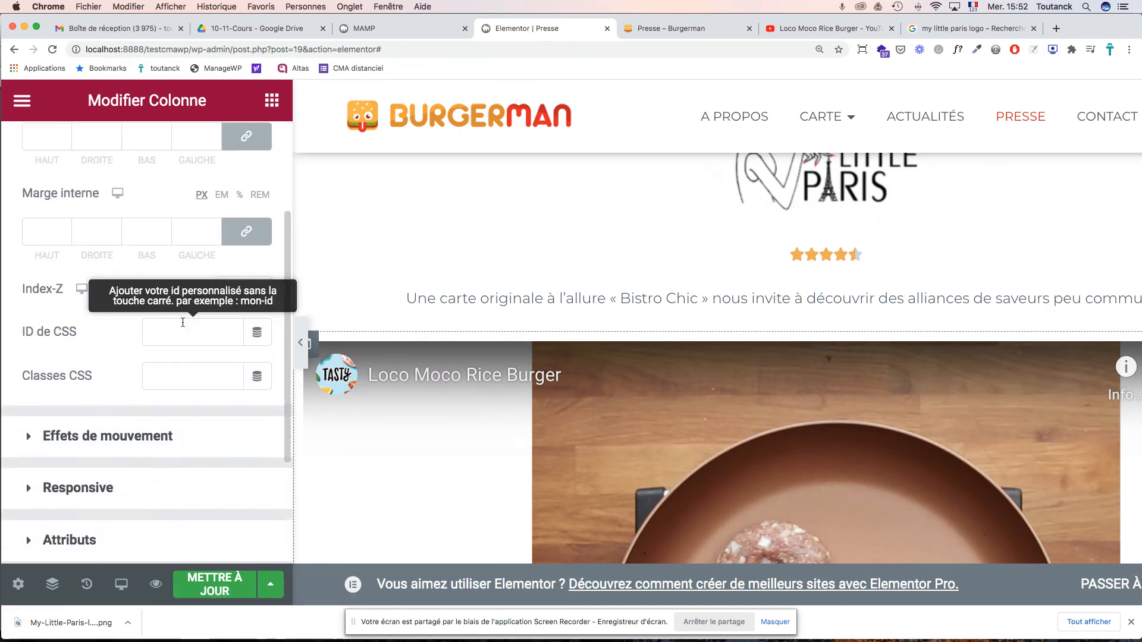
- Select the 4,5-out-of-5 star rating under the My Little Paris logo
{"action": "left_click", "coordinate": [612, 259]}
{"action": "scroll", "coordinate": [792, 402], "scroll_direction": "down", "scroll_amount": 3}
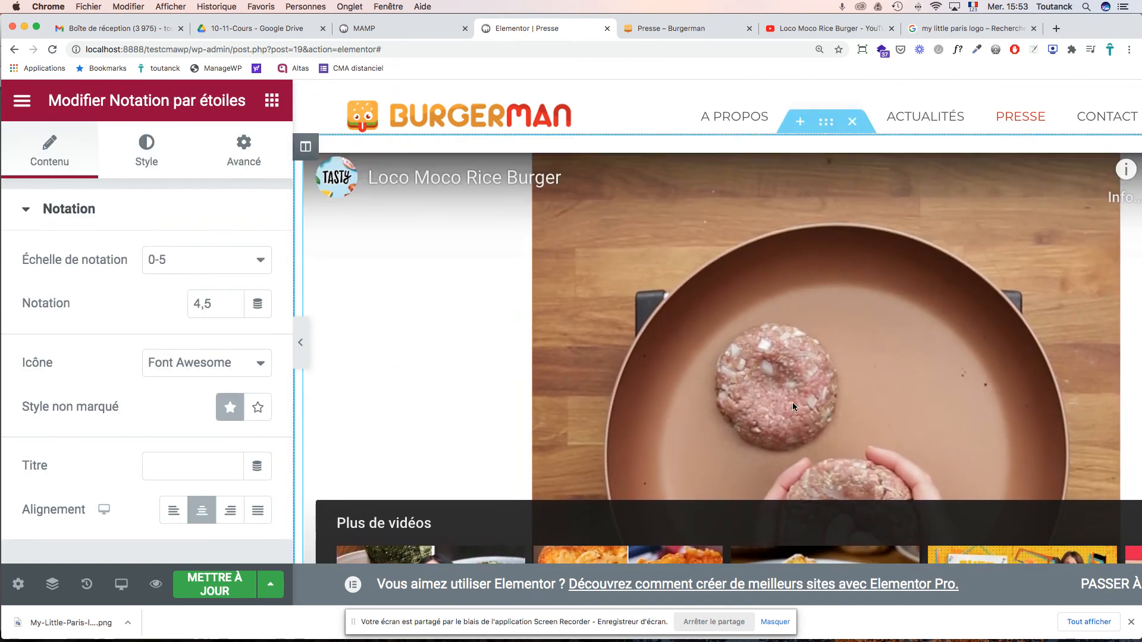
{"action": "scroll", "coordinate": [790, 401], "scroll_direction": "up", "scroll_amount": 6}
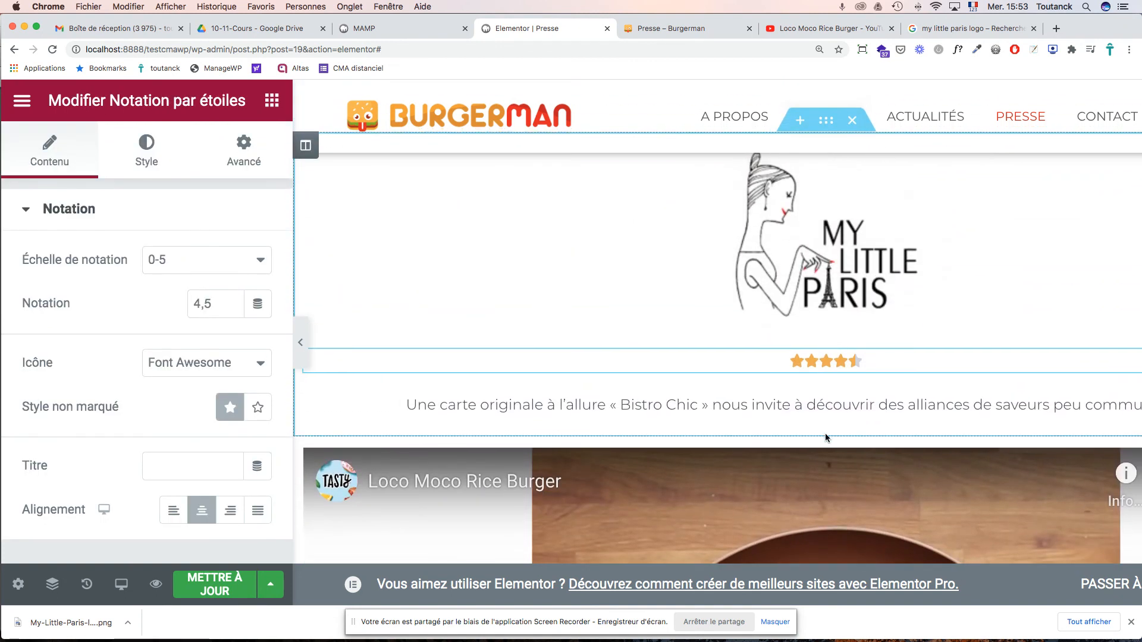
- Drag the Loco Moco Rice Burger video section up and drop it above the Télérama review
{"action": "left_click_drag", "start_coordinate": [826, 426], "coordinate": [763, 170]}
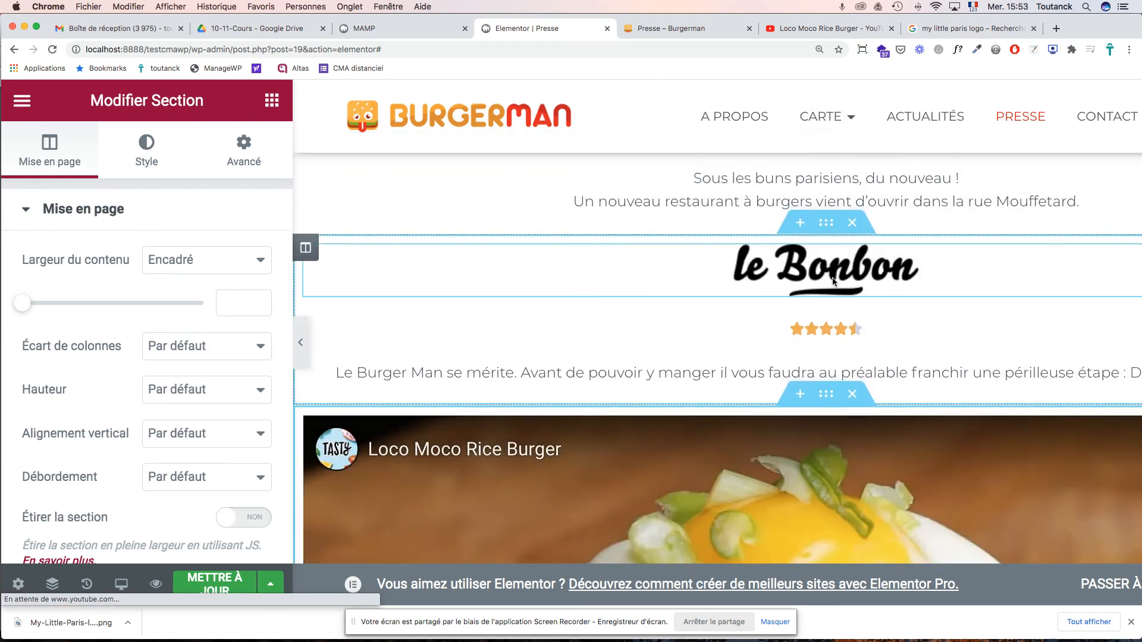
{"action": "left_click_drag", "start_coordinate": [823, 400], "coordinate": [837, 257]}
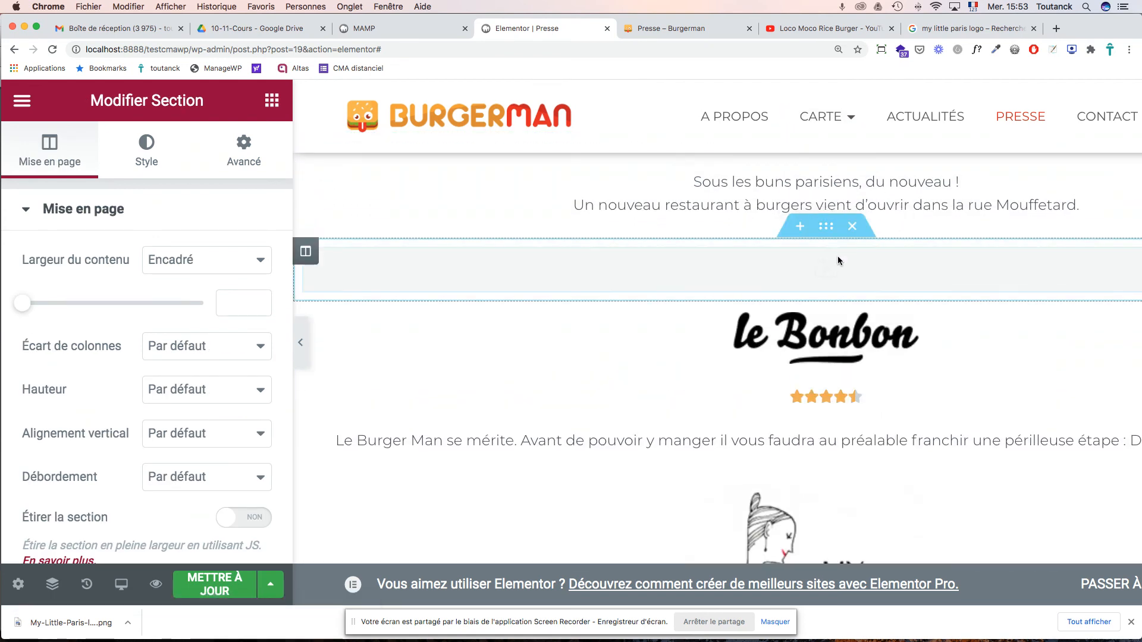
{"action": "left_click_drag", "start_coordinate": [826, 412], "coordinate": [838, 261]}
{"action": "left_click_drag", "start_coordinate": [829, 333], "coordinate": [819, 195]}
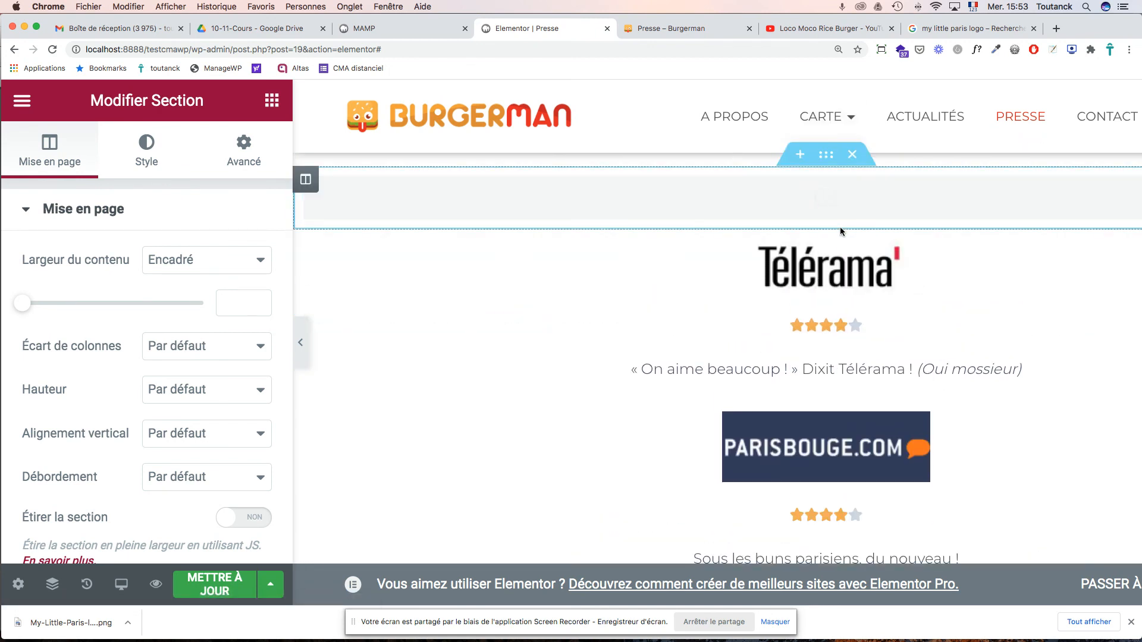
{"action": "scroll", "coordinate": [852, 256], "scroll_direction": "down", "scroll_amount": 3}
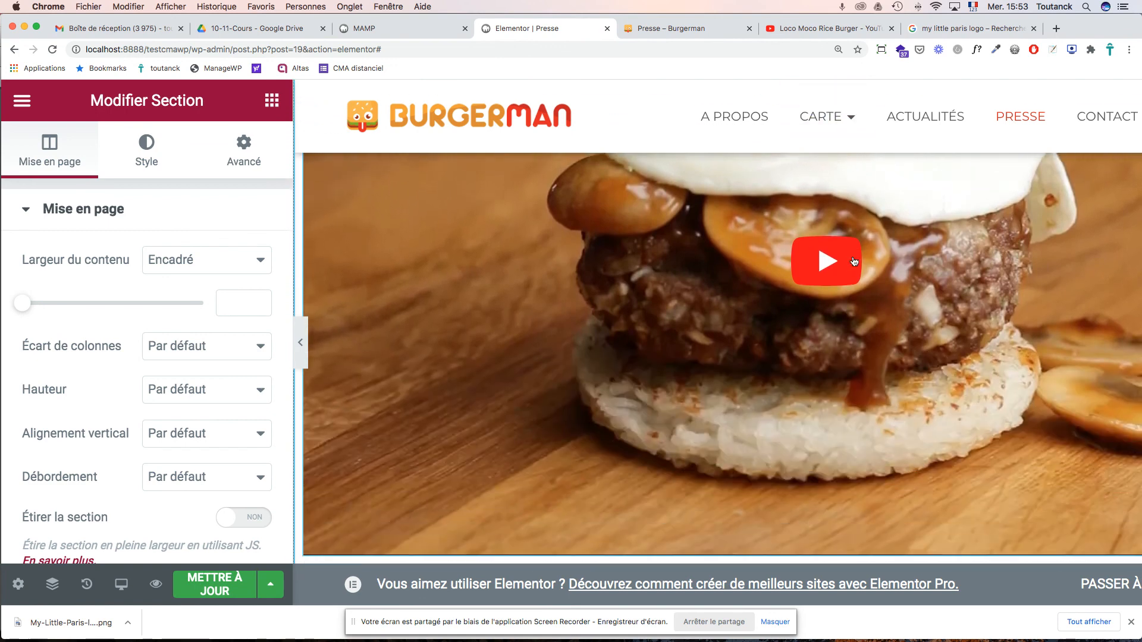
{"action": "scroll", "coordinate": [853, 262], "scroll_direction": "down", "scroll_amount": 4}
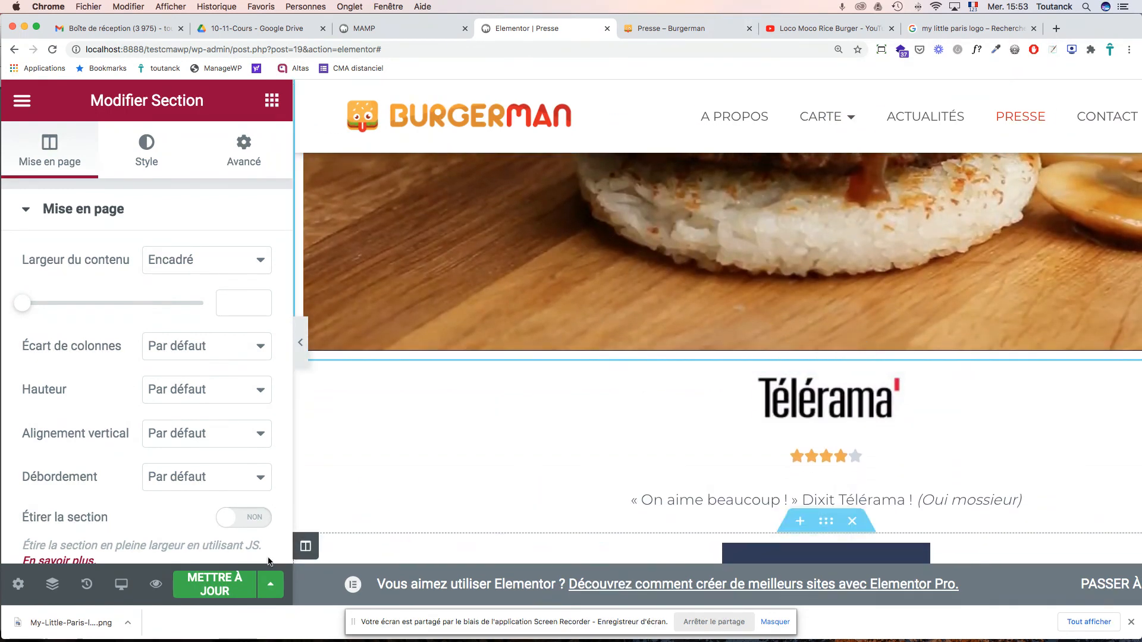
- Save the page with METTRE À JOUR and reload the live Presse – Burgerman page
{"action": "left_click", "coordinate": [218, 585]}
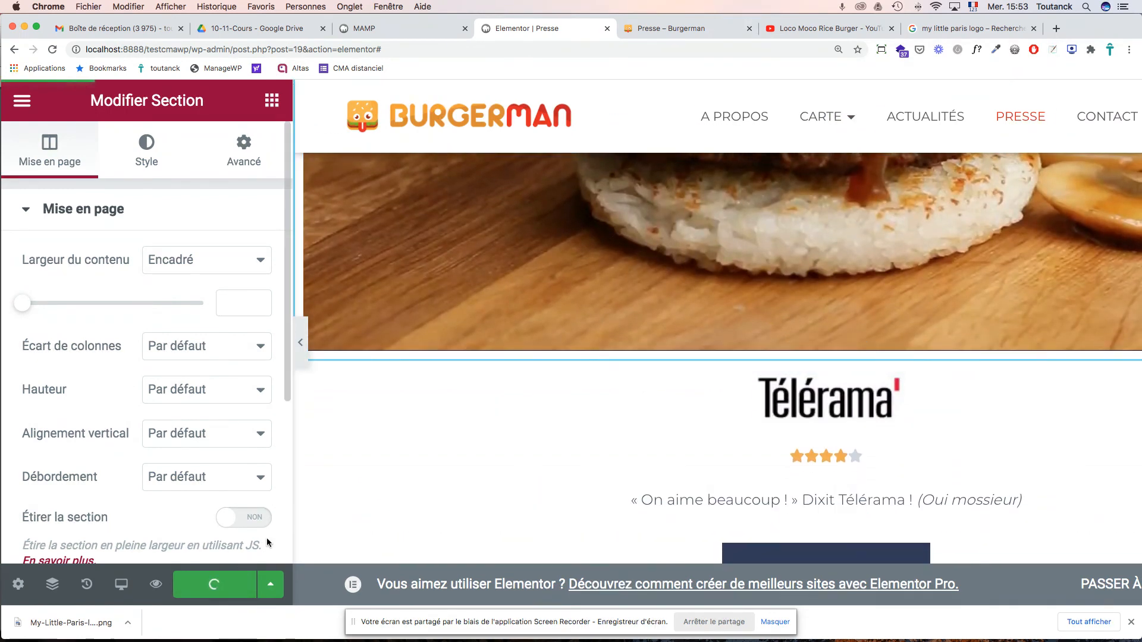
{"action": "left_click", "coordinate": [669, 29]}
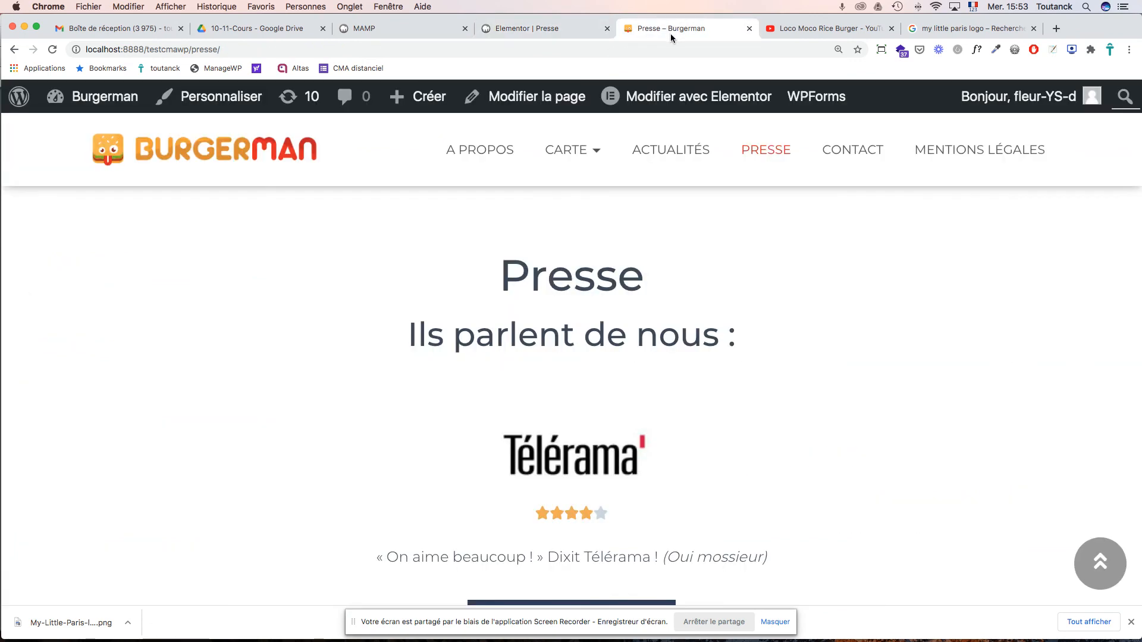
{"action": "key", "text": "super+r"}
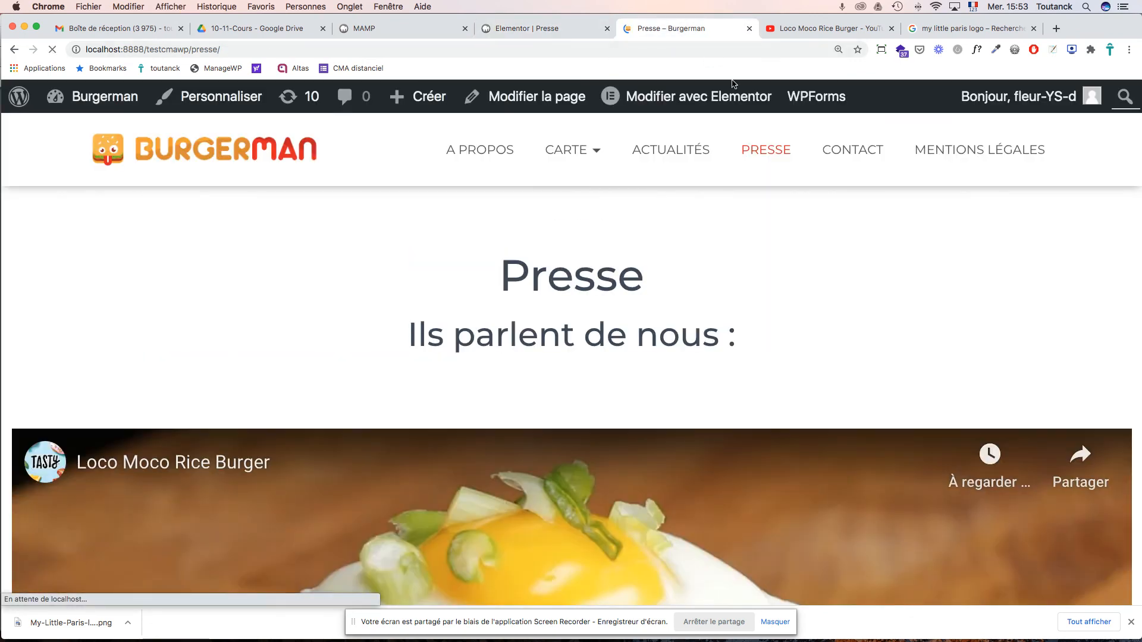
- Scroll the live page to confirm the video sits under 'Ils parlent de nous'
{"action": "scroll", "coordinate": [872, 301], "scroll_direction": "down", "scroll_amount": 8}
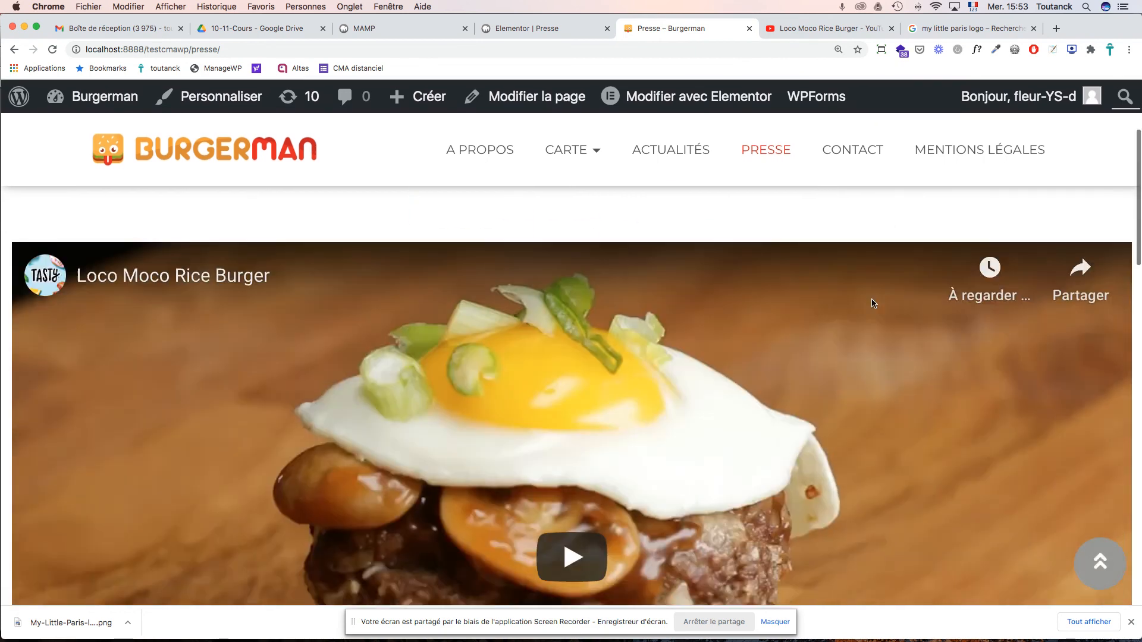
{"action": "scroll", "coordinate": [872, 302], "scroll_direction": "down", "scroll_amount": 15}
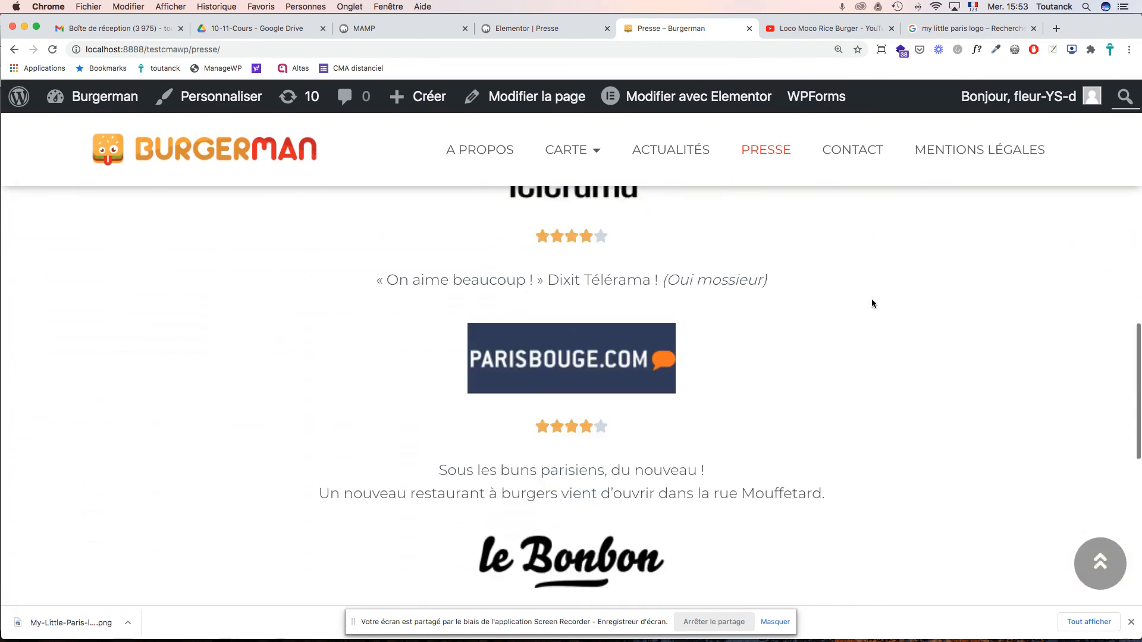
{"action": "scroll", "coordinate": [872, 302], "scroll_direction": "down", "scroll_amount": 3}
{"action": "scroll", "coordinate": [872, 302], "scroll_direction": "up", "scroll_amount": 15}
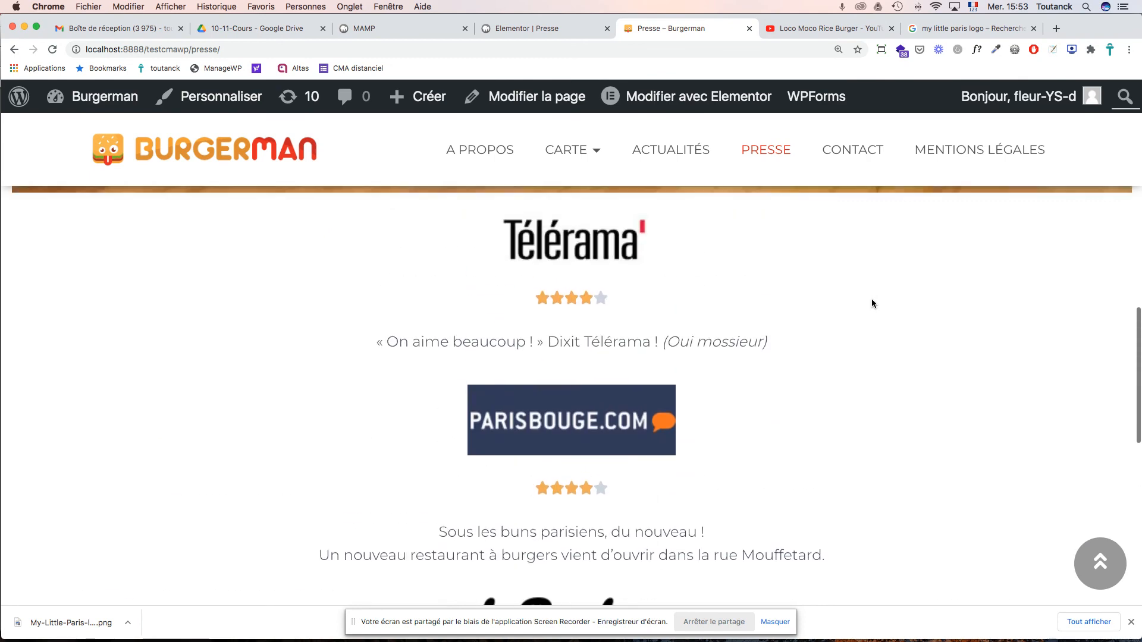
{"action": "scroll", "coordinate": [872, 302], "scroll_direction": "up", "scroll_amount": 5}
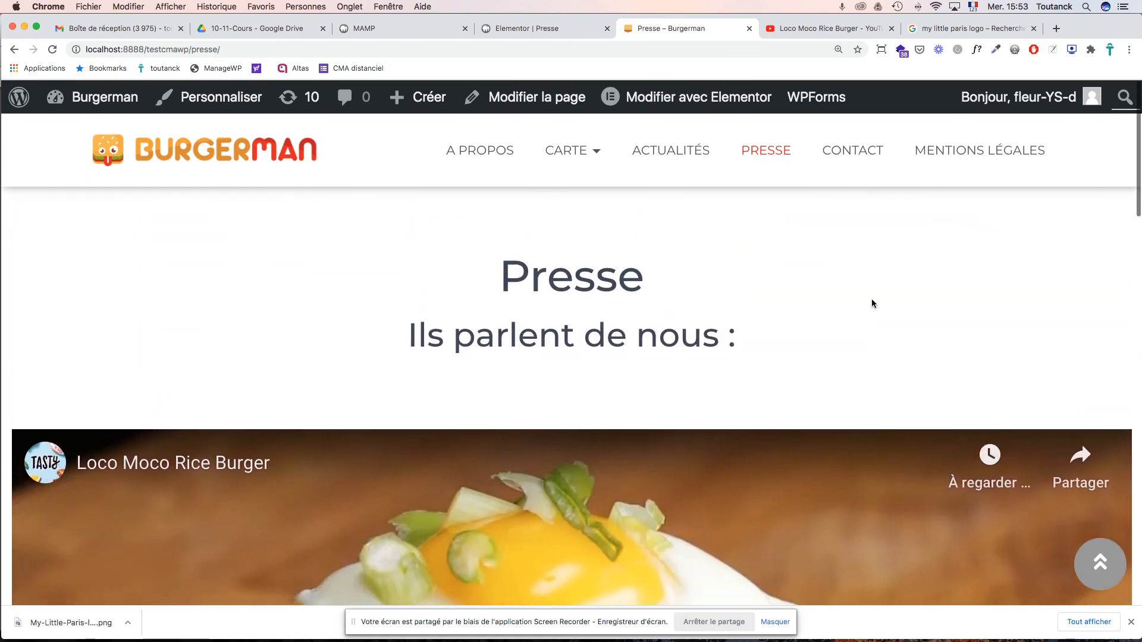
{"action": "scroll", "coordinate": [872, 303], "scroll_direction": "down", "scroll_amount": 2}
{"action": "scroll", "coordinate": [872, 303], "scroll_direction": "down", "scroll_amount": 3}
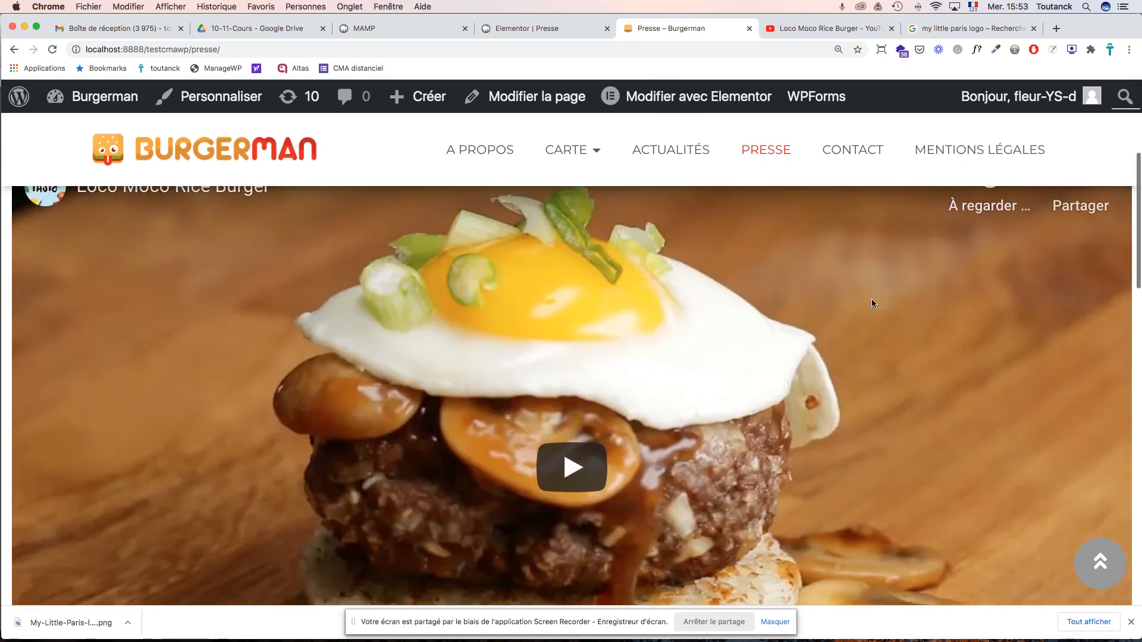
{"action": "scroll", "coordinate": [872, 304], "scroll_direction": "down", "scroll_amount": 15}
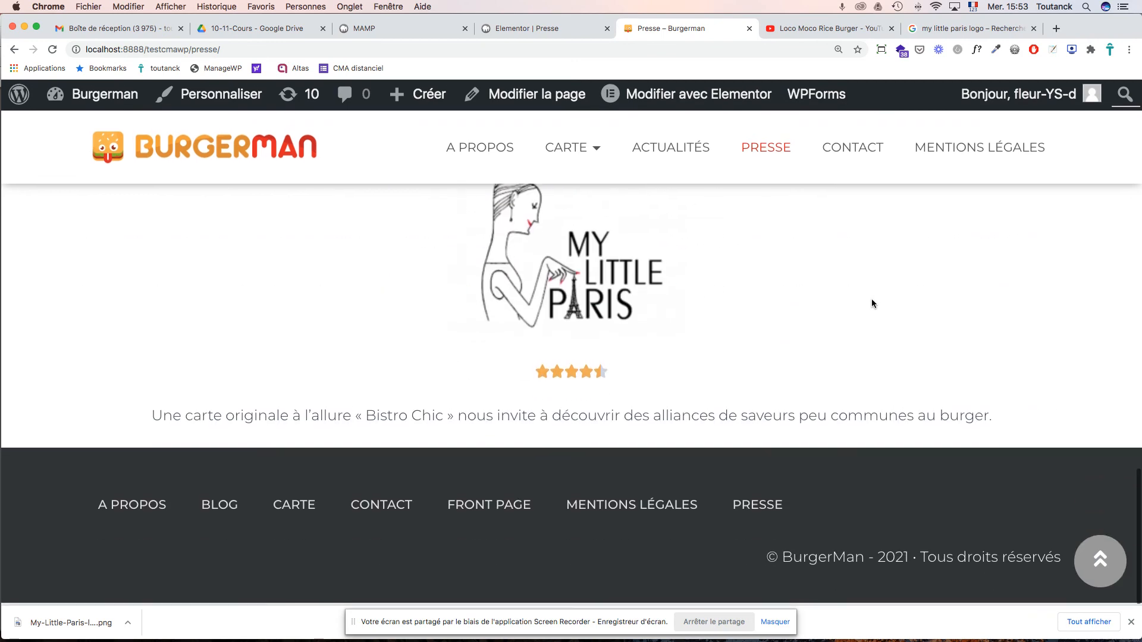
{"action": "scroll", "coordinate": [872, 303], "scroll_direction": "up", "scroll_amount": 8}
{"action": "scroll", "coordinate": [873, 303], "scroll_direction": "up", "scroll_amount": 10}
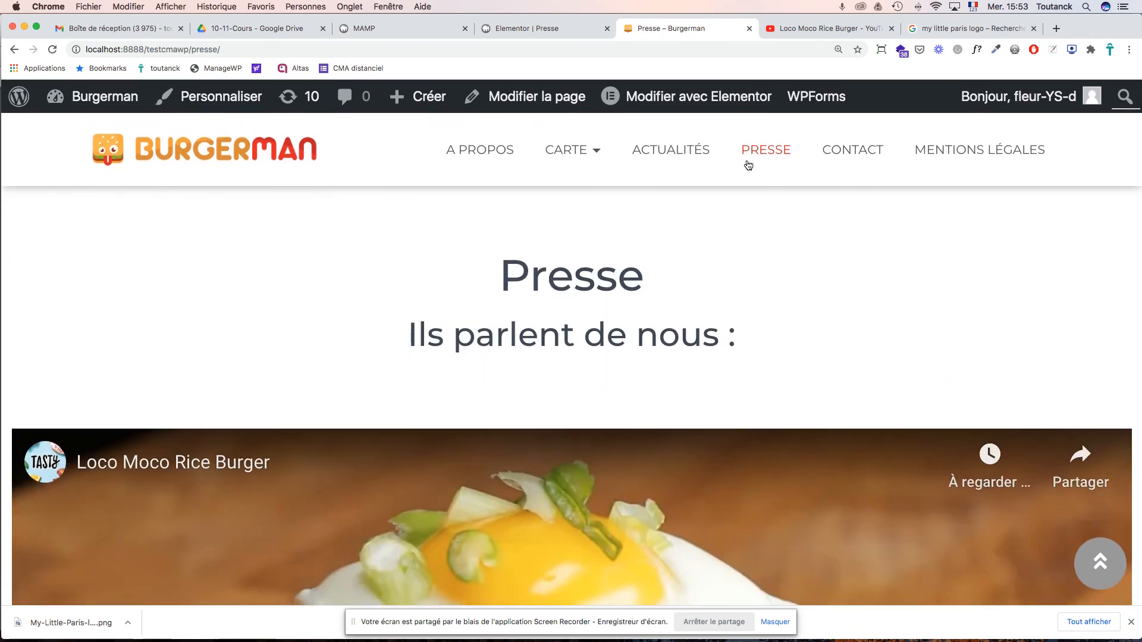
- Leave Elementor via Revenir à l'éditeur WordPress and save the Presse page with Mettre à jour
{"action": "left_click", "coordinate": [553, 28]}
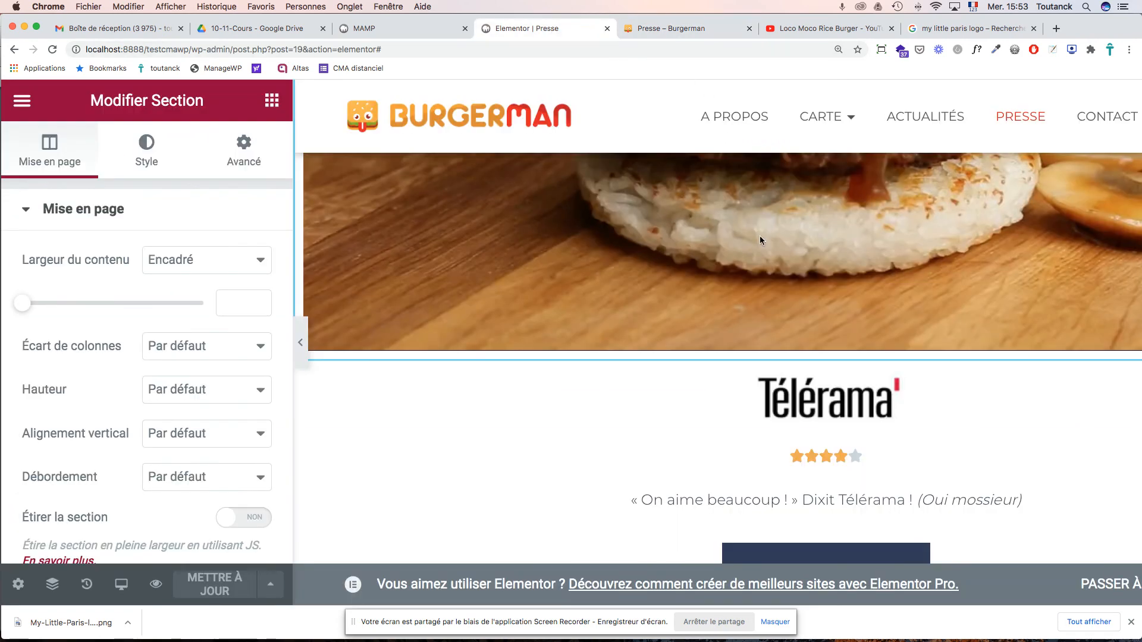
{"action": "scroll", "coordinate": [707, 331], "scroll_direction": "up", "scroll_amount": 5}
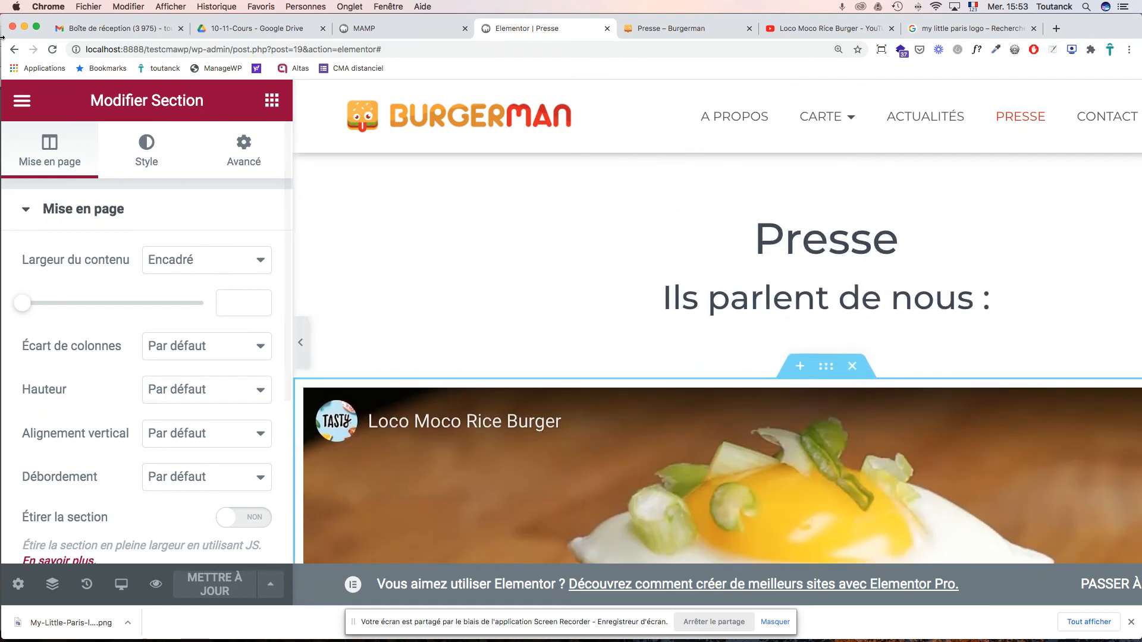
{"action": "left_click", "coordinate": [24, 102]}
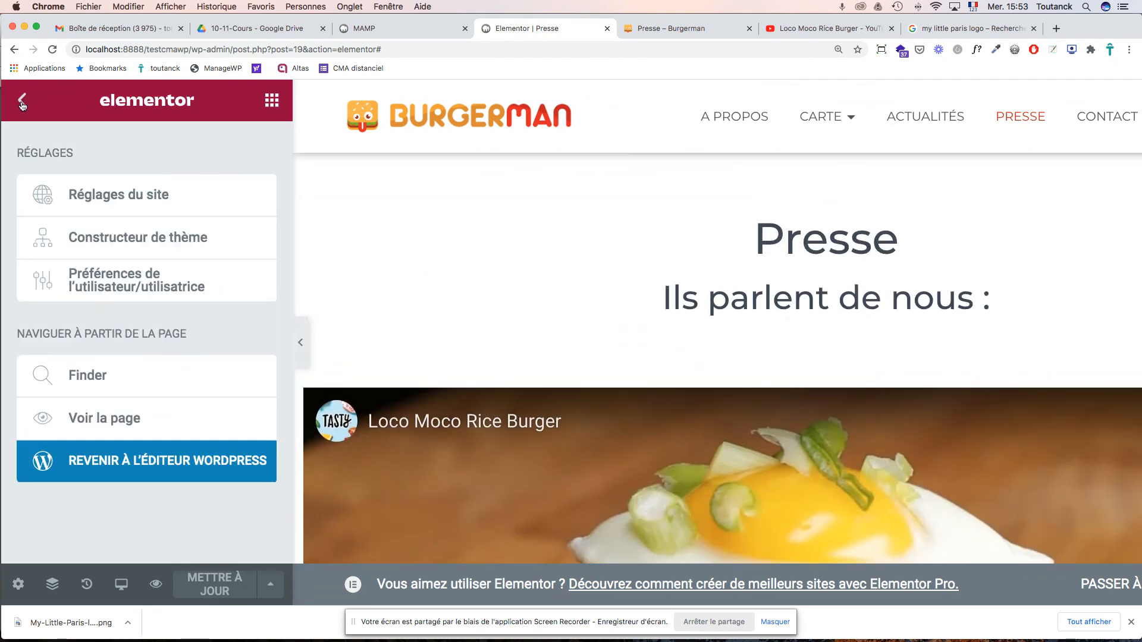
{"action": "left_click", "coordinate": [166, 467]}
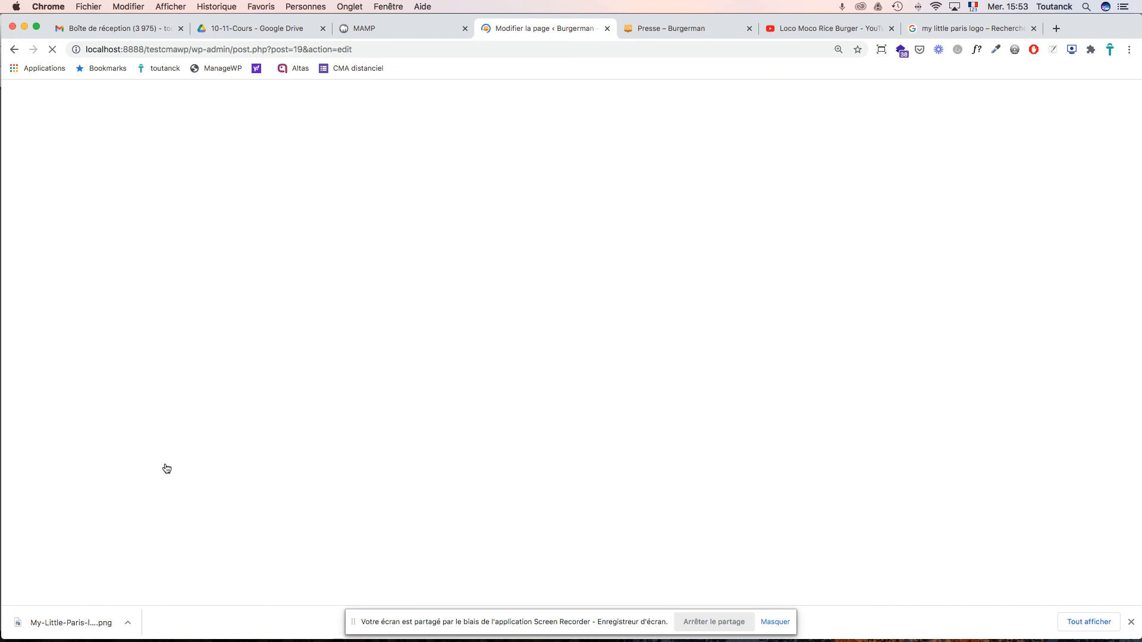
{"action": "left_click", "coordinate": [901, 115]}
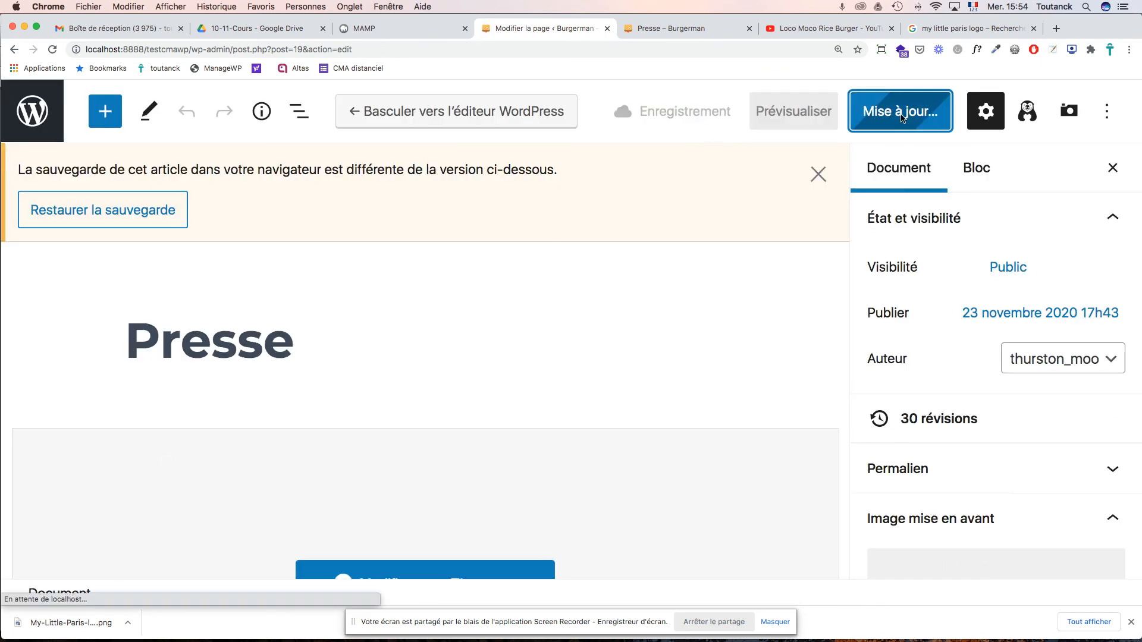
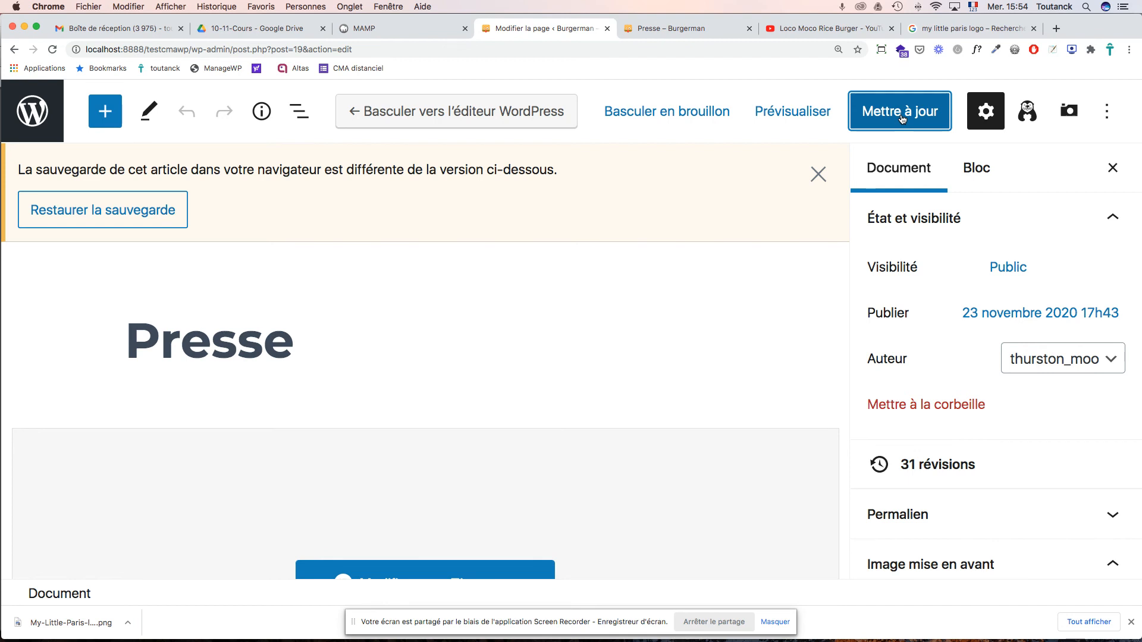
- Give the Mentions légales page the Constructeur de page en pleine largeur template and update it
{"action": "left_click", "coordinate": [34, 123]}
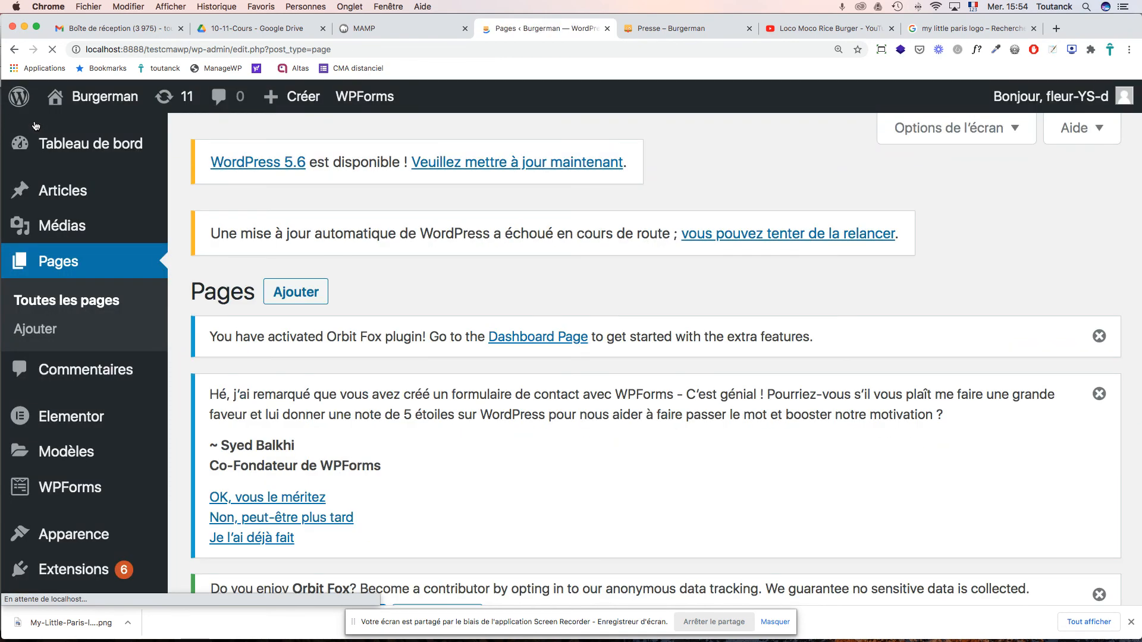
{"action": "scroll", "coordinate": [440, 315], "scroll_direction": "down", "scroll_amount": 15}
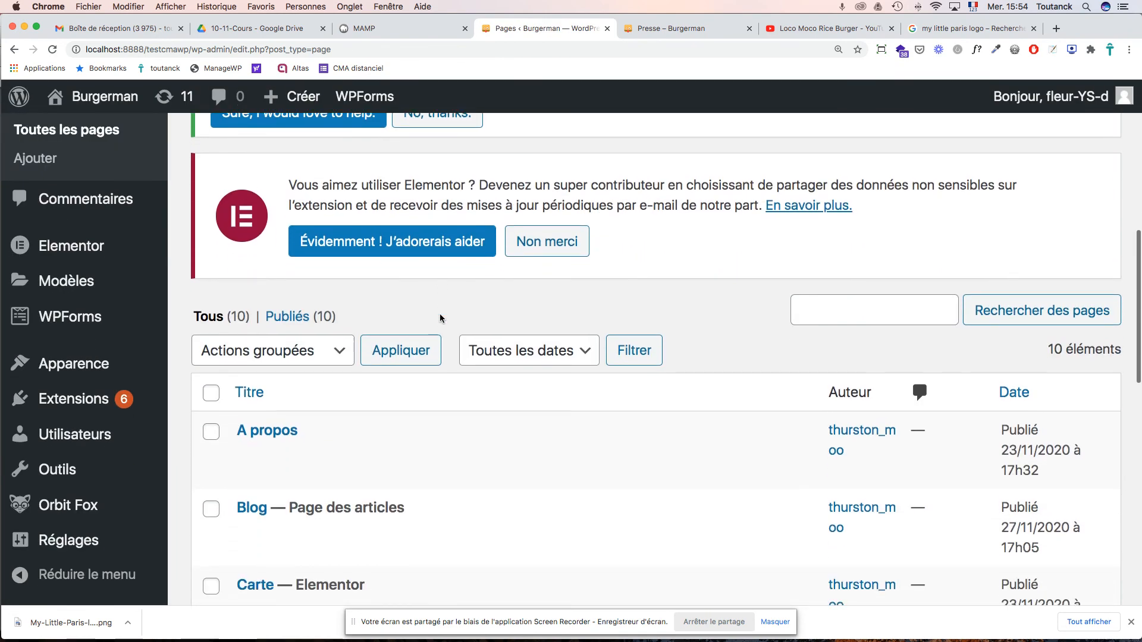
{"action": "scroll", "coordinate": [440, 319], "scroll_direction": "down", "scroll_amount": 12}
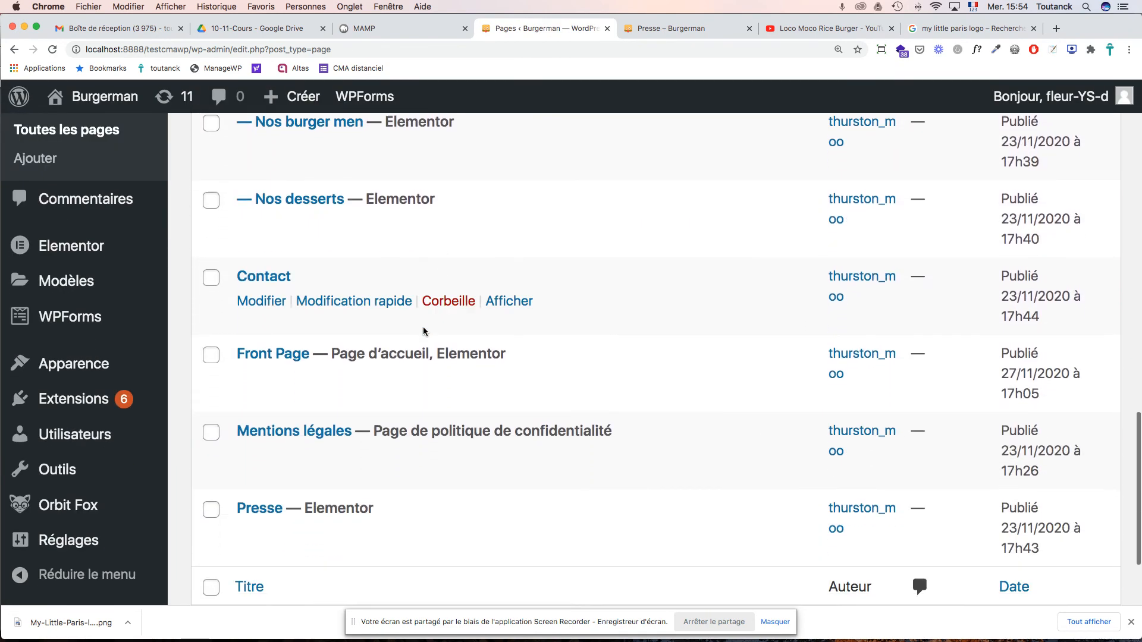
{"action": "left_click", "coordinate": [323, 406]}
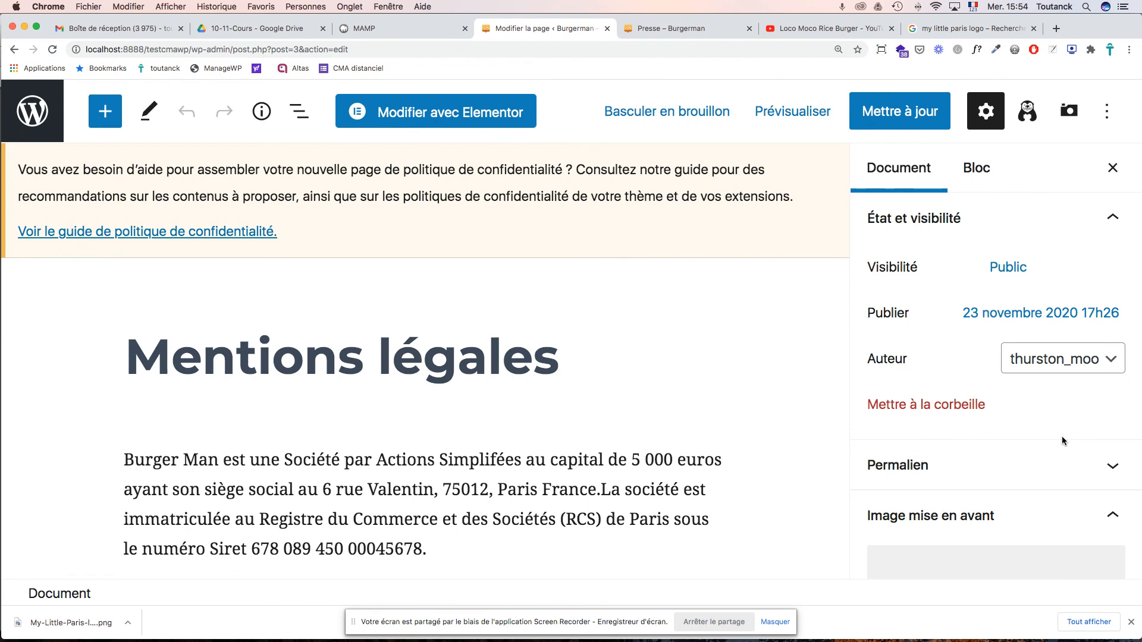
{"action": "scroll", "coordinate": [1062, 435], "scroll_direction": "down", "scroll_amount": 10}
{"action": "scroll", "coordinate": [1062, 435], "scroll_direction": "down", "scroll_amount": 4}
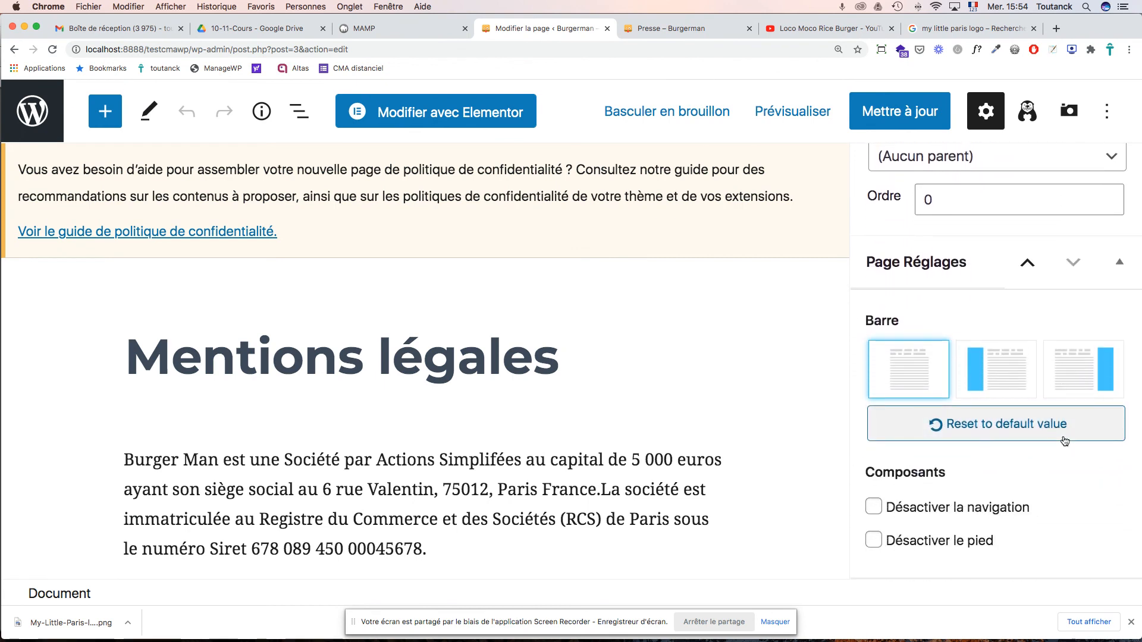
{"action": "scroll", "coordinate": [1064, 441], "scroll_direction": "up", "scroll_amount": 10}
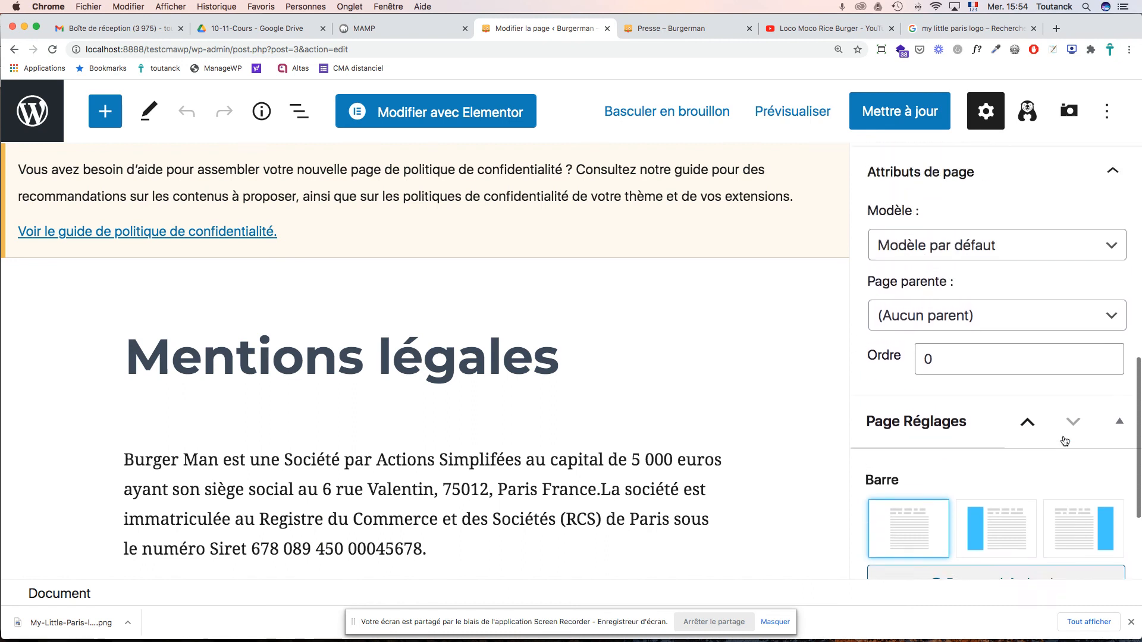
{"action": "scroll", "coordinate": [1064, 437], "scroll_direction": "up", "scroll_amount": 3}
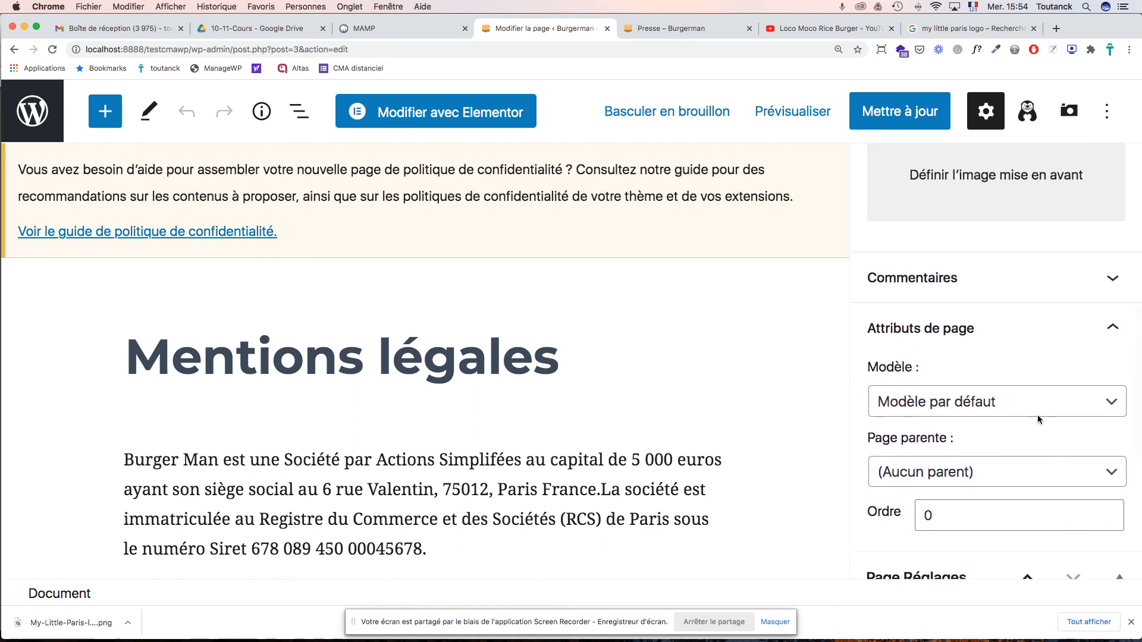
{"action": "left_click", "coordinate": [949, 402]}
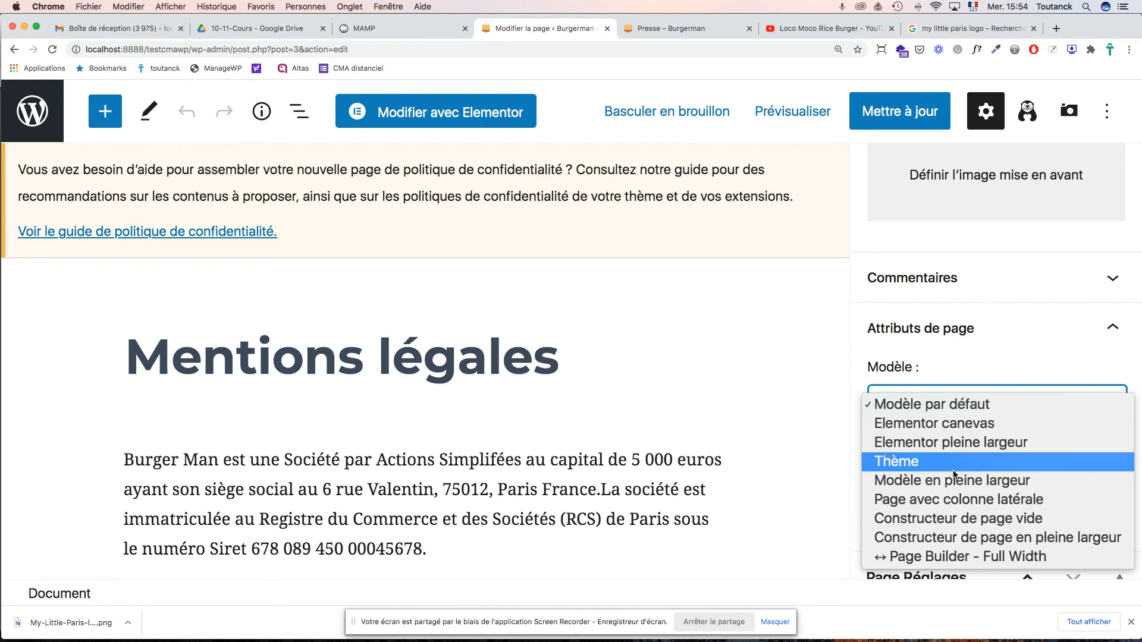
{"action": "left_click", "coordinate": [949, 539]}
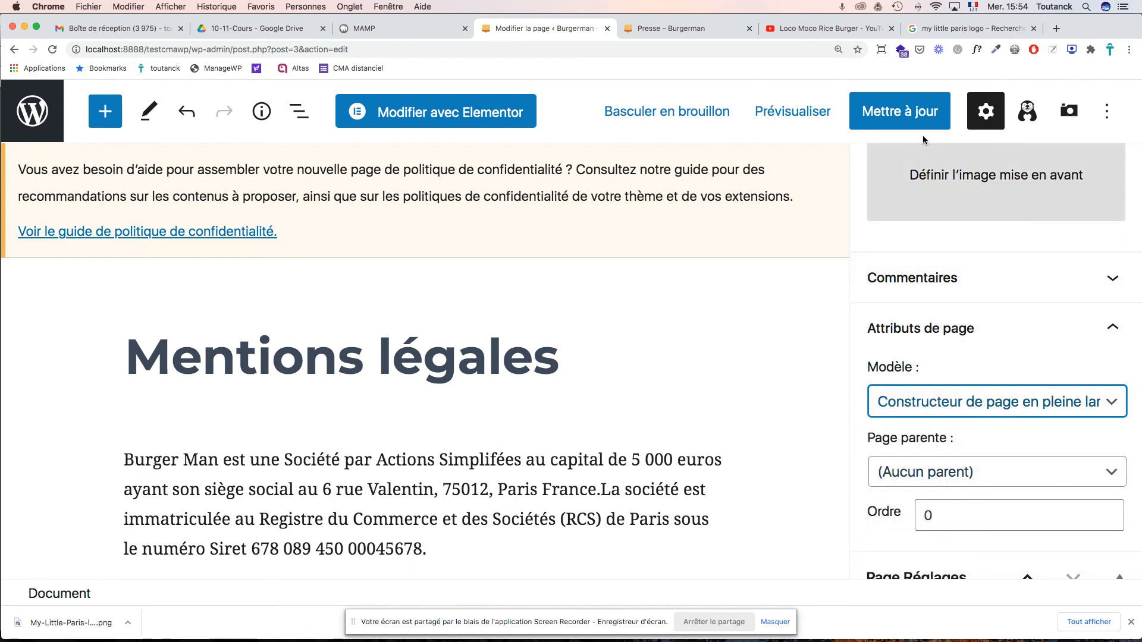
{"action": "left_click", "coordinate": [913, 113]}
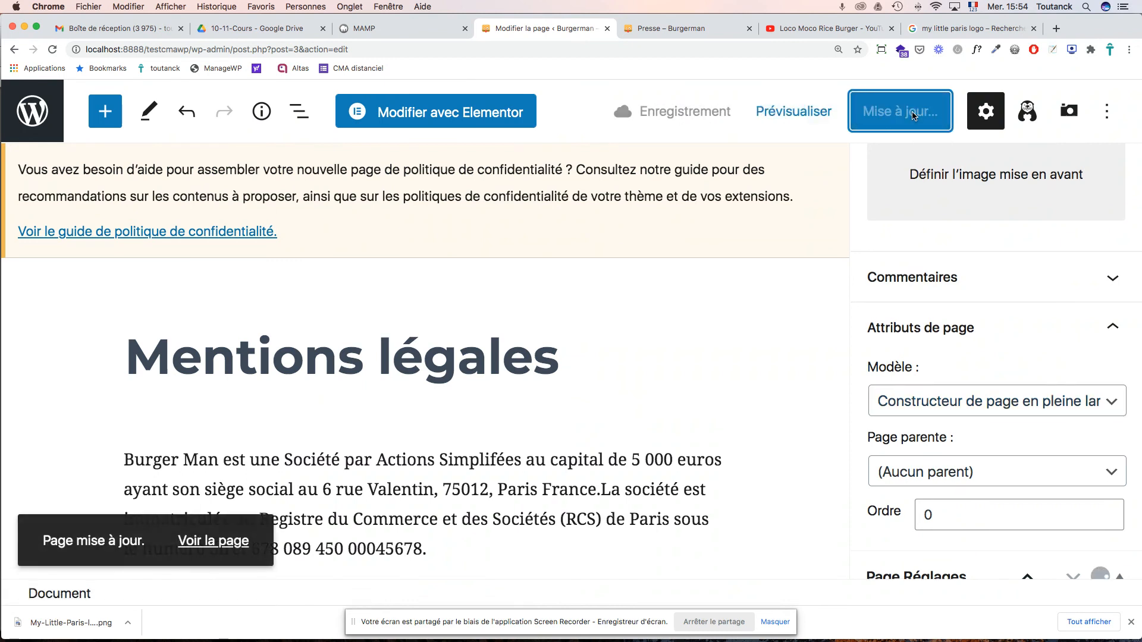
- Check the live Mentions légales page, then return to the page editor
{"action": "left_click", "coordinate": [707, 33]}
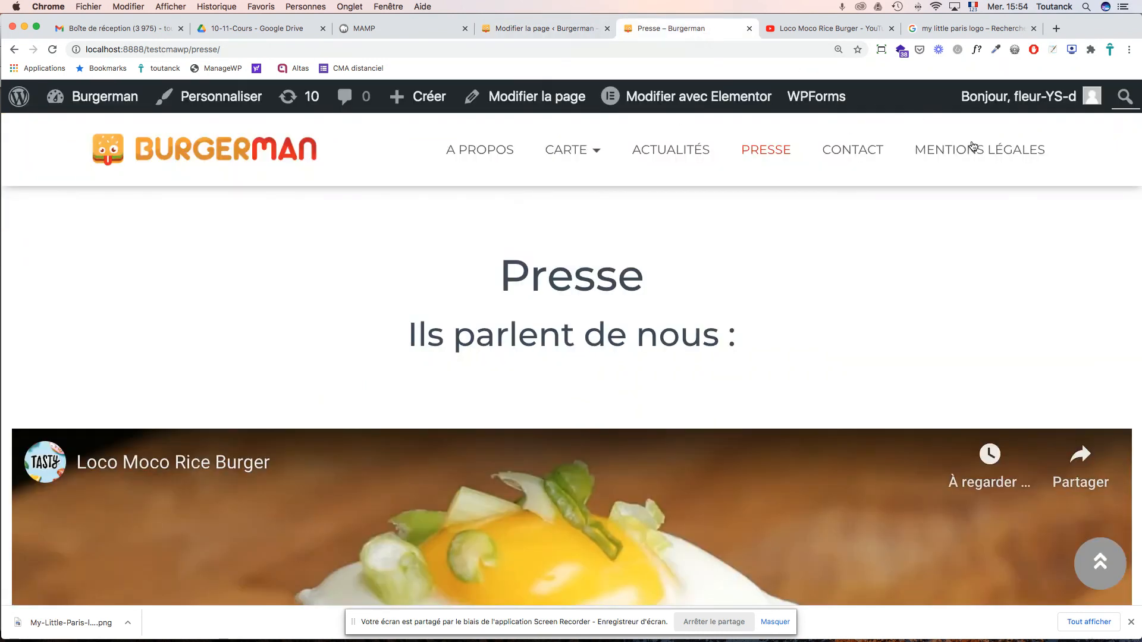
{"action": "left_click", "coordinate": [990, 154]}
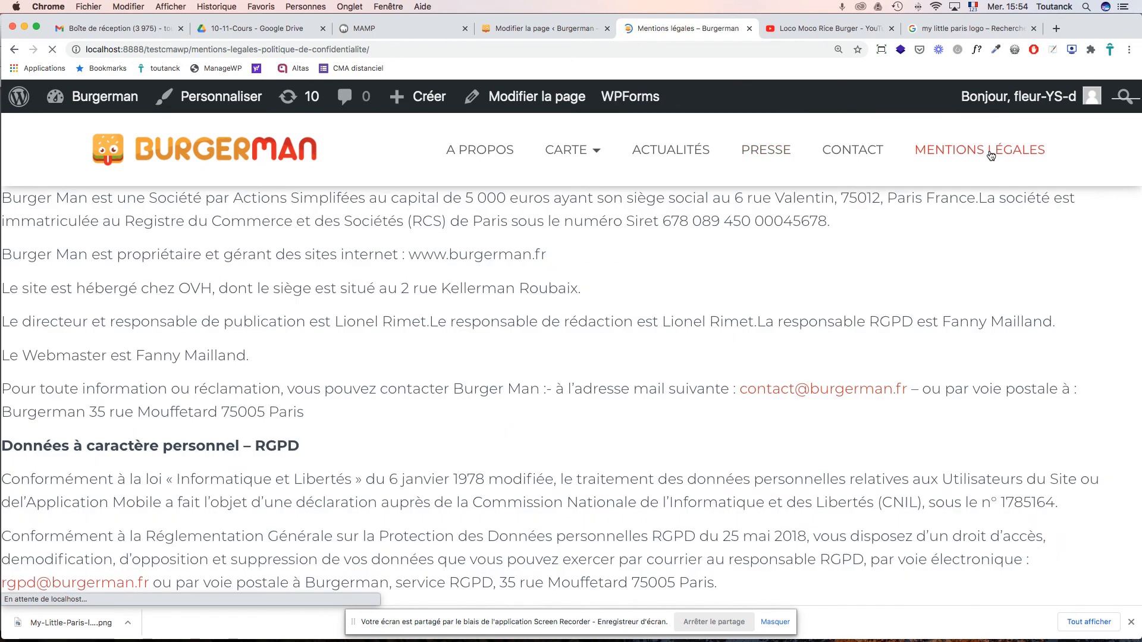
{"action": "scroll", "coordinate": [1011, 276], "scroll_direction": "down", "scroll_amount": 6}
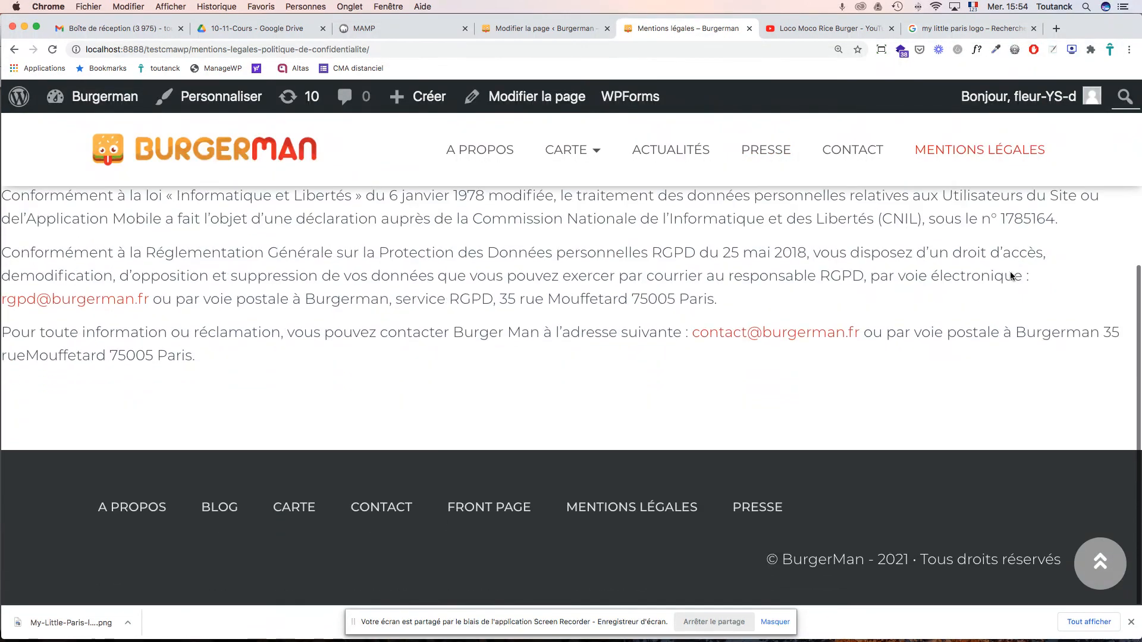
{"action": "scroll", "coordinate": [1011, 272], "scroll_direction": "up", "scroll_amount": 6}
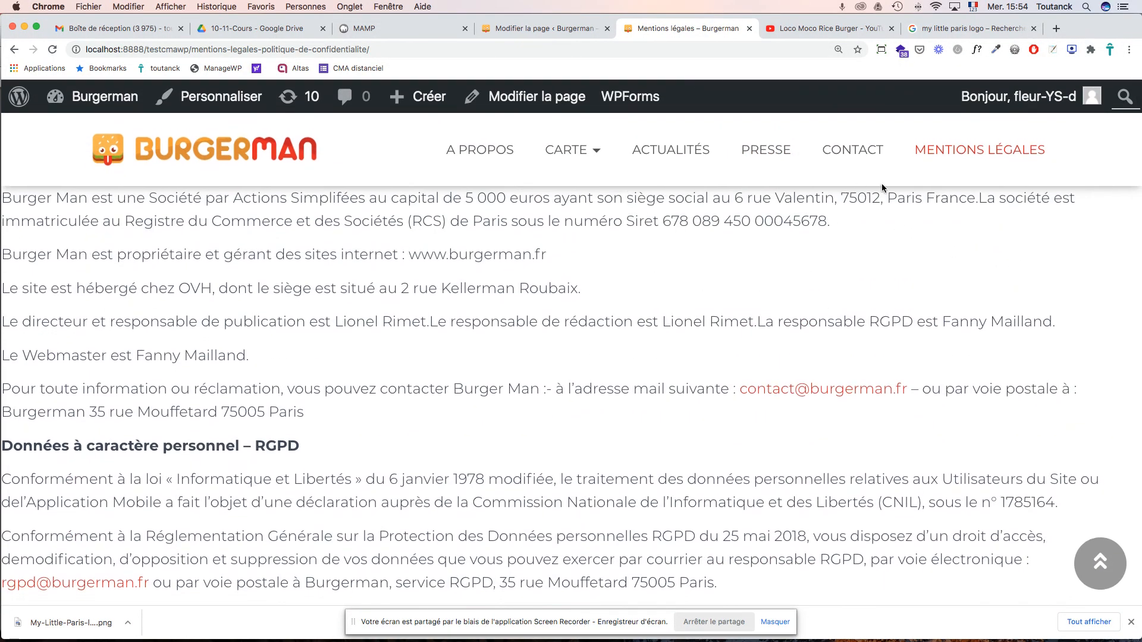
{"action": "left_click", "coordinate": [544, 27]}
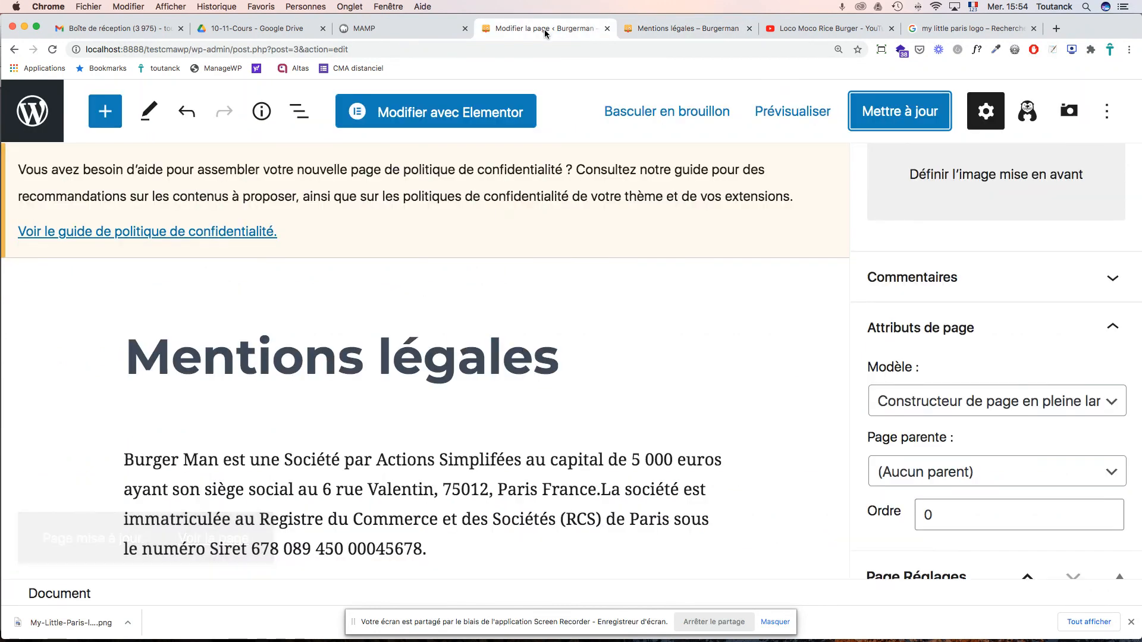
- Open Mentions légales in Elementor and give the text column a 5% margin on all sides
{"action": "left_click", "coordinate": [486, 119]}
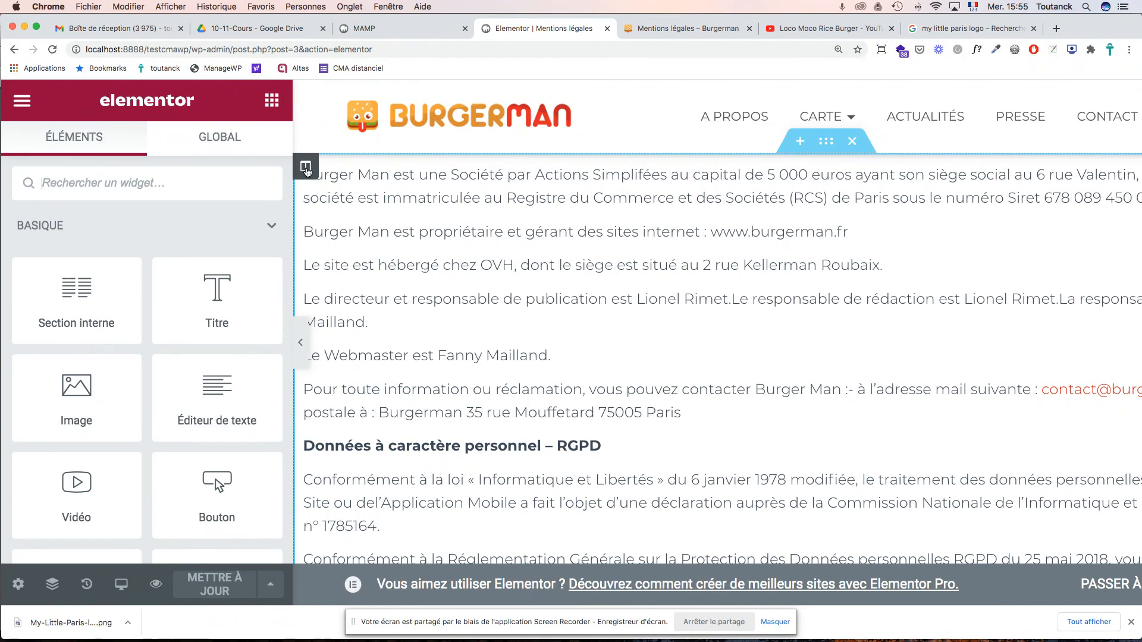
{"action": "left_click", "coordinate": [306, 167]}
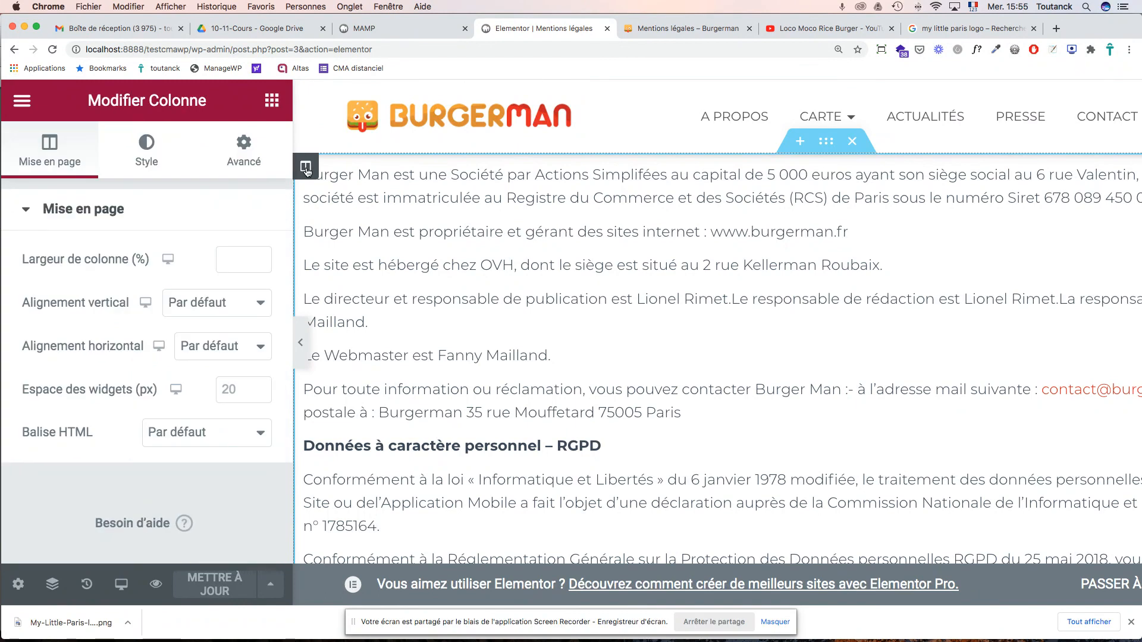
{"action": "left_click", "coordinate": [246, 162]}
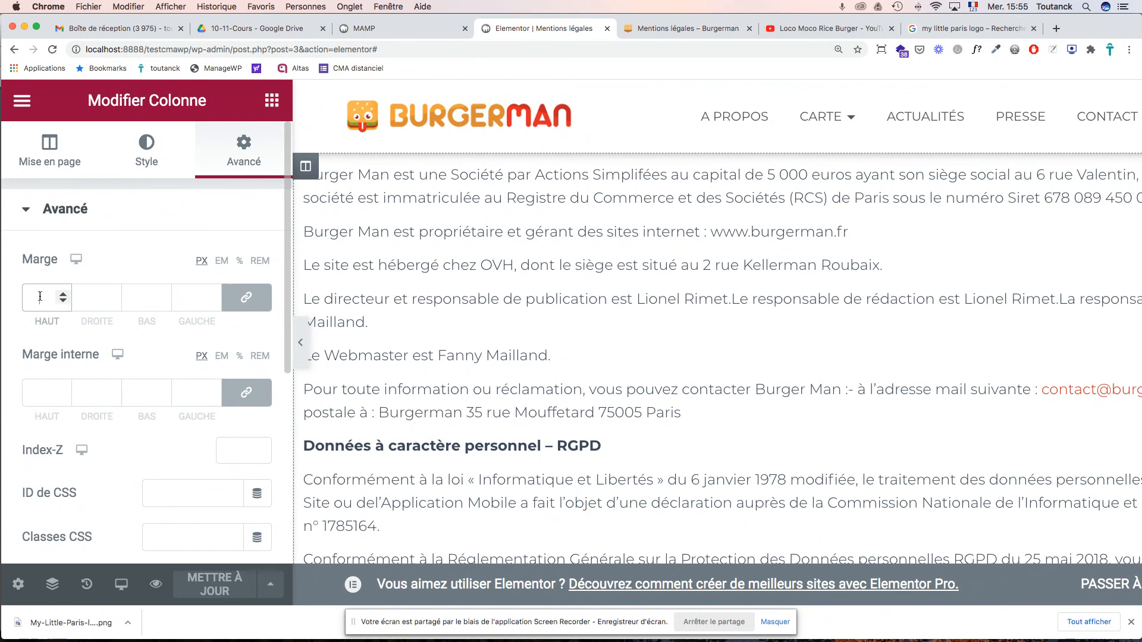
{"action": "left_click", "coordinate": [238, 262]}
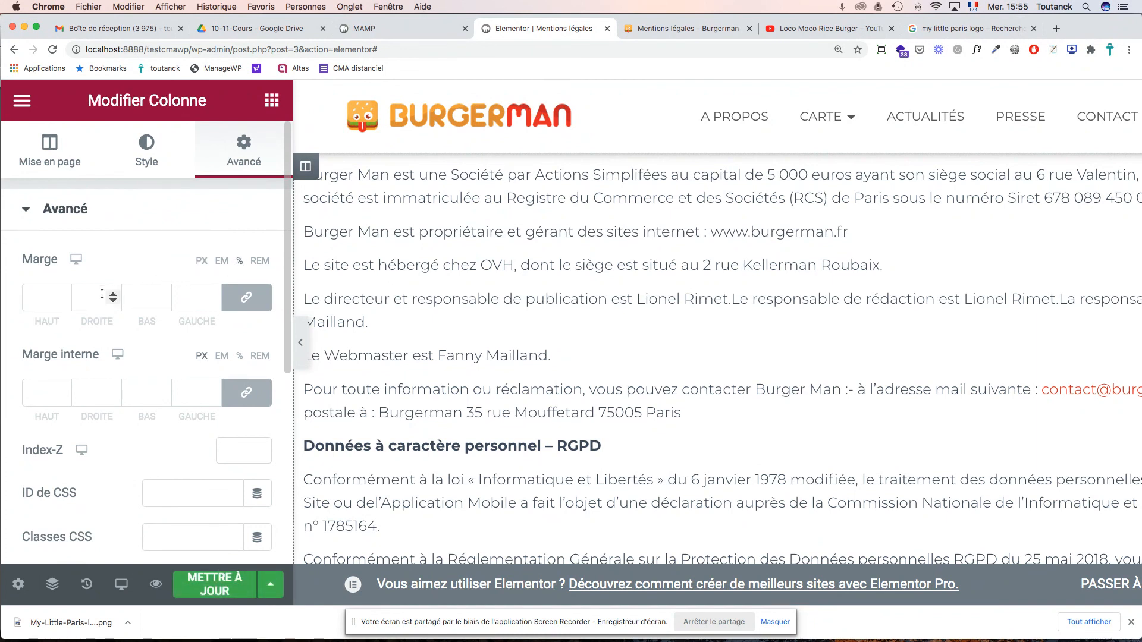
{"action": "type", "text": "5"}
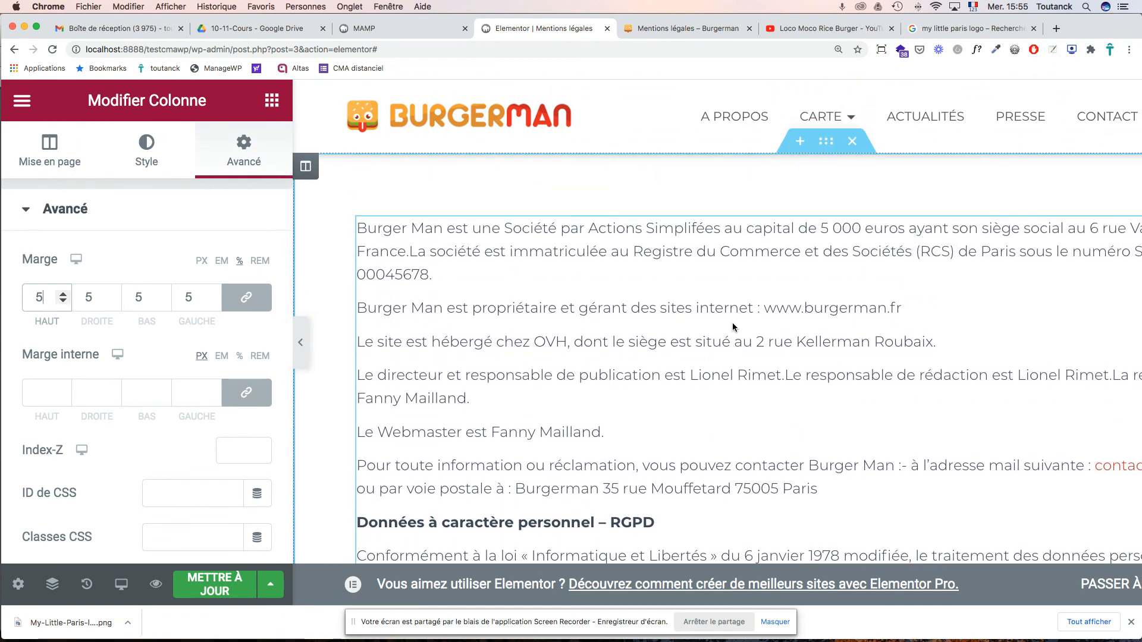
- Start adding a new section below the legal text
{"action": "scroll", "coordinate": [818, 421], "scroll_direction": "down", "scroll_amount": 10}
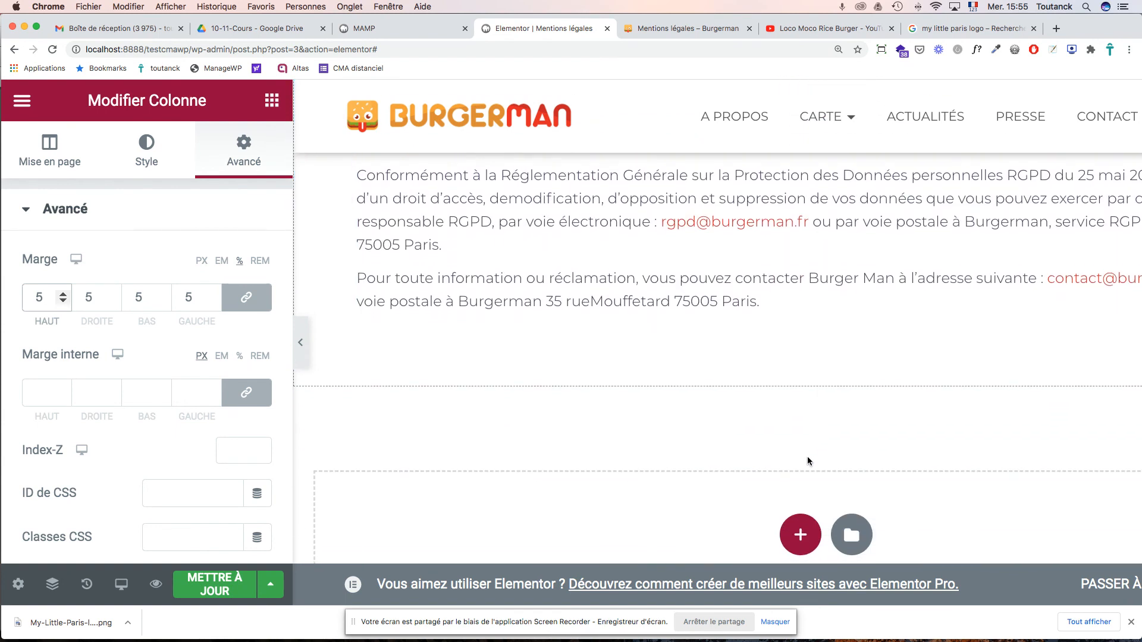
{"action": "left_click", "coordinate": [797, 534]}
{"action": "scroll", "coordinate": [813, 475], "scroll_direction": "down", "scroll_amount": 5}
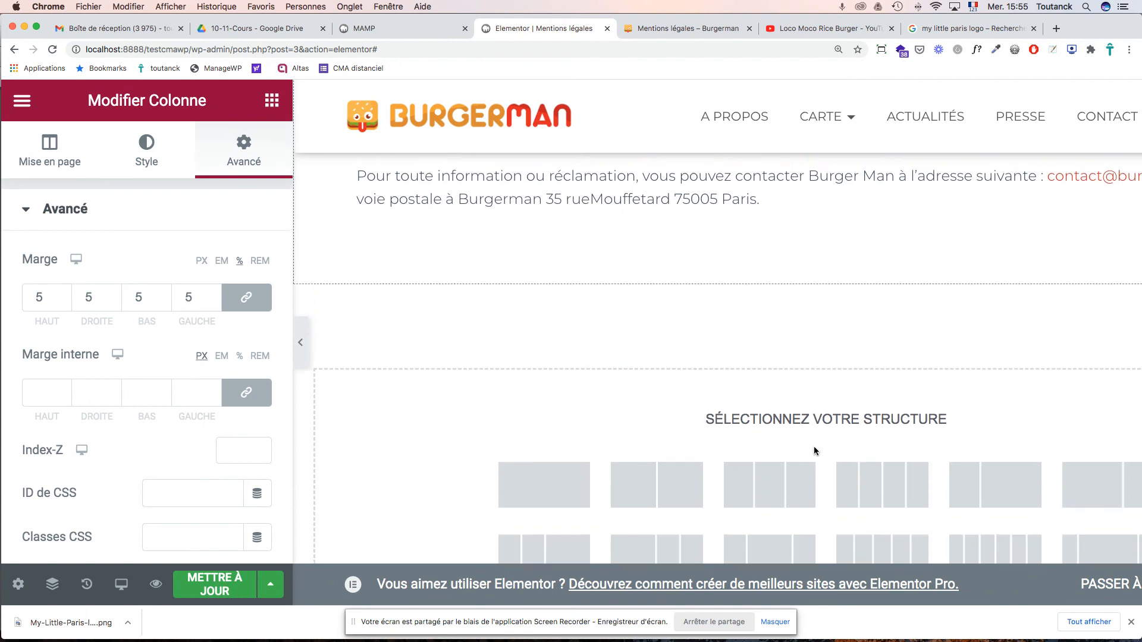
- Add a one-column section with a centred H1 heading reading 'Mentions légales'
{"action": "left_click", "coordinate": [565, 323]}
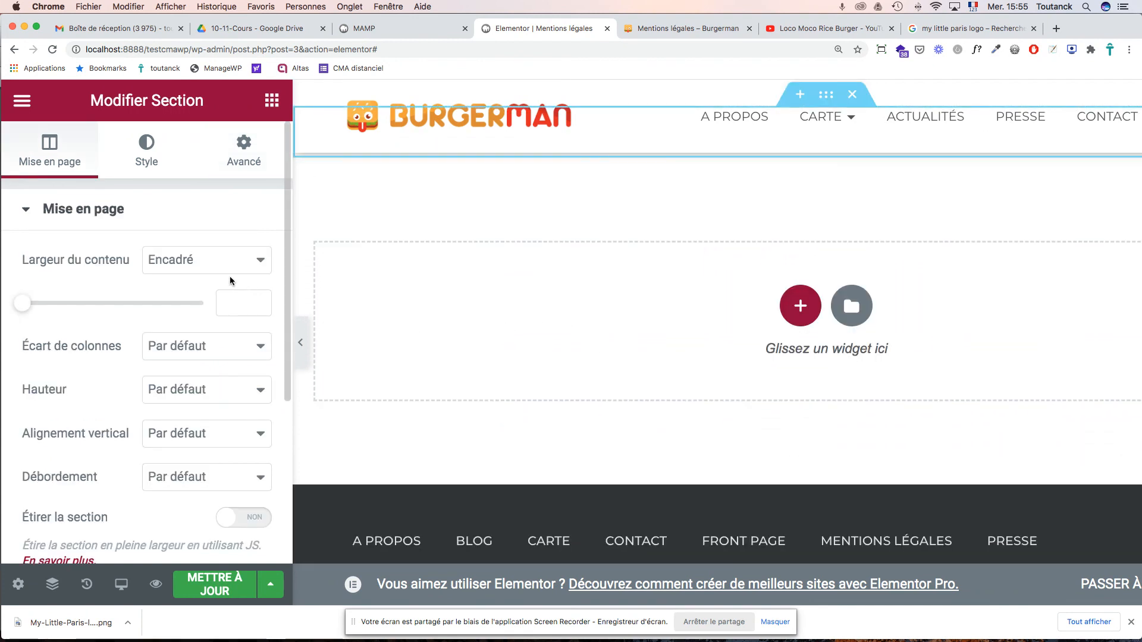
{"action": "left_click", "coordinate": [270, 110]}
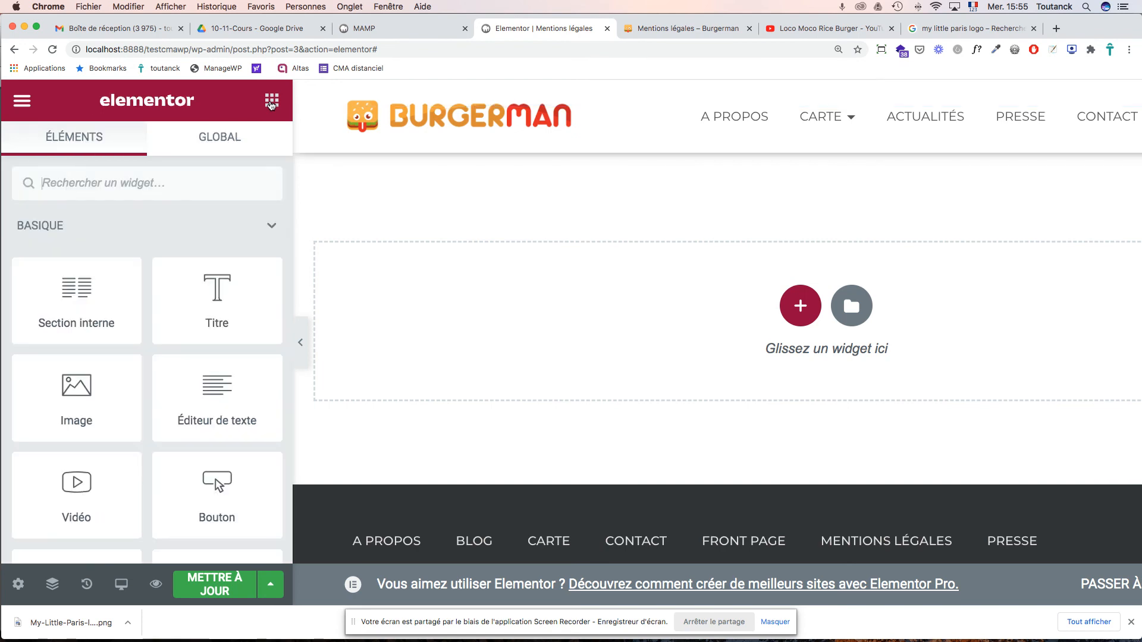
{"action": "left_click_drag", "start_coordinate": [215, 292], "coordinate": [450, 324]}
{"action": "scroll", "coordinate": [442, 230], "scroll_direction": "up", "scroll_amount": 3}
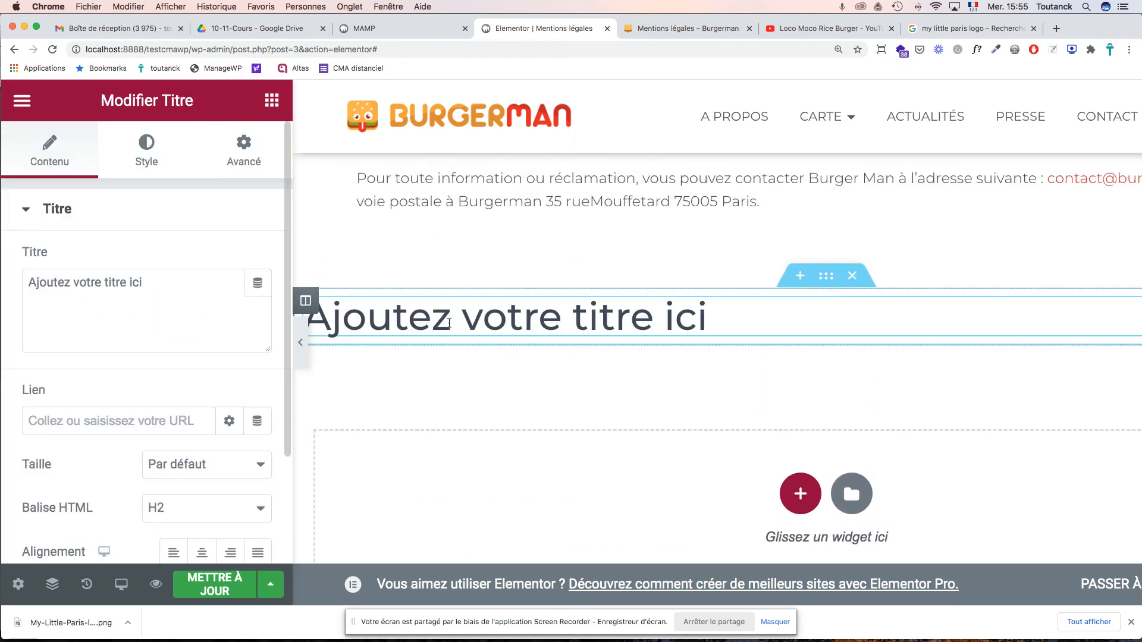
{"action": "double_click", "coordinate": [524, 326]}
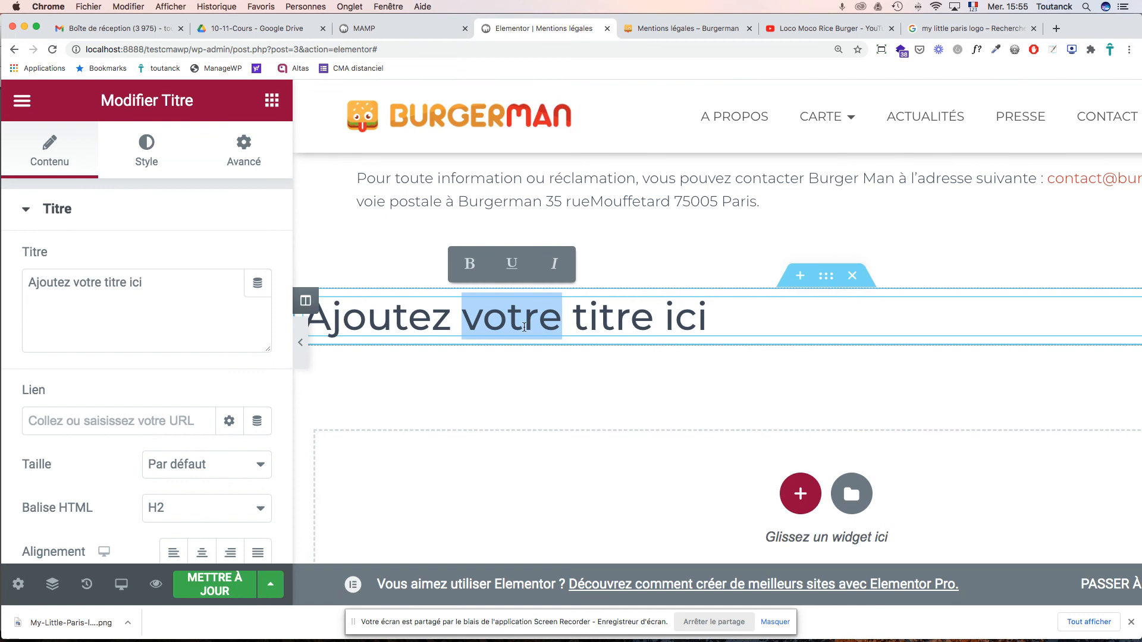
{"action": "triple_click", "coordinate": [524, 326]}
{"action": "type", "text": "Men"}
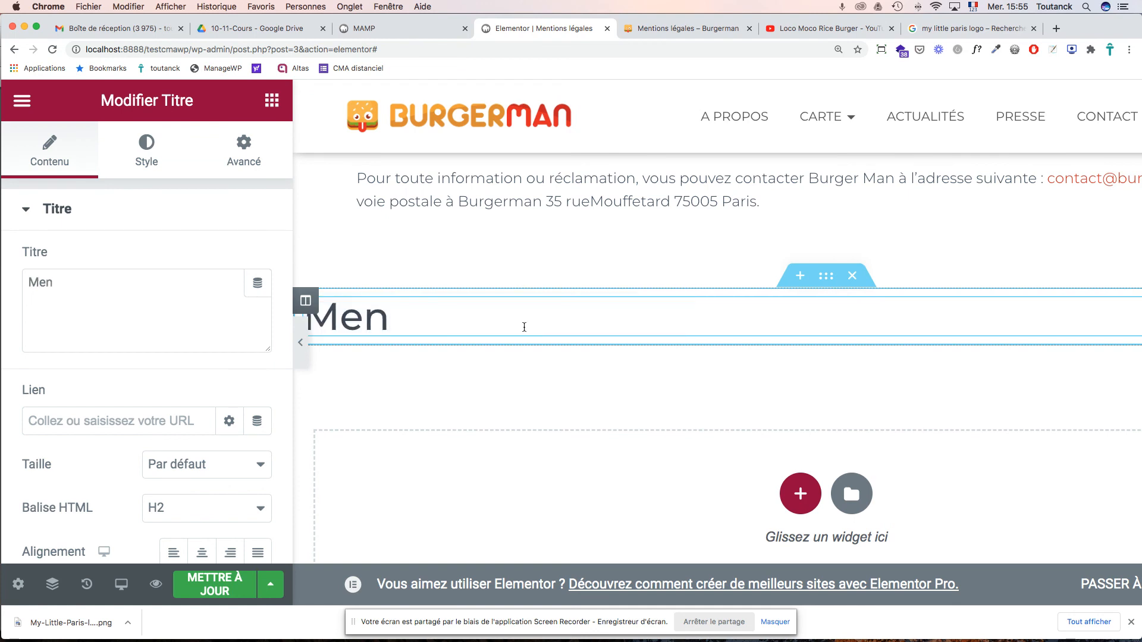
{"action": "type", "text": "tions "}
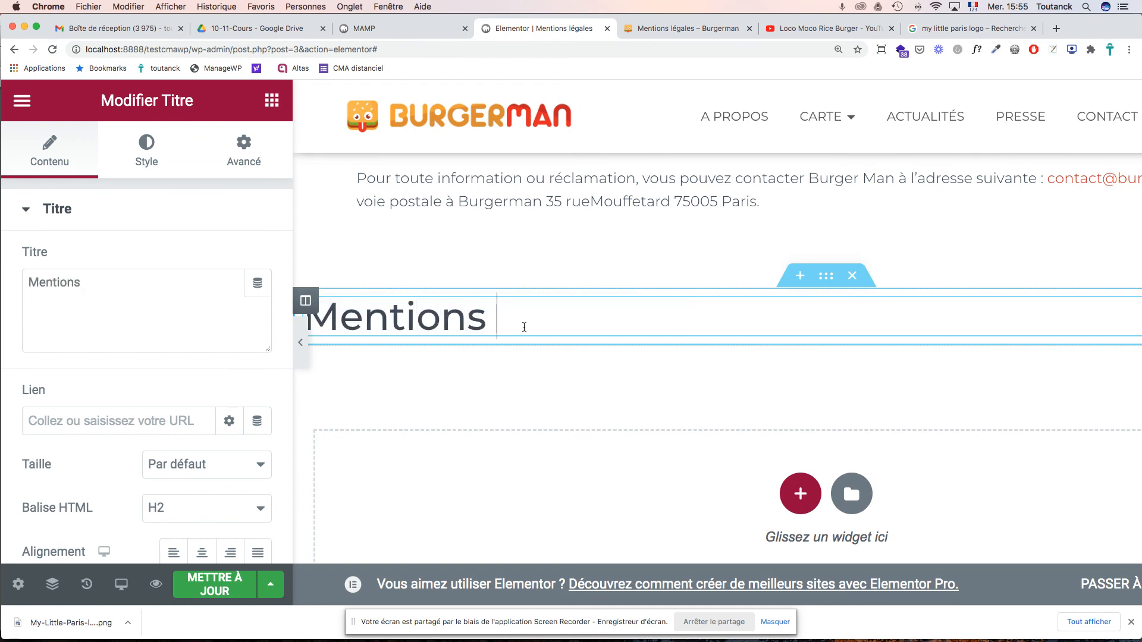
{"action": "type", "text": "légales"}
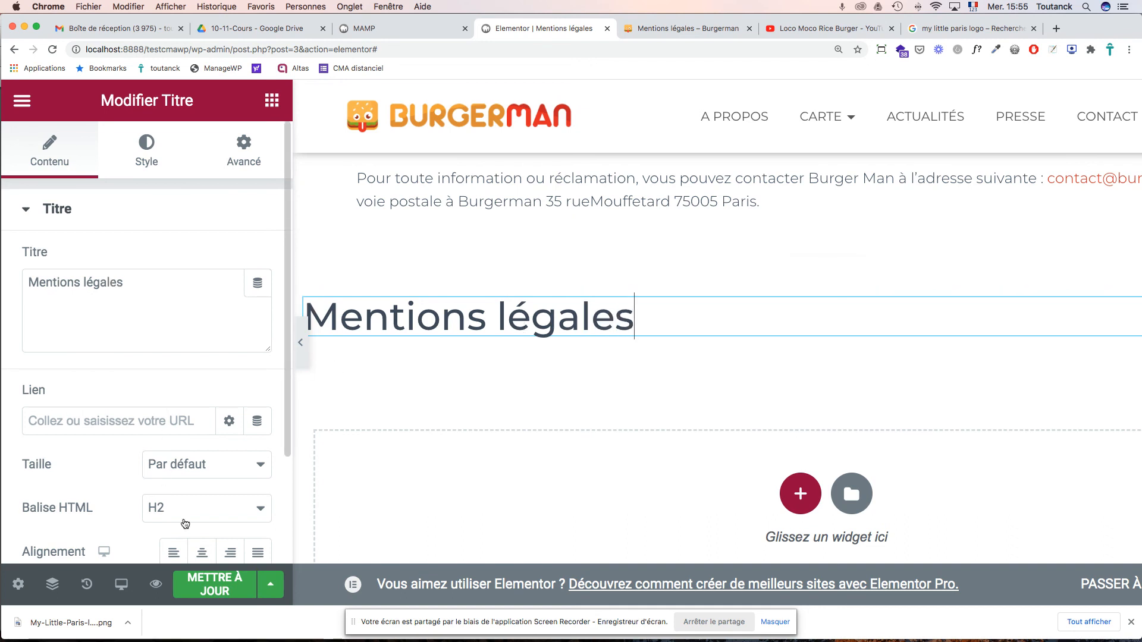
{"action": "left_click", "coordinate": [209, 512]}
{"action": "left_click", "coordinate": [193, 494]}
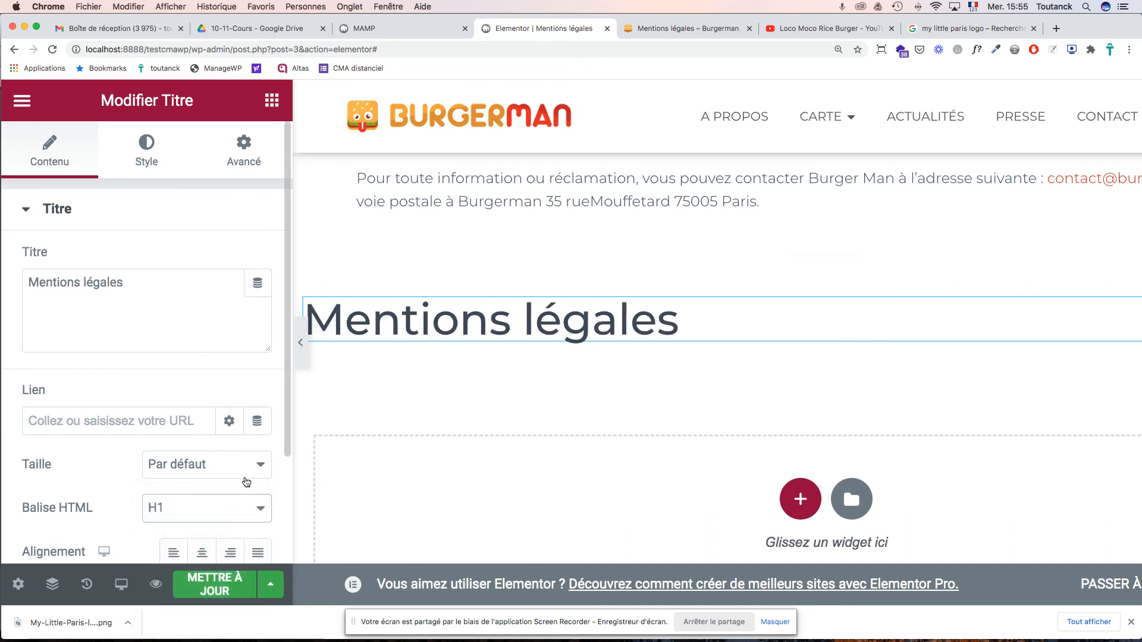
{"action": "left_click", "coordinate": [202, 552]}
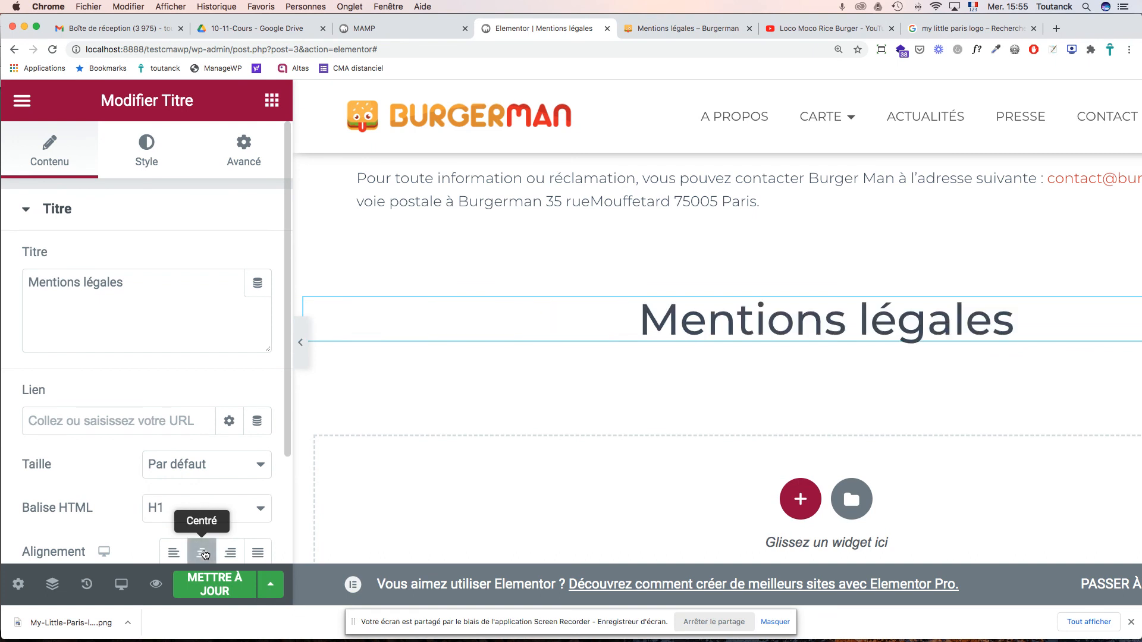
- Drag the heading section to the top of the page, above the legal text
{"action": "mouse_move", "coordinate": [737, 336]}
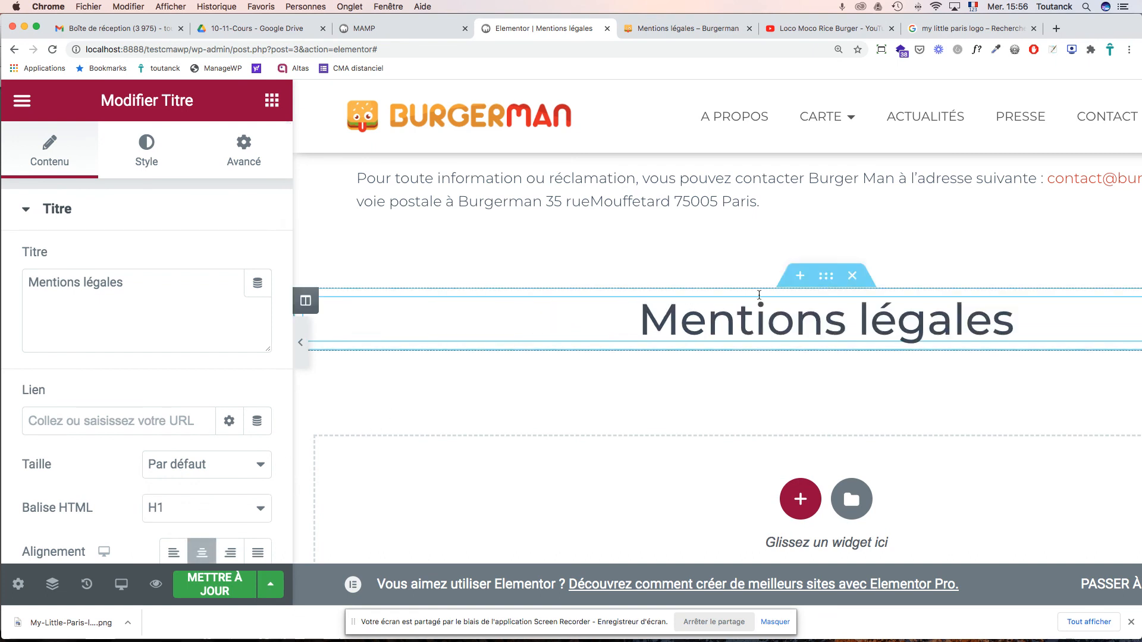
{"action": "left_click_drag", "start_coordinate": [829, 271], "coordinate": [704, 172]}
{"action": "scroll", "coordinate": [751, 227], "scroll_direction": "up", "scroll_amount": 4}
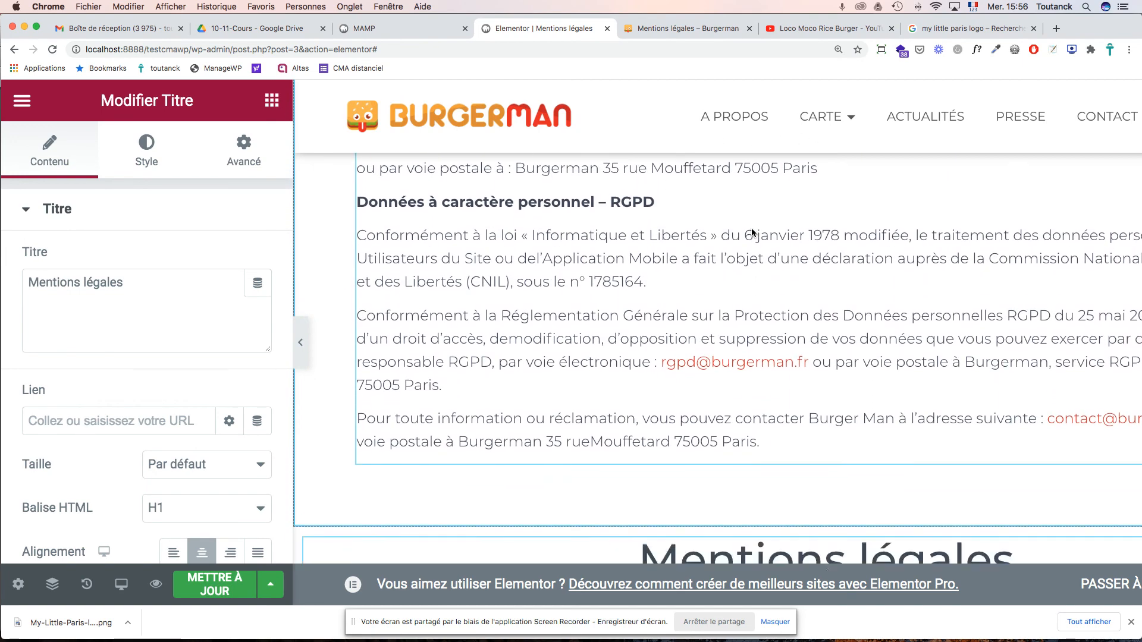
{"action": "scroll", "coordinate": [751, 232], "scroll_direction": "down", "scroll_amount": 1}
{"action": "mouse_move", "coordinate": [832, 512]}
{"action": "left_click_drag", "start_coordinate": [826, 486], "coordinate": [728, 192]}
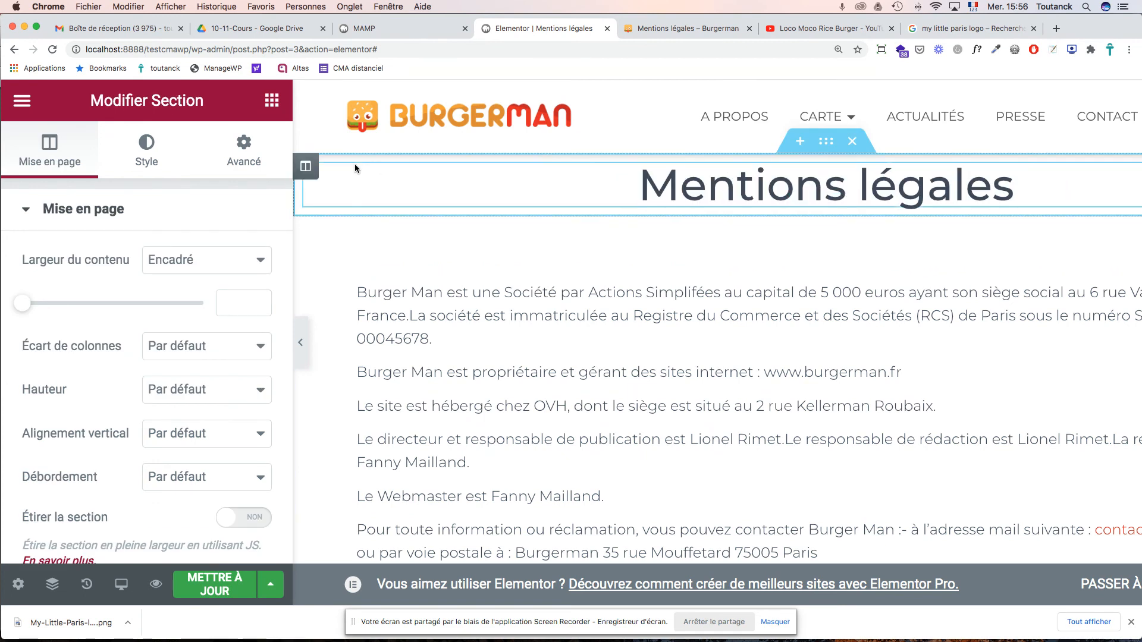
- Set the legal text column's margin to 5%
{"action": "left_click", "coordinate": [307, 168]}
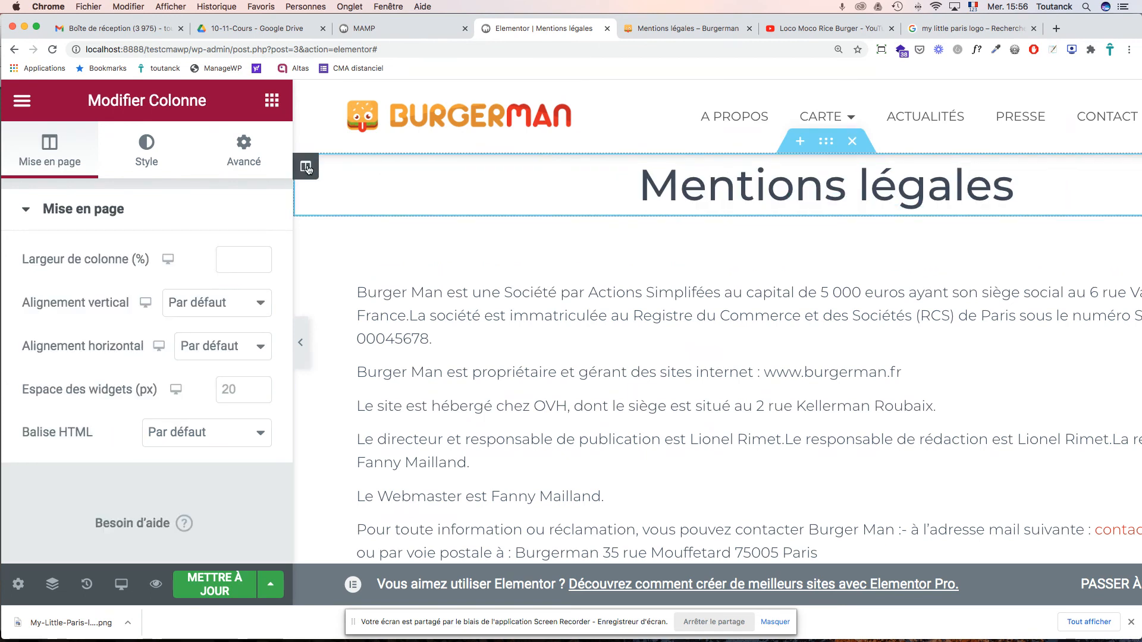
{"action": "left_click", "coordinate": [244, 148]}
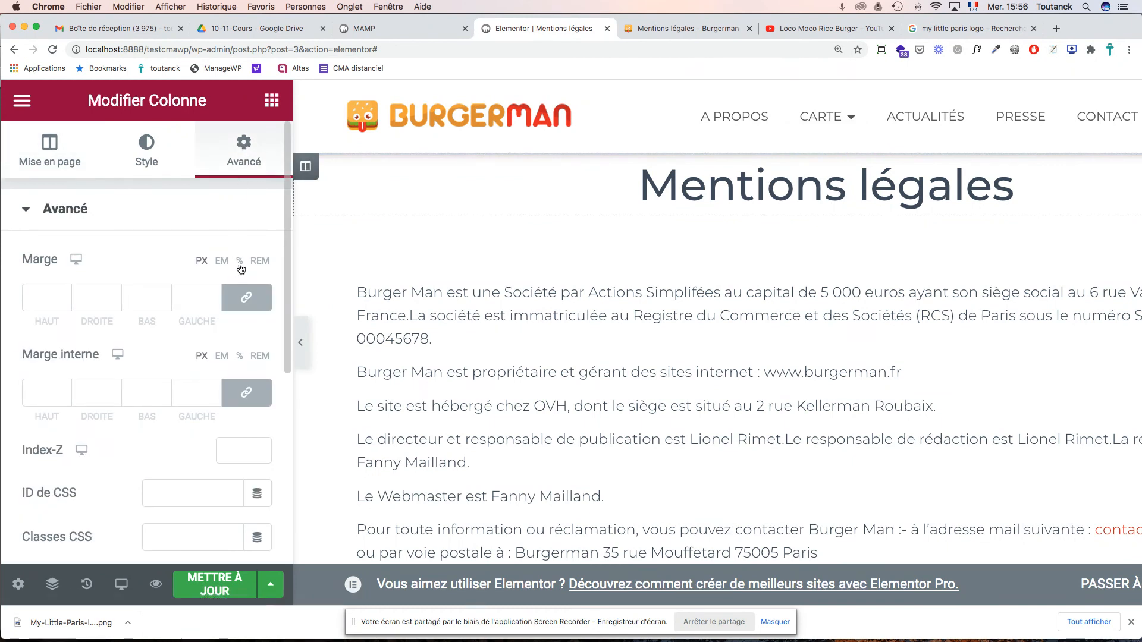
{"action": "left_click", "coordinate": [40, 303]}
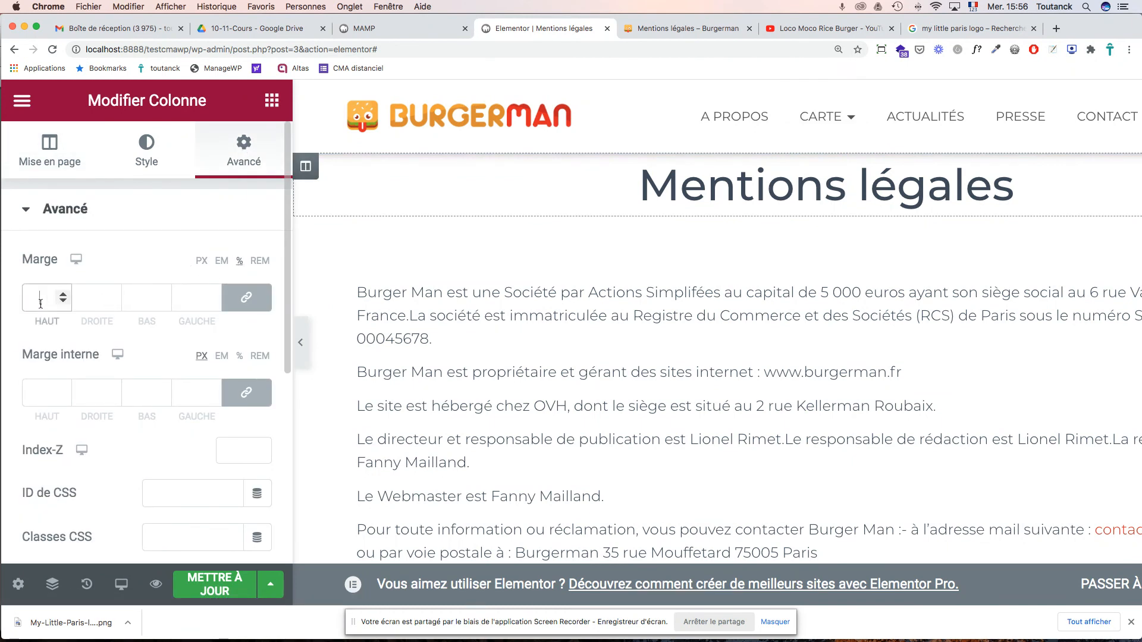
{"action": "type", "text": "5"}
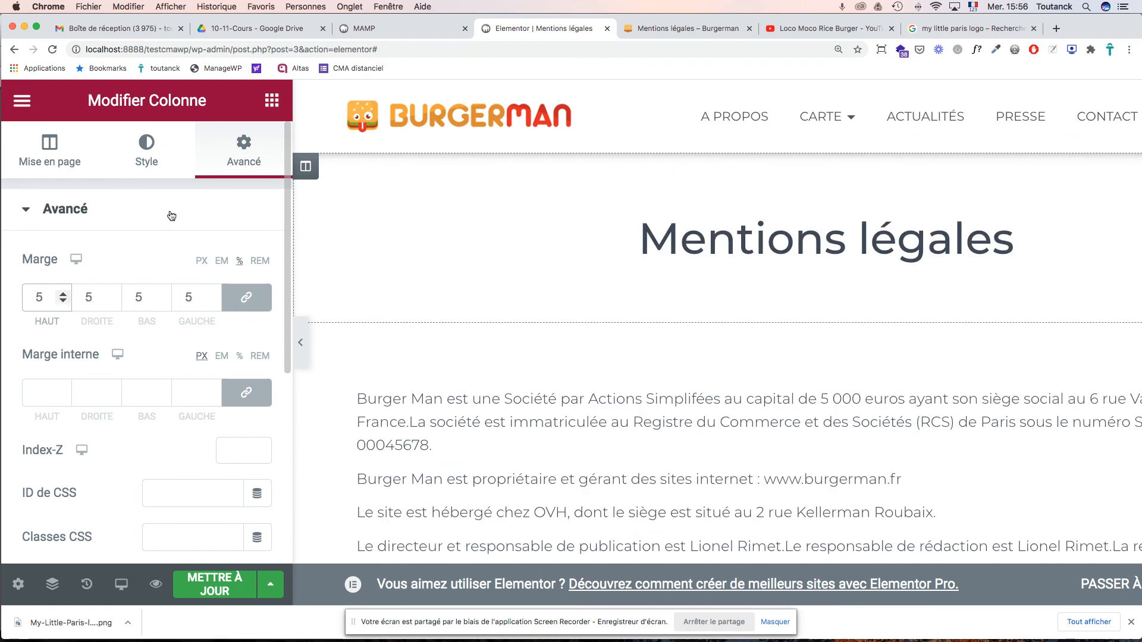
{"action": "left_click", "coordinate": [632, 405]}
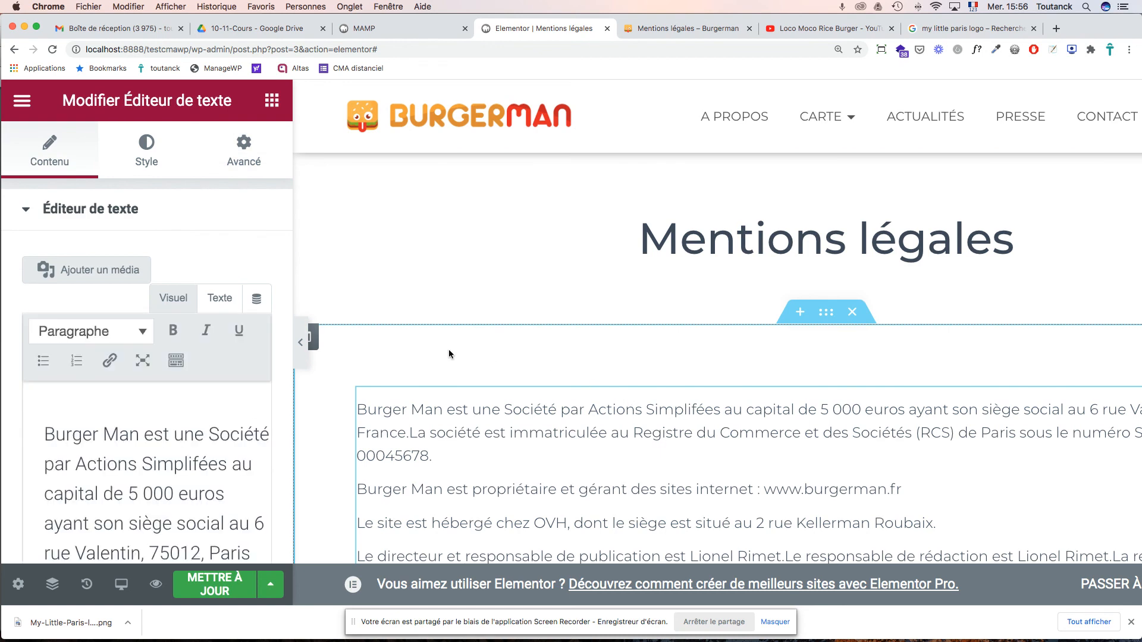
{"action": "left_click", "coordinate": [315, 338]}
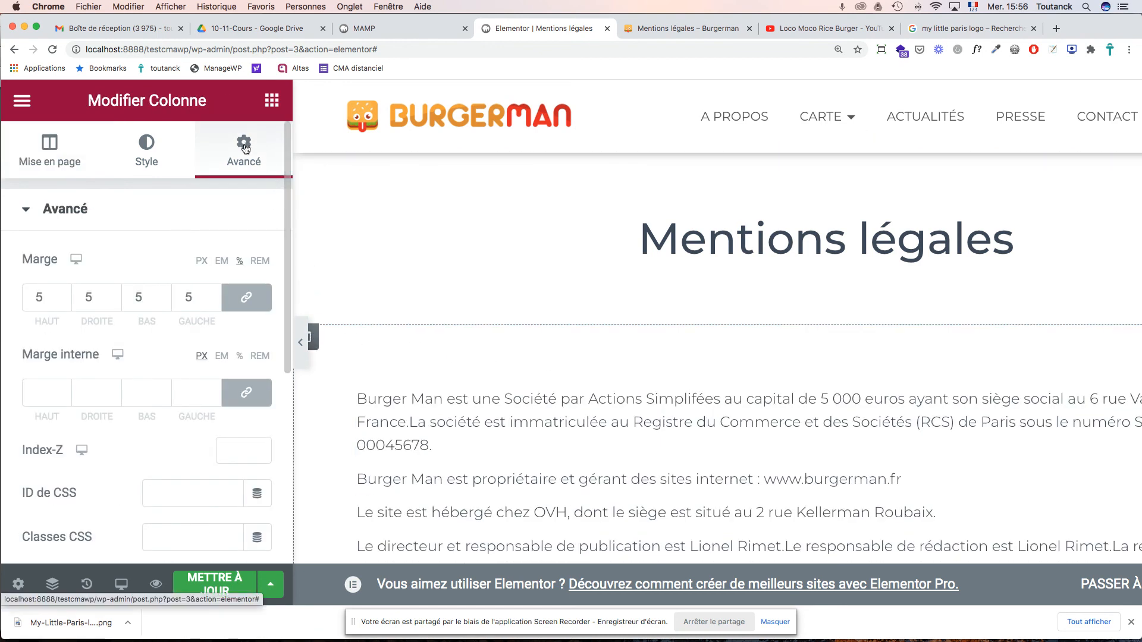
- Unlink the margin values and reduce the top margin to 0
{"action": "left_click", "coordinate": [246, 300]}
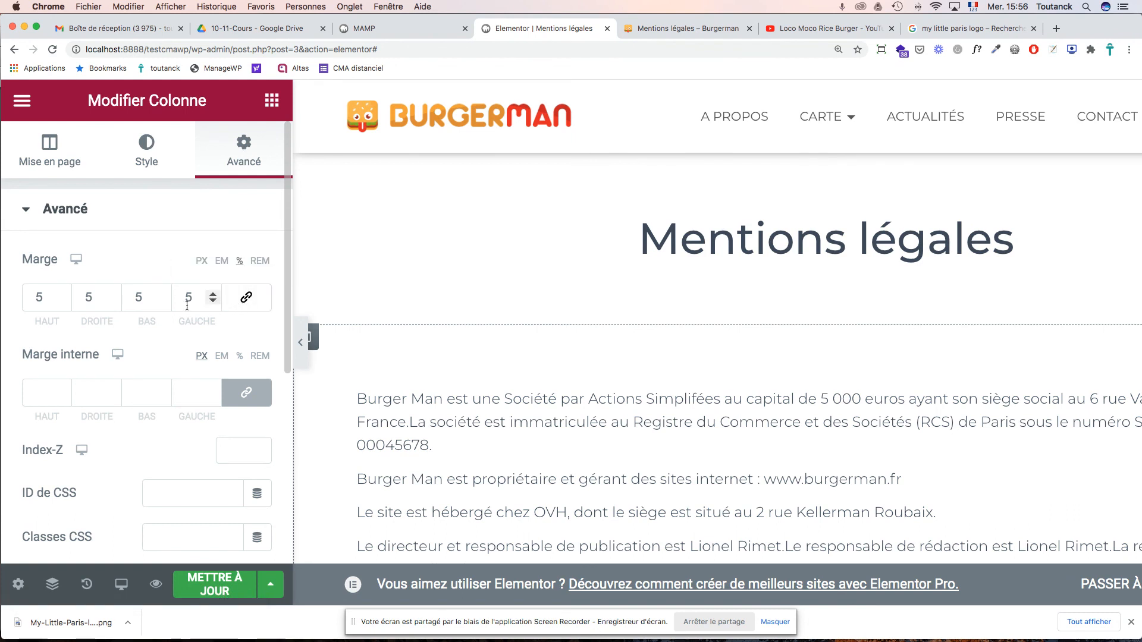
{"action": "left_click", "coordinate": [63, 302]}
{"action": "left_click", "coordinate": [63, 302]}
{"action": "left_click", "coordinate": [63, 302]}
{"action": "left_click", "coordinate": [63, 303]}
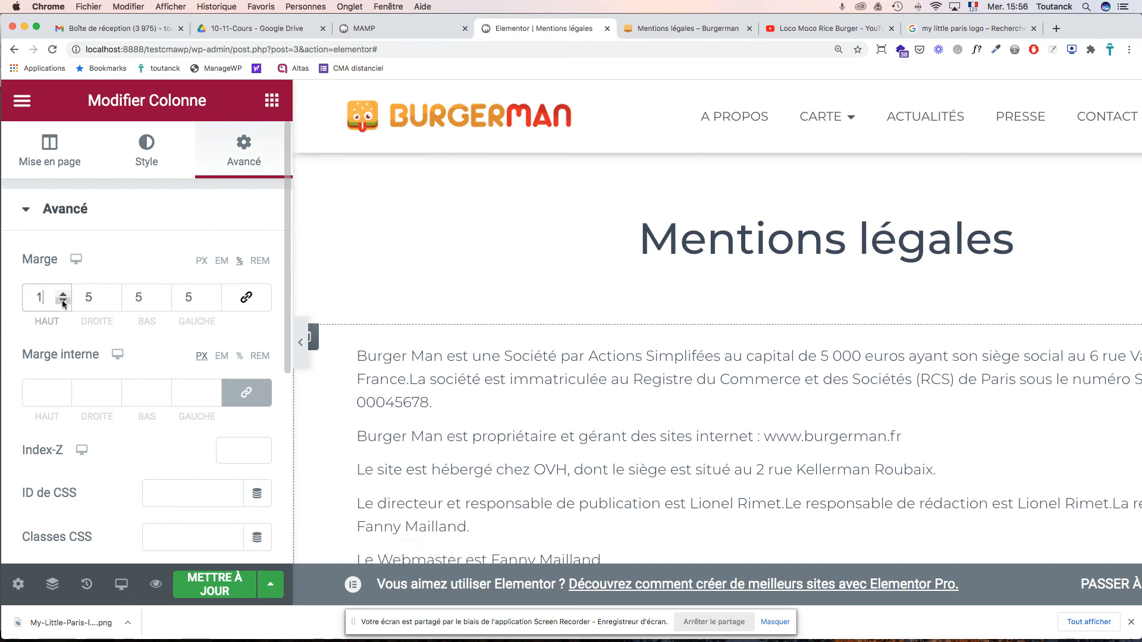
{"action": "left_click", "coordinate": [63, 302]}
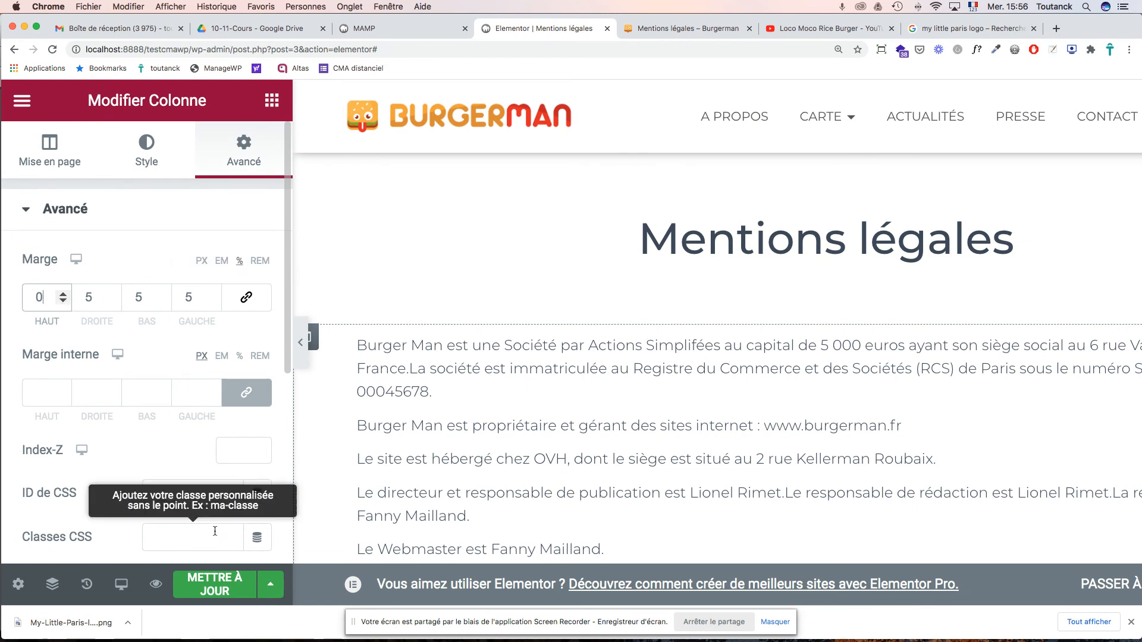
- Save the page with METTRE À JOUR and open the legal text block for editing
{"action": "left_click", "coordinate": [211, 585]}
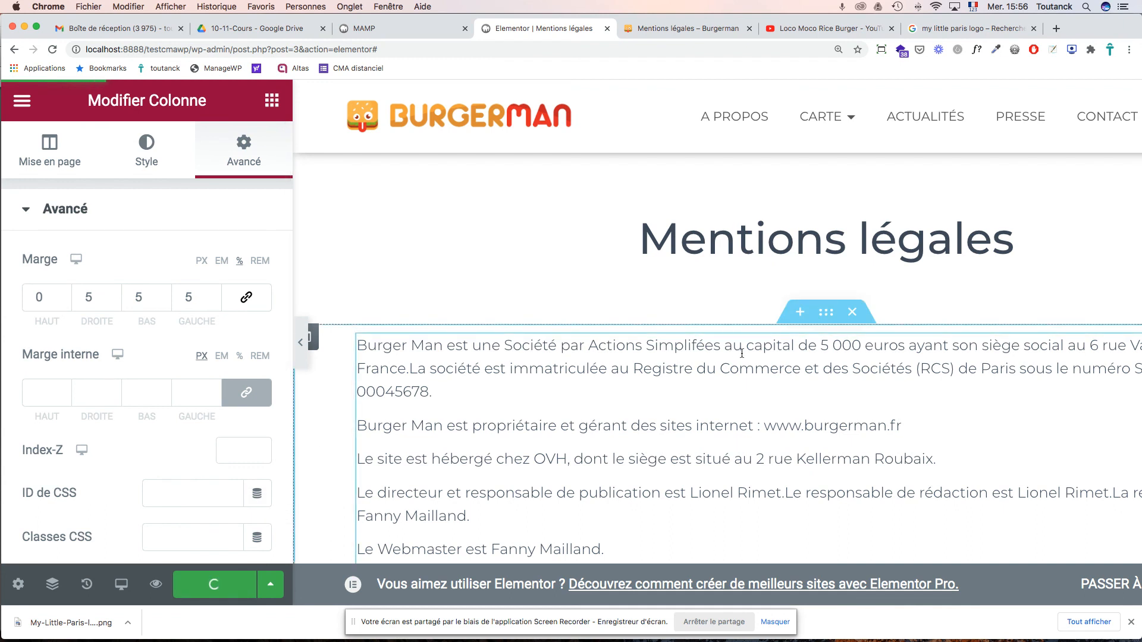
{"action": "scroll", "coordinate": [737, 351], "scroll_direction": "down", "scroll_amount": 2}
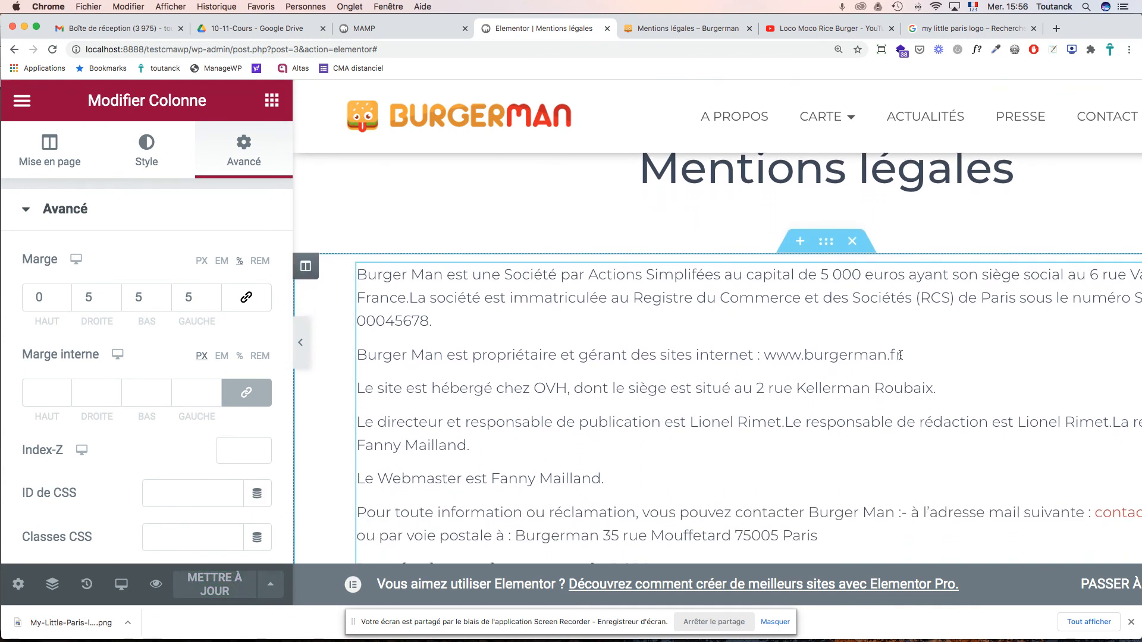
{"action": "left_click_drag", "start_coordinate": [902, 356], "coordinate": [773, 356]}
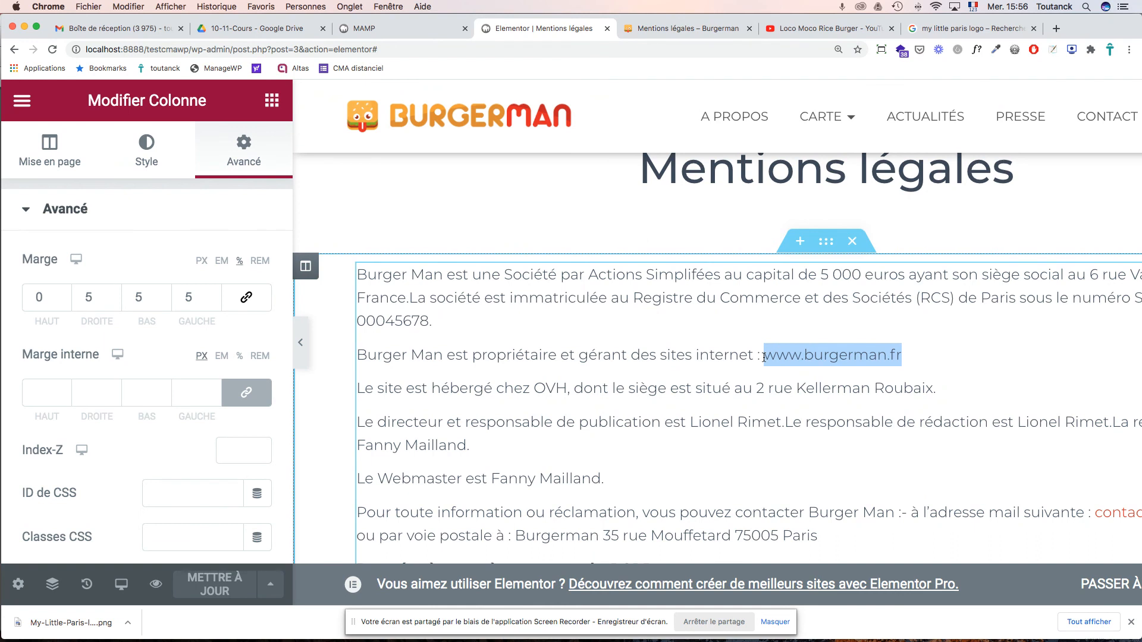
{"action": "left_click_drag", "start_coordinate": [764, 357], "coordinate": [764, 357]}
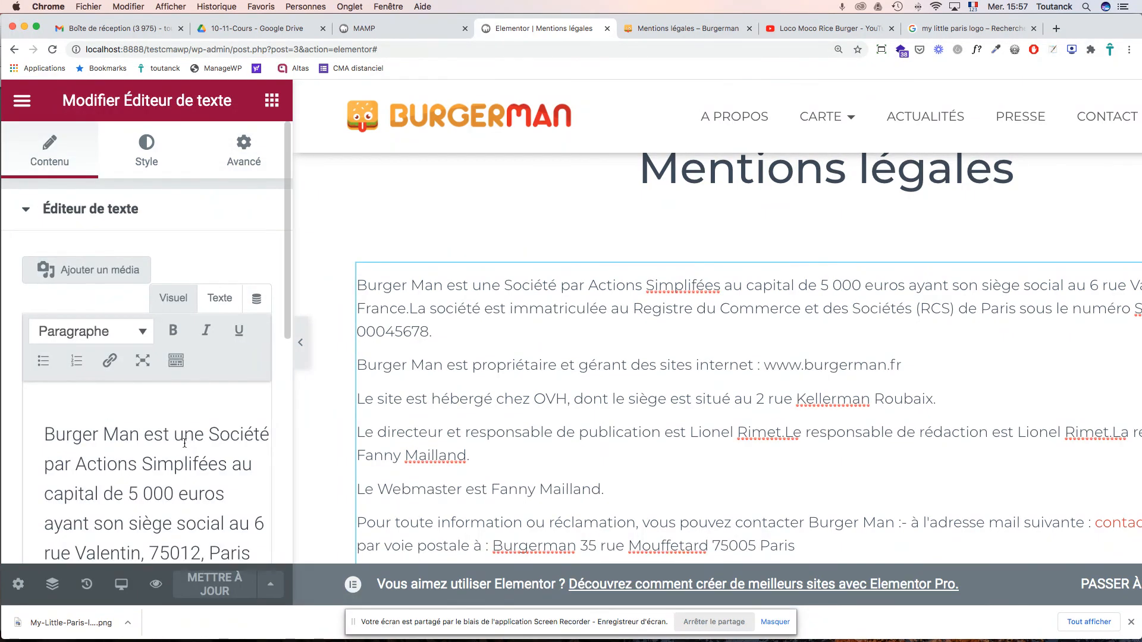
{"action": "scroll", "coordinate": [174, 452], "scroll_direction": "down", "scroll_amount": 5}
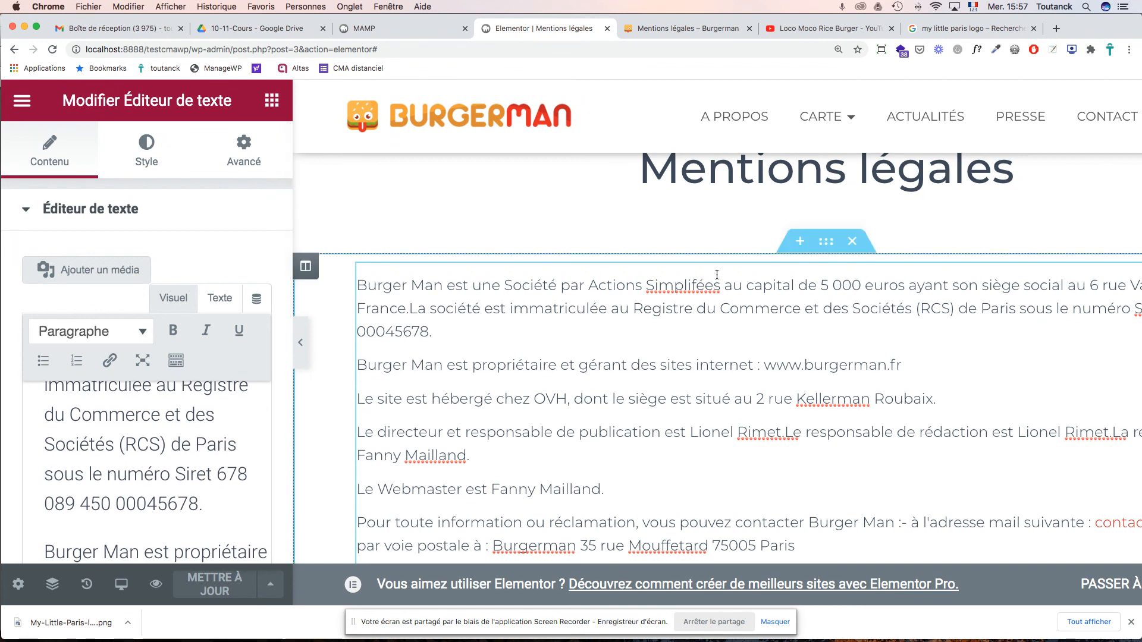
{"action": "left_click", "coordinate": [701, 288]}
{"action": "type", "text": "i"}
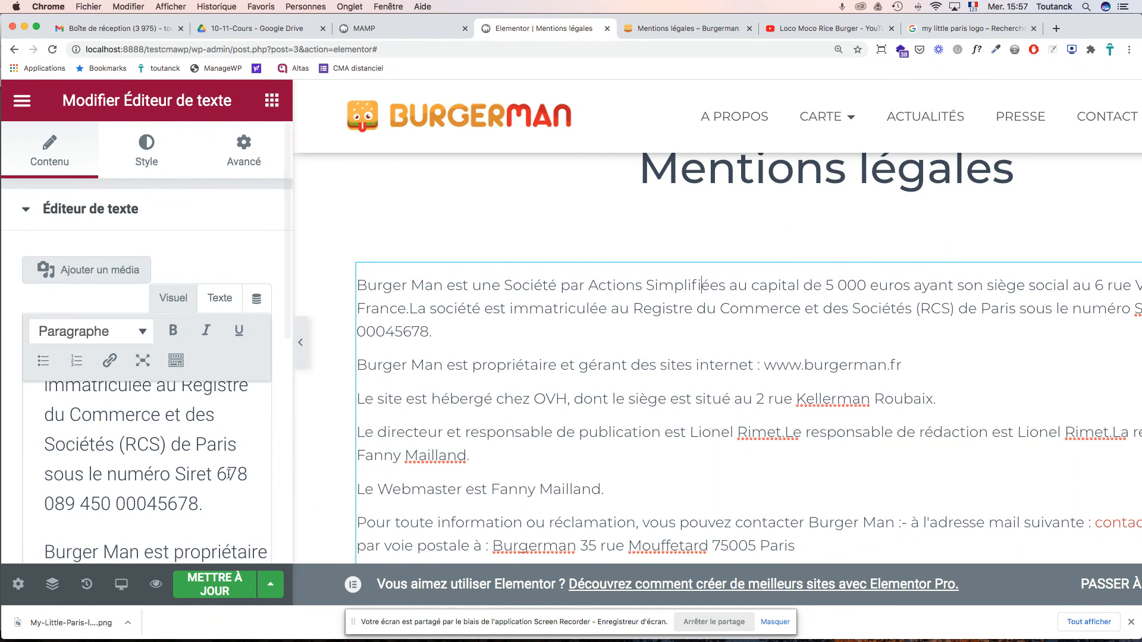
{"action": "scroll", "coordinate": [181, 457], "scroll_direction": "down", "scroll_amount": 5}
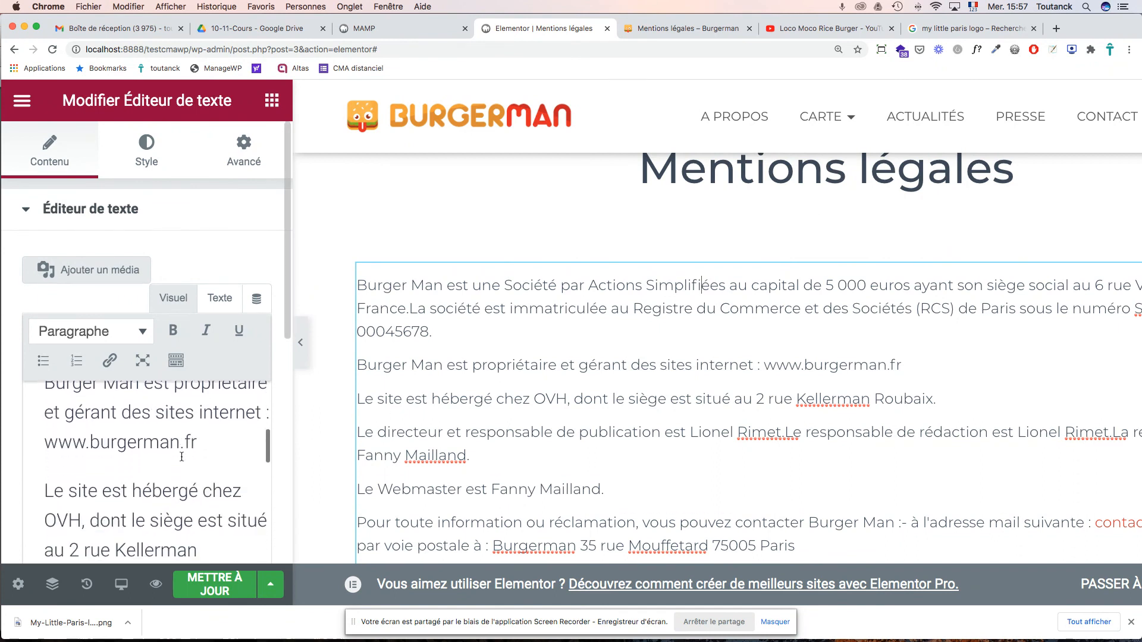
{"action": "left_click_drag", "start_coordinate": [198, 427], "coordinate": [43, 427]}
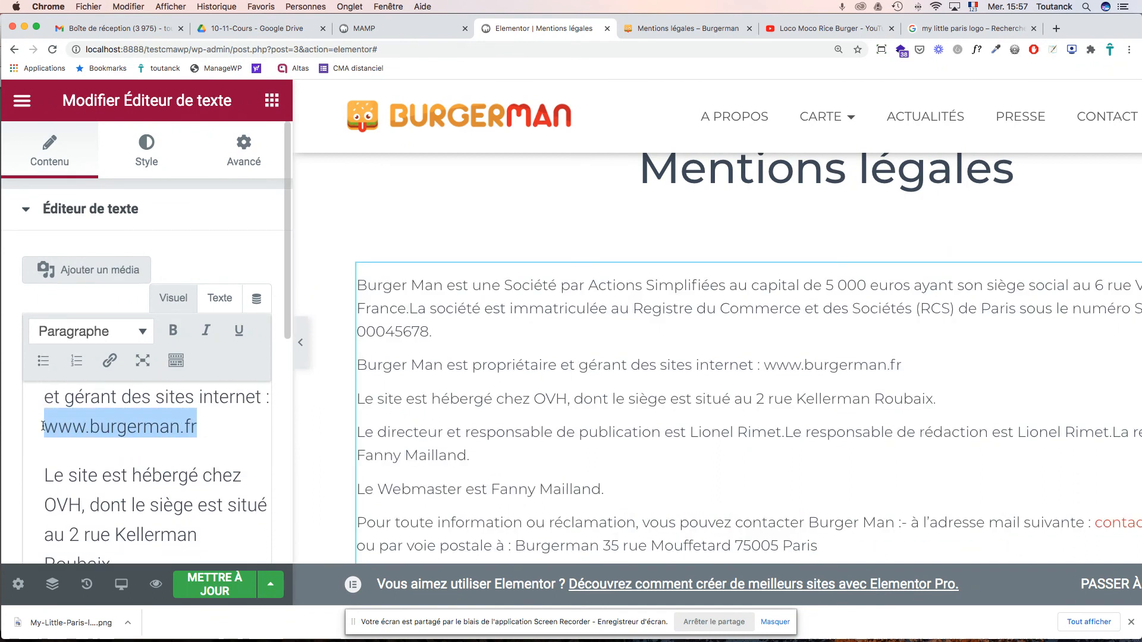
{"action": "left_click", "coordinate": [109, 363]}
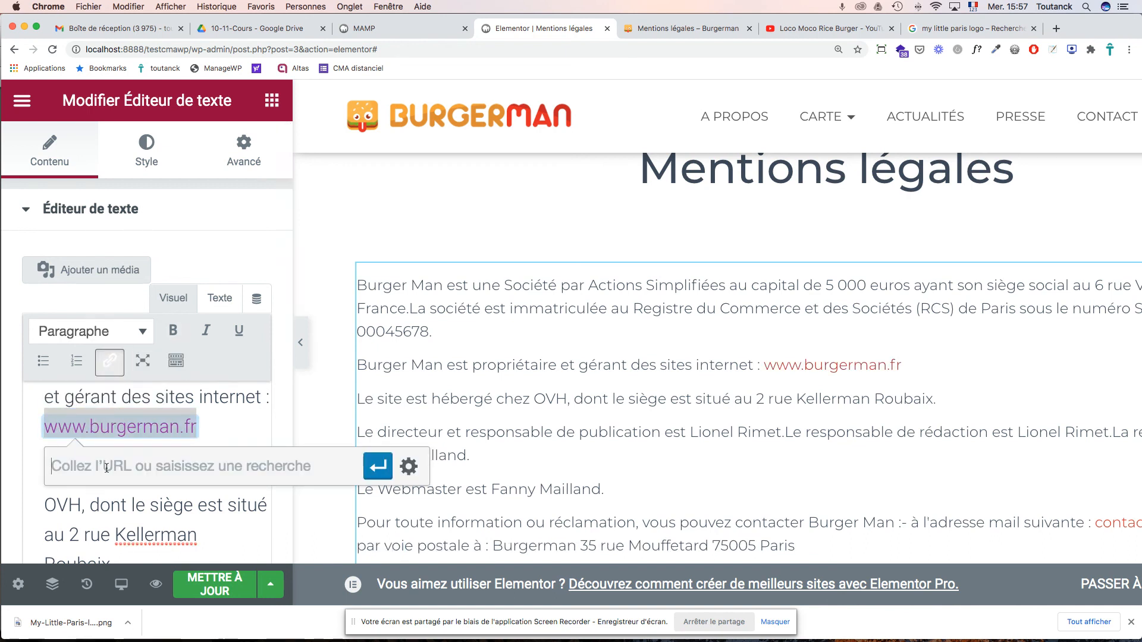
{"action": "type", "text": "https"}
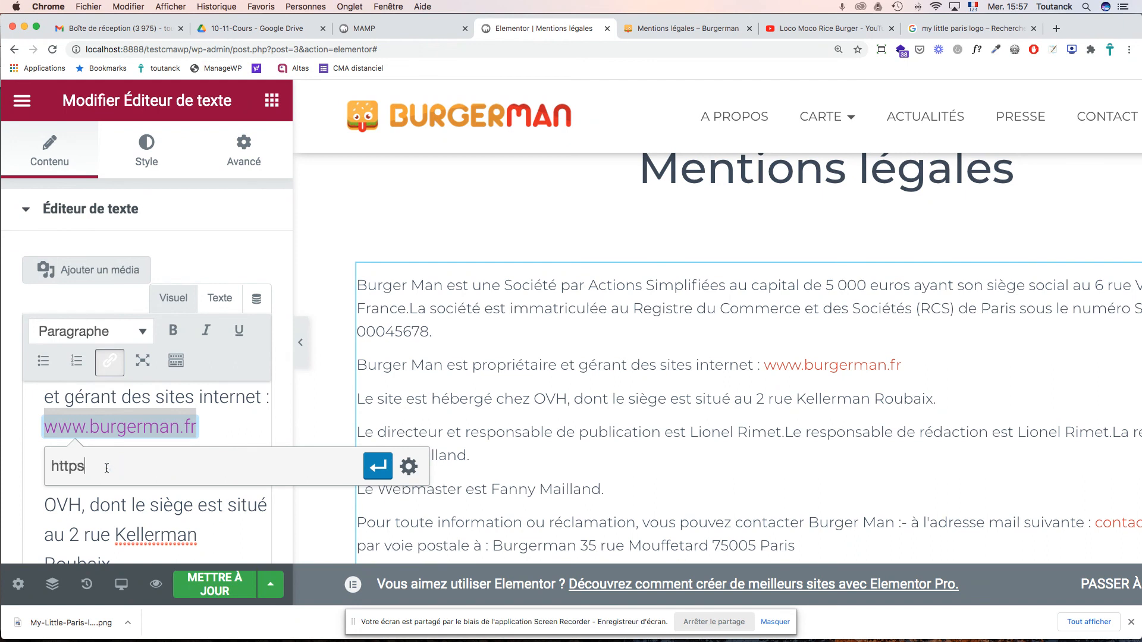
{"action": "type", "text": "://"}
{"action": "key", "text": "cmd+v"}
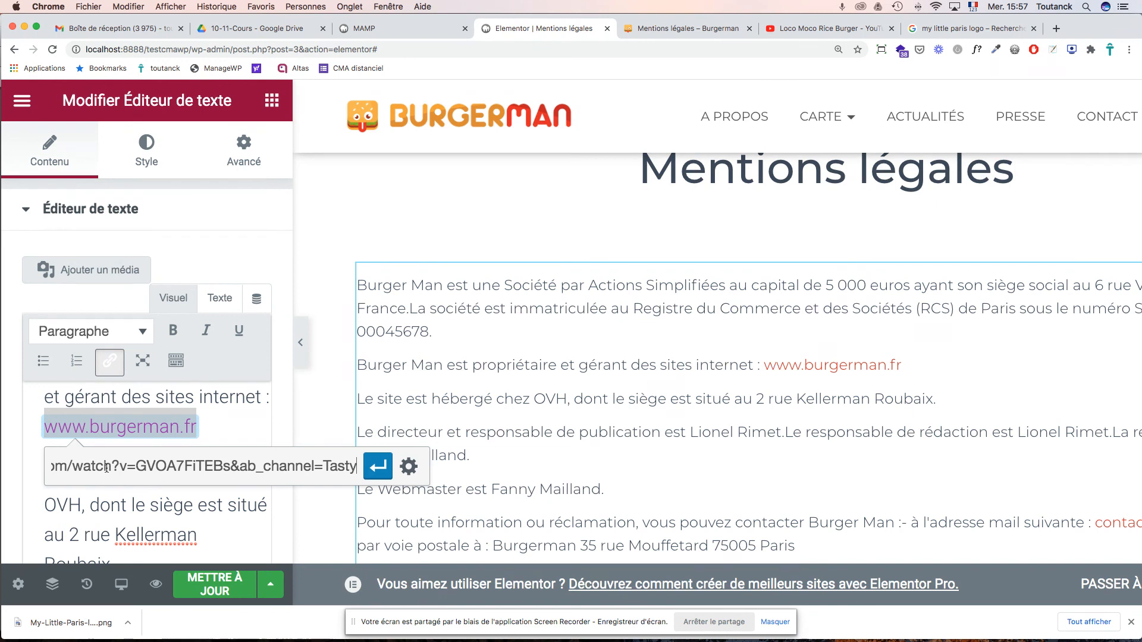
{"action": "key", "text": "super+z"}
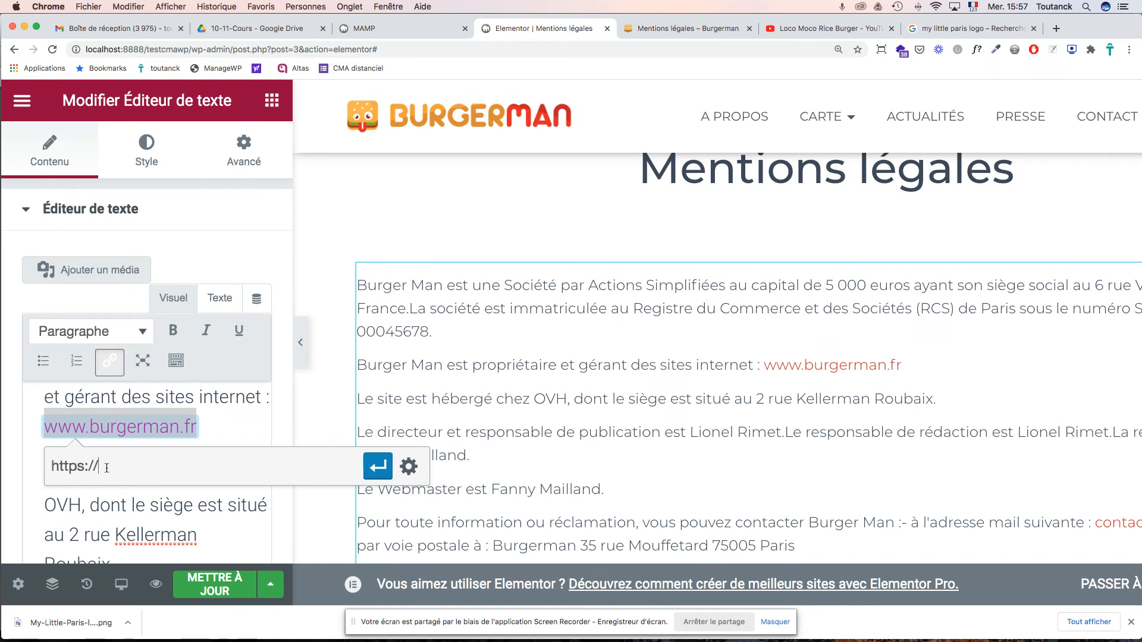
{"action": "type", "text": "burgerman.fr"}
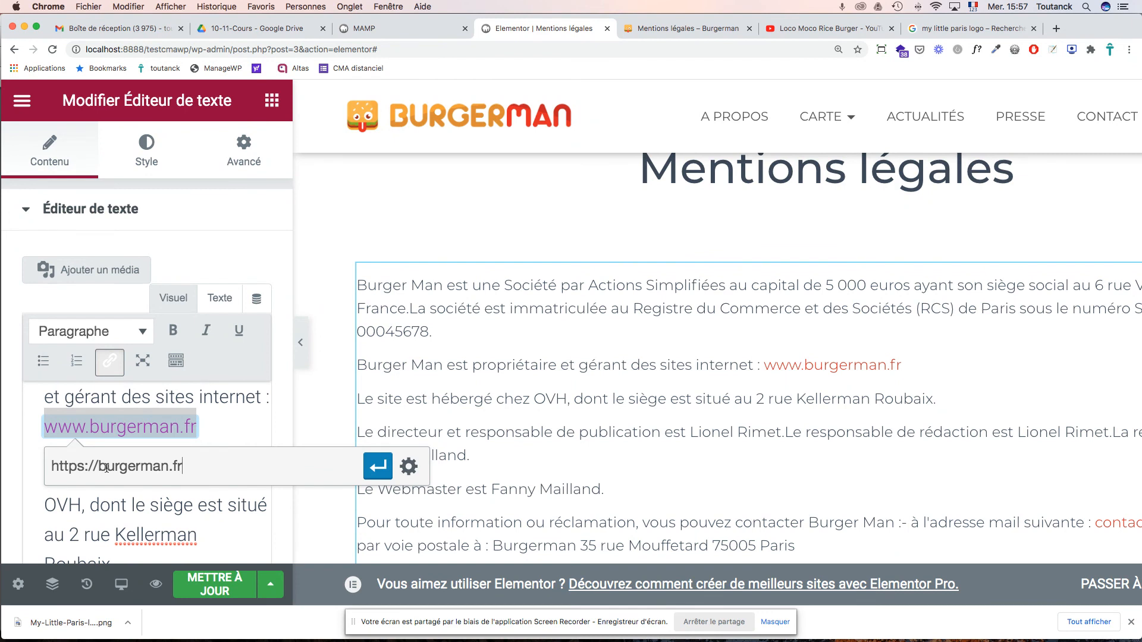
{"action": "left_click", "coordinate": [377, 467]}
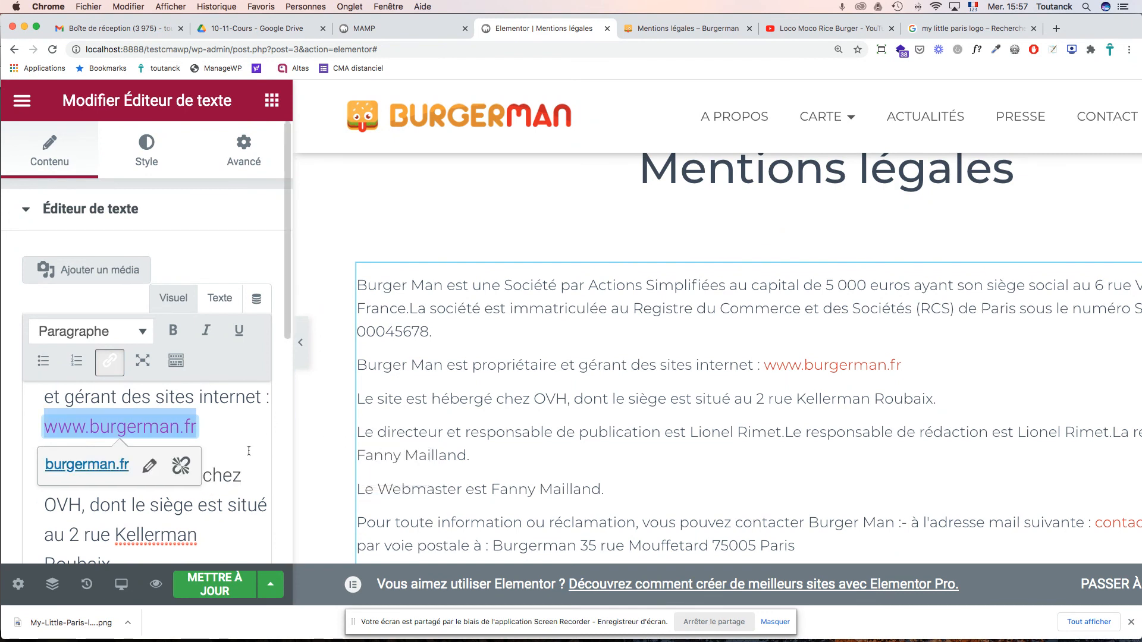
{"action": "scroll", "coordinate": [249, 451], "scroll_direction": "down", "scroll_amount": 3}
{"action": "scroll", "coordinate": [248, 450], "scroll_direction": "down", "scroll_amount": 10}
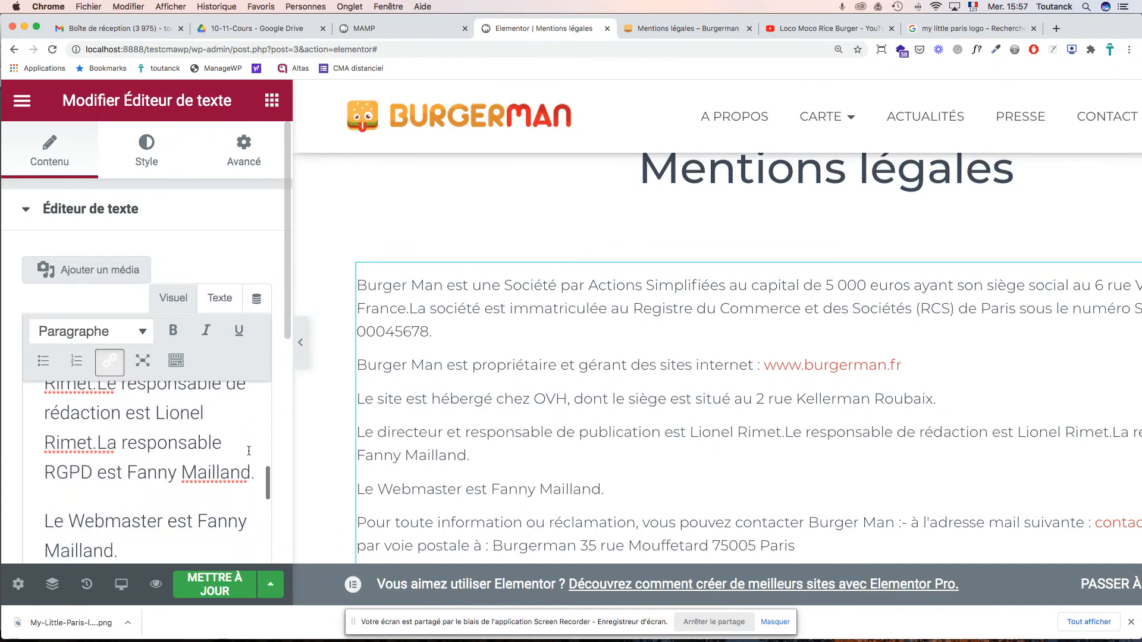
- Add the missing space after 'Rimet.' and start the e-mail line as a new paragraph
{"action": "left_click", "coordinate": [98, 442]}
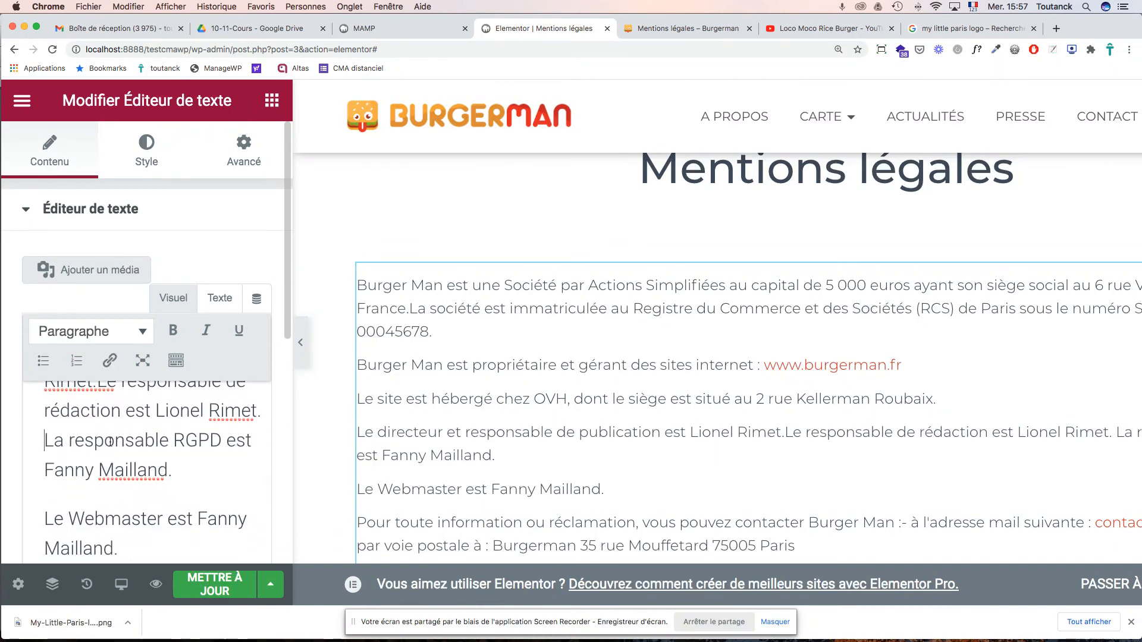
{"action": "scroll", "coordinate": [150, 440], "scroll_direction": "down", "scroll_amount": 8}
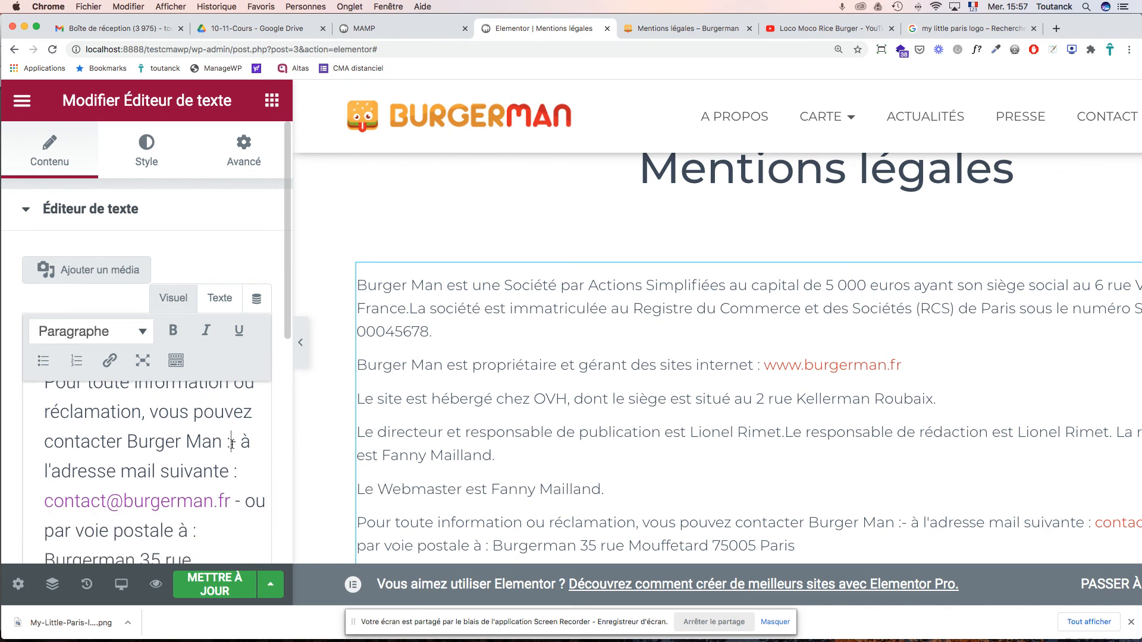
{"action": "left_click", "coordinate": [232, 444]}
{"action": "key", "text": "Return"}
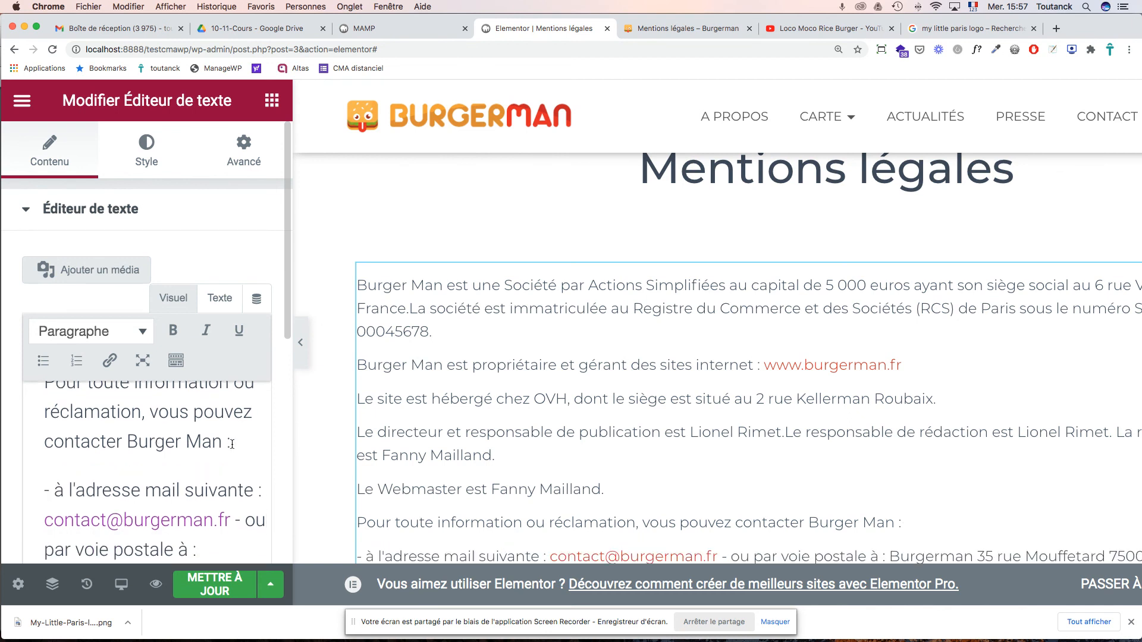
- Move the postal address onto its own paragraph below the e-mail link
{"action": "scroll", "coordinate": [205, 503], "scroll_direction": "down", "scroll_amount": 2}
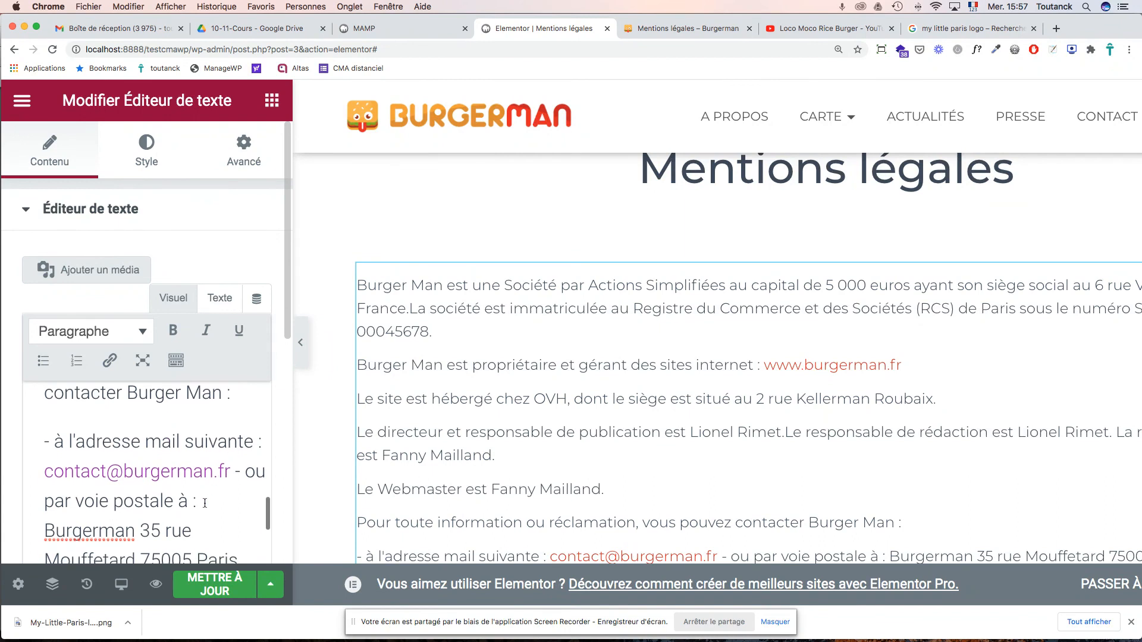
{"action": "scroll", "coordinate": [205, 503], "scroll_direction": "down", "scroll_amount": 2}
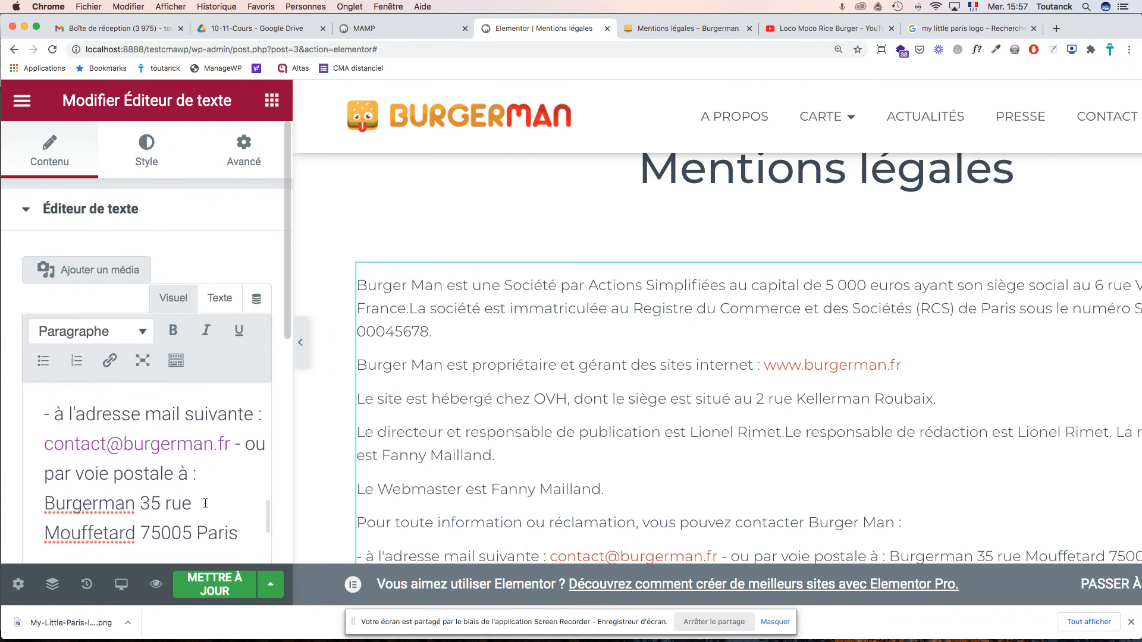
{"action": "scroll", "coordinate": [205, 503], "scroll_direction": "down", "scroll_amount": 1}
{"action": "scroll", "coordinate": [220, 475], "scroll_direction": "up", "scroll_amount": 2}
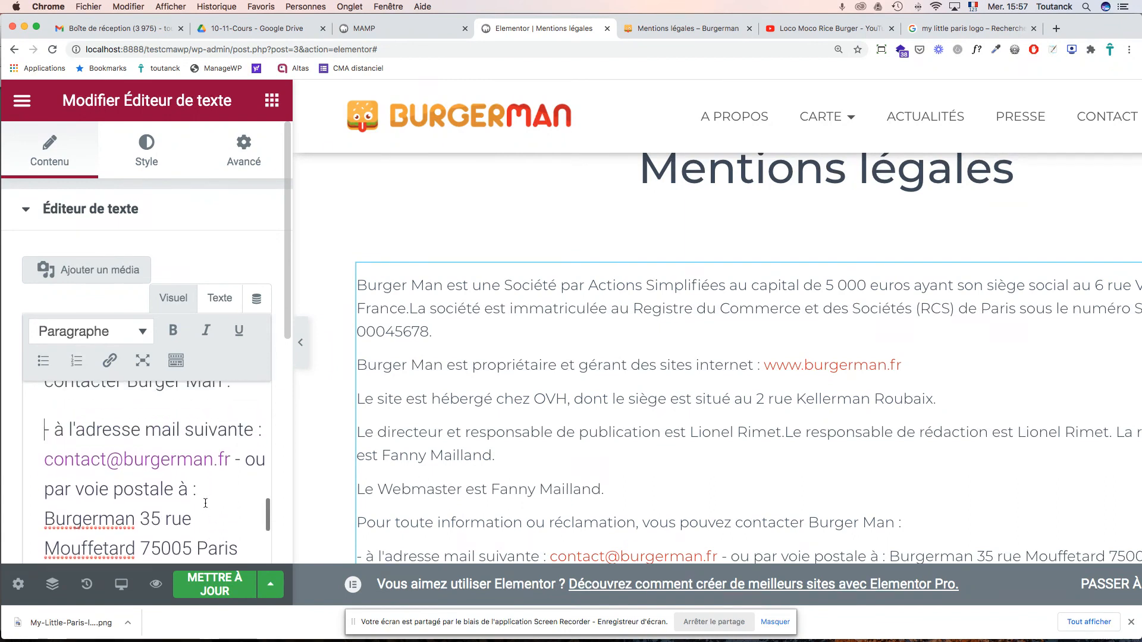
{"action": "left_click", "coordinate": [235, 457]}
{"action": "key", "text": "Return"}
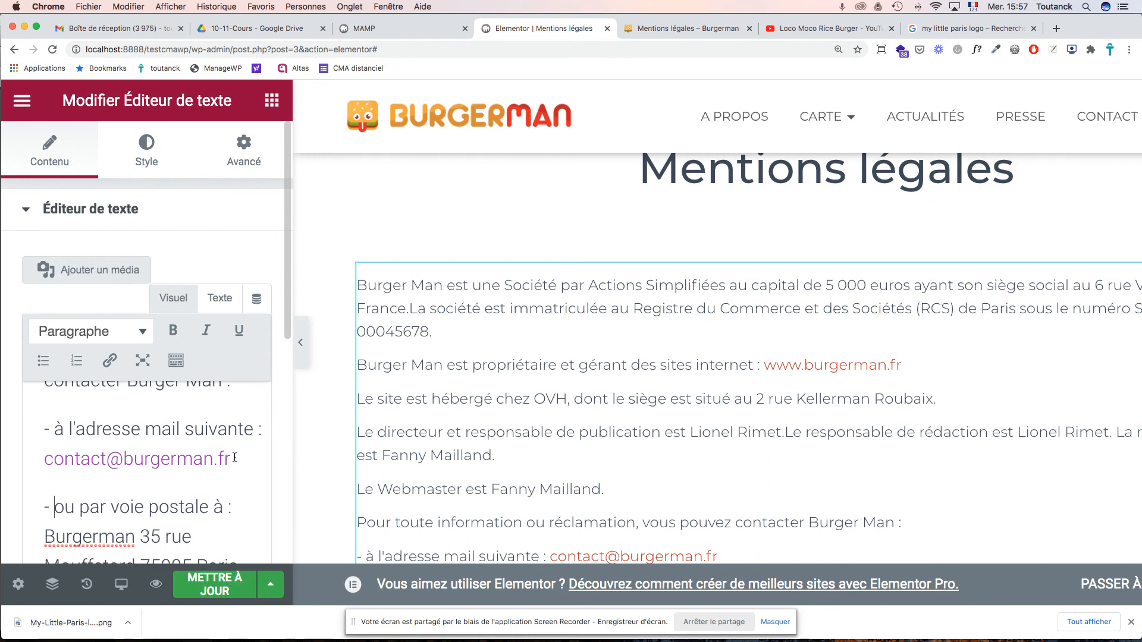
{"action": "key", "text": "Left"}
{"action": "key", "text": "Left"}
{"action": "scroll", "coordinate": [159, 471], "scroll_direction": "down", "scroll_amount": 2}
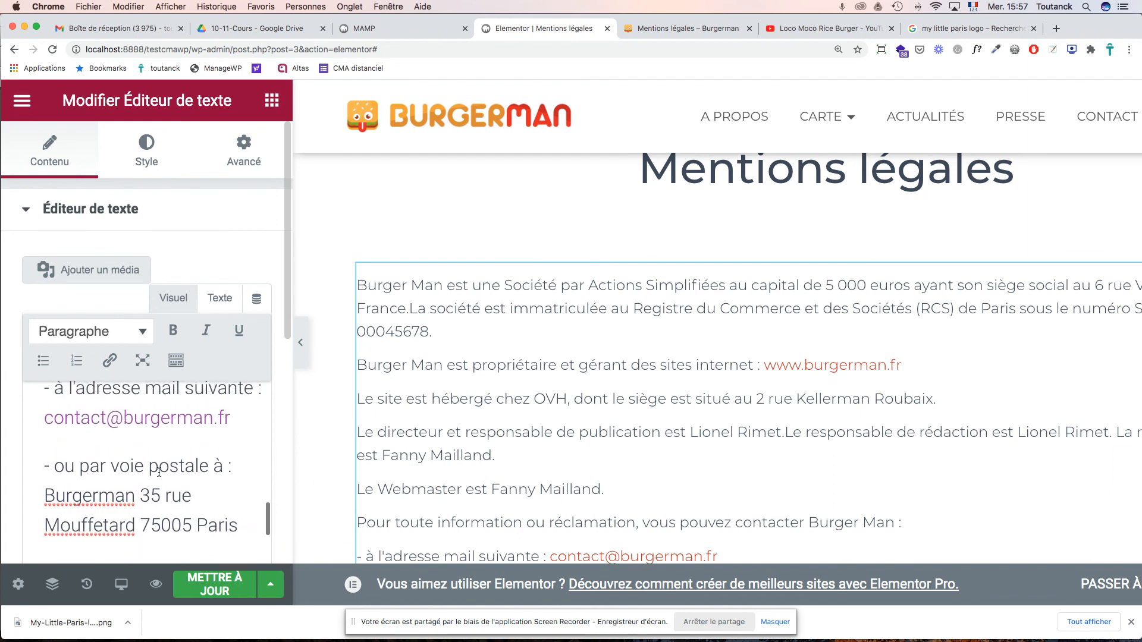
{"action": "left_click", "coordinate": [235, 537]}
- Turn the two contact lines into a bulleted list and delete their leading dashes
{"action": "left_click_drag", "start_coordinate": [236, 538], "coordinate": [12, 407]}
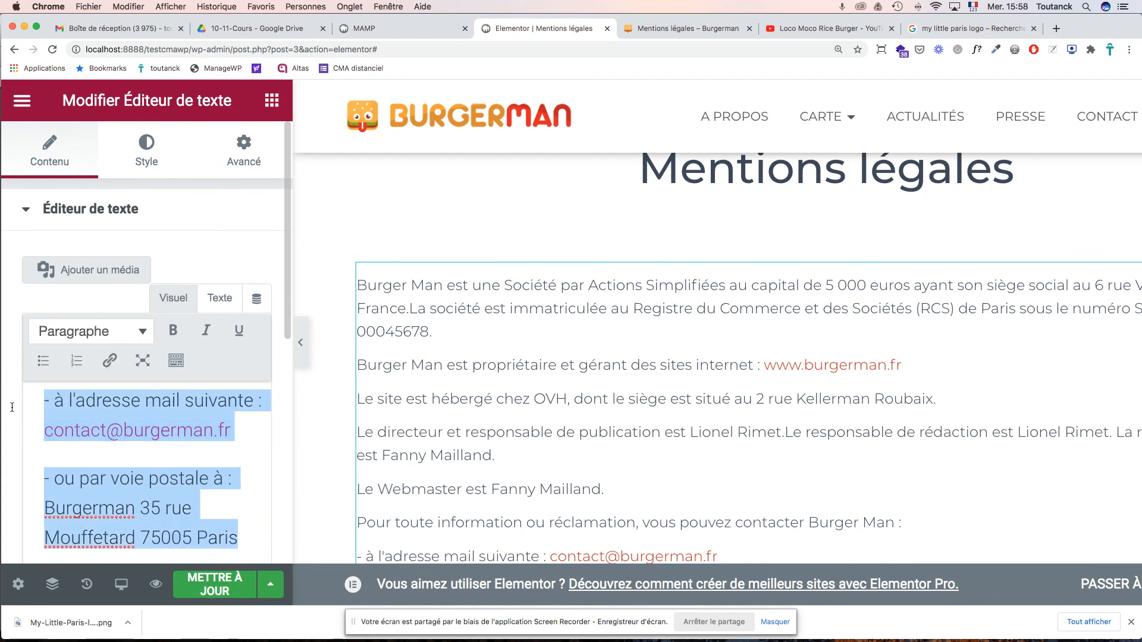
{"action": "left_click", "coordinate": [43, 362]}
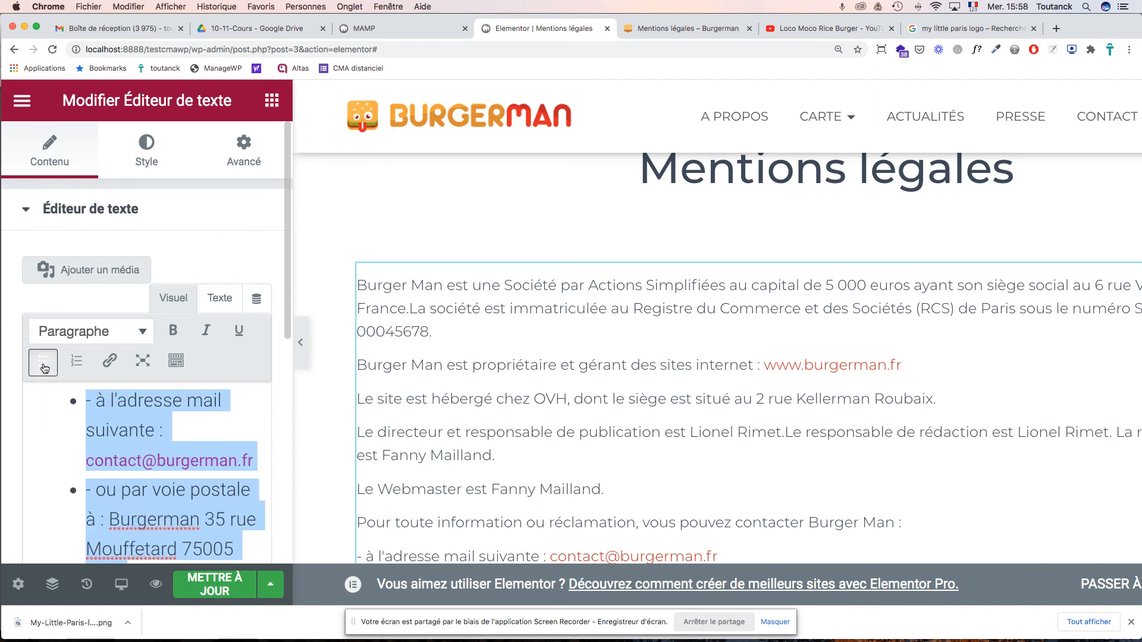
{"action": "left_click", "coordinate": [99, 403]}
{"action": "key", "text": "BackSpace"}
{"action": "key", "text": "BackSpace"}
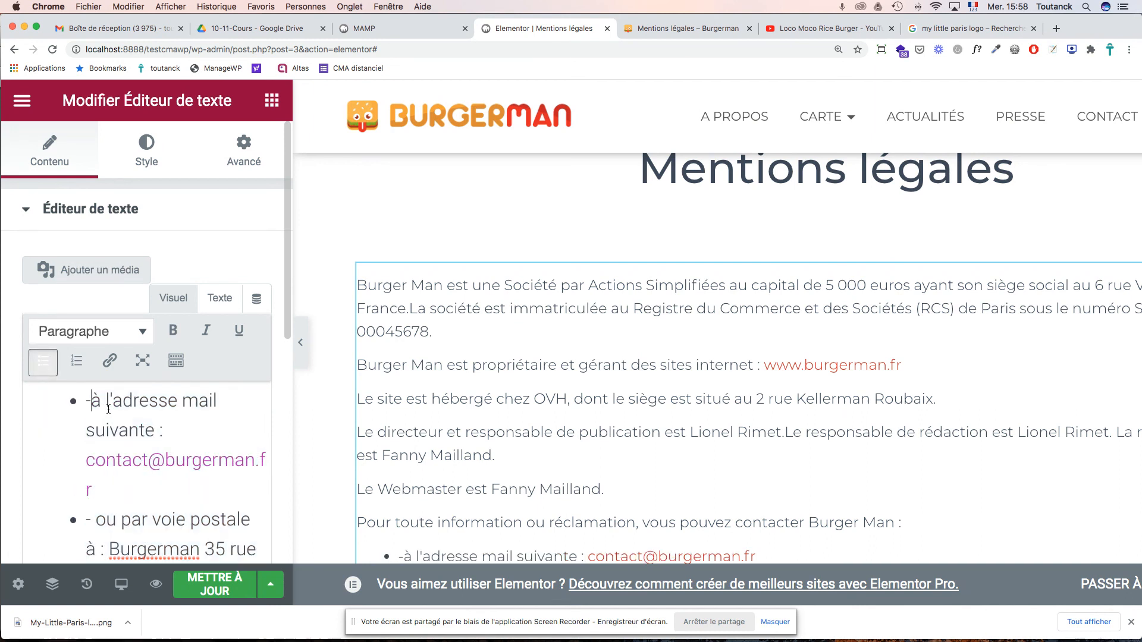
{"action": "key", "text": "Down"}
{"action": "key", "text": "Down"}
{"action": "key", "text": "Down"}
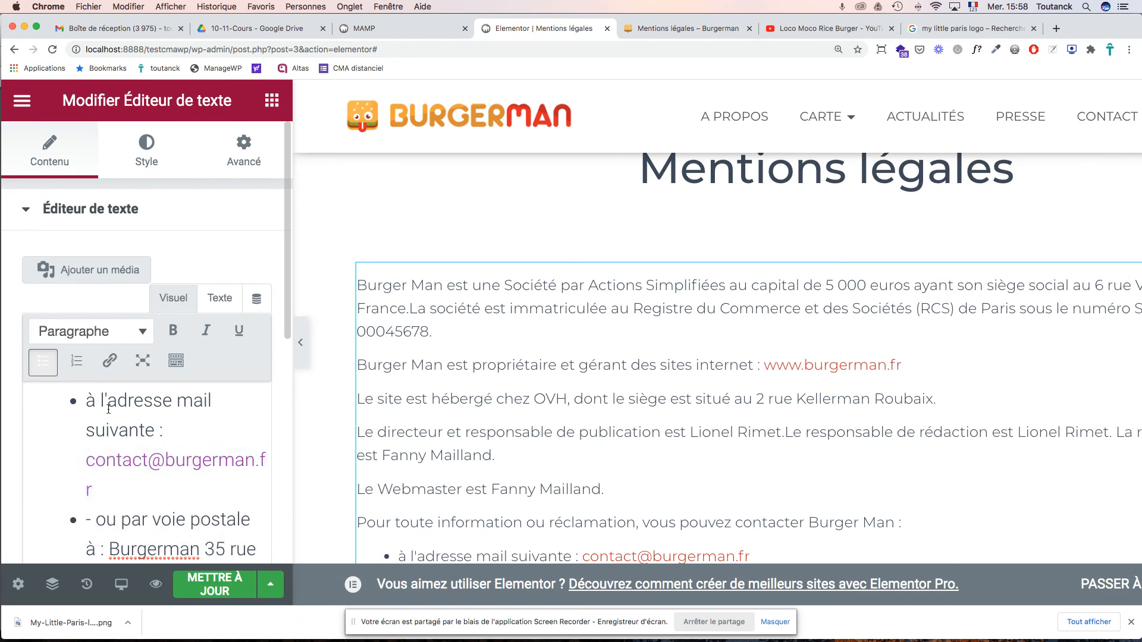
{"action": "key", "text": "BackSpace"}
{"action": "key", "text": "BackSpace"}
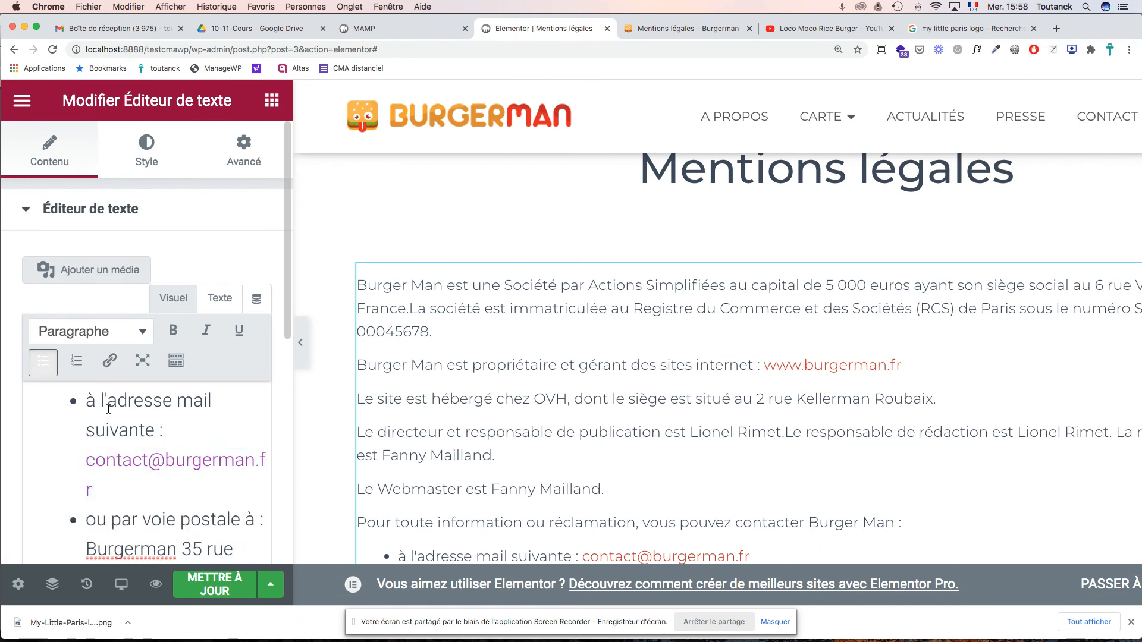
- Insert the missing spaces in 'del'Application' and 'demodification' in the RGPD text
{"action": "double_click", "coordinate": [93, 521]}
{"action": "scroll", "coordinate": [140, 510], "scroll_direction": "down", "scroll_amount": 10}
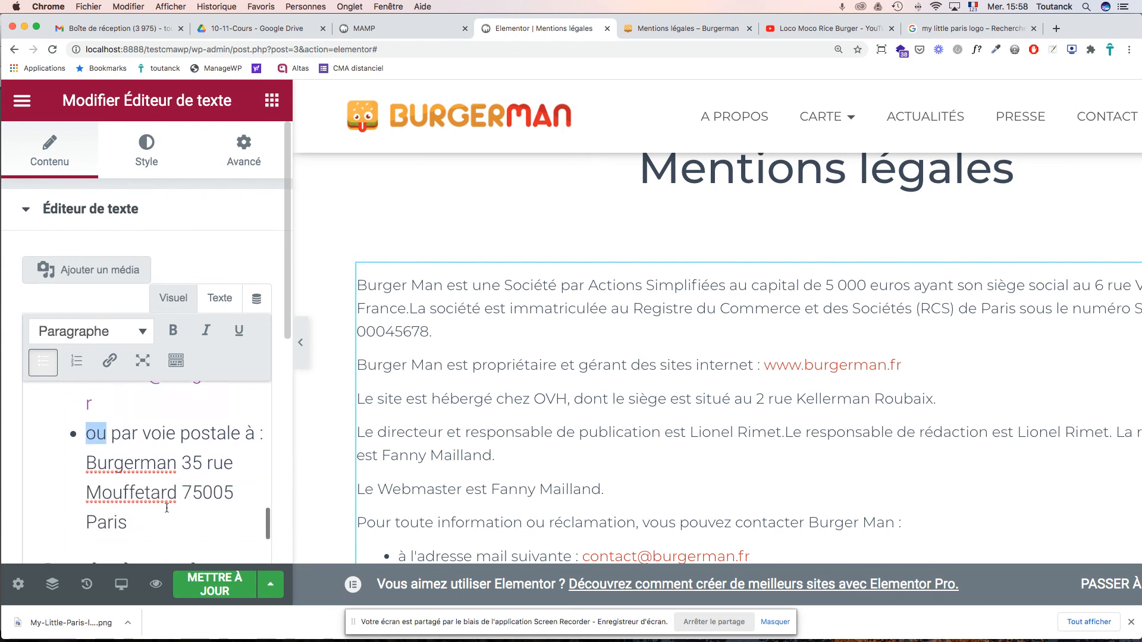
{"action": "scroll", "coordinate": [166, 509], "scroll_direction": "down", "scroll_amount": 5}
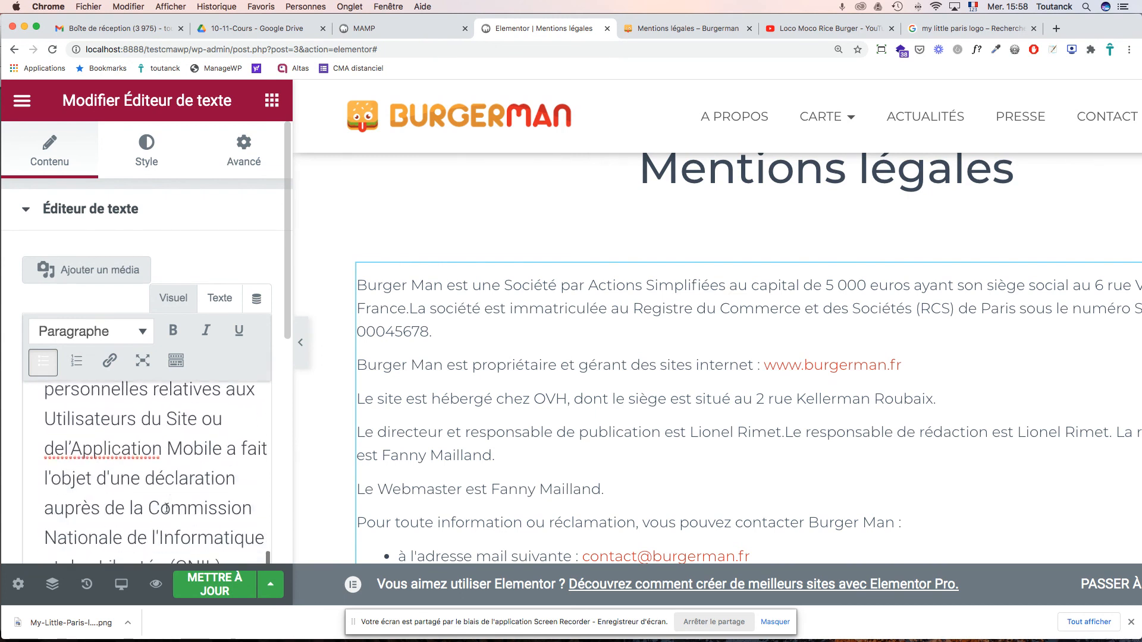
{"action": "left_click", "coordinate": [63, 418]}
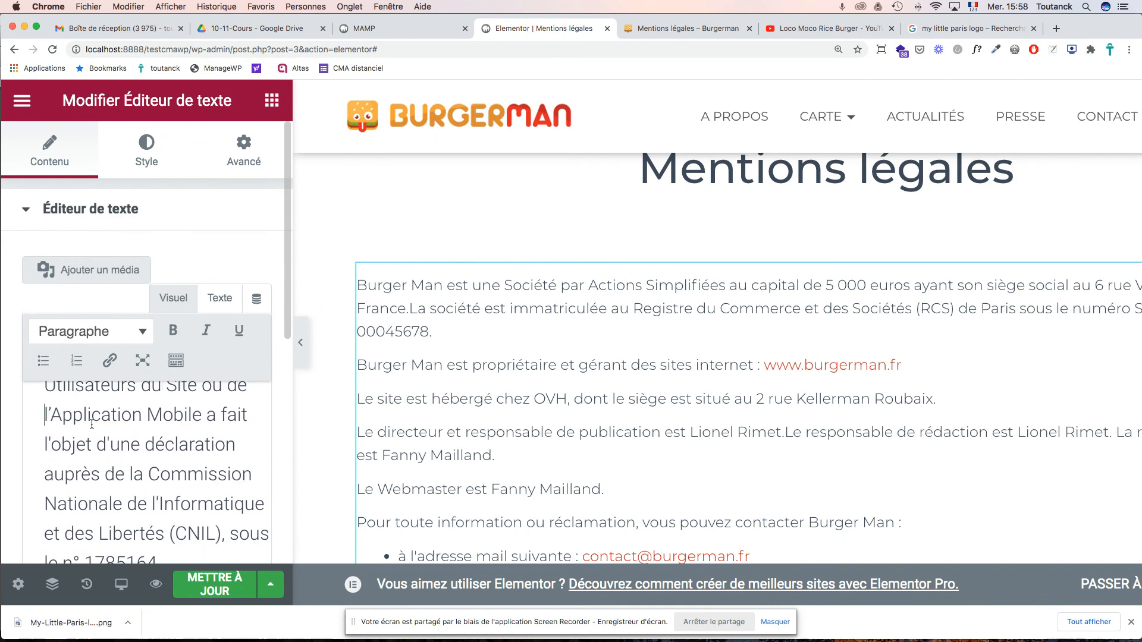
{"action": "scroll", "coordinate": [153, 463], "scroll_direction": "down", "scroll_amount": 15}
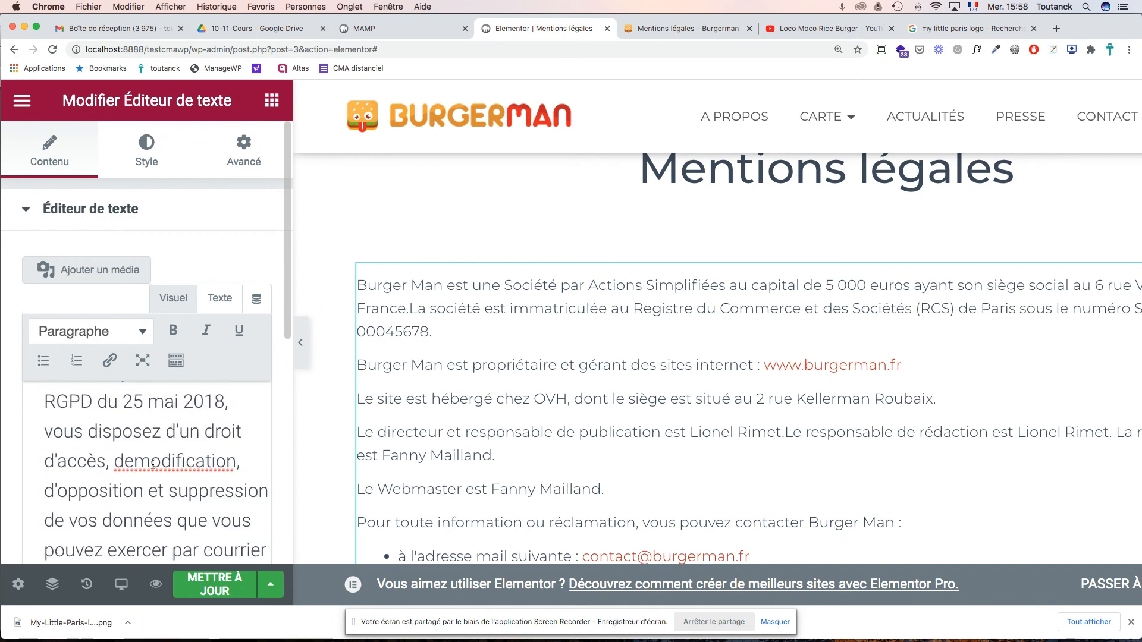
{"action": "left_click", "coordinate": [134, 423]}
{"action": "scroll", "coordinate": [151, 450], "scroll_direction": "down", "scroll_amount": 8}
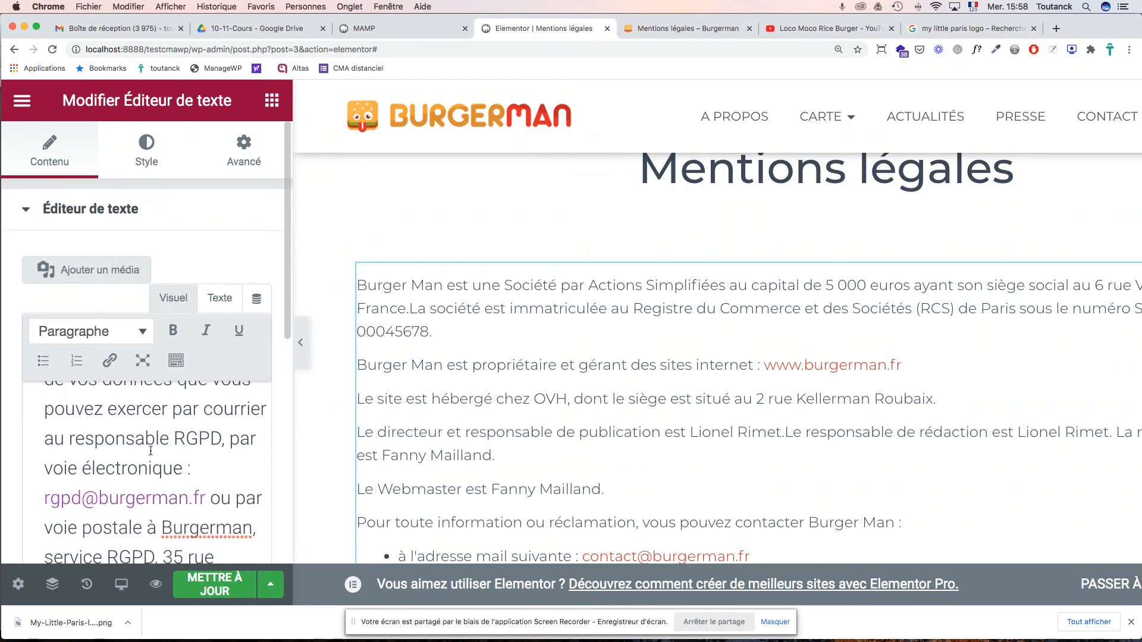
{"action": "scroll", "coordinate": [151, 451], "scroll_direction": "down", "scroll_amount": 3}
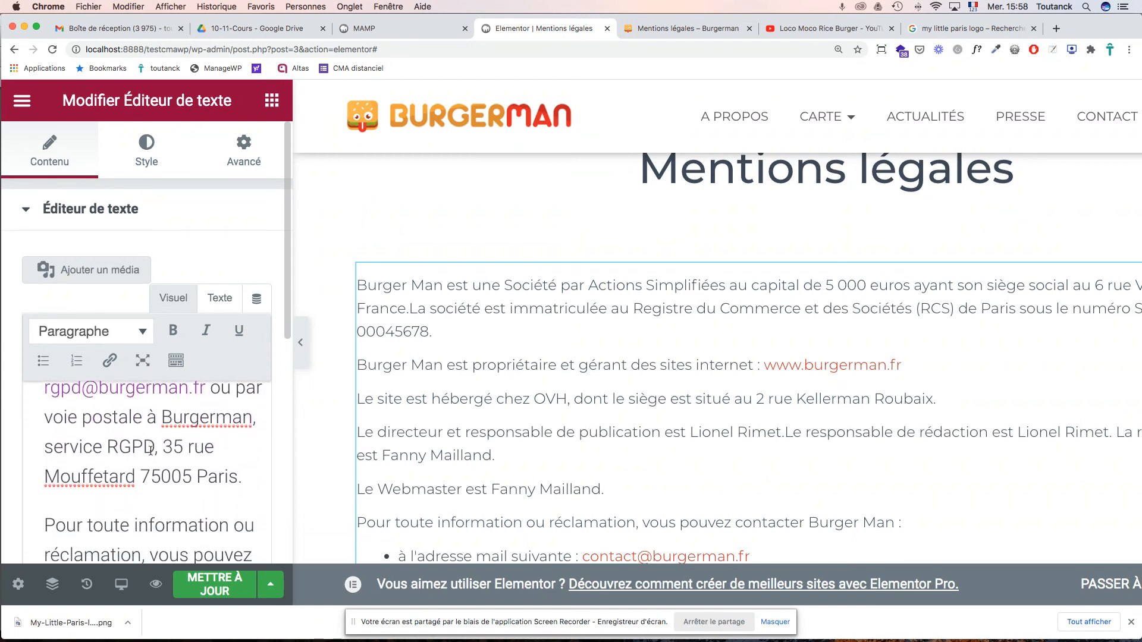
{"action": "scroll", "coordinate": [151, 450], "scroll_direction": "down", "scroll_amount": 2}
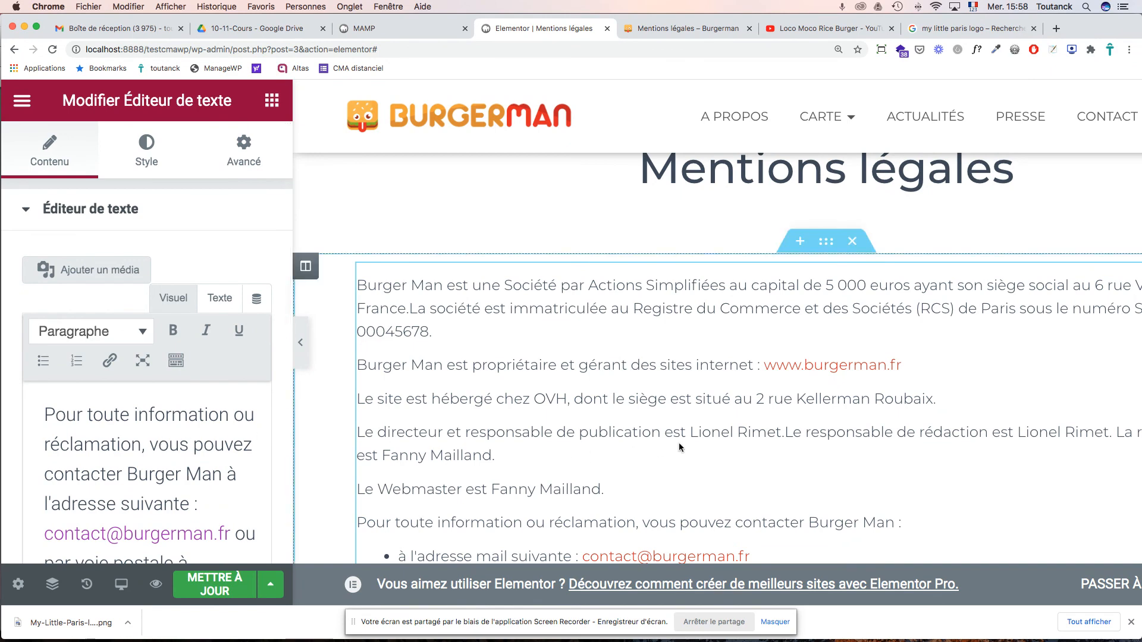
{"action": "scroll", "coordinate": [708, 444], "scroll_direction": "down", "scroll_amount": 4}
{"action": "scroll", "coordinate": [708, 445], "scroll_direction": "down", "scroll_amount": 5}
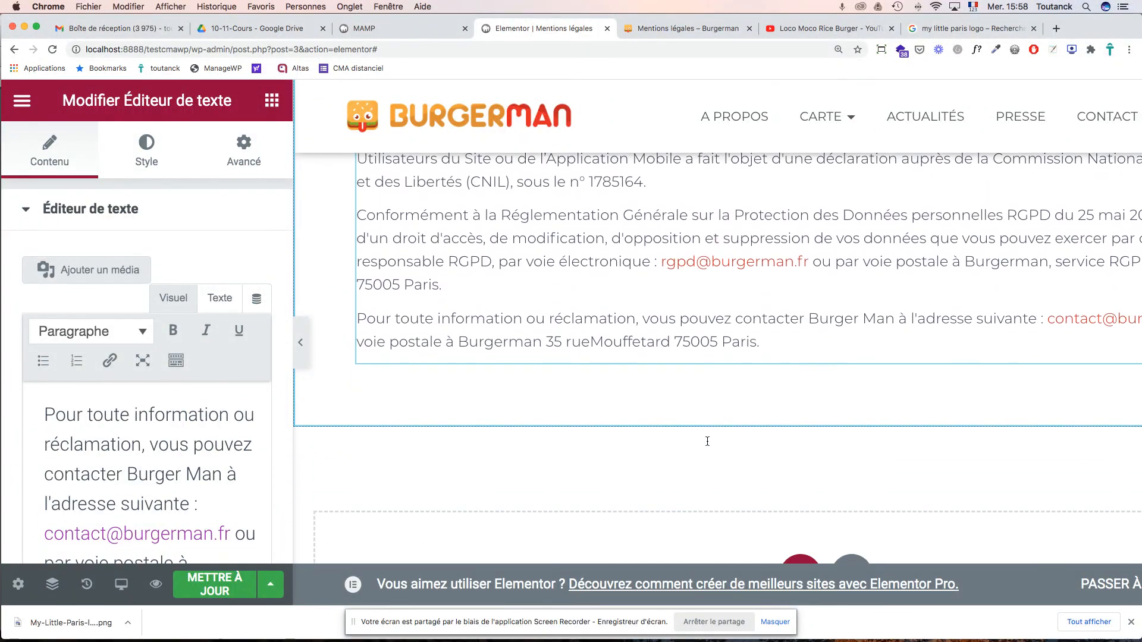
{"action": "scroll", "coordinate": [707, 444], "scroll_direction": "up", "scroll_amount": 7}
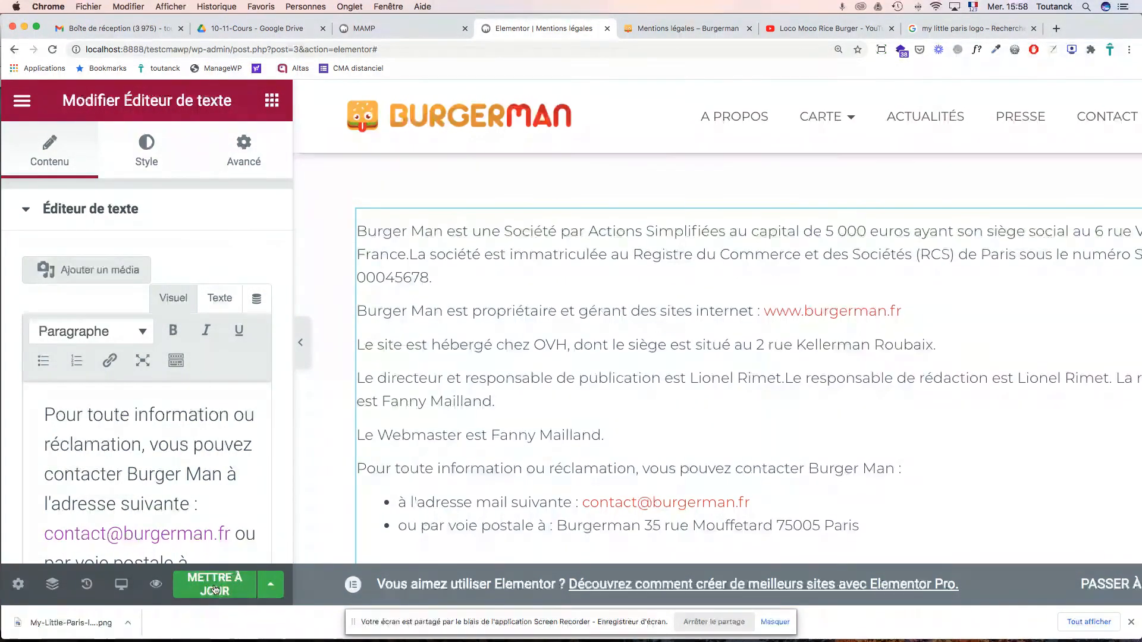
- Save in Elementor, return to the WordPress editor, update the page and switch to the live tab
{"action": "left_click", "coordinate": [215, 586]}
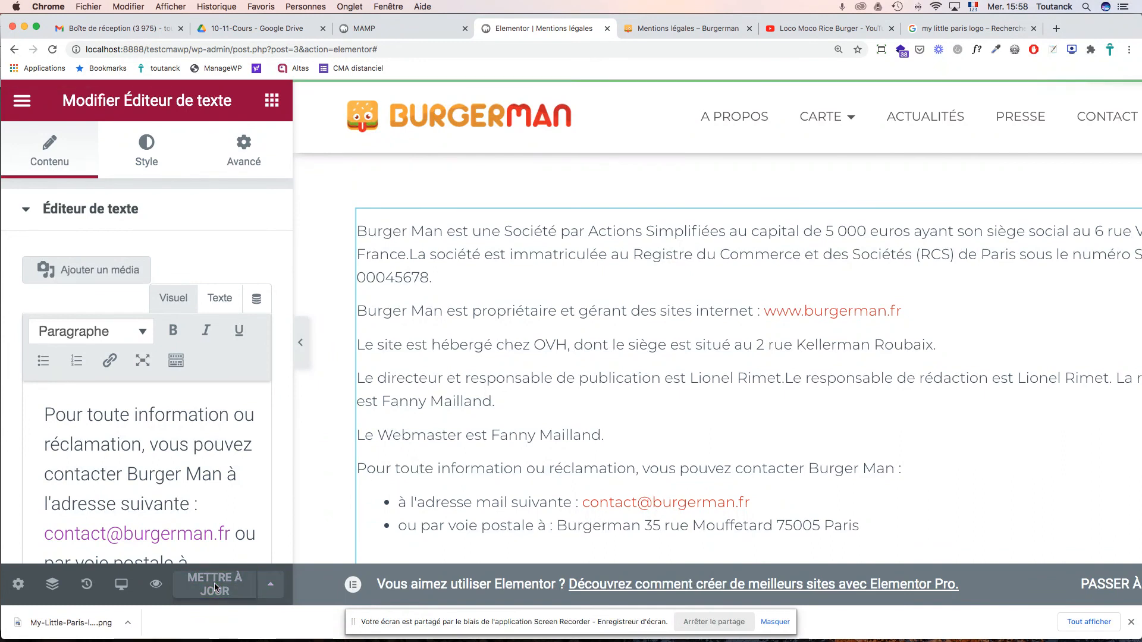
{"action": "left_click", "coordinate": [30, 104]}
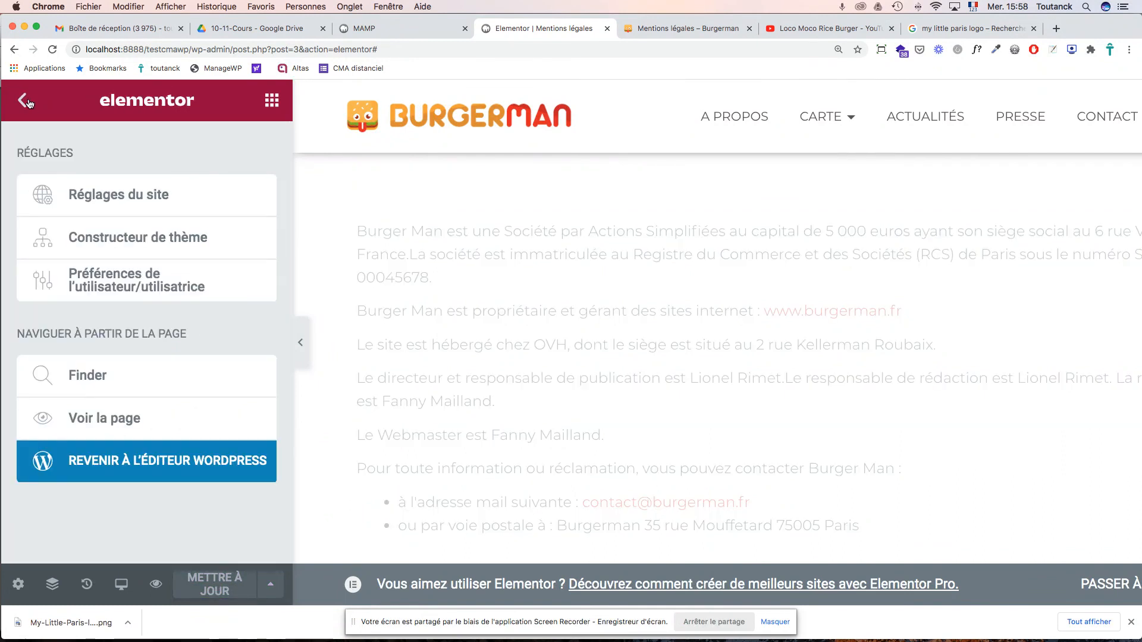
{"action": "left_click", "coordinate": [166, 470]}
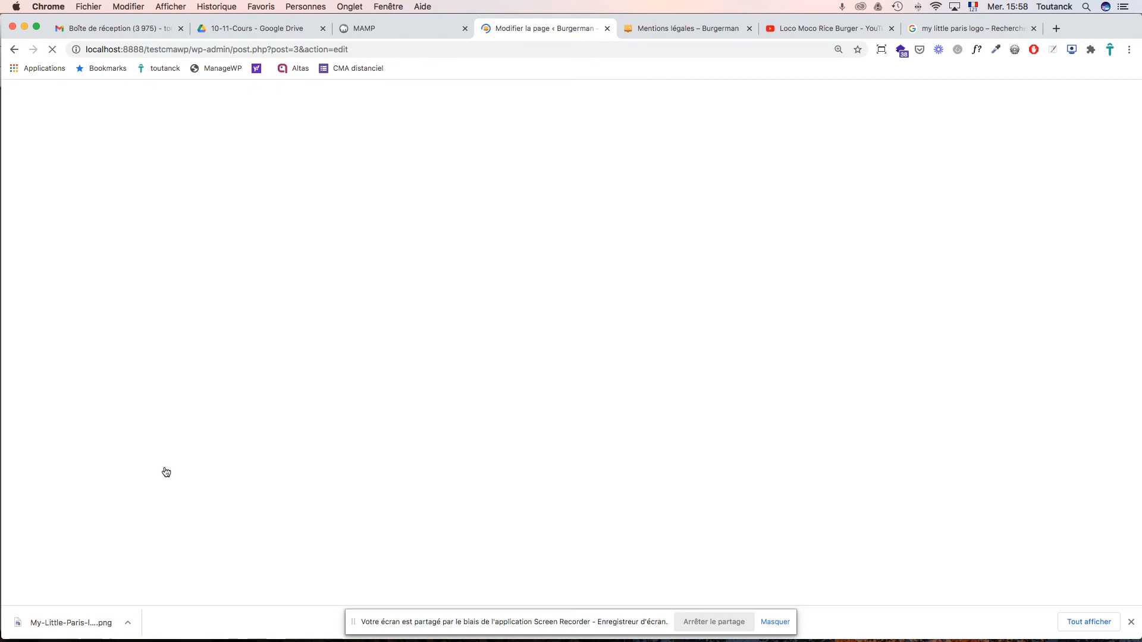
{"action": "left_click", "coordinate": [895, 113]}
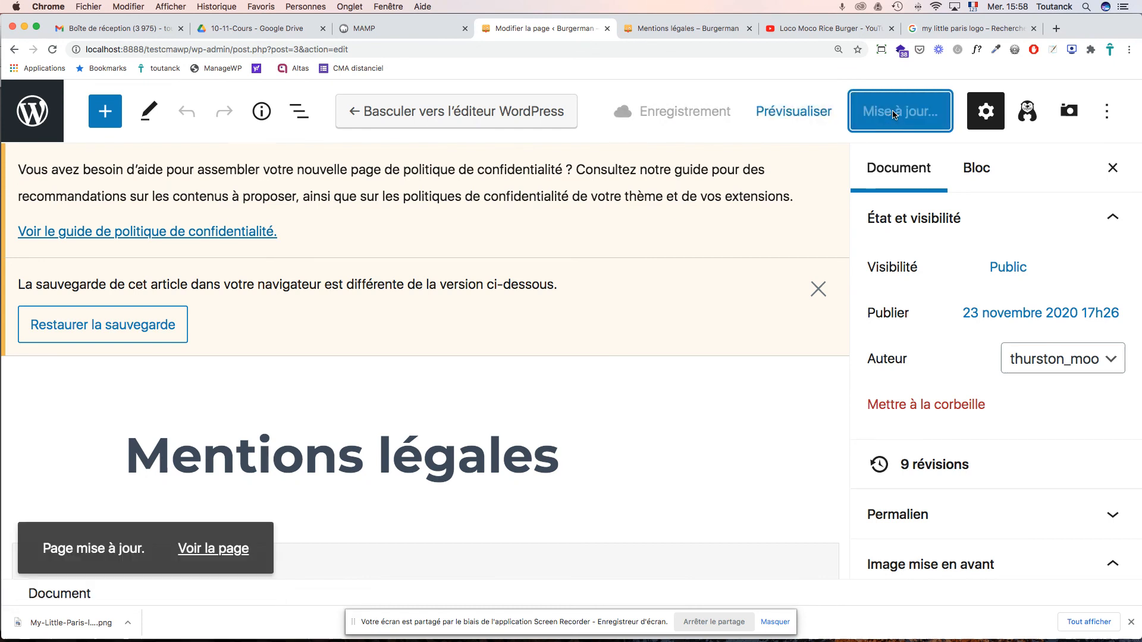
{"action": "left_click", "coordinate": [711, 29]}
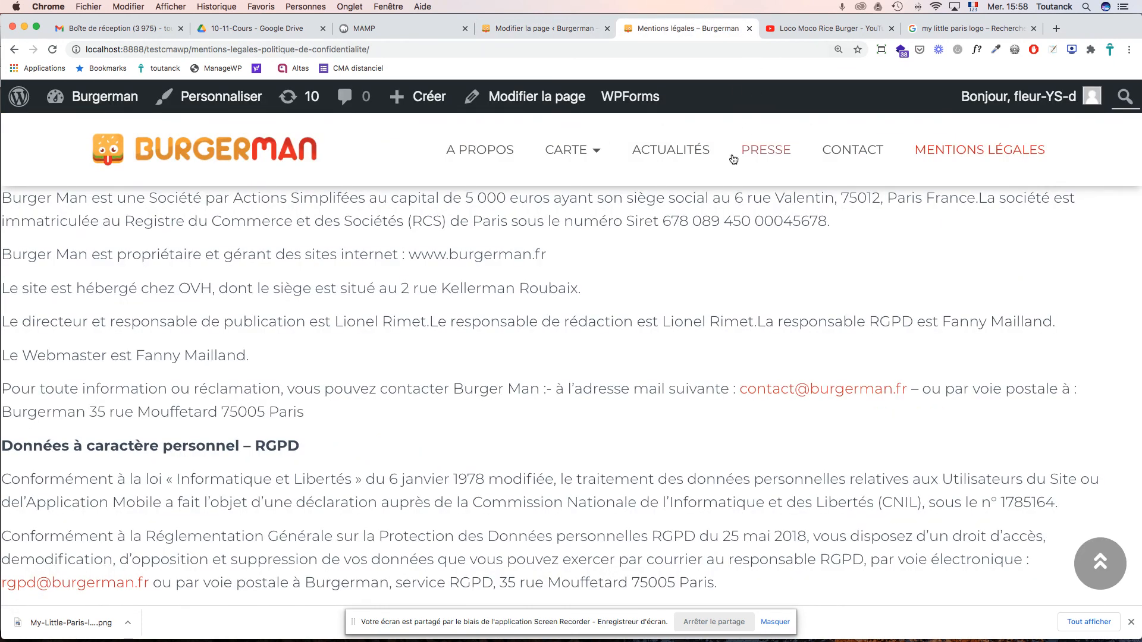
- Reload the live Mentions légales page and check the centred title and bulleted contact lines
{"action": "key", "text": "super+r"}
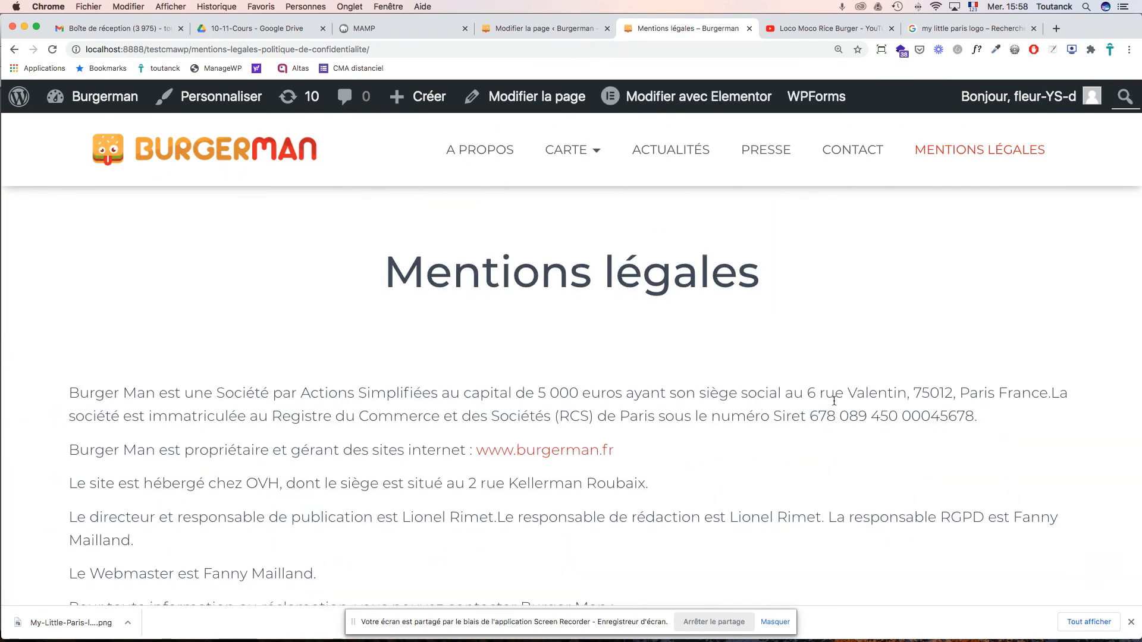
{"action": "scroll", "coordinate": [834, 401], "scroll_direction": "down", "scroll_amount": 15}
{"action": "scroll", "coordinate": [835, 405], "scroll_direction": "up", "scroll_amount": 13}
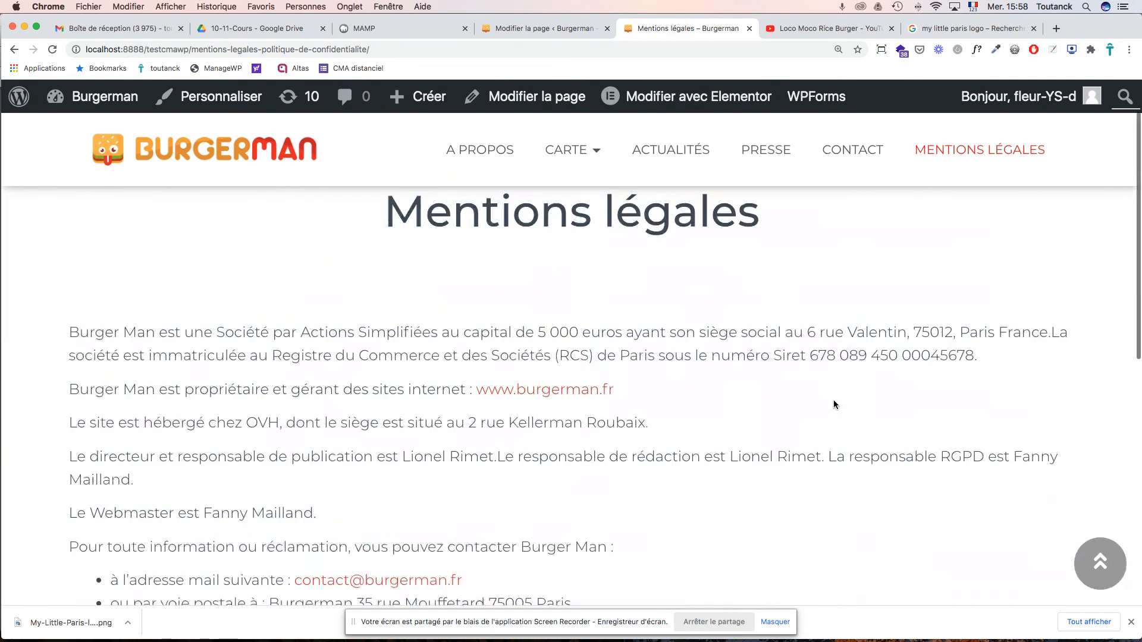
{"action": "scroll", "coordinate": [834, 405], "scroll_direction": "up", "scroll_amount": 2}
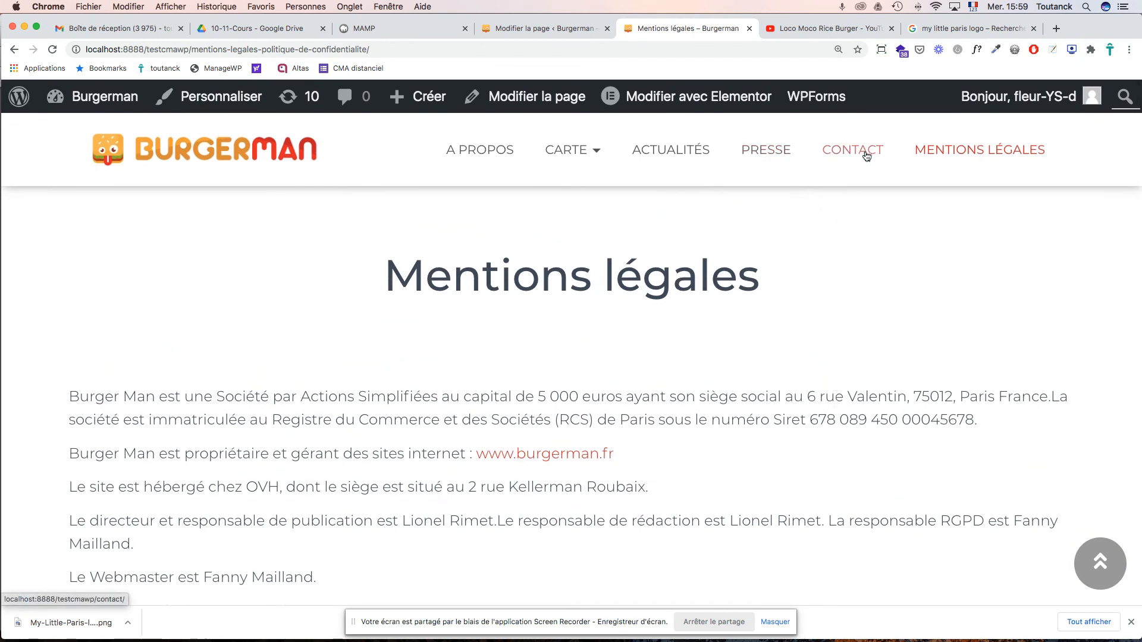
- Review the live Contact page, then bring the Cours 10 & 11 course PDF forward in Acrobat
{"action": "left_click", "coordinate": [866, 156]}
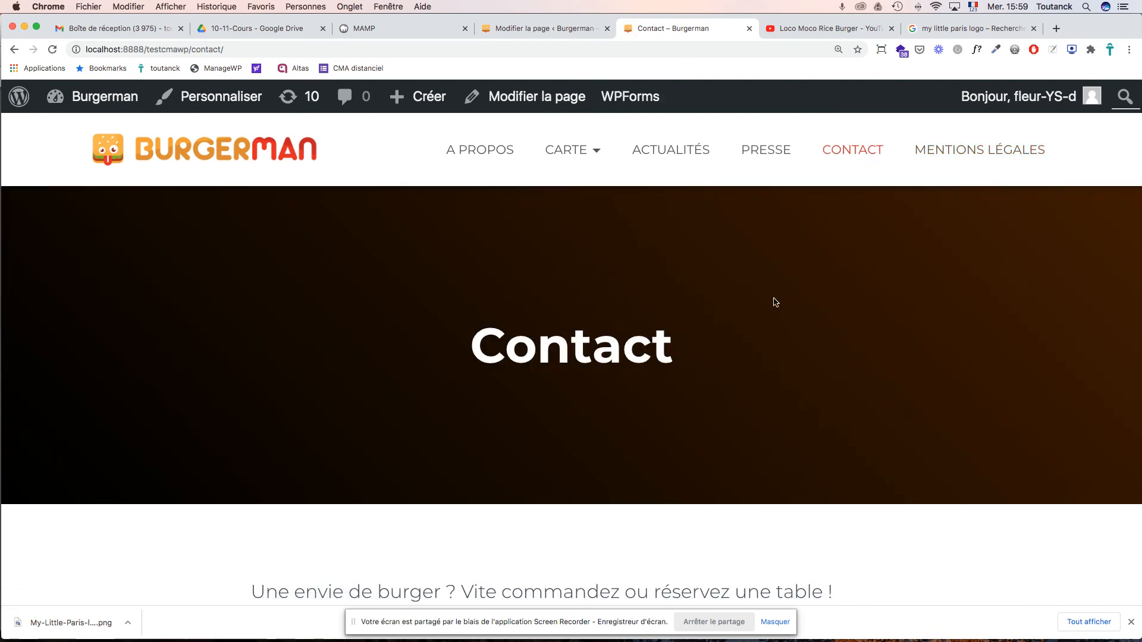
{"action": "scroll", "coordinate": [753, 333], "scroll_direction": "down", "scroll_amount": 10}
{"action": "scroll", "coordinate": [754, 335], "scroll_direction": "down", "scroll_amount": 7}
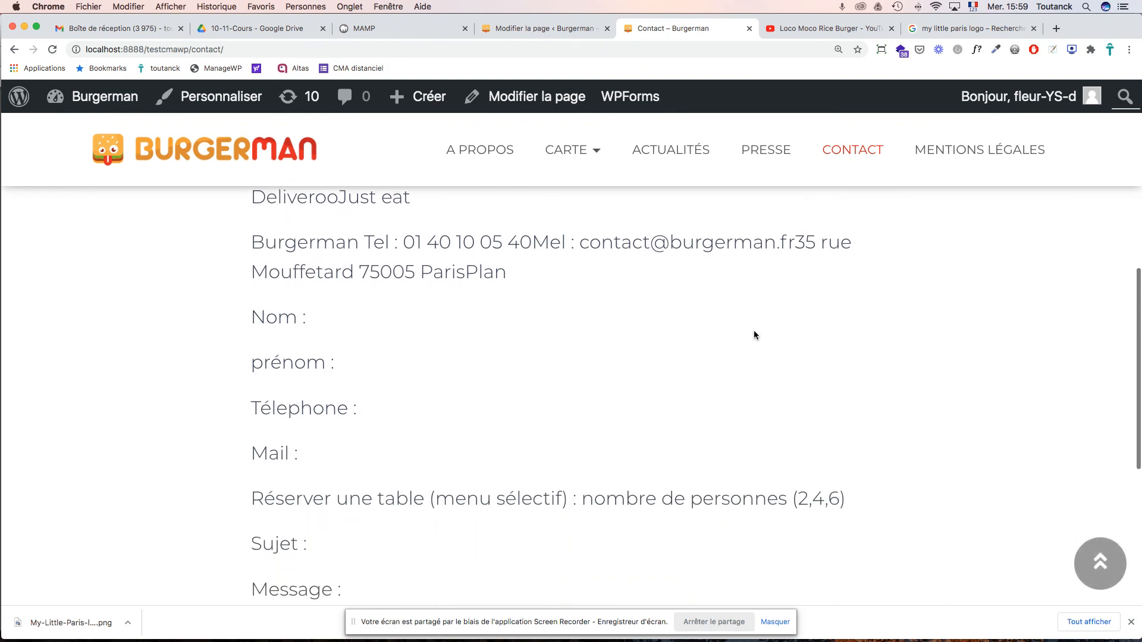
{"action": "scroll", "coordinate": [754, 333], "scroll_direction": "up", "scroll_amount": 9}
{"action": "scroll", "coordinate": [754, 331], "scroll_direction": "up", "scroll_amount": 1}
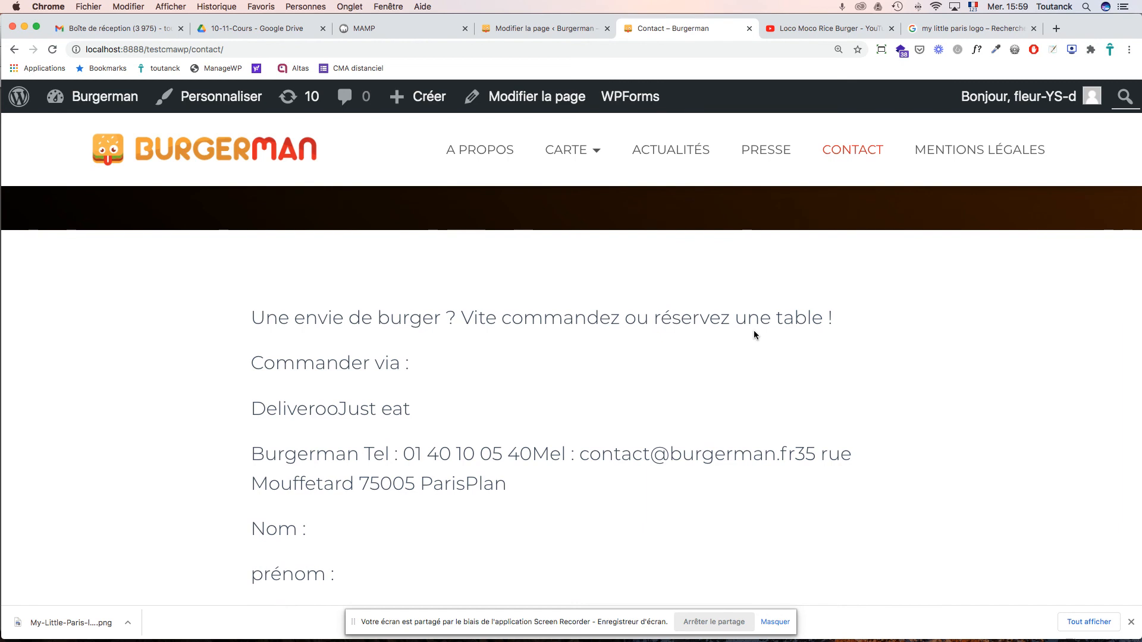
{"action": "scroll", "coordinate": [754, 333], "scroll_direction": "up", "scroll_amount": 5}
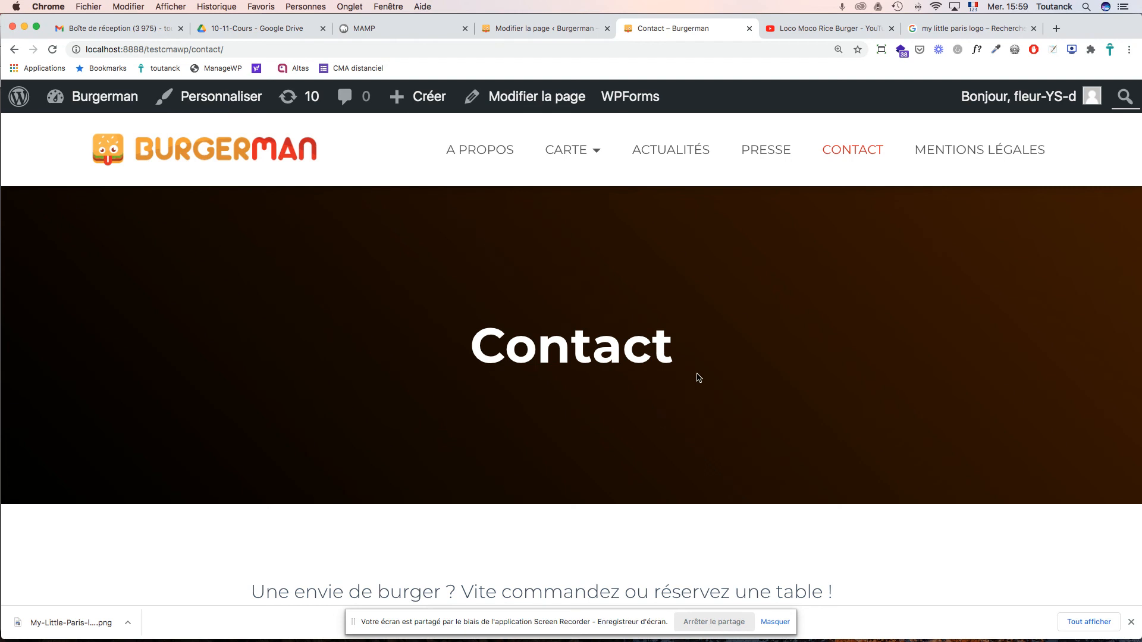
{"action": "scroll", "coordinate": [775, 336], "scroll_direction": "down", "scroll_amount": 3}
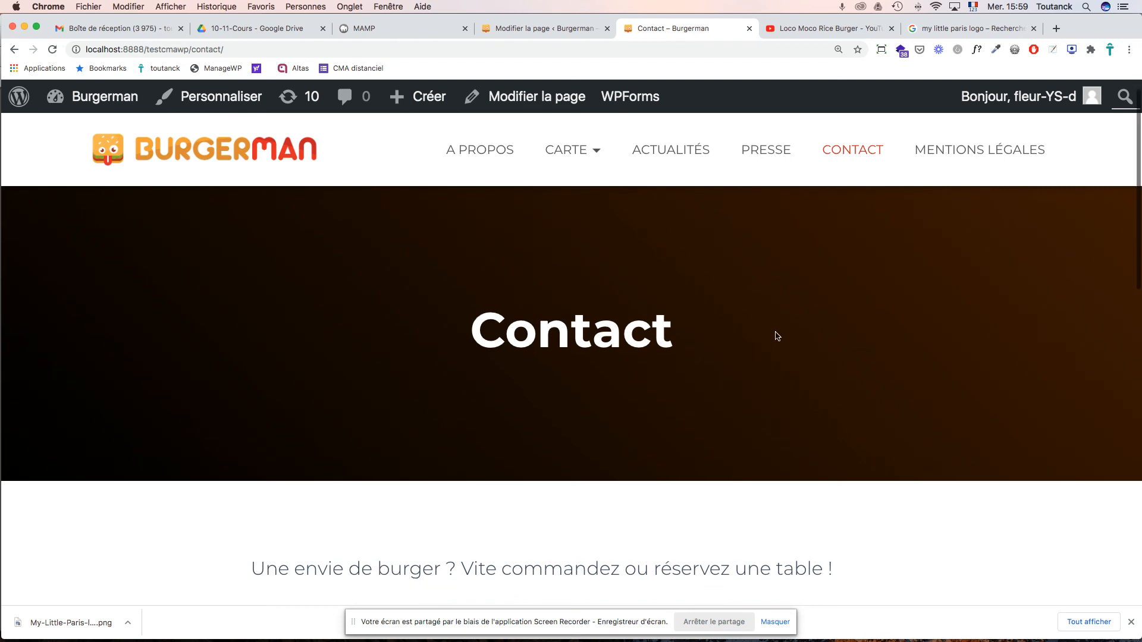
{"action": "scroll", "coordinate": [776, 336], "scroll_direction": "down", "scroll_amount": 3}
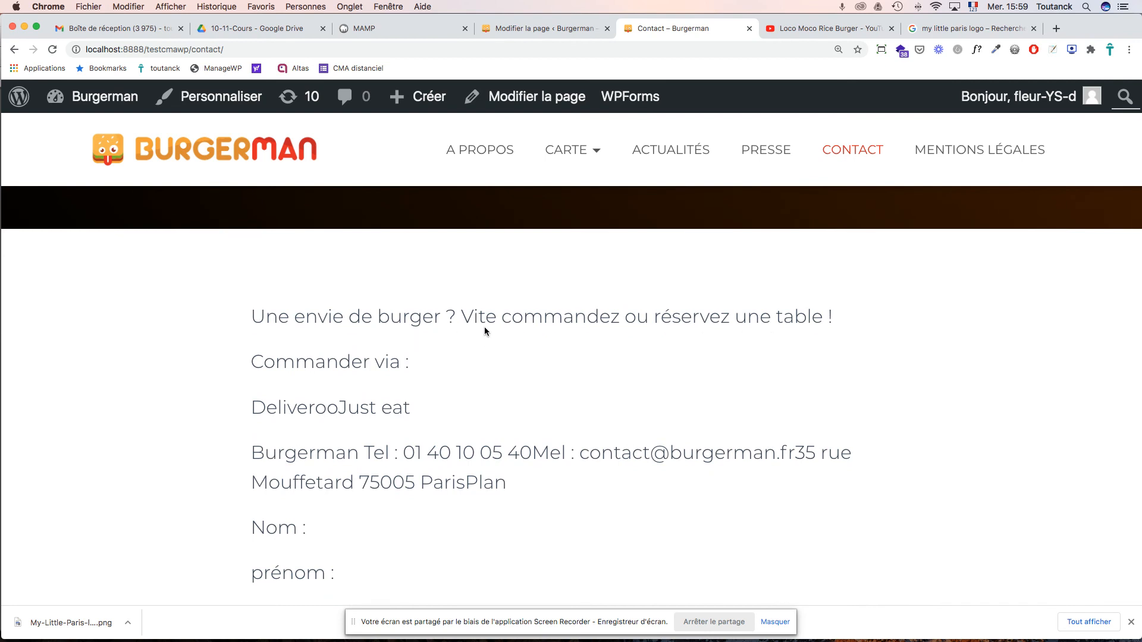
{"action": "key", "text": "super+Tab"}
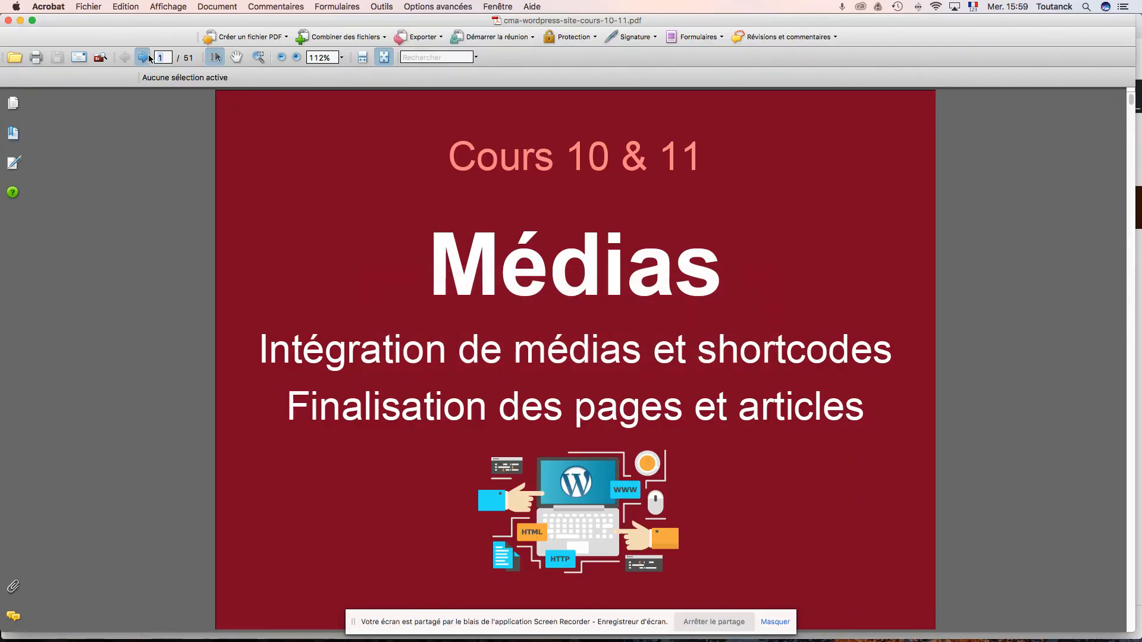
- Jump to page 29 of the course PDF and step forward through the following slides
{"action": "type", "text": "29"}
{"action": "key", "text": "Return"}
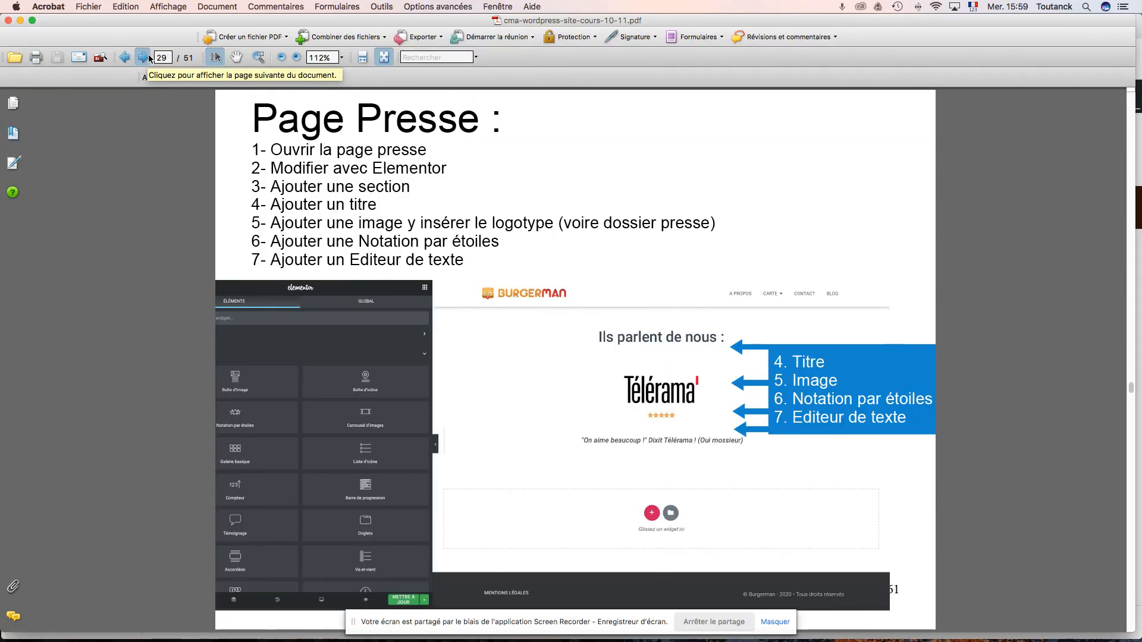
{"action": "left_click", "coordinate": [149, 56]}
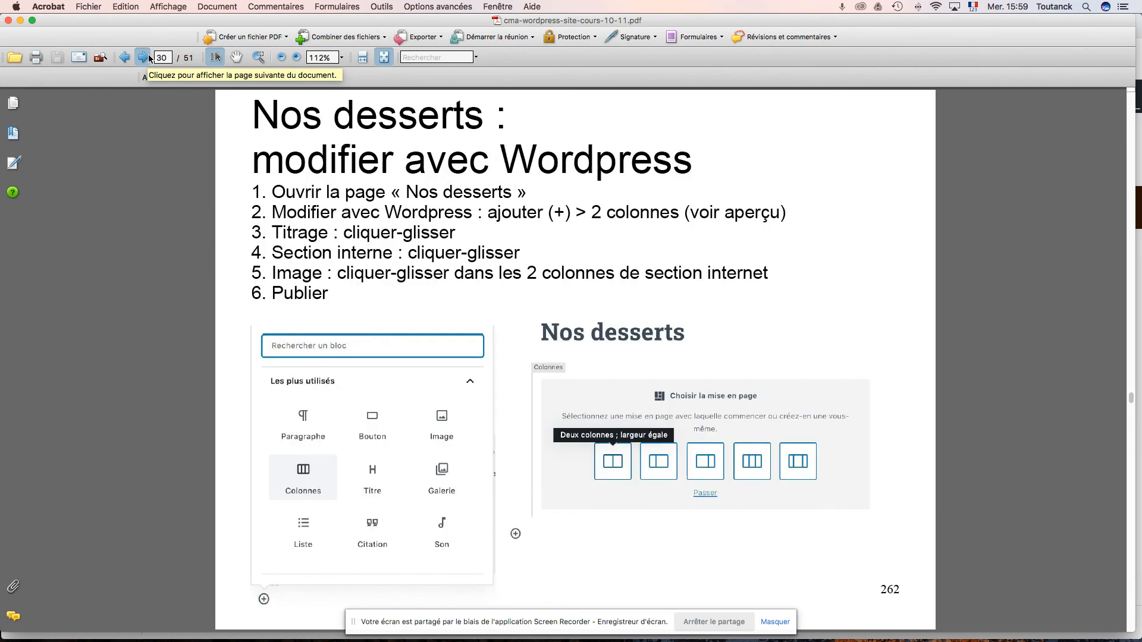
{"action": "left_click", "coordinate": [149, 56]}
{"action": "left_click", "coordinate": [149, 57]}
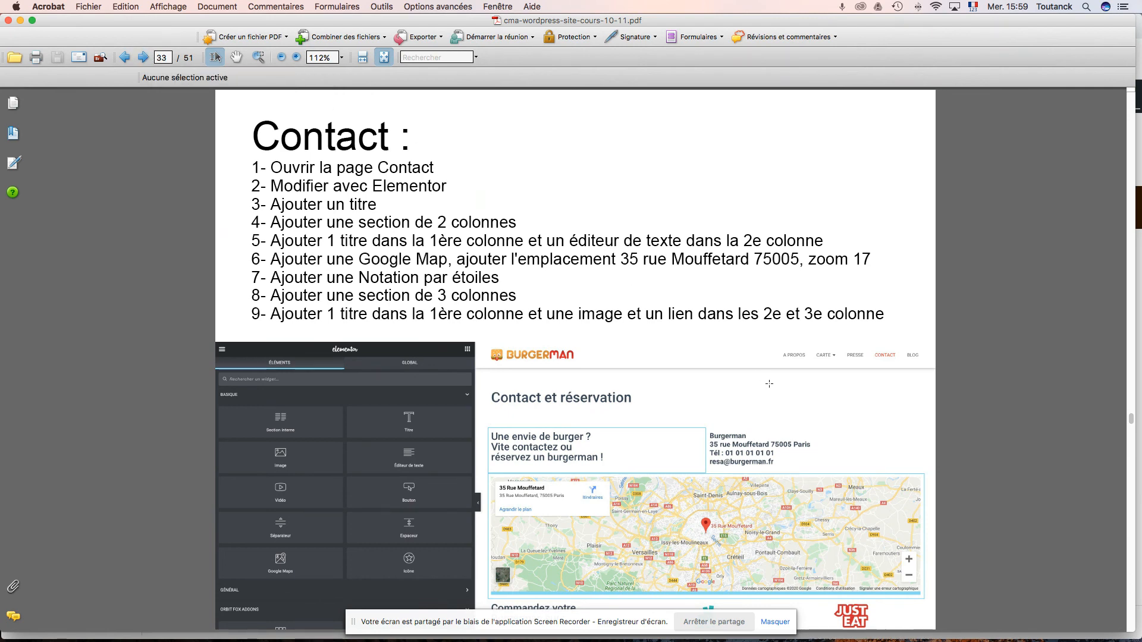
{"action": "scroll", "coordinate": [769, 384], "scroll_direction": "down", "scroll_amount": 4}
{"action": "scroll", "coordinate": [769, 384], "scroll_direction": "up", "scroll_amount": 2}
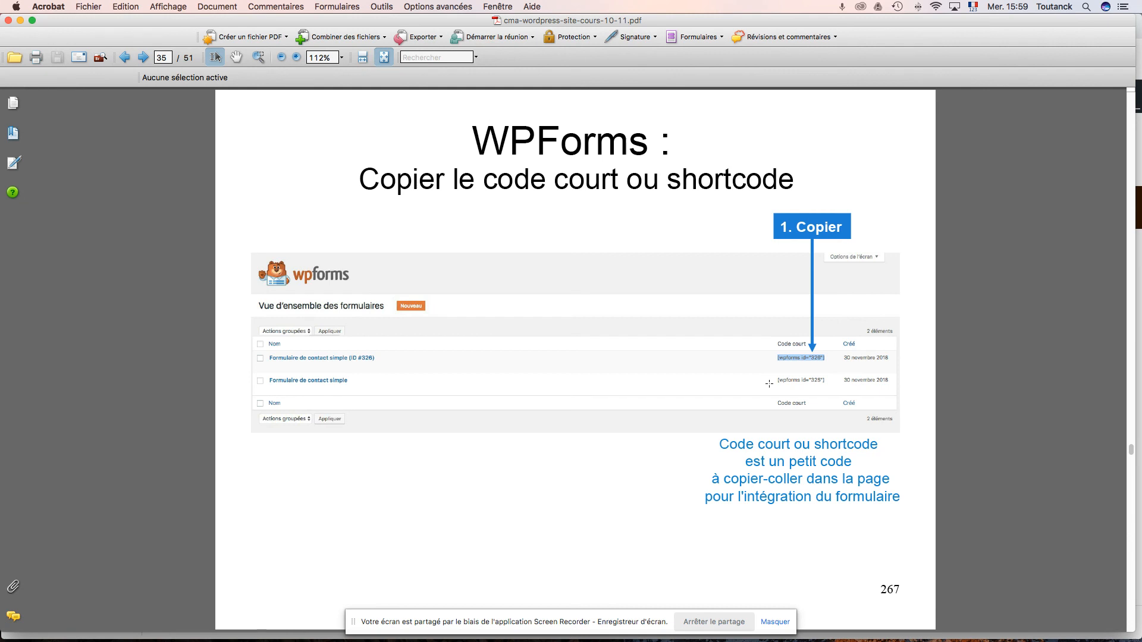
{"action": "scroll", "coordinate": [769, 383], "scroll_direction": "up", "scroll_amount": 4}
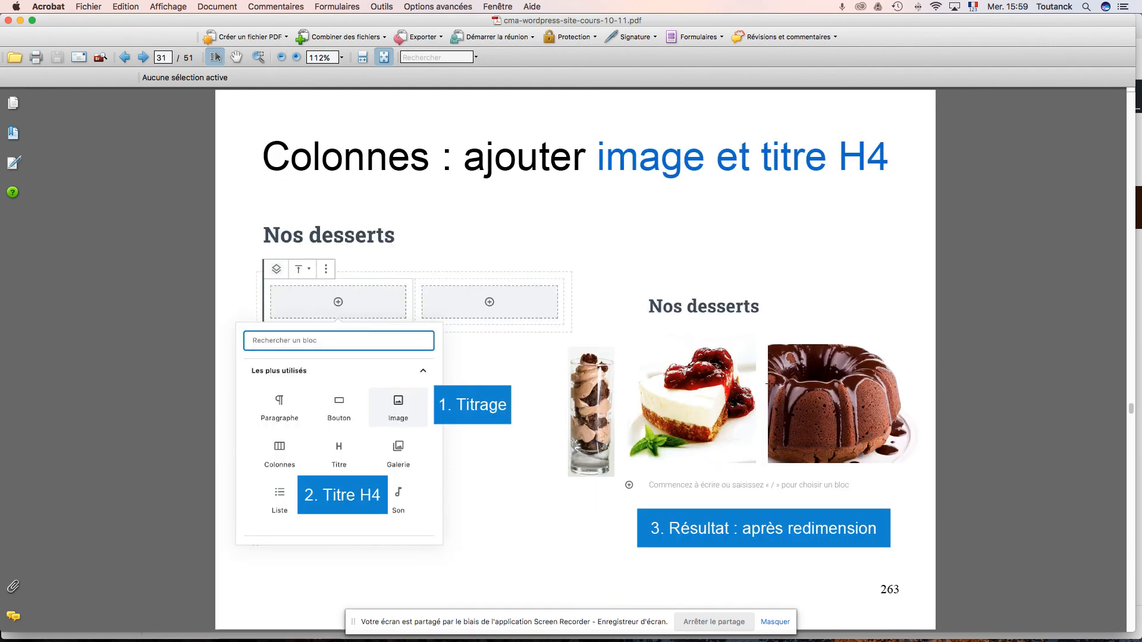
- Settle on the page 32 Contact instructions slide, then return to the browser
{"action": "left_click", "coordinate": [145, 59]}
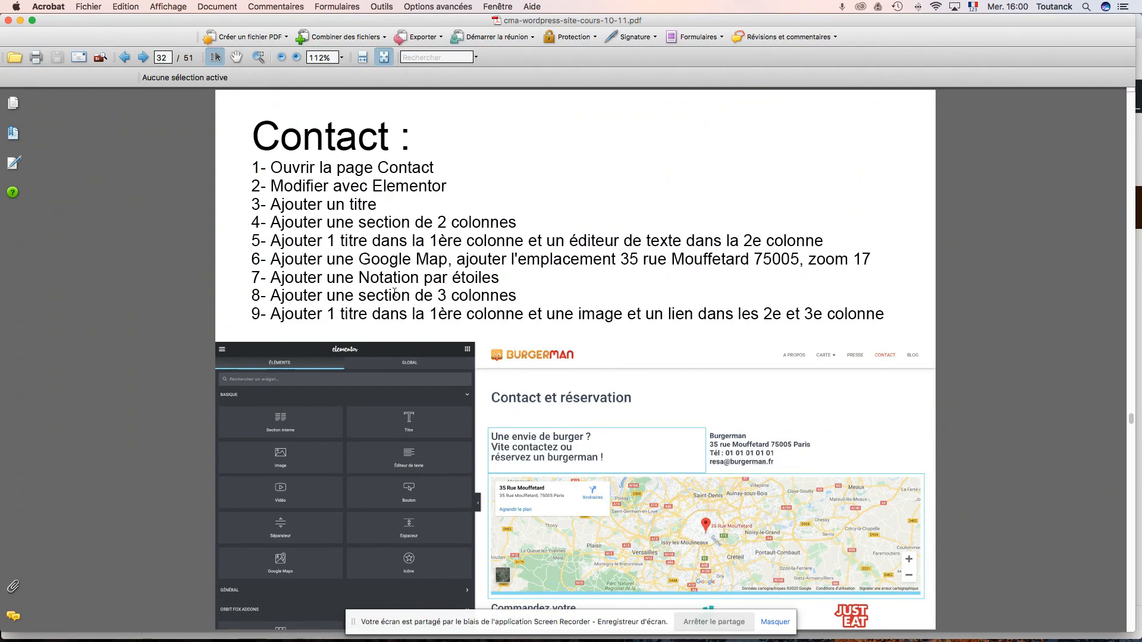
{"action": "left_click", "coordinate": [143, 57]}
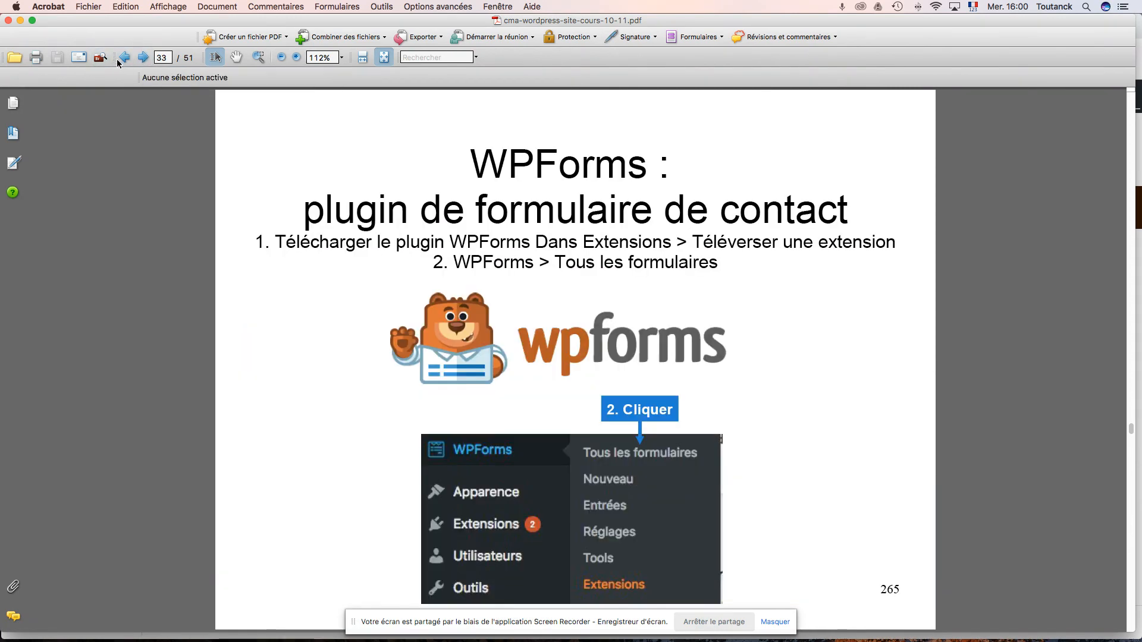
{"action": "left_click", "coordinate": [124, 57]}
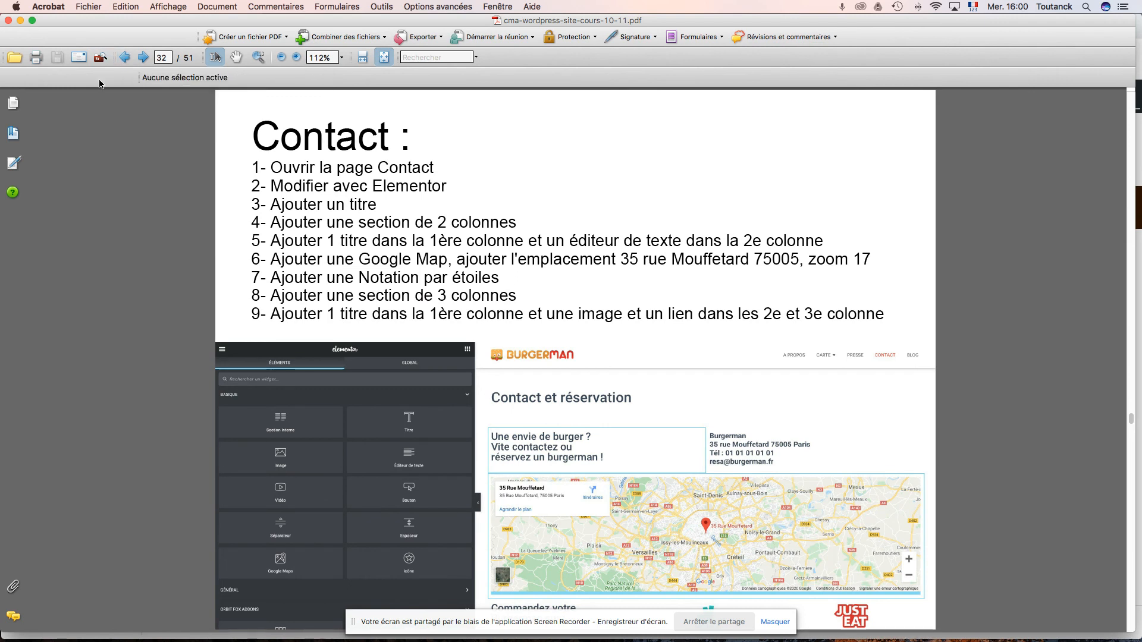
{"action": "key", "text": "super+Tab"}
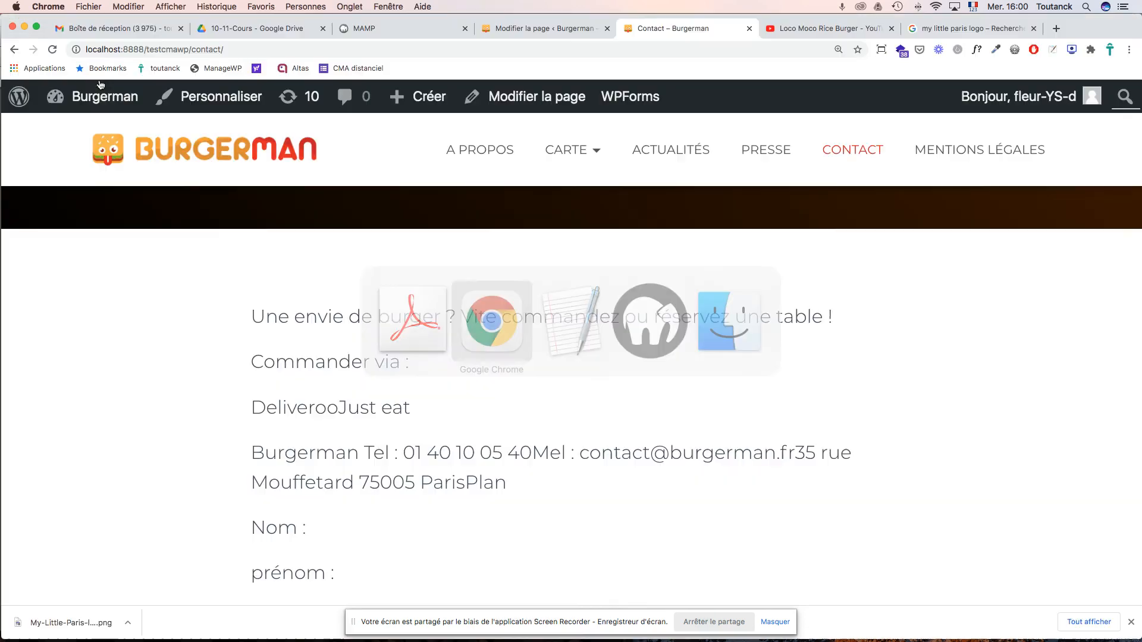
- Update the Mentions légales page in its editor tab
{"action": "scroll", "coordinate": [509, 281], "scroll_direction": "up", "scroll_amount": 5}
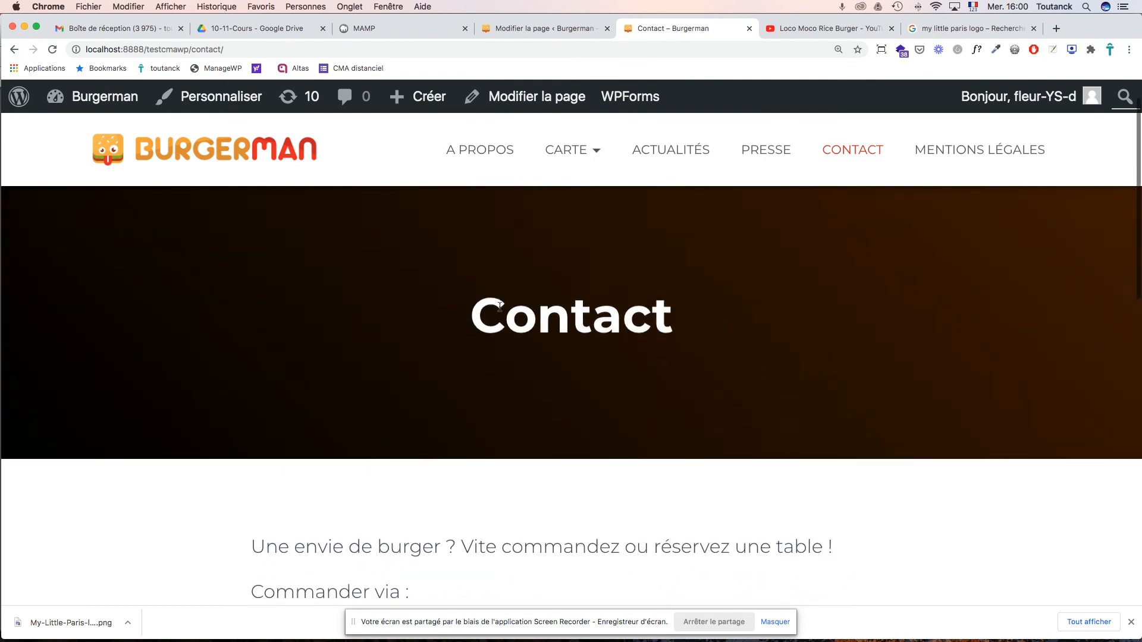
{"action": "left_click", "coordinate": [547, 29]}
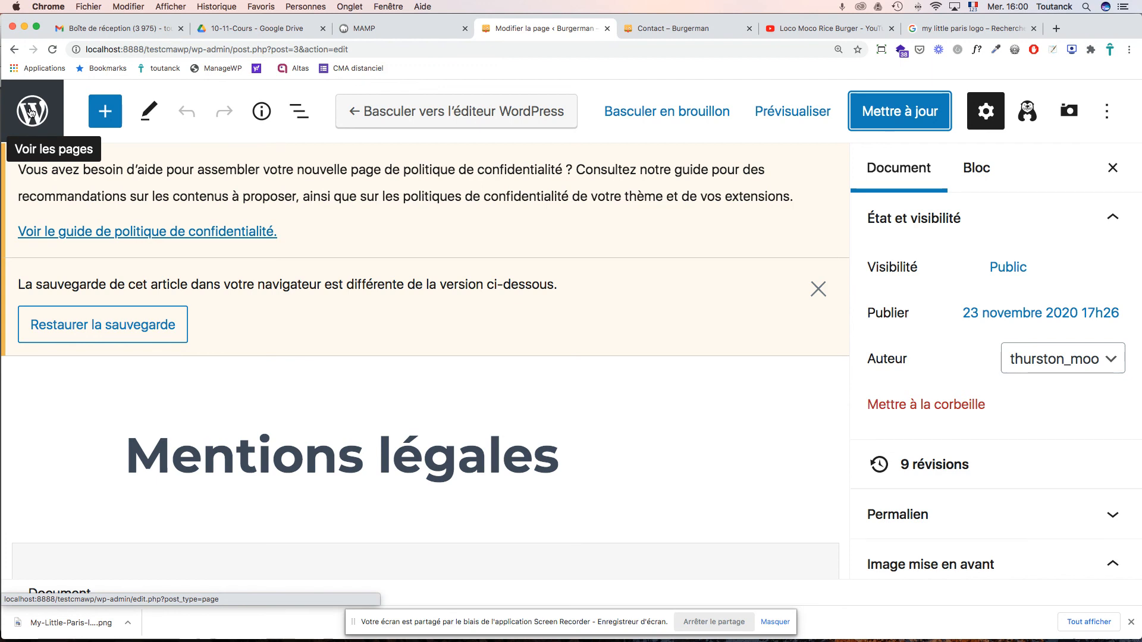
{"action": "left_click", "coordinate": [892, 114]}
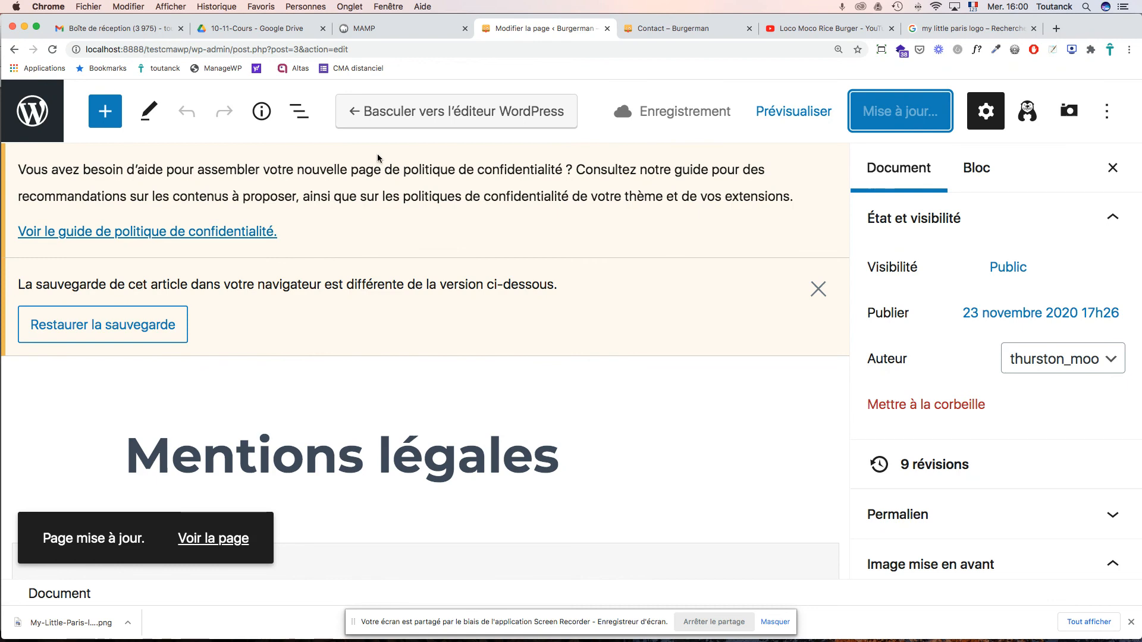
- Go to the WordPress Pages list and open the Contact page for editing
{"action": "left_click", "coordinate": [34, 116]}
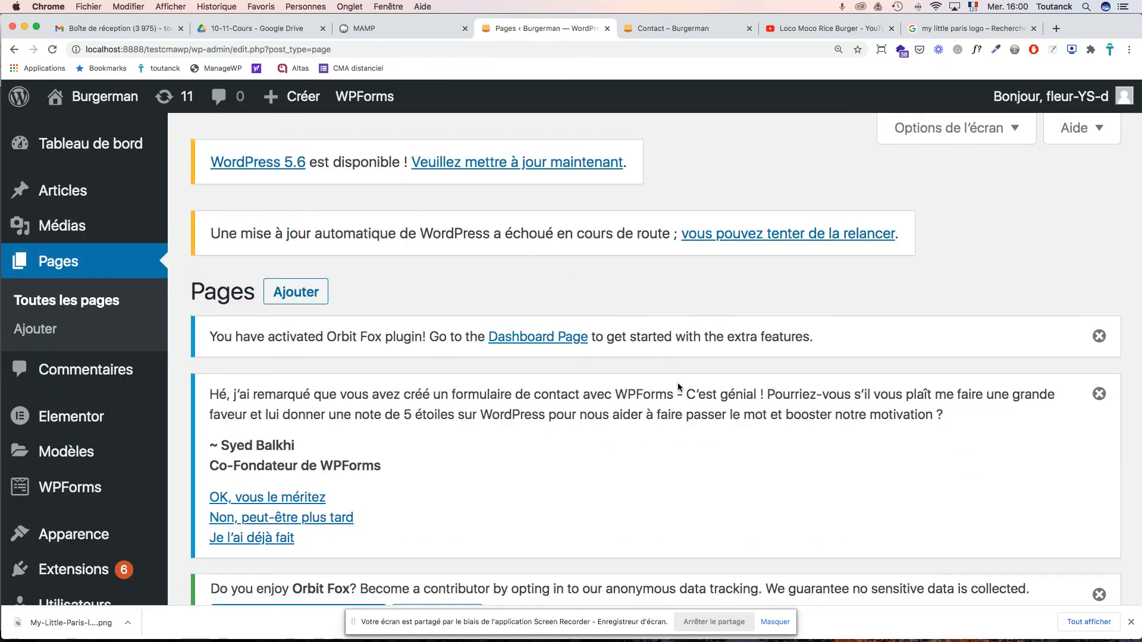
{"action": "scroll", "coordinate": [678, 387], "scroll_direction": "down", "scroll_amount": 15}
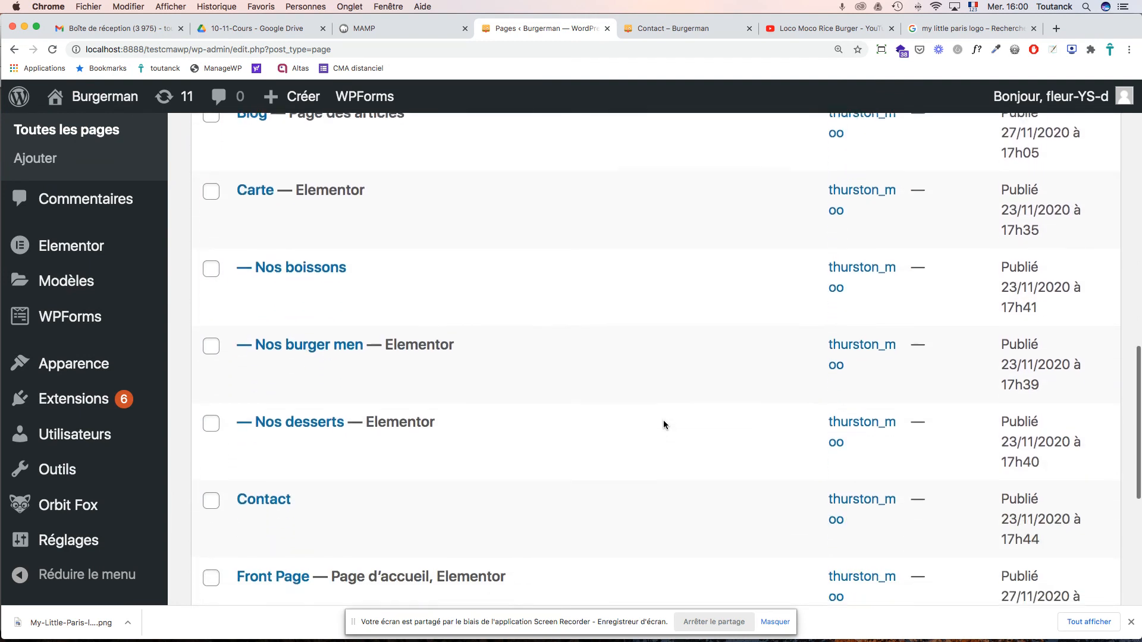
{"action": "scroll", "coordinate": [664, 424], "scroll_direction": "down", "scroll_amount": 4}
{"action": "left_click", "coordinate": [271, 282]}
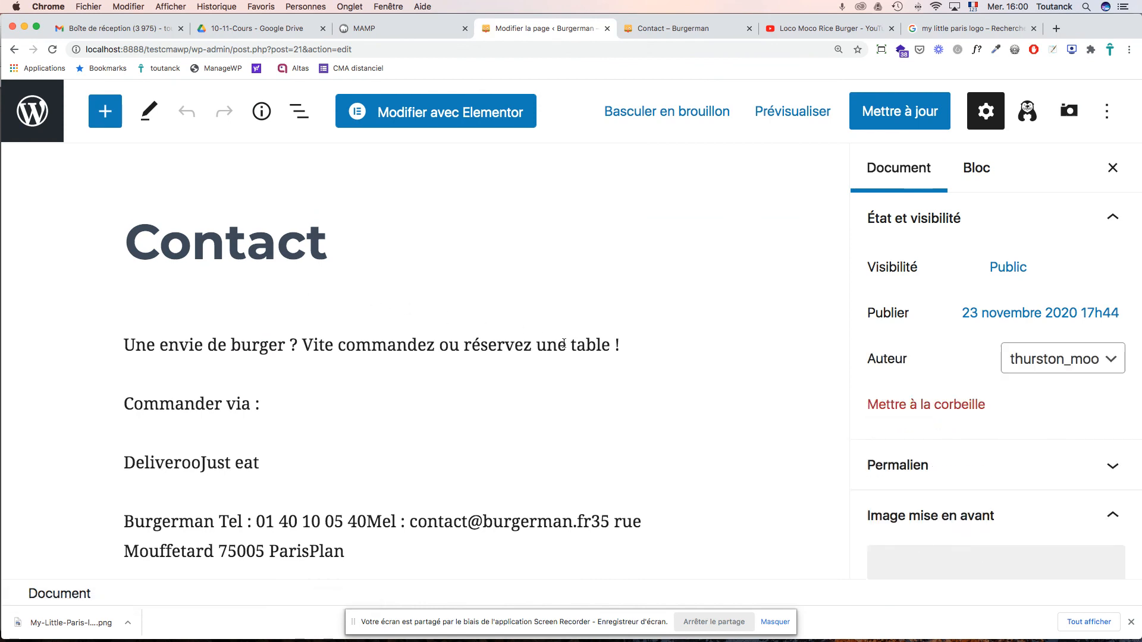
- Set the Contact page template to Constructeur de page en pleine largeur and update the page
{"action": "scroll", "coordinate": [563, 344], "scroll_direction": "down", "scroll_amount": 3}
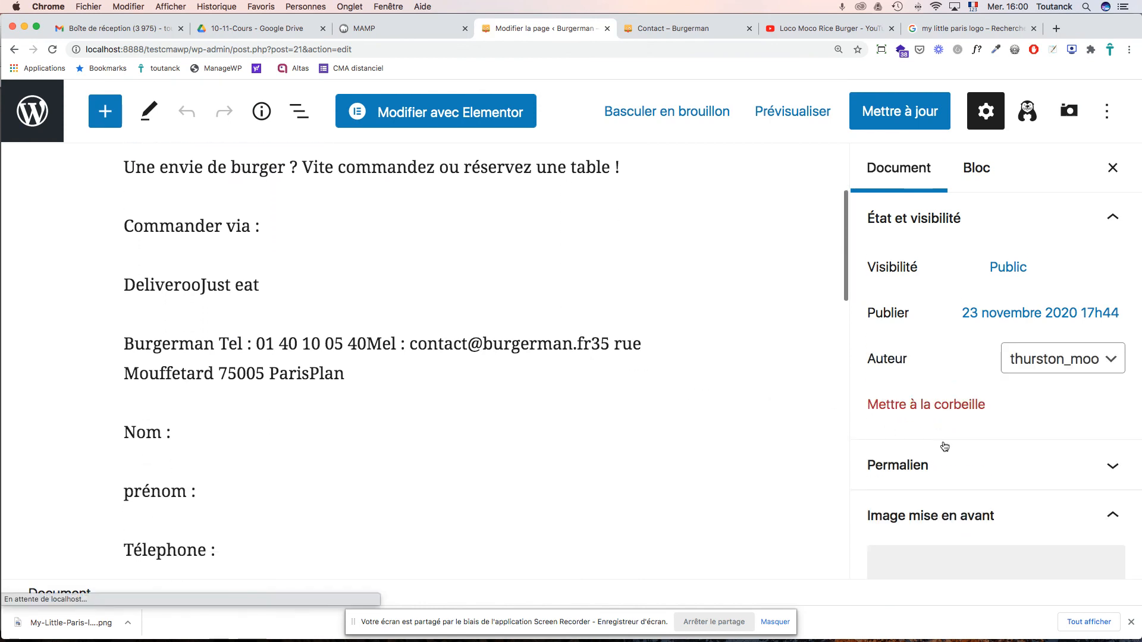
{"action": "scroll", "coordinate": [930, 440], "scroll_direction": "down", "scroll_amount": 3}
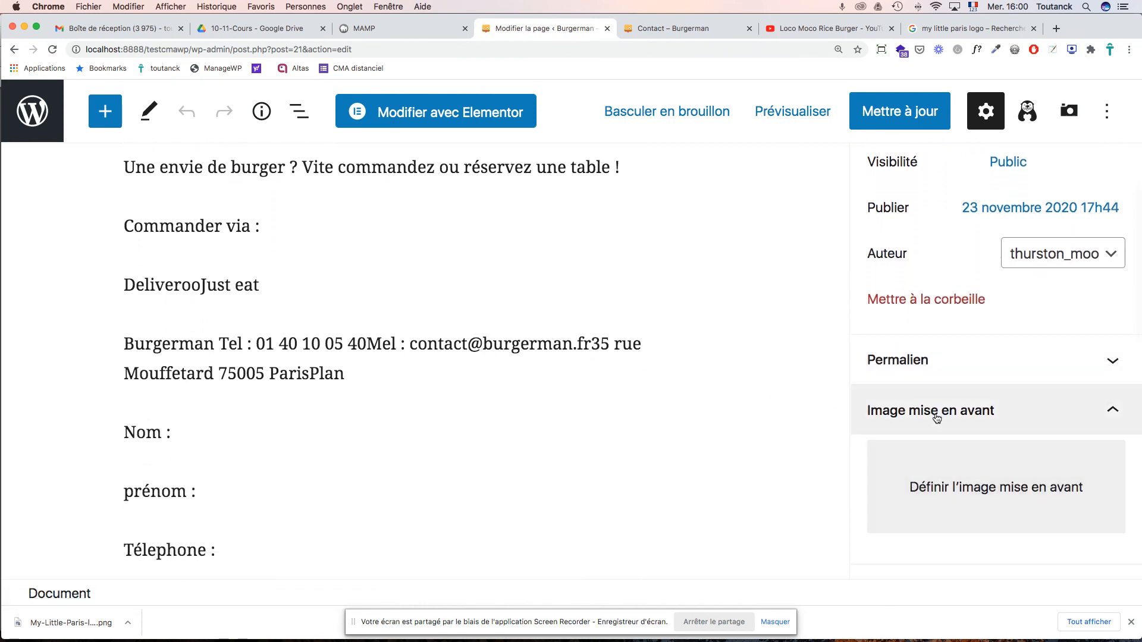
{"action": "left_click", "coordinate": [928, 486]}
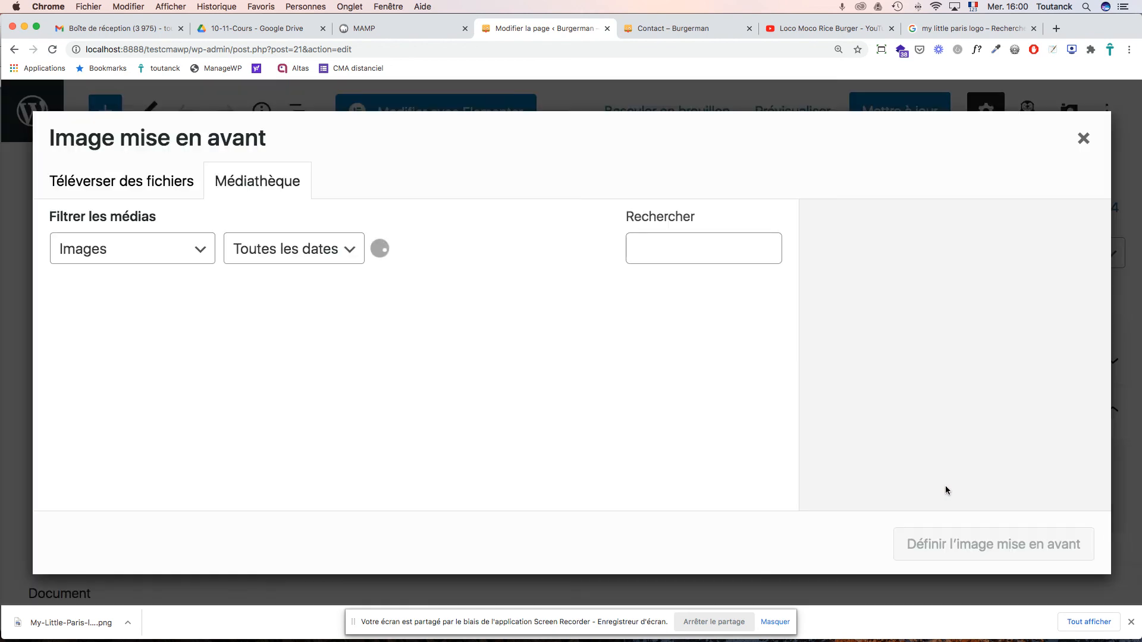
{"action": "left_click", "coordinate": [1083, 137]}
{"action": "scroll", "coordinate": [1026, 429], "scroll_direction": "down", "scroll_amount": 2}
{"action": "scroll", "coordinate": [1025, 432], "scroll_direction": "down", "scroll_amount": 2}
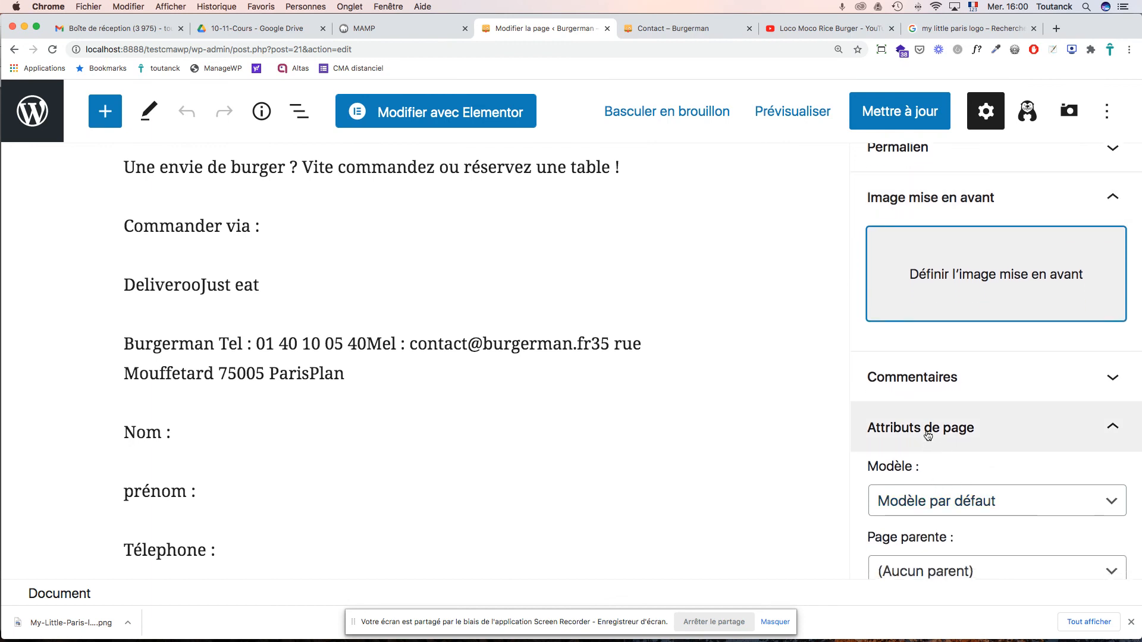
{"action": "left_click", "coordinate": [918, 505]}
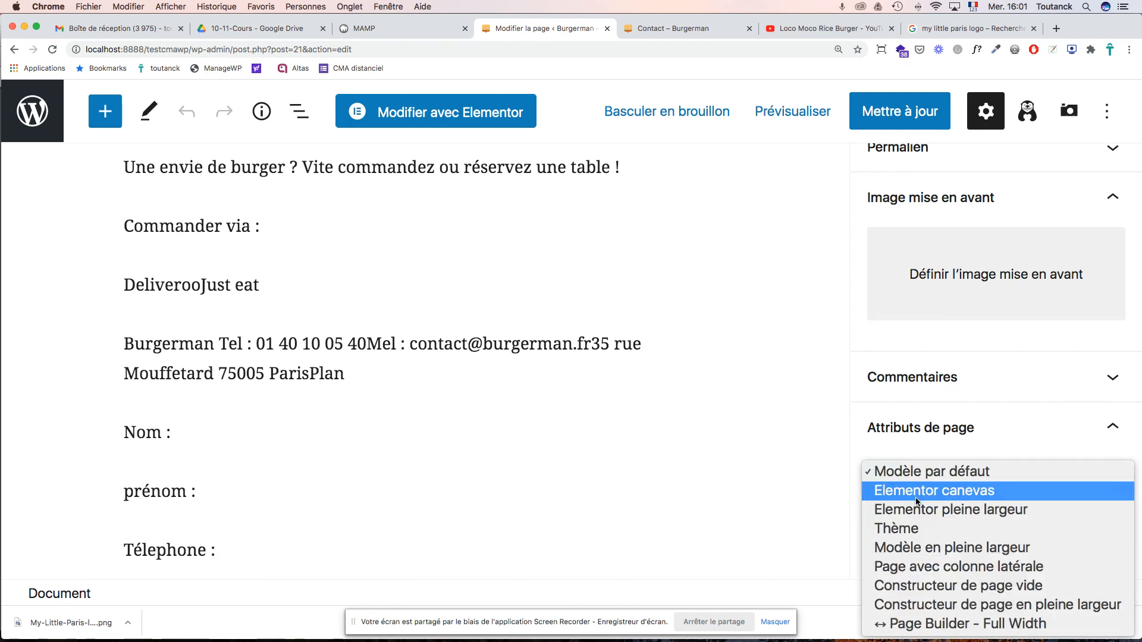
{"action": "left_click", "coordinate": [1008, 601]}
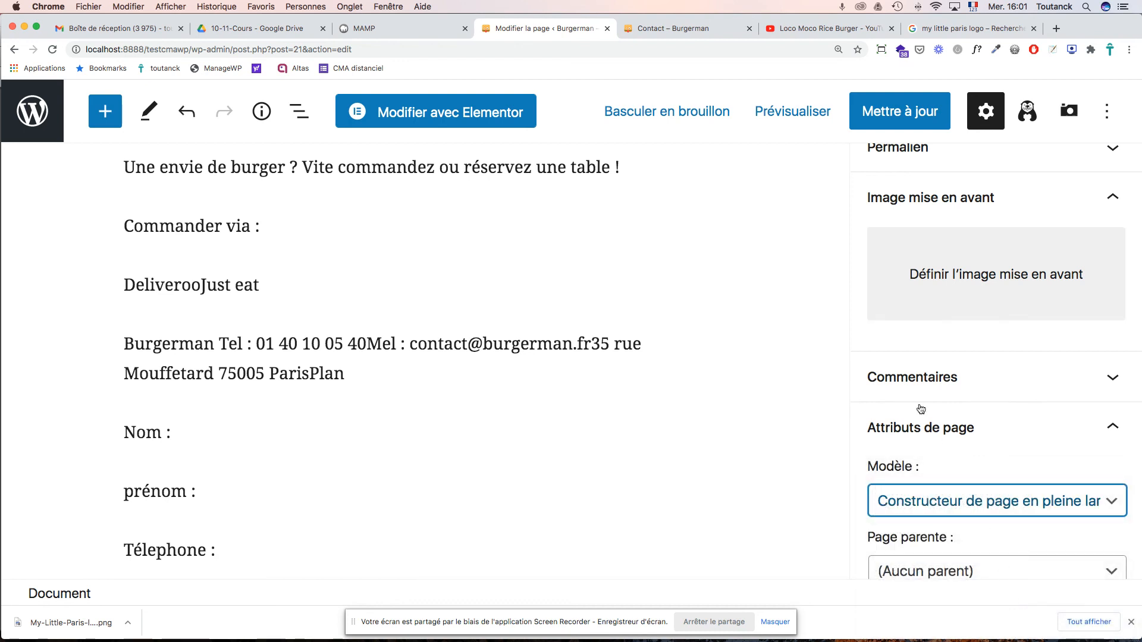
{"action": "left_click", "coordinate": [932, 106]}
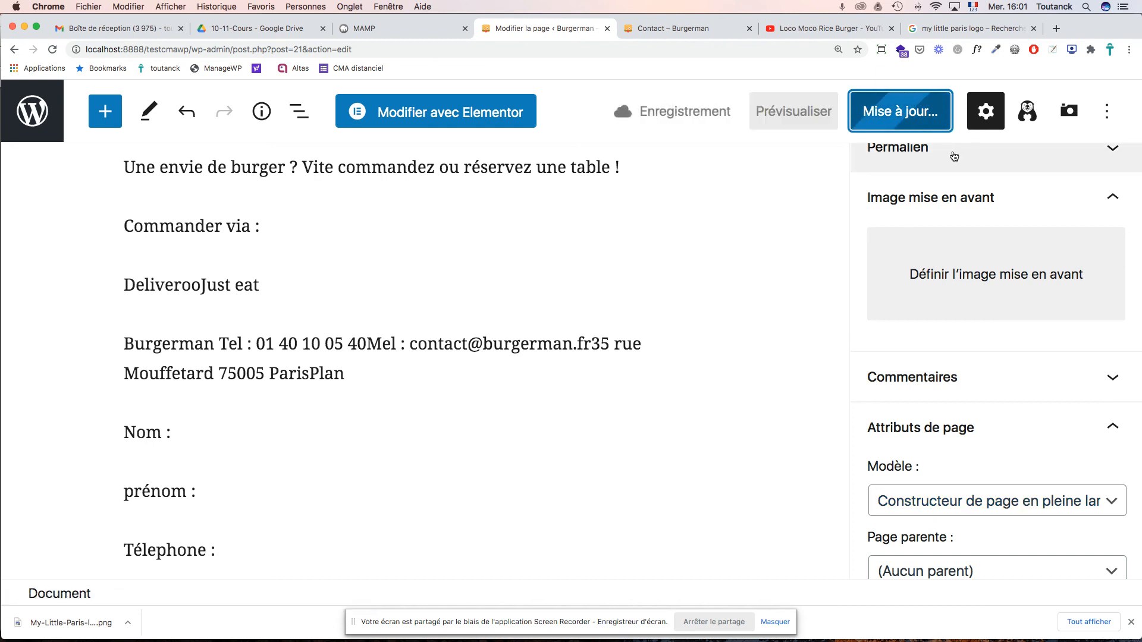
- Check the live Contact page, then go back to its editor
{"action": "left_click", "coordinate": [655, 29]}
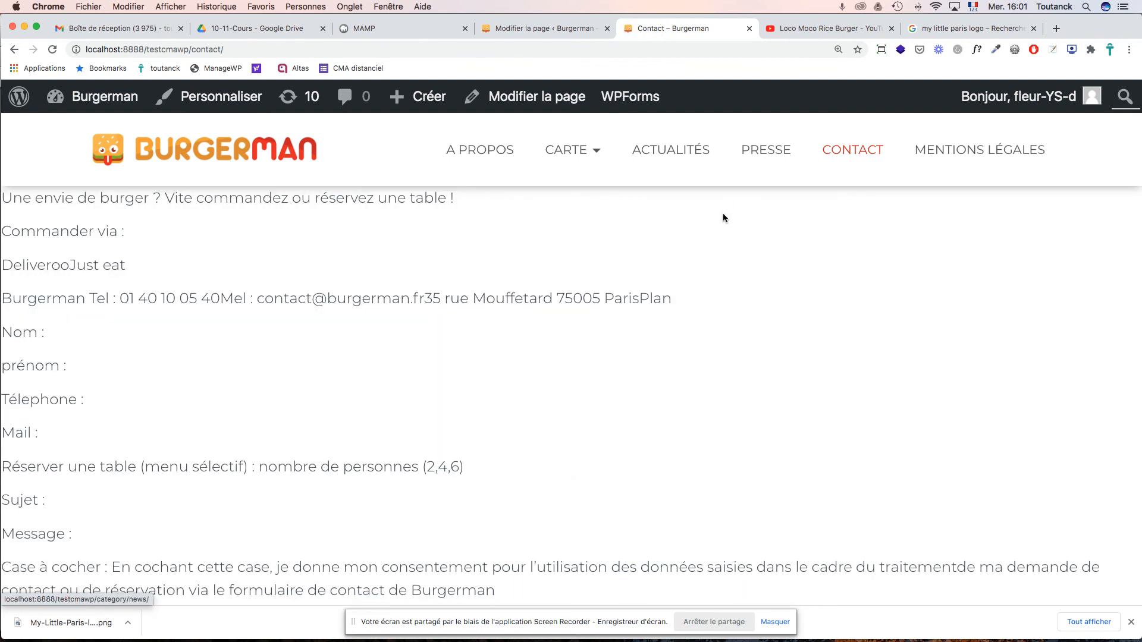
{"action": "scroll", "coordinate": [722, 213], "scroll_direction": "down", "scroll_amount": 1}
{"action": "scroll", "coordinate": [722, 217], "scroll_direction": "down", "scroll_amount": 10}
{"action": "scroll", "coordinate": [722, 217], "scroll_direction": "up", "scroll_amount": 10}
{"action": "left_click", "coordinate": [559, 28]}
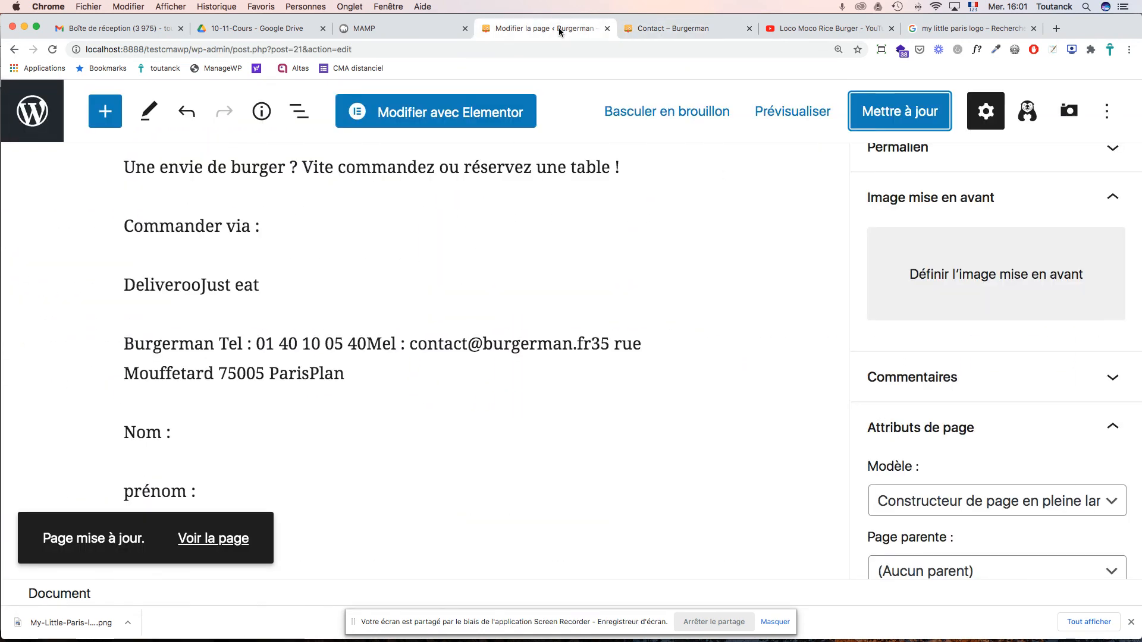
- In Elementor, add a single-column section below the form text containing a Titre heading widget
{"action": "left_click", "coordinate": [479, 114]}
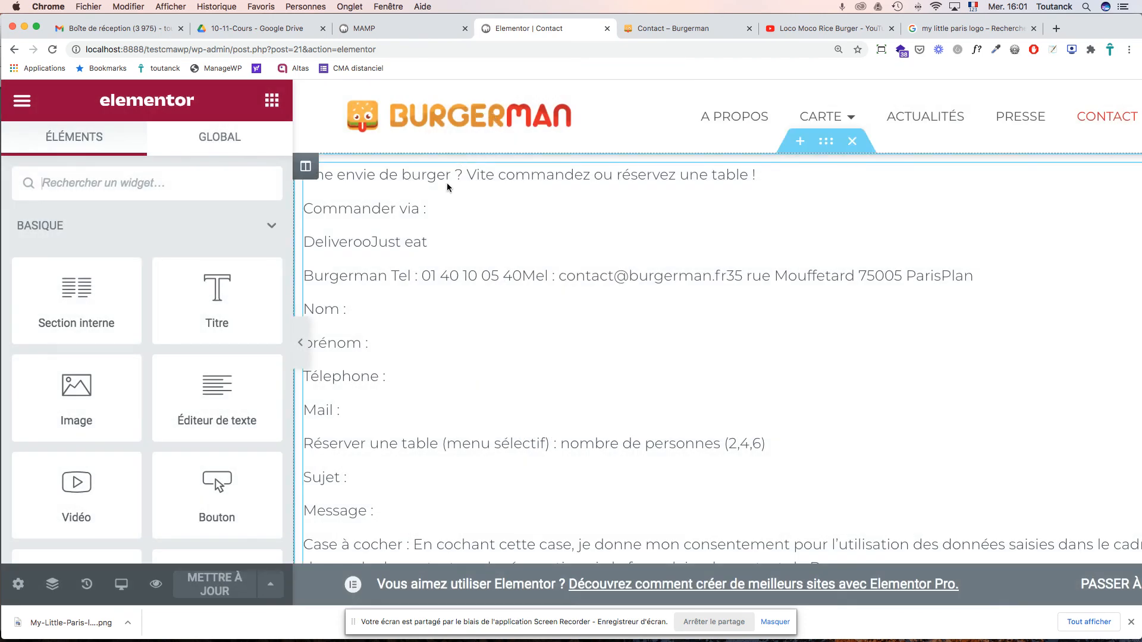
{"action": "scroll", "coordinate": [482, 210], "scroll_direction": "down", "scroll_amount": 6}
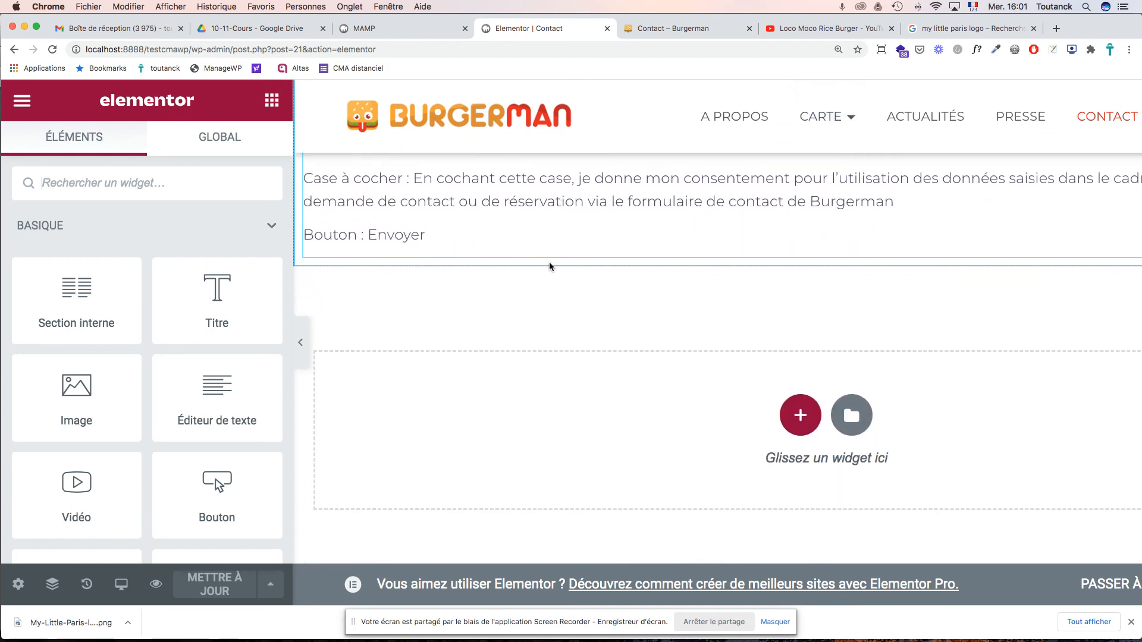
{"action": "left_click", "coordinate": [797, 412]}
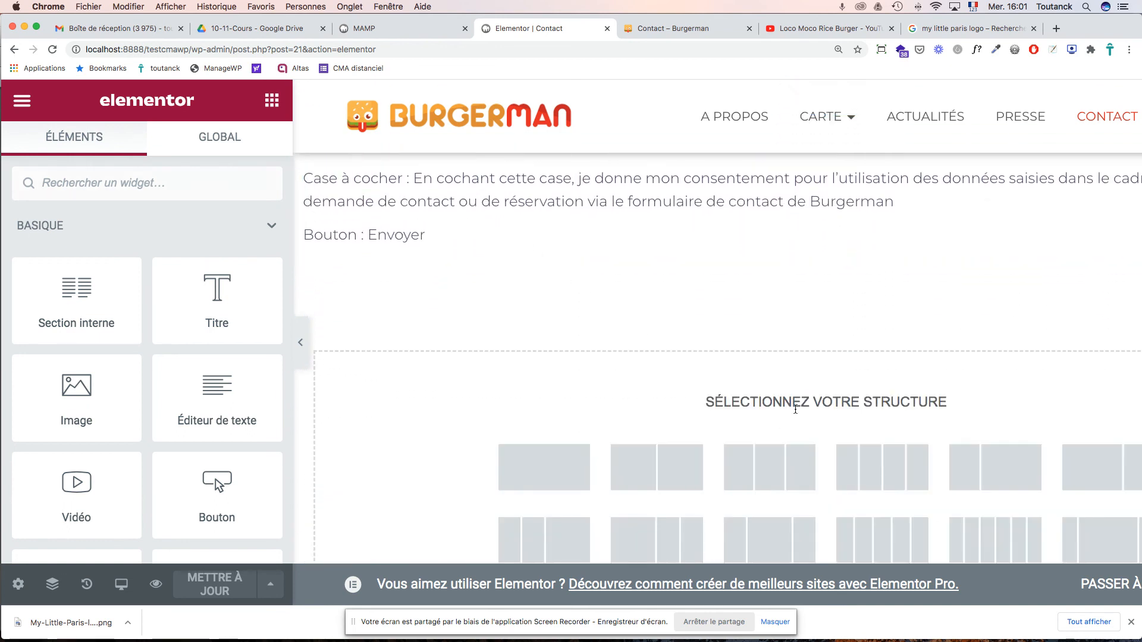
{"action": "left_click", "coordinate": [569, 464]}
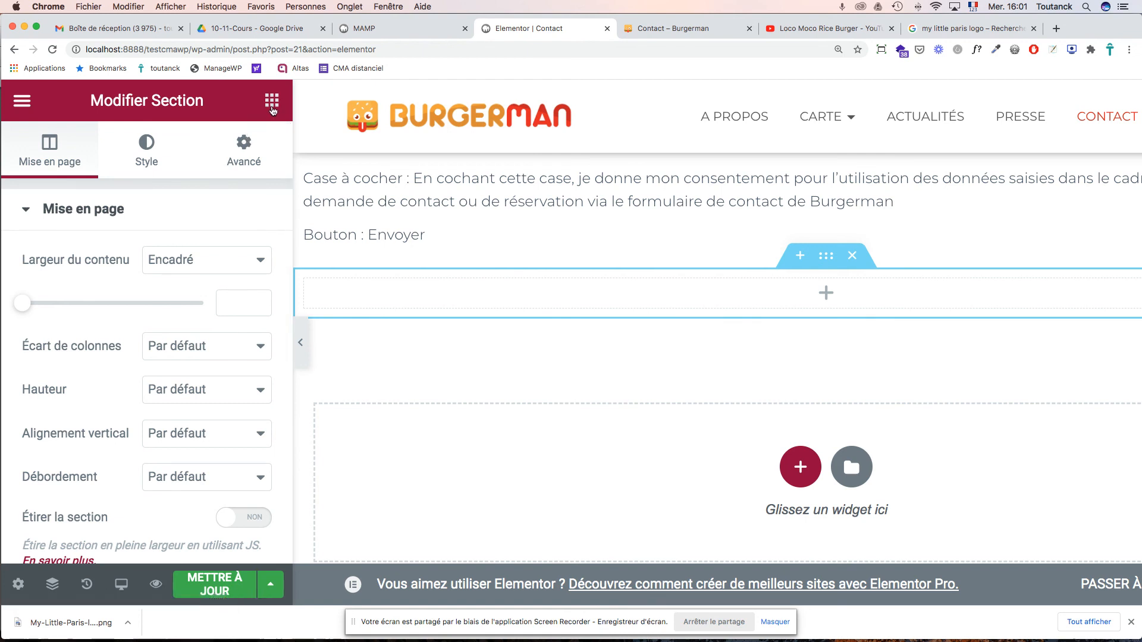
{"action": "left_click", "coordinate": [273, 106]}
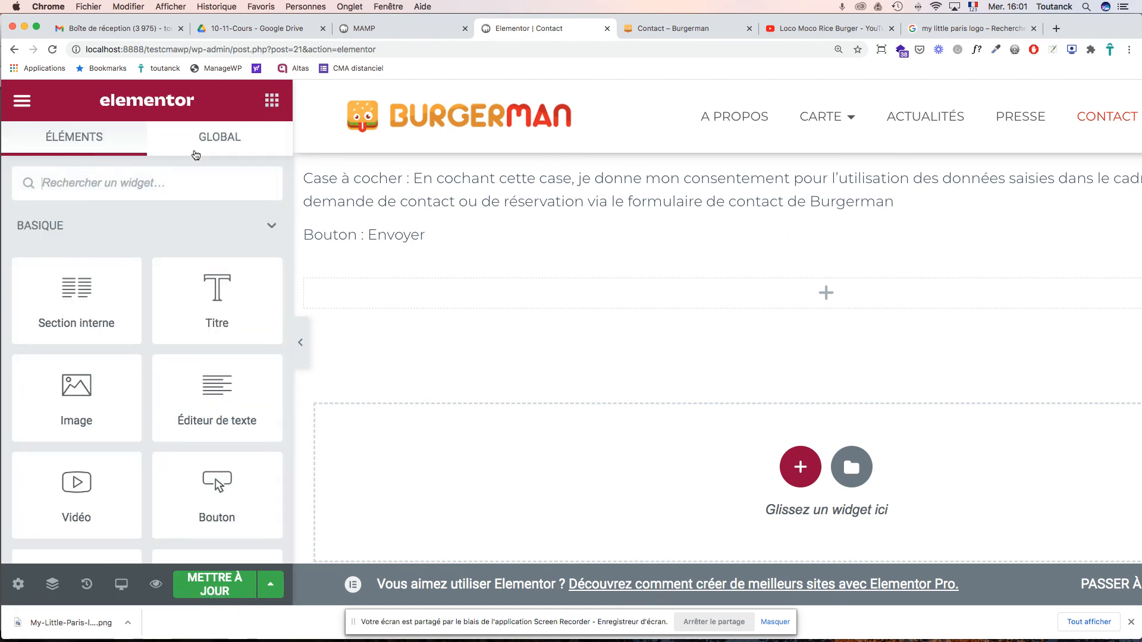
{"action": "left_click_drag", "start_coordinate": [207, 295], "coordinate": [419, 293]}
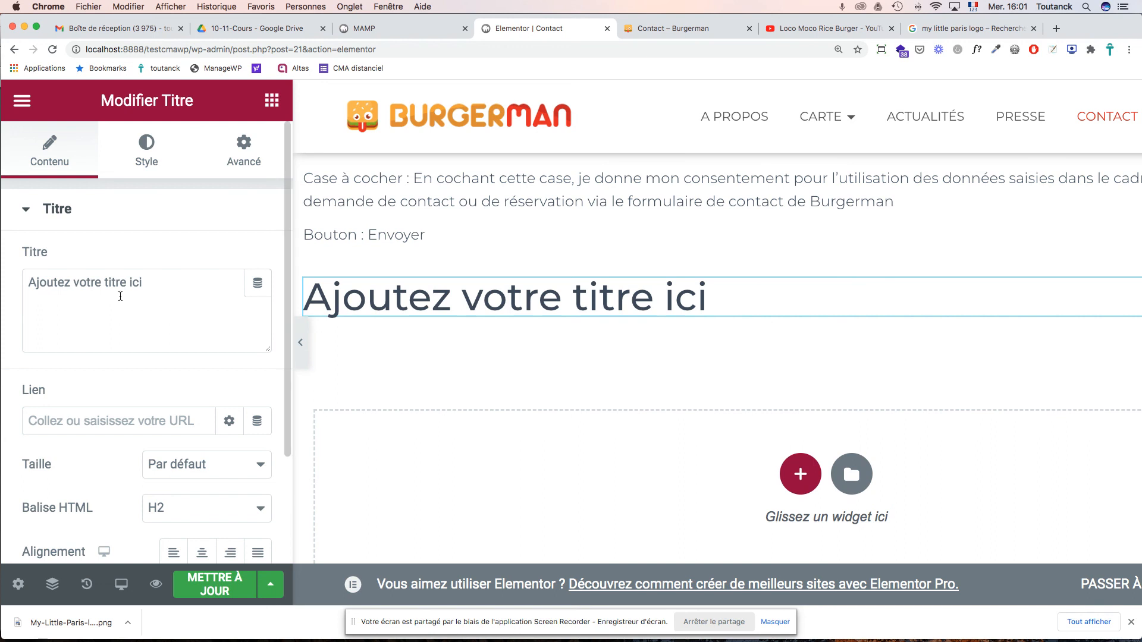
- Replace the placeholder heading text with 'Contact & réservation'
{"action": "triple_click", "coordinate": [113, 284]}
{"action": "type", "text": "C"}
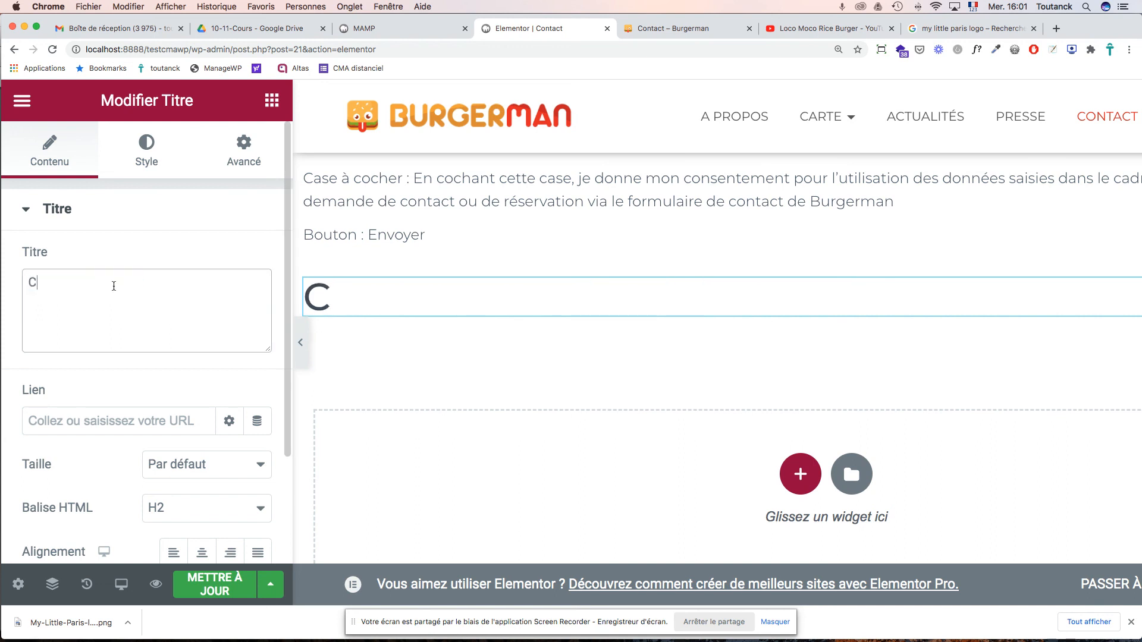
{"action": "type", "text": "ontact"}
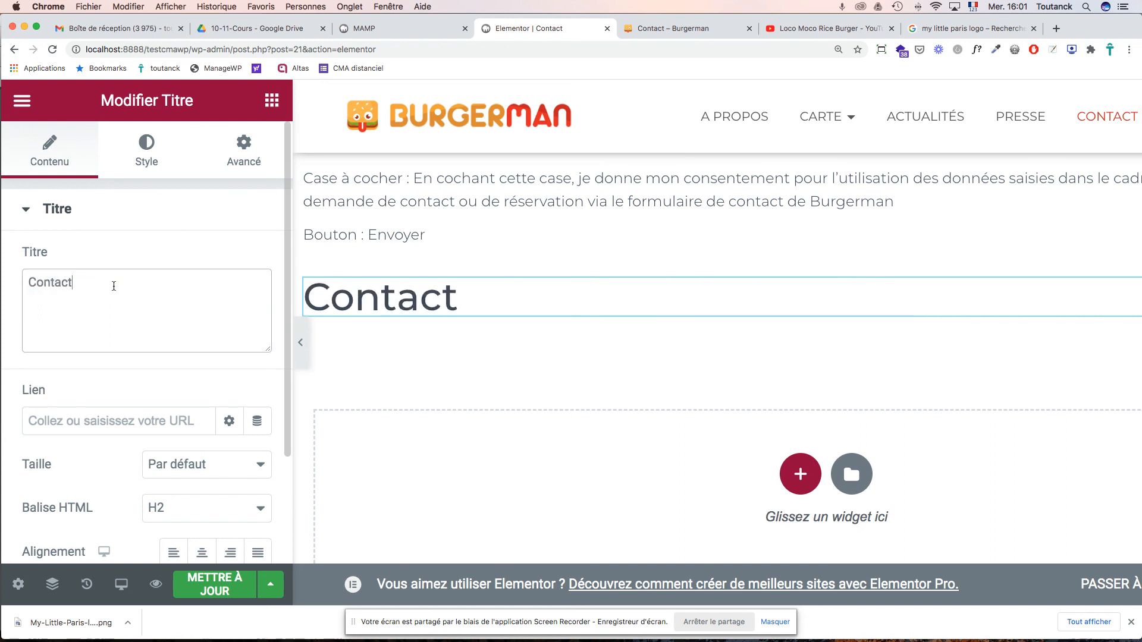
{"action": "key", "text": "super+Tab"}
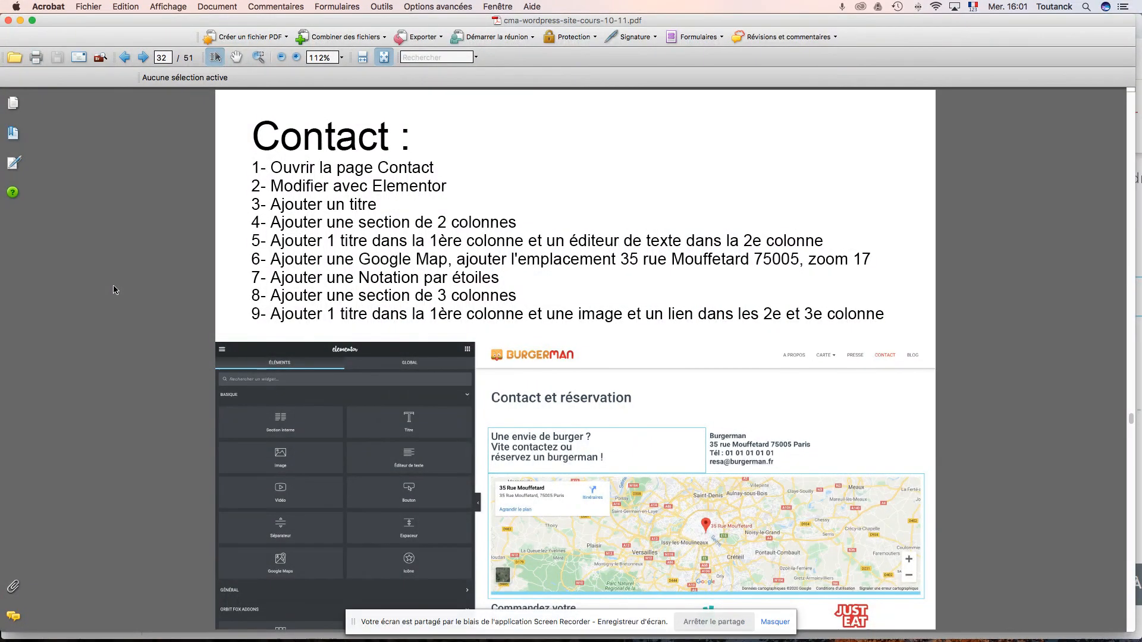
{"action": "key", "text": "super+Tab"}
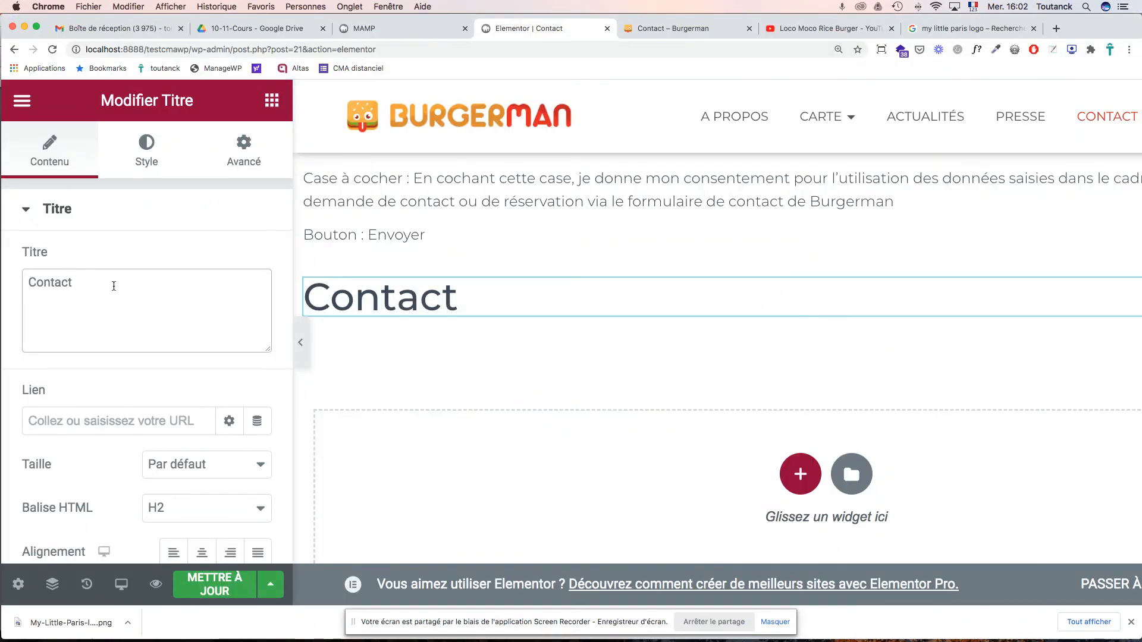
{"action": "type", "text": "& rés"}
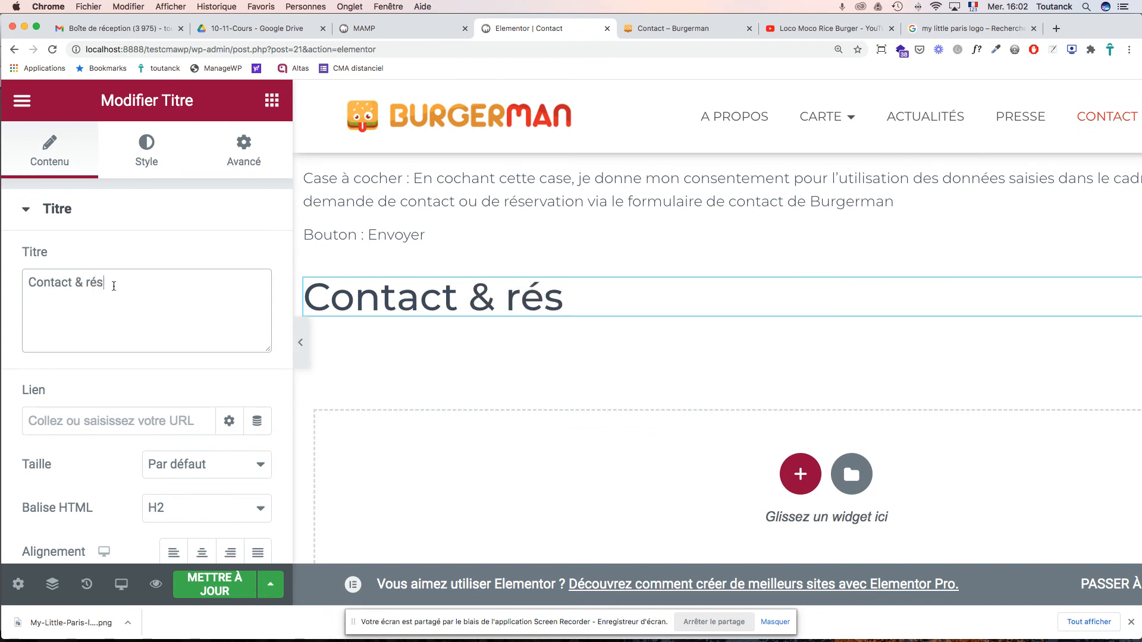
{"action": "type", "text": "ervation"}
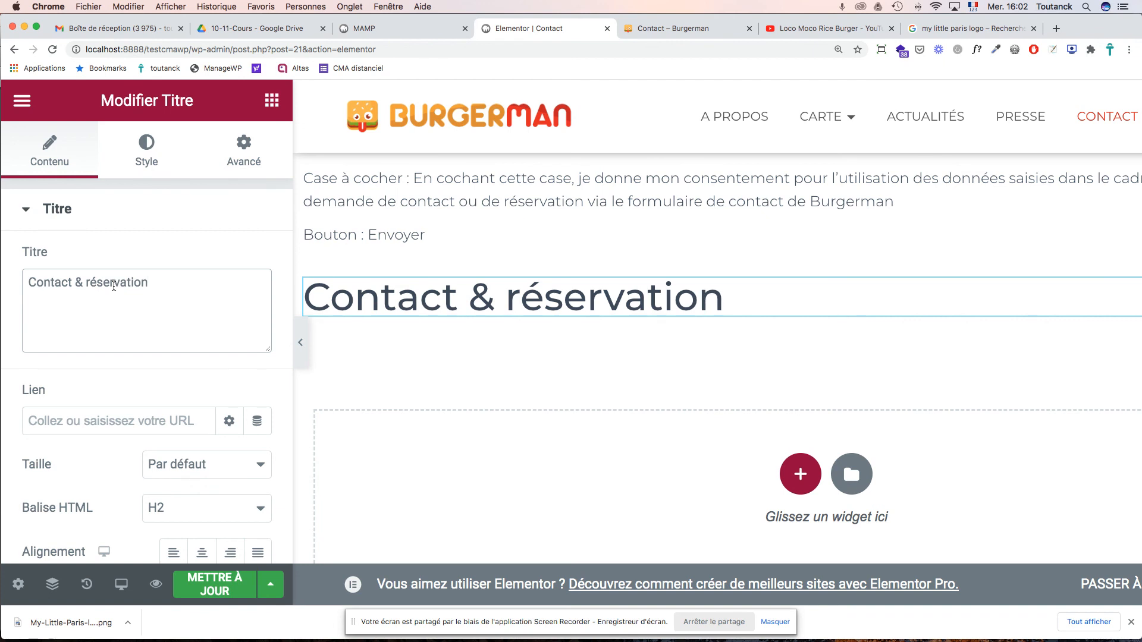
- Make the heading a centred H1 and move its section to the top of the page
{"action": "left_click", "coordinate": [163, 510]}
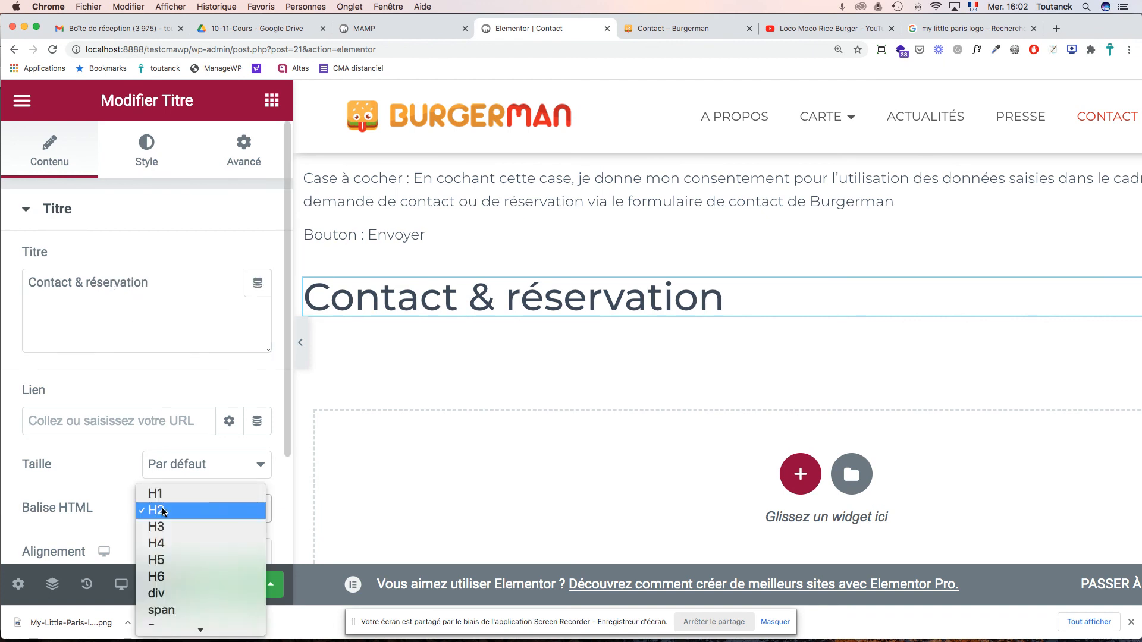
{"action": "left_click", "coordinate": [183, 493]}
{"action": "scroll", "coordinate": [203, 493], "scroll_direction": "down", "scroll_amount": 2}
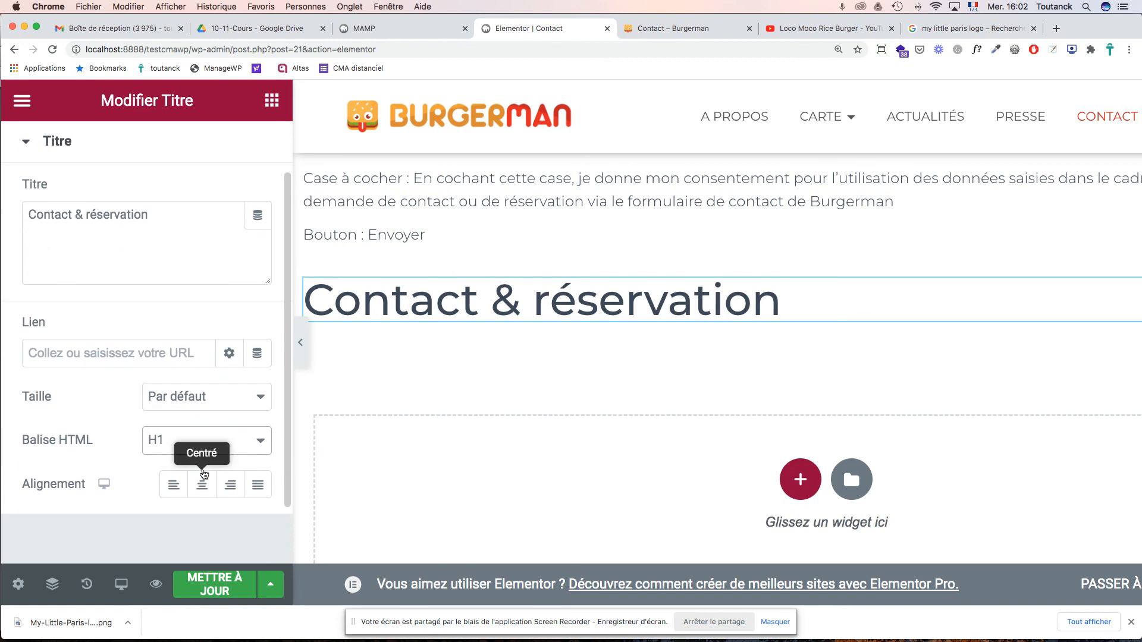
{"action": "left_click", "coordinate": [207, 491]}
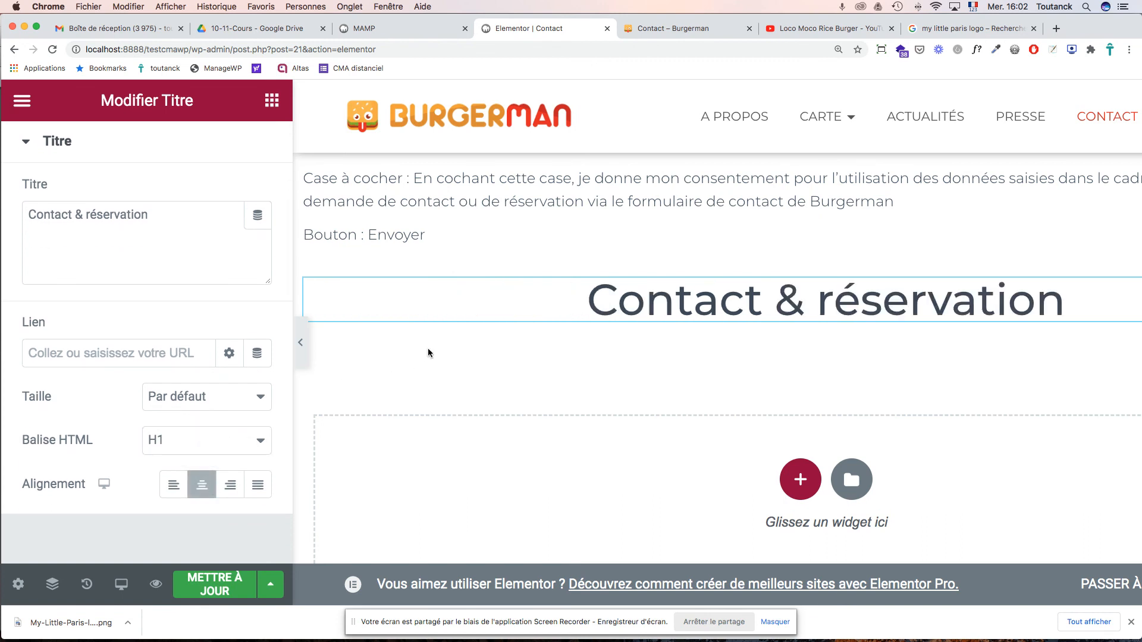
{"action": "scroll", "coordinate": [721, 359], "scroll_direction": "up", "scroll_amount": 4}
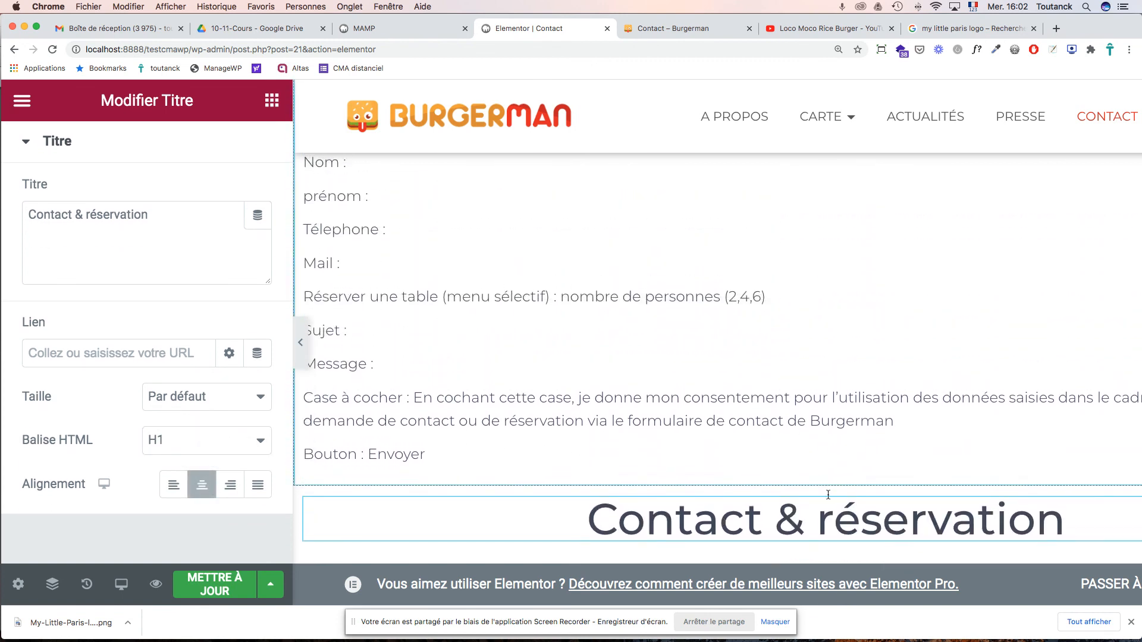
{"action": "left_click_drag", "start_coordinate": [826, 476], "coordinate": [367, 132]}
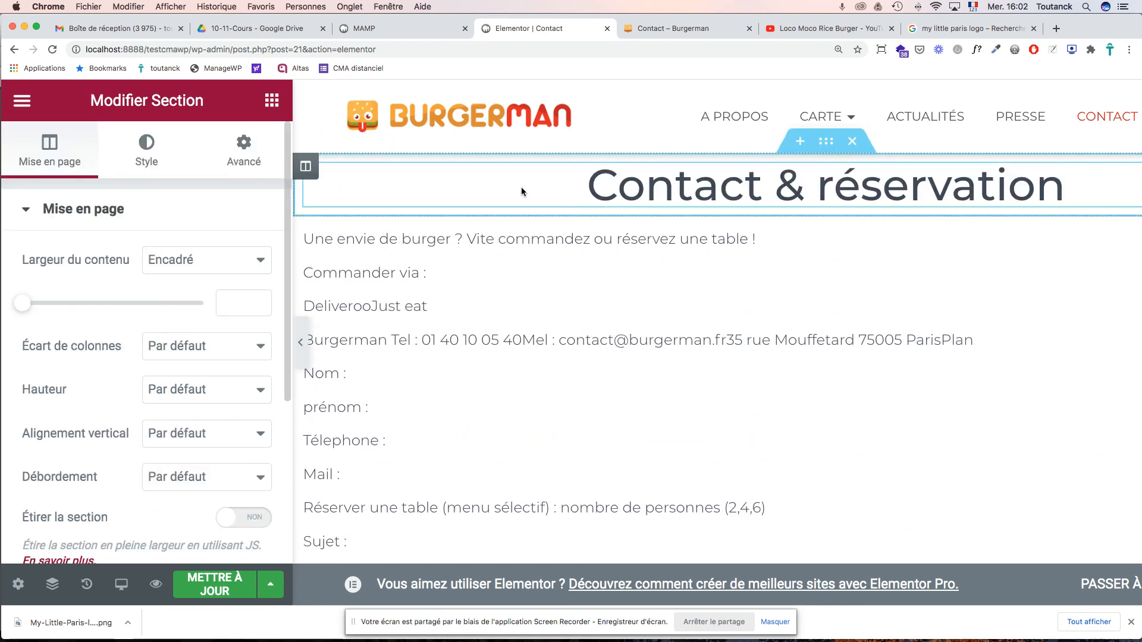
- Give the heading's column a linked 5% margin on all sides and save the page
{"action": "left_click", "coordinate": [307, 168]}
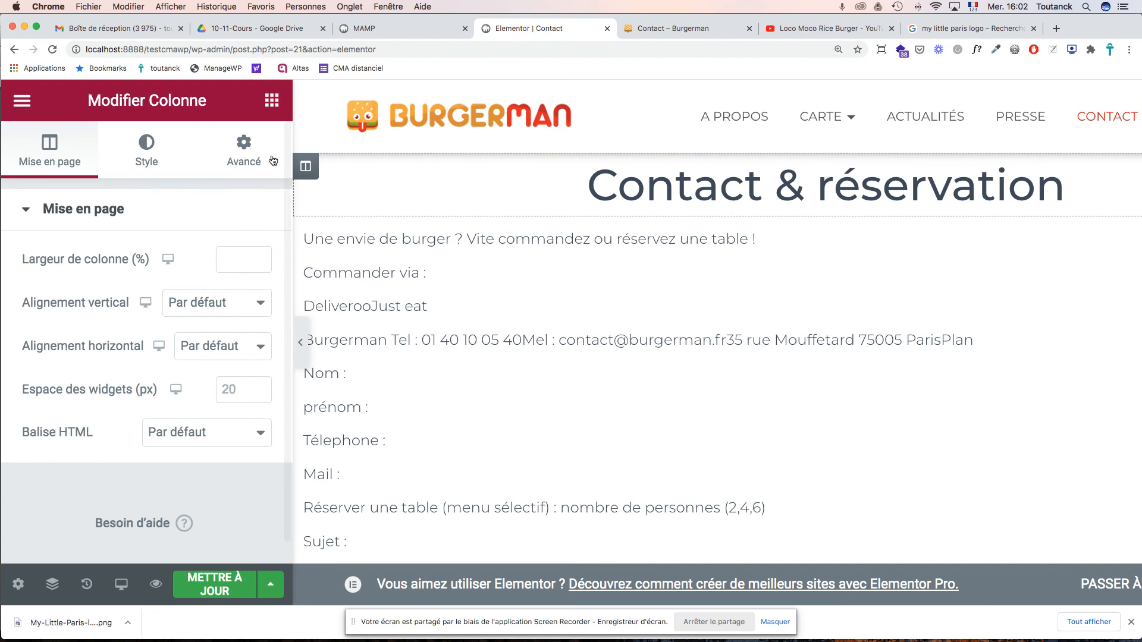
{"action": "left_click", "coordinate": [244, 148]}
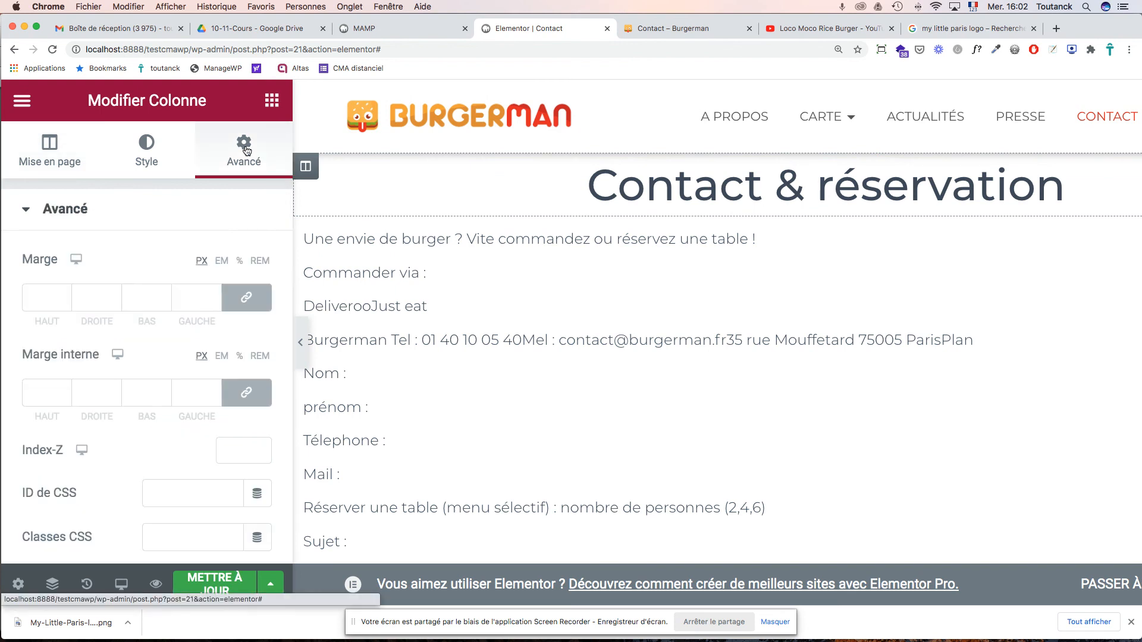
{"action": "left_click", "coordinate": [240, 263]}
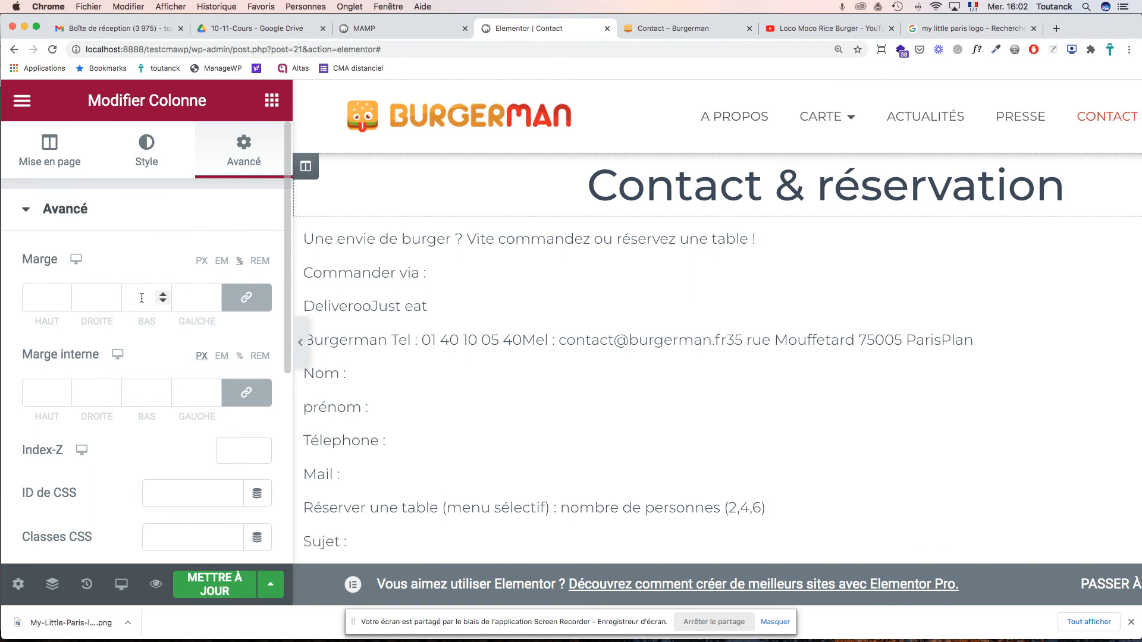
{"action": "left_click", "coordinate": [28, 296]}
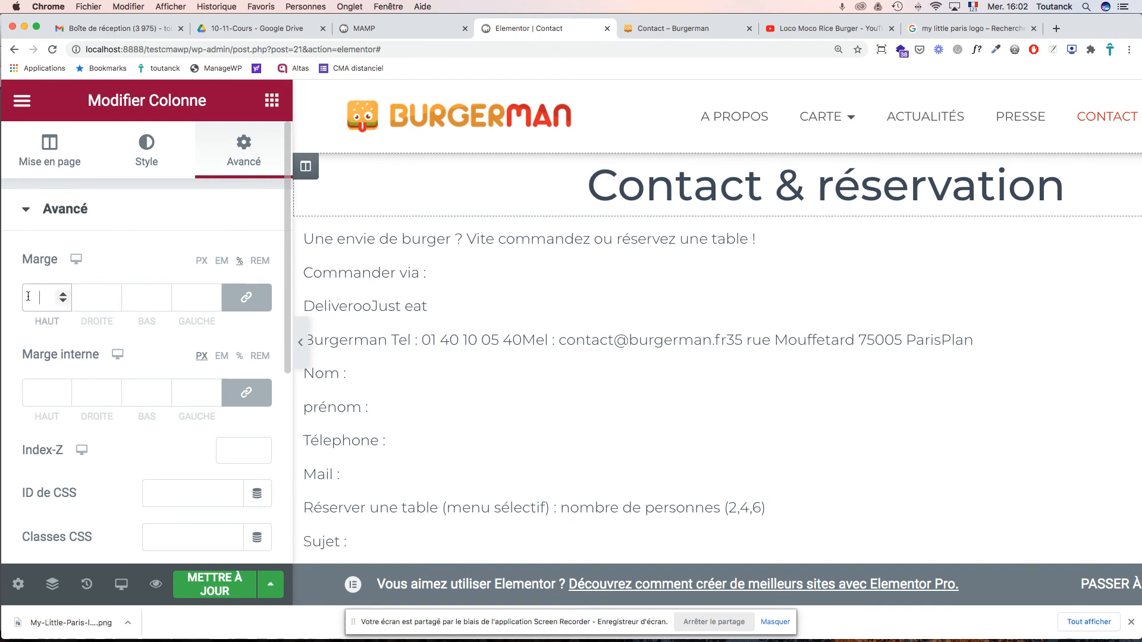
{"action": "type", "text": "5"}
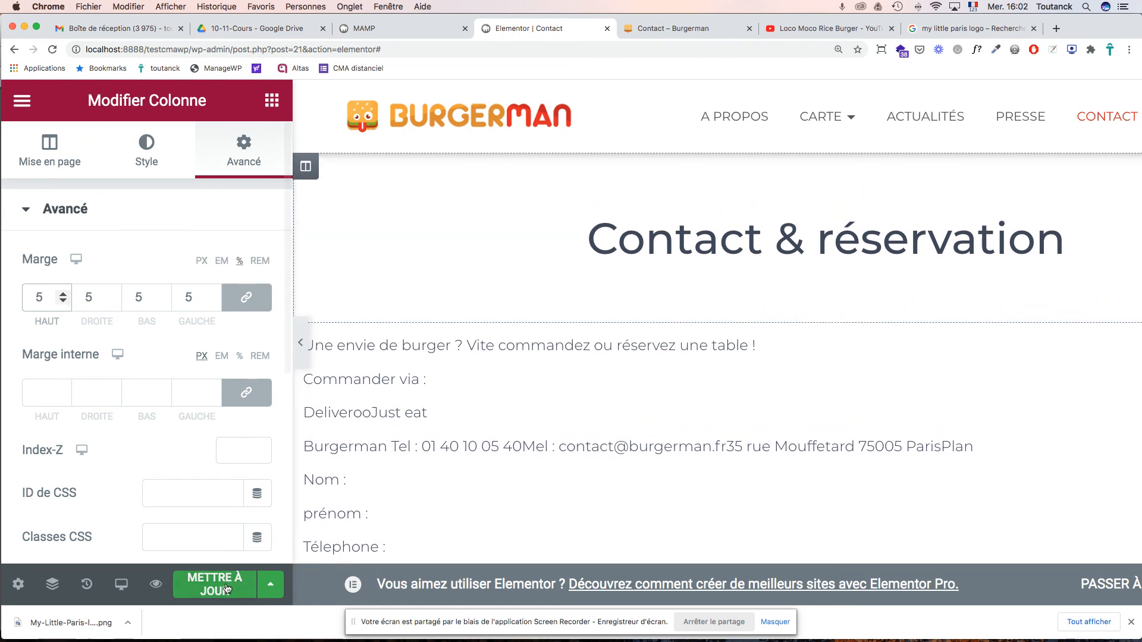
{"action": "key", "text": "super+s"}
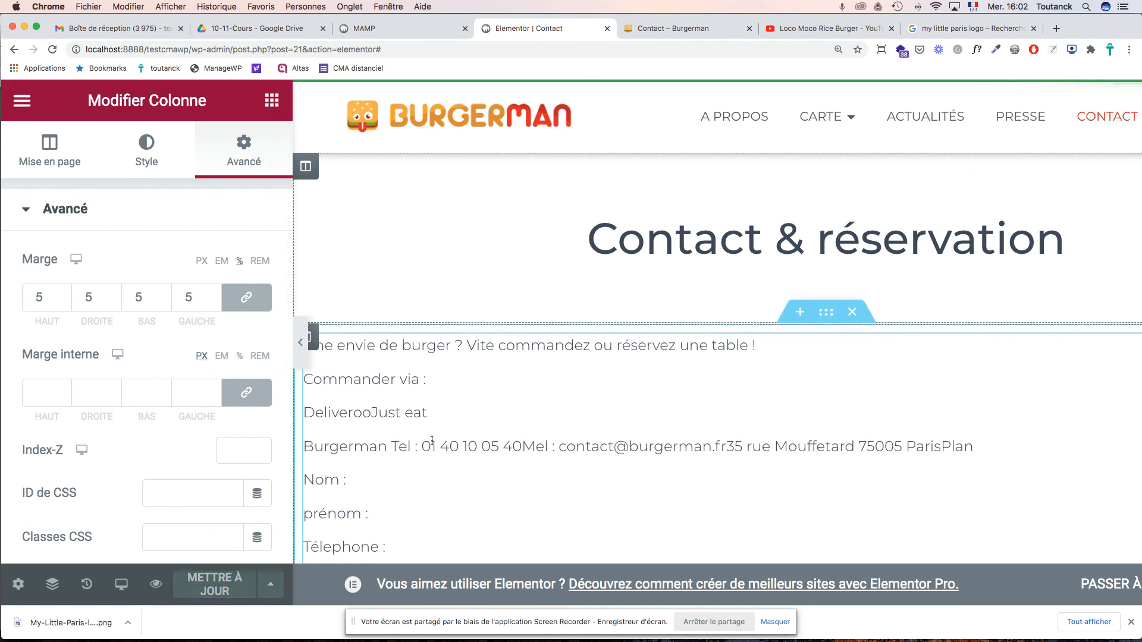
- Add a two-column section below the form text, checking the course PDF instructions along the way
{"action": "scroll", "coordinate": [554, 437], "scroll_direction": "down", "scroll_amount": 10}
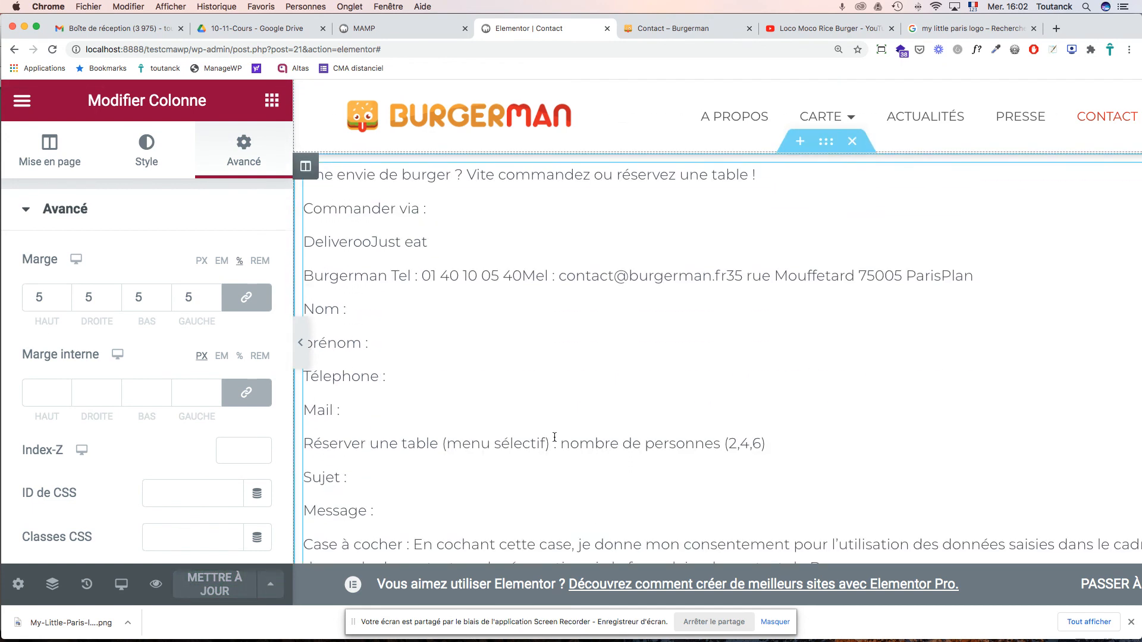
{"action": "key", "text": "super+Tab"}
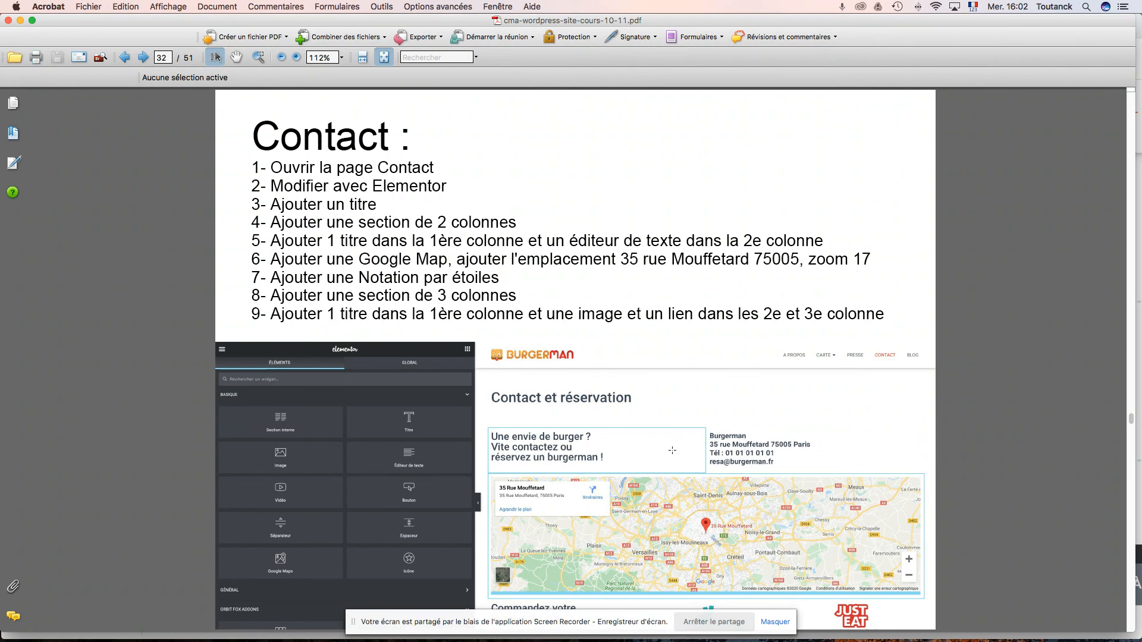
{"action": "key", "text": "super+Tab"}
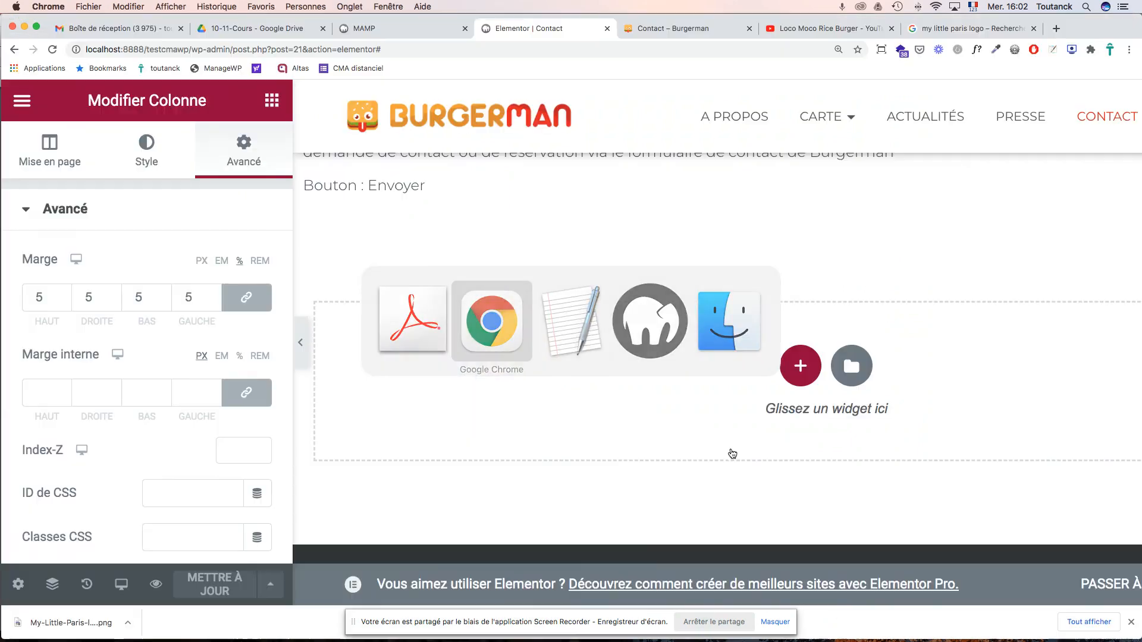
{"action": "left_click", "coordinate": [800, 374]}
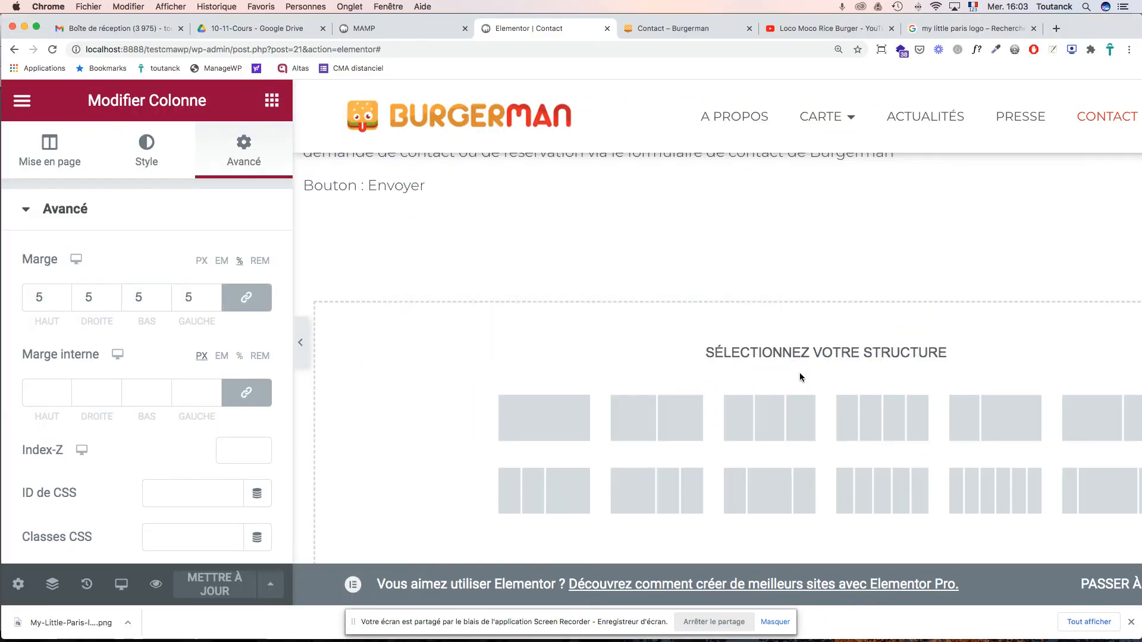
{"action": "left_click", "coordinate": [665, 427]}
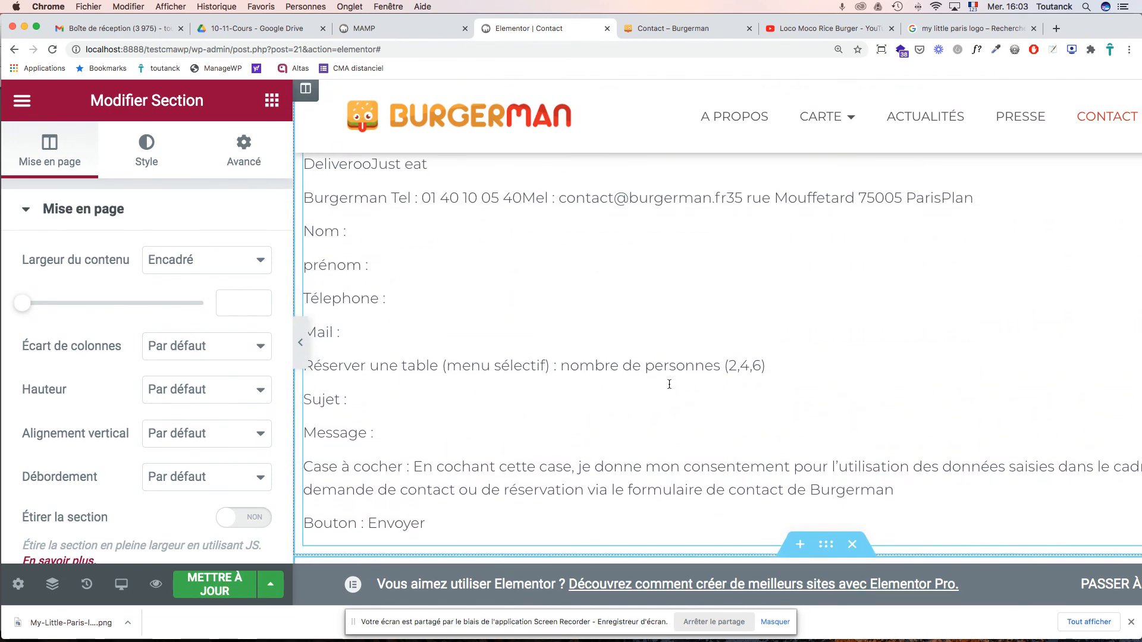
{"action": "key", "text": "super+Tab"}
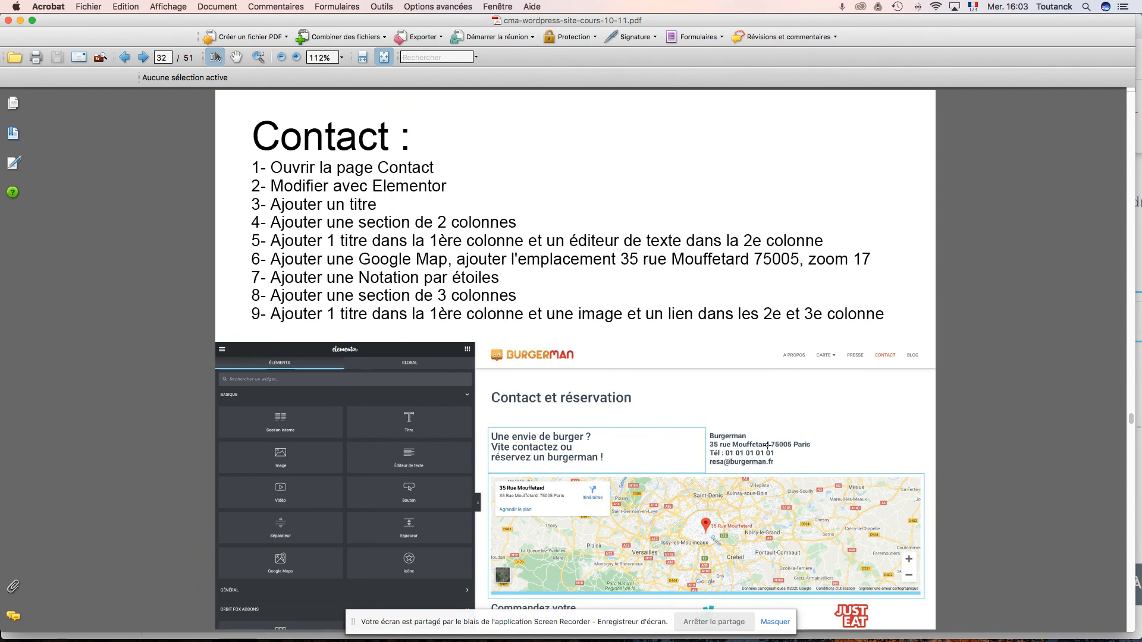
{"action": "key", "text": "super+Tab"}
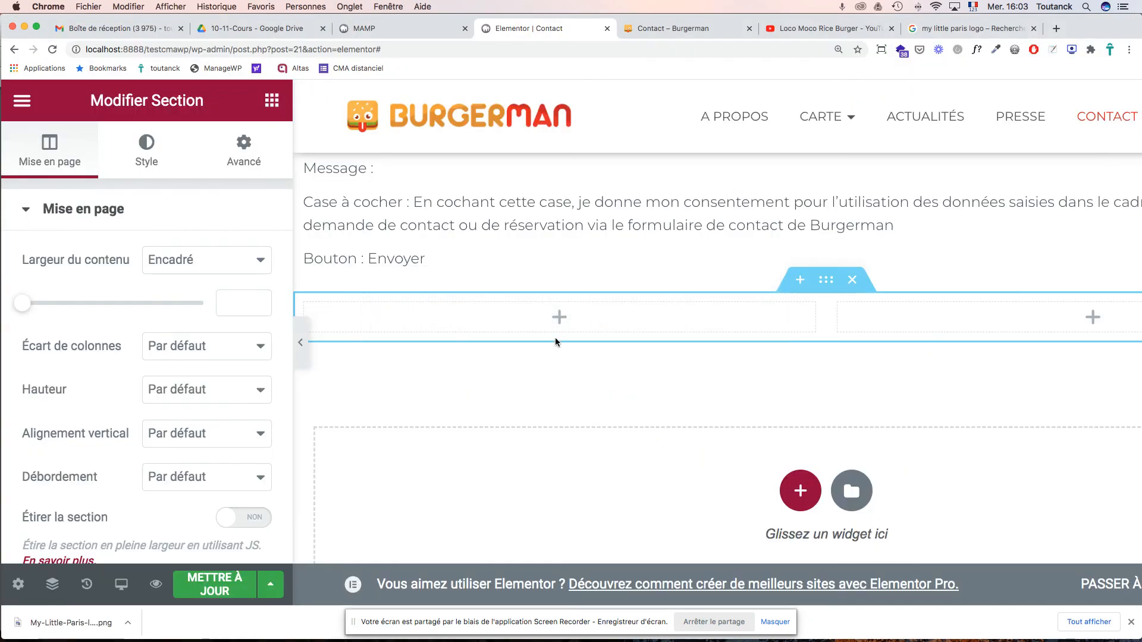
- Put a Titre in the left column, a text editor in the right, and move the section under the H1
{"action": "left_click", "coordinate": [272, 103]}
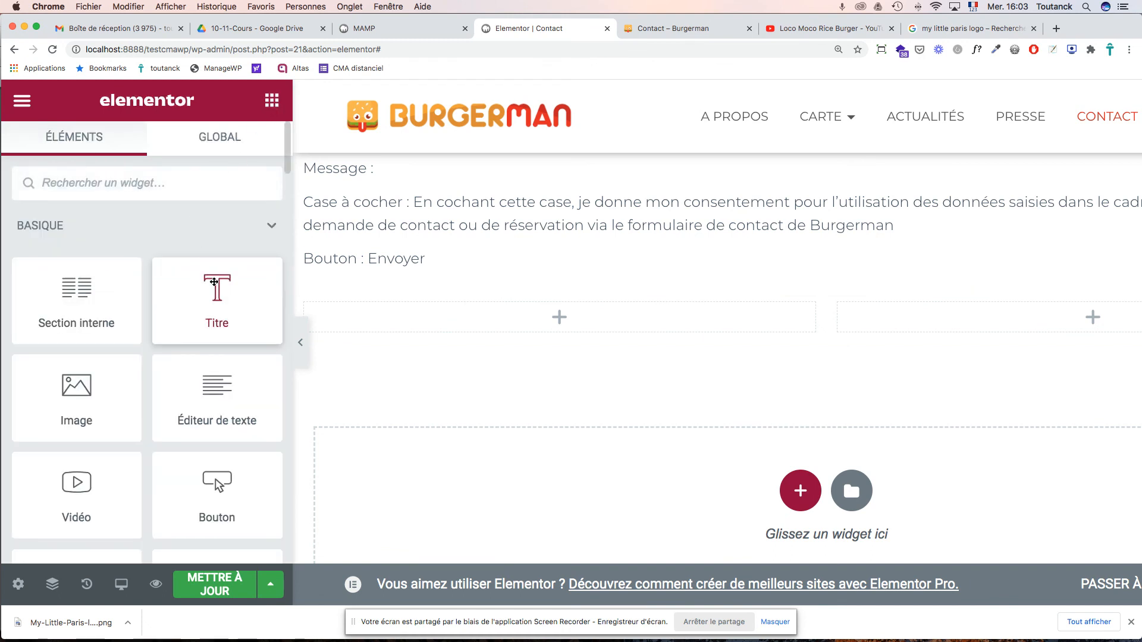
{"action": "left_click_drag", "start_coordinate": [214, 282], "coordinate": [381, 313]}
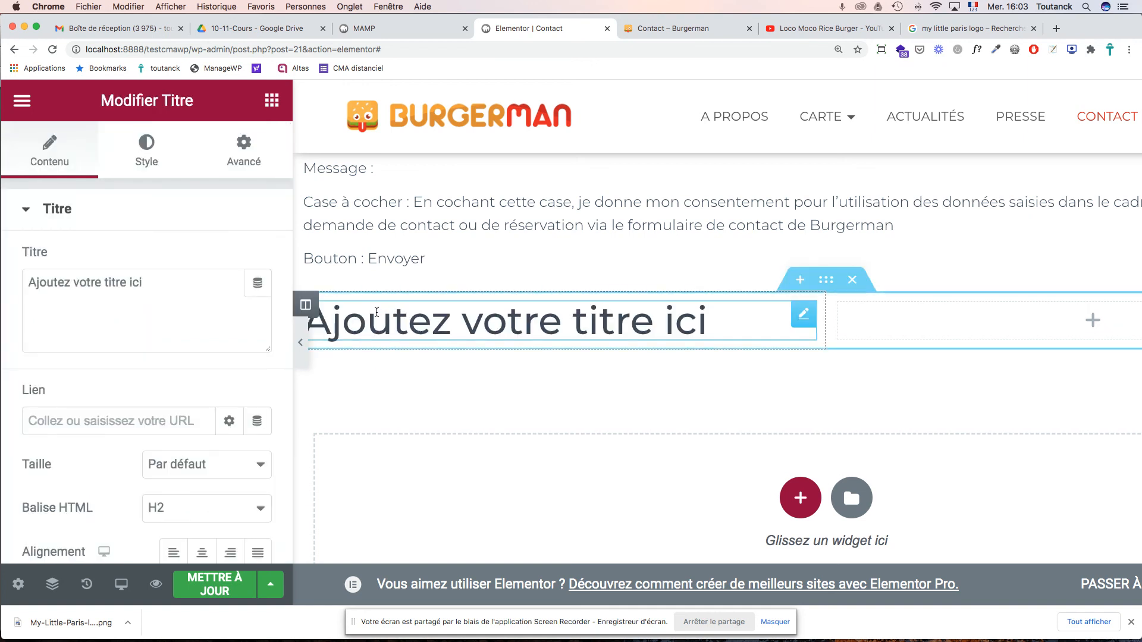
{"action": "left_click", "coordinate": [271, 100]}
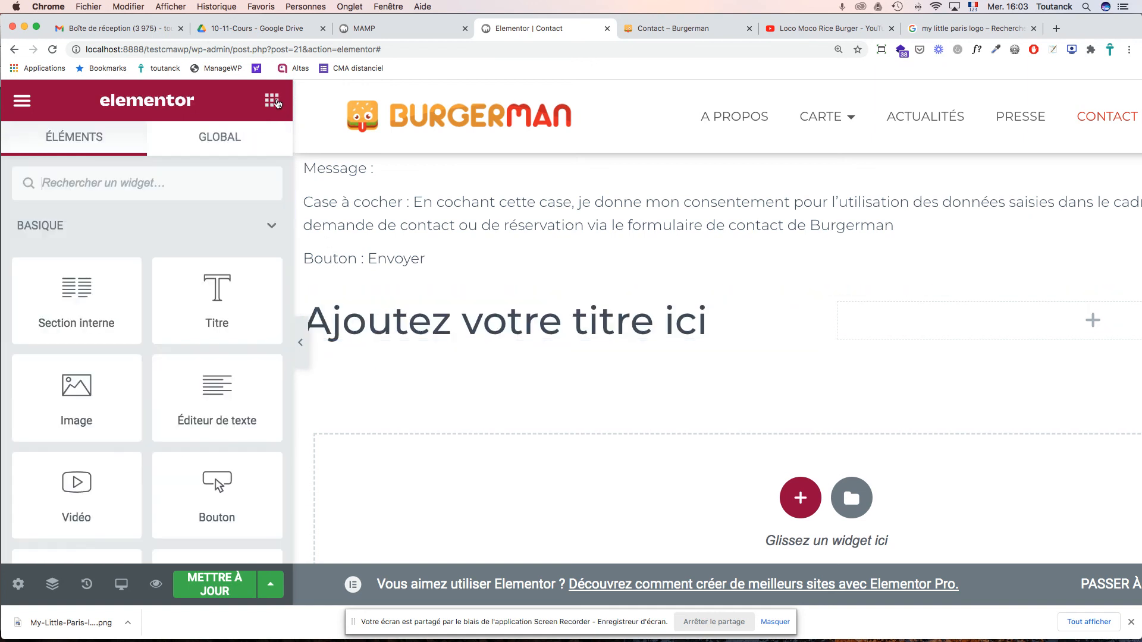
{"action": "scroll", "coordinate": [244, 321], "scroll_direction": "down", "scroll_amount": 2}
{"action": "left_click_drag", "start_coordinate": [217, 337], "coordinate": [900, 319]}
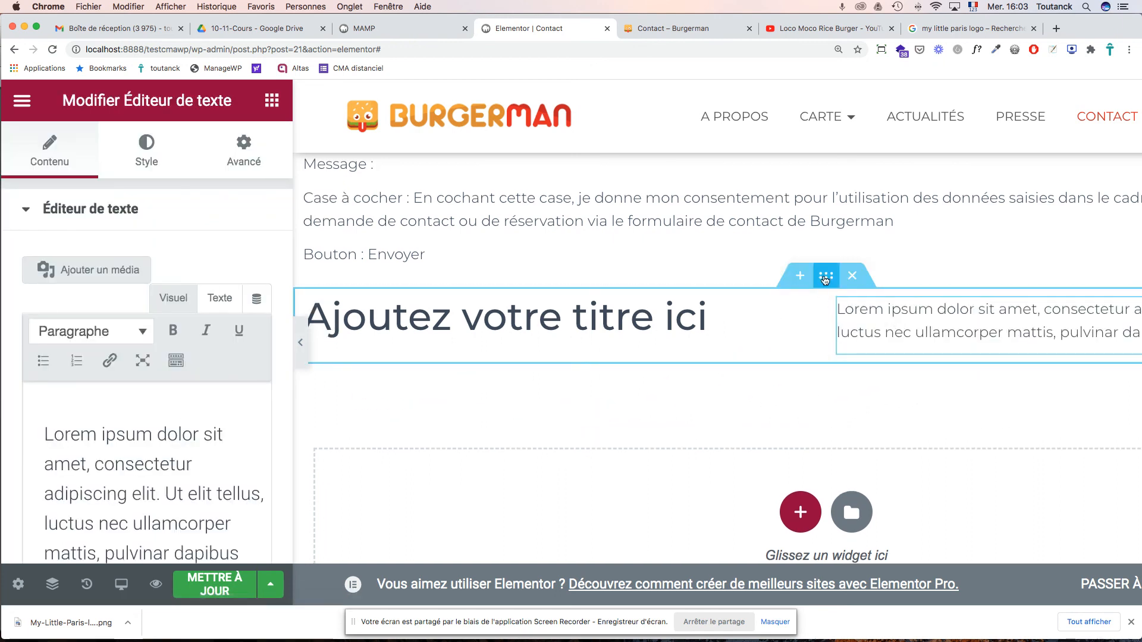
{"action": "left_click_drag", "start_coordinate": [828, 277], "coordinate": [327, 273]}
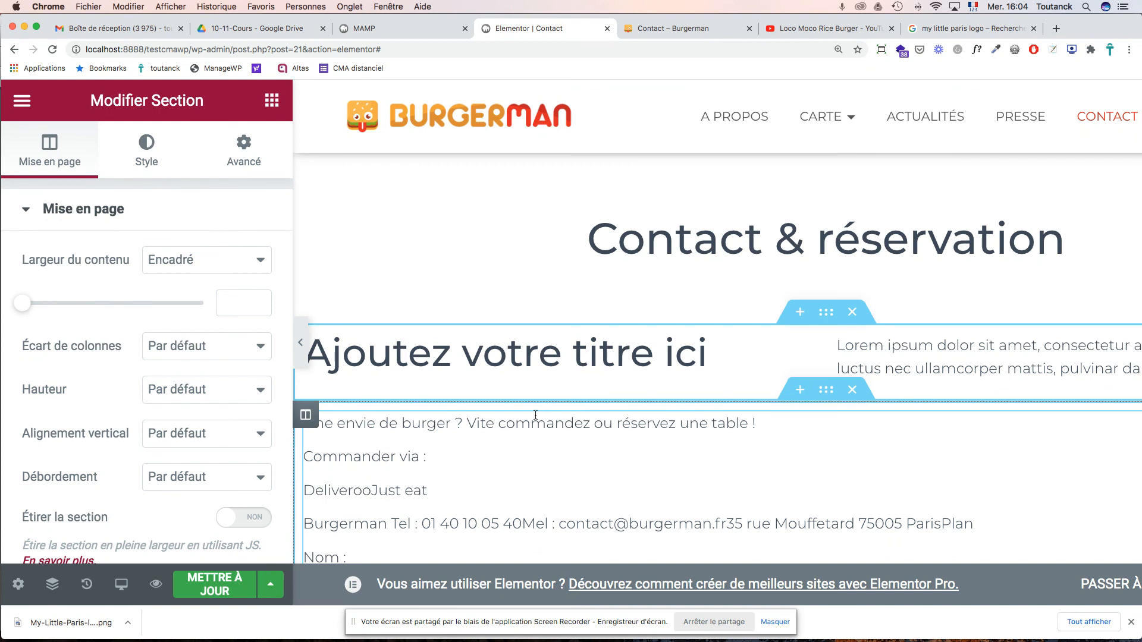
{"action": "left_click", "coordinate": [442, 424]}
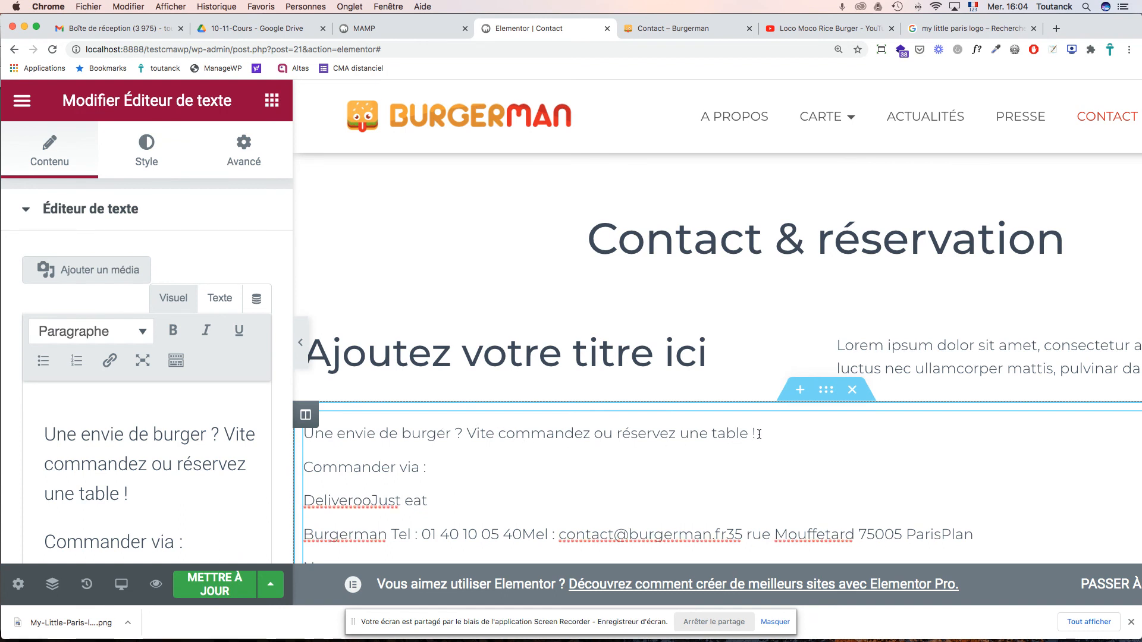
- Move the text block's first line into the left-column heading, replacing the placeholder
{"action": "key", "text": "super+Tab"}
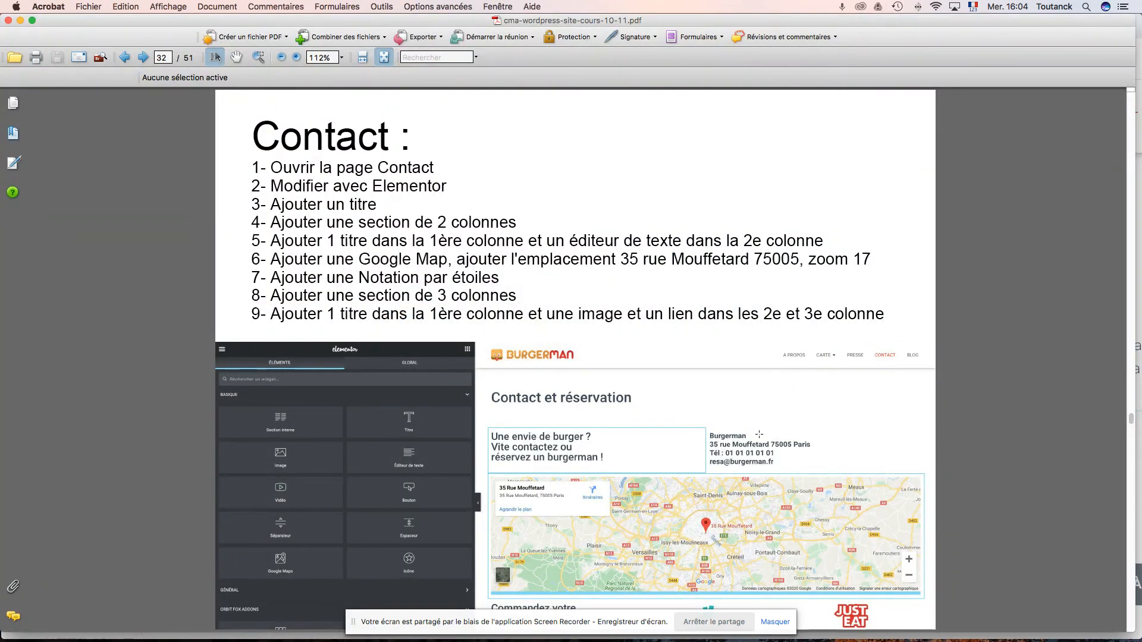
{"action": "key", "text": "super+Tab"}
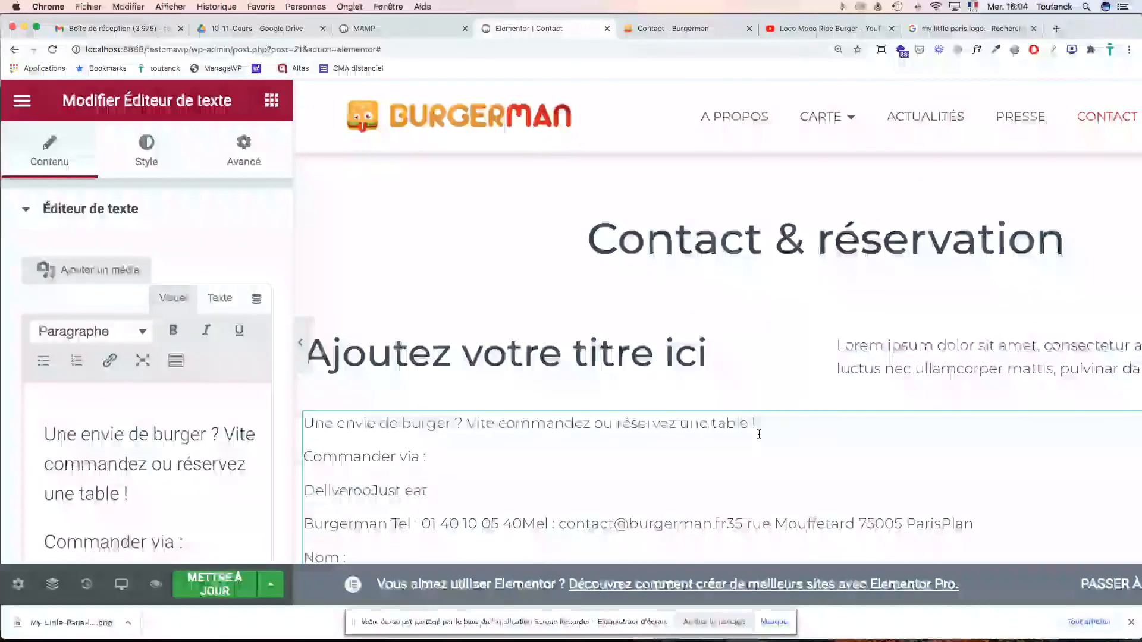
{"action": "left_click_drag", "start_coordinate": [759, 433], "coordinate": [307, 433]}
{"action": "key", "text": "cmd+c"}
{"action": "key", "text": "BackSpace"}
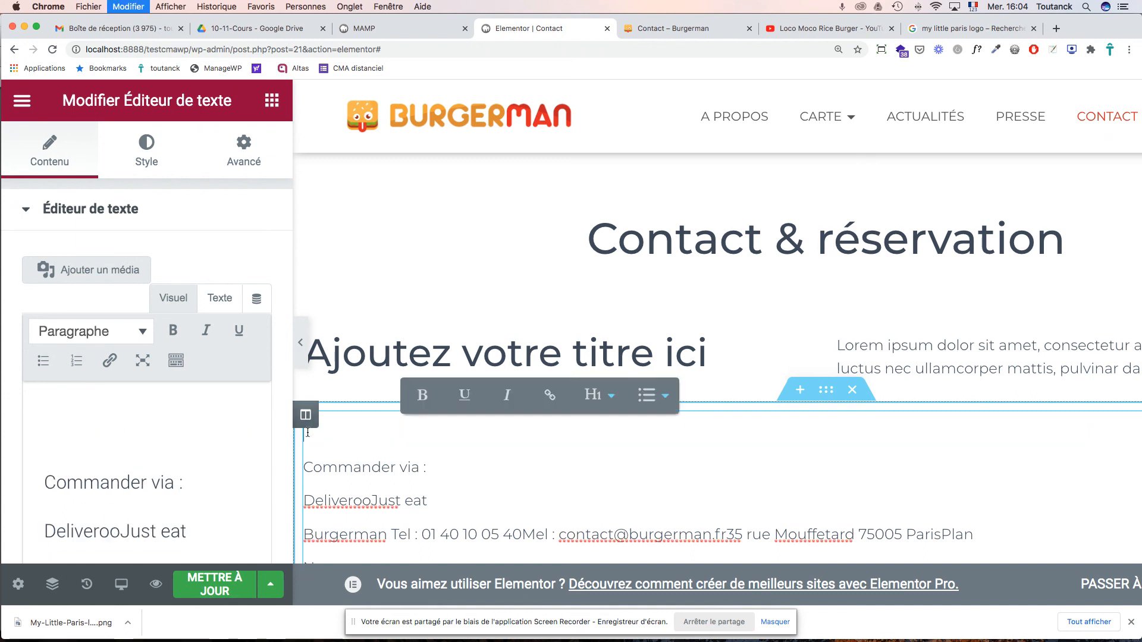
{"action": "triple_click", "coordinate": [384, 357]}
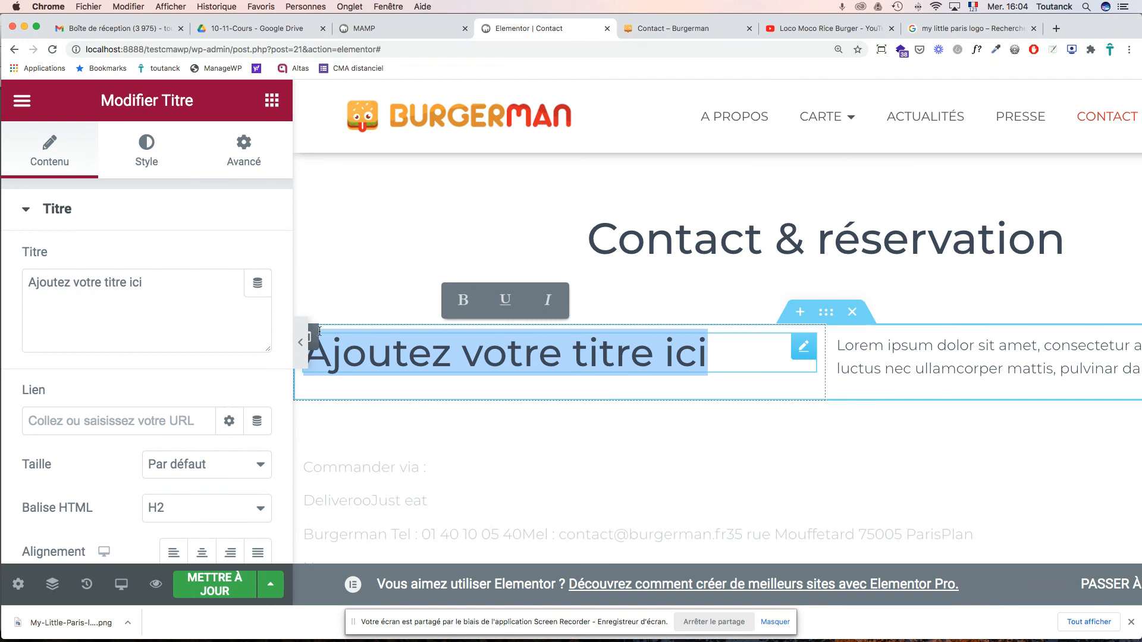
{"action": "triple_click", "coordinate": [115, 283]}
{"action": "key", "text": "cmd+v"}
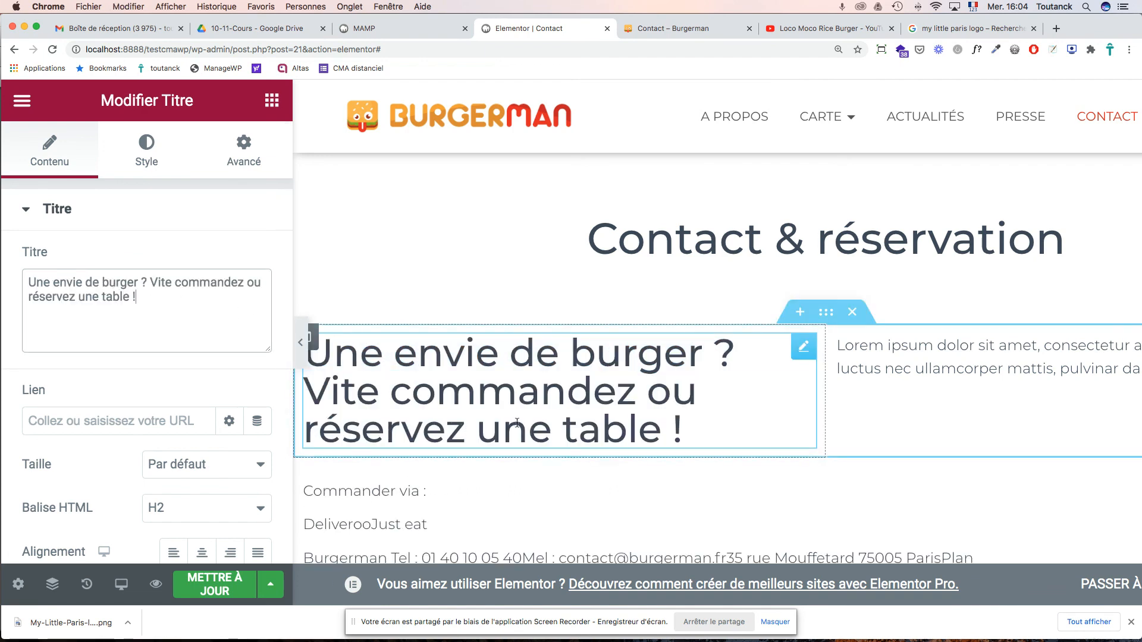
- Set the tagline heading's HTML tag to H4
{"action": "left_click", "coordinate": [260, 510]}
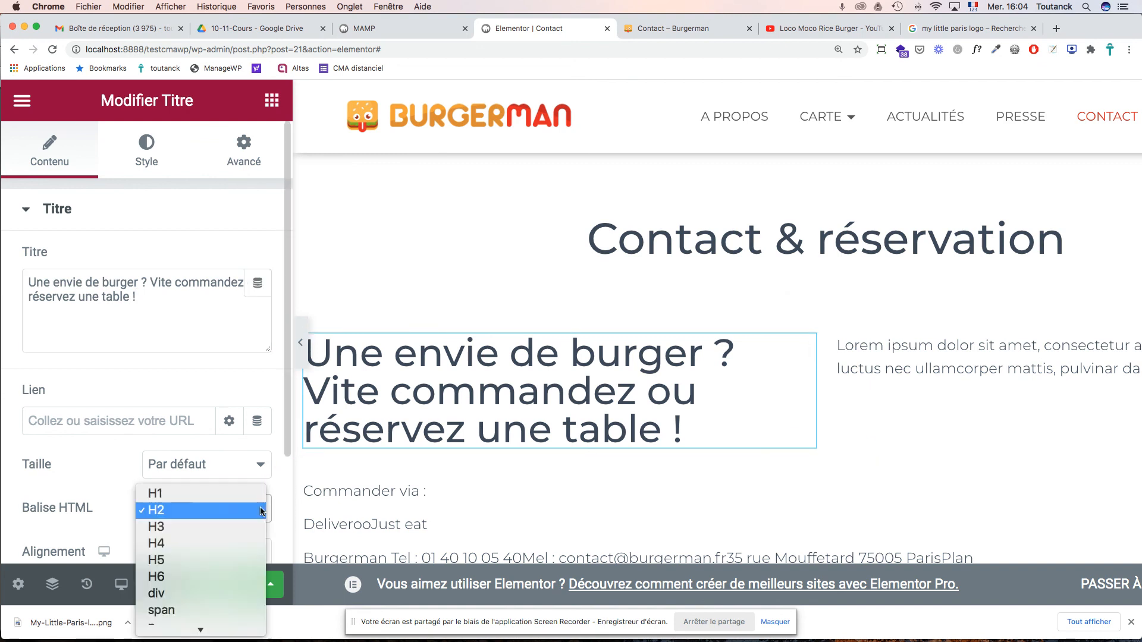
{"action": "left_click", "coordinate": [238, 529]}
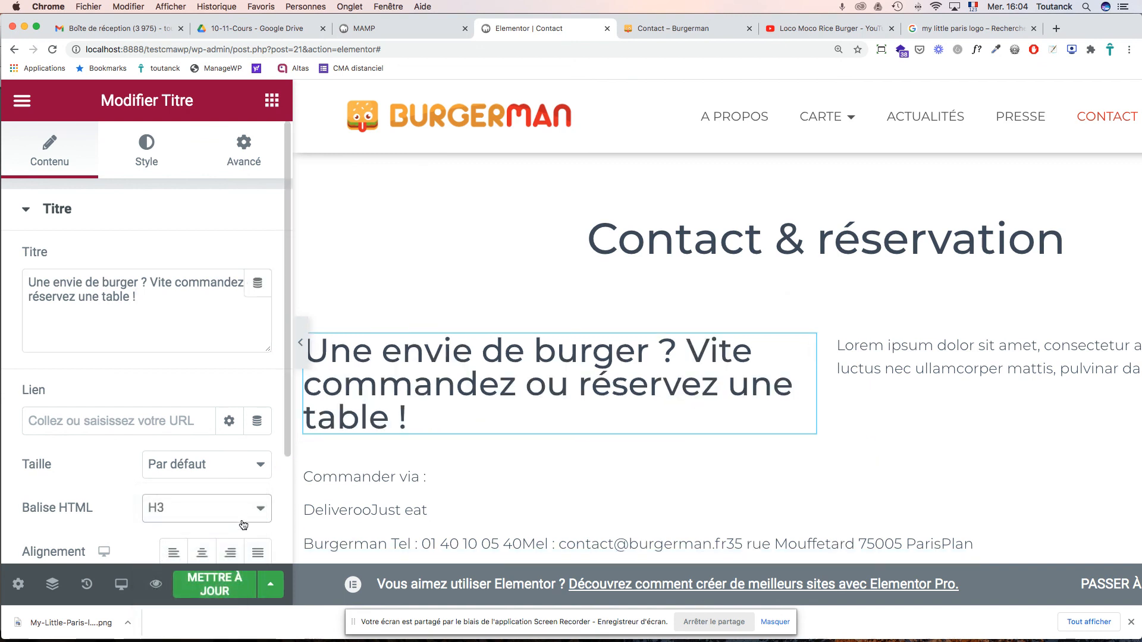
{"action": "left_click", "coordinate": [257, 505]}
{"action": "left_click", "coordinate": [241, 522]}
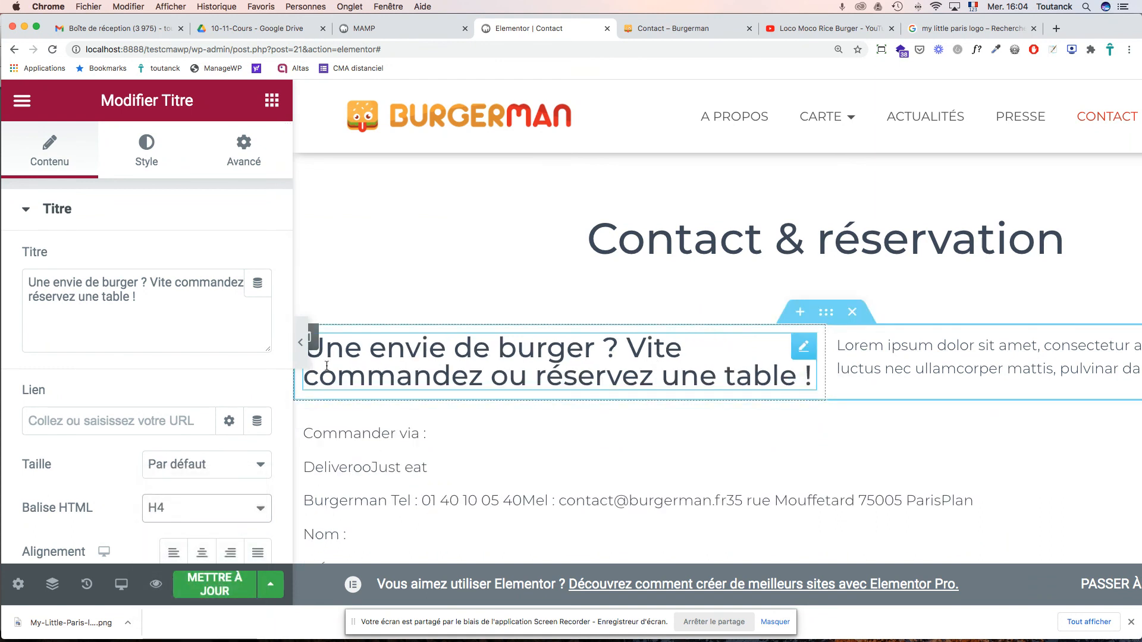
- Break the heading so 'Vite commandez' and 'réservez une table !' start new lines
{"action": "left_click", "coordinate": [151, 285]}
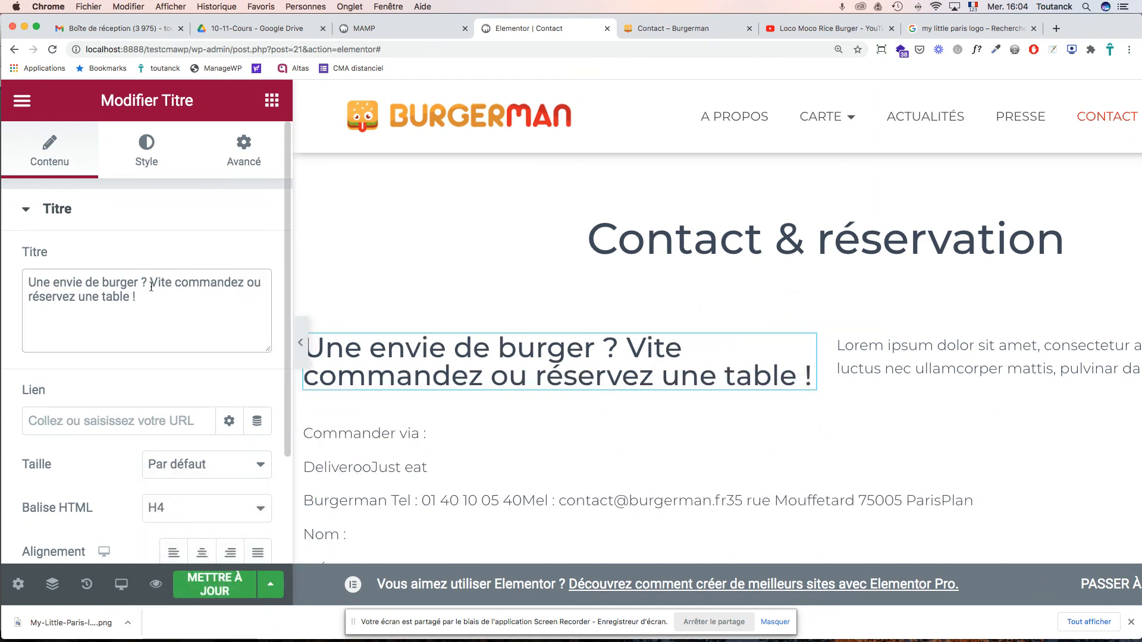
{"action": "key", "text": "Return"}
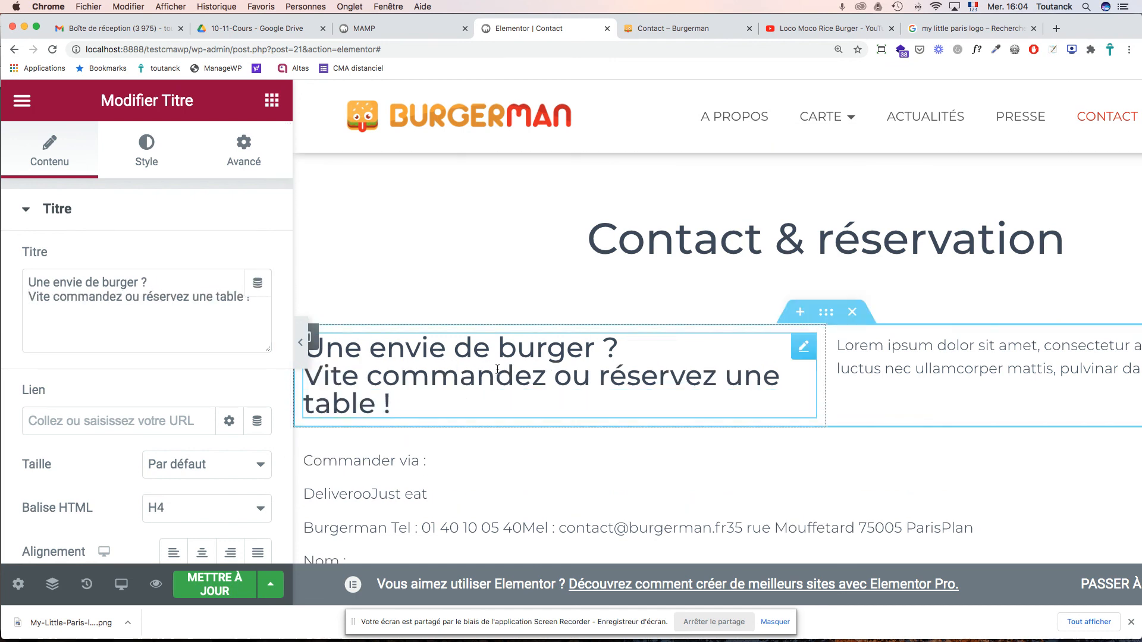
{"action": "left_click", "coordinate": [142, 296]}
{"action": "key", "text": "Return"}
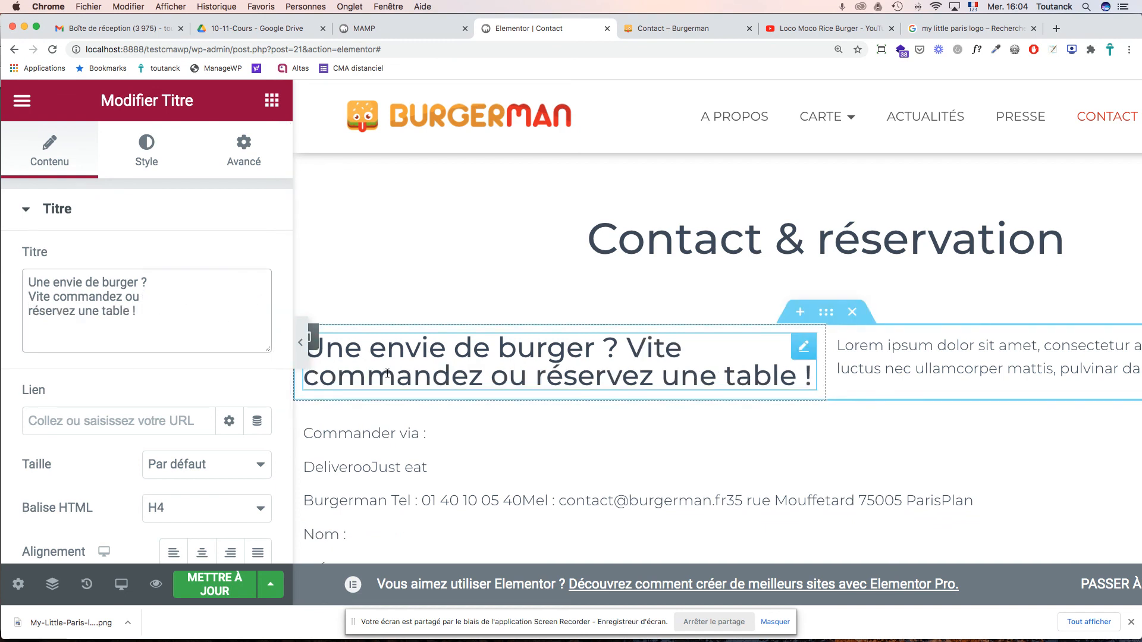
{"action": "left_click", "coordinate": [569, 383]}
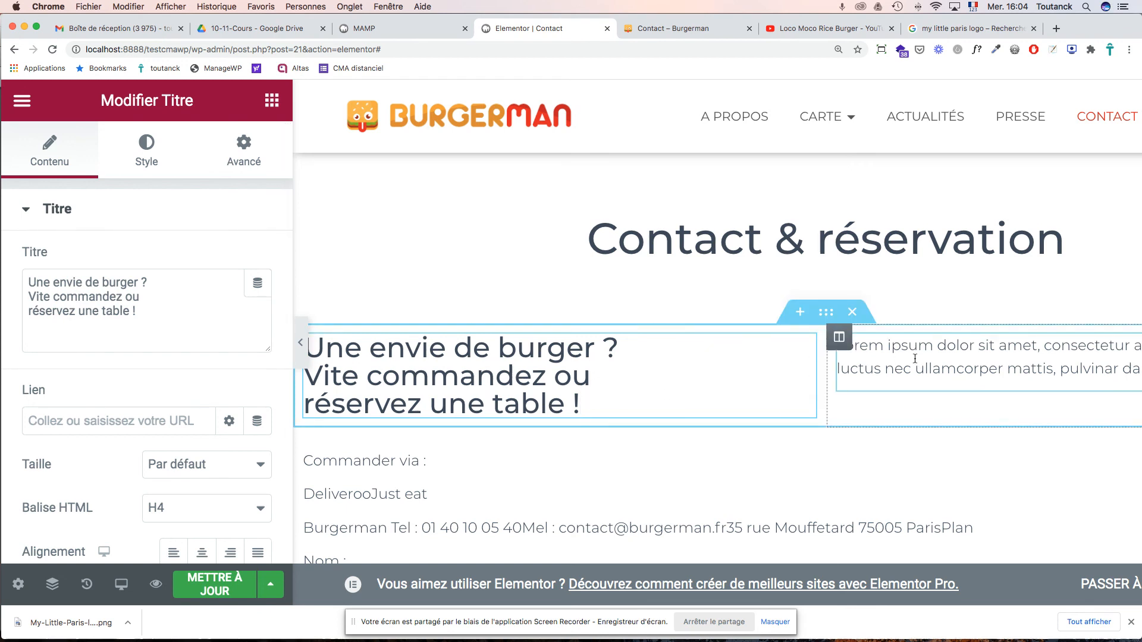
{"action": "scroll", "coordinate": [913, 357], "scroll_direction": "down", "scroll_amount": 3}
{"action": "scroll", "coordinate": [914, 358], "scroll_direction": "down", "scroll_amount": 2}
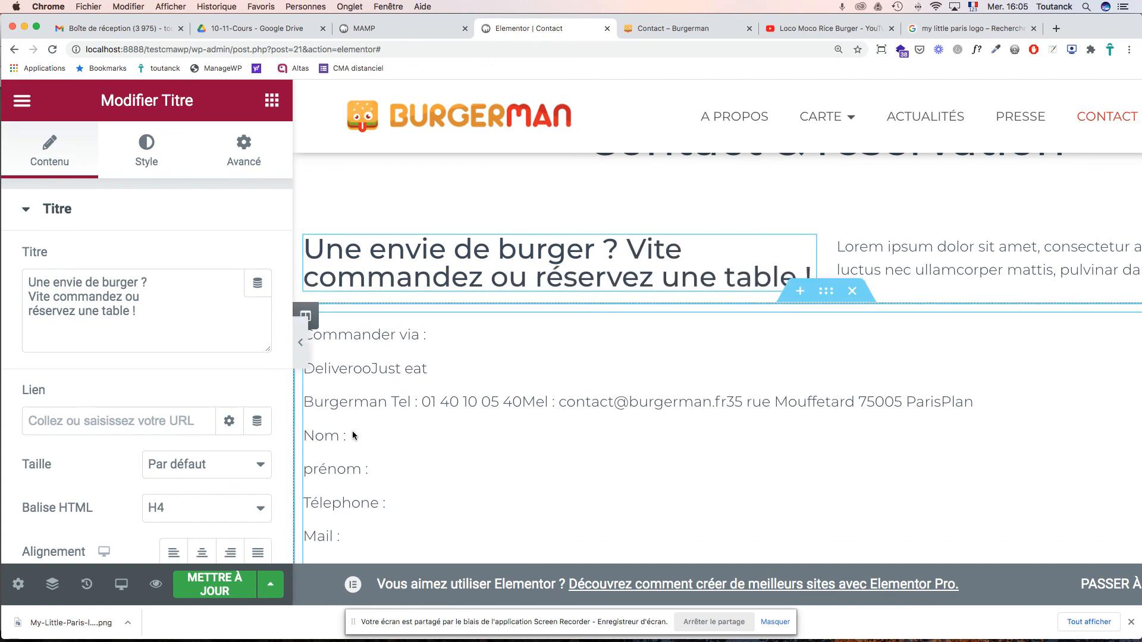
- Move the BurgerMan contact line from the left text block over the right column's Lorem ipsum
{"action": "left_click", "coordinate": [352, 430]}
{"action": "triple_click", "coordinate": [333, 403]}
{"action": "key", "text": "super+c"}
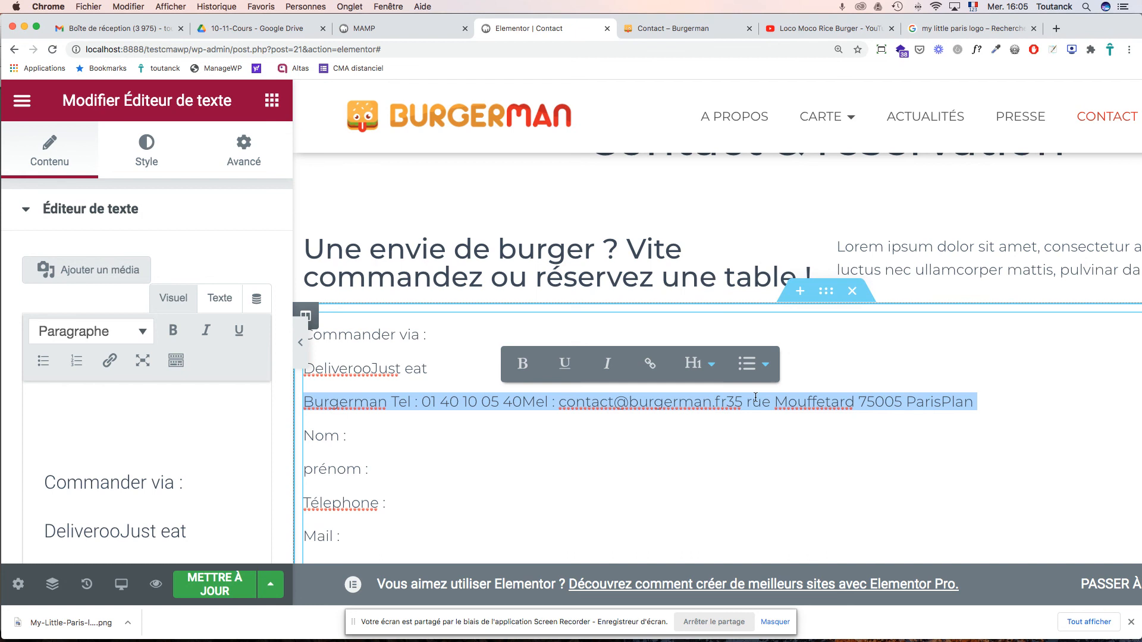
{"action": "key", "text": "BackSpace"}
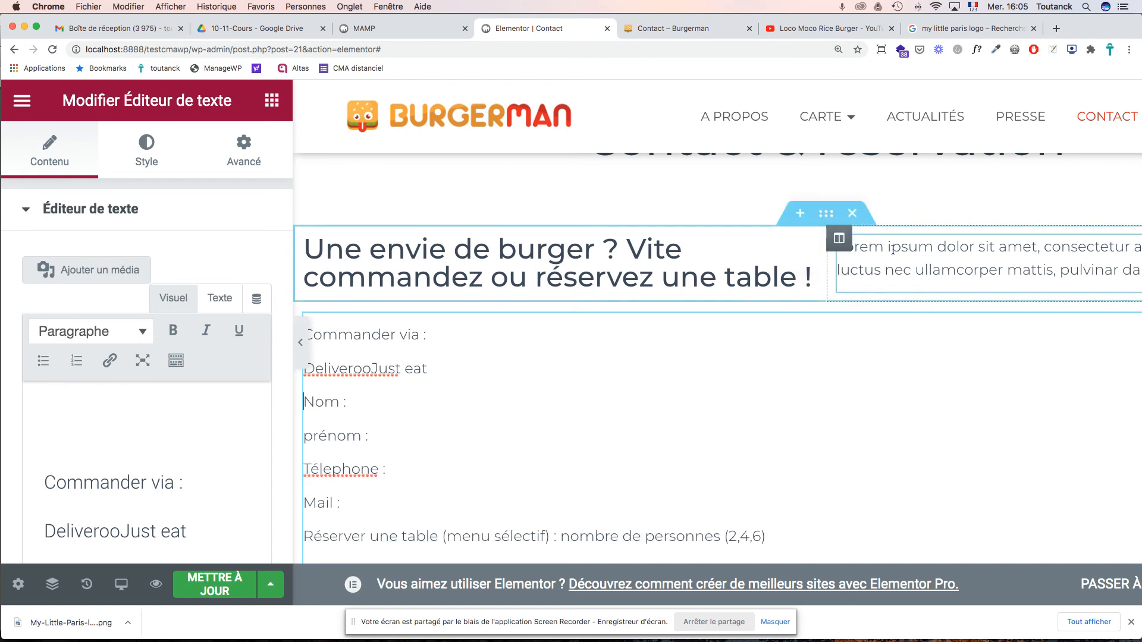
{"action": "left_click", "coordinate": [892, 245]}
{"action": "key", "text": "super+a"}
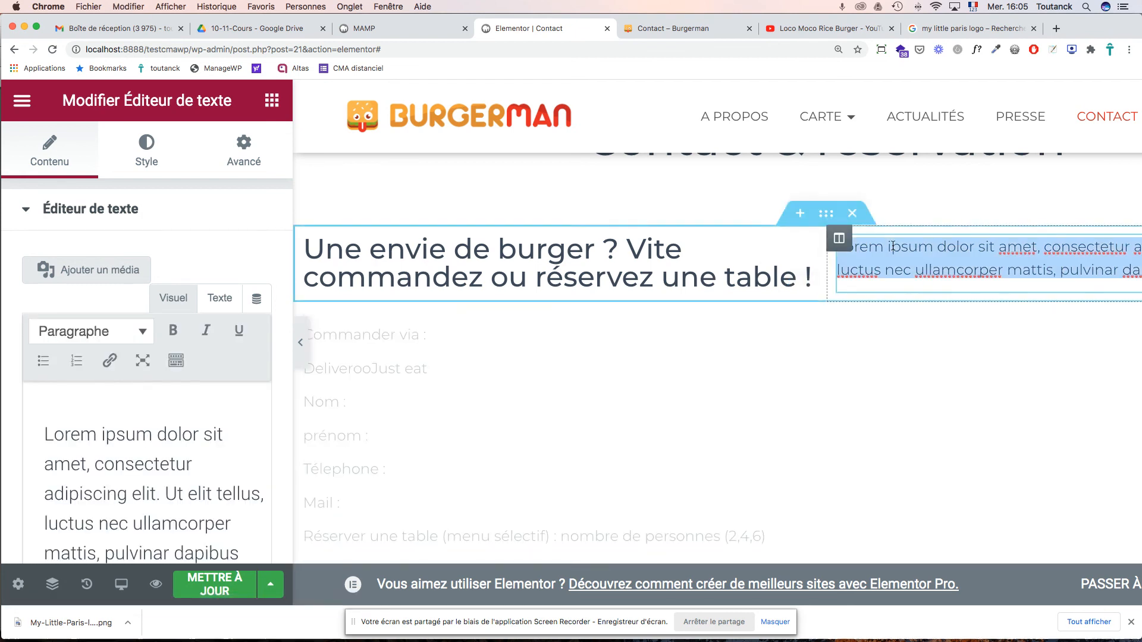
{"action": "key", "text": "super+v"}
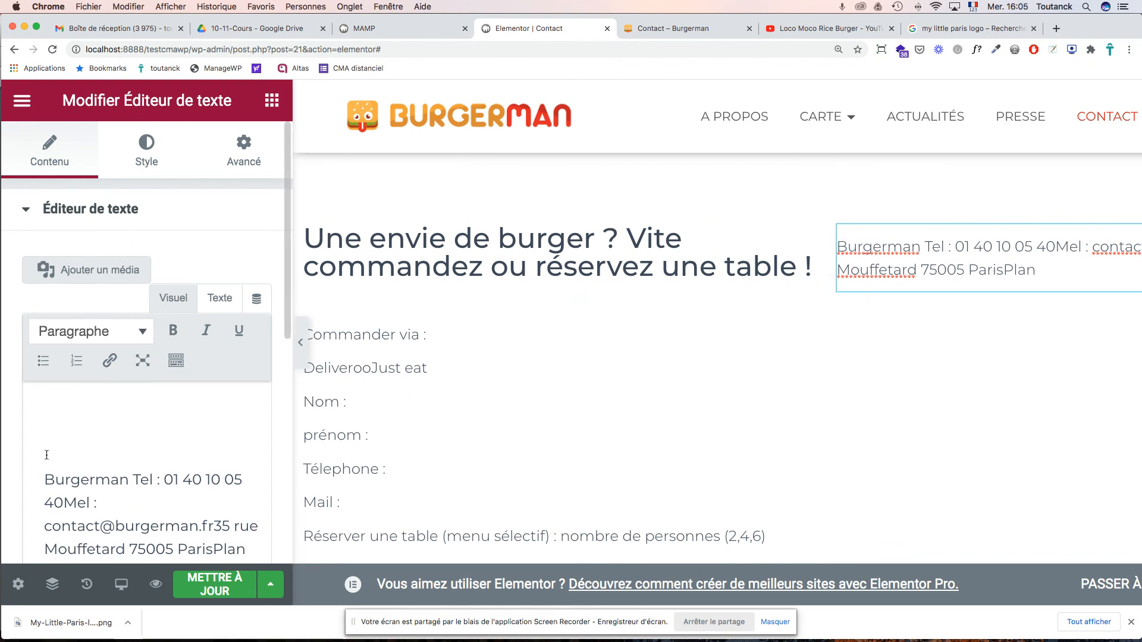
- Break the contact details into four lines and delete the word 'Plan' after Paris
{"action": "left_click", "coordinate": [46, 479]}
{"action": "key", "text": "BackSpace"}
{"action": "key", "text": "BackSpace"}
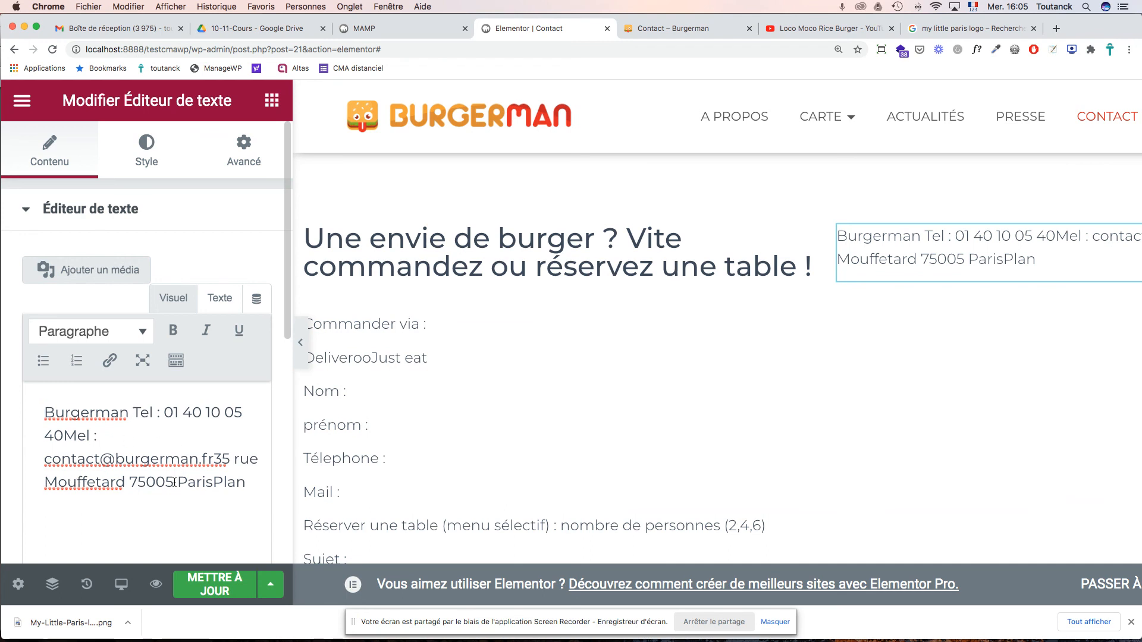
{"action": "key", "text": "shift+Return"}
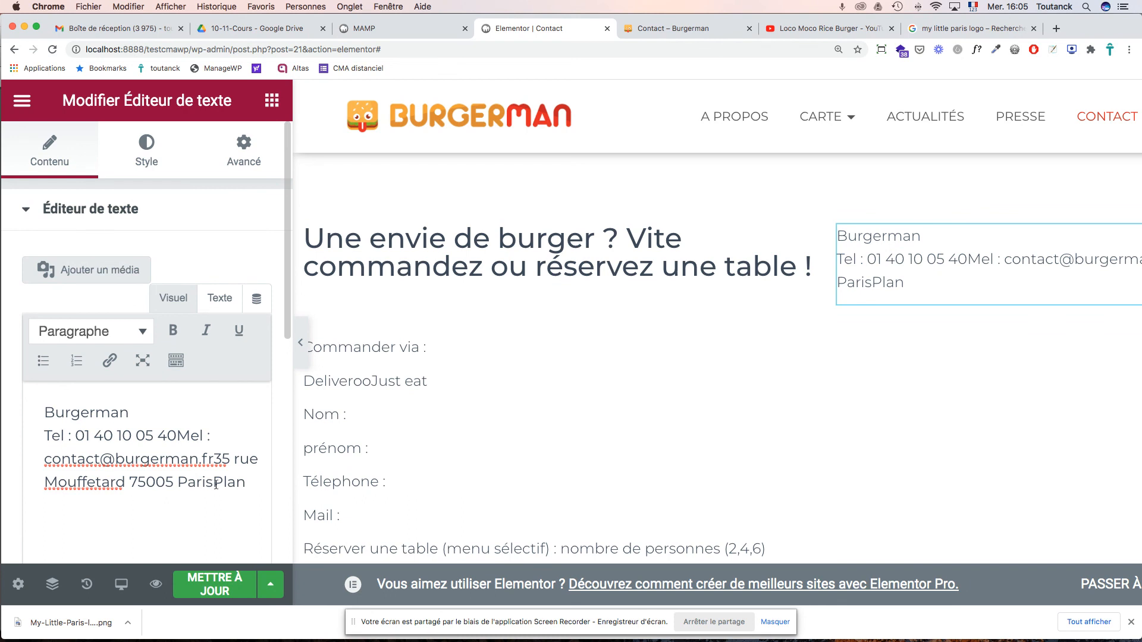
{"action": "left_click", "coordinate": [179, 437]}
{"action": "key", "text": "shift+Return"}
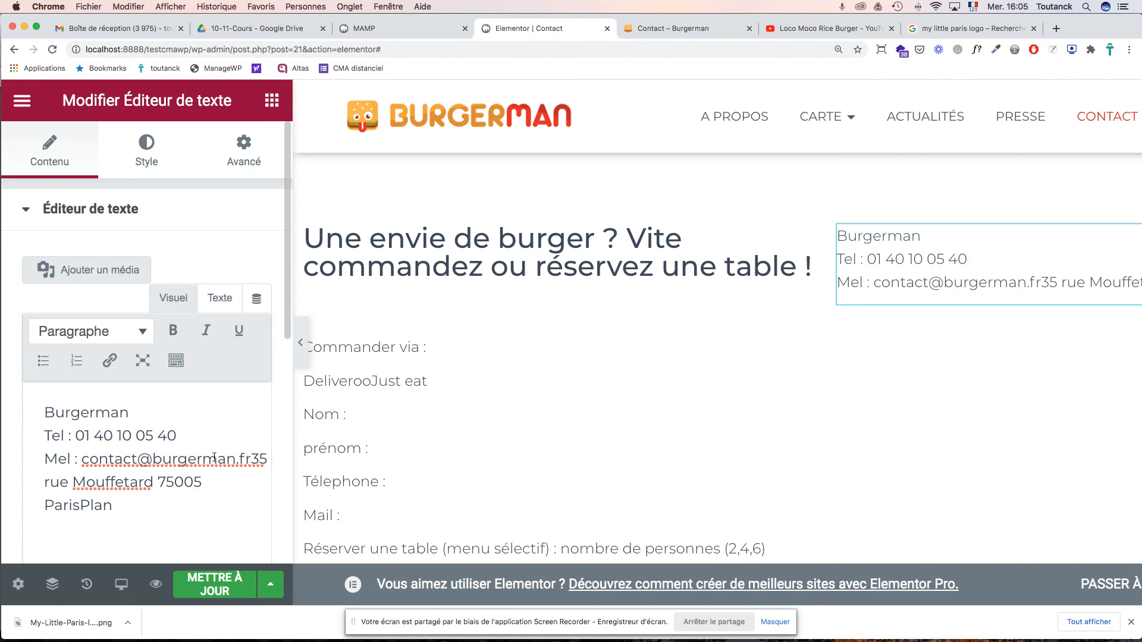
{"action": "left_click", "coordinate": [254, 462]}
{"action": "key", "text": "shift+Return"}
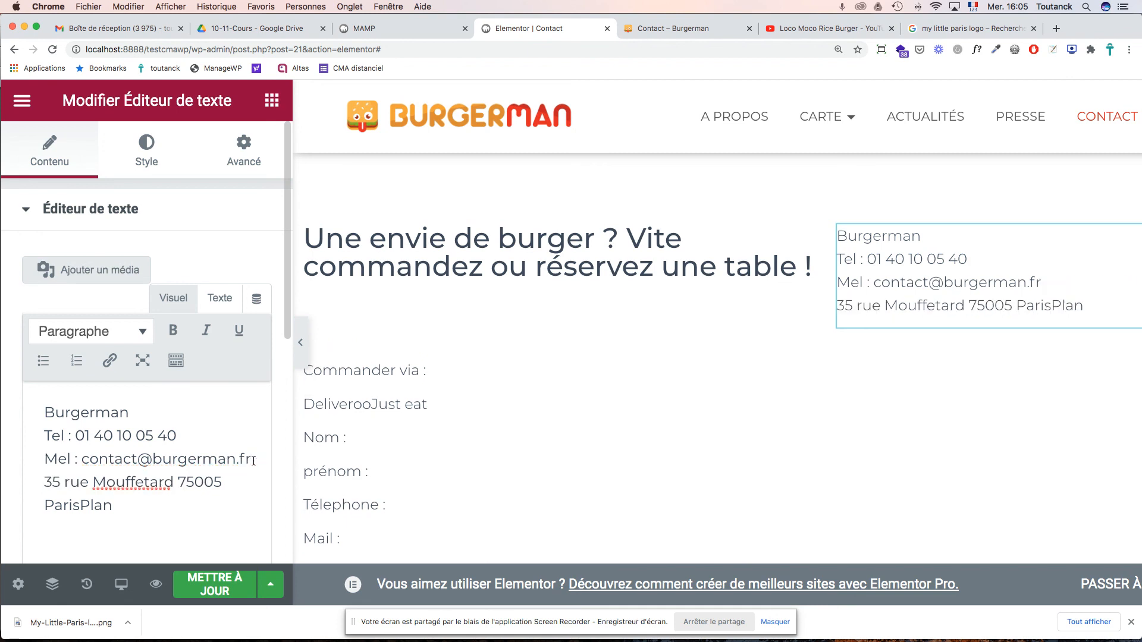
{"action": "key", "text": "BackSpace"}
{"action": "key", "text": "BackSpace"}
{"action": "key", "text": "BackSpace"}
{"action": "key", "text": "BackSpace"}
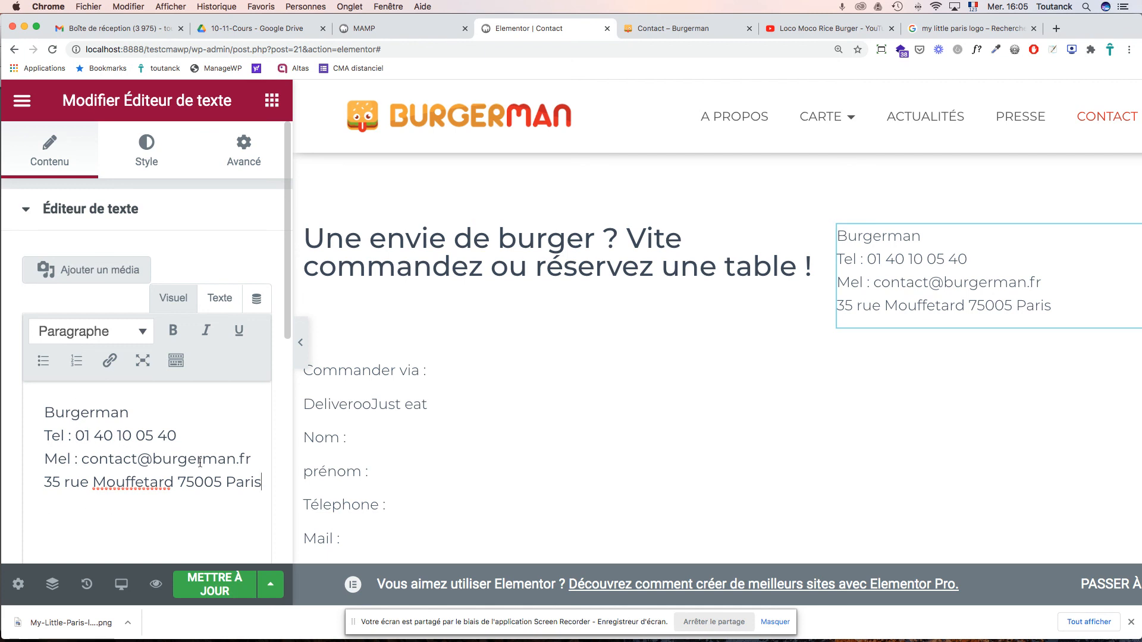
- Bold 'BurgerMan' with a capital M, and bold the 'Tel :' and 'Mel :' labels
{"action": "double_click", "coordinate": [79, 412]}
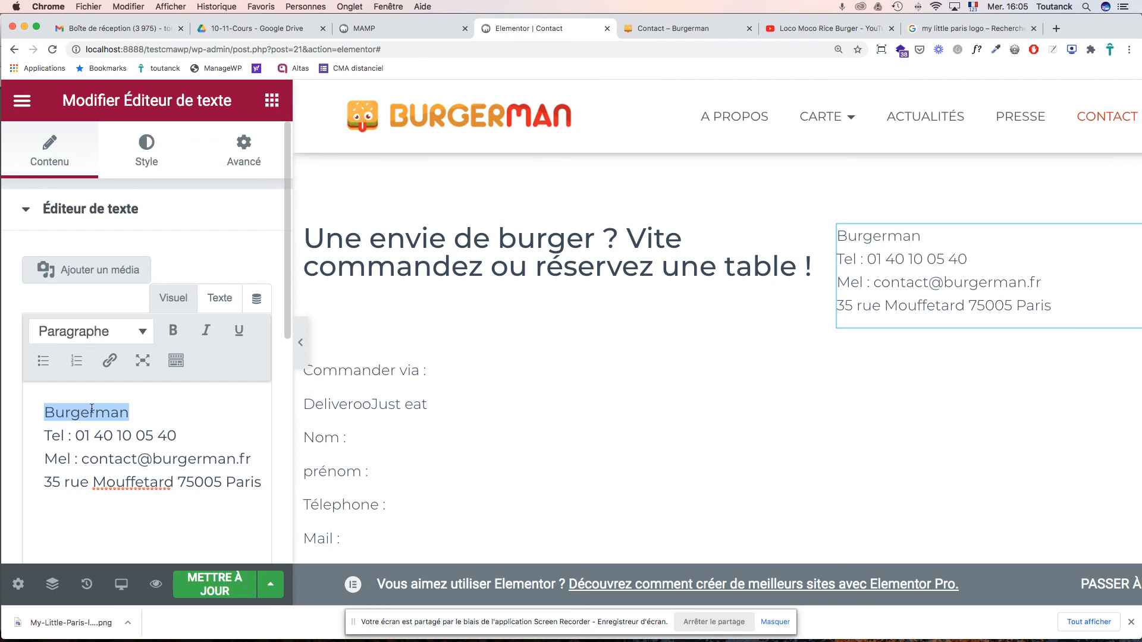
{"action": "left_click", "coordinate": [173, 335]}
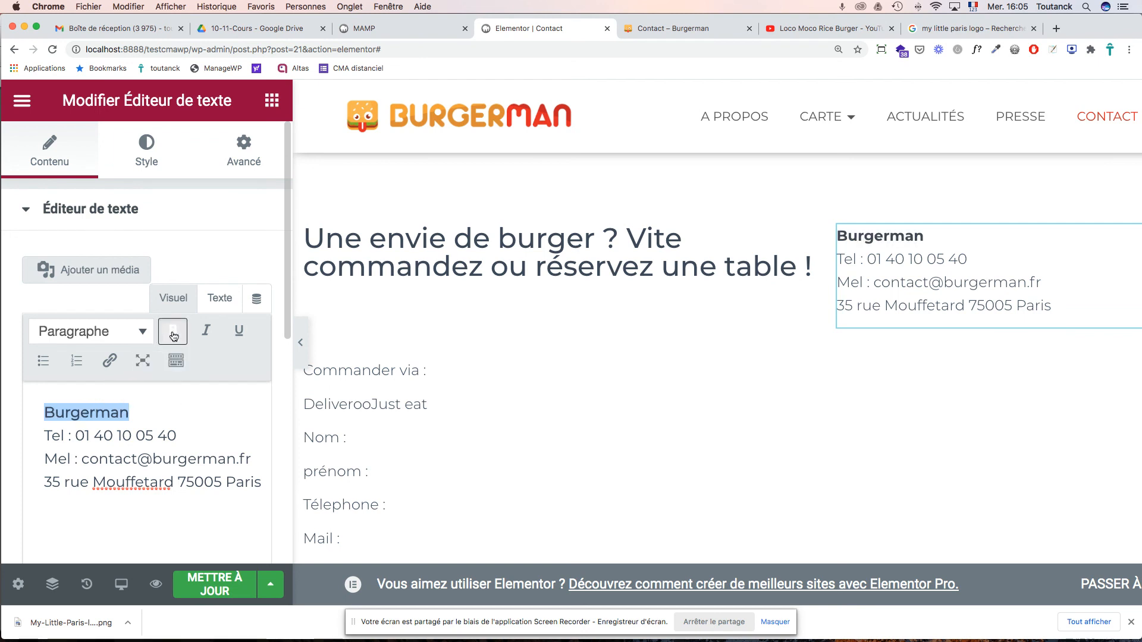
{"action": "left_click", "coordinate": [113, 415]}
{"action": "key", "text": "BackSpace"}
{"action": "type", "text": "M"}
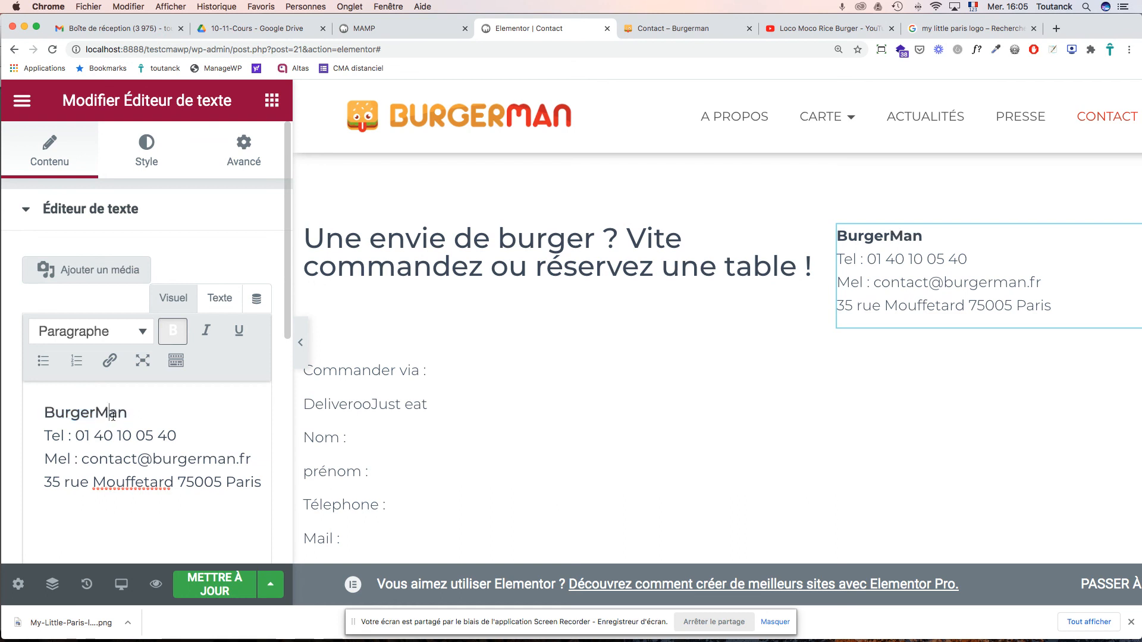
{"action": "left_click_drag", "start_coordinate": [71, 439], "coordinate": [44, 438]}
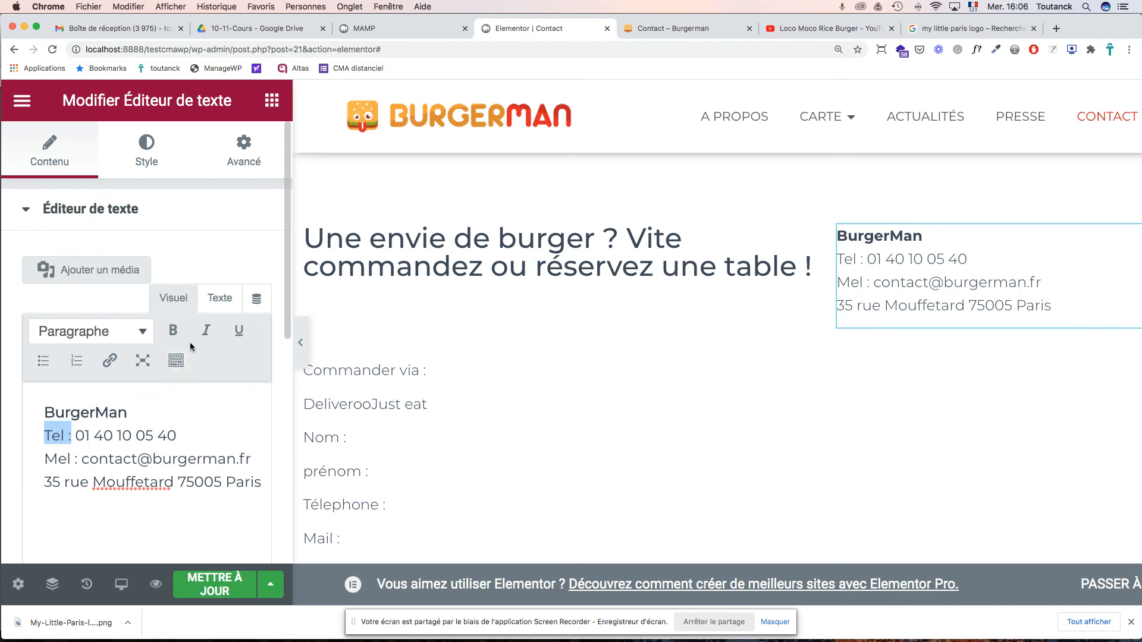
{"action": "left_click", "coordinate": [176, 331]}
{"action": "left_click_drag", "start_coordinate": [77, 459], "coordinate": [46, 459]}
{"action": "left_click", "coordinate": [172, 331]}
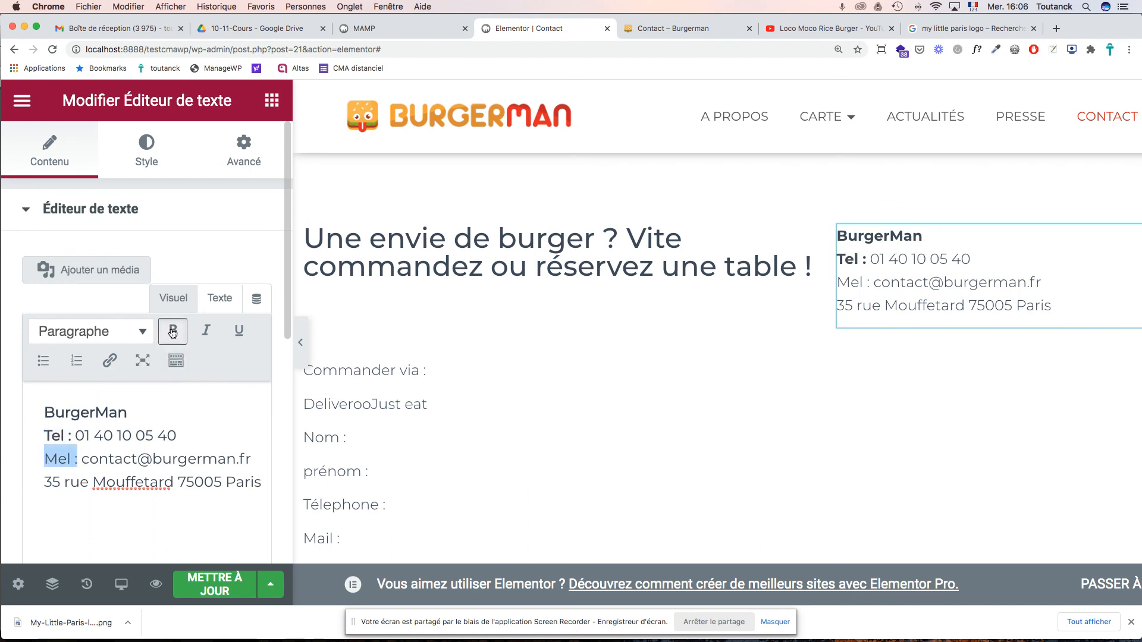
{"action": "left_click", "coordinate": [226, 483]}
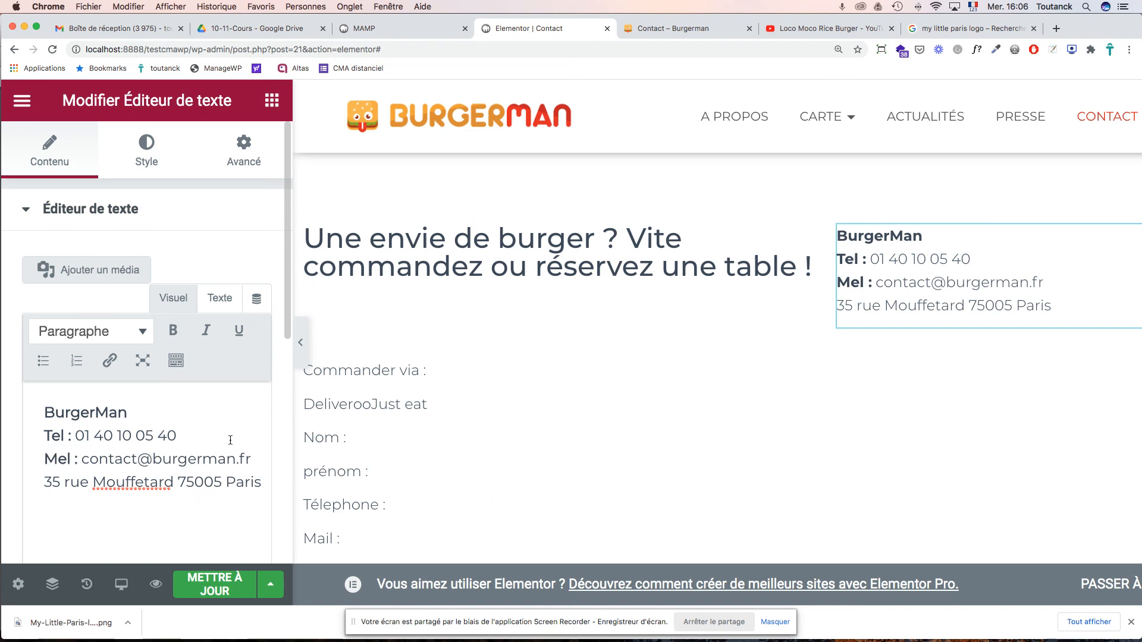
{"action": "left_click", "coordinate": [568, 293]}
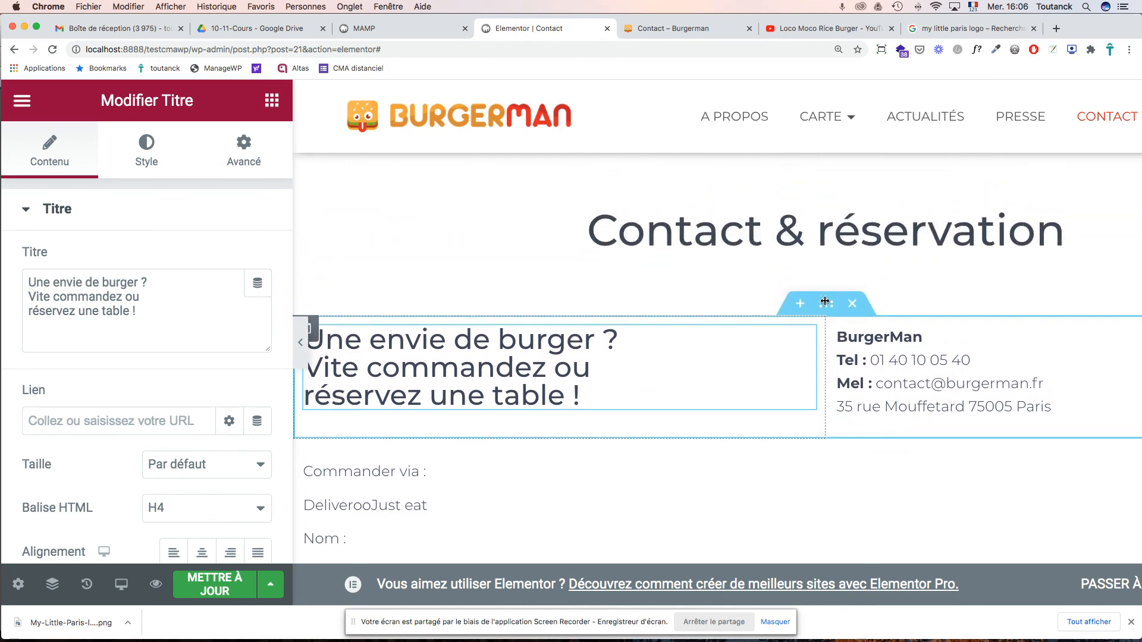
{"action": "scroll", "coordinate": [731, 392], "scroll_direction": "down", "scroll_amount": 5}
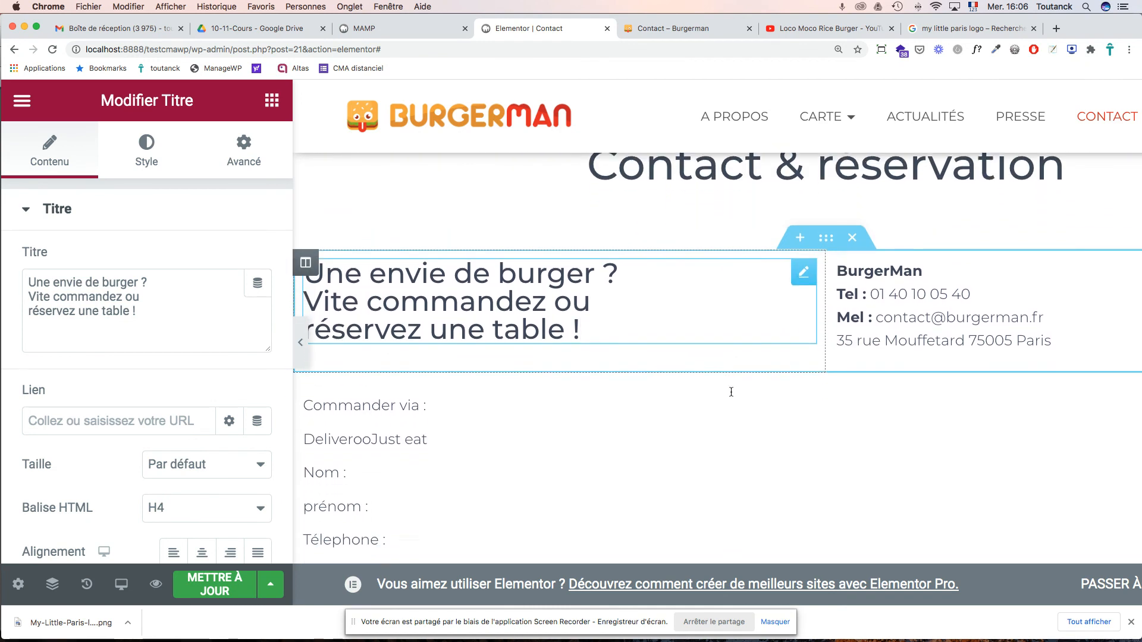
- Check the nine Contact steps on page 32 of the course PDF, then return to the editor
{"action": "key", "text": "super+Tab"}
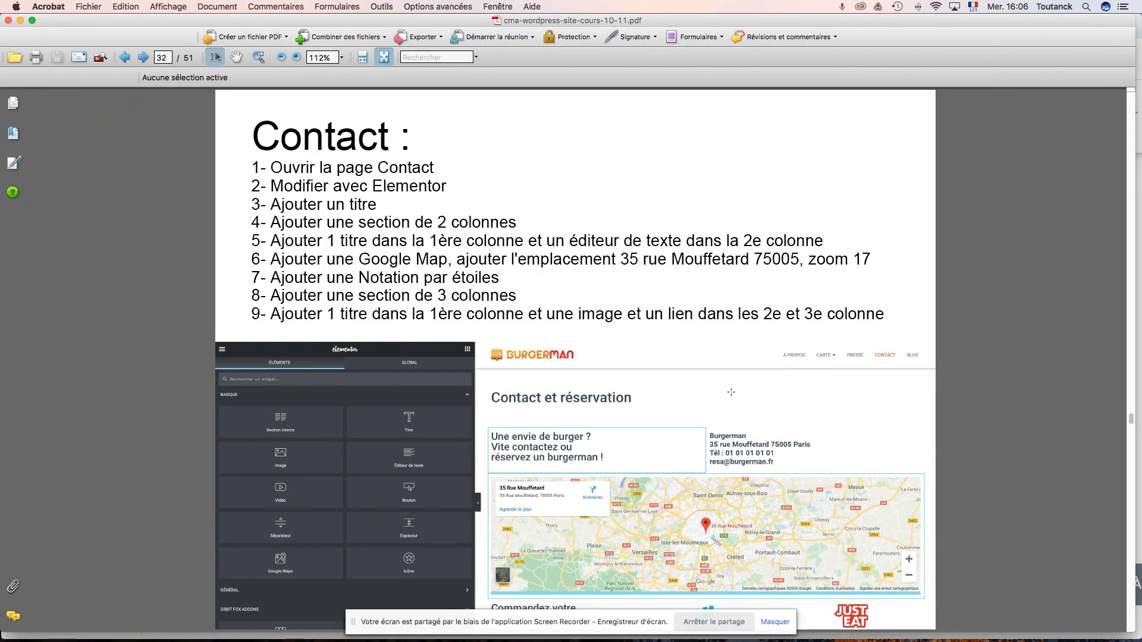
{"action": "scroll", "coordinate": [791, 468], "scroll_direction": "down", "scroll_amount": 4}
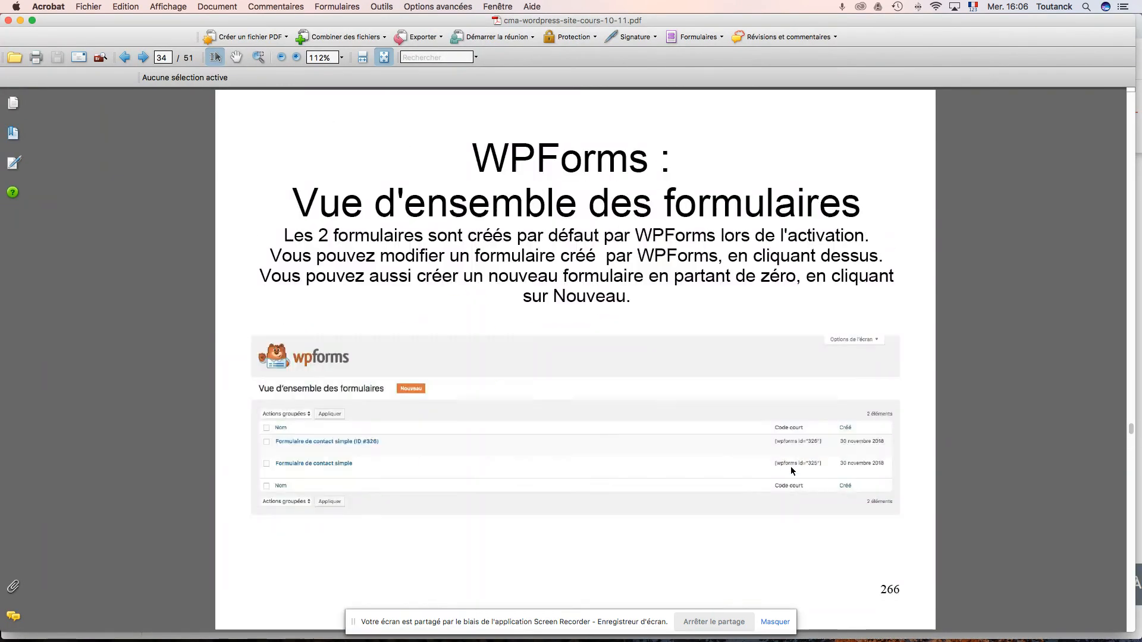
{"action": "scroll", "coordinate": [791, 468], "scroll_direction": "up", "scroll_amount": 3}
{"action": "scroll", "coordinate": [790, 471], "scroll_direction": "up", "scroll_amount": 1}
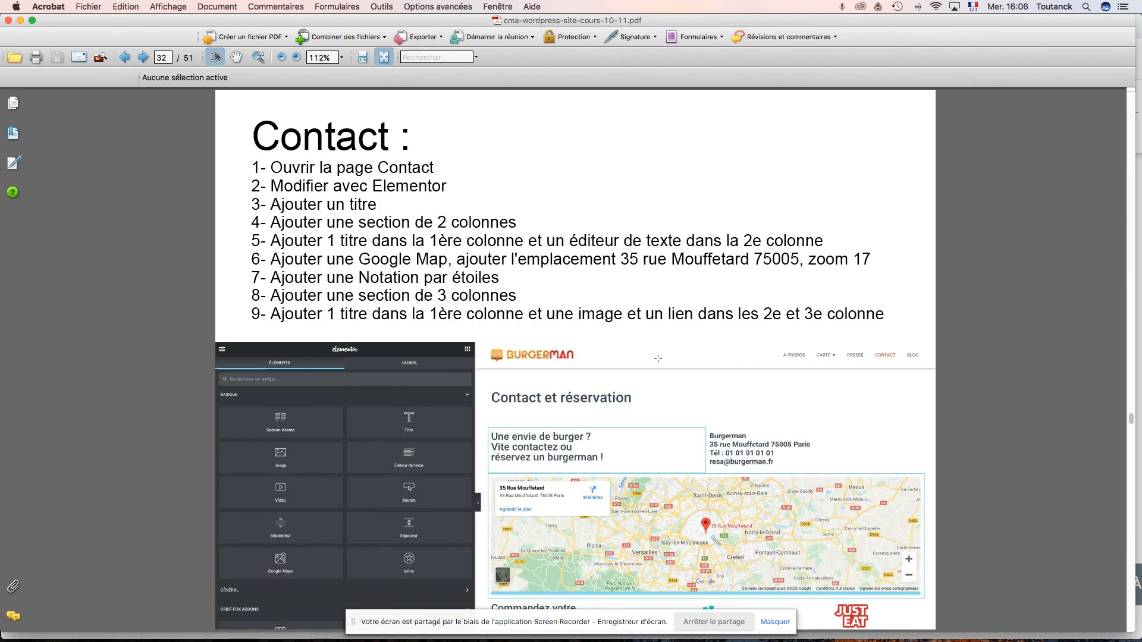
{"action": "key", "text": "super+Tab"}
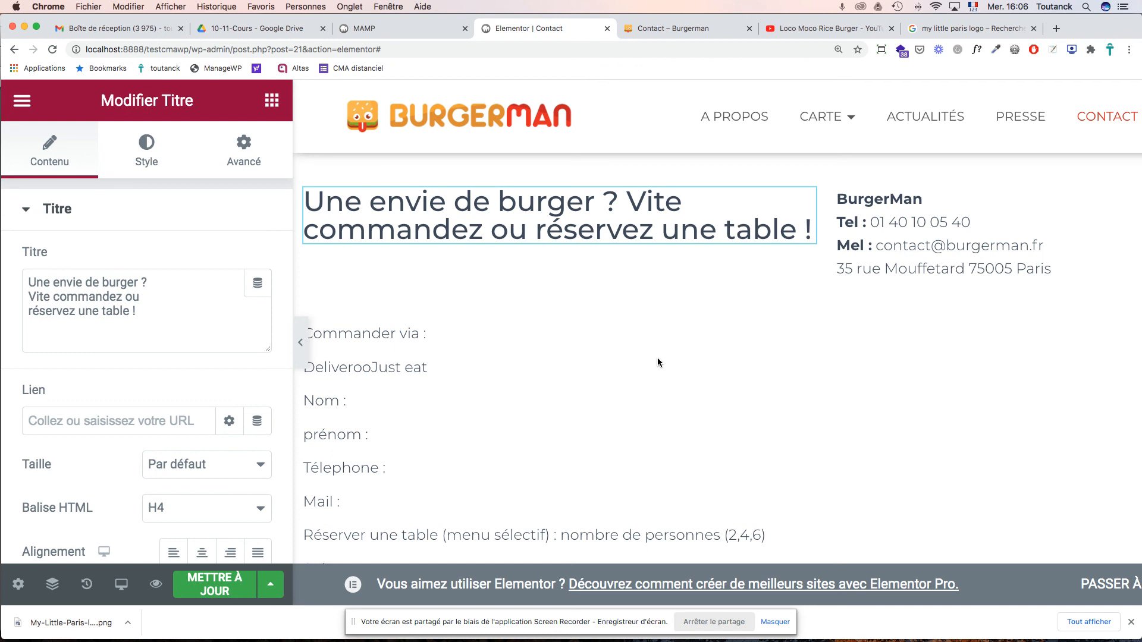
- Add a one-column section in the empty area below the form and drop Google Maps into it
{"action": "scroll", "coordinate": [843, 400], "scroll_direction": "down", "scroll_amount": 5}
{"action": "scroll", "coordinate": [843, 401], "scroll_direction": "down", "scroll_amount": 6}
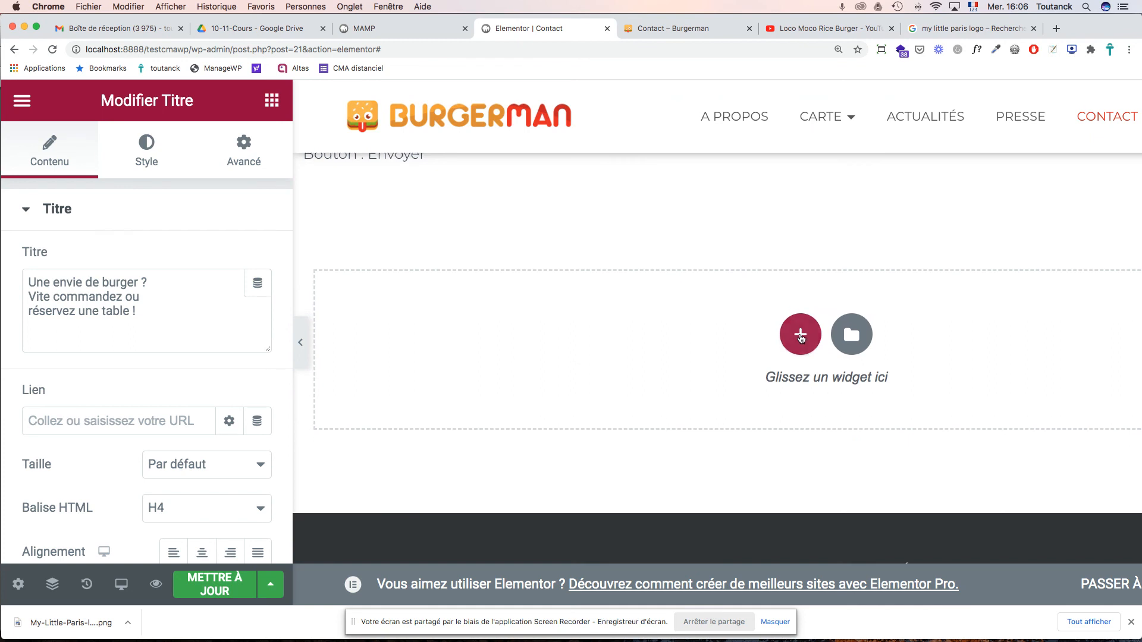
{"action": "left_click", "coordinate": [801, 336]}
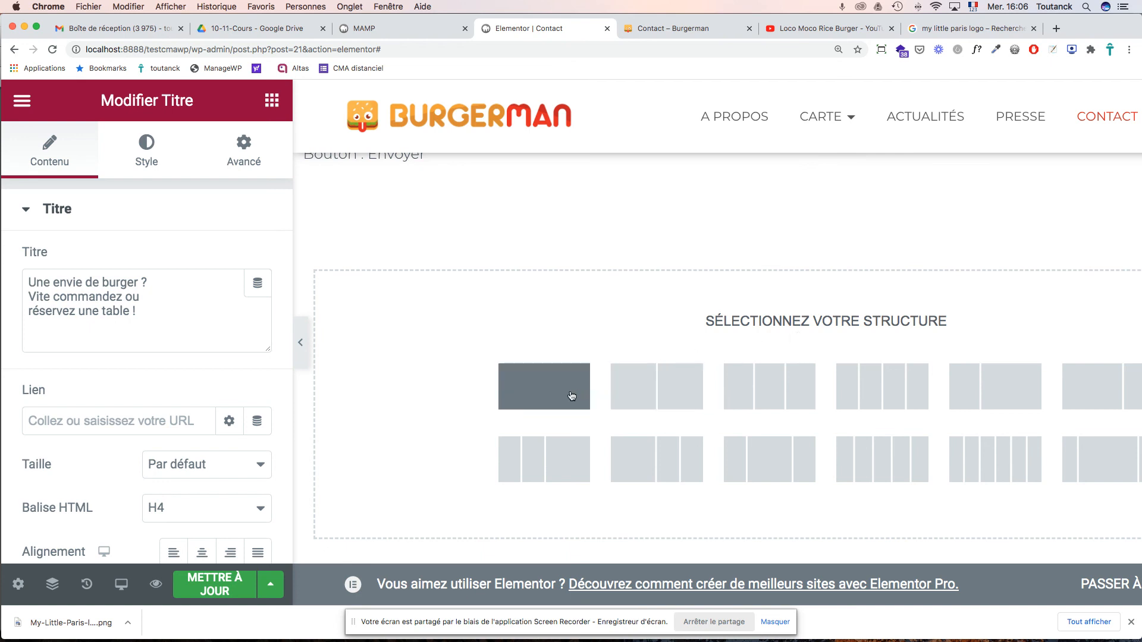
{"action": "left_click", "coordinate": [547, 394]}
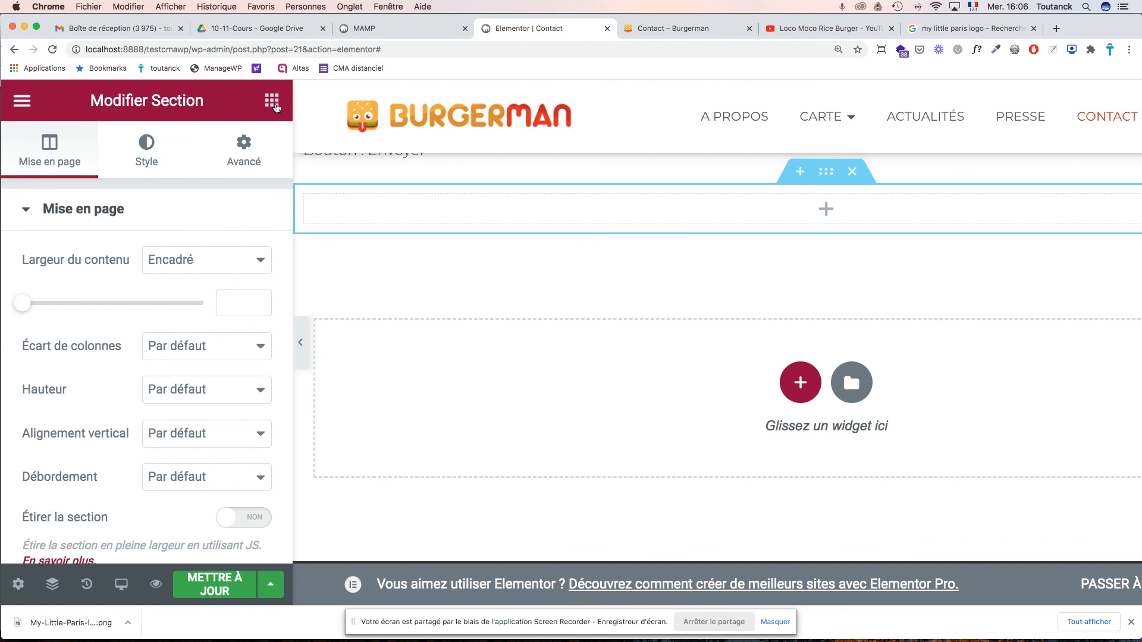
{"action": "left_click", "coordinate": [273, 108]}
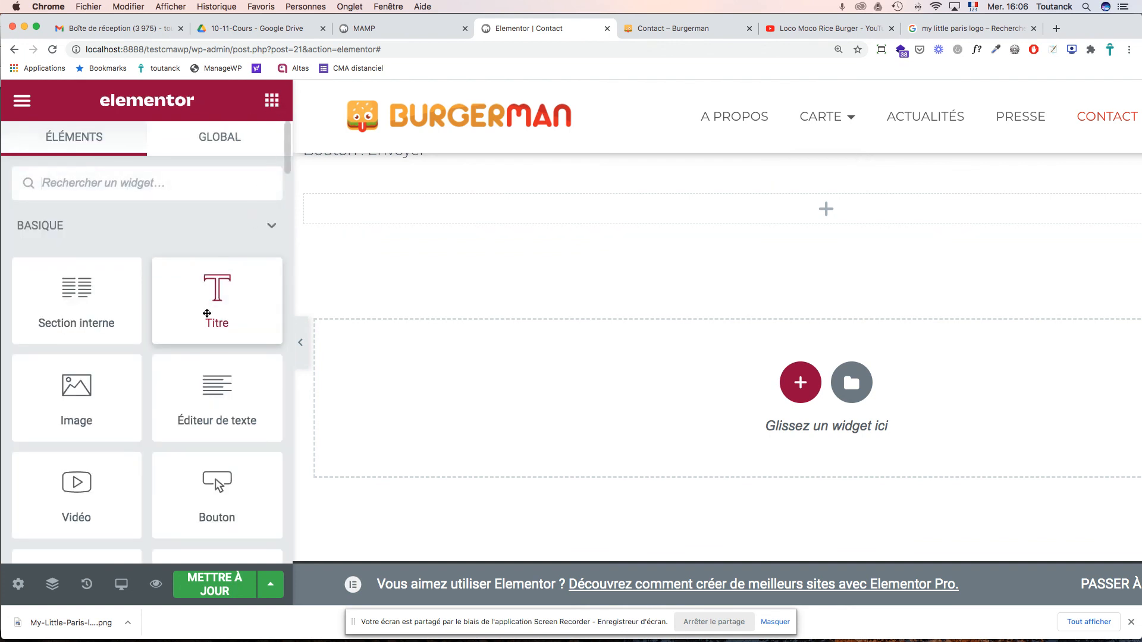
{"action": "scroll", "coordinate": [164, 407], "scroll_direction": "down", "scroll_amount": 5}
{"action": "scroll", "coordinate": [166, 407], "scroll_direction": "down", "scroll_amount": 1}
{"action": "left_click_drag", "start_coordinate": [76, 369], "coordinate": [395, 209]}
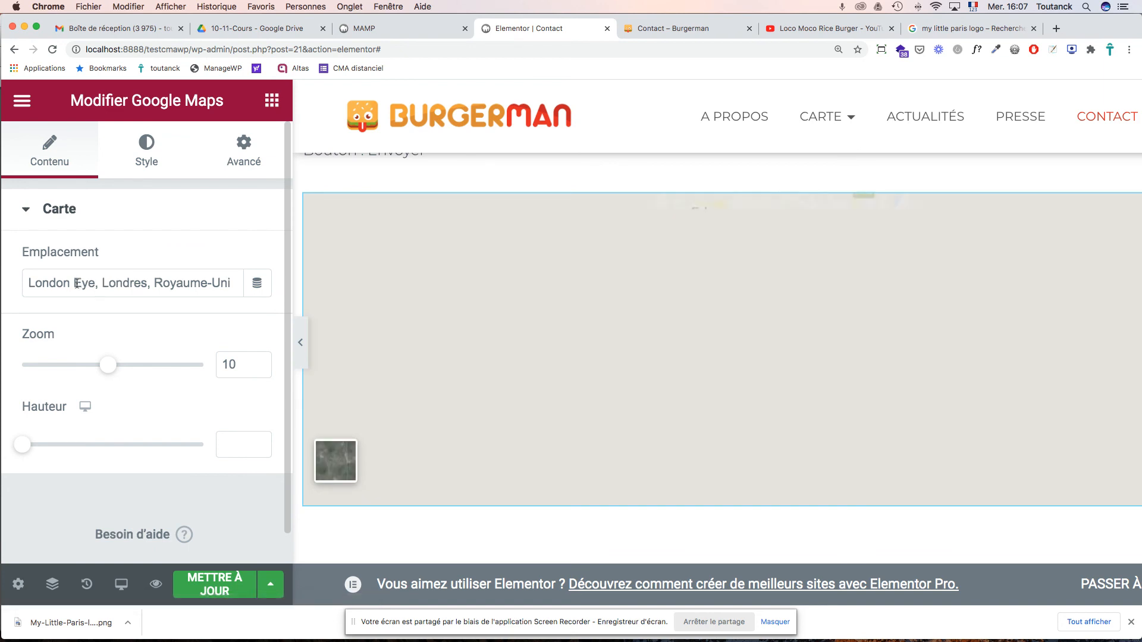
- Set the map location to 35 rue Mouffetard 75005 Paris and raise the zoom from 10 to 13
{"action": "triple_click", "coordinate": [71, 283]}
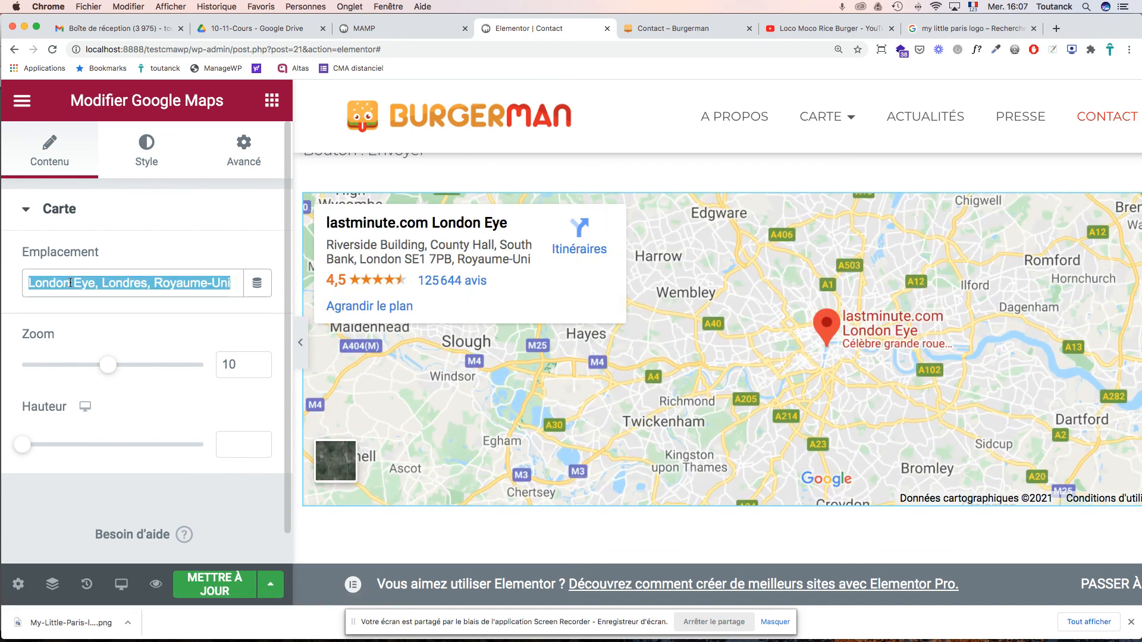
{"action": "type", "text": "35"}
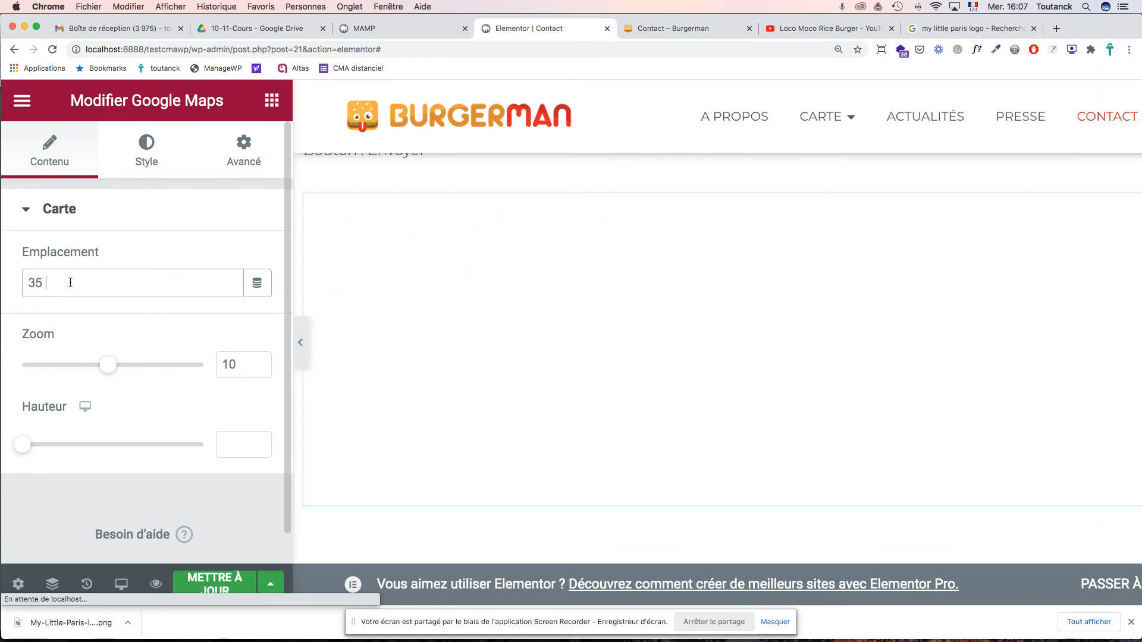
{"action": "type", "text": " rue M"}
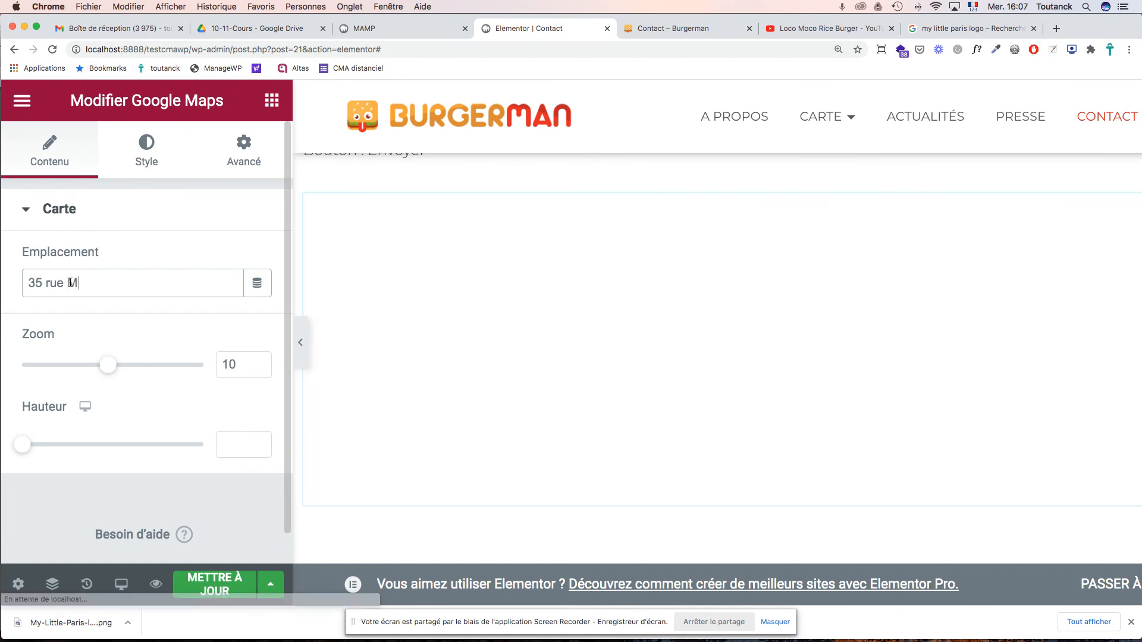
{"action": "type", "text": "ouffetard"}
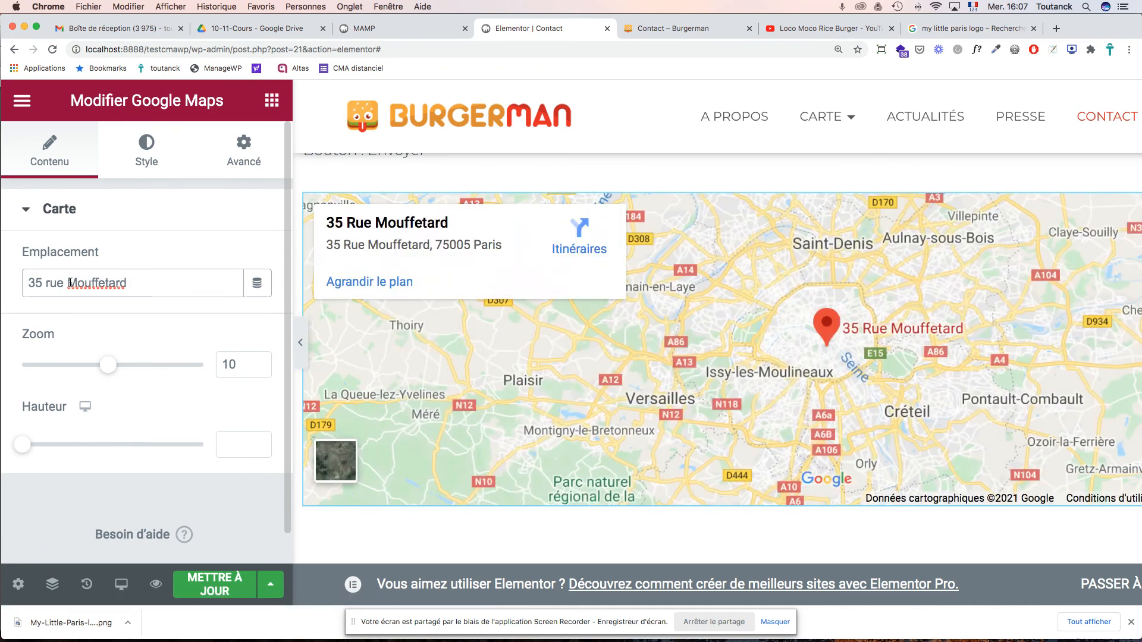
{"action": "type", "text": " 75005 Par"}
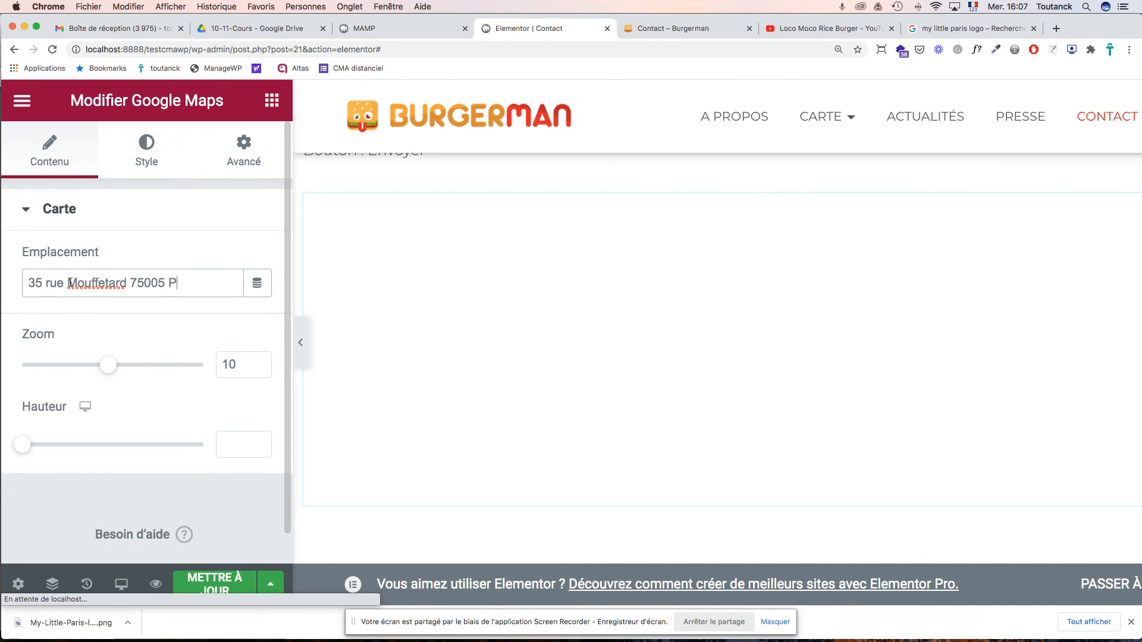
{"action": "type", "text": "is"}
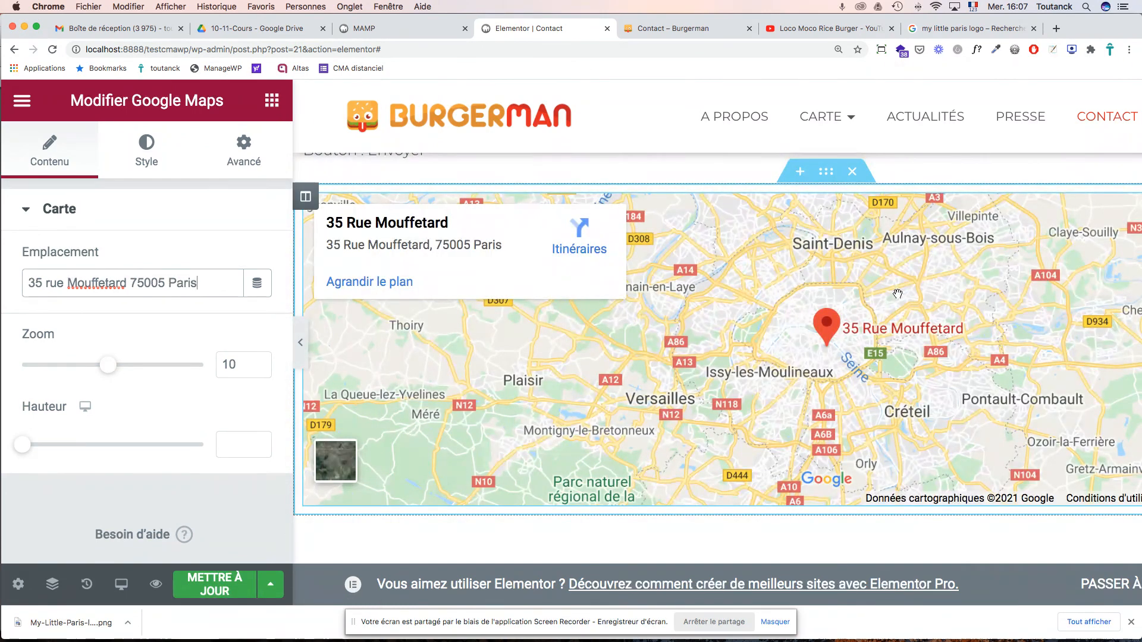
{"action": "scroll", "coordinate": [897, 294], "scroll_direction": "up", "scroll_amount": 5}
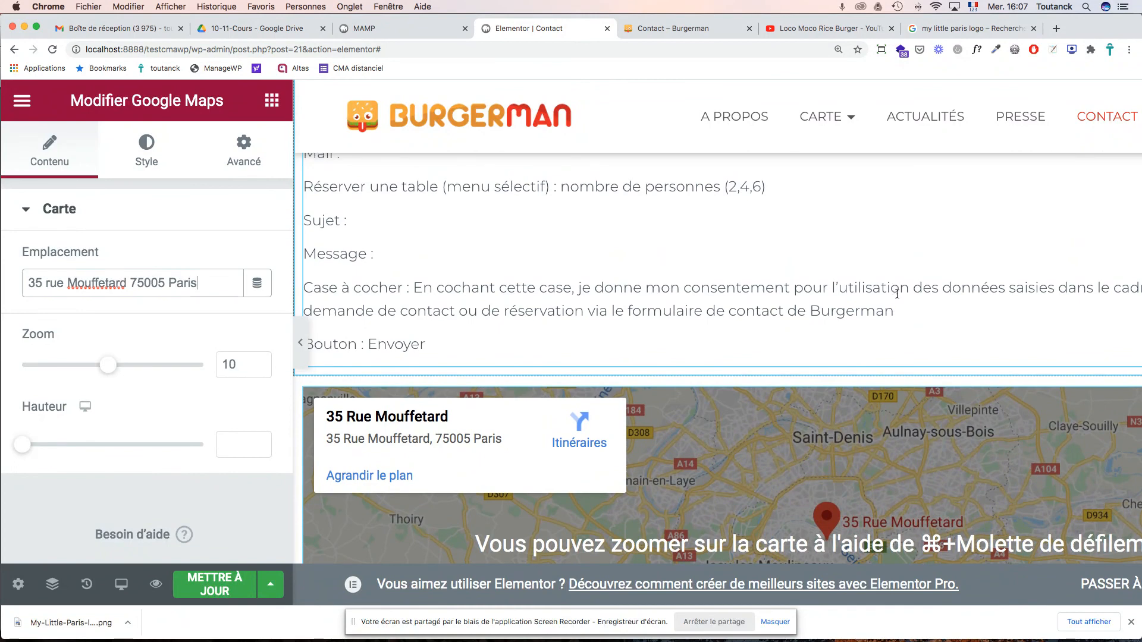
{"action": "scroll", "coordinate": [897, 293], "scroll_direction": "down", "scroll_amount": 6}
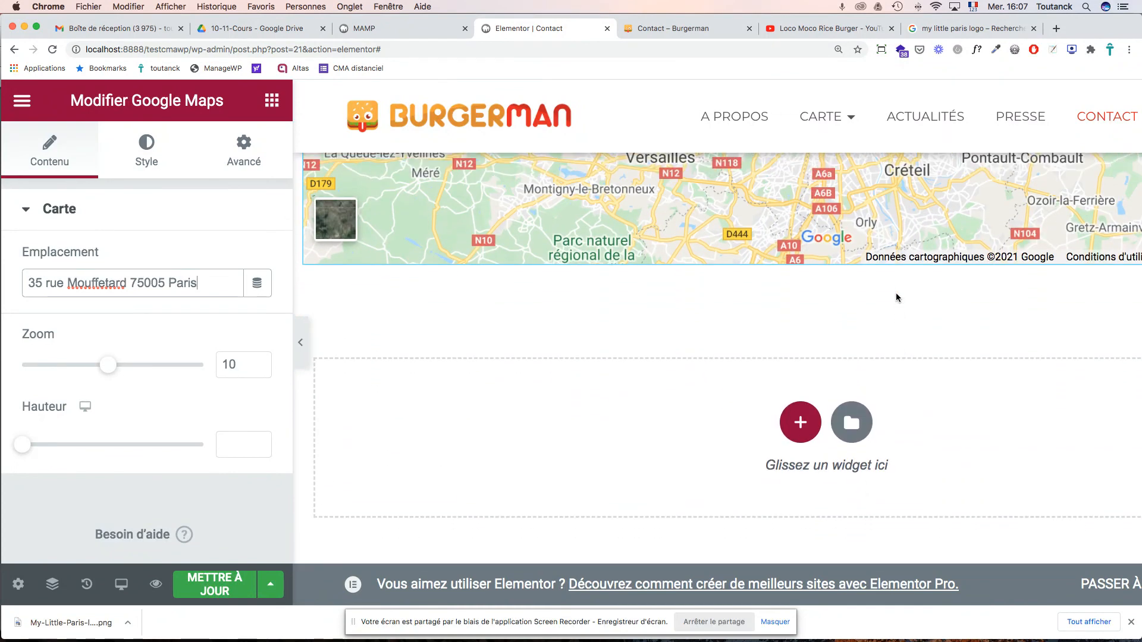
{"action": "scroll", "coordinate": [897, 297], "scroll_direction": "up", "scroll_amount": 4}
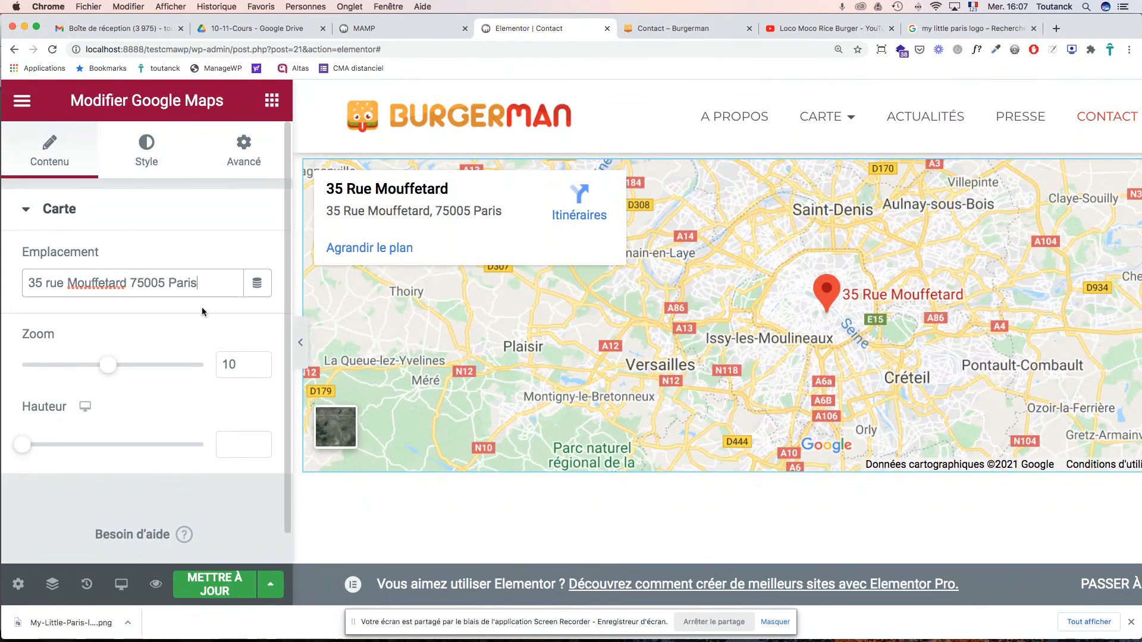
{"action": "left_click_drag", "start_coordinate": [108, 370], "coordinate": [135, 370]}
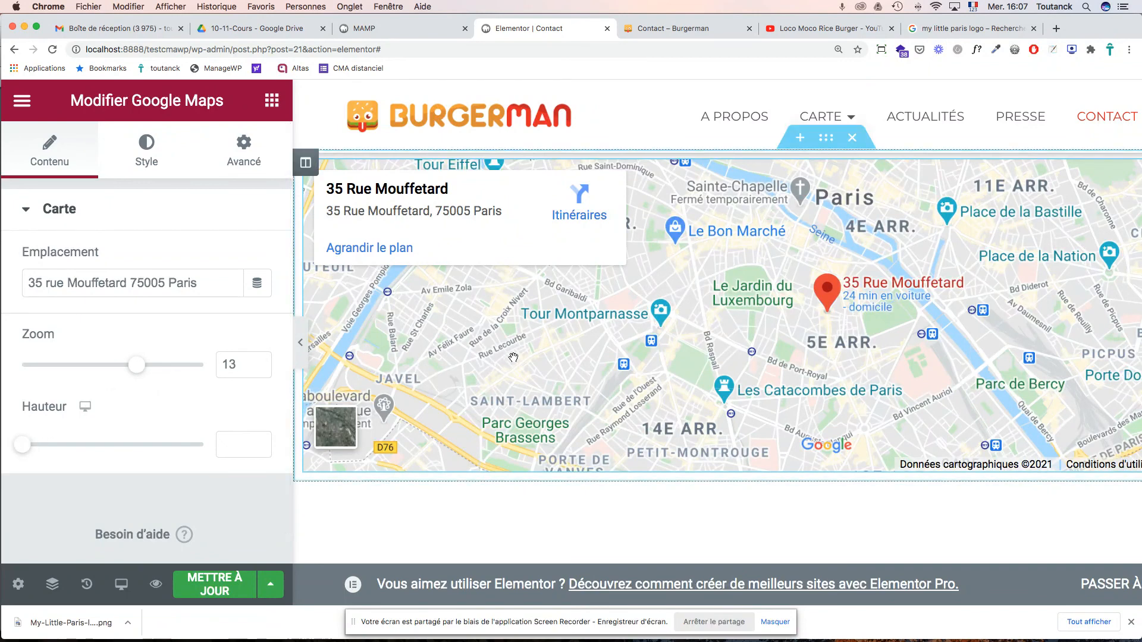
- Drag the map section up directly beneath the tagline and contact details columns
{"action": "scroll", "coordinate": [617, 324], "scroll_direction": "up", "scroll_amount": 2}
{"action": "scroll", "coordinate": [617, 324], "scroll_direction": "up", "scroll_amount": 6}
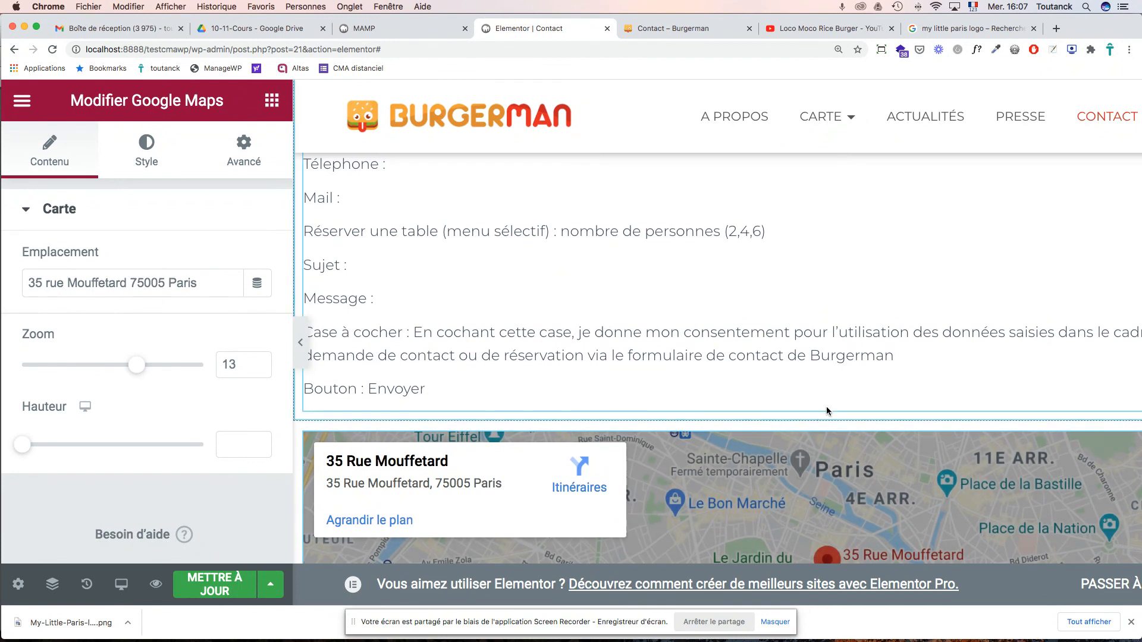
{"action": "mouse_move", "coordinate": [824, 416]}
{"action": "left_click_drag", "start_coordinate": [824, 416], "coordinate": [339, 335]}
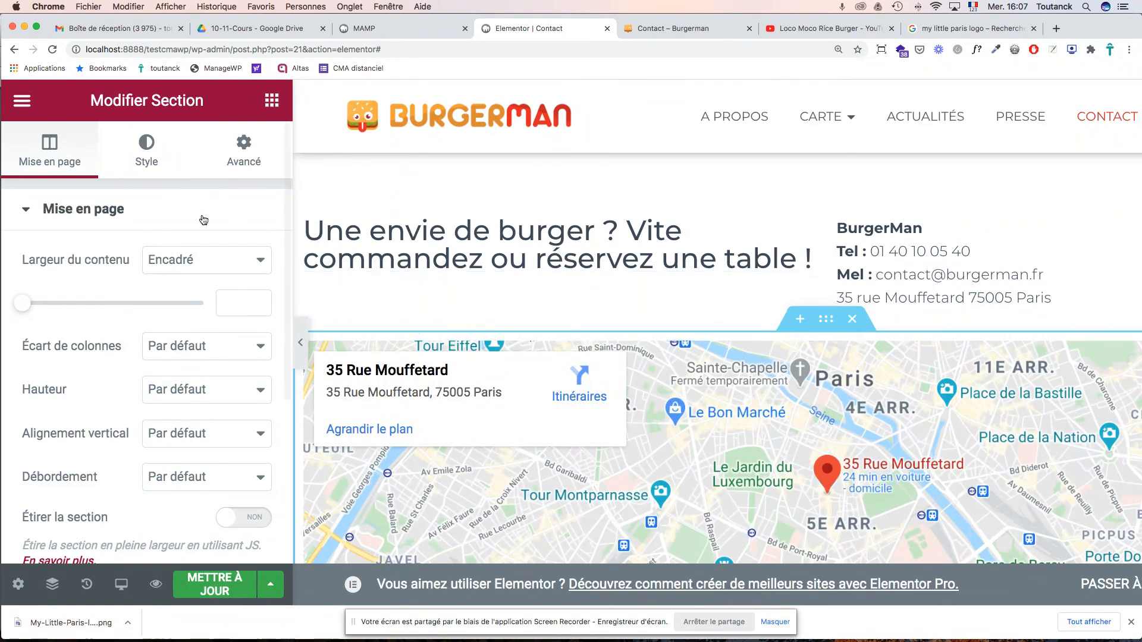
{"action": "left_click", "coordinate": [197, 432]}
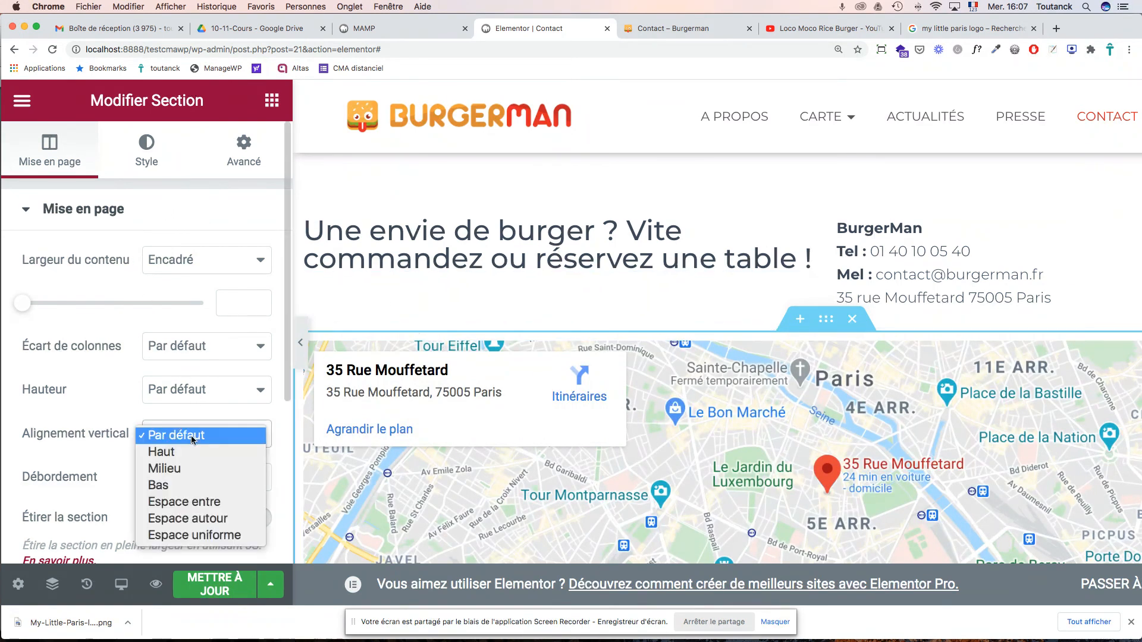
{"action": "left_click", "coordinate": [272, 414]}
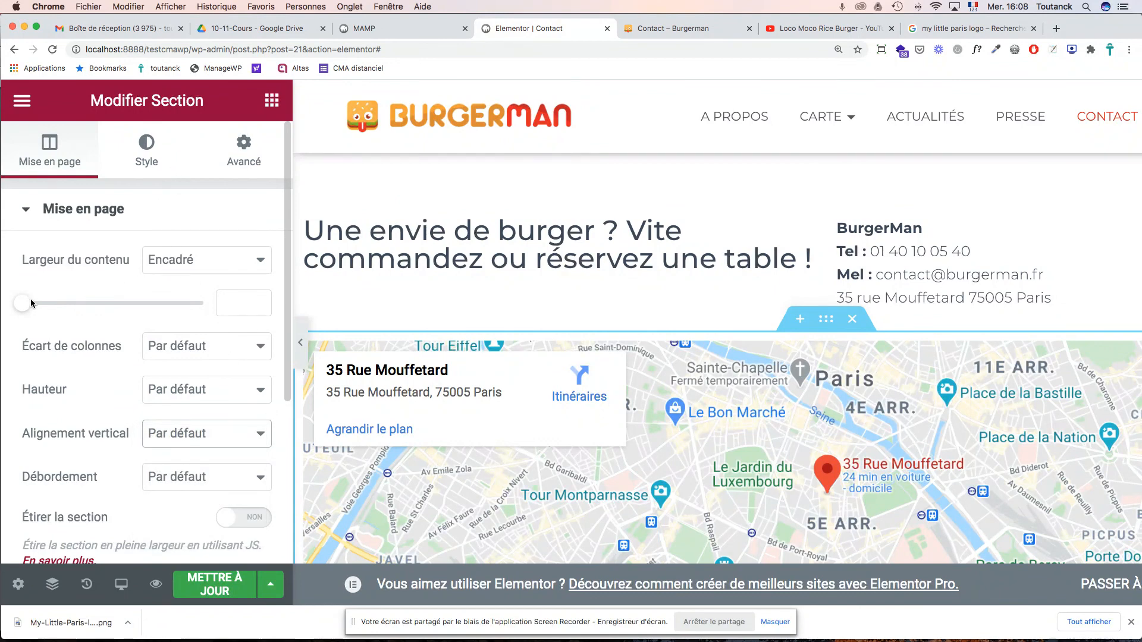
- Make the map section Pleine largeur with Hauteur min. set to 0 px
{"action": "left_click", "coordinate": [174, 264]}
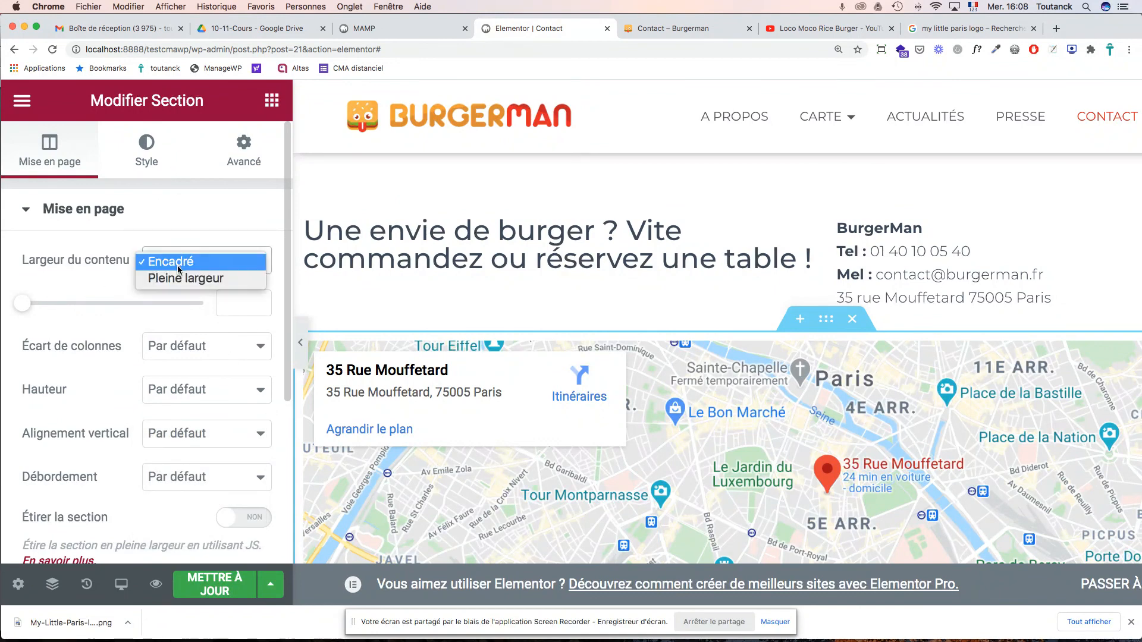
{"action": "left_click", "coordinate": [179, 279]}
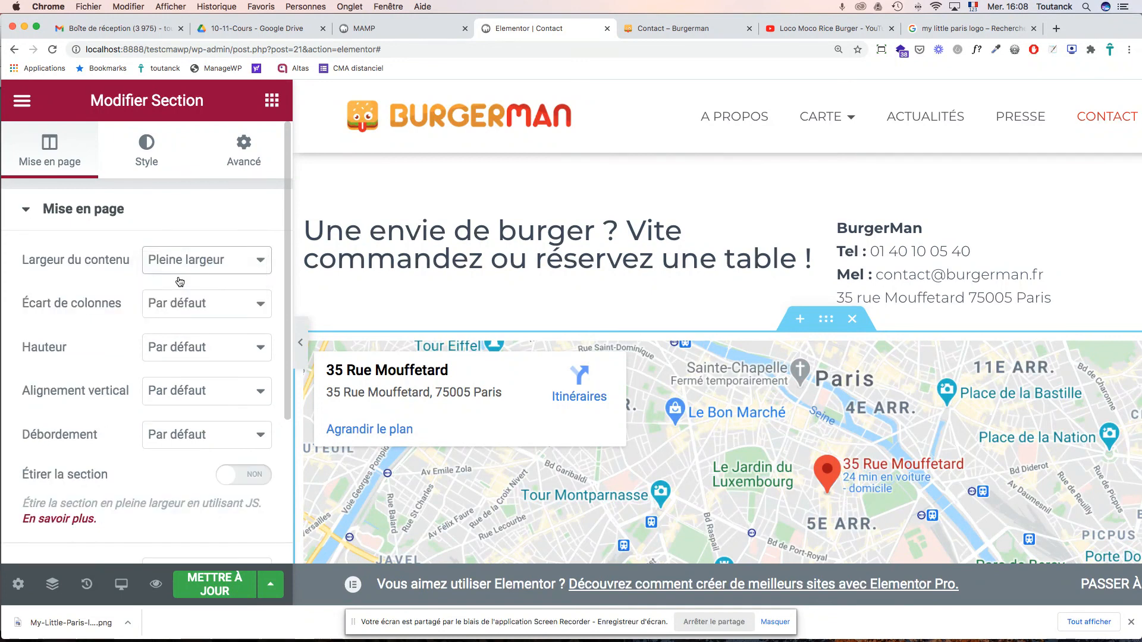
{"action": "left_click", "coordinate": [186, 349]}
{"action": "left_click", "coordinate": [182, 383]}
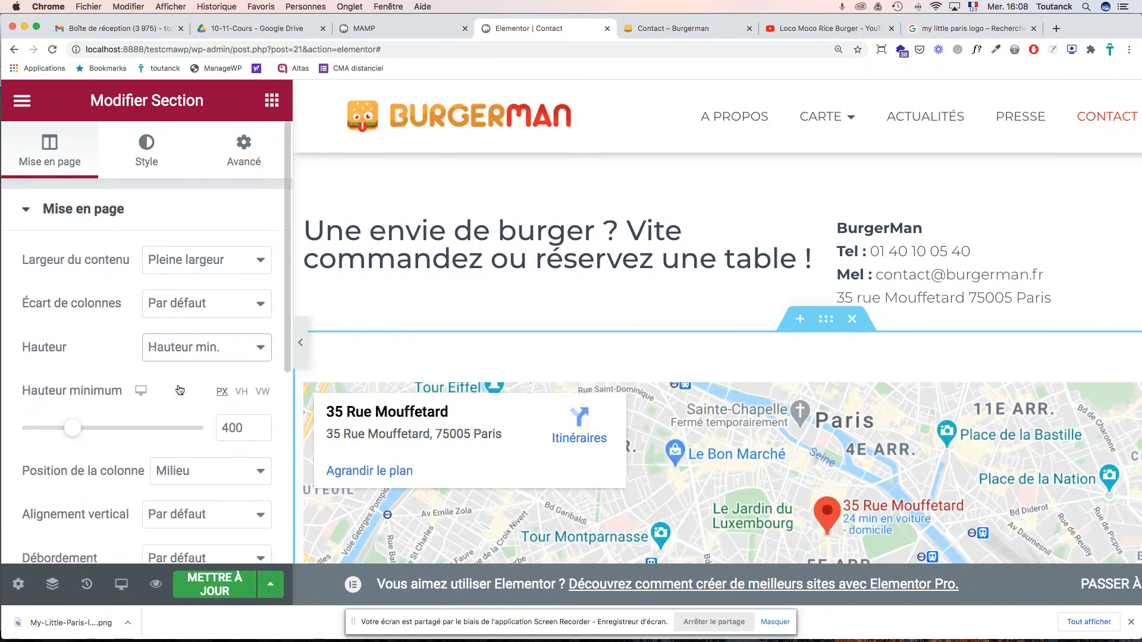
{"action": "scroll", "coordinate": [513, 316], "scroll_direction": "down", "scroll_amount": 5}
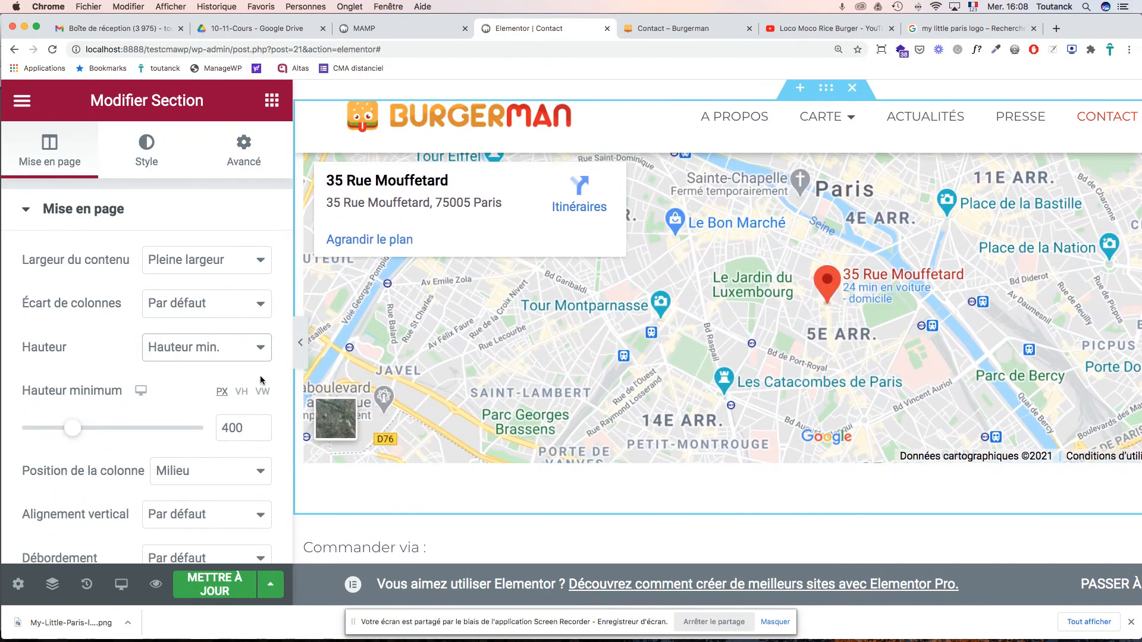
{"action": "left_click_drag", "start_coordinate": [72, 428], "coordinate": [38, 433]}
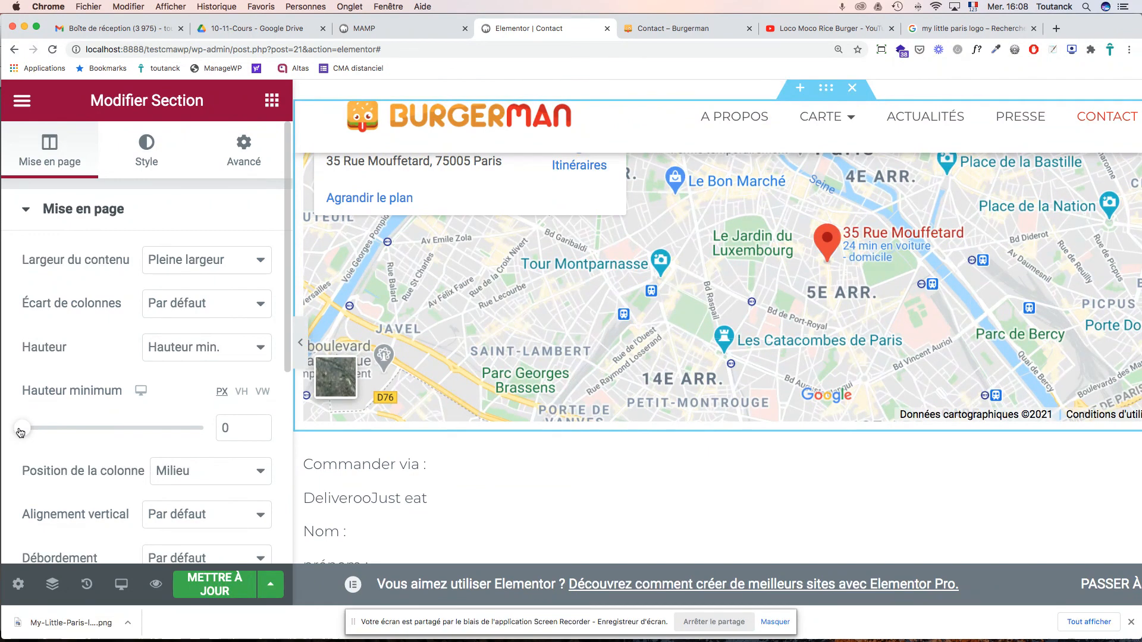
{"action": "scroll", "coordinate": [586, 361], "scroll_direction": "up", "scroll_amount": 5}
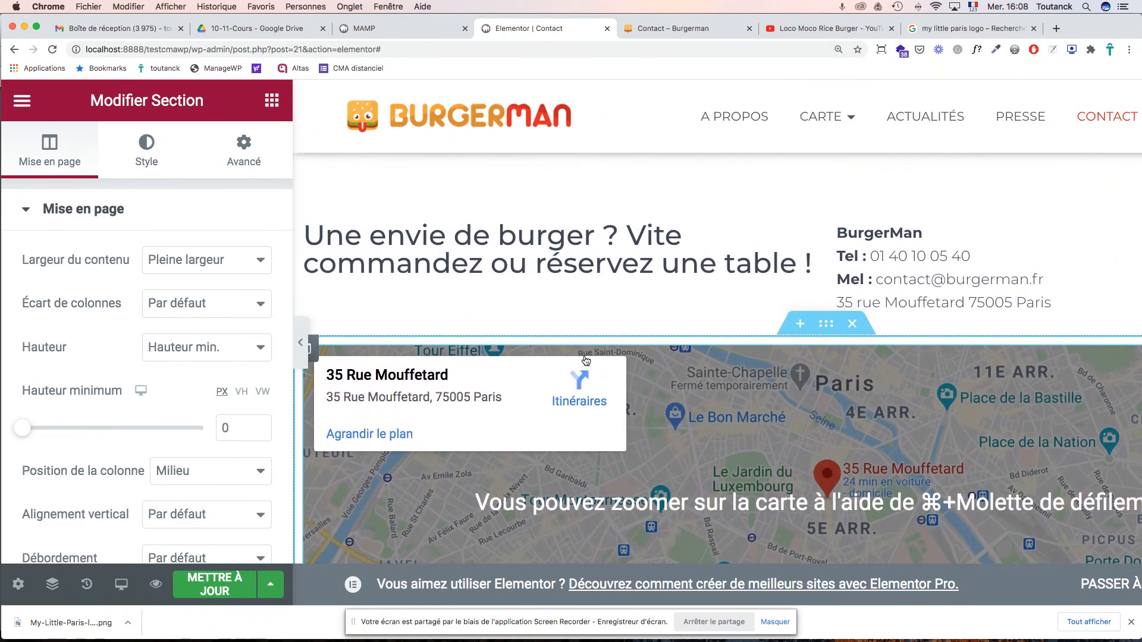
{"action": "scroll", "coordinate": [586, 361], "scroll_direction": "down", "scroll_amount": 2}
{"action": "scroll", "coordinate": [585, 361], "scroll_direction": "down", "scroll_amount": 2}
{"action": "scroll", "coordinate": [586, 360], "scroll_direction": "up", "scroll_amount": 4}
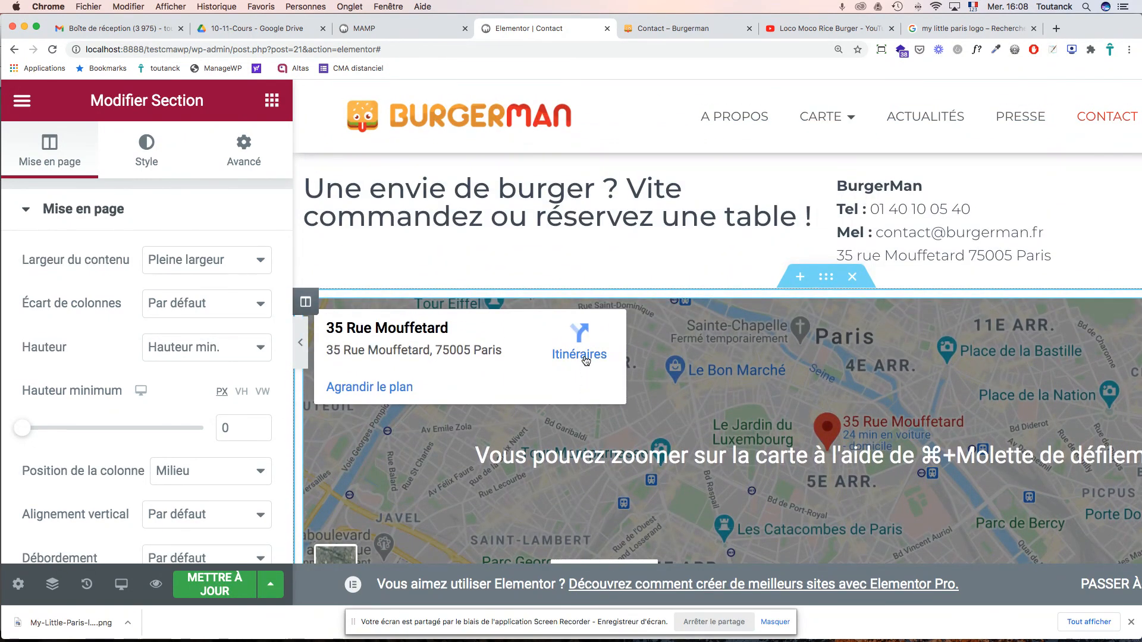
{"action": "scroll", "coordinate": [585, 361], "scroll_direction": "up", "scroll_amount": 2}
- Save the page changes with METTRE À JOUR
{"action": "left_click", "coordinate": [535, 338]}
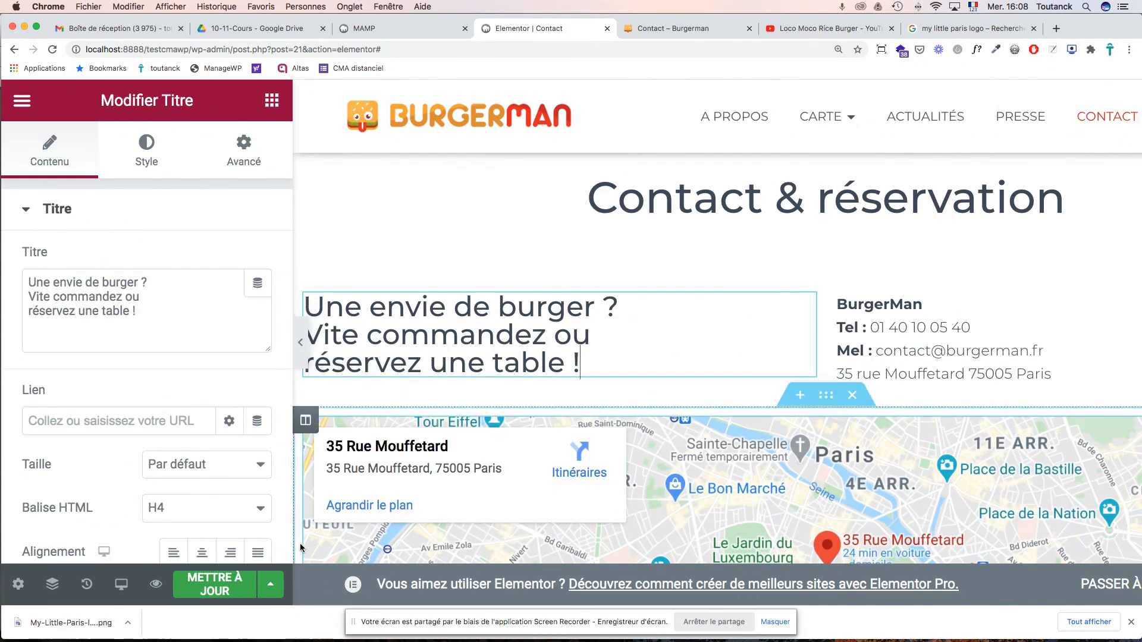
{"action": "left_click", "coordinate": [232, 588]}
{"action": "scroll", "coordinate": [587, 424], "scroll_direction": "down", "scroll_amount": 2}
{"action": "scroll", "coordinate": [587, 424], "scroll_direction": "down", "scroll_amount": 4}
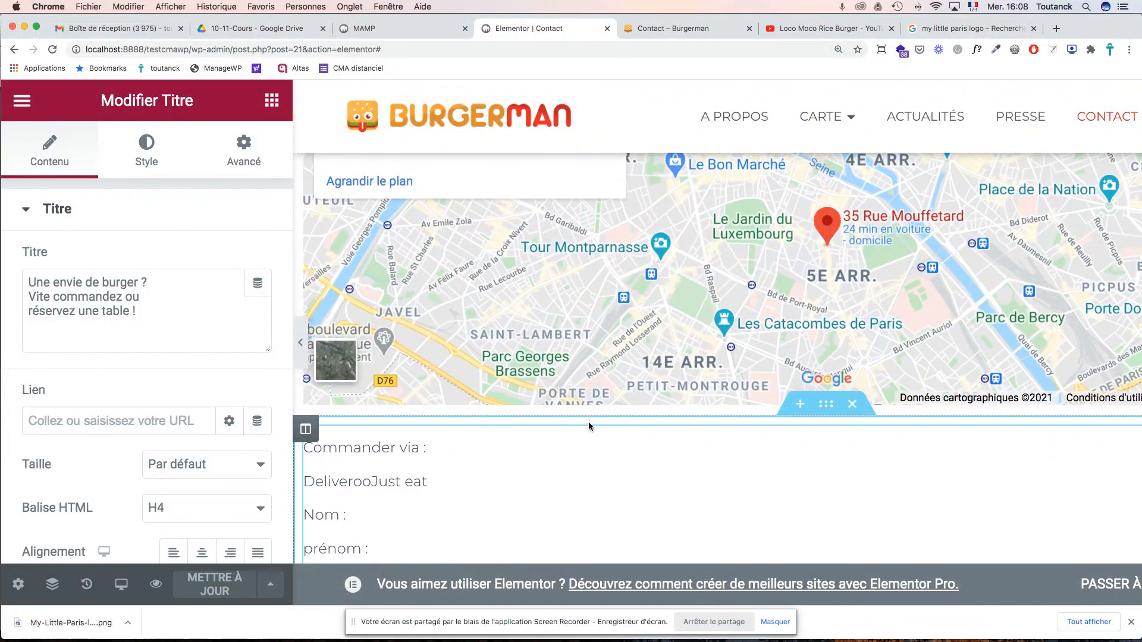
{"action": "key", "text": "super+Tab"}
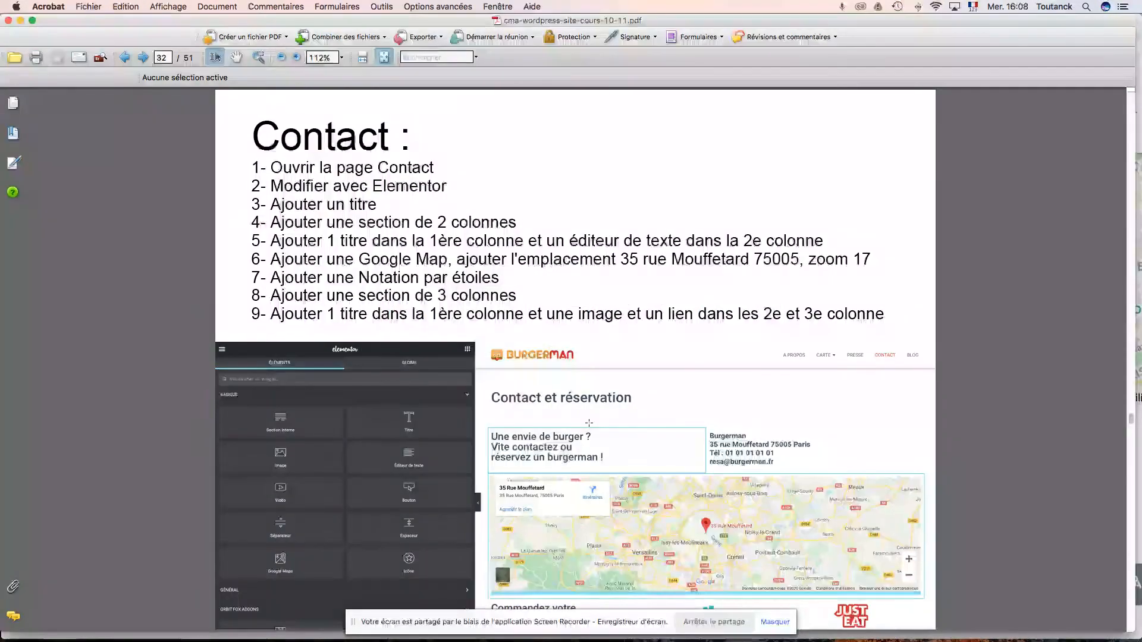
{"action": "scroll", "coordinate": [589, 423], "scroll_direction": "down", "scroll_amount": 1}
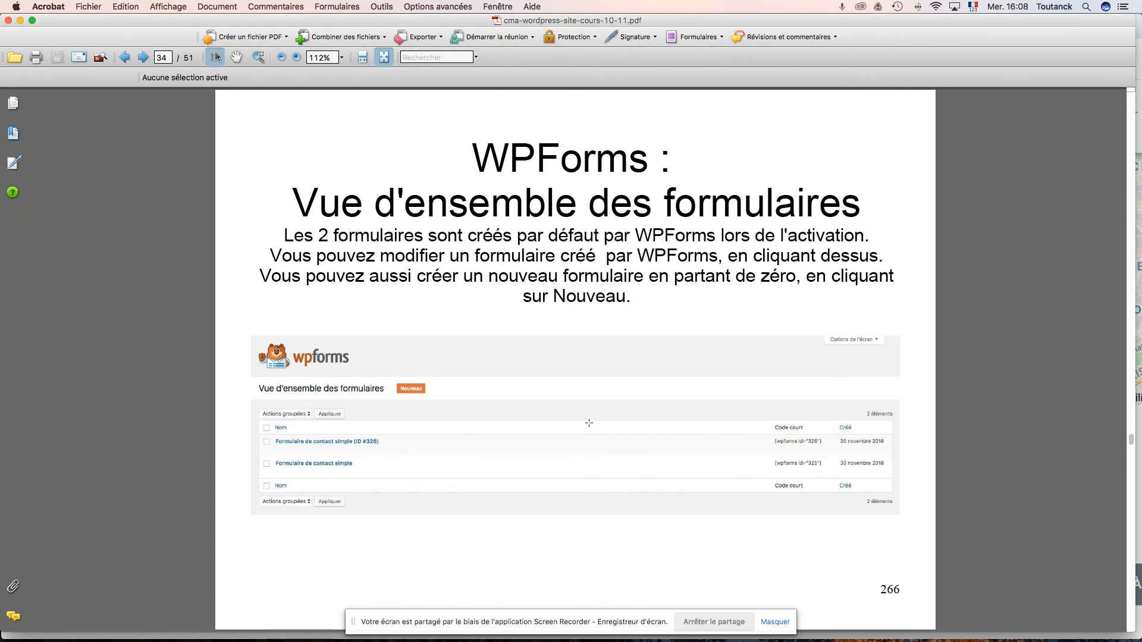
{"action": "scroll", "coordinate": [589, 423], "scroll_direction": "up", "scroll_amount": 2}
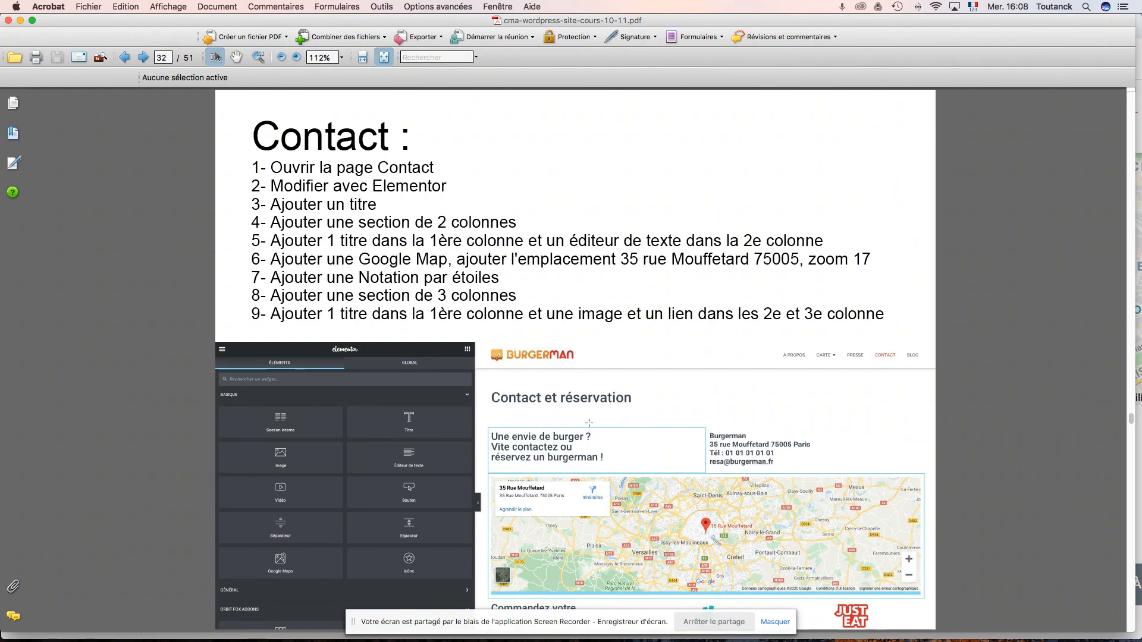
{"action": "key", "text": "super+Tab"}
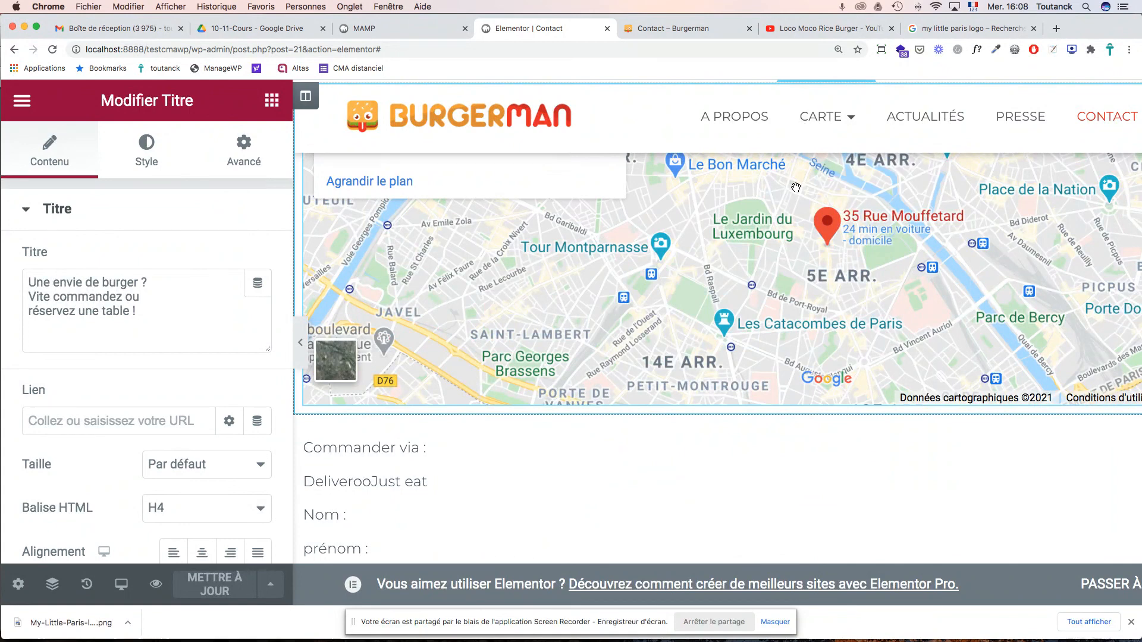
- Search Google Images for 'deliveroo logo' and browse the results
{"action": "left_click", "coordinate": [971, 29]}
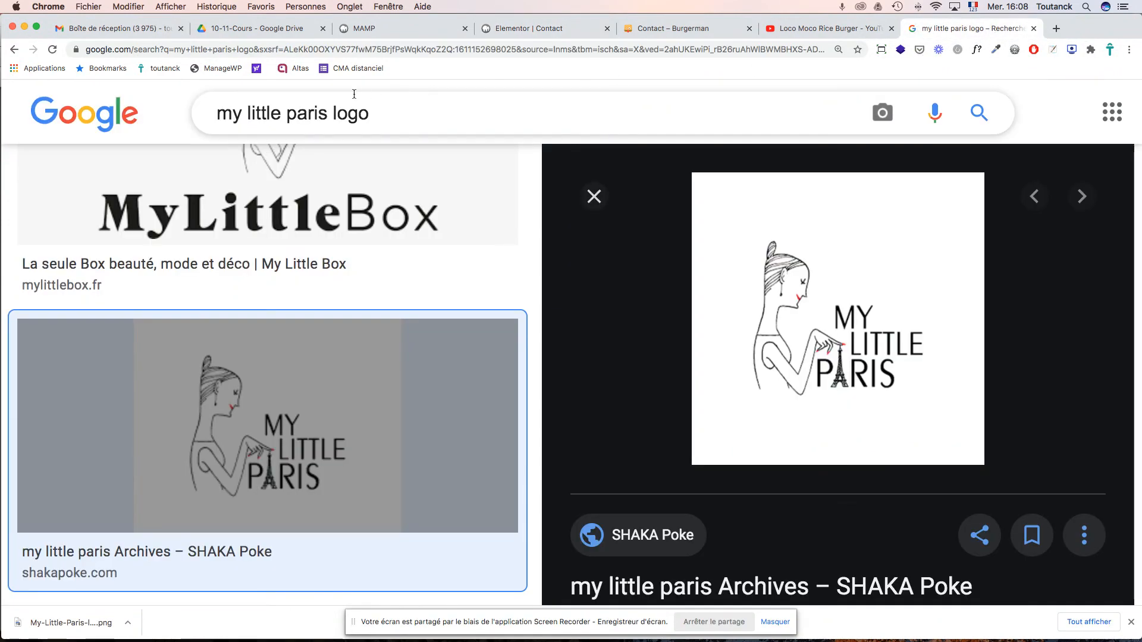
{"action": "left_click_drag", "start_coordinate": [326, 115], "coordinate": [225, 108]}
{"action": "key", "text": "BackSpace"}
{"action": "type", "text": "deliveroo"}
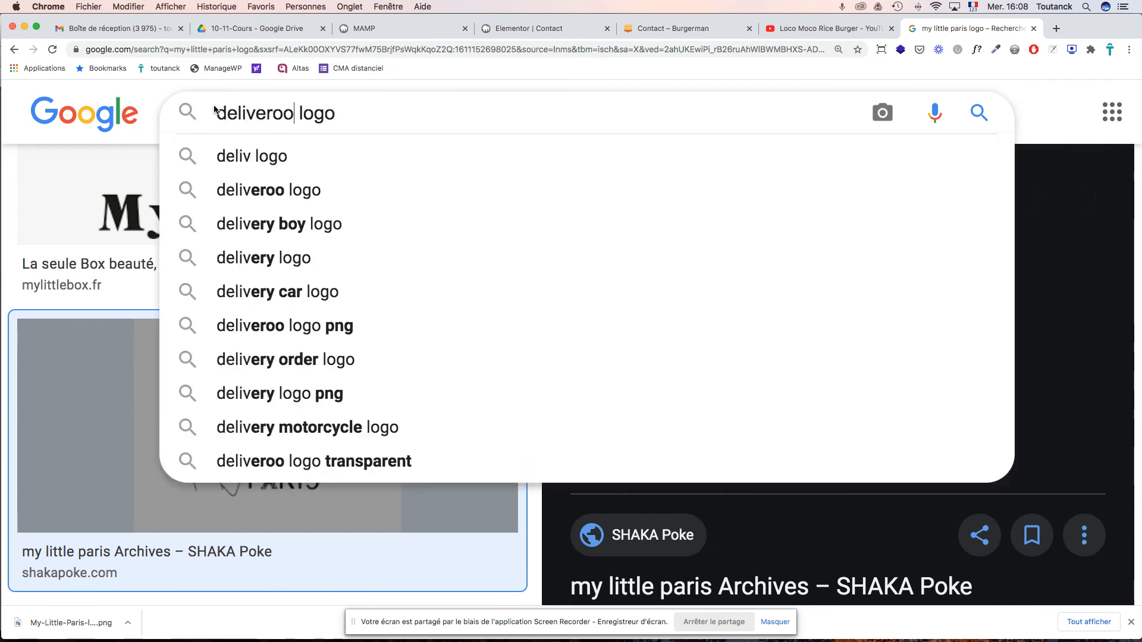
{"action": "key", "text": "Return"}
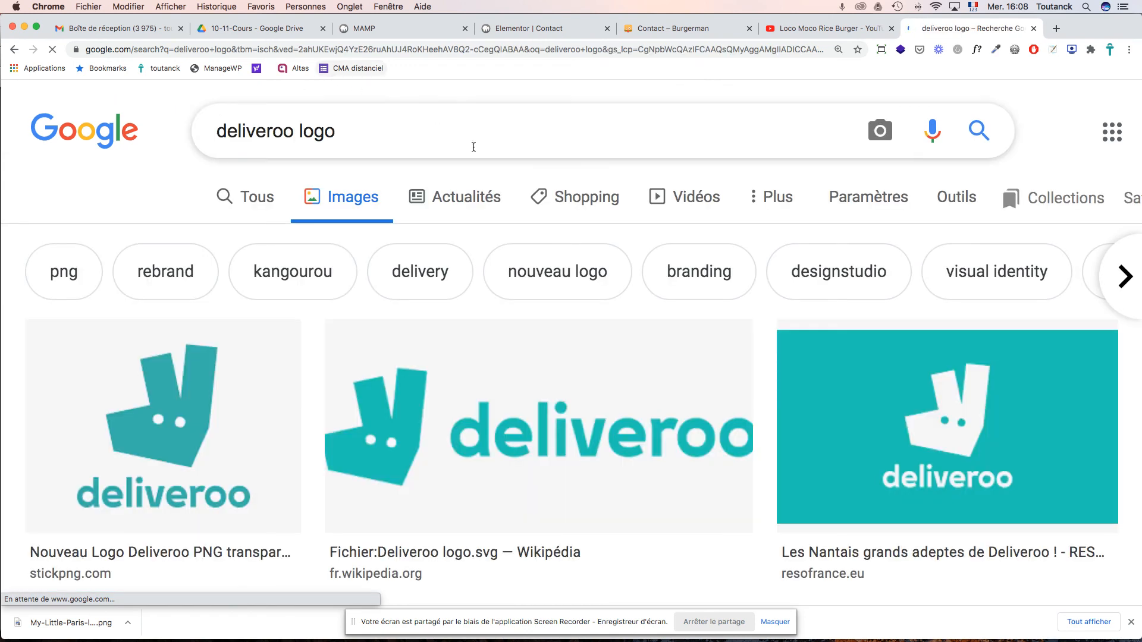
{"action": "scroll", "coordinate": [733, 318], "scroll_direction": "down", "scroll_amount": 5}
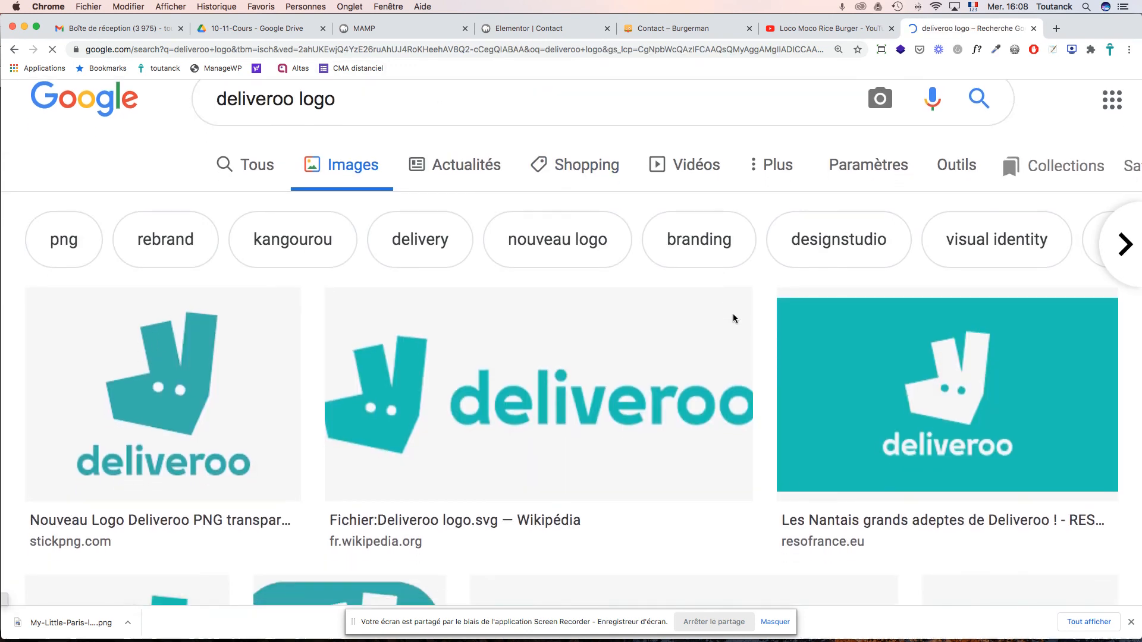
{"action": "scroll", "coordinate": [733, 318], "scroll_direction": "down", "scroll_amount": 4}
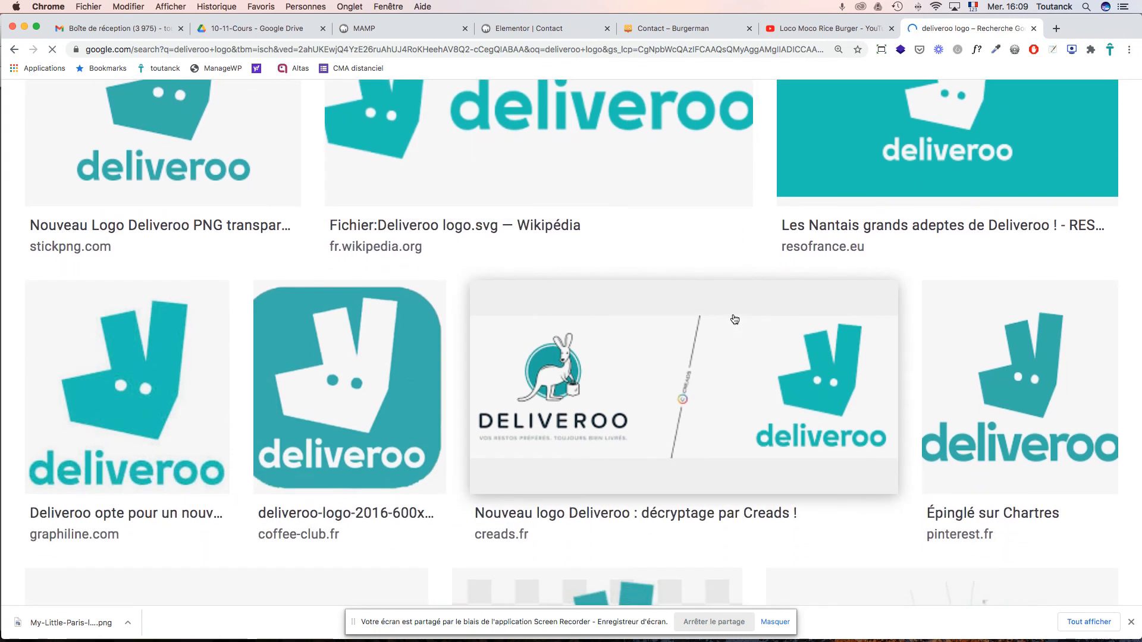
{"action": "scroll", "coordinate": [734, 319], "scroll_direction": "up", "scroll_amount": 2}
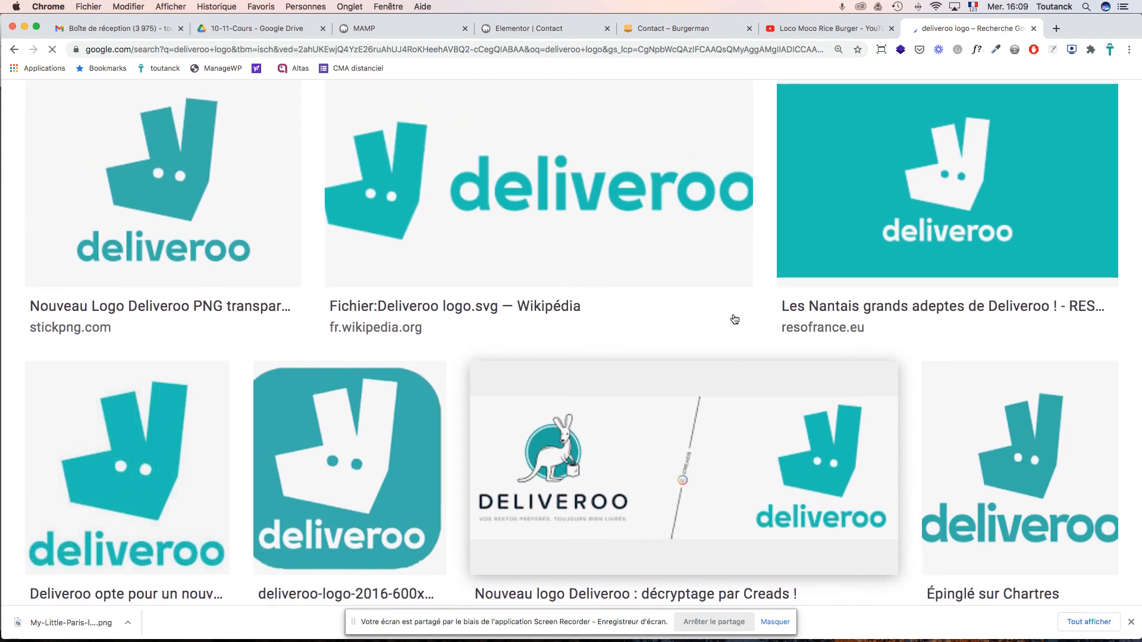
{"action": "scroll", "coordinate": [734, 319], "scroll_direction": "down", "scroll_amount": 1}
- Save the square Pinterest Deliveroo logo as deliveroo.png
{"action": "left_click", "coordinate": [177, 175]}
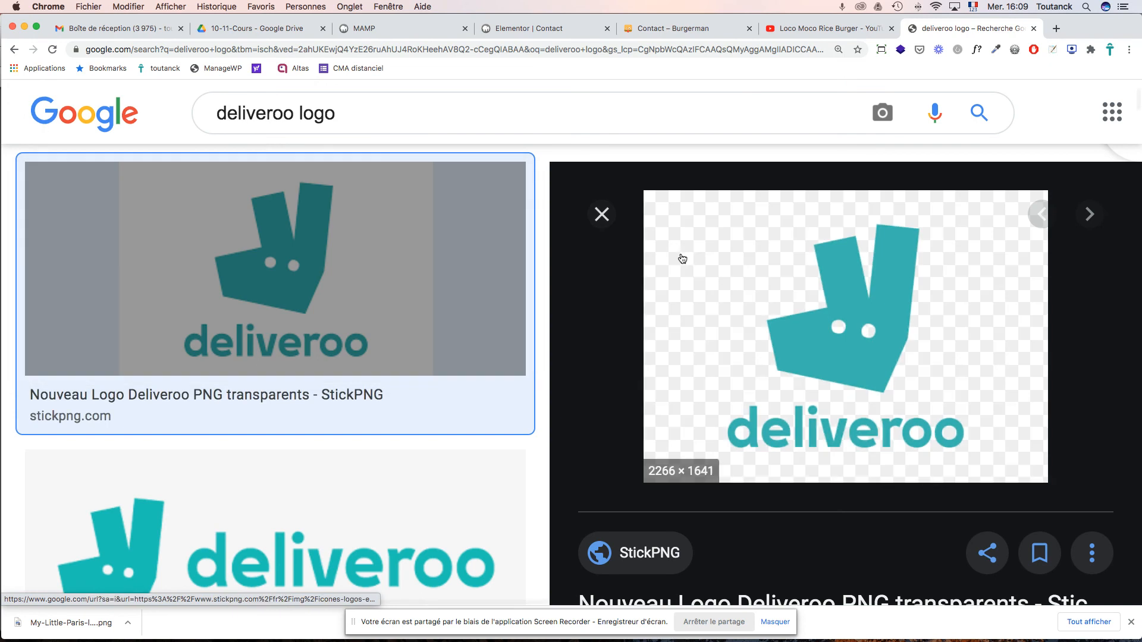
{"action": "left_click", "coordinate": [602, 214]}
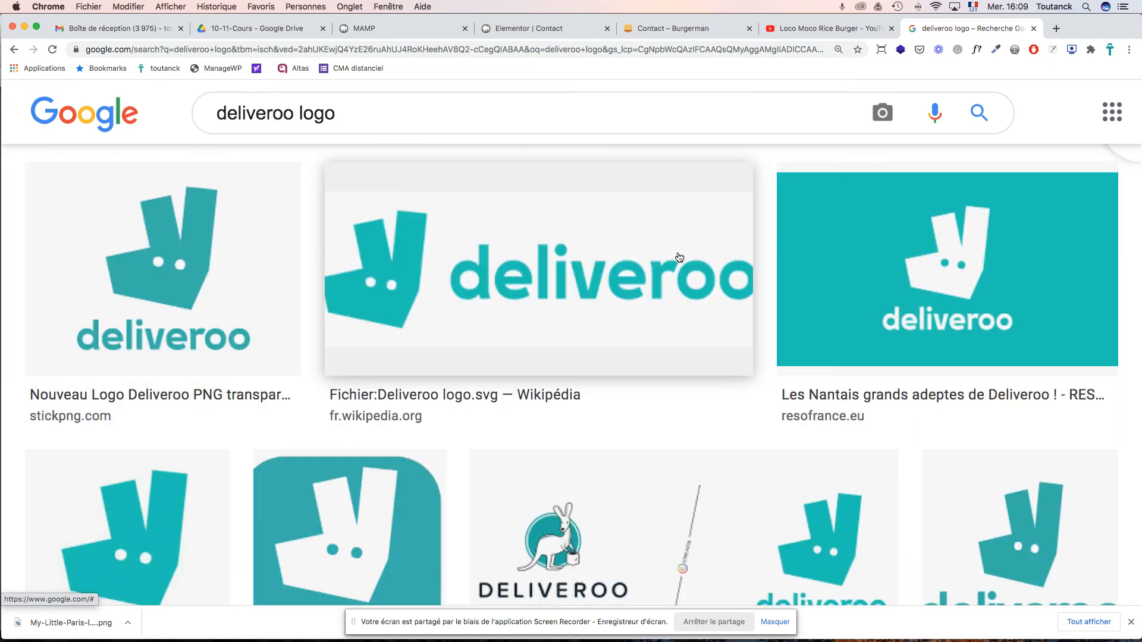
{"action": "left_click", "coordinate": [1003, 498]}
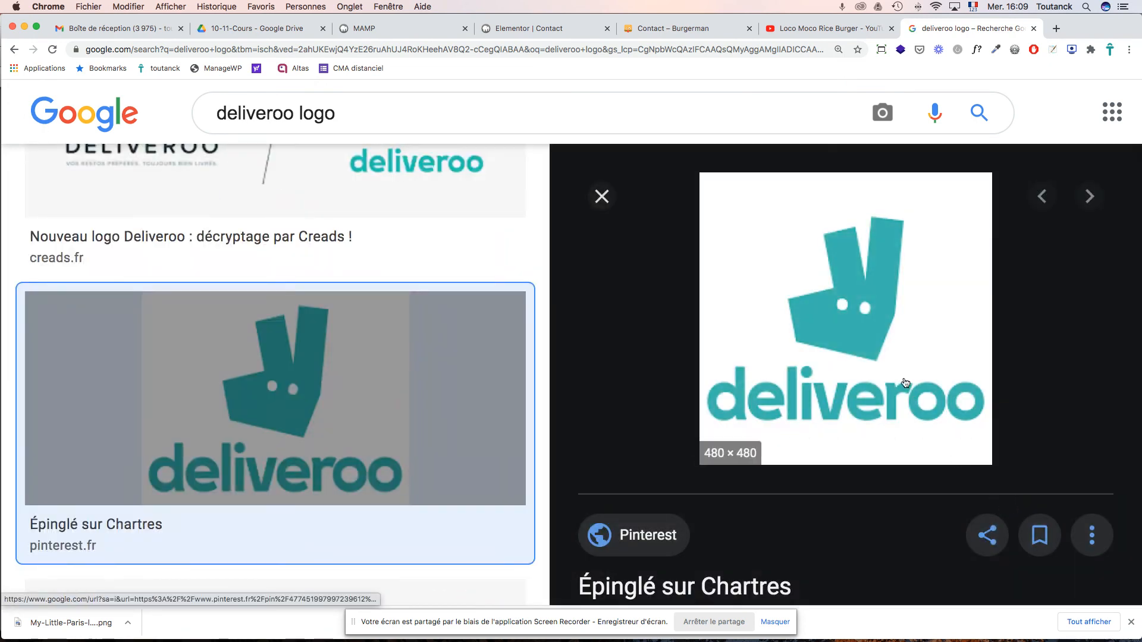
{"action": "right_click", "coordinate": [843, 340]}
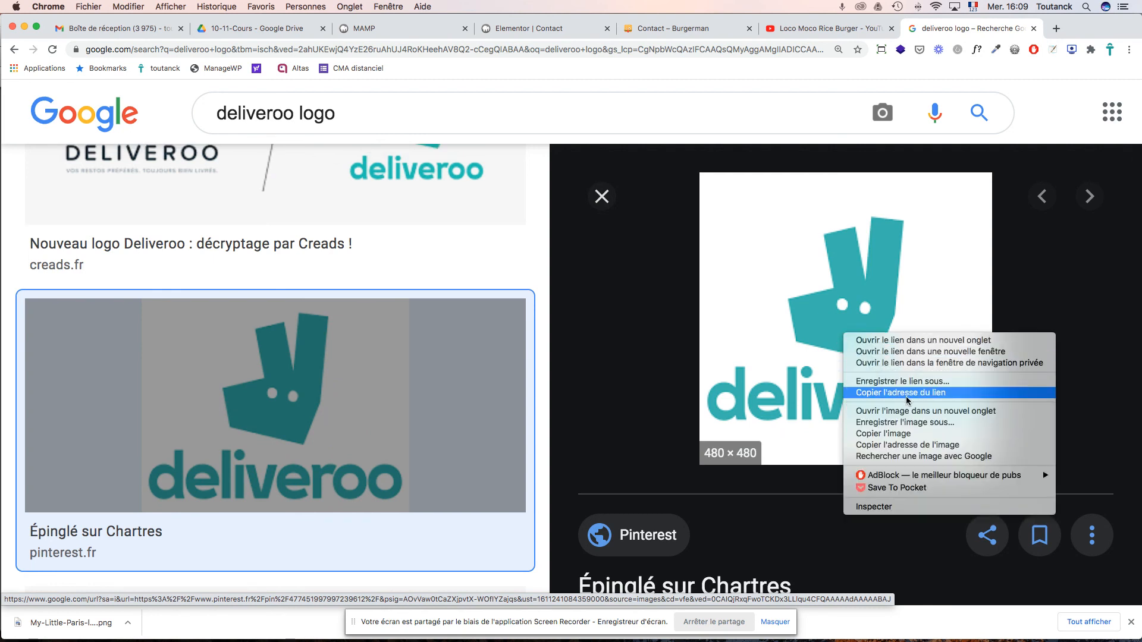
{"action": "left_click", "coordinate": [904, 423]}
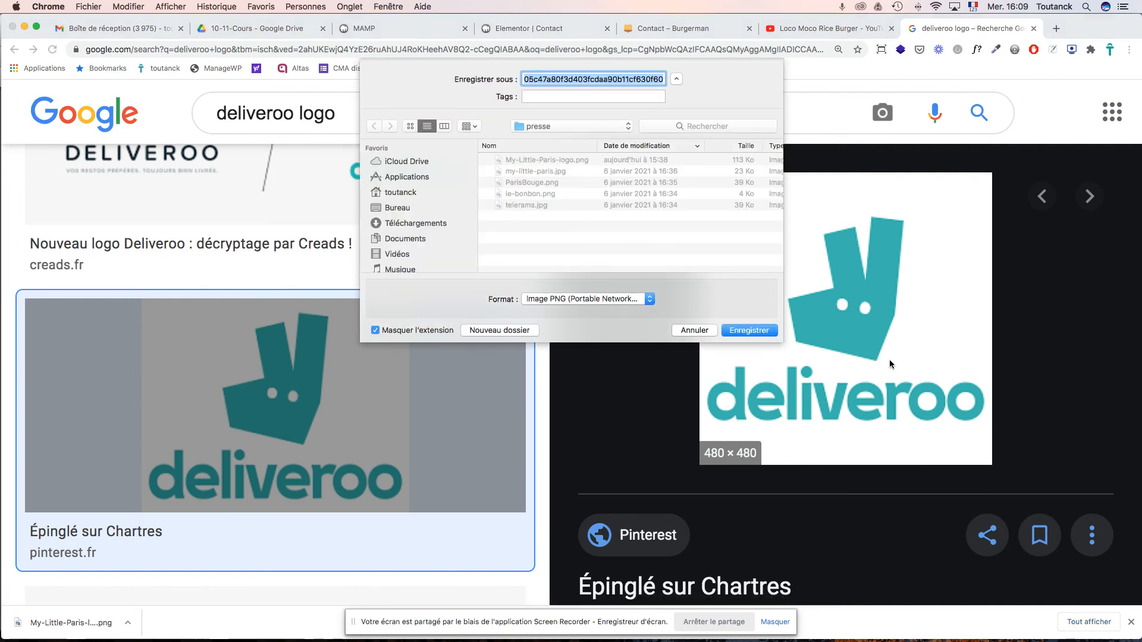
{"action": "type", "text": "deliveroo"}
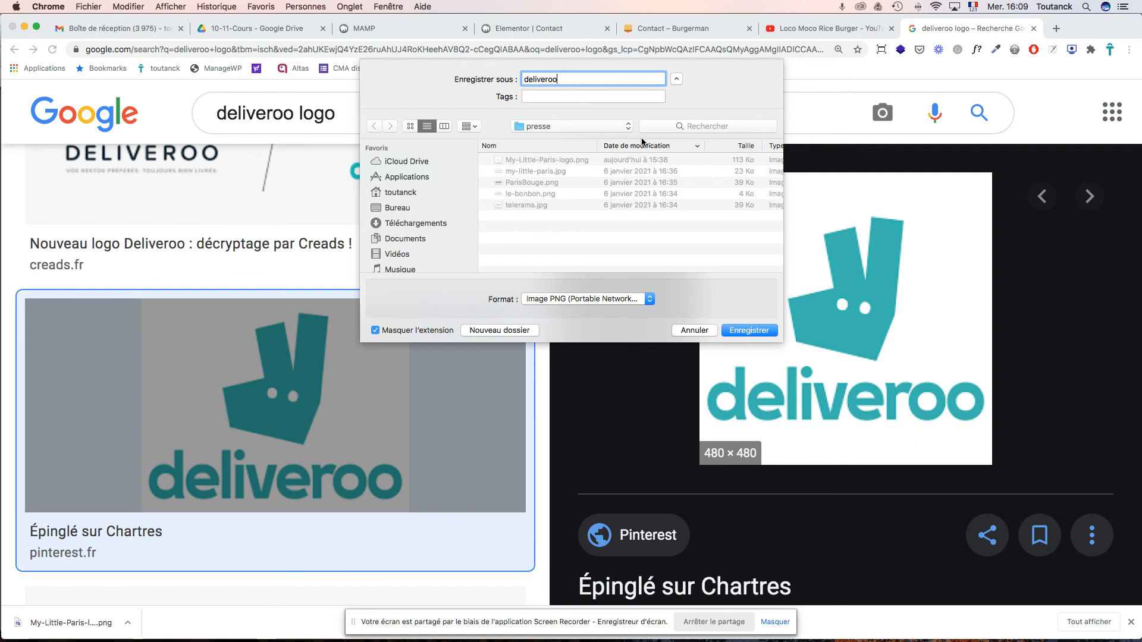
{"action": "left_click", "coordinate": [754, 332]}
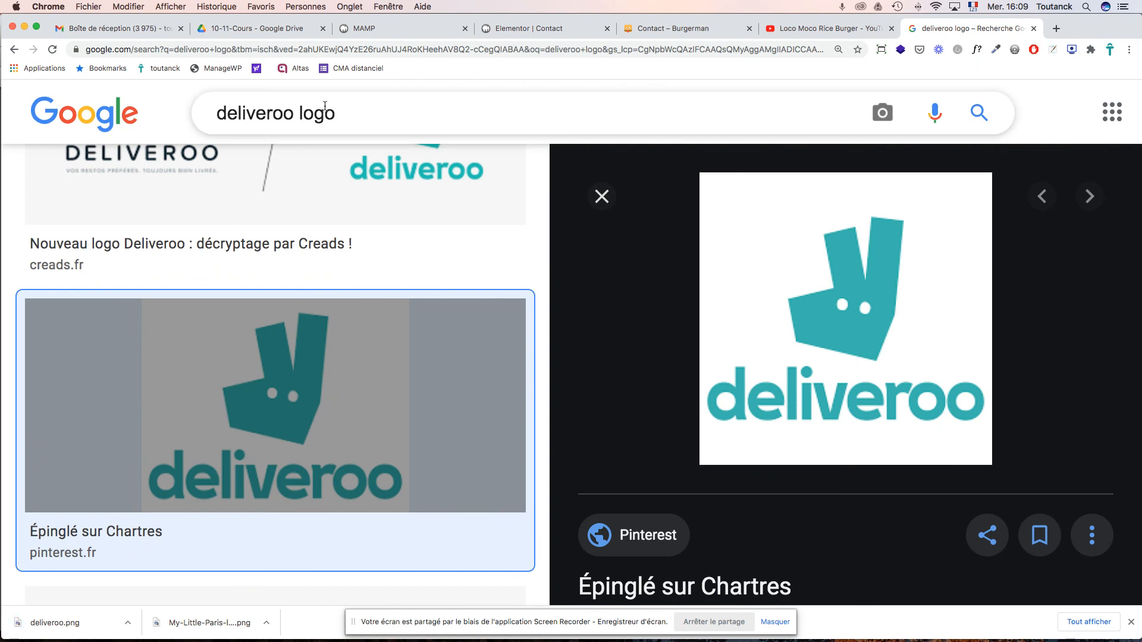
- Search for 'just eat logo' and look through the all-results view
{"action": "double_click", "coordinate": [256, 115]}
{"action": "type", "text": "just eat"}
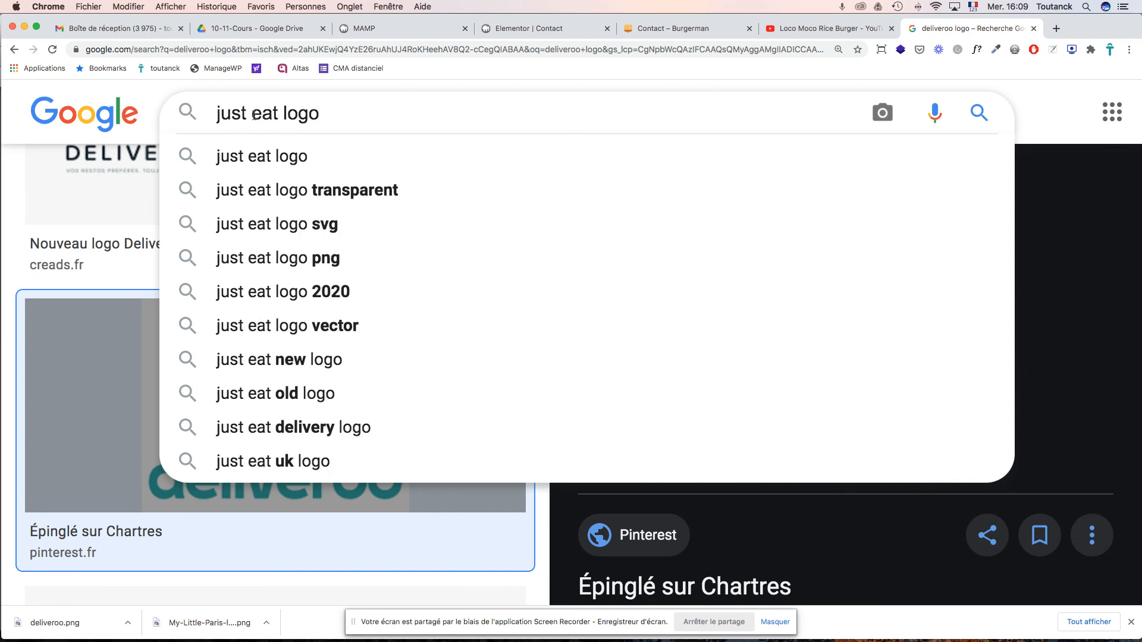
{"action": "key", "text": "Return"}
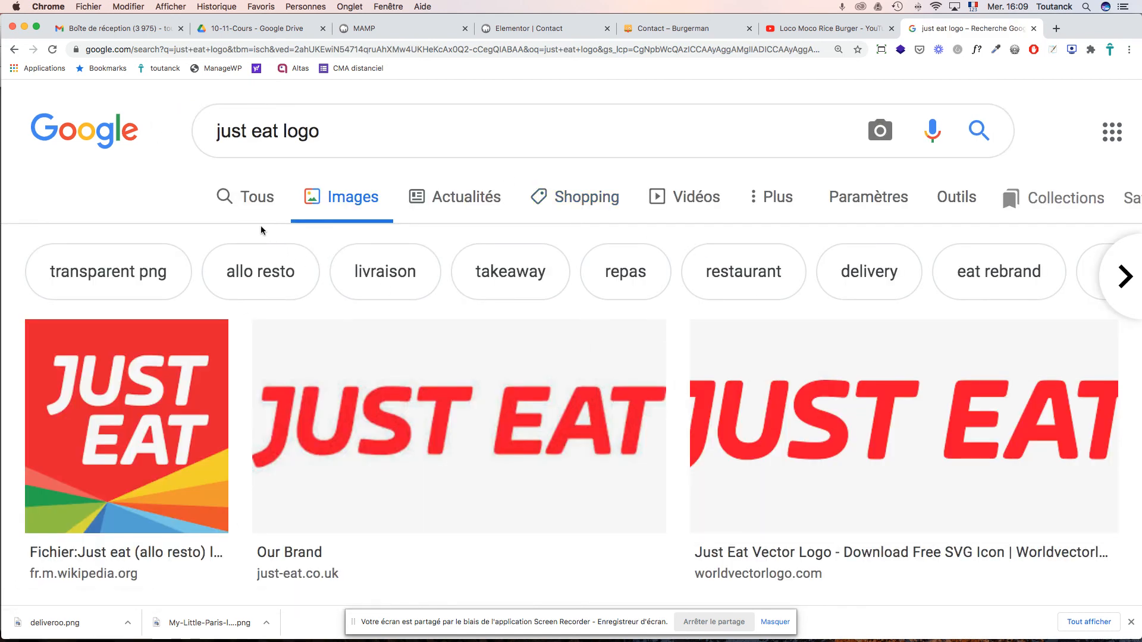
{"action": "left_click", "coordinate": [249, 201]}
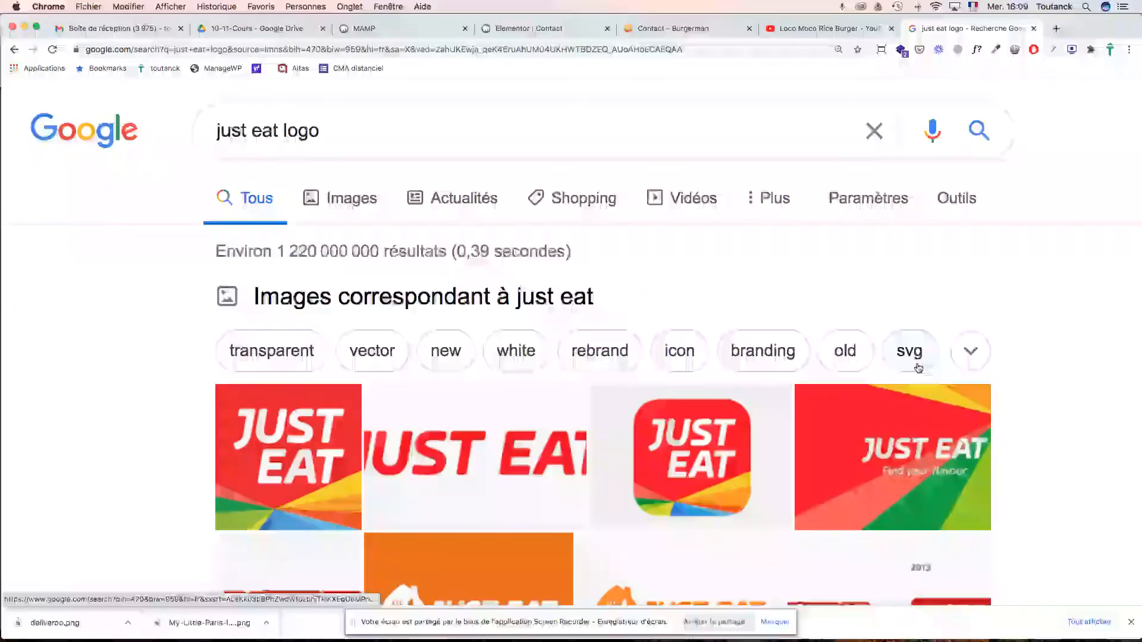
{"action": "scroll", "coordinate": [1069, 358], "scroll_direction": "down", "scroll_amount": 10}
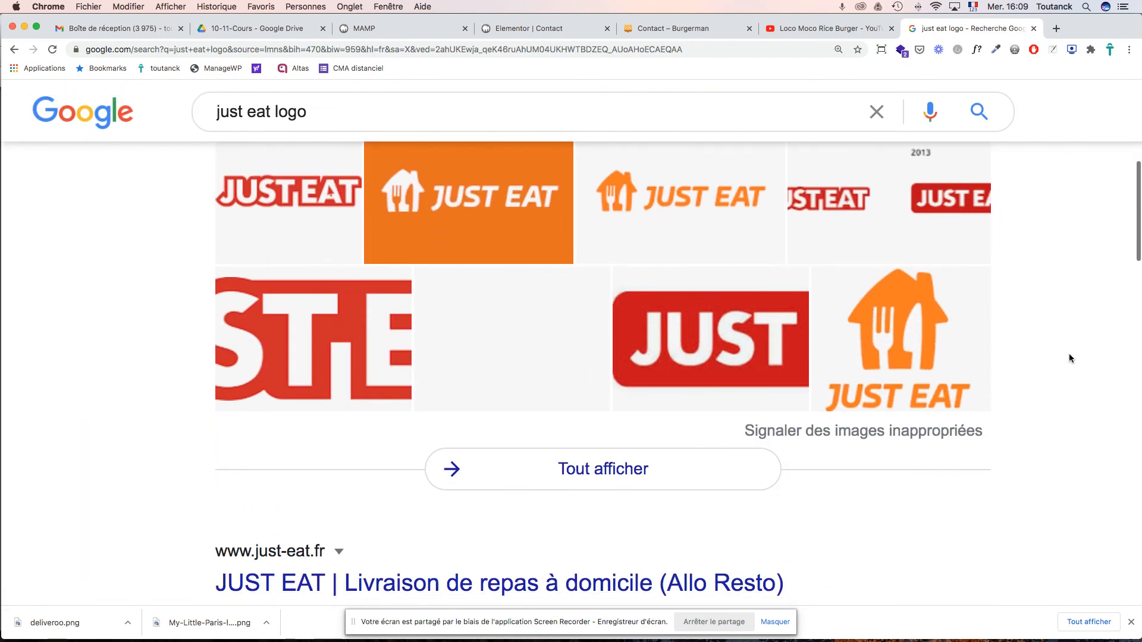
{"action": "scroll", "coordinate": [1065, 353], "scroll_direction": "up", "scroll_amount": 10}
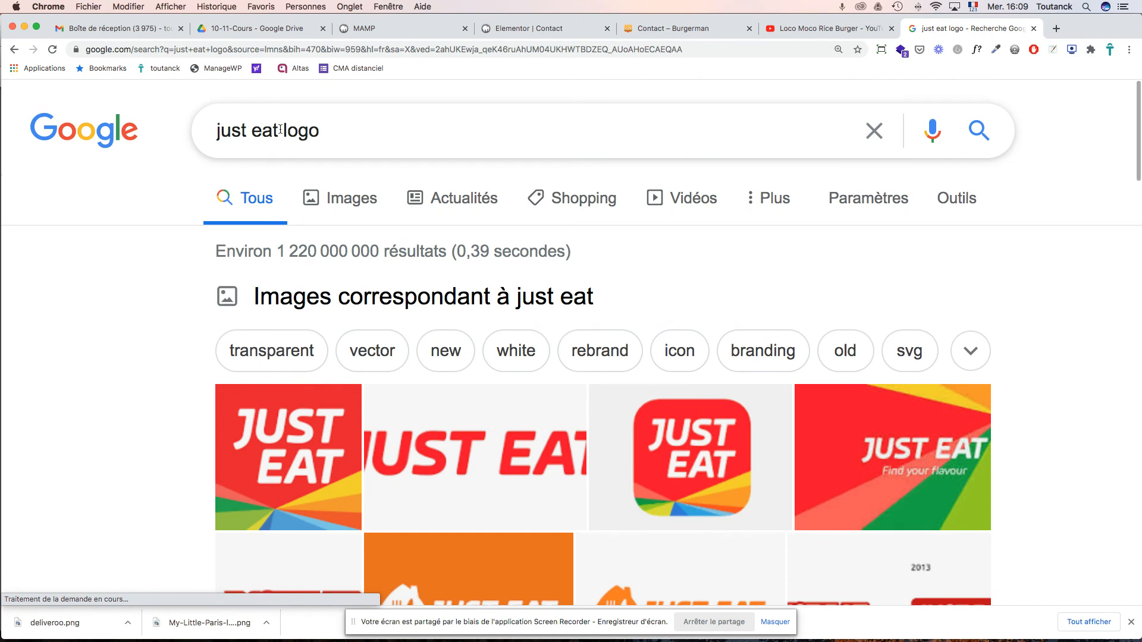
- Search 'deliveroo logo' again and view its image results
{"action": "left_click_drag", "start_coordinate": [277, 131], "coordinate": [191, 119]}
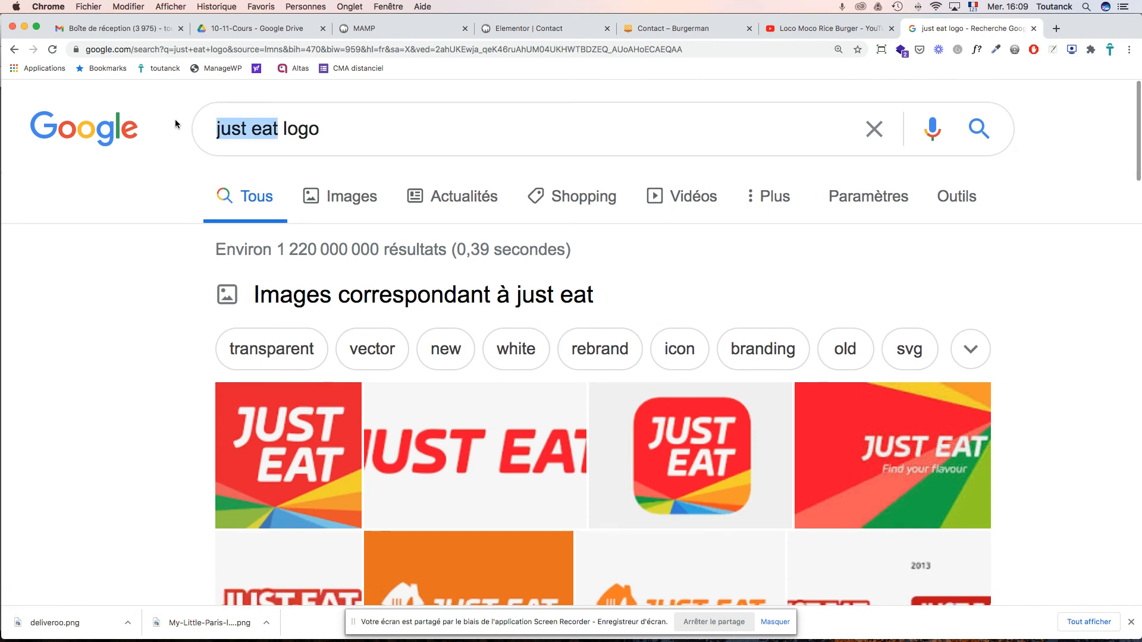
{"action": "type", "text": "deliveroo"}
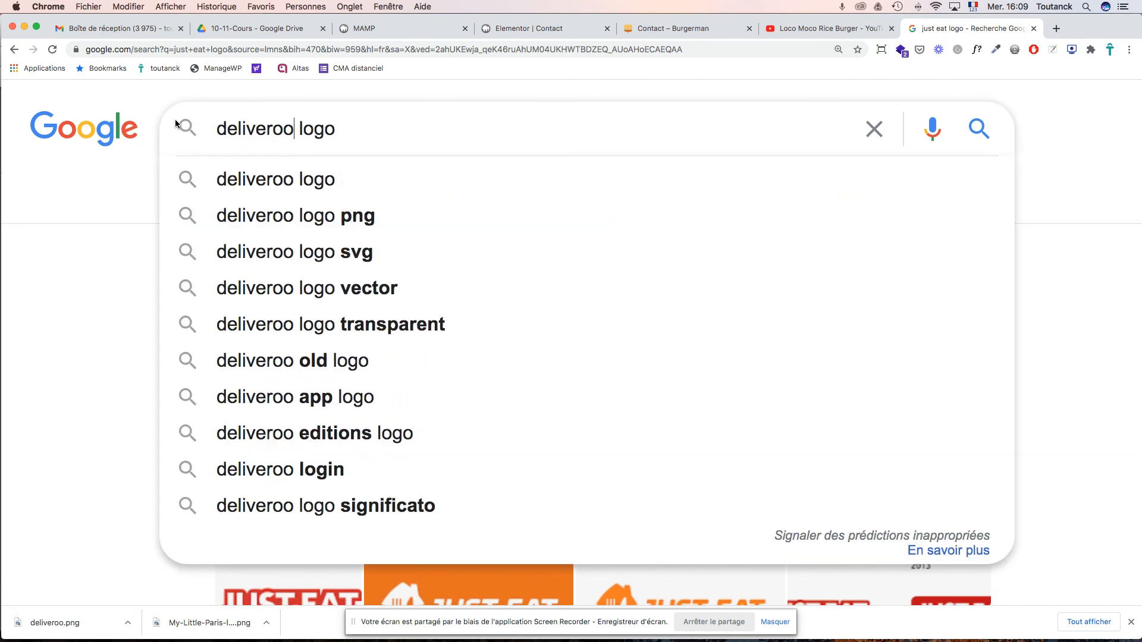
{"action": "key", "text": "Return"}
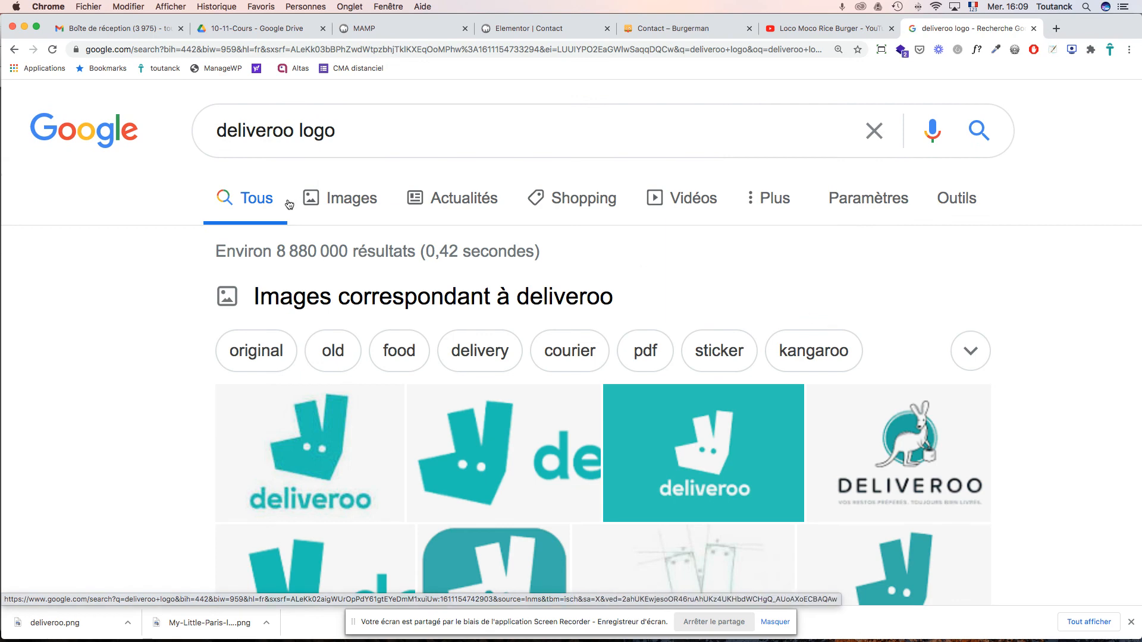
{"action": "scroll", "coordinate": [529, 324], "scroll_direction": "down", "scroll_amount": 5}
{"action": "scroll", "coordinate": [536, 326], "scroll_direction": "down", "scroll_amount": 5}
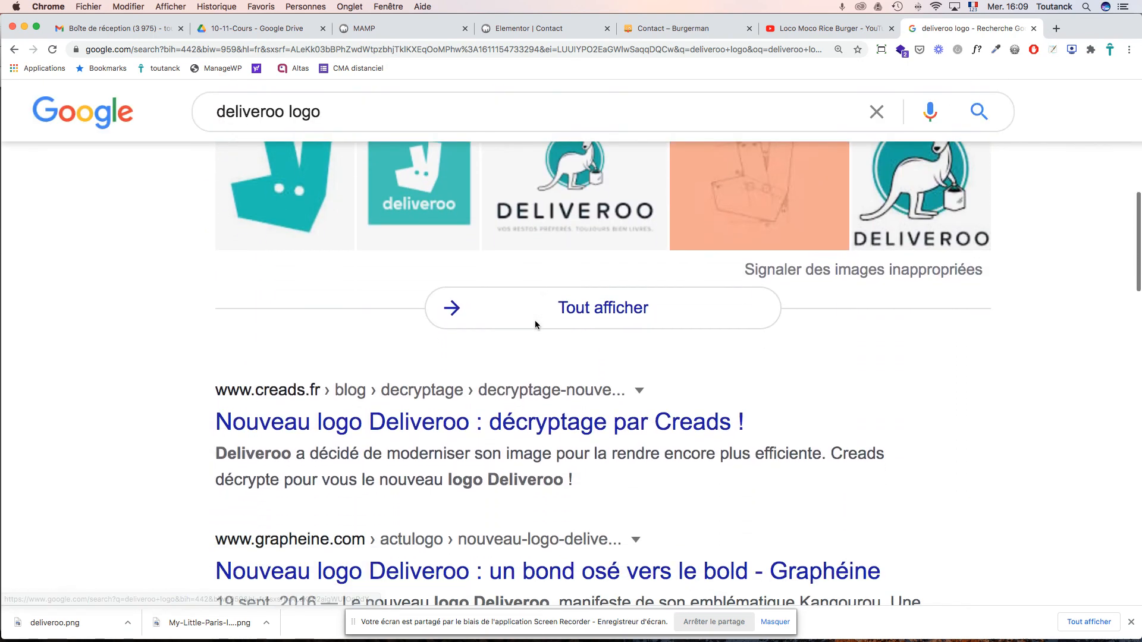
{"action": "scroll", "coordinate": [536, 324], "scroll_direction": "down", "scroll_amount": 4}
{"action": "scroll", "coordinate": [535, 321], "scroll_direction": "up", "scroll_amount": 14}
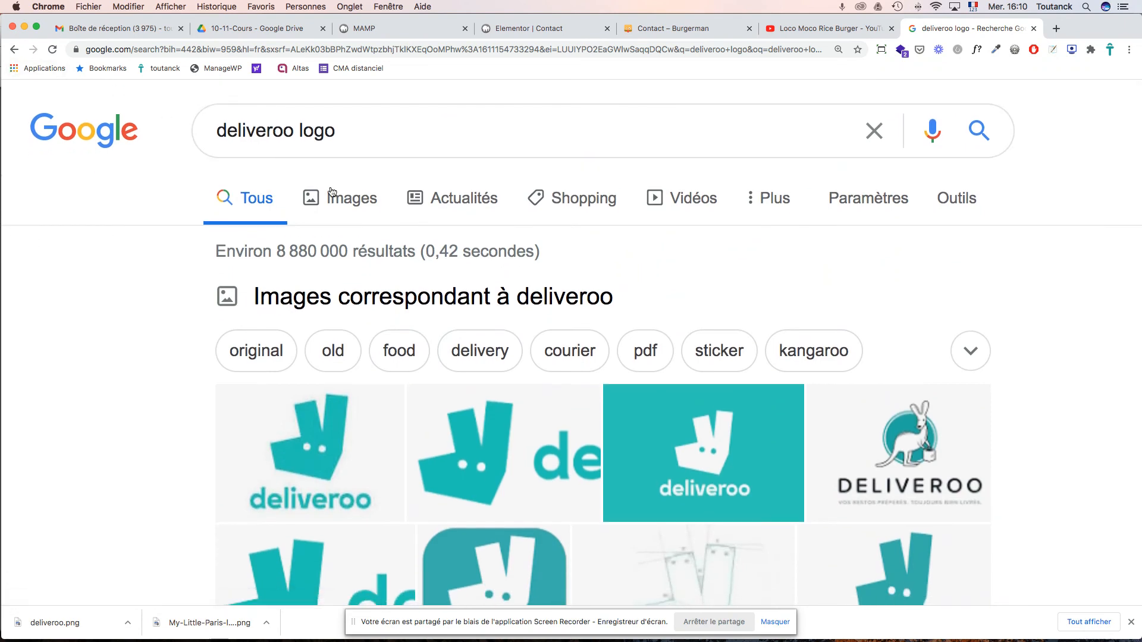
{"action": "left_click", "coordinate": [335, 200]}
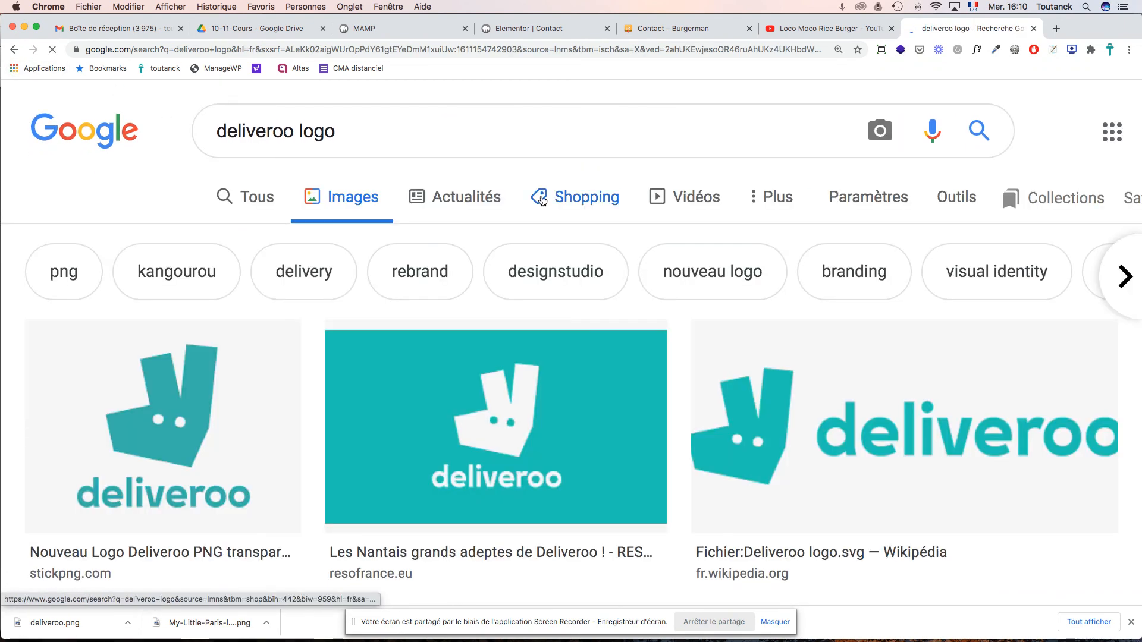
{"action": "scroll", "coordinate": [961, 414], "scroll_direction": "down", "scroll_amount": 1}
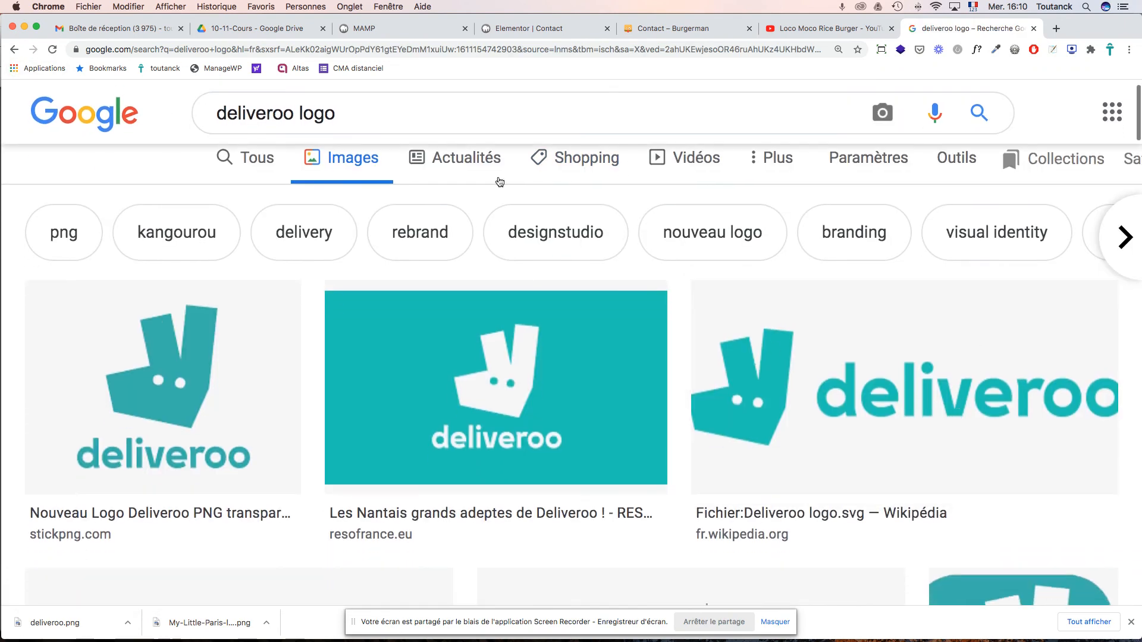
- Change the image search to 'just eat logo' and scroll the results
{"action": "double_click", "coordinate": [265, 114]}
{"action": "type", "text": "just eat"}
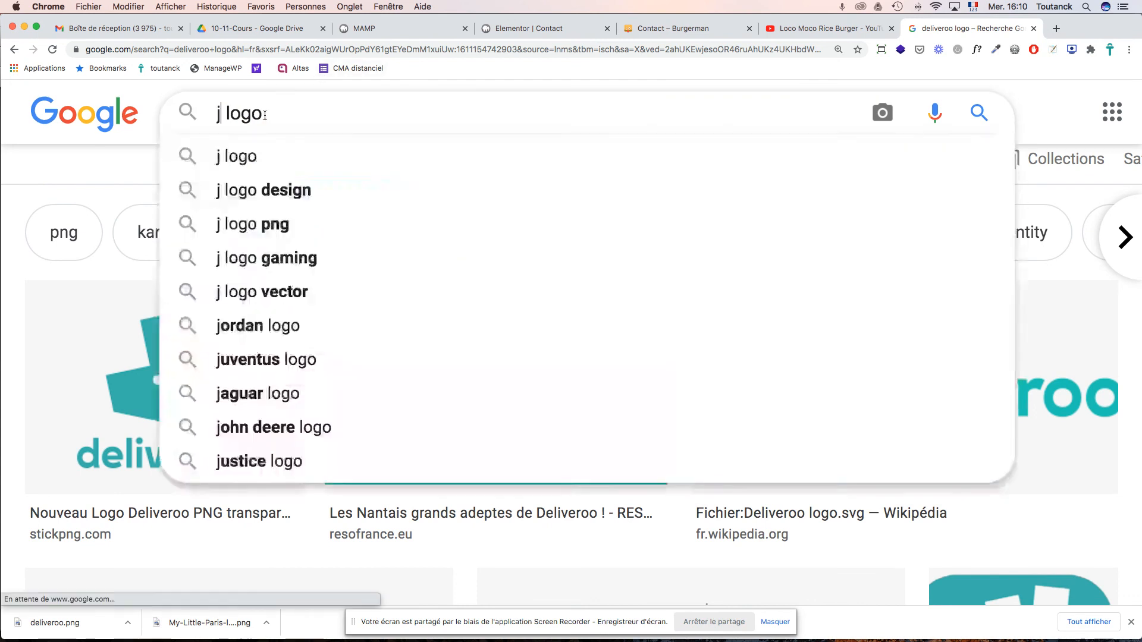
{"action": "key", "text": "Return"}
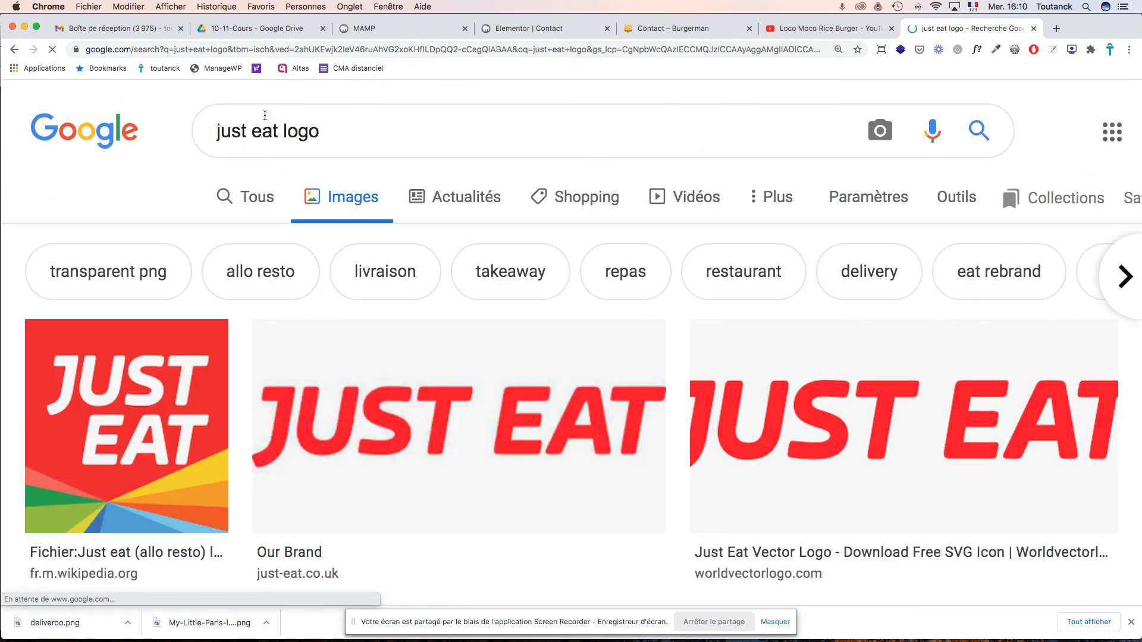
{"action": "scroll", "coordinate": [763, 384], "scroll_direction": "down", "scroll_amount": 1}
{"action": "scroll", "coordinate": [763, 384], "scroll_direction": "down", "scroll_amount": 5}
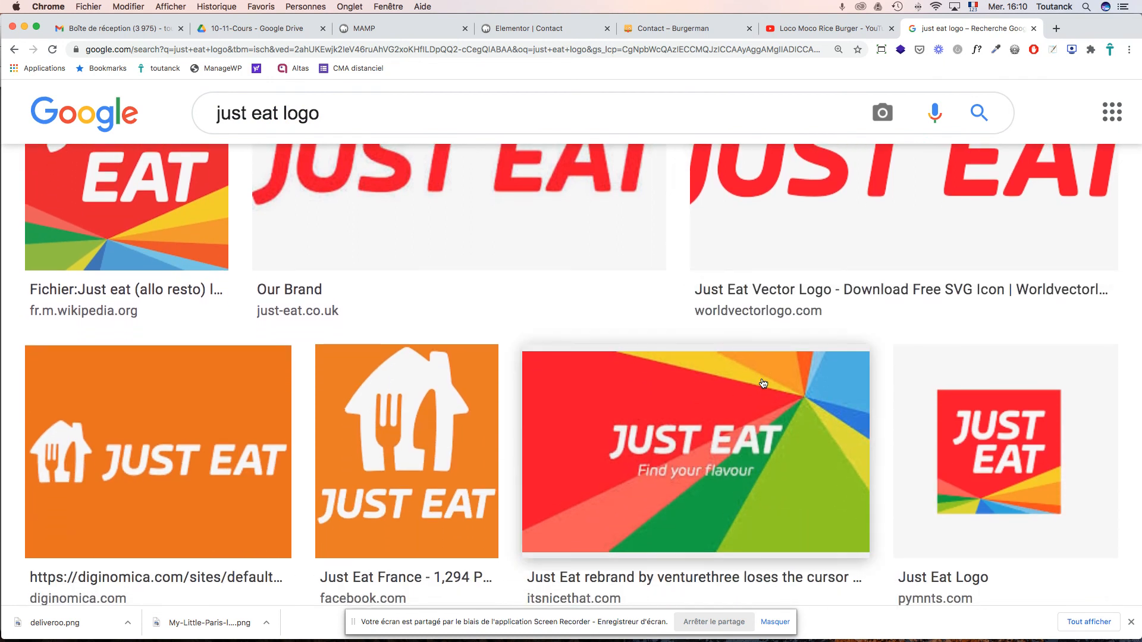
{"action": "scroll", "coordinate": [763, 384], "scroll_direction": "down", "scroll_amount": 8}
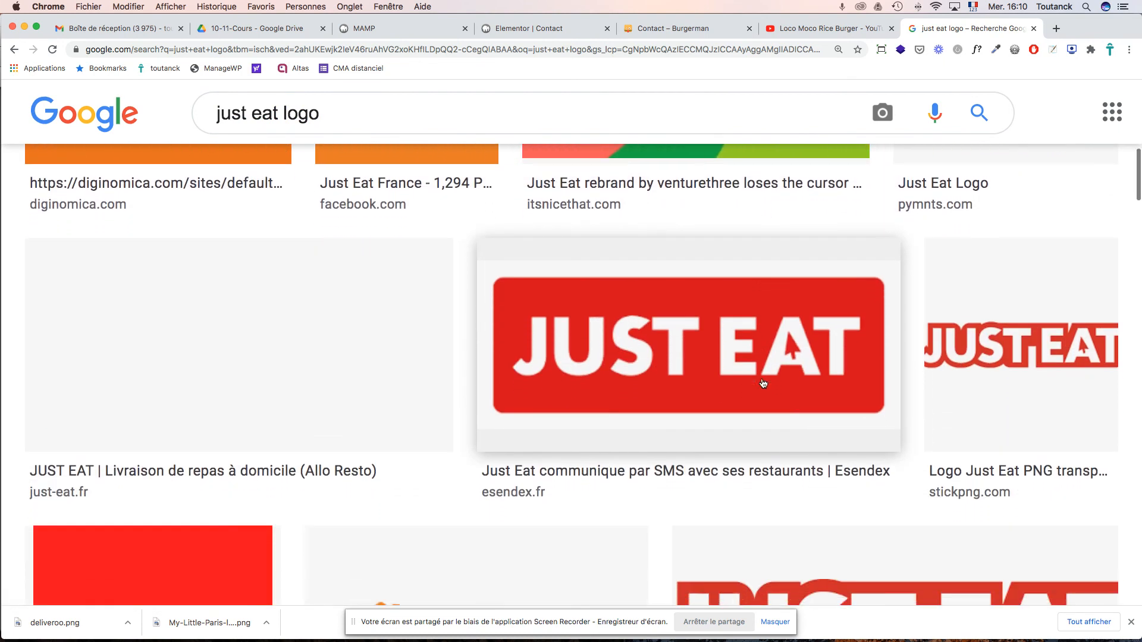
{"action": "scroll", "coordinate": [763, 383], "scroll_direction": "down", "scroll_amount": 1}
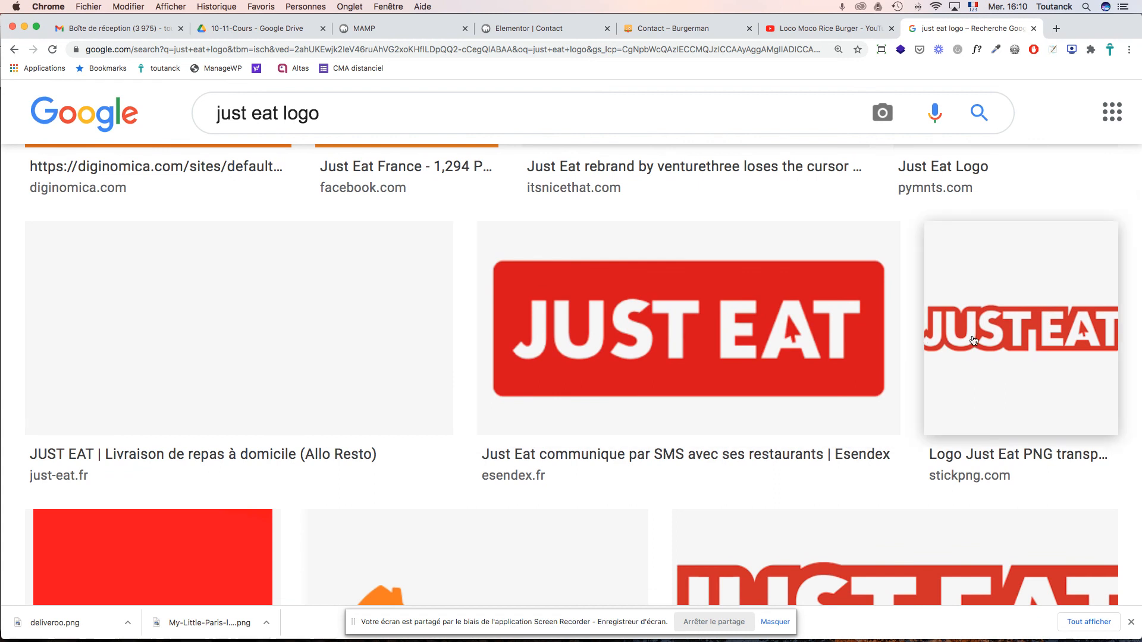
- Visit the official just-eat.fr site from the web results, then come back
{"action": "left_click", "coordinate": [14, 51]}
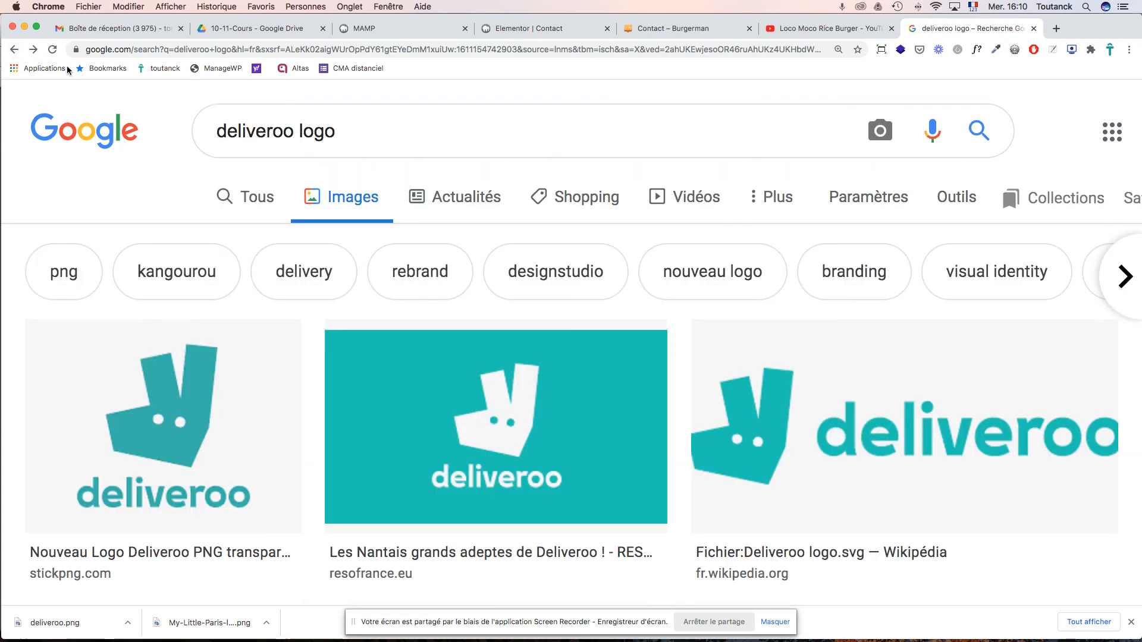
{"action": "left_click", "coordinate": [33, 50]}
{"action": "left_click", "coordinate": [261, 203]}
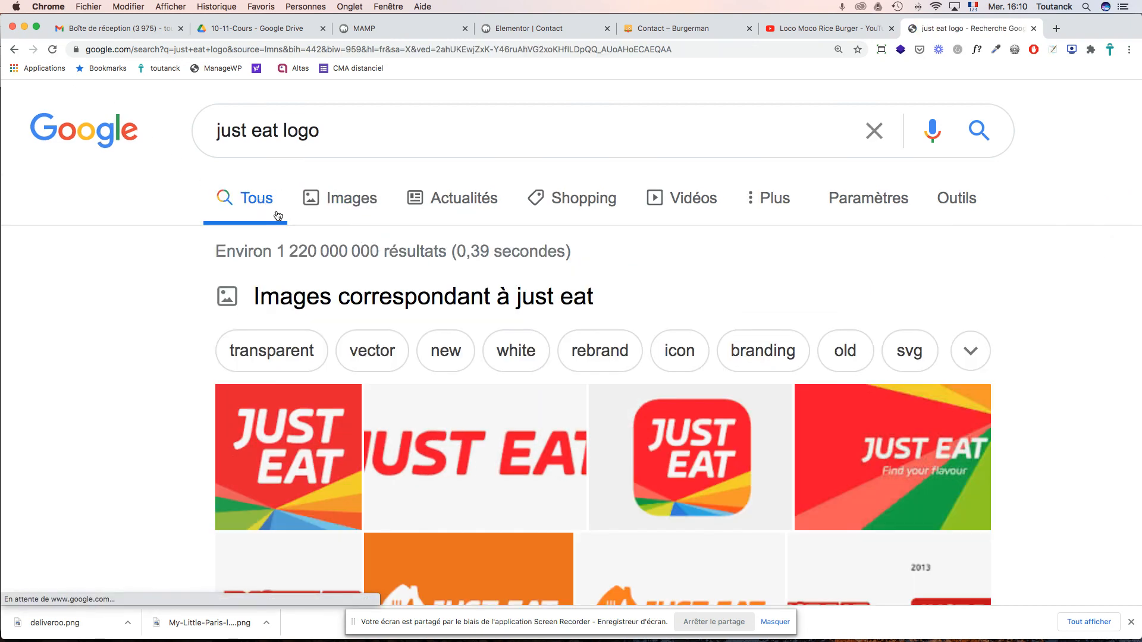
{"action": "scroll", "coordinate": [401, 313], "scroll_direction": "down", "scroll_amount": 10}
{"action": "scroll", "coordinate": [400, 313], "scroll_direction": "down", "scroll_amount": 2}
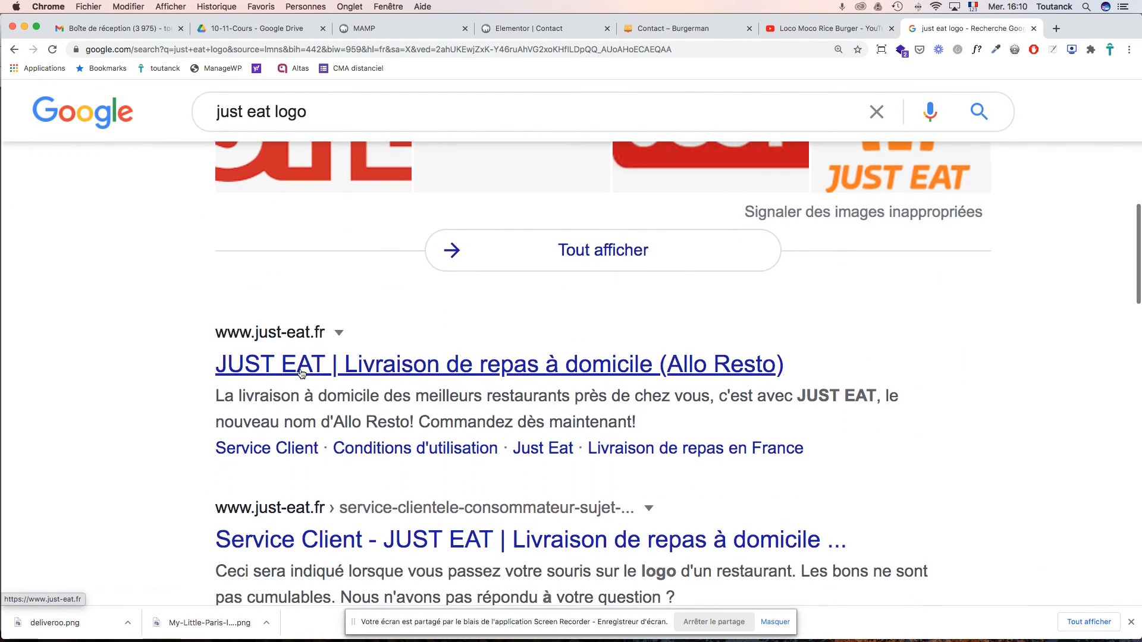
{"action": "left_click", "coordinate": [300, 372]}
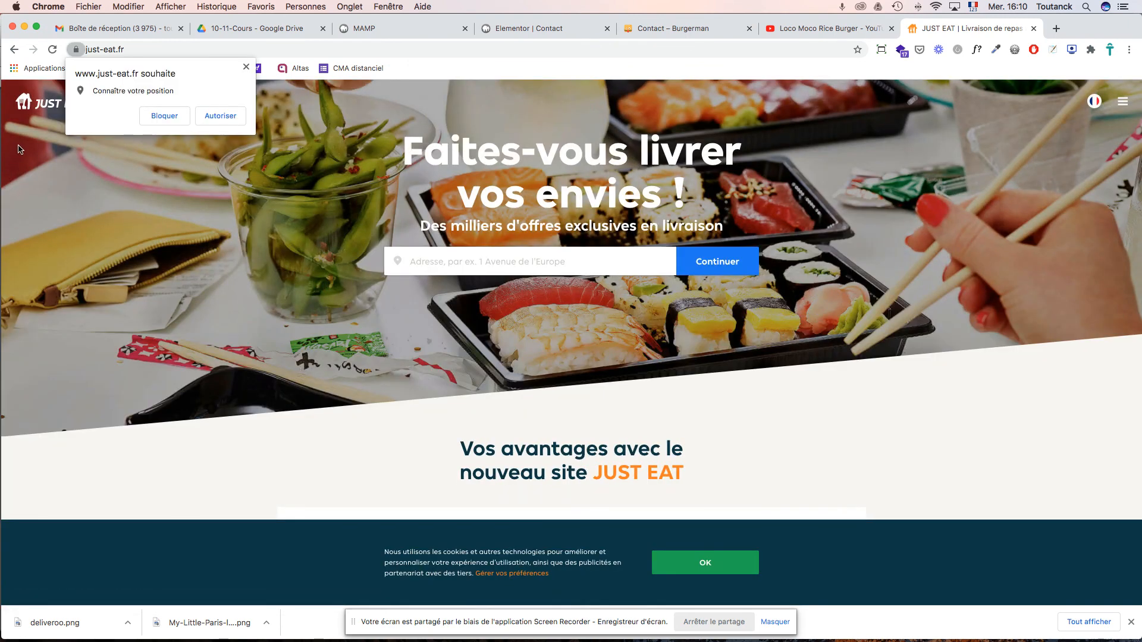
{"action": "left_click", "coordinate": [13, 51]}
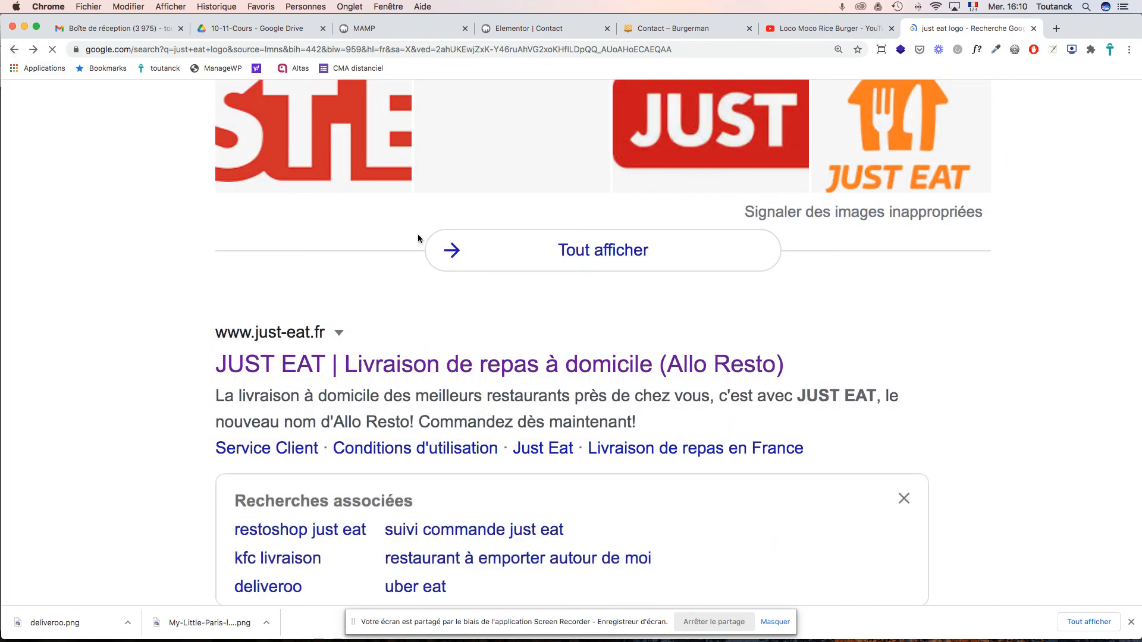
{"action": "scroll", "coordinate": [487, 302], "scroll_direction": "up", "scroll_amount": 3}
{"action": "scroll", "coordinate": [487, 303], "scroll_direction": "up", "scroll_amount": 5}
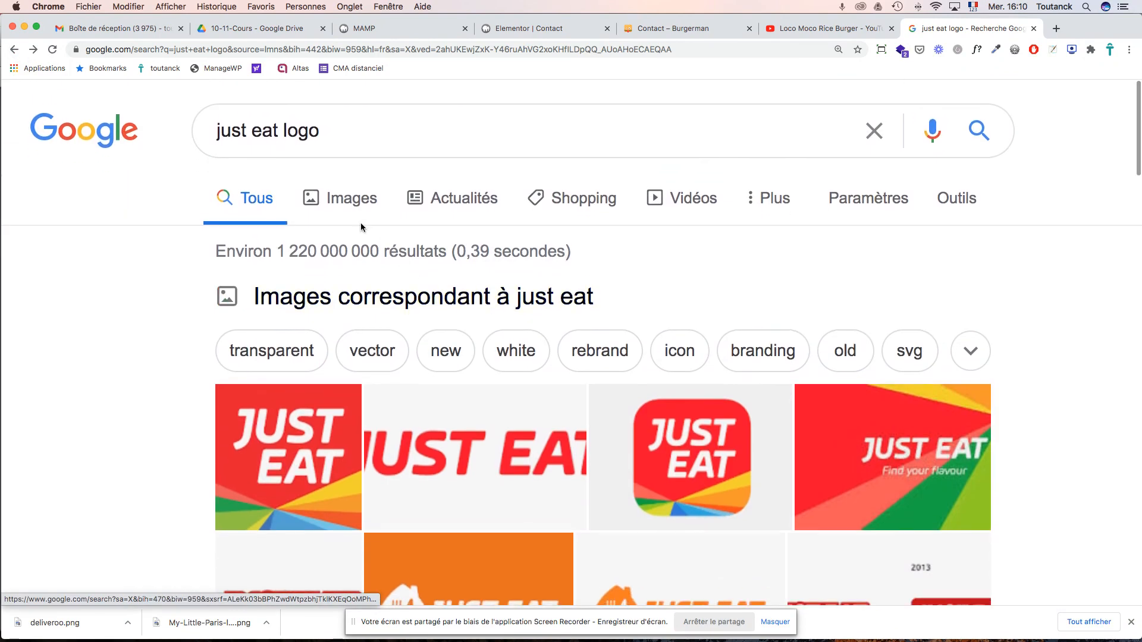
- Browse the Just Eat logo image results, previewing the orange logo.wine version
{"action": "left_click", "coordinate": [352, 204]}
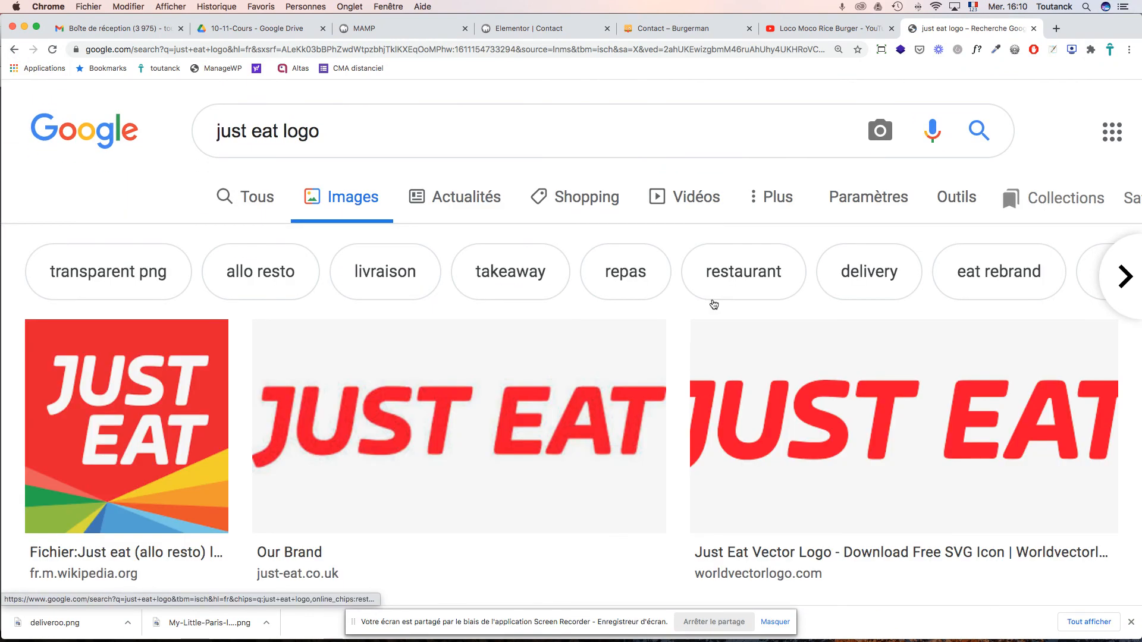
{"action": "scroll", "coordinate": [916, 427], "scroll_direction": "down", "scroll_amount": 6}
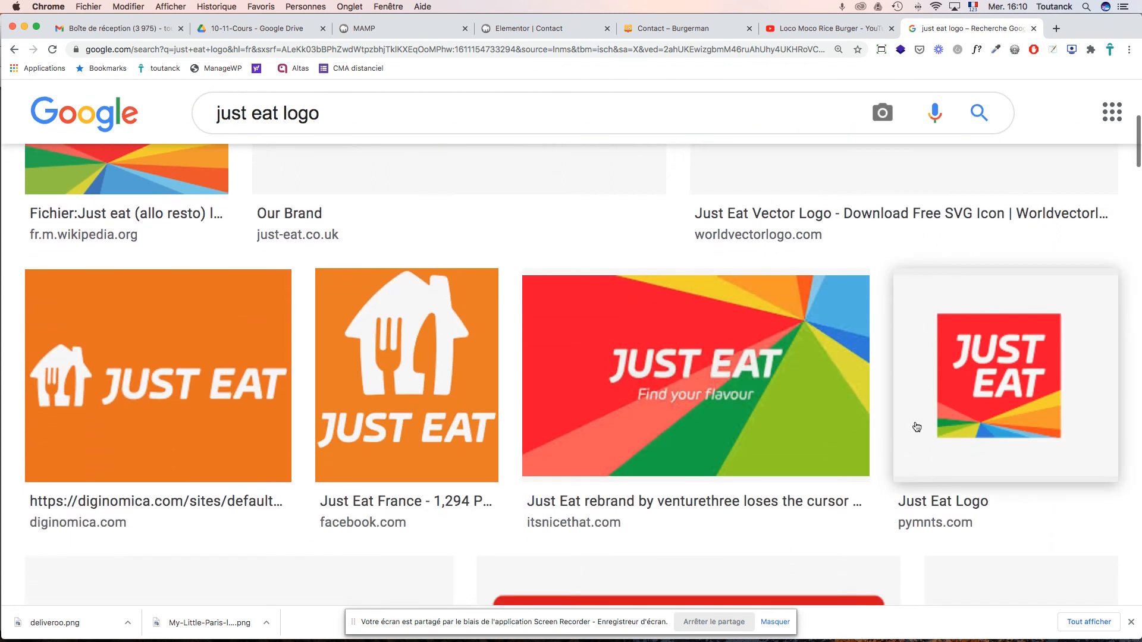
{"action": "scroll", "coordinate": [437, 403], "scroll_direction": "down", "scroll_amount": 5}
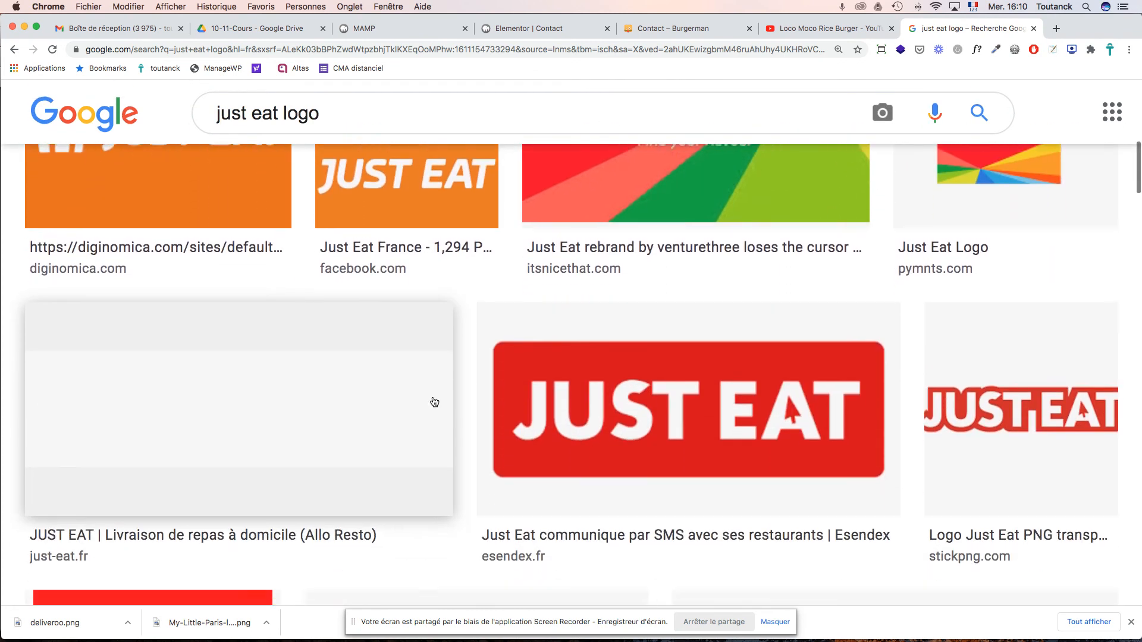
{"action": "scroll", "coordinate": [434, 402], "scroll_direction": "down", "scroll_amount": 5}
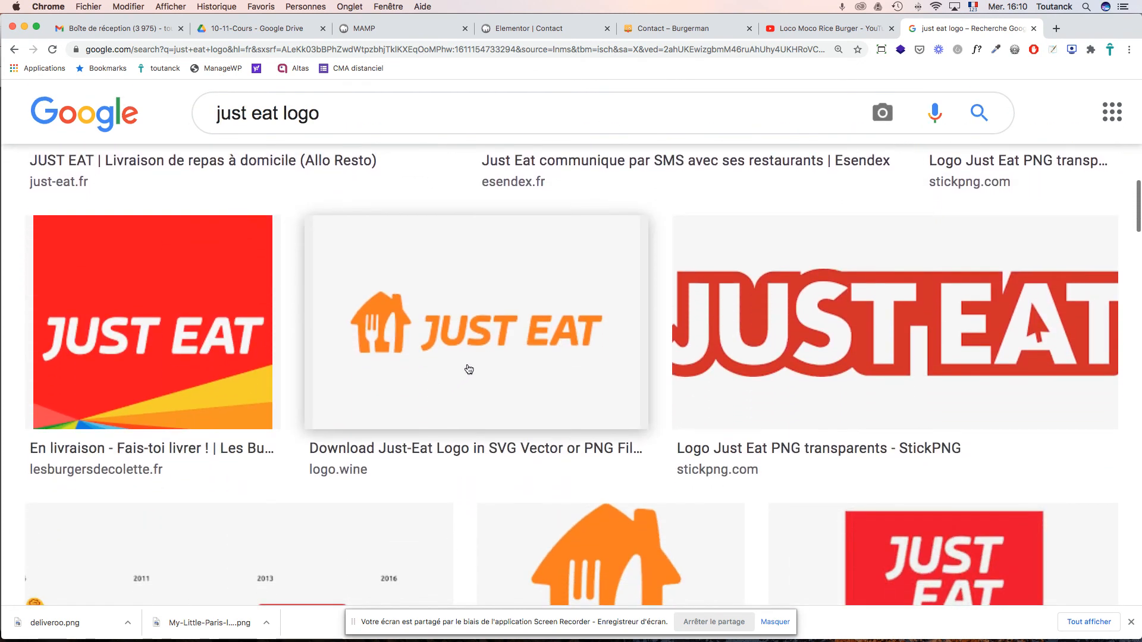
{"action": "scroll", "coordinate": [507, 343], "scroll_direction": "down", "scroll_amount": 4}
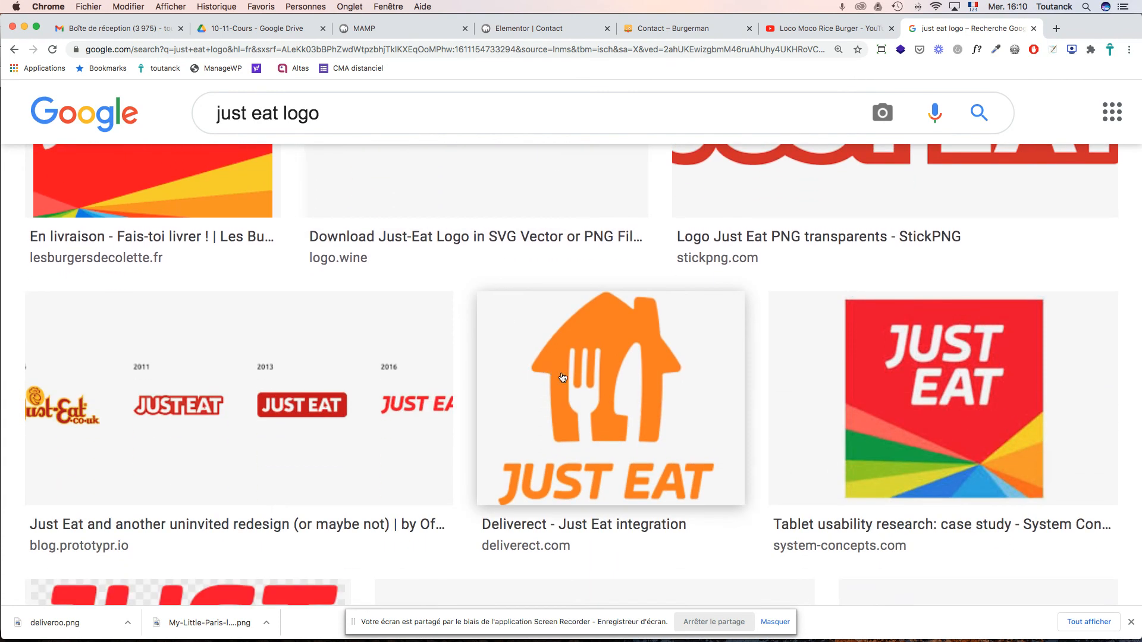
{"action": "scroll", "coordinate": [642, 403], "scroll_direction": "up", "scroll_amount": 3}
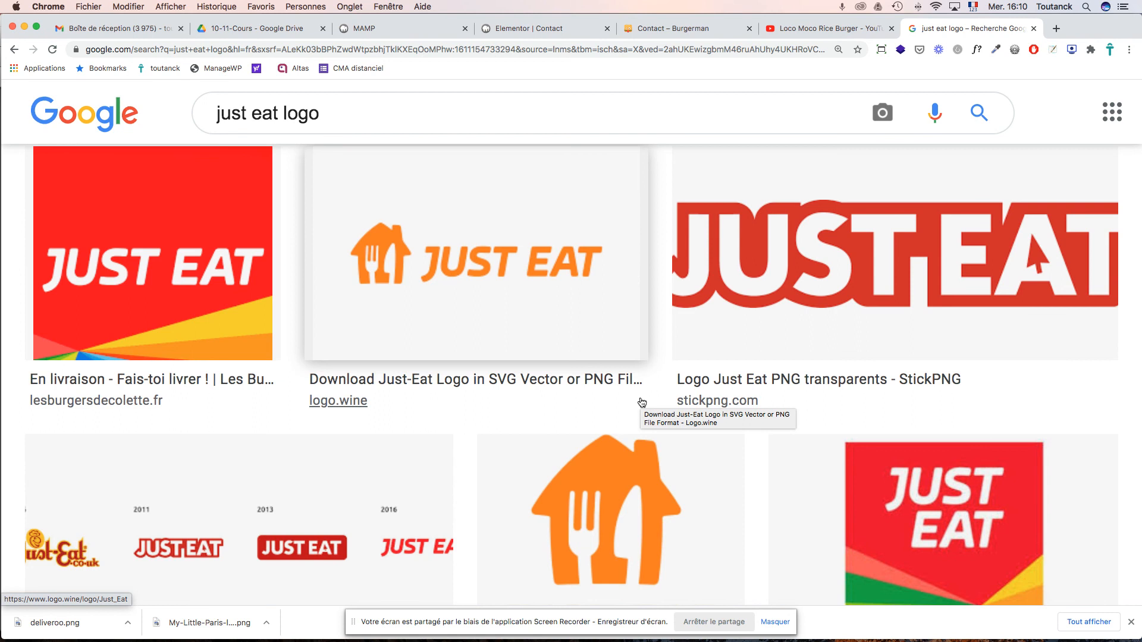
{"action": "scroll", "coordinate": [642, 403], "scroll_direction": "down", "scroll_amount": 2}
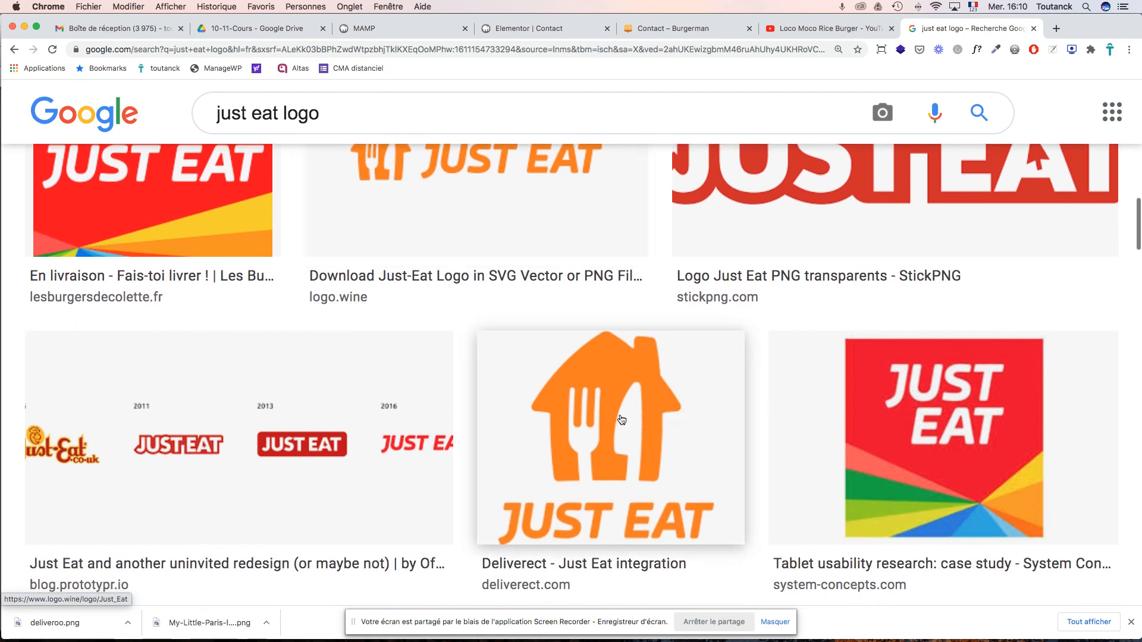
{"action": "scroll", "coordinate": [522, 239], "scroll_direction": "up", "scroll_amount": 2}
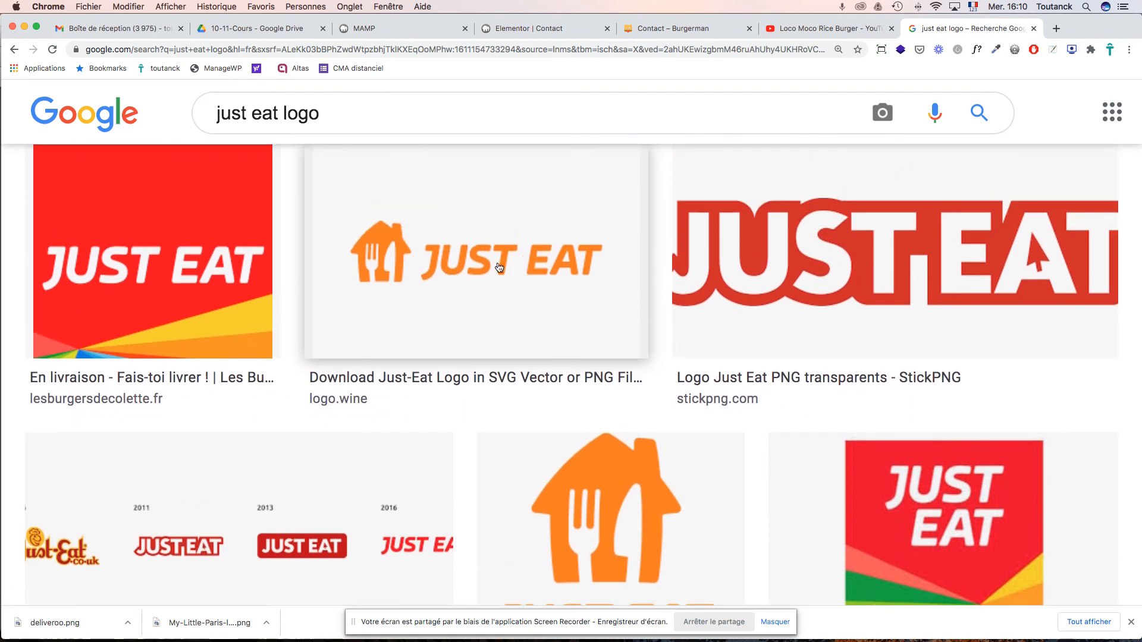
{"action": "left_click", "coordinate": [508, 268]}
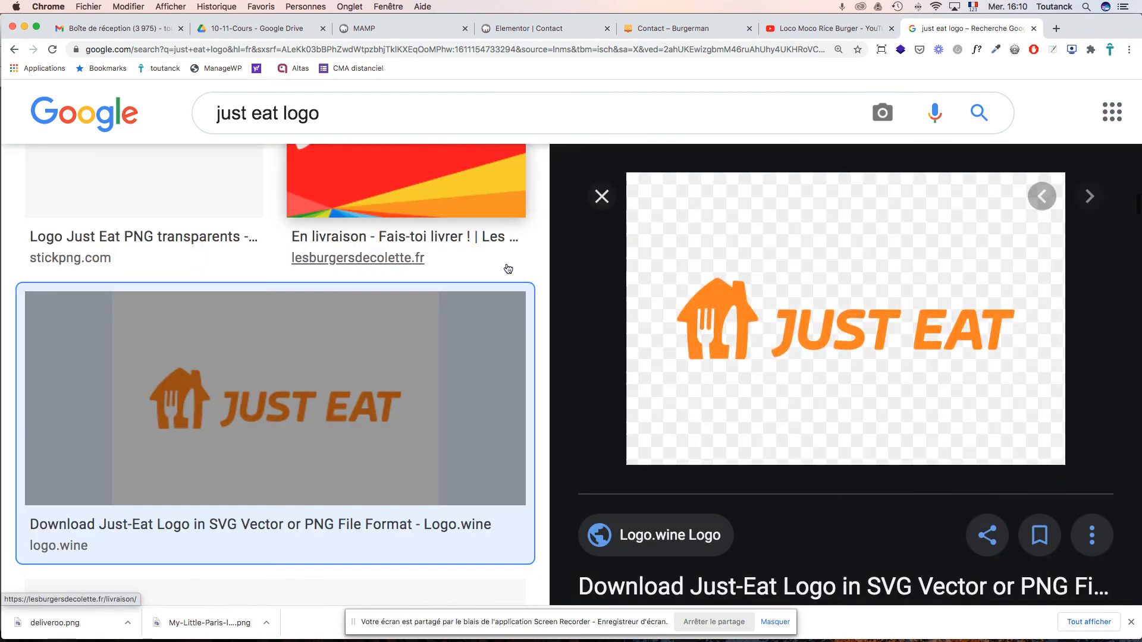
{"action": "left_click", "coordinate": [602, 196]}
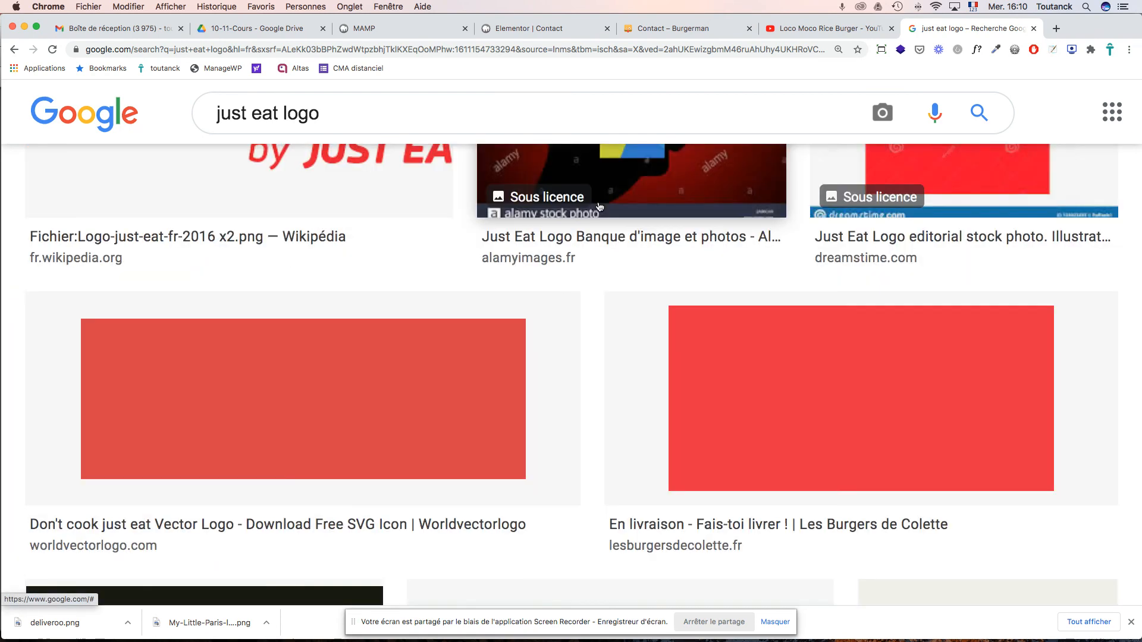
{"action": "scroll", "coordinate": [528, 419], "scroll_direction": "up", "scroll_amount": 10}
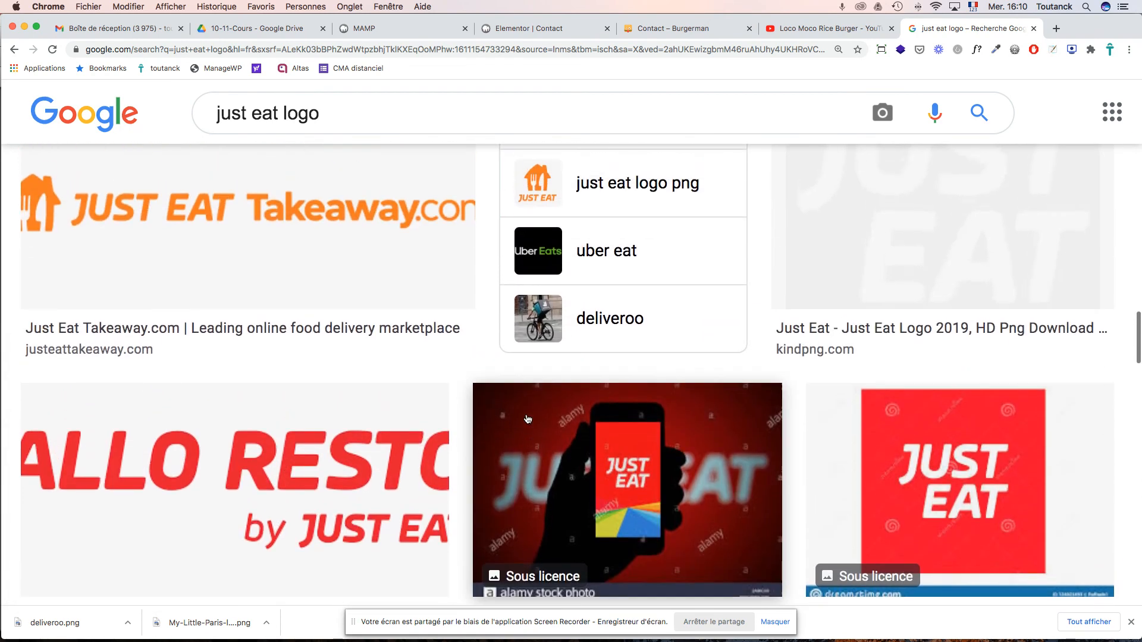
{"action": "scroll", "coordinate": [527, 419], "scroll_direction": "up", "scroll_amount": 6}
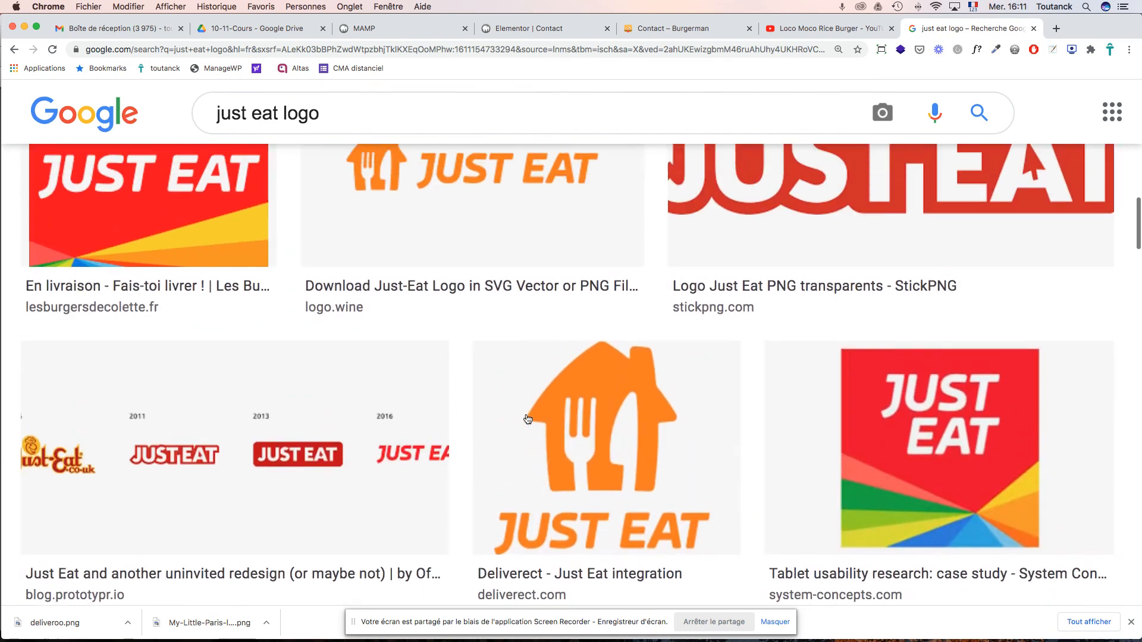
- Save the orange Just Eat house logo as justeat400-1.png in the presse folder
{"action": "left_click", "coordinate": [576, 460]}
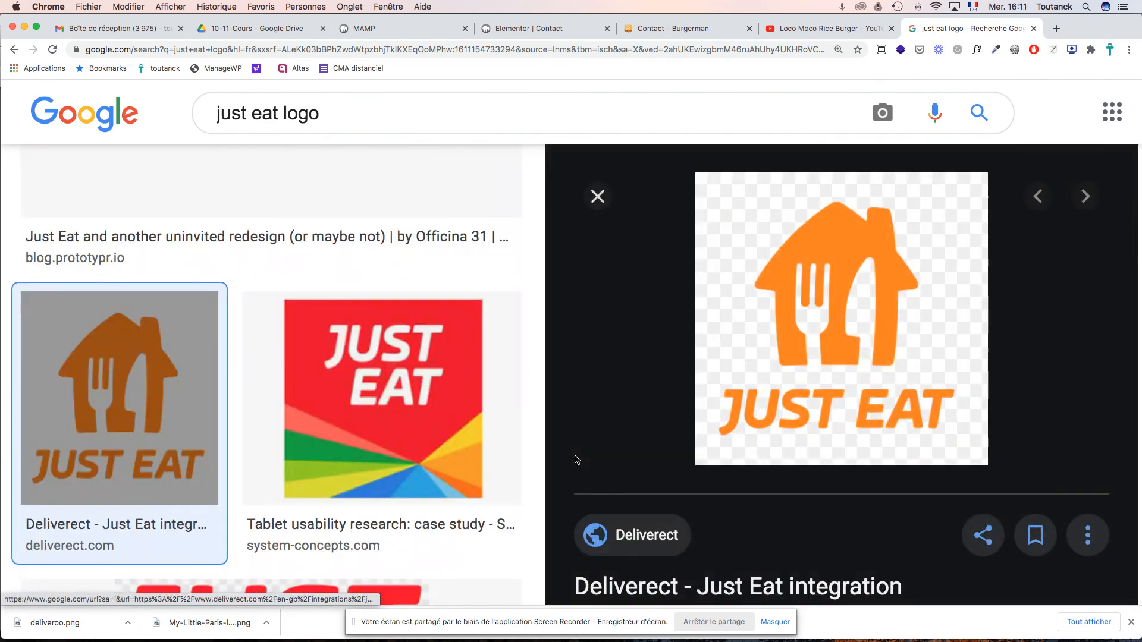
{"action": "right_click", "coordinate": [867, 249]}
{"action": "left_click", "coordinate": [904, 337]}
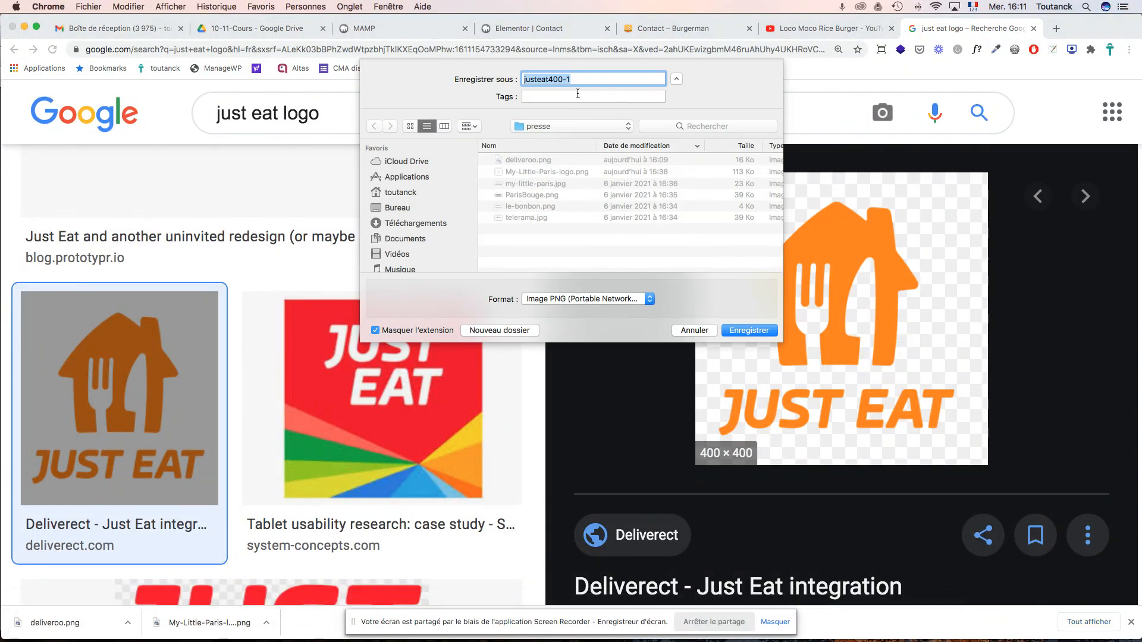
{"action": "left_click", "coordinate": [734, 333]}
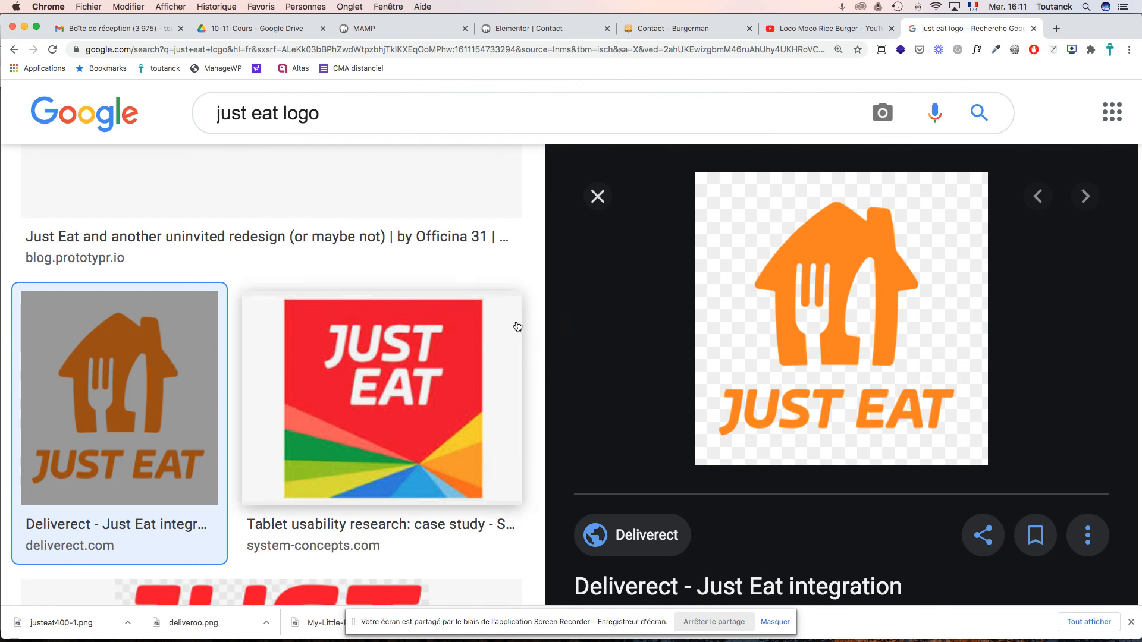
{"action": "left_click", "coordinate": [597, 196]}
{"action": "scroll", "coordinate": [626, 213], "scroll_direction": "up", "scroll_amount": 4}
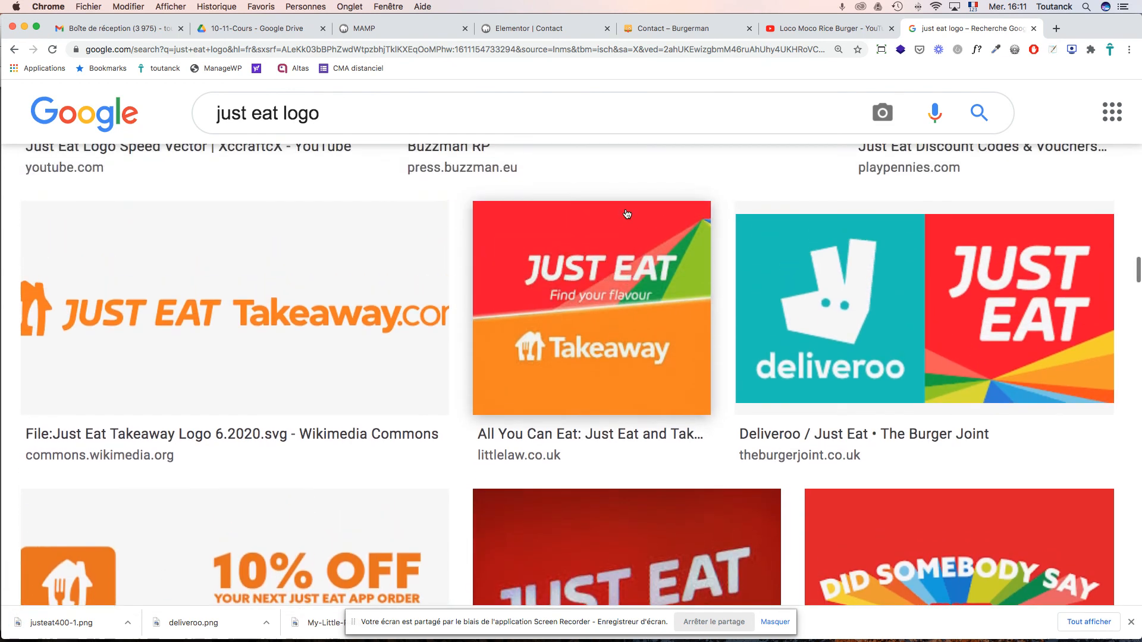
{"action": "scroll", "coordinate": [627, 214], "scroll_direction": "up", "scroll_amount": 3}
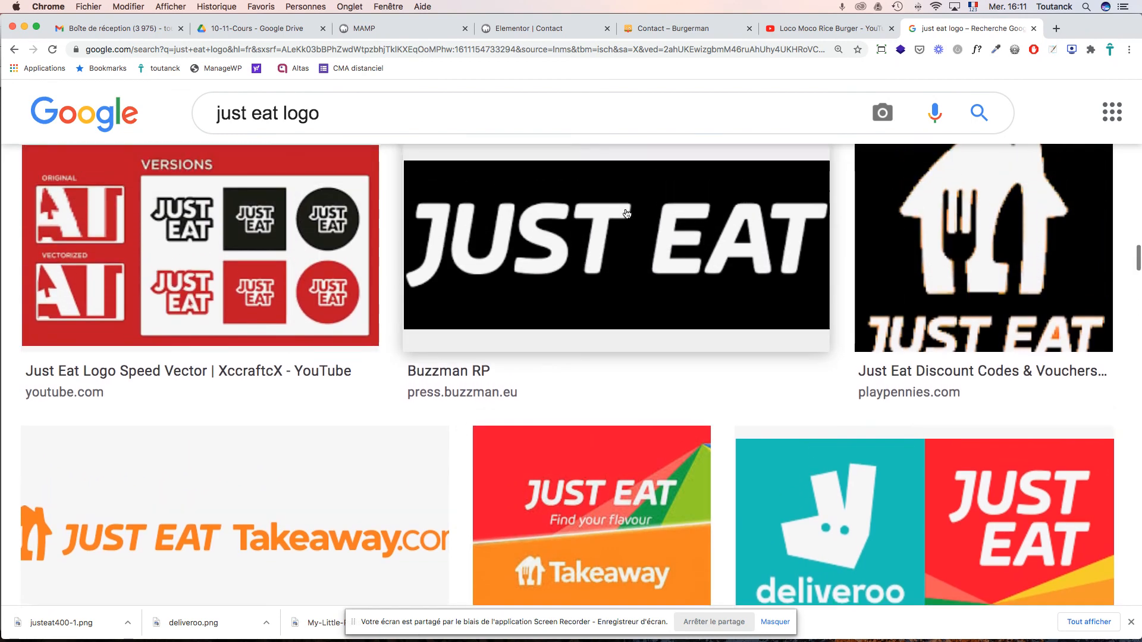
{"action": "scroll", "coordinate": [627, 215], "scroll_direction": "down", "scroll_amount": 2}
{"action": "scroll", "coordinate": [627, 214], "scroll_direction": "up", "scroll_amount": 3}
{"action": "scroll", "coordinate": [626, 213], "scroll_direction": "up", "scroll_amount": 2}
{"action": "scroll", "coordinate": [627, 213], "scroll_direction": "down", "scroll_amount": 12}
{"action": "scroll", "coordinate": [627, 213], "scroll_direction": "up", "scroll_amount": 3}
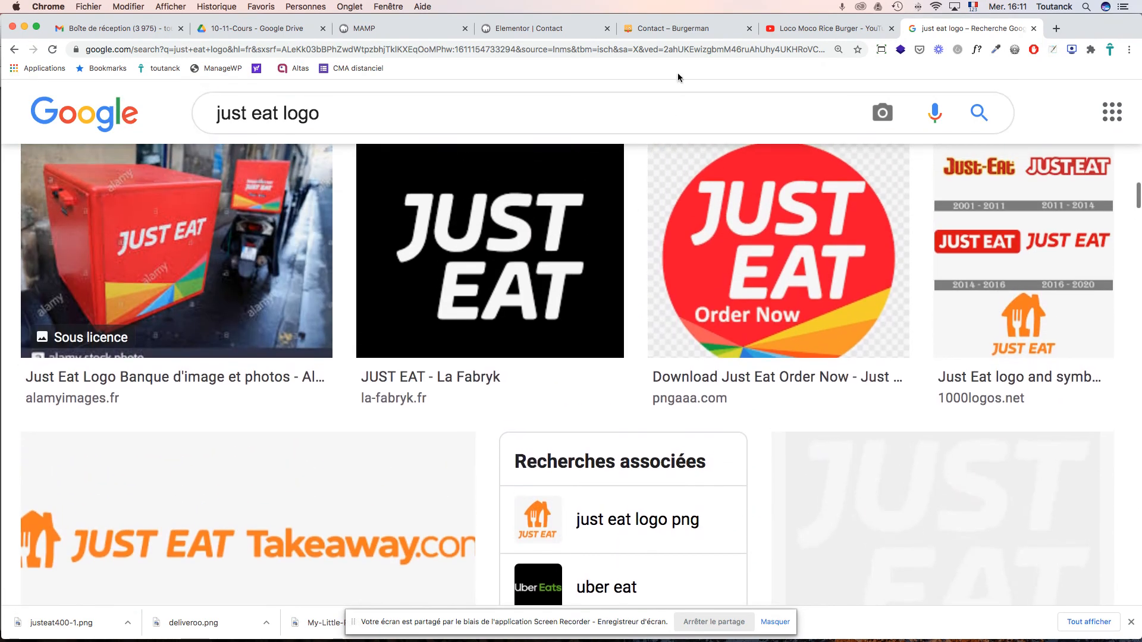
- Reload the 'Contact – Burgerman' tab to see the updated live page
{"action": "left_click", "coordinate": [670, 29]}
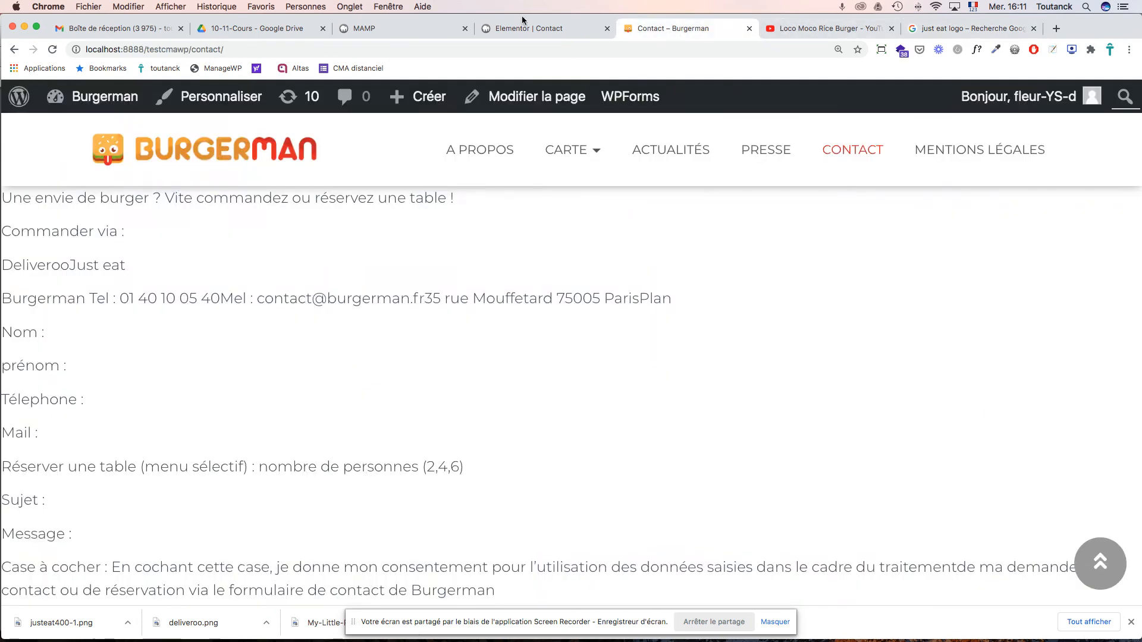
{"action": "key", "text": "super+r"}
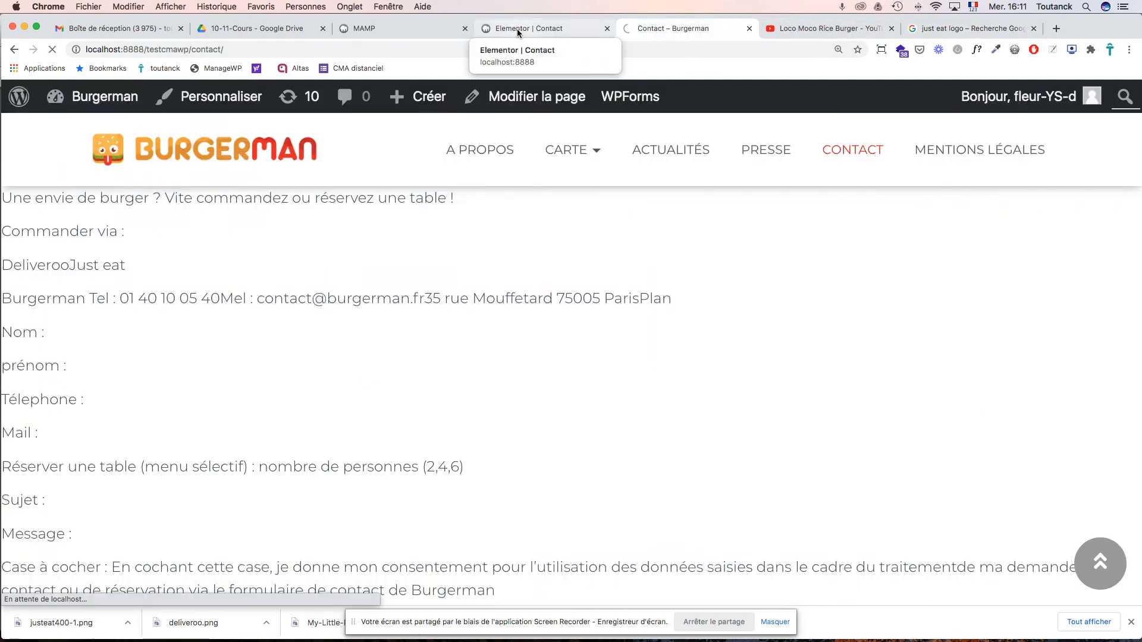
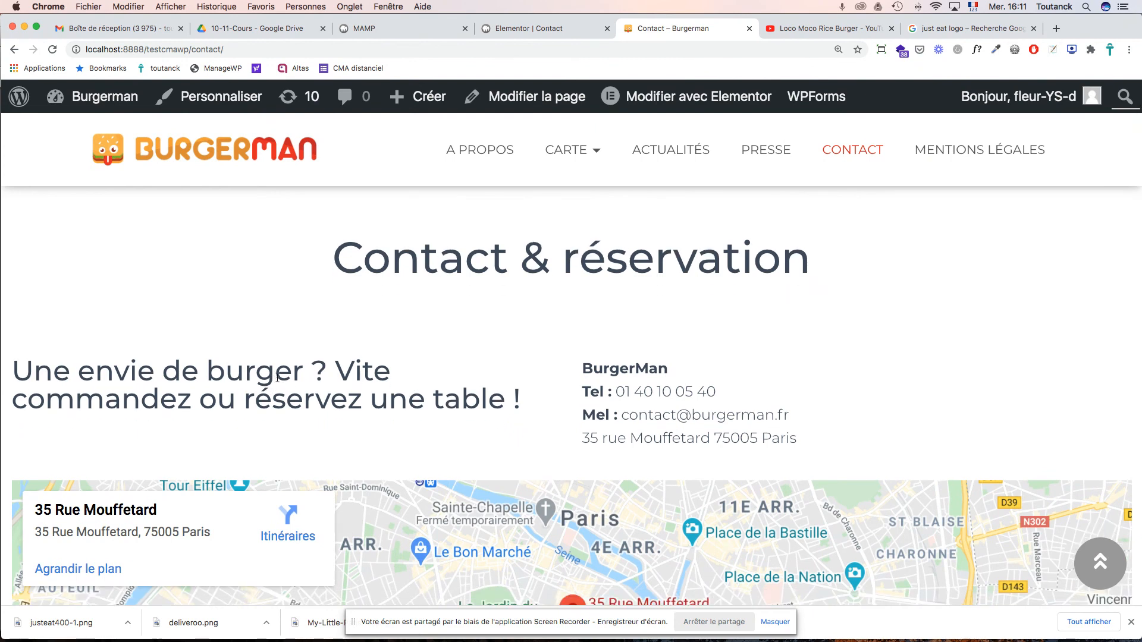
- Centre the contact page headline in the Elementor editor
{"action": "scroll", "coordinate": [373, 375], "scroll_direction": "down", "scroll_amount": 6}
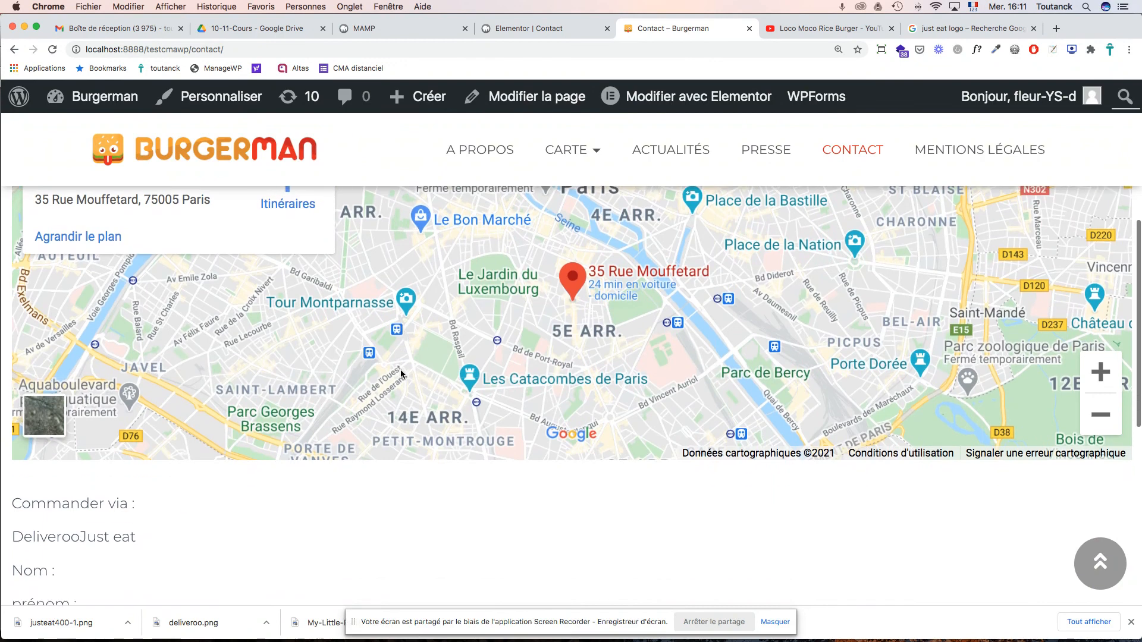
{"action": "scroll", "coordinate": [401, 373], "scroll_direction": "up", "scroll_amount": 4}
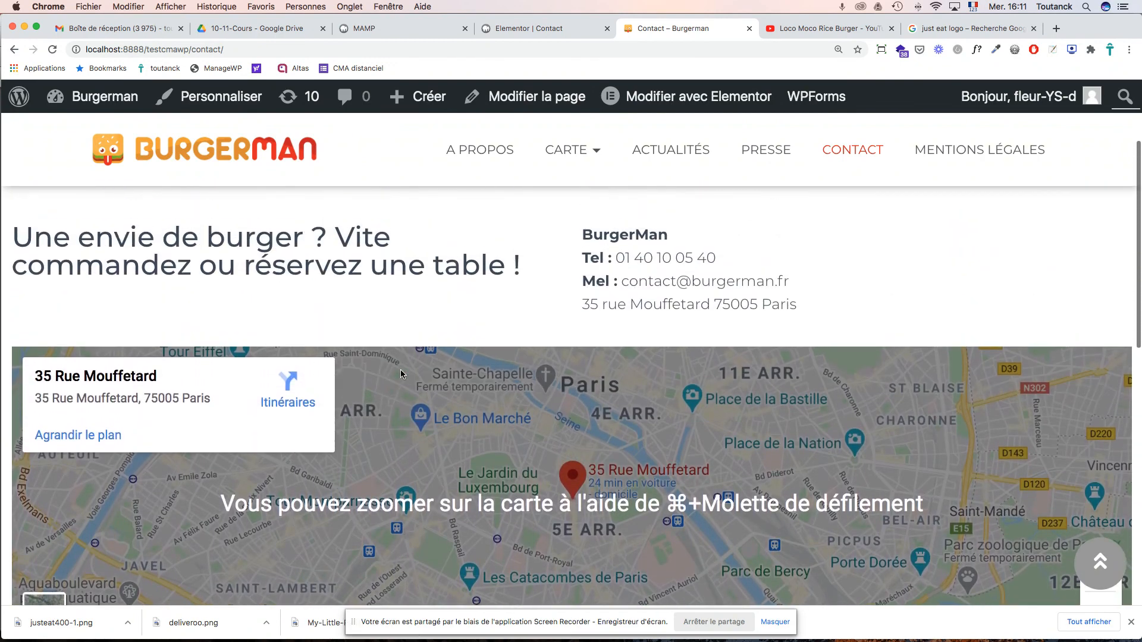
{"action": "scroll", "coordinate": [401, 373], "scroll_direction": "down", "scroll_amount": 2}
{"action": "scroll", "coordinate": [401, 374], "scroll_direction": "up", "scroll_amount": 5}
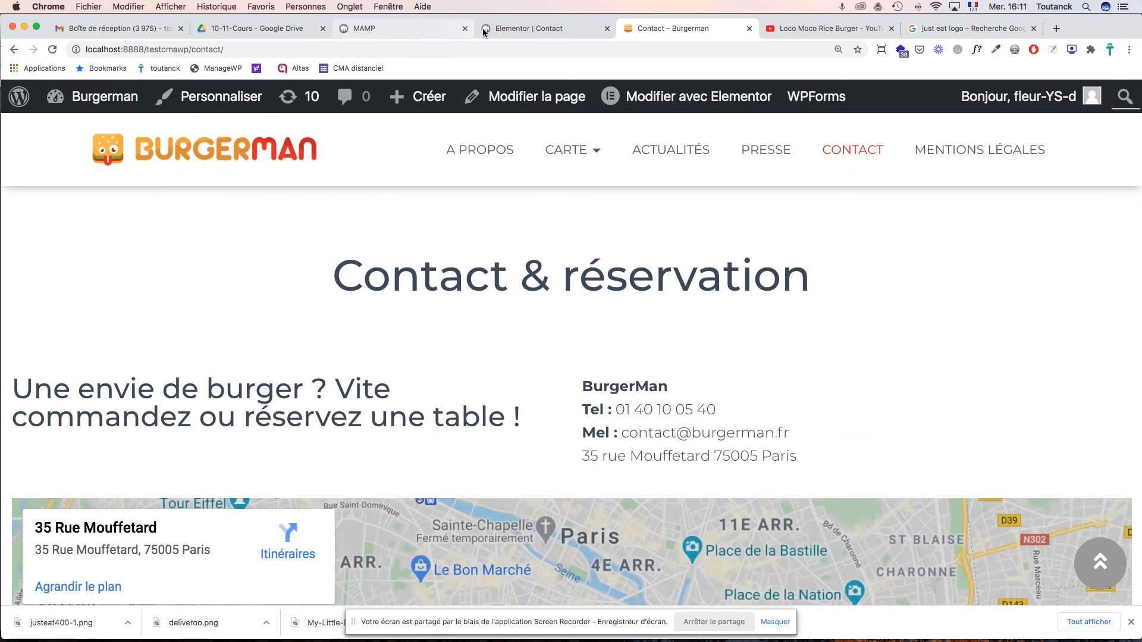
{"action": "left_click", "coordinate": [532, 28]}
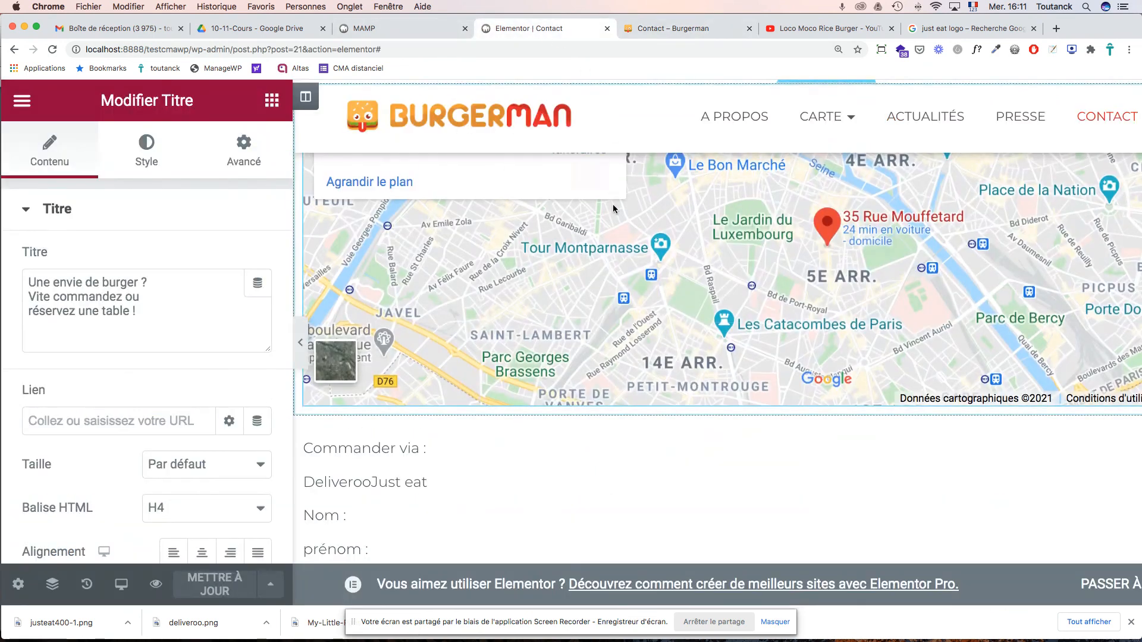
{"action": "scroll", "coordinate": [624, 282], "scroll_direction": "up", "scroll_amount": 5}
{"action": "left_click", "coordinate": [625, 284]}
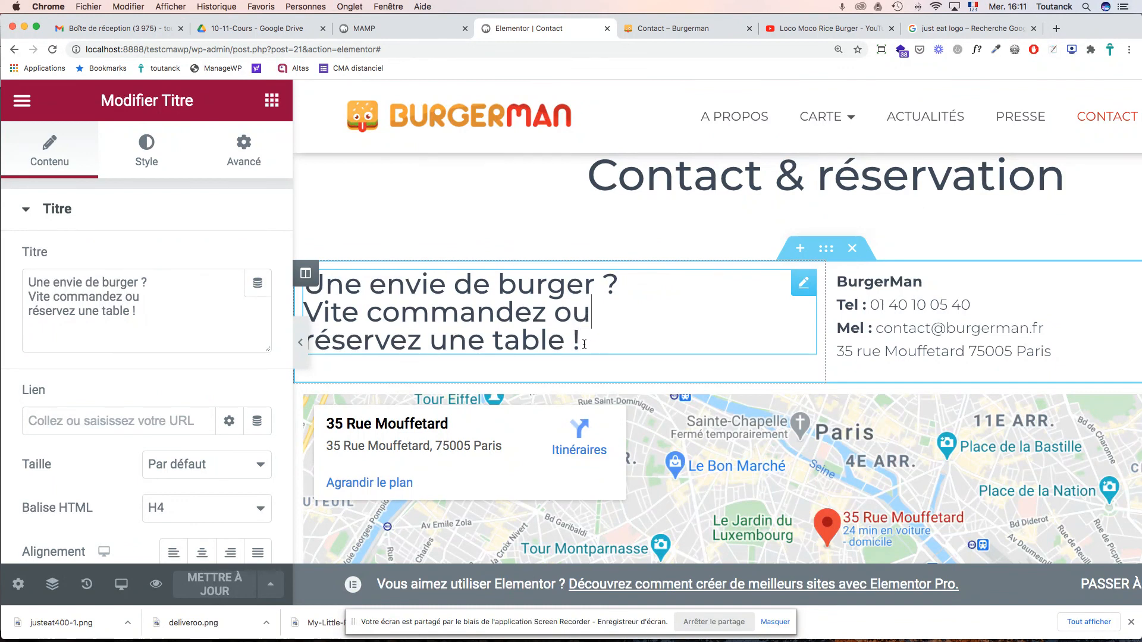
{"action": "left_click_drag", "start_coordinate": [584, 347], "coordinate": [302, 279]}
{"action": "left_click", "coordinate": [201, 552]}
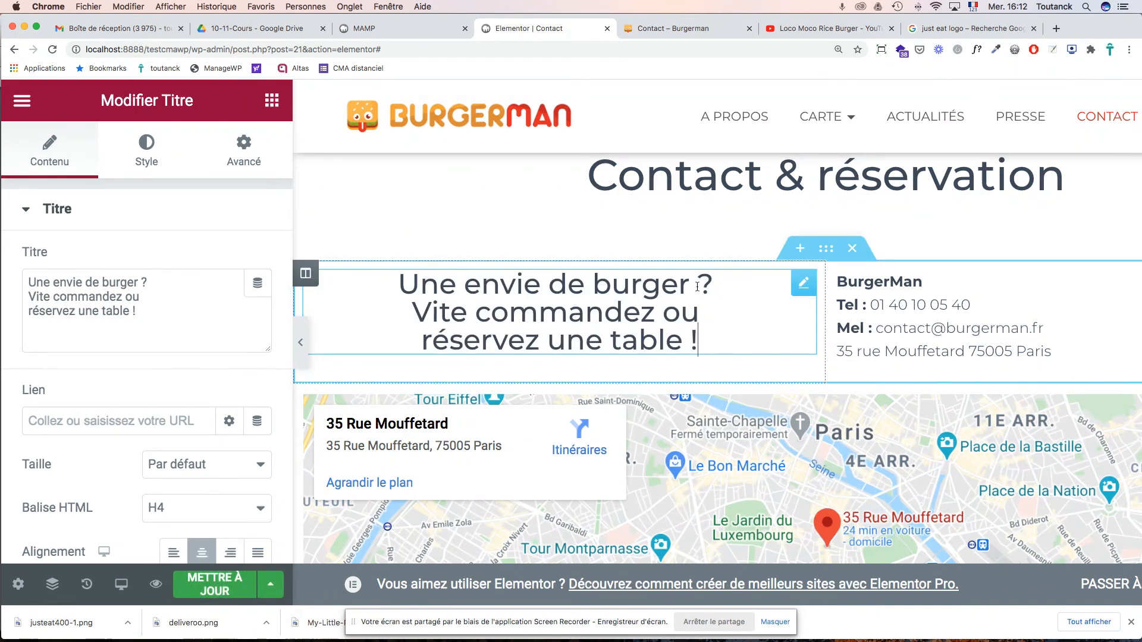
- Add ' original' after 'burger' so the headline reads 'Une envie de burger original ? Vite commandez ou réservez une table !'
{"action": "left_click", "coordinate": [119, 287]}
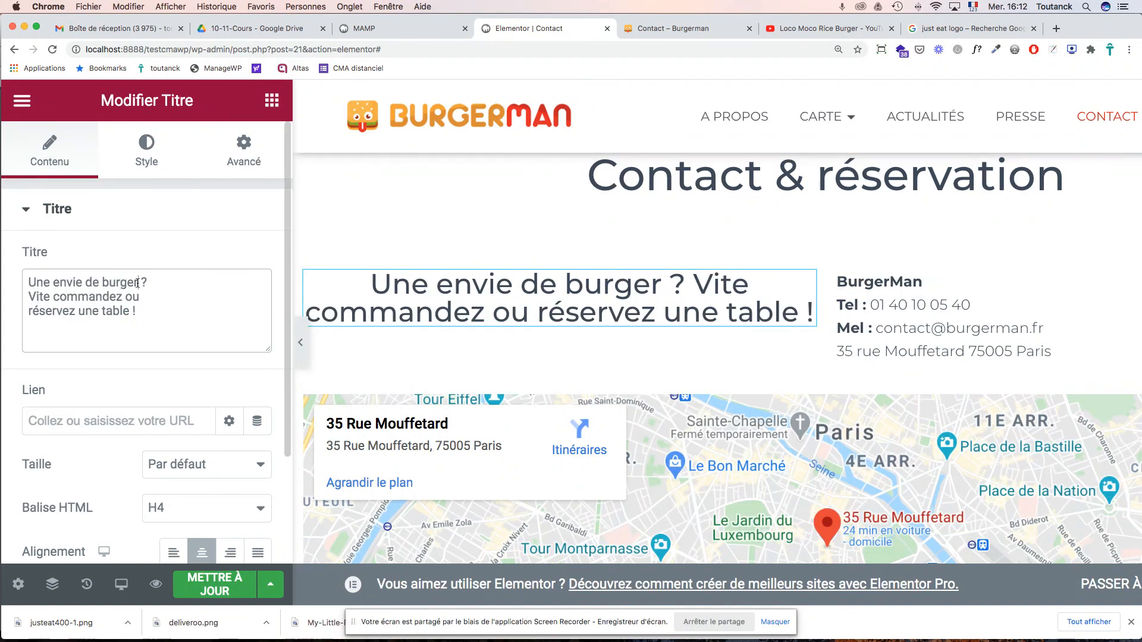
{"action": "type", "text": "original"}
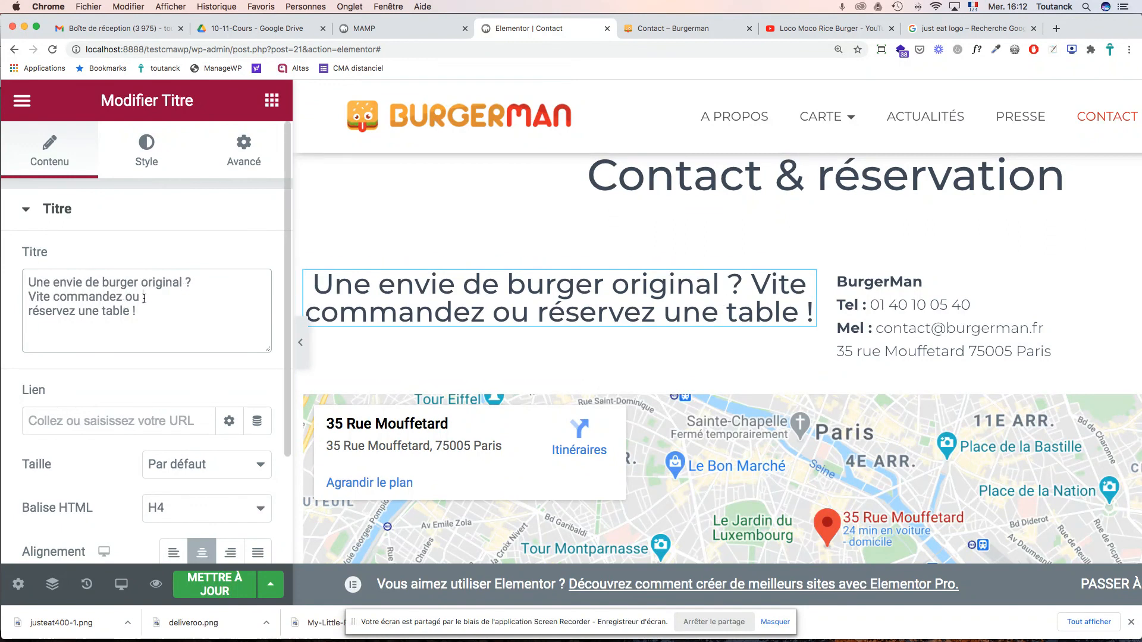
{"action": "left_click", "coordinate": [655, 287]}
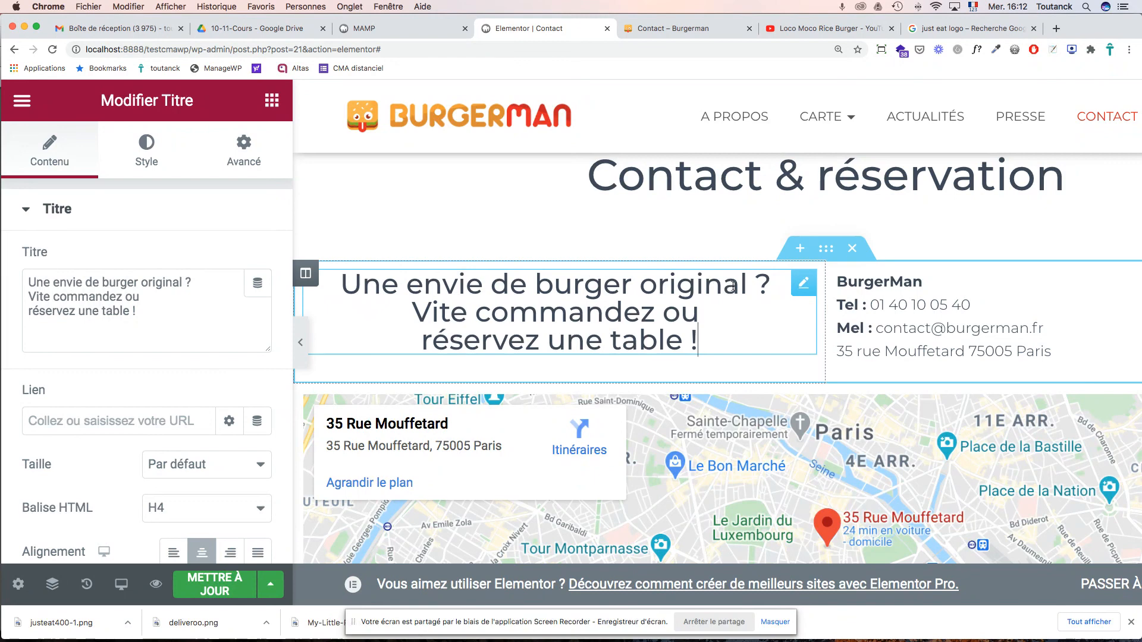
{"action": "scroll", "coordinate": [751, 380], "scroll_direction": "down", "scroll_amount": 6}
{"action": "scroll", "coordinate": [751, 379], "scroll_direction": "down", "scroll_amount": 10}
{"action": "scroll", "coordinate": [520, 350], "scroll_direction": "up", "scroll_amount": 8}
{"action": "scroll", "coordinate": [521, 351], "scroll_direction": "down", "scroll_amount": 9}
{"action": "key", "text": "super+Tab"}
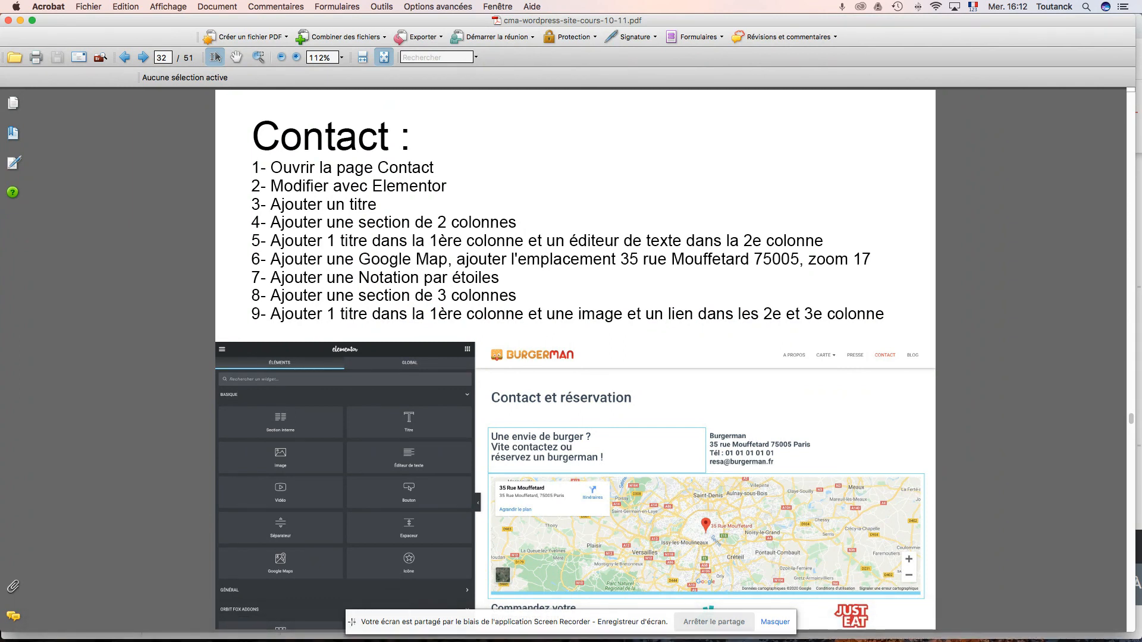
{"action": "left_click_drag", "start_coordinate": [352, 621], "coordinate": [352, 586]}
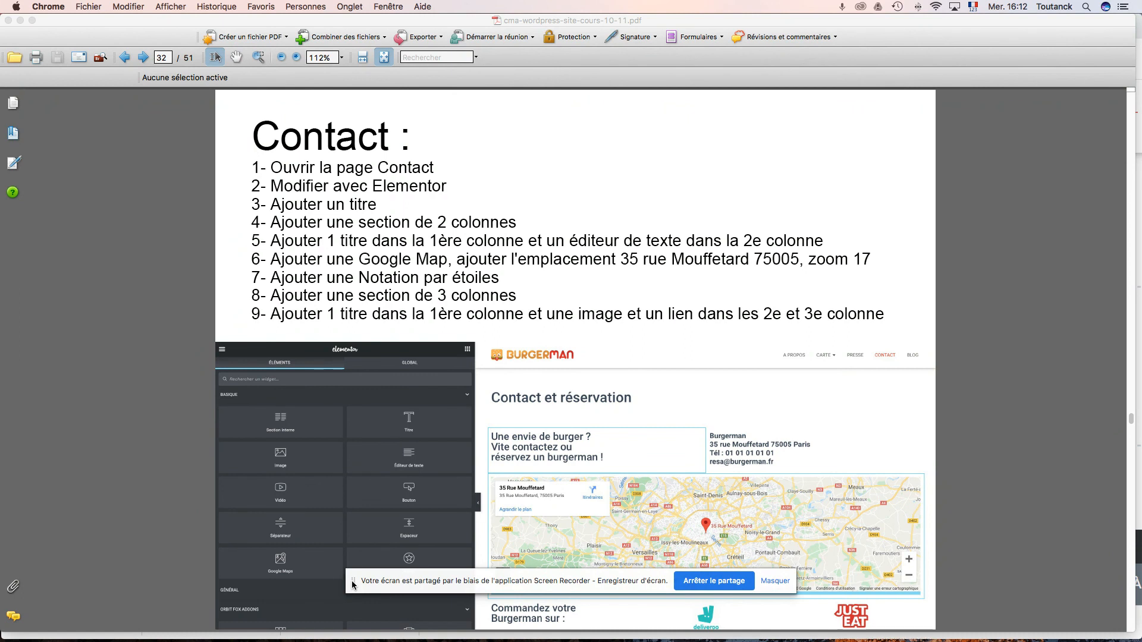
{"action": "left_click_drag", "start_coordinate": [352, 585], "coordinate": [355, 623]}
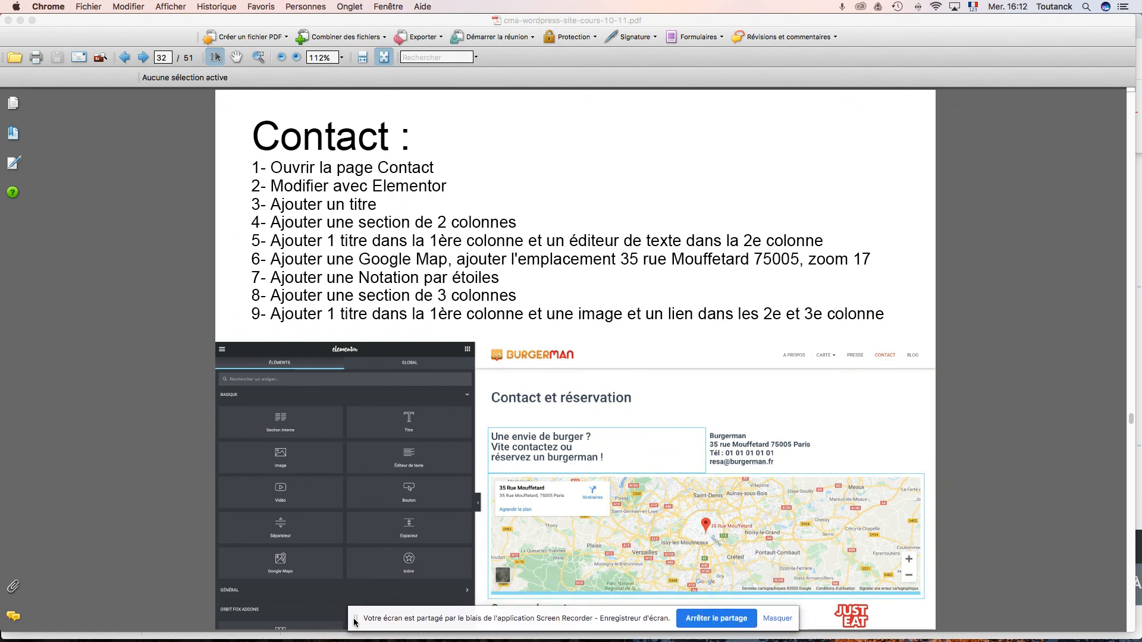
{"action": "key", "text": "super+Tab"}
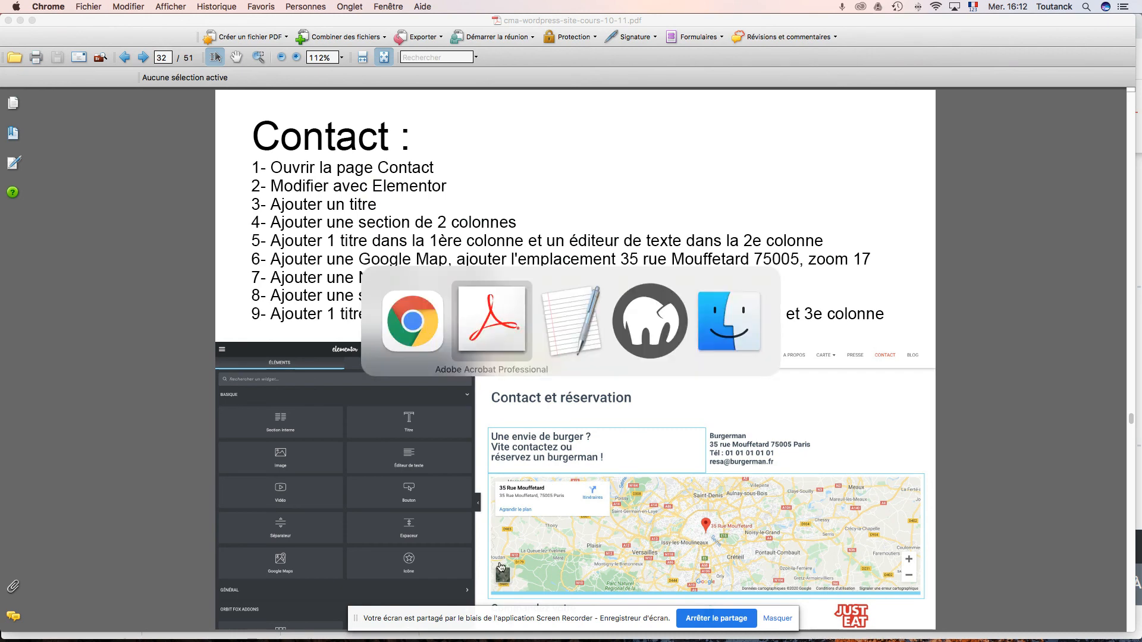
{"action": "key", "text": "super+Tab"}
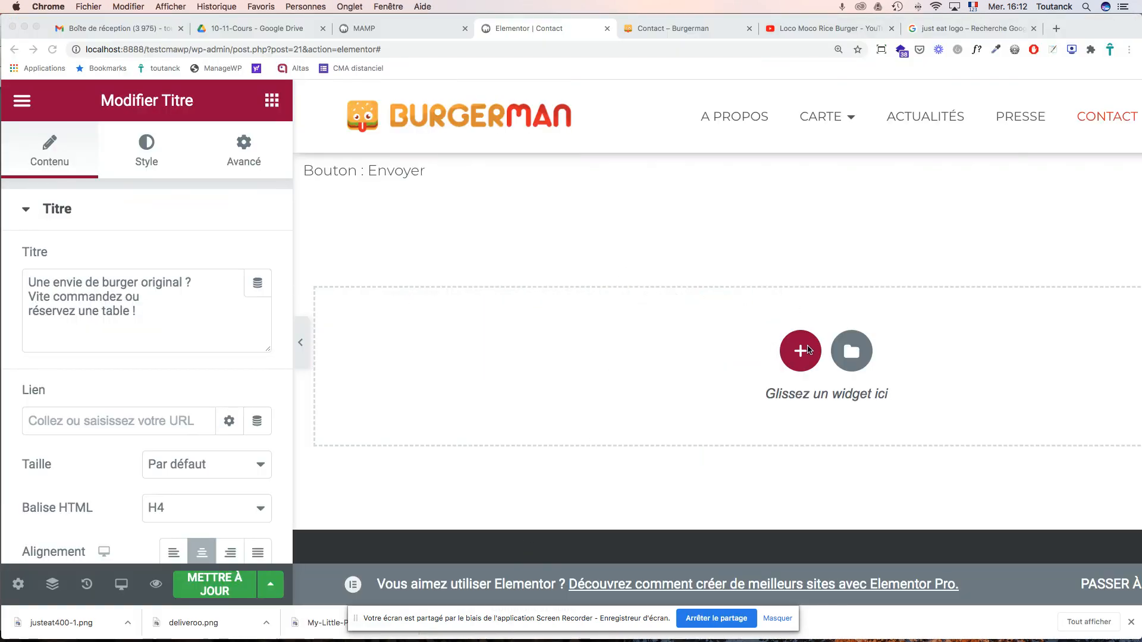
- Add an empty three-column section below 'Bouton : Envoyer'
{"action": "left_click", "coordinate": [801, 351]}
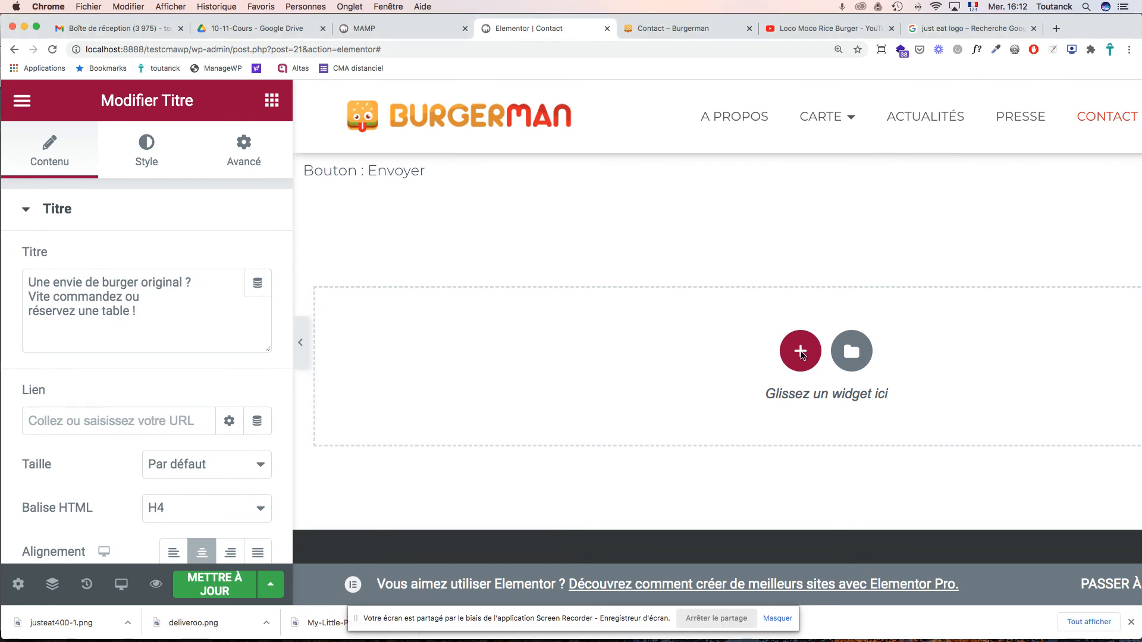
{"action": "left_click", "coordinate": [800, 351]}
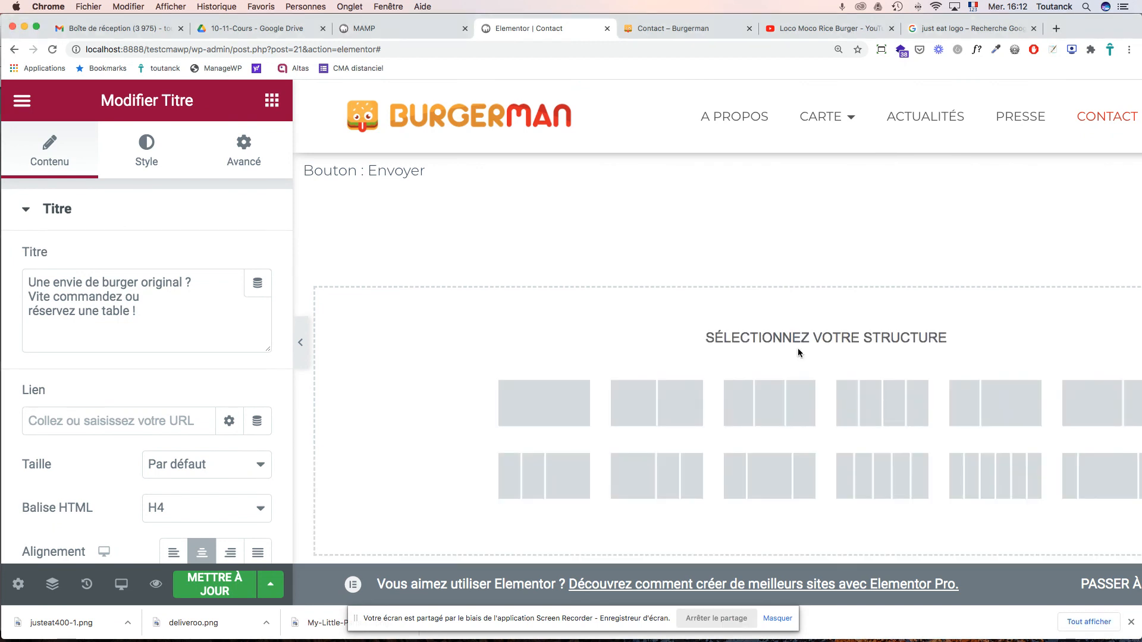
{"action": "left_click", "coordinate": [776, 405]}
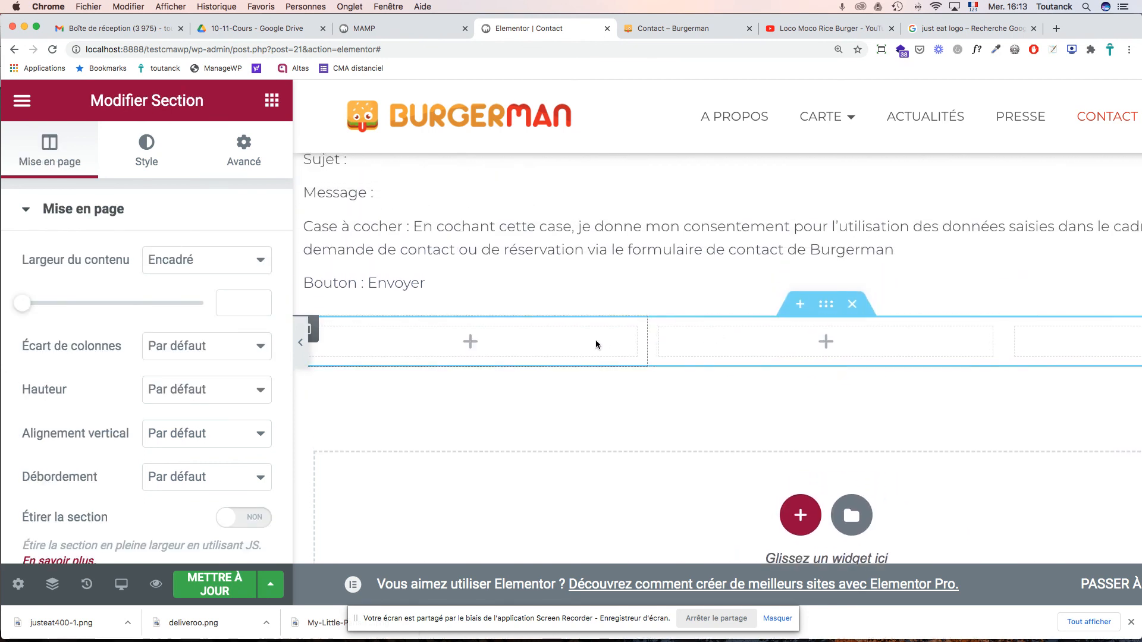
- Delete the 'Commander via :' and 'DeliverooJust eat' lines from the contact text block
{"action": "scroll", "coordinate": [548, 351], "scroll_direction": "up", "scroll_amount": 5}
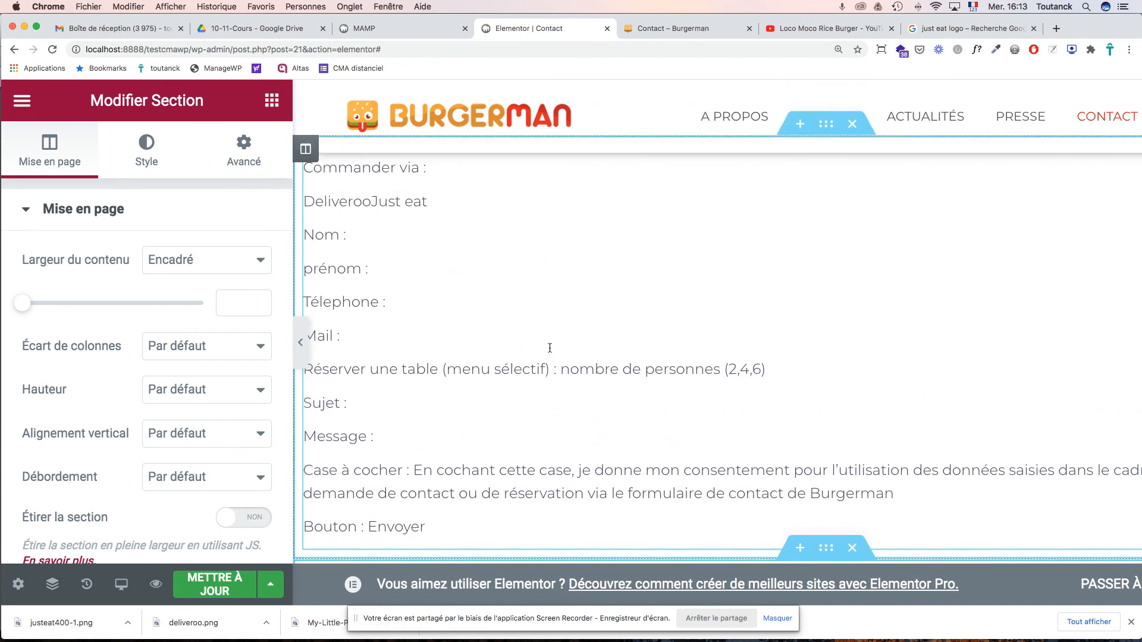
{"action": "left_click", "coordinate": [425, 272]}
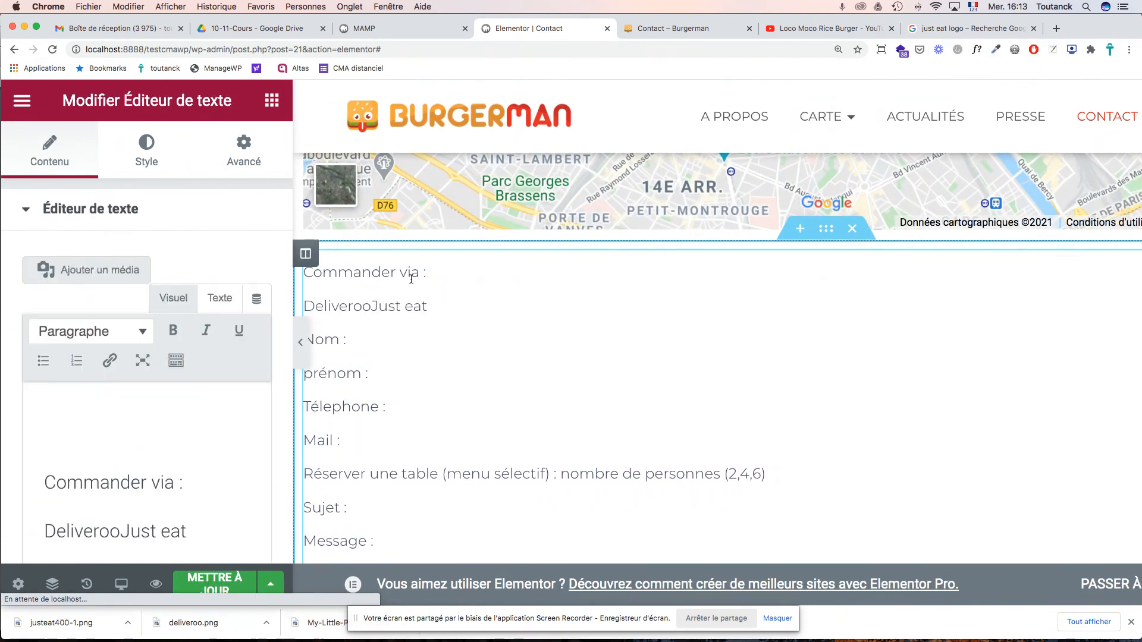
{"action": "left_click_drag", "start_coordinate": [429, 306], "coordinate": [317, 276]}
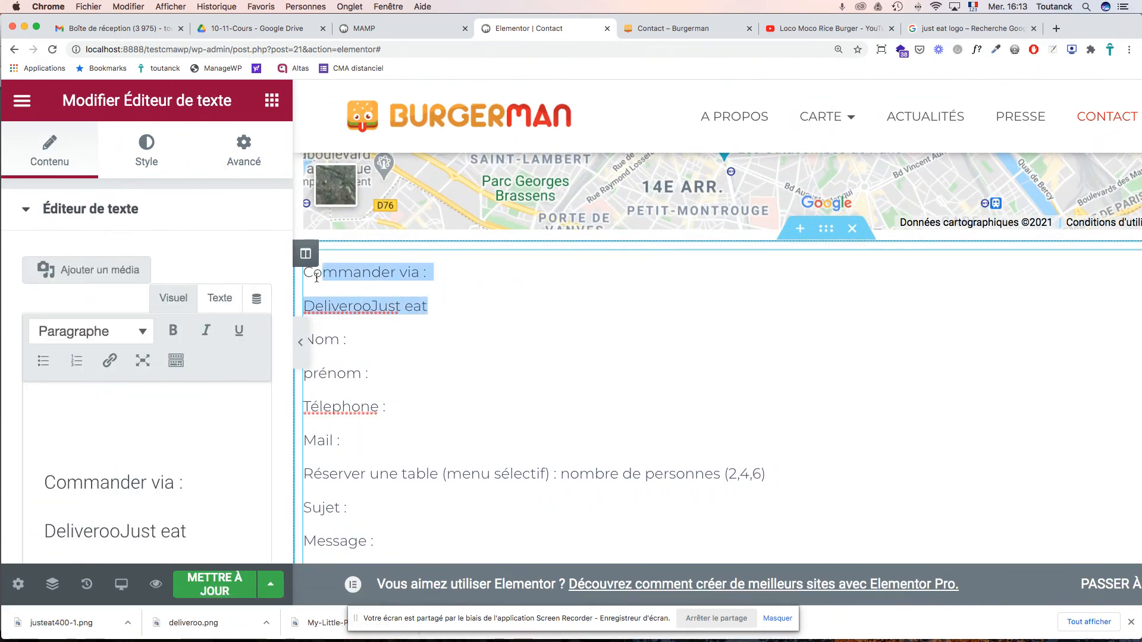
{"action": "key", "text": "BackSpace"}
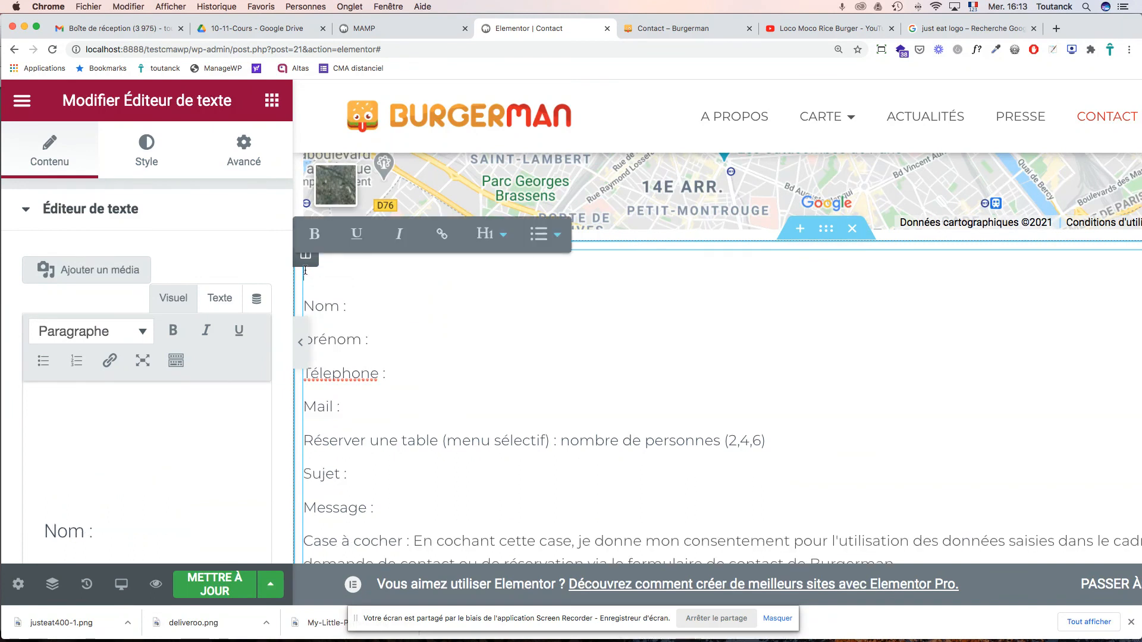
{"action": "scroll", "coordinate": [413, 333], "scroll_direction": "down", "scroll_amount": 10}
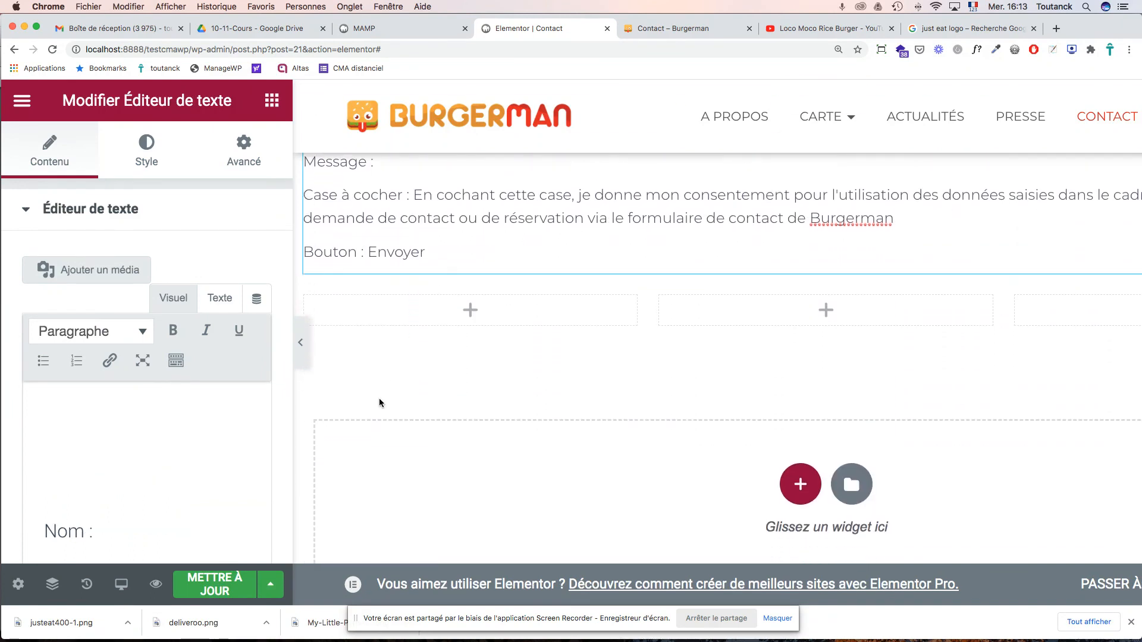
{"action": "left_click", "coordinate": [271, 100]}
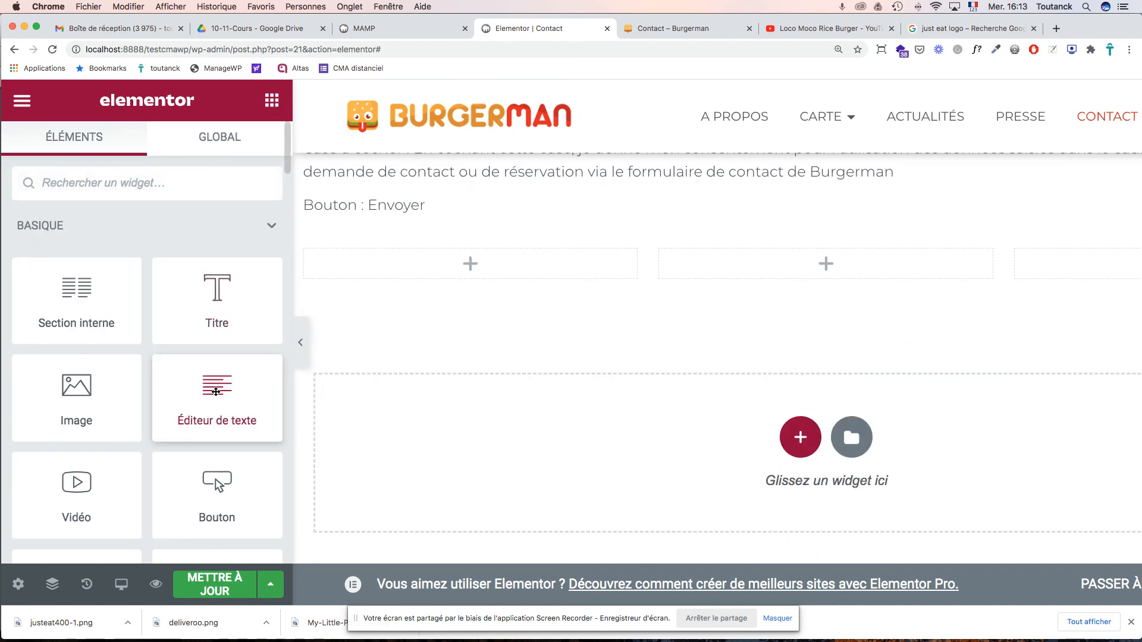
- Put a bold text block reading 'Commander votre Burgerman sur :' in the first new column
{"action": "left_click_drag", "start_coordinate": [216, 391], "coordinate": [382, 260]}
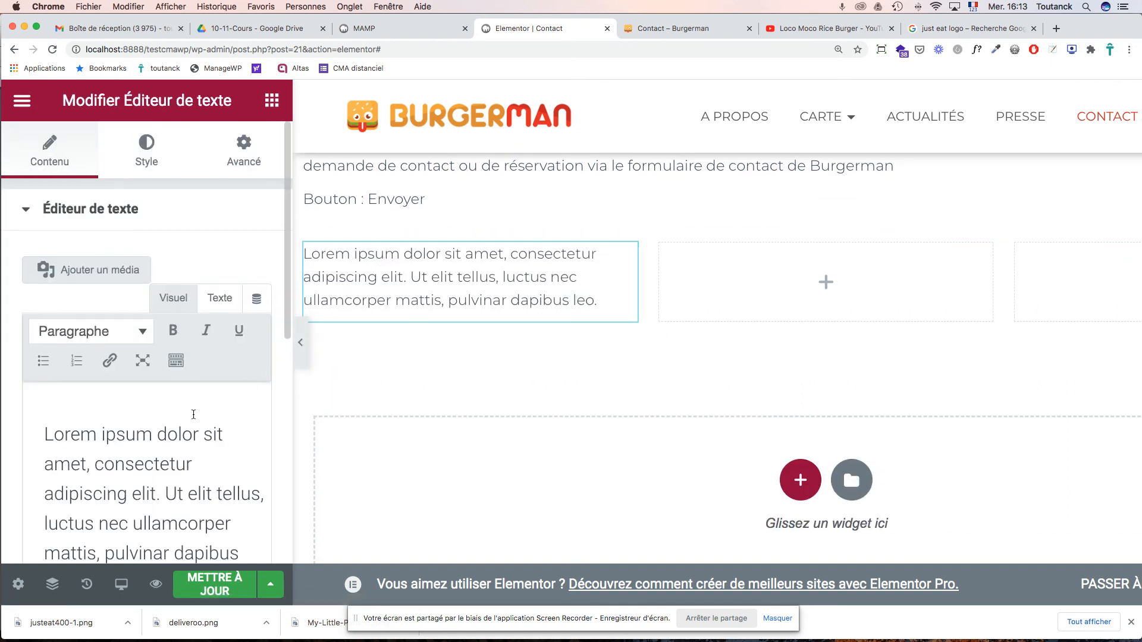
{"action": "left_click", "coordinate": [148, 433]}
{"action": "key", "text": "super+a"}
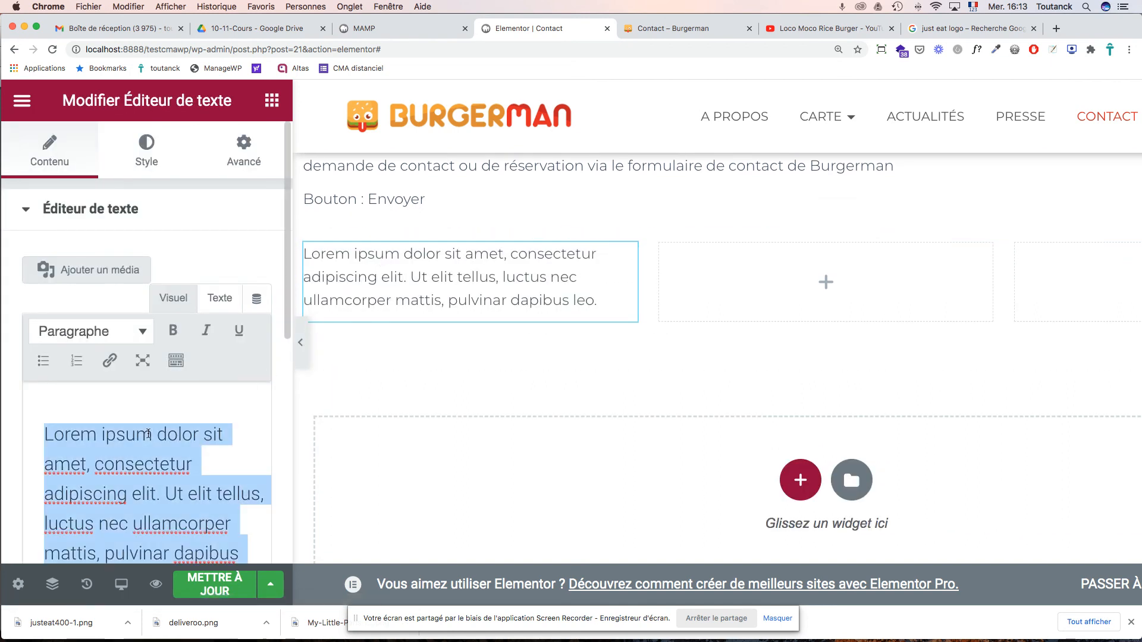
{"action": "type", "text": "Commander via : DeliverooJust eat"}
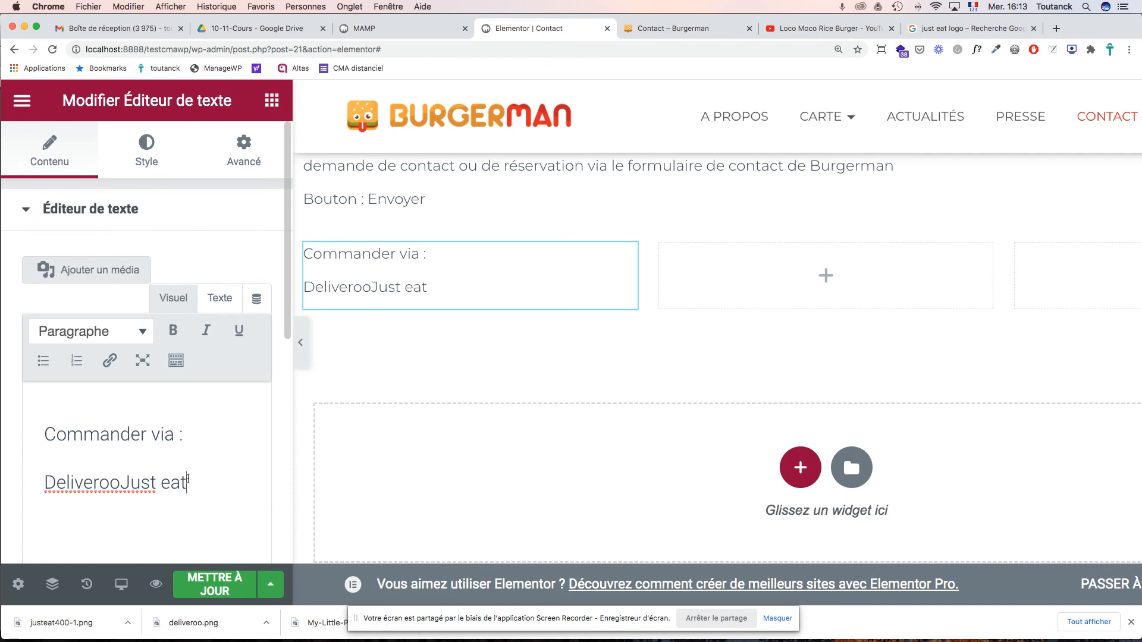
{"action": "left_click_drag", "start_coordinate": [186, 484], "coordinate": [157, 436]}
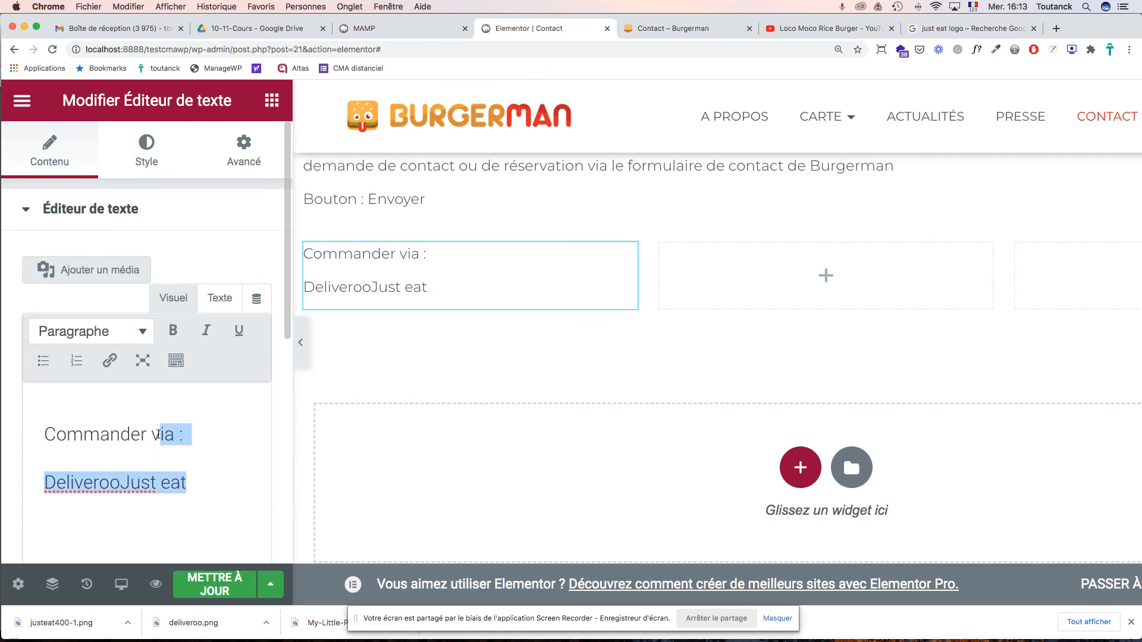
{"action": "type", "text": "otre"}
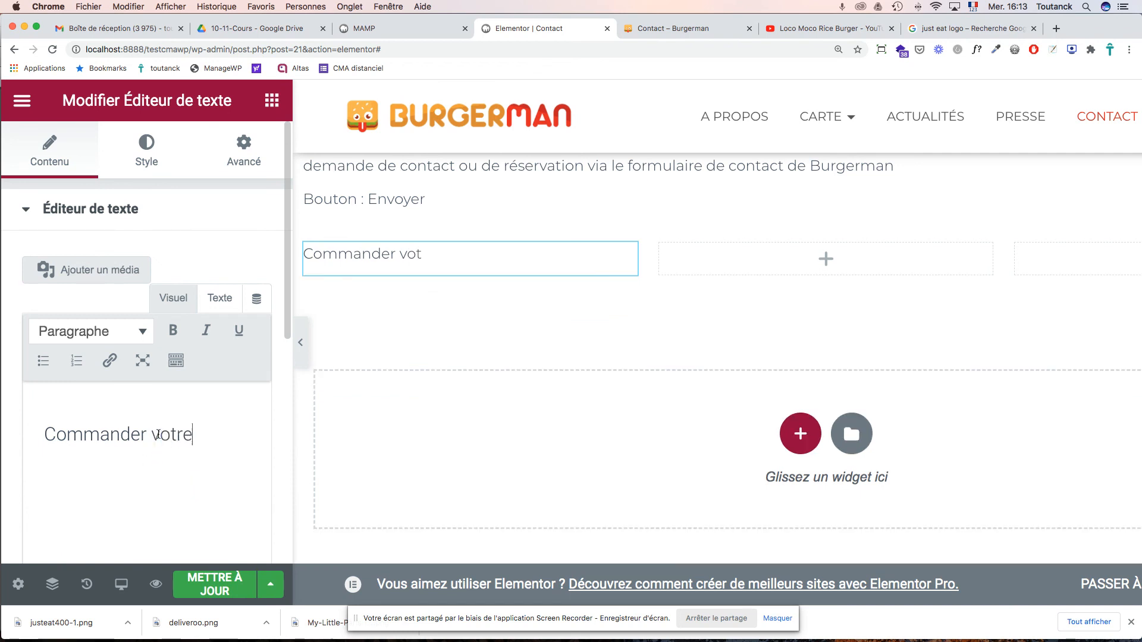
{"action": "type", "text": " Burgerman sur :"}
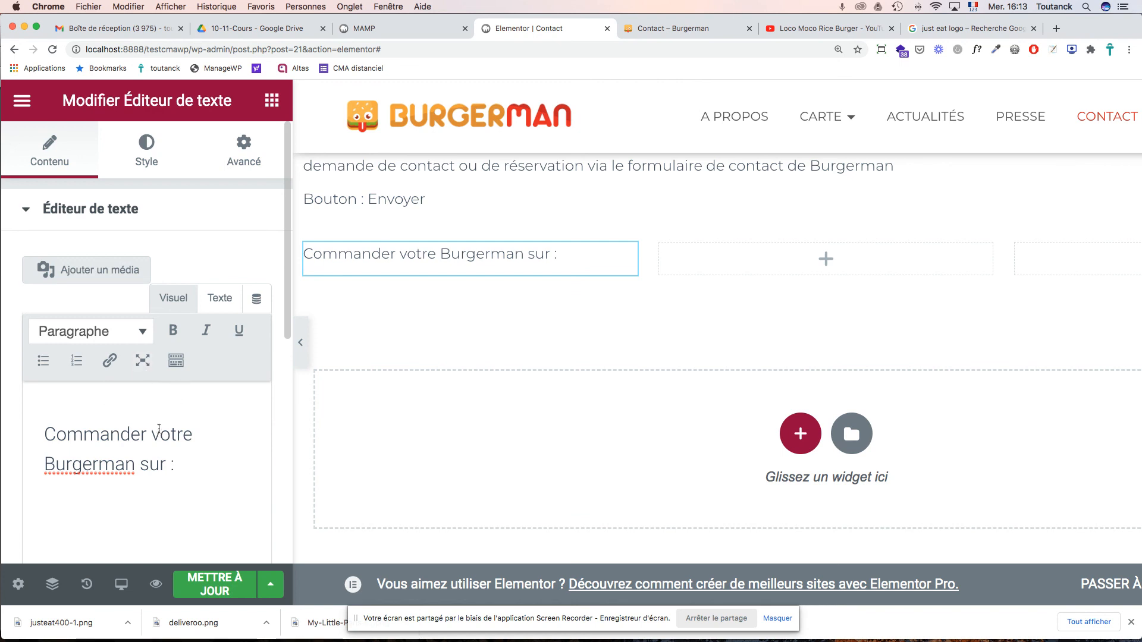
{"action": "left_click", "coordinate": [182, 328]}
- Capitalise the M so the heading reads 'Commander votre BurgerMan sur :'
{"action": "scroll", "coordinate": [493, 286], "scroll_direction": "up", "scroll_amount": 2}
{"action": "scroll", "coordinate": [493, 286], "scroll_direction": "up", "scroll_amount": 4}
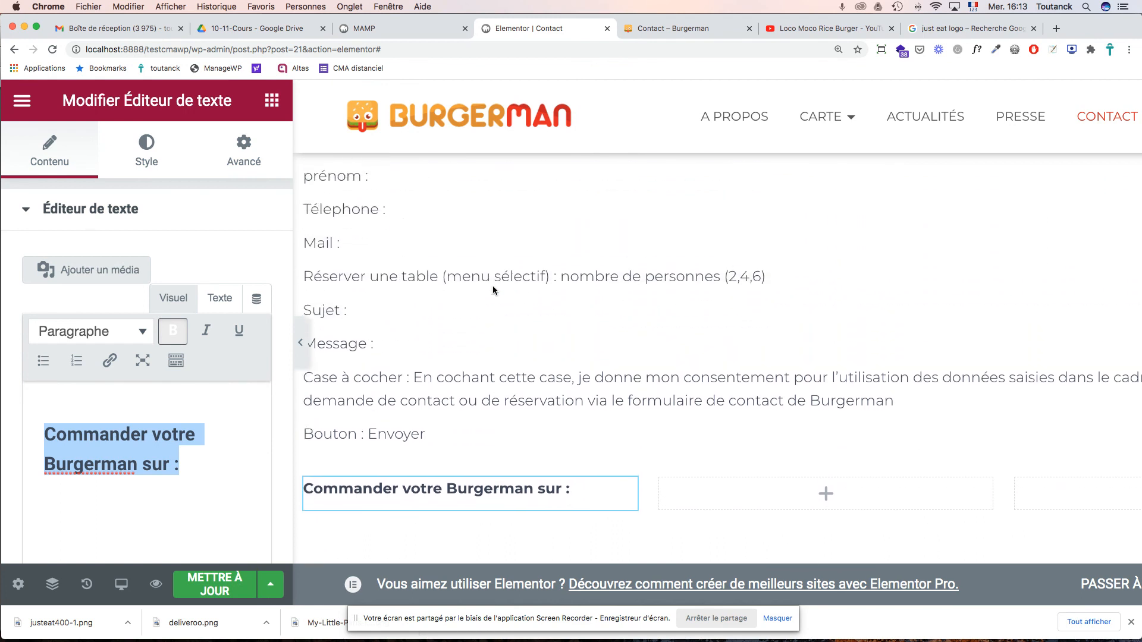
{"action": "scroll", "coordinate": [493, 285], "scroll_direction": "down", "scroll_amount": 4}
{"action": "scroll", "coordinate": [493, 286], "scroll_direction": "down", "scroll_amount": 3}
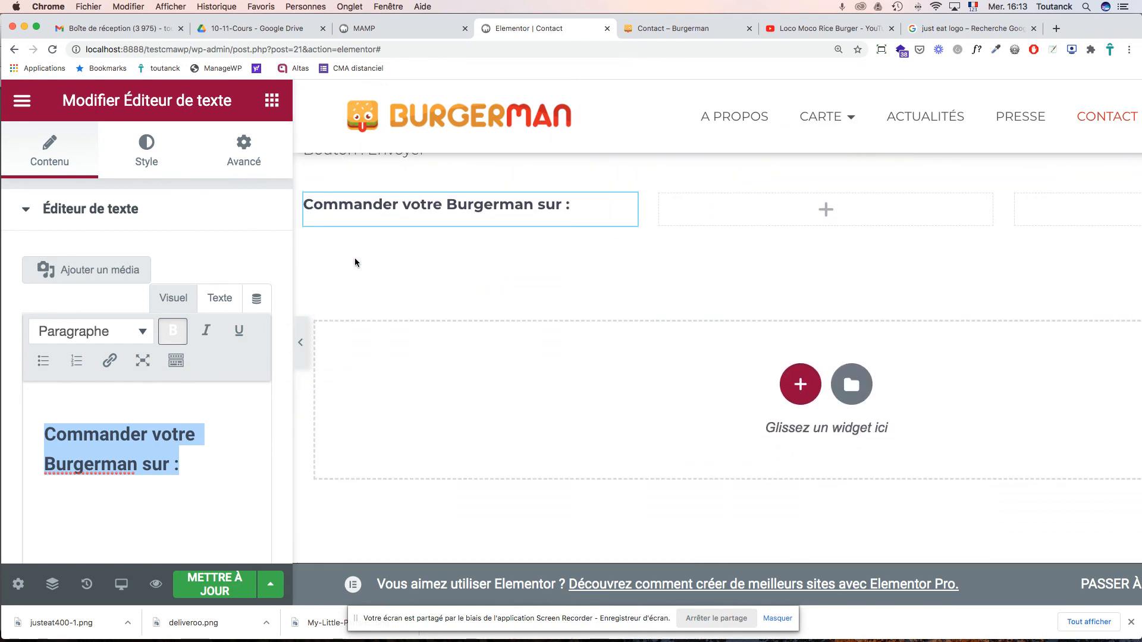
{"action": "left_click", "coordinate": [345, 207]}
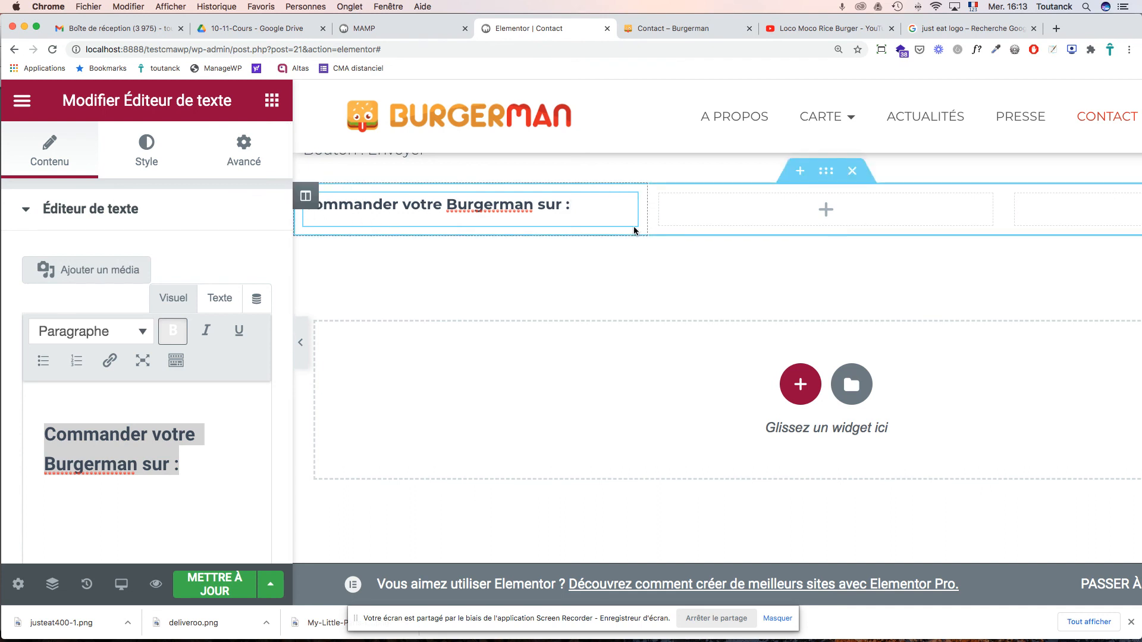
{"action": "left_click", "coordinate": [514, 202]}
{"action": "key", "text": "BackSpace"}
{"action": "type", "text": "M"}
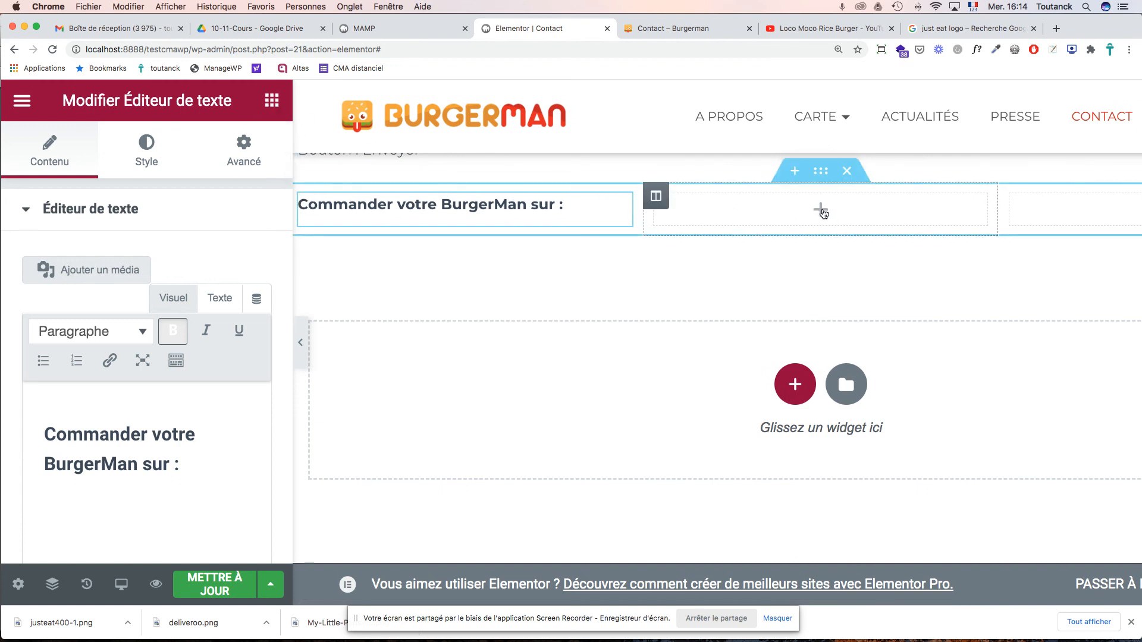
{"action": "left_click", "coordinate": [822, 212]}
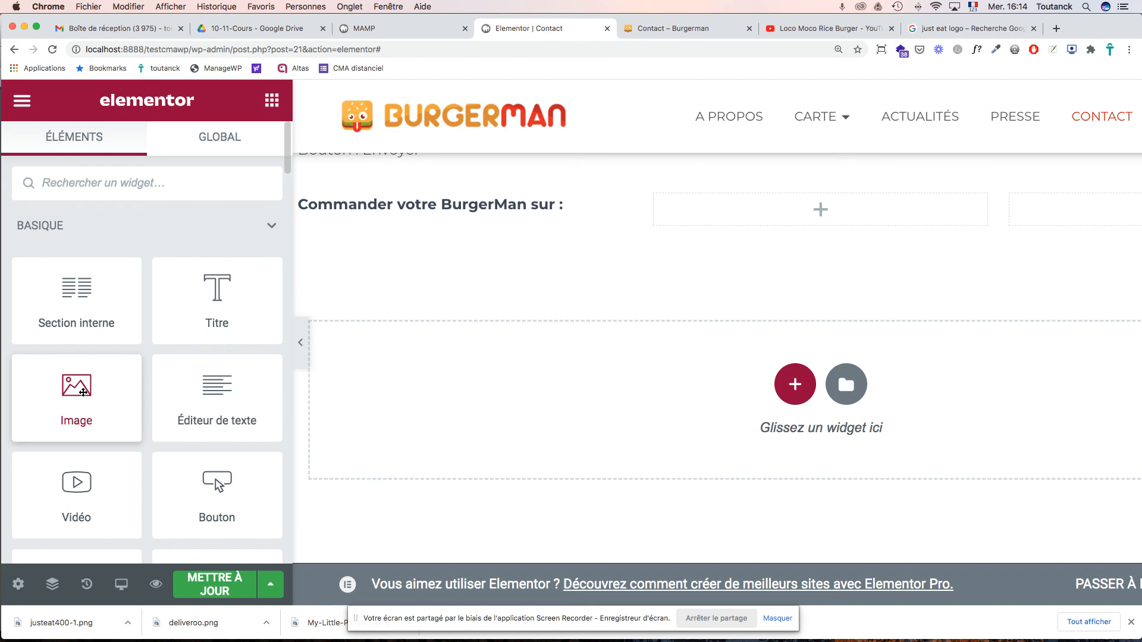
- Place Image widgets in the middle and right columns and bring up the media library
{"action": "left_click_drag", "start_coordinate": [75, 390], "coordinate": [776, 205]}
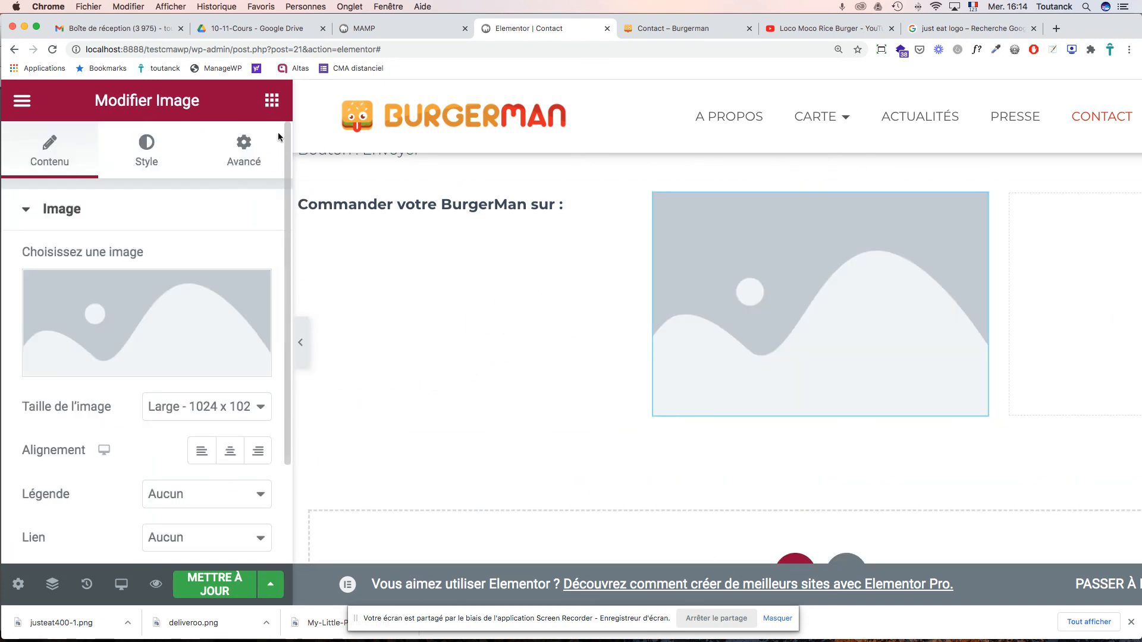
{"action": "scroll", "coordinate": [958, 265], "scroll_direction": "right", "scroll_amount": 5}
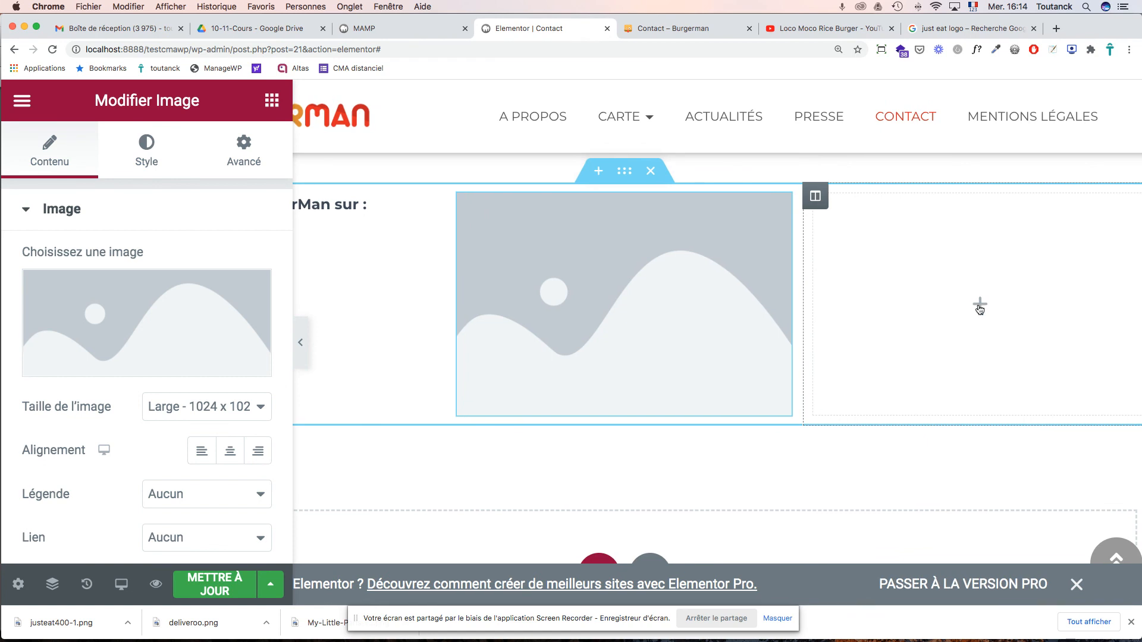
{"action": "left_click", "coordinate": [979, 304]}
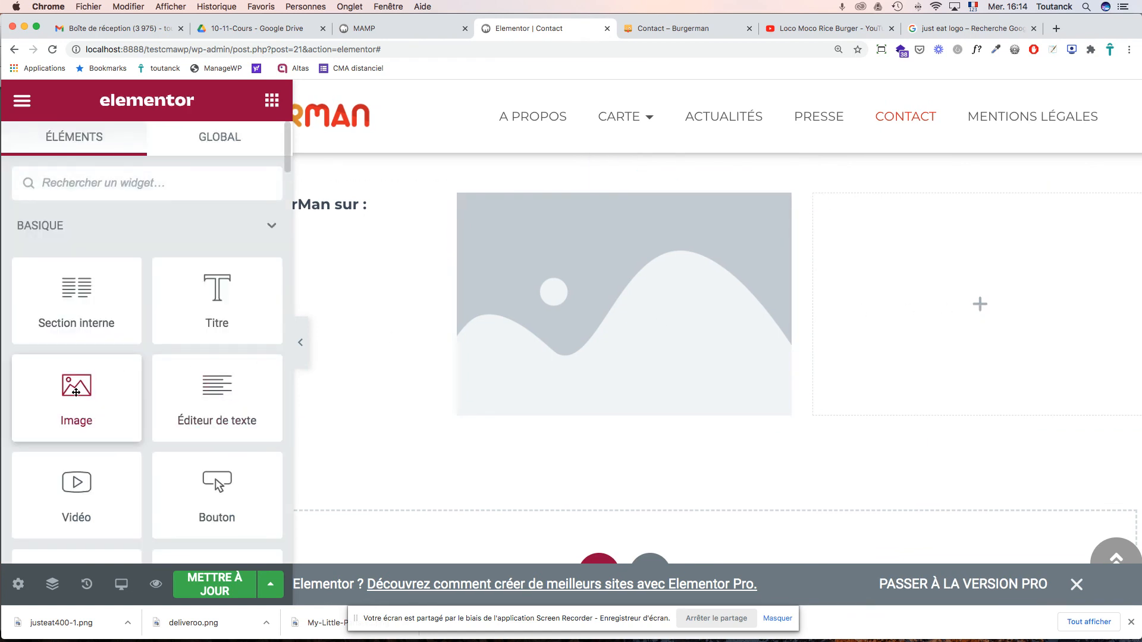
{"action": "left_click_drag", "start_coordinate": [88, 388], "coordinate": [929, 310]}
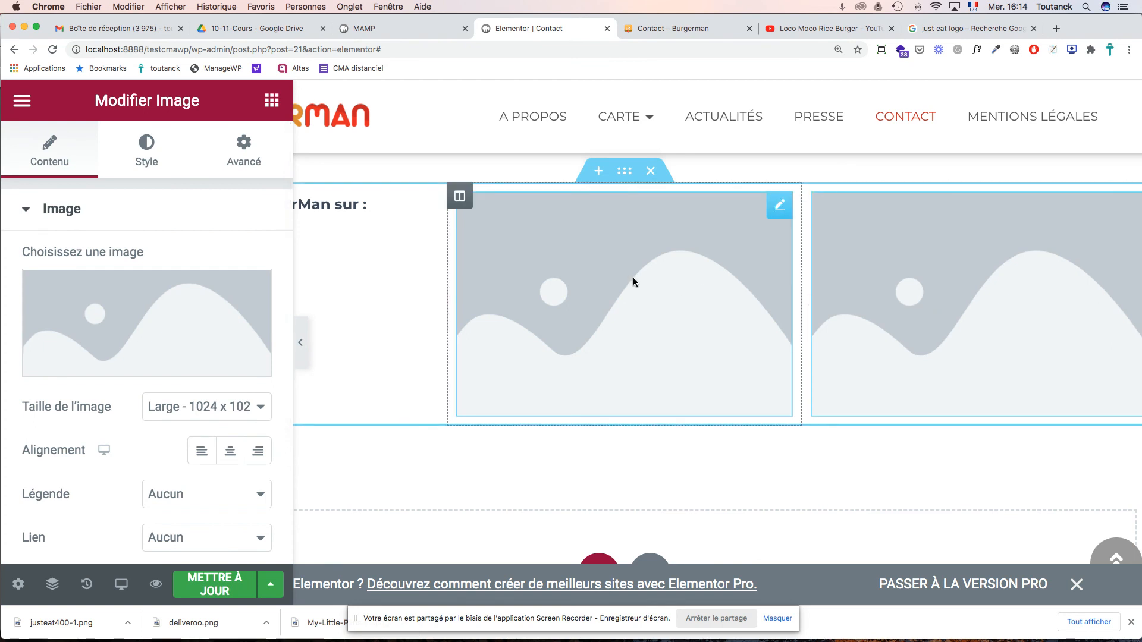
{"action": "left_click", "coordinate": [161, 360]}
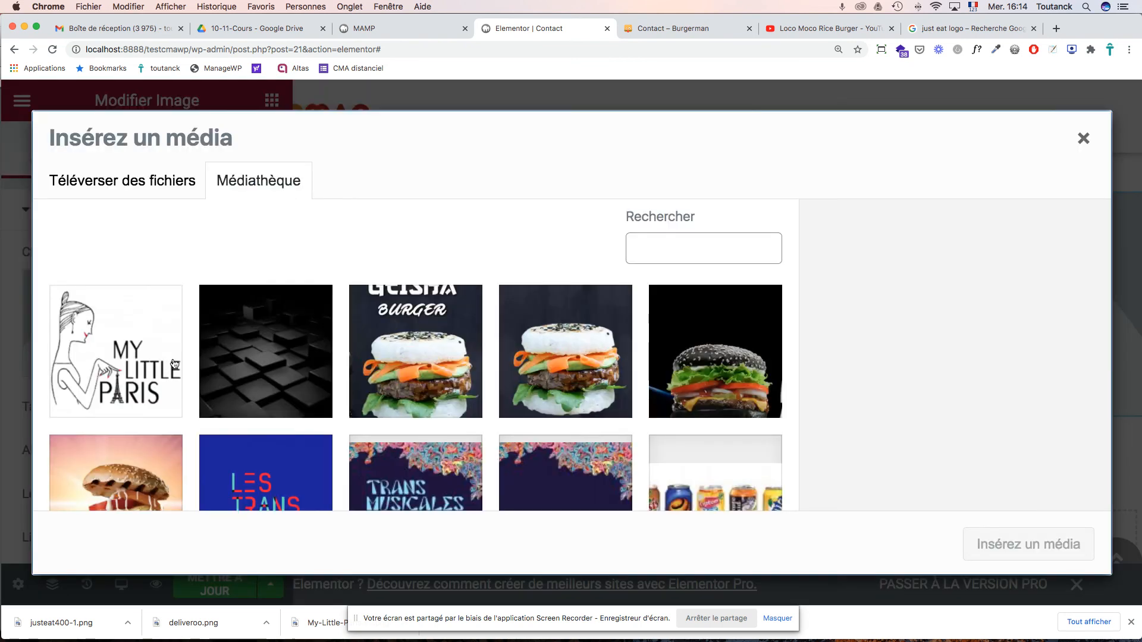
- Upload deliveroo.png to the WordPress media library
{"action": "left_click", "coordinate": [159, 186]}
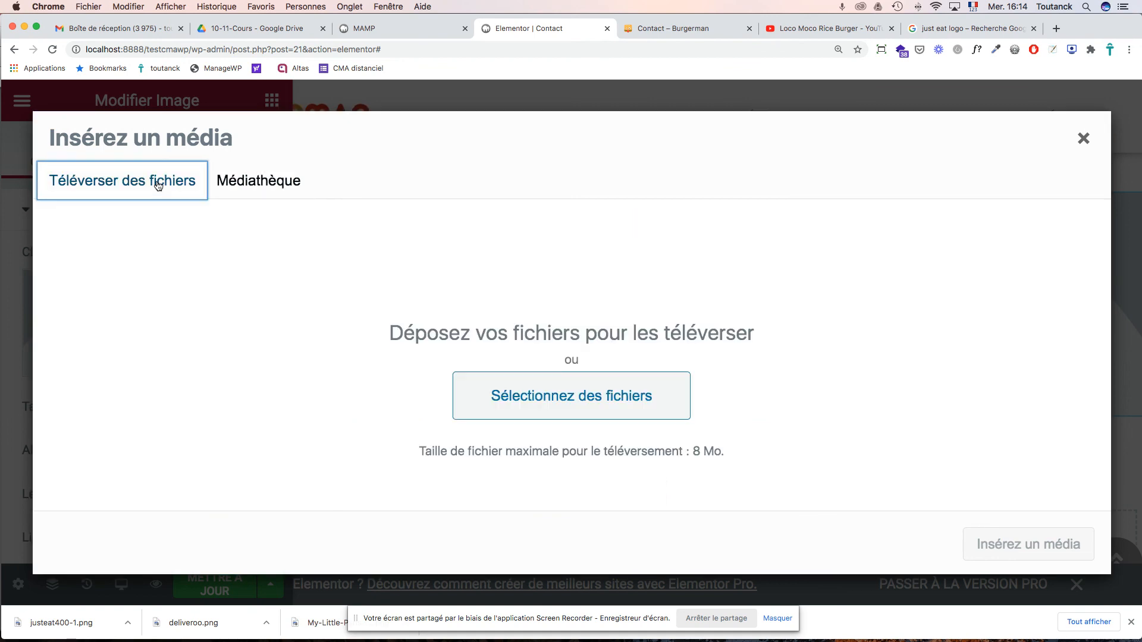
{"action": "left_click", "coordinate": [569, 397]}
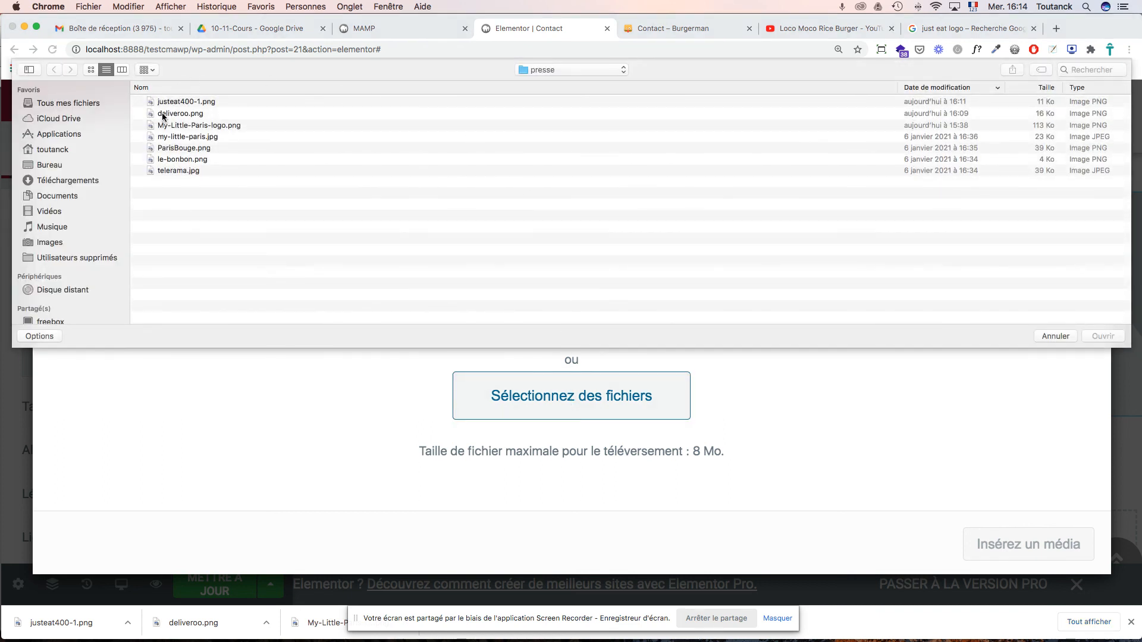
{"action": "left_click", "coordinate": [170, 114]}
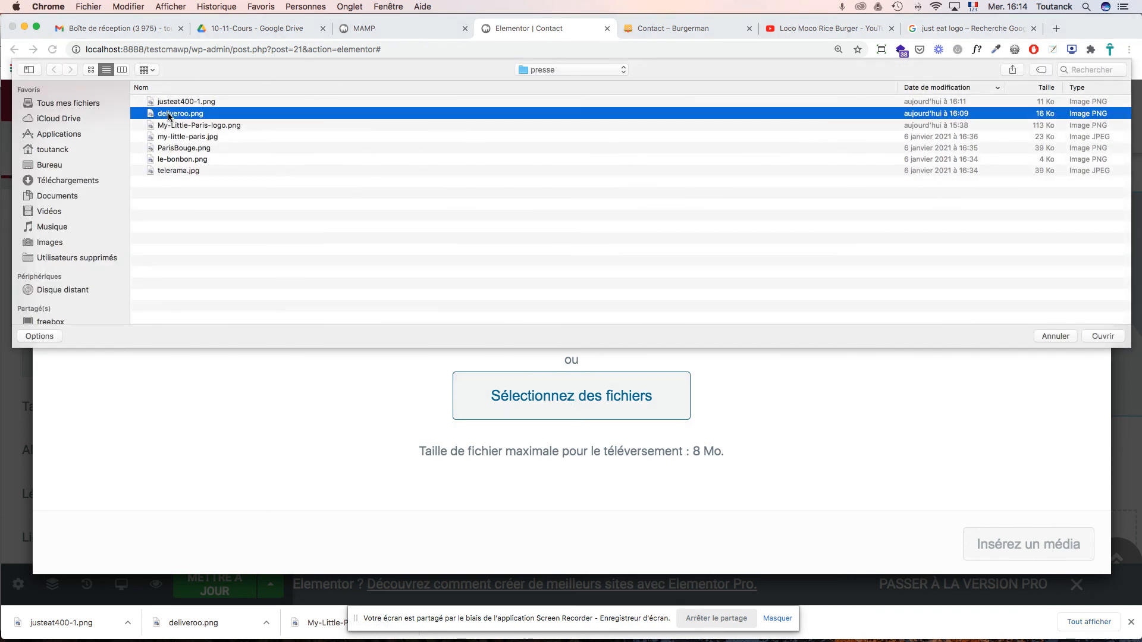
{"action": "key", "text": "space"}
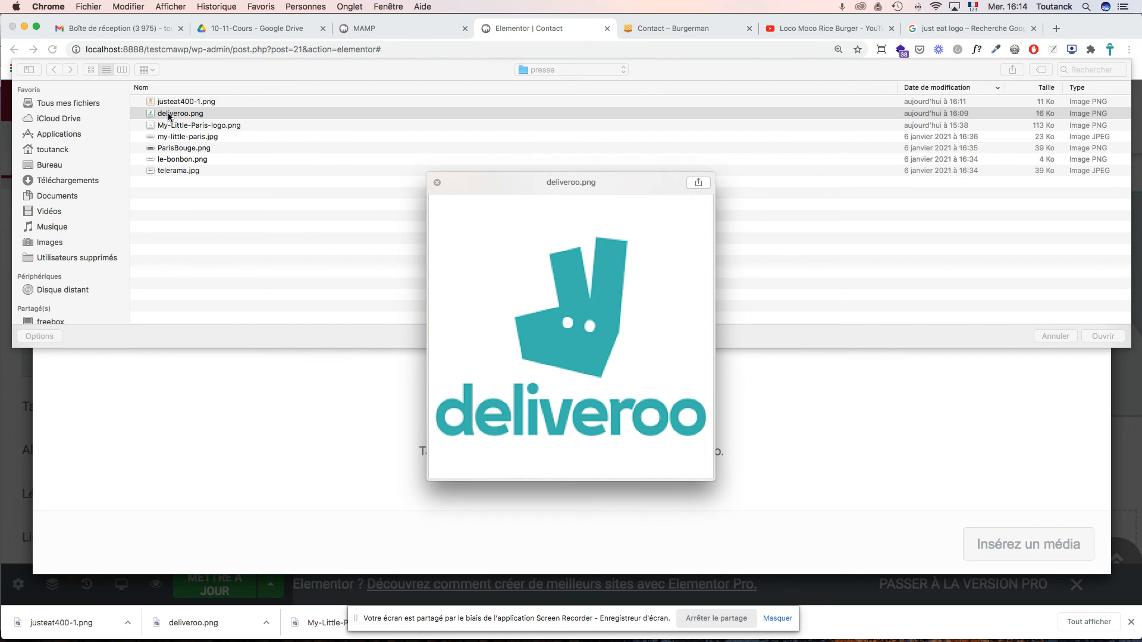
{"action": "key", "text": "space"}
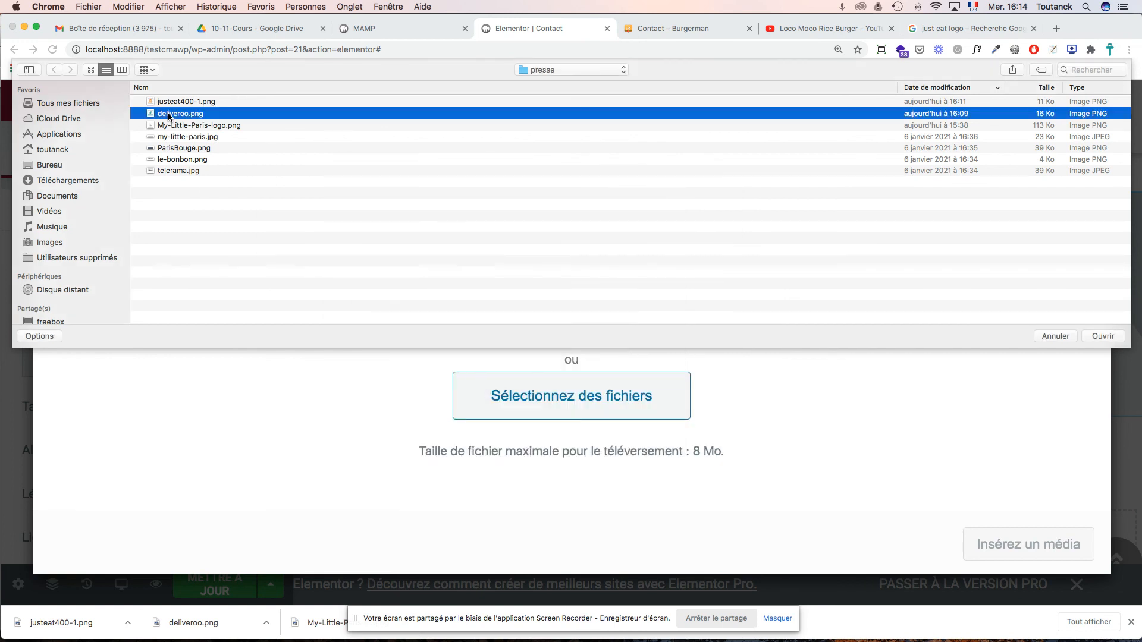
{"action": "left_click", "coordinate": [1098, 334]}
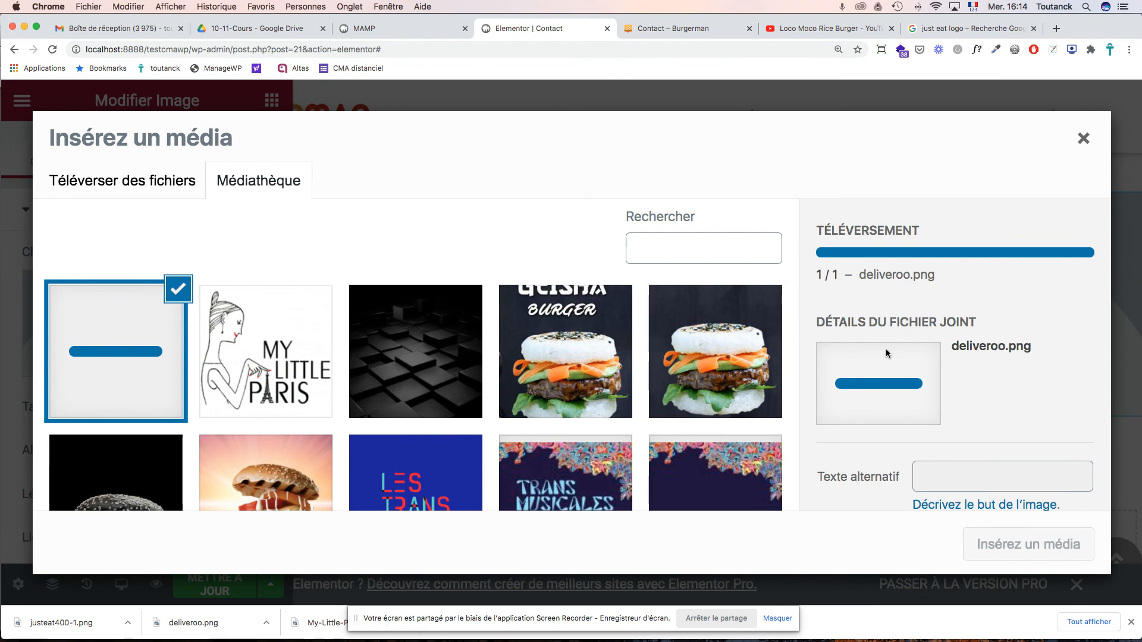
{"action": "scroll", "coordinate": [889, 348], "scroll_direction": "down", "scroll_amount": 4}
- Give the logo alt text 'Commander sur Deliveroo' and title 'Deliveroo', and insert it into the right column
{"action": "left_click", "coordinate": [929, 326]}
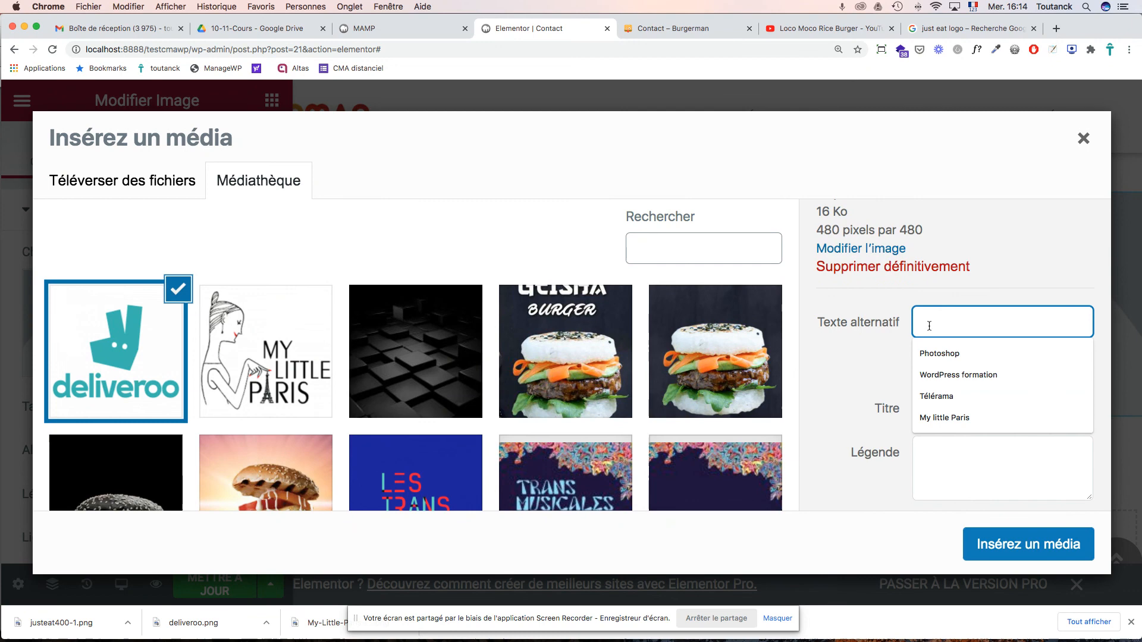
{"action": "type", "text": "Gomma"}
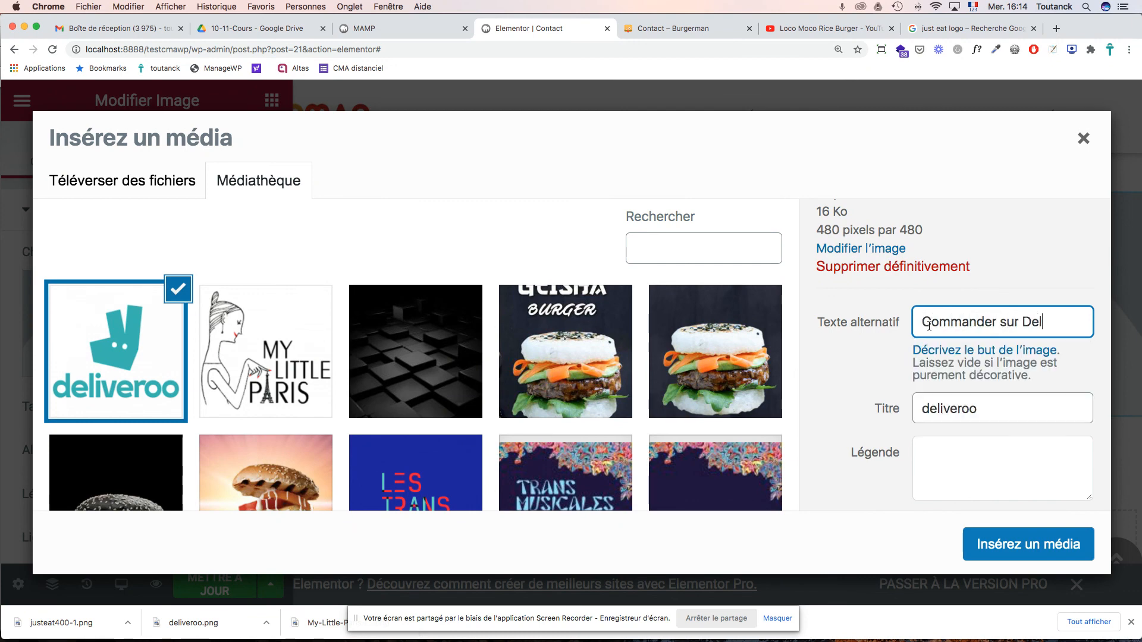
{"action": "type", "text": "nder sur Deliveroo"}
{"action": "left_click_drag", "start_coordinate": [931, 409], "coordinate": [917, 409]}
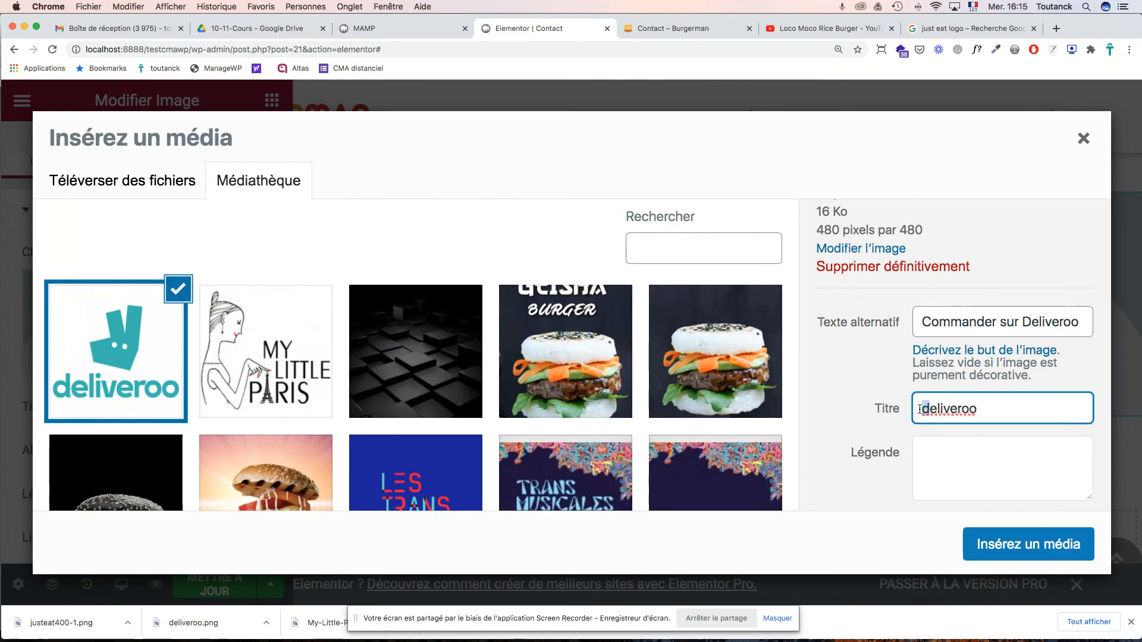
{"action": "type", "text": "D"}
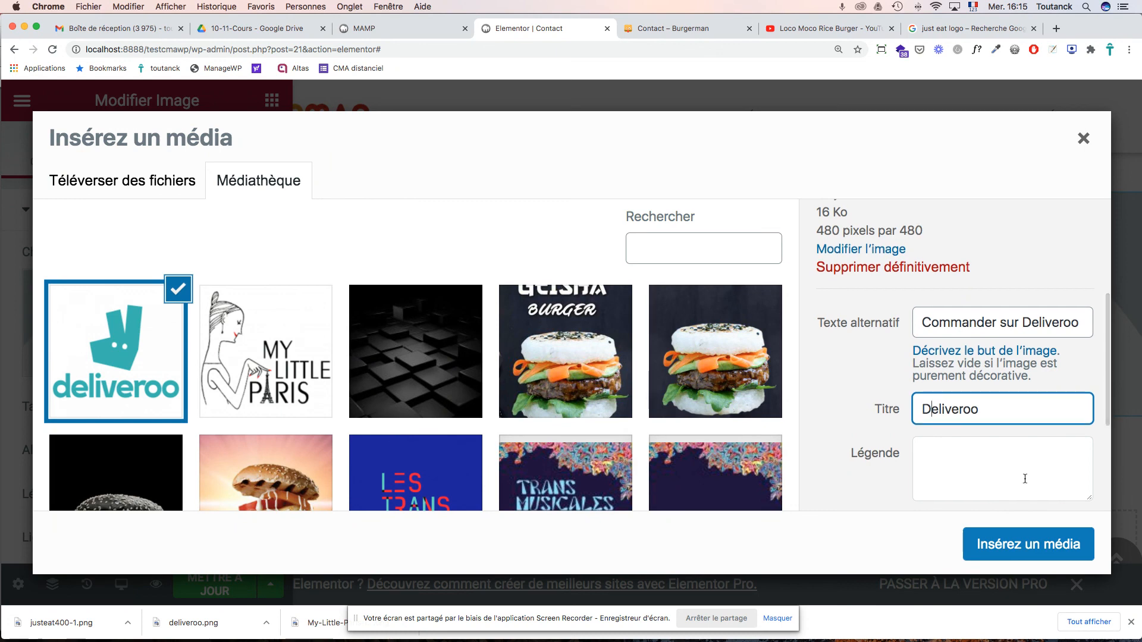
{"action": "left_click", "coordinate": [1032, 546]}
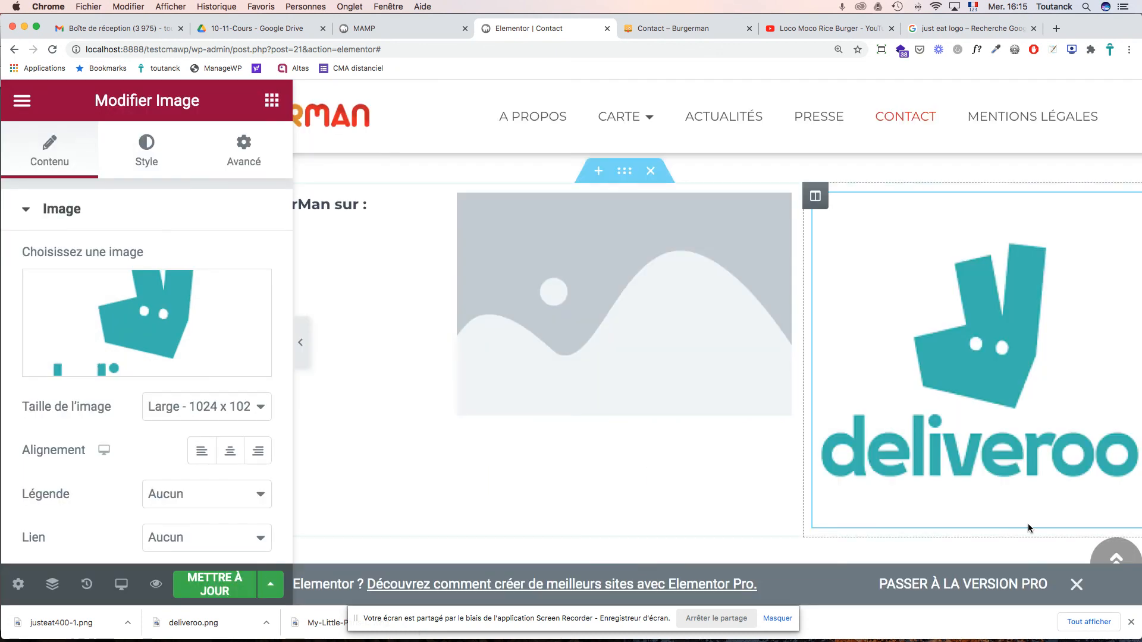
- Set the Deliveroo logo's image size to Thumbnail - 150 x 150
{"action": "scroll", "coordinate": [997, 433], "scroll_direction": "right", "scroll_amount": 1}
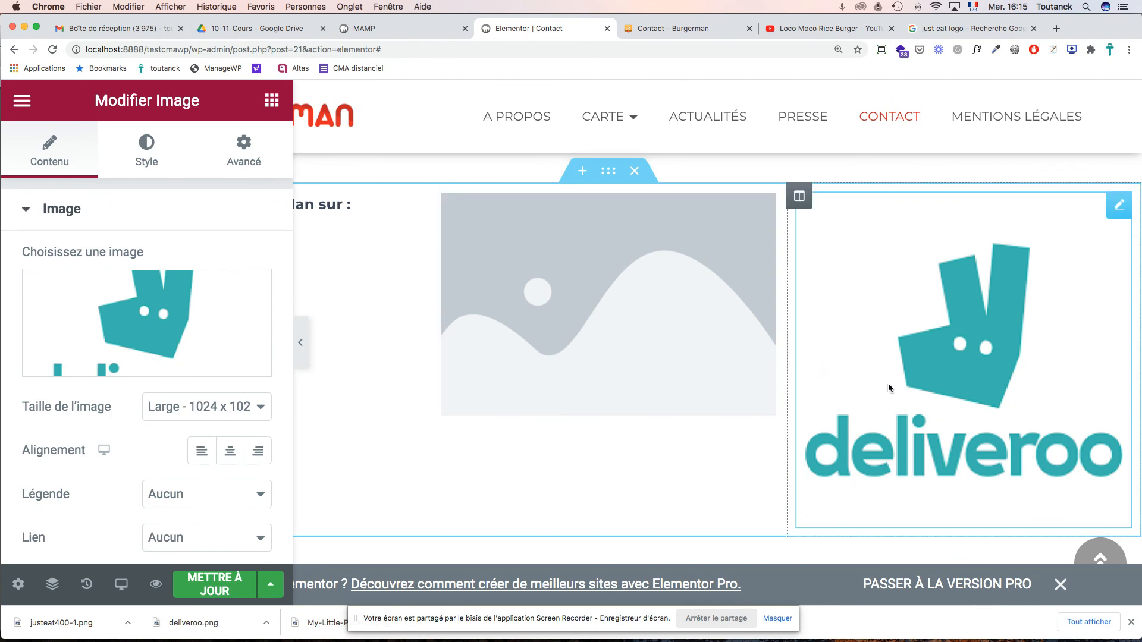
{"action": "left_click", "coordinate": [257, 407]}
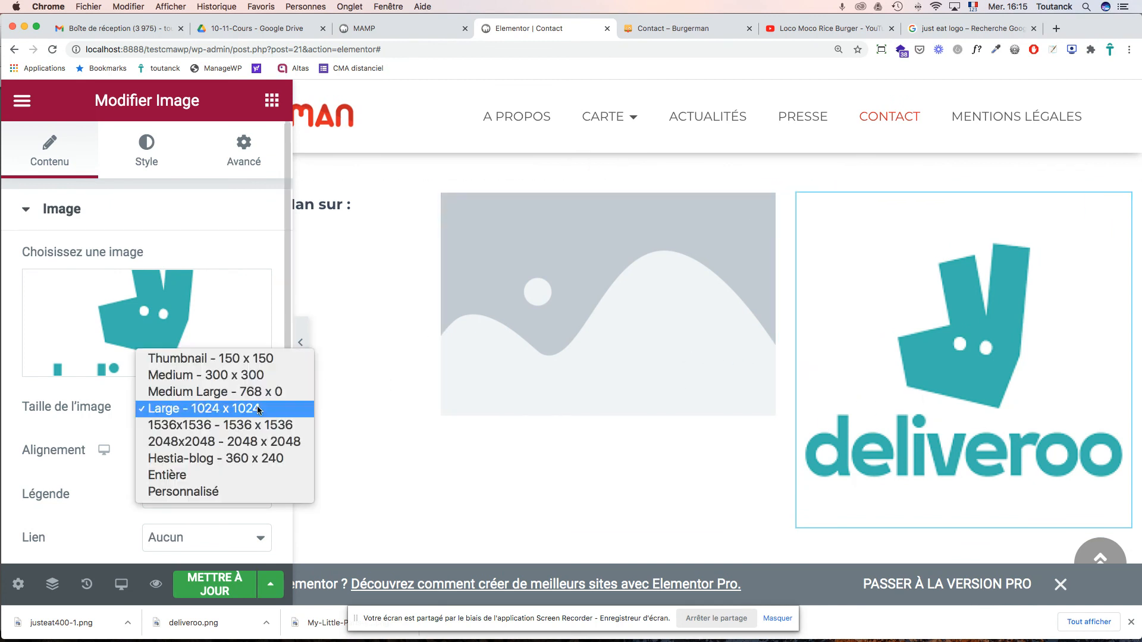
{"action": "left_click", "coordinate": [253, 376]}
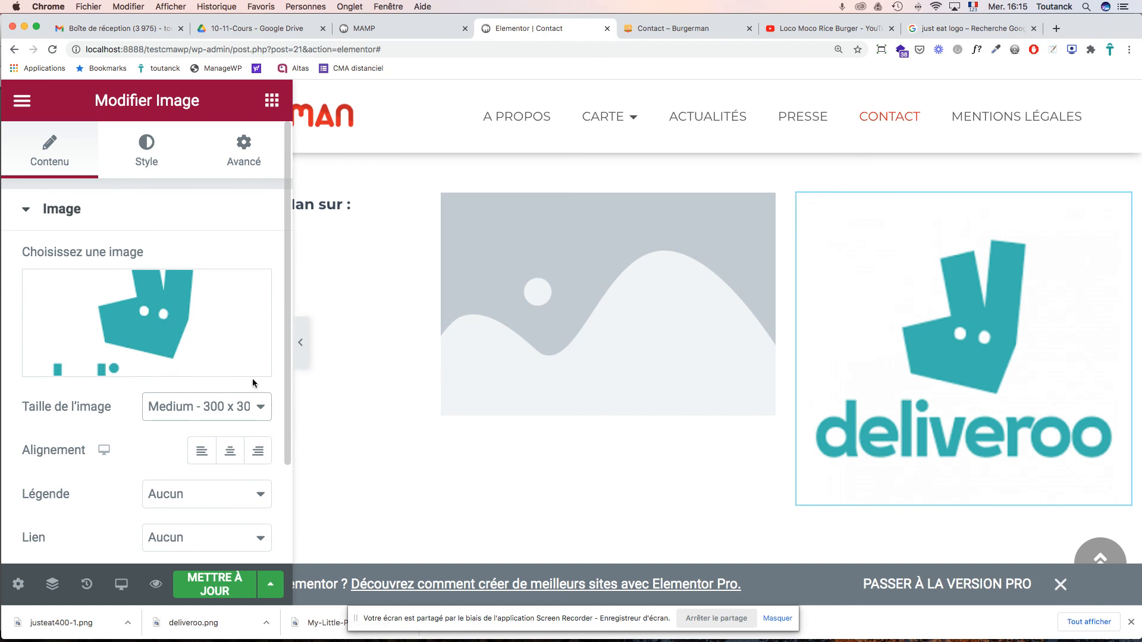
{"action": "left_click", "coordinate": [256, 406]}
{"action": "left_click", "coordinate": [249, 392]}
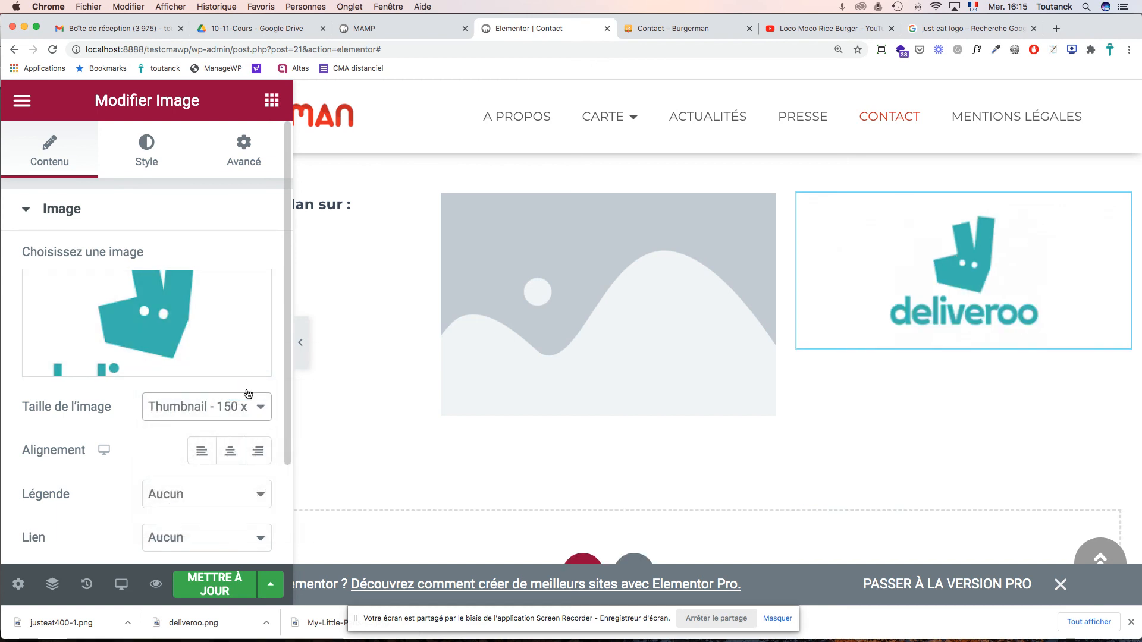
{"action": "left_click", "coordinate": [613, 336]}
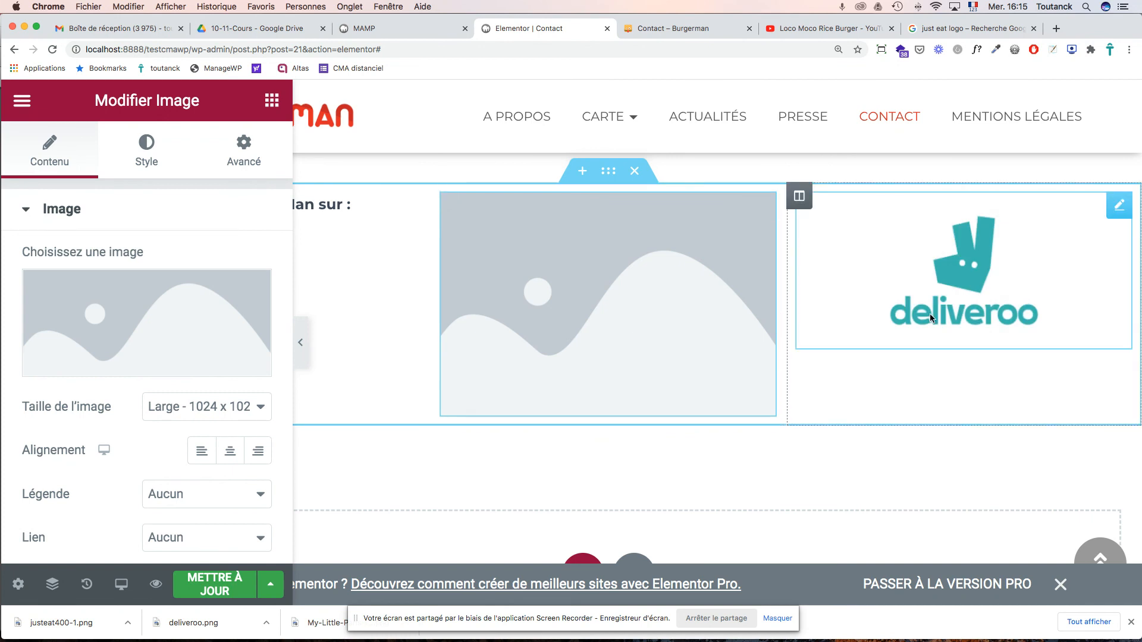
{"action": "left_click", "coordinate": [990, 289]}
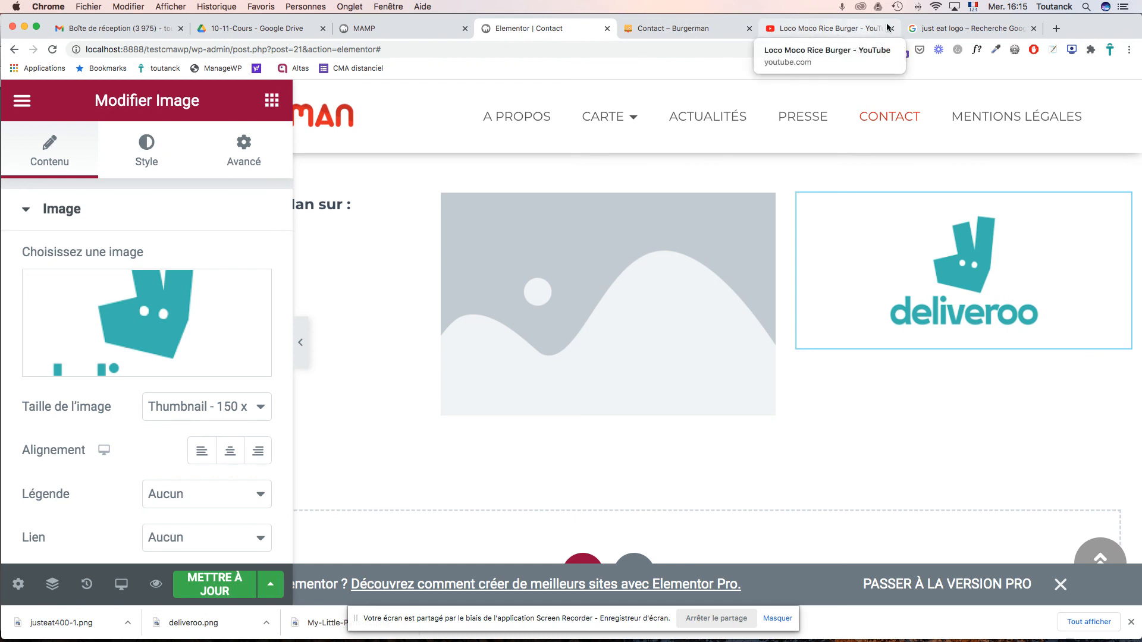
- Change the Google search from the Just Eat logo to 'deliveroo'
{"action": "left_click", "coordinate": [966, 29]}
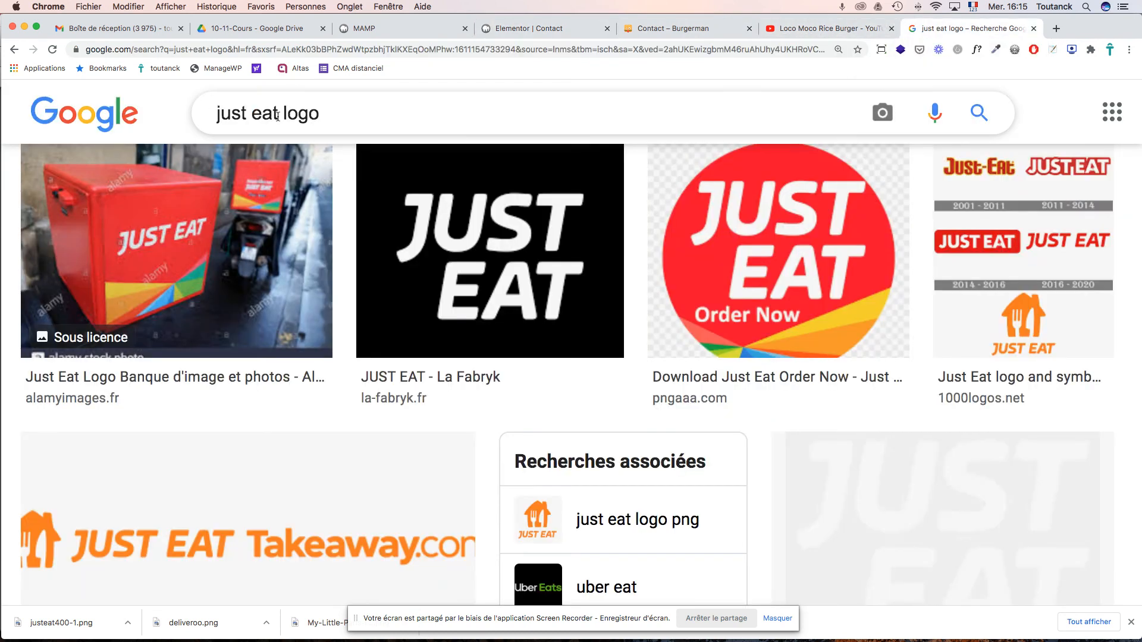
{"action": "left_click_drag", "start_coordinate": [276, 116], "coordinate": [179, 107]}
{"action": "type", "text": "deliveroo"}
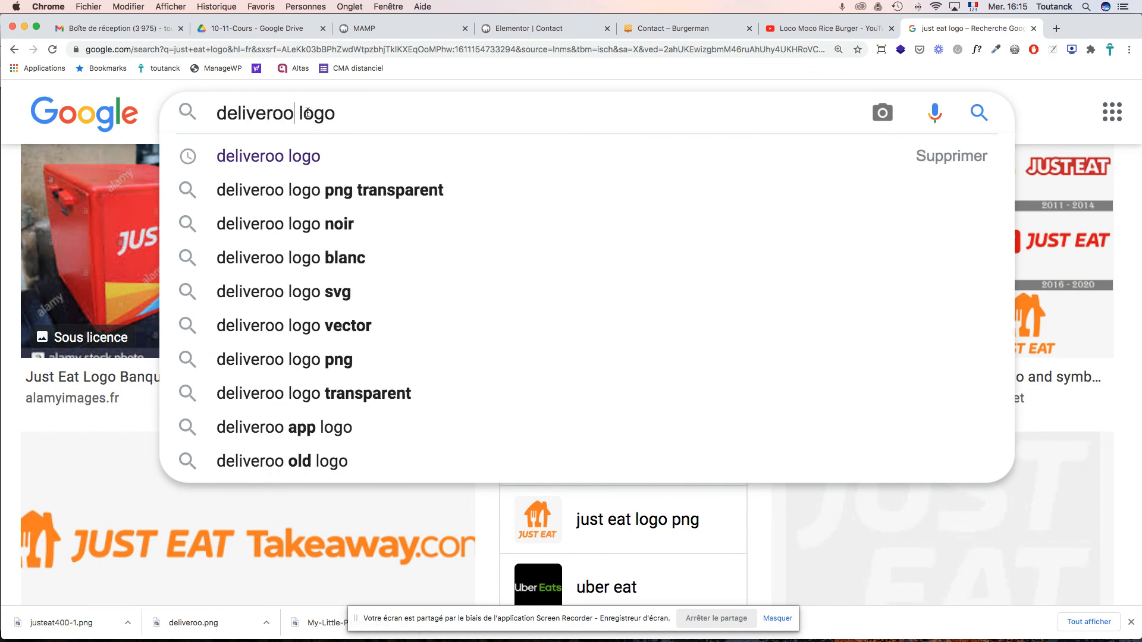
{"action": "double_click", "coordinate": [309, 113]}
{"action": "key", "text": "BackSpace"}
{"action": "key", "text": "BackSpace"}
{"action": "key", "text": "Return"}
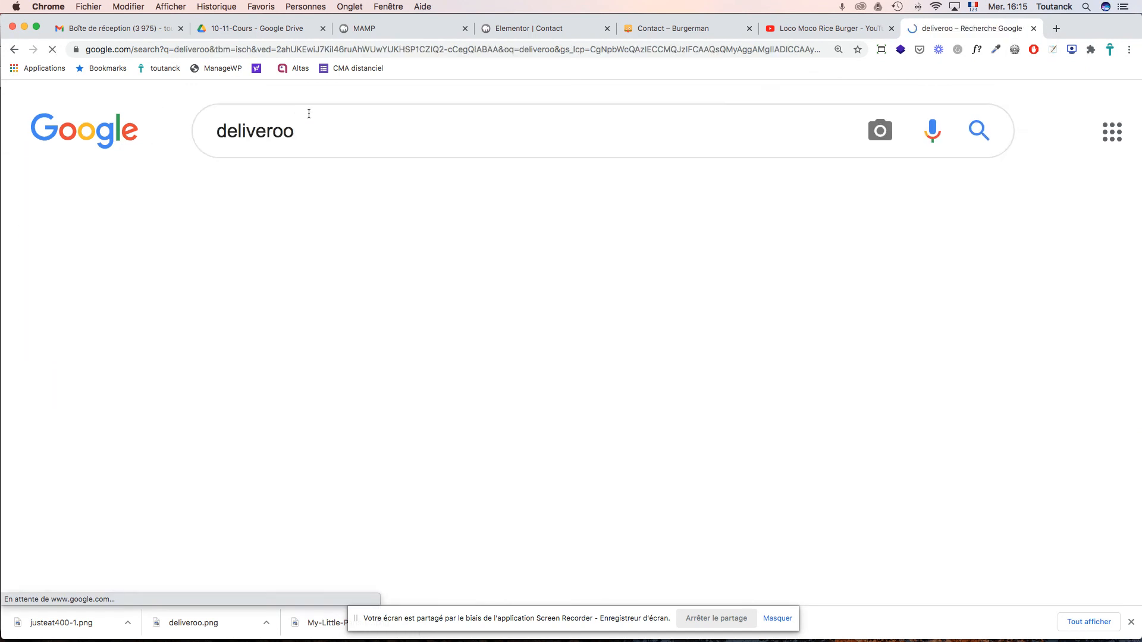
{"action": "left_click", "coordinate": [260, 203]}
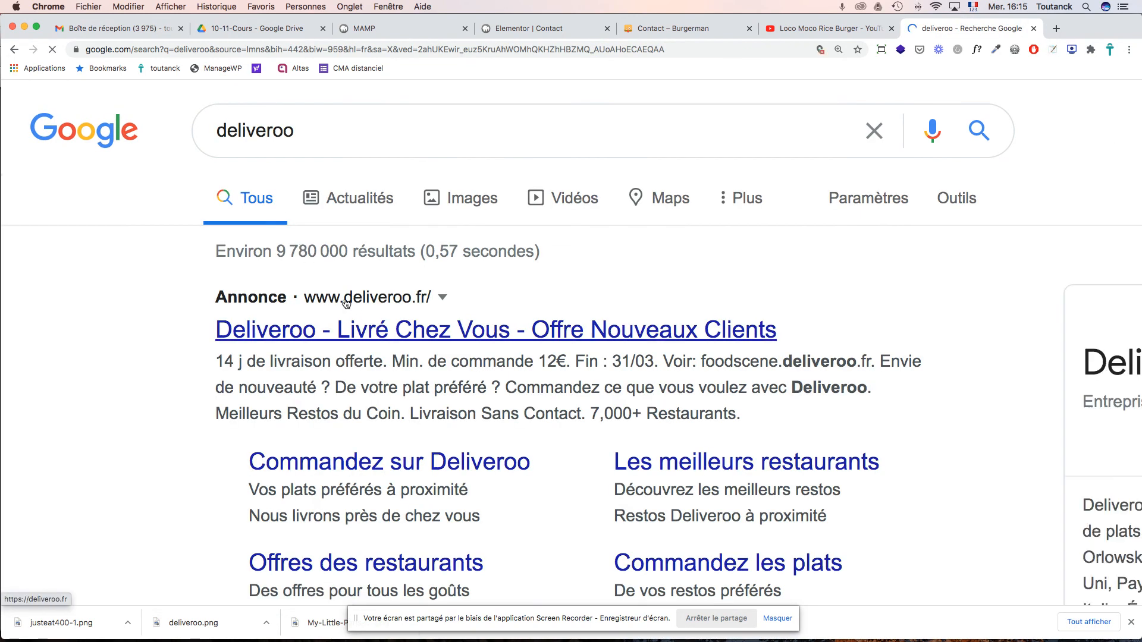
{"action": "scroll", "coordinate": [329, 311], "scroll_direction": "down", "scroll_amount": 5}
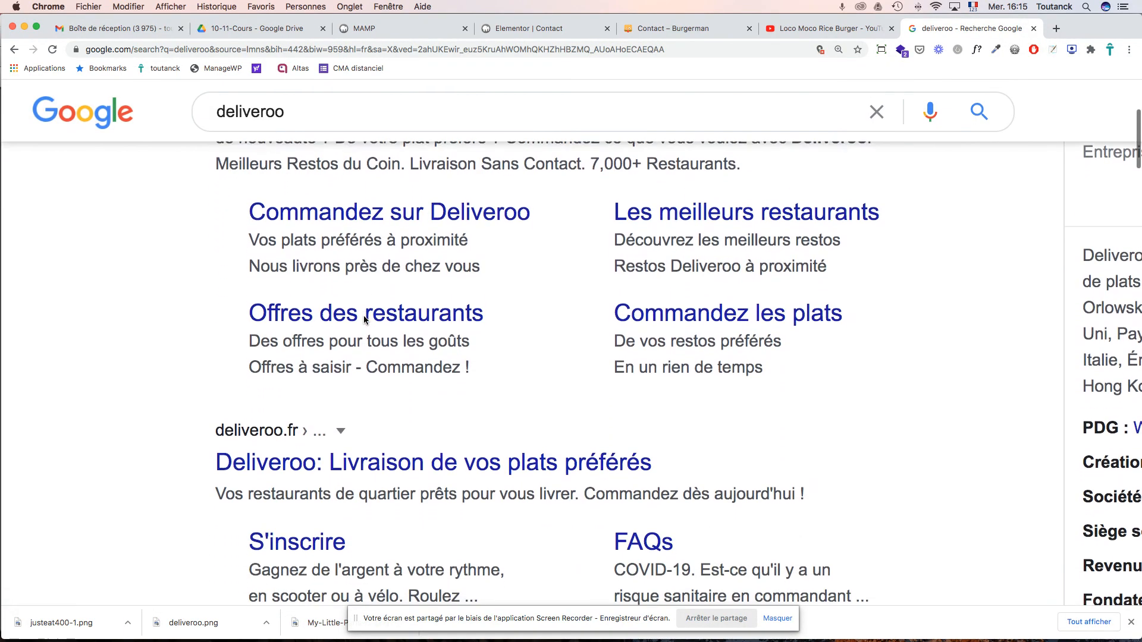
{"action": "left_click_drag", "start_coordinate": [205, 429], "coordinate": [297, 425]}
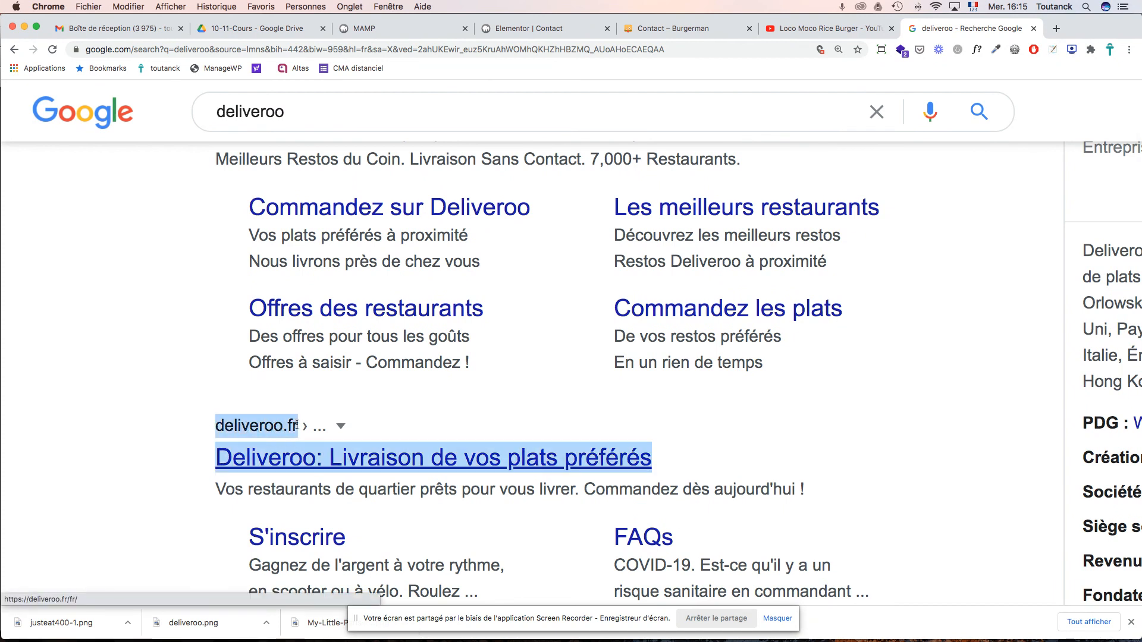
{"action": "mouse_move", "coordinate": [298, 427]}
{"action": "left_mouse_down"}
{"action": "mouse_move", "coordinate": [169, 410]}
{"action": "mouse_move", "coordinate": [284, 422]}
{"action": "left_mouse_up"}
{"action": "left_click", "coordinate": [180, 410]}
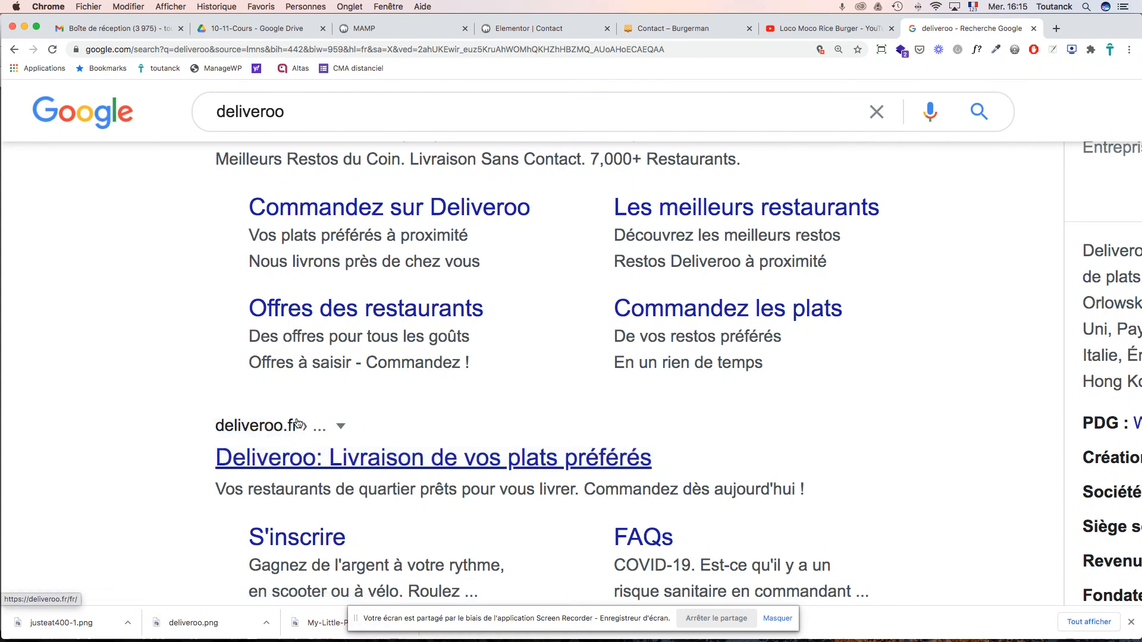
{"action": "left_click", "coordinate": [263, 430]}
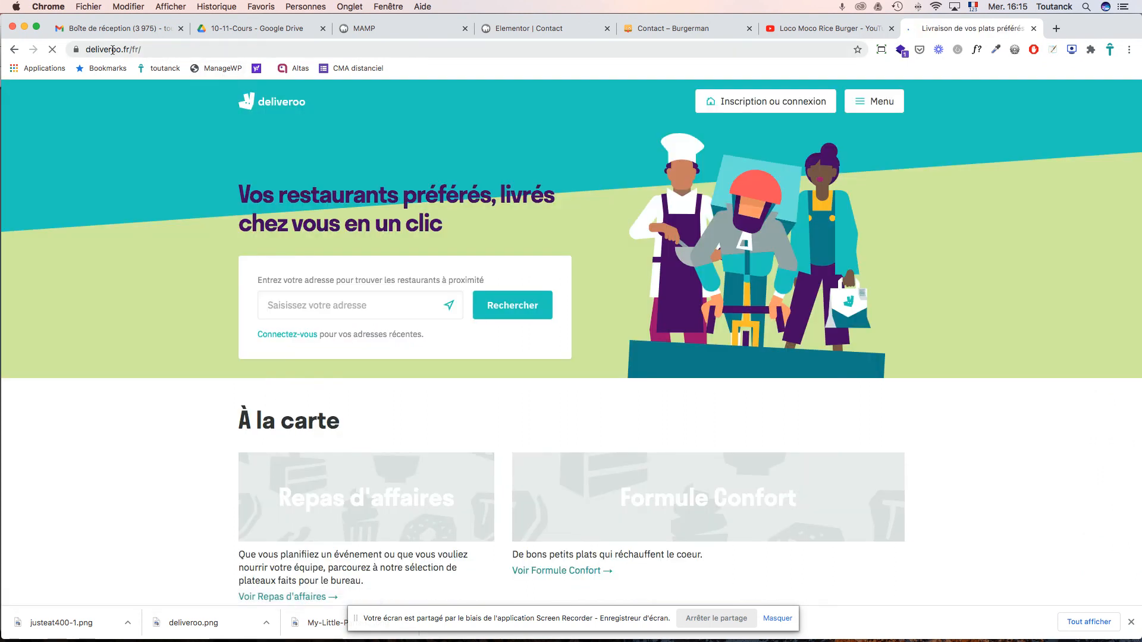
{"action": "double_click", "coordinate": [112, 49]}
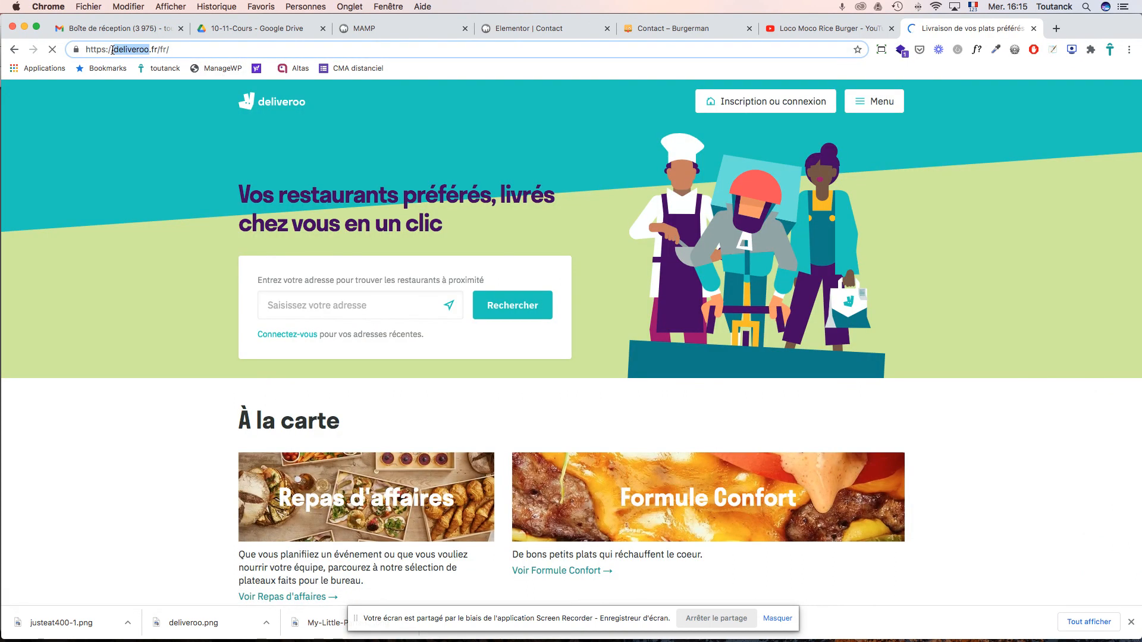
{"action": "triple_click", "coordinate": [112, 49]}
{"action": "key", "text": "super+c"}
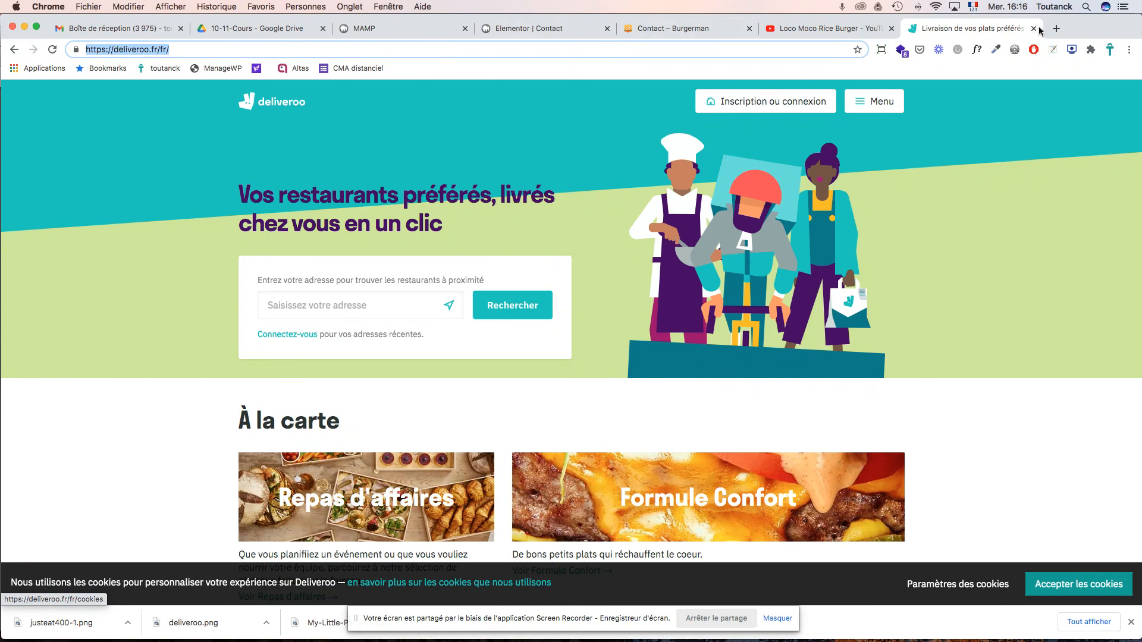
{"action": "left_click", "coordinate": [538, 27]}
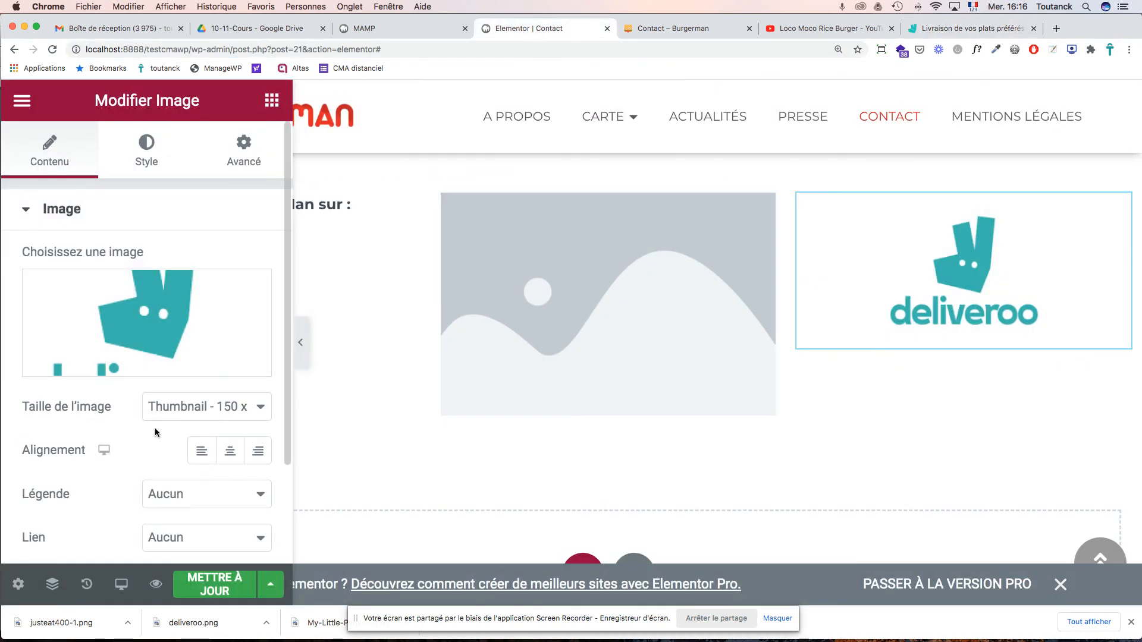
{"action": "scroll", "coordinate": [158, 475], "scroll_direction": "down", "scroll_amount": 3}
{"action": "left_click", "coordinate": [191, 410]}
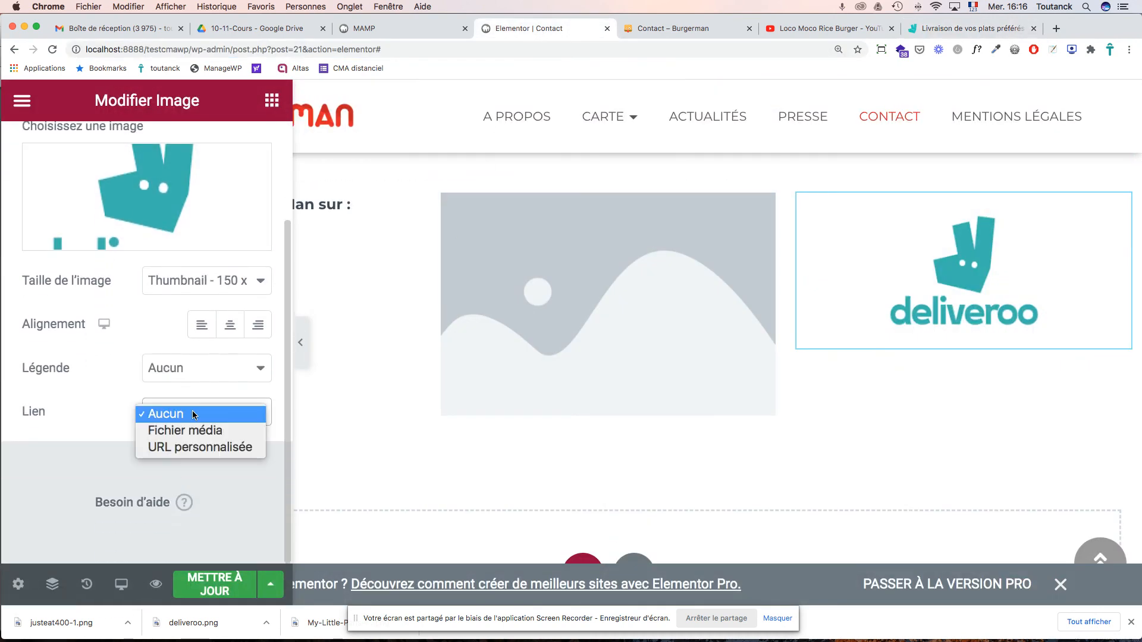
{"action": "left_click", "coordinate": [190, 448]}
{"action": "left_click", "coordinate": [126, 459]}
{"action": "key", "text": "super+v"}
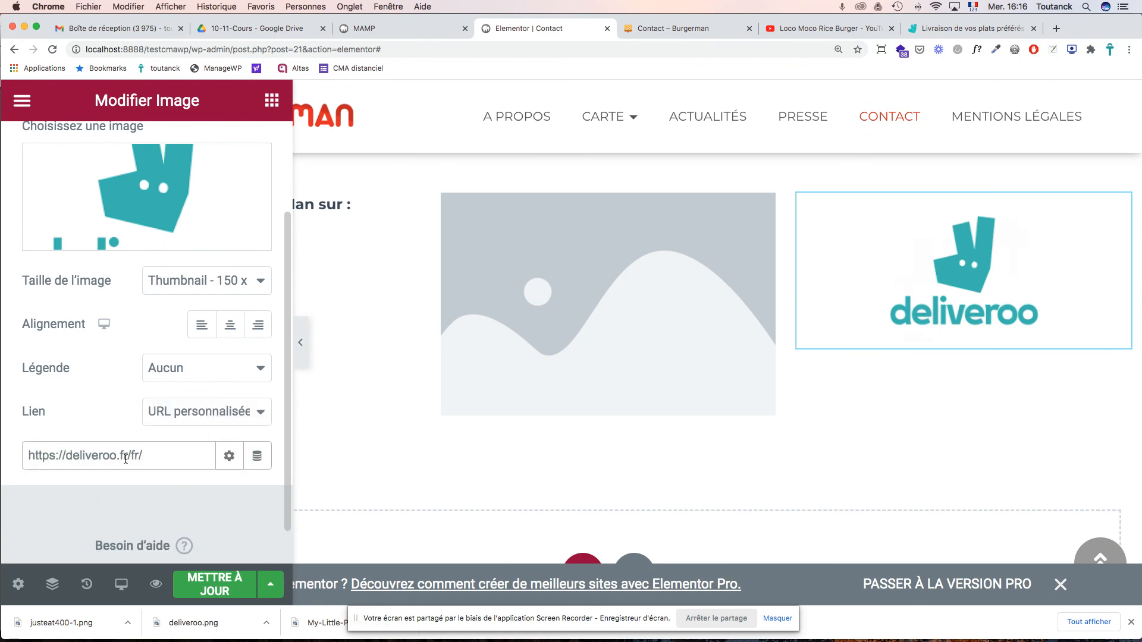
{"action": "left_click", "coordinate": [229, 456]}
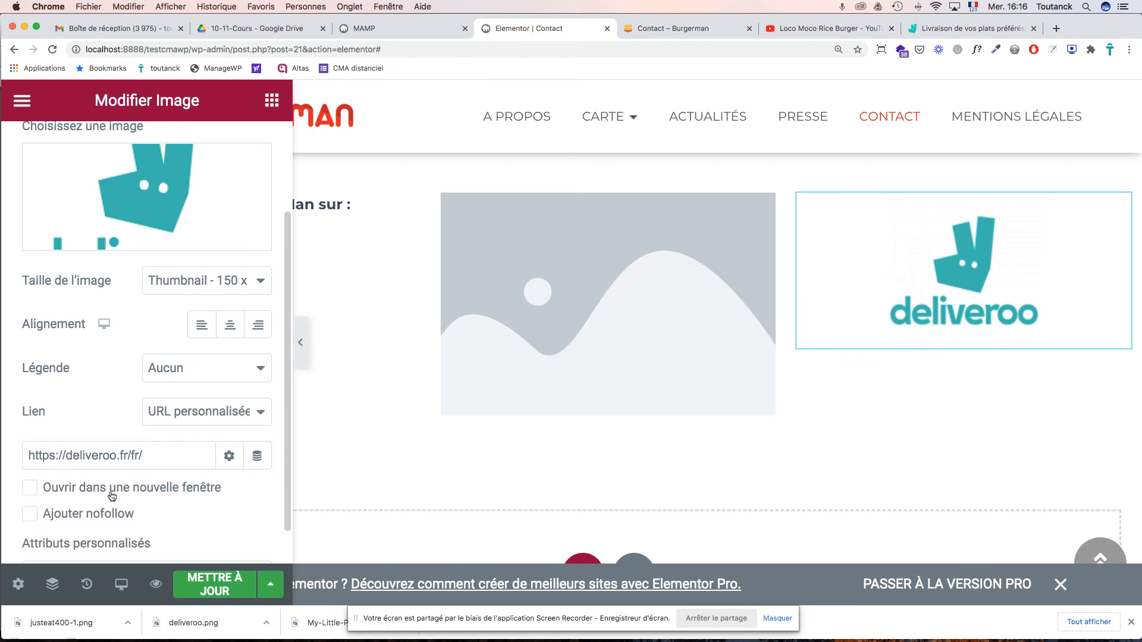
{"action": "left_click", "coordinate": [29, 489]}
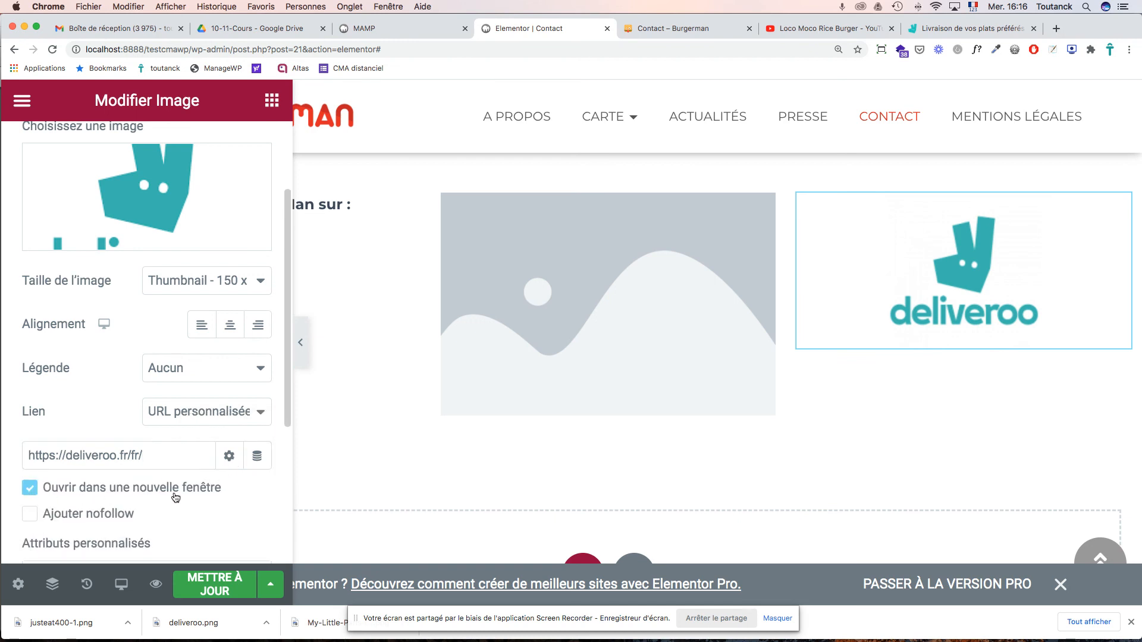
{"action": "scroll", "coordinate": [244, 496], "scroll_direction": "down", "scroll_amount": 5}
{"action": "scroll", "coordinate": [244, 496], "scroll_direction": "up", "scroll_amount": 5}
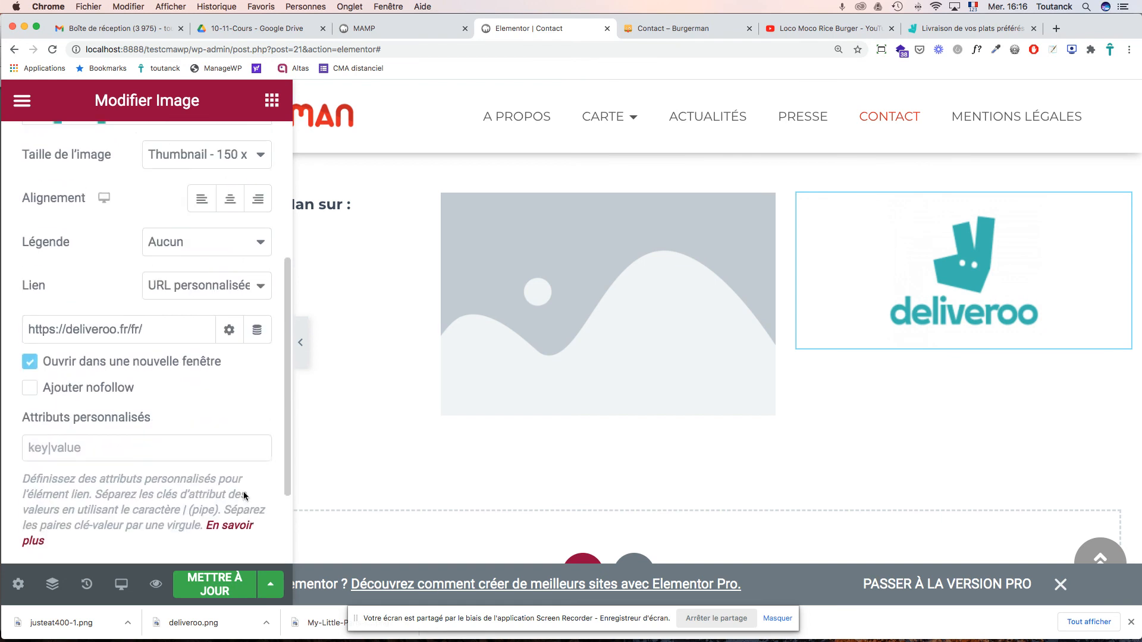
{"action": "scroll", "coordinate": [244, 496], "scroll_direction": "up", "scroll_amount": 2}
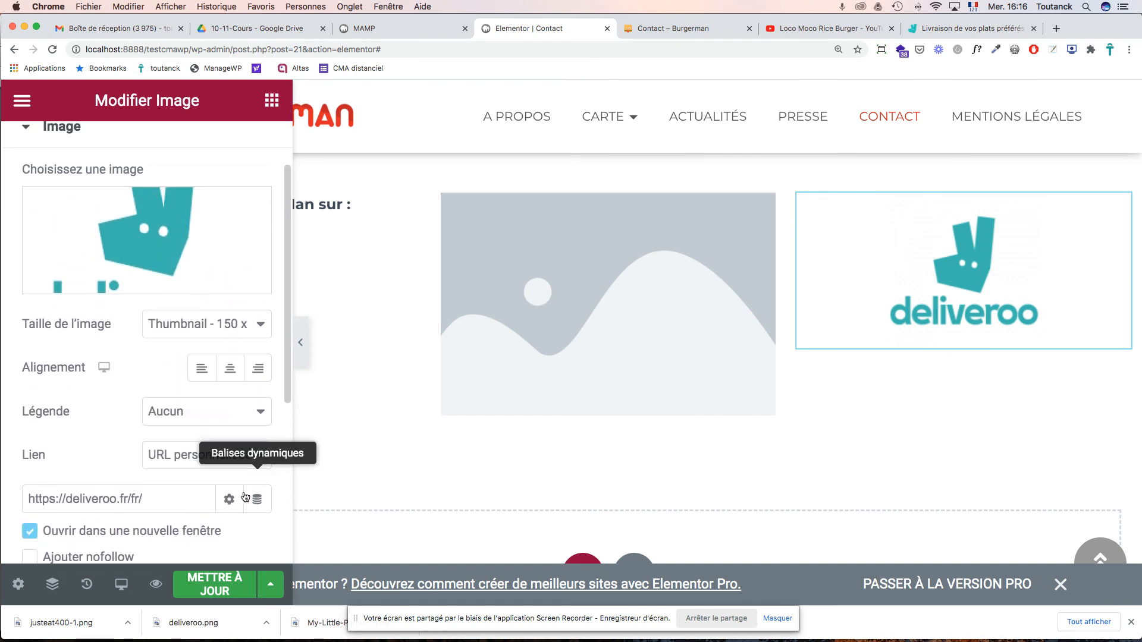
{"action": "left_click", "coordinate": [217, 589]}
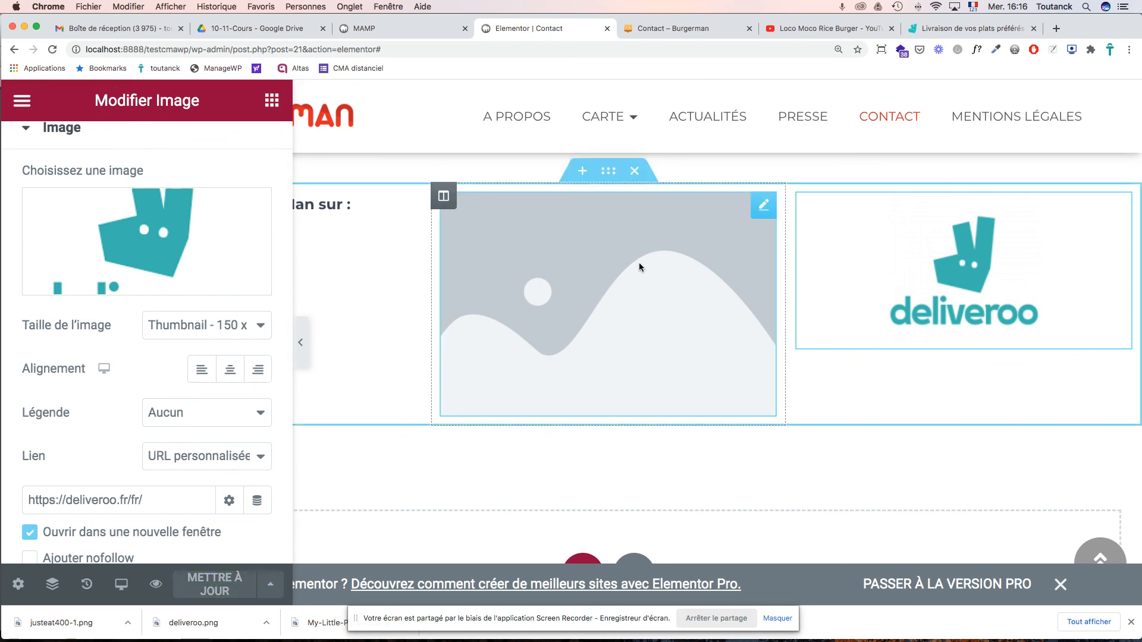
- Close the burger video tab and search Google for 'just eat'
{"action": "left_click", "coordinate": [808, 27]}
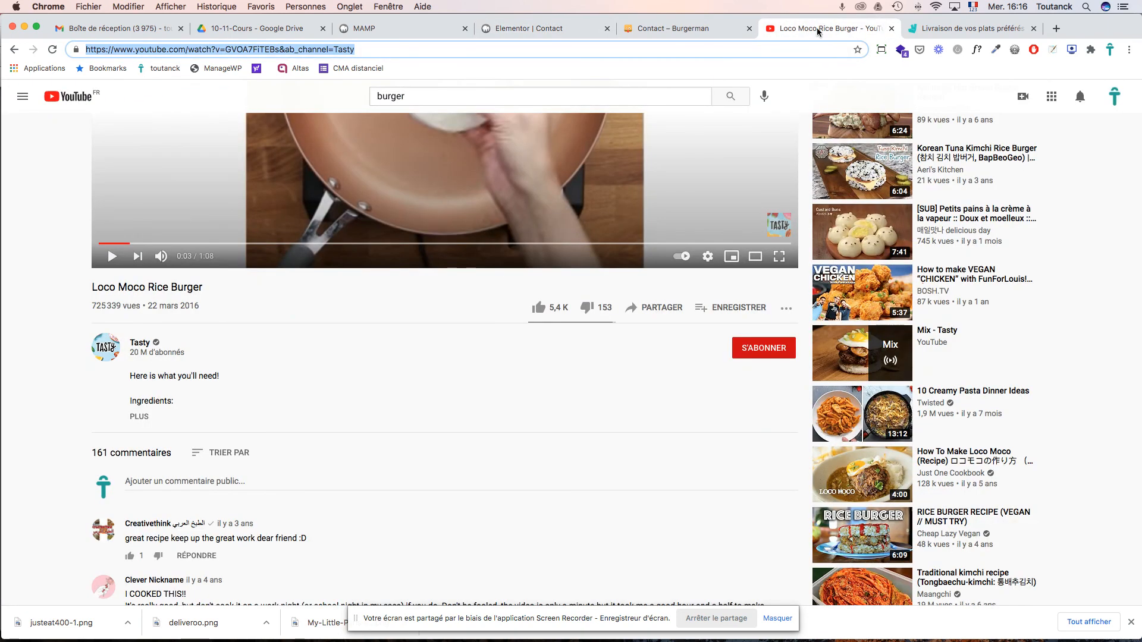
{"action": "left_click", "coordinate": [891, 29]}
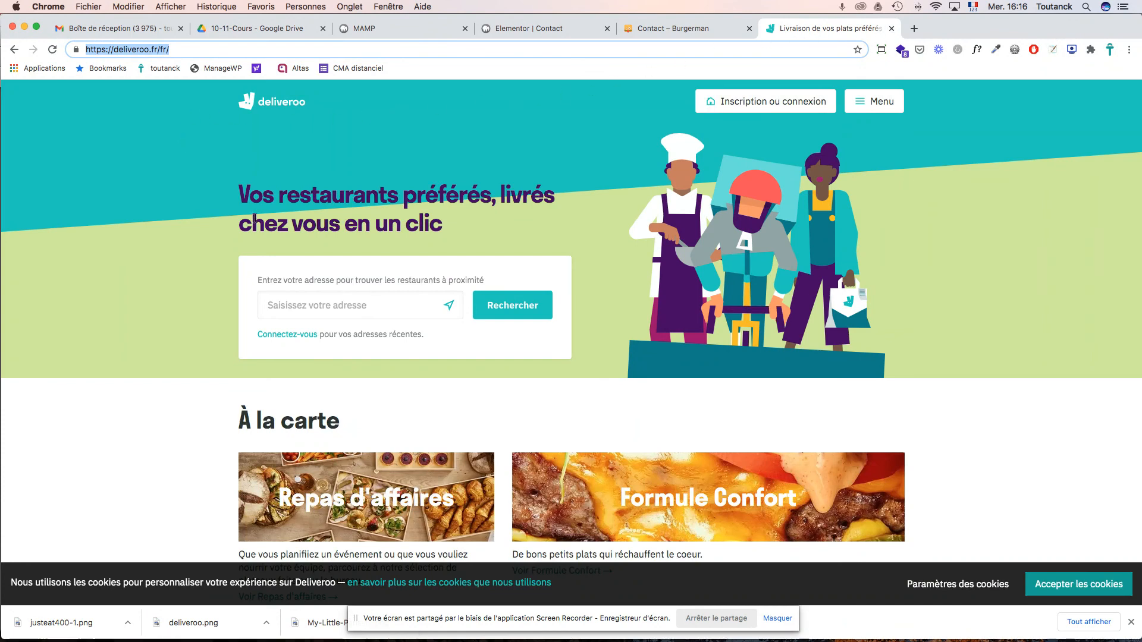
{"action": "left_click", "coordinate": [16, 49]}
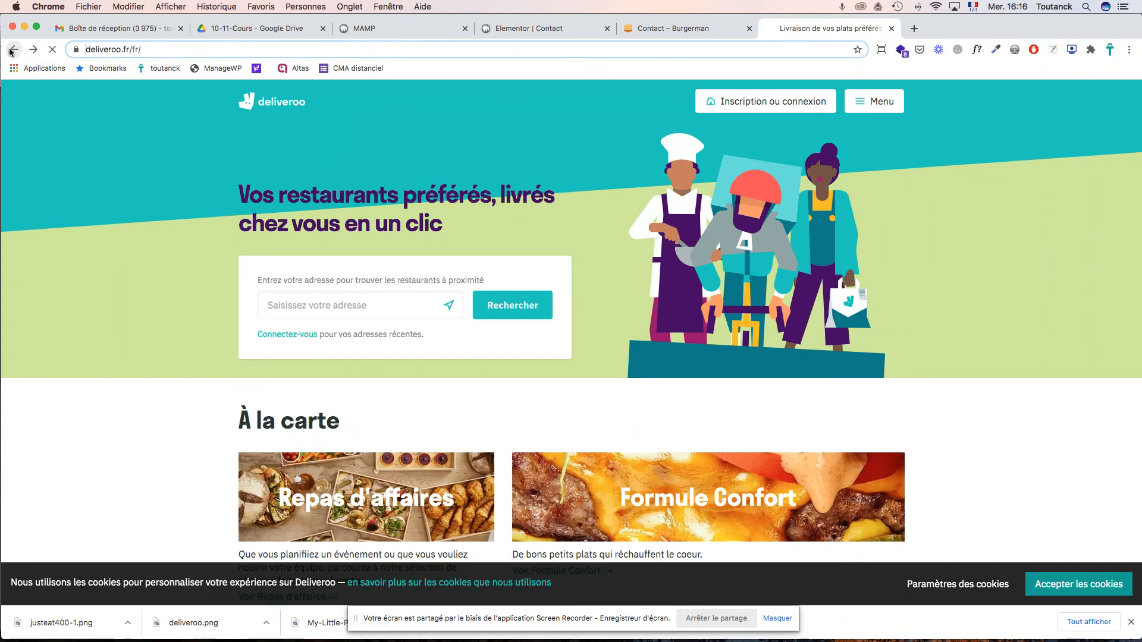
{"action": "scroll", "coordinate": [310, 202], "scroll_direction": "up", "scroll_amount": 3}
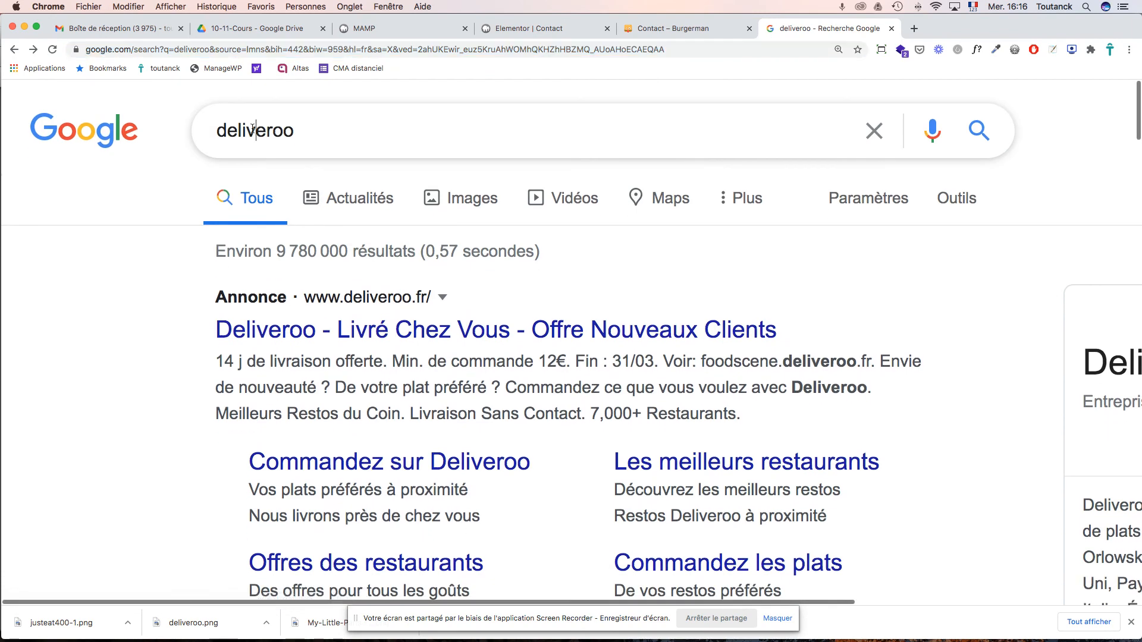
{"action": "double_click", "coordinate": [252, 130]}
{"action": "type", "text": "just eat"}
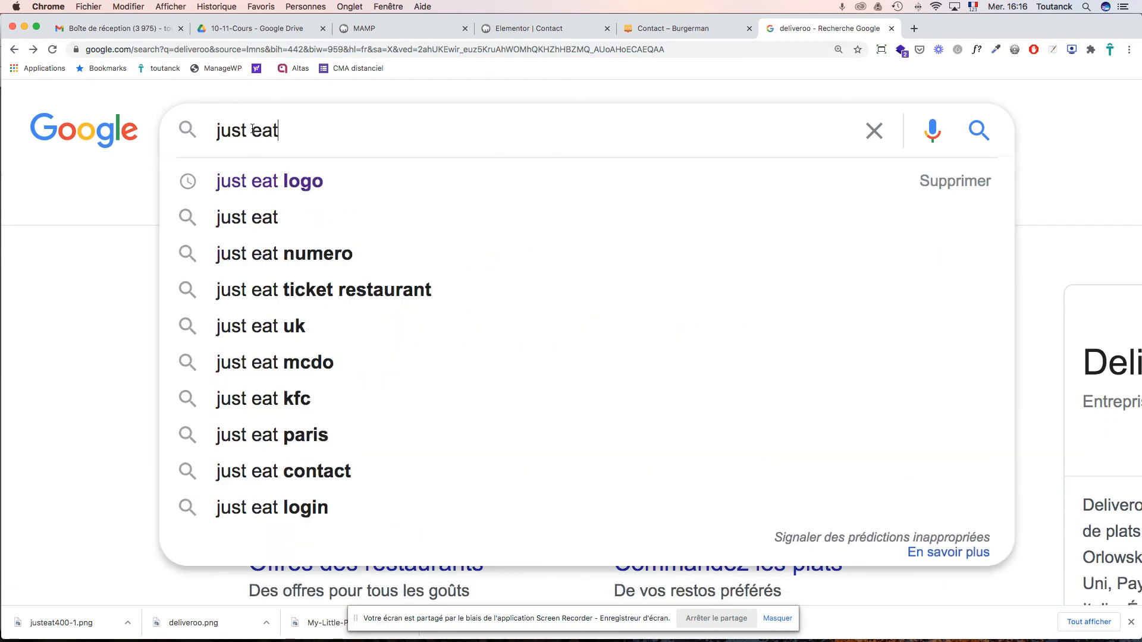
{"action": "key", "text": "Return"}
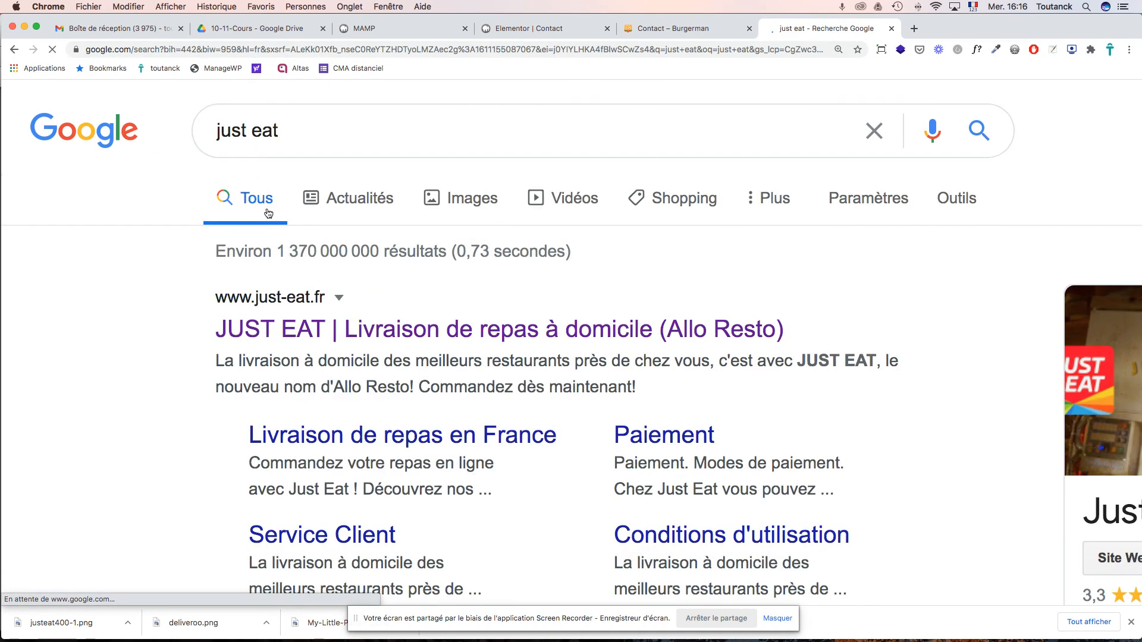
- Visit just-eat.fr, select its address, and close that tab
{"action": "left_click", "coordinate": [239, 326]}
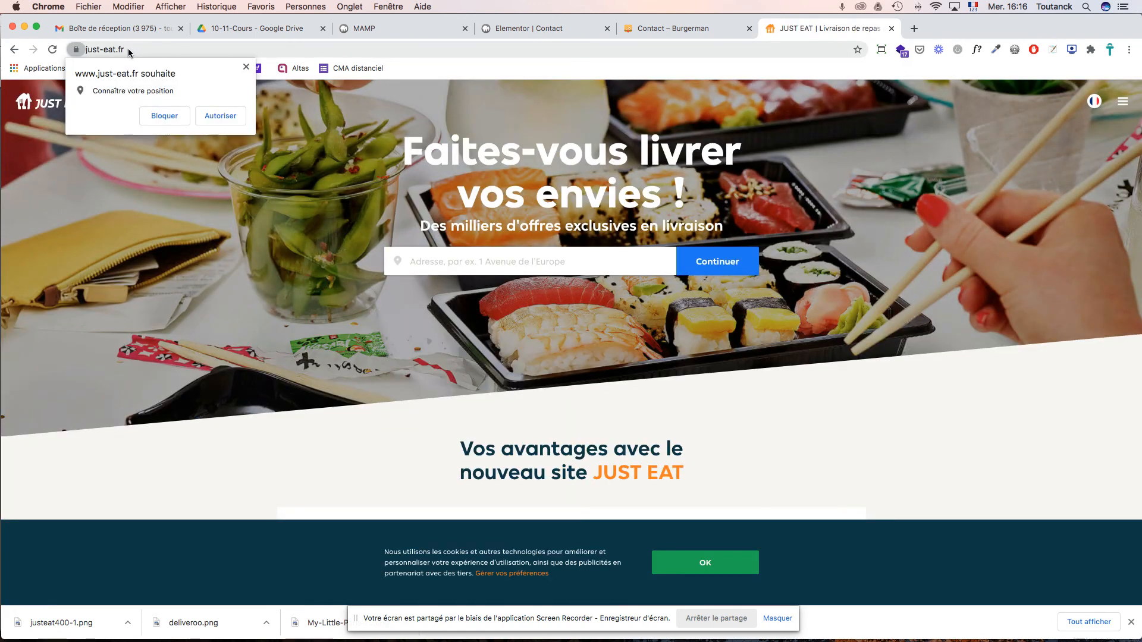
{"action": "left_click", "coordinate": [112, 48]}
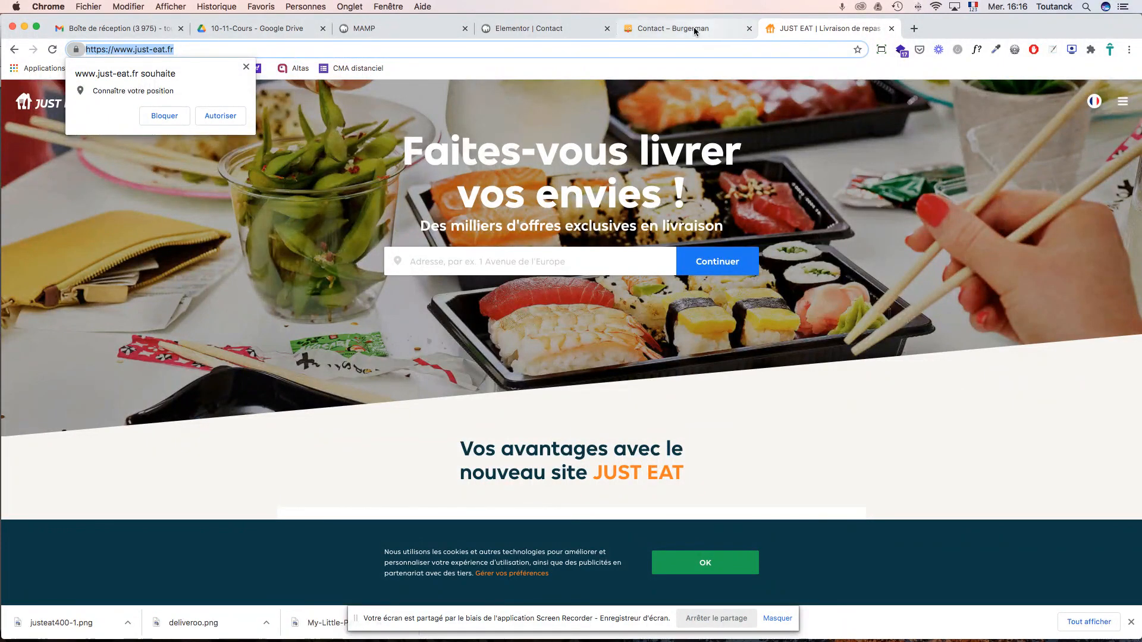
{"action": "left_click", "coordinate": [890, 29]}
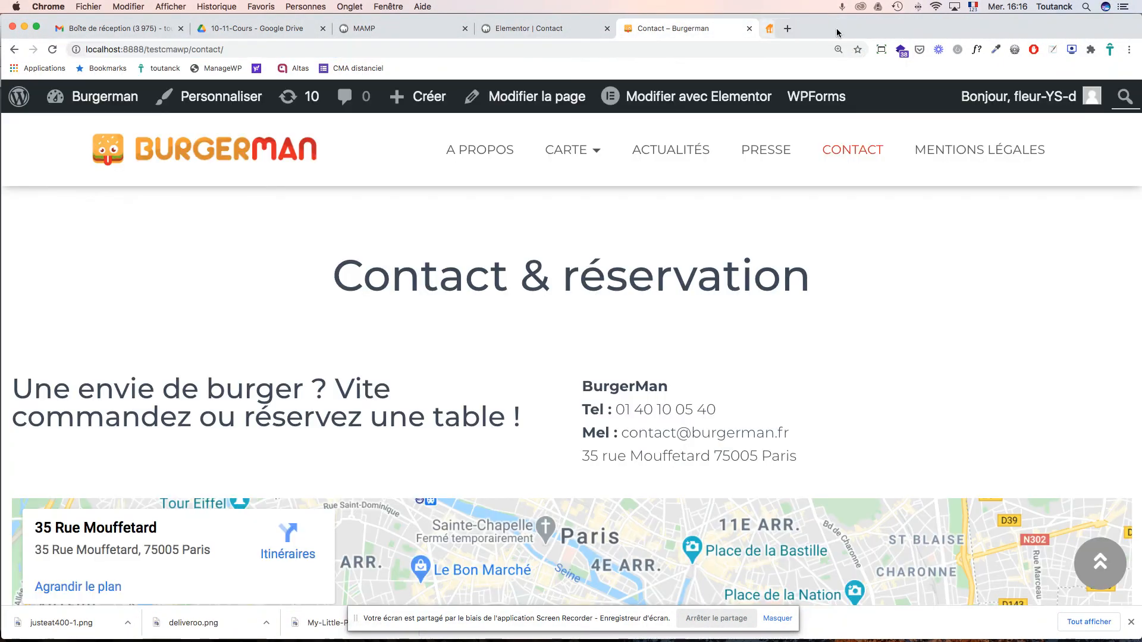
{"action": "left_click", "coordinate": [544, 30]}
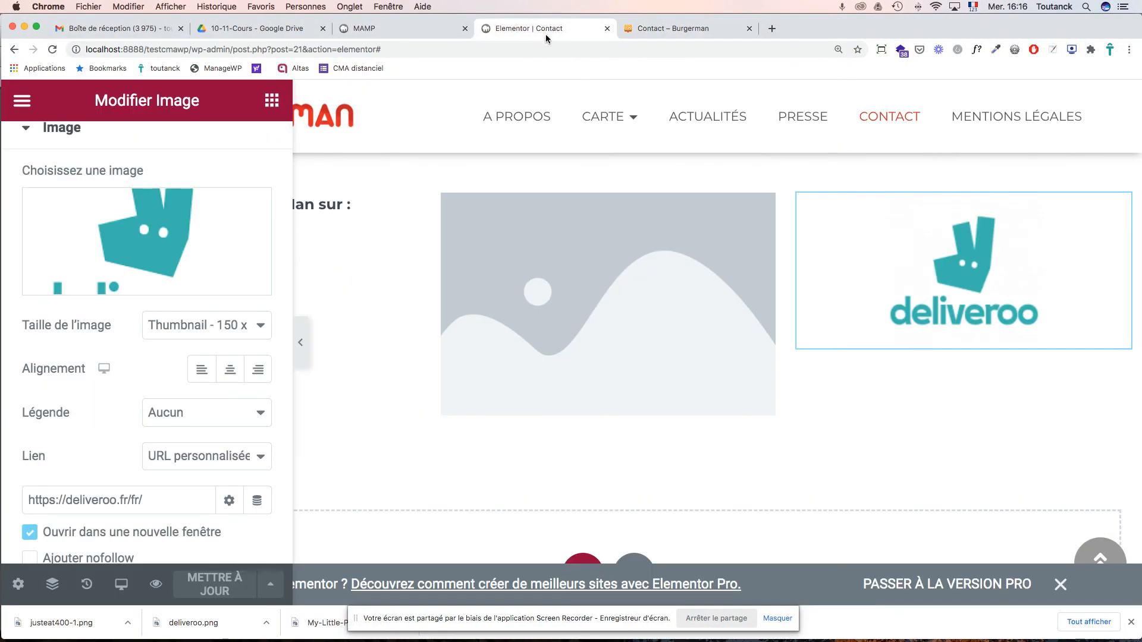
- Upload justeat400-1.png for the middle column's image widget
{"action": "left_click", "coordinate": [621, 297]}
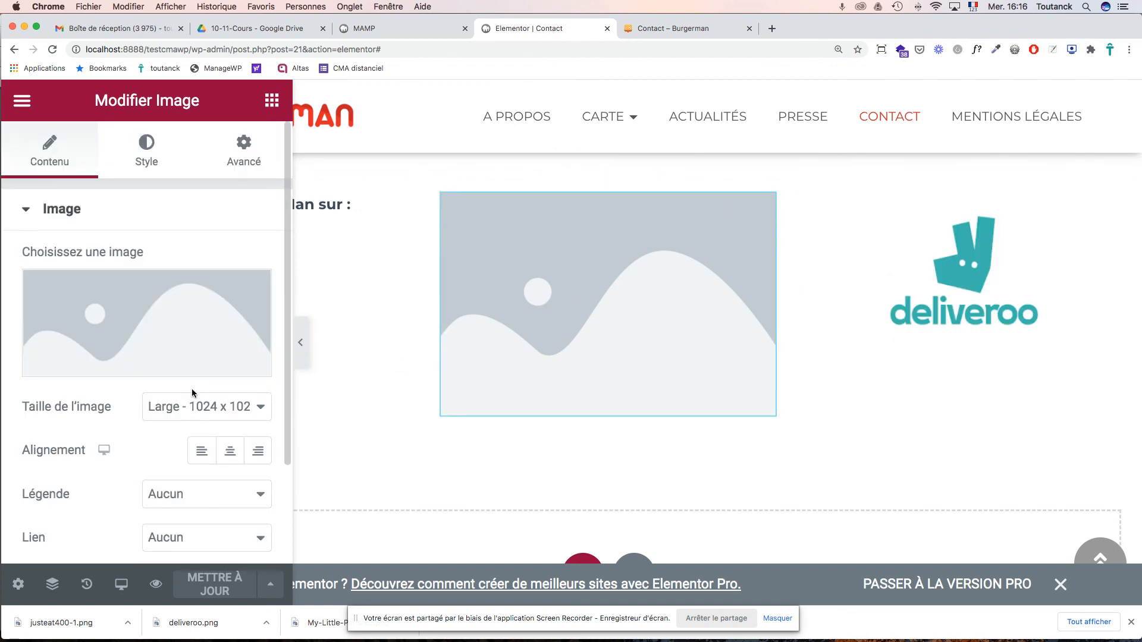
{"action": "left_click", "coordinate": [98, 370]}
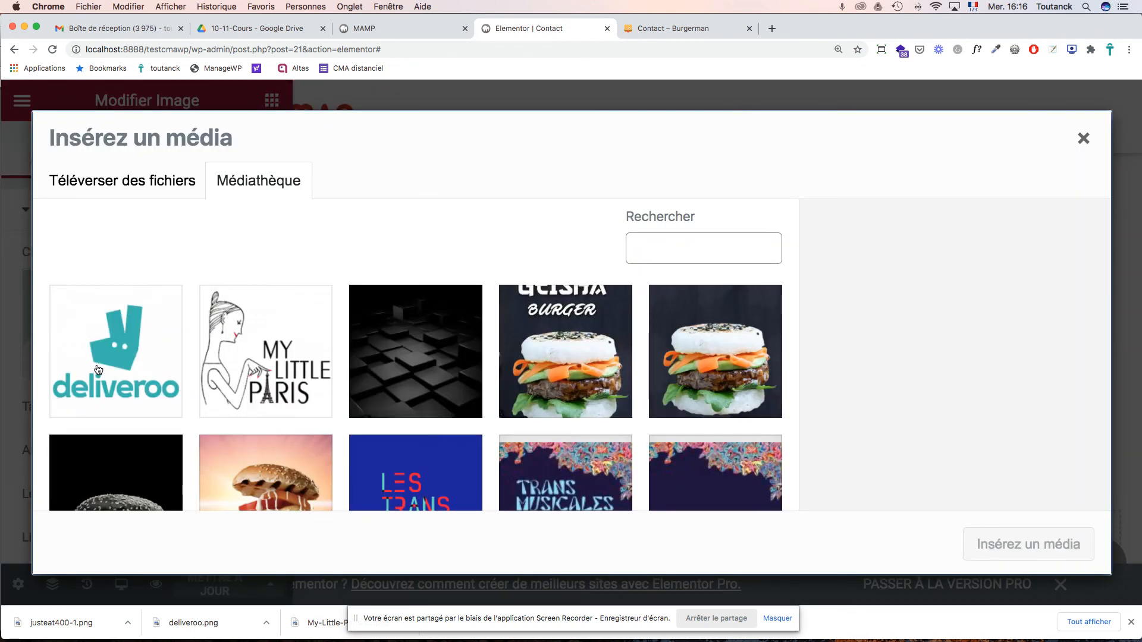
{"action": "scroll", "coordinate": [639, 427], "scroll_direction": "down", "scroll_amount": 5}
{"action": "scroll", "coordinate": [643, 427], "scroll_direction": "down", "scroll_amount": 3}
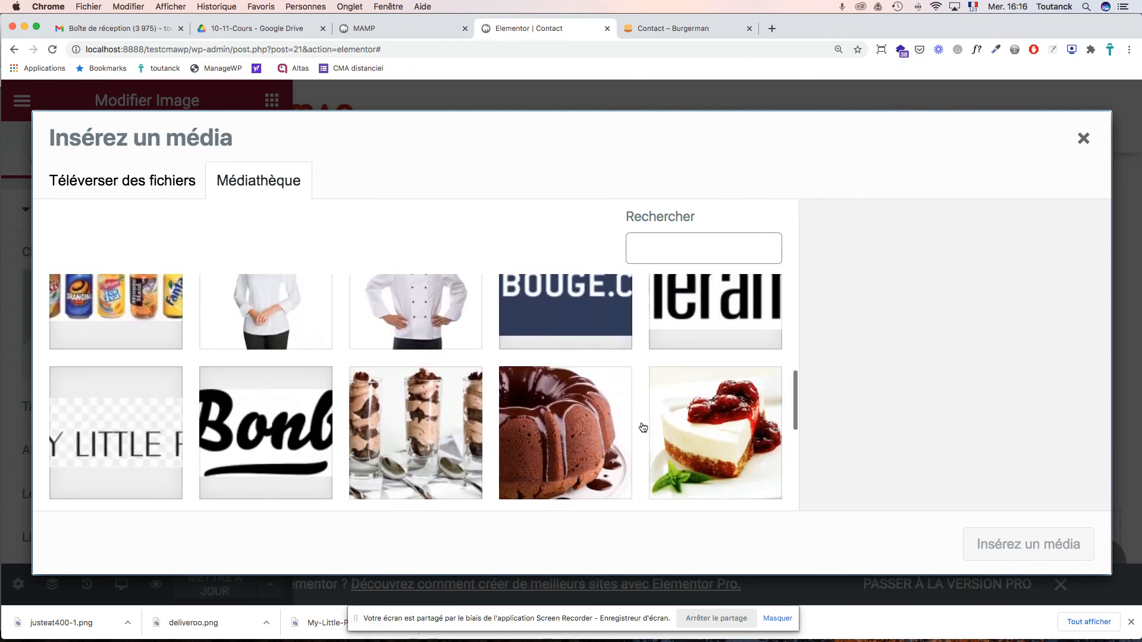
{"action": "scroll", "coordinate": [527, 355], "scroll_direction": "up", "scroll_amount": 1}
{"action": "left_click", "coordinate": [188, 183]}
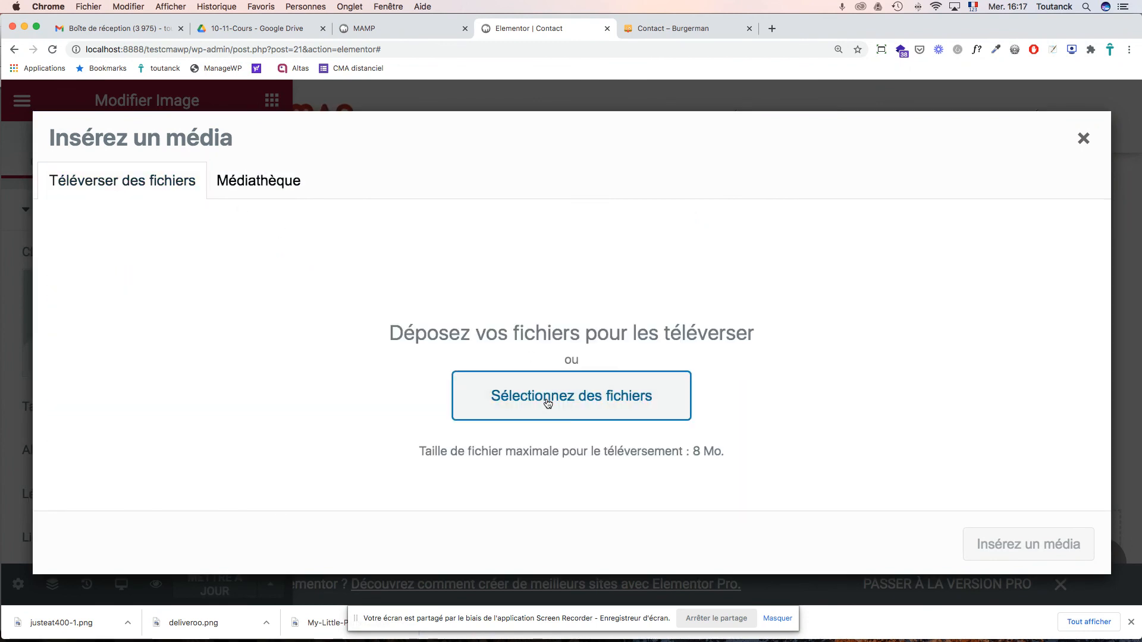
{"action": "left_click", "coordinate": [547, 397]}
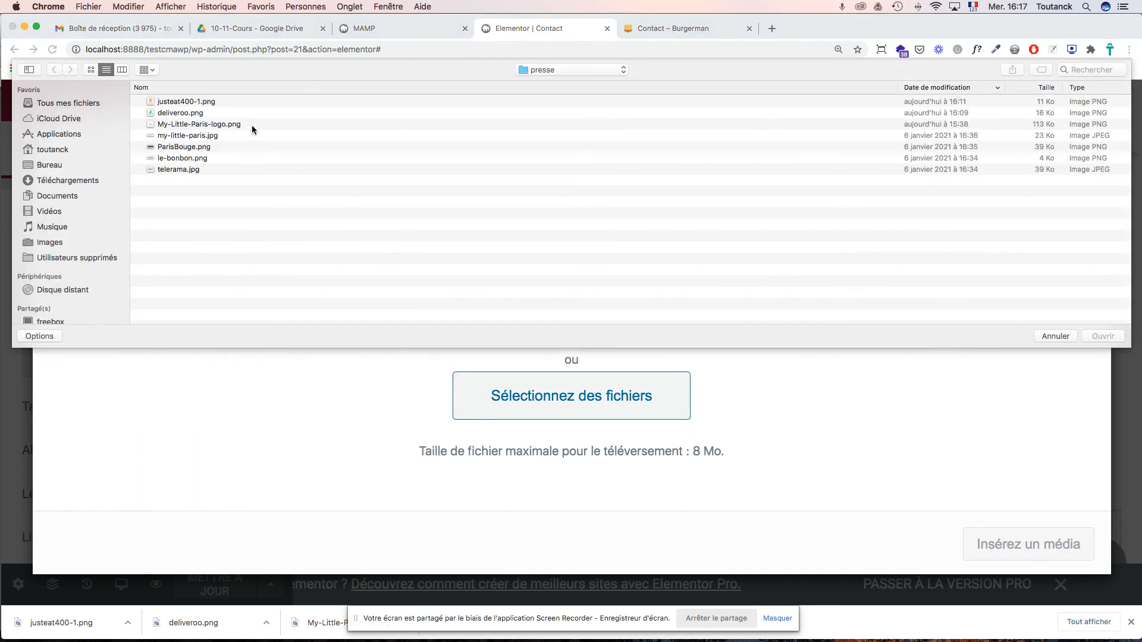
{"action": "left_click", "coordinate": [203, 102]}
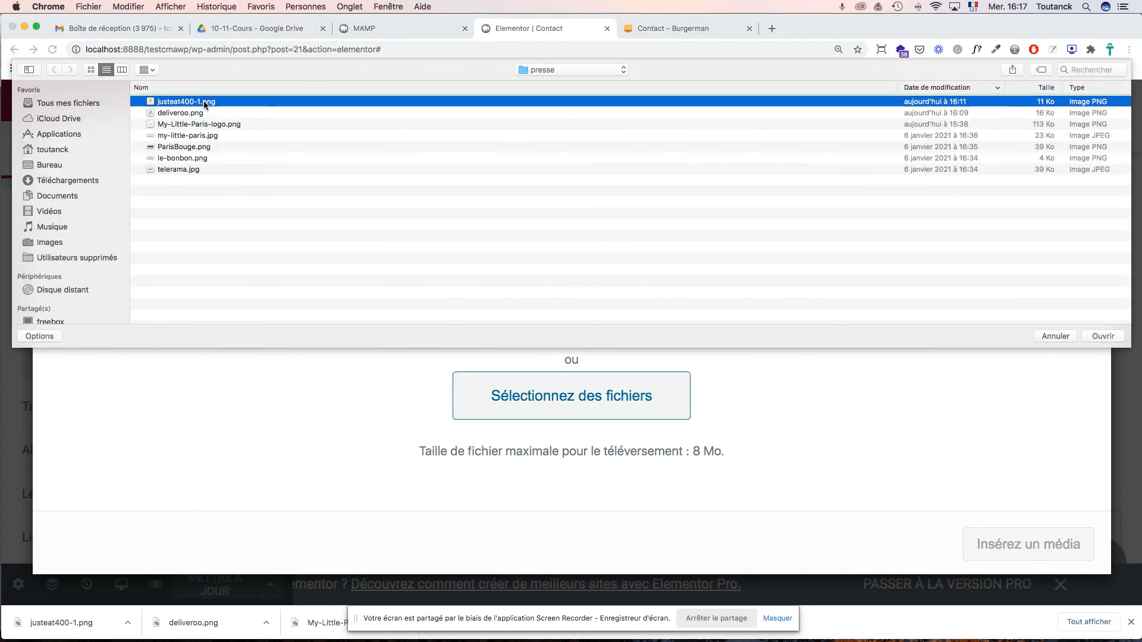
{"action": "double_click", "coordinate": [203, 101]}
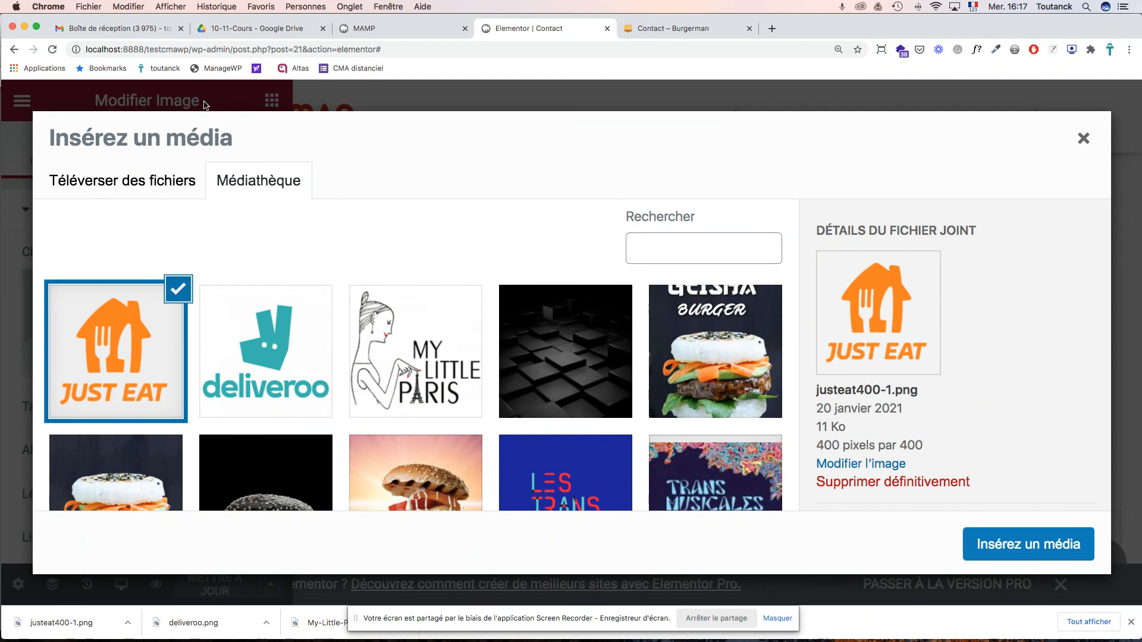
- Set the Just Eat logo's alt text and title to 'Commander sur Just Eat' and insert it
{"action": "scroll", "coordinate": [1034, 353], "scroll_direction": "down", "scroll_amount": 5}
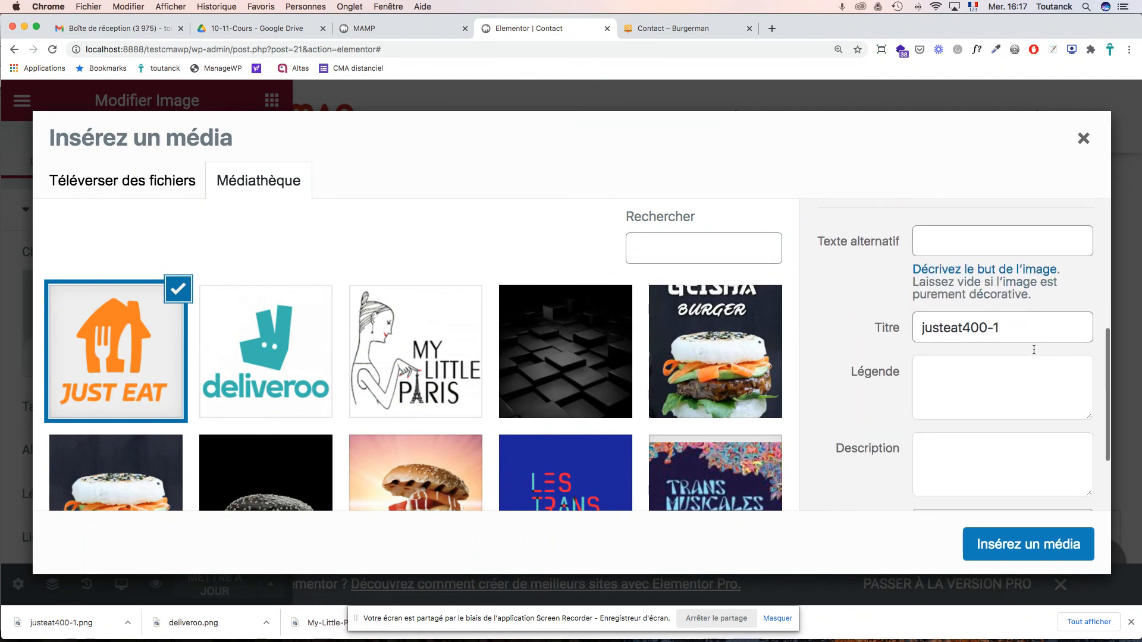
{"action": "left_click", "coordinate": [938, 277]}
{"action": "type", "text": "C"}
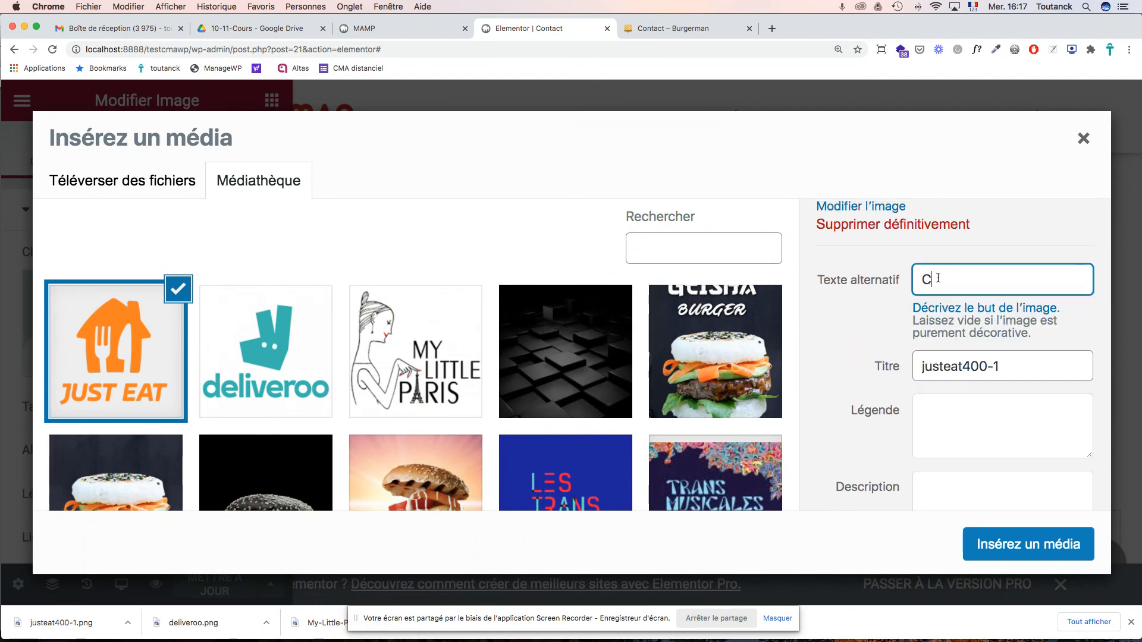
{"action": "type", "text": "ommander sur Just Eat"}
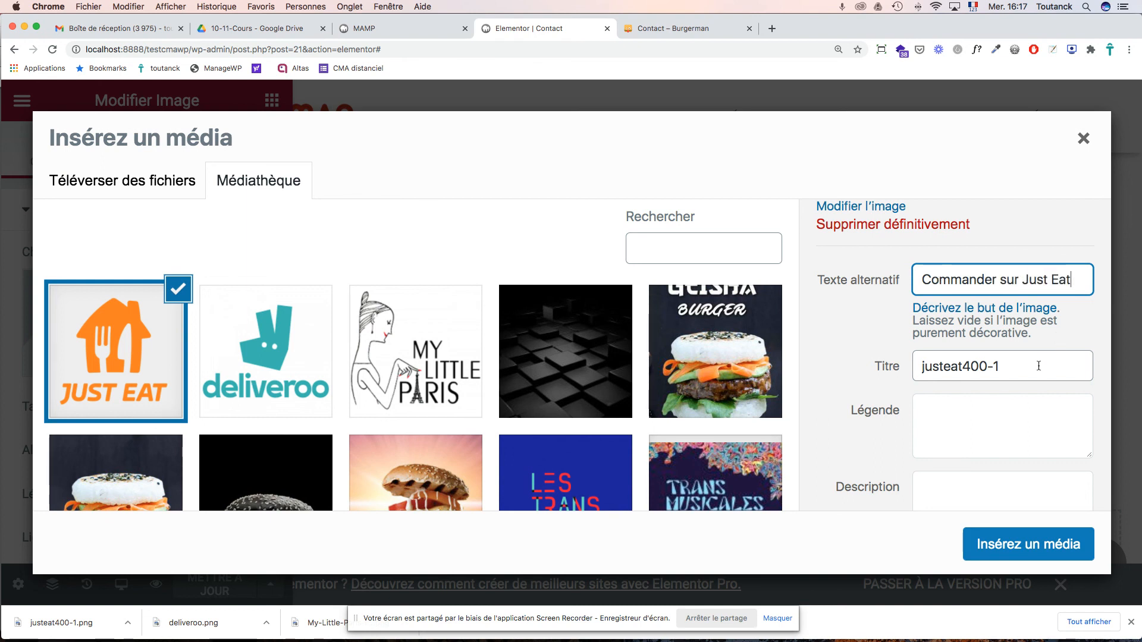
{"action": "left_click_drag", "start_coordinate": [1038, 366], "coordinate": [839, 352]}
{"action": "type", "text": "Comman"}
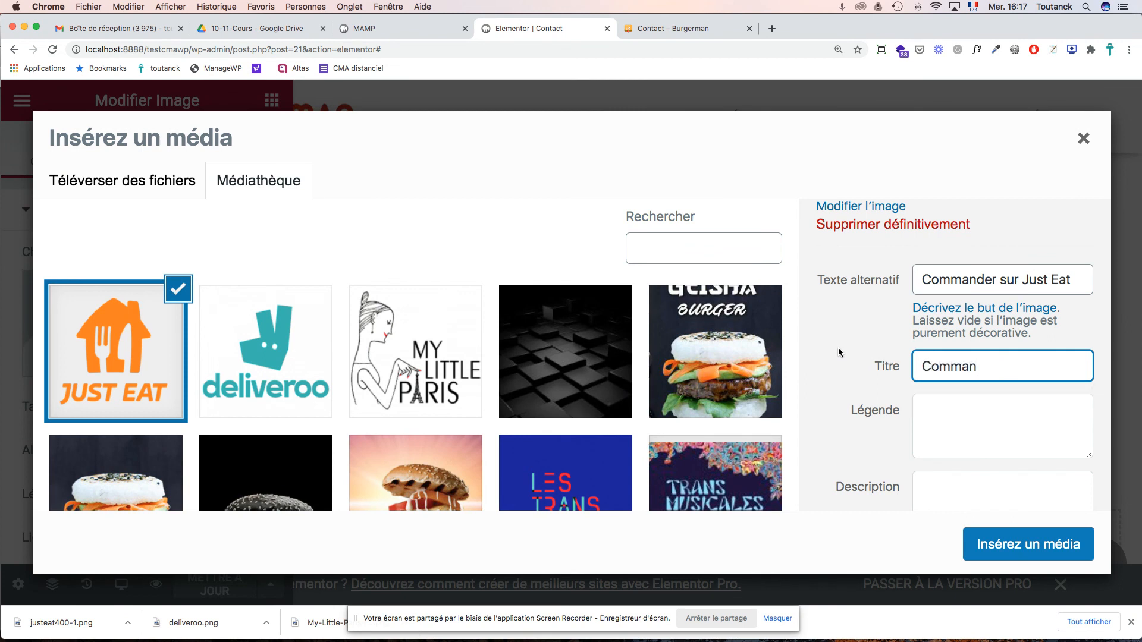
{"action": "type", "text": "der sur Just Eat"}
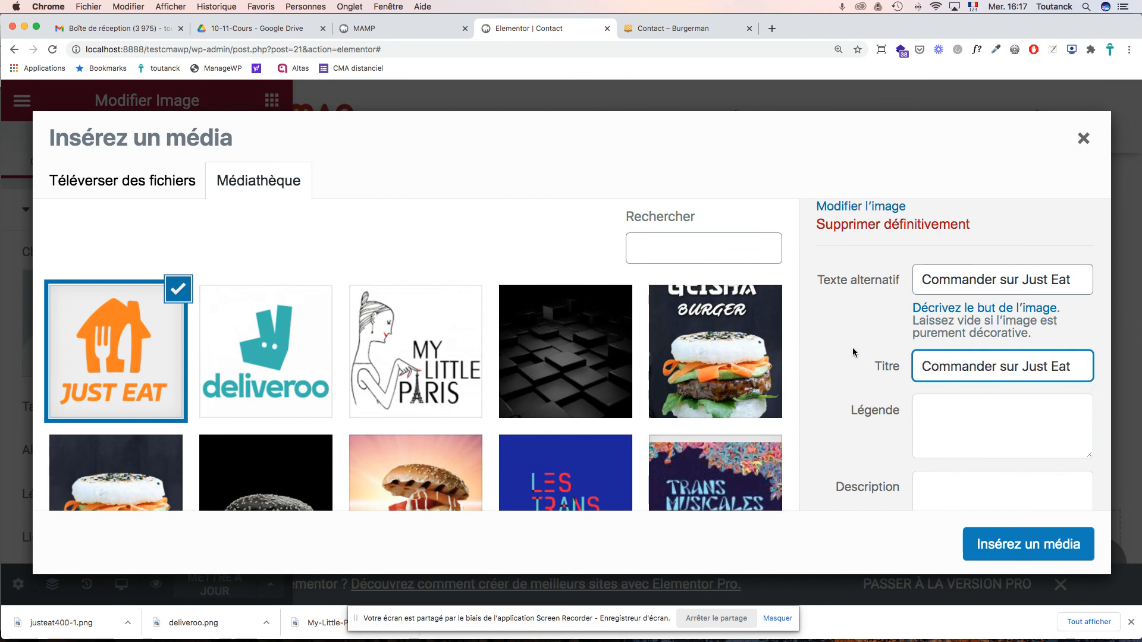
{"action": "left_click", "coordinate": [1008, 546]}
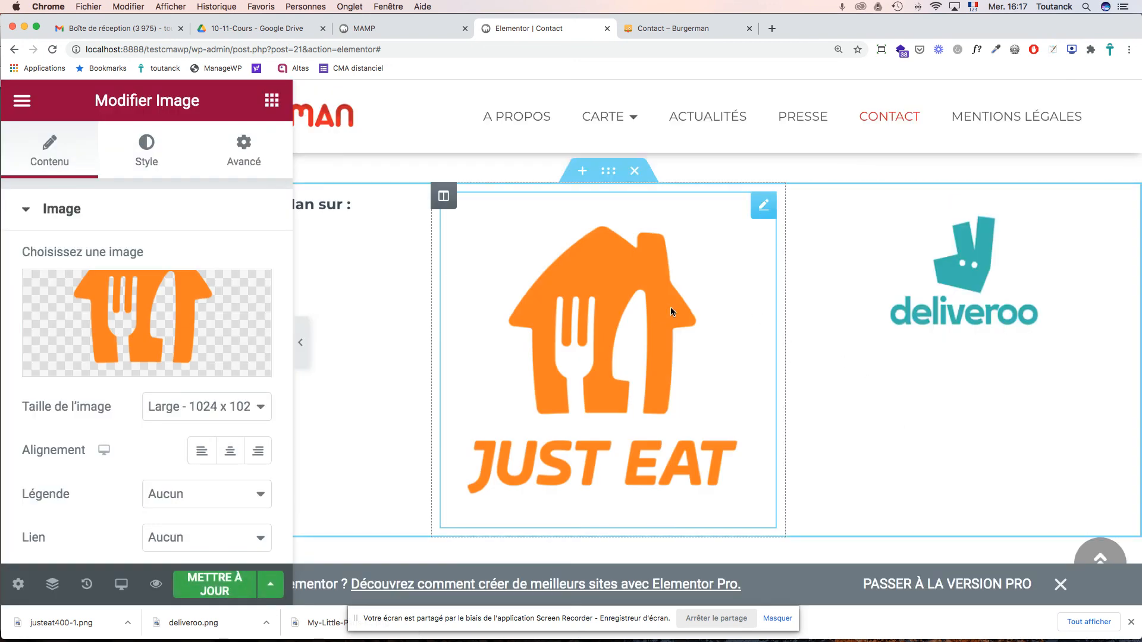
- Shrink the Just Eat logo to the Thumbnail - 150 x 150 image size
{"action": "left_click", "coordinate": [258, 420]}
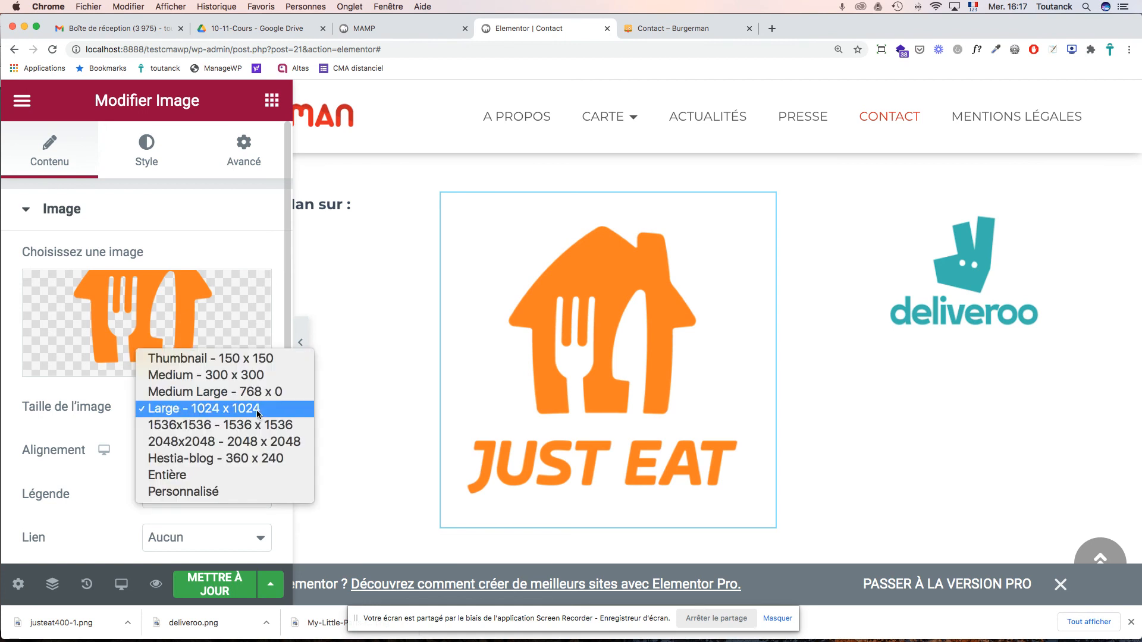
{"action": "left_click", "coordinate": [256, 393]}
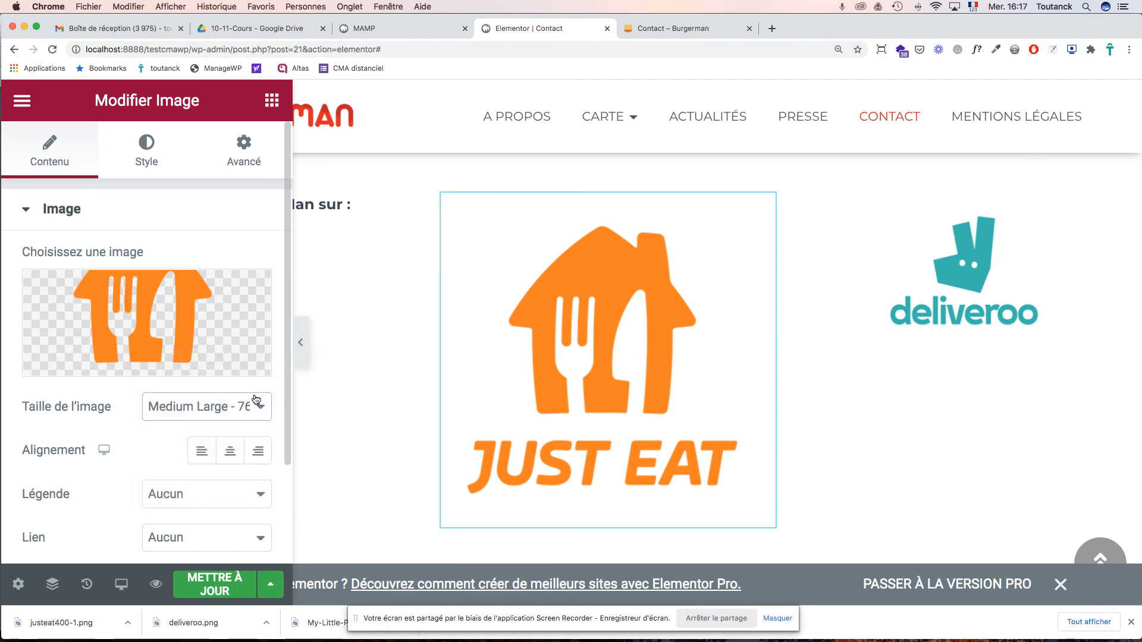
{"action": "left_click", "coordinate": [238, 405]}
{"action": "left_click", "coordinate": [237, 388]}
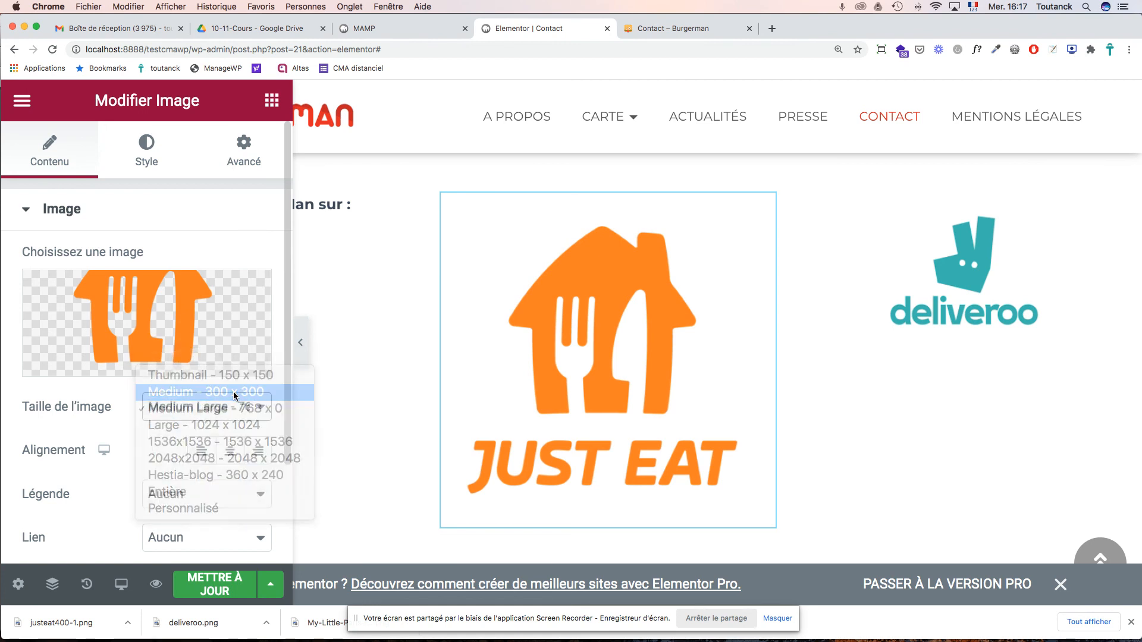
{"action": "left_click", "coordinate": [233, 397]}
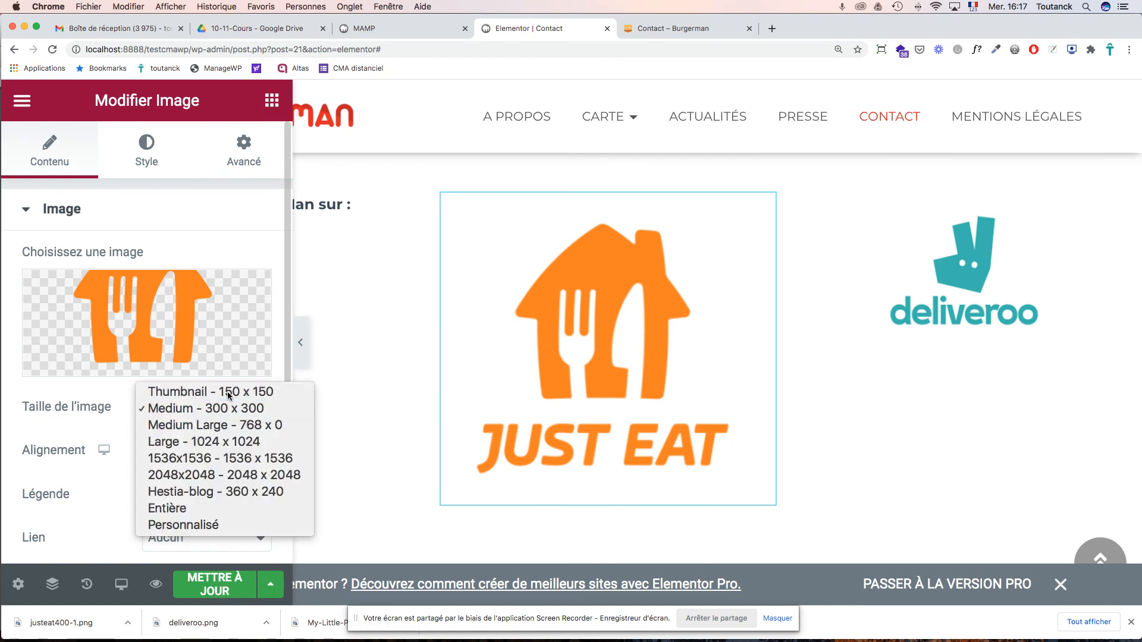
{"action": "left_click", "coordinate": [229, 387]}
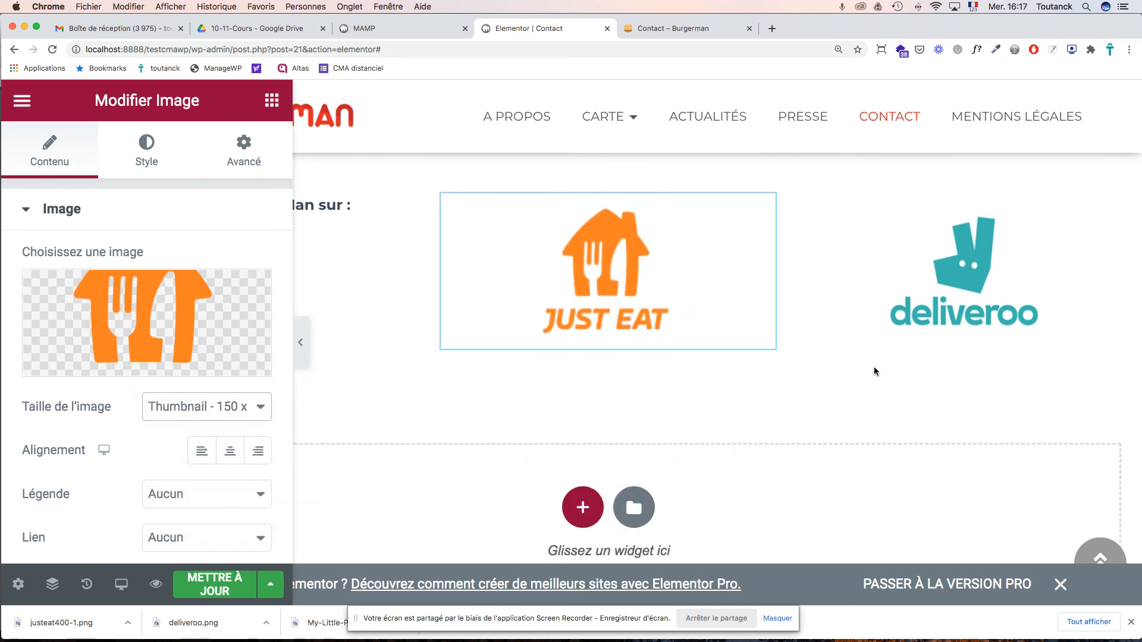
- Save the Contact page changes
{"action": "scroll", "coordinate": [873, 367], "scroll_direction": "up", "scroll_amount": 2}
{"action": "scroll", "coordinate": [818, 366], "scroll_direction": "left", "scroll_amount": 5}
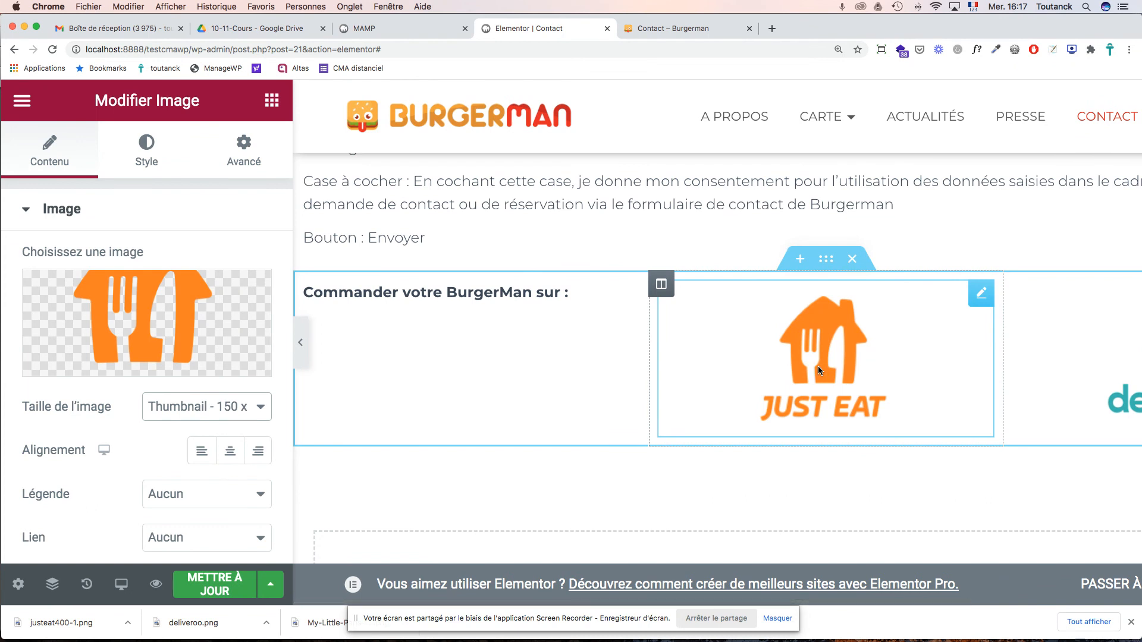
{"action": "scroll", "coordinate": [819, 366], "scroll_direction": "right", "scroll_amount": 2}
{"action": "scroll", "coordinate": [819, 366], "scroll_direction": "left", "scroll_amount": 2}
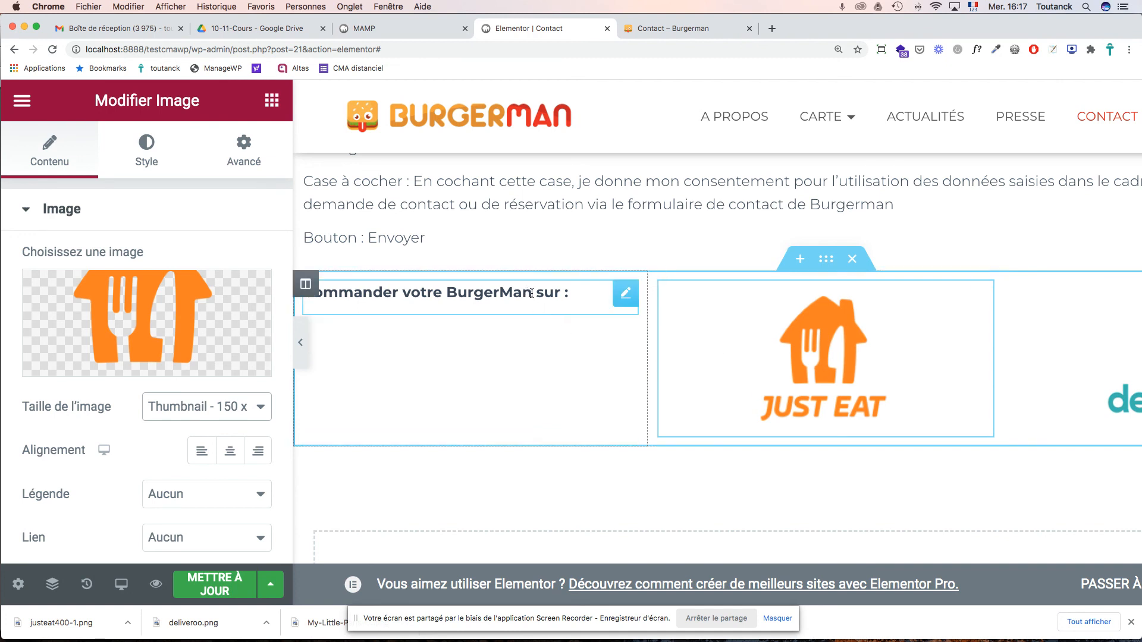
{"action": "key", "text": "super+s"}
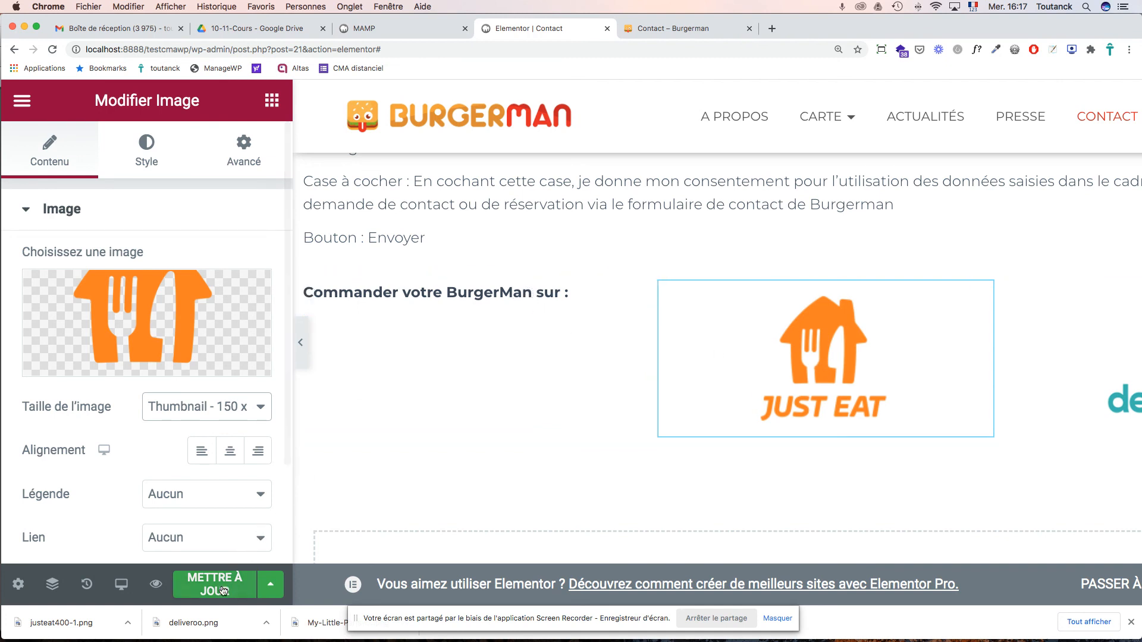
- Reload the live Contact page to check the Just Eat and Deliveroo logos, then return to Elementor
{"action": "left_click", "coordinate": [666, 30]}
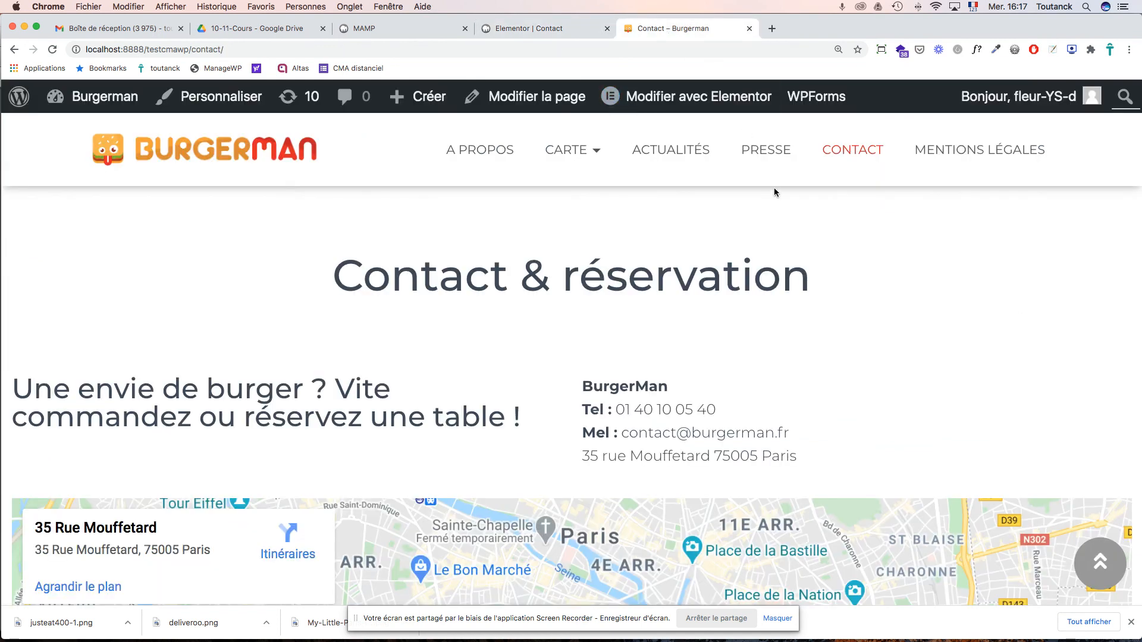
{"action": "key", "text": "super+r"}
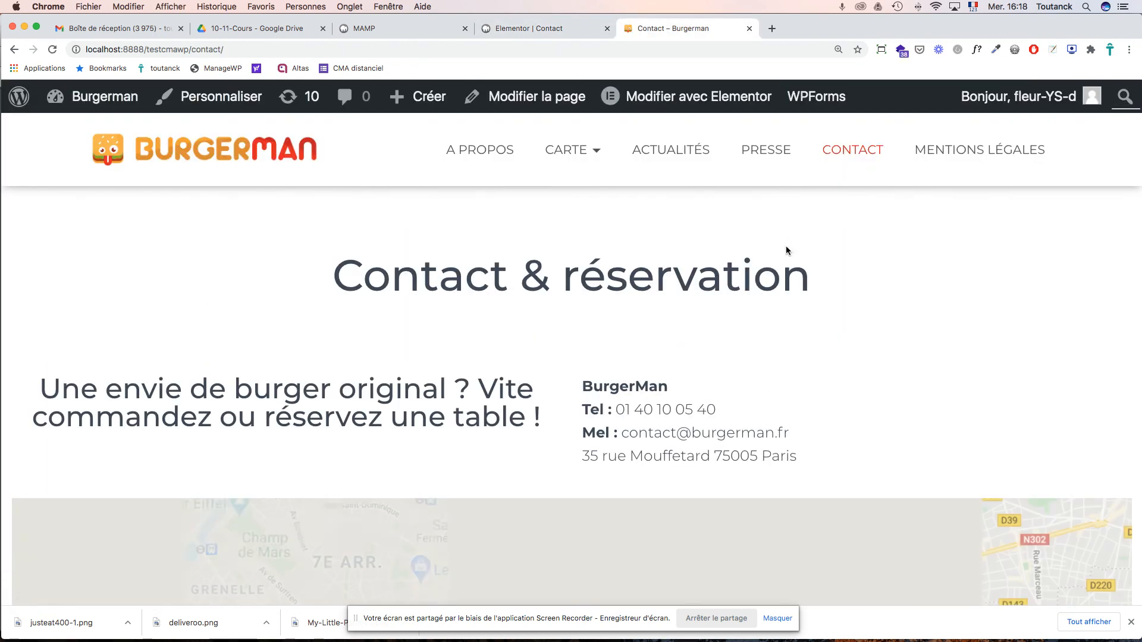
{"action": "scroll", "coordinate": [787, 251], "scroll_direction": "down", "scroll_amount": 10}
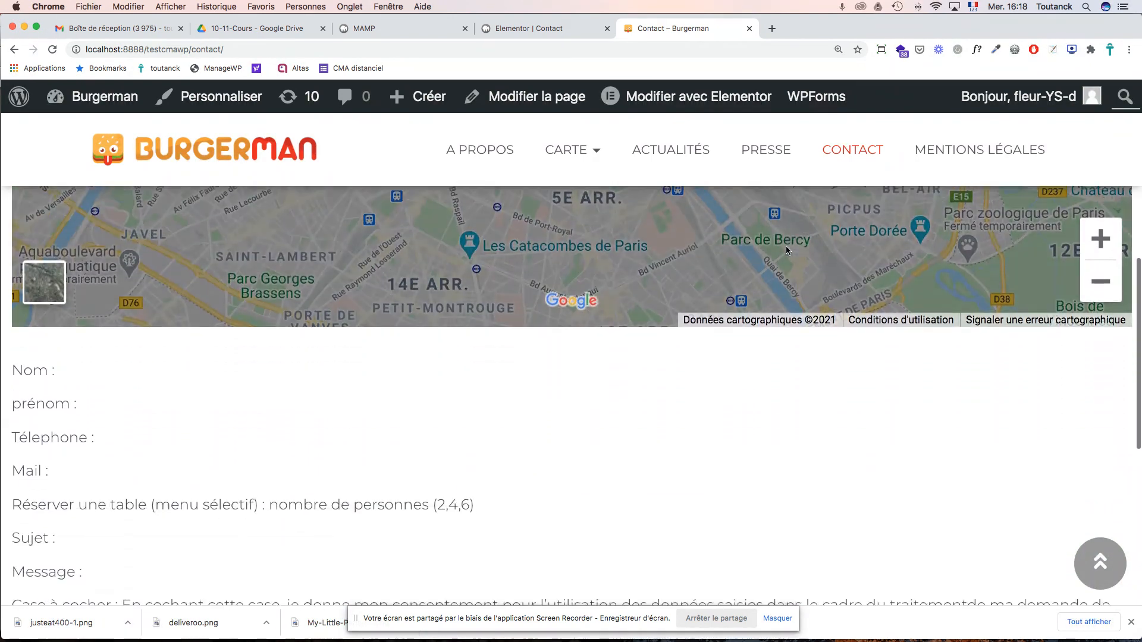
{"action": "scroll", "coordinate": [787, 247], "scroll_direction": "down", "scroll_amount": 5}
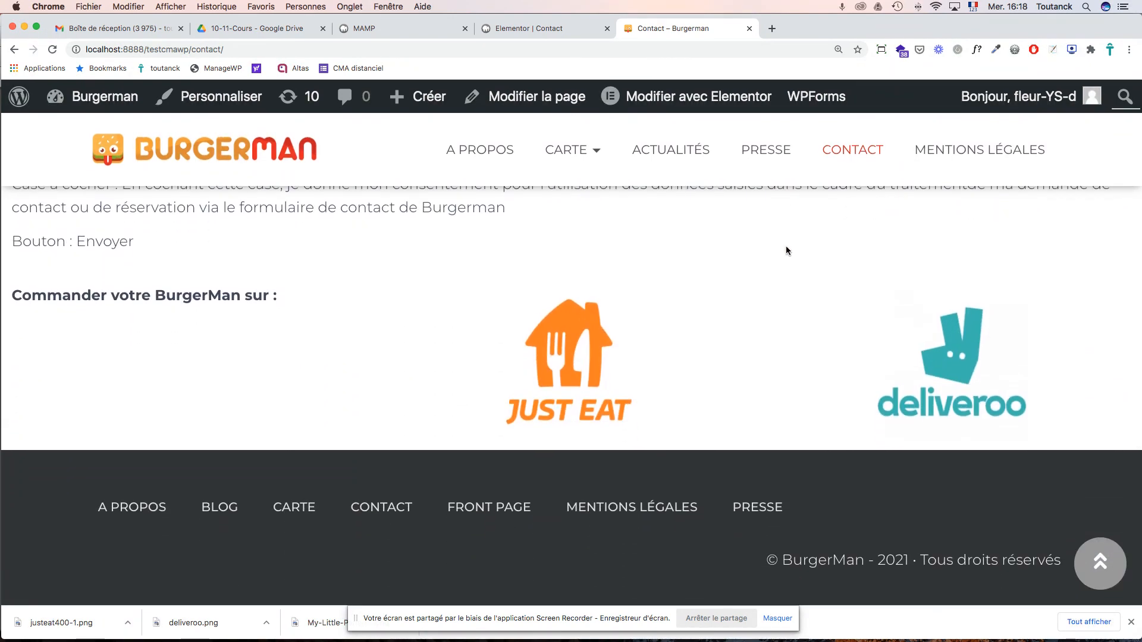
{"action": "left_click", "coordinate": [553, 29]}
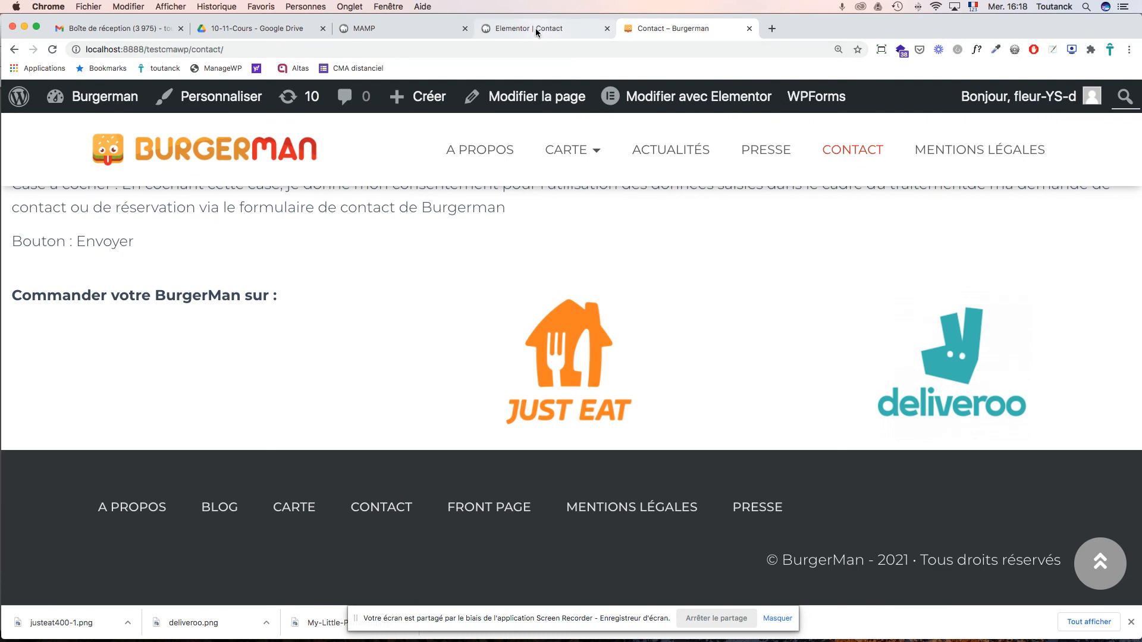
- Give the Just Eat logo a custom image width of 100
{"action": "left_click", "coordinate": [257, 411]}
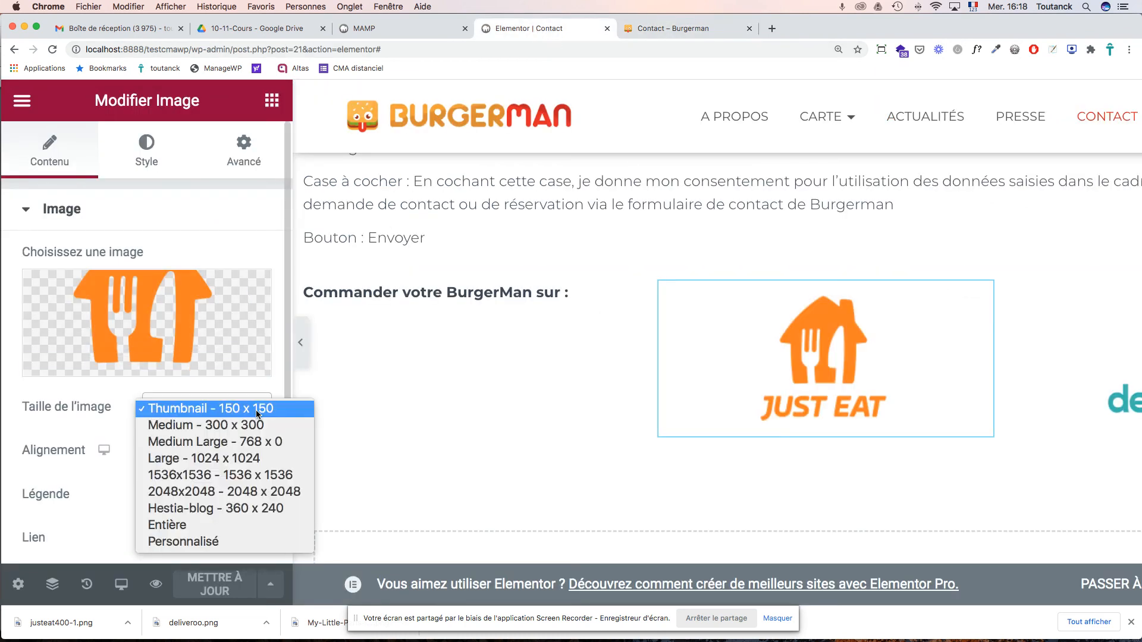
{"action": "left_click", "coordinate": [188, 542]}
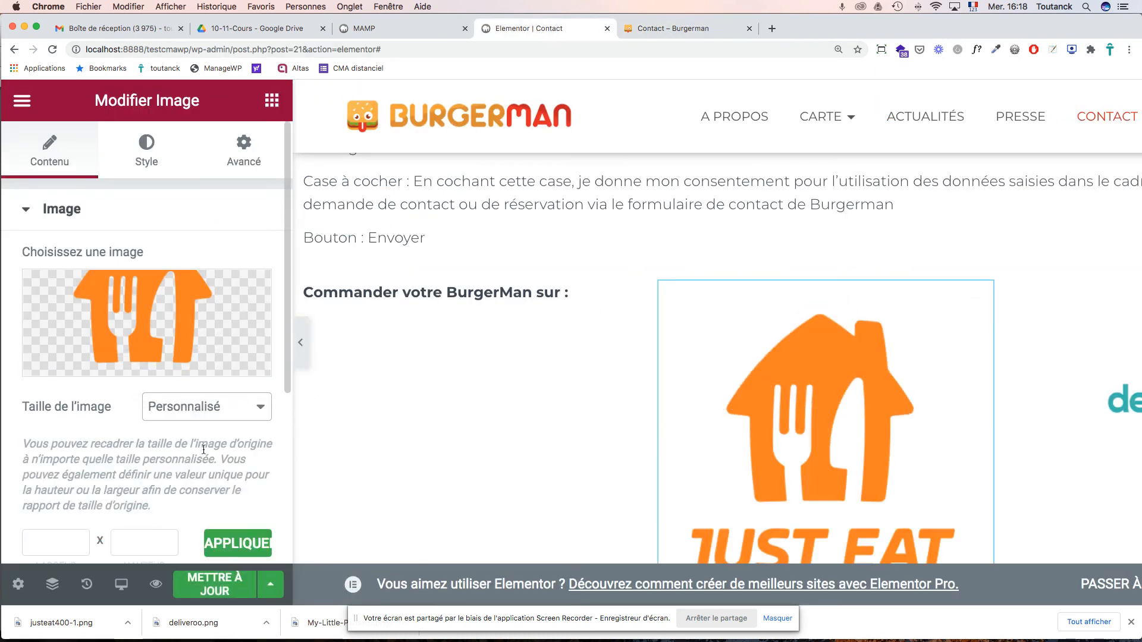
{"action": "left_click", "coordinate": [64, 539]}
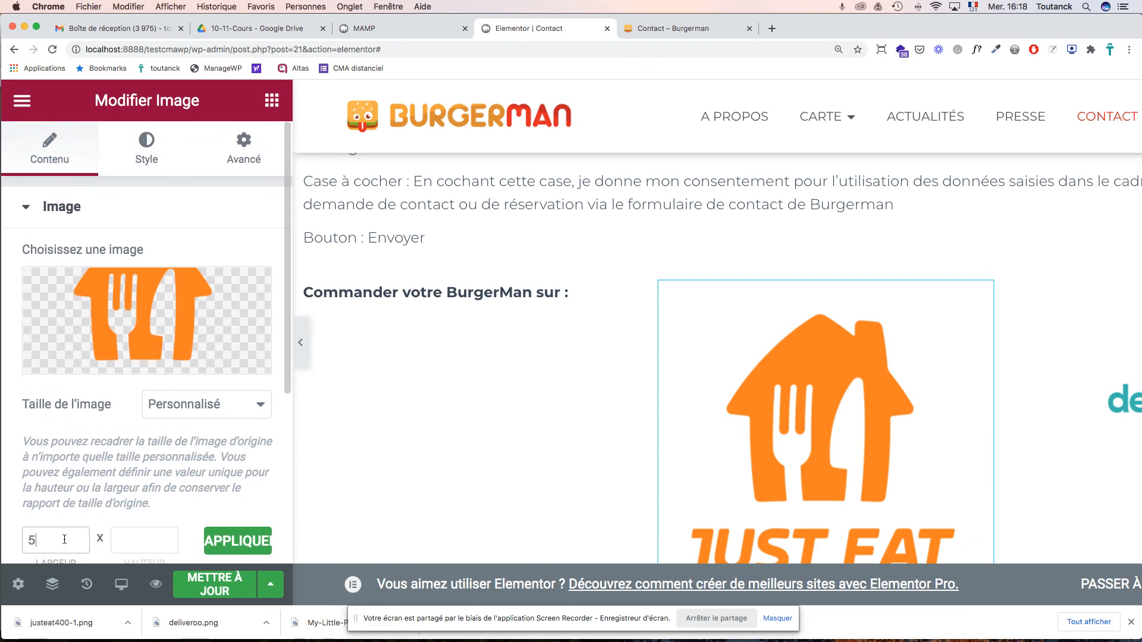
{"action": "key", "text": "Tab"}
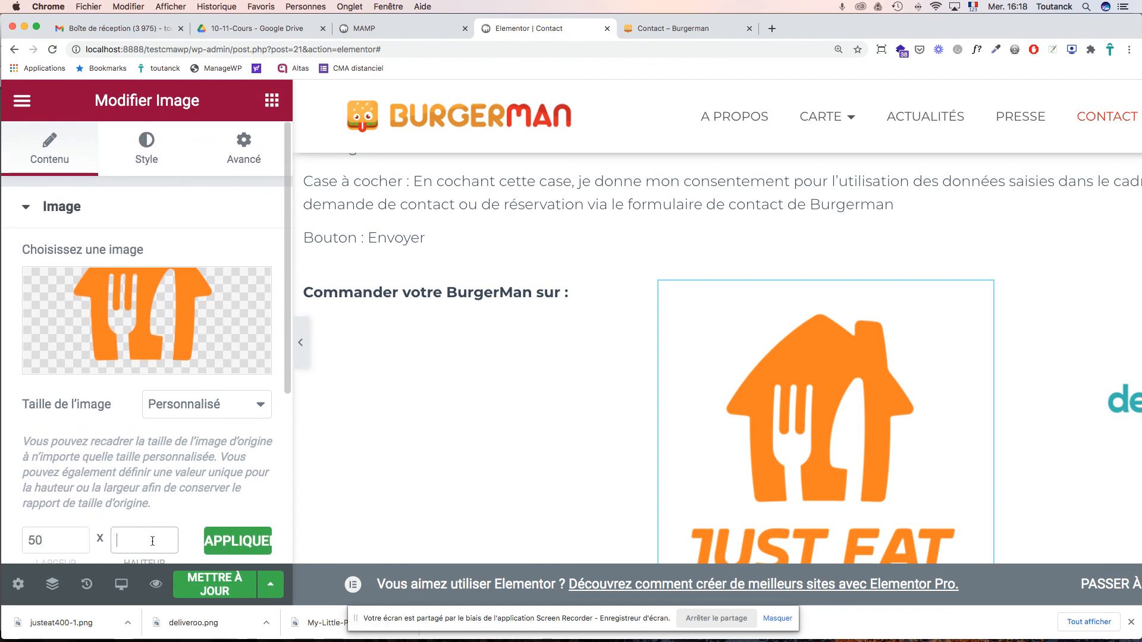
{"action": "left_click", "coordinate": [248, 541]}
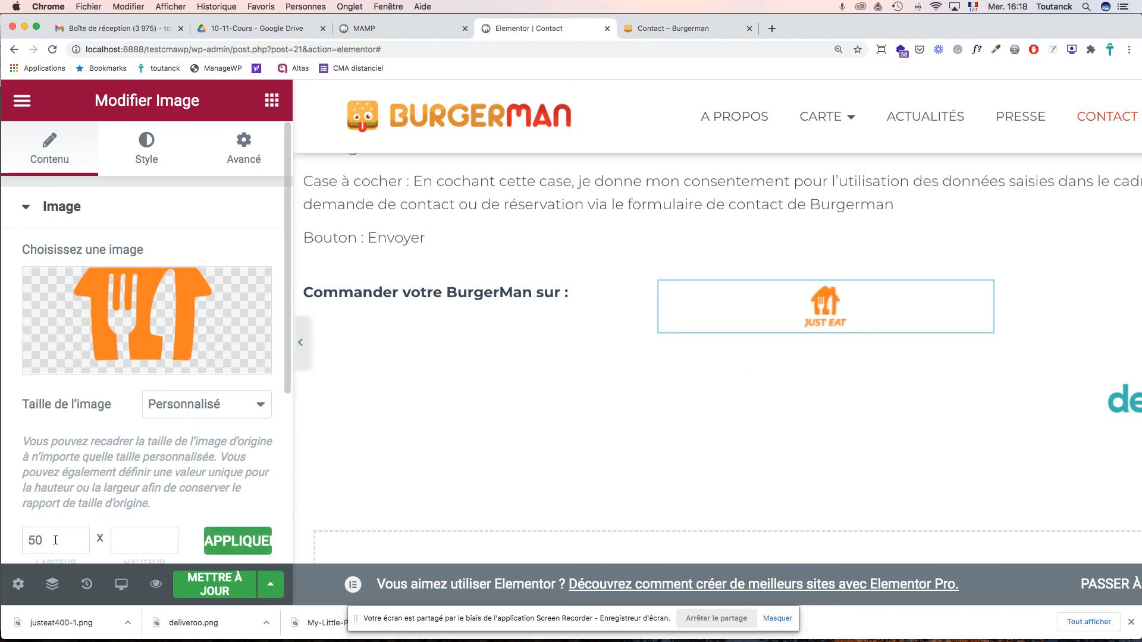
{"action": "left_click_drag", "start_coordinate": [45, 539], "coordinate": [4, 538]}
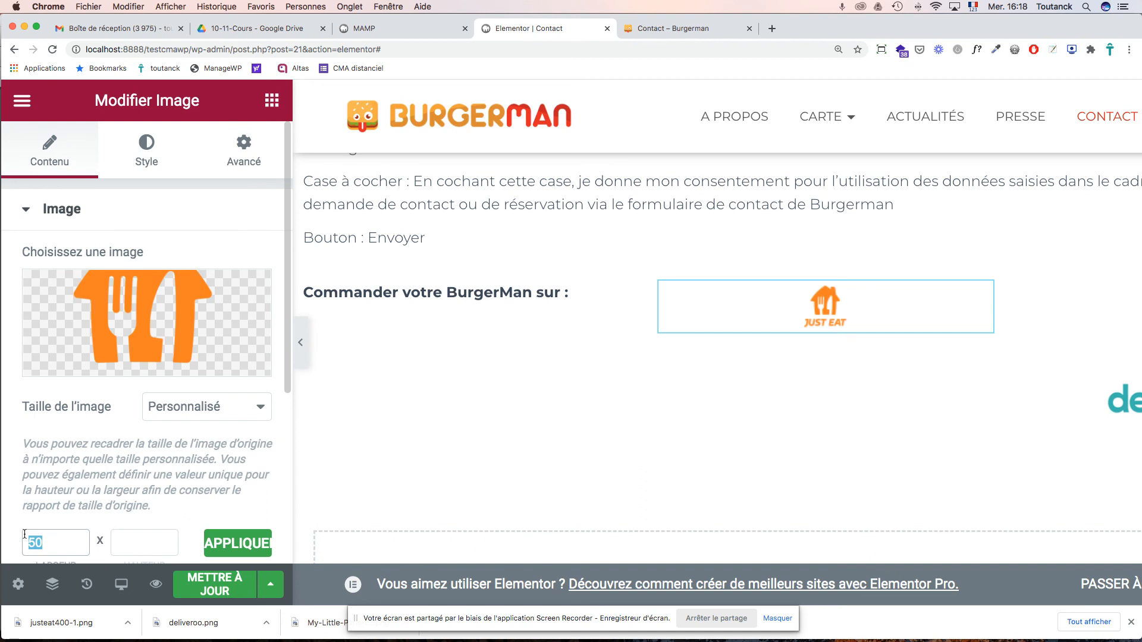
{"action": "type", "text": "100"}
{"action": "left_click", "coordinate": [236, 552]}
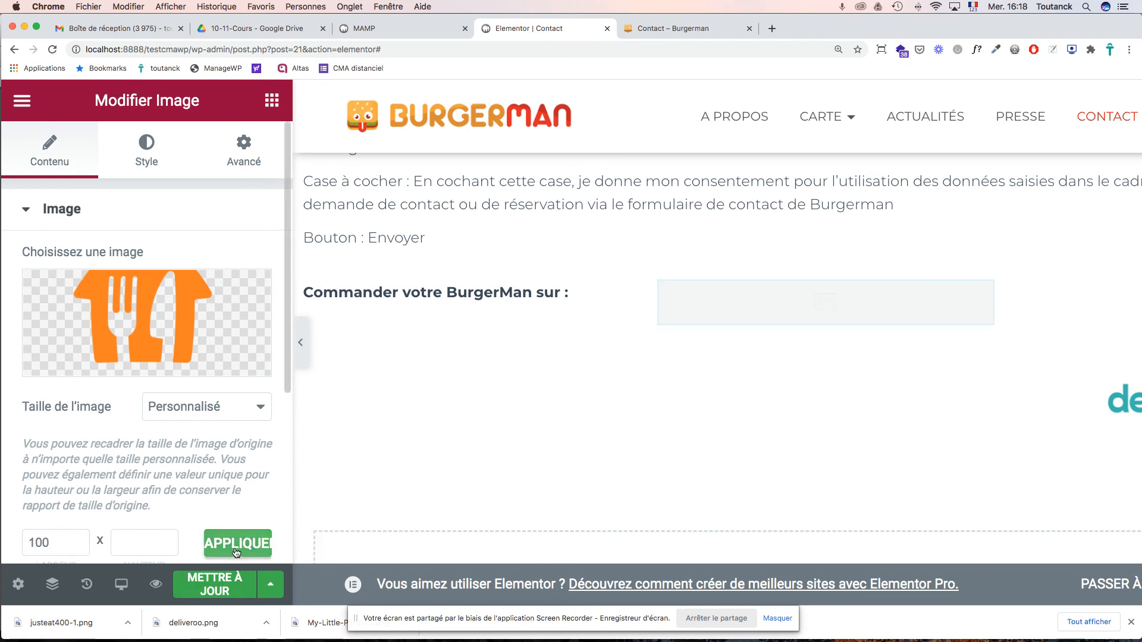
{"action": "scroll", "coordinate": [794, 420], "scroll_direction": "right", "scroll_amount": 5}
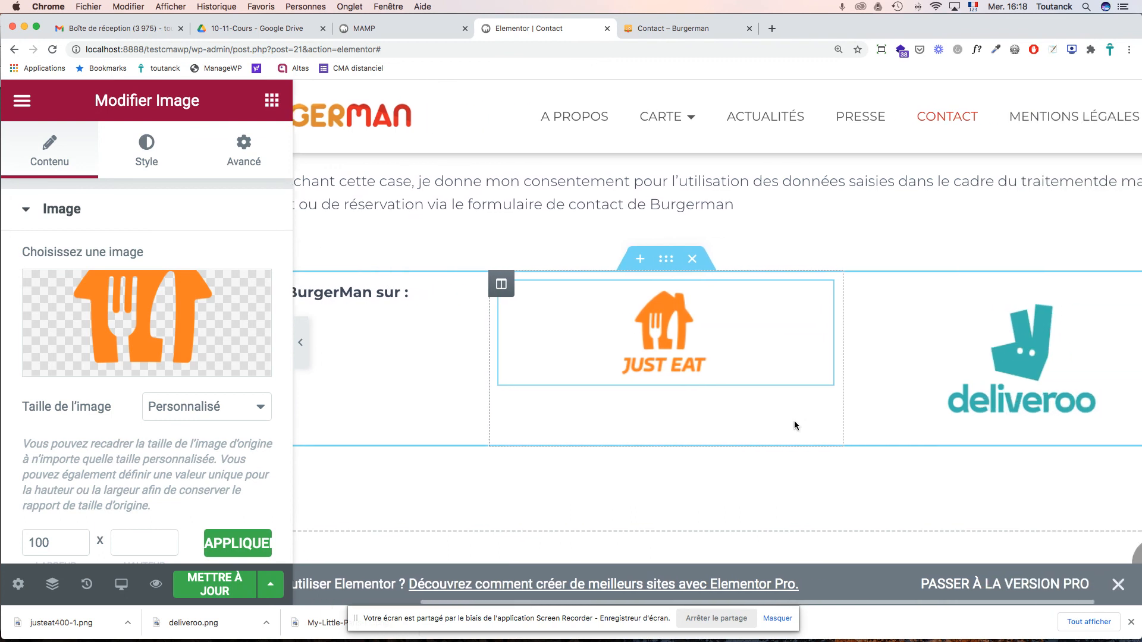
- Give the Deliveroo logo the same custom image width of 100
{"action": "left_click", "coordinate": [1006, 364]}
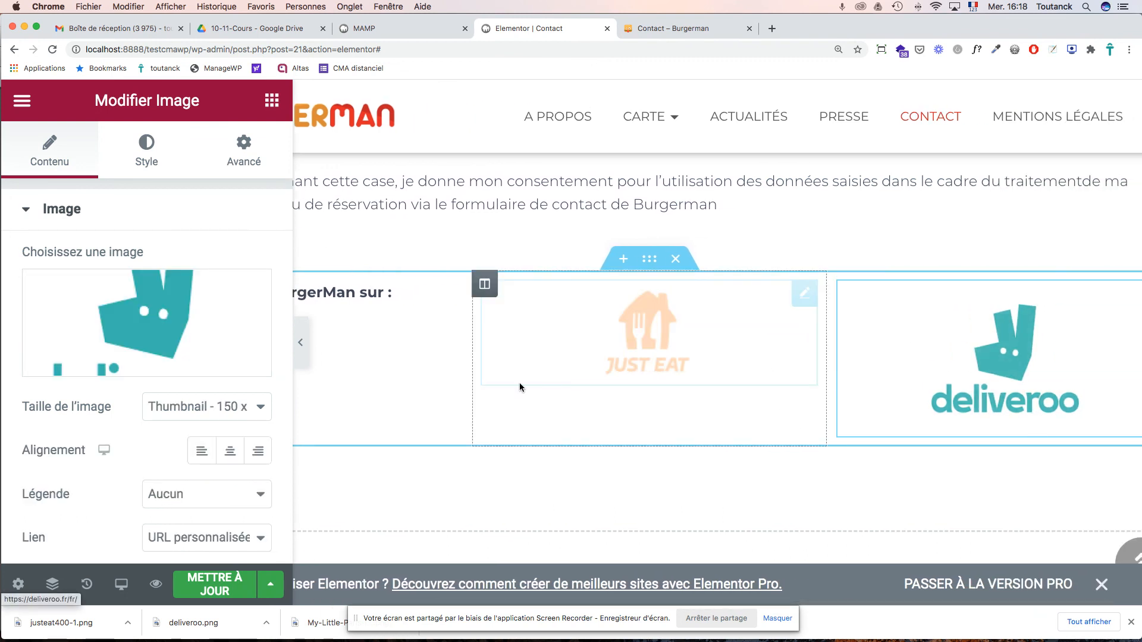
{"action": "left_click", "coordinate": [213, 409]}
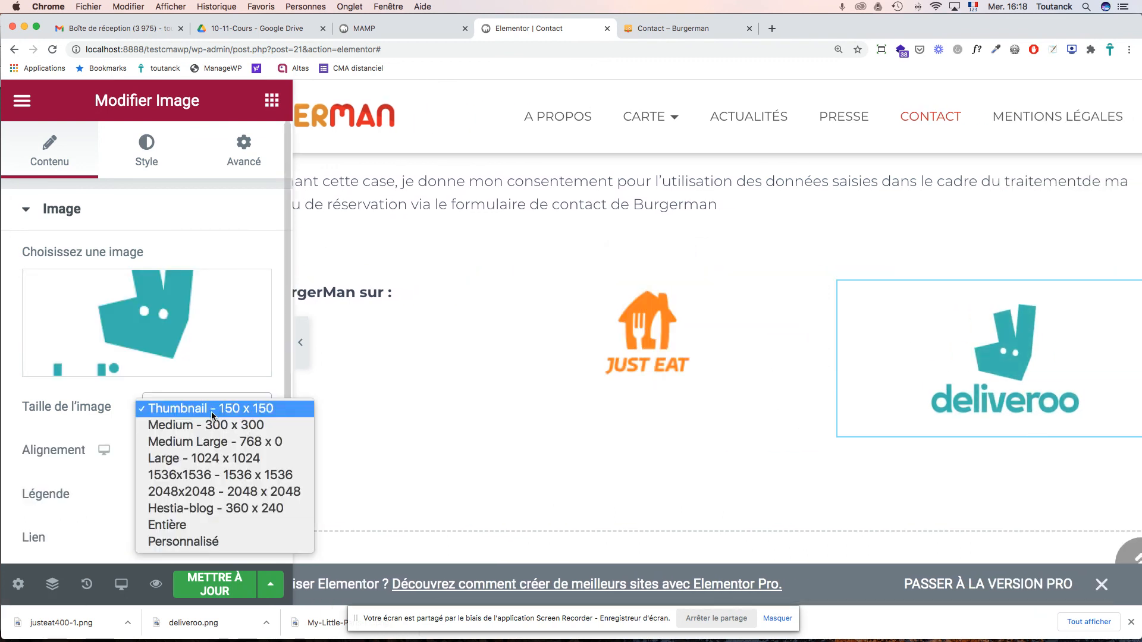
{"action": "left_click", "coordinate": [185, 541]}
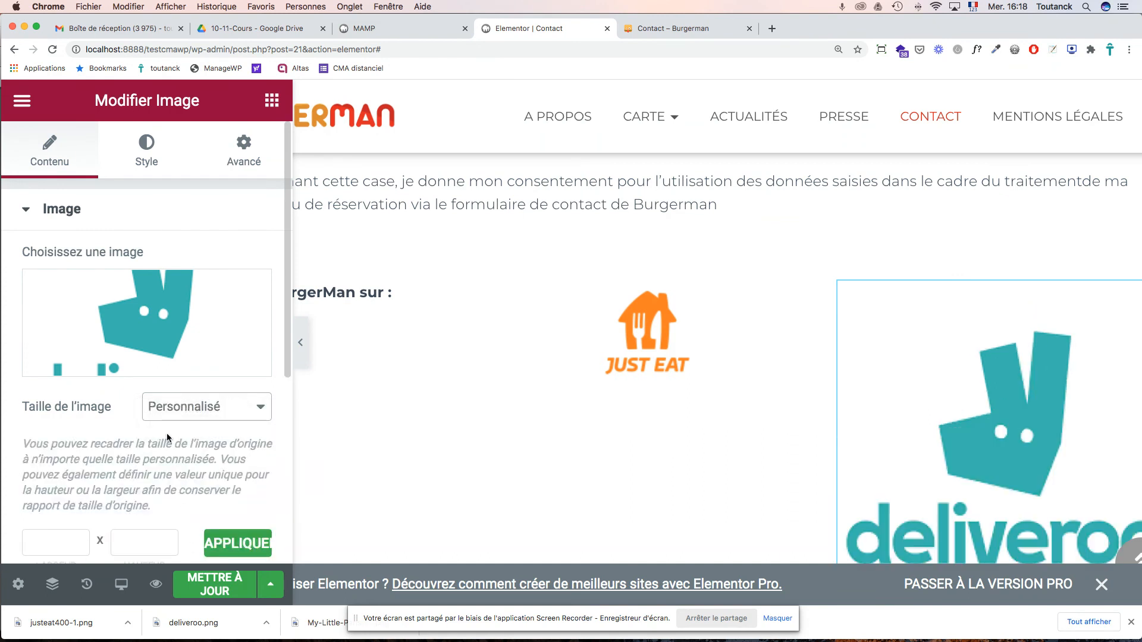
{"action": "scroll", "coordinate": [160, 425], "scroll_direction": "down", "scroll_amount": 4}
{"action": "left_click", "coordinate": [44, 409]}
{"action": "type", "text": "1"}
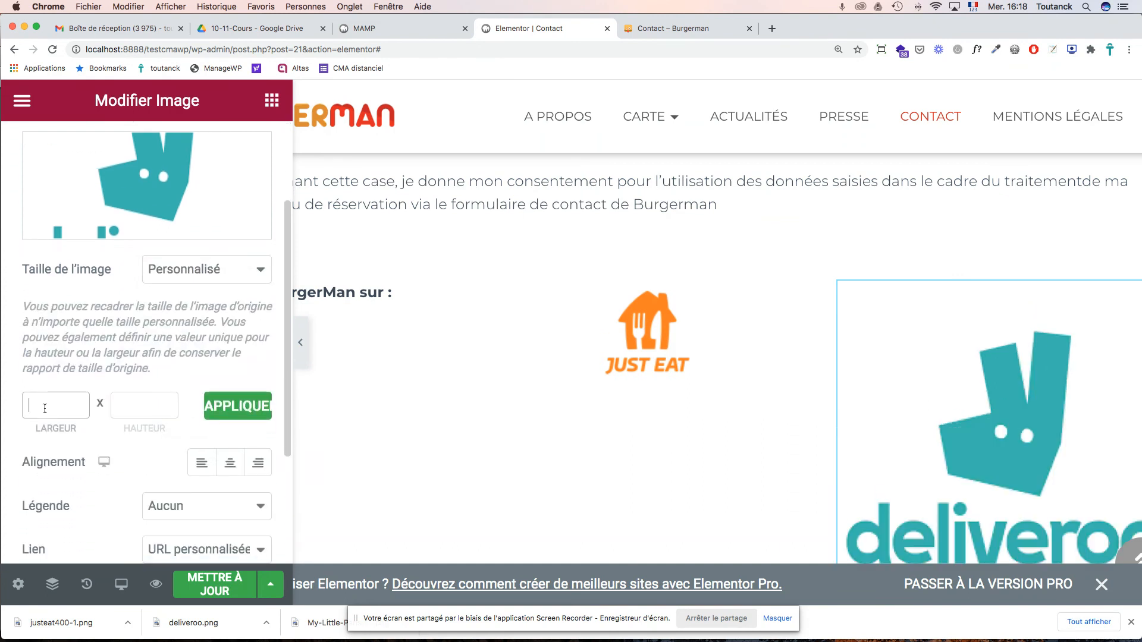
{"action": "left_click", "coordinate": [240, 416]}
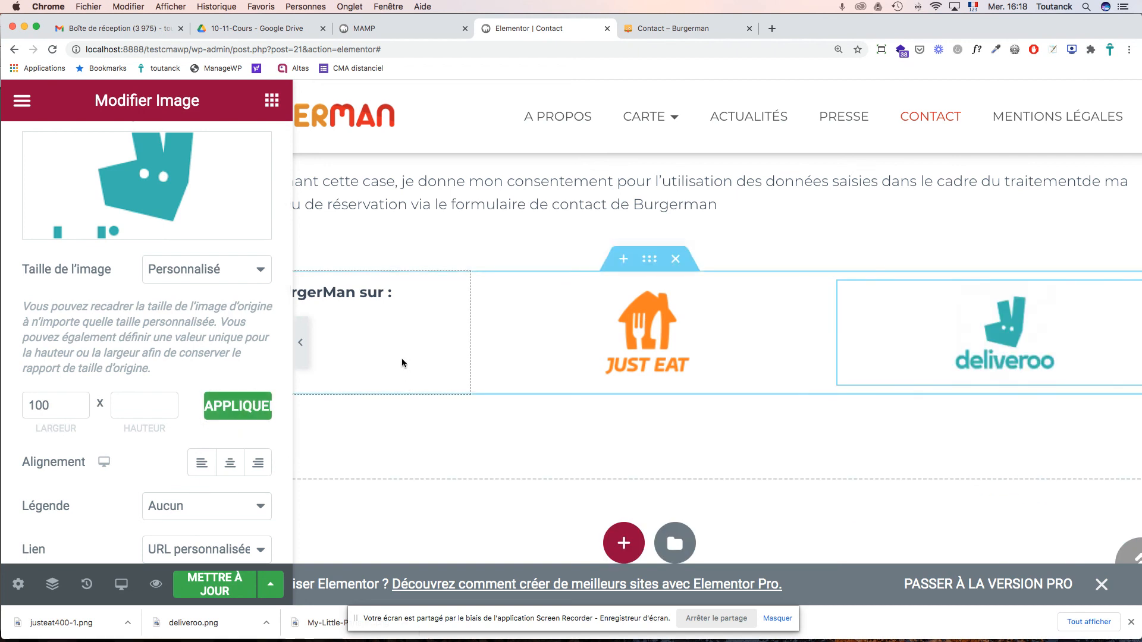
{"action": "scroll", "coordinate": [404, 364], "scroll_direction": "left", "scroll_amount": 2}
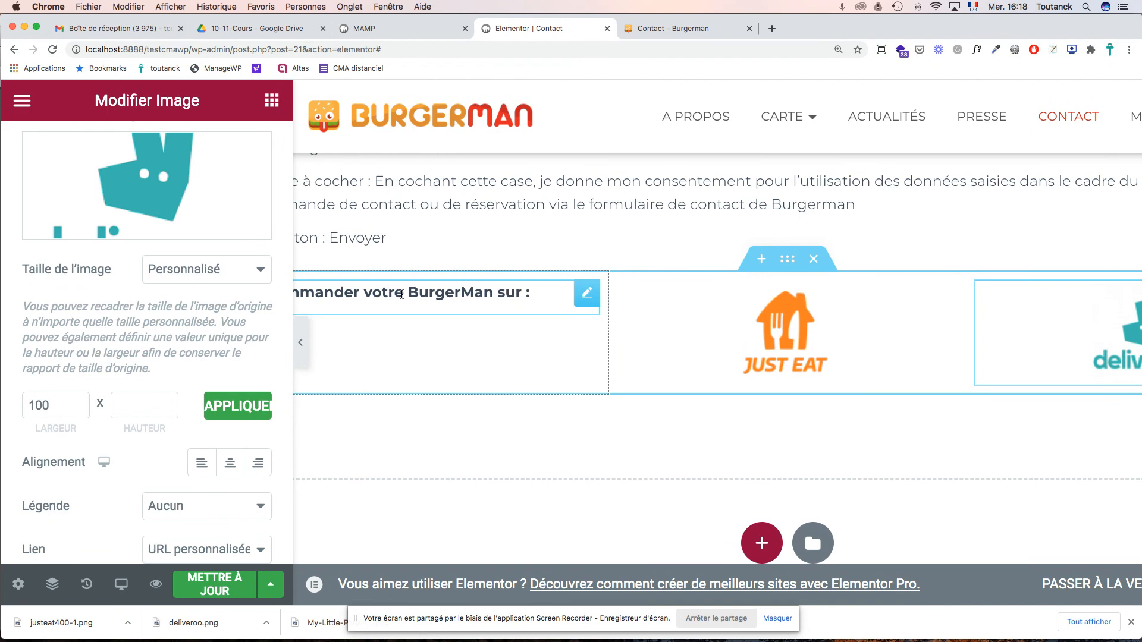
- Reword the delivery heading to 'Commandez votre Burger à forte personnalité de BurgerMan sur :' and save
{"action": "left_click", "coordinate": [408, 294]}
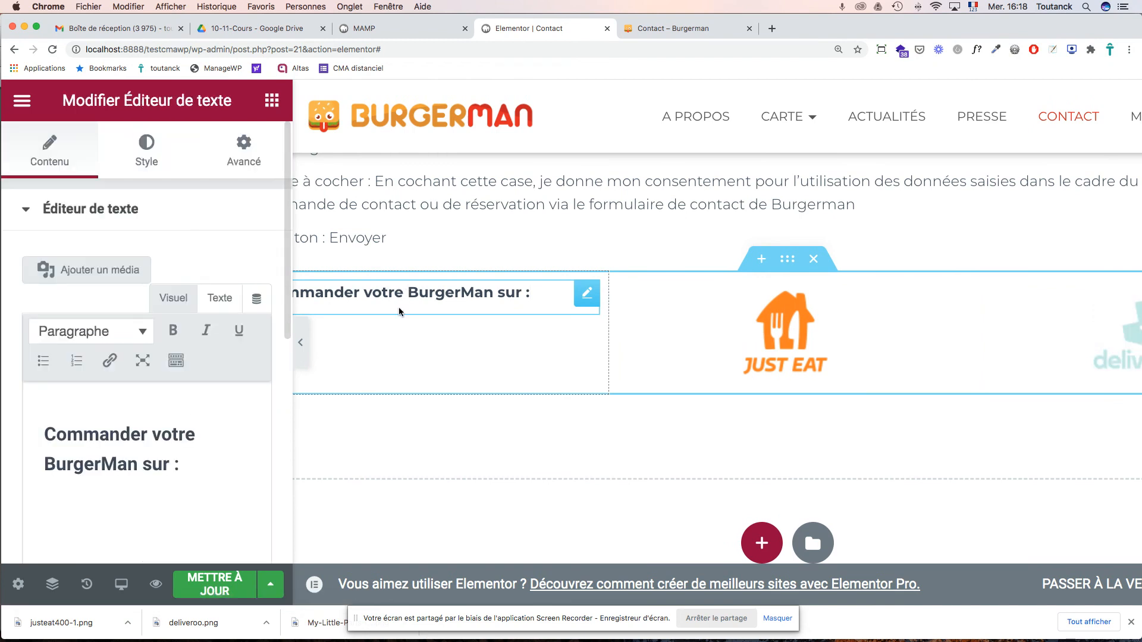
{"action": "left_click", "coordinate": [147, 436]}
{"action": "key", "text": "BackSpace"}
{"action": "type", "text": "z"}
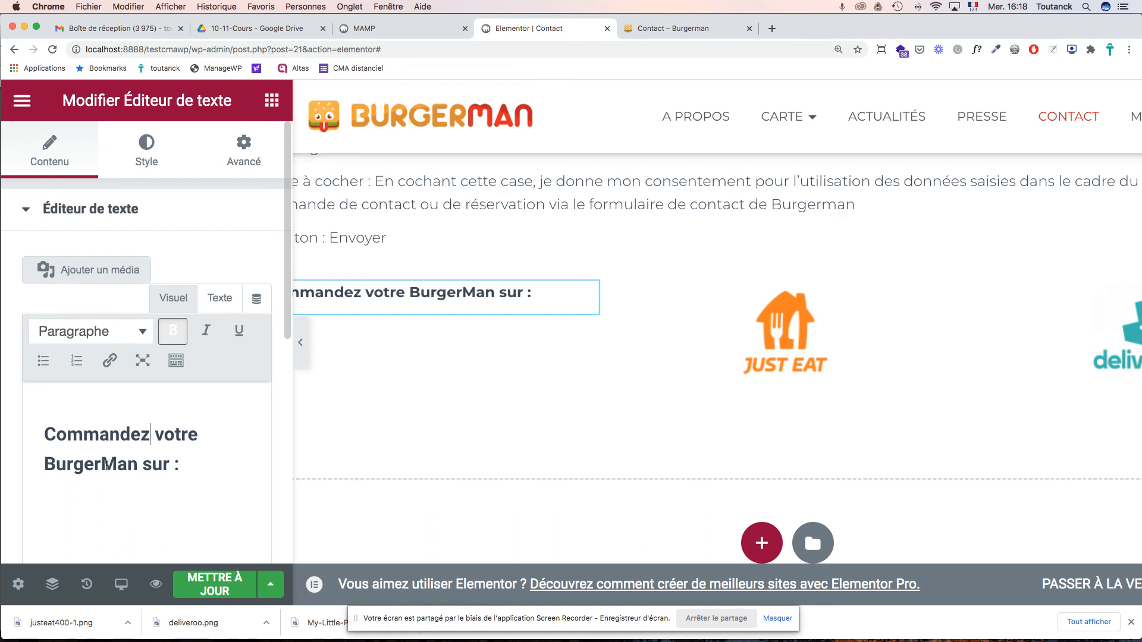
{"action": "left_click", "coordinate": [102, 468]}
{"action": "type", "text": "à for"}
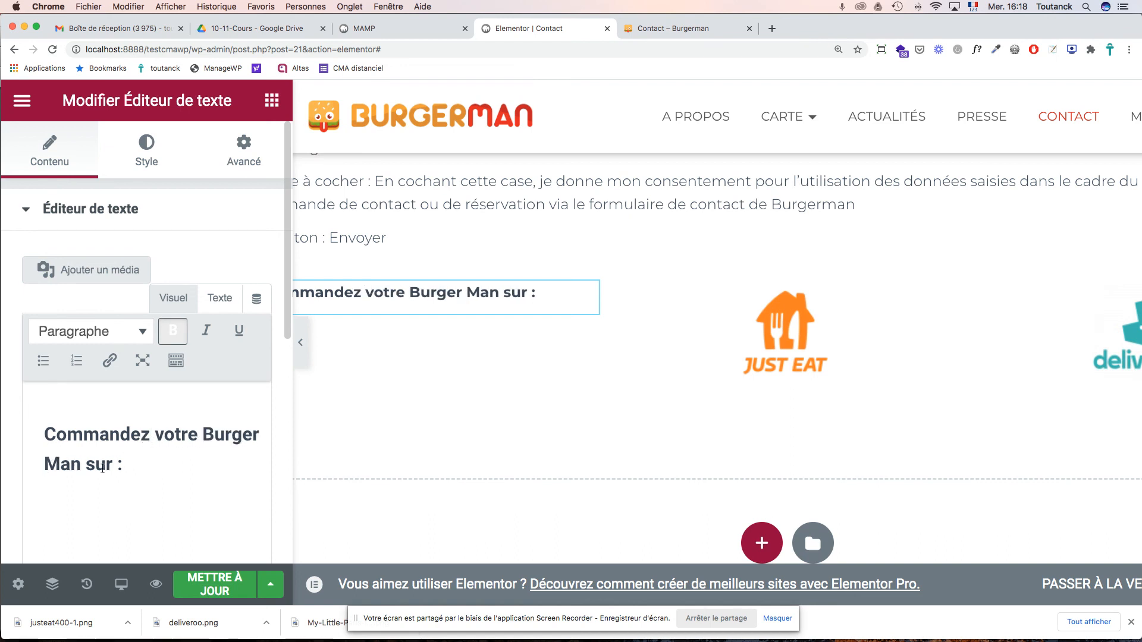
{"action": "type", "text": "te personn"}
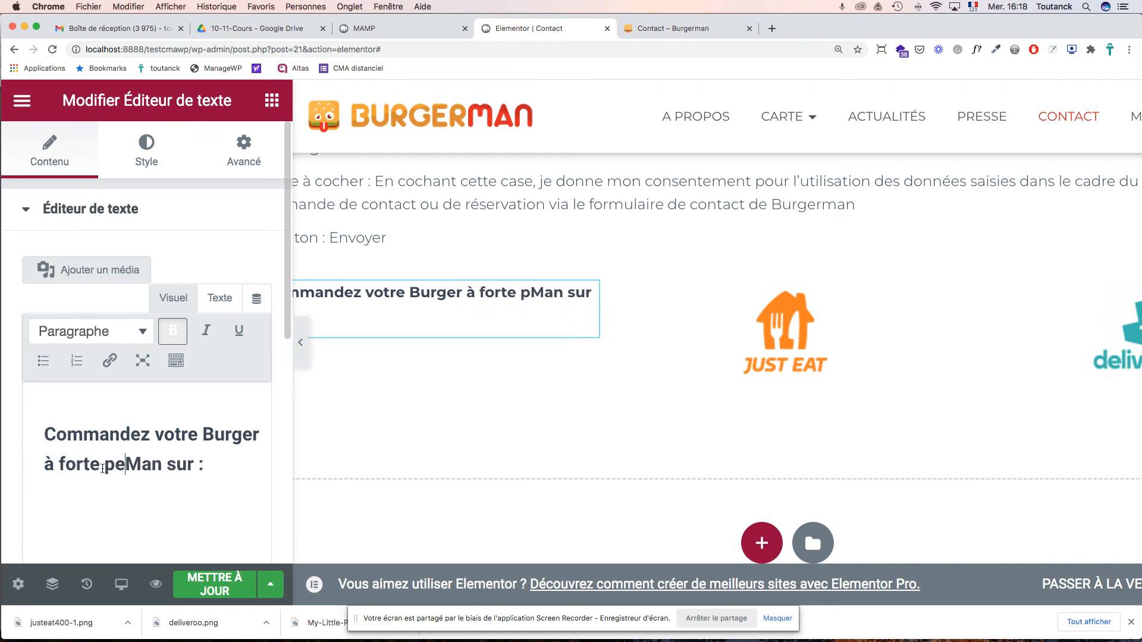
{"action": "type", "text": "alité "}
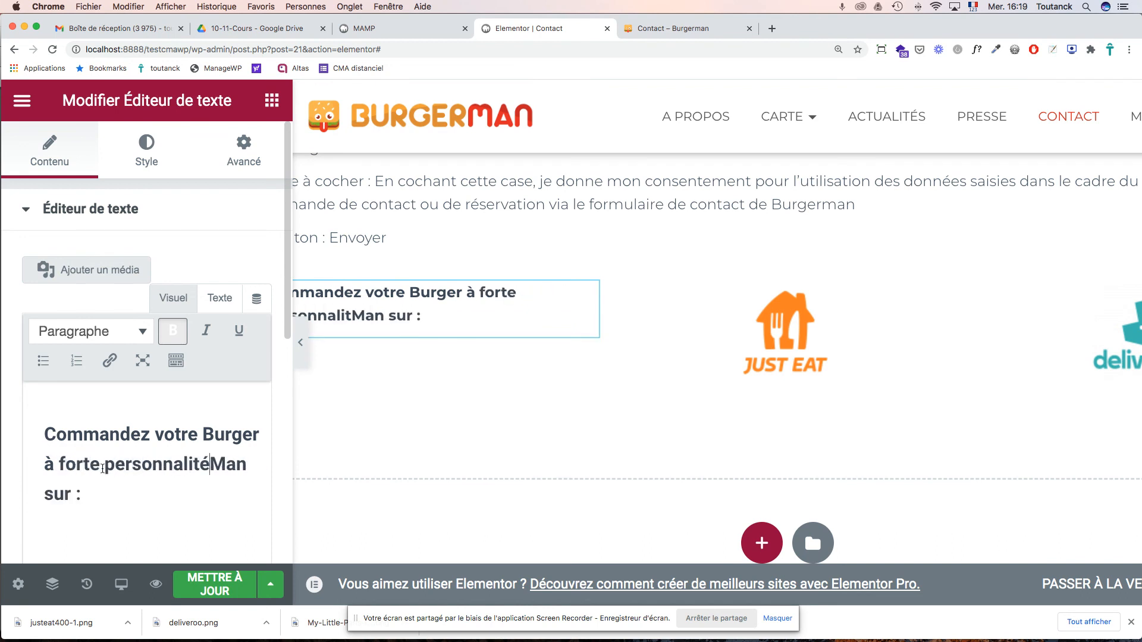
{"action": "type", "text": "de Burge"}
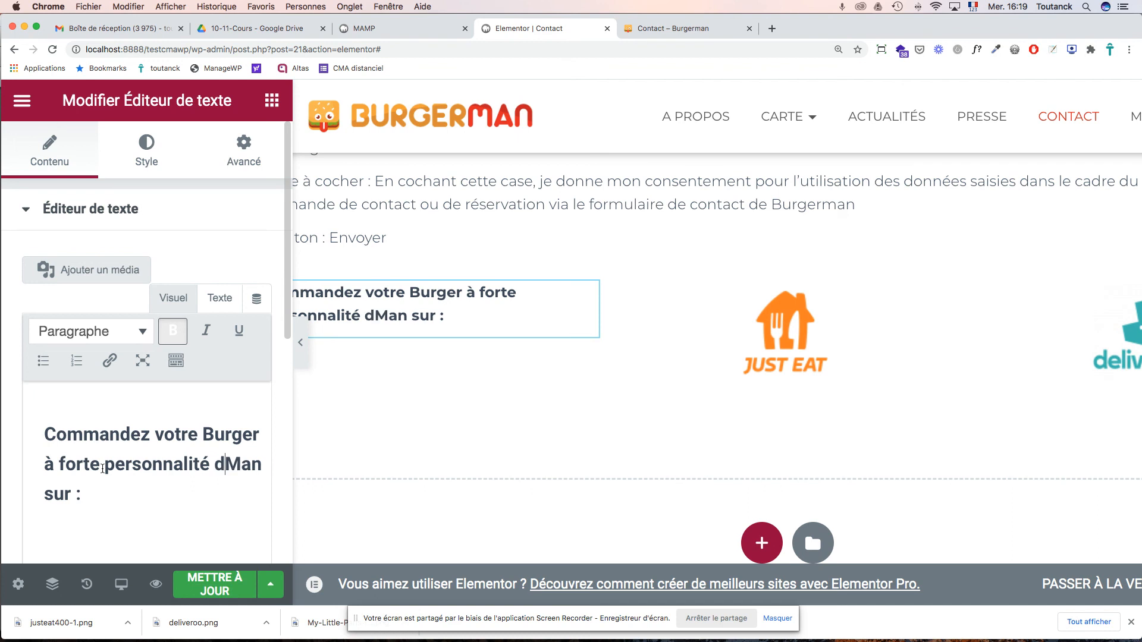
{"action": "type", "text": "r"}
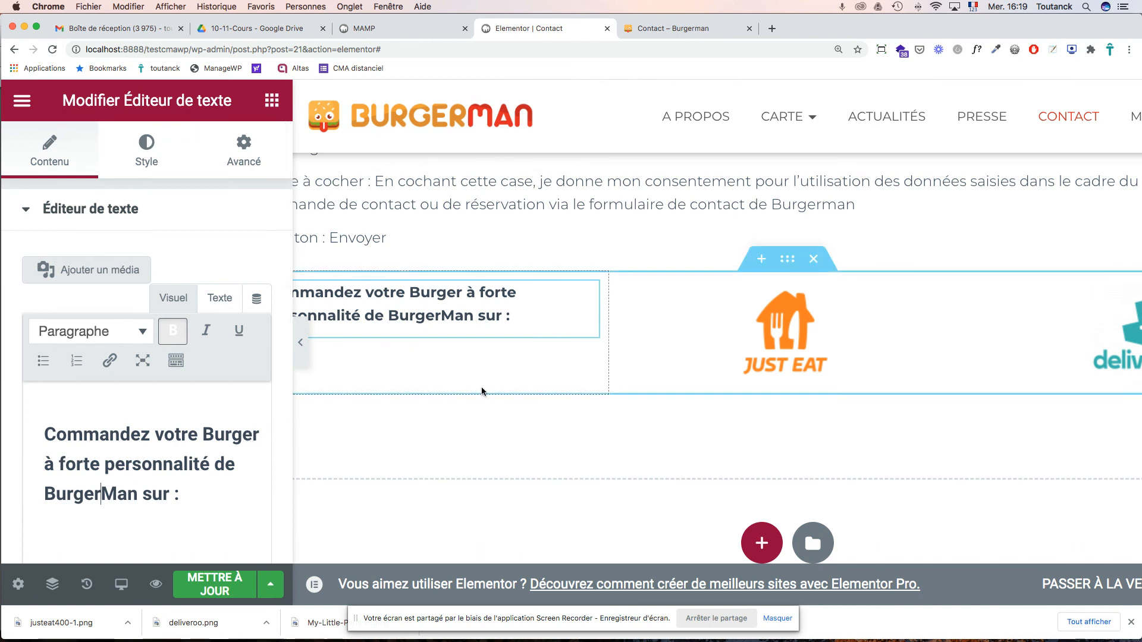
{"action": "key", "text": "super+s"}
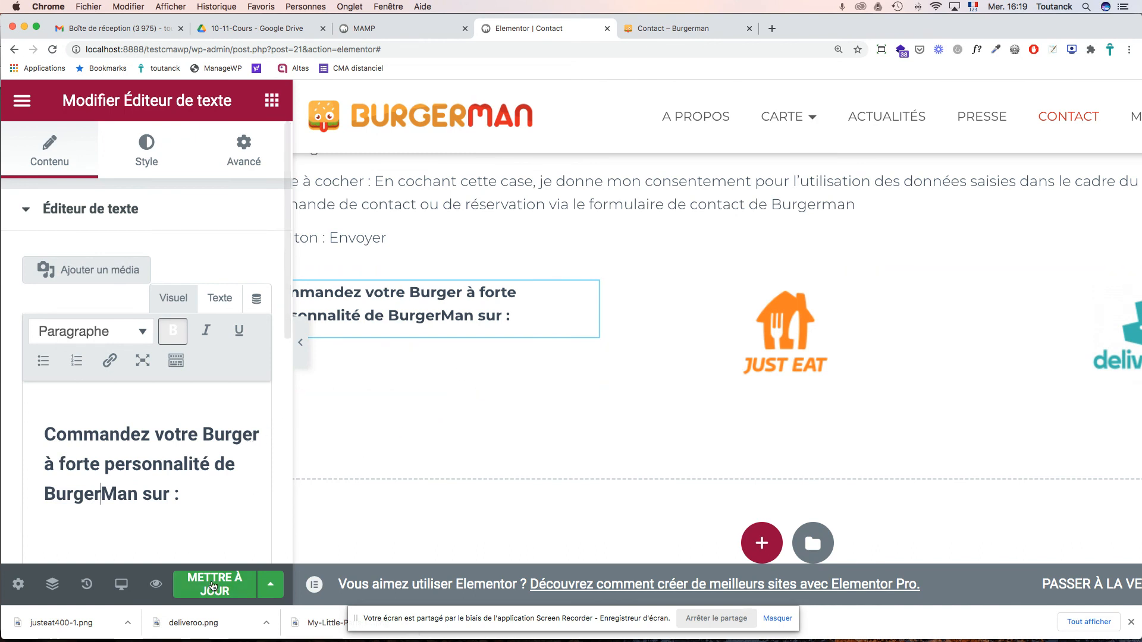
- Reload the live Contact page to check the reworded heading beside both logos, then switch to Acrobat
{"action": "left_click", "coordinate": [687, 31]}
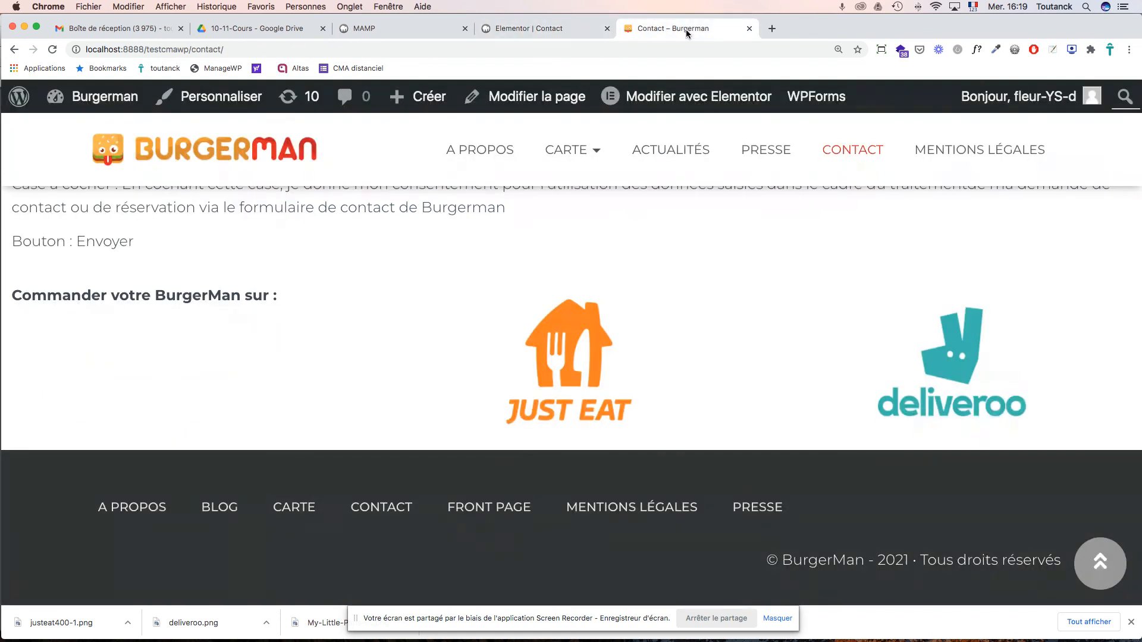
{"action": "key", "text": "super+r"}
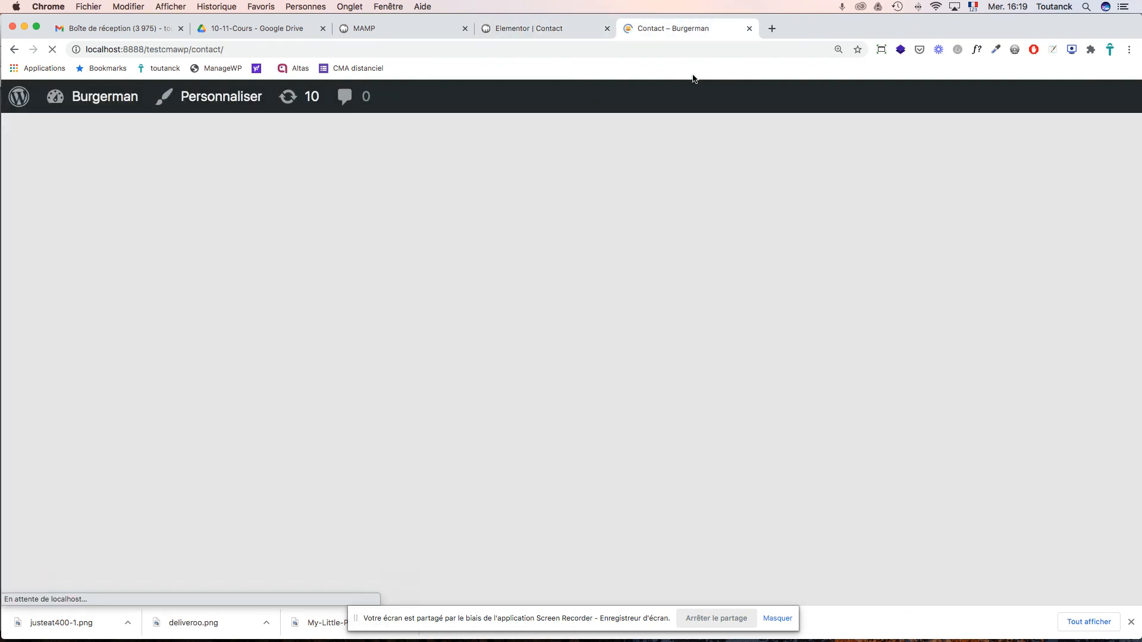
{"action": "scroll", "coordinate": [609, 304], "scroll_direction": "down", "scroll_amount": 15}
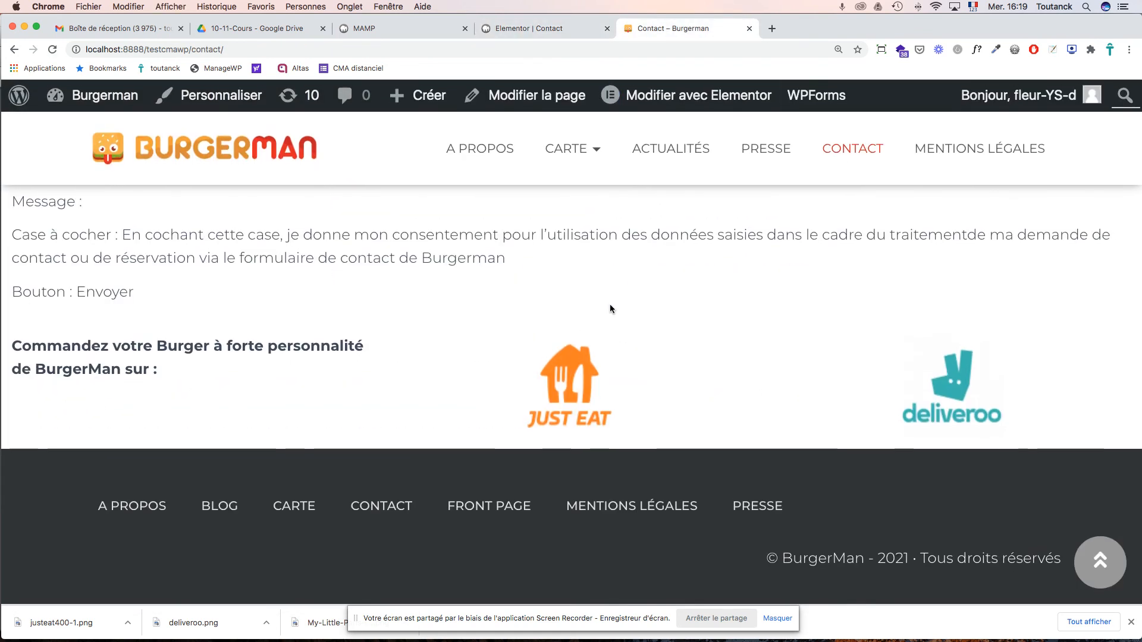
{"action": "scroll", "coordinate": [597, 310], "scroll_direction": "up", "scroll_amount": 10}
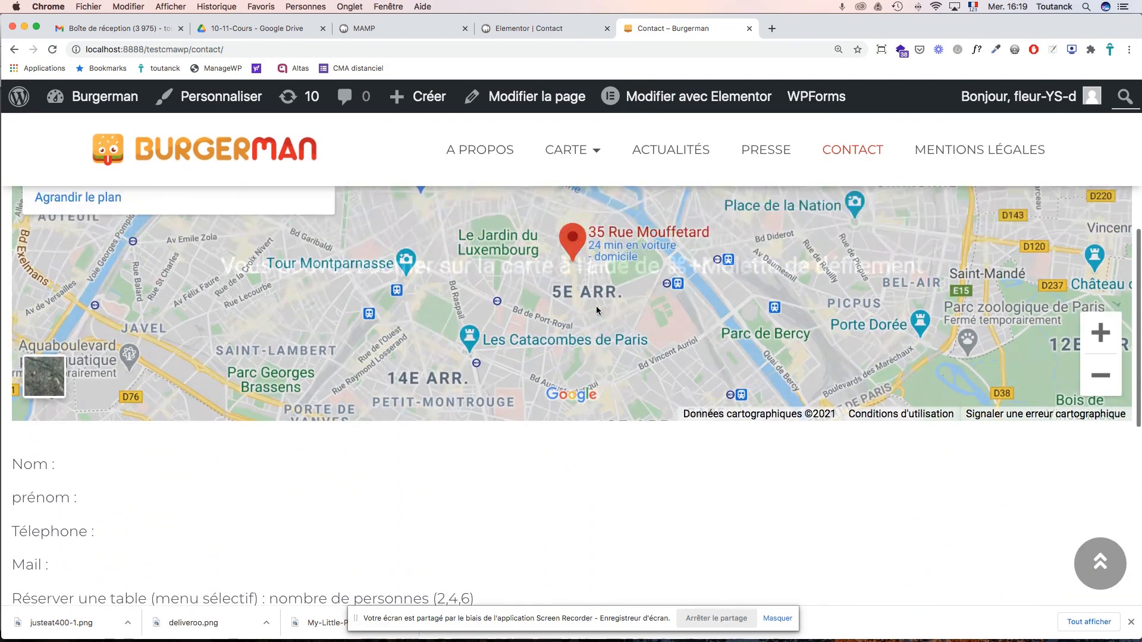
{"action": "scroll", "coordinate": [597, 309], "scroll_direction": "up", "scroll_amount": 2}
{"action": "scroll", "coordinate": [597, 310], "scroll_direction": "down", "scroll_amount": 8}
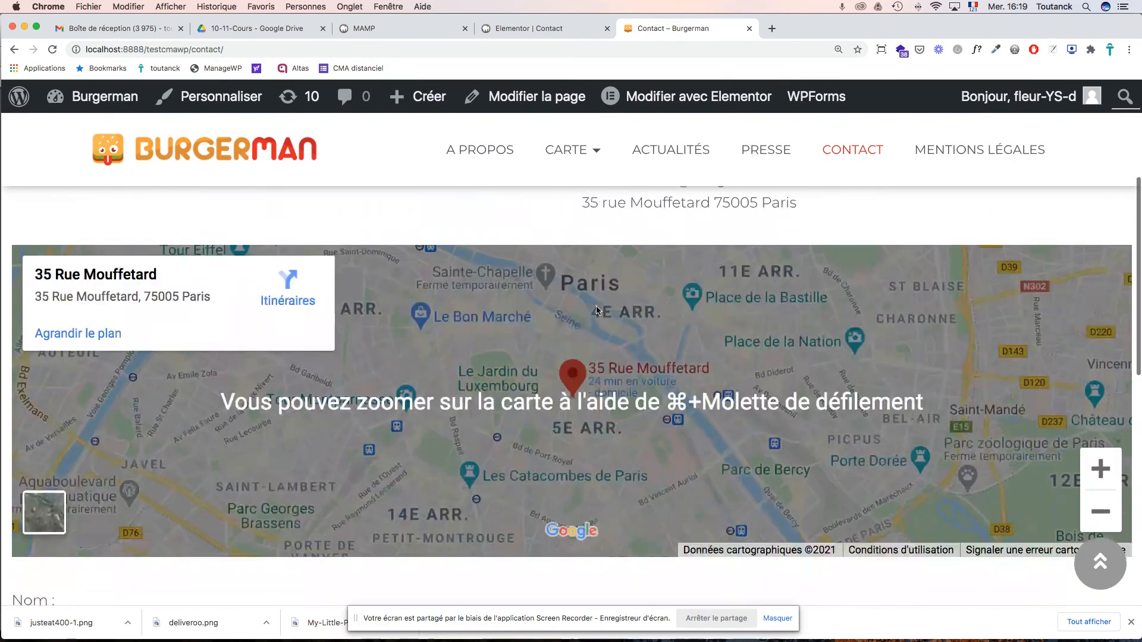
{"action": "scroll", "coordinate": [597, 310], "scroll_direction": "down", "scroll_amount": 2}
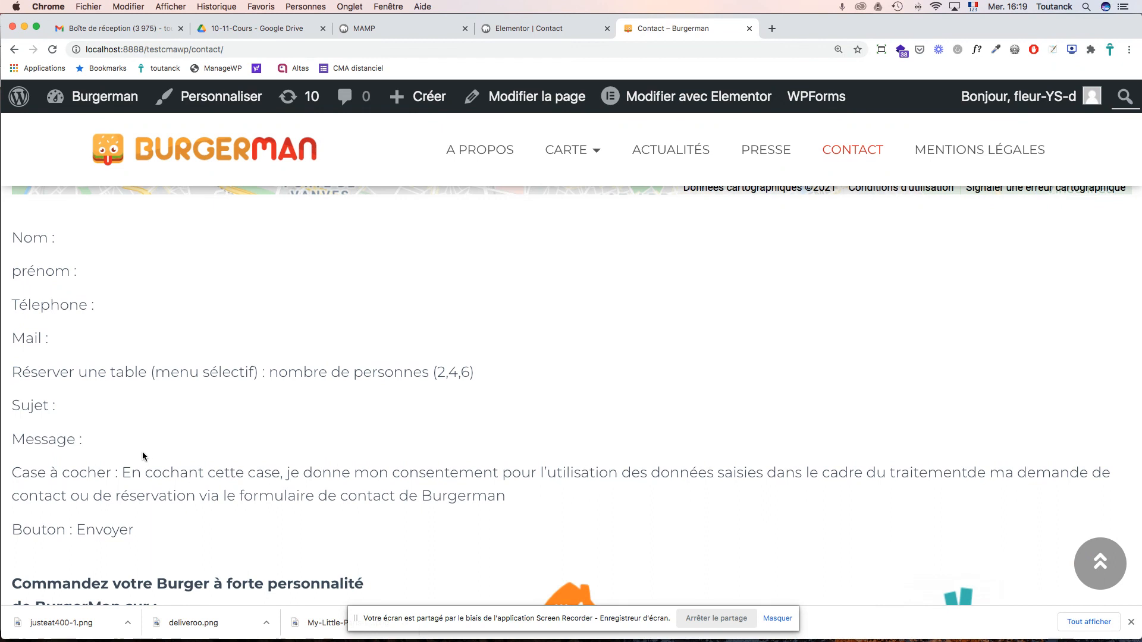
{"action": "scroll", "coordinate": [420, 283], "scroll_direction": "down", "scroll_amount": 6}
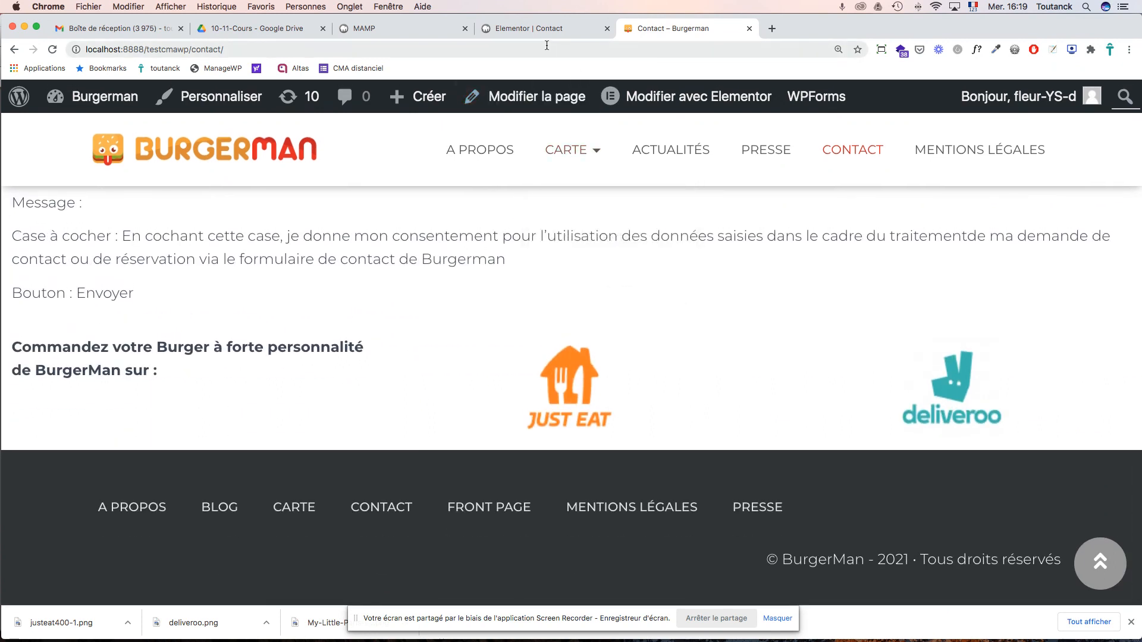
{"action": "key", "text": "super+Tab"}
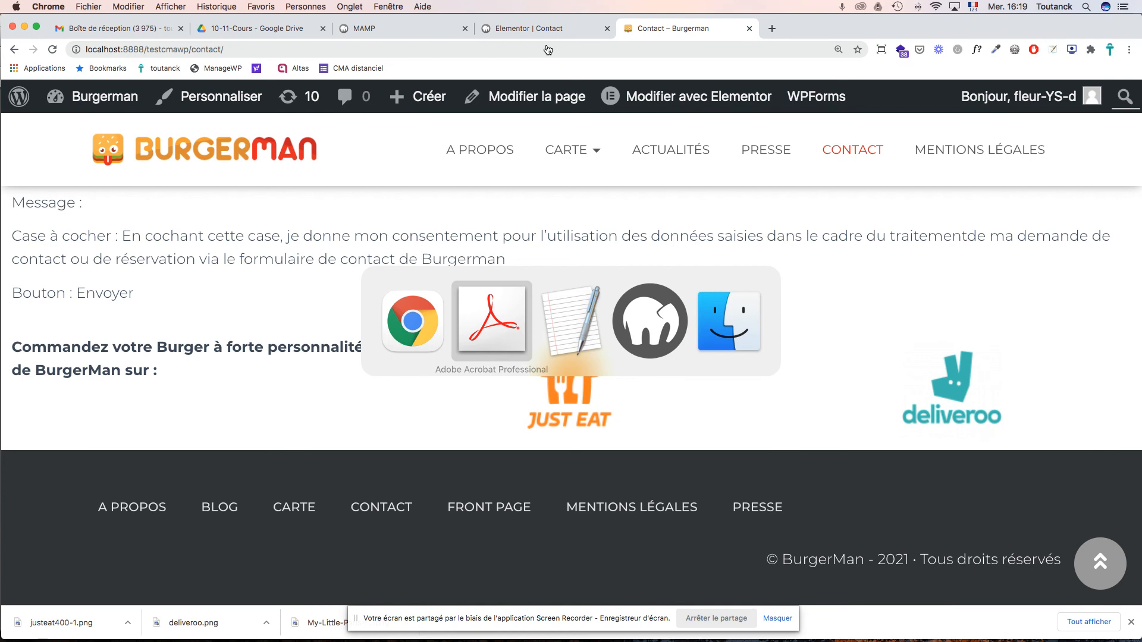
{"action": "key", "text": "super+Tab"}
{"action": "key", "text": "super+Tab"}
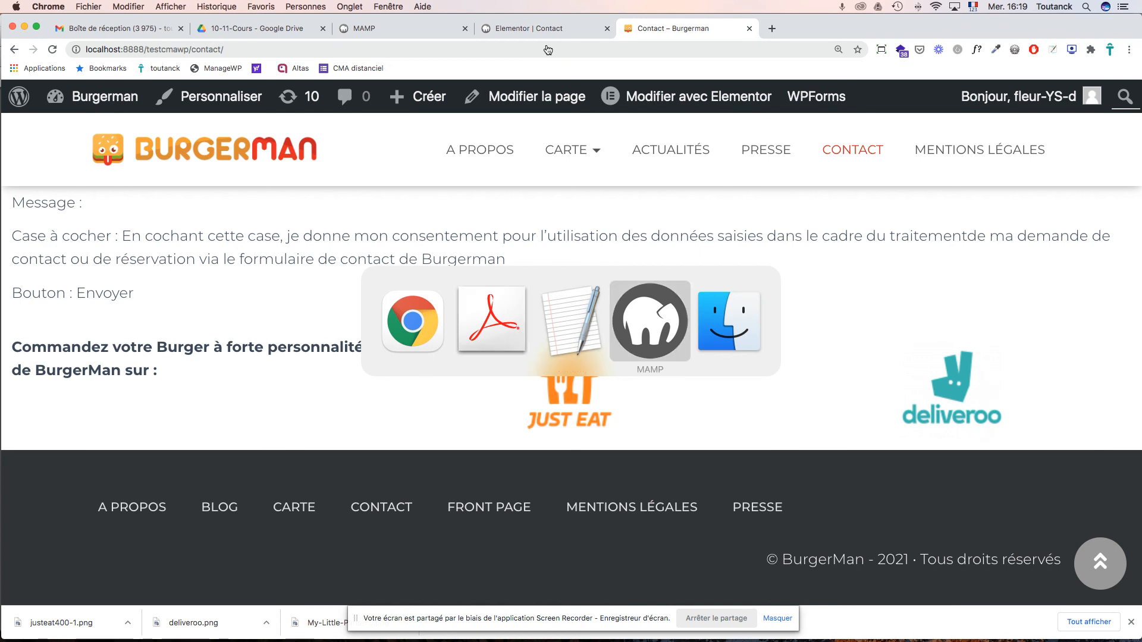
- Advance the course PDF to page 33 on the WPForms plugin, then return to Chrome
{"action": "key", "text": "super+Tab"}
{"action": "key", "text": "super+Tab"}
{"action": "key", "text": "super+Tab"}
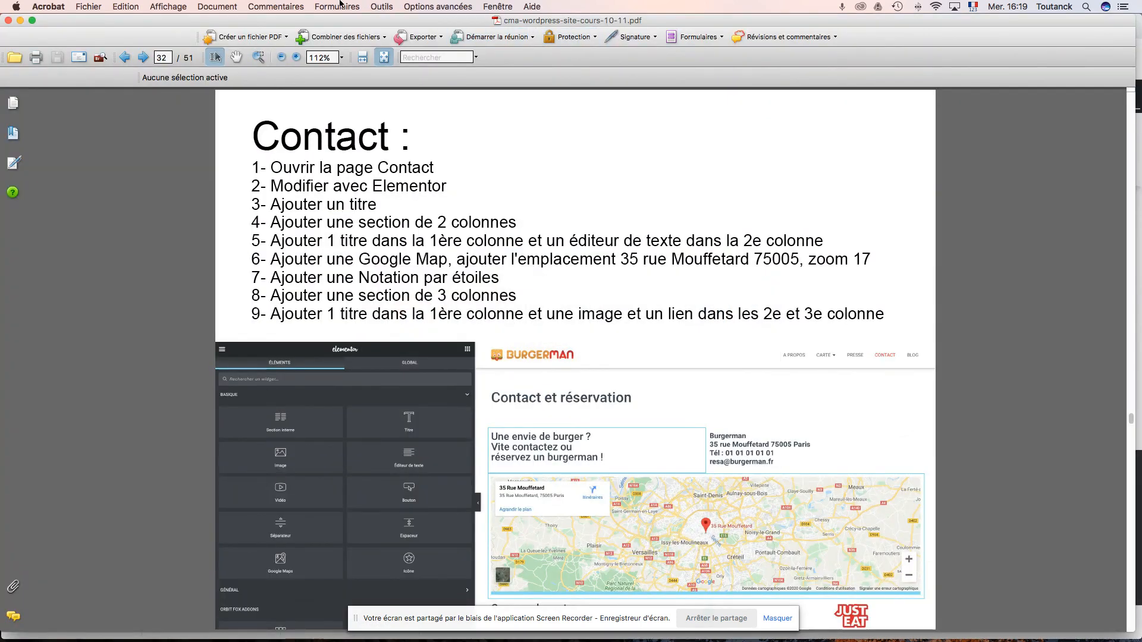
{"action": "left_click", "coordinate": [144, 58]}
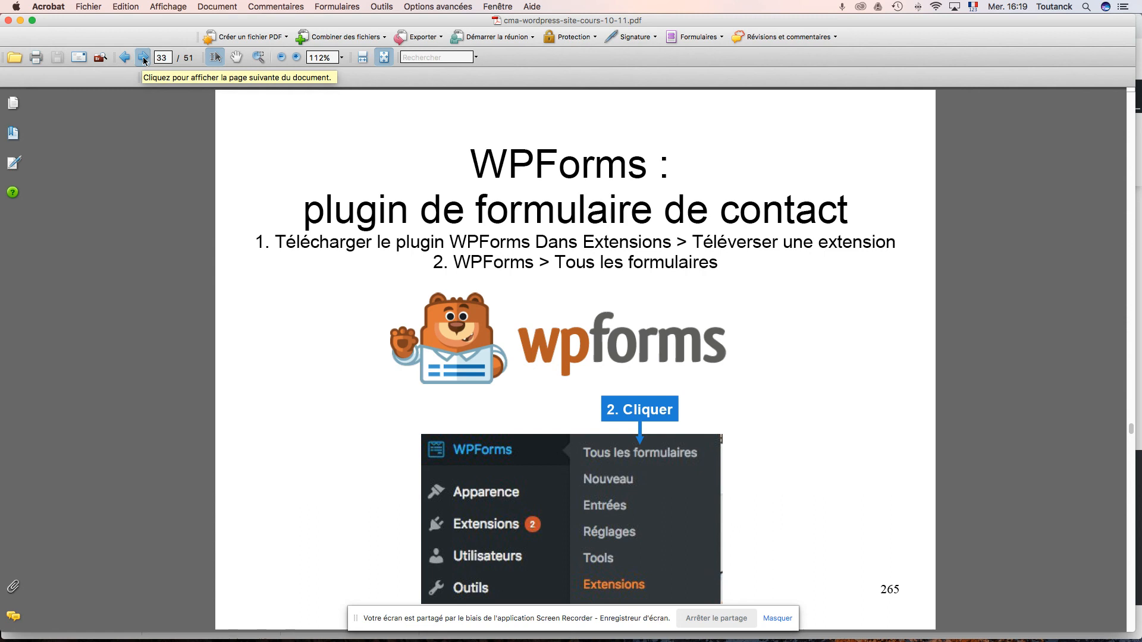
{"action": "key", "text": "super+Tab"}
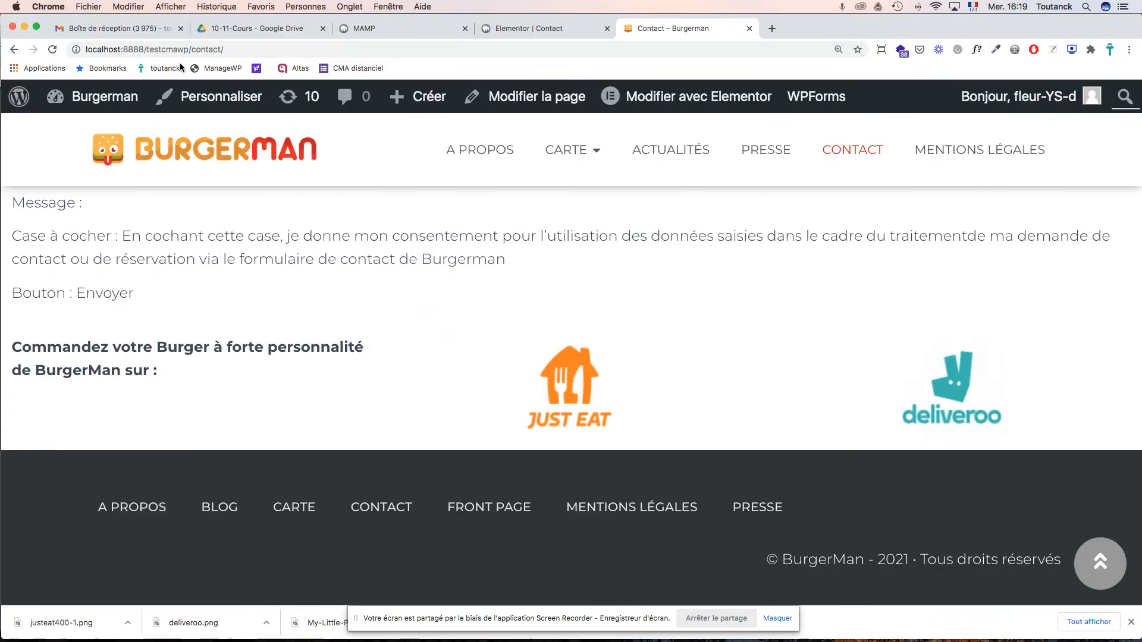
- Switch the Contact page back to the standard WordPress editor, update it, and go to Pages
{"action": "left_click", "coordinate": [539, 32]}
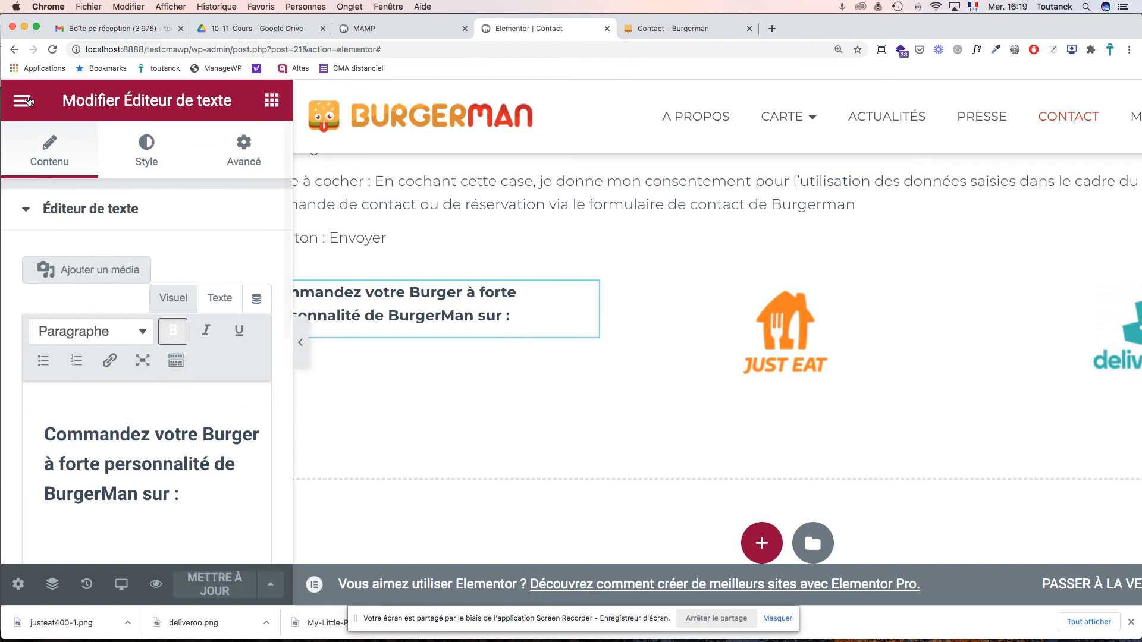
{"action": "left_click", "coordinate": [22, 101]}
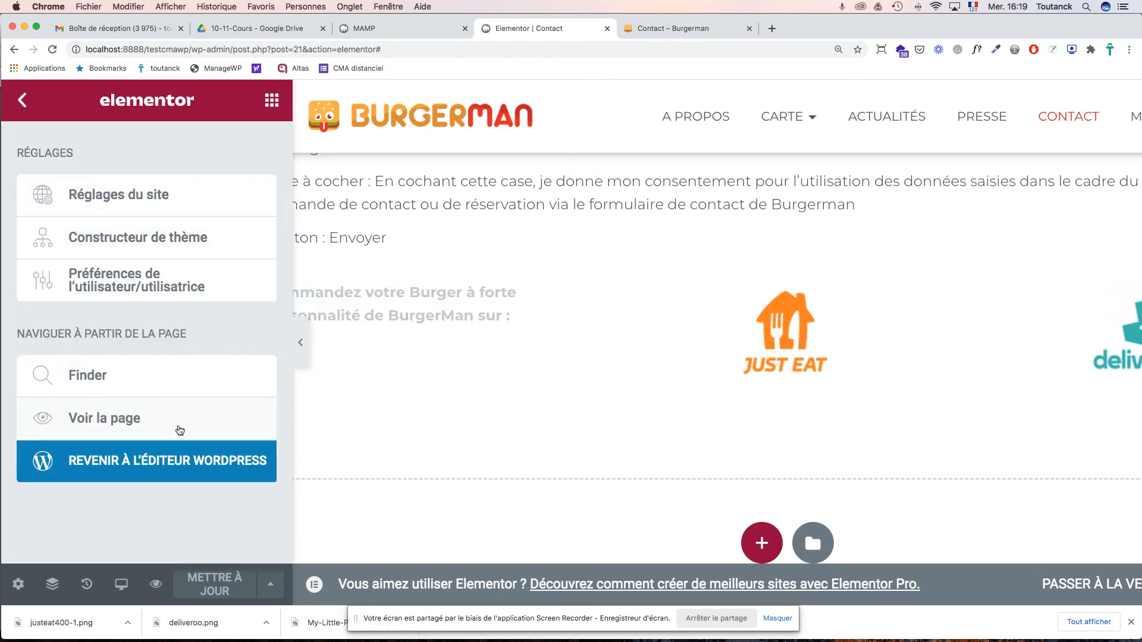
{"action": "left_click", "coordinate": [135, 469]}
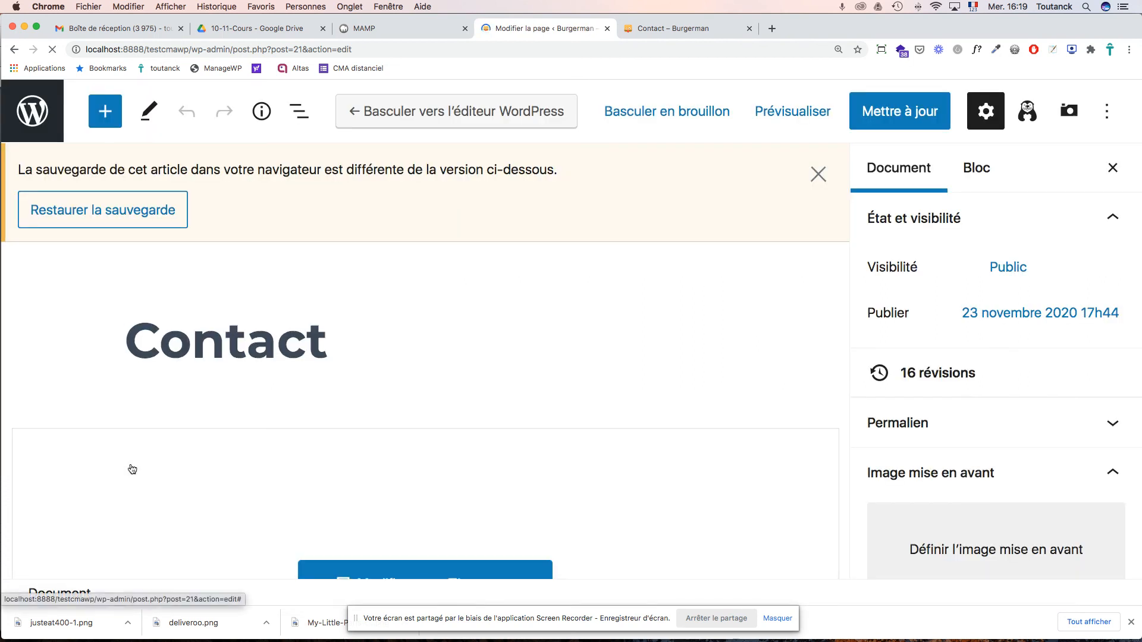
{"action": "left_click", "coordinate": [911, 116]}
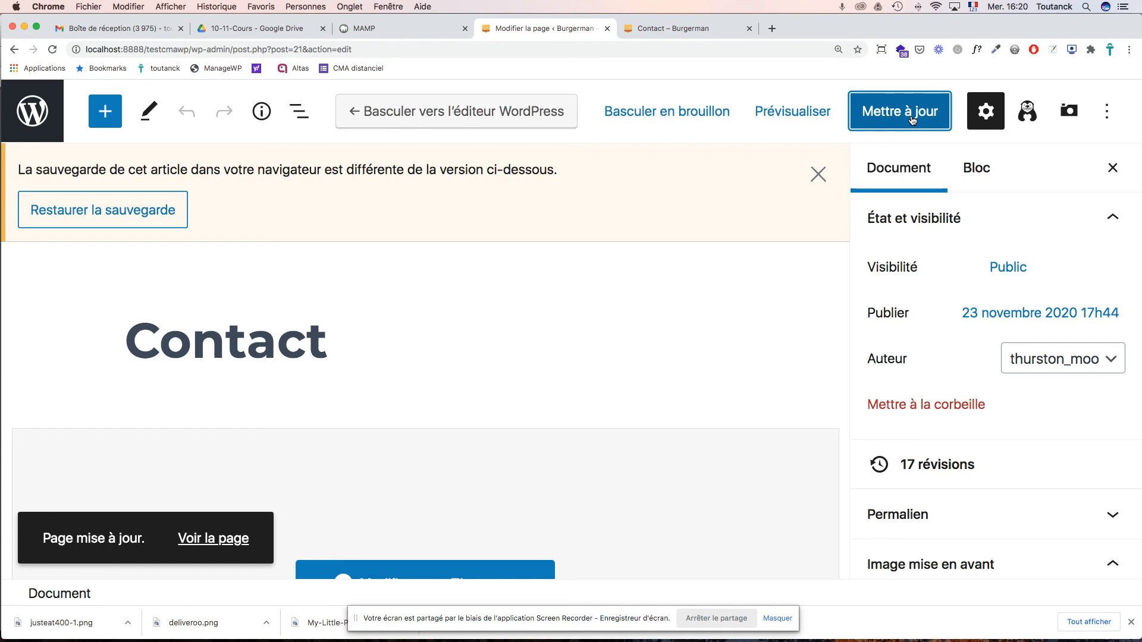
{"action": "left_click", "coordinate": [34, 114]}
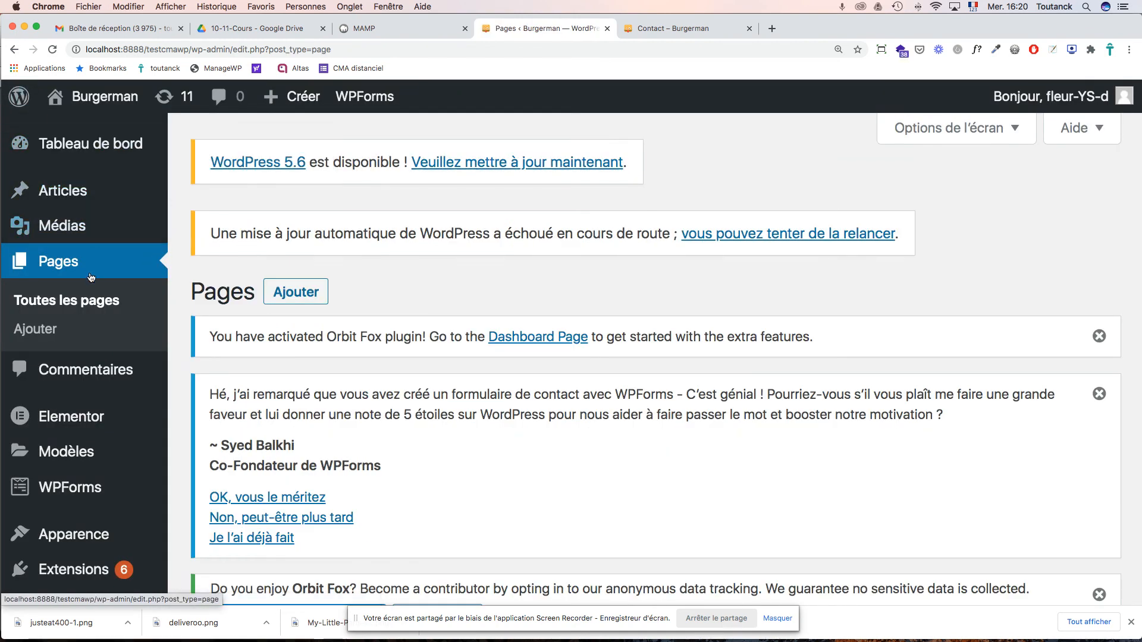
- Review the WPForms list showing the Hestia form and shortcode [wpforms id="49"], then view the live Contact page
{"action": "scroll", "coordinate": [87, 304], "scroll_direction": "down", "scroll_amount": 3}
{"action": "scroll", "coordinate": [88, 304], "scroll_direction": "down", "scroll_amount": 1}
{"action": "mouse_move", "coordinate": [76, 328]}
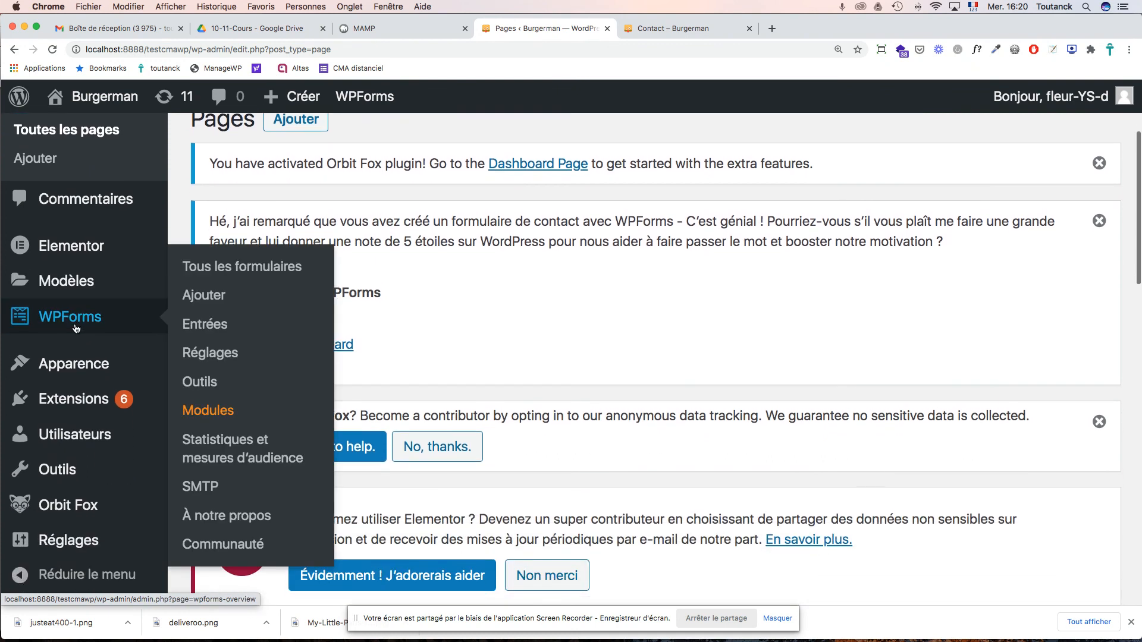
{"action": "left_click", "coordinate": [74, 321]}
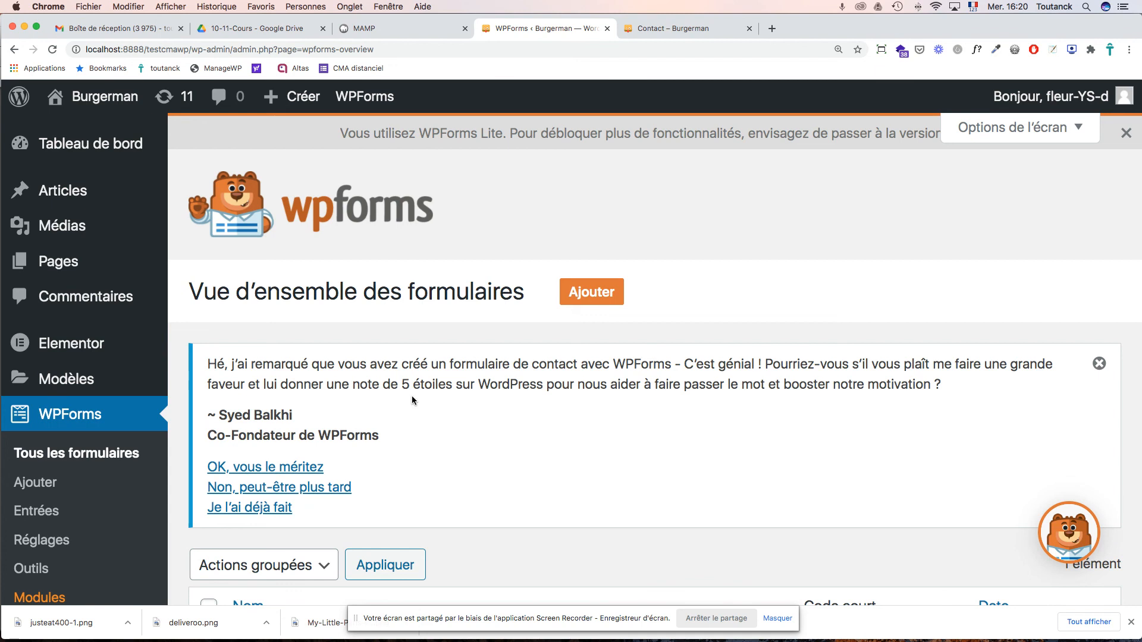
{"action": "scroll", "coordinate": [412, 399], "scroll_direction": "down", "scroll_amount": 3}
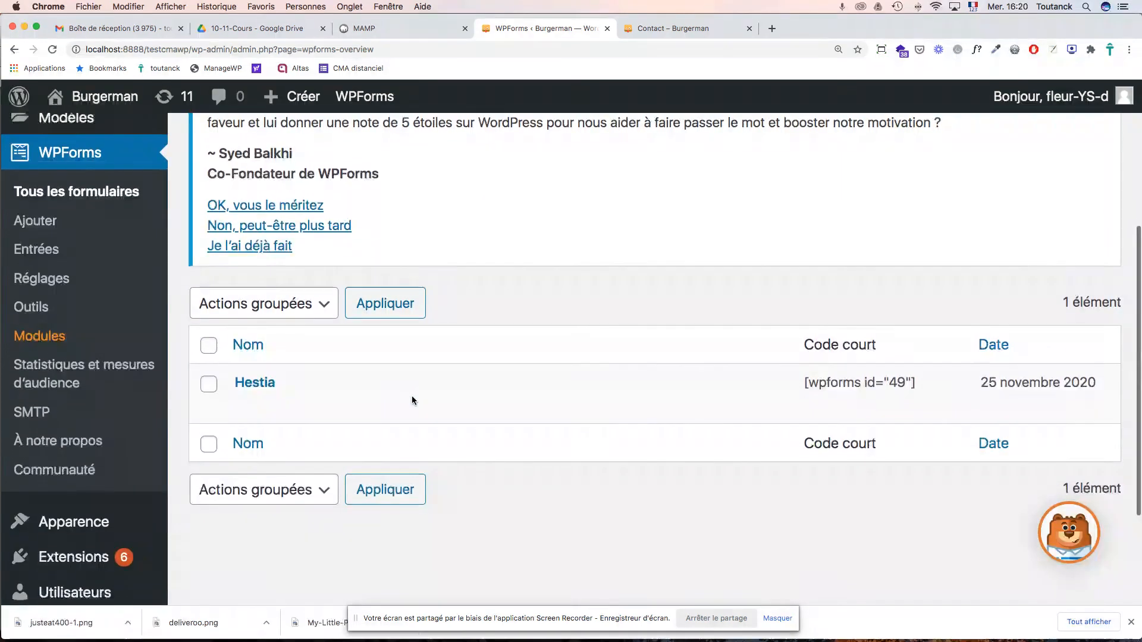
{"action": "scroll", "coordinate": [412, 395], "scroll_direction": "up", "scroll_amount": 4}
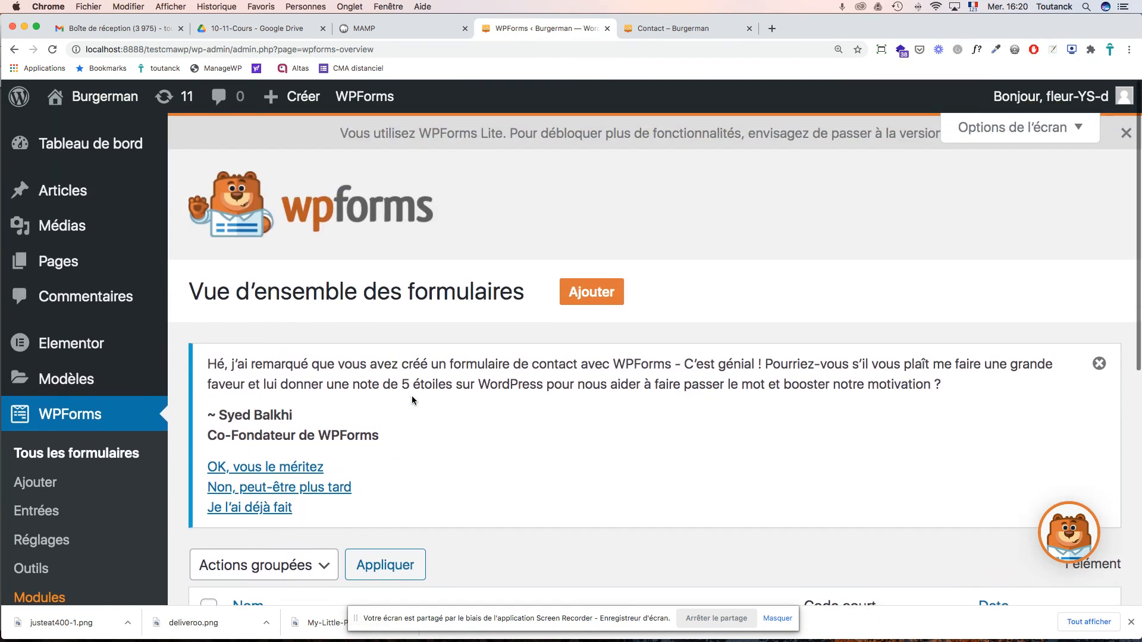
{"action": "scroll", "coordinate": [412, 394], "scroll_direction": "down", "scroll_amount": 3}
{"action": "scroll", "coordinate": [411, 395], "scroll_direction": "down", "scroll_amount": 2}
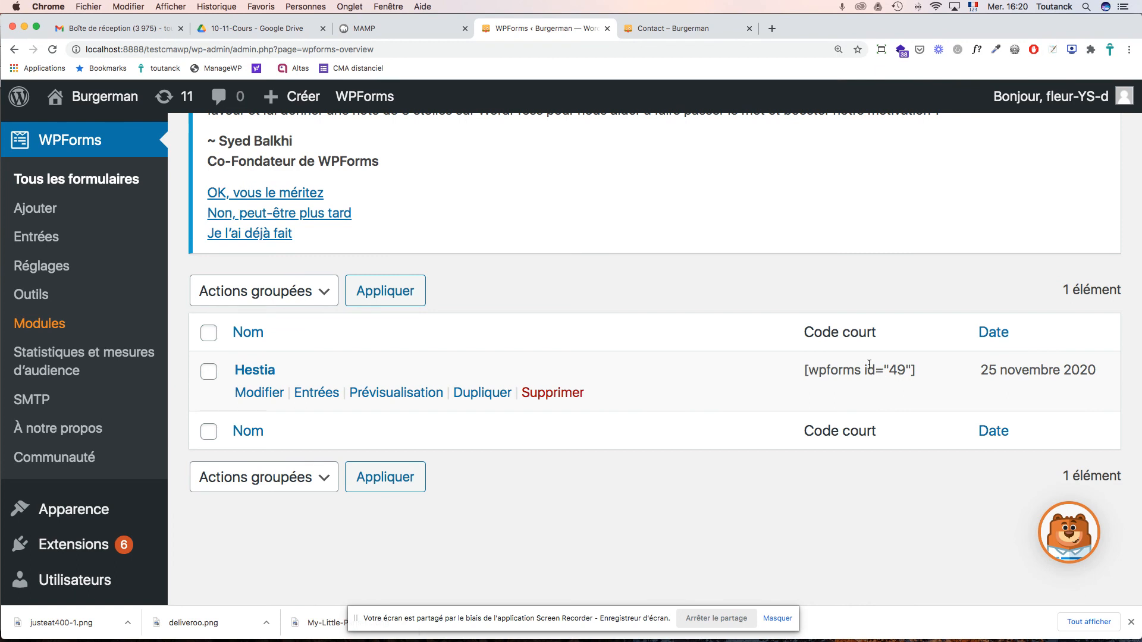
{"action": "left_click", "coordinate": [662, 25]}
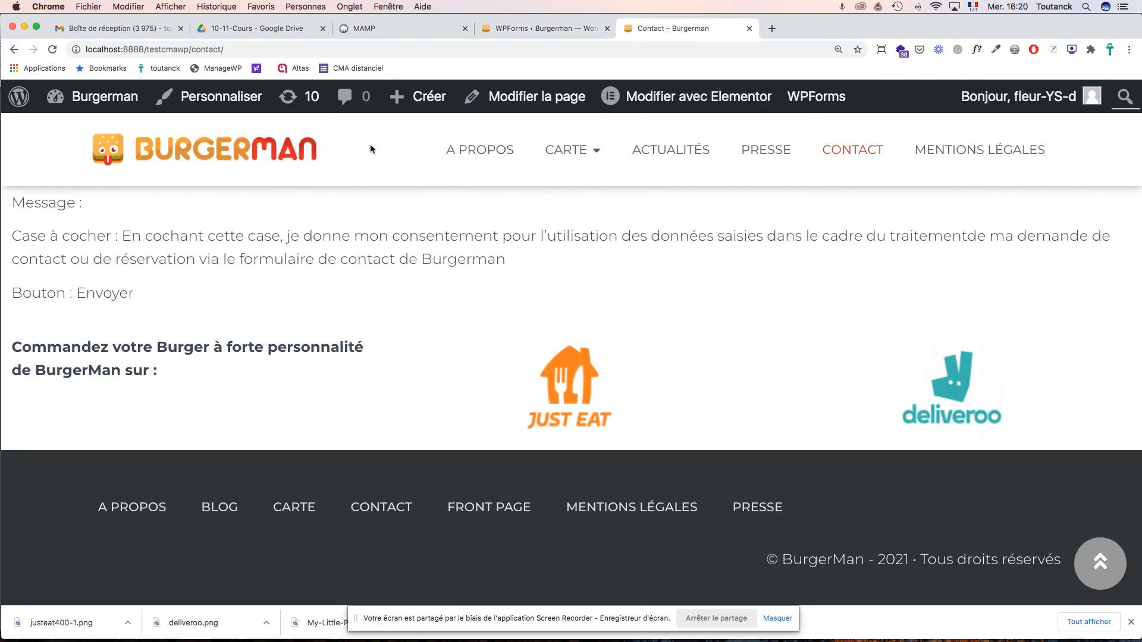
- Go to the site's homepage and look over the Contact section's form with English placeholders
{"action": "left_click", "coordinate": [261, 153]}
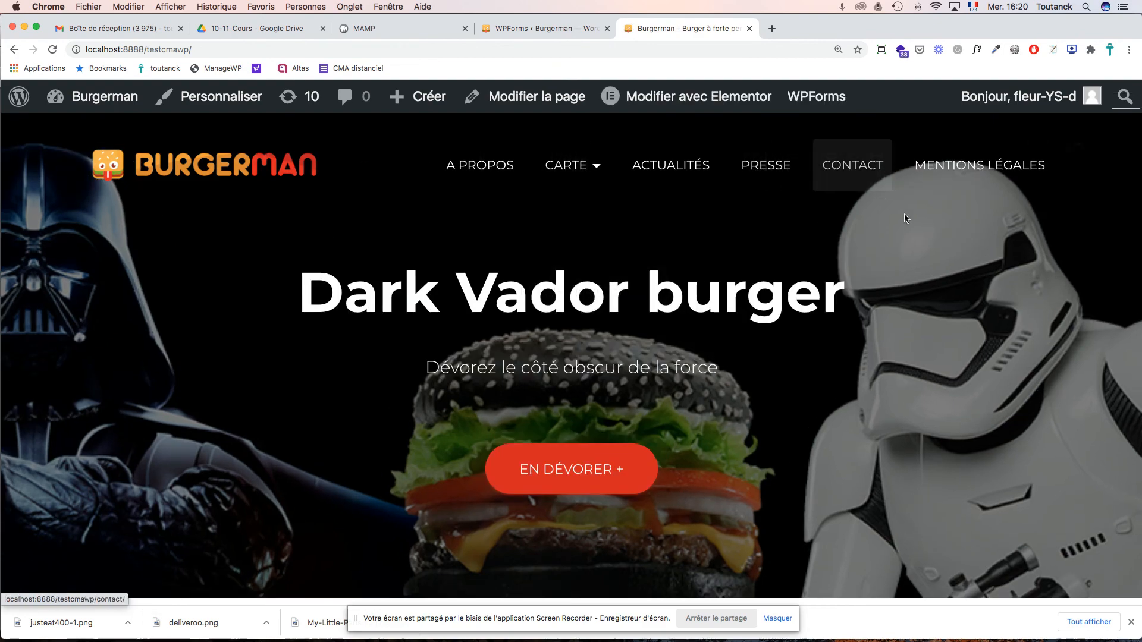
{"action": "scroll", "coordinate": [904, 217], "scroll_direction": "down", "scroll_amount": 20}
{"action": "scroll", "coordinate": [976, 307], "scroll_direction": "down", "scroll_amount": 15}
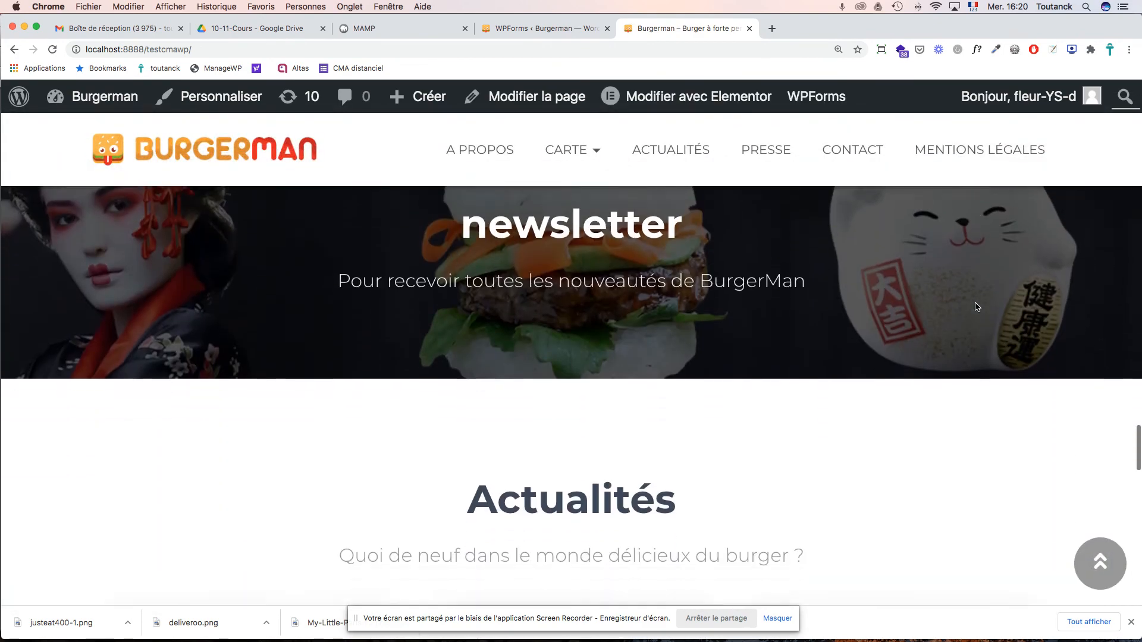
{"action": "scroll", "coordinate": [975, 307], "scroll_direction": "up", "scroll_amount": 5}
{"action": "scroll", "coordinate": [975, 307], "scroll_direction": "up", "scroll_amount": 3}
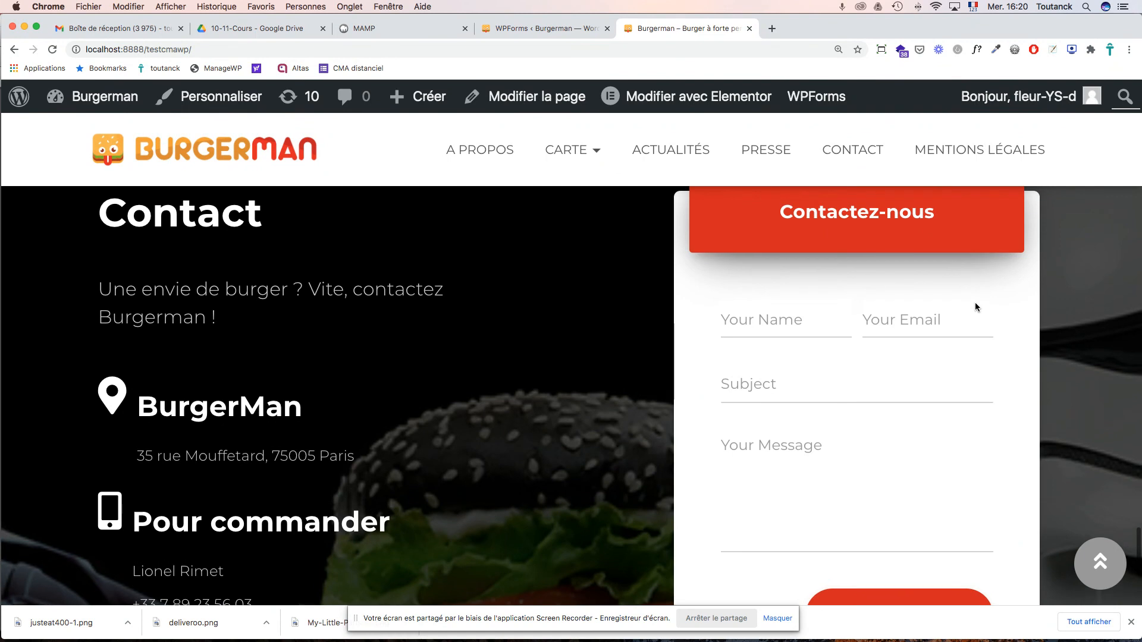
{"action": "scroll", "coordinate": [975, 303], "scroll_direction": "down", "scroll_amount": 3}
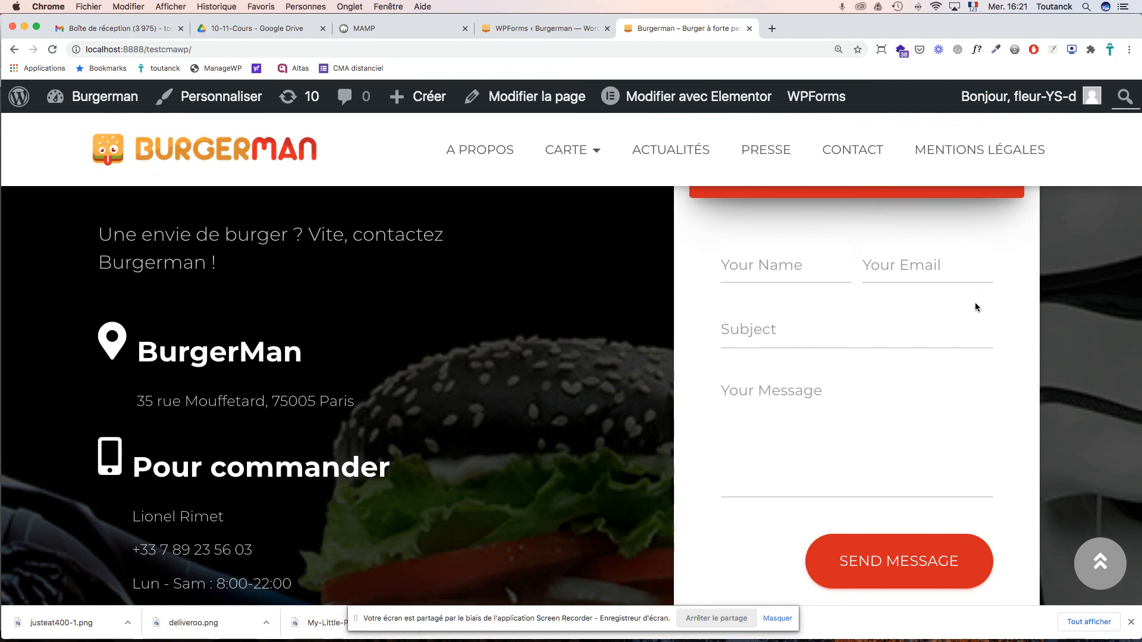
{"action": "scroll", "coordinate": [1053, 305], "scroll_direction": "up", "scroll_amount": 3}
{"action": "scroll", "coordinate": [1053, 304], "scroll_direction": "down", "scroll_amount": 3}
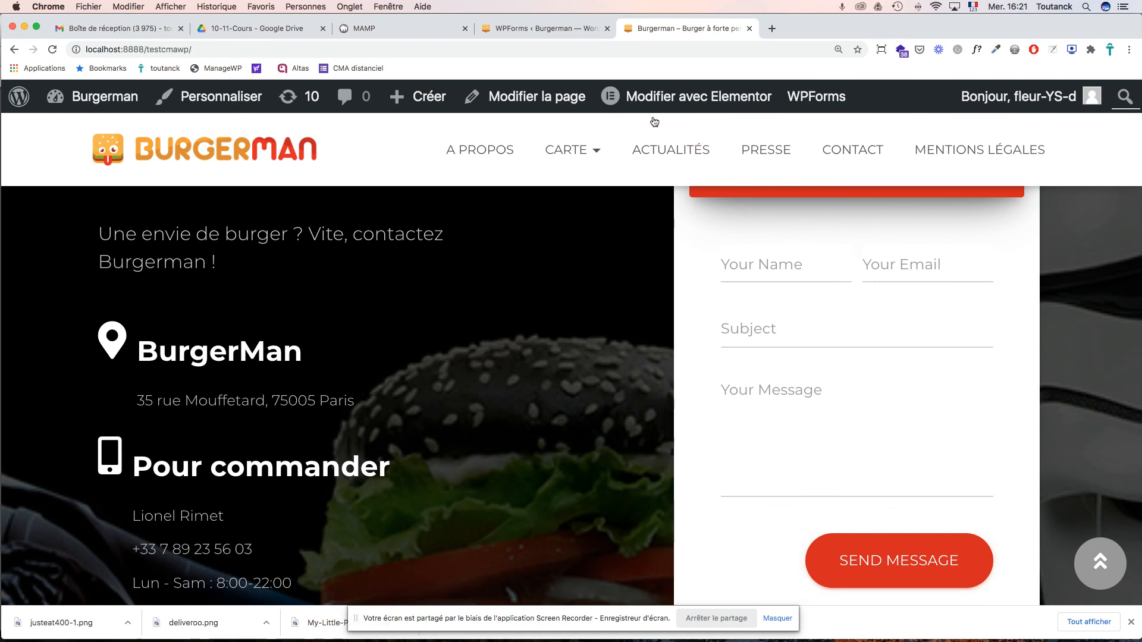
- Open the Hestia form in the WPForms builder and look over its Name, Email, Subject and Message fields
{"action": "left_click", "coordinate": [512, 29]}
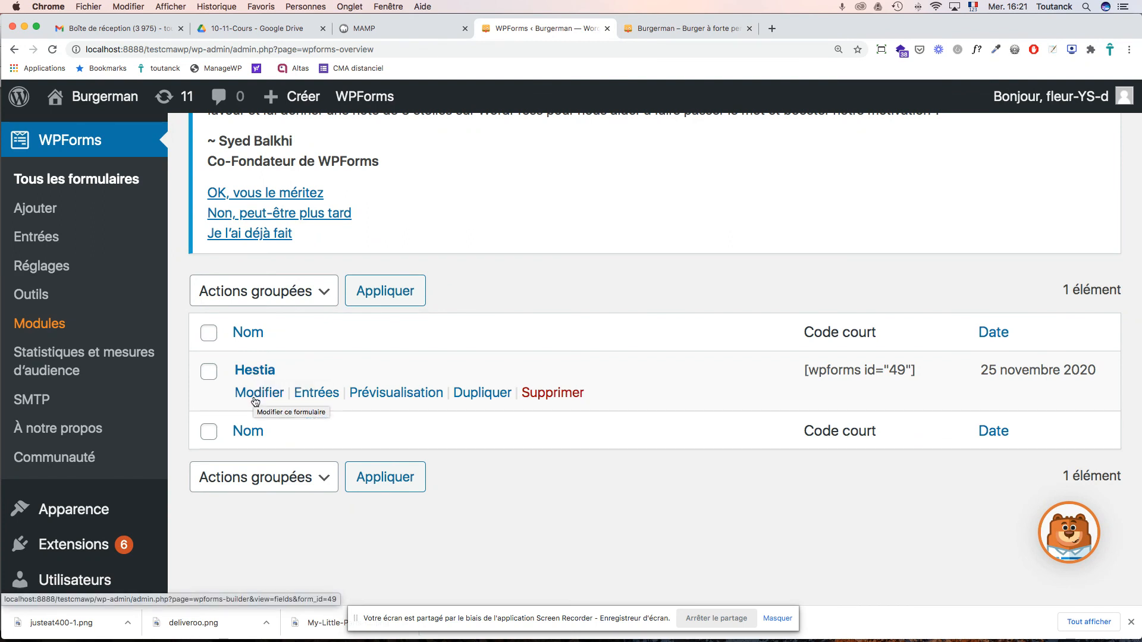
{"action": "left_click", "coordinate": [258, 395]}
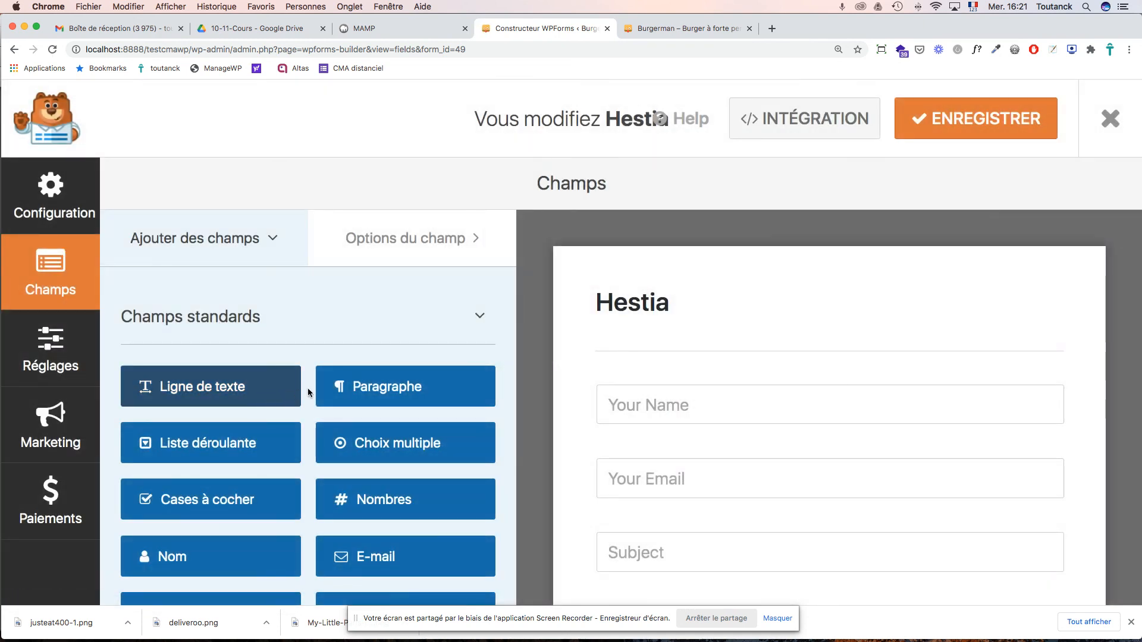
{"action": "scroll", "coordinate": [669, 361], "scroll_direction": "down", "scroll_amount": 1}
{"action": "scroll", "coordinate": [670, 362], "scroll_direction": "up", "scroll_amount": 1}
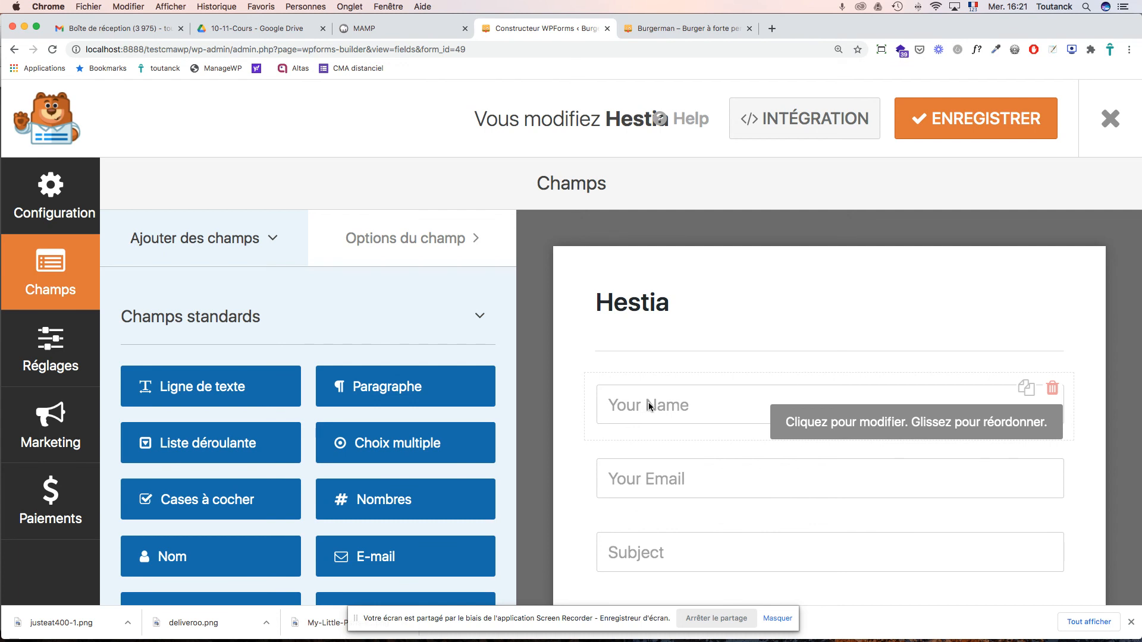
{"action": "scroll", "coordinate": [661, 406], "scroll_direction": "down", "scroll_amount": 4}
{"action": "scroll", "coordinate": [660, 405], "scroll_direction": "up", "scroll_amount": 2}
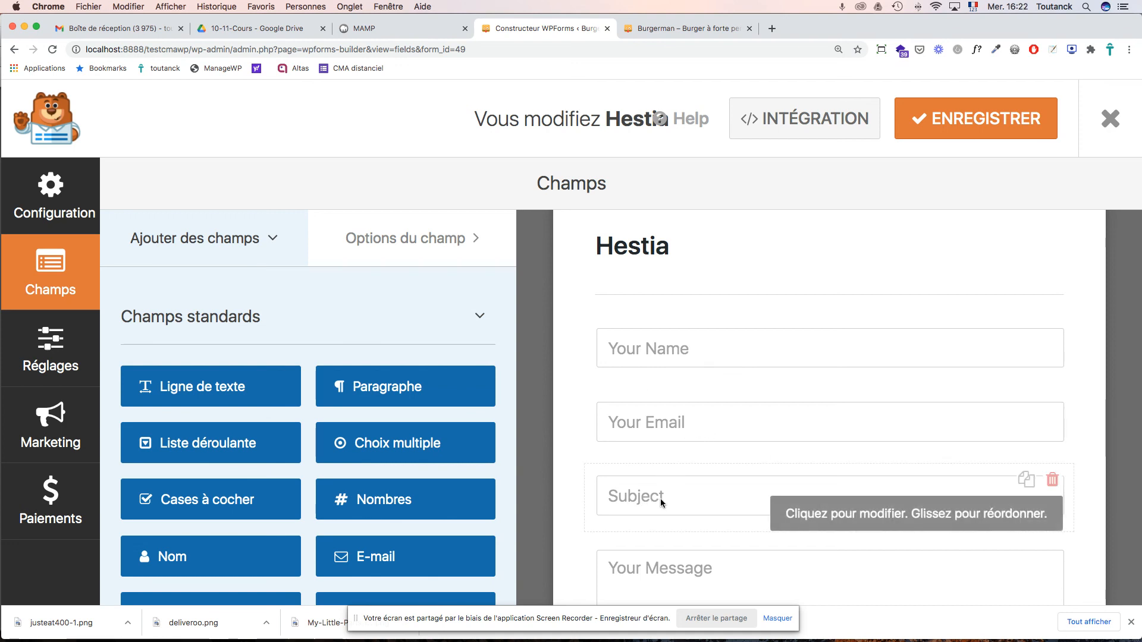
{"action": "scroll", "coordinate": [680, 488], "scroll_direction": "down", "scroll_amount": 5}
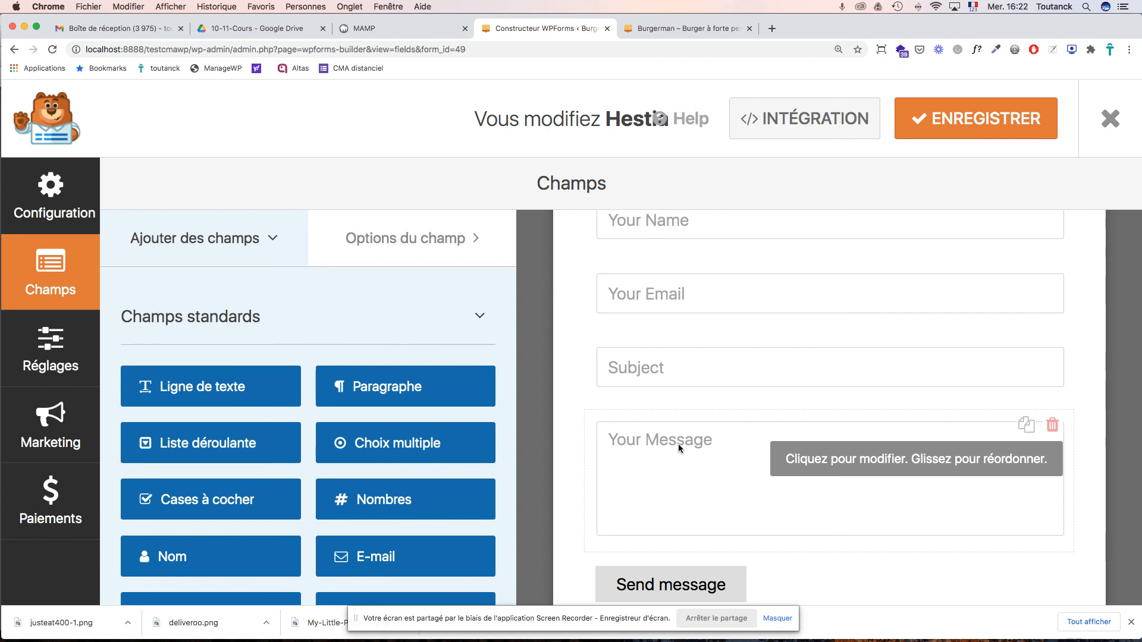
{"action": "scroll", "coordinate": [697, 446], "scroll_direction": "down", "scroll_amount": 3}
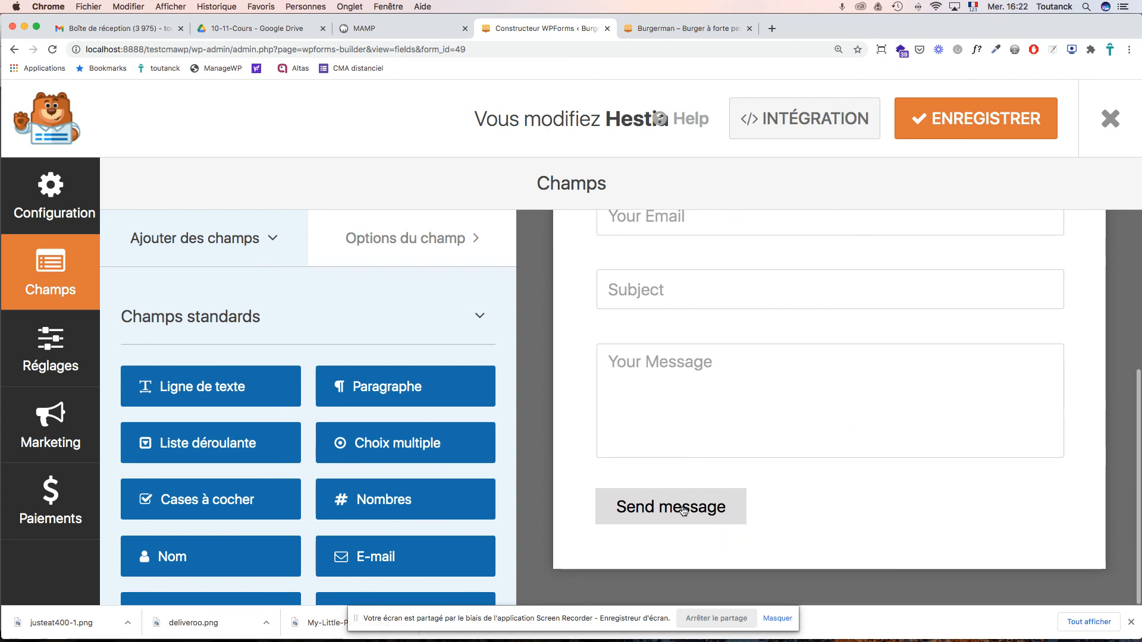
{"action": "scroll", "coordinate": [684, 427], "scroll_direction": "up", "scroll_amount": 1}
{"action": "scroll", "coordinate": [683, 422], "scroll_direction": "up", "scroll_amount": 5}
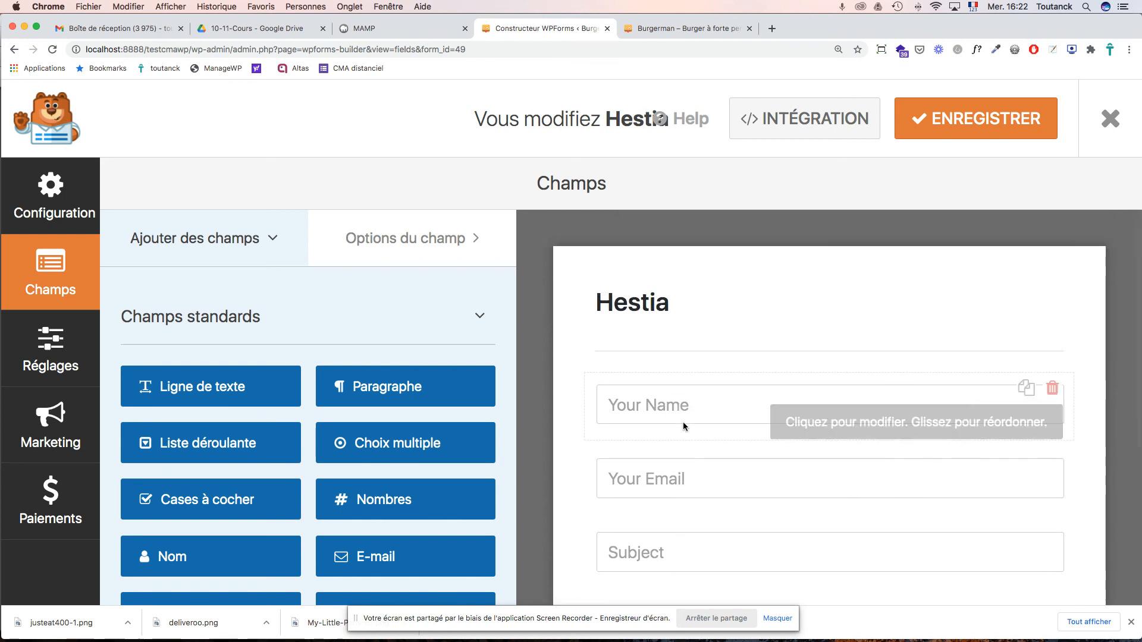
- Change the Your Name field's label from Name to Nom
{"action": "left_click", "coordinate": [636, 408]}
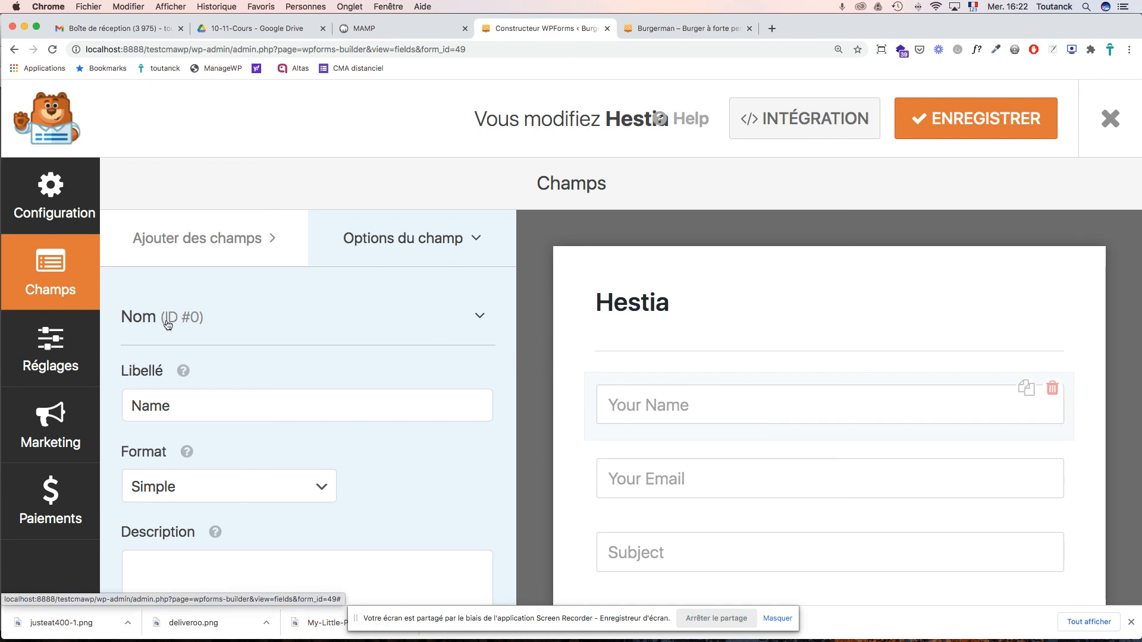
{"action": "left_click", "coordinate": [149, 408]}
{"action": "left_click_drag", "start_coordinate": [175, 408], "coordinate": [140, 406]}
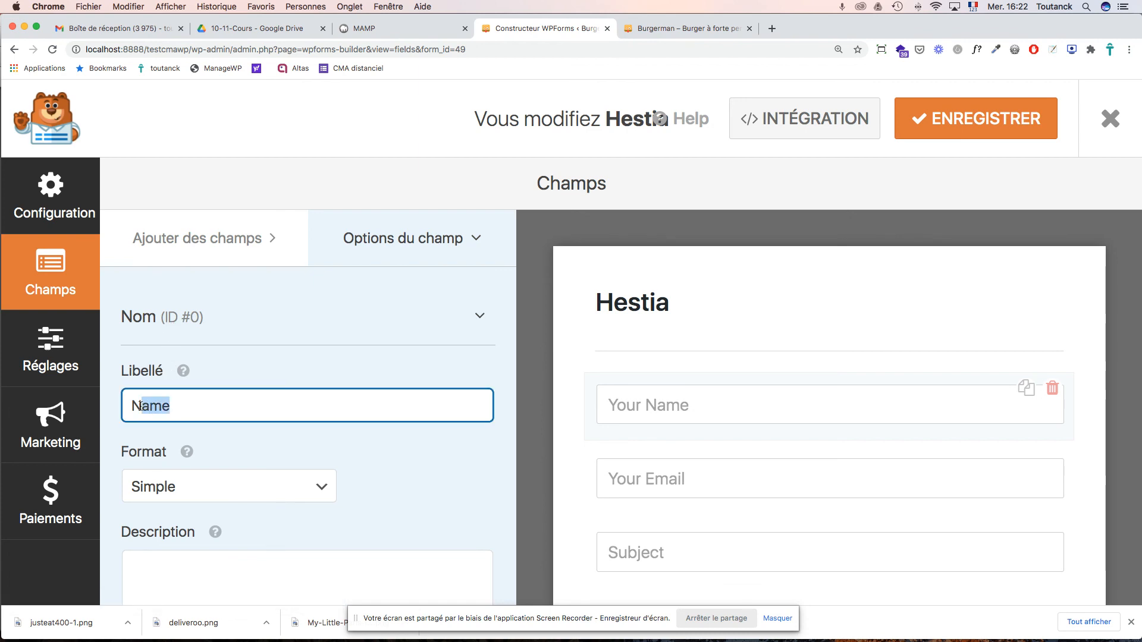
{"action": "type", "text": "om"}
- View the form's setup page with its simple contact template, then leave the builder
{"action": "scroll", "coordinate": [256, 454], "scroll_direction": "down", "scroll_amount": 5}
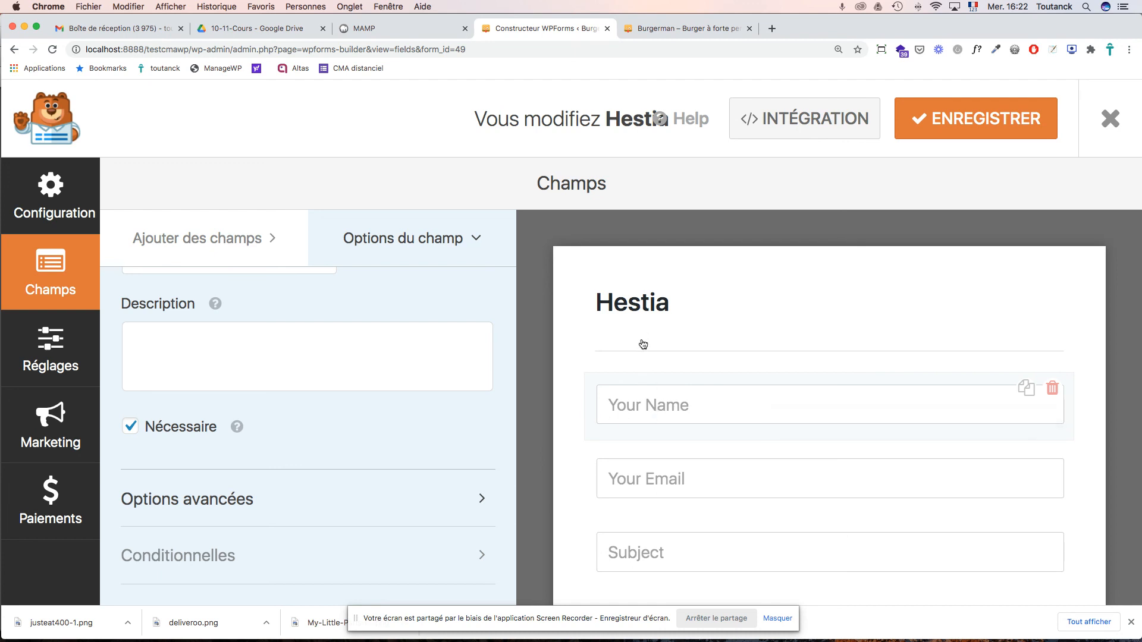
{"action": "left_click", "coordinate": [51, 349]}
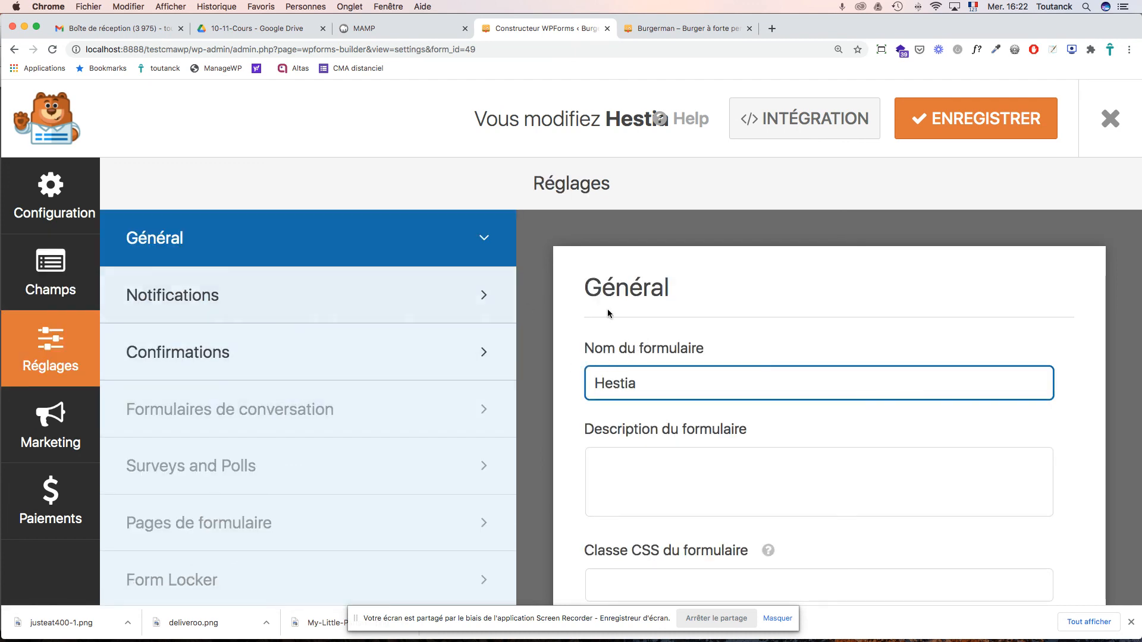
{"action": "left_click", "coordinate": [58, 224]}
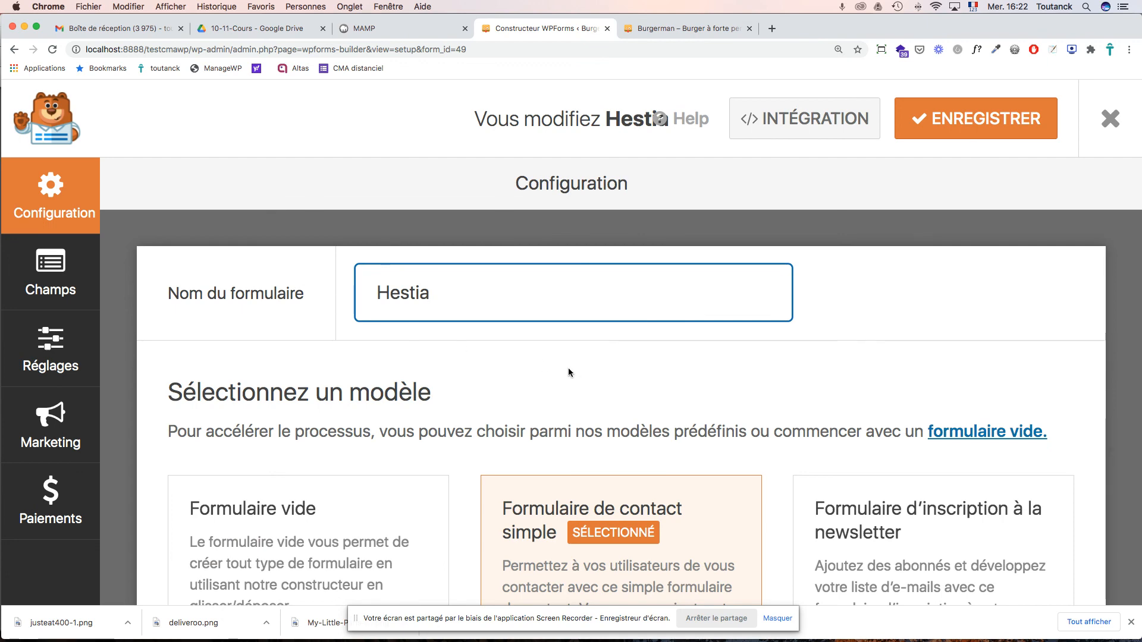
{"action": "scroll", "coordinate": [569, 373], "scroll_direction": "down", "scroll_amount": 15}
{"action": "scroll", "coordinate": [568, 373], "scroll_direction": "up", "scroll_amount": 15}
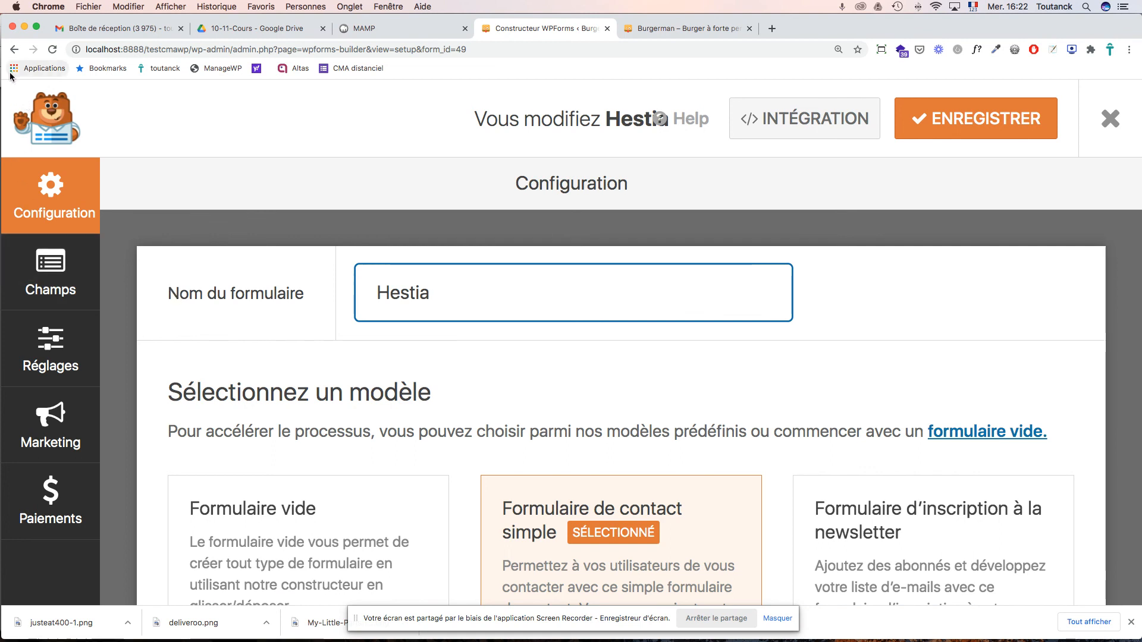
{"action": "left_click", "coordinate": [1097, 124]}
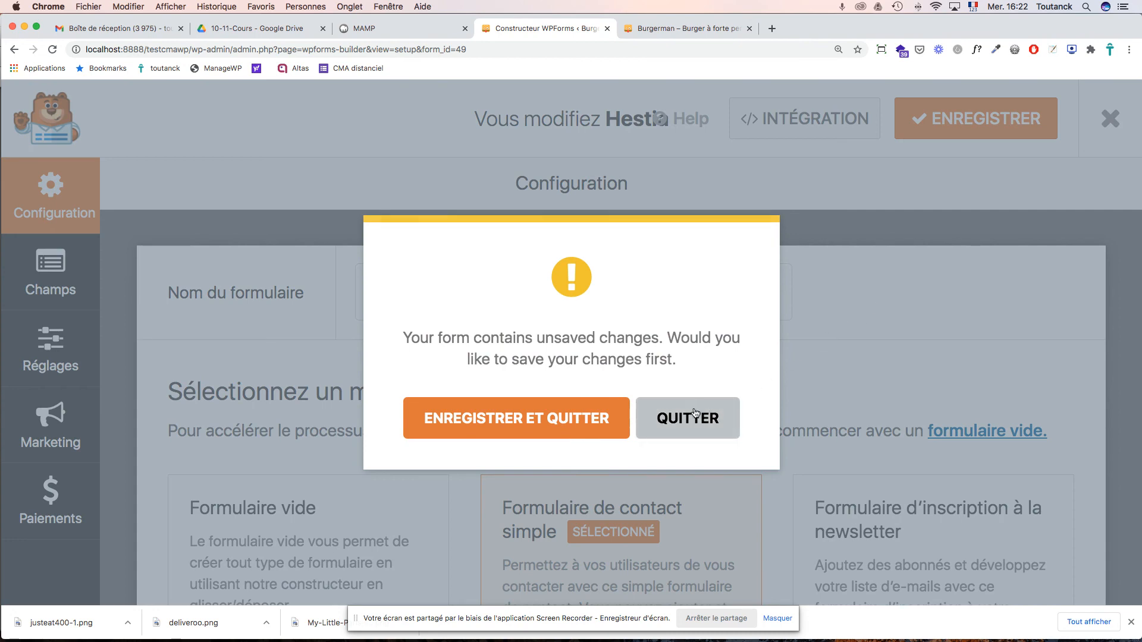
- Save and exit the builder, then reopen the Hestia form for editing
{"action": "left_click", "coordinate": [618, 419]}
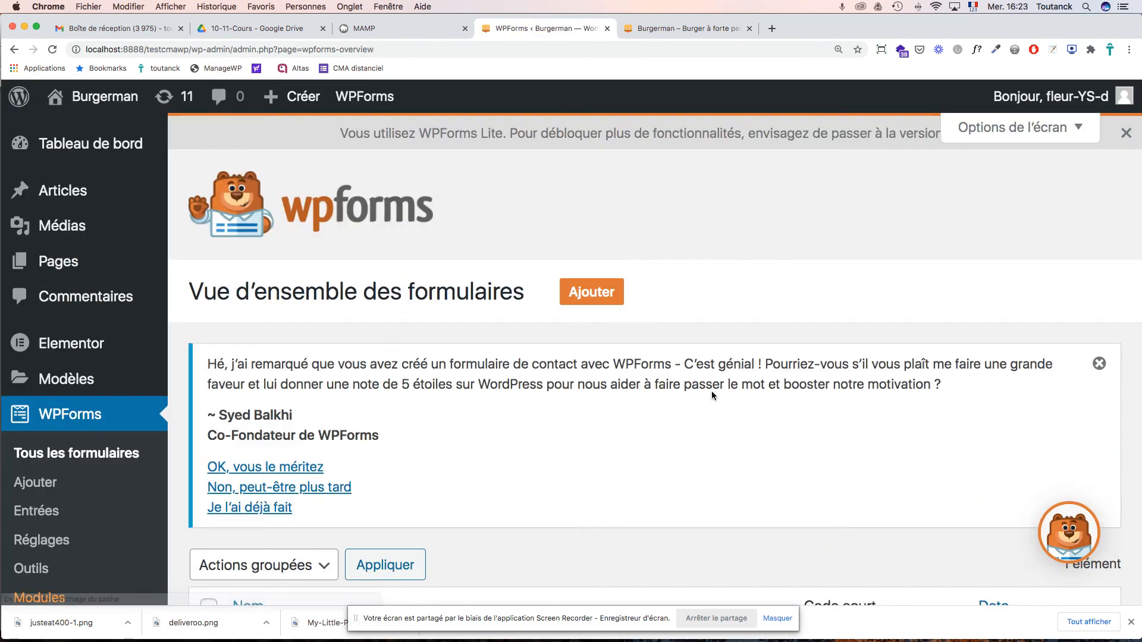
{"action": "scroll", "coordinate": [711, 390], "scroll_direction": "down", "scroll_amount": 5}
{"action": "left_click", "coordinate": [260, 402]}
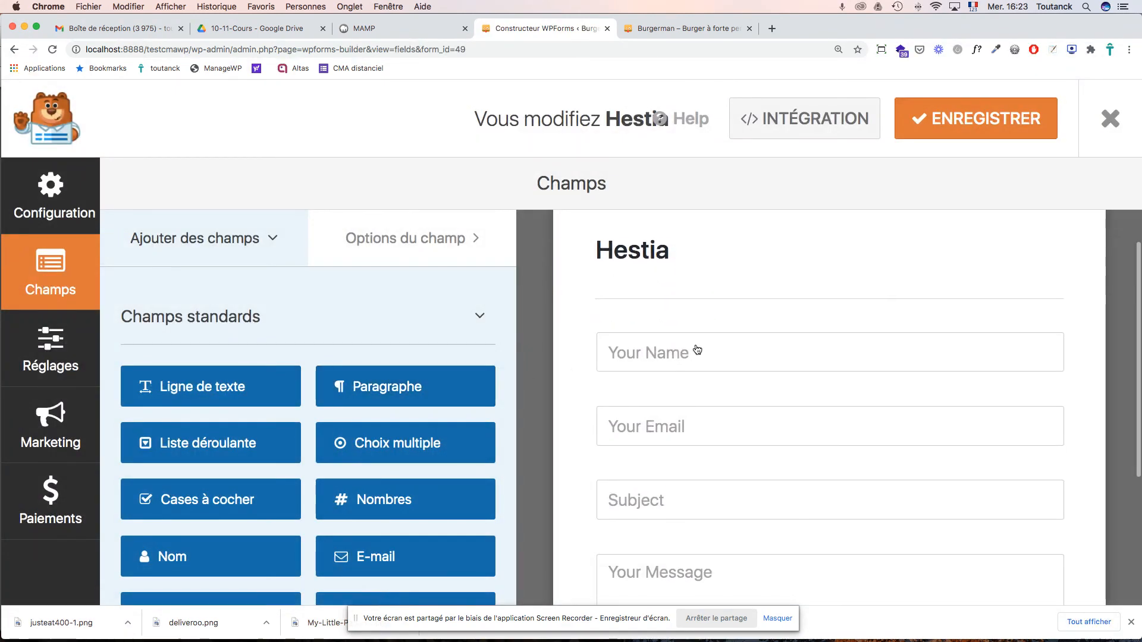
- Set the name field's advanced placeholder to 'Votre nom'
{"action": "left_click", "coordinate": [666, 408]}
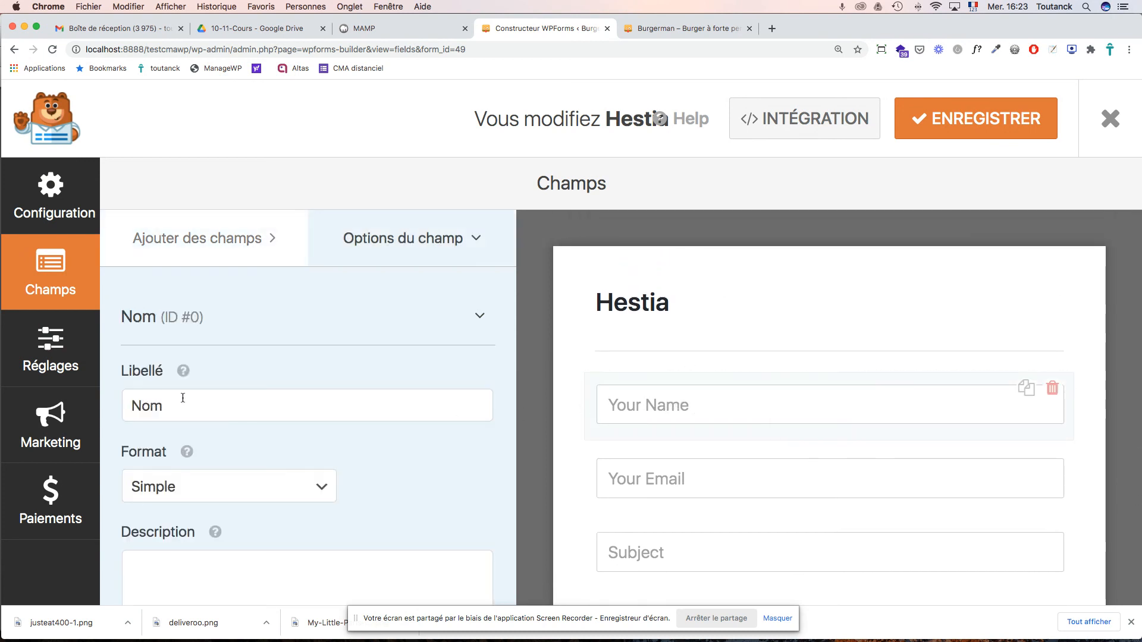
{"action": "scroll", "coordinate": [180, 399], "scroll_direction": "down", "scroll_amount": 5}
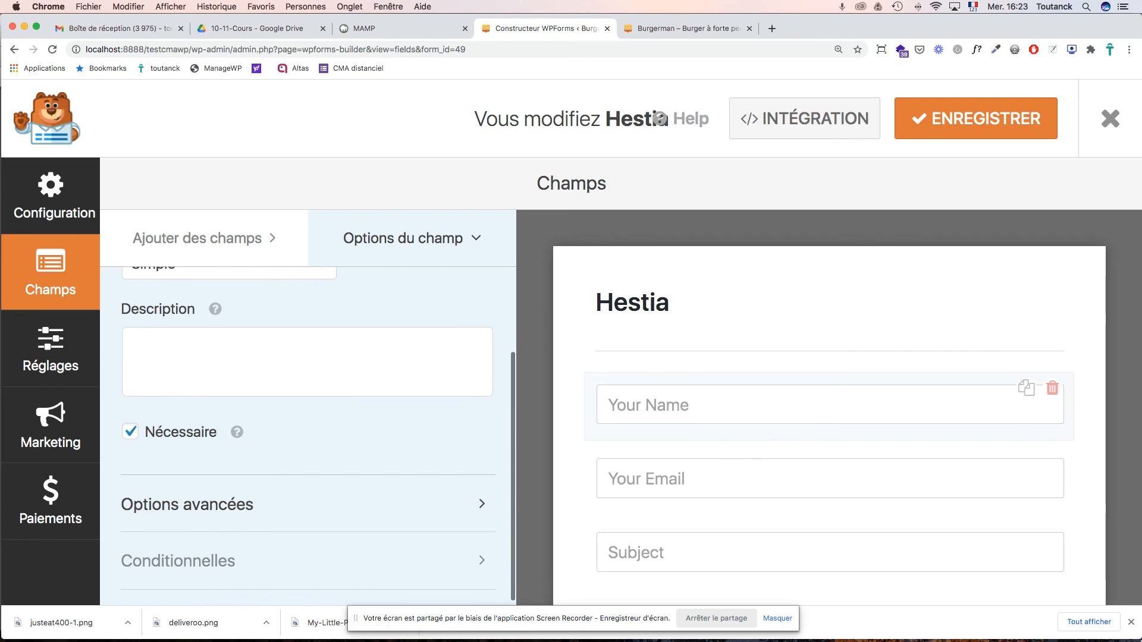
{"action": "left_click", "coordinate": [1131, 622]}
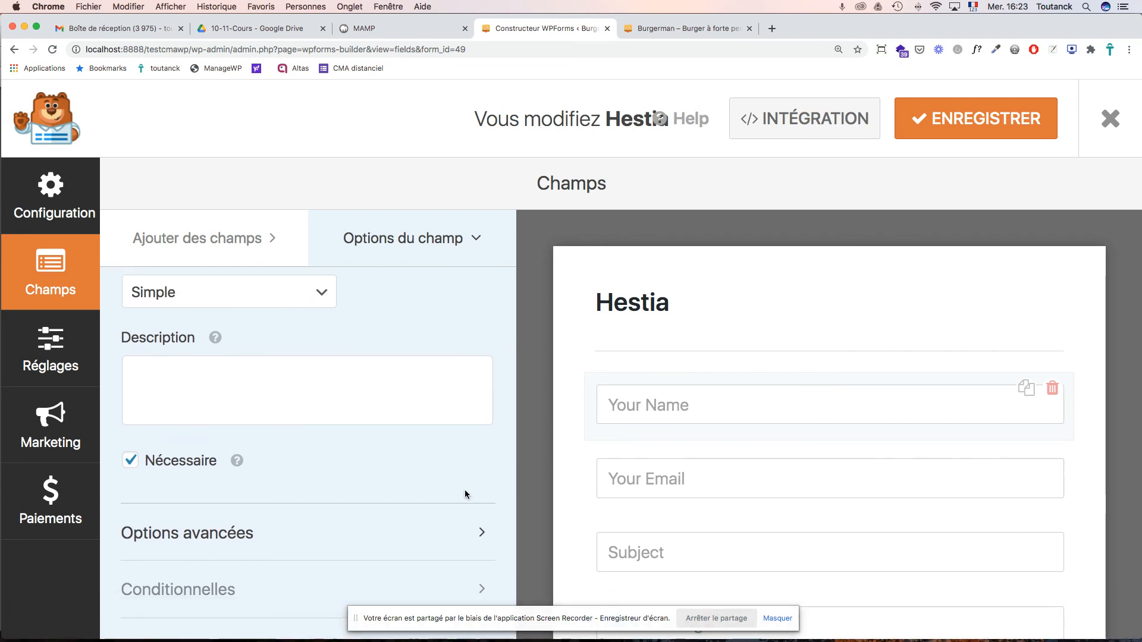
{"action": "scroll", "coordinate": [373, 456], "scroll_direction": "up", "scroll_amount": 4}
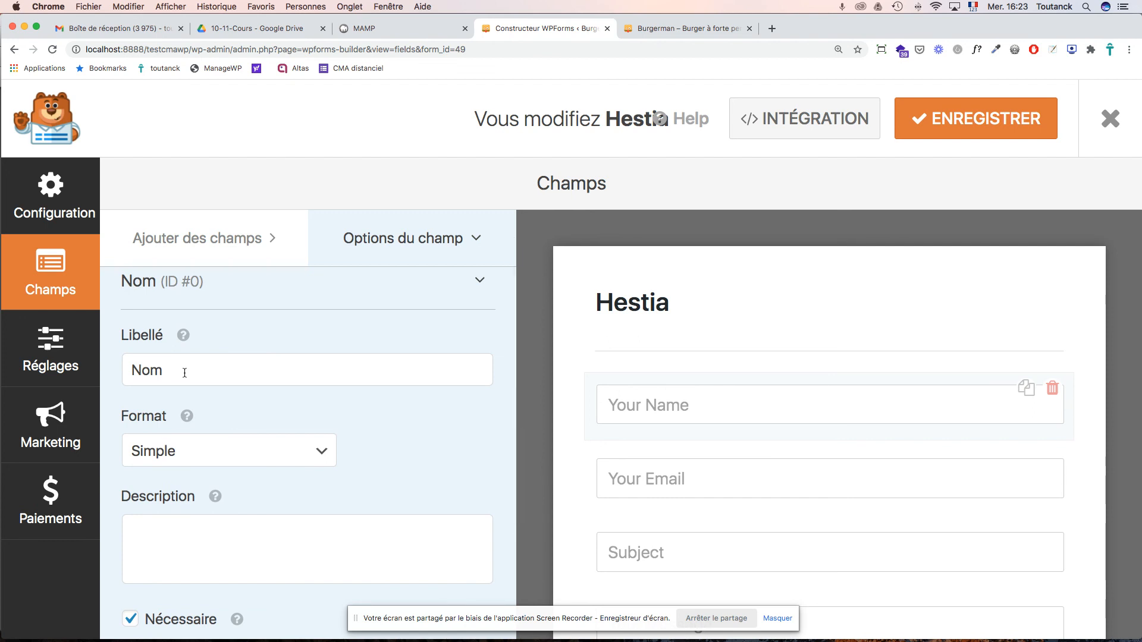
{"action": "scroll", "coordinate": [268, 394], "scroll_direction": "down", "scroll_amount": 4}
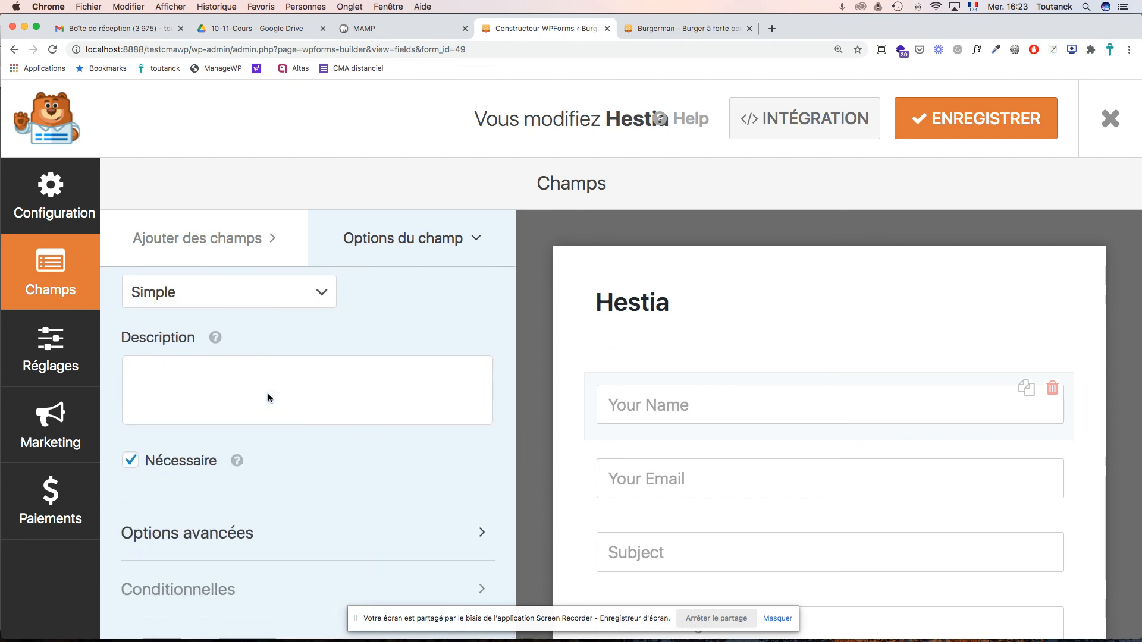
{"action": "left_click", "coordinate": [223, 538]}
{"action": "scroll", "coordinate": [253, 513], "scroll_direction": "down", "scroll_amount": 6}
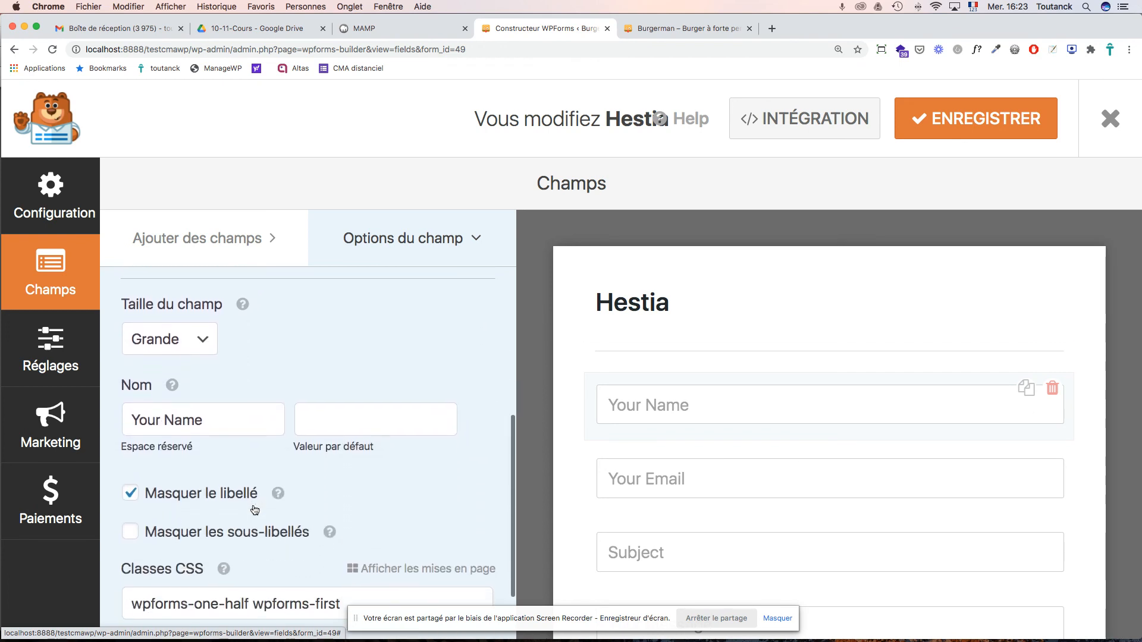
{"action": "scroll", "coordinate": [255, 510], "scroll_direction": "down", "scroll_amount": 2}
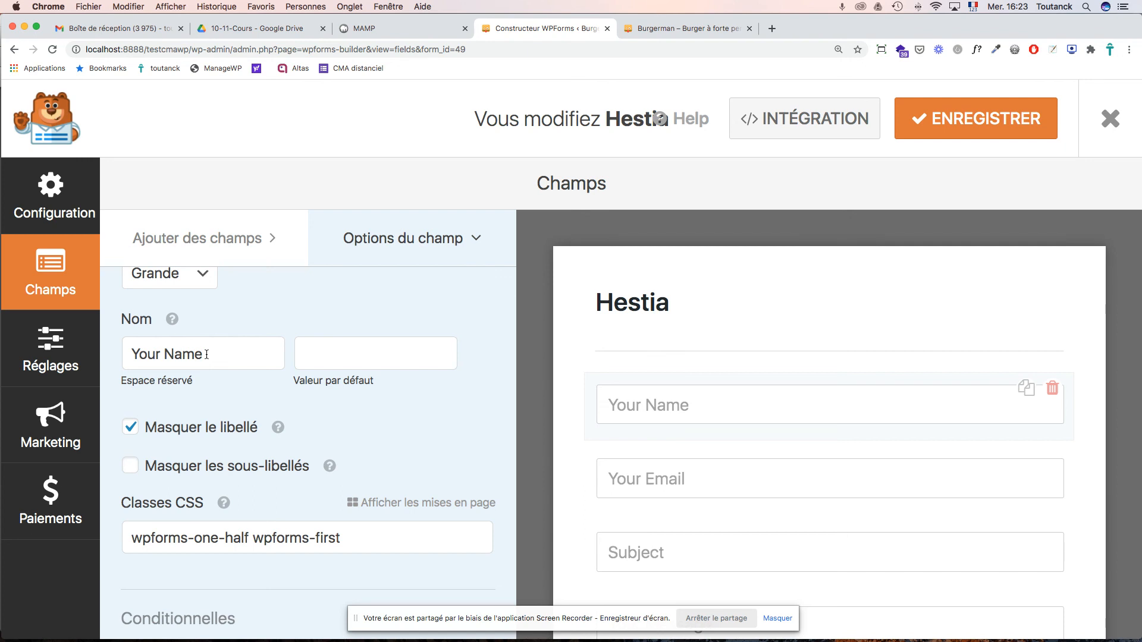
{"action": "left_click_drag", "start_coordinate": [207, 354], "coordinate": [122, 352]}
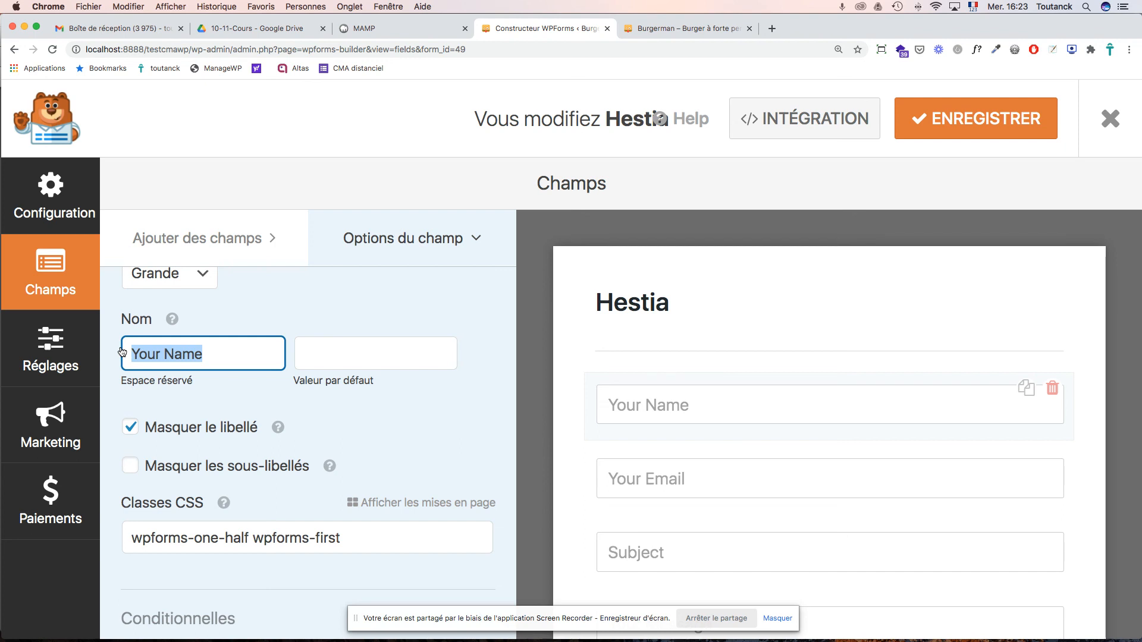
{"action": "type", "text": "Votre nom"}
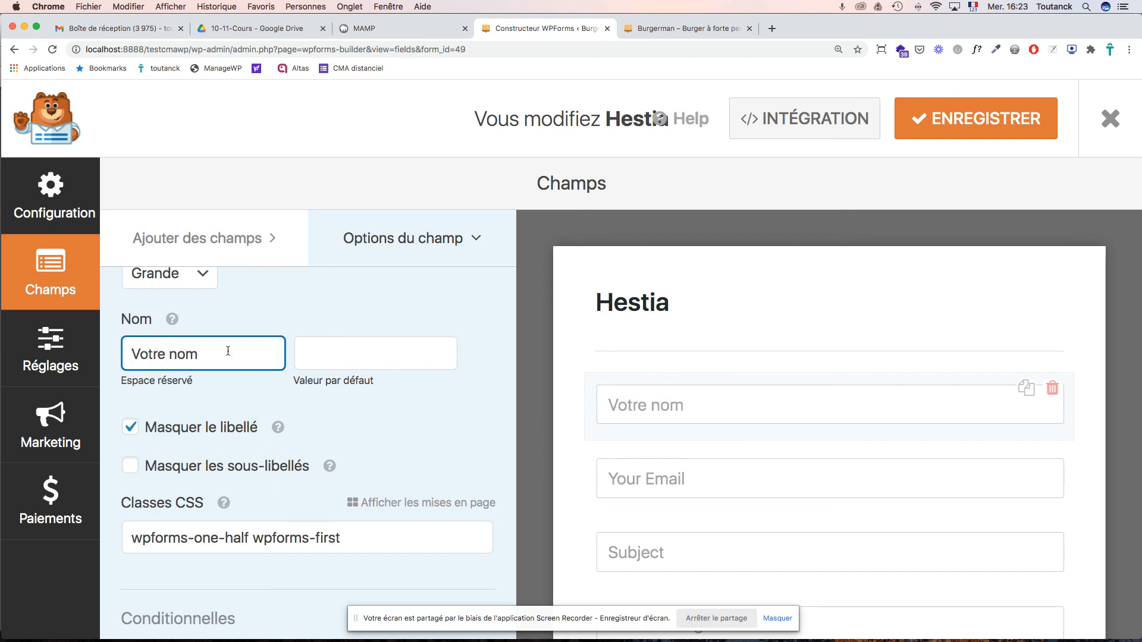
- Change the email field's placeholder to 'Votre Email'
{"action": "left_click", "coordinate": [638, 479]}
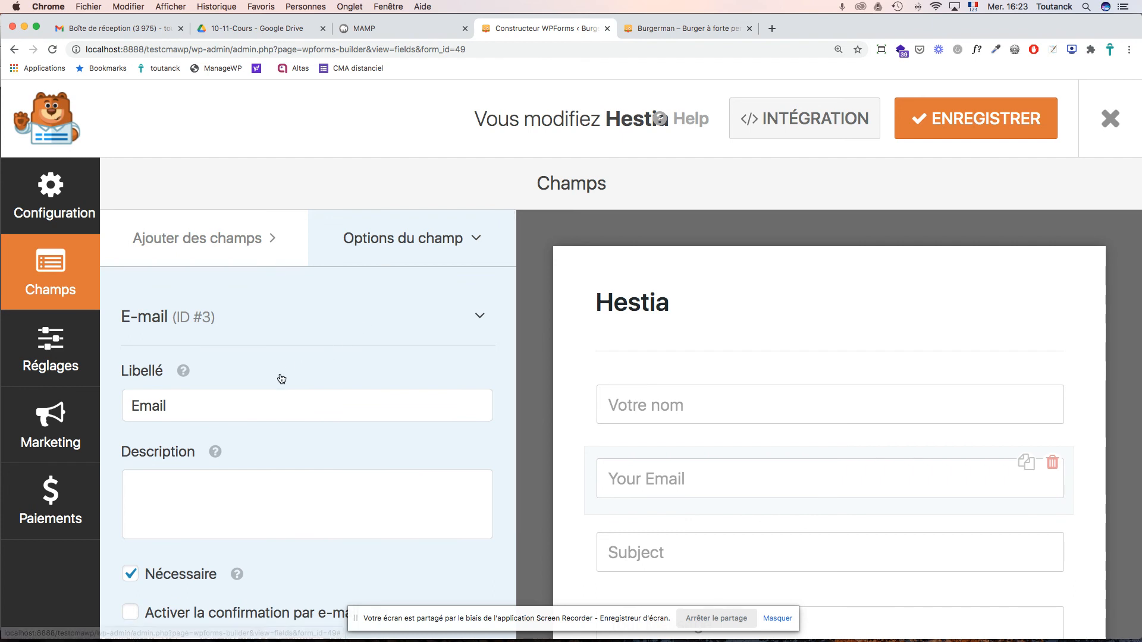
{"action": "scroll", "coordinate": [284, 369], "scroll_direction": "down", "scroll_amount": 5}
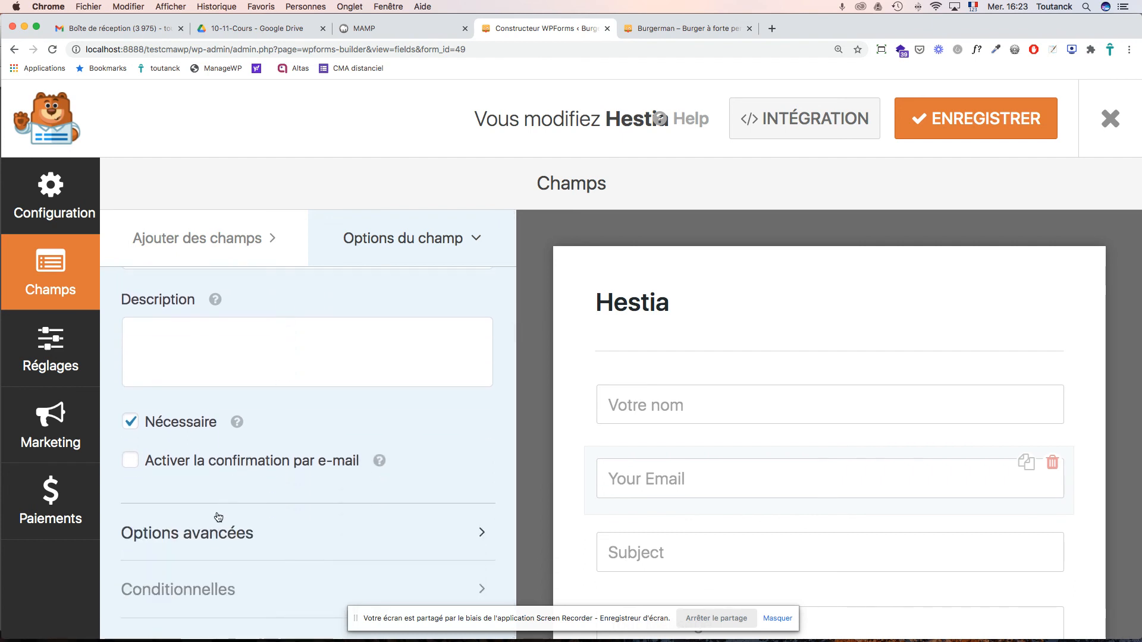
{"action": "left_click", "coordinate": [217, 539]}
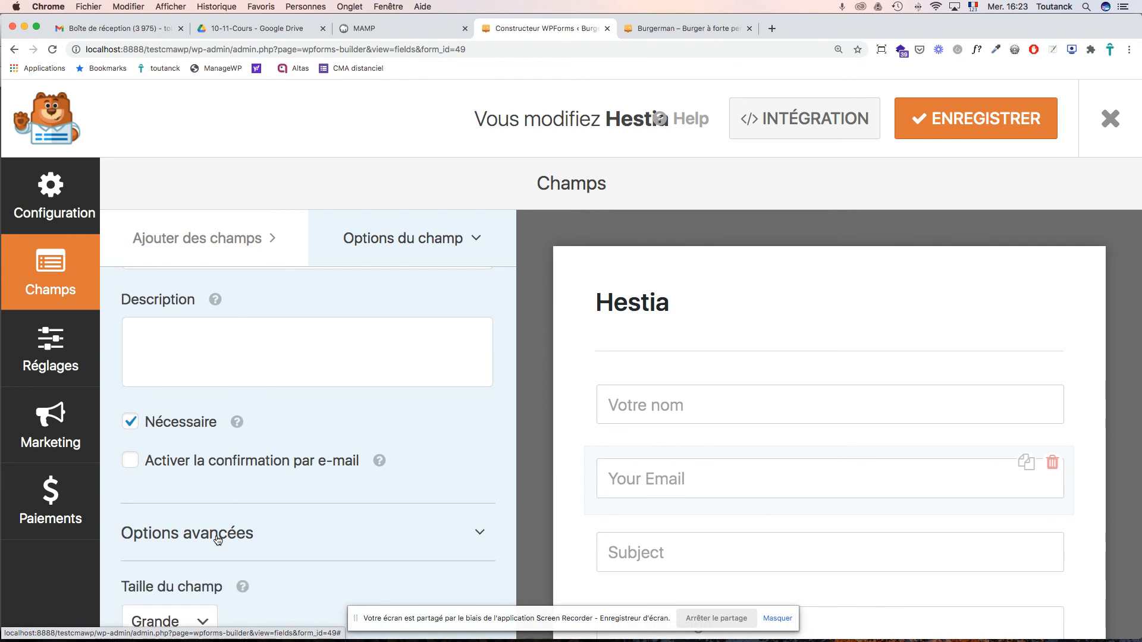
{"action": "scroll", "coordinate": [245, 495], "scroll_direction": "down", "scroll_amount": 4}
{"action": "scroll", "coordinate": [243, 492], "scroll_direction": "down", "scroll_amount": 2}
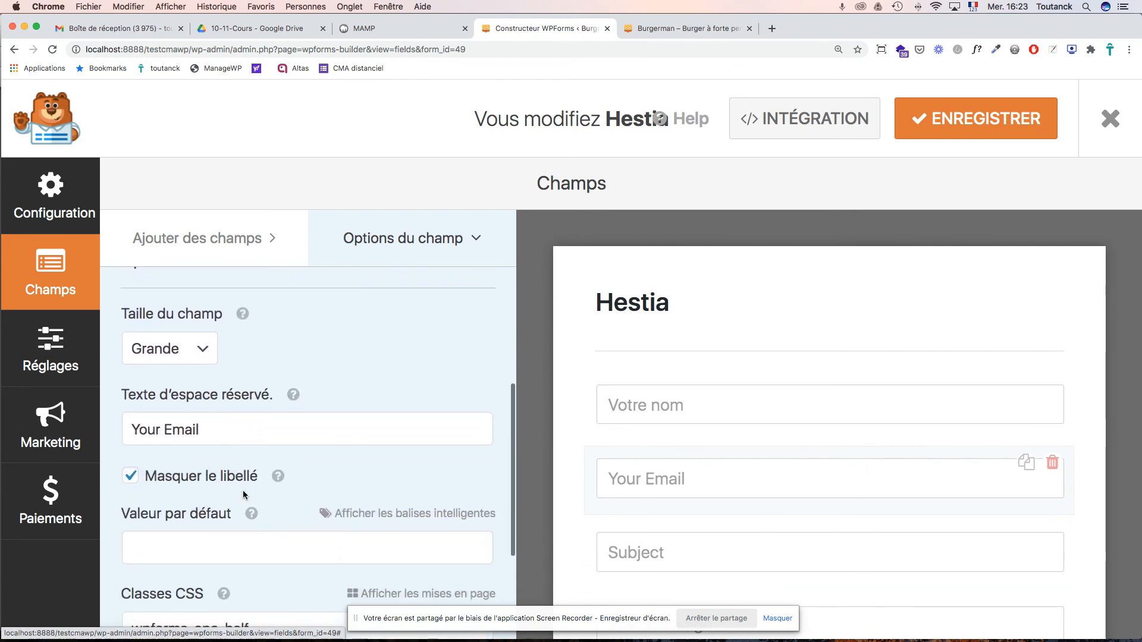
{"action": "left_click", "coordinate": [140, 373]}
{"action": "double_click", "coordinate": [140, 373]}
{"action": "type", "text": "Votre"}
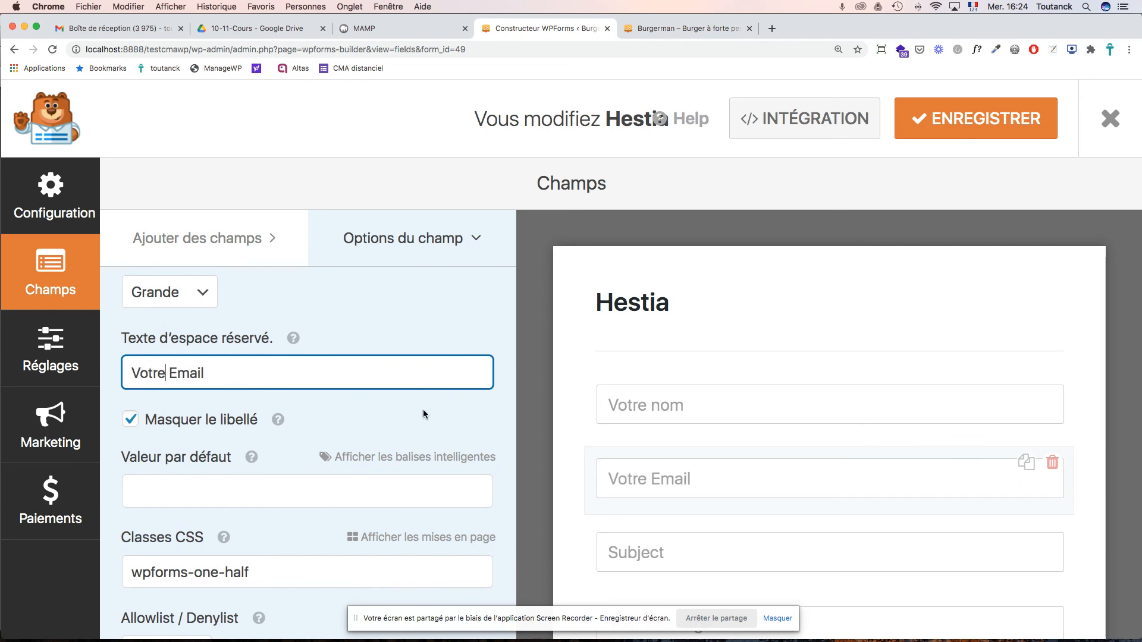
{"action": "left_click", "coordinate": [634, 549]}
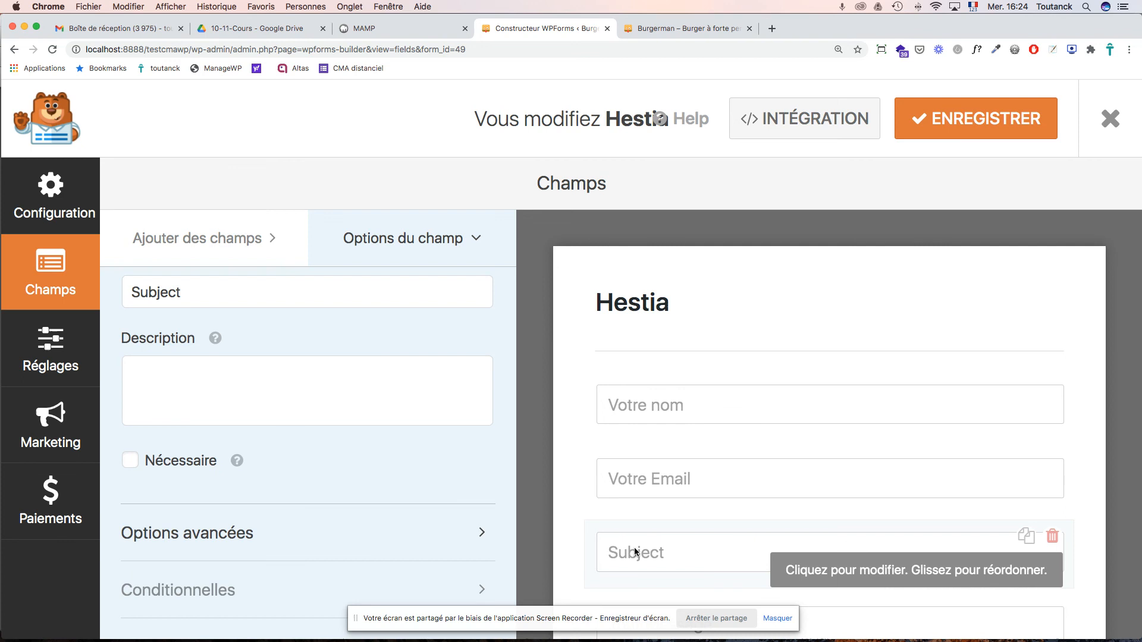
- Shorten the Subject field's label and placeholder toward the French 'Sujet'
{"action": "scroll", "coordinate": [298, 375], "scroll_direction": "up", "scroll_amount": 1}
{"action": "left_click", "coordinate": [154, 308]}
{"action": "key", "text": "BackSpace"}
{"action": "key", "text": "BackSpace"}
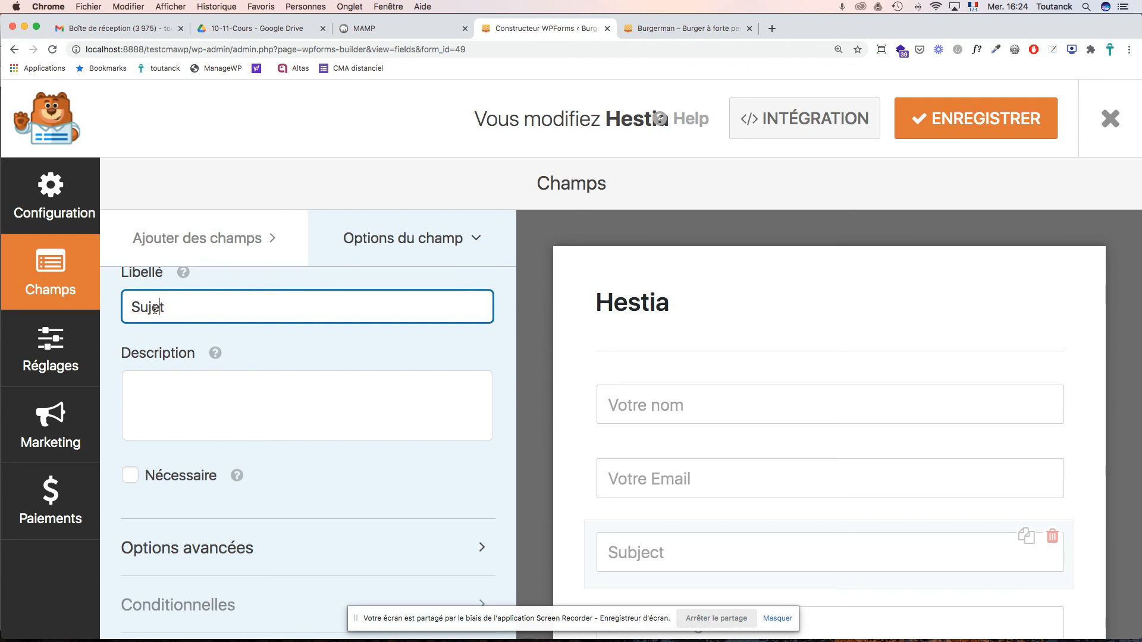
{"action": "scroll", "coordinate": [296, 334], "scroll_direction": "down", "scroll_amount": 2}
{"action": "left_click", "coordinate": [214, 550]}
{"action": "scroll", "coordinate": [252, 519], "scroll_direction": "down", "scroll_amount": 5}
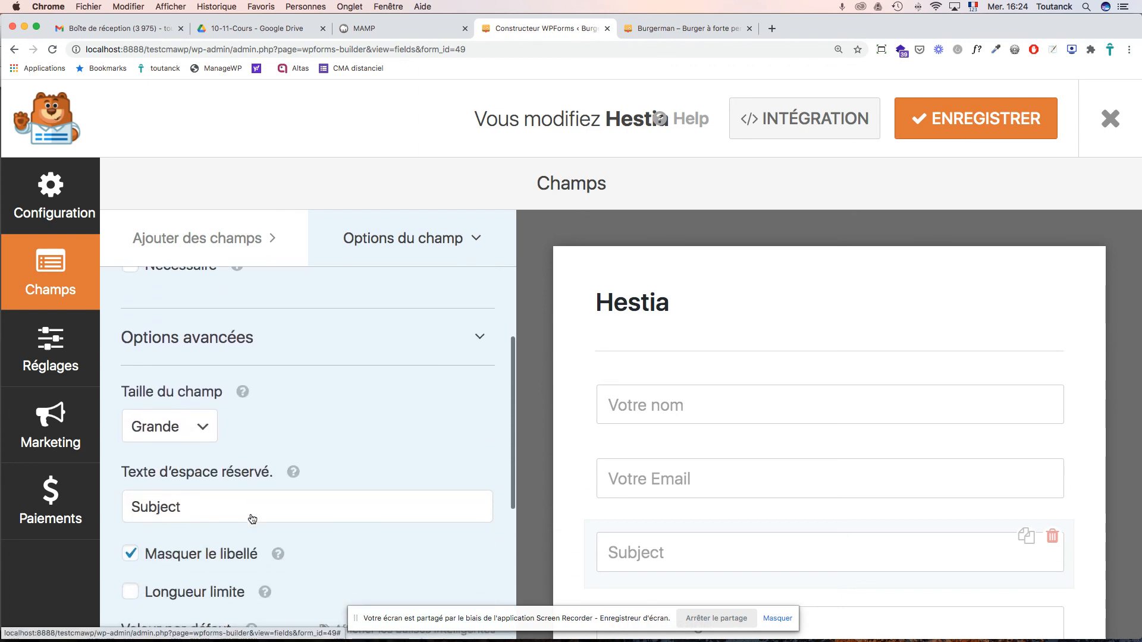
{"action": "left_click", "coordinate": [156, 486]}
{"action": "key", "text": "BackSpace"}
{"action": "key", "text": "Right"}
{"action": "key", "text": "Right"}
{"action": "key", "text": "Right"}
{"action": "key", "text": "BackSpace"}
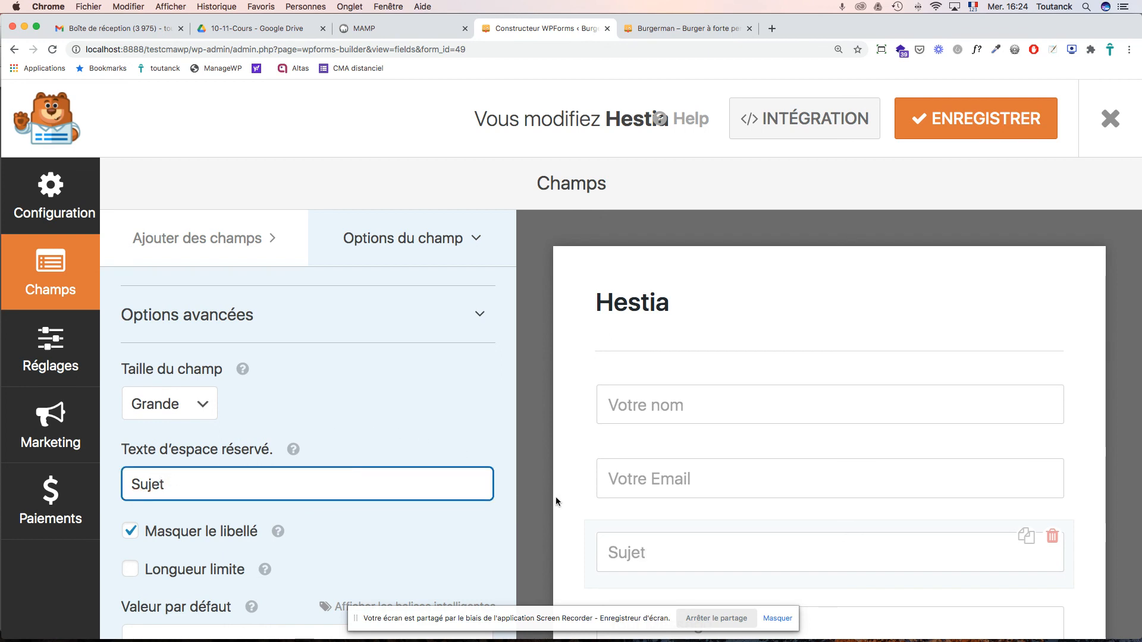
- Replace the subject field's label and placeholder with 'Objet'
{"action": "scroll", "coordinate": [410, 447], "scroll_direction": "down", "scroll_amount": 3}
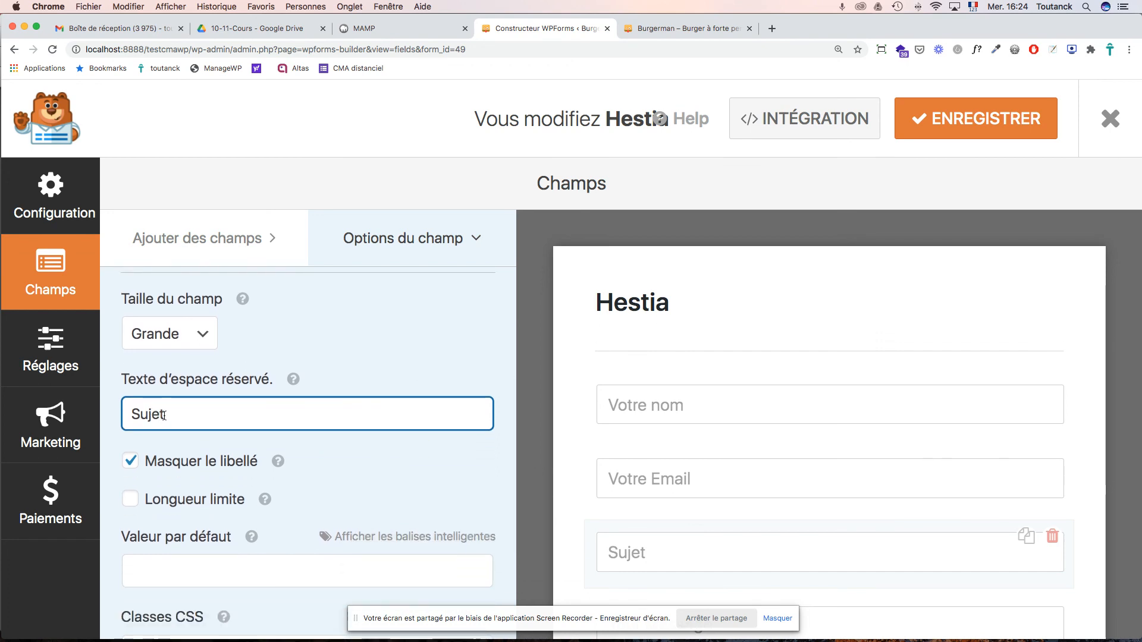
{"action": "scroll", "coordinate": [164, 416], "scroll_direction": "up", "scroll_amount": 1}
{"action": "scroll", "coordinate": [165, 416], "scroll_direction": "up", "scroll_amount": 5}
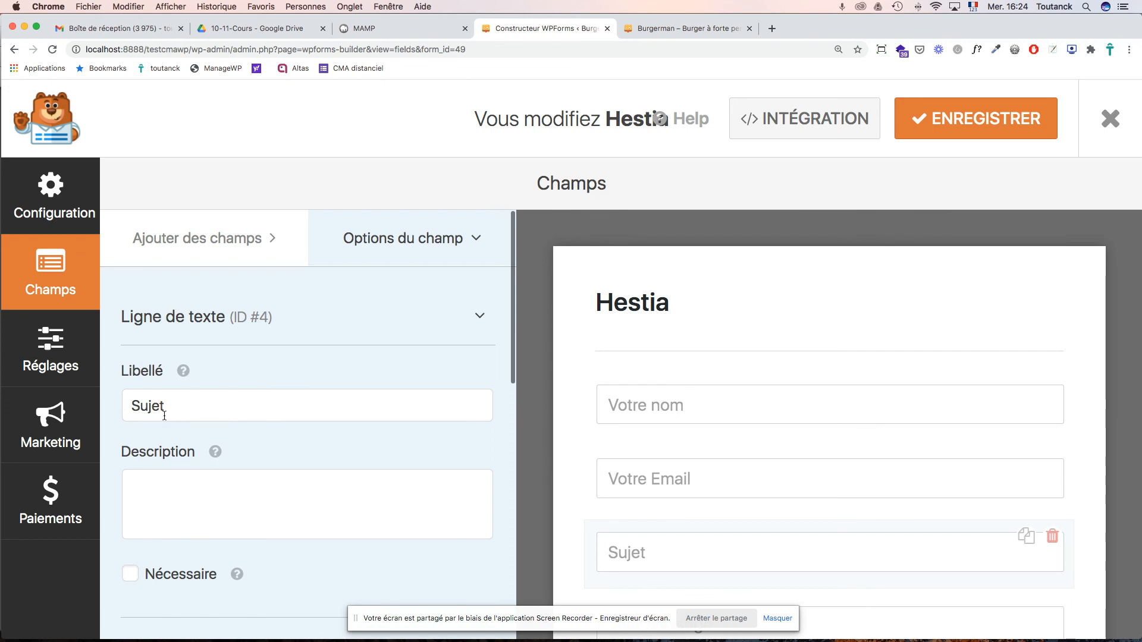
{"action": "double_click", "coordinate": [144, 408]}
{"action": "type", "text": "O"}
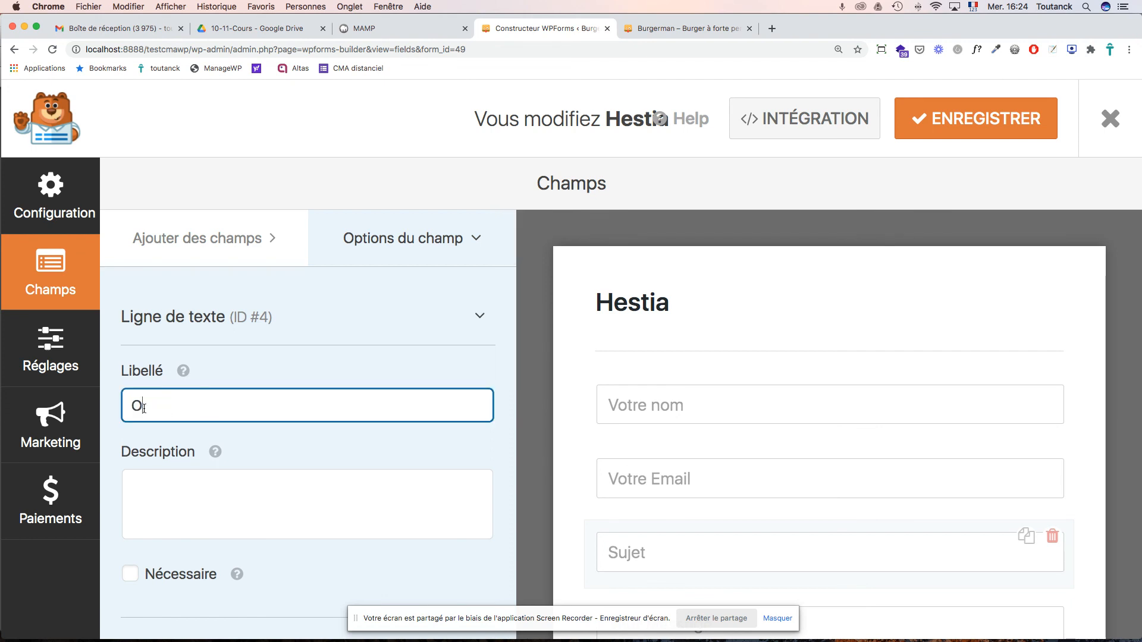
{"action": "type", "text": "bjet"}
{"action": "scroll", "coordinate": [321, 465], "scroll_direction": "down", "scroll_amount": 10}
{"action": "double_click", "coordinate": [151, 290]}
{"action": "type", "text": "Objet"}
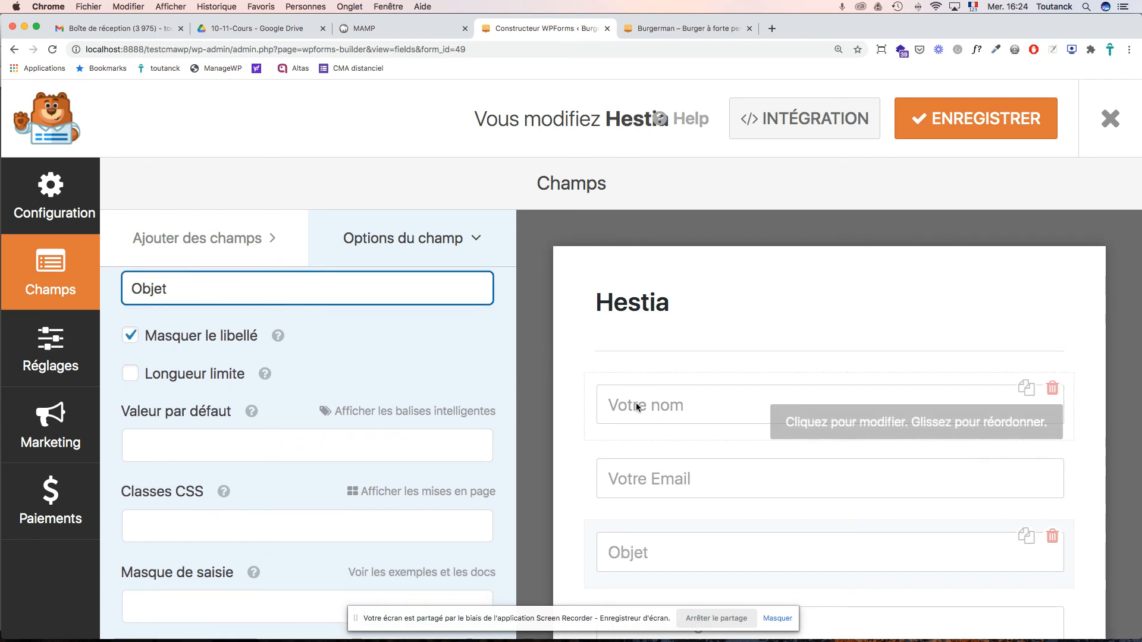
- Change the message field's placeholder to 'Votre Message'
{"action": "scroll", "coordinate": [636, 404], "scroll_direction": "down", "scroll_amount": 5}
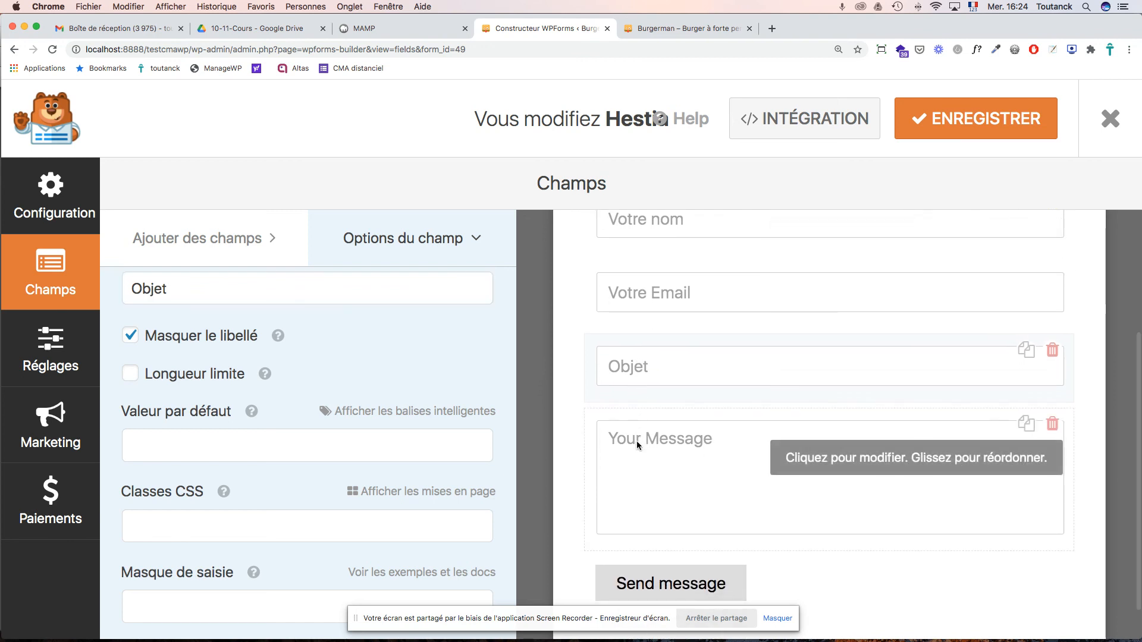
{"action": "left_click", "coordinate": [636, 441]}
{"action": "scroll", "coordinate": [357, 395], "scroll_direction": "up", "scroll_amount": 2}
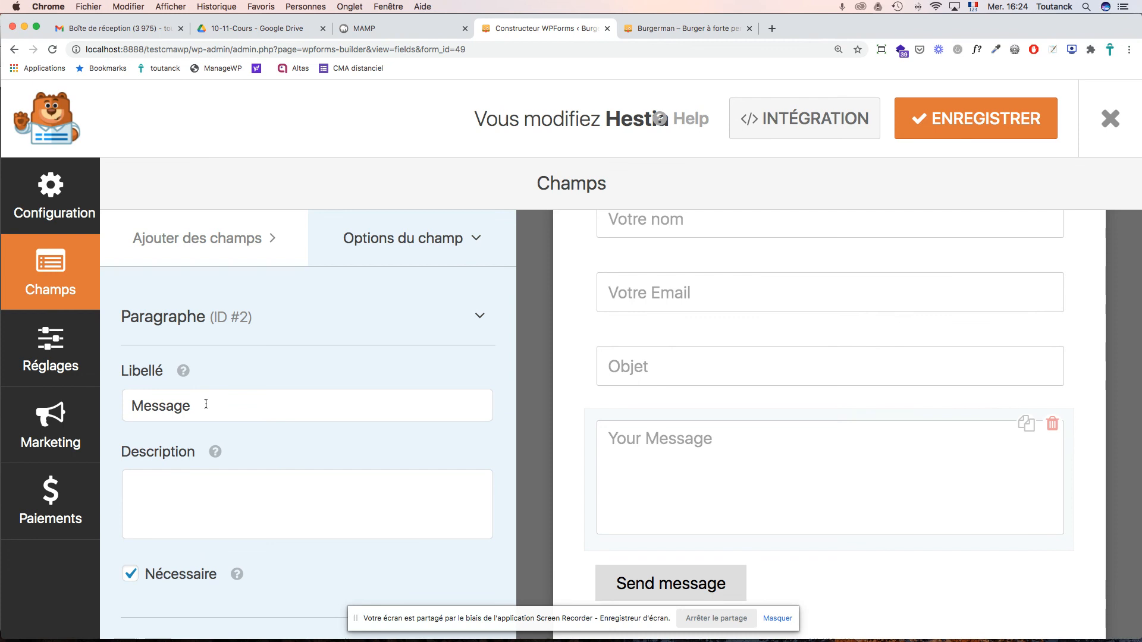
{"action": "scroll", "coordinate": [247, 400], "scroll_direction": "down", "scroll_amount": 2}
{"action": "left_click", "coordinate": [191, 534]}
{"action": "scroll", "coordinate": [265, 401], "scroll_direction": "down", "scroll_amount": 5}
{"action": "double_click", "coordinate": [137, 402]}
{"action": "type", "text": "Votre Message"}
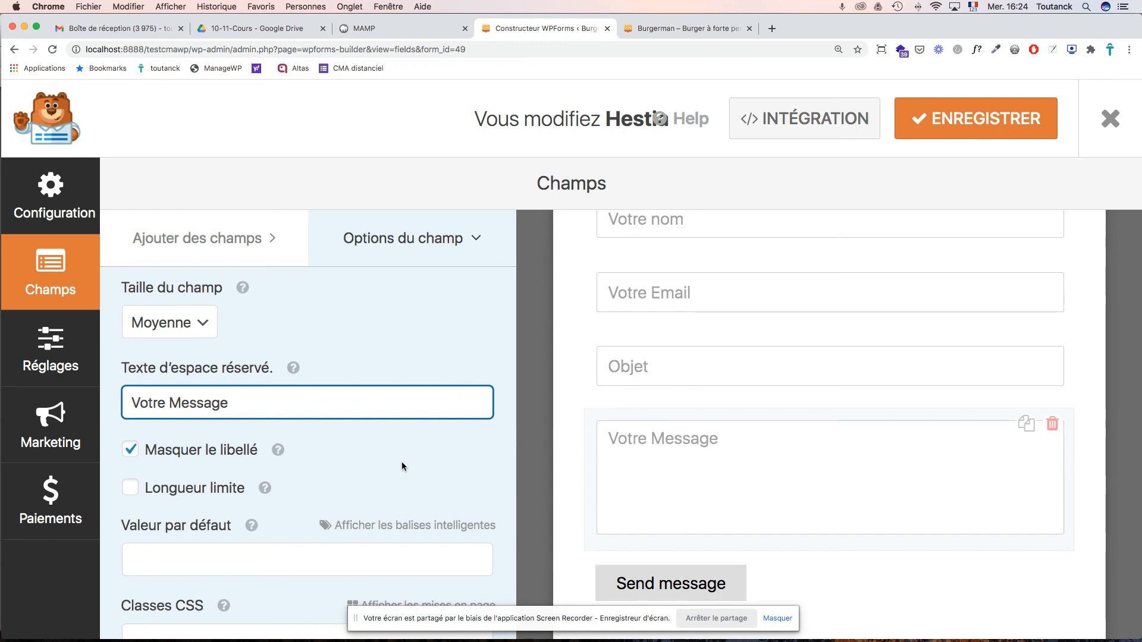
- Save the Hestia form's changes
{"action": "scroll", "coordinate": [403, 467], "scroll_direction": "down", "scroll_amount": 3}
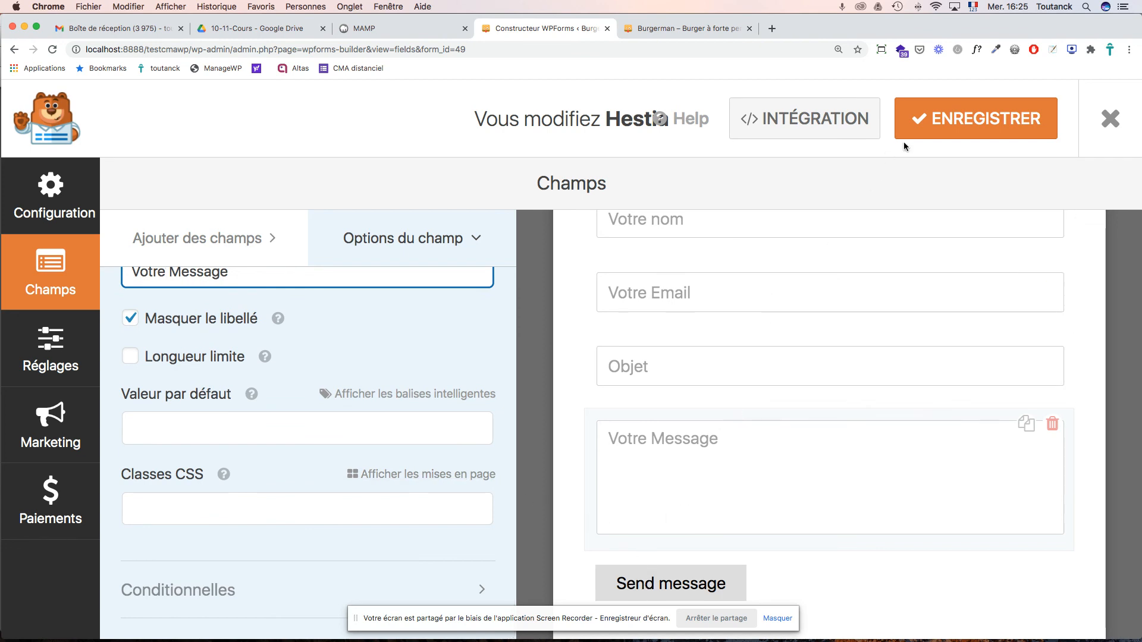
{"action": "left_click", "coordinate": [939, 131]}
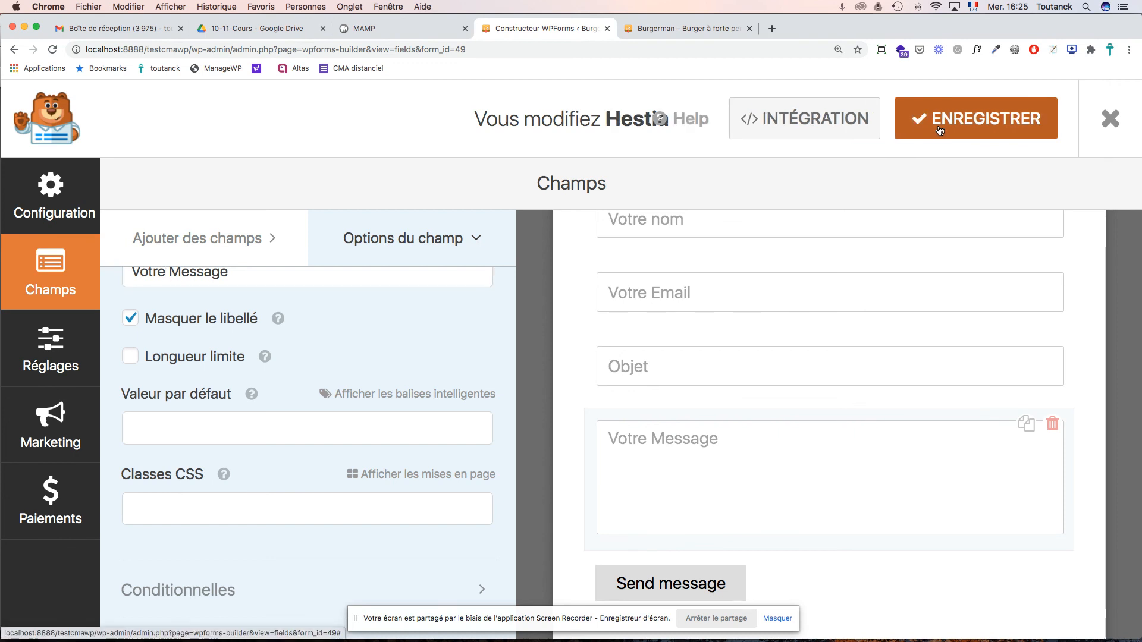
{"action": "scroll", "coordinate": [509, 335], "scroll_direction": "up", "scroll_amount": 5}
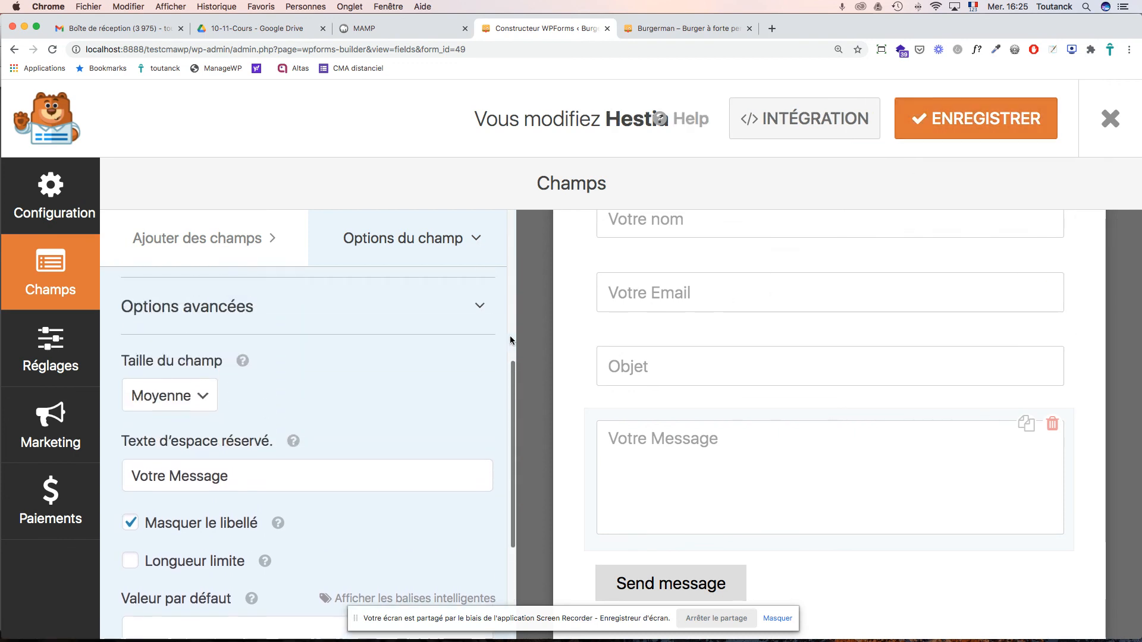
{"action": "scroll", "coordinate": [670, 328], "scroll_direction": "up", "scroll_amount": 3}
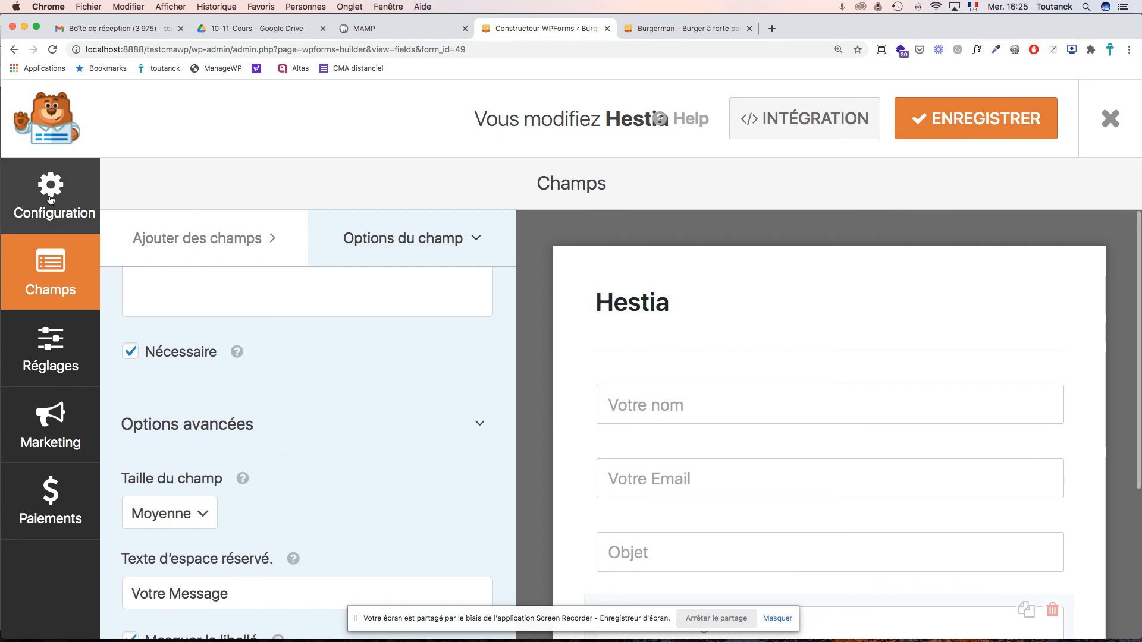
- Rename the form from Hestia to 'Contact Accueil' in its general settings
{"action": "left_click", "coordinate": [42, 213]}
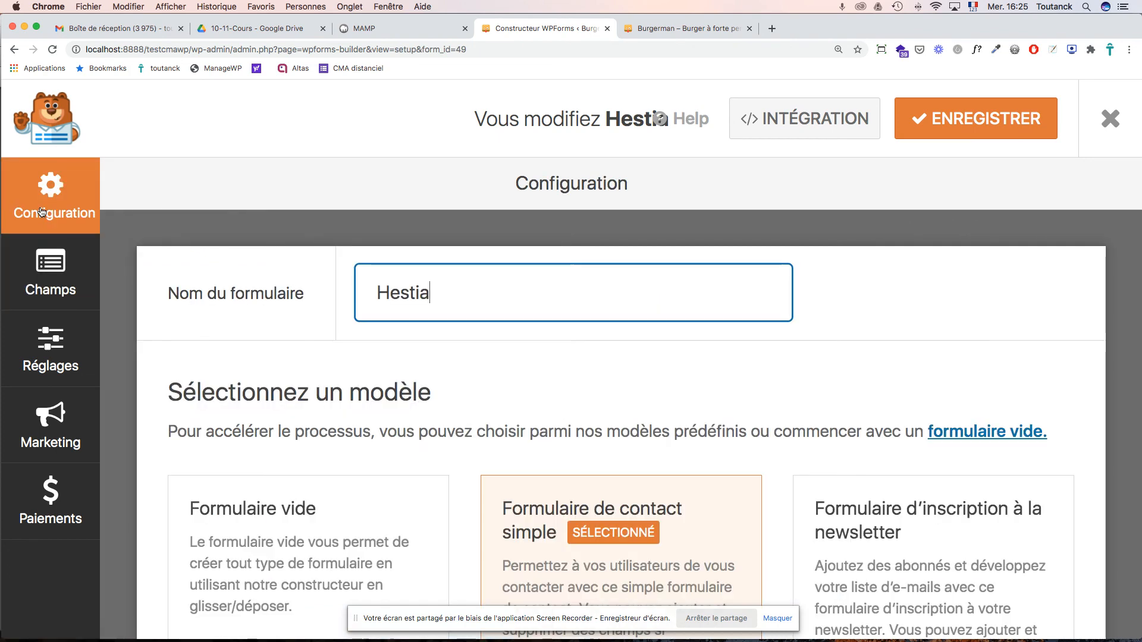
{"action": "scroll", "coordinate": [547, 396], "scroll_direction": "down", "scroll_amount": 7}
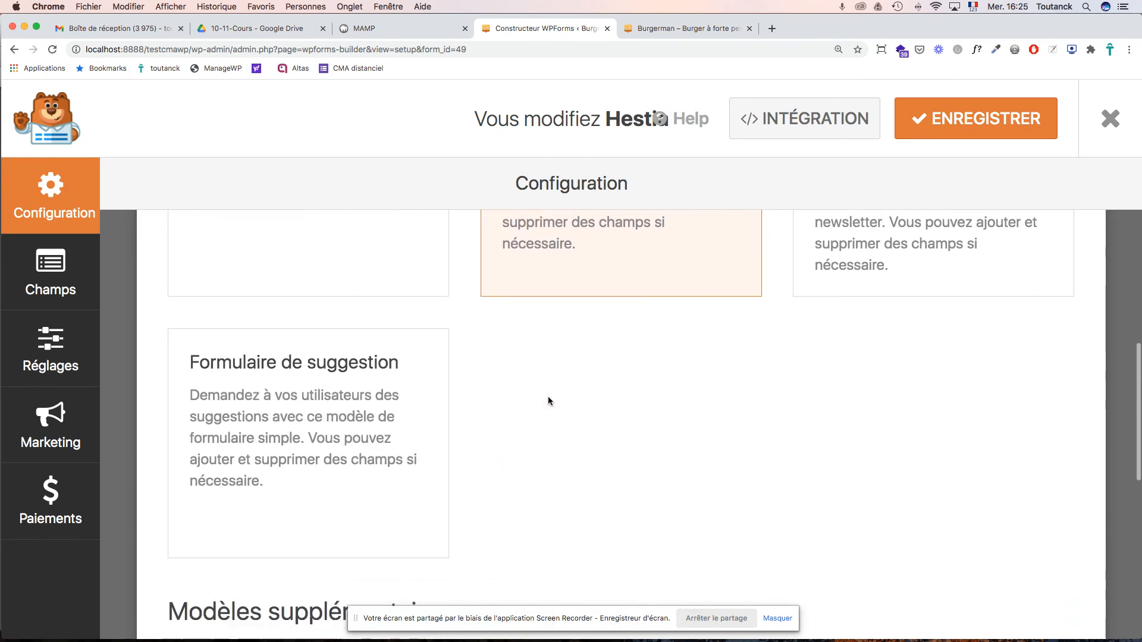
{"action": "scroll", "coordinate": [548, 399], "scroll_direction": "up", "scroll_amount": 7}
{"action": "left_click", "coordinate": [72, 282]}
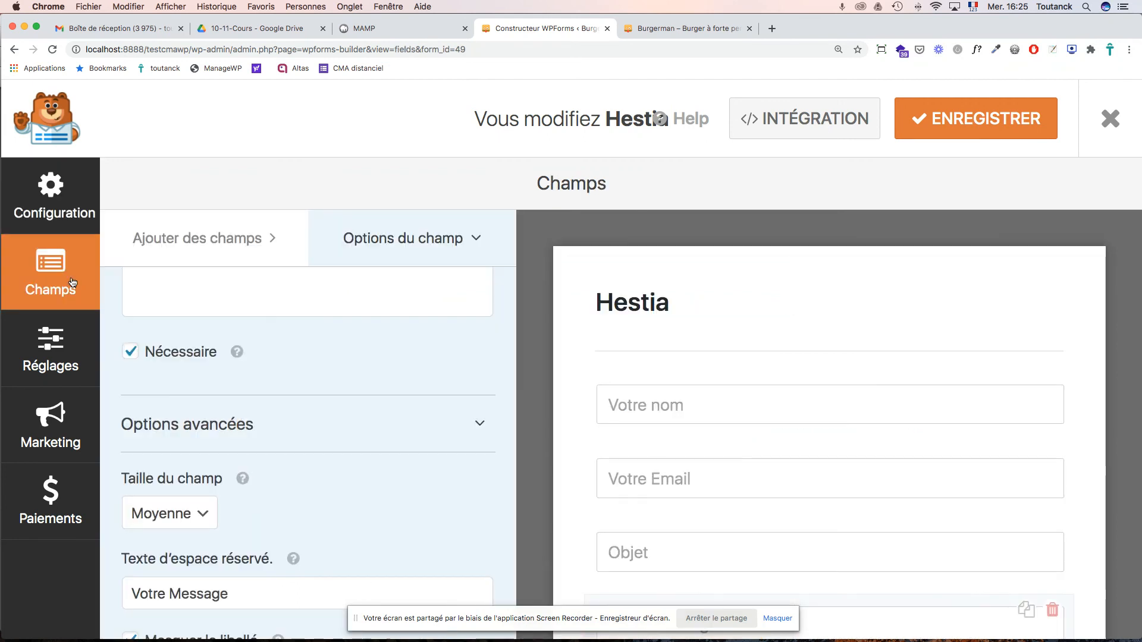
{"action": "left_click", "coordinate": [63, 347]}
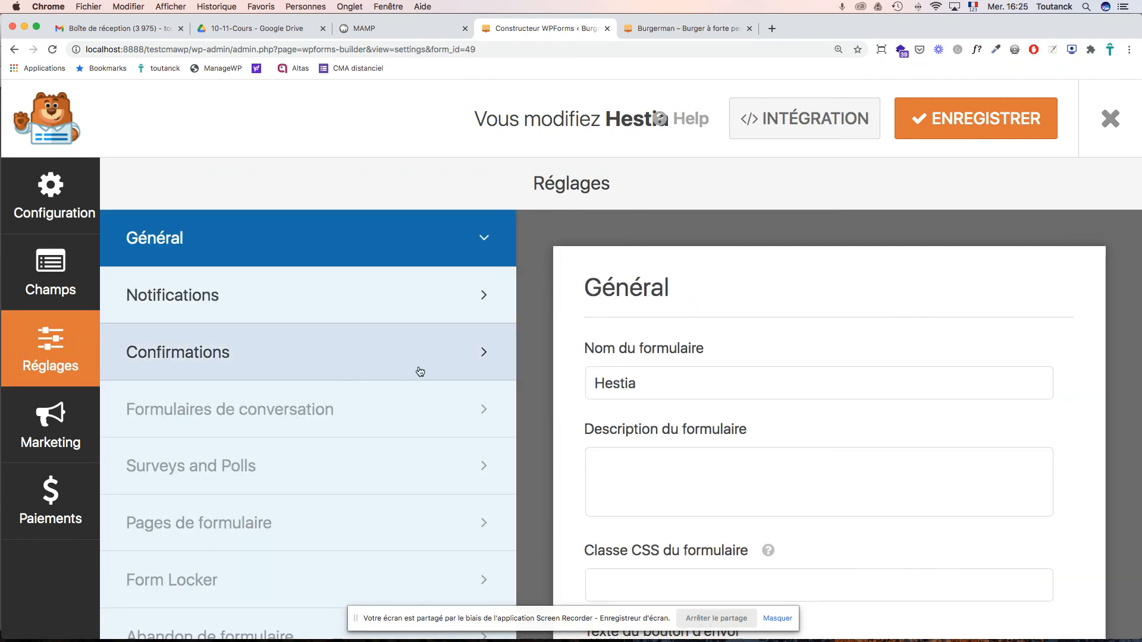
{"action": "left_click", "coordinate": [641, 384]}
{"action": "double_click", "coordinate": [630, 384]}
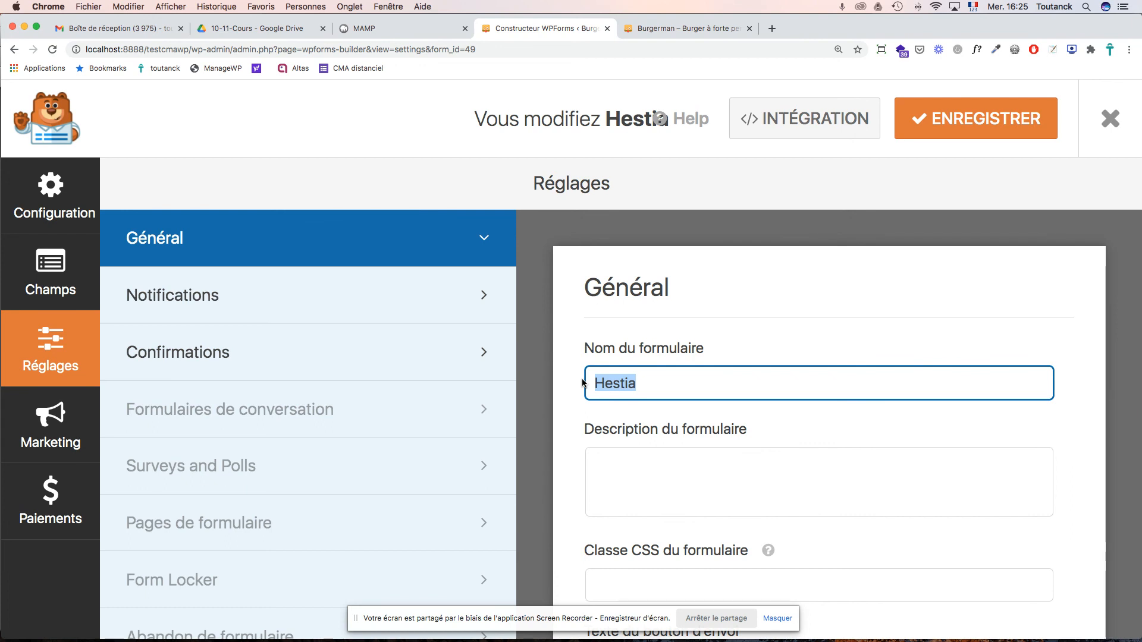
{"action": "type", "text": "Co"}
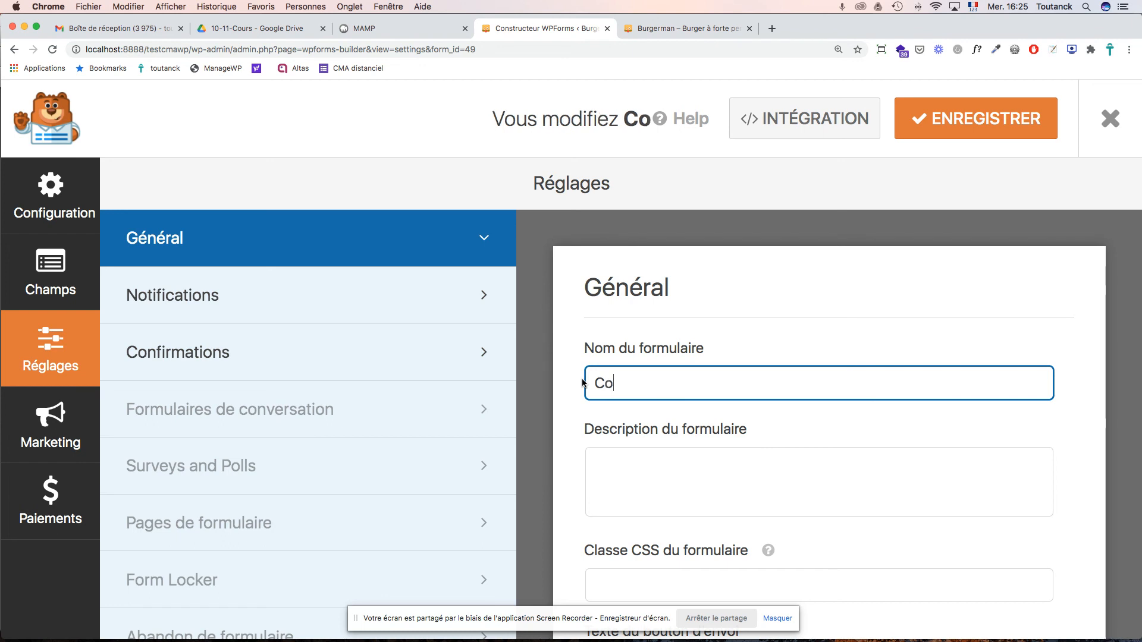
{"action": "type", "text": "ntact A"}
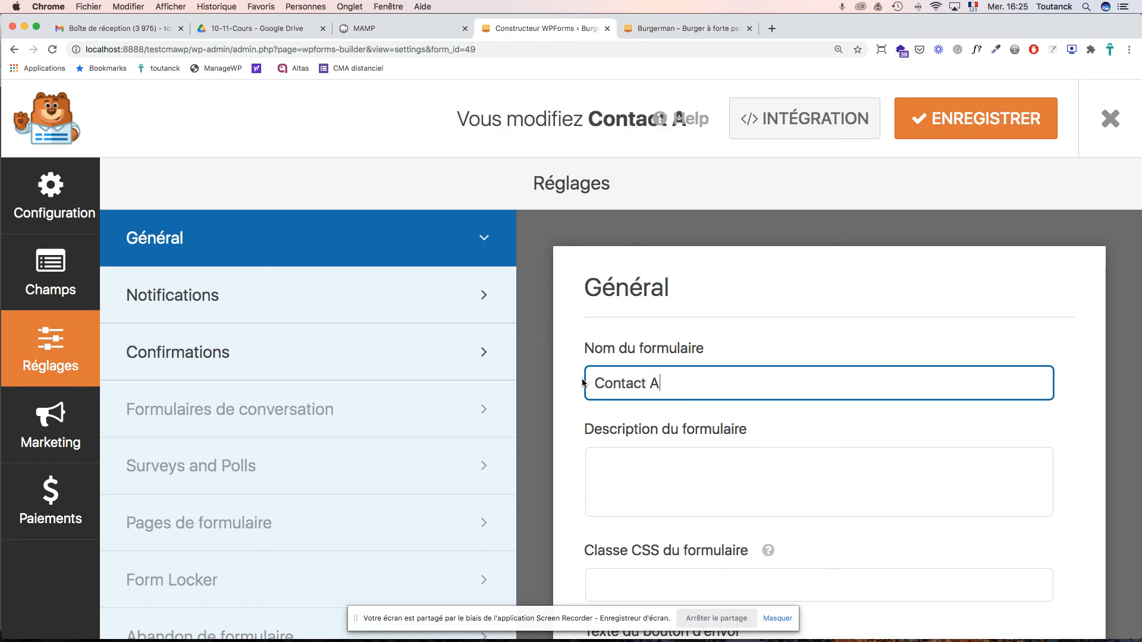
{"action": "type", "text": "ccueil"}
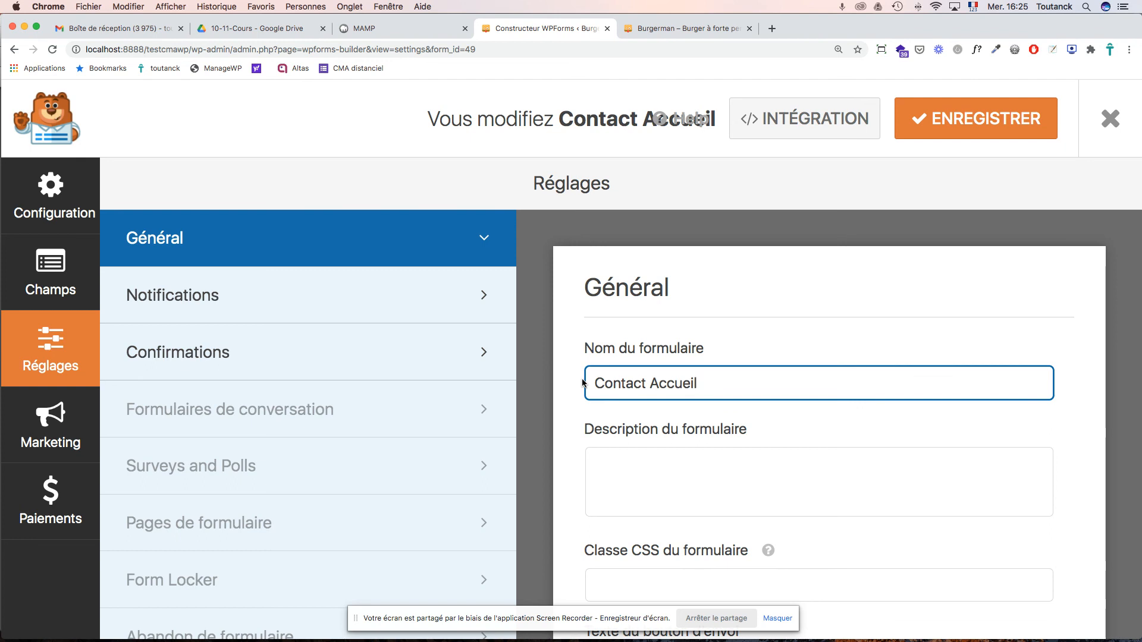
- Enter the description 'Formulaire de contact de la page d'accueil'
{"action": "left_click", "coordinate": [669, 456]}
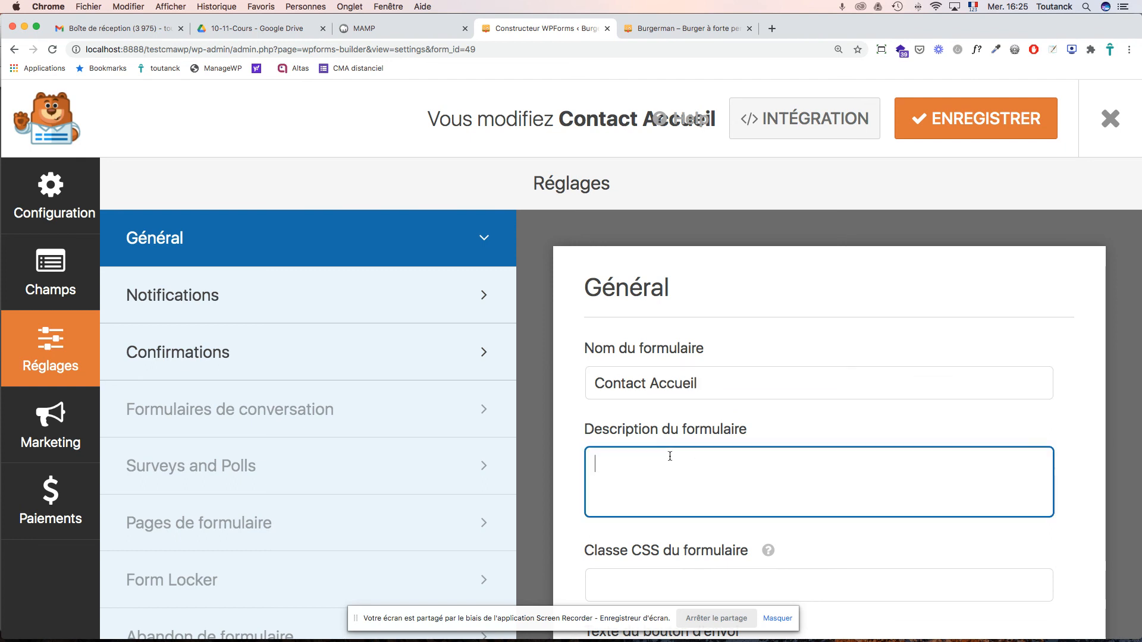
{"action": "type", "text": "Formulaire de contact de la page d'accueil"}
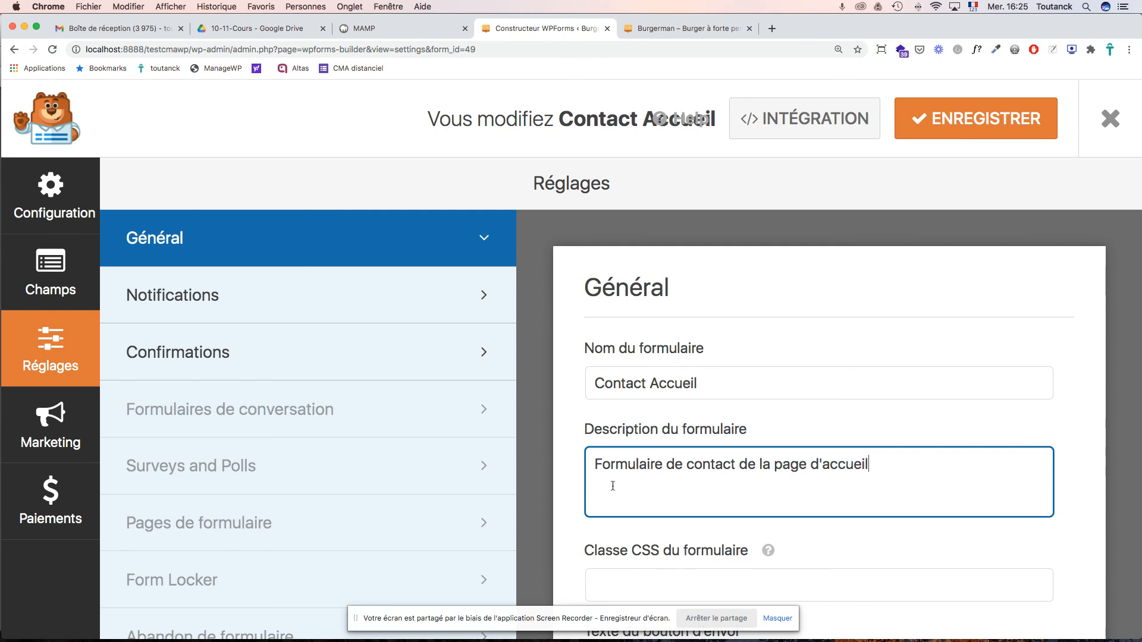
{"action": "scroll", "coordinate": [632, 498], "scroll_direction": "down", "scroll_amount": 10}
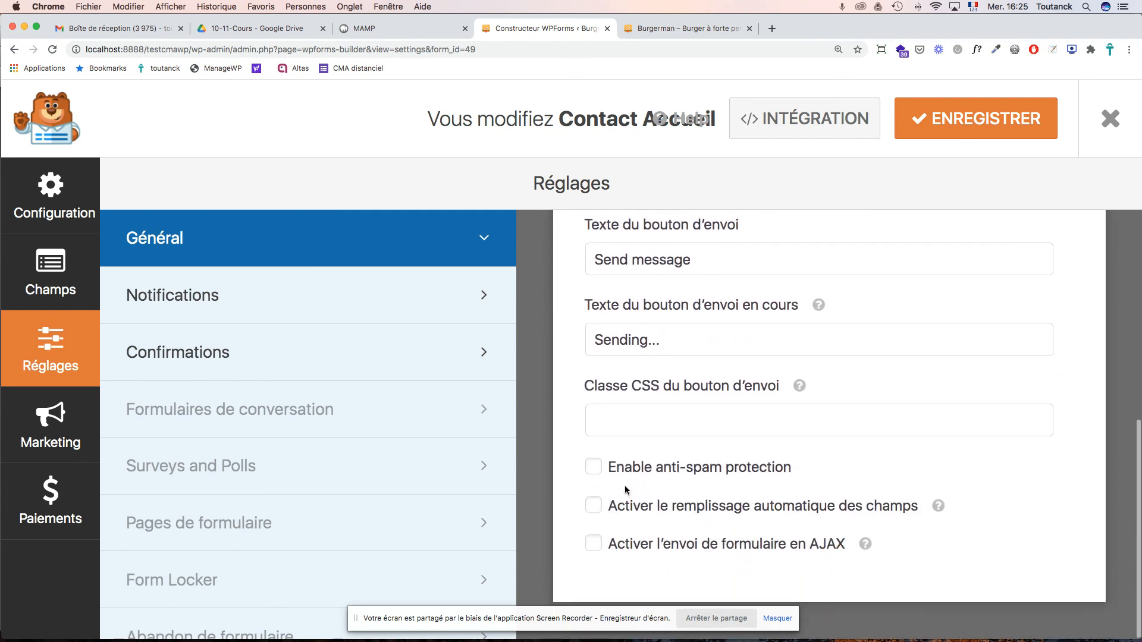
- In the default notification, add a second recipient e-mail address after {admin_email}
{"action": "left_click", "coordinate": [319, 303]}
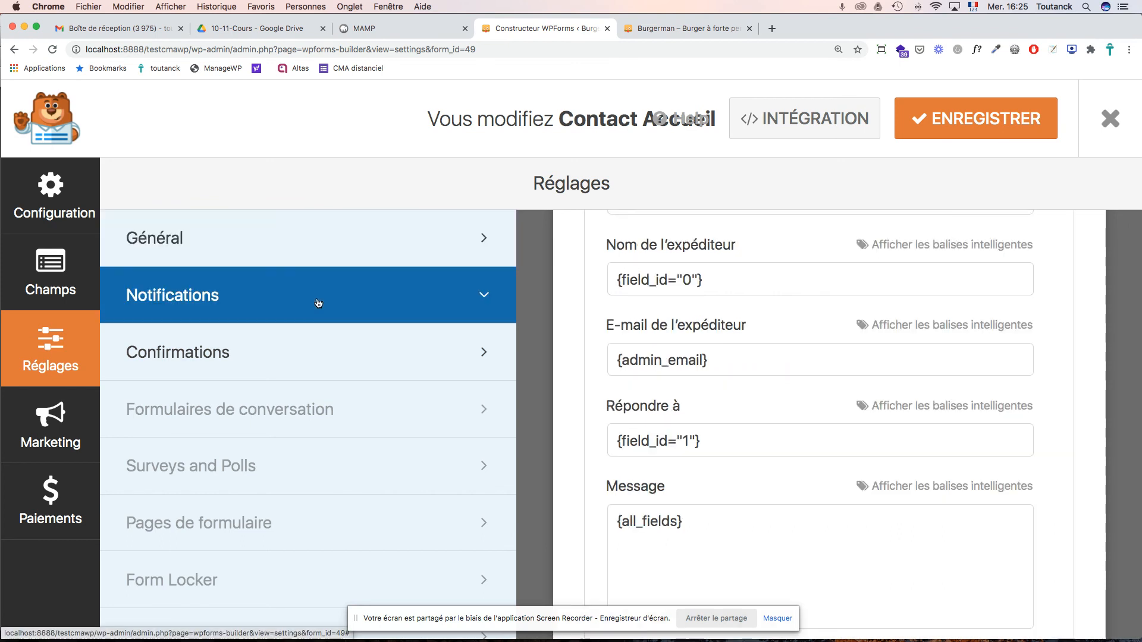
{"action": "scroll", "coordinate": [758, 306], "scroll_direction": "up", "scroll_amount": 5}
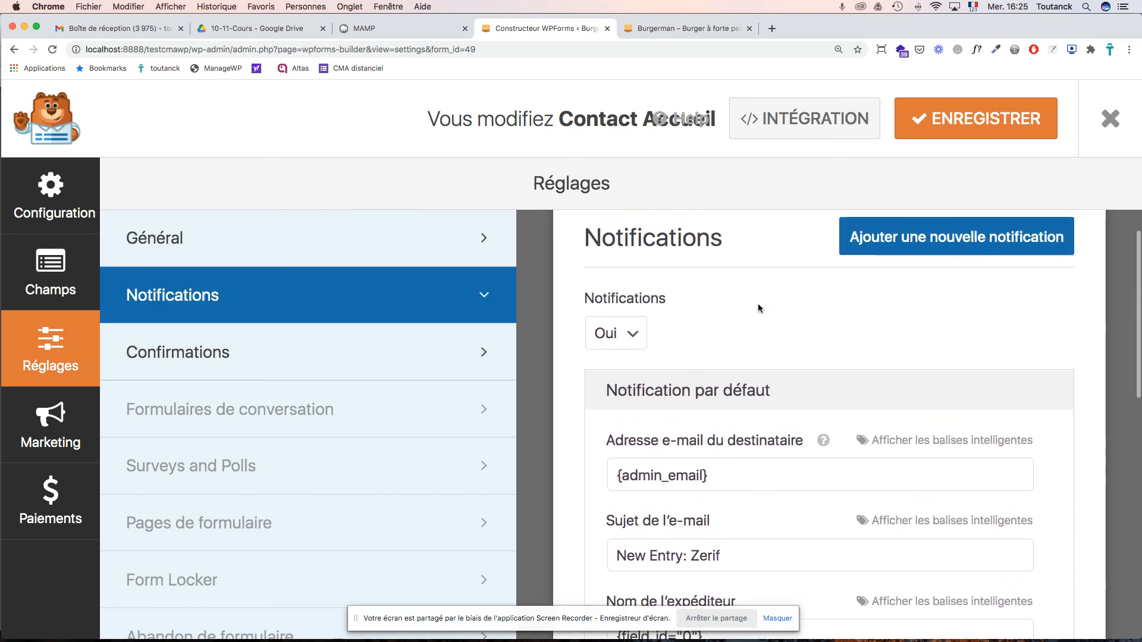
{"action": "scroll", "coordinate": [758, 308], "scroll_direction": "up", "scroll_amount": 2}
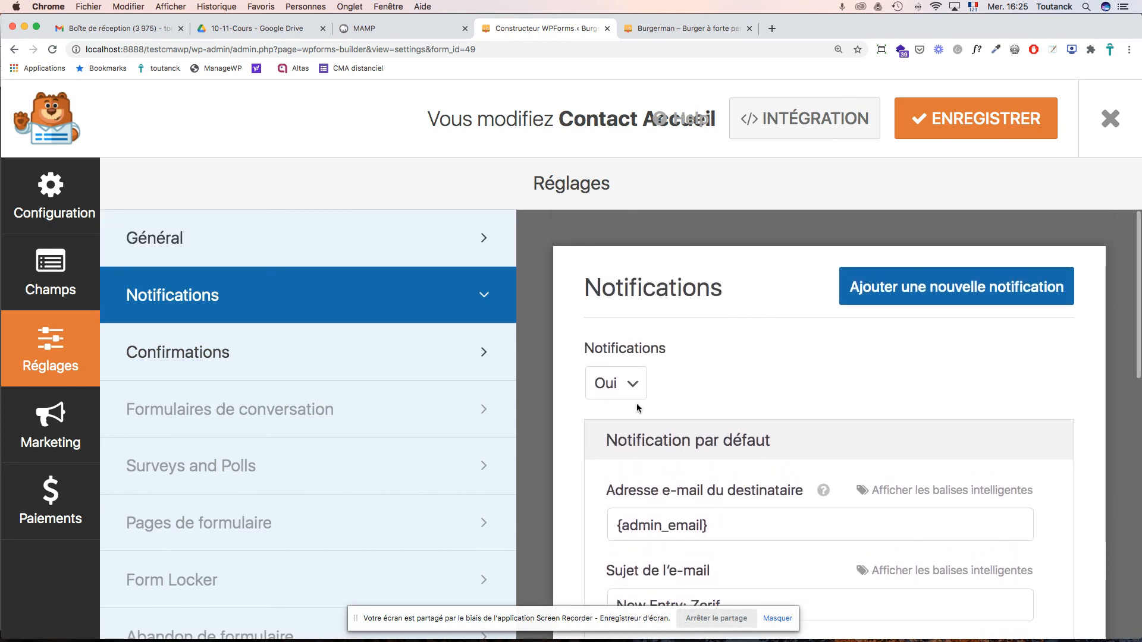
{"action": "scroll", "coordinate": [690, 387], "scroll_direction": "down", "scroll_amount": 5}
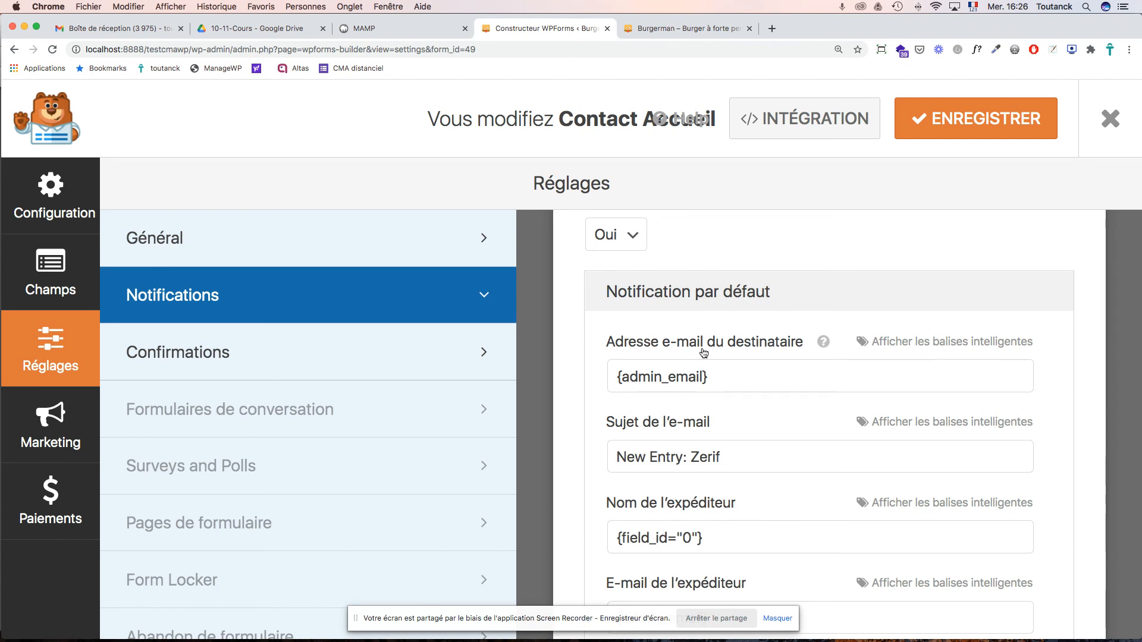
{"action": "left_click", "coordinate": [769, 381]}
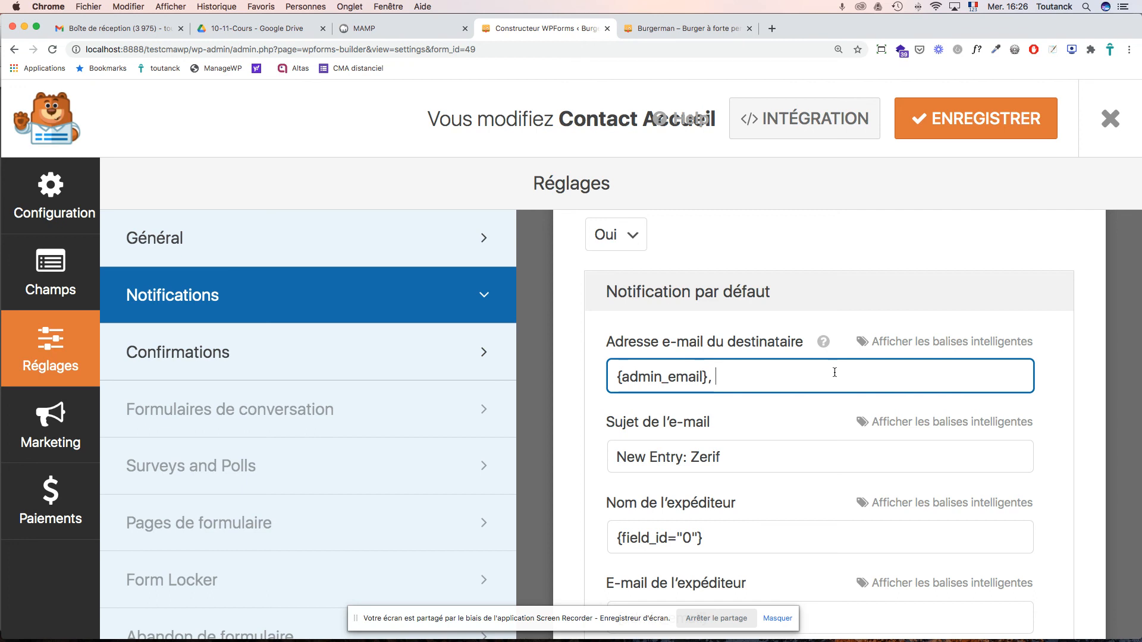
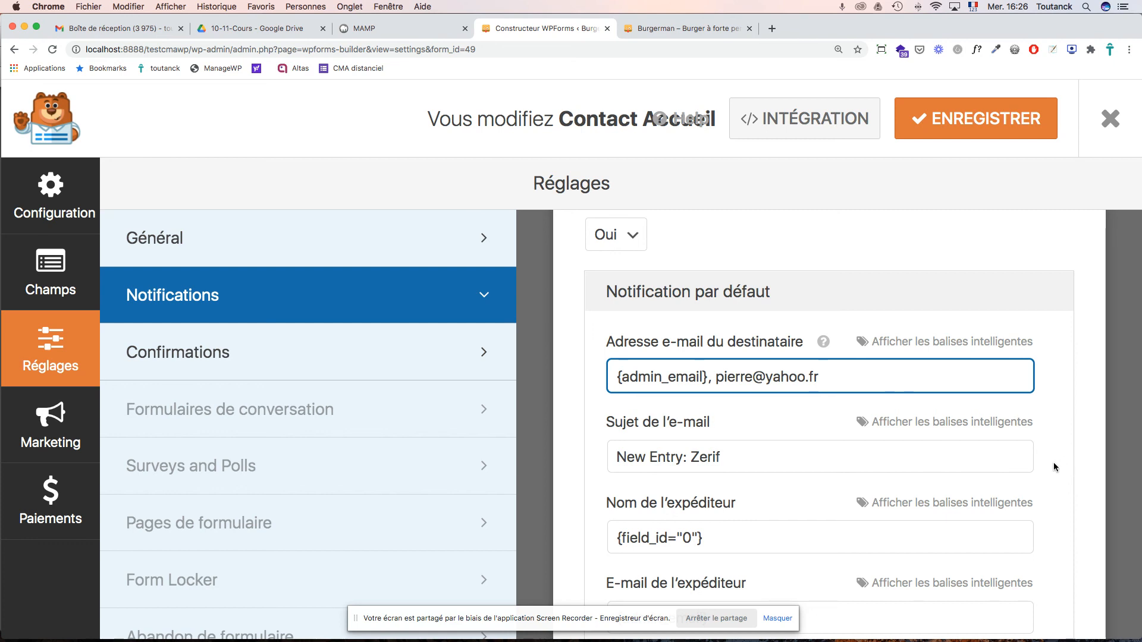
- Change the notification subject to 'Nouveau message de burgerman.fr :' and save the form
{"action": "scroll", "coordinate": [1021, 484], "scroll_direction": "down", "scroll_amount": 2}
{"action": "scroll", "coordinate": [1020, 484], "scroll_direction": "down", "scroll_amount": 2}
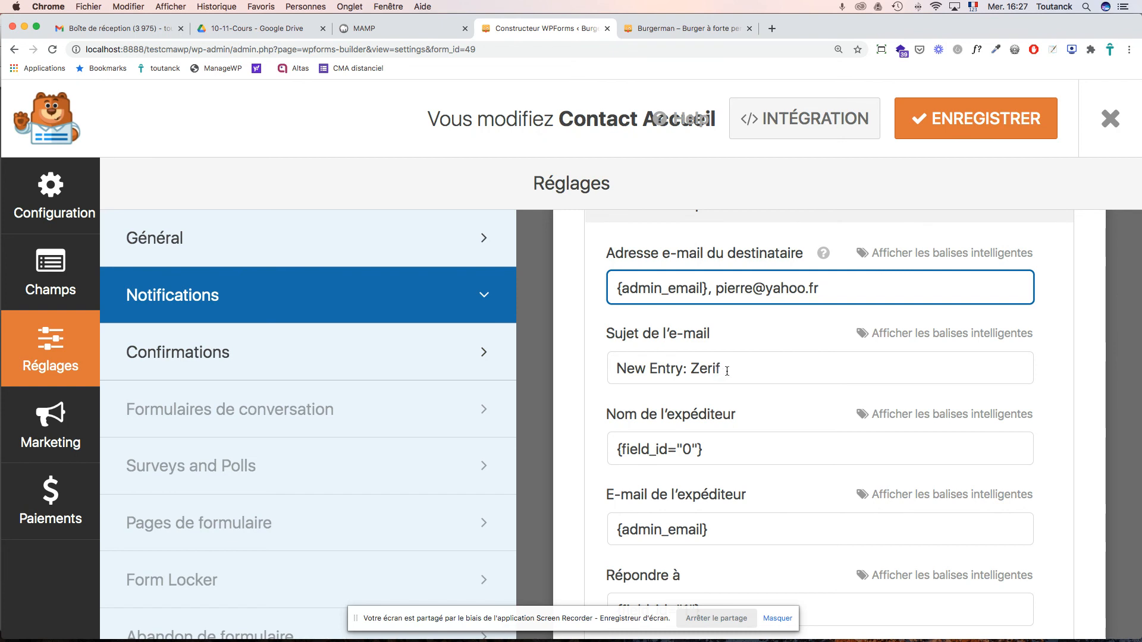
{"action": "left_click_drag", "start_coordinate": [725, 367], "coordinate": [623, 369]}
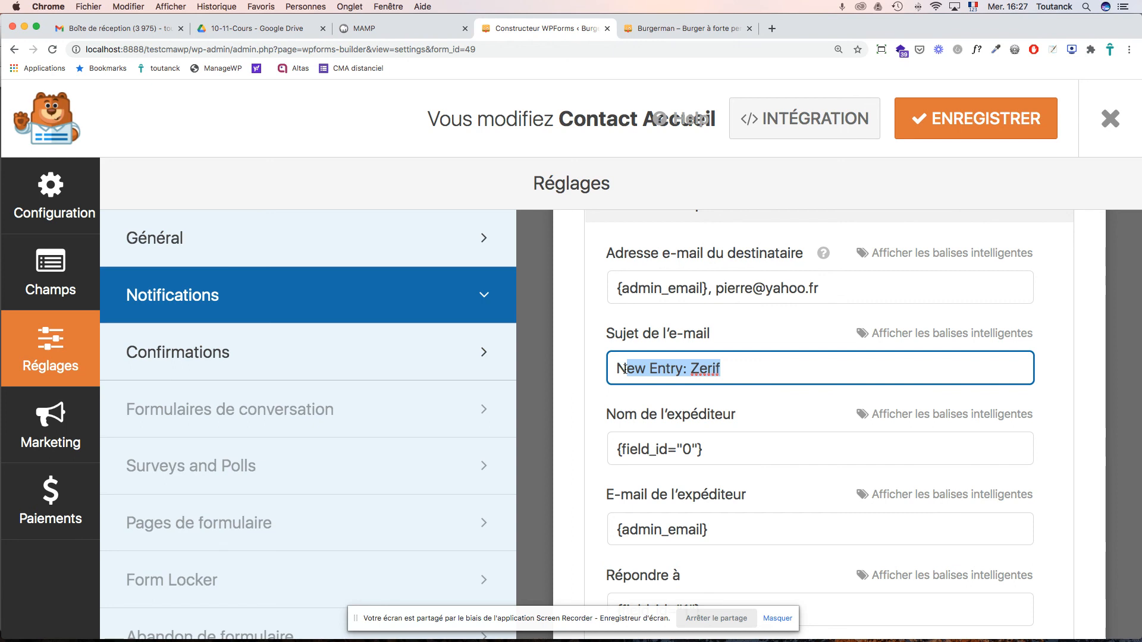
{"action": "type", "text": "ouveau"}
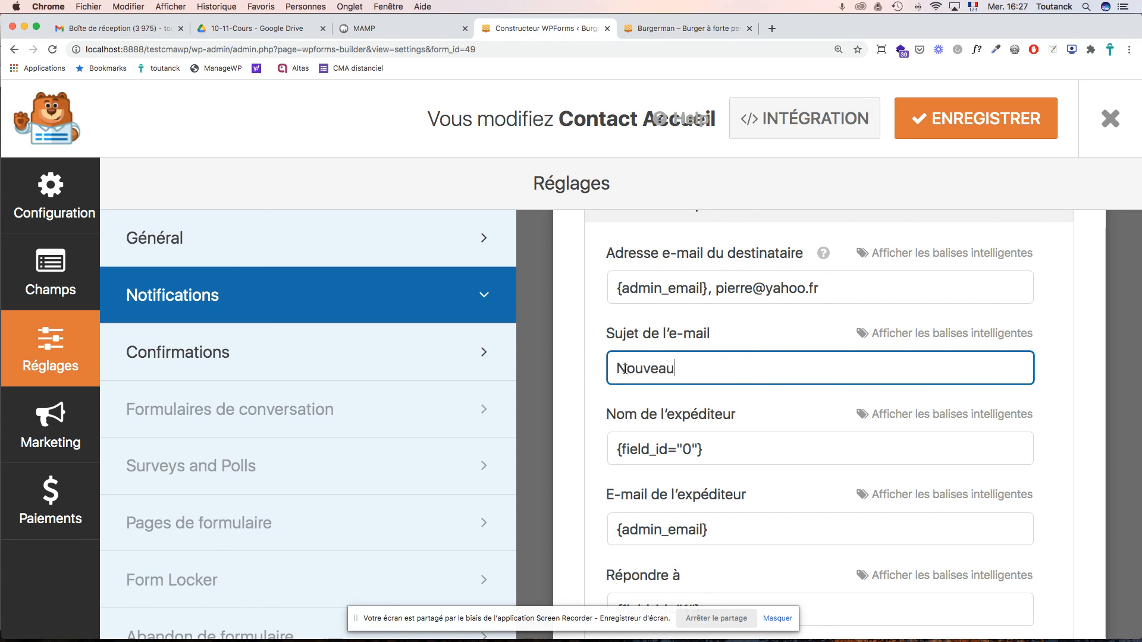
{"action": "type", "text": " message du site"}
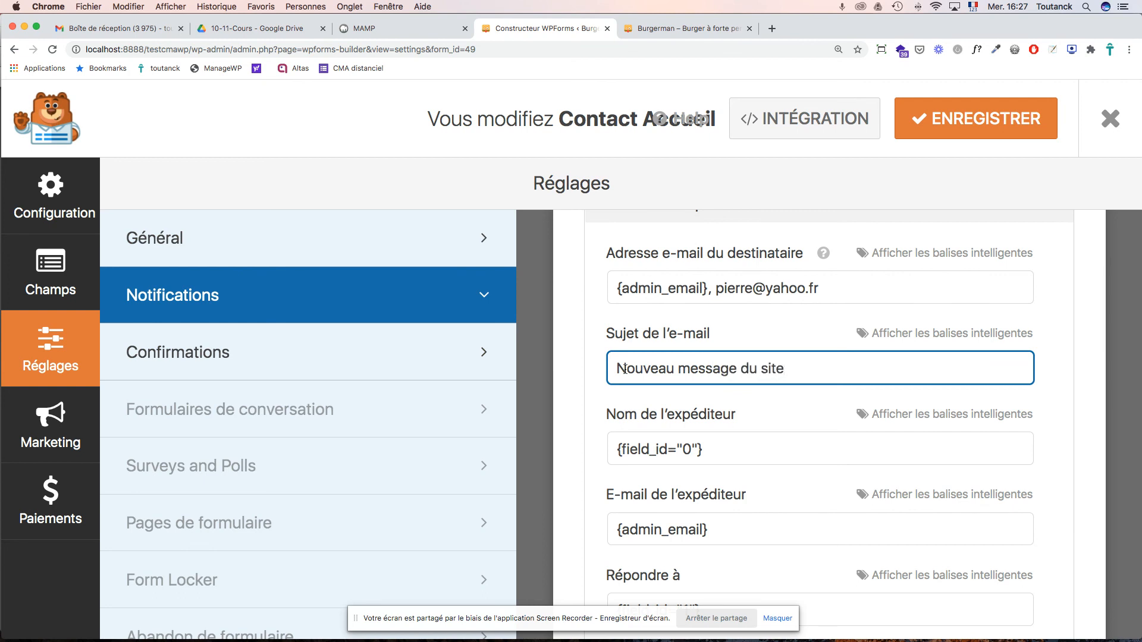
{"action": "key", "text": "BackSpace"}
{"action": "key", "text": "BackSpace"}
{"action": "key", "text": "BackSpace"}
{"action": "type", "text": "e burgerman.fr"}
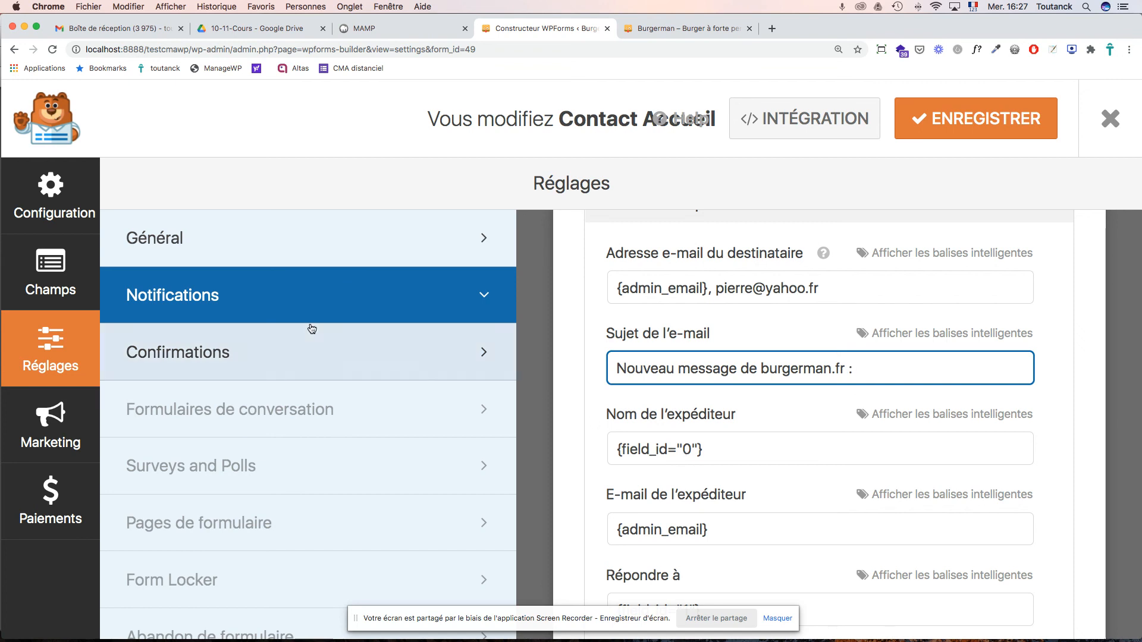
{"action": "left_click", "coordinate": [995, 109]}
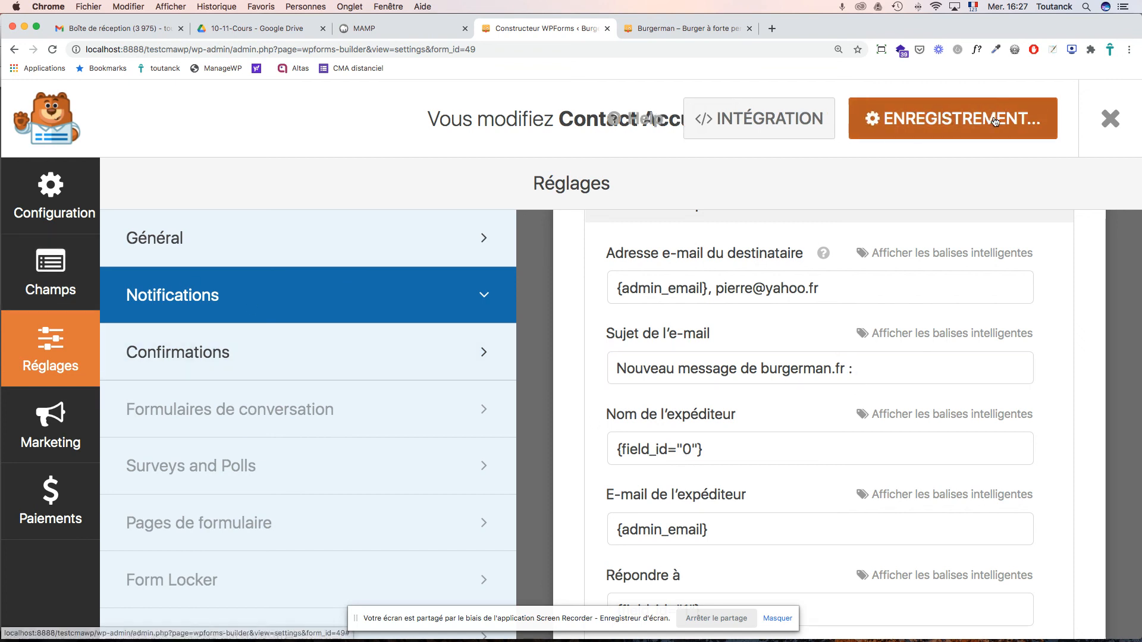
{"action": "left_click", "coordinate": [60, 278]}
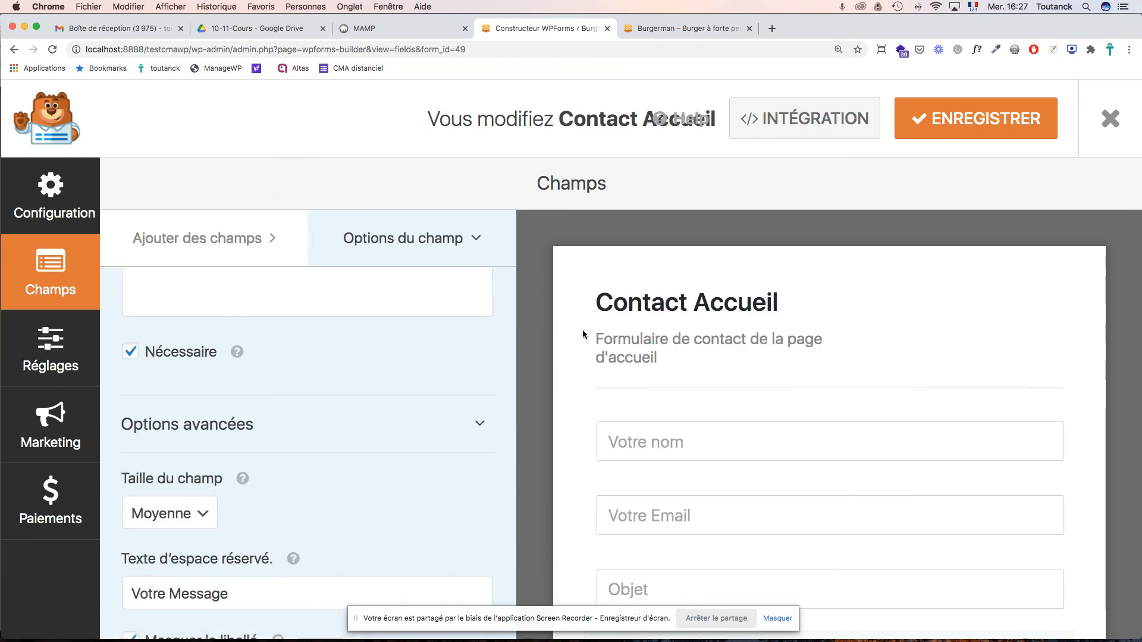
{"action": "left_click", "coordinate": [618, 423]}
{"action": "scroll", "coordinate": [359, 374], "scroll_direction": "up", "scroll_amount": 3}
{"action": "scroll", "coordinate": [359, 373], "scroll_direction": "up", "scroll_amount": 3}
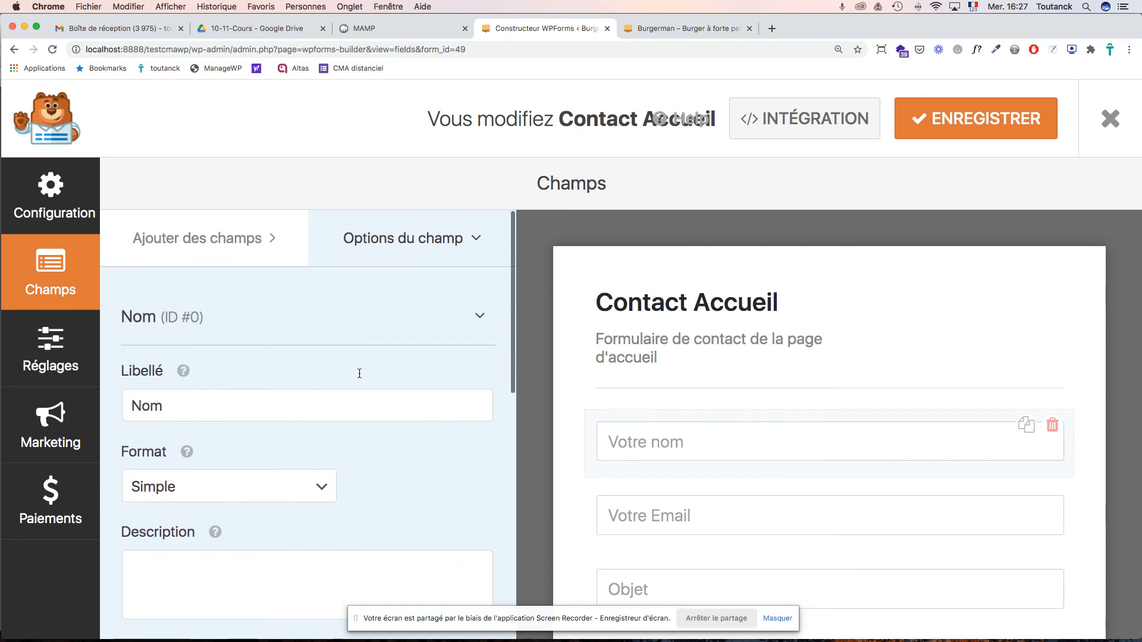
{"action": "scroll", "coordinate": [359, 373], "scroll_direction": "down", "scroll_amount": 8}
{"action": "scroll", "coordinate": [359, 377], "scroll_direction": "down", "scroll_amount": 2}
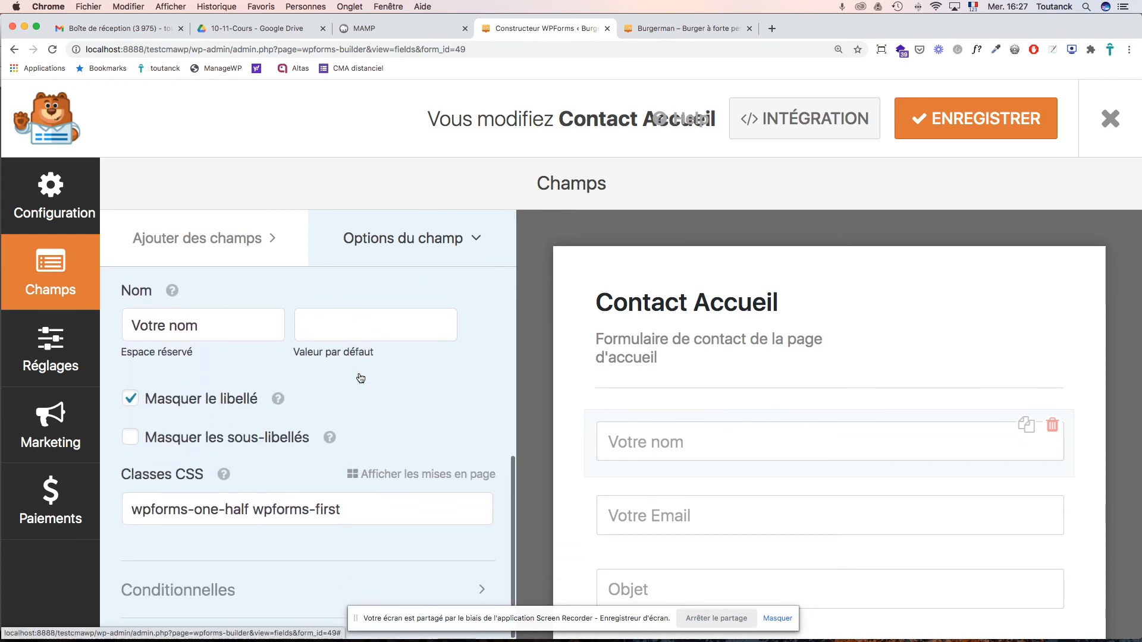
{"action": "scroll", "coordinate": [359, 374], "scroll_direction": "up", "scroll_amount": 6}
{"action": "scroll", "coordinate": [359, 375], "scroll_direction": "up", "scroll_amount": 1}
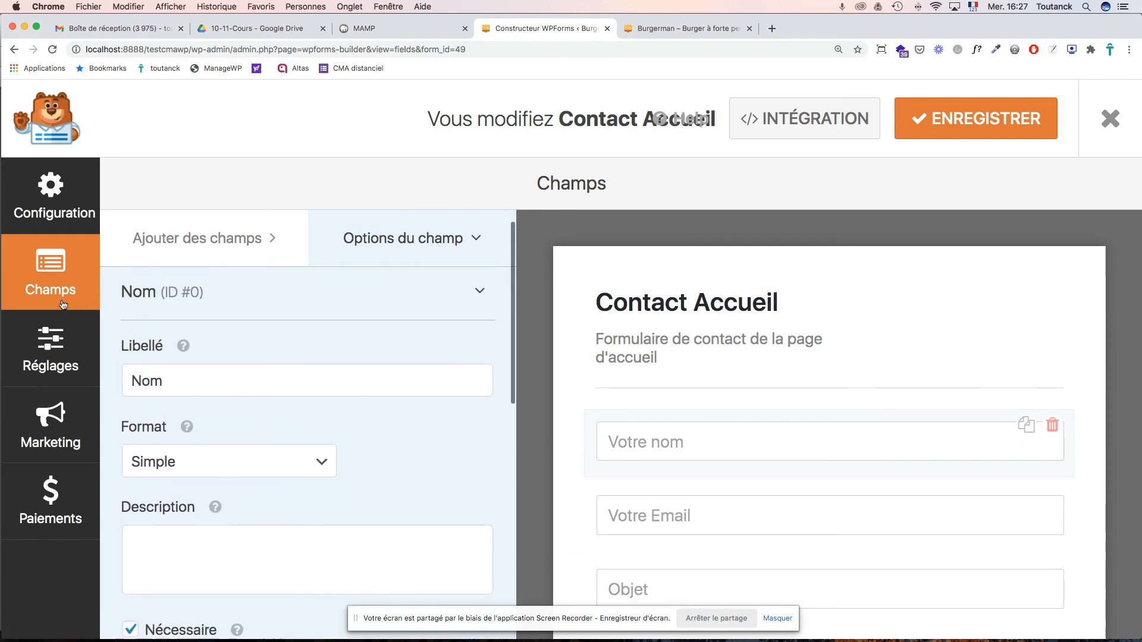
{"action": "left_click", "coordinate": [50, 357]}
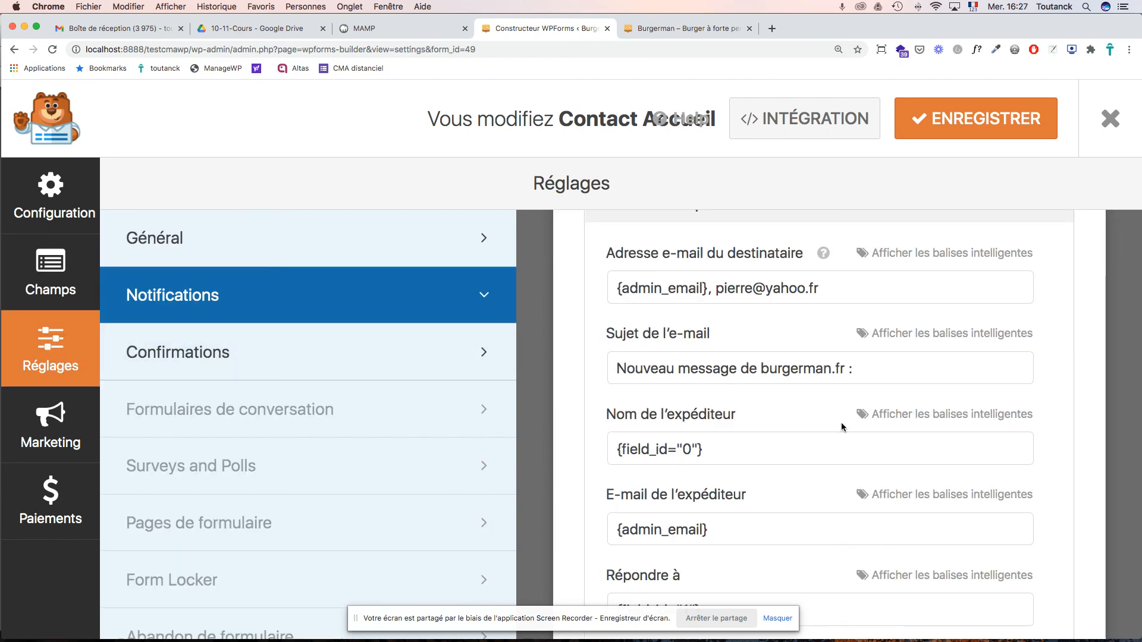
- Remove the second recipient address, leaving only {admin_email} in the notification
{"action": "scroll", "coordinate": [832, 425], "scroll_direction": "down", "scroll_amount": 5}
{"action": "scroll", "coordinate": [830, 424], "scroll_direction": "up", "scroll_amount": 10}
{"action": "scroll", "coordinate": [824, 418], "scroll_direction": "down", "scroll_amount": 8}
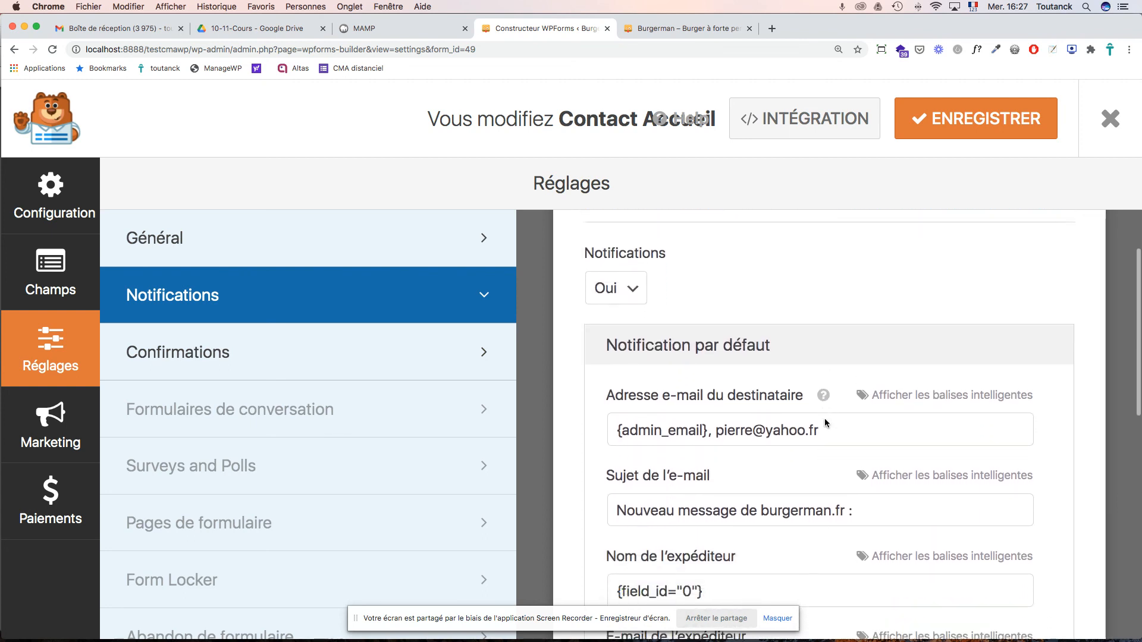
{"action": "scroll", "coordinate": [821, 369], "scroll_direction": "up", "scroll_amount": 4}
{"action": "scroll", "coordinate": [815, 302], "scroll_direction": "down", "scroll_amount": 2}
{"action": "left_click_drag", "start_coordinate": [821, 316], "coordinate": [709, 320]}
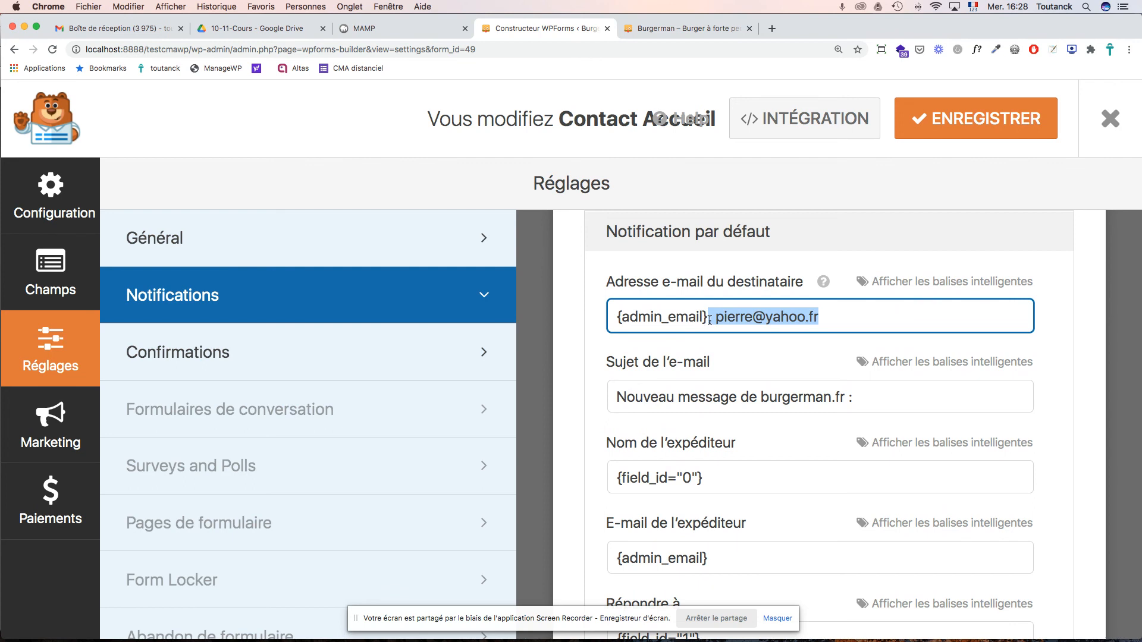
{"action": "key", "text": "BackSpace"}
- Select the {all_fields} tag in the message body, then go to Confirmations
{"action": "scroll", "coordinate": [769, 440], "scroll_direction": "down", "scroll_amount": 6}
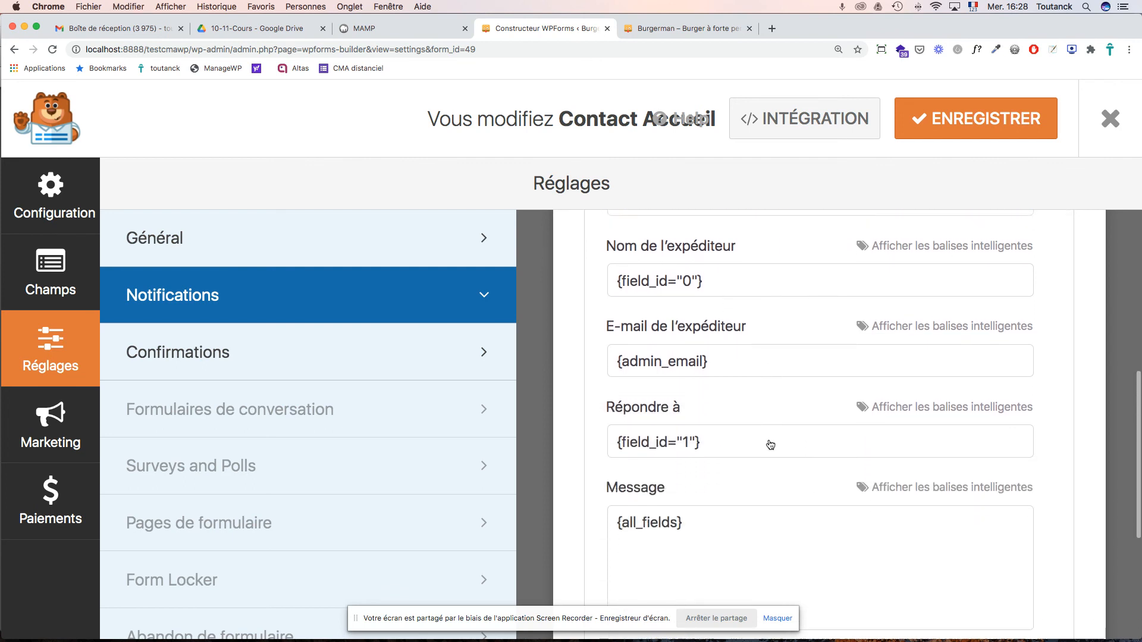
{"action": "scroll", "coordinate": [769, 440], "scroll_direction": "up", "scroll_amount": 3}
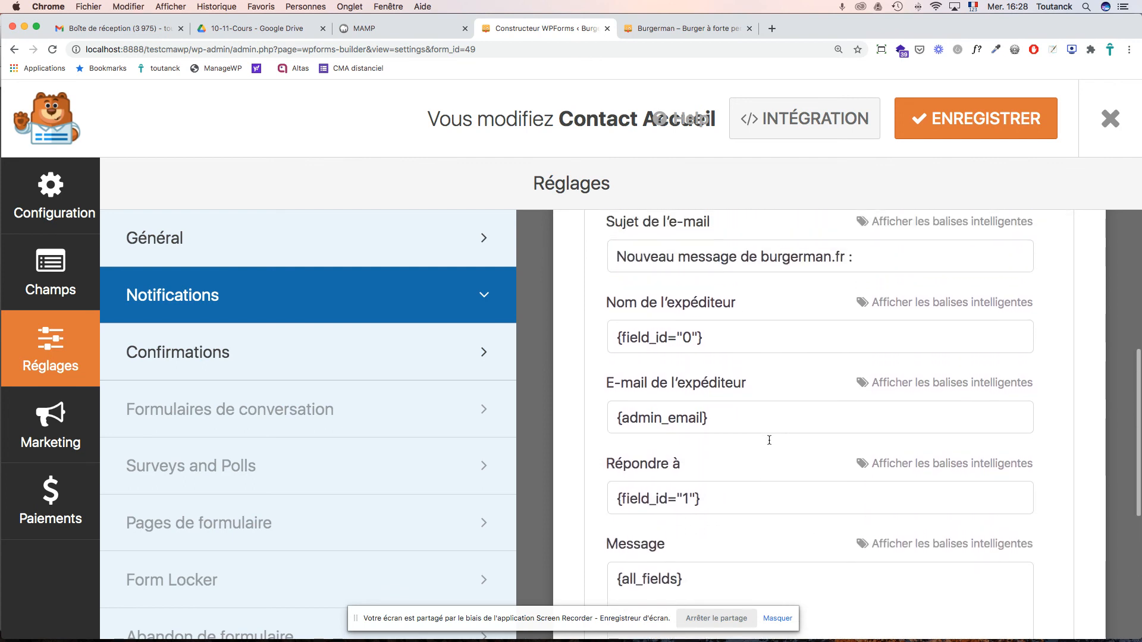
{"action": "scroll", "coordinate": [769, 440], "scroll_direction": "down", "scroll_amount": 5}
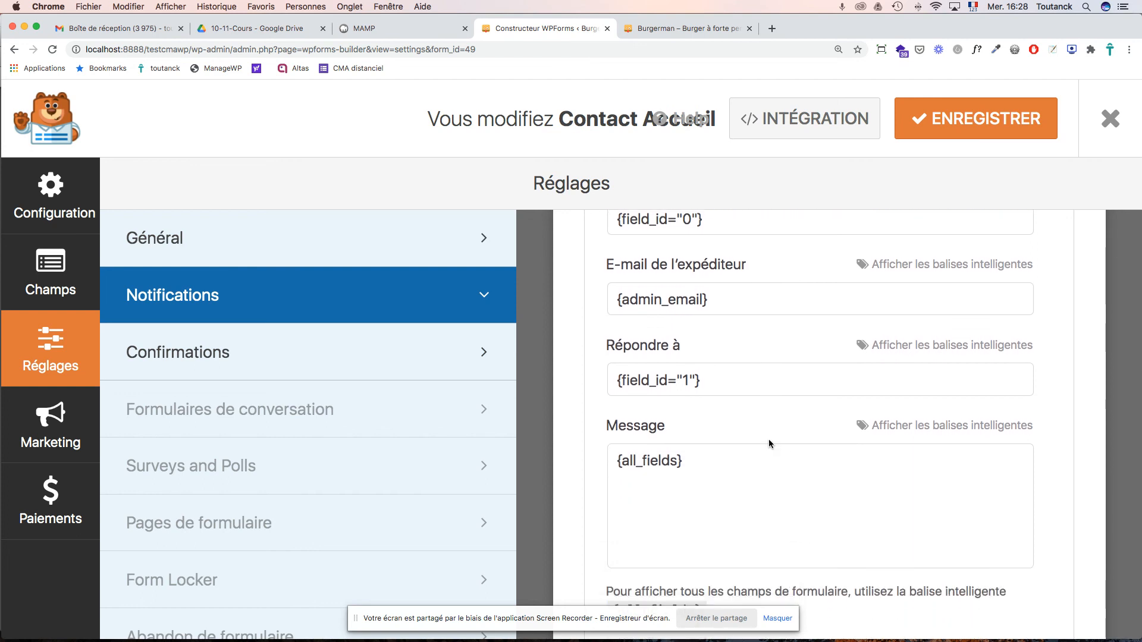
{"action": "scroll", "coordinate": [730, 446], "scroll_direction": "down", "scroll_amount": 3}
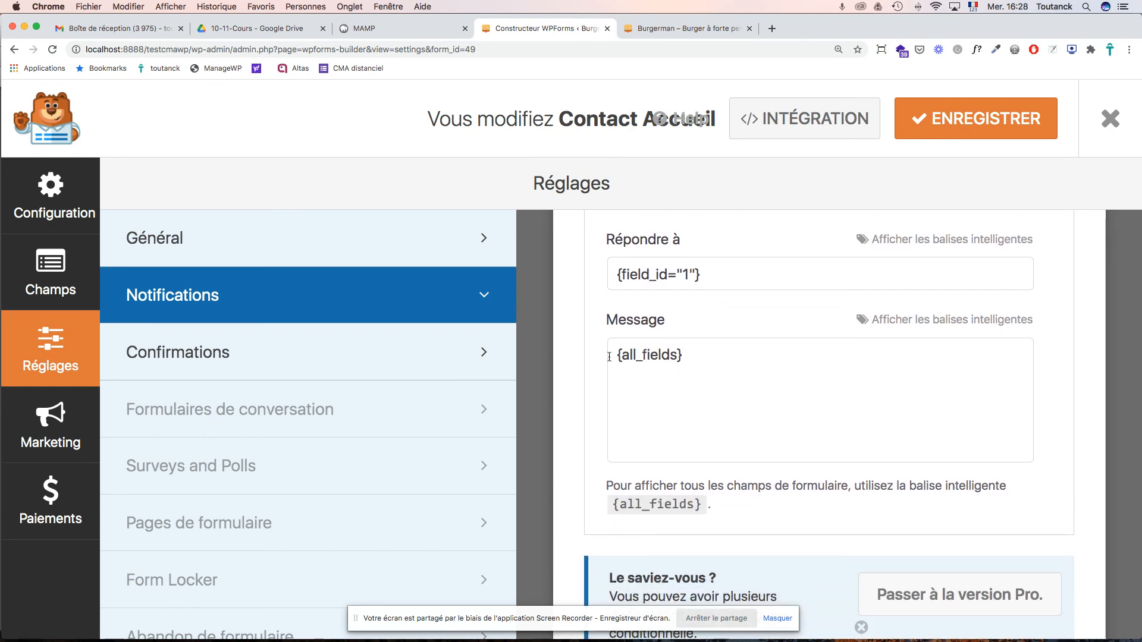
{"action": "left_click_drag", "start_coordinate": [616, 356], "coordinate": [686, 356]}
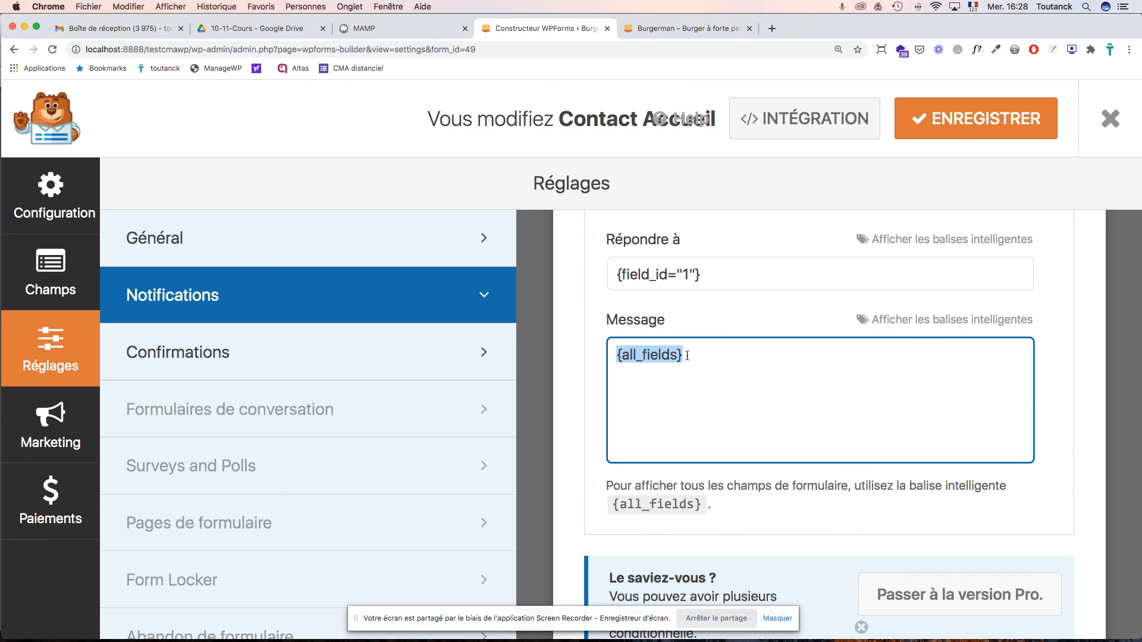
{"action": "scroll", "coordinate": [687, 356], "scroll_direction": "down", "scroll_amount": 2}
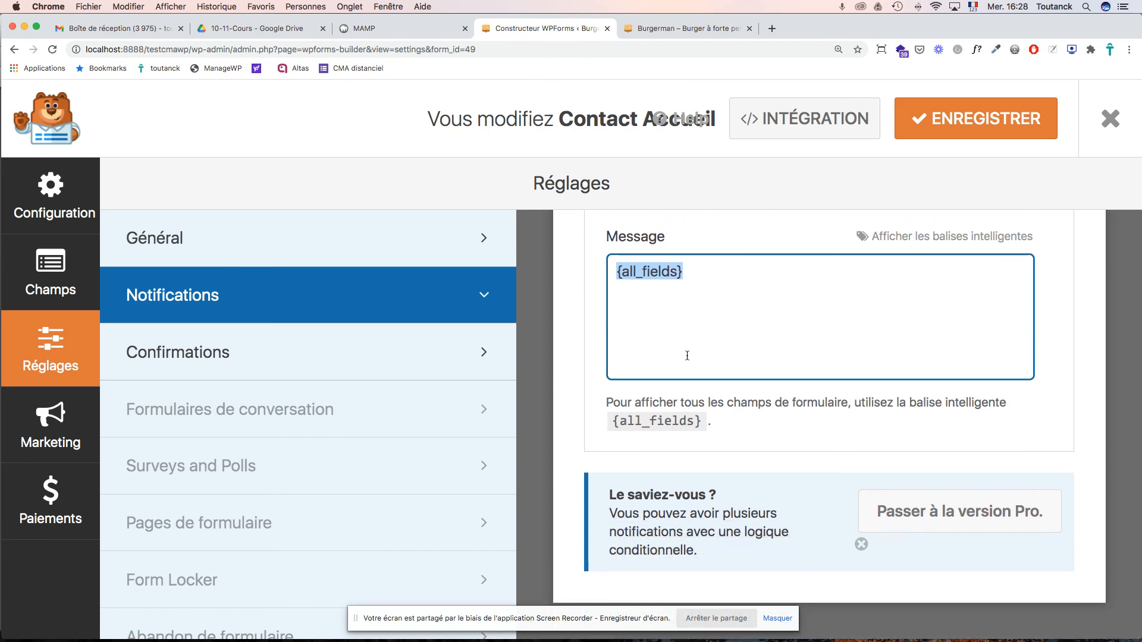
{"action": "left_click", "coordinate": [324, 354]}
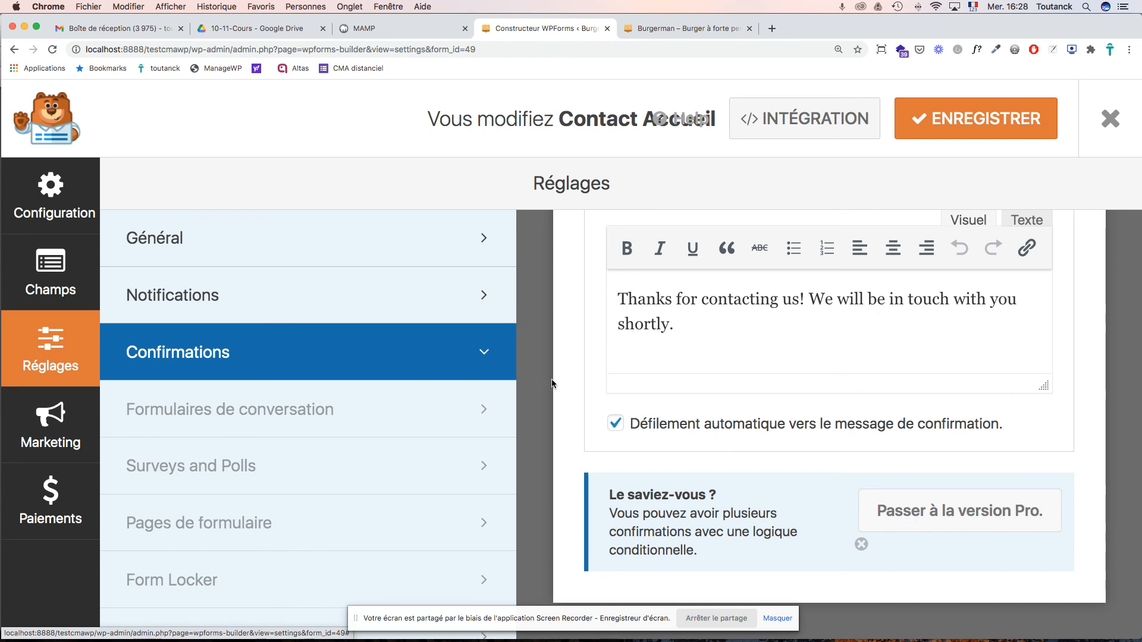
- Add 'Merci de nous avoir contacté. Nous vous répondrons ASAP. A bientôt chez BurgerMan' to the confirmation
{"action": "scroll", "coordinate": [832, 393], "scroll_direction": "up", "scroll_amount": 5}
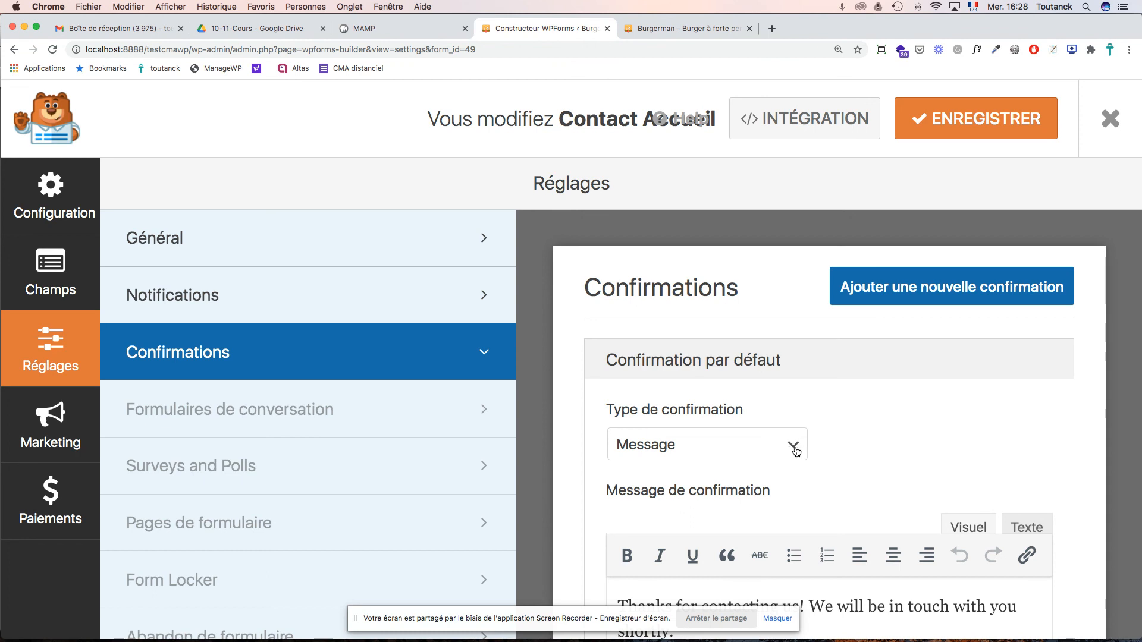
{"action": "scroll", "coordinate": [795, 440], "scroll_direction": "down", "scroll_amount": 5}
{"action": "left_click_drag", "start_coordinate": [673, 476], "coordinate": [615, 448]}
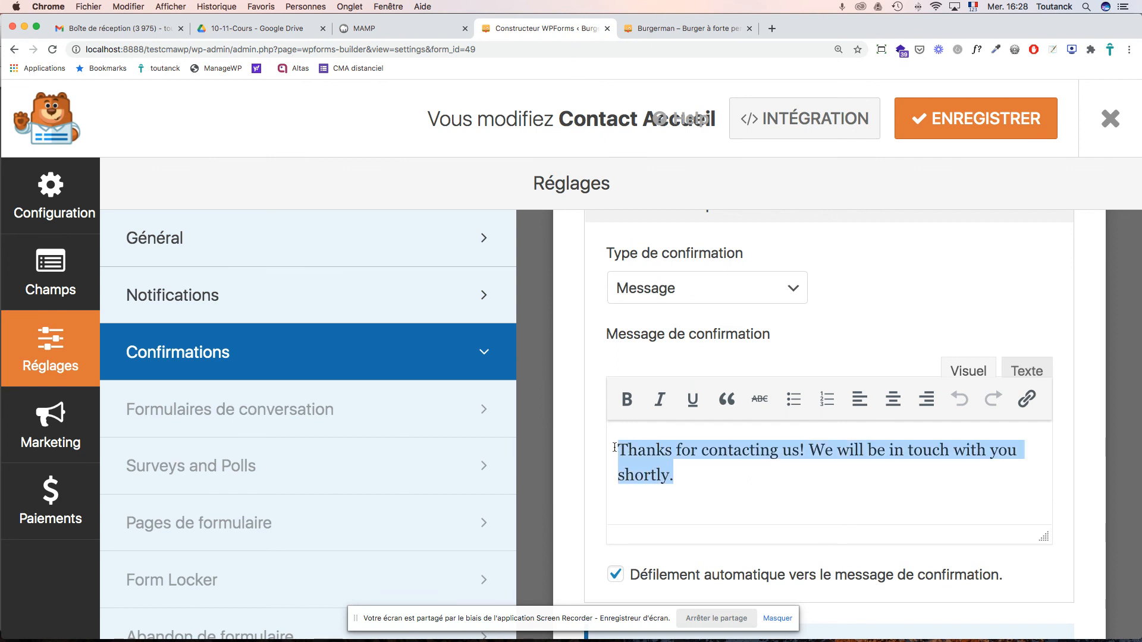
{"action": "left_click", "coordinate": [615, 447]}
{"action": "key", "text": "Return"}
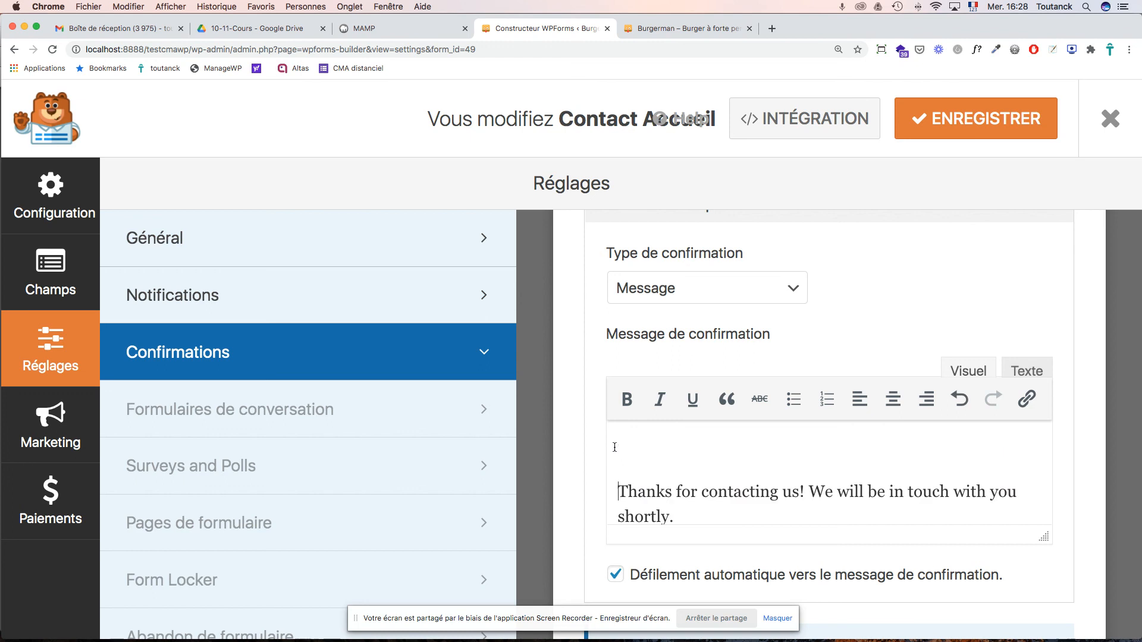
{"action": "type", "text": "Merci de nous avoir "}
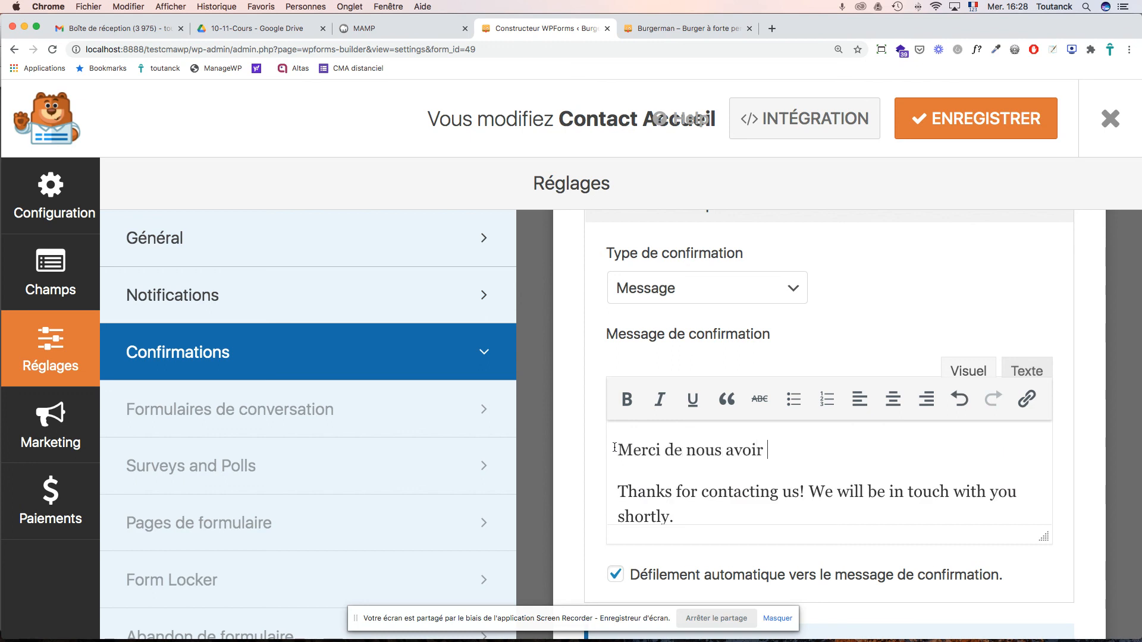
{"action": "type", "text": "contacté. "}
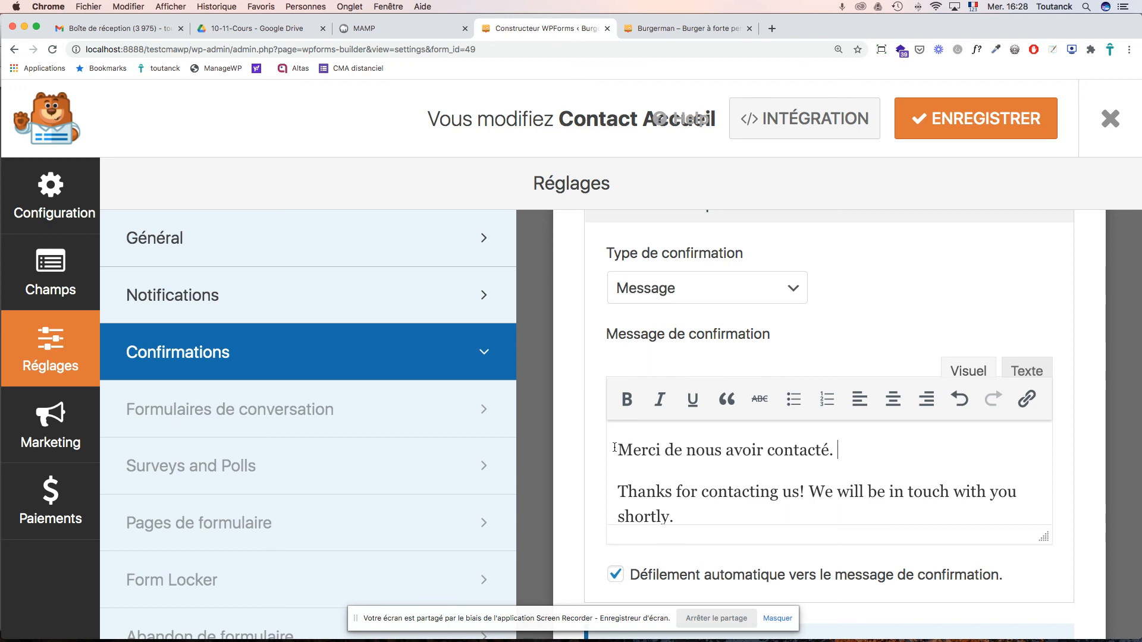
{"action": "type", "text": "Nous vous repo"}
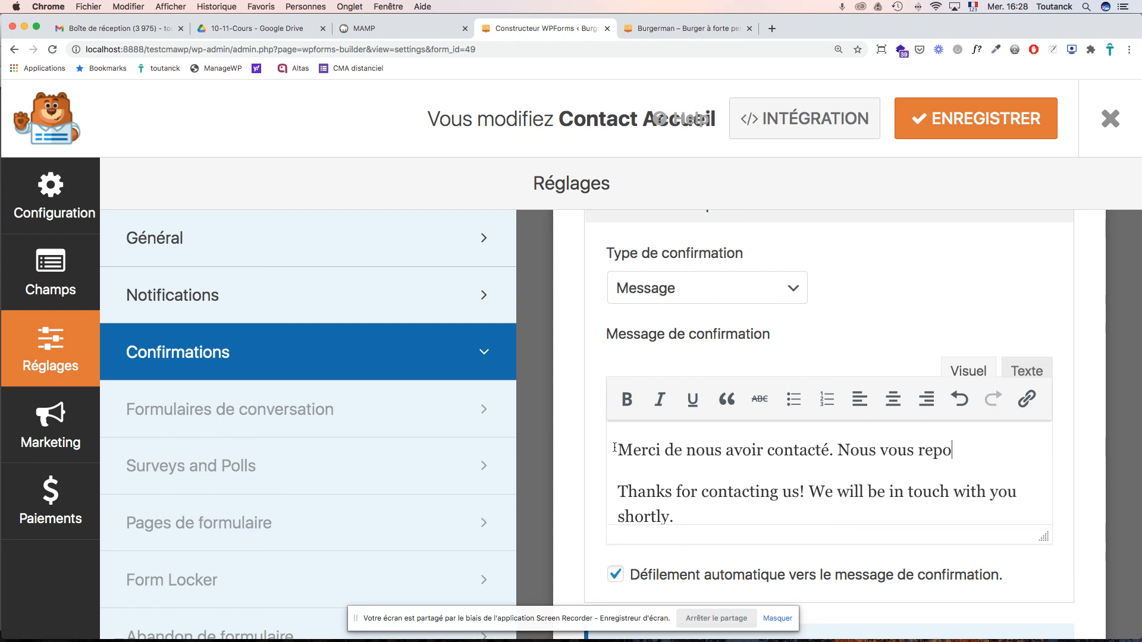
{"action": "type", "text": "ndrons dans"}
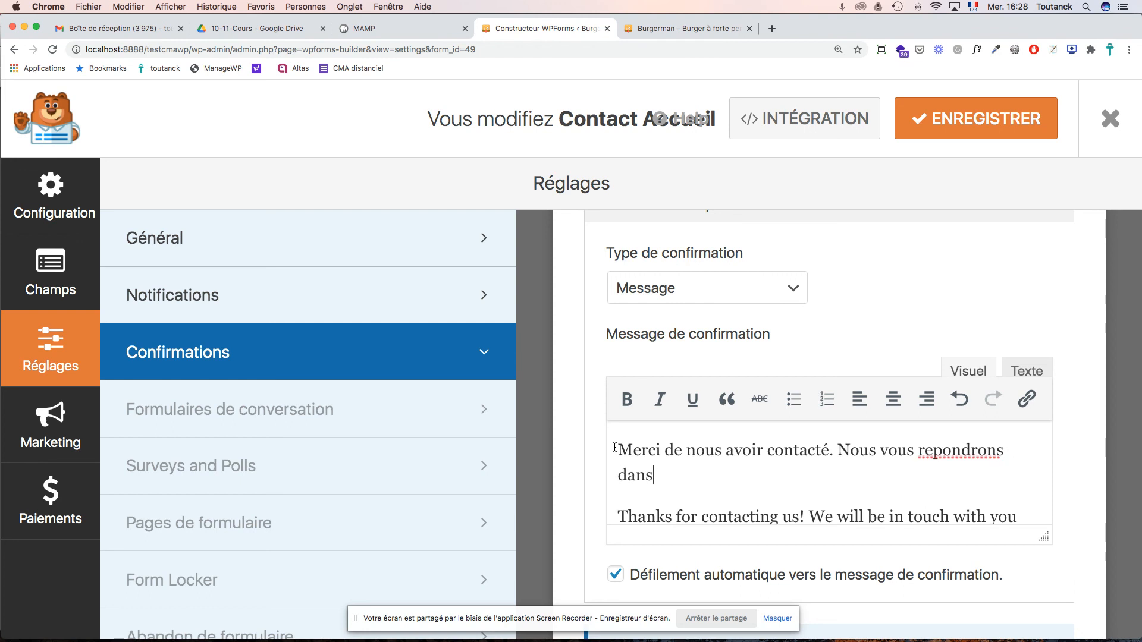
{"action": "key", "text": "BackSpace"}
{"action": "key", "text": "BackSpace"}
{"action": "key", "text": "BackSpace"}
{"action": "key", "text": "BackSpace"}
{"action": "key", "text": "BackSpace"}
{"action": "key", "text": "BackSpace"}
{"action": "key", "text": "BackSpace"}
{"action": "key", "text": "BackSpace"}
{"action": "key", "text": "BackSpace"}
{"action": "key", "text": "BackSpace"}
{"action": "key", "text": "BackSpace"}
{"action": "key", "text": "BackSpace"}
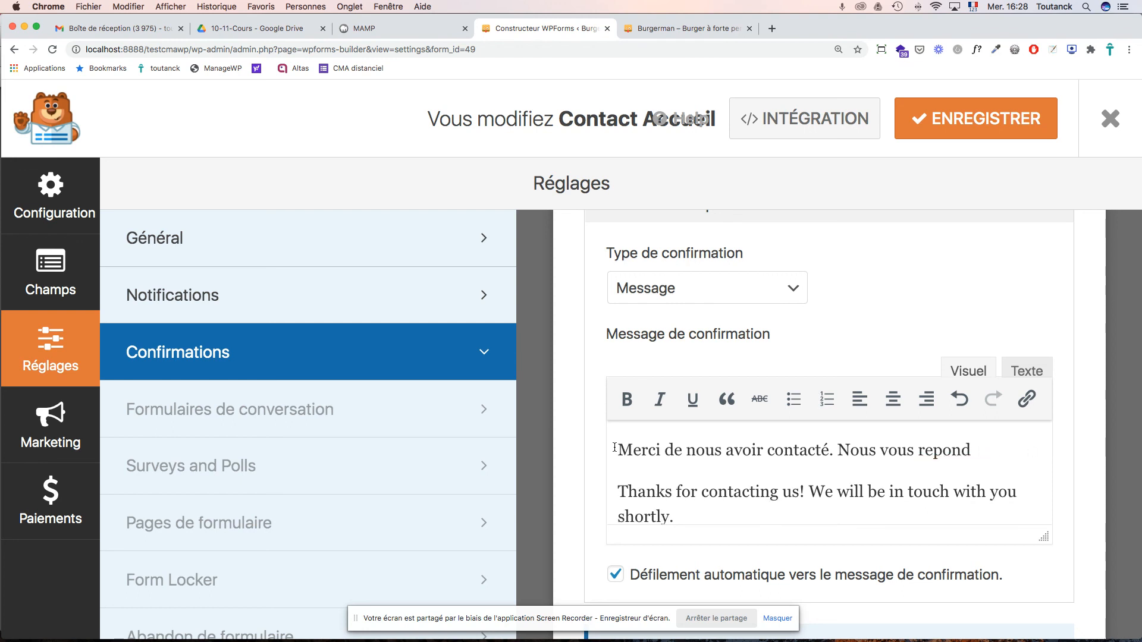
{"action": "key", "text": "BackSpace"}
{"action": "key", "text": "BackSpace"}
{"action": "type", "text": "épondrons"}
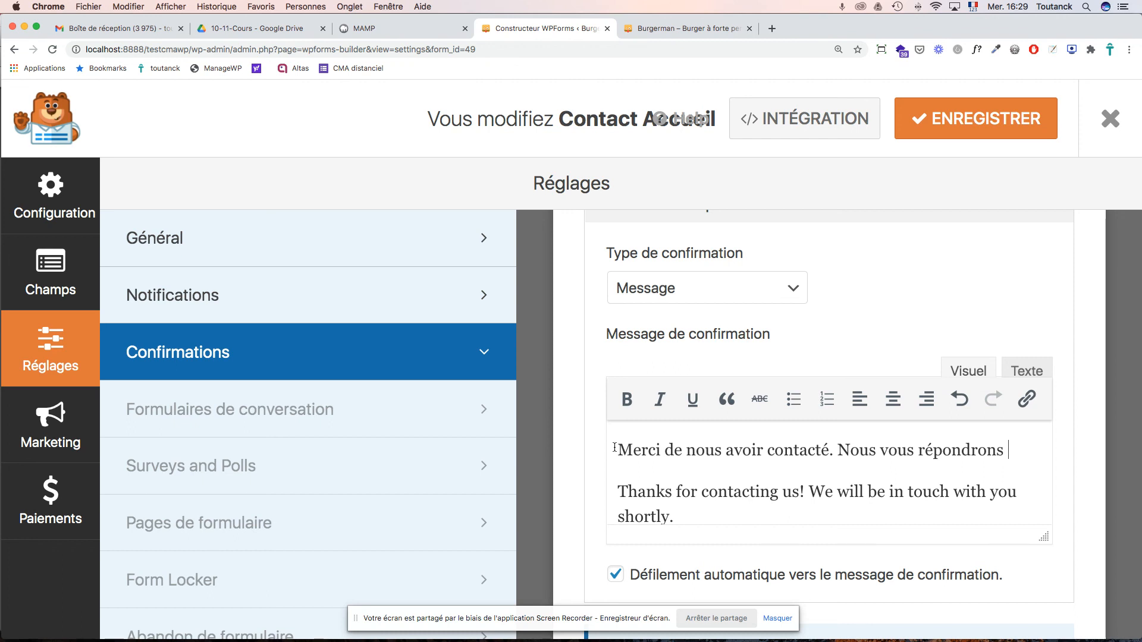
{"action": "type", "text": "ASAP"}
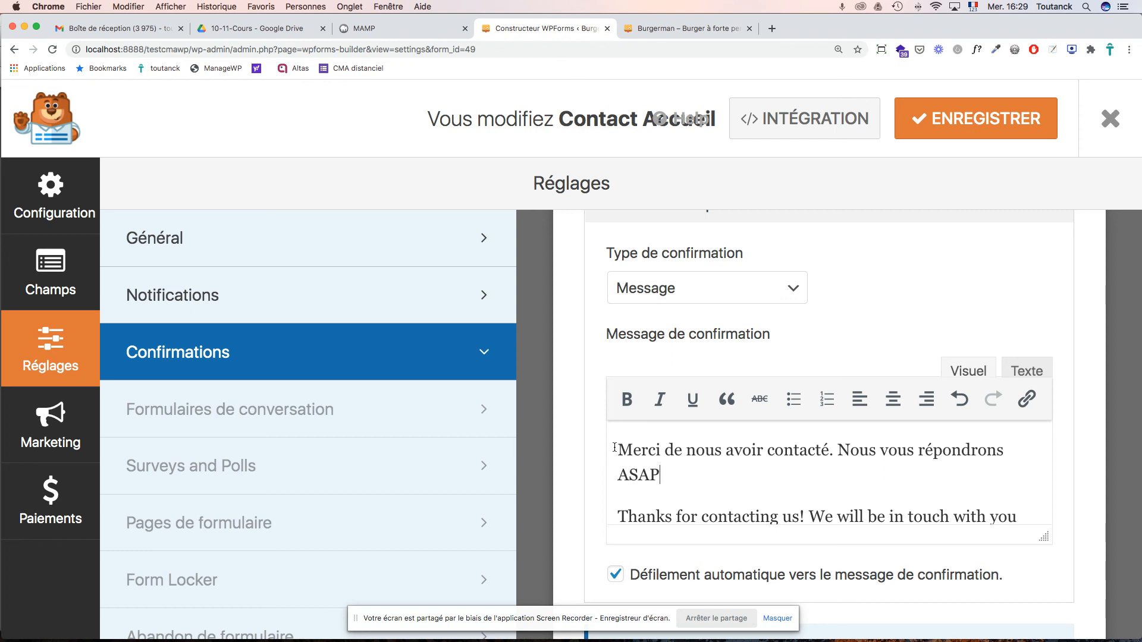
{"action": "type", "text": ". A bi"}
{"action": "type", "text": "e"}
{"action": "type", "text": "ntôt"}
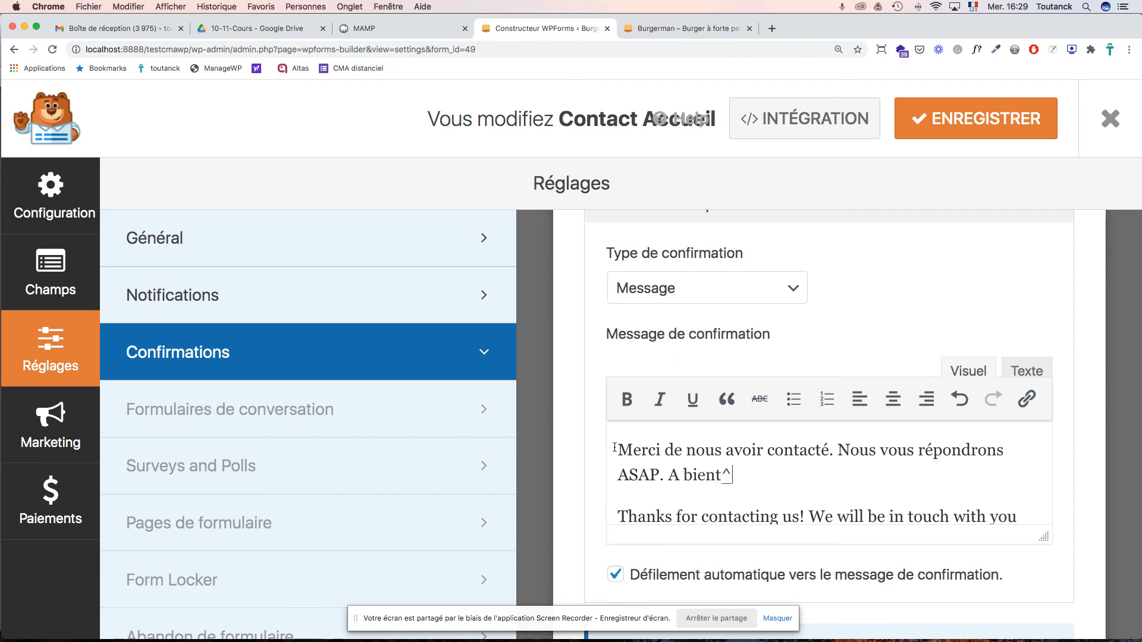
{"action": "type", "text": " chez BurgerMan."}
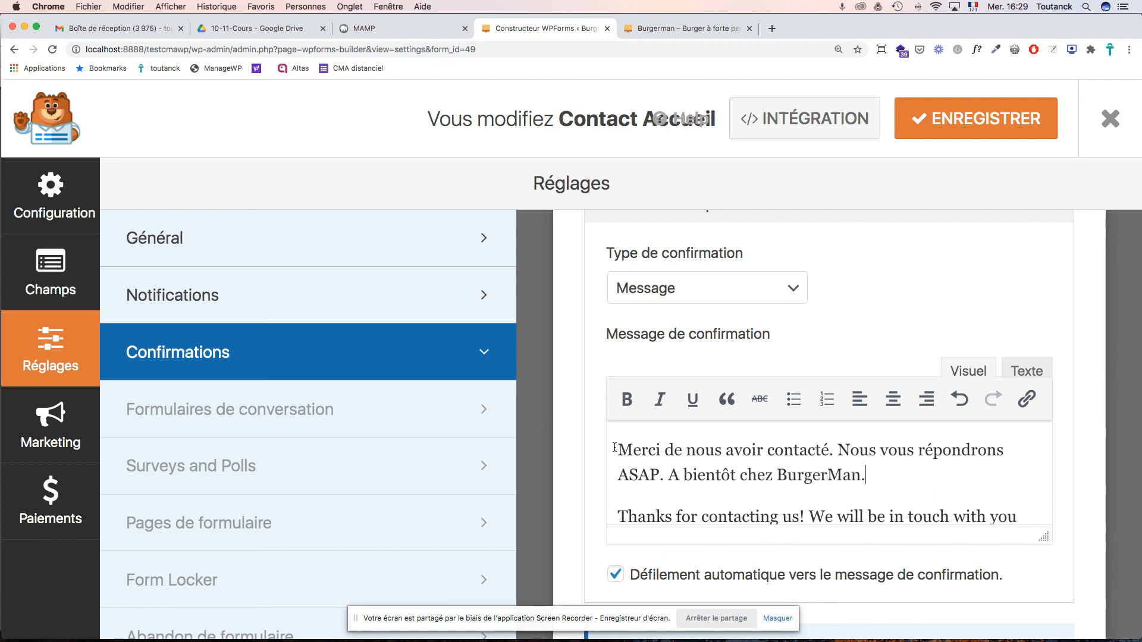
- Delete the English default paragraph so only the French confirmation message remains
{"action": "scroll", "coordinate": [864, 469], "scroll_direction": "down", "scroll_amount": 1}
{"action": "scroll", "coordinate": [864, 468], "scroll_direction": "down", "scroll_amount": 2}
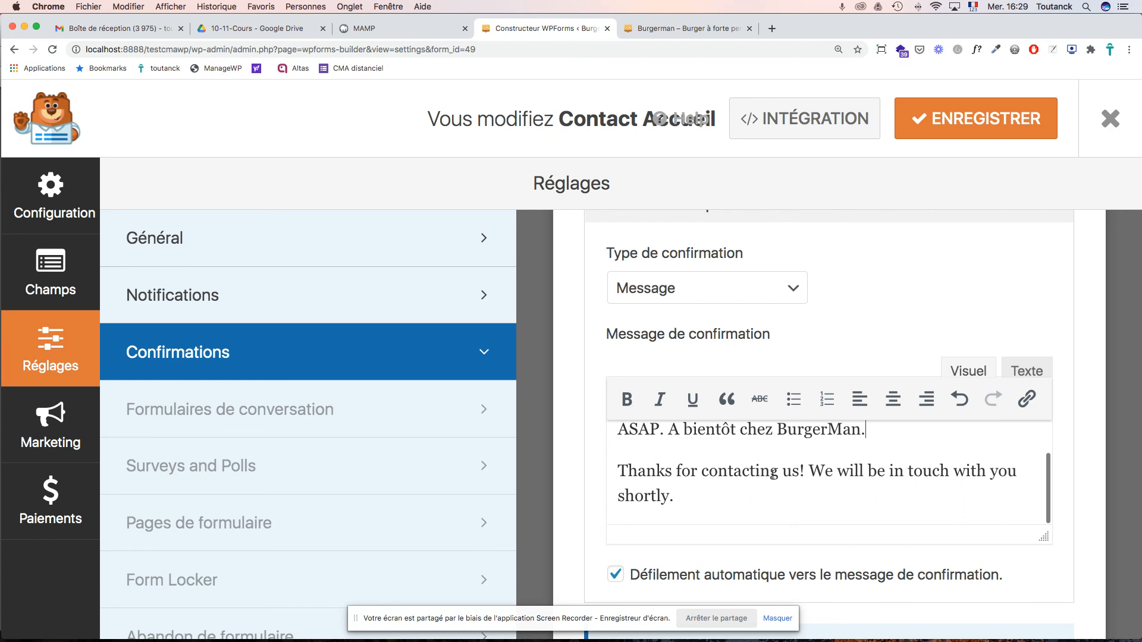
{"action": "left_click_drag", "start_coordinate": [674, 497], "coordinate": [606, 478]}
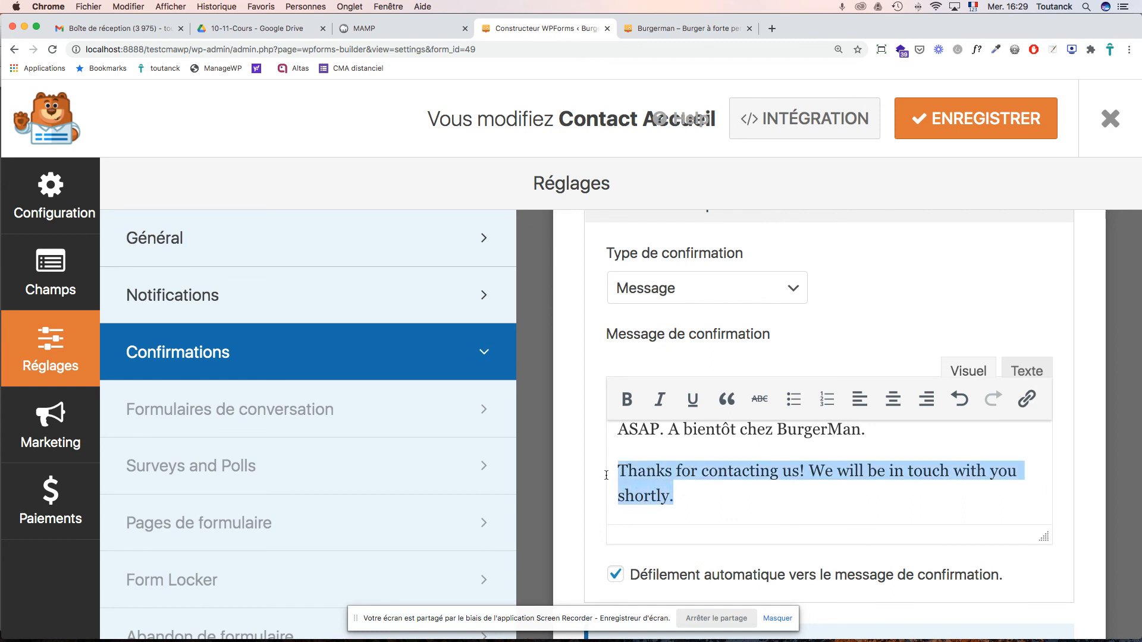
{"action": "key", "text": "BackSpace"}
{"action": "key", "text": "BackSpace"}
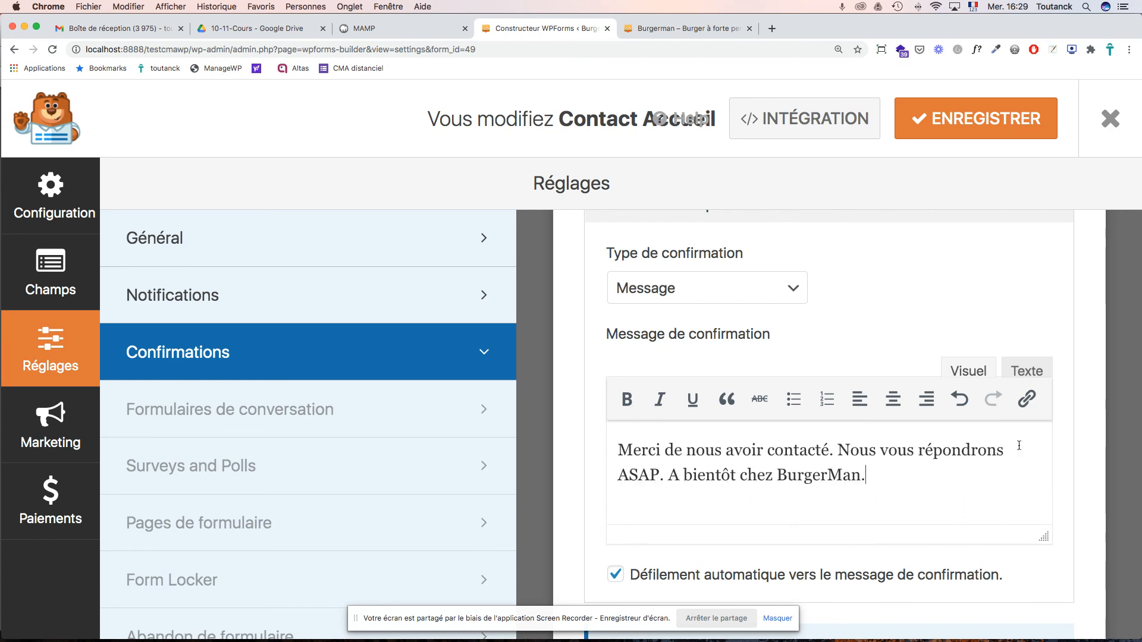
{"action": "scroll", "coordinate": [1103, 431], "scroll_direction": "down", "scroll_amount": 5}
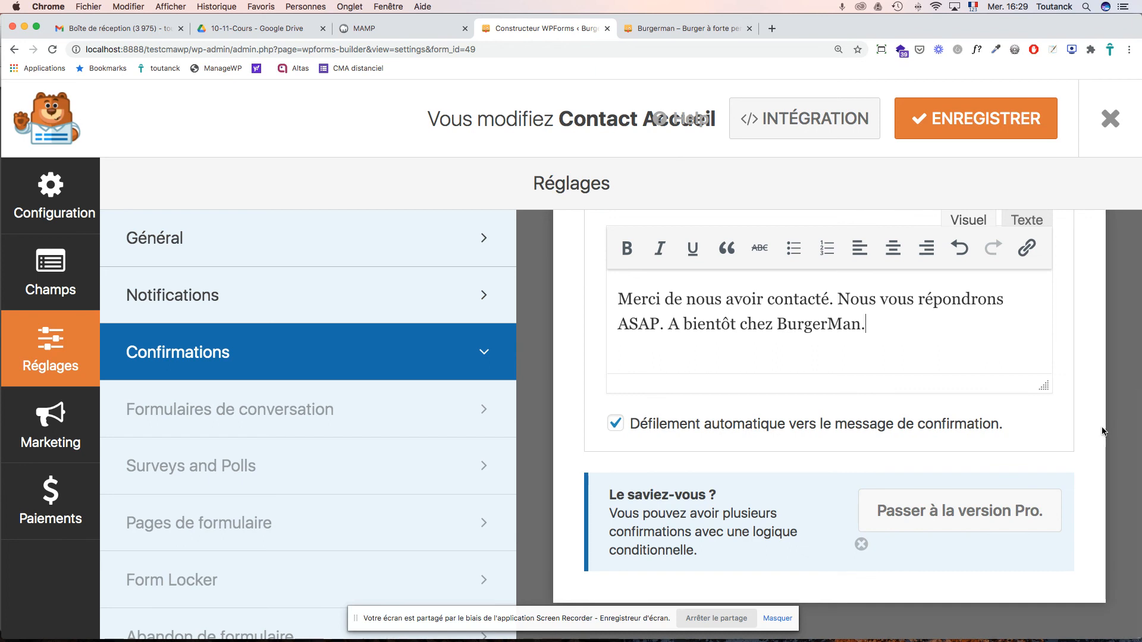
{"action": "scroll", "coordinate": [1064, 419], "scroll_direction": "up", "scroll_amount": 10}
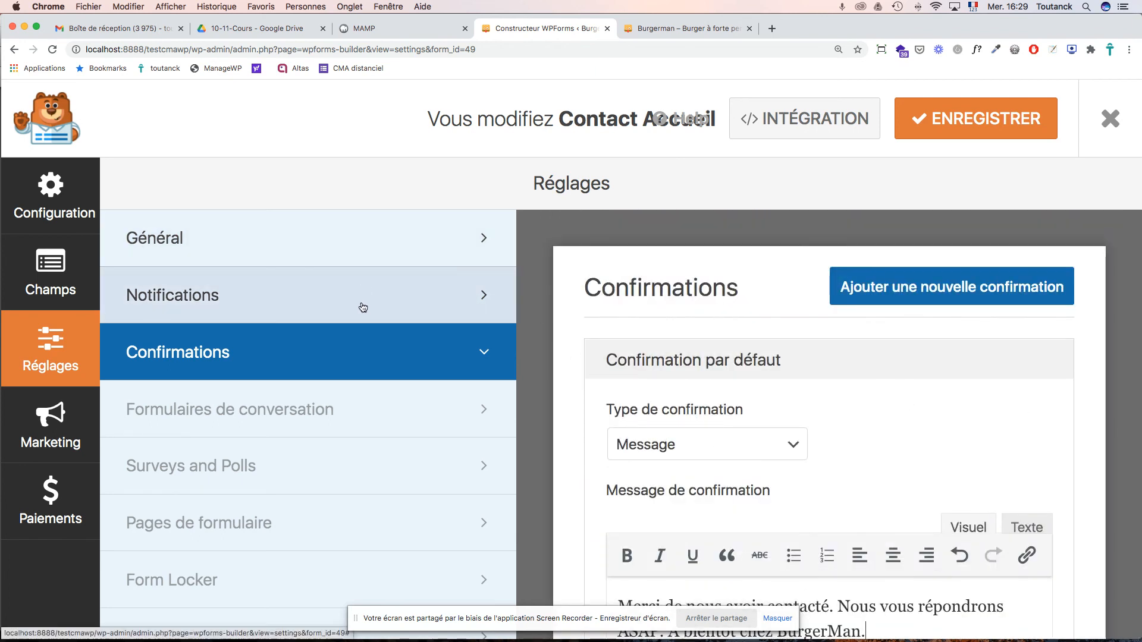
{"action": "left_click", "coordinate": [331, 308]}
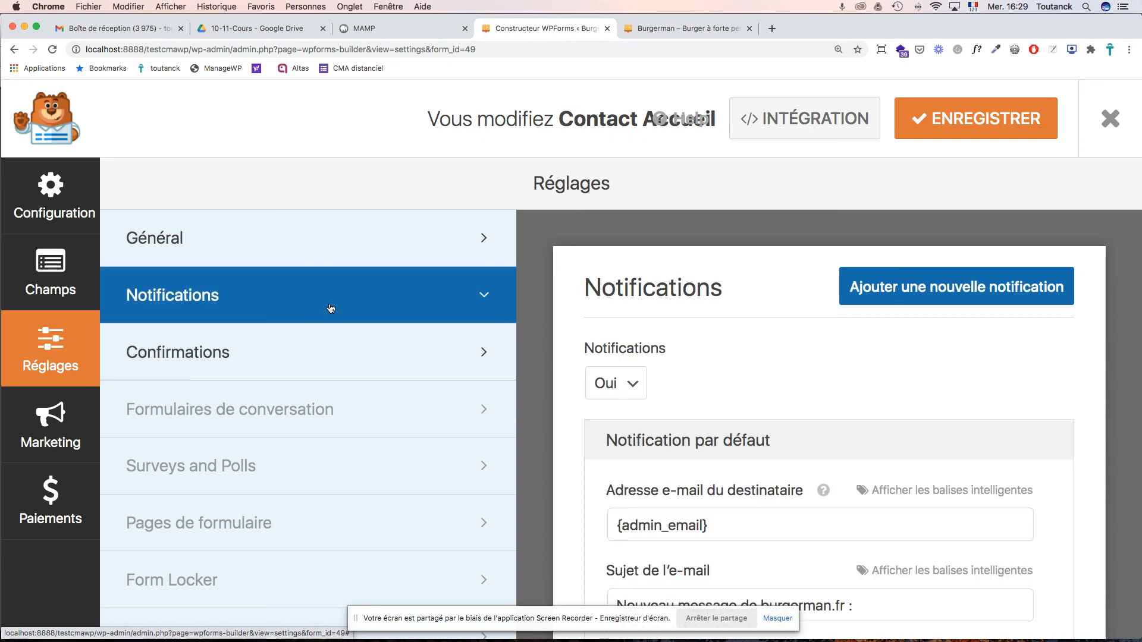
{"action": "scroll", "coordinate": [669, 398], "scroll_direction": "down", "scroll_amount": 10}
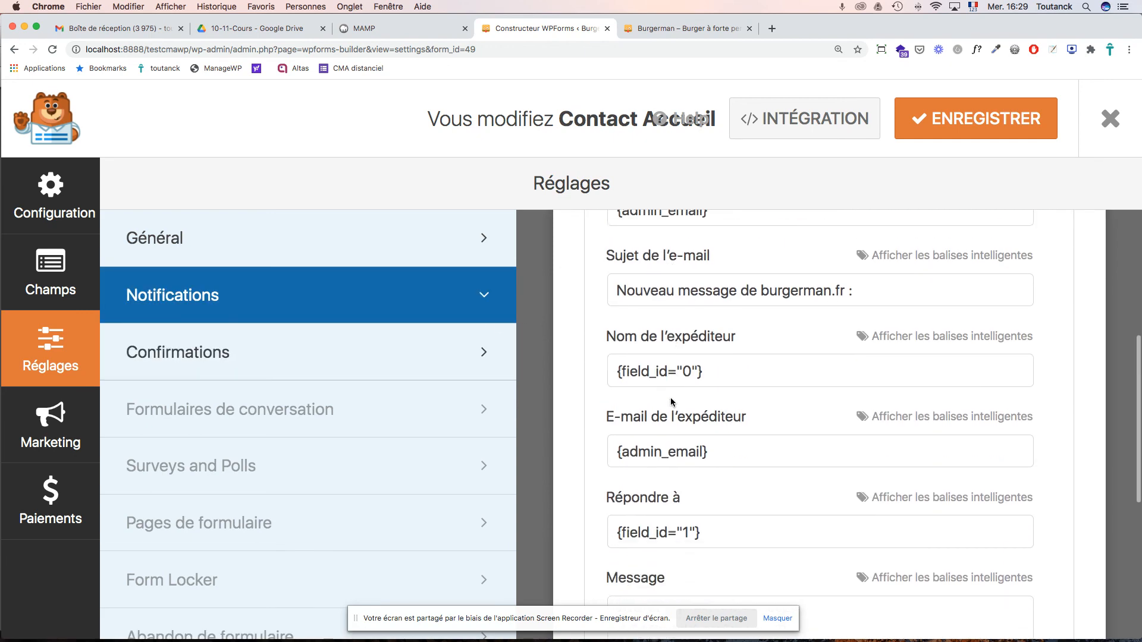
{"action": "scroll", "coordinate": [671, 403], "scroll_direction": "up", "scroll_amount": 10}
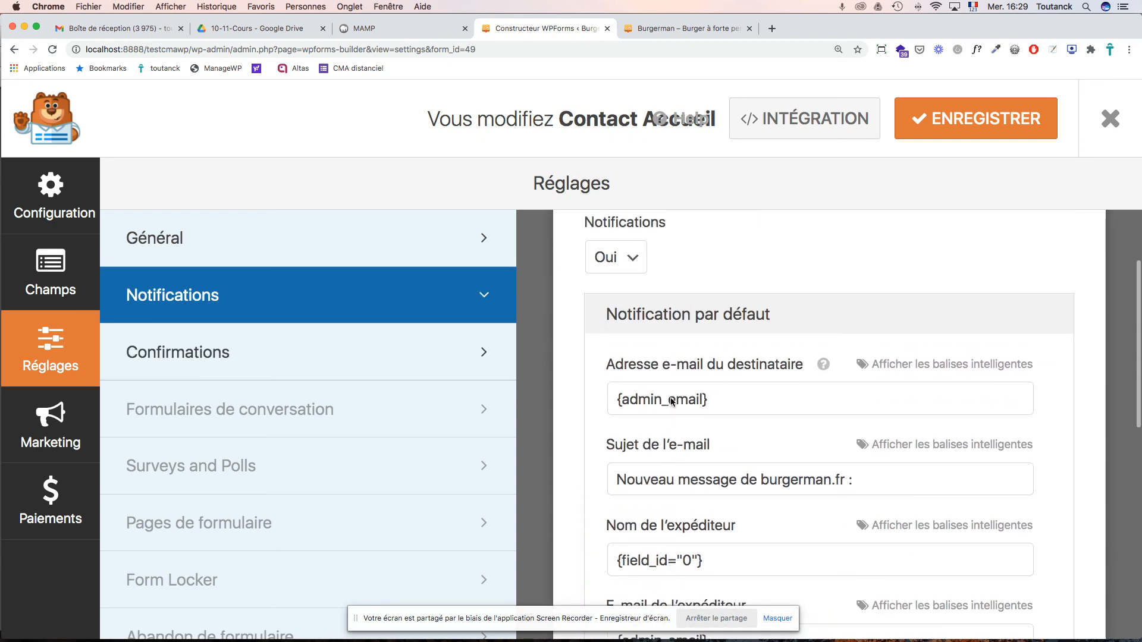
- Change the submit button text to 'Go !' and the sending text to 'Envoi'
{"action": "left_click", "coordinate": [219, 239]}
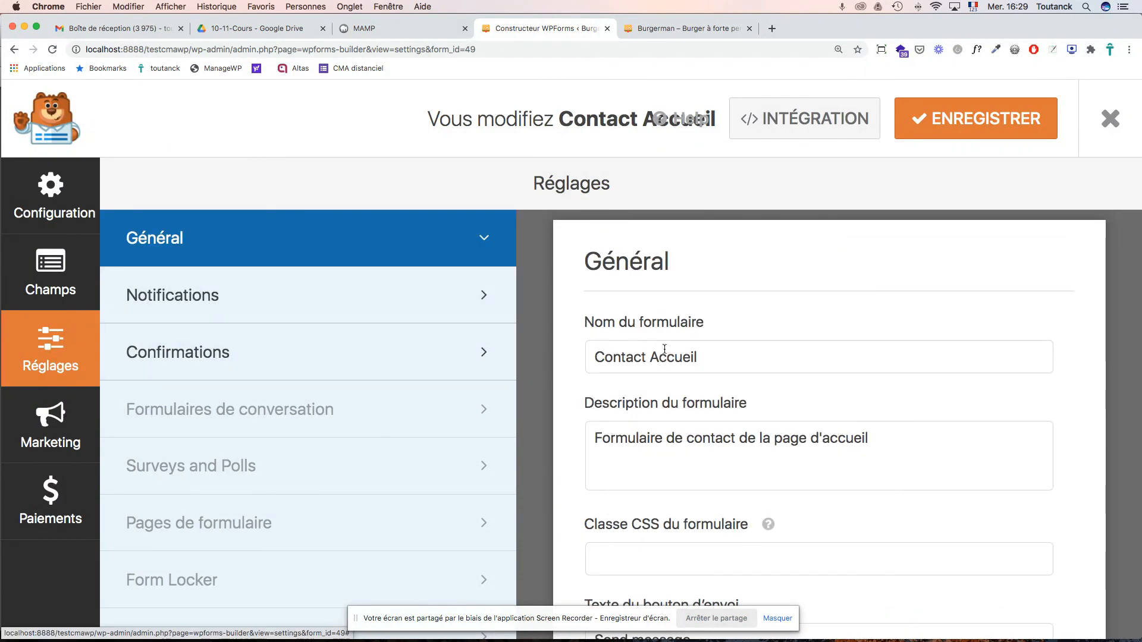
{"action": "scroll", "coordinate": [728, 355], "scroll_direction": "down", "scroll_amount": 2}
{"action": "scroll", "coordinate": [728, 356], "scroll_direction": "down", "scroll_amount": 1}
{"action": "scroll", "coordinate": [729, 355], "scroll_direction": "up", "scroll_amount": 4}
{"action": "scroll", "coordinate": [730, 357], "scroll_direction": "down", "scroll_amount": 4}
{"action": "scroll", "coordinate": [730, 359], "scroll_direction": "down", "scroll_amount": 3}
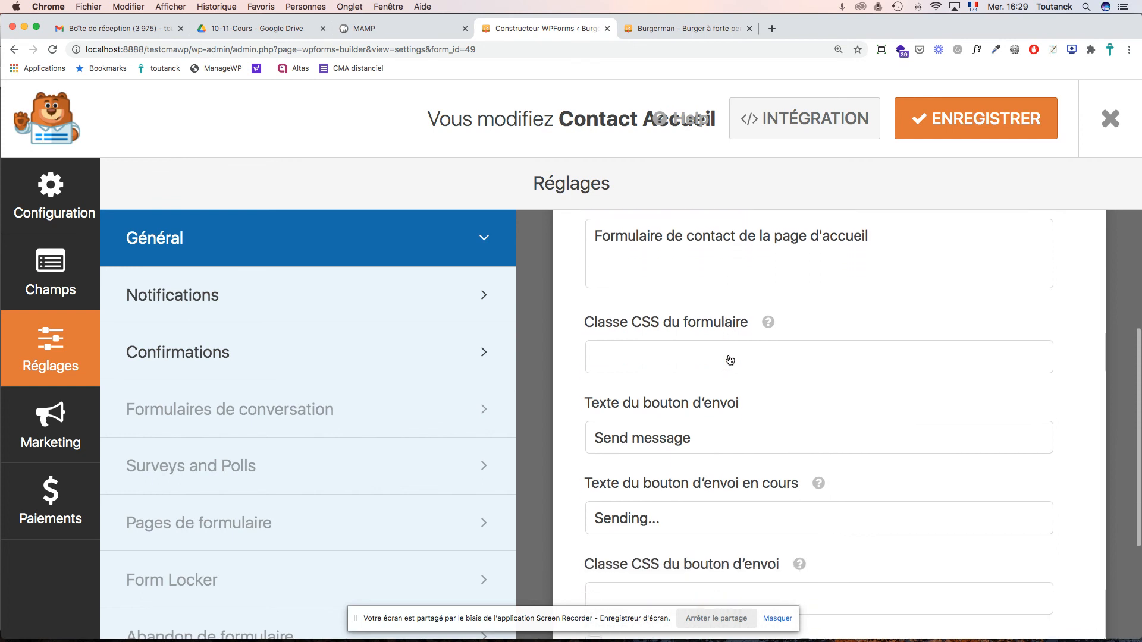
{"action": "left_click_drag", "start_coordinate": [694, 434], "coordinate": [535, 420]}
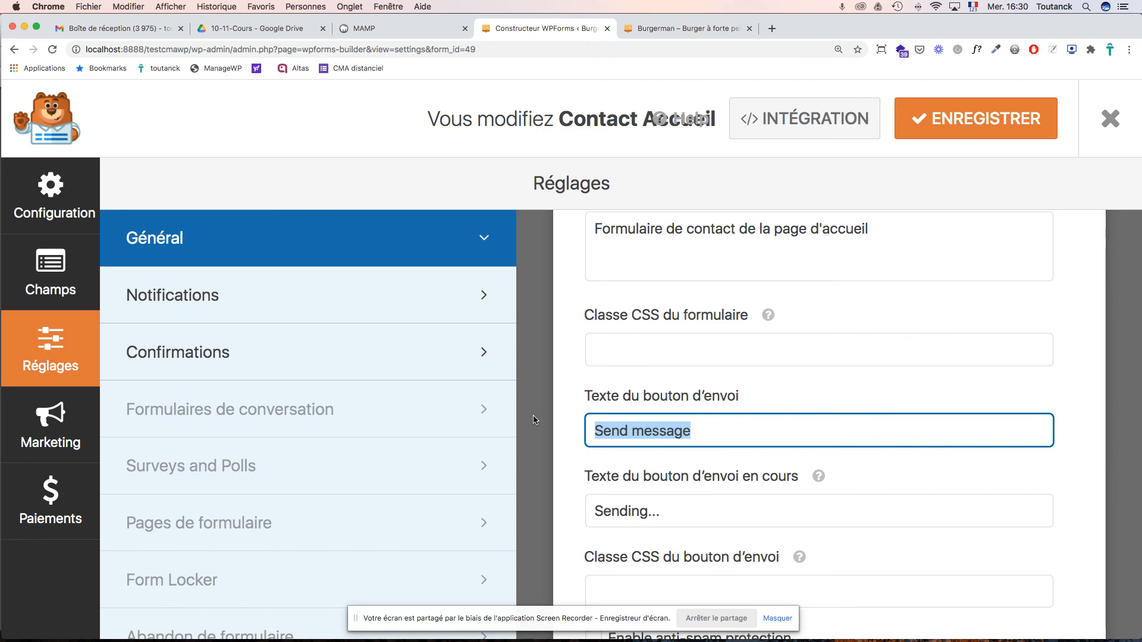
{"action": "type", "text": "Go !"}
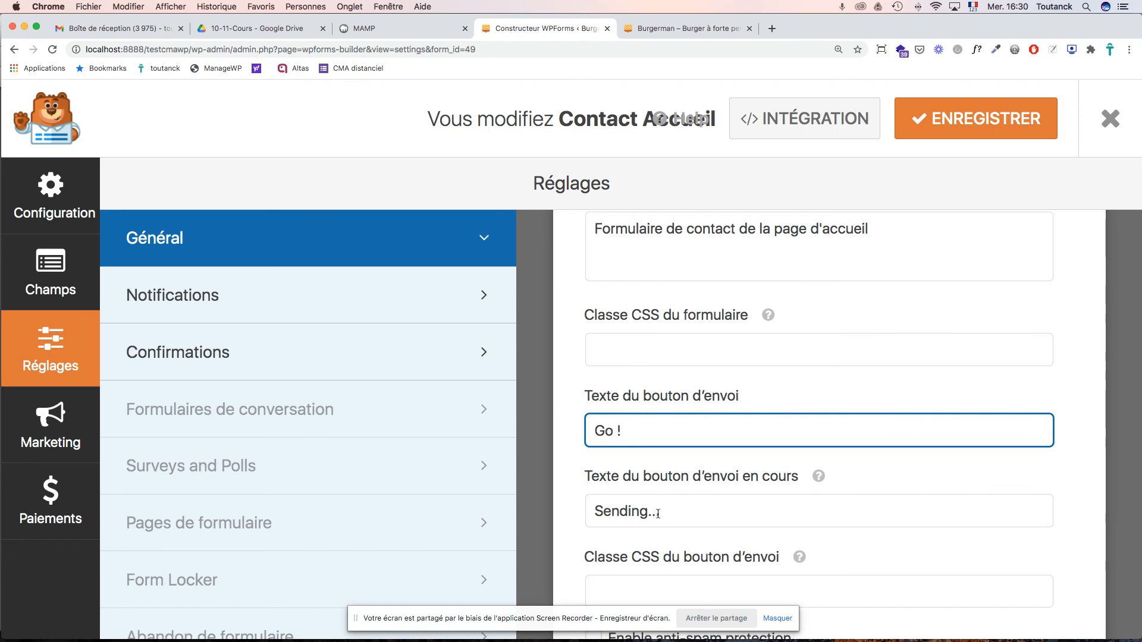
{"action": "left_click_drag", "start_coordinate": [646, 513], "coordinate": [555, 506]}
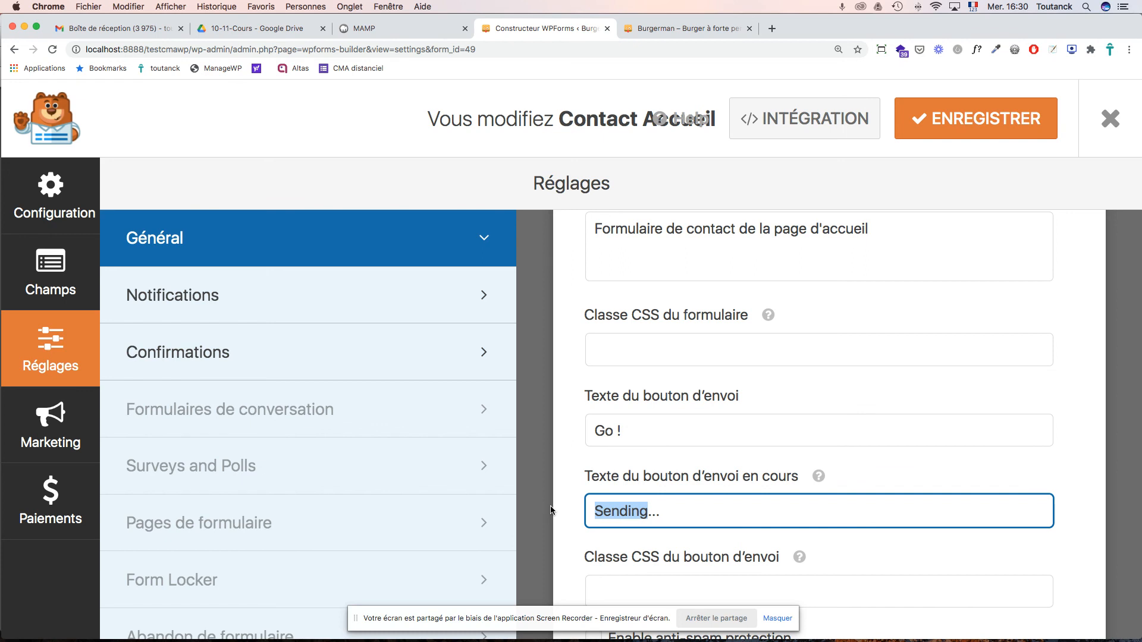
{"action": "type", "text": "Envoi"}
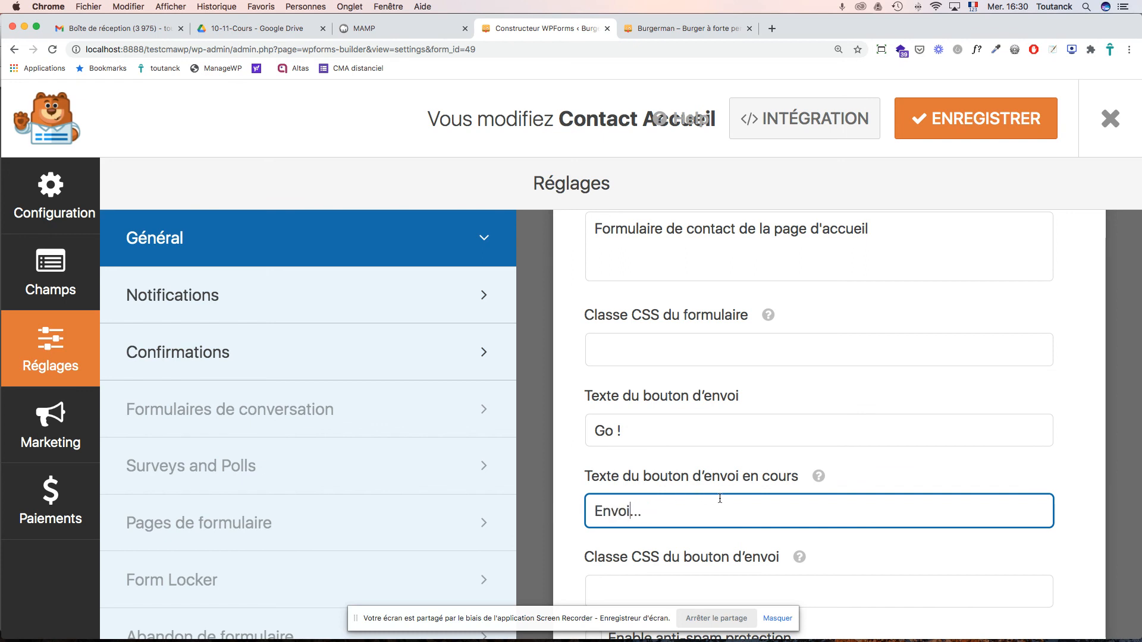
- Save the form and return to the Burgerman site tab
{"action": "scroll", "coordinate": [733, 503], "scroll_direction": "down", "scroll_amount": 3}
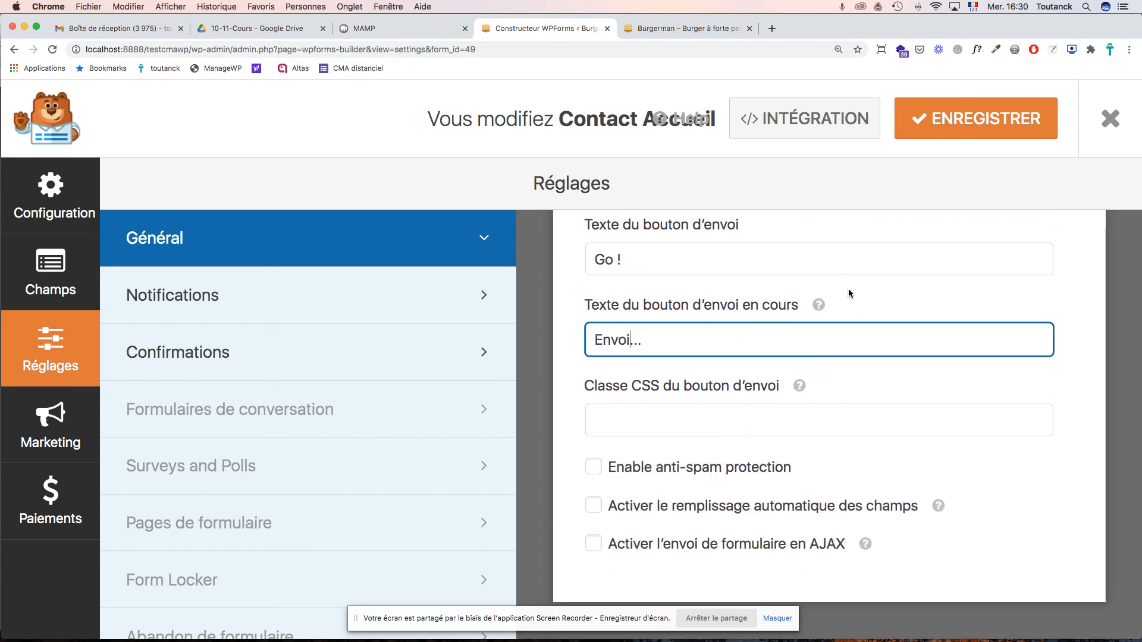
{"action": "left_click", "coordinate": [940, 121]}
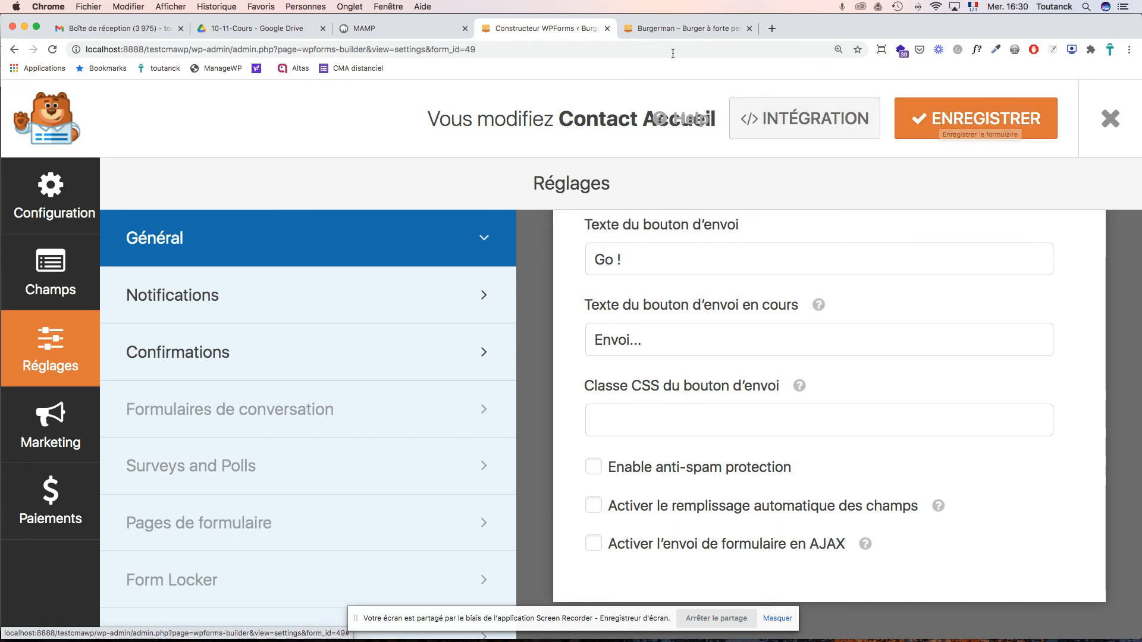
{"action": "left_click", "coordinate": [674, 28]}
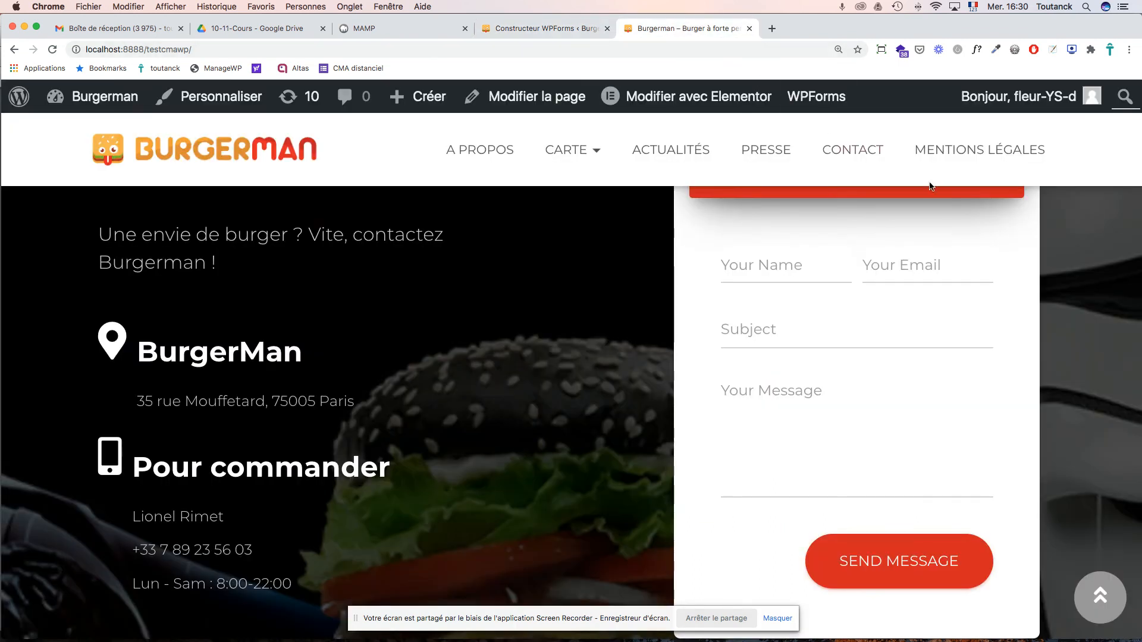
- Reload the Burgerman contact page to check the French form and its Go ! button
{"action": "key", "text": "super+r"}
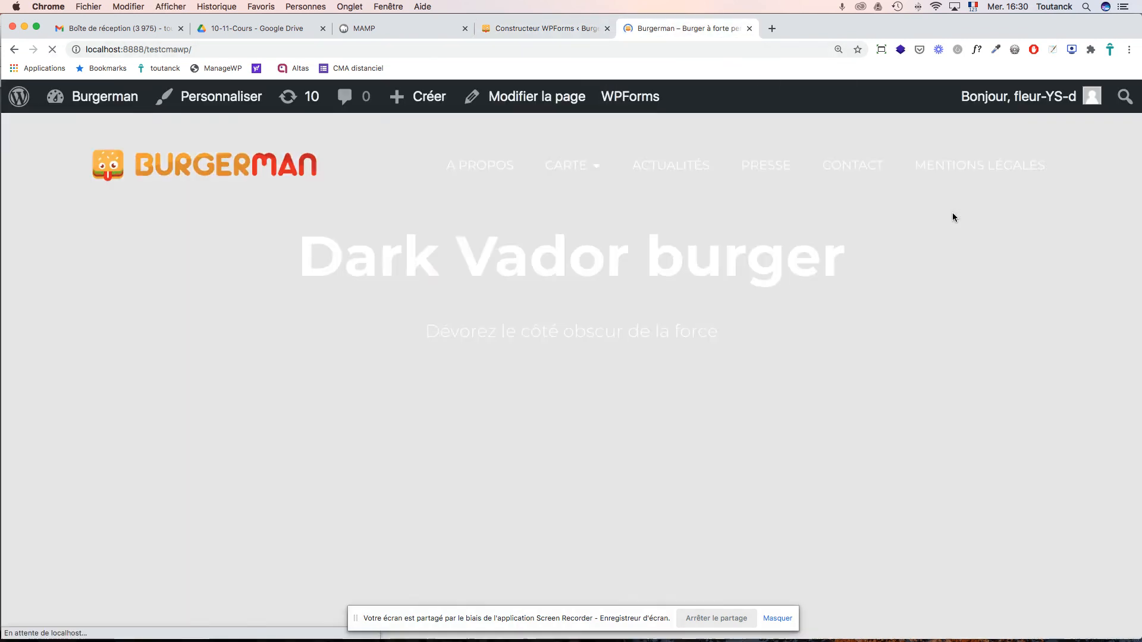
{"action": "scroll", "coordinate": [994, 250], "scroll_direction": "up", "scroll_amount": 3}
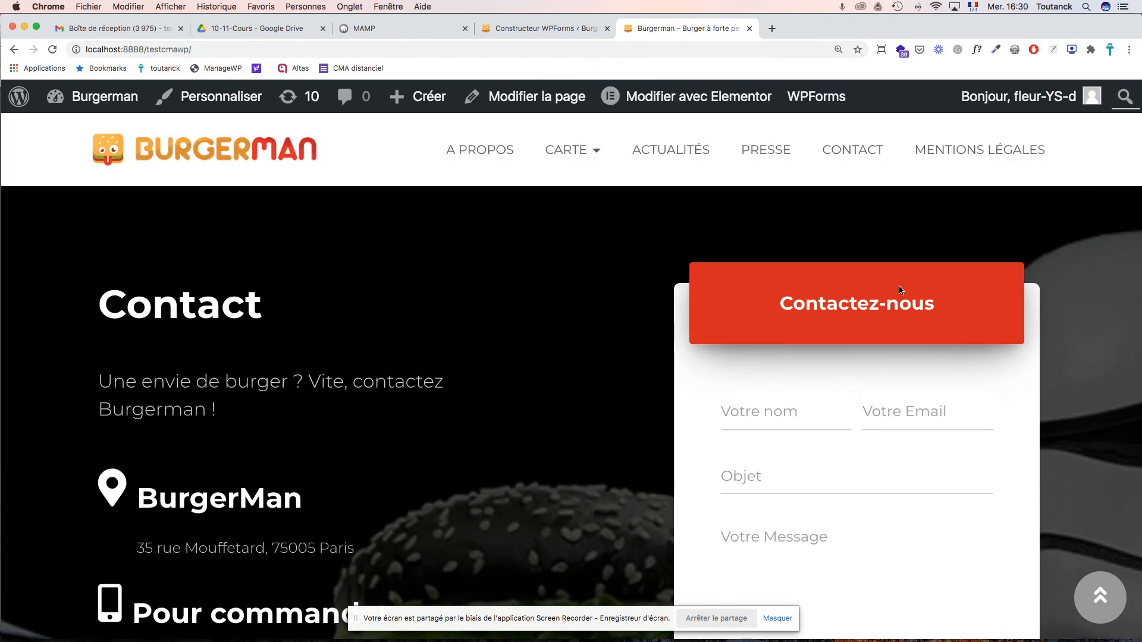
{"action": "scroll", "coordinate": [896, 291], "scroll_direction": "down", "scroll_amount": 2}
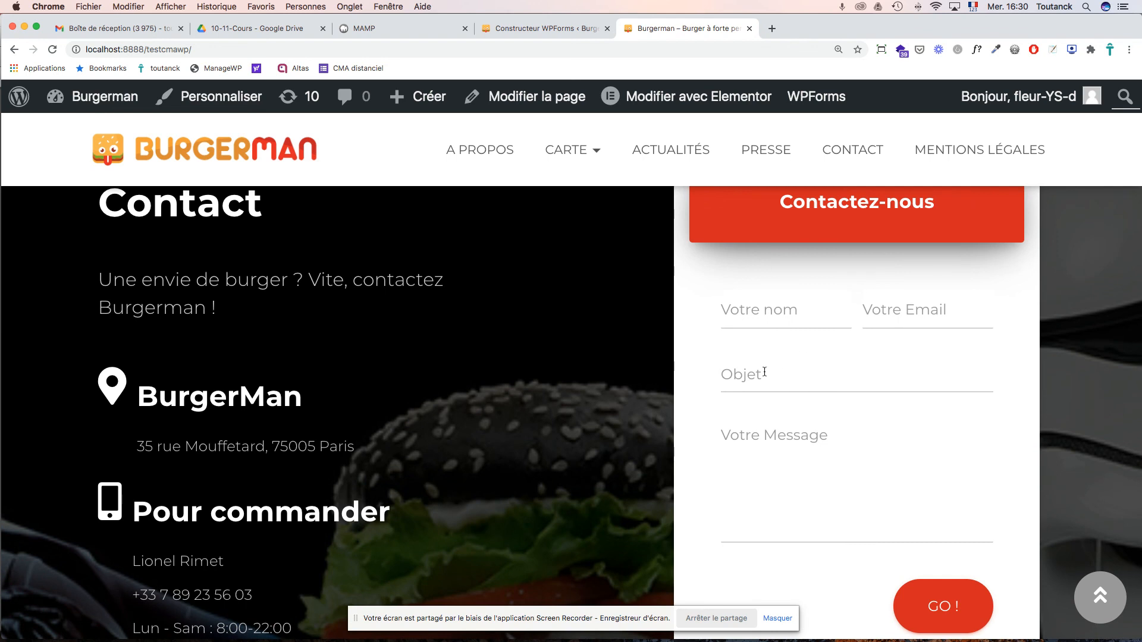
{"action": "scroll", "coordinate": [760, 427], "scroll_direction": "down", "scroll_amount": 4}
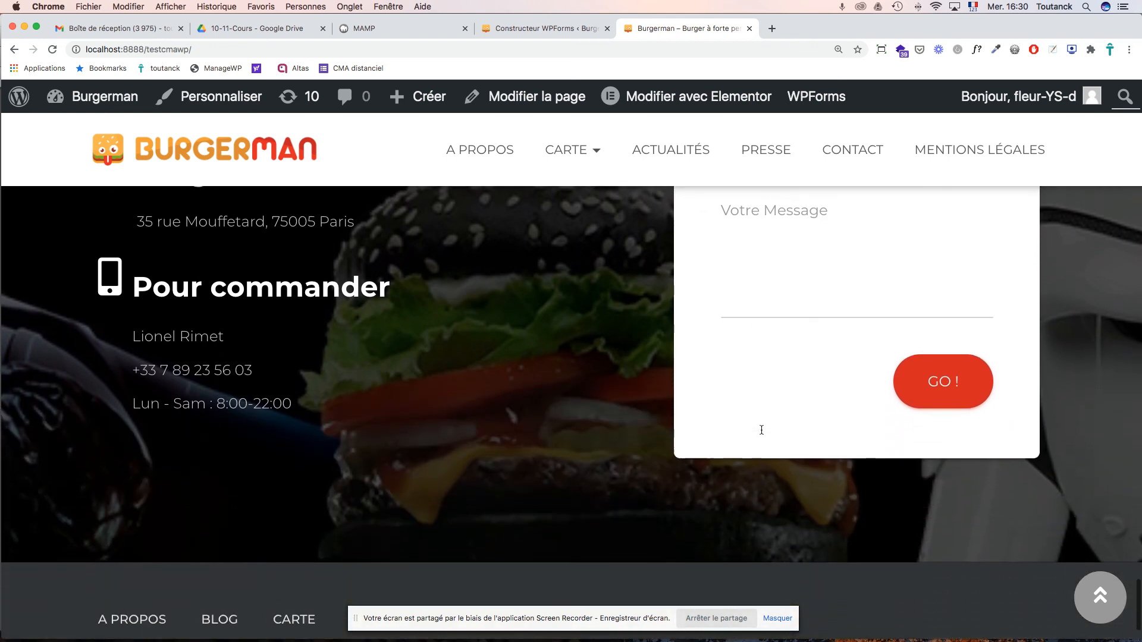
{"action": "scroll", "coordinate": [762, 434], "scroll_direction": "up", "scroll_amount": 1}
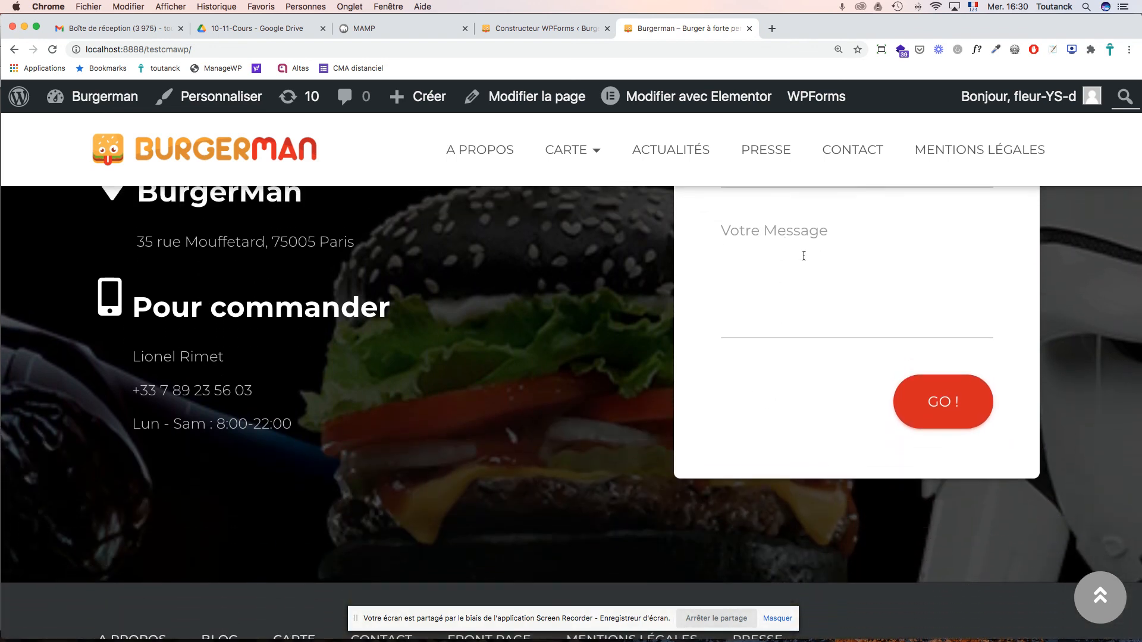
{"action": "scroll", "coordinate": [887, 328], "scroll_direction": "up", "scroll_amount": 6}
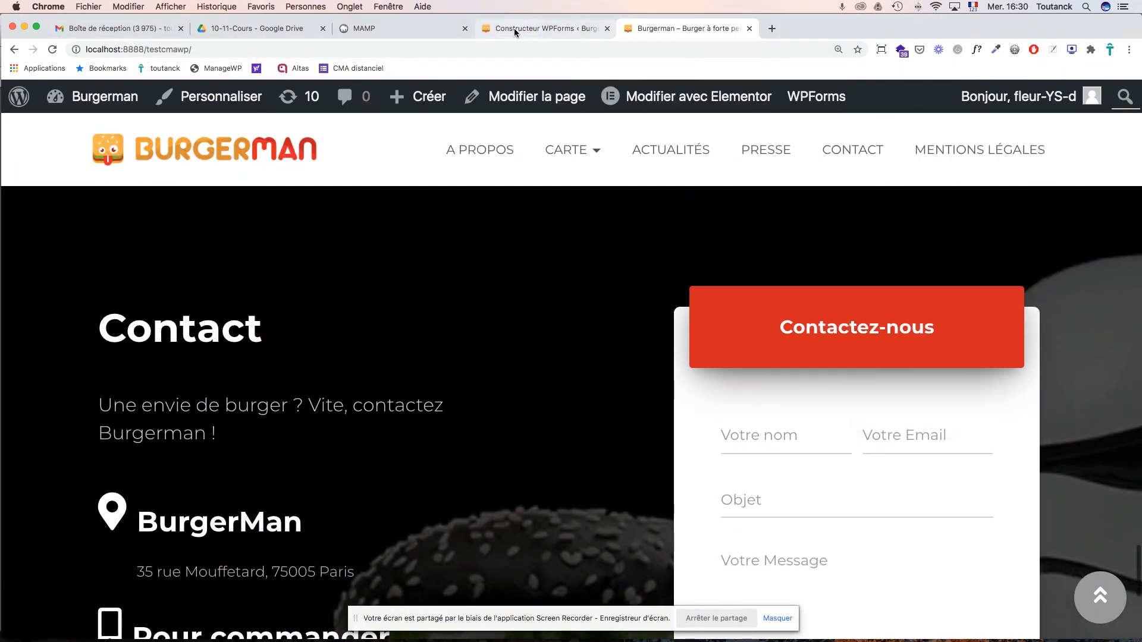
{"action": "left_click", "coordinate": [514, 28]}
- Return to the form's fields and select the Message field
{"action": "scroll", "coordinate": [668, 335], "scroll_direction": "up", "scroll_amount": 7}
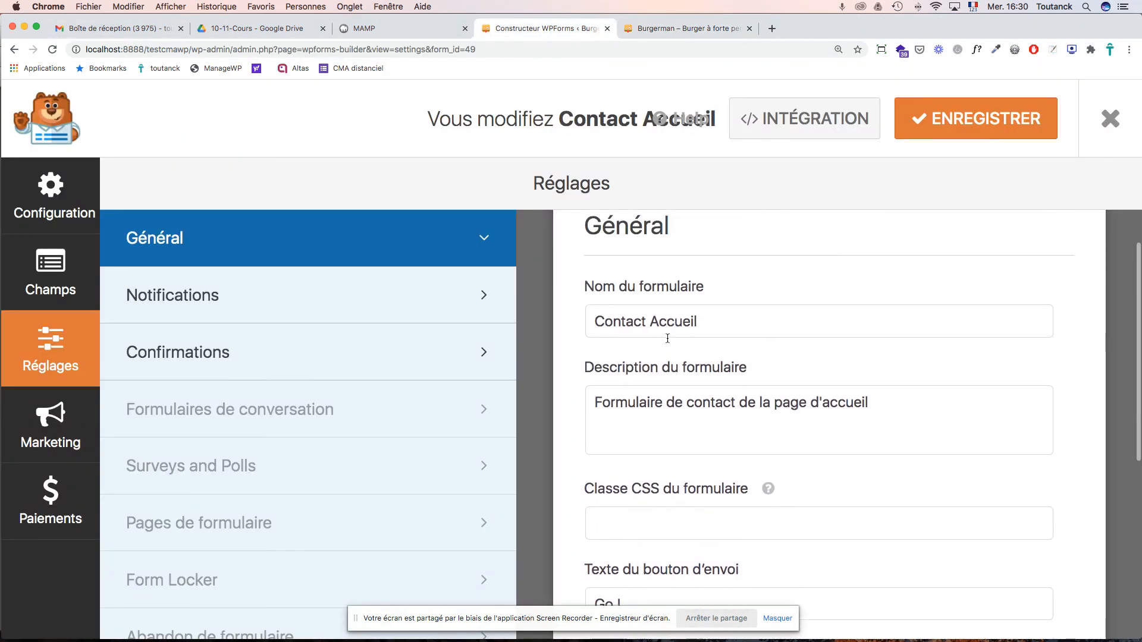
{"action": "left_click", "coordinate": [312, 307]}
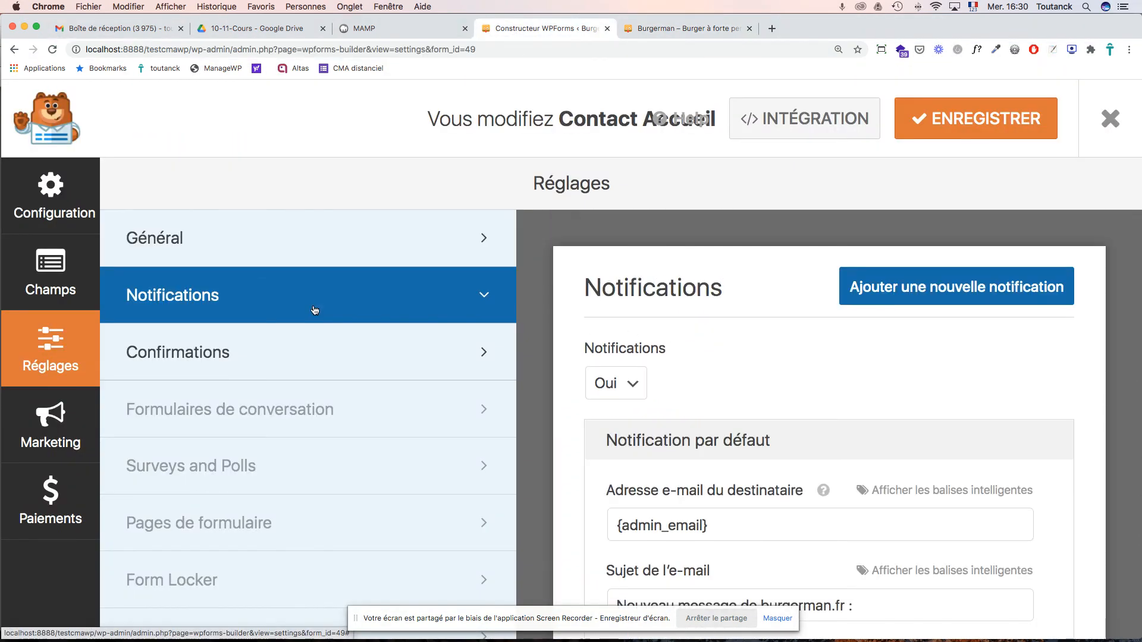
{"action": "left_click", "coordinate": [60, 256]}
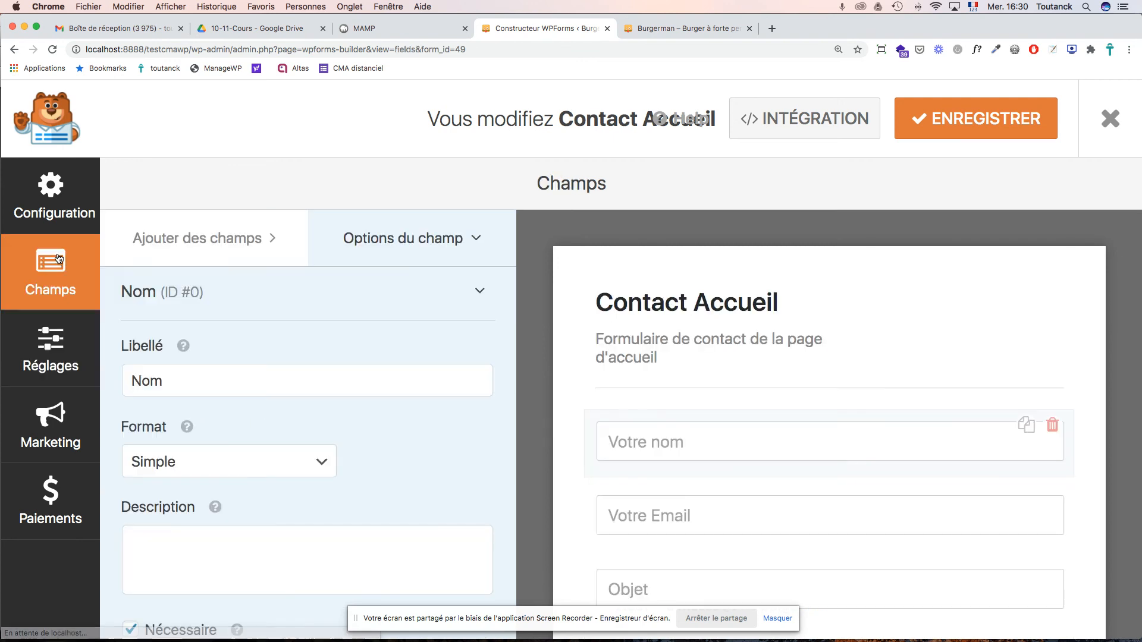
{"action": "scroll", "coordinate": [718, 329], "scroll_direction": "down", "scroll_amount": 5}
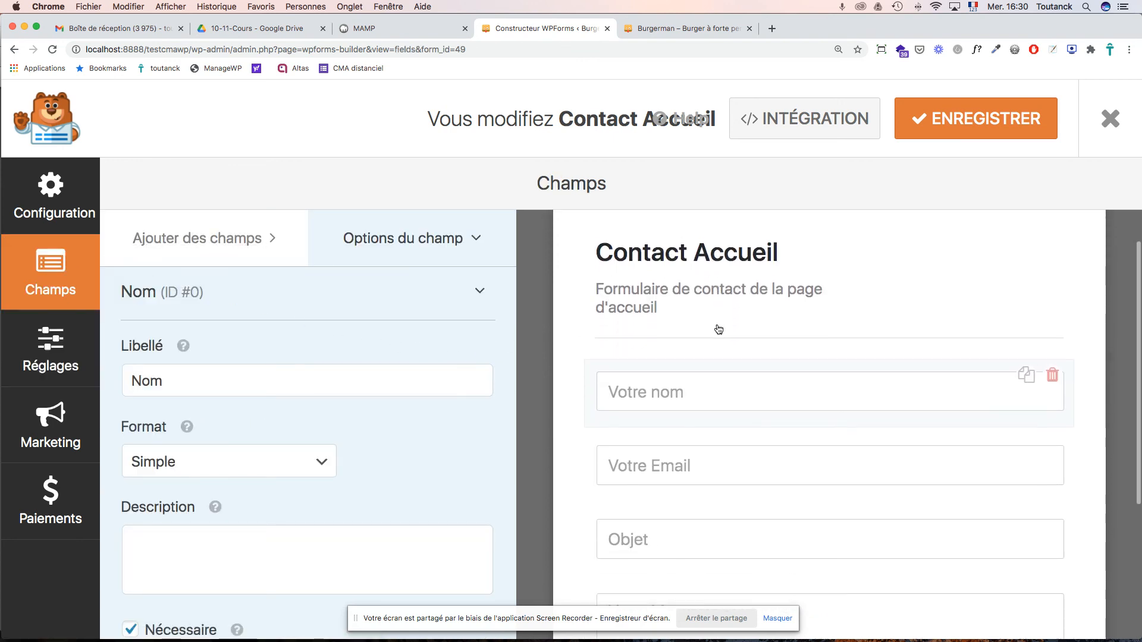
{"action": "scroll", "coordinate": [718, 329], "scroll_direction": "up", "scroll_amount": 4}
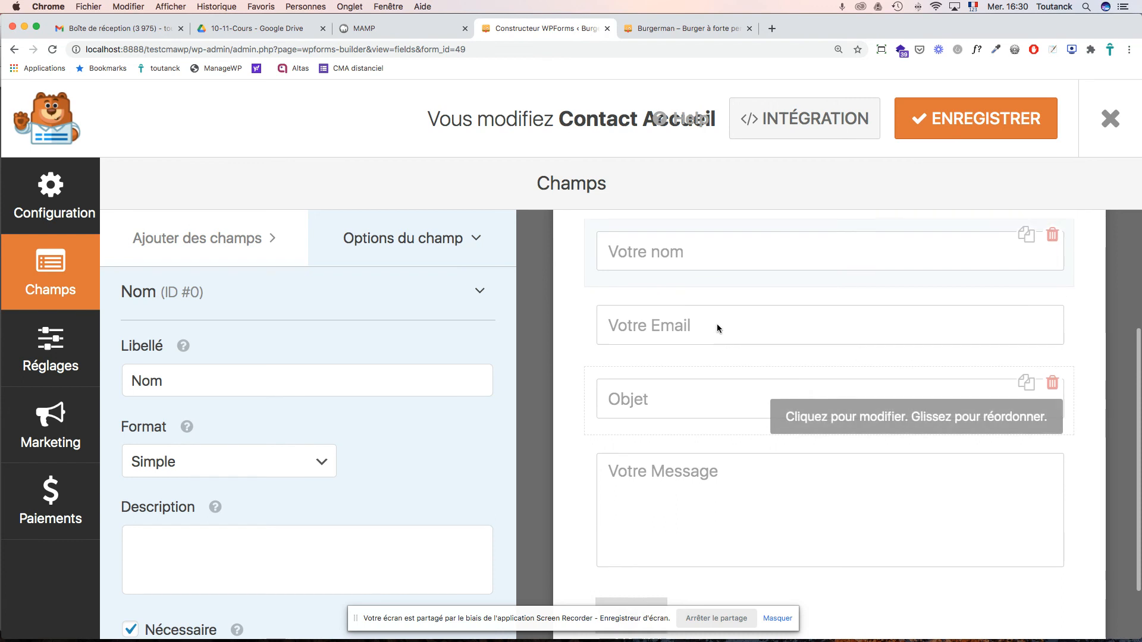
{"action": "scroll", "coordinate": [716, 326], "scroll_direction": "down", "scroll_amount": 3}
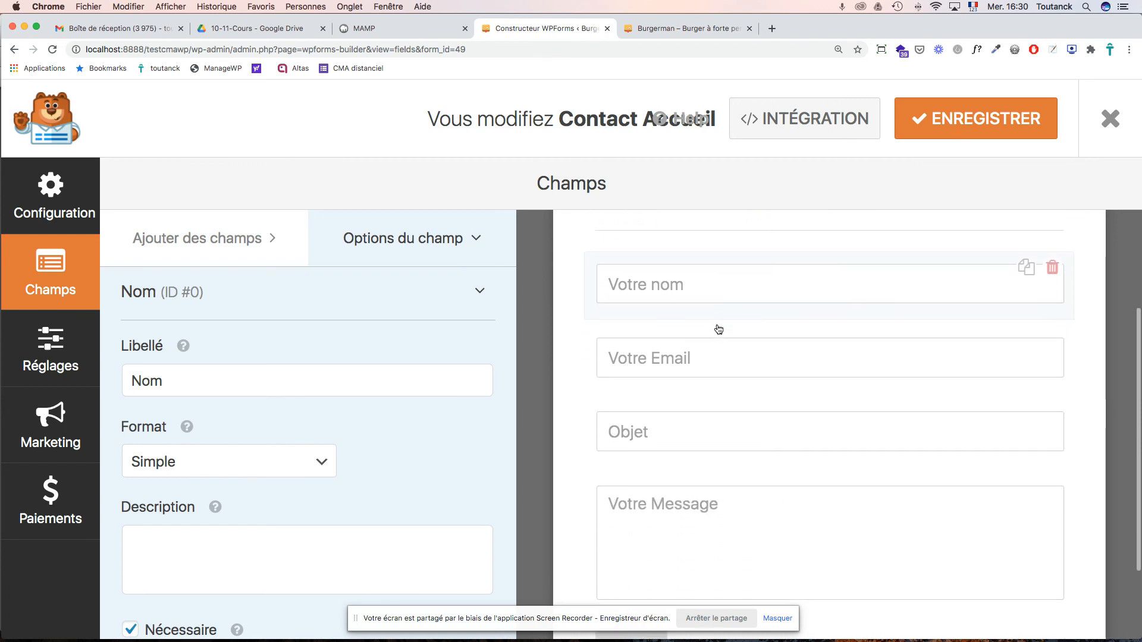
{"action": "left_click", "coordinate": [666, 488]}
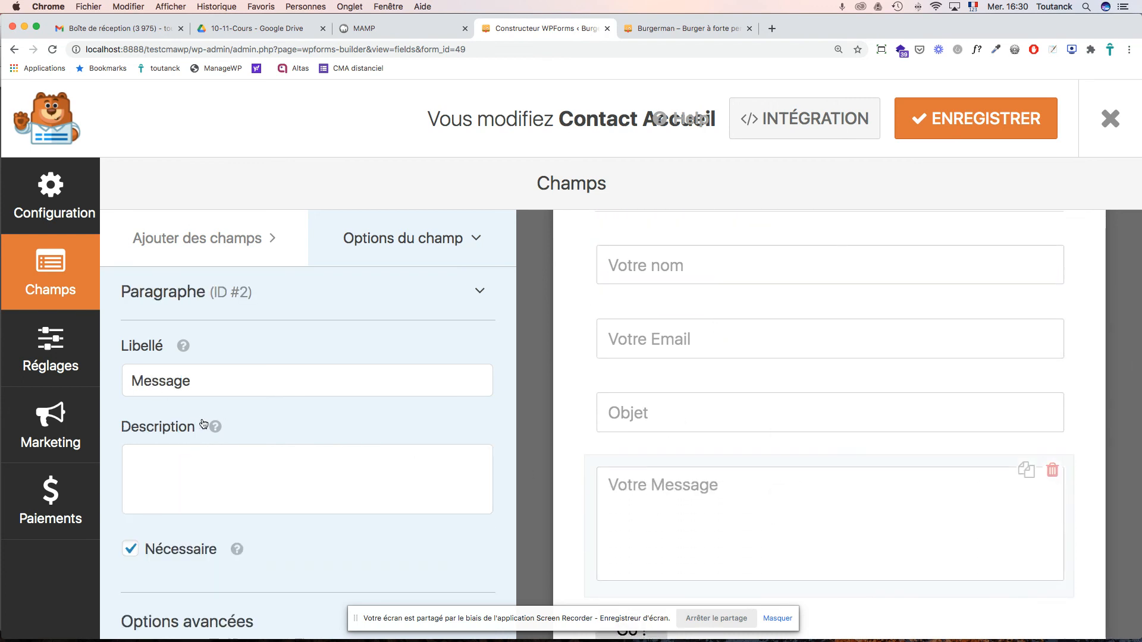
- Change the Message field's placeholder from 'Votre Message' to 'Message' and save
{"action": "scroll", "coordinate": [202, 424], "scroll_direction": "down", "scroll_amount": 5}
{"action": "left_click", "coordinate": [237, 409]}
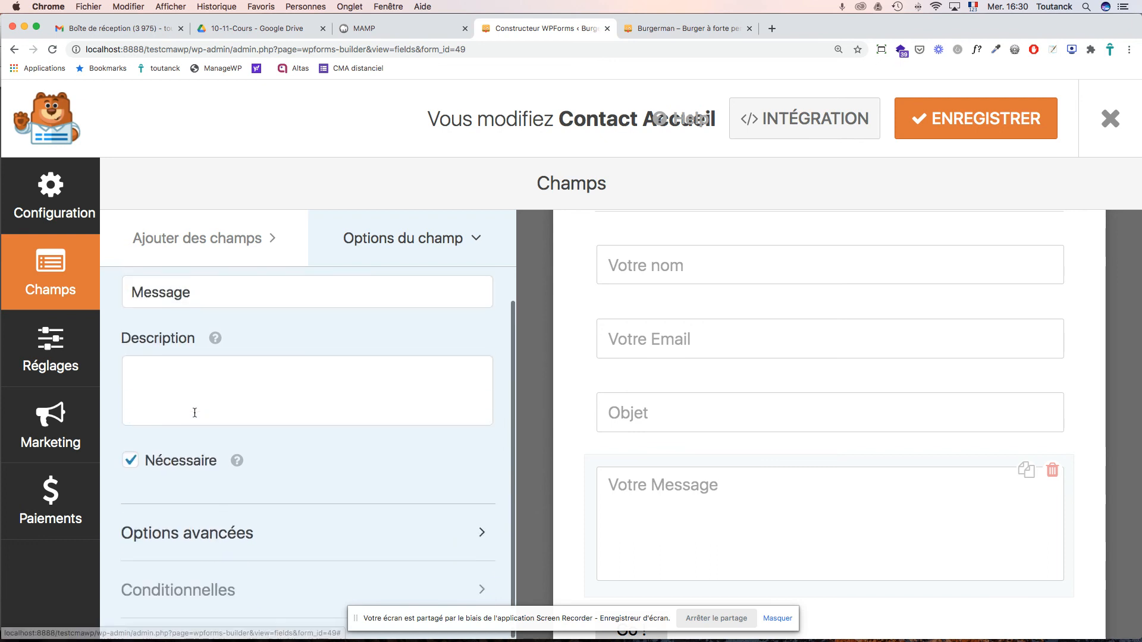
{"action": "scroll", "coordinate": [190, 405], "scroll_direction": "up", "scroll_amount": 2}
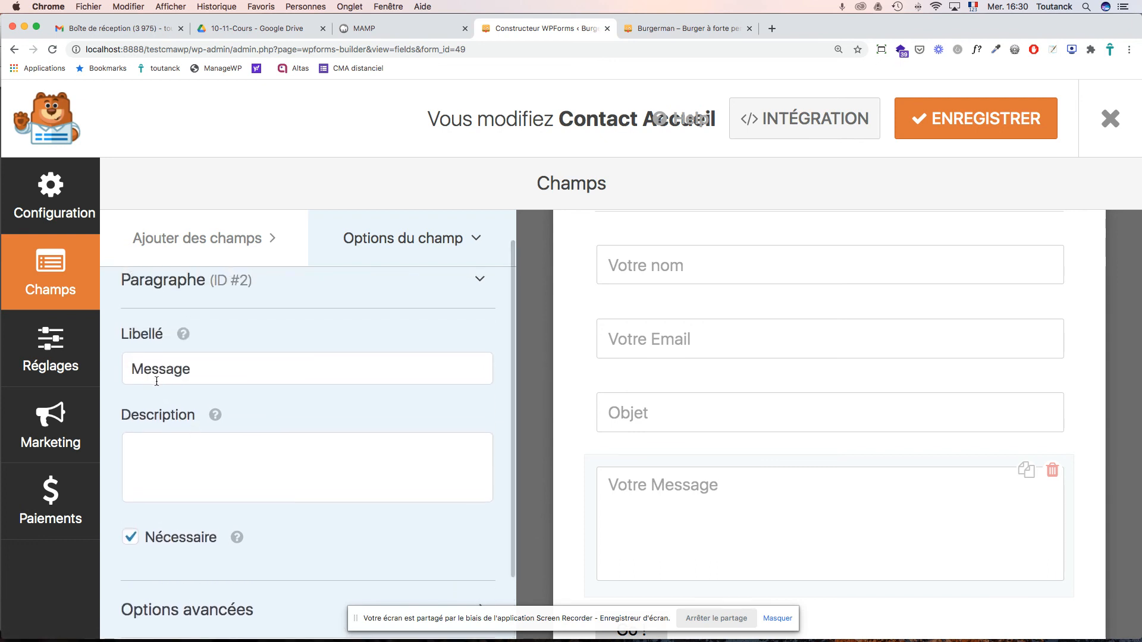
{"action": "scroll", "coordinate": [156, 381], "scroll_direction": "down", "scroll_amount": 2}
{"action": "left_click", "coordinate": [165, 531]}
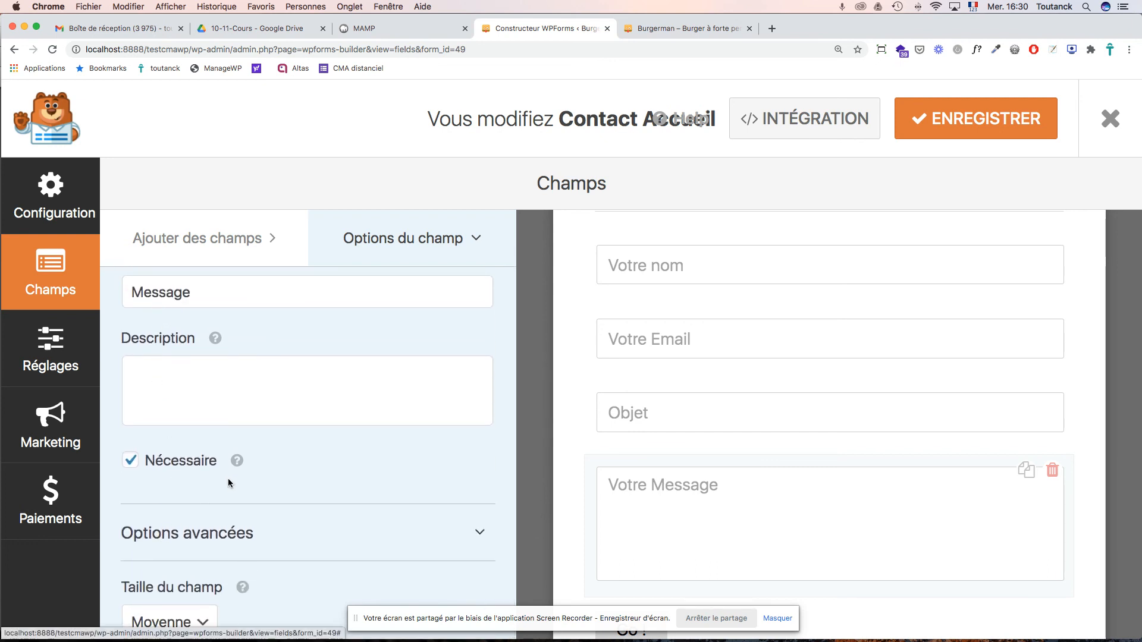
{"action": "scroll", "coordinate": [229, 477], "scroll_direction": "down", "scroll_amount": 5}
{"action": "left_click_drag", "start_coordinate": [170, 360], "coordinate": [115, 356]}
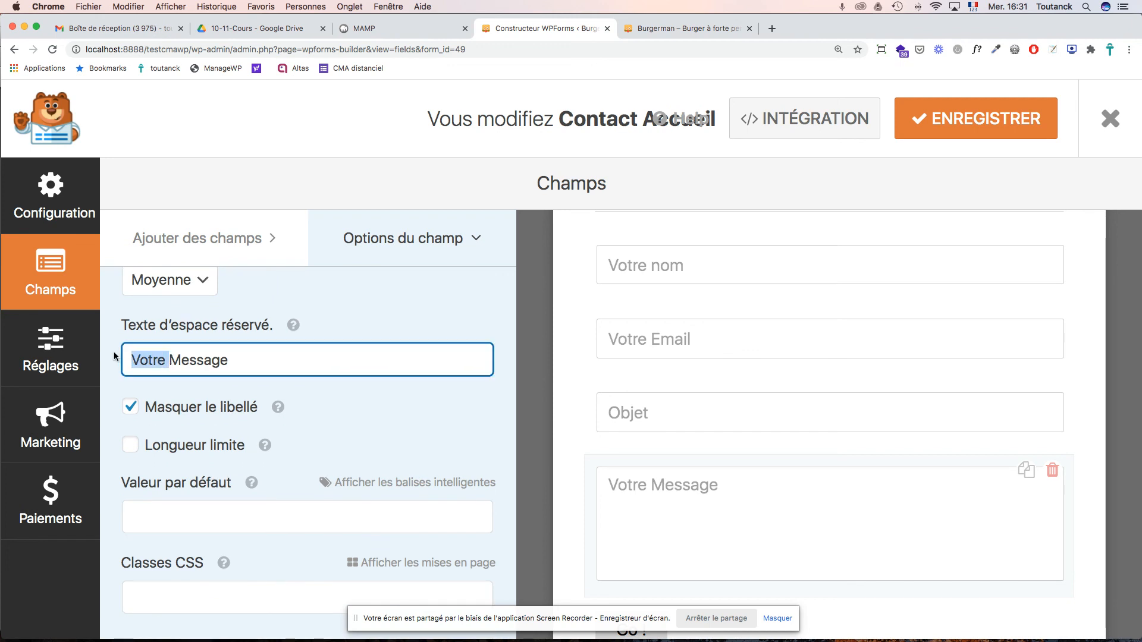
{"action": "key", "text": "BackSpace"}
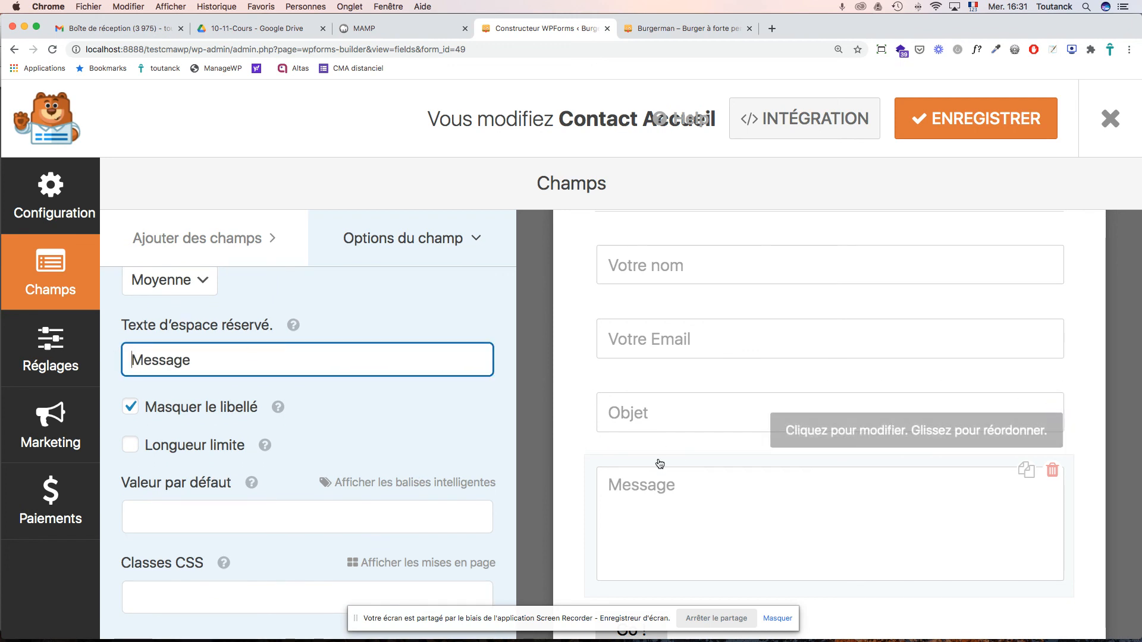
{"action": "scroll", "coordinate": [623, 476], "scroll_direction": "down", "scroll_amount": 3}
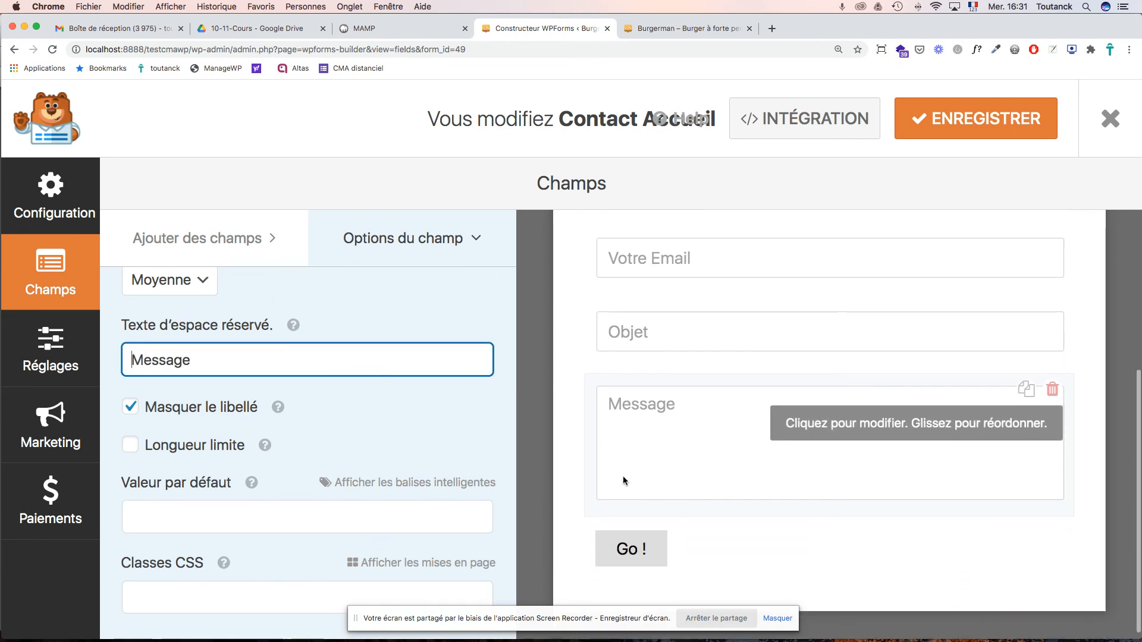
{"action": "left_click", "coordinate": [955, 132]}
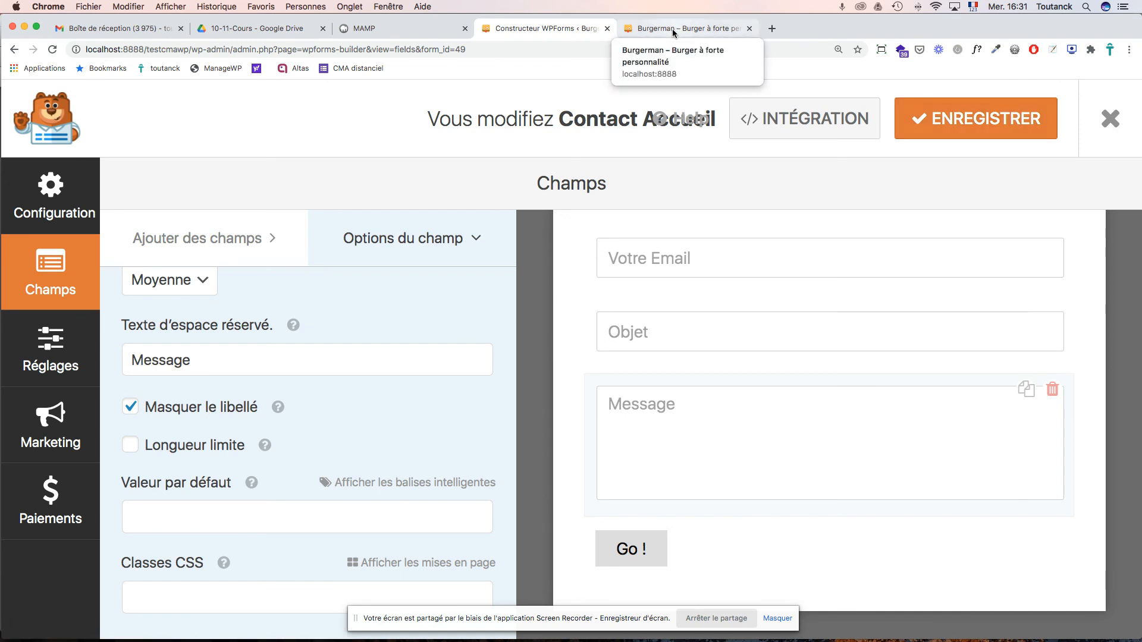
- Advance the course PDF to page 37, the contact-form editing slide, then return to the browser
{"action": "key", "text": "super+Tab"}
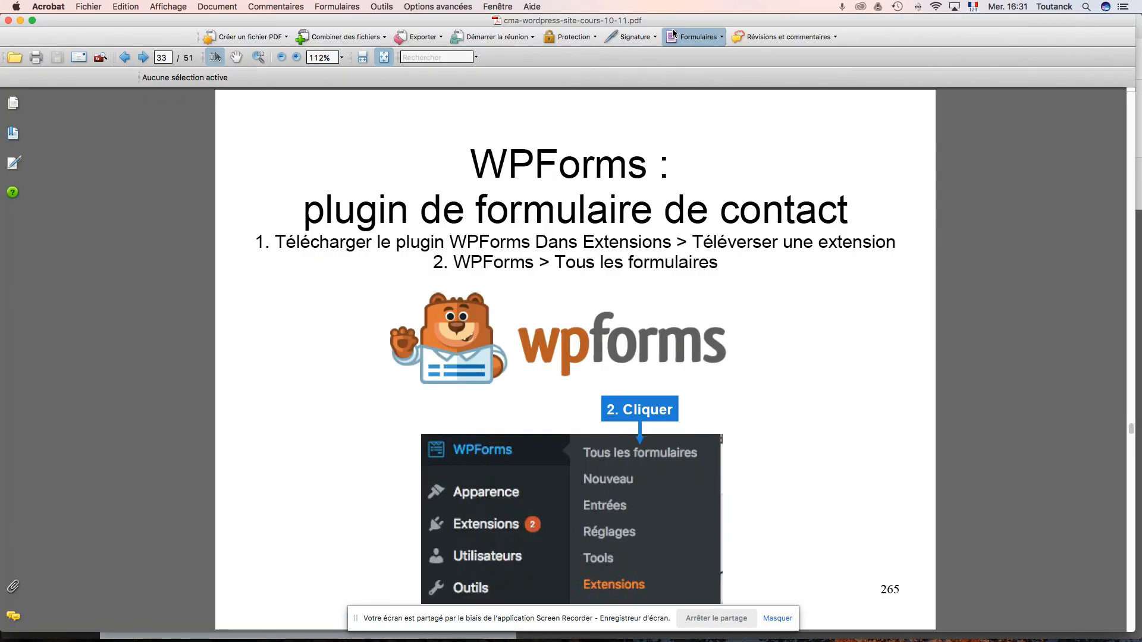
{"action": "key", "text": "Right"}
{"action": "key", "text": "Right"}
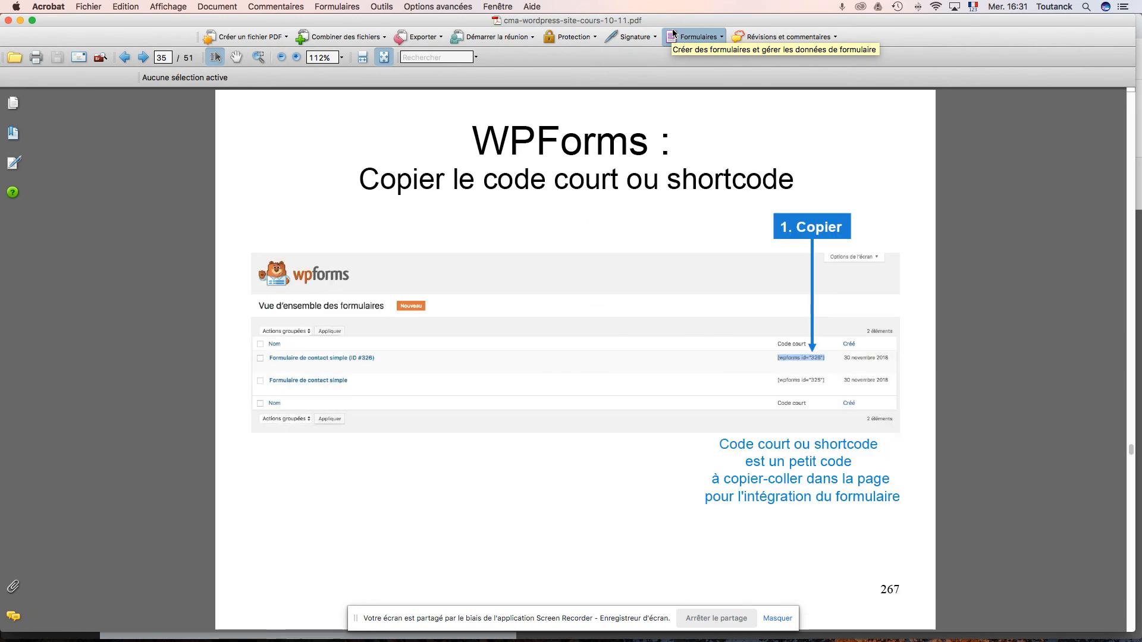
{"action": "key", "text": "Right"}
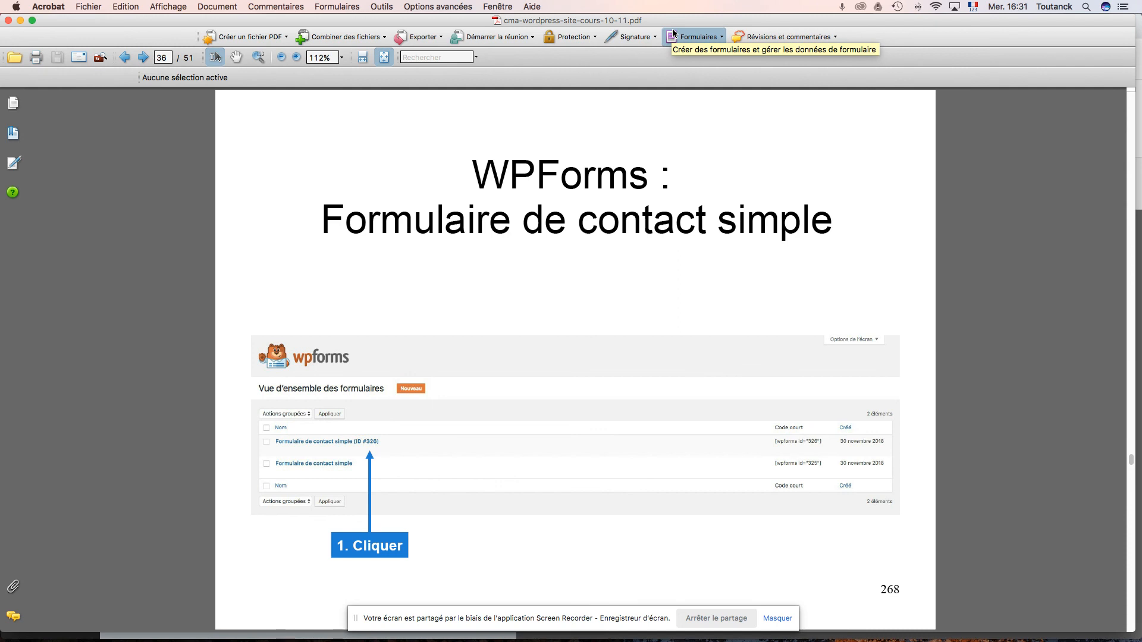
{"action": "key", "text": "Right"}
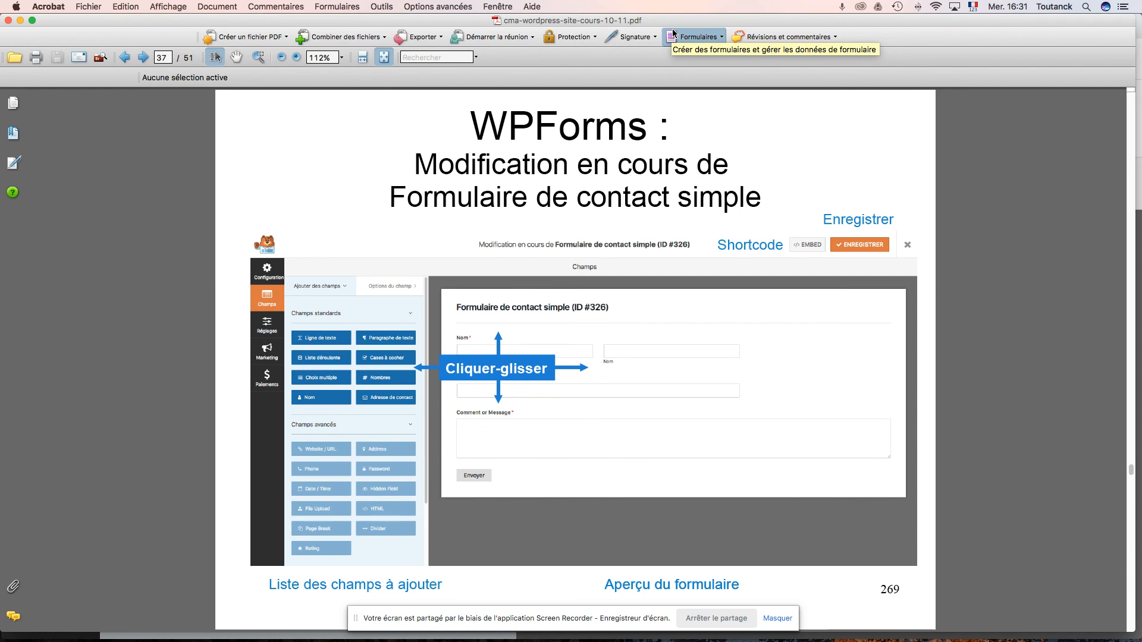
{"action": "key", "text": "super+Tab"}
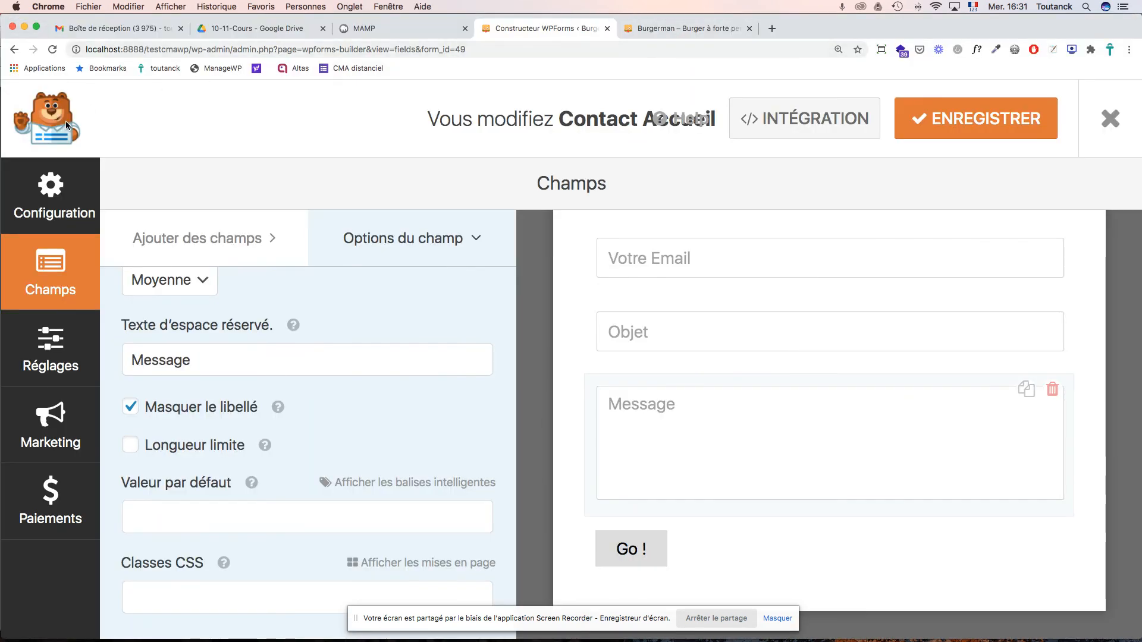
- Close the builder, review the forms list with Contact Accueil, and start a new form
{"action": "left_click", "coordinate": [1104, 121]}
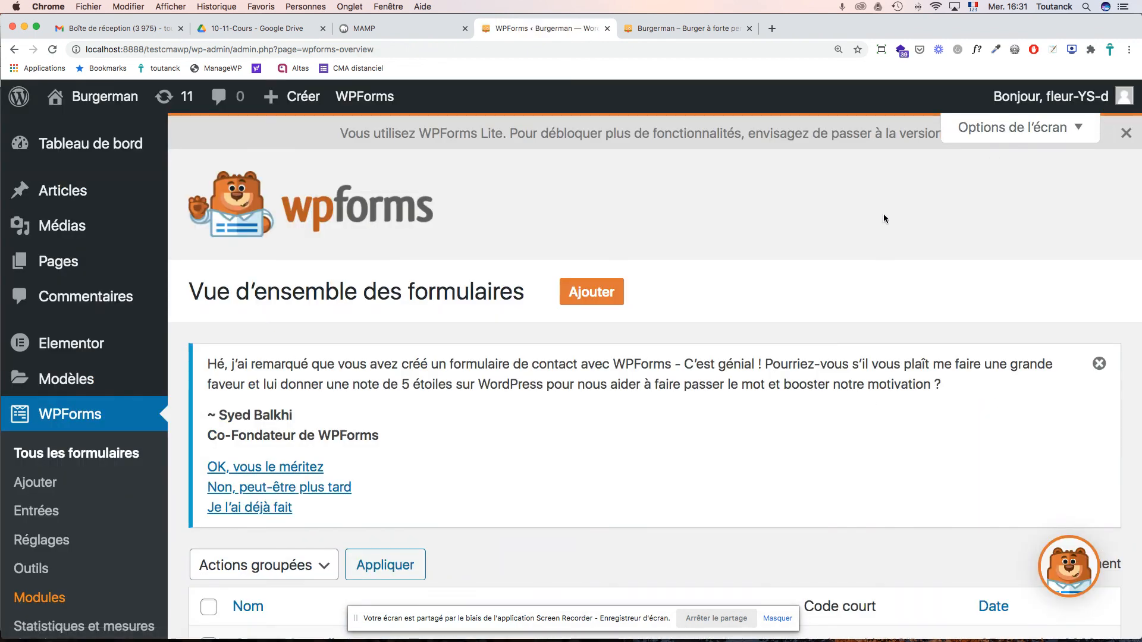
{"action": "scroll", "coordinate": [709, 337], "scroll_direction": "down", "scroll_amount": 5}
{"action": "mouse_move", "coordinate": [353, 424]}
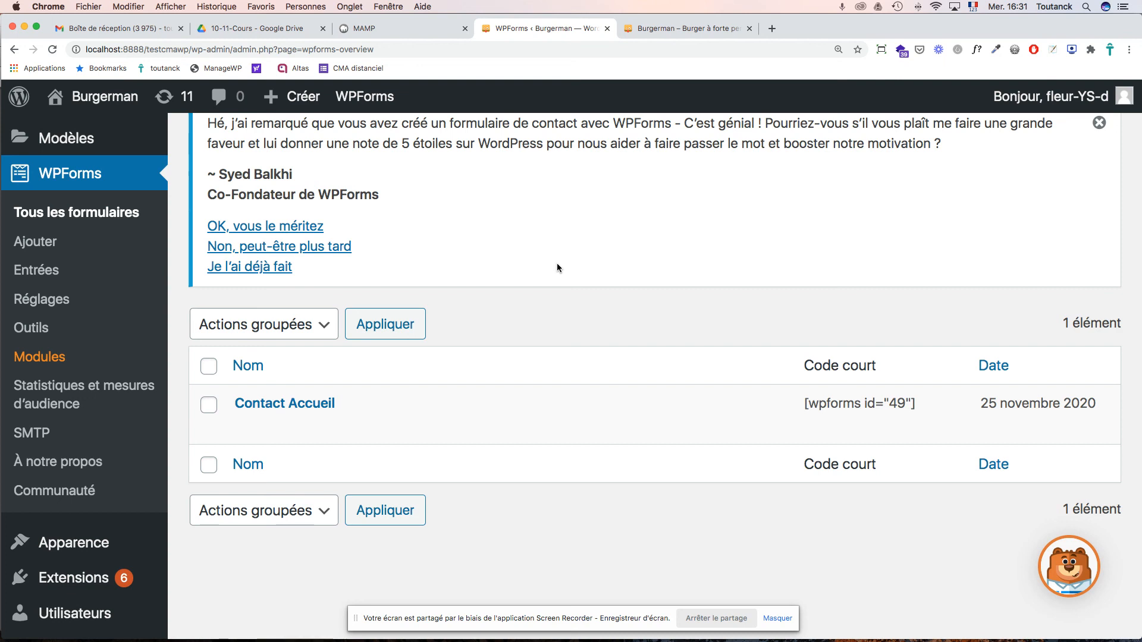
{"action": "scroll", "coordinate": [557, 263], "scroll_direction": "up", "scroll_amount": 5}
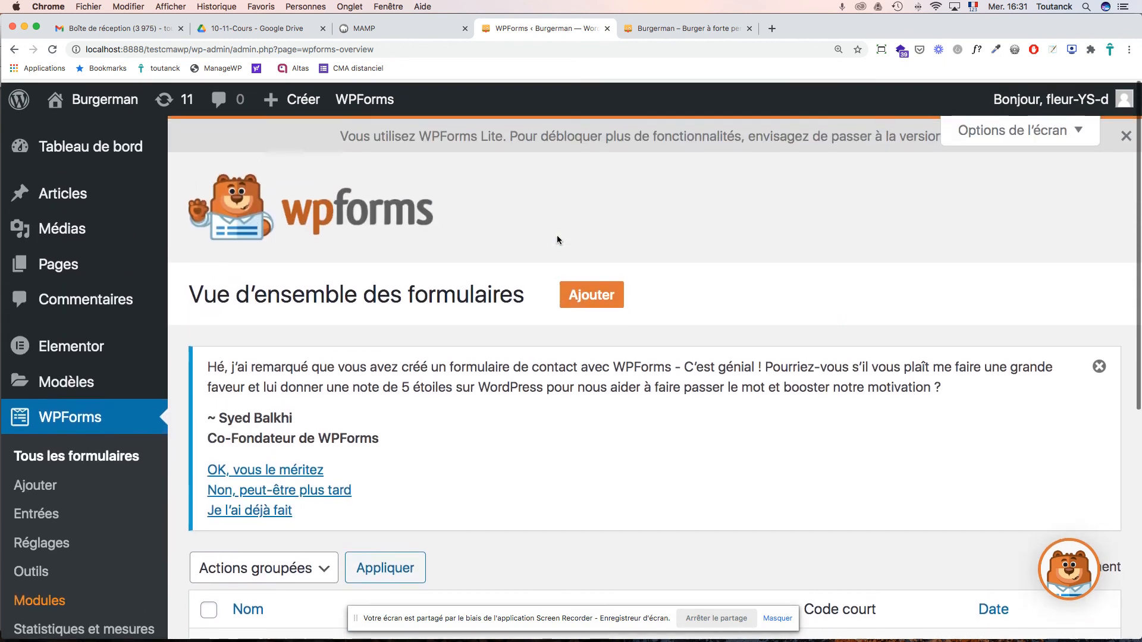
{"action": "left_click", "coordinate": [599, 296]}
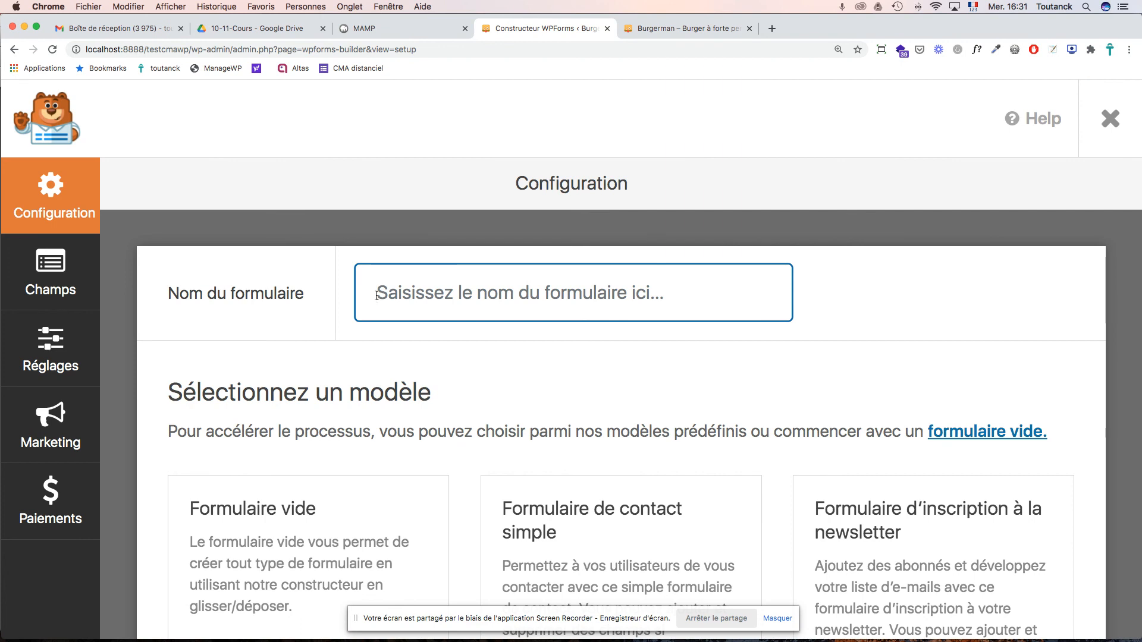
- Name the new form 'Contact'
{"action": "type", "text": "Co"}
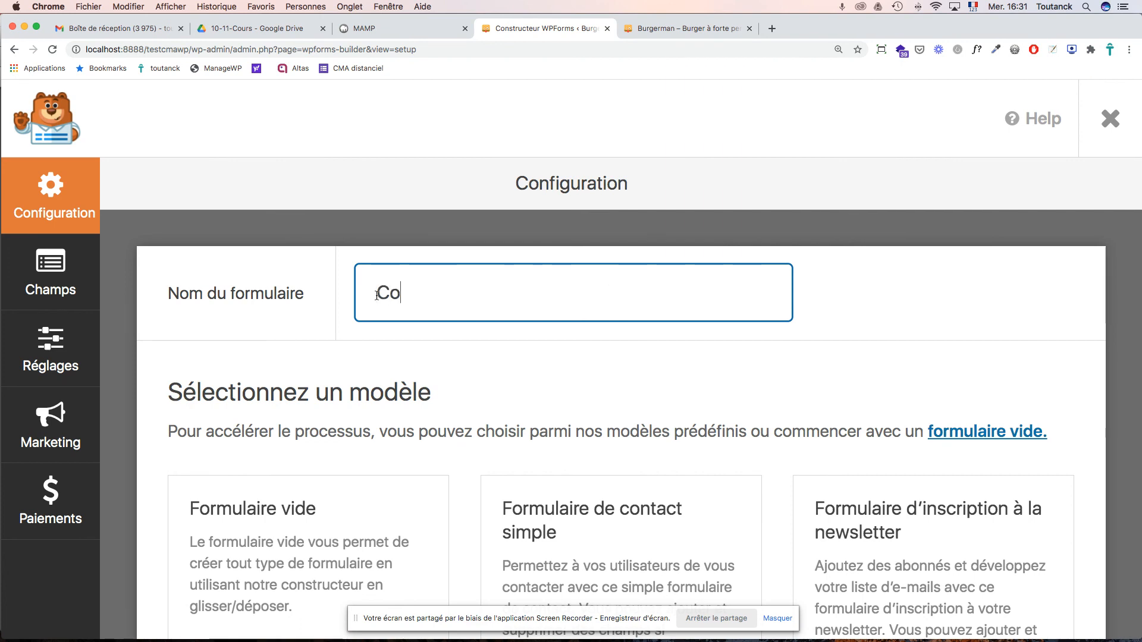
{"action": "type", "text": "ntact"}
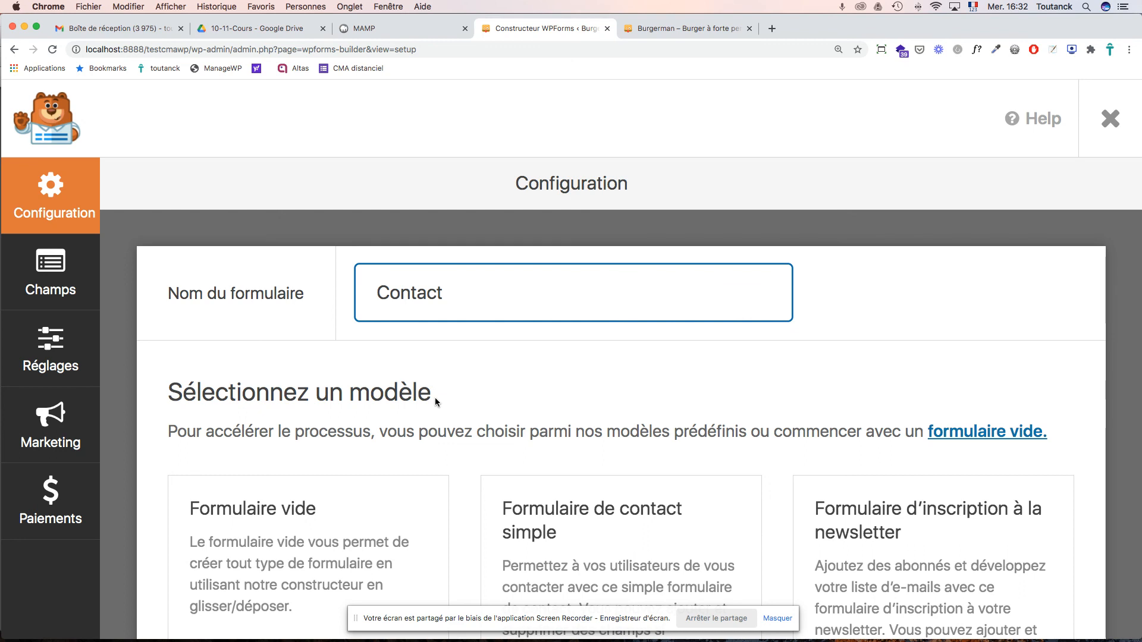
{"action": "scroll", "coordinate": [434, 397], "scroll_direction": "down", "scroll_amount": 3}
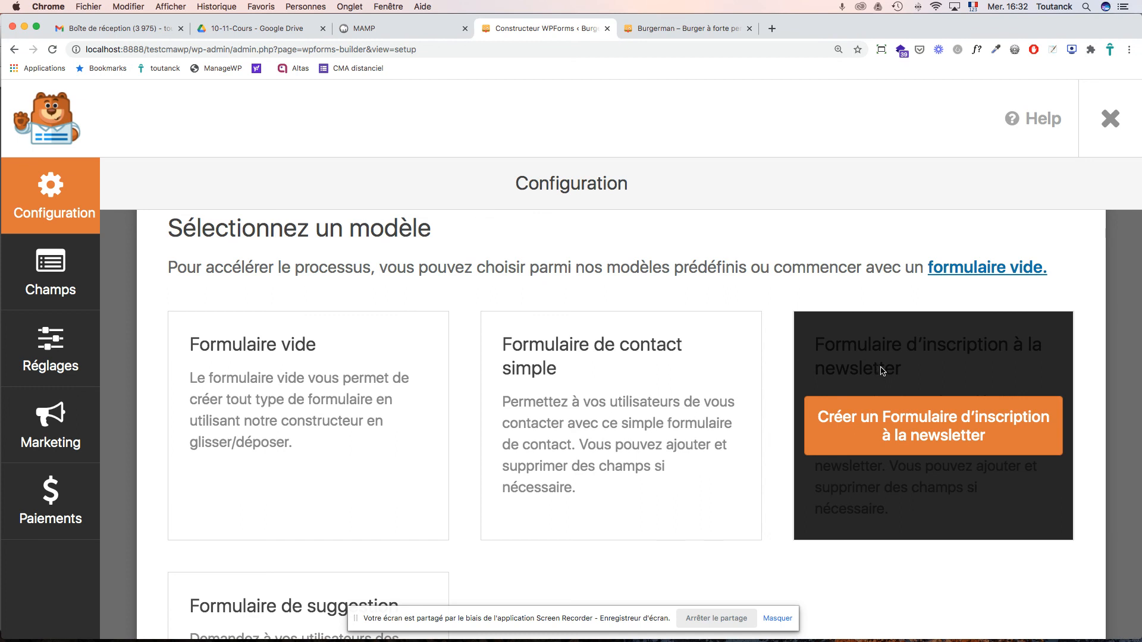
- Browse the templates and create the form from the blank Formulaire vide template
{"action": "scroll", "coordinate": [881, 371], "scroll_direction": "down", "scroll_amount": 5}
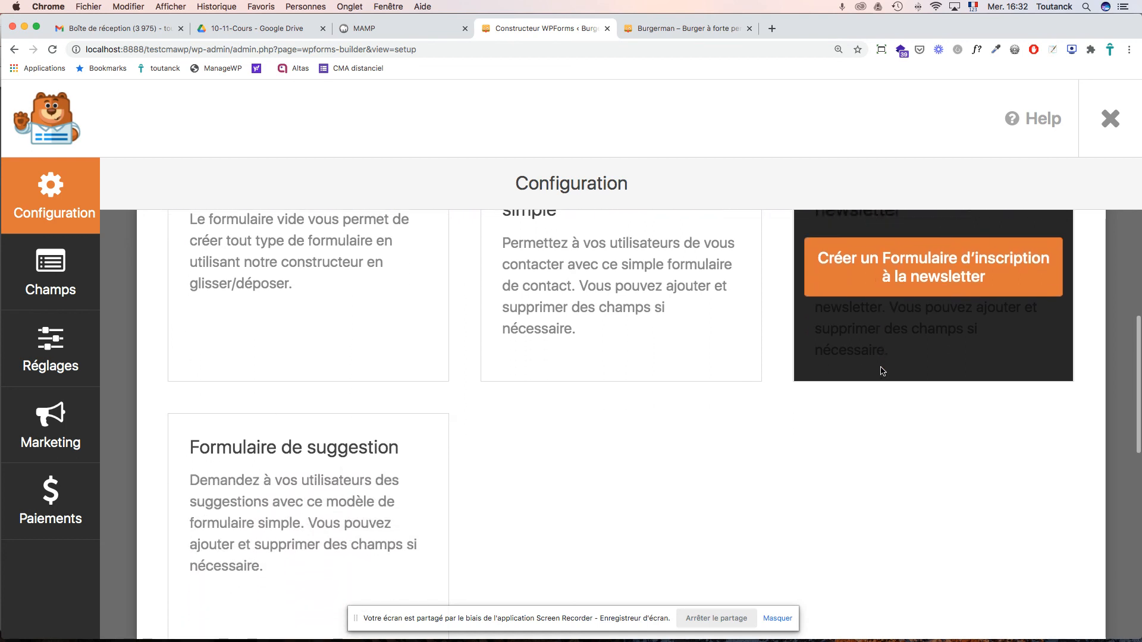
{"action": "scroll", "coordinate": [880, 371], "scroll_direction": "down", "scroll_amount": 2}
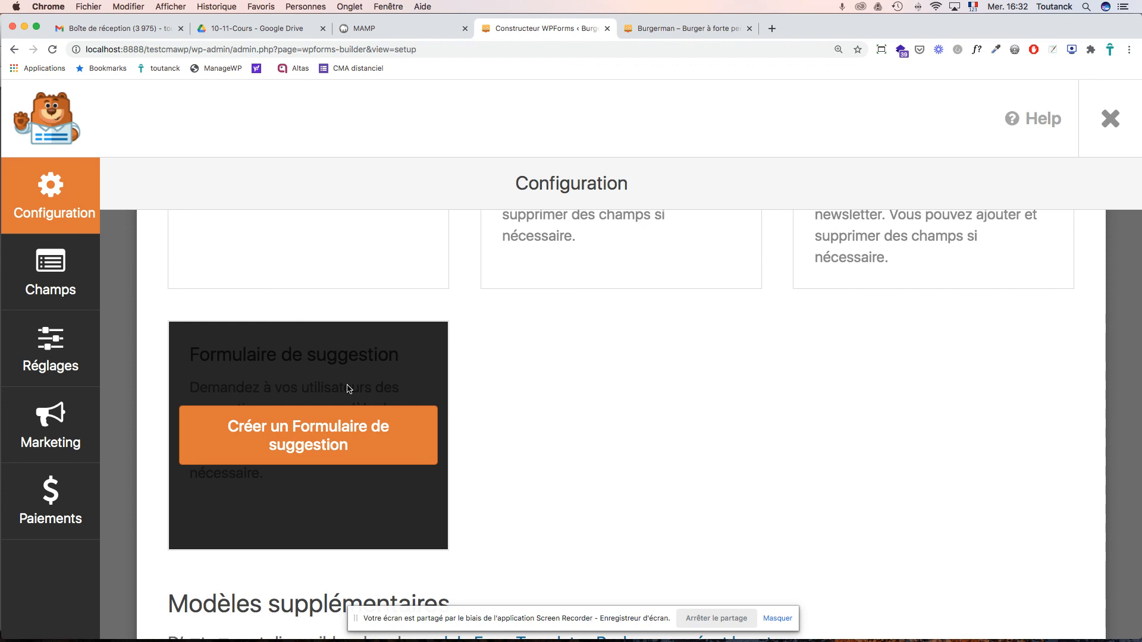
{"action": "scroll", "coordinate": [513, 377], "scroll_direction": "down", "scroll_amount": 6}
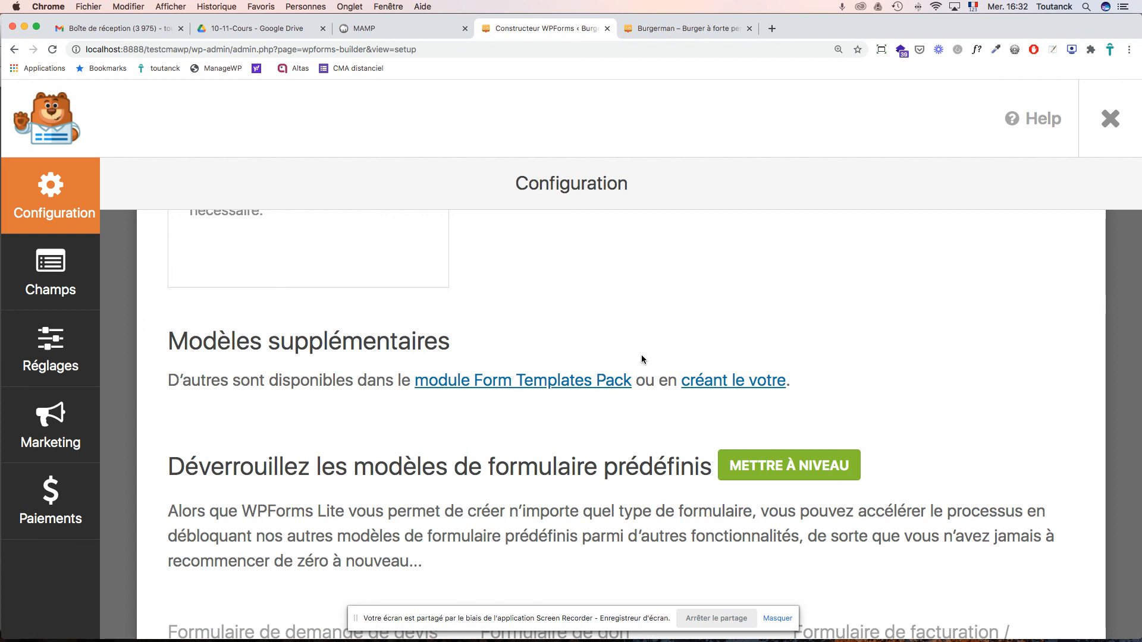
{"action": "scroll", "coordinate": [544, 451], "scroll_direction": "down", "scroll_amount": 3}
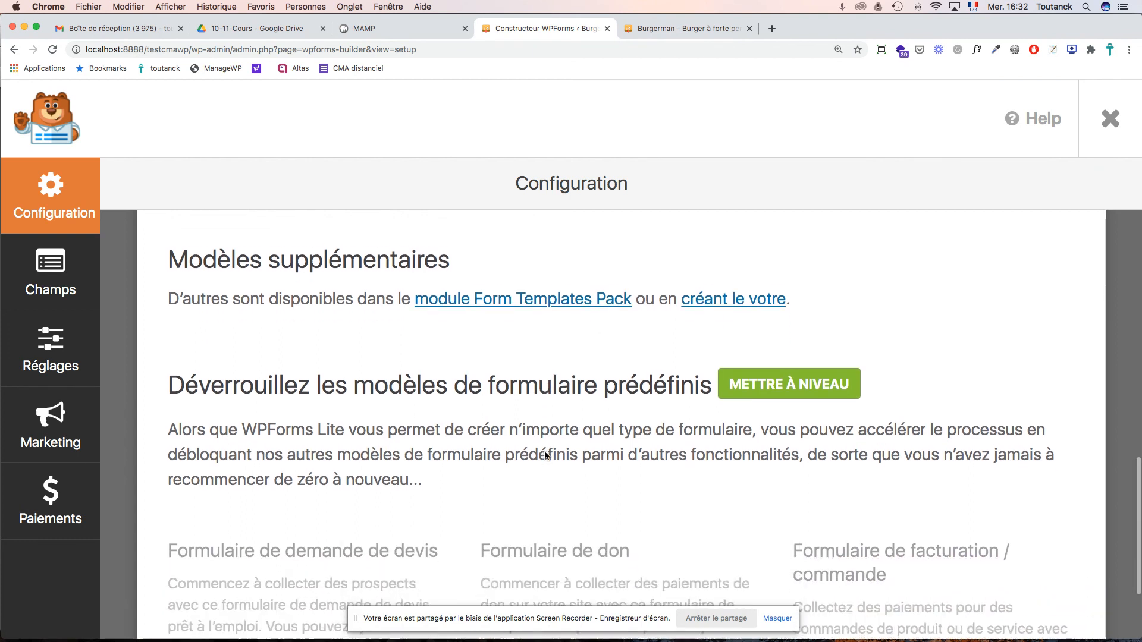
{"action": "scroll", "coordinate": [544, 452], "scroll_direction": "down", "scroll_amount": 2}
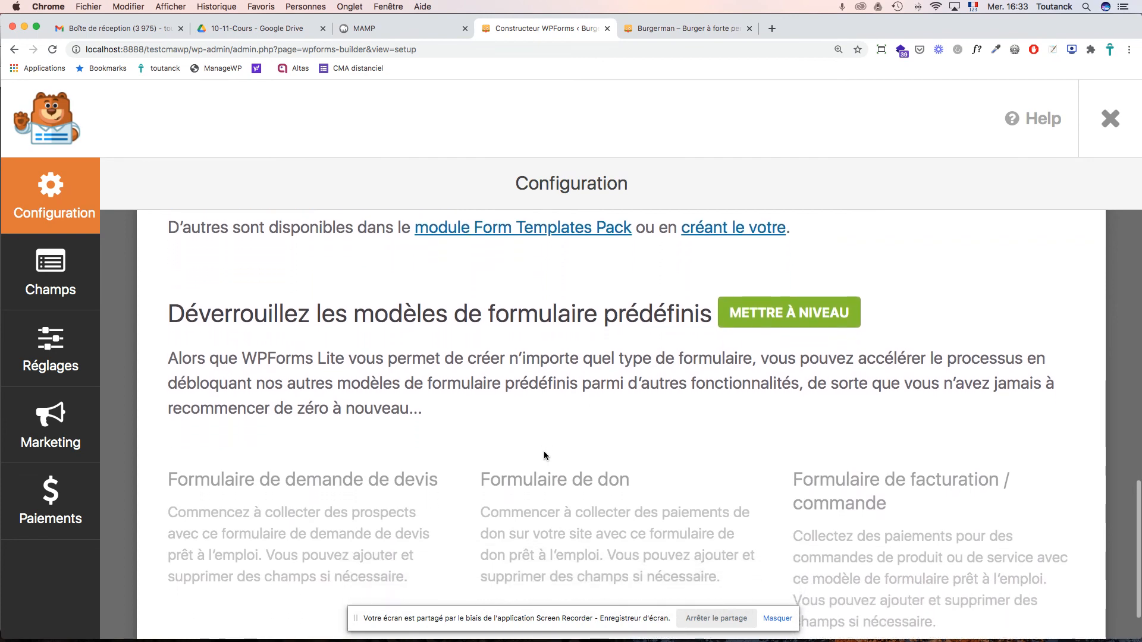
{"action": "scroll", "coordinate": [544, 456], "scroll_direction": "down", "scroll_amount": 2}
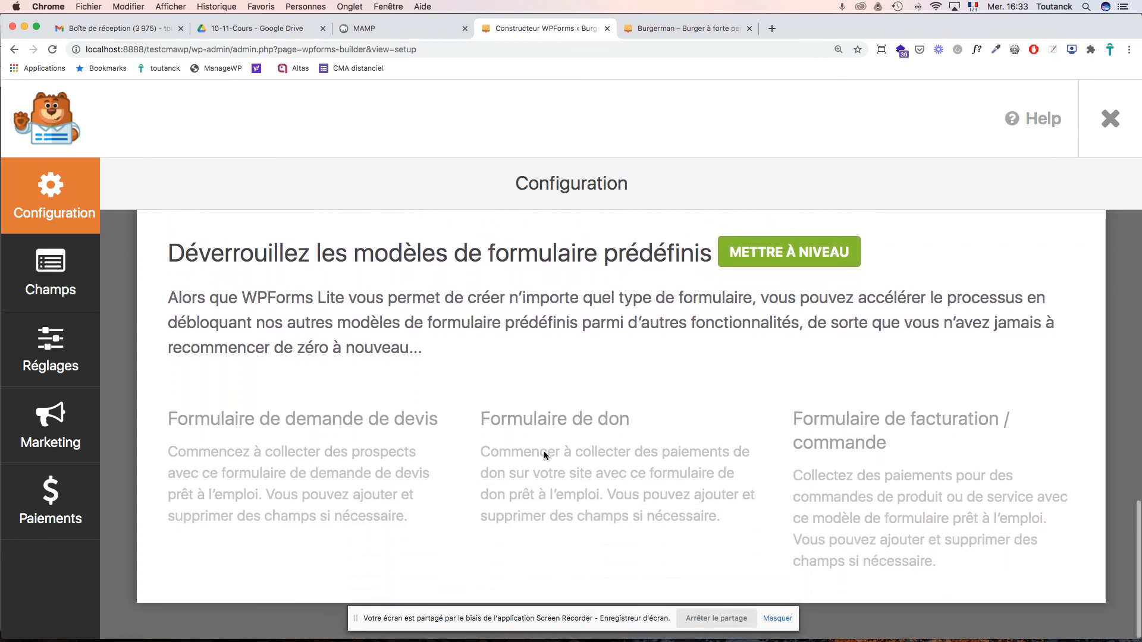
{"action": "scroll", "coordinate": [544, 454], "scroll_direction": "up", "scroll_amount": 10}
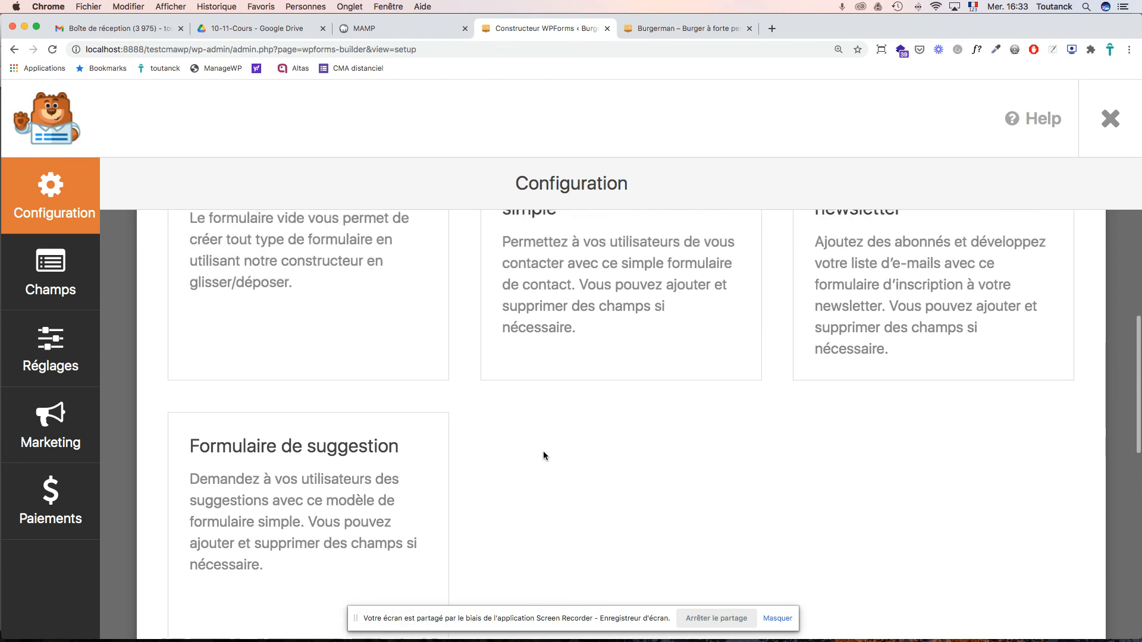
{"action": "scroll", "coordinate": [543, 455], "scroll_direction": "up", "scroll_amount": 1}
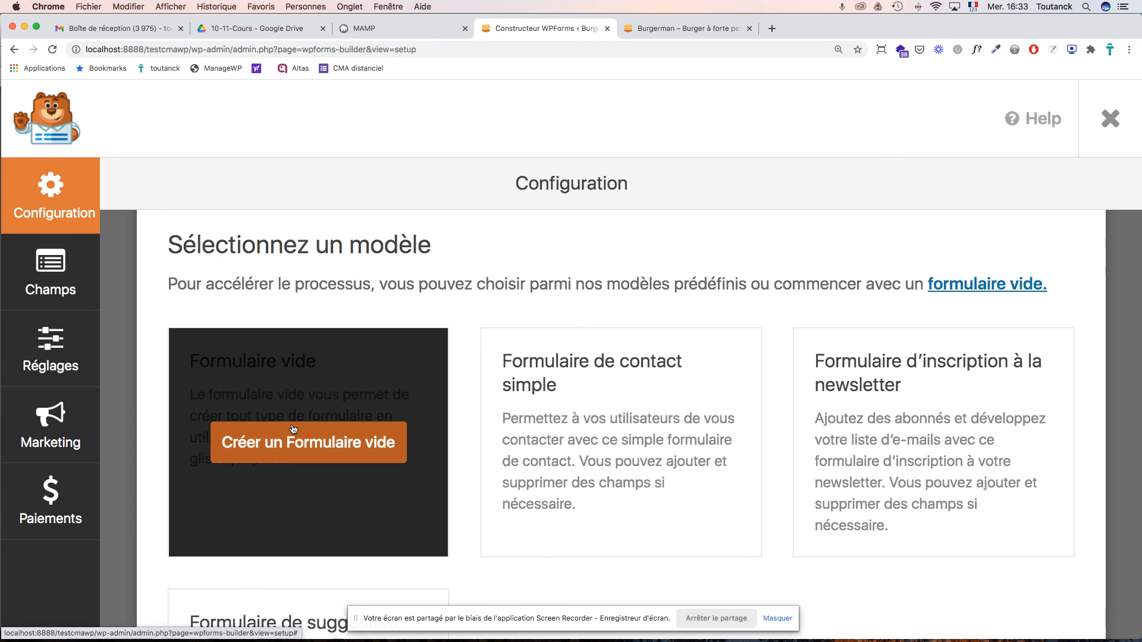
{"action": "left_click", "coordinate": [311, 452]}
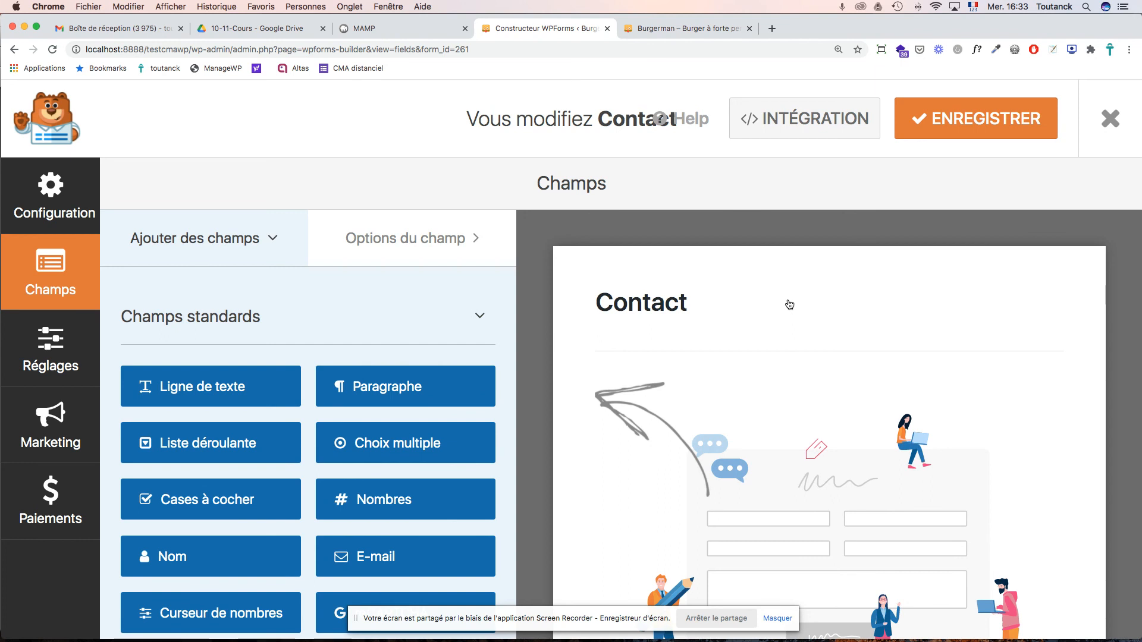
- Scroll through the blank Contact form preview, then bring up the Burgerman site's home page
{"action": "scroll", "coordinate": [803, 321], "scroll_direction": "down", "scroll_amount": 5}
{"action": "scroll", "coordinate": [805, 322], "scroll_direction": "down", "scroll_amount": 3}
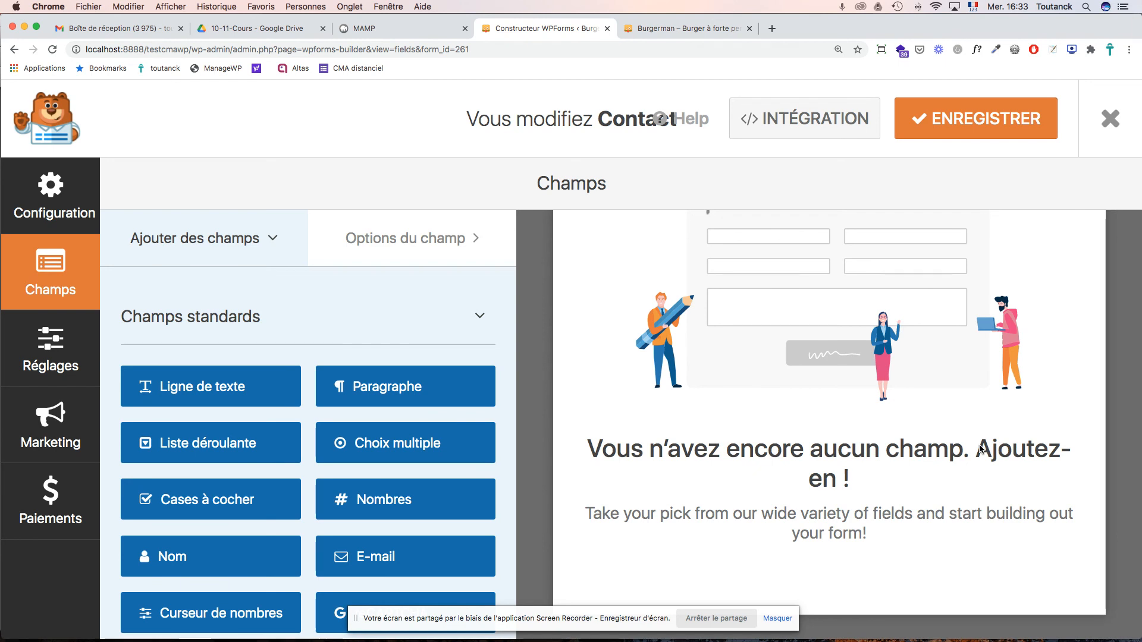
{"action": "scroll", "coordinate": [980, 449], "scroll_direction": "up", "scroll_amount": 3}
{"action": "scroll", "coordinate": [980, 449], "scroll_direction": "up", "scroll_amount": 2}
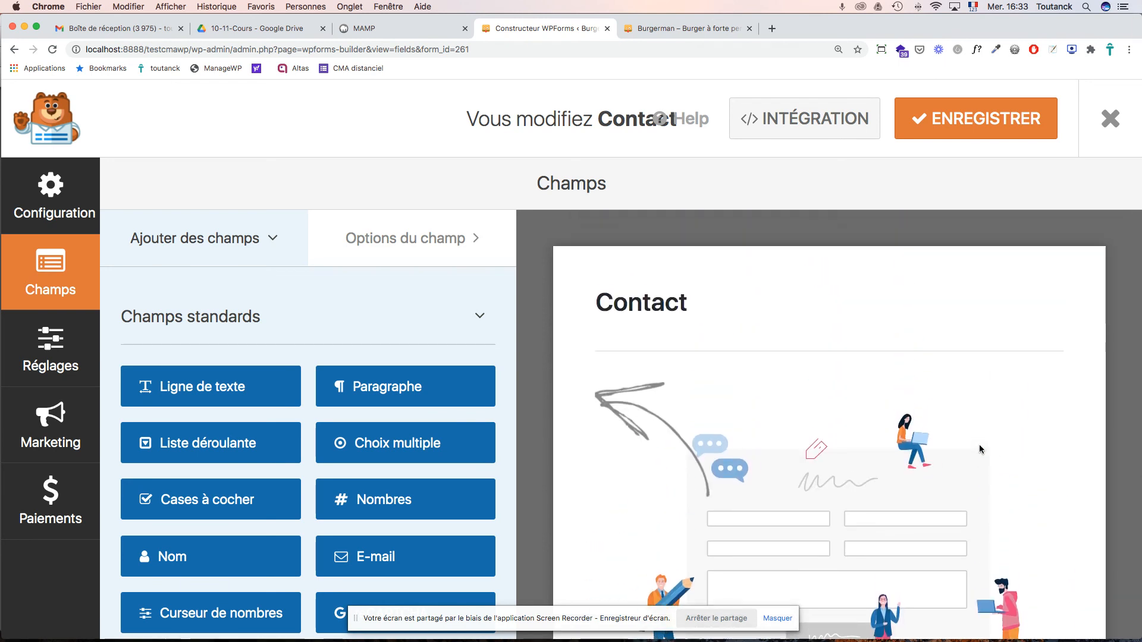
{"action": "left_click", "coordinate": [696, 30]}
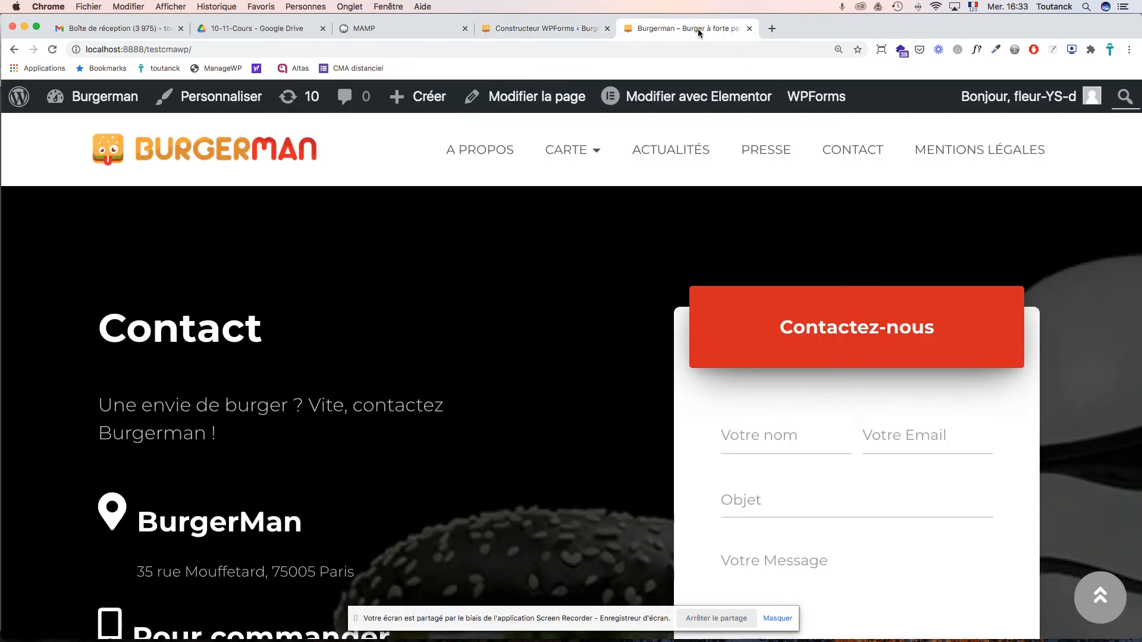
- Read the field labels listed on the Burgerman Contact page, then return to the WPForms builder
{"action": "left_click", "coordinate": [841, 151]}
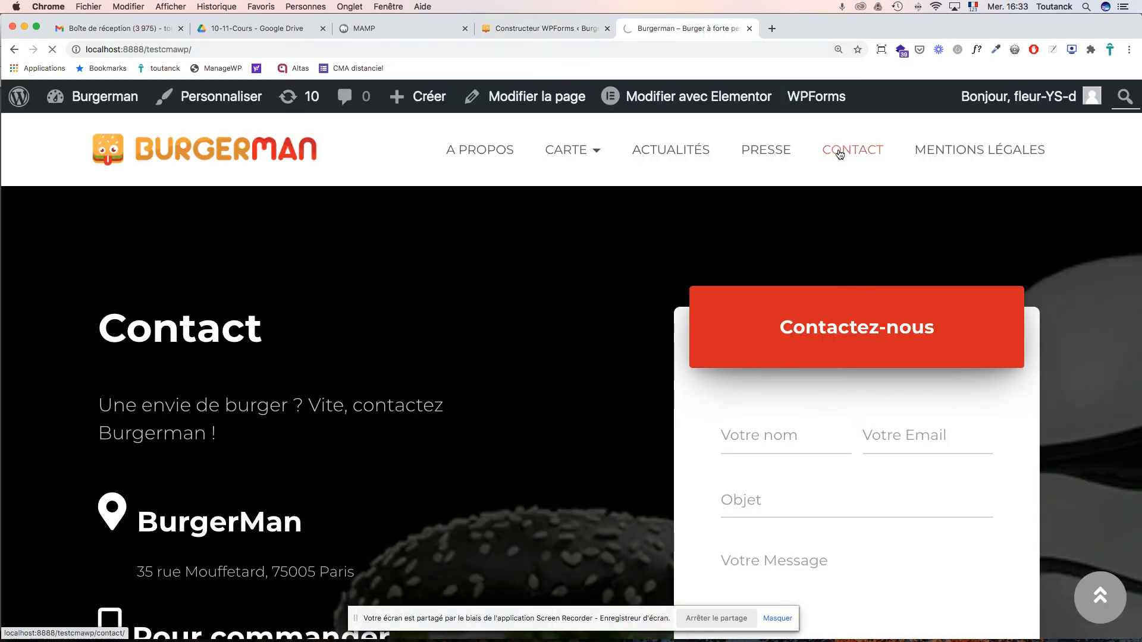
{"action": "scroll", "coordinate": [752, 324], "scroll_direction": "down", "scroll_amount": 2}
{"action": "scroll", "coordinate": [751, 325], "scroll_direction": "down", "scroll_amount": 10}
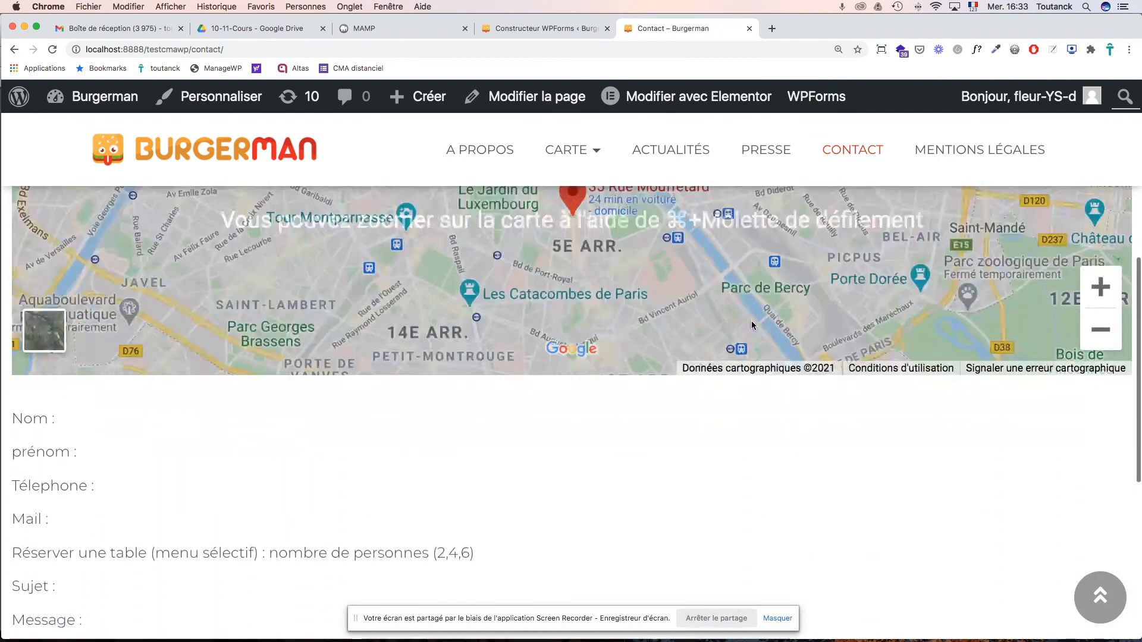
{"action": "scroll", "coordinate": [752, 325], "scroll_direction": "down", "scroll_amount": 1}
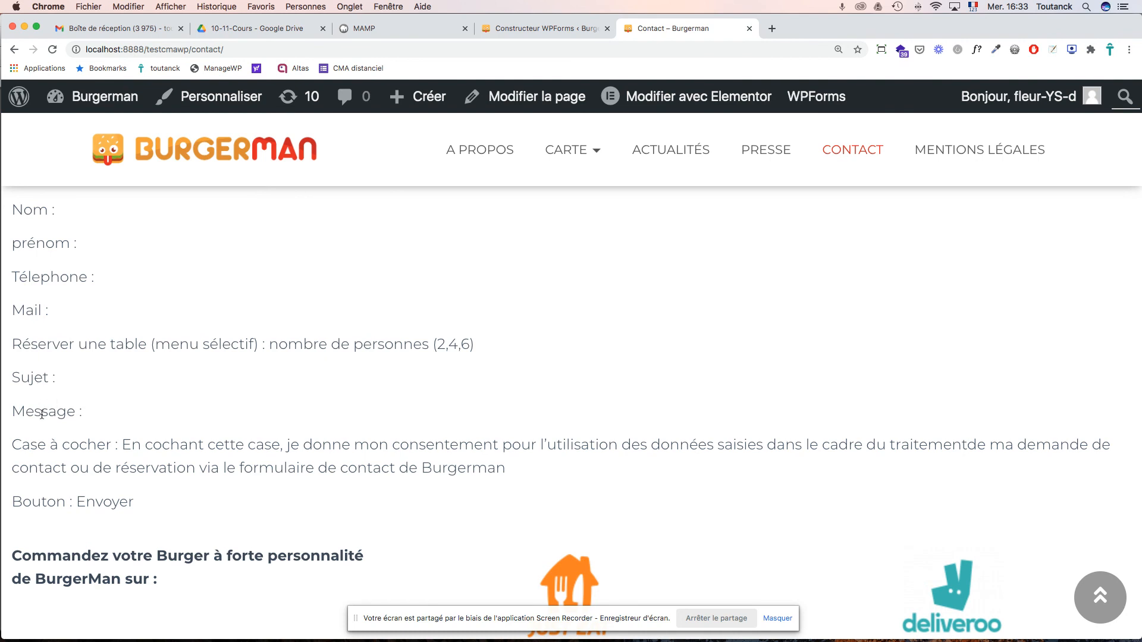
{"action": "left_click", "coordinate": [533, 33]}
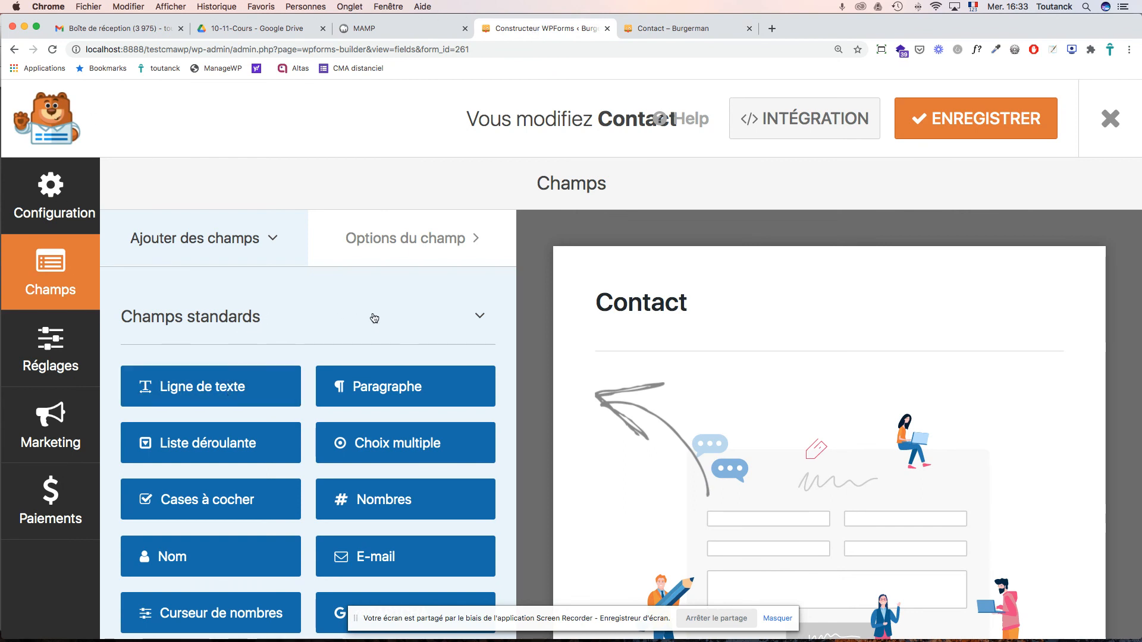
{"action": "scroll", "coordinate": [396, 324], "scroll_direction": "down", "scroll_amount": 3}
{"action": "scroll", "coordinate": [398, 325], "scroll_direction": "down", "scroll_amount": 3}
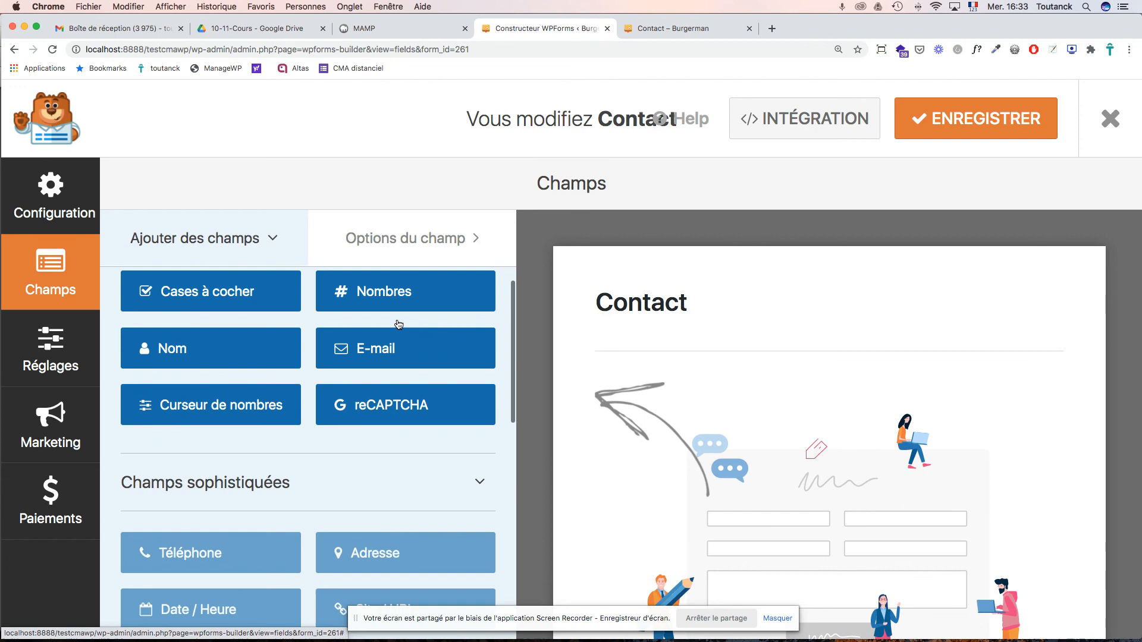
{"action": "scroll", "coordinate": [398, 324], "scroll_direction": "up", "scroll_amount": 5}
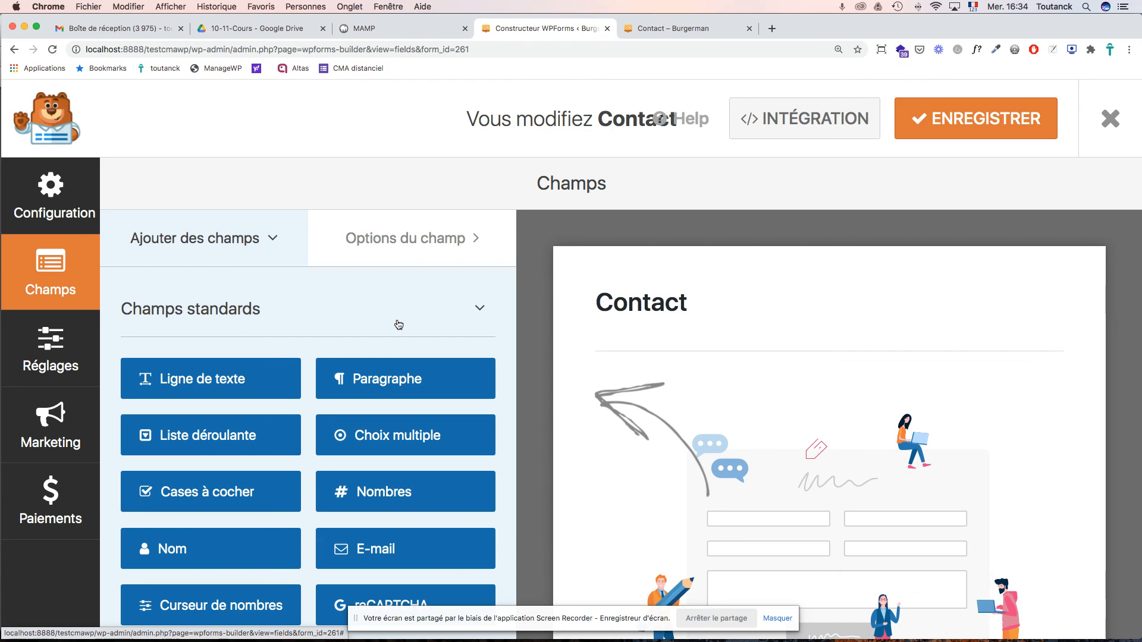
{"action": "scroll", "coordinate": [399, 324], "scroll_direction": "down", "scroll_amount": 5}
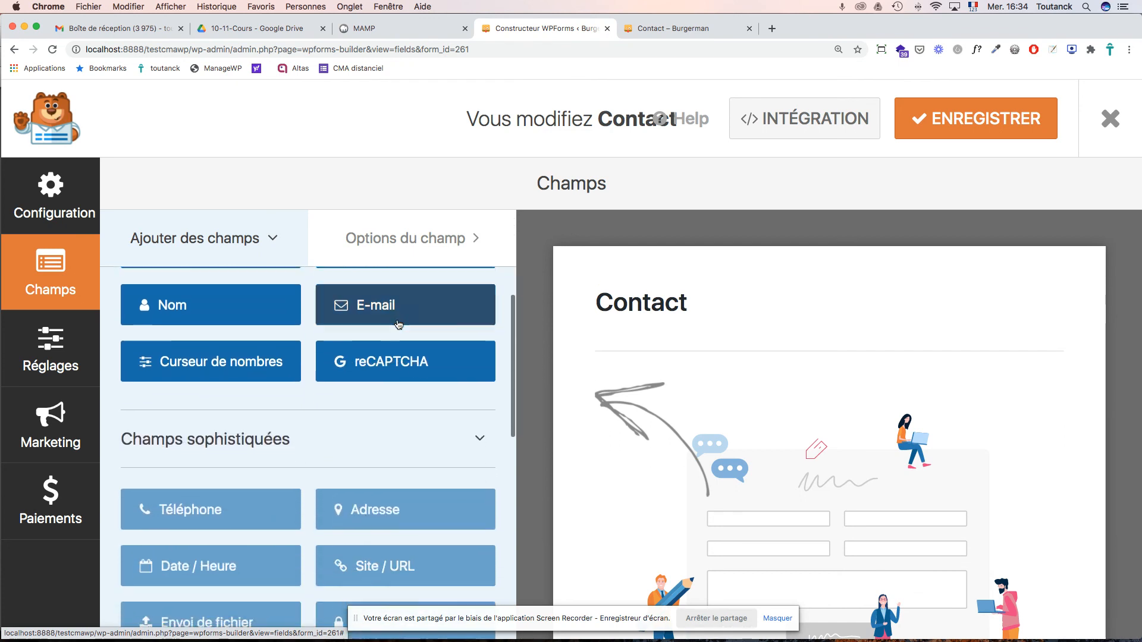
{"action": "scroll", "coordinate": [399, 324], "scroll_direction": "up", "scroll_amount": 4}
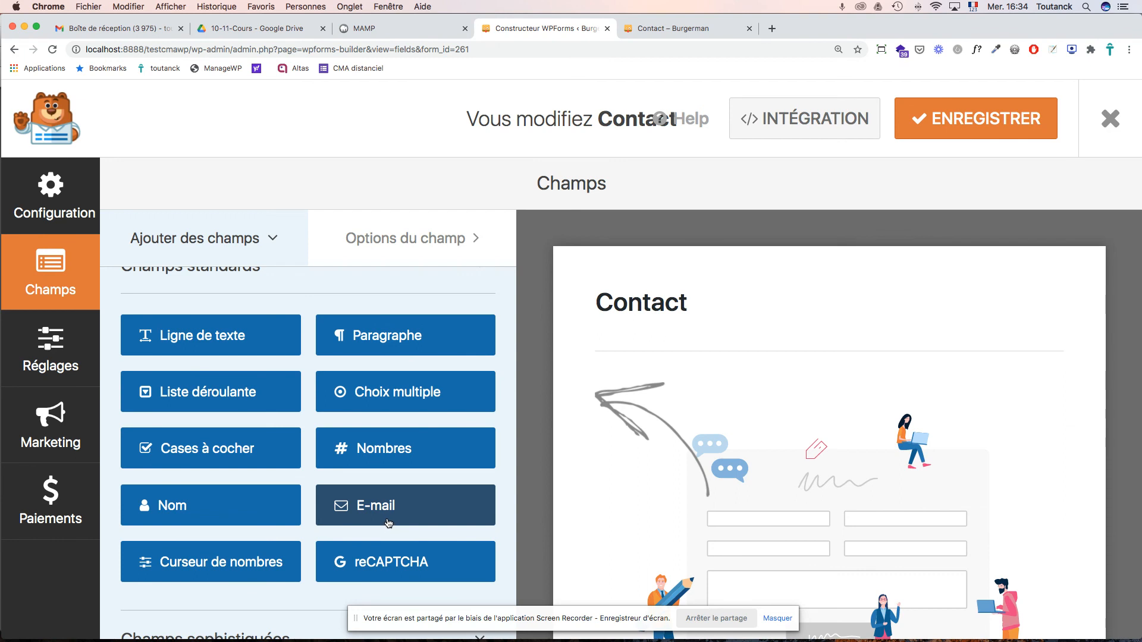
{"action": "scroll", "coordinate": [387, 523], "scroll_direction": "down", "scroll_amount": 8}
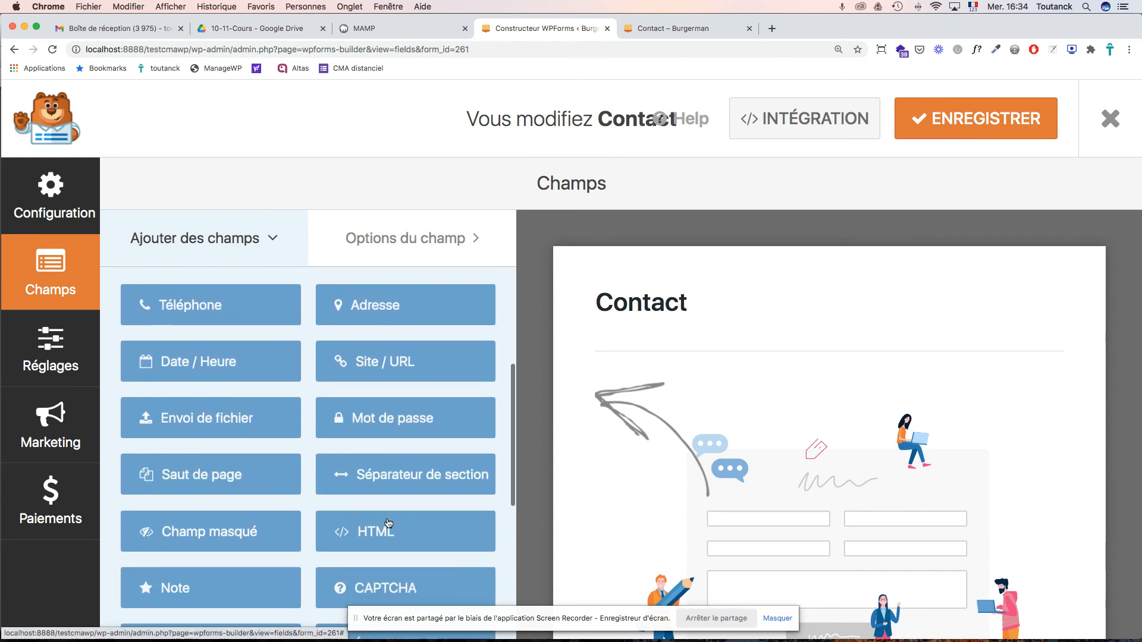
{"action": "scroll", "coordinate": [388, 523], "scroll_direction": "up", "scroll_amount": 3}
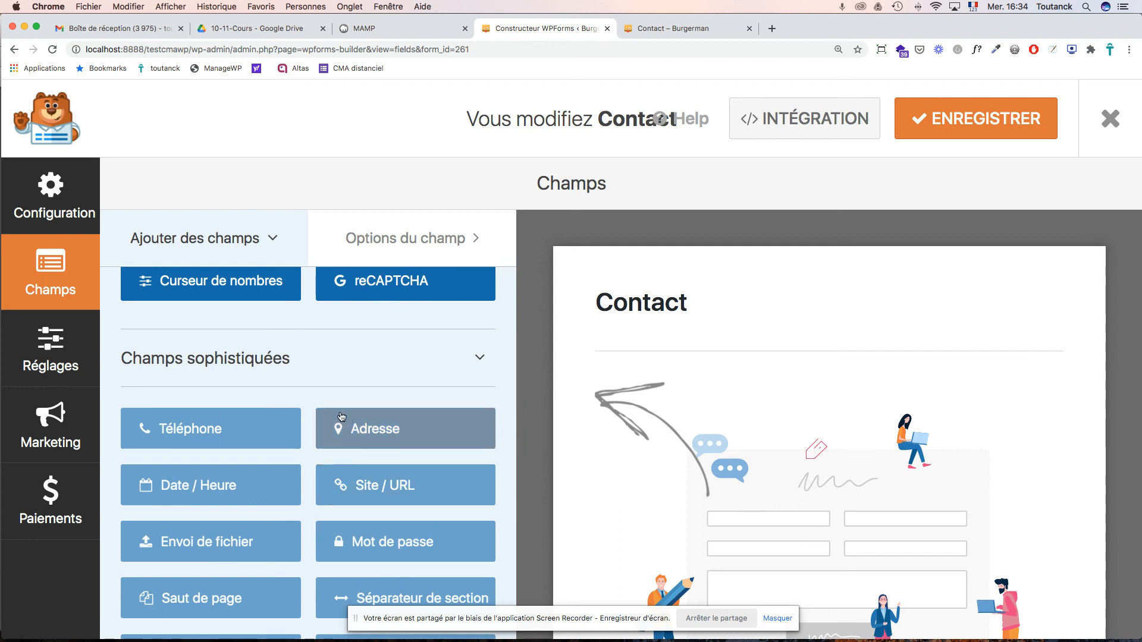
{"action": "scroll", "coordinate": [413, 528], "scroll_direction": "down", "scroll_amount": 1}
{"action": "scroll", "coordinate": [413, 528], "scroll_direction": "down", "scroll_amount": 10}
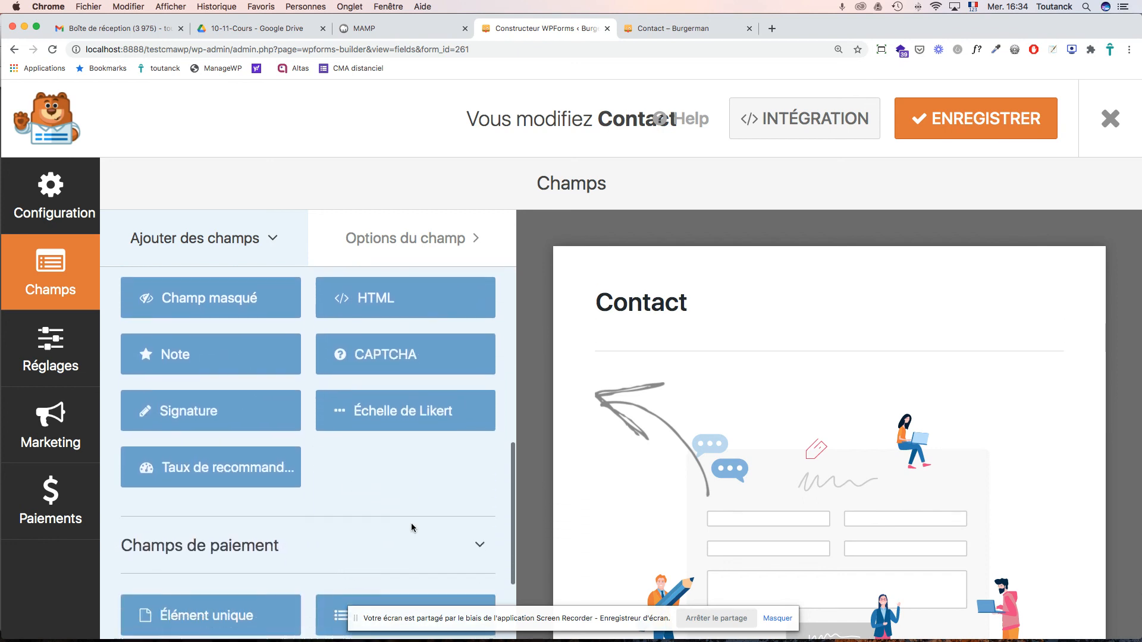
{"action": "scroll", "coordinate": [413, 528], "scroll_direction": "down", "scroll_amount": 1}
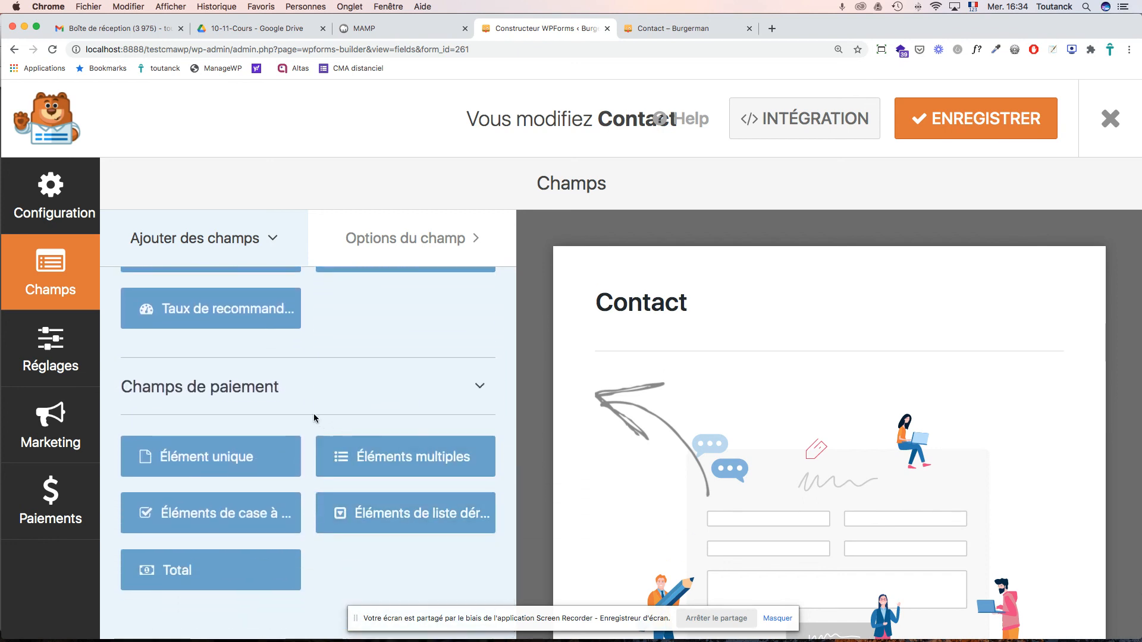
{"action": "scroll", "coordinate": [242, 411], "scroll_direction": "up", "scroll_amount": 15}
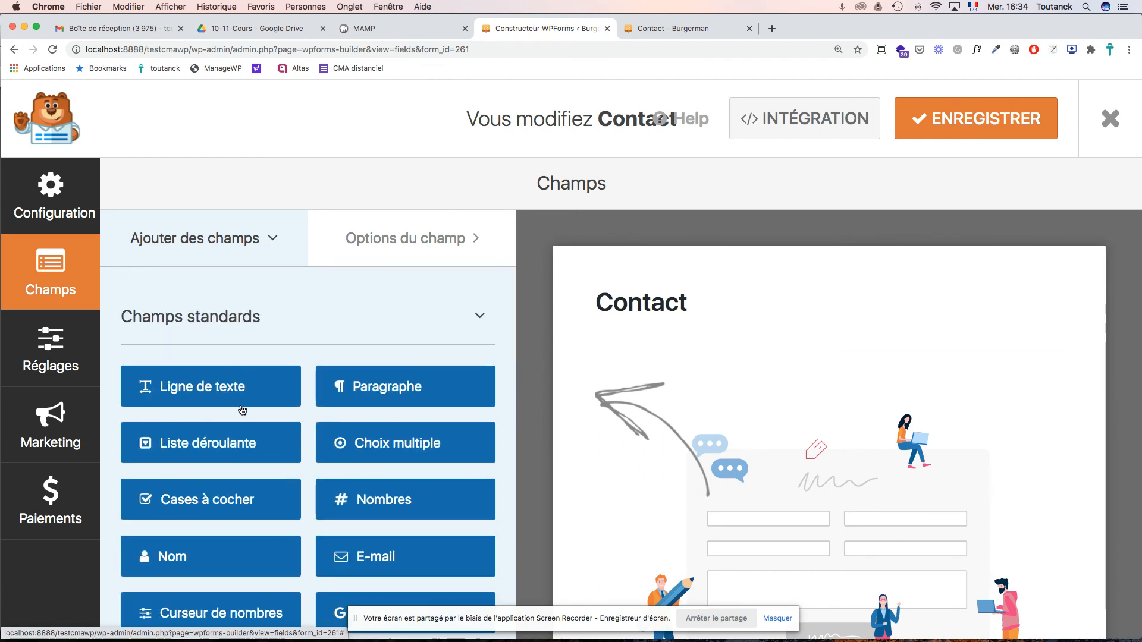
{"action": "scroll", "coordinate": [242, 411], "scroll_direction": "down", "scroll_amount": 1}
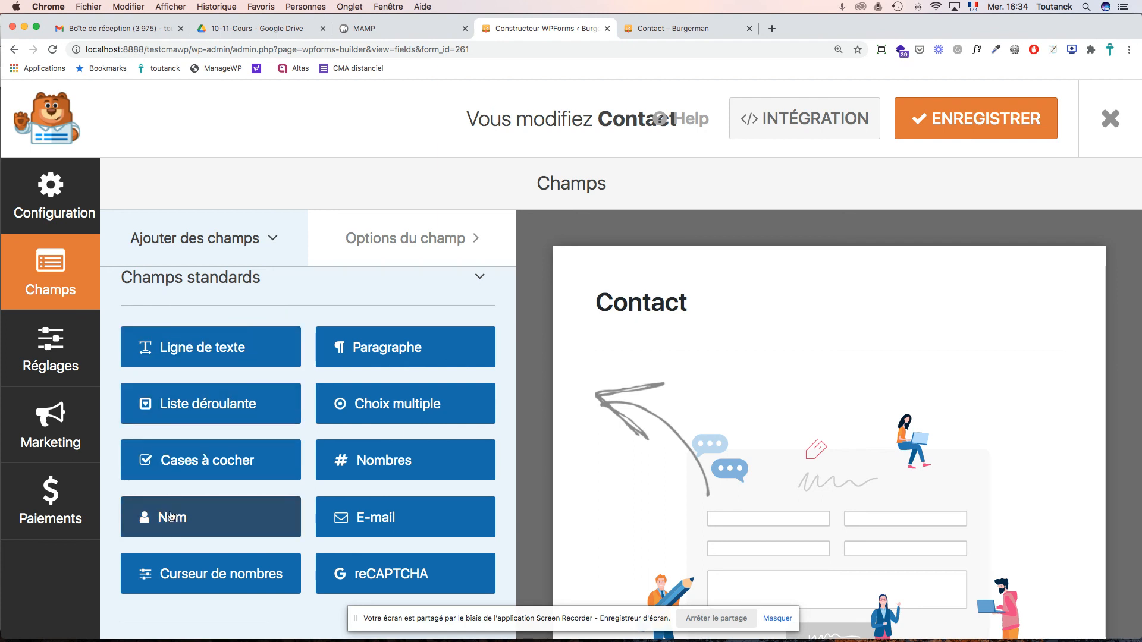
- Add a Nom (name) field to the Contact form and relabel it 'Identité'
{"action": "left_click_drag", "start_coordinate": [171, 517], "coordinate": [640, 412]}
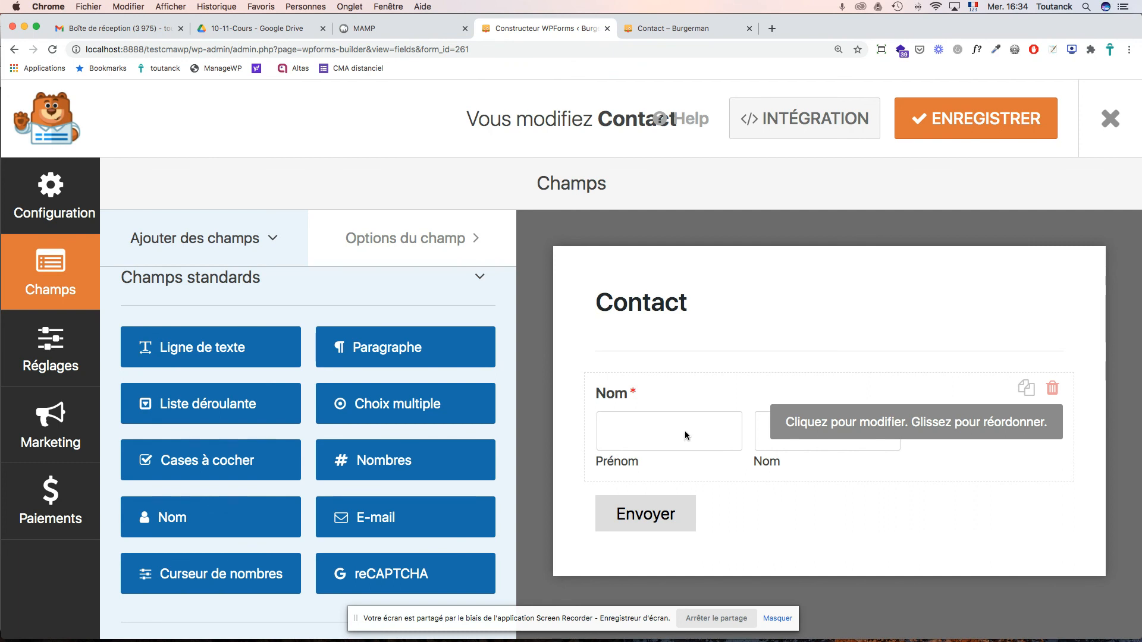
{"action": "left_click", "coordinate": [617, 395]}
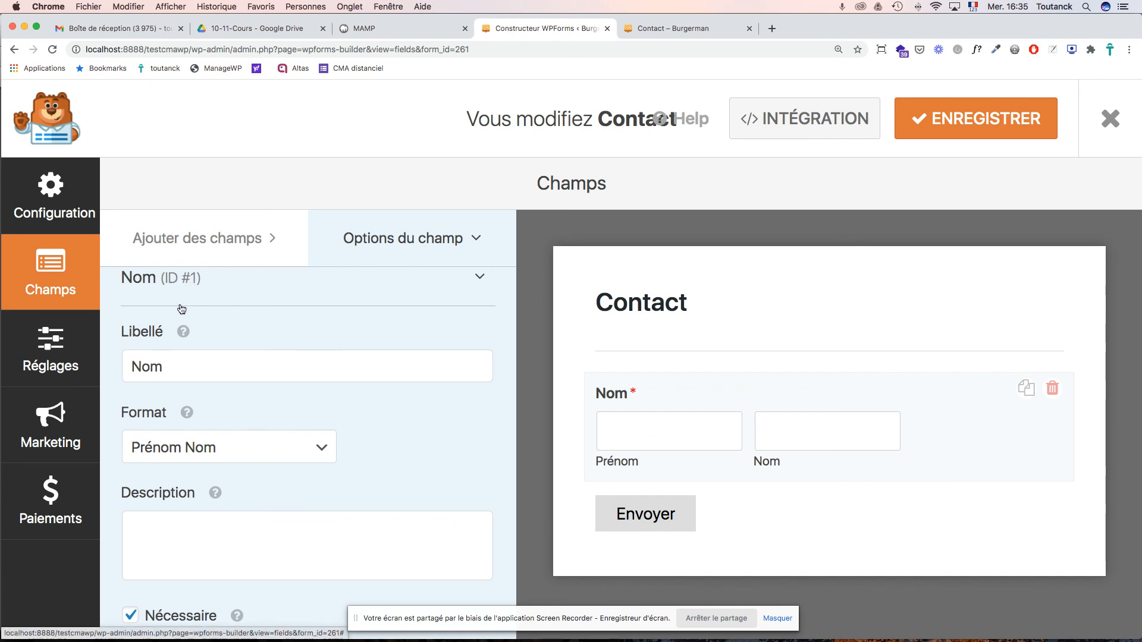
{"action": "double_click", "coordinate": [143, 367]}
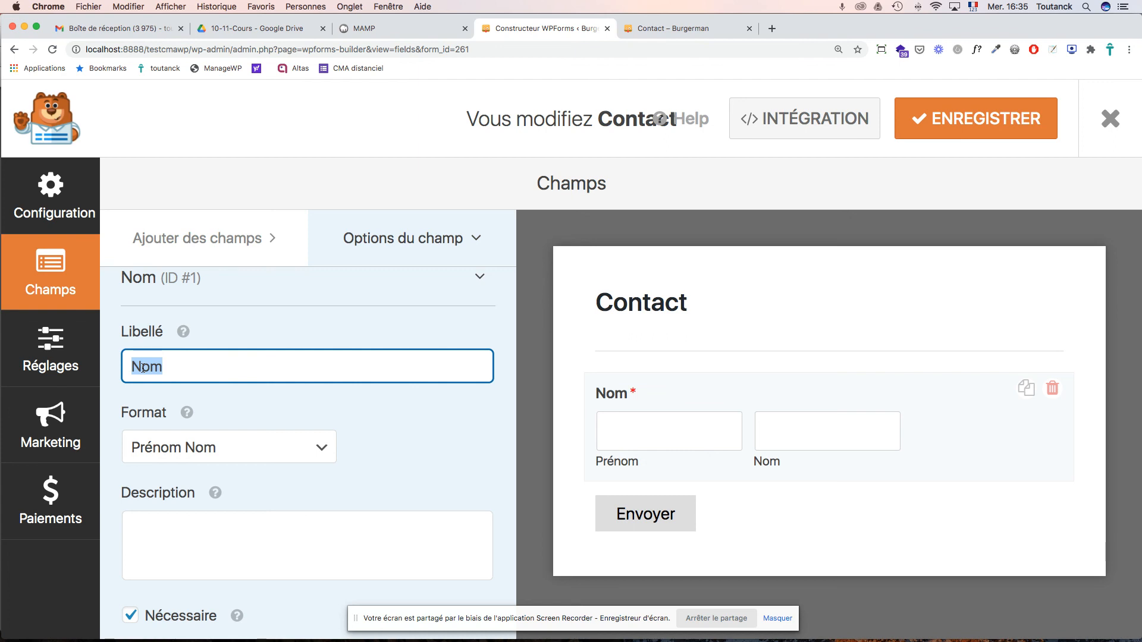
{"action": "type", "text": "Iden"}
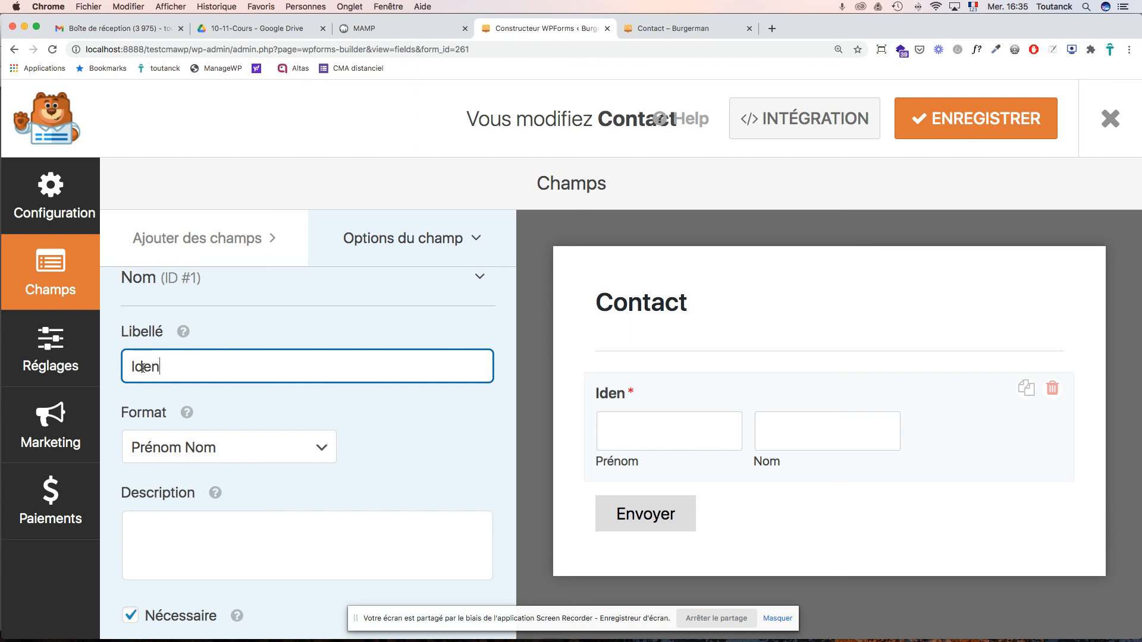
{"action": "type", "text": "tité"}
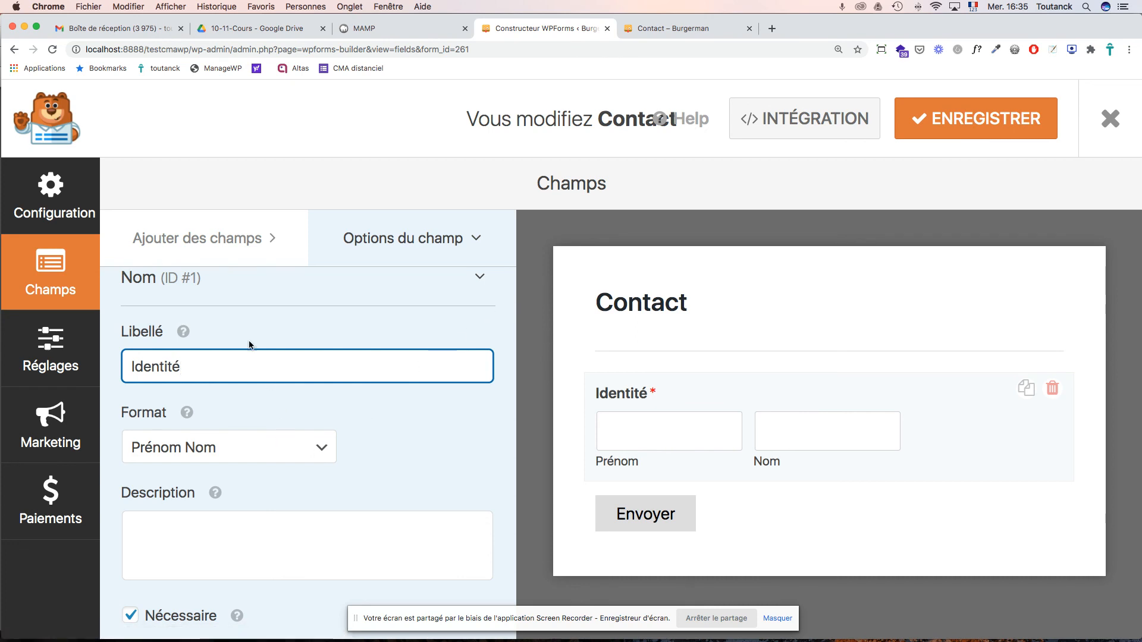
- Recheck the site's Contact field list and browse the field types available to add
{"action": "left_click", "coordinate": [681, 30]}
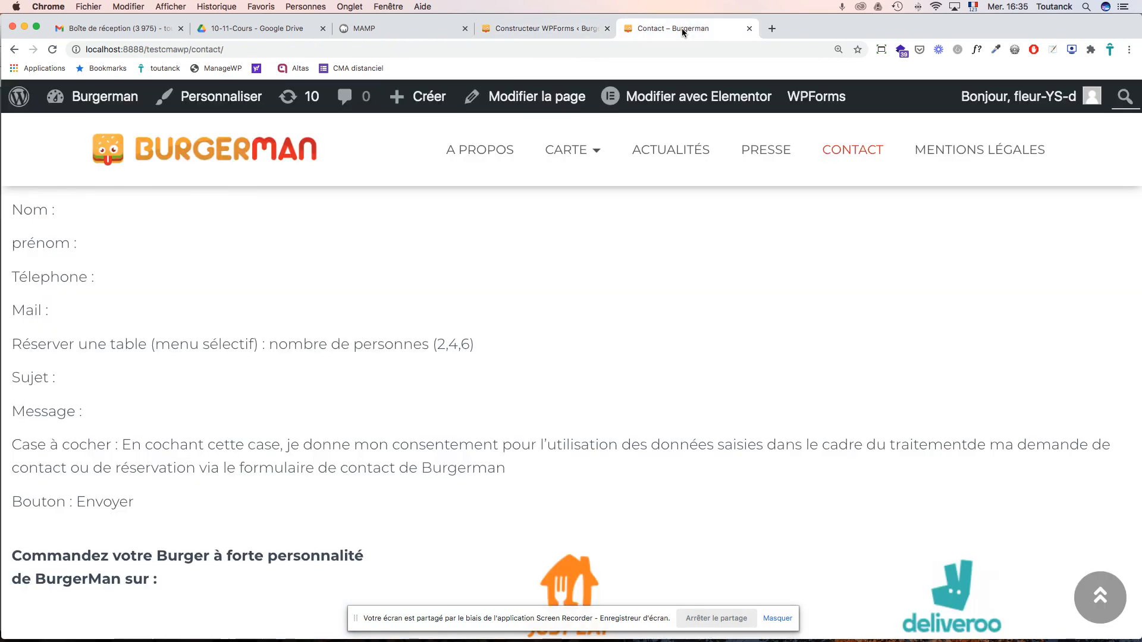
{"action": "left_click", "coordinate": [551, 28]}
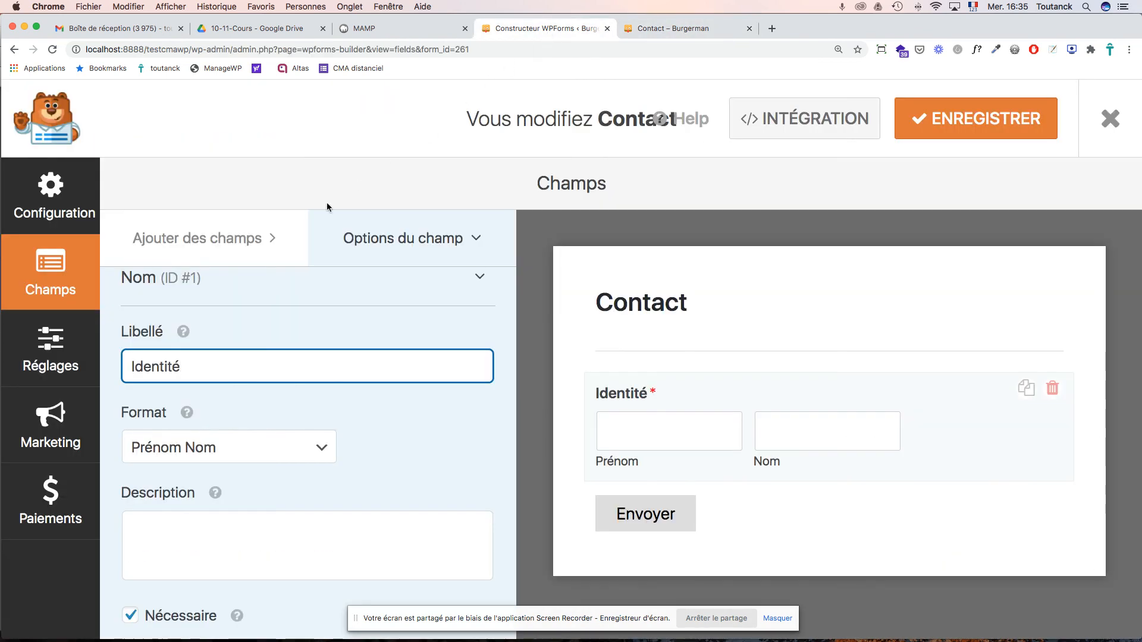
{"action": "left_click", "coordinate": [212, 241]}
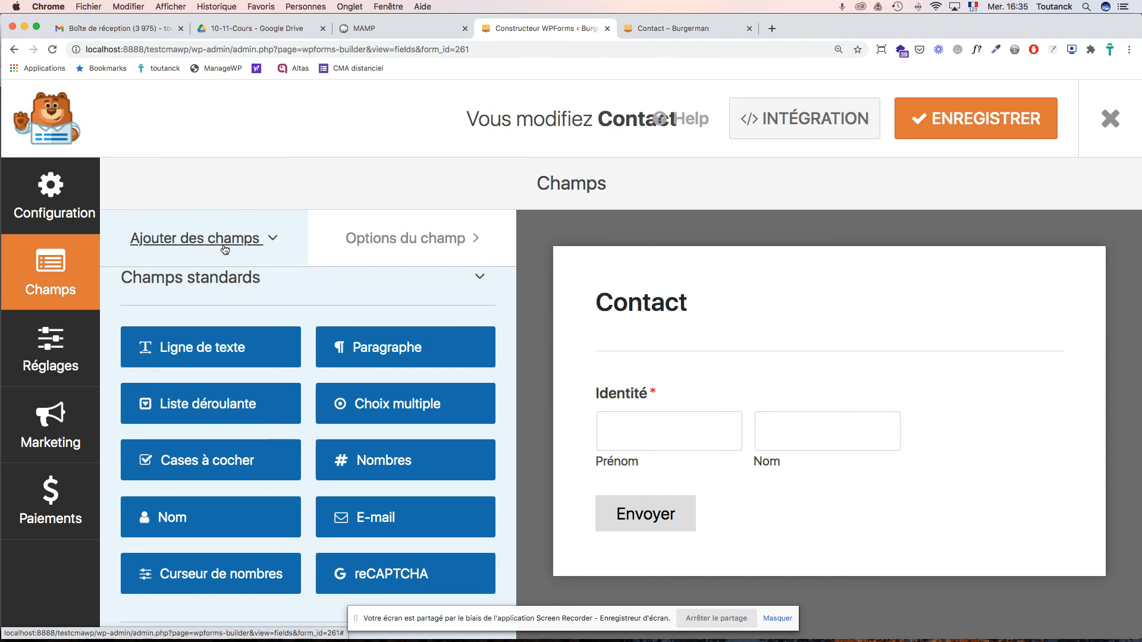
{"action": "scroll", "coordinate": [379, 428], "scroll_direction": "down", "scroll_amount": 5}
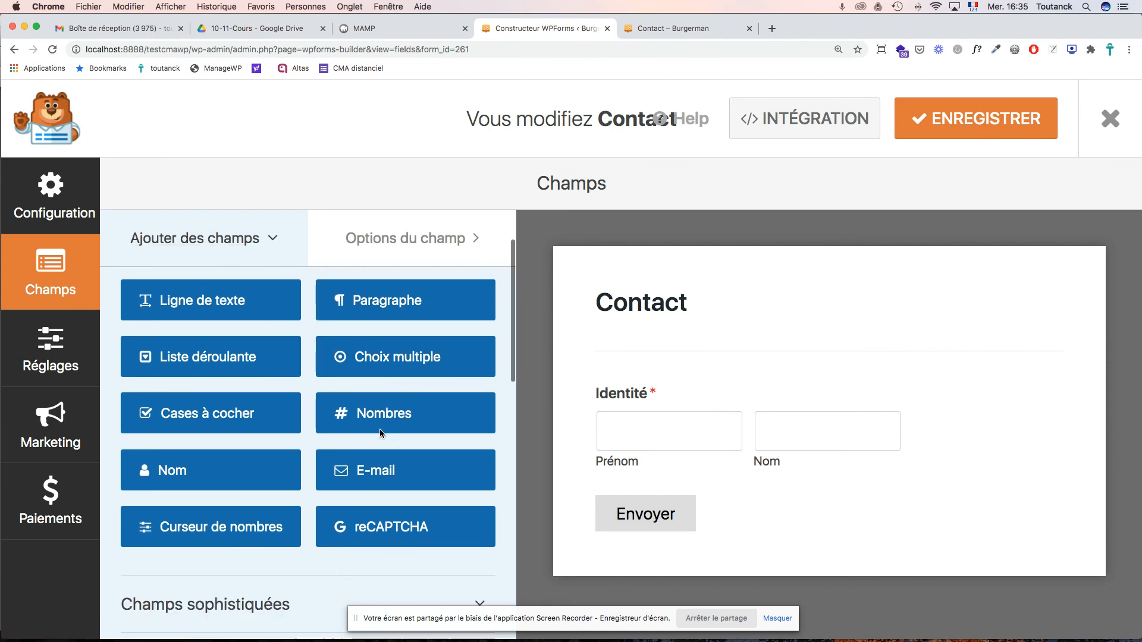
{"action": "scroll", "coordinate": [369, 441], "scroll_direction": "up", "scroll_amount": 5}
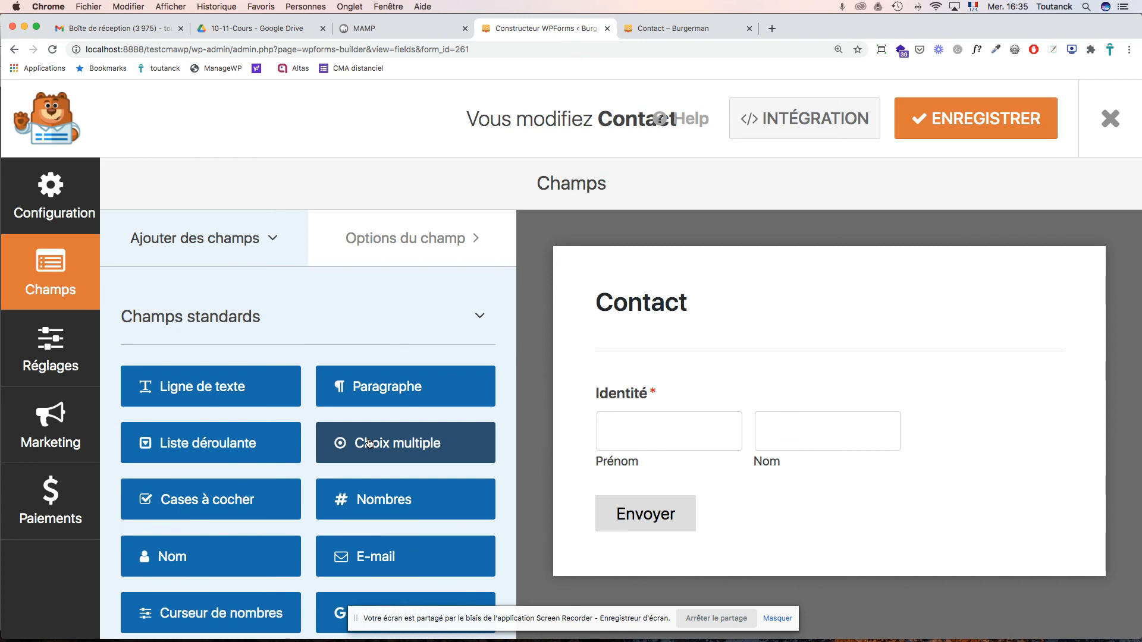
{"action": "key", "text": "super+Tab"}
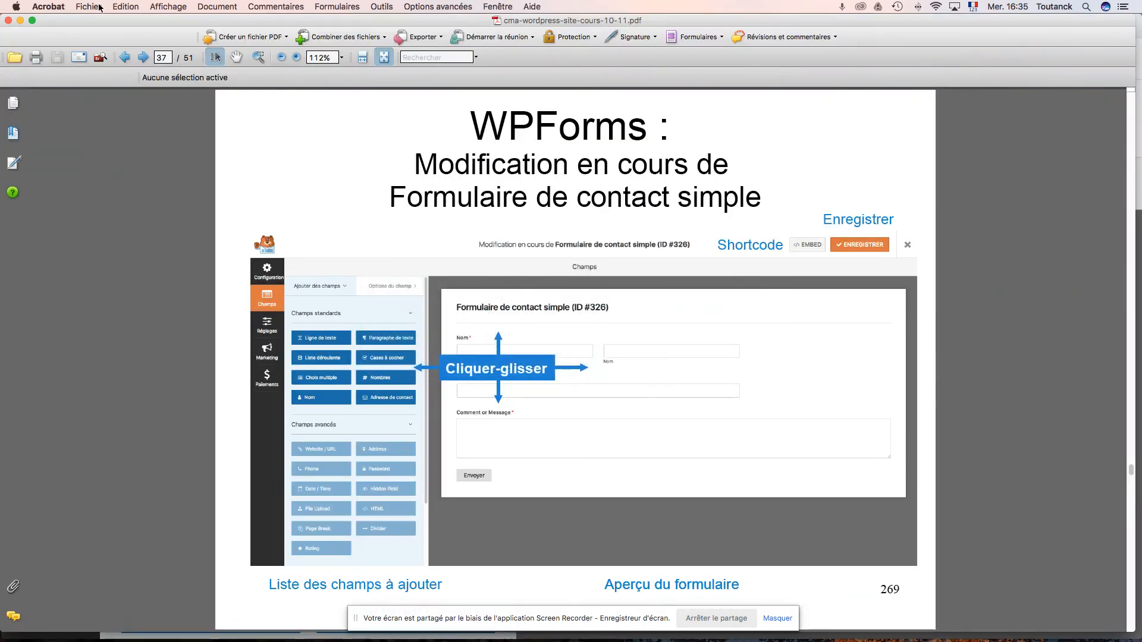
- Page forward in the course PDF to the 'Téléphone : ligne de texte' slide, then return to WPForms
{"action": "left_click", "coordinate": [143, 57]}
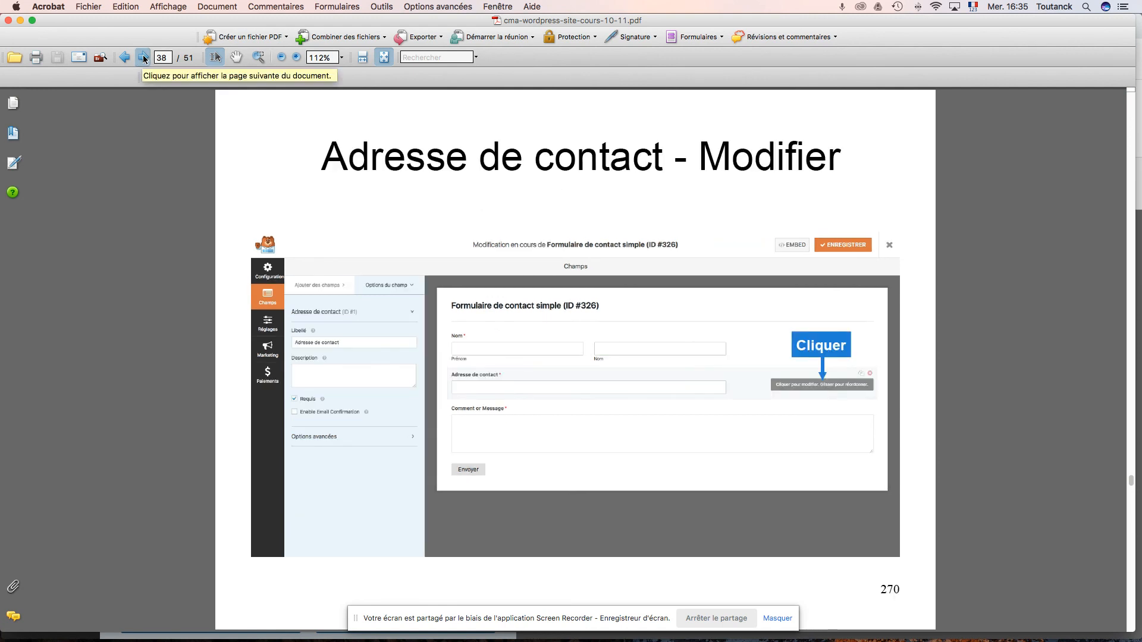
{"action": "left_click", "coordinate": [143, 57]}
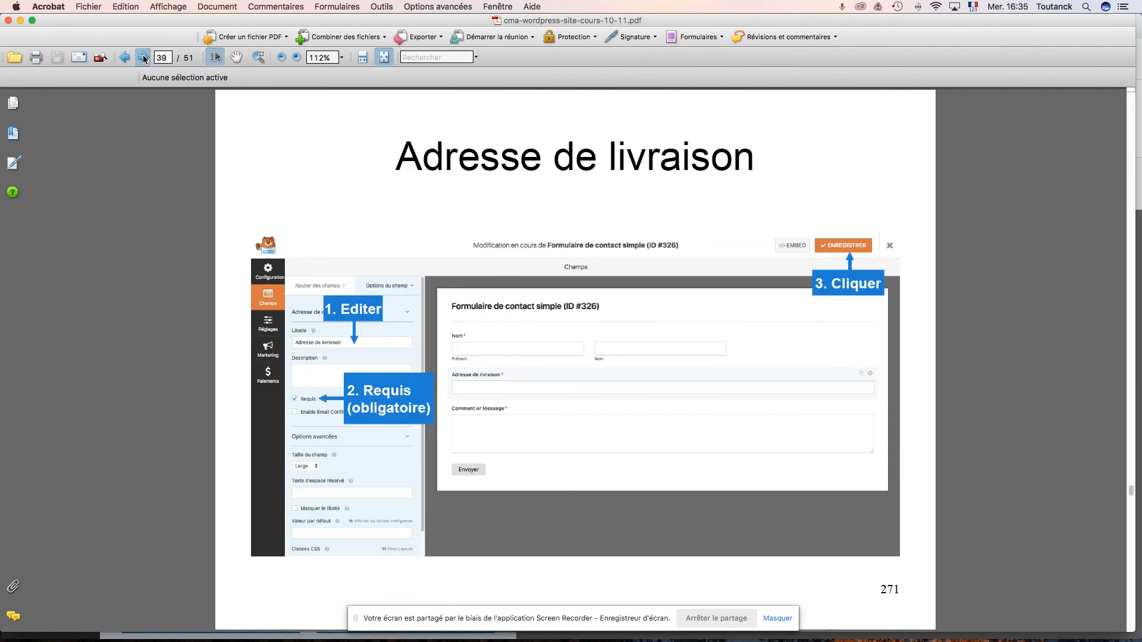
{"action": "left_click", "coordinate": [143, 57]}
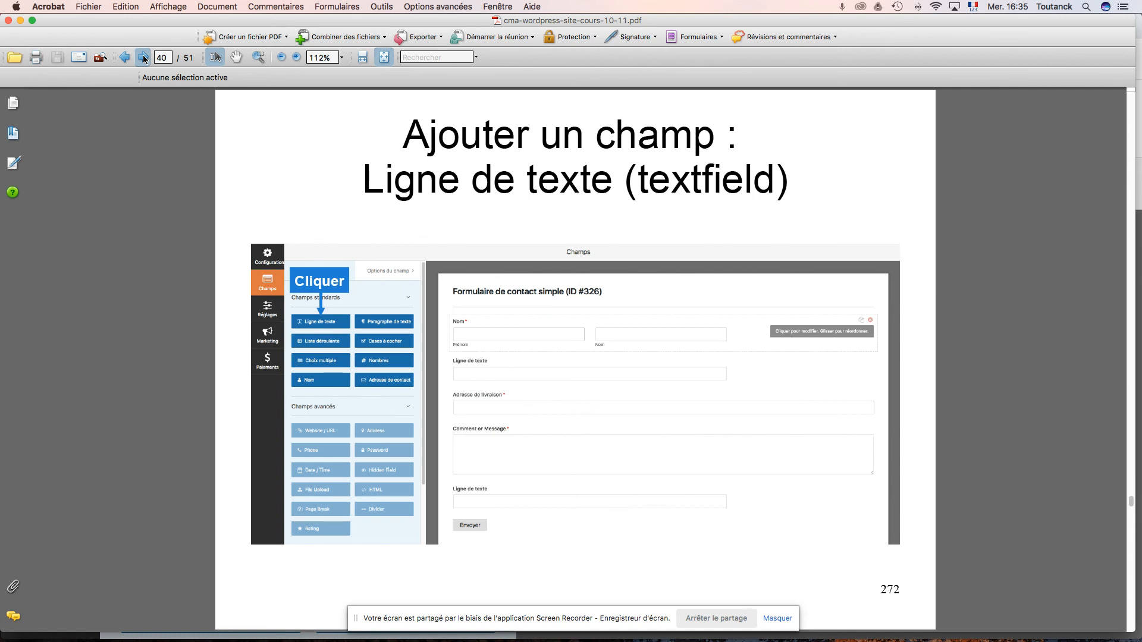
{"action": "left_click", "coordinate": [144, 57]}
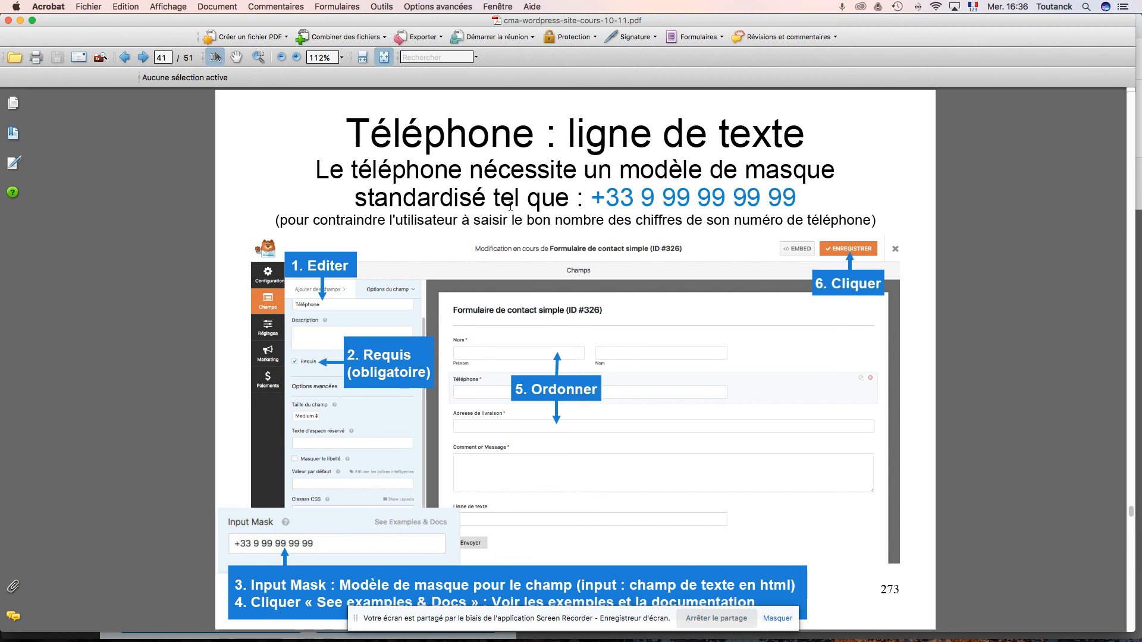
{"action": "key", "text": "super+Tab"}
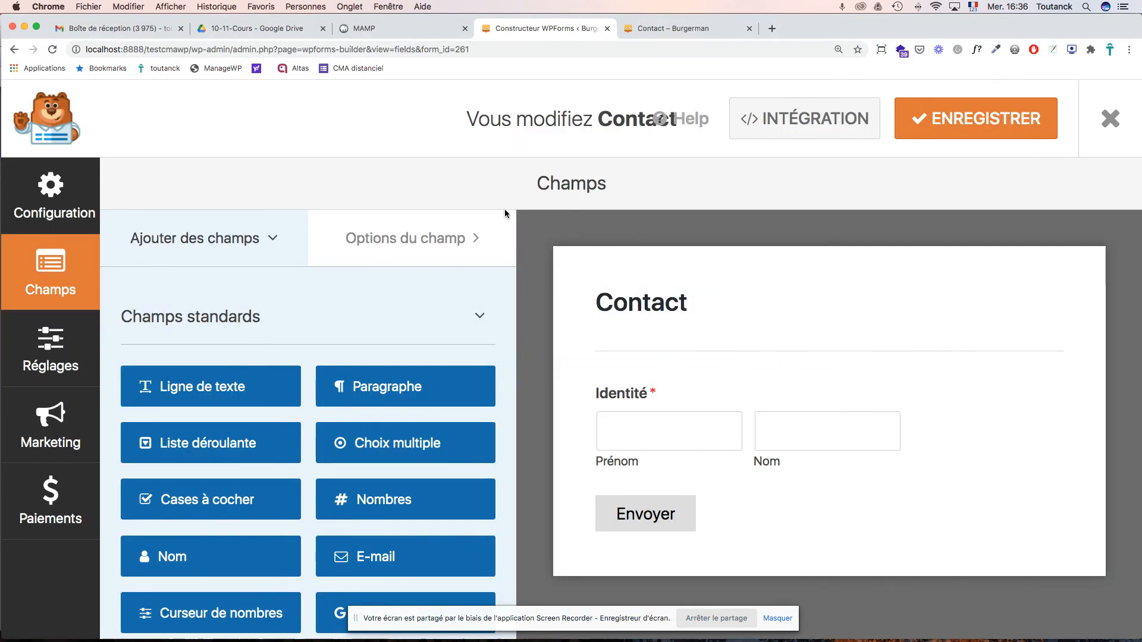
- Add a Nombres field below Identité, delete its duplicate, and save the form
{"action": "scroll", "coordinate": [443, 434], "scroll_direction": "down", "scroll_amount": 2}
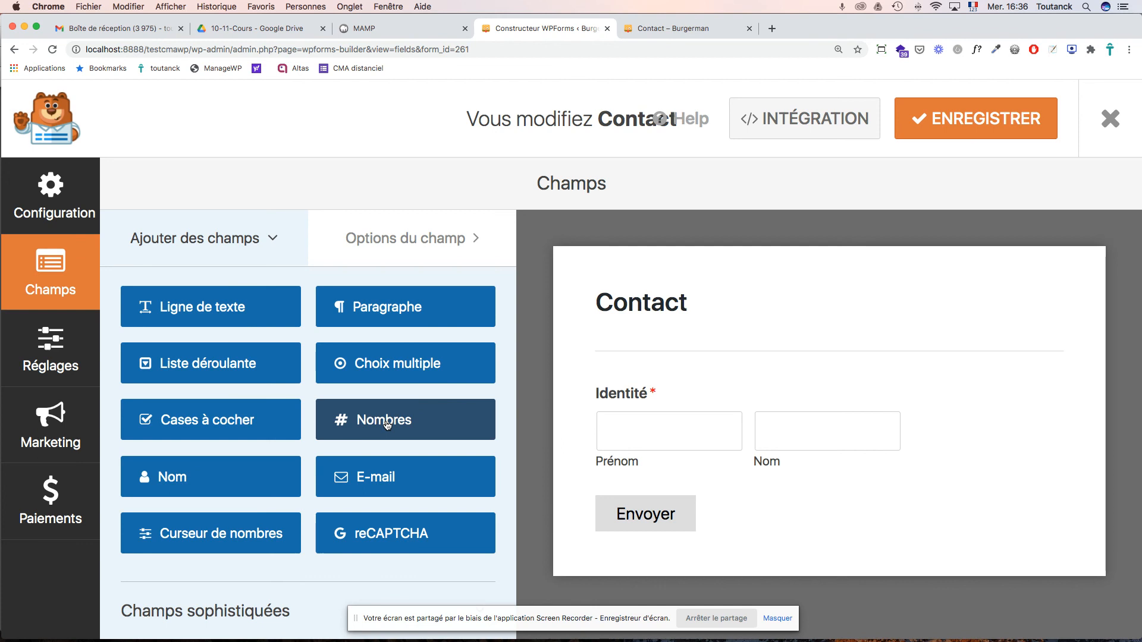
{"action": "left_click_drag", "start_coordinate": [387, 422], "coordinate": [668, 492]}
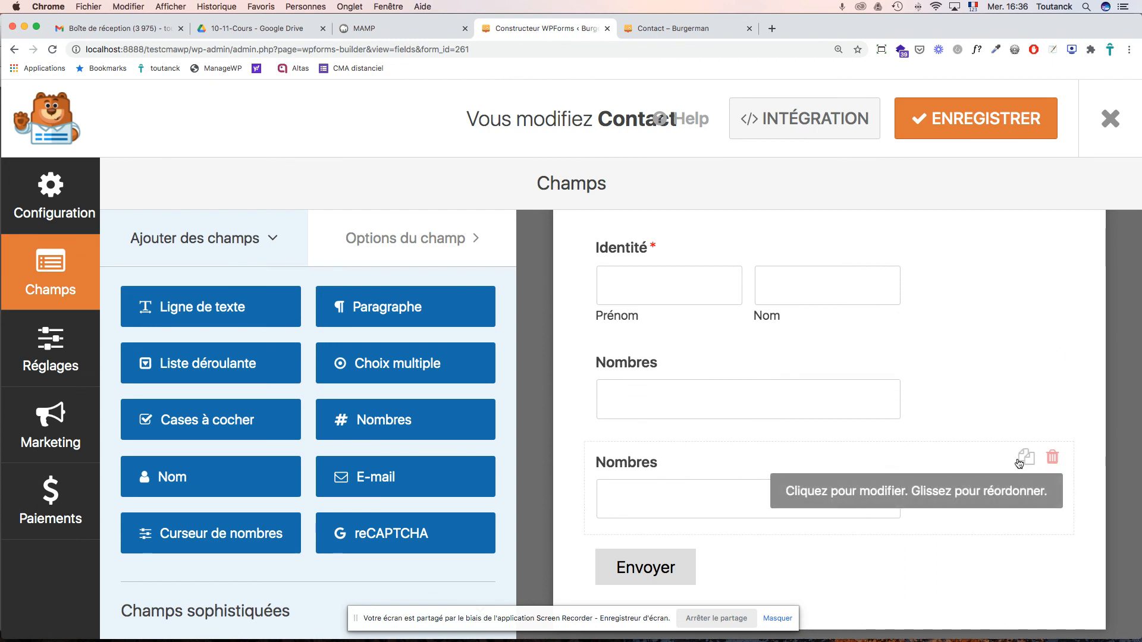
{"action": "left_click", "coordinate": [1053, 459]}
{"action": "left_click", "coordinate": [505, 433]}
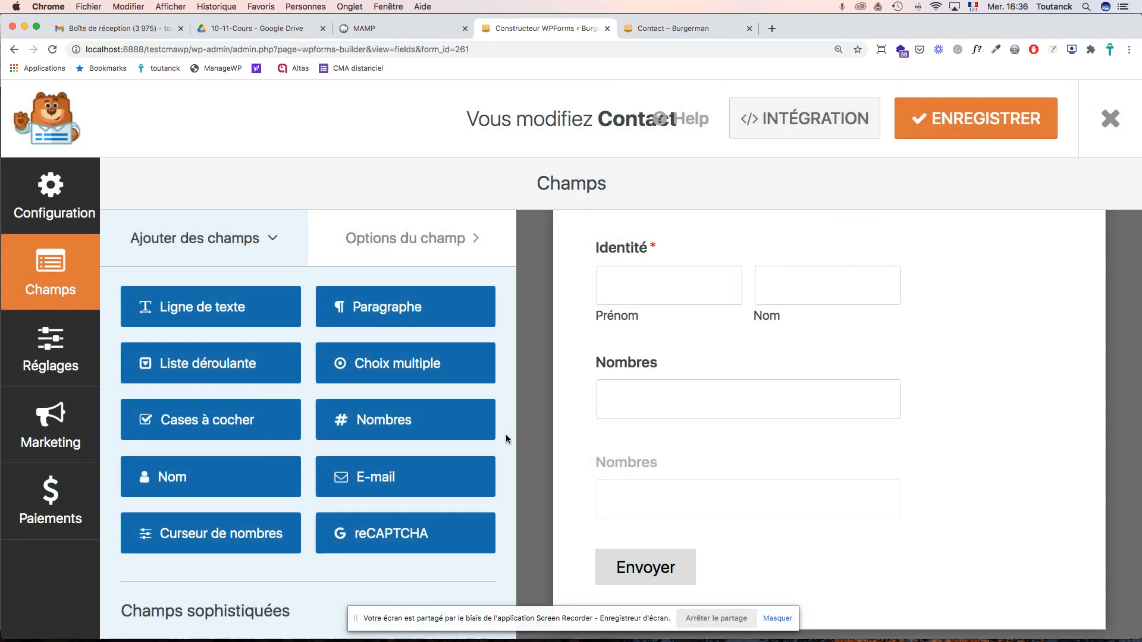
{"action": "left_click", "coordinate": [947, 124]}
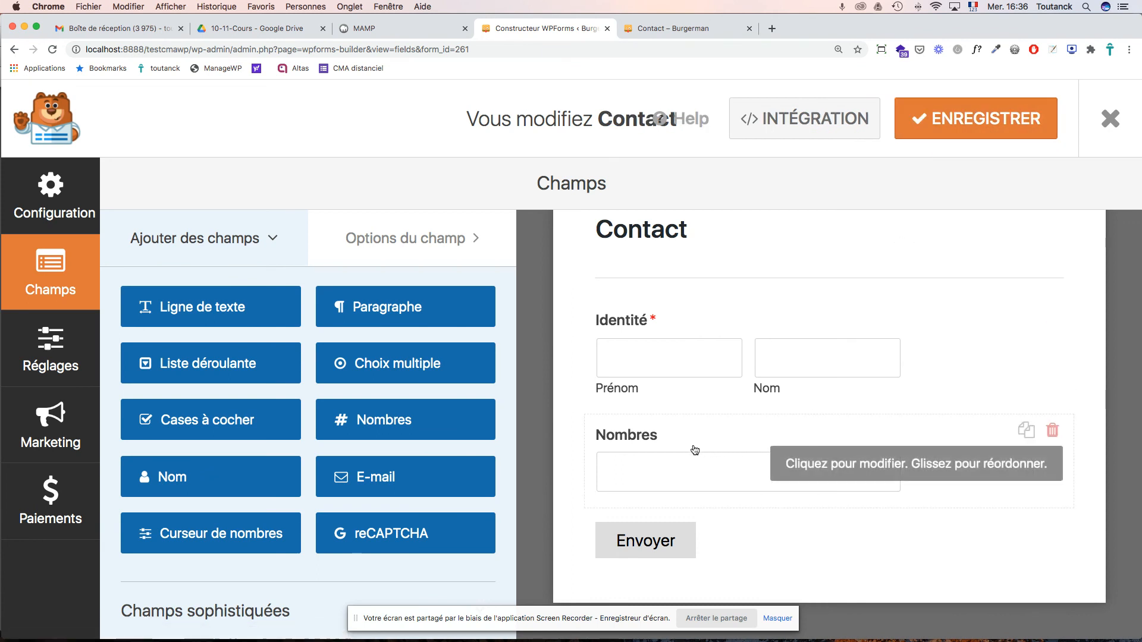
- Relabel the Nombres field 'Téléphone' and make it required
{"action": "left_click", "coordinate": [633, 441]}
{"action": "left_click", "coordinate": [209, 325]}
{"action": "double_click", "coordinate": [144, 333]}
{"action": "type", "text": "T"}
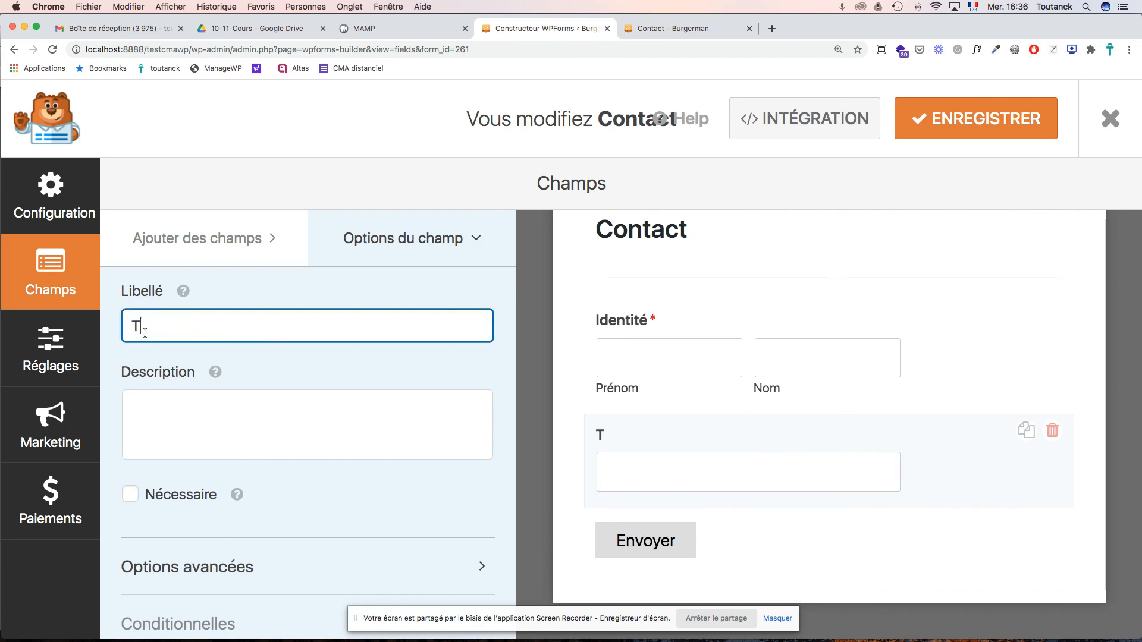
{"action": "type", "text": "éléphone"}
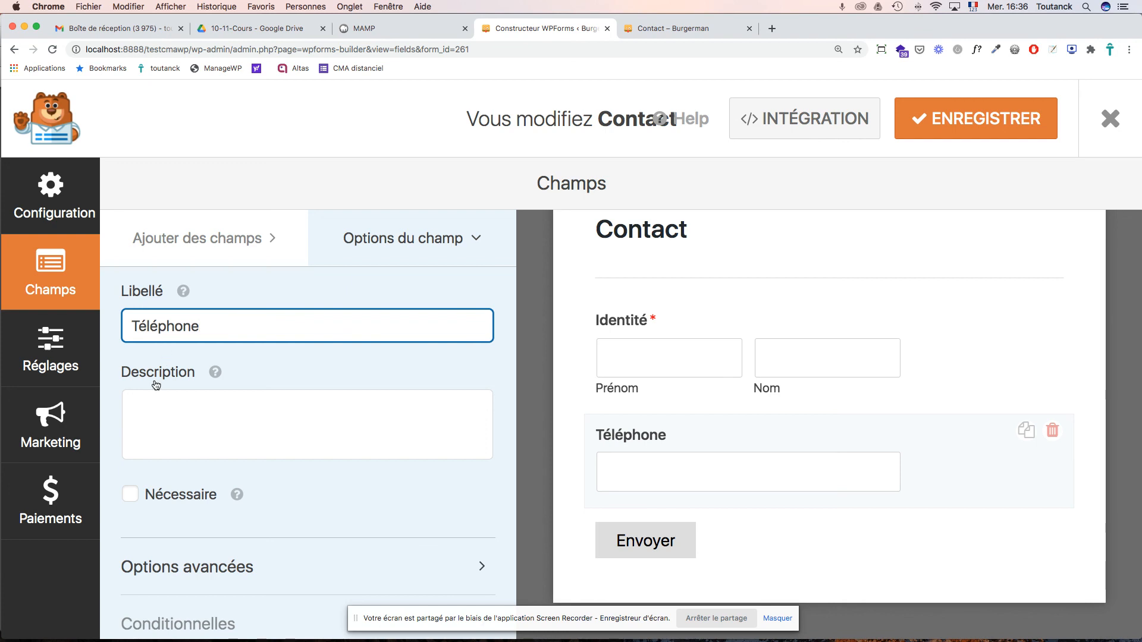
{"action": "left_click", "coordinate": [131, 495]}
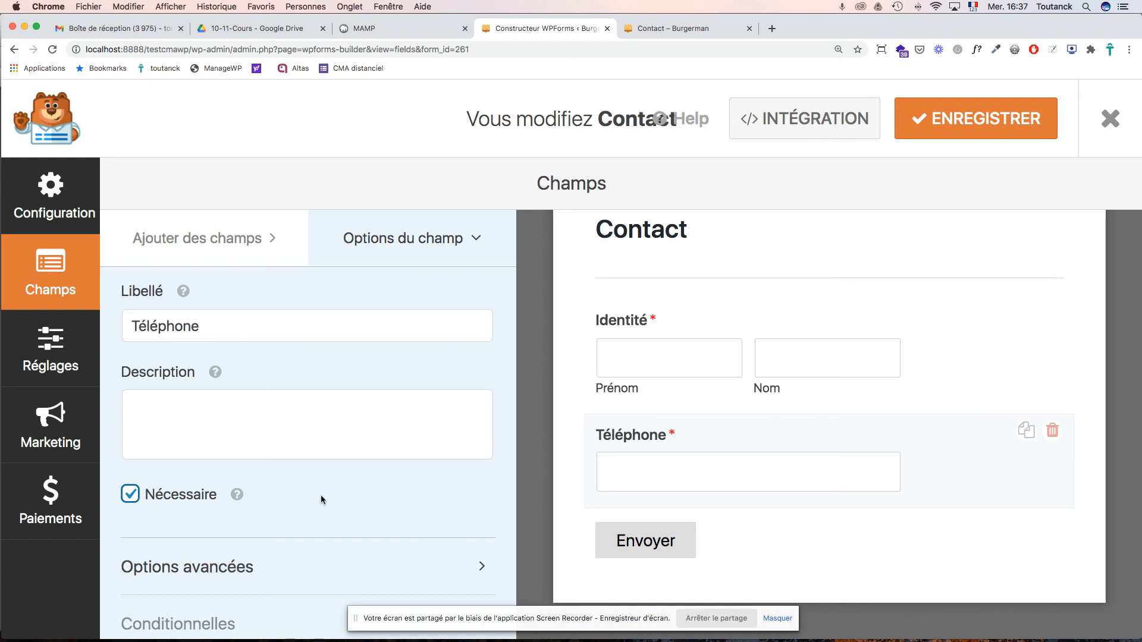
- Compare with the course PDF and look through the Téléphone field's advanced options
{"action": "key", "text": "super+Tab"}
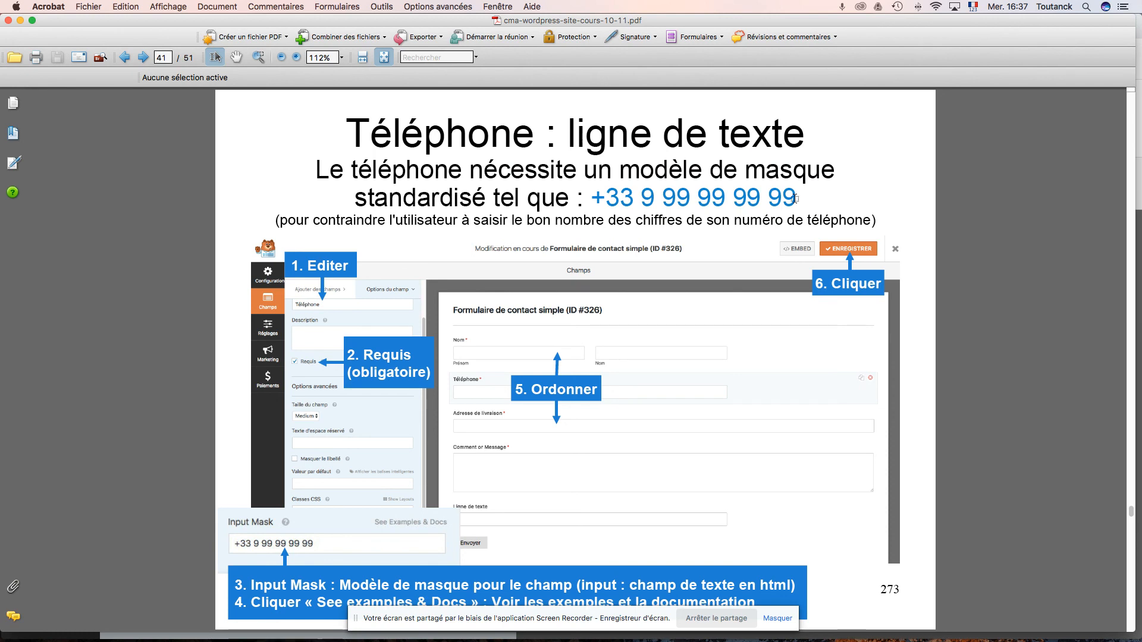
{"action": "key", "text": "super+Tab"}
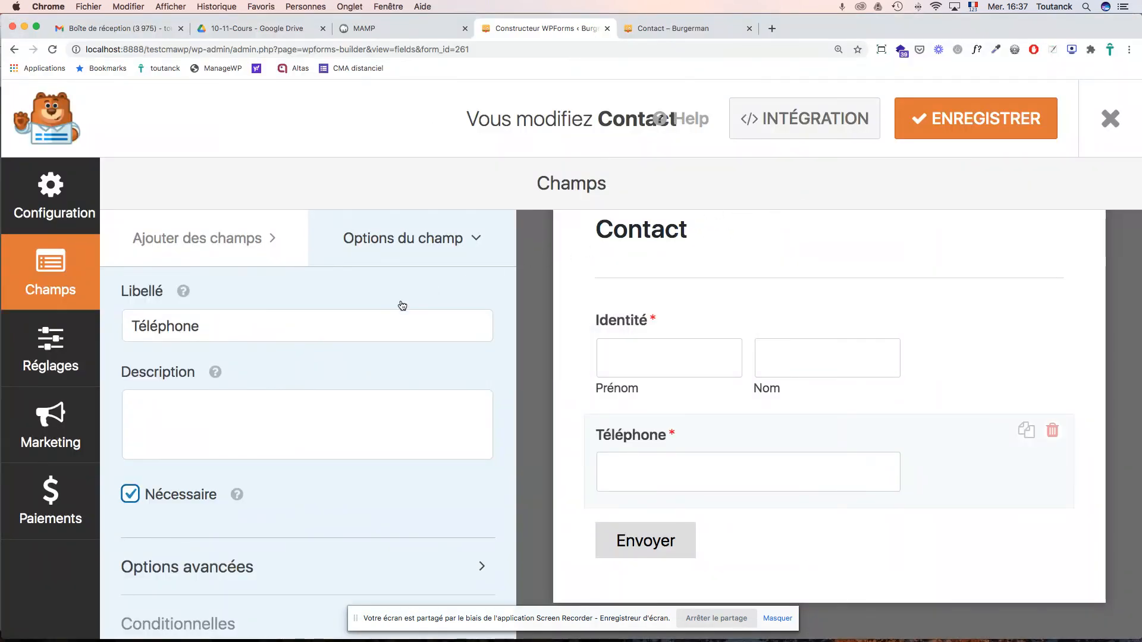
{"action": "scroll", "coordinate": [366, 472], "scroll_direction": "down", "scroll_amount": 1}
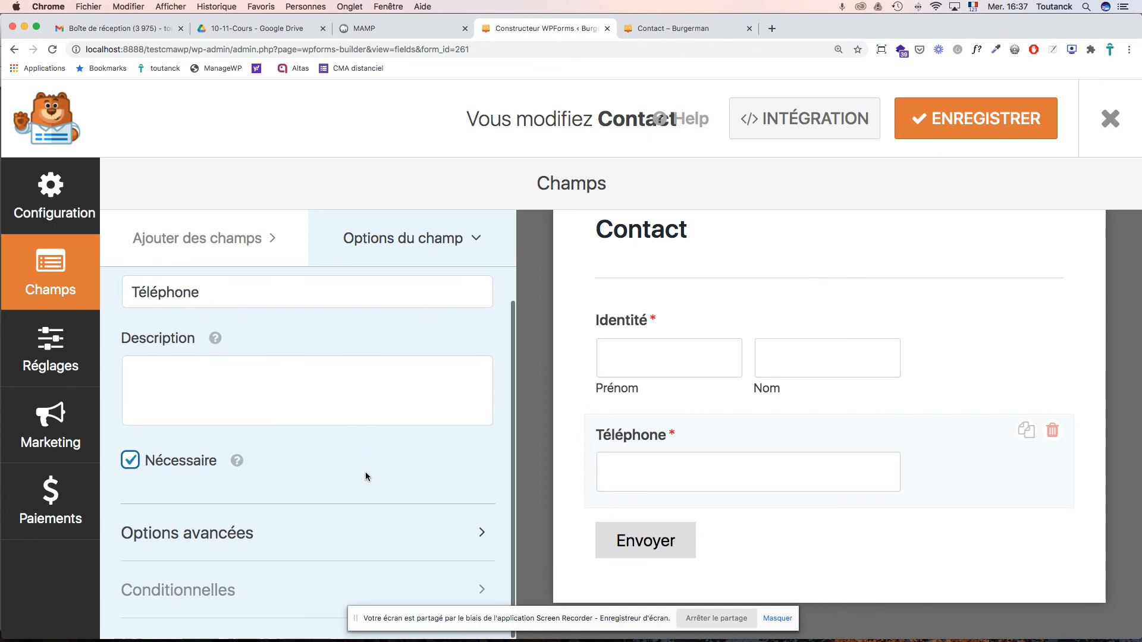
{"action": "left_click", "coordinate": [210, 534]}
{"action": "scroll", "coordinate": [330, 479], "scroll_direction": "down", "scroll_amount": 6}
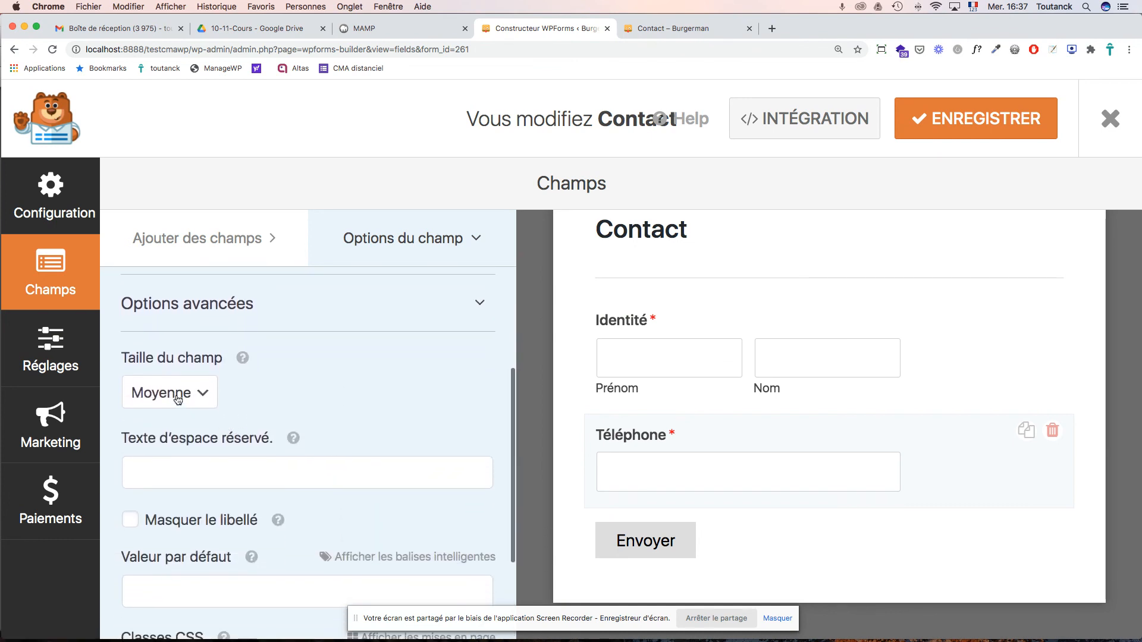
{"action": "scroll", "coordinate": [194, 408], "scroll_direction": "down", "scroll_amount": 4}
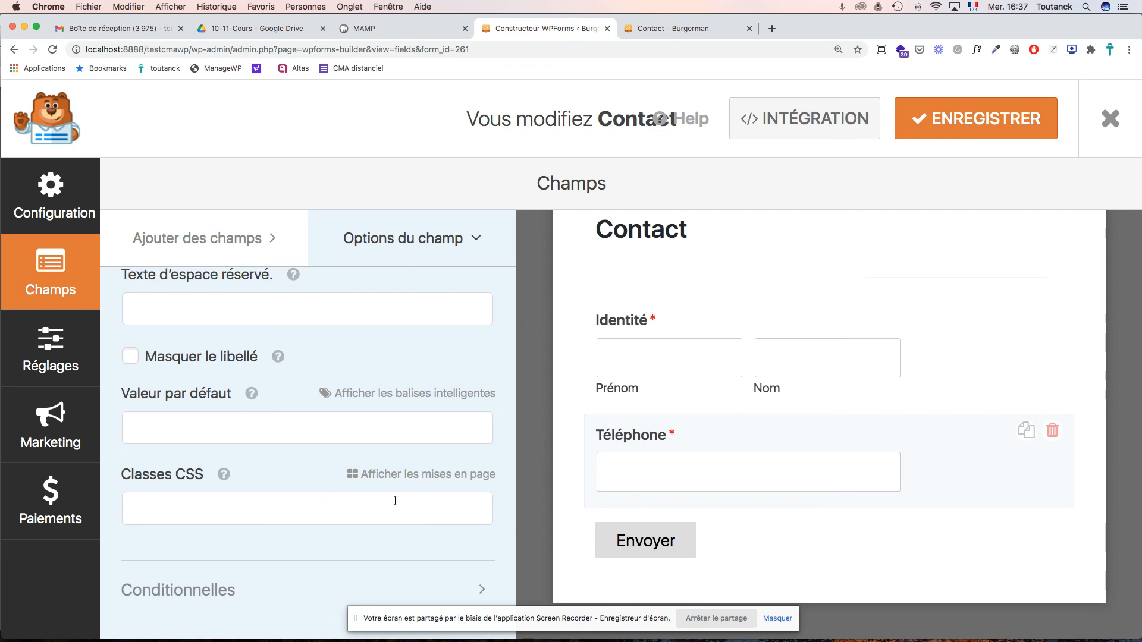
{"action": "scroll", "coordinate": [371, 493], "scroll_direction": "up", "scroll_amount": 6}
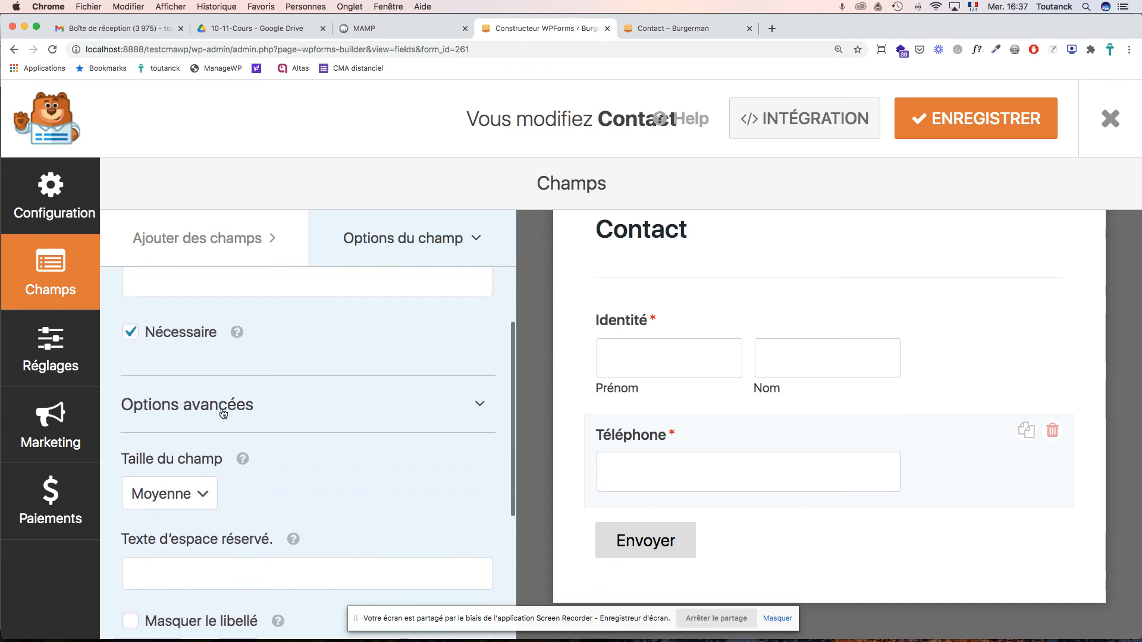
{"action": "left_click", "coordinate": [224, 414]}
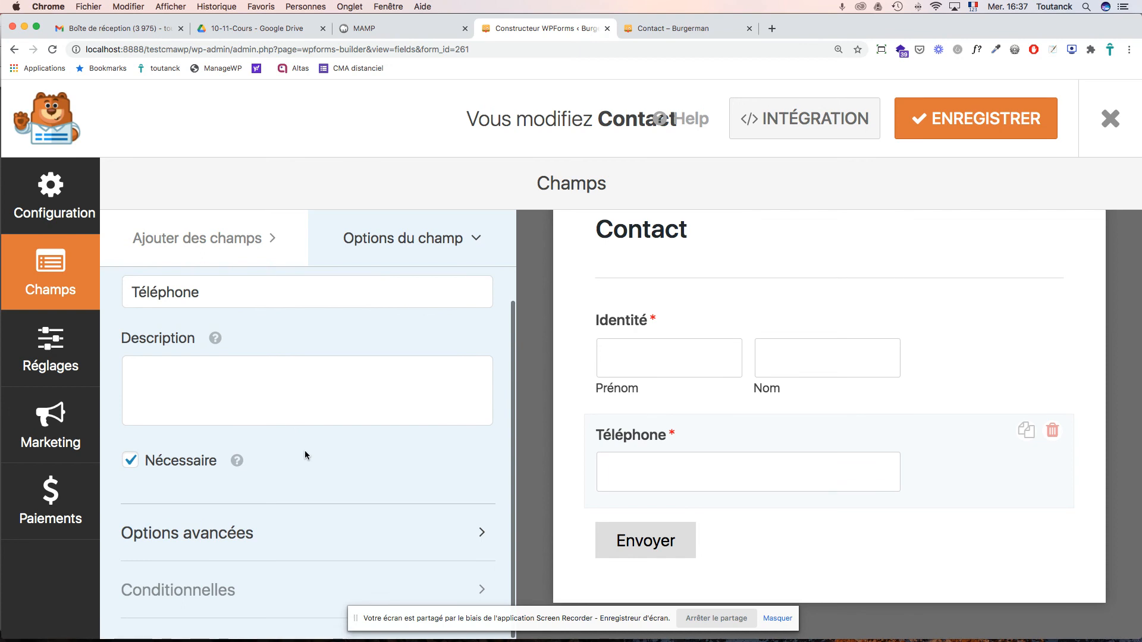
- Zoom the builder out to 150%, dismiss the Pro conditional-logic notice, and re-examine advanced options
{"action": "key", "text": "super+minus"}
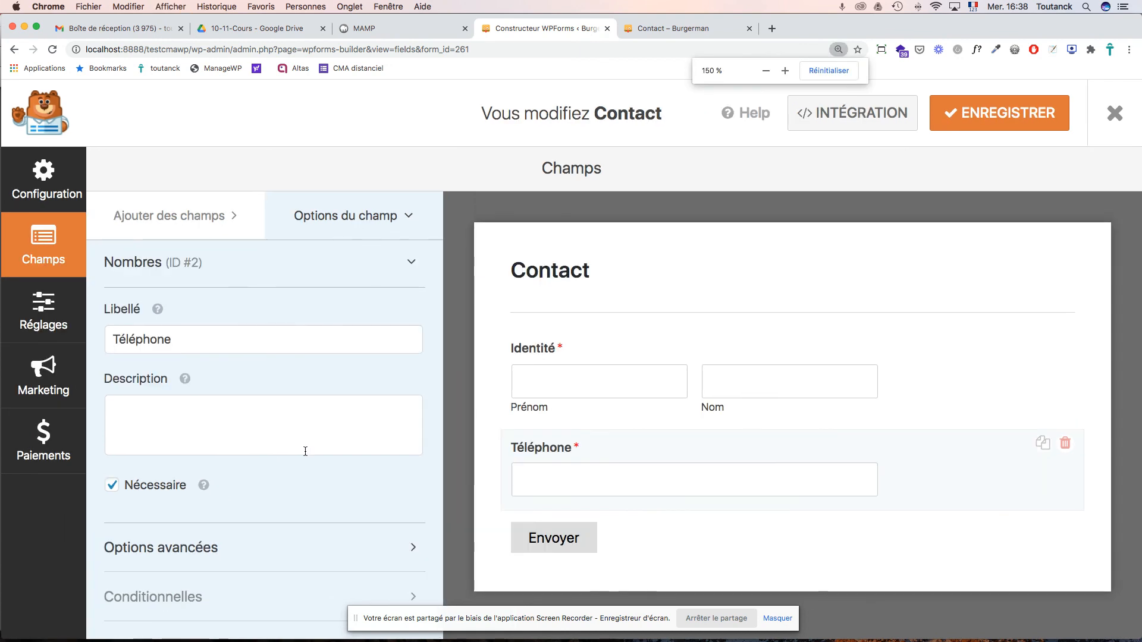
{"action": "left_click", "coordinate": [170, 601]}
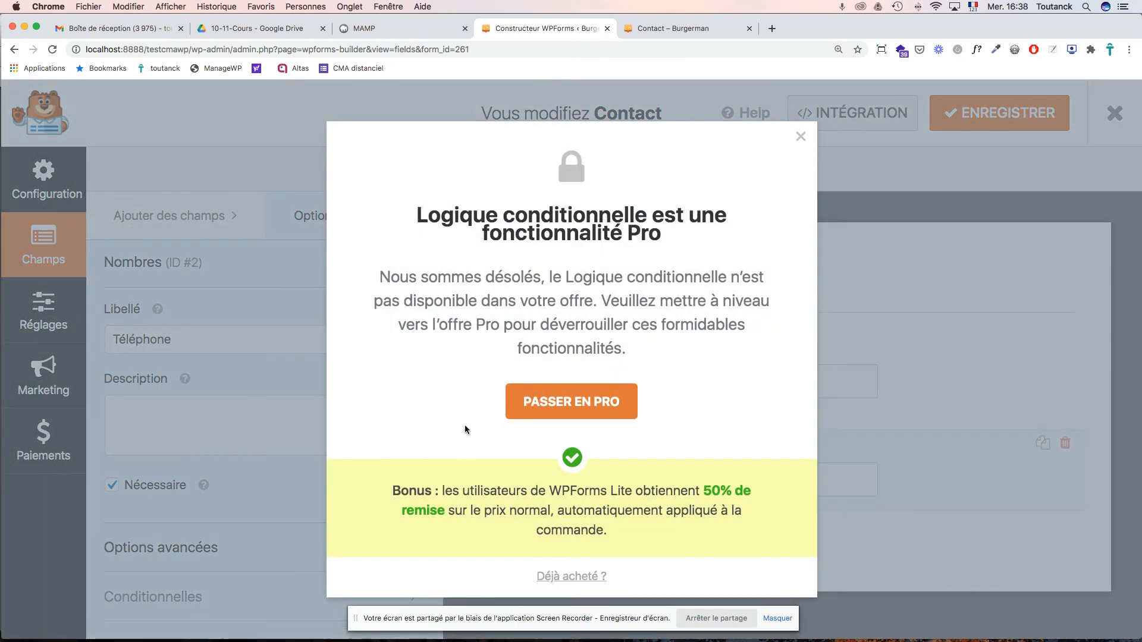
{"action": "left_click", "coordinate": [800, 138]}
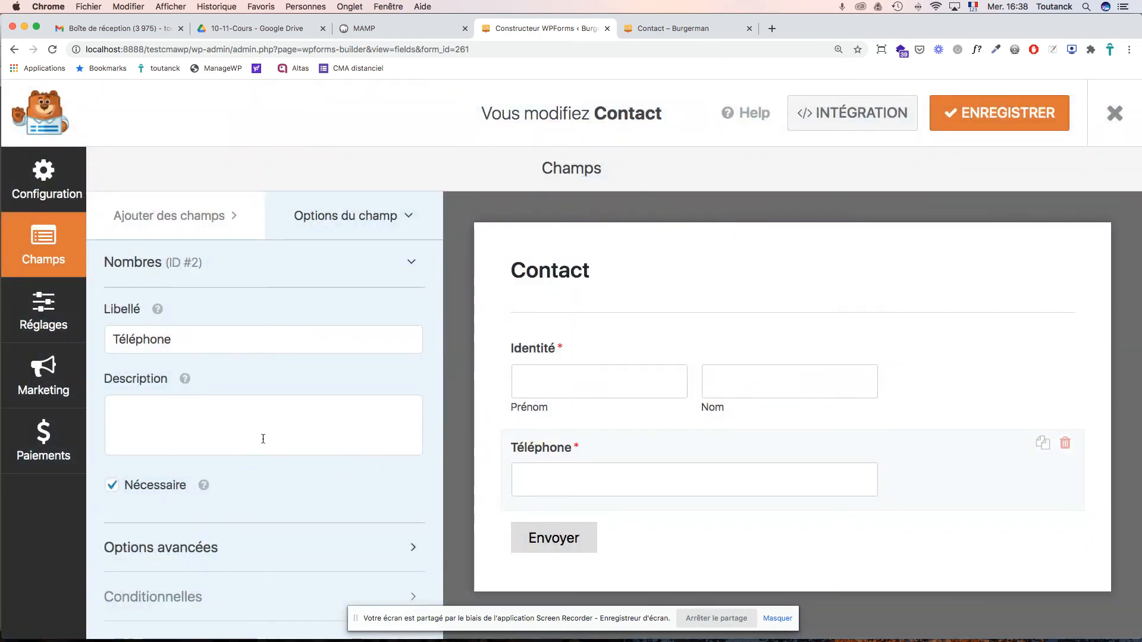
{"action": "left_click", "coordinate": [138, 546]}
{"action": "scroll", "coordinate": [328, 506], "scroll_direction": "down", "scroll_amount": 3}
{"action": "scroll", "coordinate": [328, 501], "scroll_direction": "down", "scroll_amount": 2}
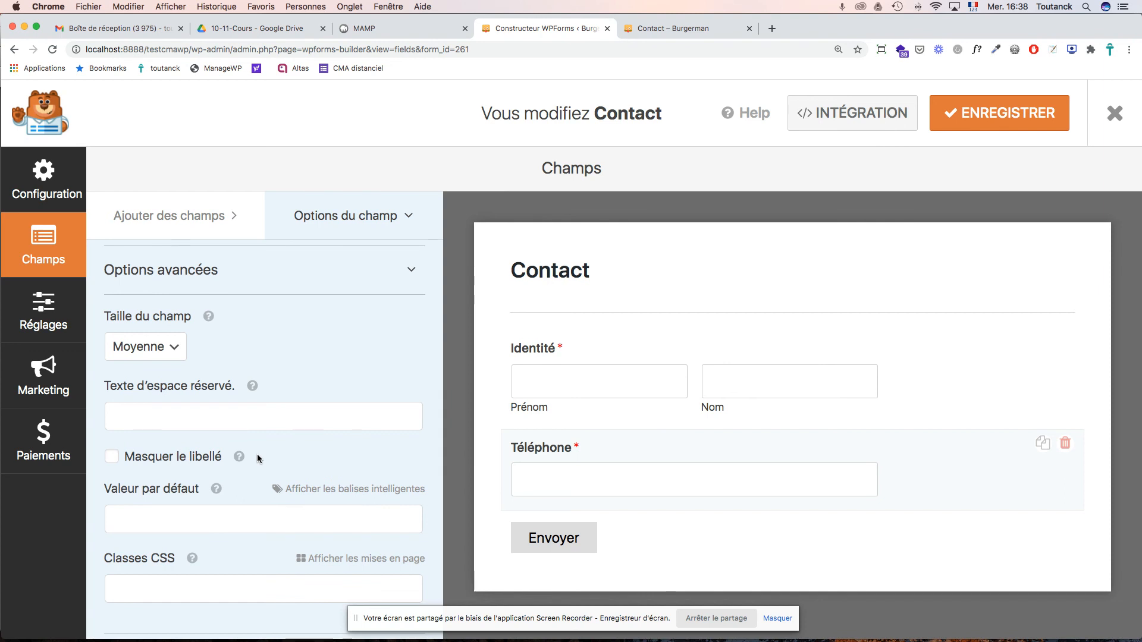
{"action": "scroll", "coordinate": [256, 456], "scroll_direction": "down", "scroll_amount": 1}
{"action": "scroll", "coordinate": [257, 454], "scroll_direction": "down", "scroll_amount": 1}
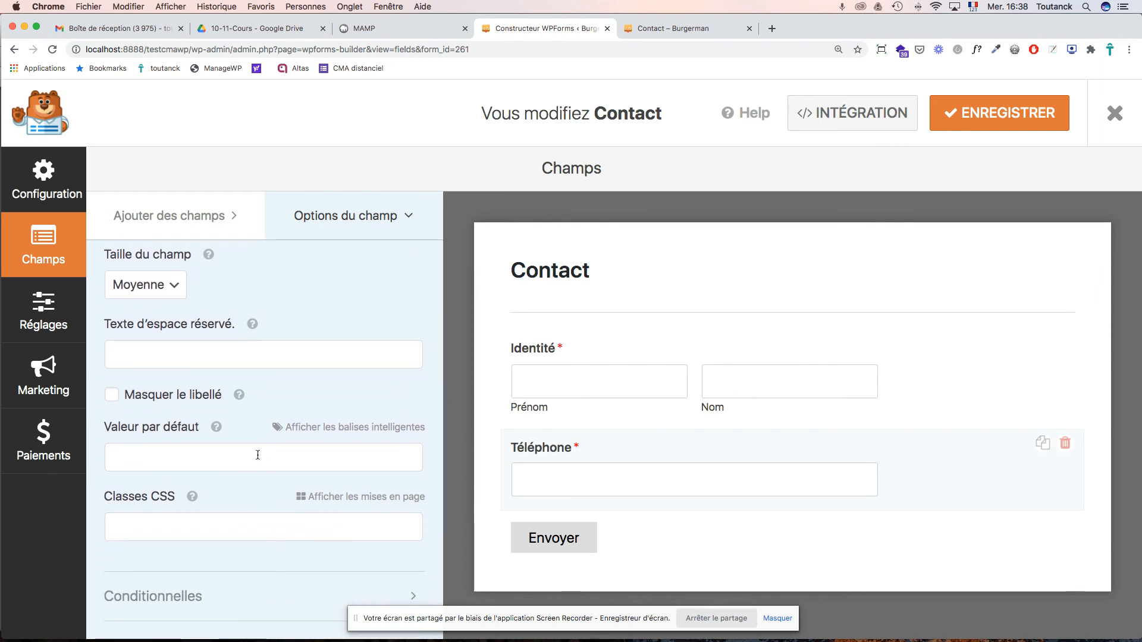
{"action": "scroll", "coordinate": [257, 455], "scroll_direction": "up", "scroll_amount": 10}
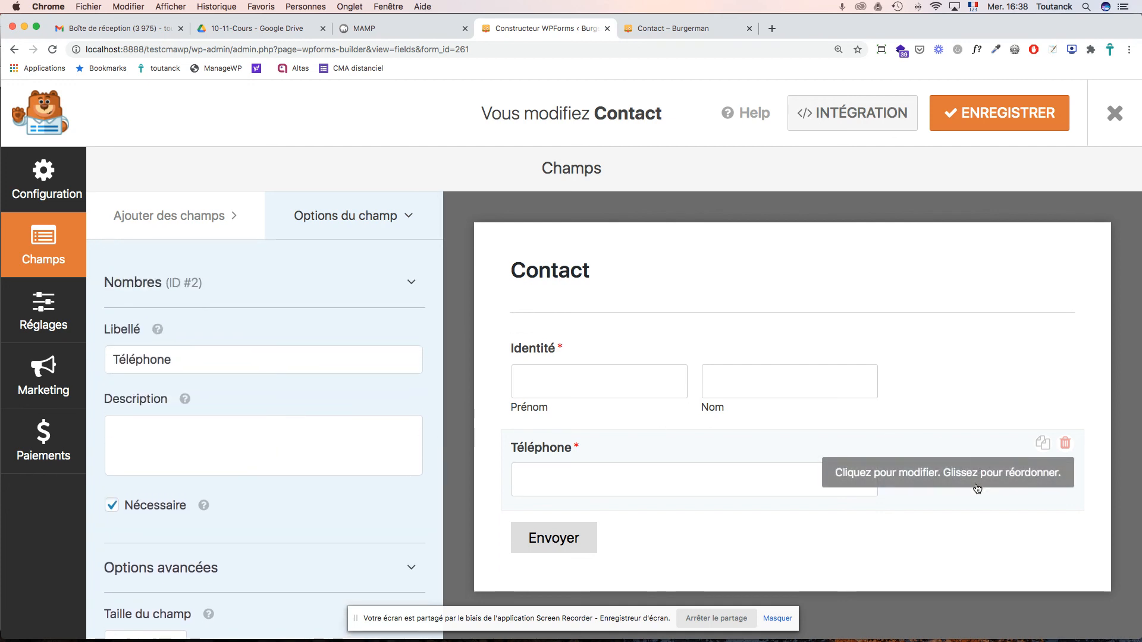
- Add a Ligne de texte field to the form and look at its advanced options
{"action": "left_click", "coordinate": [182, 220]}
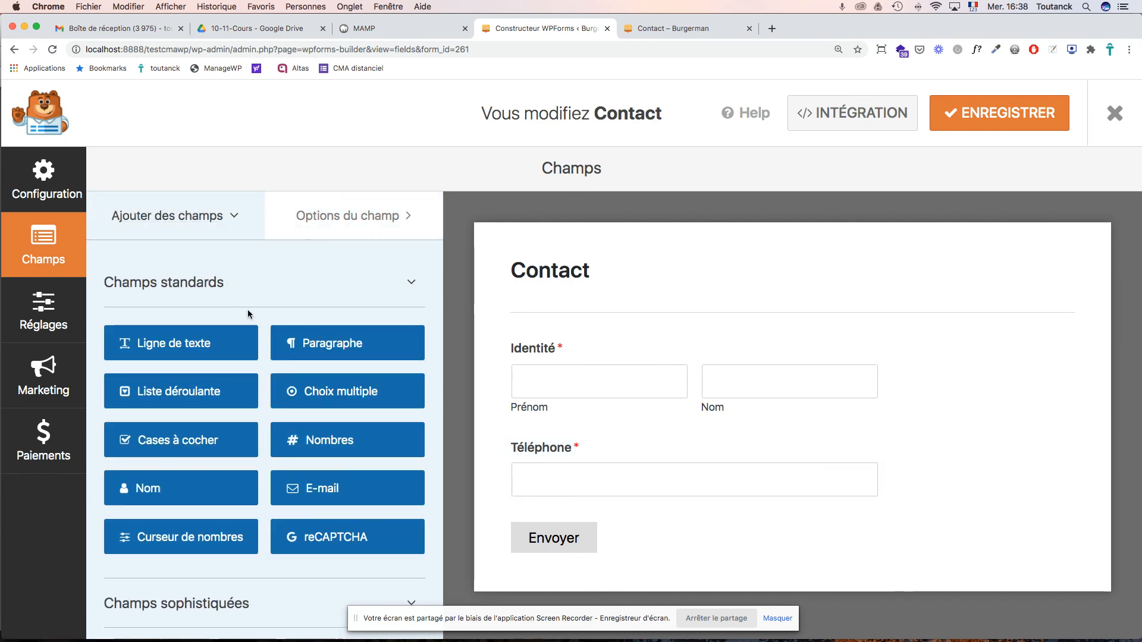
{"action": "left_click_drag", "start_coordinate": [162, 349], "coordinate": [609, 525]}
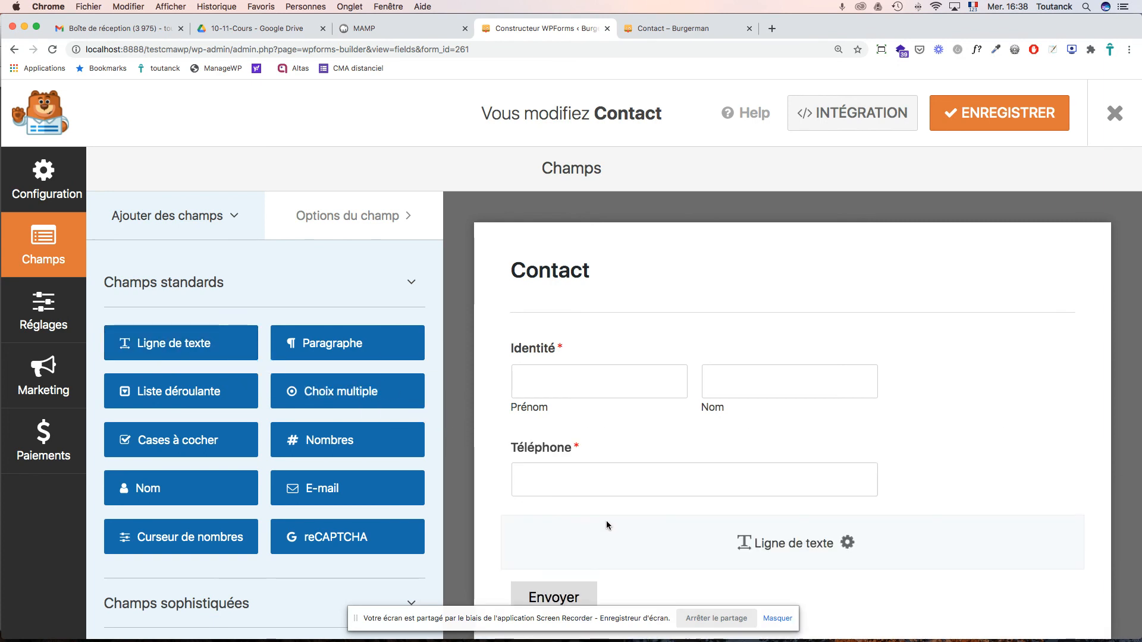
{"action": "left_click", "coordinate": [557, 538]}
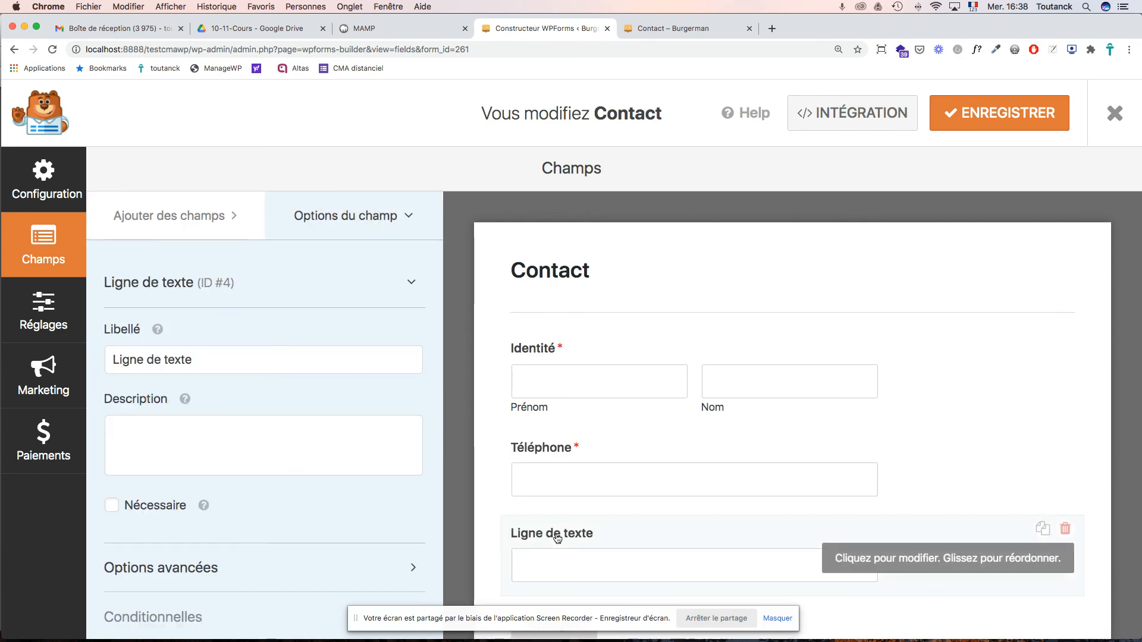
{"action": "scroll", "coordinate": [321, 517], "scroll_direction": "down", "scroll_amount": 1}
{"action": "left_click", "coordinate": [187, 546]}
{"action": "scroll", "coordinate": [255, 460], "scroll_direction": "down", "scroll_amount": 5}
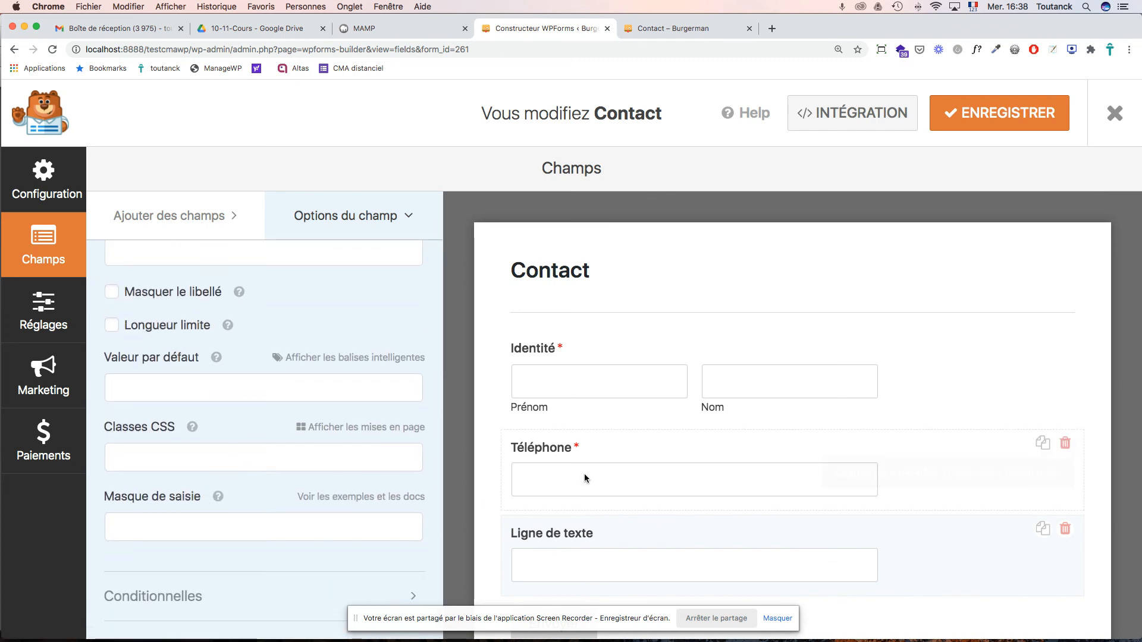
- Delete the Téléphone number field, leaving the Ligne de texte field after Identité
{"action": "left_click", "coordinate": [1065, 443]}
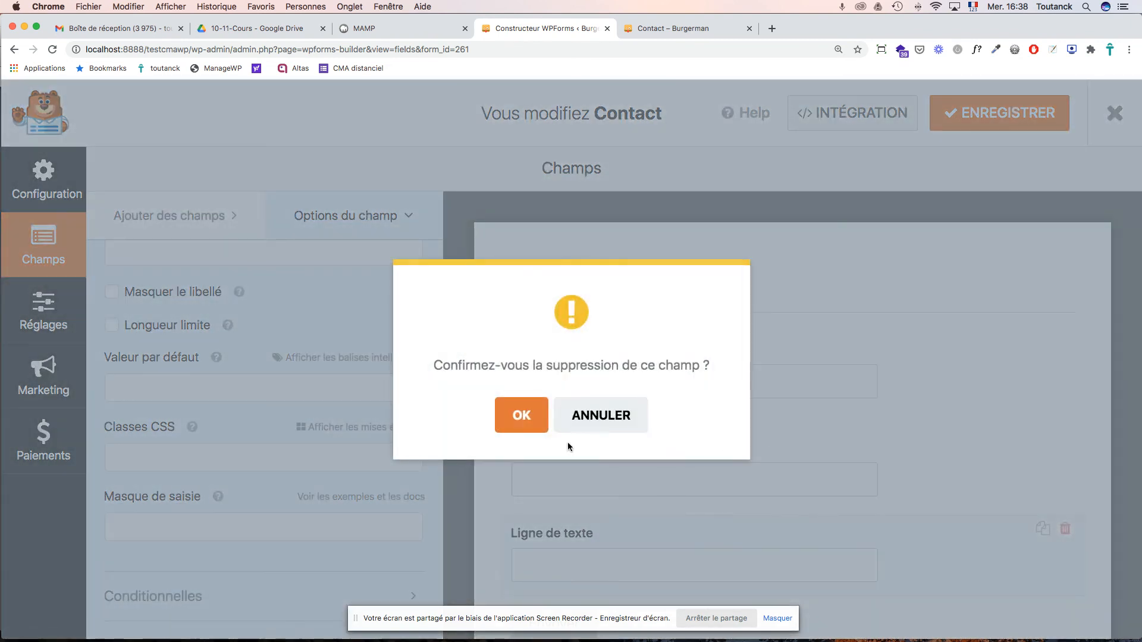
{"action": "left_click", "coordinate": [518, 414]}
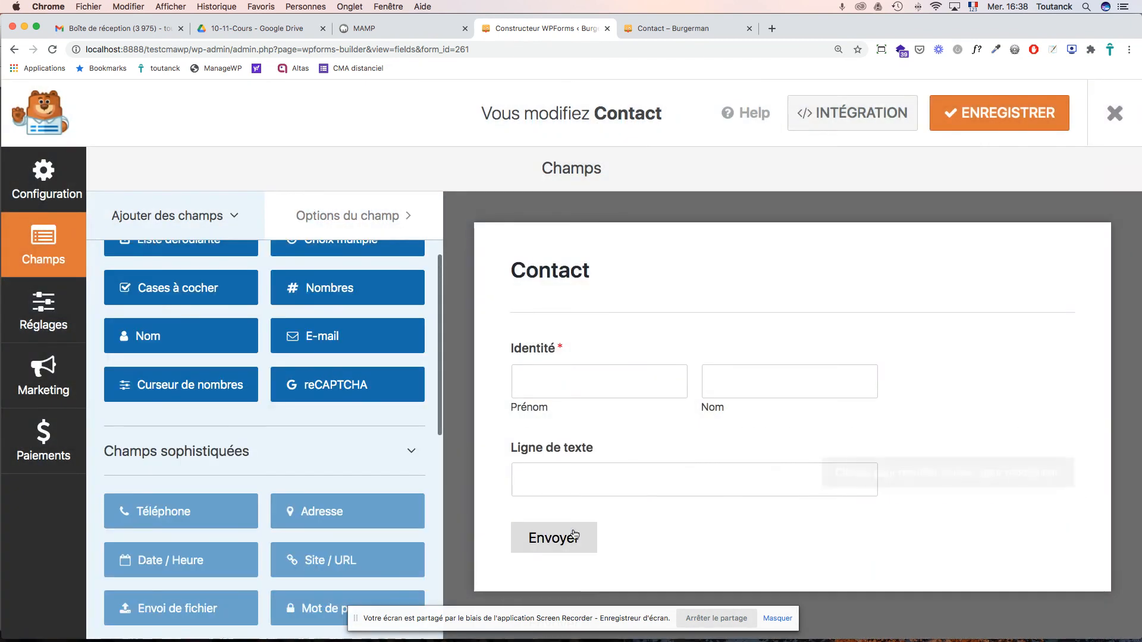
{"action": "left_click", "coordinate": [548, 454]}
{"action": "scroll", "coordinate": [289, 392], "scroll_direction": "up", "scroll_amount": 3}
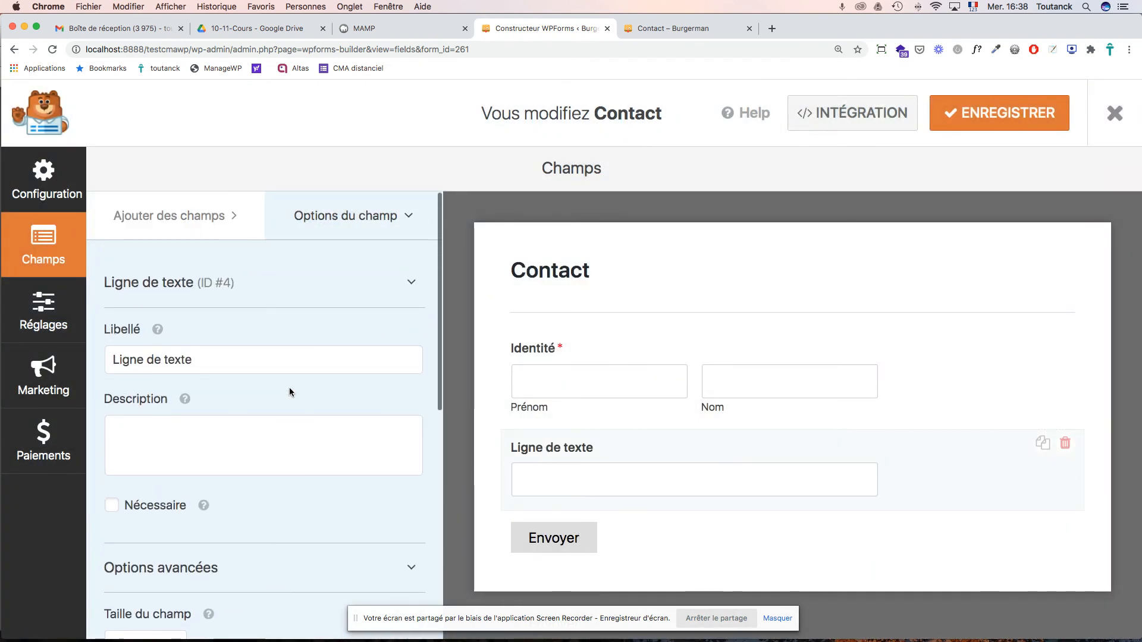
- Label the text field 'Téléphone', mark it required, and put focus in the Masque de saisie box
{"action": "left_click_drag", "start_coordinate": [200, 364], "coordinate": [73, 357]}
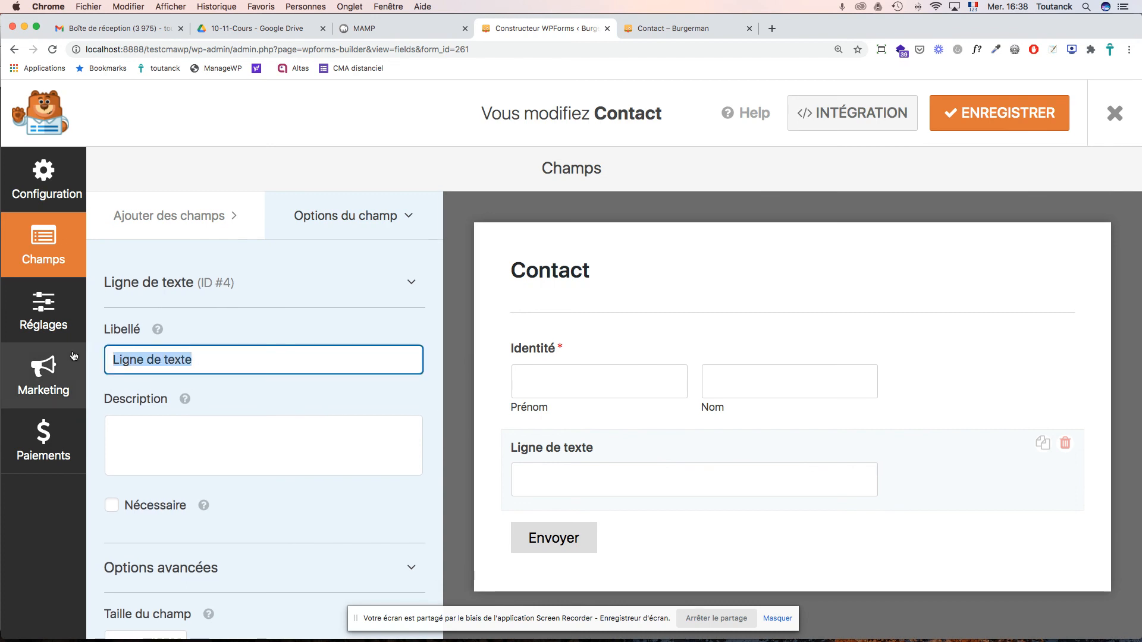
{"action": "type", "text": "Téléphone"}
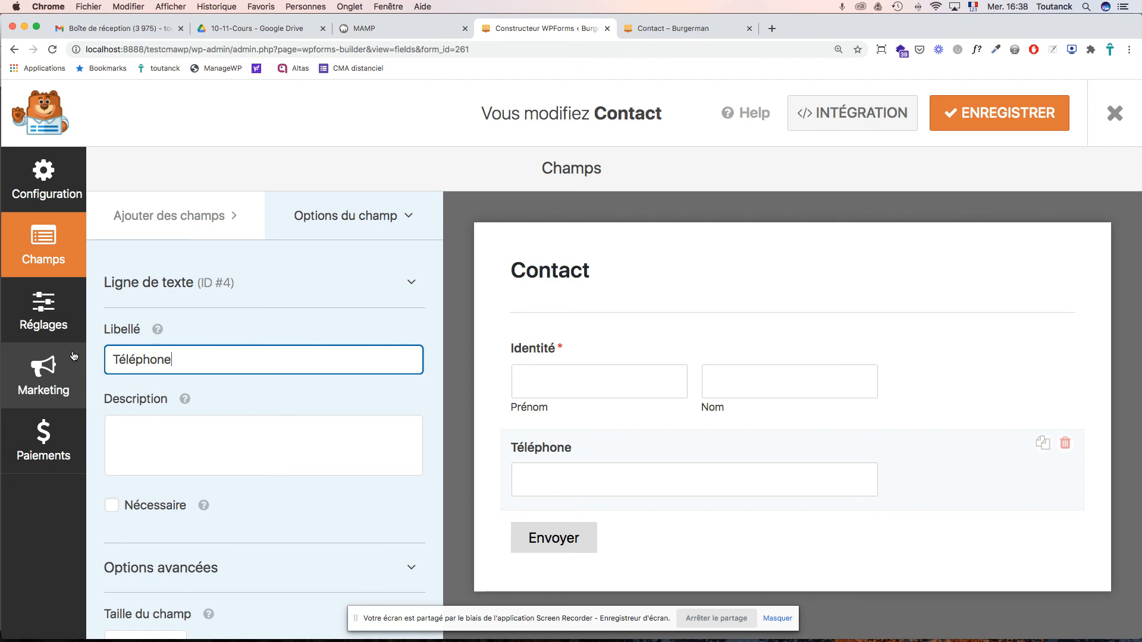
{"action": "left_click", "coordinate": [112, 505]}
{"action": "scroll", "coordinate": [210, 452], "scroll_direction": "down", "scroll_amount": 5}
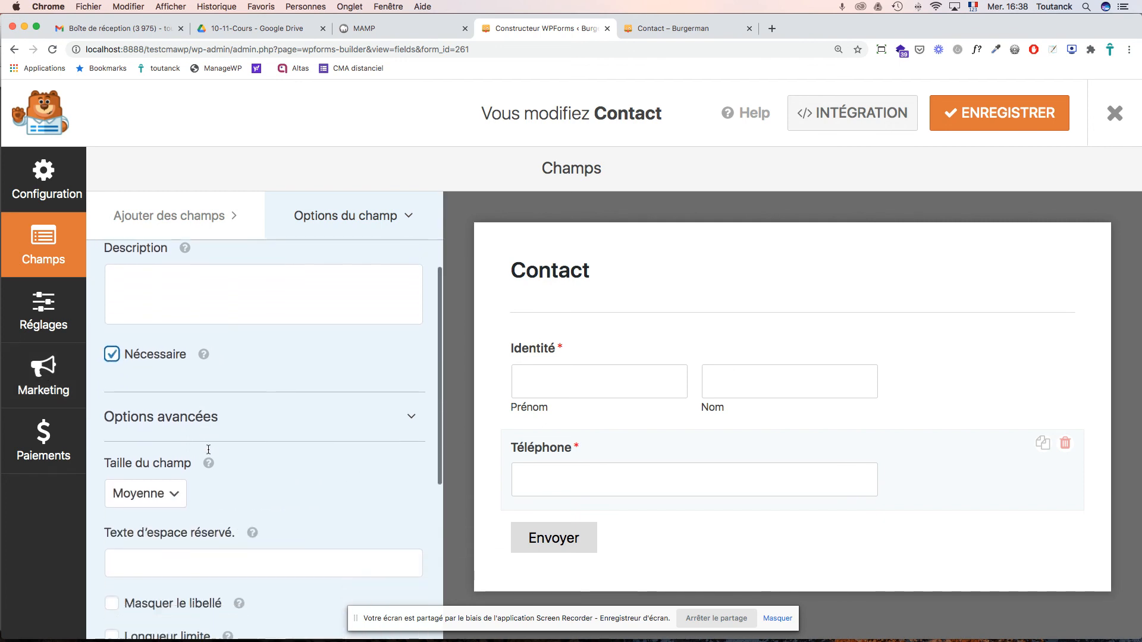
{"action": "scroll", "coordinate": [209, 452], "scroll_direction": "down", "scroll_amount": 5}
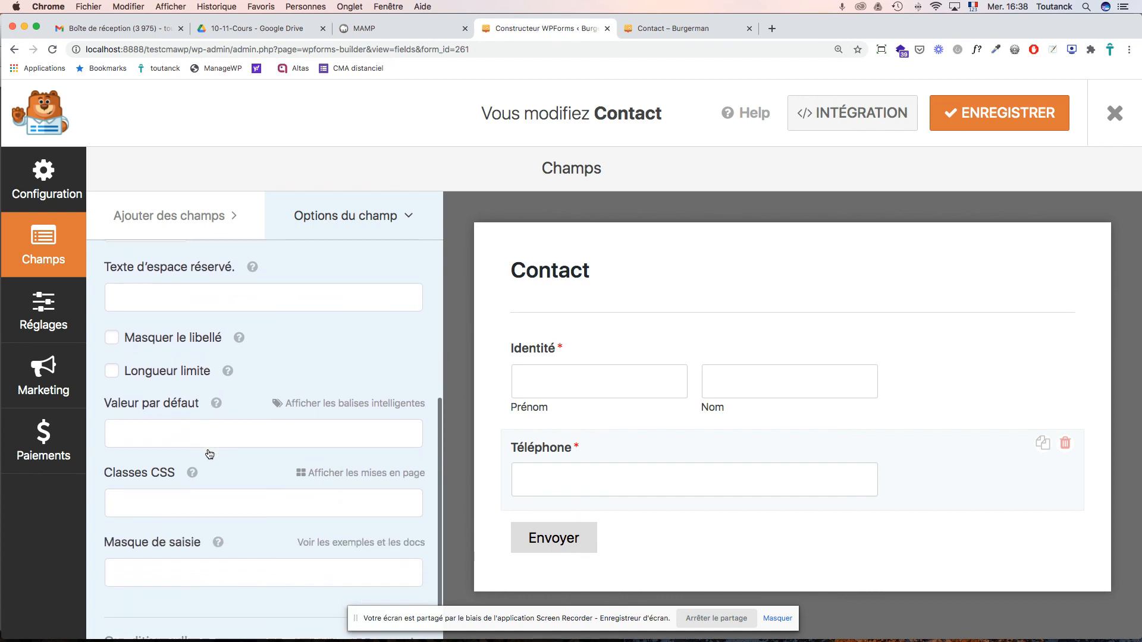
{"action": "left_click", "coordinate": [157, 530]}
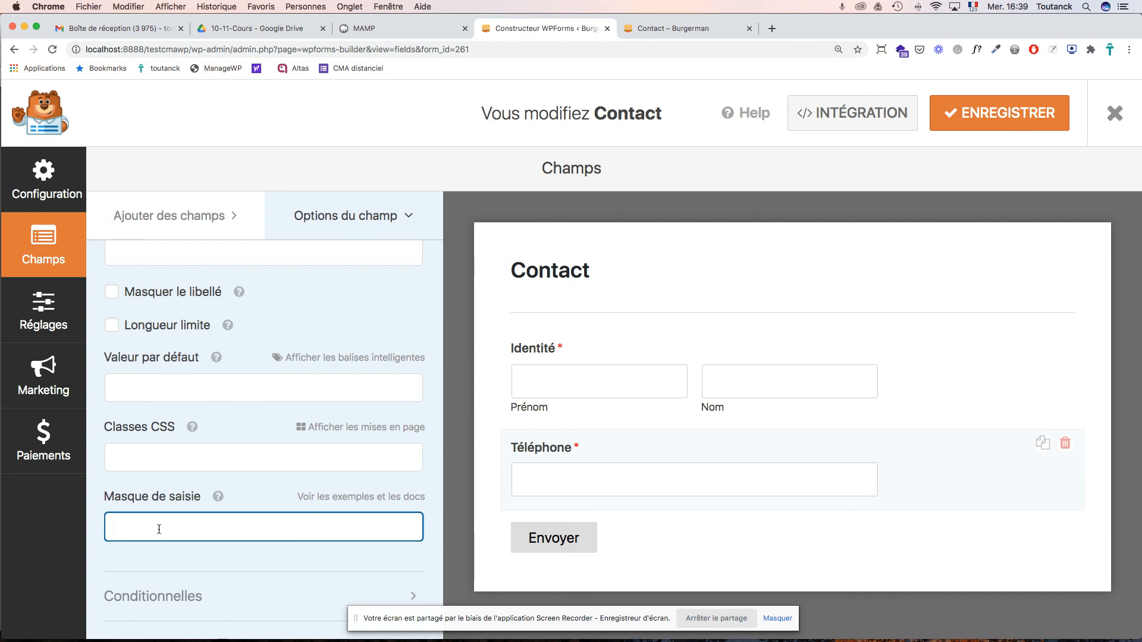
{"action": "key", "text": "super+Tab"}
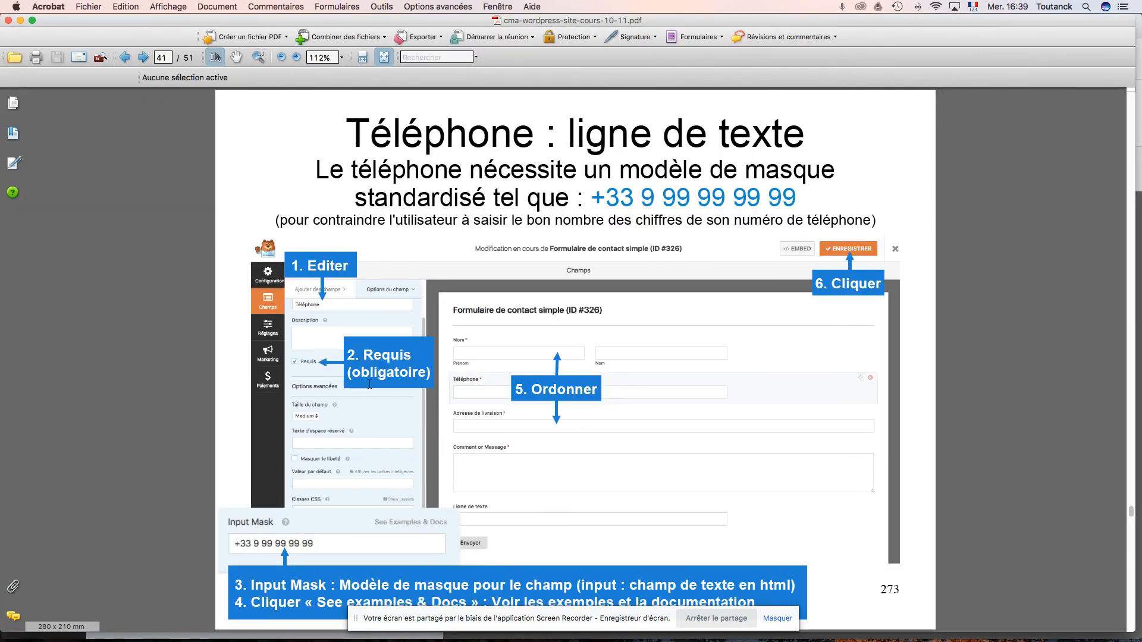
{"action": "left_click_drag", "start_coordinate": [590, 197], "coordinate": [778, 200]}
{"action": "key", "text": "super+c"}
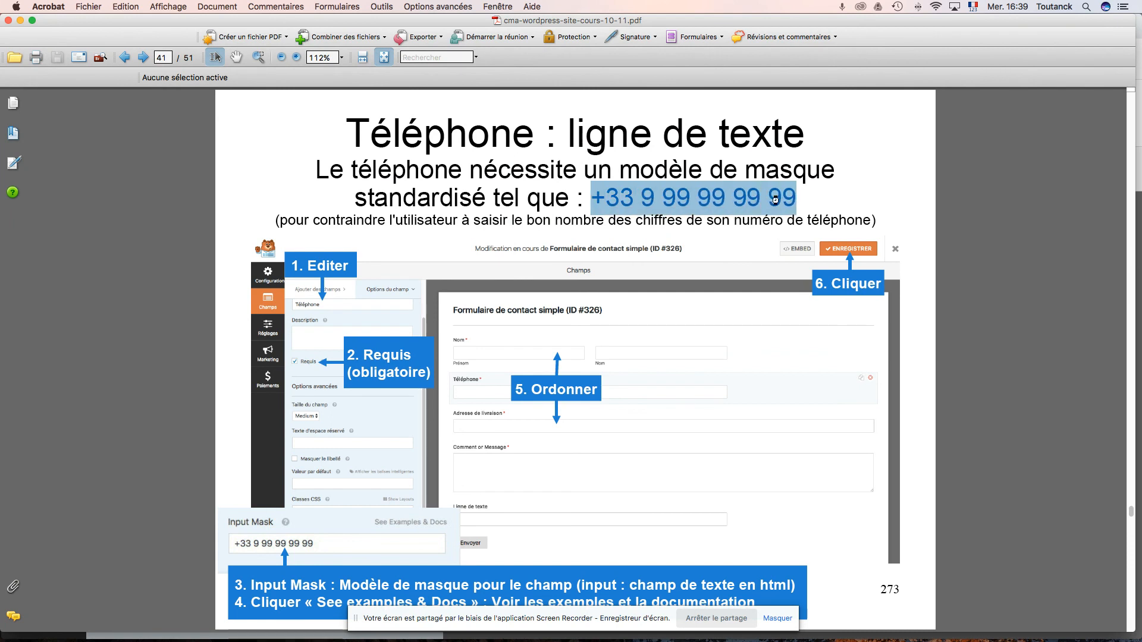
{"action": "mouse_move", "coordinate": [779, 204]}
{"action": "key", "text": "super+Tab"}
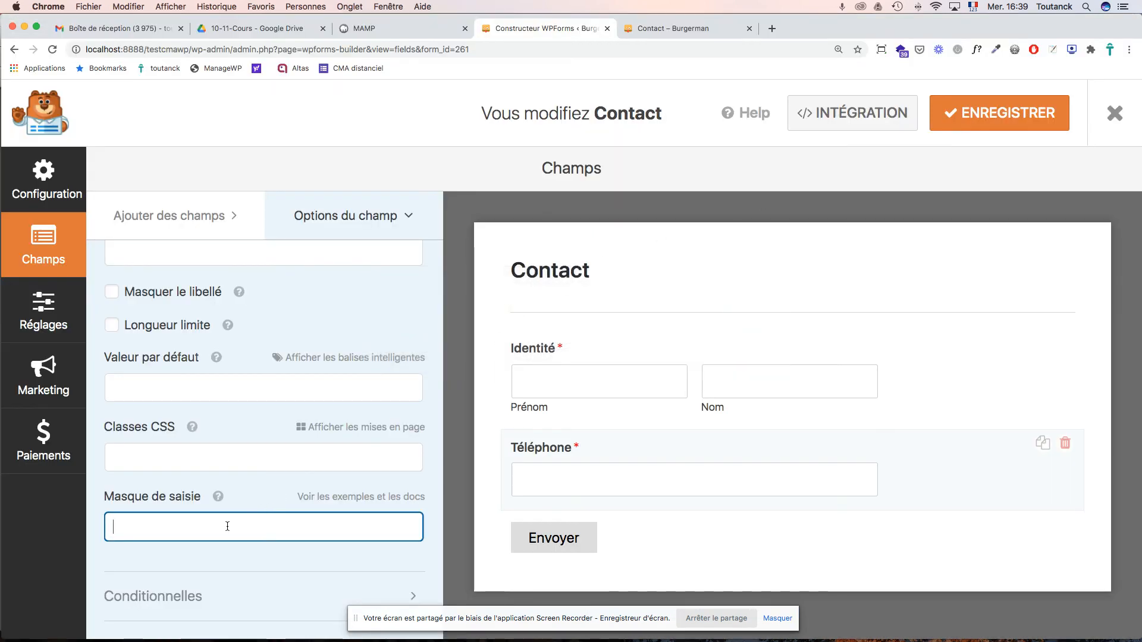
{"action": "key", "text": "super+v"}
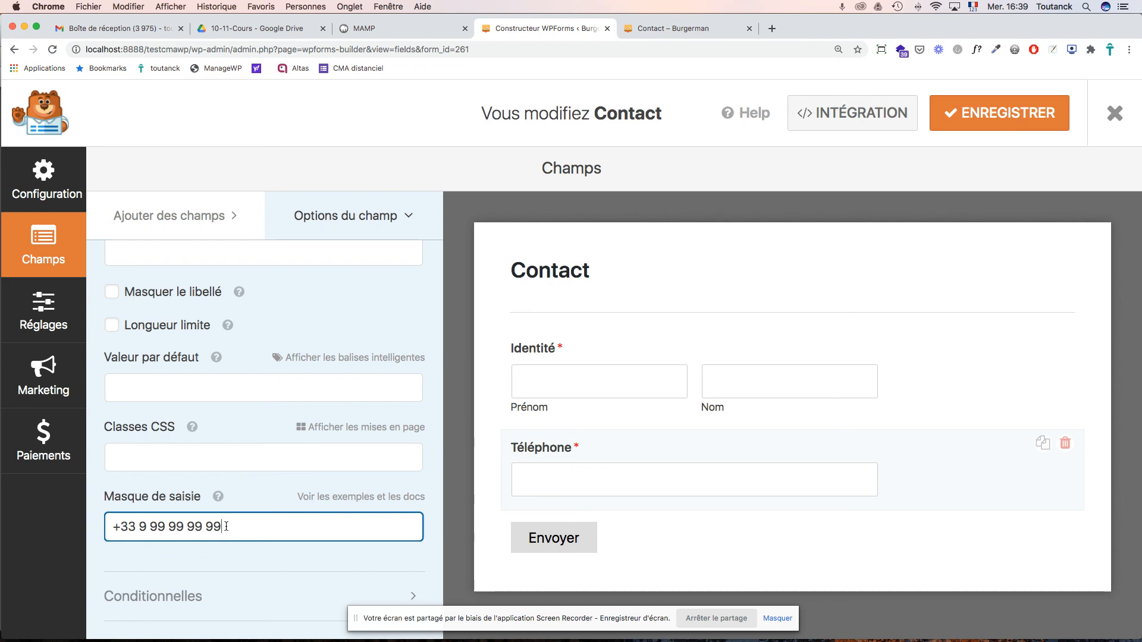
{"action": "scroll", "coordinate": [187, 391], "scroll_direction": "up", "scroll_amount": 9}
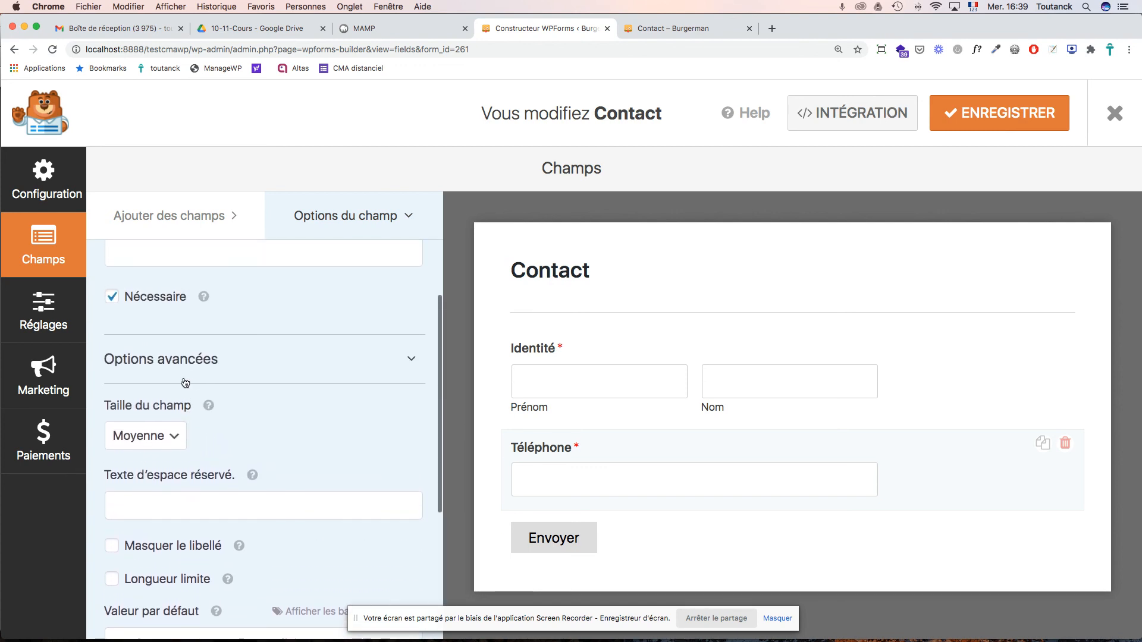
{"action": "left_click", "coordinate": [170, 368]}
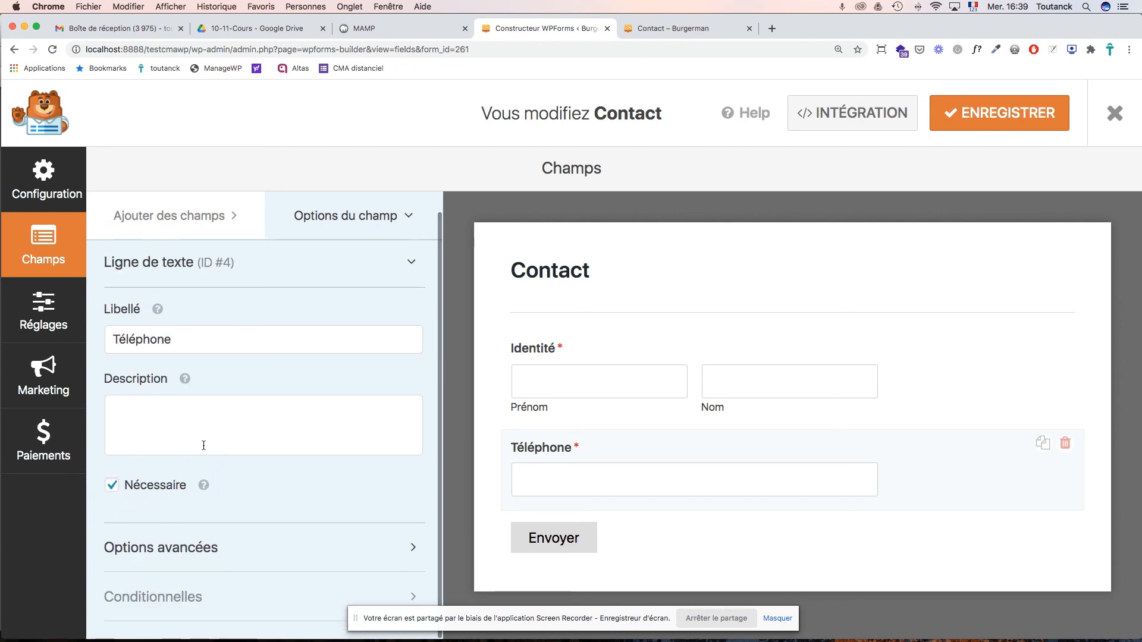
{"action": "left_click", "coordinate": [169, 550]}
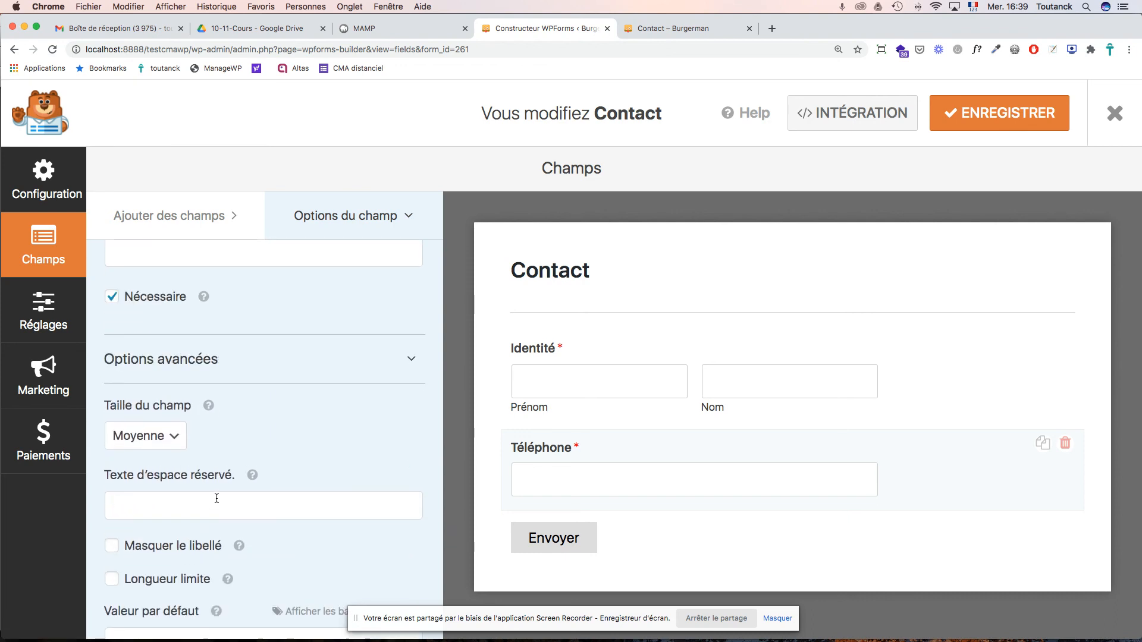
{"action": "scroll", "coordinate": [217, 506], "scroll_direction": "up", "scroll_amount": 2}
{"action": "scroll", "coordinate": [215, 497], "scroll_direction": "down", "scroll_amount": 5}
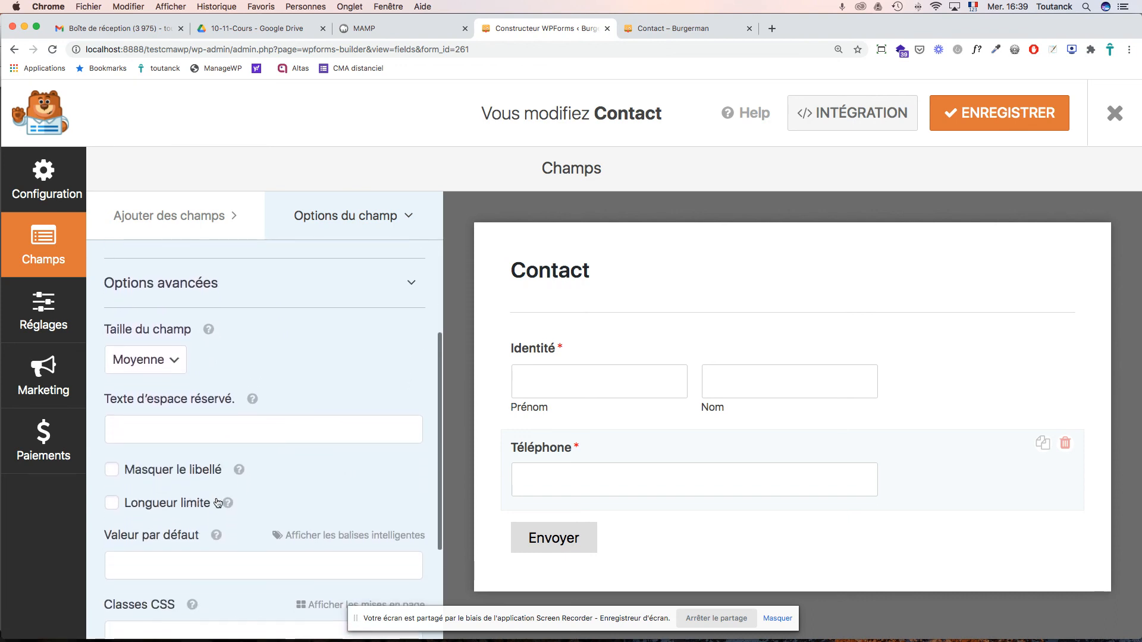
{"action": "scroll", "coordinate": [217, 502], "scroll_direction": "down", "scroll_amount": 5}
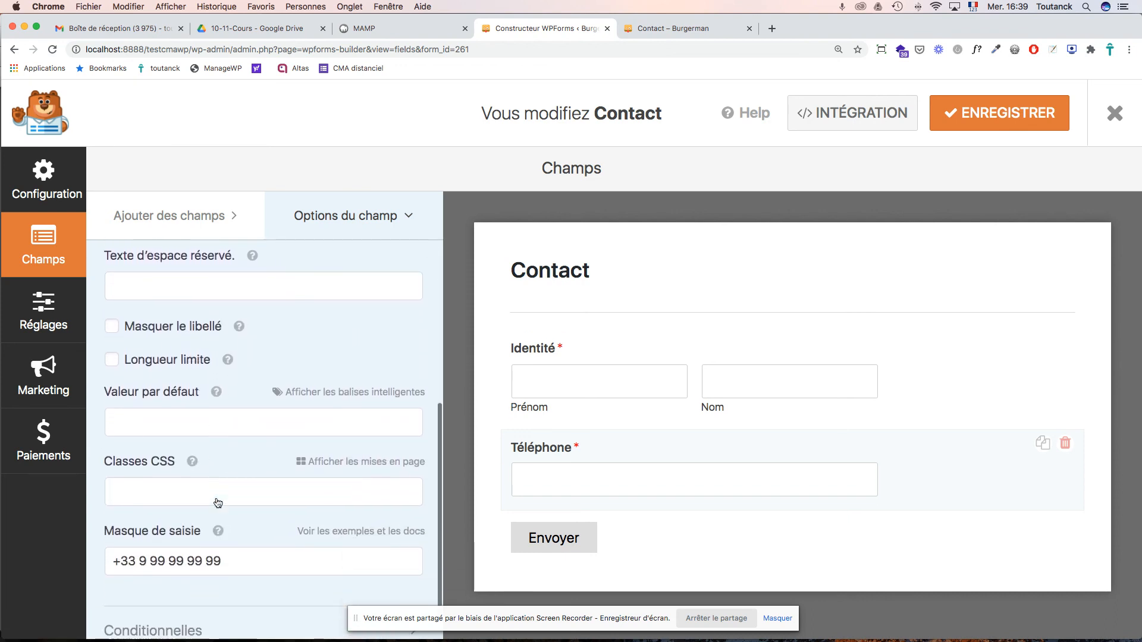
{"action": "mouse_move", "coordinate": [217, 498]}
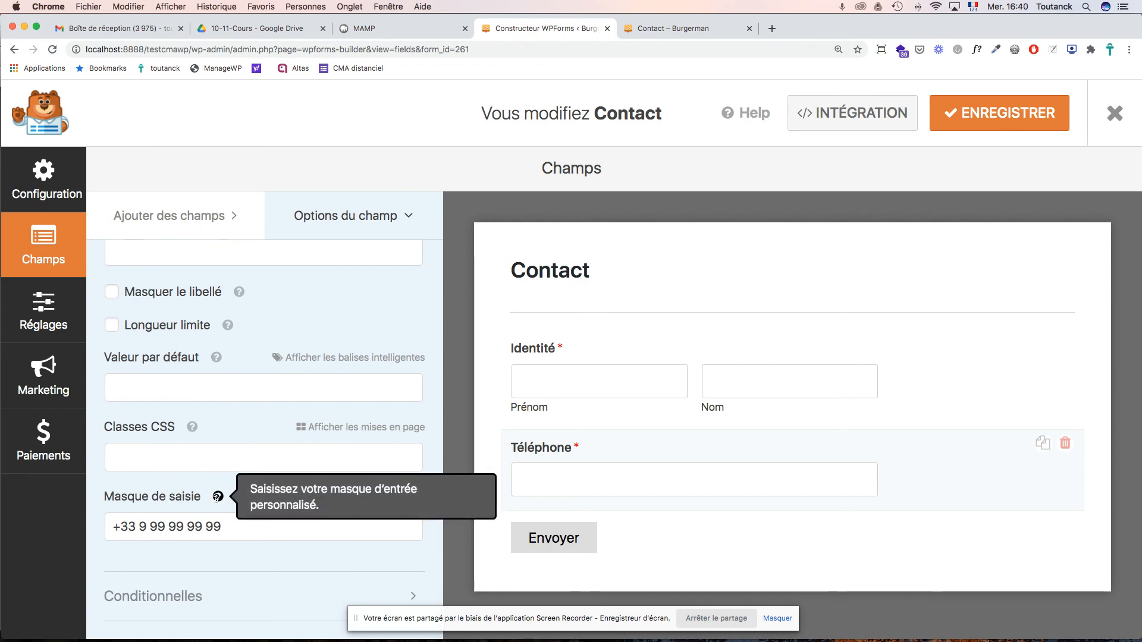
{"action": "scroll", "coordinate": [217, 499], "scroll_direction": "up", "scroll_amount": 10}
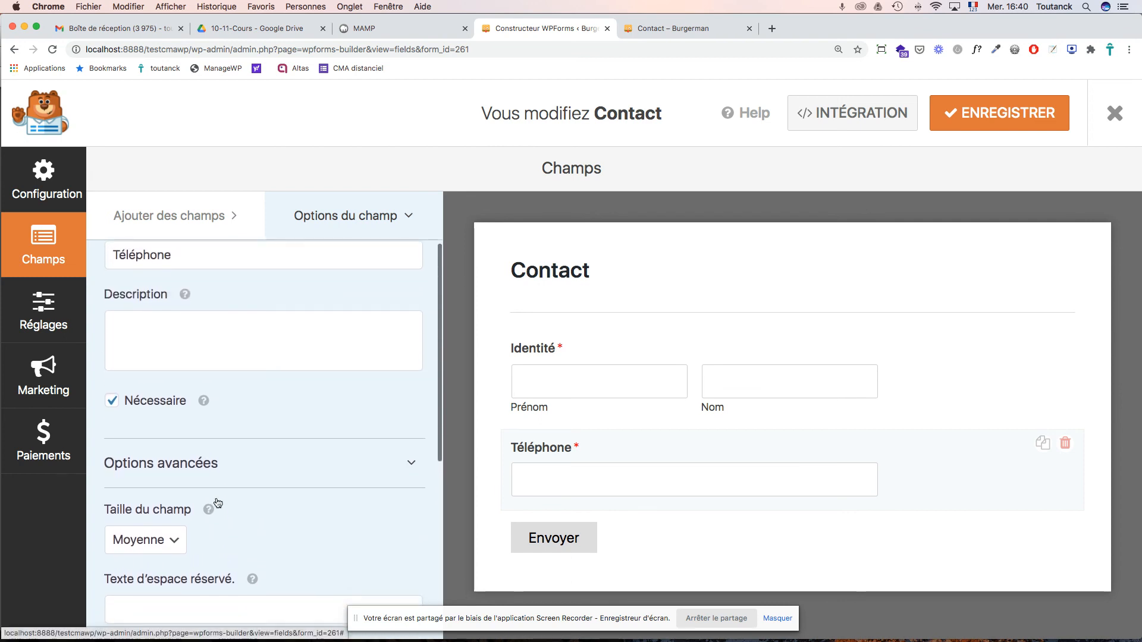
{"action": "scroll", "coordinate": [217, 499], "scroll_direction": "down", "scroll_amount": 3}
{"action": "scroll", "coordinate": [218, 503], "scroll_direction": "down", "scroll_amount": 2}
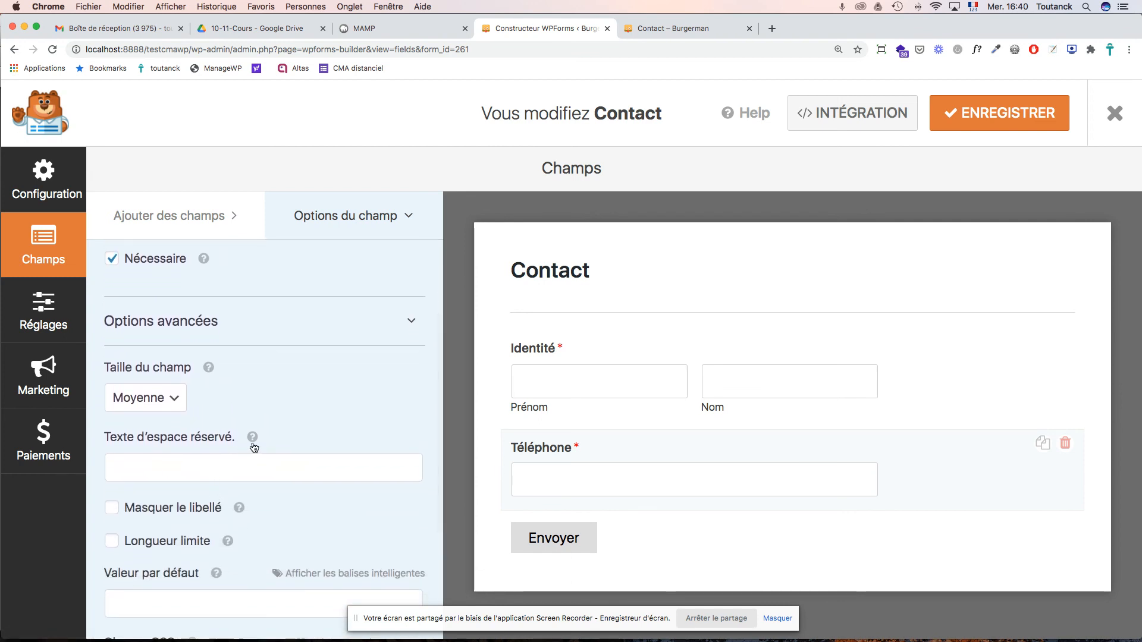
{"action": "mouse_move", "coordinate": [253, 438]}
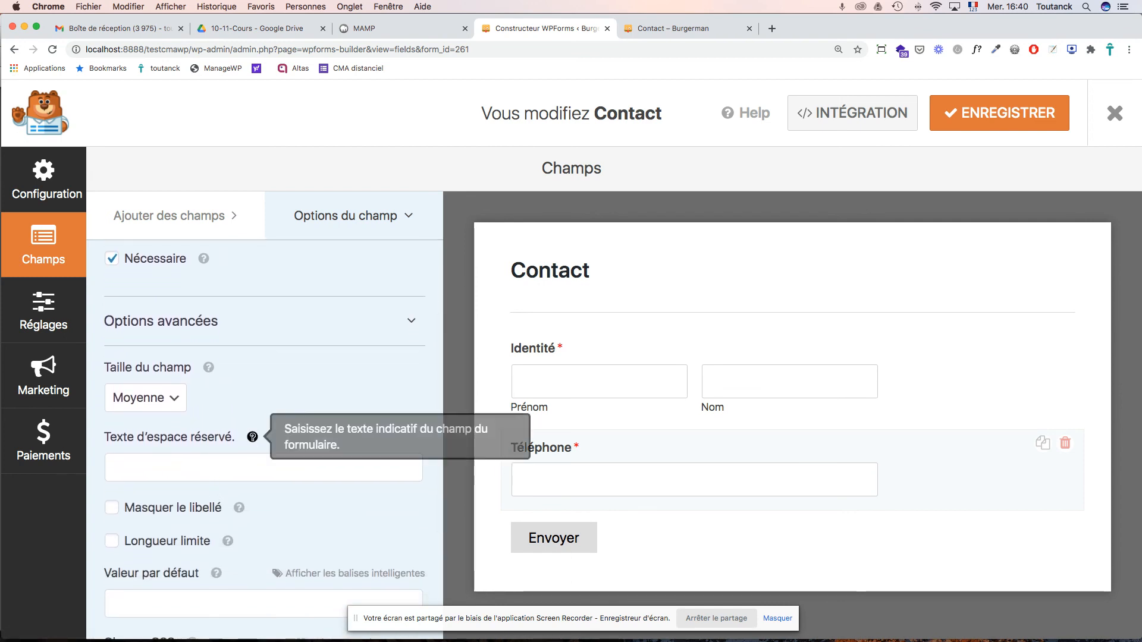
- Paste a phone number into the Téléphone placeholder and change its first digits to +33 1 11
{"action": "left_click", "coordinate": [233, 471]}
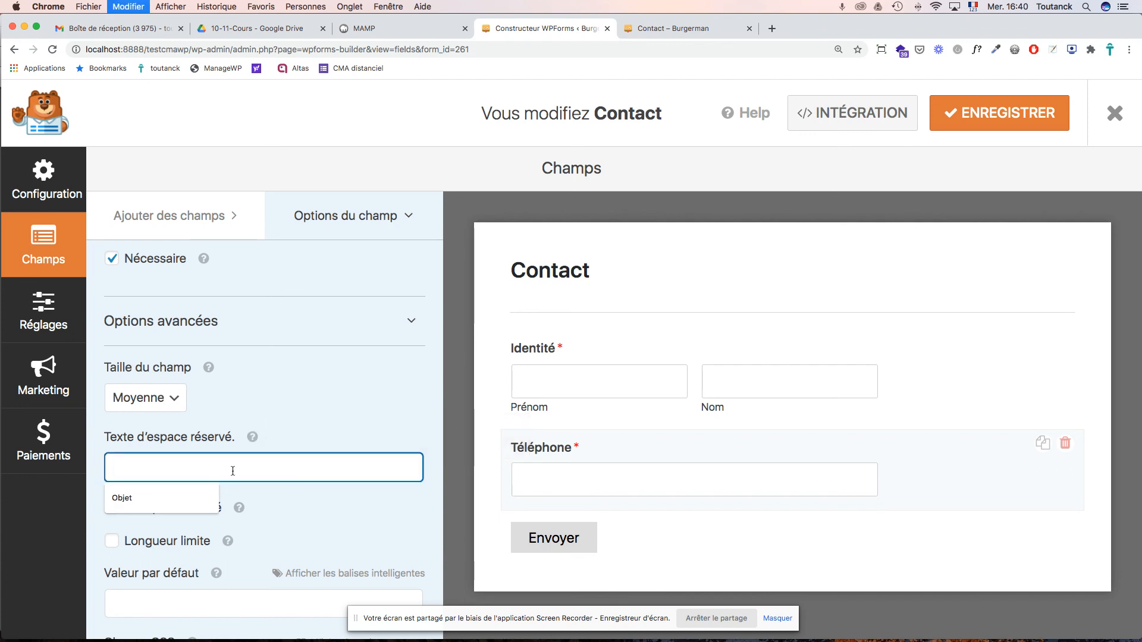
{"action": "key", "text": "super+v"}
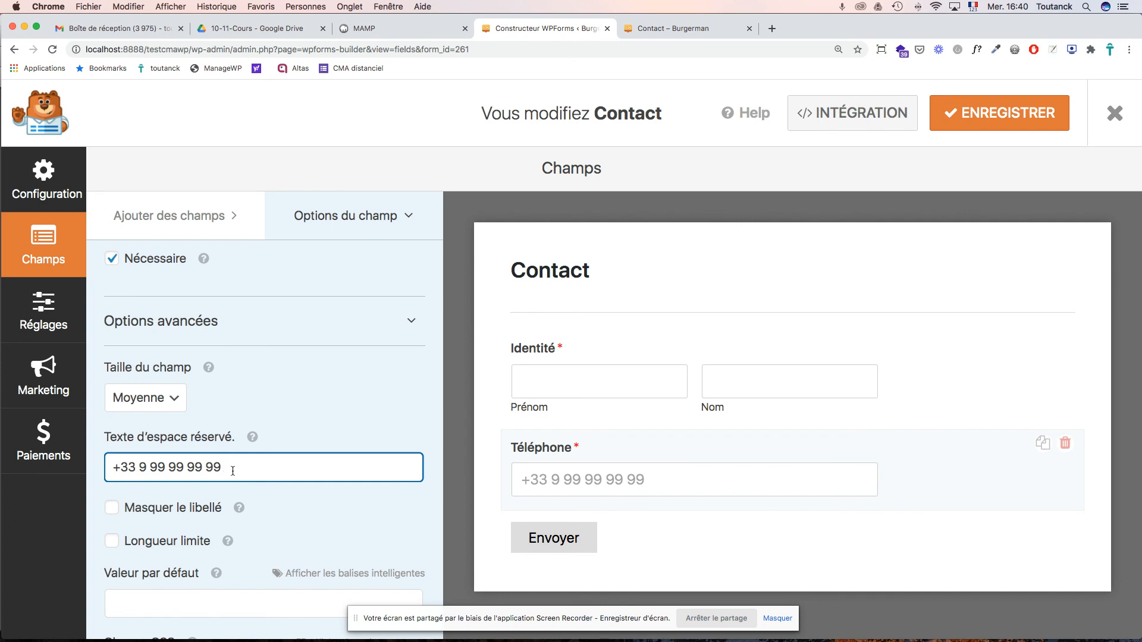
{"action": "double_click", "coordinate": [142, 467]}
{"action": "type", "text": "1"}
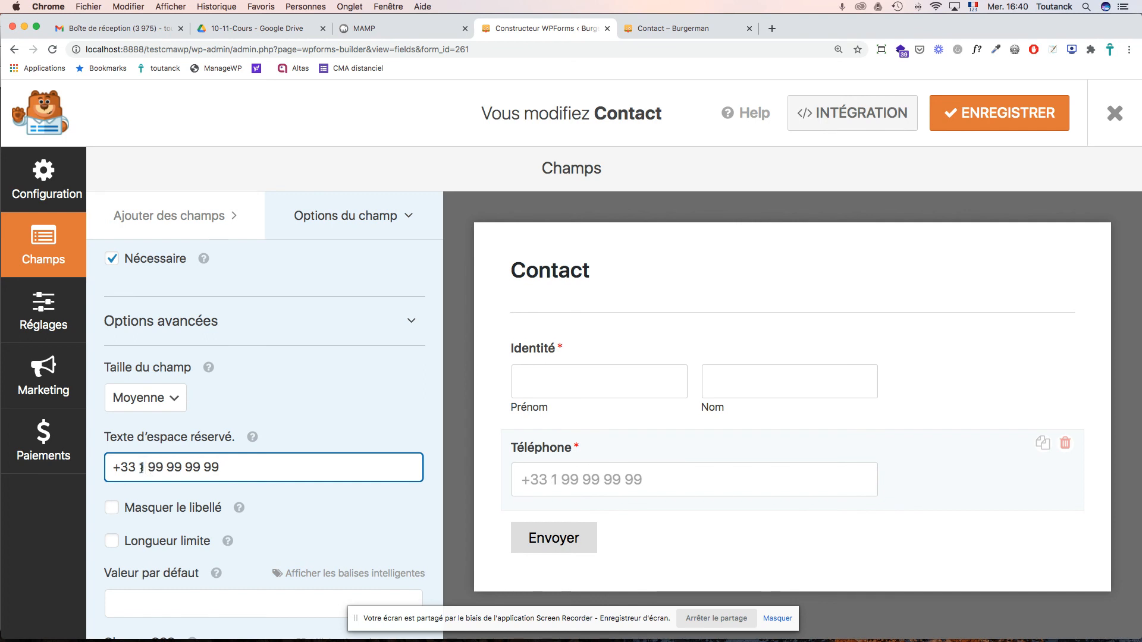
{"action": "double_click", "coordinate": [152, 467]}
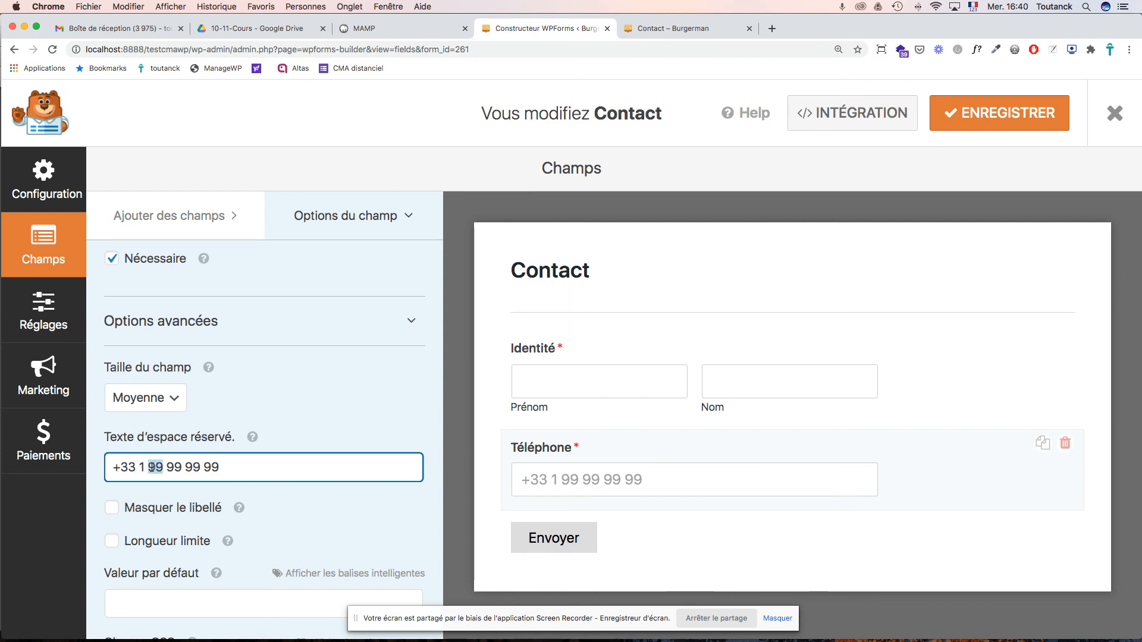
{"action": "type", "text": "11"}
{"action": "double_click", "coordinate": [152, 467]}
{"action": "double_click", "coordinate": [175, 467]}
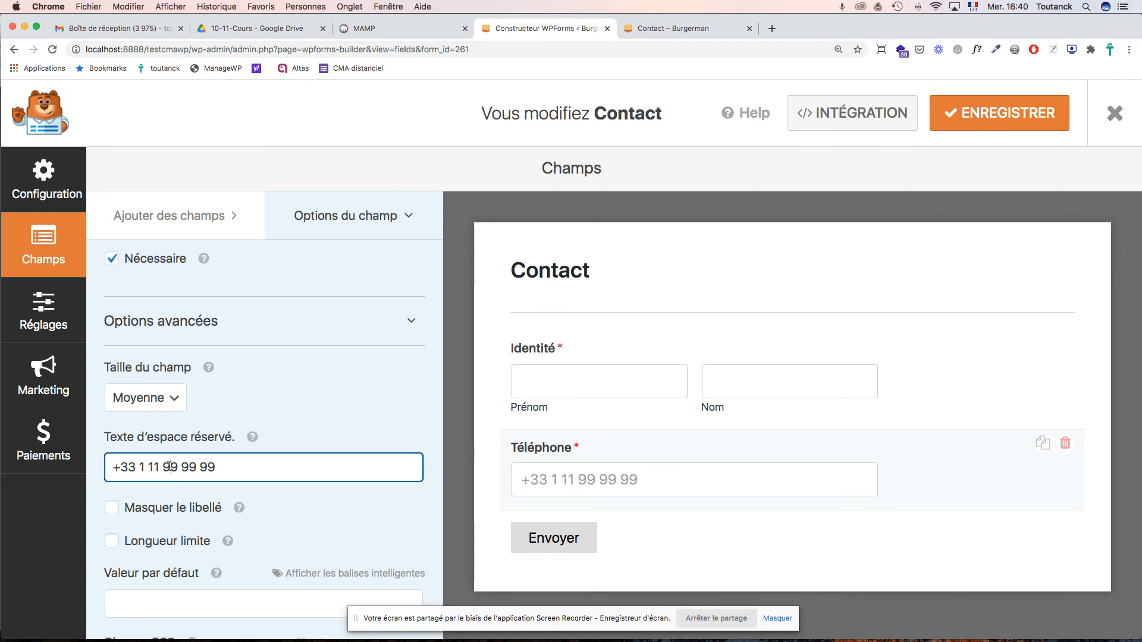
{"action": "type", "text": "11"}
{"action": "double_click", "coordinate": [182, 467]}
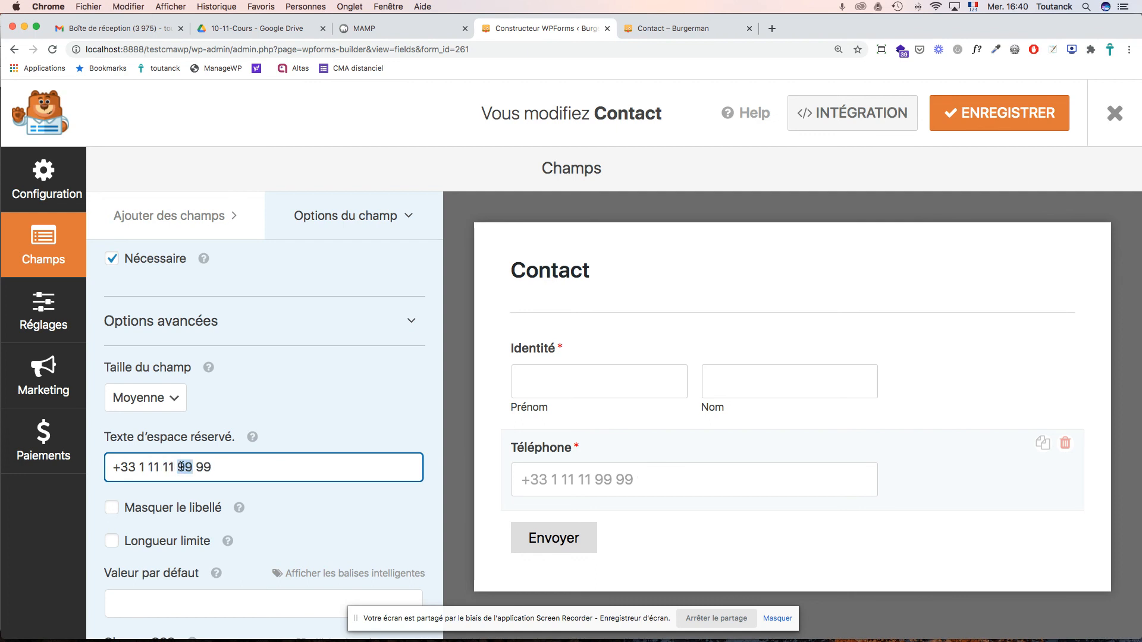
{"action": "type", "text": "11"}
{"action": "double_click", "coordinate": [200, 467]}
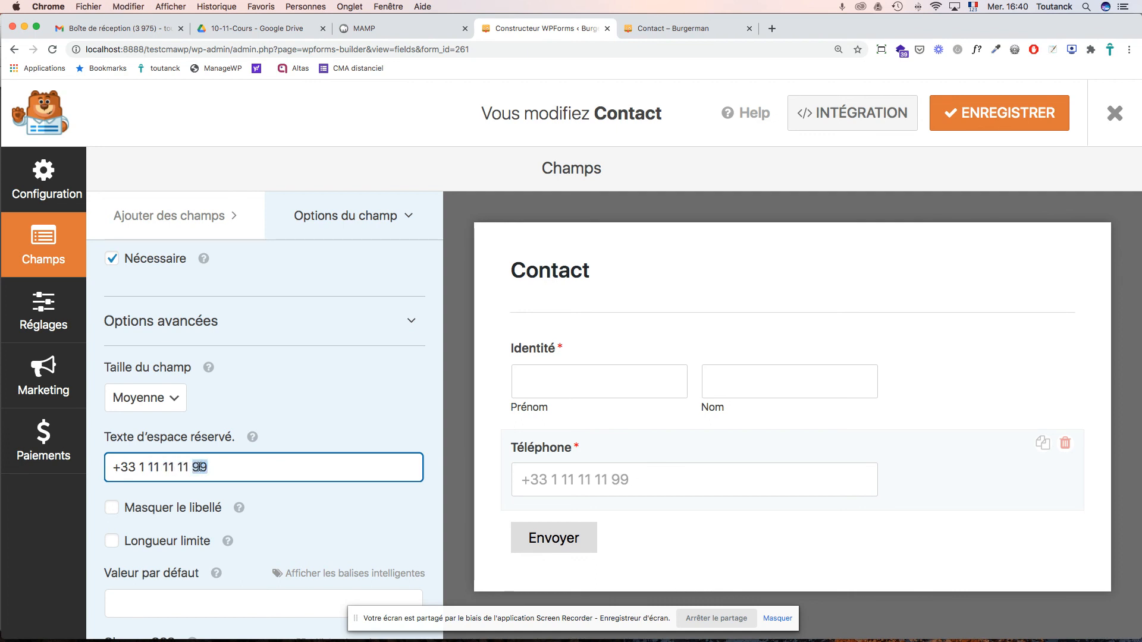
{"action": "type", "text": "11"}
{"action": "left_click", "coordinate": [999, 113]}
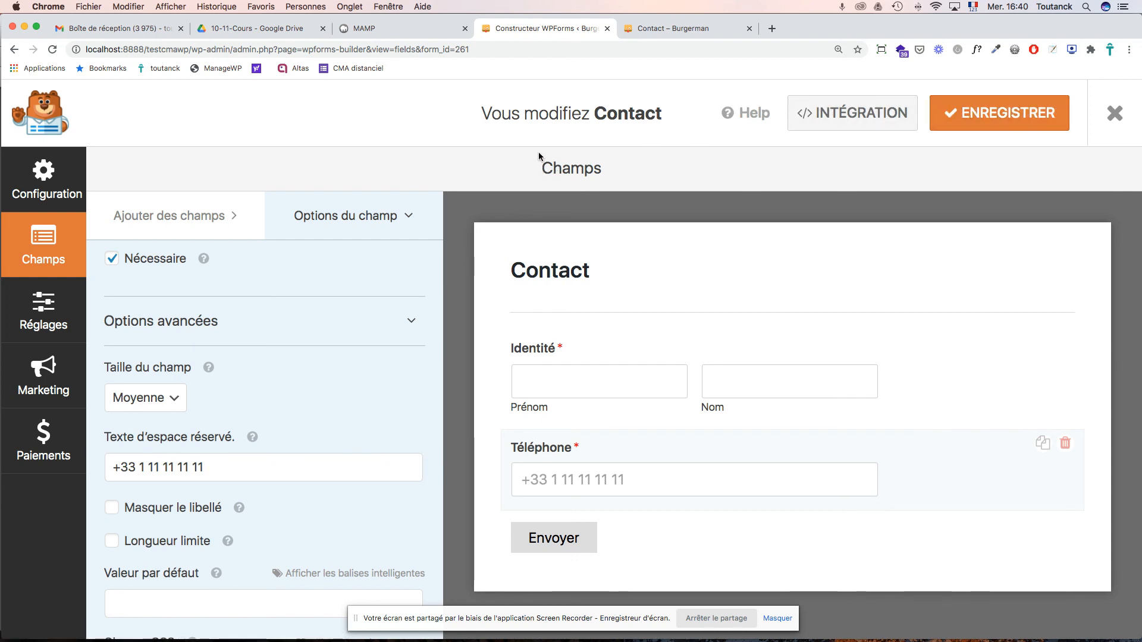
- Add a required E-mail field below Téléphone, then view the live Contact – Burgerman page
{"action": "left_click", "coordinate": [182, 223]}
{"action": "scroll", "coordinate": [326, 298], "scroll_direction": "up", "scroll_amount": 3}
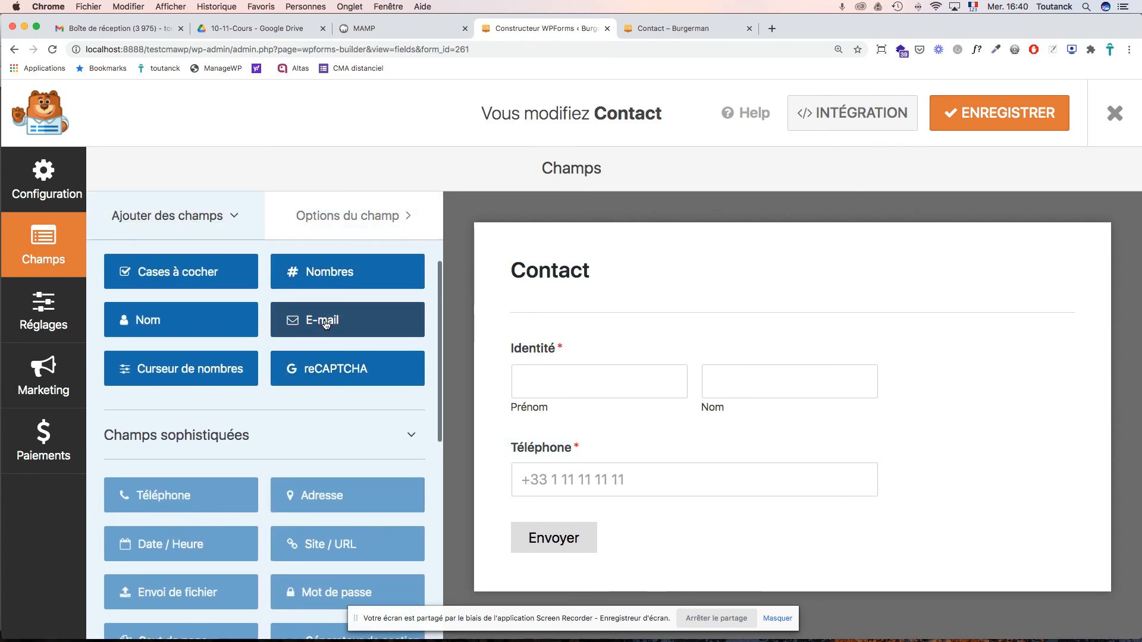
{"action": "left_click_drag", "start_coordinate": [326, 324], "coordinate": [573, 516]}
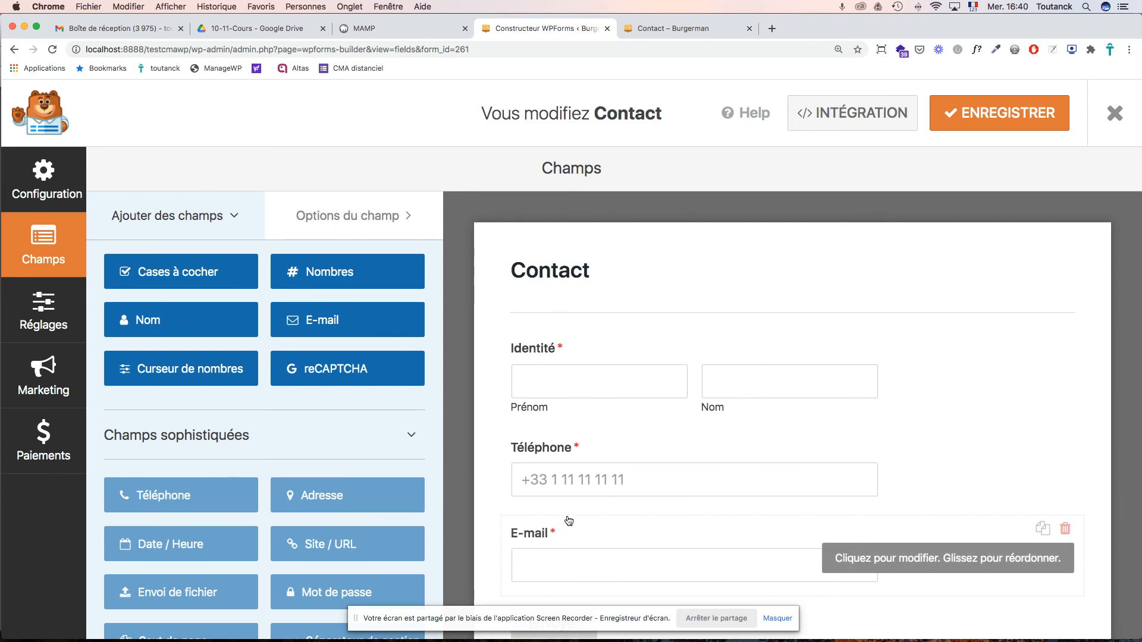
{"action": "scroll", "coordinate": [563, 511], "scroll_direction": "down", "scroll_amount": 2}
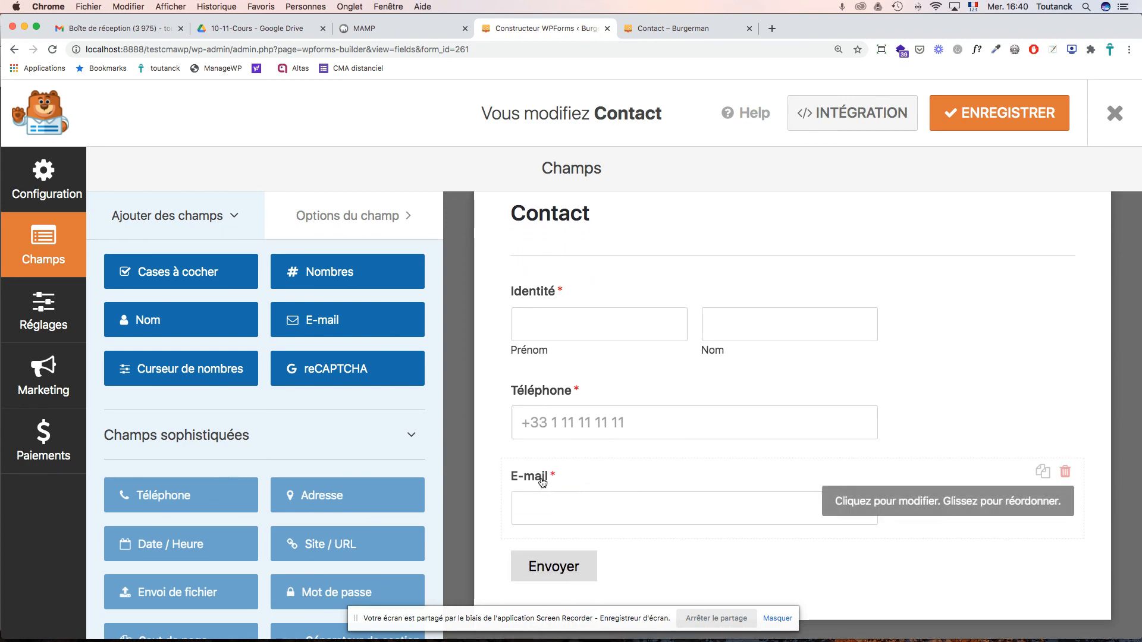
{"action": "left_click", "coordinate": [676, 31]}
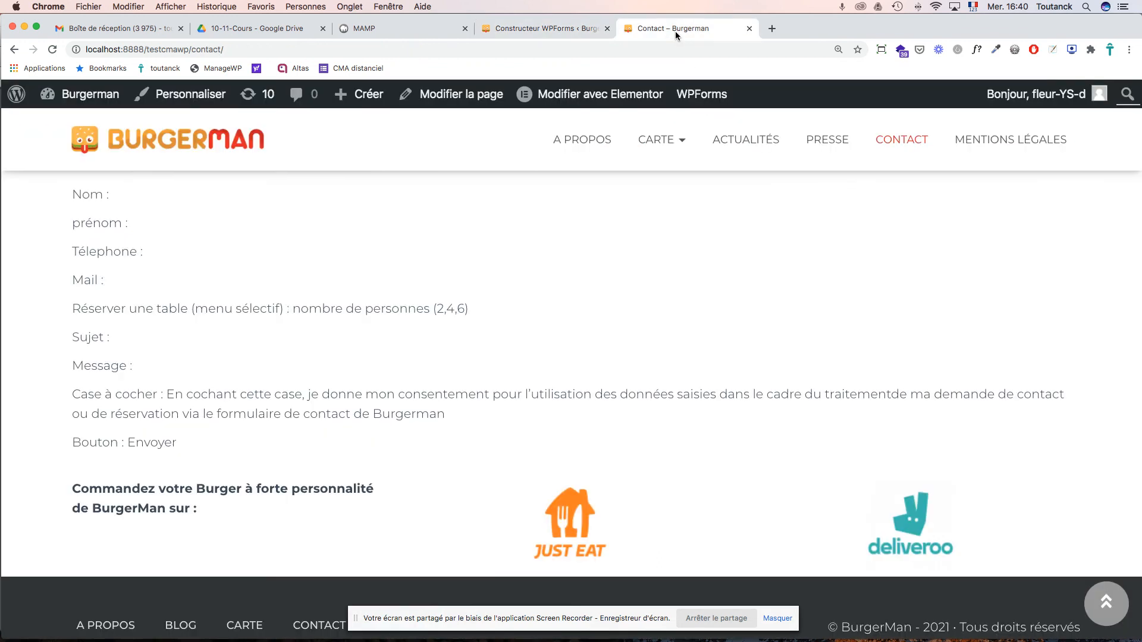
- Return to the Constructeur WPForms tab and scroll the field list to Champs standards
{"action": "left_click", "coordinate": [526, 32]}
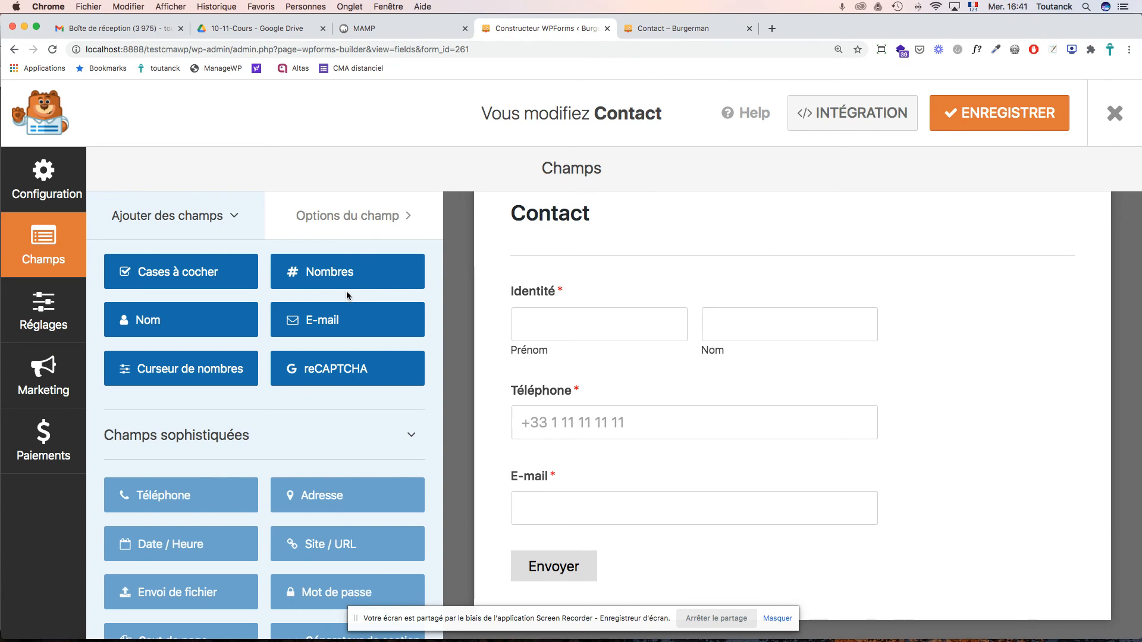
{"action": "scroll", "coordinate": [345, 294], "scroll_direction": "up", "scroll_amount": 3}
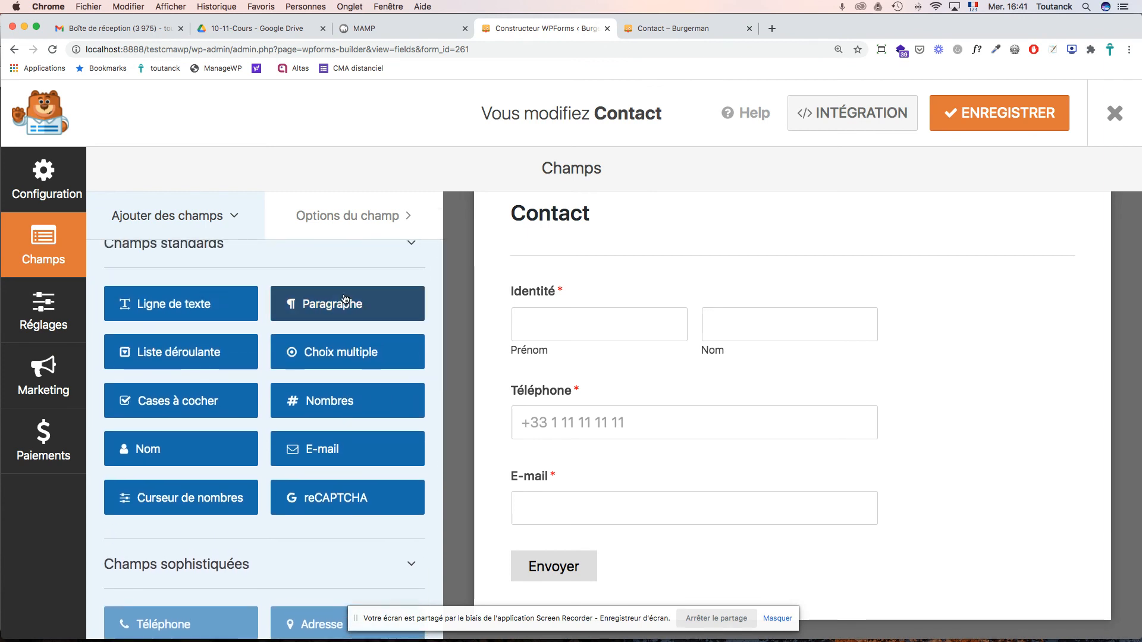
{"action": "scroll", "coordinate": [345, 298], "scroll_direction": "up", "scroll_amount": 2}
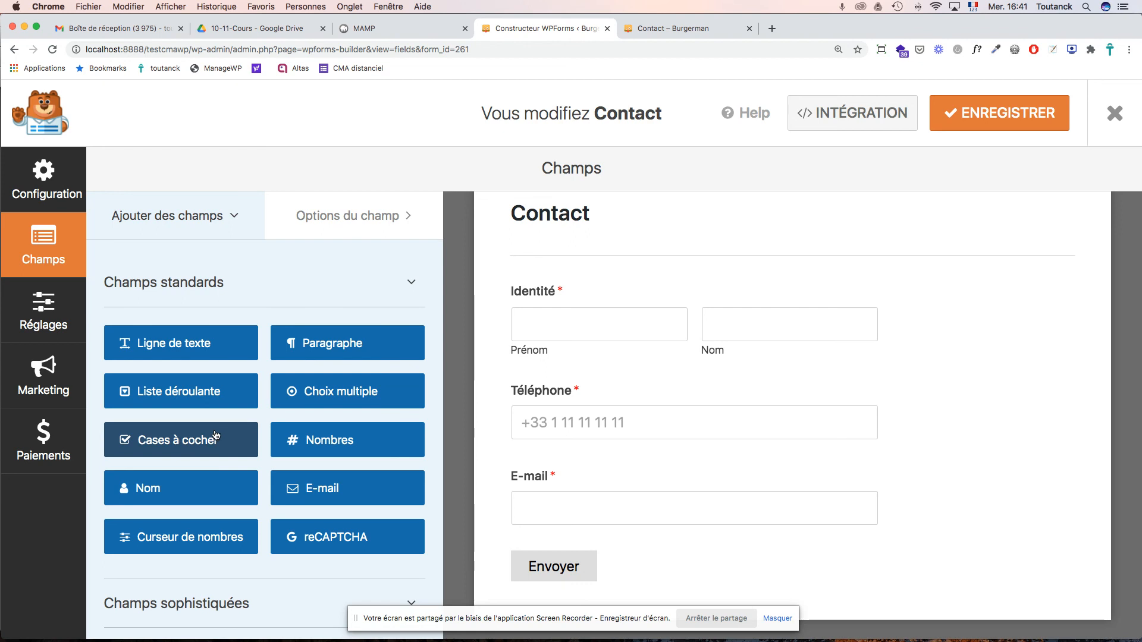
{"action": "scroll", "coordinate": [216, 435], "scroll_direction": "down", "scroll_amount": 3}
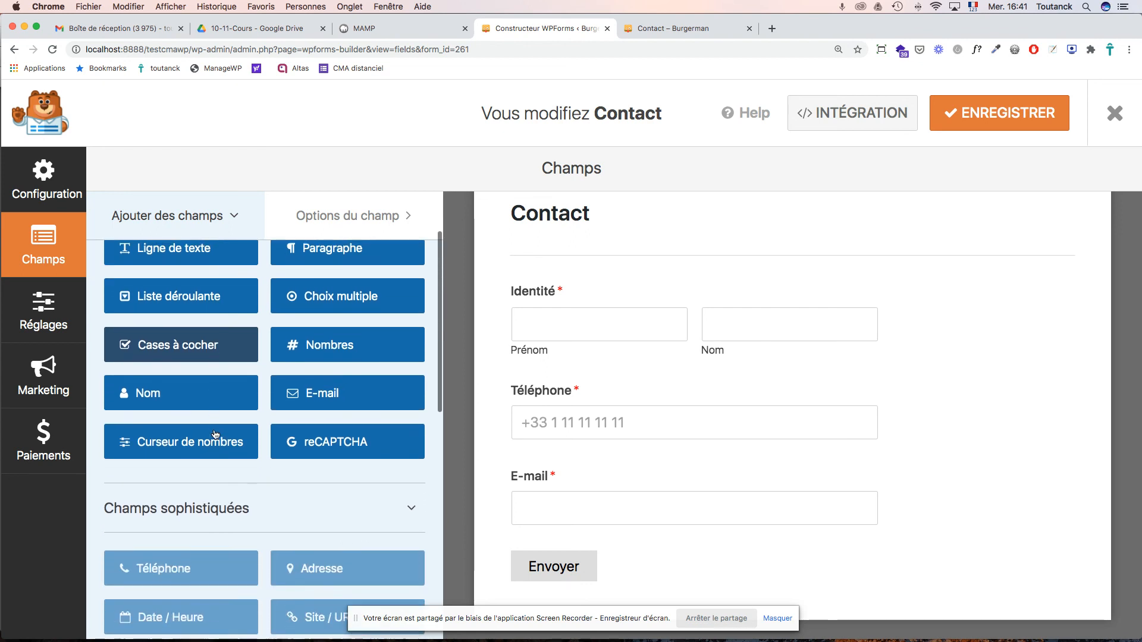
- Add a checkbox field below E-mail labelled 'Réserver une table pour :'
{"action": "left_click_drag", "start_coordinate": [205, 339], "coordinate": [589, 540]}
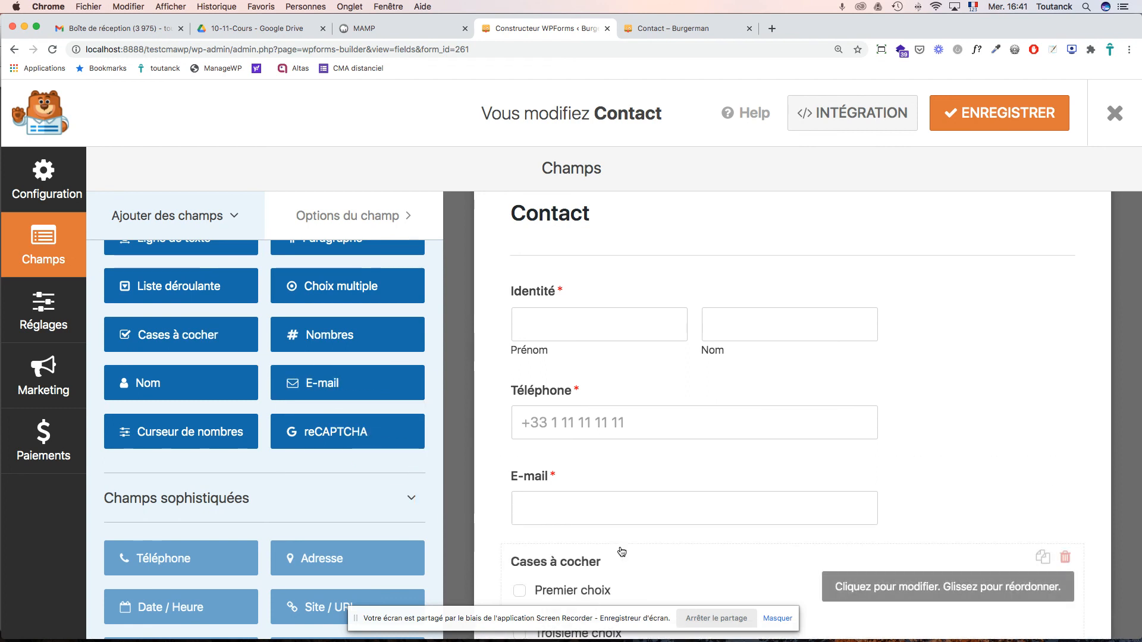
{"action": "left_click", "coordinate": [596, 564]}
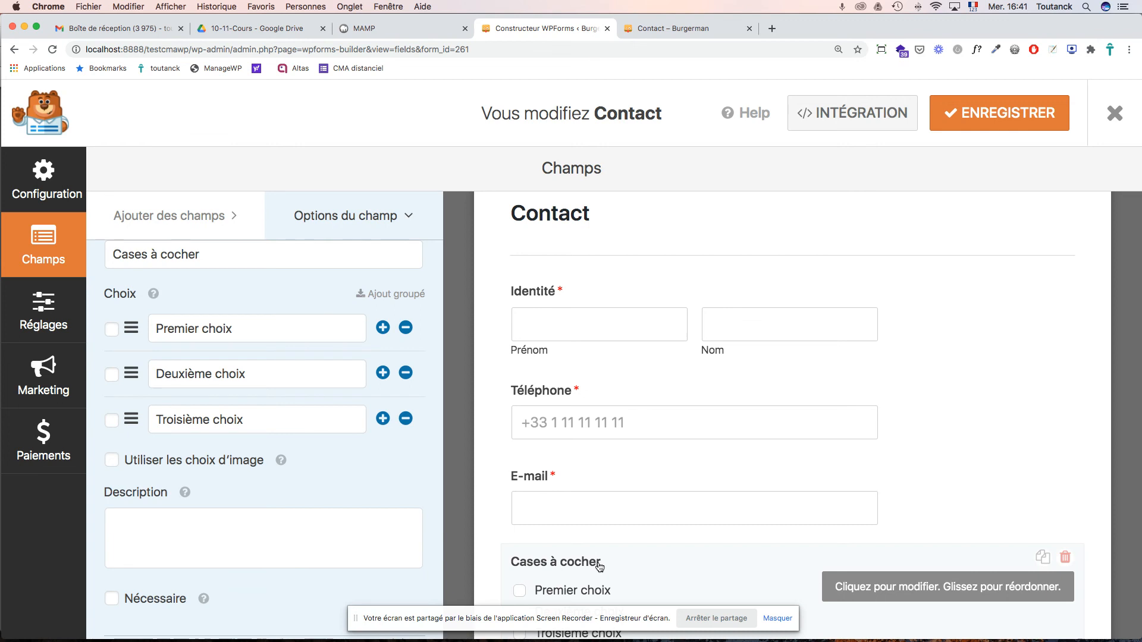
{"action": "scroll", "coordinate": [299, 321], "scroll_direction": "up", "scroll_amount": 2}
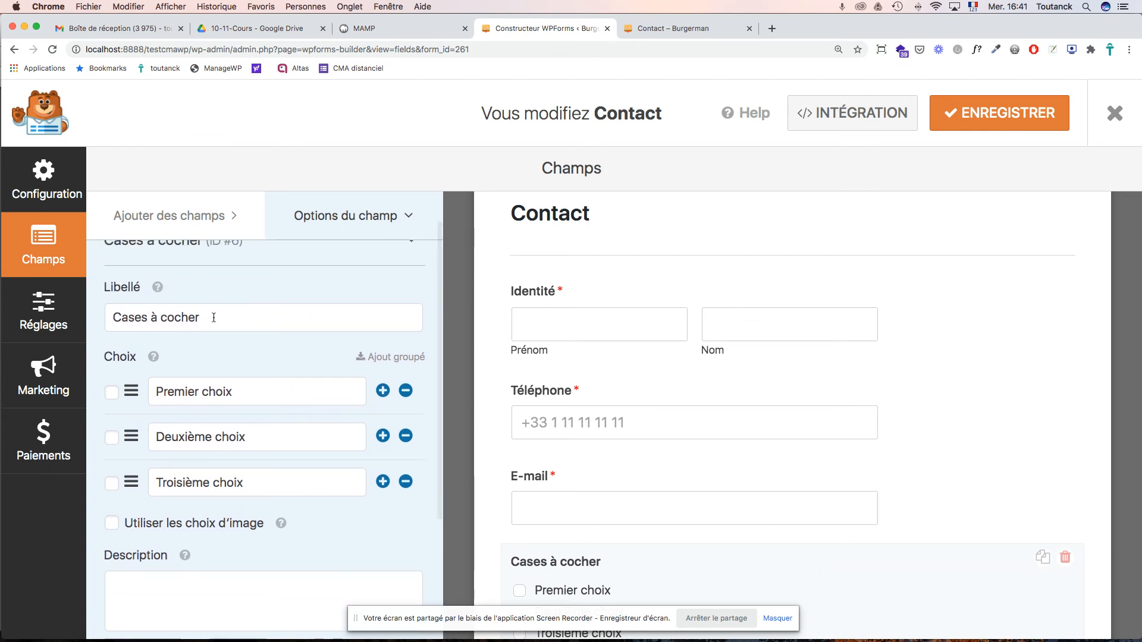
{"action": "left_click_drag", "start_coordinate": [216, 318], "coordinate": [105, 306]}
{"action": "type", "text": "Rés"}
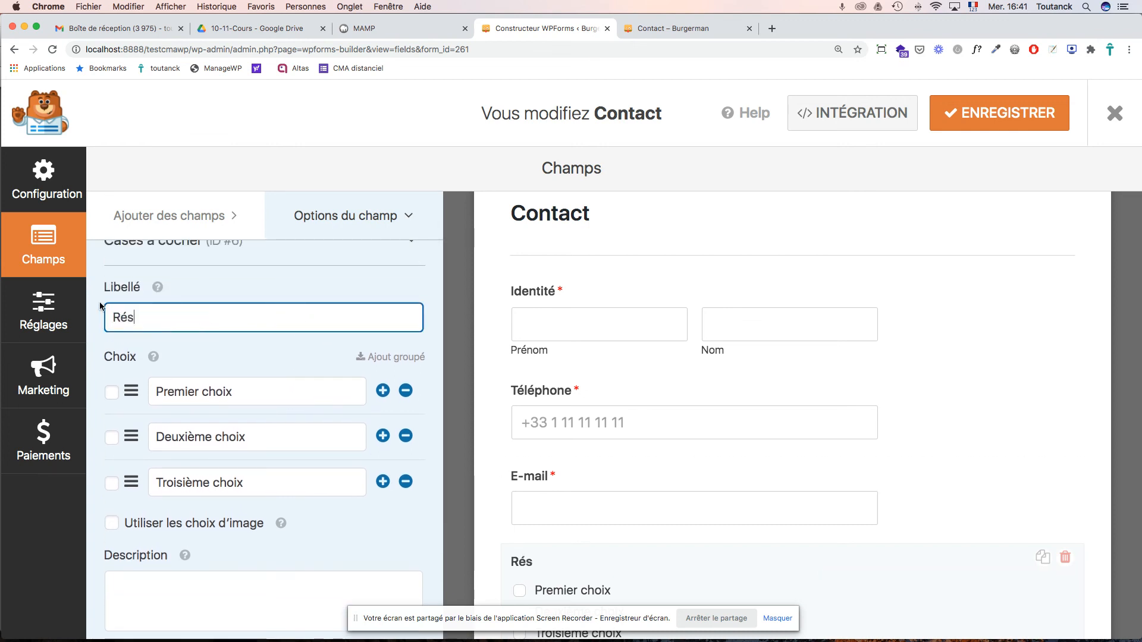
{"action": "type", "text": "erver une "}
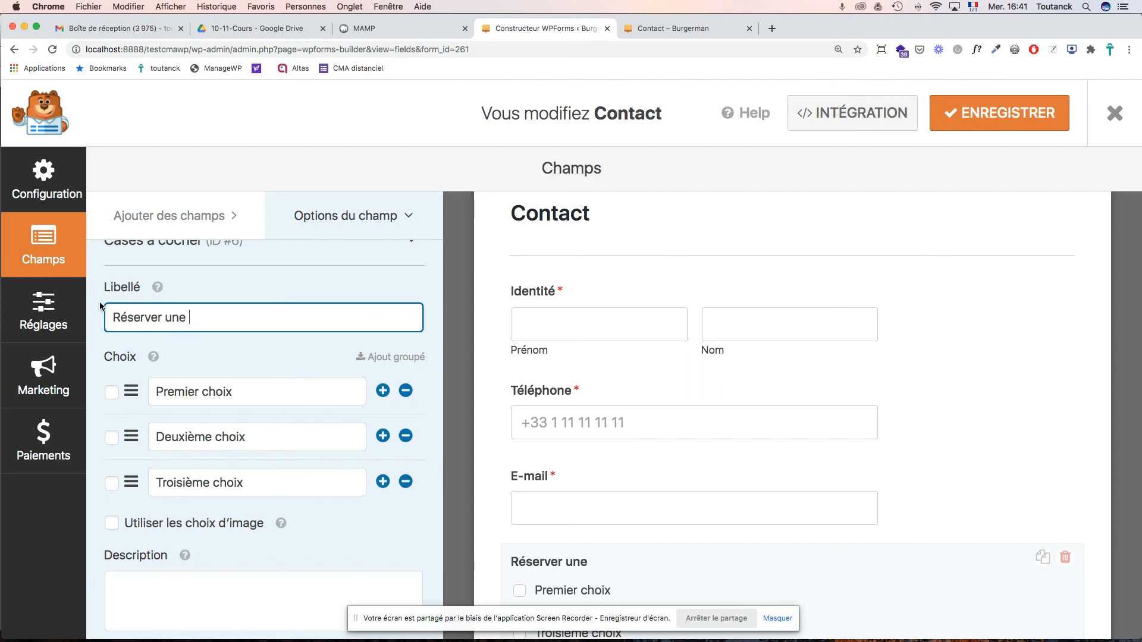
{"action": "type", "text": "table pour :"}
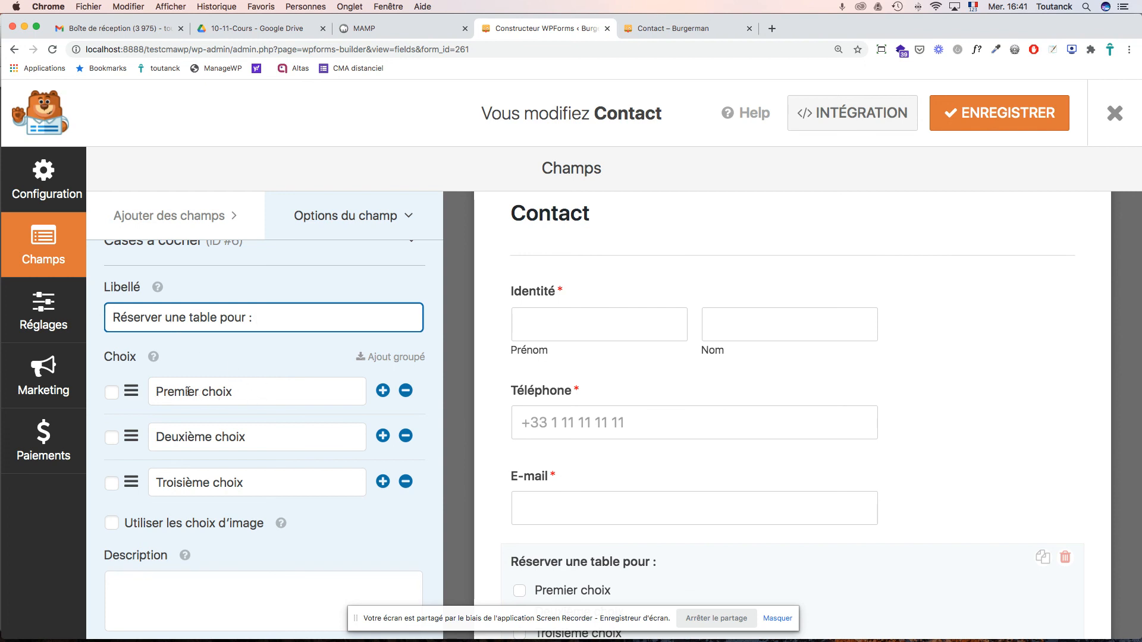
- Rename its three choices to 2 personnes, 4 personnes and 6 personnes
{"action": "left_click_drag", "start_coordinate": [236, 393], "coordinate": [150, 385]}
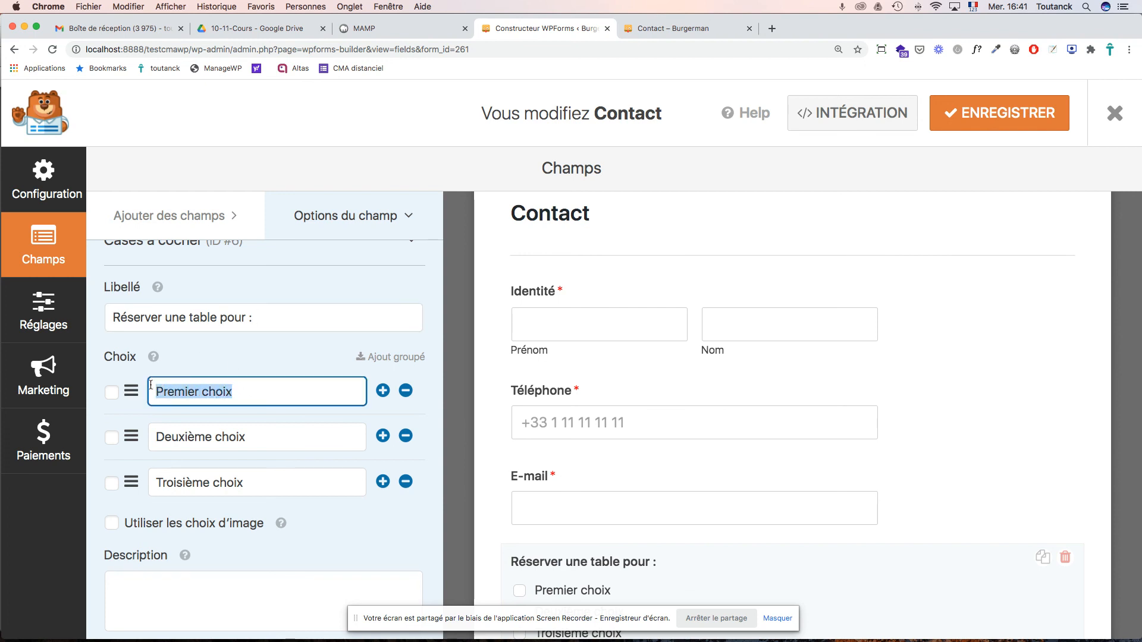
{"action": "type", "text": "2 personnes"}
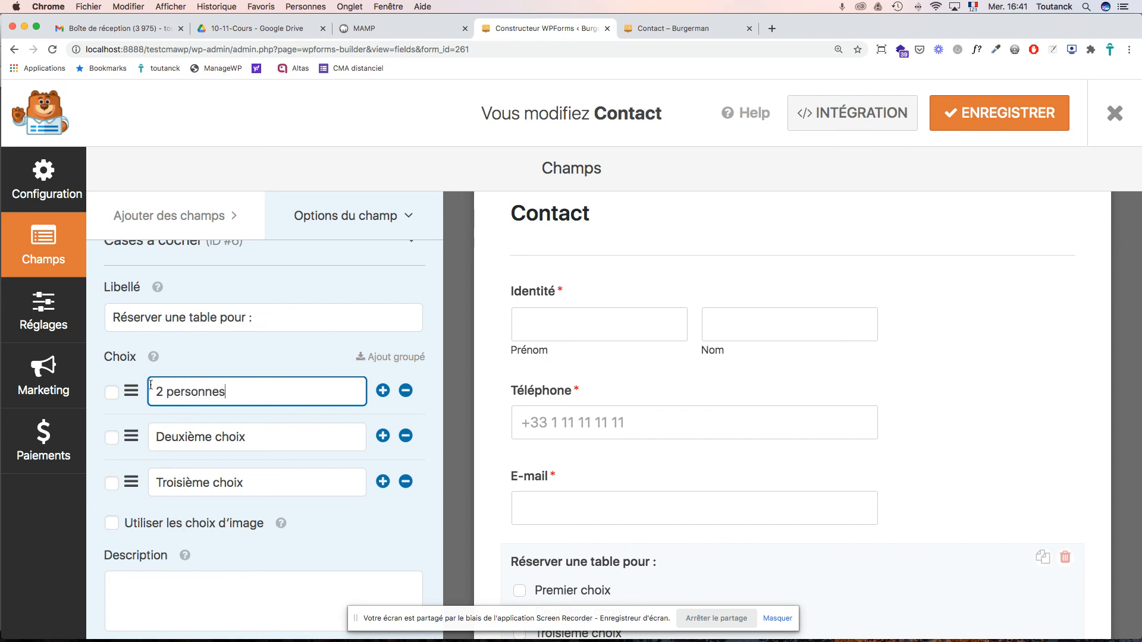
{"action": "triple_click", "coordinate": [184, 437]}
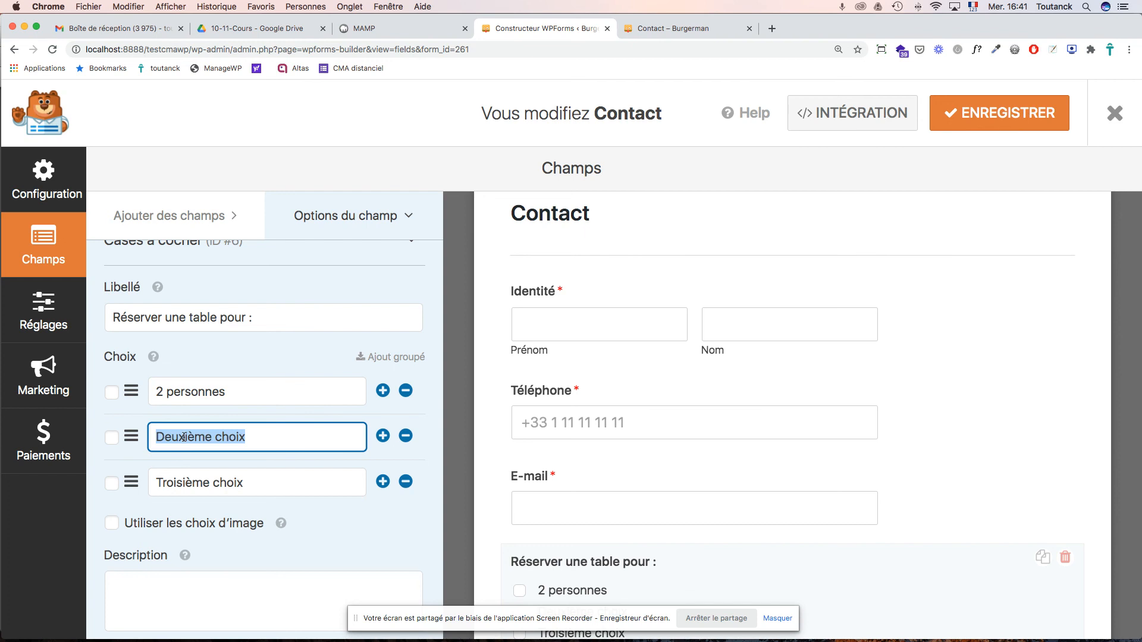
{"action": "type", "text": "4 personnes"}
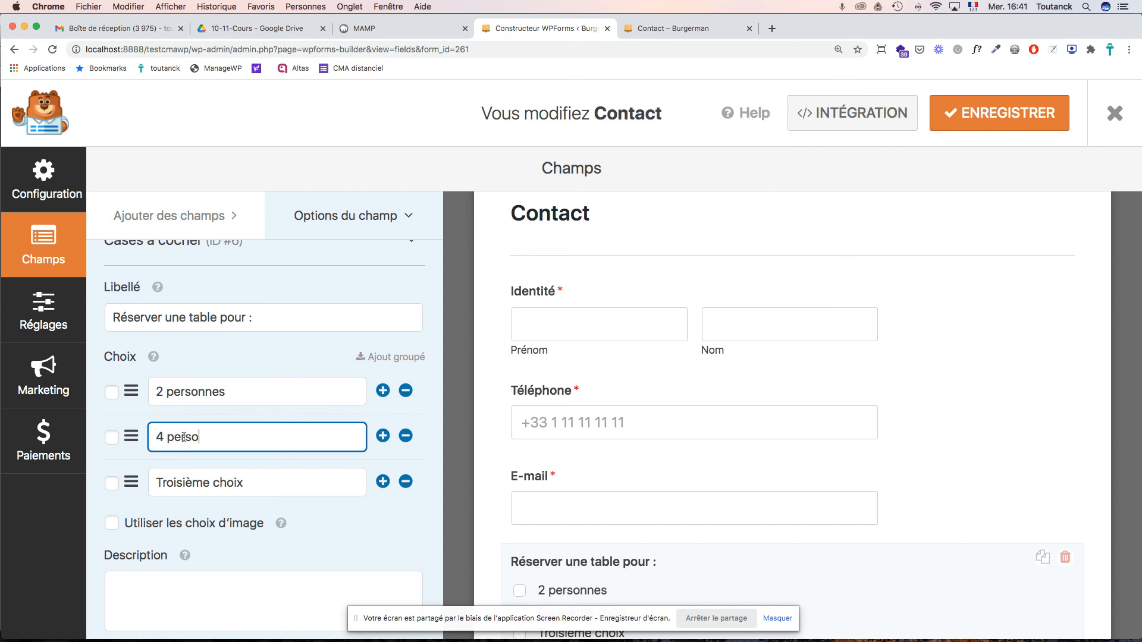
{"action": "triple_click", "coordinate": [198, 484]}
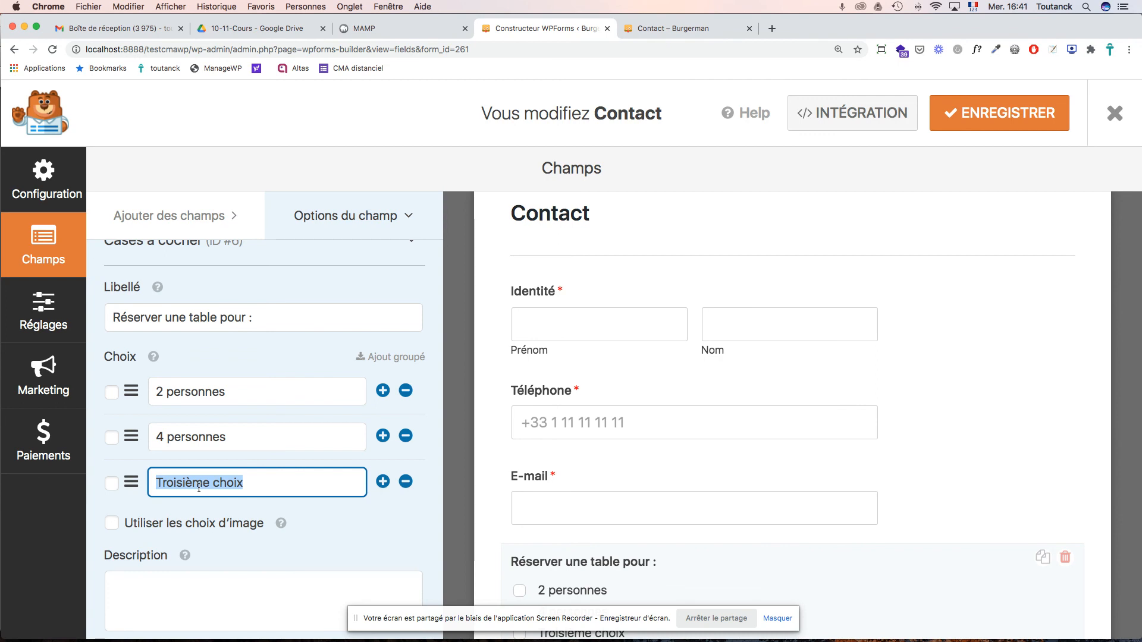
{"action": "type", "text": "6 pe"}
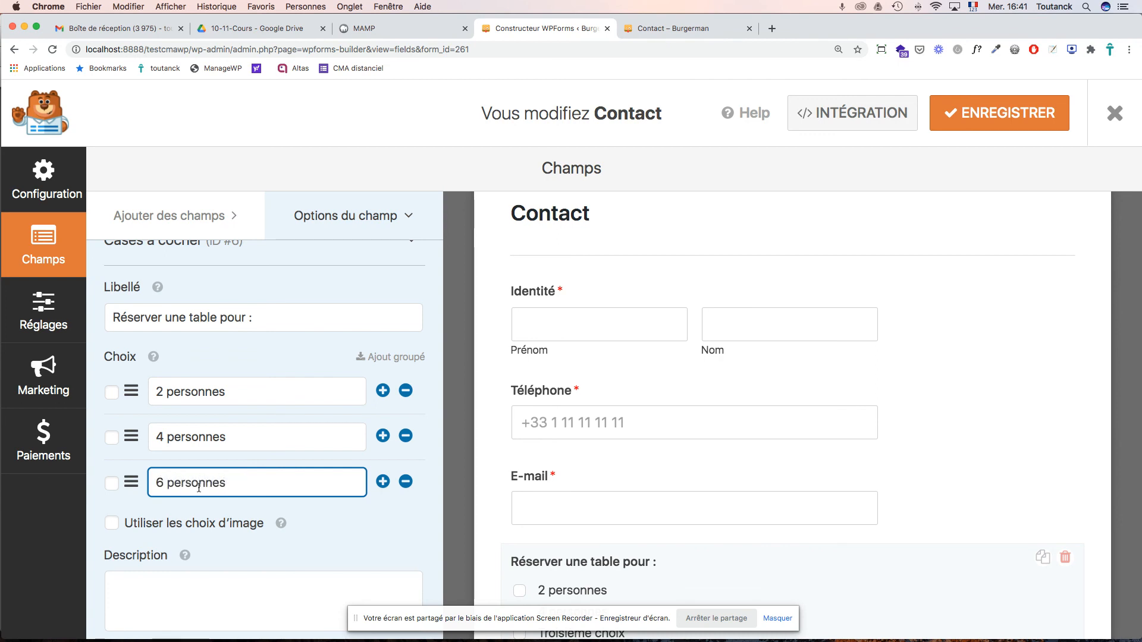
{"action": "type", "text": "rsonnes"}
{"action": "scroll", "coordinate": [626, 493], "scroll_direction": "down", "scroll_amount": 4}
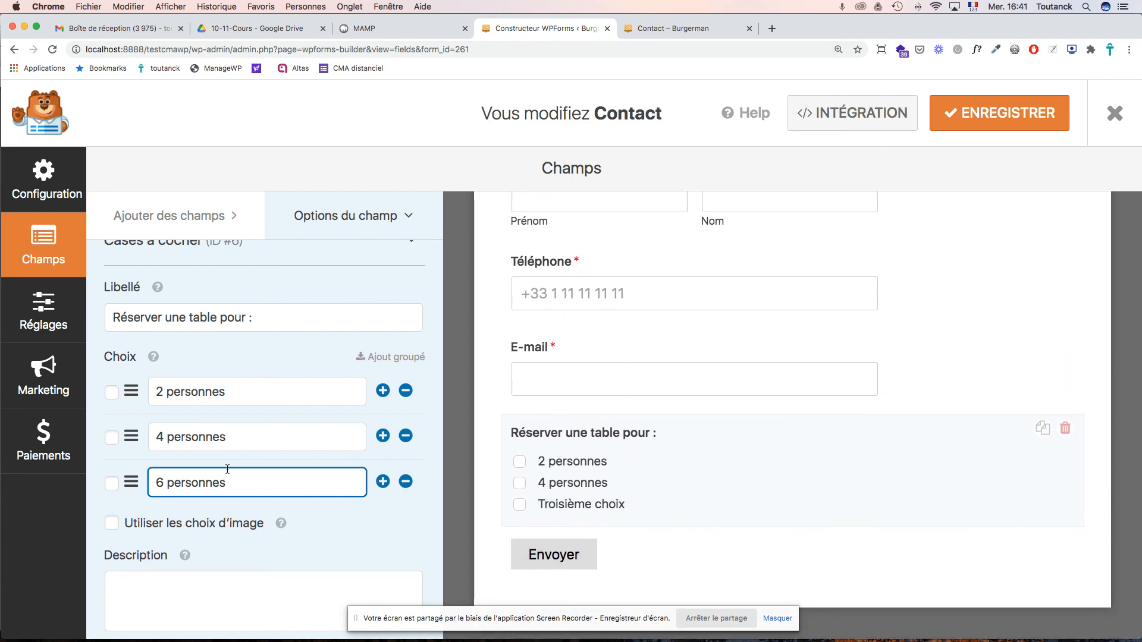
{"action": "scroll", "coordinate": [227, 469], "scroll_direction": "down", "scroll_amount": 5}
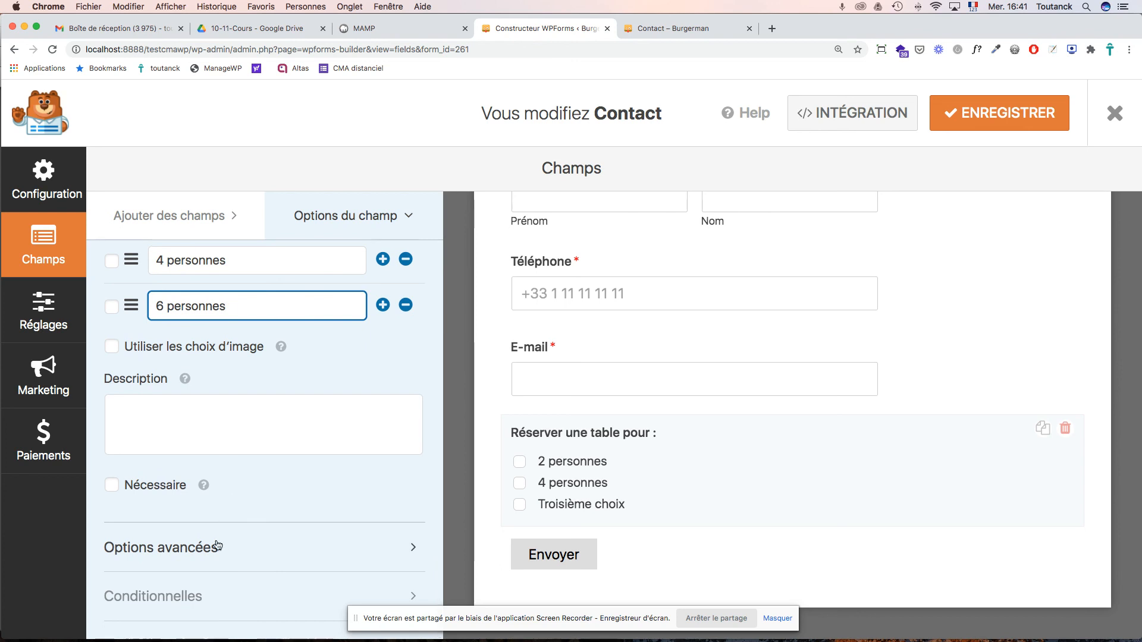
{"action": "left_click", "coordinate": [199, 553]}
- Set the checkbox Choix de mise en page to Inline and save the form
{"action": "scroll", "coordinate": [271, 503], "scroll_direction": "down", "scroll_amount": 3}
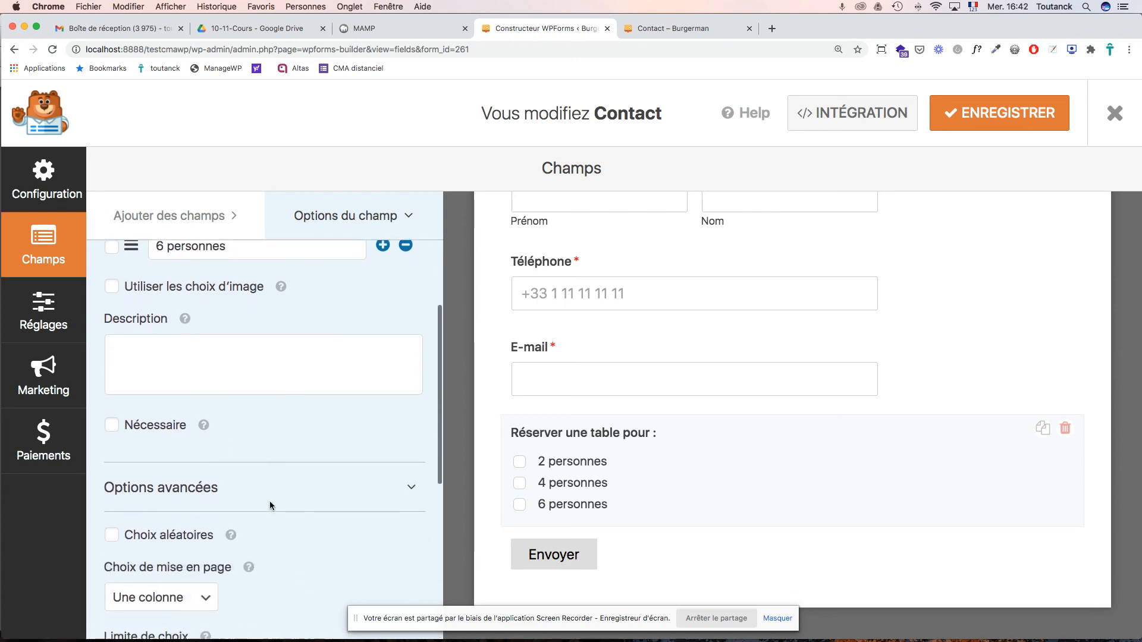
{"action": "left_click", "coordinate": [210, 509]}
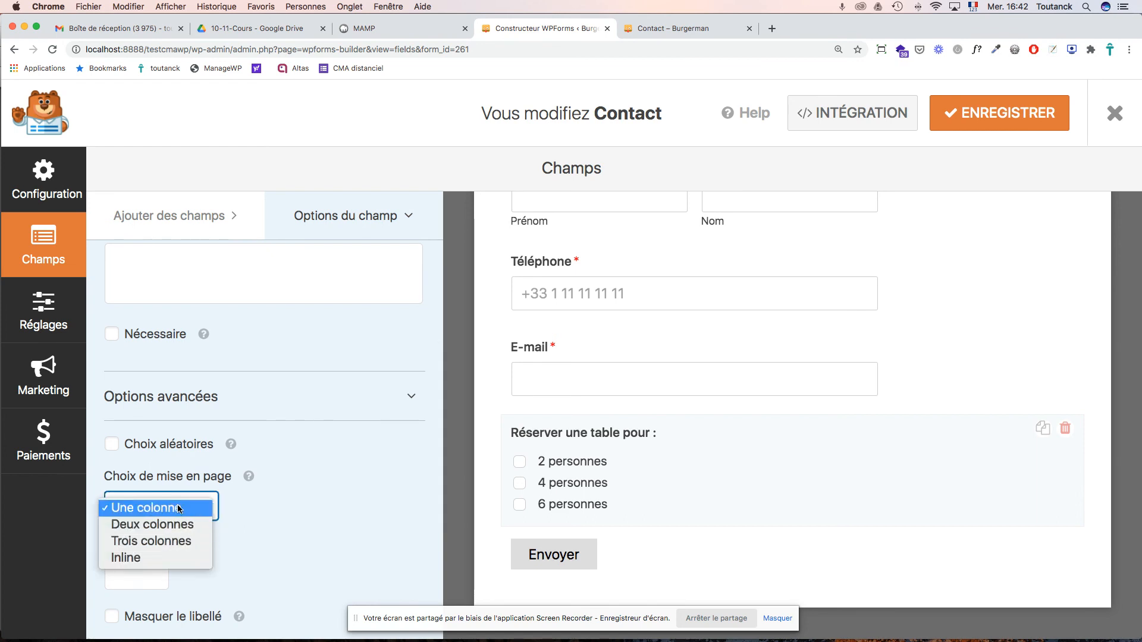
{"action": "left_click", "coordinate": [167, 558]}
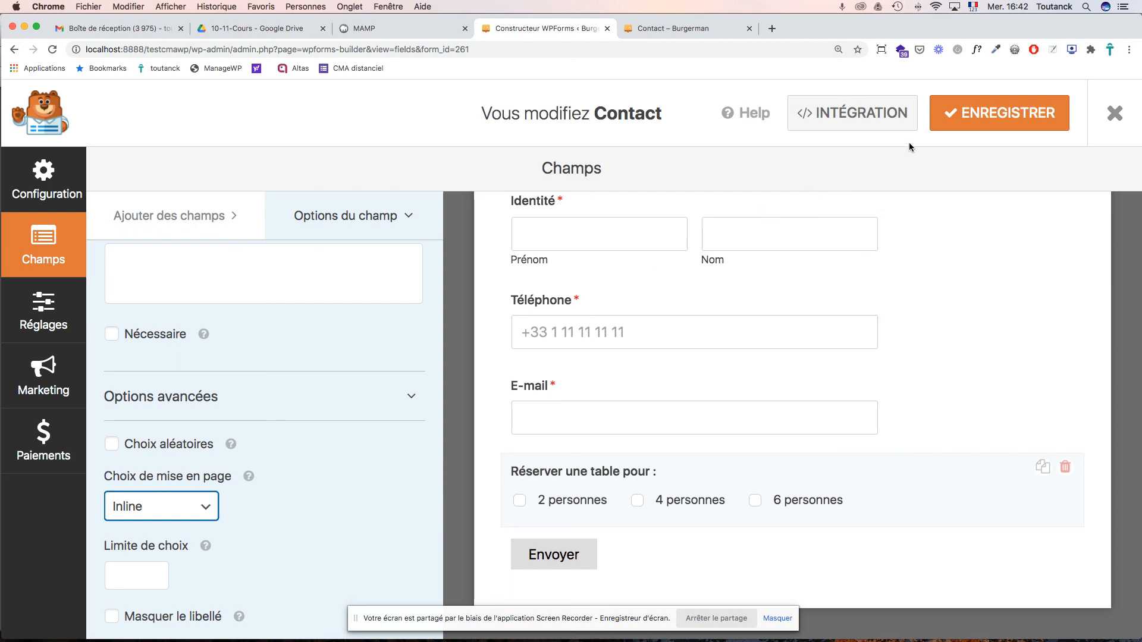
{"action": "left_click", "coordinate": [1000, 113]}
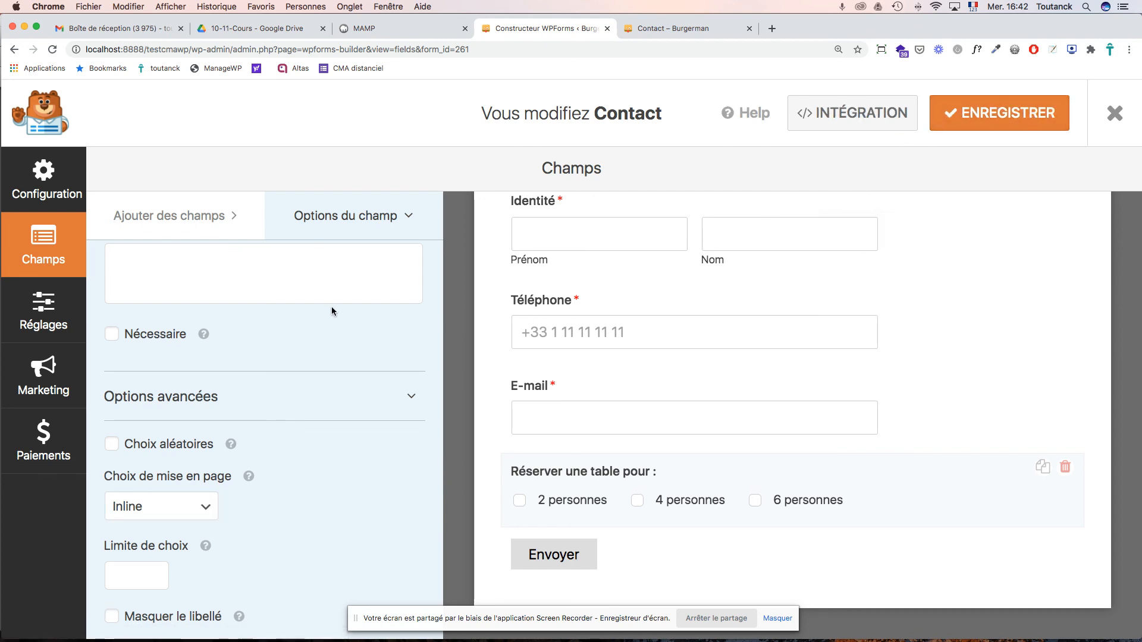
{"action": "left_click", "coordinate": [179, 217]}
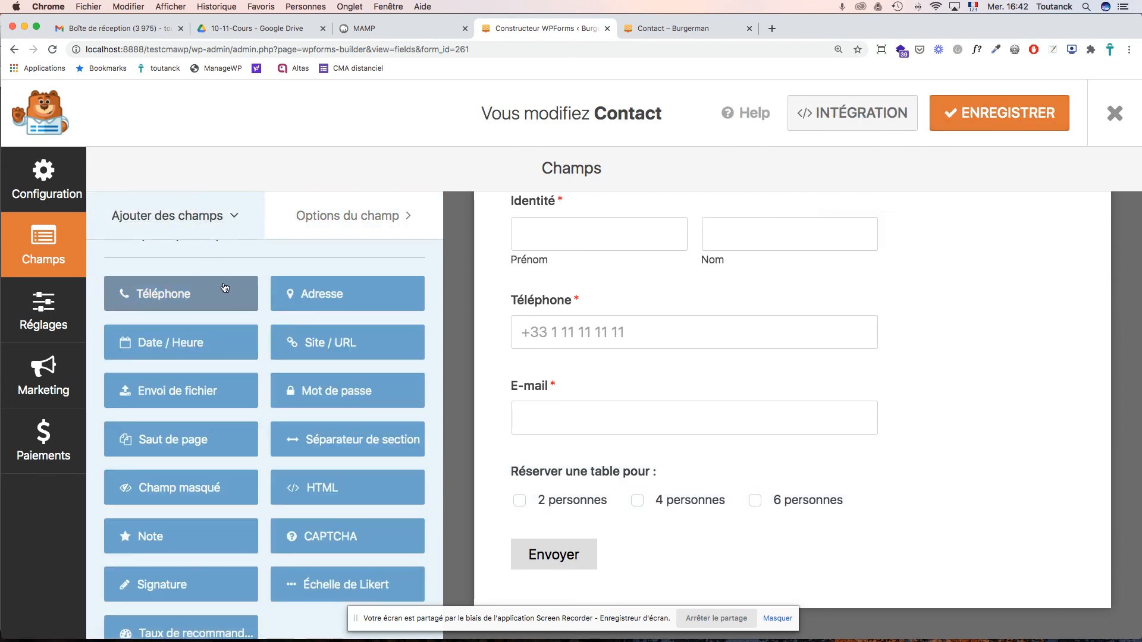
- Add a Ligne de texte field labelled 'Sujet' below the table-booking checkboxes
{"action": "scroll", "coordinate": [241, 303], "scroll_direction": "up", "scroll_amount": 5}
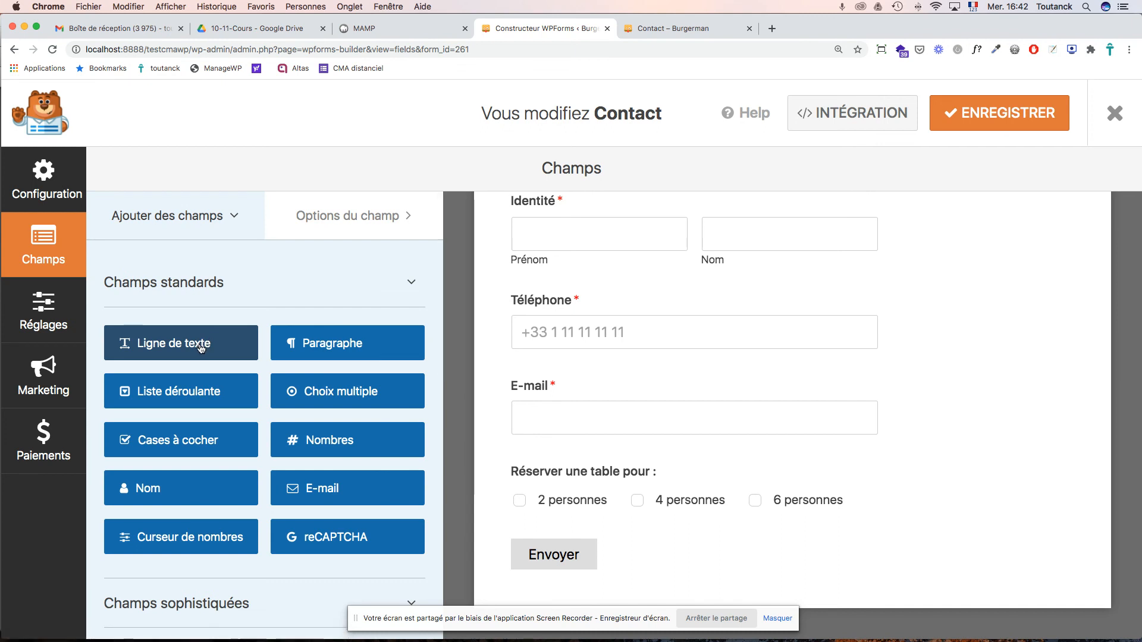
{"action": "left_click_drag", "start_coordinate": [198, 345], "coordinate": [607, 500]}
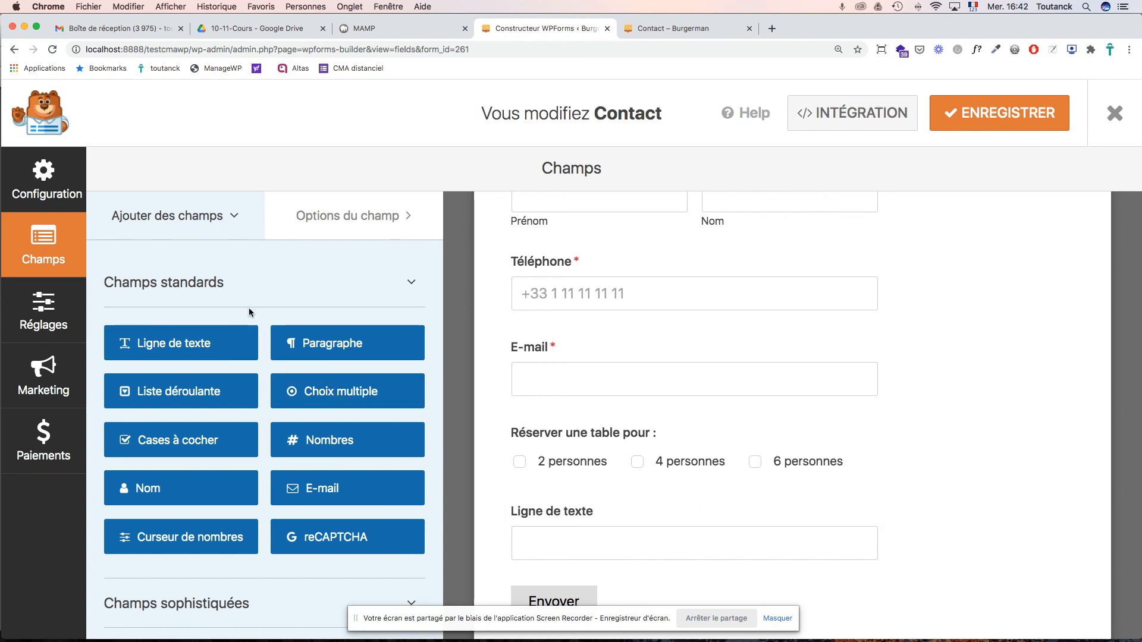
{"action": "left_click", "coordinate": [542, 519]}
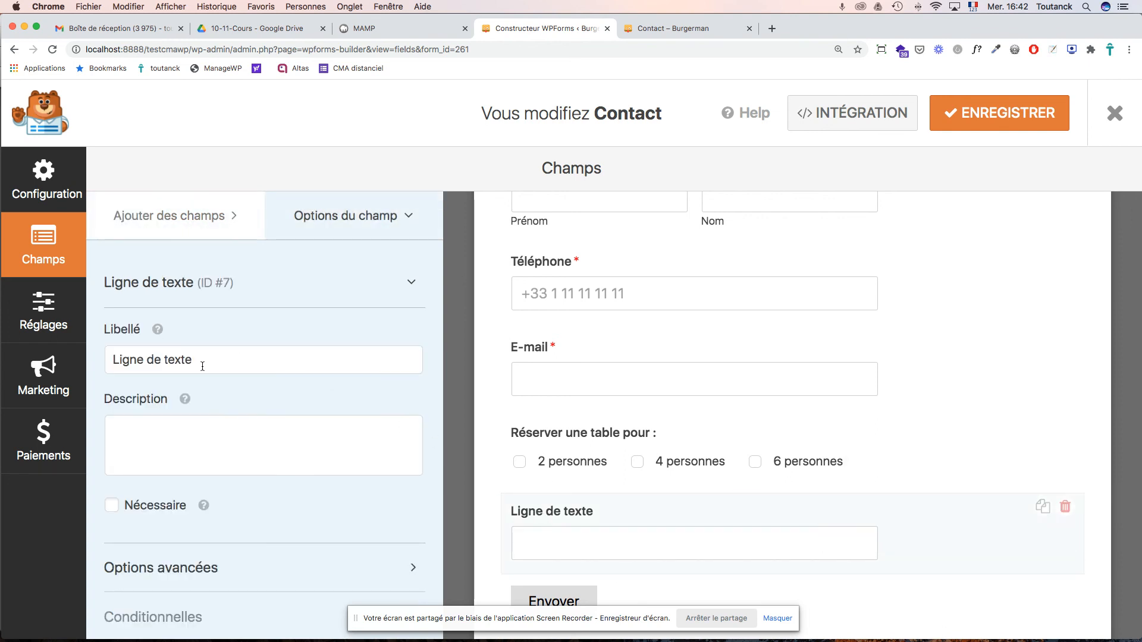
{"action": "left_click_drag", "start_coordinate": [197, 359], "coordinate": [89, 350]}
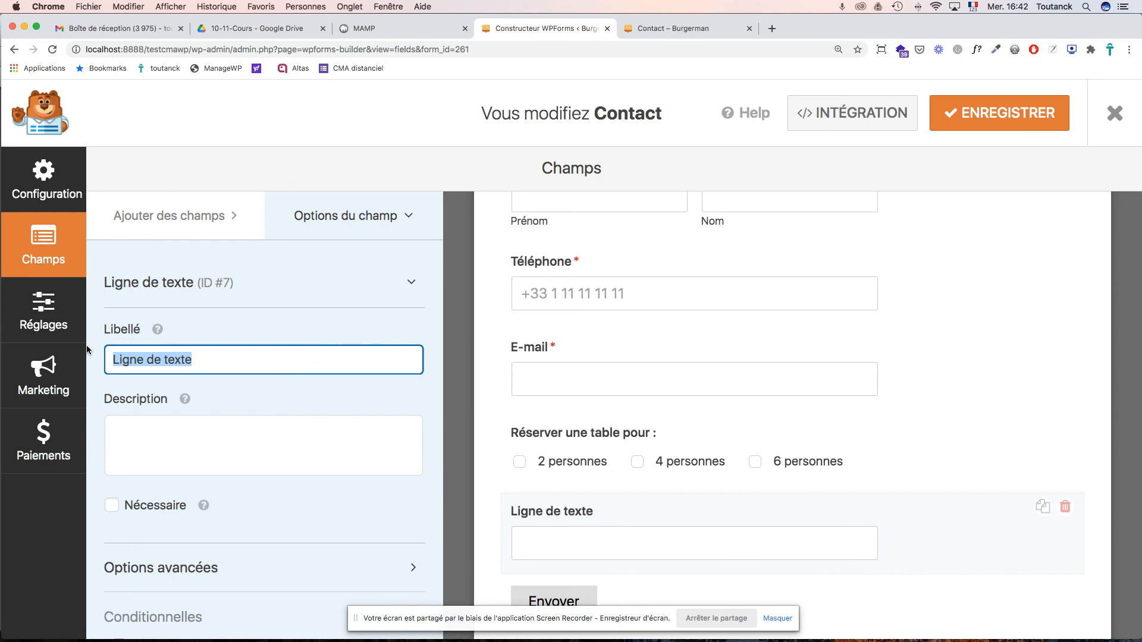
{"action": "type", "text": "Sujet"}
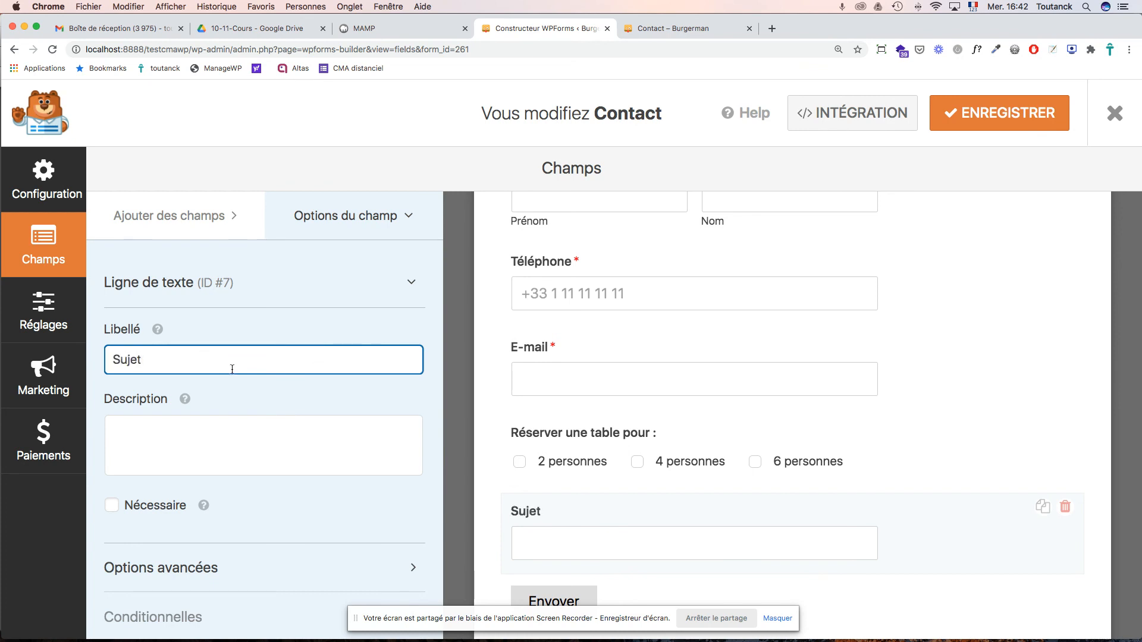
{"action": "scroll", "coordinate": [232, 368], "scroll_direction": "down", "scroll_amount": 1}
{"action": "scroll", "coordinate": [655, 440], "scroll_direction": "down", "scroll_amount": 1}
{"action": "scroll", "coordinate": [655, 440], "scroll_direction": "down", "scroll_amount": 1}
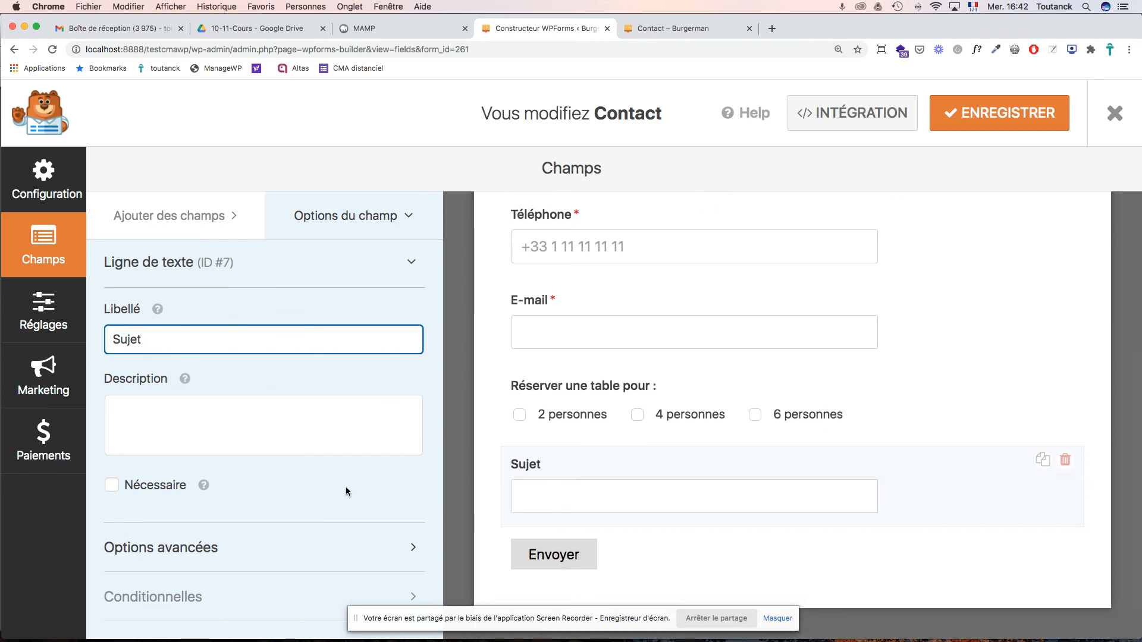
{"action": "left_click", "coordinate": [184, 216]}
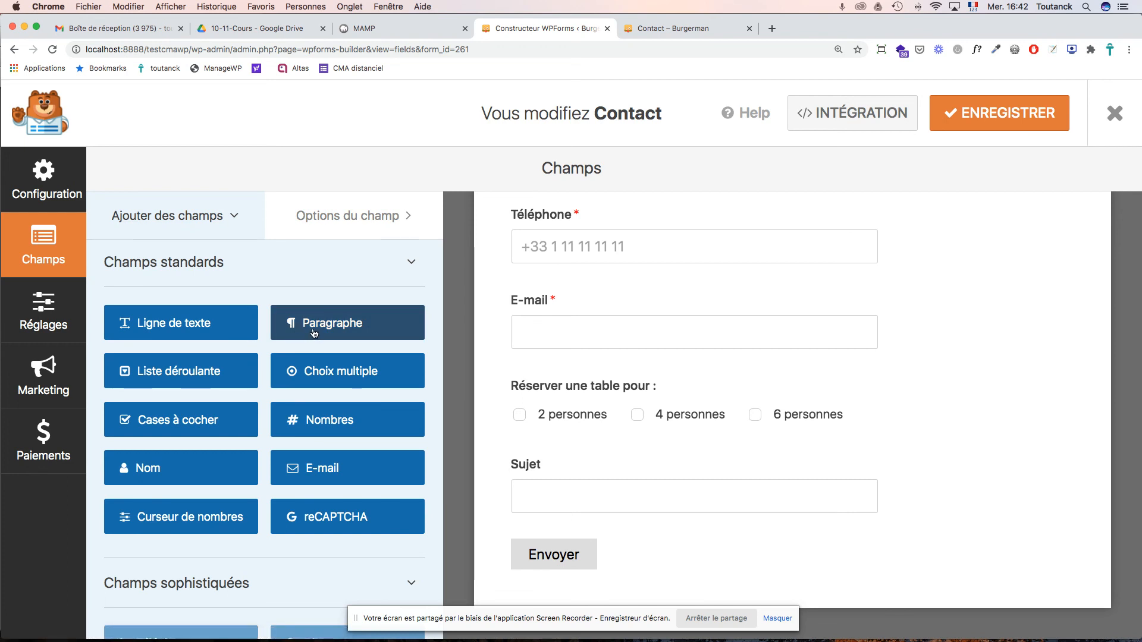
- Add a Paragraphe field labelled 'Message' below Sujet, then view the live Burgerman contact page
{"action": "left_click_drag", "start_coordinate": [320, 328], "coordinate": [546, 543]}
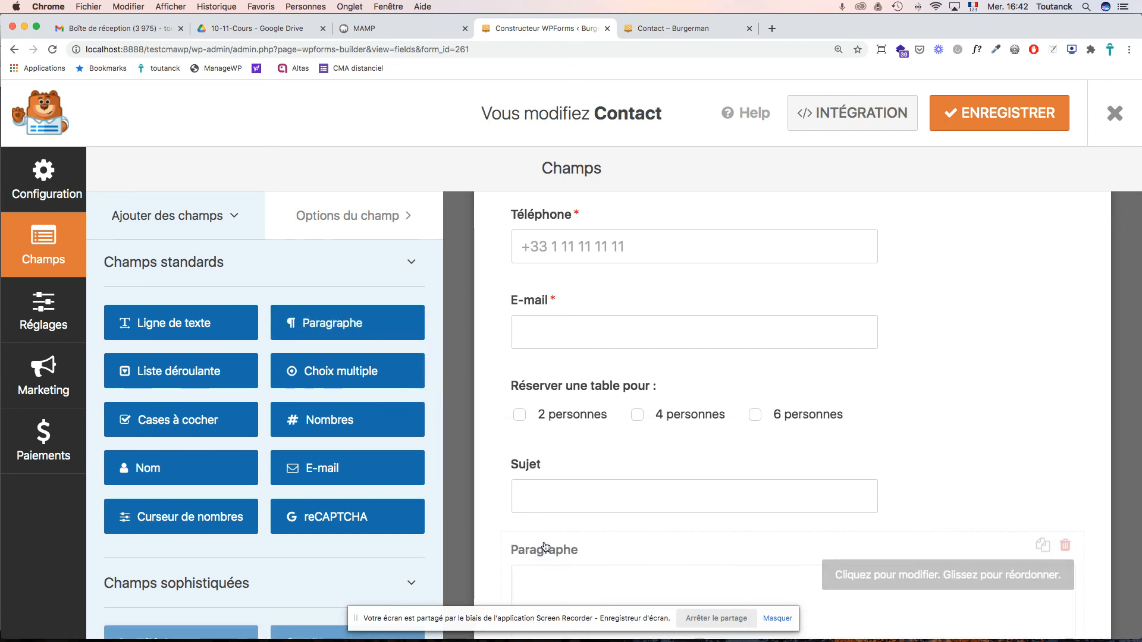
{"action": "scroll", "coordinate": [518, 473], "scroll_direction": "down", "scroll_amount": 5}
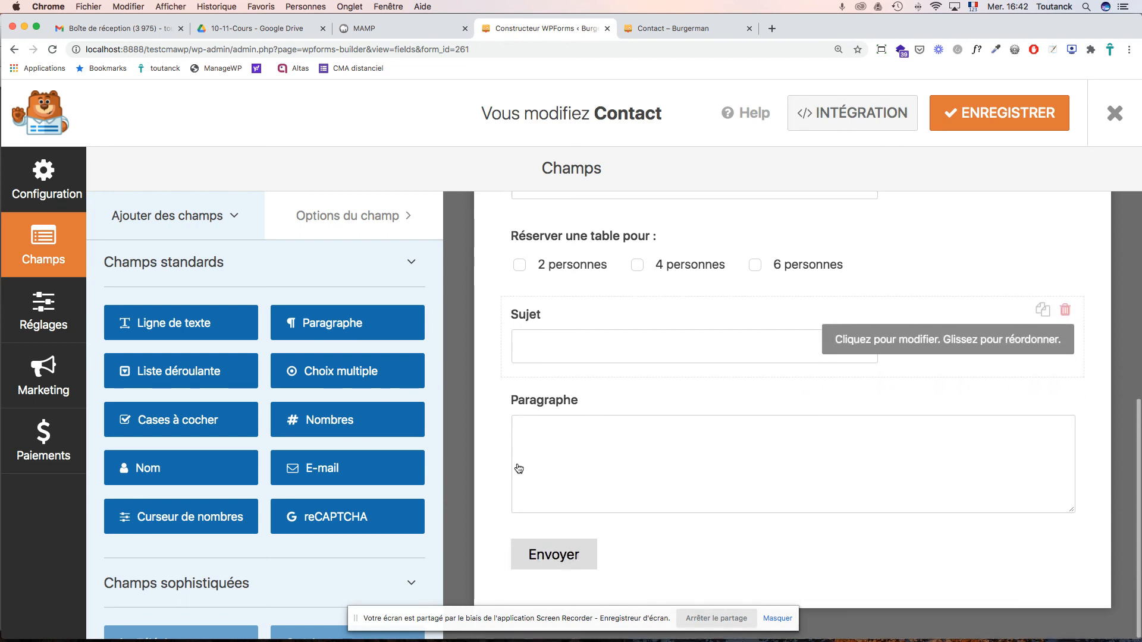
{"action": "left_click", "coordinate": [537, 409]}
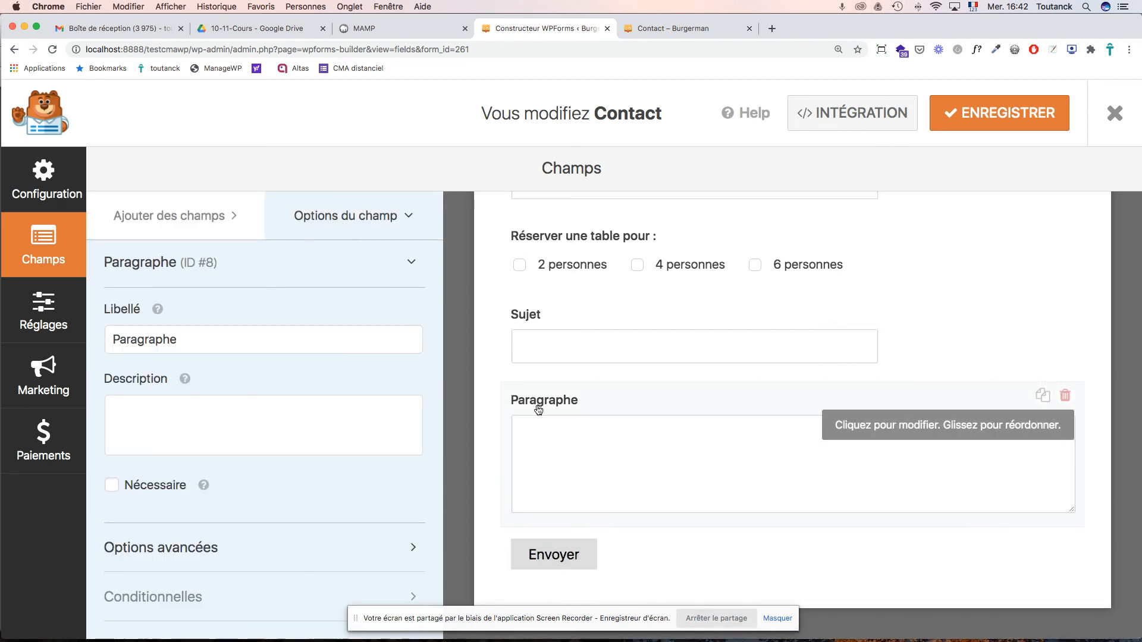
{"action": "left_click_drag", "start_coordinate": [181, 339], "coordinate": [80, 336]}
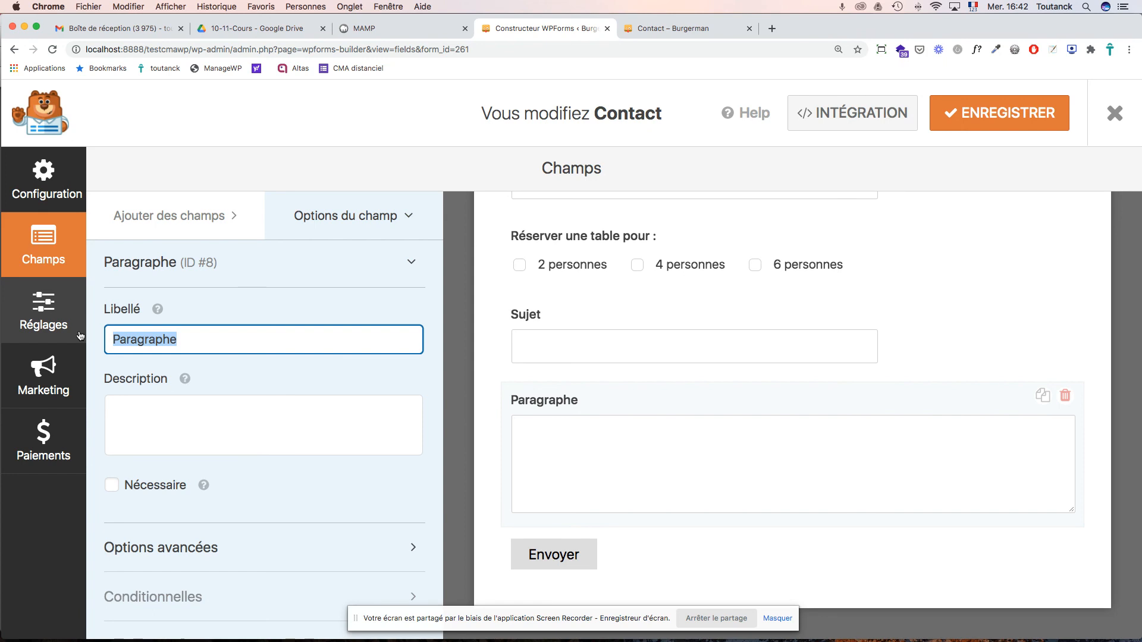
{"action": "type", "text": "Message"}
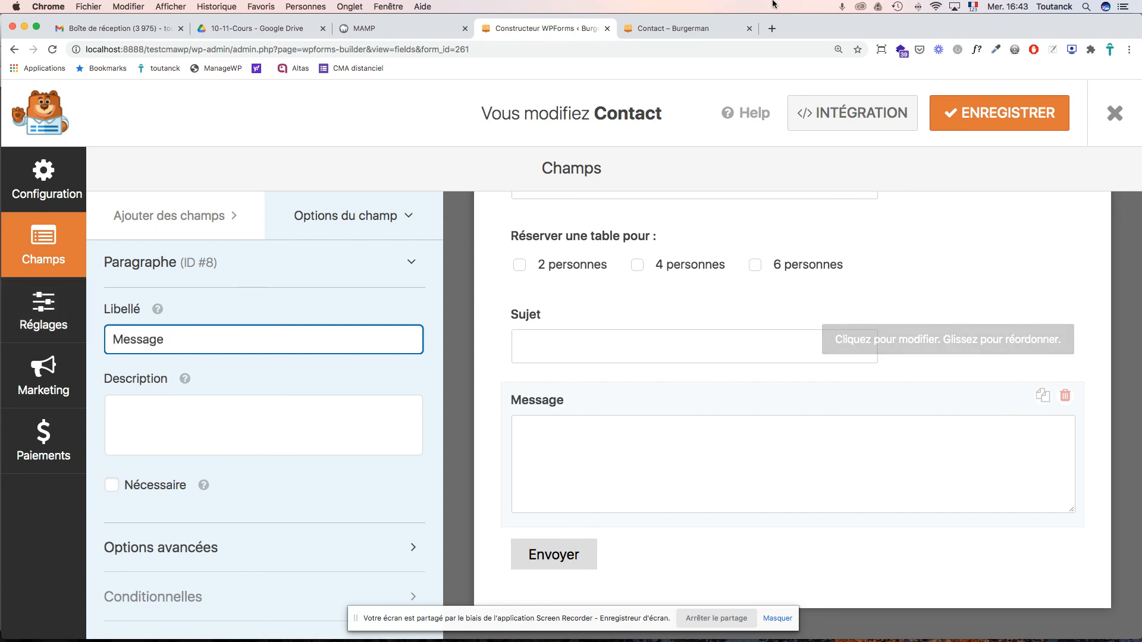
{"action": "left_click", "coordinate": [689, 40]}
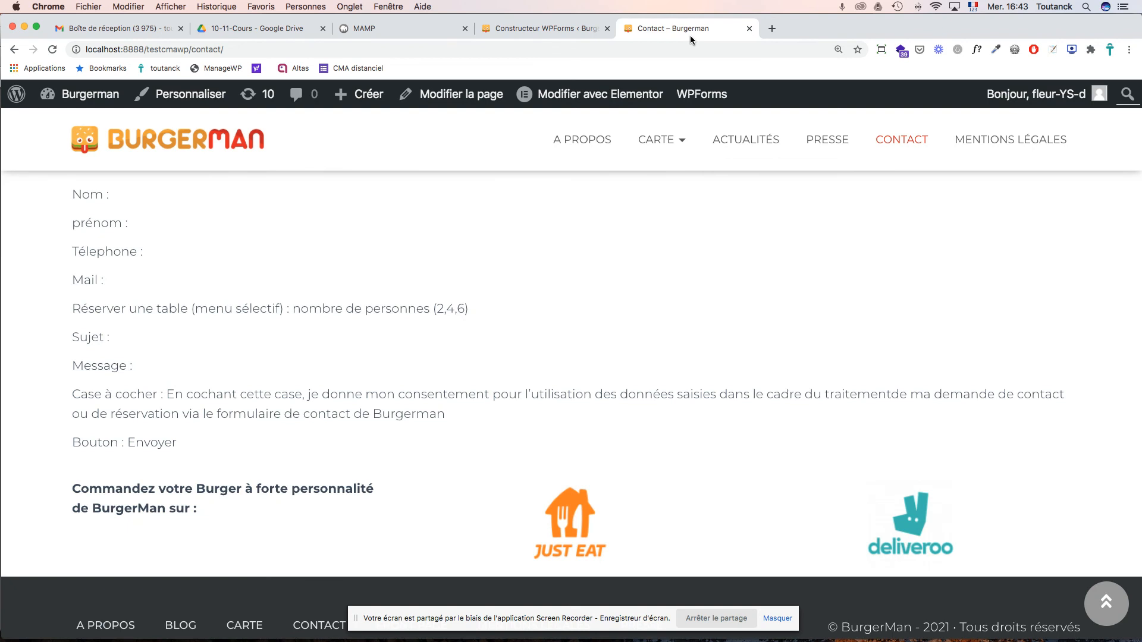
- Back in the builder, review the full form preview and save the form
{"action": "left_click", "coordinate": [558, 28]}
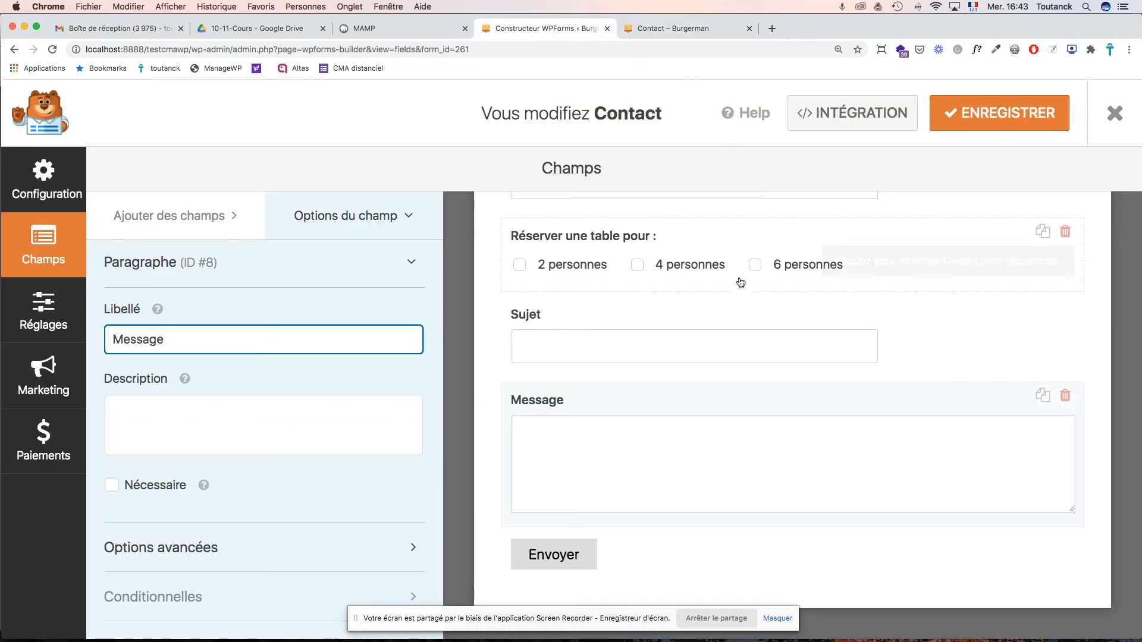
{"action": "scroll", "coordinate": [718, 301], "scroll_direction": "up", "scroll_amount": 10}
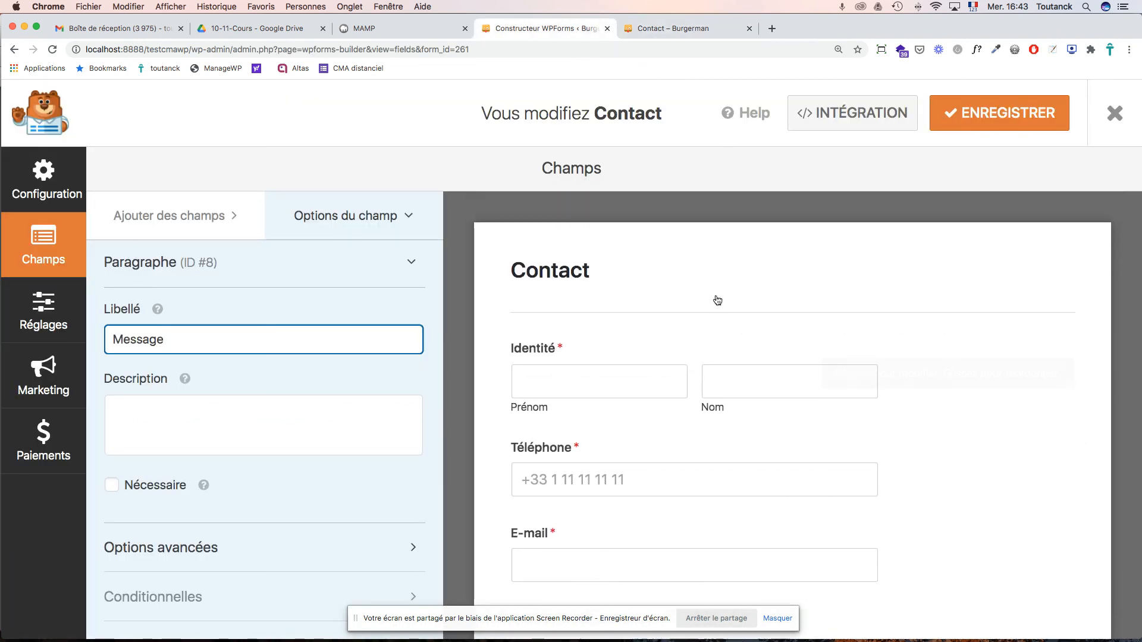
{"action": "scroll", "coordinate": [717, 300], "scroll_direction": "down", "scroll_amount": 5}
{"action": "scroll", "coordinate": [717, 300], "scroll_direction": "down", "scroll_amount": 3}
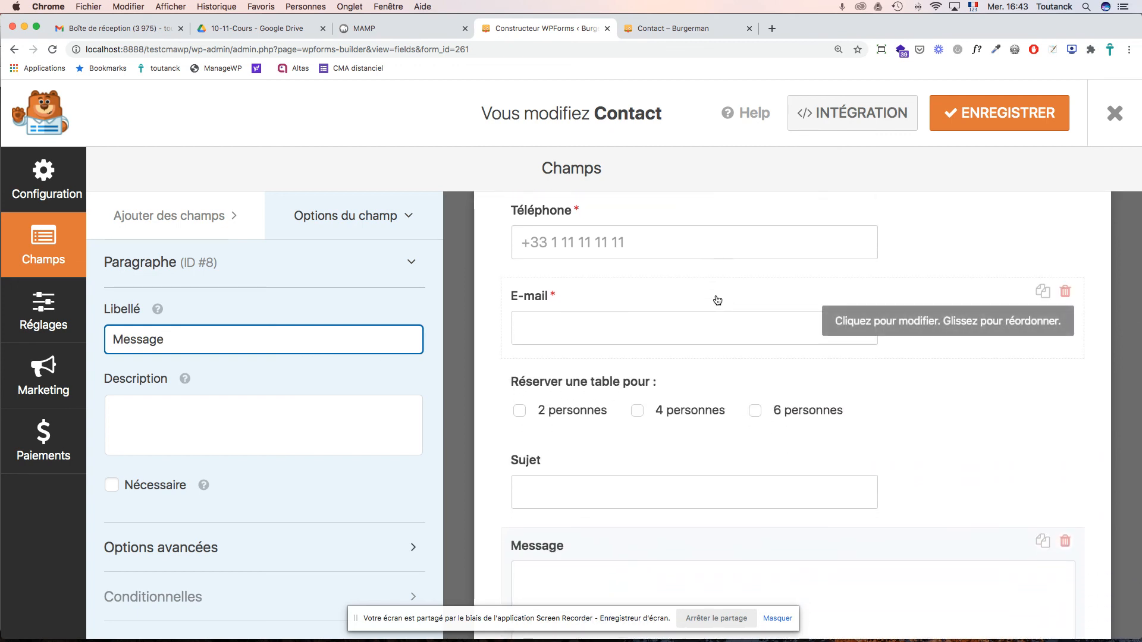
{"action": "scroll", "coordinate": [718, 300], "scroll_direction": "down", "scroll_amount": 2}
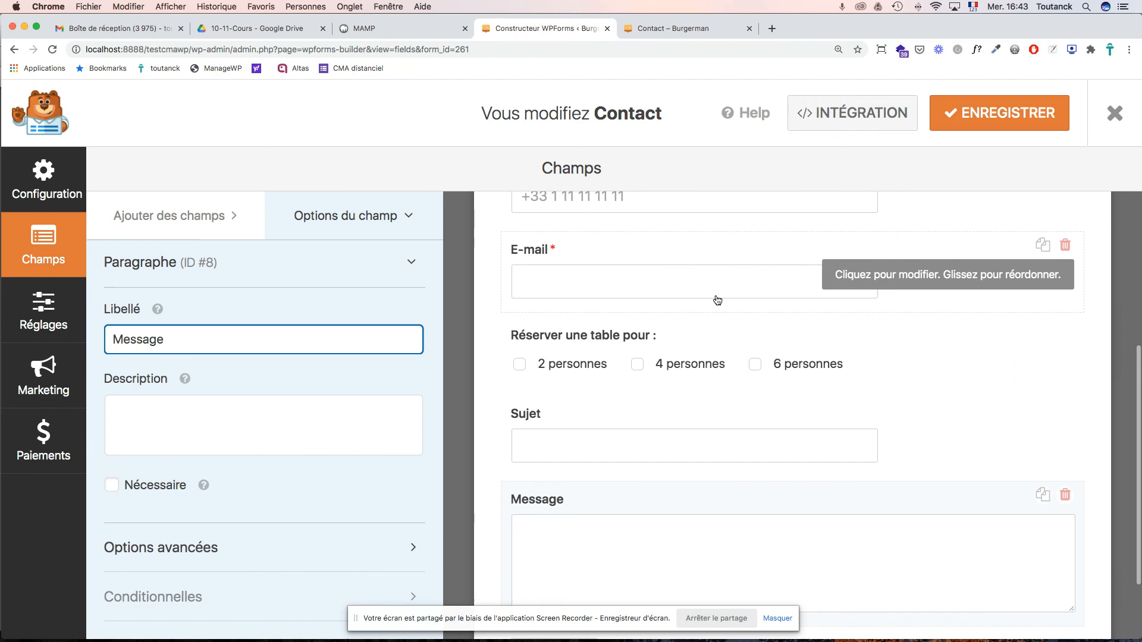
{"action": "scroll", "coordinate": [716, 299], "scroll_direction": "up", "scroll_amount": 10}
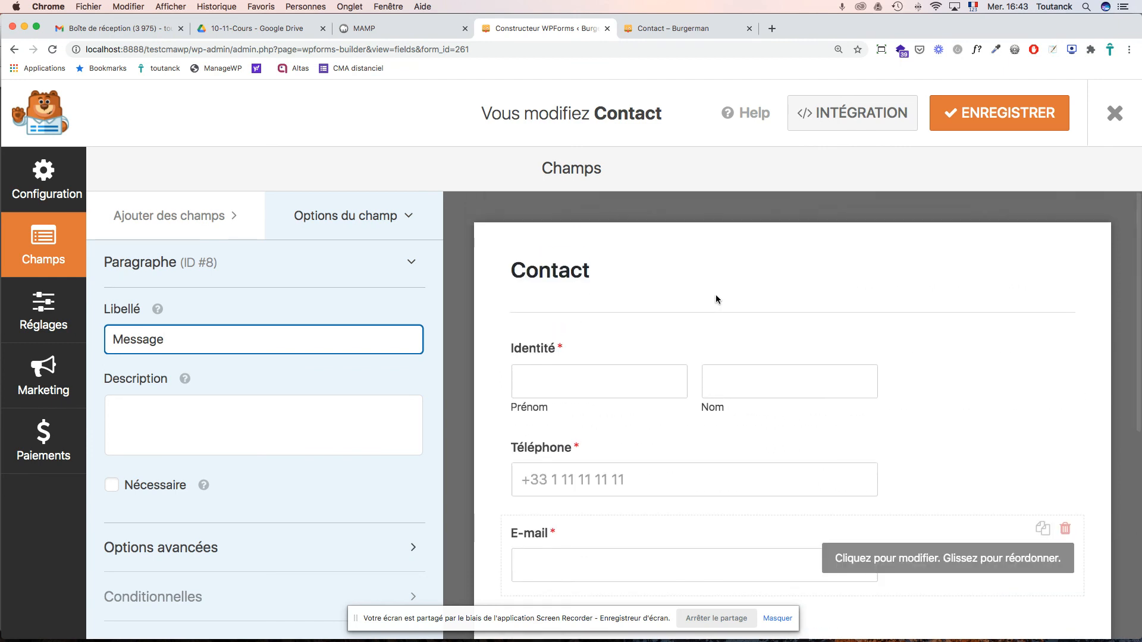
{"action": "scroll", "coordinate": [716, 299], "scroll_direction": "down", "scroll_amount": 9}
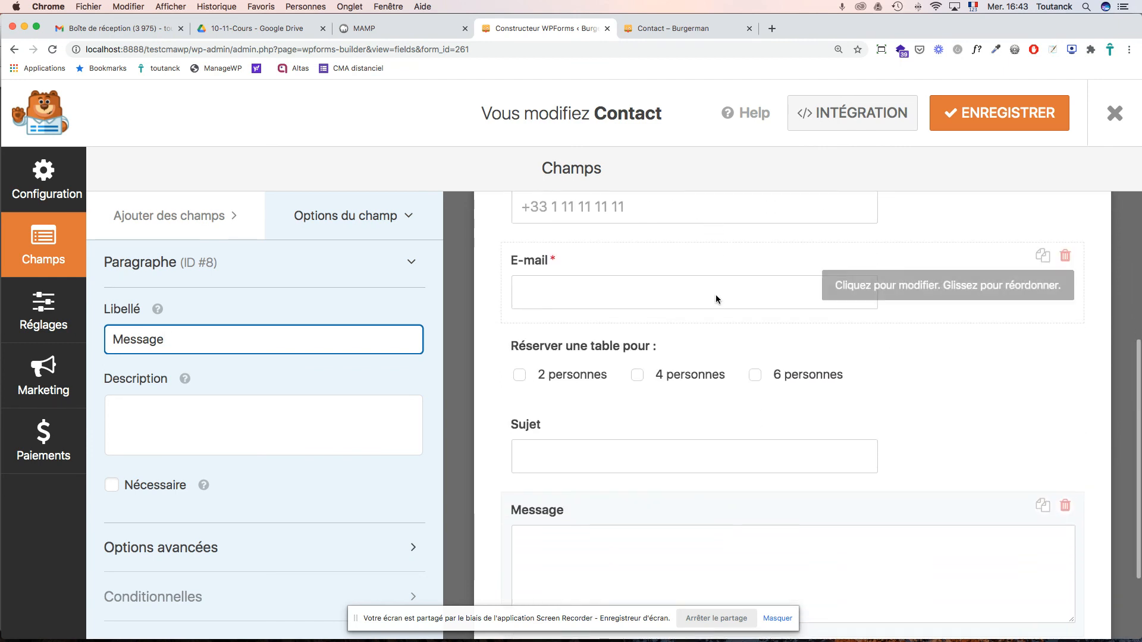
{"action": "scroll", "coordinate": [717, 299], "scroll_direction": "up", "scroll_amount": 9}
{"action": "scroll", "coordinate": [717, 300], "scroll_direction": "down", "scroll_amount": 8}
{"action": "scroll", "coordinate": [717, 300], "scroll_direction": "down", "scroll_amount": 2}
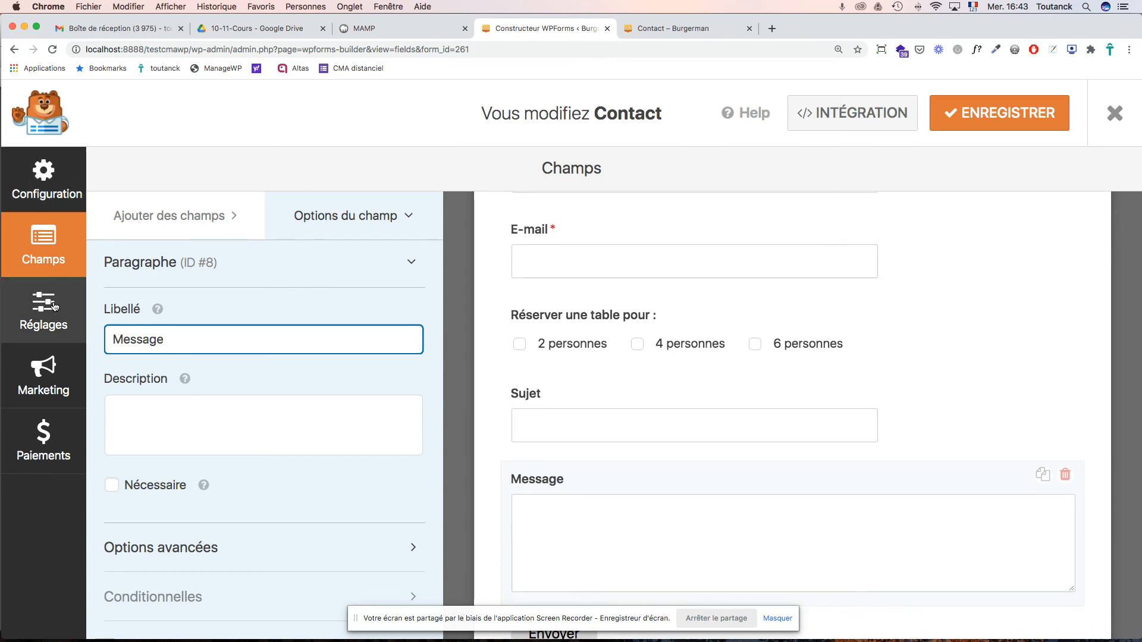
{"action": "left_click", "coordinate": [961, 116]}
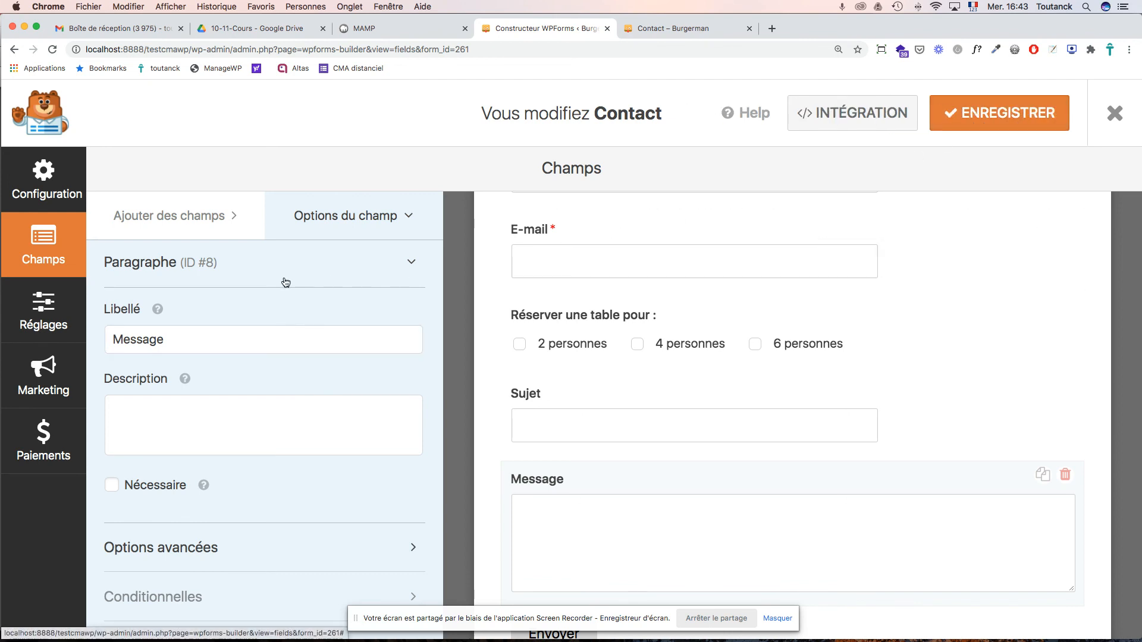
- In Réglages > Général, rename the form to 'Contact et réservation'
{"action": "left_click", "coordinate": [79, 317]}
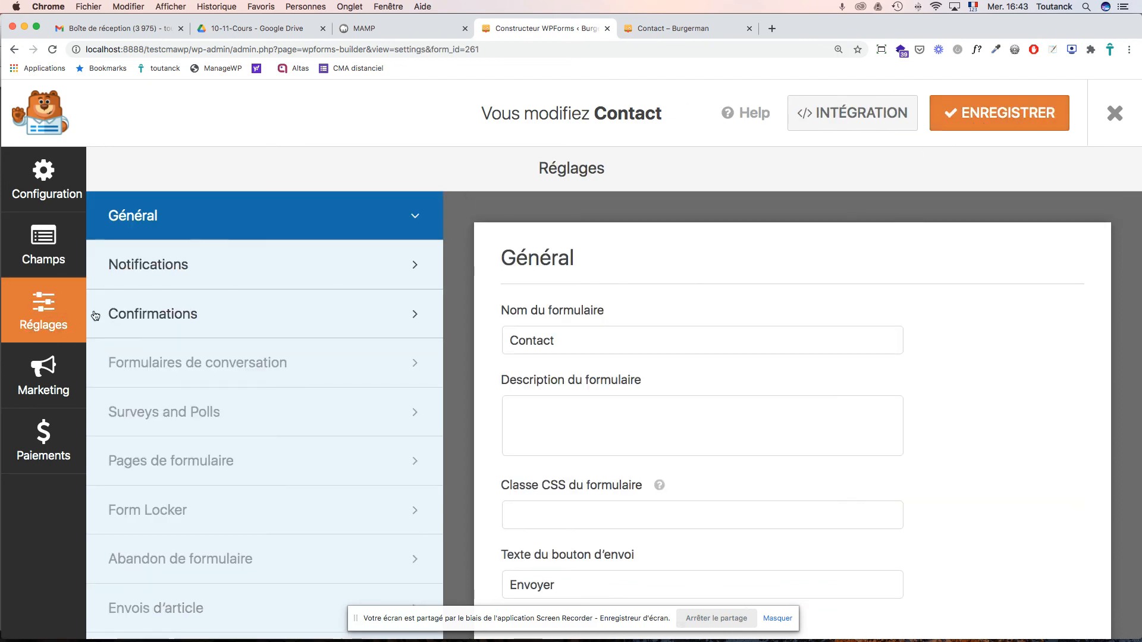
{"action": "left_click", "coordinate": [571, 342]}
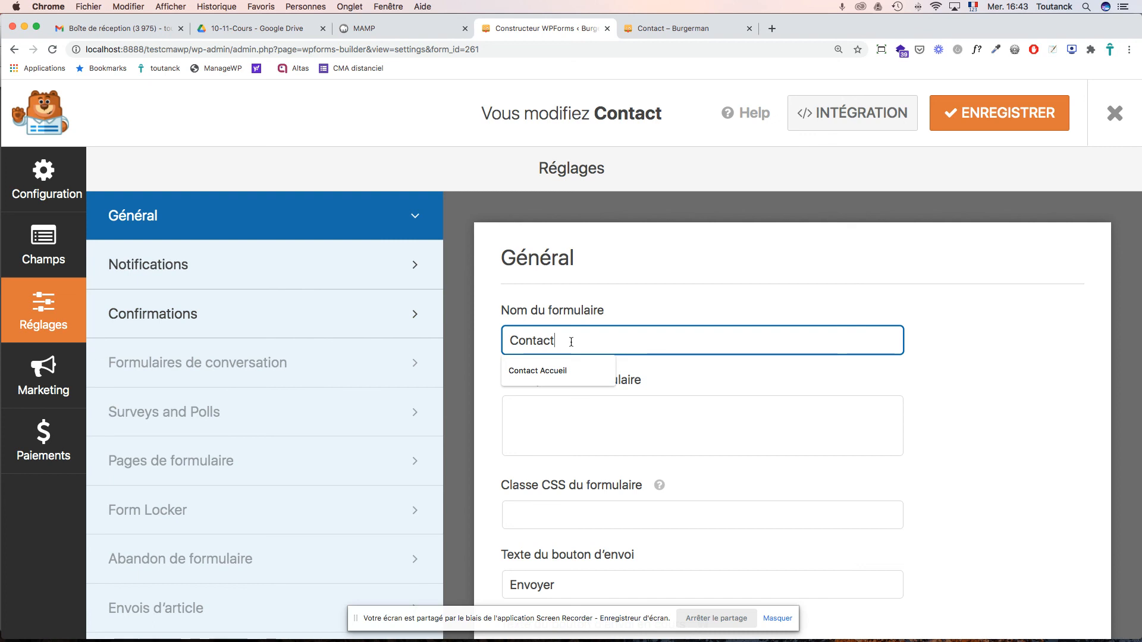
{"action": "type", "text": "e"}
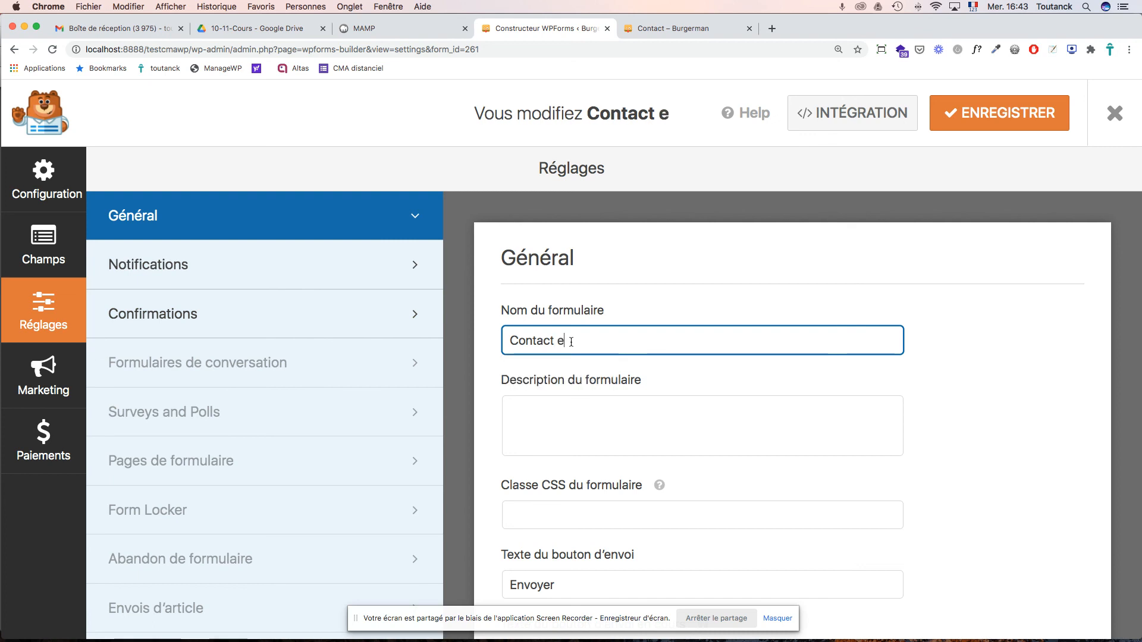
{"action": "type", "text": "t résev"}
{"action": "key", "text": "BackSpace"}
{"action": "type", "text": "réservation"}
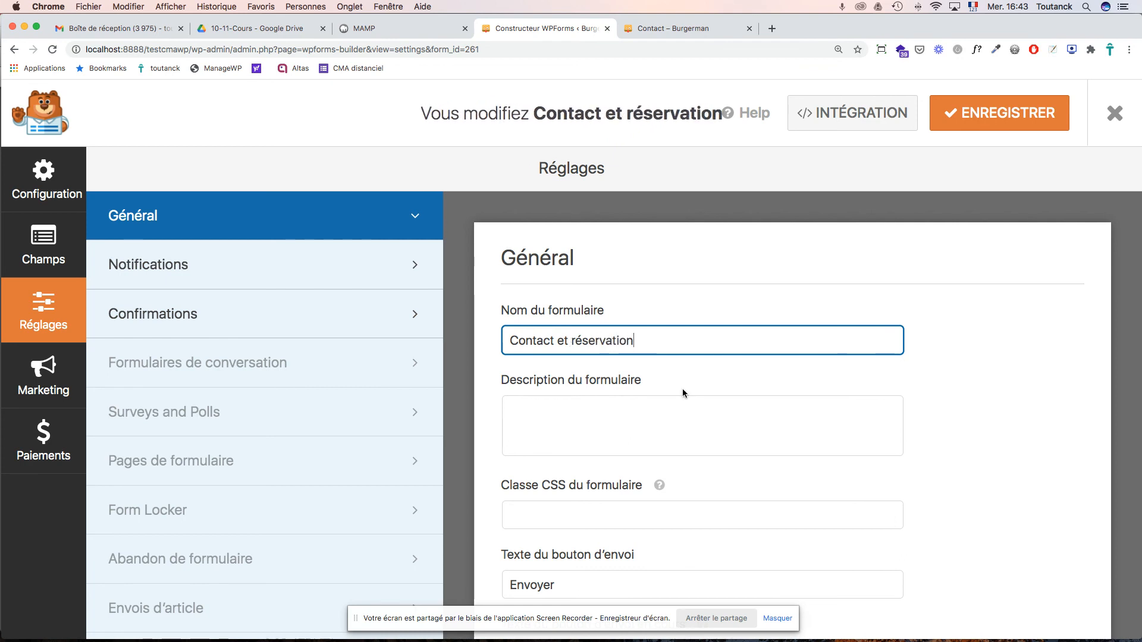
- Set the form description to 'Formulaire de contact et de réservation dans la page contact'
{"action": "left_click", "coordinate": [549, 409]}
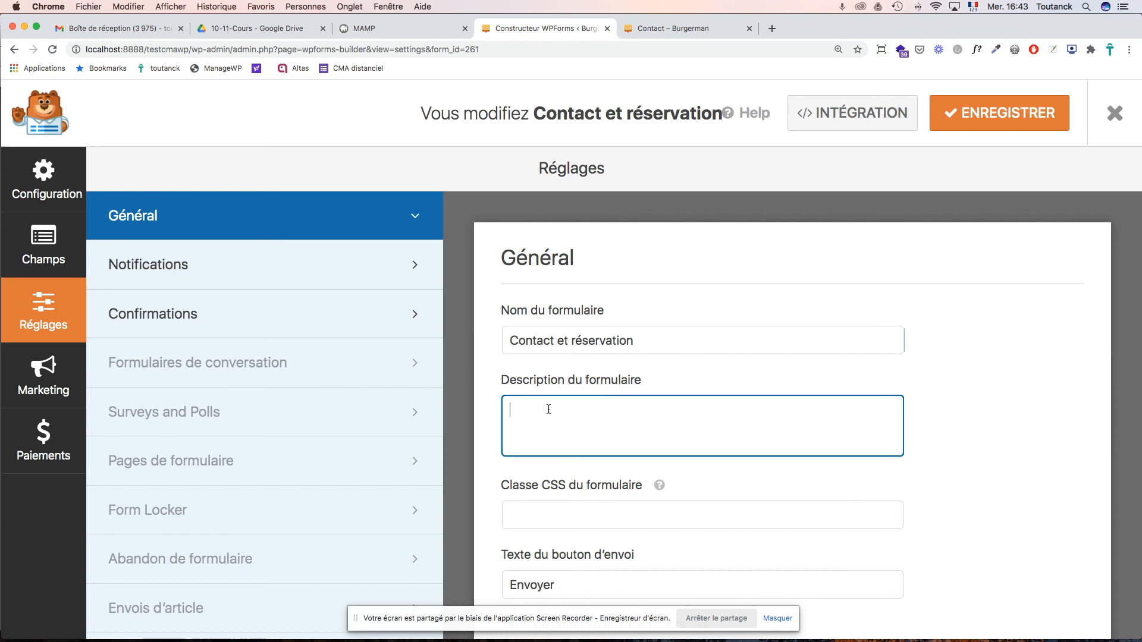
{"action": "type", "text": "Formulaire de co"}
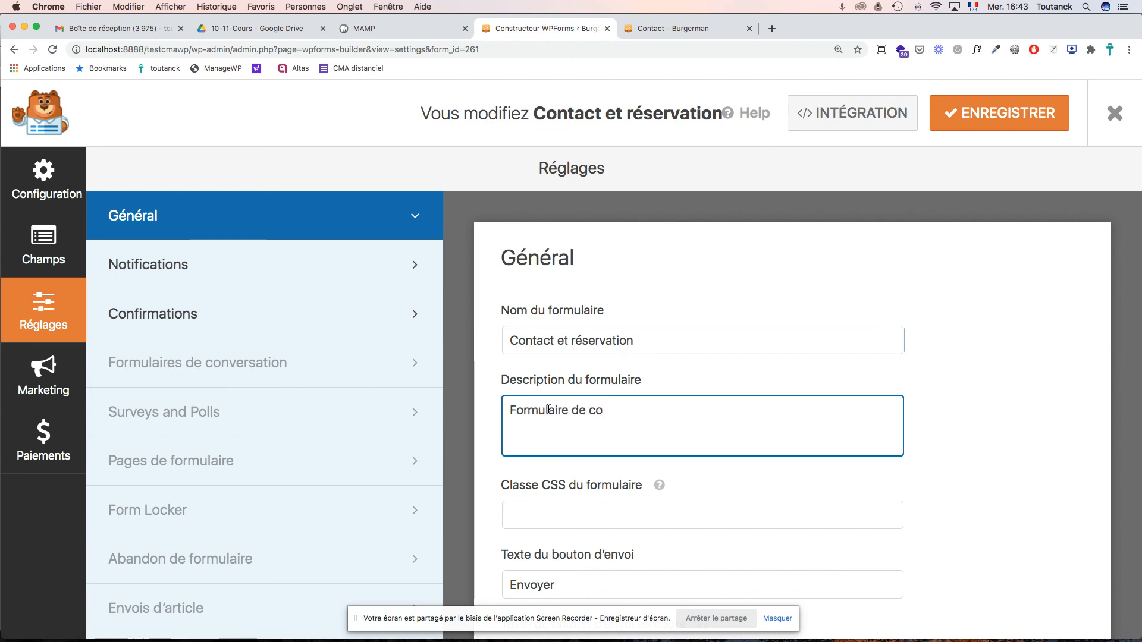
{"action": "type", "text": "ntact et "}
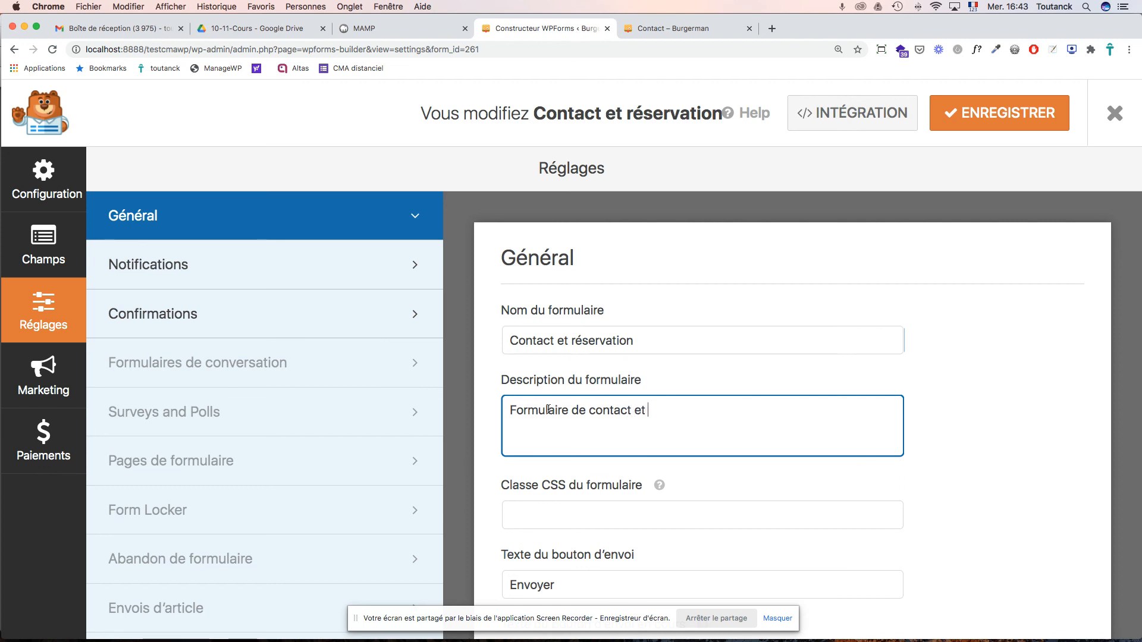
{"action": "type", "text": "de réservation dans "}
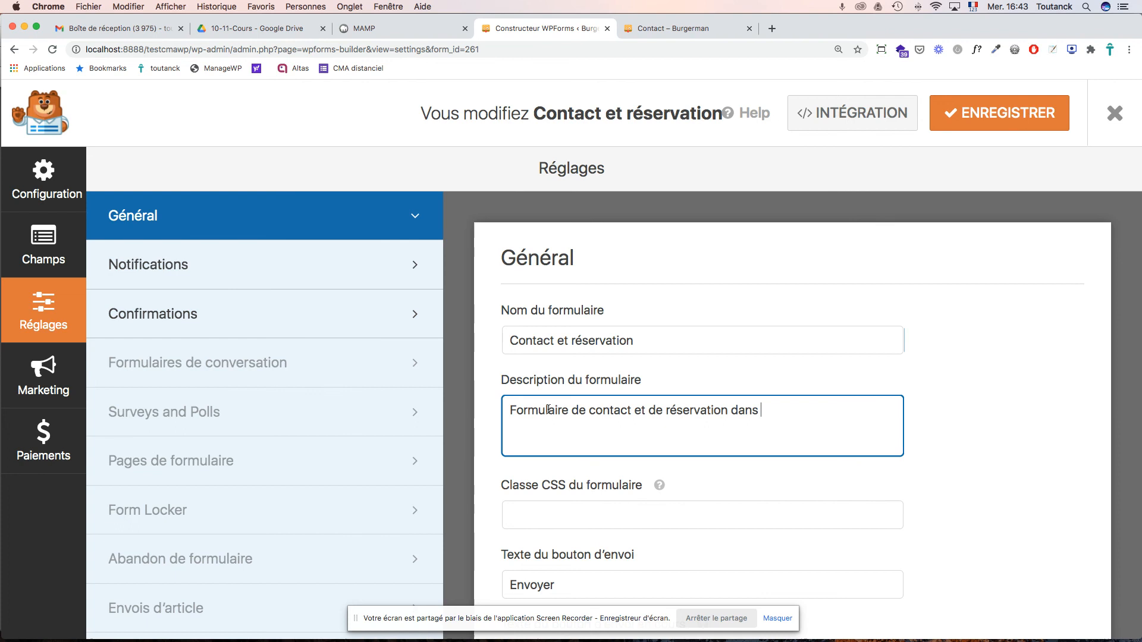
{"action": "type", "text": "la page c"}
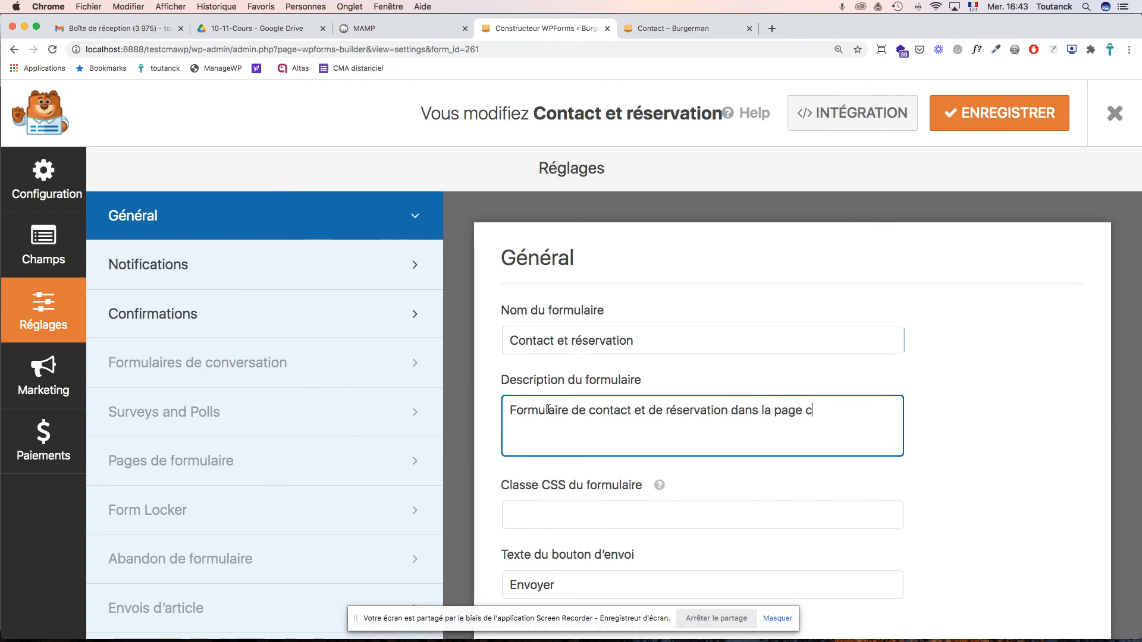
{"action": "type", "text": "ontact"}
{"action": "scroll", "coordinate": [697, 410], "scroll_direction": "down", "scroll_amount": 5}
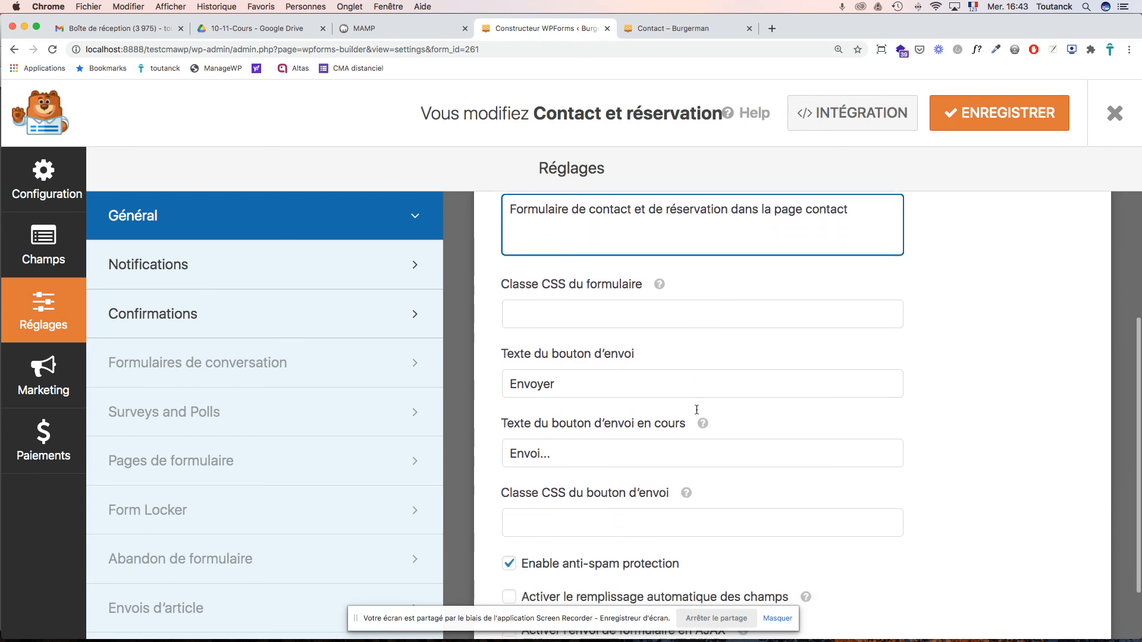
{"action": "scroll", "coordinate": [698, 414], "scroll_direction": "down", "scroll_amount": 2}
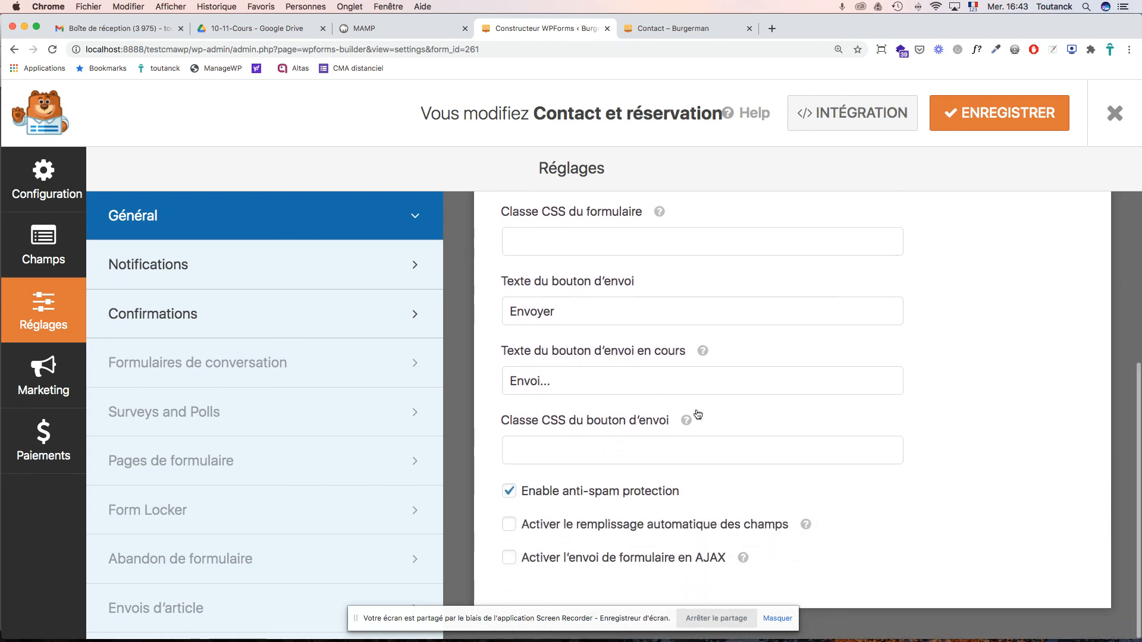
- In the notification settings, replace the default recipient with two comma-separated recipient e-mail addresses
{"action": "left_click", "coordinate": [233, 281]}
{"action": "scroll", "coordinate": [607, 307], "scroll_direction": "up", "scroll_amount": 5}
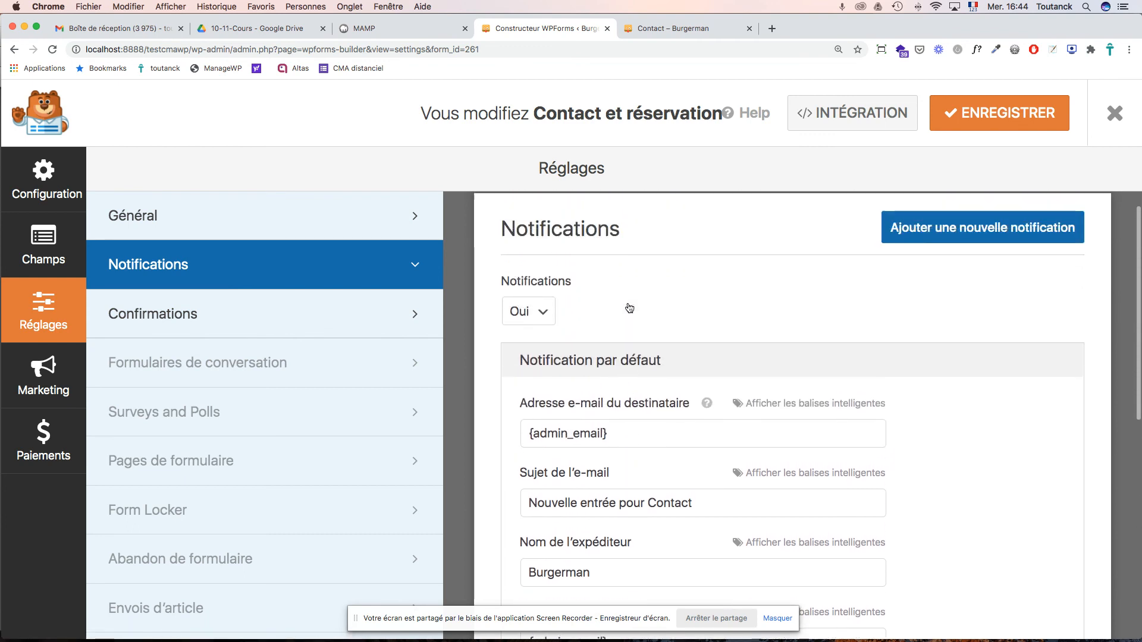
{"action": "scroll", "coordinate": [629, 307], "scroll_direction": "down", "scroll_amount": 2}
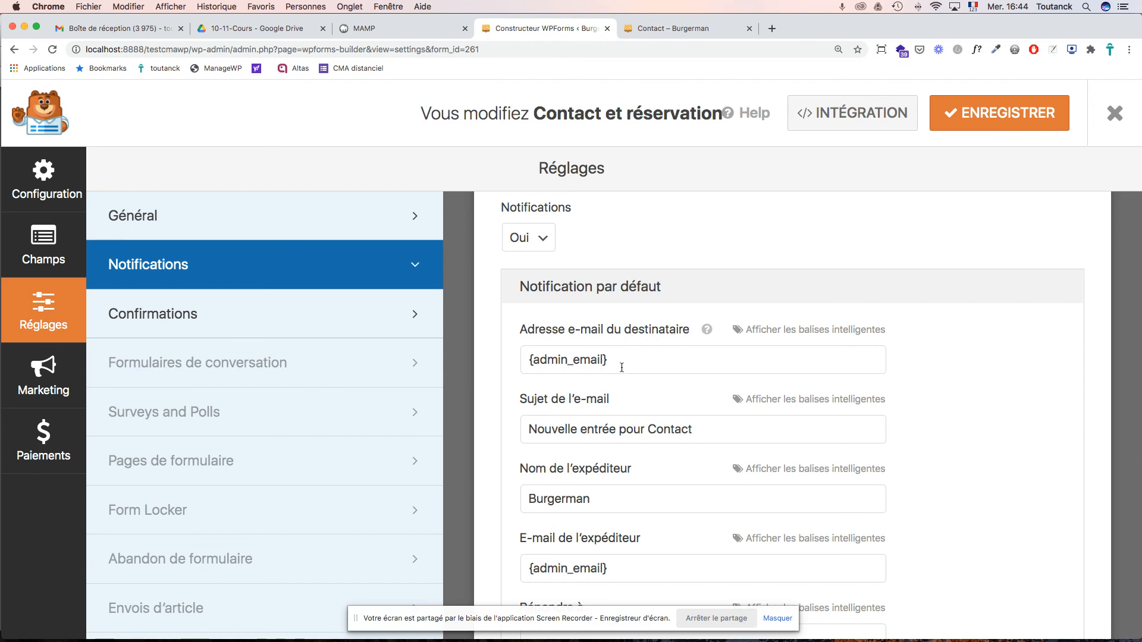
{"action": "scroll", "coordinate": [621, 367], "scroll_direction": "down", "scroll_amount": 2}
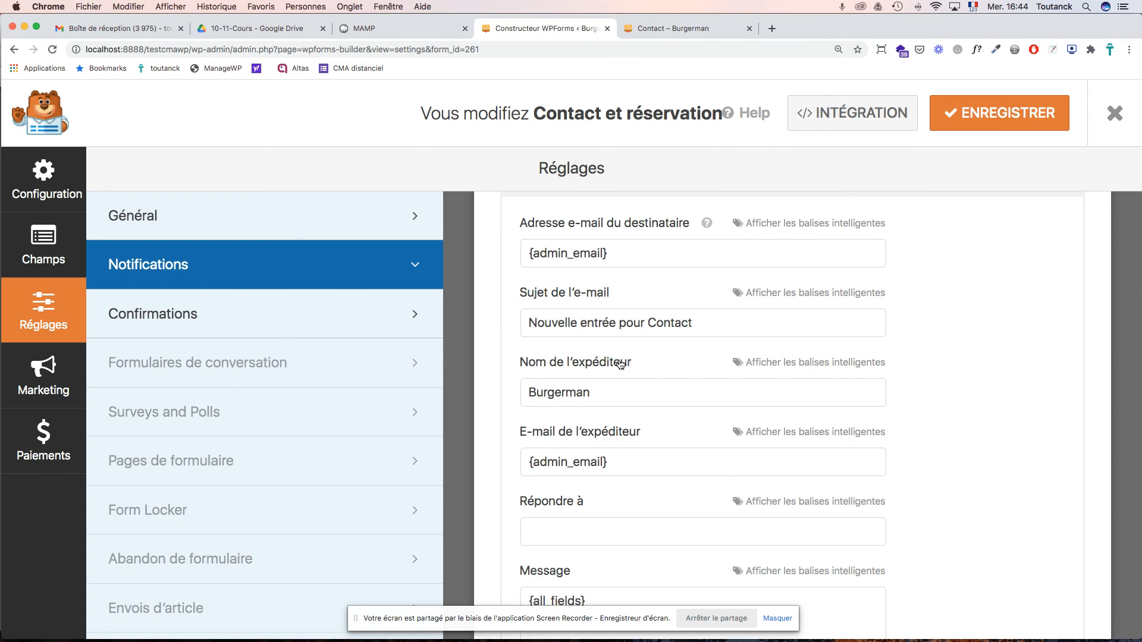
{"action": "scroll", "coordinate": [589, 395], "scroll_direction": "up", "scroll_amount": 3}
{"action": "left_click_drag", "start_coordinate": [619, 390], "coordinate": [523, 379]}
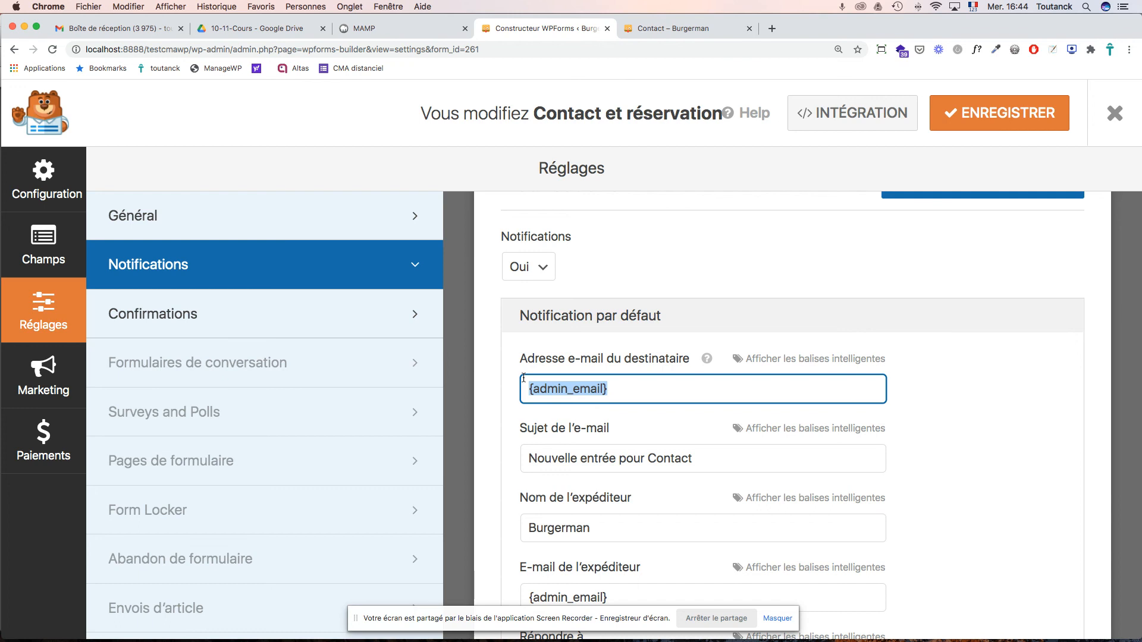
{"action": "key", "text": "BackSpace"}
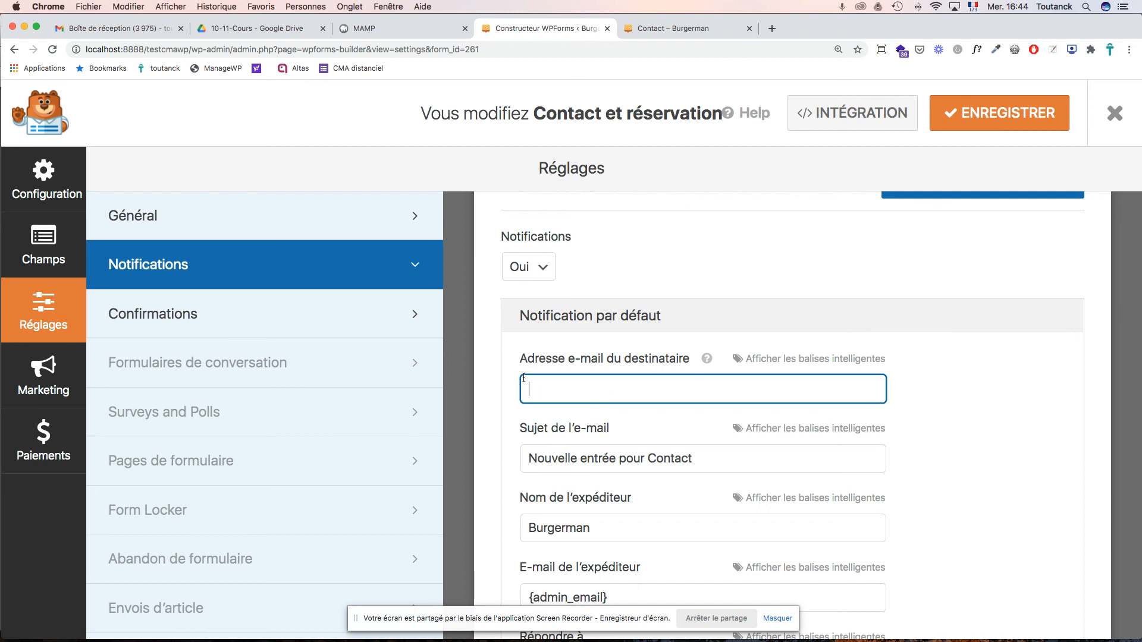
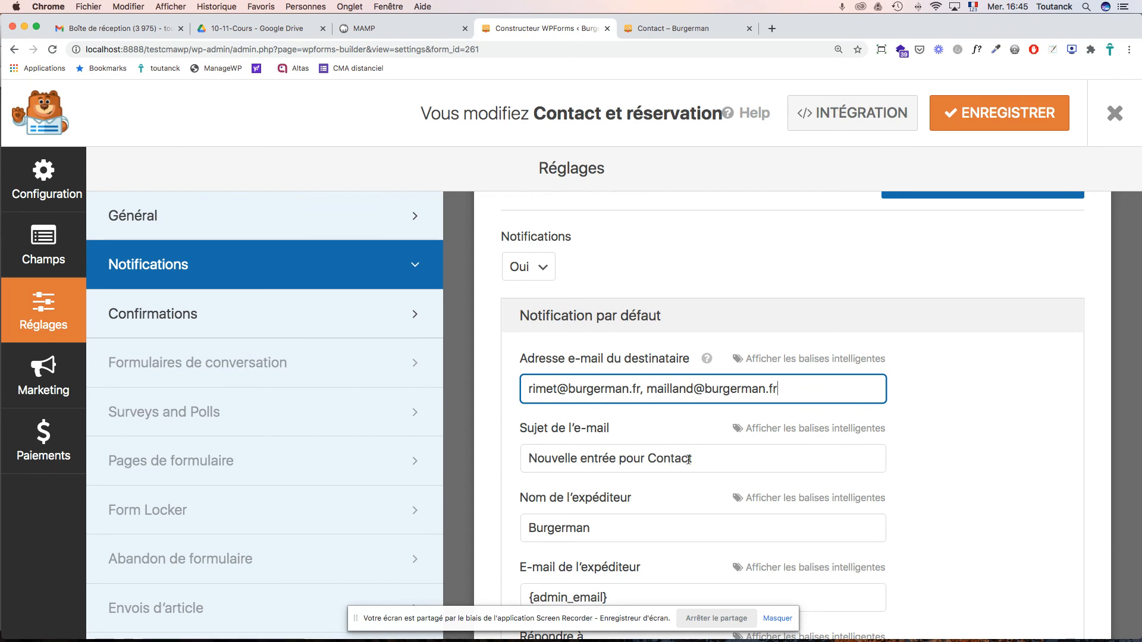
{"action": "left_click_drag", "start_coordinate": [692, 460], "coordinate": [556, 458]}
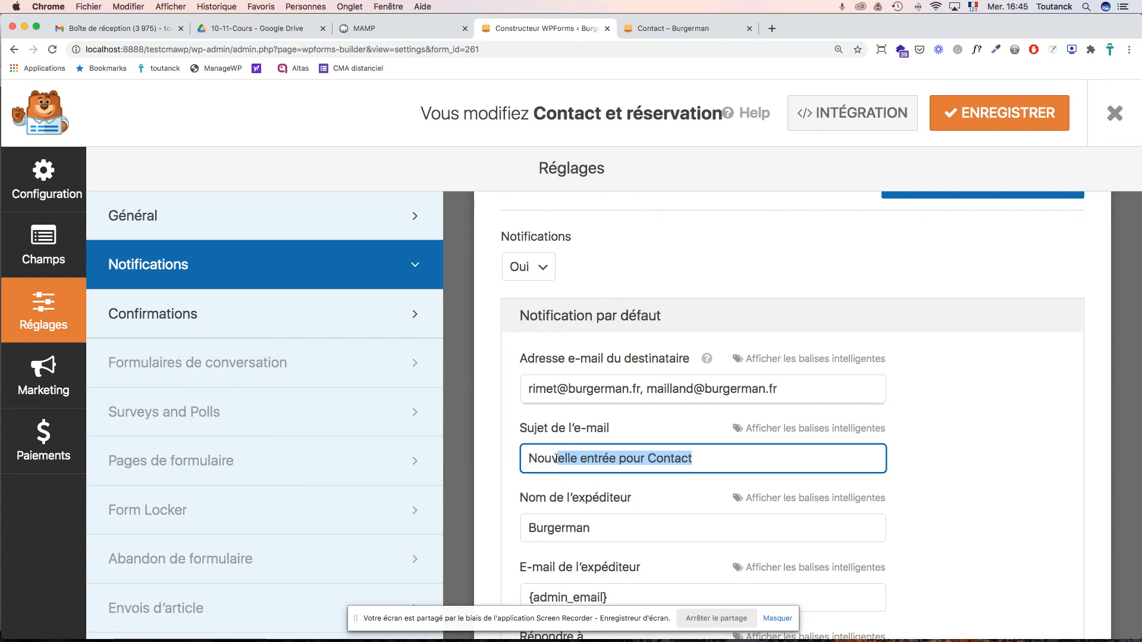
- Change the notification subject to "Contact du site"
{"action": "left_click", "coordinate": [589, 458]}
{"action": "left_click_drag", "start_coordinate": [649, 460], "coordinate": [512, 459]}
{"action": "key", "text": "BackSpace"}
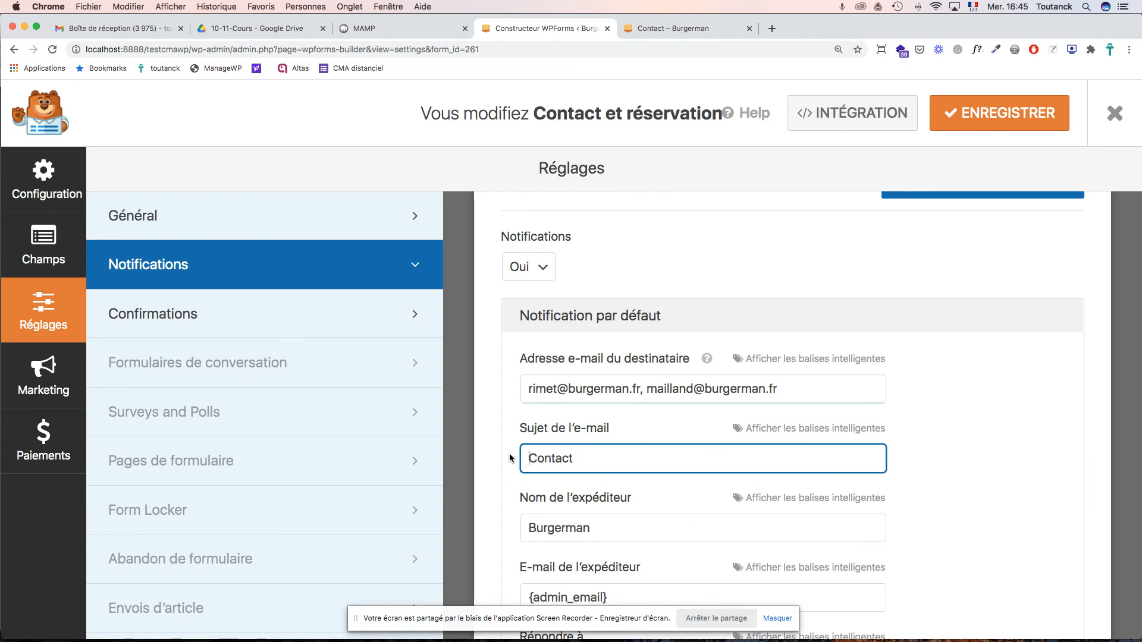
{"action": "type", "text": "du site"}
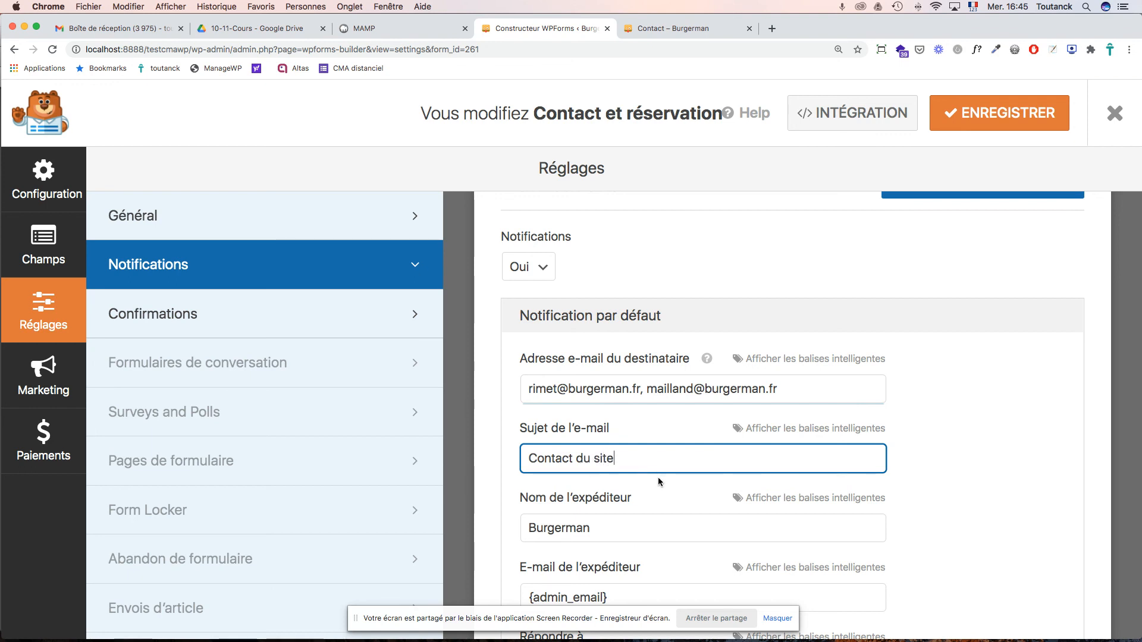
- Change the sender name to "Burgerman site"
{"action": "scroll", "coordinate": [658, 477], "scroll_direction": "down", "scroll_amount": 3}
{"action": "scroll", "coordinate": [658, 478], "scroll_direction": "down", "scroll_amount": 1}
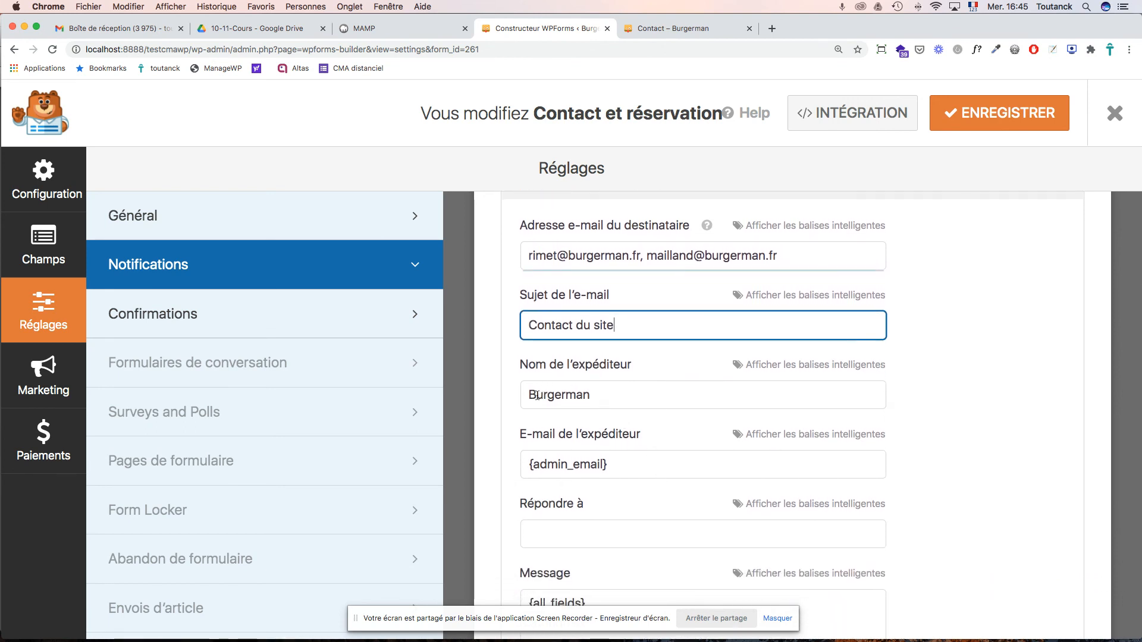
{"action": "left_click", "coordinate": [596, 397]}
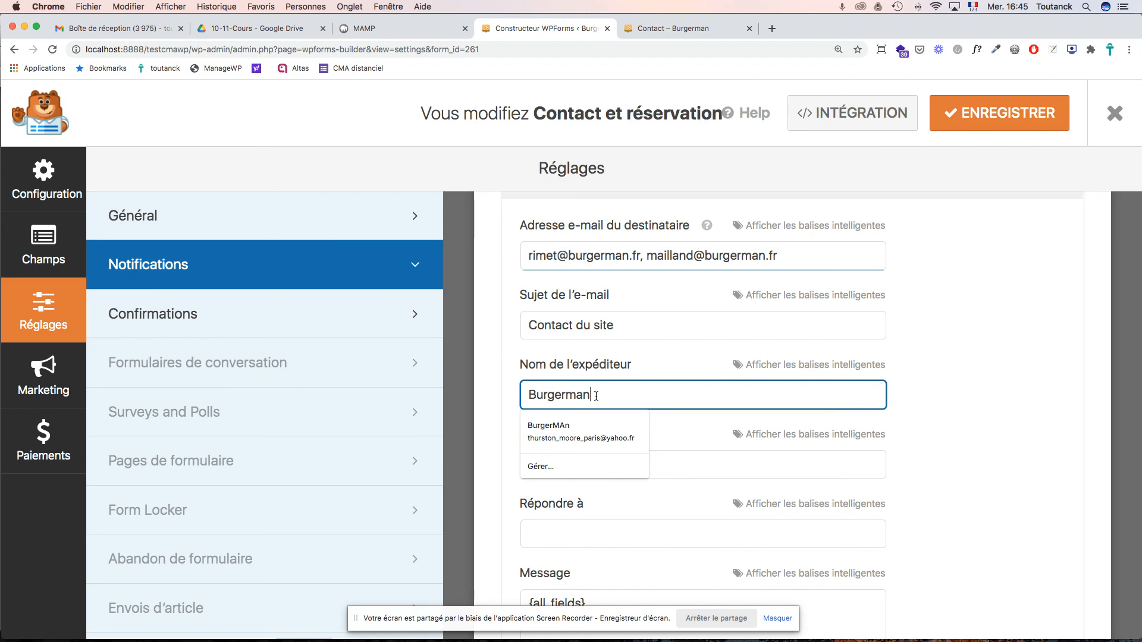
{"action": "type", "text": "site"}
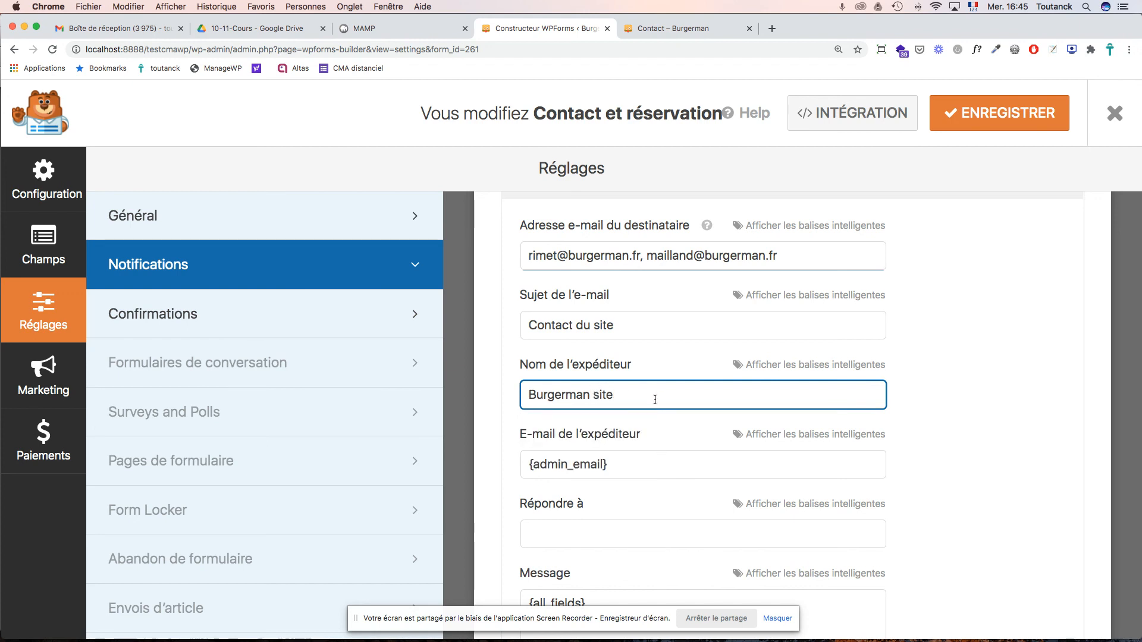
- Set Répondre à to the form's E-mail field smart tag and save the notification
{"action": "scroll", "coordinate": [654, 398], "scroll_direction": "down", "scroll_amount": 3}
{"action": "scroll", "coordinate": [655, 400], "scroll_direction": "down", "scroll_amount": 3}
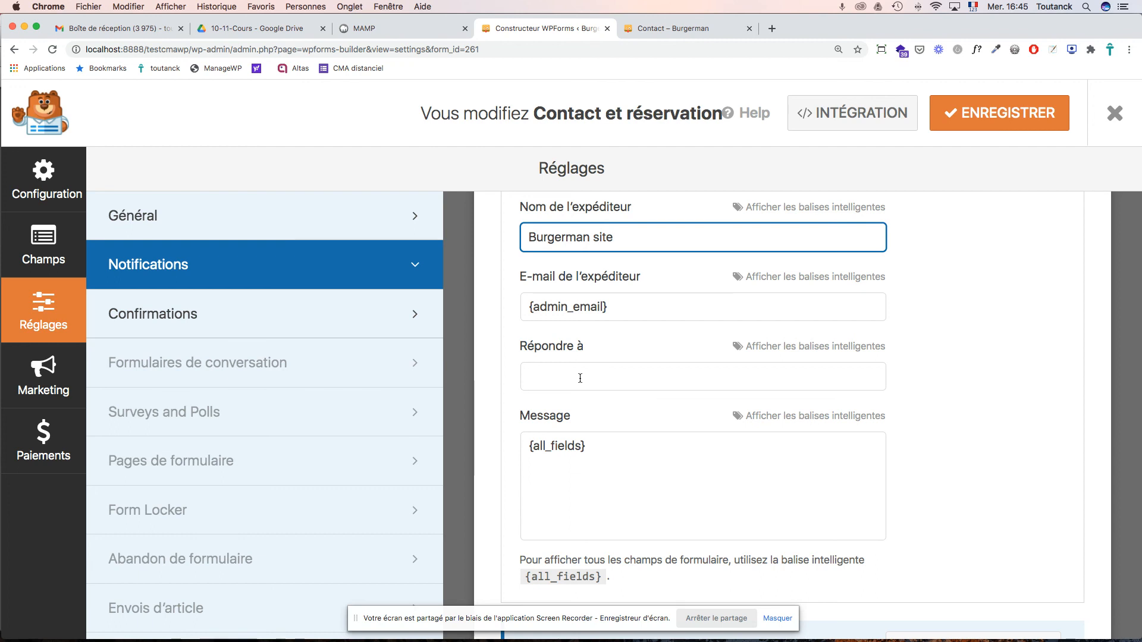
{"action": "left_click", "coordinate": [779, 349]}
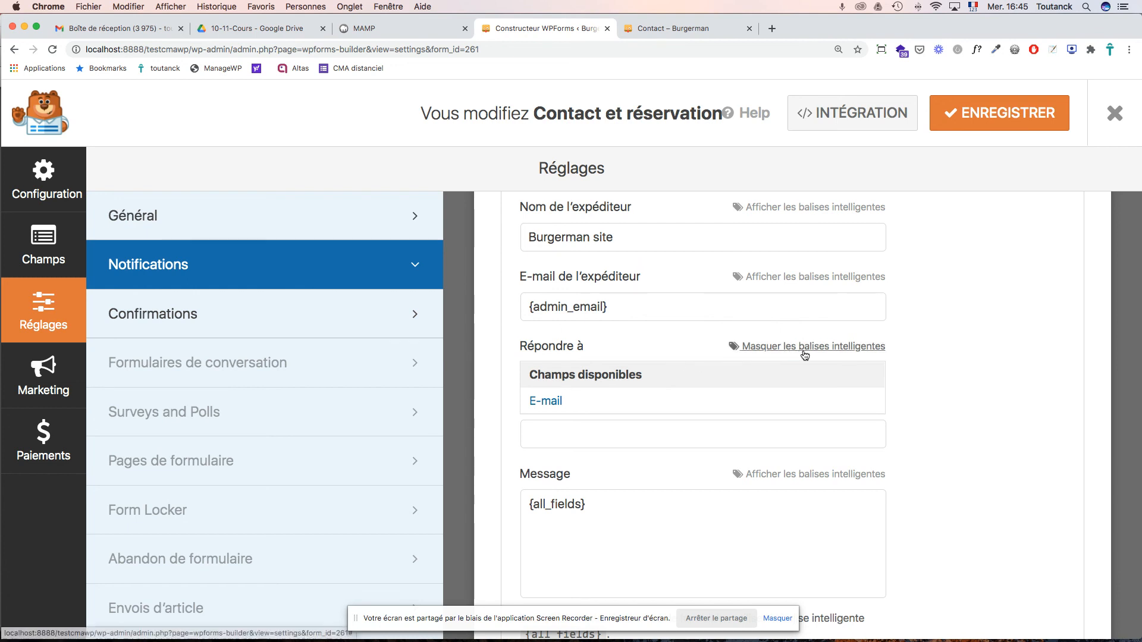
{"action": "left_click", "coordinate": [550, 403]}
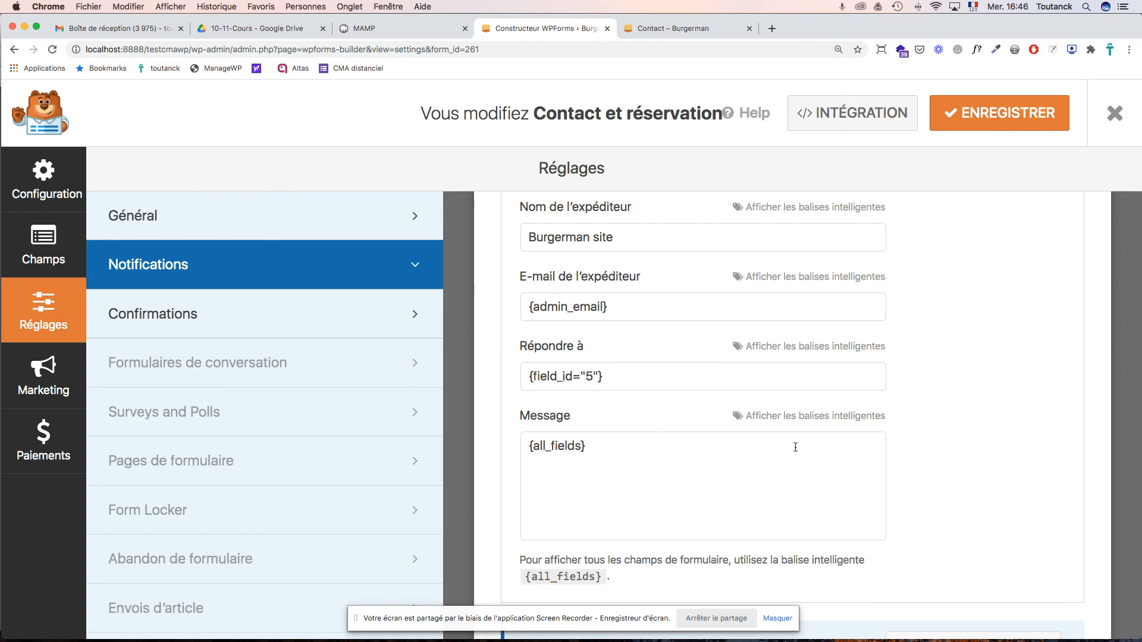
{"action": "scroll", "coordinate": [862, 476], "scroll_direction": "down", "scroll_amount": 3}
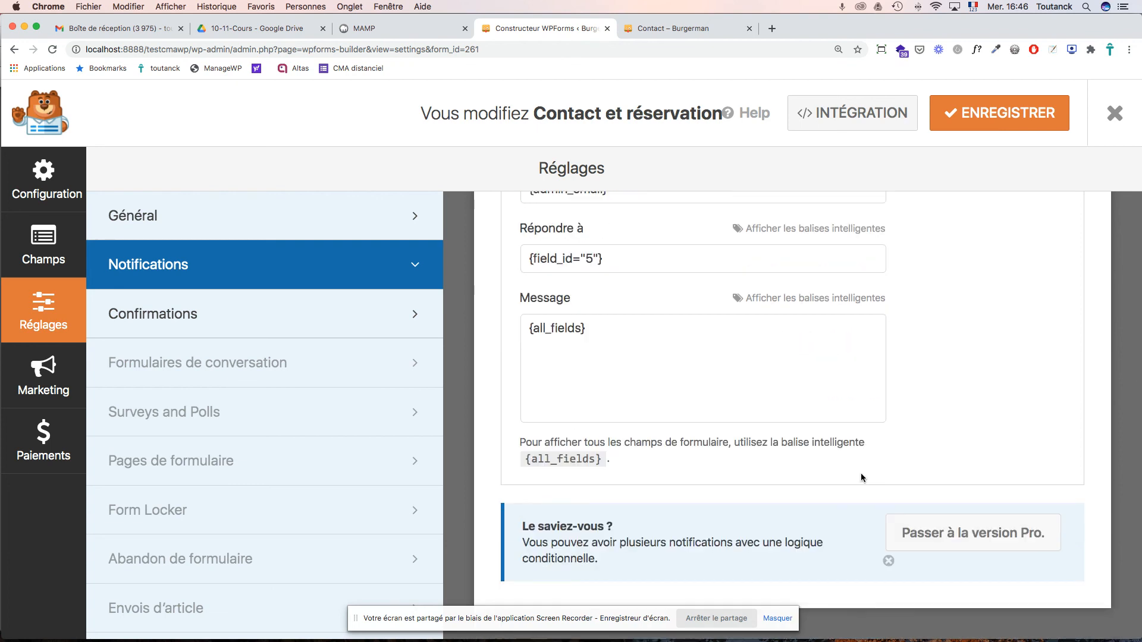
{"action": "scroll", "coordinate": [861, 473], "scroll_direction": "up", "scroll_amount": 2}
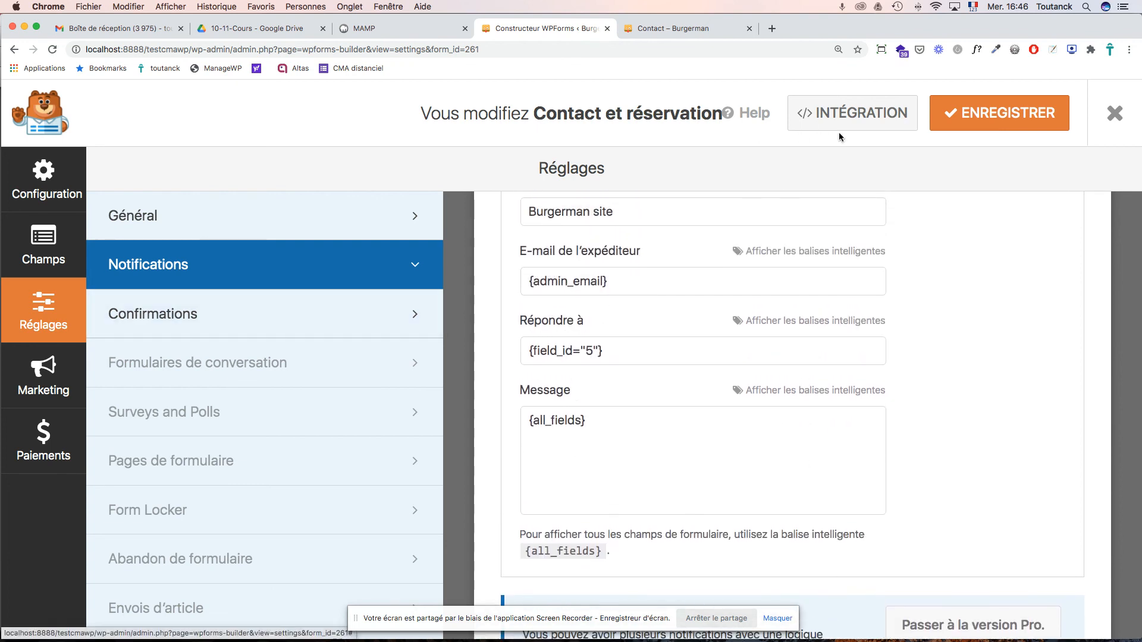
{"action": "left_click", "coordinate": [994, 131]}
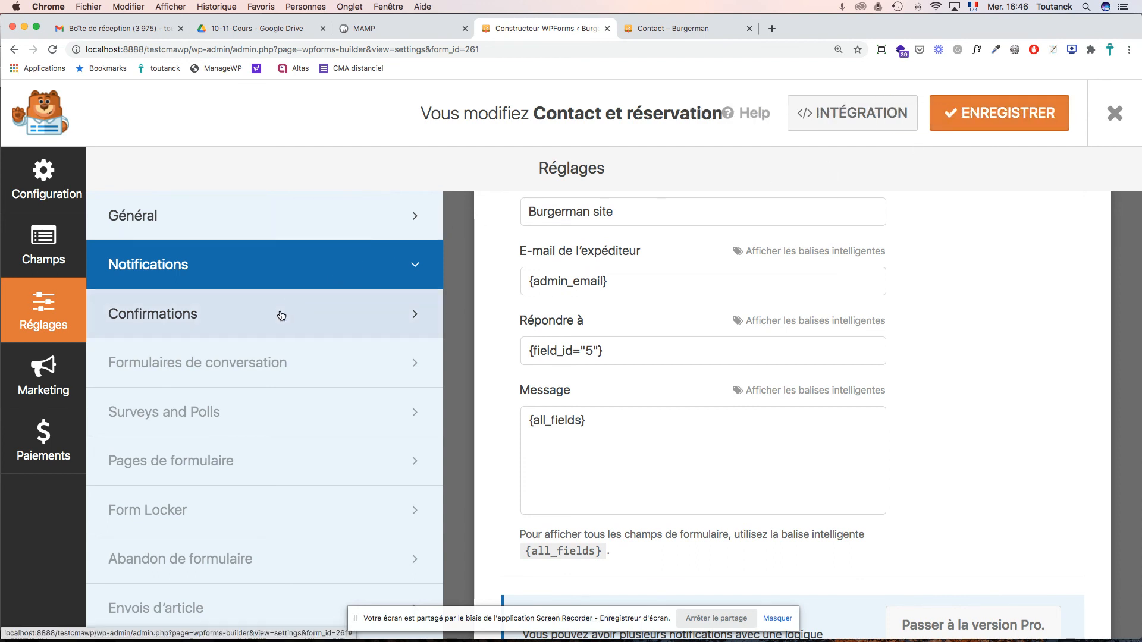
- Append "A bientôt chez BurgerMan." to the default confirmation message and save the form
{"action": "left_click", "coordinate": [284, 314]}
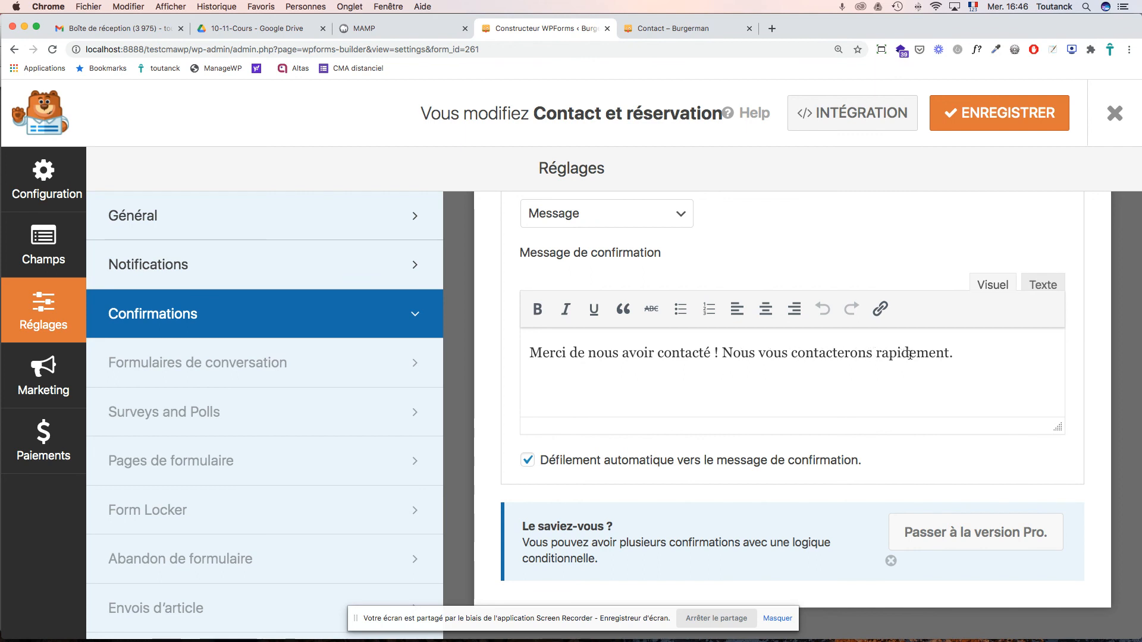
{"action": "left_click", "coordinate": [964, 355]}
{"action": "type", "text": "A bien"}
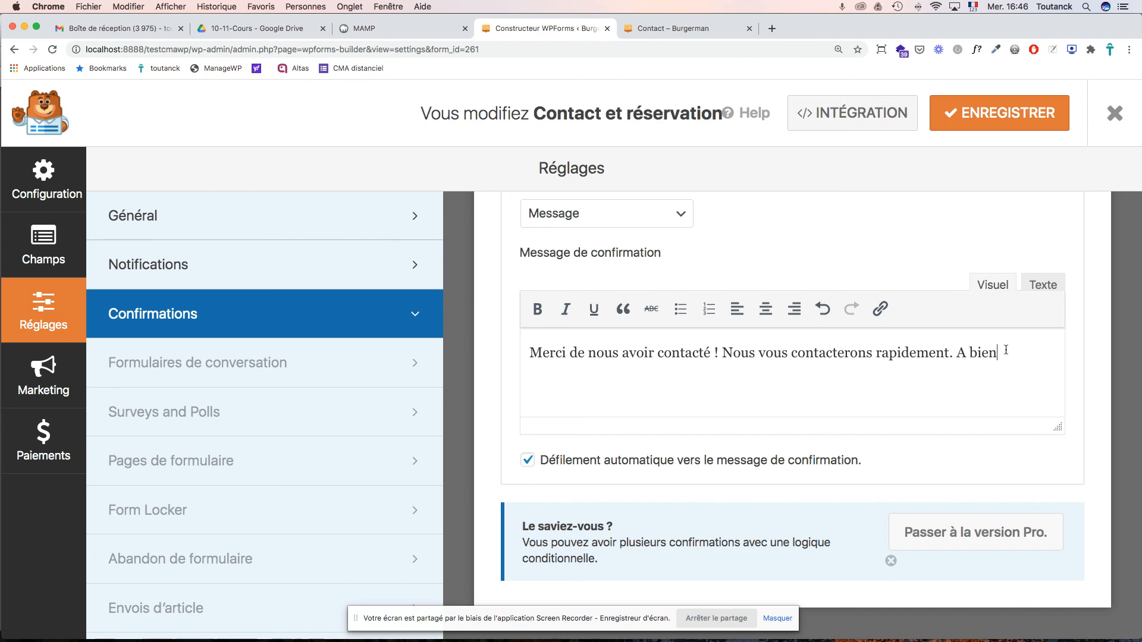
{"action": "type", "text": "tôt chez Burgerman"}
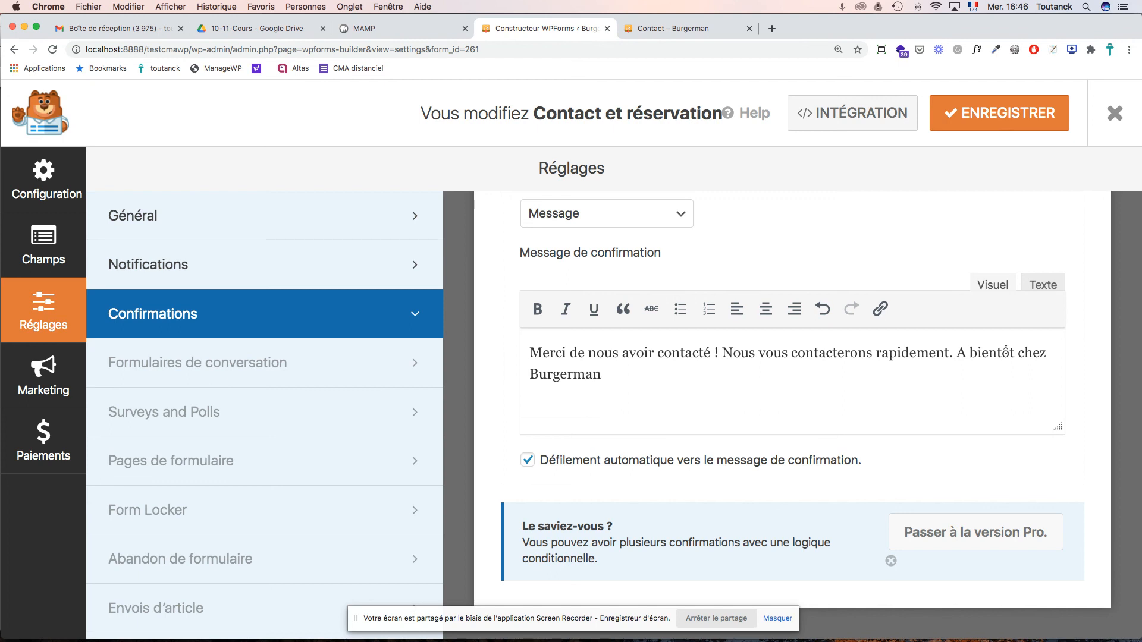
{"action": "key", "text": "BackSpace"}
{"action": "key", "text": "BackSpace"}
{"action": "key", "text": "BackSpace"}
{"action": "type", "text": "Man."}
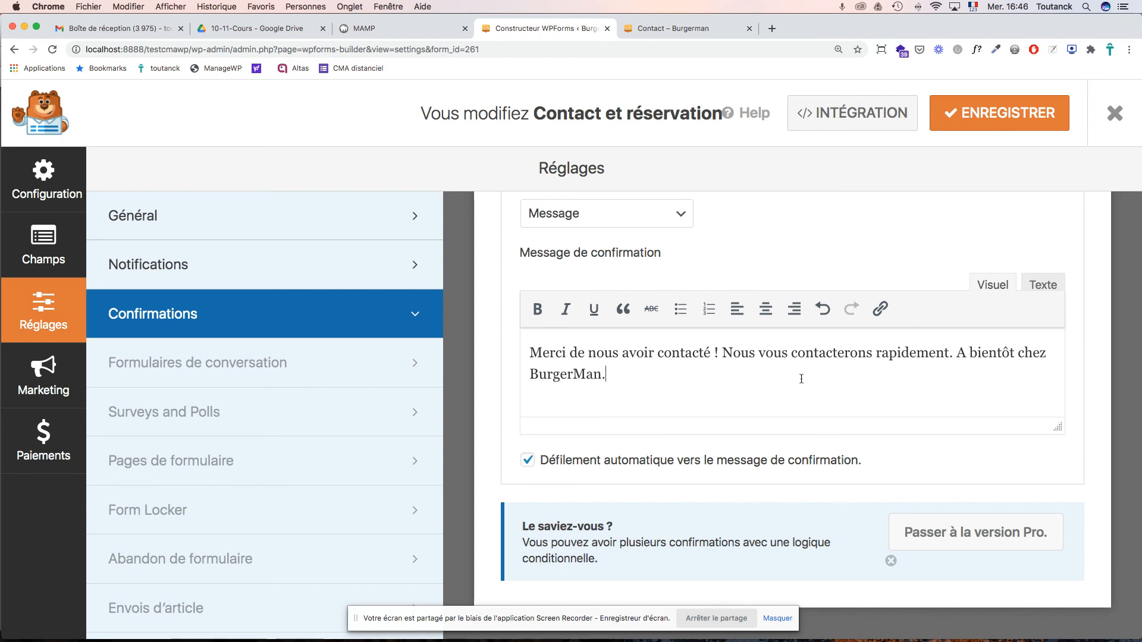
{"action": "scroll", "coordinate": [801, 379], "scroll_direction": "up", "scroll_amount": 5}
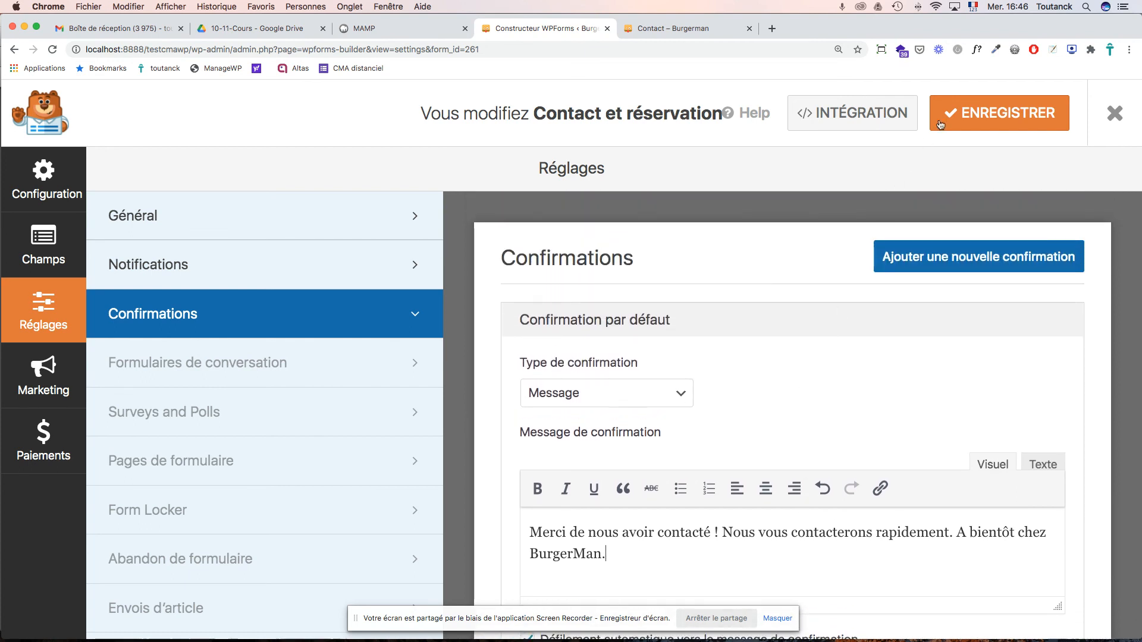
{"action": "left_click", "coordinate": [974, 114]}
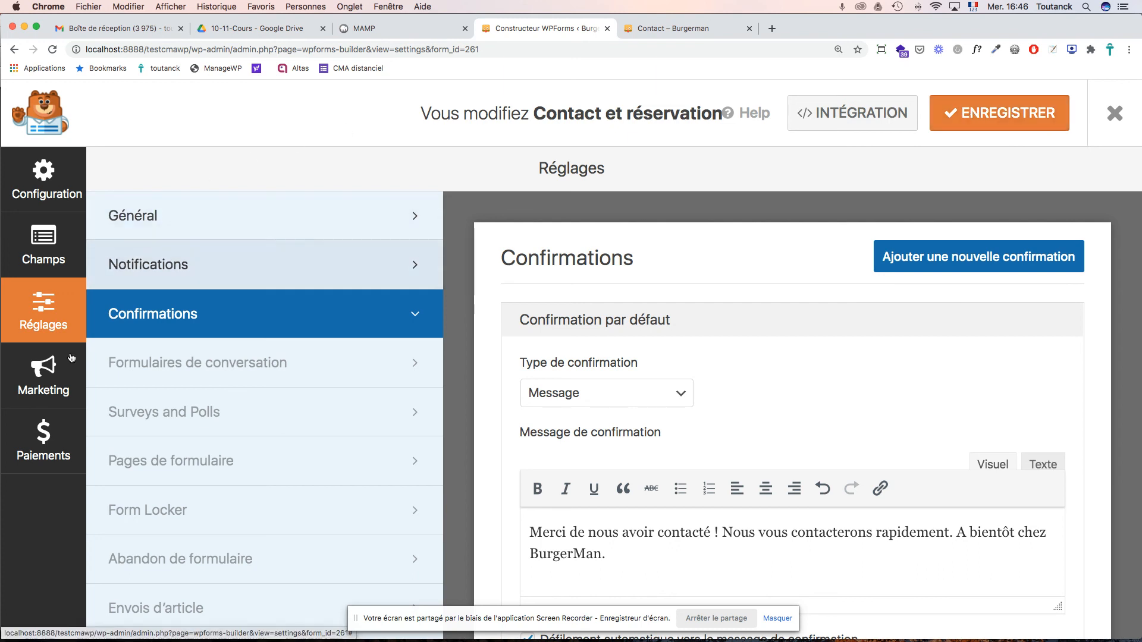
- View the Constant Contact marketing integration, then show the Paiements panel and save the form
{"action": "left_click", "coordinate": [52, 393]}
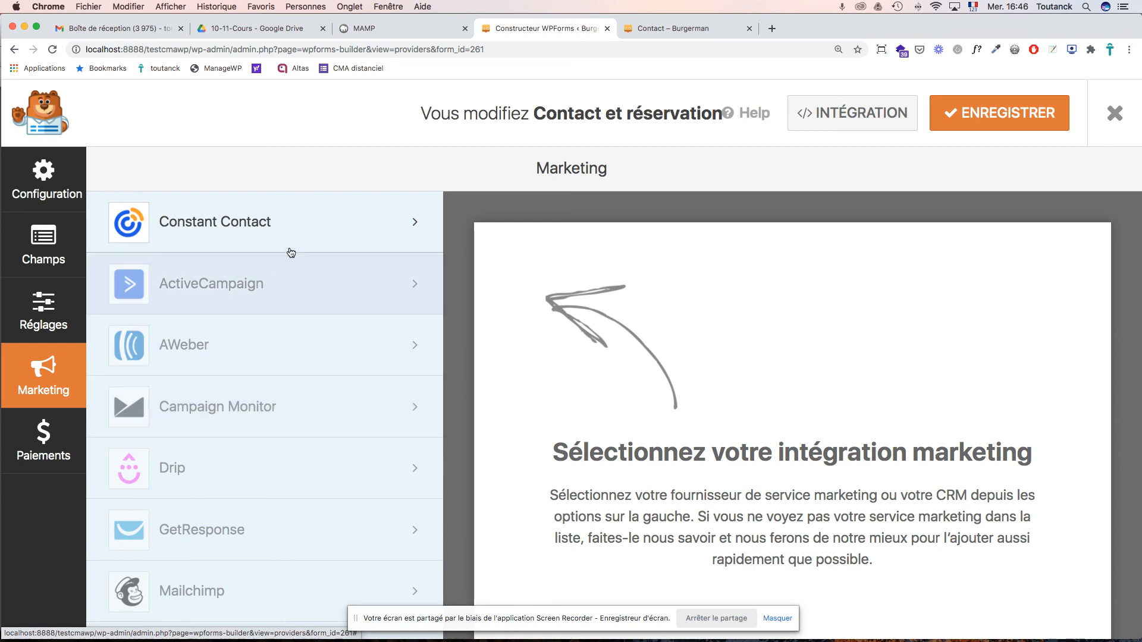
{"action": "left_click", "coordinate": [315, 236]}
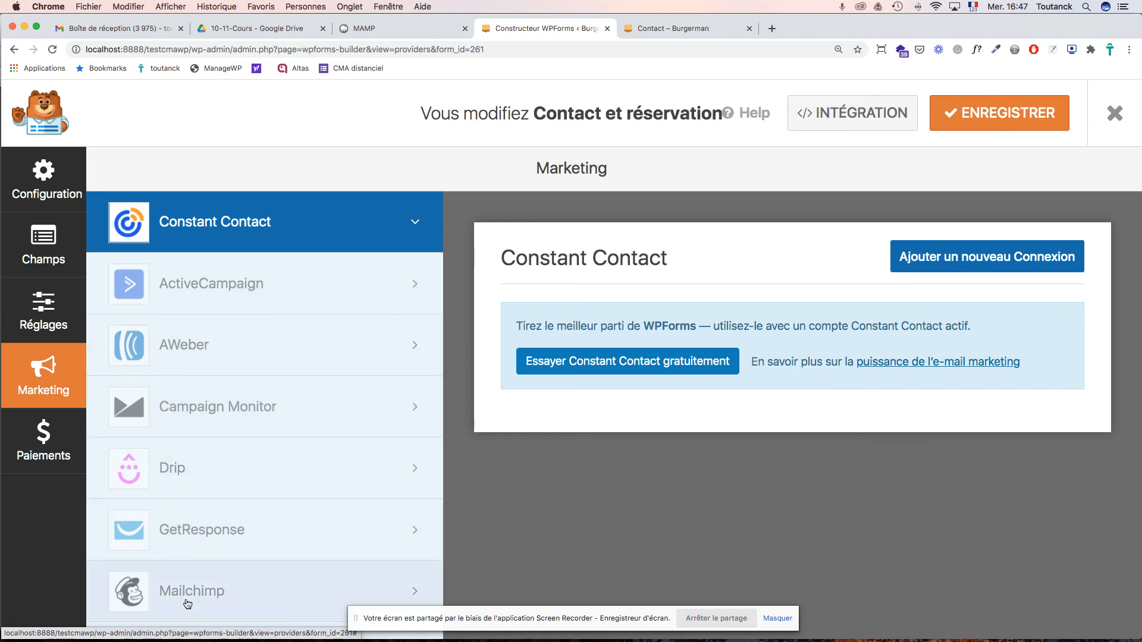
{"action": "left_click", "coordinate": [67, 464]}
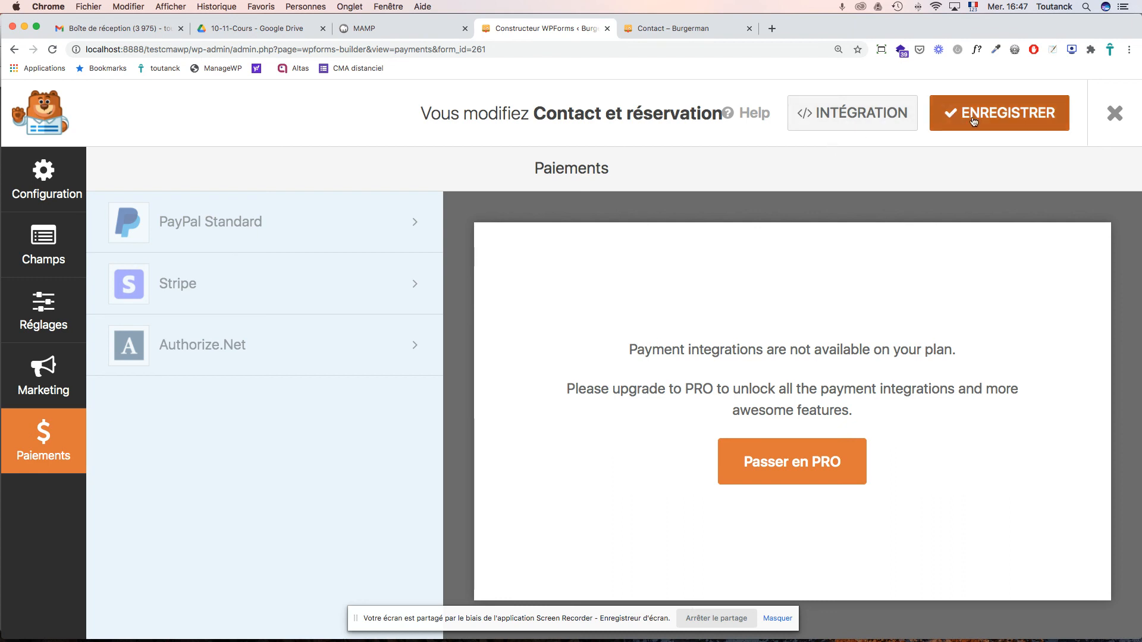
{"action": "left_click", "coordinate": [1013, 117]}
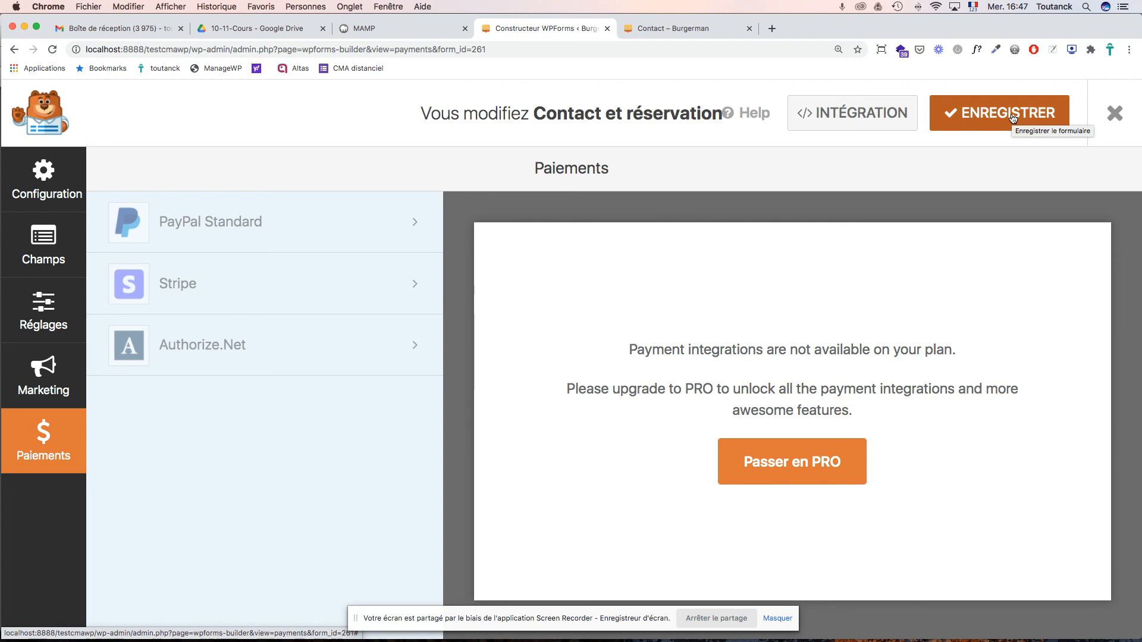
- Bring up the INTÉGRATION embed-in-page prompt, then switch to the course PDF in Acrobat
{"action": "left_click", "coordinate": [877, 112]}
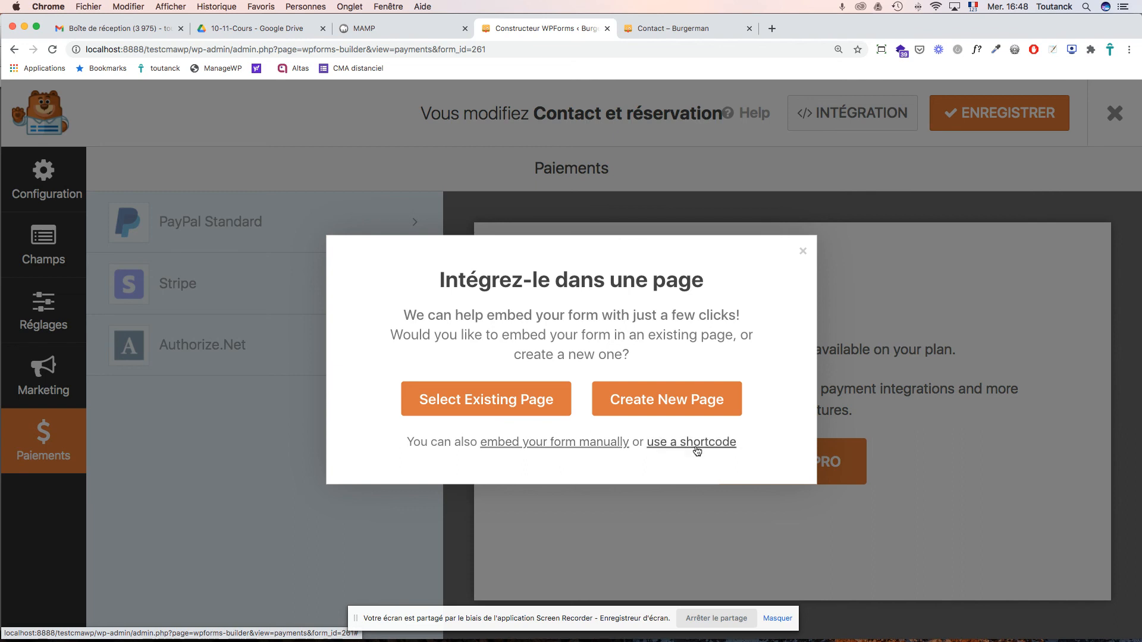
{"action": "key", "text": "super+Tab"}
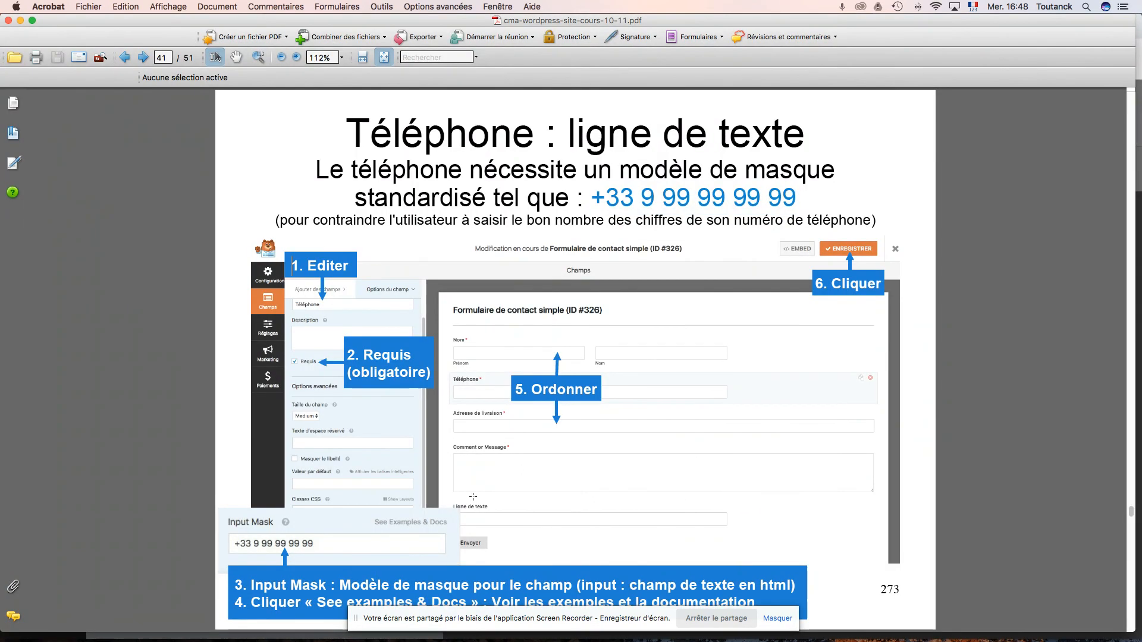
- Page forward eight slides to the Shortcode slide, page 50 of 51
{"action": "left_click", "coordinate": [144, 58]}
{"action": "left_click", "coordinate": [144, 58]}
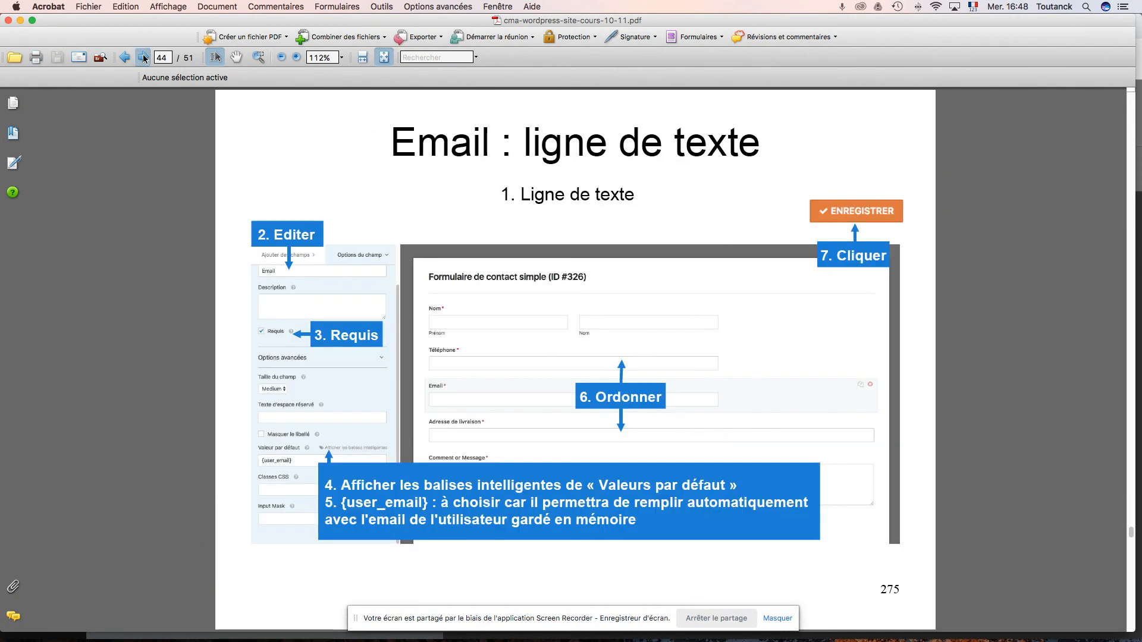
{"action": "left_click", "coordinate": [144, 58]}
{"action": "left_click", "coordinate": [144, 58]}
{"action": "left_click", "coordinate": [144, 58]}
{"action": "left_click", "coordinate": [144, 57]}
{"action": "left_click", "coordinate": [144, 57]}
{"action": "left_click", "coordinate": [144, 58]}
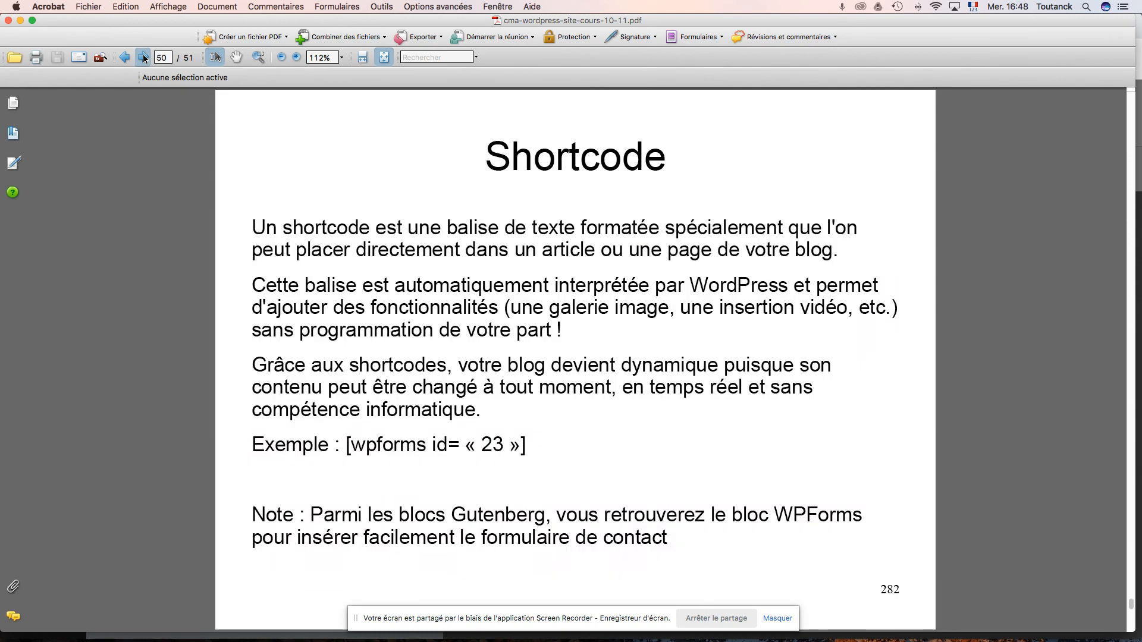
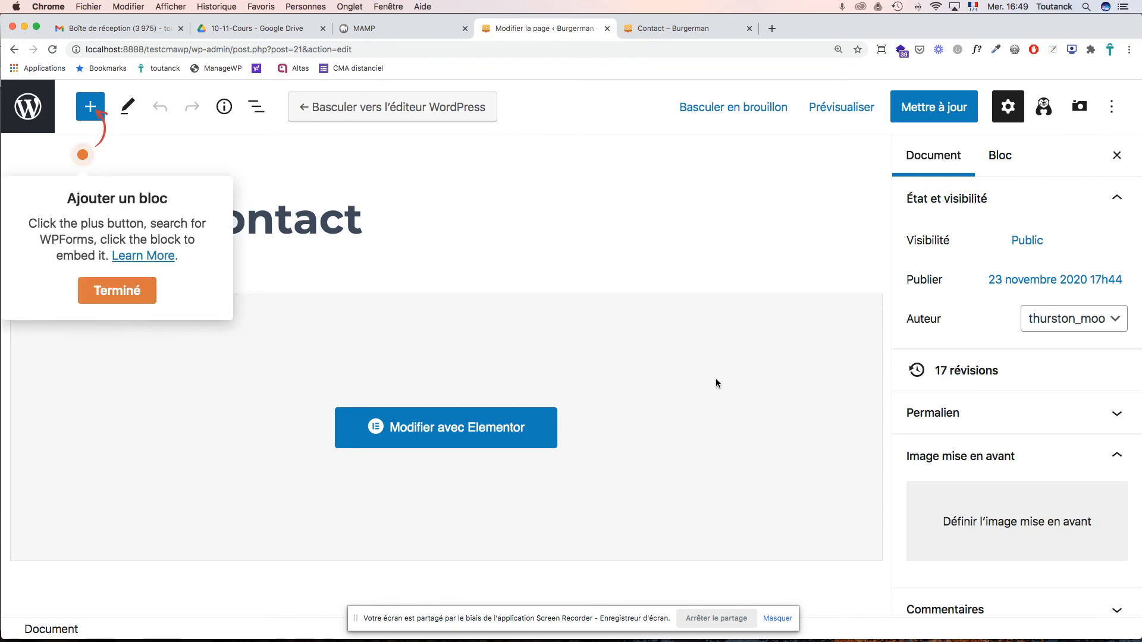
- Open the Contact page in the Elementor visual editor
{"action": "scroll", "coordinate": [714, 380], "scroll_direction": "down", "scroll_amount": 5}
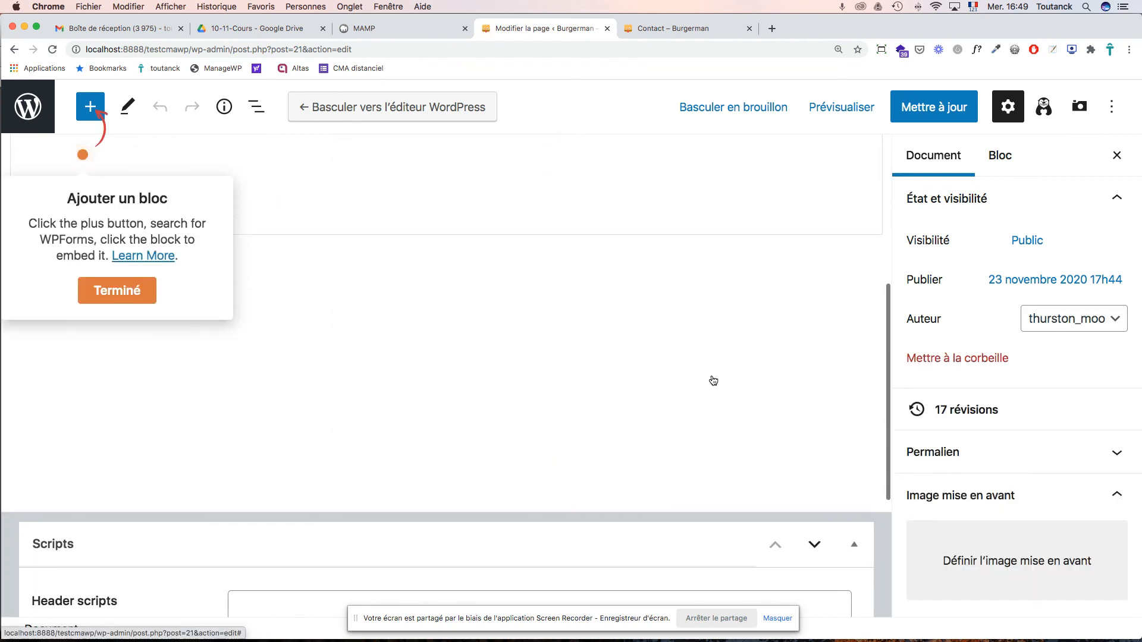
{"action": "scroll", "coordinate": [712, 376], "scroll_direction": "up", "scroll_amount": 10}
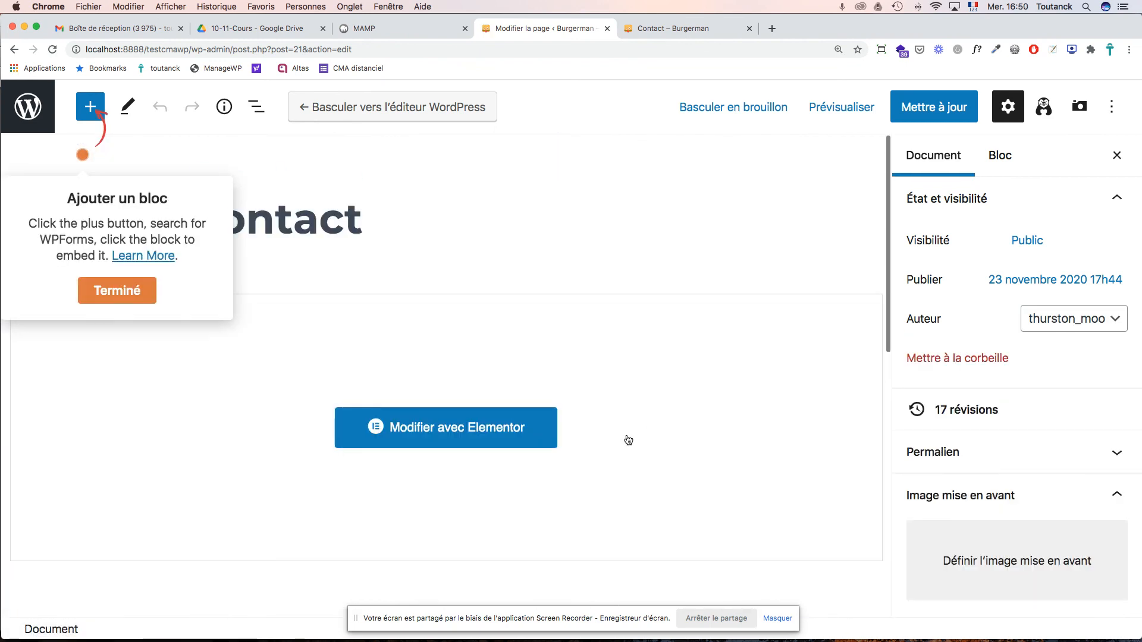
{"action": "left_click", "coordinate": [506, 432]}
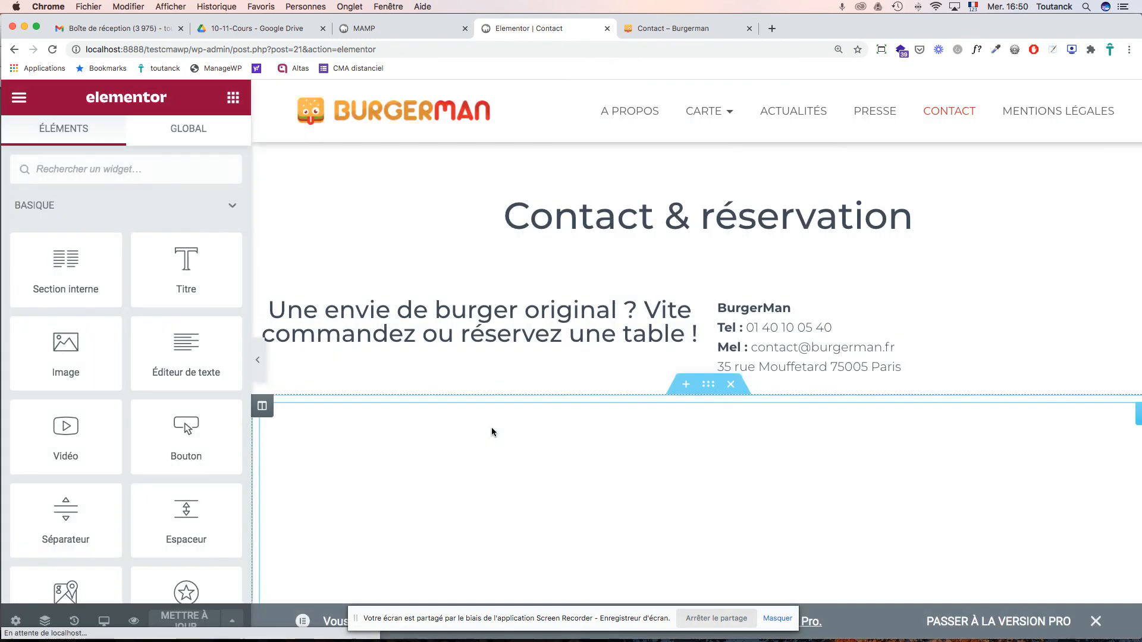
- Add a one-column section below the delivery logos and drop a WPForms widget into it
{"action": "scroll", "coordinate": [511, 415], "scroll_direction": "down", "scroll_amount": 12}
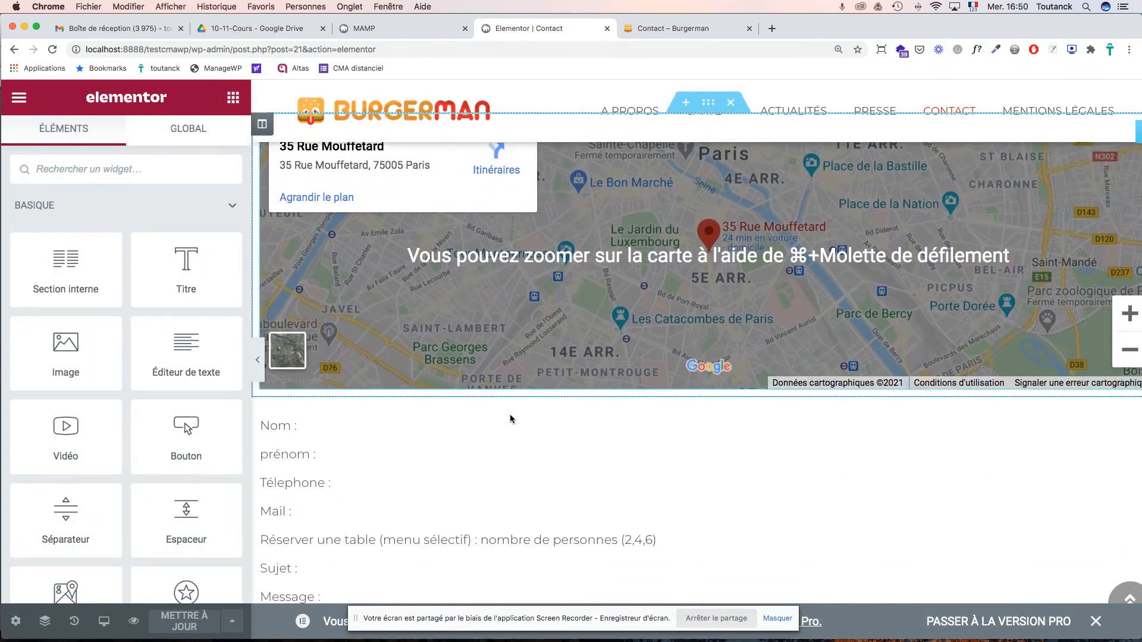
{"action": "scroll", "coordinate": [510, 418], "scroll_direction": "down", "scroll_amount": 3}
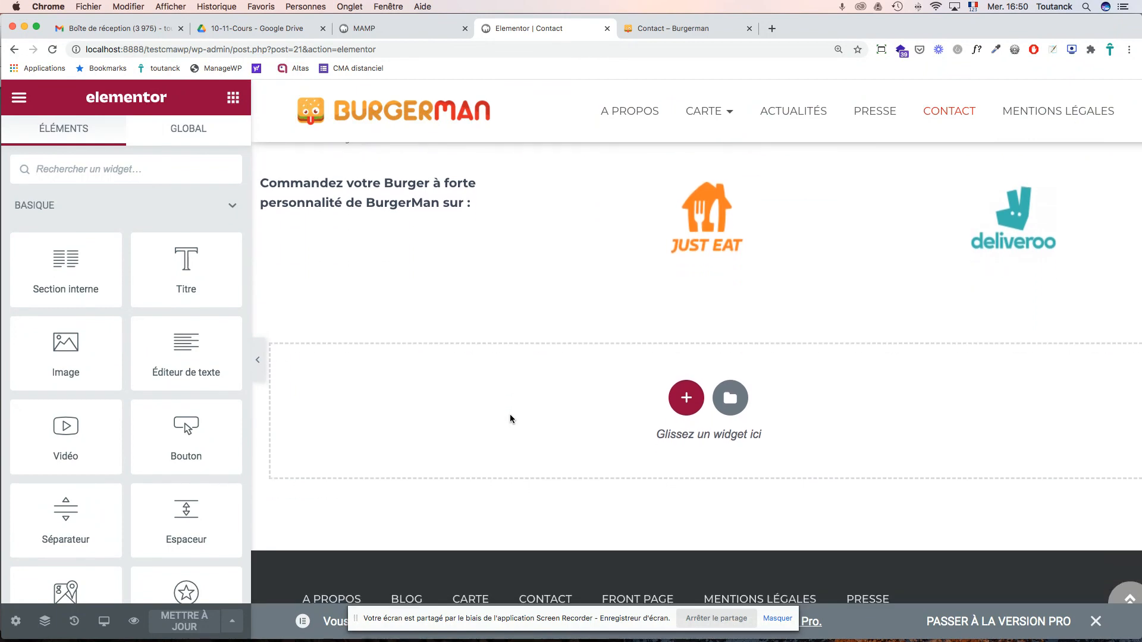
{"action": "scroll", "coordinate": [510, 418], "scroll_direction": "up", "scroll_amount": 4}
{"action": "scroll", "coordinate": [510, 418], "scroll_direction": "down", "scroll_amount": 5}
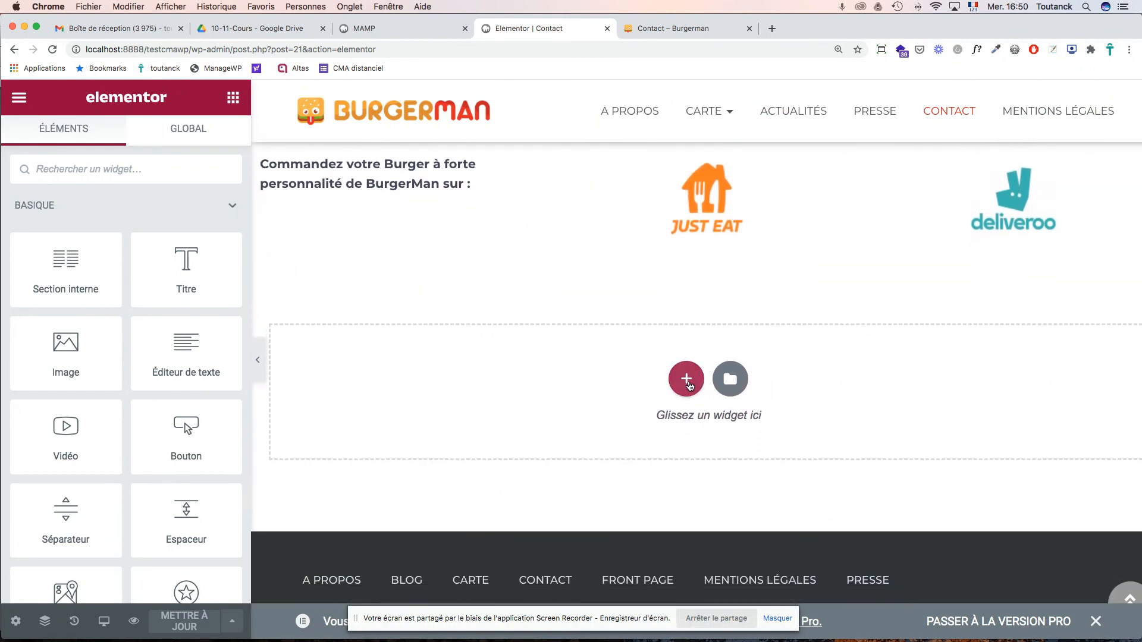
{"action": "left_click", "coordinate": [687, 381]}
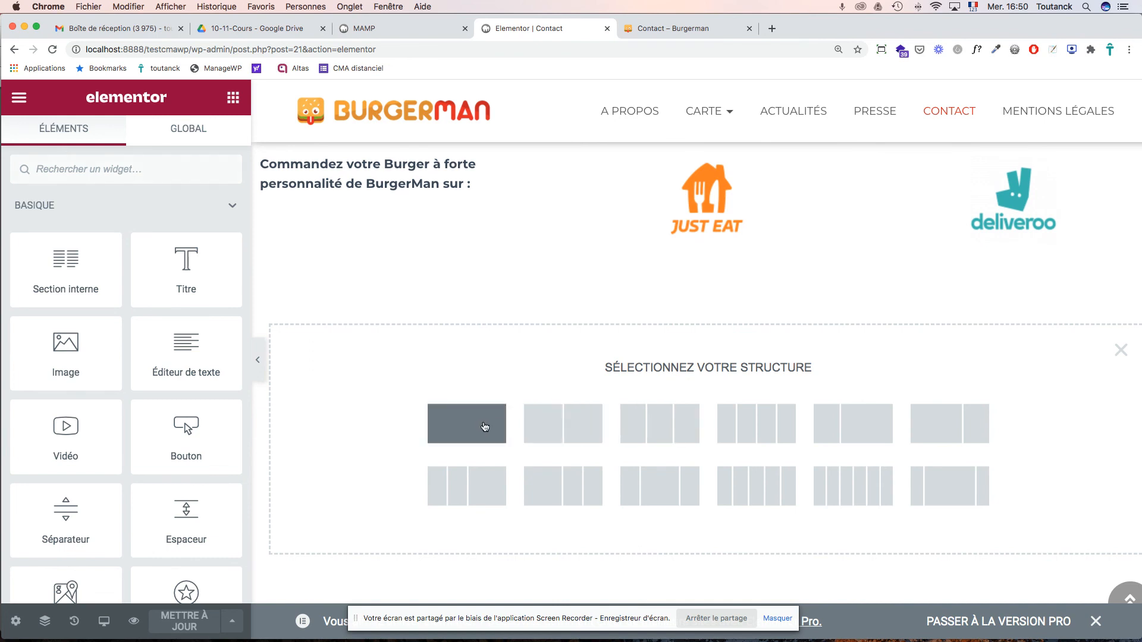
{"action": "left_click", "coordinate": [482, 427]}
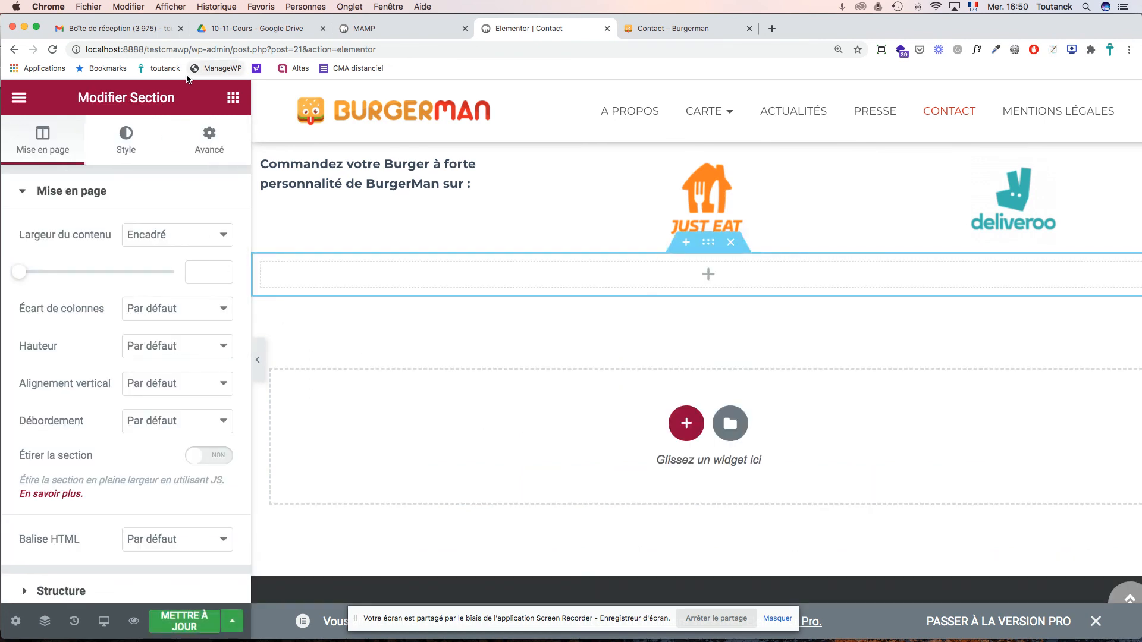
{"action": "left_click", "coordinate": [709, 277]}
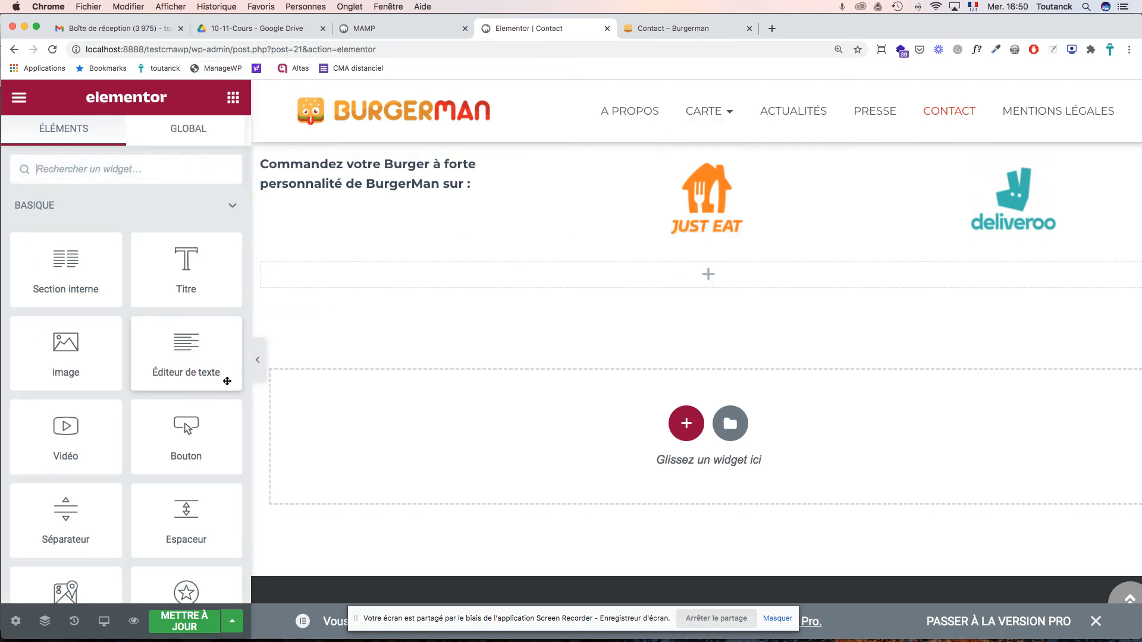
{"action": "scroll", "coordinate": [209, 389], "scroll_direction": "down", "scroll_amount": 5}
{"action": "scroll", "coordinate": [196, 387], "scroll_direction": "down", "scroll_amount": 2}
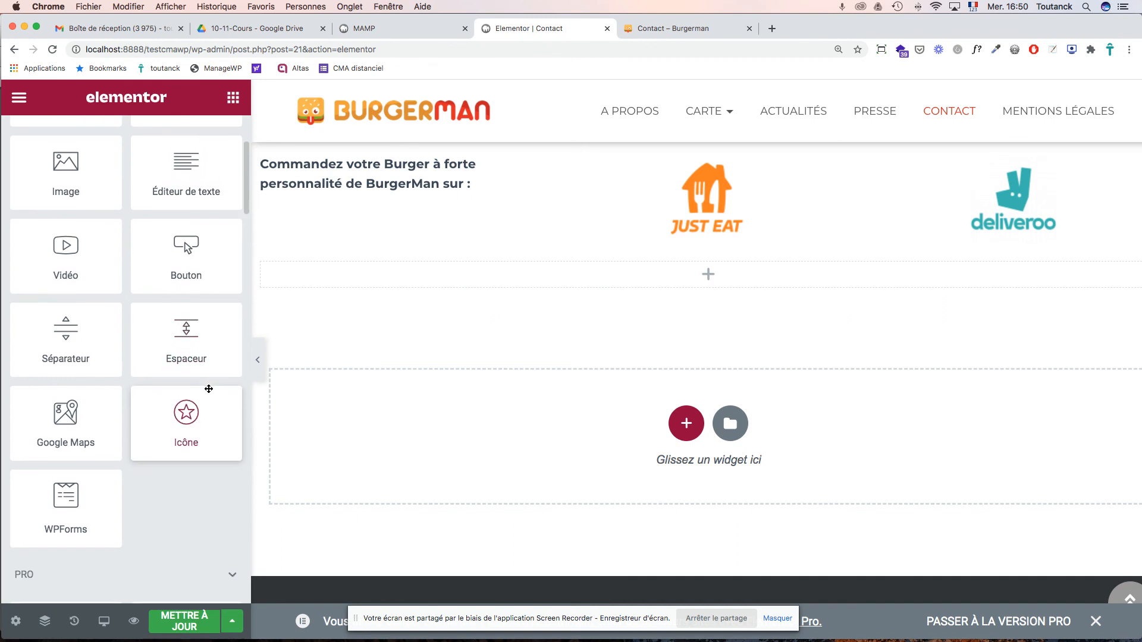
{"action": "left_click_drag", "start_coordinate": [70, 483], "coordinate": [387, 273]}
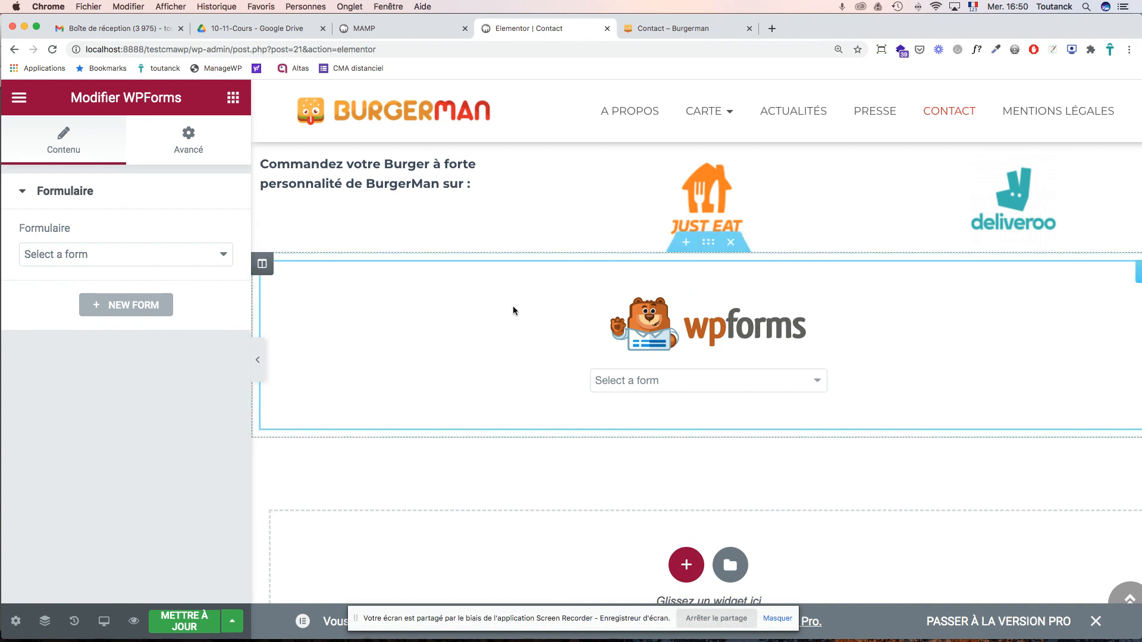
- Embed the Contact et réservation form in the WPForms widget
{"action": "left_click", "coordinate": [622, 387]}
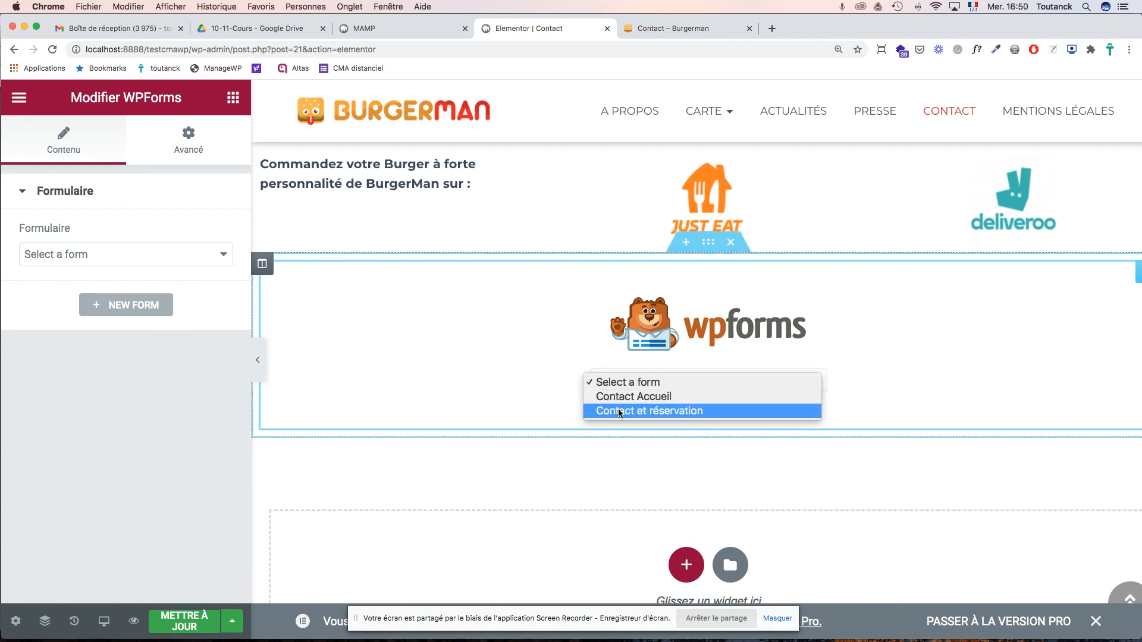
{"action": "left_click", "coordinate": [618, 411]}
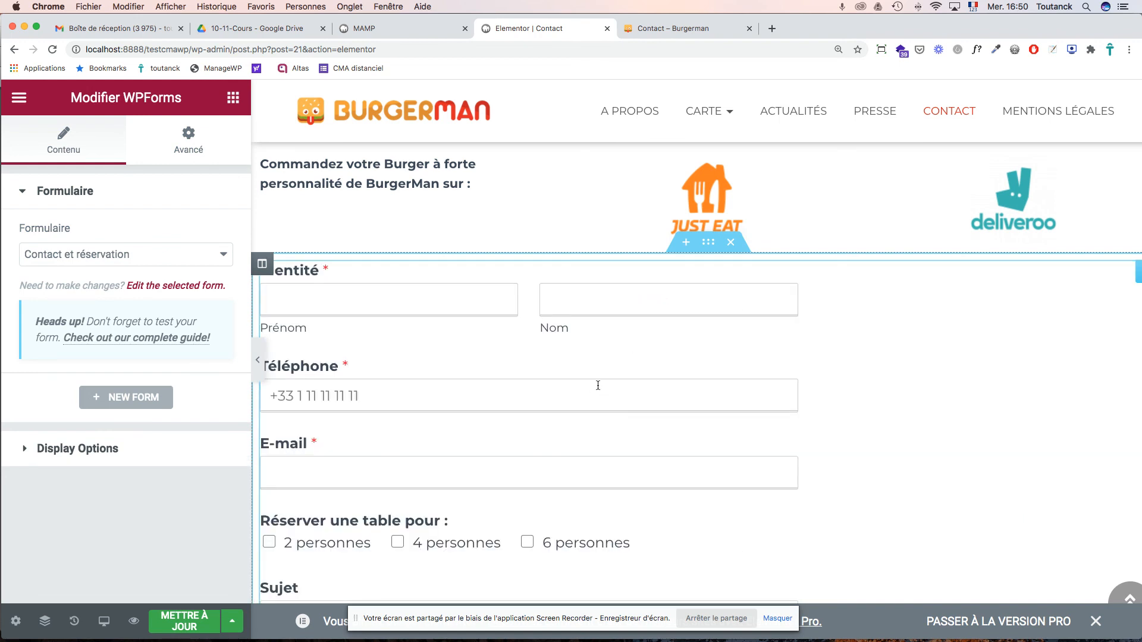
{"action": "scroll", "coordinate": [573, 375], "scroll_direction": "down", "scroll_amount": 5}
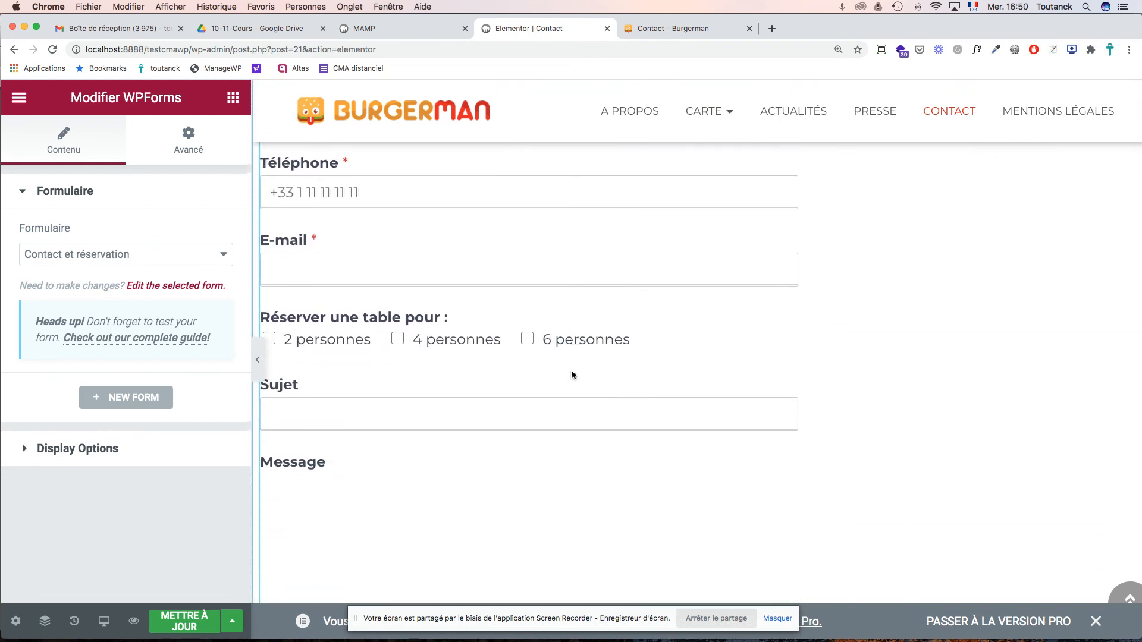
{"action": "scroll", "coordinate": [573, 374], "scroll_direction": "up", "scroll_amount": 2}
{"action": "scroll", "coordinate": [572, 375], "scroll_direction": "up", "scroll_amount": 6}
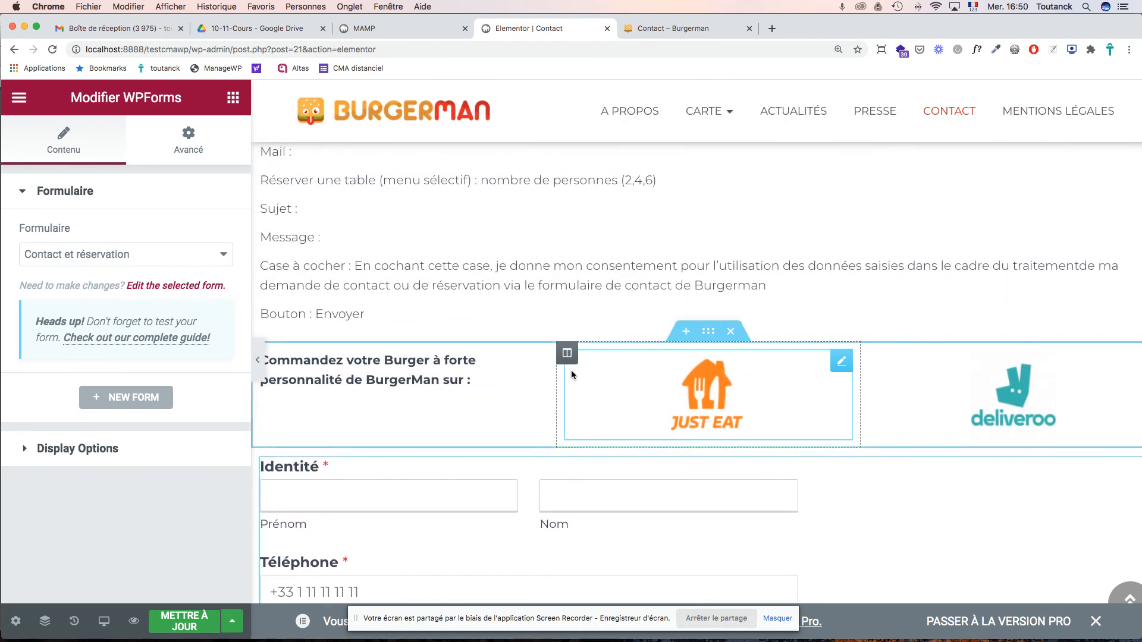
- Look through the widget's advanced positioning, border, background, motion effect and margin settings
{"action": "left_click", "coordinate": [197, 153]}
{"action": "scroll", "coordinate": [162, 295], "scroll_direction": "down", "scroll_amount": 4}
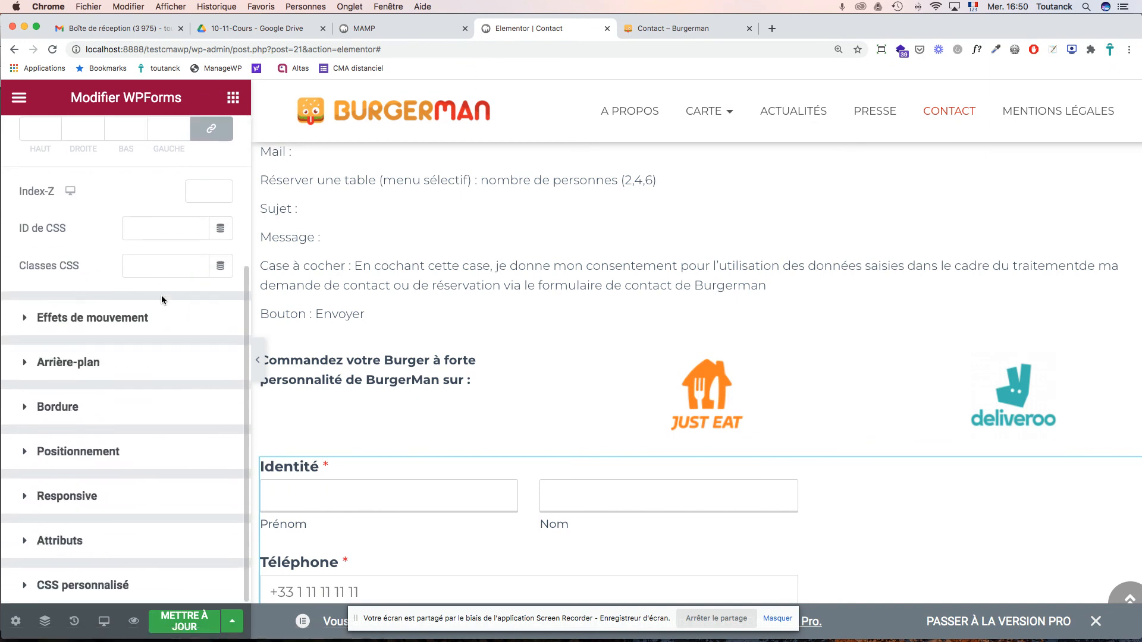
{"action": "left_click", "coordinate": [95, 452]}
{"action": "left_click", "coordinate": [70, 335]}
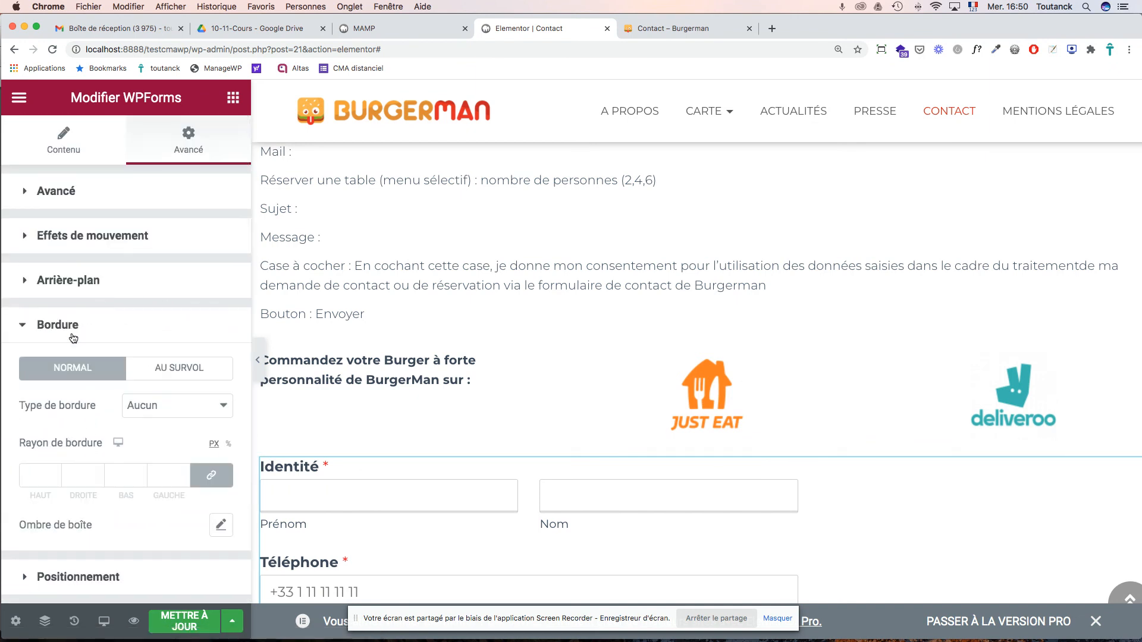
{"action": "left_click", "coordinate": [86, 291]}
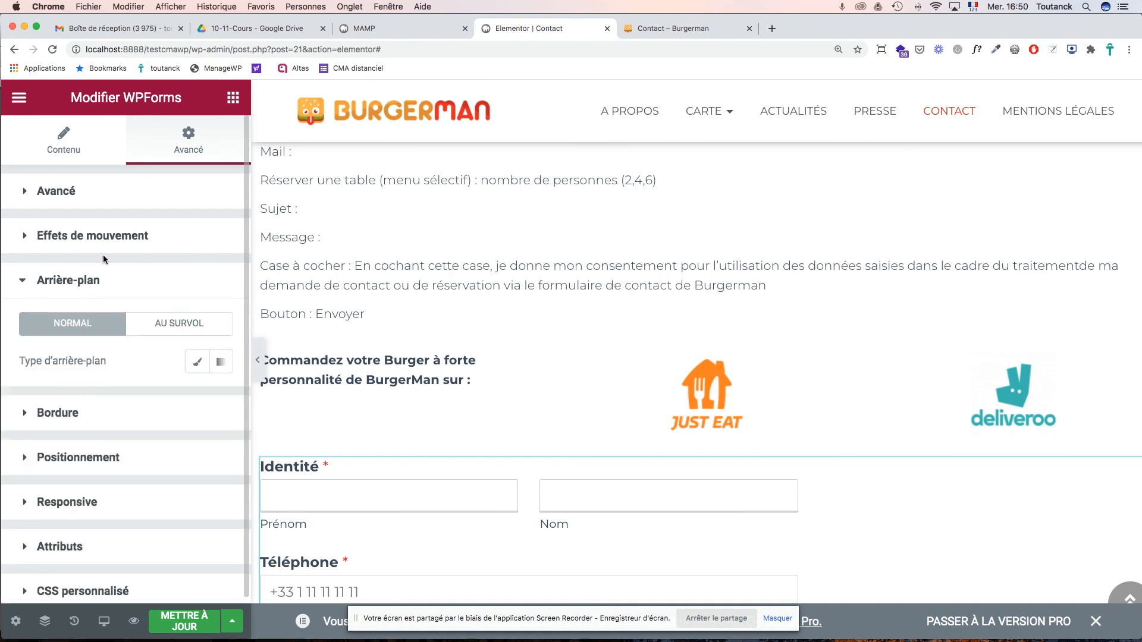
{"action": "left_click", "coordinate": [106, 238]}
{"action": "left_click", "coordinate": [108, 205]}
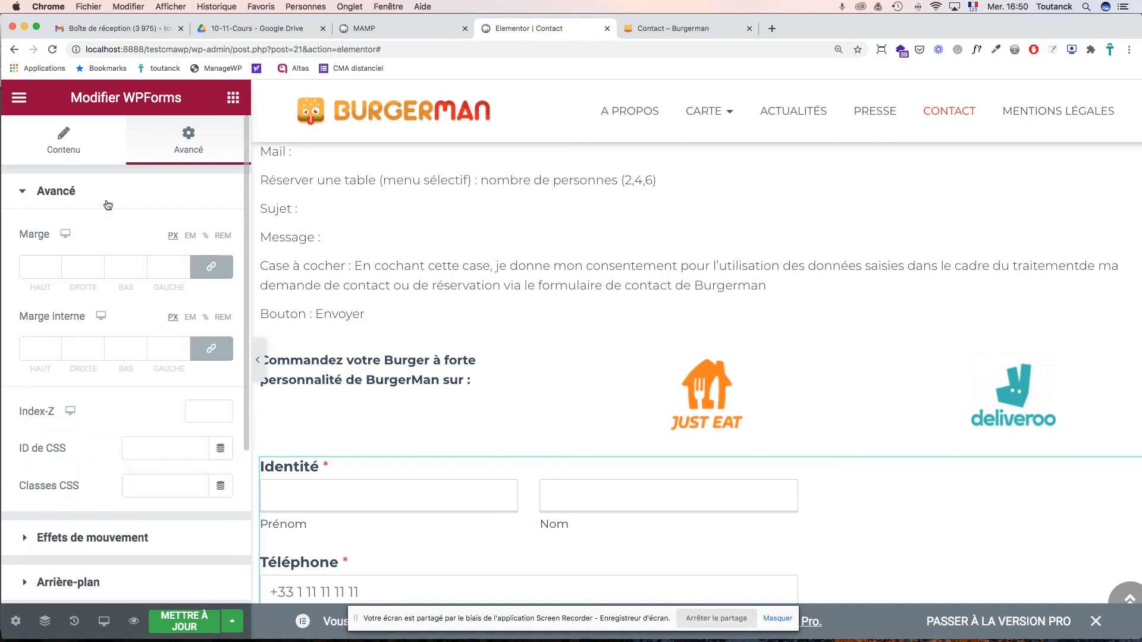
- Check the widget's responsive visibility, custom CSS and attributes settings
{"action": "scroll", "coordinate": [135, 338], "scroll_direction": "down", "scroll_amount": 4}
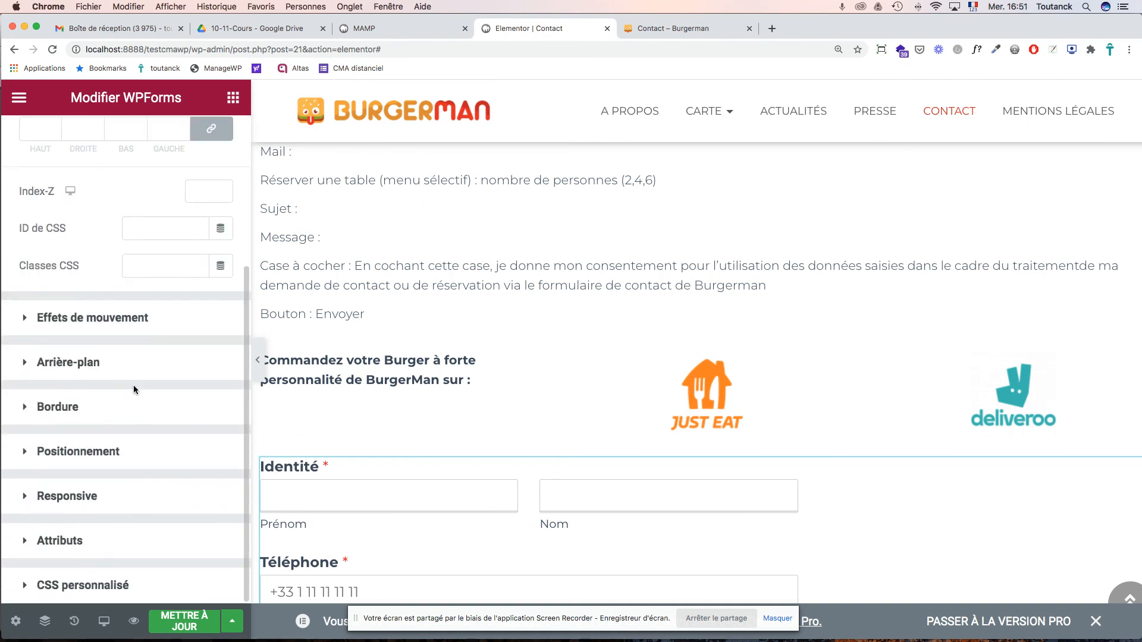
{"action": "left_click", "coordinate": [66, 496]}
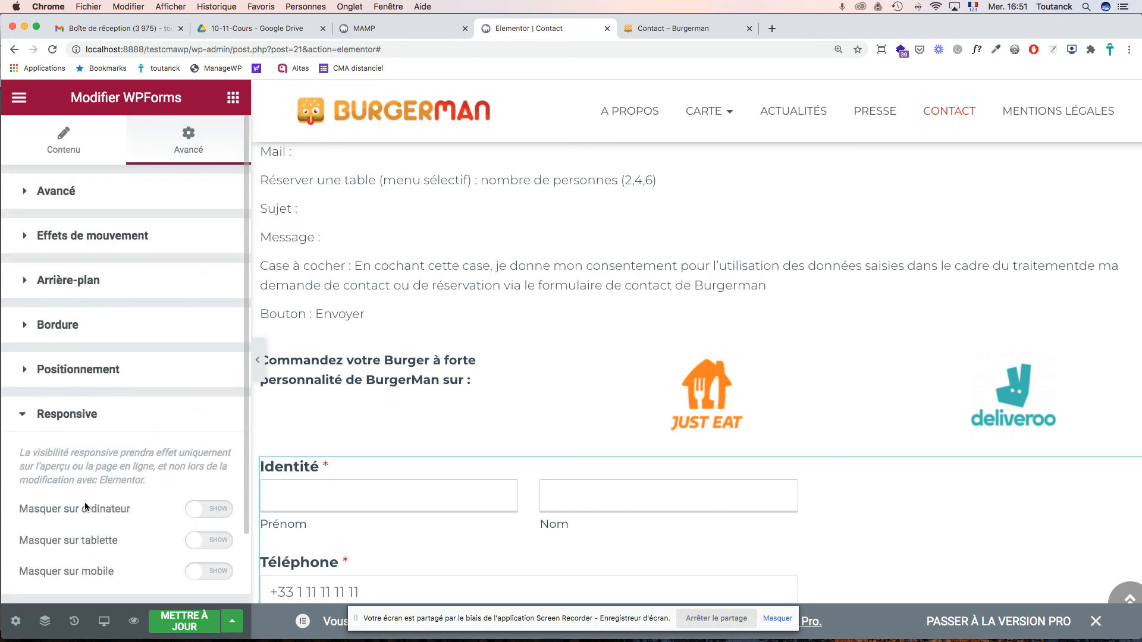
{"action": "scroll", "coordinate": [85, 504], "scroll_direction": "down", "scroll_amount": 2}
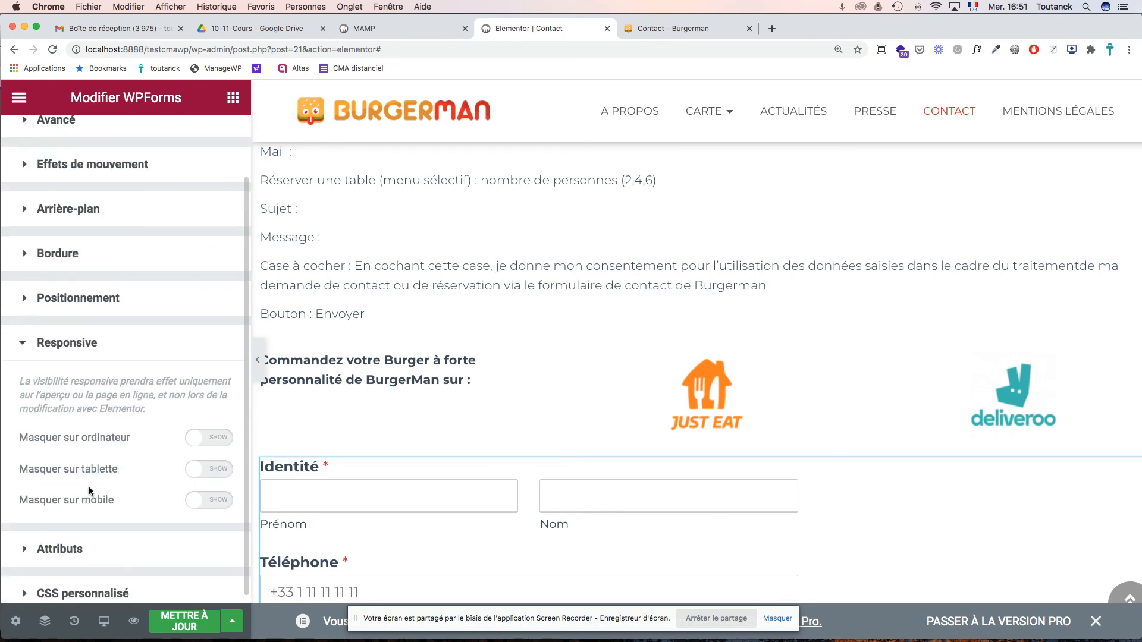
{"action": "left_click", "coordinate": [70, 585]}
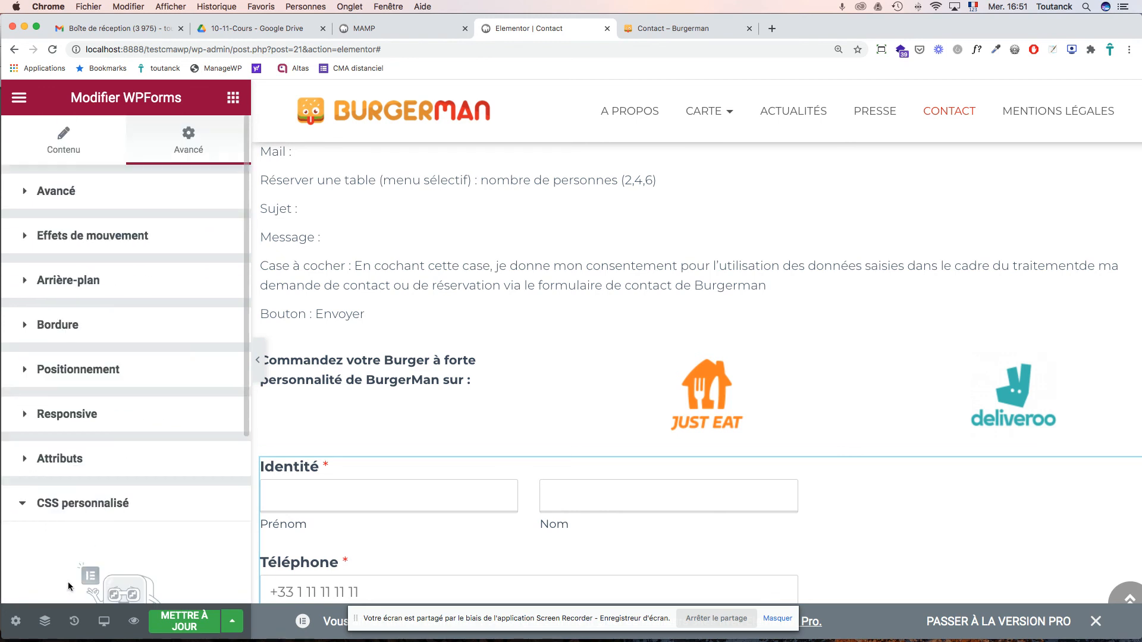
{"action": "left_click", "coordinate": [81, 465]}
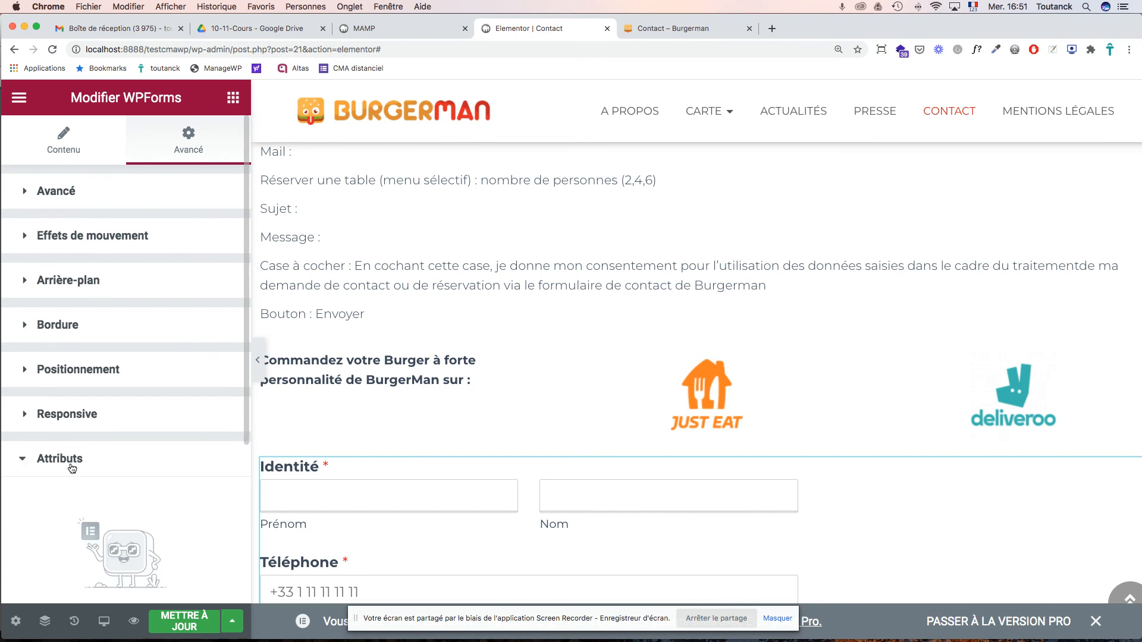
{"action": "left_click", "coordinate": [72, 469]}
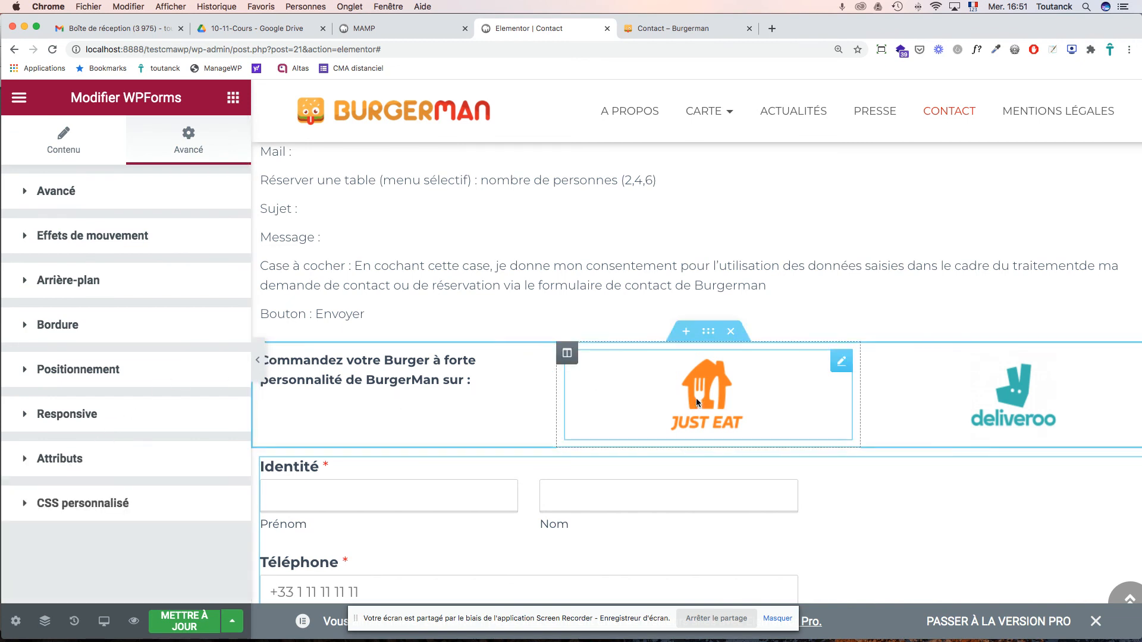
{"action": "scroll", "coordinate": [697, 398], "scroll_direction": "up", "scroll_amount": 5}
{"action": "scroll", "coordinate": [697, 398], "scroll_direction": "up", "scroll_amount": 2}
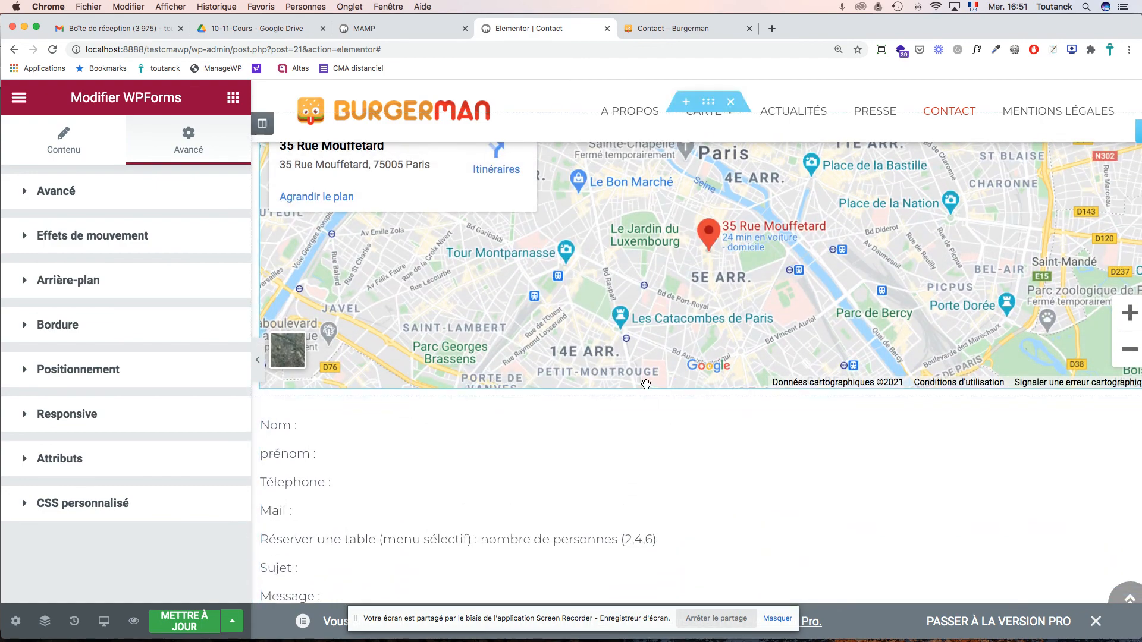
- Delete the plain-text form field list under the map and save the Contact page
{"action": "left_click", "coordinate": [731, 388]}
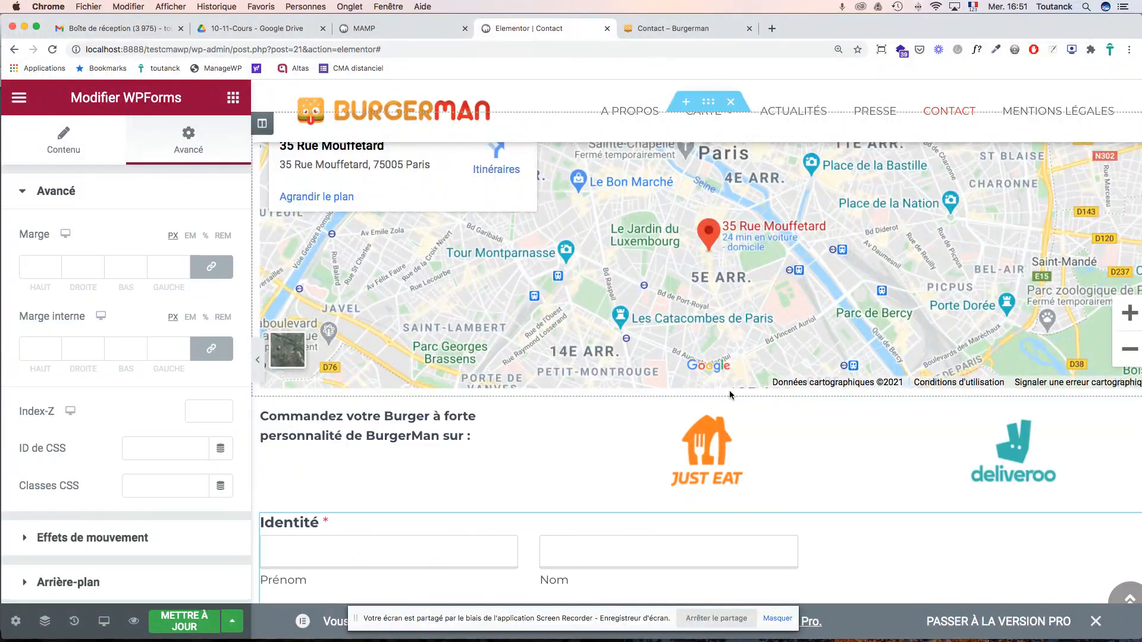
{"action": "scroll", "coordinate": [717, 462], "scroll_direction": "down", "scroll_amount": 1}
{"action": "scroll", "coordinate": [717, 457], "scroll_direction": "down", "scroll_amount": 14}
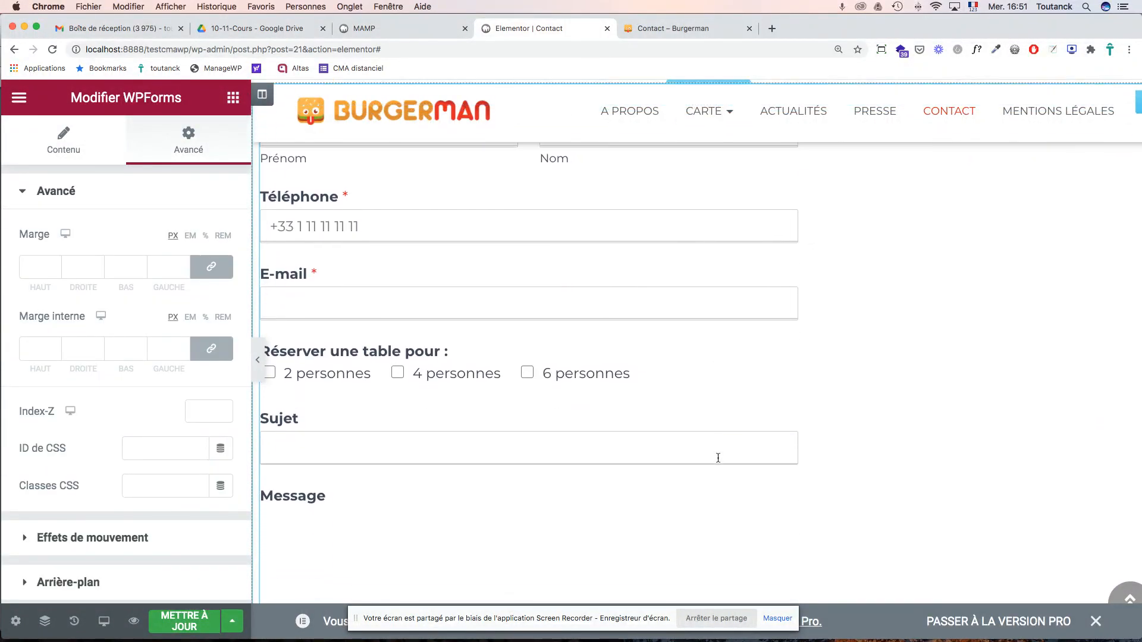
{"action": "scroll", "coordinate": [717, 457], "scroll_direction": "down", "scroll_amount": 3}
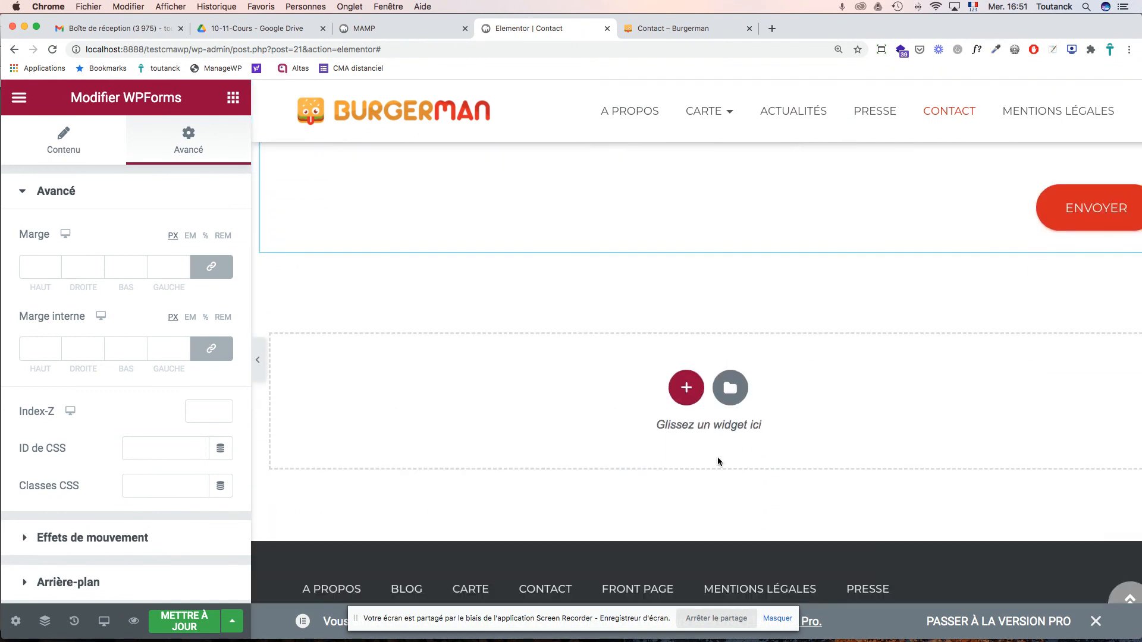
{"action": "left_click", "coordinate": [192, 620]}
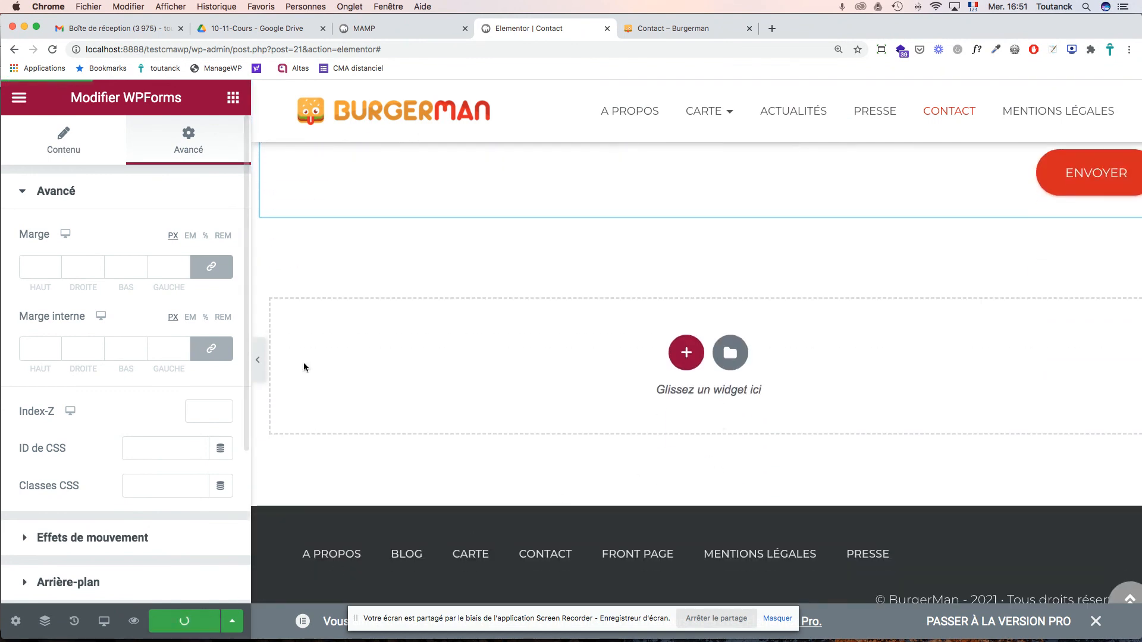
{"action": "left_click", "coordinate": [644, 29]}
{"action": "key", "text": "super+r"}
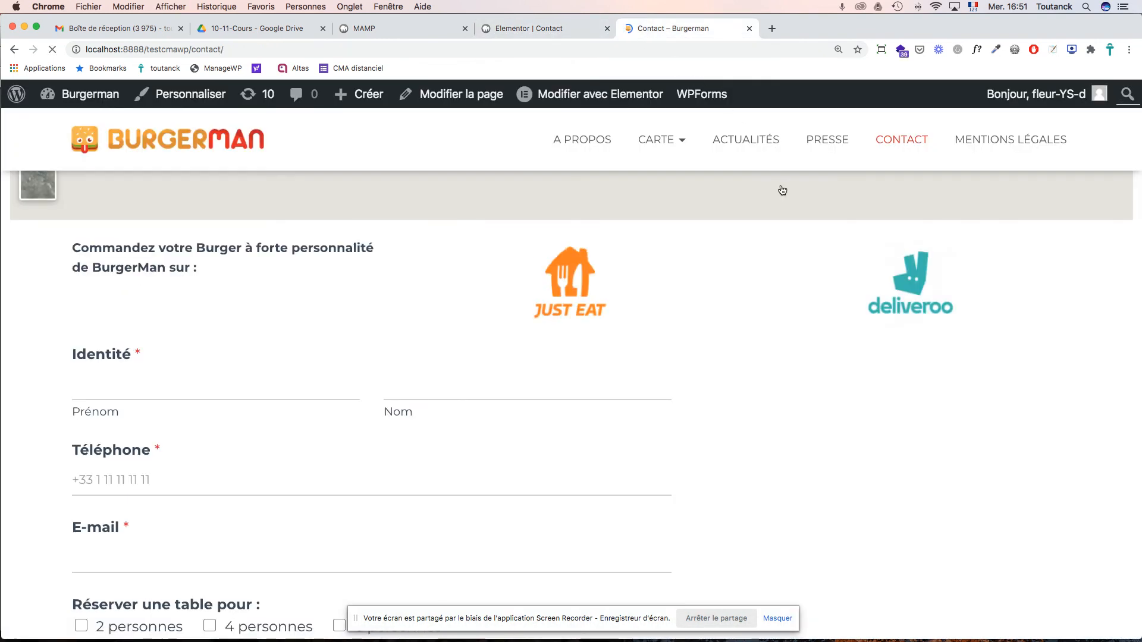
{"action": "scroll", "coordinate": [754, 276], "scroll_direction": "down", "scroll_amount": 6}
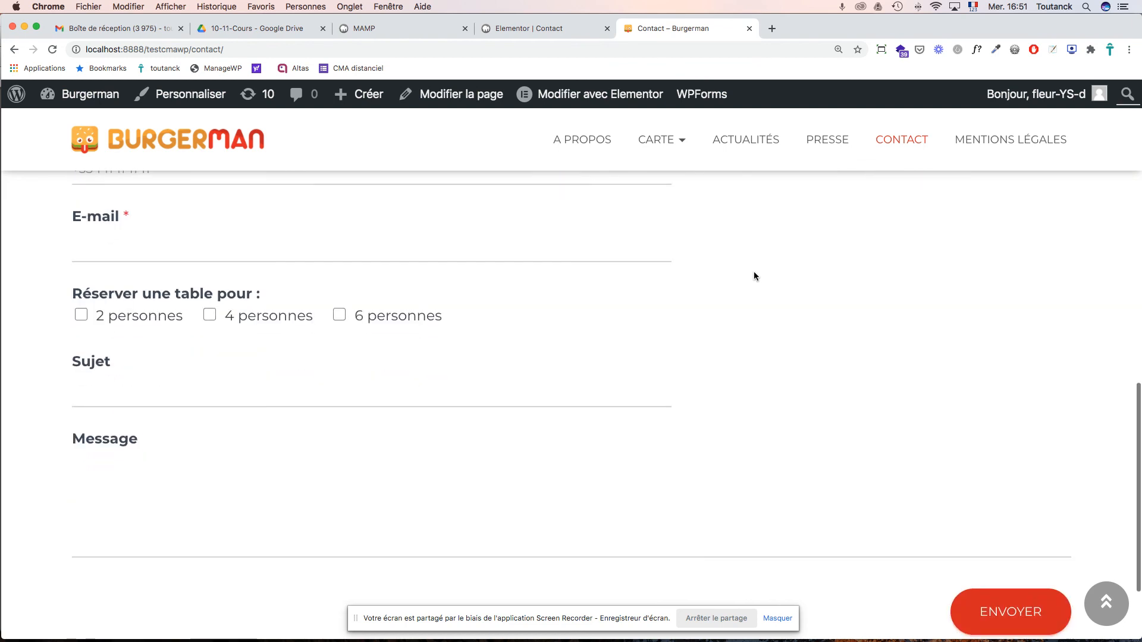
{"action": "scroll", "coordinate": [754, 276], "scroll_direction": "up", "scroll_amount": 5}
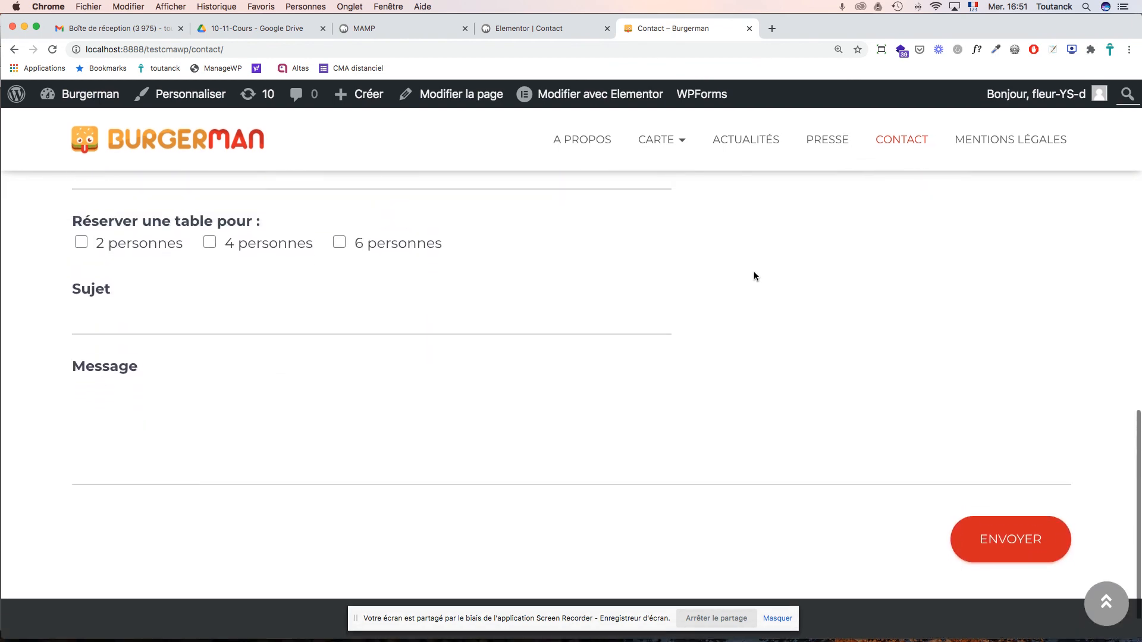
{"action": "scroll", "coordinate": [754, 276], "scroll_direction": "up", "scroll_amount": 5}
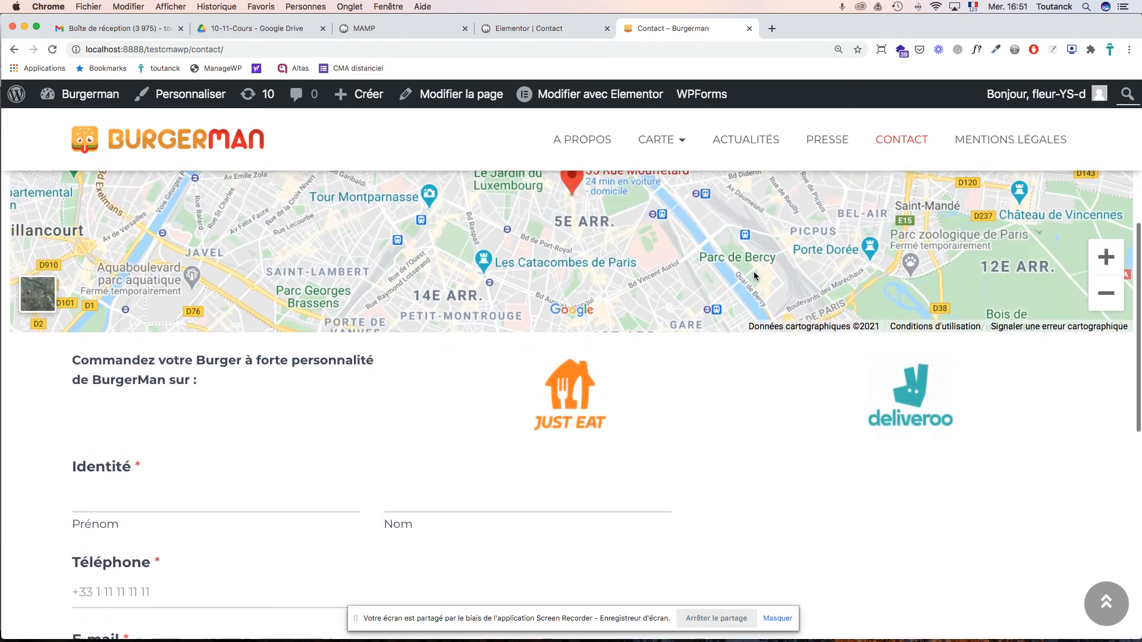
{"action": "left_click", "coordinate": [528, 30]}
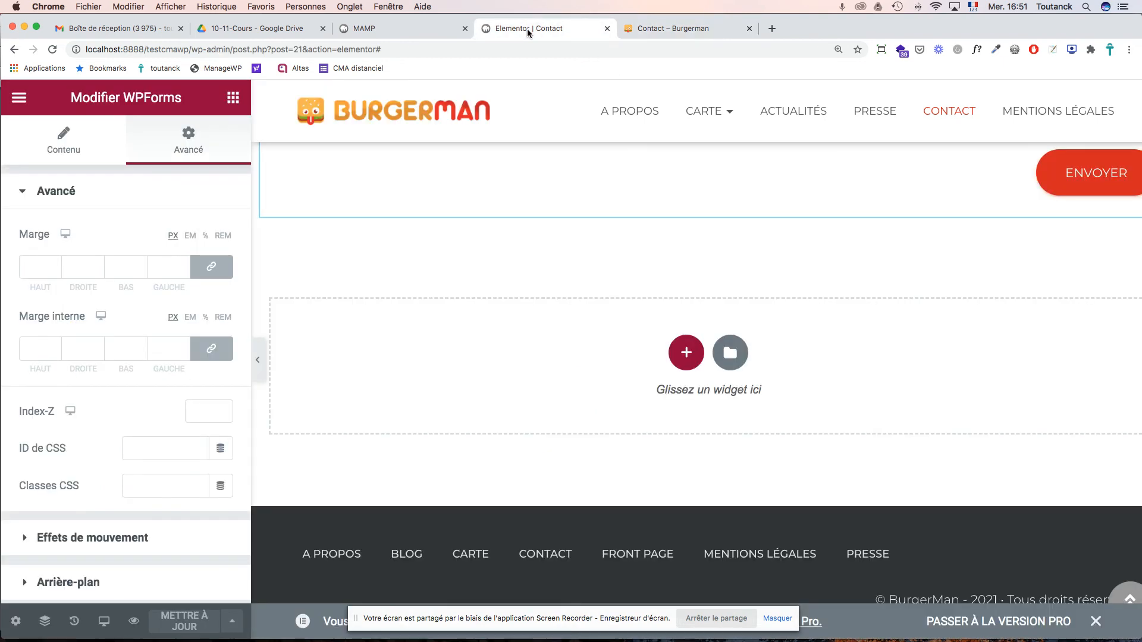
- Select the form column and expand its border and typography style settings
{"action": "left_click", "coordinate": [25, 194]}
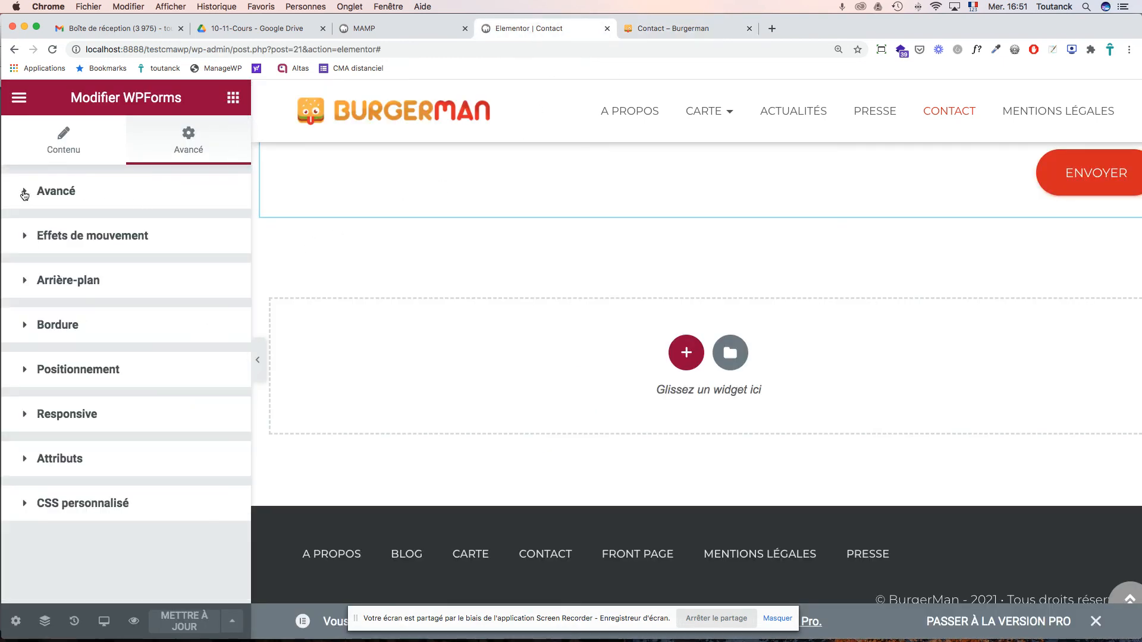
{"action": "scroll", "coordinate": [423, 261], "scroll_direction": "up", "scroll_amount": 10}
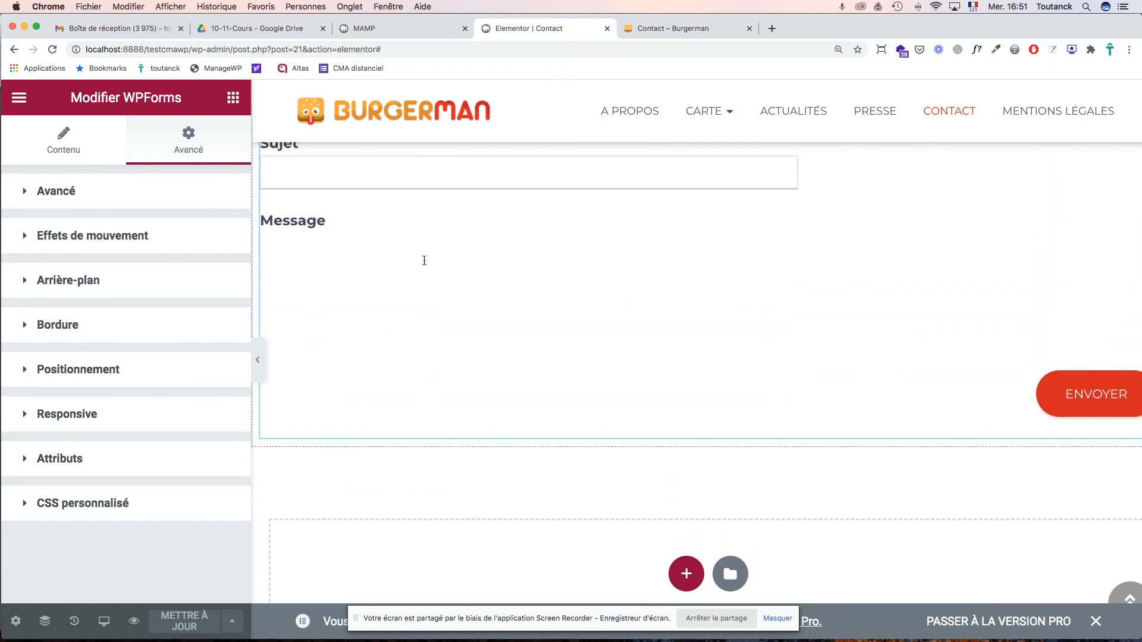
{"action": "scroll", "coordinate": [424, 260], "scroll_direction": "up", "scroll_amount": 2}
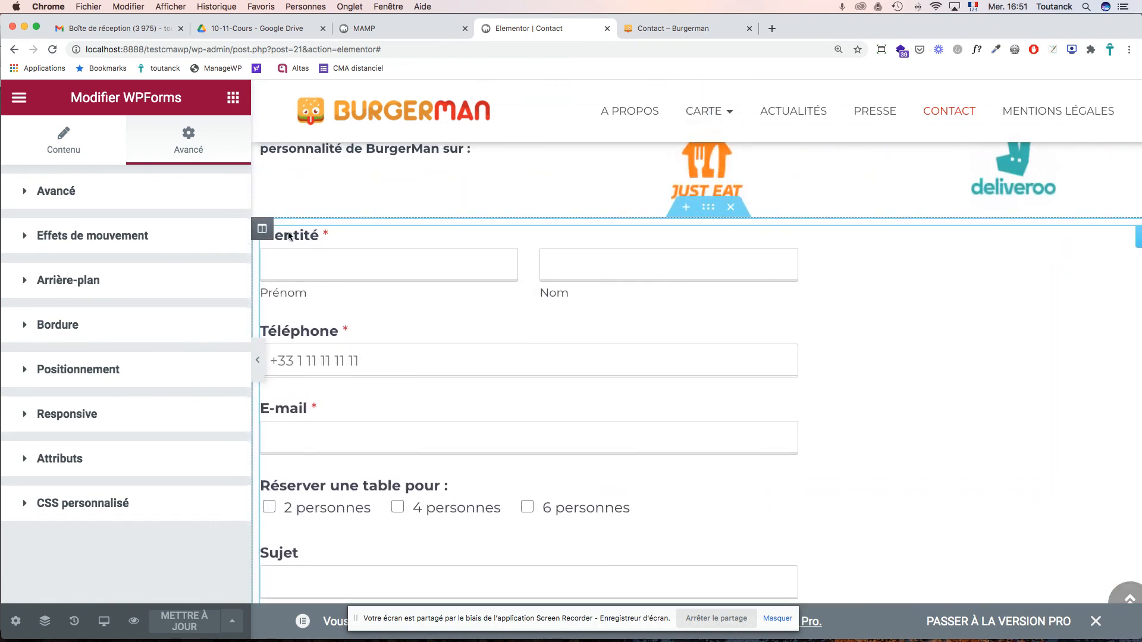
{"action": "left_click", "coordinate": [263, 229]}
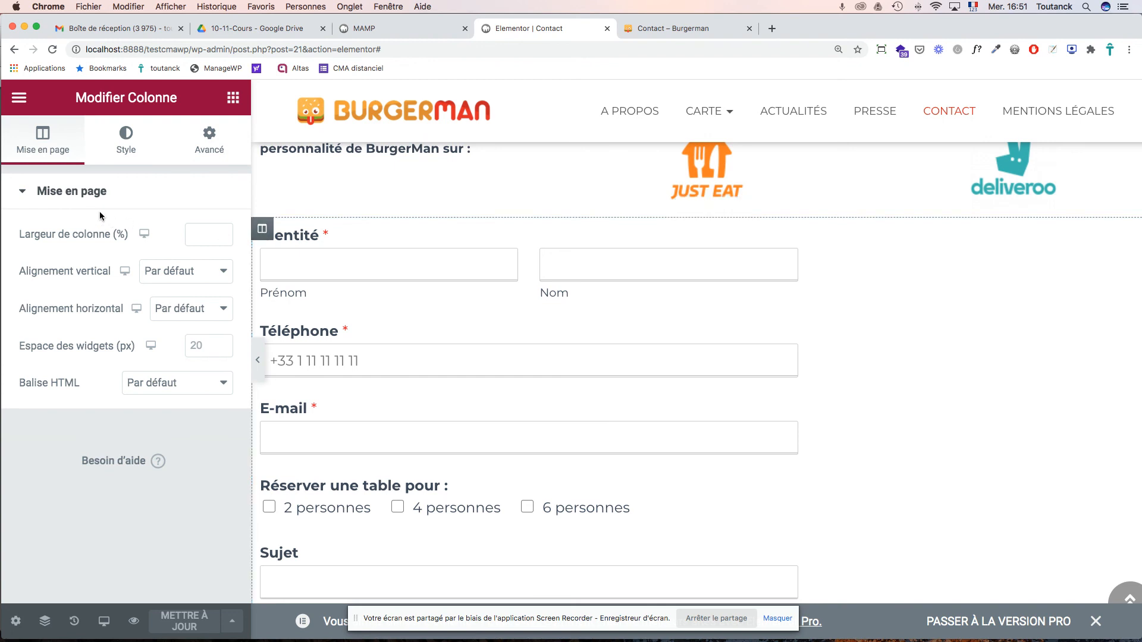
{"action": "left_click", "coordinate": [126, 149]}
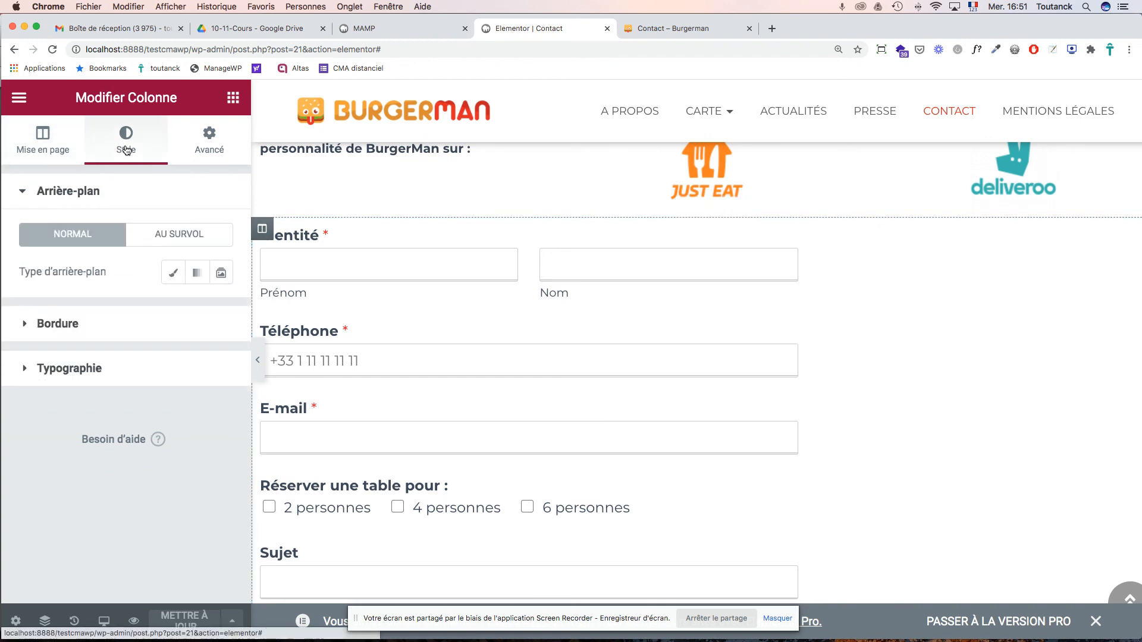
{"action": "left_click", "coordinate": [58, 323]}
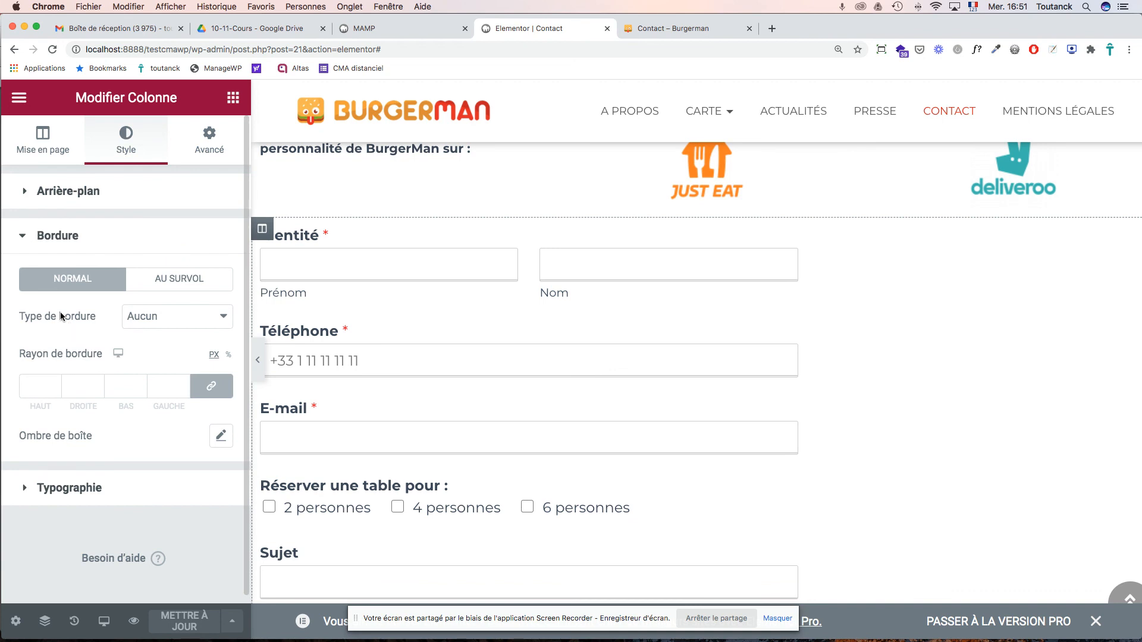
{"action": "left_click", "coordinate": [22, 238]}
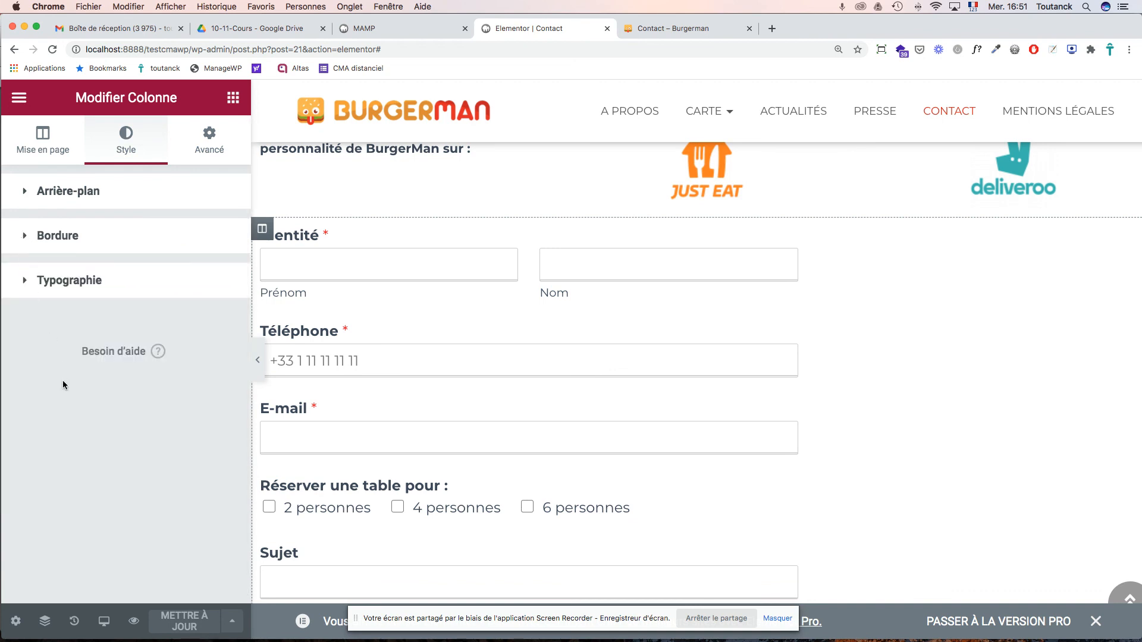
{"action": "left_click", "coordinate": [66, 280]}
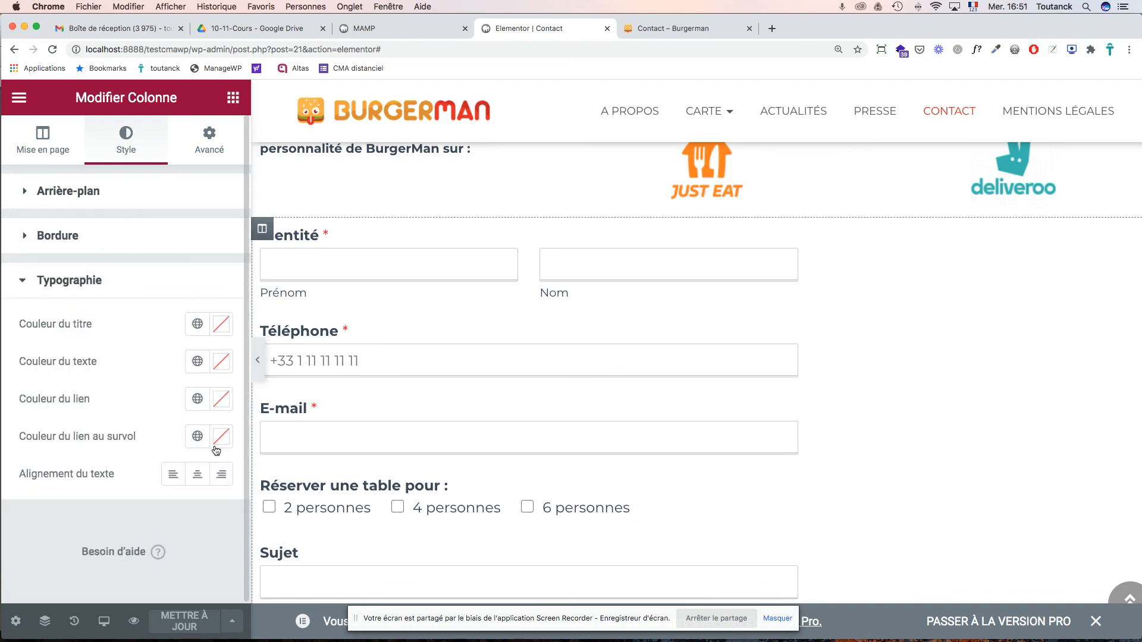
- Try centred text in the form column, save, and check it on the live Contact page
{"action": "left_click", "coordinate": [199, 479]}
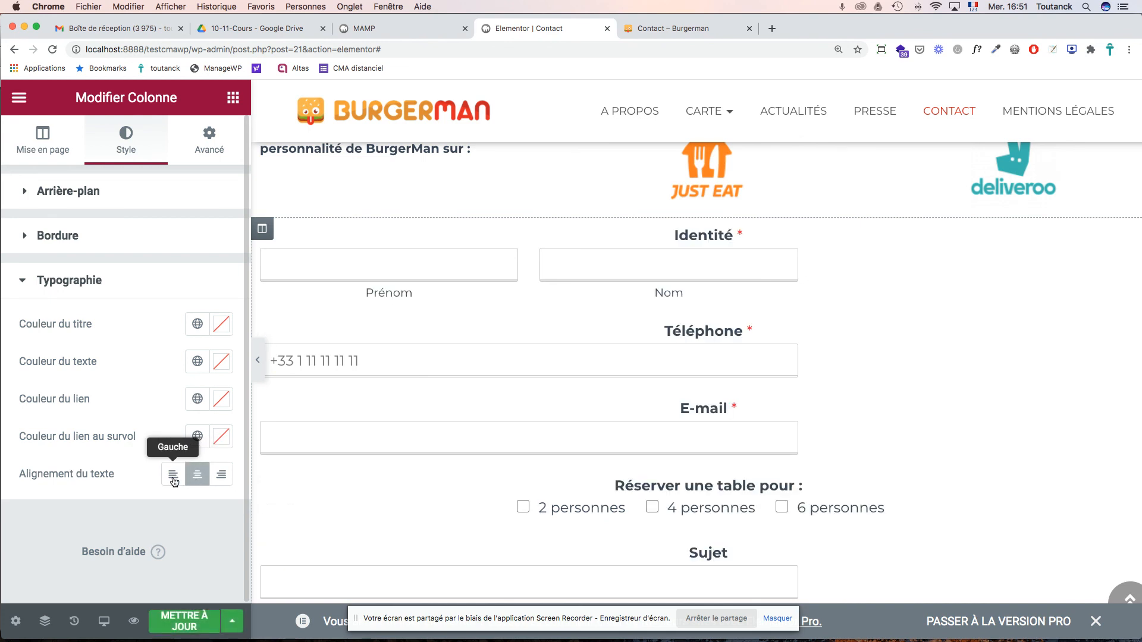
{"action": "left_click", "coordinate": [172, 476]}
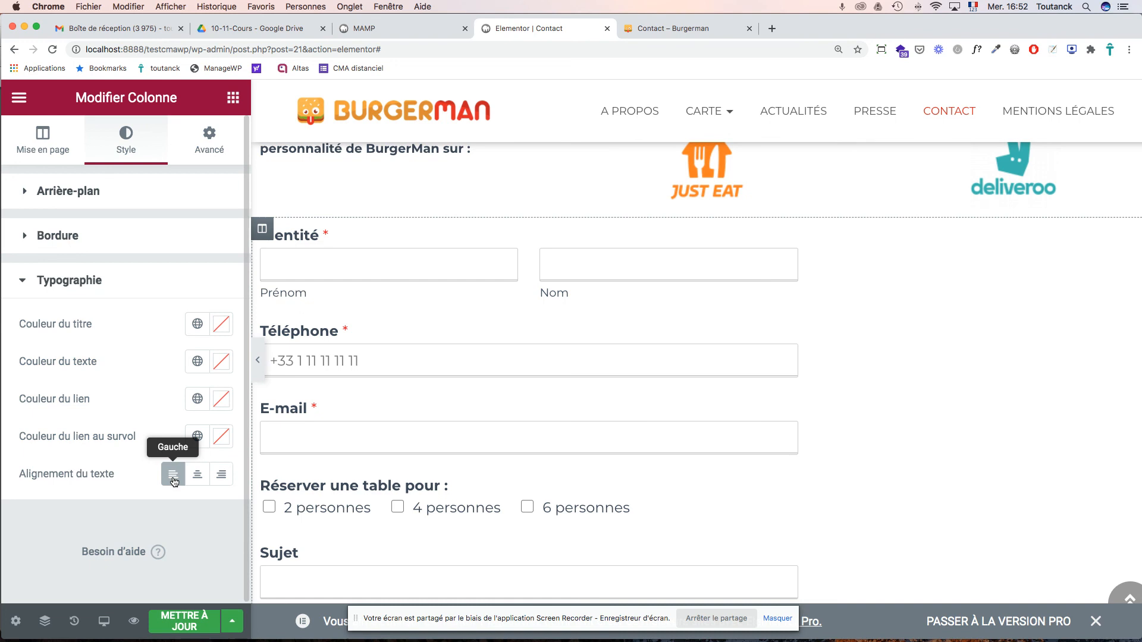
{"action": "left_click", "coordinate": [197, 476]}
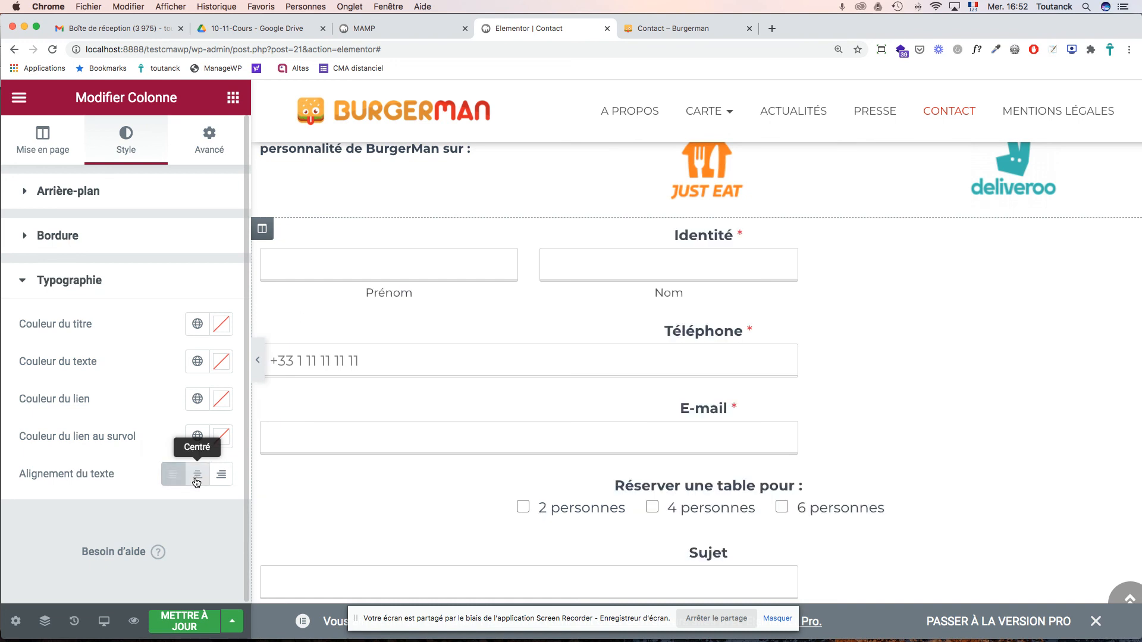
{"action": "left_click", "coordinate": [192, 629]}
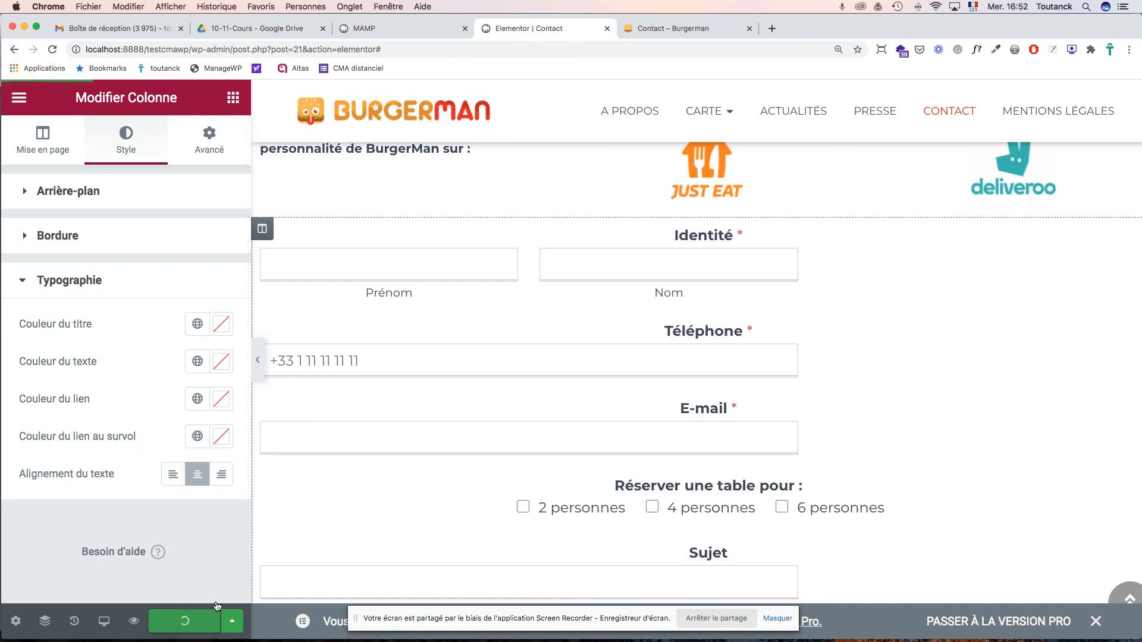
{"action": "left_click", "coordinate": [661, 28]}
{"action": "key", "text": "super+r"}
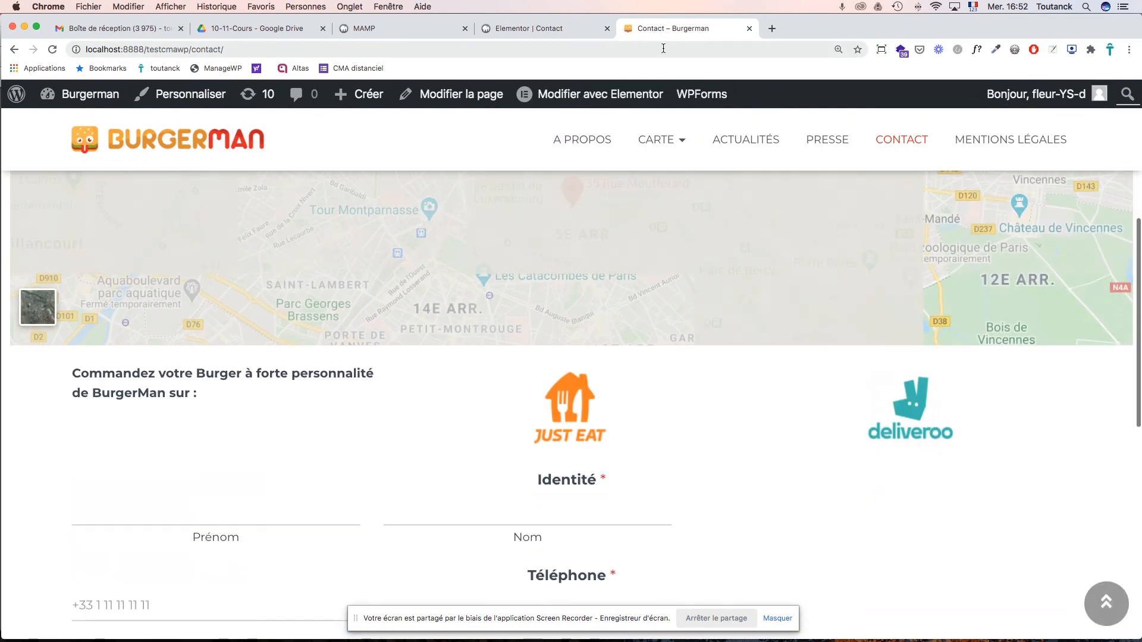
- Set the form column's text alignment back to left and save the page
{"action": "left_click", "coordinate": [524, 30]}
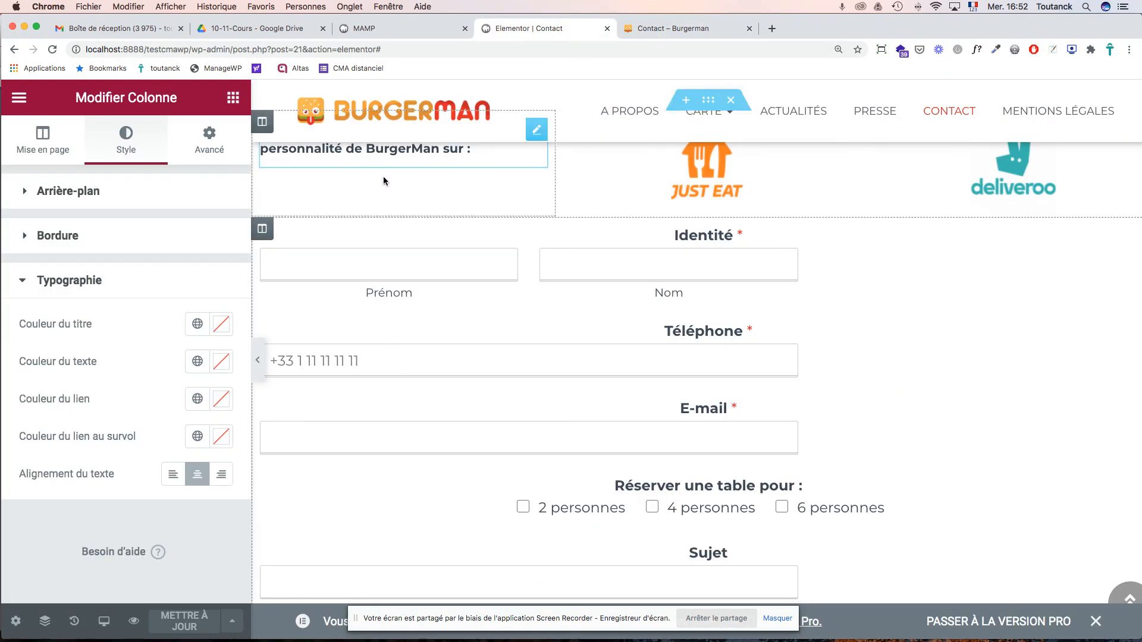
{"action": "left_click", "coordinate": [174, 475]}
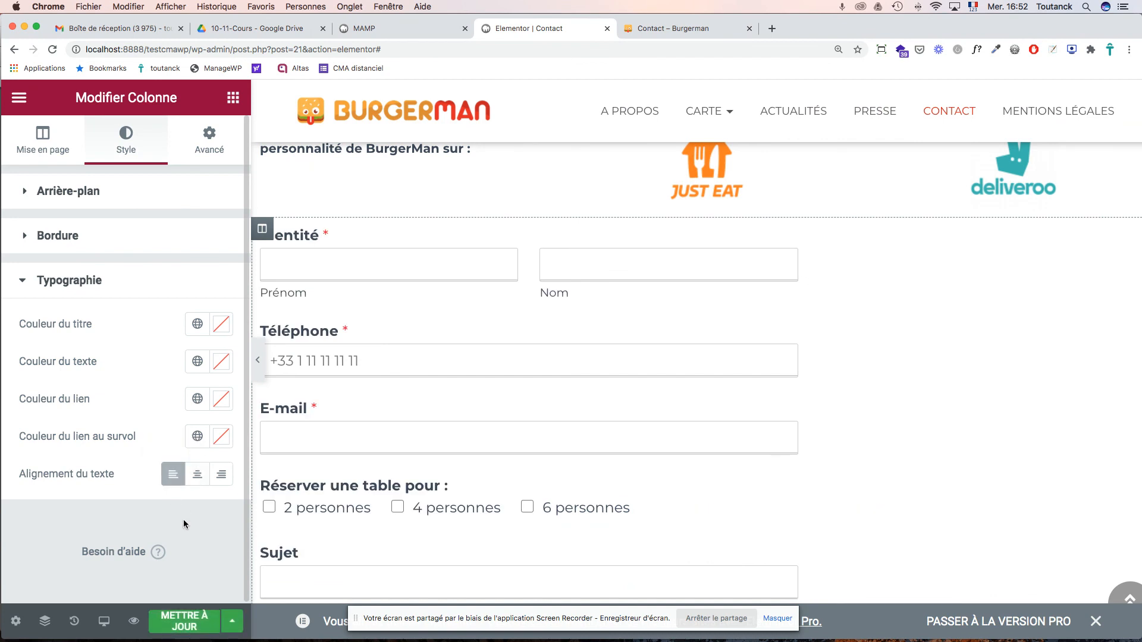
{"action": "left_click", "coordinate": [182, 620]}
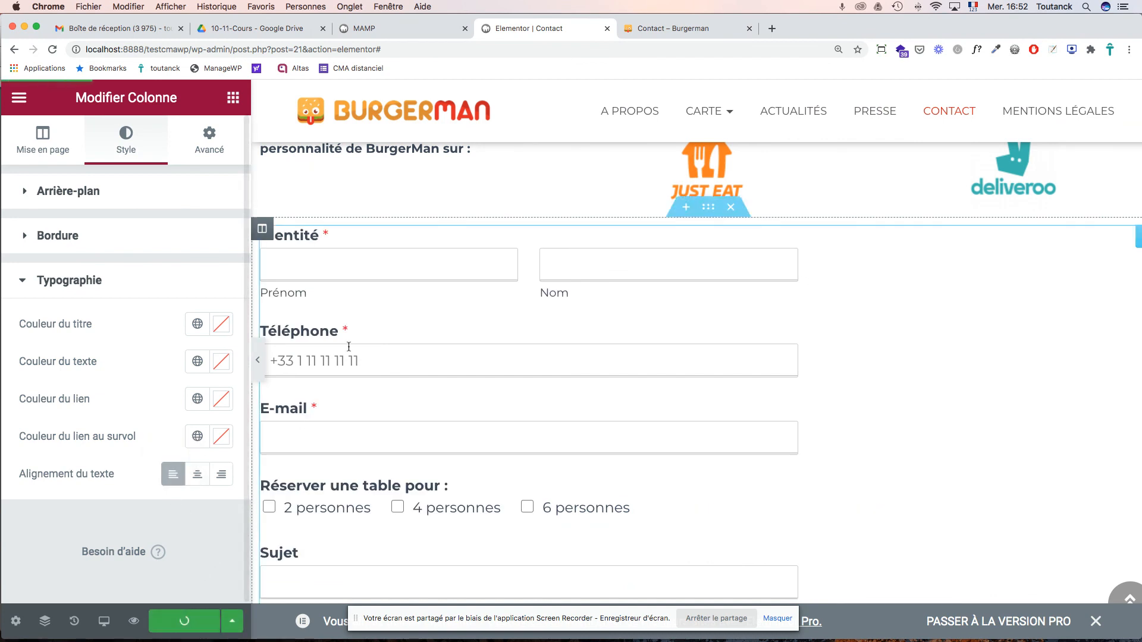
{"action": "left_click", "coordinate": [690, 31]}
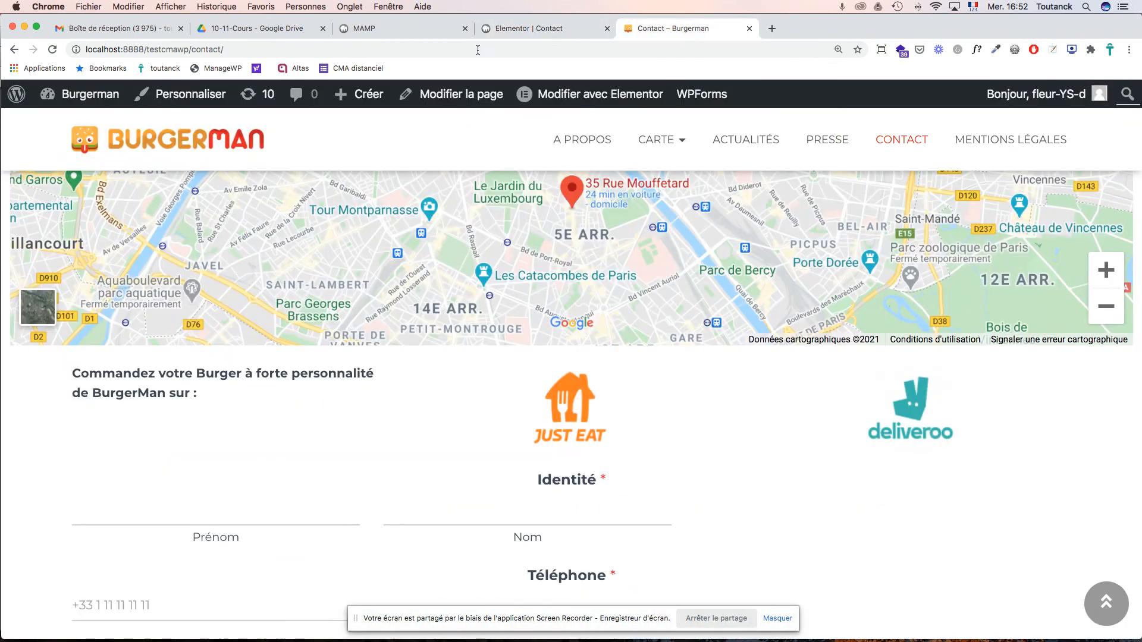
{"action": "left_click", "coordinate": [57, 53]}
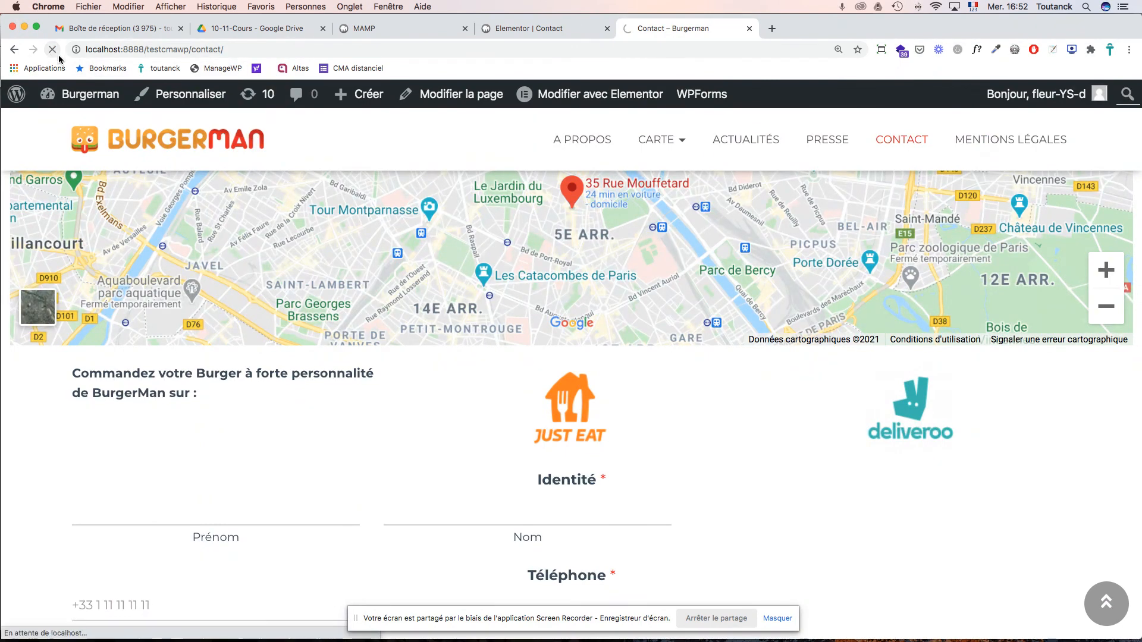
{"action": "scroll", "coordinate": [444, 270], "scroll_direction": "down", "scroll_amount": 10}
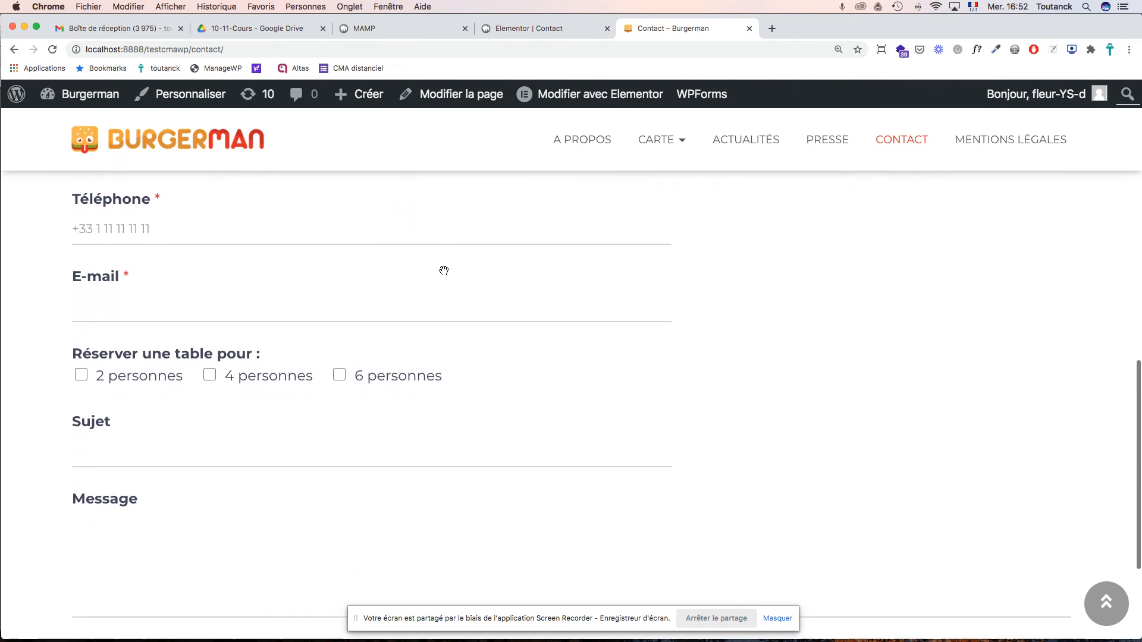
{"action": "scroll", "coordinate": [443, 271], "scroll_direction": "down", "scroll_amount": 4}
{"action": "scroll", "coordinate": [444, 271], "scroll_direction": "up", "scroll_amount": 7}
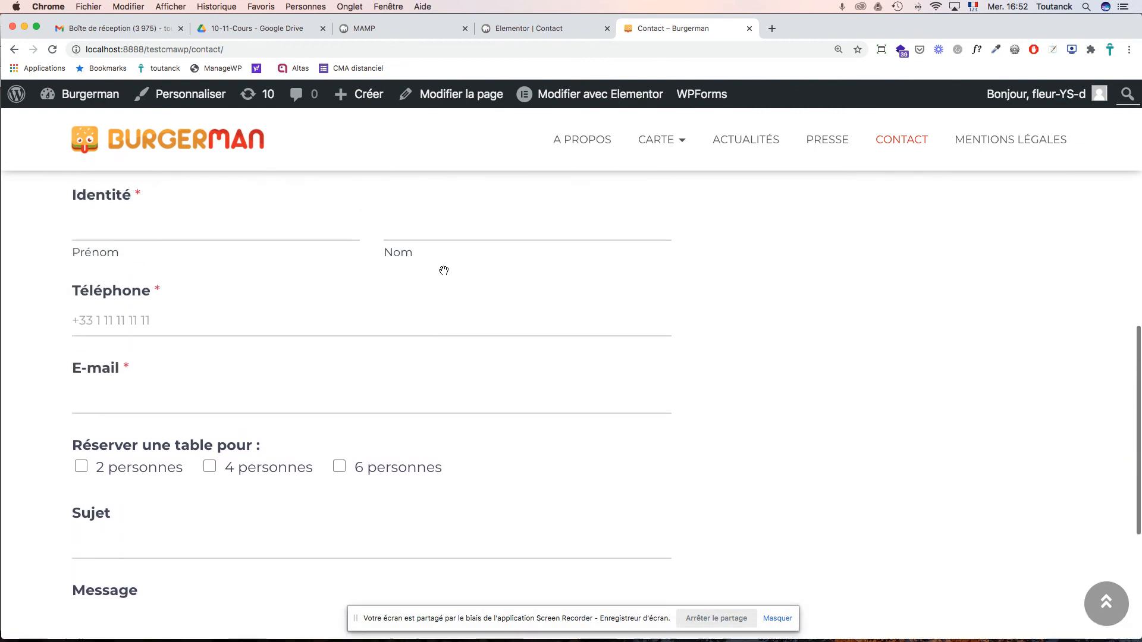
{"action": "scroll", "coordinate": [444, 270], "scroll_direction": "up", "scroll_amount": 2}
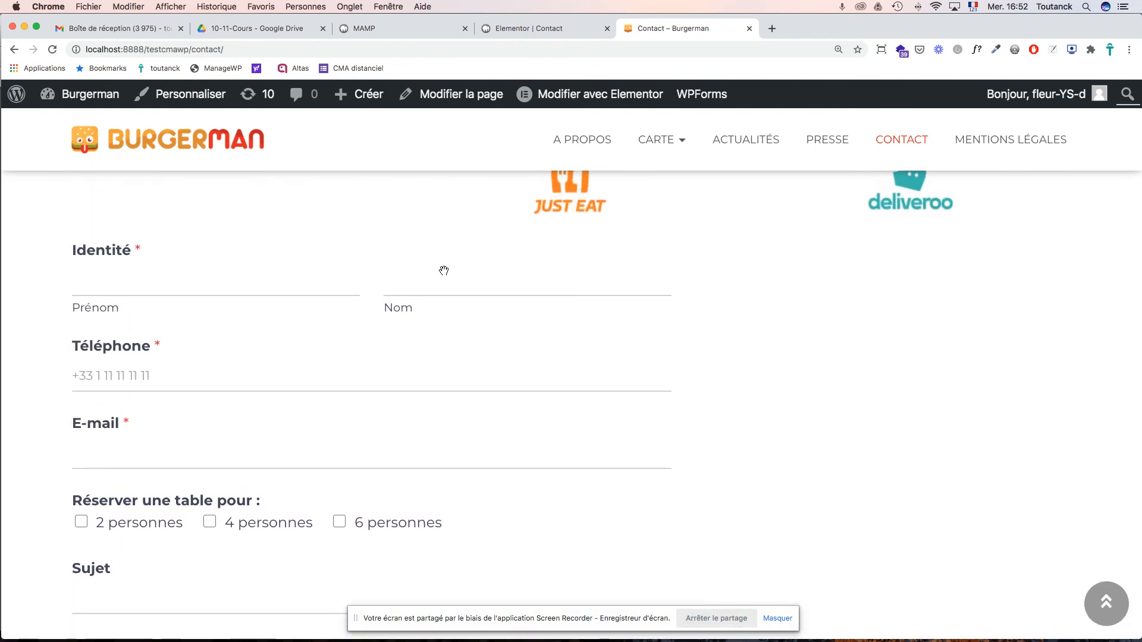
{"action": "scroll", "coordinate": [444, 271], "scroll_direction": "up", "scroll_amount": 3}
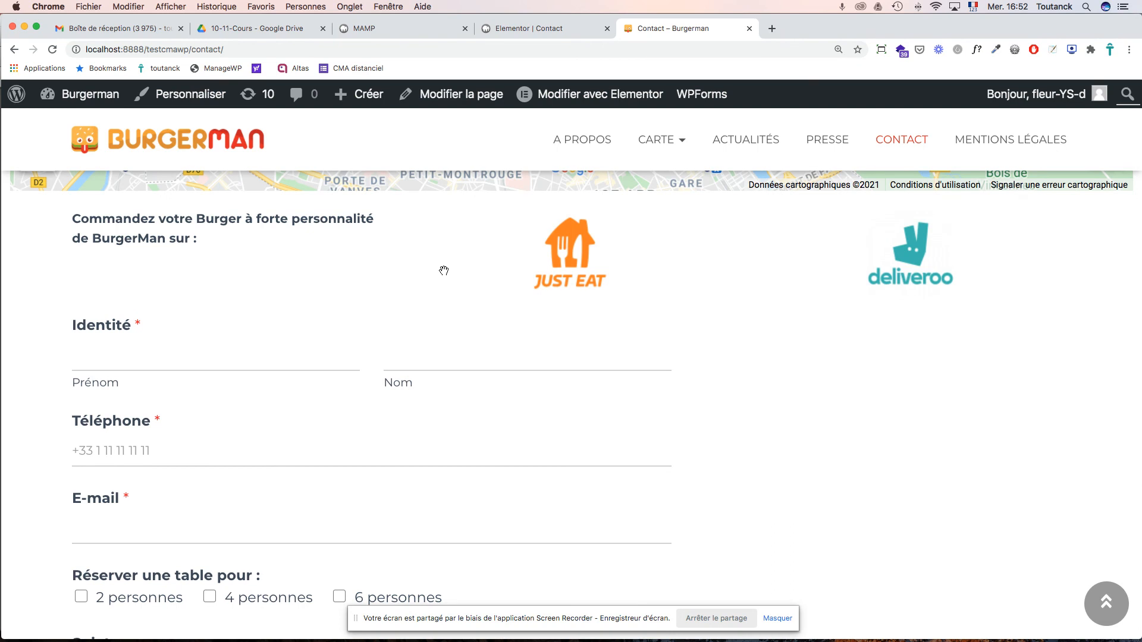
{"action": "scroll", "coordinate": [444, 270], "scroll_direction": "up", "scroll_amount": 8}
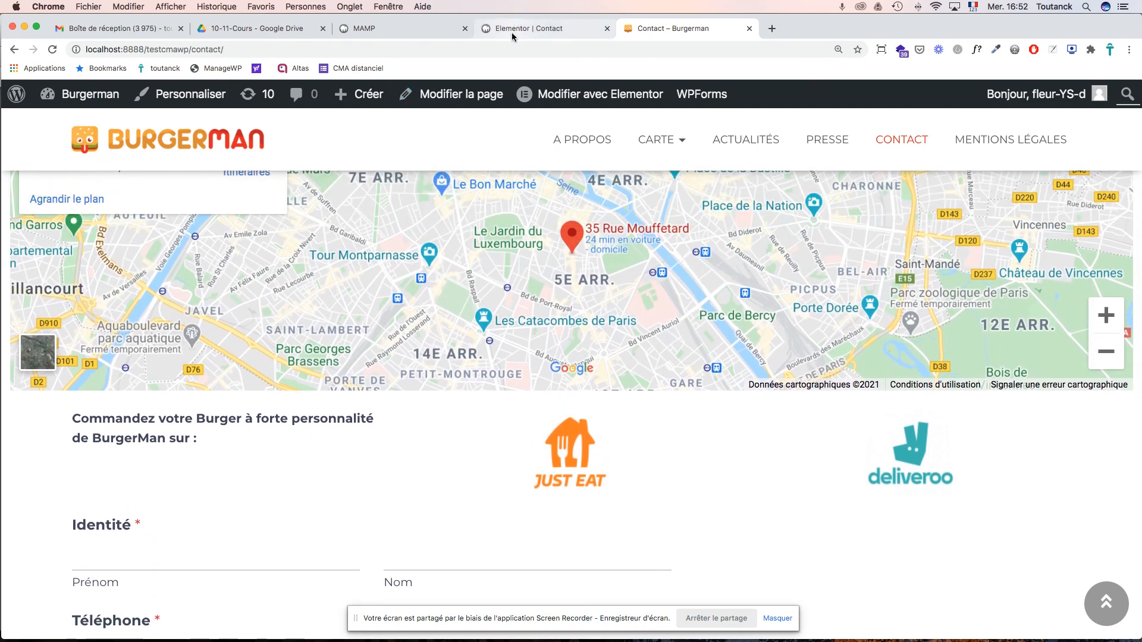
{"action": "left_click", "coordinate": [511, 31]}
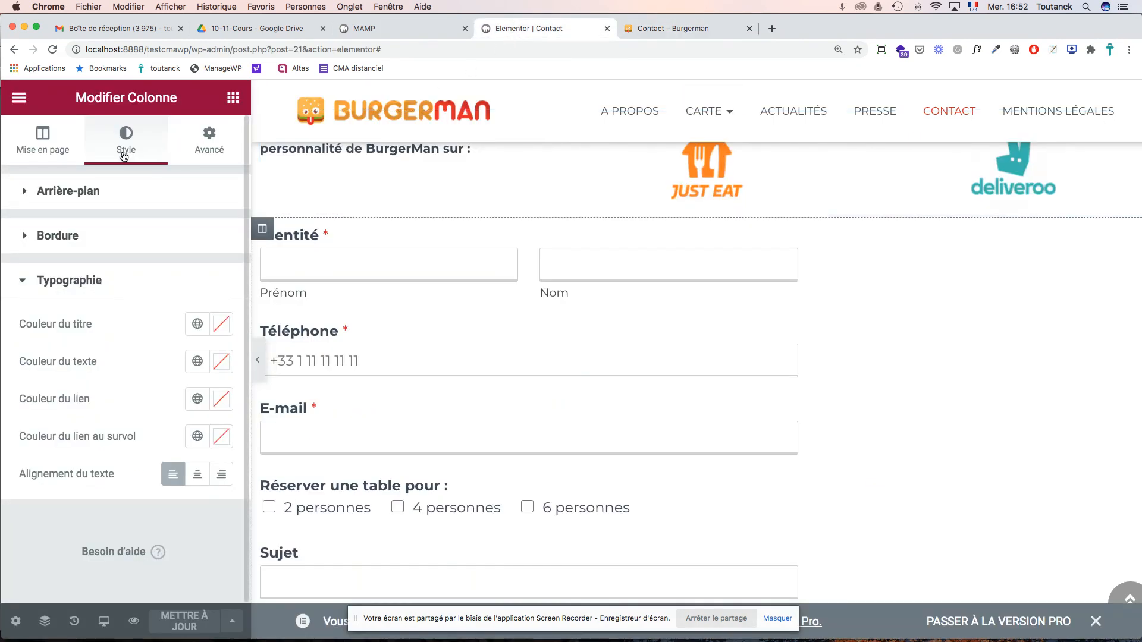
{"action": "left_click", "coordinate": [18, 97]}
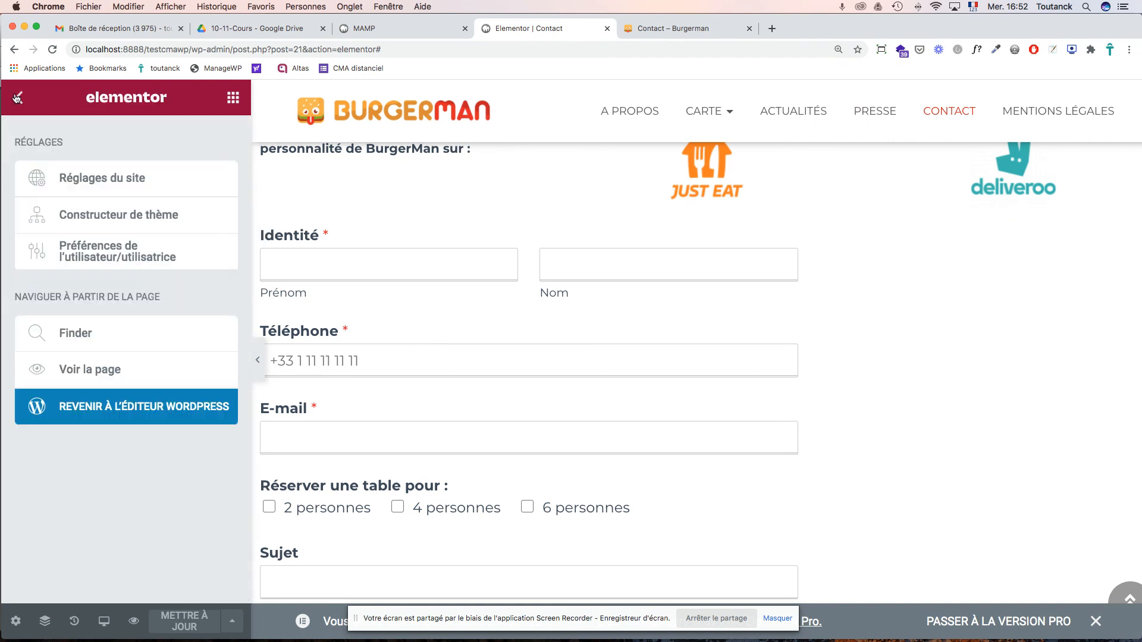
- Update the Contact page in the WordPress editor, then open the WPForms forms overview
{"action": "left_click", "coordinate": [106, 412]}
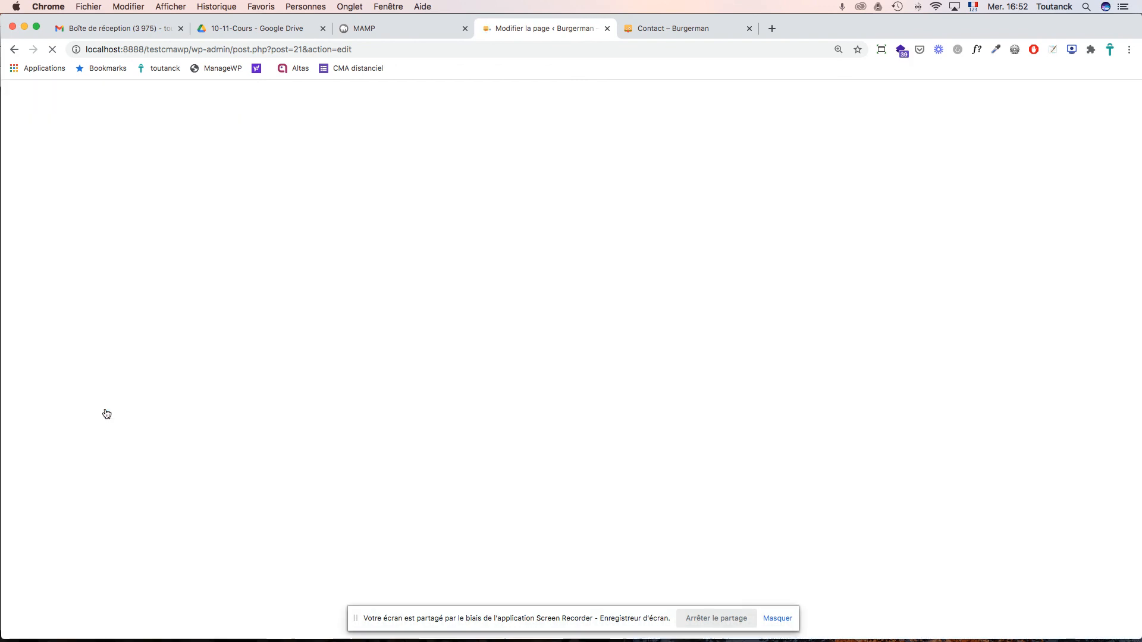
{"action": "left_click", "coordinate": [908, 112]}
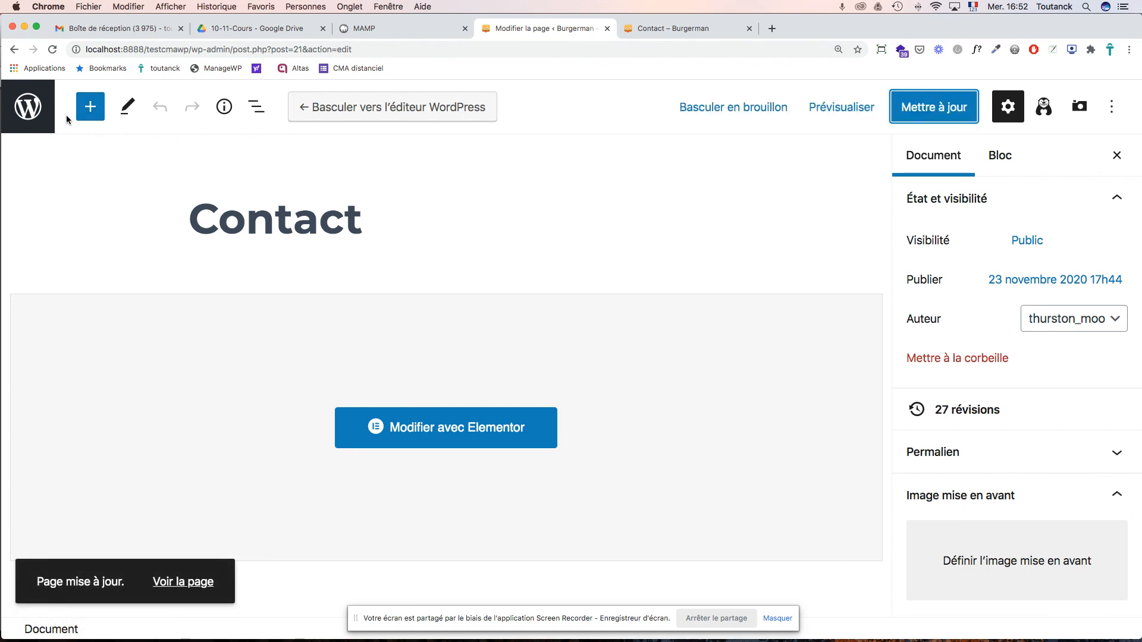
{"action": "left_click", "coordinate": [41, 116]}
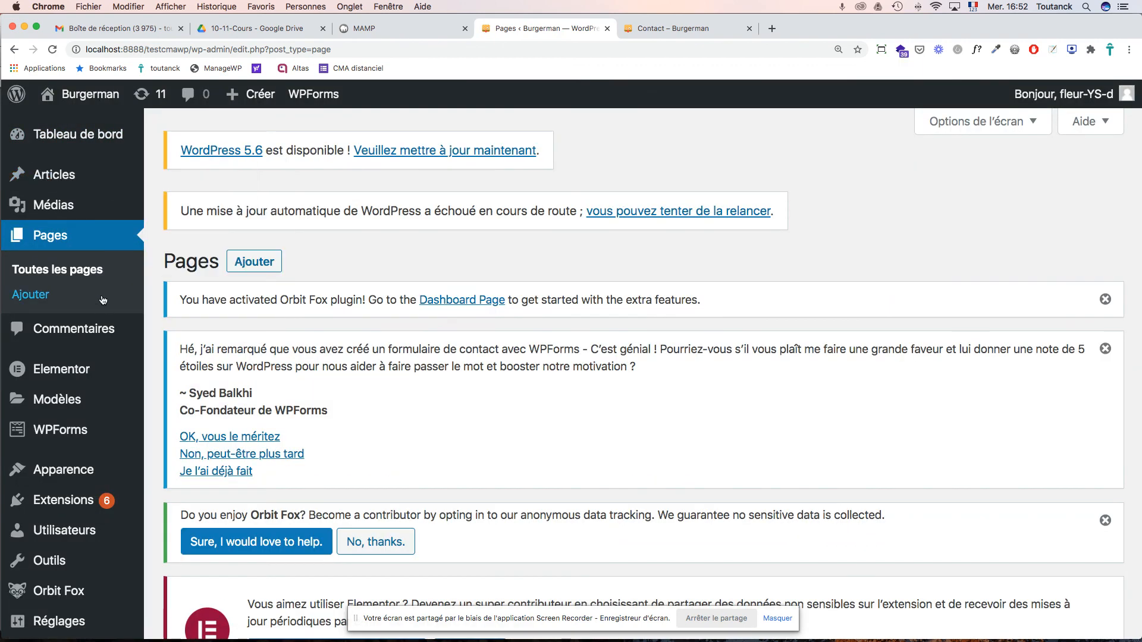
{"action": "left_click", "coordinate": [64, 430]}
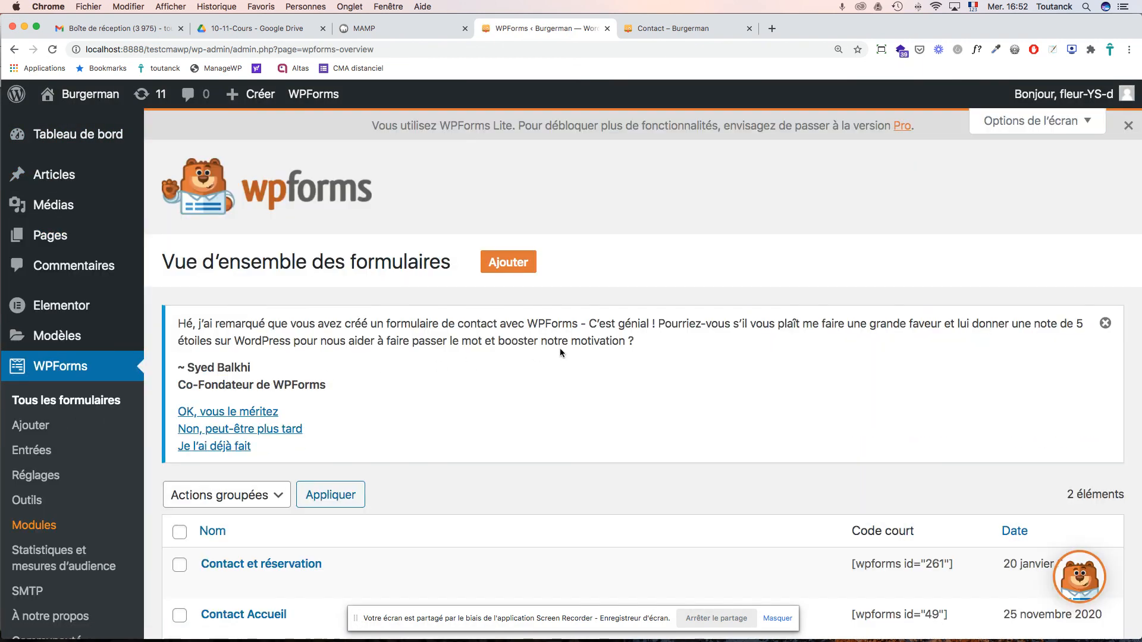
{"action": "scroll", "coordinate": [560, 352], "scroll_direction": "down", "scroll_amount": 5}
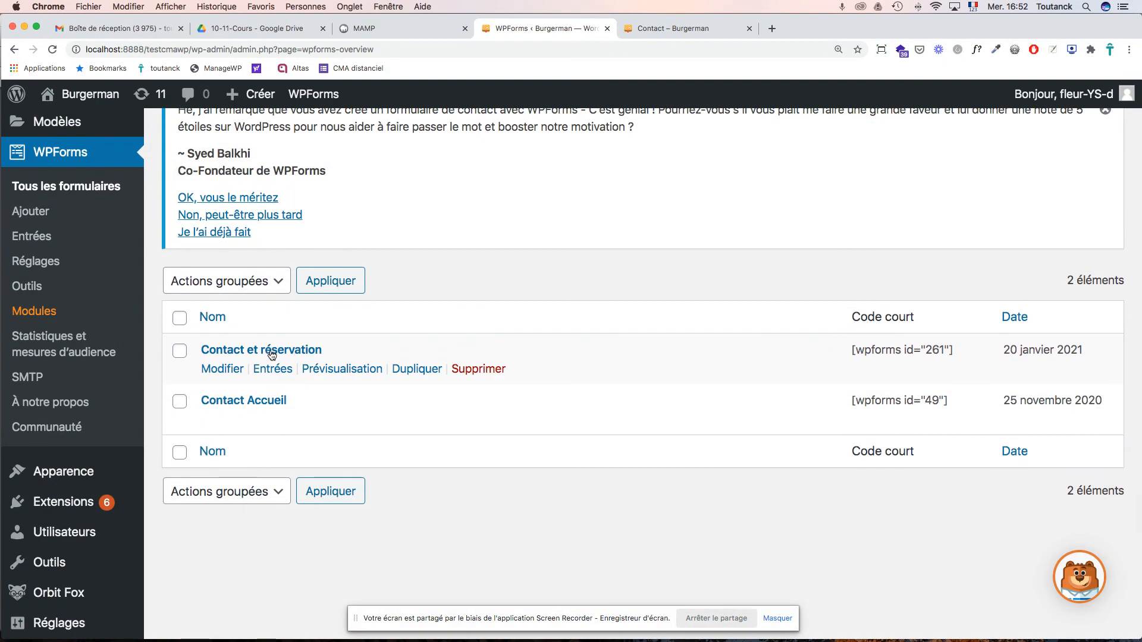
- Open the Contact et réservation form and set the Identité field size to Grande
{"action": "left_click", "coordinate": [228, 369]}
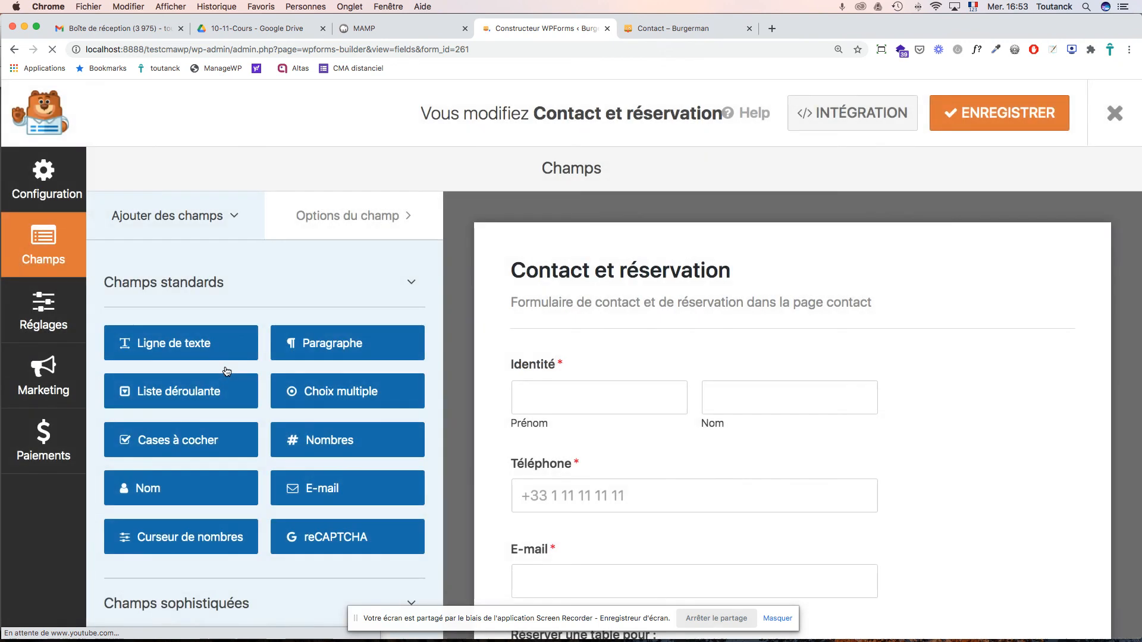
{"action": "scroll", "coordinate": [686, 357], "scroll_direction": "down", "scroll_amount": 3}
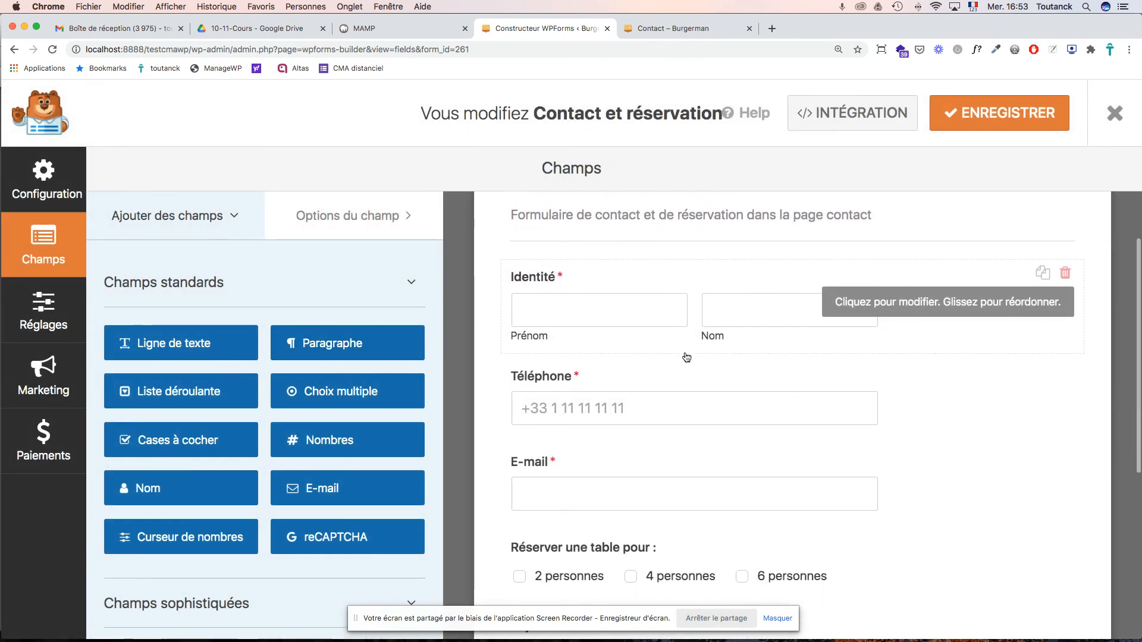
{"action": "scroll", "coordinate": [686, 357], "scroll_direction": "up", "scroll_amount": 2}
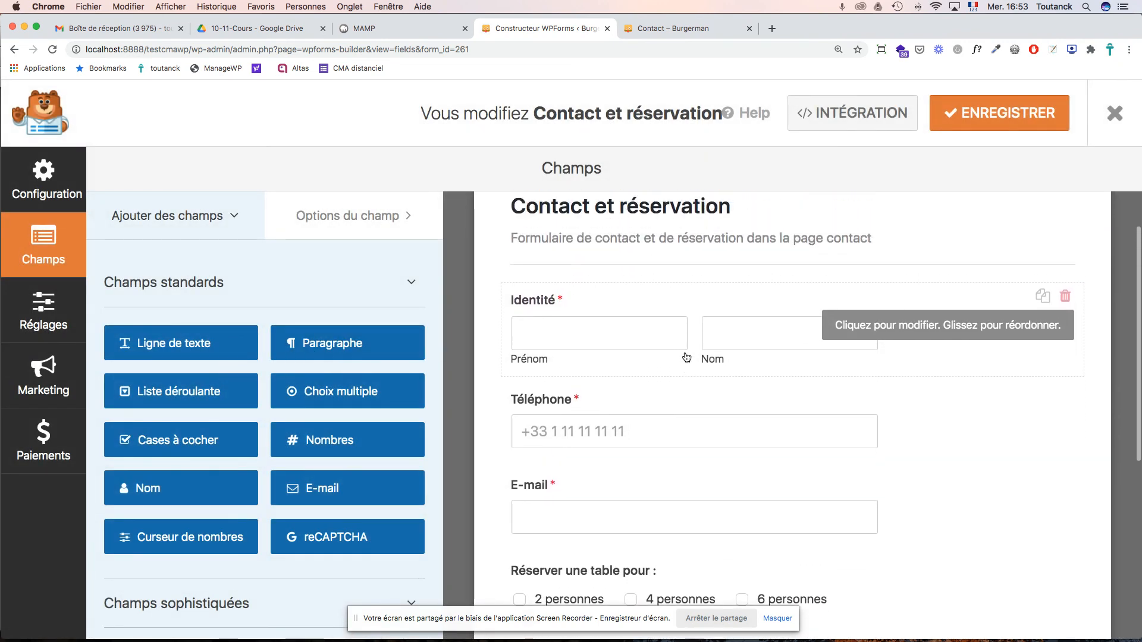
{"action": "left_click", "coordinate": [665, 336]}
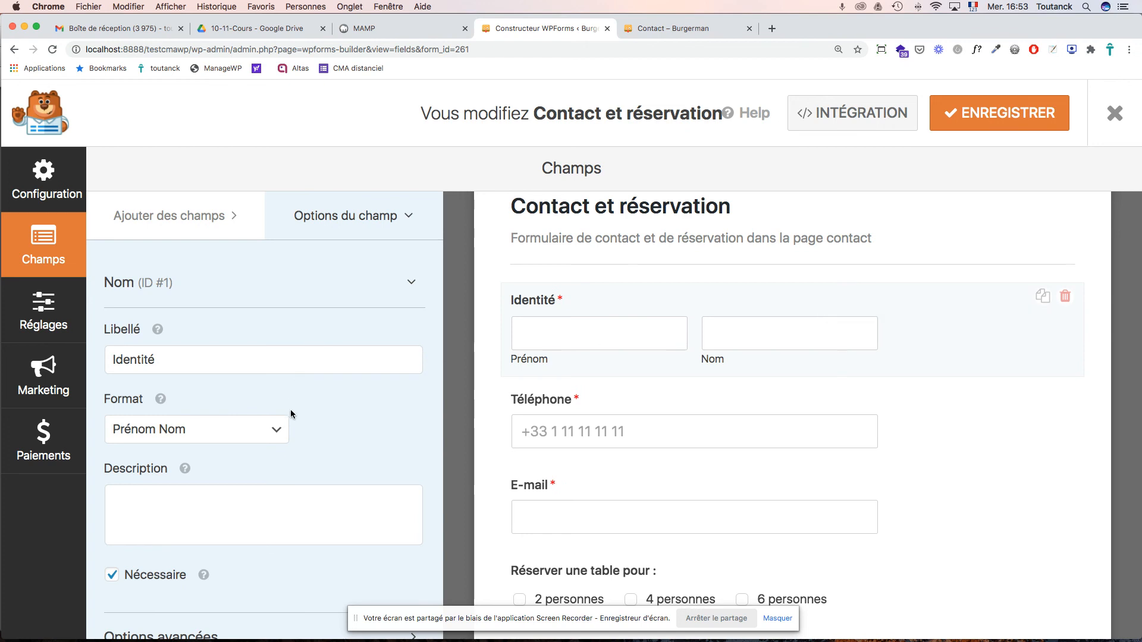
{"action": "scroll", "coordinate": [293, 414], "scroll_direction": "down", "scroll_amount": 2}
{"action": "left_click", "coordinate": [169, 547]}
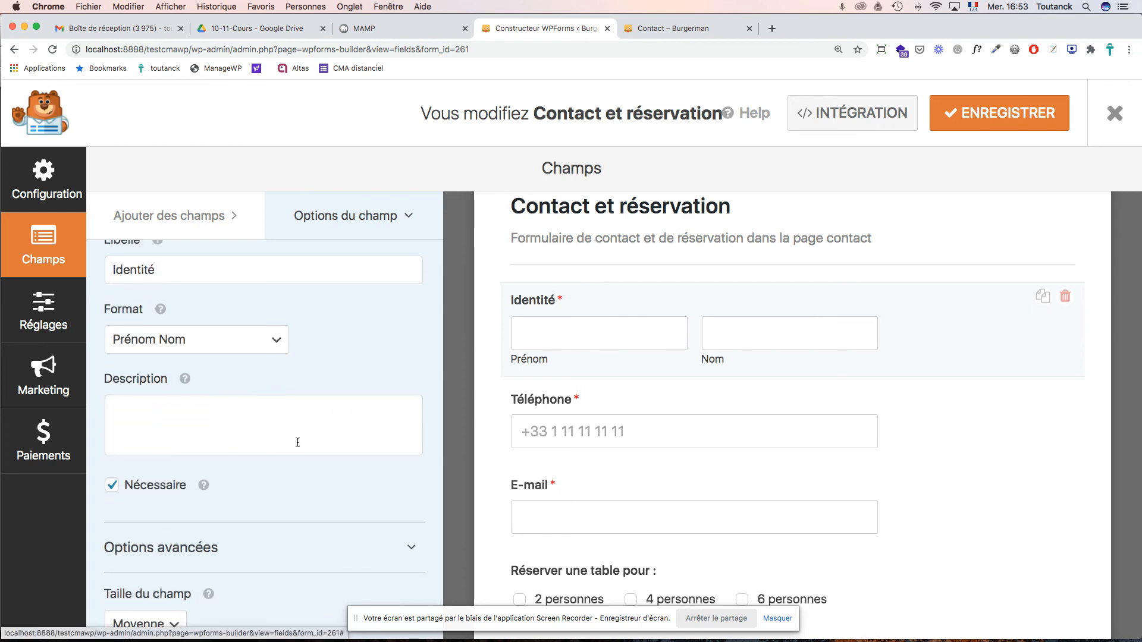
{"action": "scroll", "coordinate": [294, 439], "scroll_direction": "down", "scroll_amount": 3}
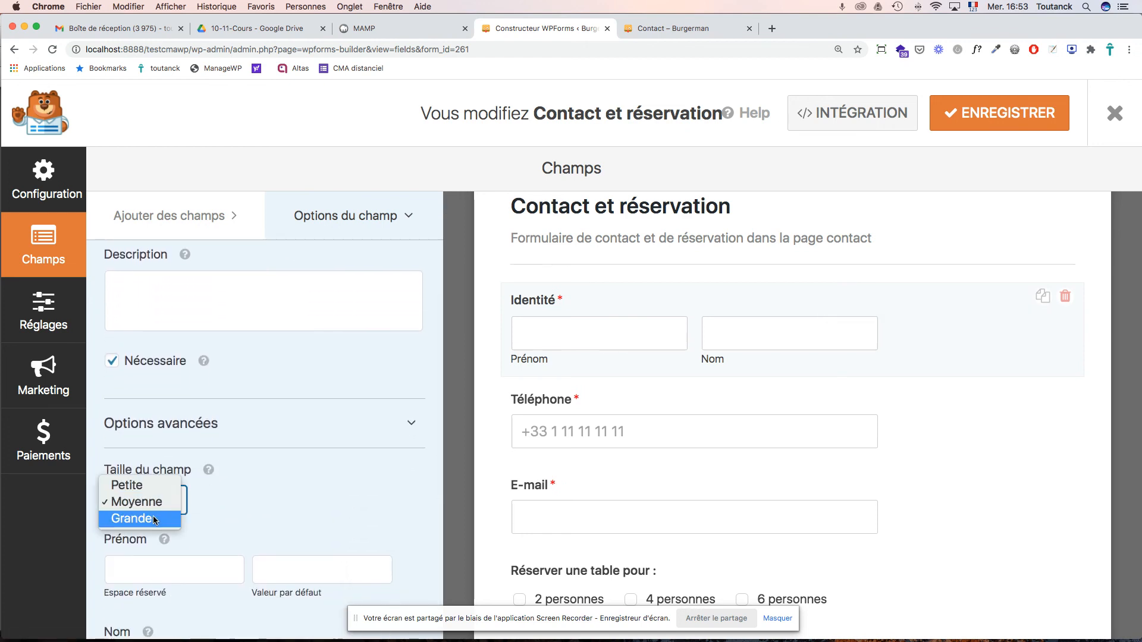
{"action": "left_click", "coordinate": [156, 518]}
{"action": "scroll", "coordinate": [329, 433], "scroll_direction": "down", "scroll_amount": 2}
{"action": "scroll", "coordinate": [331, 429], "scroll_direction": "down", "scroll_amount": 2}
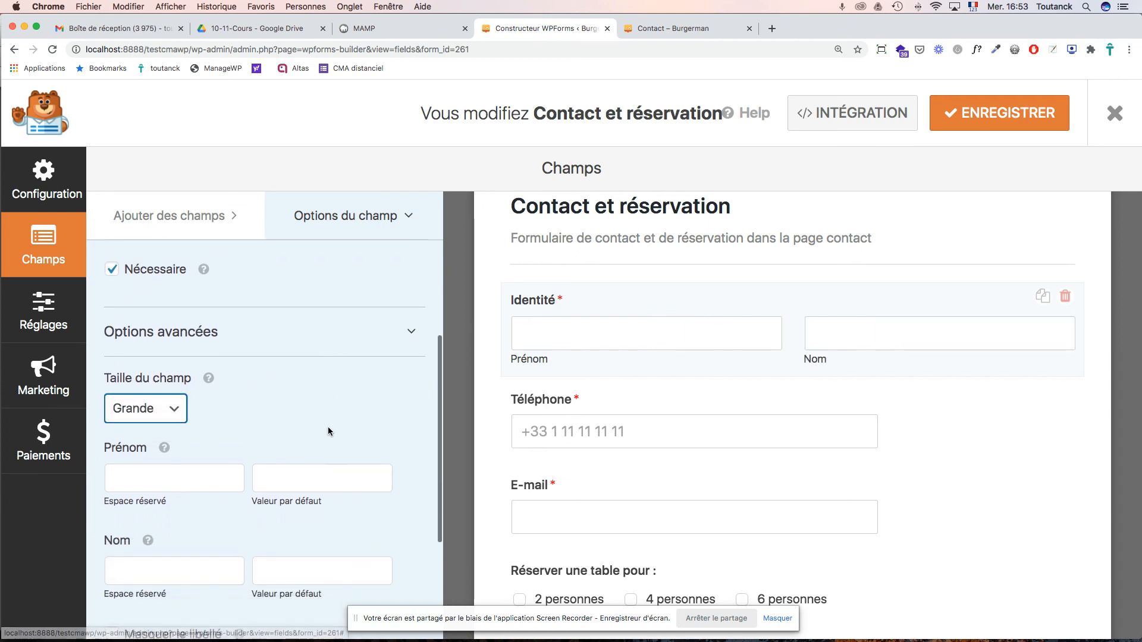
- Set the Téléphone and E-mail field sizes to Grande
{"action": "left_click", "coordinate": [575, 411]}
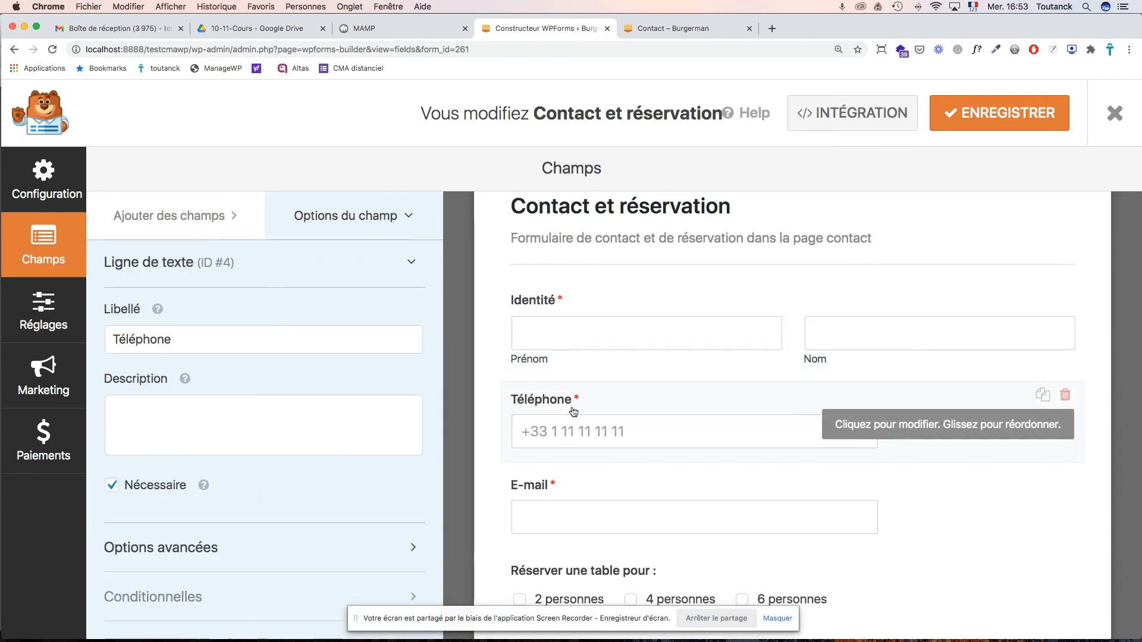
{"action": "left_click", "coordinate": [198, 548]}
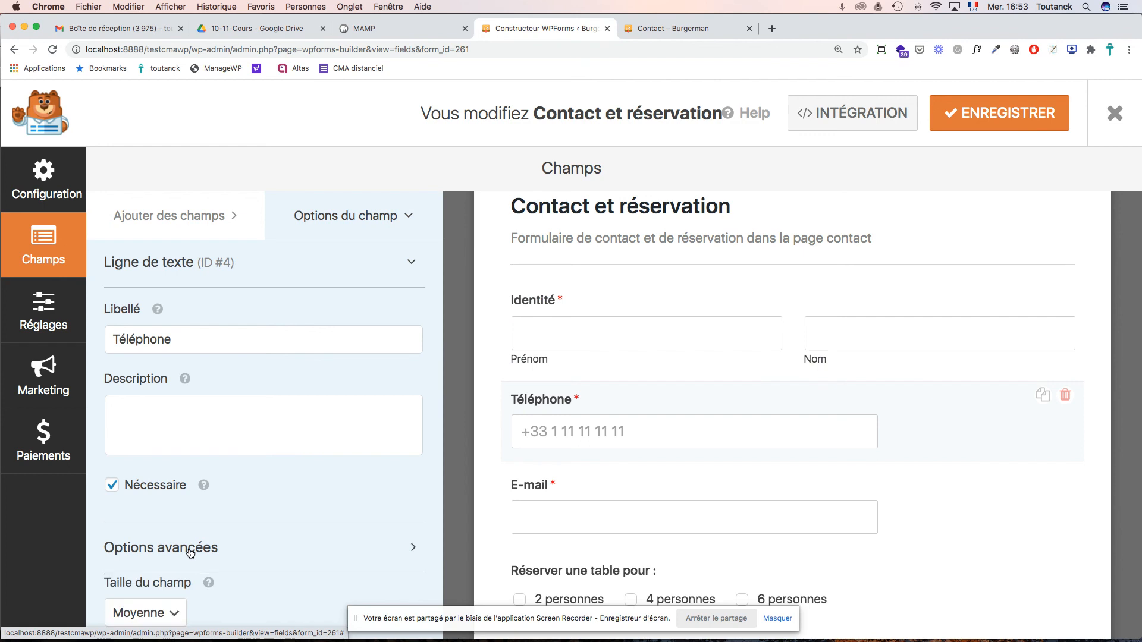
{"action": "scroll", "coordinate": [173, 495], "scroll_direction": "down", "scroll_amount": 3}
{"action": "left_click", "coordinate": [173, 495]}
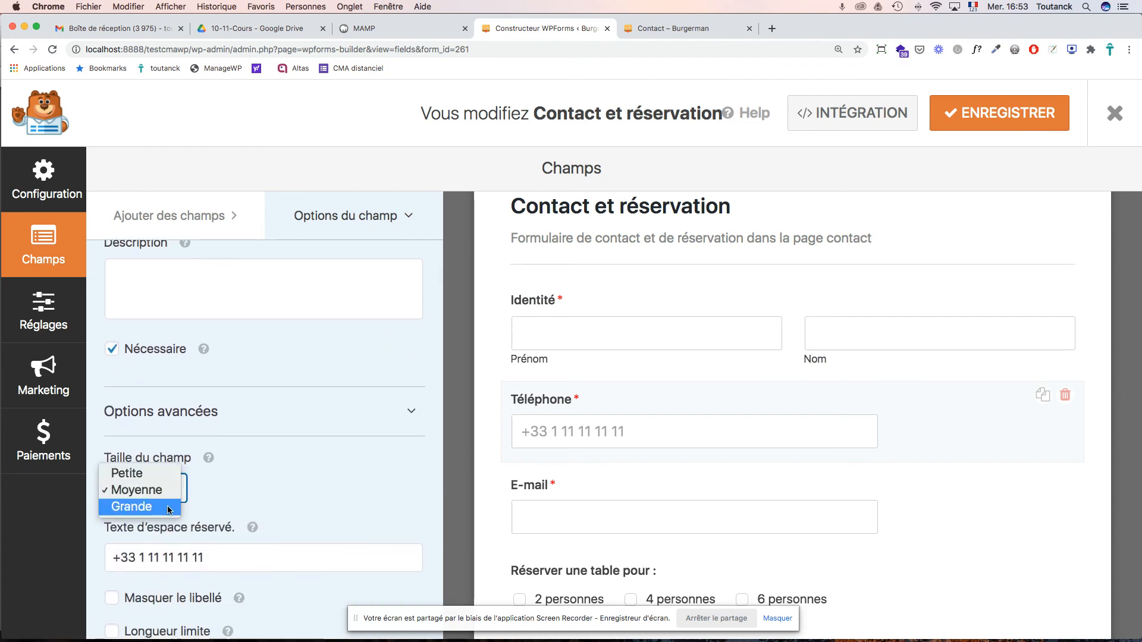
{"action": "left_click", "coordinate": [166, 510]}
{"action": "left_click", "coordinate": [634, 527]}
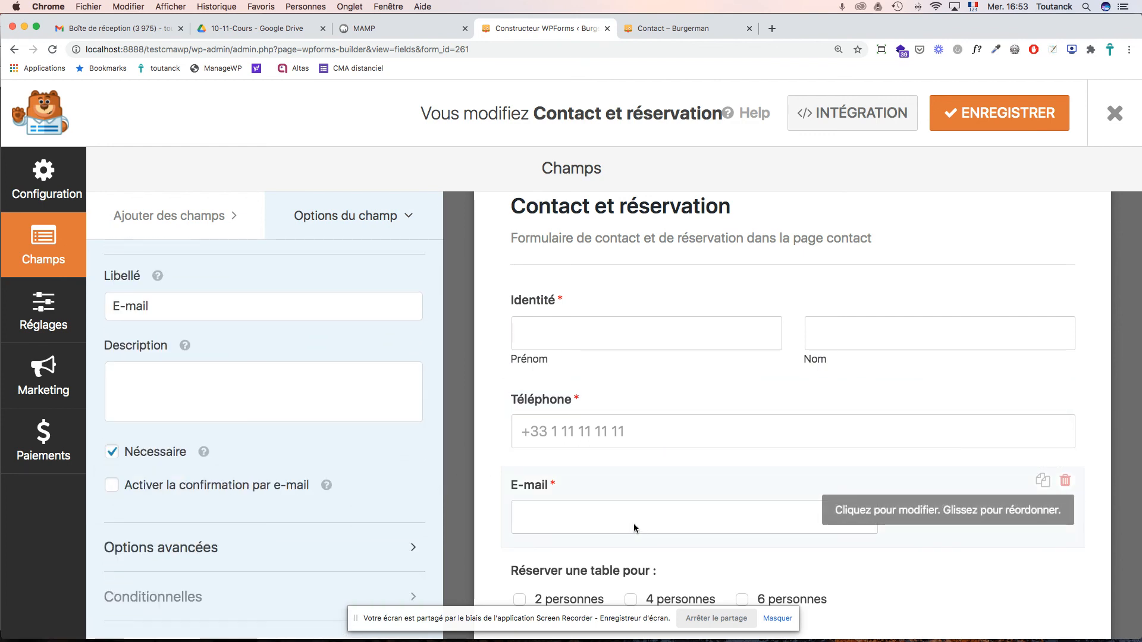
{"action": "left_click", "coordinate": [176, 552]}
{"action": "scroll", "coordinate": [174, 601], "scroll_direction": "down", "scroll_amount": 1}
{"action": "left_click", "coordinate": [174, 605]}
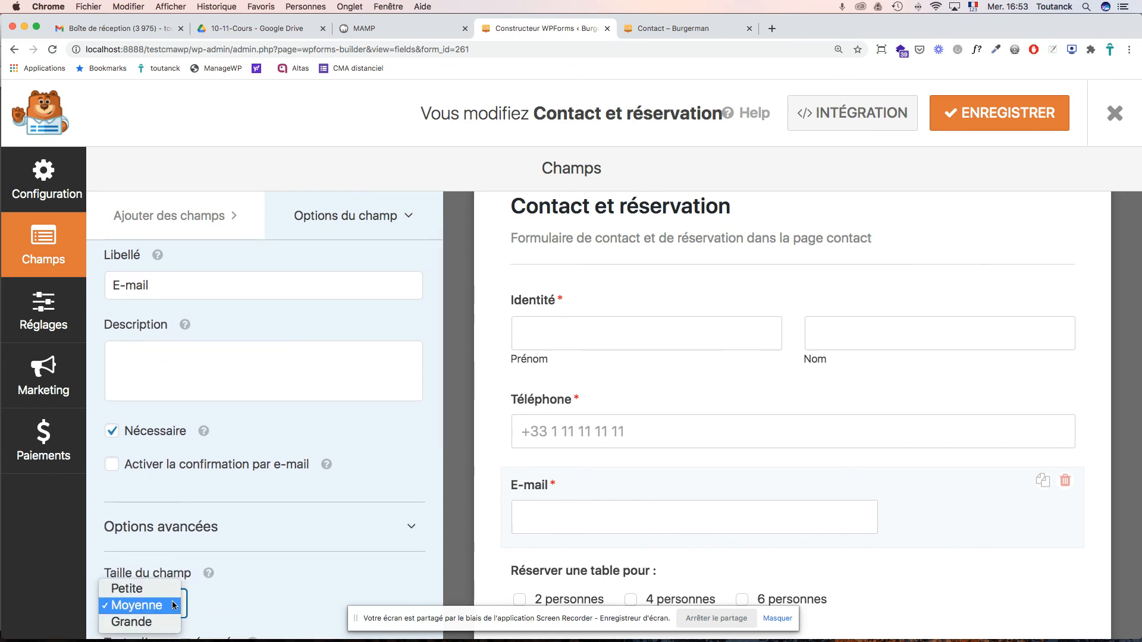
{"action": "left_click", "coordinate": [152, 622]}
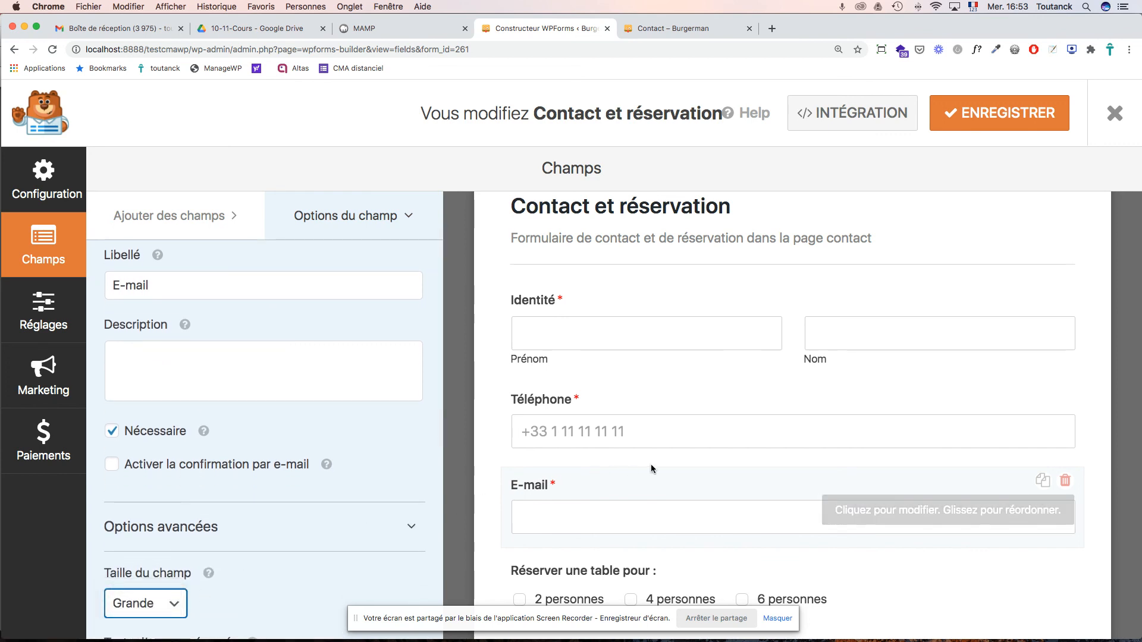
- Select the Réserver une table pour checkbox field and view its advanced options
{"action": "scroll", "coordinate": [652, 468], "scroll_direction": "down", "scroll_amount": 3}
{"action": "scroll", "coordinate": [288, 478], "scroll_direction": "down", "scroll_amount": 4}
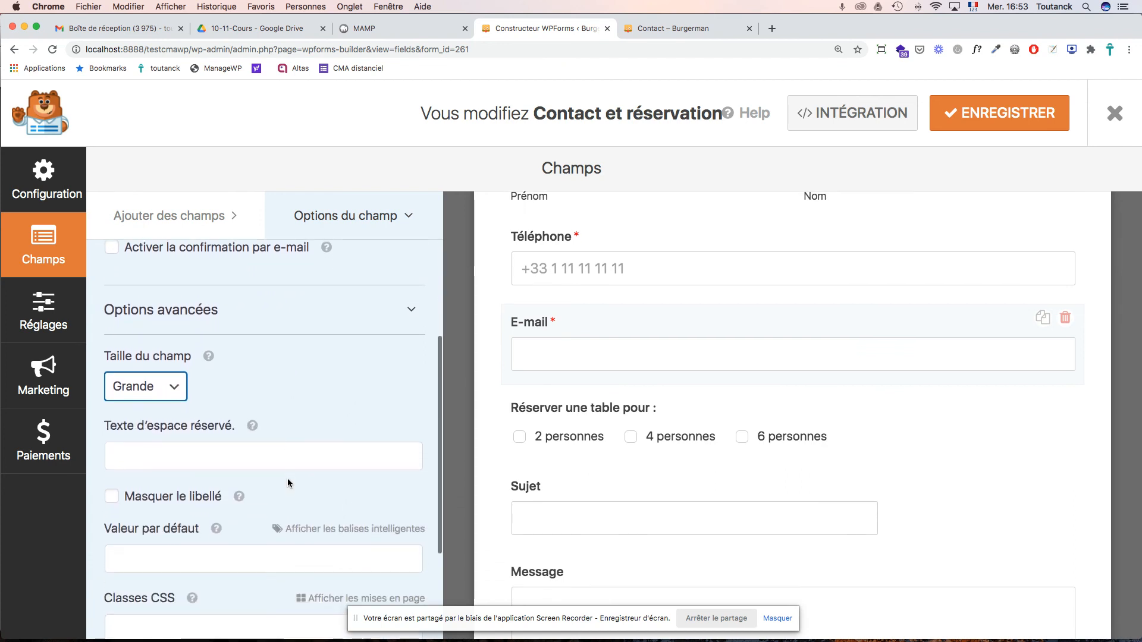
{"action": "scroll", "coordinate": [287, 478], "scroll_direction": "down", "scroll_amount": 3}
{"action": "scroll", "coordinate": [757, 474], "scroll_direction": "down", "scroll_amount": 1}
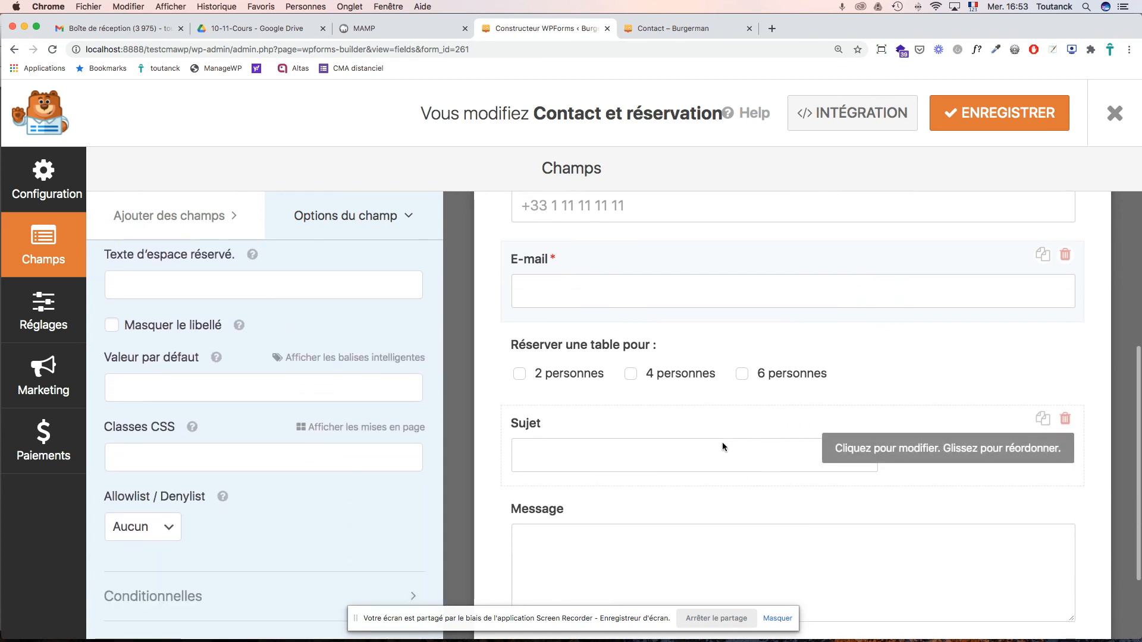
{"action": "left_click", "coordinate": [627, 345]}
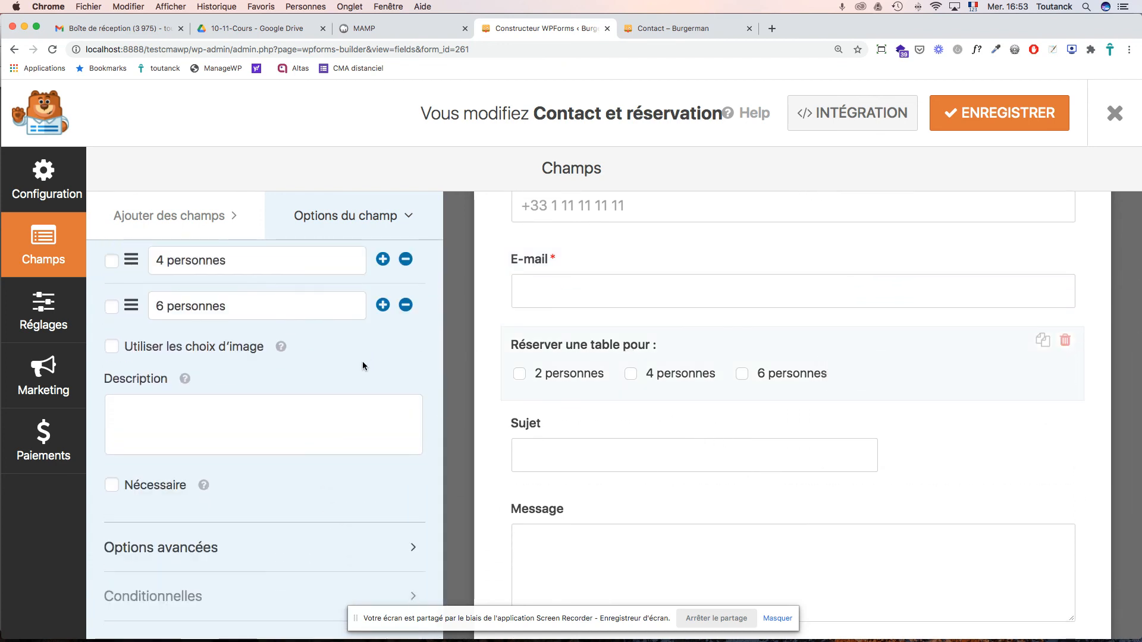
{"action": "left_click", "coordinate": [190, 554]}
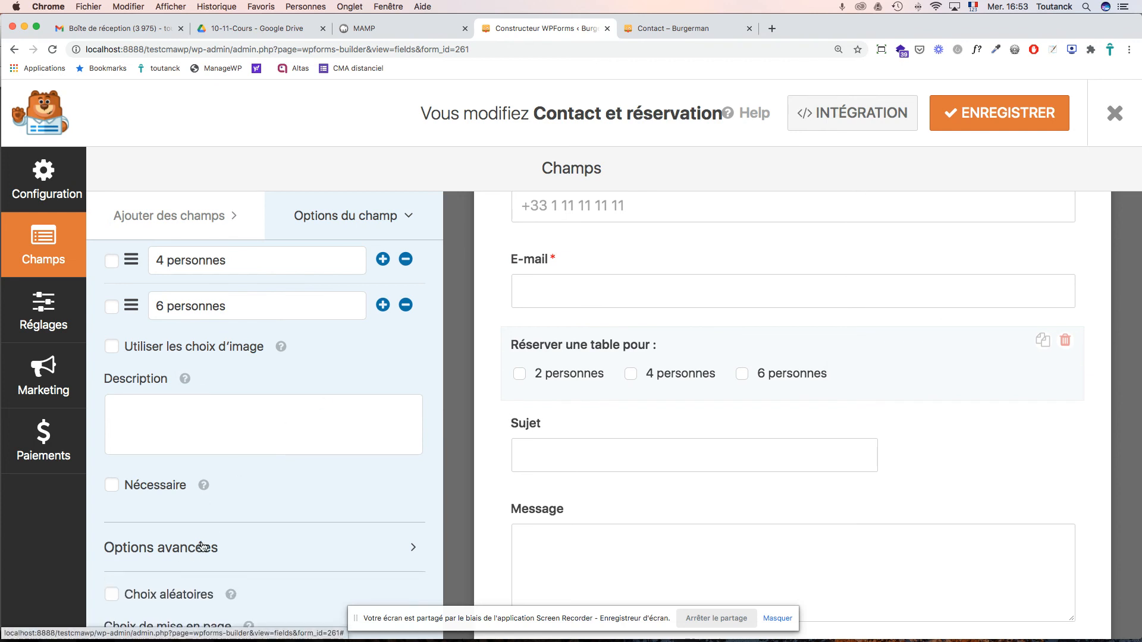
{"action": "scroll", "coordinate": [294, 511], "scroll_direction": "down", "scroll_amount": 4}
{"action": "scroll", "coordinate": [294, 514], "scroll_direction": "down", "scroll_amount": 4}
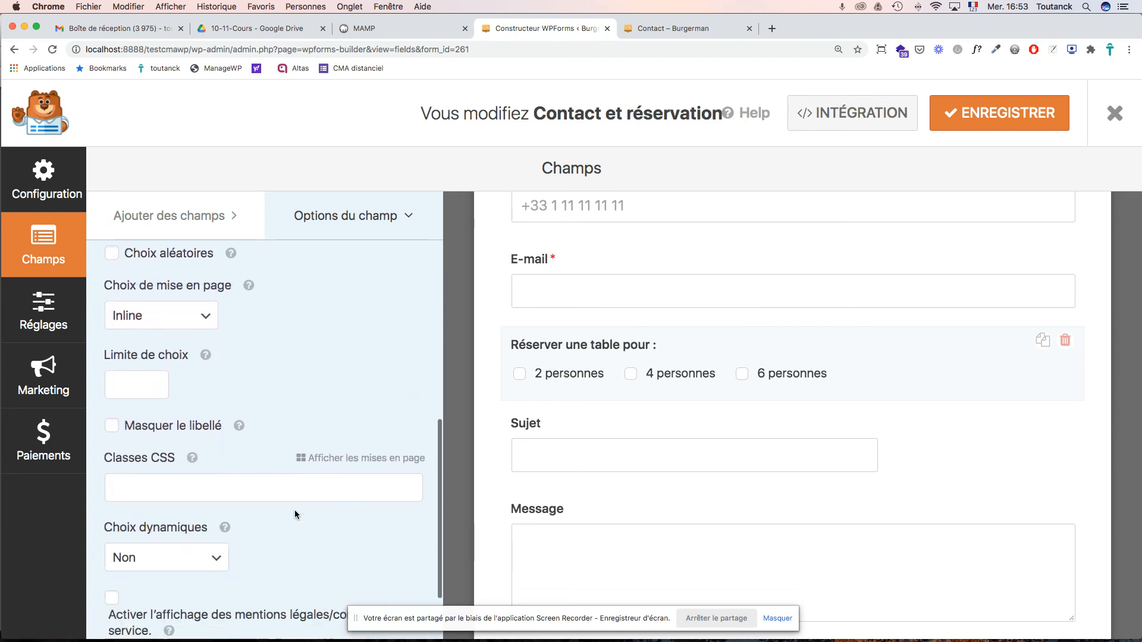
{"action": "scroll", "coordinate": [296, 515], "scroll_direction": "up", "scroll_amount": 3}
{"action": "scroll", "coordinate": [296, 515], "scroll_direction": "up", "scroll_amount": 5}
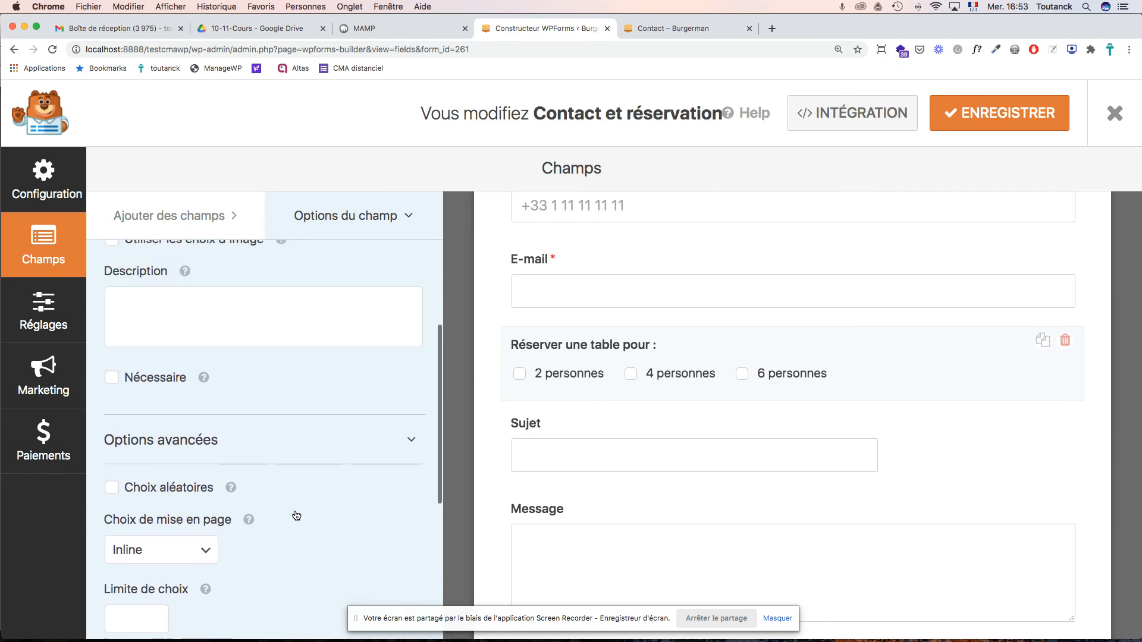
{"action": "scroll", "coordinate": [295, 509], "scroll_direction": "up", "scroll_amount": 3}
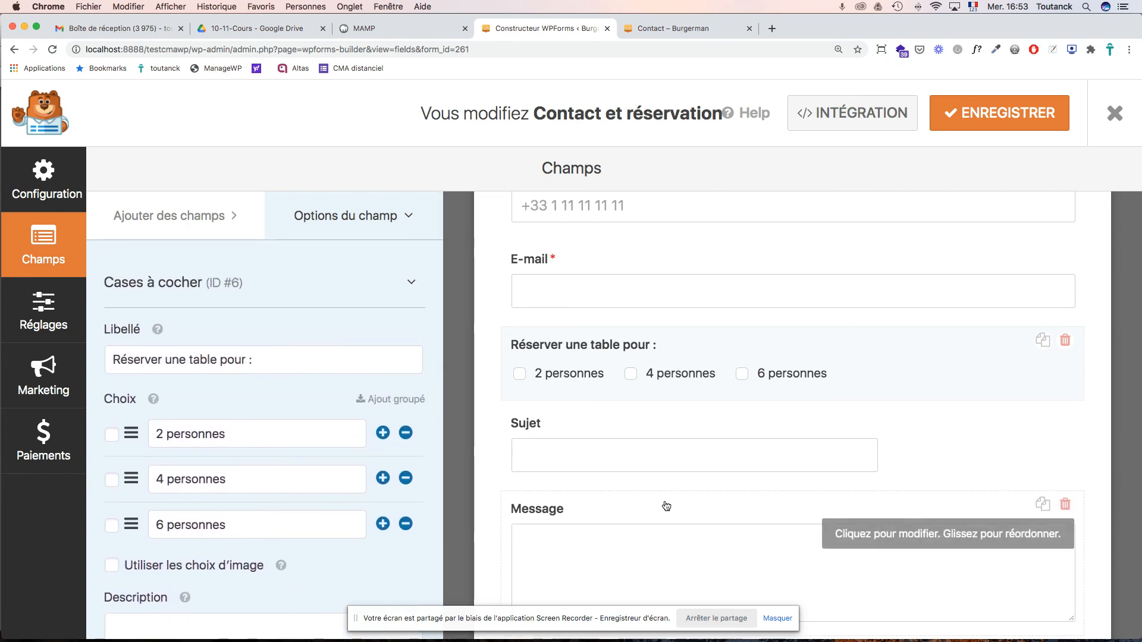
- Set the Sujet and Message field sizes to Grande
{"action": "left_click", "coordinate": [648, 459]}
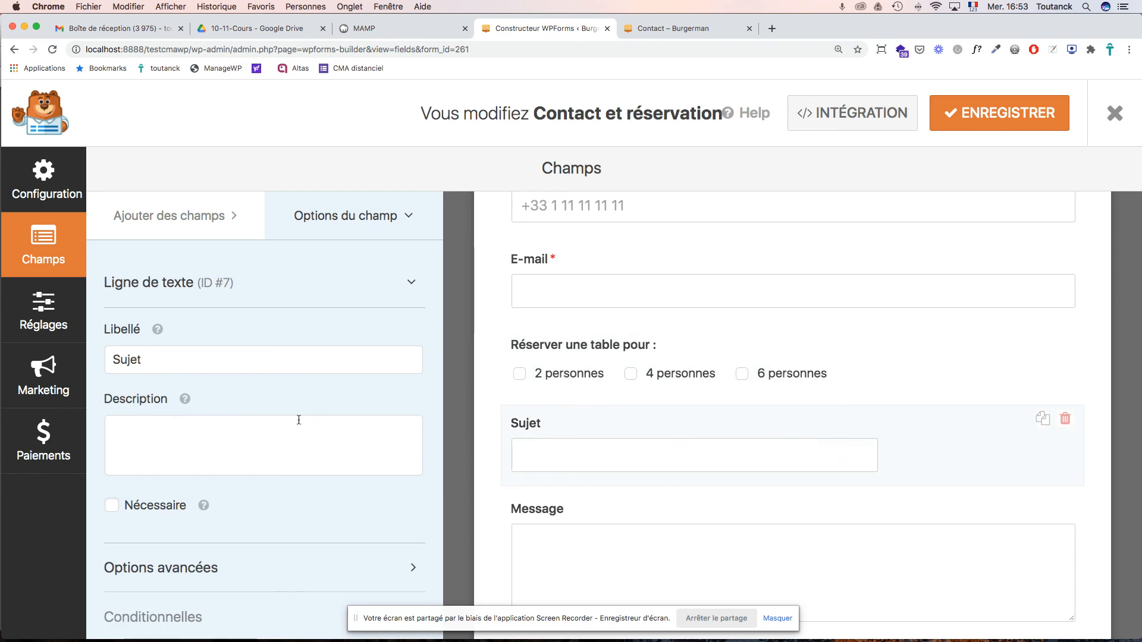
{"action": "scroll", "coordinate": [301, 416], "scroll_direction": "down", "scroll_amount": 1}
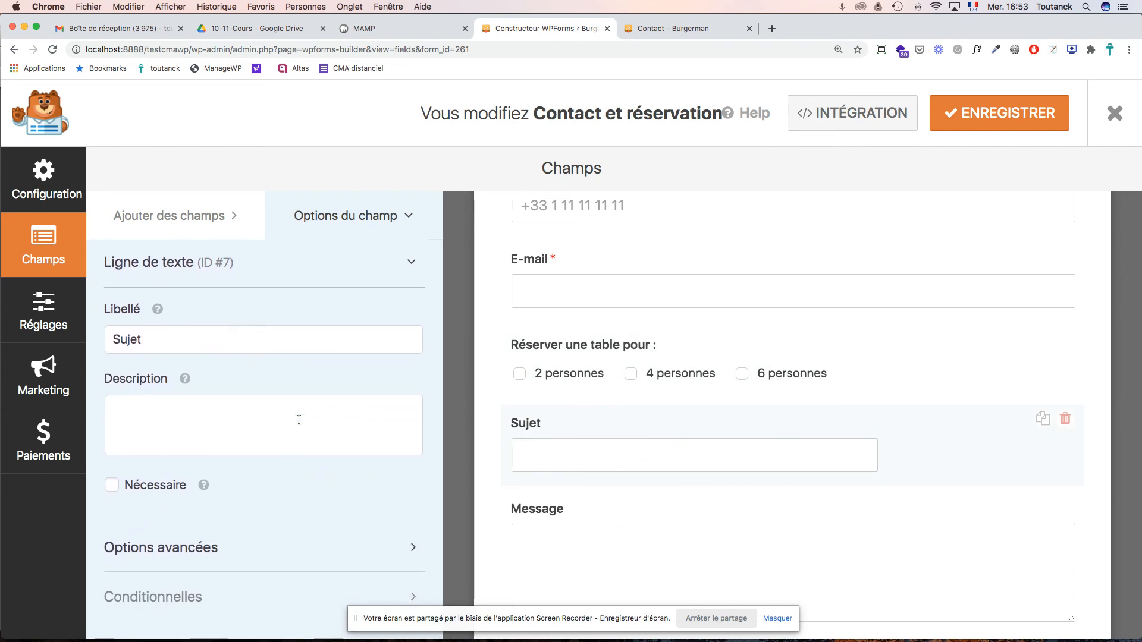
{"action": "left_click", "coordinate": [195, 555]}
{"action": "left_click", "coordinate": [143, 624]}
{"action": "left_click", "coordinate": [150, 598]}
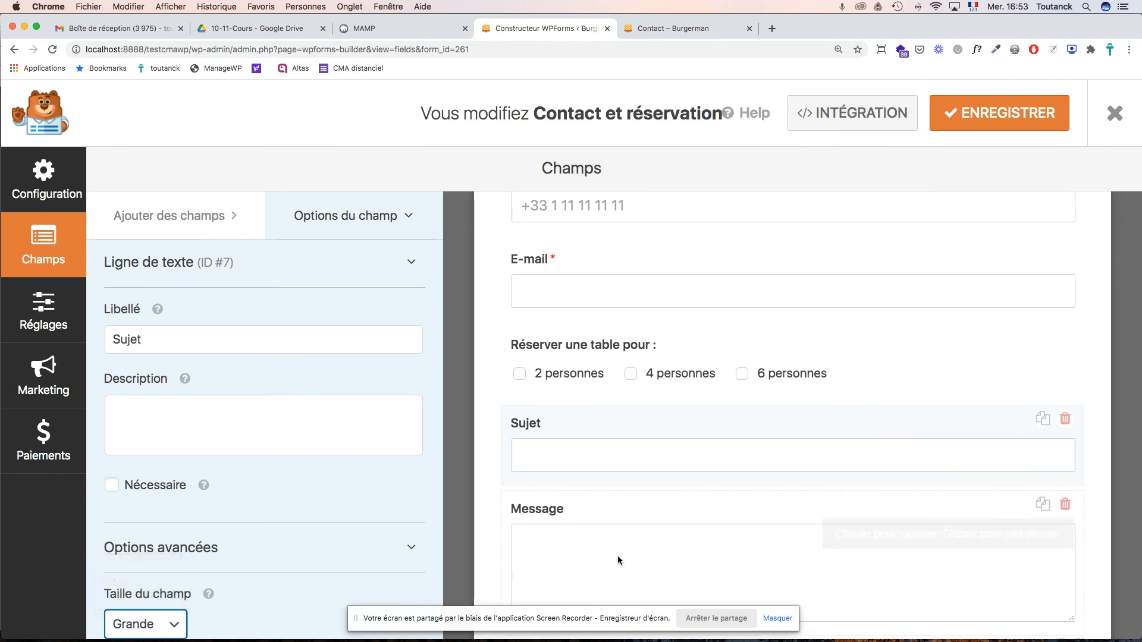
{"action": "left_click", "coordinate": [735, 563]}
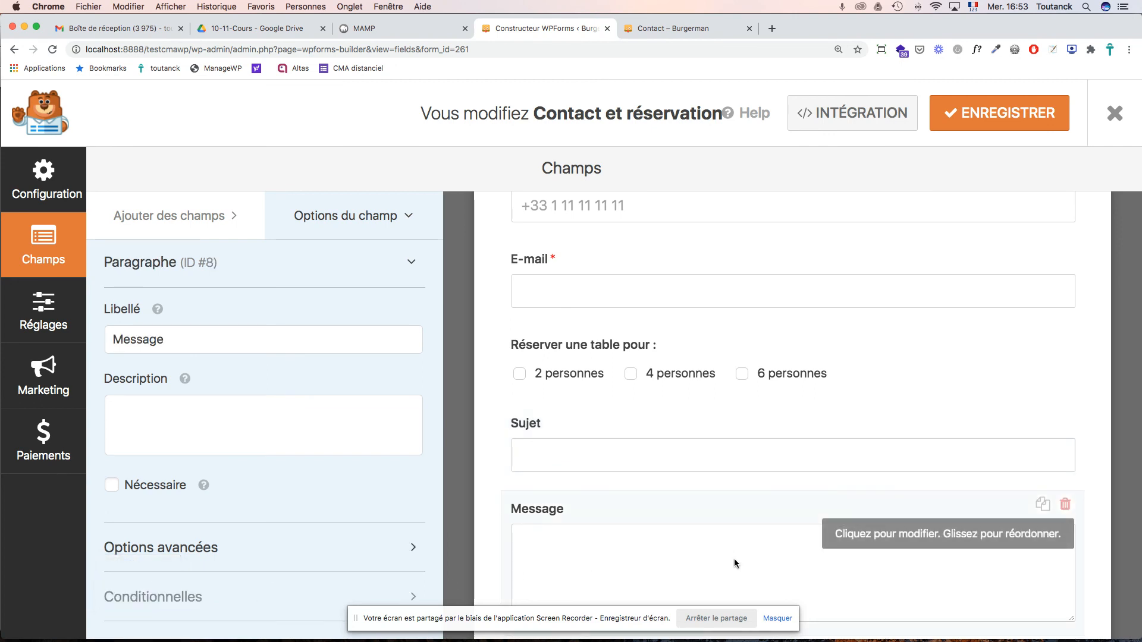
{"action": "left_click", "coordinate": [283, 542]}
{"action": "scroll", "coordinate": [179, 416], "scroll_direction": "down", "scroll_amount": 4}
{"action": "left_click", "coordinate": [176, 410]}
{"action": "left_click", "coordinate": [137, 427]}
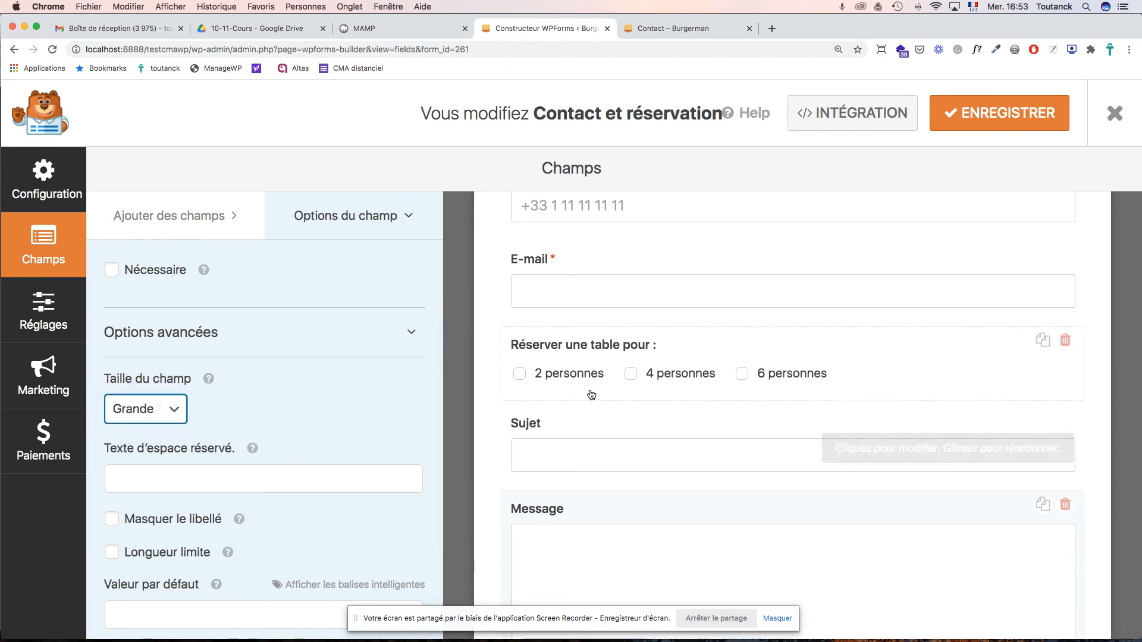
- Add a fourth table-booking choice, '8 personnes et +', save the form, and view the live page
{"action": "left_click", "coordinate": [629, 357]}
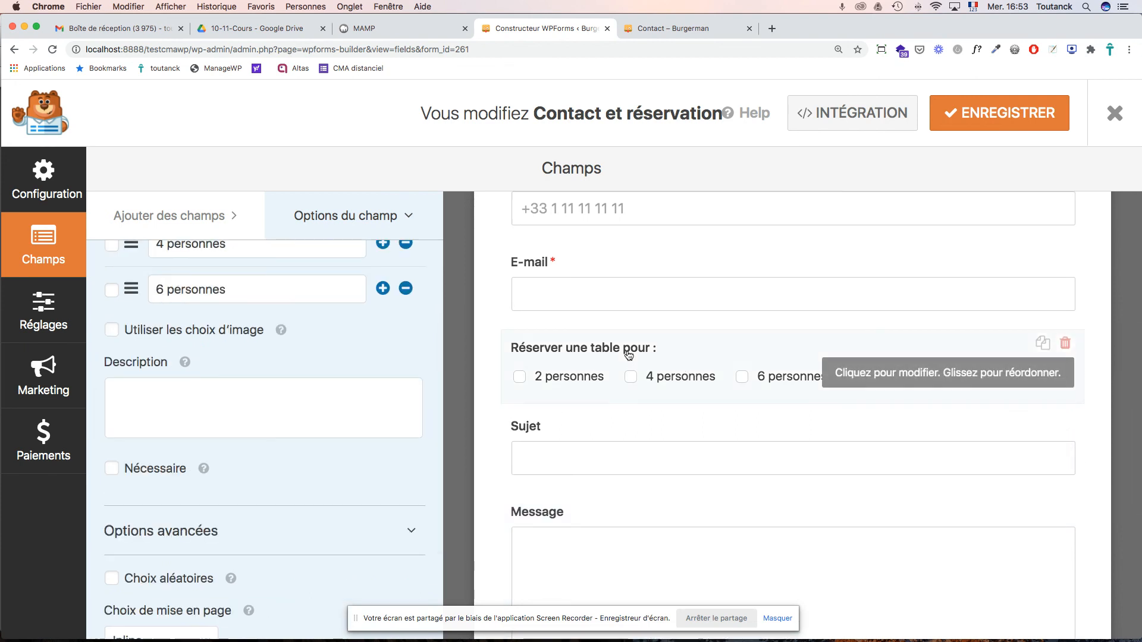
{"action": "scroll", "coordinate": [340, 367], "scroll_direction": "up", "scroll_amount": 5}
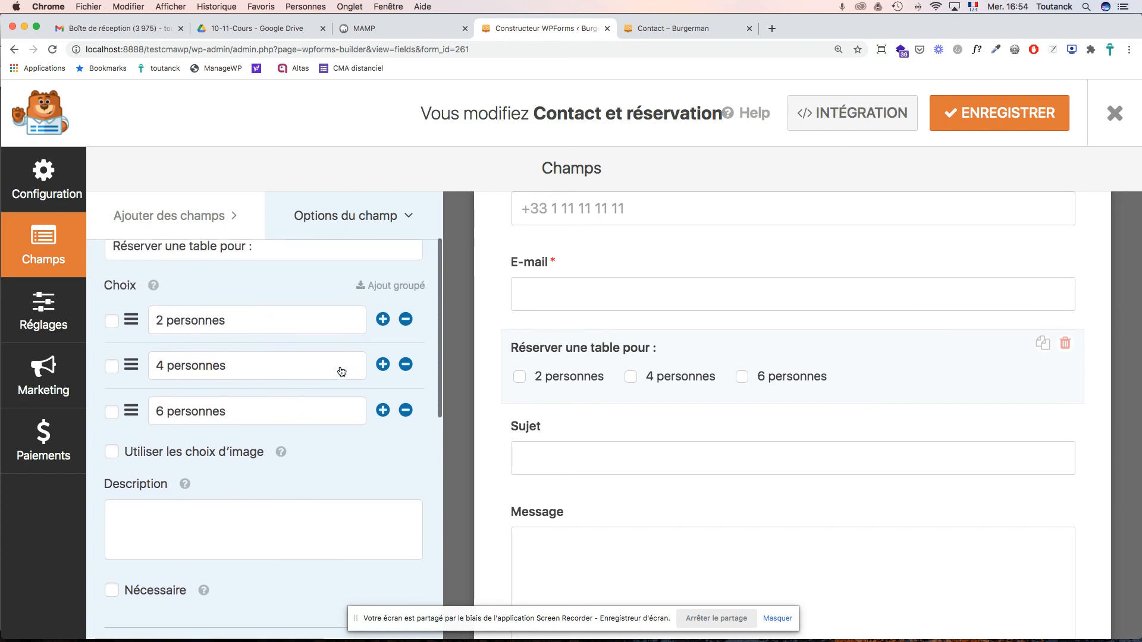
{"action": "scroll", "coordinate": [340, 367], "scroll_direction": "up", "scroll_amount": 2}
{"action": "left_click", "coordinate": [382, 503]}
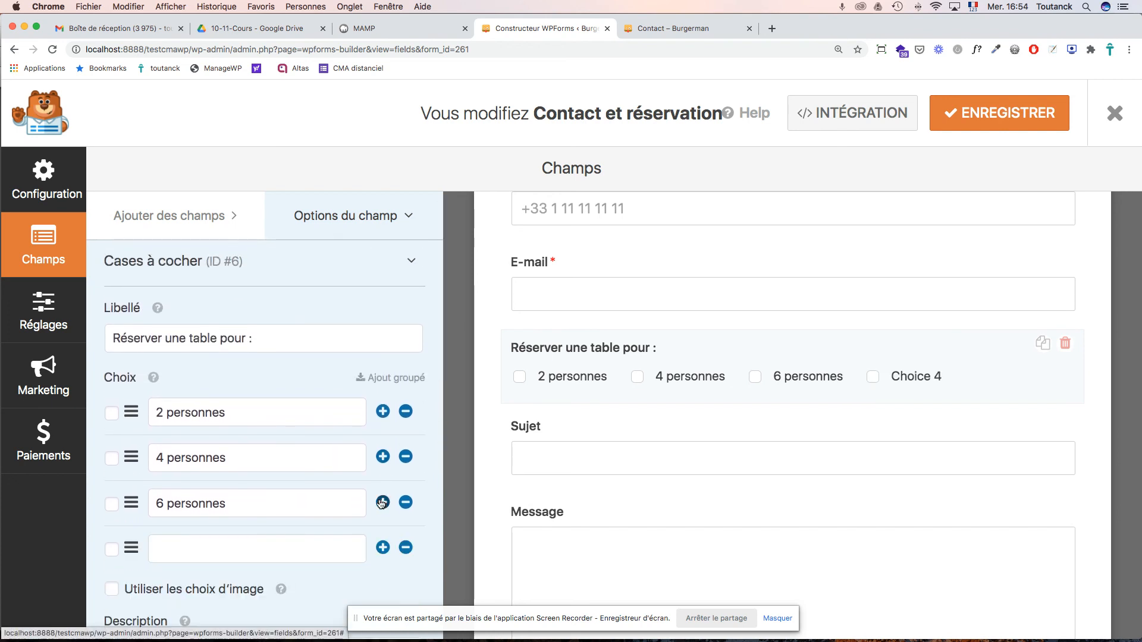
{"action": "left_click", "coordinate": [208, 549]}
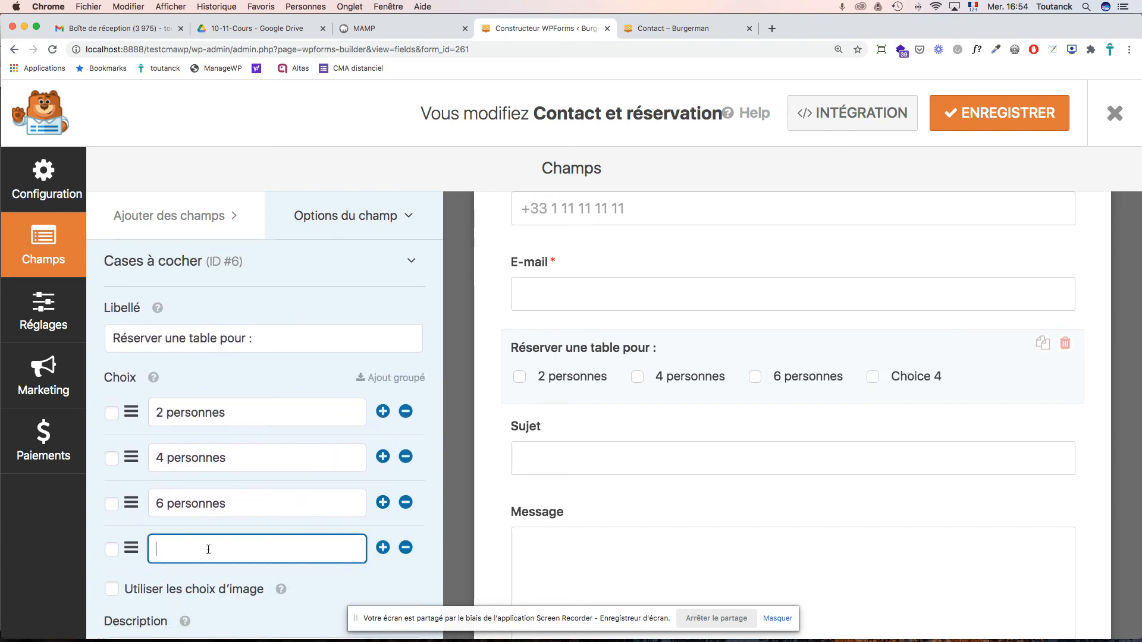
{"action": "type", "text": "P"}
{"action": "key", "text": "BackSpace"}
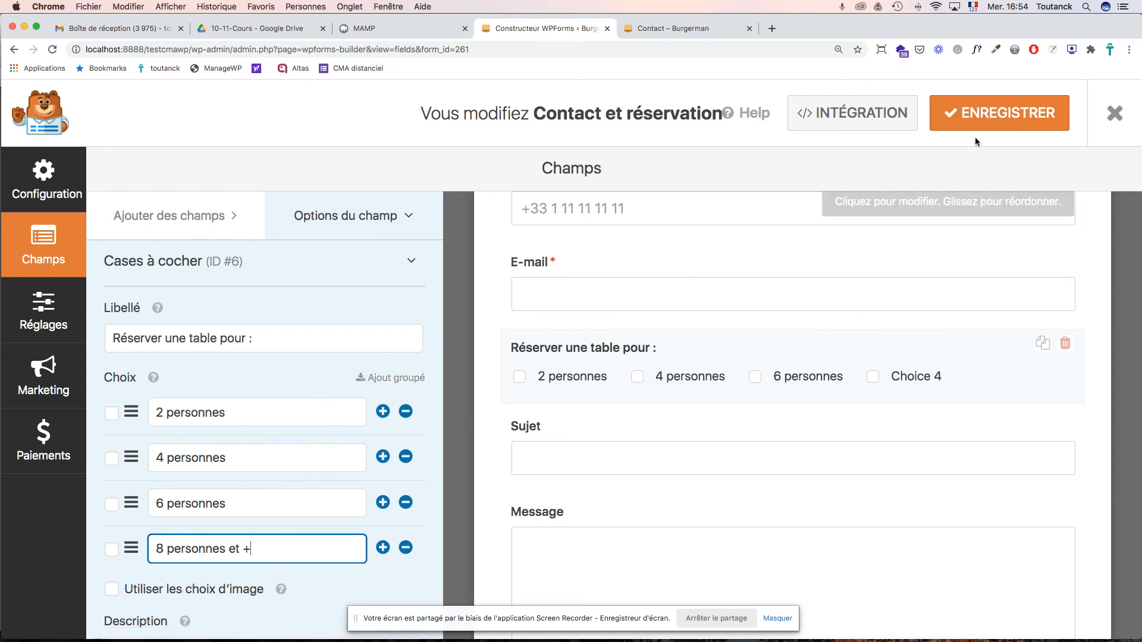
{"action": "left_click", "coordinate": [973, 119]}
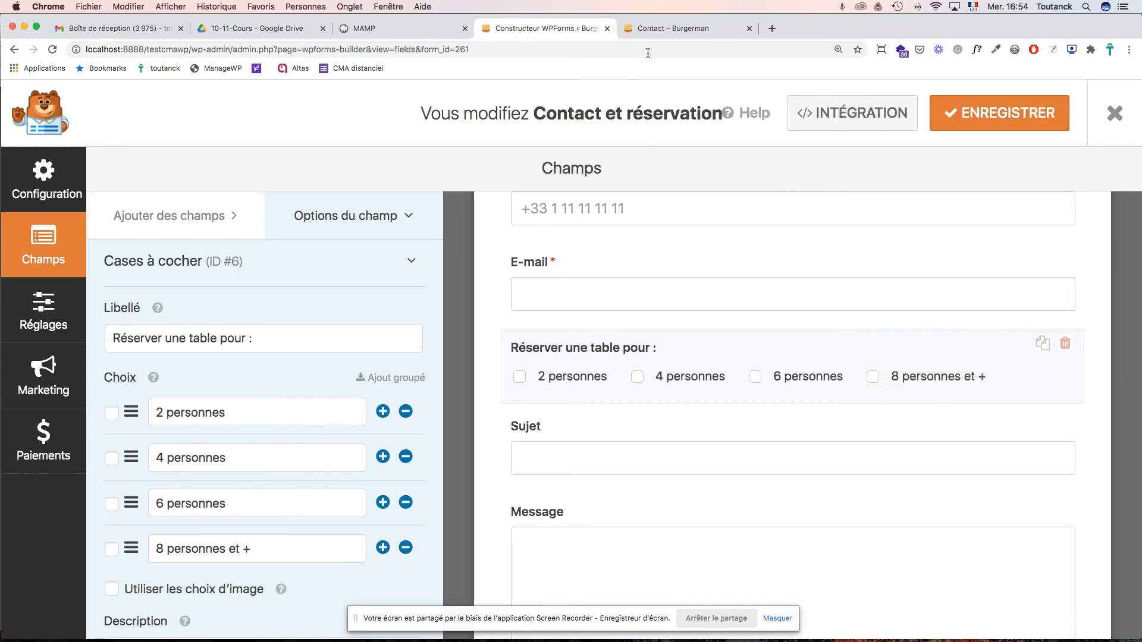
{"action": "left_click", "coordinate": [657, 33]}
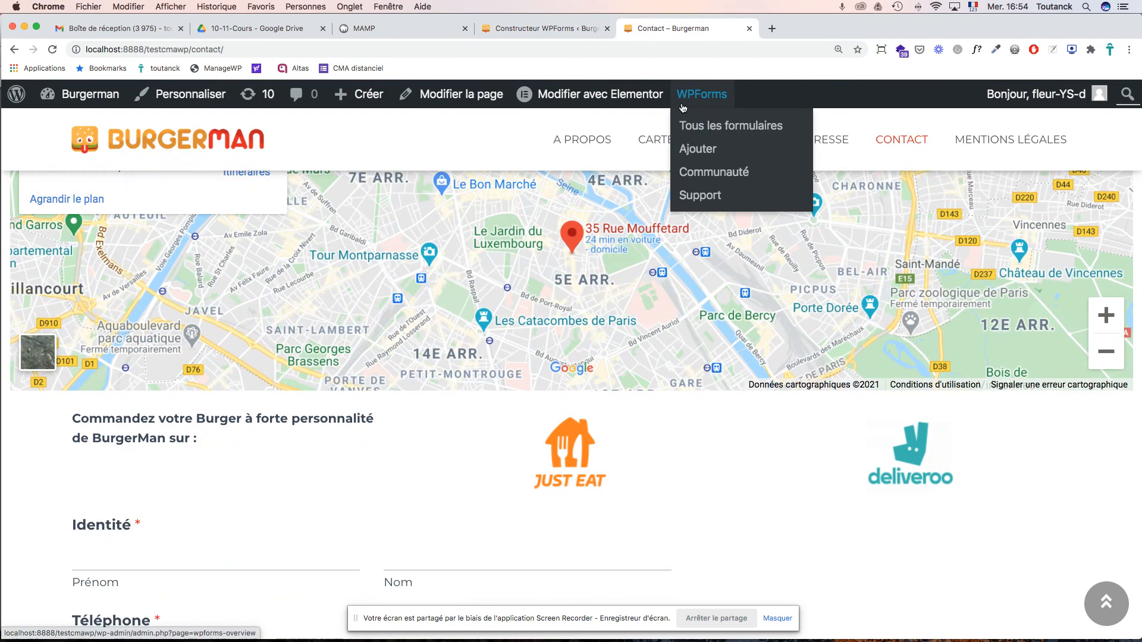
- Reload the live Contact page to verify the four table-booking choices, then return to the builder
{"action": "left_click", "coordinate": [683, 107]}
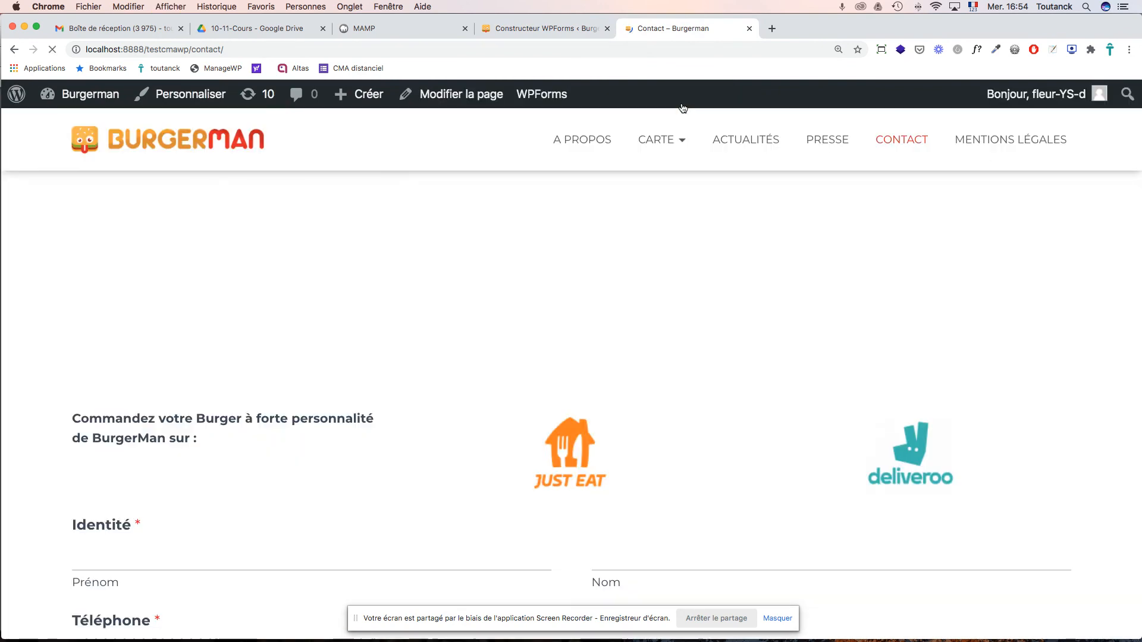
{"action": "scroll", "coordinate": [579, 260], "scroll_direction": "down", "scroll_amount": 3}
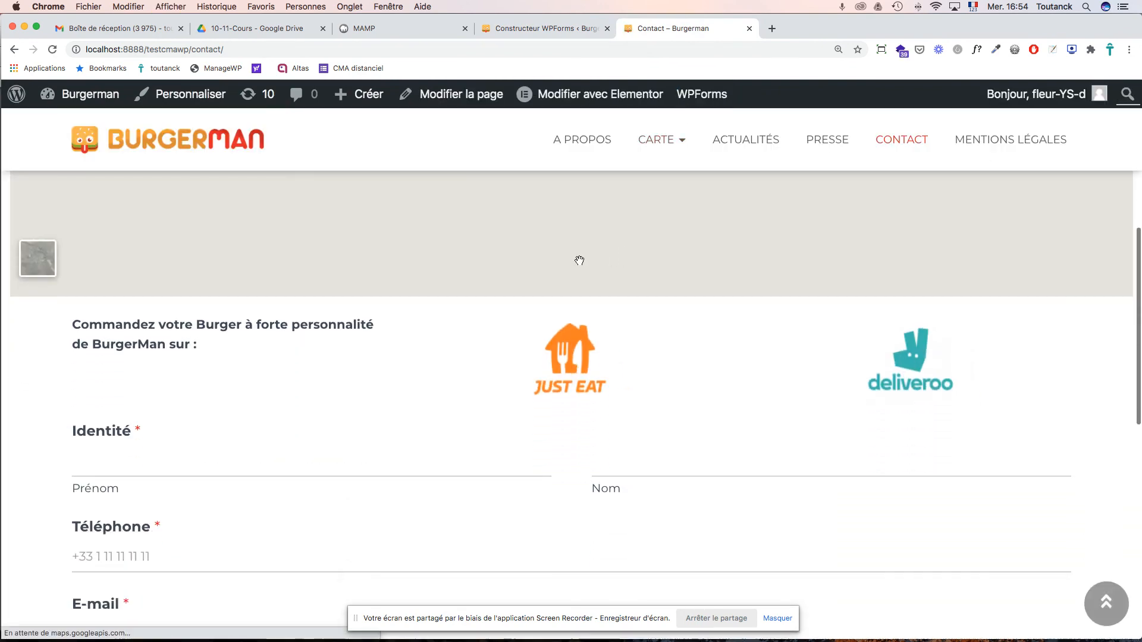
{"action": "scroll", "coordinate": [579, 261], "scroll_direction": "down", "scroll_amount": 1}
{"action": "scroll", "coordinate": [579, 260], "scroll_direction": "down", "scroll_amount": 3}
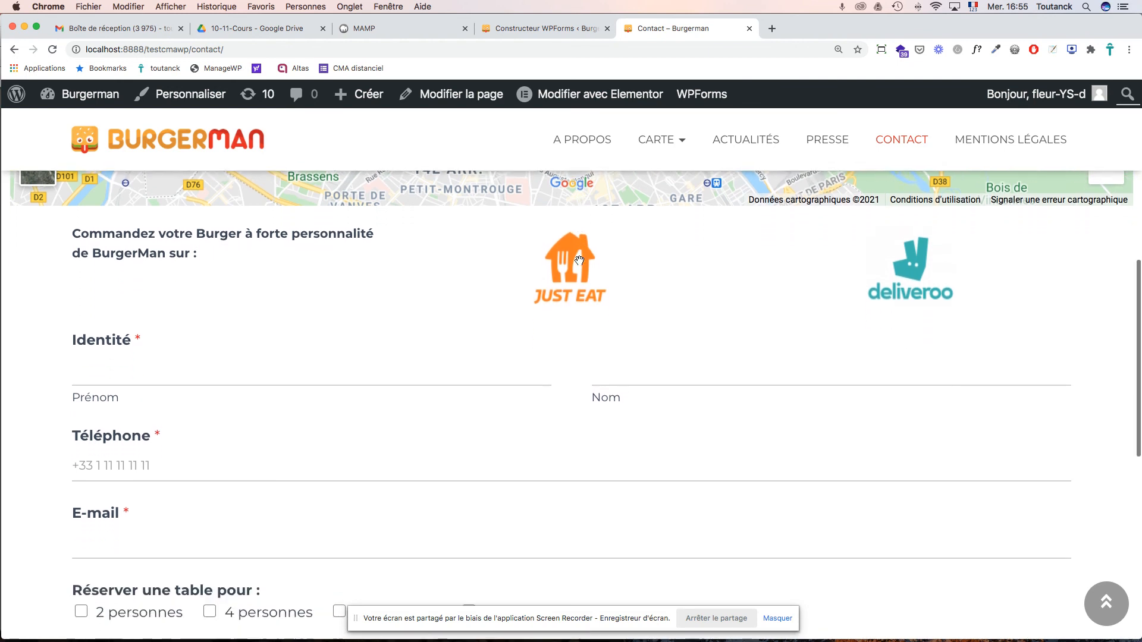
{"action": "scroll", "coordinate": [580, 260], "scroll_direction": "down", "scroll_amount": 5}
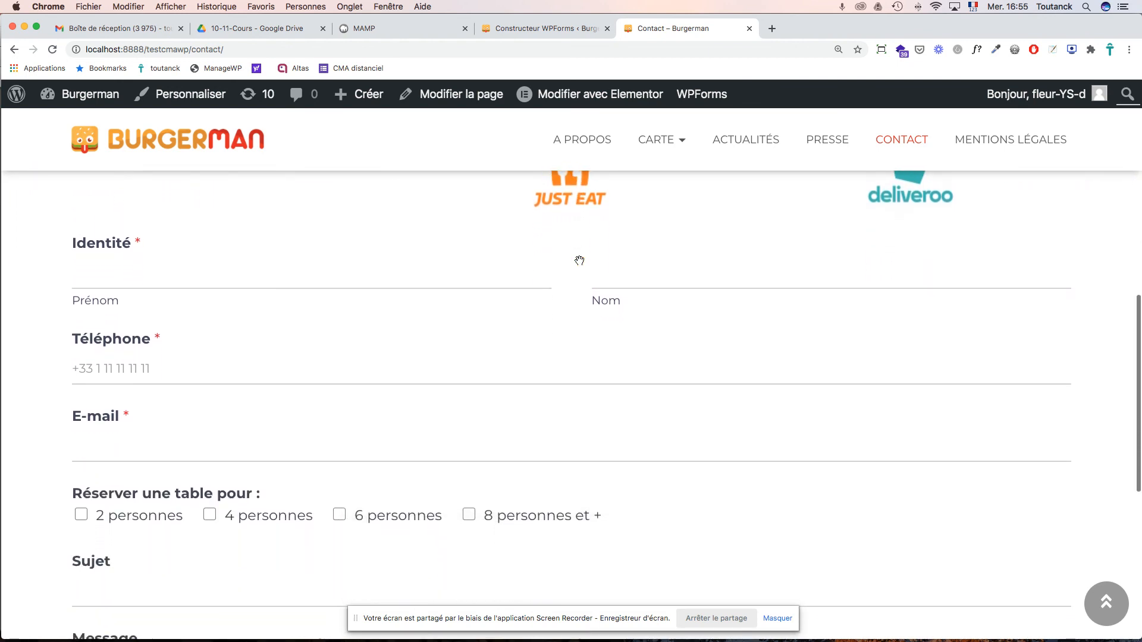
{"action": "scroll", "coordinate": [579, 261], "scroll_direction": "down", "scroll_amount": 4}
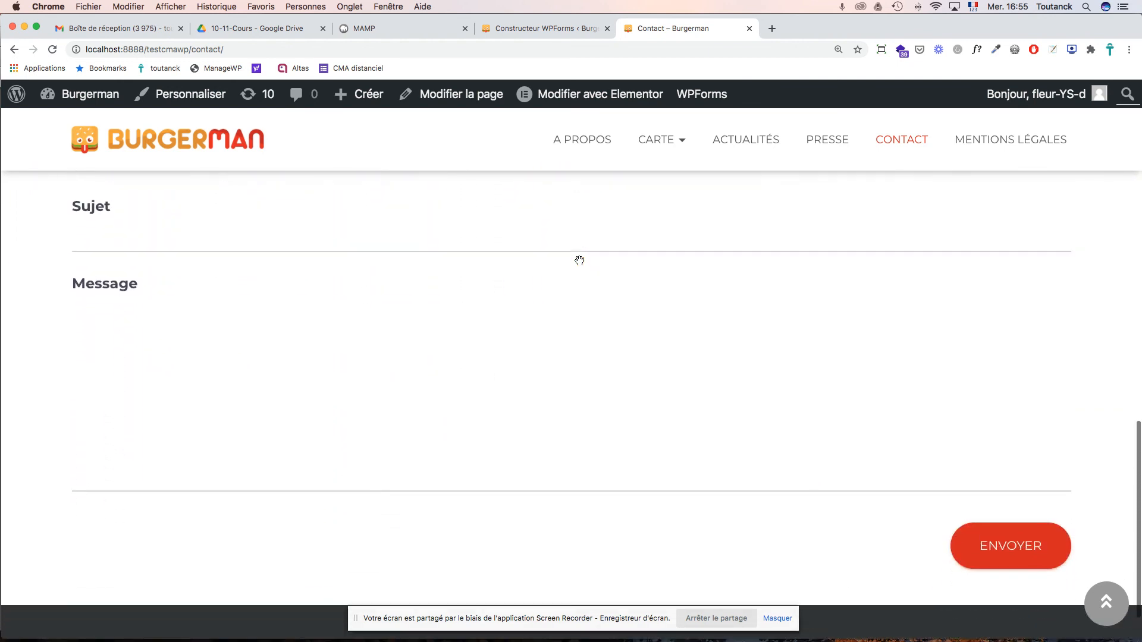
{"action": "scroll", "coordinate": [580, 261], "scroll_direction": "up", "scroll_amount": 9}
{"action": "scroll", "coordinate": [579, 260], "scroll_direction": "up", "scroll_amount": 7}
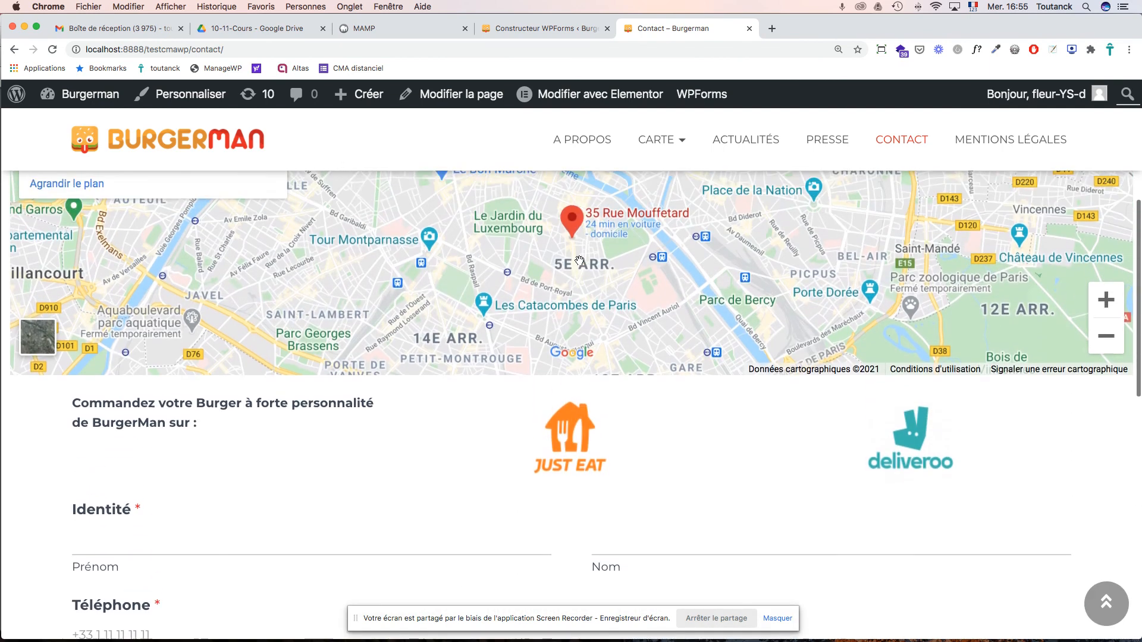
{"action": "left_click", "coordinate": [555, 30]}
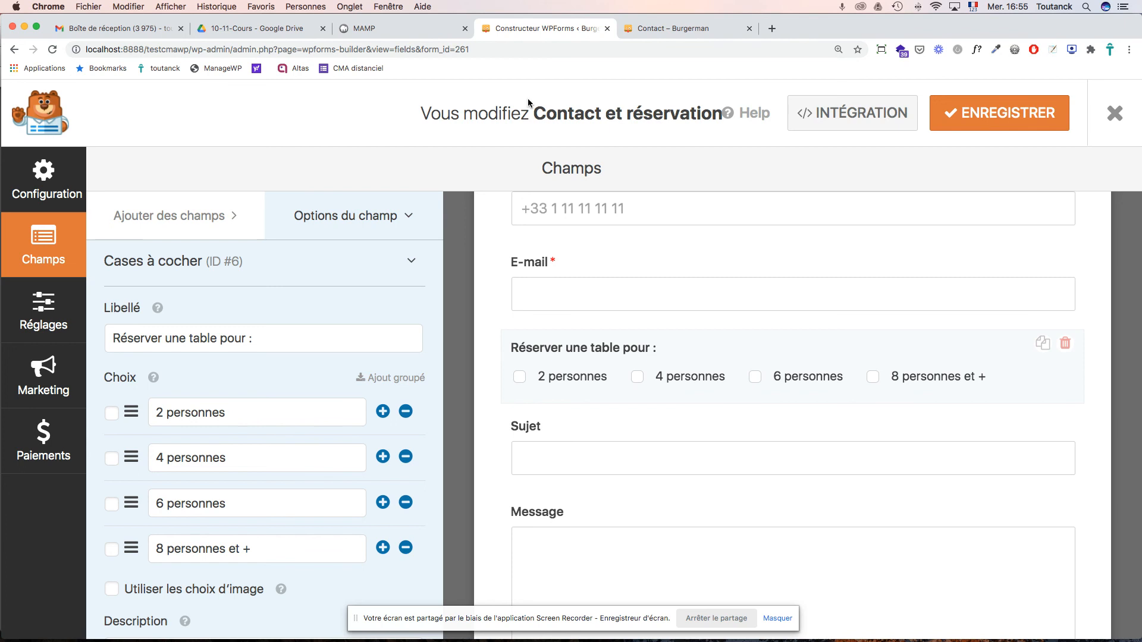
- Close the form builder and open the Contact page from the Pages list in Elementor
{"action": "left_click", "coordinate": [1115, 115]}
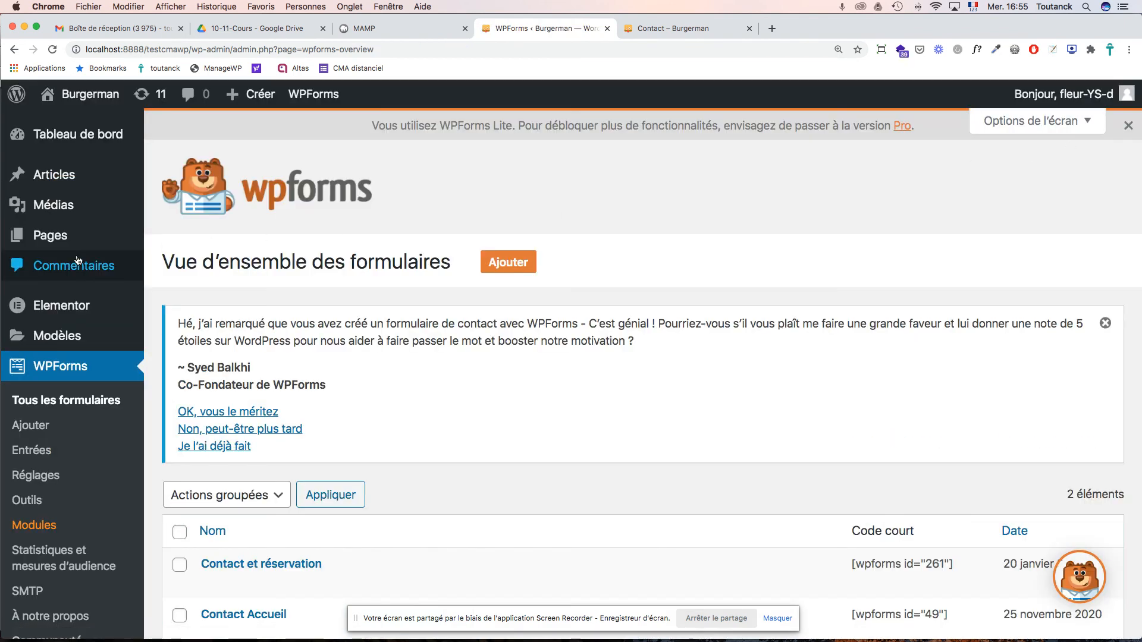
{"action": "left_click", "coordinate": [63, 239]}
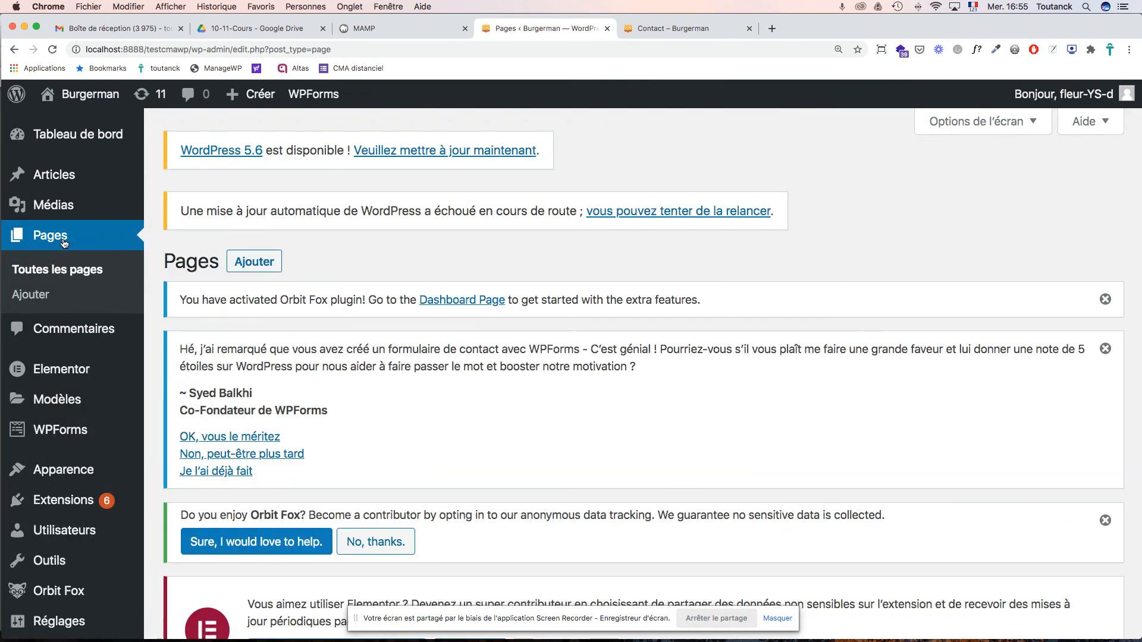
{"action": "scroll", "coordinate": [739, 280], "scroll_direction": "down", "scroll_amount": 10}
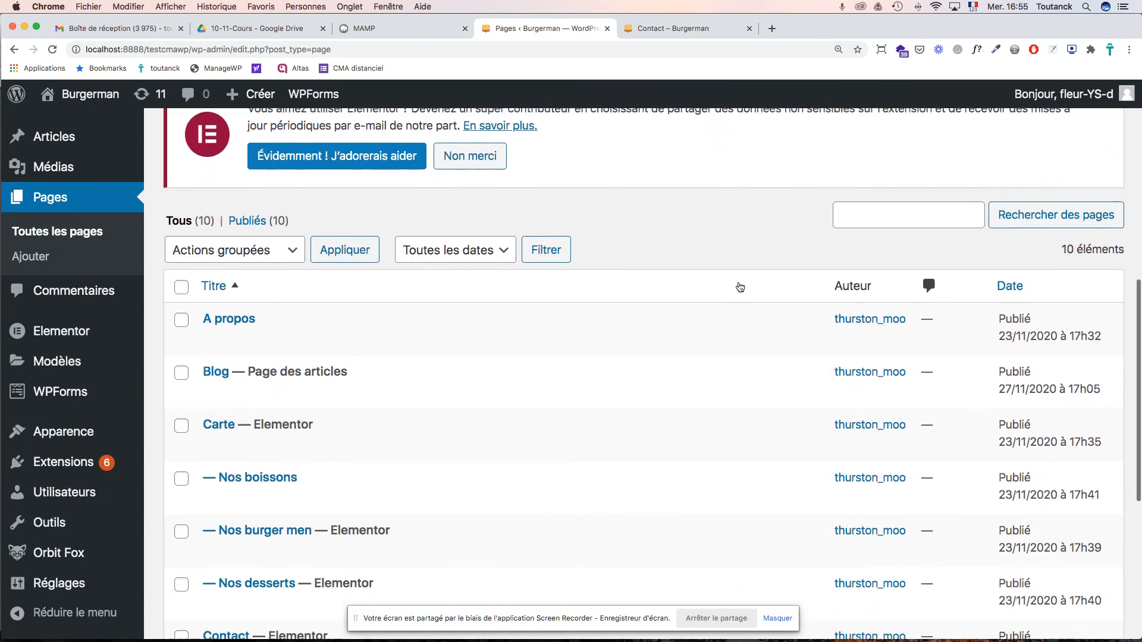
{"action": "scroll", "coordinate": [540, 314], "scroll_direction": "down", "scroll_amount": 1}
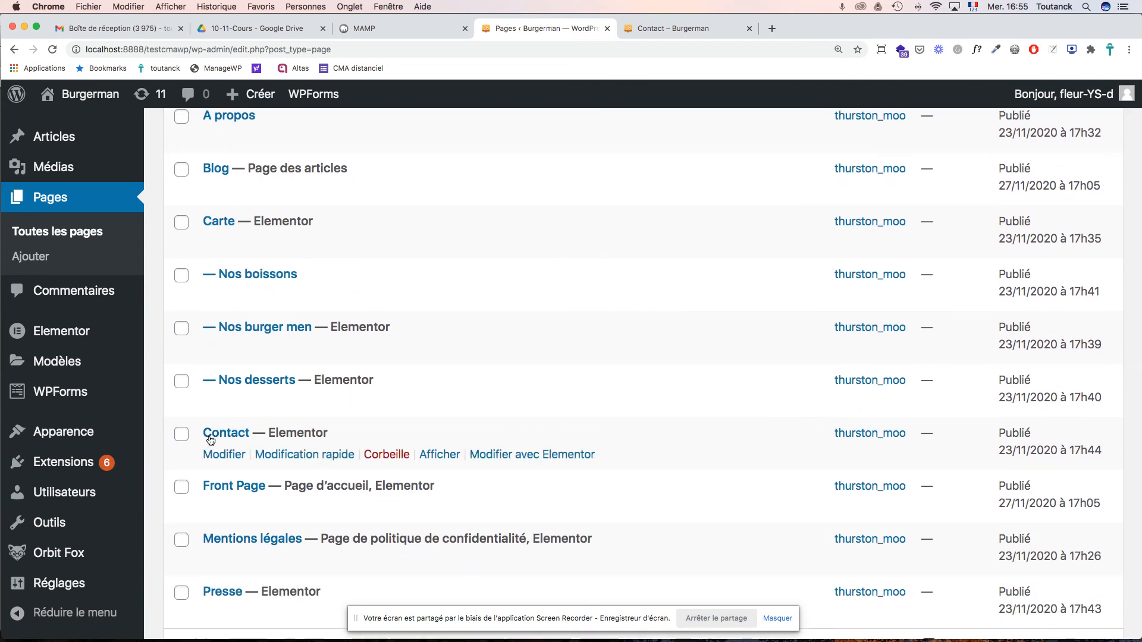
{"action": "left_click", "coordinate": [210, 439]}
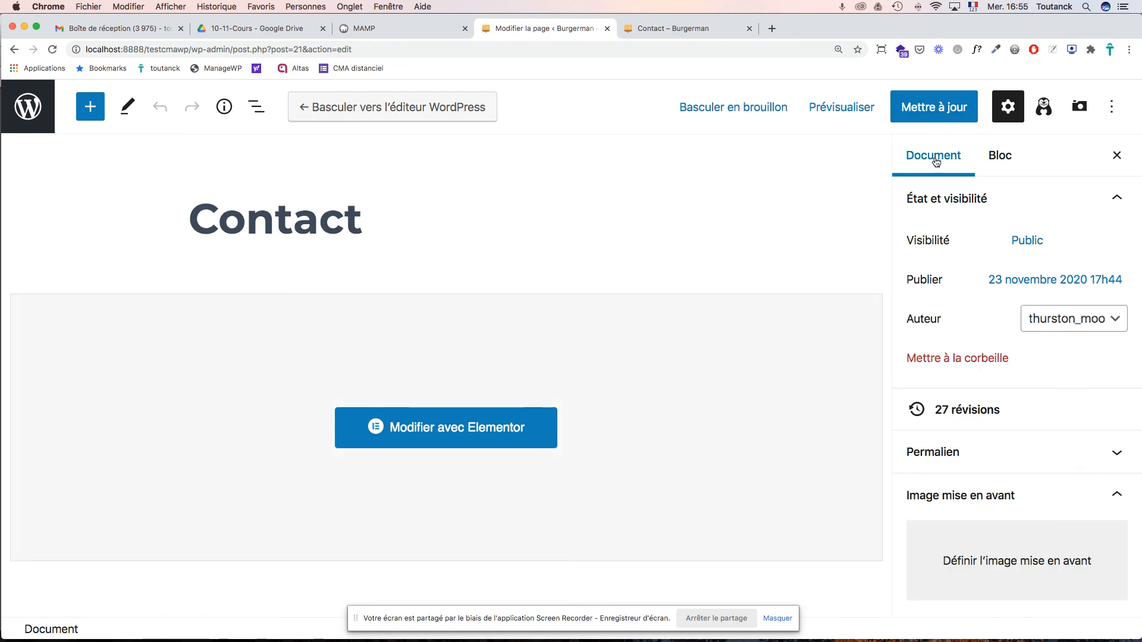
{"action": "left_click", "coordinate": [472, 434]}
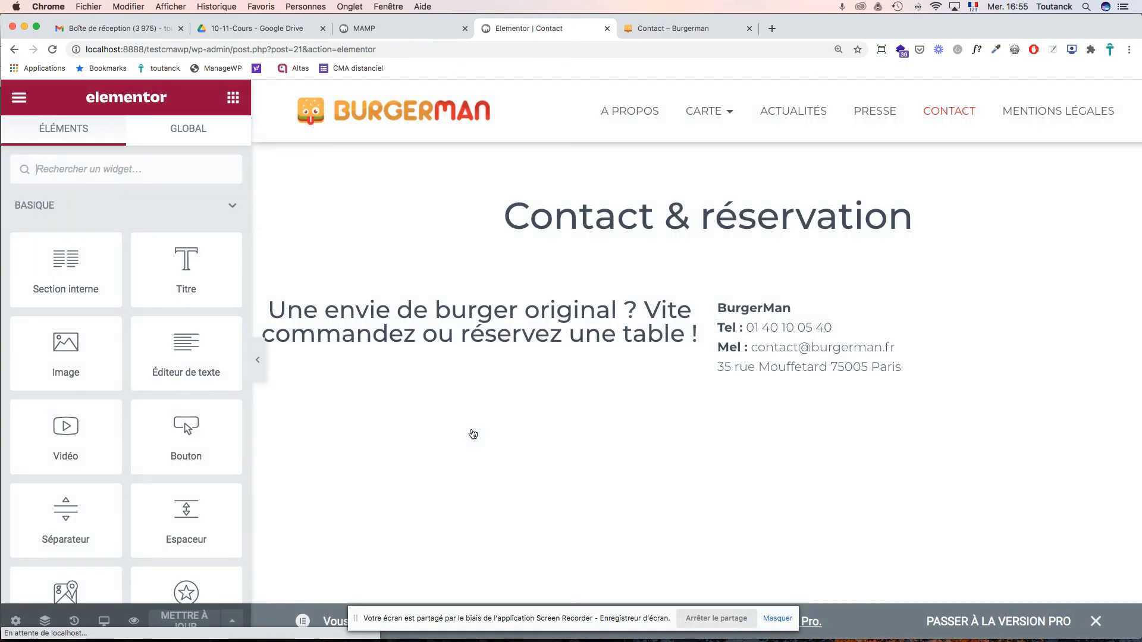
- Select the whole 'Commandez votre Burger' sentence in its text block
{"action": "scroll", "coordinate": [473, 434], "scroll_direction": "down", "scroll_amount": 5}
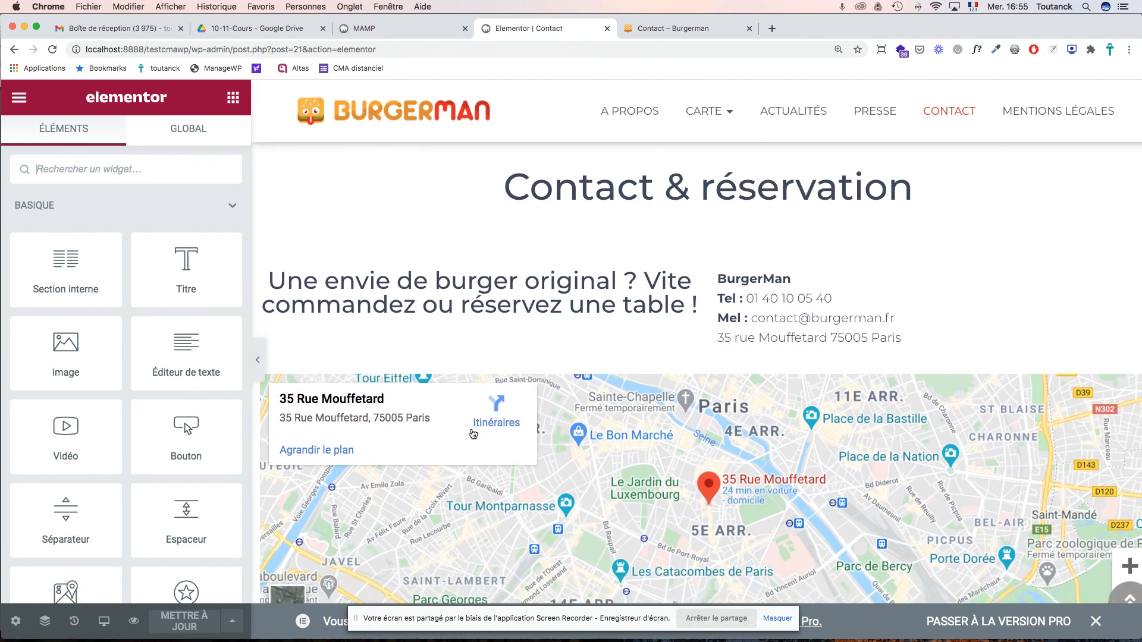
{"action": "scroll", "coordinate": [473, 433], "scroll_direction": "down", "scroll_amount": 8}
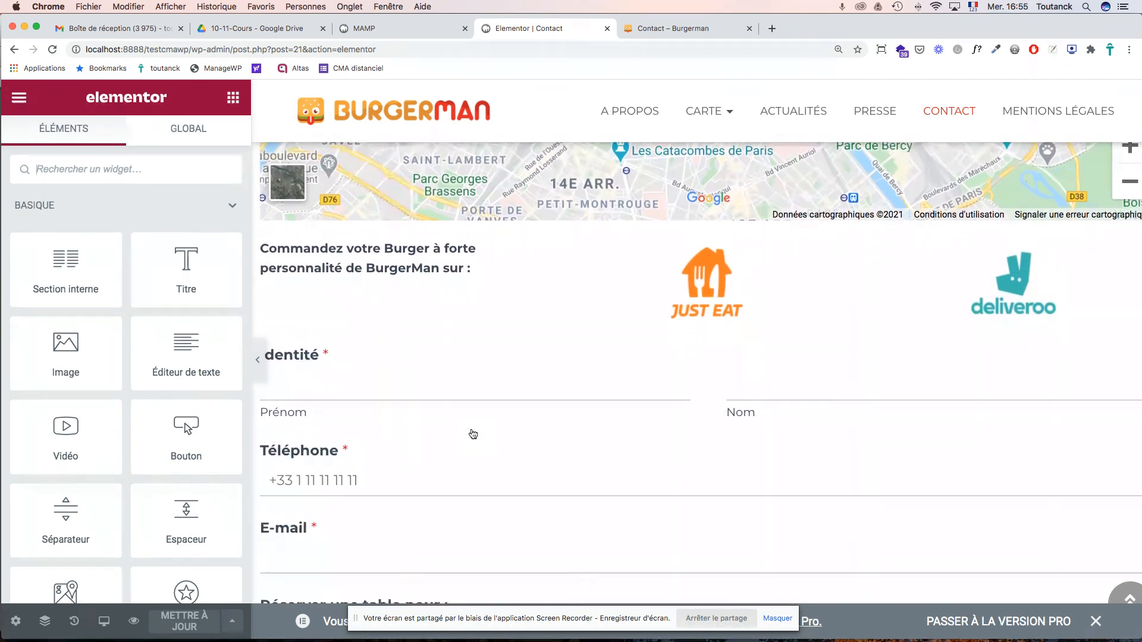
{"action": "scroll", "coordinate": [473, 434], "scroll_direction": "up", "scroll_amount": 9}
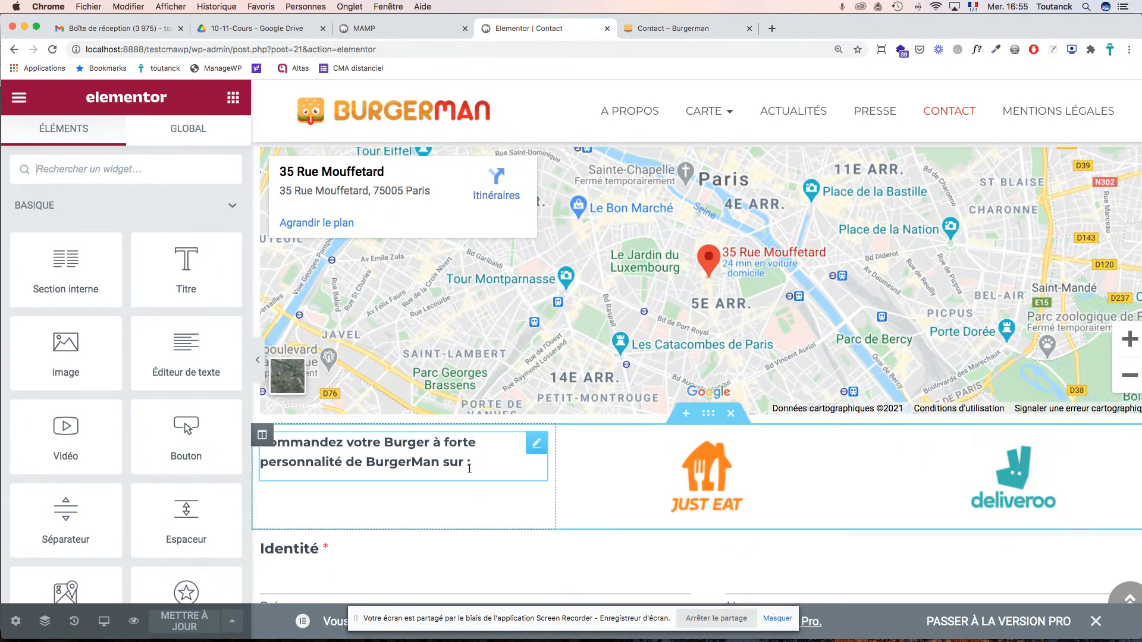
{"action": "left_click", "coordinate": [447, 443]}
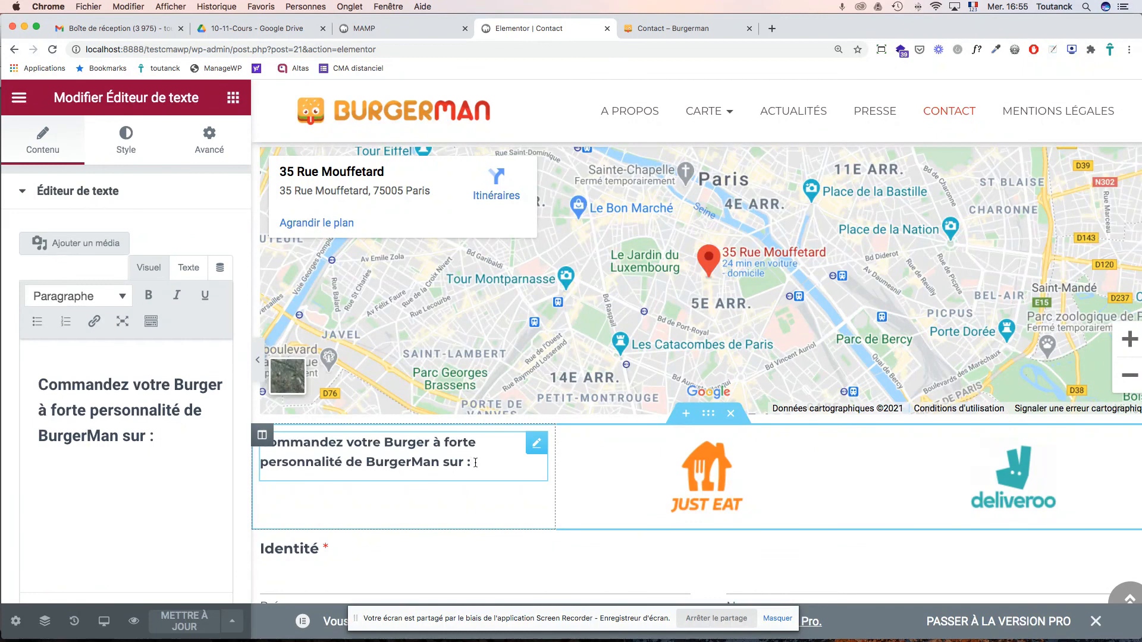
{"action": "scroll", "coordinate": [475, 462], "scroll_direction": "down", "scroll_amount": 2}
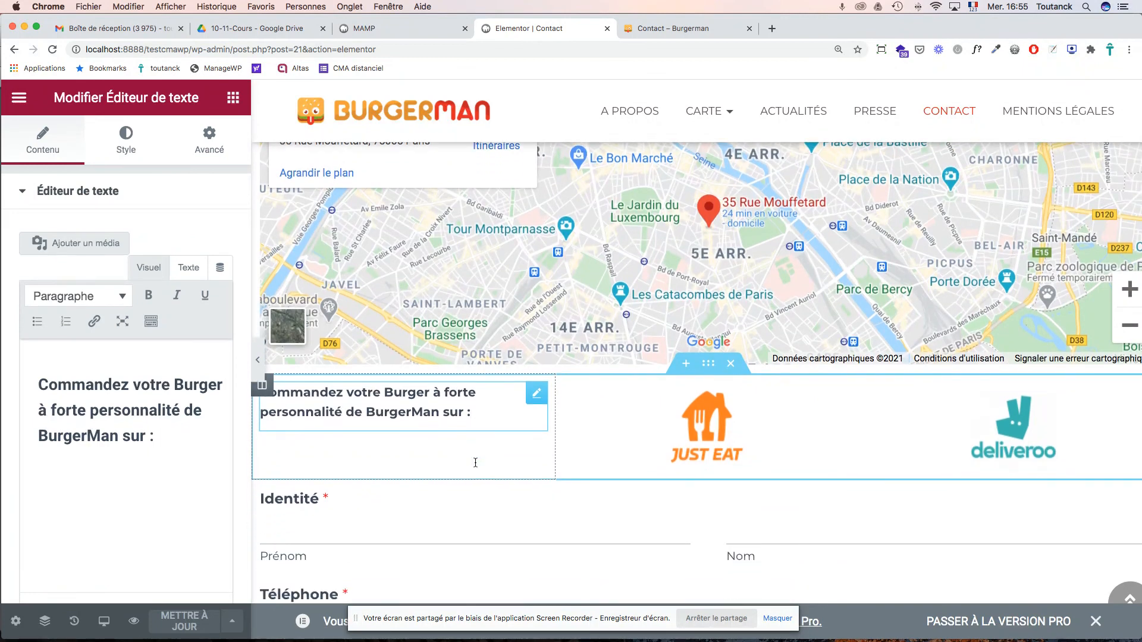
{"action": "scroll", "coordinate": [475, 463], "scroll_direction": "down", "scroll_amount": 5}
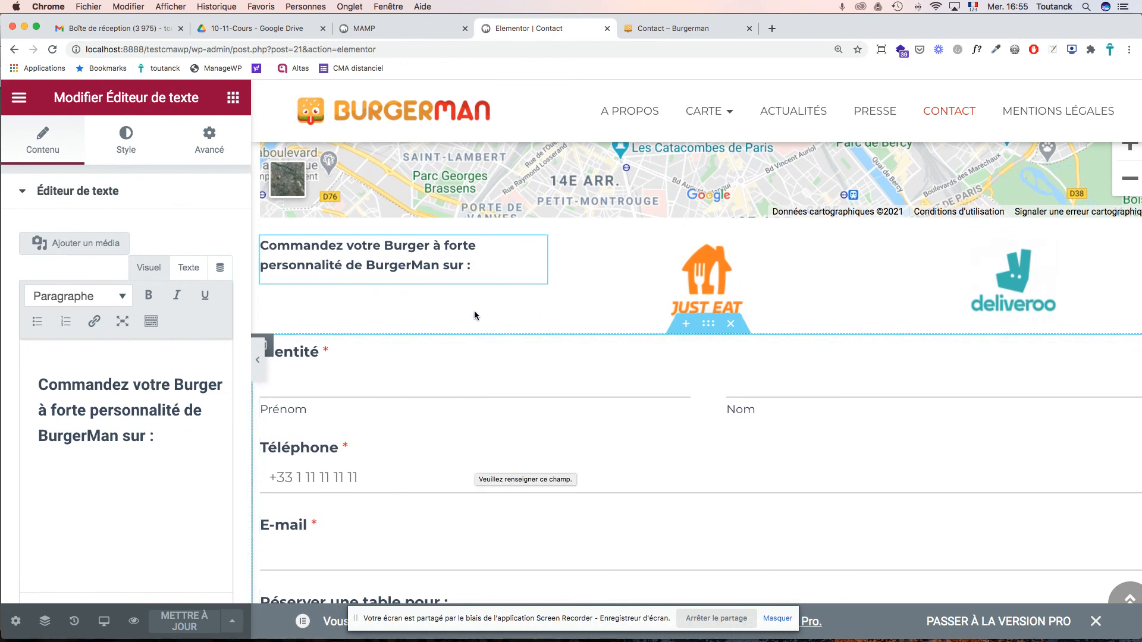
{"action": "left_click_drag", "start_coordinate": [476, 267], "coordinate": [262, 246]}
{"action": "key", "text": "super+c"}
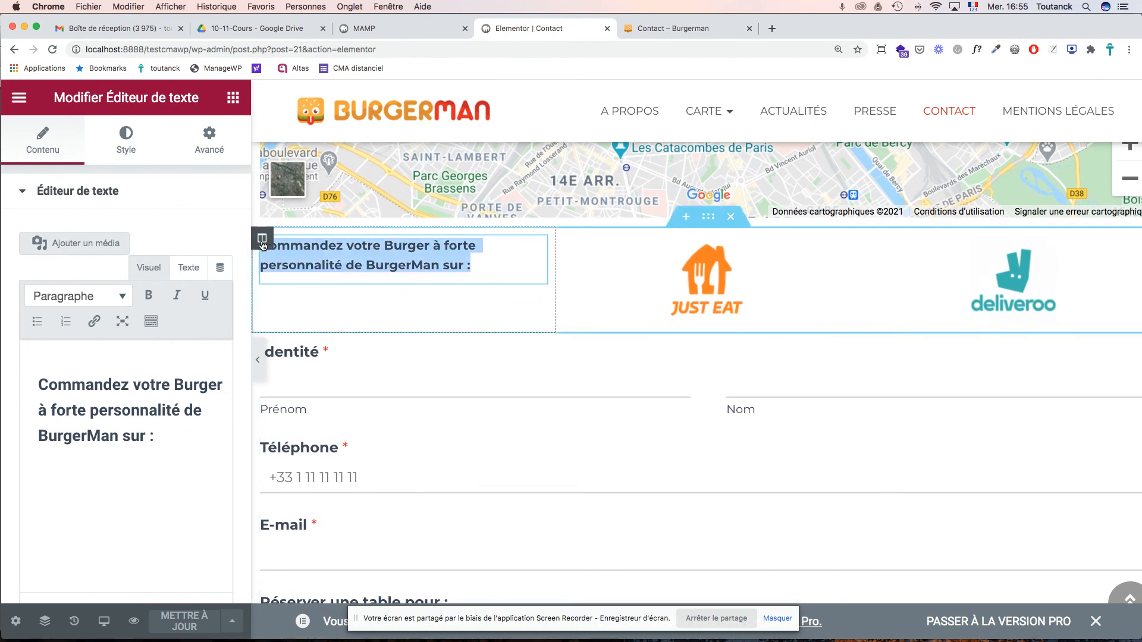
- Add an empty single-column section below the form and bring up its widget list
{"action": "scroll", "coordinate": [673, 441], "scroll_direction": "down", "scroll_amount": 13}
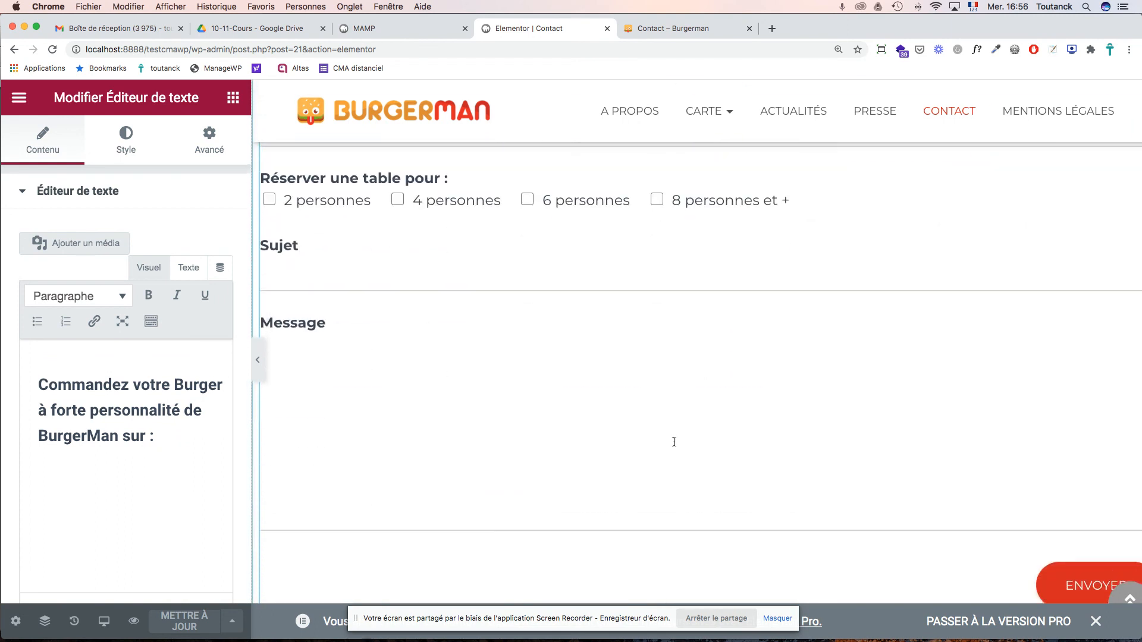
{"action": "scroll", "coordinate": [674, 442], "scroll_direction": "down", "scroll_amount": 5}
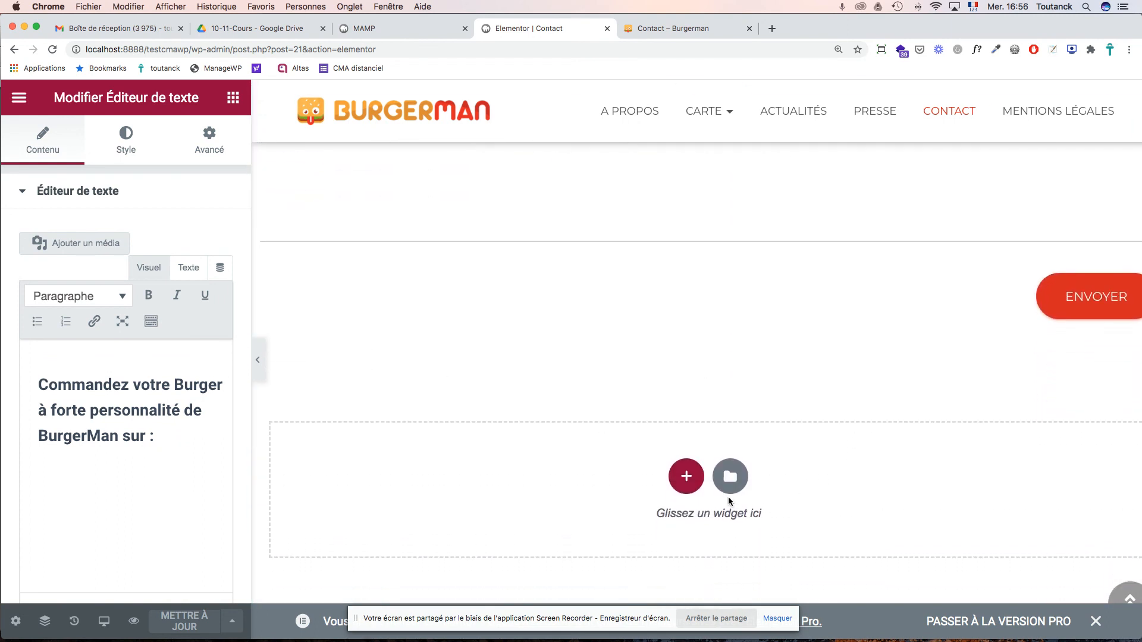
{"action": "scroll", "coordinate": [729, 501], "scroll_direction": "down", "scroll_amount": 4}
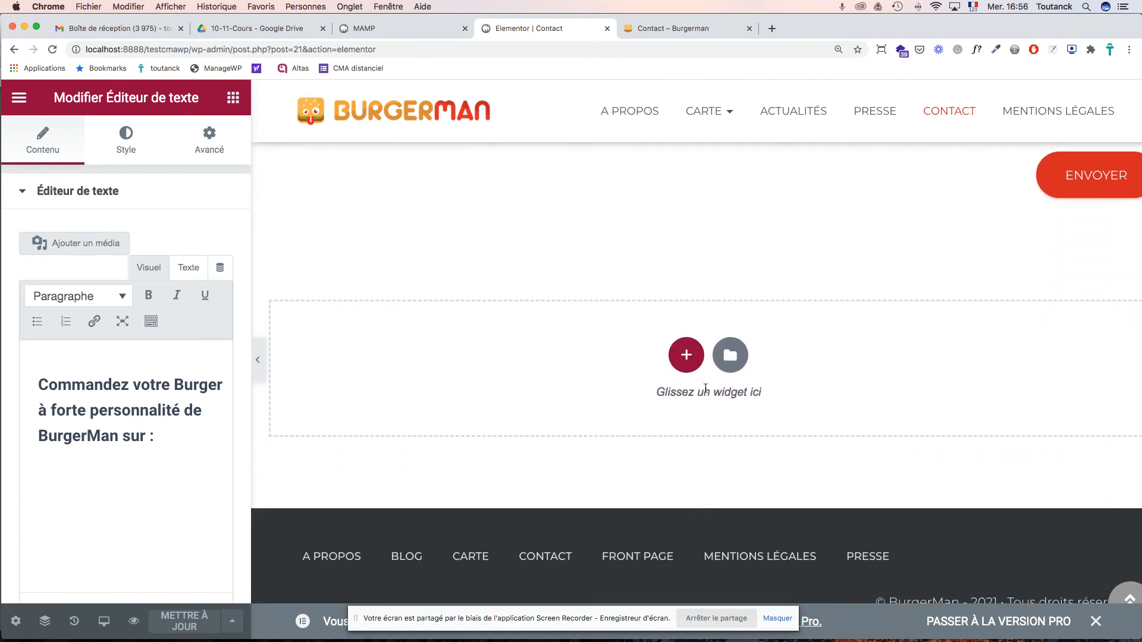
{"action": "left_click", "coordinate": [686, 356]}
{"action": "left_click", "coordinate": [484, 402]}
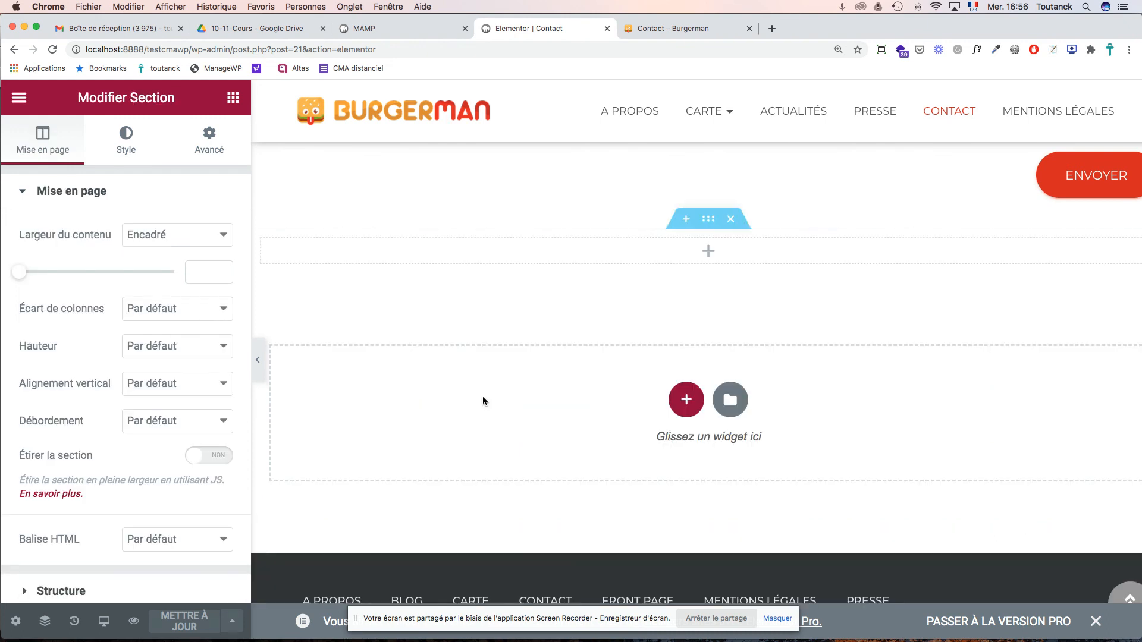
{"action": "left_click", "coordinate": [706, 254]}
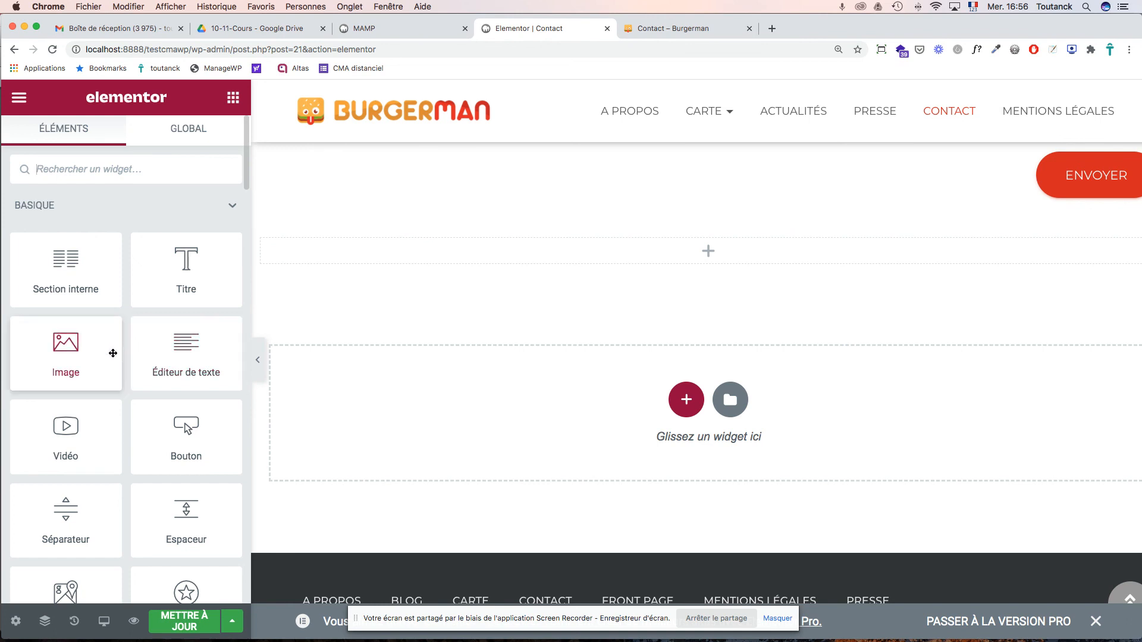
- Add a heading widget reading 'Réservez une table ou commandez votre Burger à forte personnalité chez BurgerMan :'
{"action": "left_click_drag", "start_coordinate": [187, 264], "coordinate": [421, 262]}
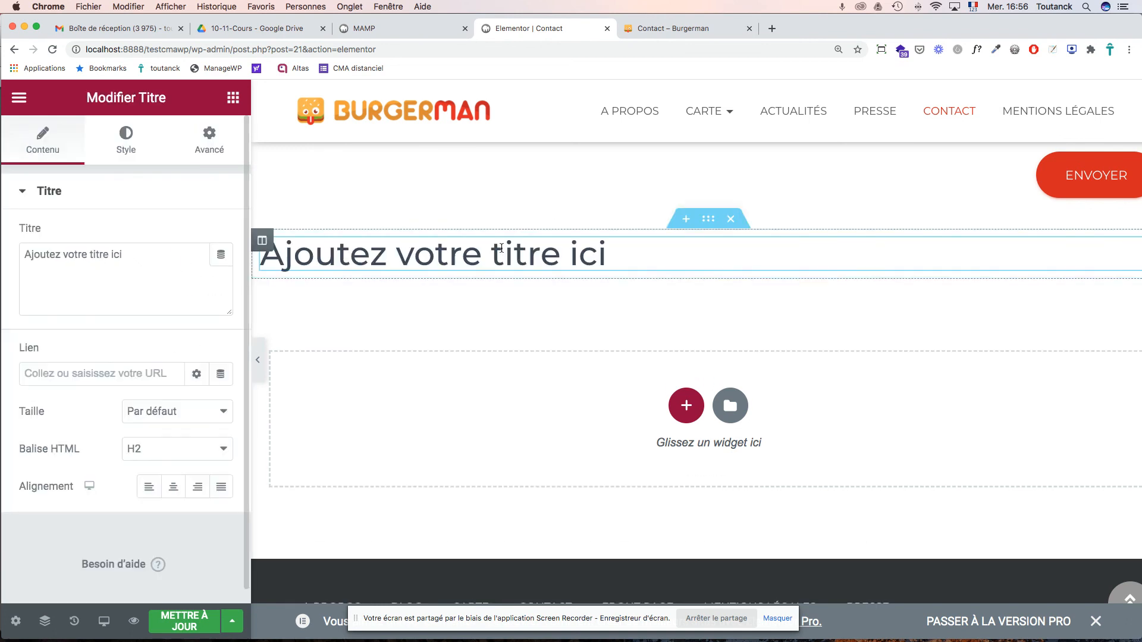
{"action": "left_click_drag", "start_coordinate": [122, 255], "coordinate": [2, 252]}
{"action": "key", "text": "super+v"}
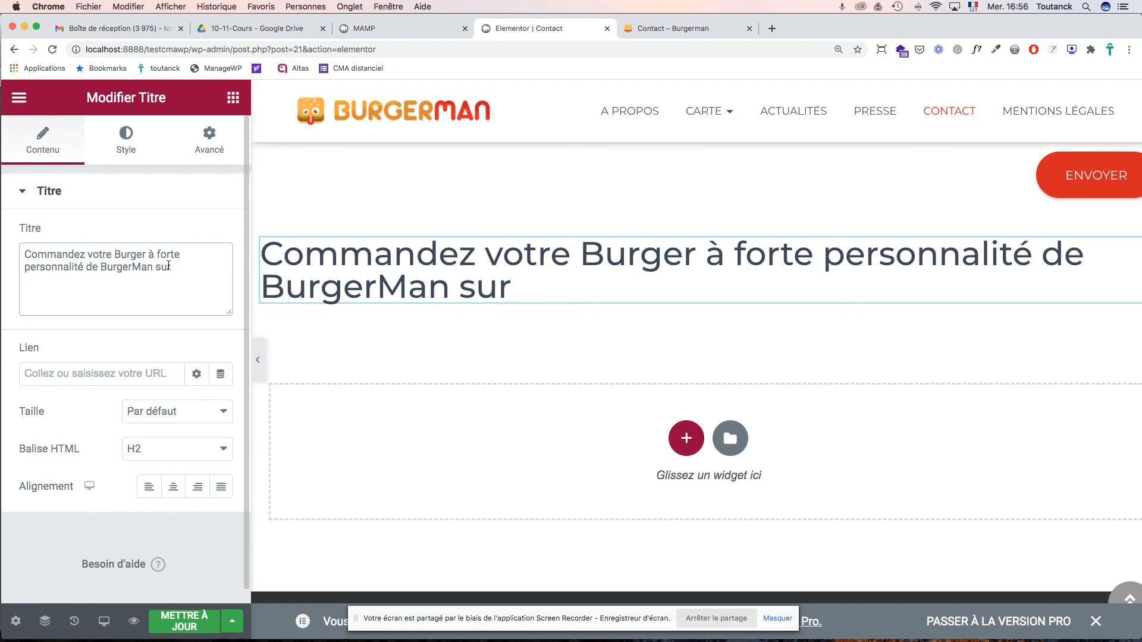
{"action": "key", "text": "BackSpace"}
{"action": "type", "text": "Réservez une a"}
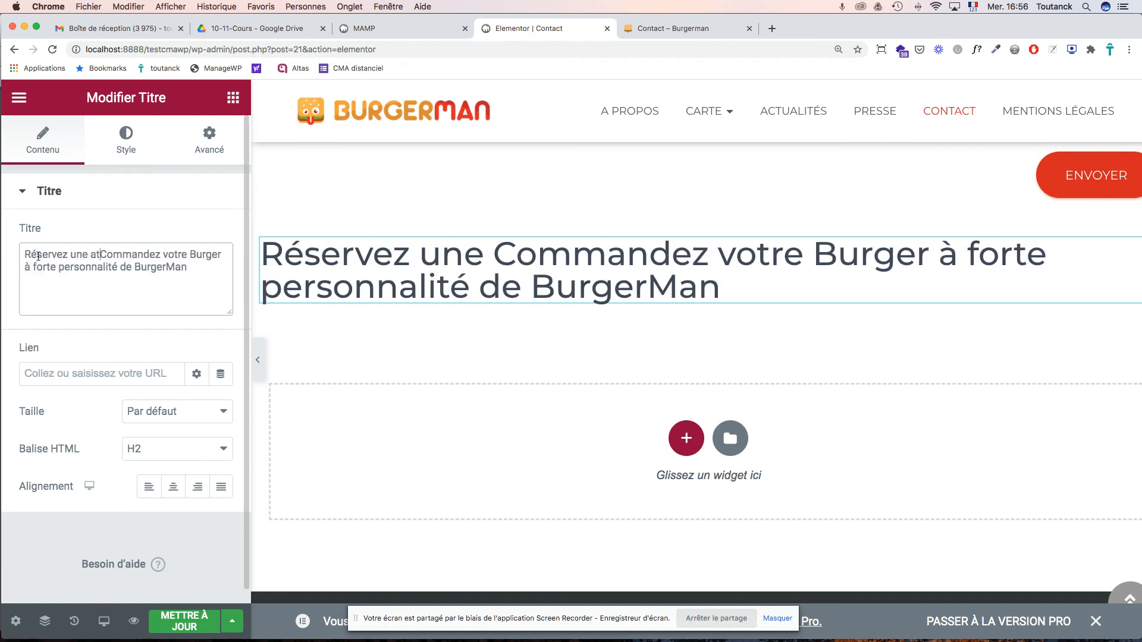
{"action": "type", "text": "t"}
{"action": "key", "text": "BackSpace"}
{"action": "key", "text": "BackSpace"}
{"action": "type", "text": "table ou"}
{"action": "key", "text": "BackSpace"}
{"action": "type", "text": "c"}
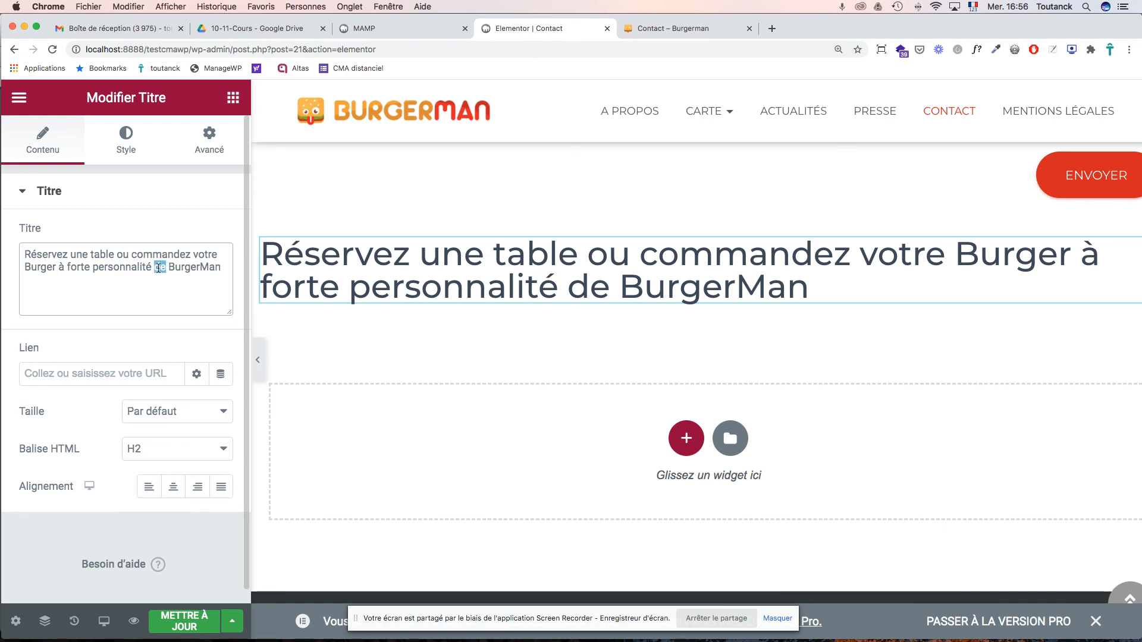
{"action": "type", "text": "chez"}
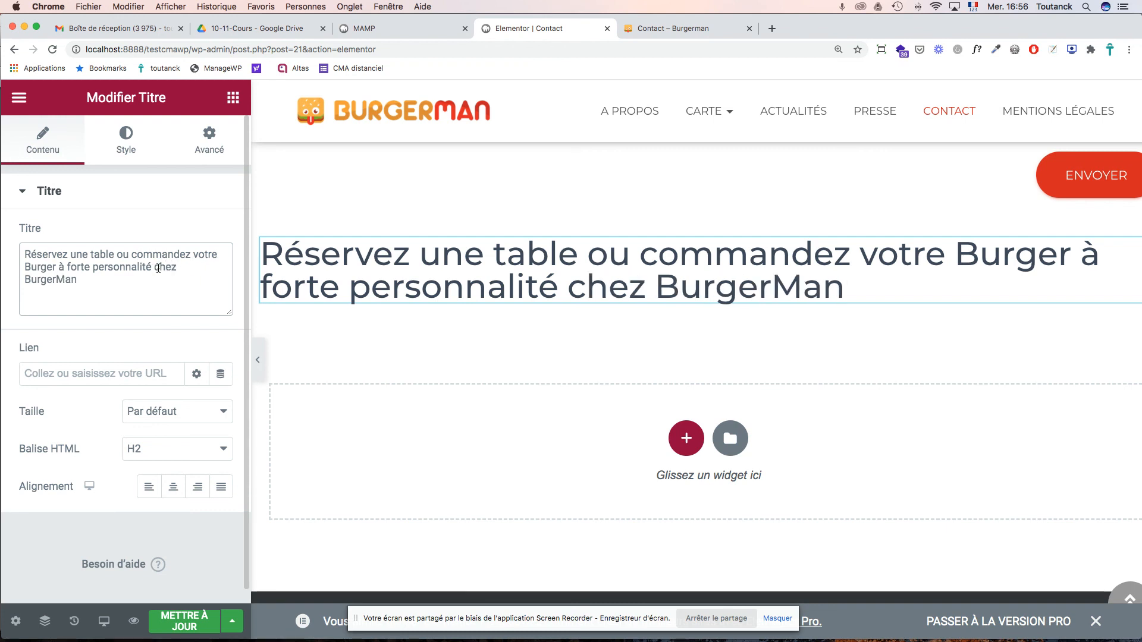
{"action": "left_click", "coordinate": [135, 279]}
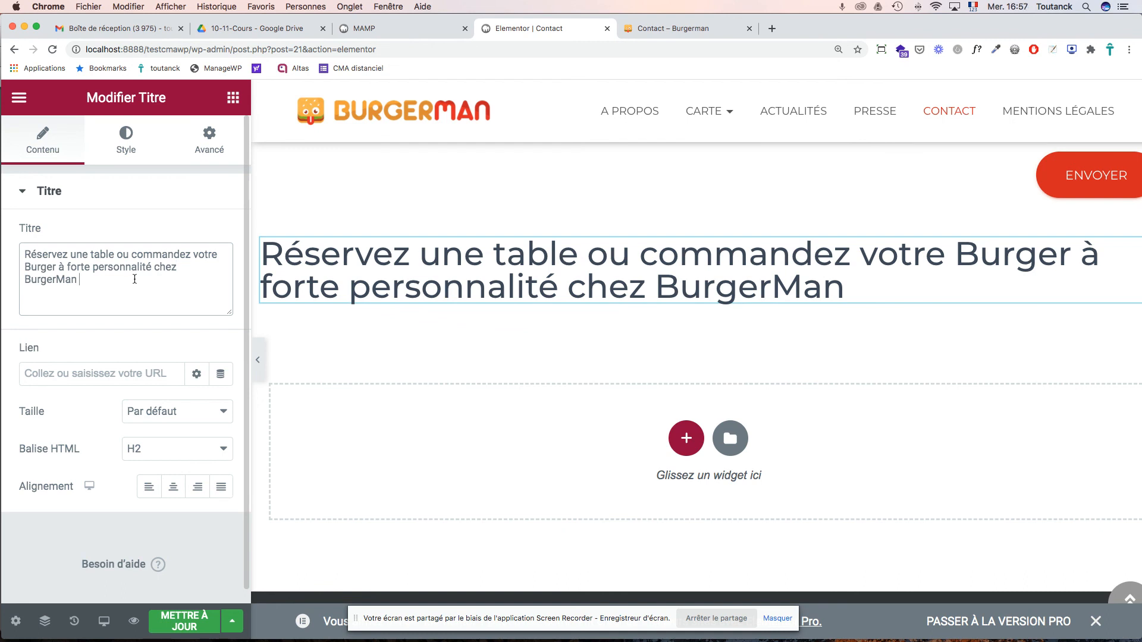
- Set the heading's HTML tag to H4 and centre-align it
{"action": "left_click", "coordinate": [223, 449]}
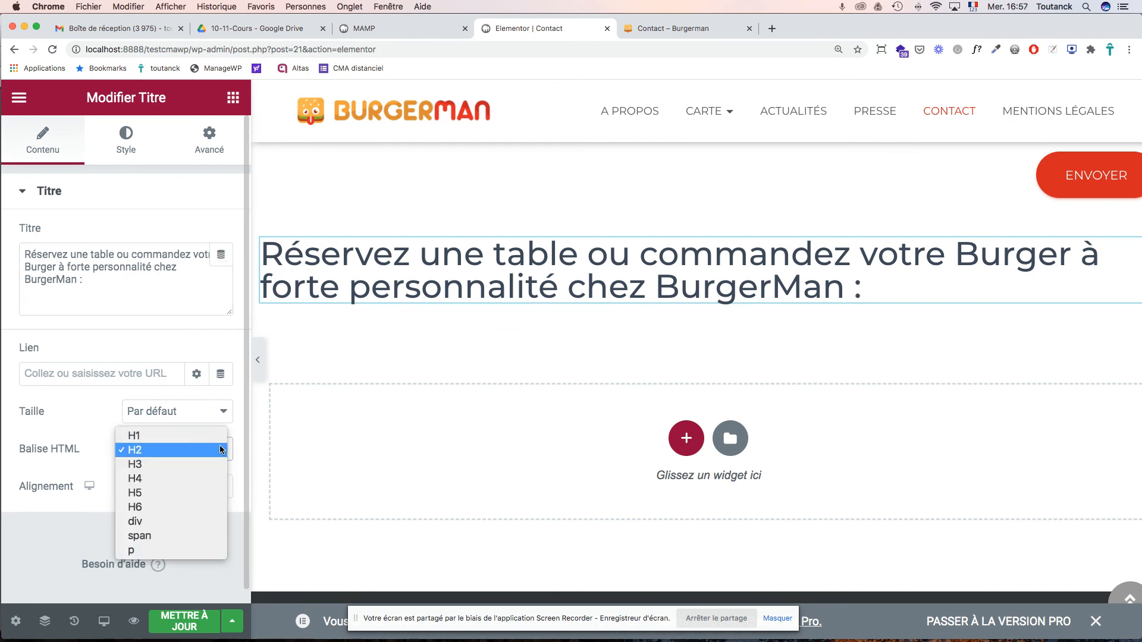
{"action": "left_click", "coordinate": [203, 463]}
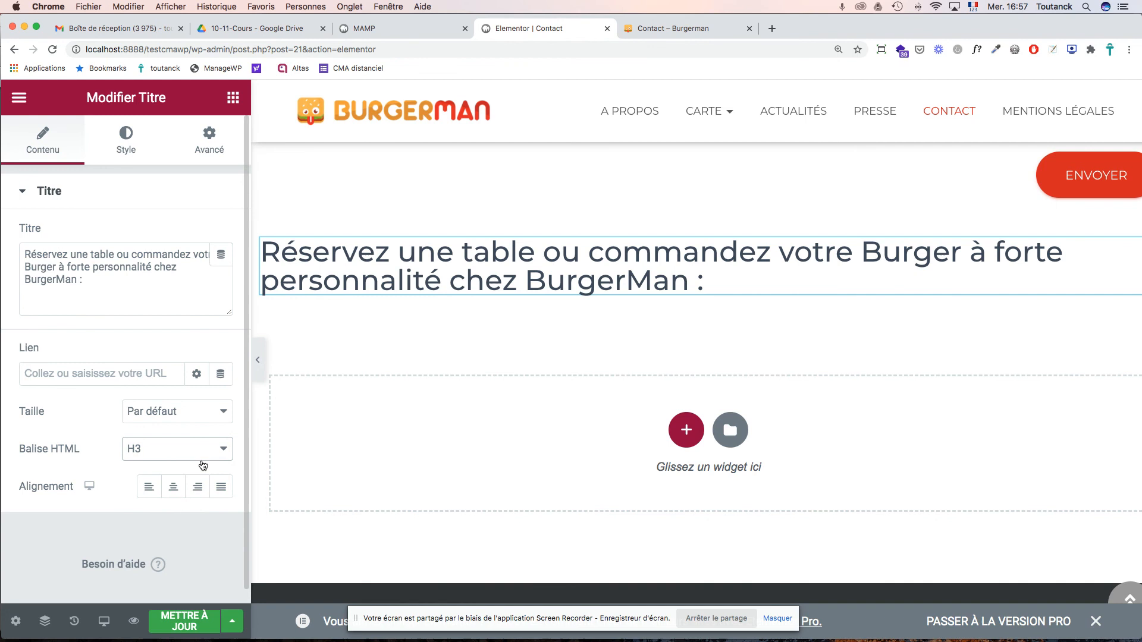
{"action": "left_click", "coordinate": [215, 460]}
{"action": "left_click", "coordinate": [206, 474]}
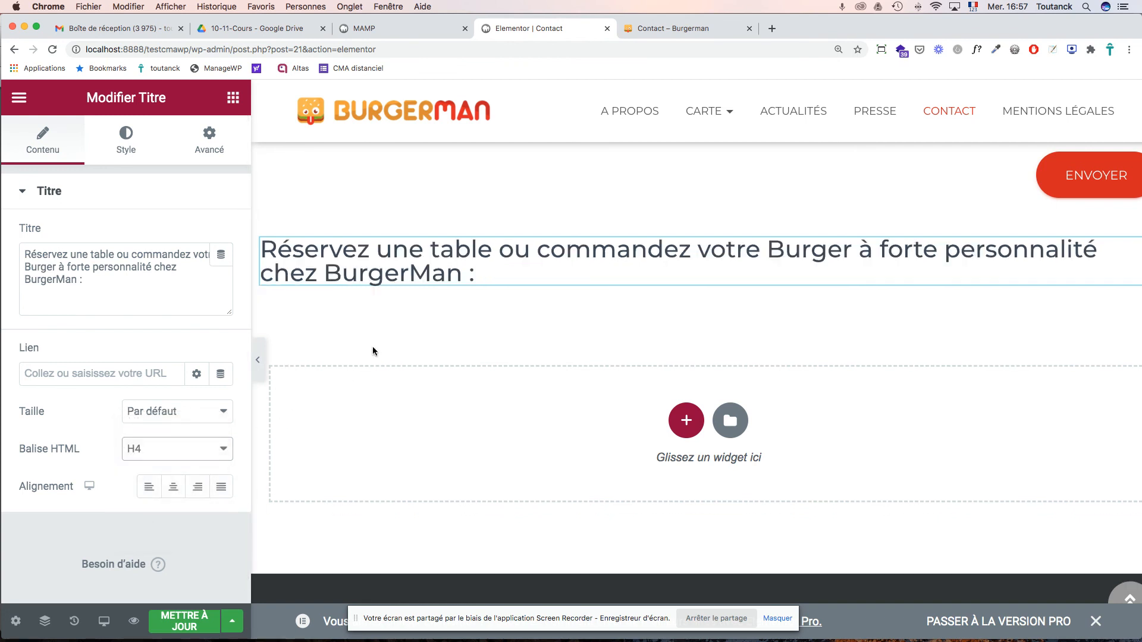
{"action": "left_click", "coordinate": [172, 489]}
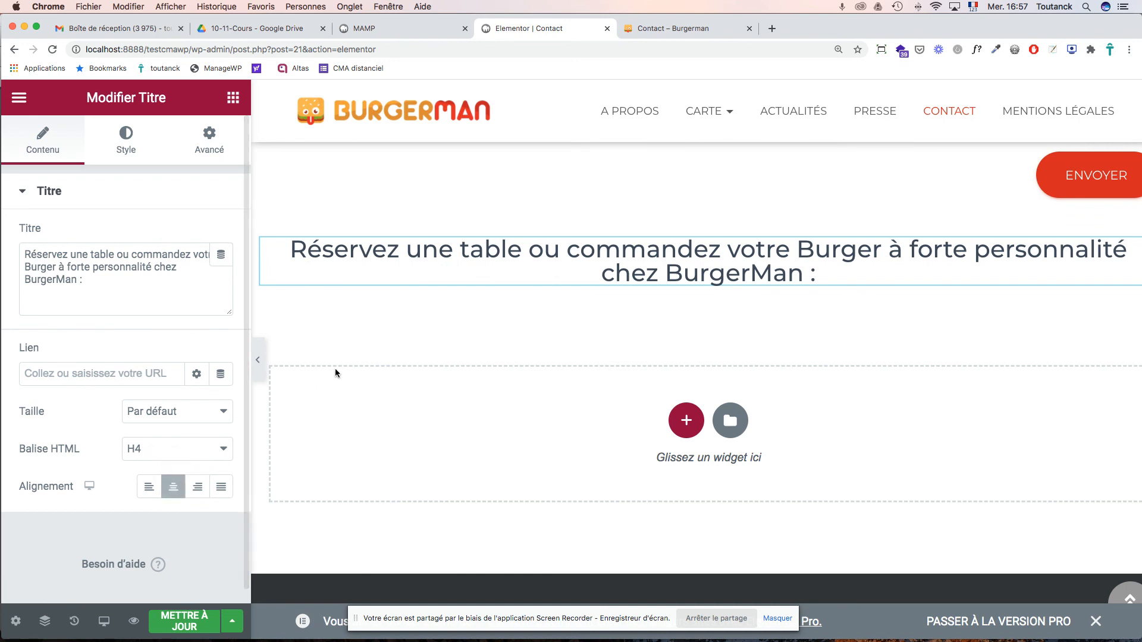
- Insert a line break before 'votre' in the heading and preview the result
{"action": "left_click", "coordinate": [192, 254]}
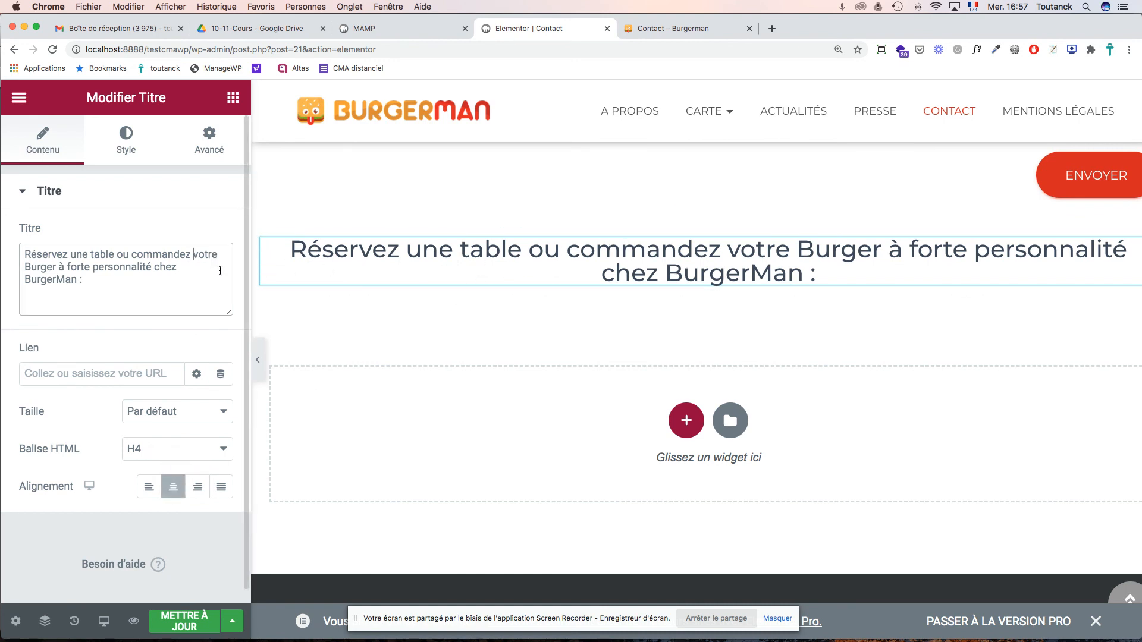
{"action": "key", "text": "Return"}
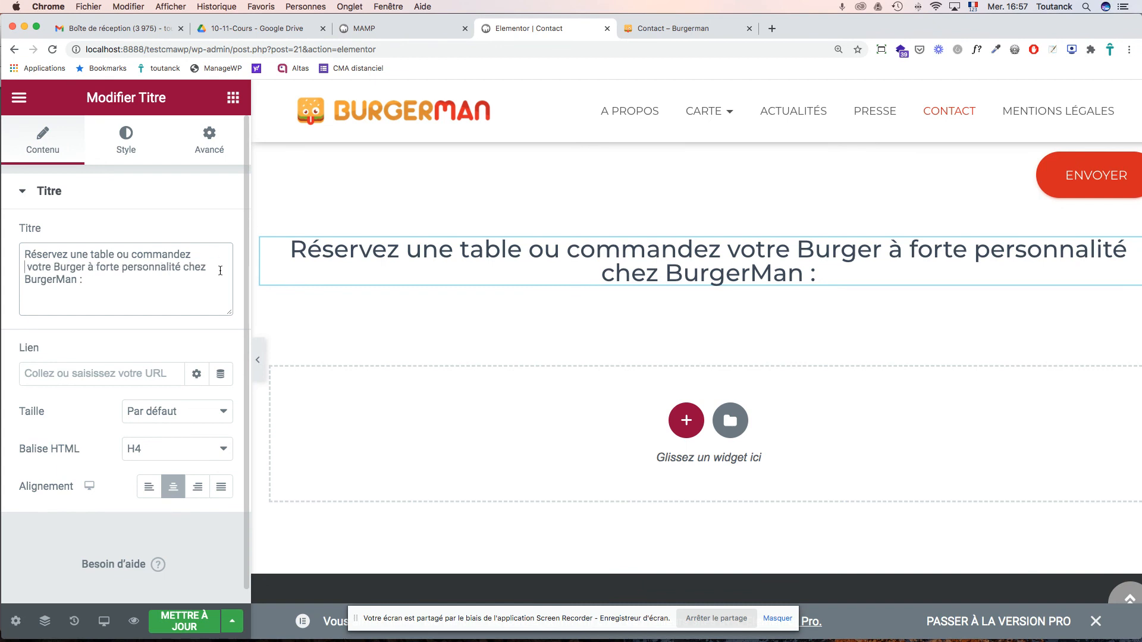
{"action": "left_click", "coordinate": [720, 263]}
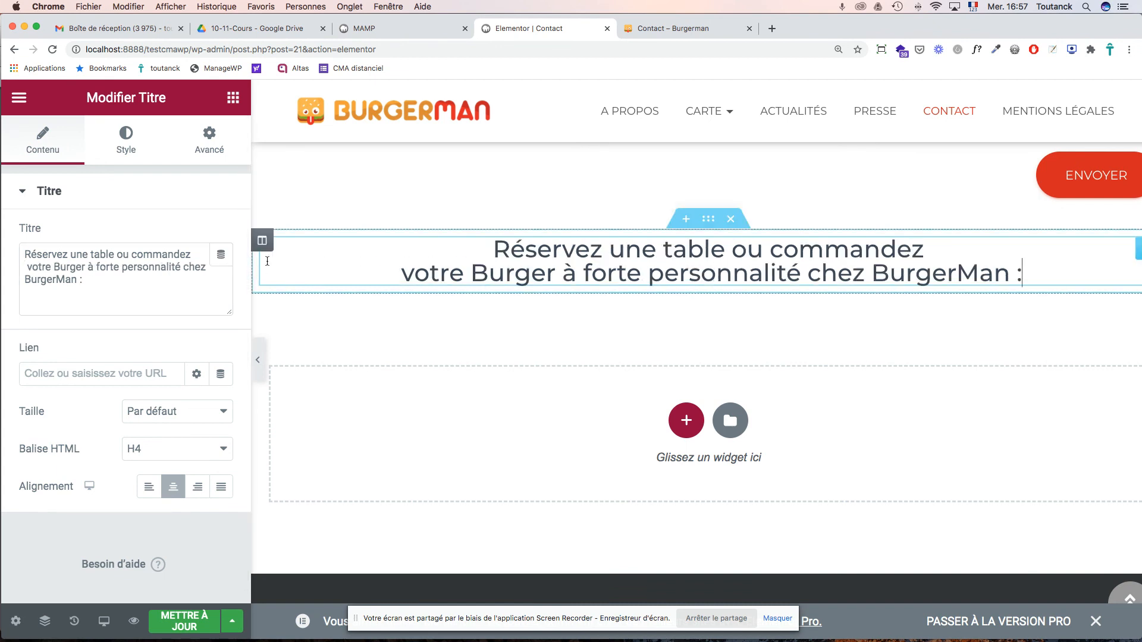
{"action": "left_click", "coordinate": [203, 266]}
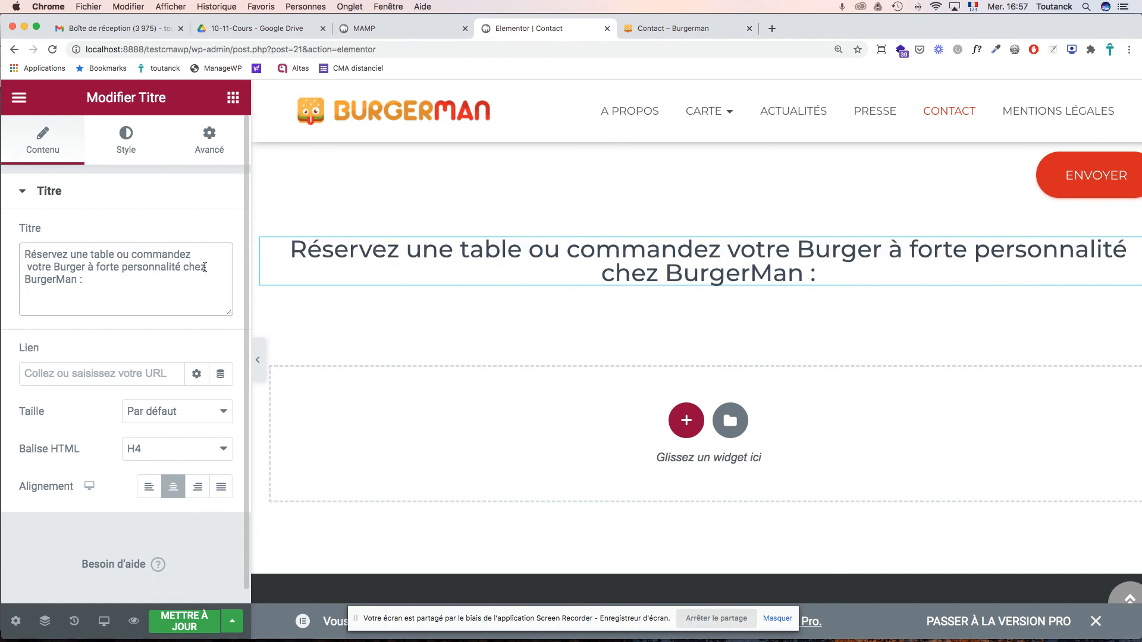
{"action": "left_click", "coordinate": [692, 271]}
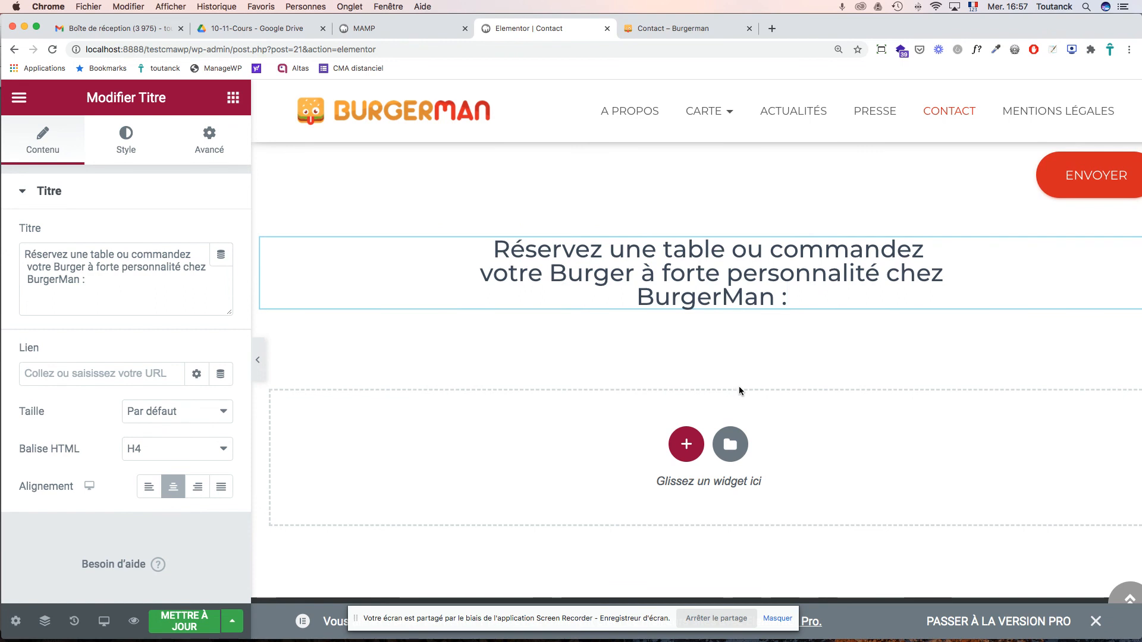
{"action": "scroll", "coordinate": [738, 388], "scroll_direction": "down", "scroll_amount": 1}
{"action": "scroll", "coordinate": [738, 389], "scroll_direction": "up", "scroll_amount": 3}
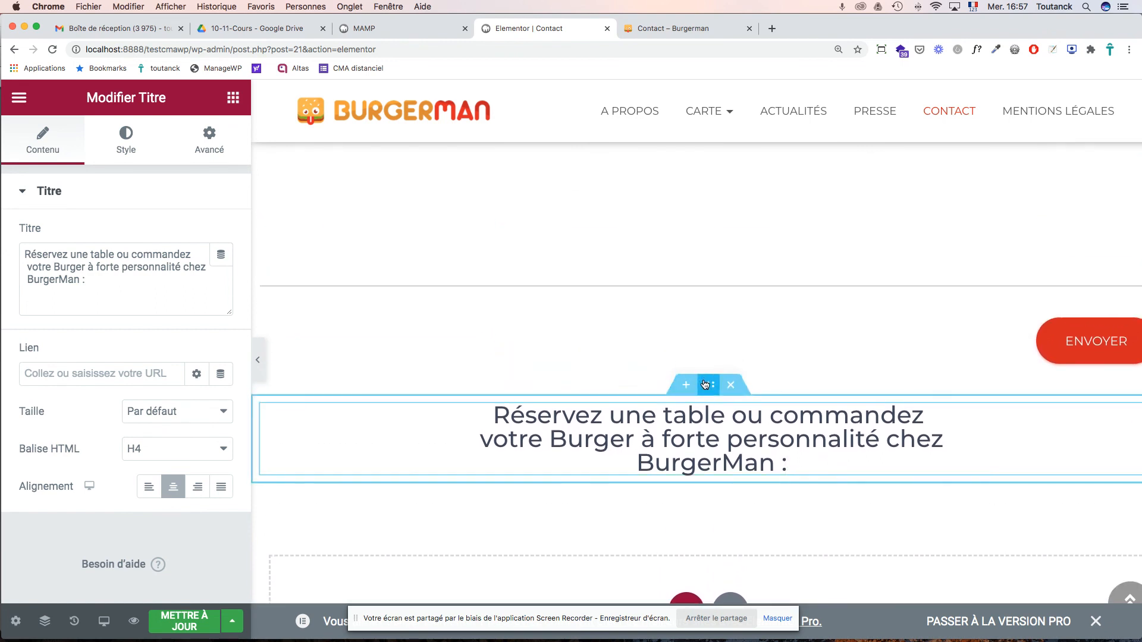
- Drop the heading section above the reservation form, just below the Just Eat and Deliveroo logos
{"action": "left_click_drag", "start_coordinate": [707, 388], "coordinate": [262, 199]}
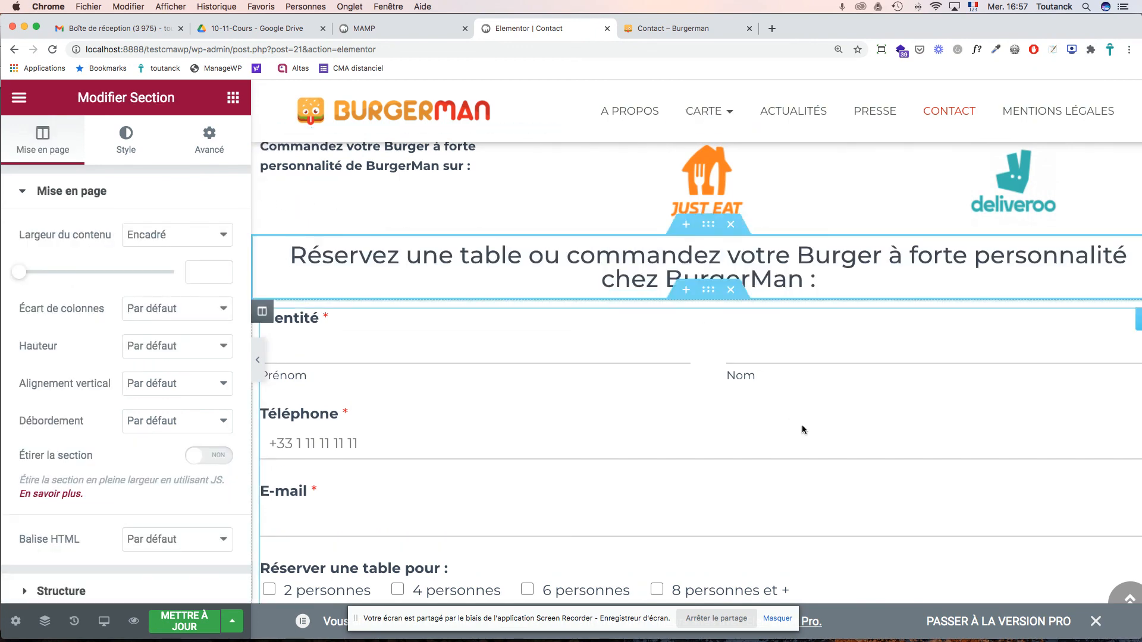
{"action": "scroll", "coordinate": [813, 446], "scroll_direction": "down", "scroll_amount": 10}
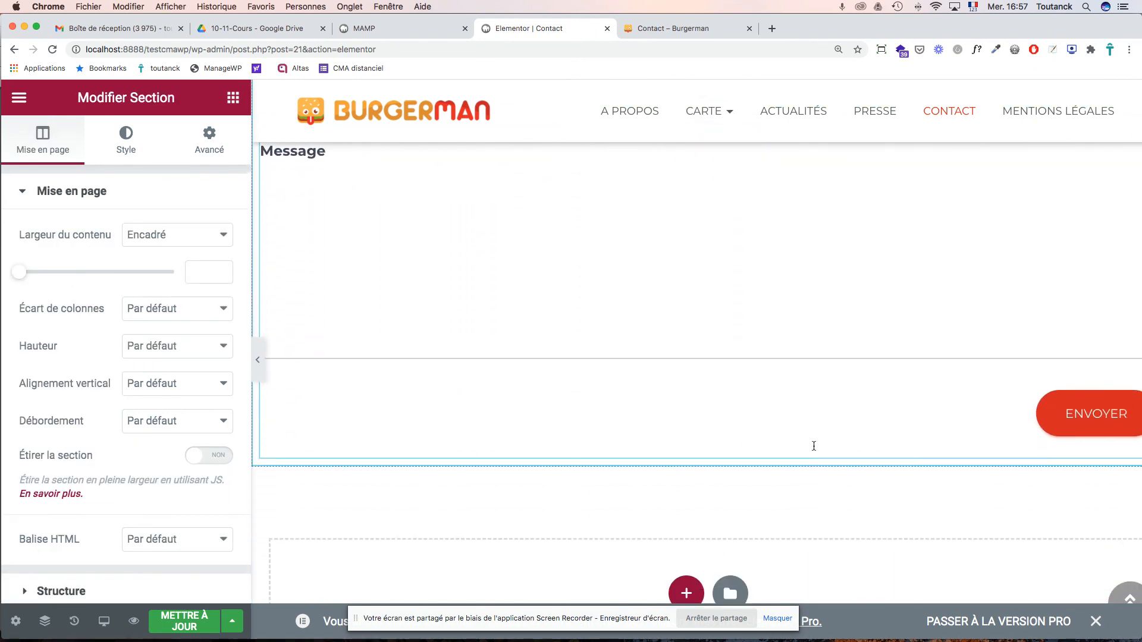
{"action": "scroll", "coordinate": [813, 446], "scroll_direction": "up", "scroll_amount": 10}
- Review the page layout in the editor and save the Contact page
{"action": "scroll", "coordinate": [813, 446], "scroll_direction": "down", "scroll_amount": 5}
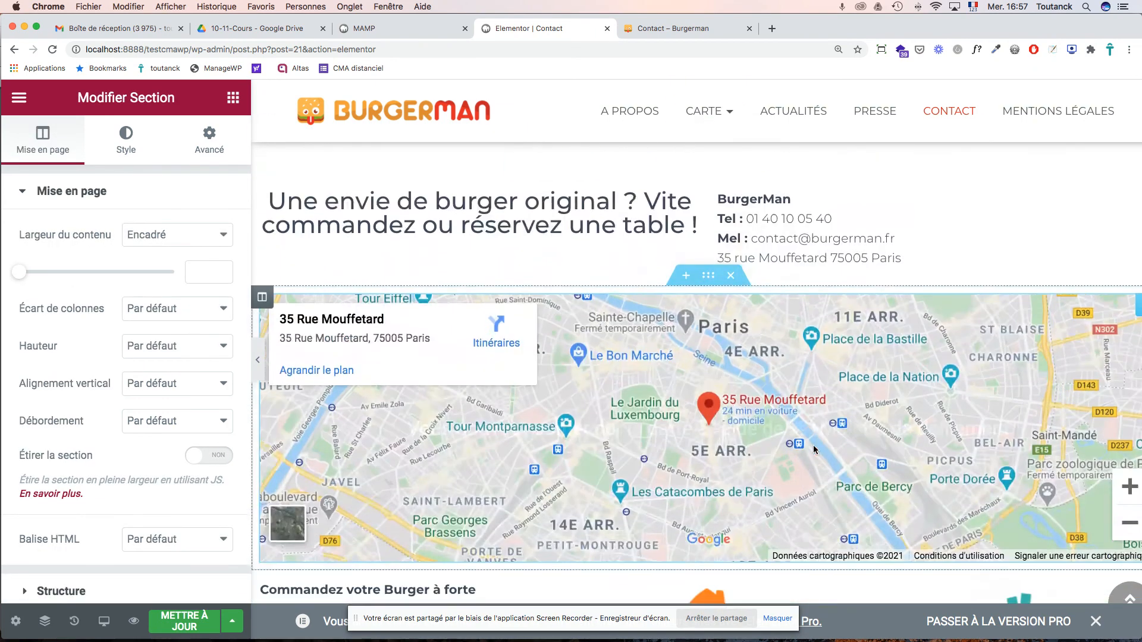
{"action": "scroll", "coordinate": [813, 450], "scroll_direction": "down", "scroll_amount": 2}
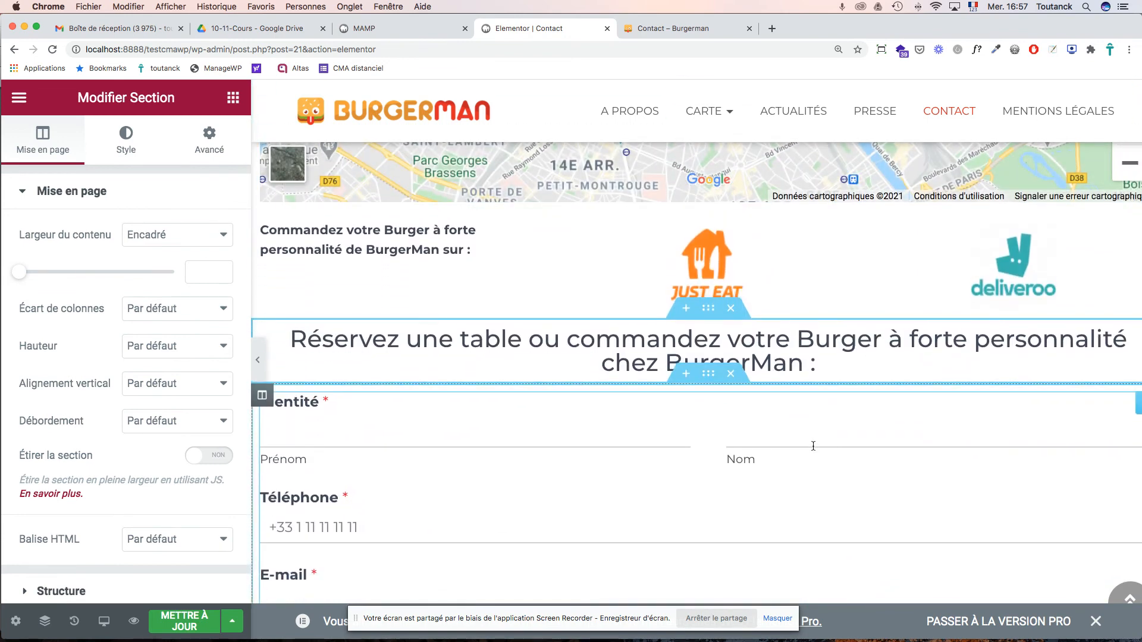
{"action": "scroll", "coordinate": [813, 445], "scroll_direction": "down", "scroll_amount": 15}
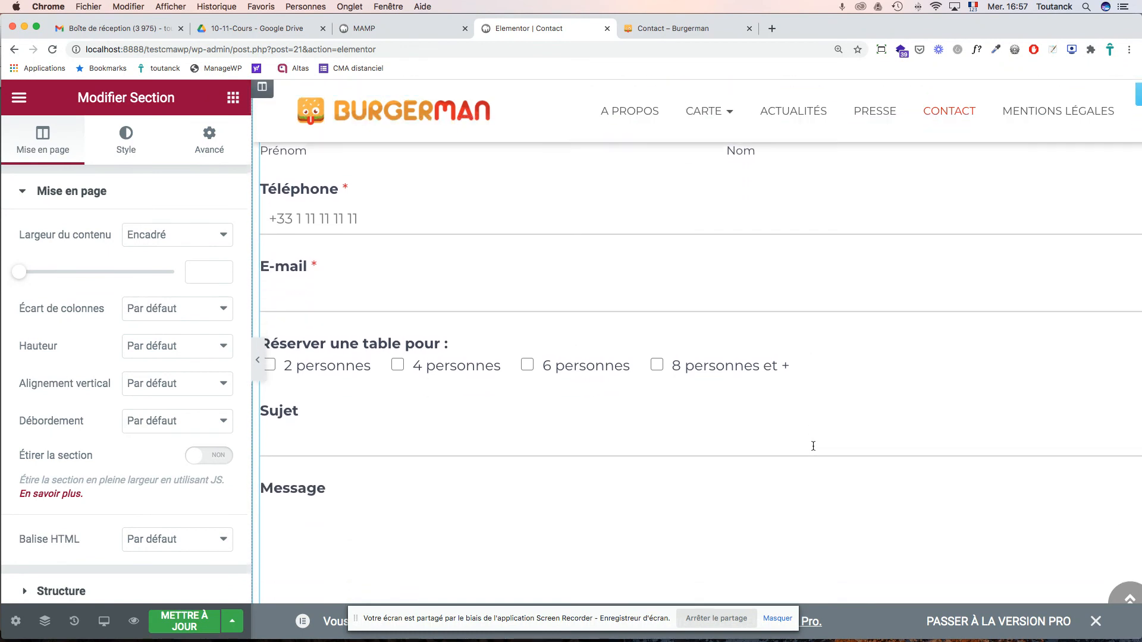
{"action": "scroll", "coordinate": [813, 445], "scroll_direction": "down", "scroll_amount": 2}
{"action": "scroll", "coordinate": [813, 445], "scroll_direction": "up", "scroll_amount": 15}
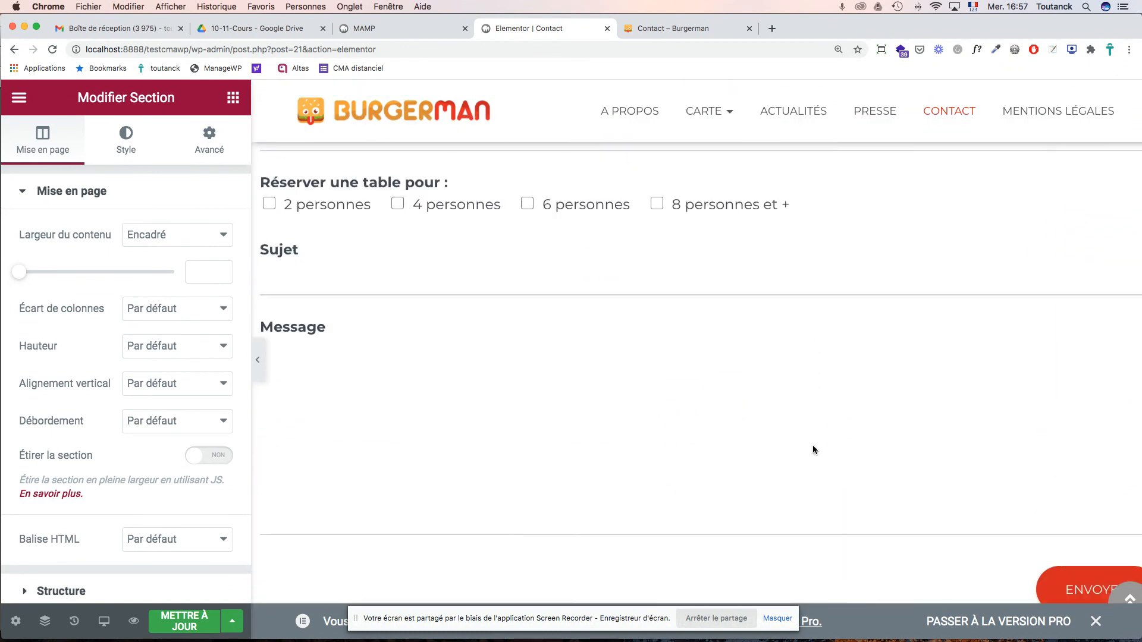
{"action": "left_click", "coordinate": [162, 624]}
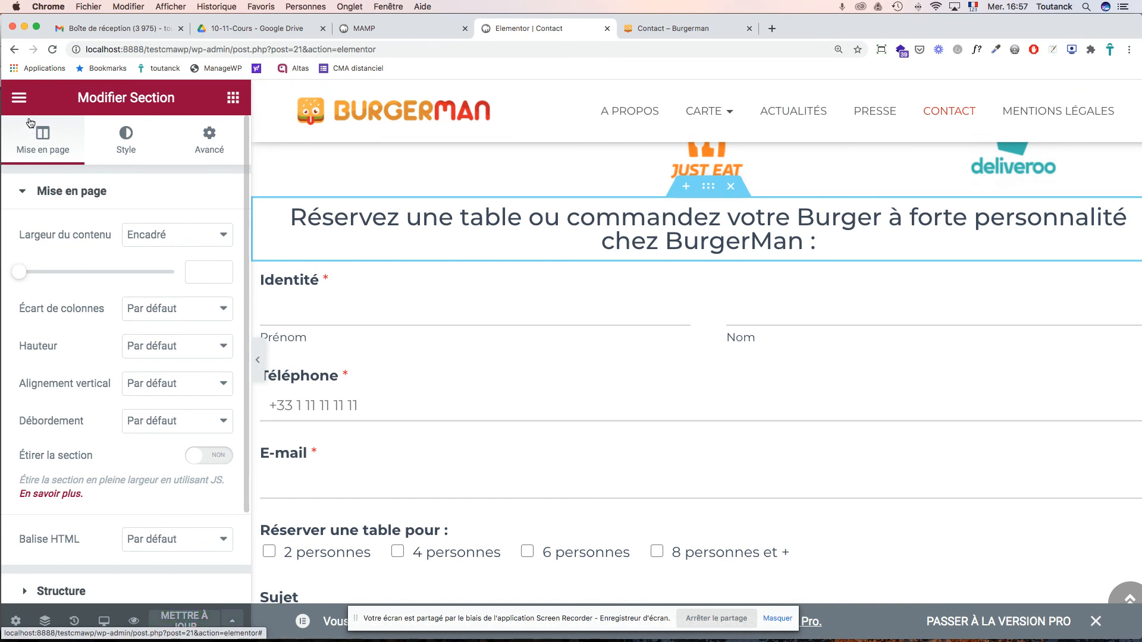
- Reload the live Contact page to check the heading now sits above the form
{"action": "left_click", "coordinate": [19, 98]}
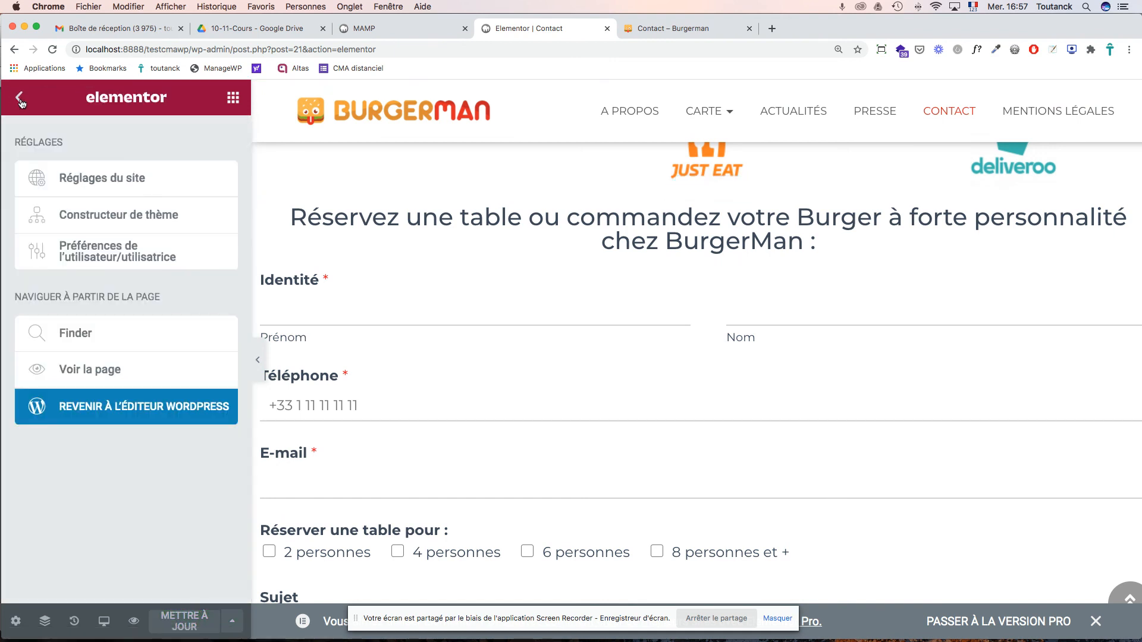
{"action": "left_click", "coordinate": [633, 32]}
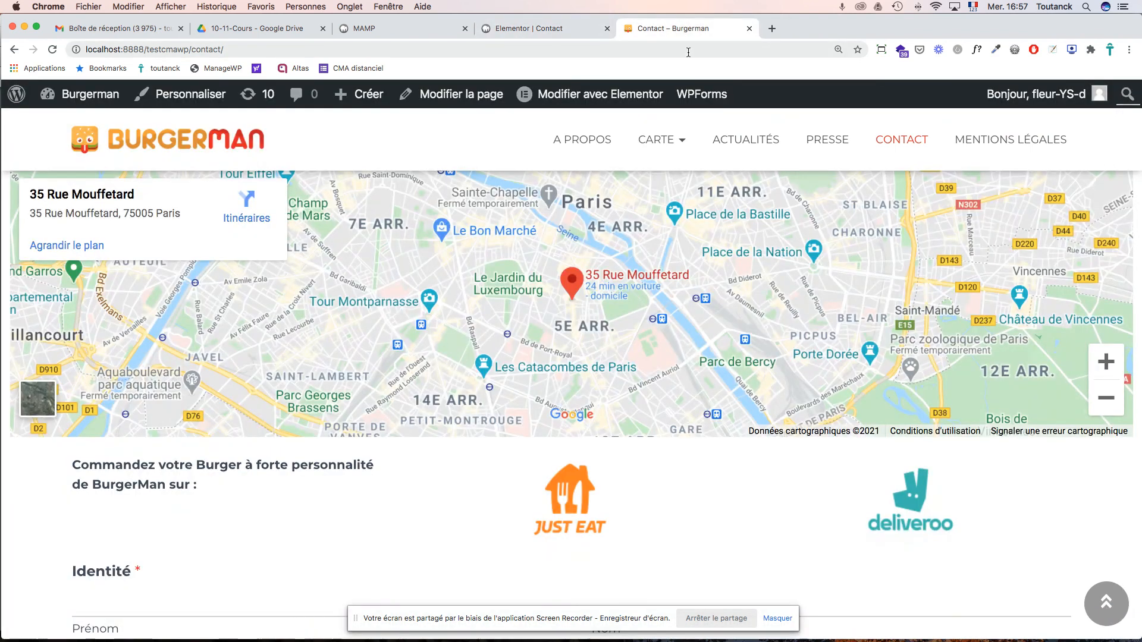
{"action": "key", "text": "super+r"}
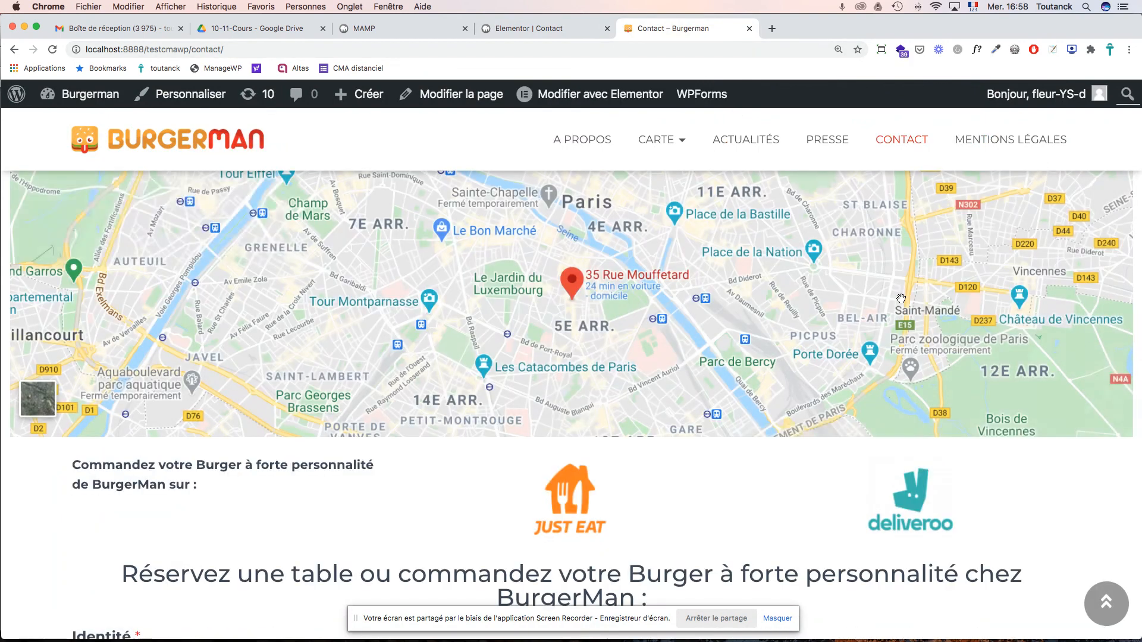
{"action": "scroll", "coordinate": [905, 299], "scroll_direction": "up", "scroll_amount": 5}
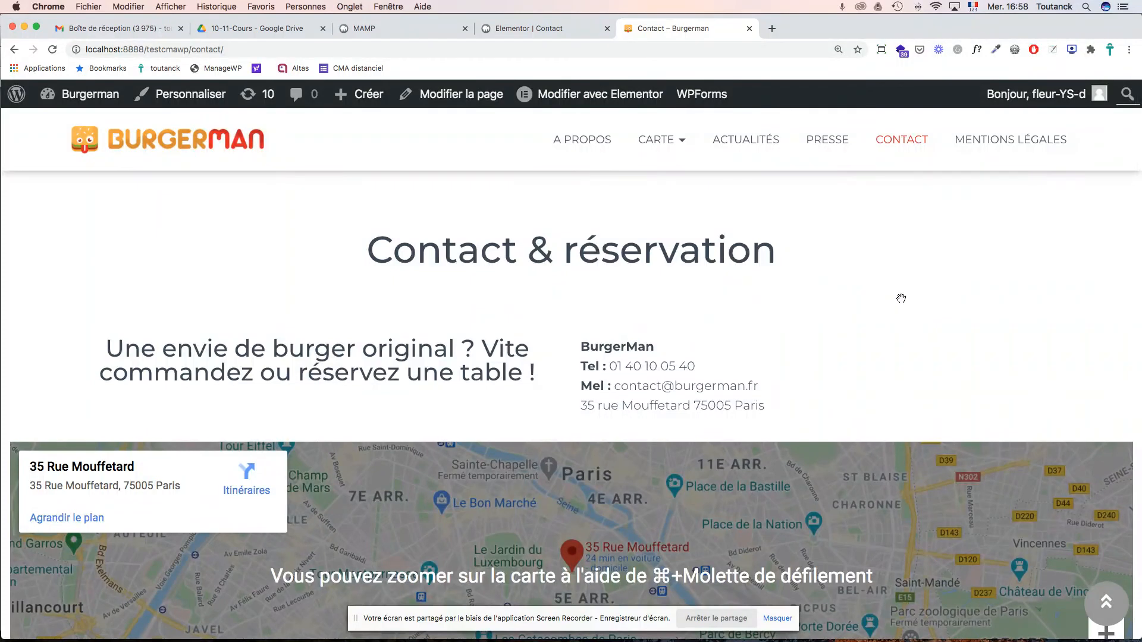
{"action": "scroll", "coordinate": [901, 298], "scroll_direction": "down", "scroll_amount": 8}
{"action": "scroll", "coordinate": [901, 299], "scroll_direction": "down", "scroll_amount": 4}
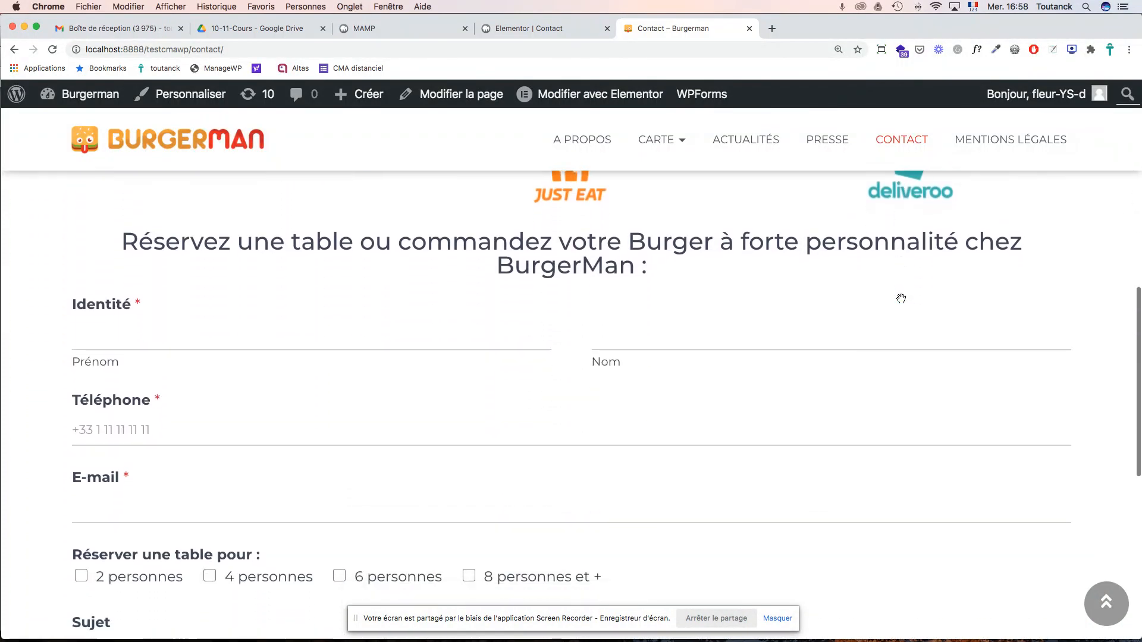
{"action": "scroll", "coordinate": [900, 298], "scroll_direction": "up", "scroll_amount": 2}
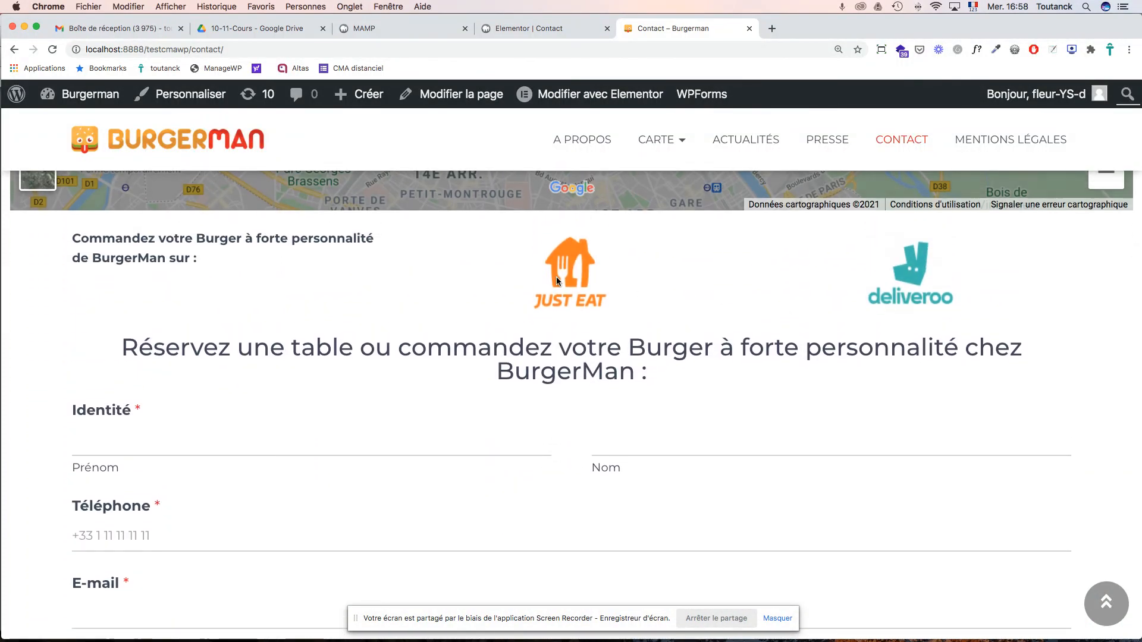
{"action": "scroll", "coordinate": [559, 269], "scroll_direction": "up", "scroll_amount": 1}
{"action": "scroll", "coordinate": [559, 267], "scroll_direction": "up", "scroll_amount": 3}
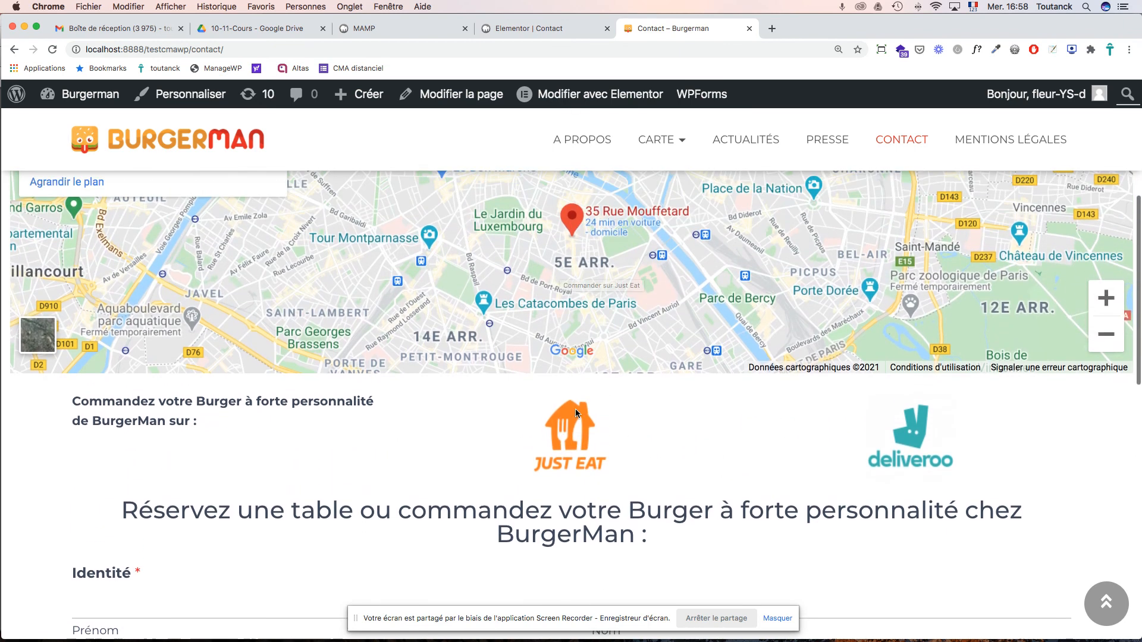
- Confirm the Deliveroo logo opens deliveroo.fr, then return to the Elementor editor
{"action": "left_click", "coordinate": [911, 431]}
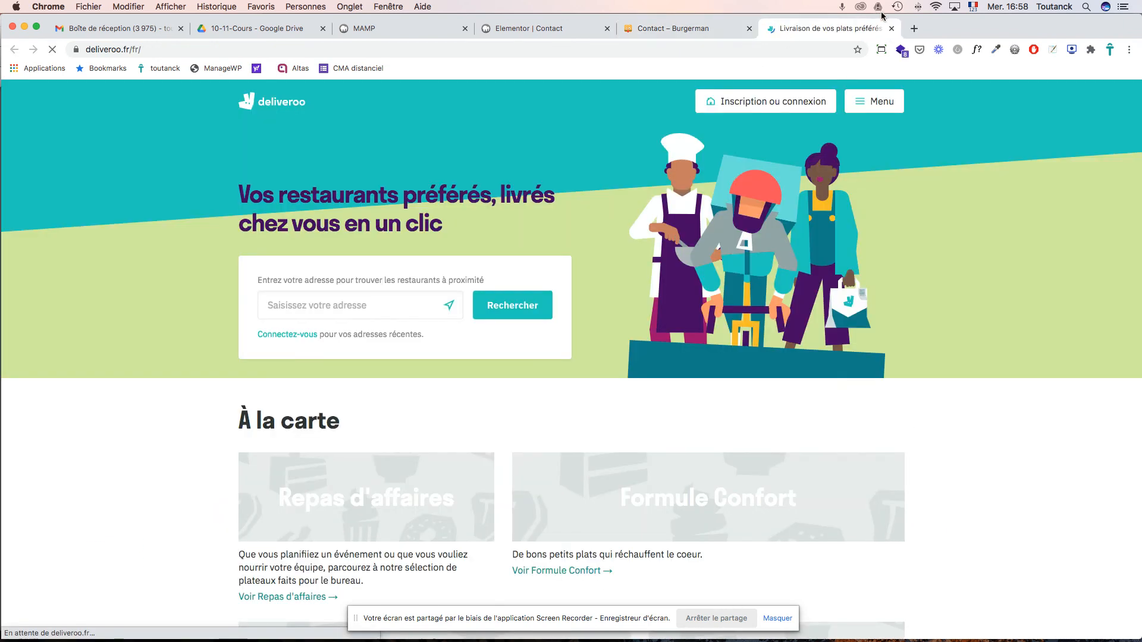
{"action": "left_click", "coordinate": [891, 28]}
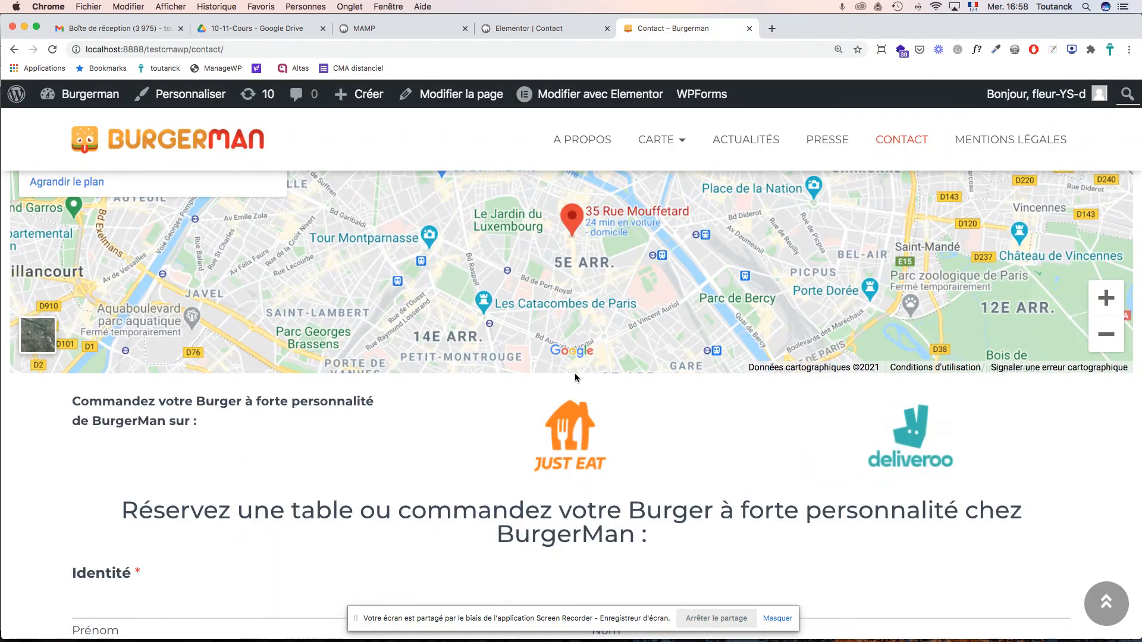
{"action": "left_click", "coordinate": [559, 28]}
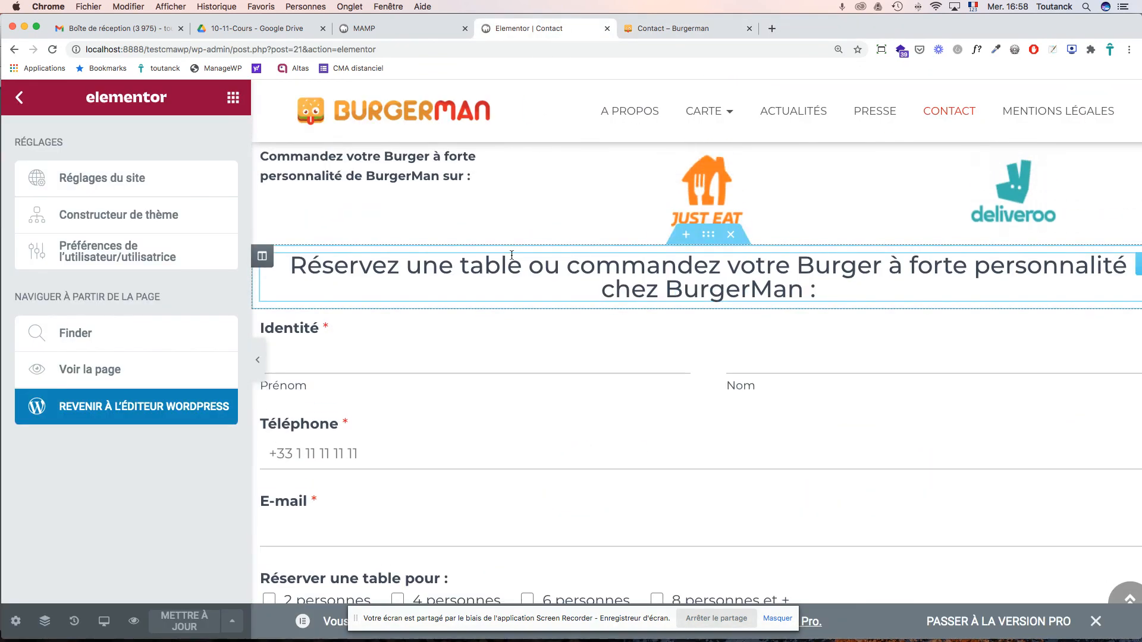
{"action": "left_click", "coordinate": [700, 196]}
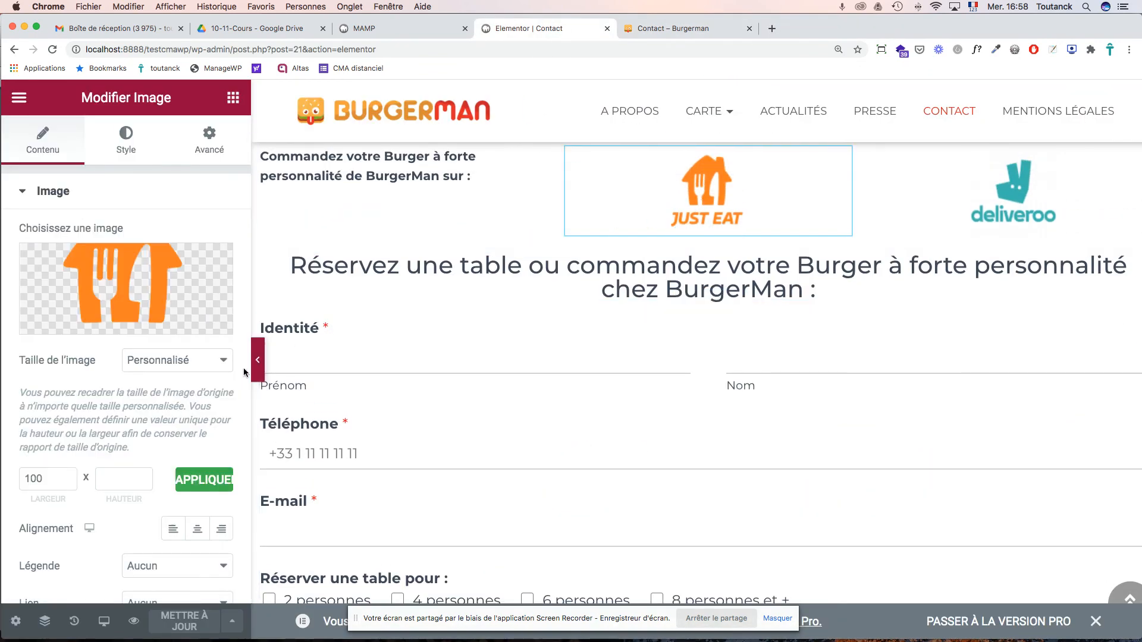
{"action": "scroll", "coordinate": [173, 443], "scroll_direction": "down", "scroll_amount": 3}
{"action": "left_click", "coordinate": [164, 473]}
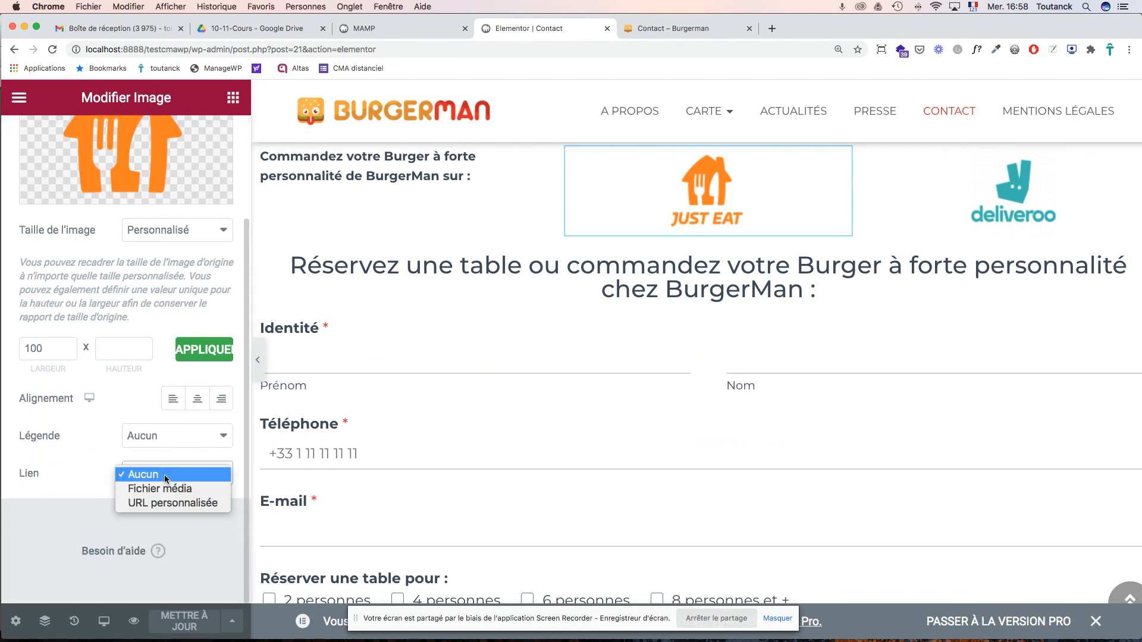
{"action": "left_click", "coordinate": [167, 503]}
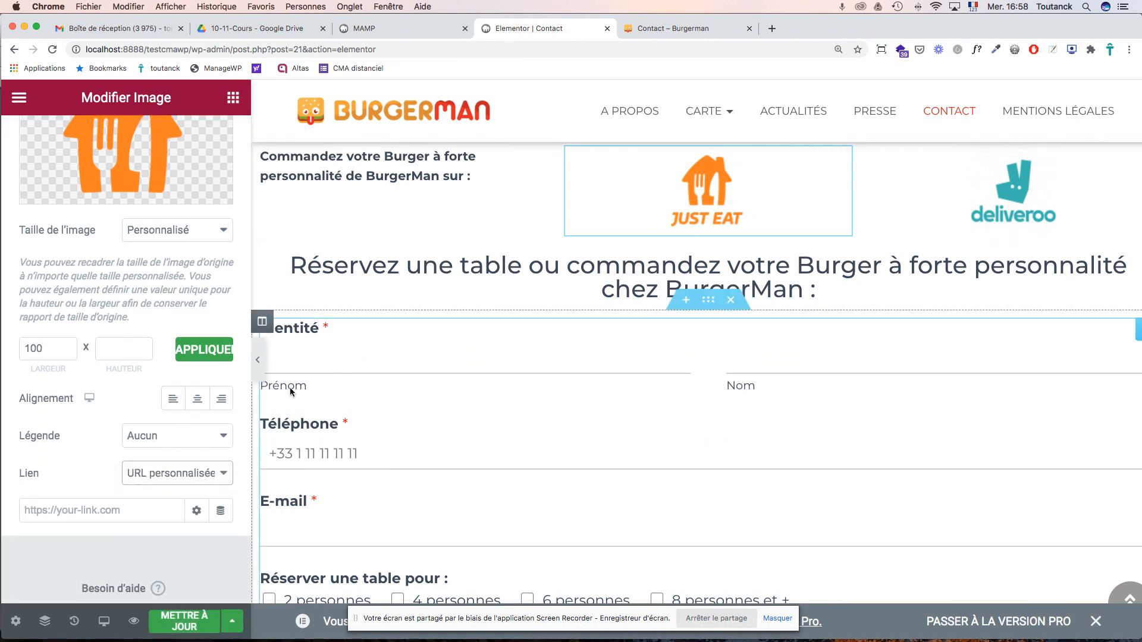
{"action": "left_click", "coordinate": [772, 28]}
{"action": "type", "text": "just eat"}
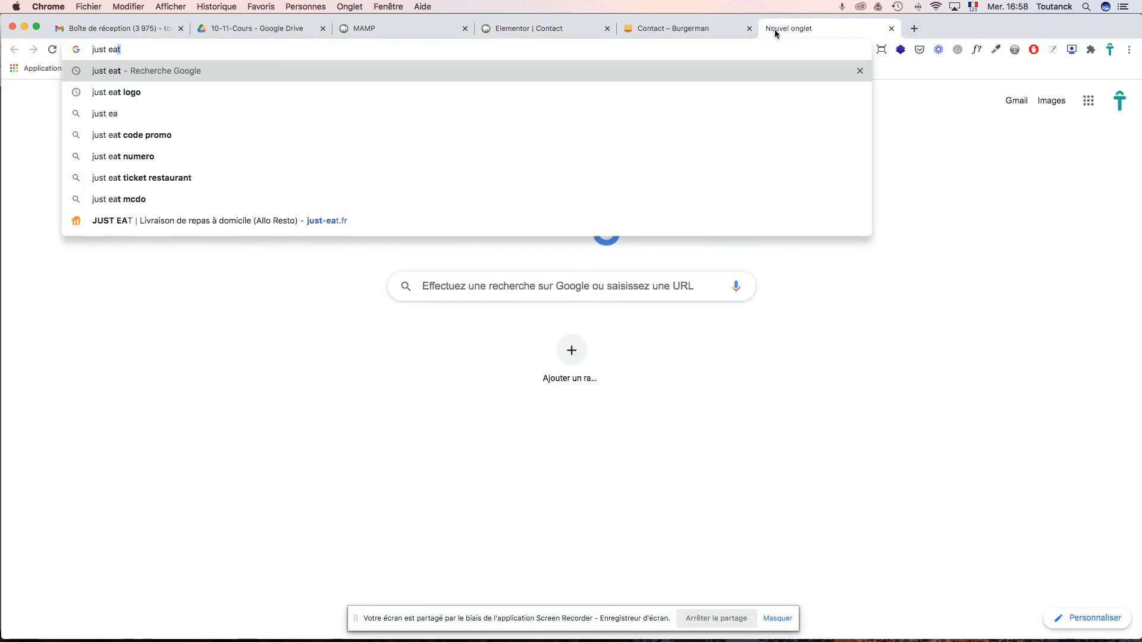
{"action": "key", "text": "Down"}
{"action": "key", "text": "Down"}
{"action": "key", "text": "Down"}
{"action": "key", "text": "Down"}
{"action": "key", "text": "Down"}
{"action": "key", "text": "Down"}
{"action": "key", "text": "Down"}
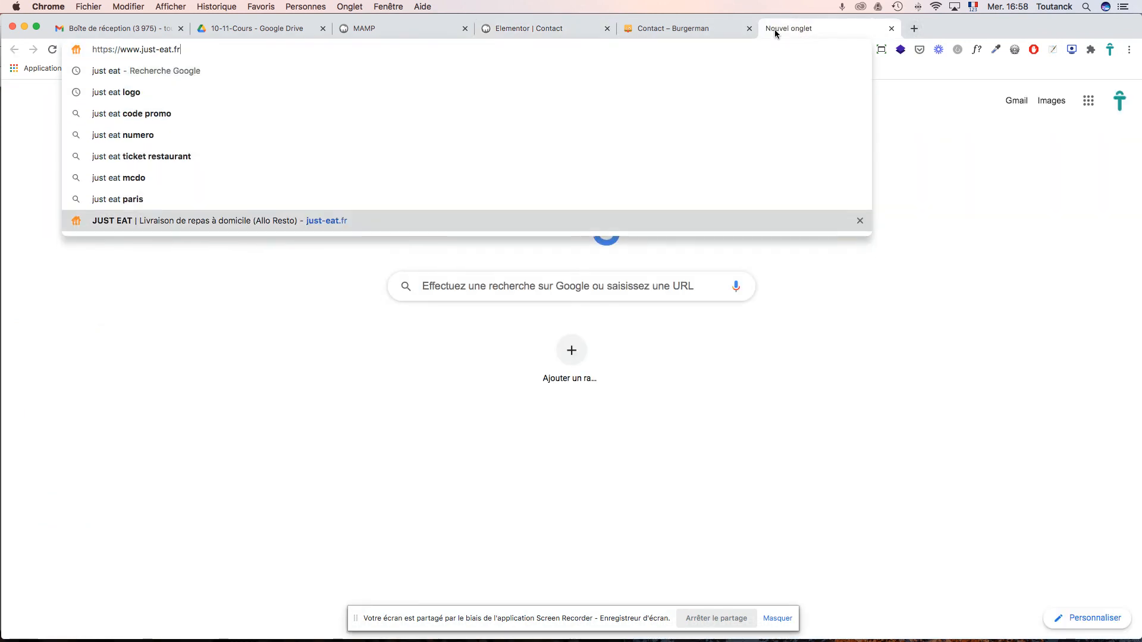
{"action": "key", "text": "Return"}
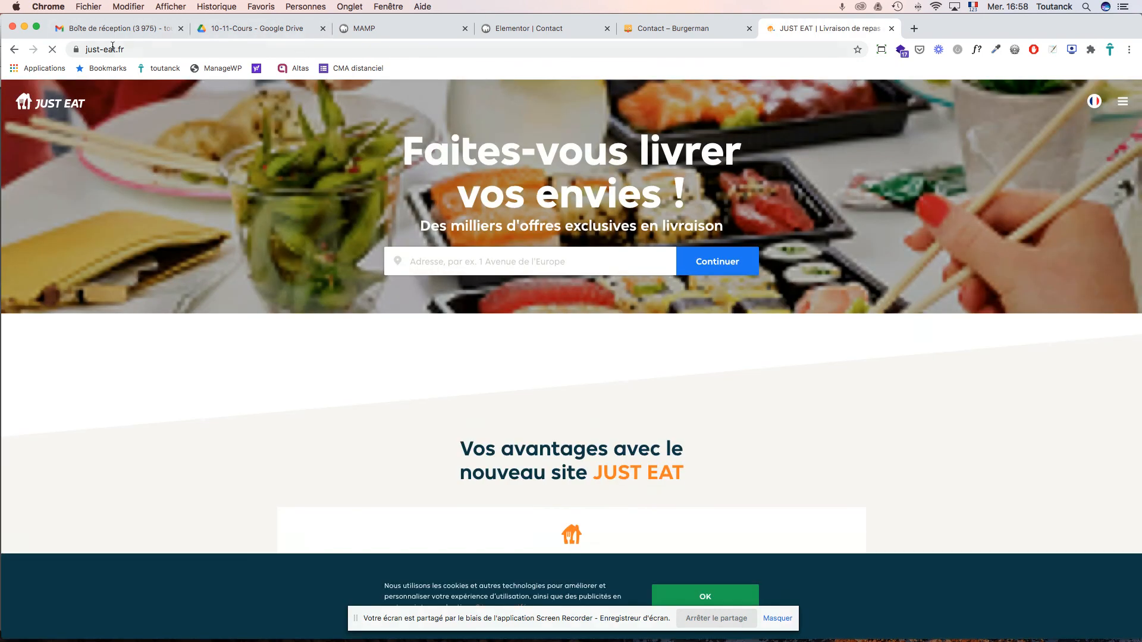
{"action": "left_click", "coordinate": [77, 46]}
{"action": "key", "text": "super+c"}
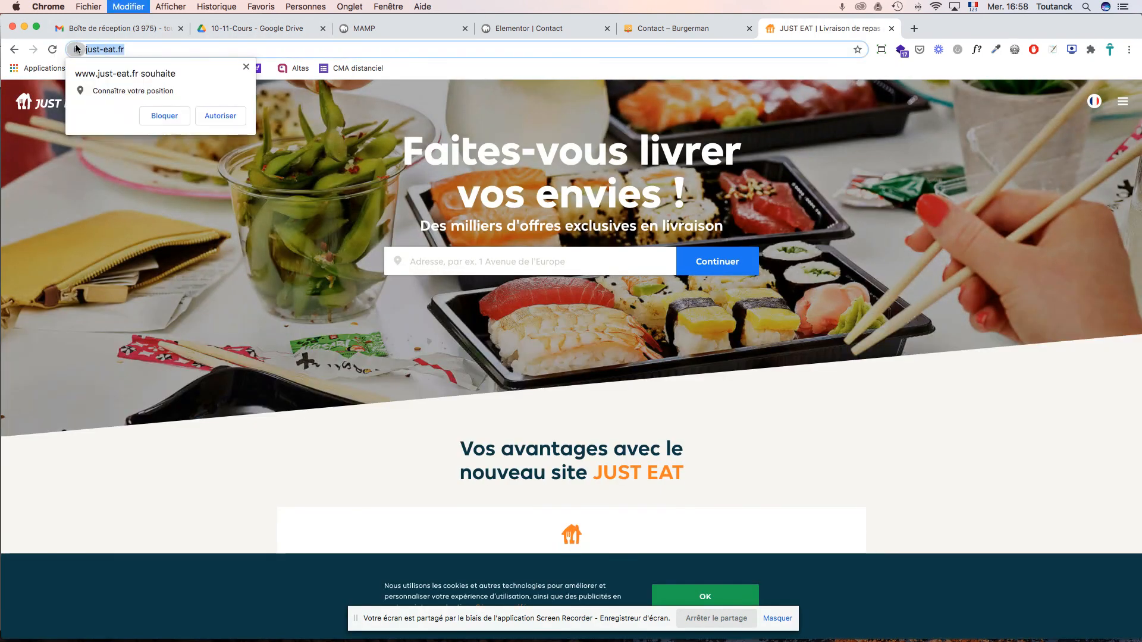
{"action": "left_click", "coordinate": [662, 27]}
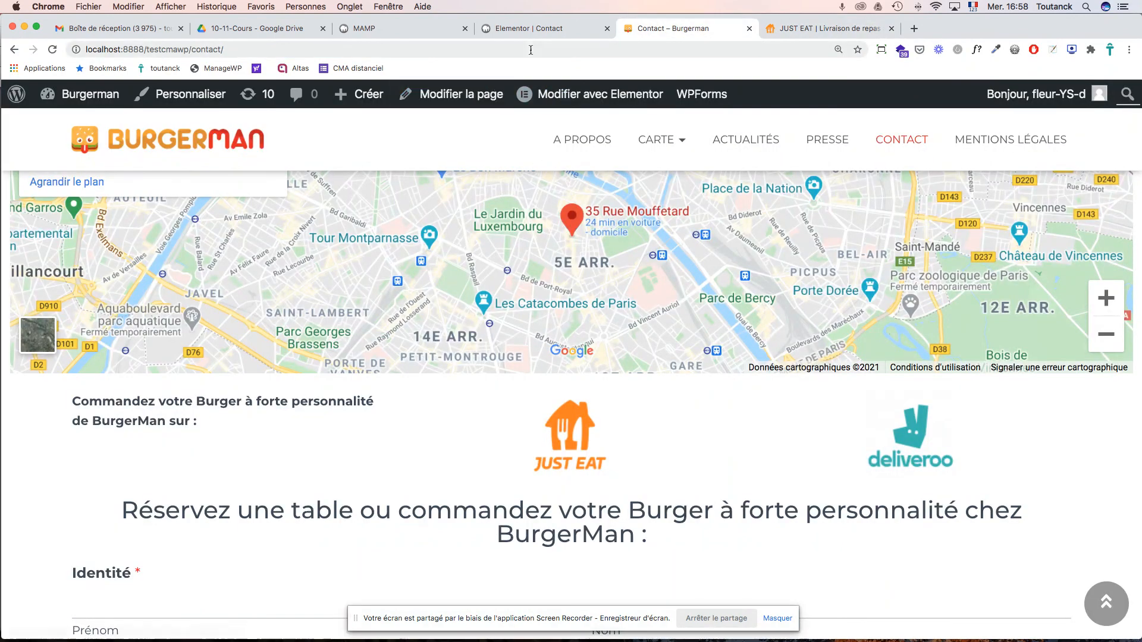
{"action": "left_click", "coordinate": [531, 29]}
- Paste the Just Eat address as the link, open it in a new window, and update the page
{"action": "left_click", "coordinate": [101, 512]}
{"action": "key", "text": "super+v"}
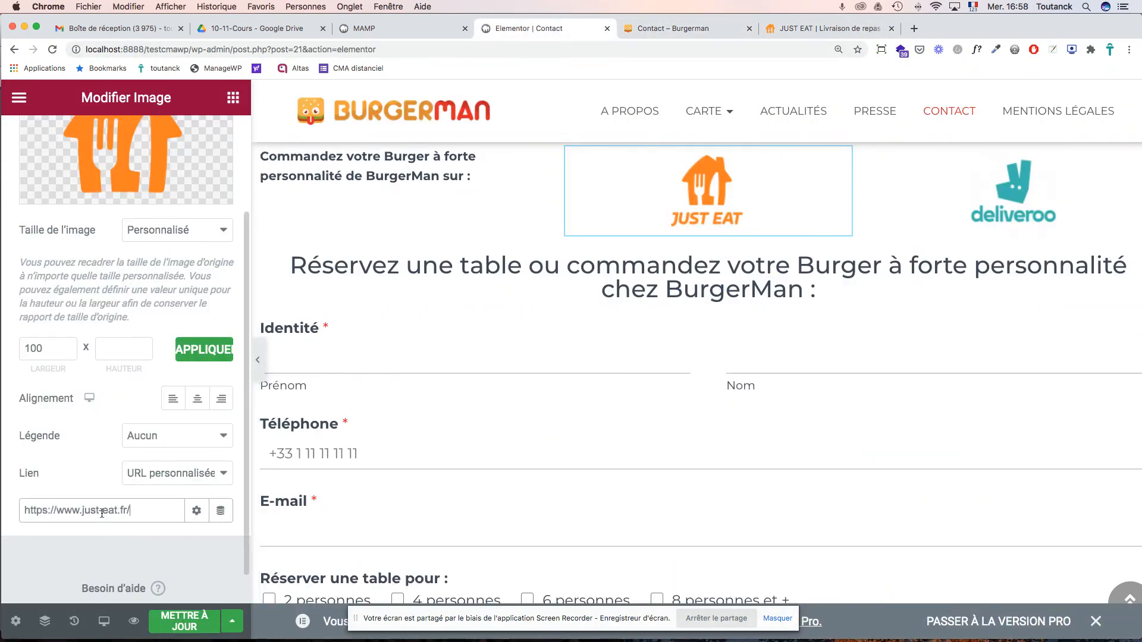
{"action": "left_click", "coordinate": [197, 512]}
{"action": "scroll", "coordinate": [158, 531], "scroll_direction": "down", "scroll_amount": 1}
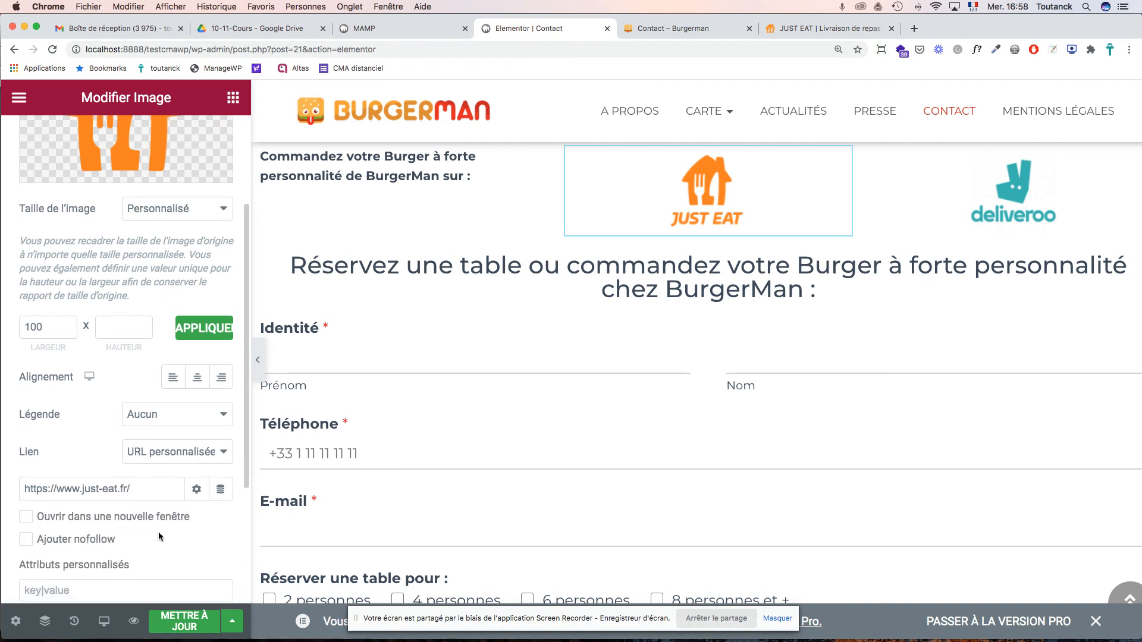
{"action": "scroll", "coordinate": [176, 524], "scroll_direction": "down", "scroll_amount": 5}
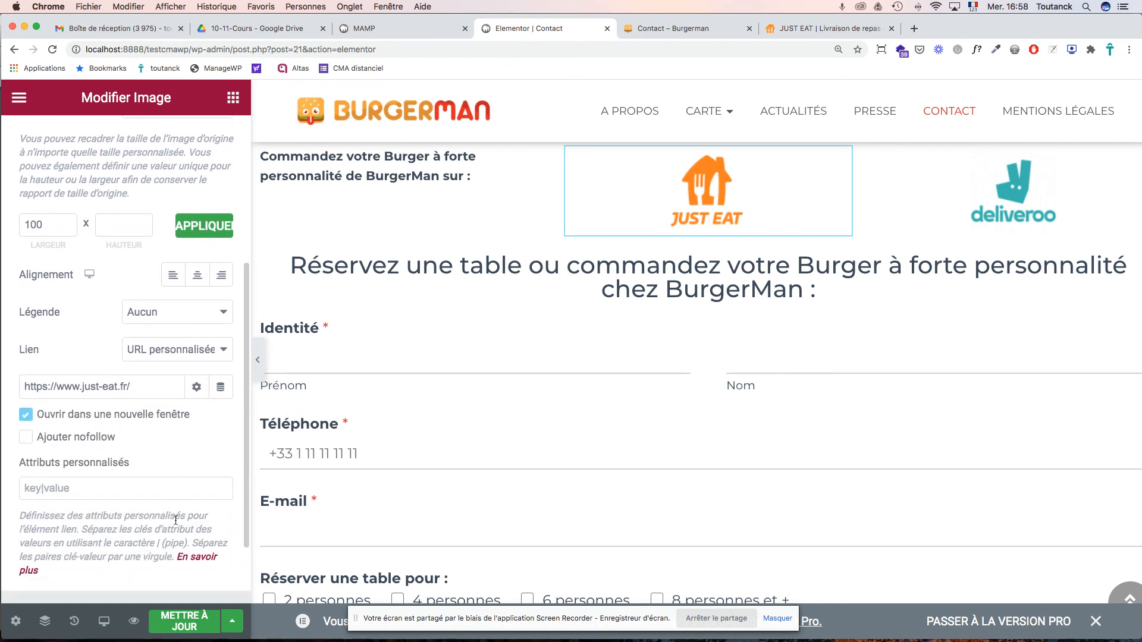
{"action": "scroll", "coordinate": [177, 524], "scroll_direction": "up", "scroll_amount": 4}
{"action": "scroll", "coordinate": [176, 524], "scroll_direction": "up", "scroll_amount": 1}
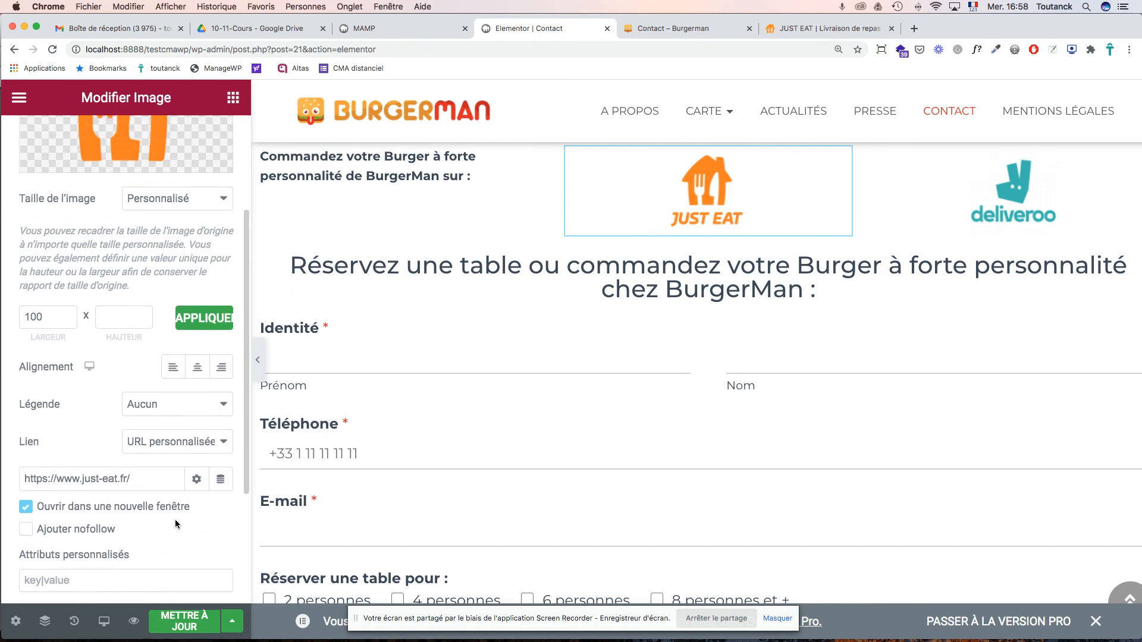
{"action": "left_click", "coordinate": [186, 621]}
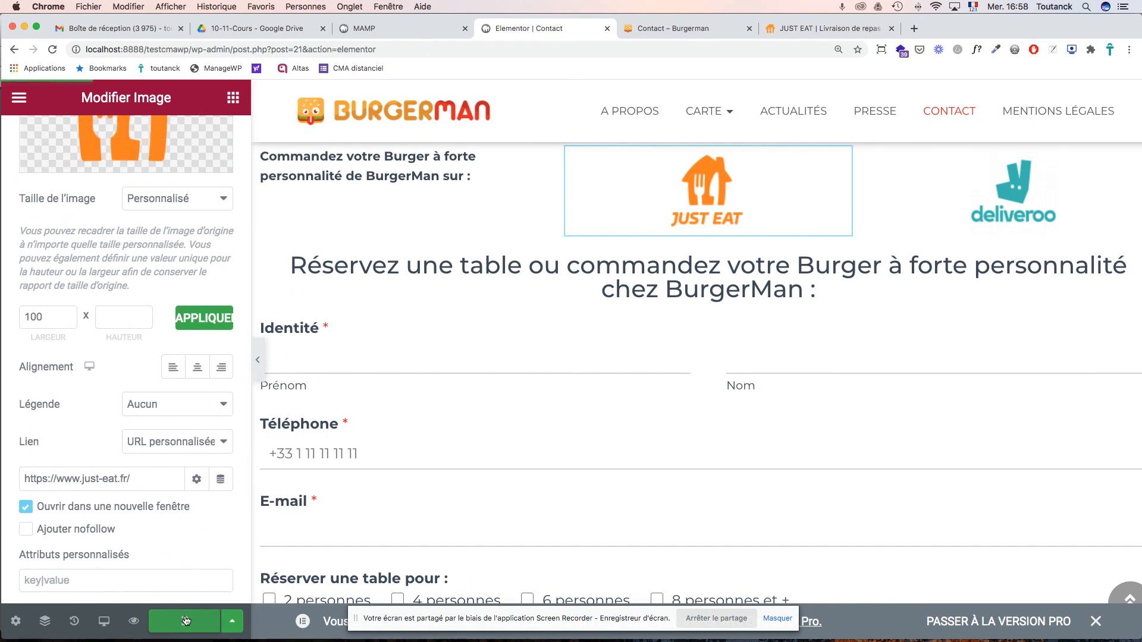
{"action": "left_click", "coordinate": [705, 33]}
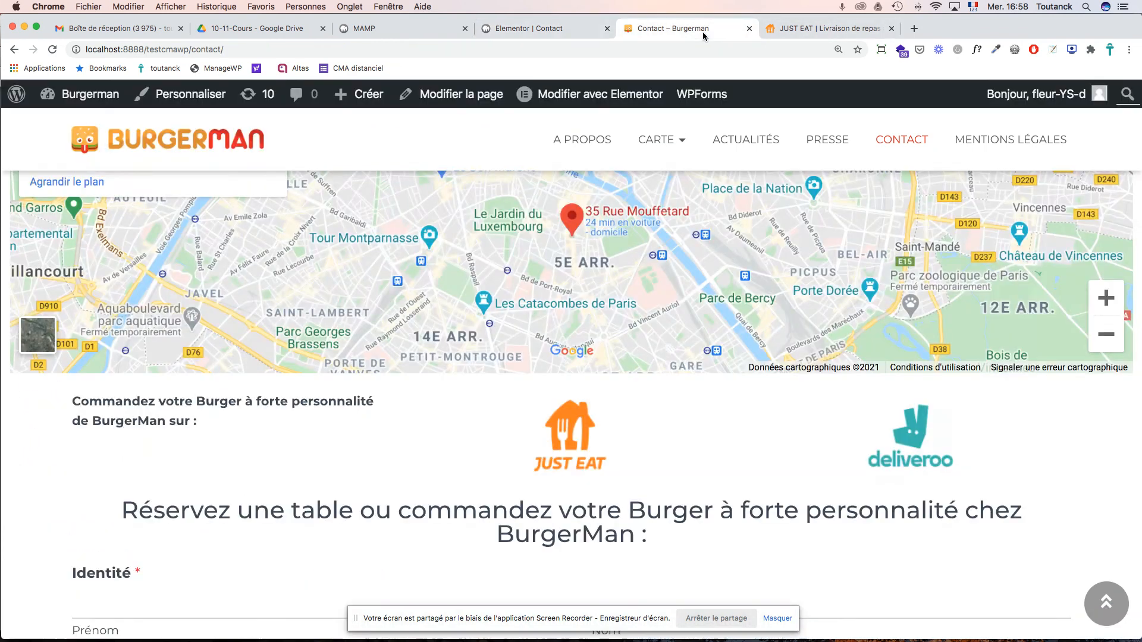
- Reload the live page, confirm the Just Eat logo links to just-eat.fr, and return to Elementor
{"action": "key", "text": "super+r"}
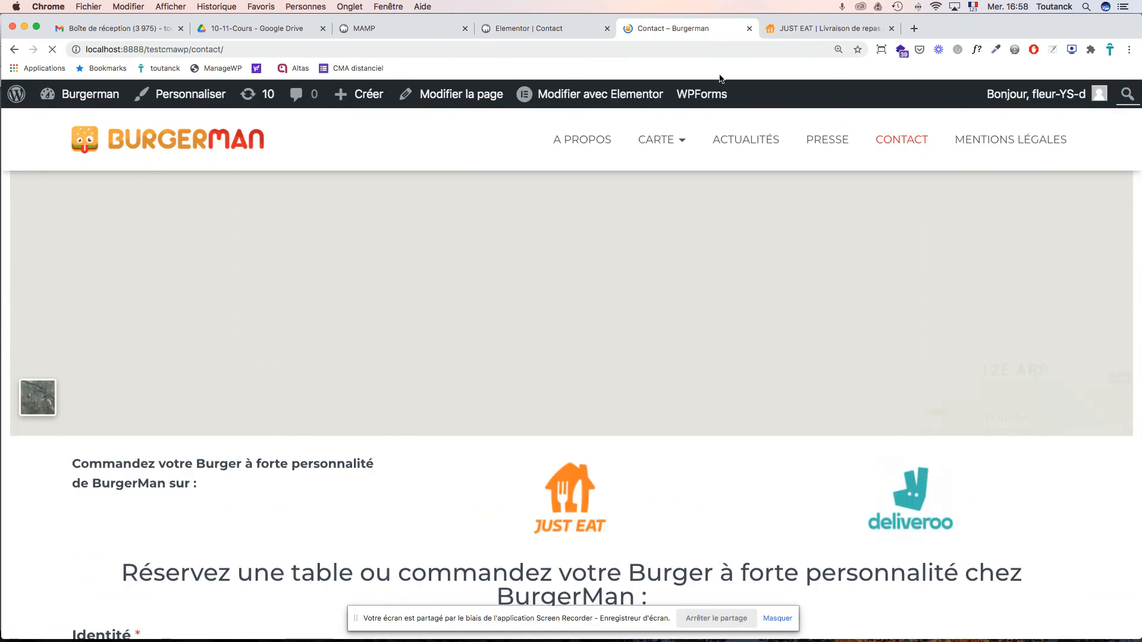
{"action": "mouse_move", "coordinate": [714, 103]}
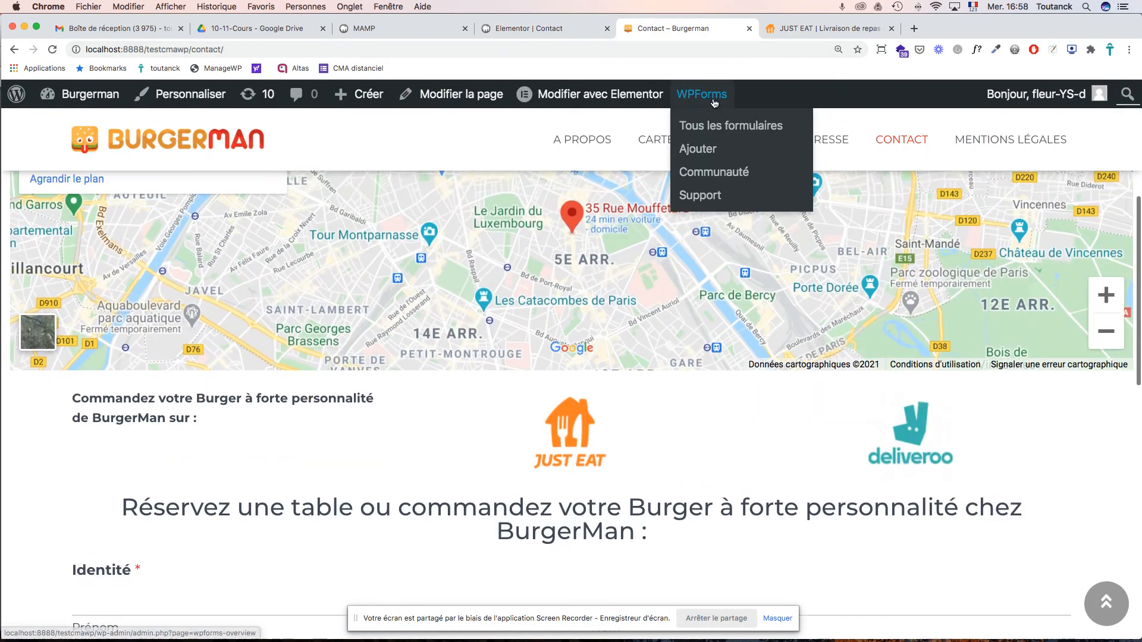
{"action": "scroll", "coordinate": [802, 268], "scroll_direction": "down", "scroll_amount": 3}
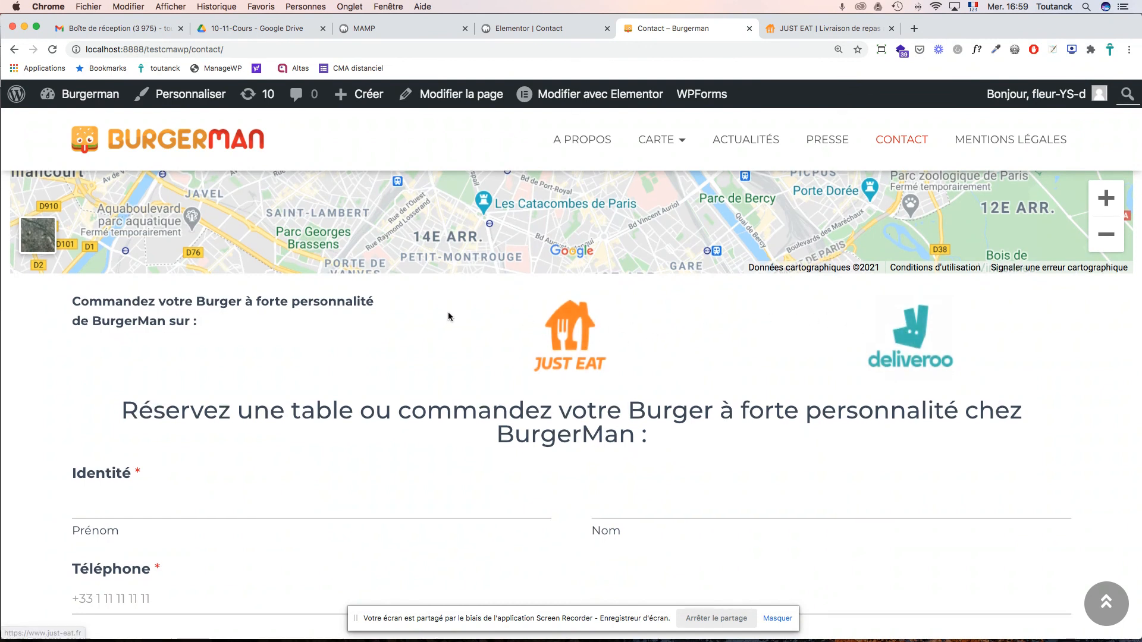
{"action": "scroll", "coordinate": [448, 312], "scroll_direction": "down", "scroll_amount": 2}
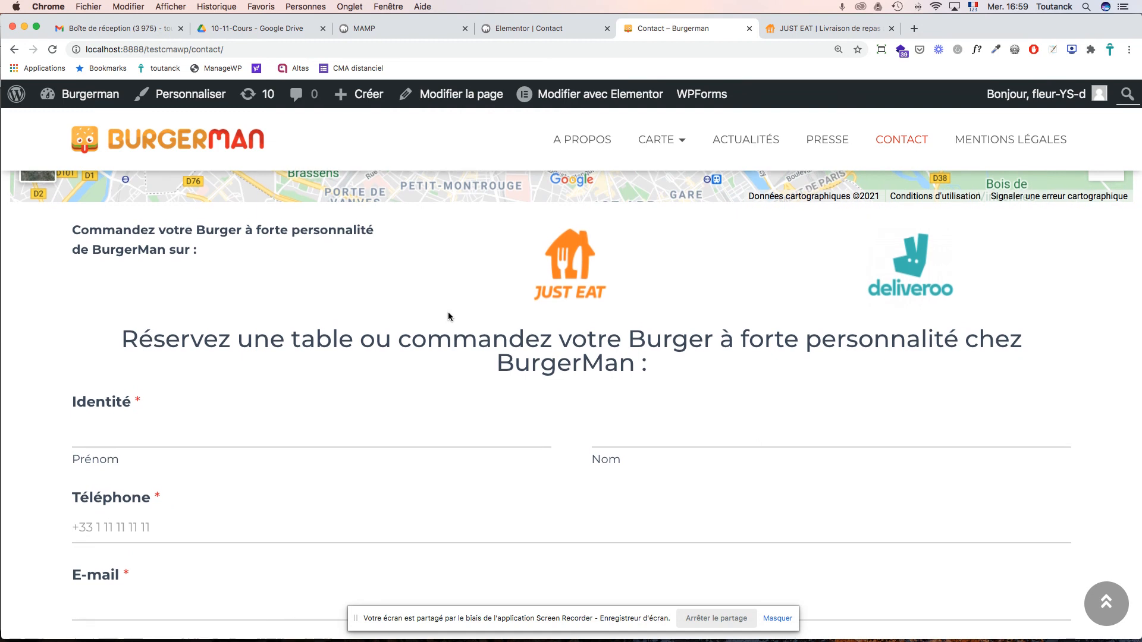
{"action": "scroll", "coordinate": [448, 312], "scroll_direction": "down", "scroll_amount": 1}
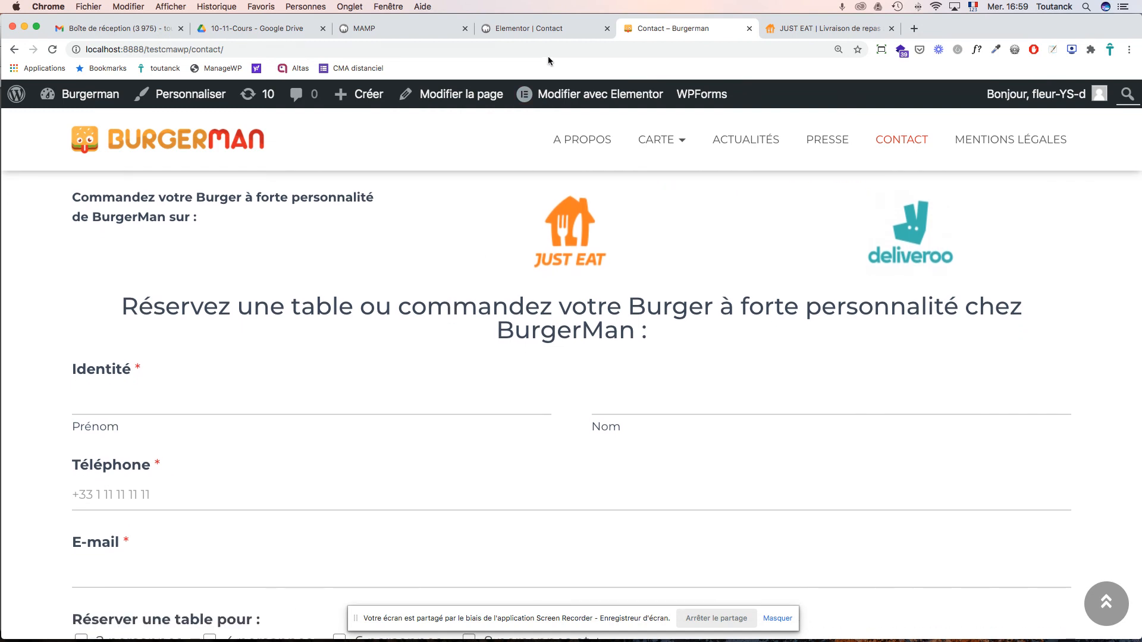
{"action": "left_click", "coordinate": [551, 27]}
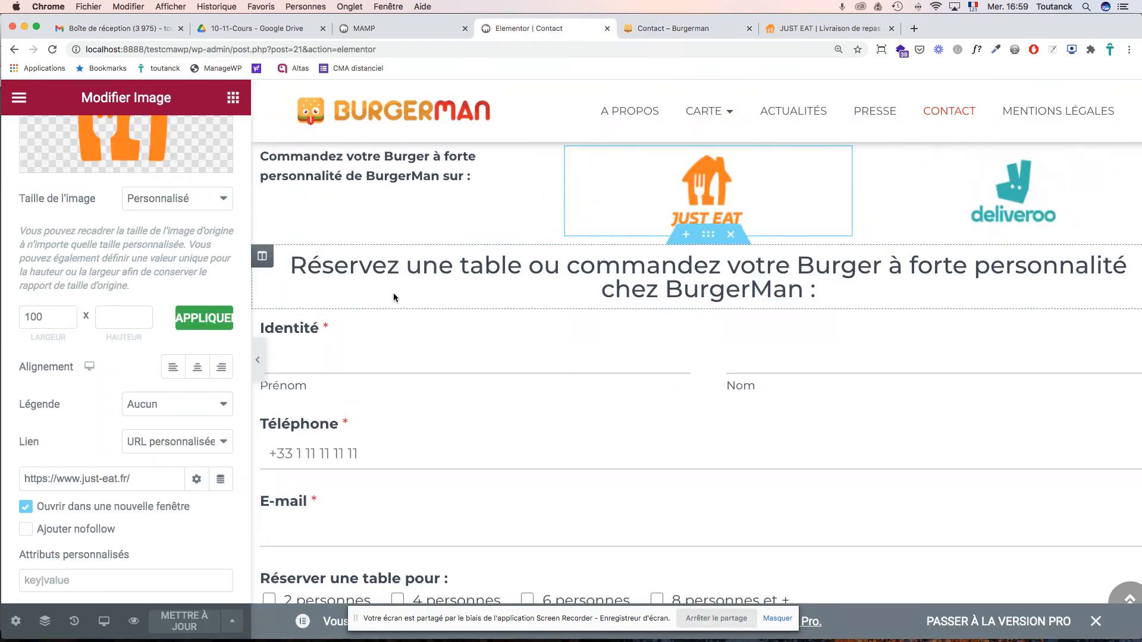
- Format the 'Commandez votre Burger à forte personnalité' text as Titre 4 and save the page
{"action": "left_click", "coordinate": [397, 179]}
{"action": "left_click_drag", "start_coordinate": [478, 176], "coordinate": [241, 161]}
{"action": "left_click", "coordinate": [233, 98]}
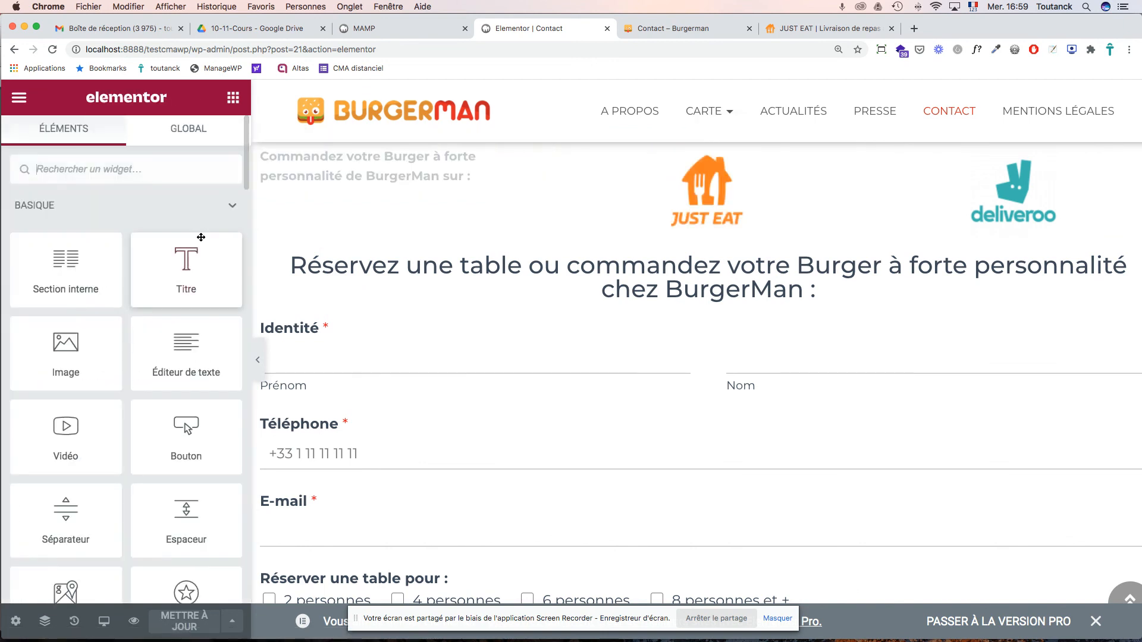
{"action": "left_click", "coordinate": [311, 205]}
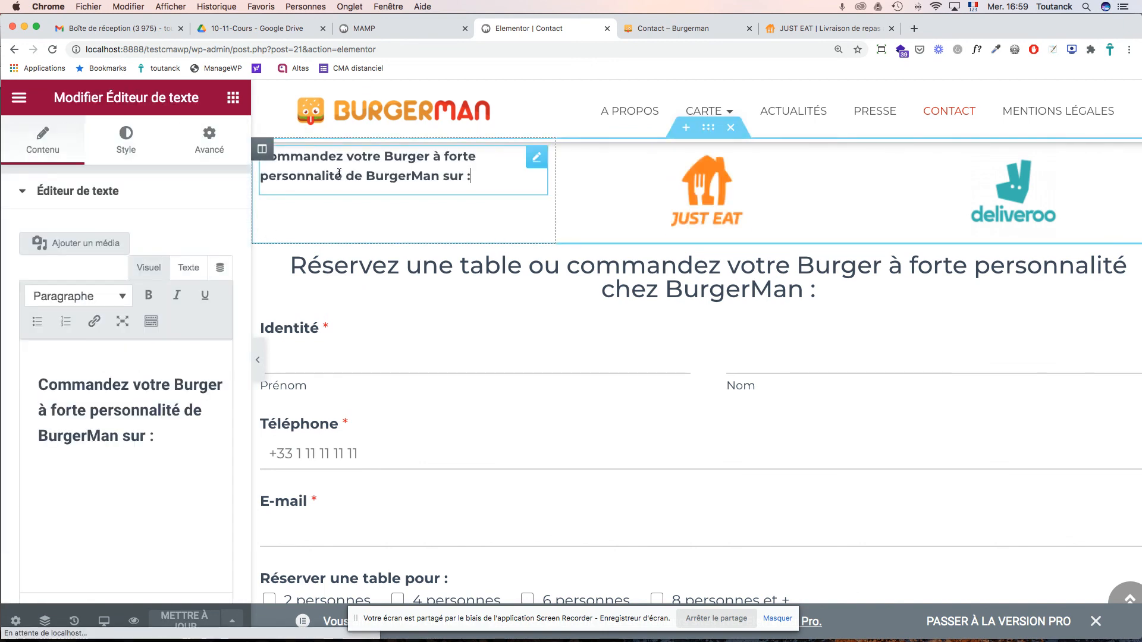
{"action": "left_click", "coordinate": [540, 168]}
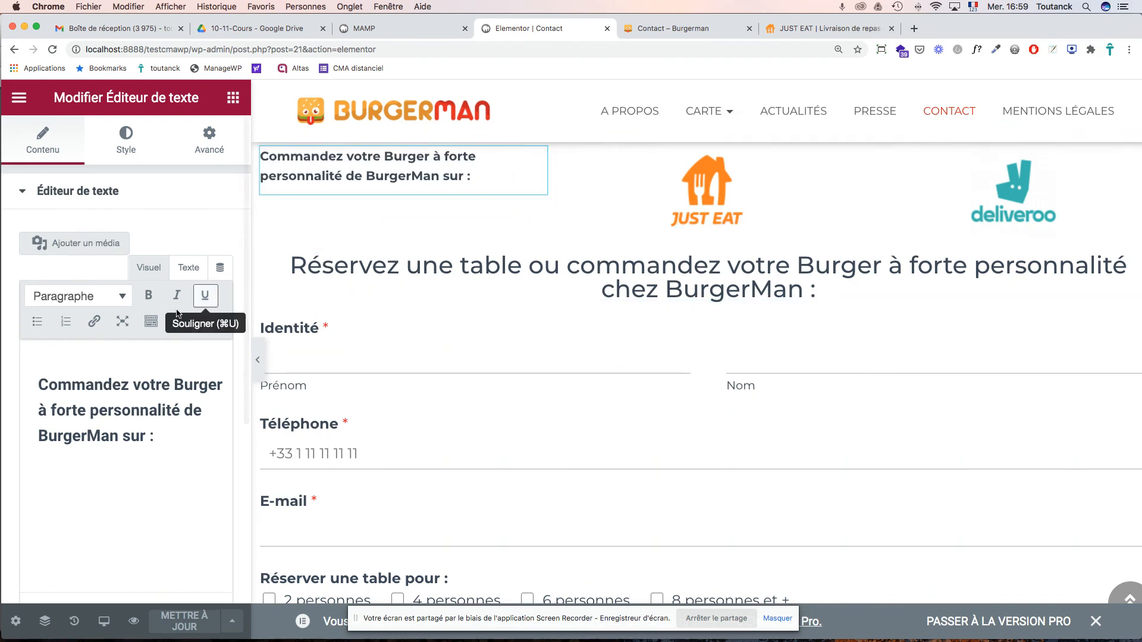
{"action": "left_click", "coordinate": [122, 297]}
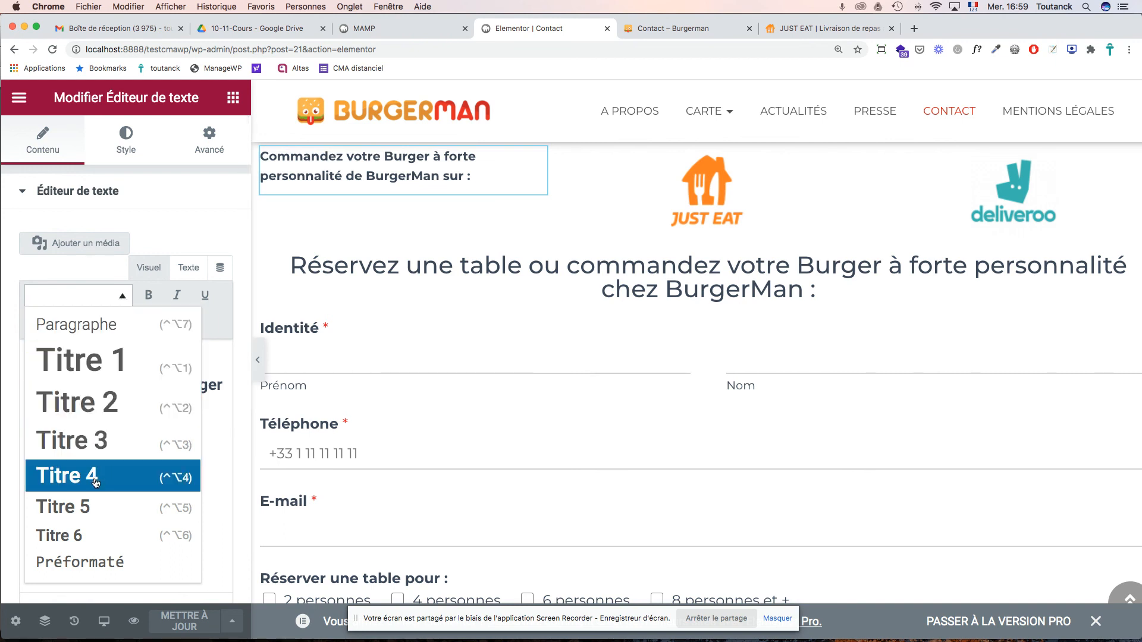
{"action": "left_click", "coordinate": [86, 506]}
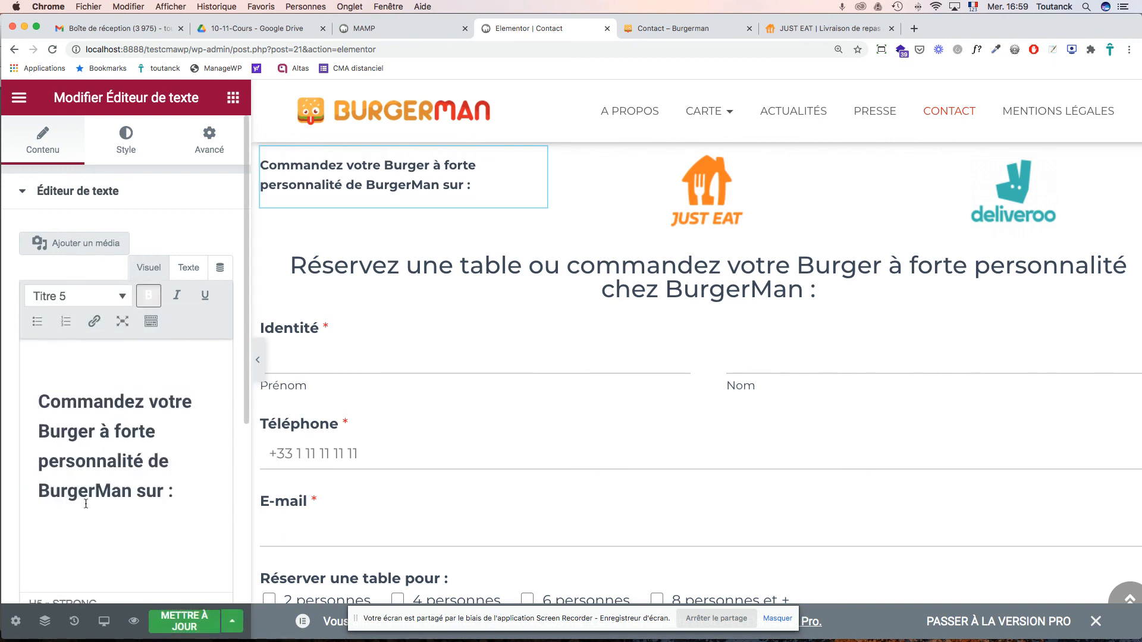
{"action": "left_click", "coordinate": [122, 295]}
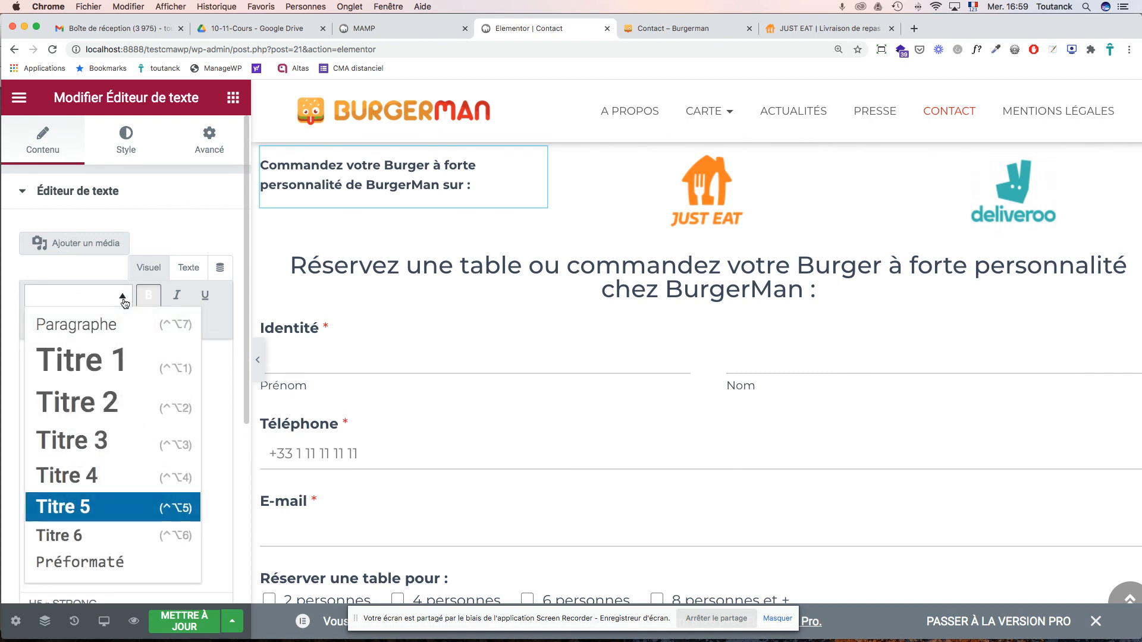
{"action": "left_click", "coordinate": [109, 472]}
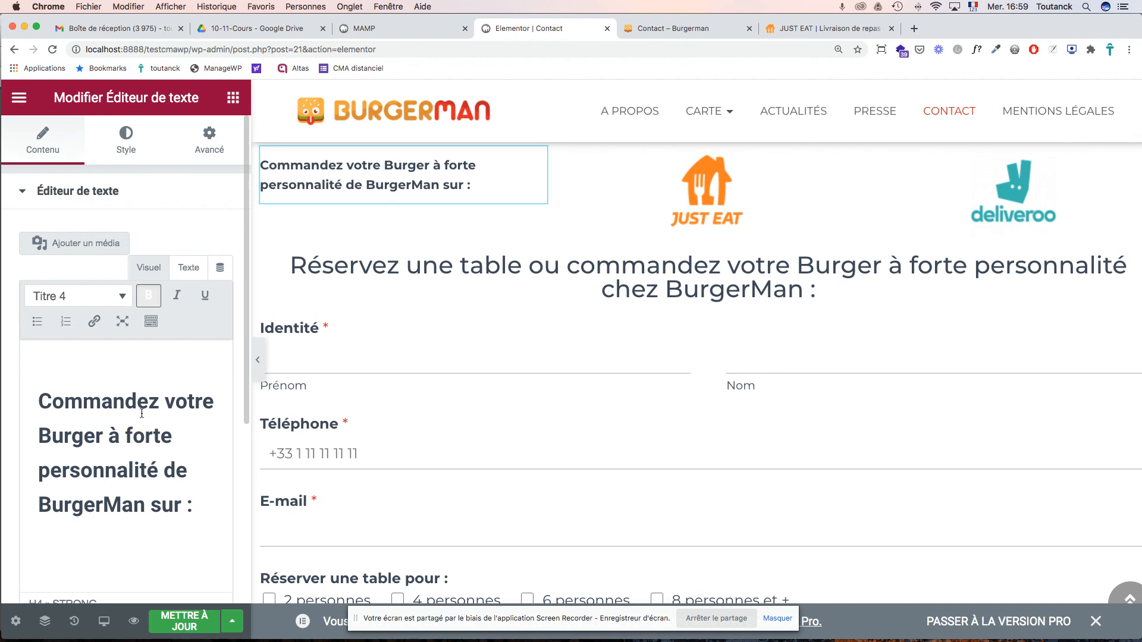
{"action": "key", "text": "super+s"}
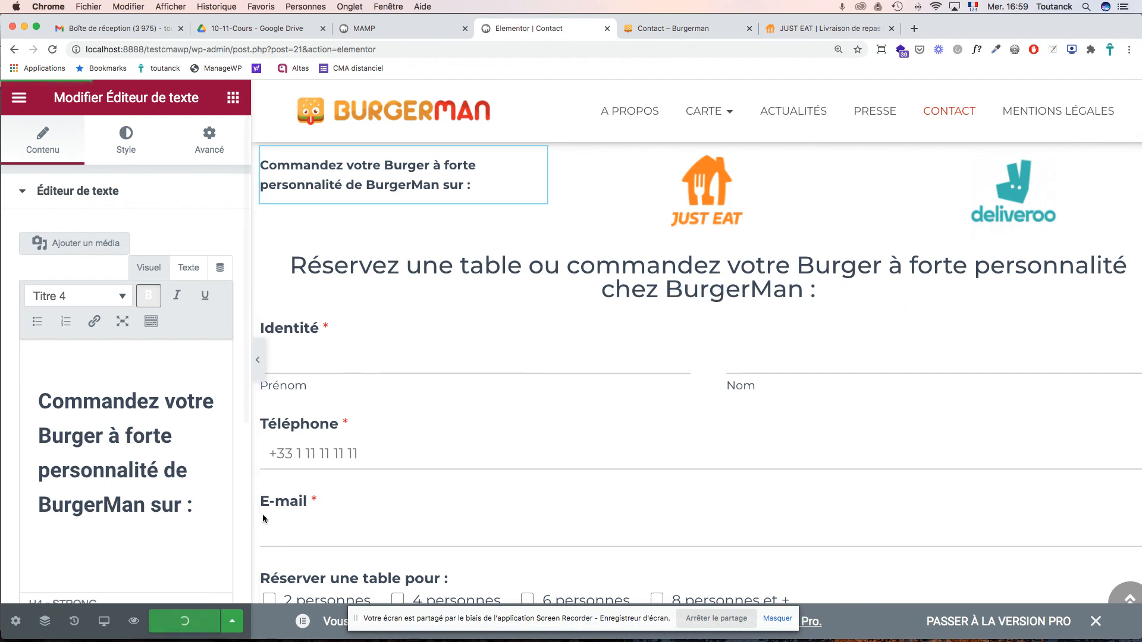
{"action": "left_click", "coordinate": [690, 31]}
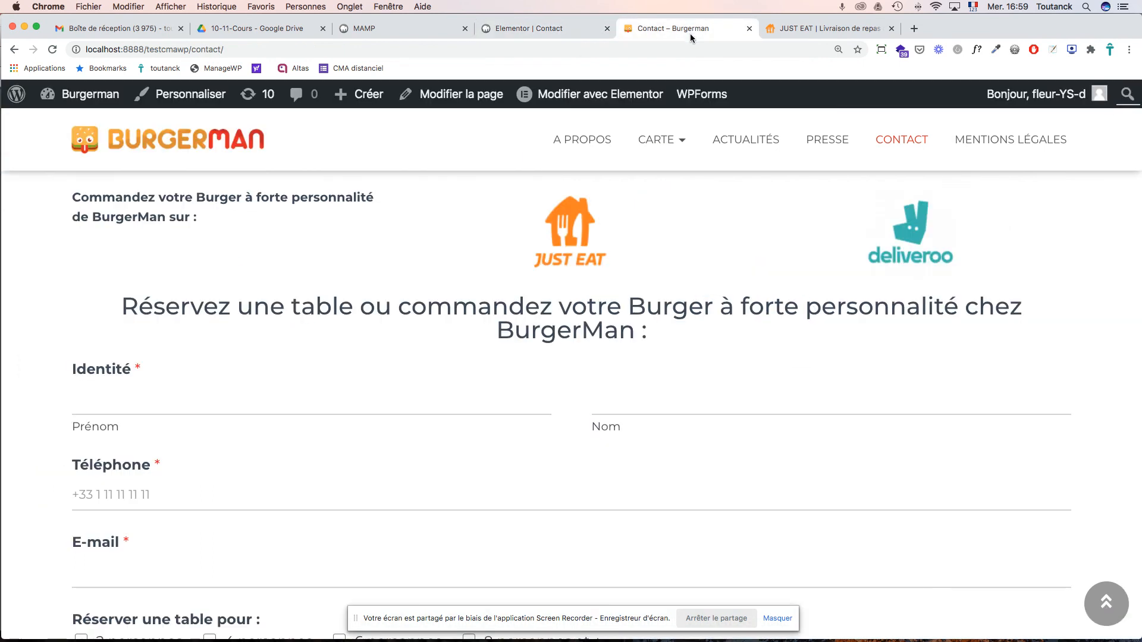
- Reload the live Contact page to review the heading and reservation form, then switch to Acrobat
{"action": "key", "text": "super+r"}
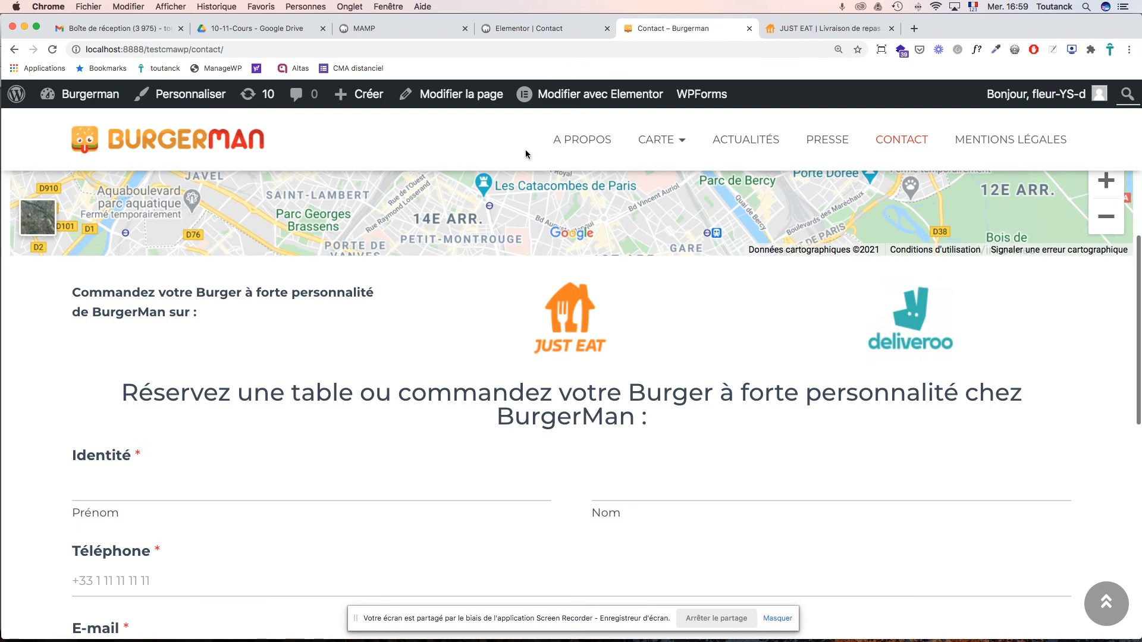
{"action": "mouse_move", "coordinate": [567, 96]}
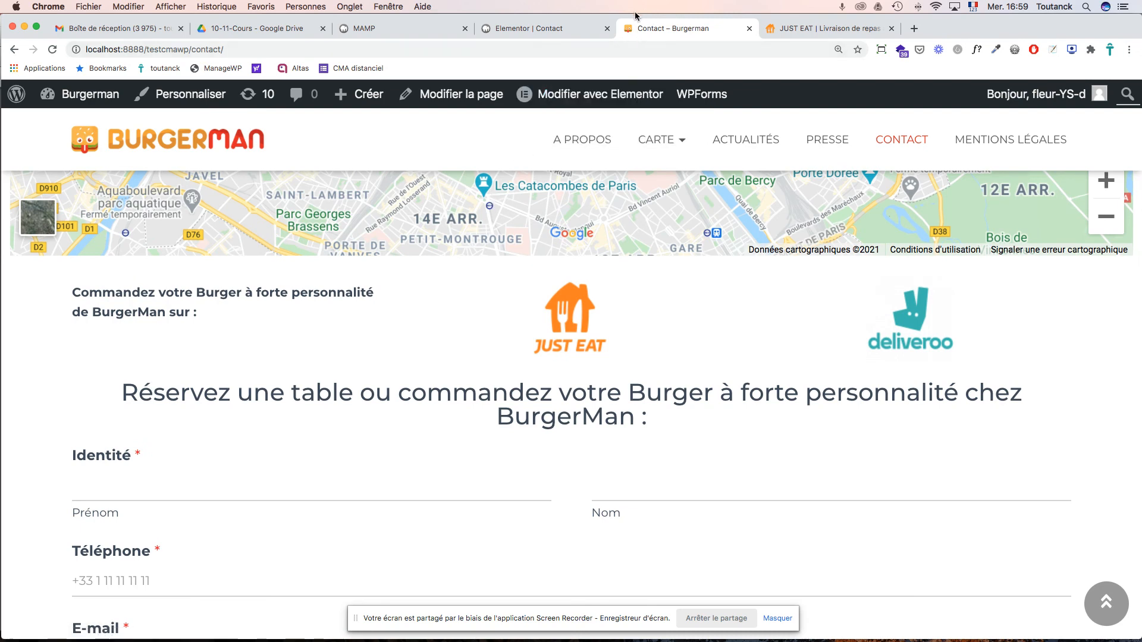
{"action": "mouse_move", "coordinate": [660, 139]}
{"action": "scroll", "coordinate": [685, 209], "scroll_direction": "down", "scroll_amount": 5}
{"action": "scroll", "coordinate": [684, 209], "scroll_direction": "down", "scroll_amount": 5}
{"action": "scroll", "coordinate": [654, 208], "scroll_direction": "up", "scroll_amount": 10}
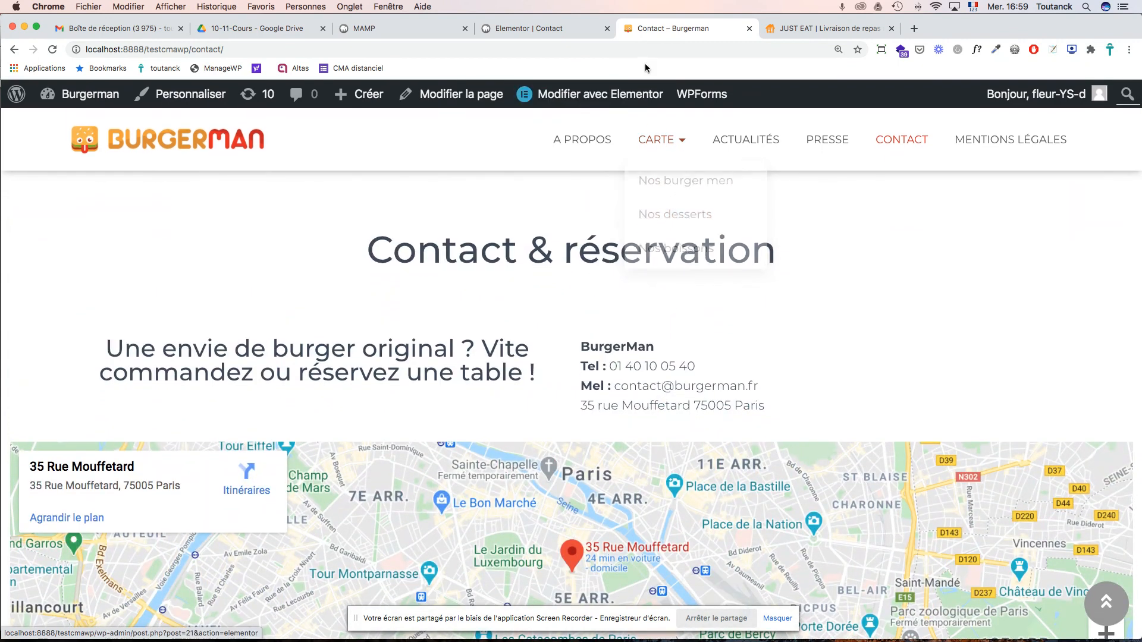
{"action": "key", "text": "super+Tab"}
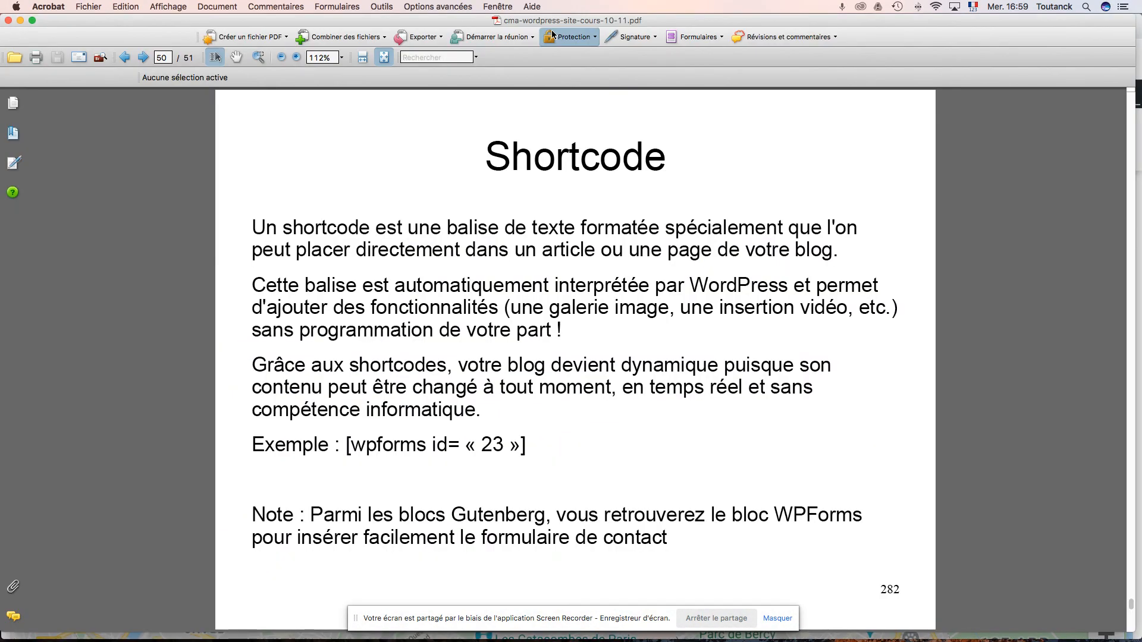
- Page through the course PDF to the final 'Exercices sur les pages' slide, then return to Chrome
{"action": "key", "text": "Left"}
{"action": "key", "text": "Left"}
{"action": "key", "text": "Left"}
{"action": "key", "text": "Left"}
{"action": "key", "text": "Left"}
{"action": "key", "text": "Left"}
{"action": "key", "text": "Left"}
{"action": "key", "text": "Left"}
{"action": "key", "text": "Left"}
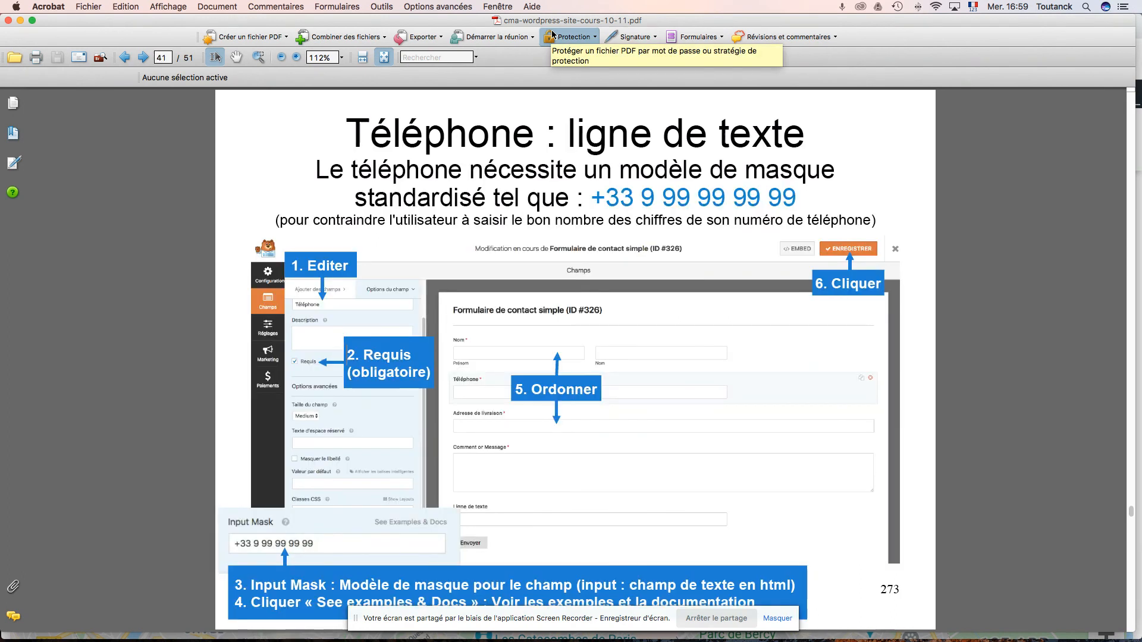
{"action": "left_click", "coordinate": [143, 58]}
{"action": "left_click", "coordinate": [143, 58]}
{"action": "left_click", "coordinate": [143, 58]}
{"action": "left_click", "coordinate": [142, 57]}
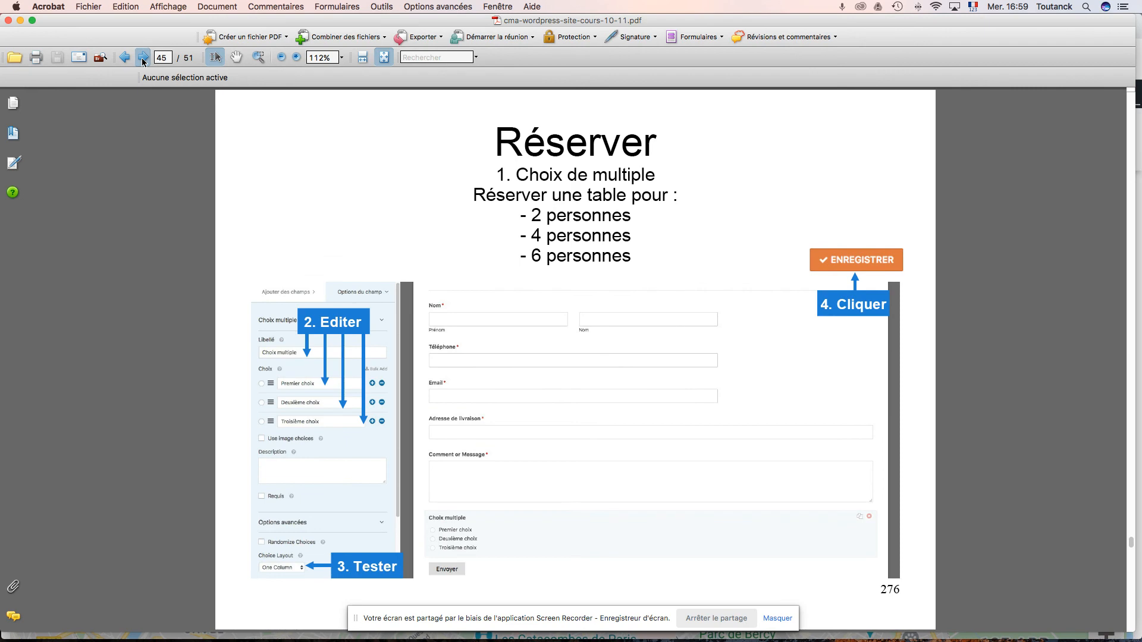
{"action": "left_click", "coordinate": [143, 57]}
{"action": "left_click", "coordinate": [143, 58]}
{"action": "left_click", "coordinate": [143, 58]}
{"action": "left_click", "coordinate": [143, 57]}
{"action": "left_click", "coordinate": [143, 58]}
{"action": "left_click", "coordinate": [142, 58]}
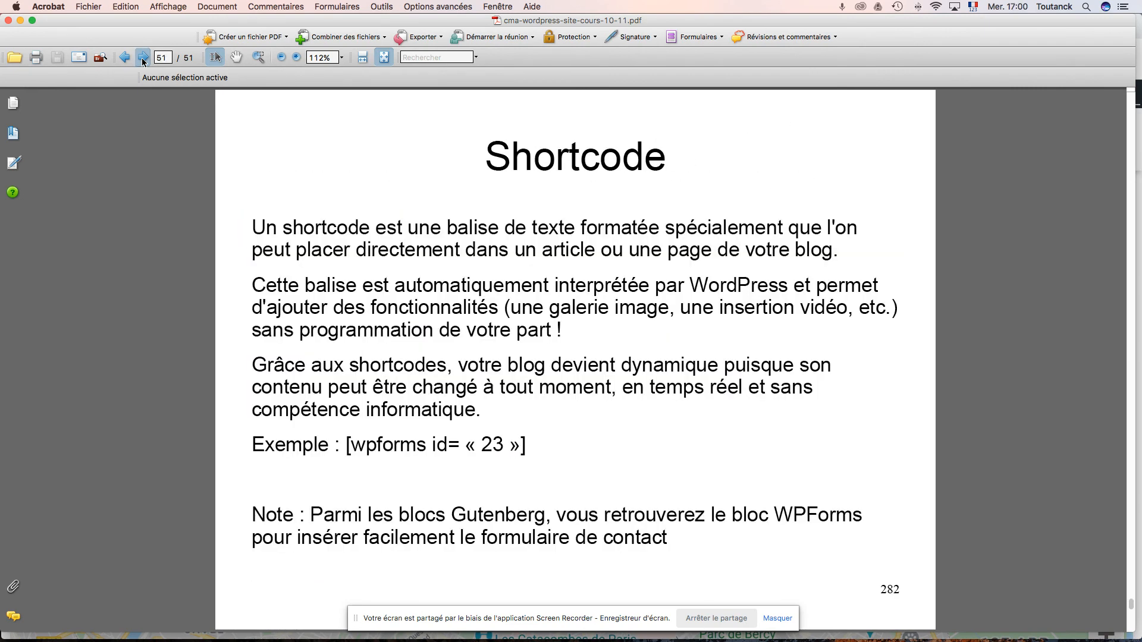
{"action": "left_click", "coordinate": [142, 58]}
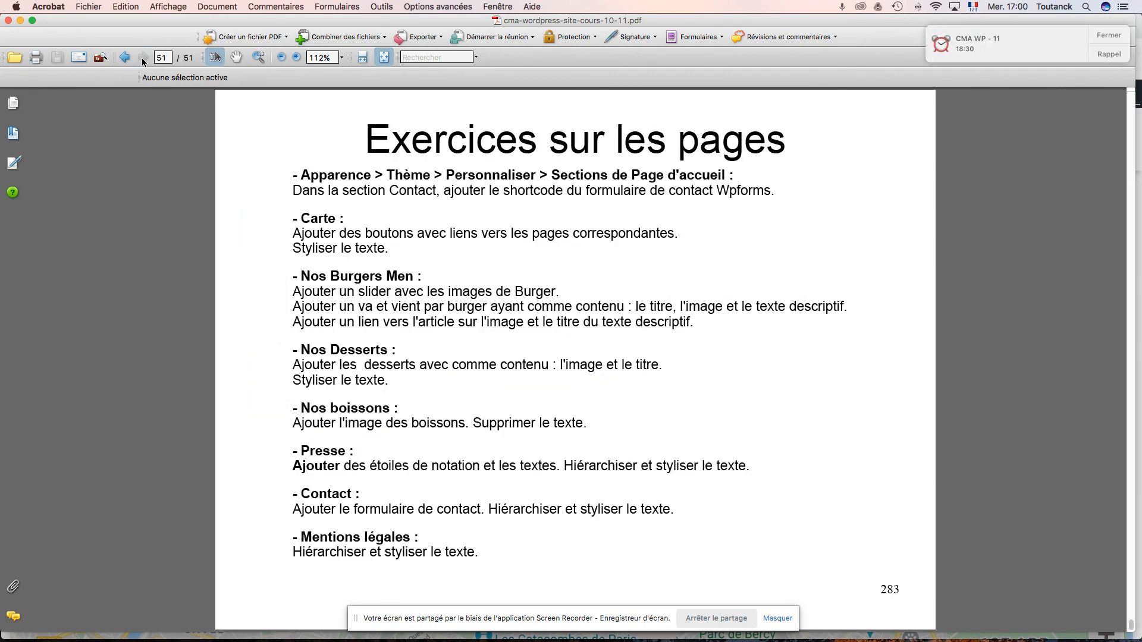
{"action": "key", "text": "super+Tab"}
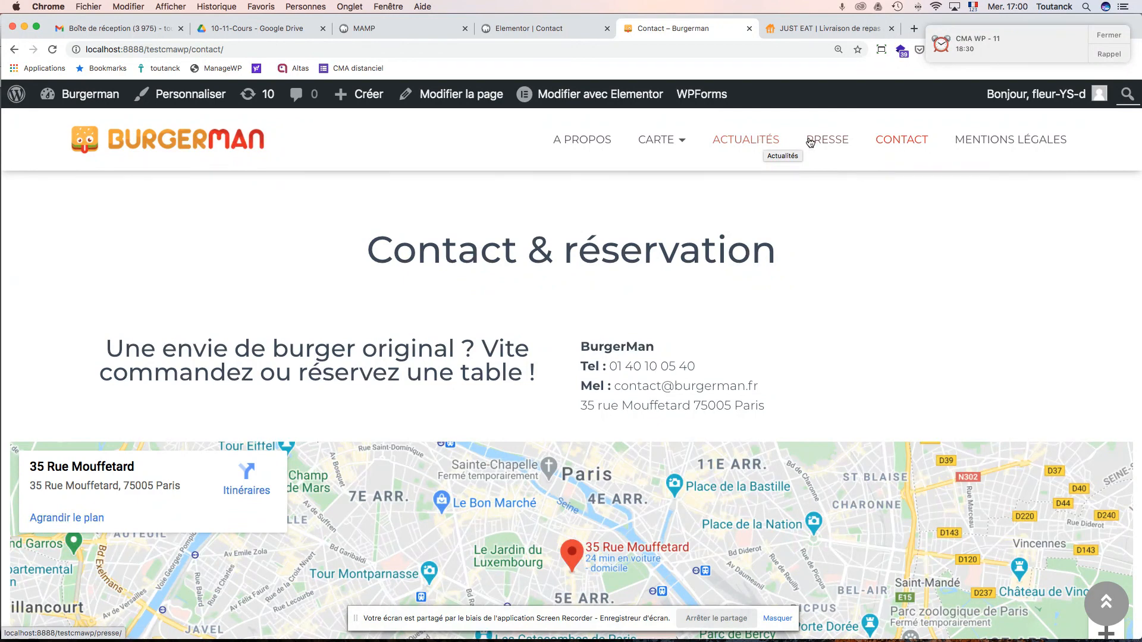
- Glance at the Actualités page, then switch the Contact page back to the WordPress block editor
{"action": "left_click", "coordinate": [766, 141]}
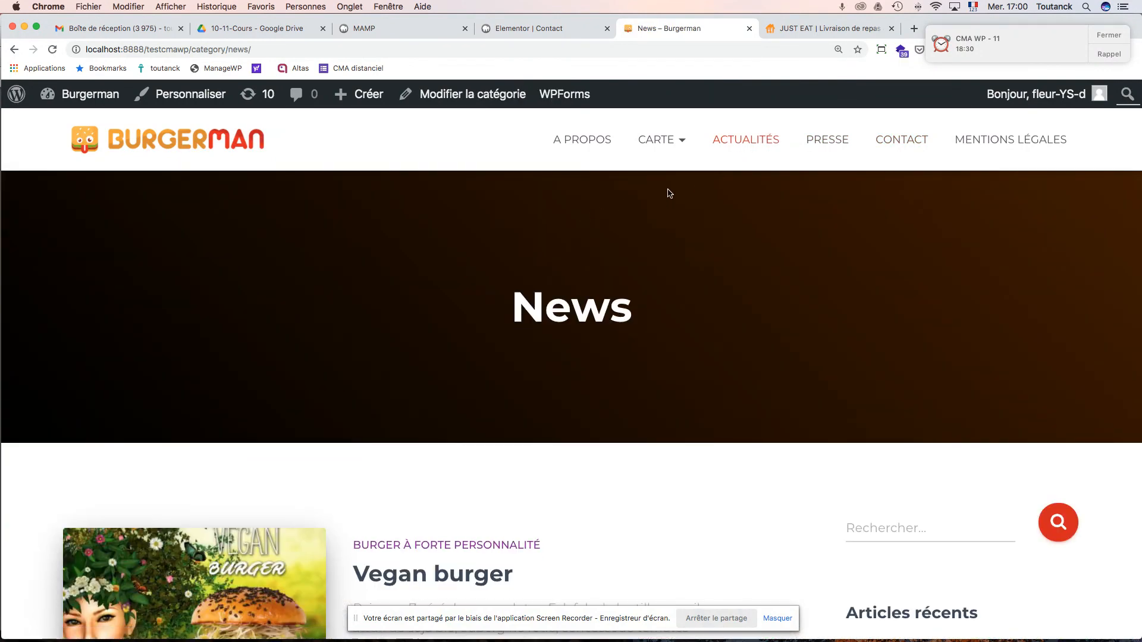
{"action": "left_click", "coordinate": [548, 33]}
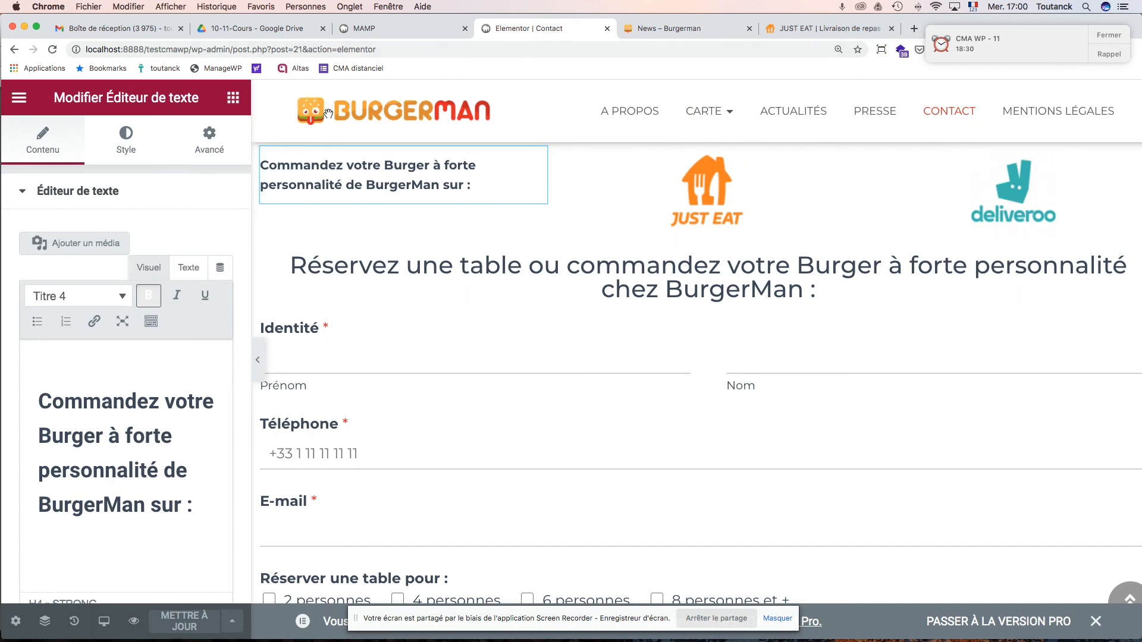
{"action": "left_click", "coordinate": [18, 99]}
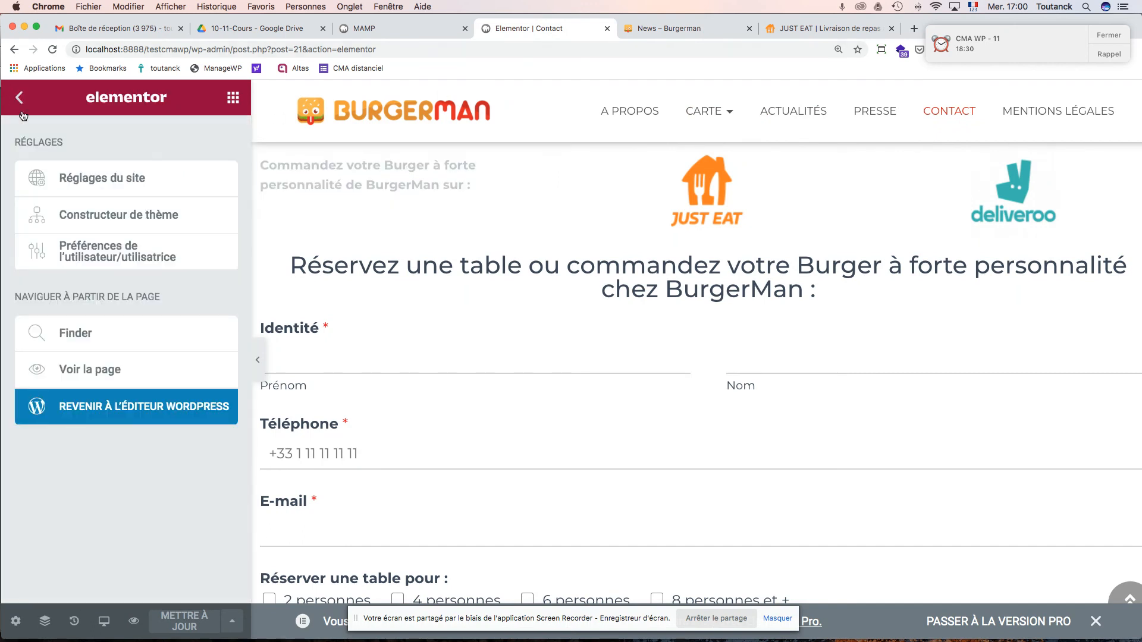
{"action": "left_click", "coordinate": [80, 414]}
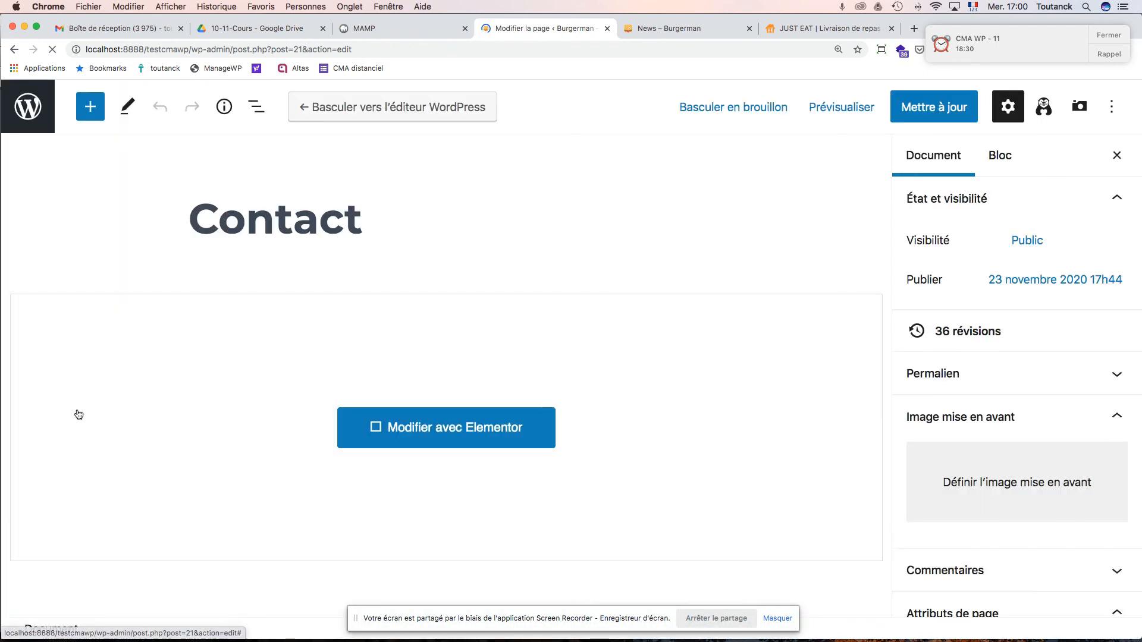
- Update the Contact page and leave the editor for the admin Pages list
{"action": "left_click", "coordinate": [943, 105]}
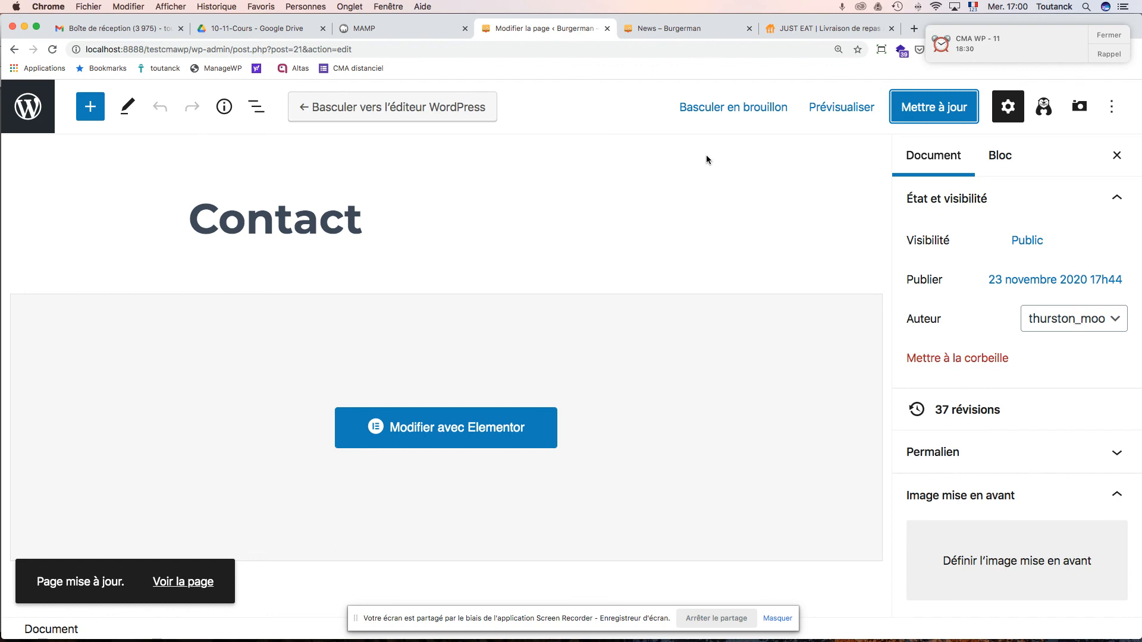
{"action": "left_click", "coordinate": [28, 107]}
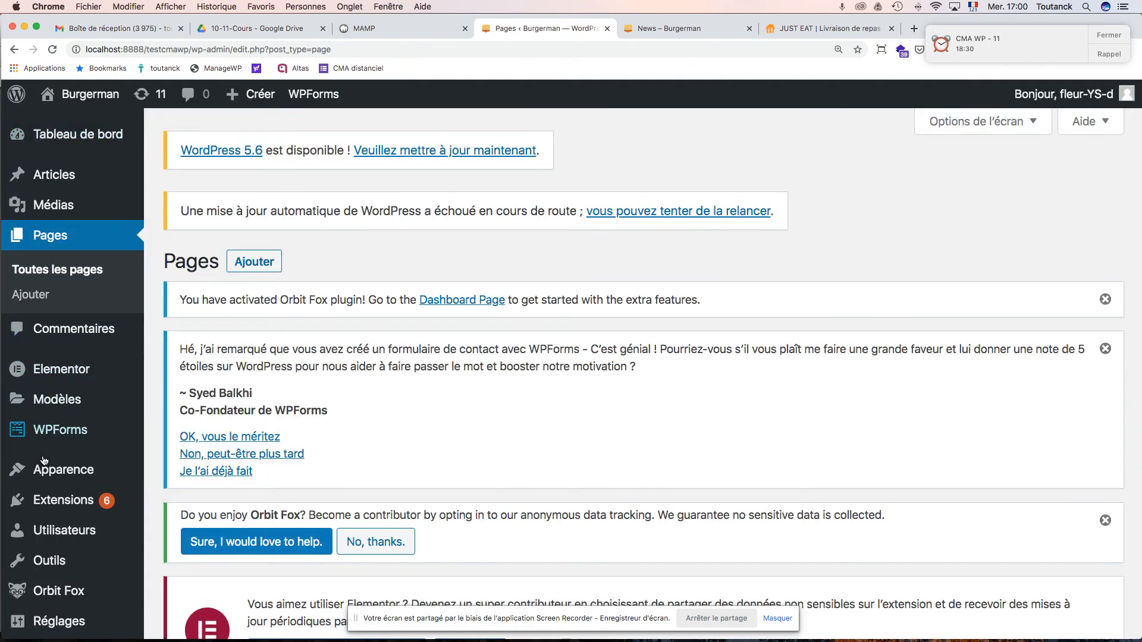
{"action": "mouse_move", "coordinate": [45, 469]}
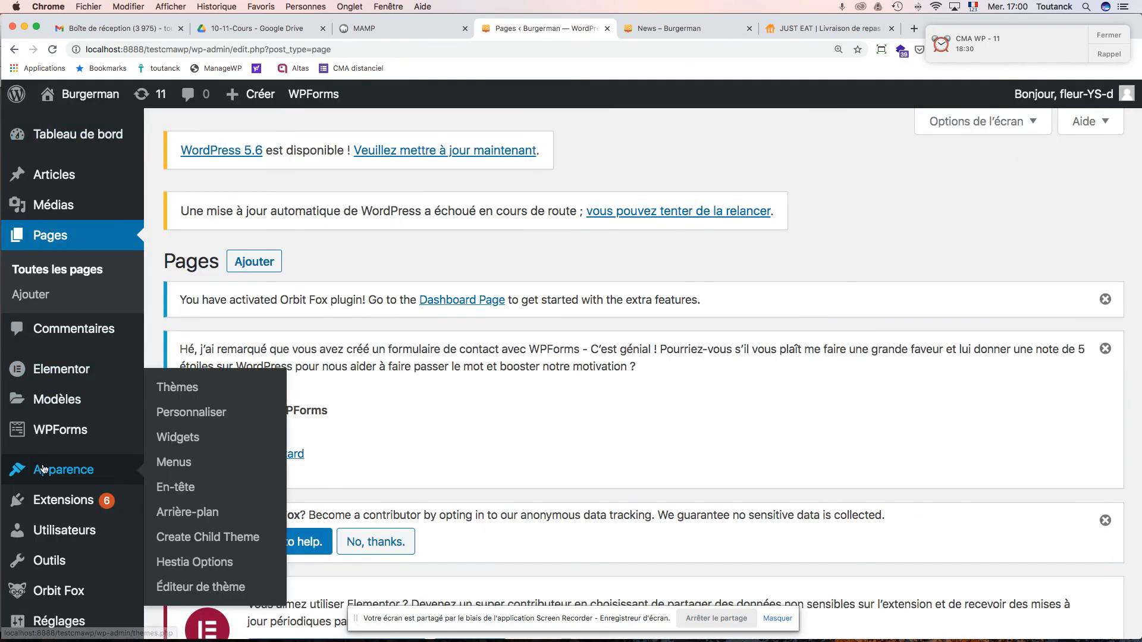
- Browse the header settings in the theme Customizer
{"action": "left_click", "coordinate": [177, 418]}
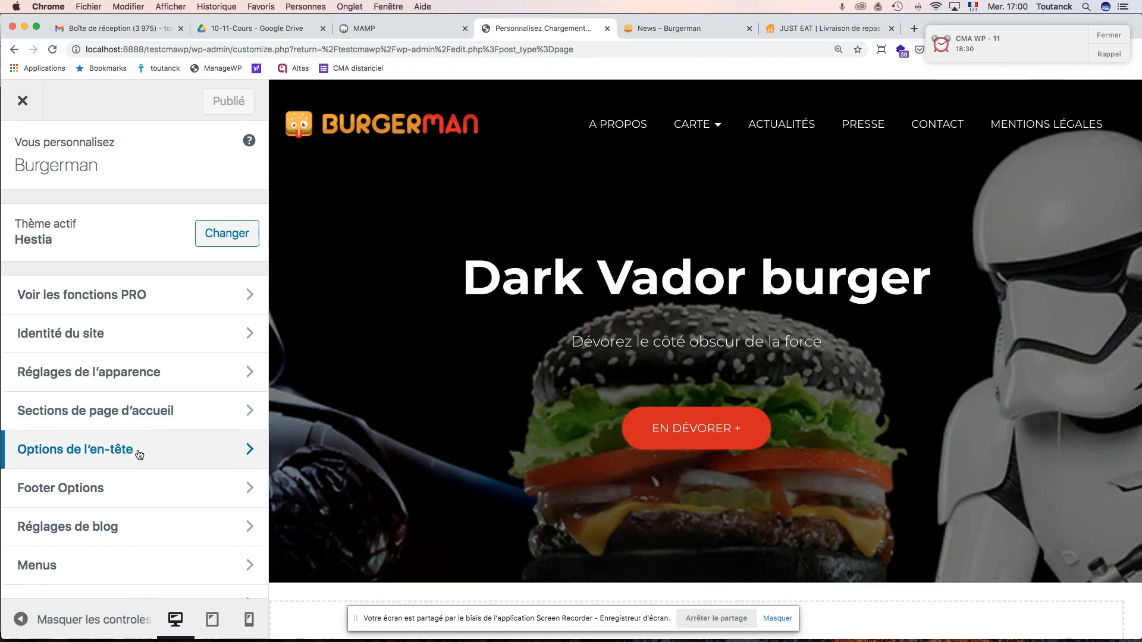
{"action": "left_click", "coordinate": [139, 452]}
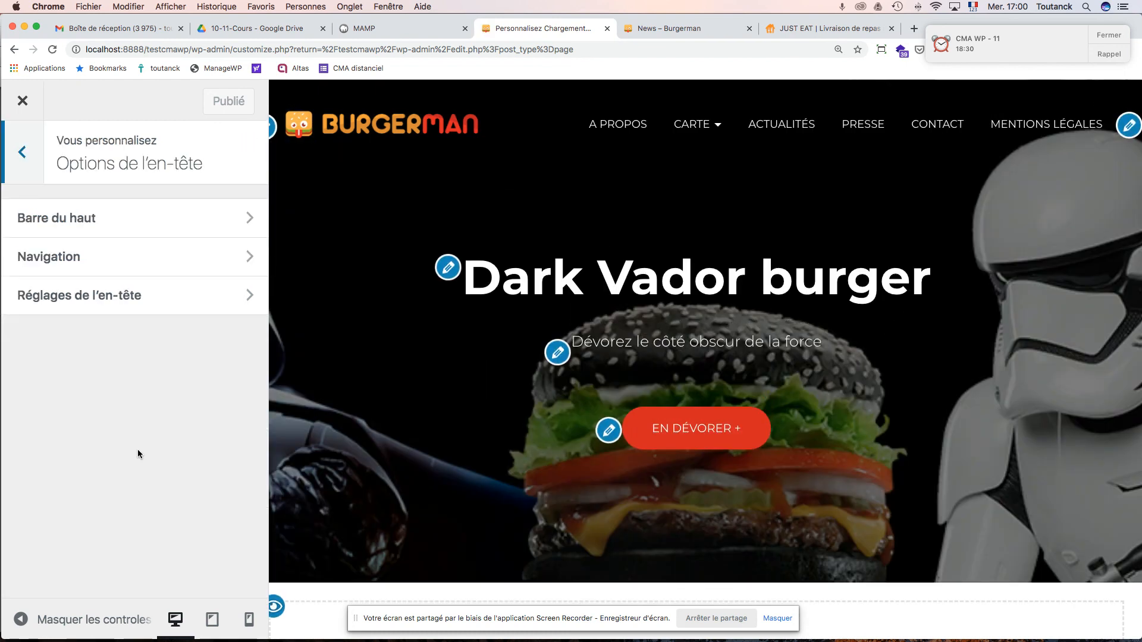
{"action": "left_click", "coordinate": [145, 298]}
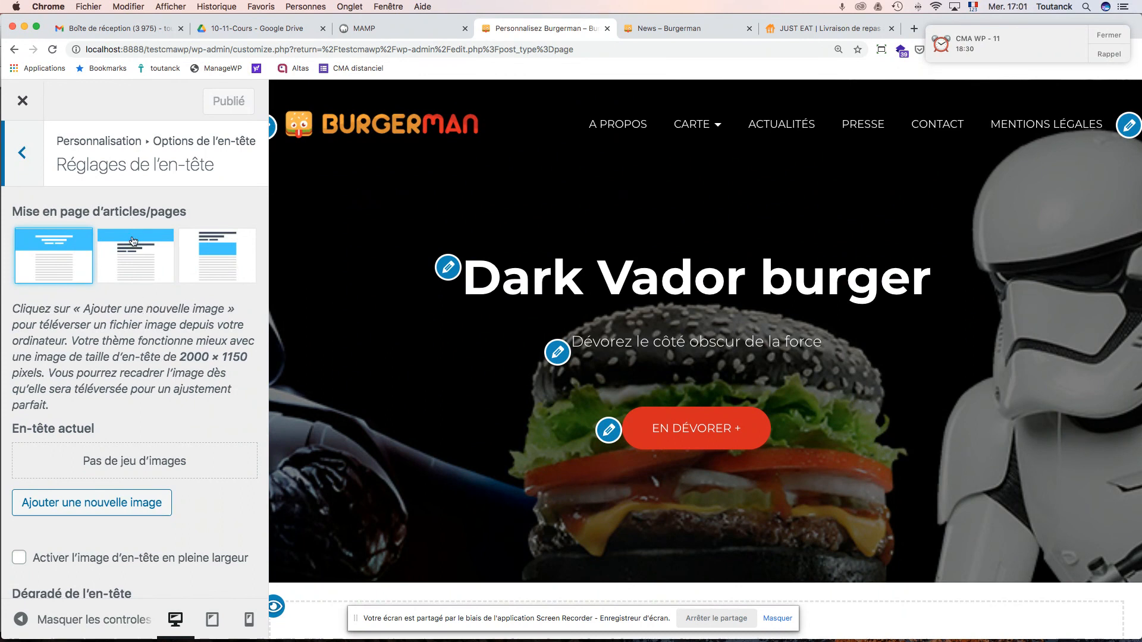
{"action": "scroll", "coordinate": [125, 329], "scroll_direction": "down", "scroll_amount": 2}
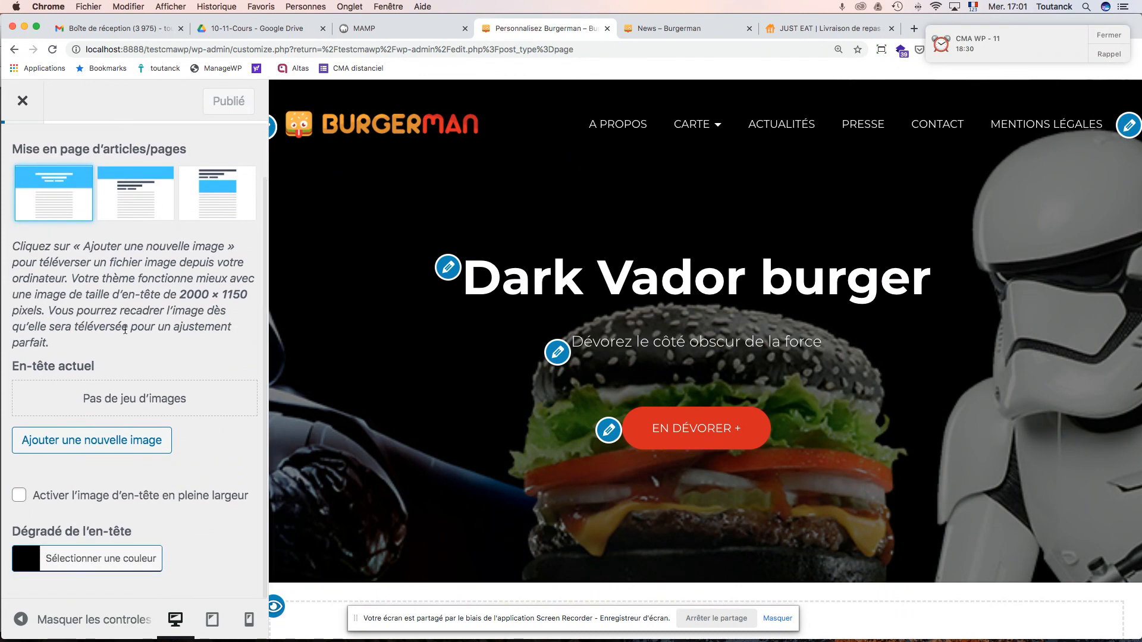
{"action": "scroll", "coordinate": [102, 242], "scroll_direction": "up", "scroll_amount": 2}
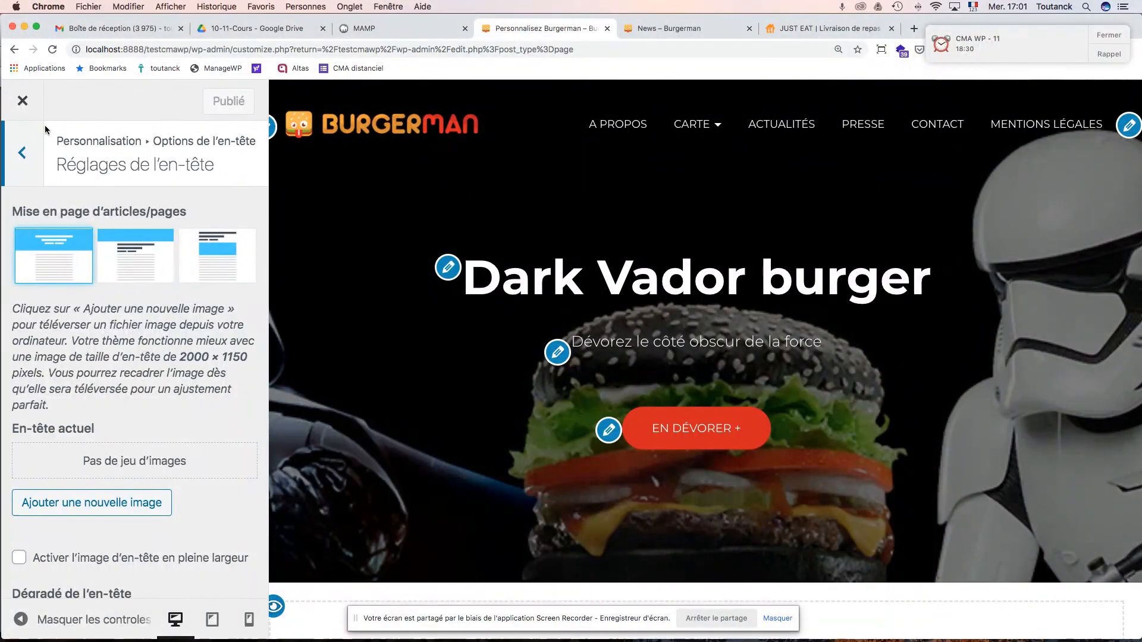
{"action": "scroll", "coordinate": [142, 273], "scroll_direction": "down", "scroll_amount": 2}
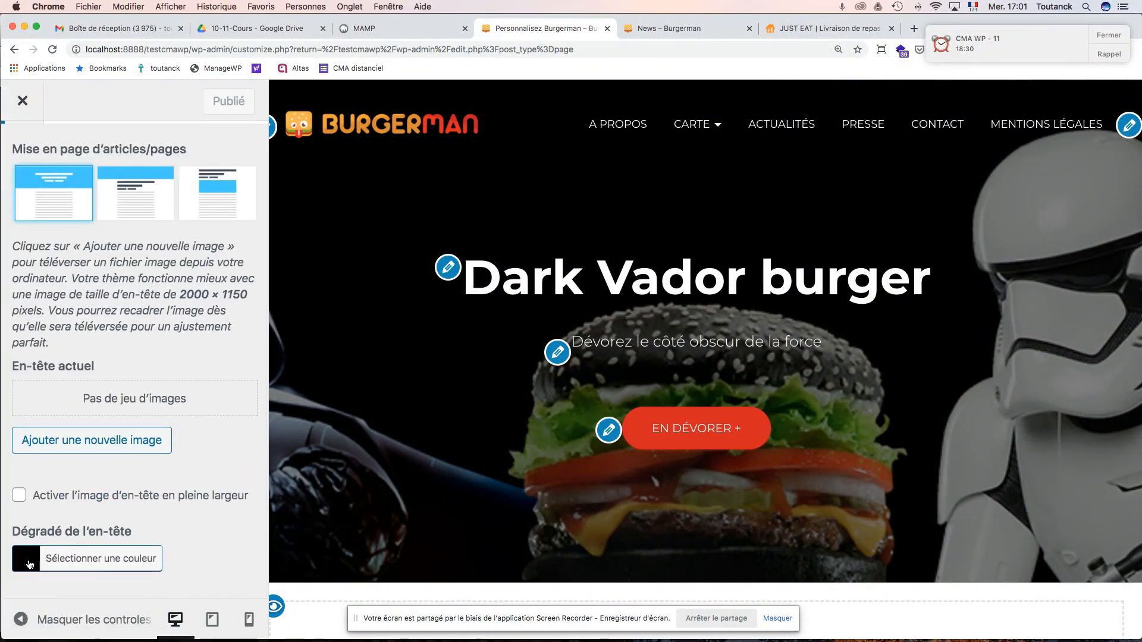
{"action": "scroll", "coordinate": [23, 137], "scroll_direction": "up", "scroll_amount": 2}
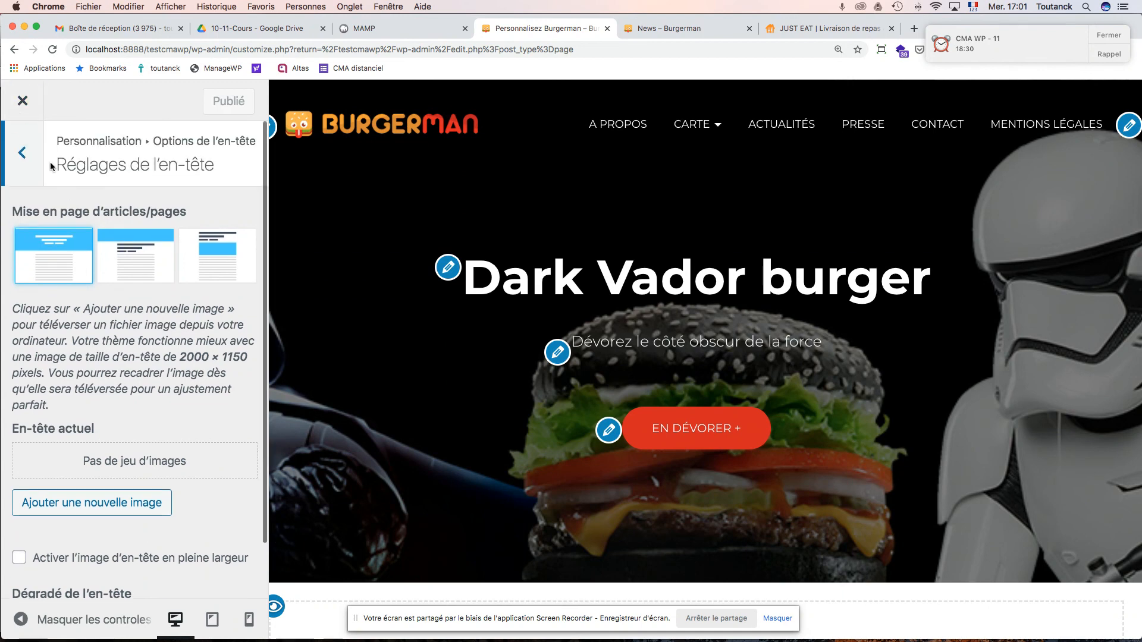
{"action": "left_click", "coordinate": [23, 160]}
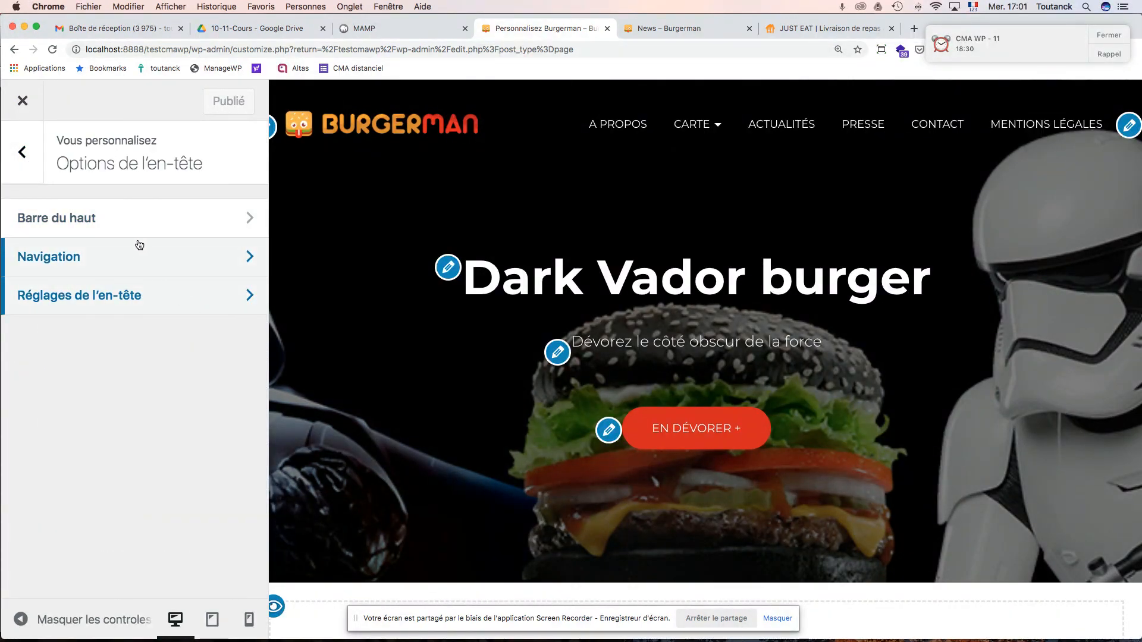
{"action": "left_click", "coordinate": [39, 158]}
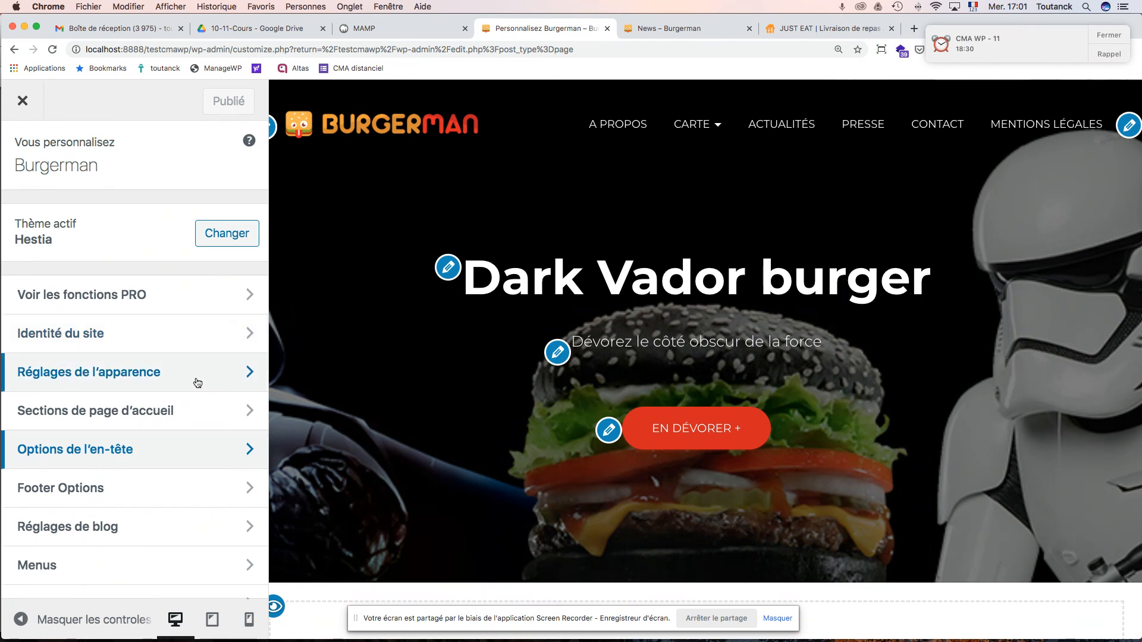
{"action": "scroll", "coordinate": [198, 383], "scroll_direction": "down", "scroll_amount": 5}
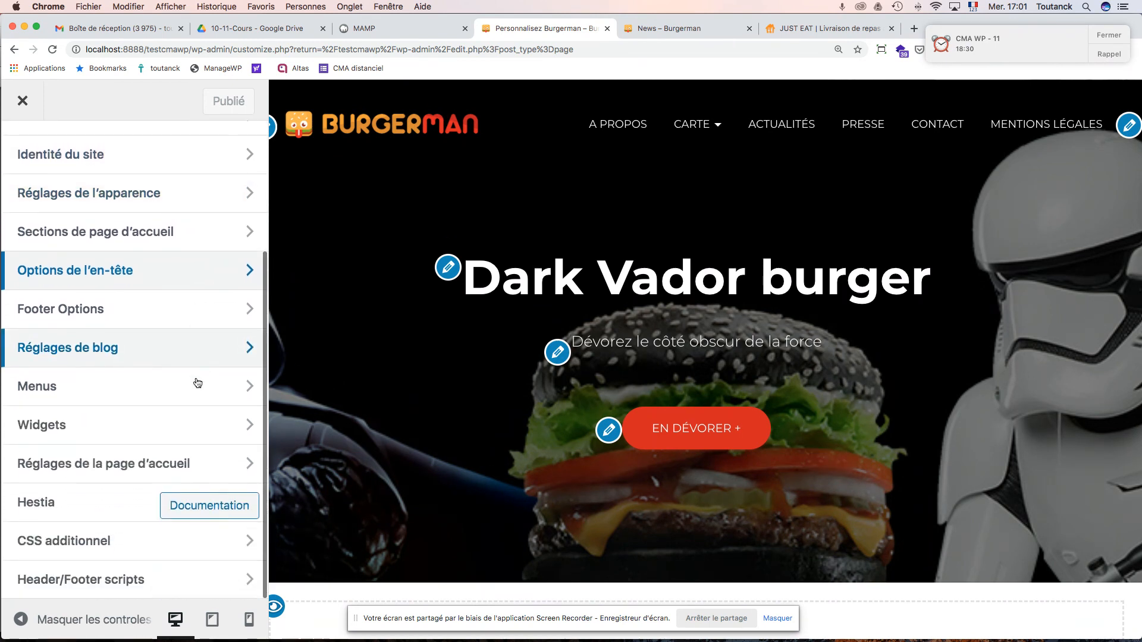
{"action": "scroll", "coordinate": [197, 383], "scroll_direction": "up", "scroll_amount": 5}
- Look through the general, background image and colour appearance settings
{"action": "left_click", "coordinate": [154, 311]}
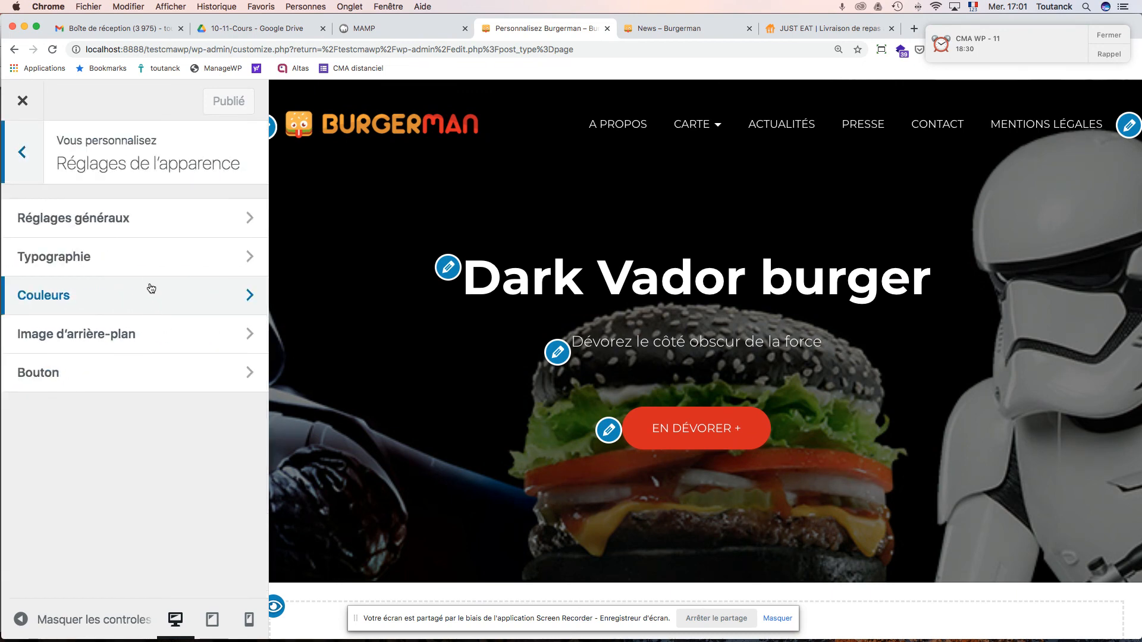
{"action": "left_click", "coordinate": [143, 224]}
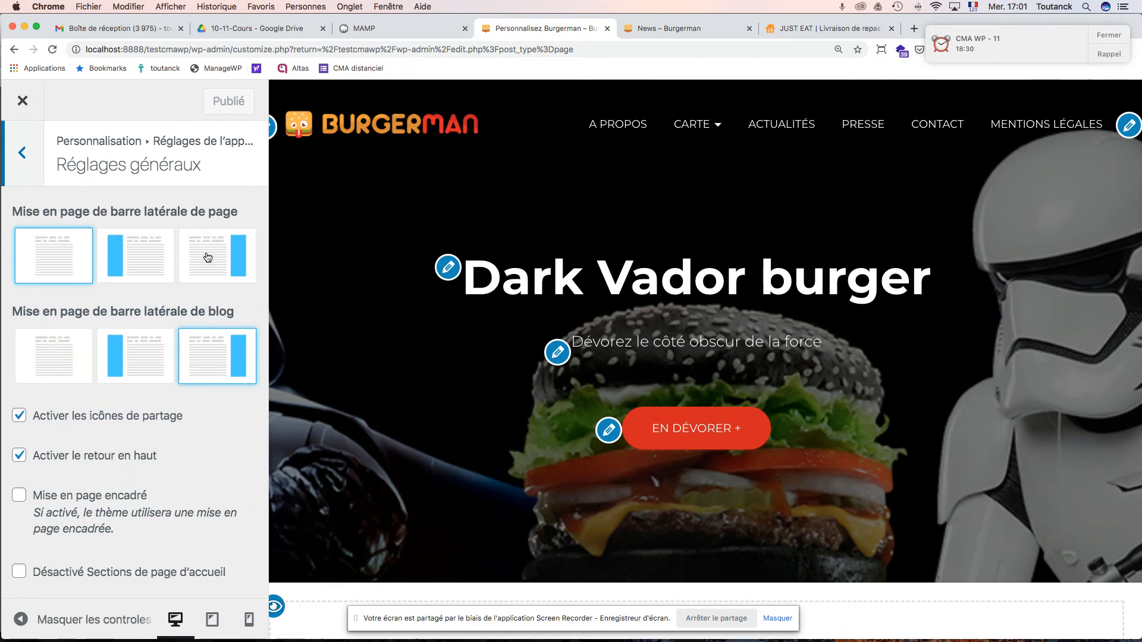
{"action": "scroll", "coordinate": [214, 357], "scroll_direction": "down", "scroll_amount": 3}
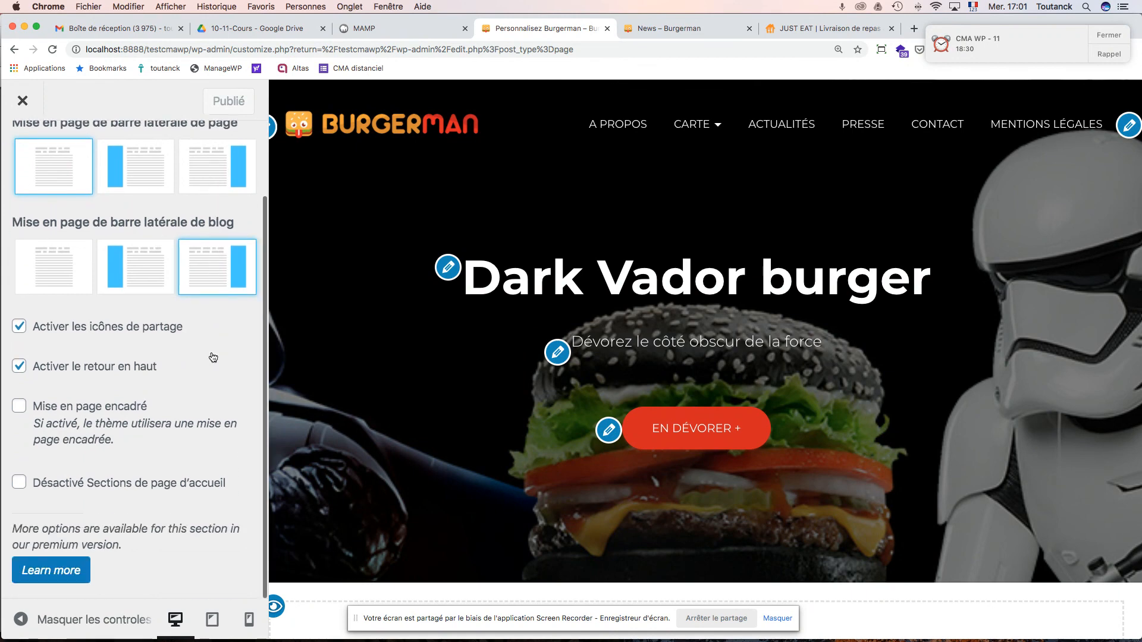
{"action": "scroll", "coordinate": [217, 358], "scroll_direction": "up", "scroll_amount": 3}
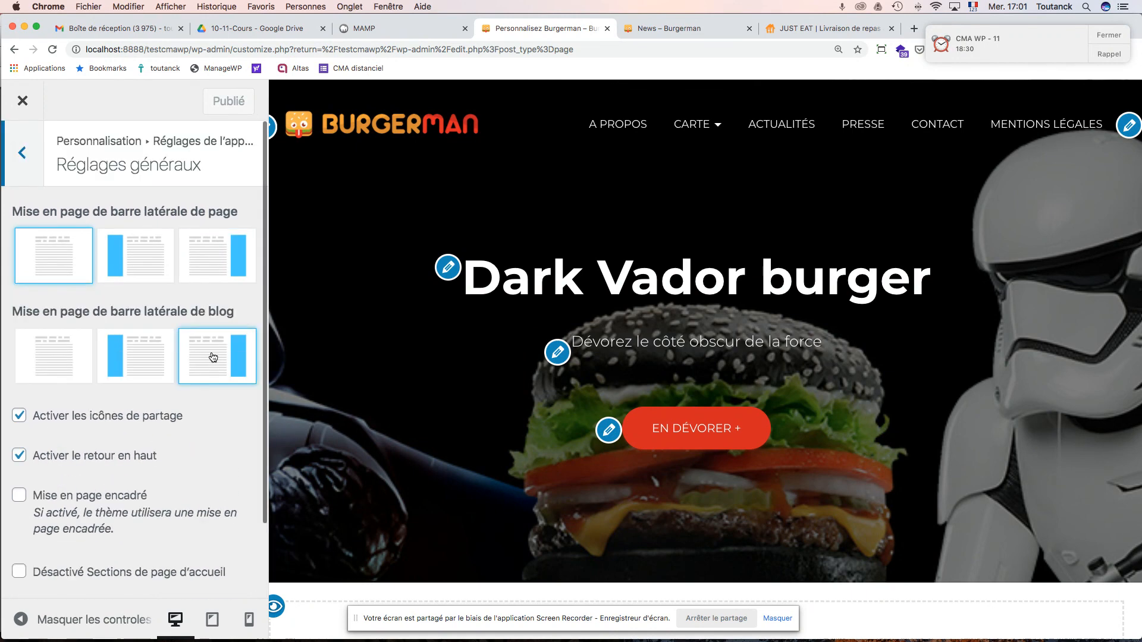
{"action": "left_click", "coordinate": [22, 157]}
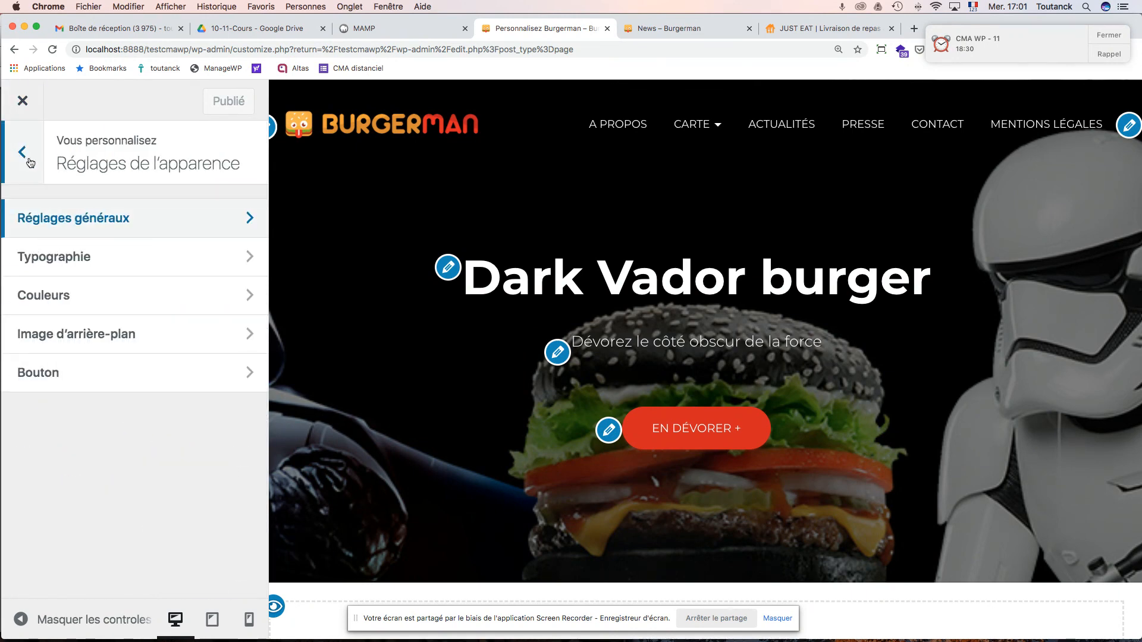
{"action": "left_click", "coordinate": [88, 338]}
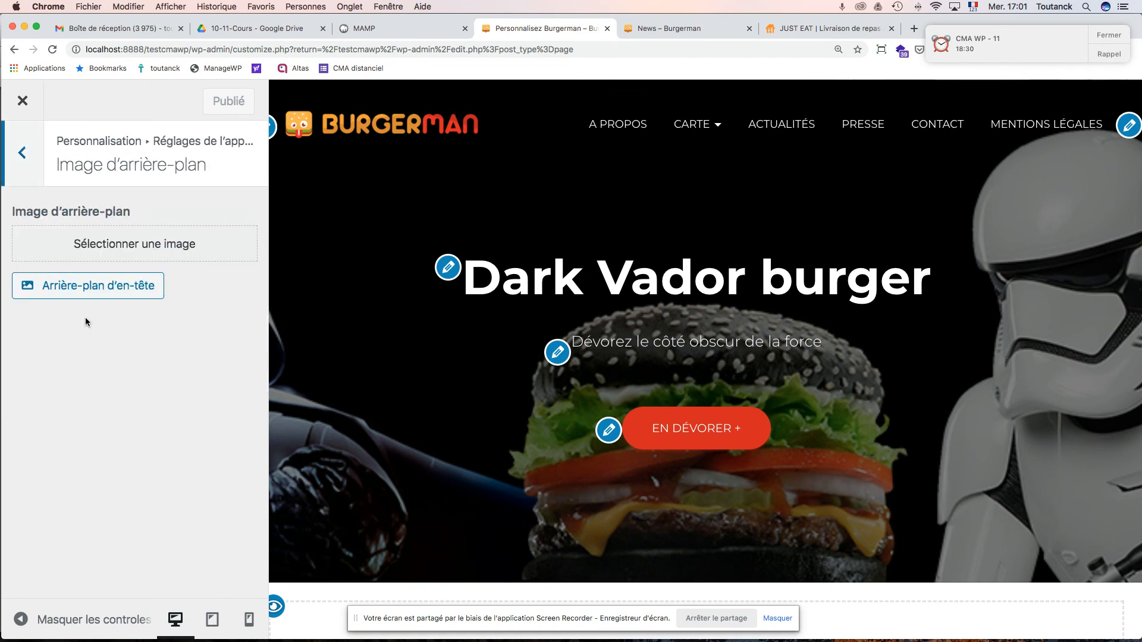
{"action": "left_click", "coordinate": [22, 153]}
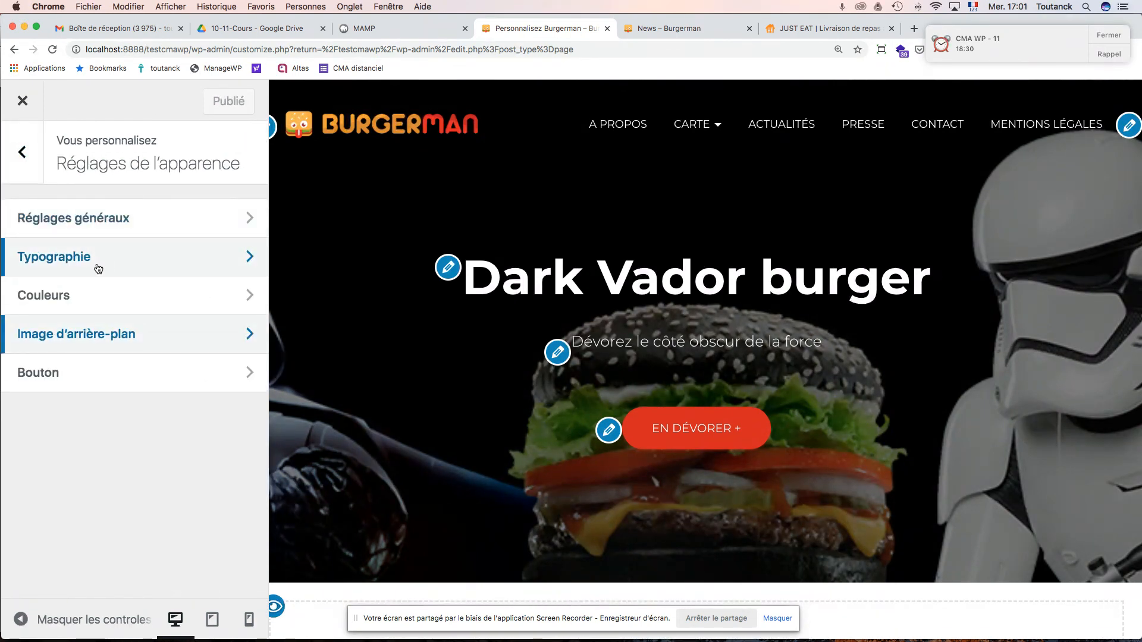
{"action": "left_click", "coordinate": [93, 288]}
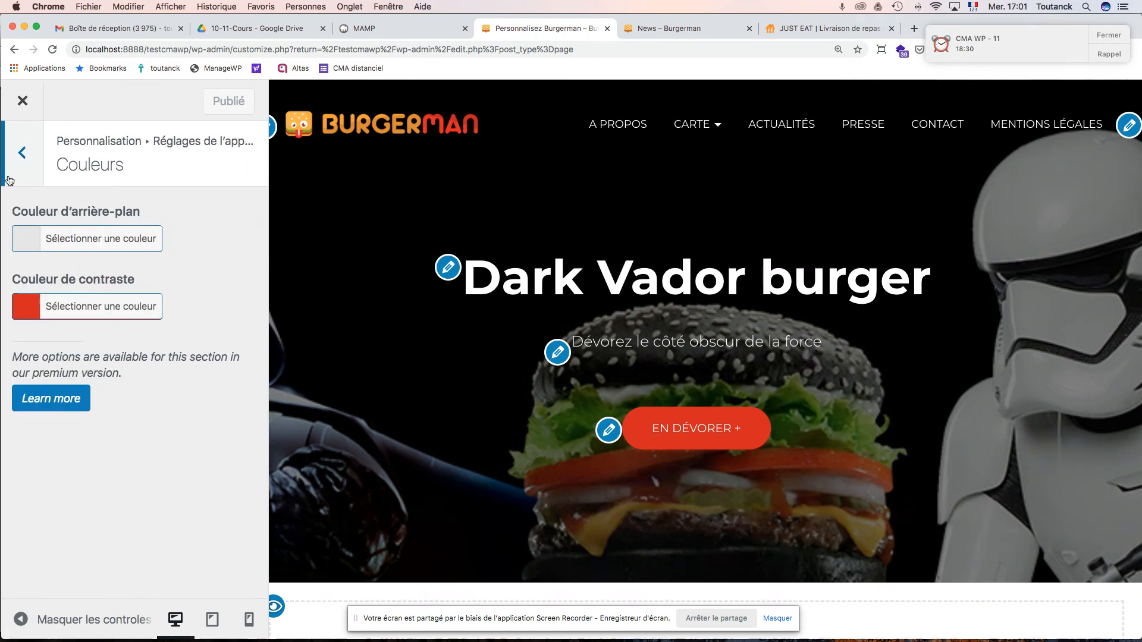
{"action": "left_click", "coordinate": [30, 171]}
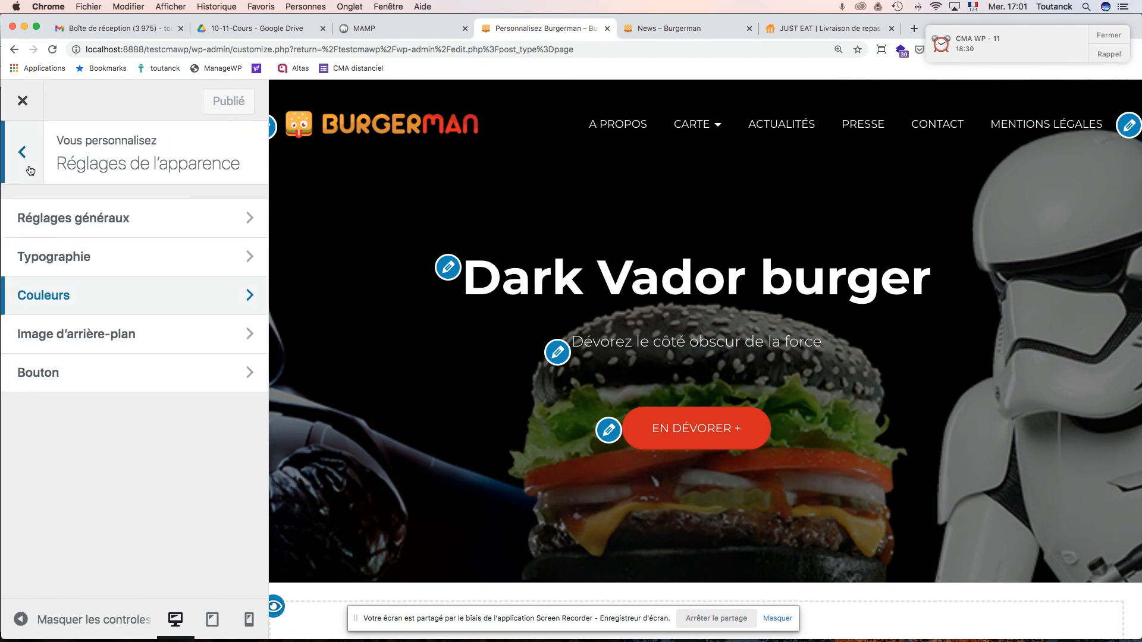
{"action": "left_click", "coordinate": [26, 147]}
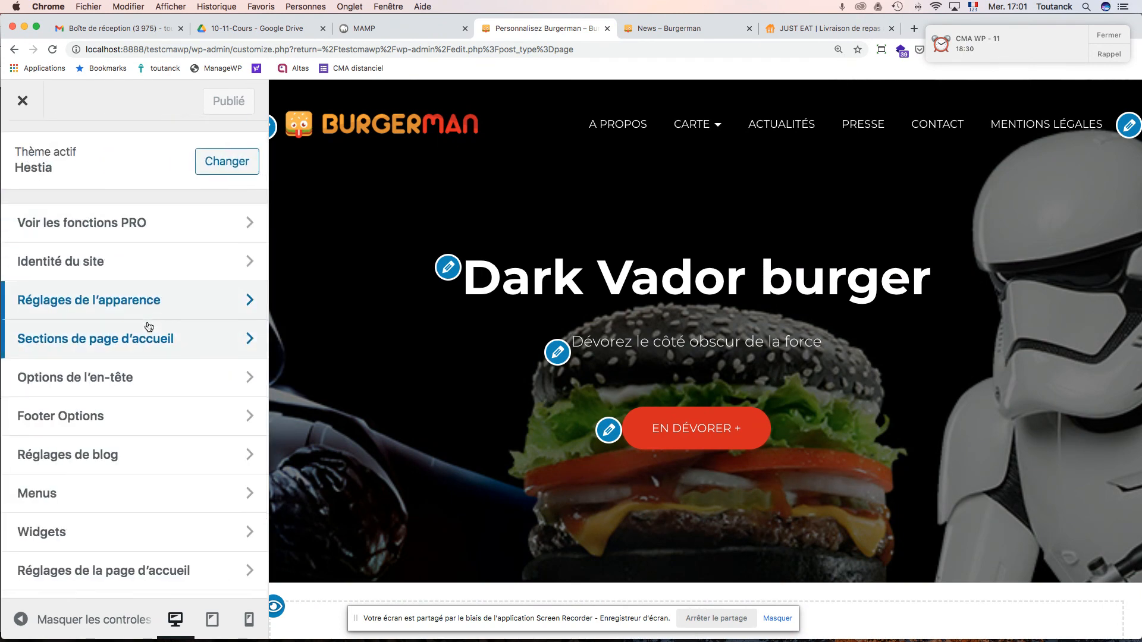
- Open the blog settings and load the Actualités news page in the preview
{"action": "scroll", "coordinate": [142, 351], "scroll_direction": "down", "scroll_amount": 3}
{"action": "left_click", "coordinate": [132, 354]}
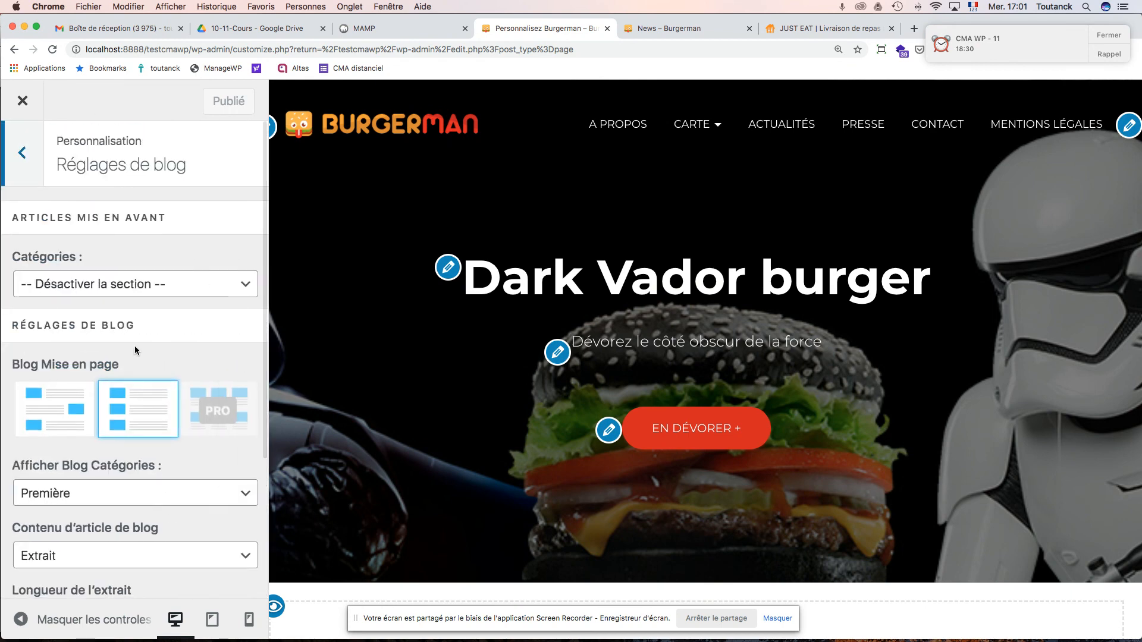
{"action": "scroll", "coordinate": [141, 330], "scroll_direction": "down", "scroll_amount": 5}
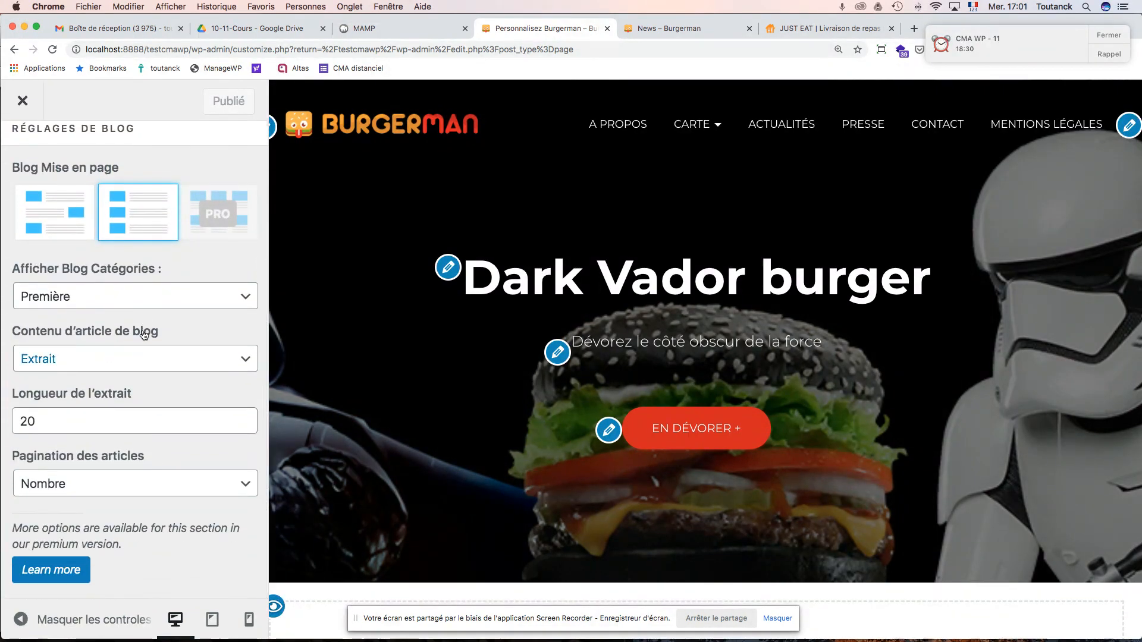
{"action": "scroll", "coordinate": [144, 336], "scroll_direction": "up", "scroll_amount": 5}
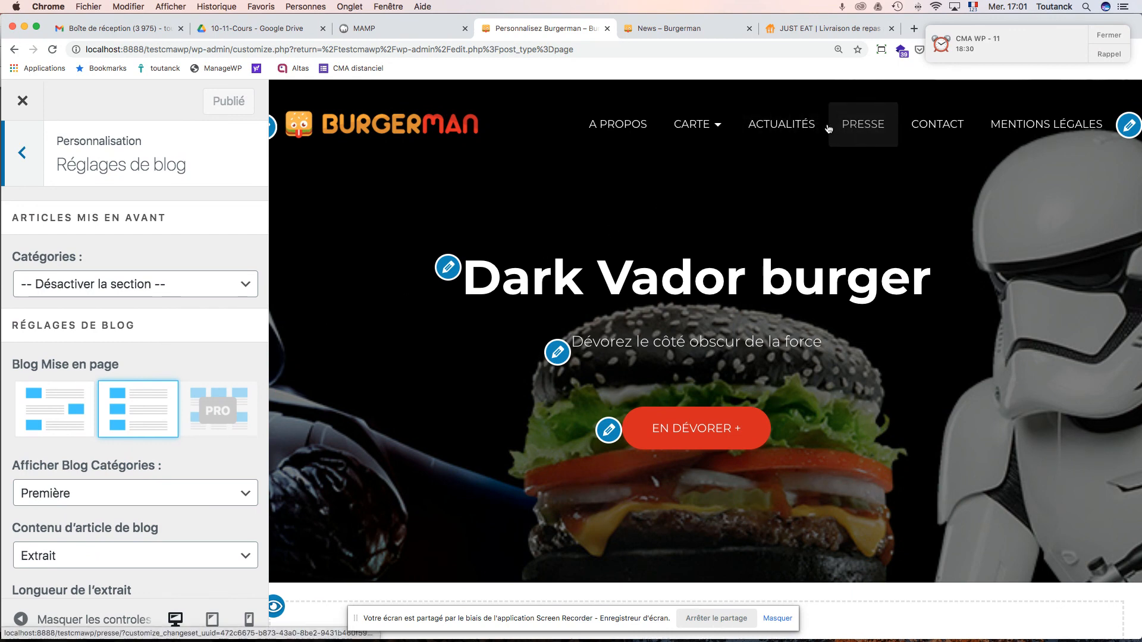
{"action": "left_click", "coordinate": [806, 131]}
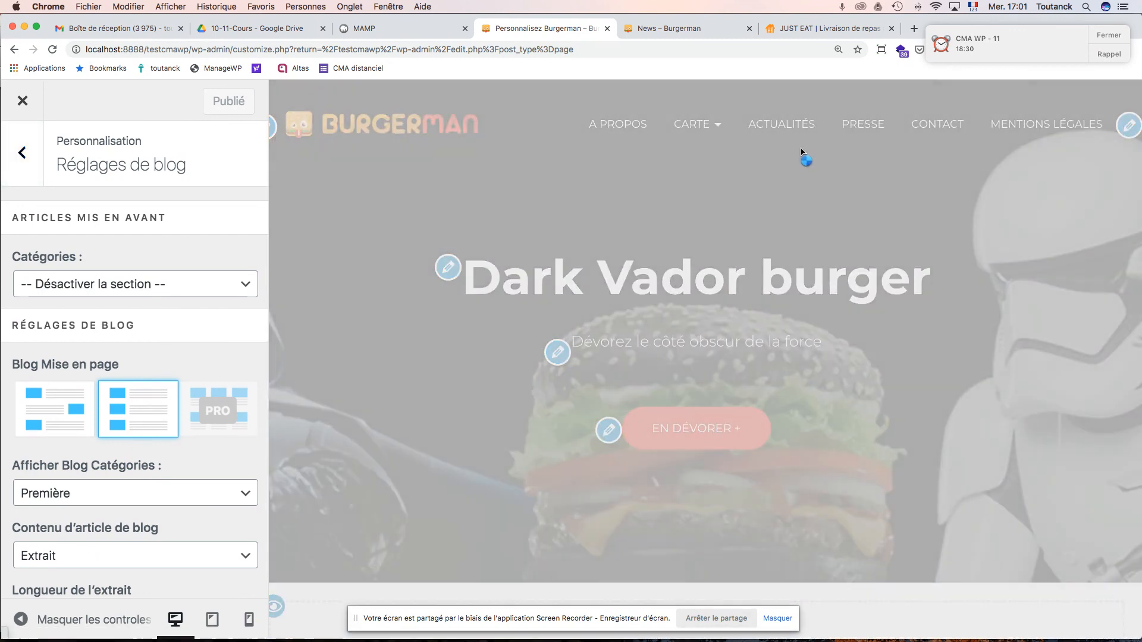
{"action": "scroll", "coordinate": [788, 234], "scroll_direction": "down", "scroll_amount": 10}
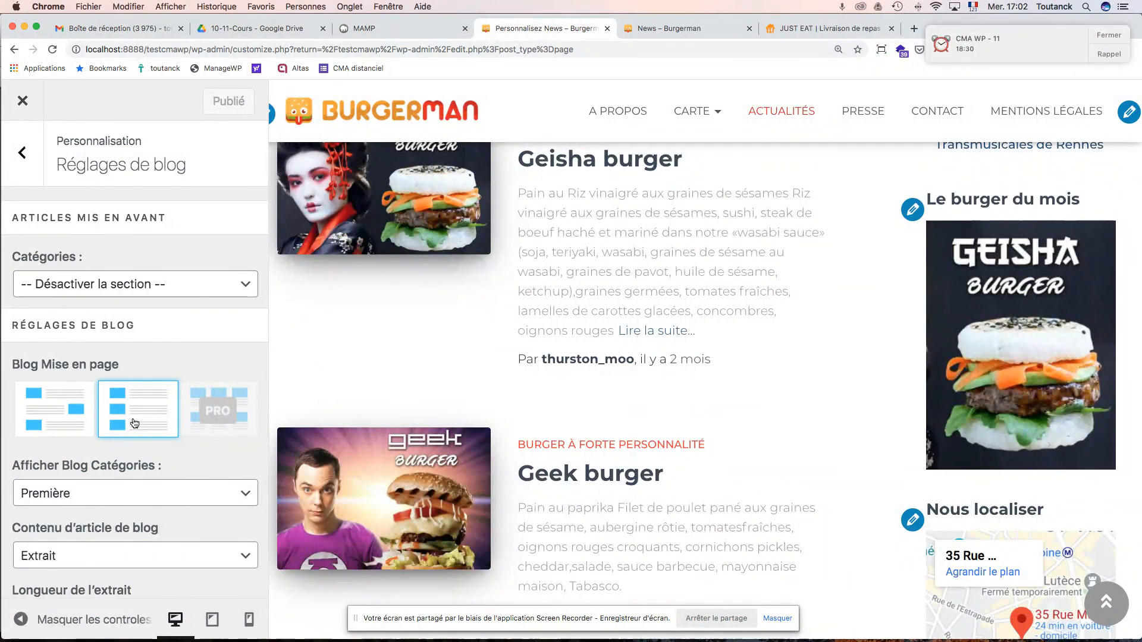
- Change Afficher Blog Catégories from Première to Tout in Réglages de blog
{"action": "scroll", "coordinate": [135, 423], "scroll_direction": "down", "scroll_amount": 5}
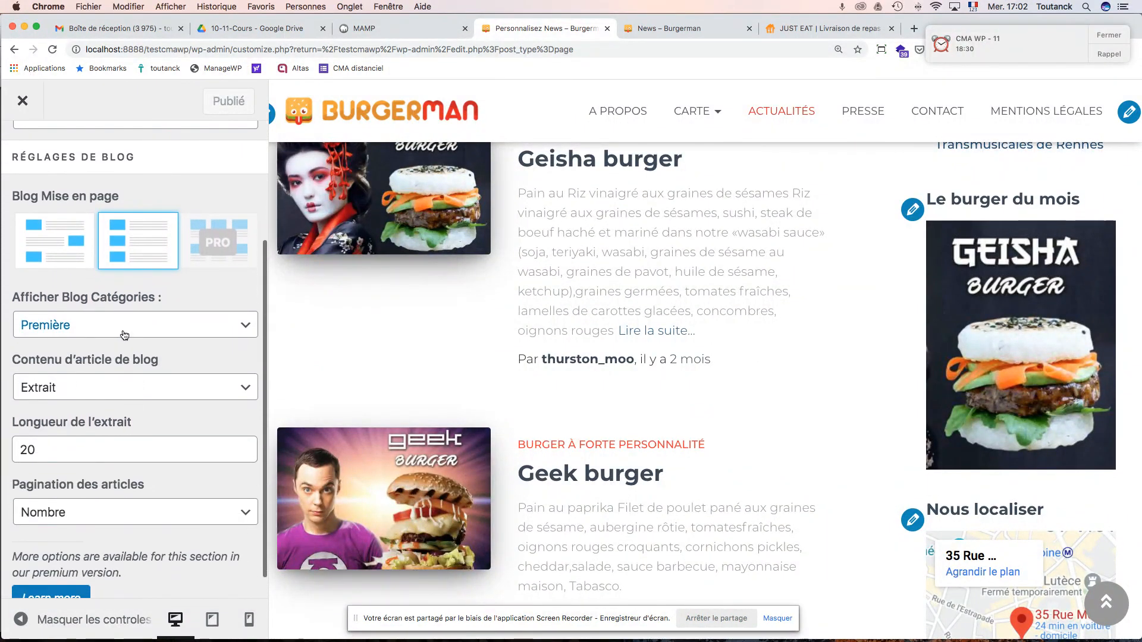
{"action": "left_click", "coordinate": [124, 331]}
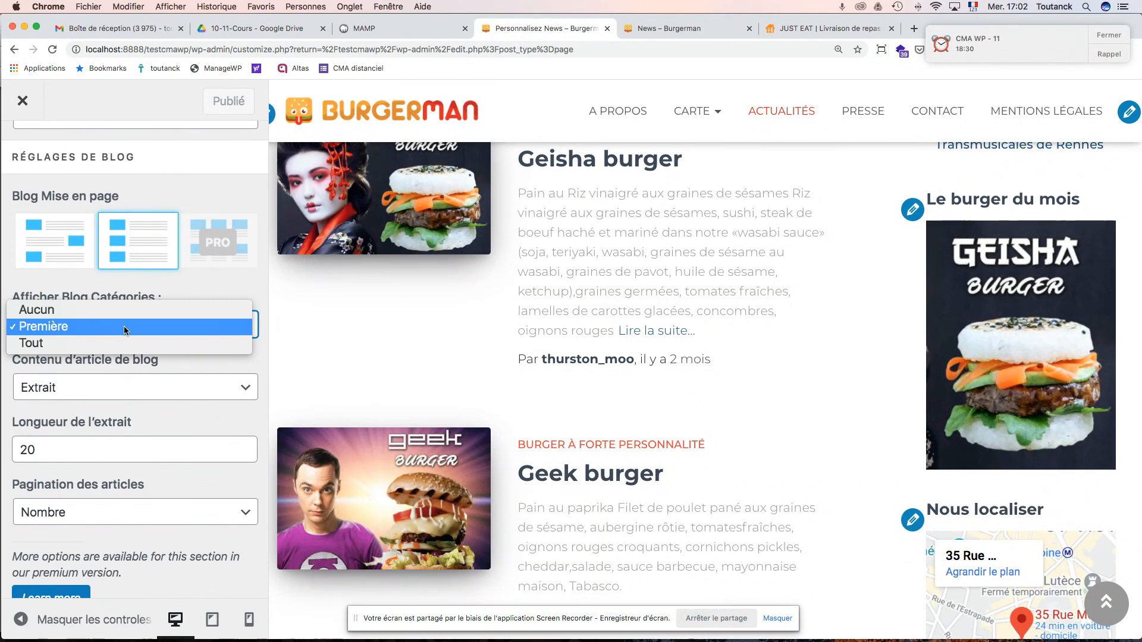
{"action": "left_click", "coordinate": [123, 345]}
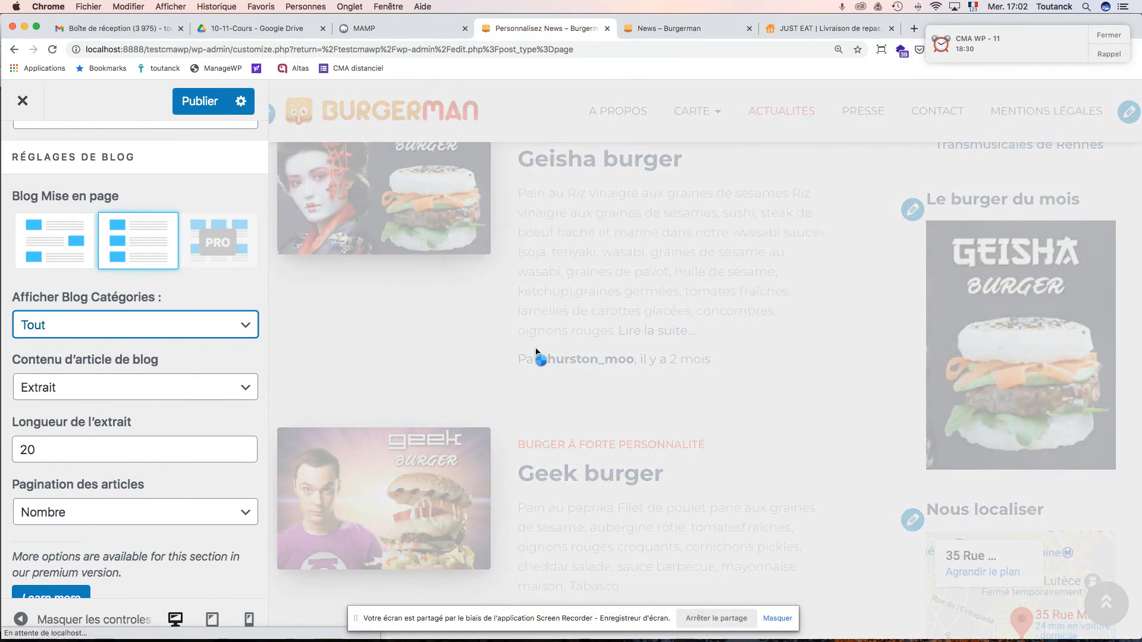
- Check the News preview for all categories, then return to the main Customizer sections list
{"action": "scroll", "coordinate": [535, 351], "scroll_direction": "down", "scroll_amount": 6}
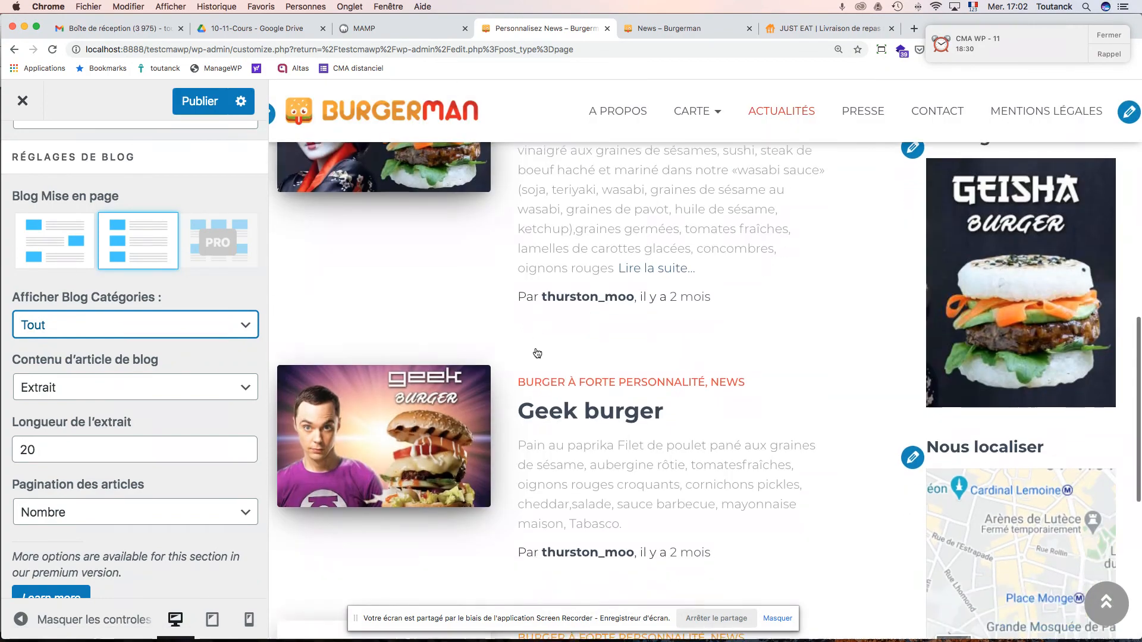
{"action": "scroll", "coordinate": [536, 352], "scroll_direction": "down", "scroll_amount": 3}
{"action": "scroll", "coordinate": [535, 351], "scroll_direction": "up", "scroll_amount": 12}
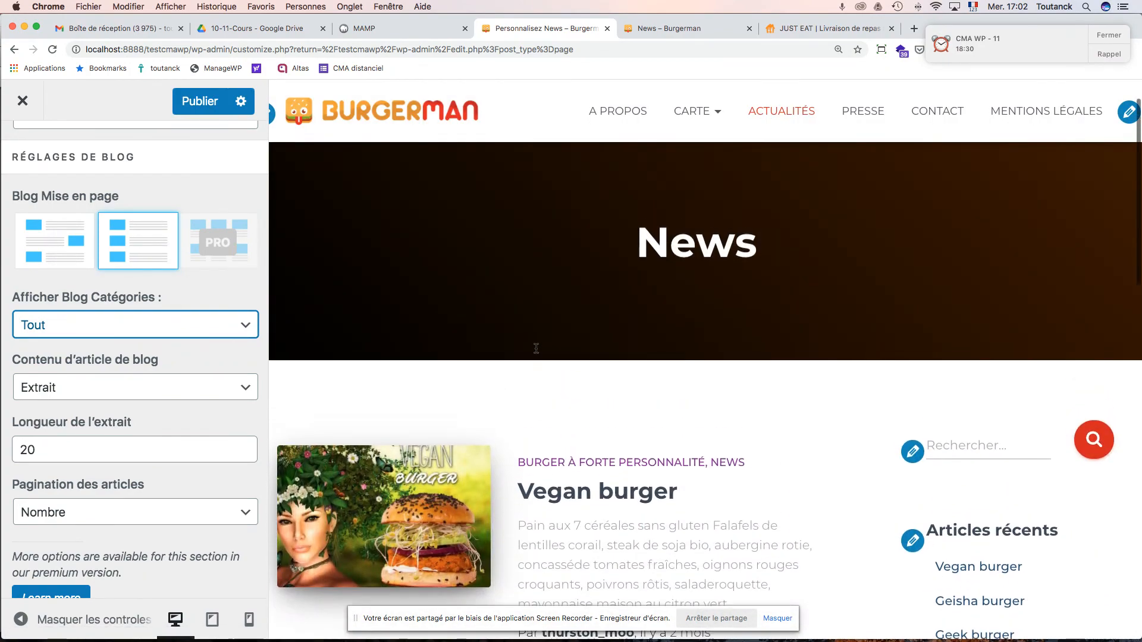
{"action": "scroll", "coordinate": [535, 351], "scroll_direction": "down", "scroll_amount": 8}
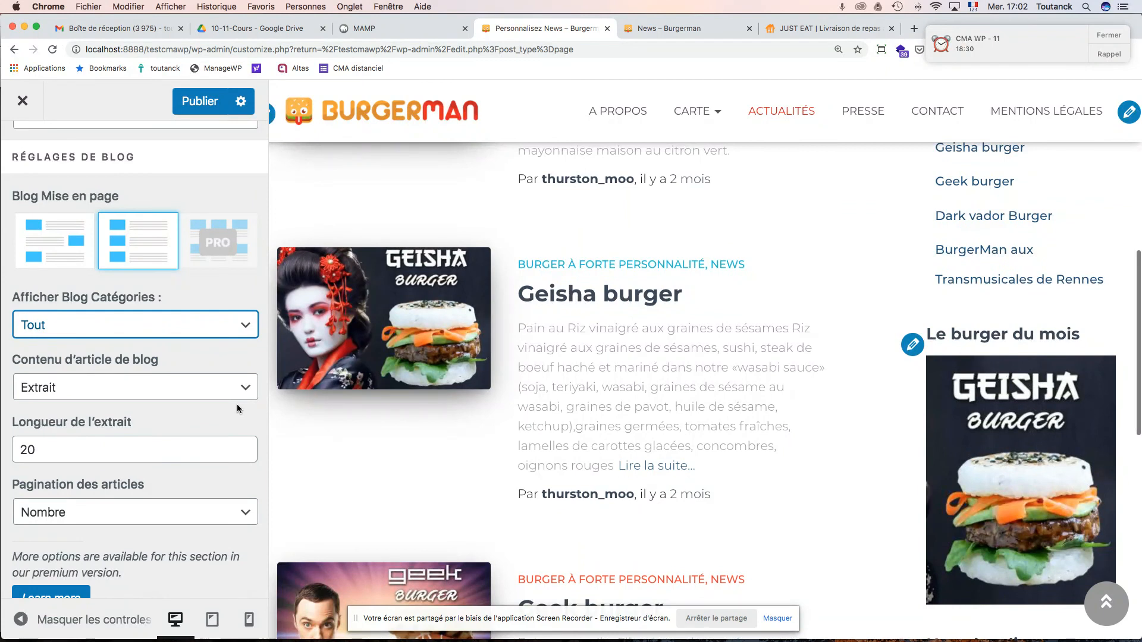
{"action": "scroll", "coordinate": [236, 405], "scroll_direction": "down", "scroll_amount": 1}
{"action": "scroll", "coordinate": [237, 408], "scroll_direction": "up", "scroll_amount": 5}
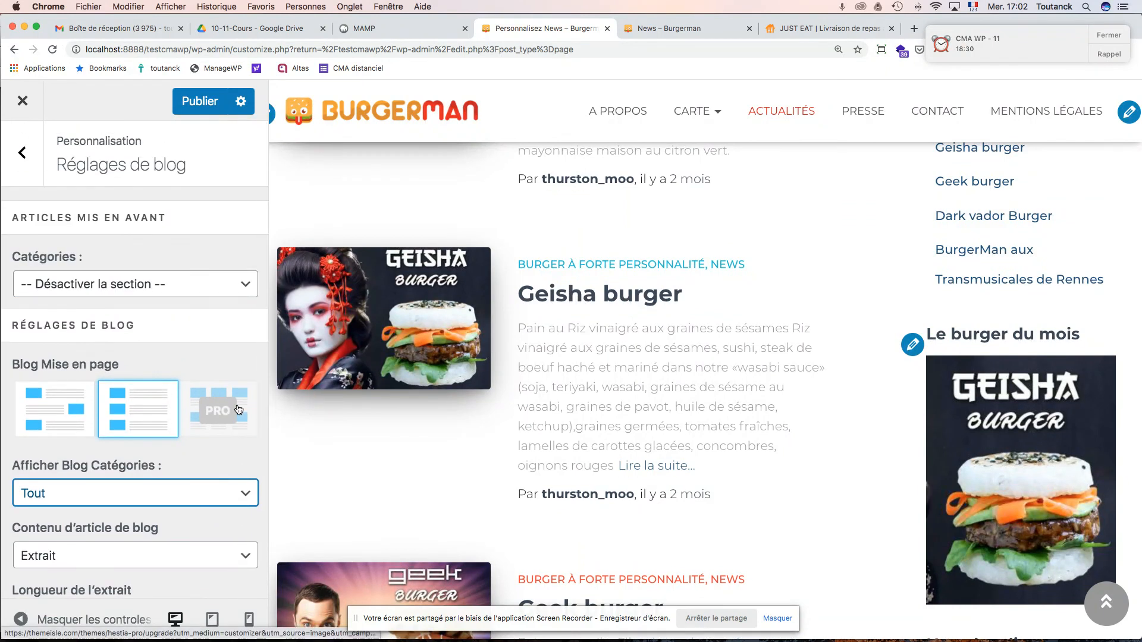
{"action": "left_click", "coordinate": [25, 171]}
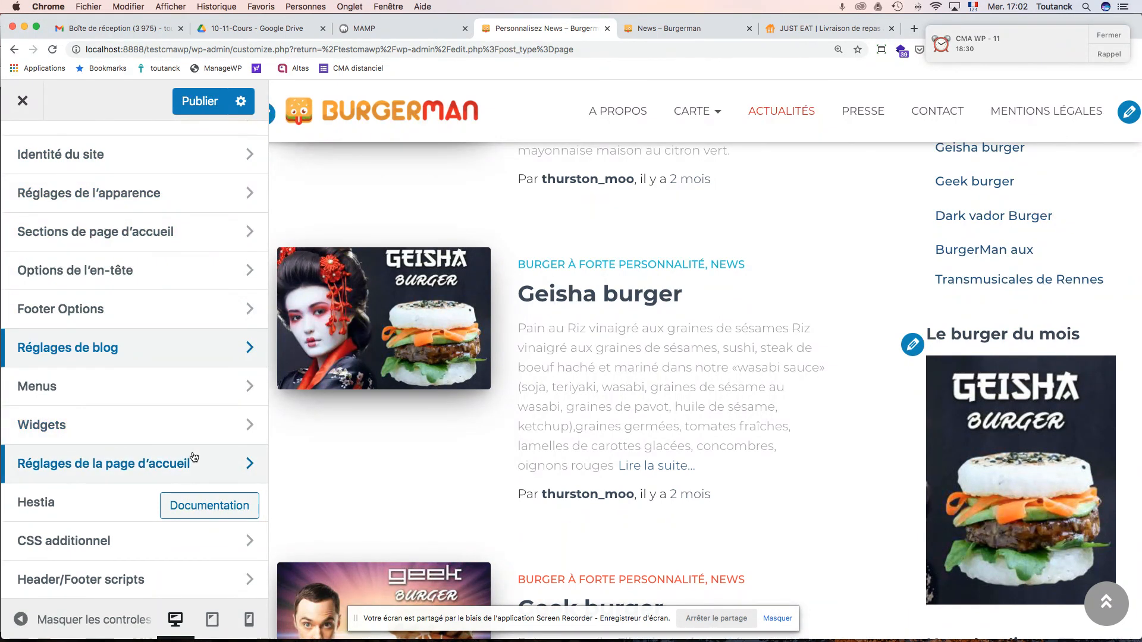
{"action": "scroll", "coordinate": [194, 458], "scroll_direction": "up", "scroll_amount": 3}
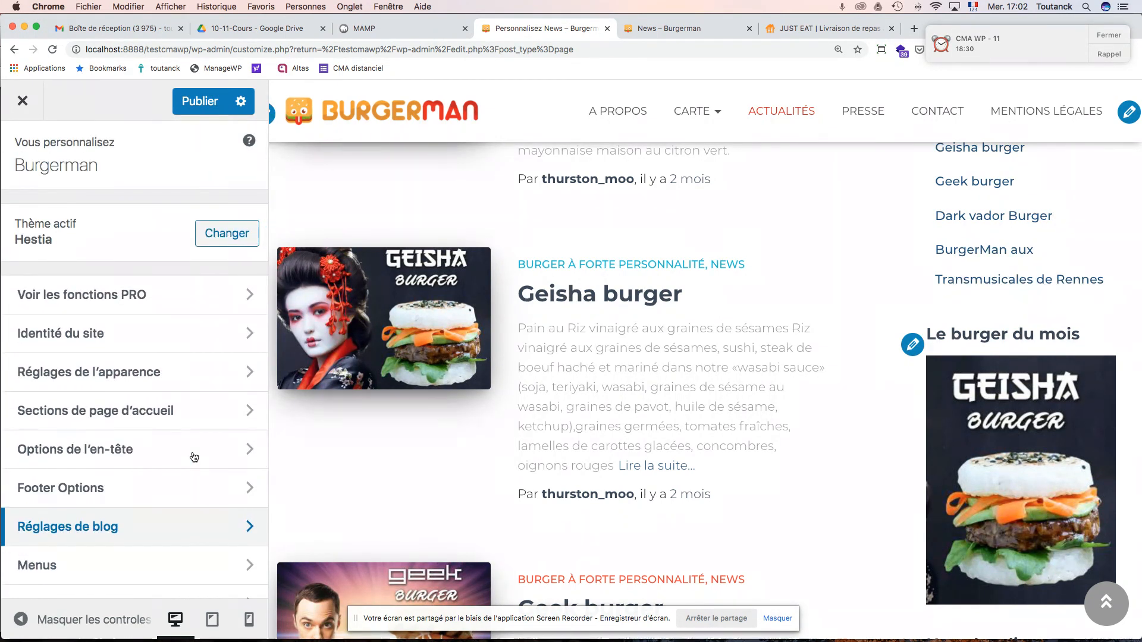